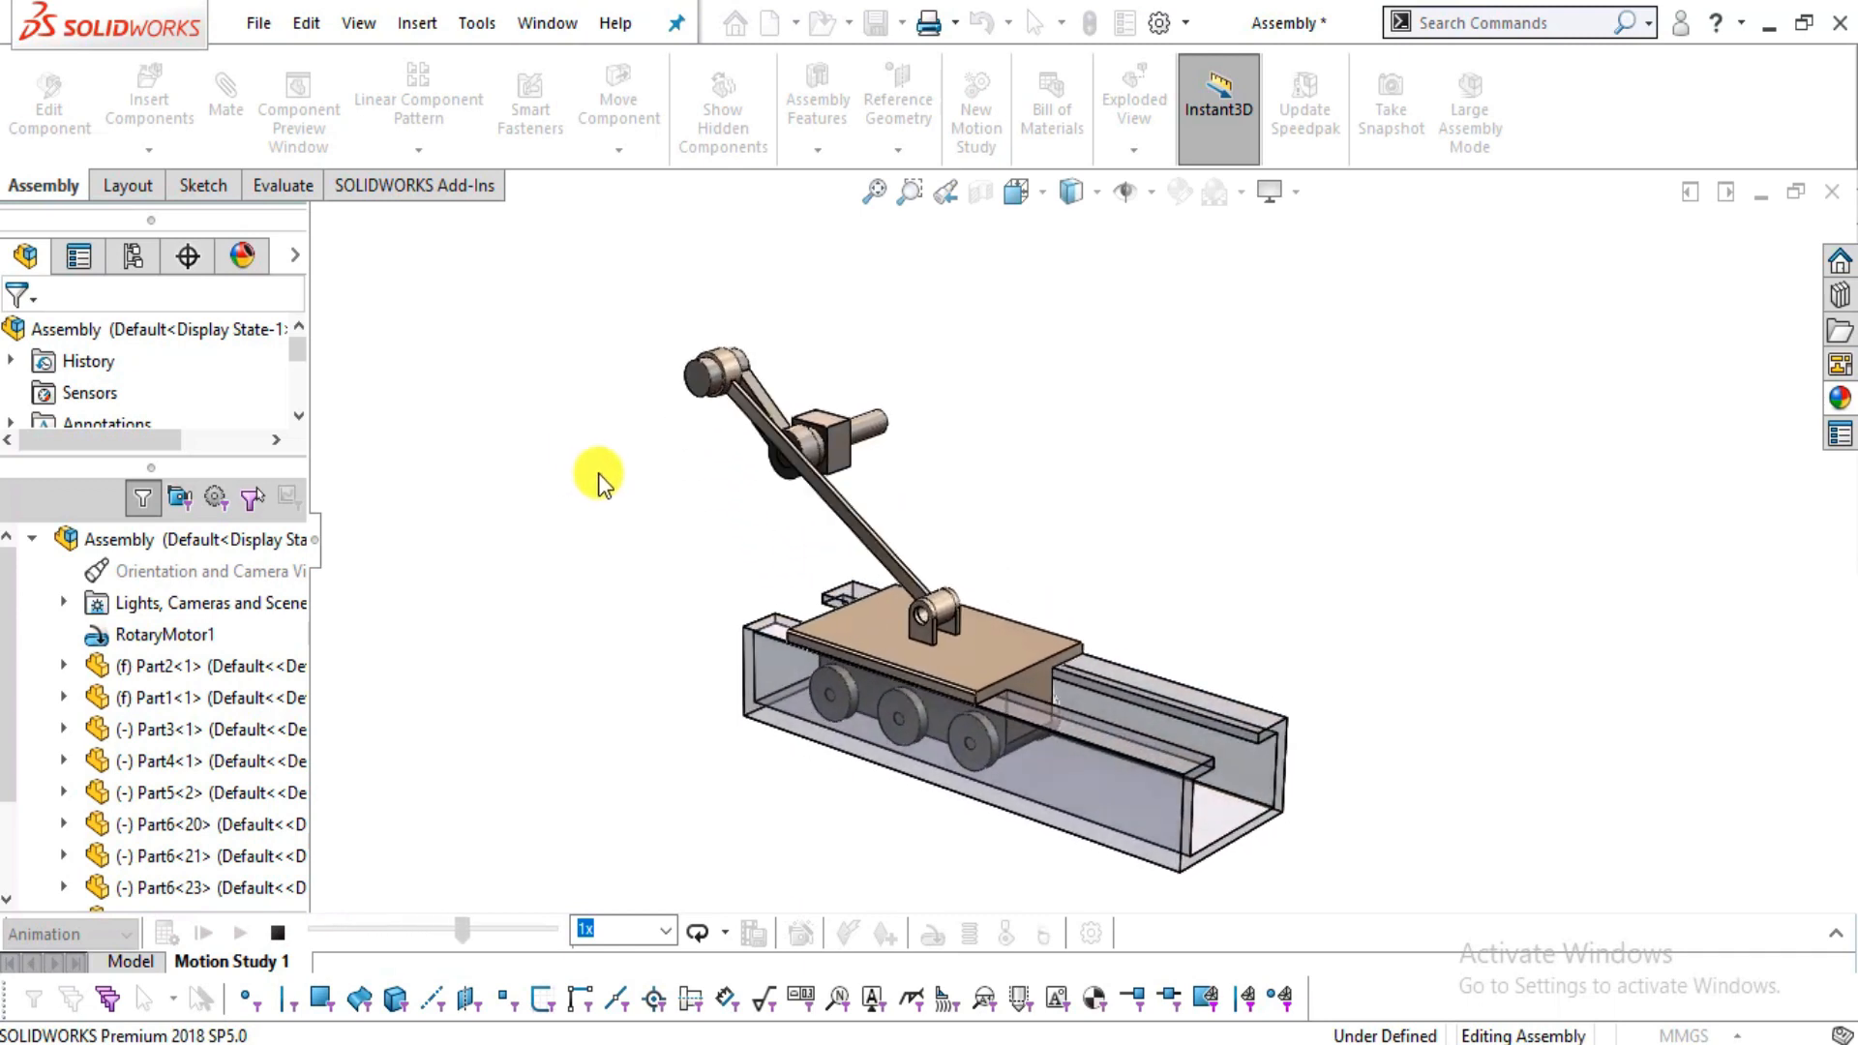
- Review the Part-1 and Part-2 drawings in the PDF in Acrobat Reader, and stop the assembly's motion study playback in SOLIDWORKS
mouse_move(901, 1044)
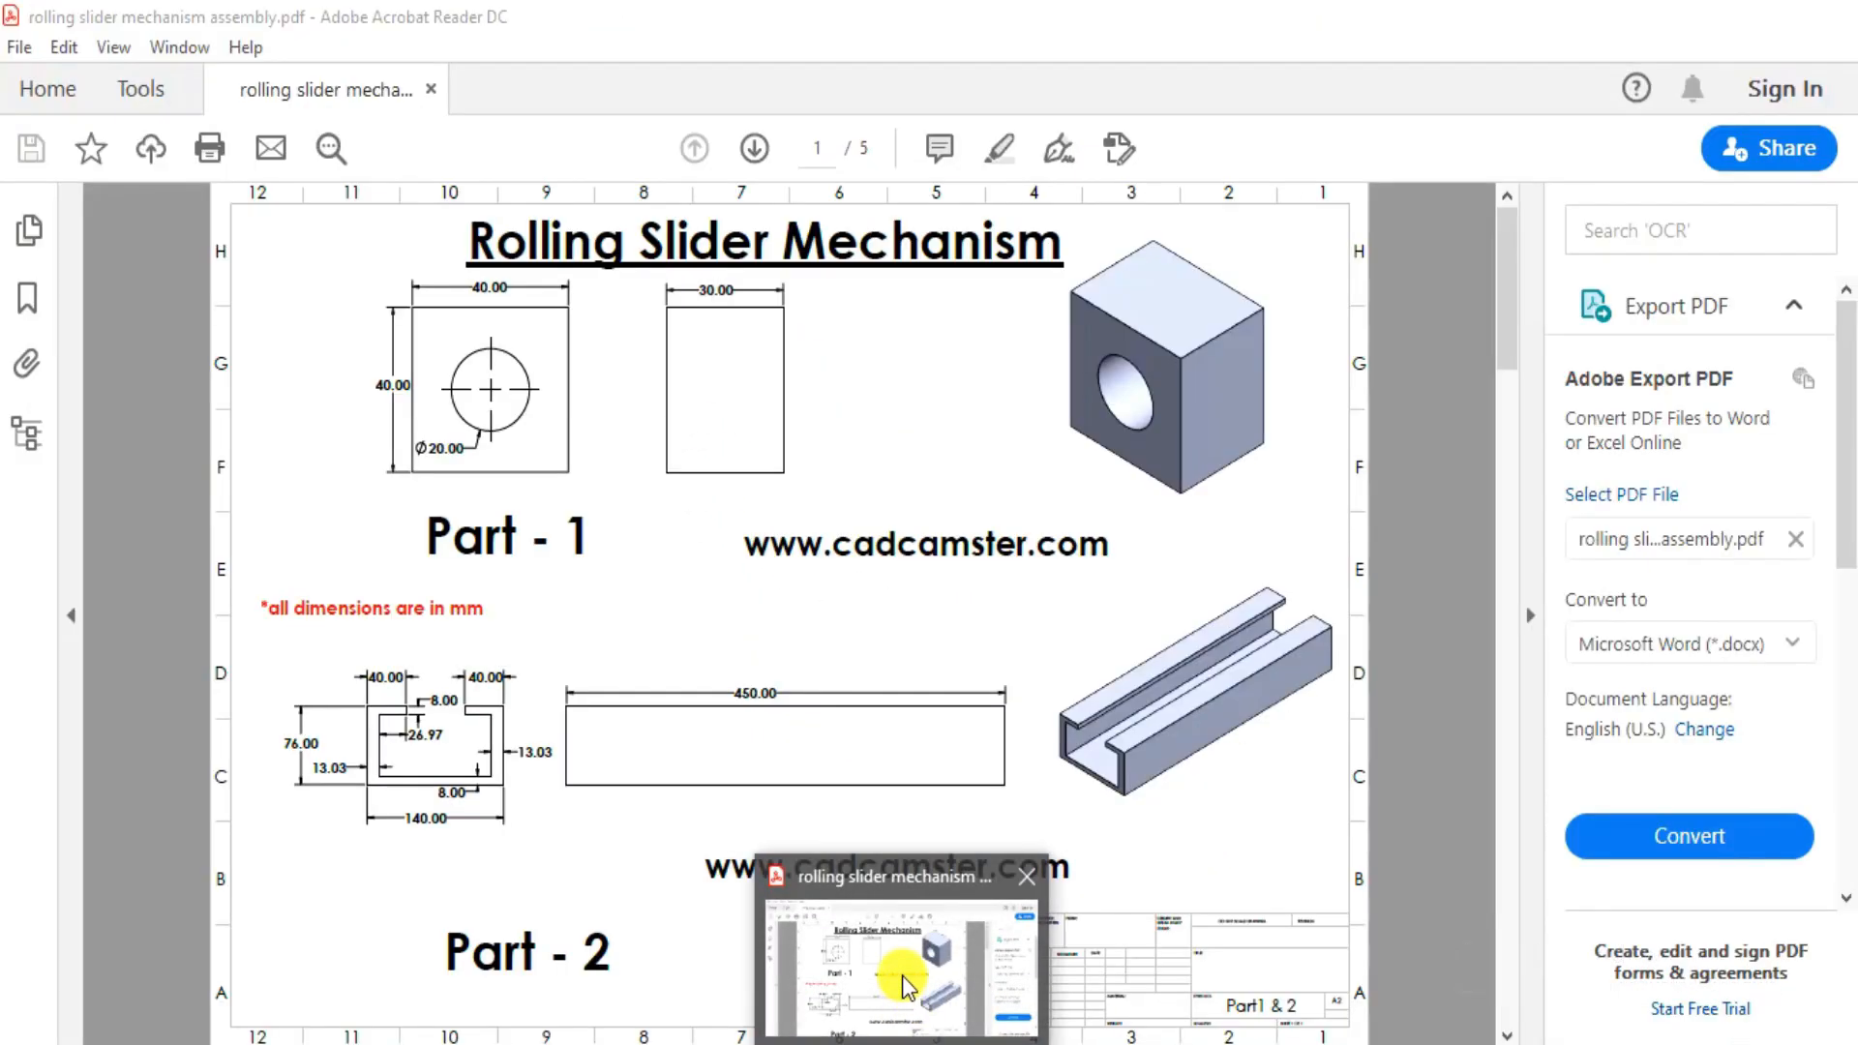
click(904, 976)
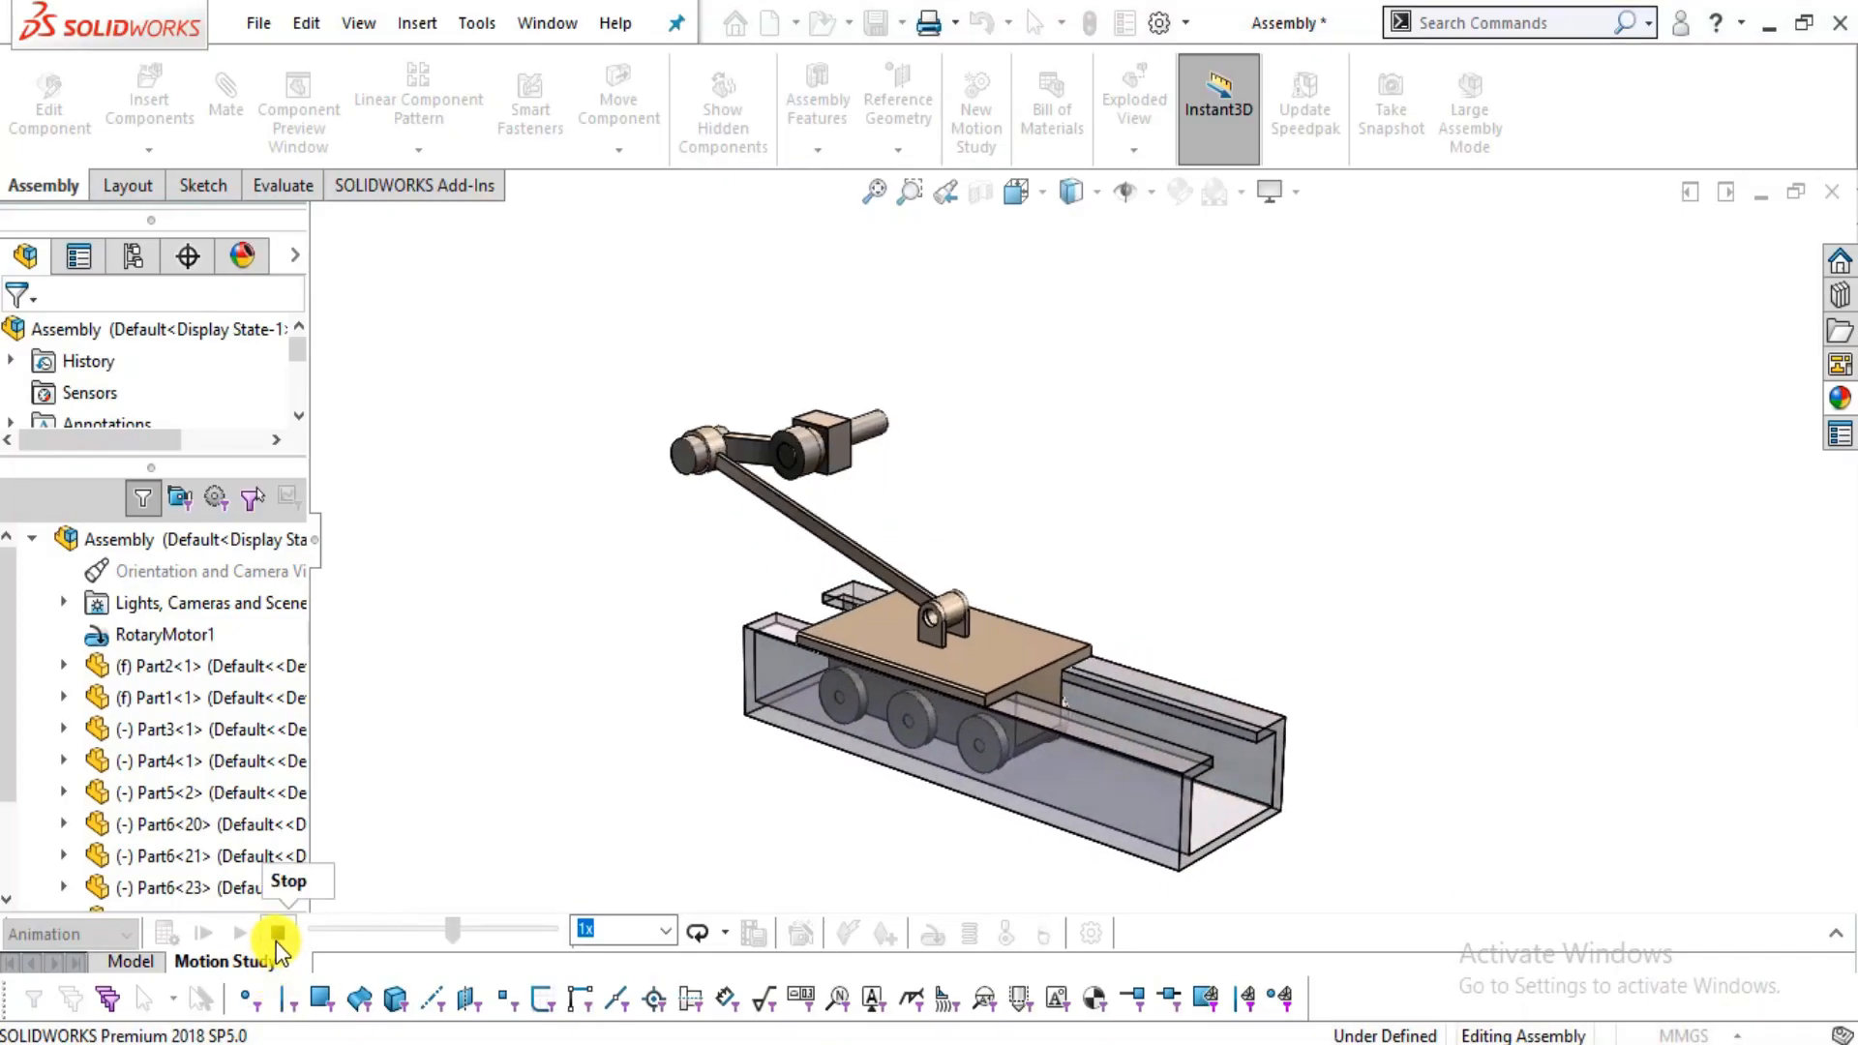
click(277, 934)
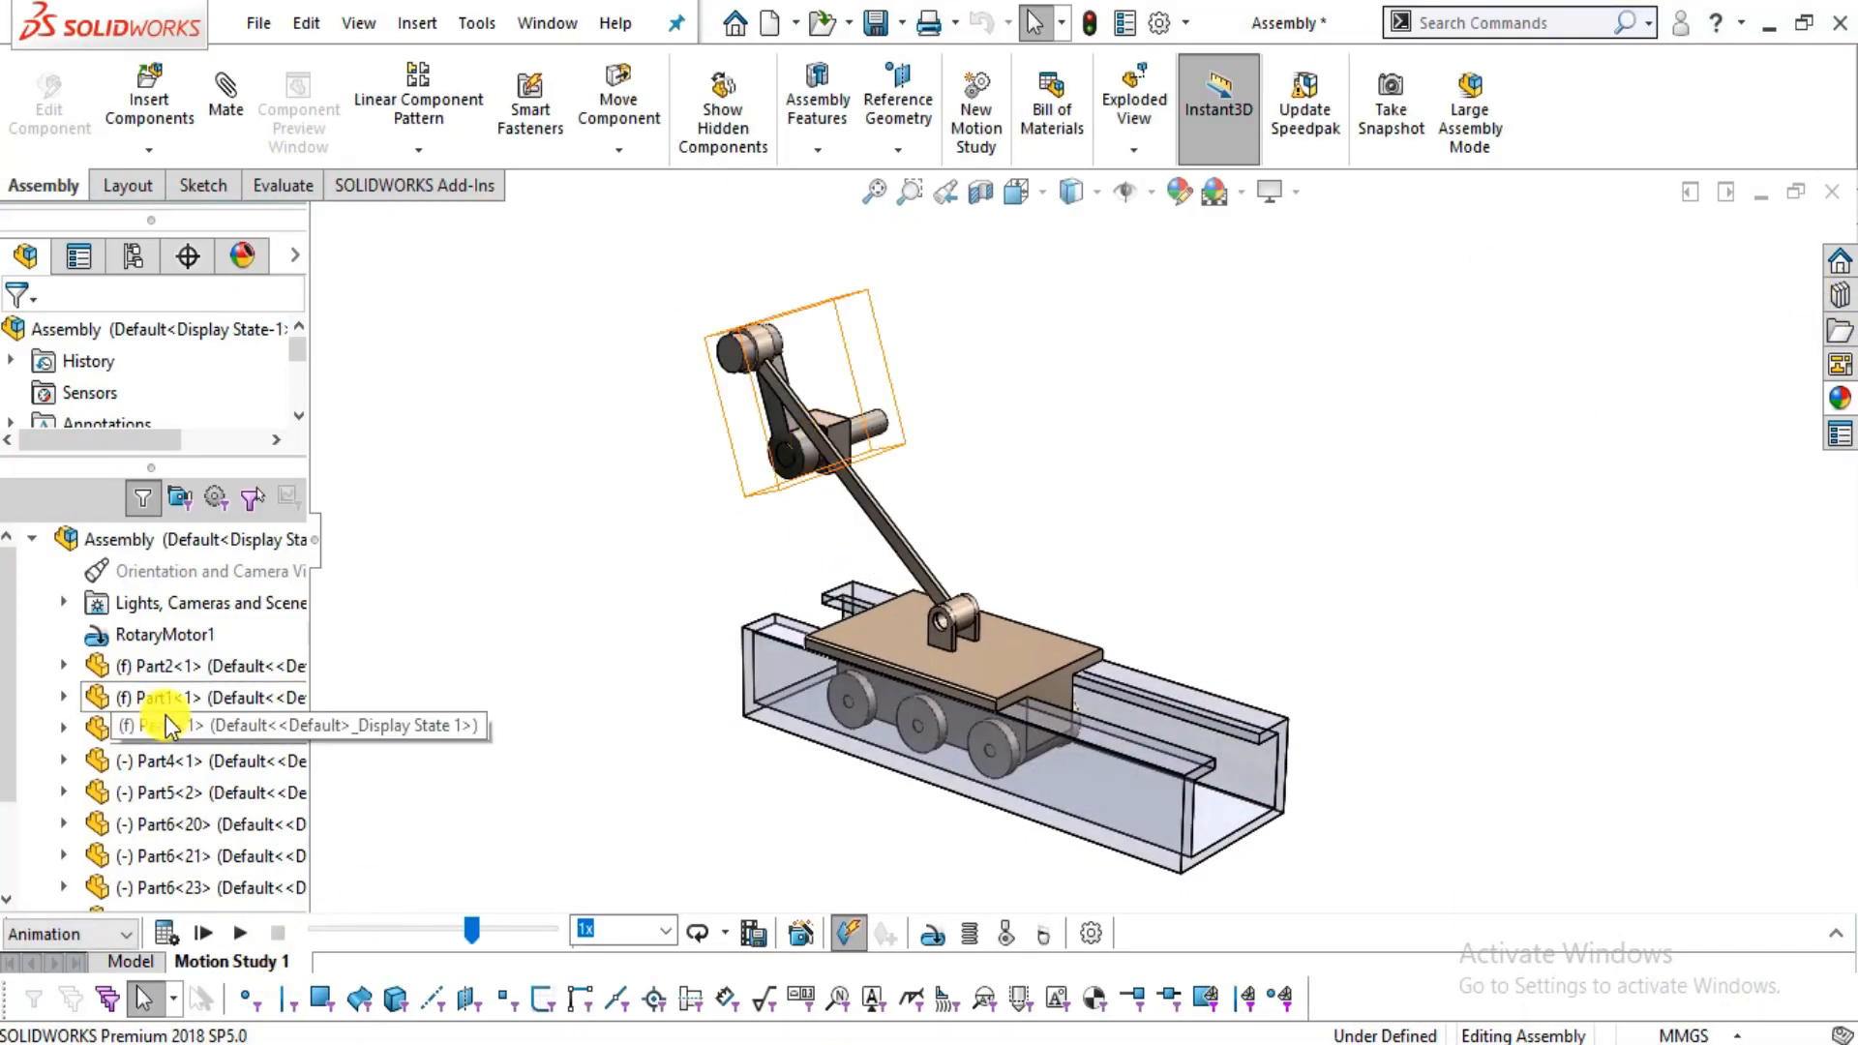
- Highlight each assembly component in turn, from Part1, Part2, Part3, Part4 and Part5 to a Part6 wheel, to identify it
scroll(189, 871, down, 1)
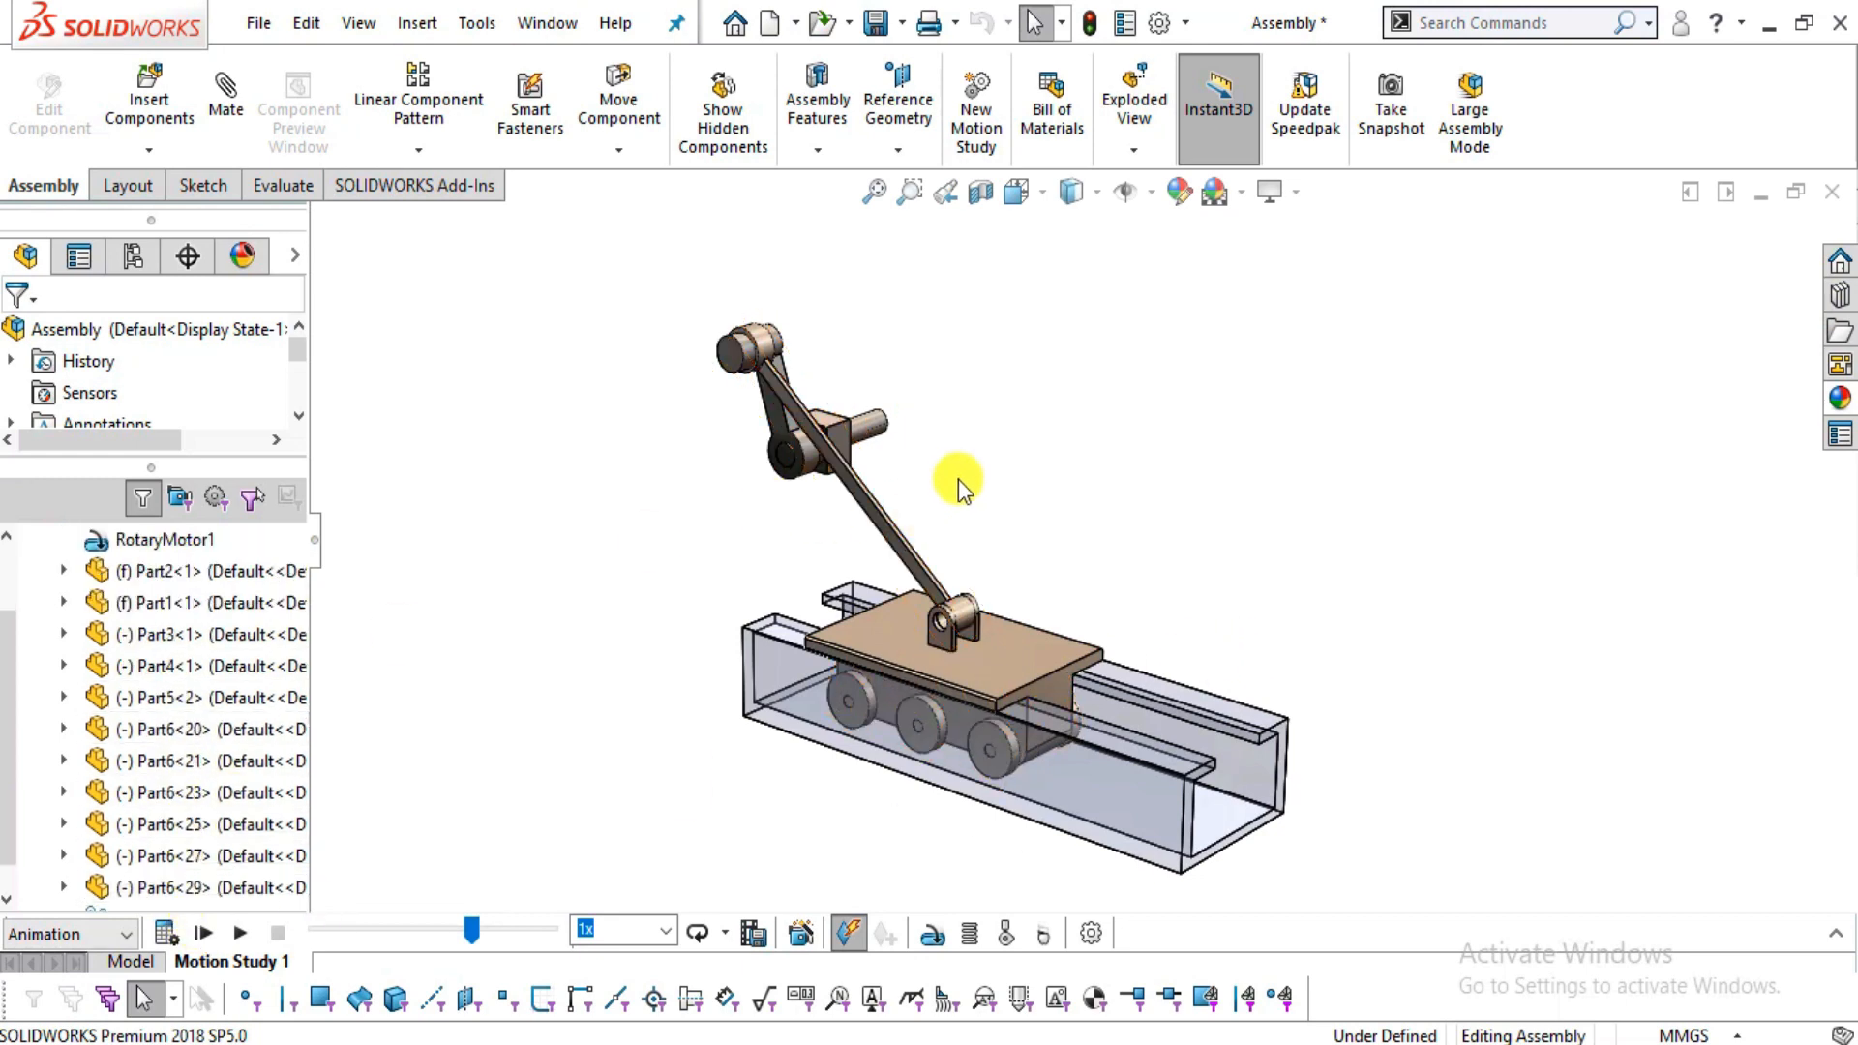
scroll(169, 692, up, 1)
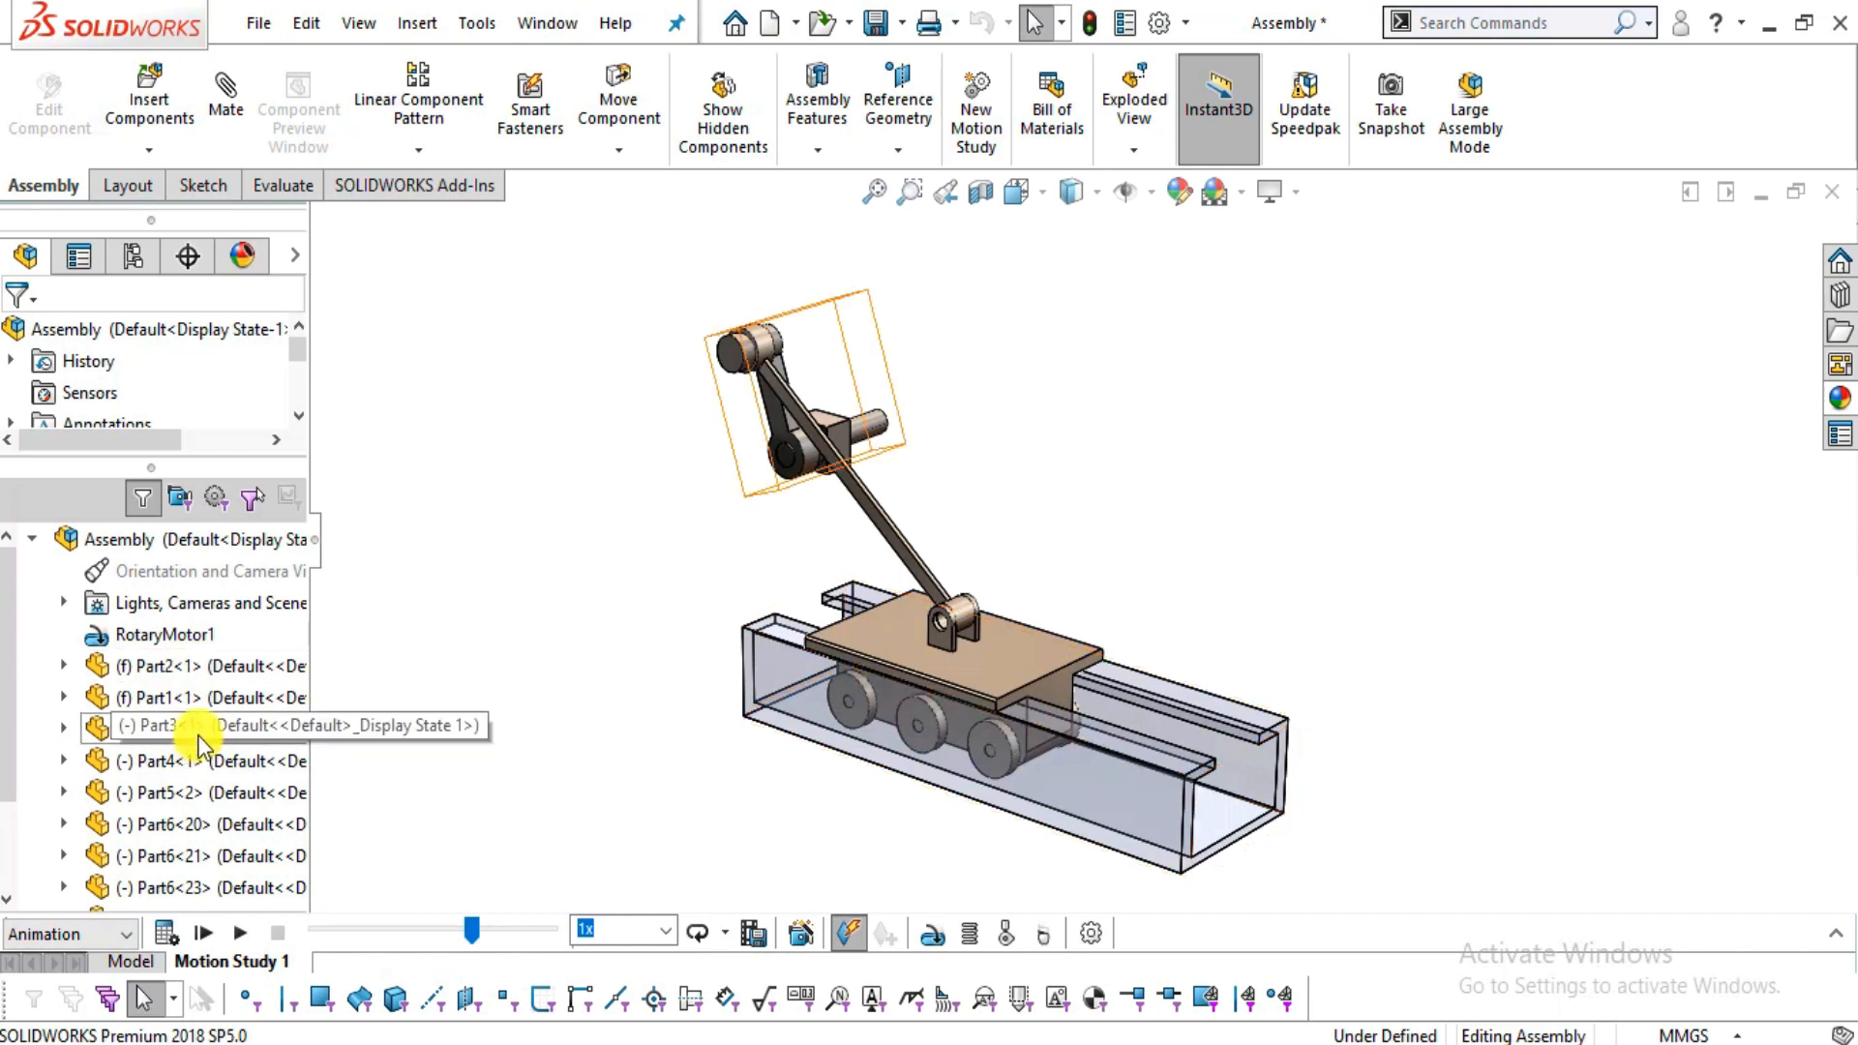
click(188, 706)
scroll(939, 454, down, 2)
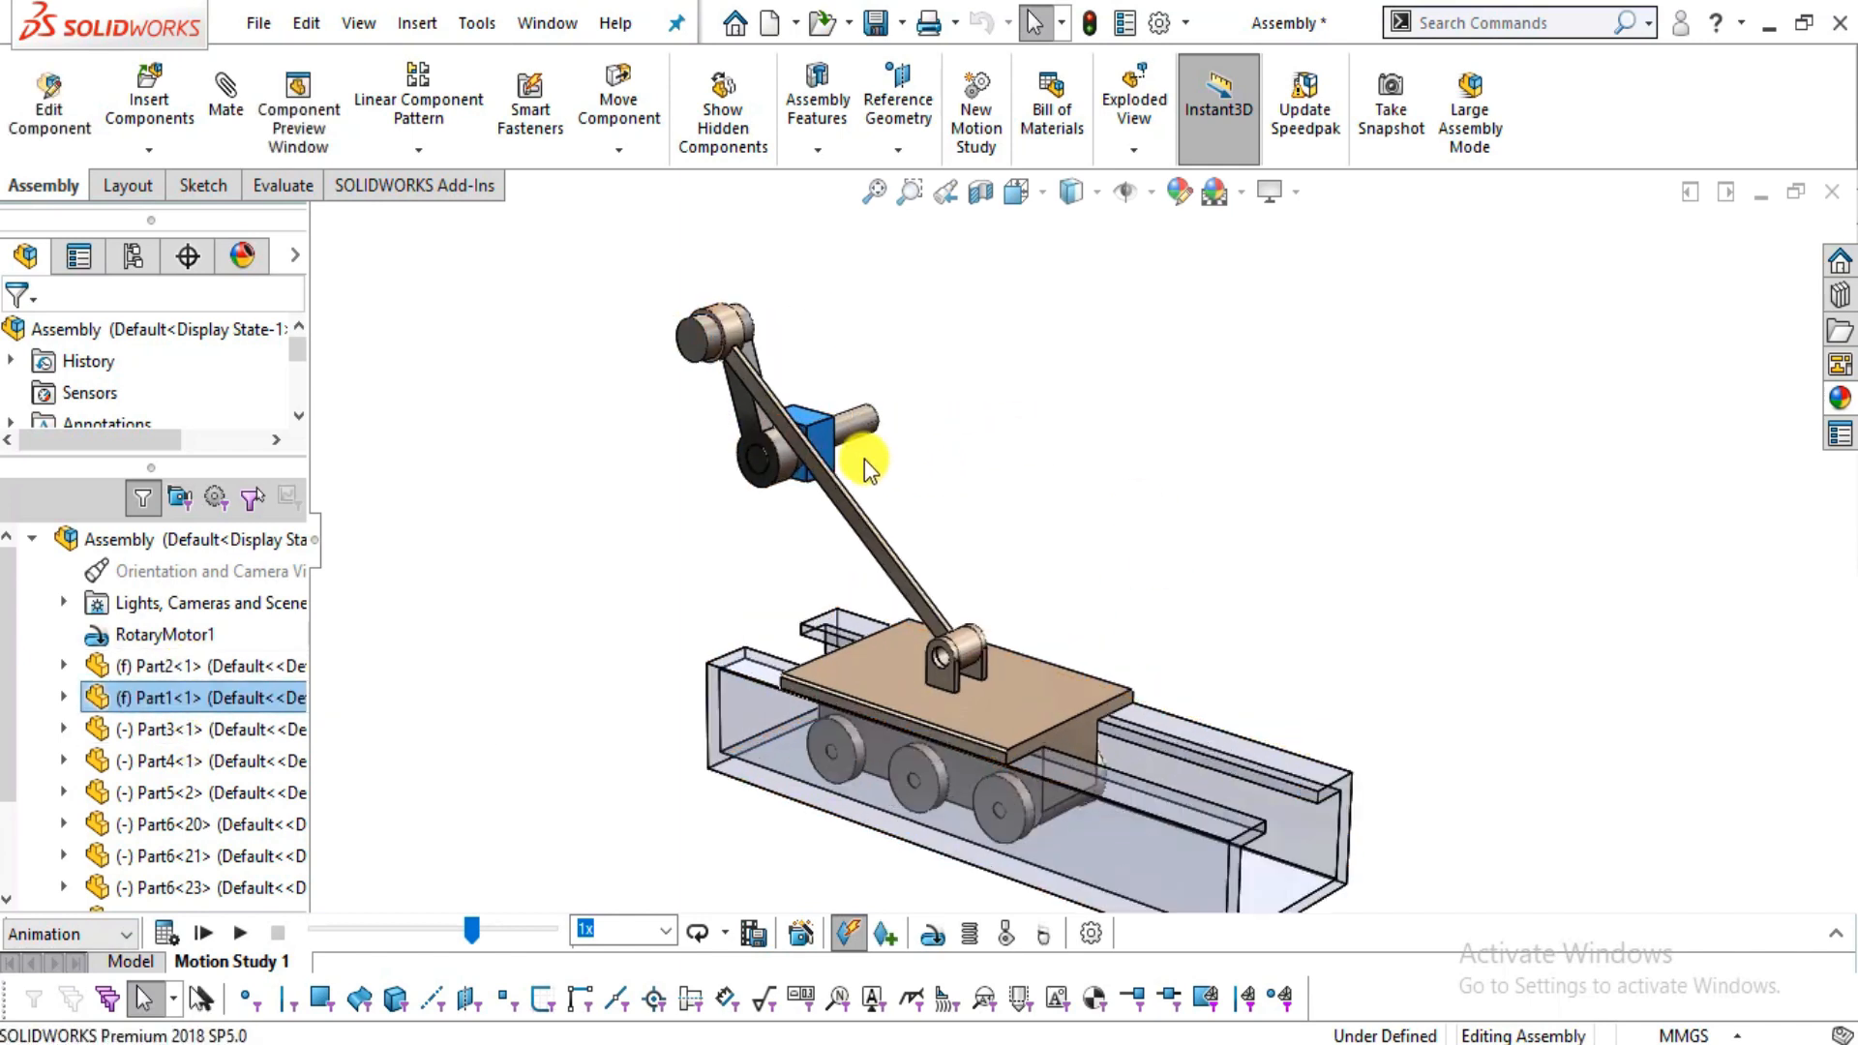
click(133, 666)
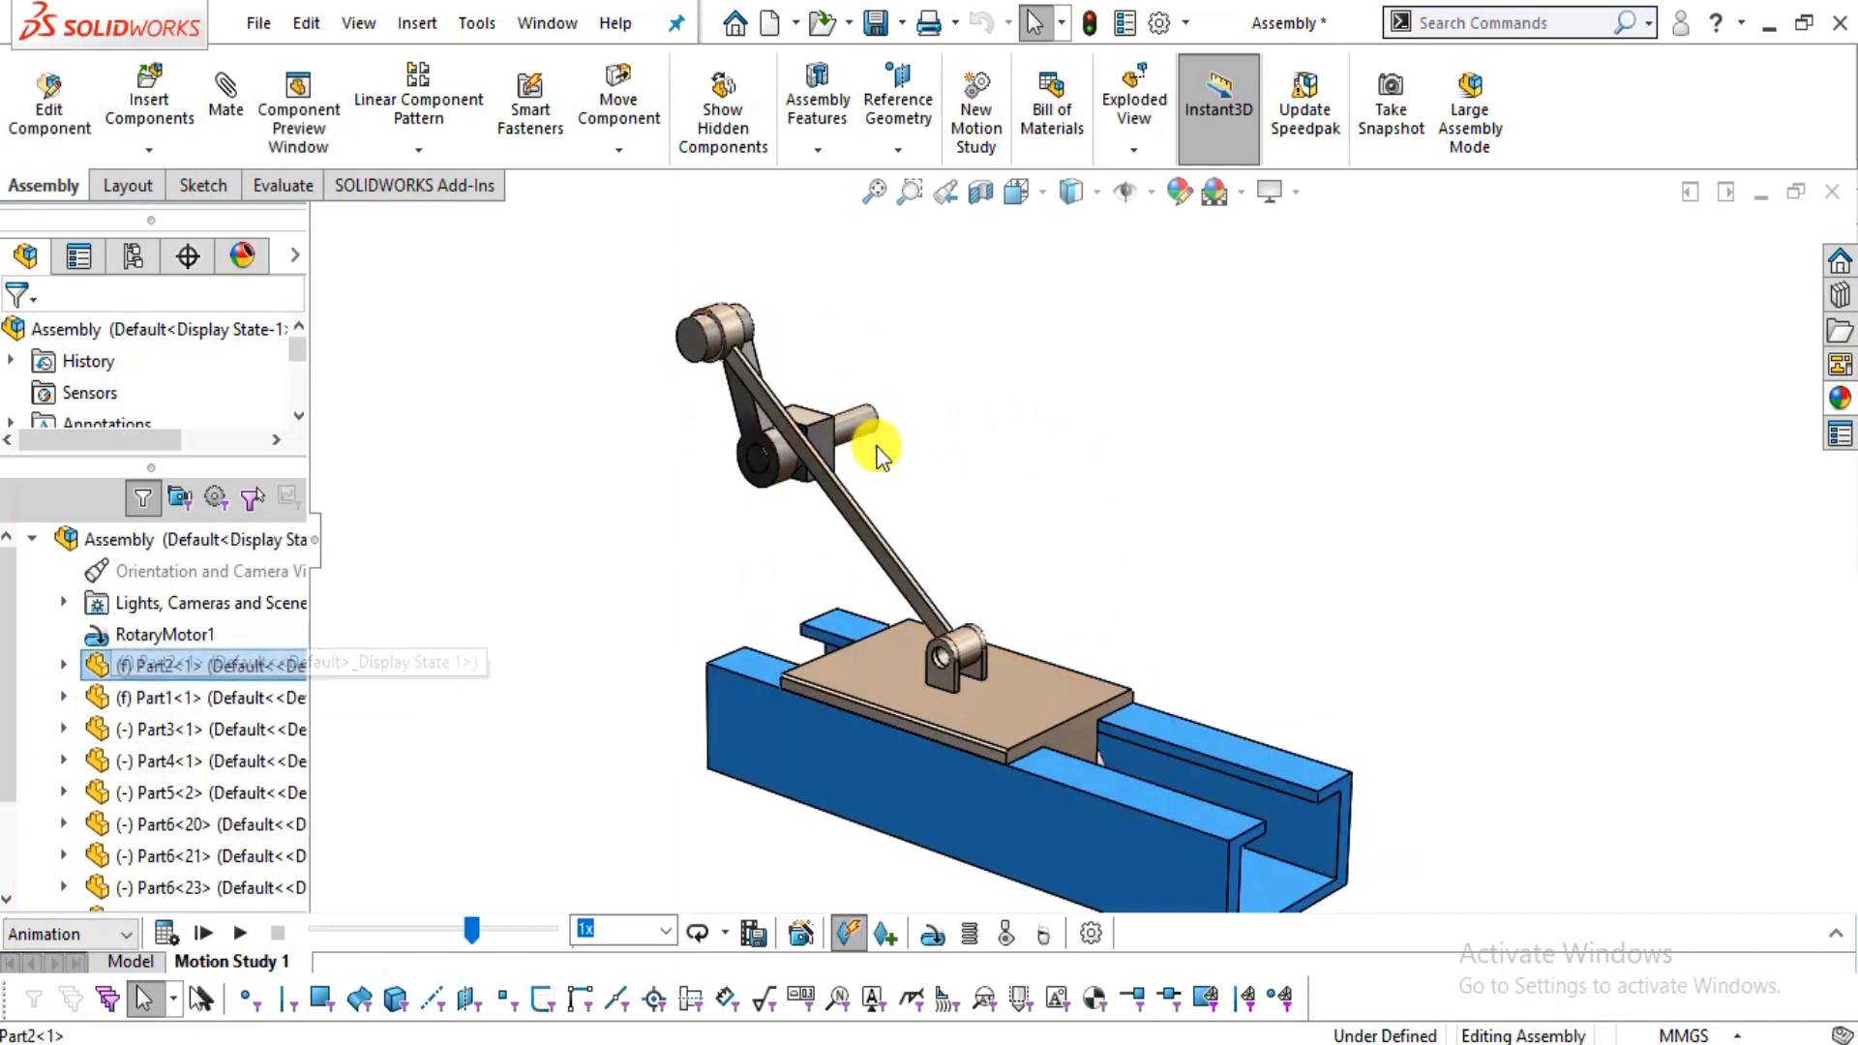
click(193, 735)
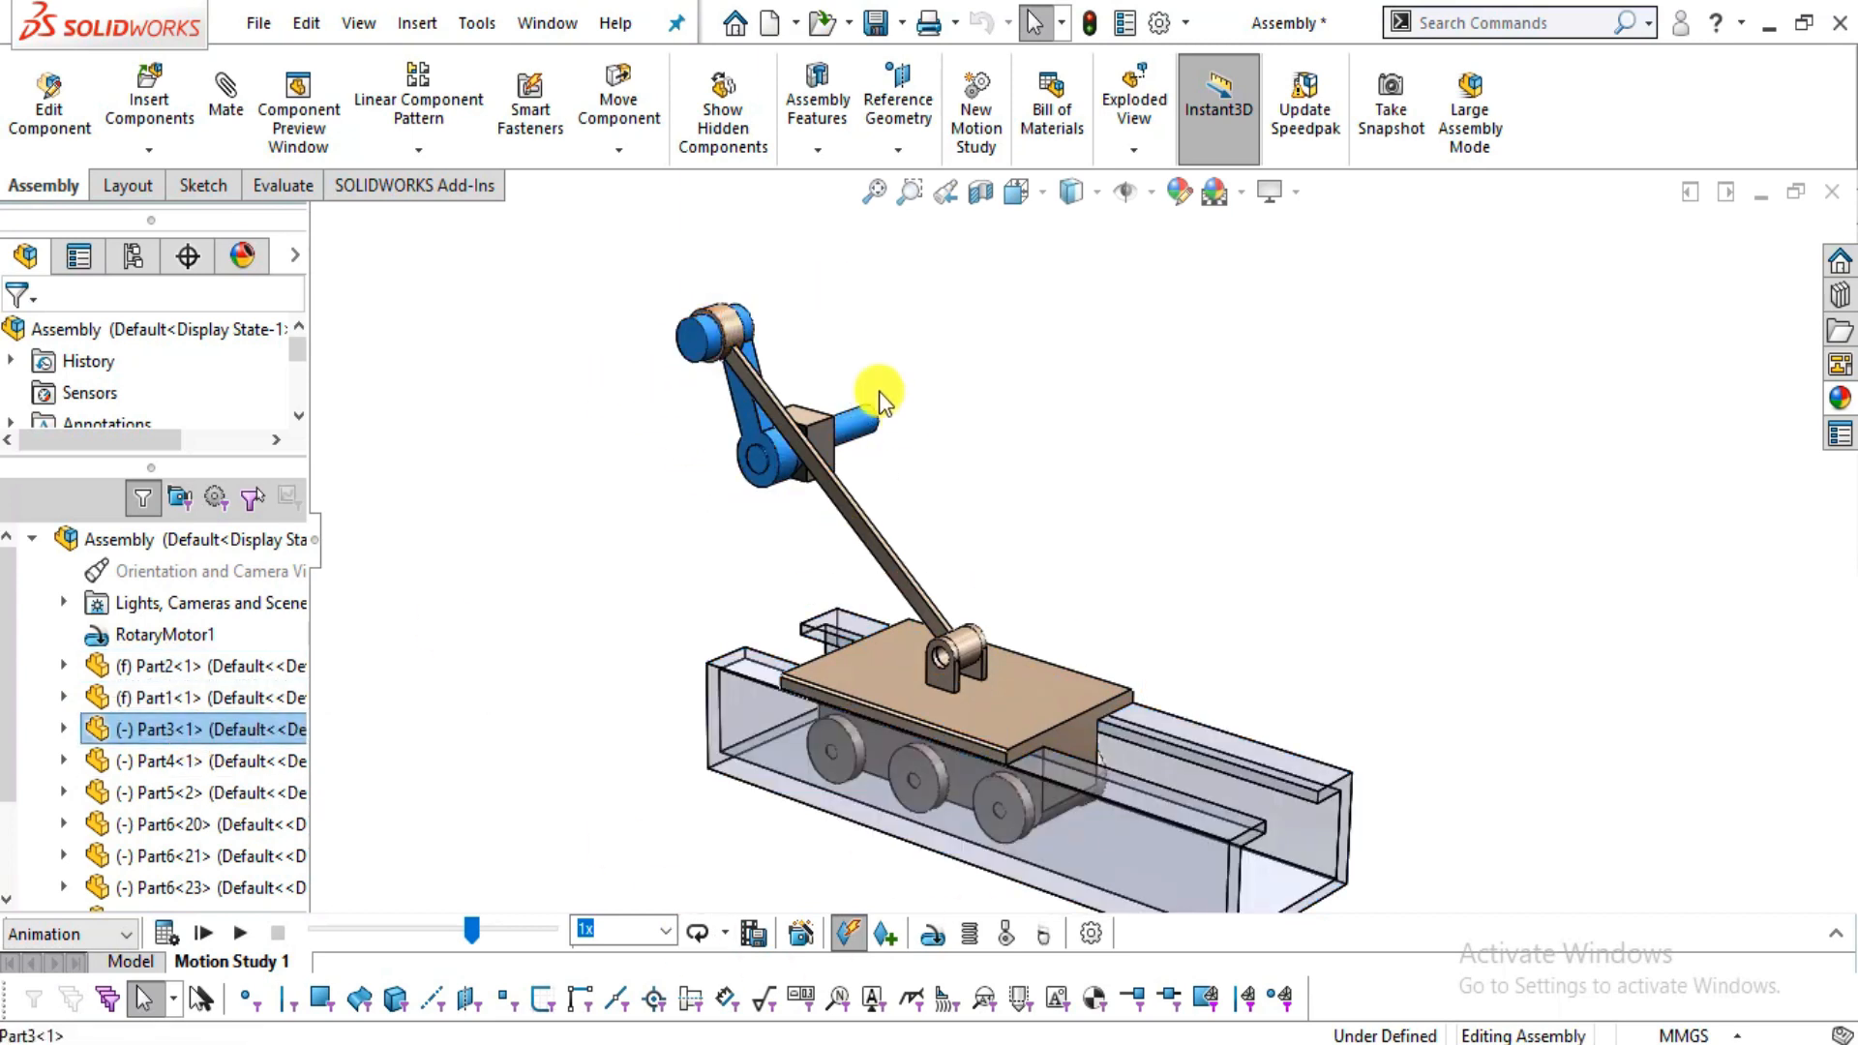
click(139, 762)
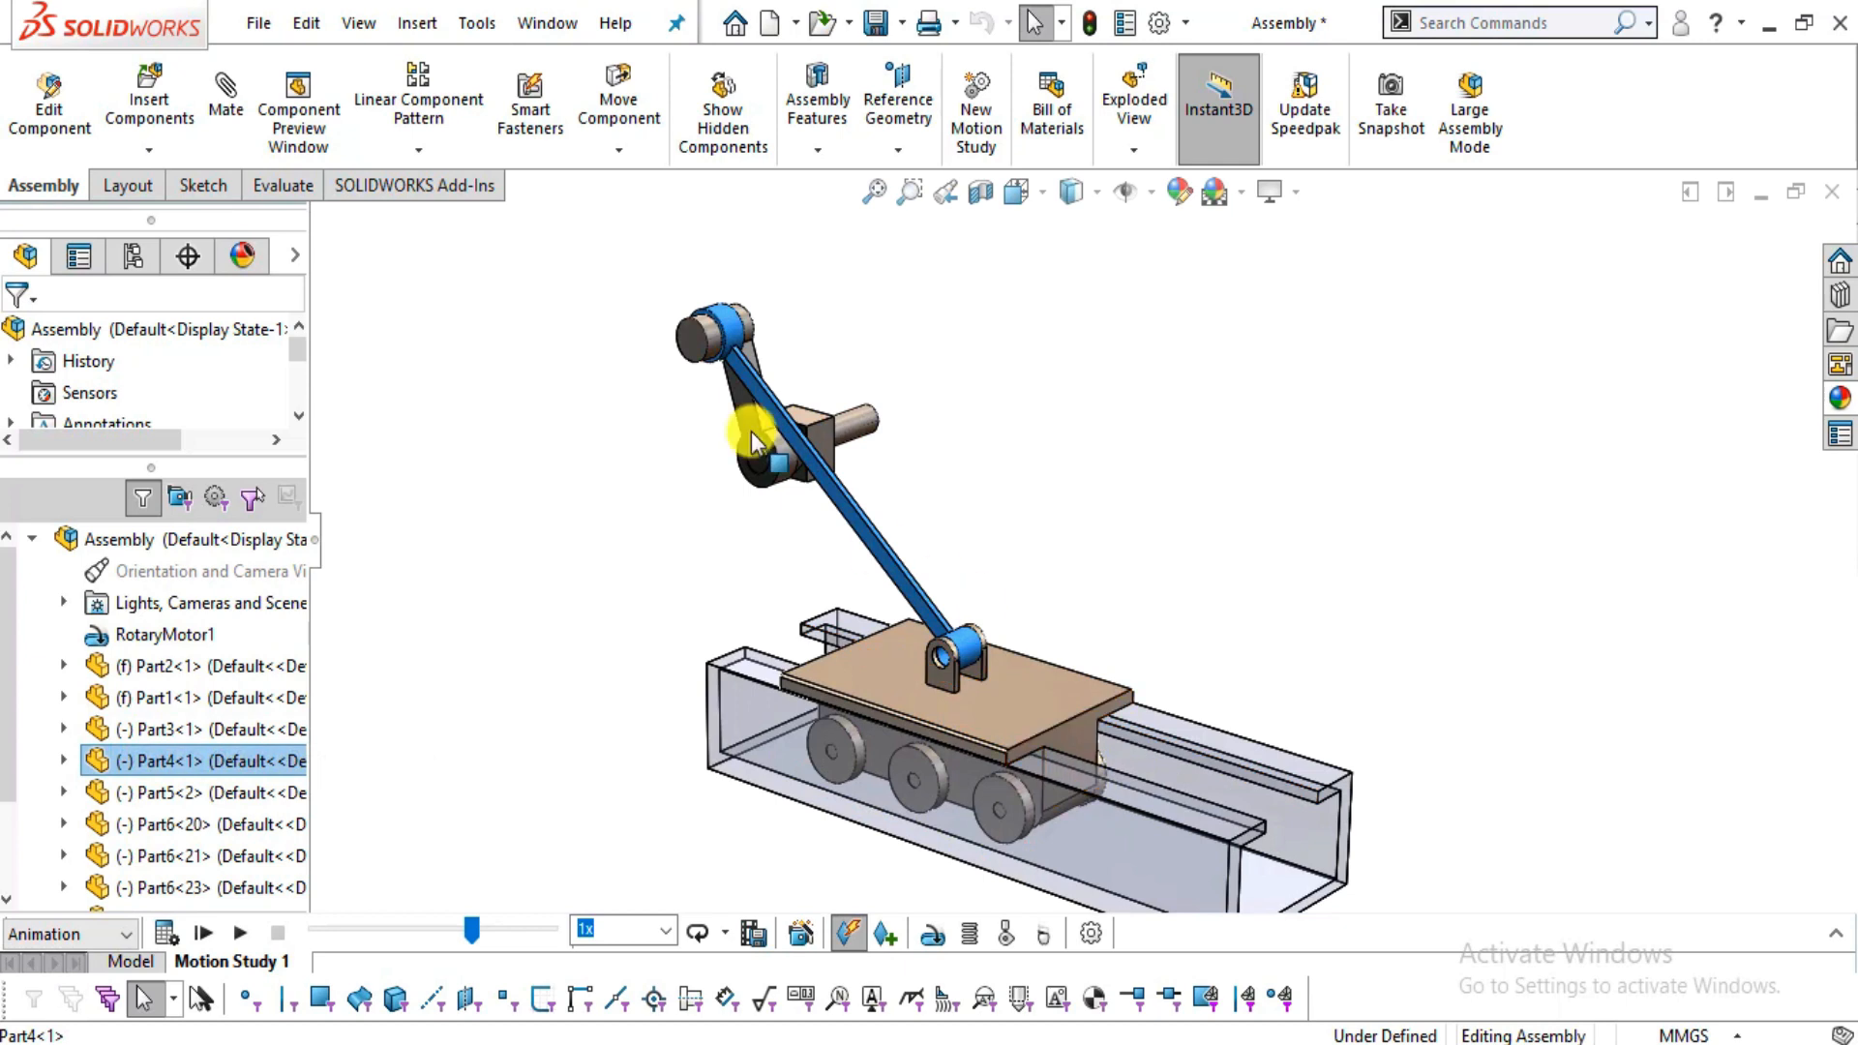
click(170, 794)
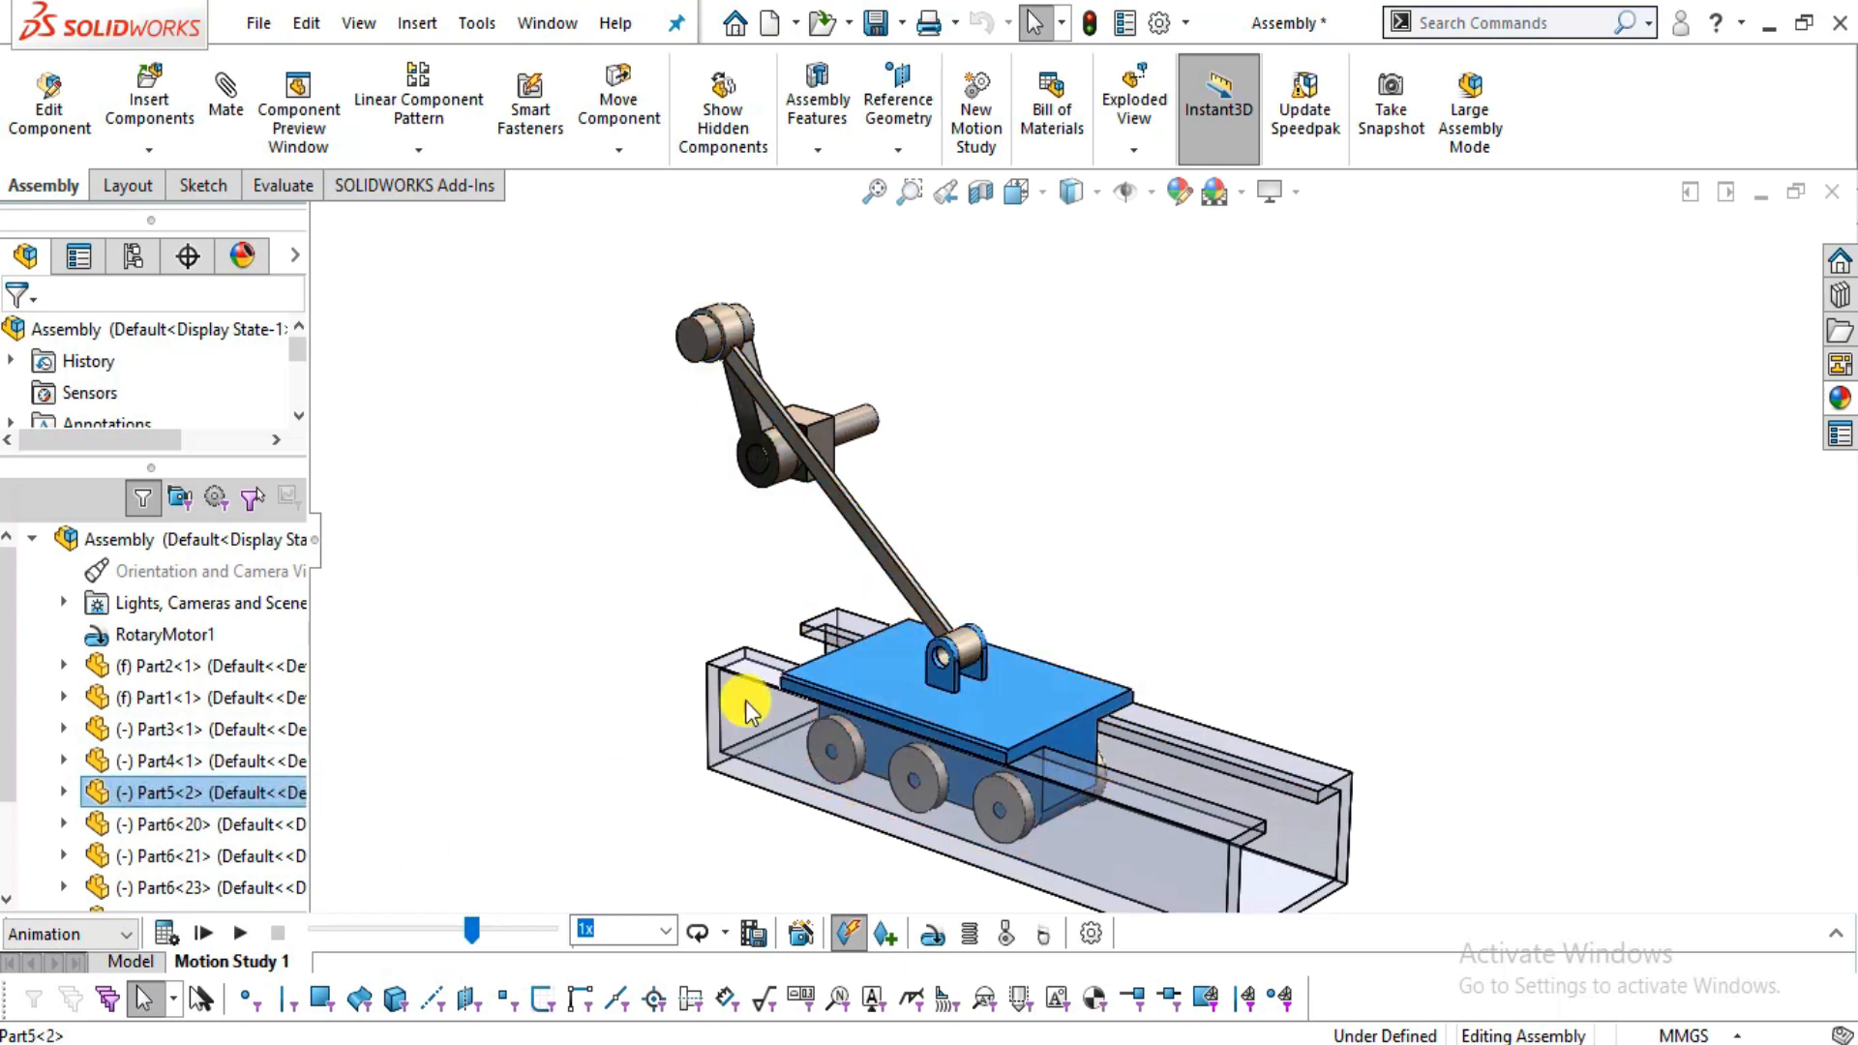
right_click(406, 992)
click(186, 832)
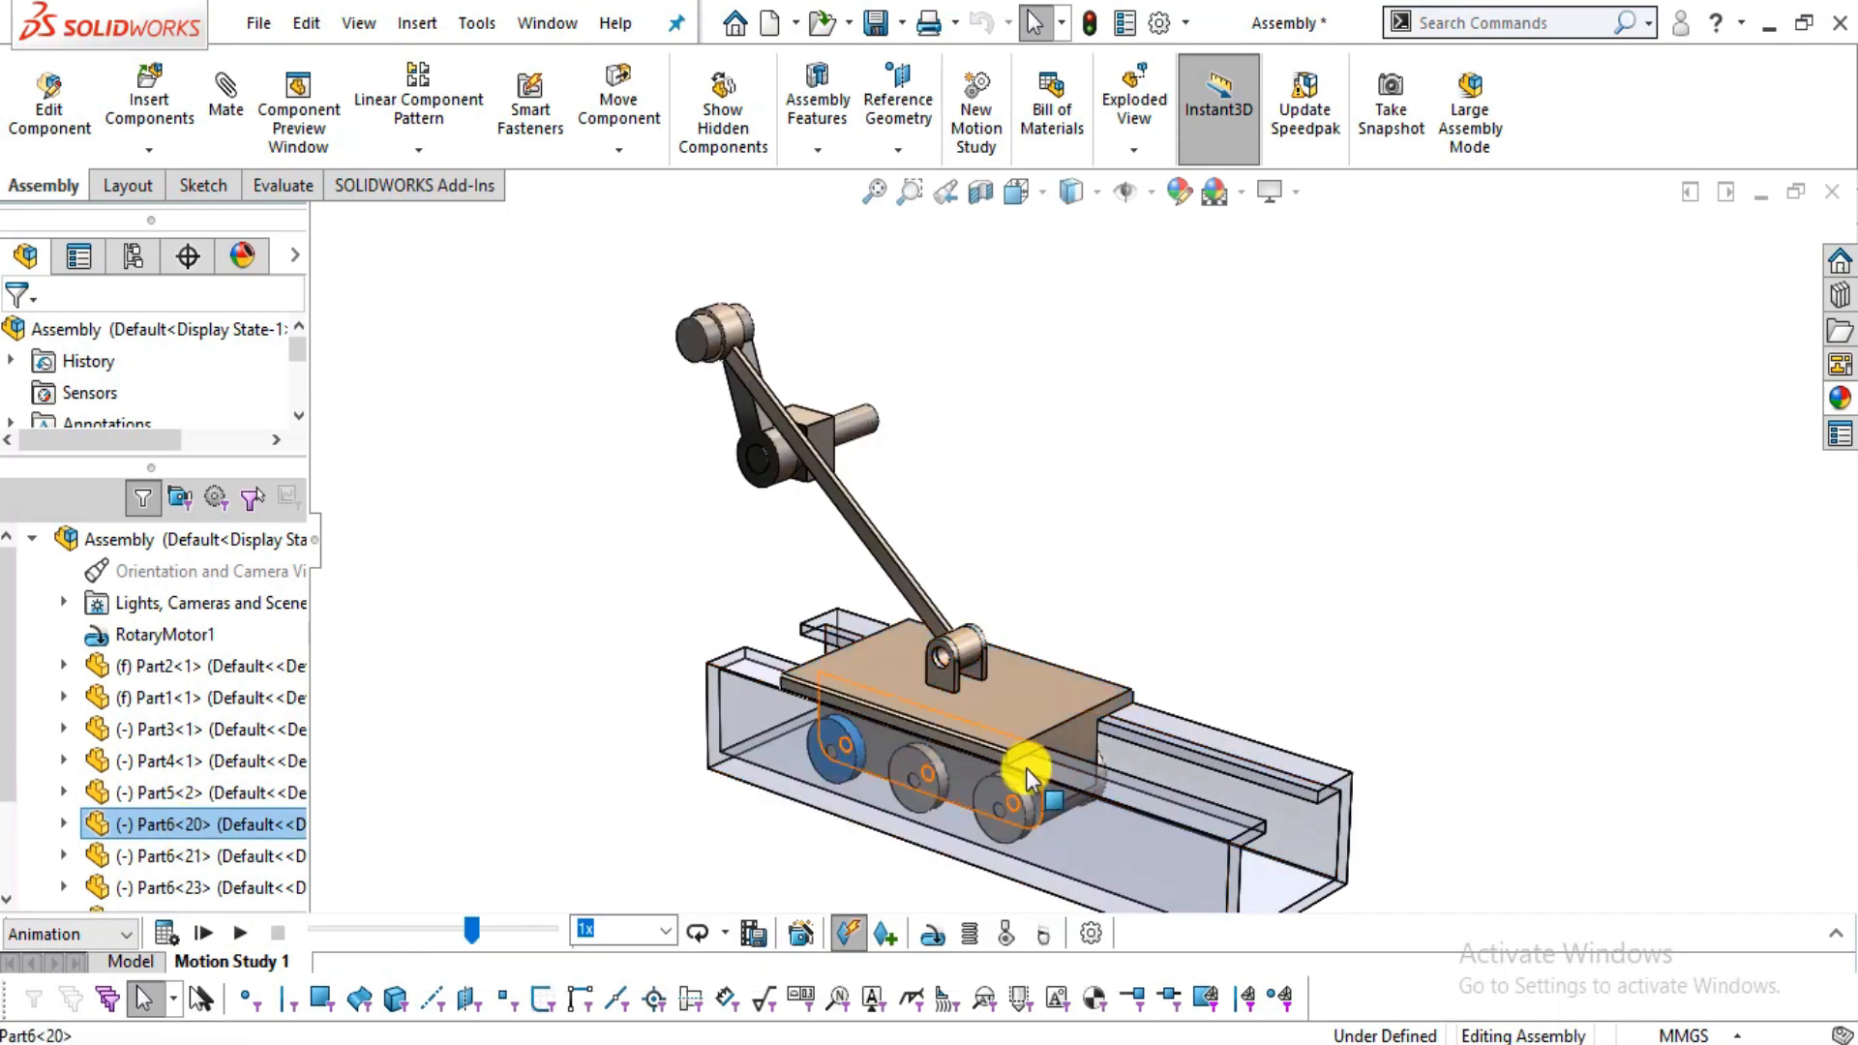
- Inspect the wheels and crank linkage up close, highlight Part1 again, and clear the selection
scroll(997, 750, down, 2)
scroll(1050, 818, down, 2)
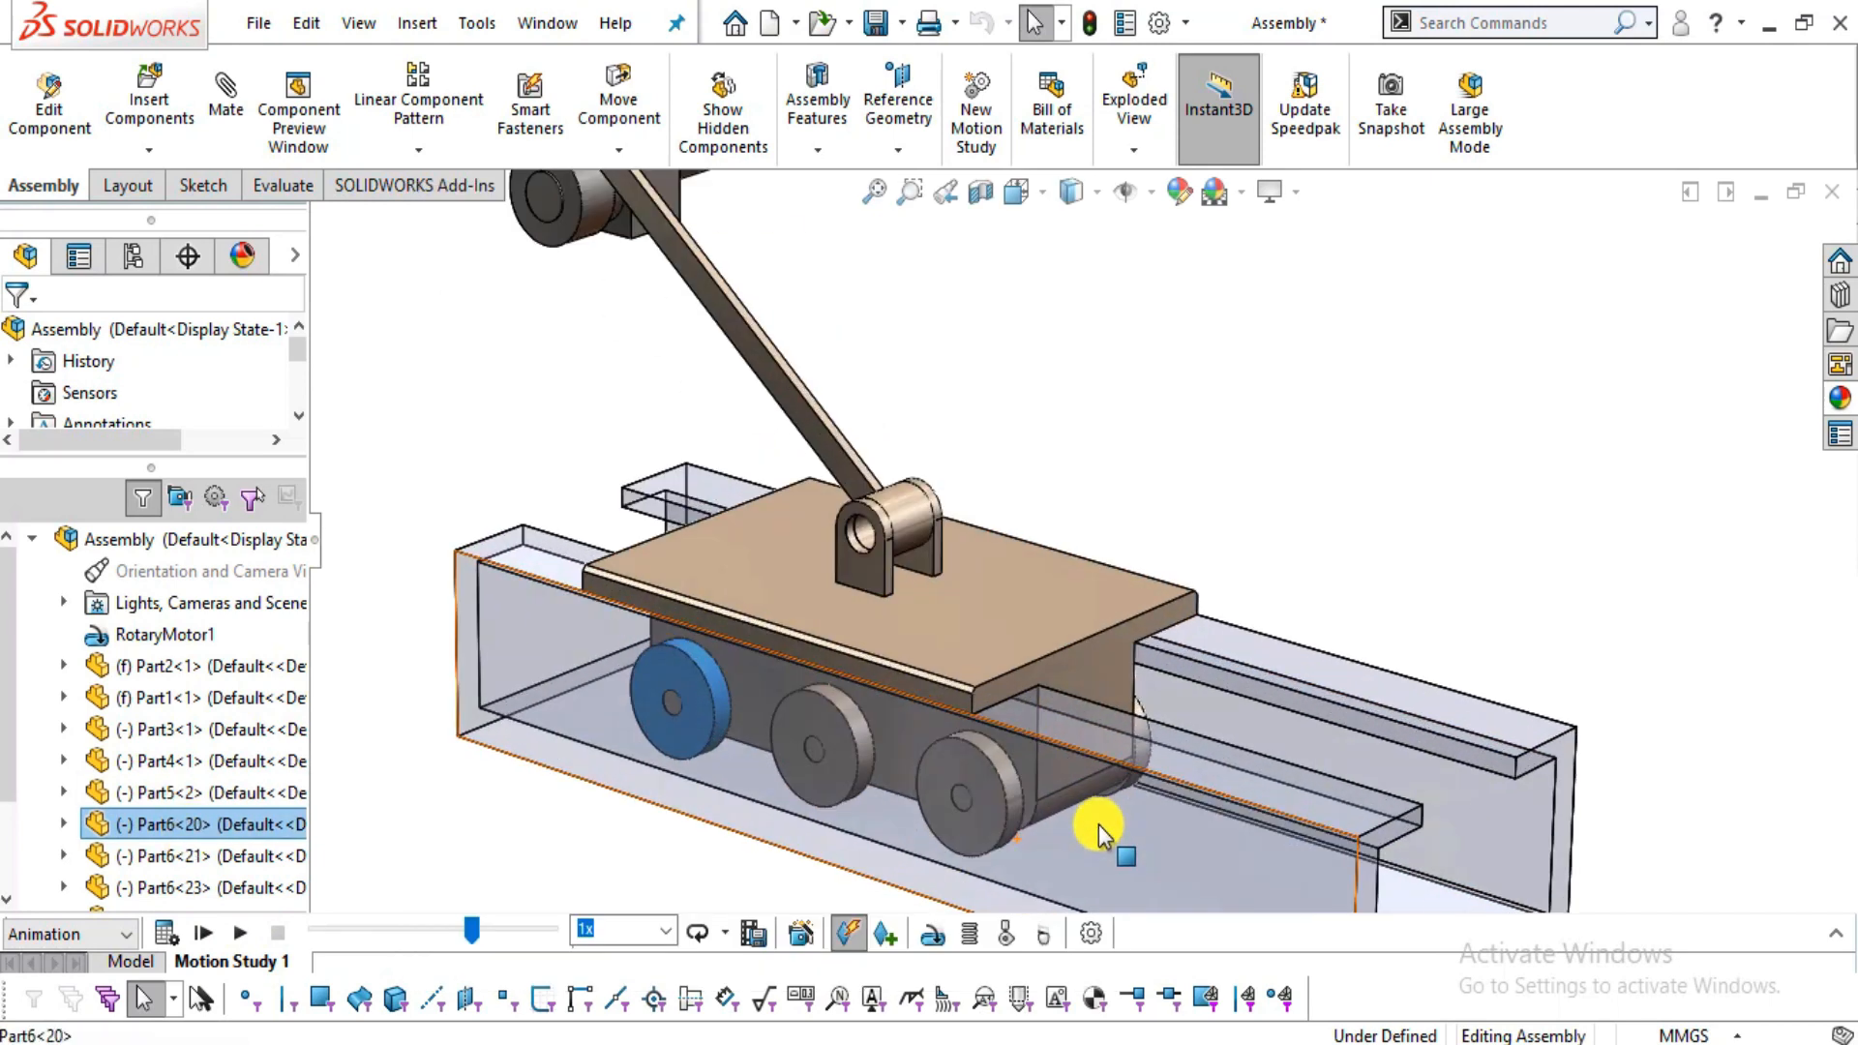
scroll(767, 381, up, 5)
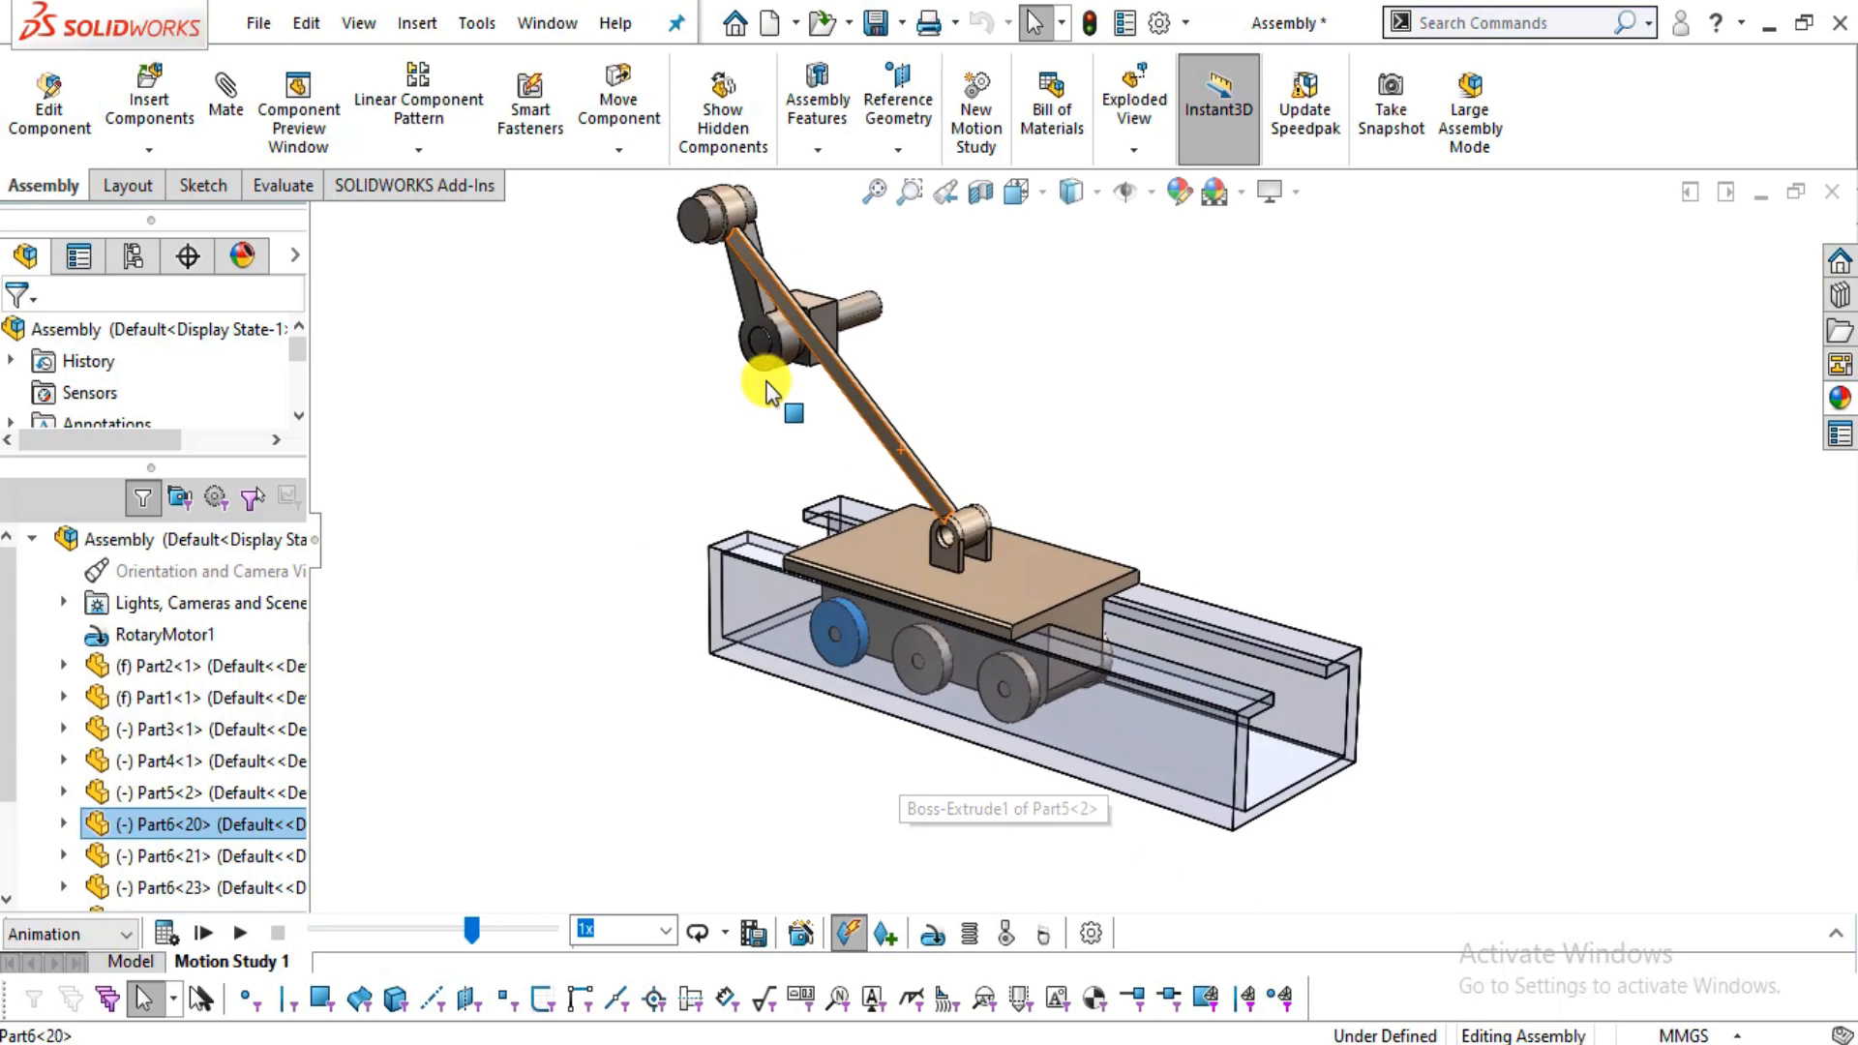
scroll(1041, 316, down, 2)
scroll(1074, 379, up, 3)
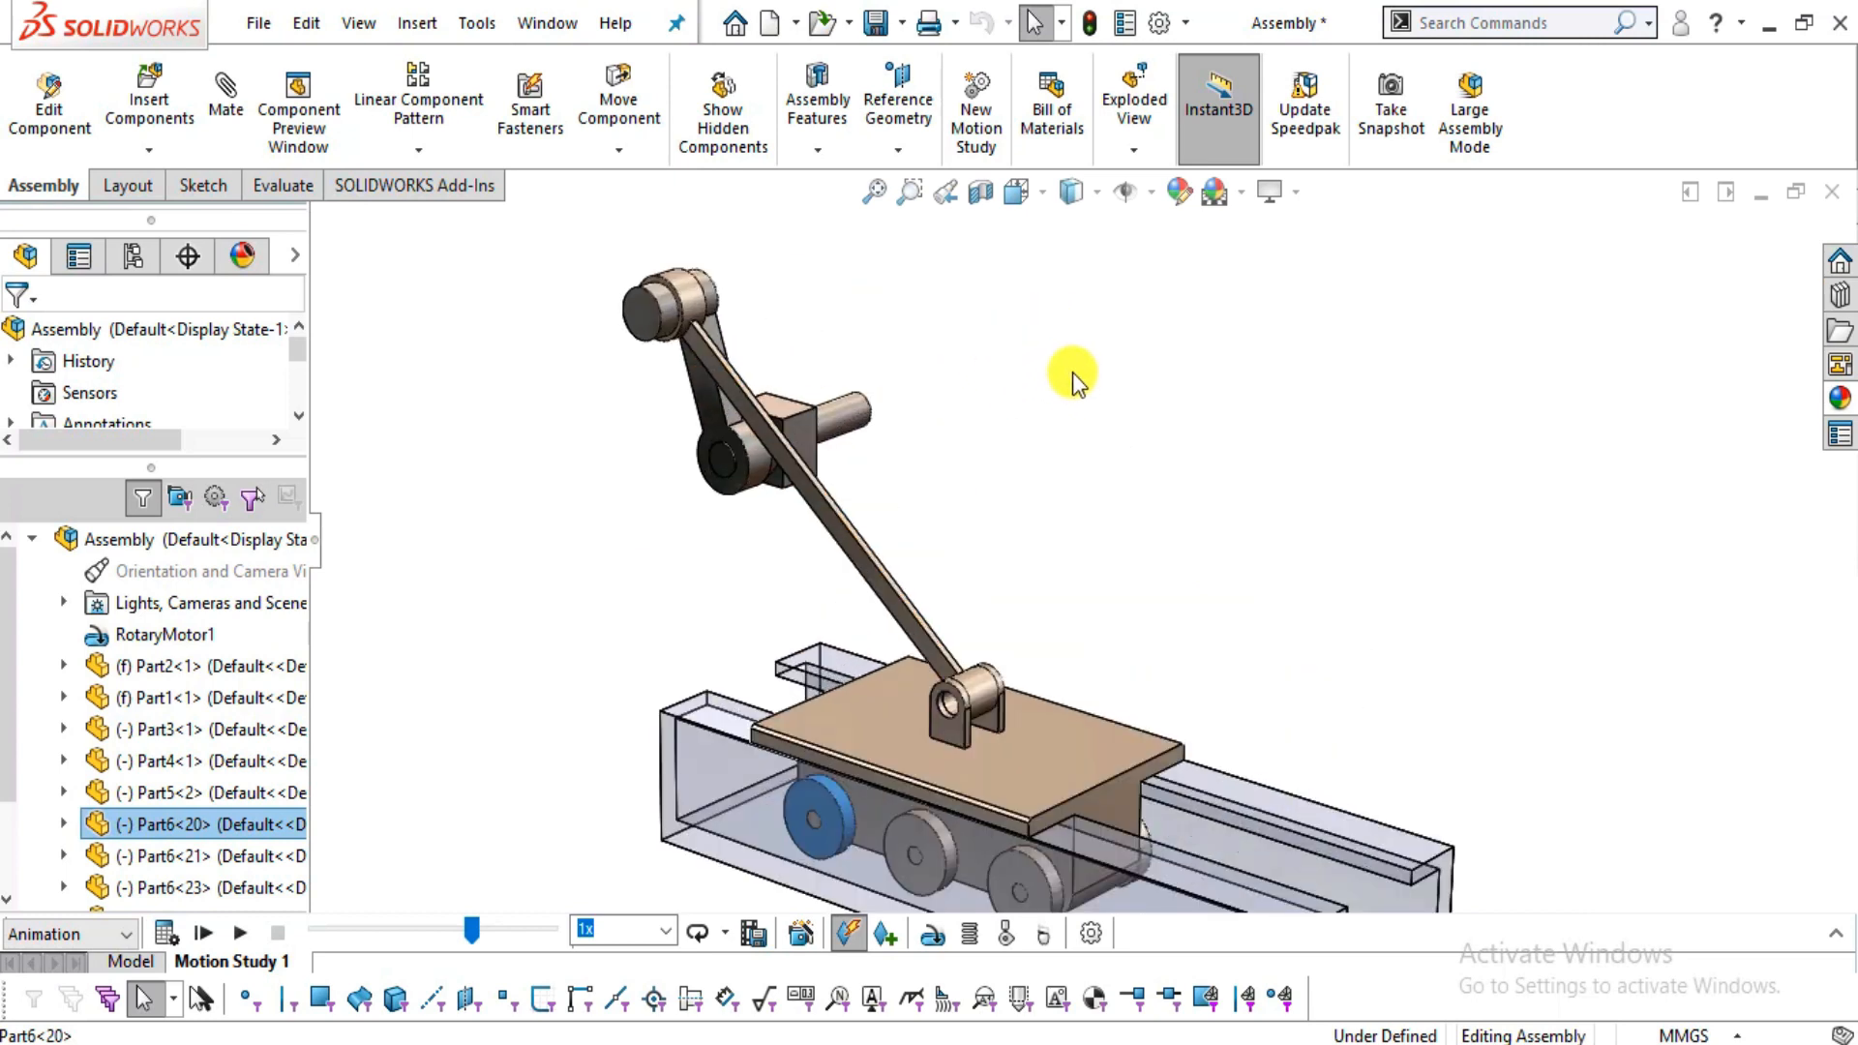
click(1140, 550)
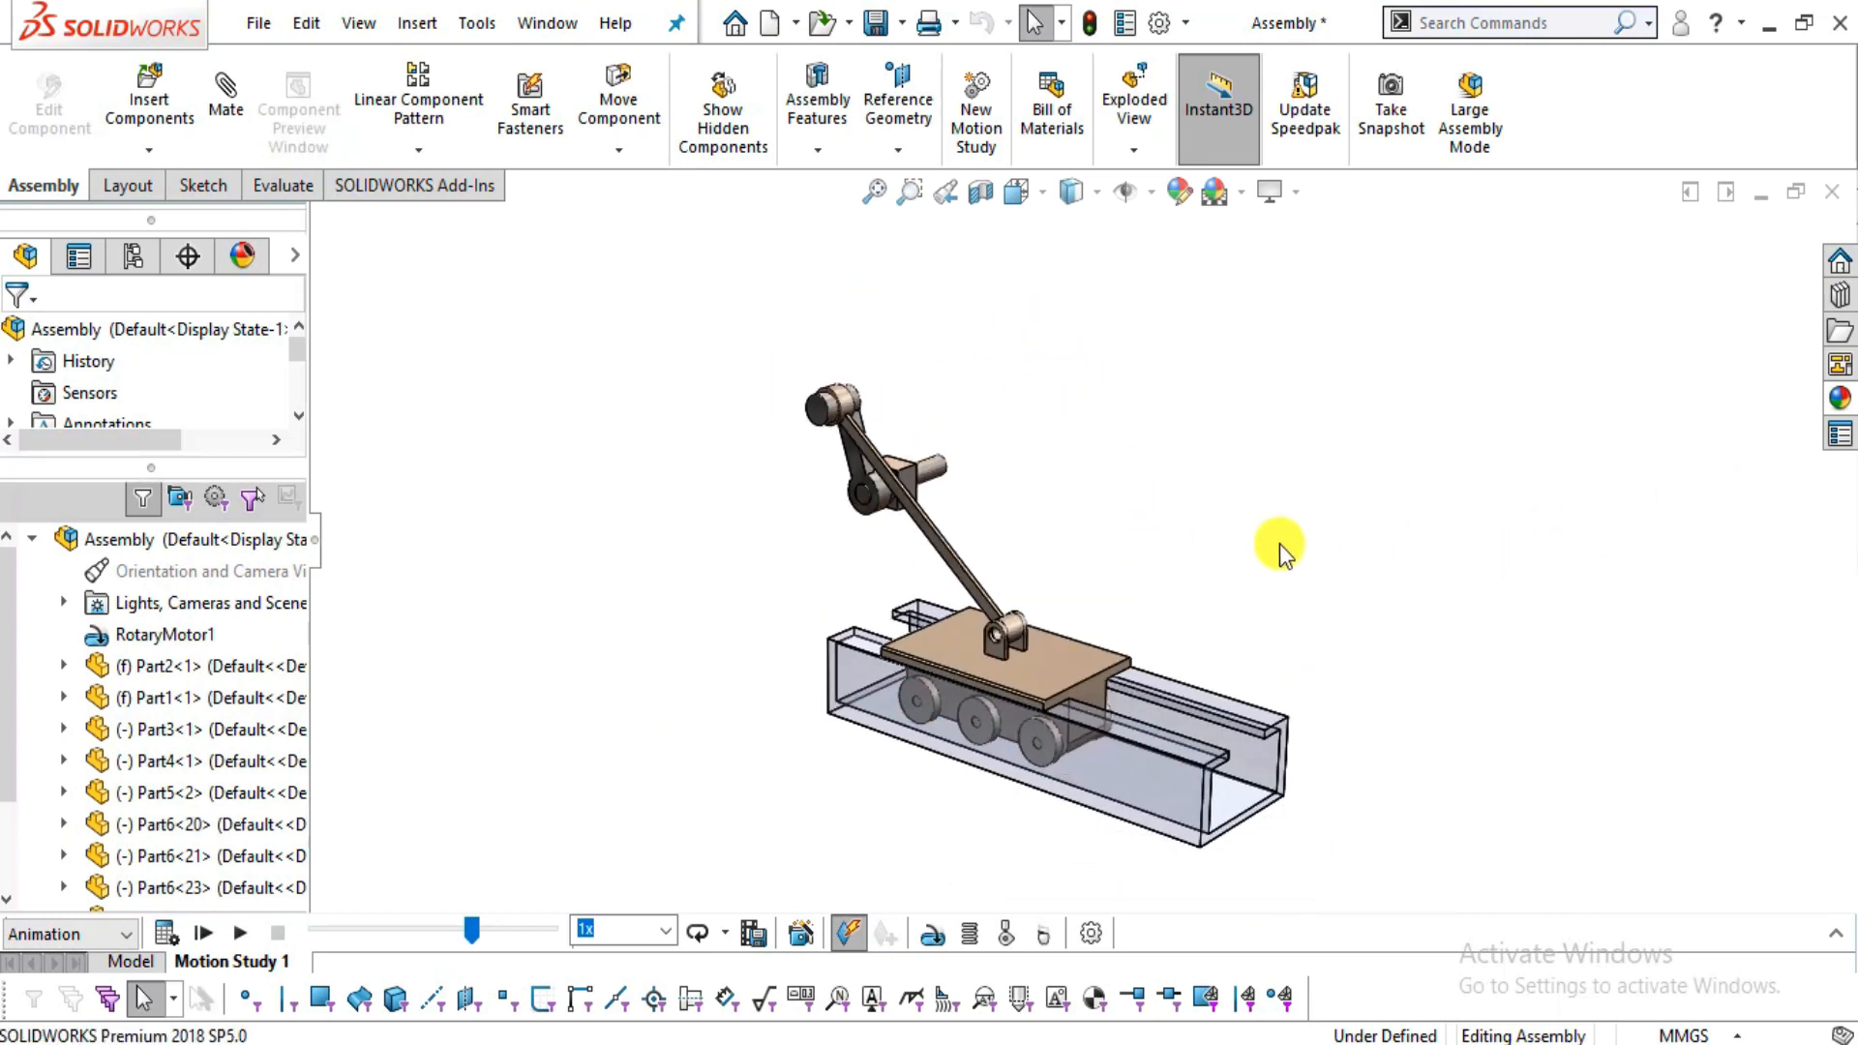
click(165, 696)
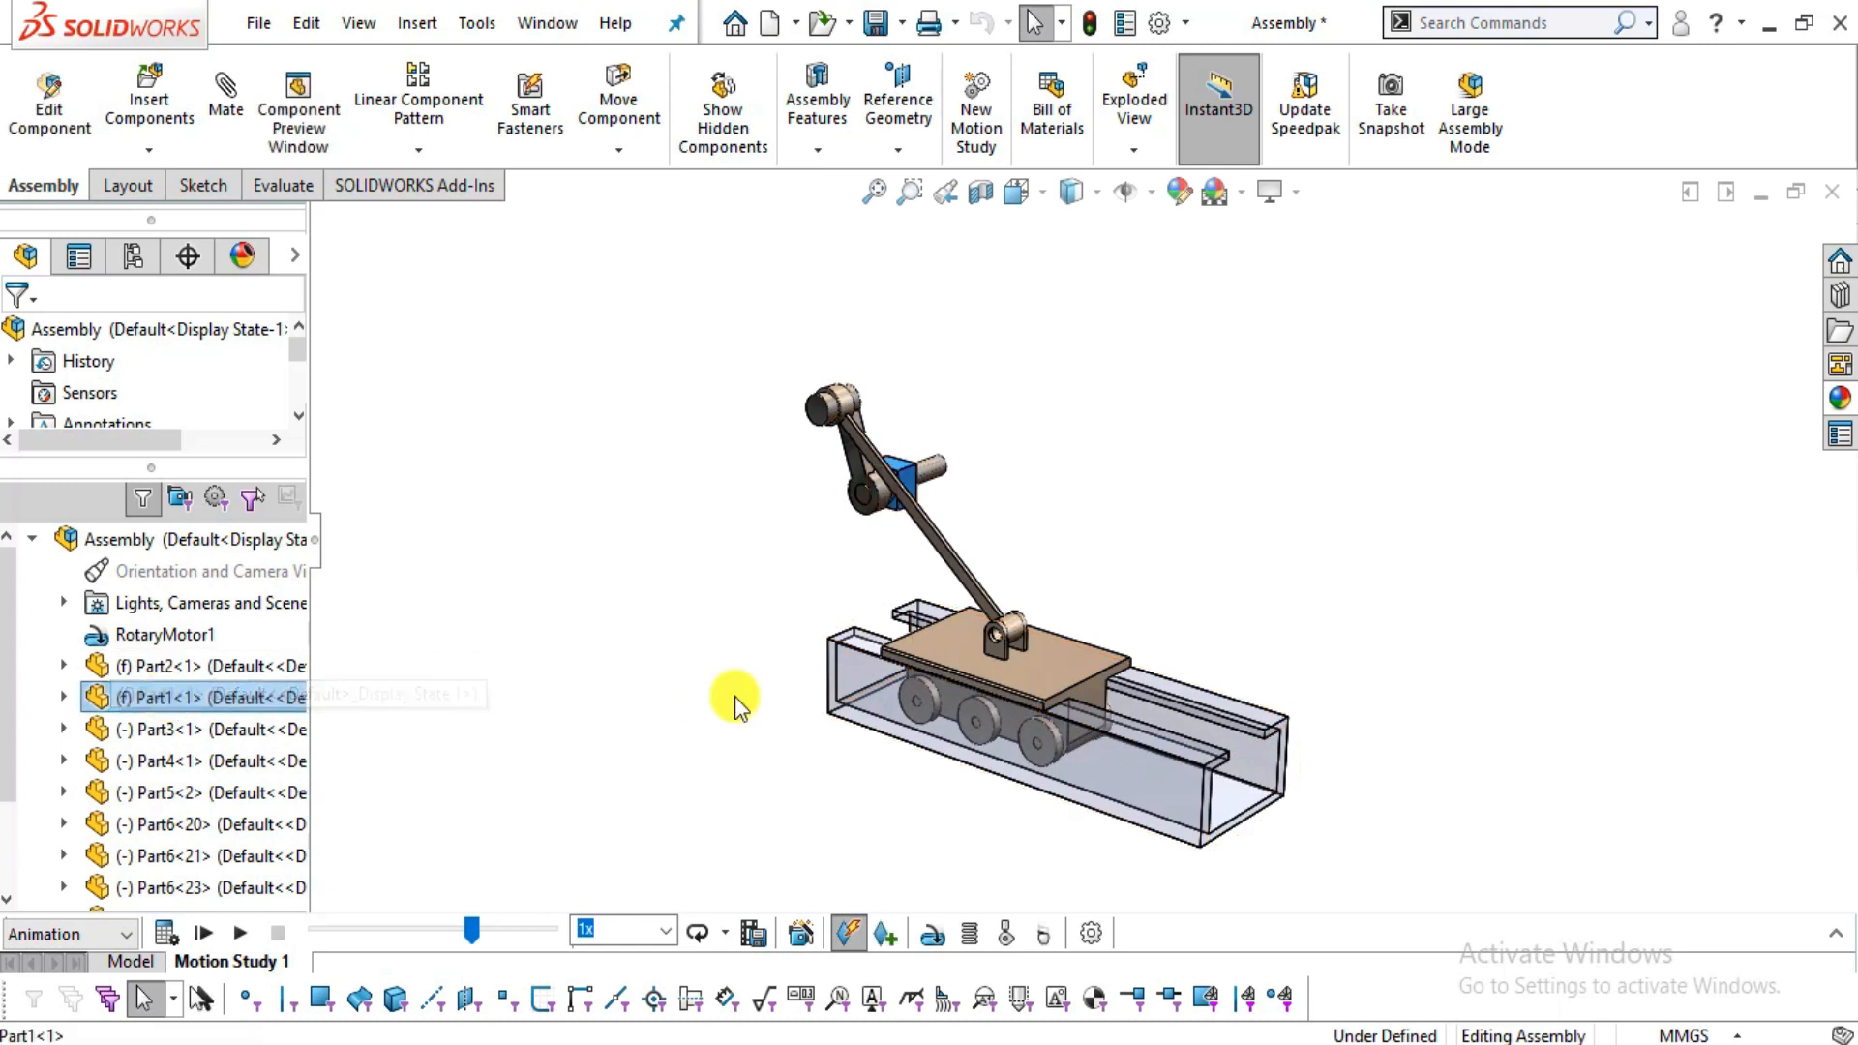
scroll(1228, 559, down, 1)
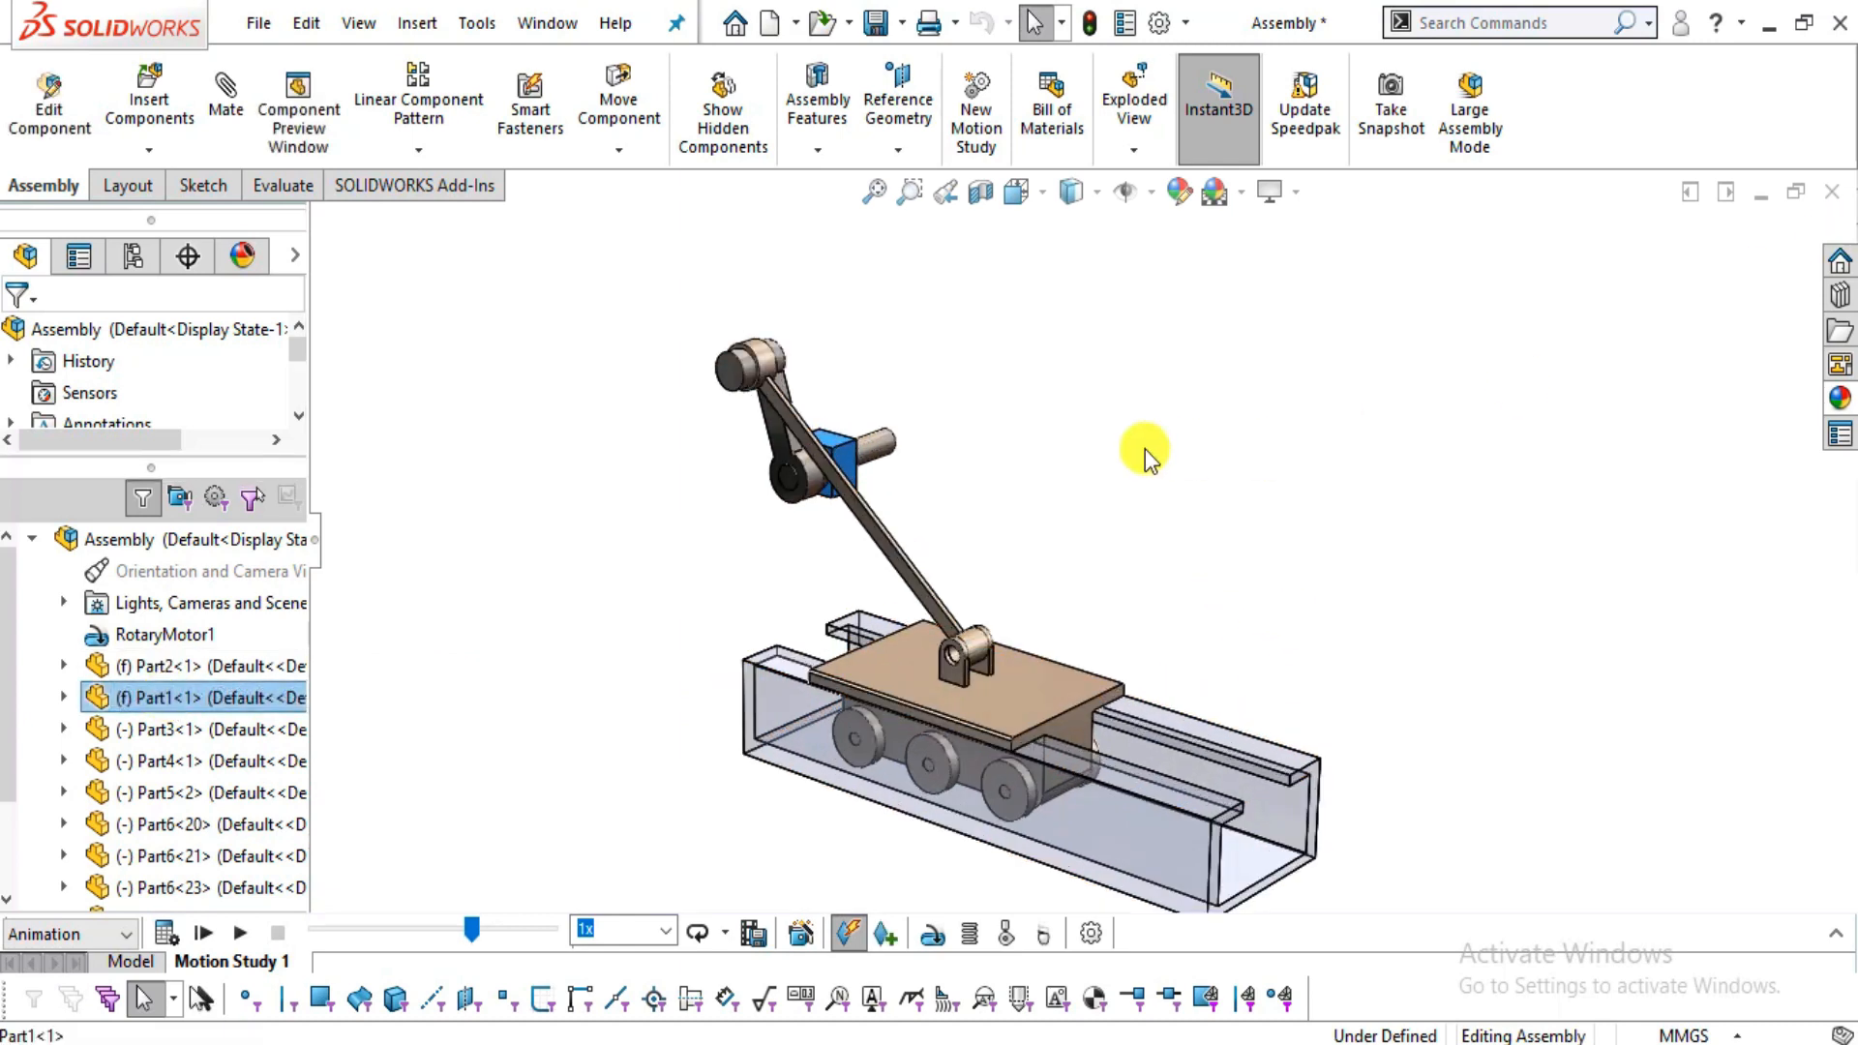
scroll(1146, 449, up, 2)
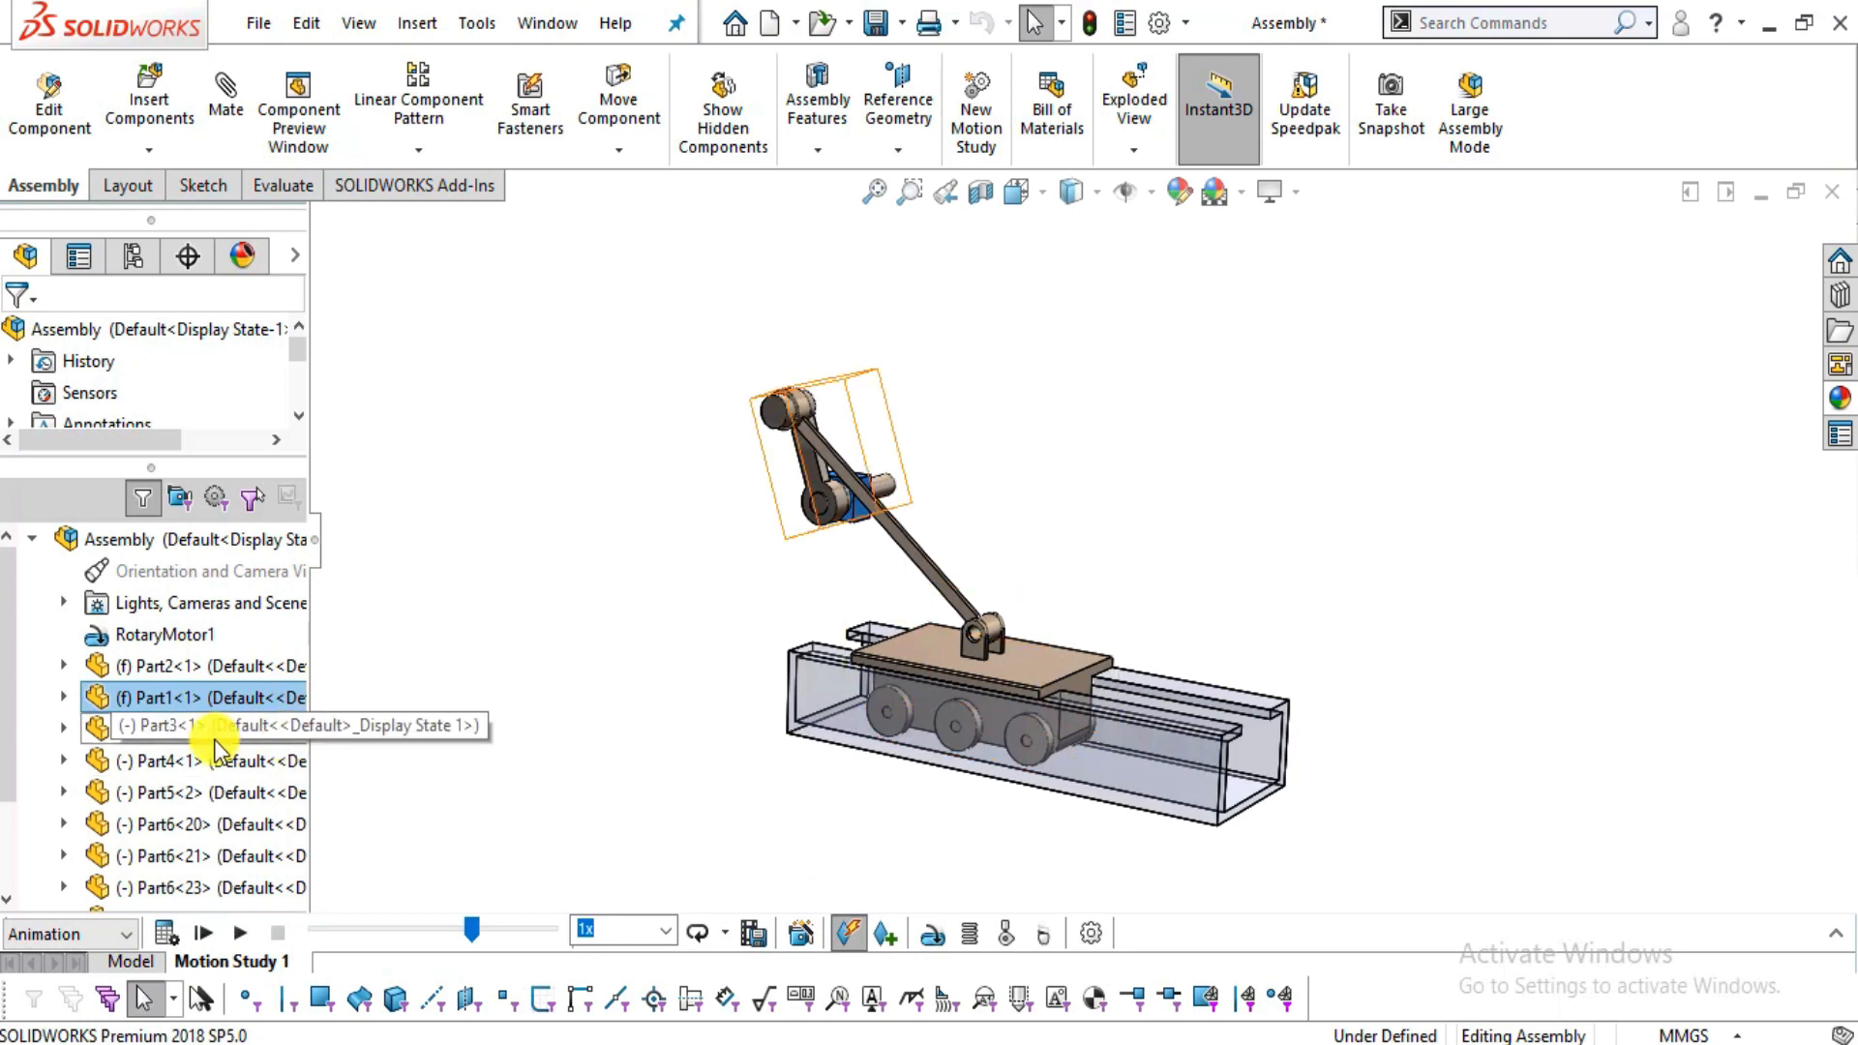
click(1693, 259)
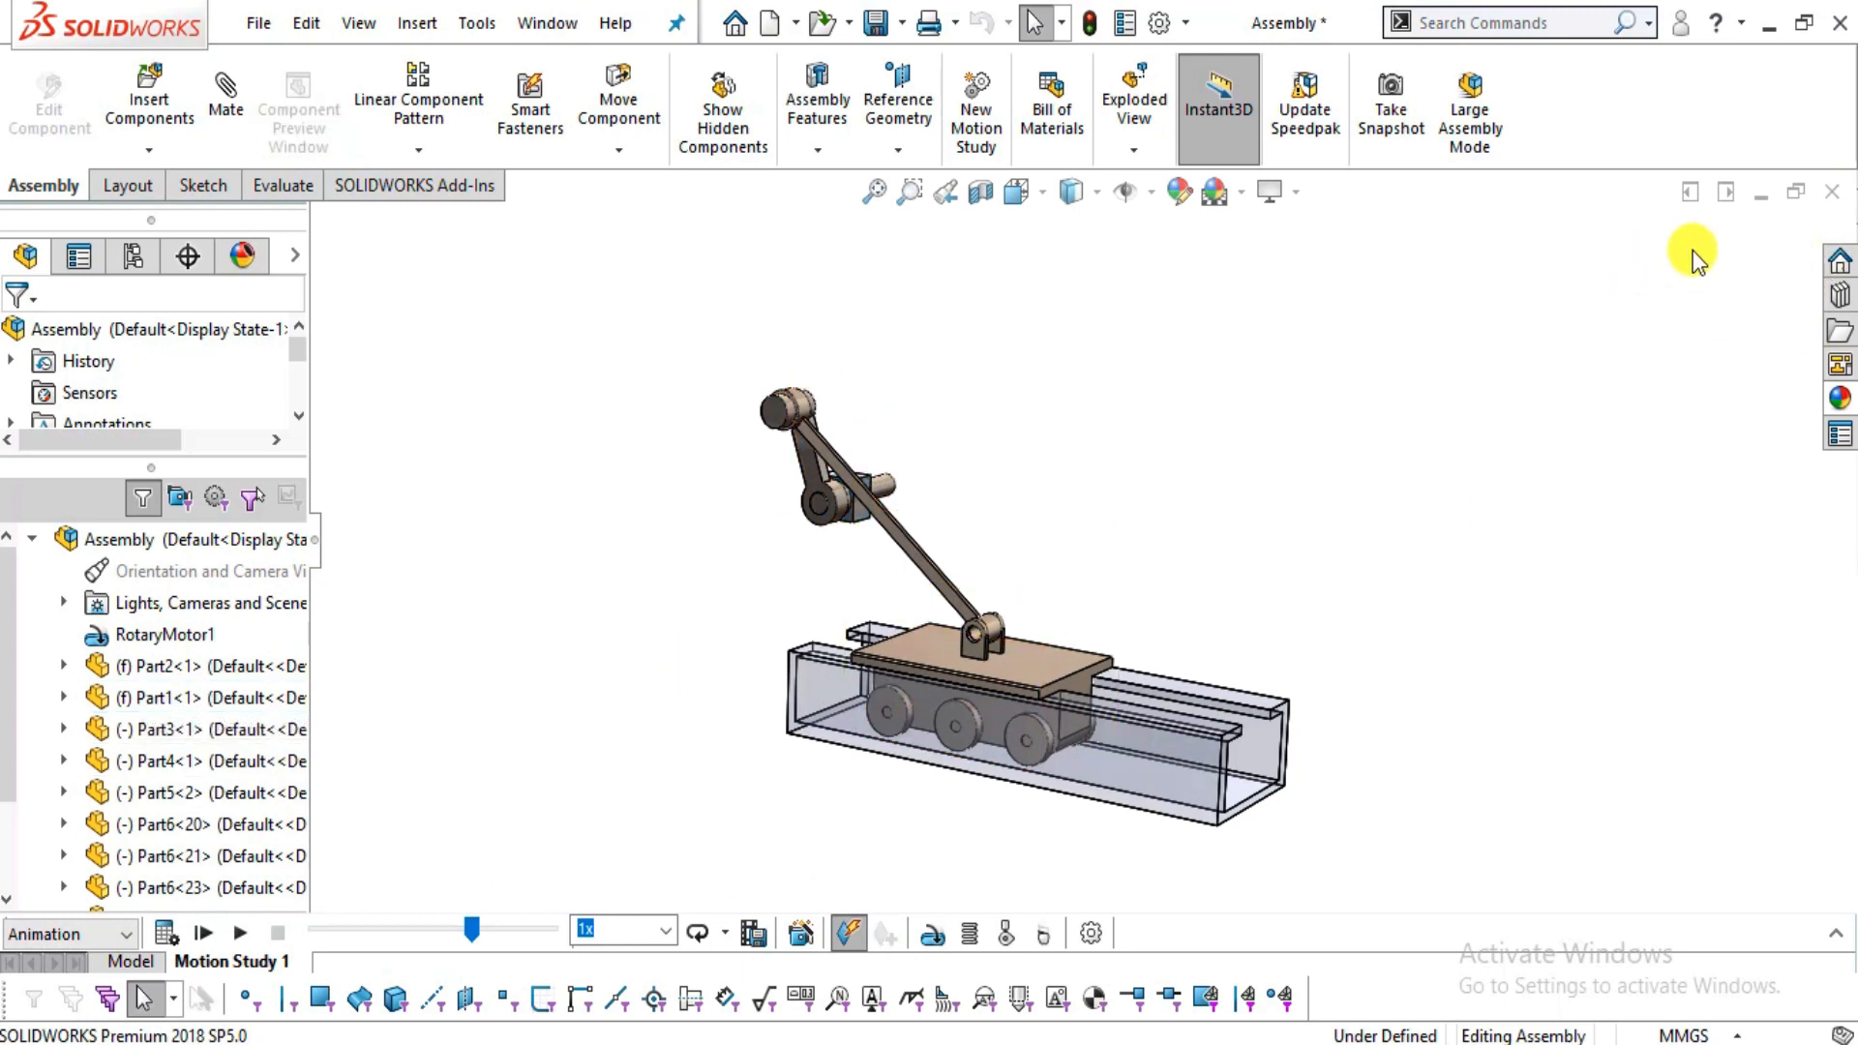
- Close the assembly document and create a new part document
click(1829, 194)
click(891, 501)
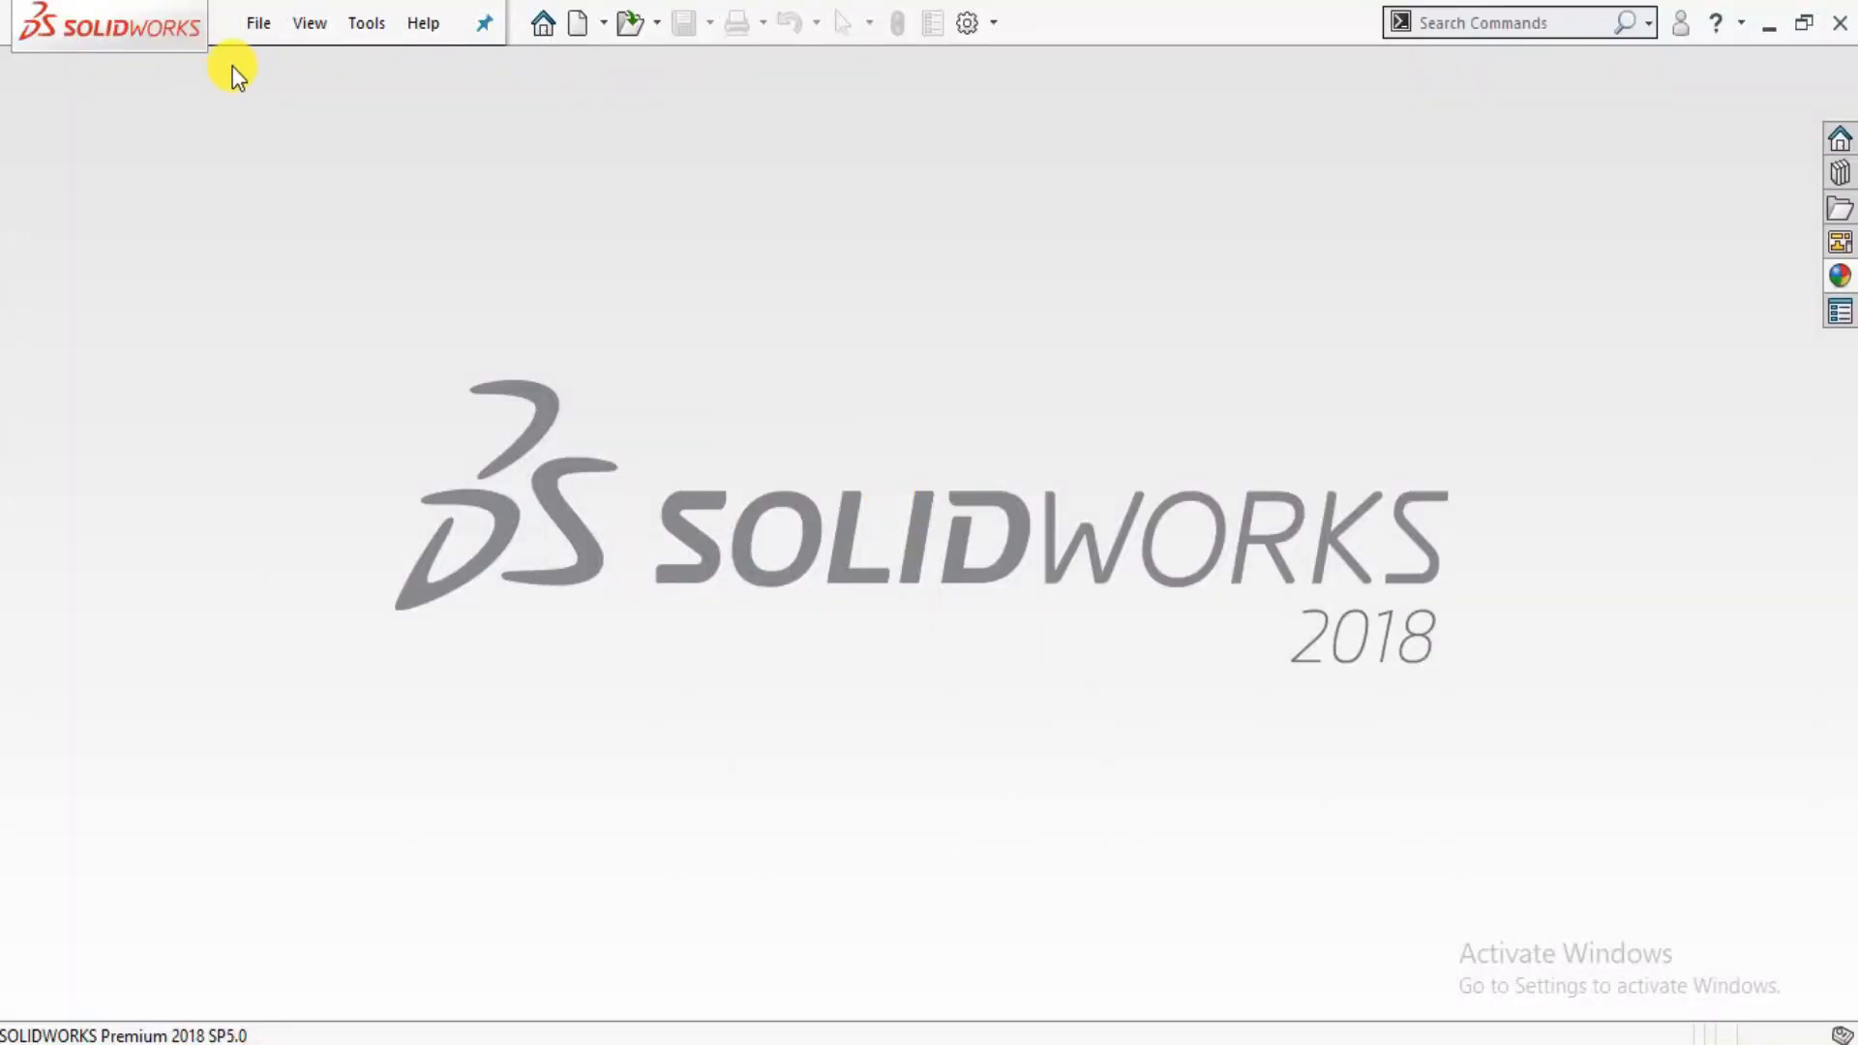
click(254, 37)
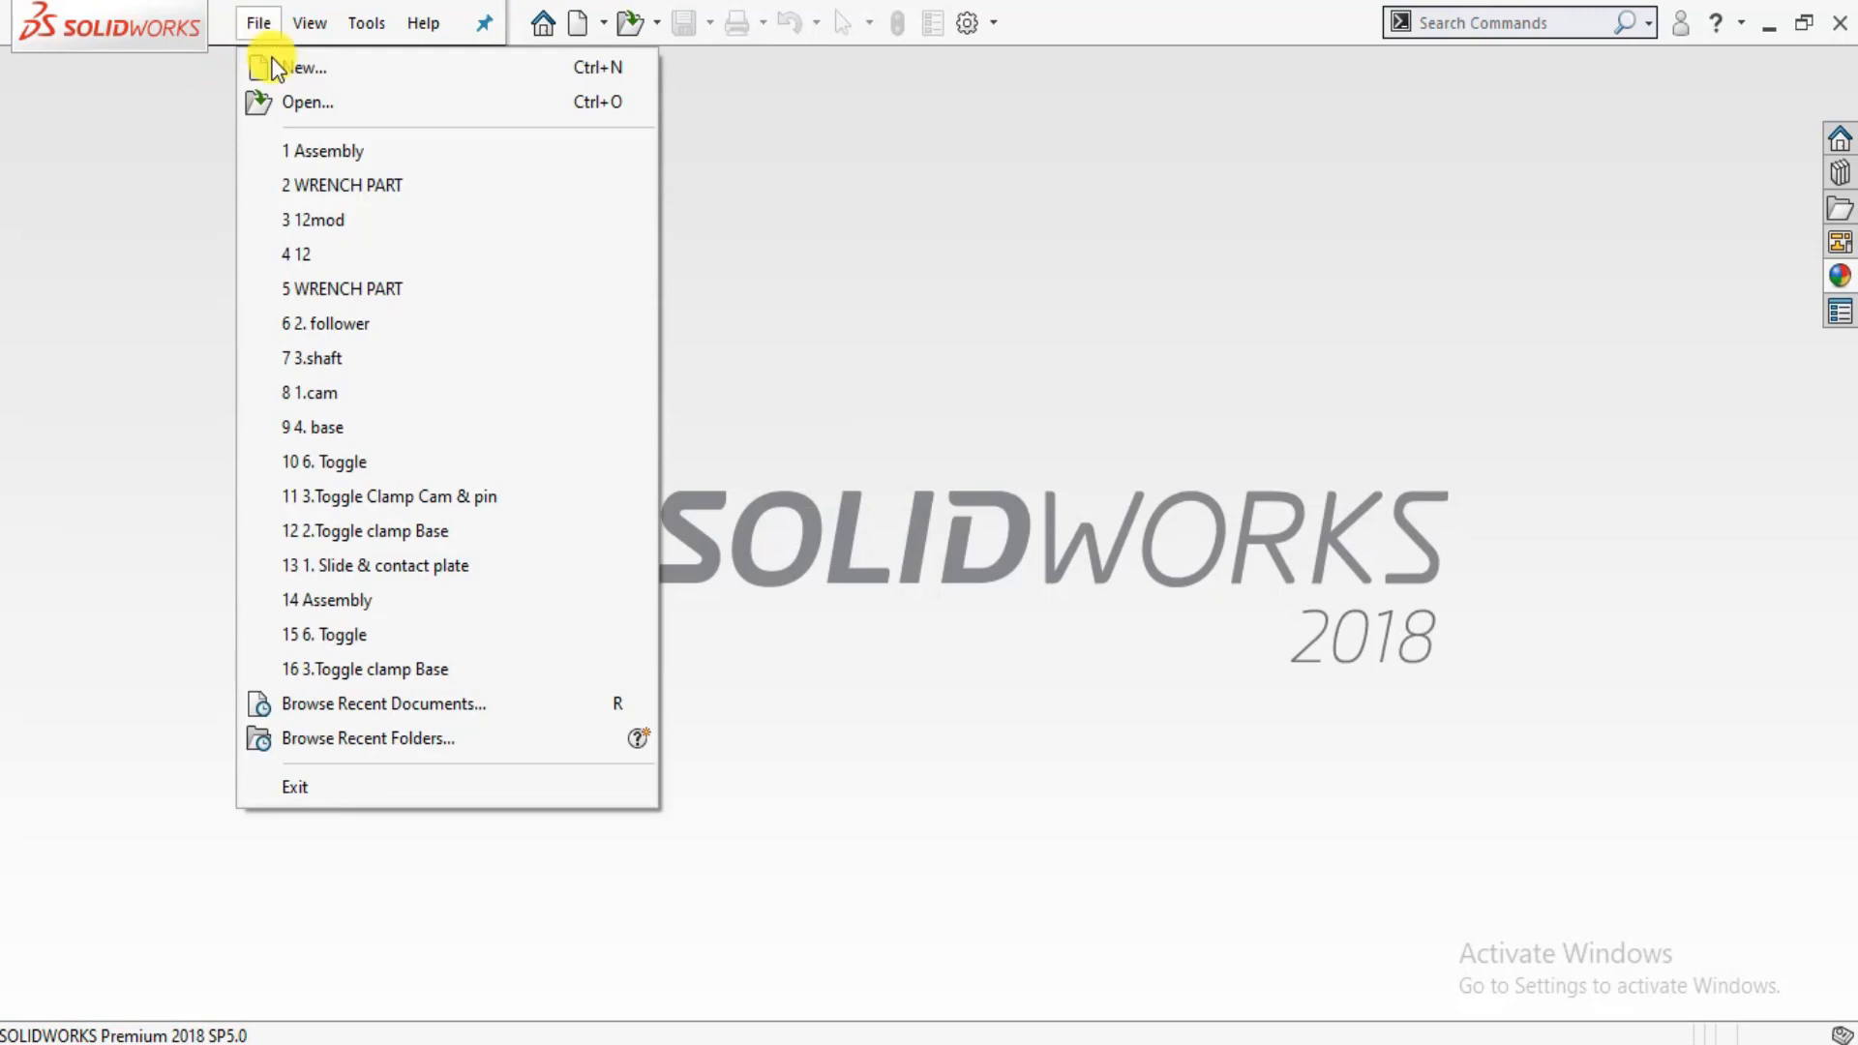
click(280, 71)
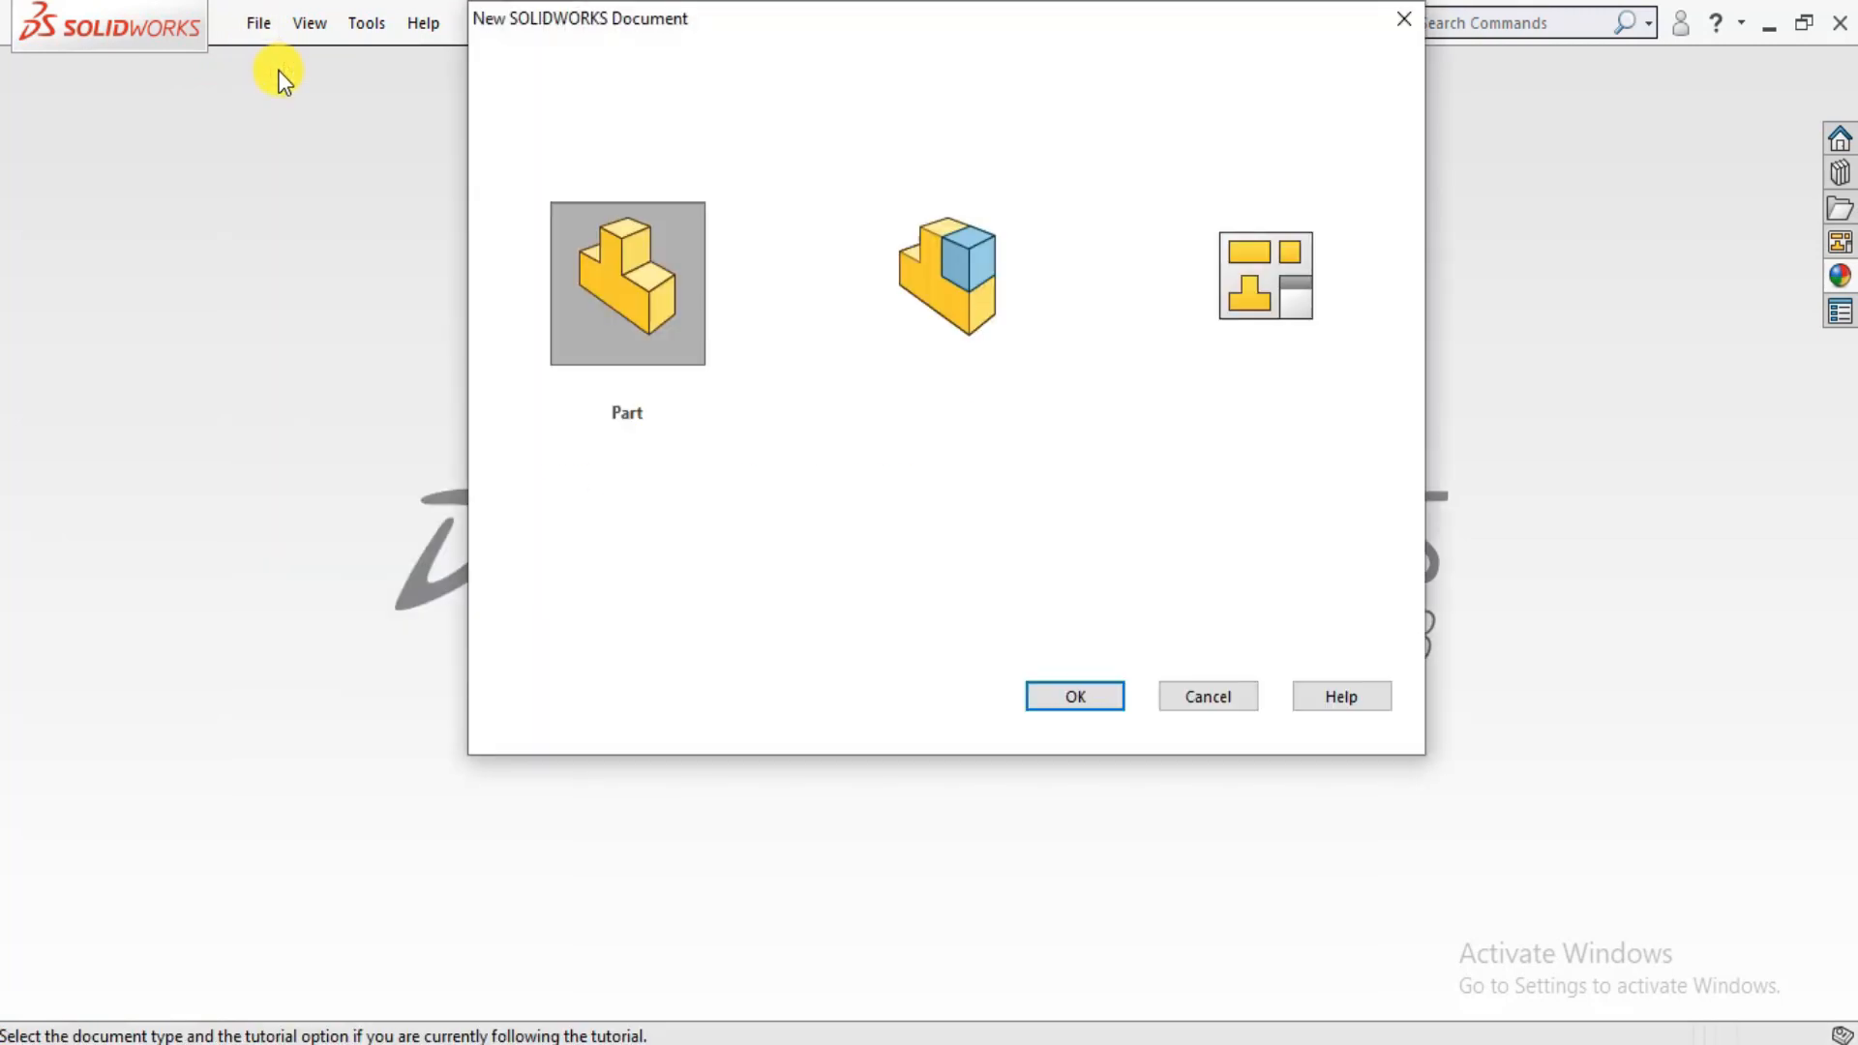
click(1101, 693)
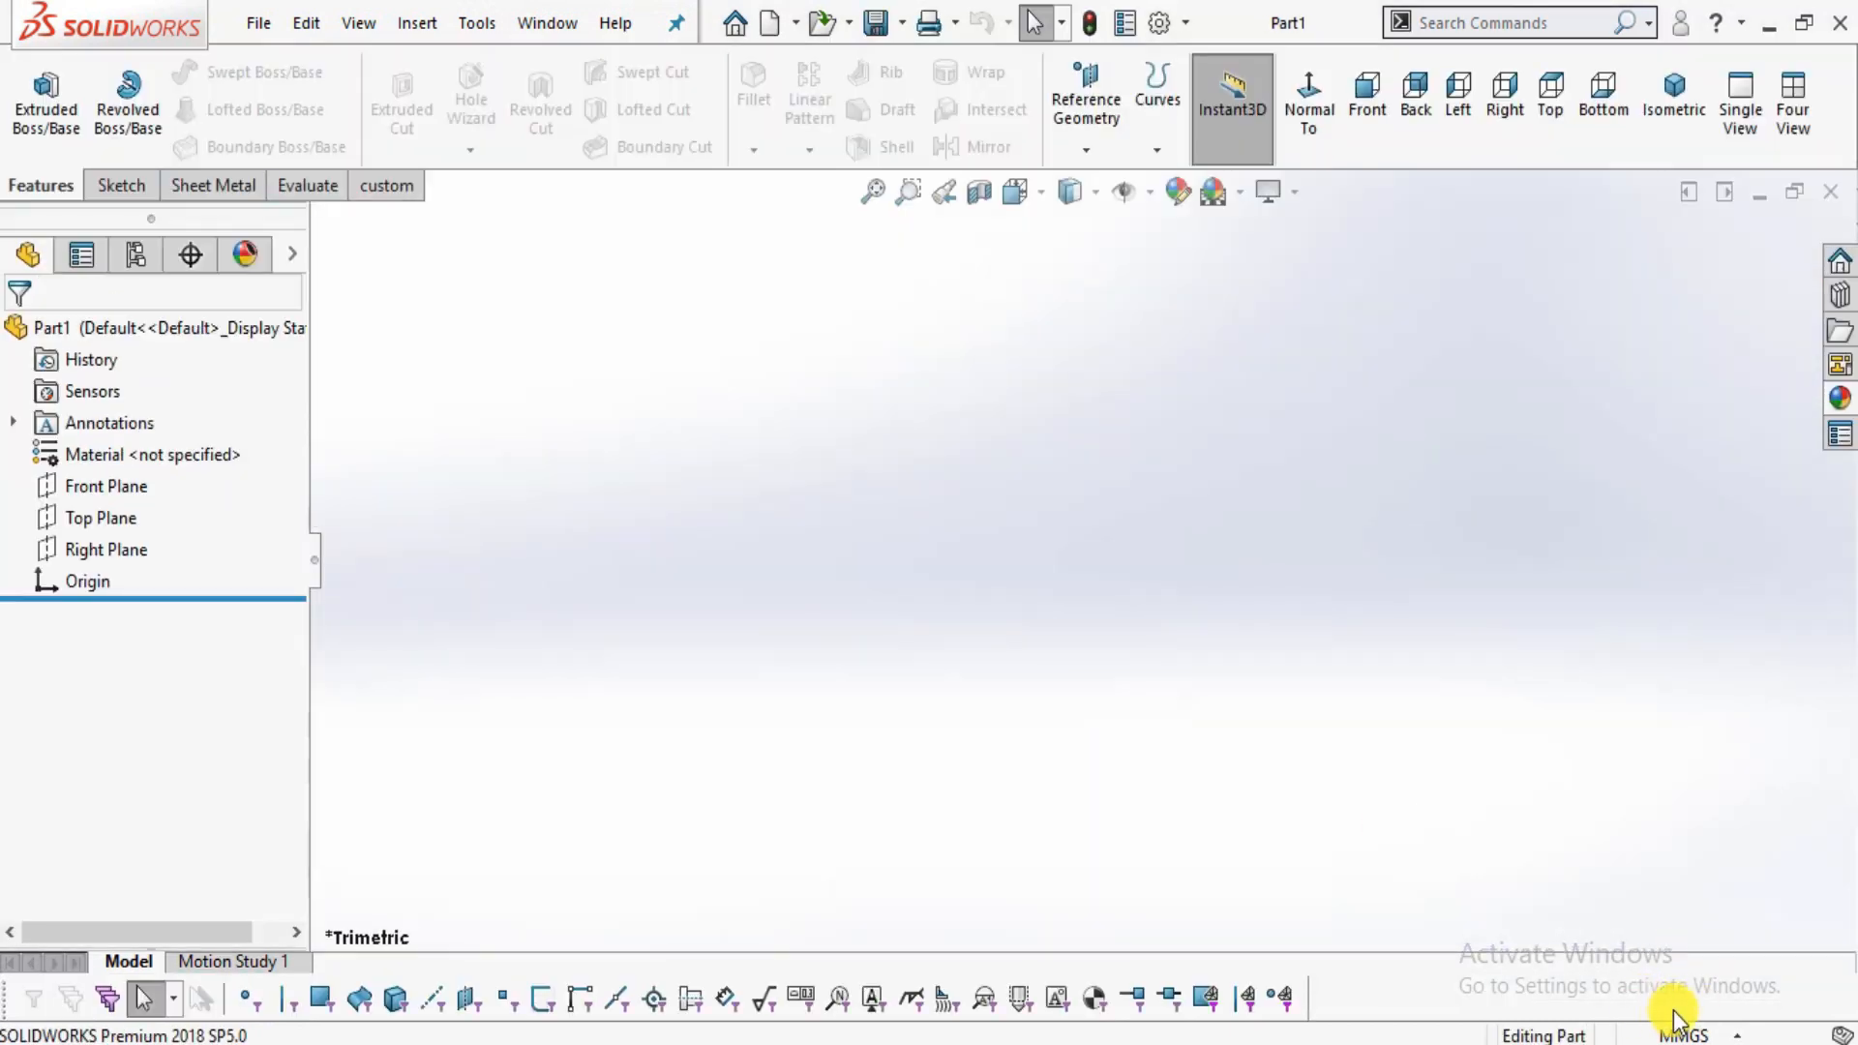
- Check that the document units are MMGS and apply a plain white scene background
click(1667, 1033)
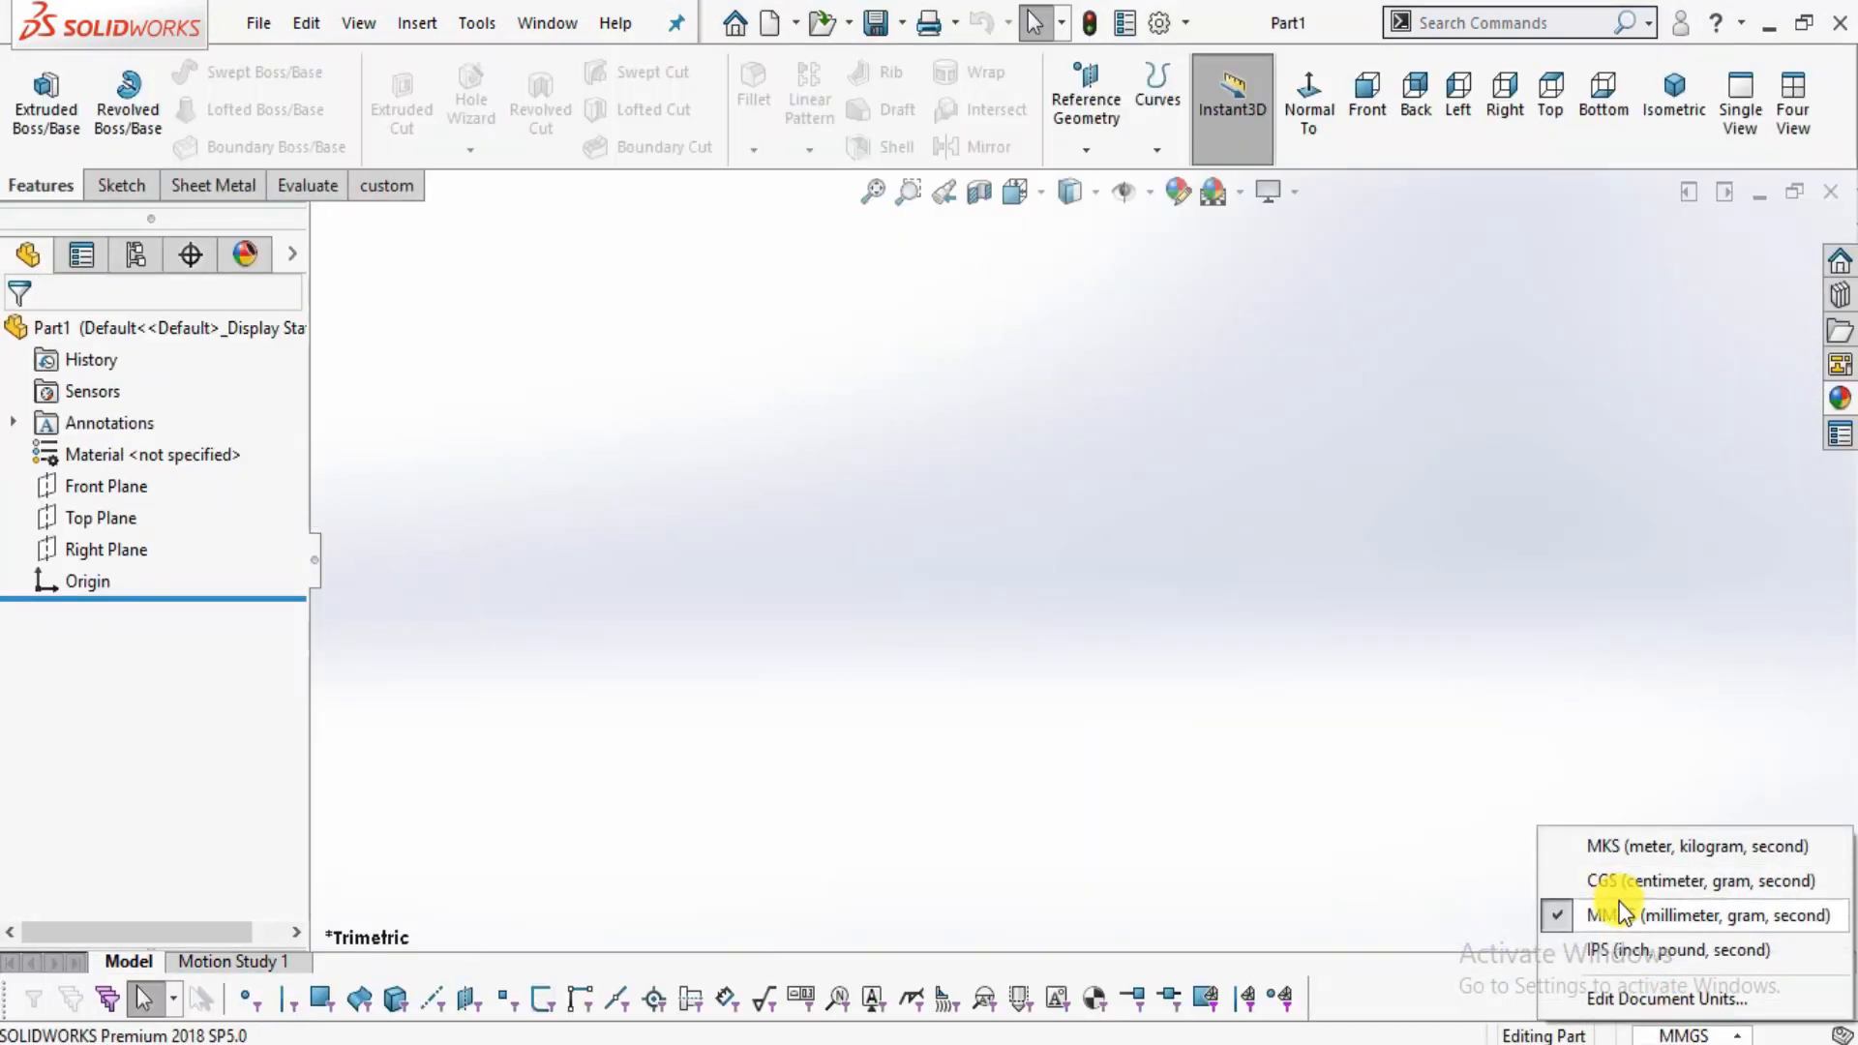
click(1242, 192)
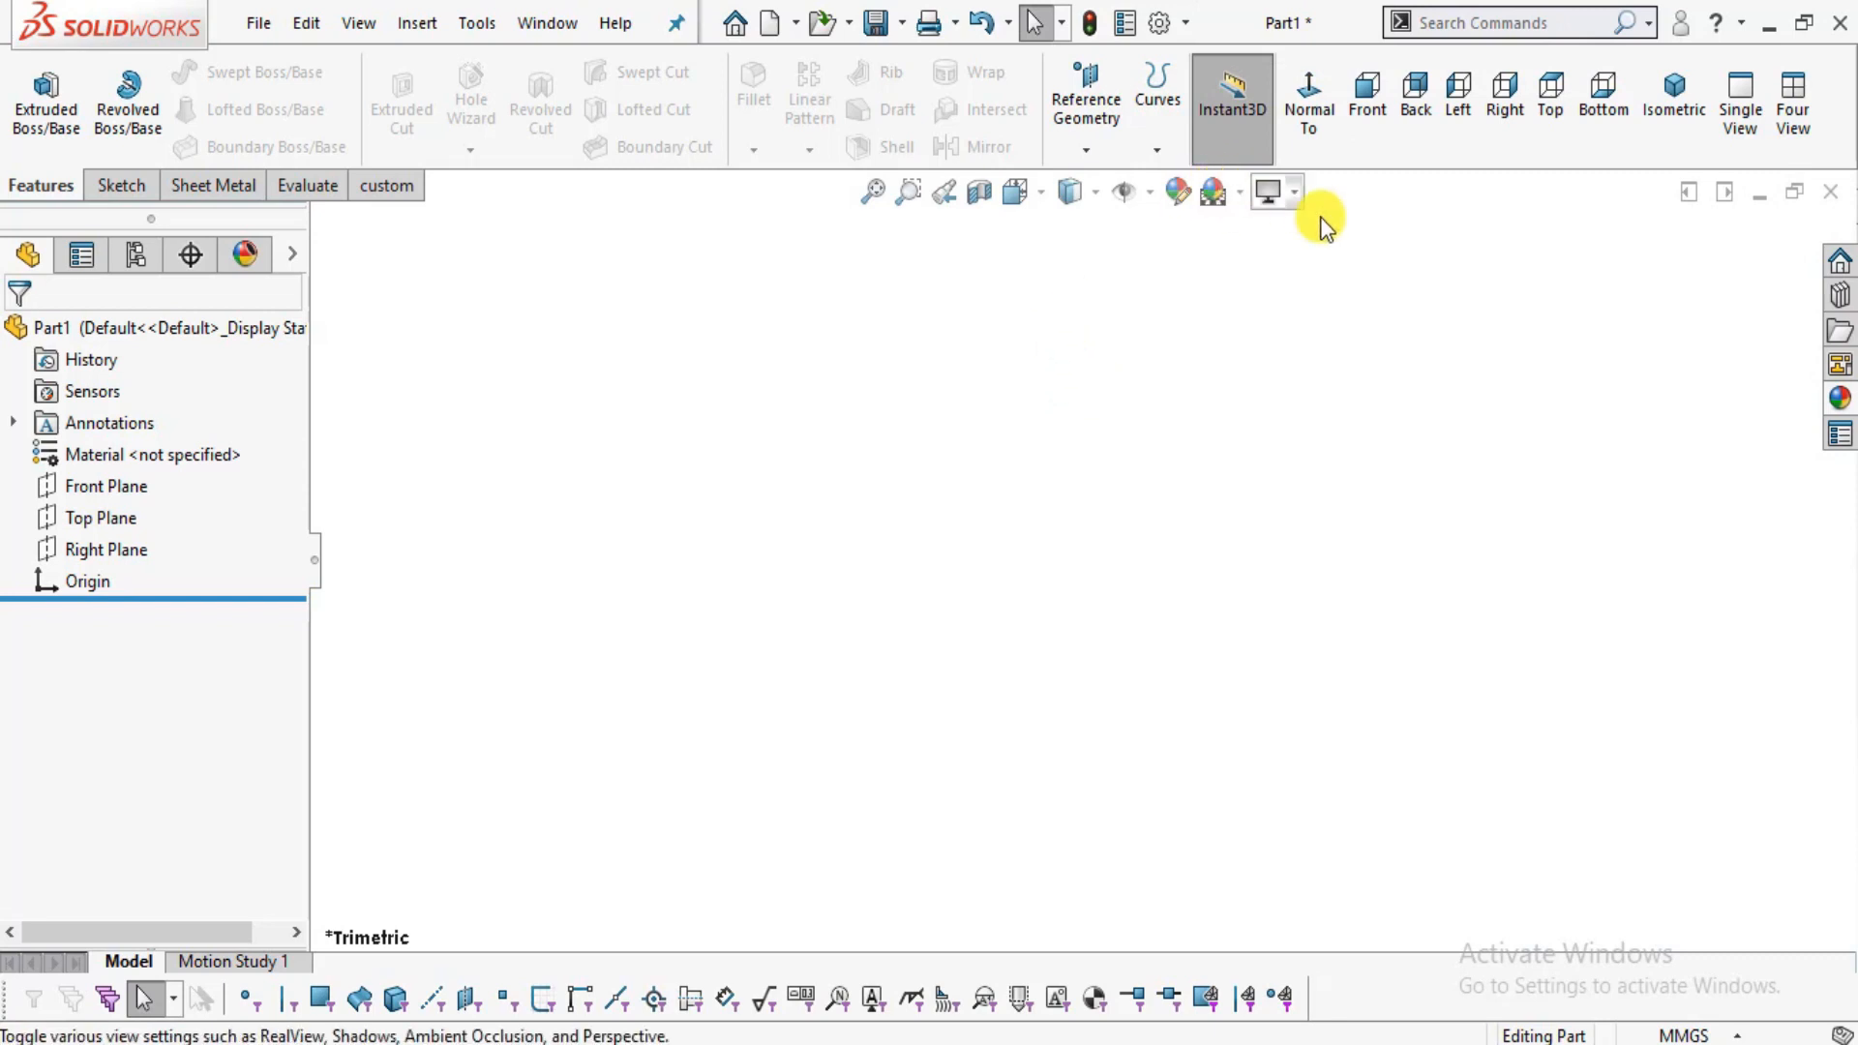
click(1242, 197)
click(1387, 634)
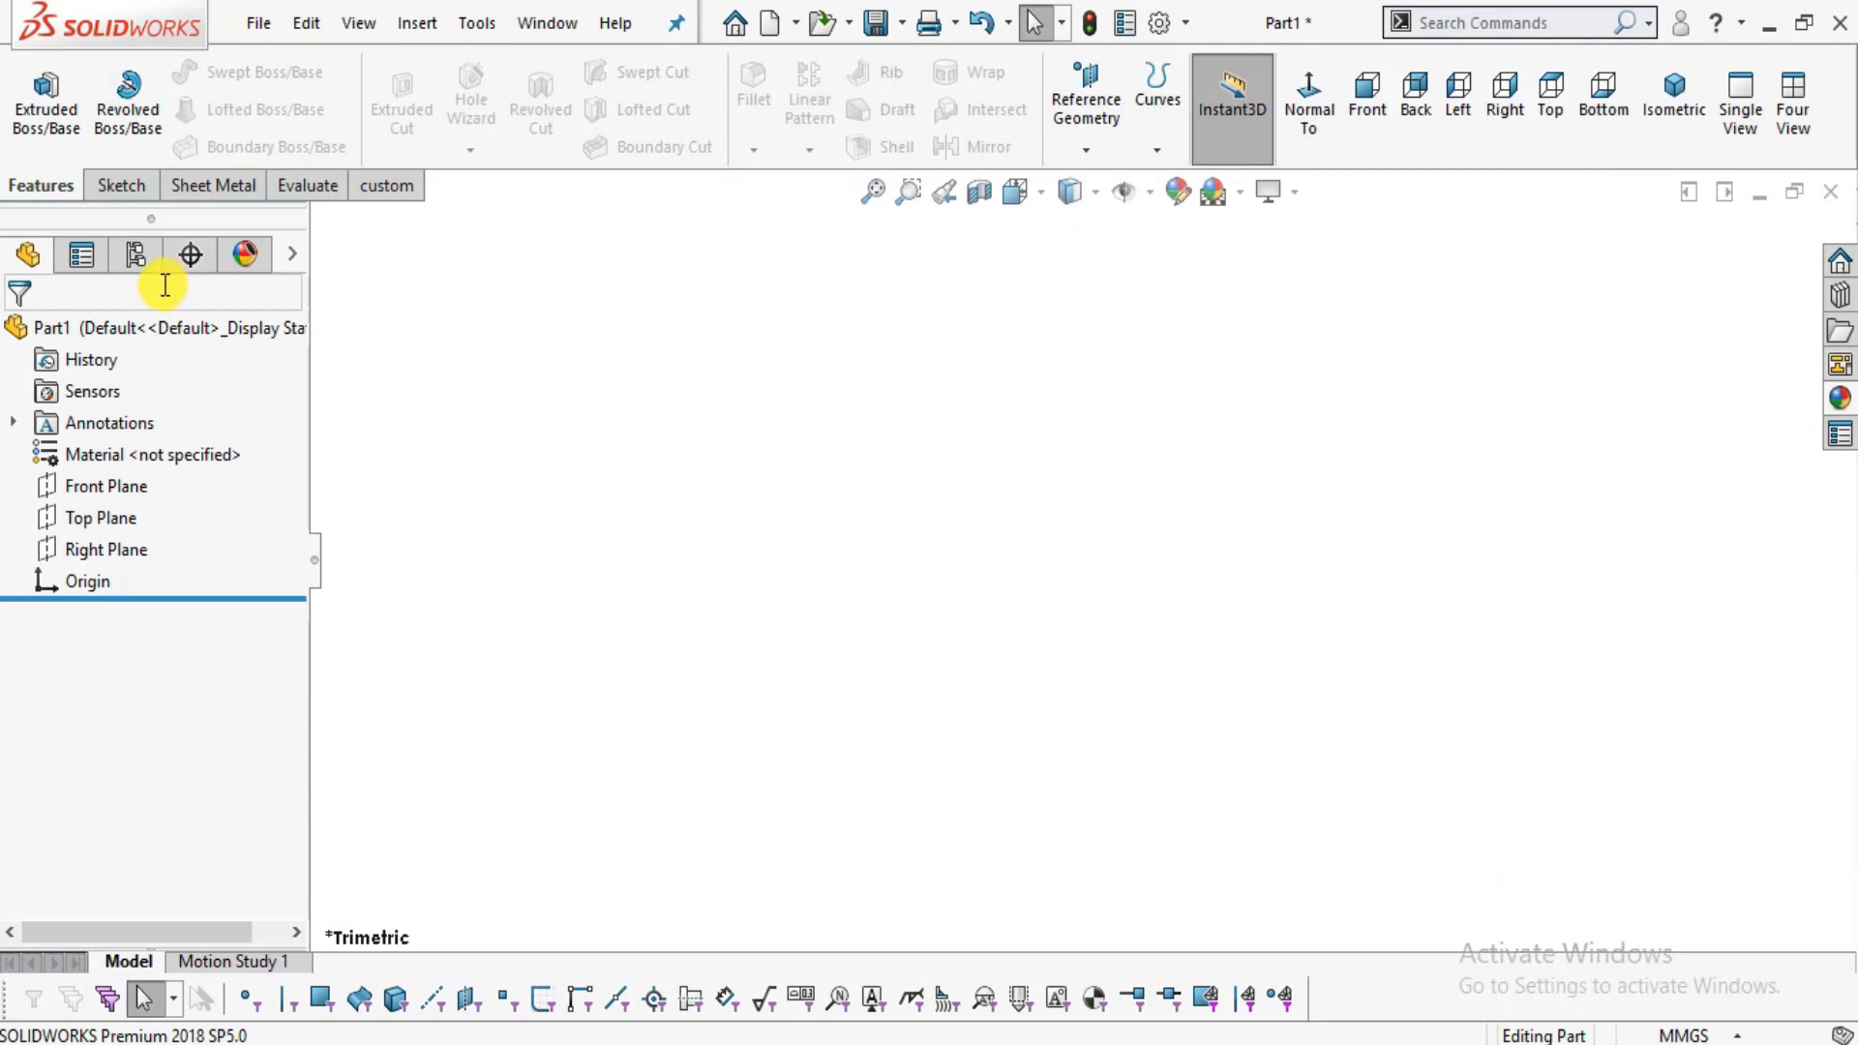
- Check the Part-1 drawing in the PDF and start a sketch on the Front Plane, viewed normal to it
key(alt+Tab)
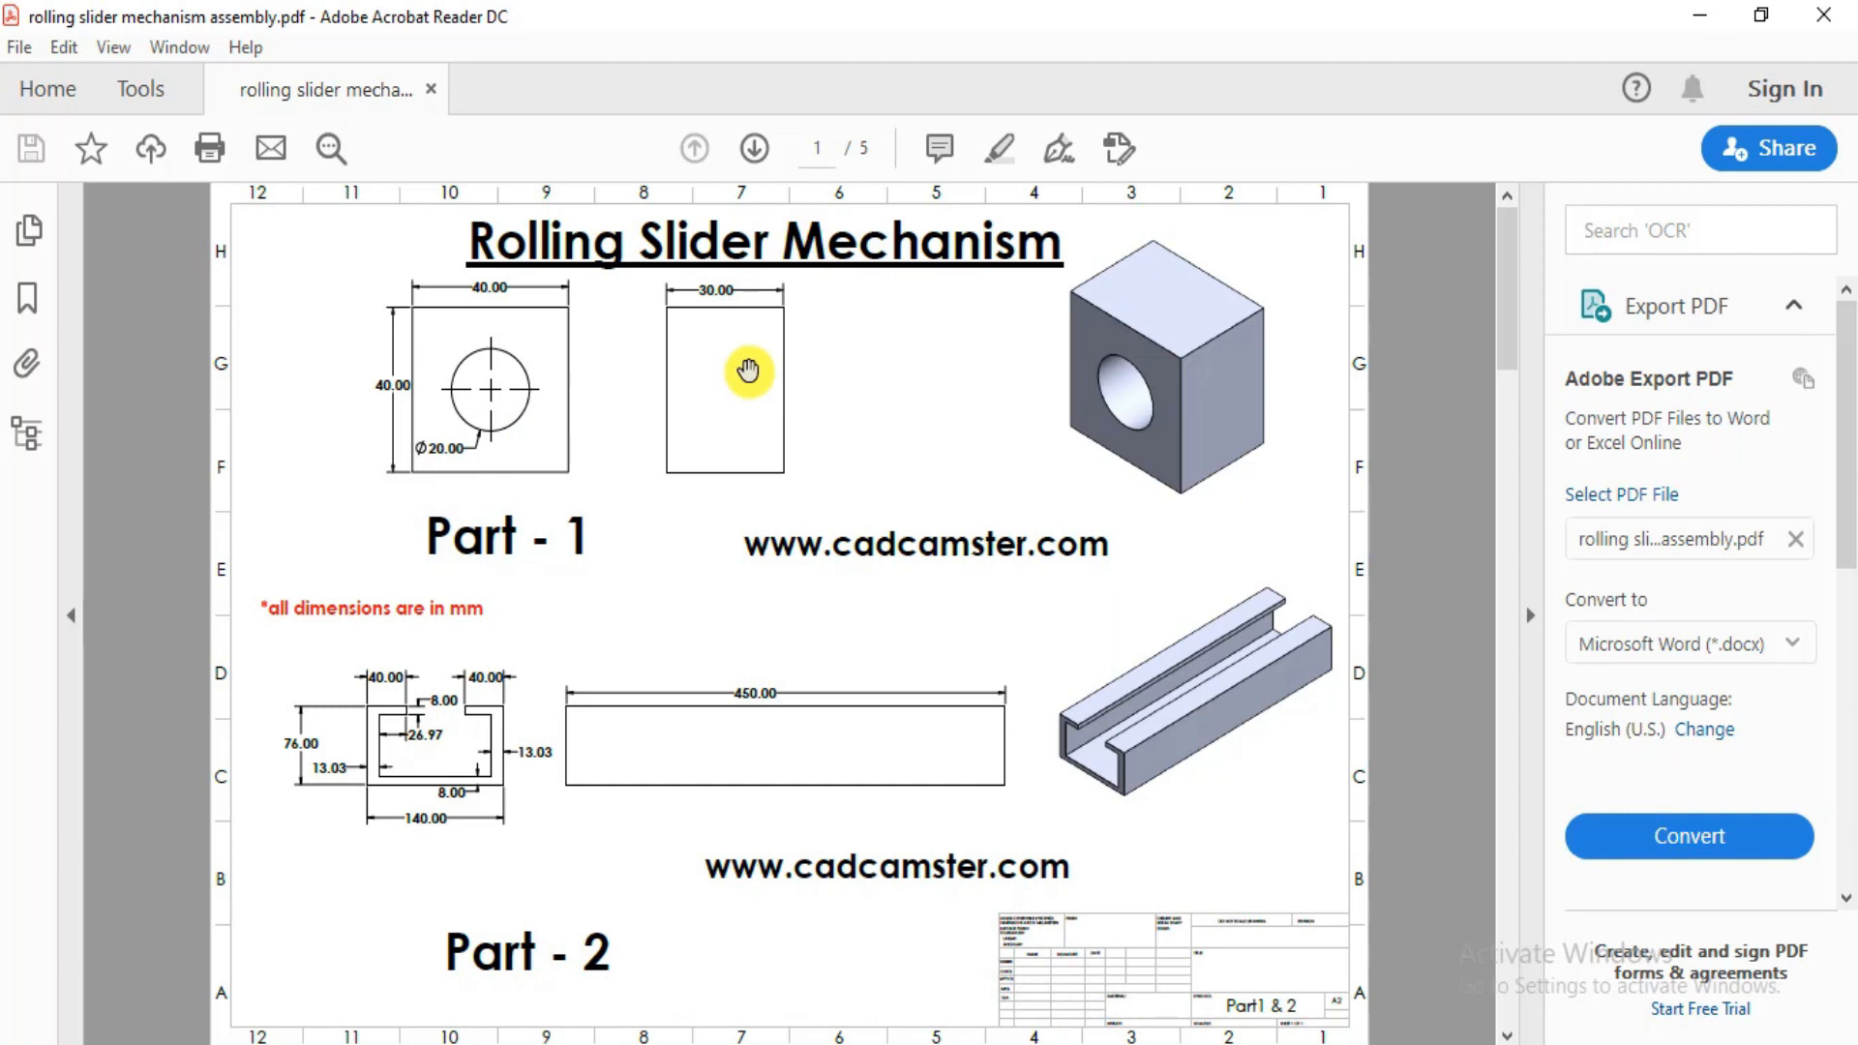
ctrl+scroll(737, 307, up, 2)
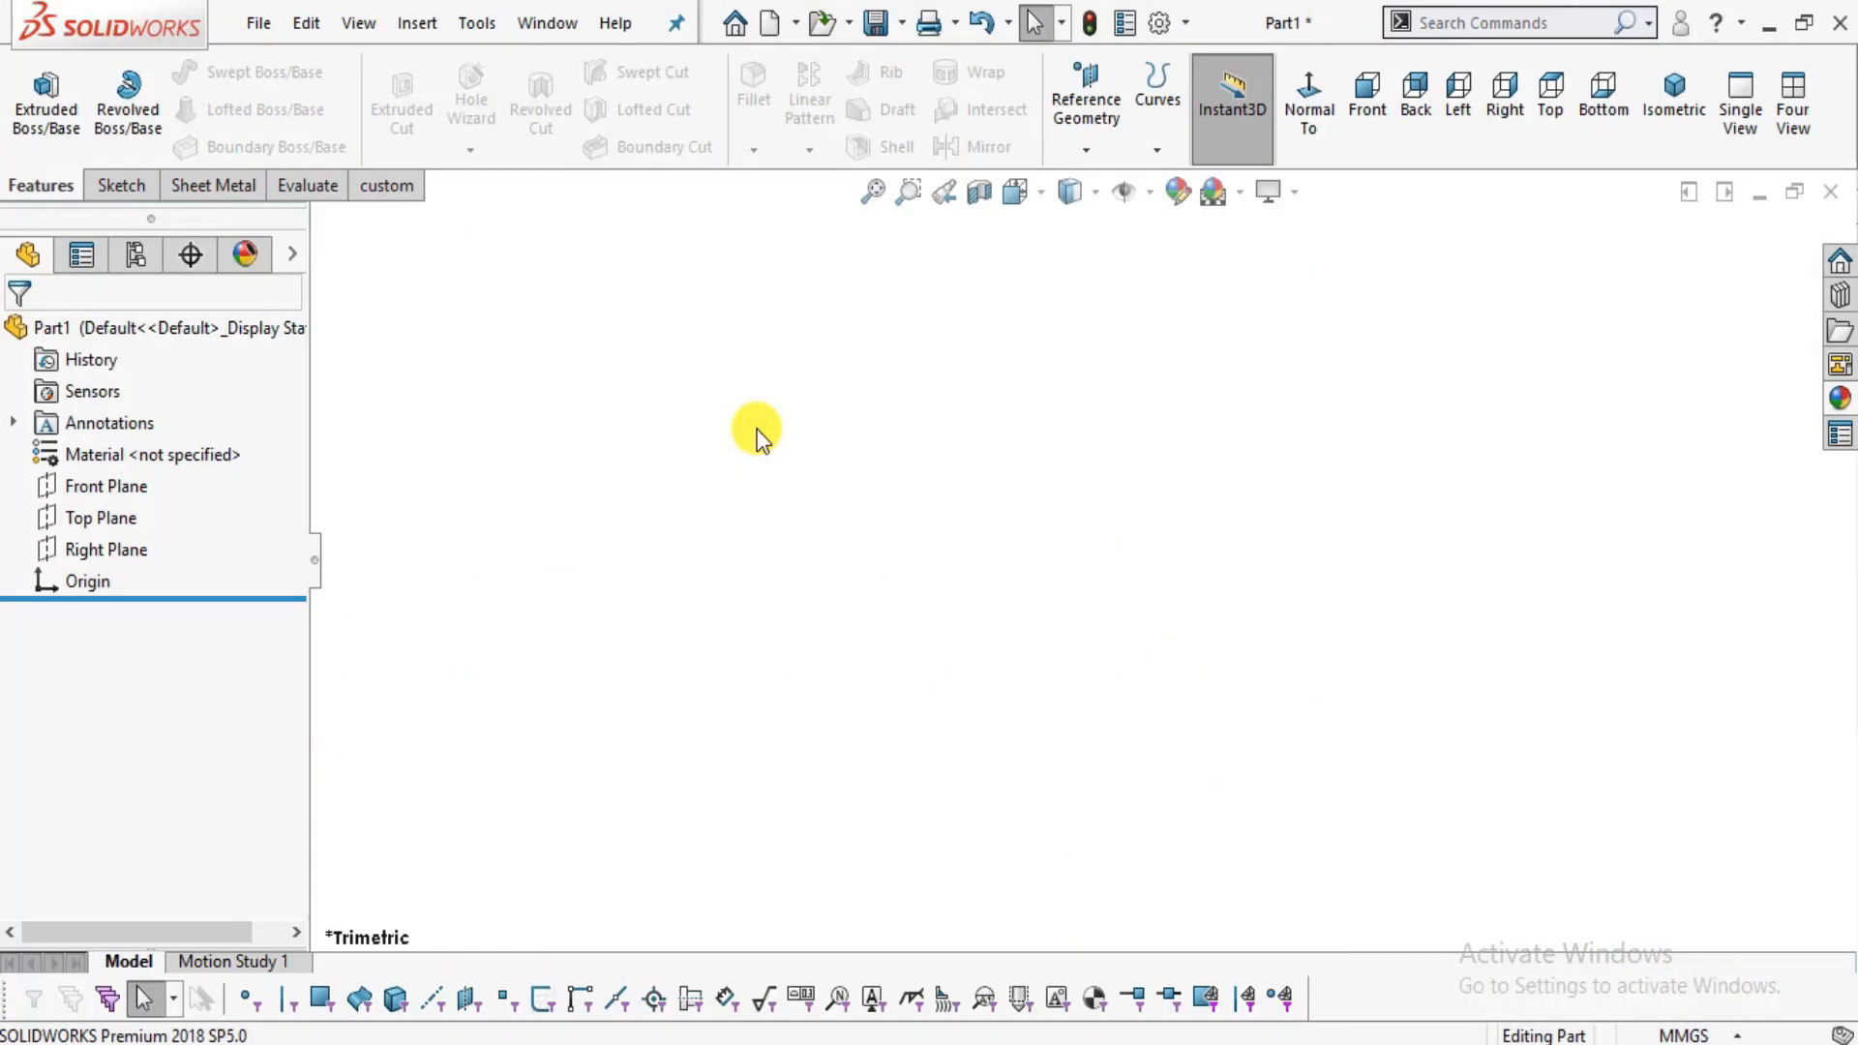
click(106, 486)
click(1316, 131)
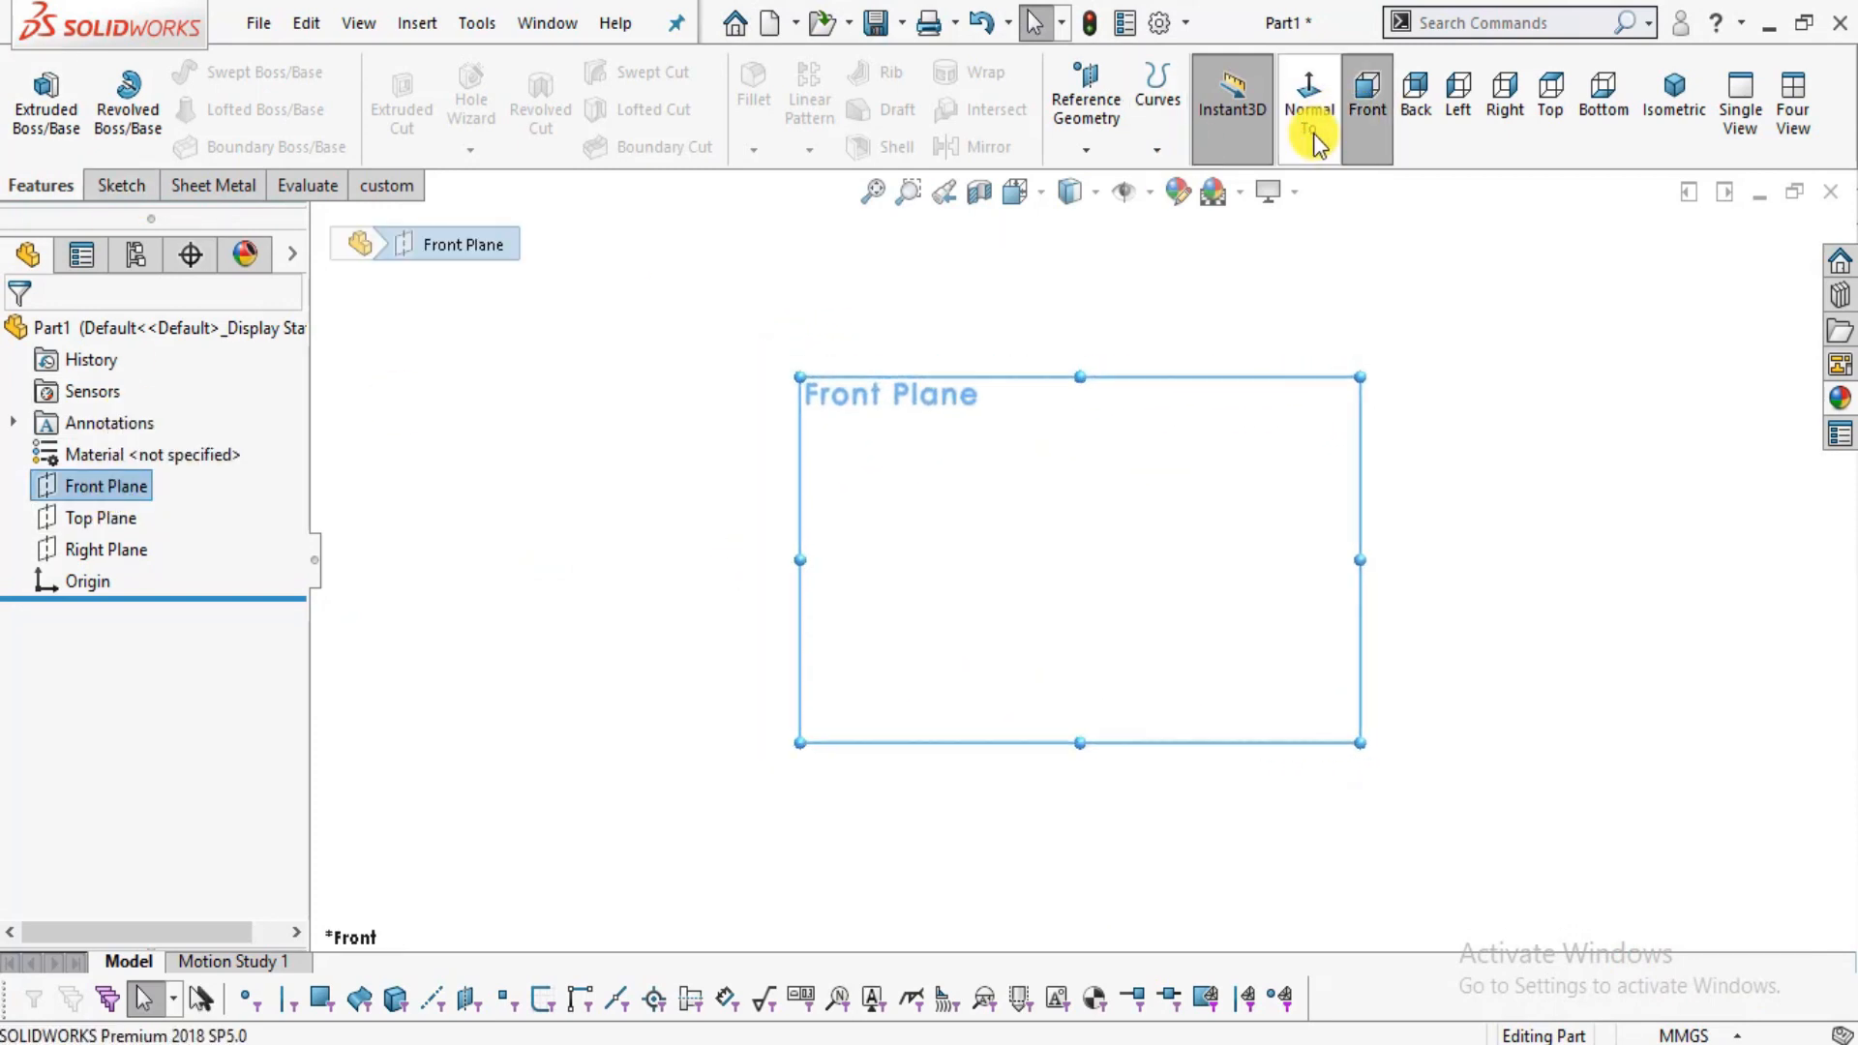
click(121, 184)
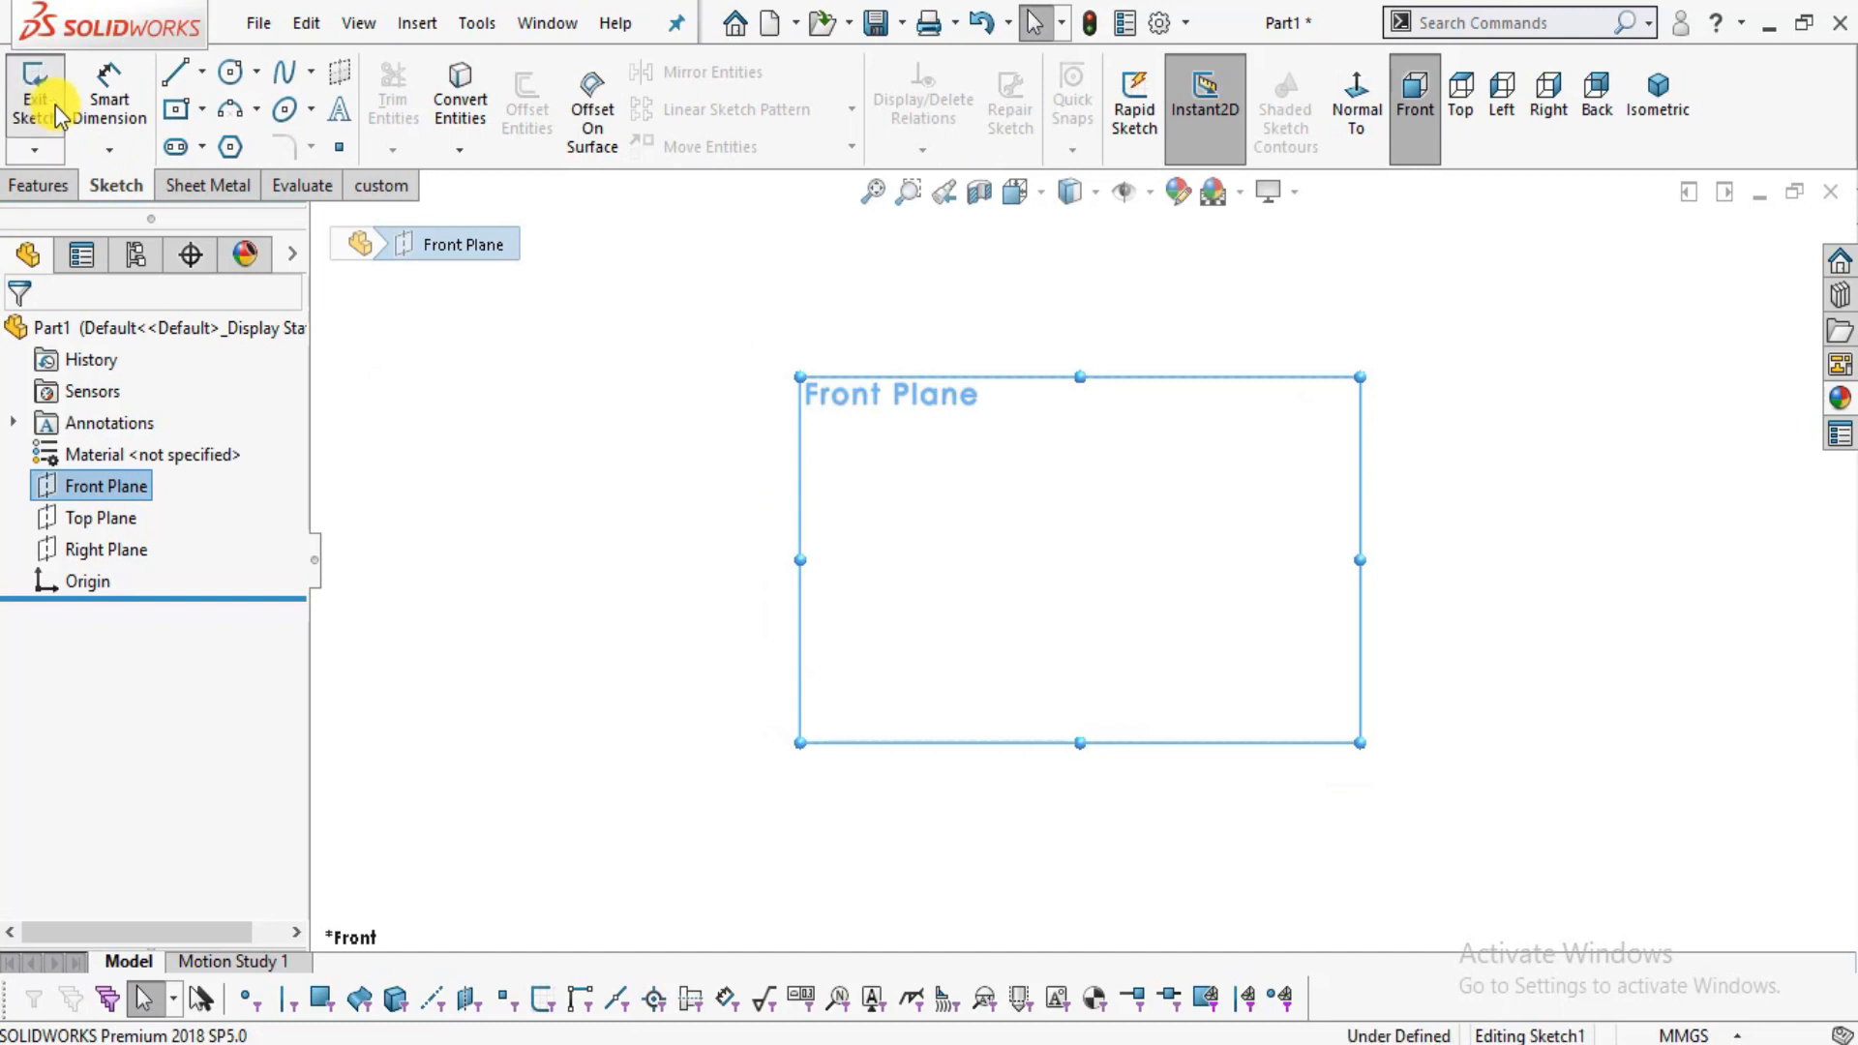
click(38, 107)
- Sketch a center rectangle about 226 mm wide, centred on the origin
click(177, 109)
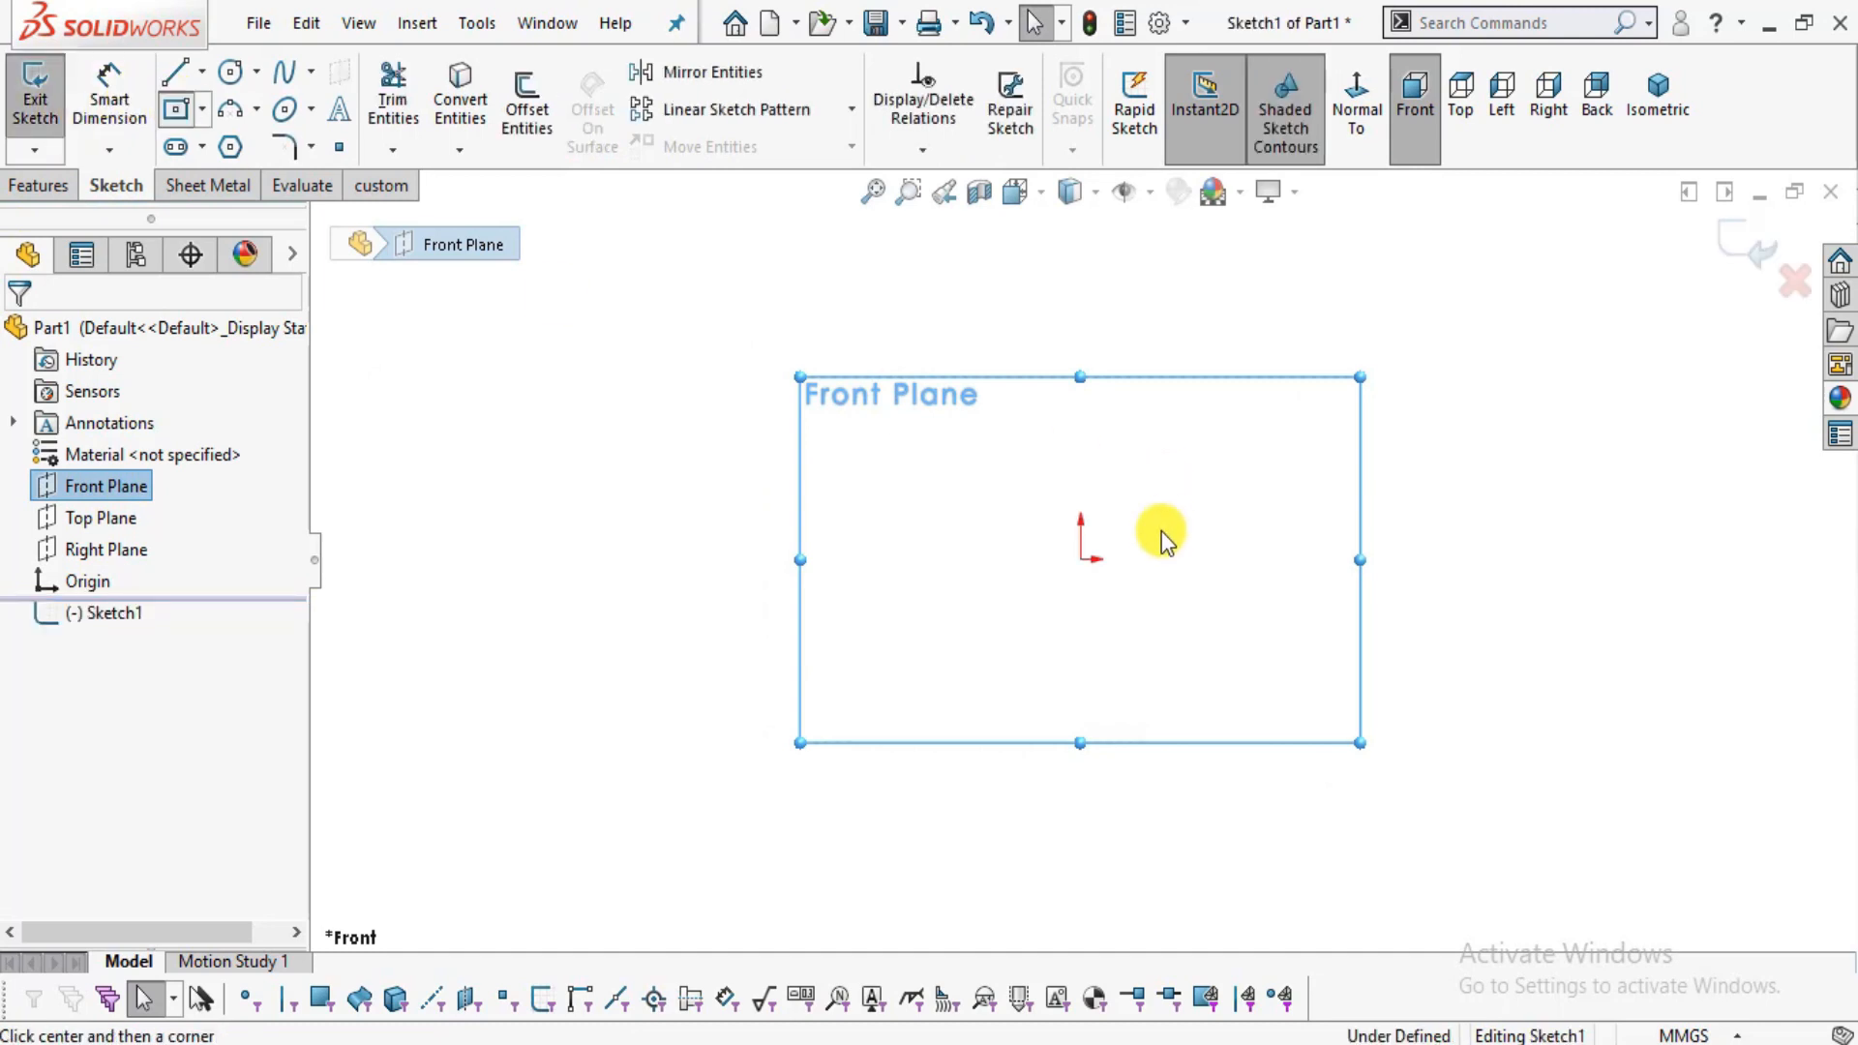
click(1080, 559)
click(1436, 788)
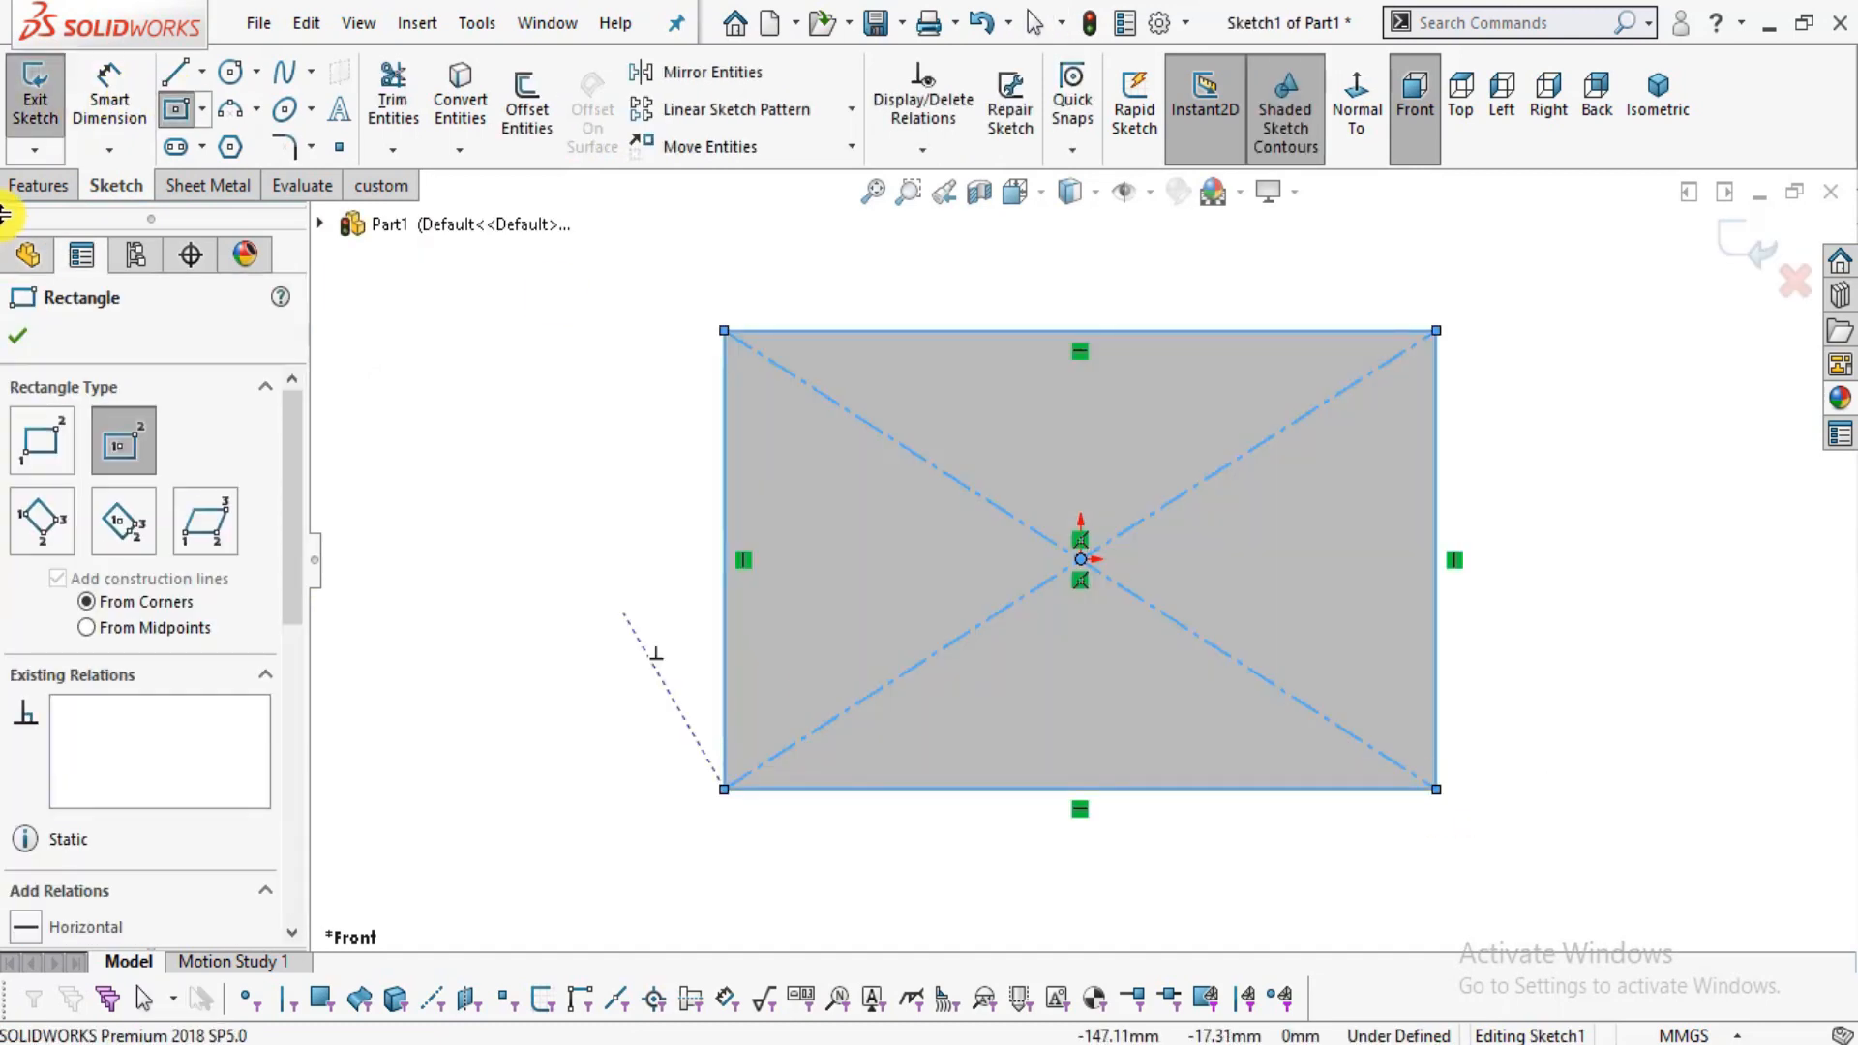
click(25, 332)
- Check the block's width in the PDF drawing and dimension the rectangle's top edge to 40 mm
click(109, 101)
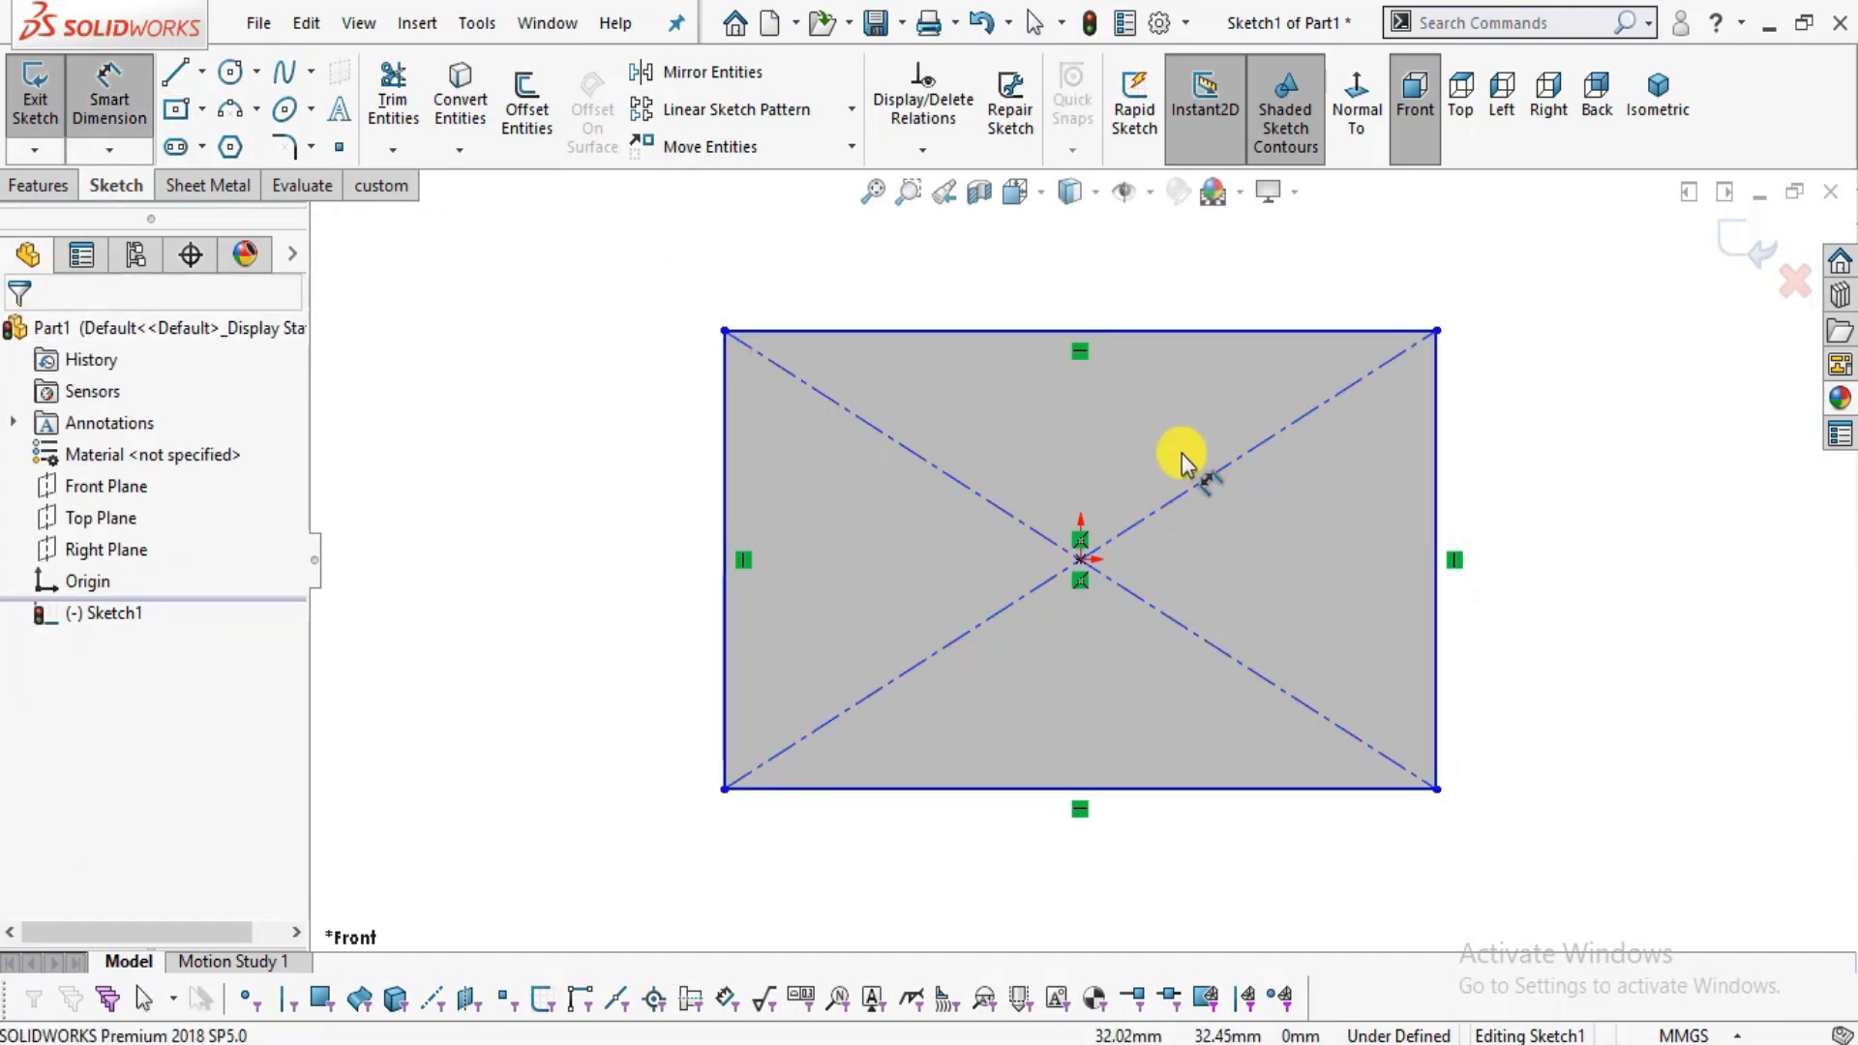
key(alt+Tab)
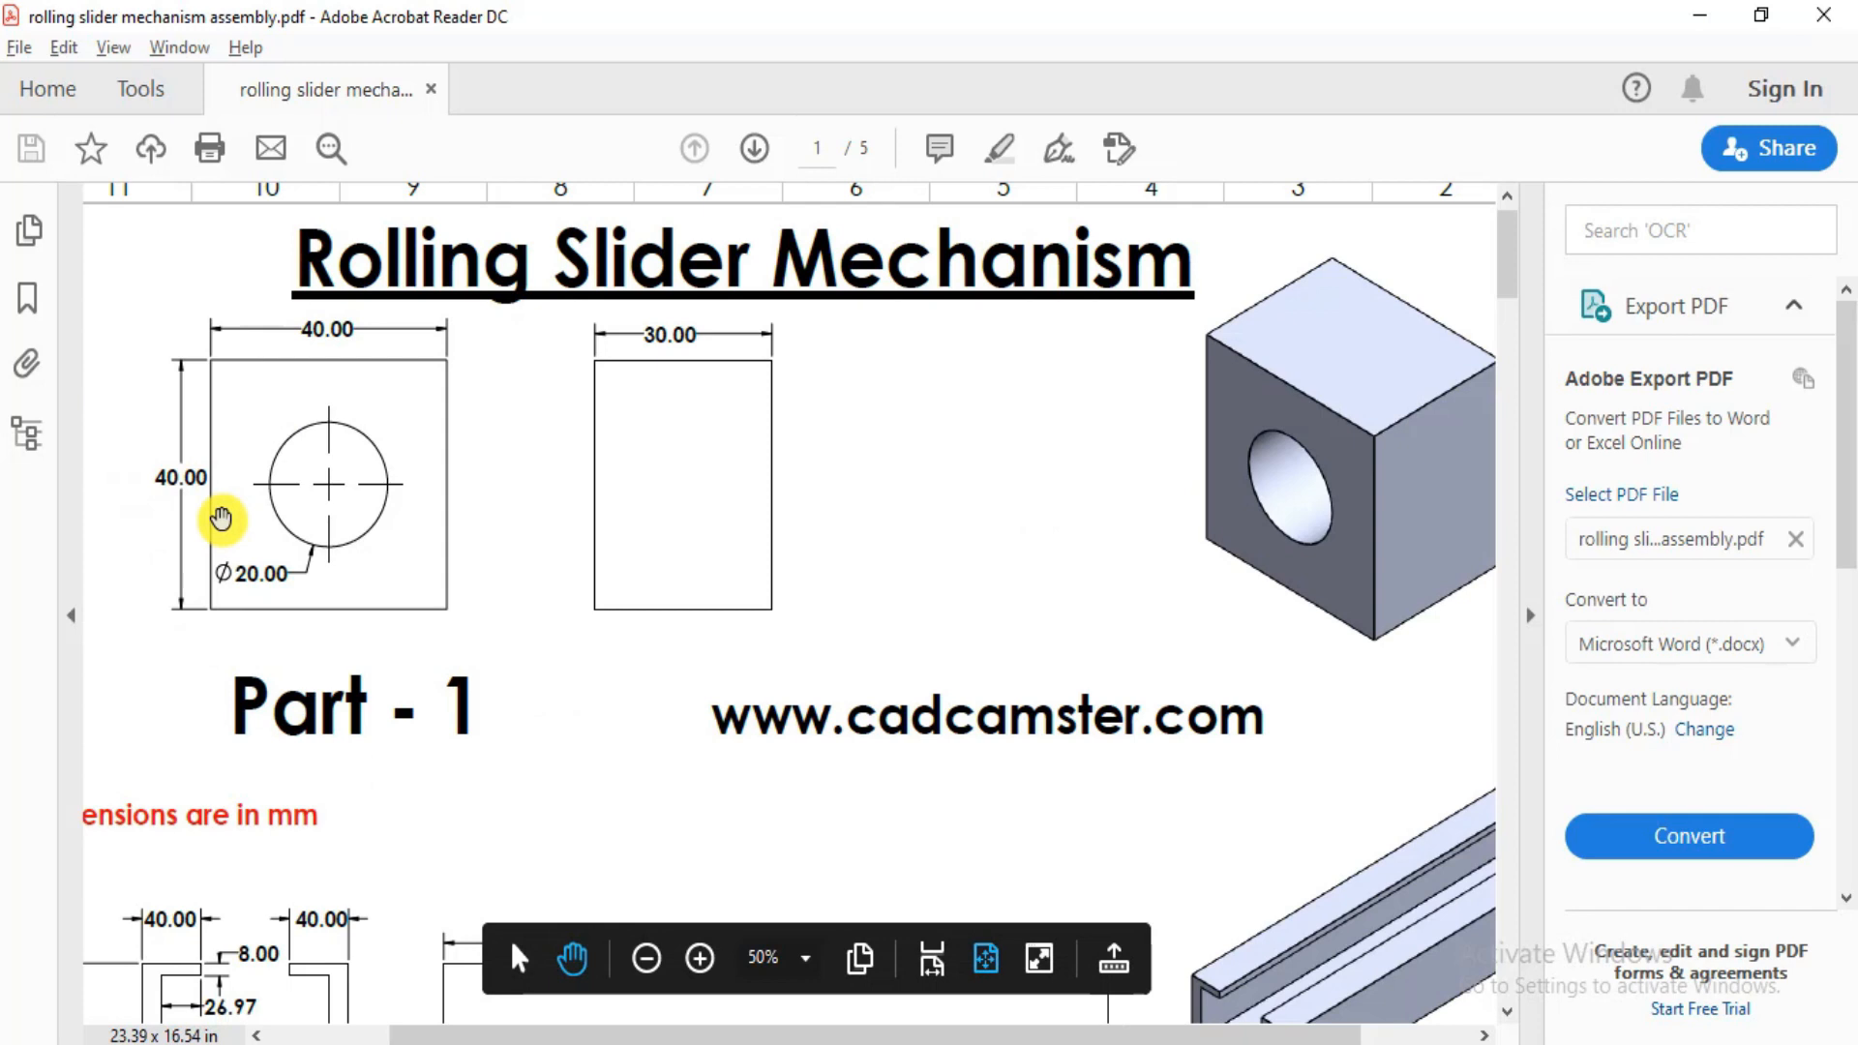
key(alt+Tab)
click(1138, 330)
click(1123, 265)
text(40)
key(Return)
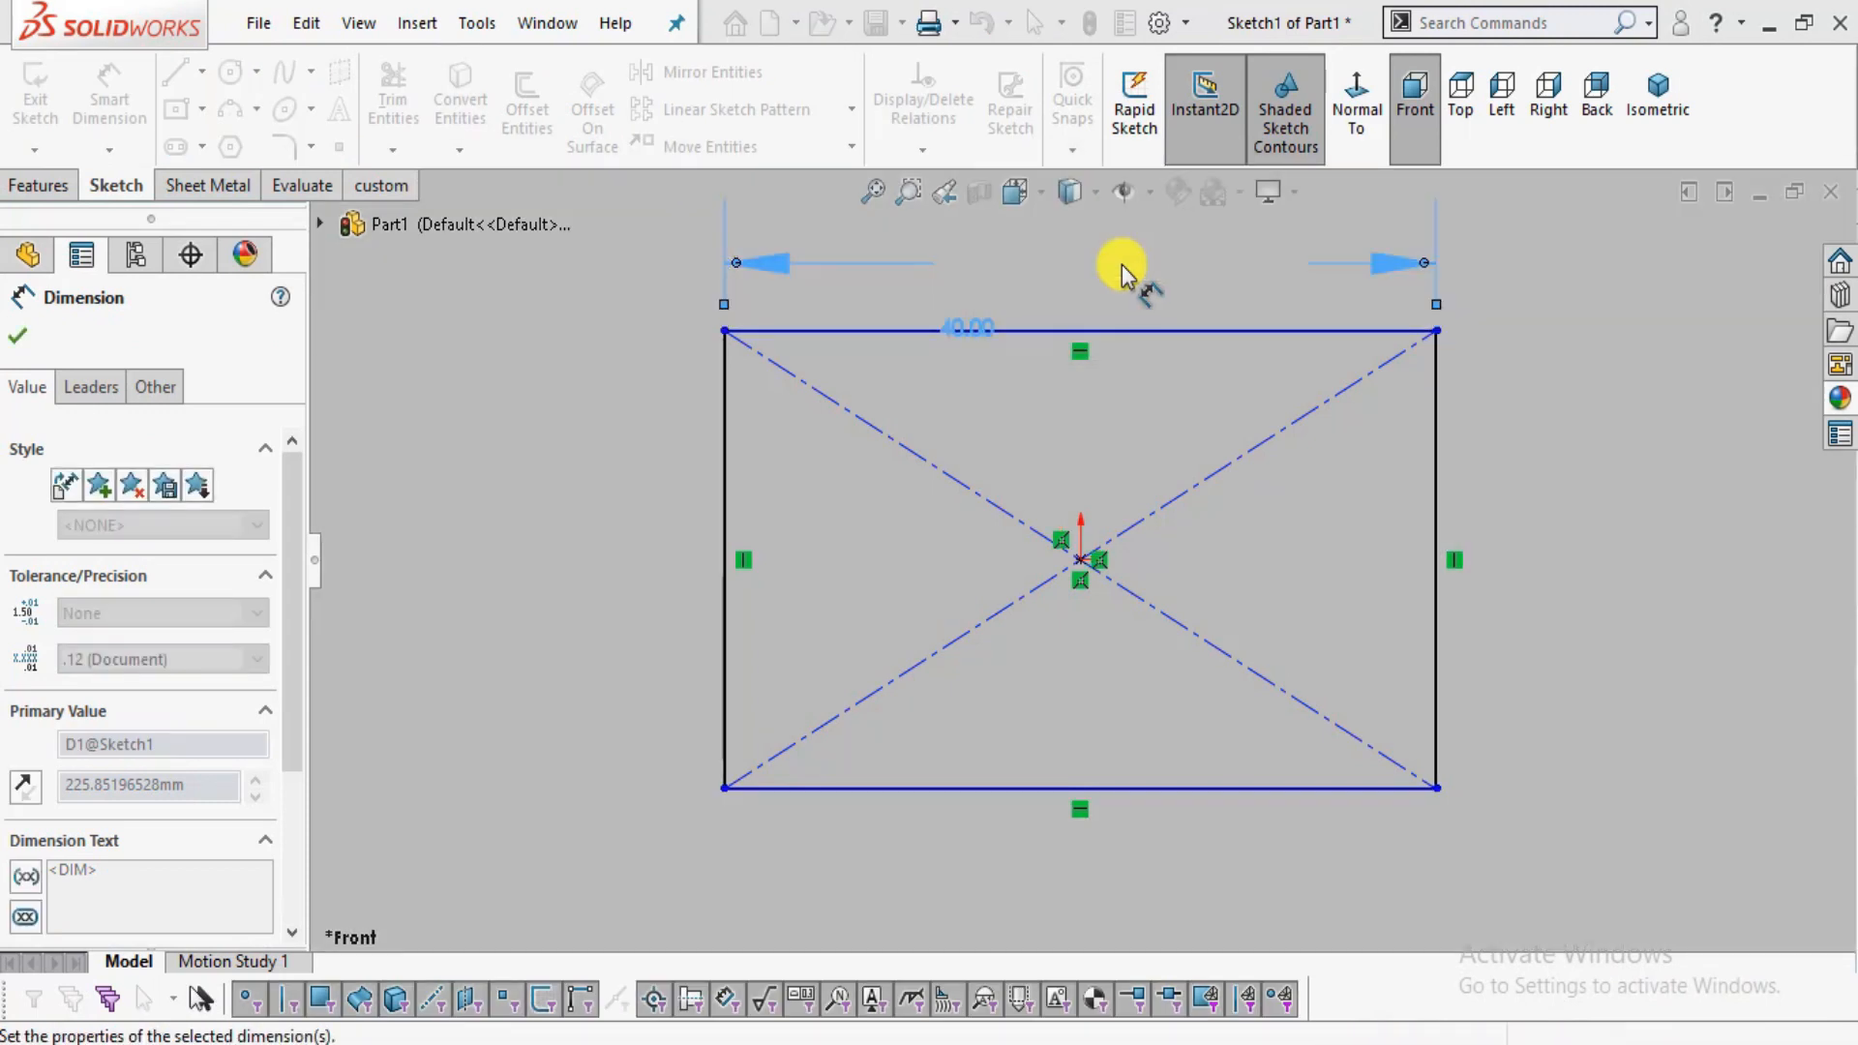
- Dimension the rectangle's left edge to 40 mm and fit the sketch in the view
click(582, 382)
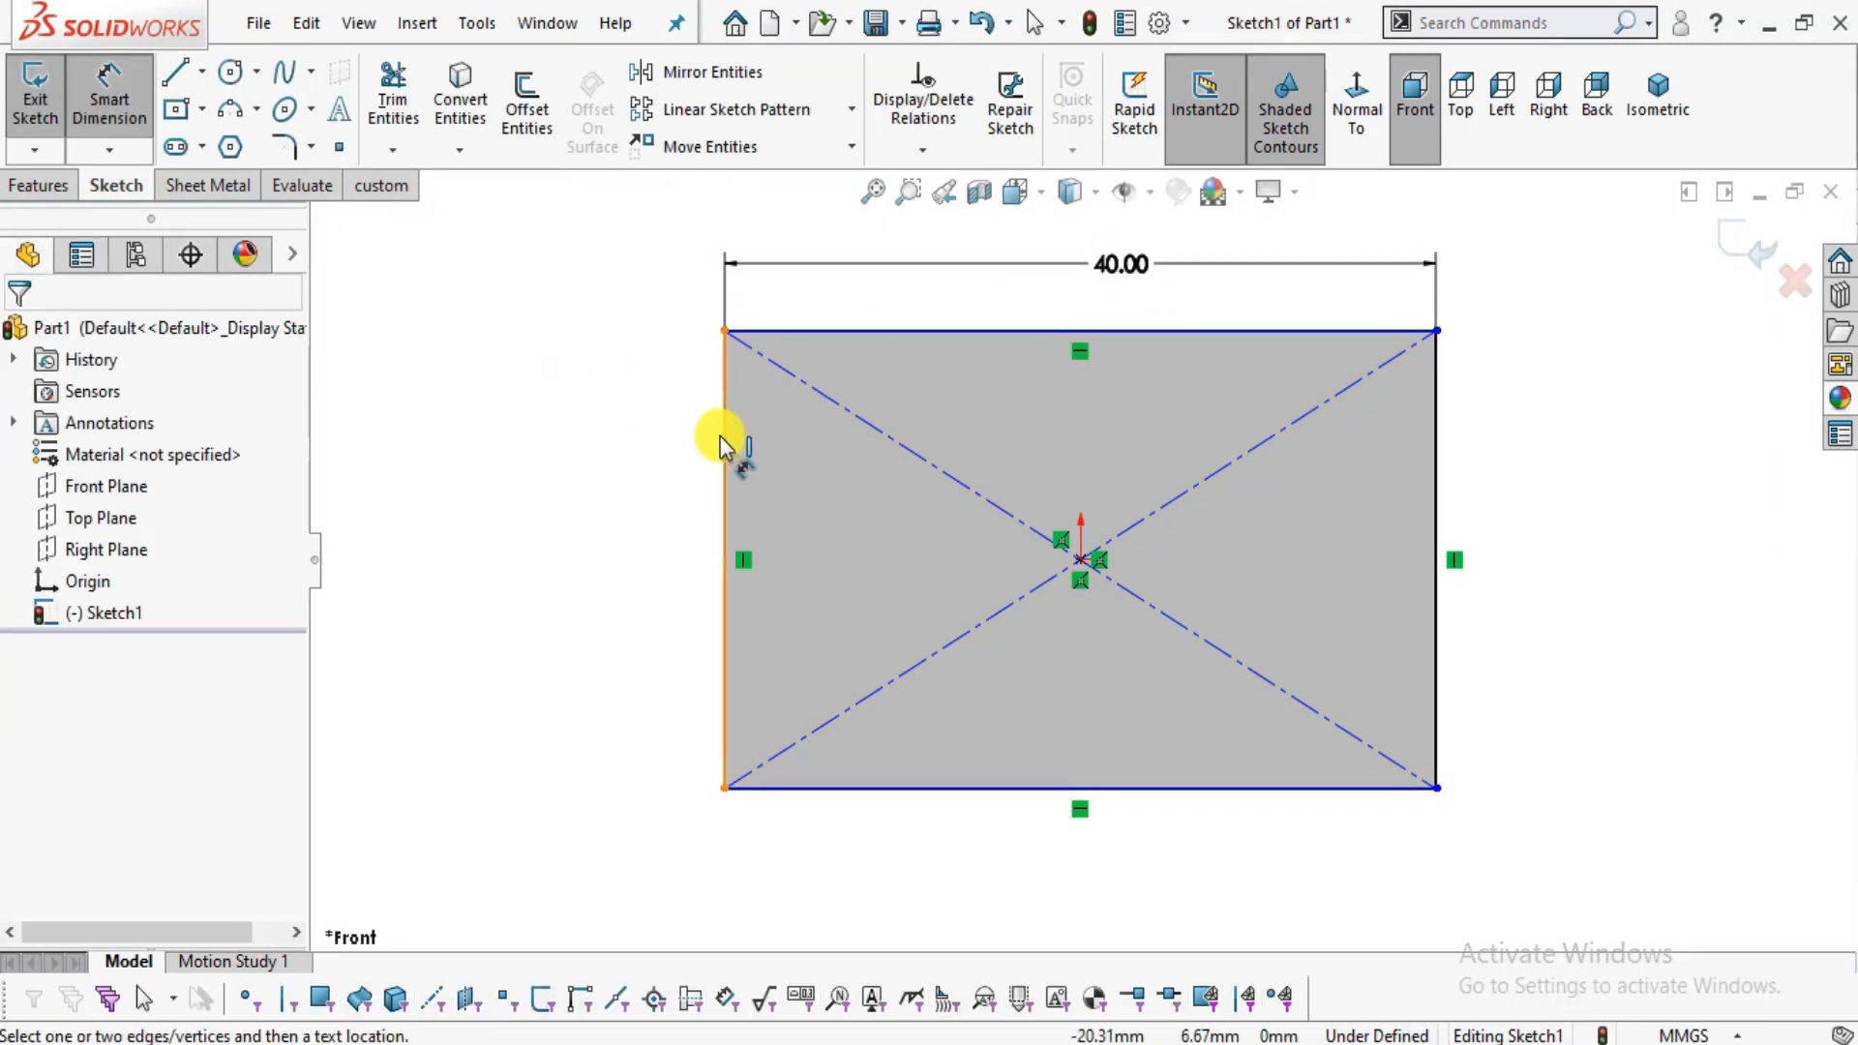
click(721, 445)
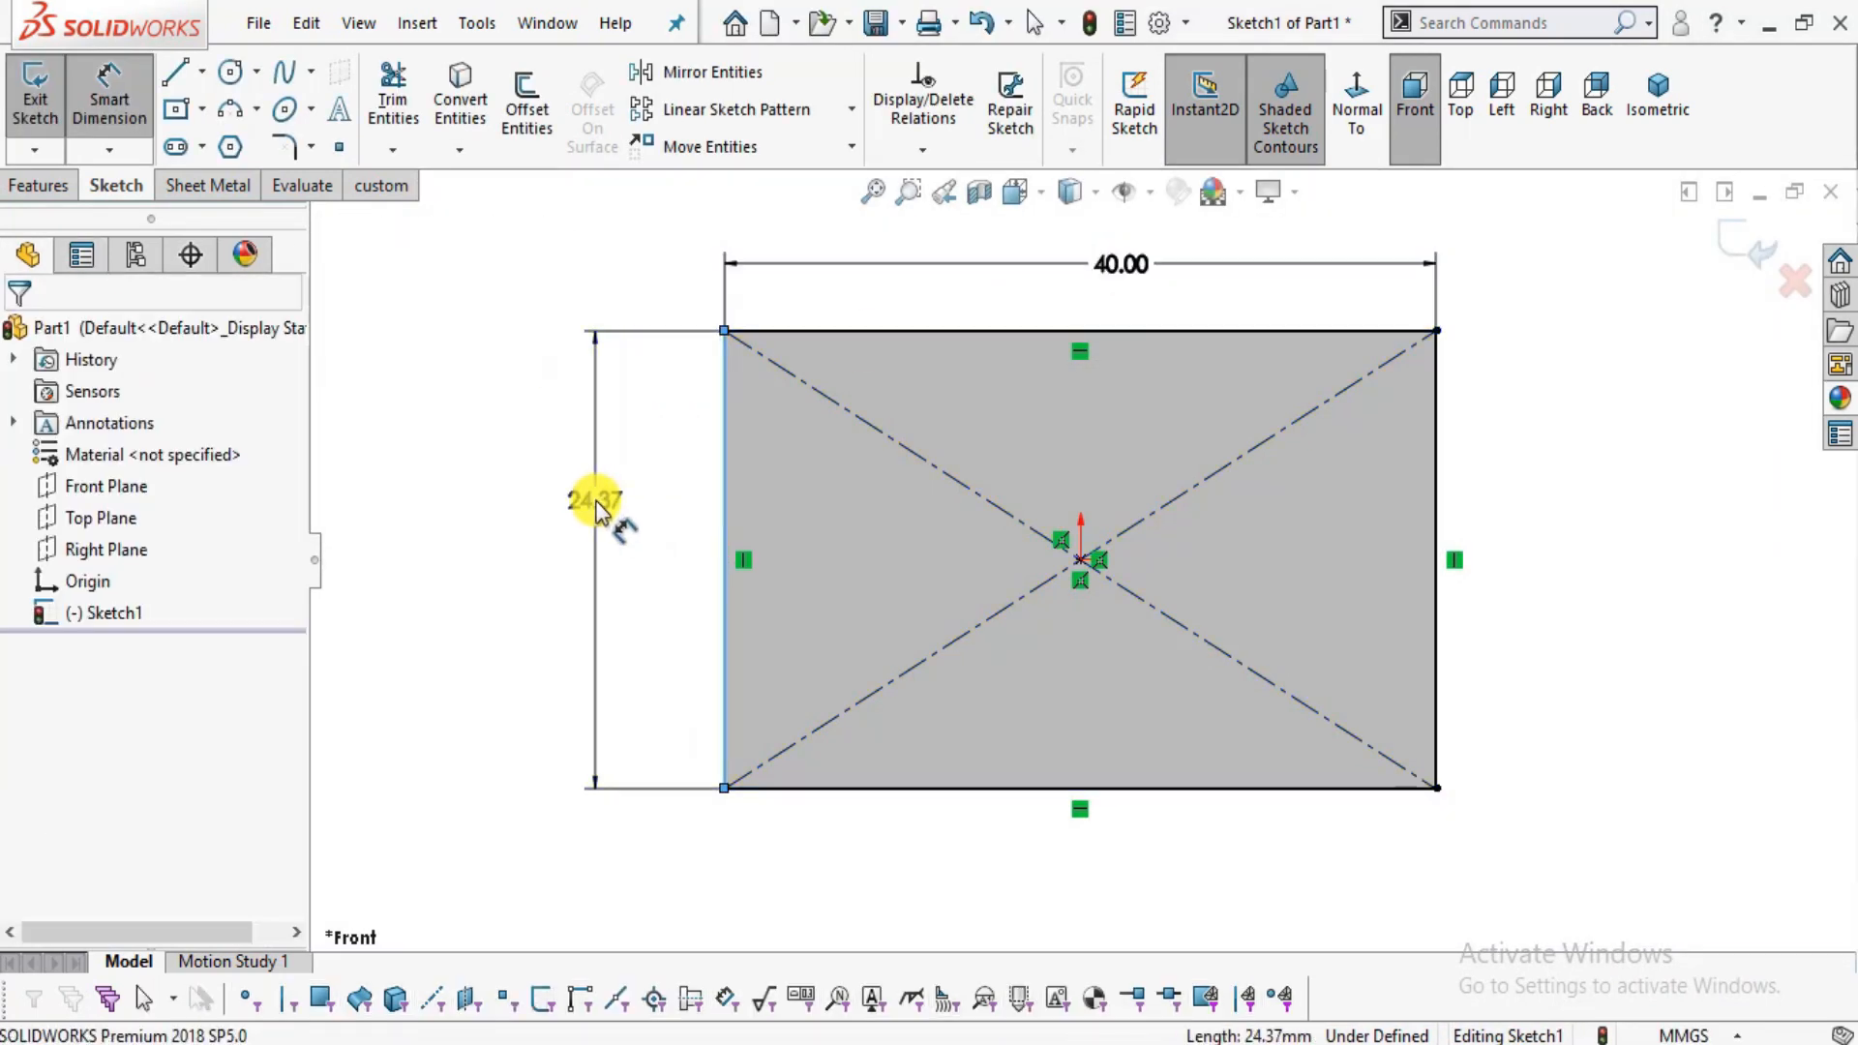
click(595, 508)
text(40)
key(Return)
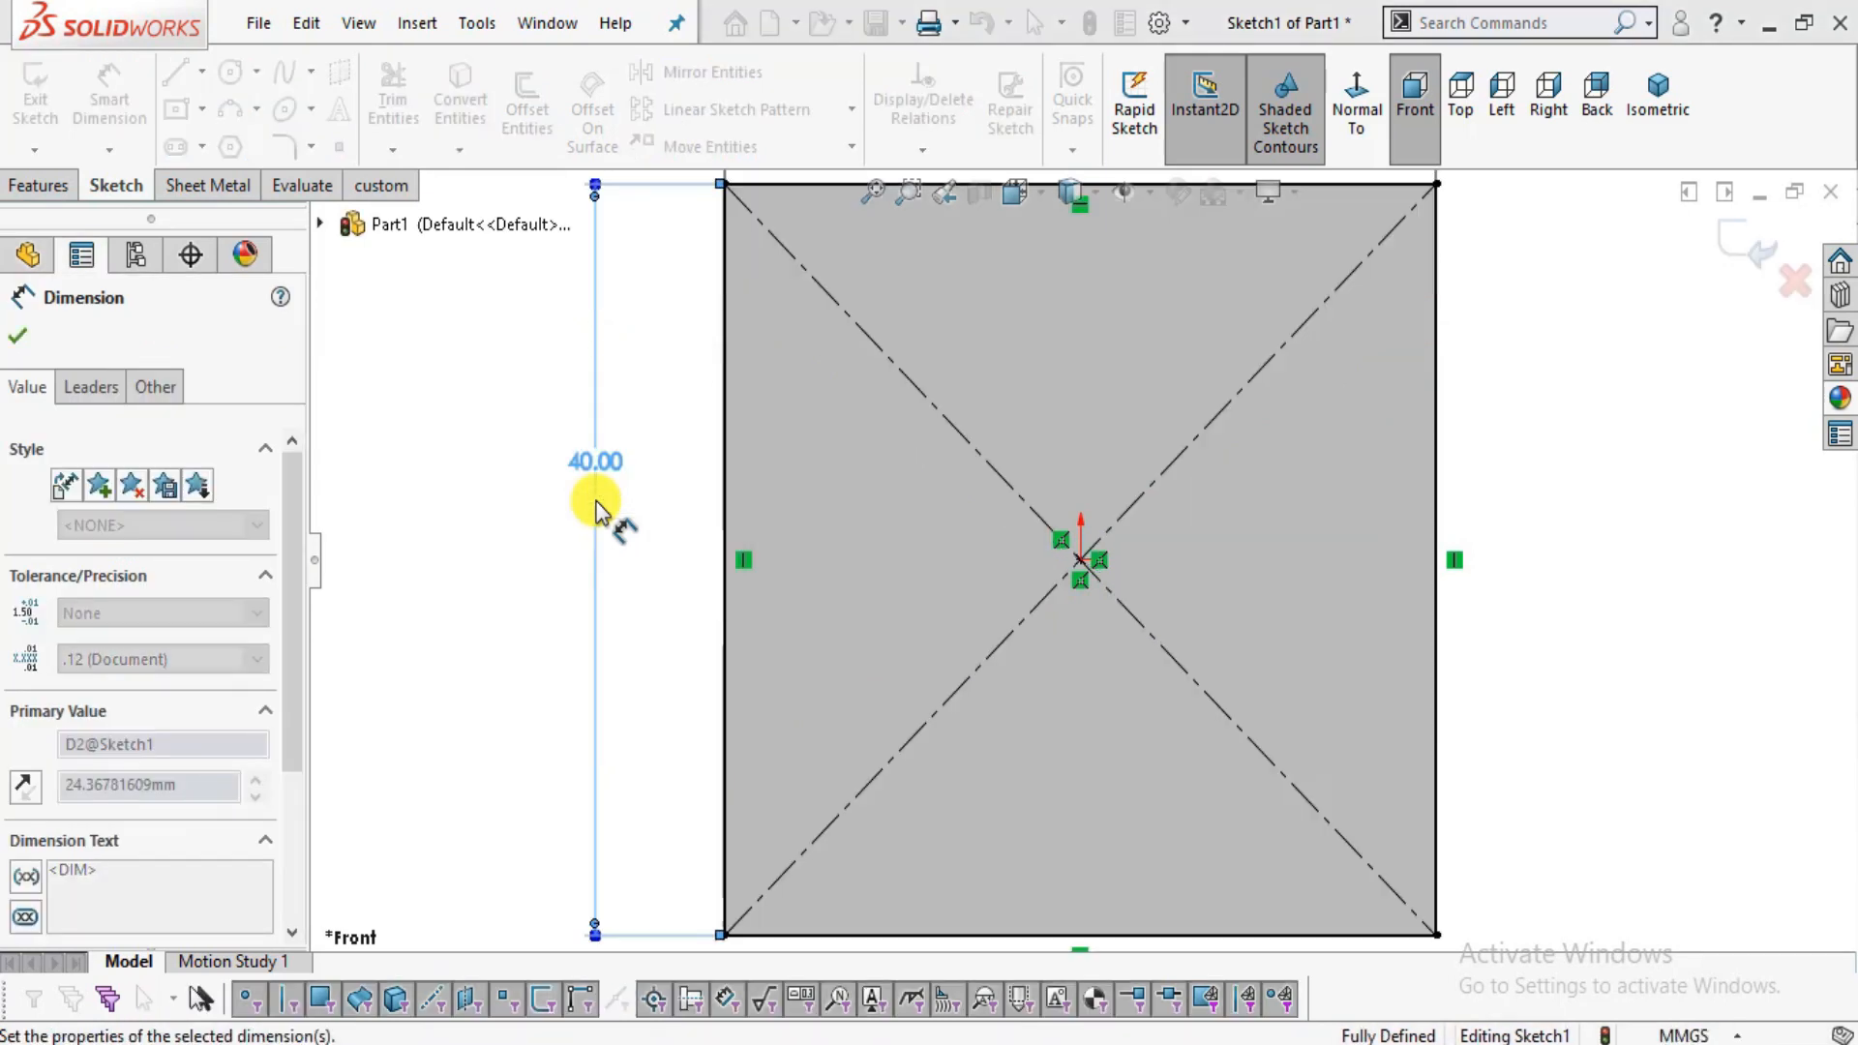
click(18, 336)
key(Escape)
key(f)
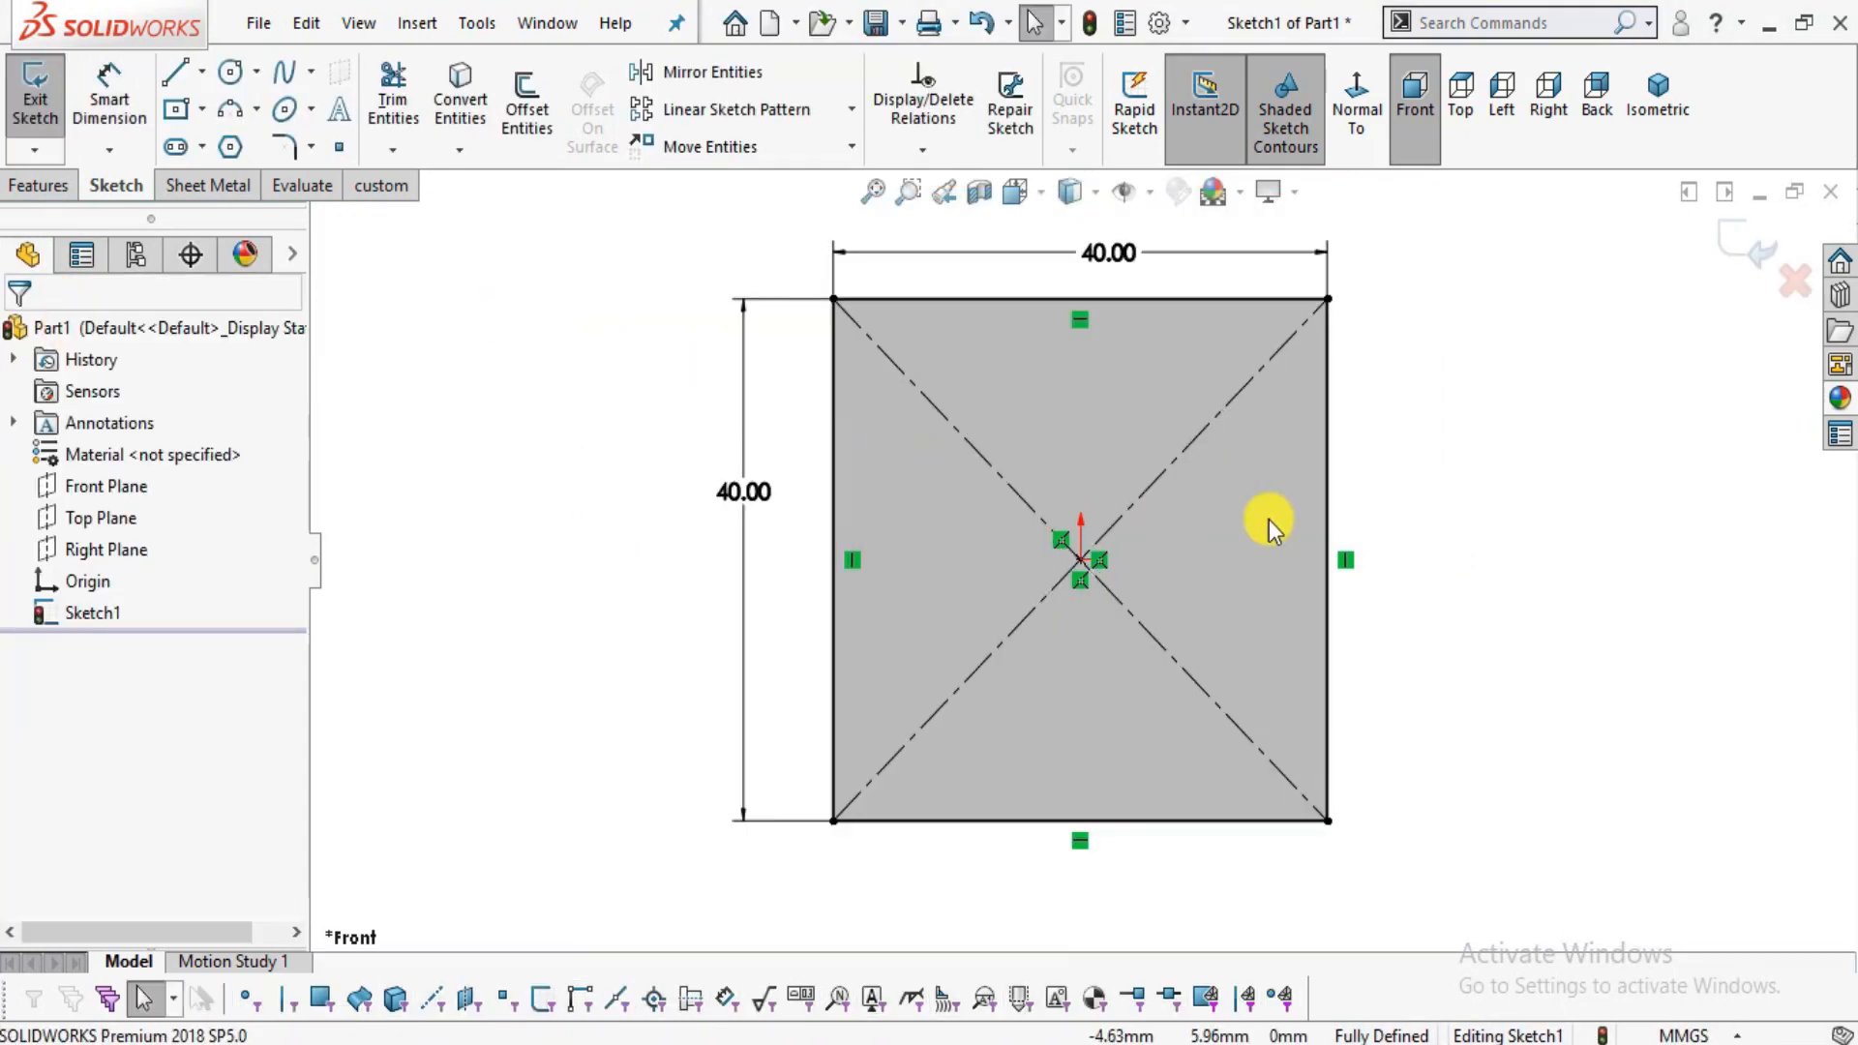
- Check the hole in the PDF's Part-1 drawing and sketch a circle centred on the origin inside the square
click(226, 73)
key(alt+Tab)
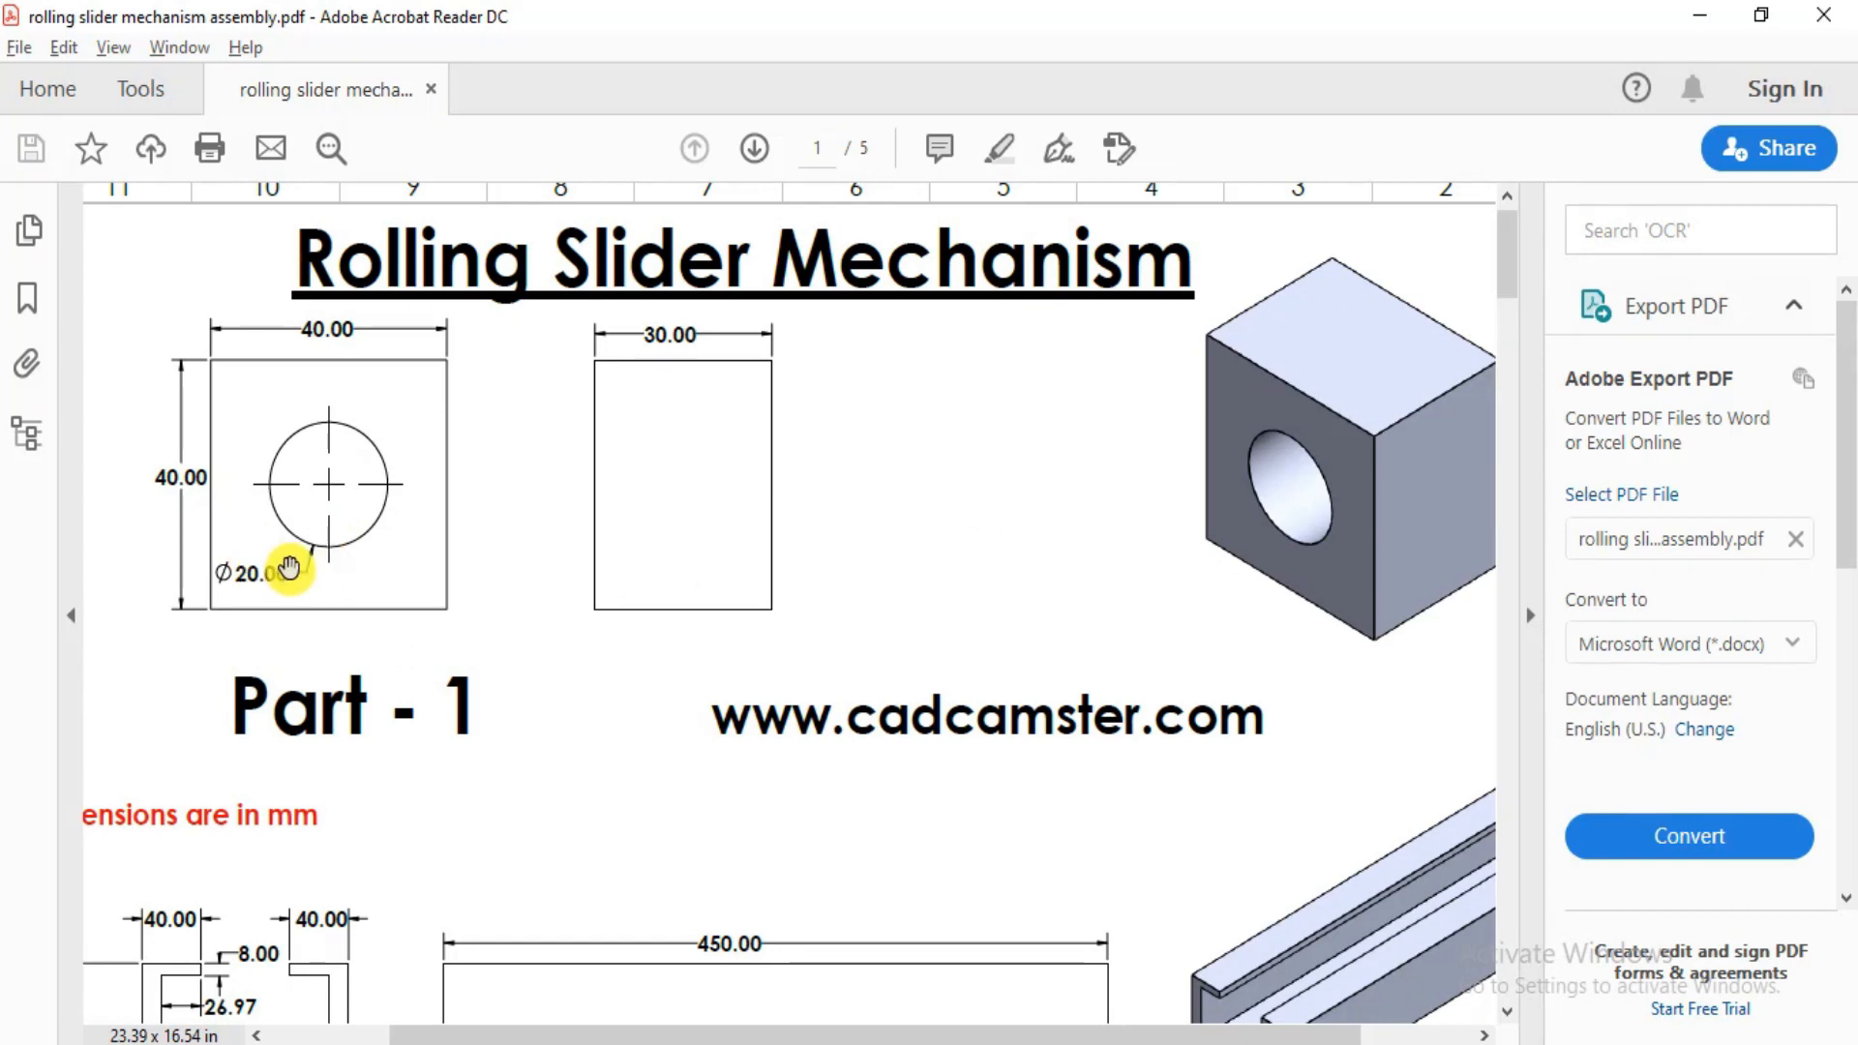
key(alt+Tab)
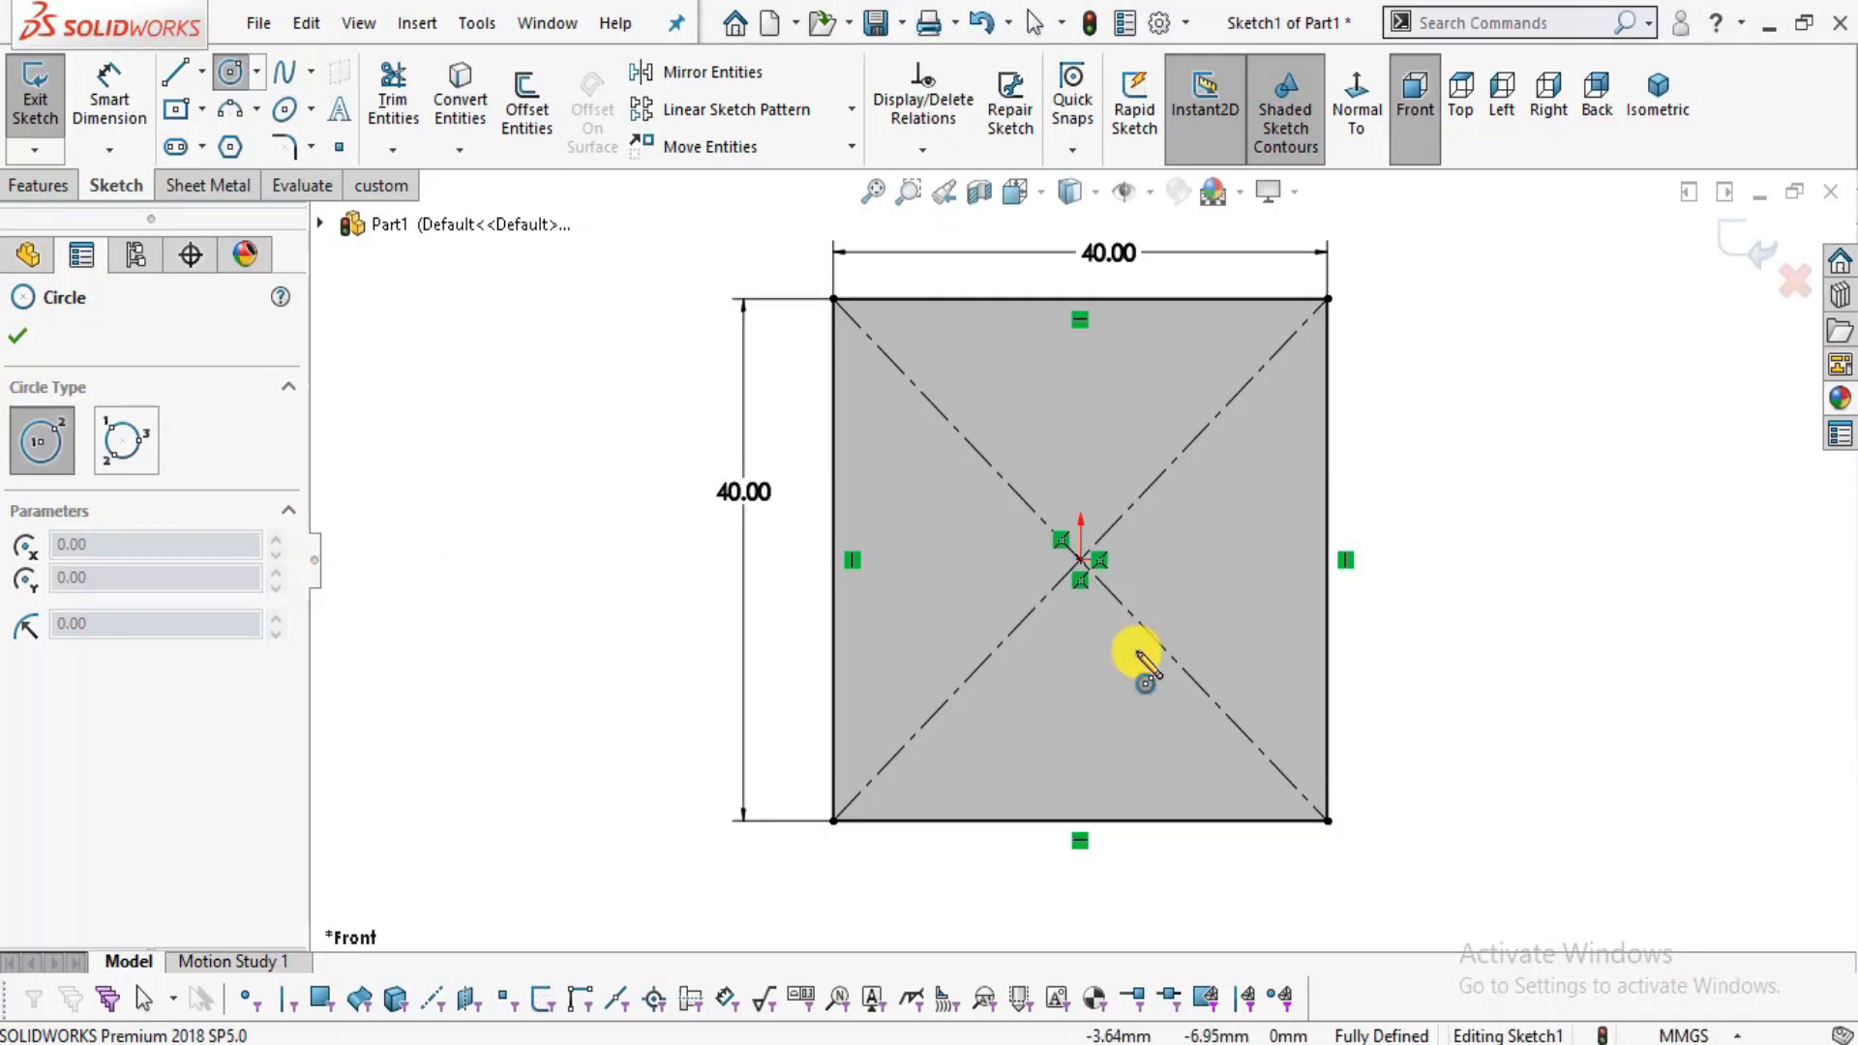
click(1080, 560)
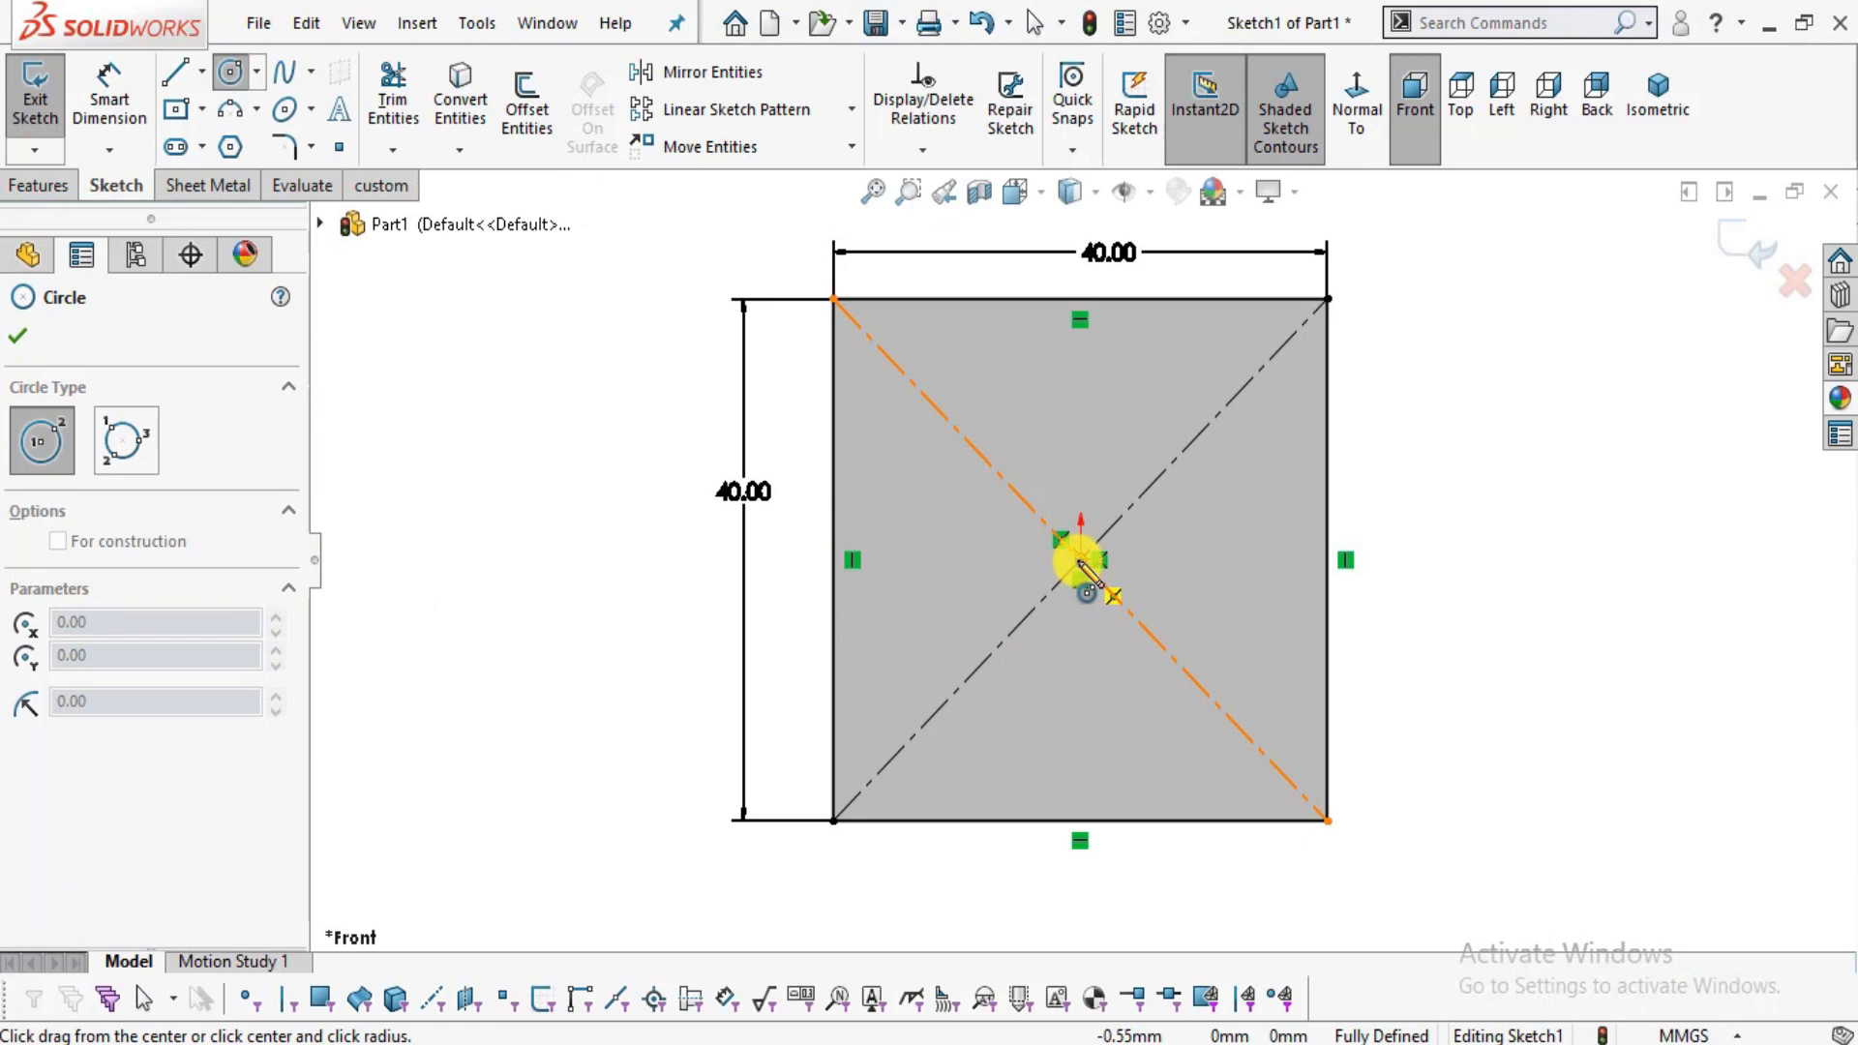
click(1202, 609)
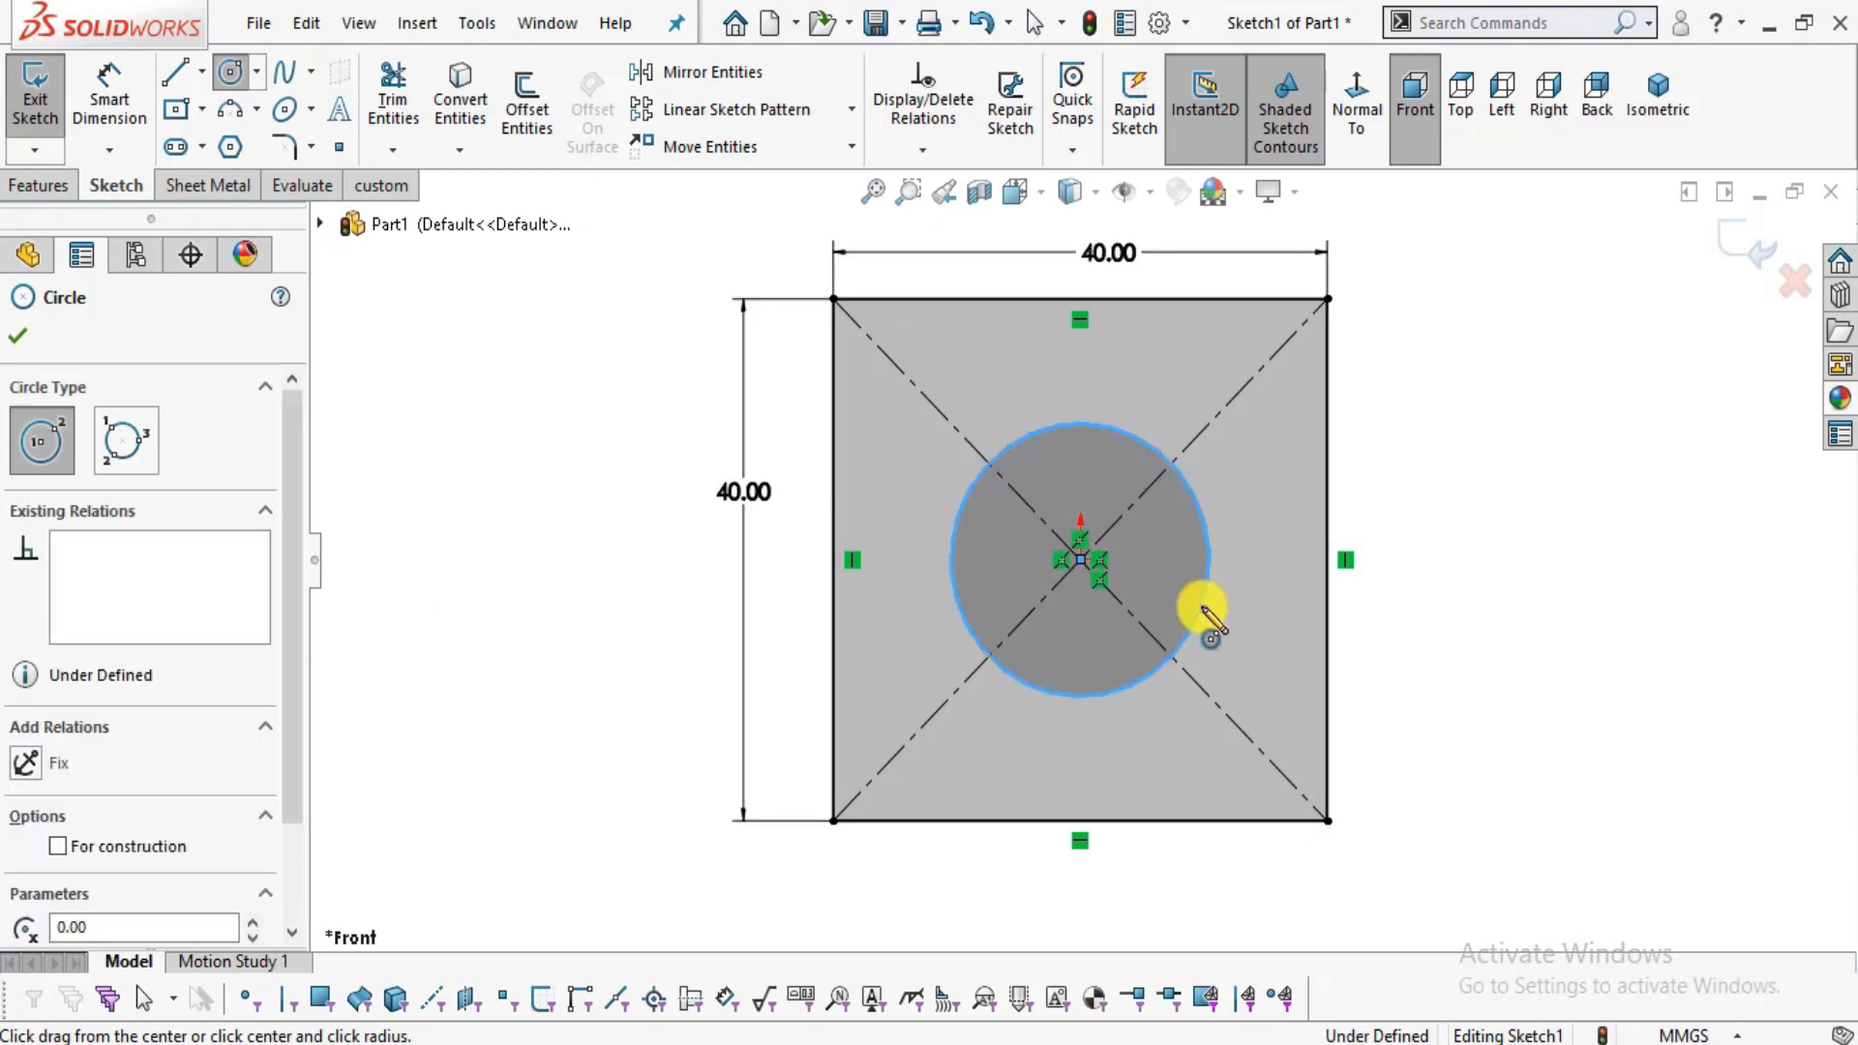
- Dimension the circle's diameter to 20 mm
click(110, 97)
click(1058, 701)
click(1539, 561)
text(20)
key(Return)
key(Escape)
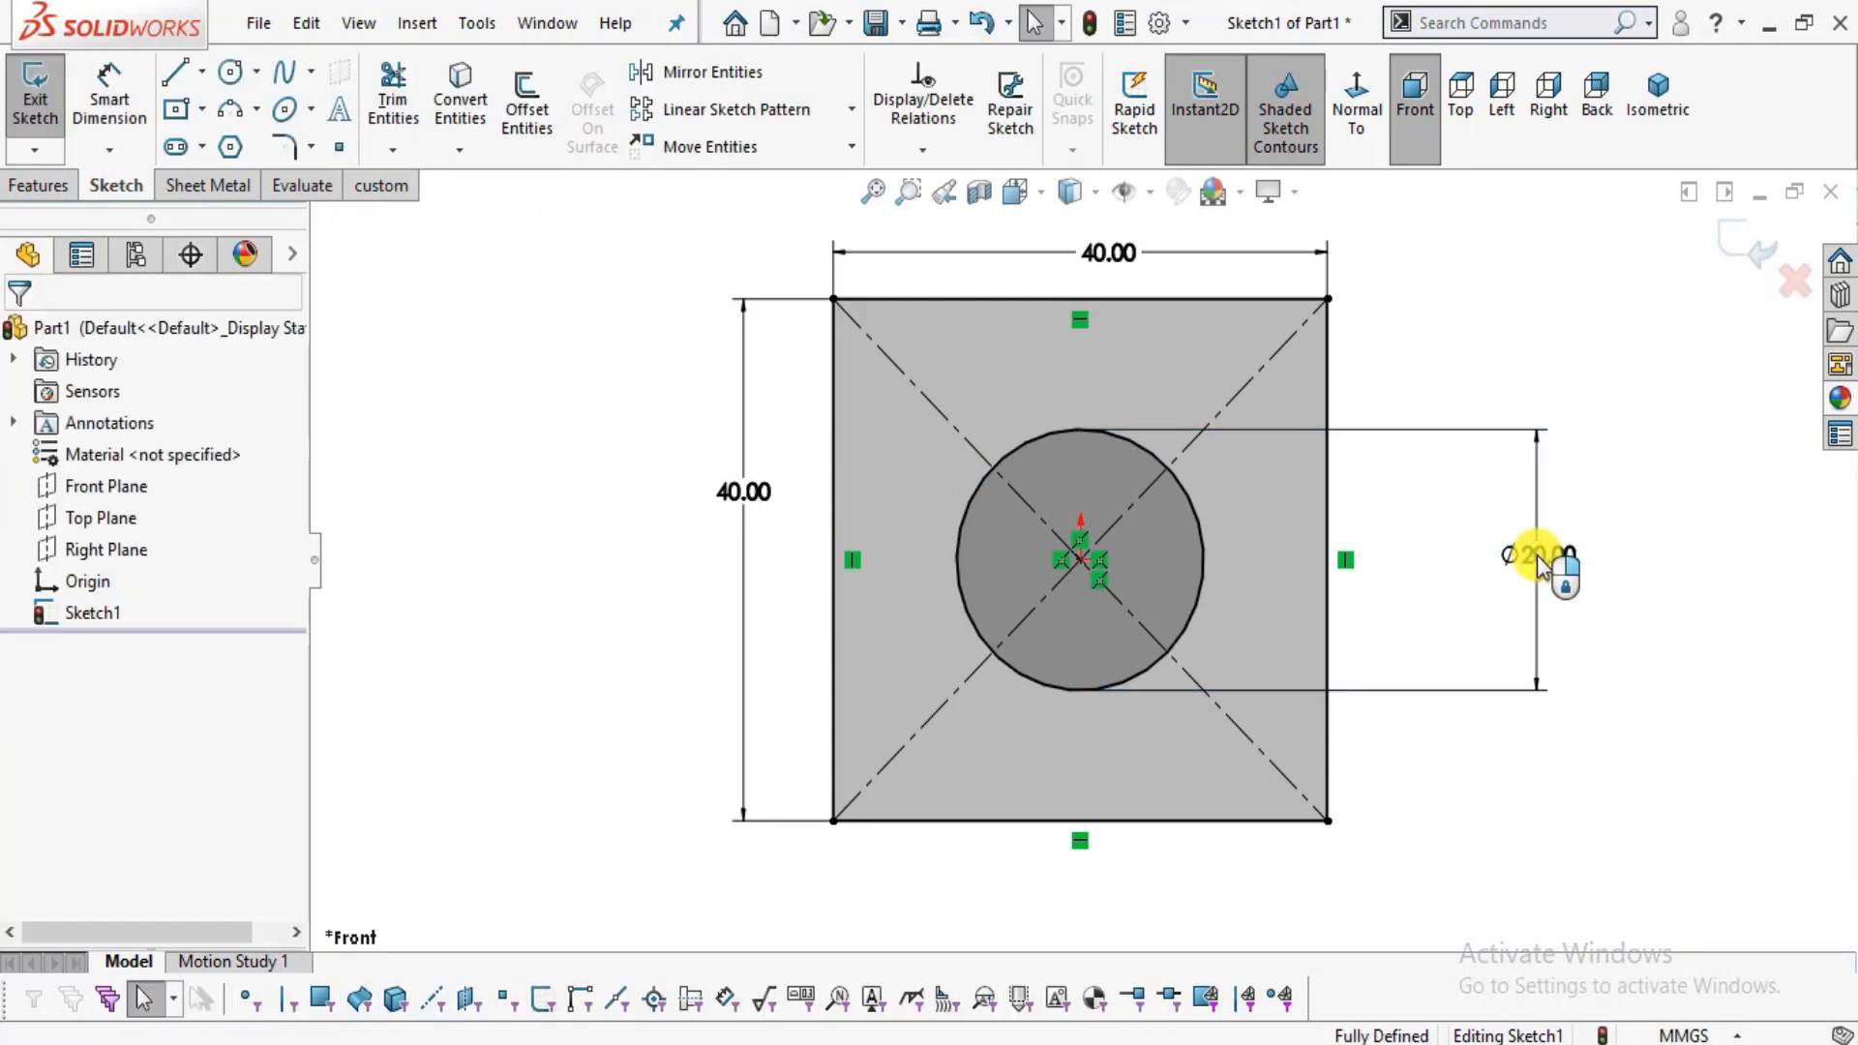
- Check the block's depth in the PDF and extrude the square with its hole 30 mm using the Mid Plane end condition
key(alt+Tab)
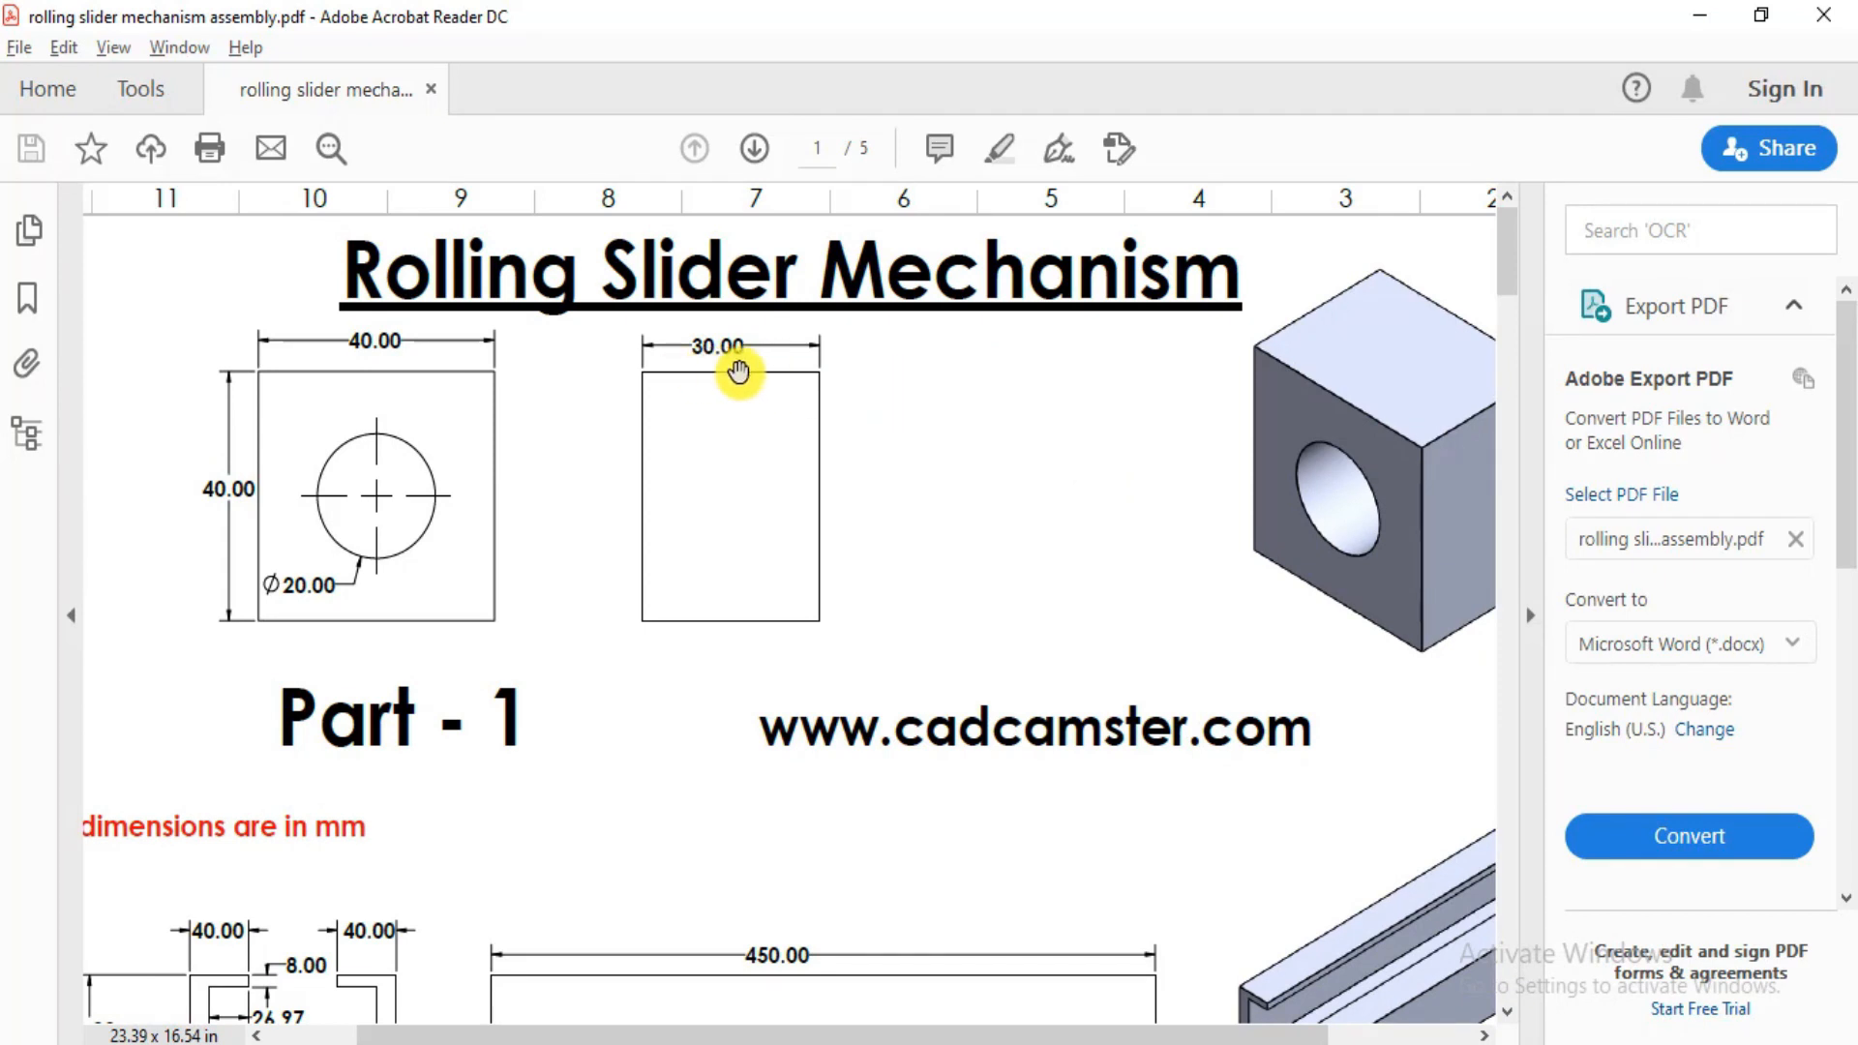
key(alt+Tab)
click(38, 183)
click(50, 136)
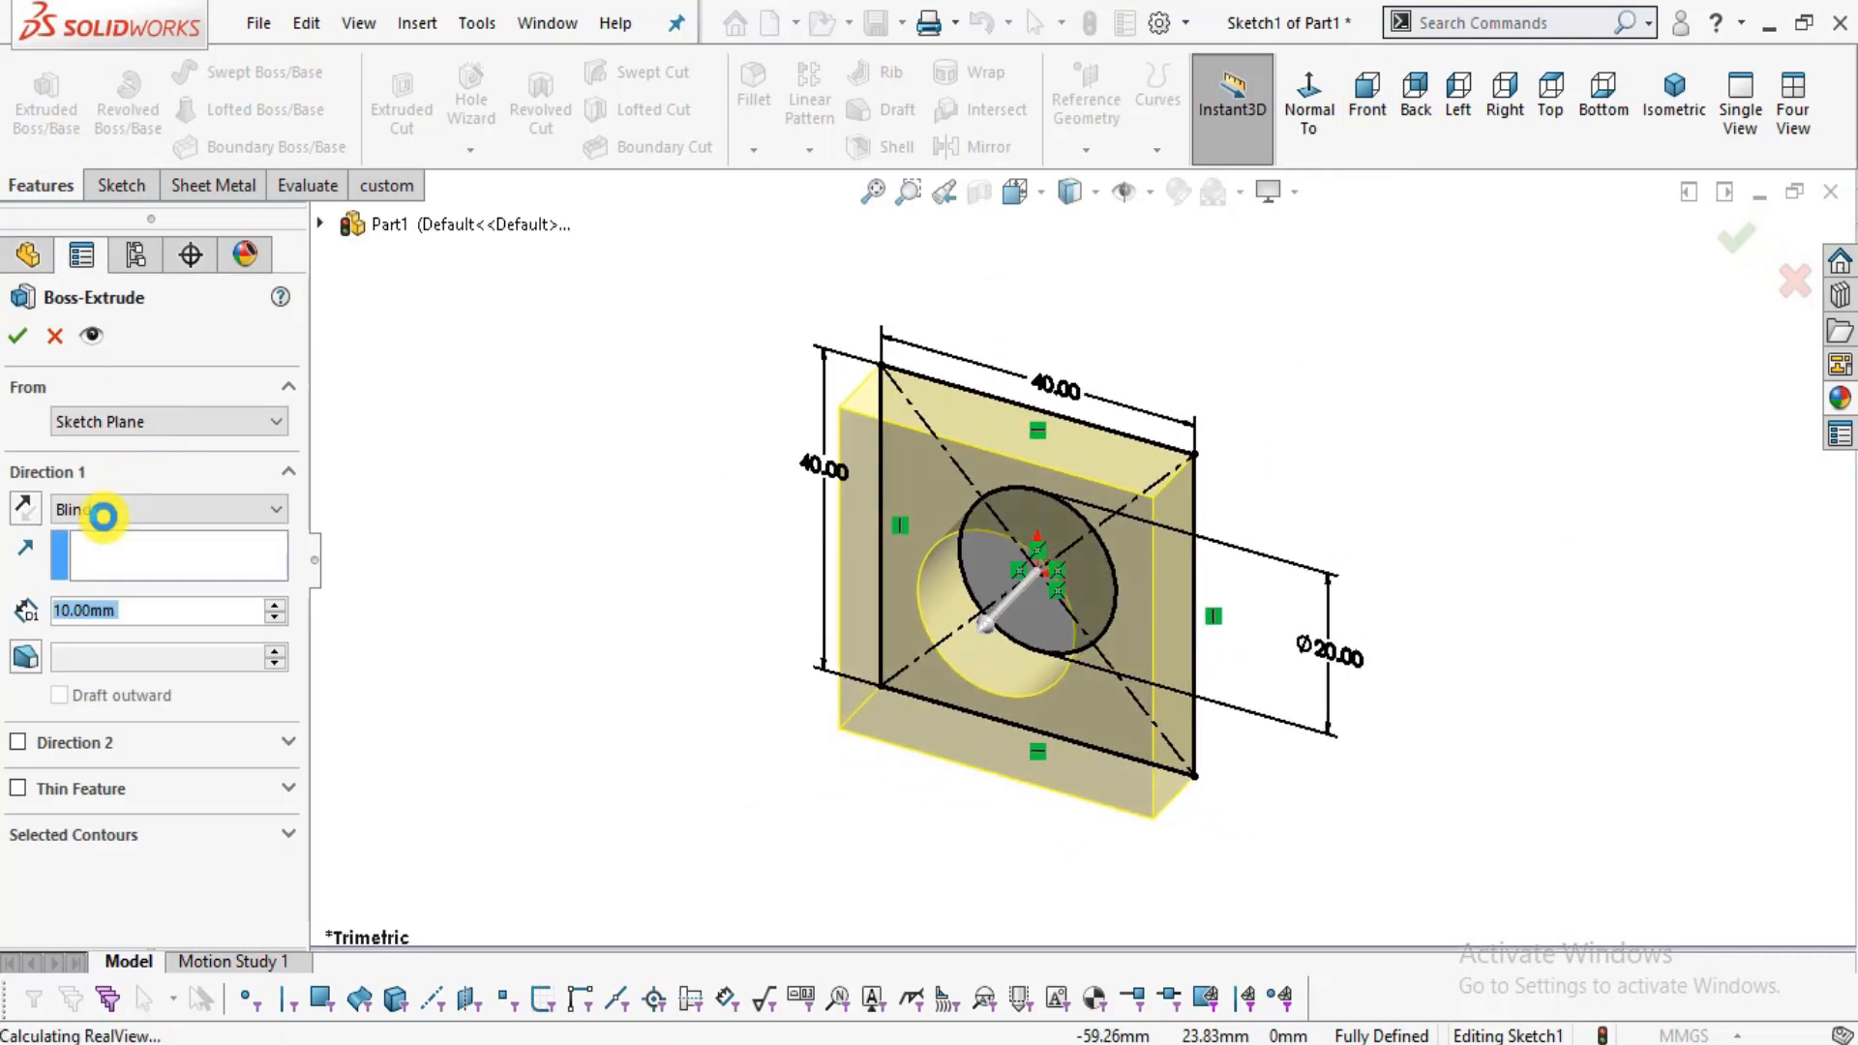
text(30)
key(Return)
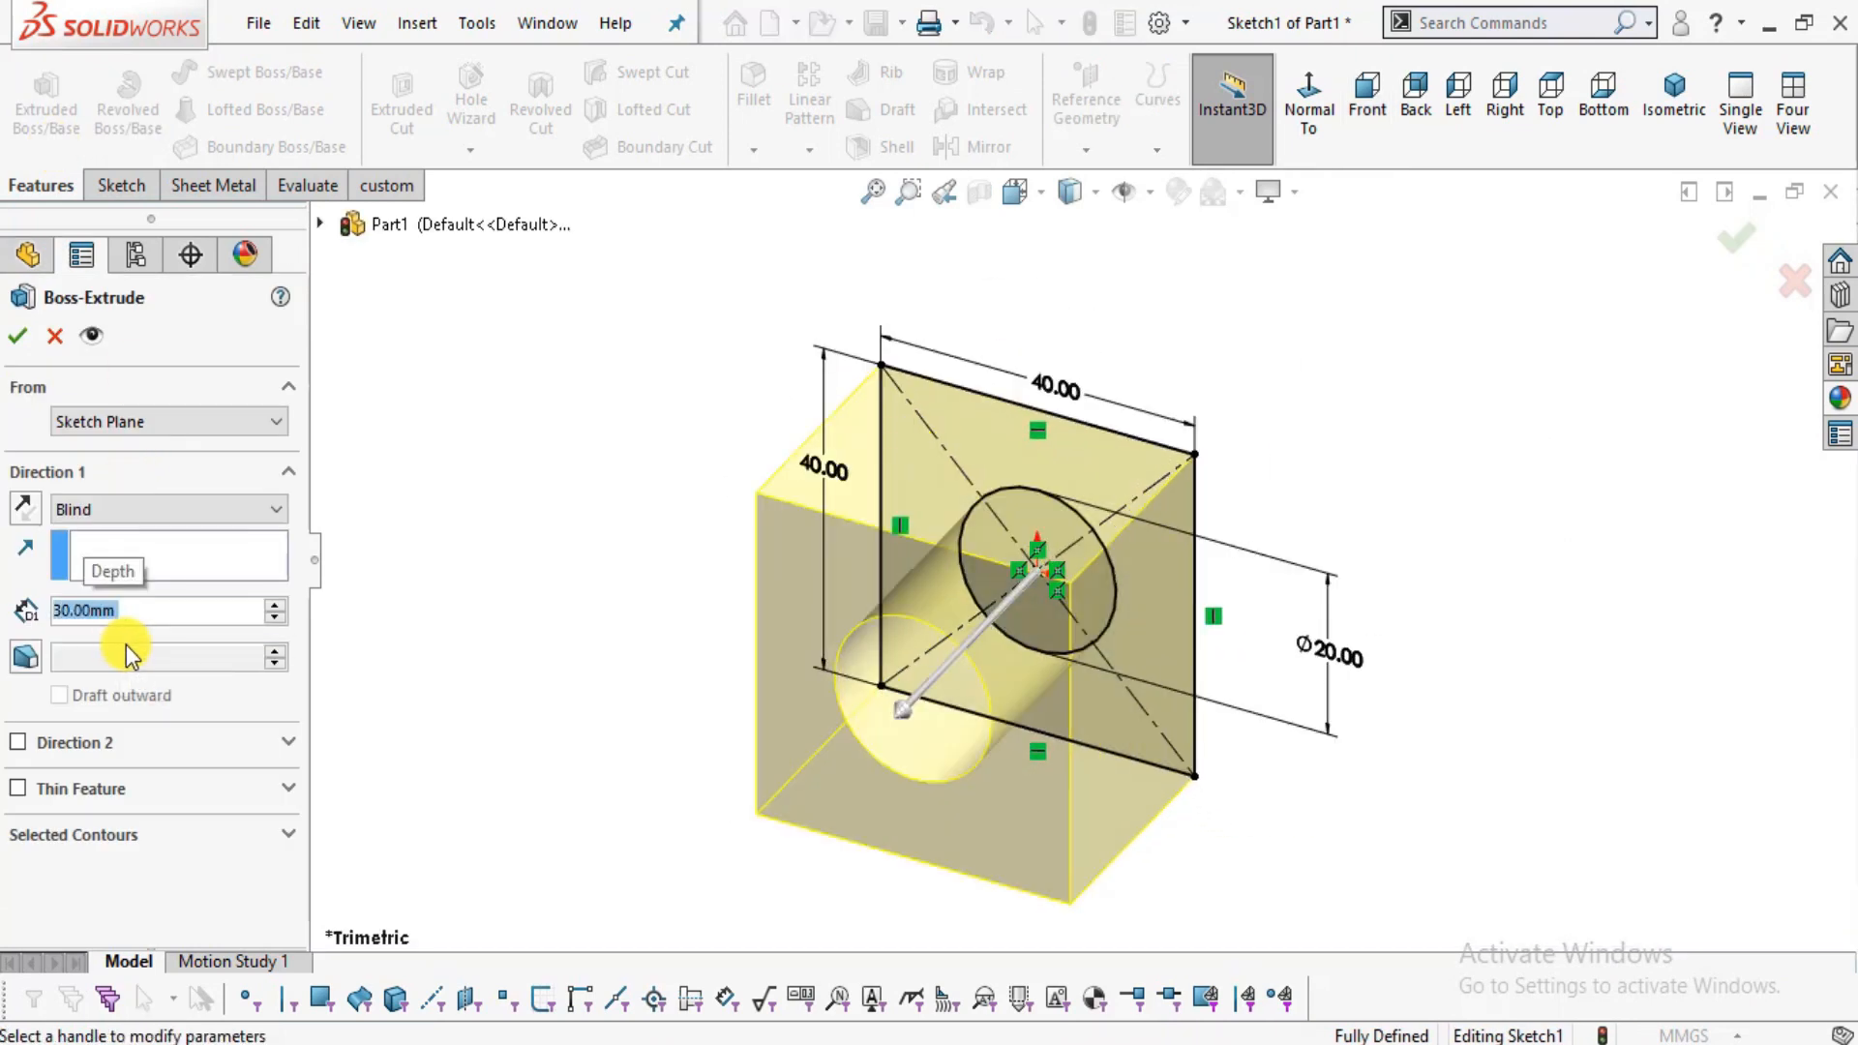
click(164, 508)
click(143, 629)
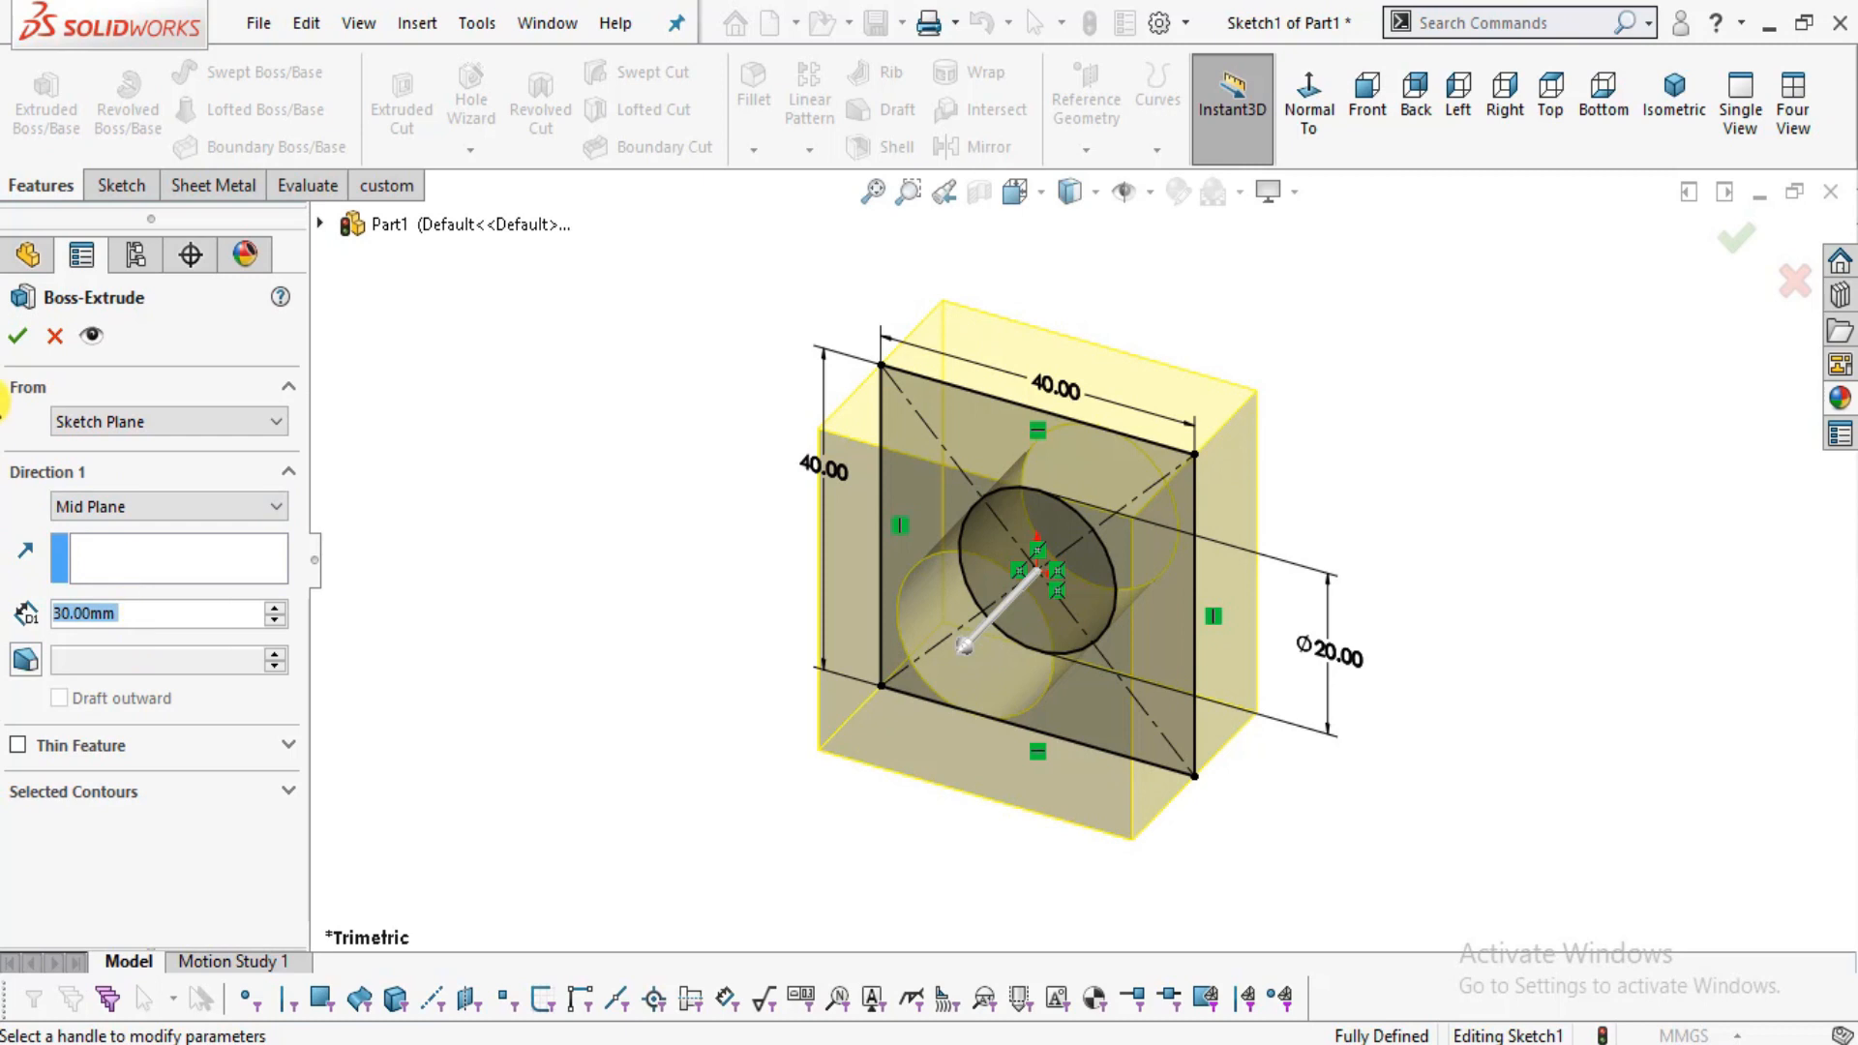
click(16, 336)
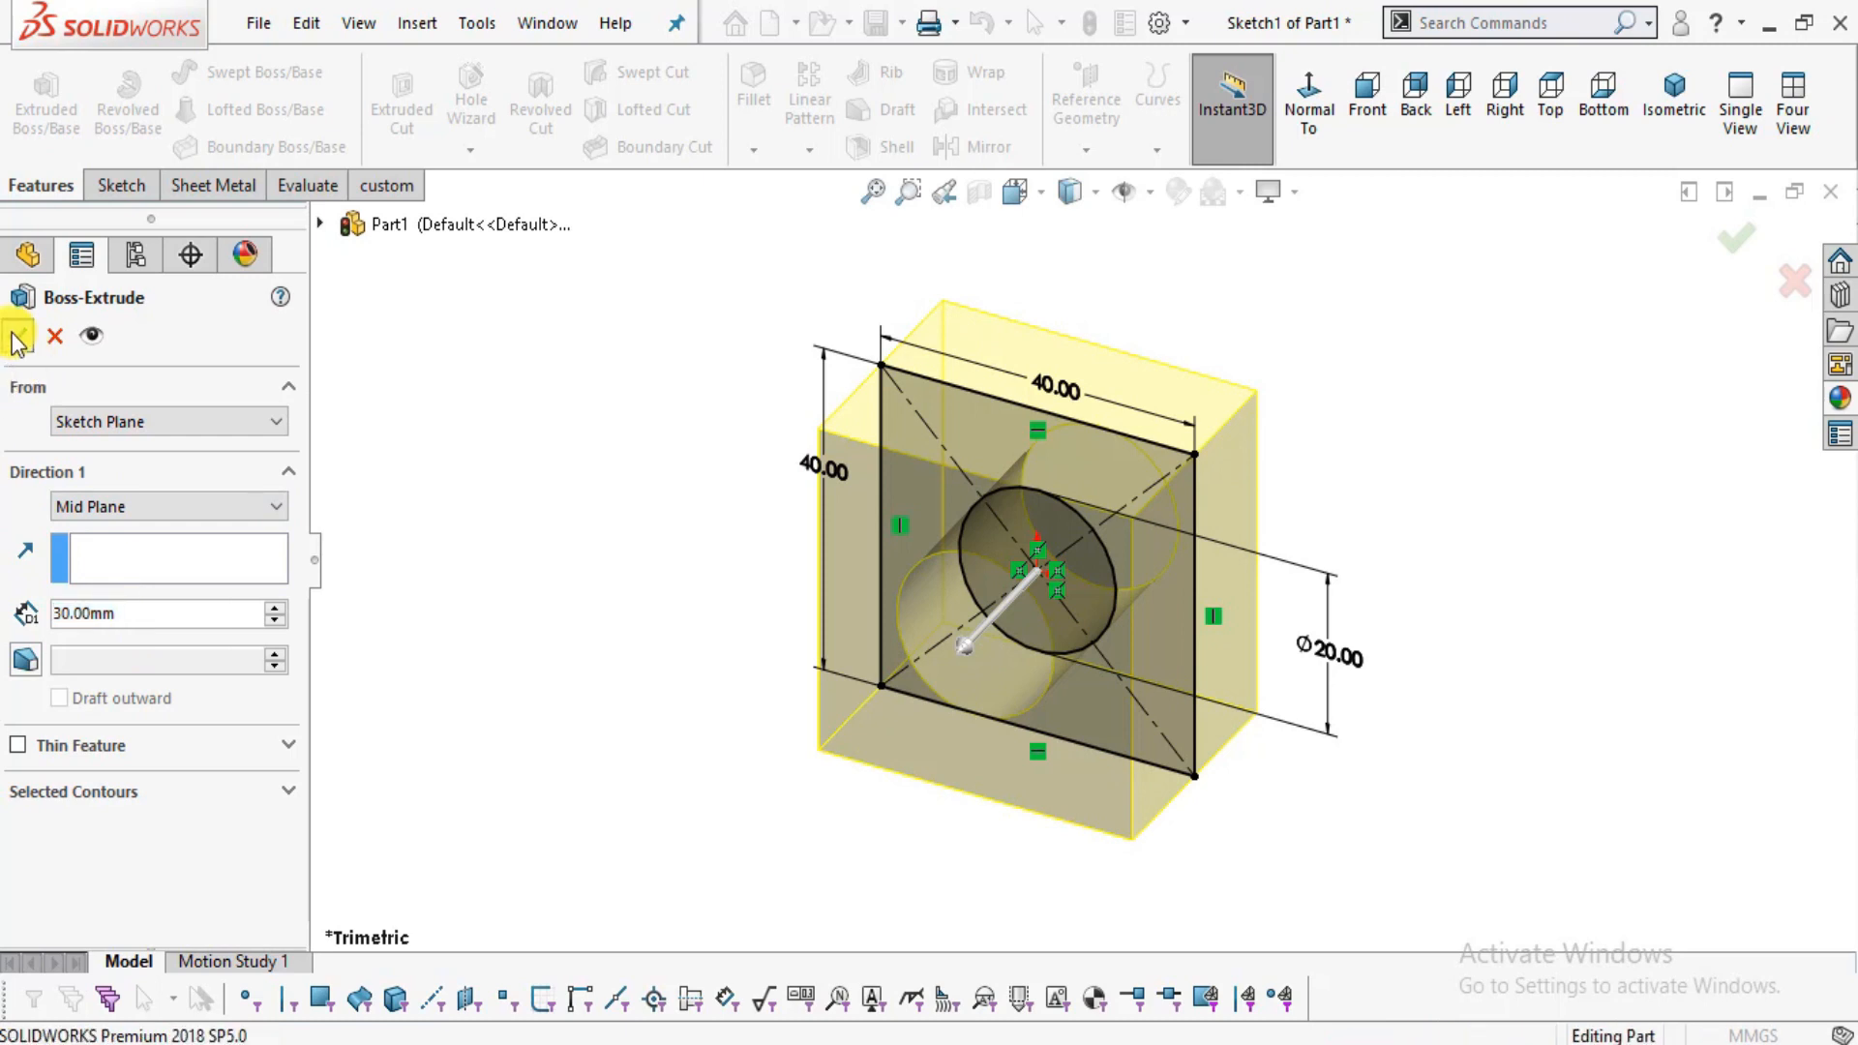
middle_drag(1315, 672, 1250, 557)
middle_drag(1315, 669, 1350, 571)
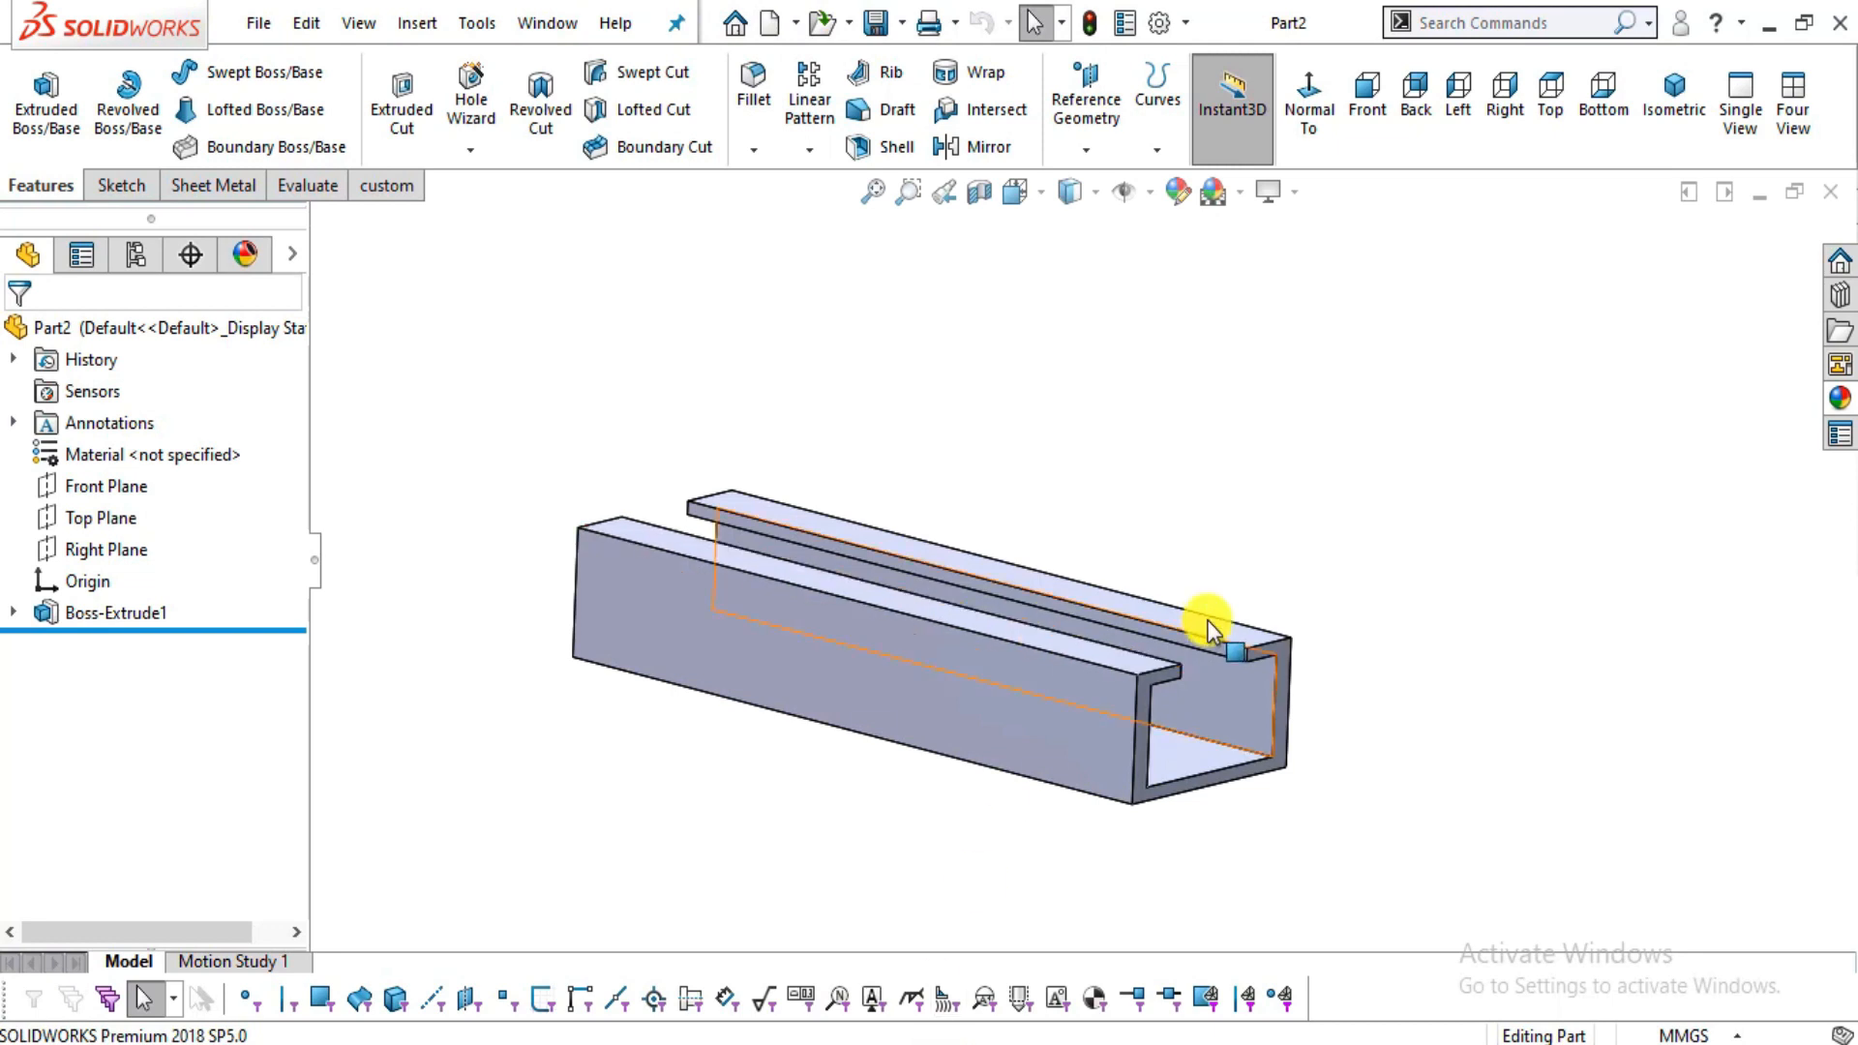
- Examine the finished Part-2 channel model and its profile and length dimensions in the PDF drawing
scroll(1155, 716, down, 1)
mouse_move(1099, 849)
middle_down()
mouse_move(1128, 829)
mouse_move(1094, 885)
middle_up()
scroll(1175, 639, down, 1)
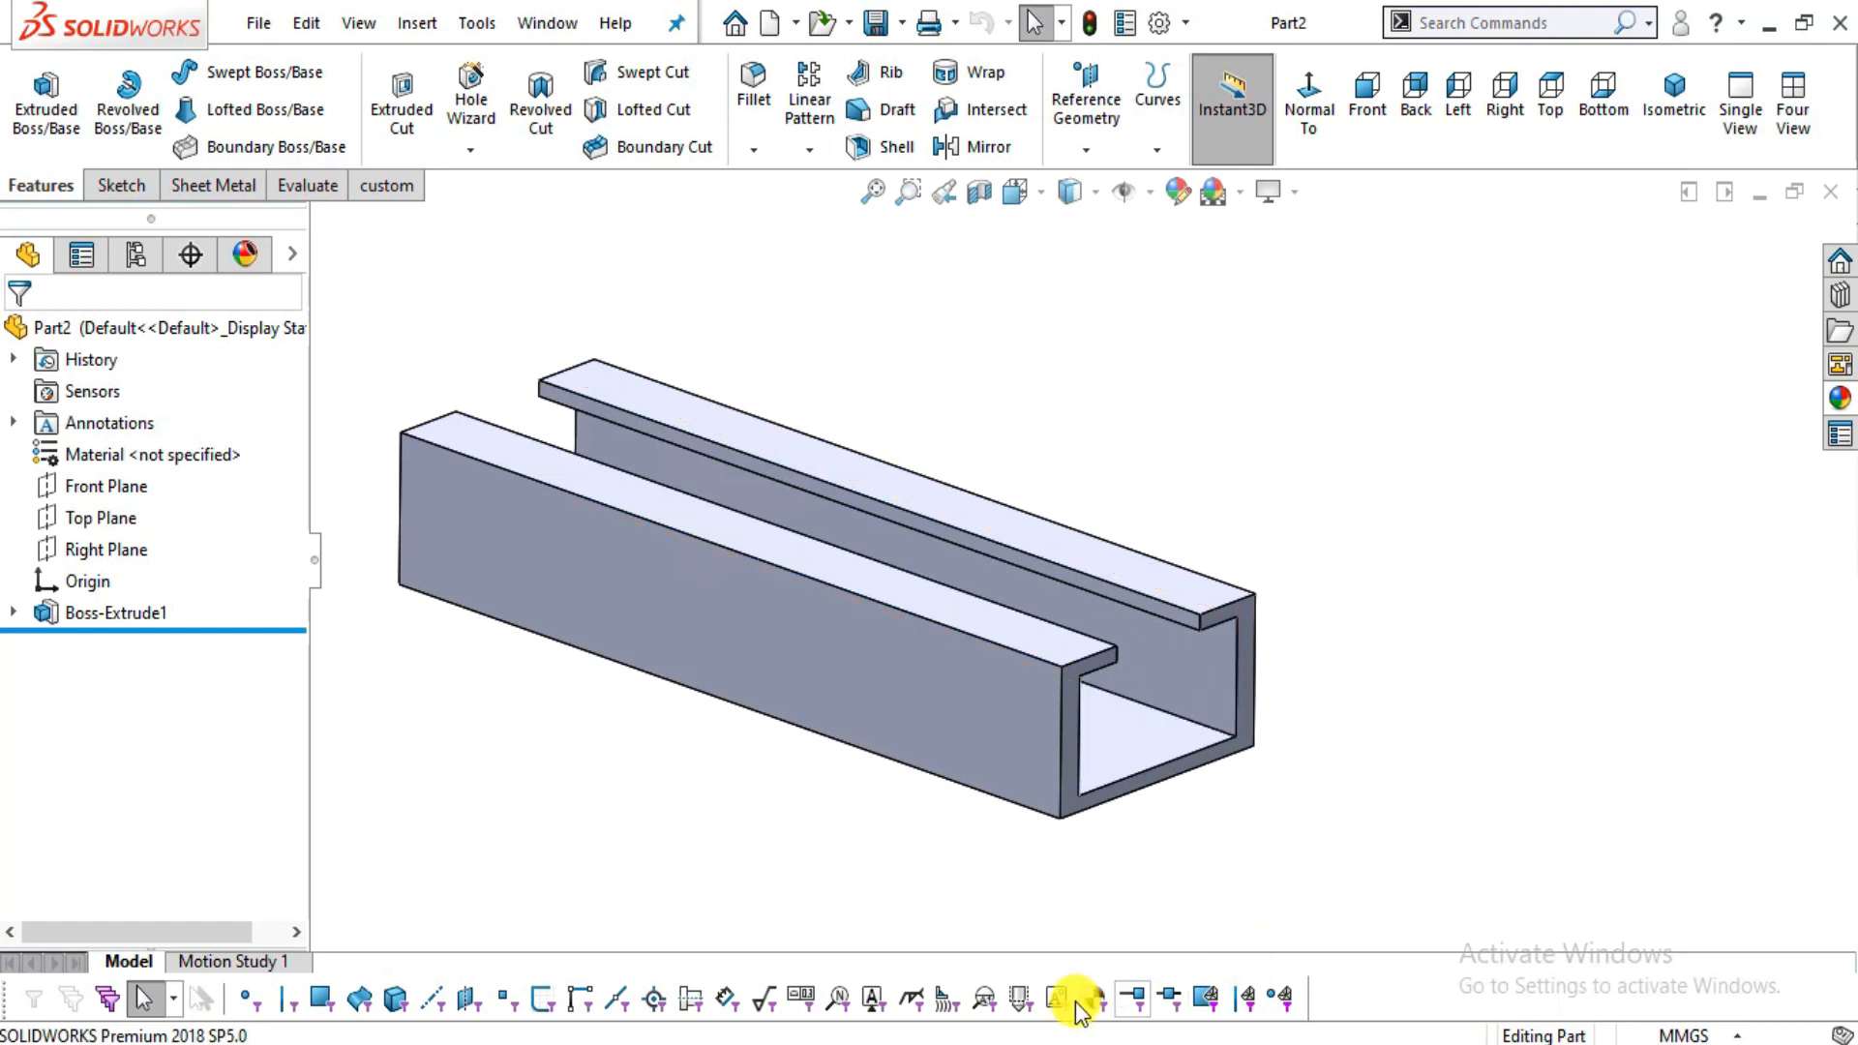
click(892, 1043)
mouse_move(946, 827)
mouse_down()
mouse_move(871, 825)
mouse_move(953, 820)
mouse_up()
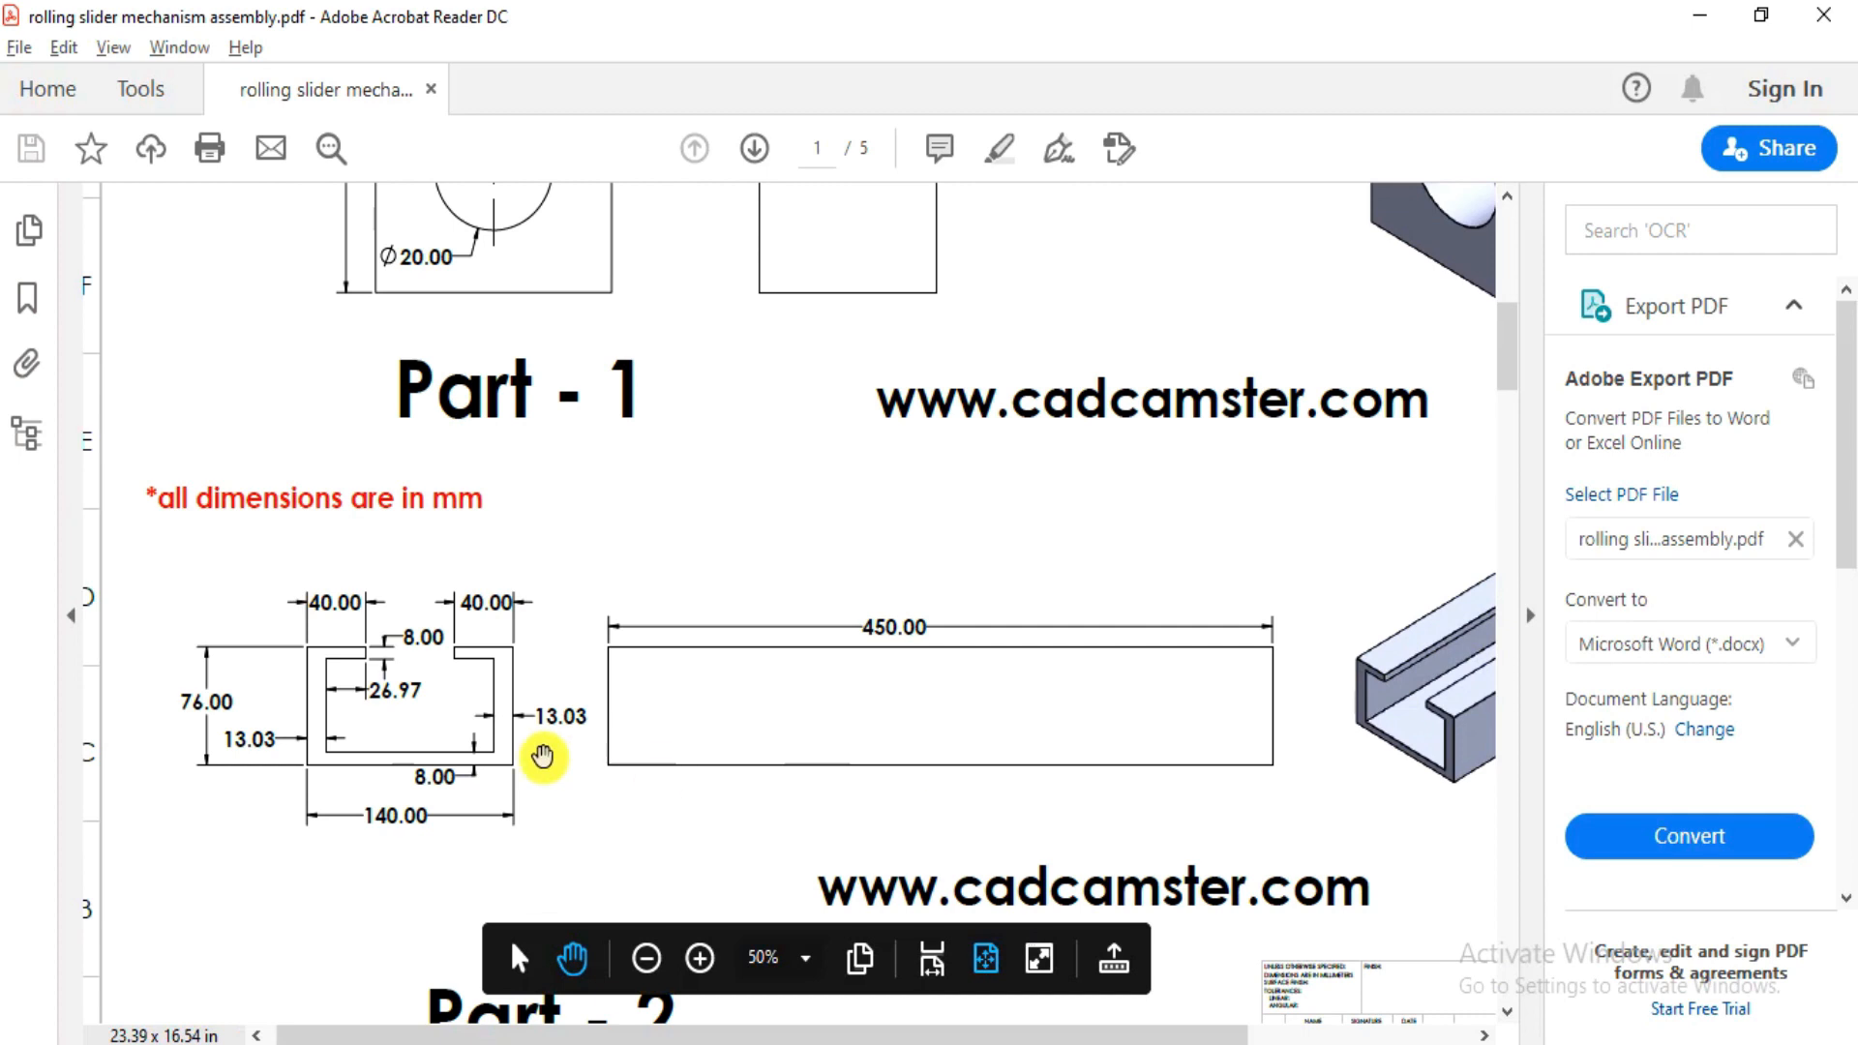
drag(855, 704, 592, 719)
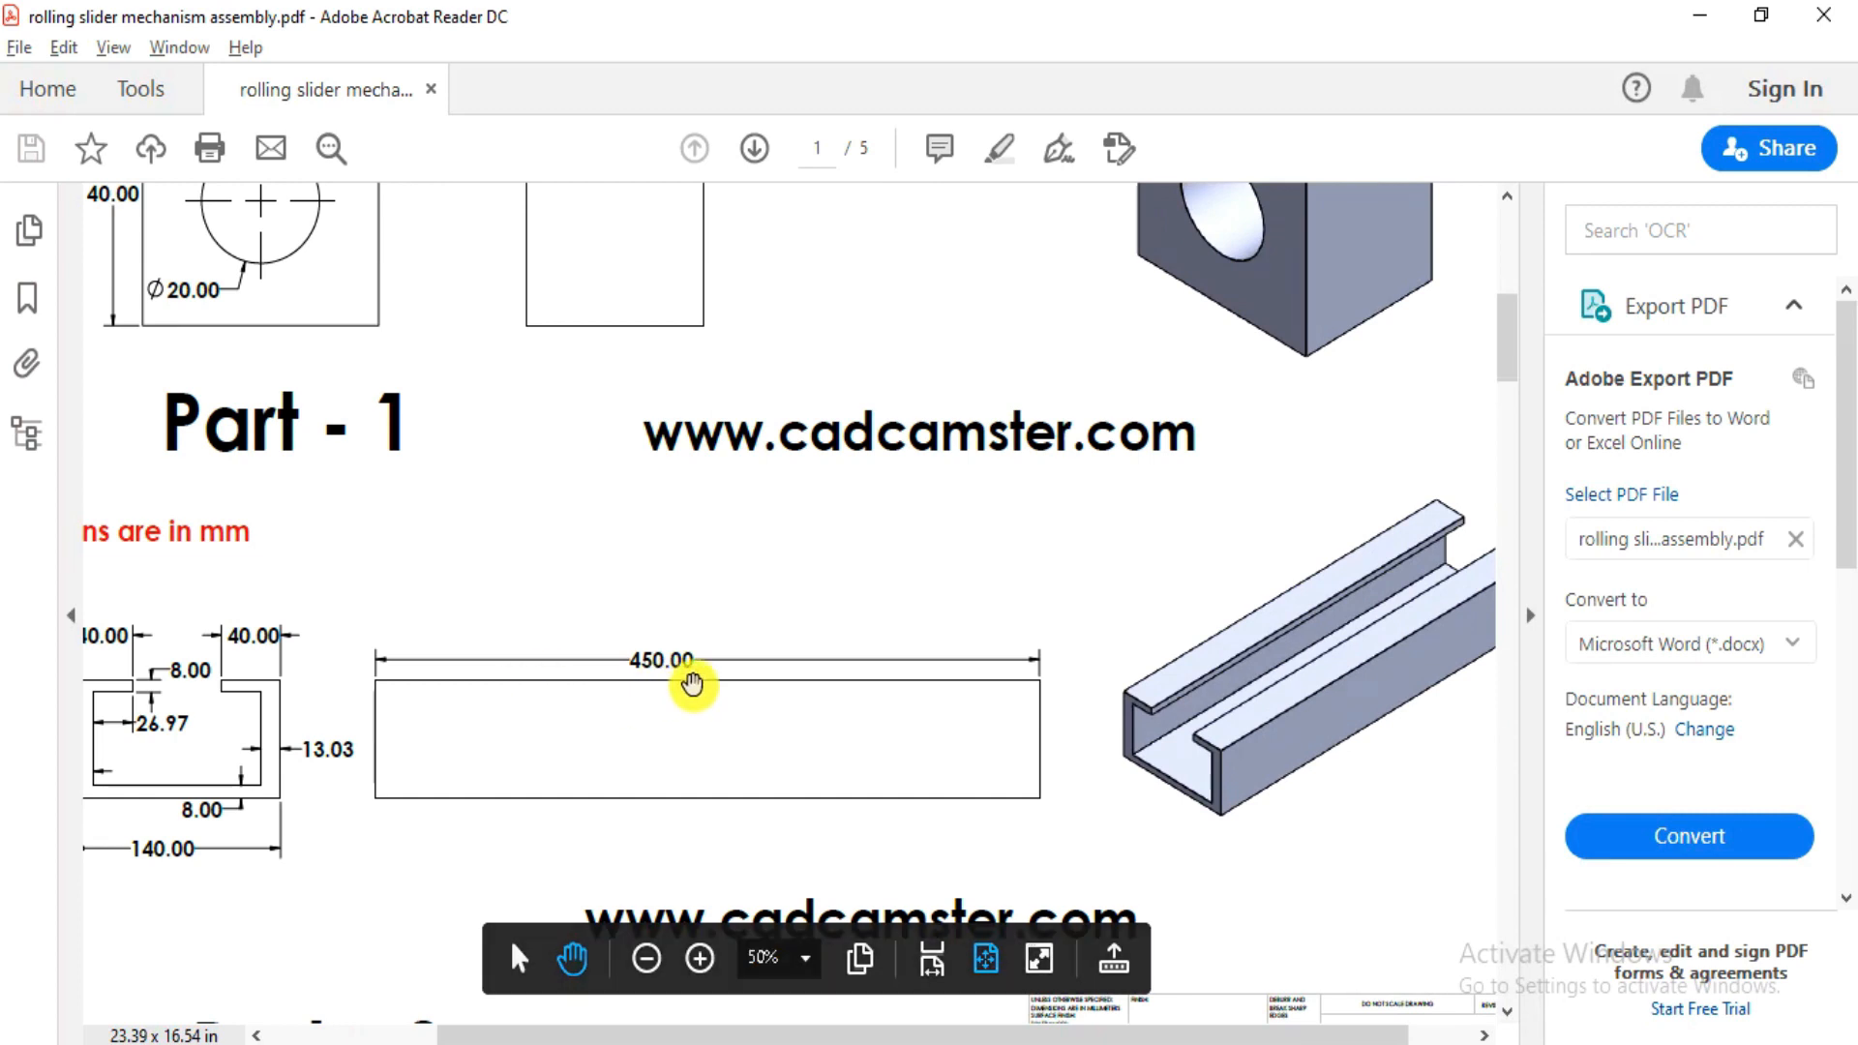
key(alt+Tab)
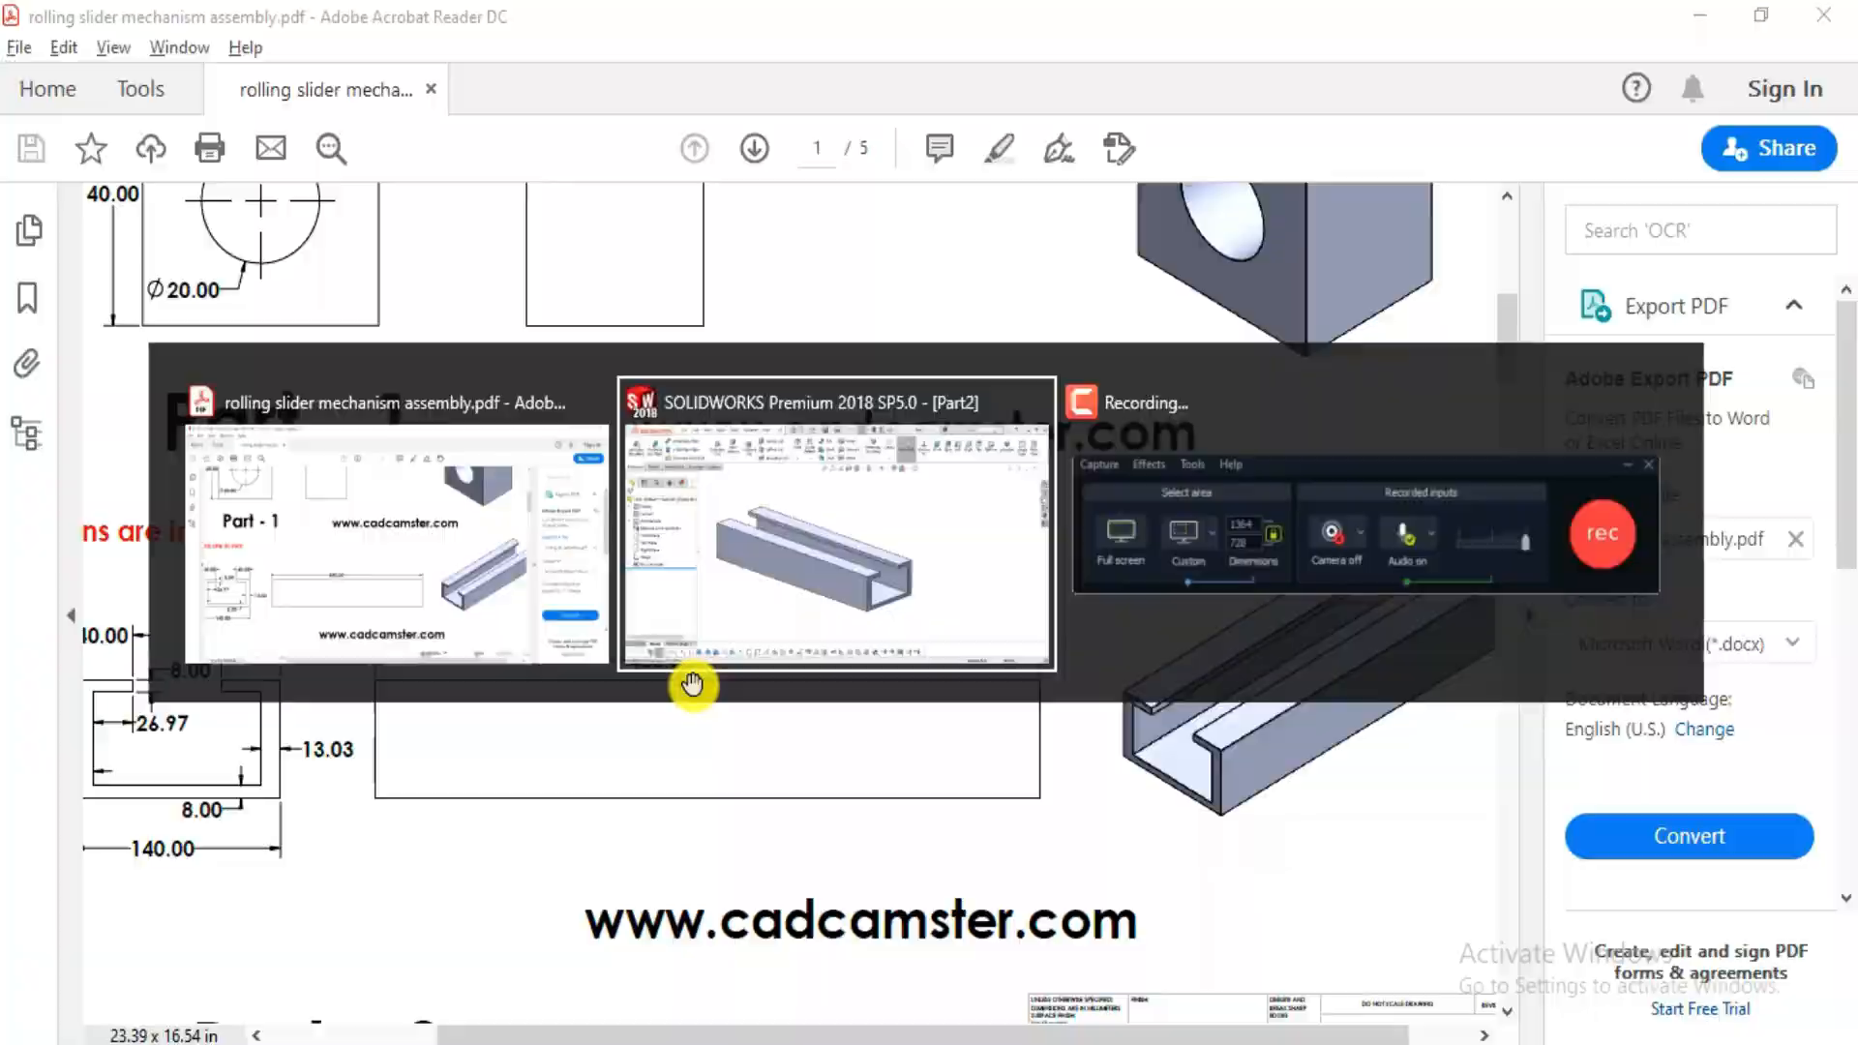
- Close the finished channel part and create a new part document with the Plain White scene
click(1828, 192)
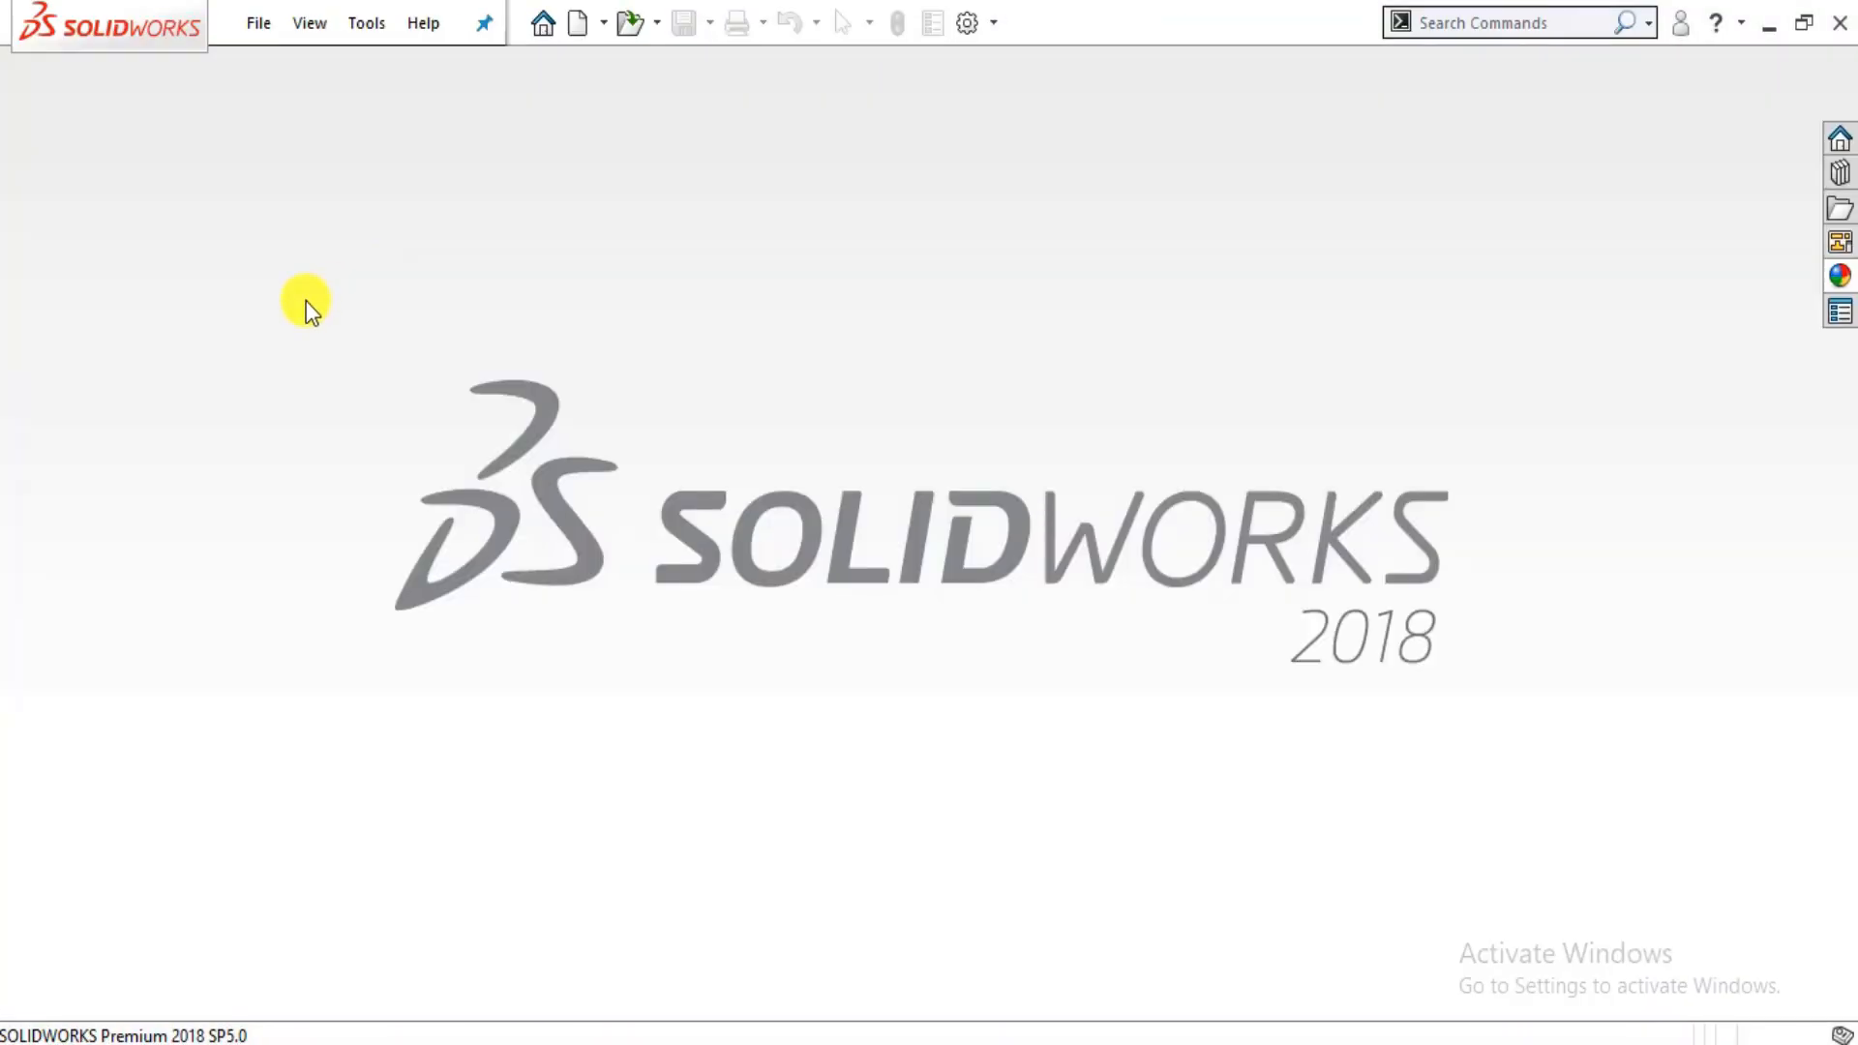
click(247, 25)
click(270, 58)
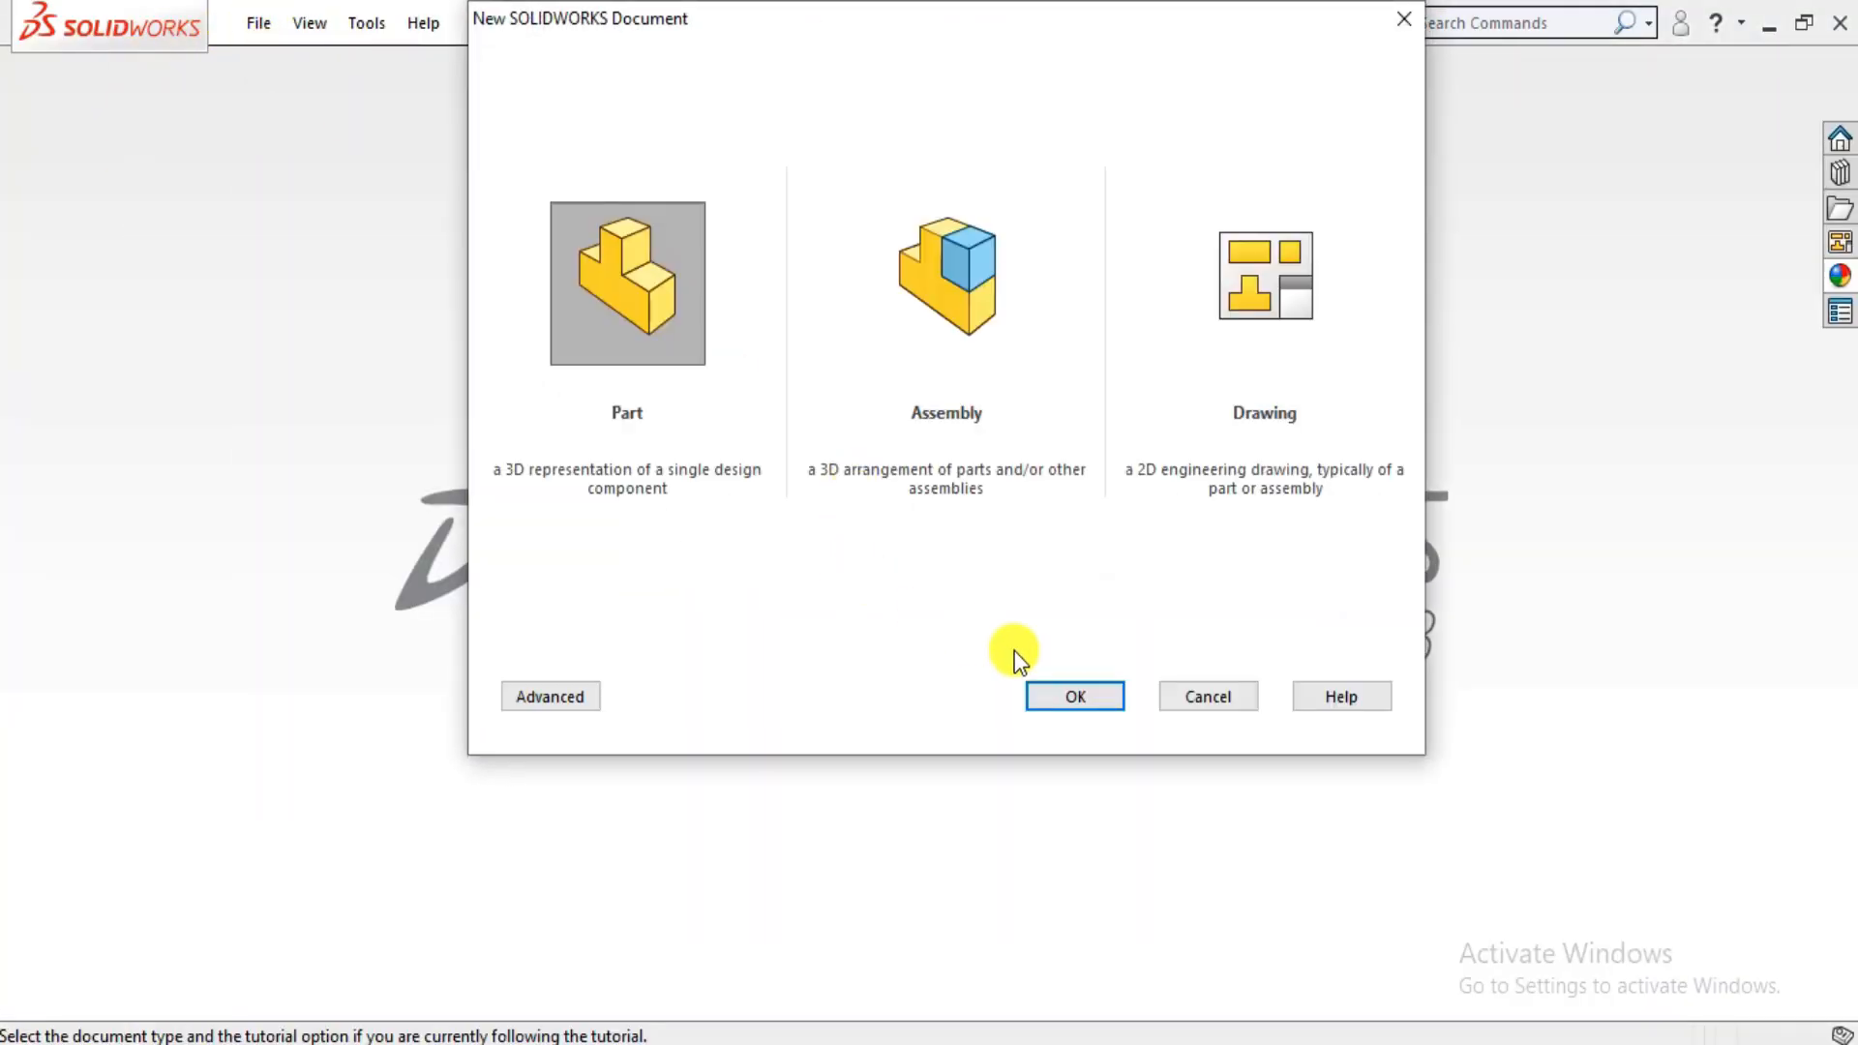
click(1097, 696)
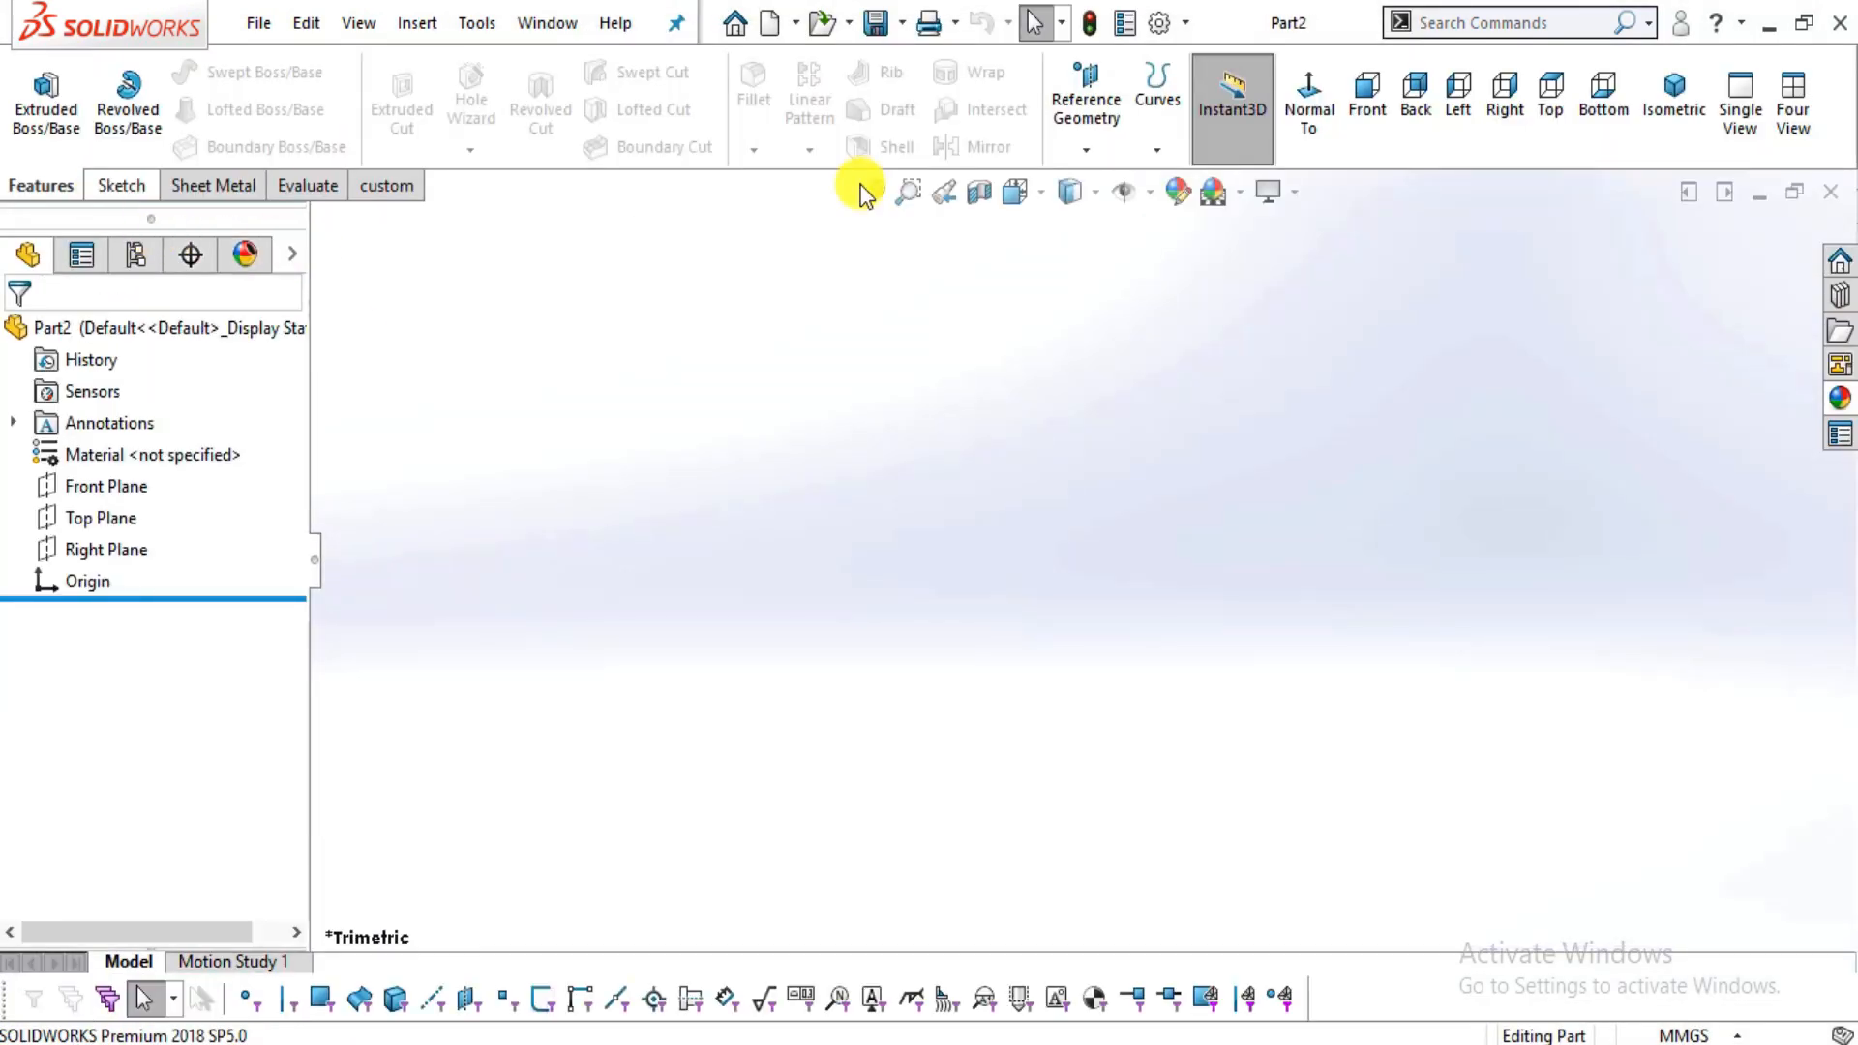
click(1246, 190)
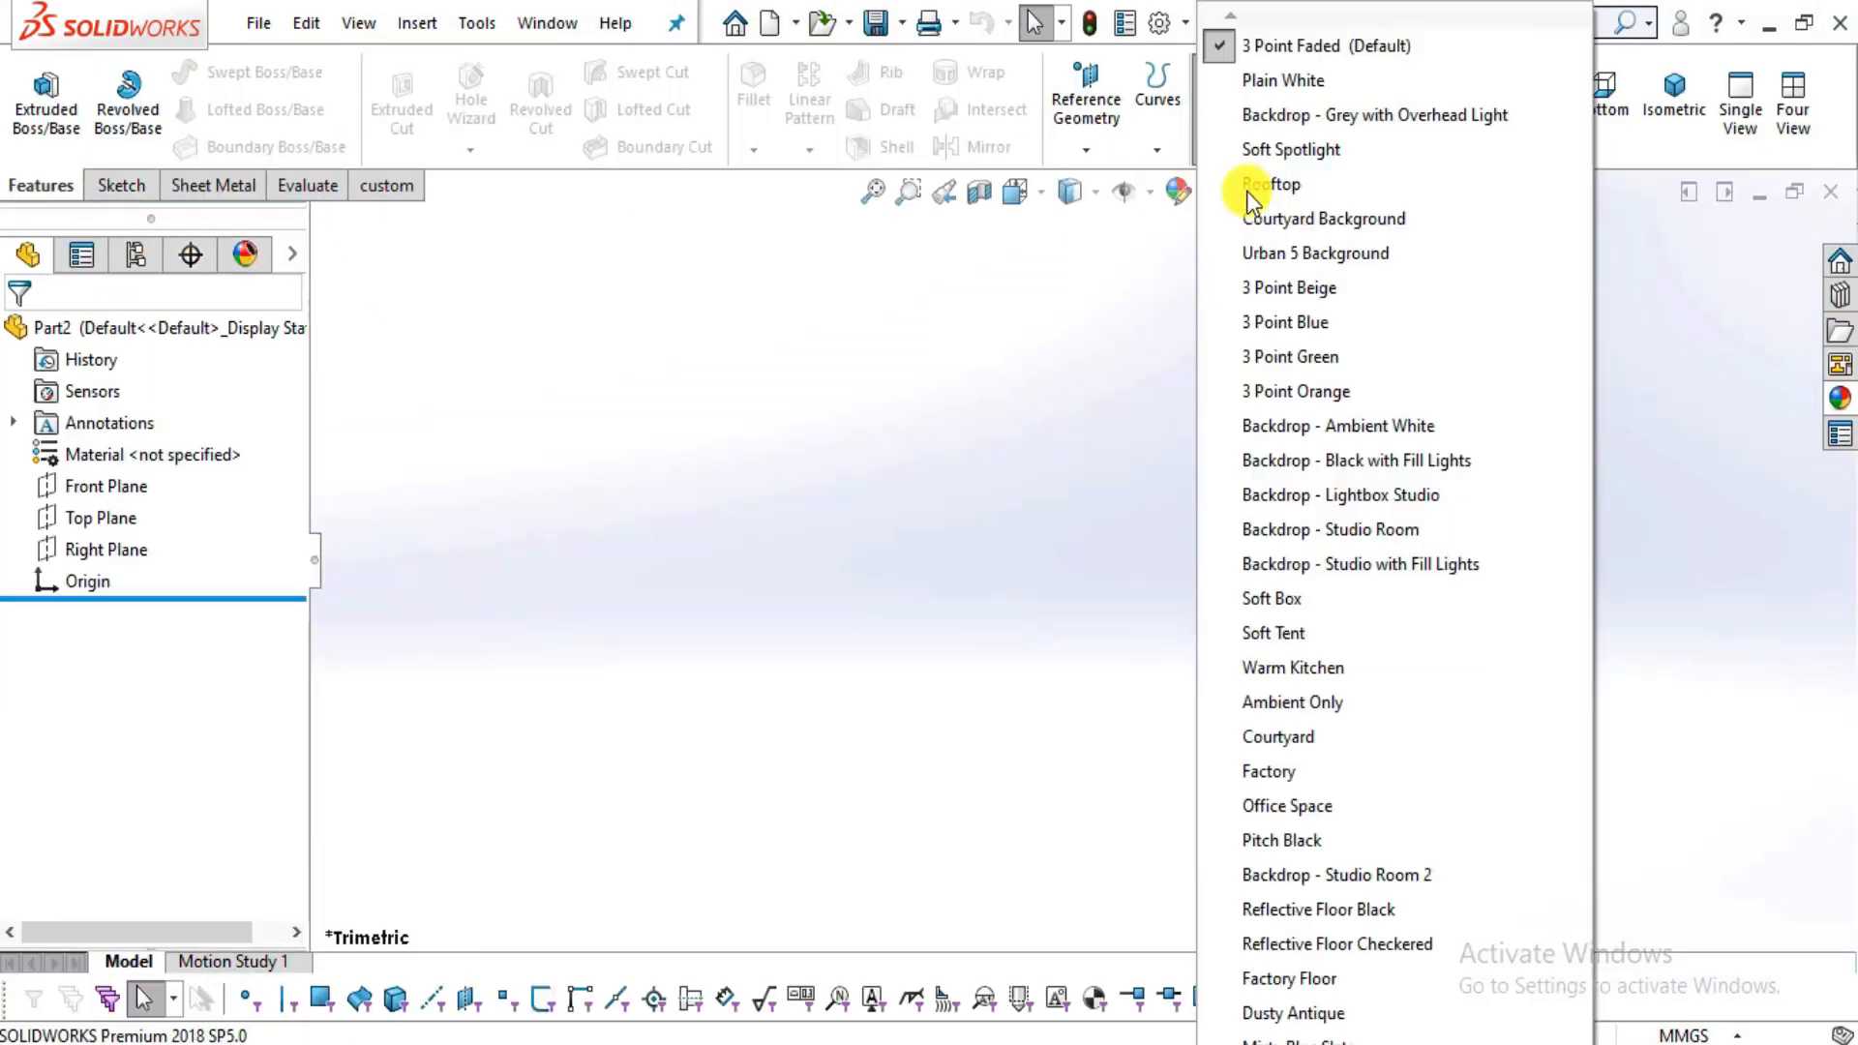
click(1264, 81)
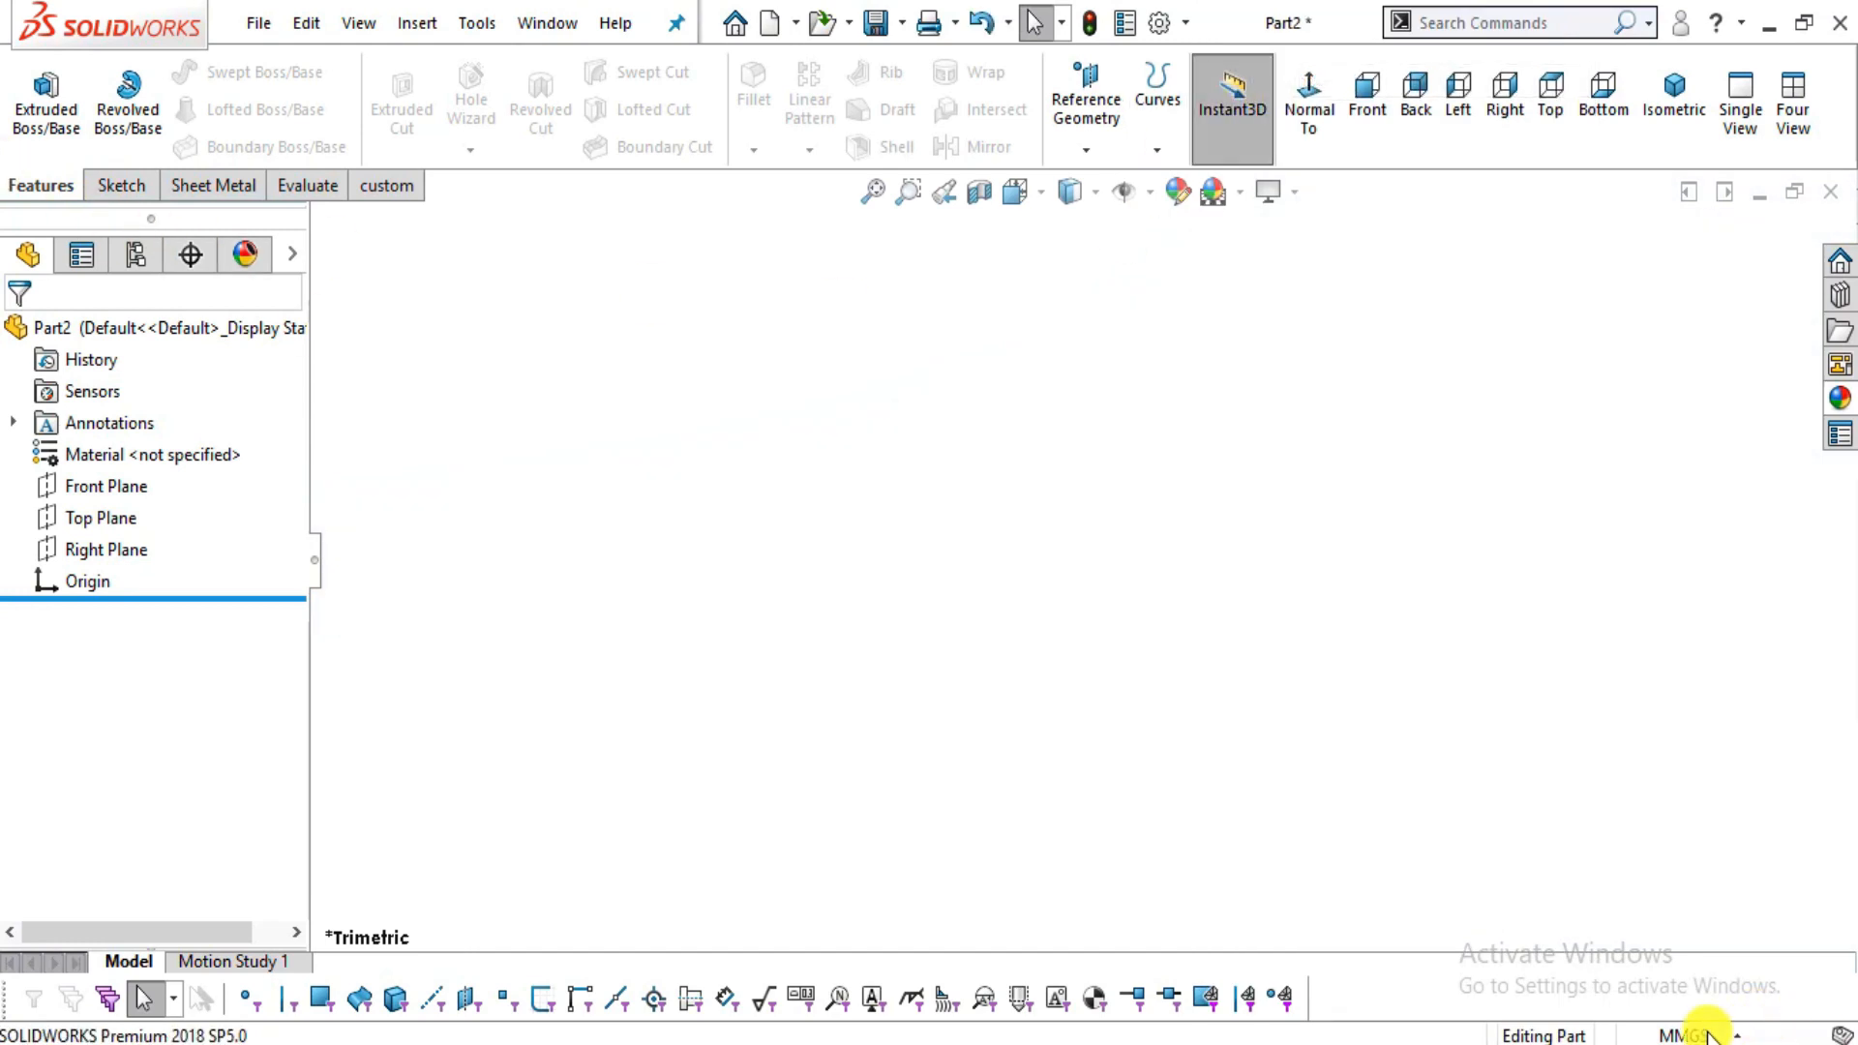
- Start a sketch on the Front Plane of the new part
click(121, 186)
click(20, 85)
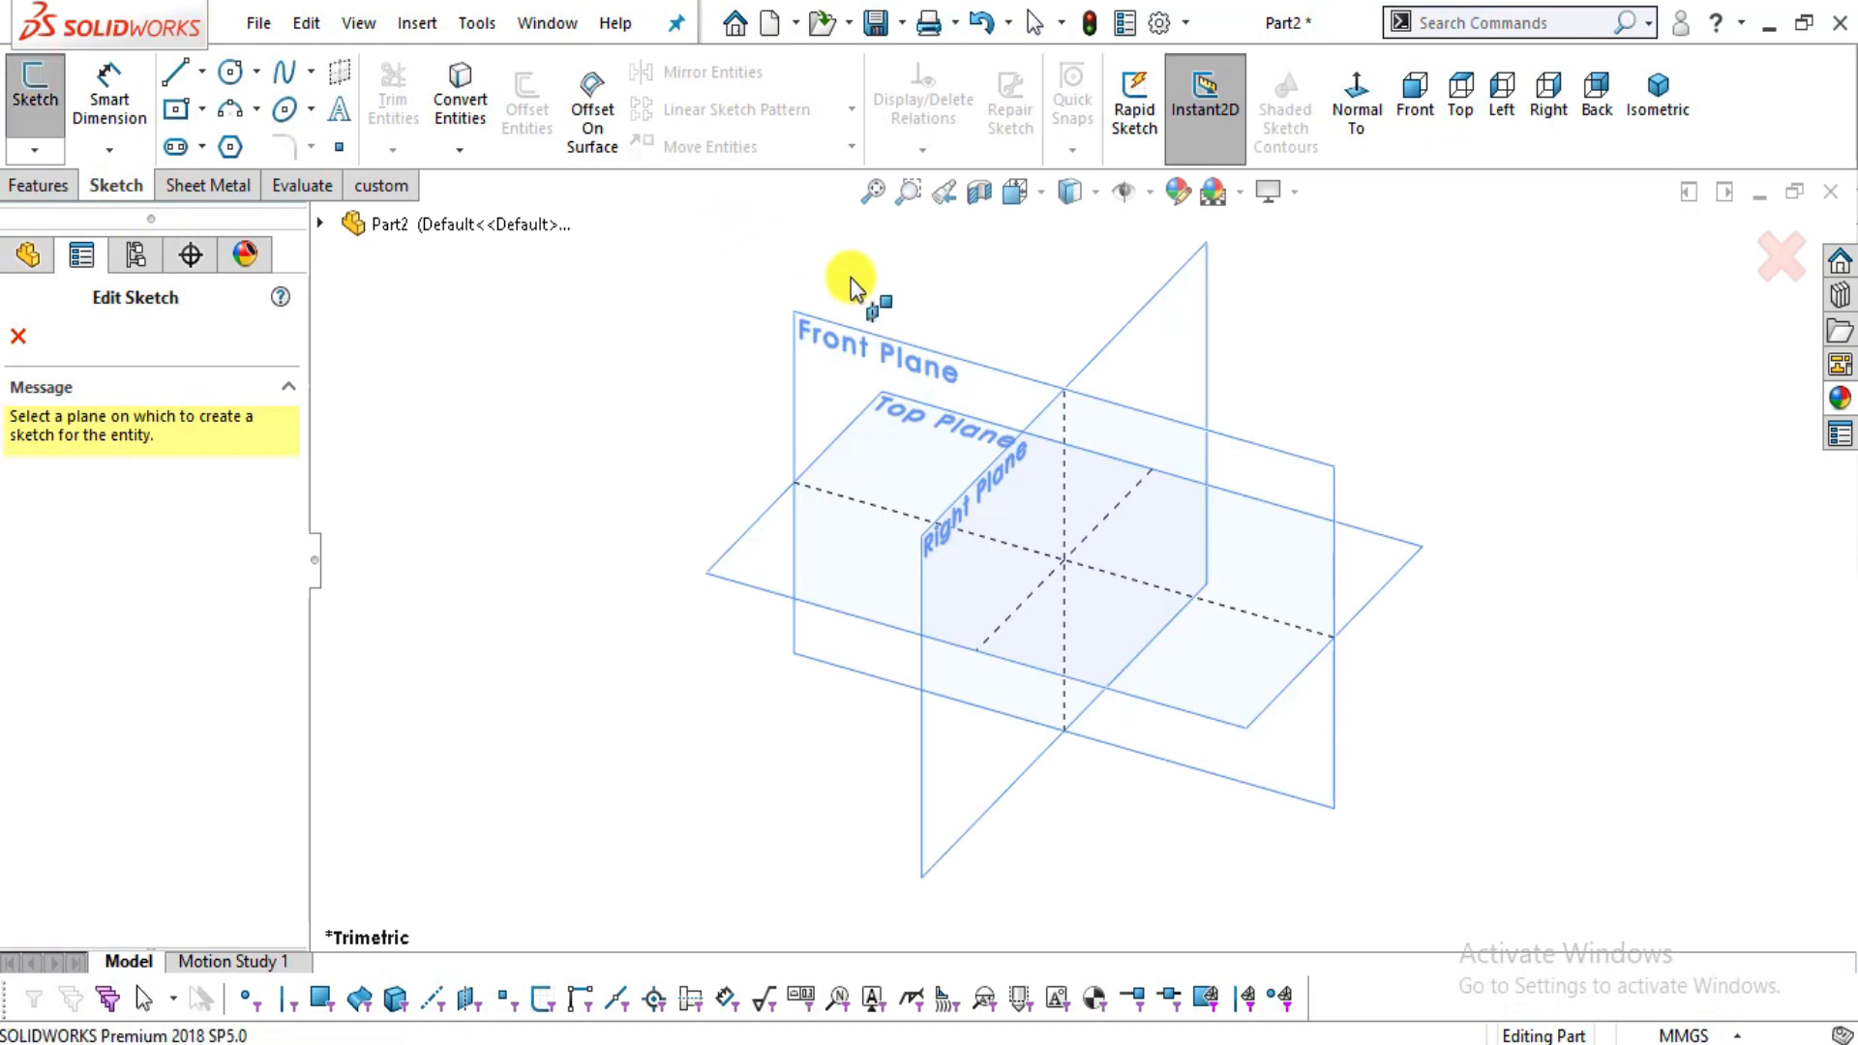
click(864, 346)
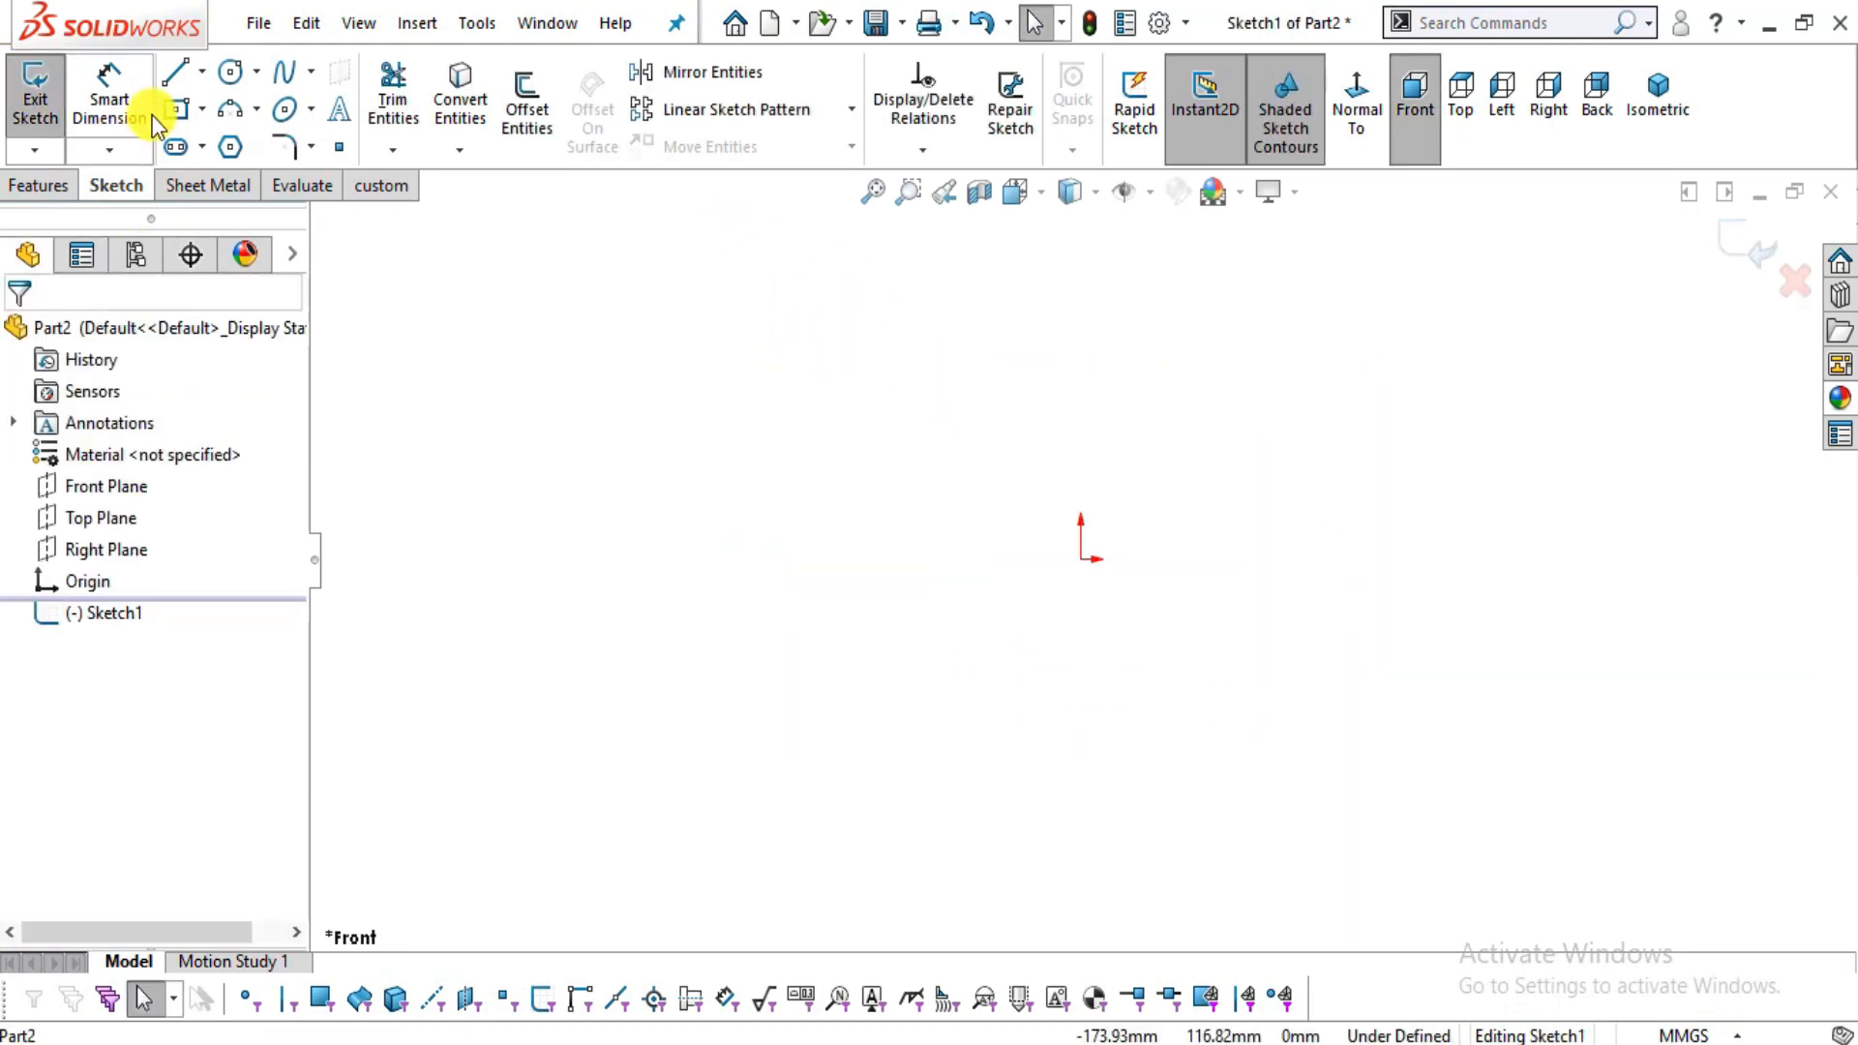
- Check the channel profile in the PDF and sketch a vertical centerline about 98 mm long upward from the origin
click(201, 72)
click(217, 143)
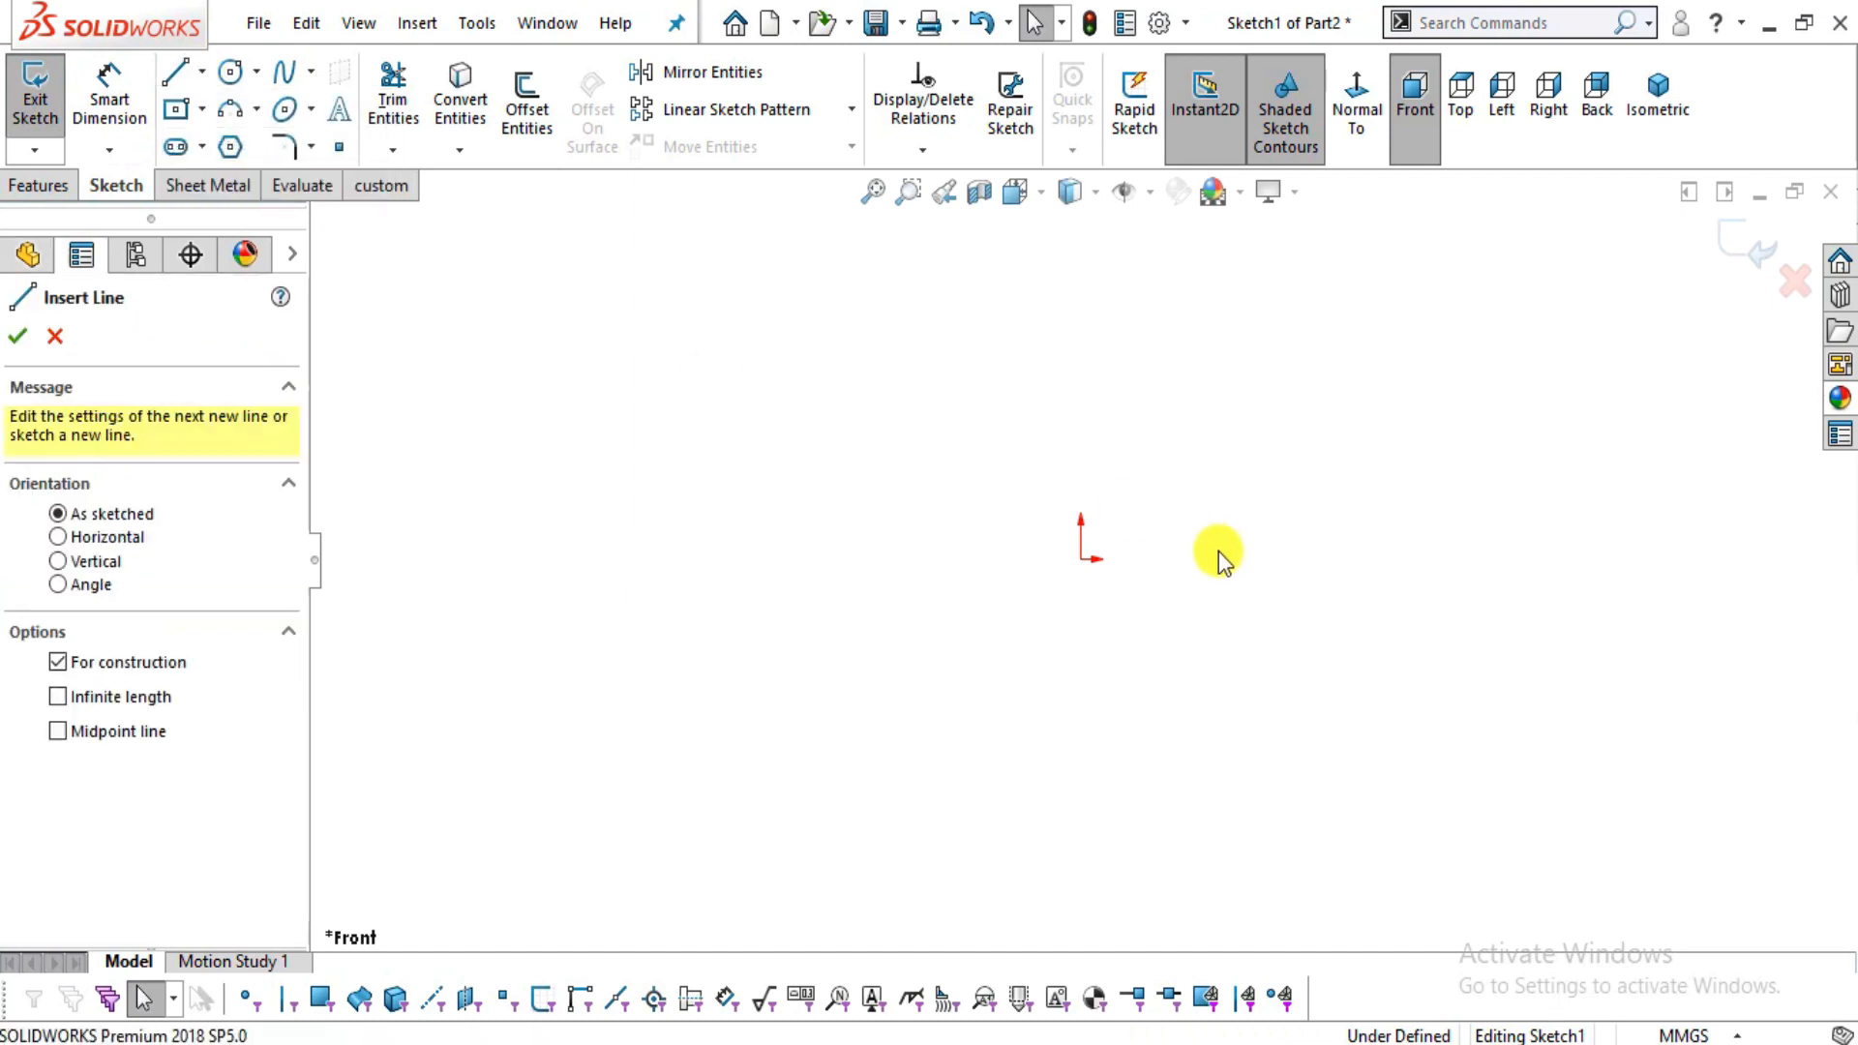
key(alt+Tab)
drag(523, 772, 968, 727)
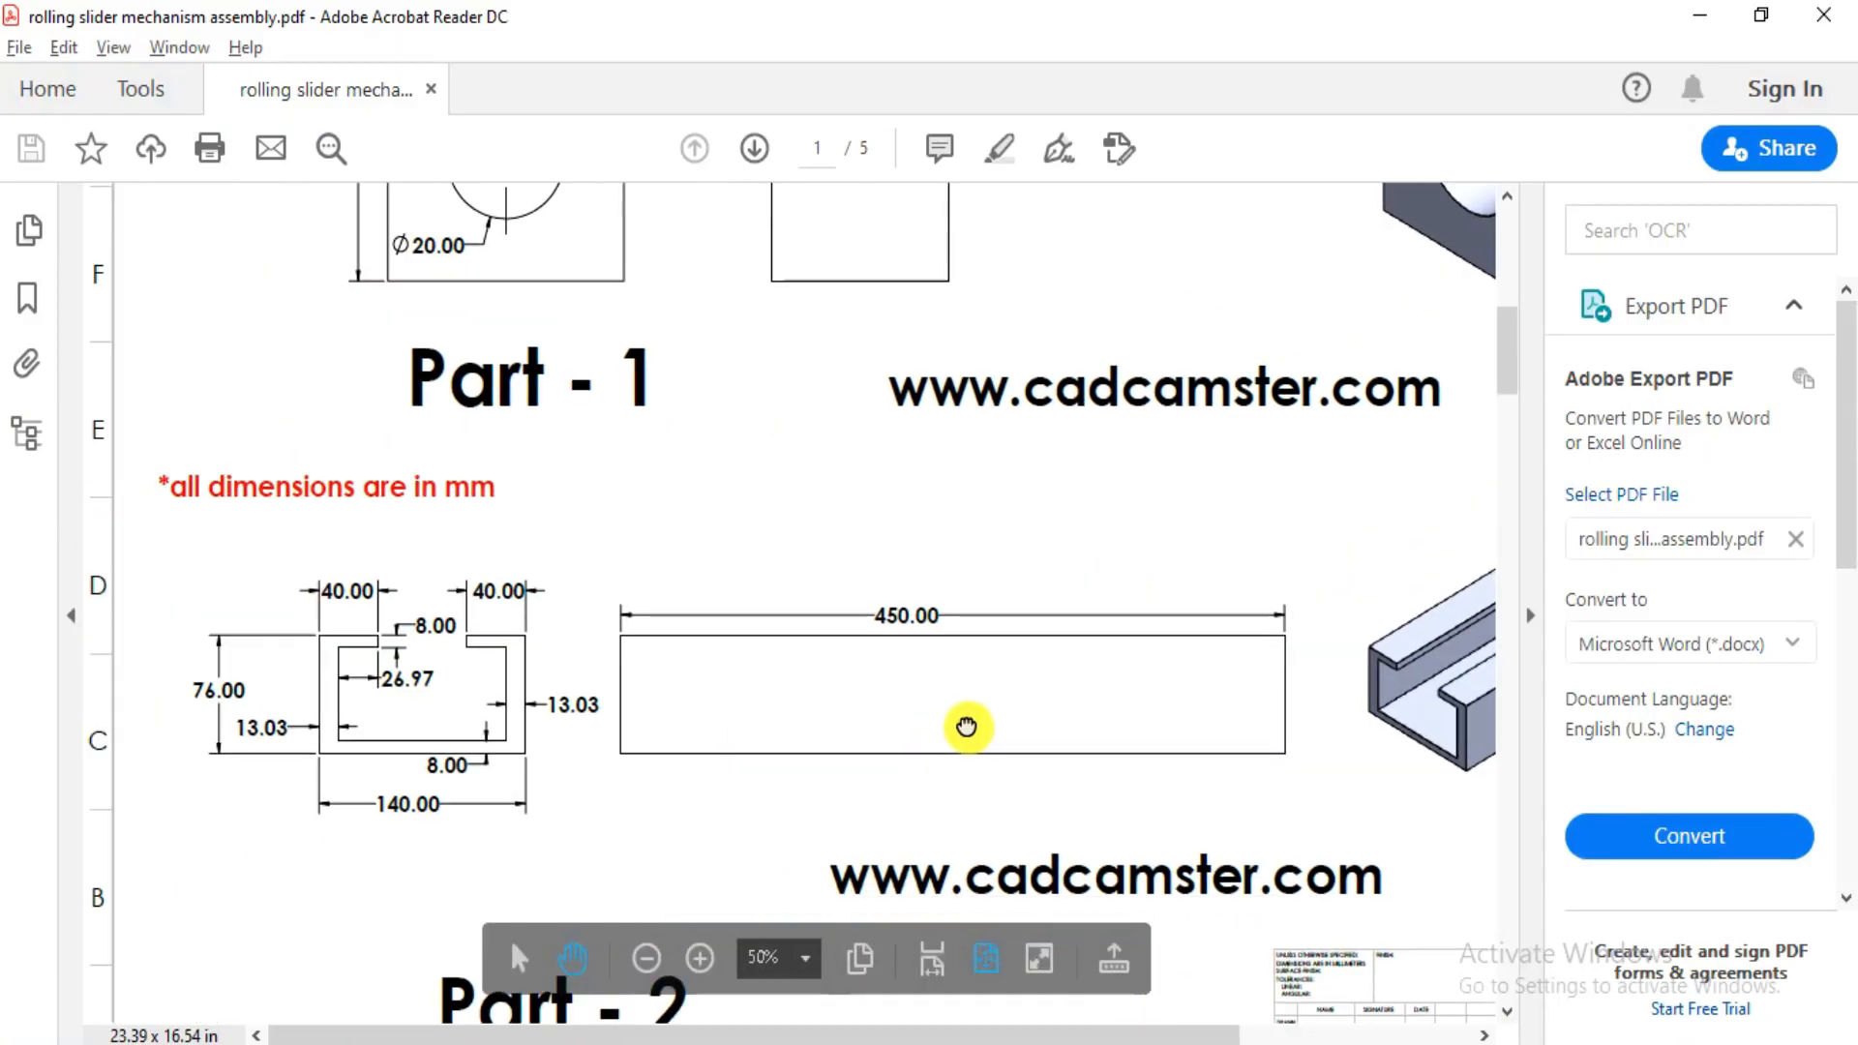
key(alt+Tab)
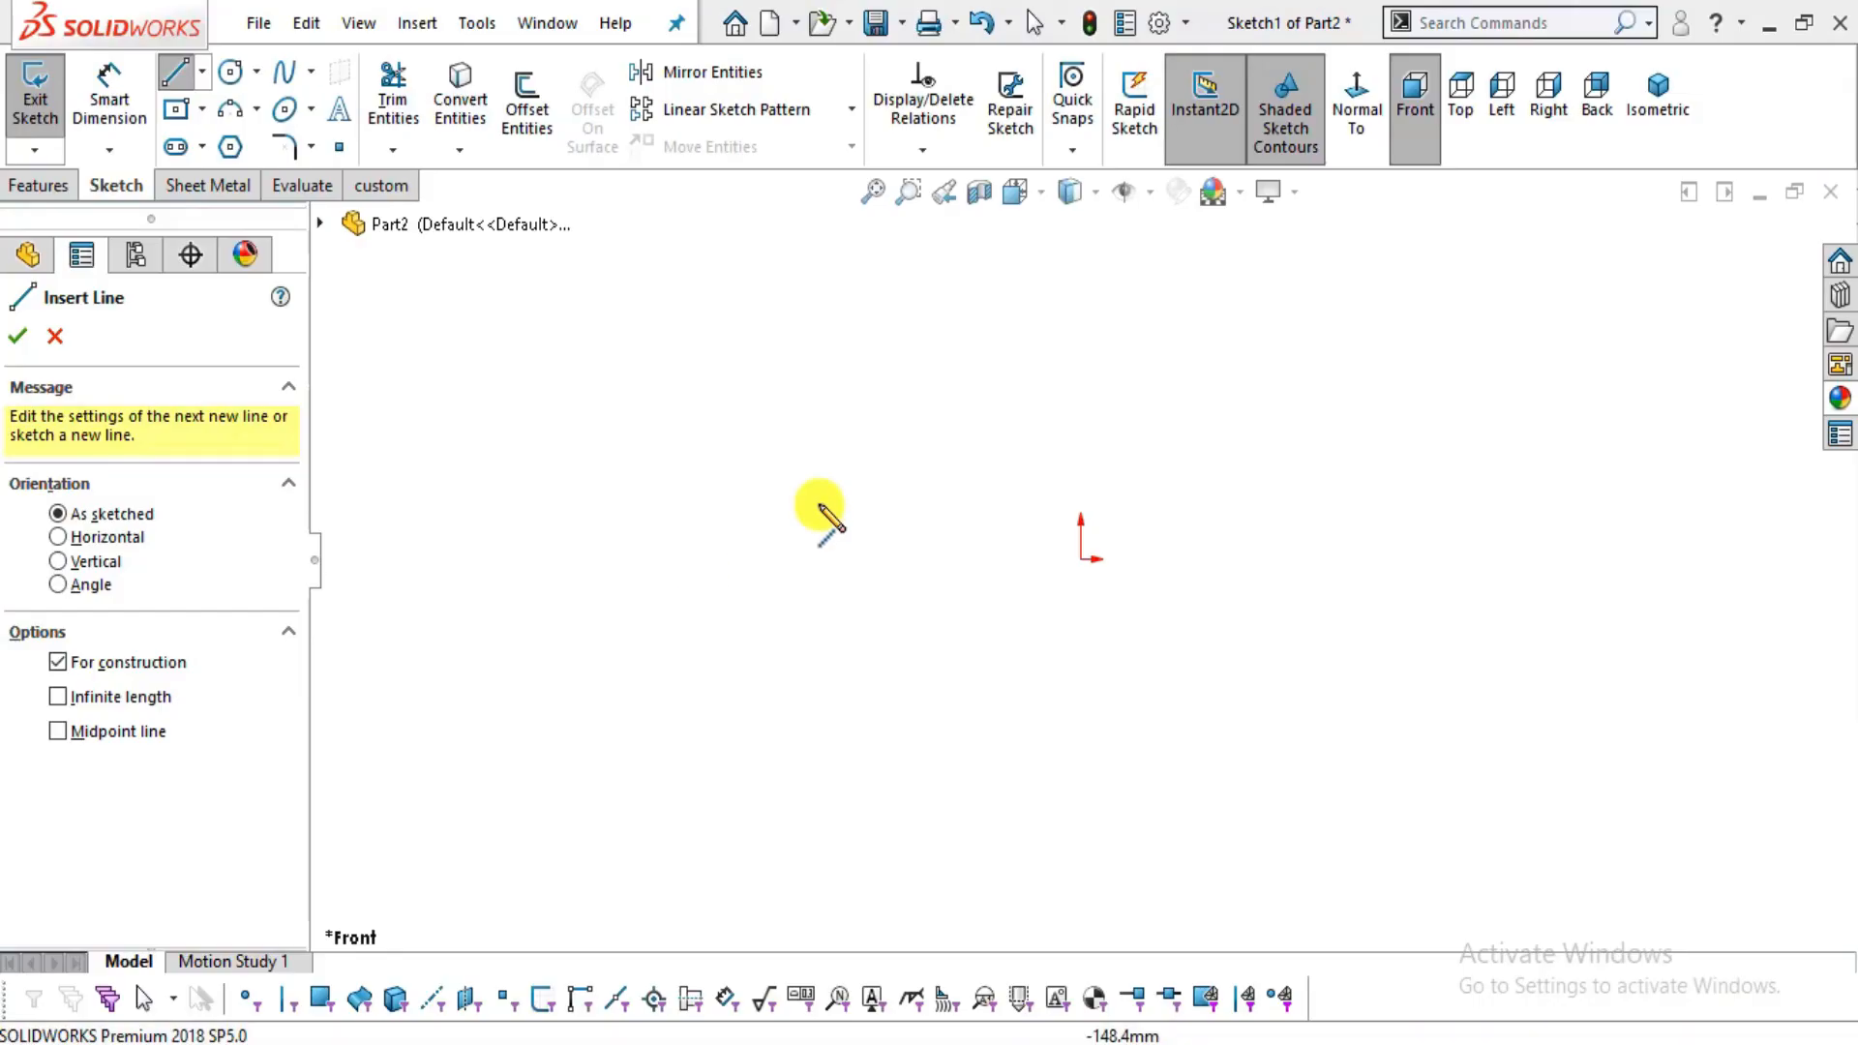
click(1081, 557)
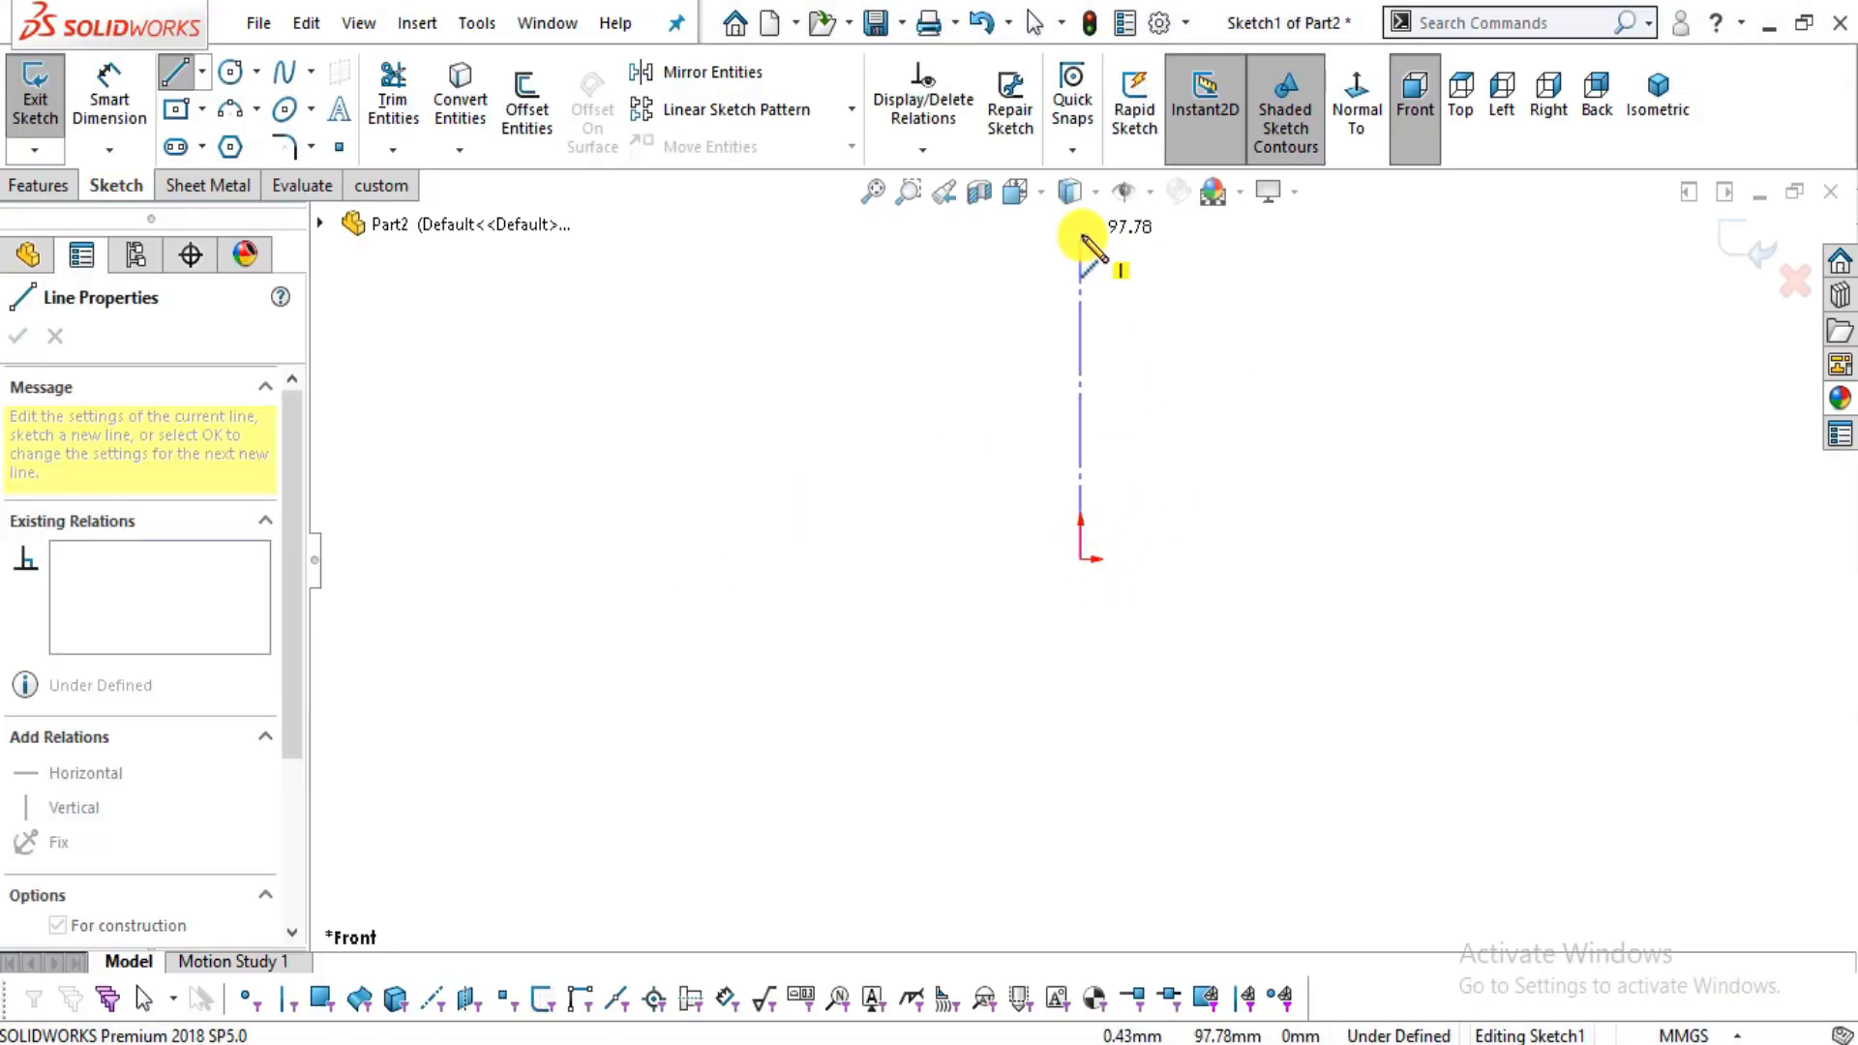
click(1081, 234)
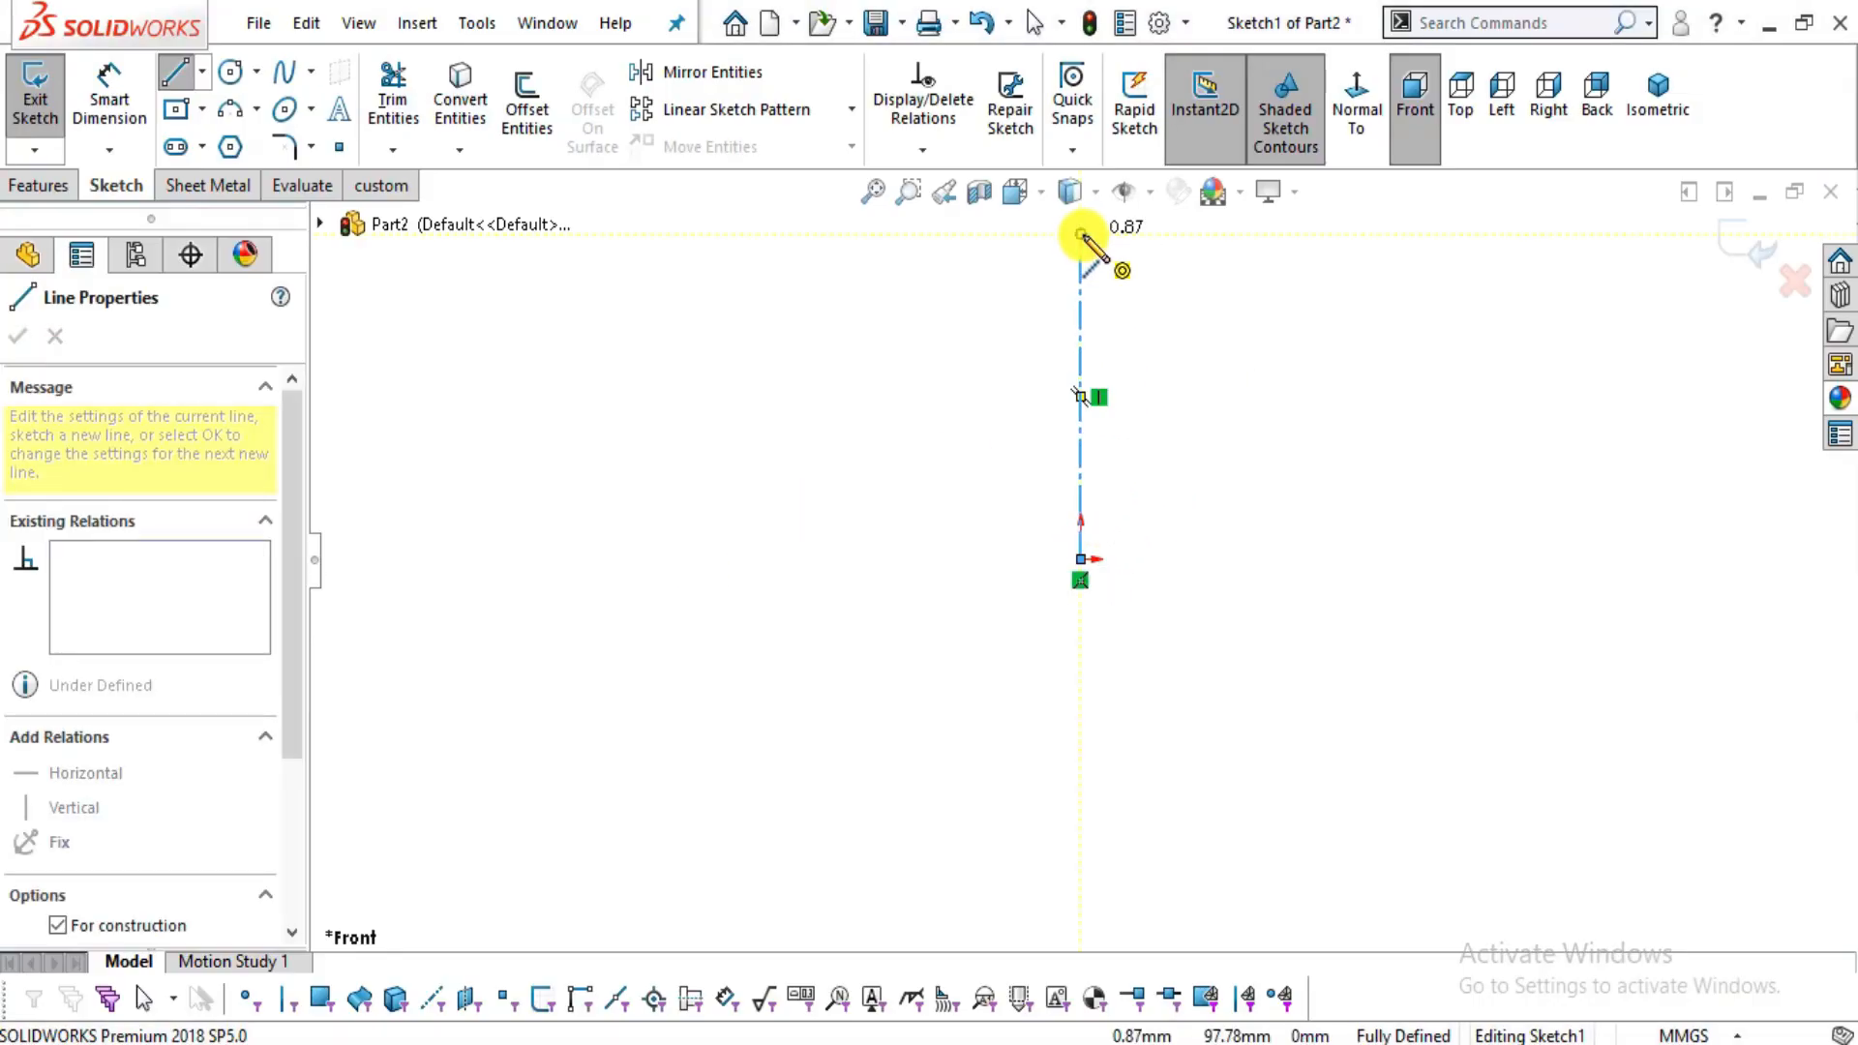
- Dimension the vertical centerline's length to 76 mm
click(109, 97)
click(1082, 335)
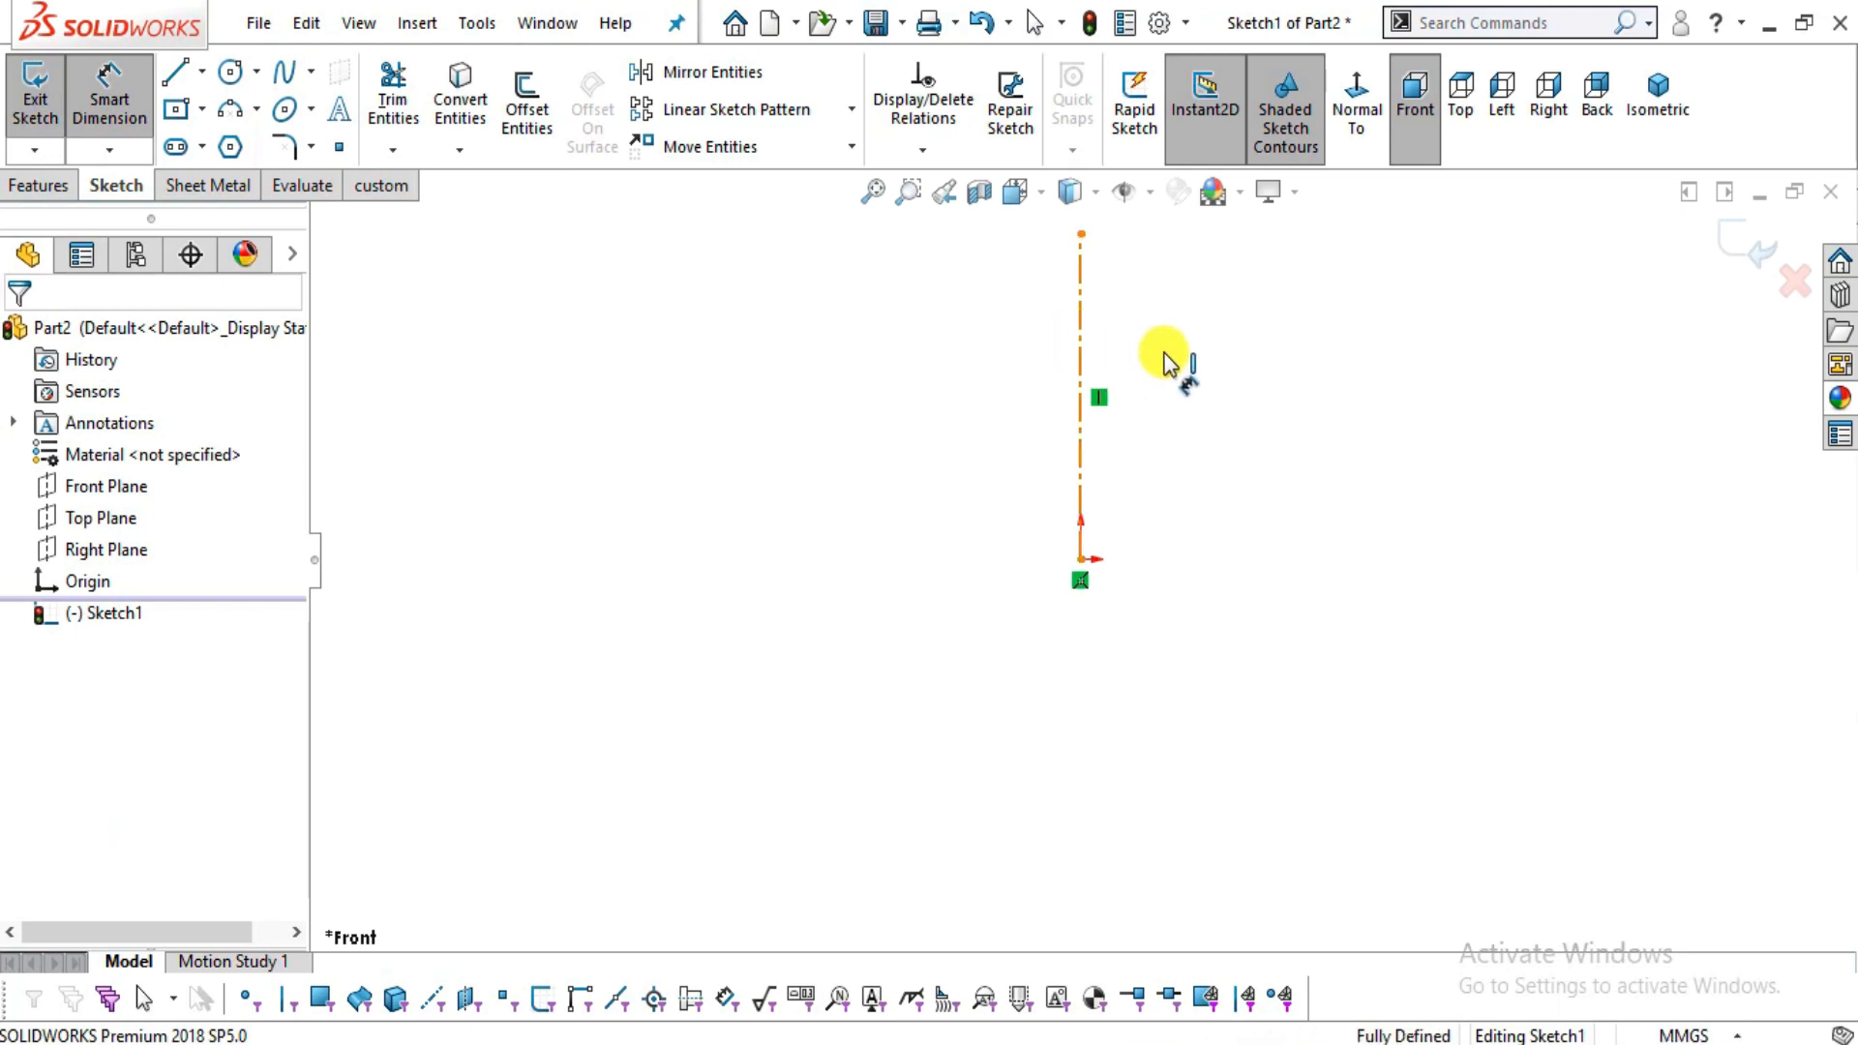
click(1170, 352)
text(76)
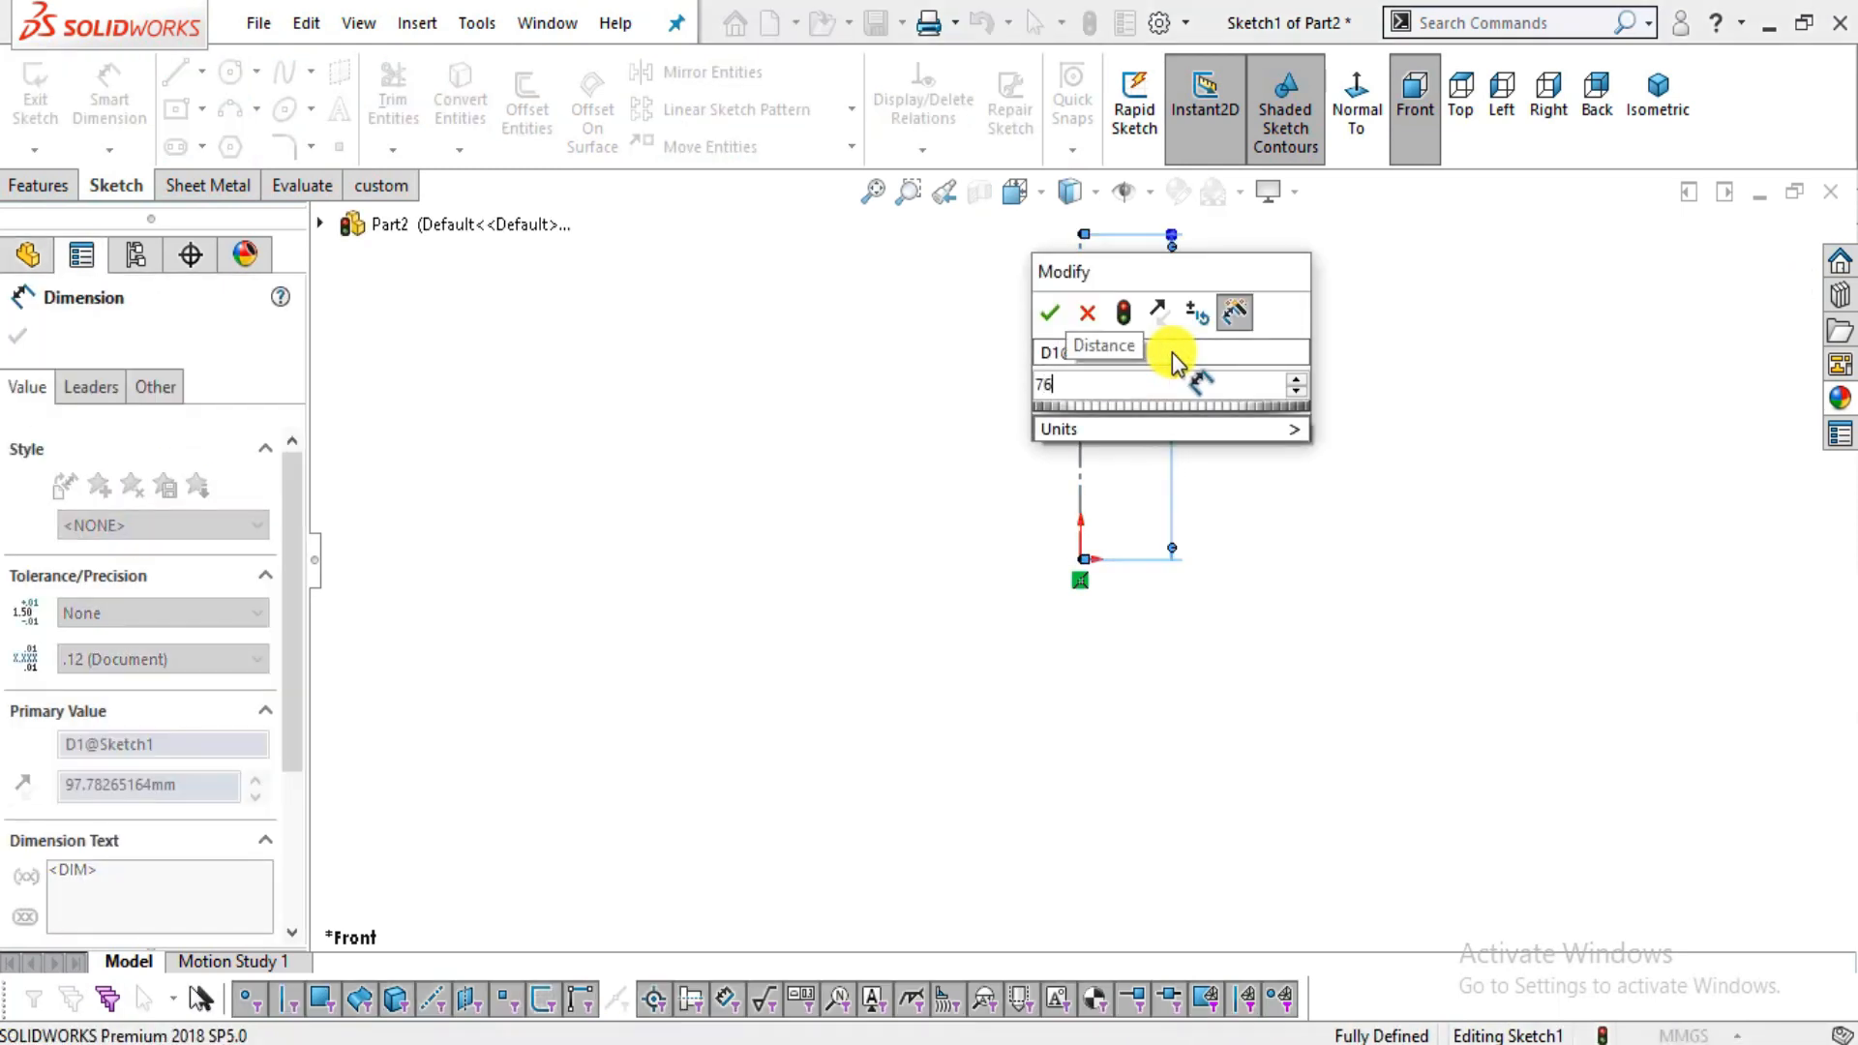
key(Return)
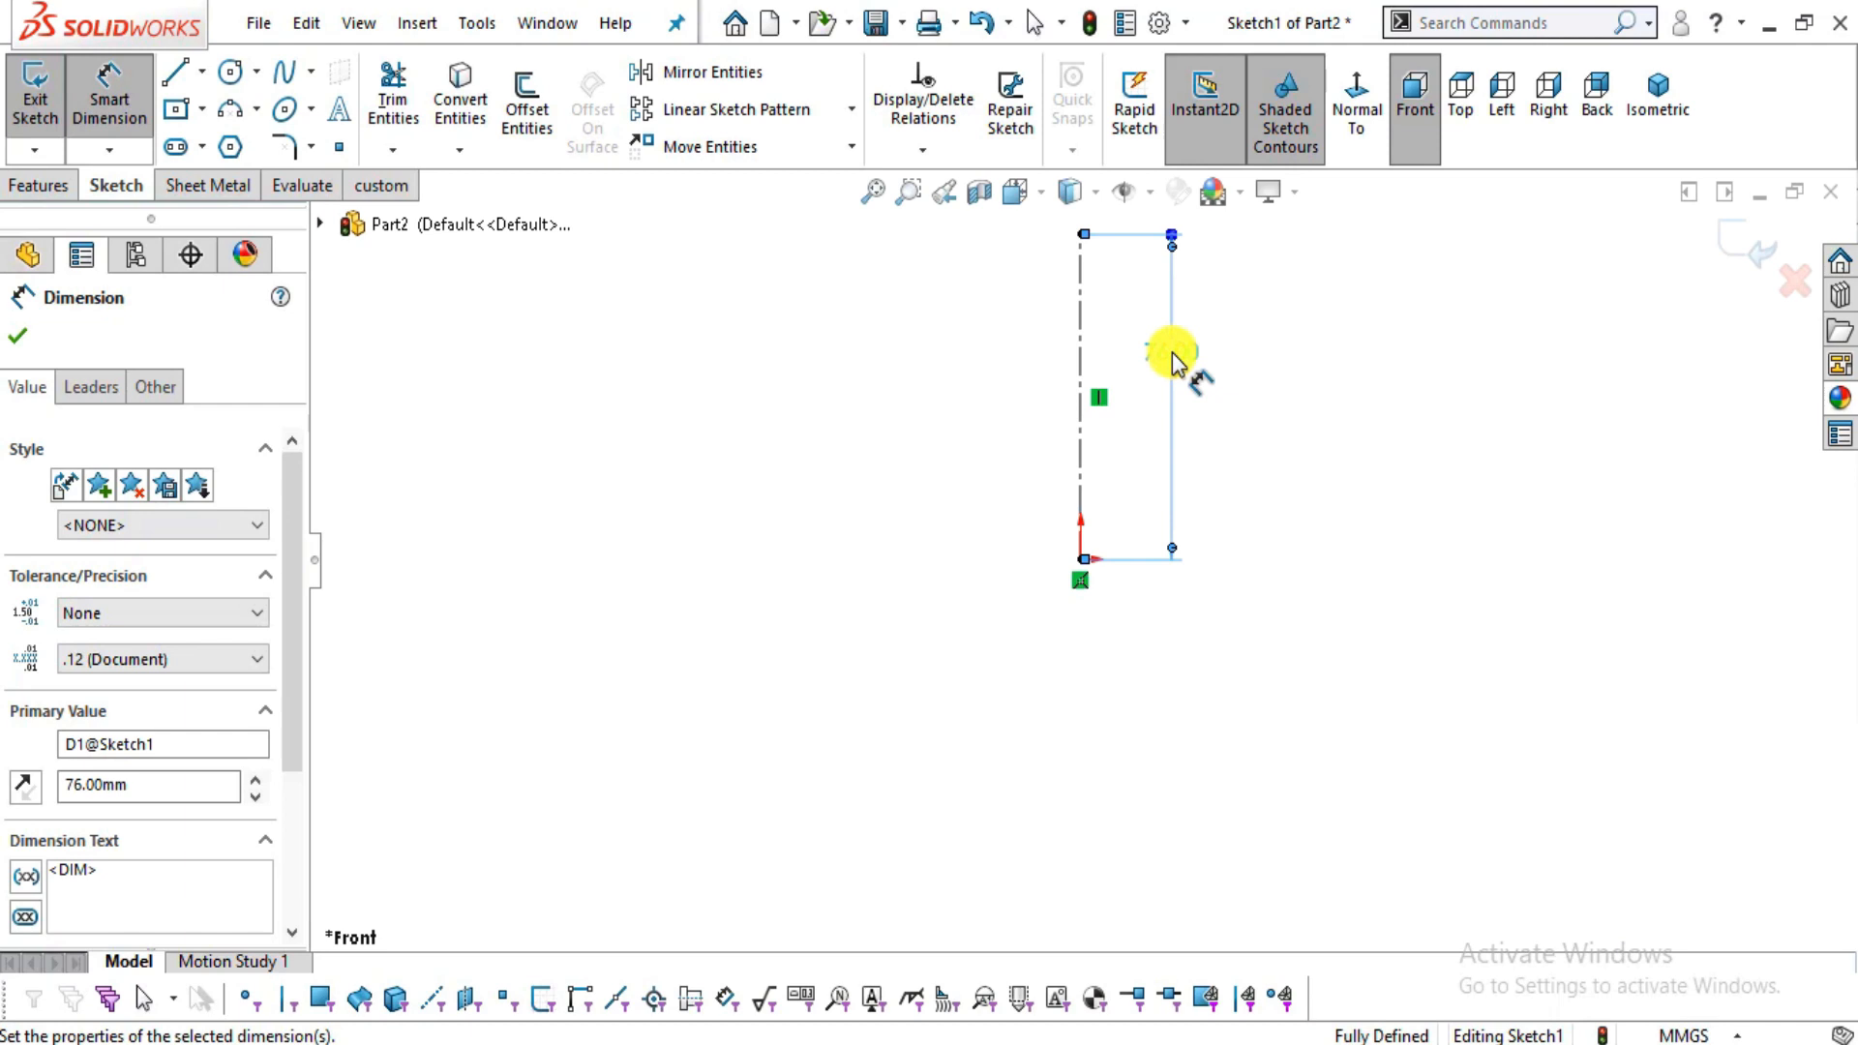
key(Escape)
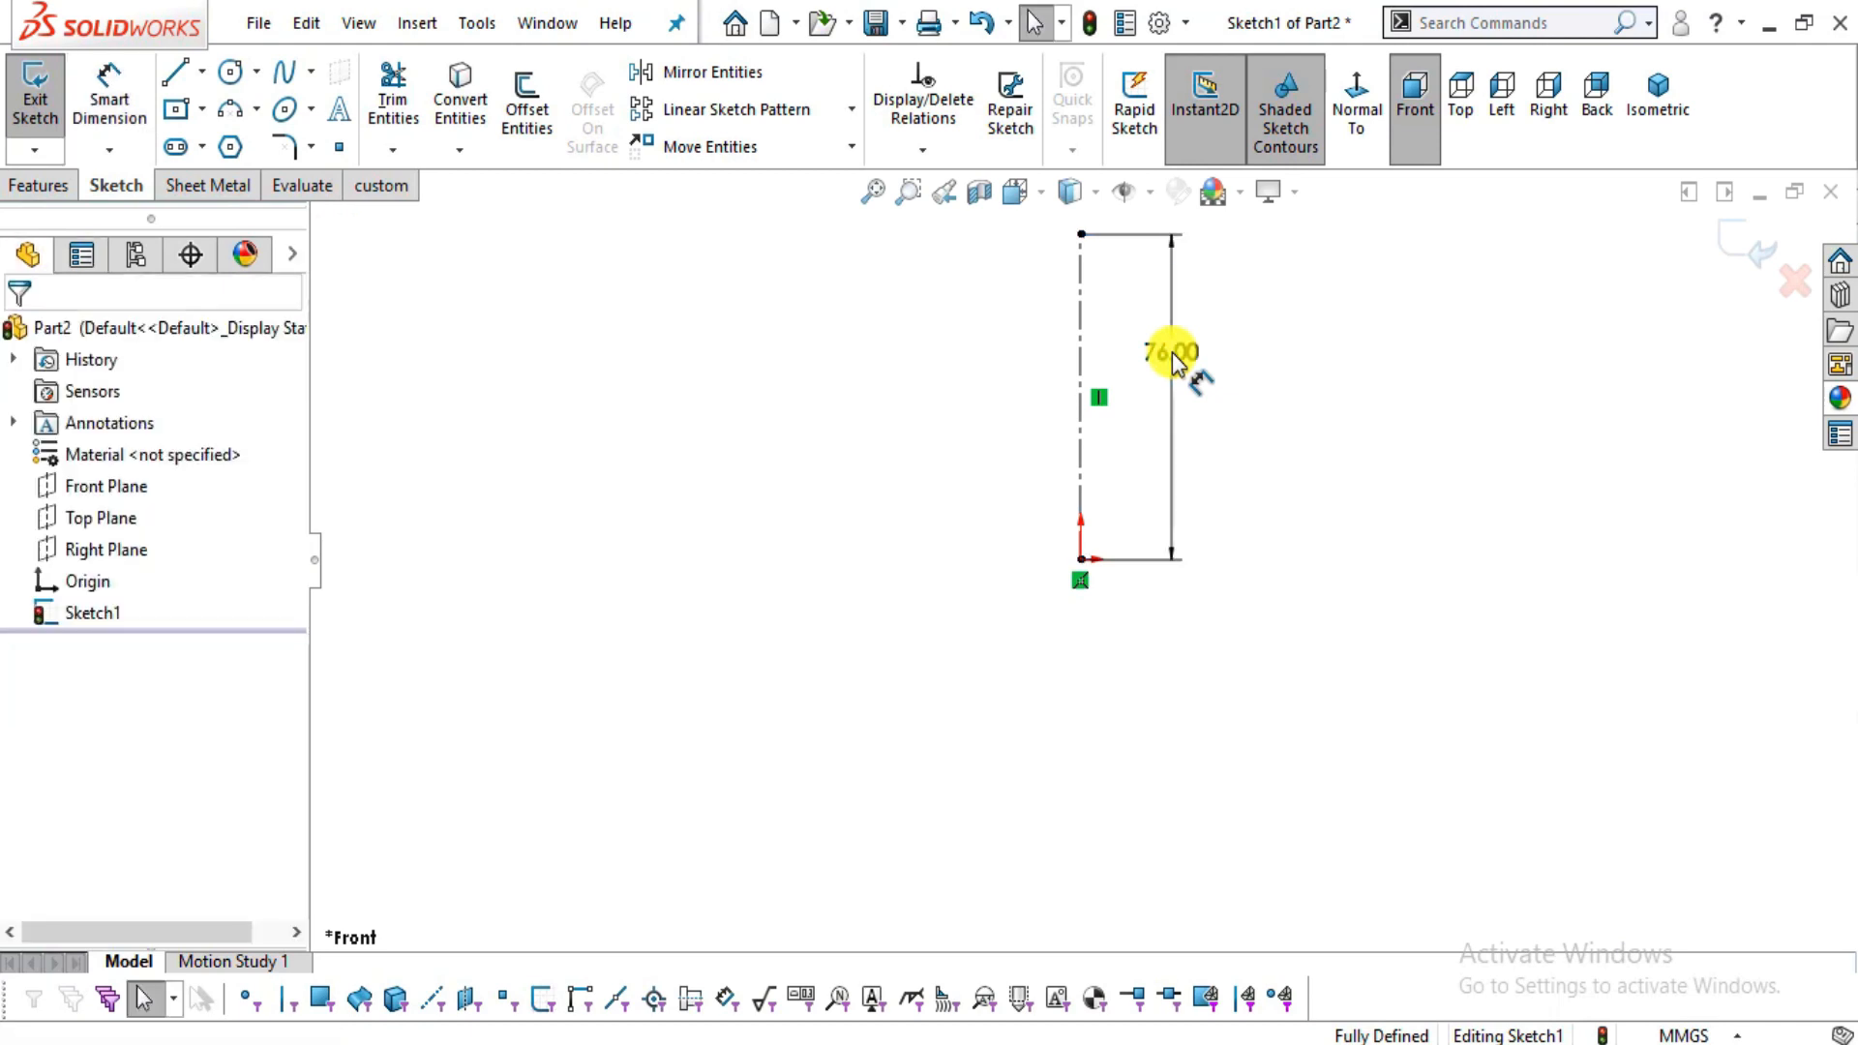
- Check the Part-2 channel profile in the PDF and sketch its horizontal bottom edge about 119 mm long leftward from the origin
key(z)
key(z)
key(alt+Tab)
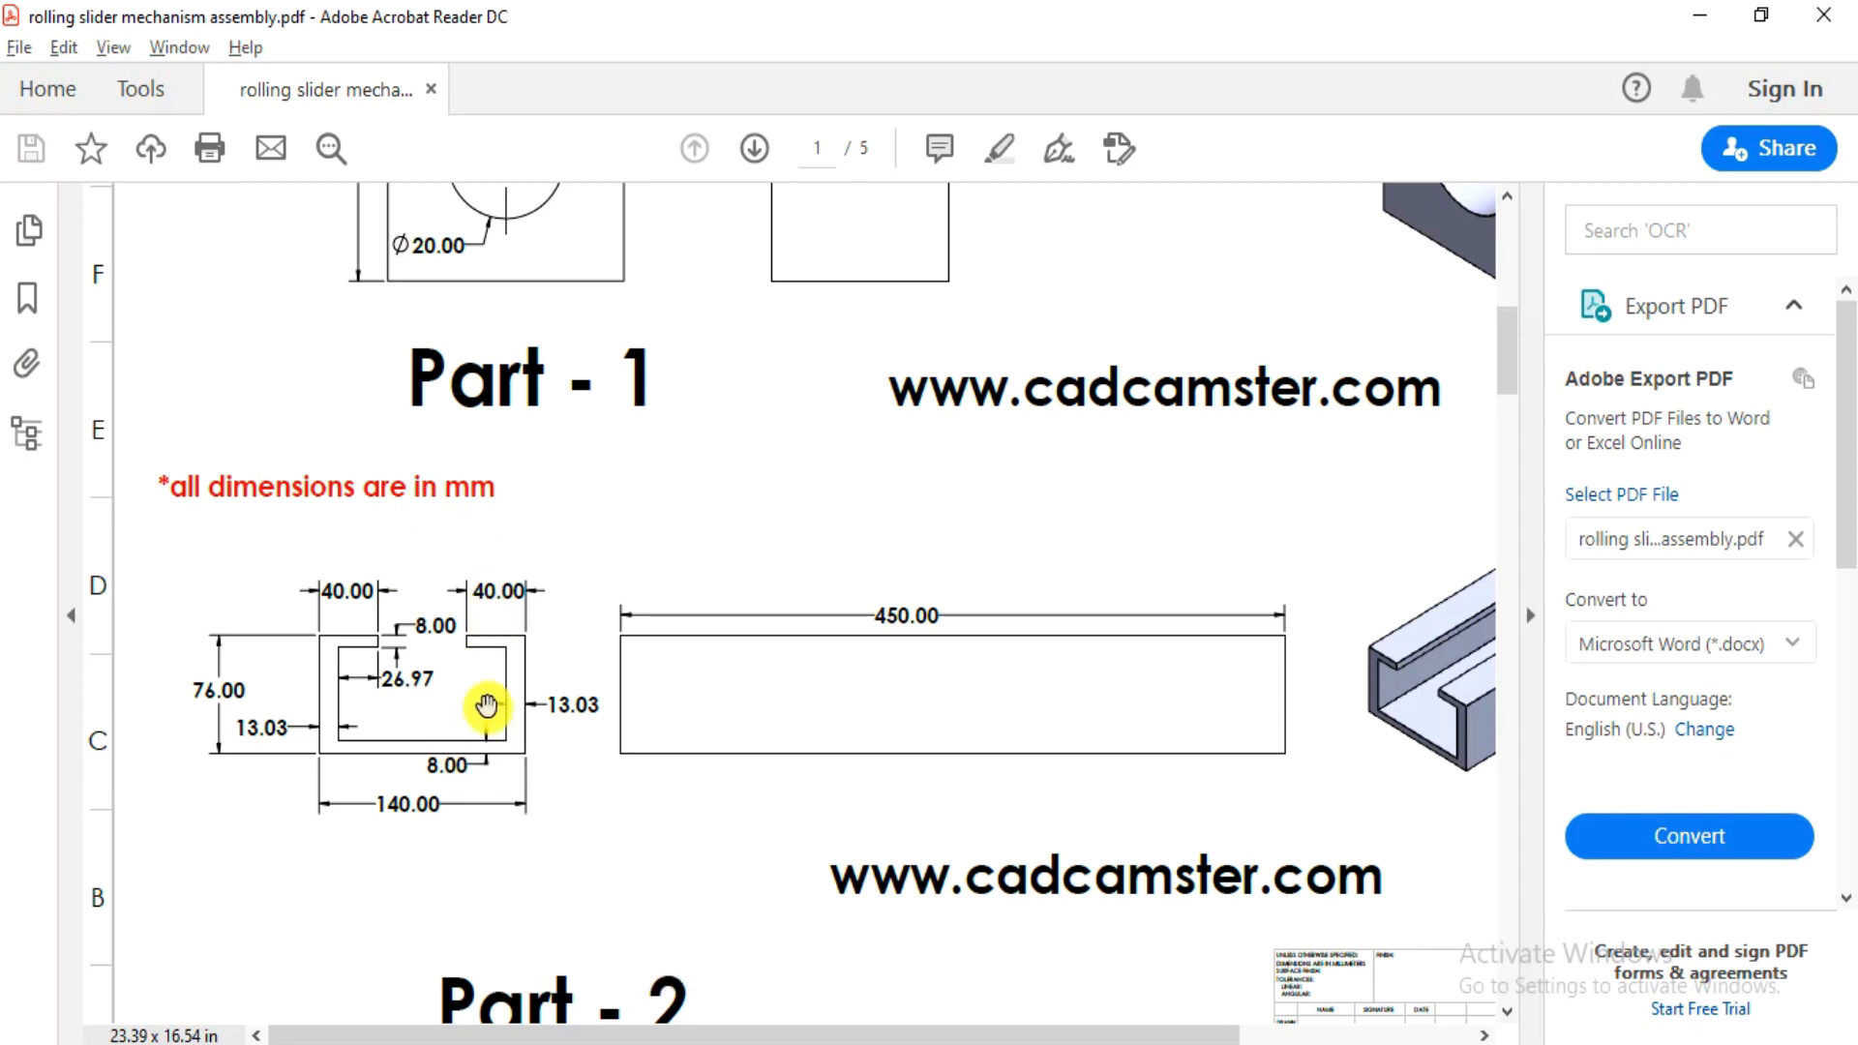
ctrl+scroll(446, 724, up, 1)
drag(447, 724, 495, 717)
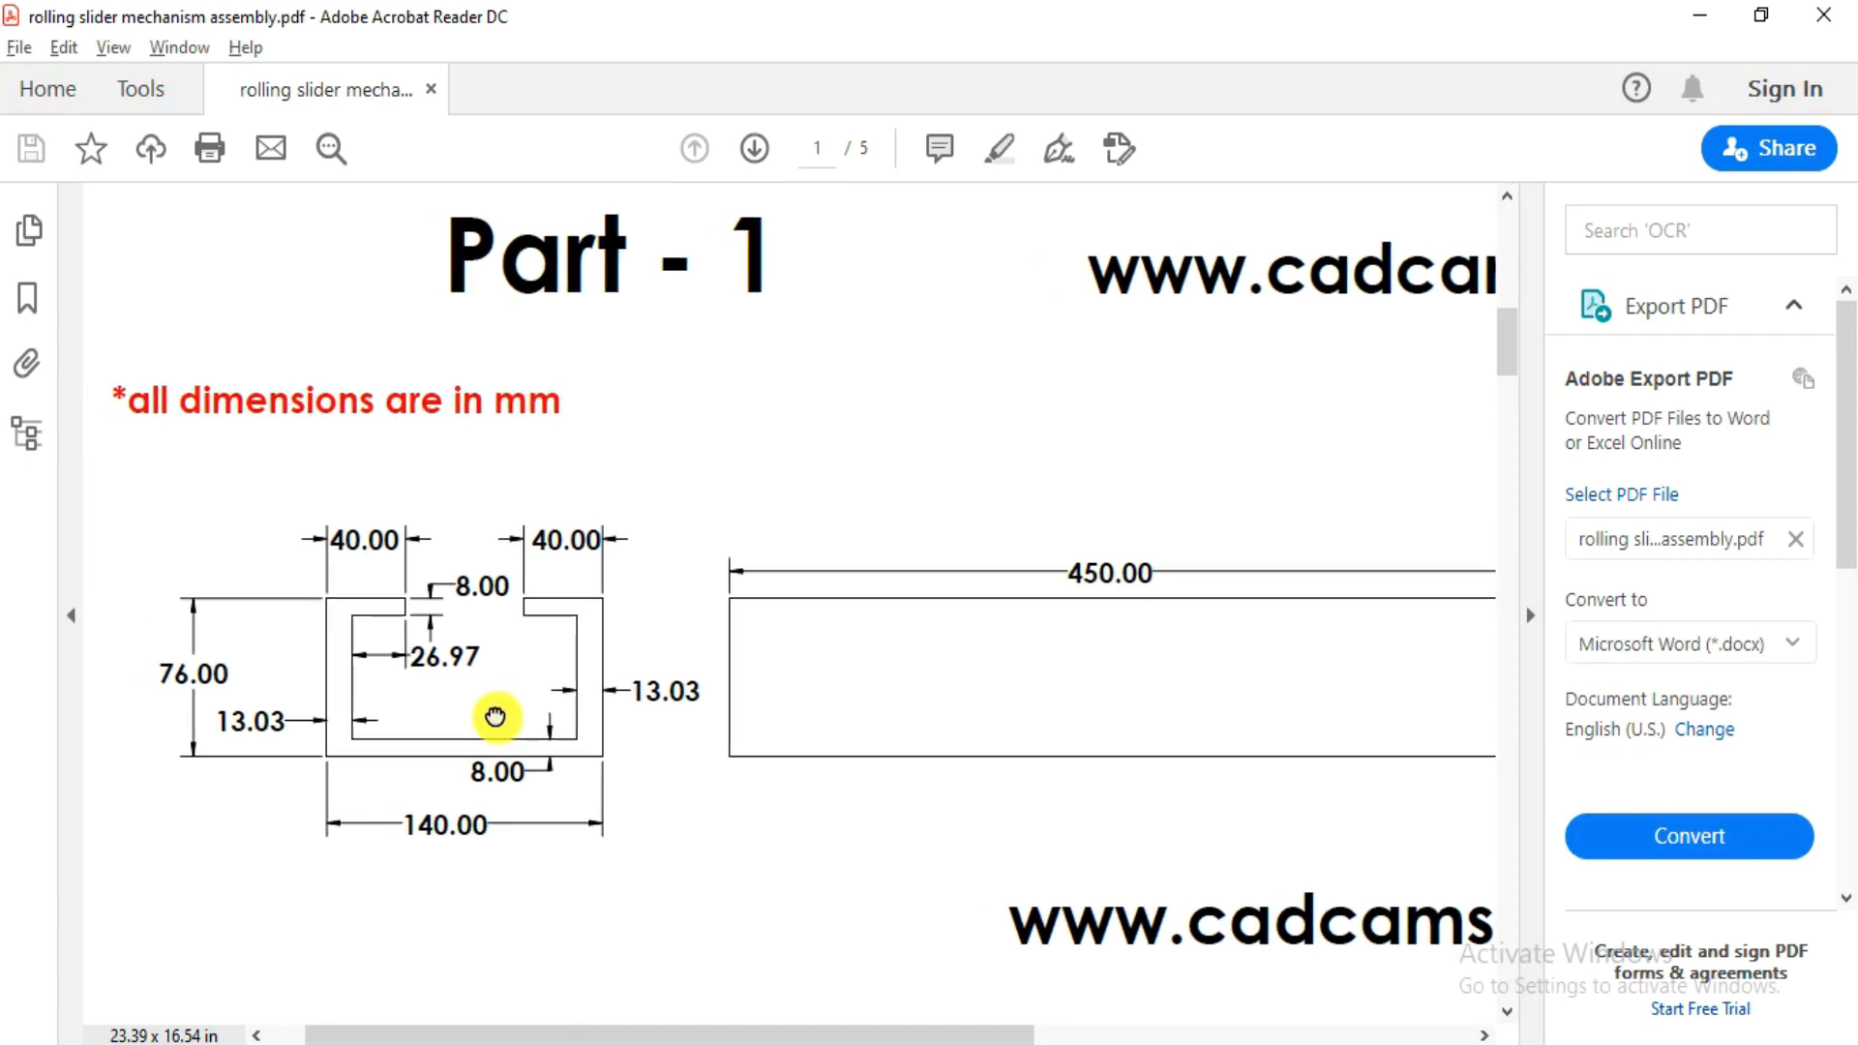
key(alt+Tab)
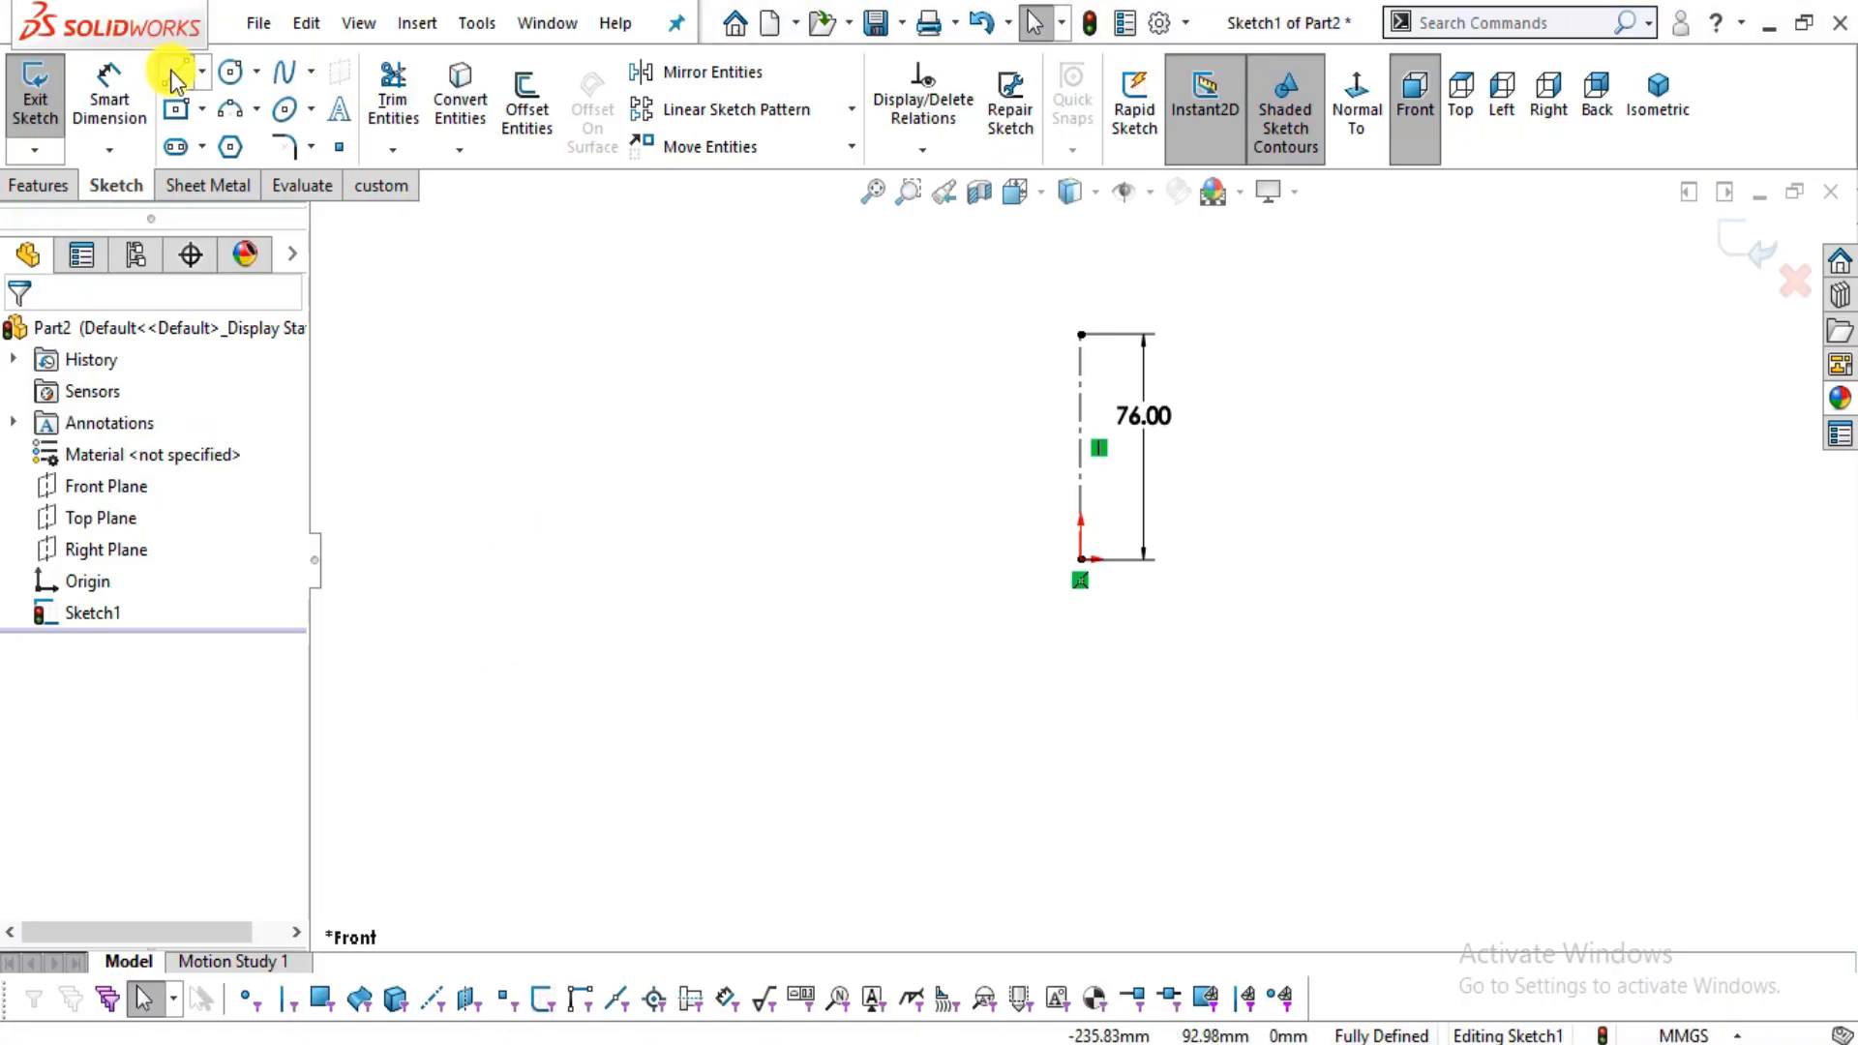
click(174, 79)
key(alt+Tab)
key(alt+Tab)
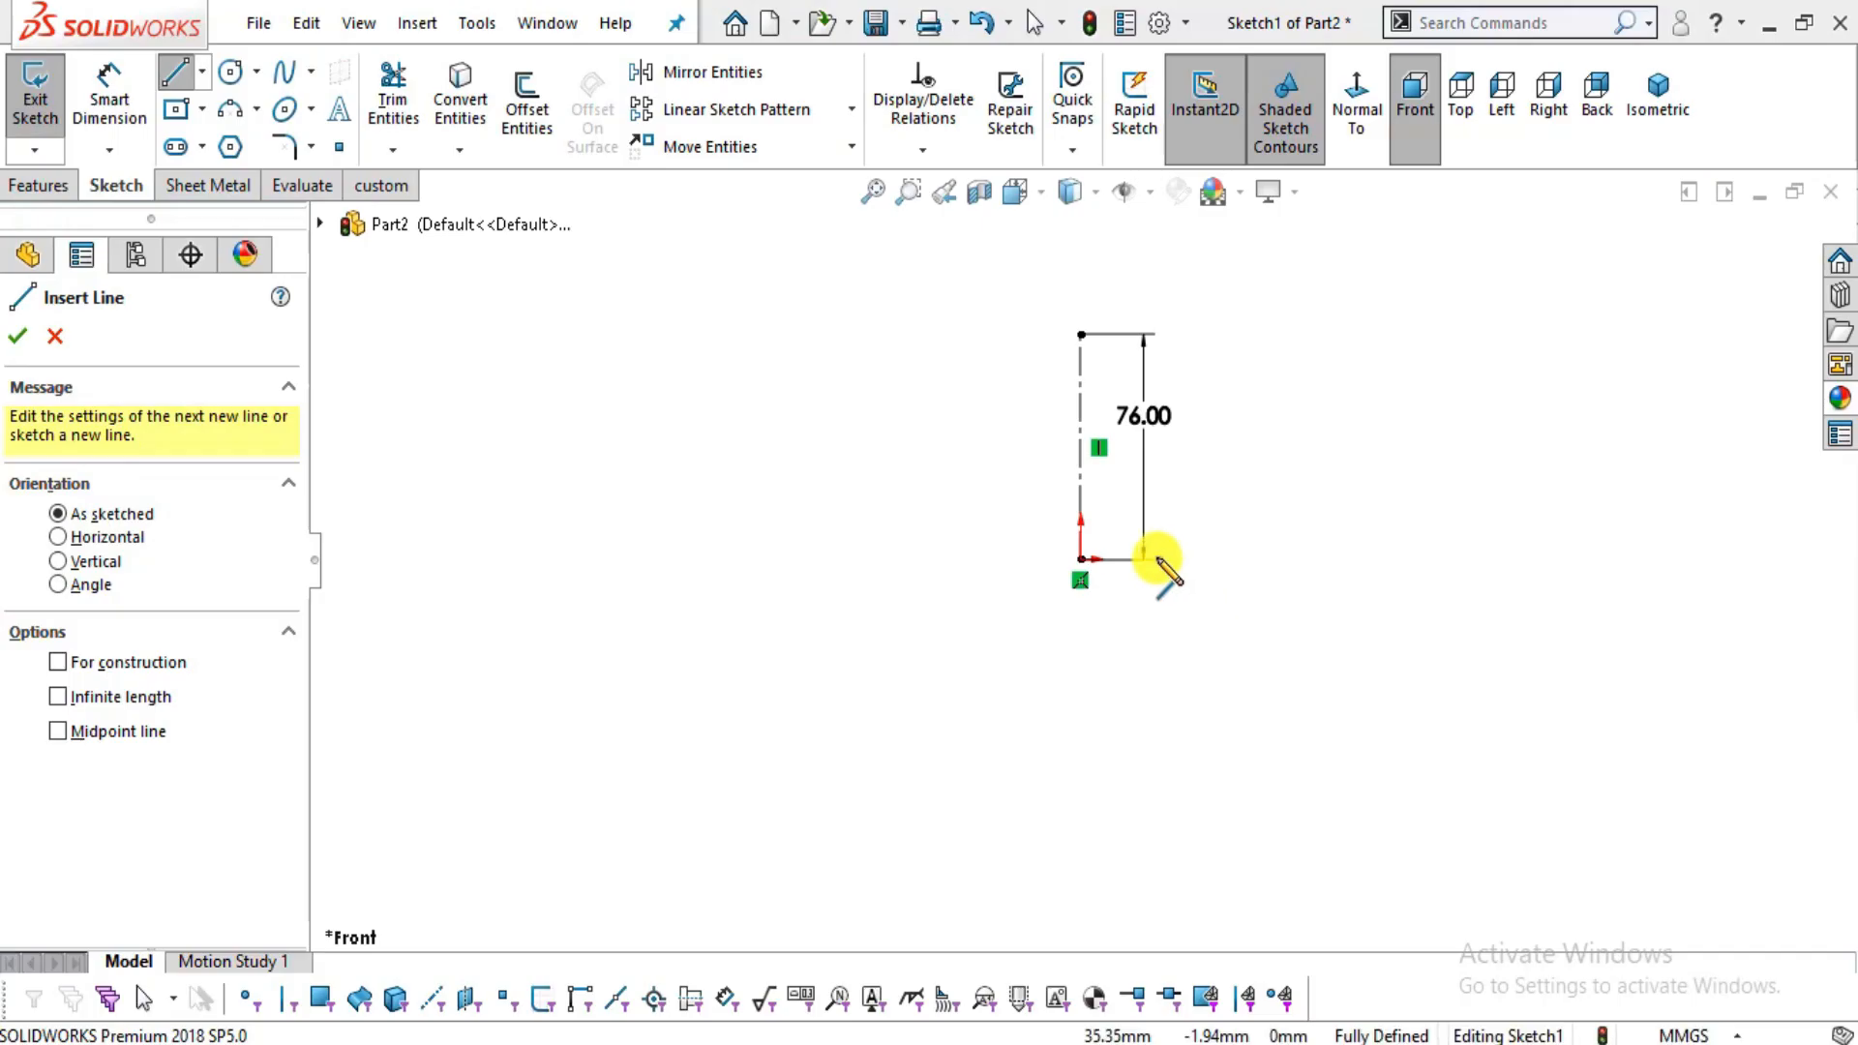
click(1081, 559)
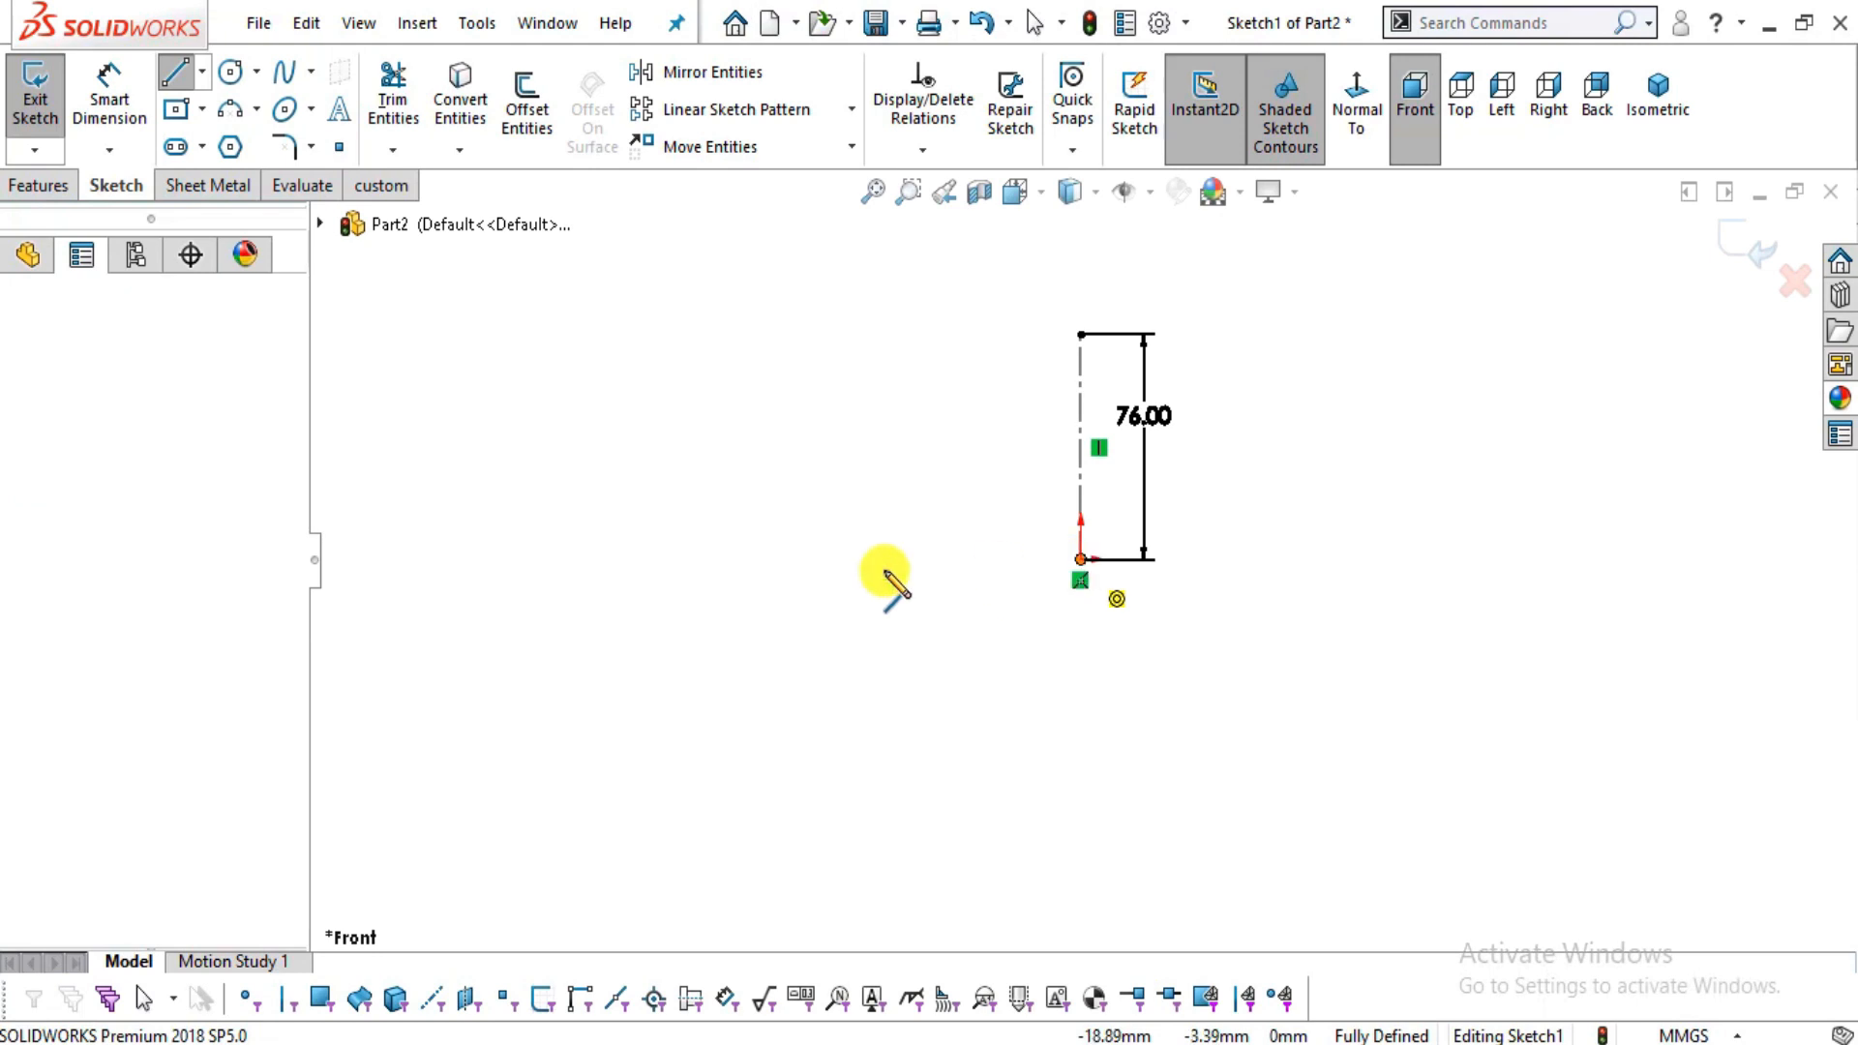
click(746, 560)
- Continue the profile with a 76 mm outer wall and a top lip about 68 mm wide with its short end and underside
key(alt+Tab)
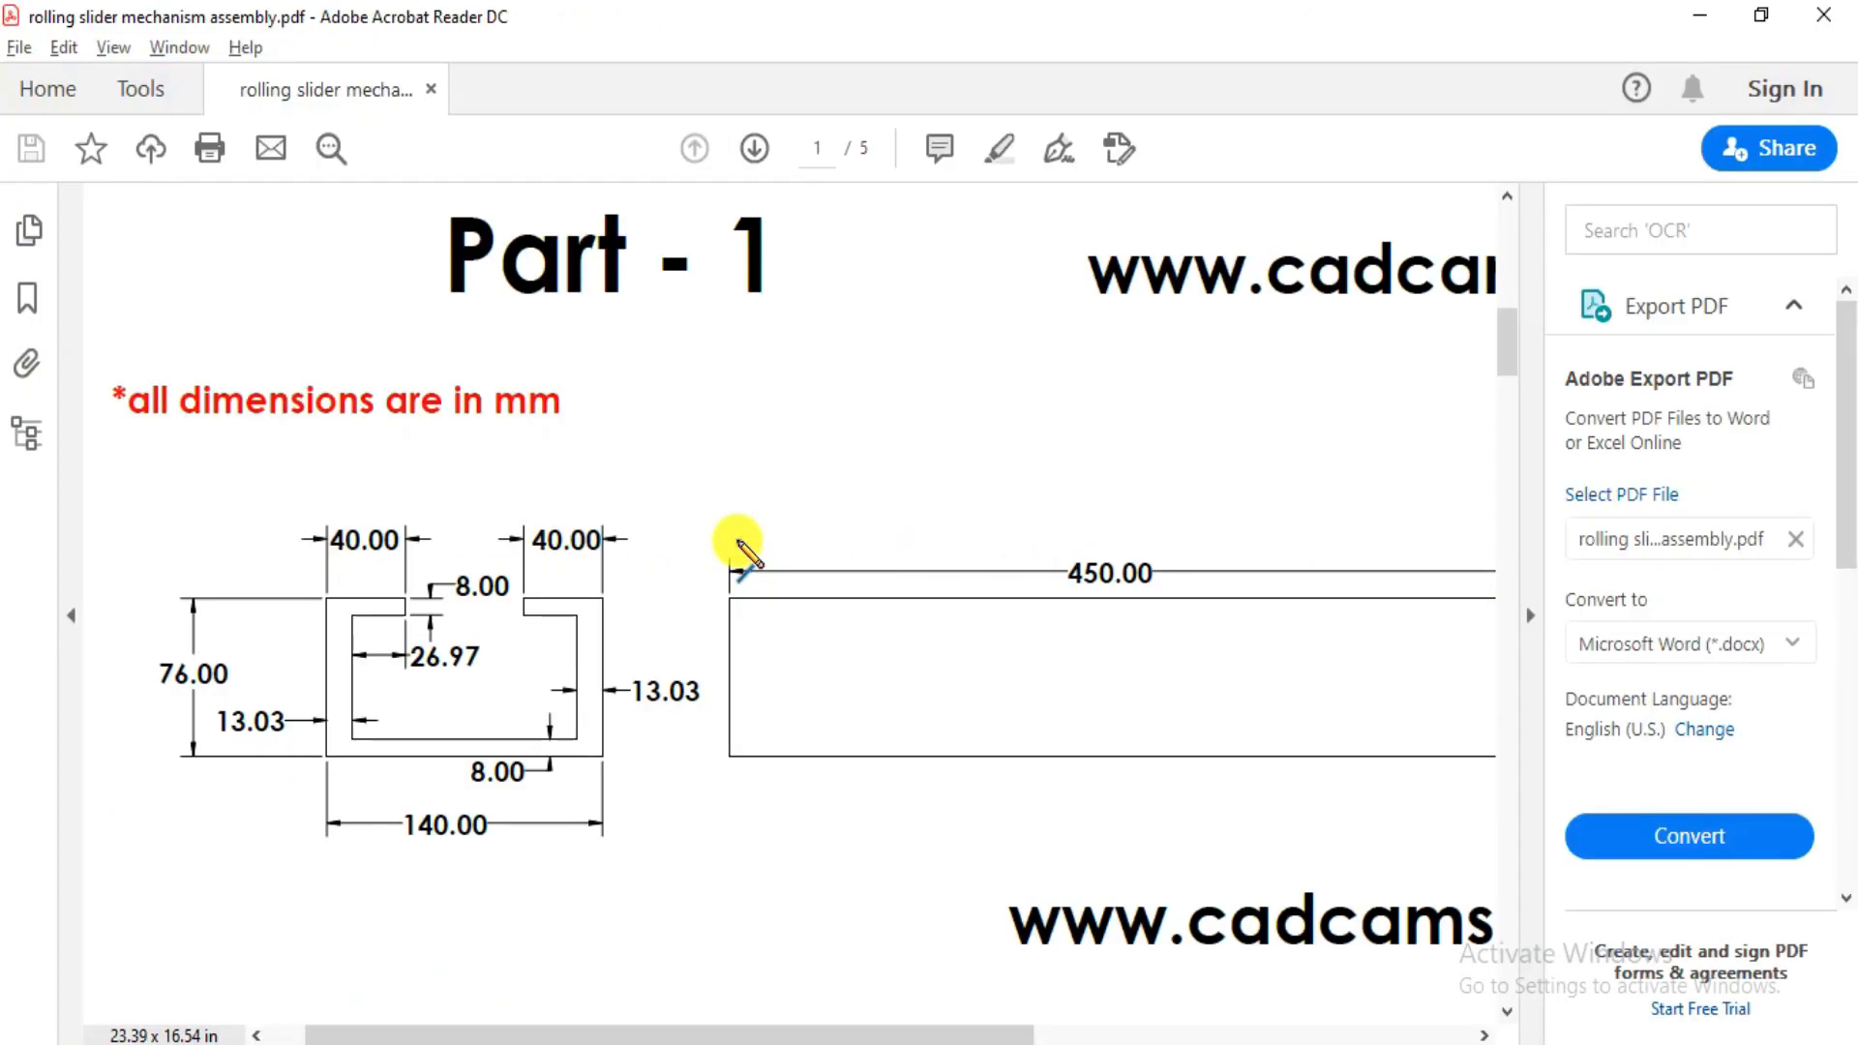
key(alt+Tab)
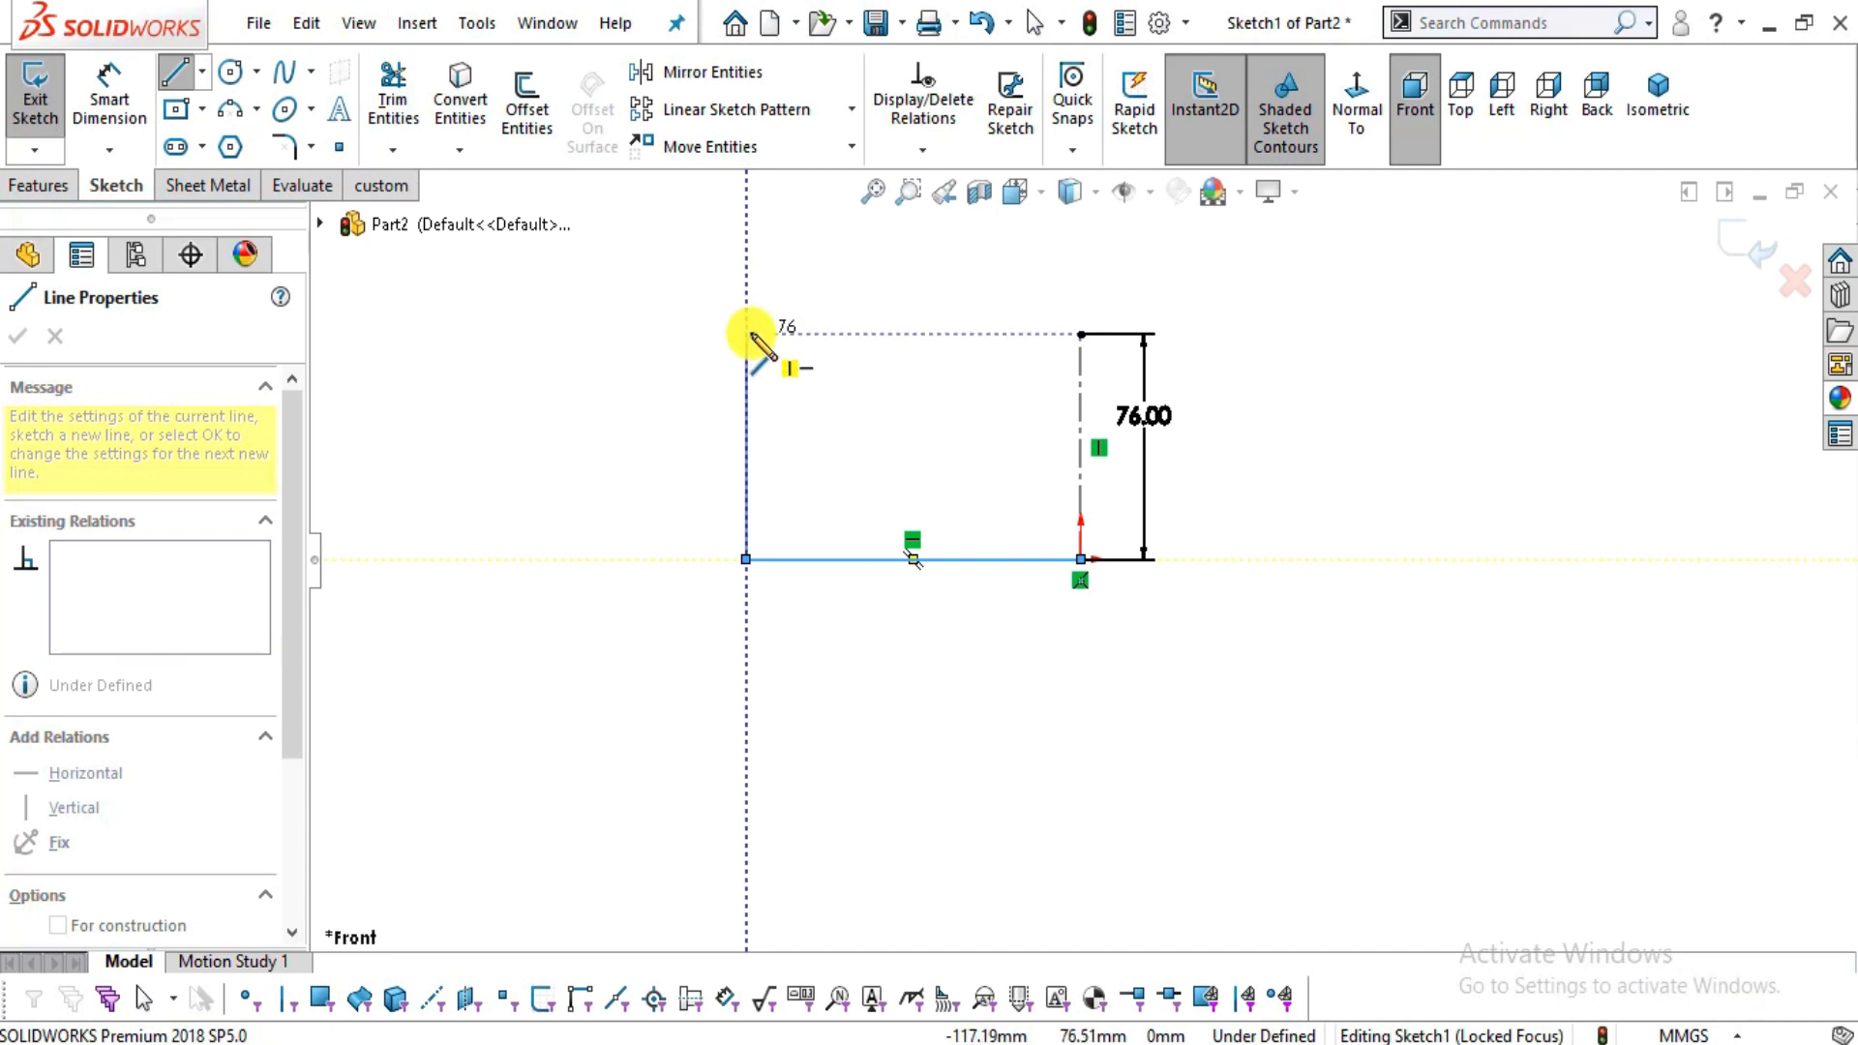
click(746, 334)
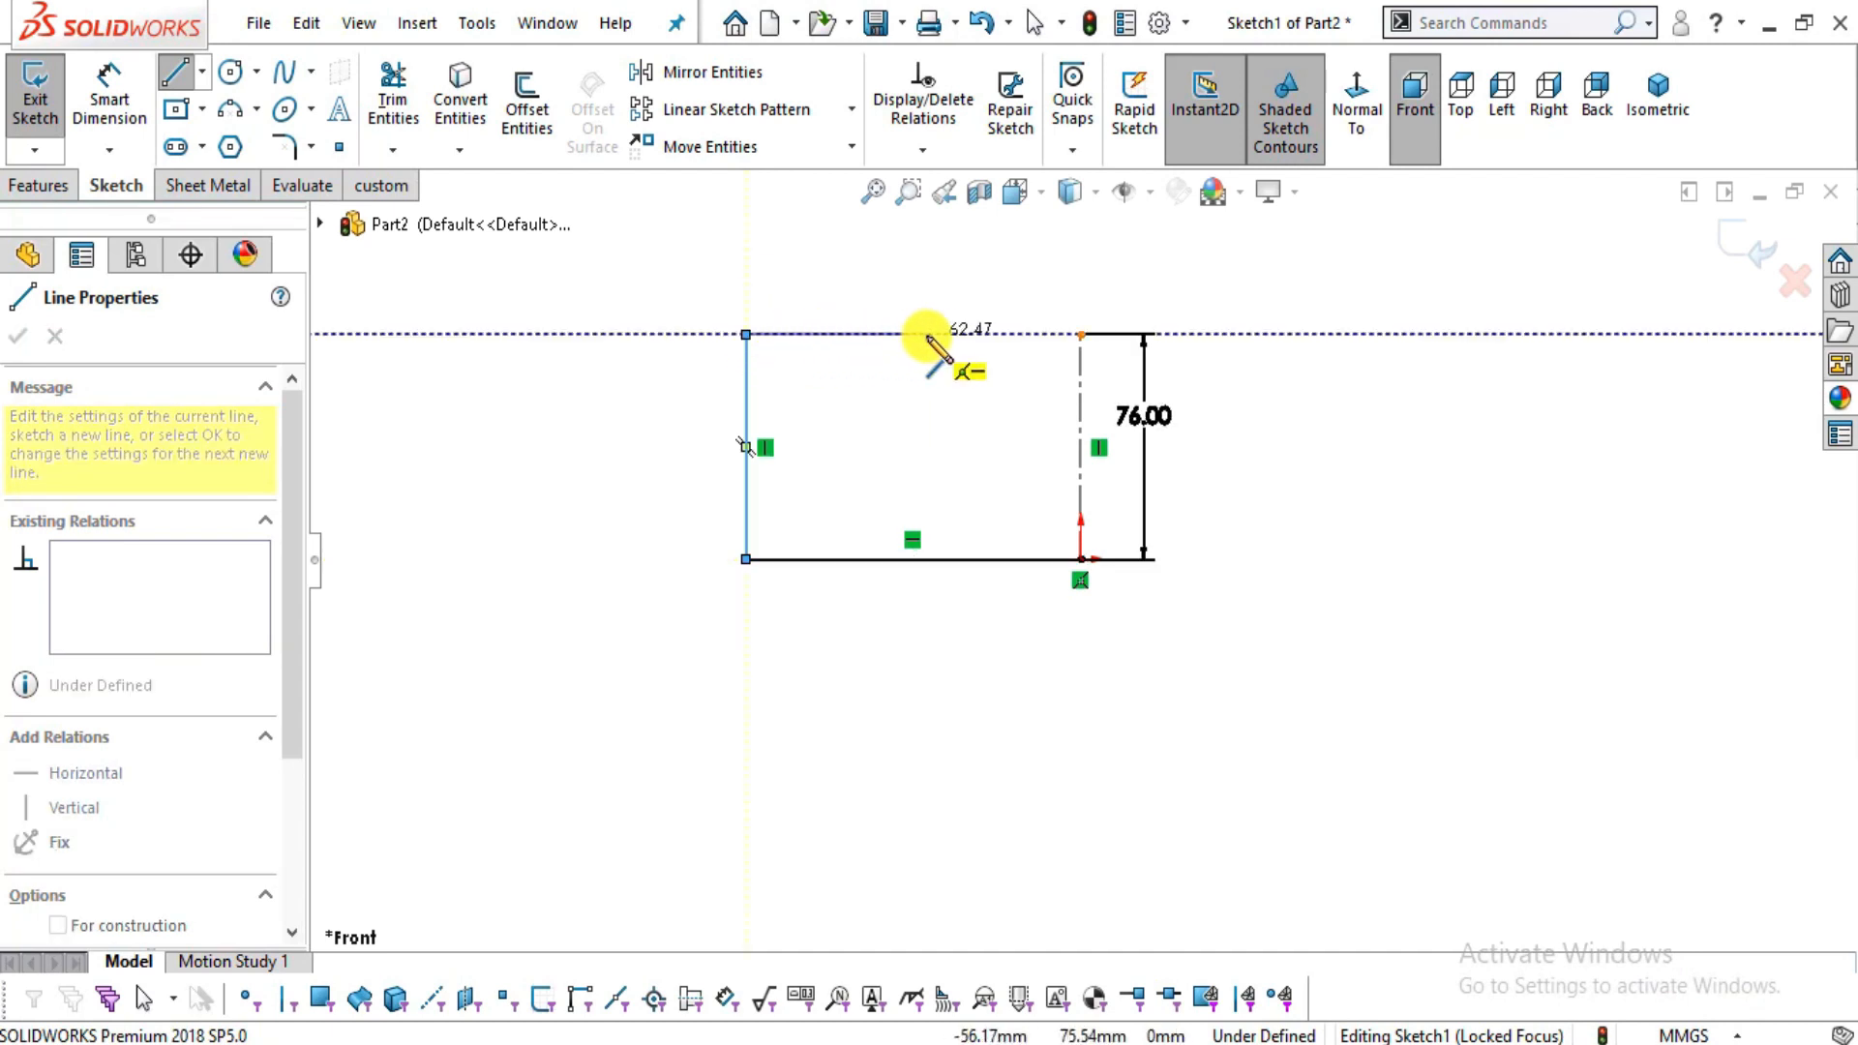
key(alt+Tab)
key(alt+Tab)
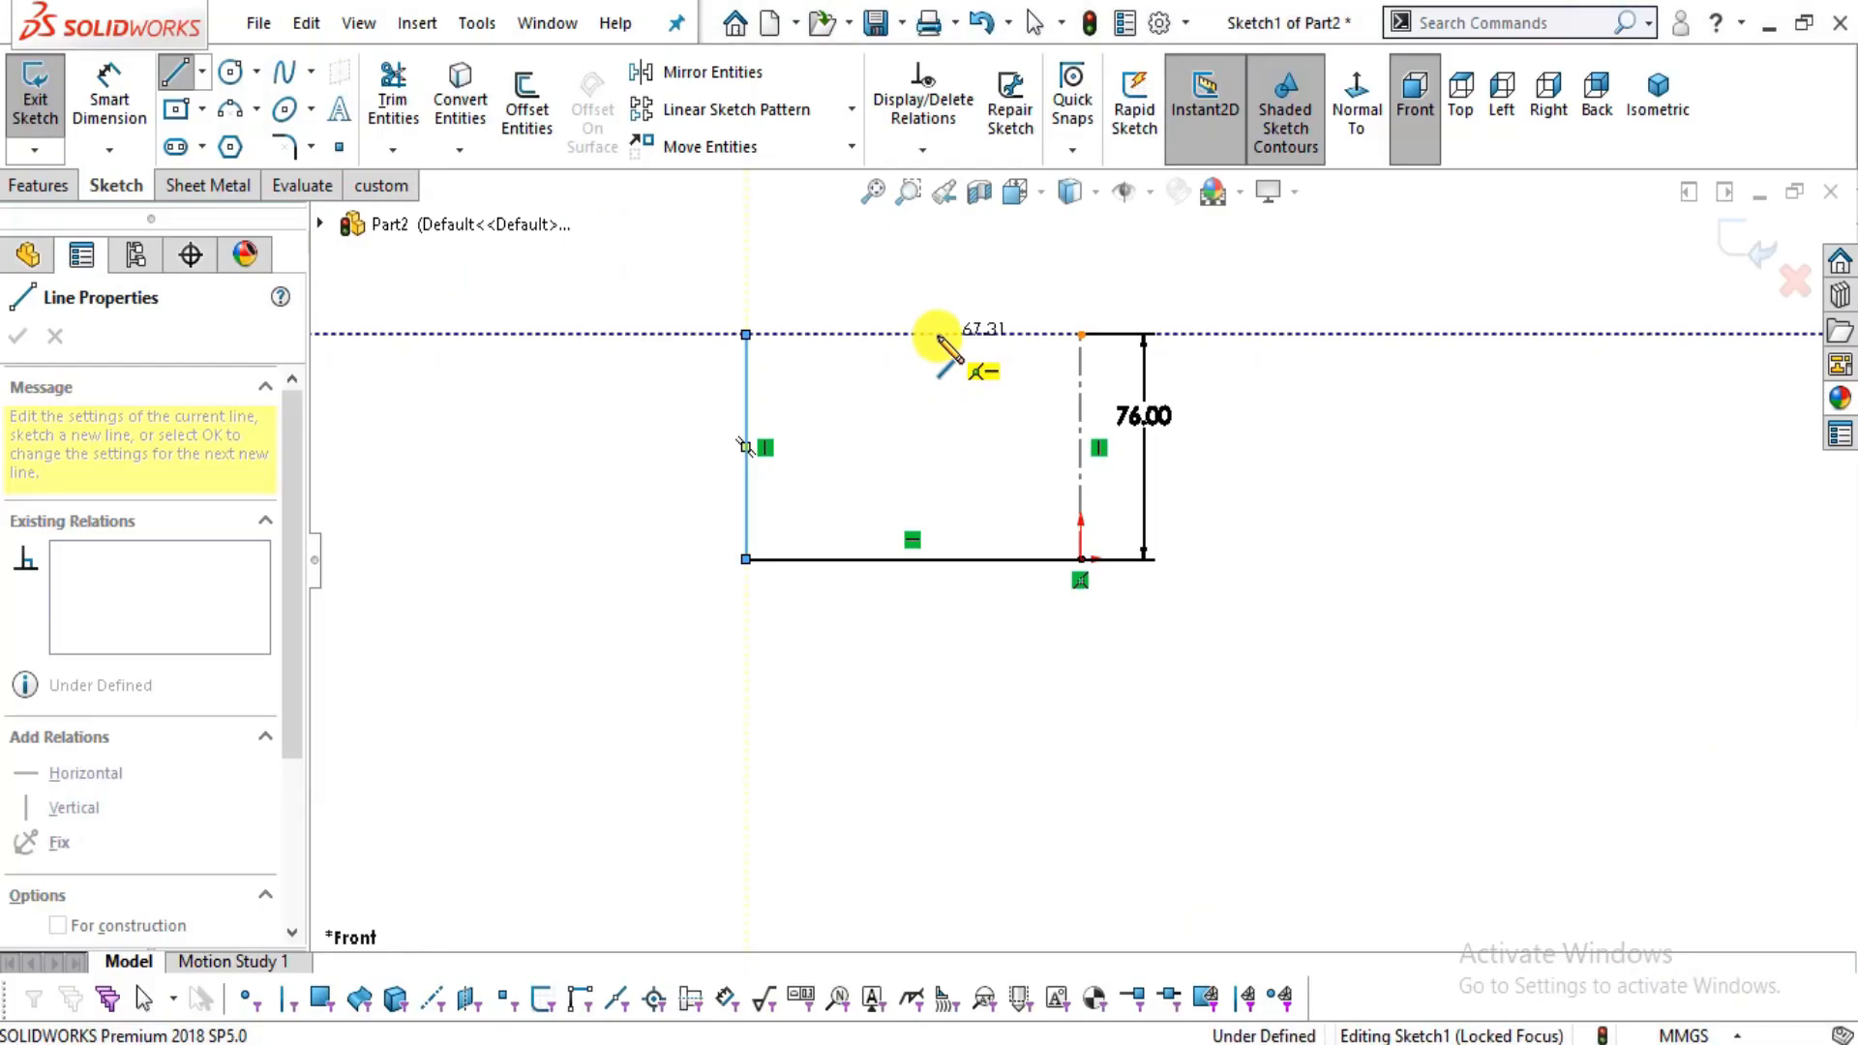
click(936, 333)
click(934, 377)
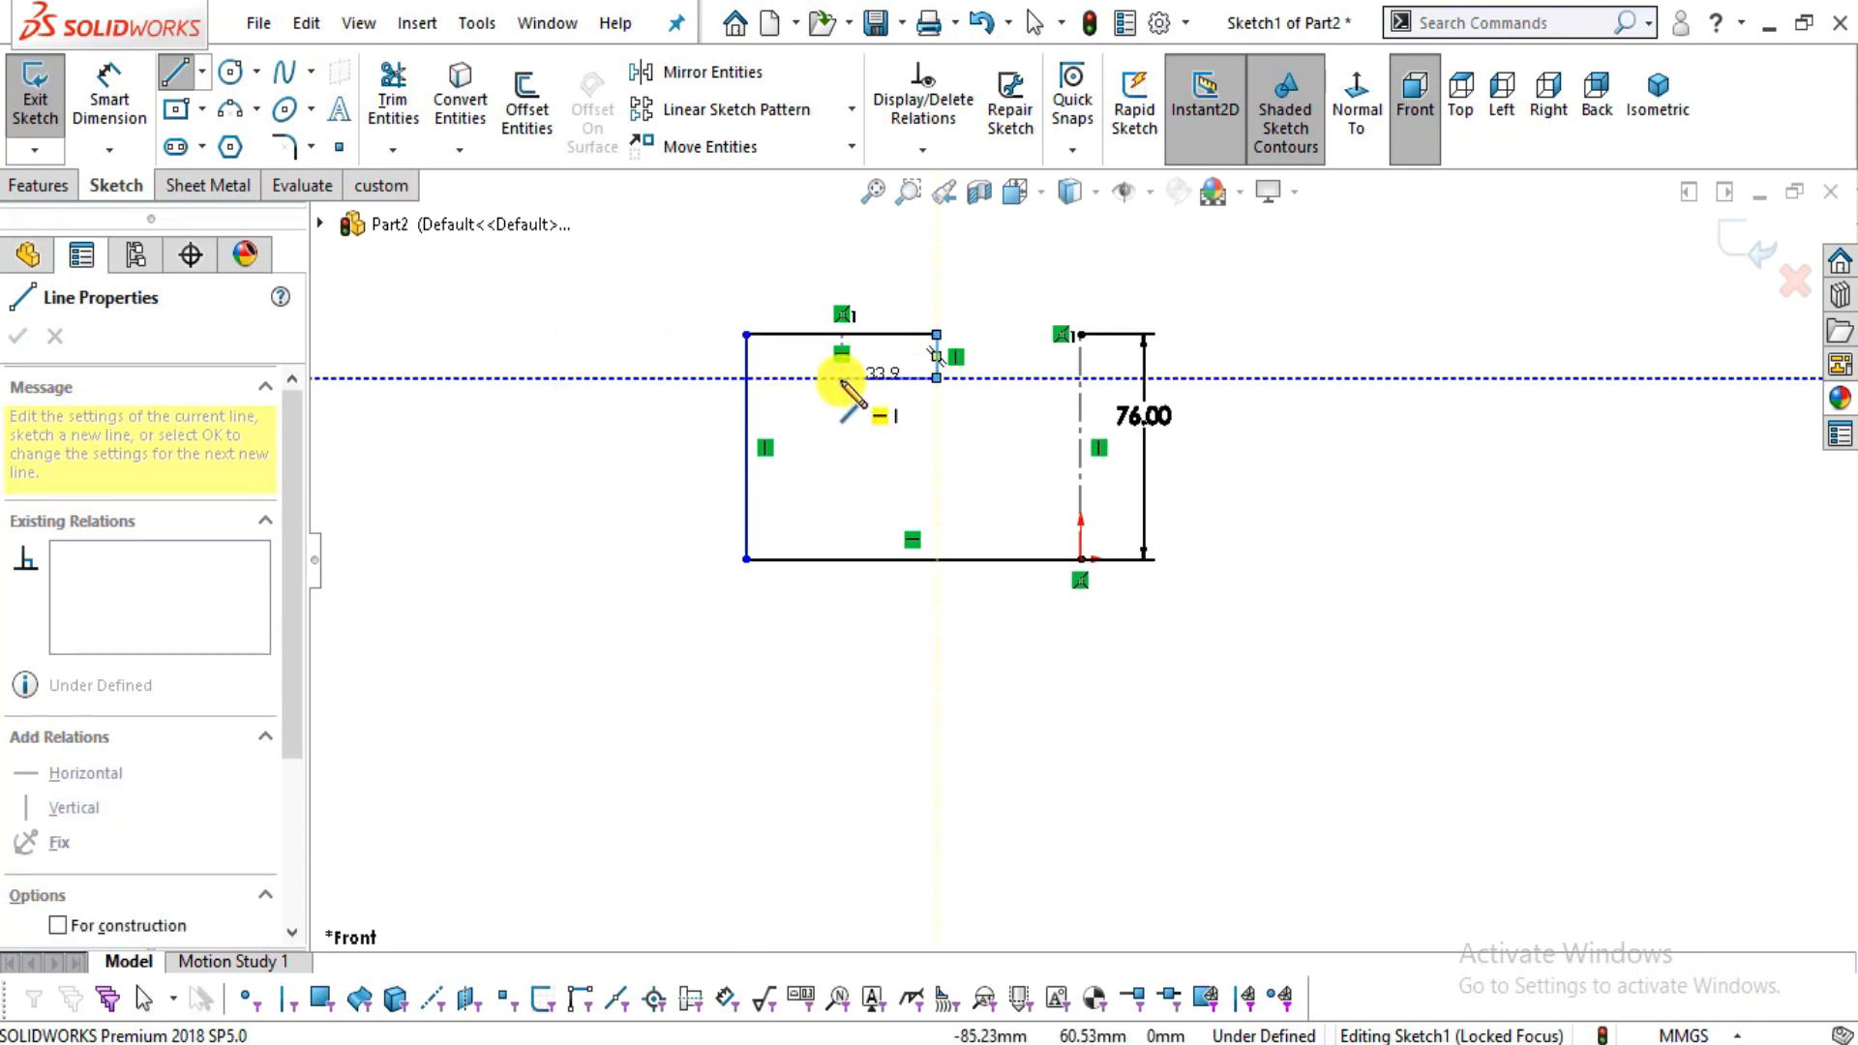
click(823, 377)
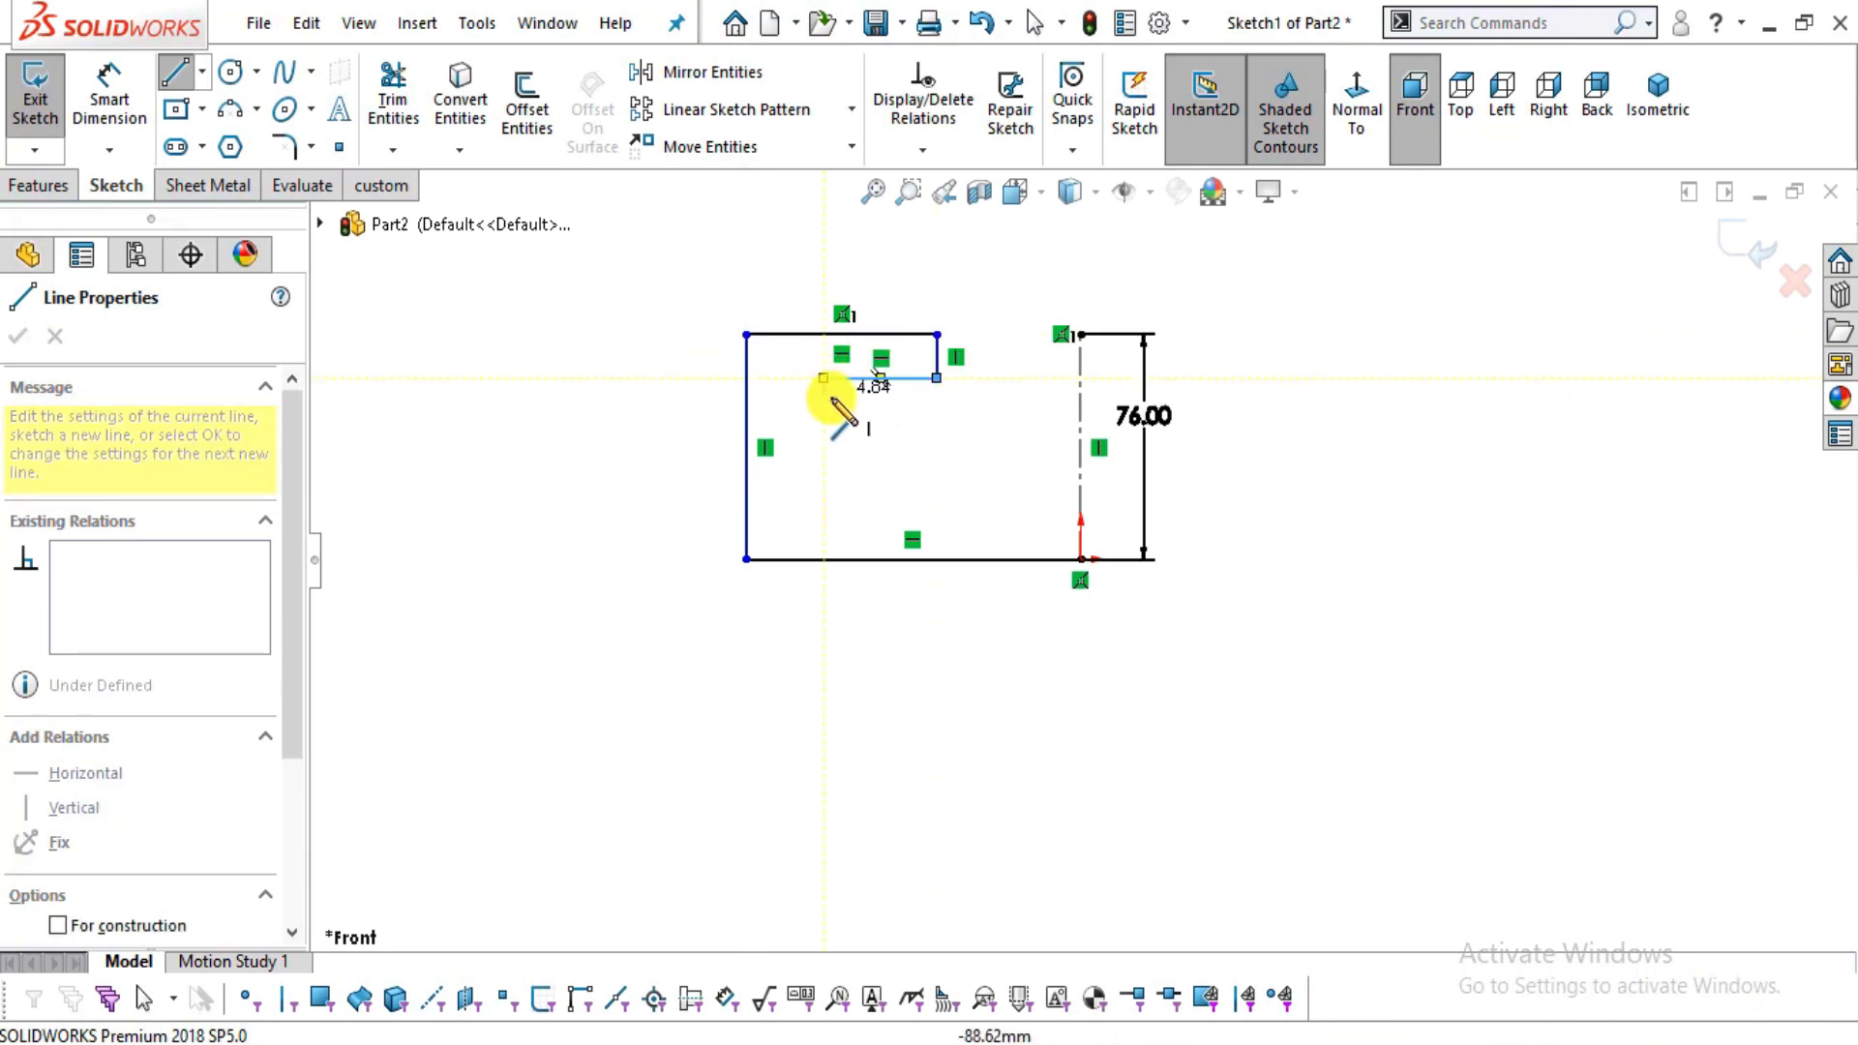
- Sketch the inner wall and the inner floor line to the centerline, and close the half profile at the origin
click(823, 499)
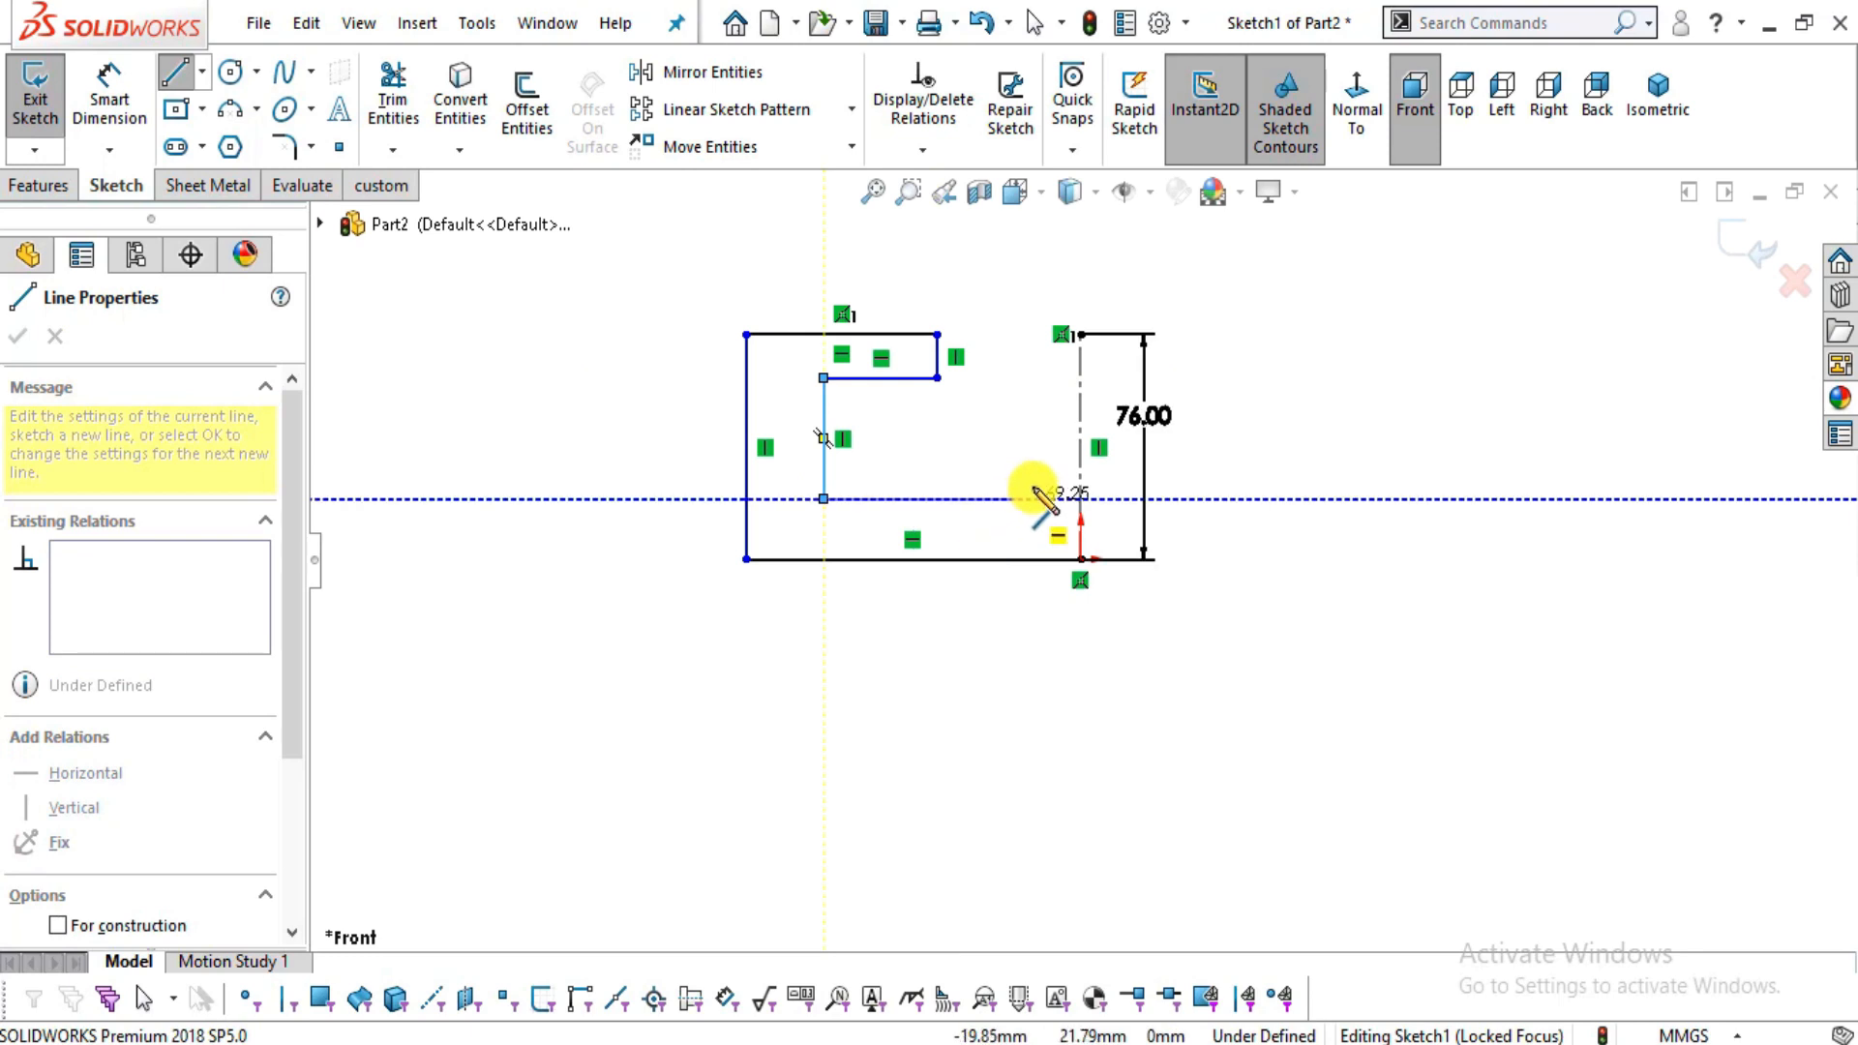
click(1080, 499)
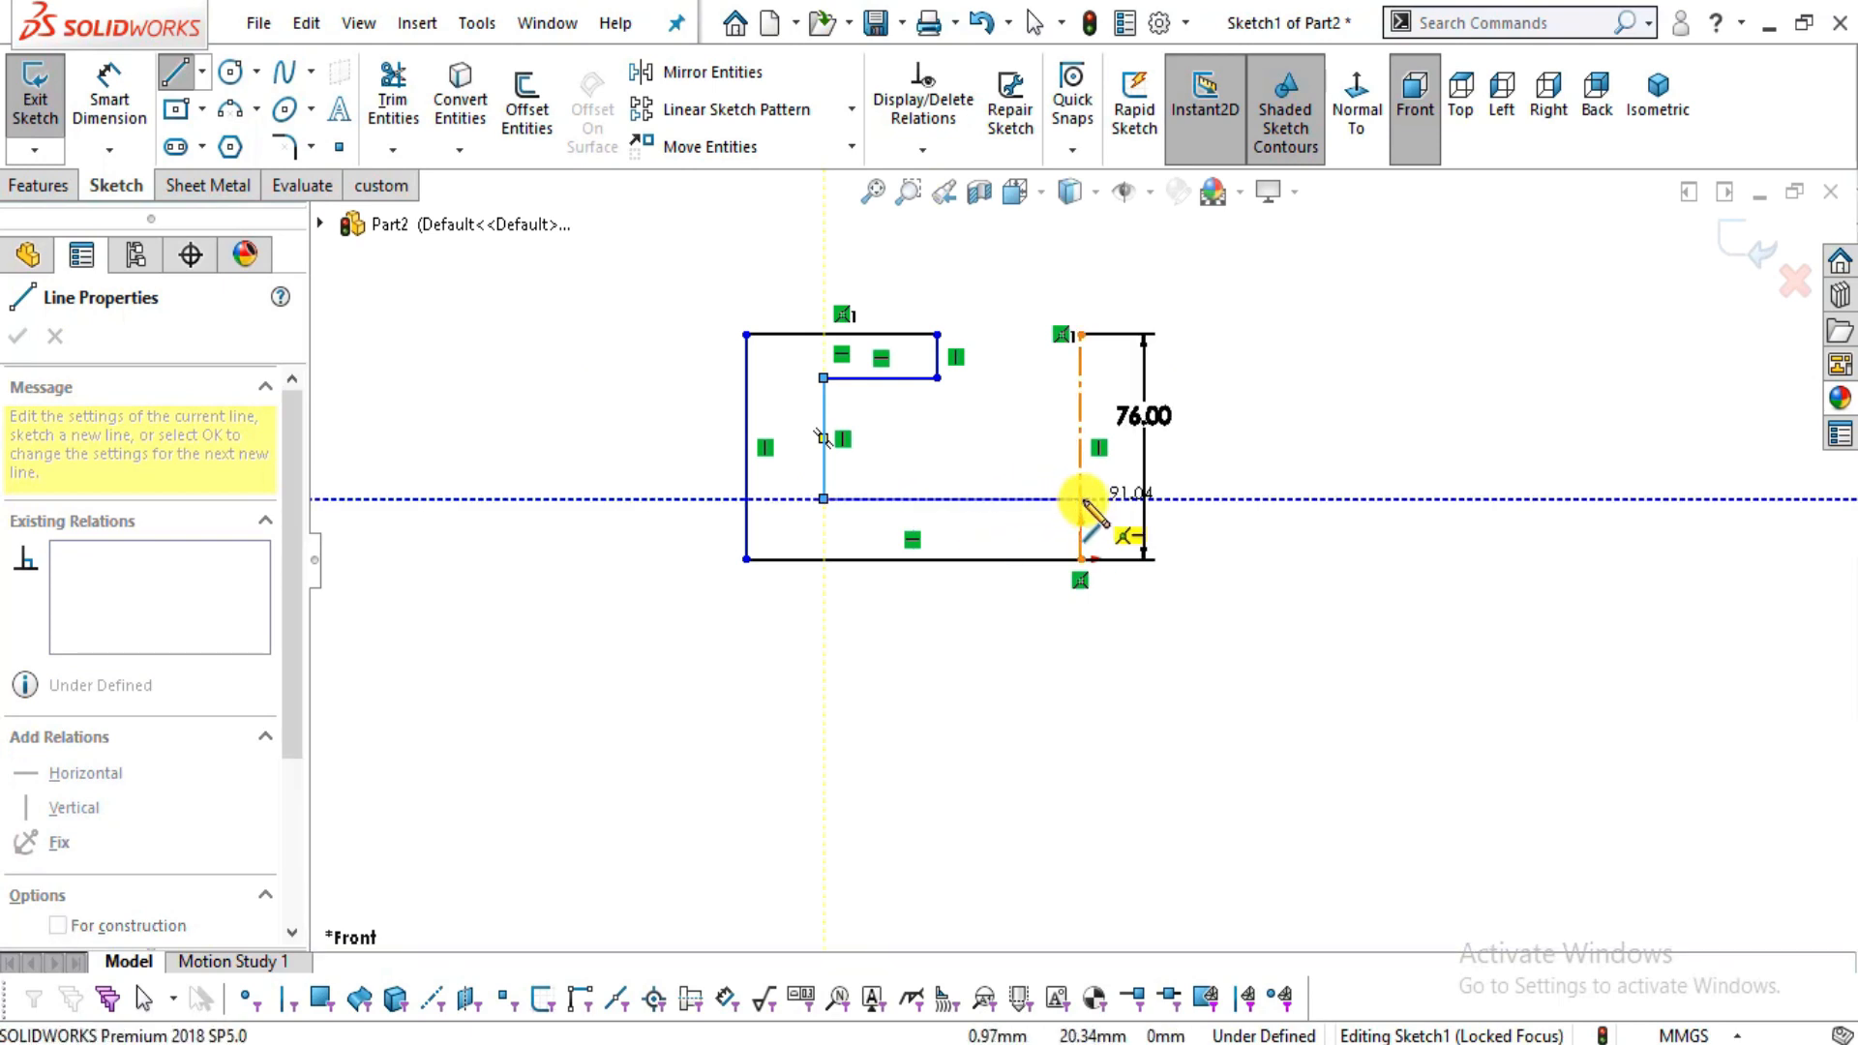
click(1081, 559)
key(Escape)
scroll(1098, 407, up, 2)
scroll(1137, 517, down, 3)
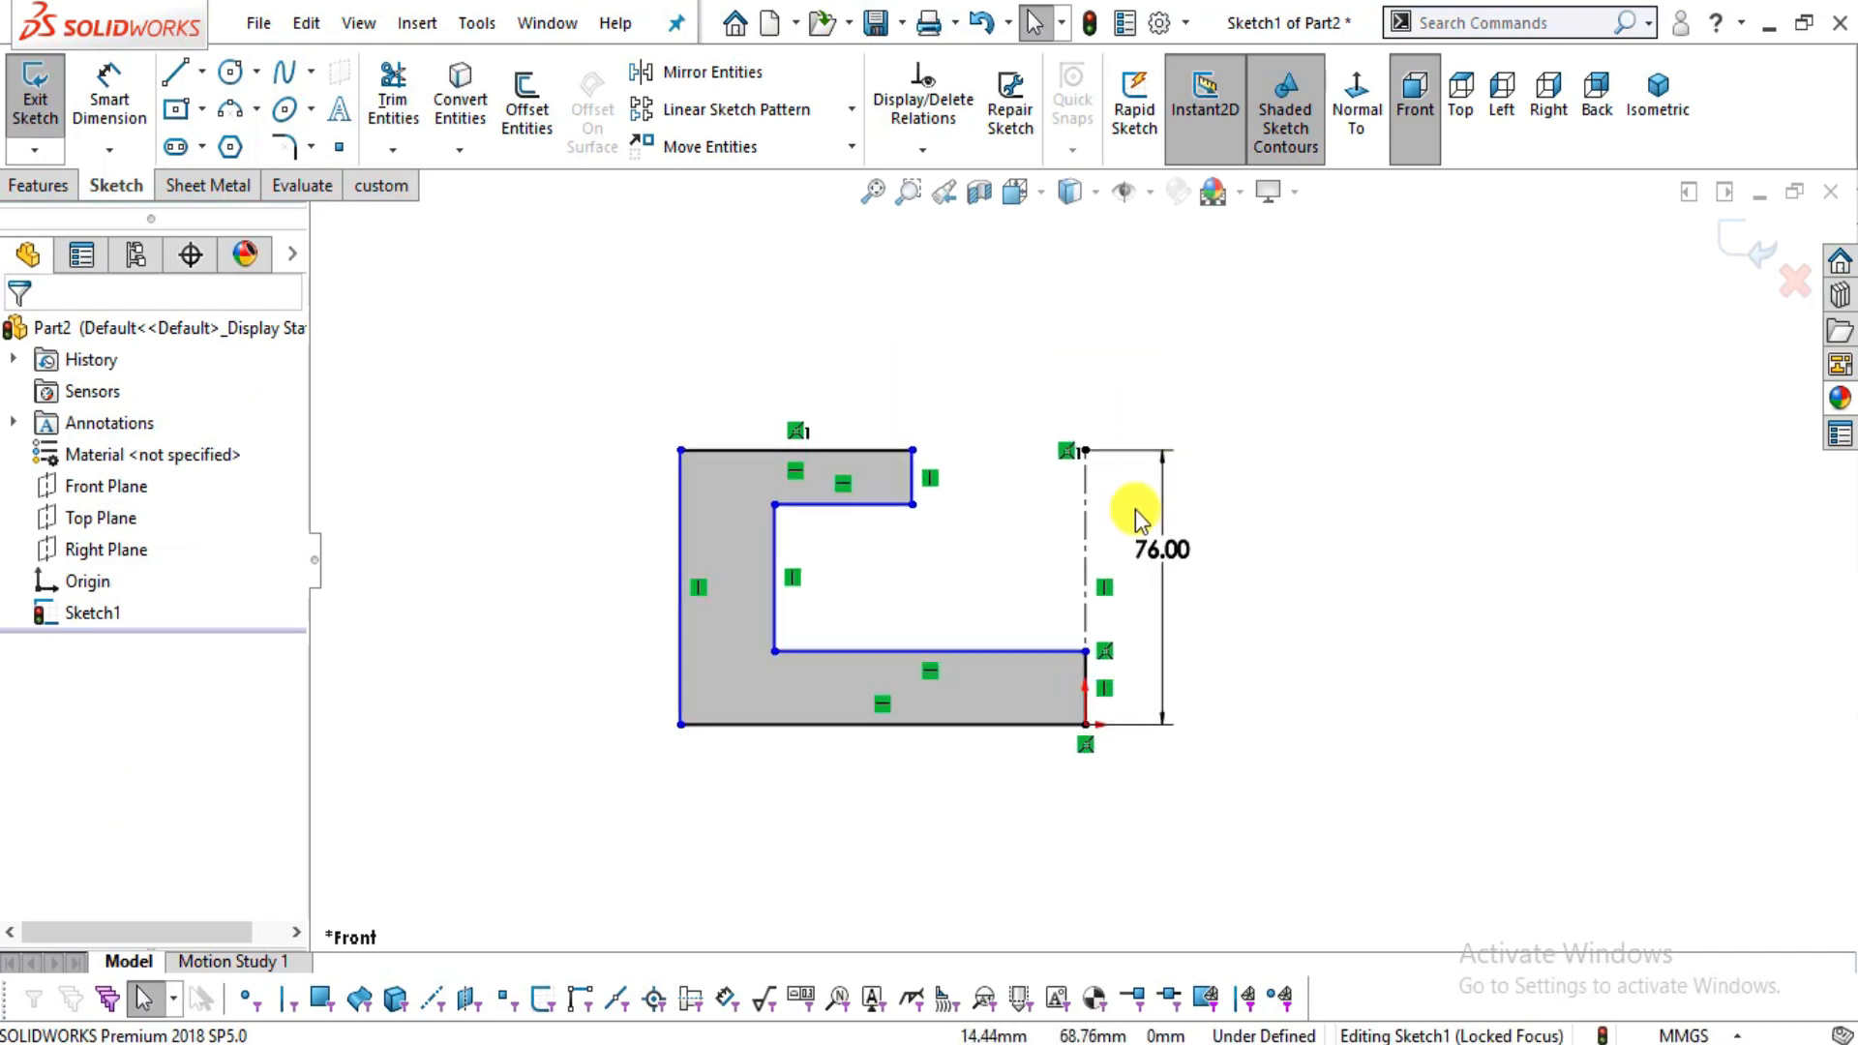
scroll(1147, 687, down, 3)
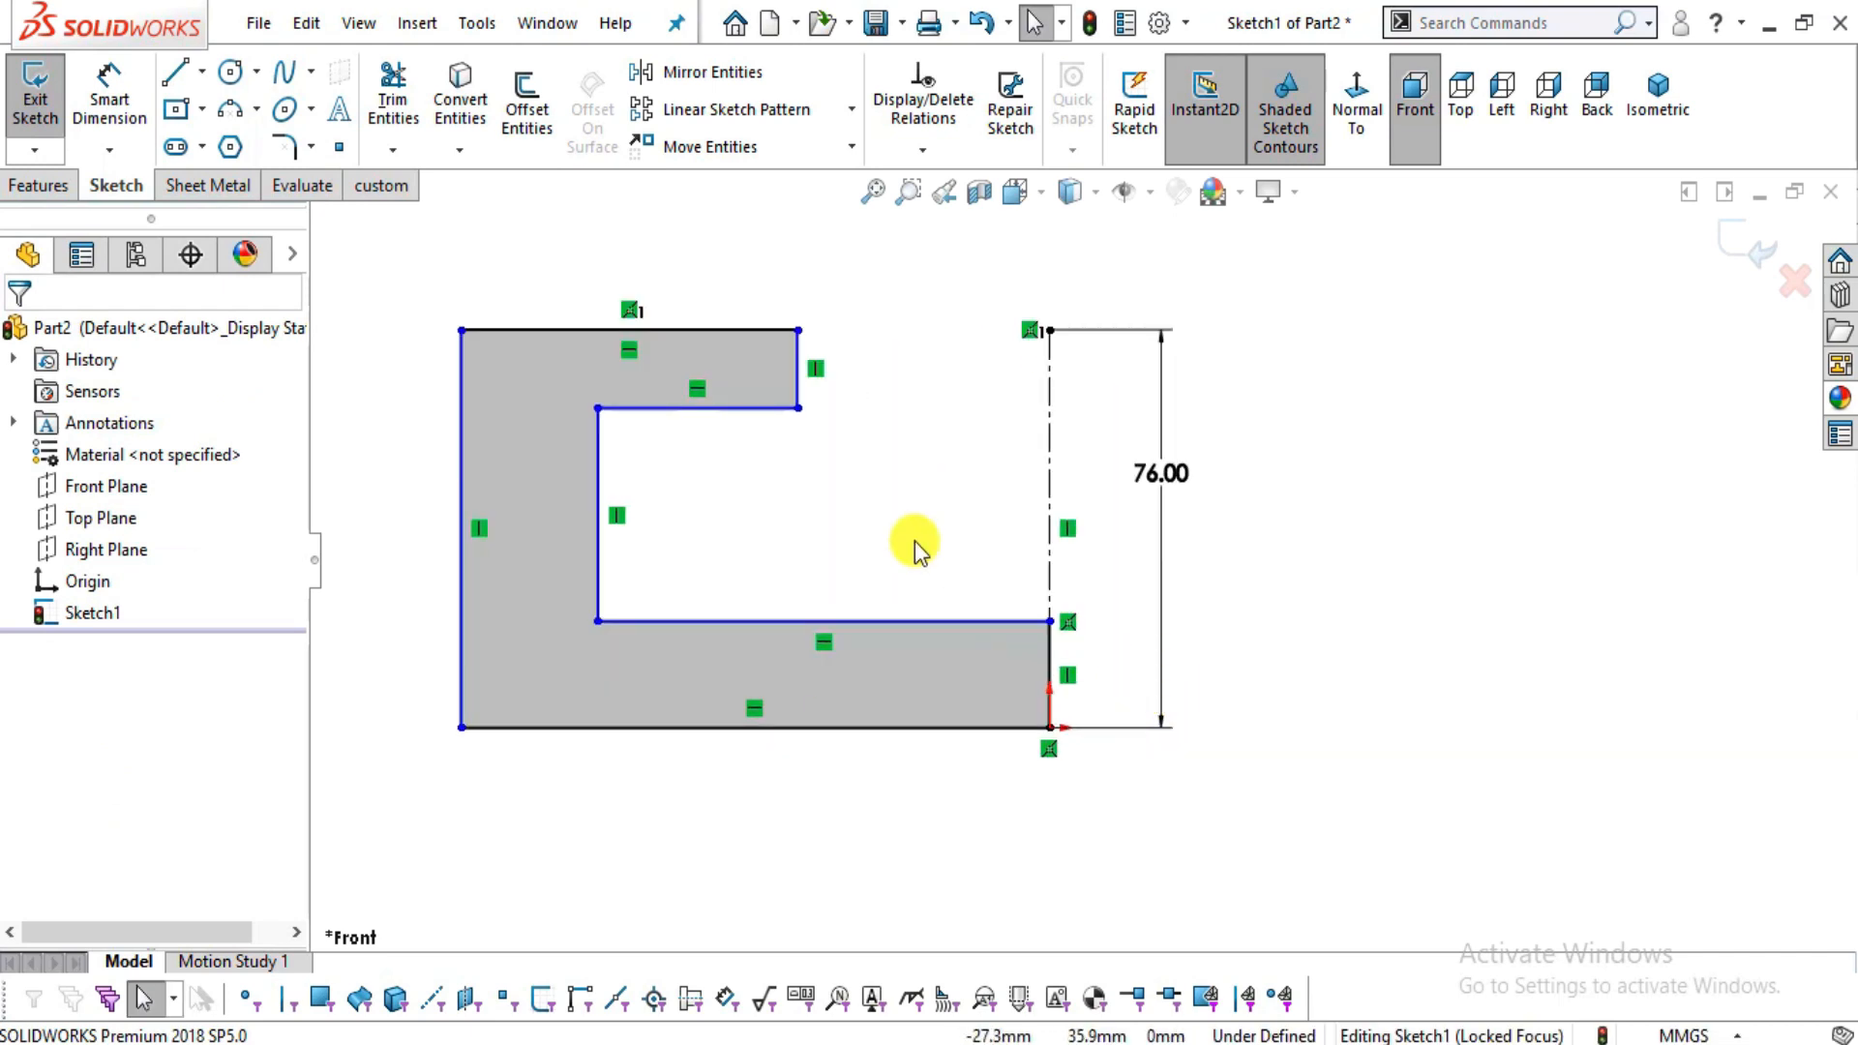
- Check the lip width in the PDF and dimension the profile's top edge to 40 mm
key(alt+Tab)
key(alt+Tab)
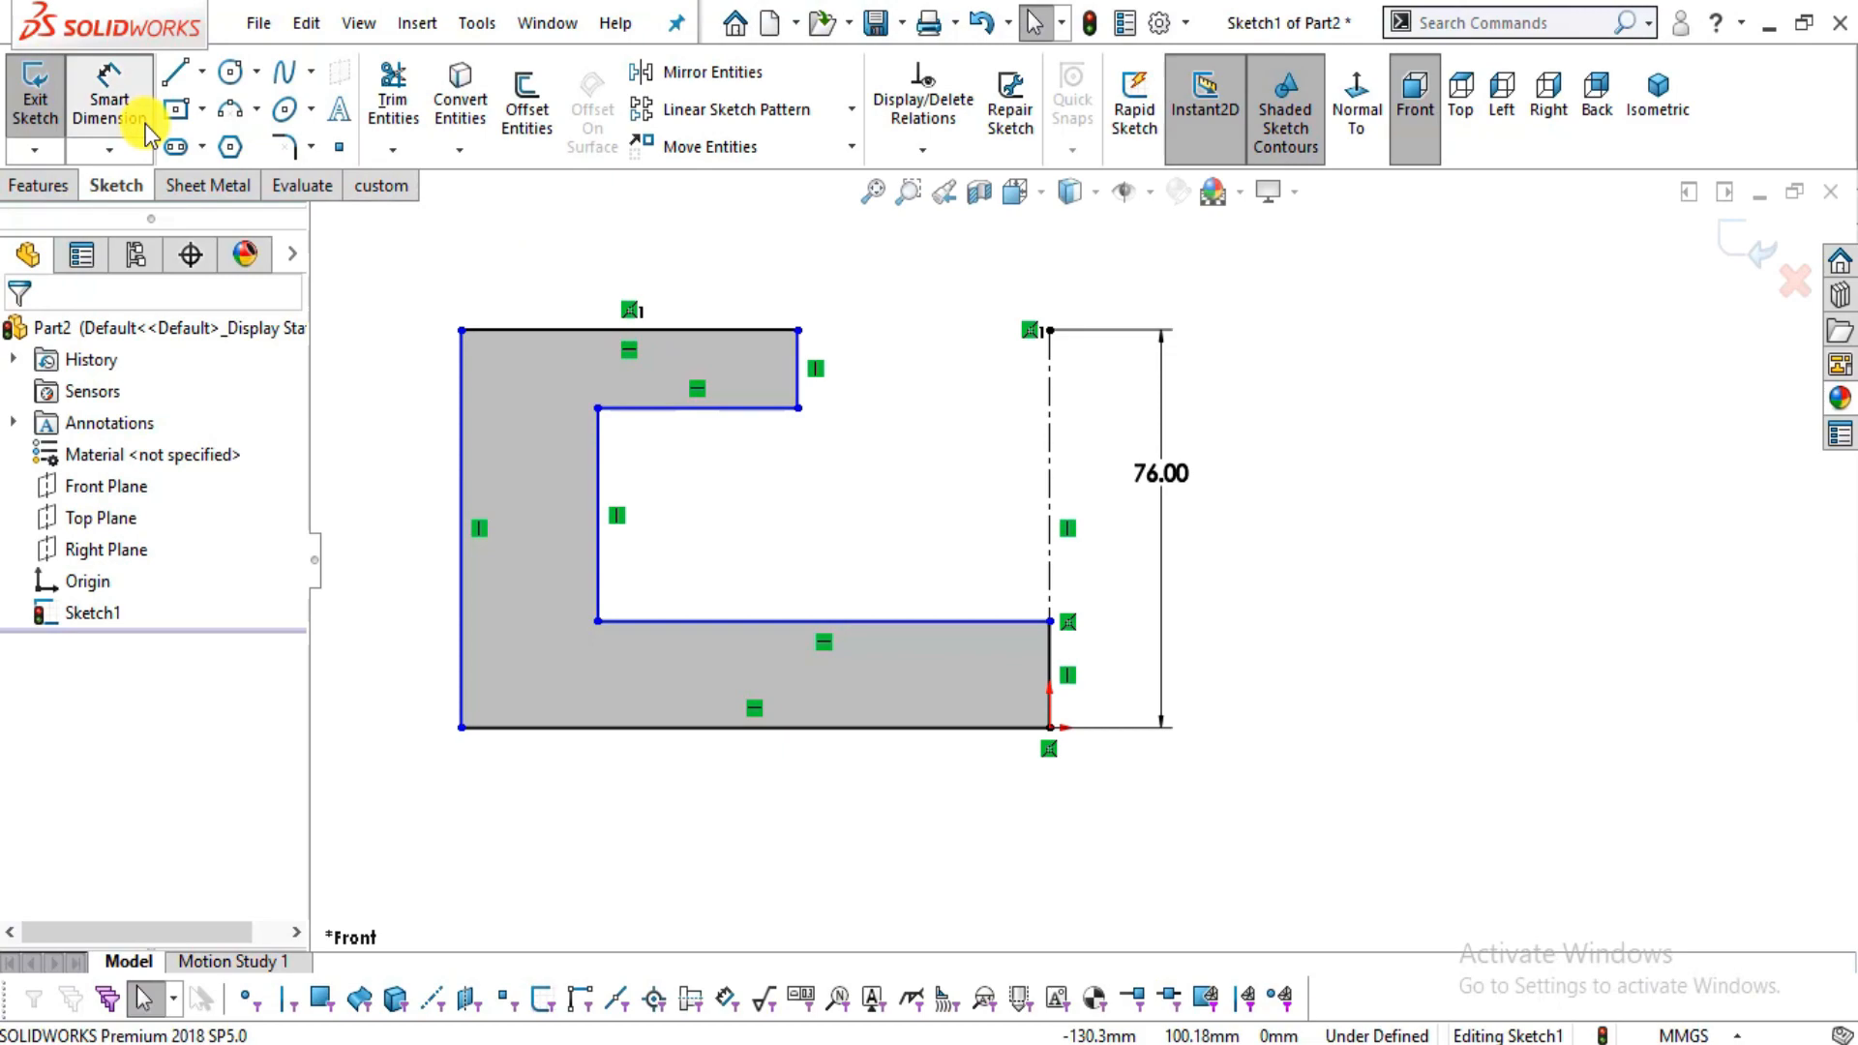
click(109, 109)
key(alt+Tab)
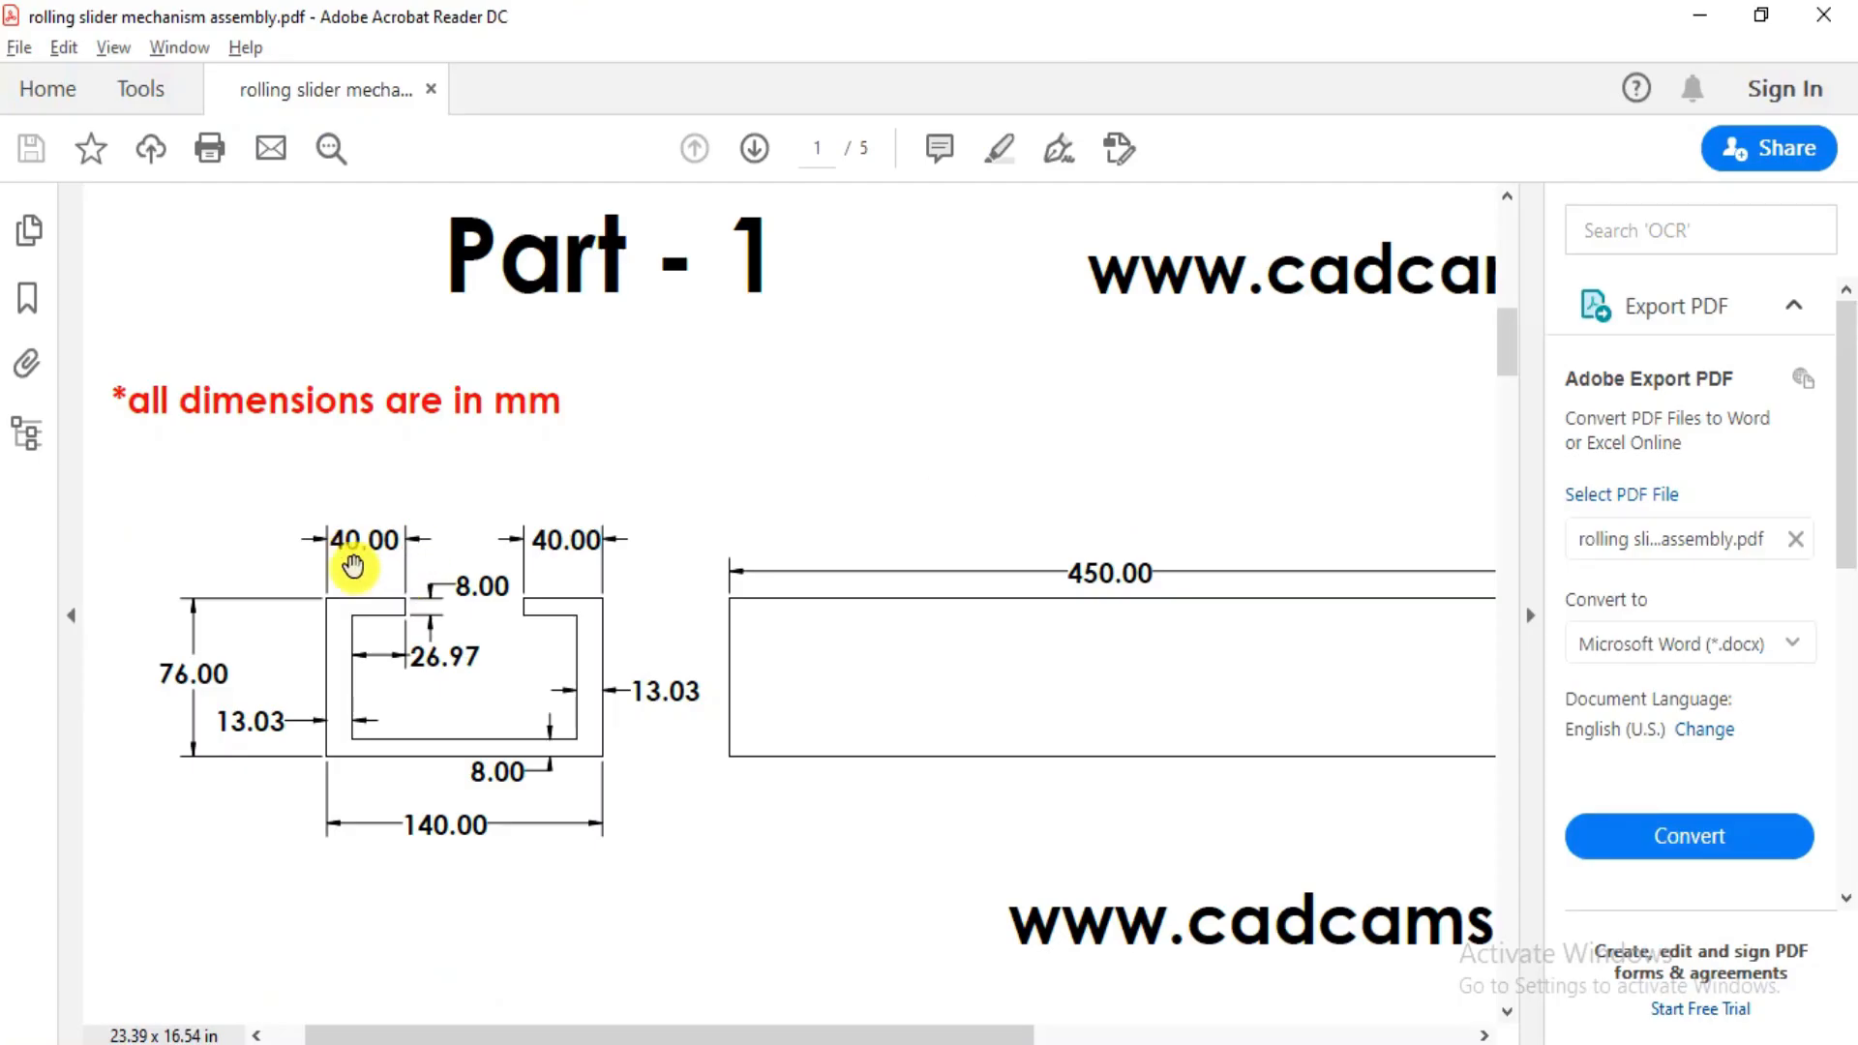
key(alt+Tab)
click(710, 330)
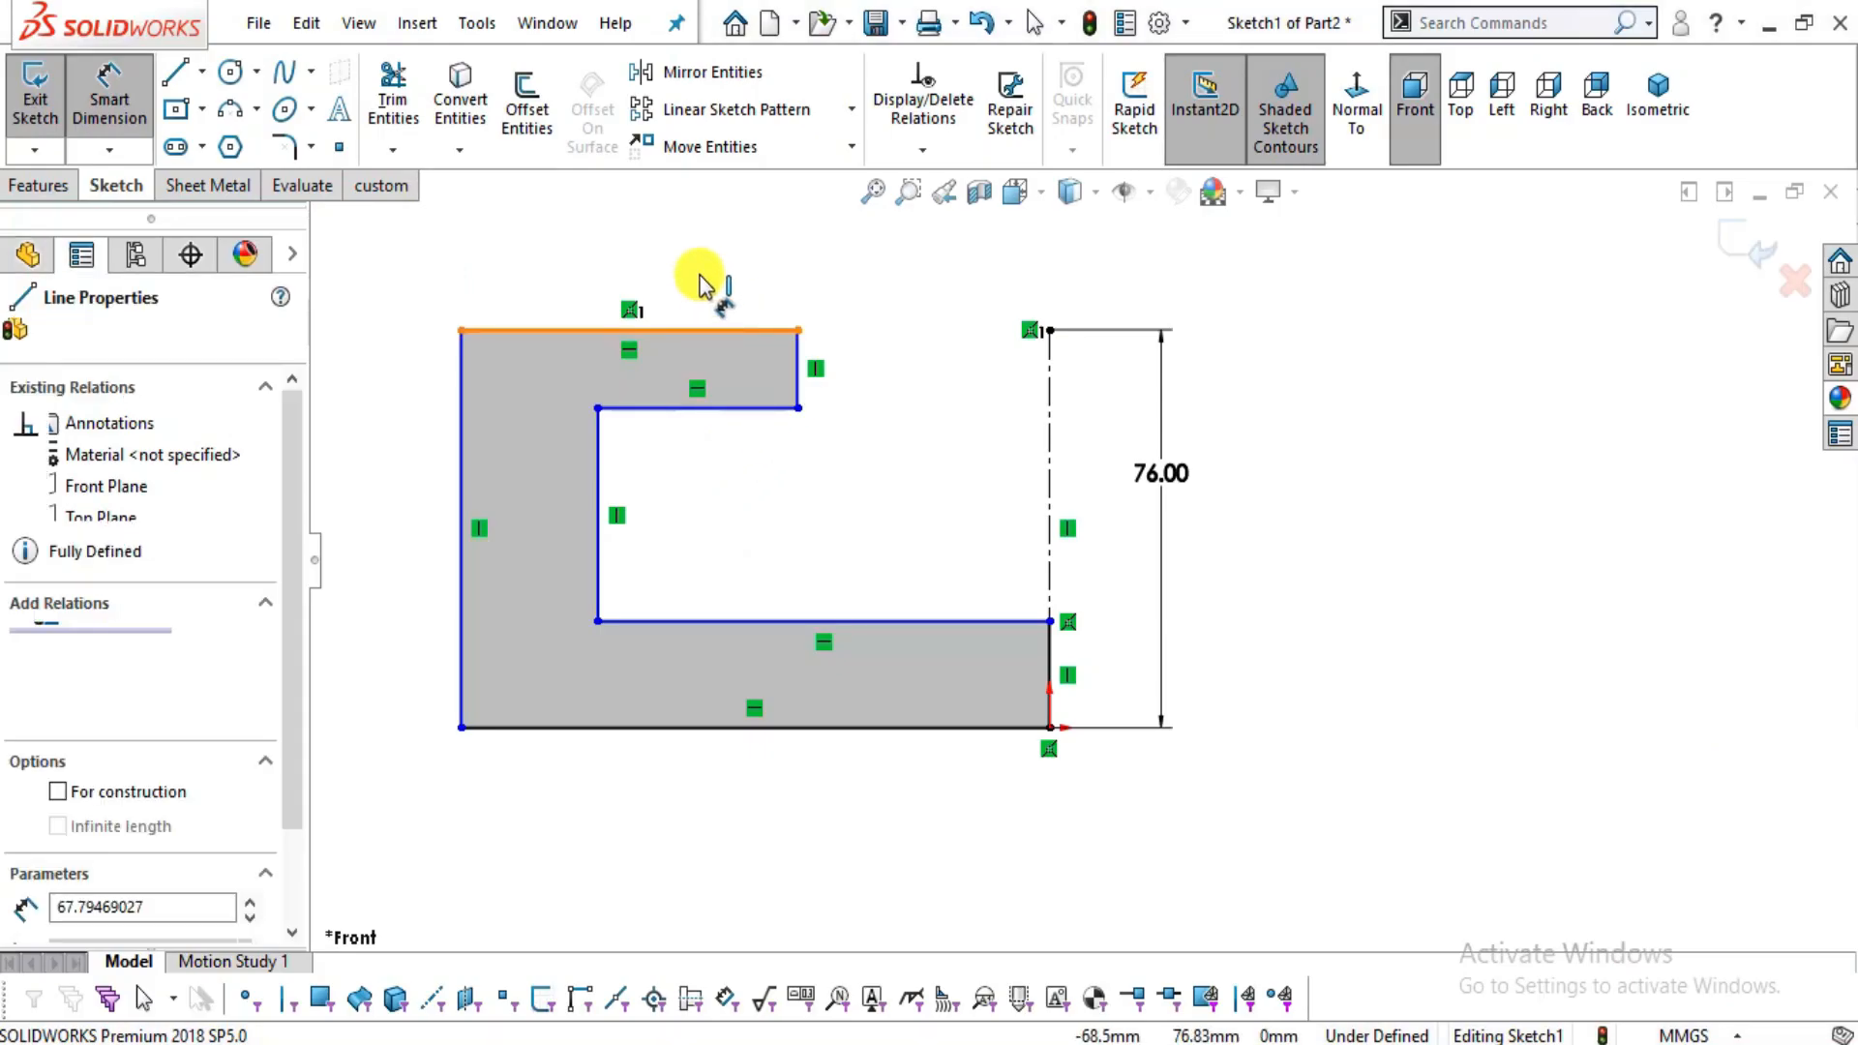
click(717, 299)
text(40)
key(Return)
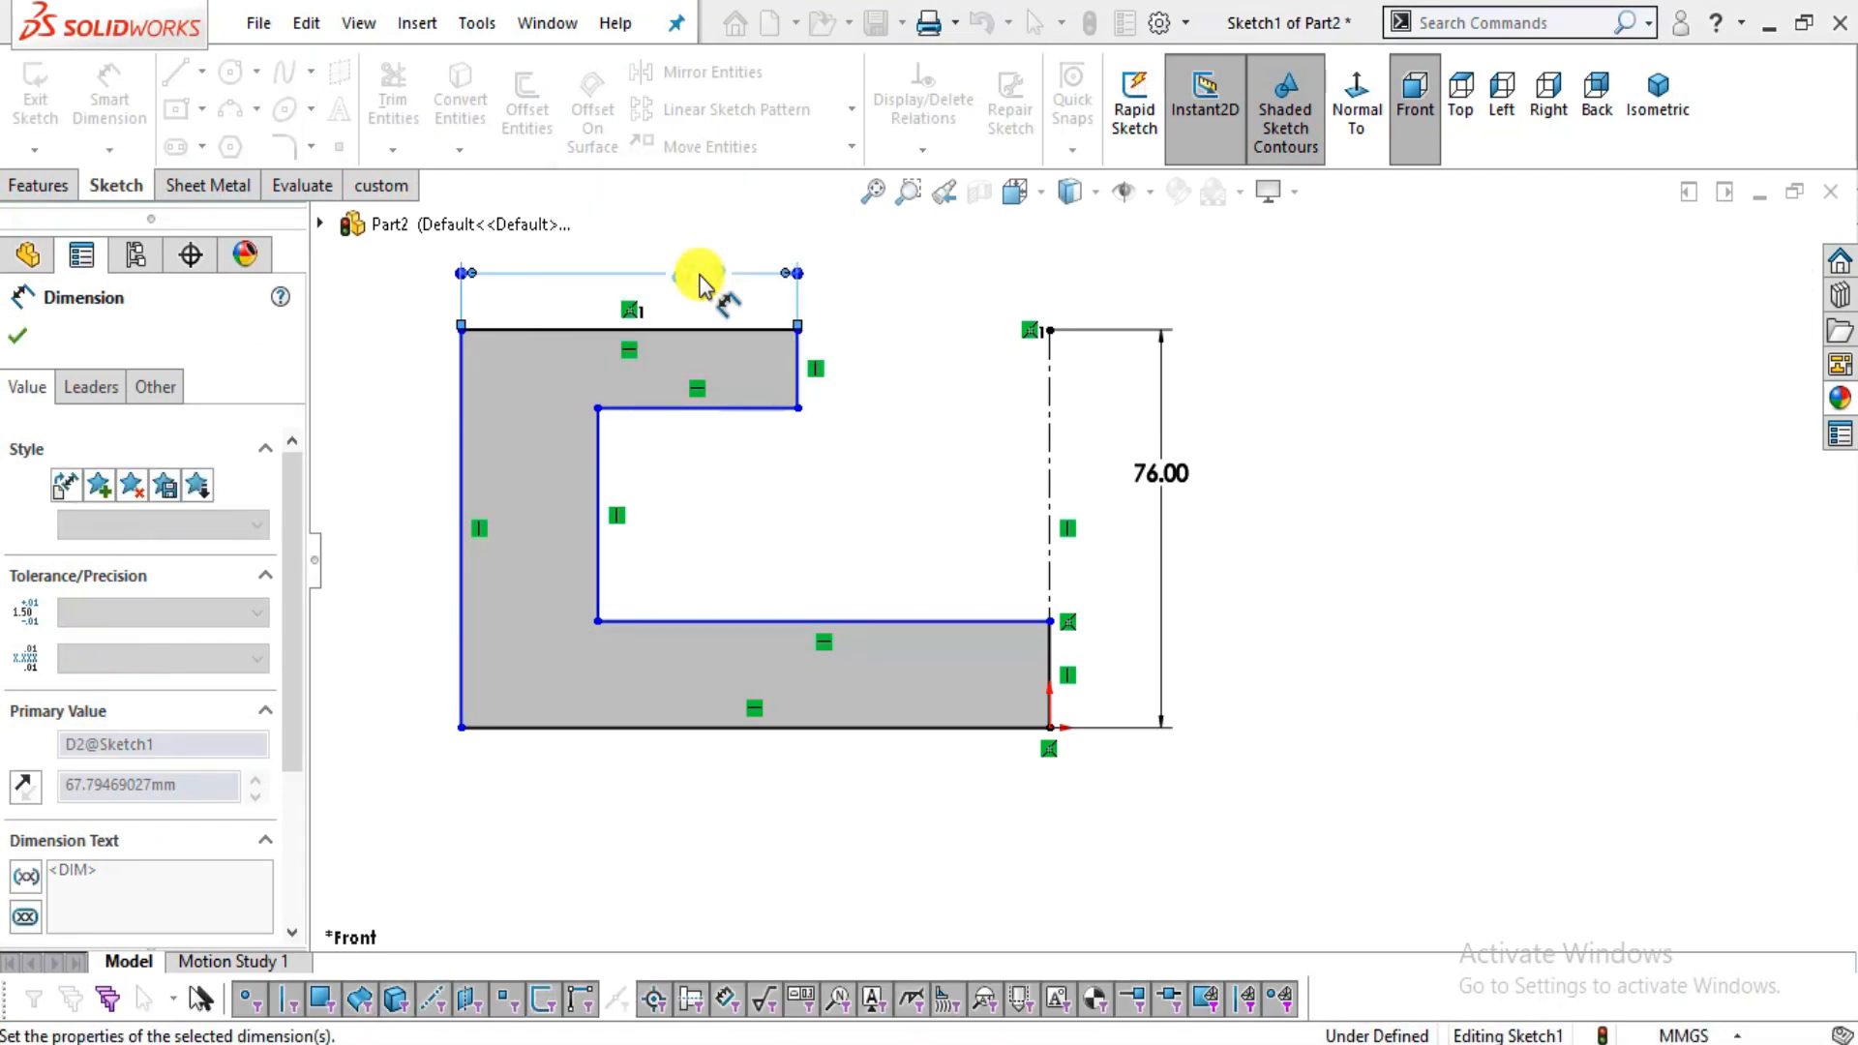
- Pull the profile's inner upper corner away from the outer wall and restart dimensioning
scroll(538, 474, up, 1)
key(Escape)
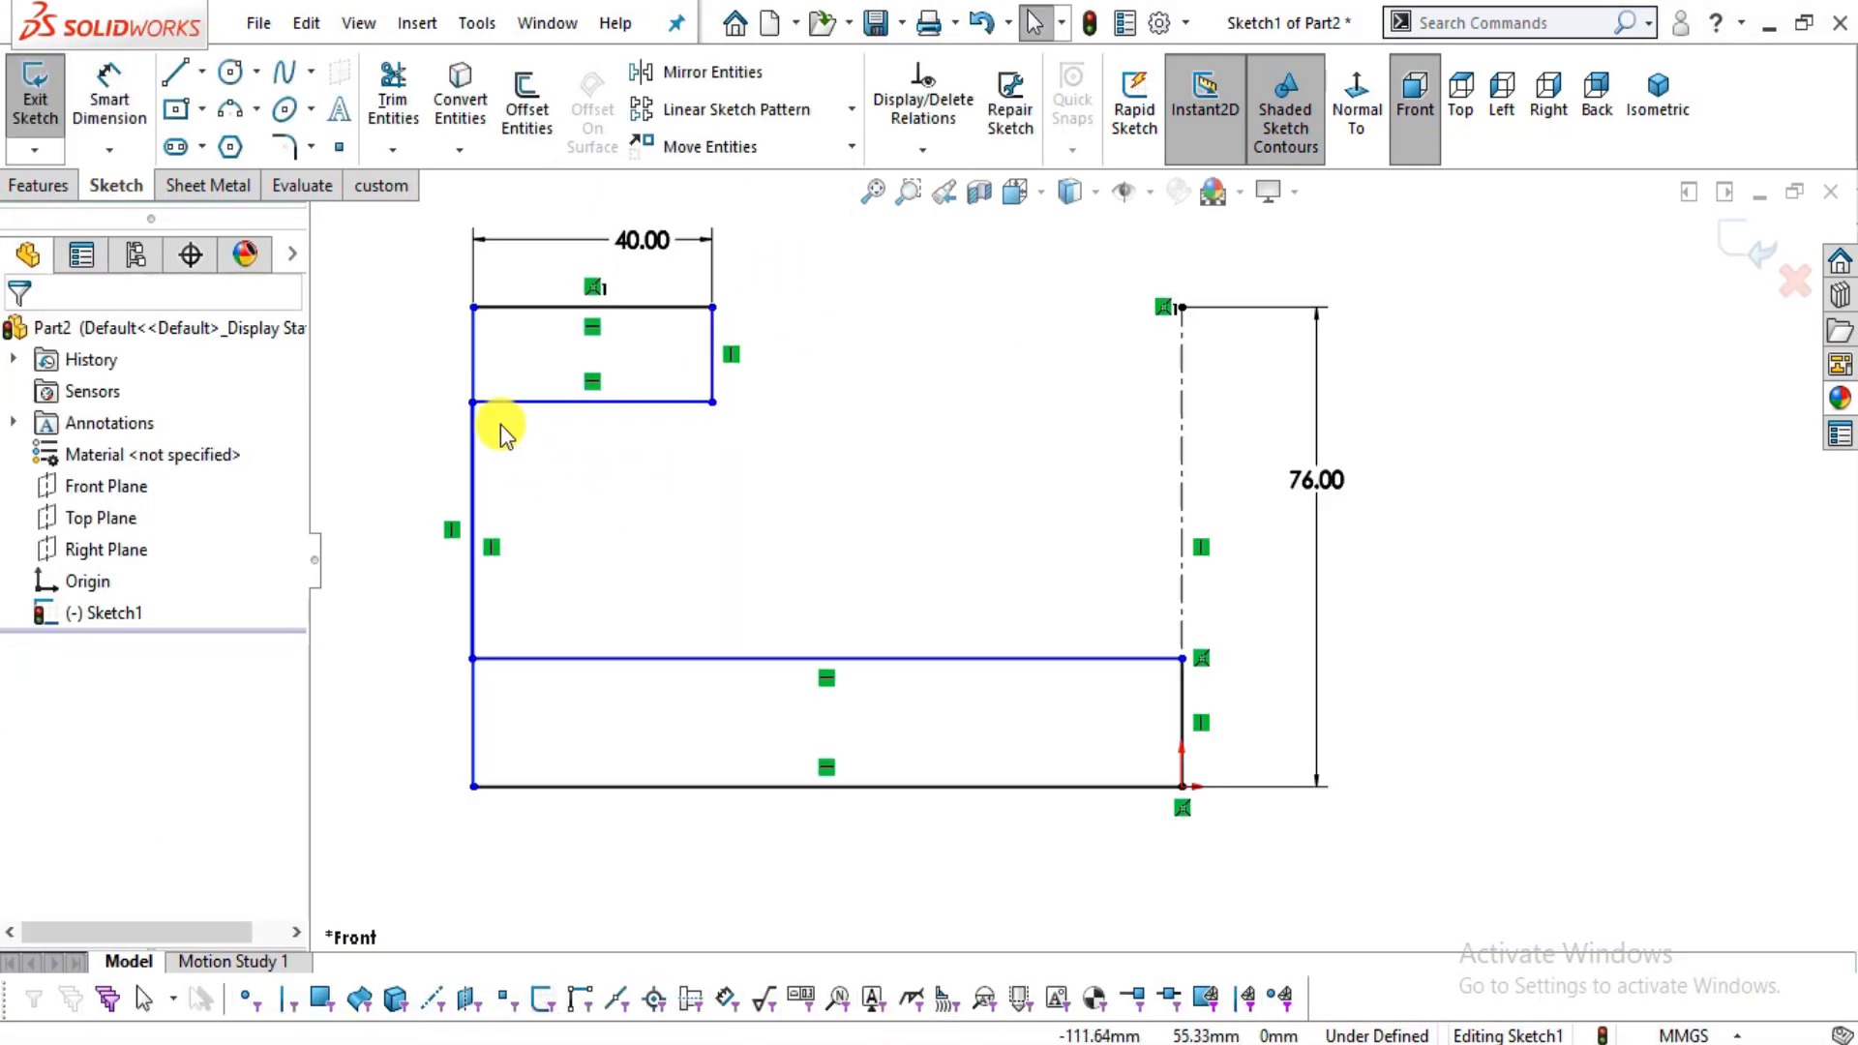
drag(479, 405, 591, 413)
click(108, 85)
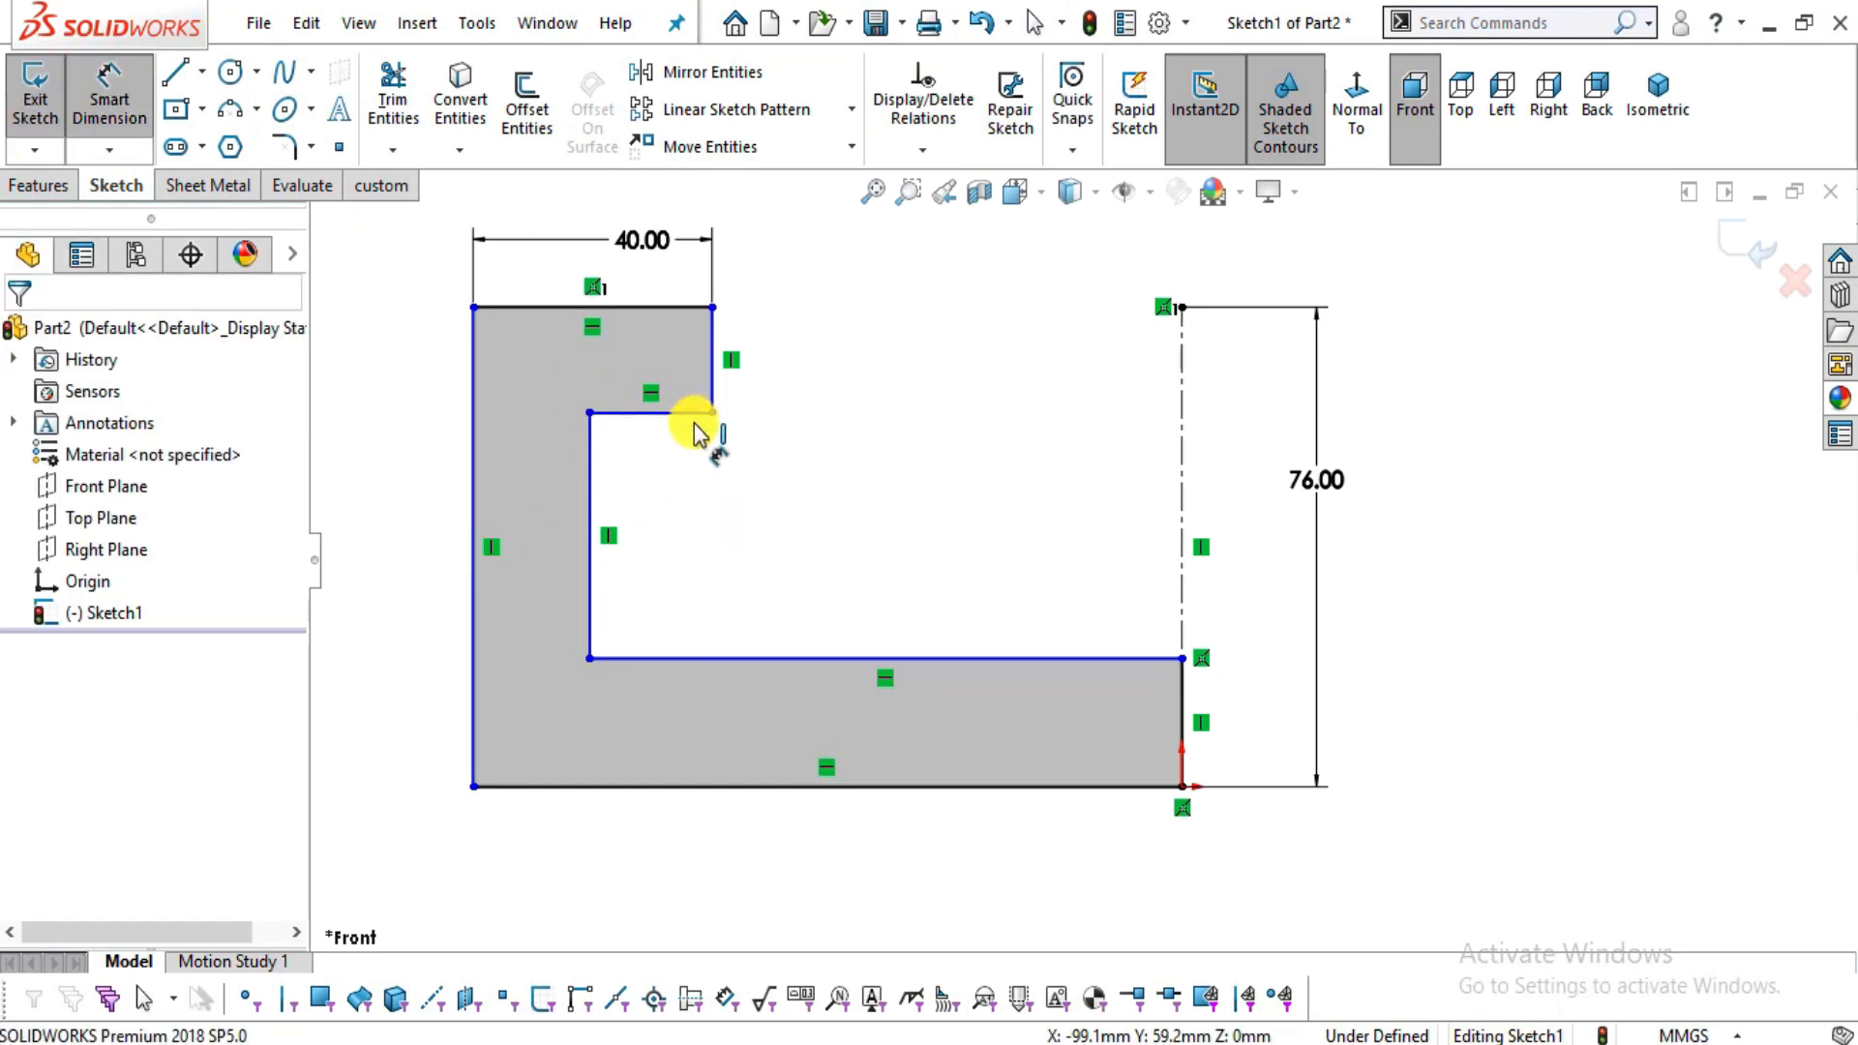
key(alt+Tab)
key(alt+Tab)
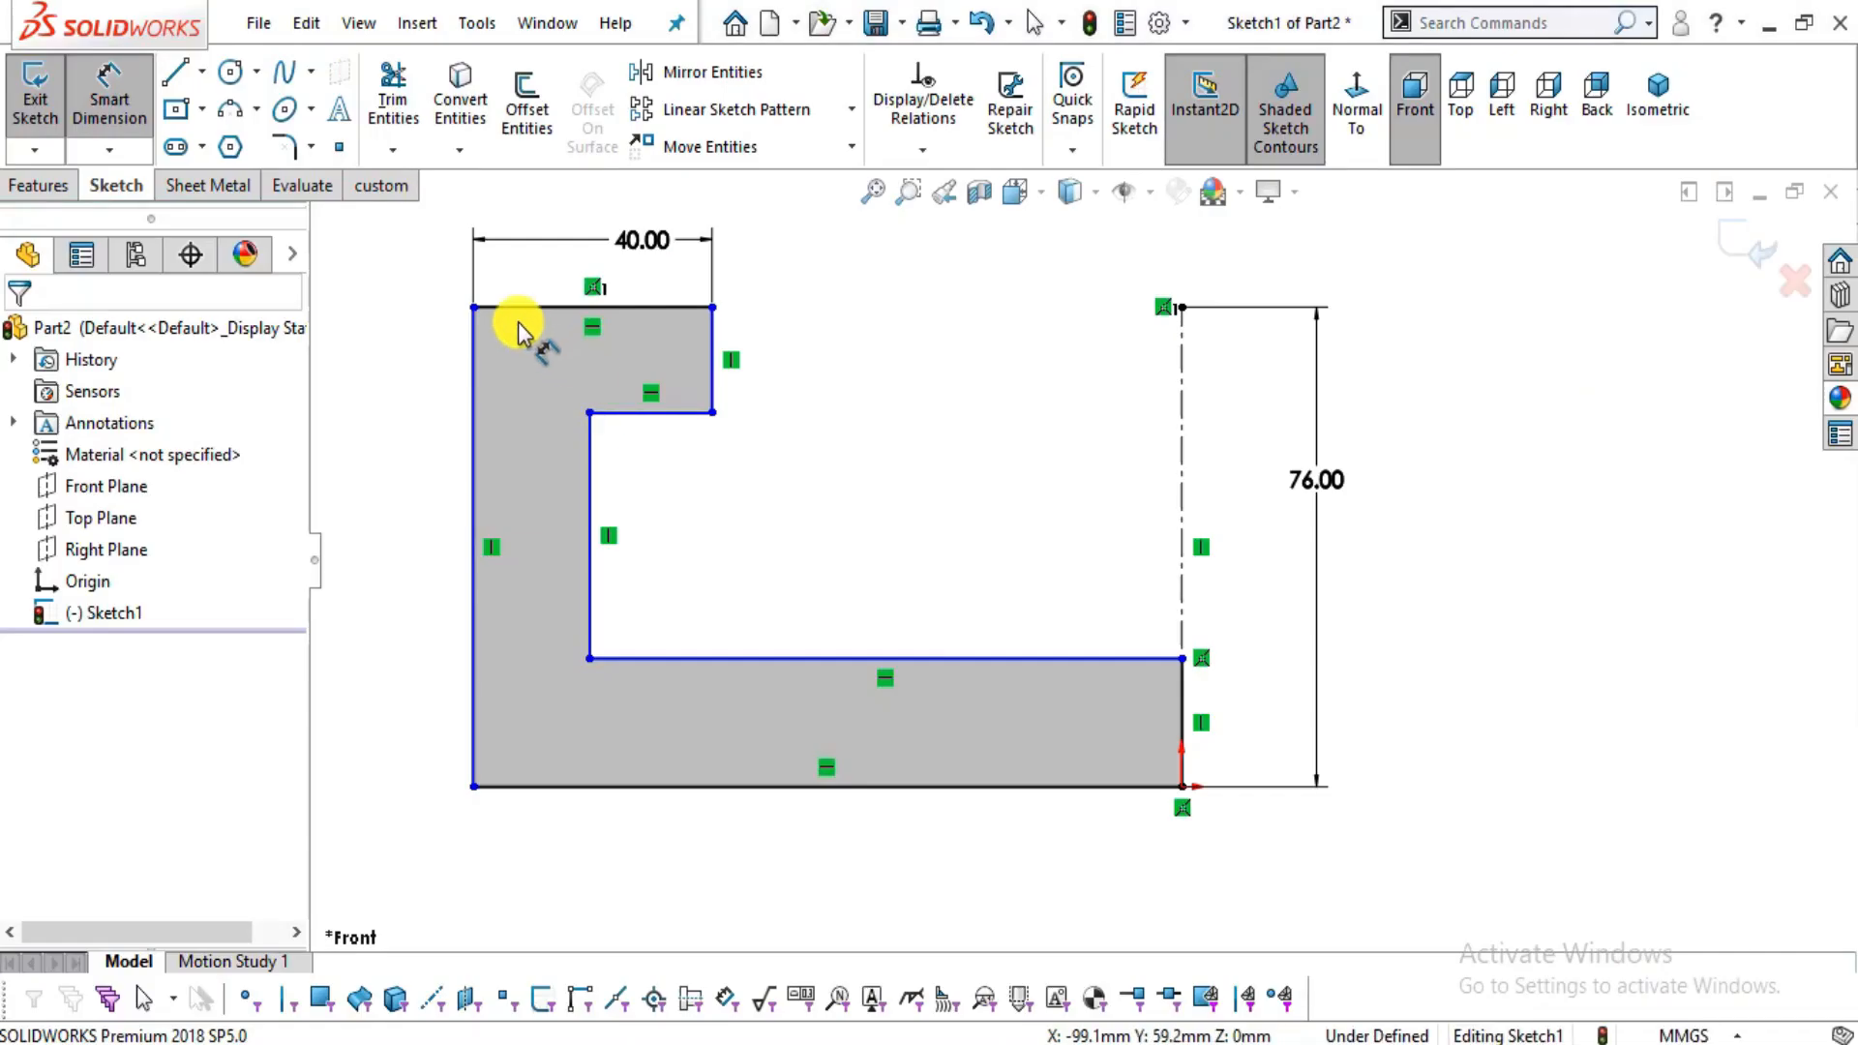
click(532, 306)
click(682, 786)
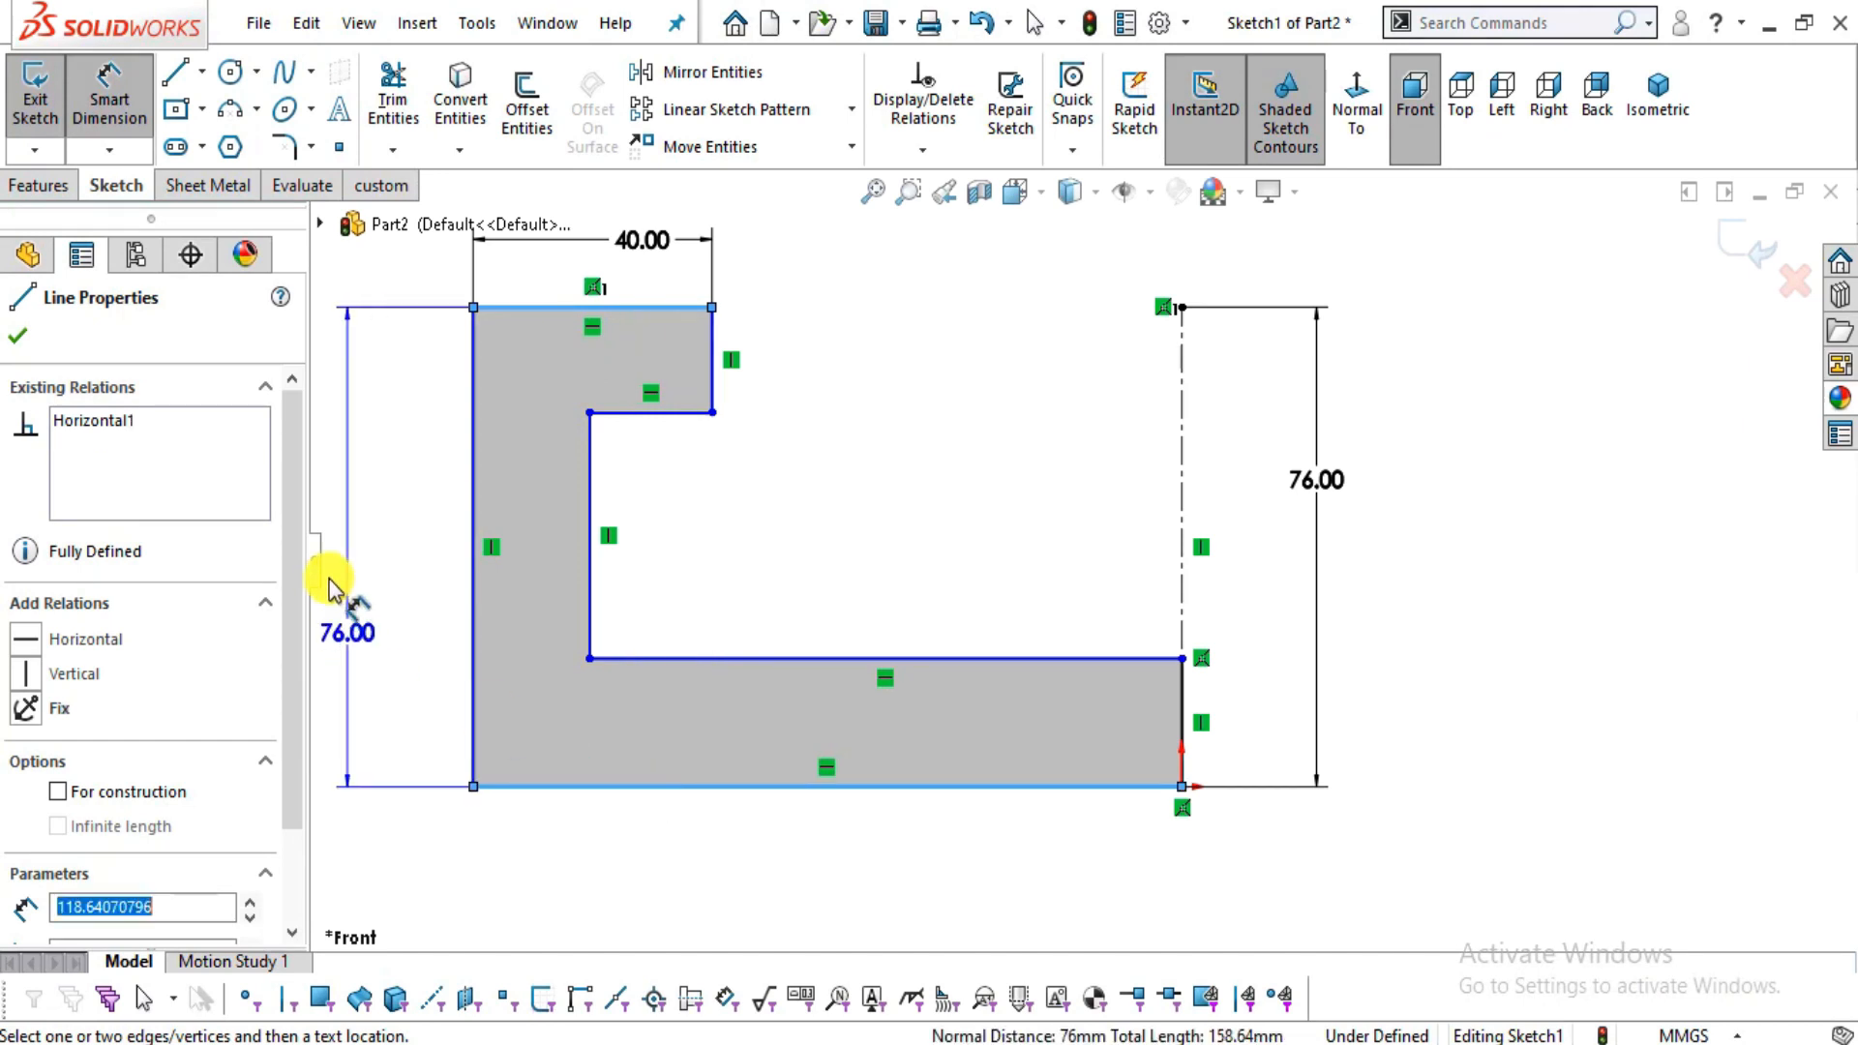
click(351, 576)
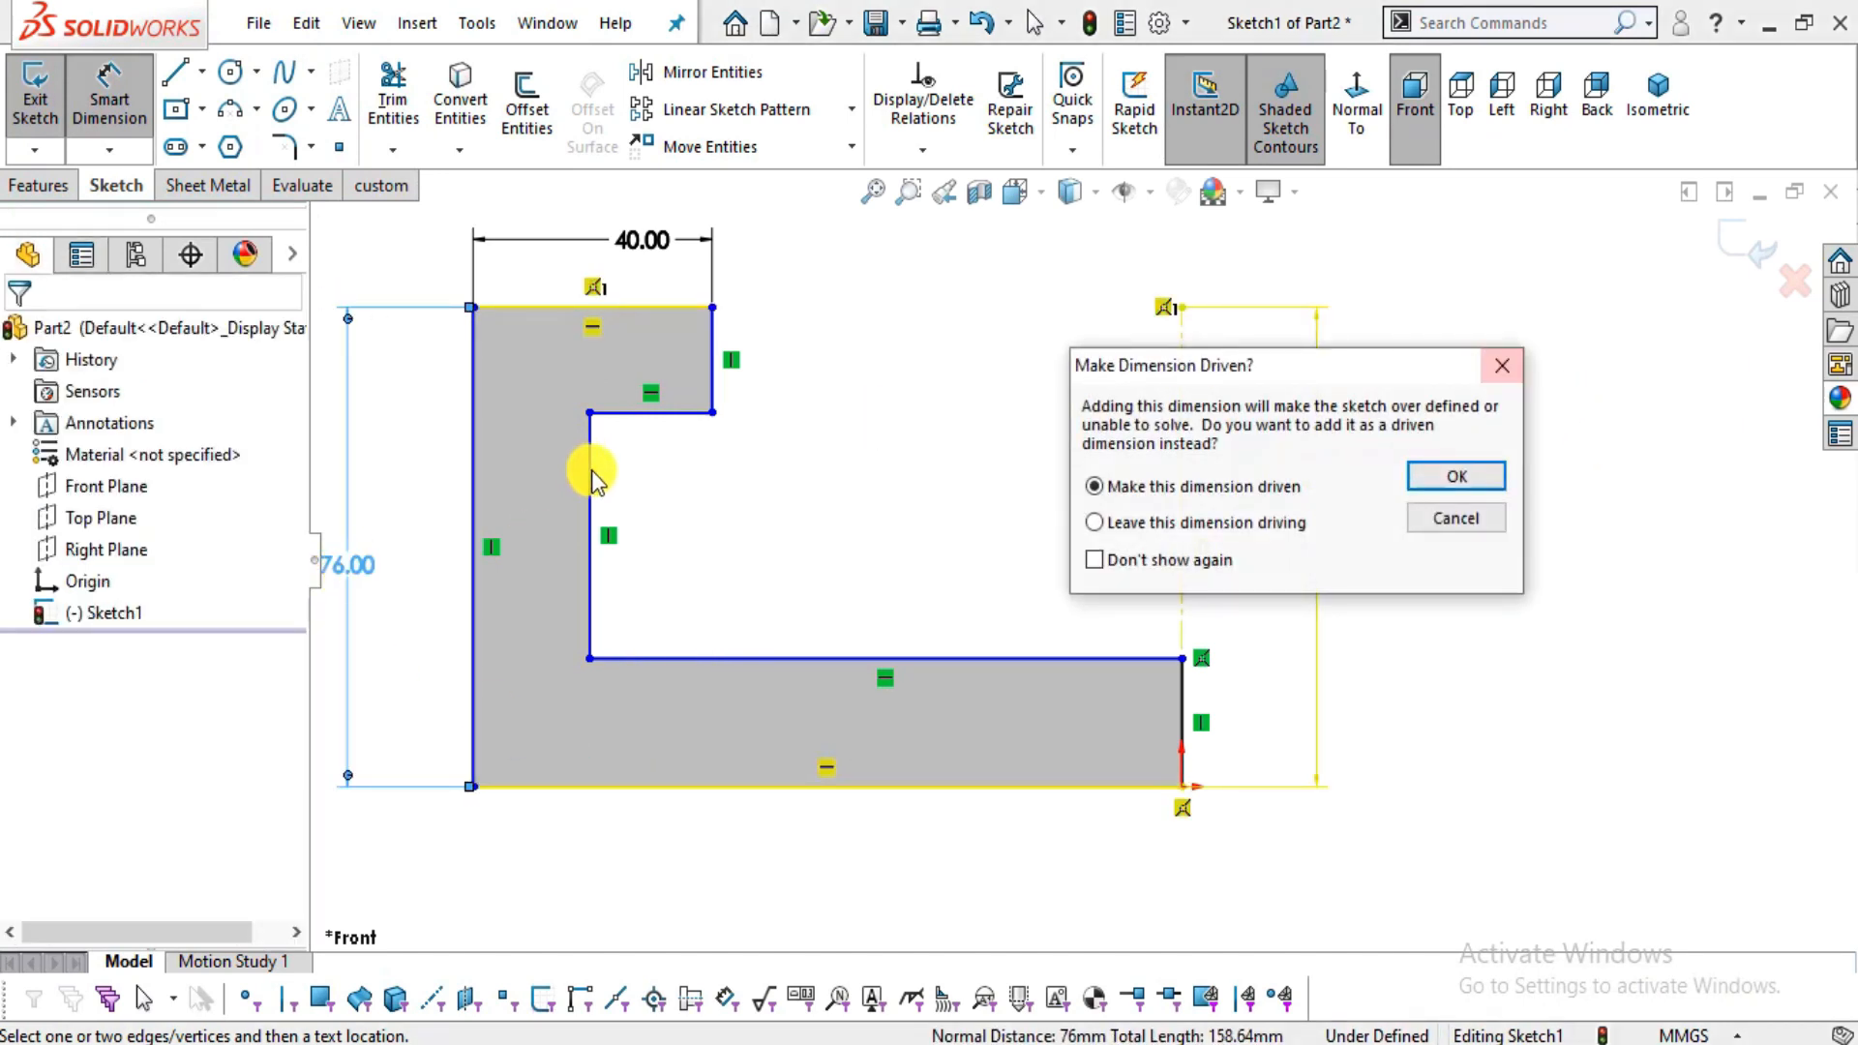
click(1501, 366)
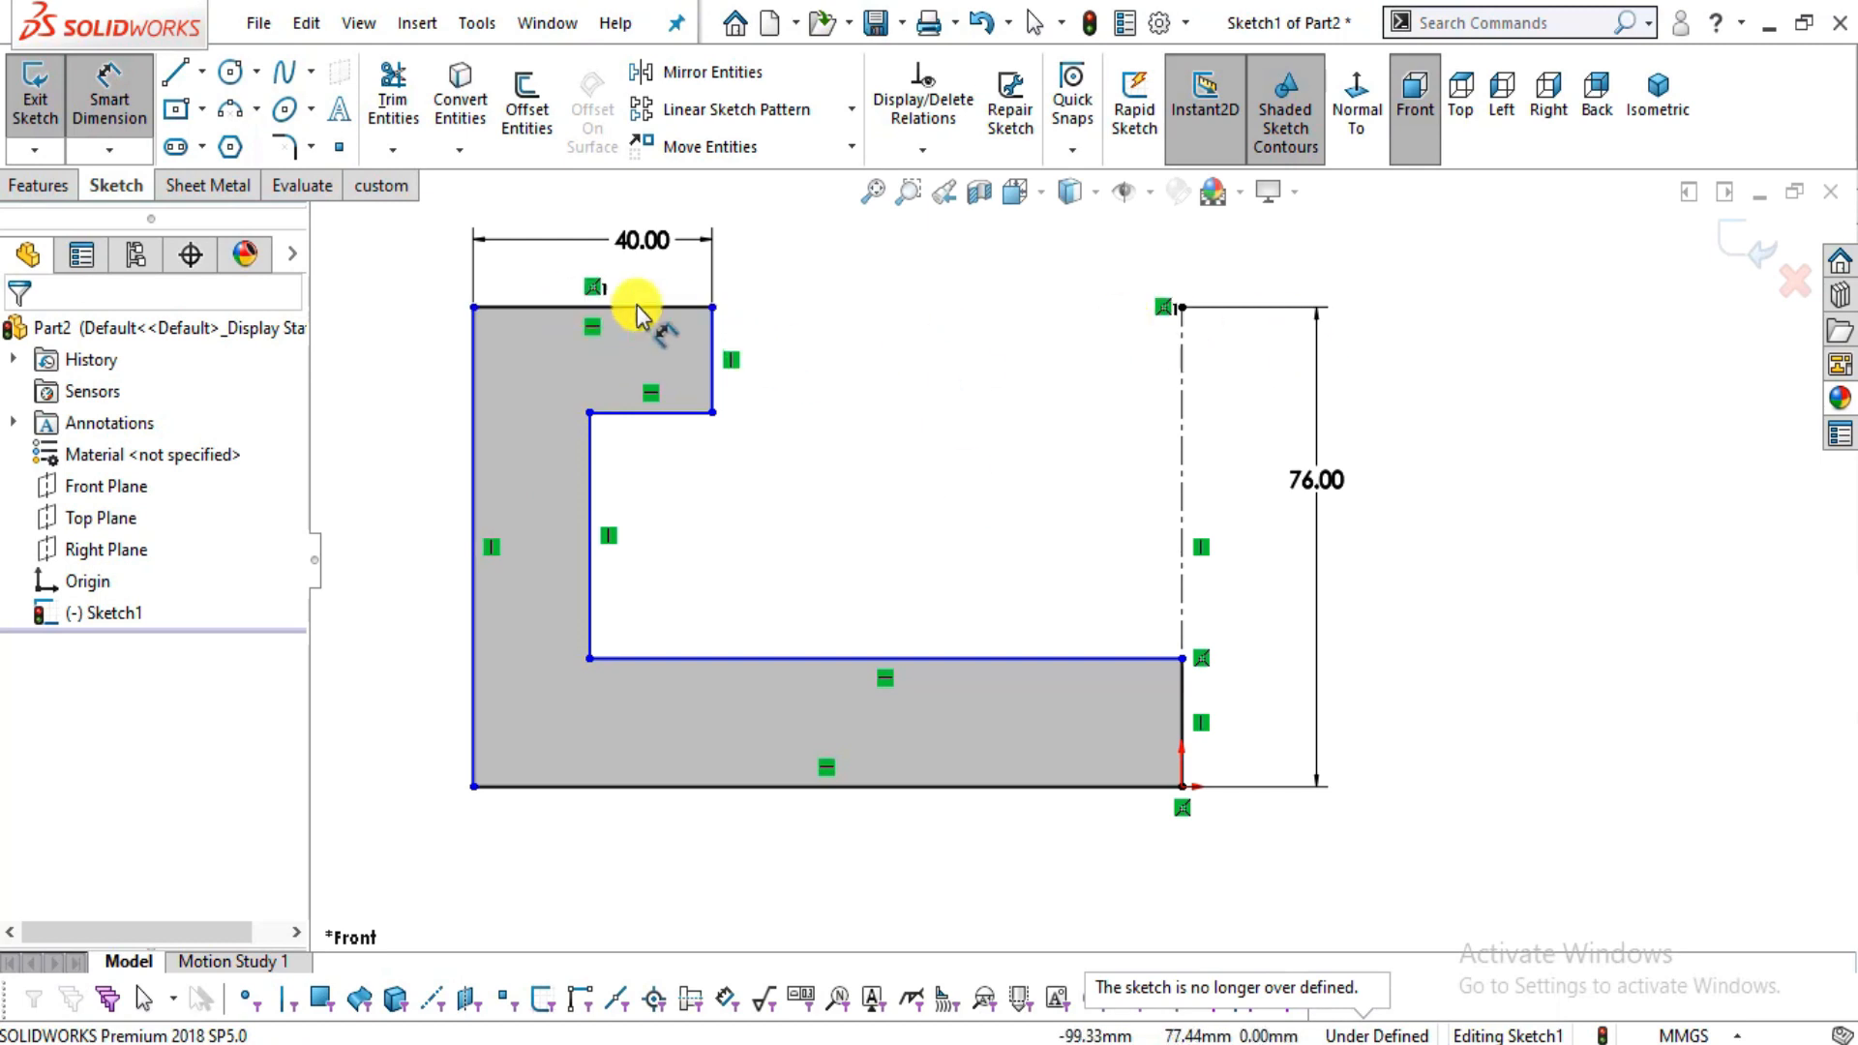
- Check the lip thickness in the PDF and dimension the short vertical end of the top lip to 8 mm
key(z)
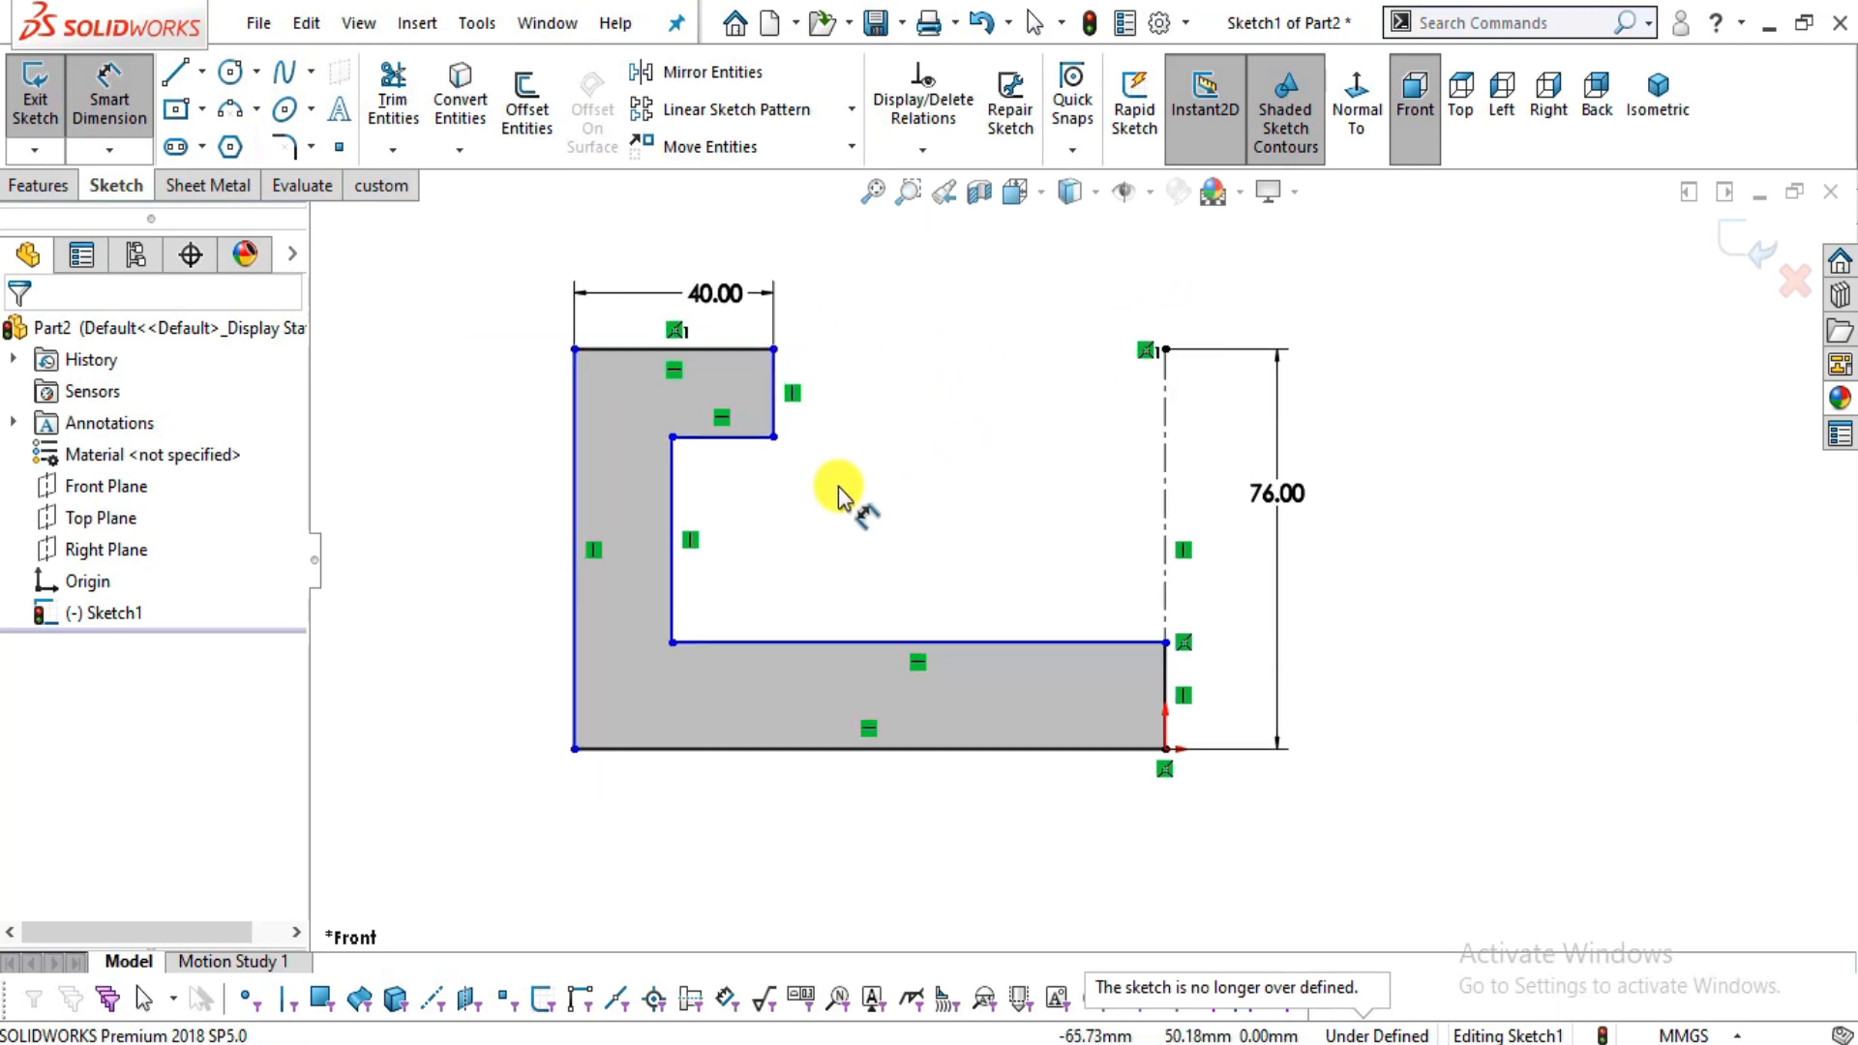
key(alt+Tab)
key(alt+Tab)
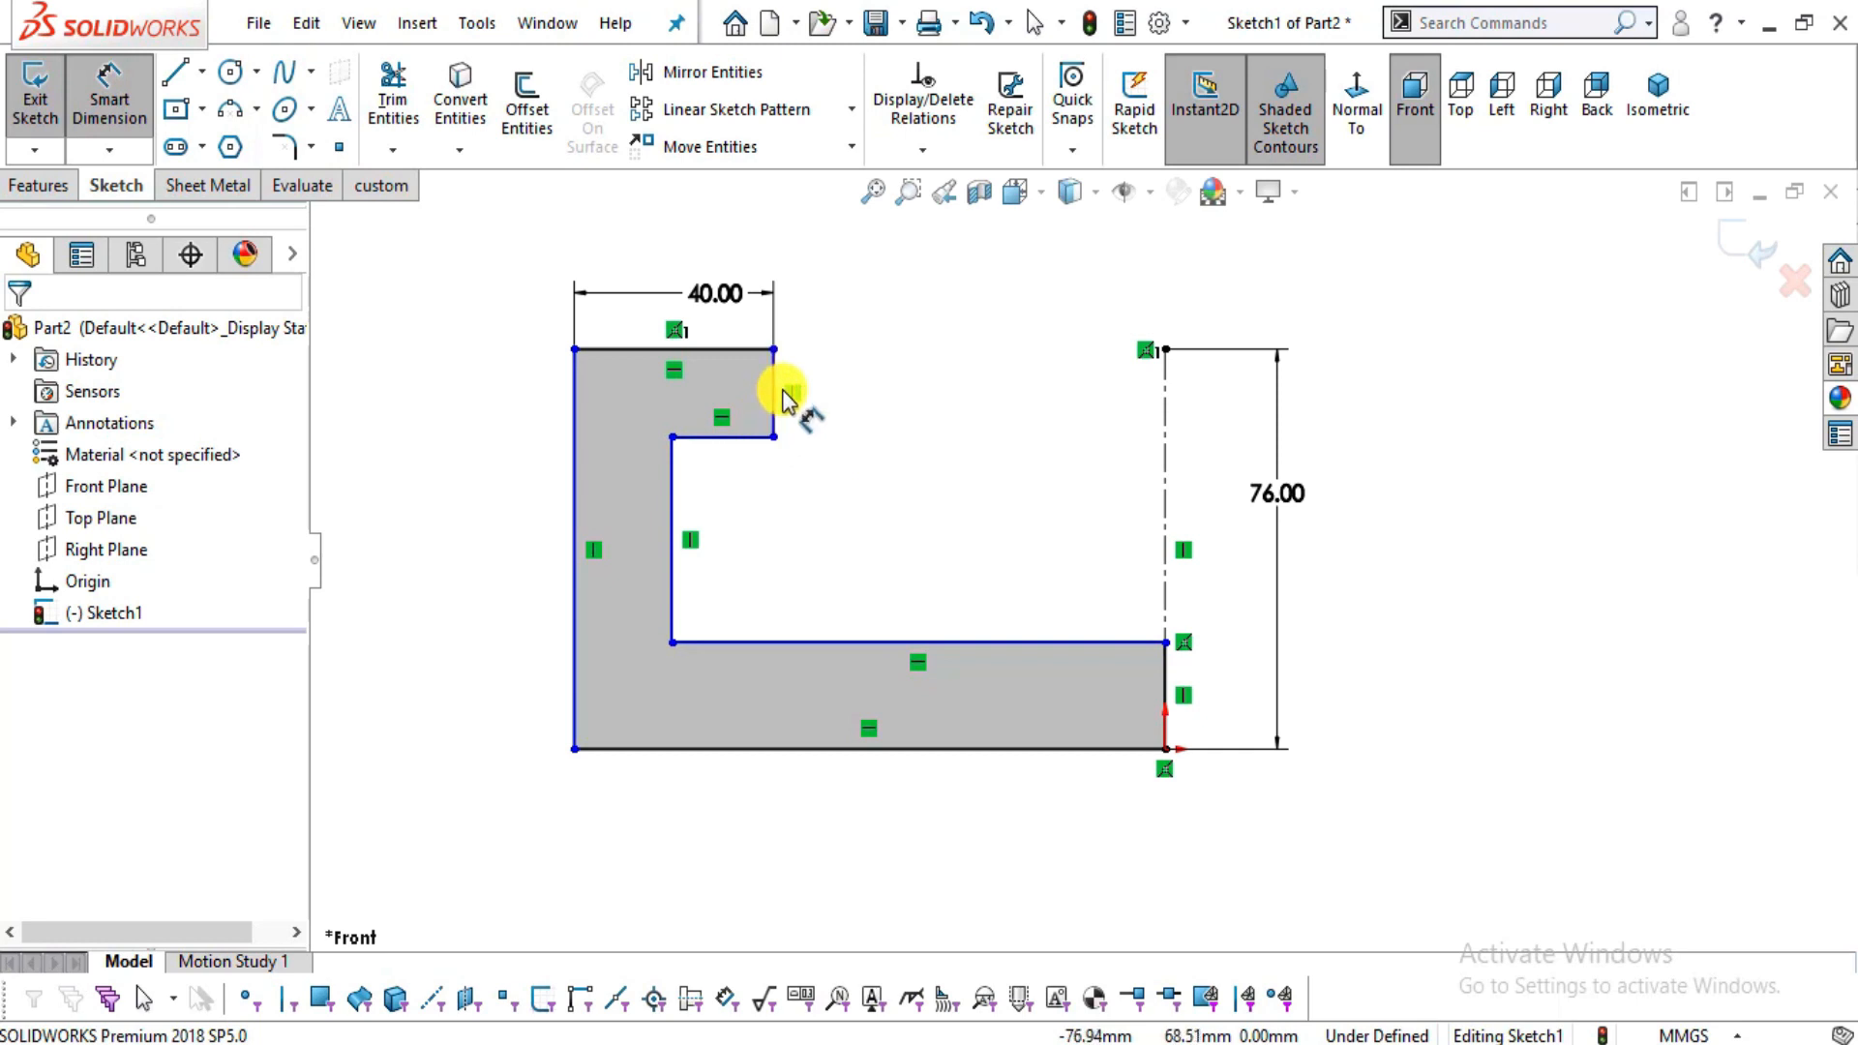
key(alt+Tab)
click(818, 412)
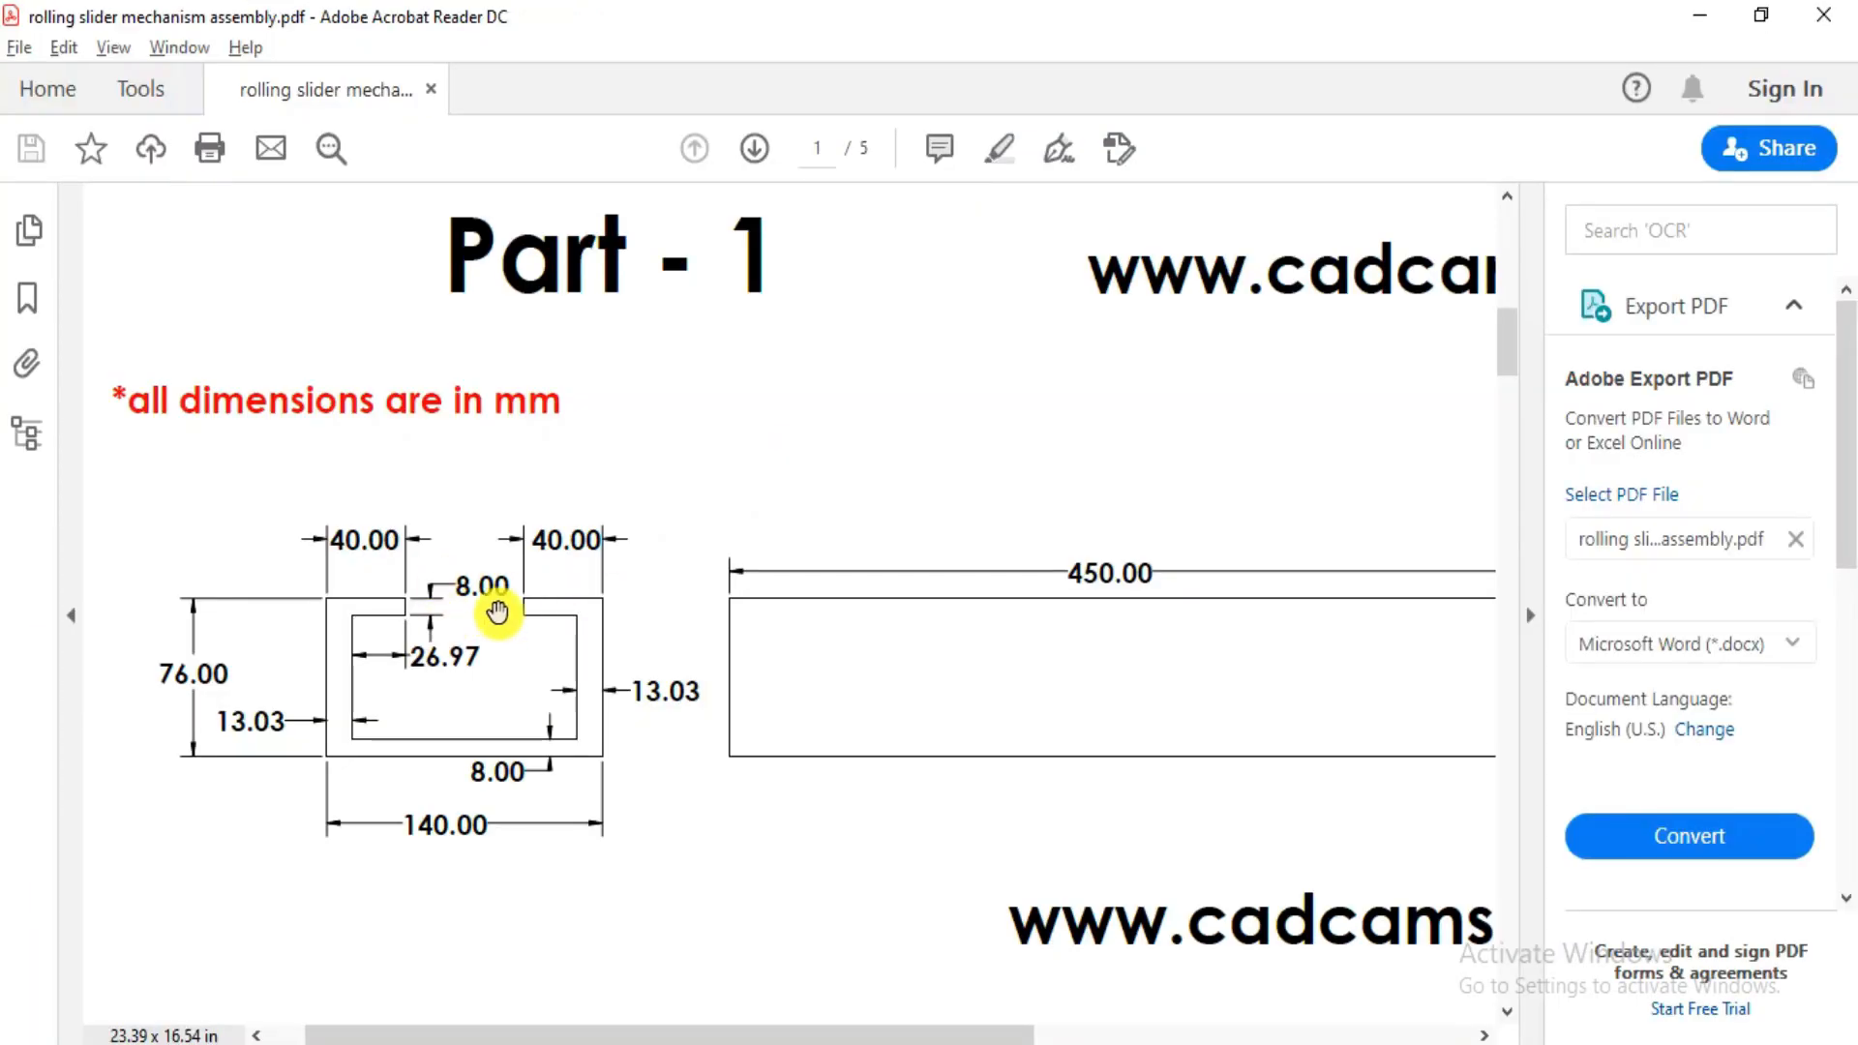
key(alt+Tab)
click(750, 484)
click(777, 382)
click(842, 383)
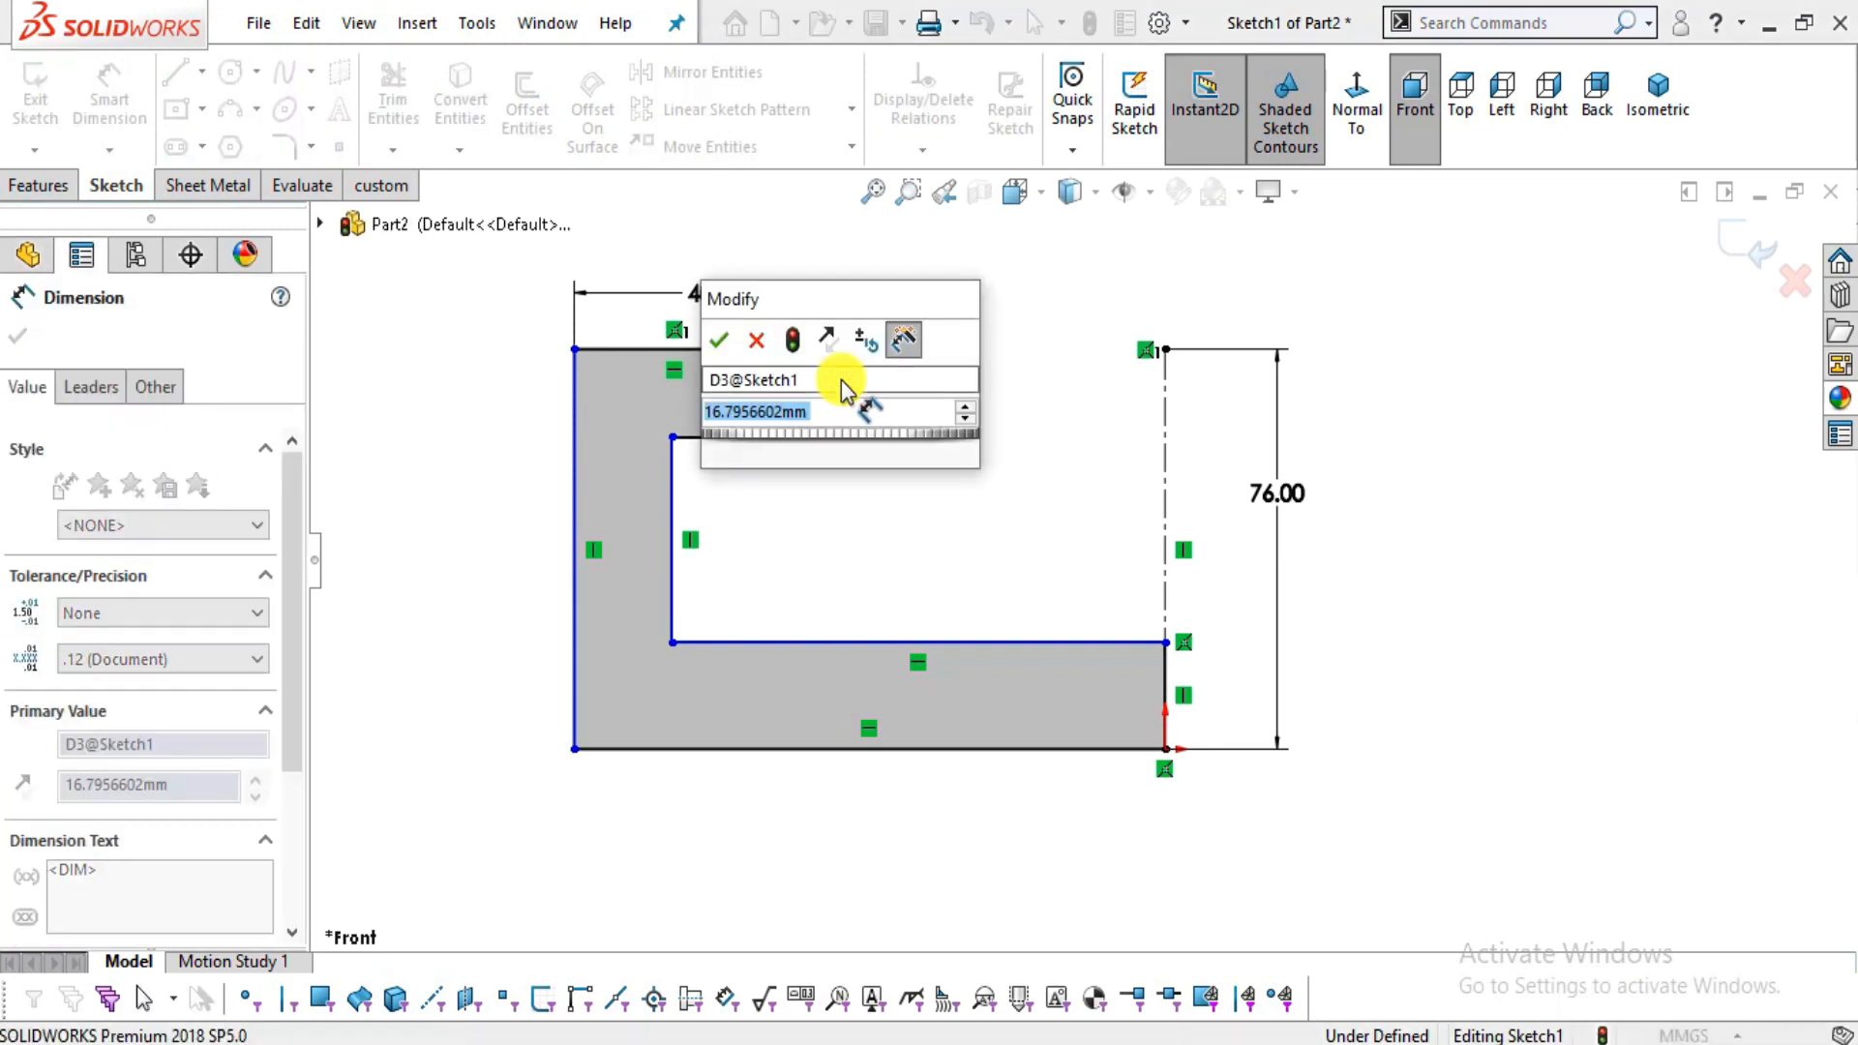
text(8)
key(Return)
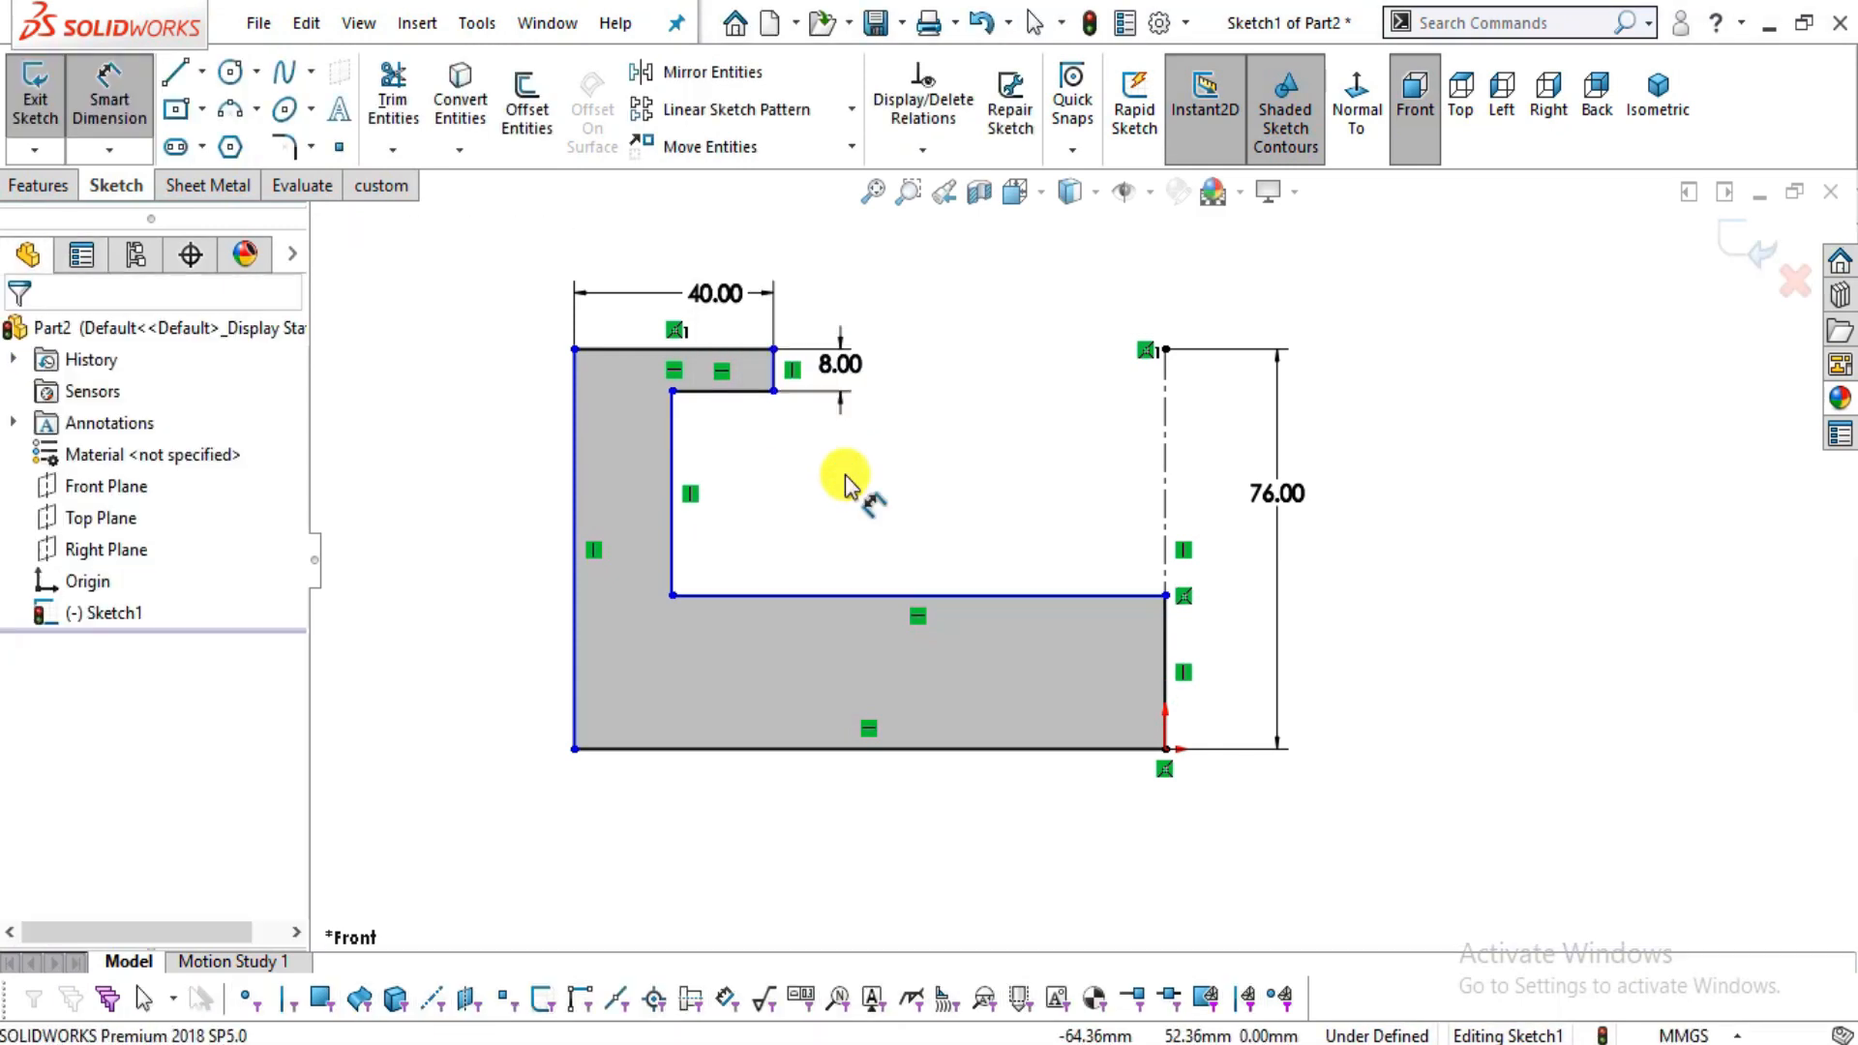
- Check the side wall thickness in the PDF and dimension the distance between the outer and inner vertical walls to 13.03 mm
key(alt+Tab)
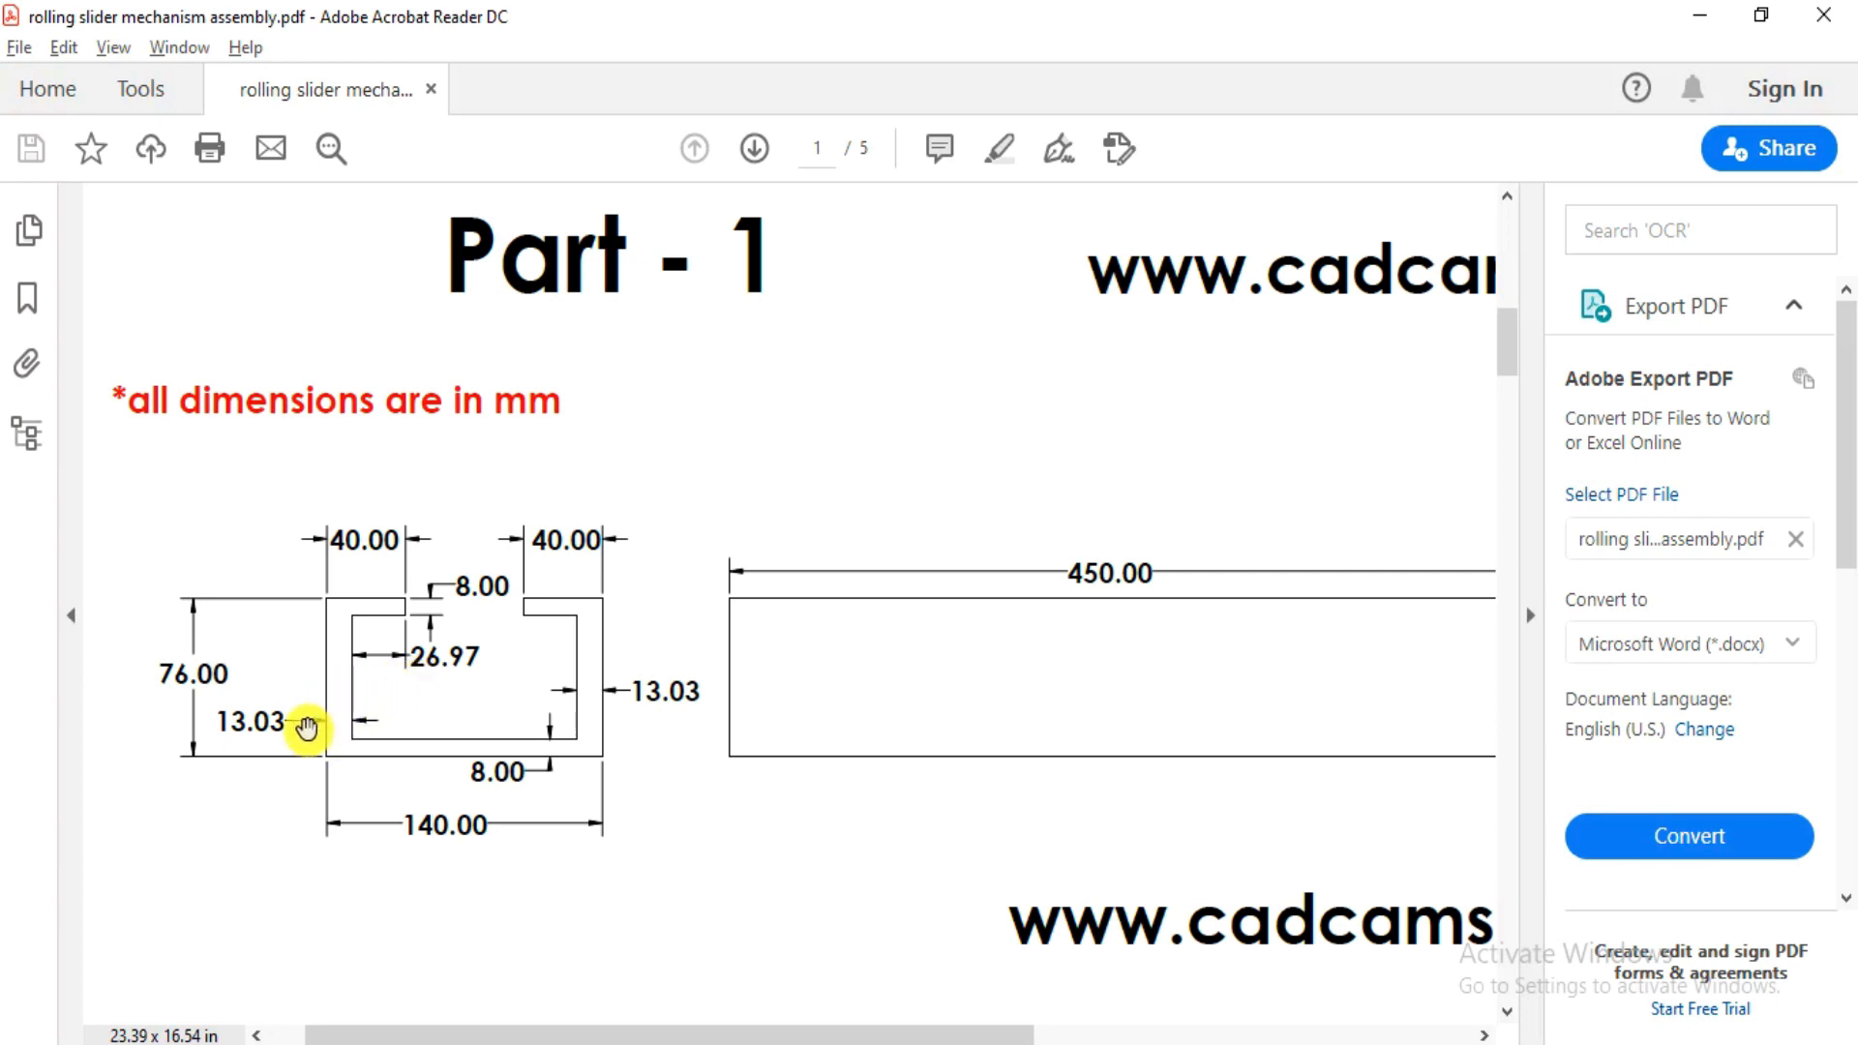
key(alt+Tab)
click(571, 515)
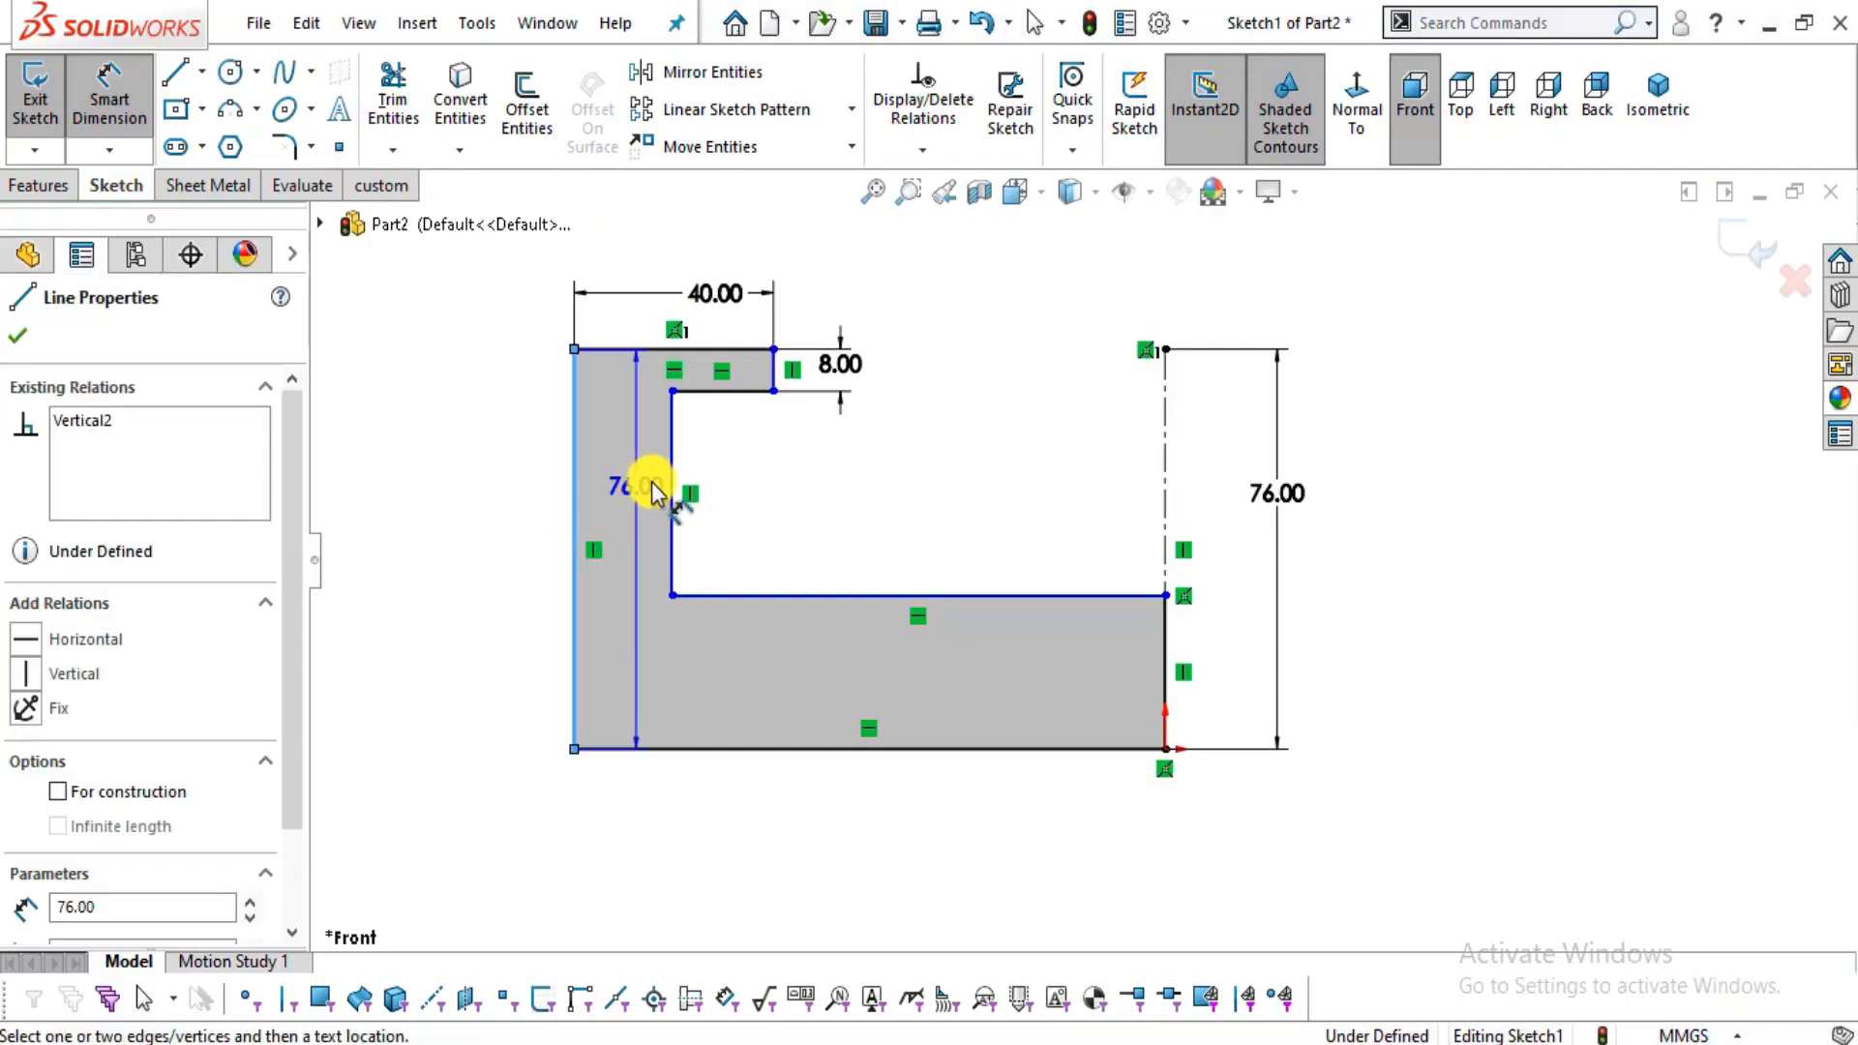
click(671, 481)
click(631, 547)
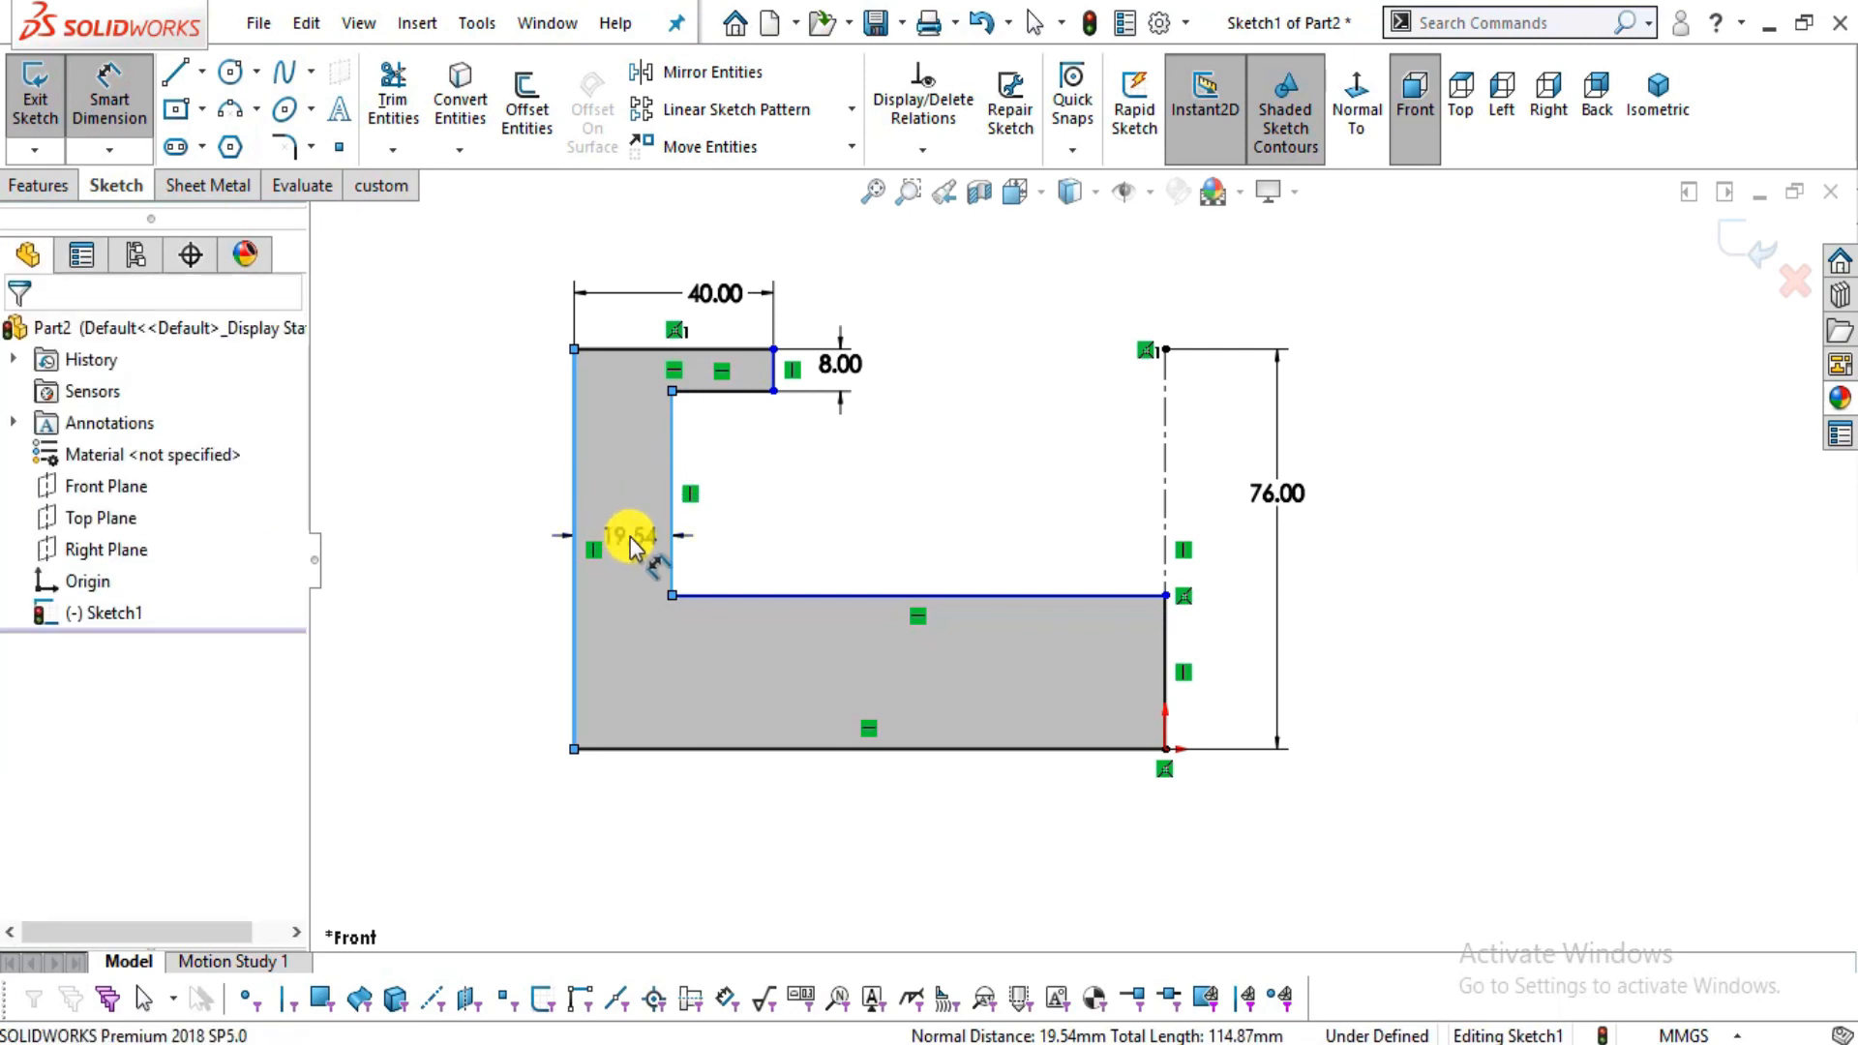
text(13.03)
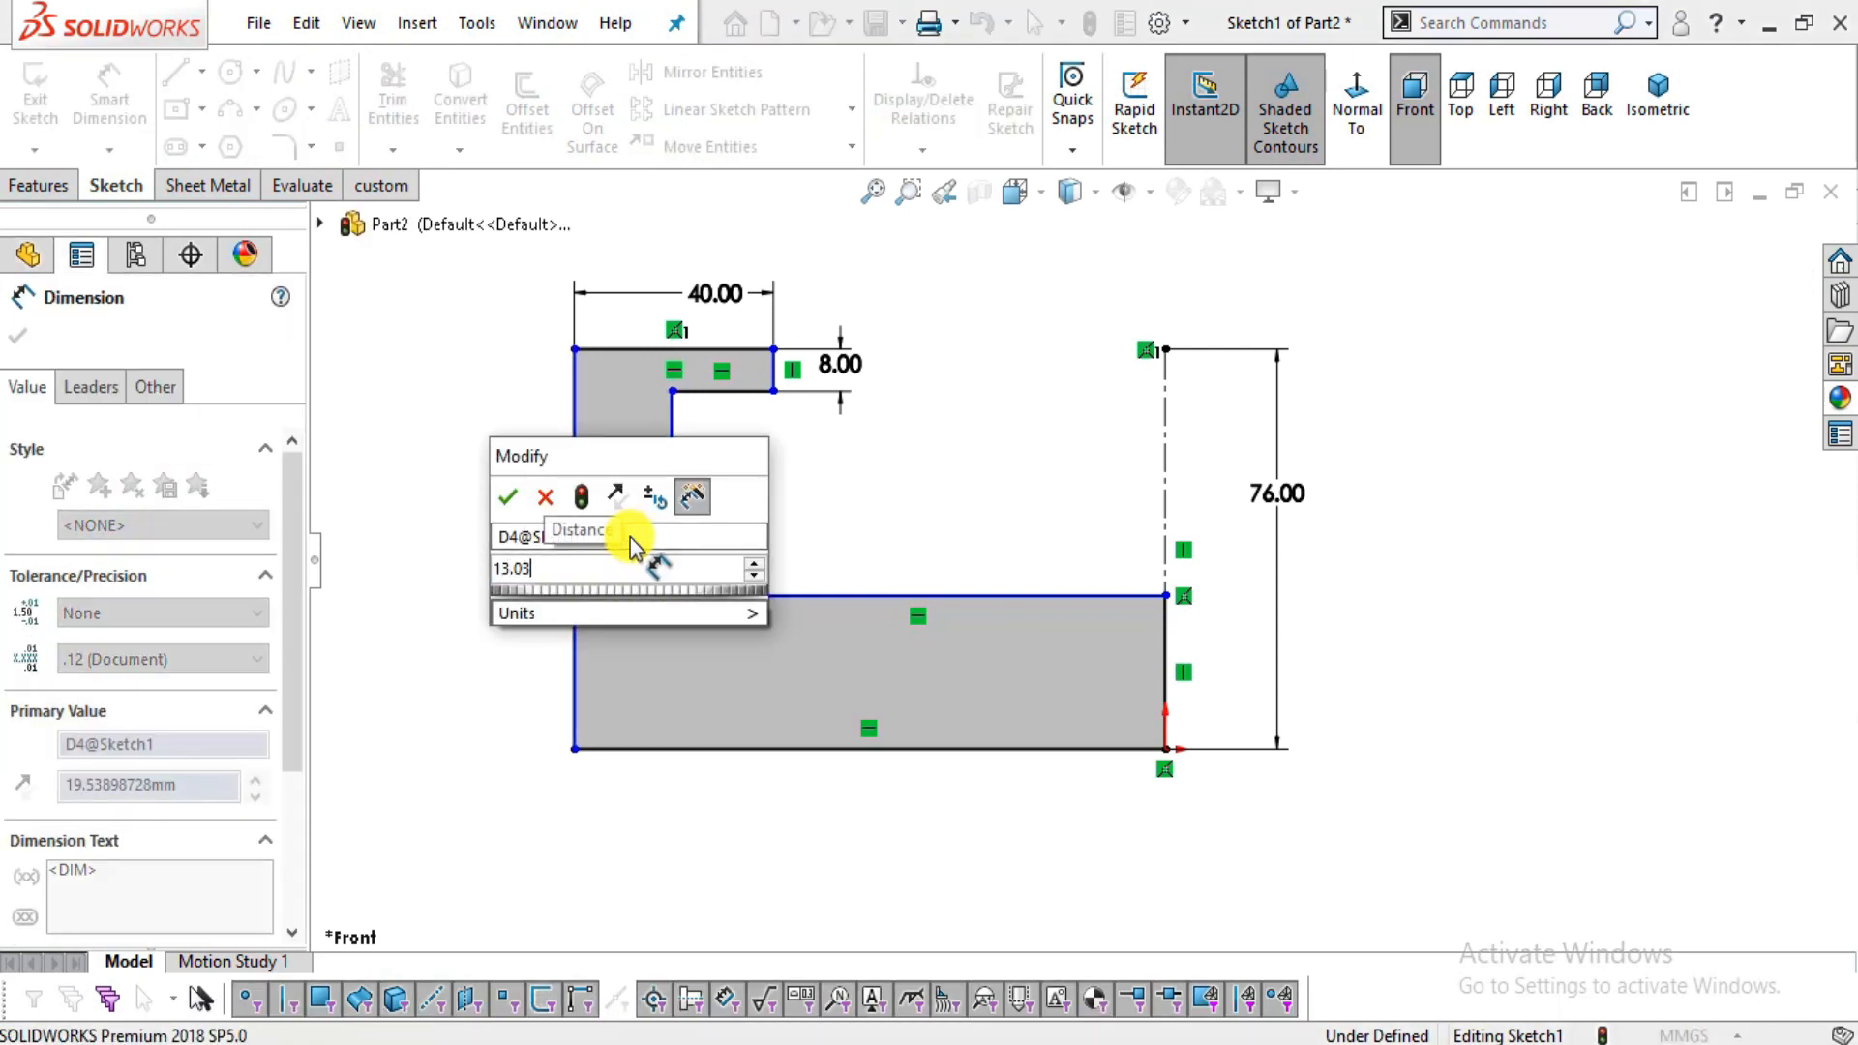
key(Return)
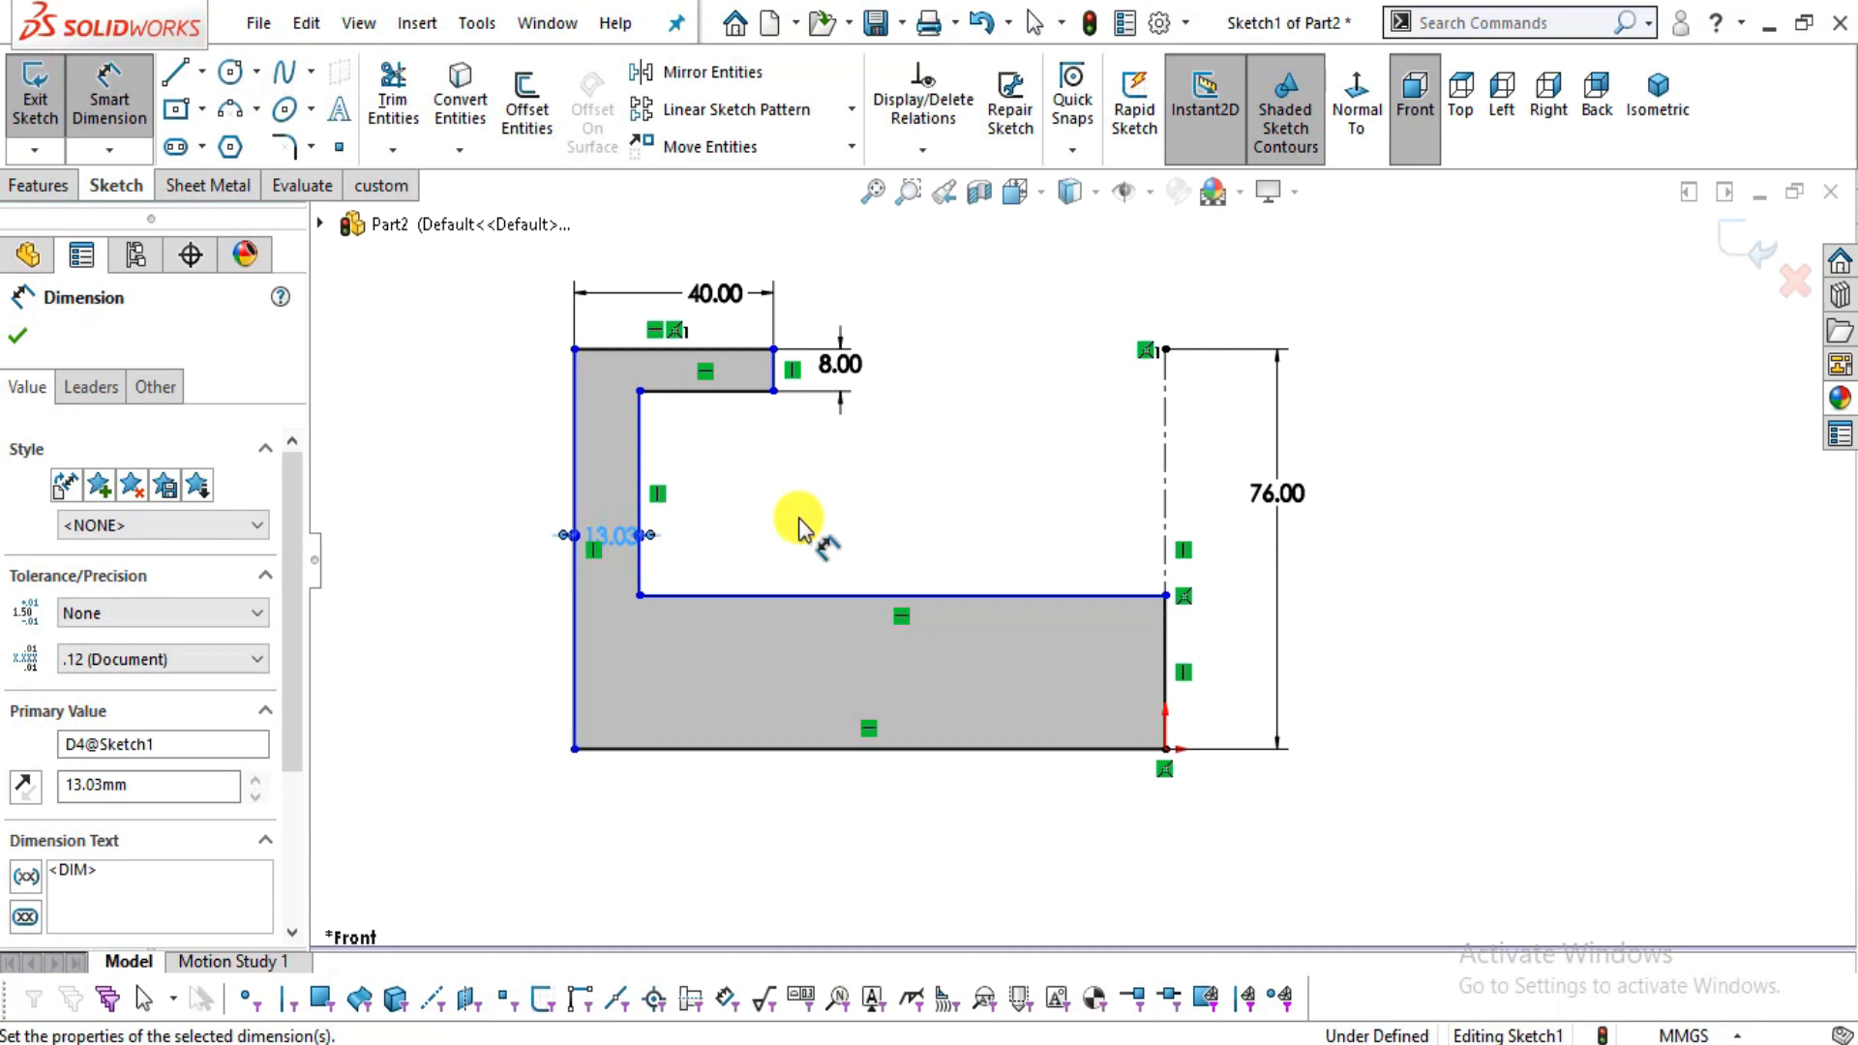
- Check the overall width in the PDF and dimension the half profile's bottom width to 140/2 mm
key(alt+Tab)
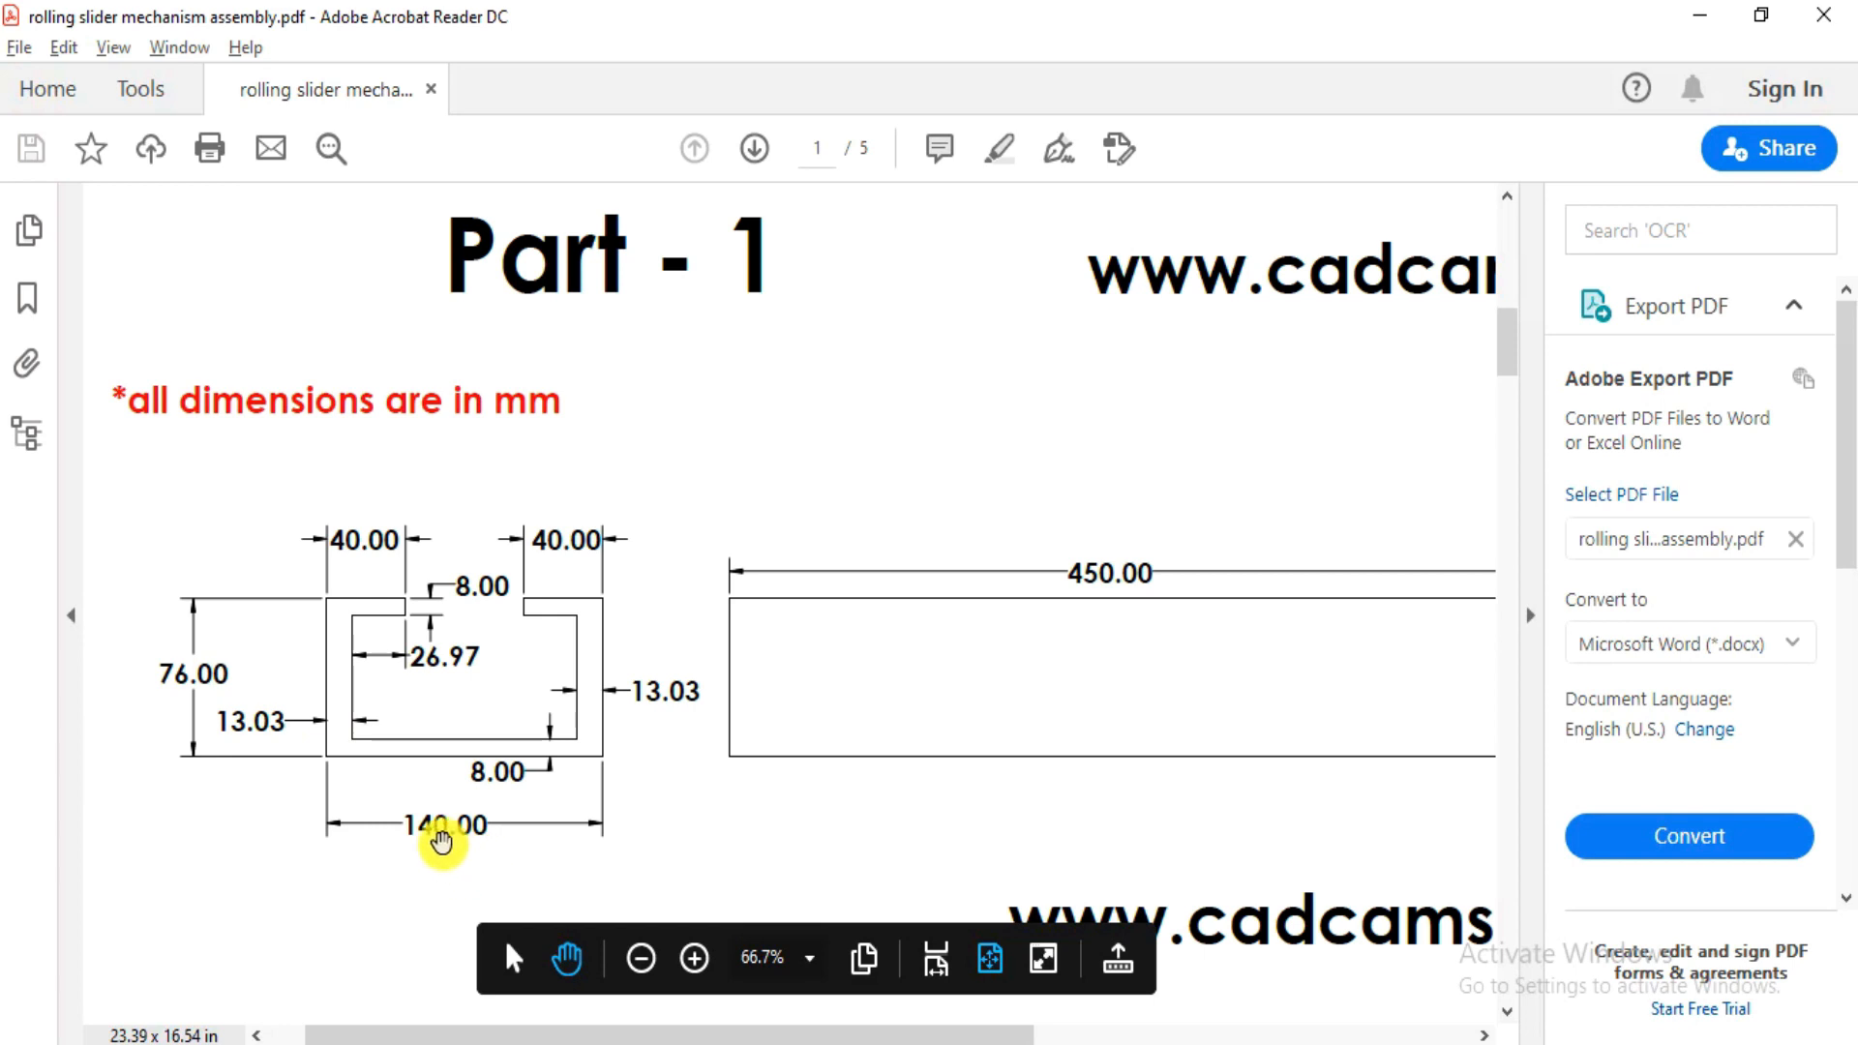
key(alt+Tab)
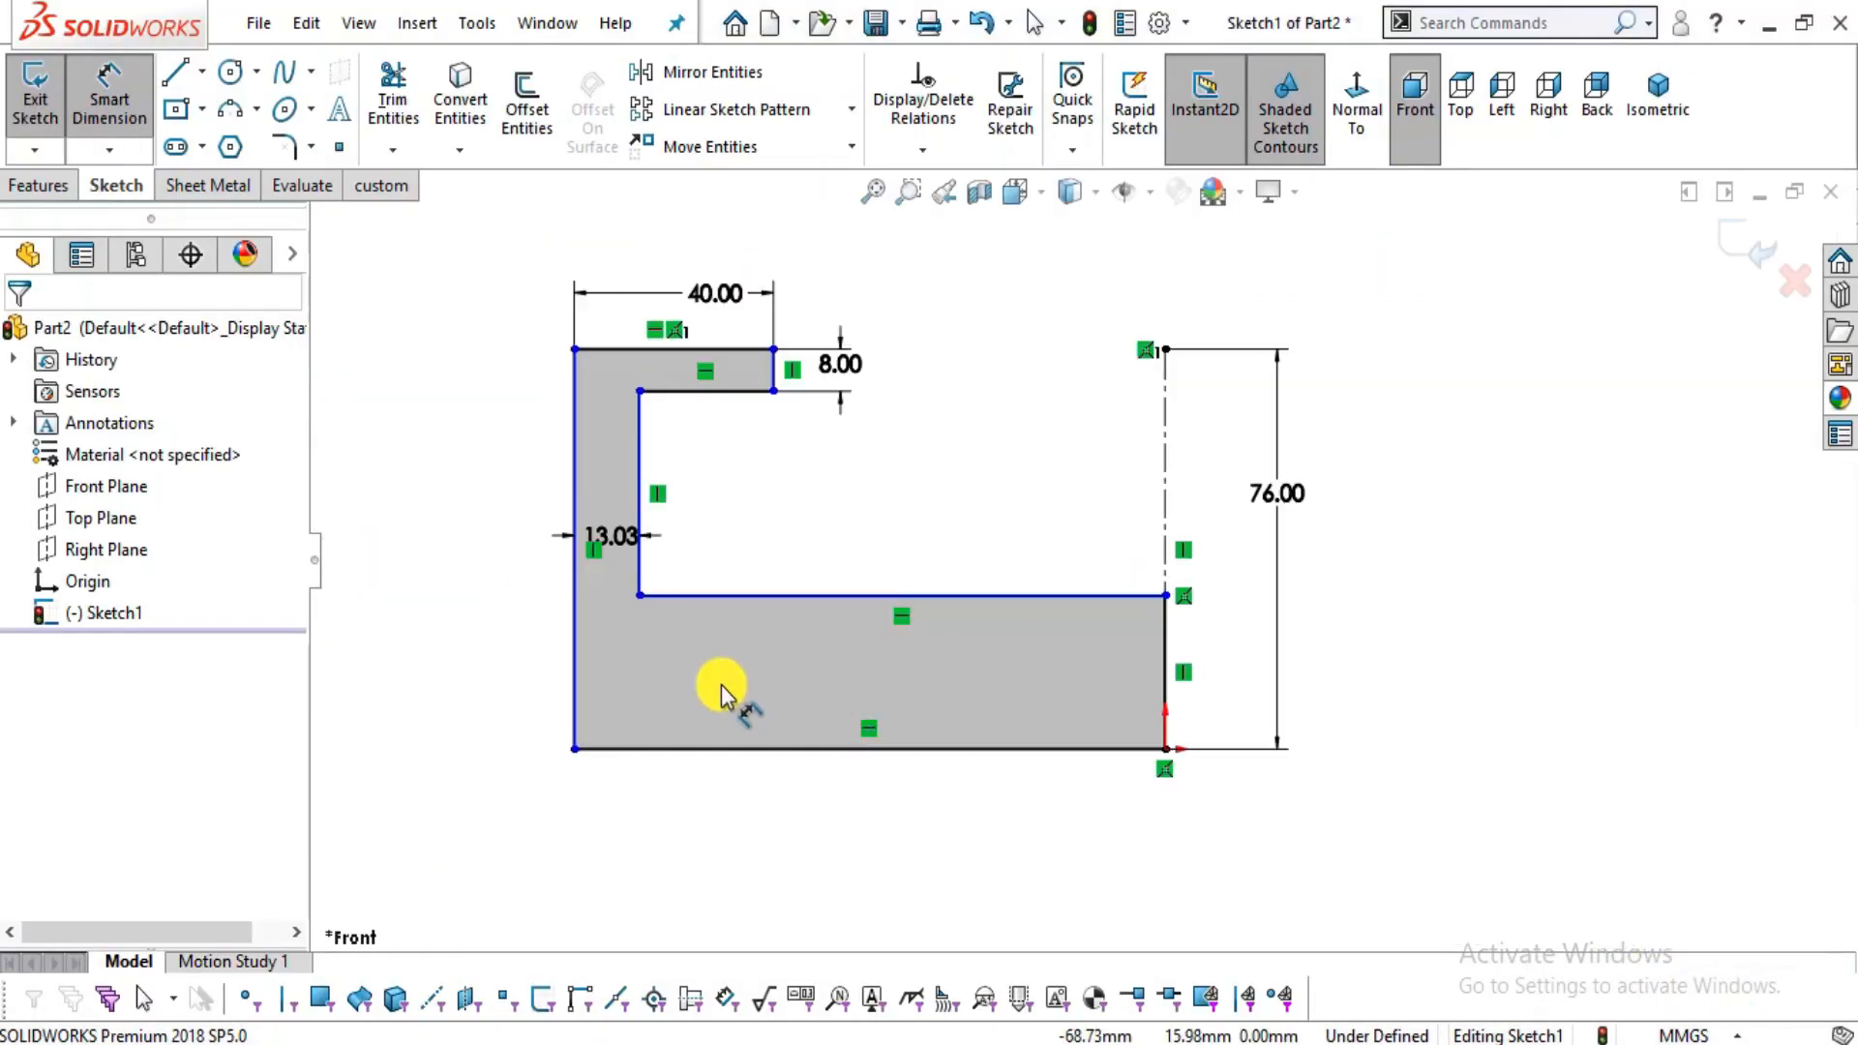
click(576, 689)
click(1167, 627)
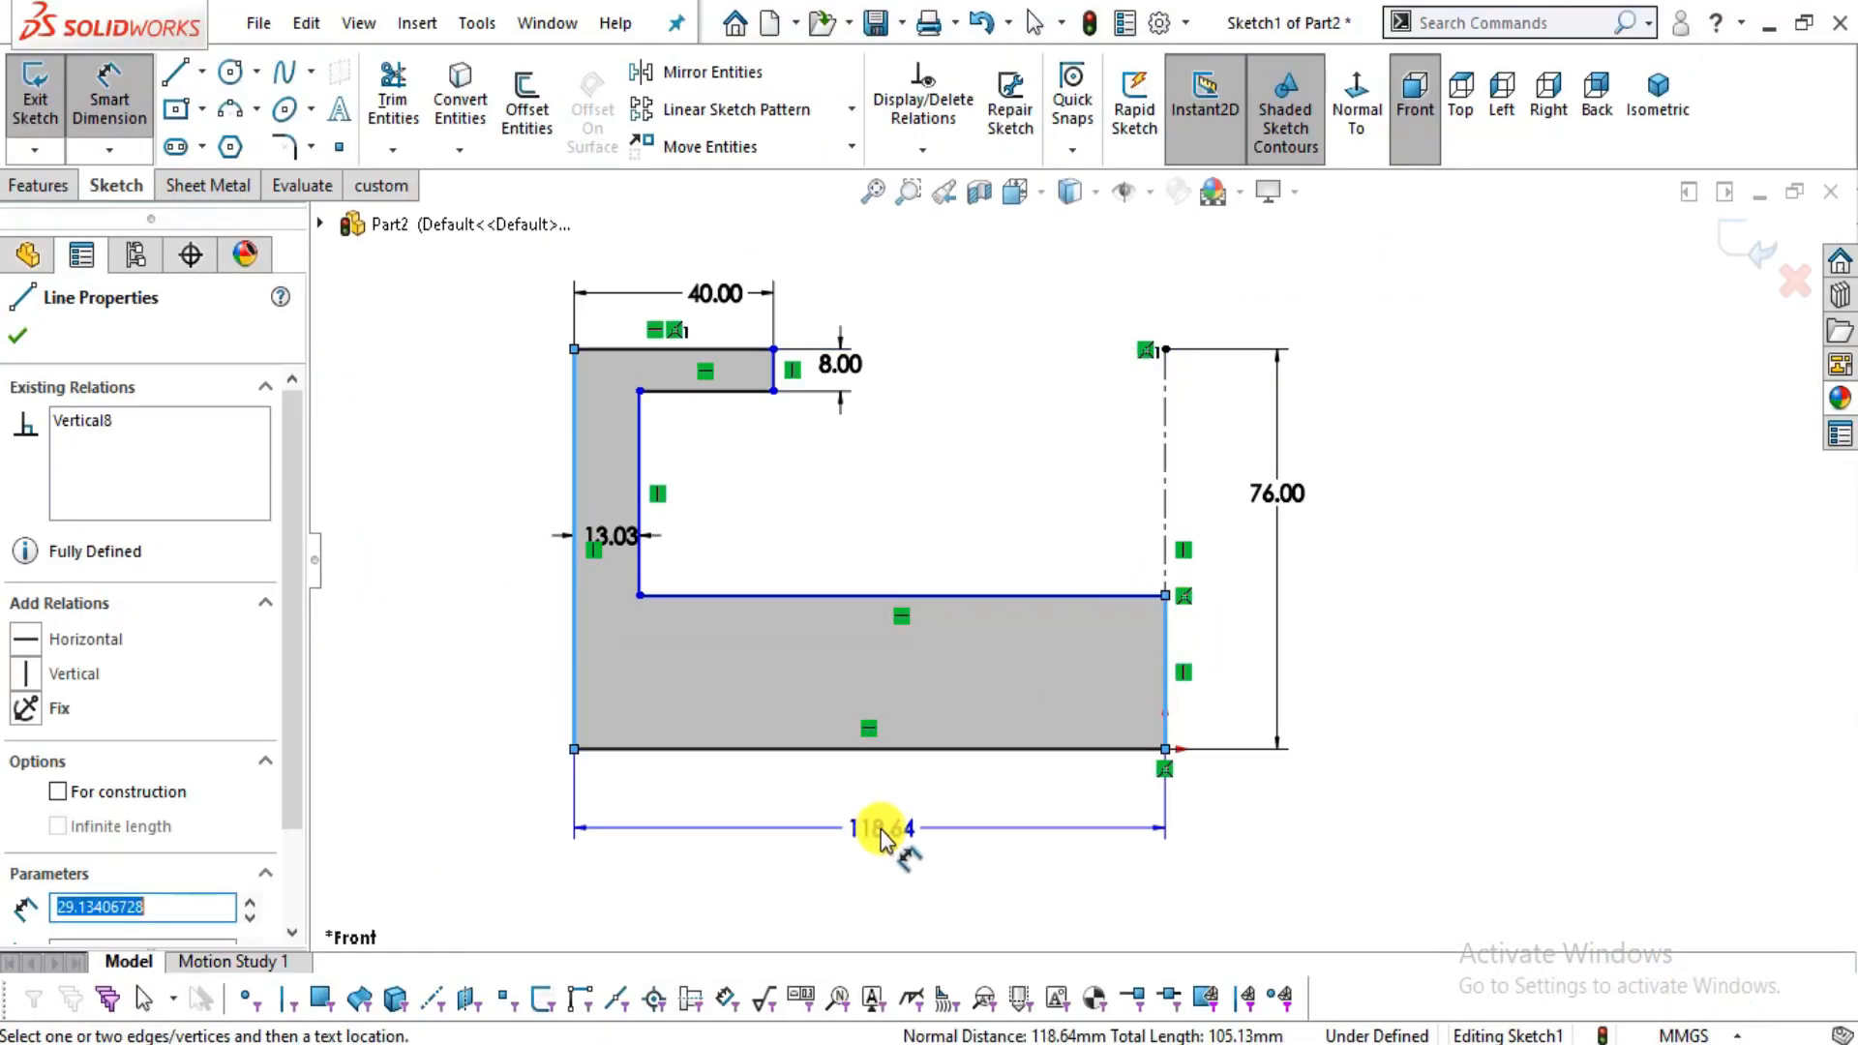
click(880, 832)
text(140/2)
key(Return)
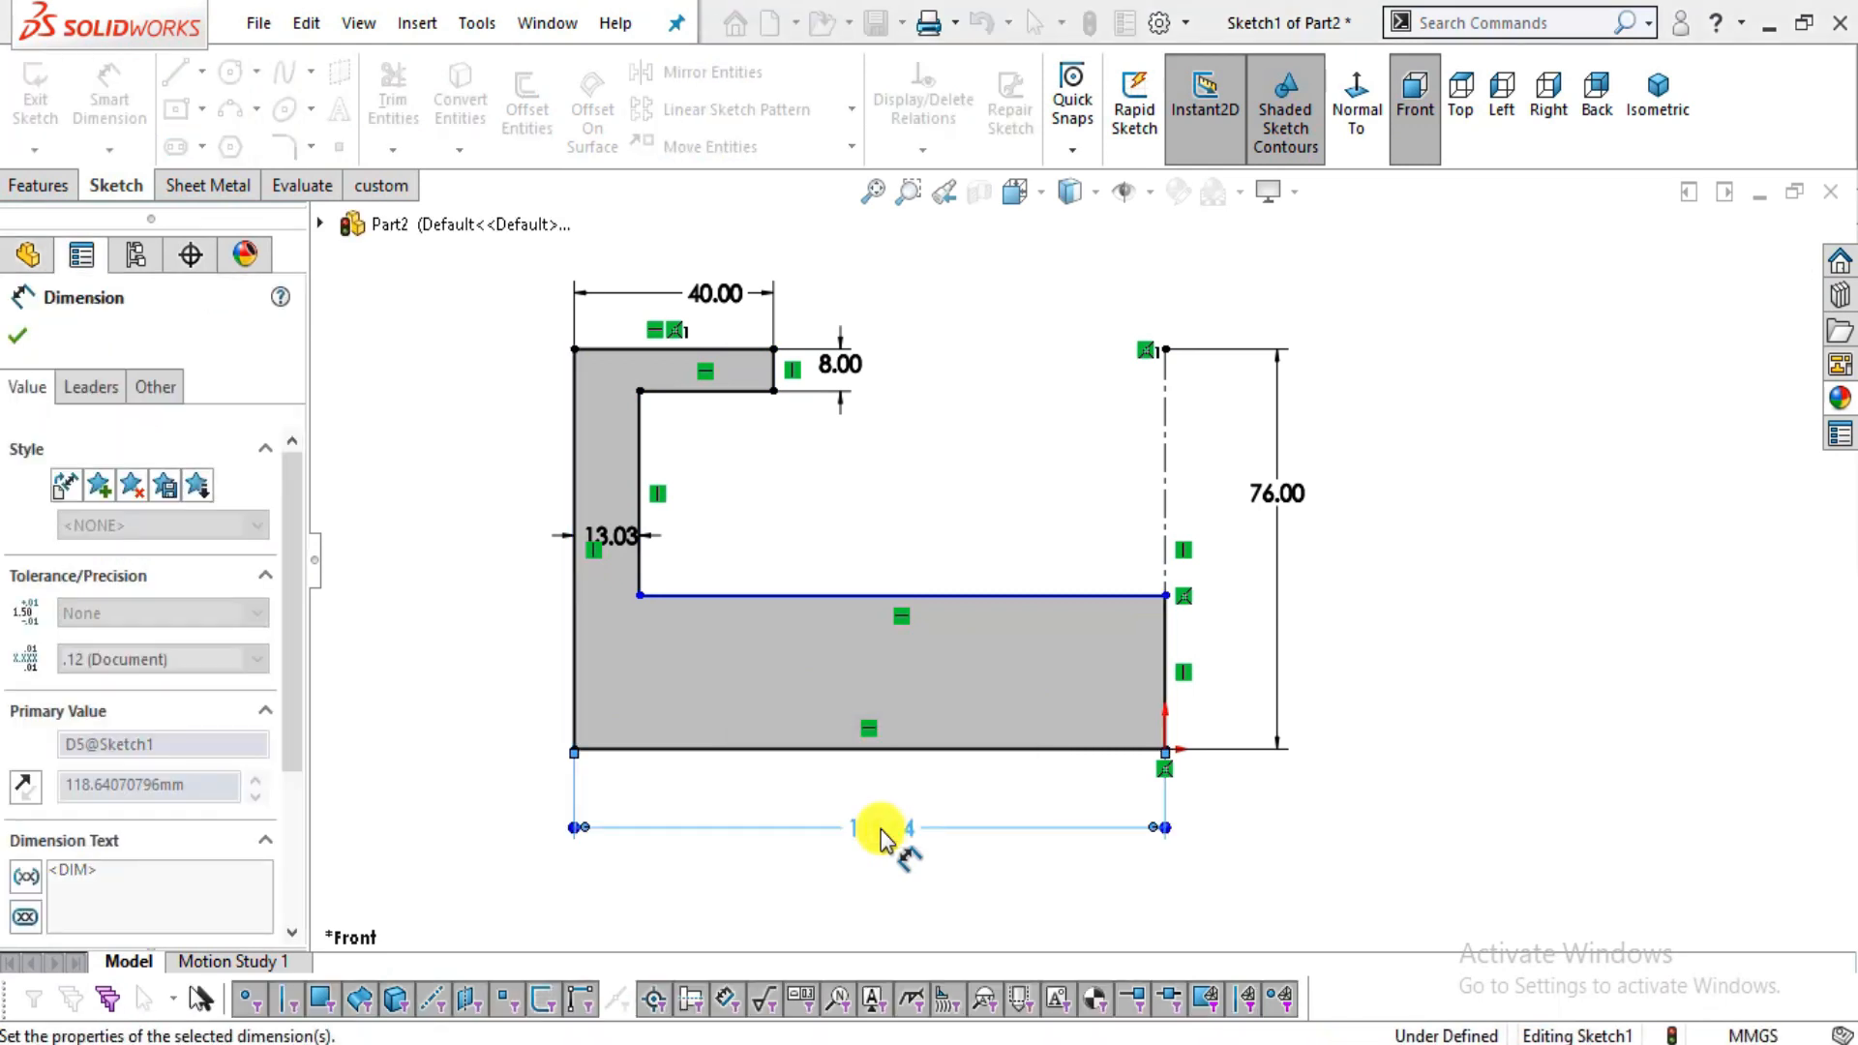
click(1463, 789)
scroll(1282, 582, down, 1)
- Check the floor thickness in the PDF and dimension the distance between the profile's two bottom horizontal lines to 8 mm
key(alt+Tab)
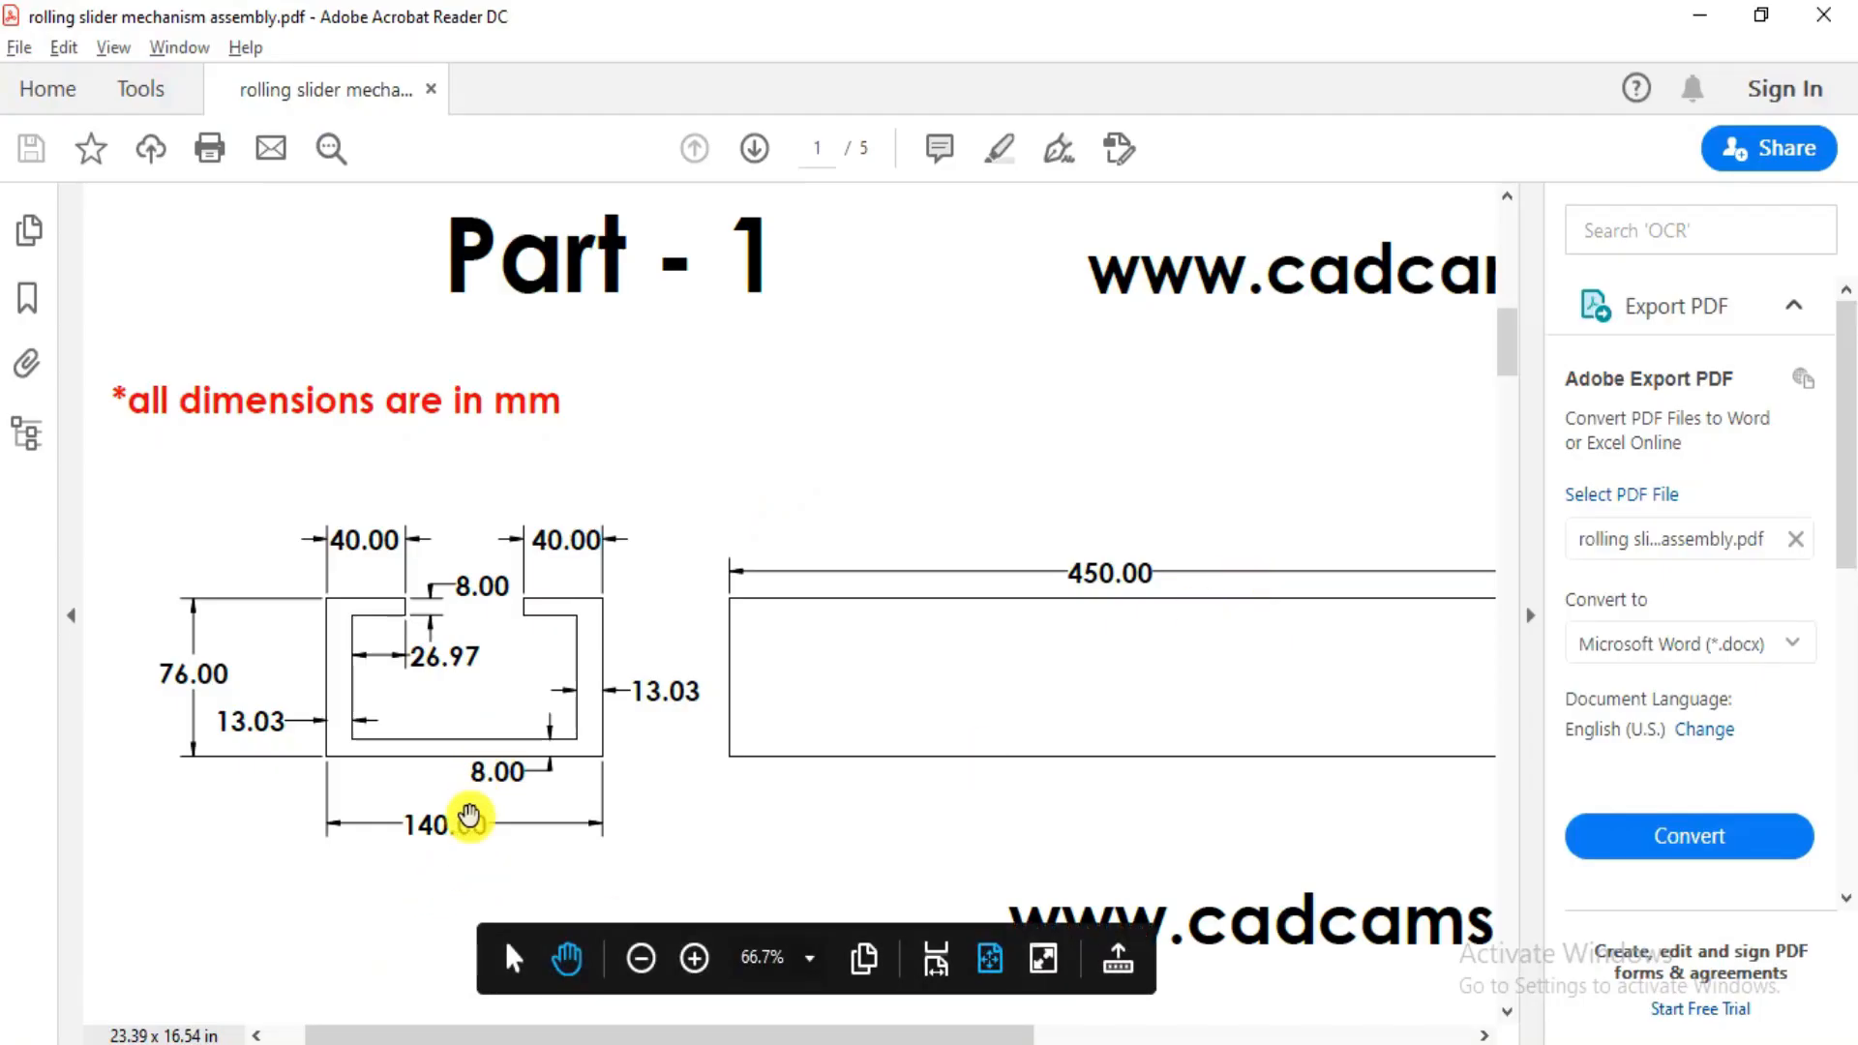
key(alt+Tab)
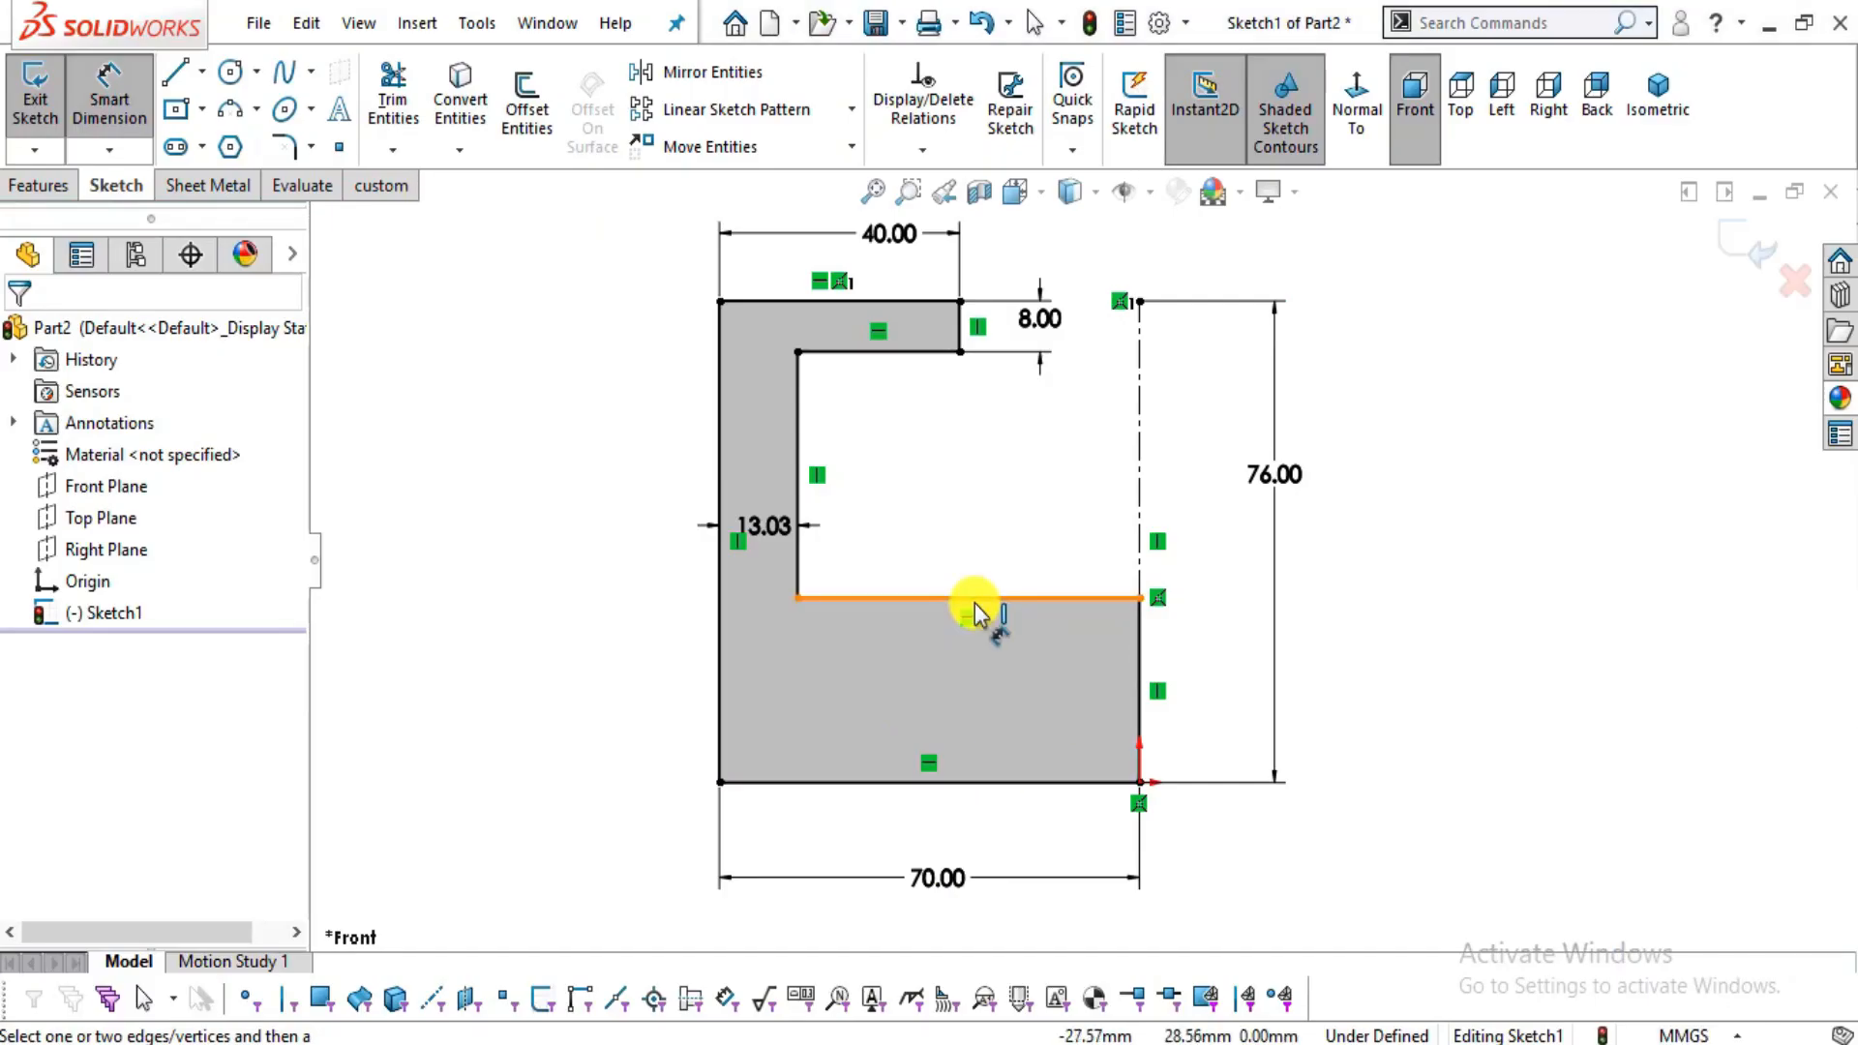
click(981, 600)
click(997, 783)
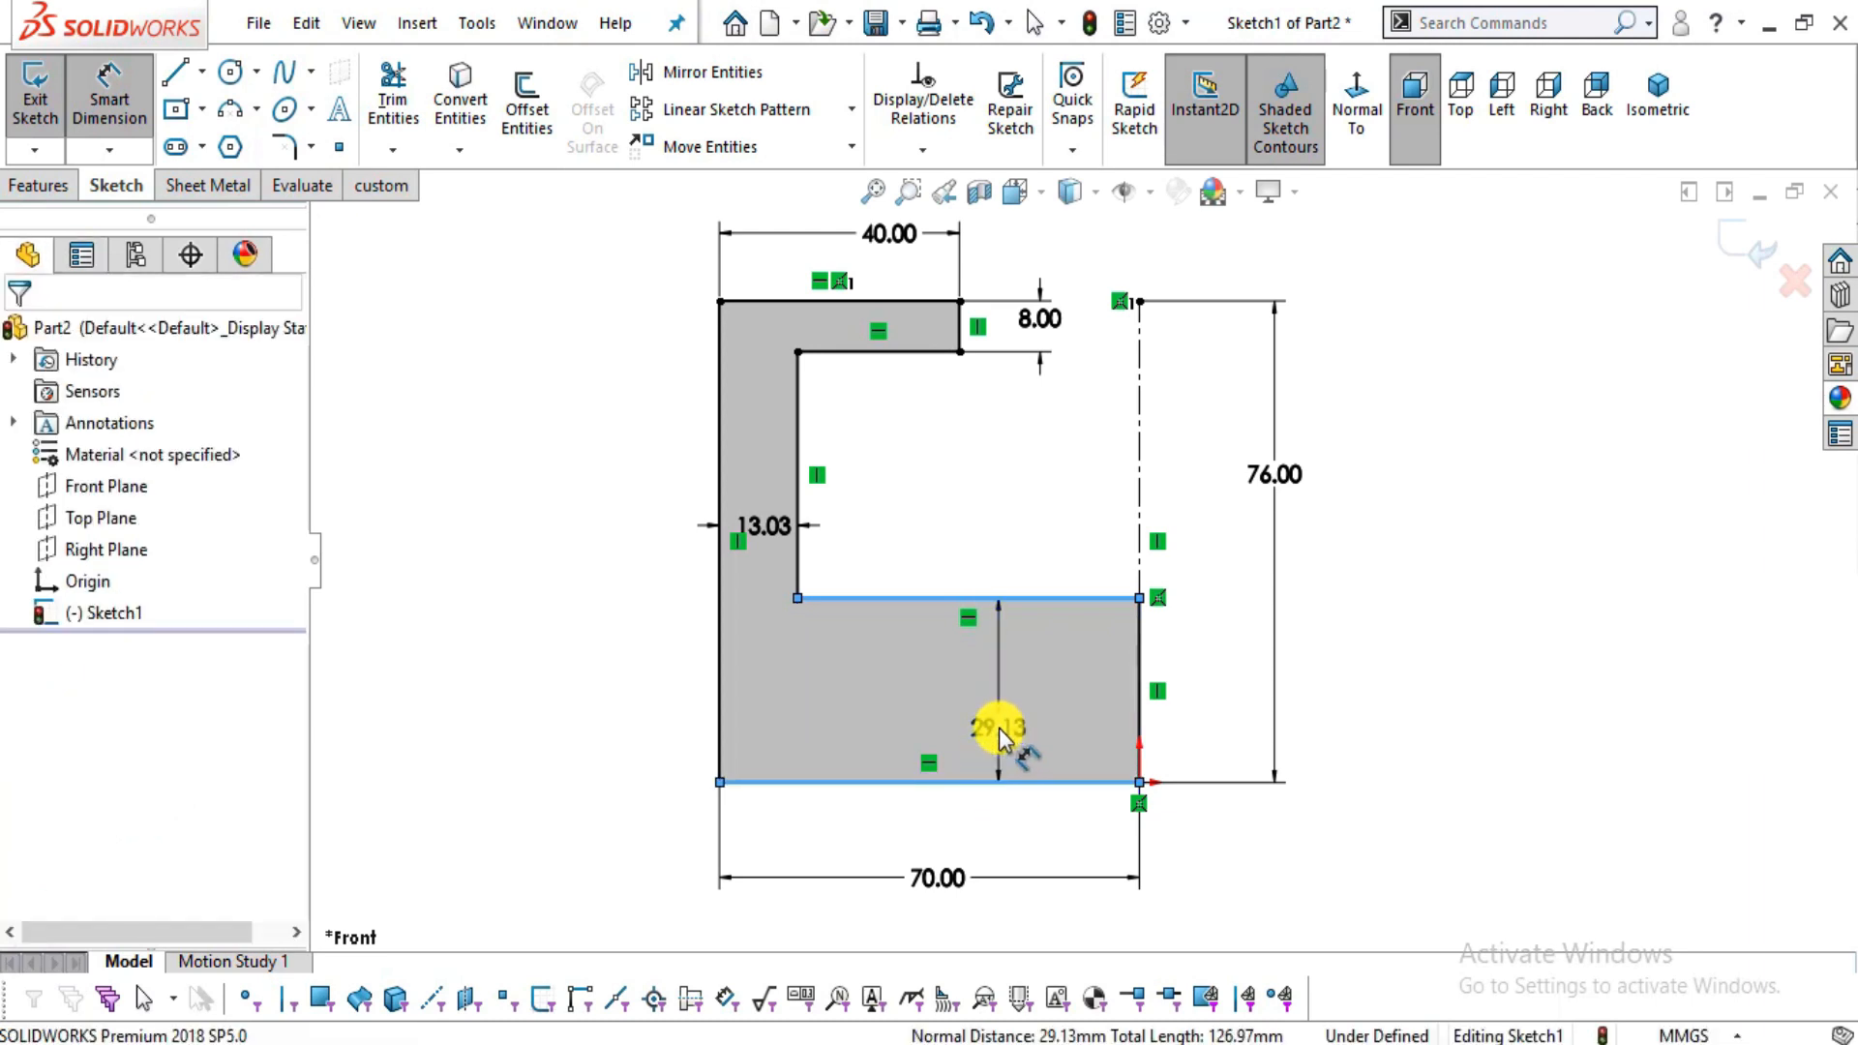
click(998, 727)
text(8)
key(Return)
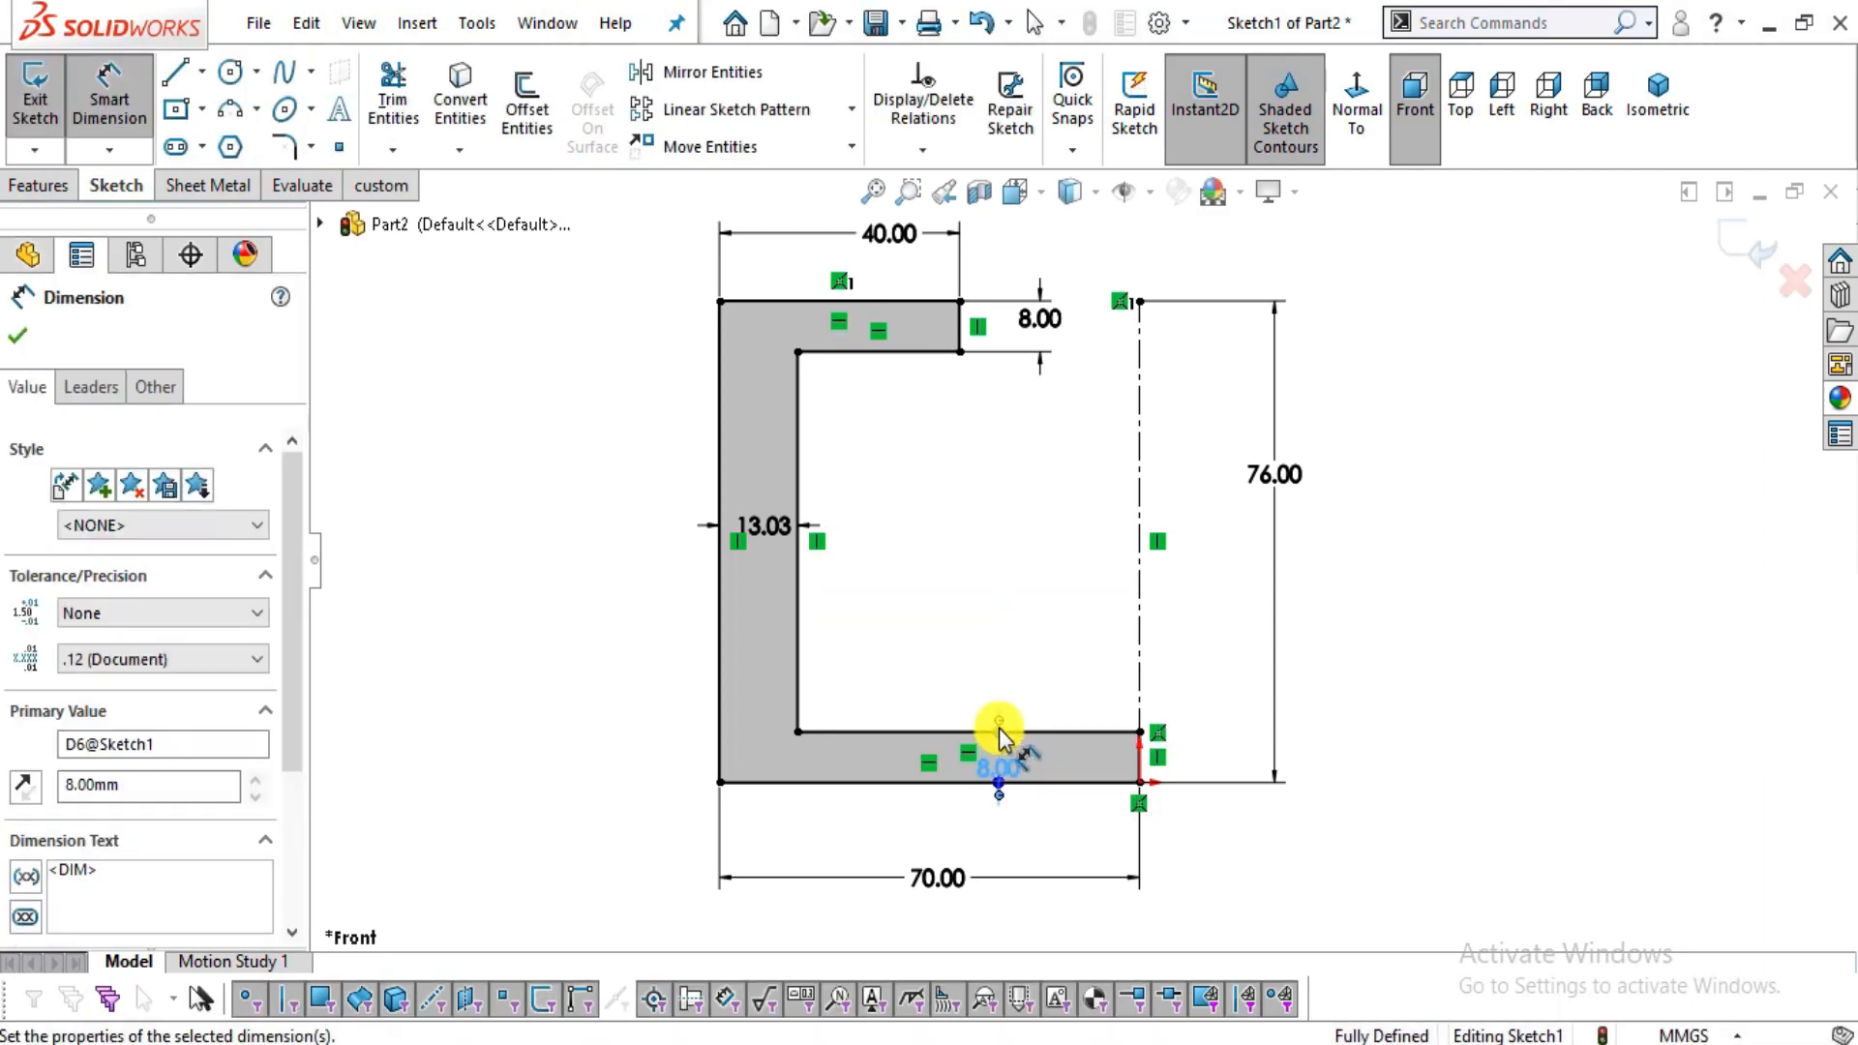
- Compare the length of the top lip's lower edge with the PDF drawing without adding a dimension
scroll(701, 531, down, 2)
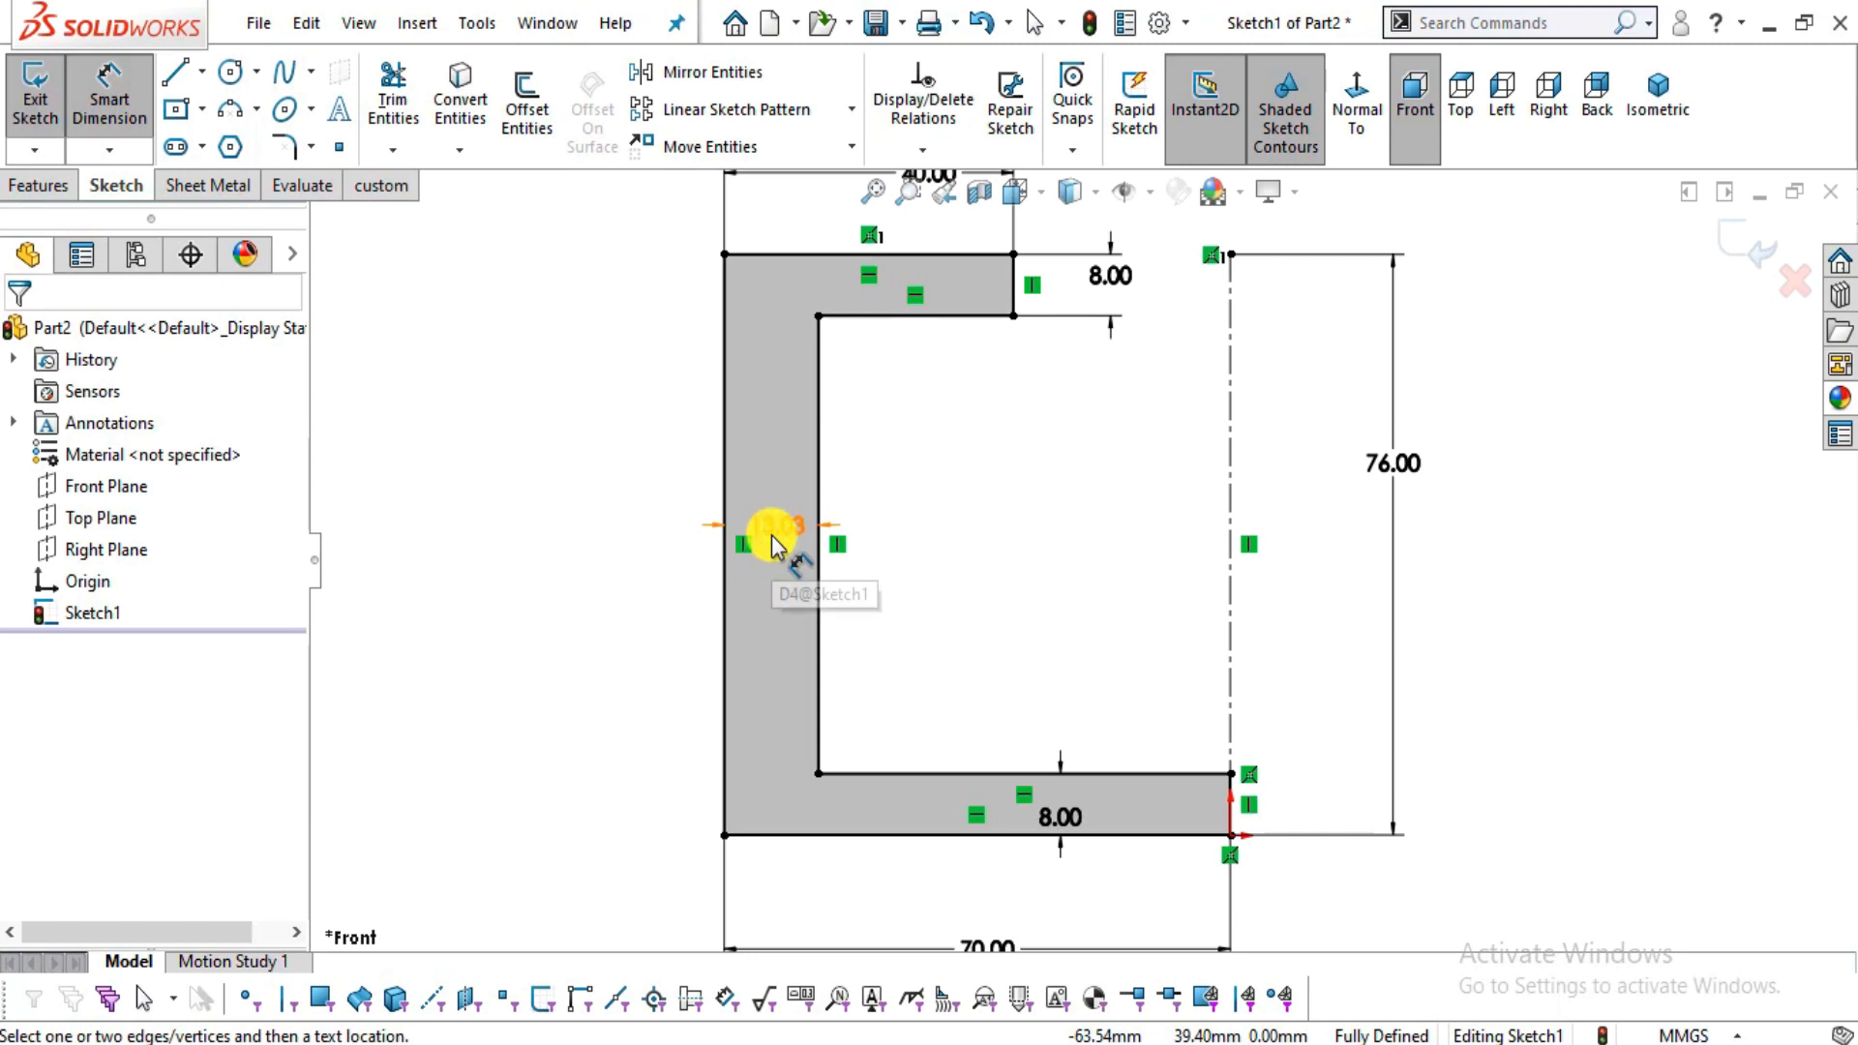
scroll(1152, 489, up, 3)
scroll(1149, 481, down, 1)
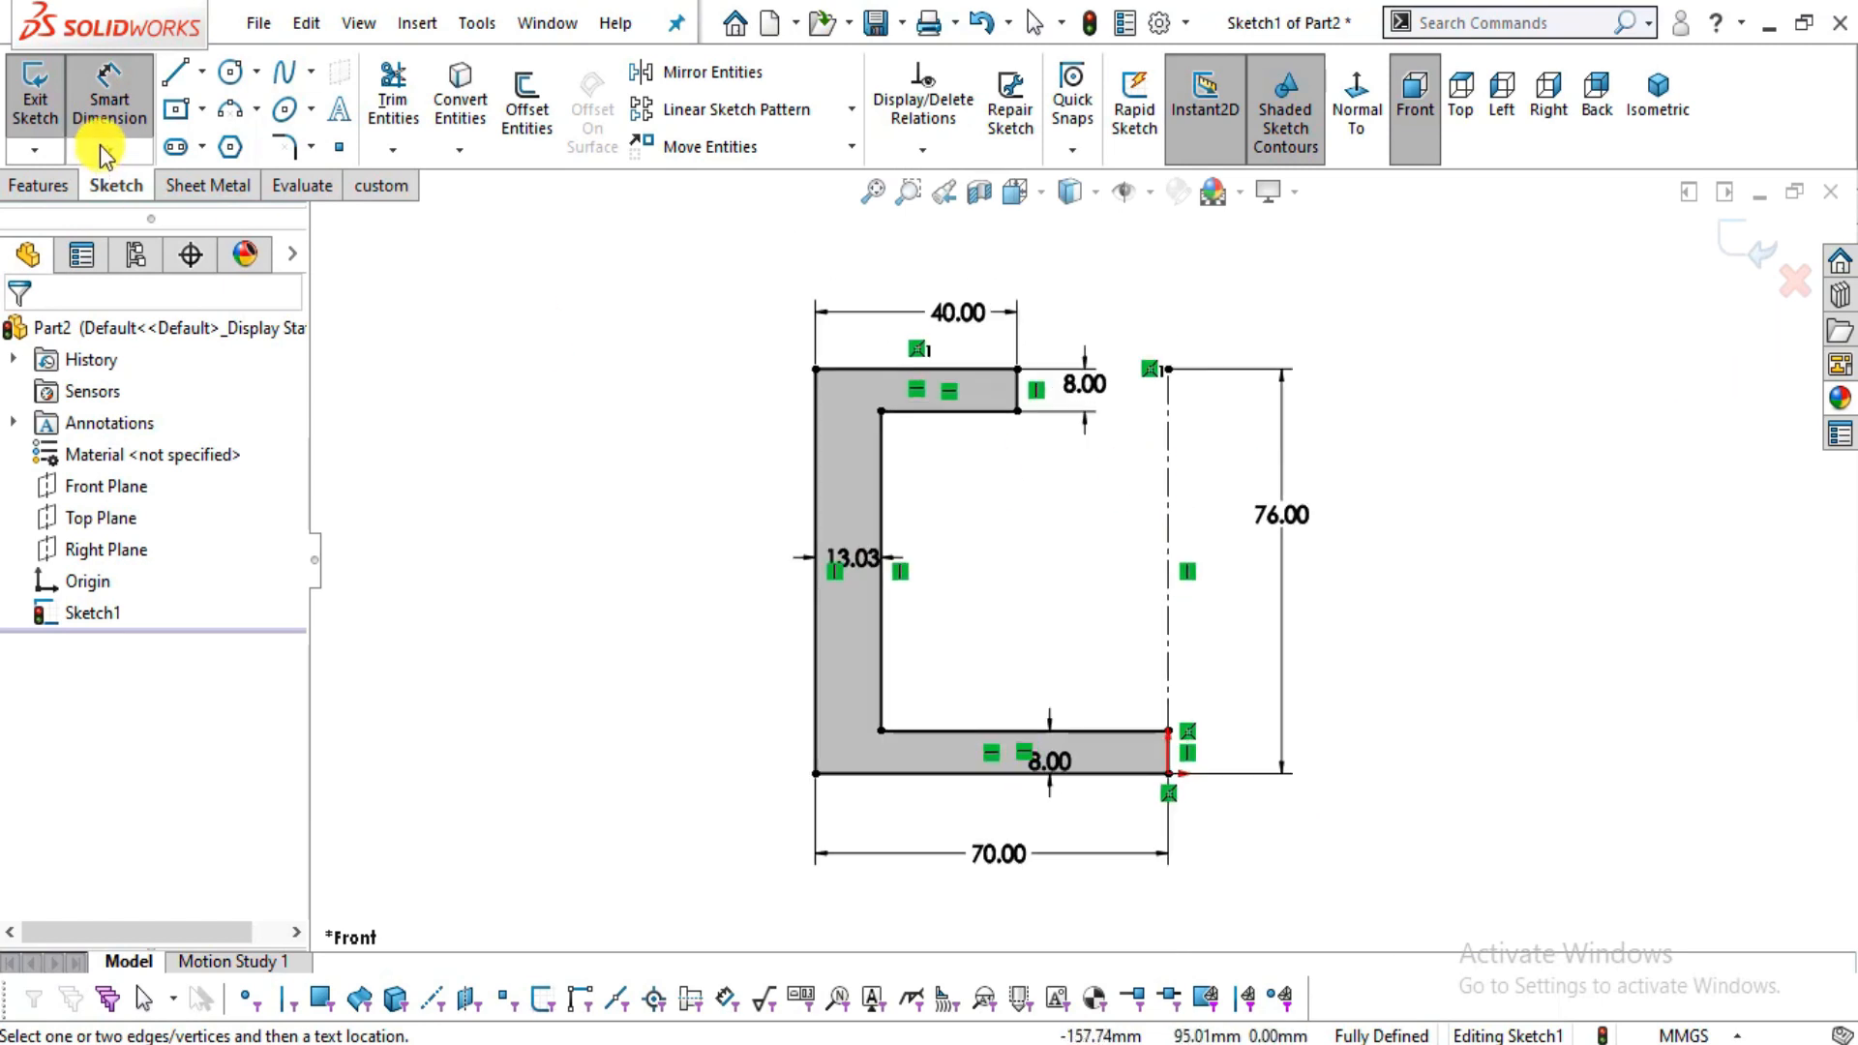
click(997, 413)
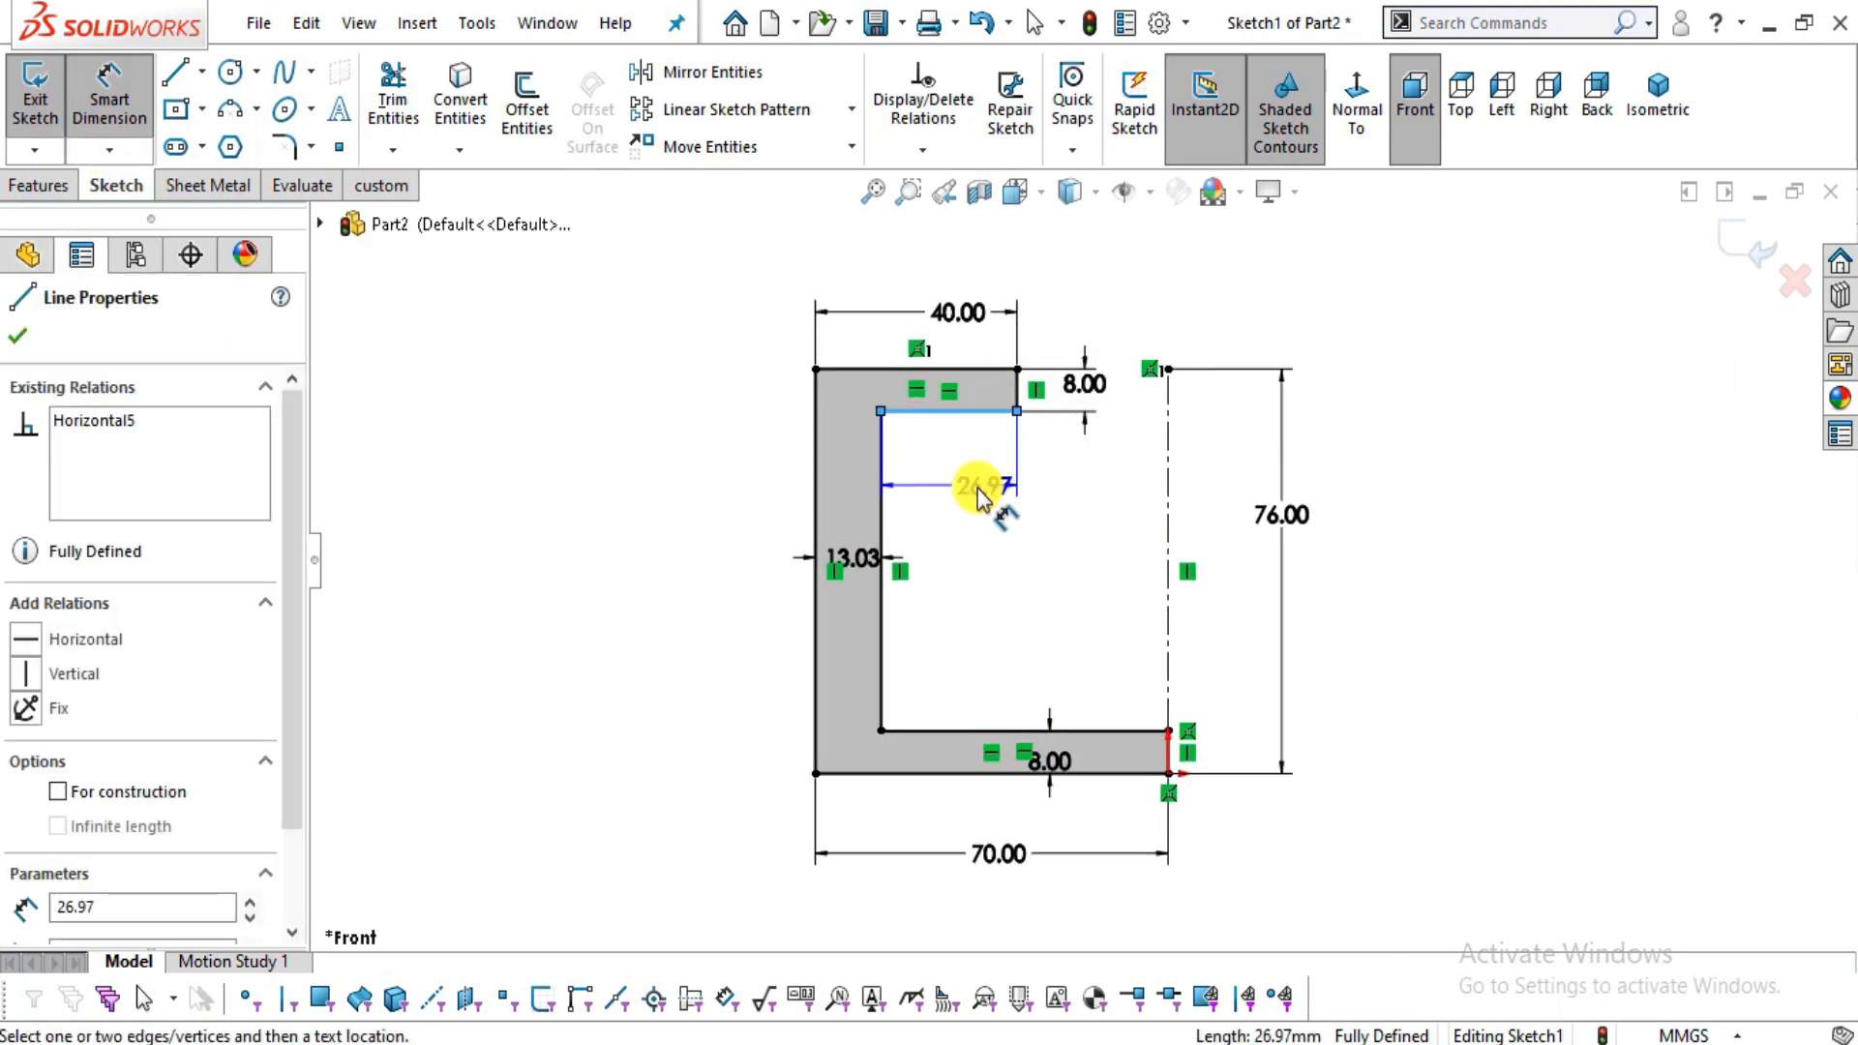
key(alt+Tab)
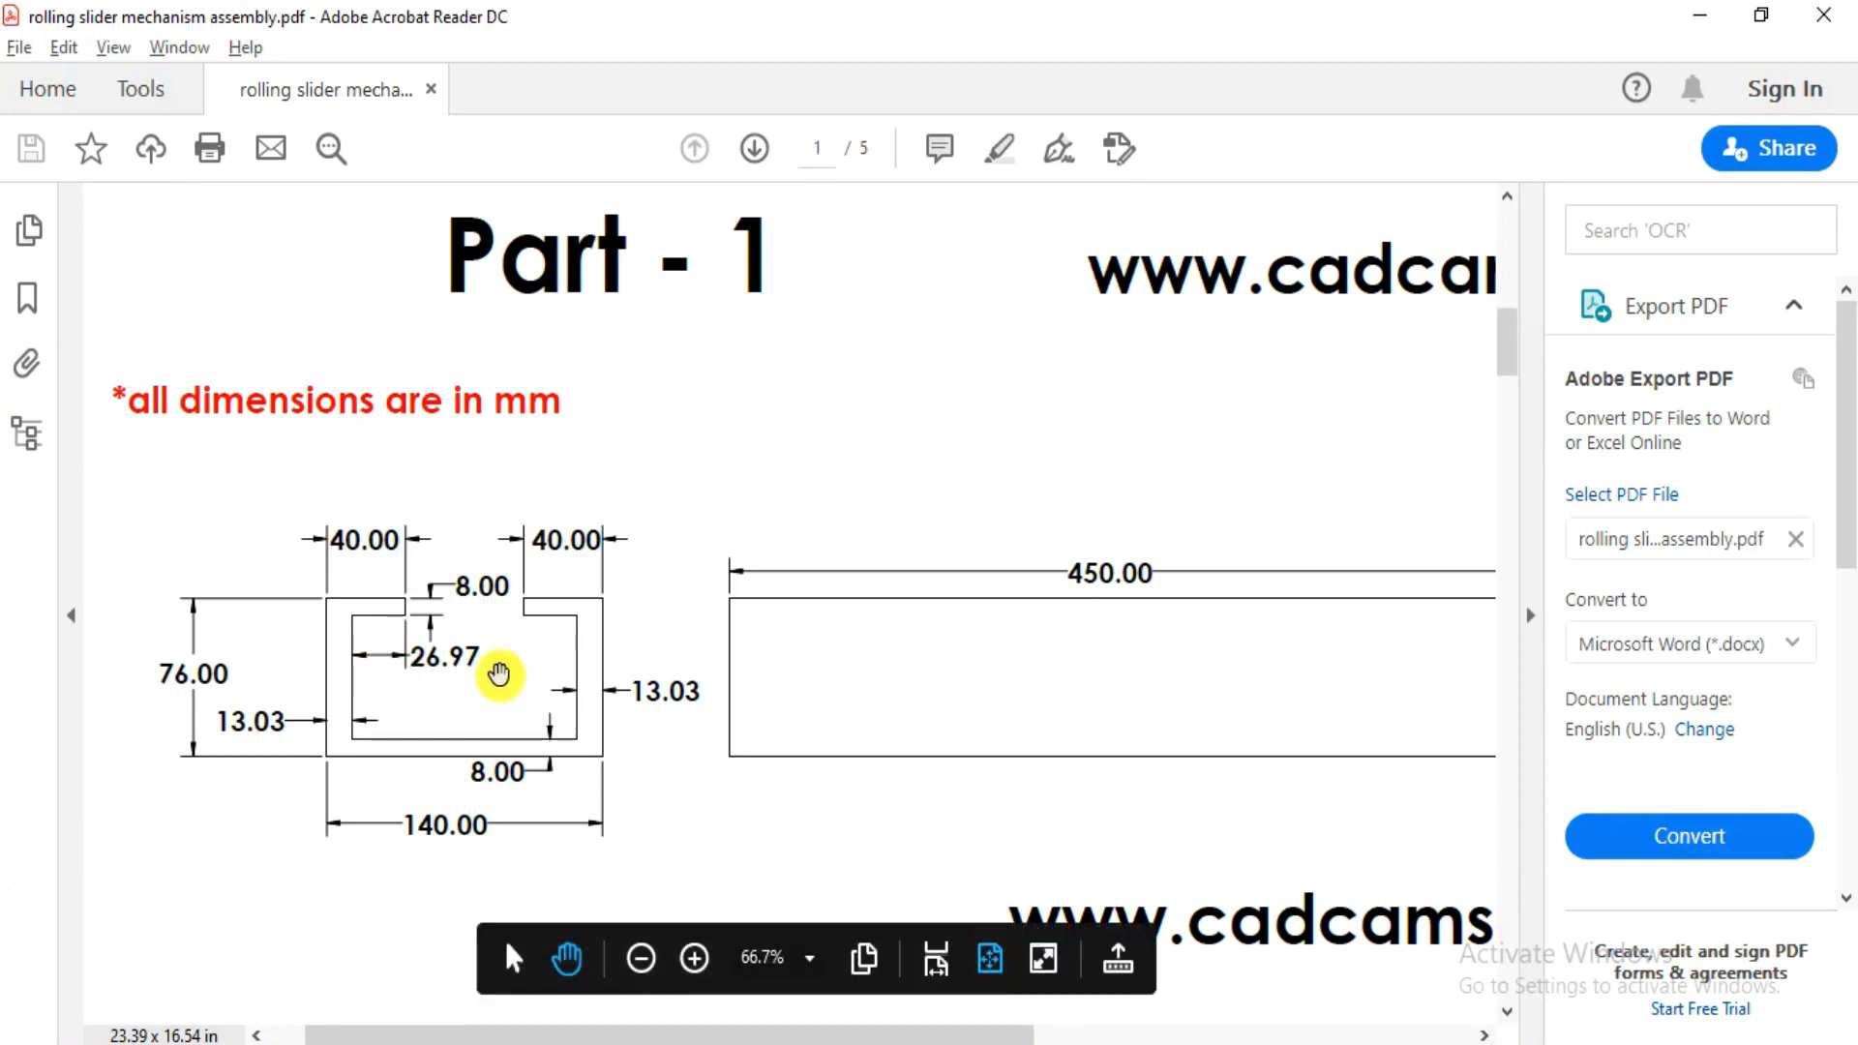
key(alt+Tab)
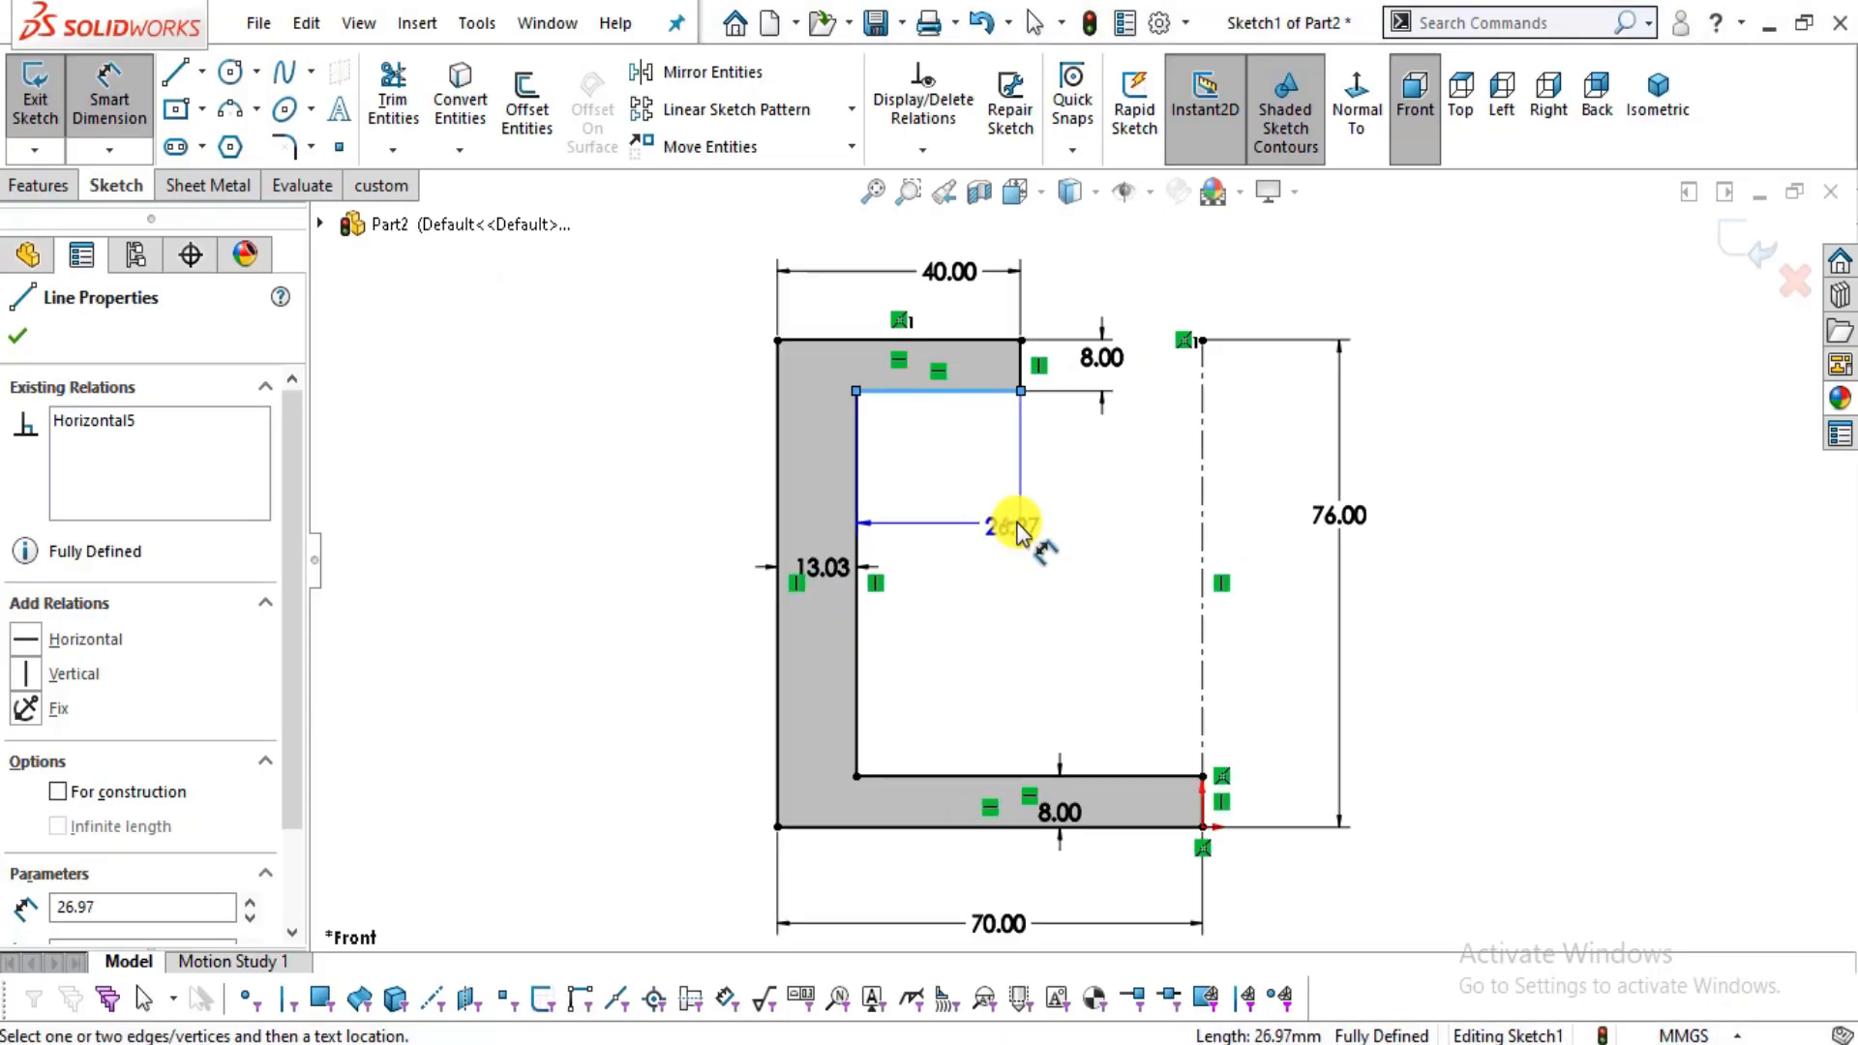
key(Escape)
scroll(1059, 551, up, 2)
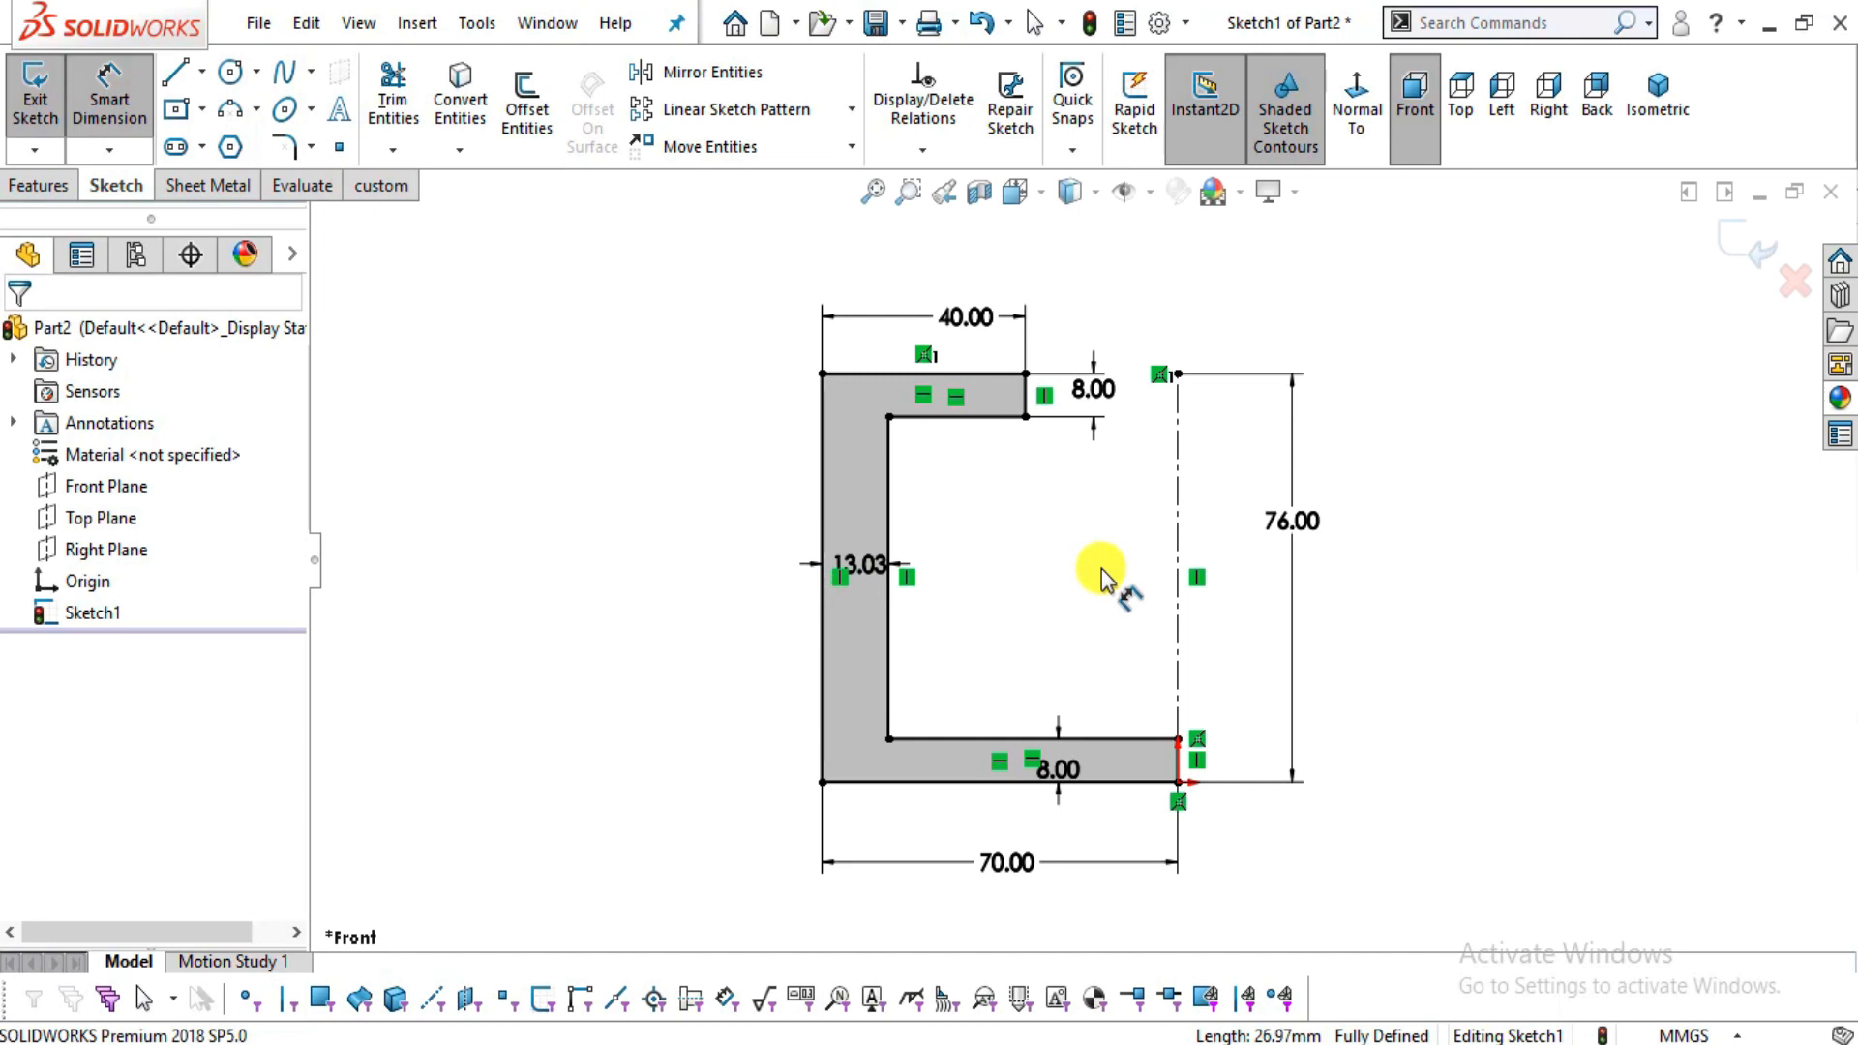
- Mirror all solid lines of the half profile about the vertical centerline
click(695, 72)
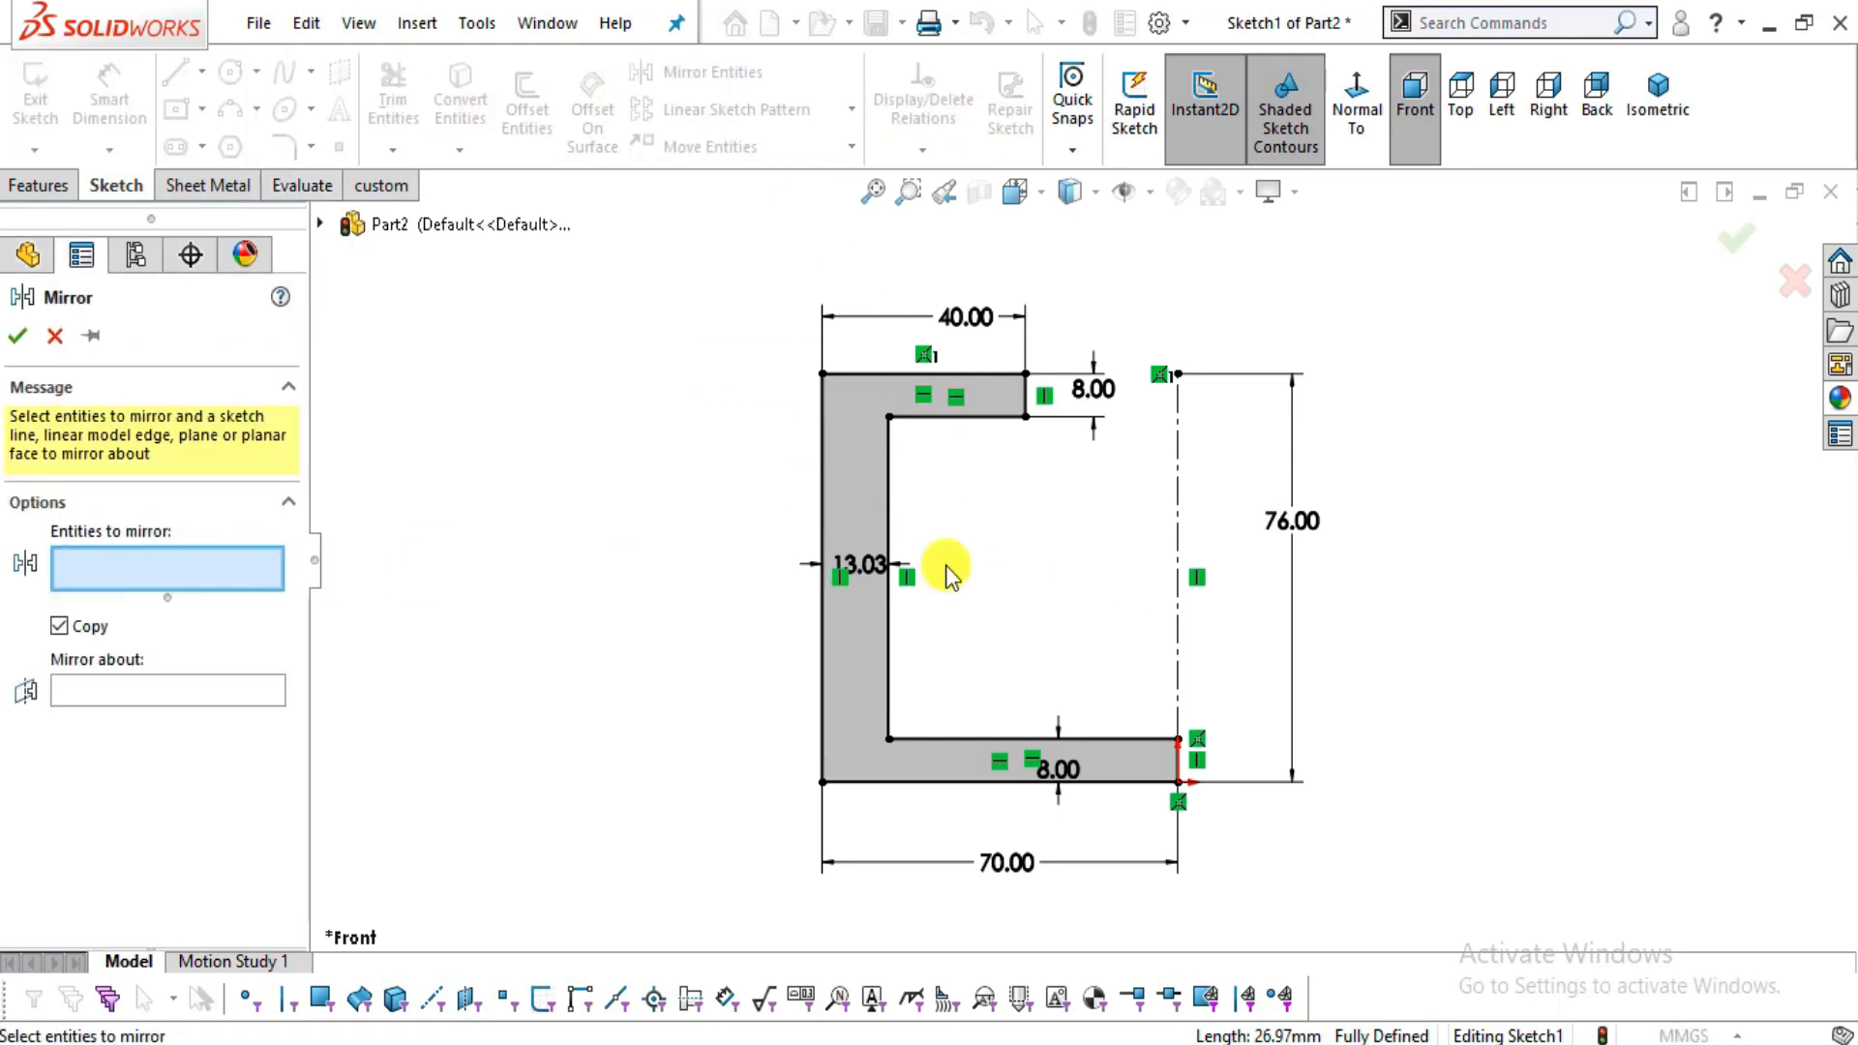
key(z)
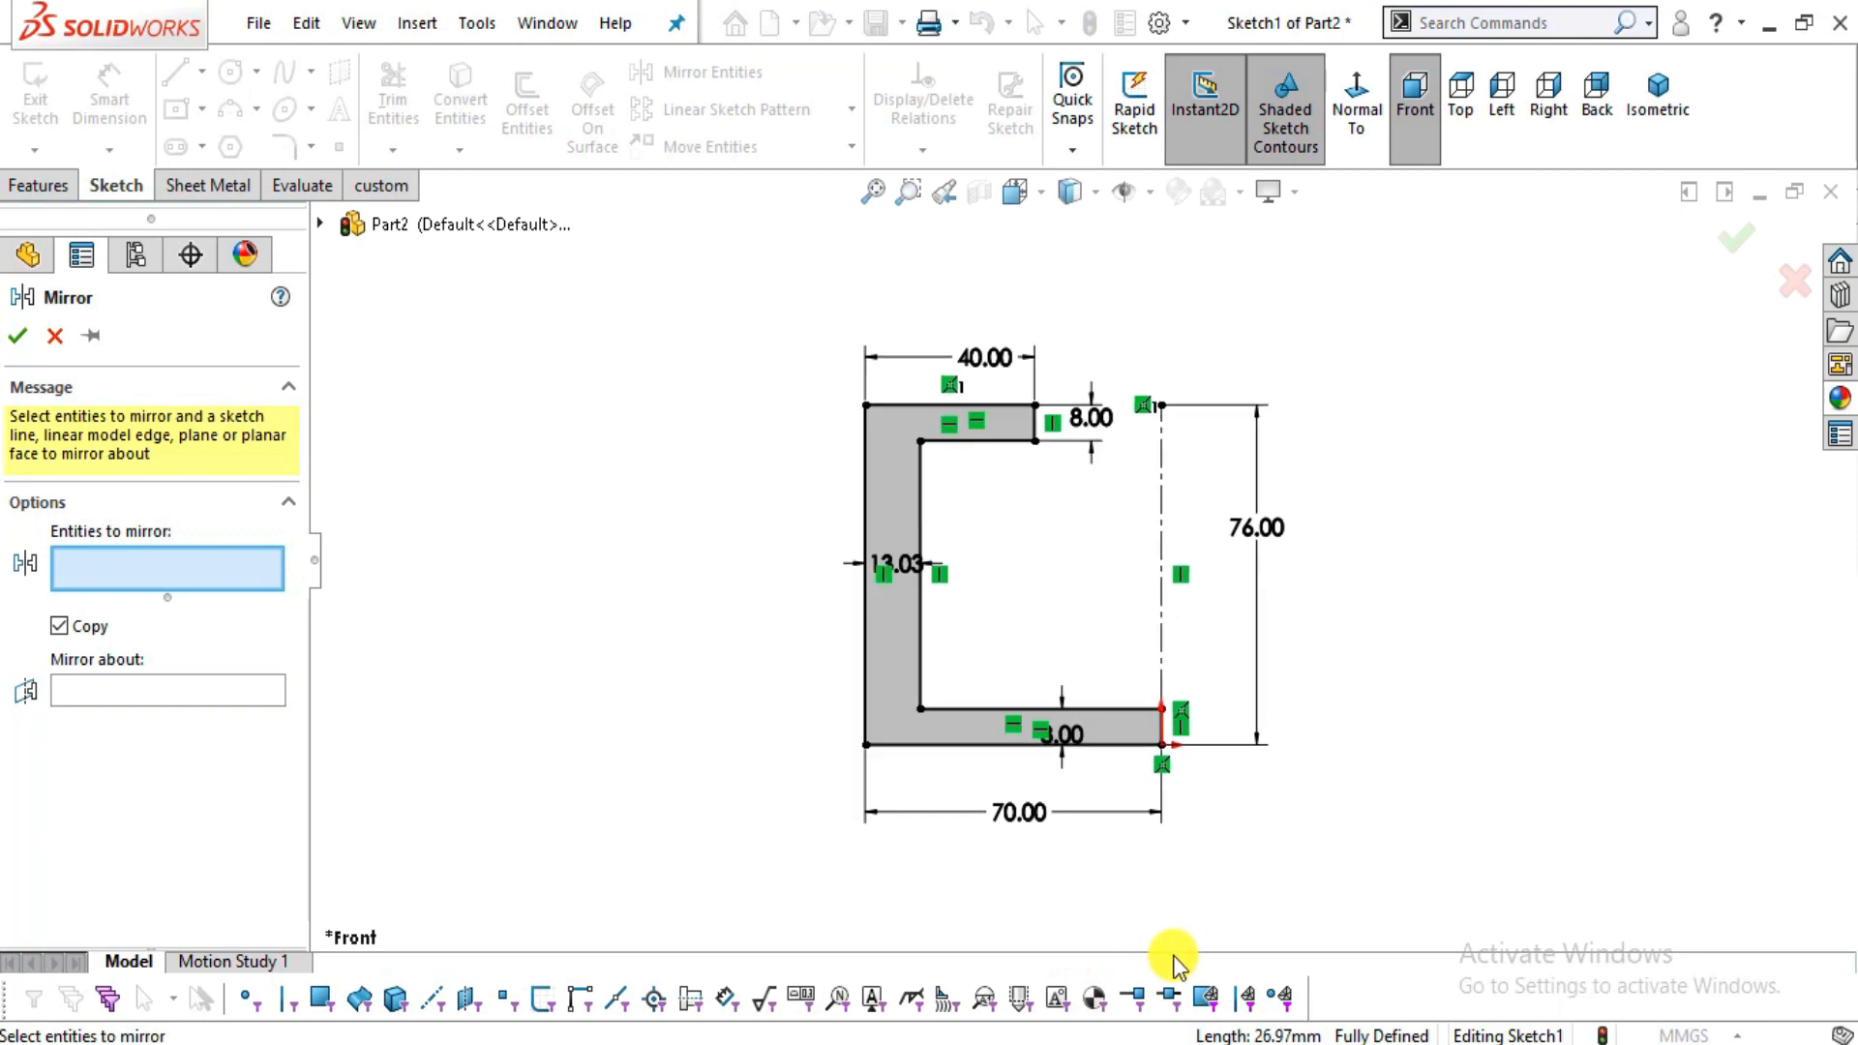
drag(1101, 882, 696, 262)
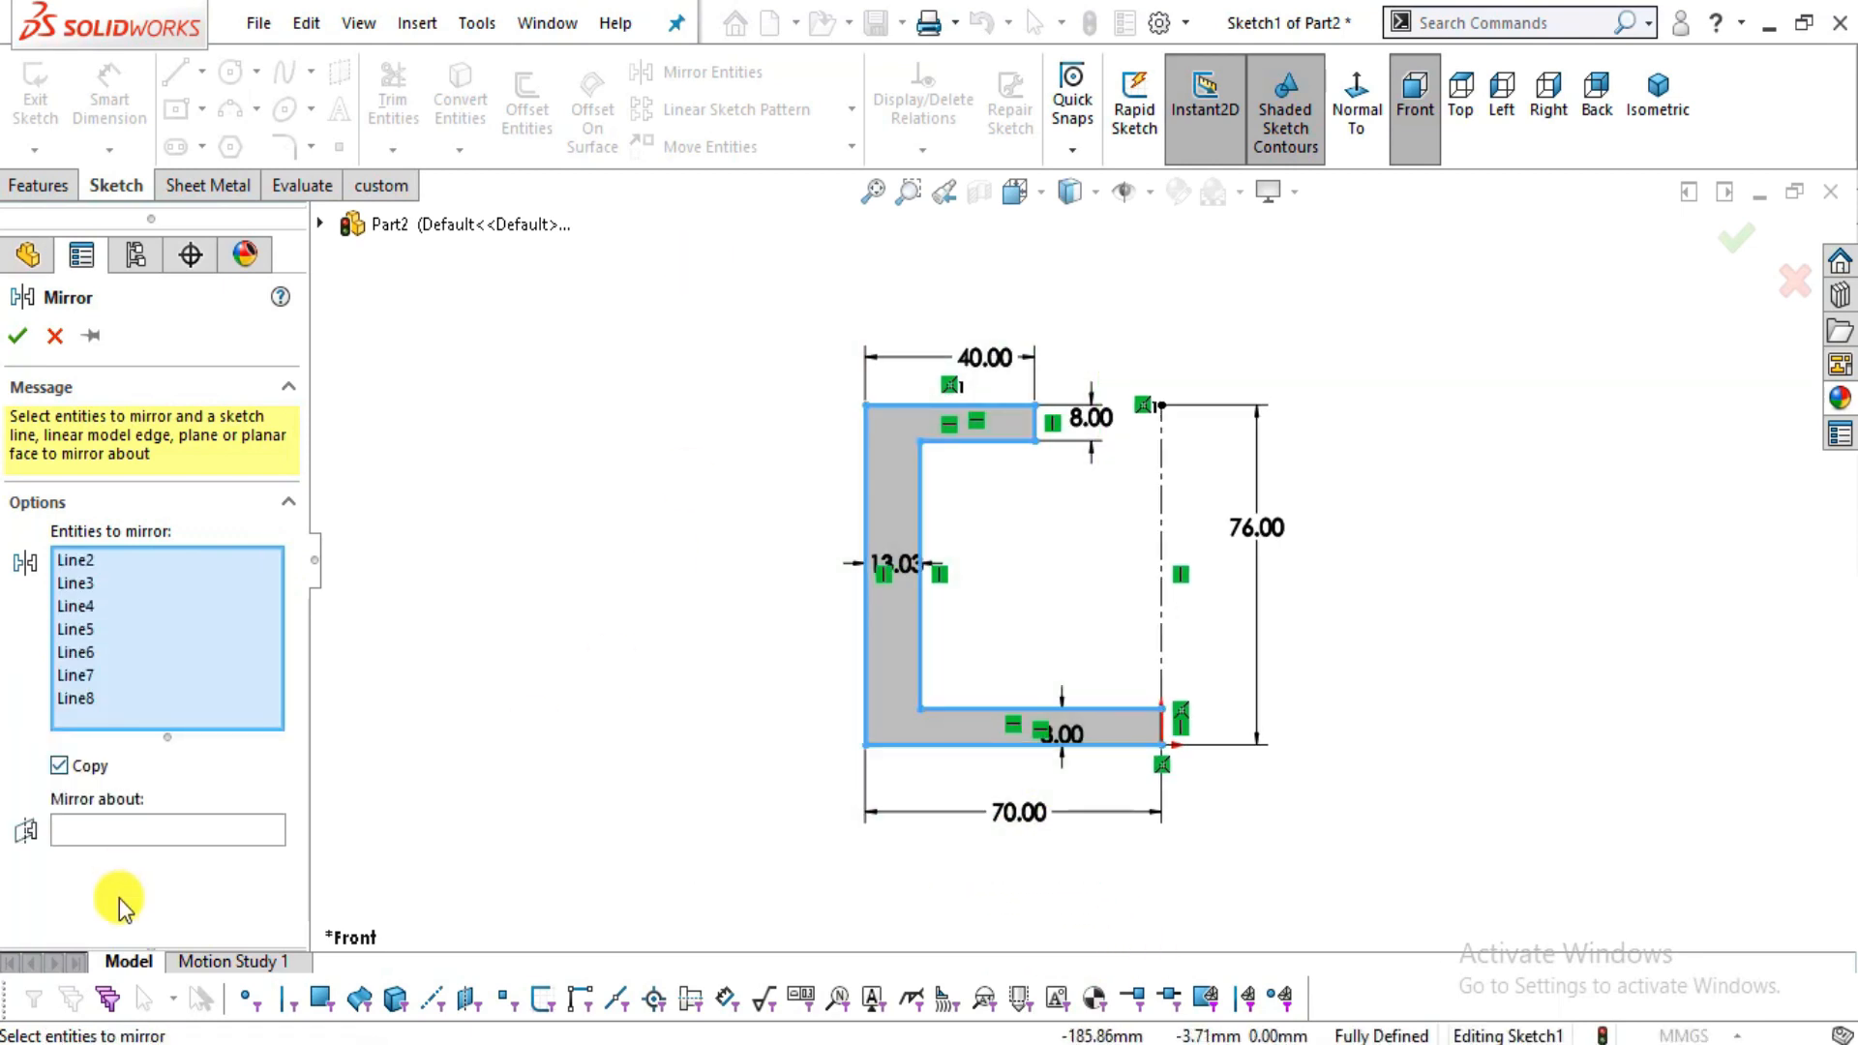
click(155, 834)
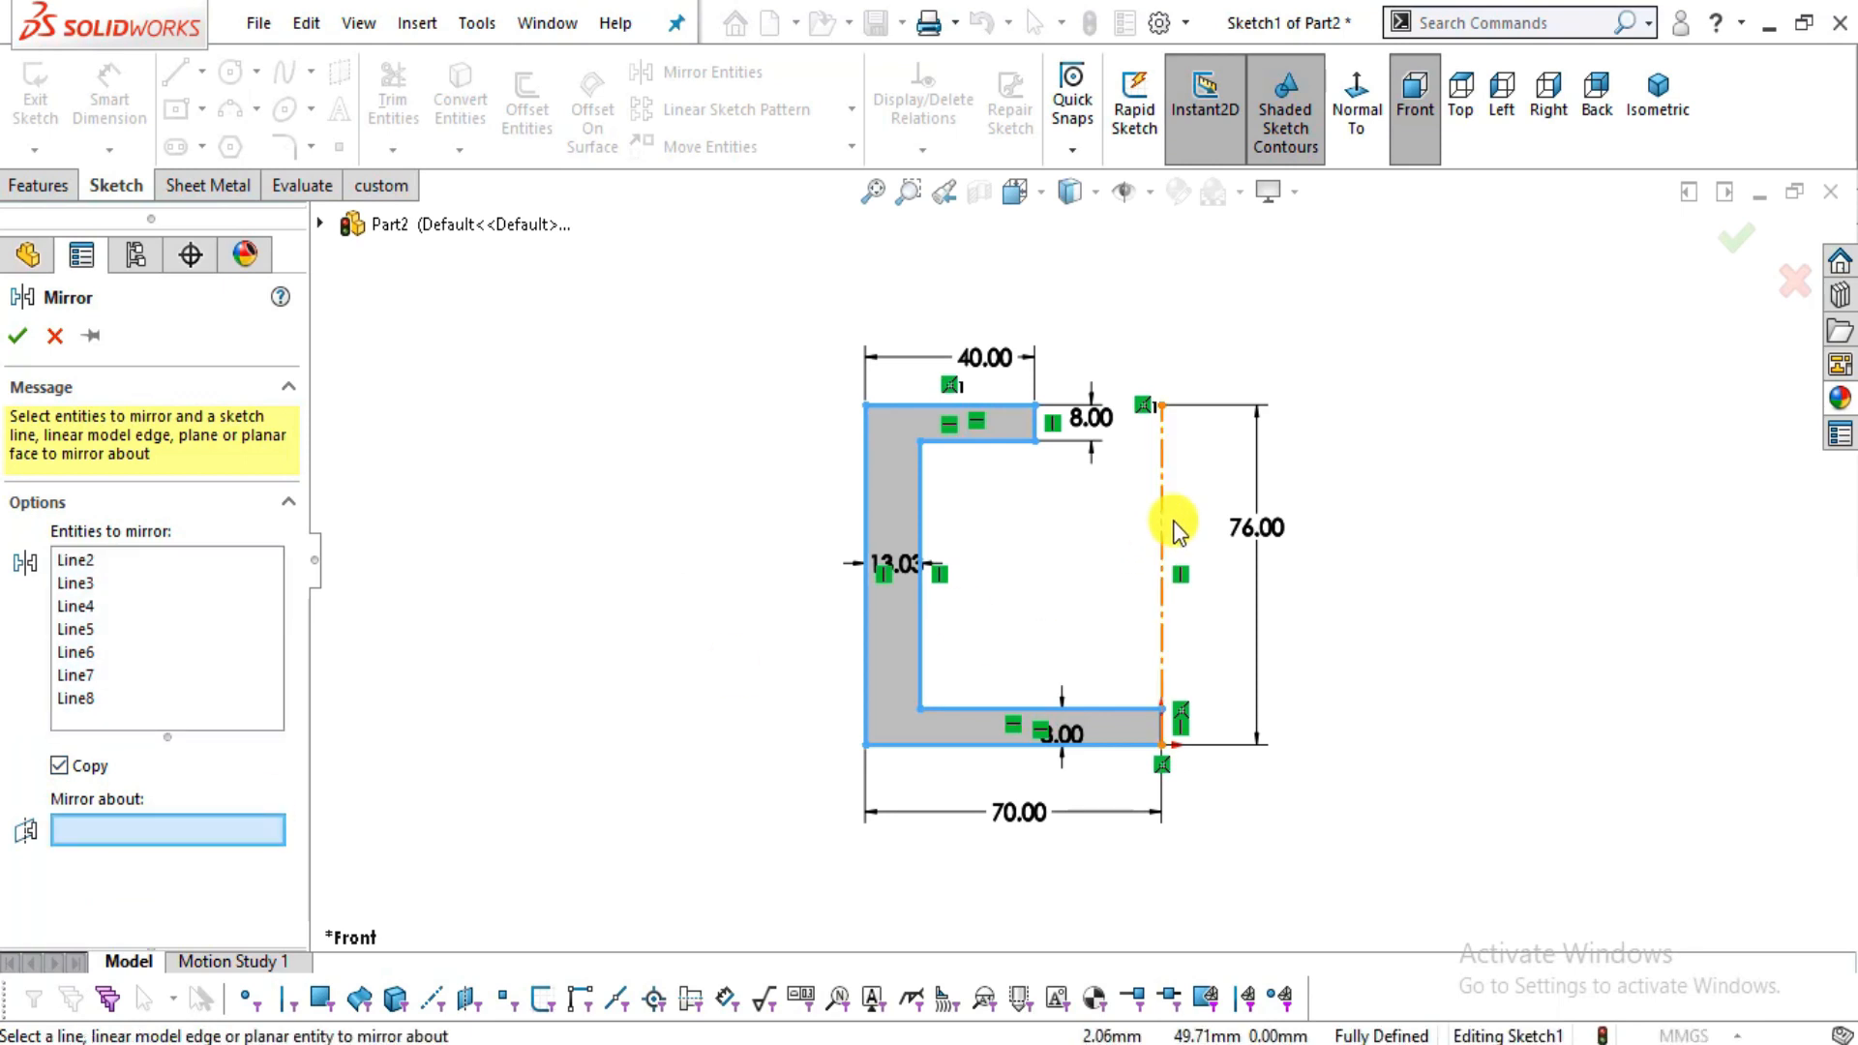
click(1165, 525)
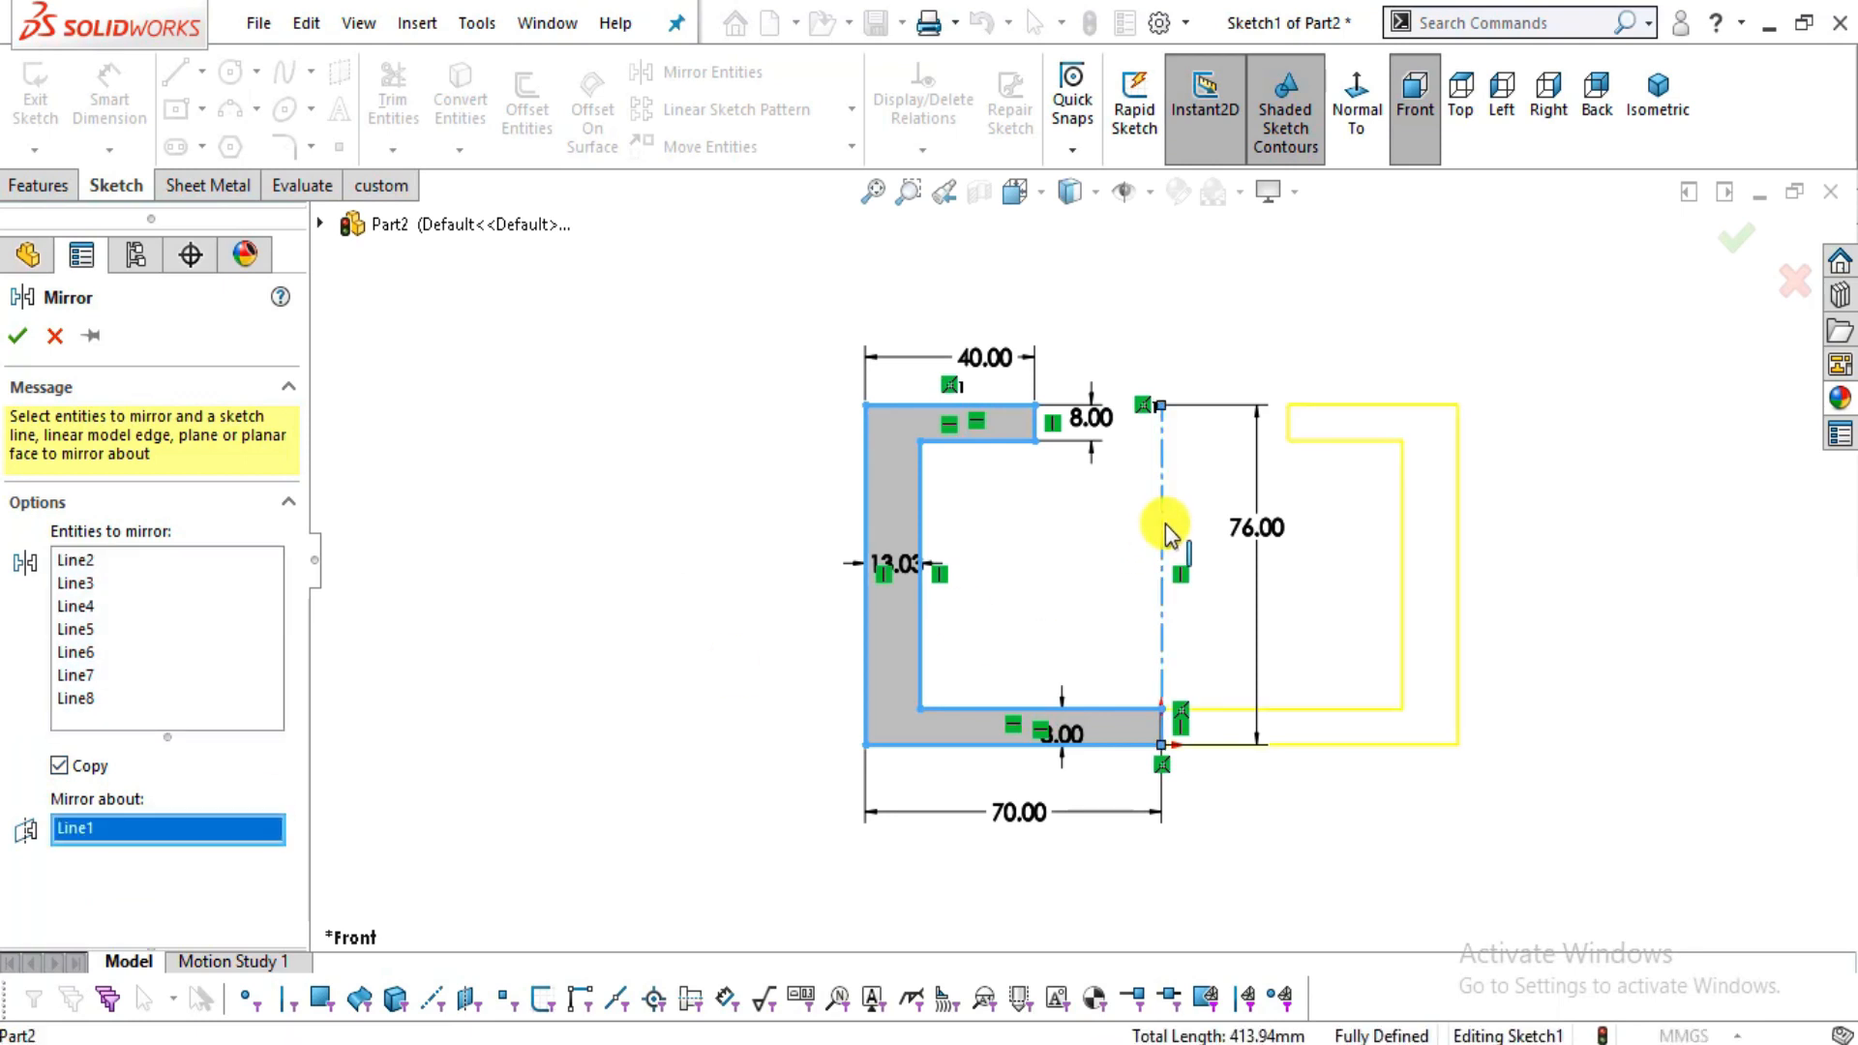
click(20, 336)
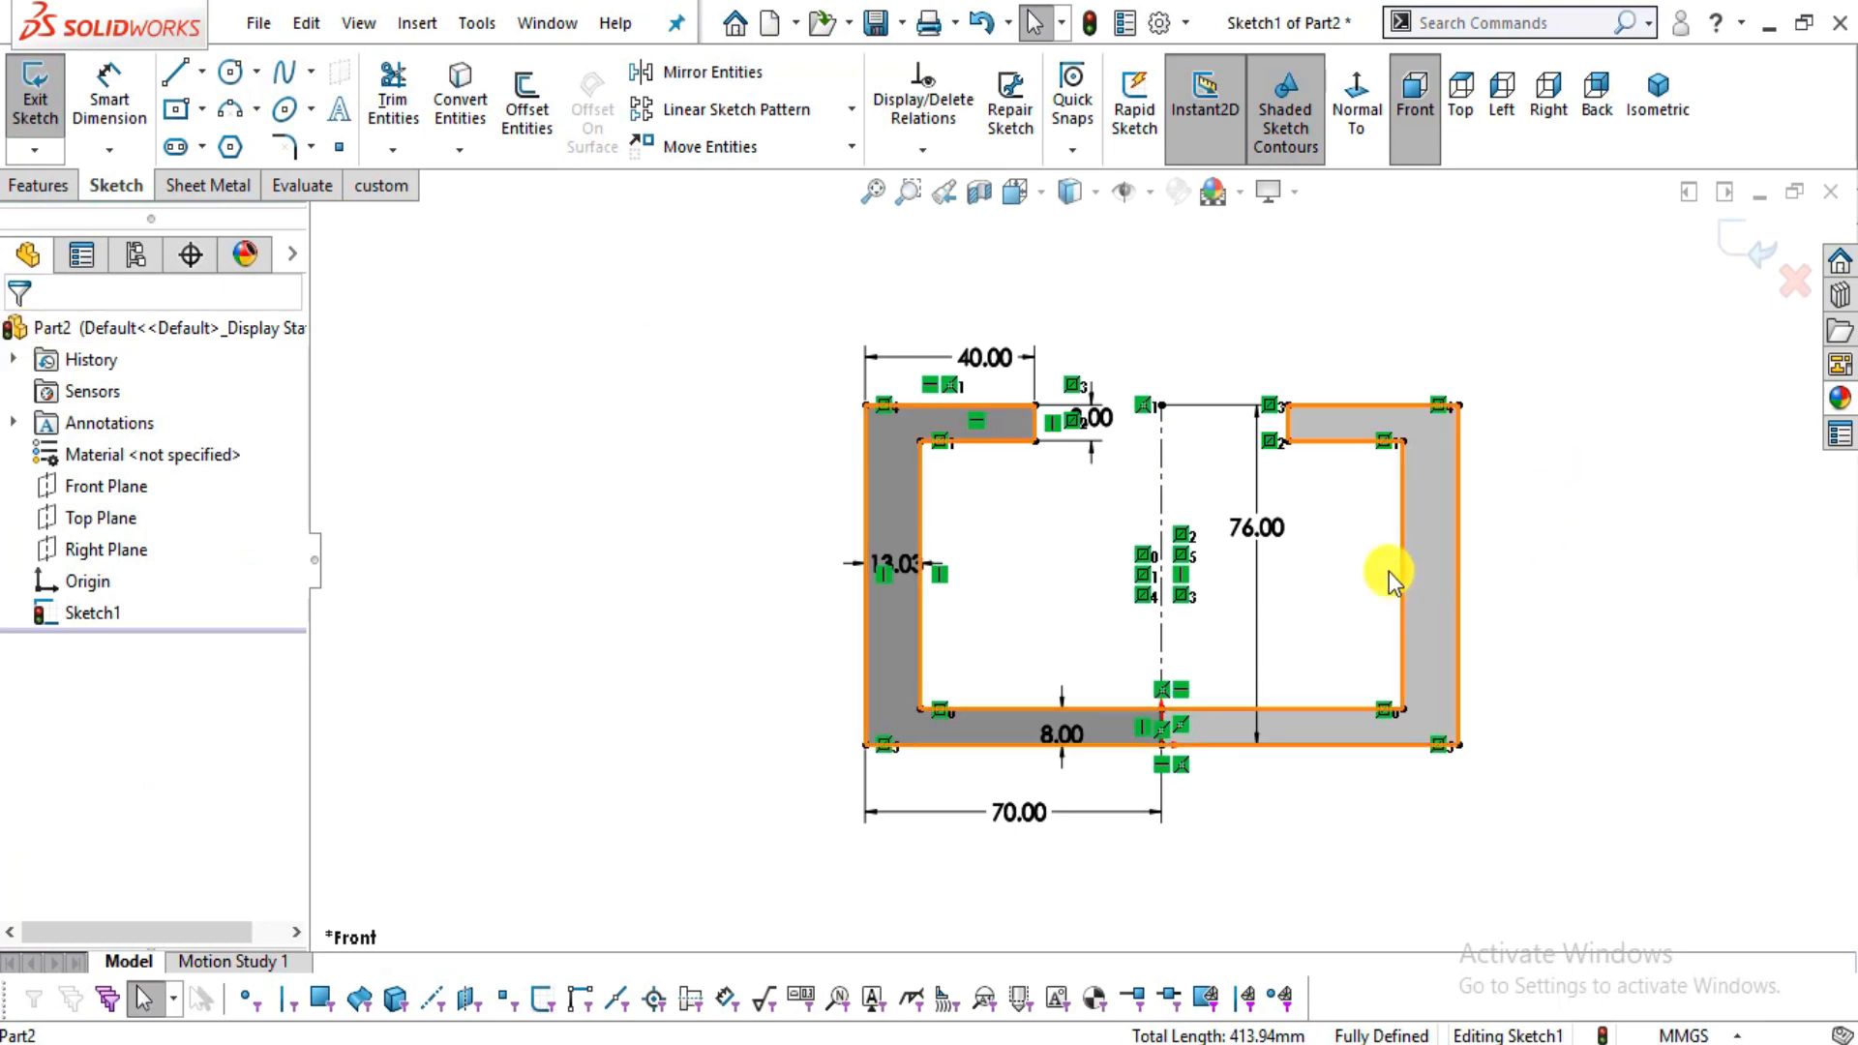
scroll(1390, 571, up, 2)
scroll(1307, 557, down, 3)
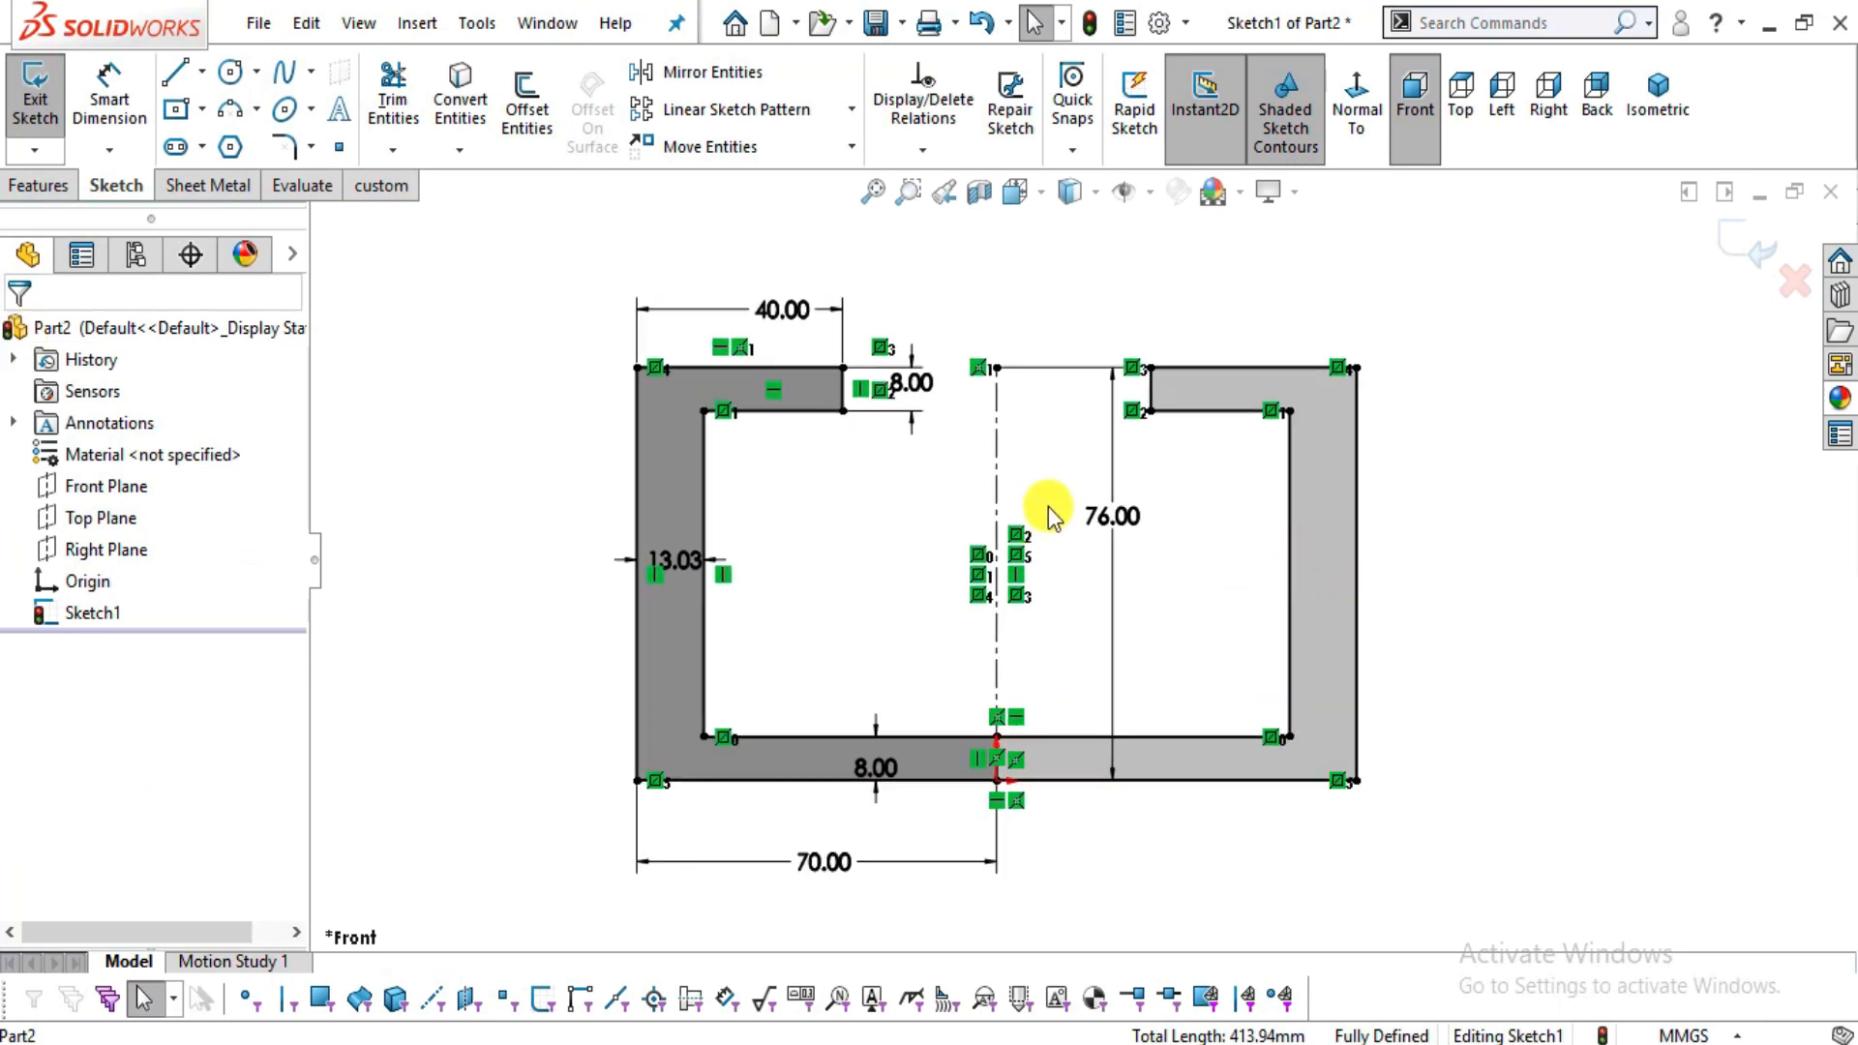
- Check the channel length in the PDF and set up a 450 mm boss extrusion of both profile regions
key(alt+Tab)
drag(995, 593, 478, 624)
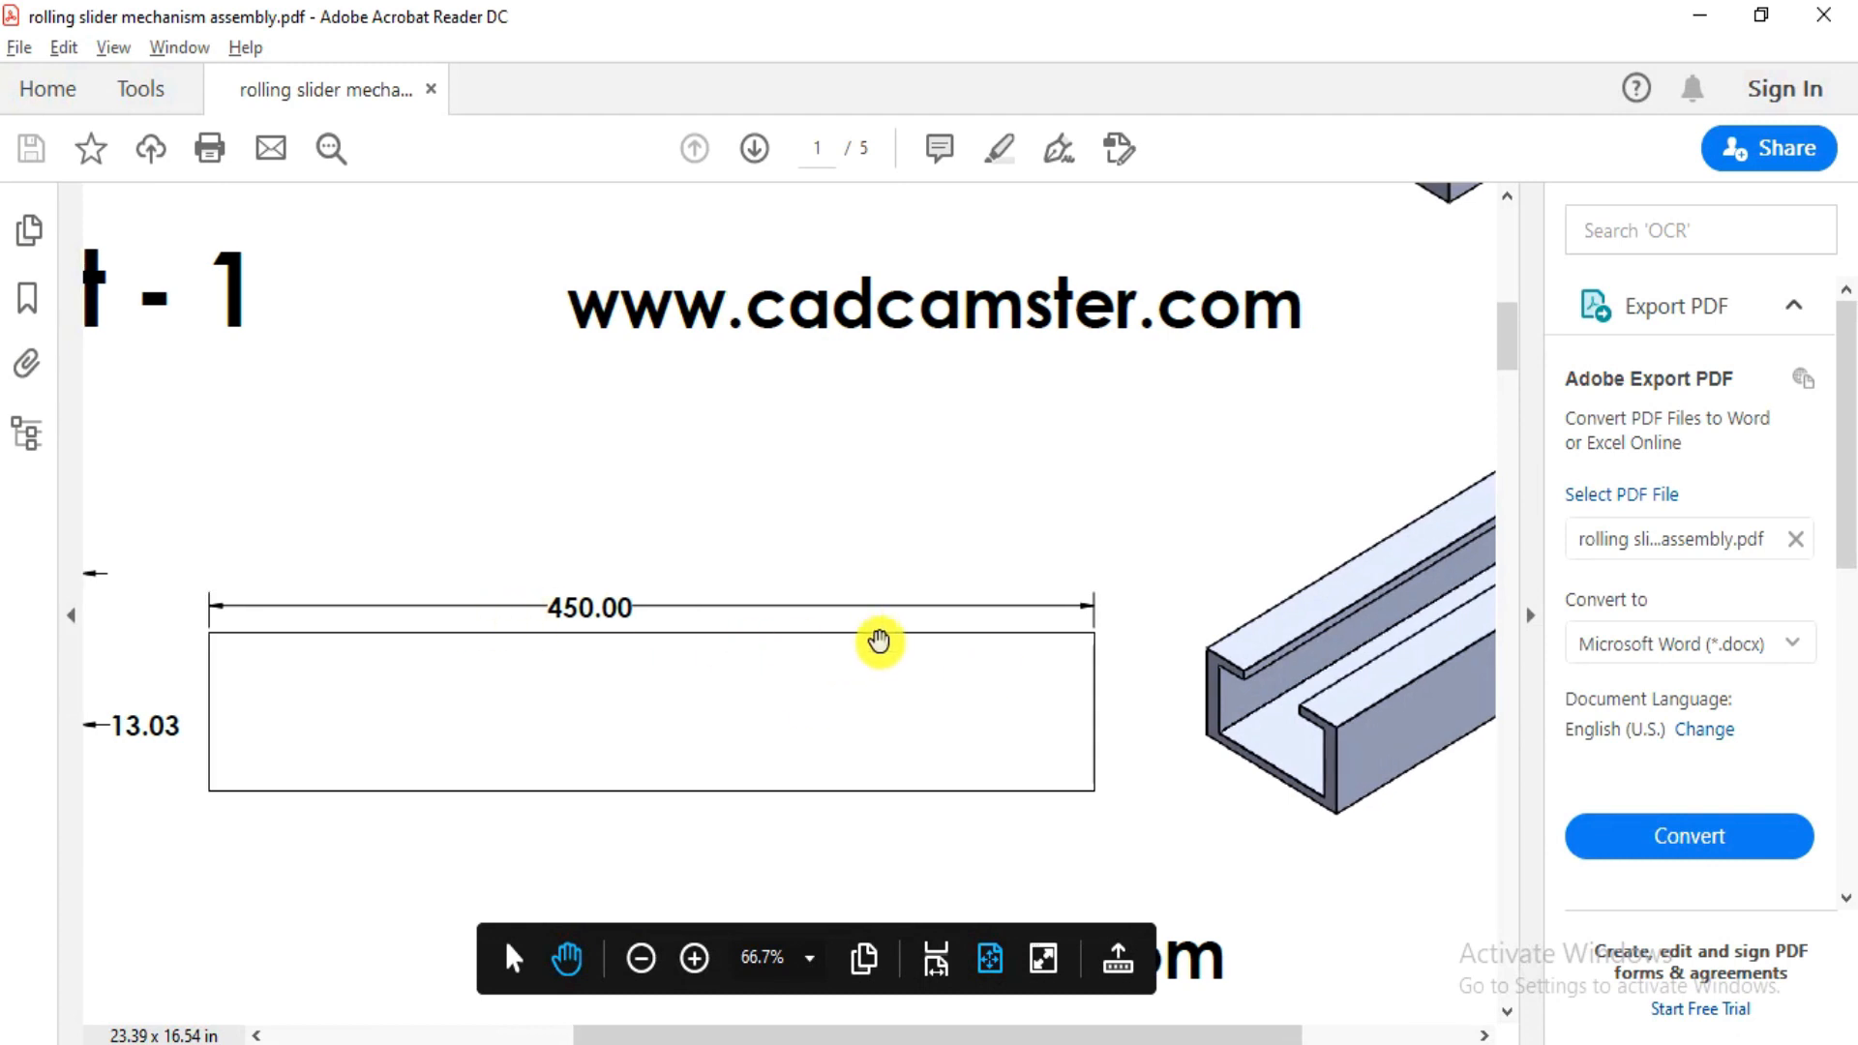
key(alt+Tab)
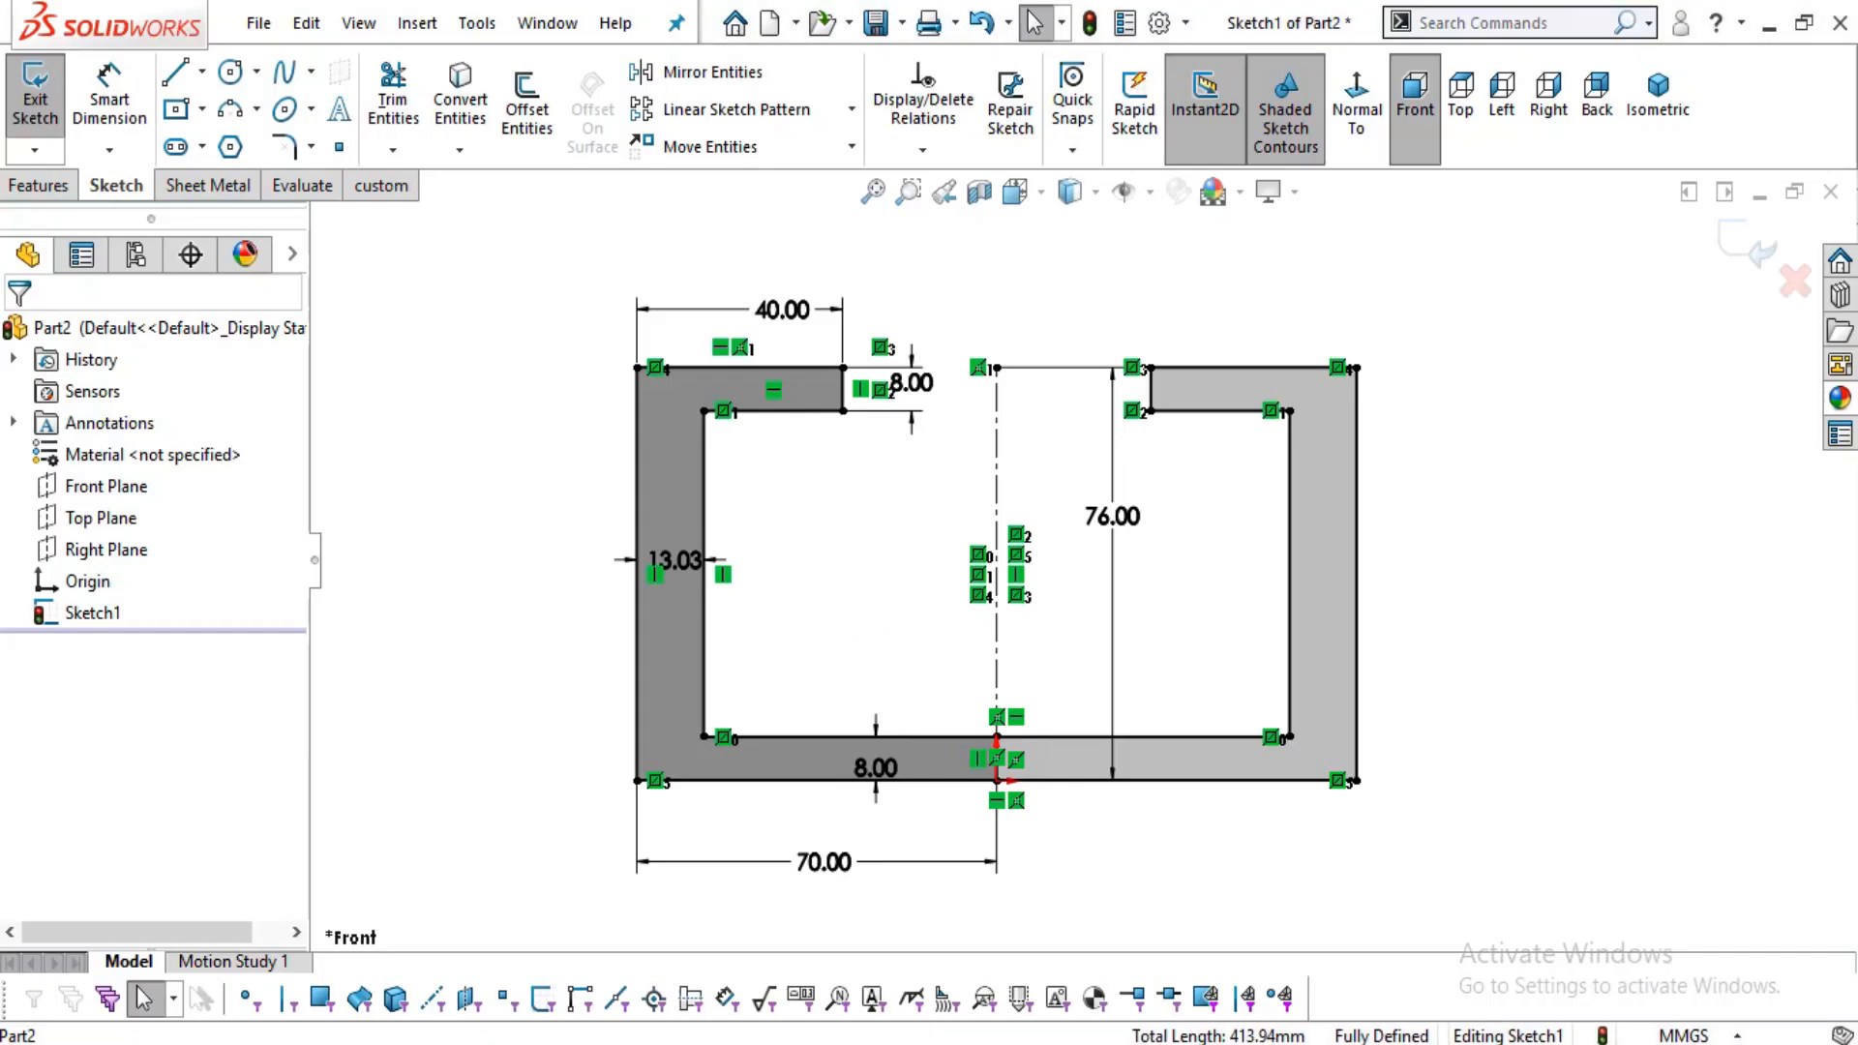
click(30, 184)
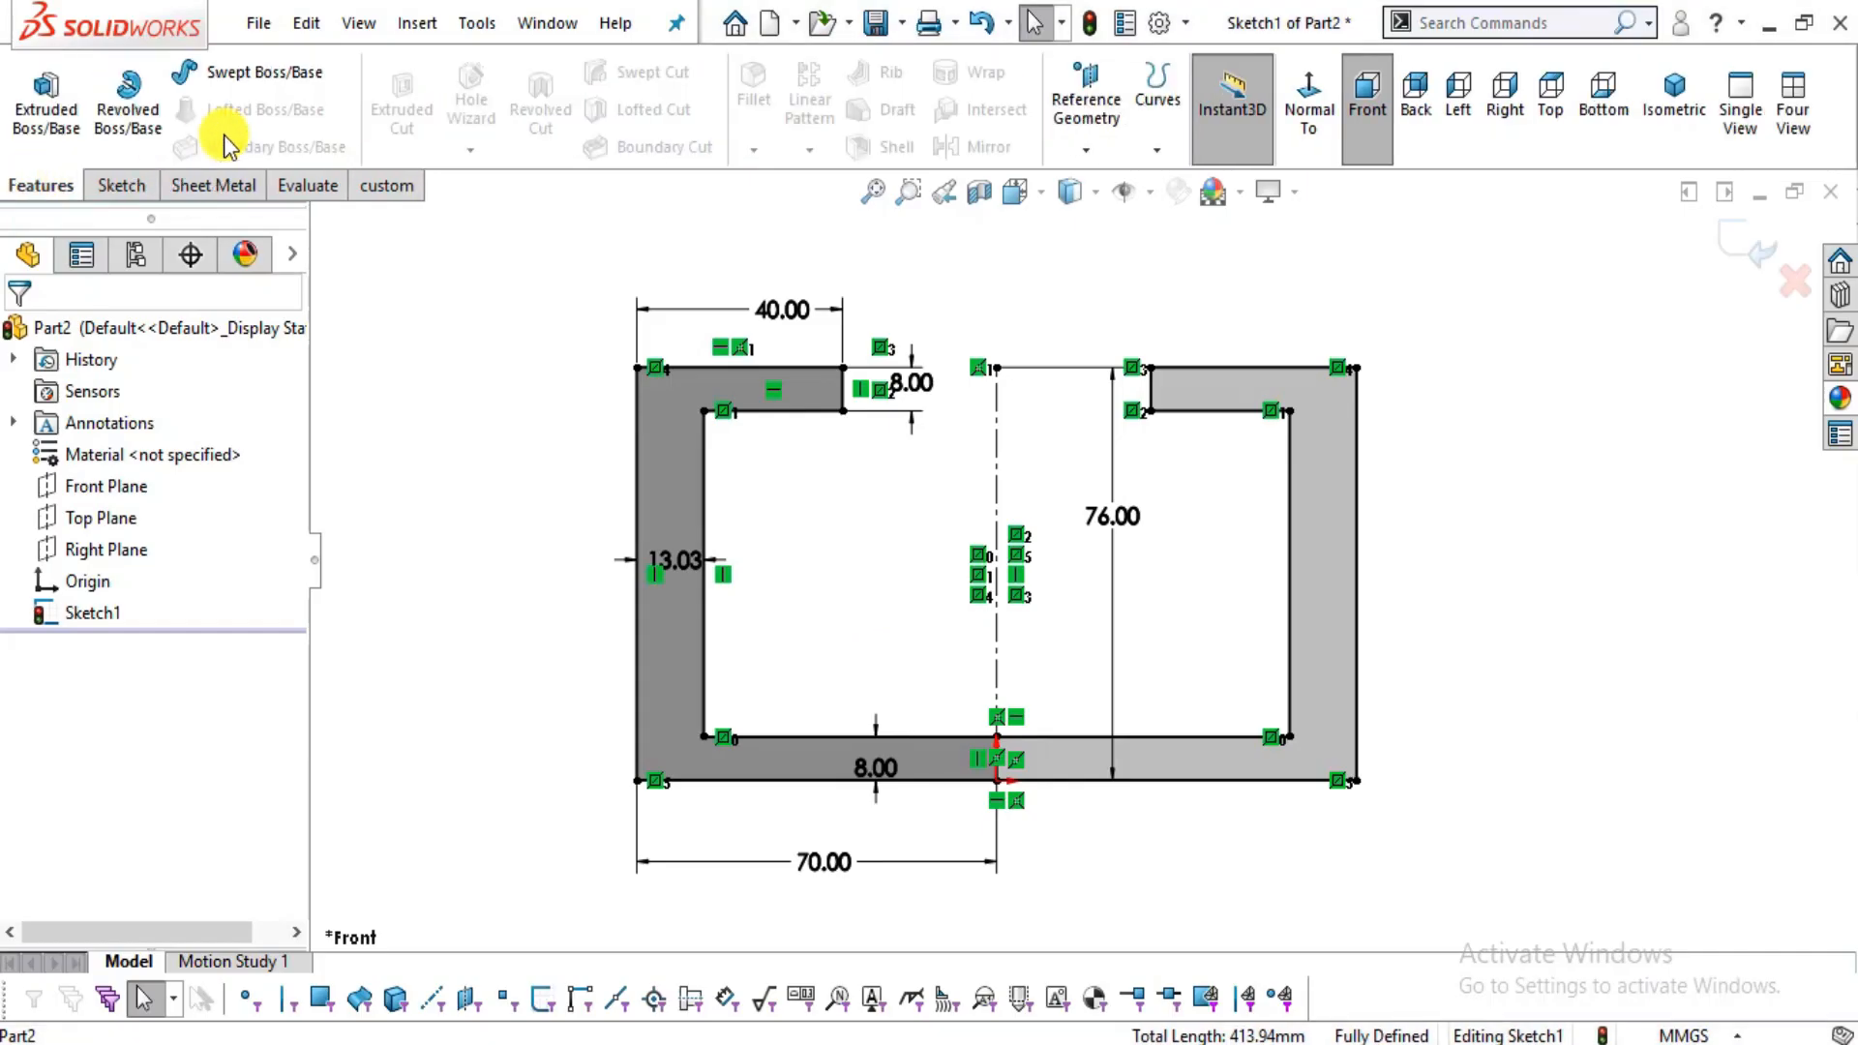
click(69, 135)
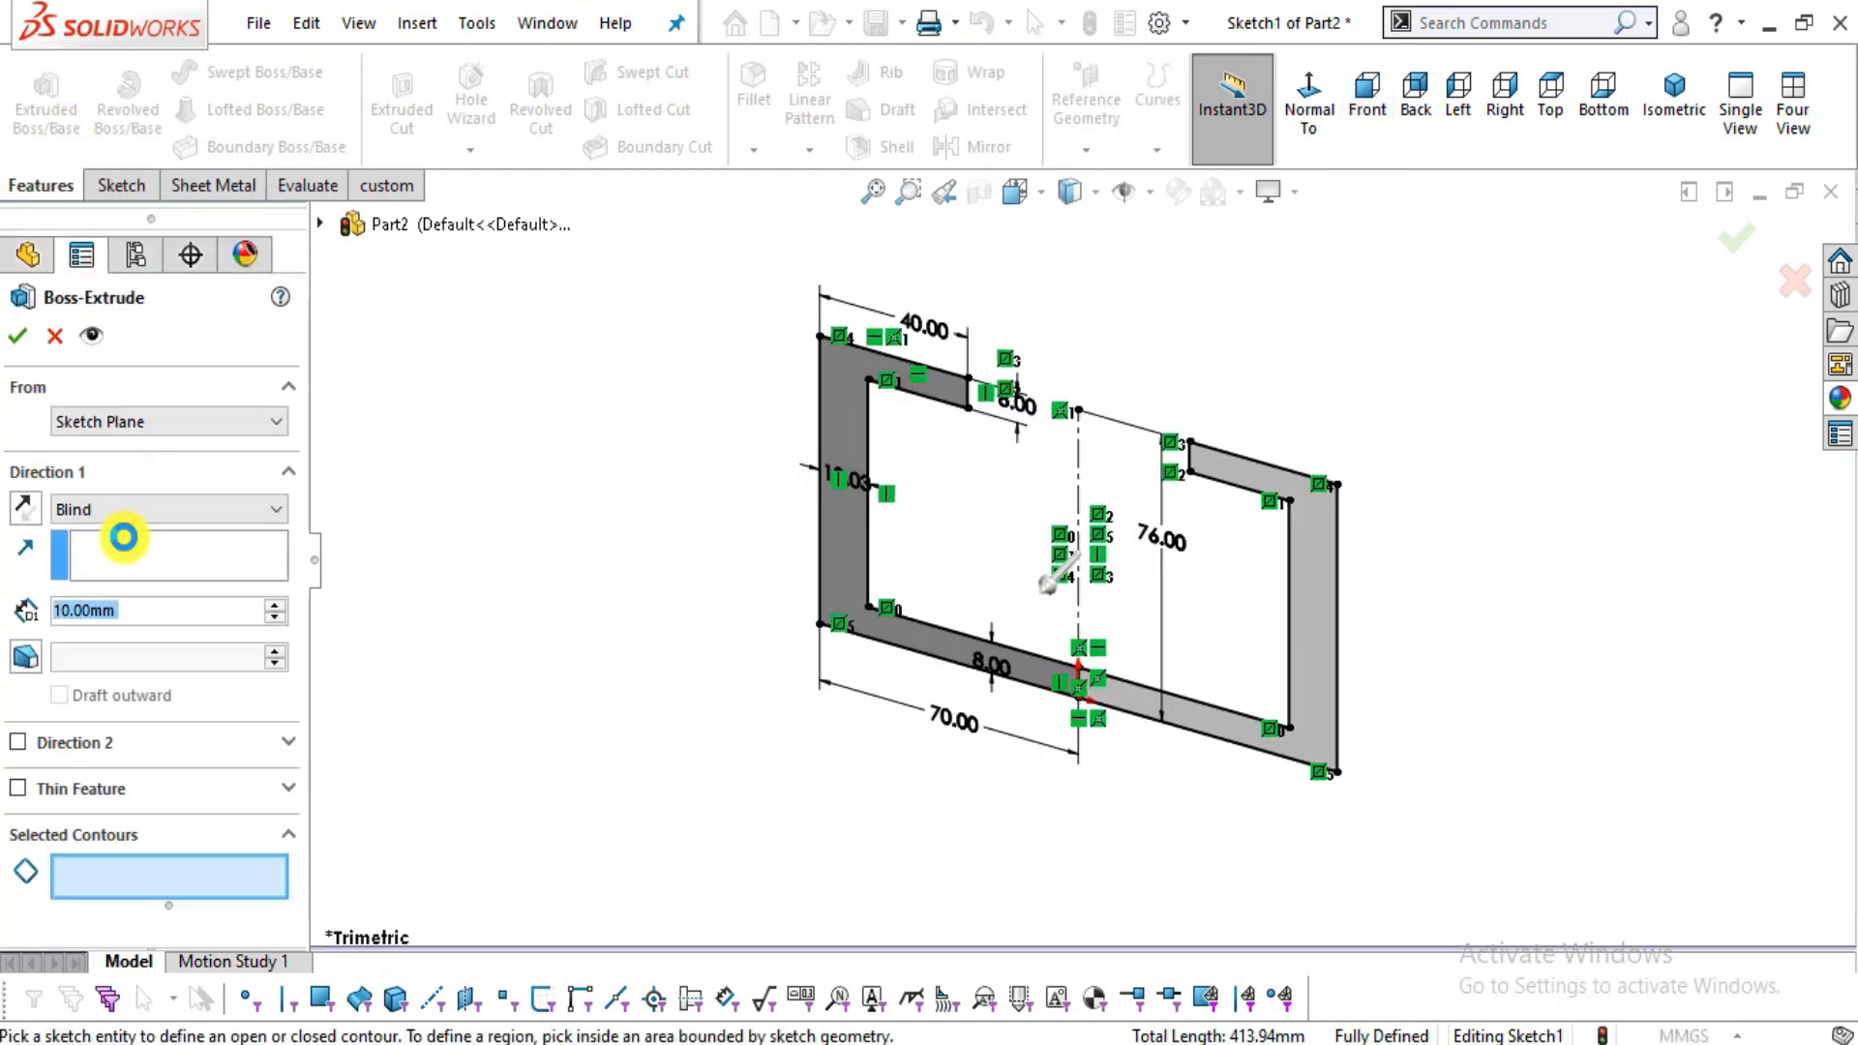
text(450)
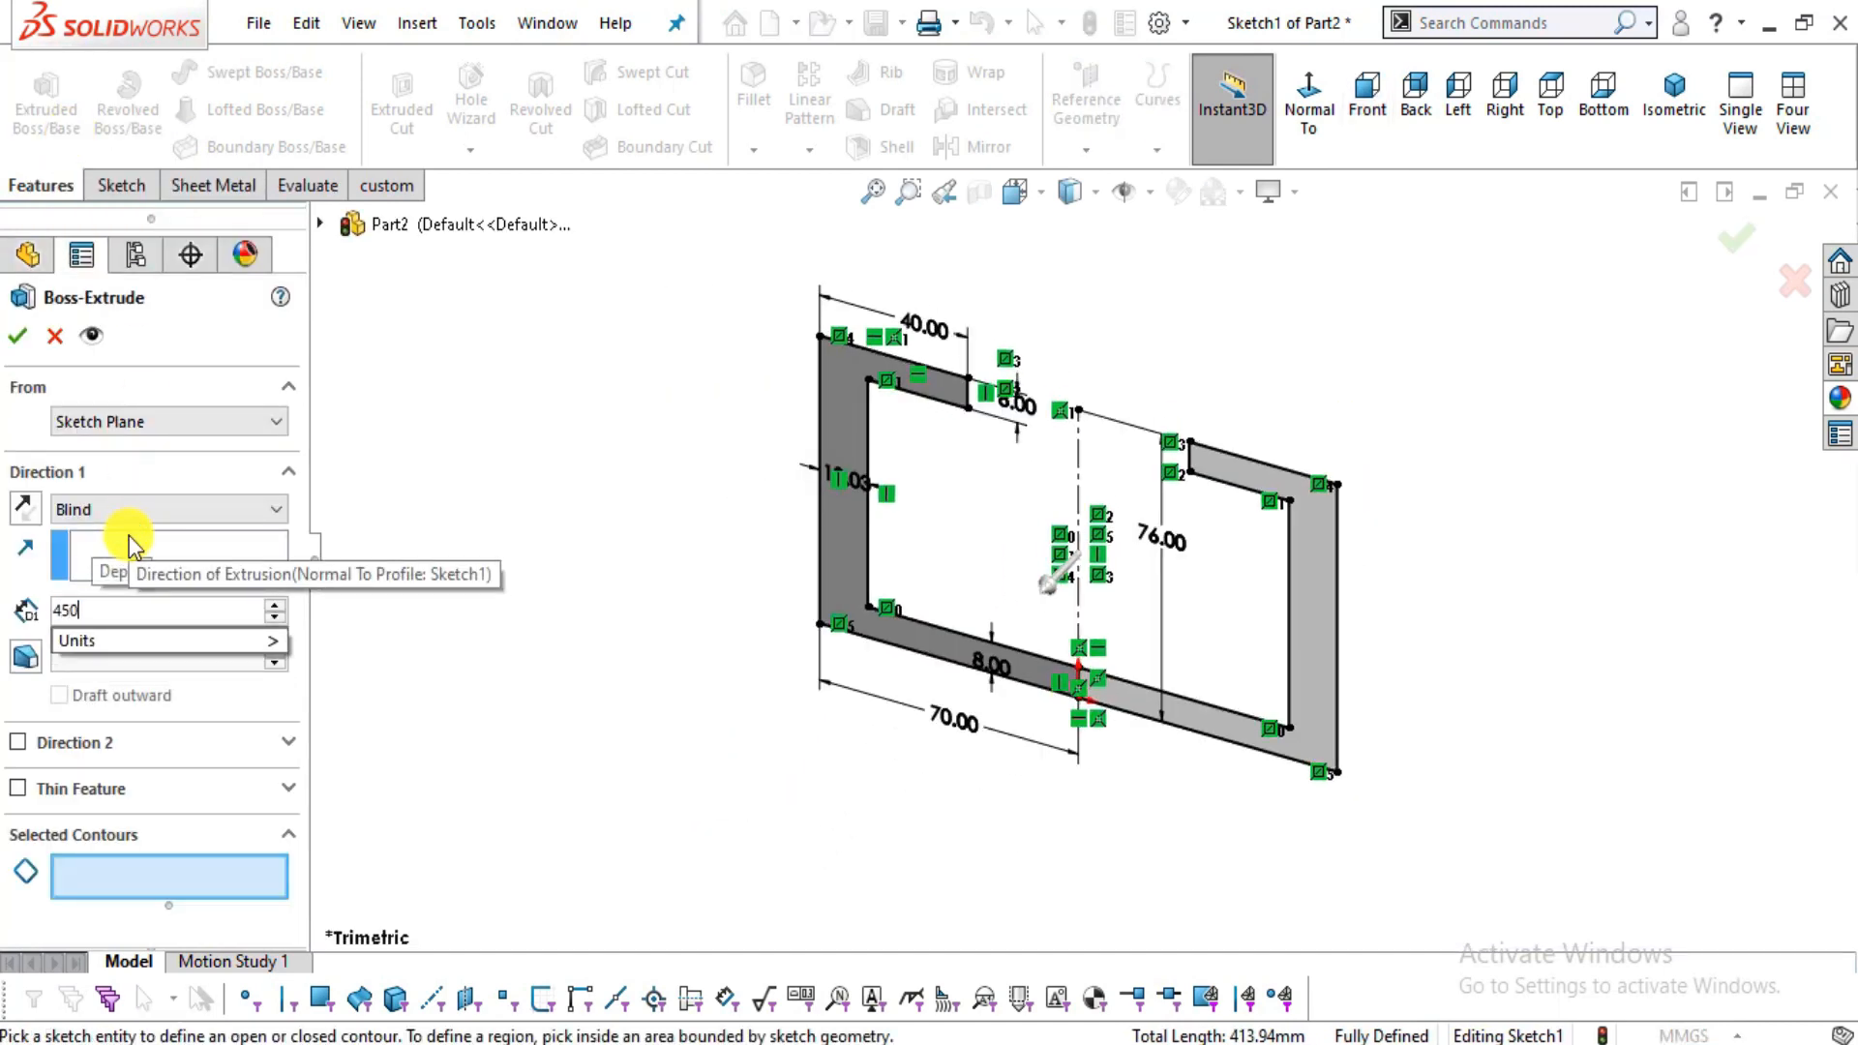
key(Return)
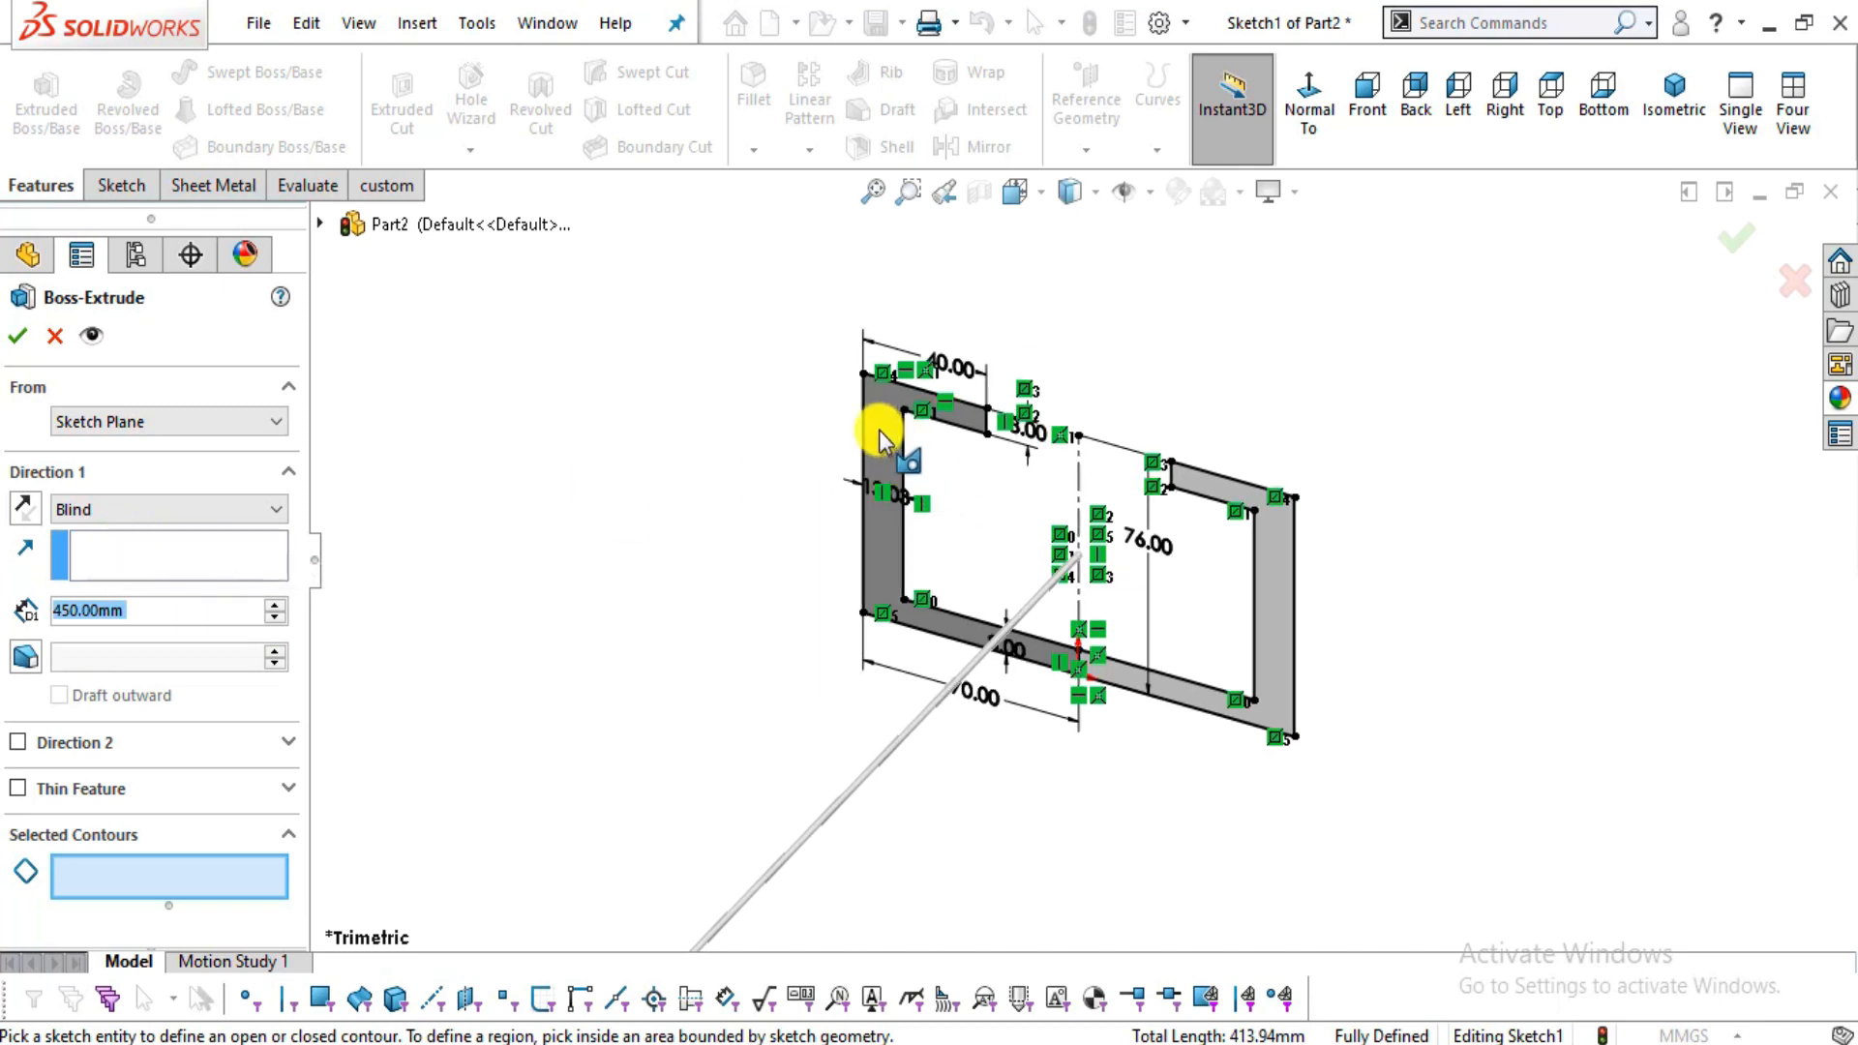
click(886, 435)
click(1276, 566)
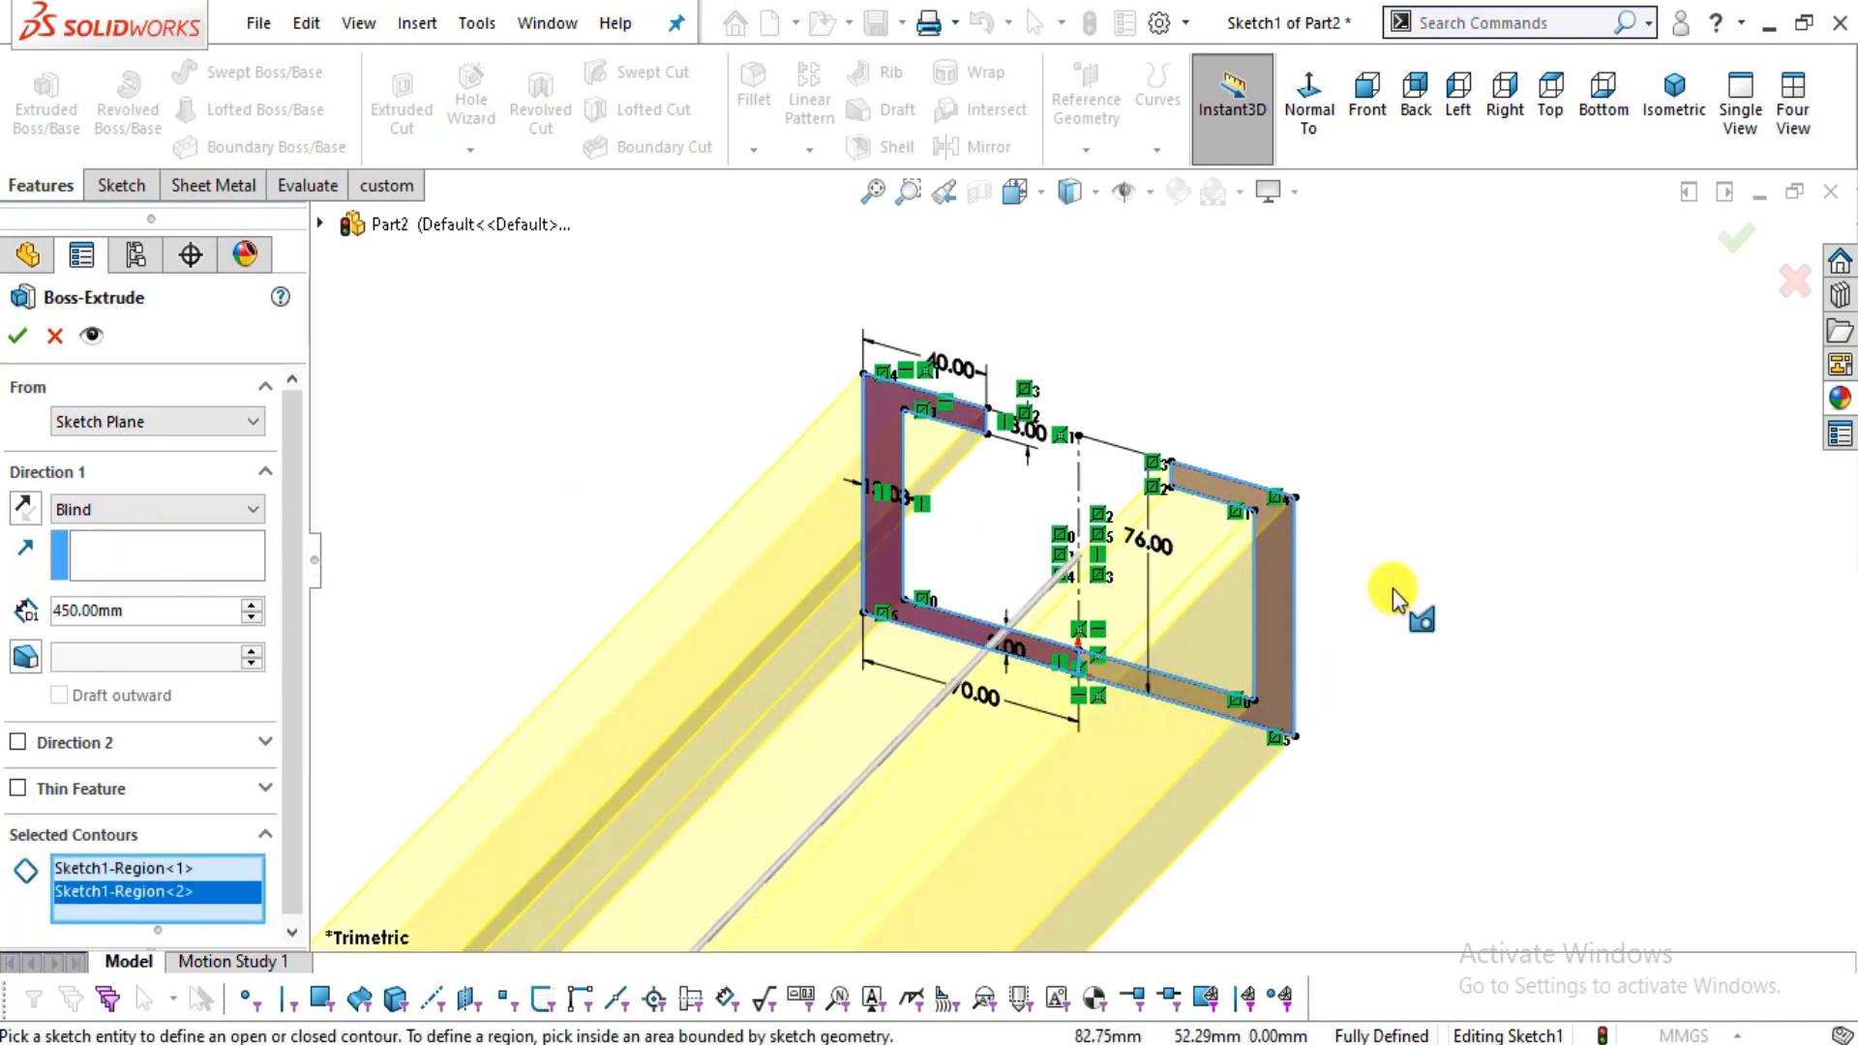
- Set the extrusion's end condition to Mid Plane and finish the channel body
scroll(1379, 614, up, 3)
middle_drag(1364, 629, 1007, 604)
click(155, 509)
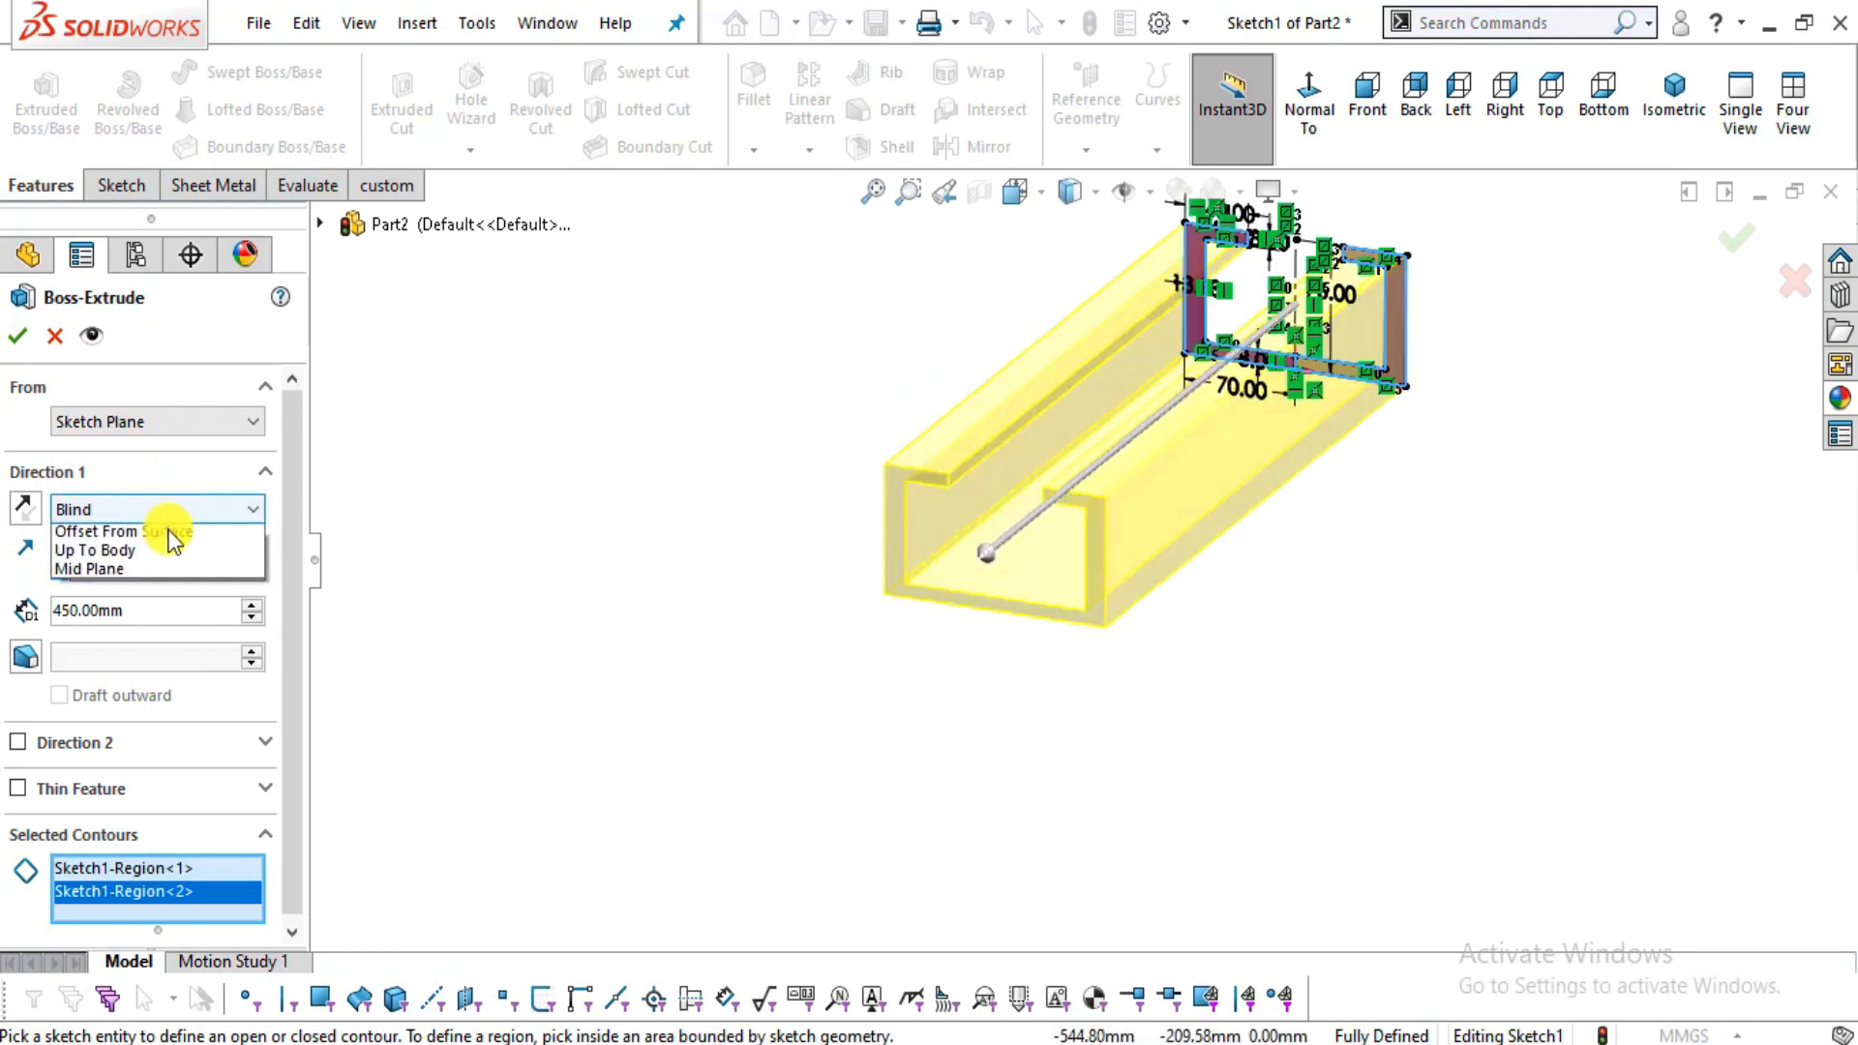
click(159, 627)
scroll(1120, 532, up, 2)
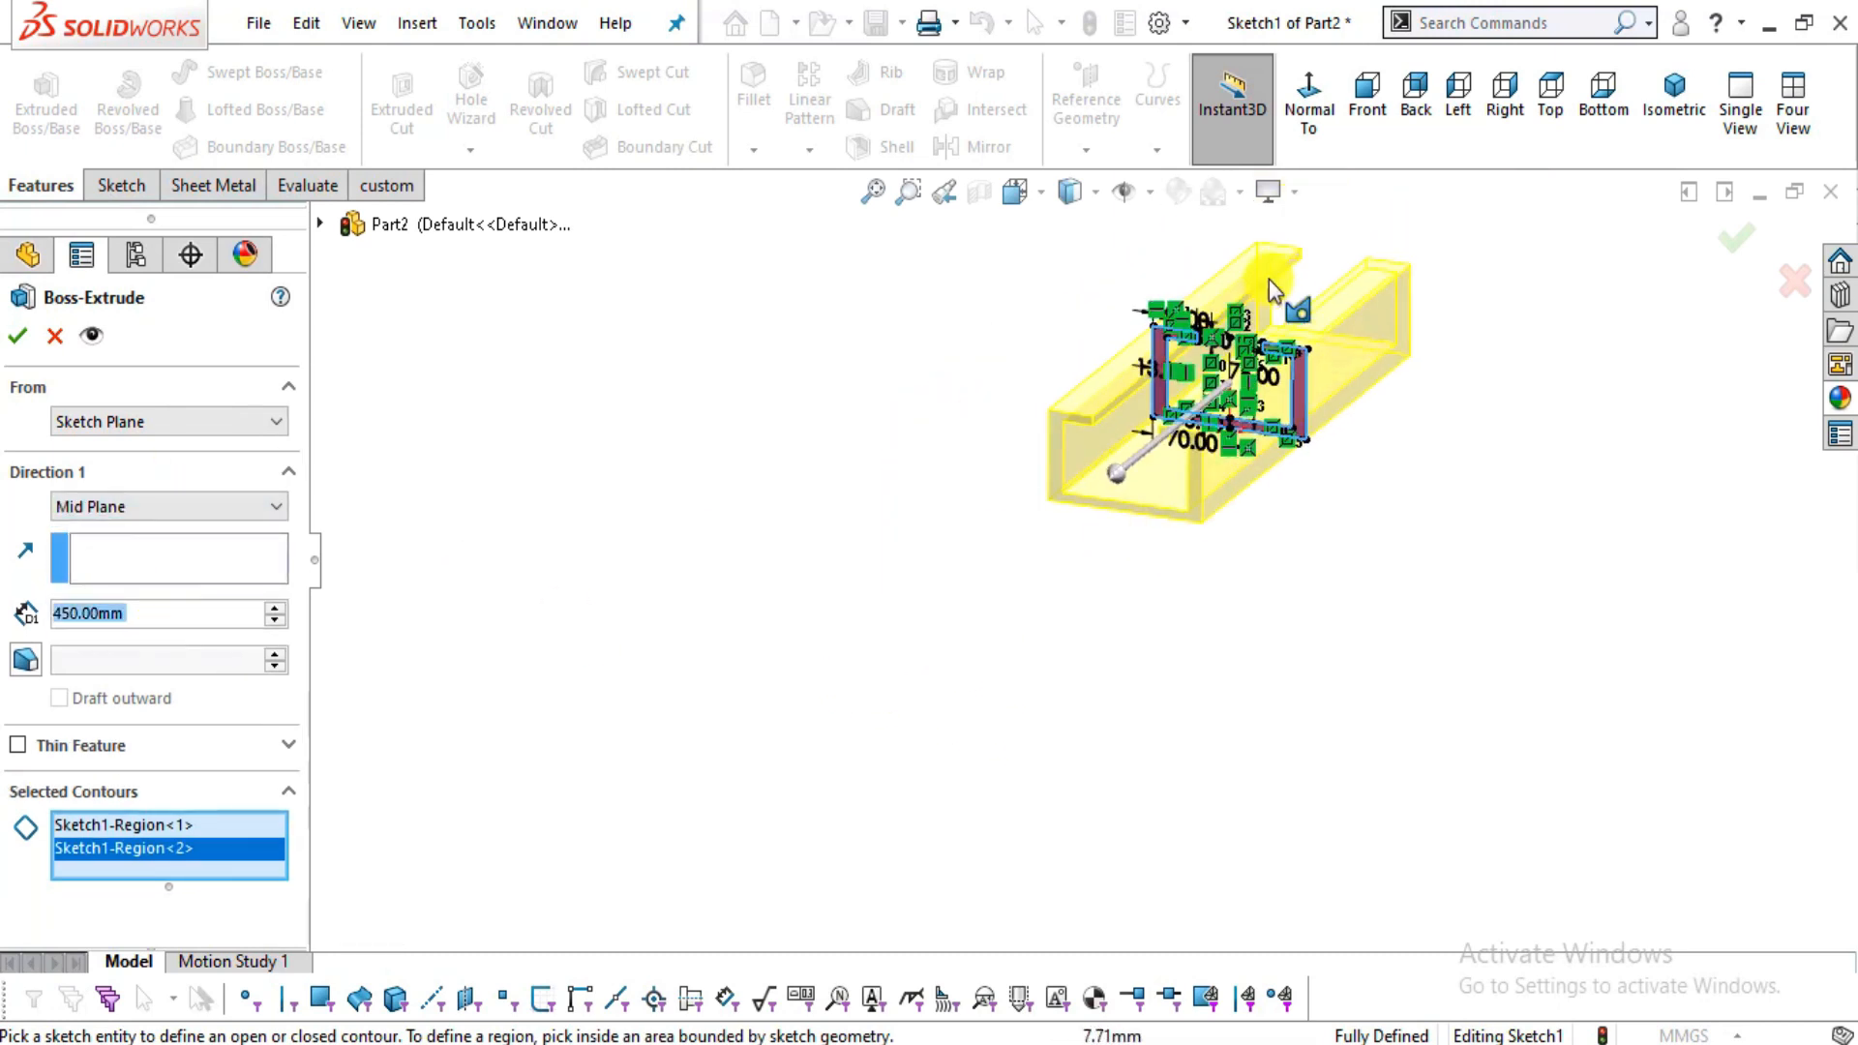
scroll(1323, 201, down, 3)
click(19, 338)
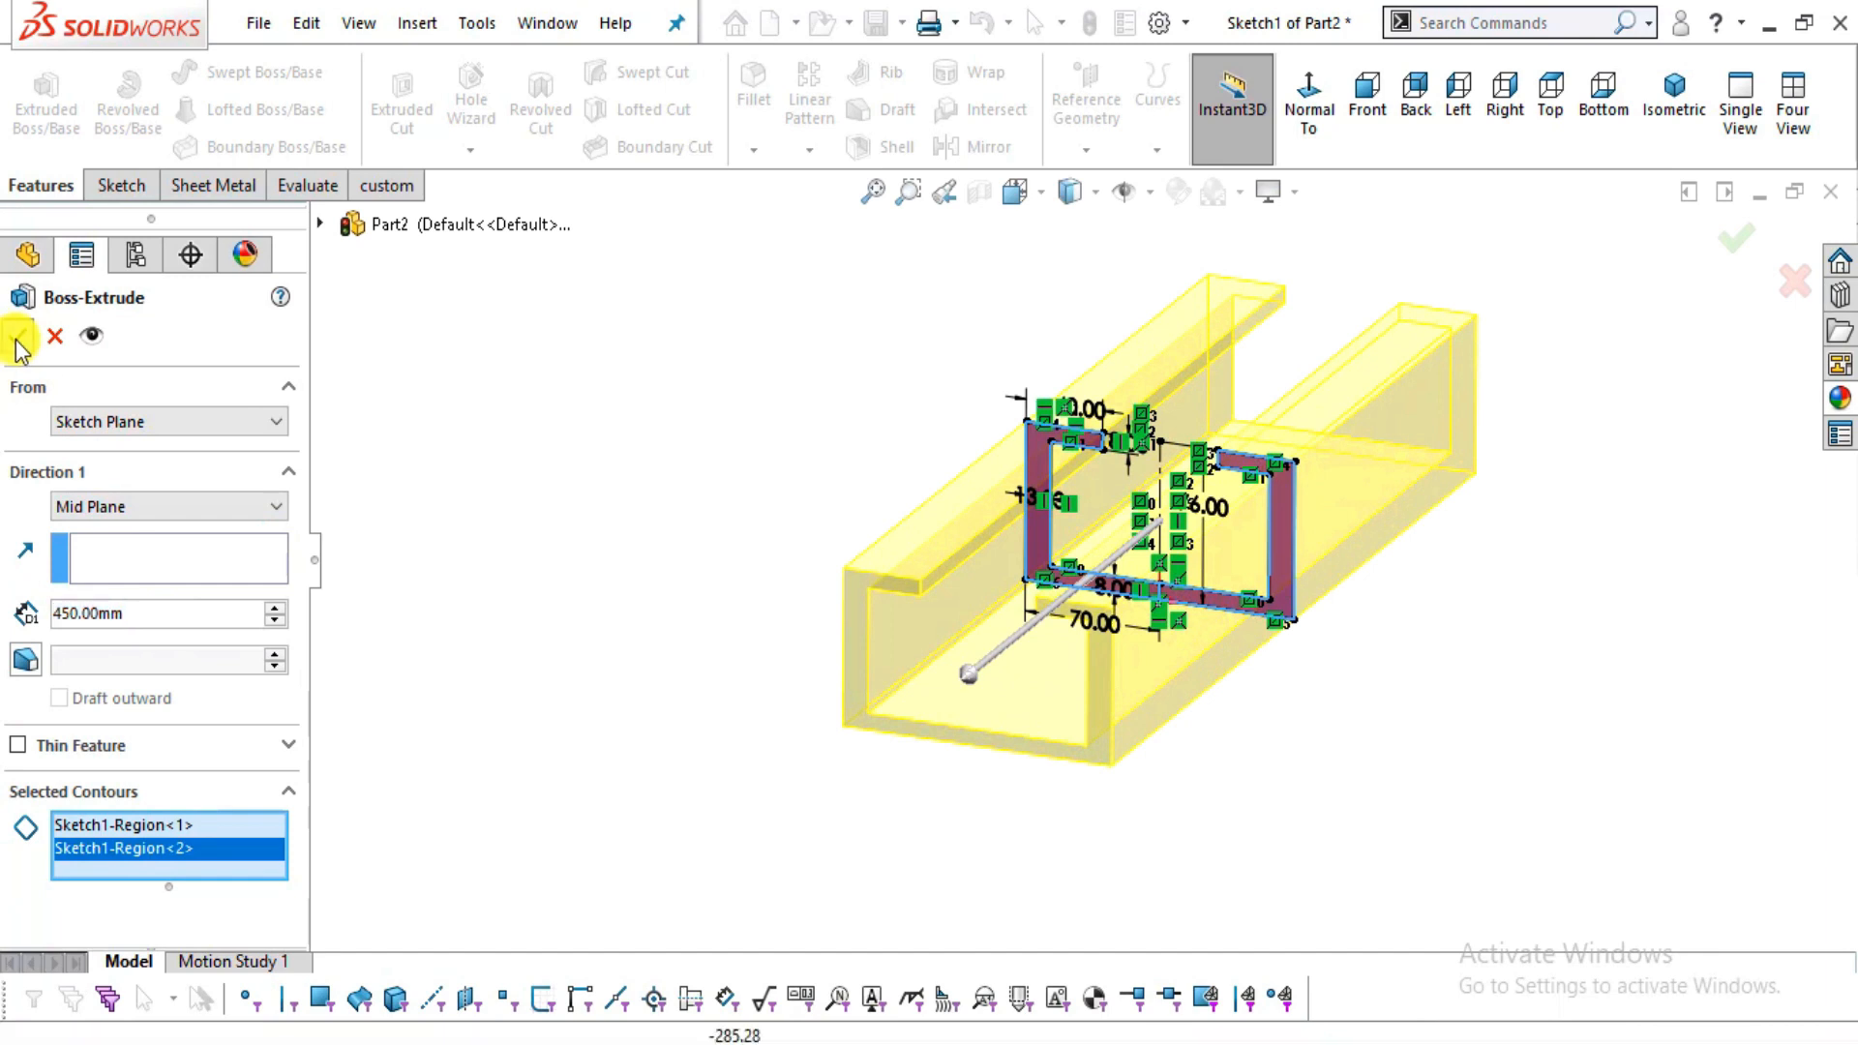
- Examine the extruded channel's lips, walls and open end from several sides
scroll(1355, 498, down, 2)
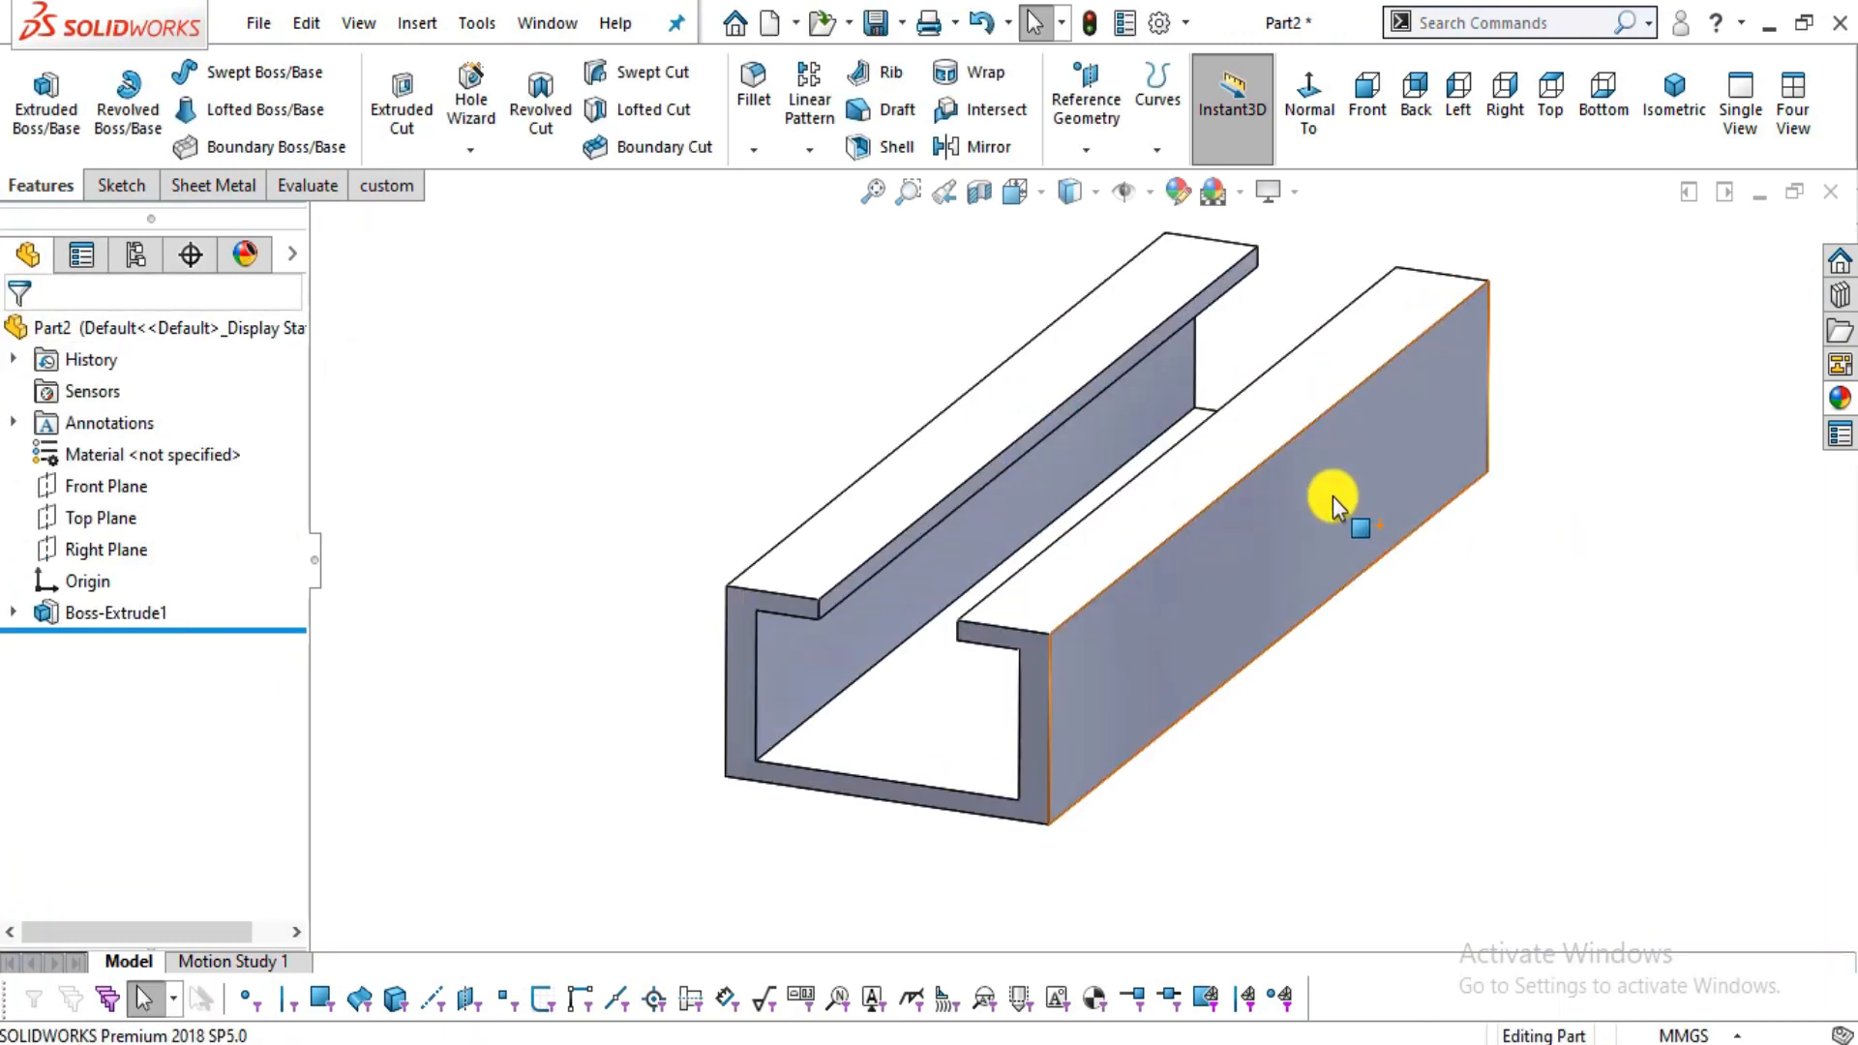
middle_drag(1109, 534, 1228, 498)
middle_drag(937, 634, 1192, 455)
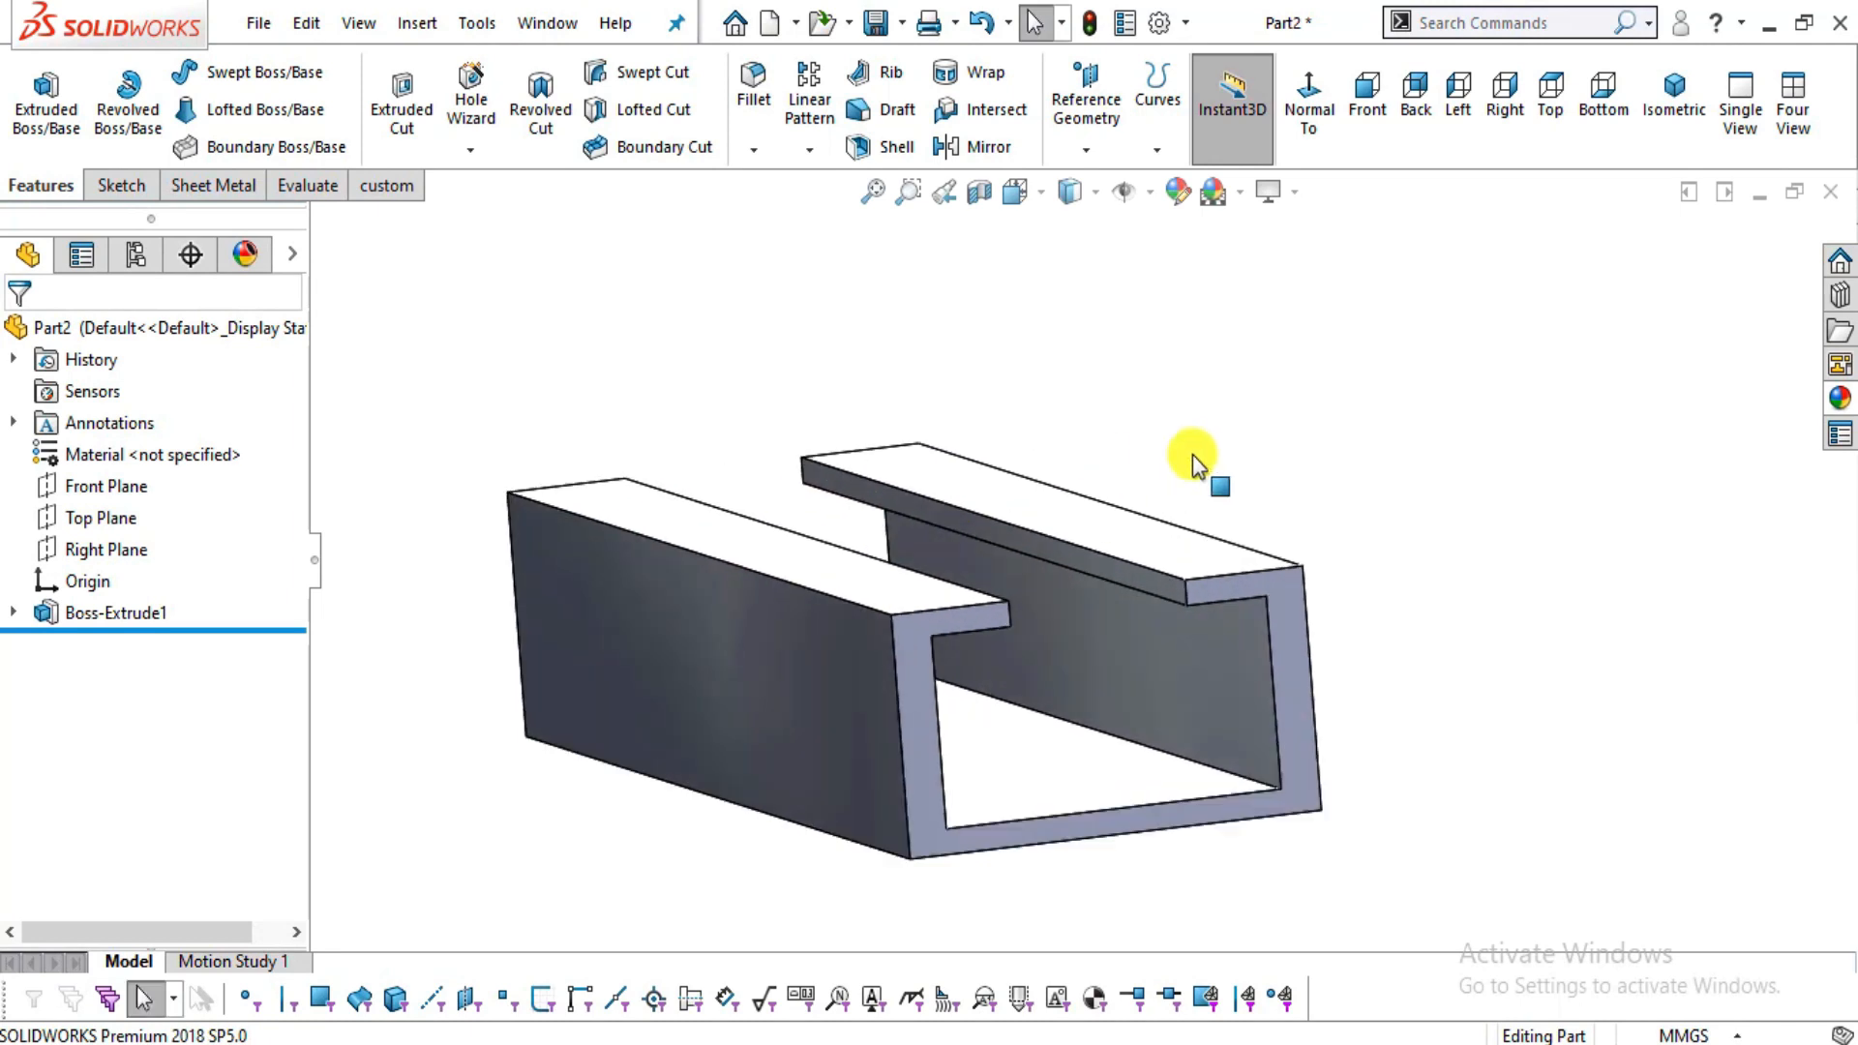
mouse_move(1130, 598)
middle_down()
mouse_move(1107, 580)
mouse_move(1144, 599)
middle_up()
scroll(1146, 601, up, 1)
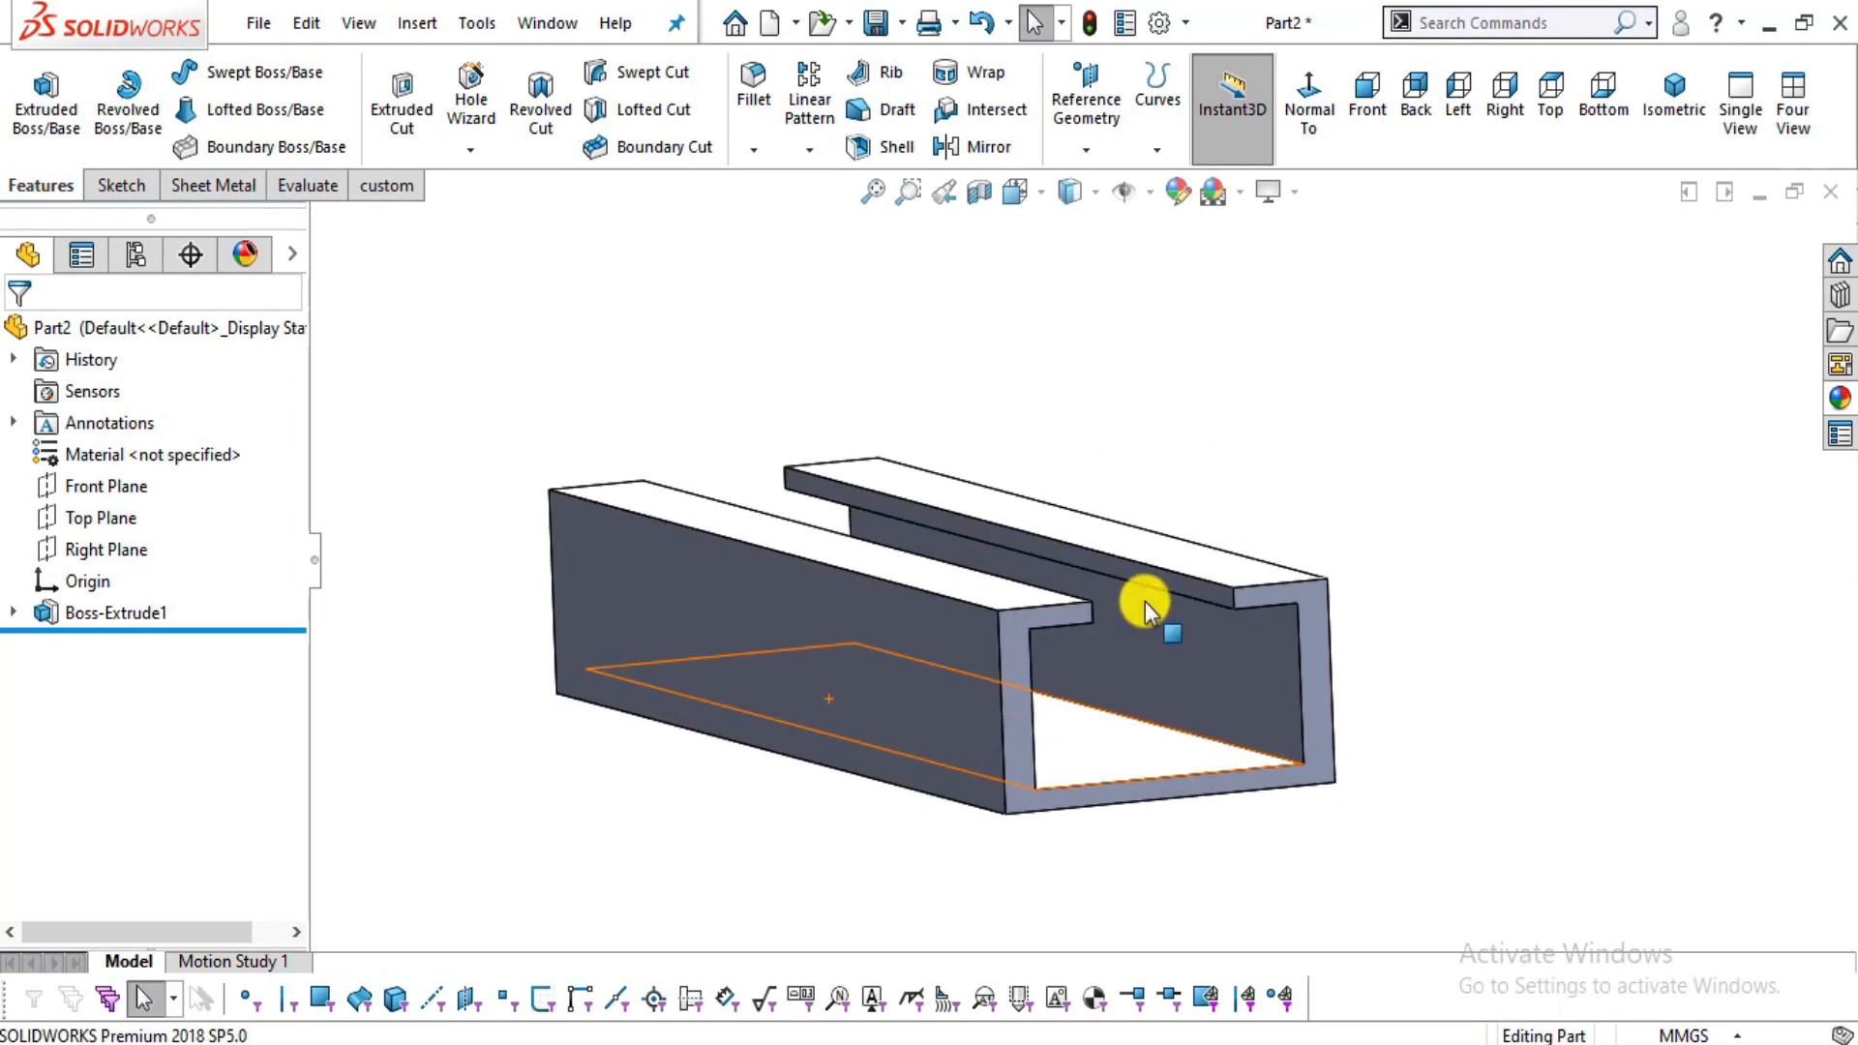
scroll(1150, 530, down, 1)
scroll(1149, 532, up, 2)
scroll(1115, 532, down, 1)
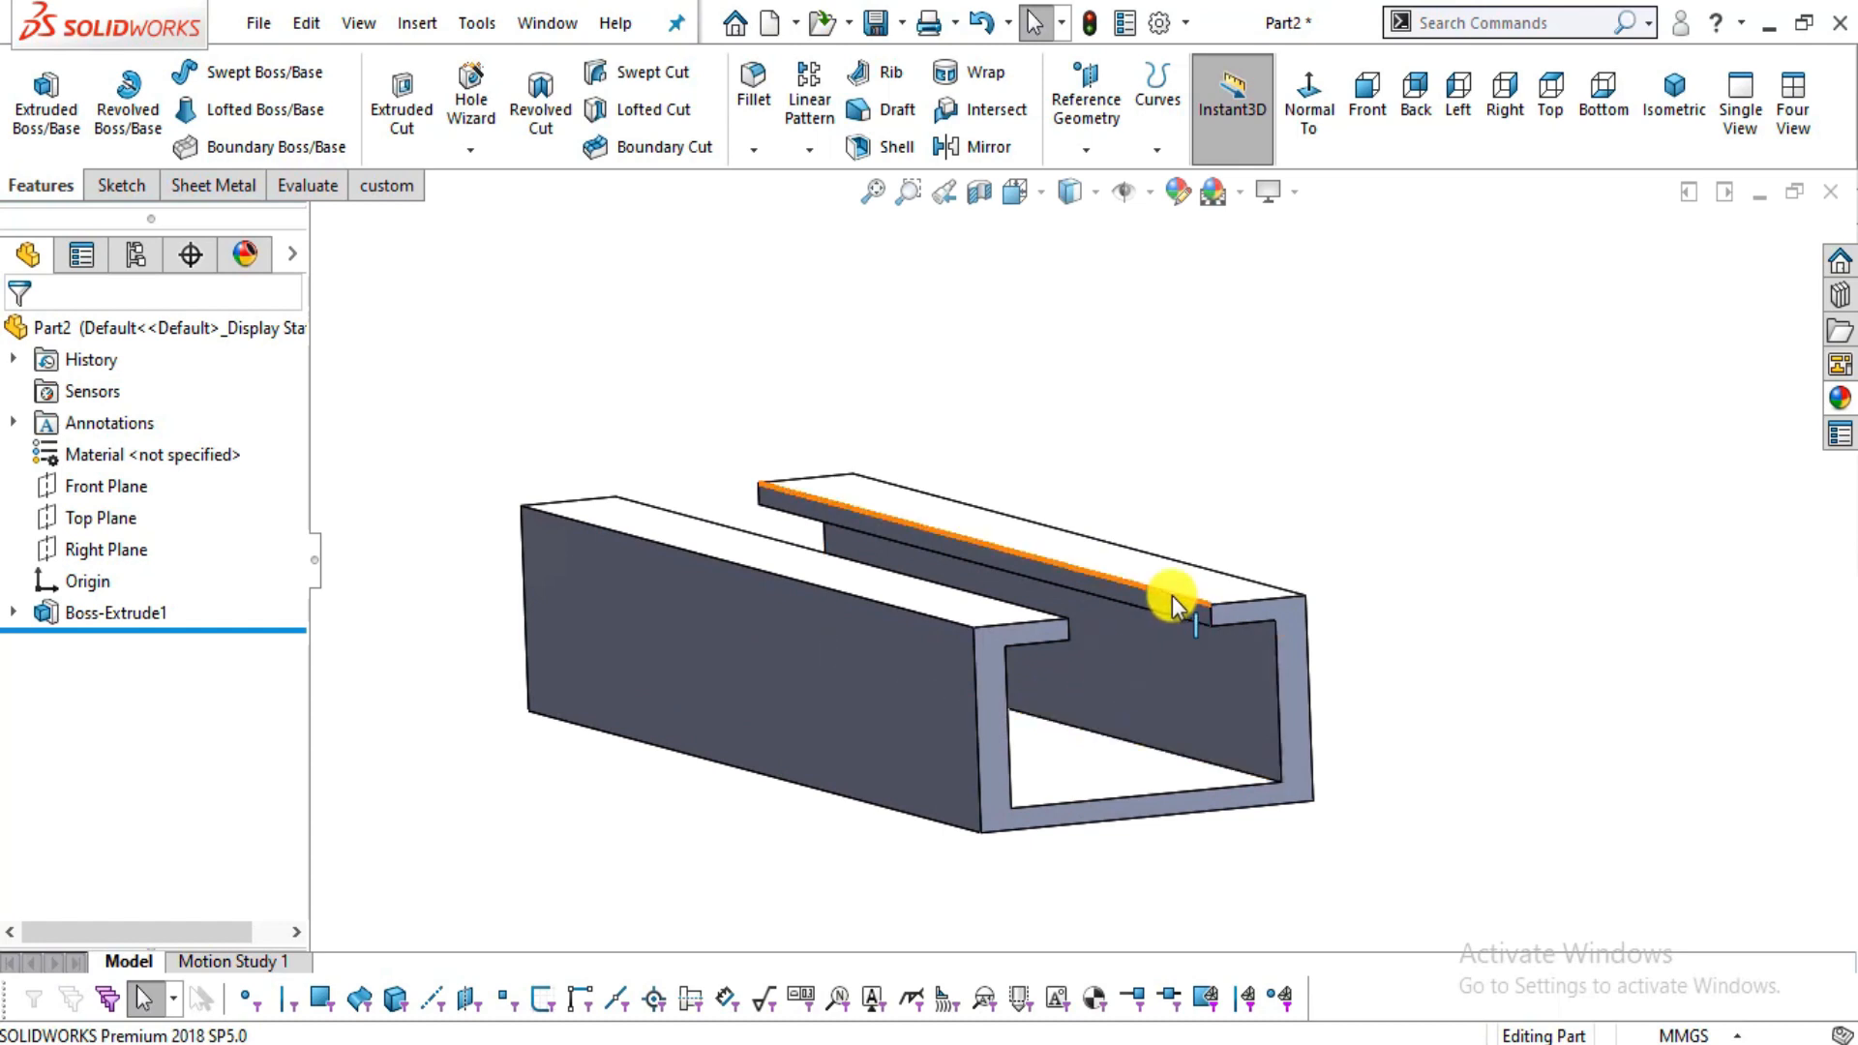
scroll(1171, 595, up, 1)
scroll(1084, 414, down, 1)
scroll(1122, 443, up, 2)
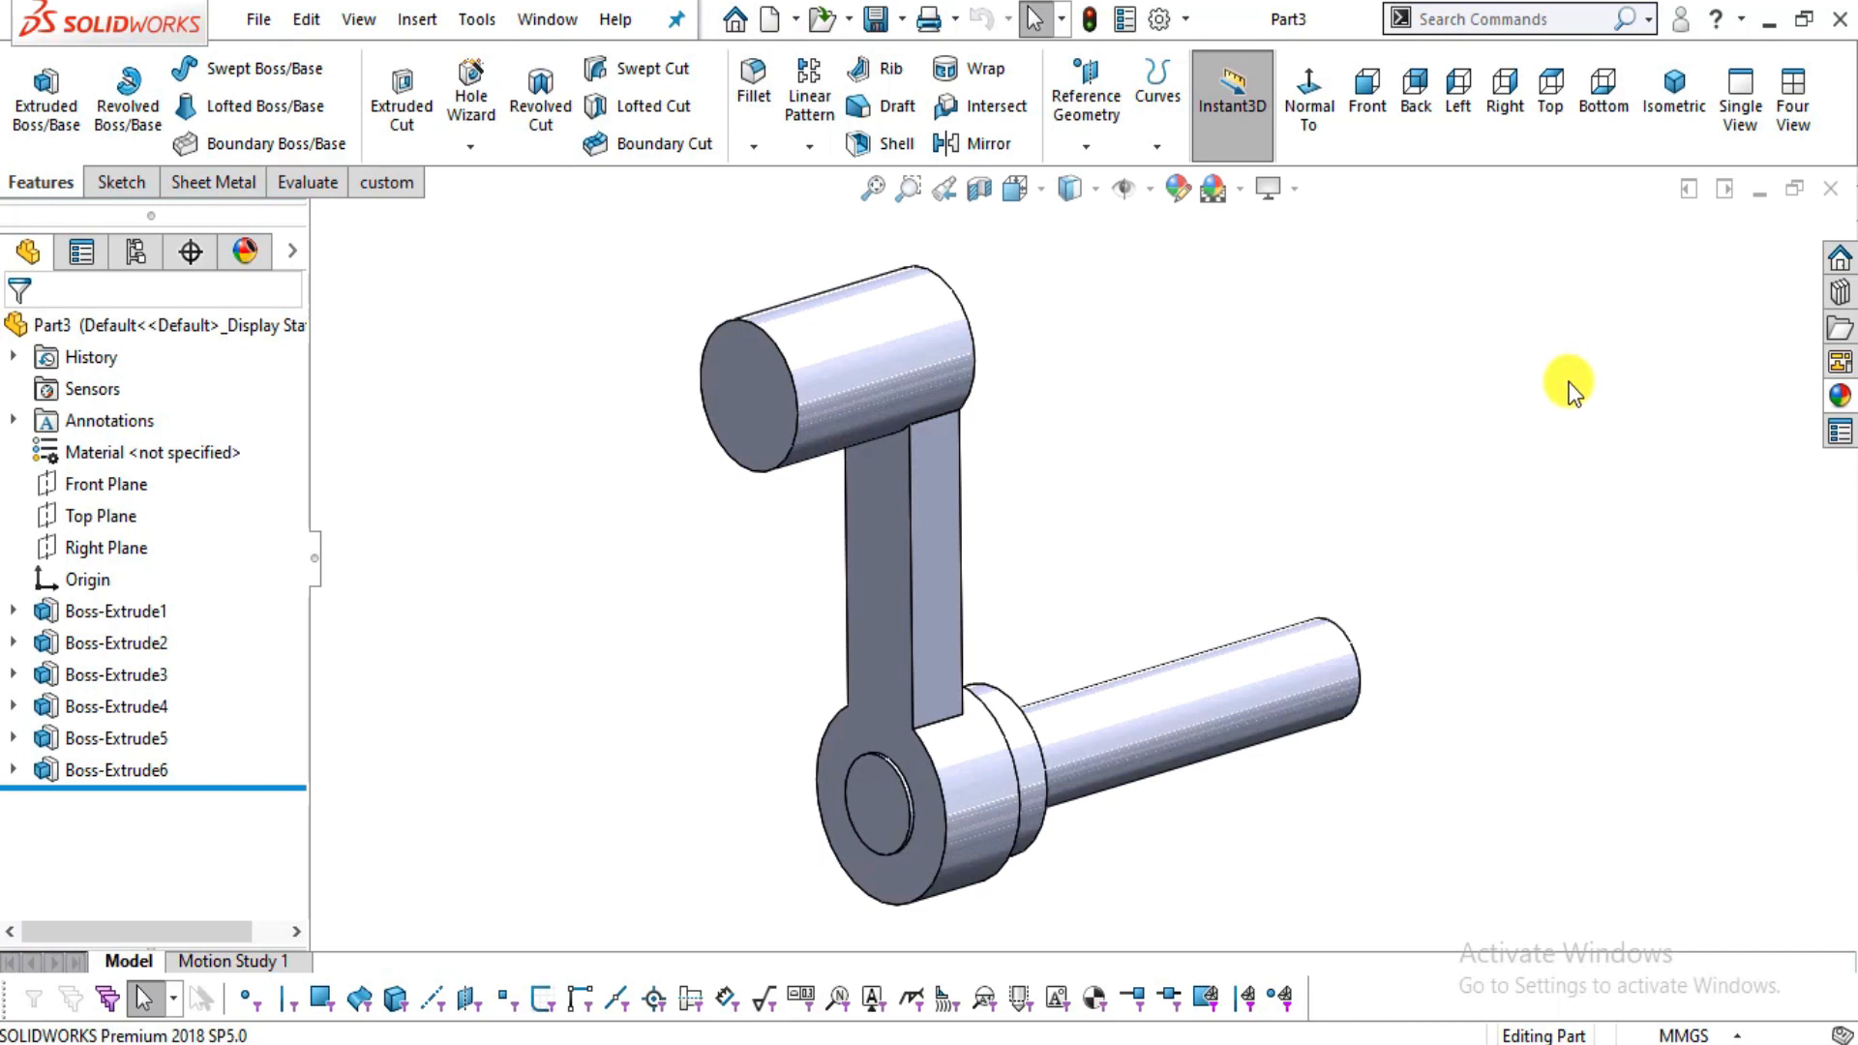
- Examine the finished crank model's pin, arm, collars and shaft from several angles and distances
scroll(1033, 450, up, 2)
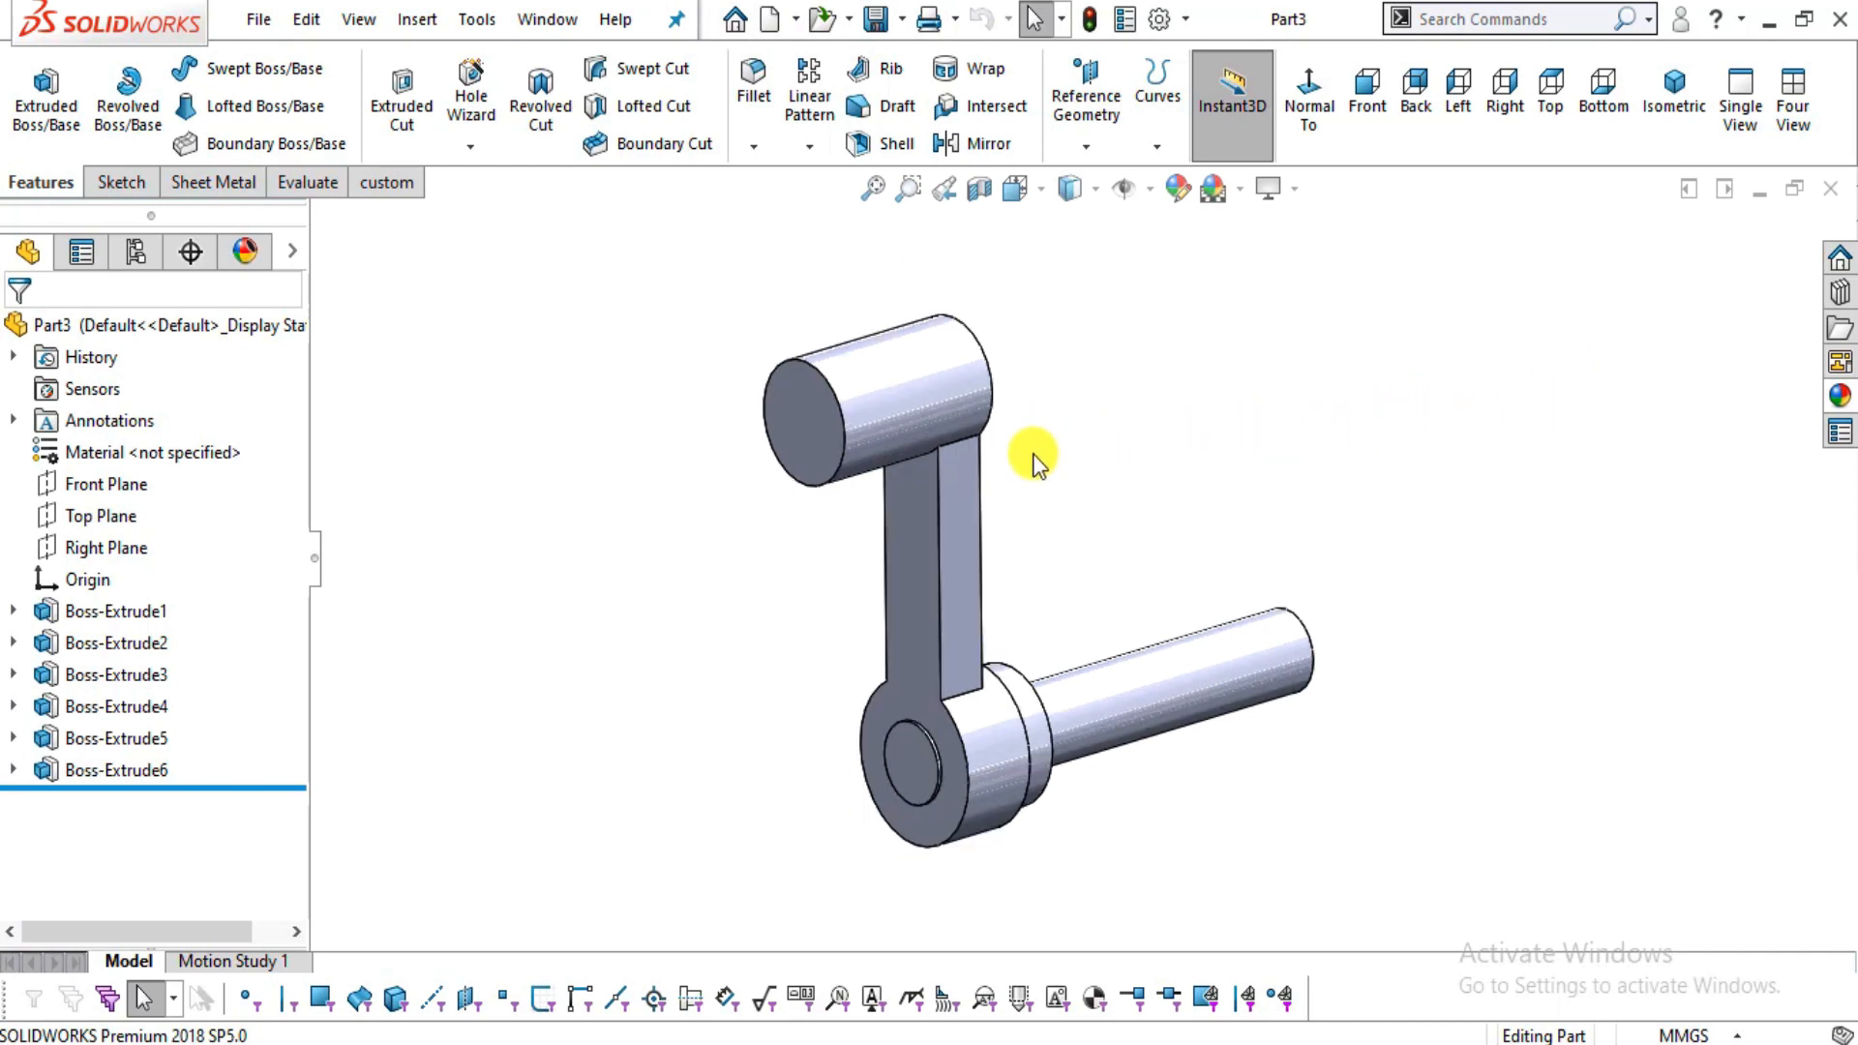
middle_drag(1031, 465, 1149, 542)
scroll(1374, 703, down, 2)
middle_drag(1350, 682, 1274, 643)
scroll(1273, 643, up, 2)
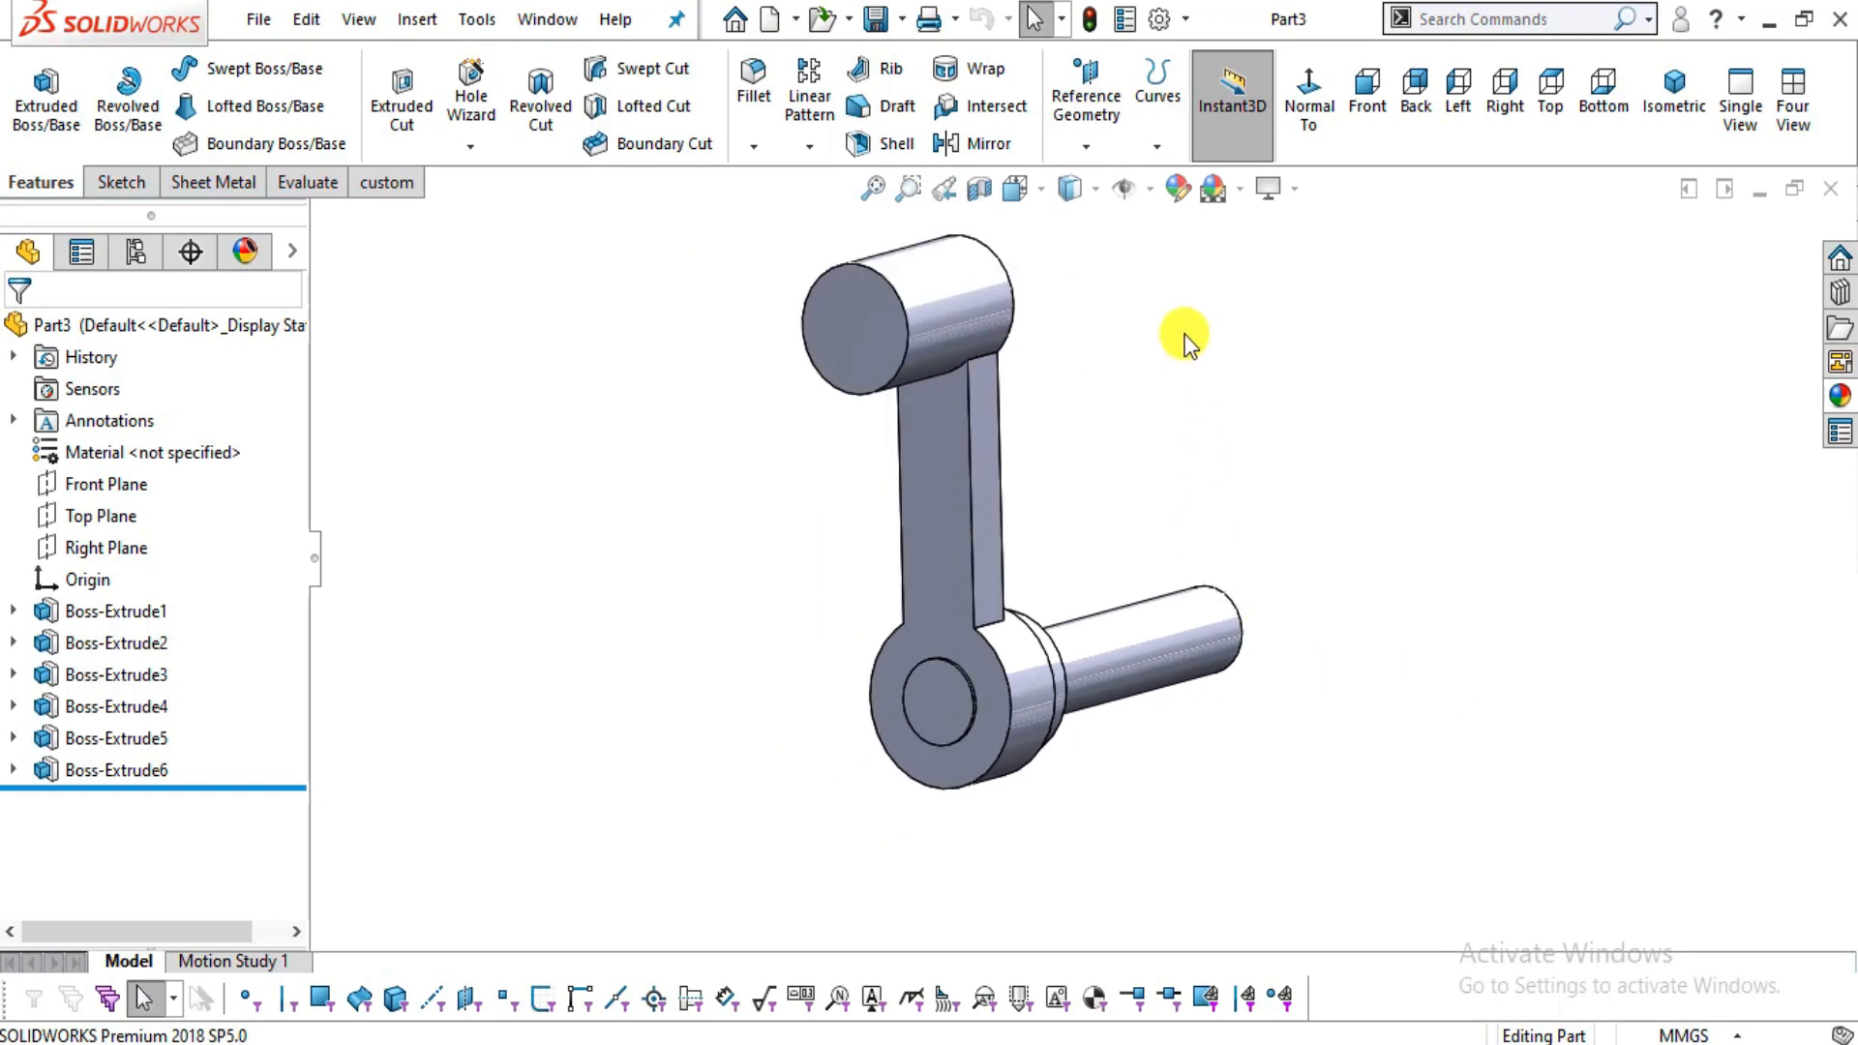
scroll(1122, 334, up, 3)
scroll(1118, 343, down, 2)
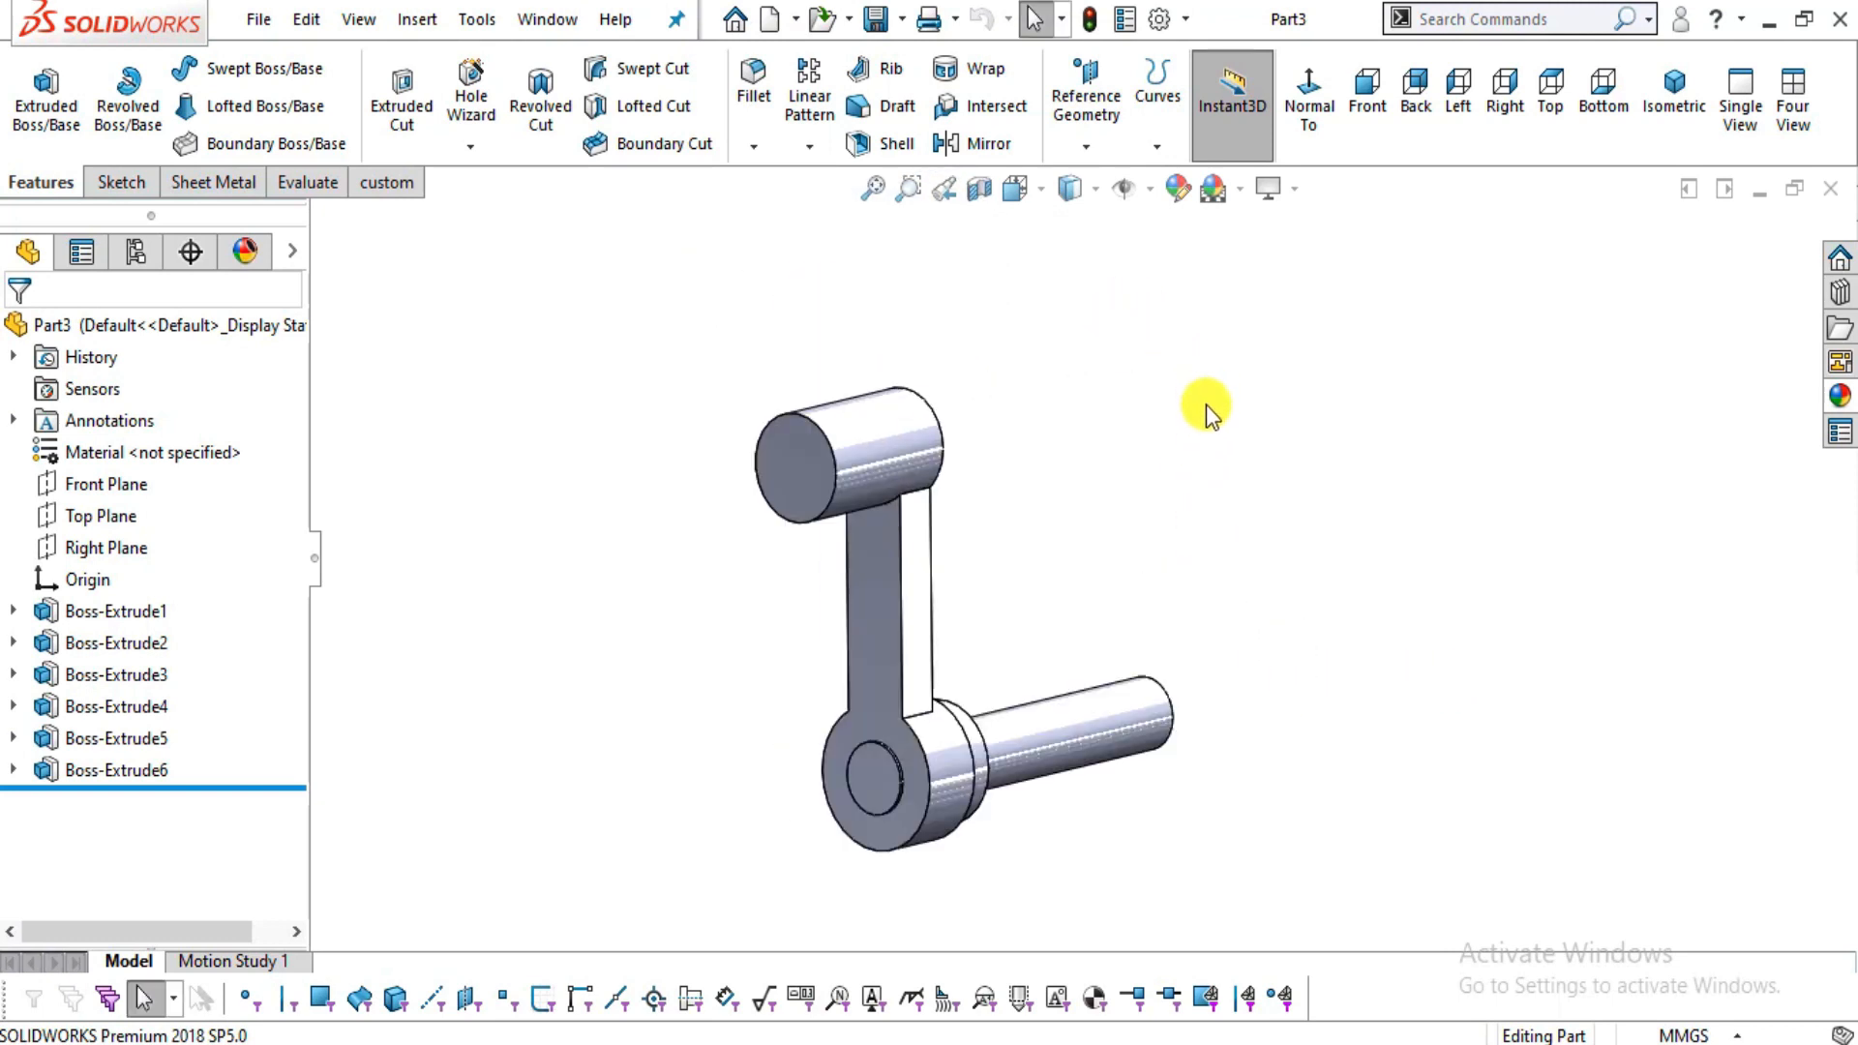
middle_drag(1107, 625, 1122, 678)
scroll(1123, 678, down, 2)
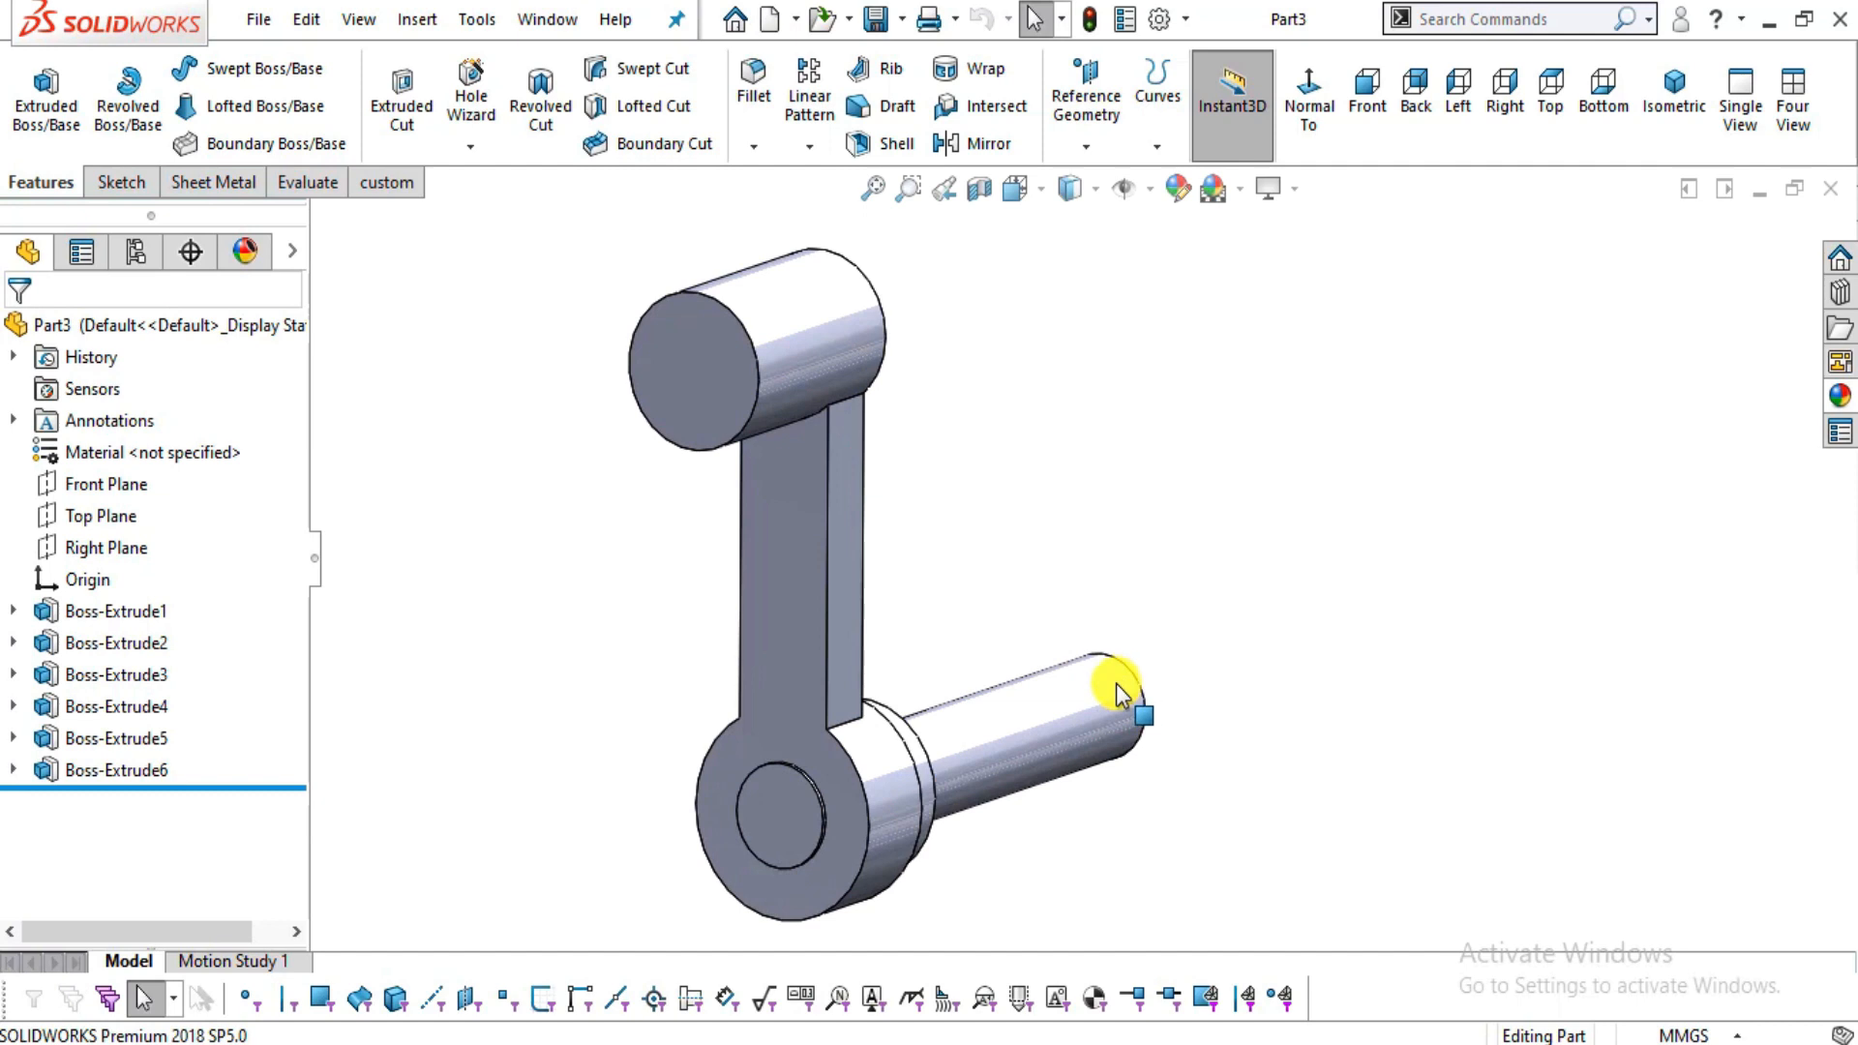
middle_drag(943, 586, 1016, 588)
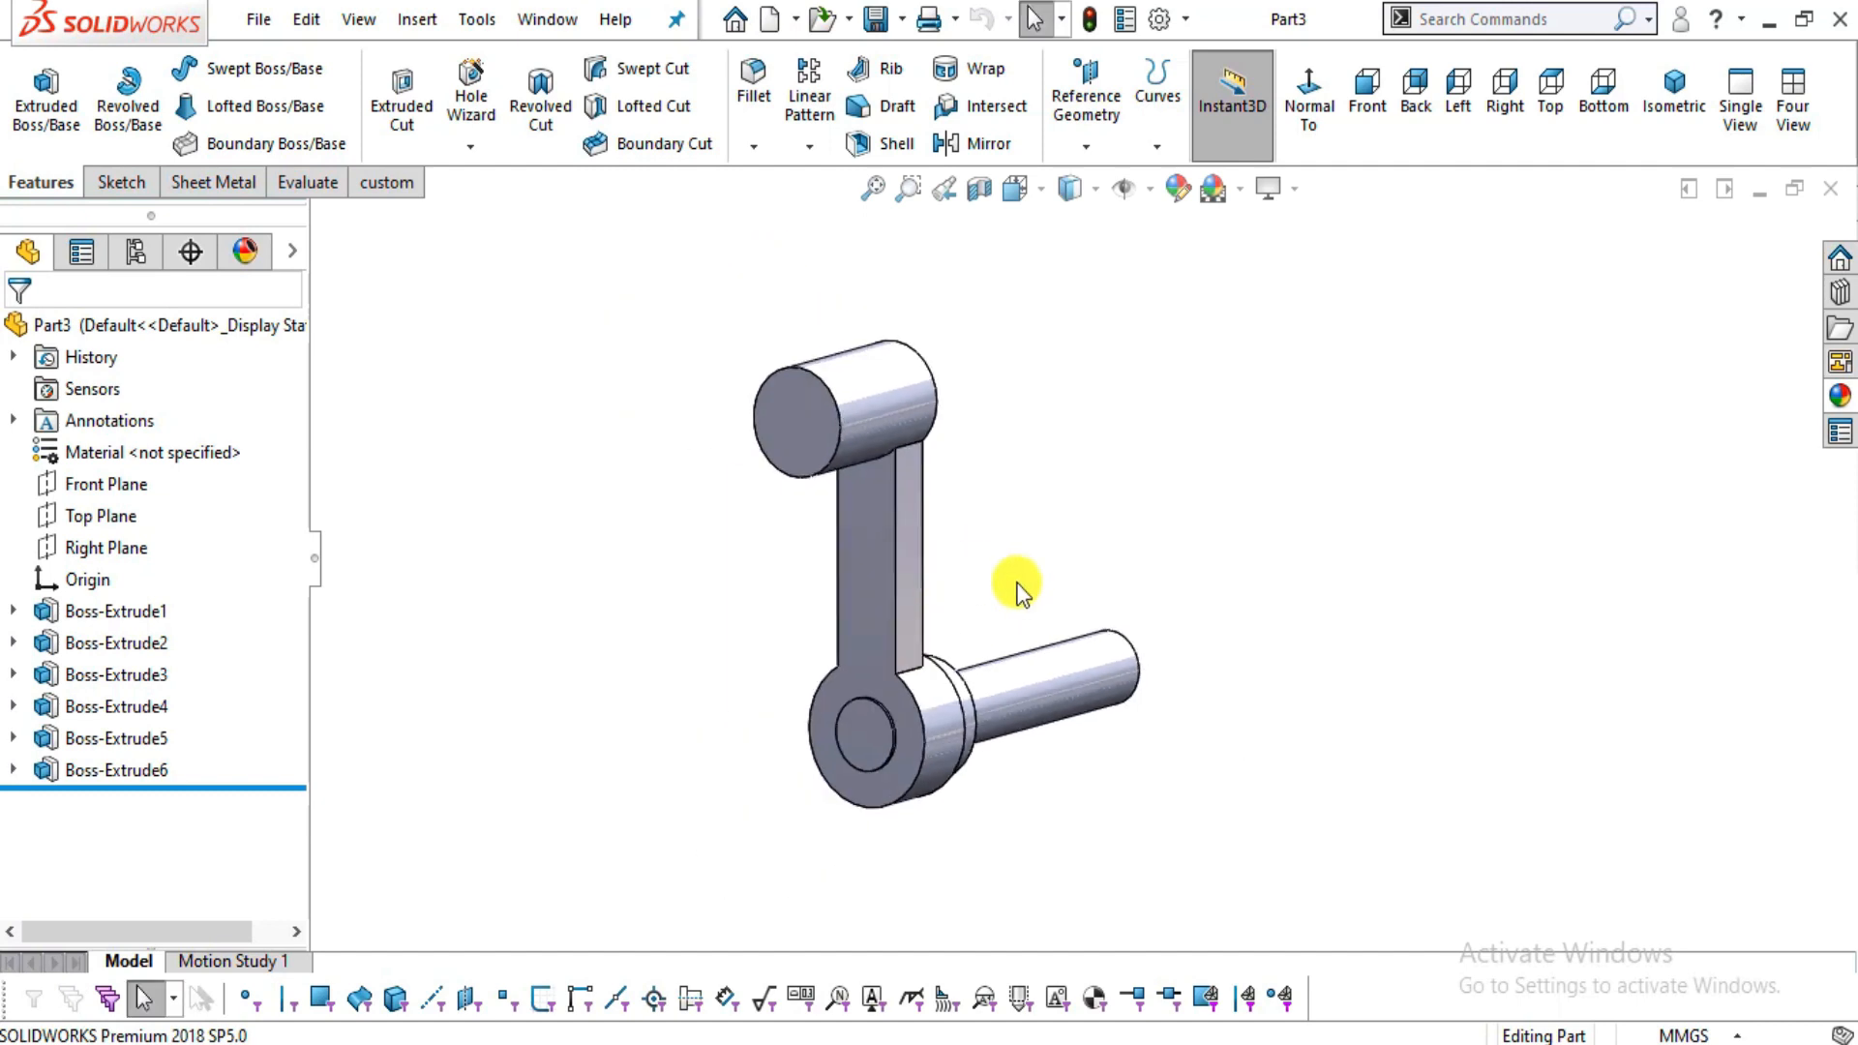
scroll(1014, 571, up, 2)
scroll(1099, 397, down, 2)
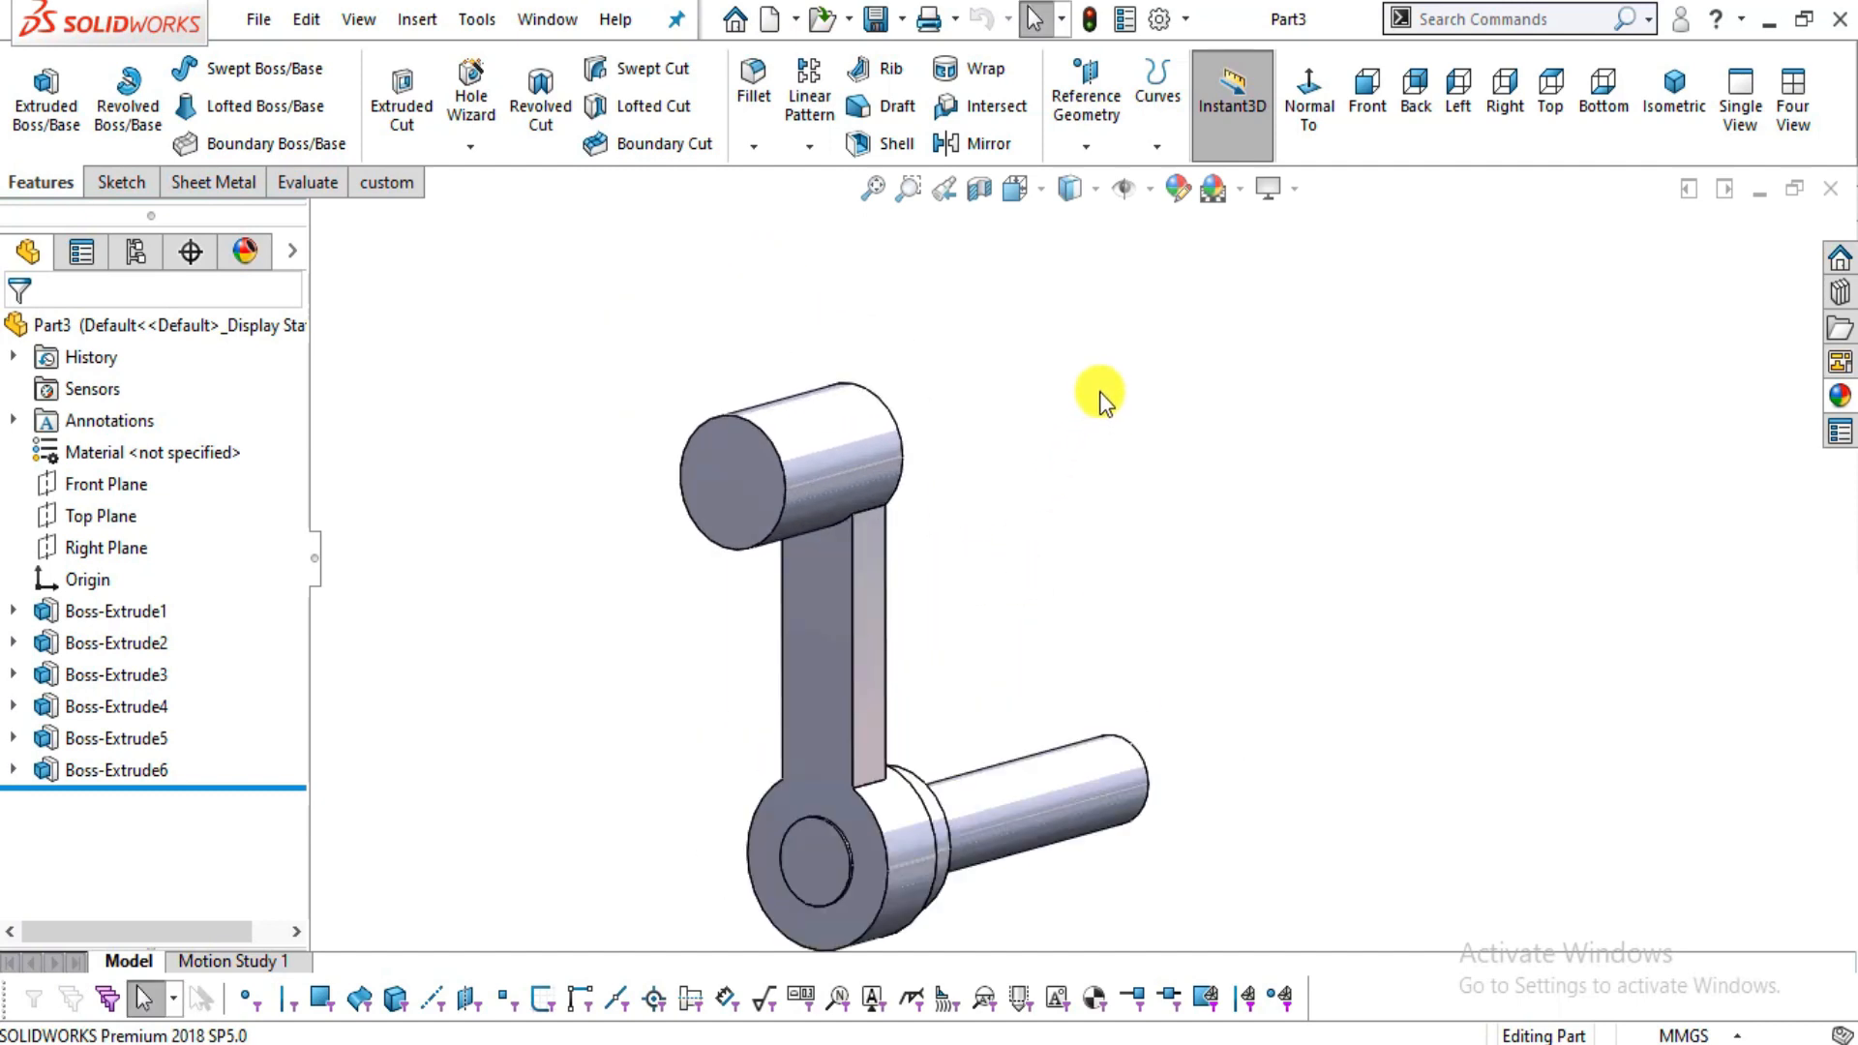
scroll(1068, 464, up, 2)
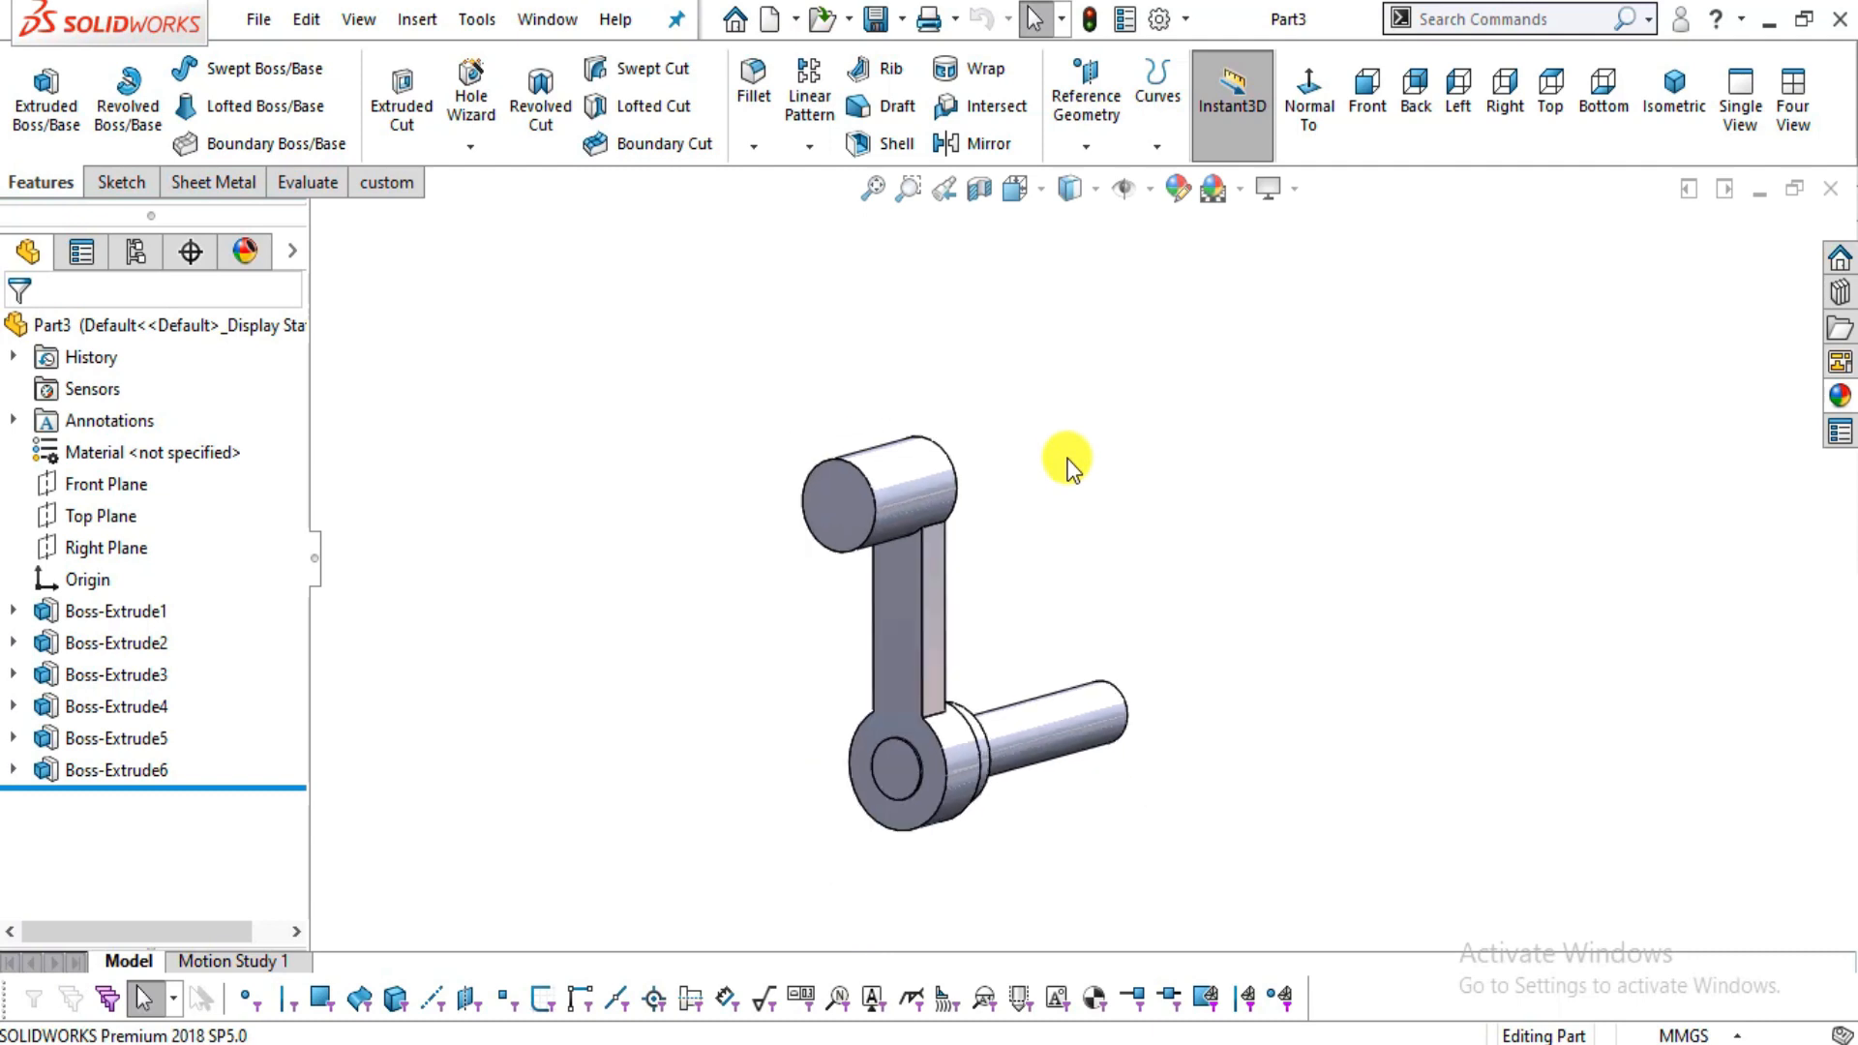
- Close the finished crank model and create a new part document with the Plain White scene
click(1841, 192)
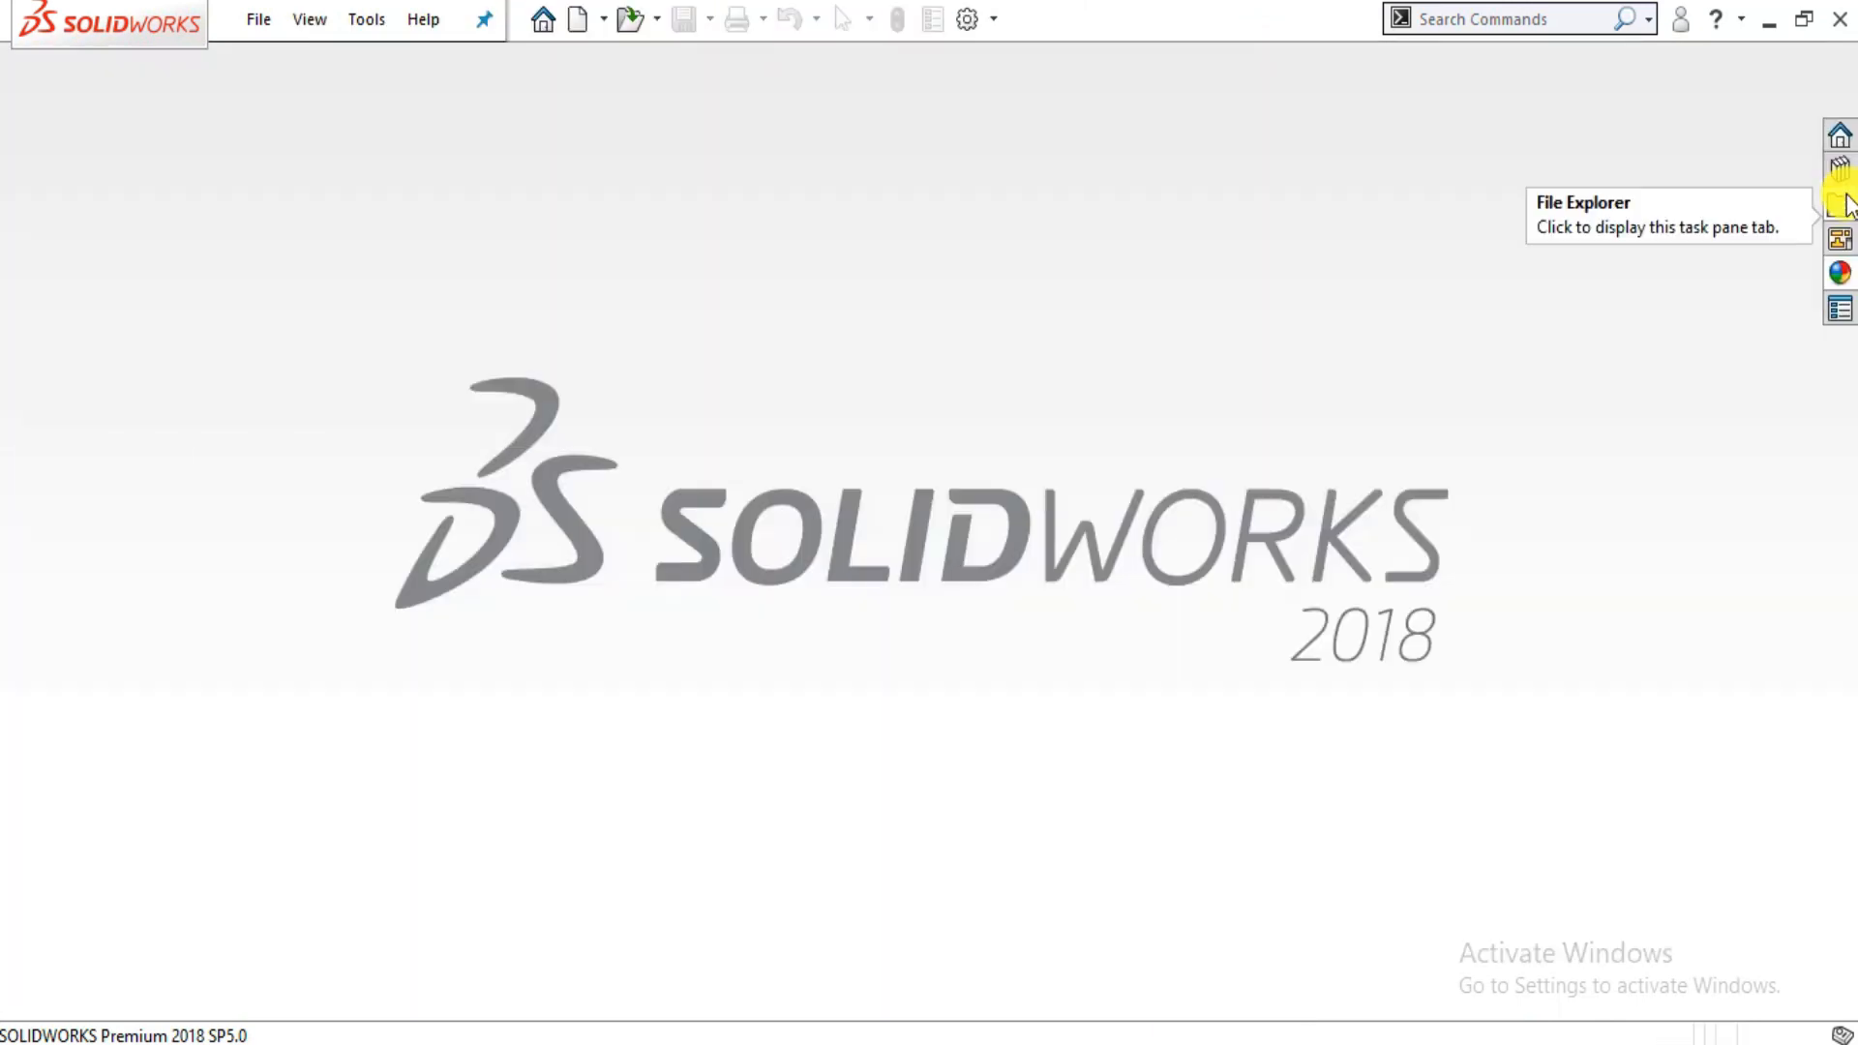
click(258, 23)
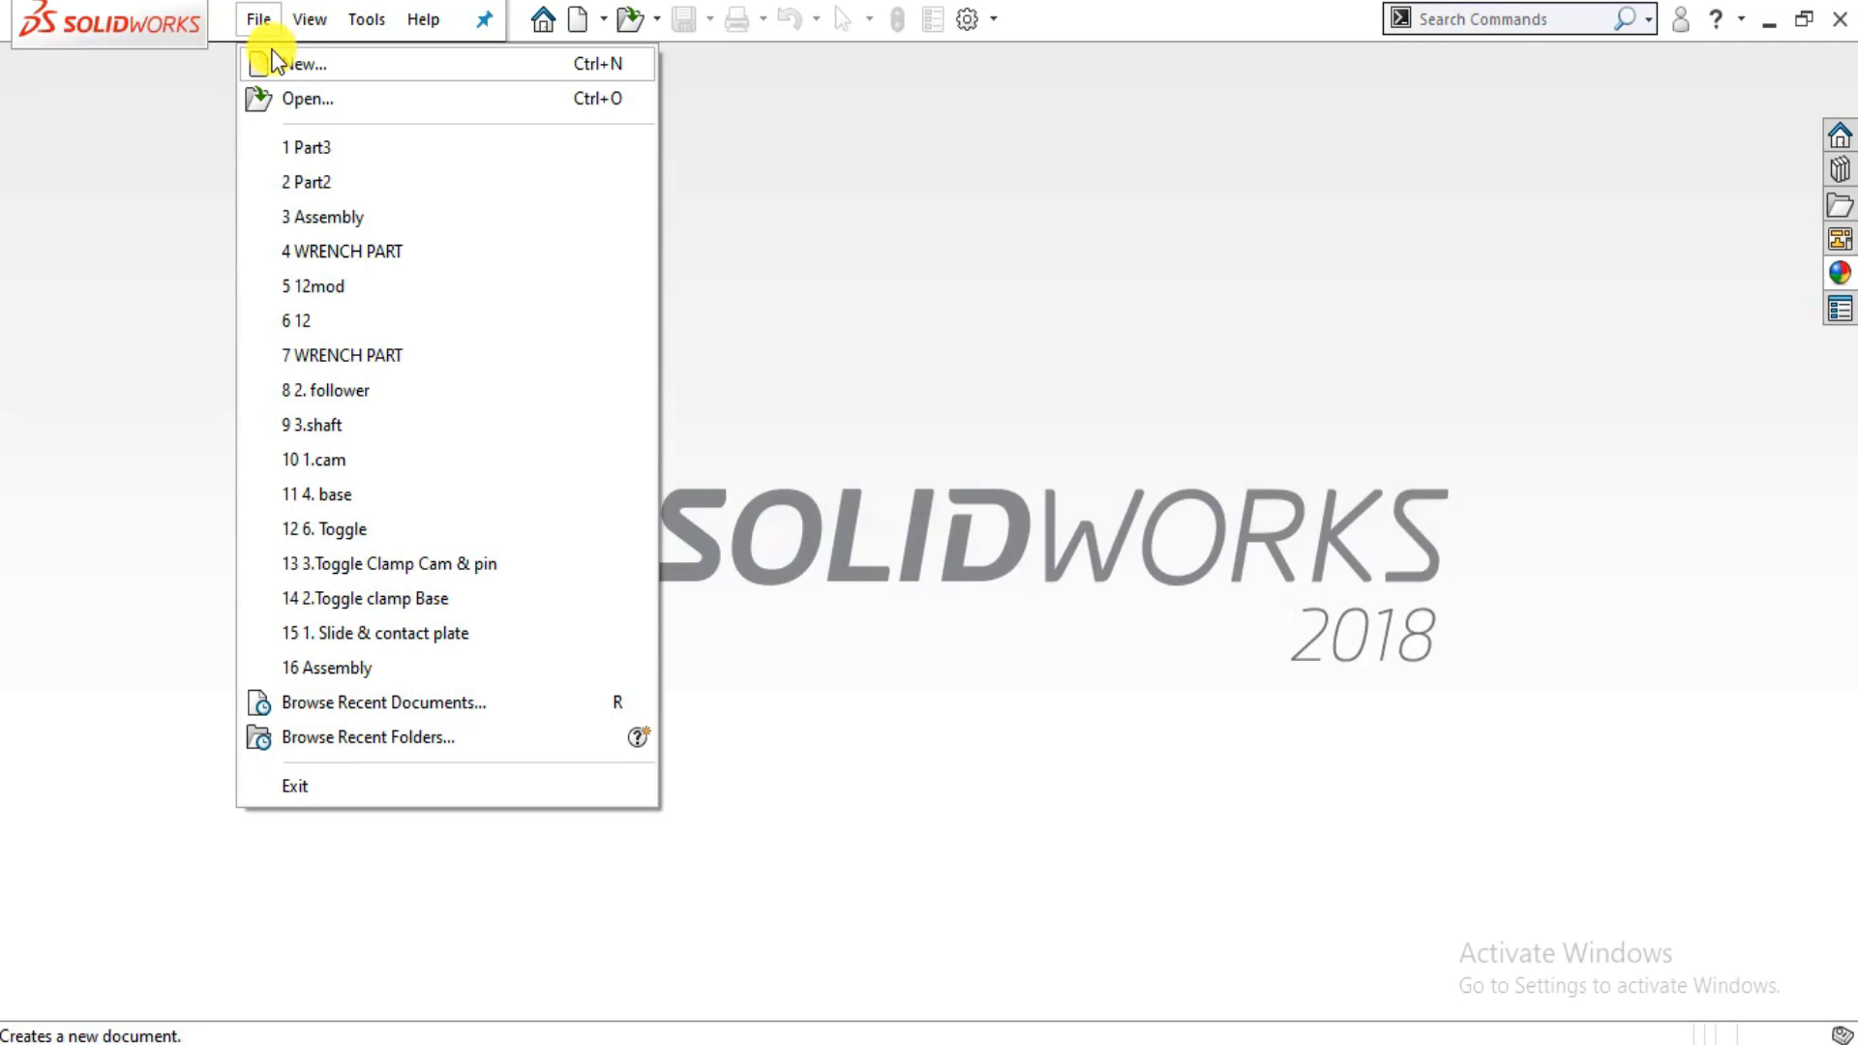
click(275, 56)
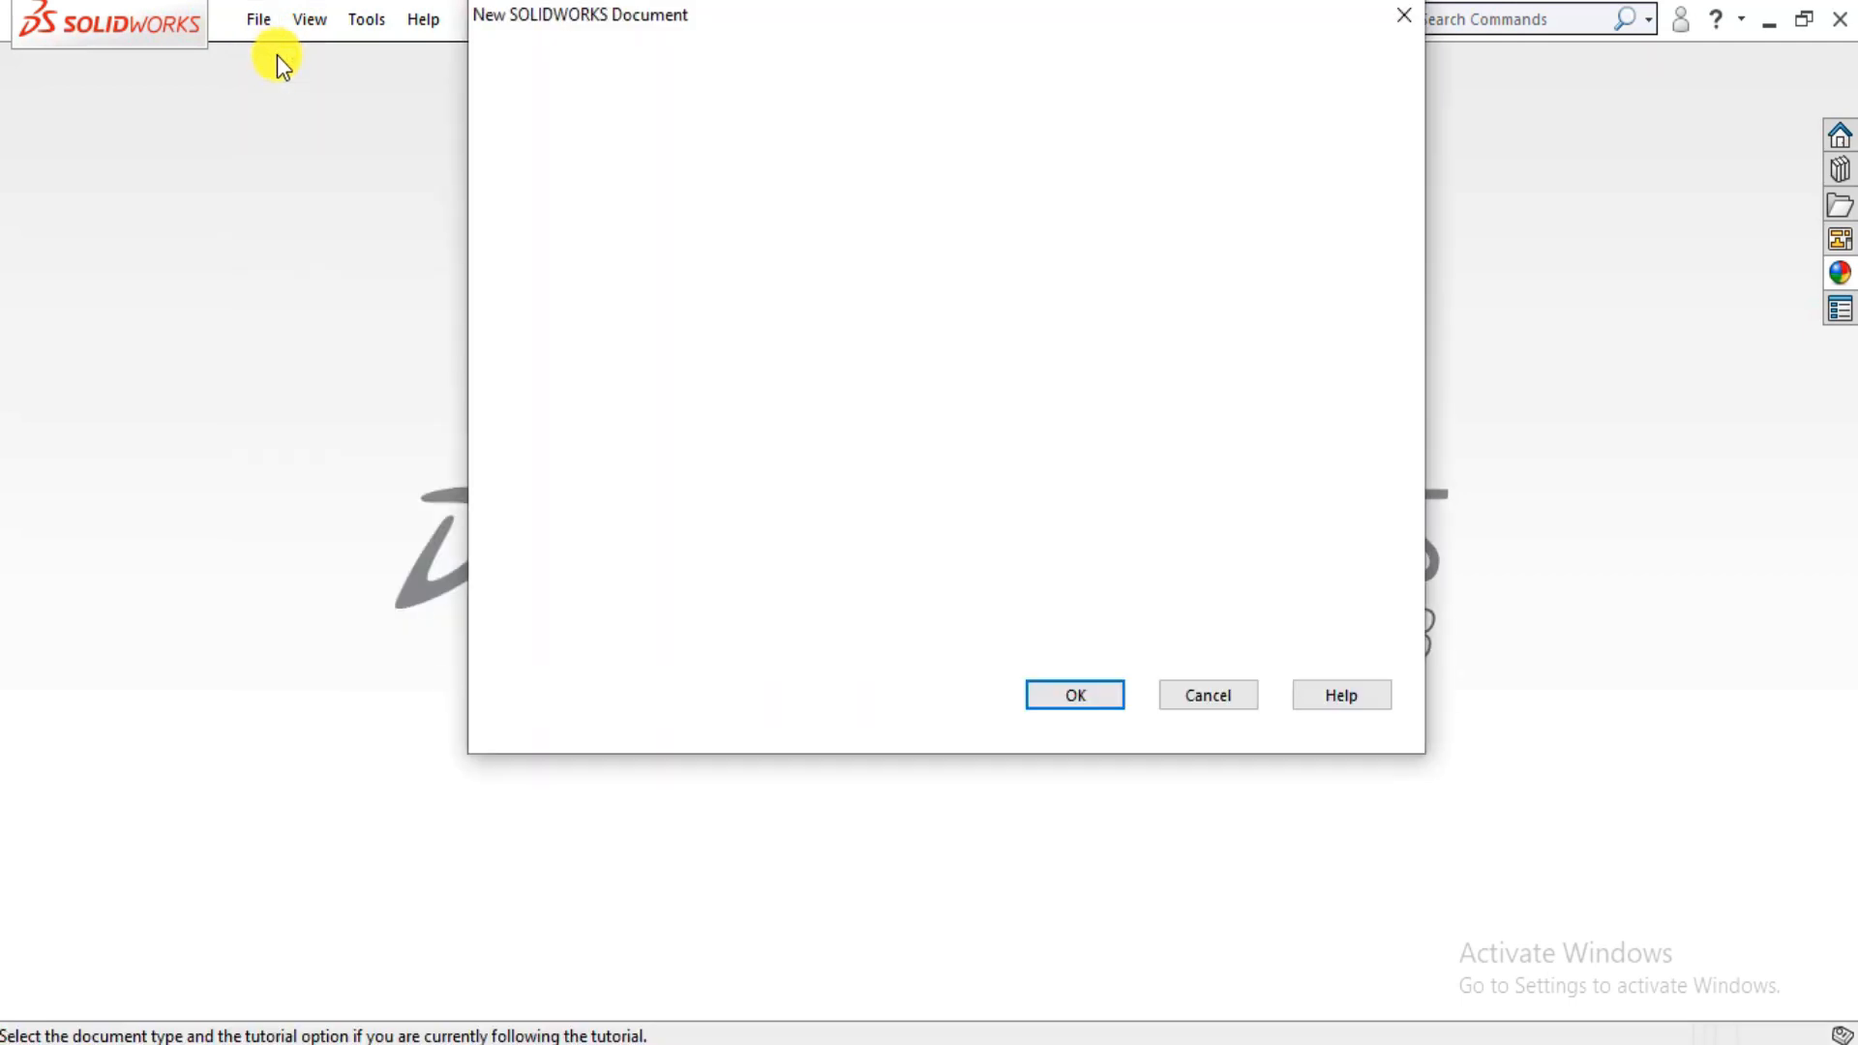
click(1082, 713)
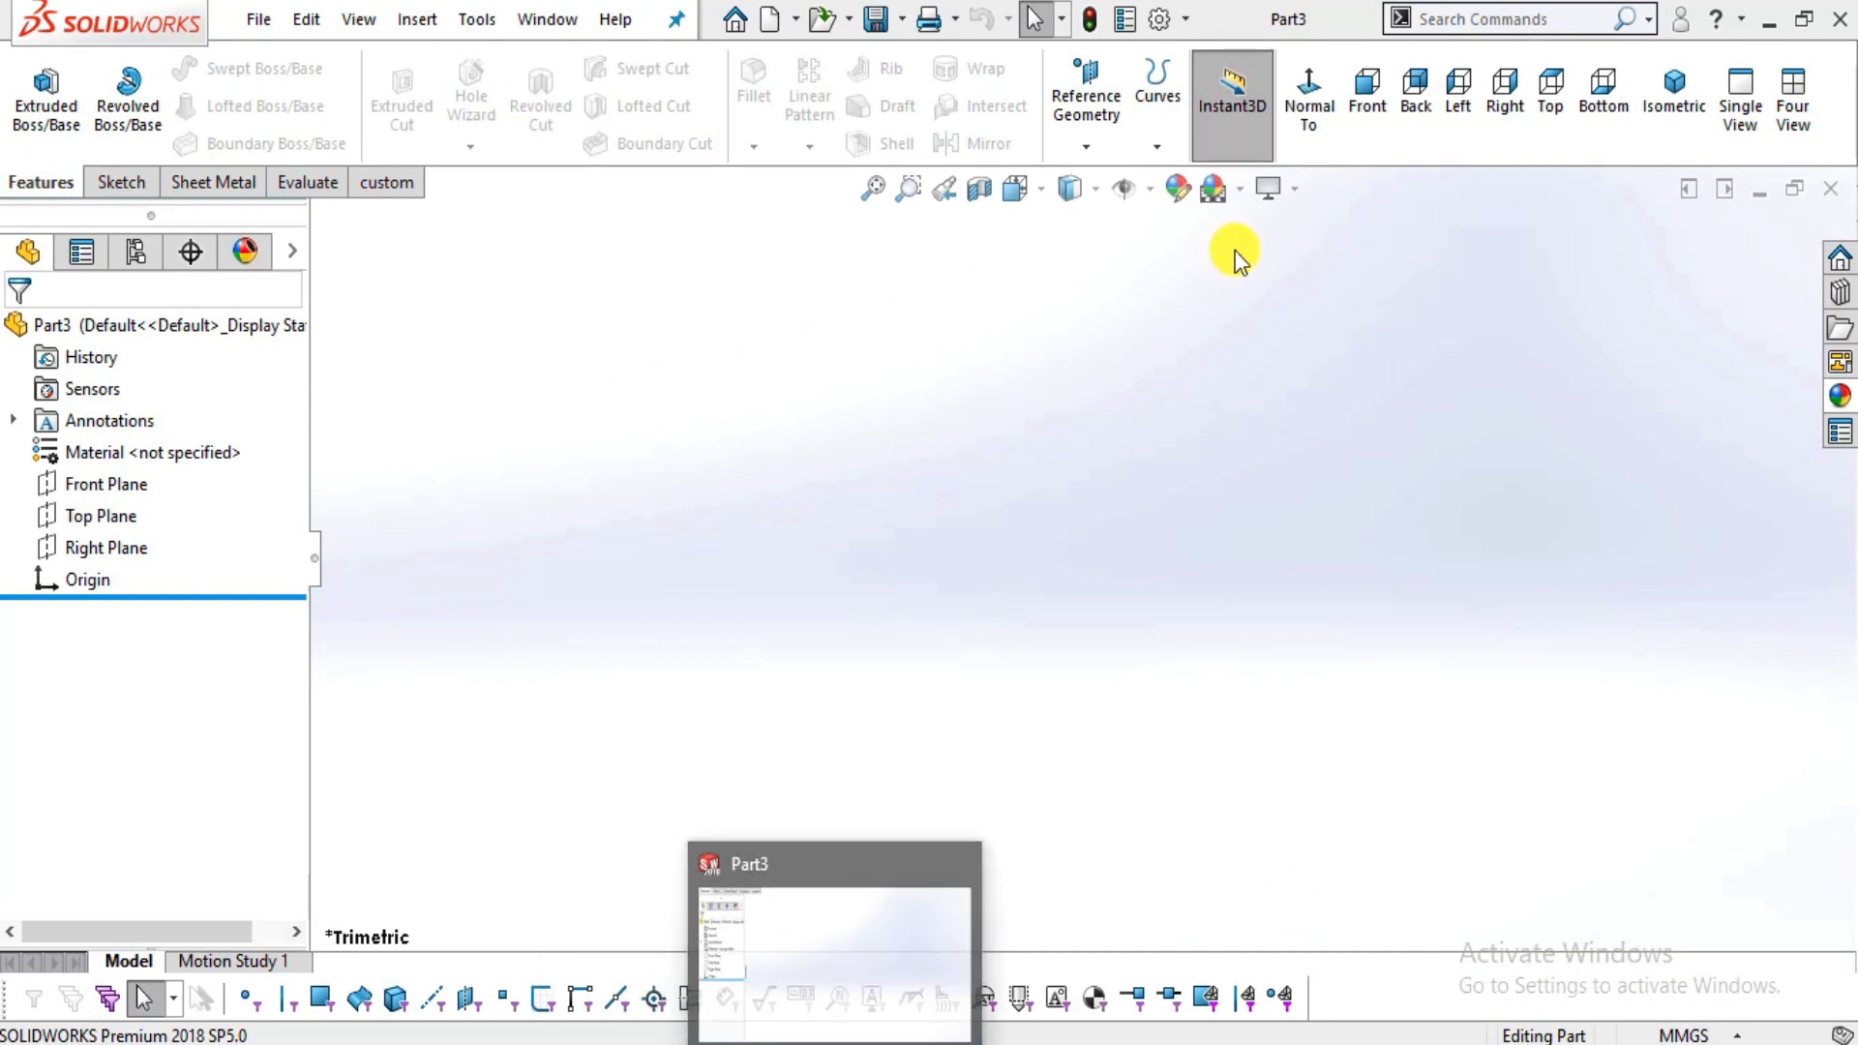
click(1240, 190)
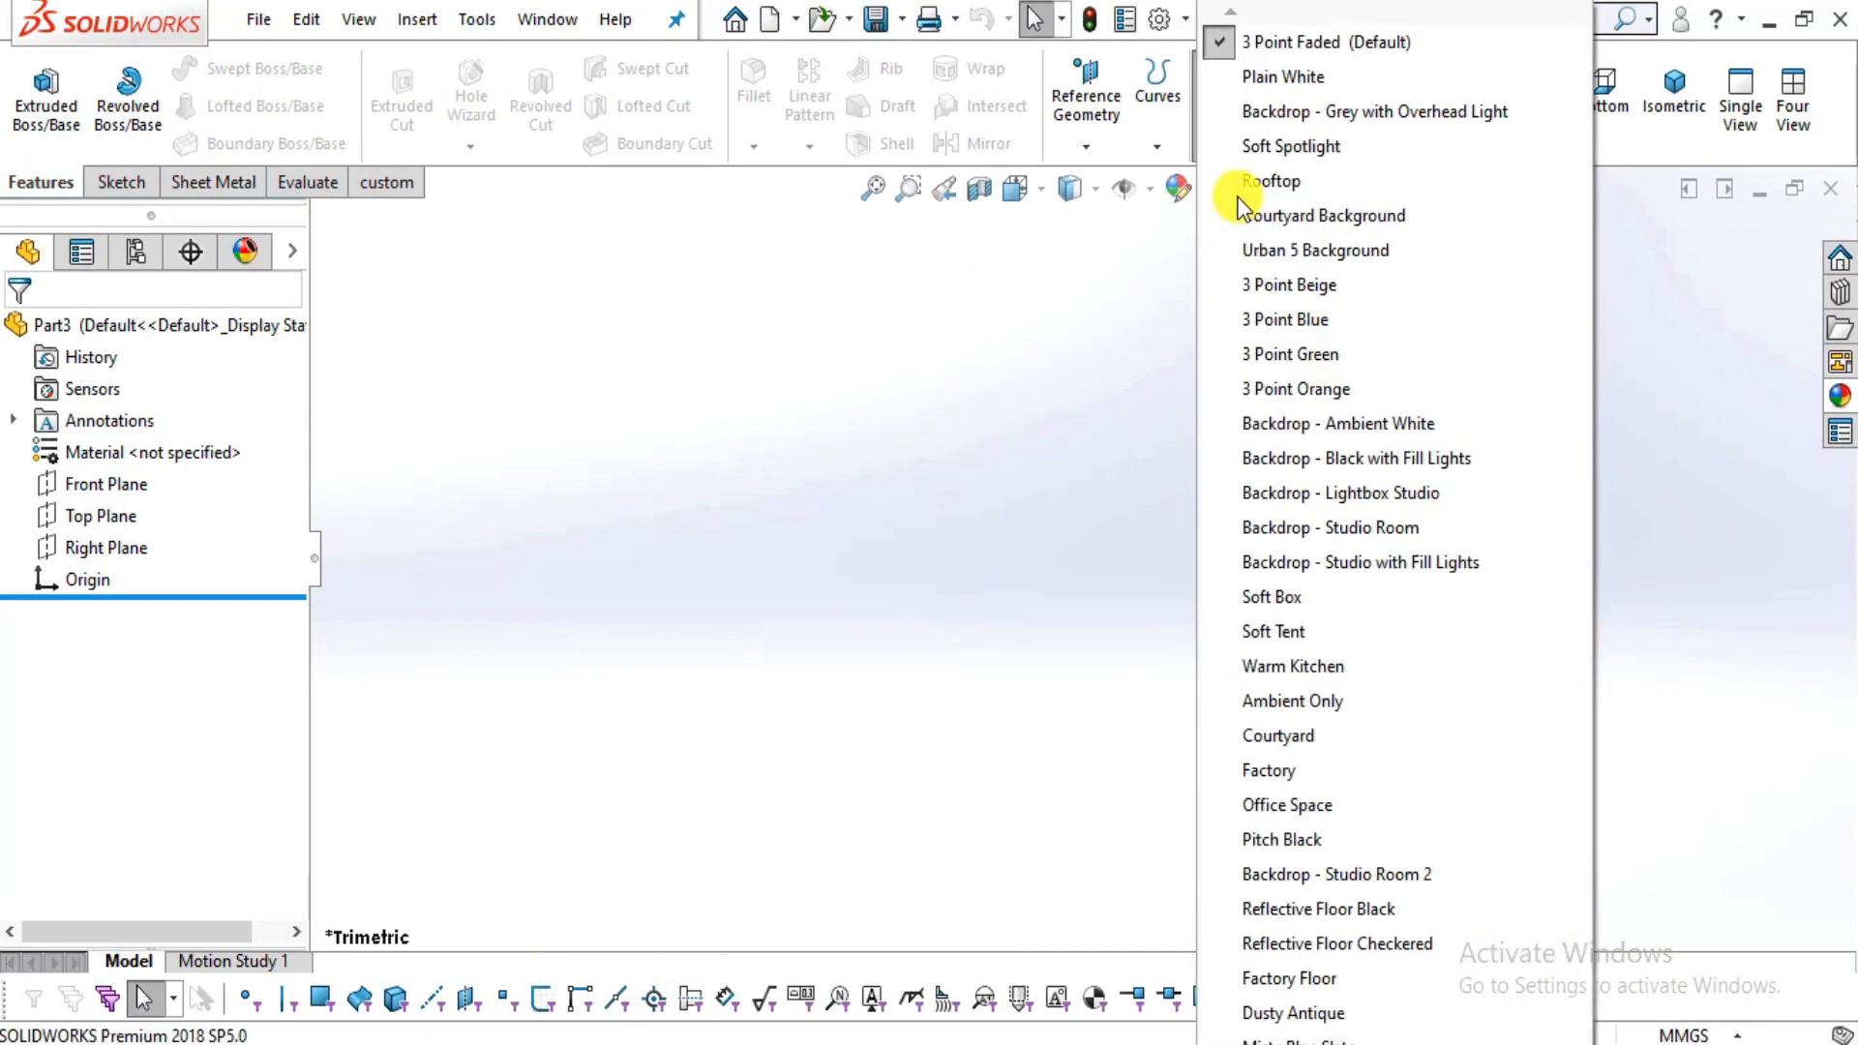
click(1269, 78)
- Switch to the PDF in Acrobat Reader and read the crank's dimensions in the front and section views on page 2
key(alt+Tab)
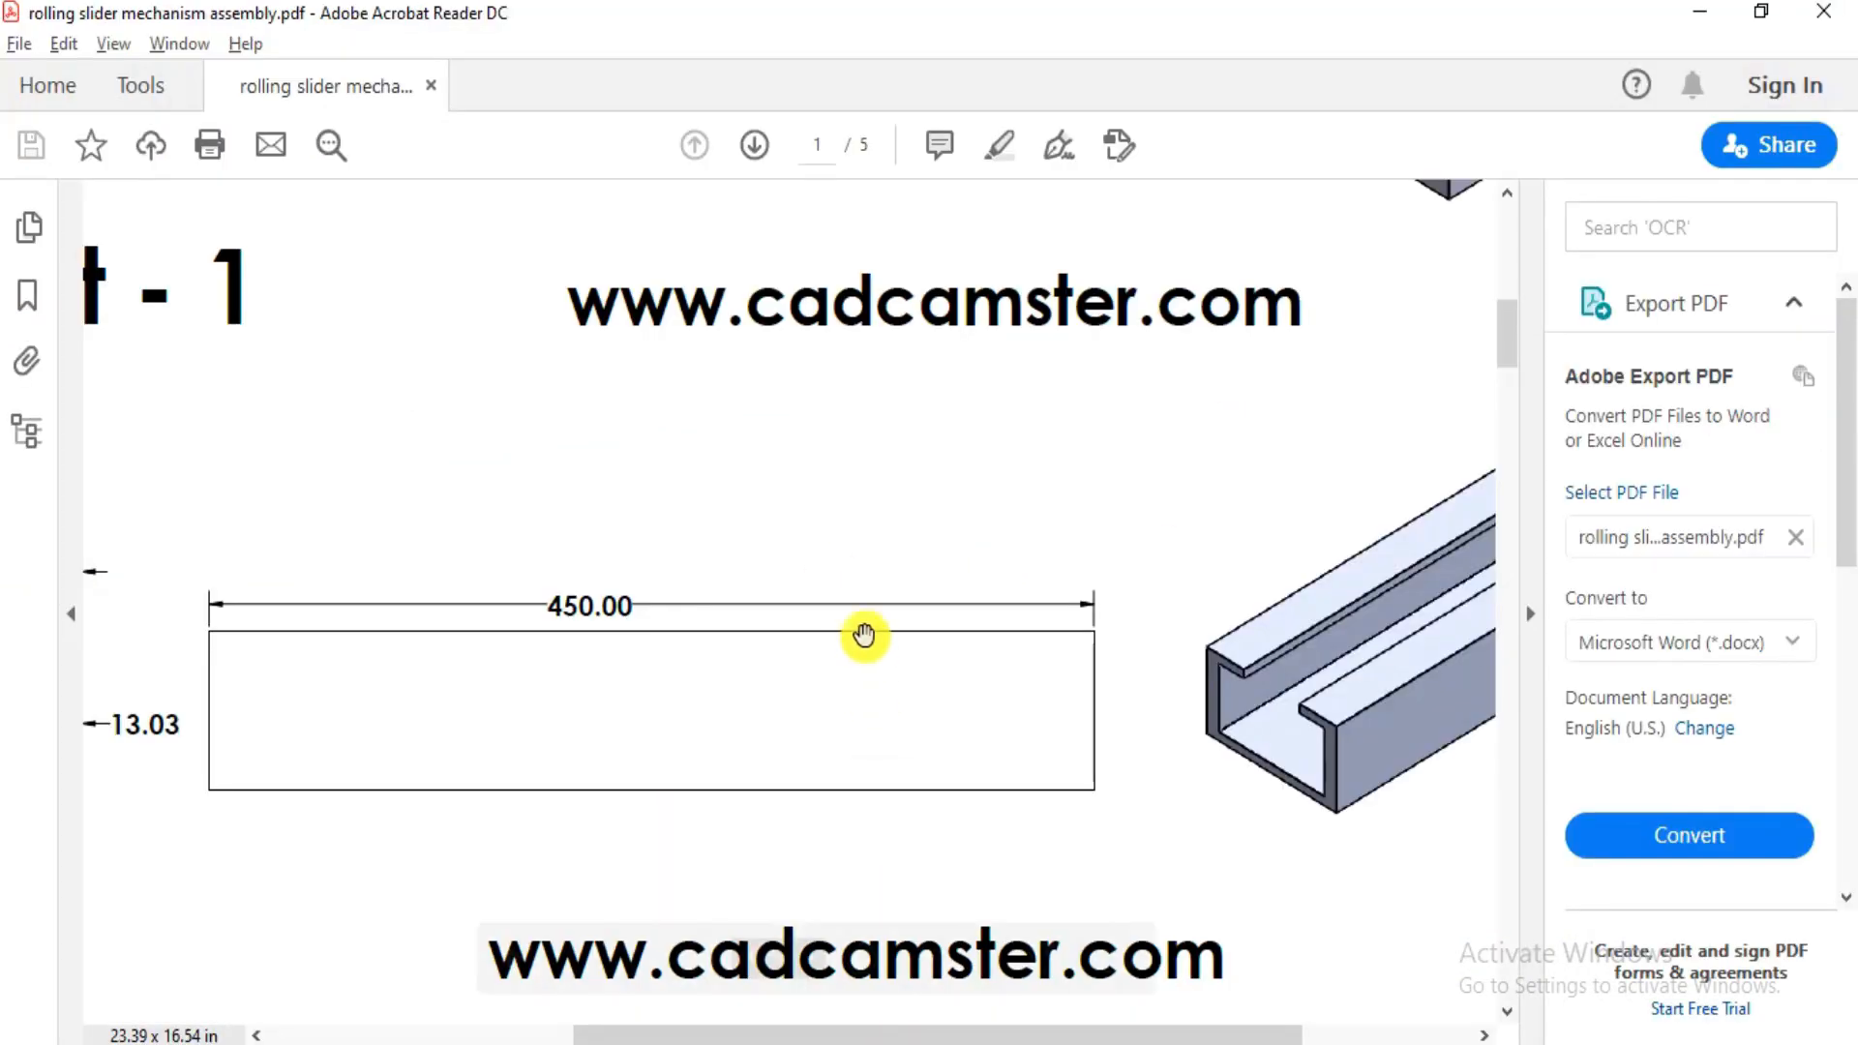
ctrl+scroll(854, 583, down, 3)
scroll(851, 581, down, 10)
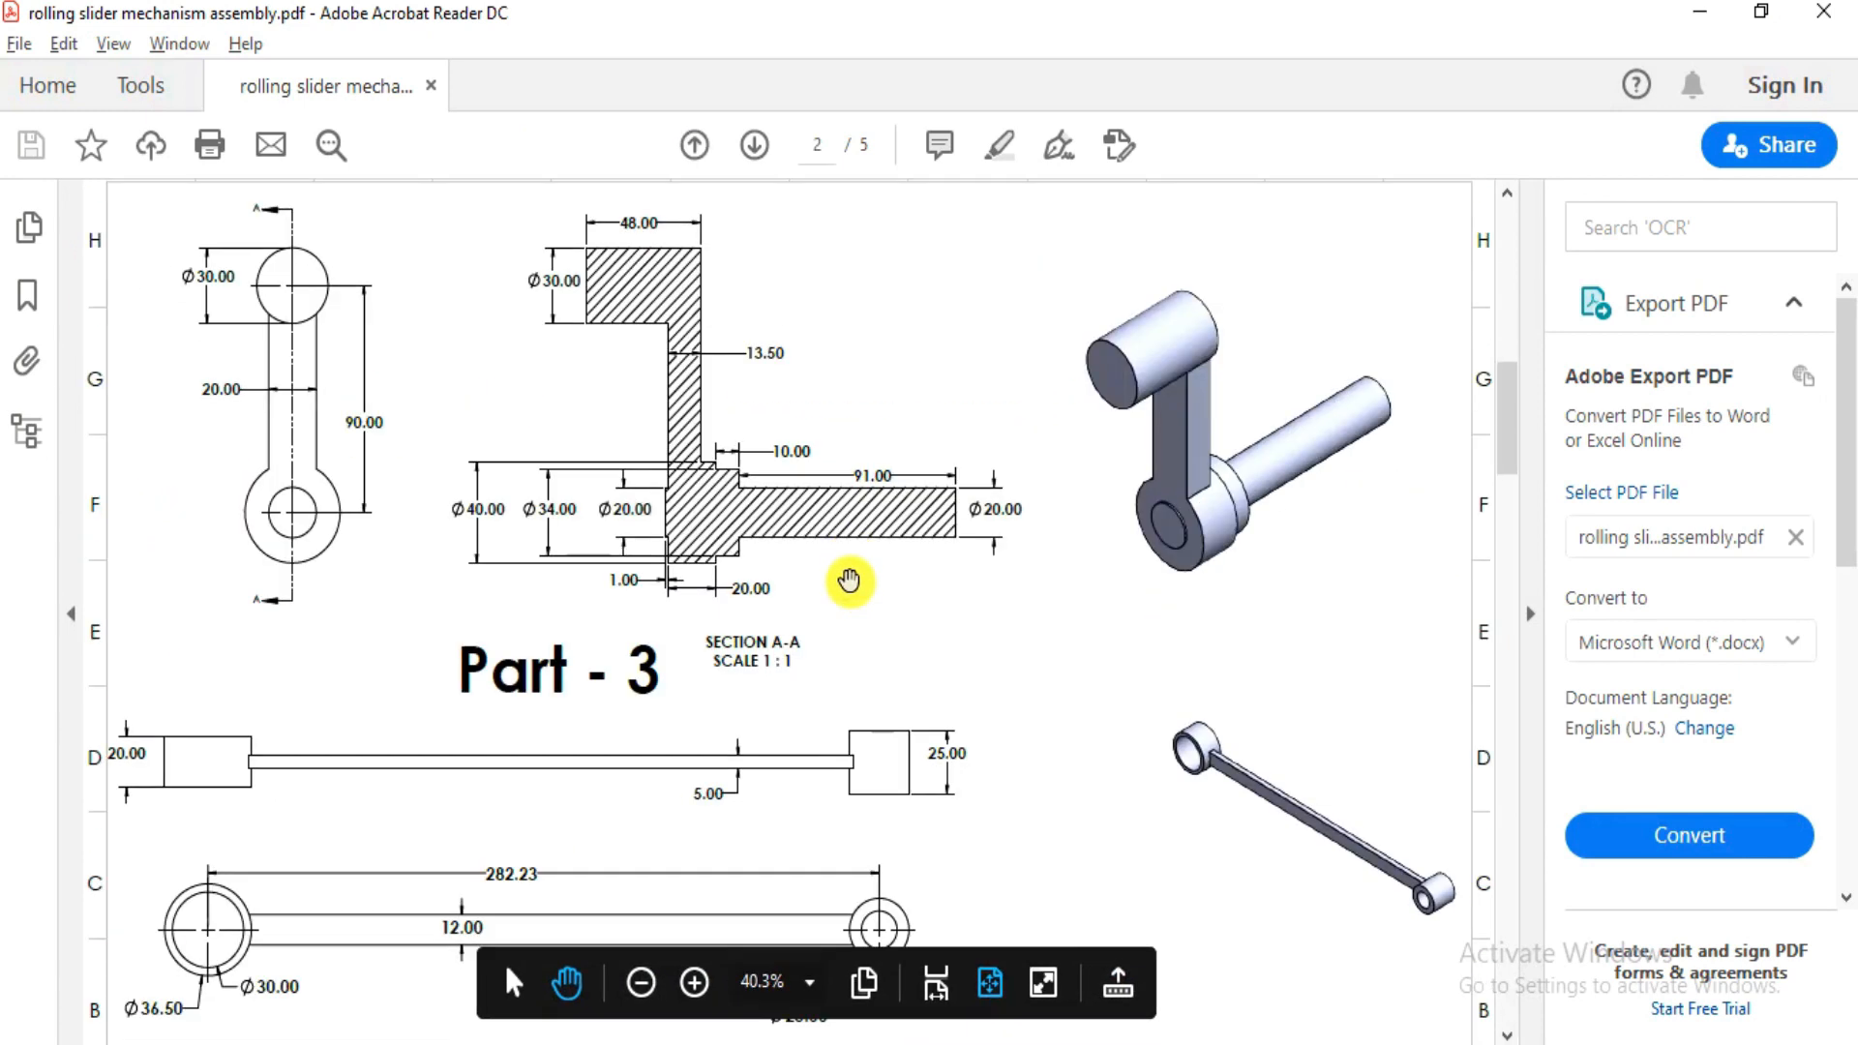
ctrl+scroll(471, 416, up, 3)
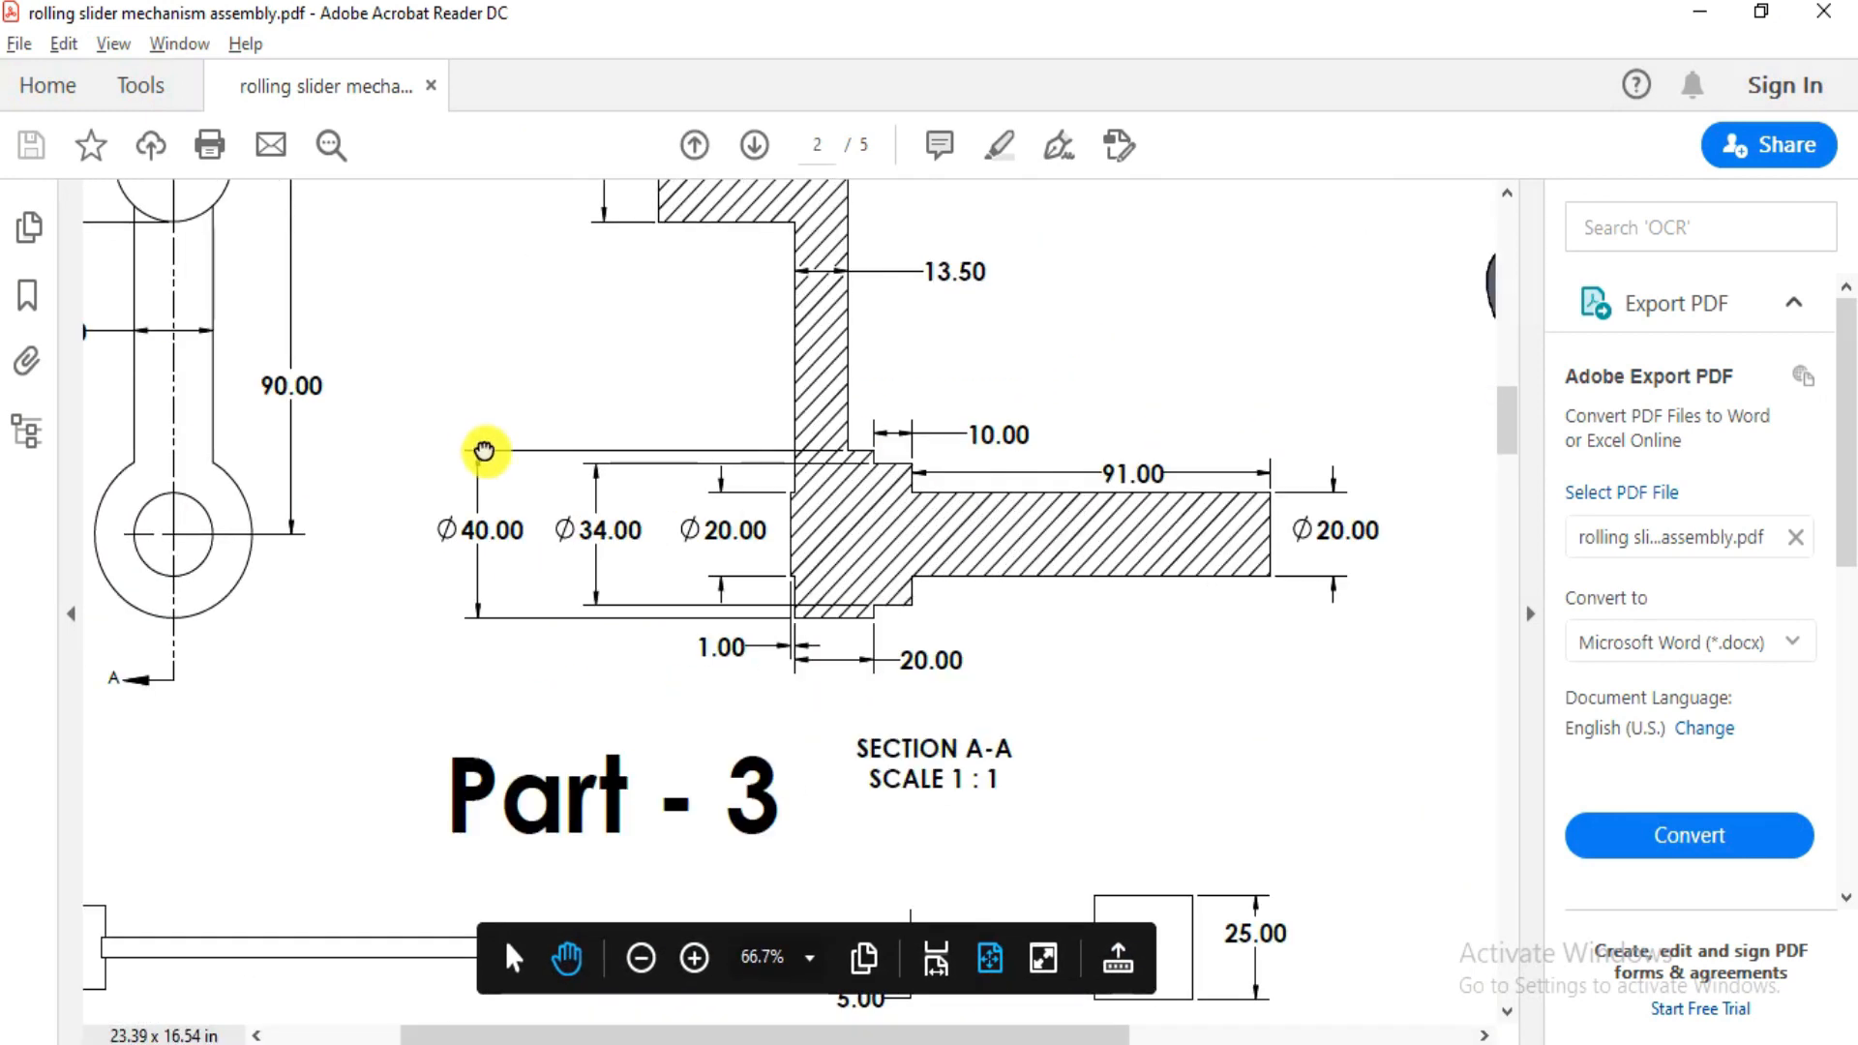
drag(485, 448, 613, 629)
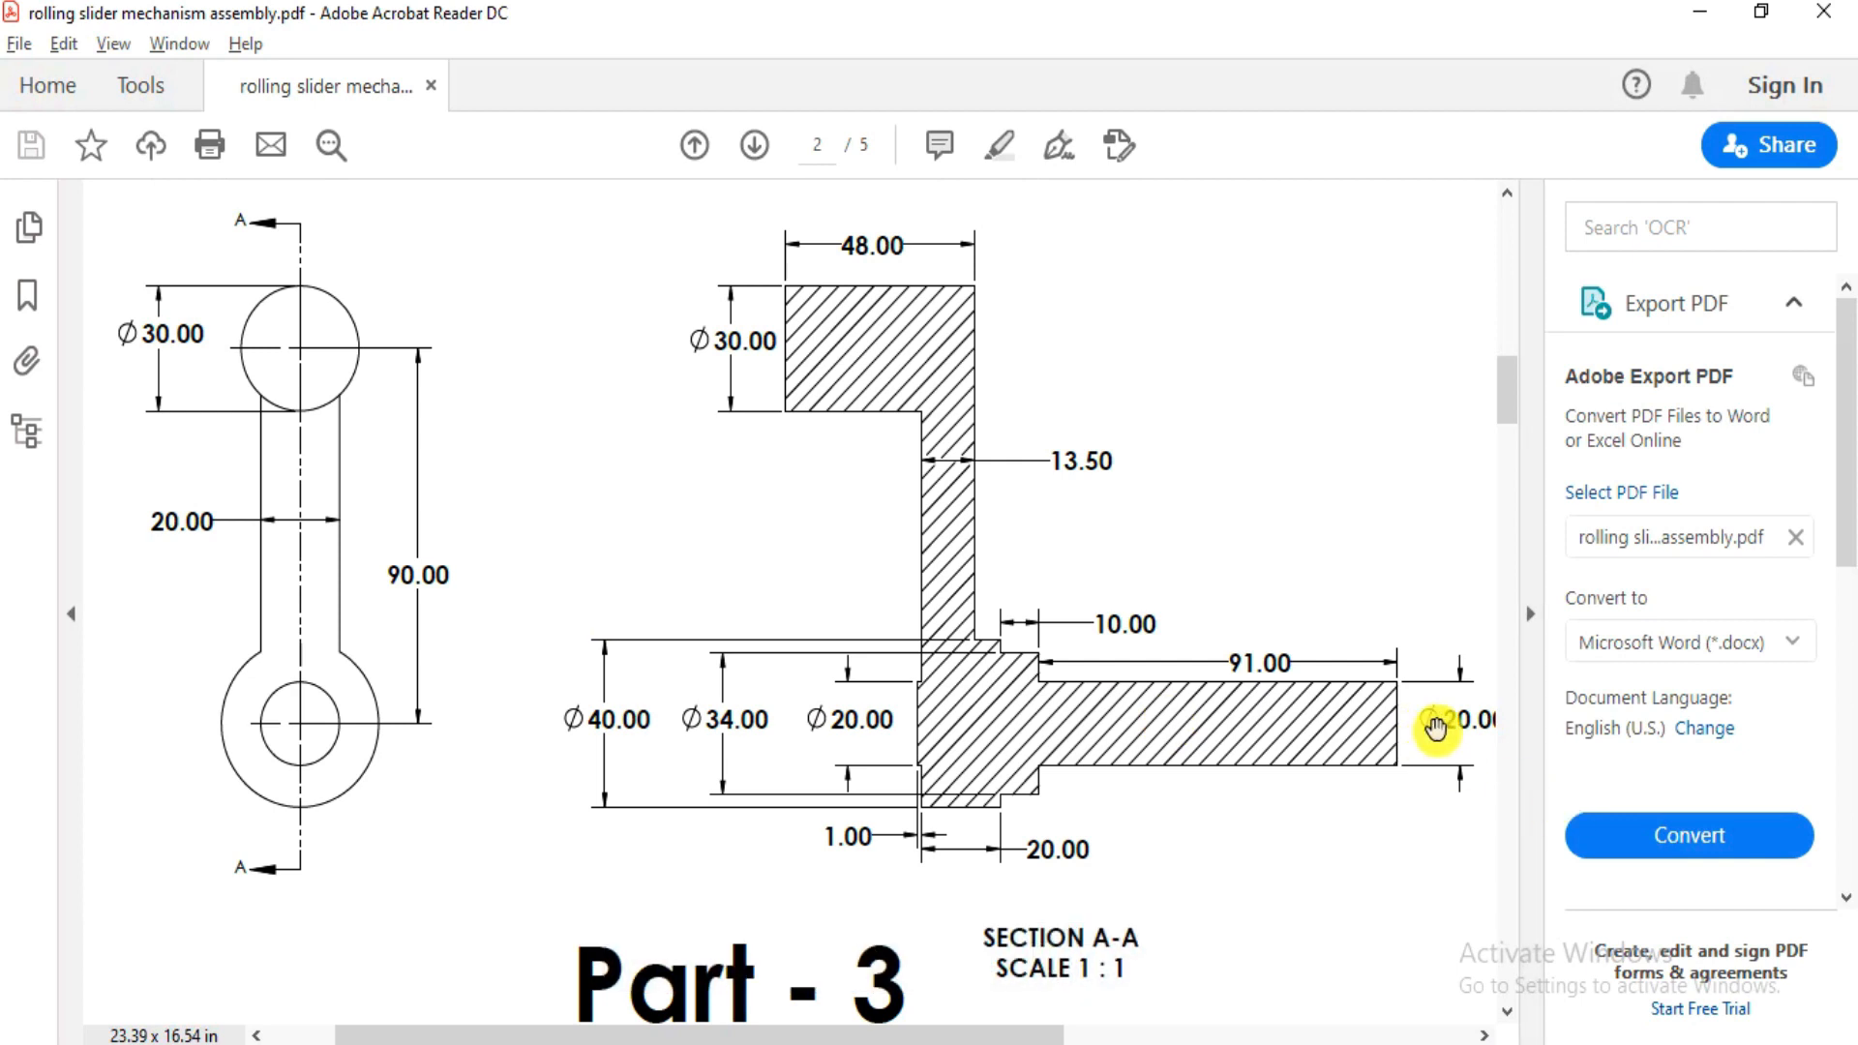
drag(1399, 746, 1352, 754)
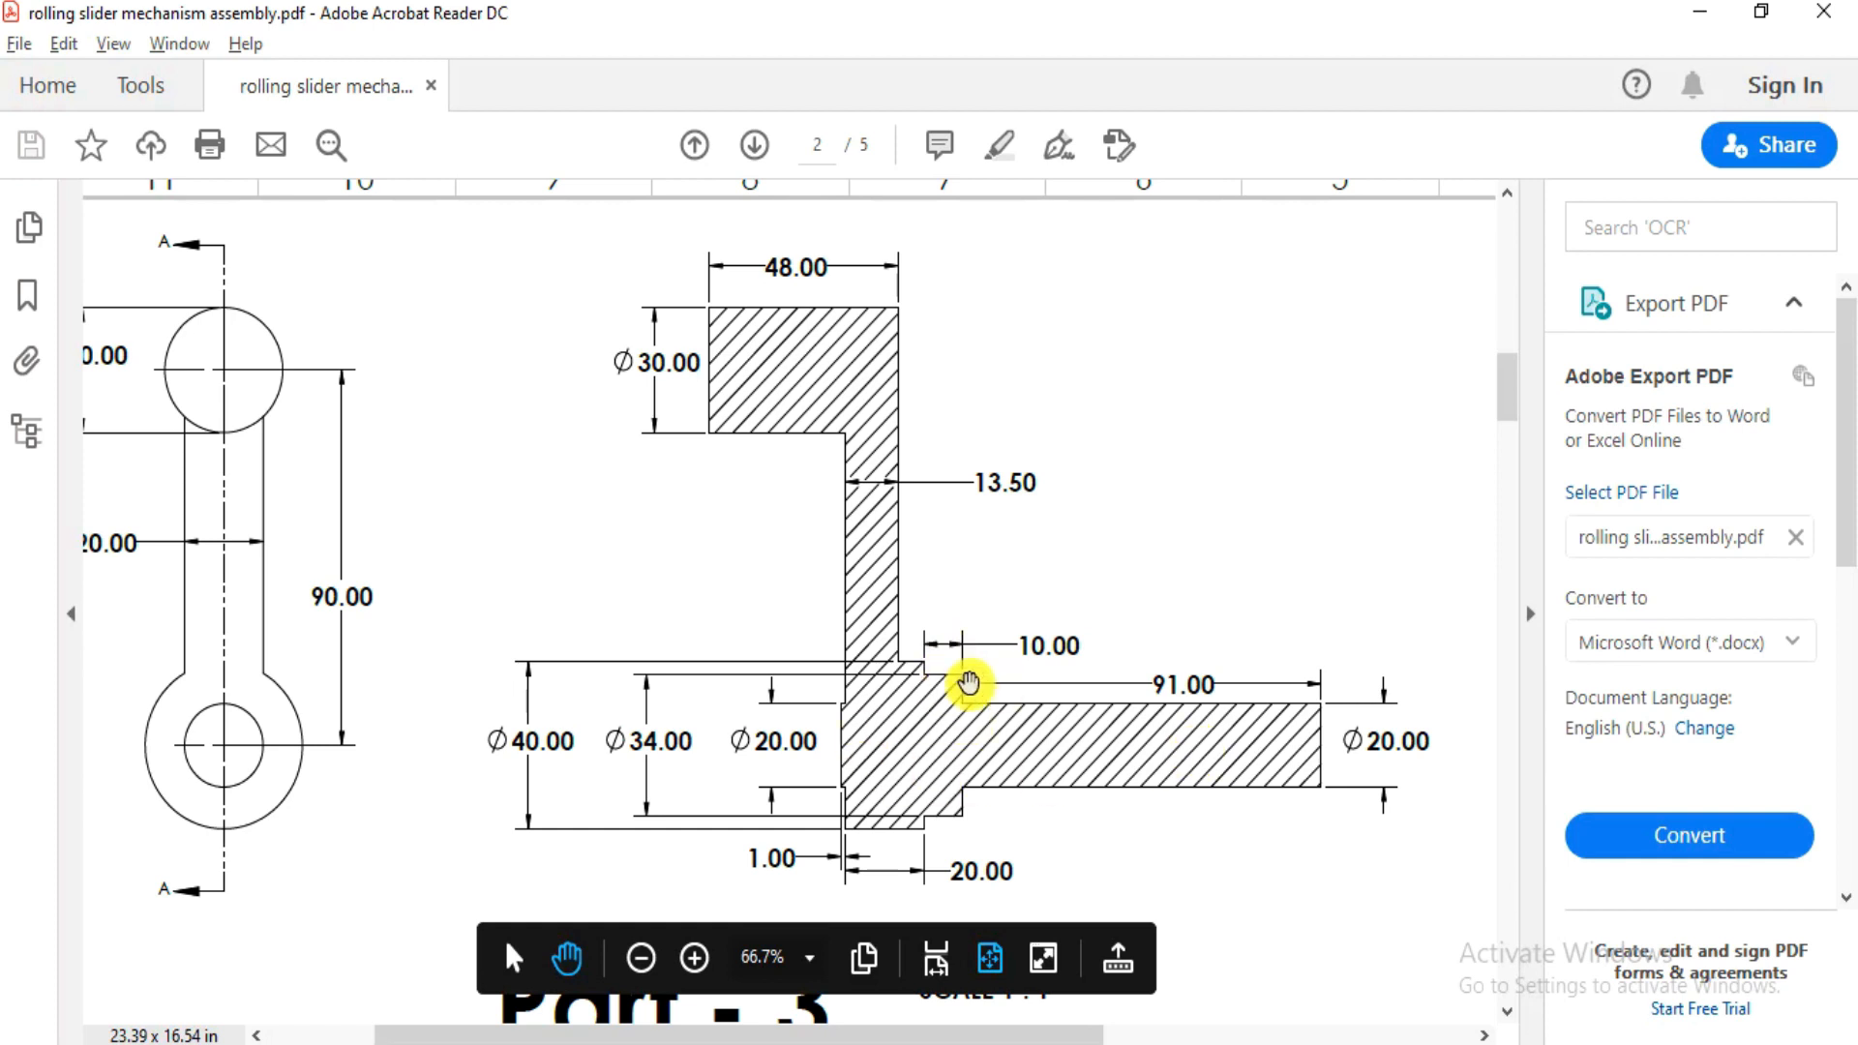
scroll(969, 683, right, 4)
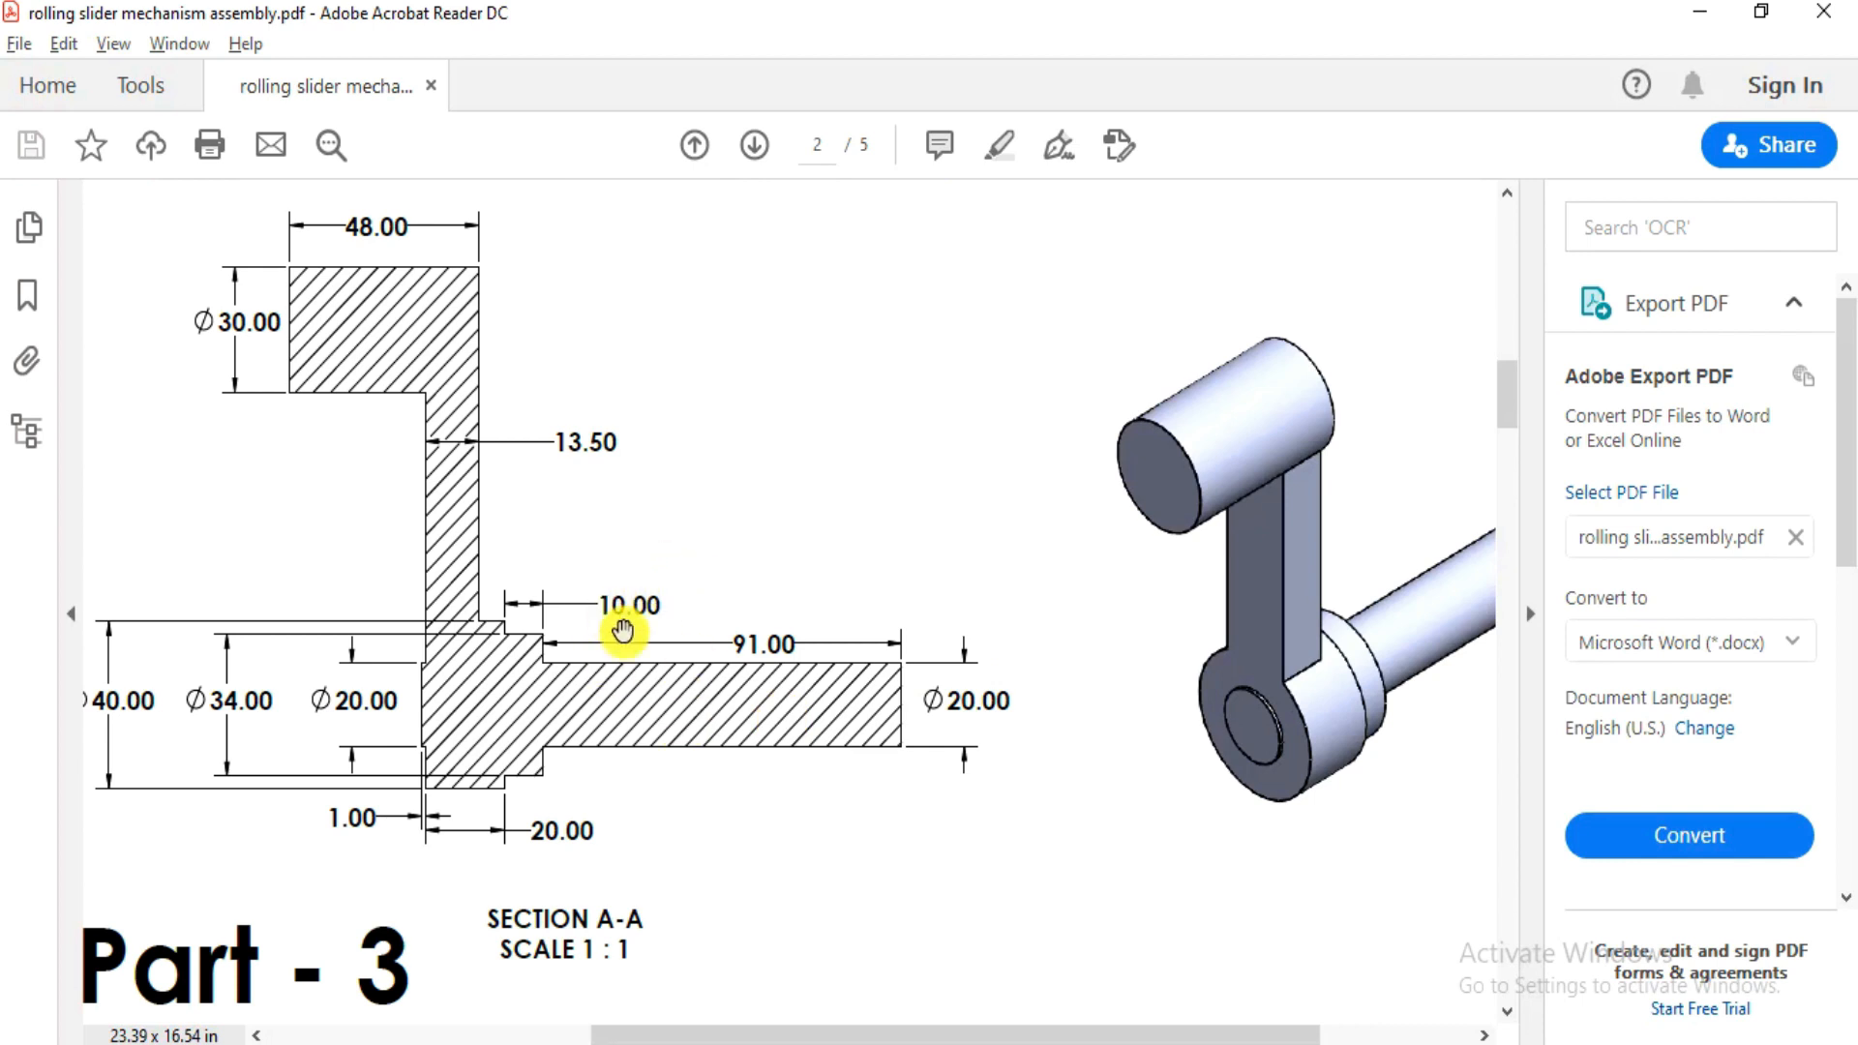
scroll(646, 695, right, 2)
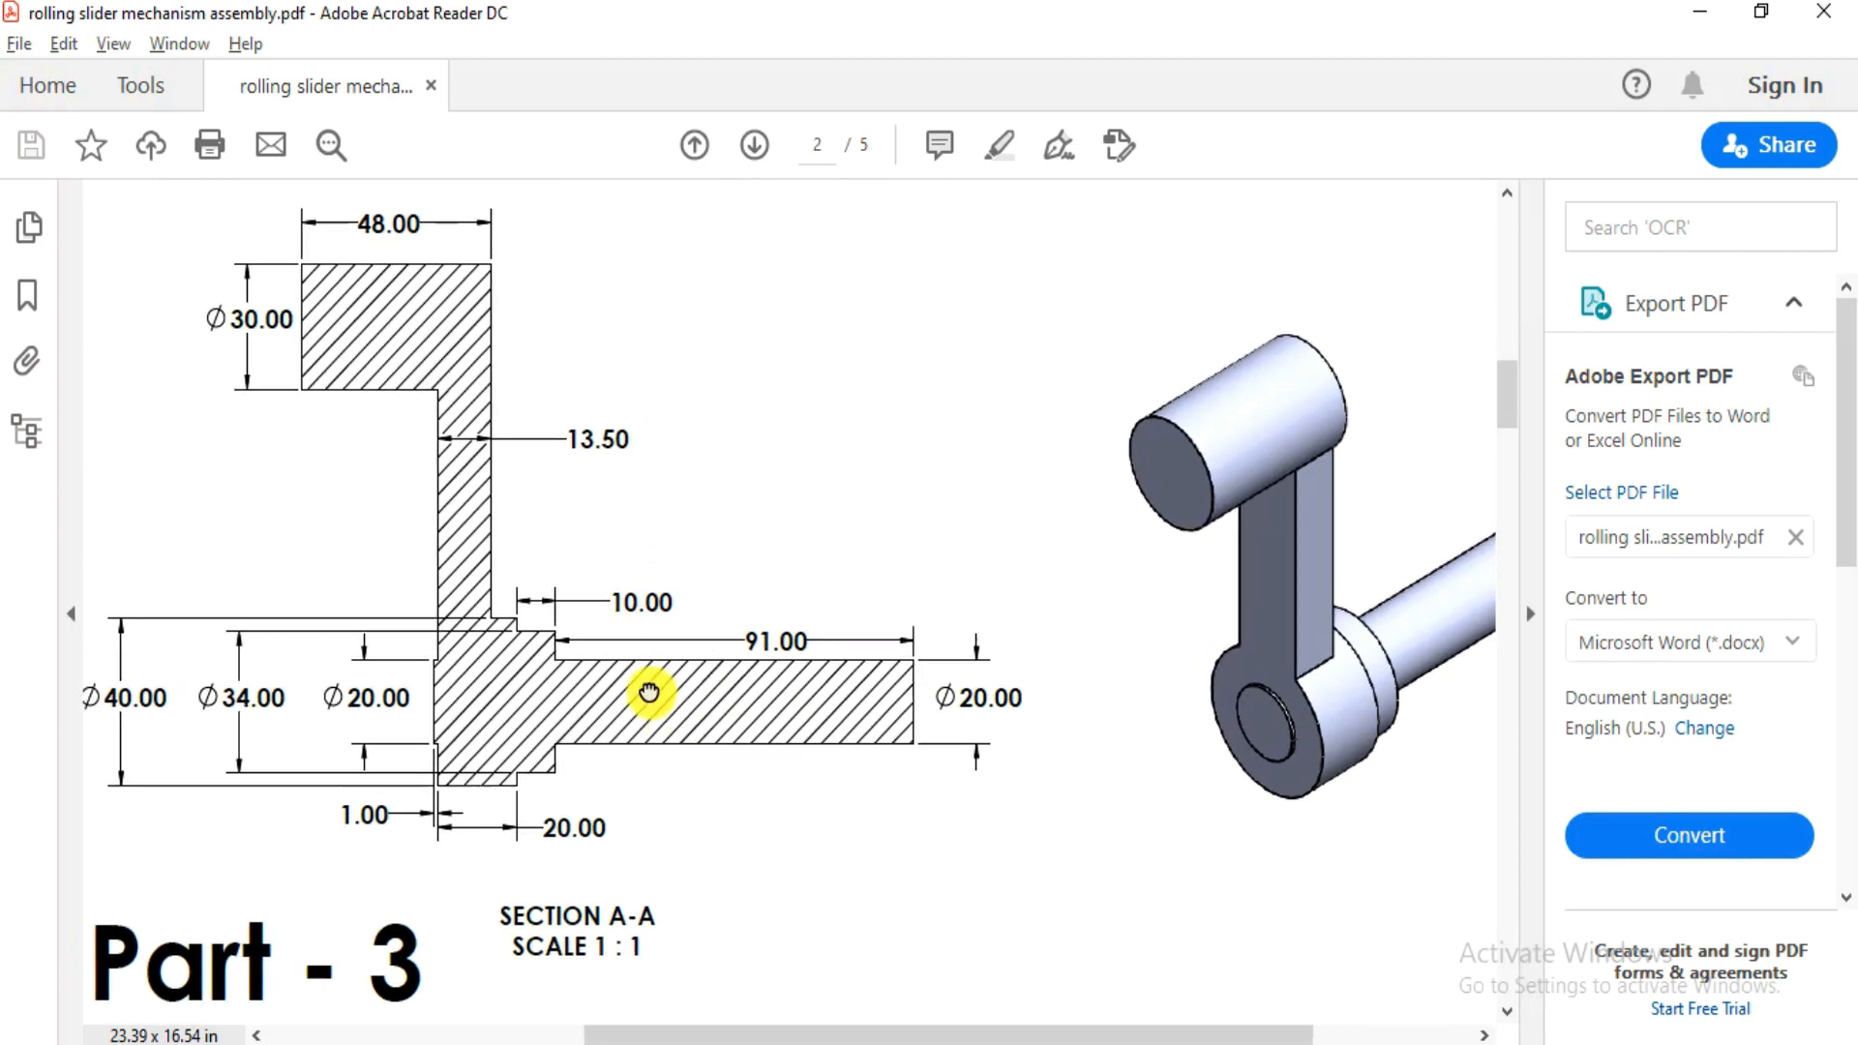
drag(481, 697, 553, 684)
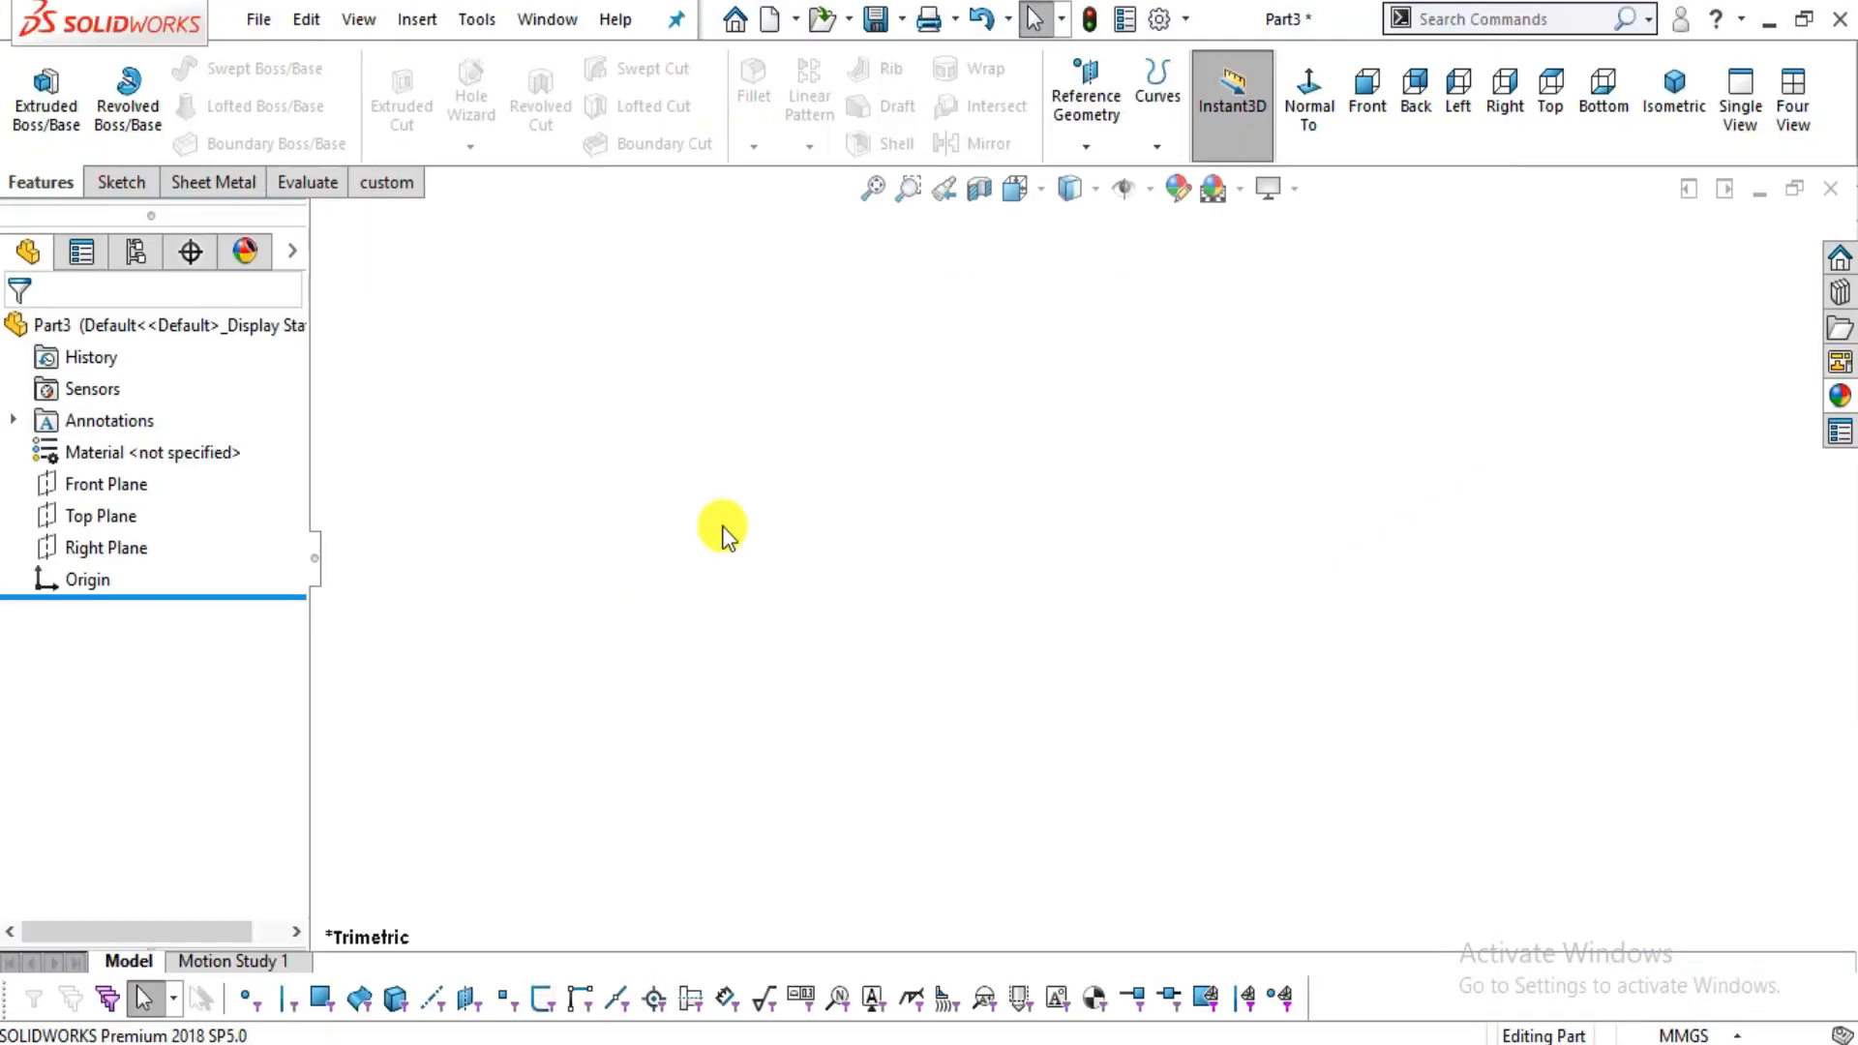
- Start a sketch on the Front Plane in SOLIDWORKS and draw a circle about 126 mm in diameter centered on the origin
click(126, 484)
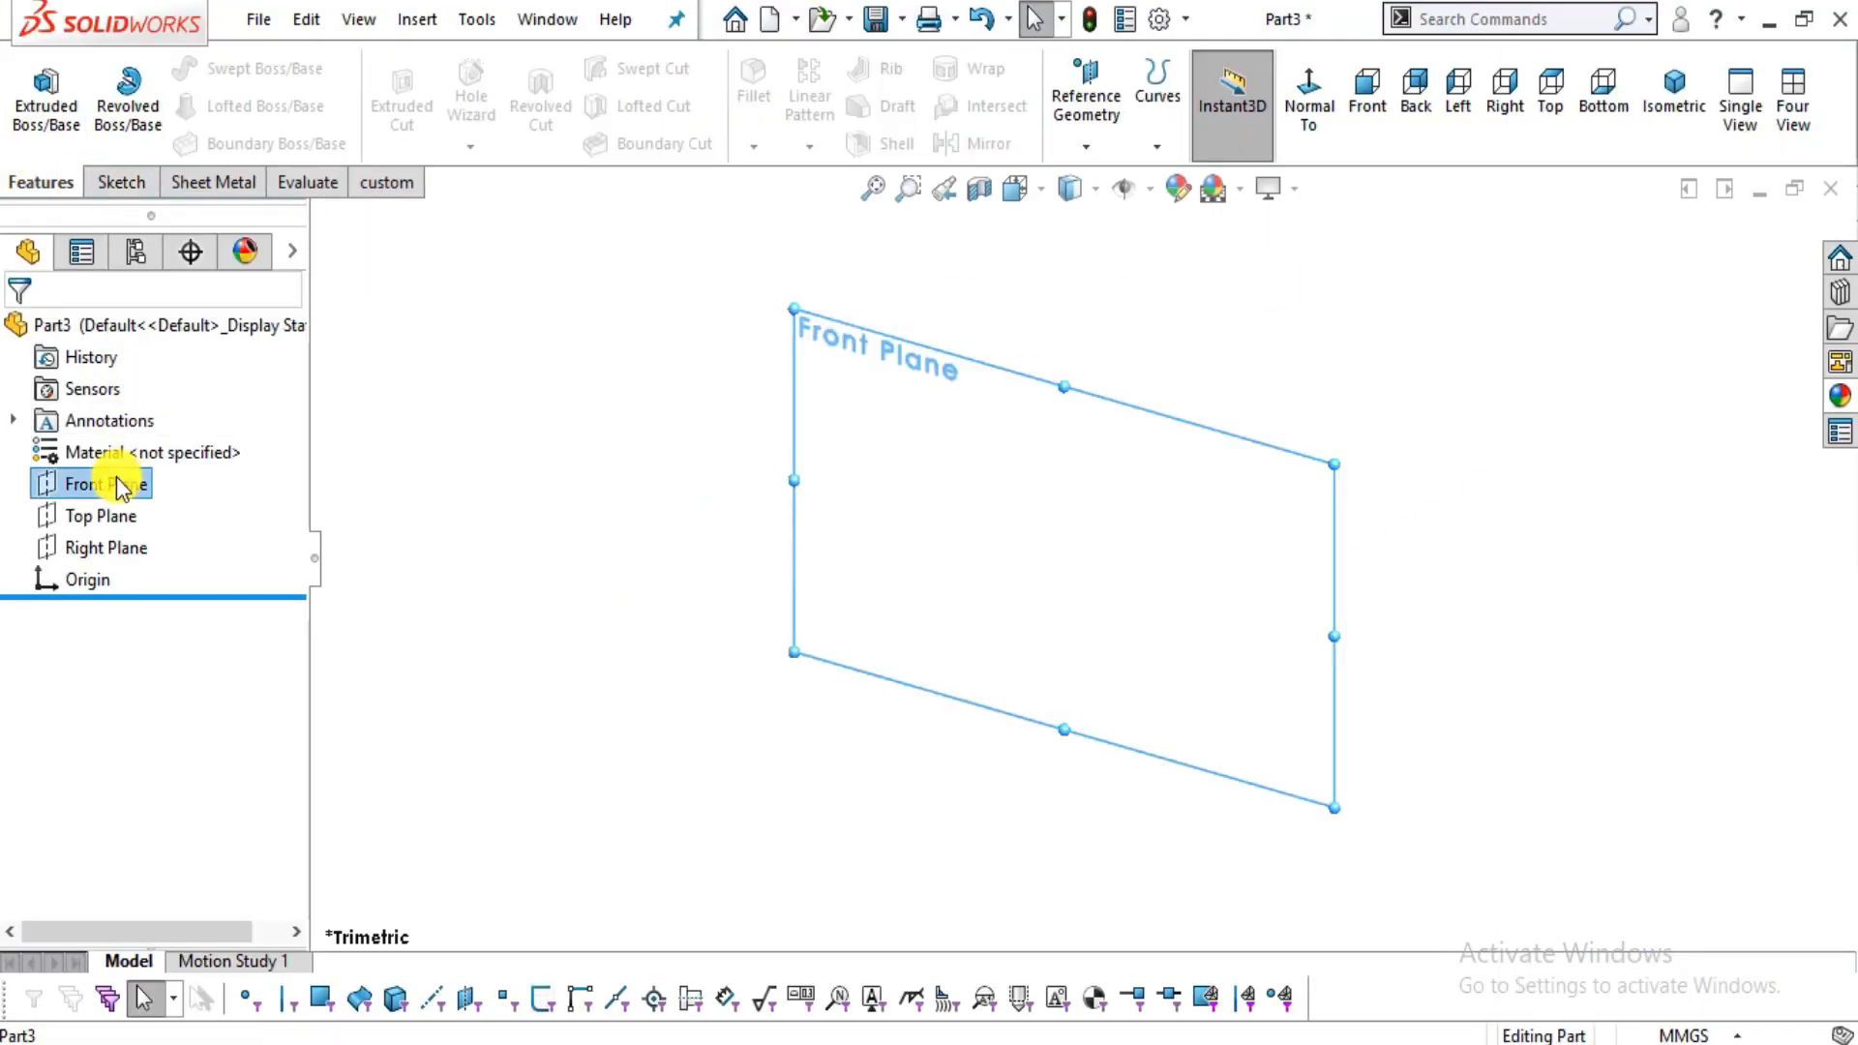
click(1307, 92)
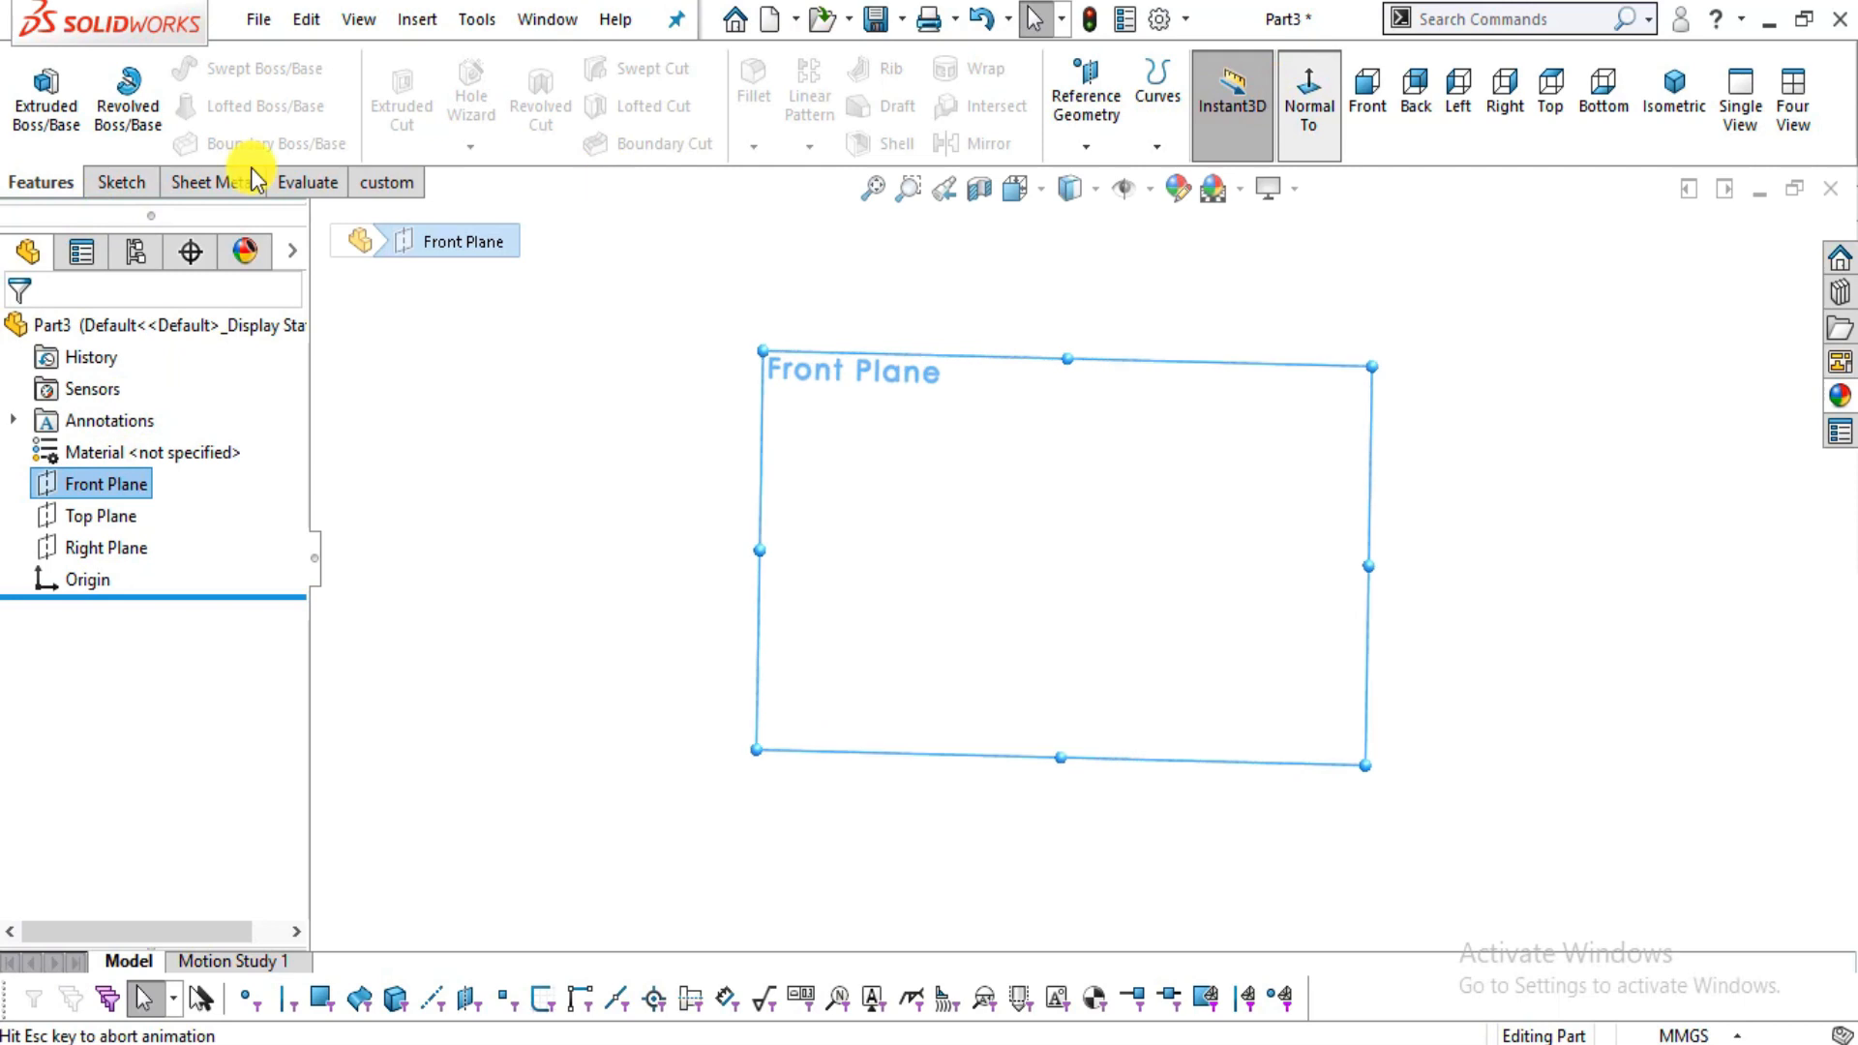
click(121, 182)
click(38, 102)
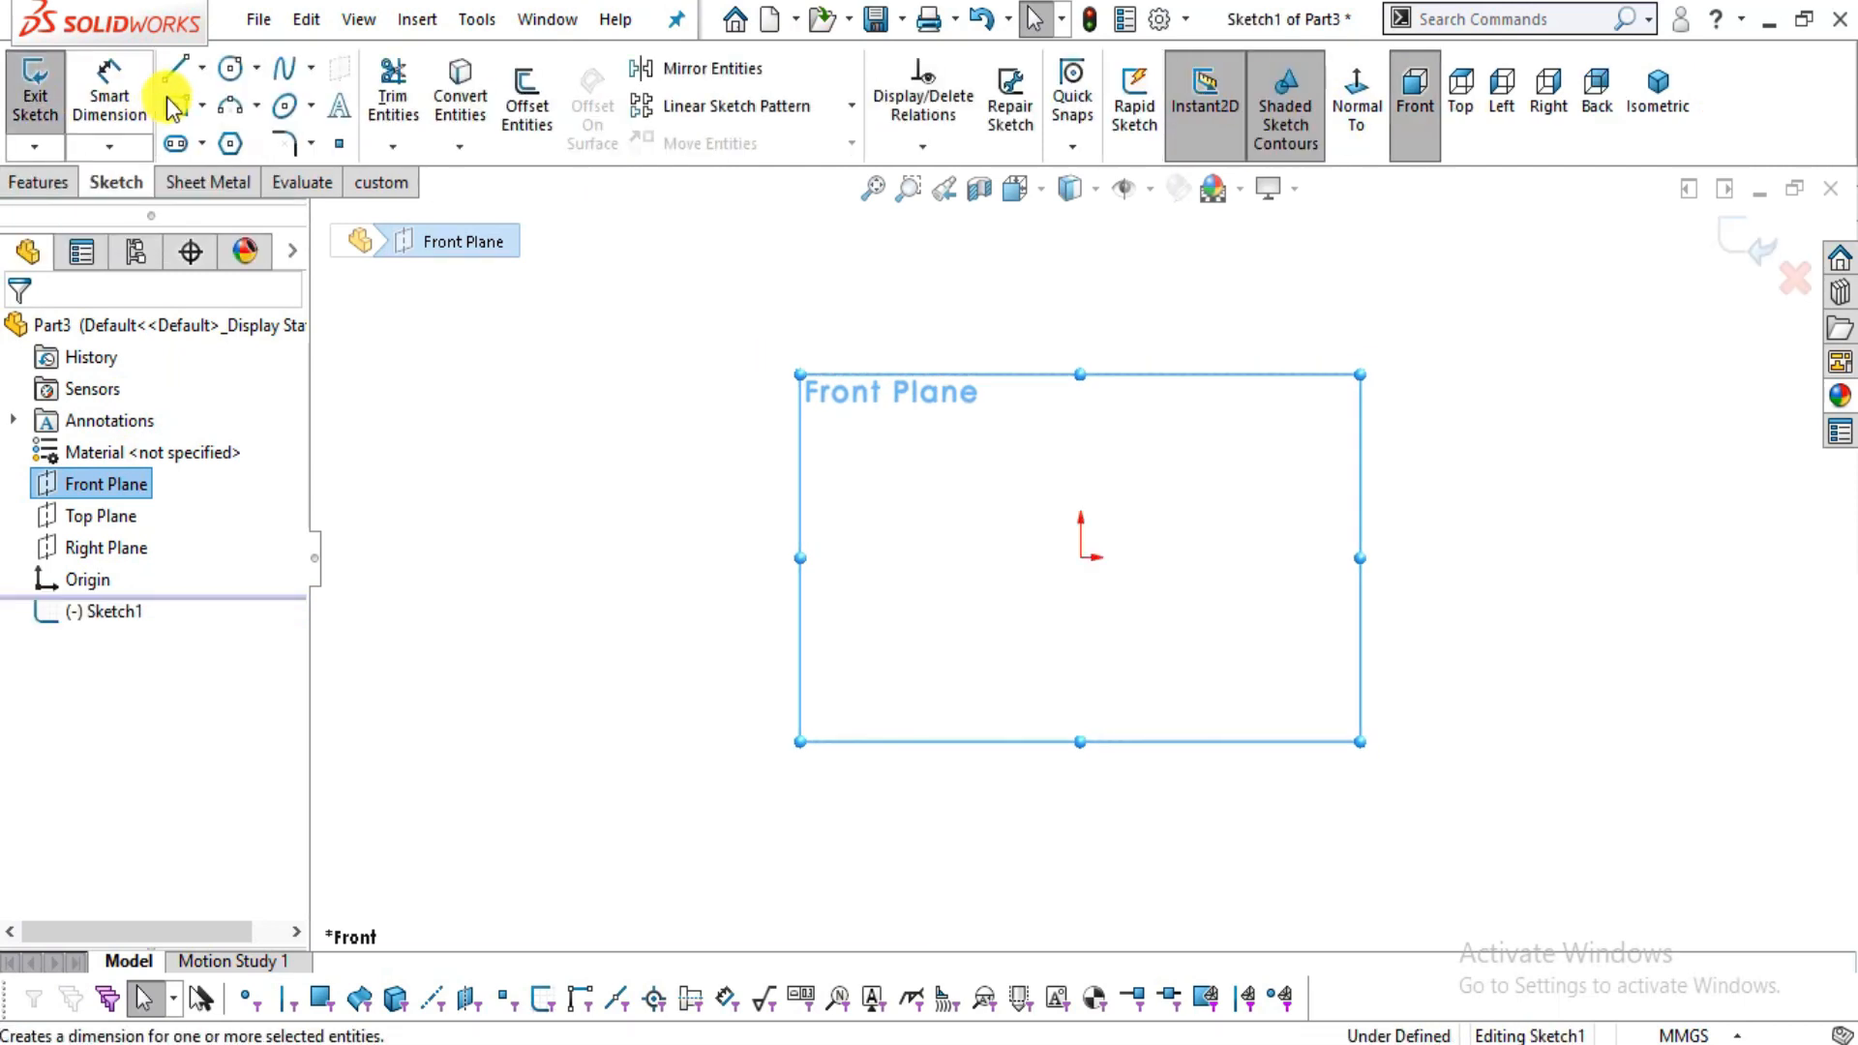
click(1081, 557)
click(1278, 593)
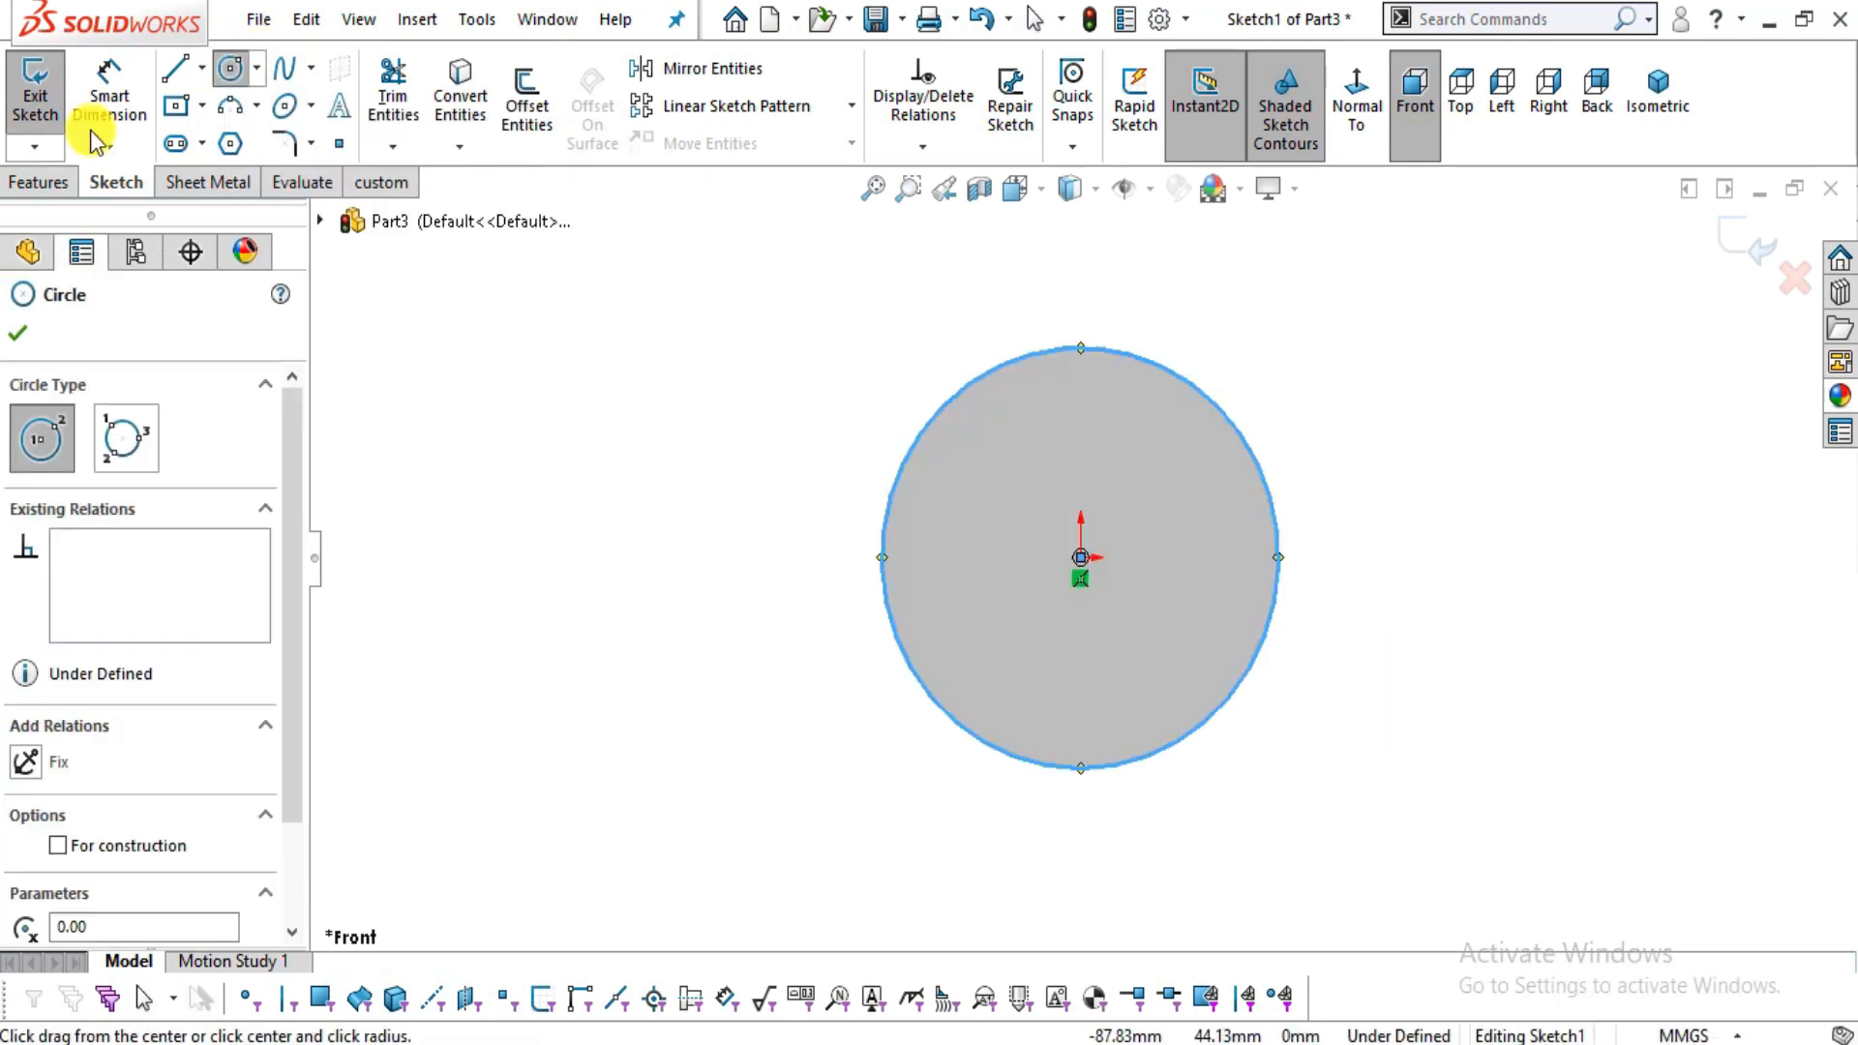
- Dimension the circle's diameter as 20 mm
key(d)
click(1274, 489)
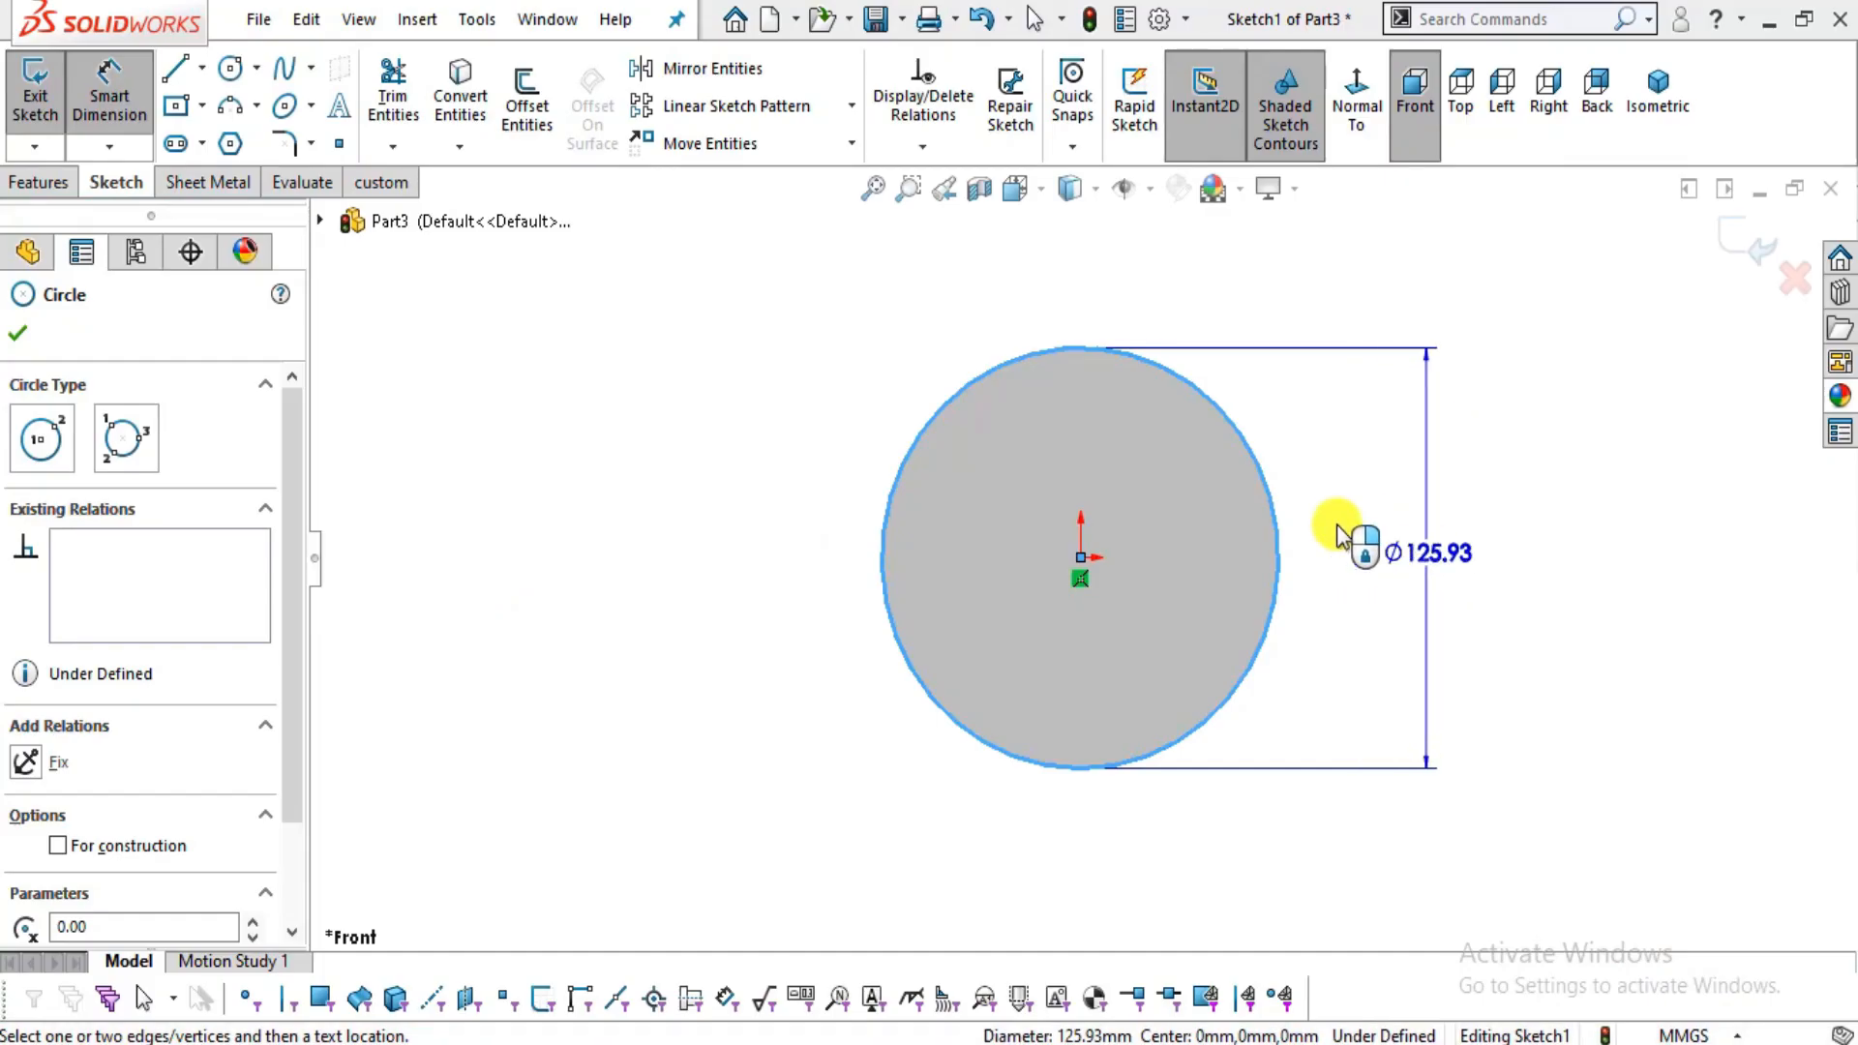
click(1410, 519)
text(20)
key(Return)
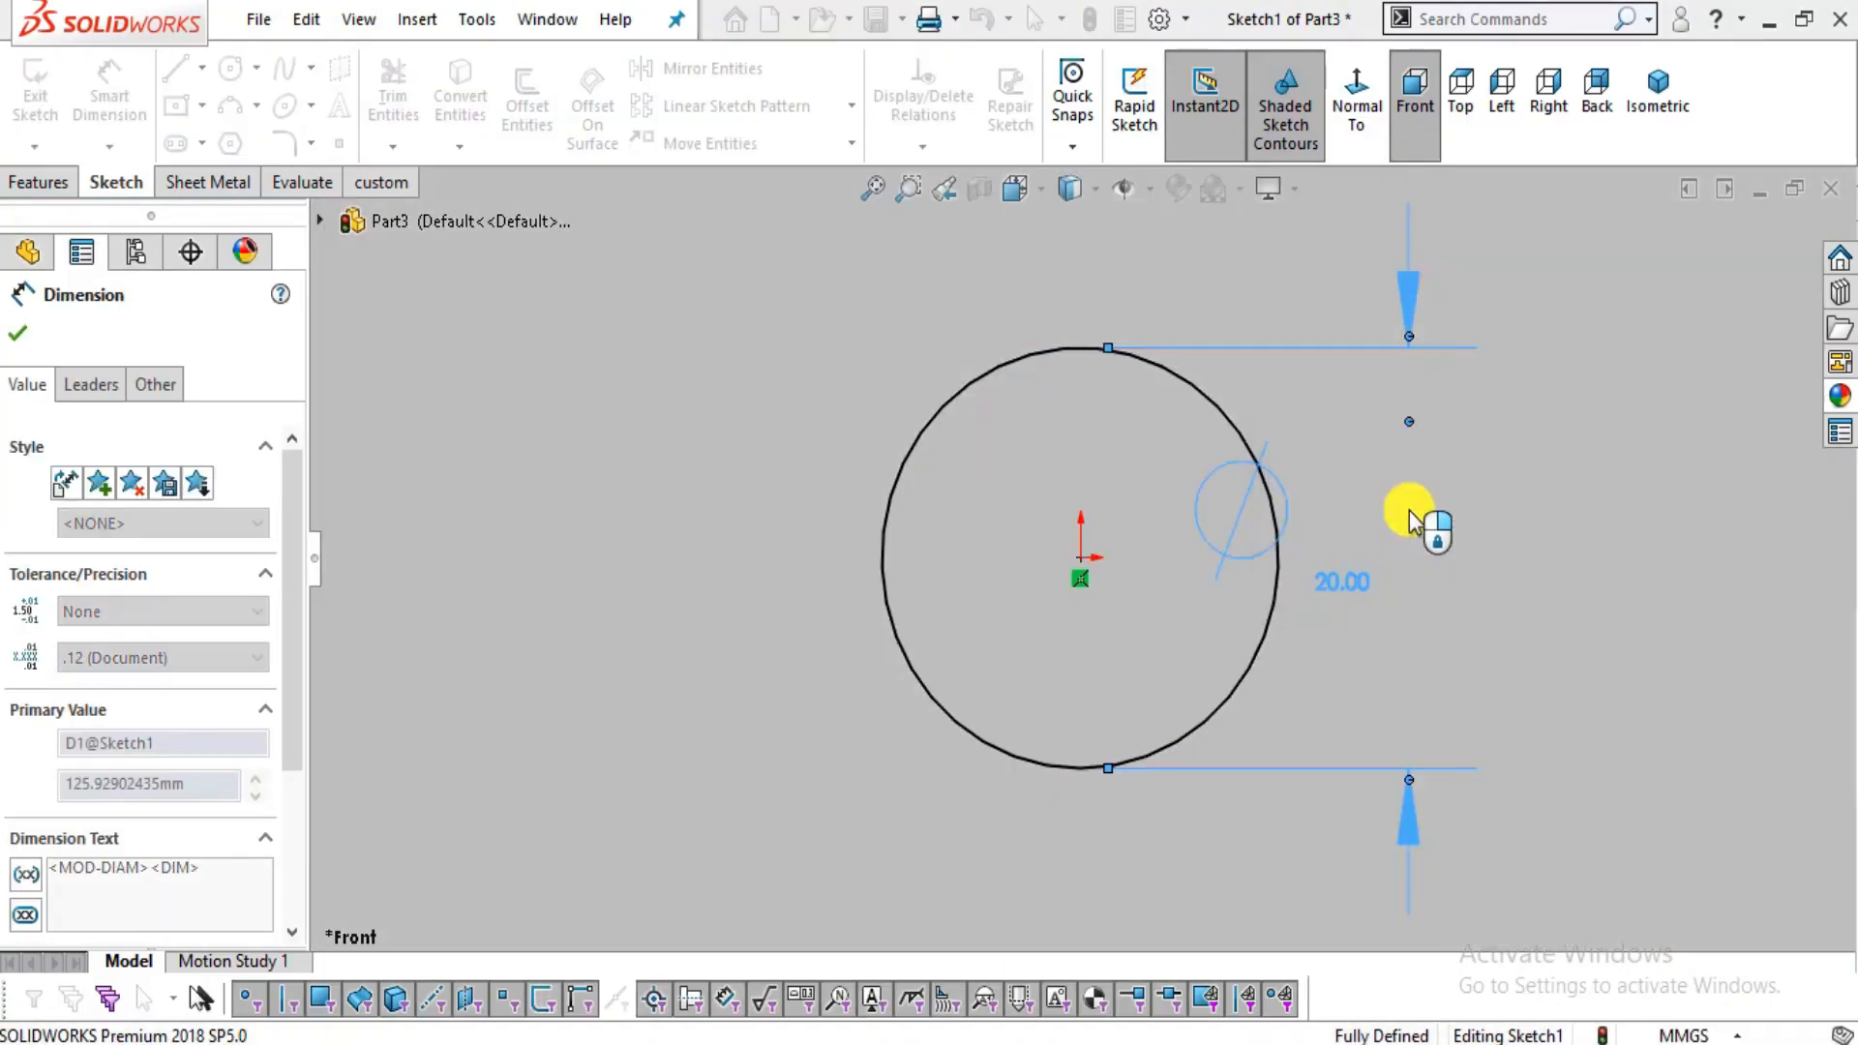
- Extrude the circle as a 91 mm Blind boss, checking the shaft length against the PDF drawing
click(75, 182)
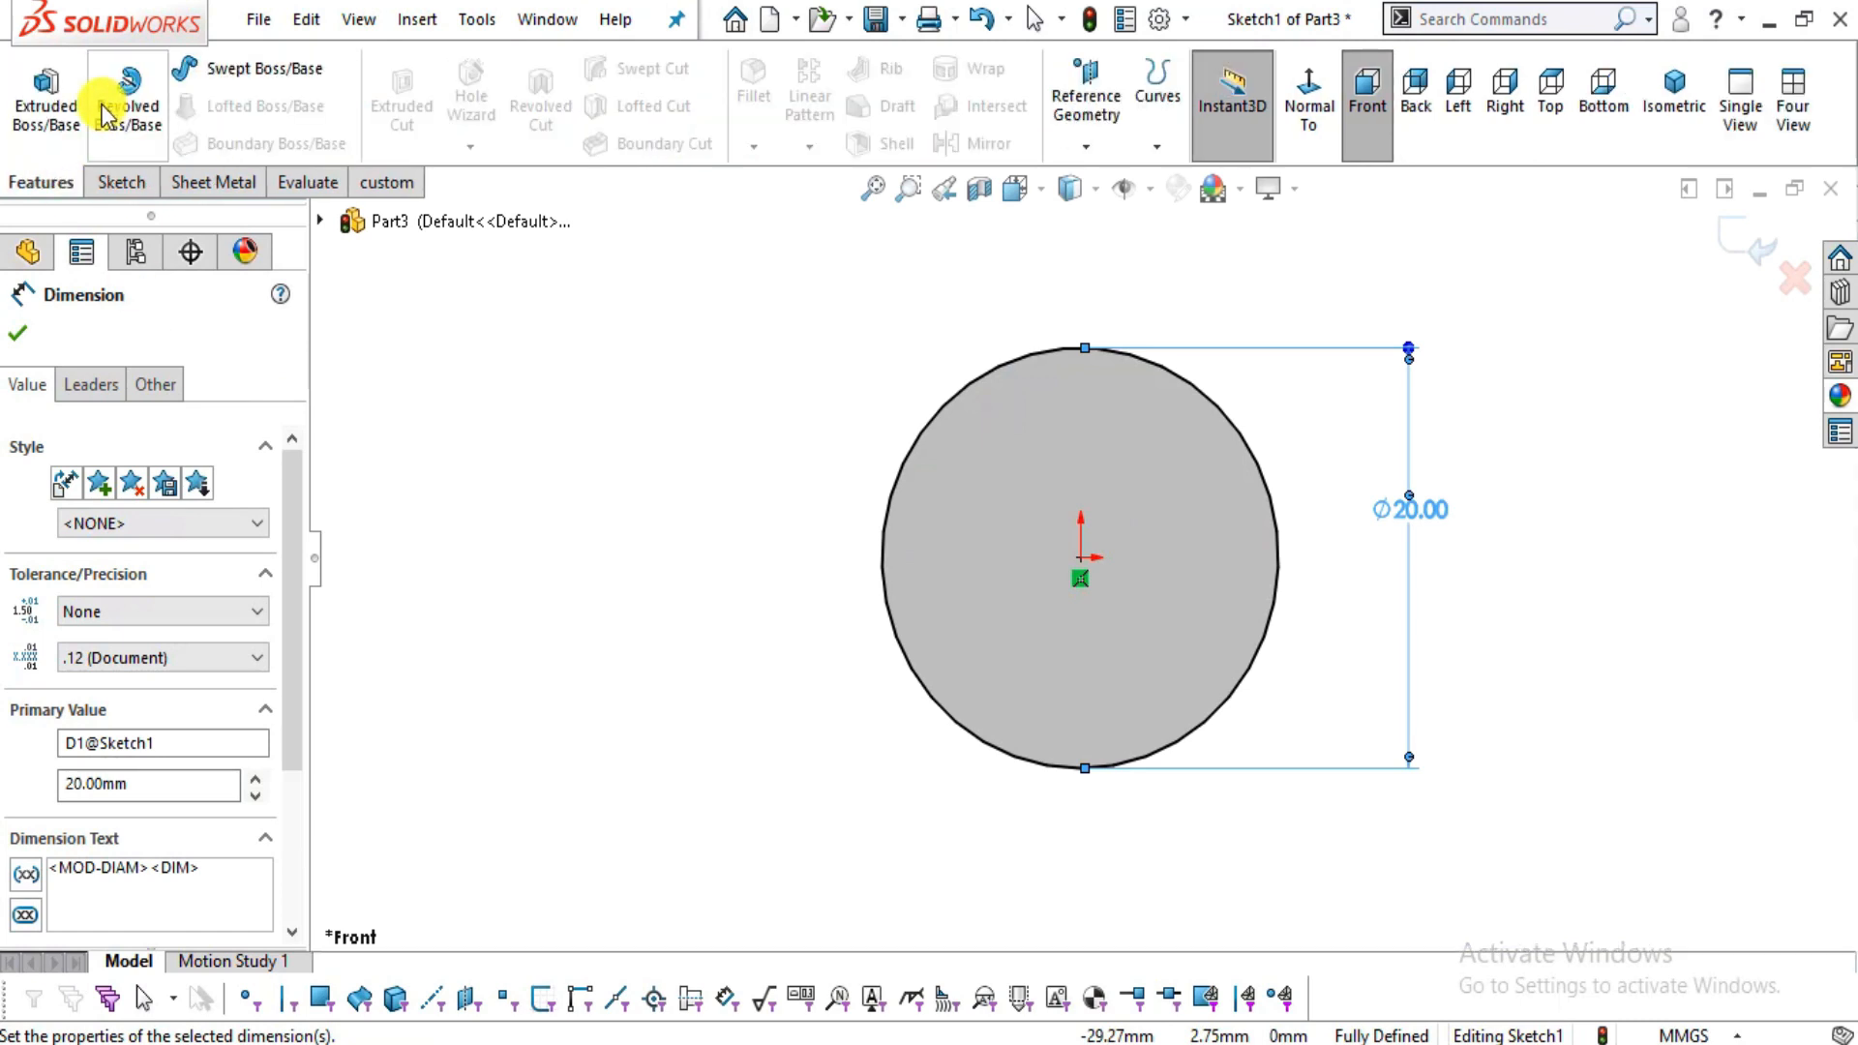
click(48, 114)
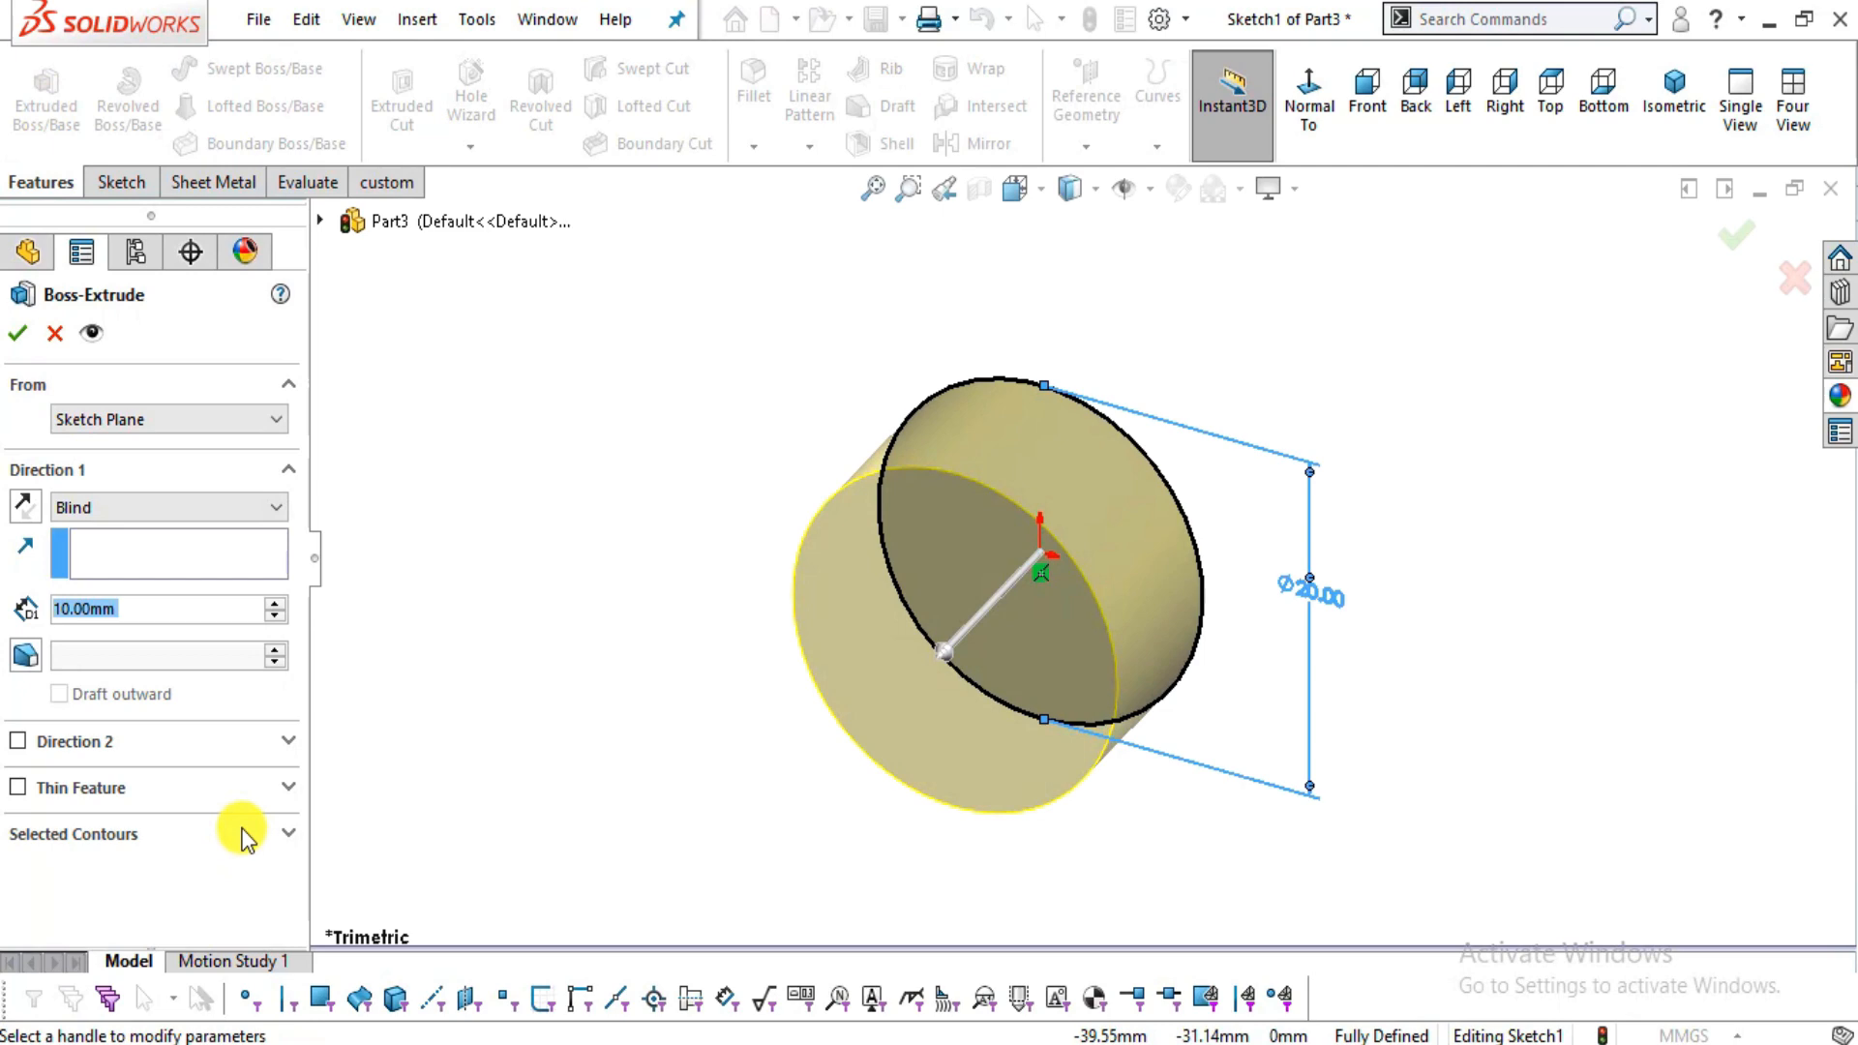
text(91)
key(Return)
key(alt+Tab)
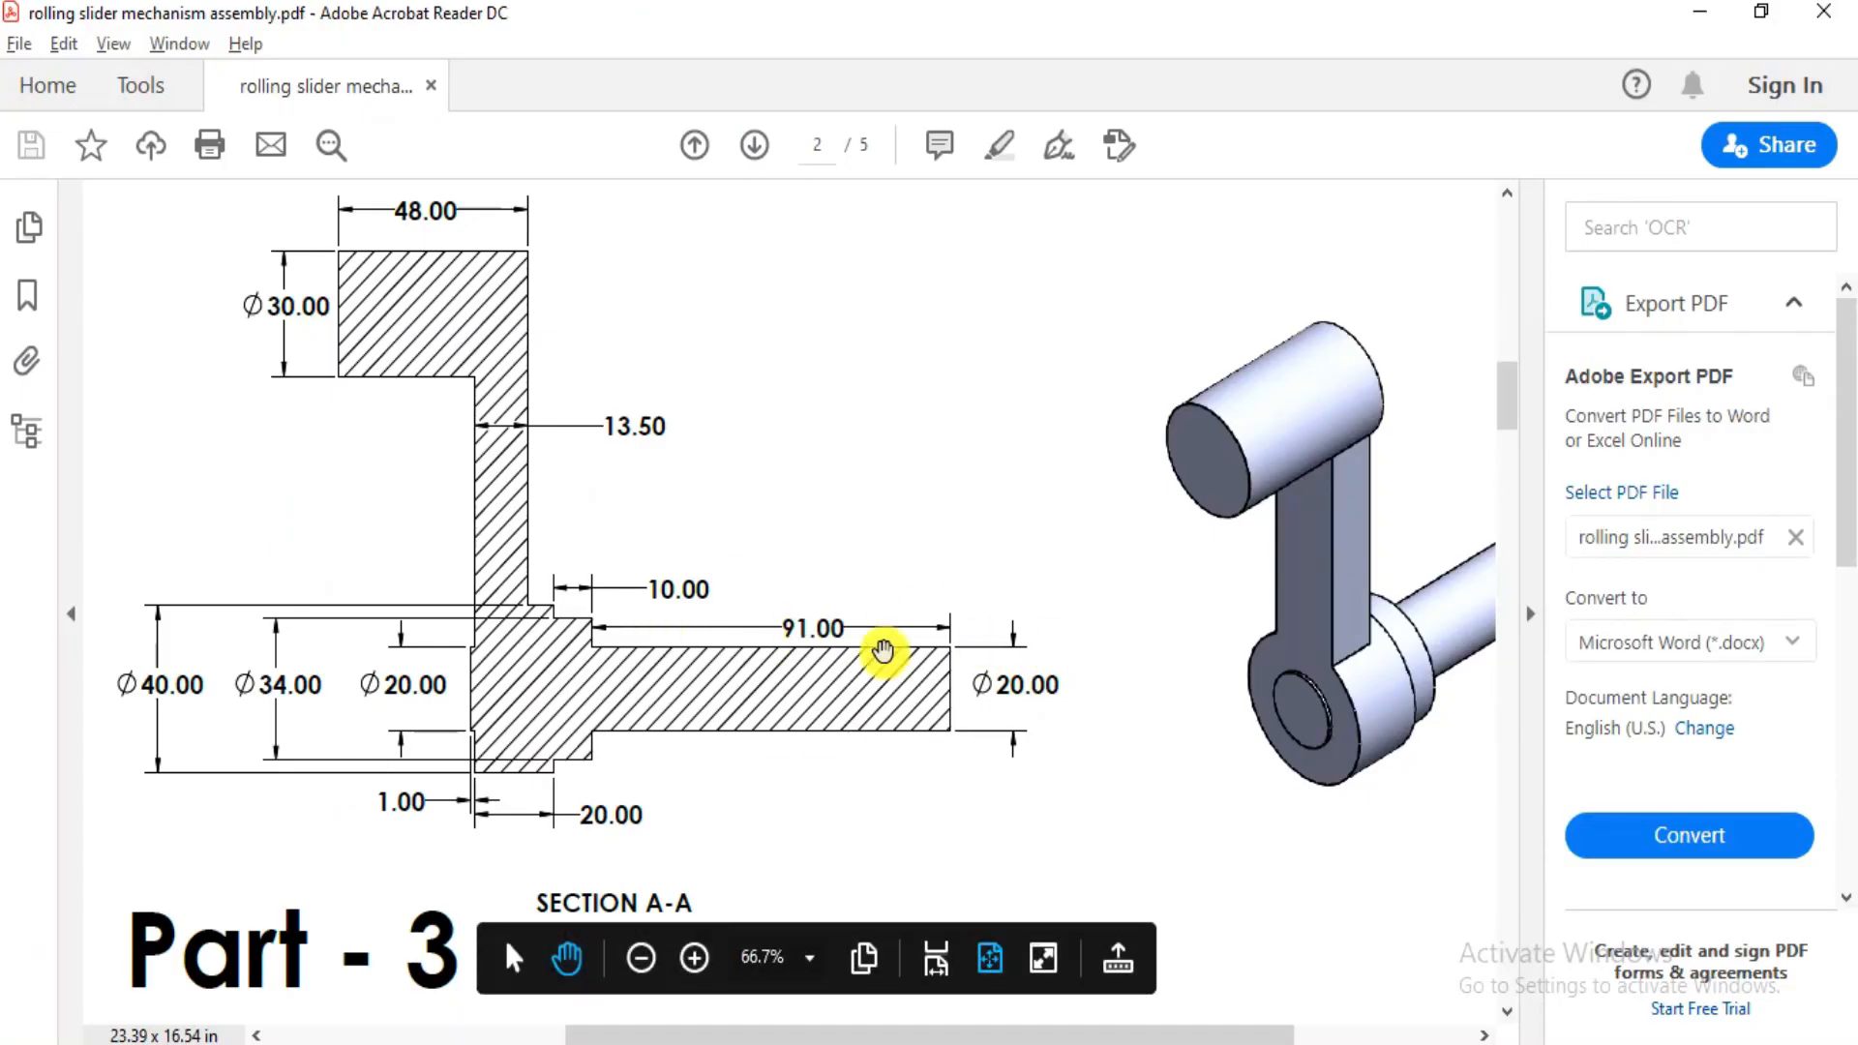
key(alt+Tab)
scroll(1206, 440, up, 5)
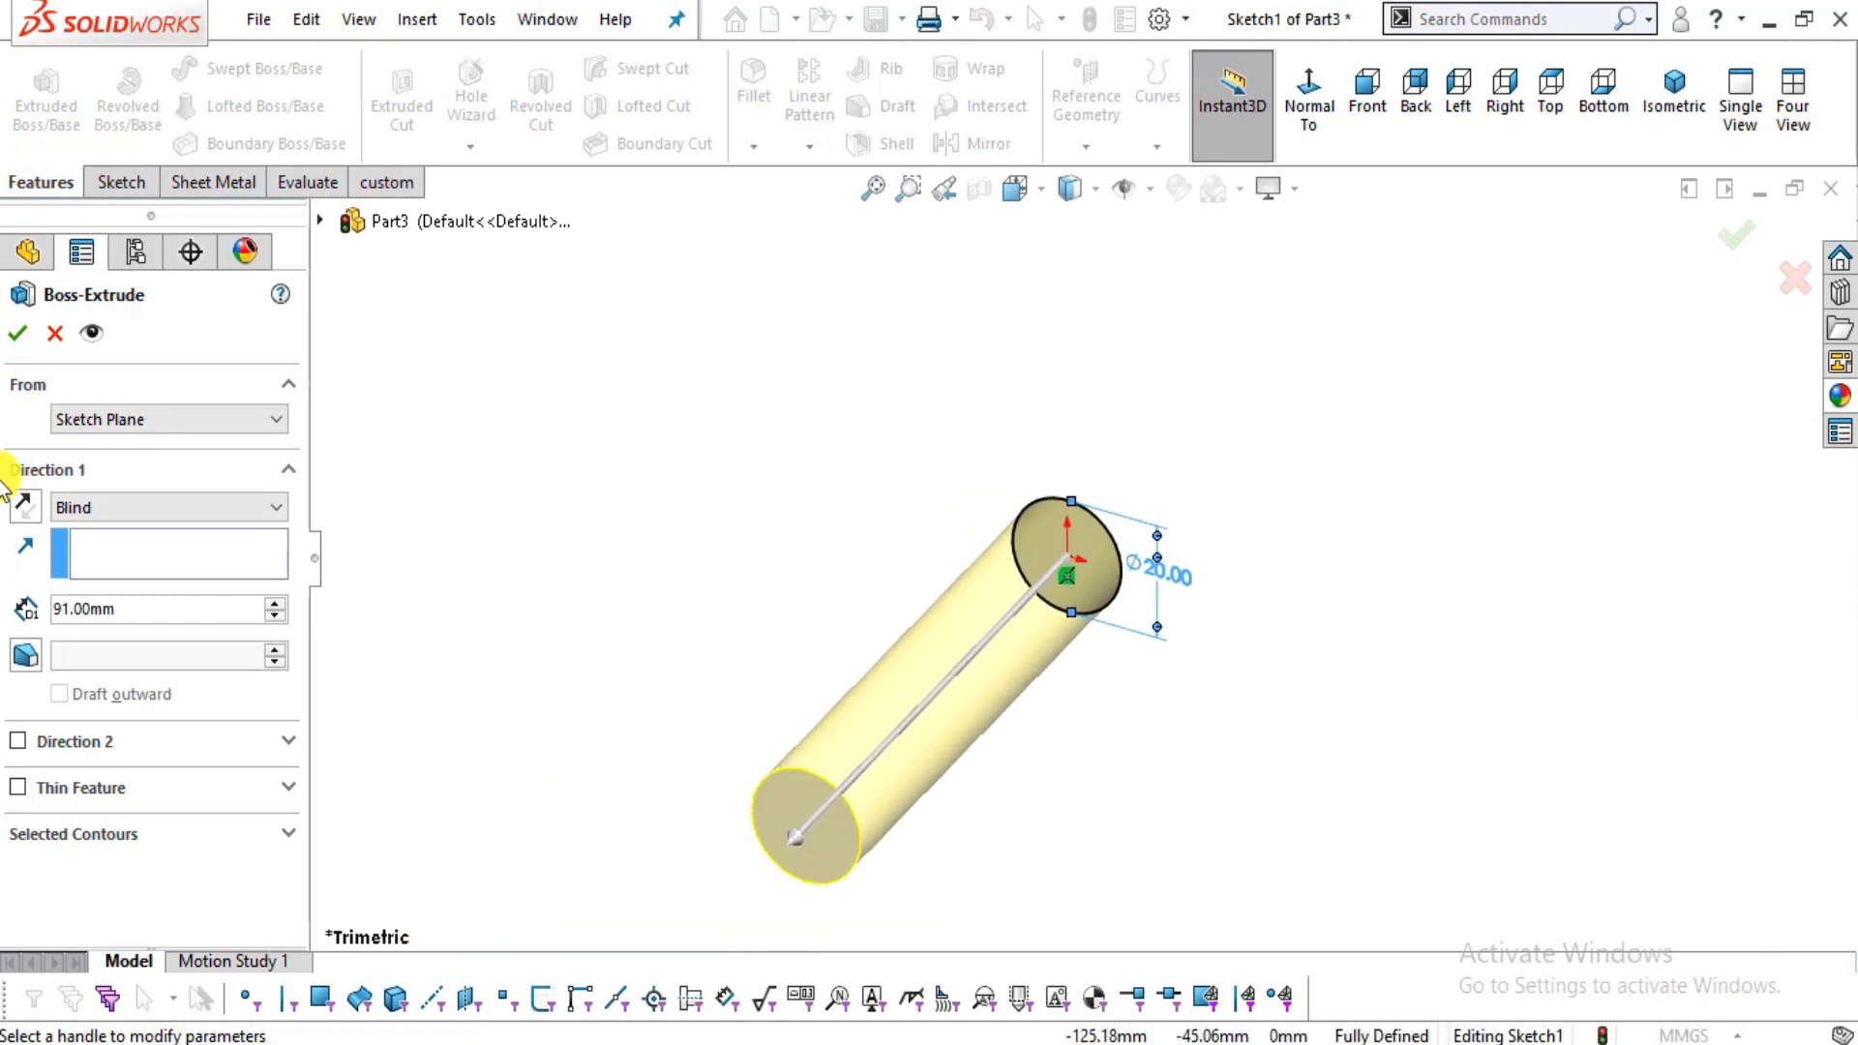
click(24, 335)
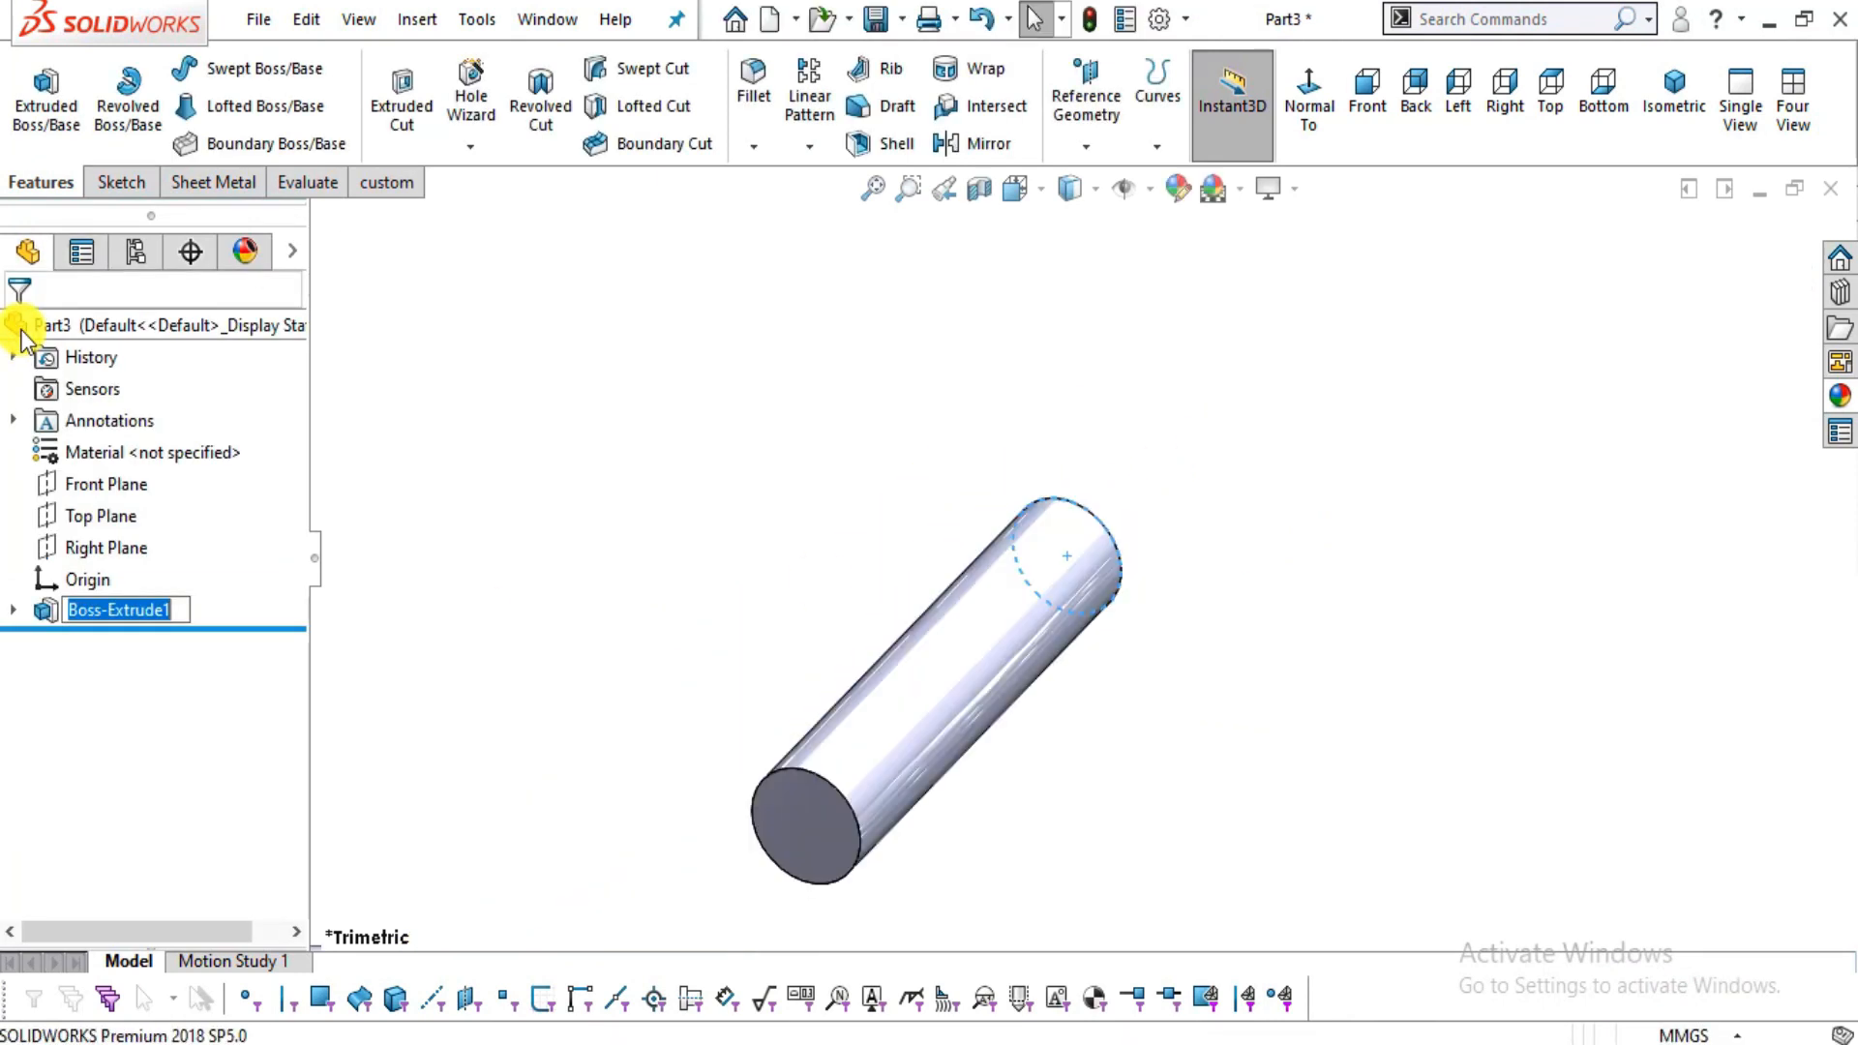
- Start a sketch on the shaft's front end face, and check the adjoining collar's dimensions in the PDF section view in Acrobat Reader
click(869, 729)
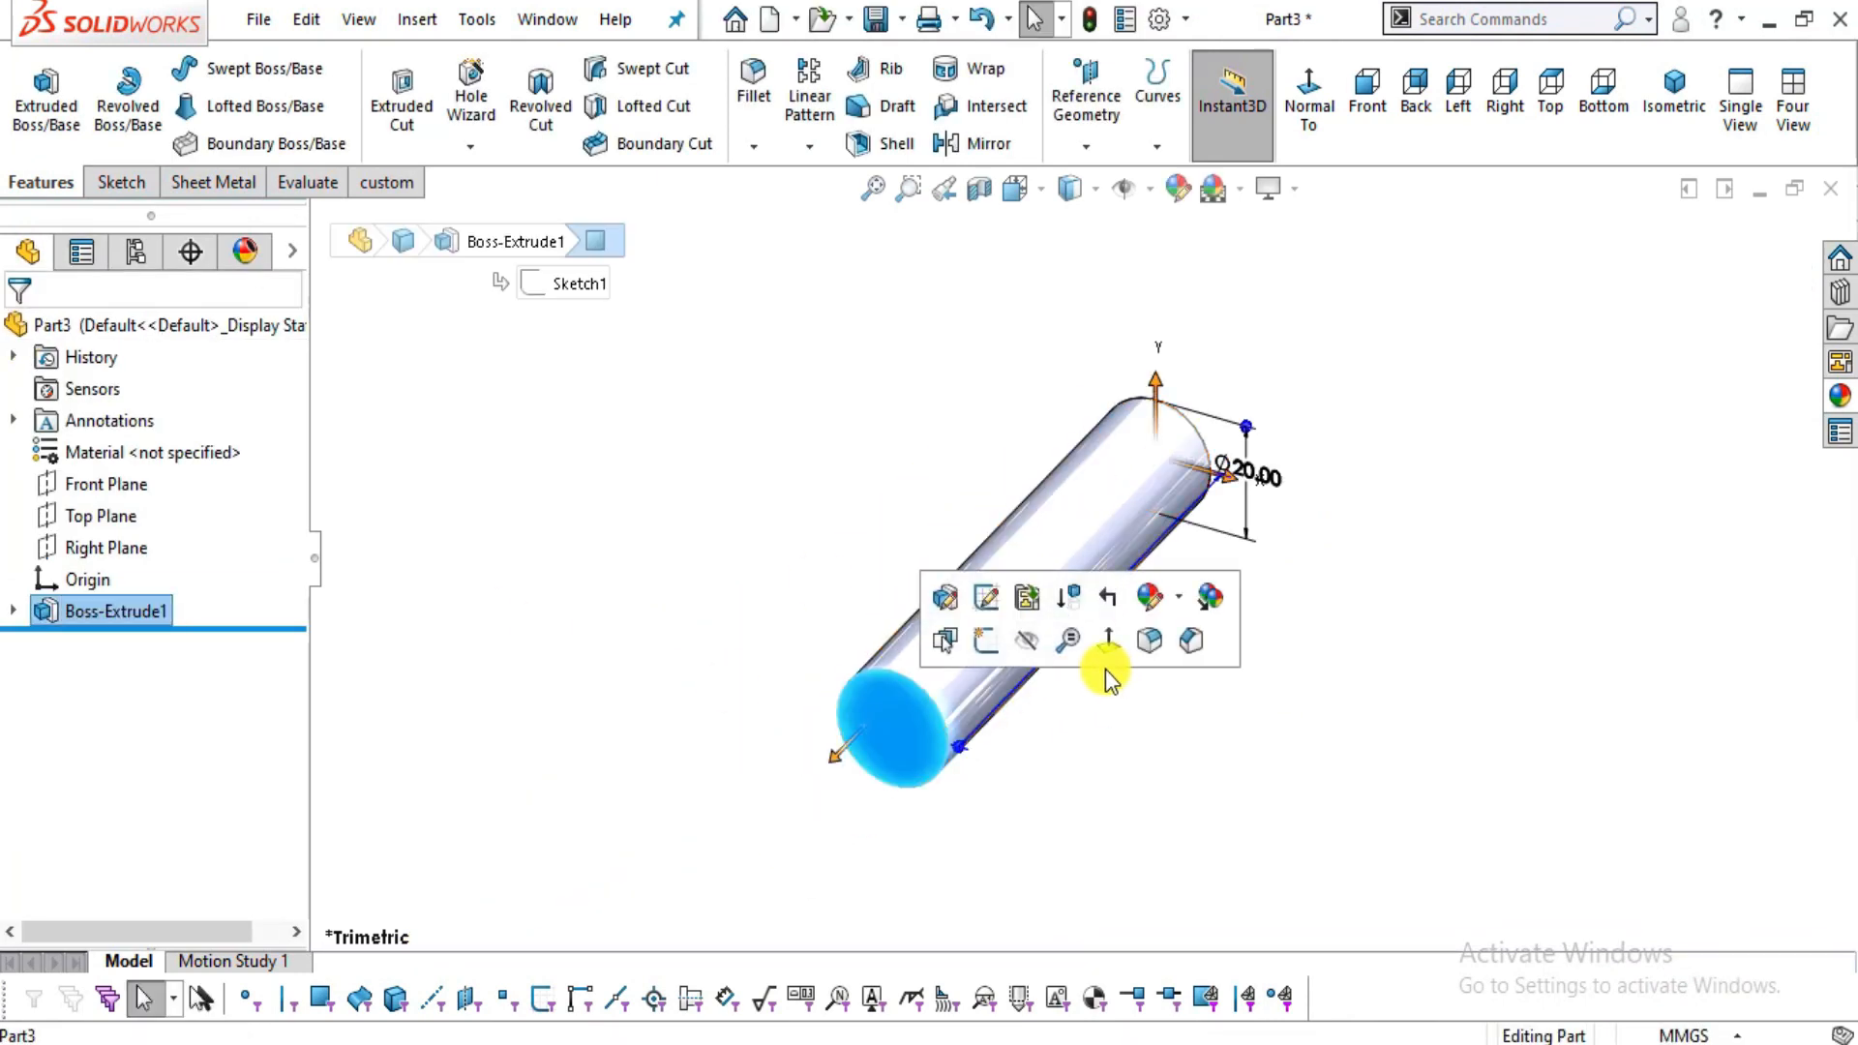
click(1109, 646)
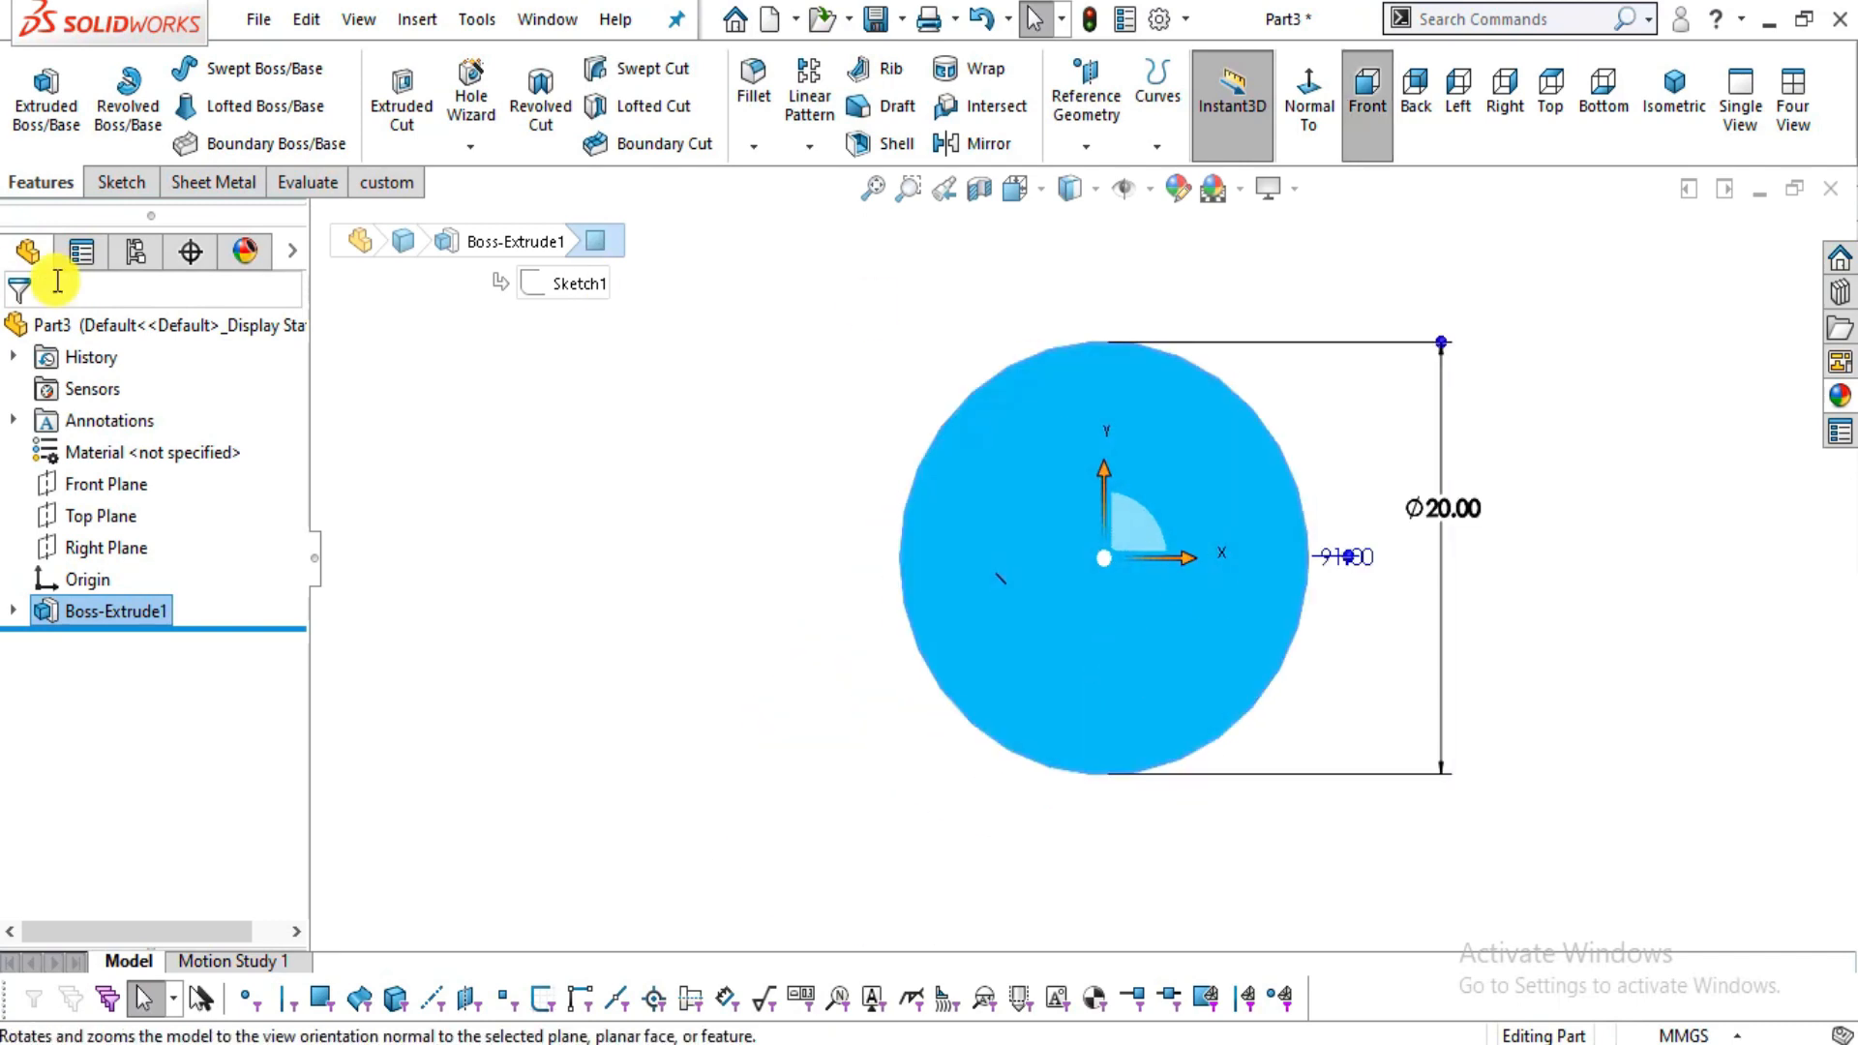
click(120, 184)
click(35, 92)
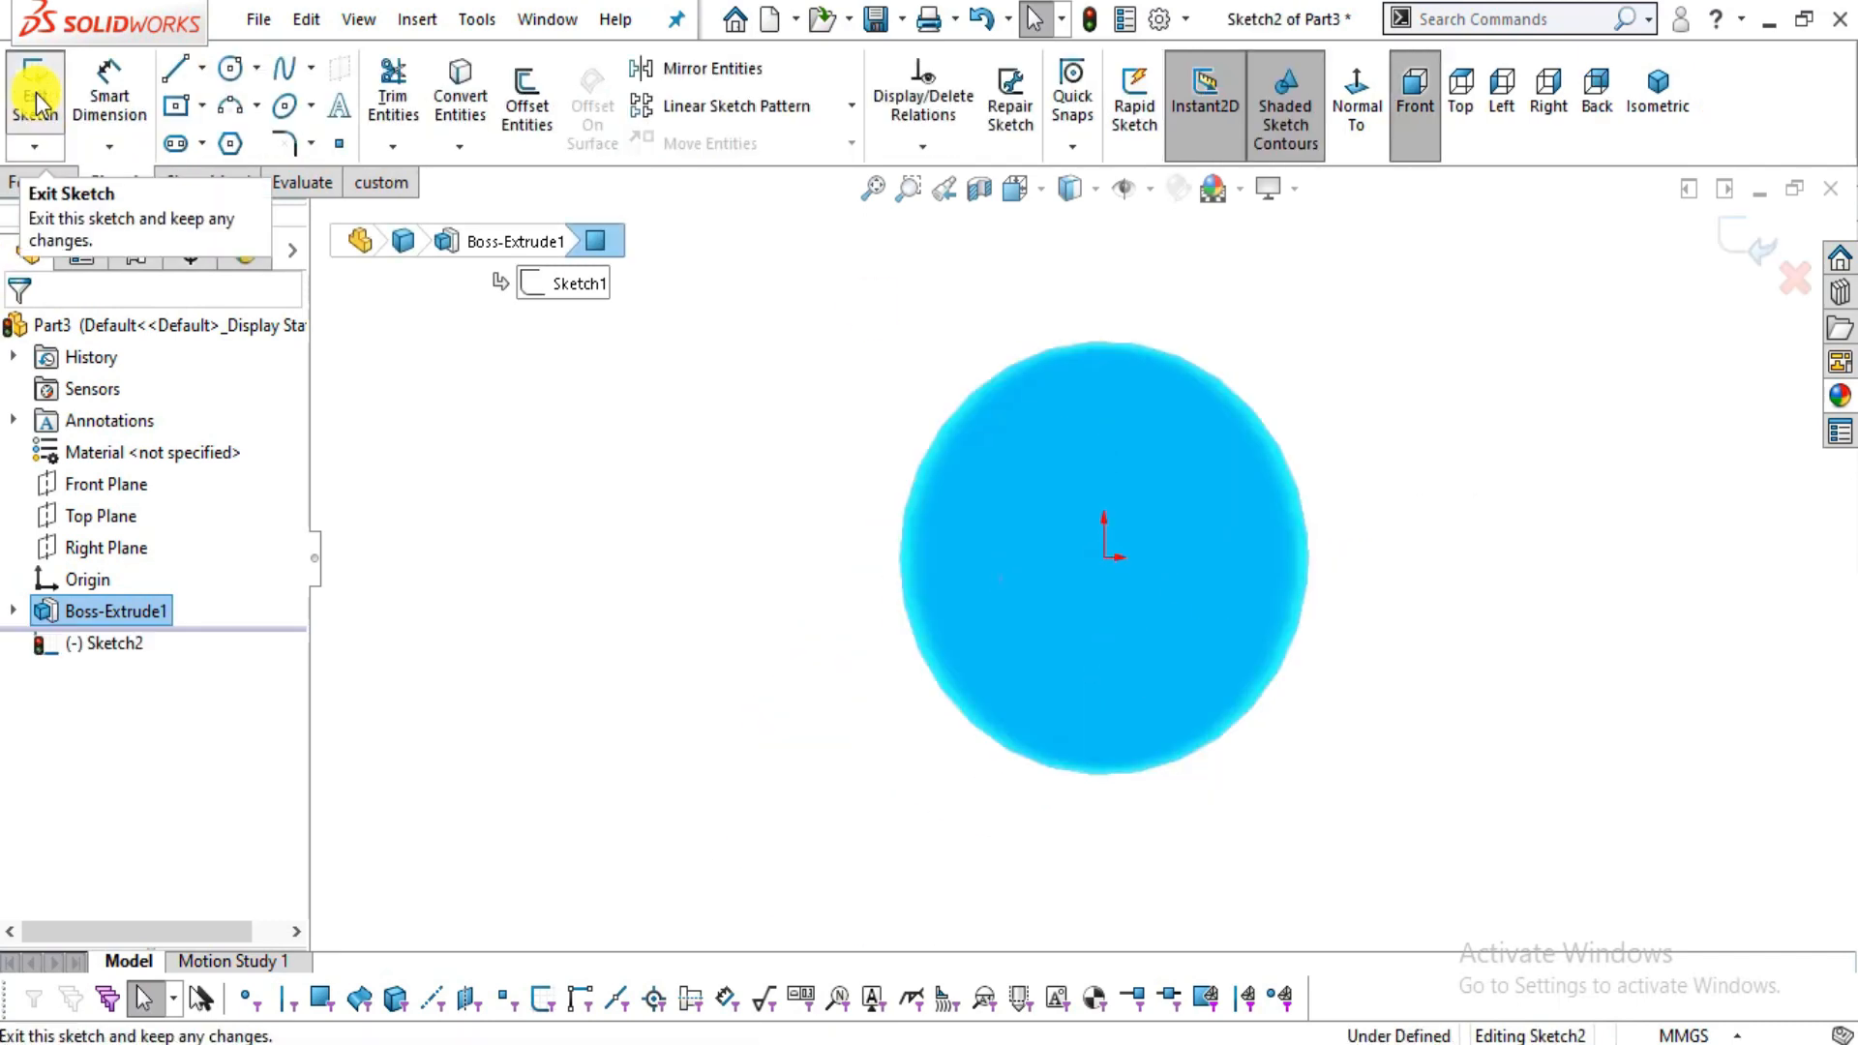
key(alt+Tab)
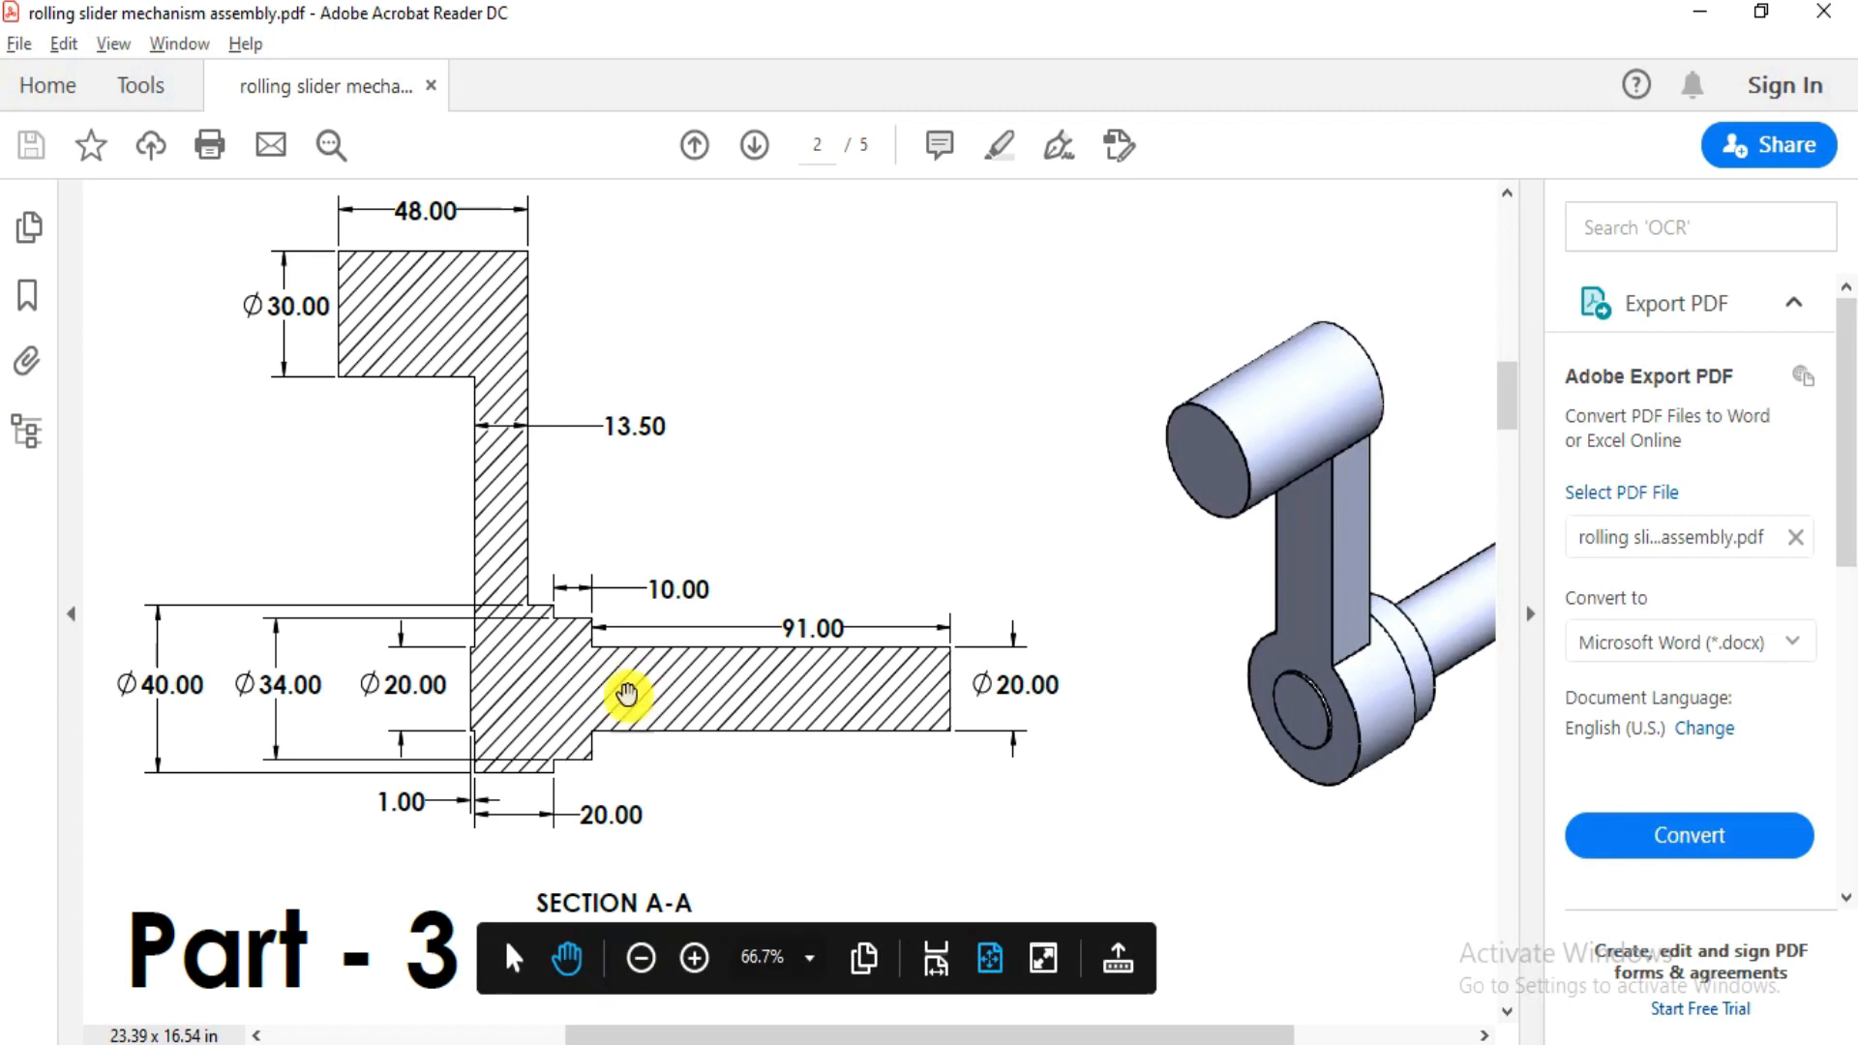
drag(682, 706, 571, 689)
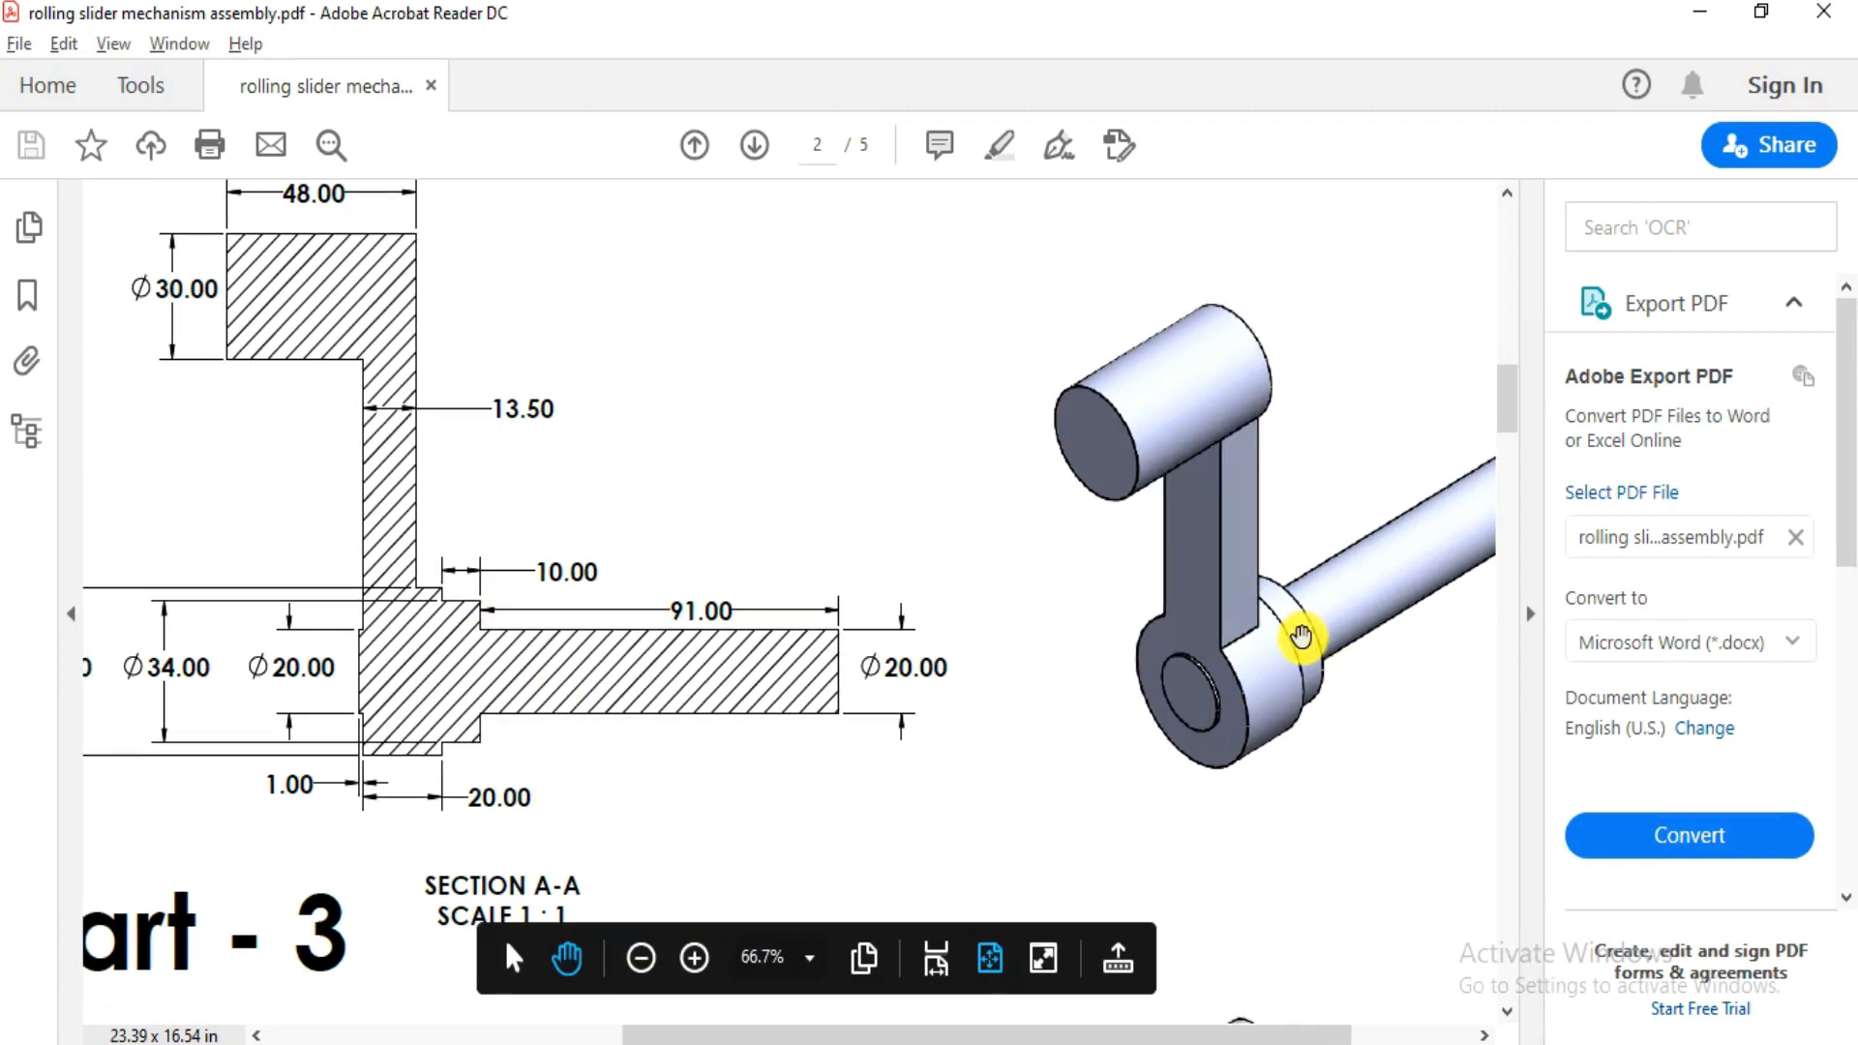
scroll(891, 635, left, 2)
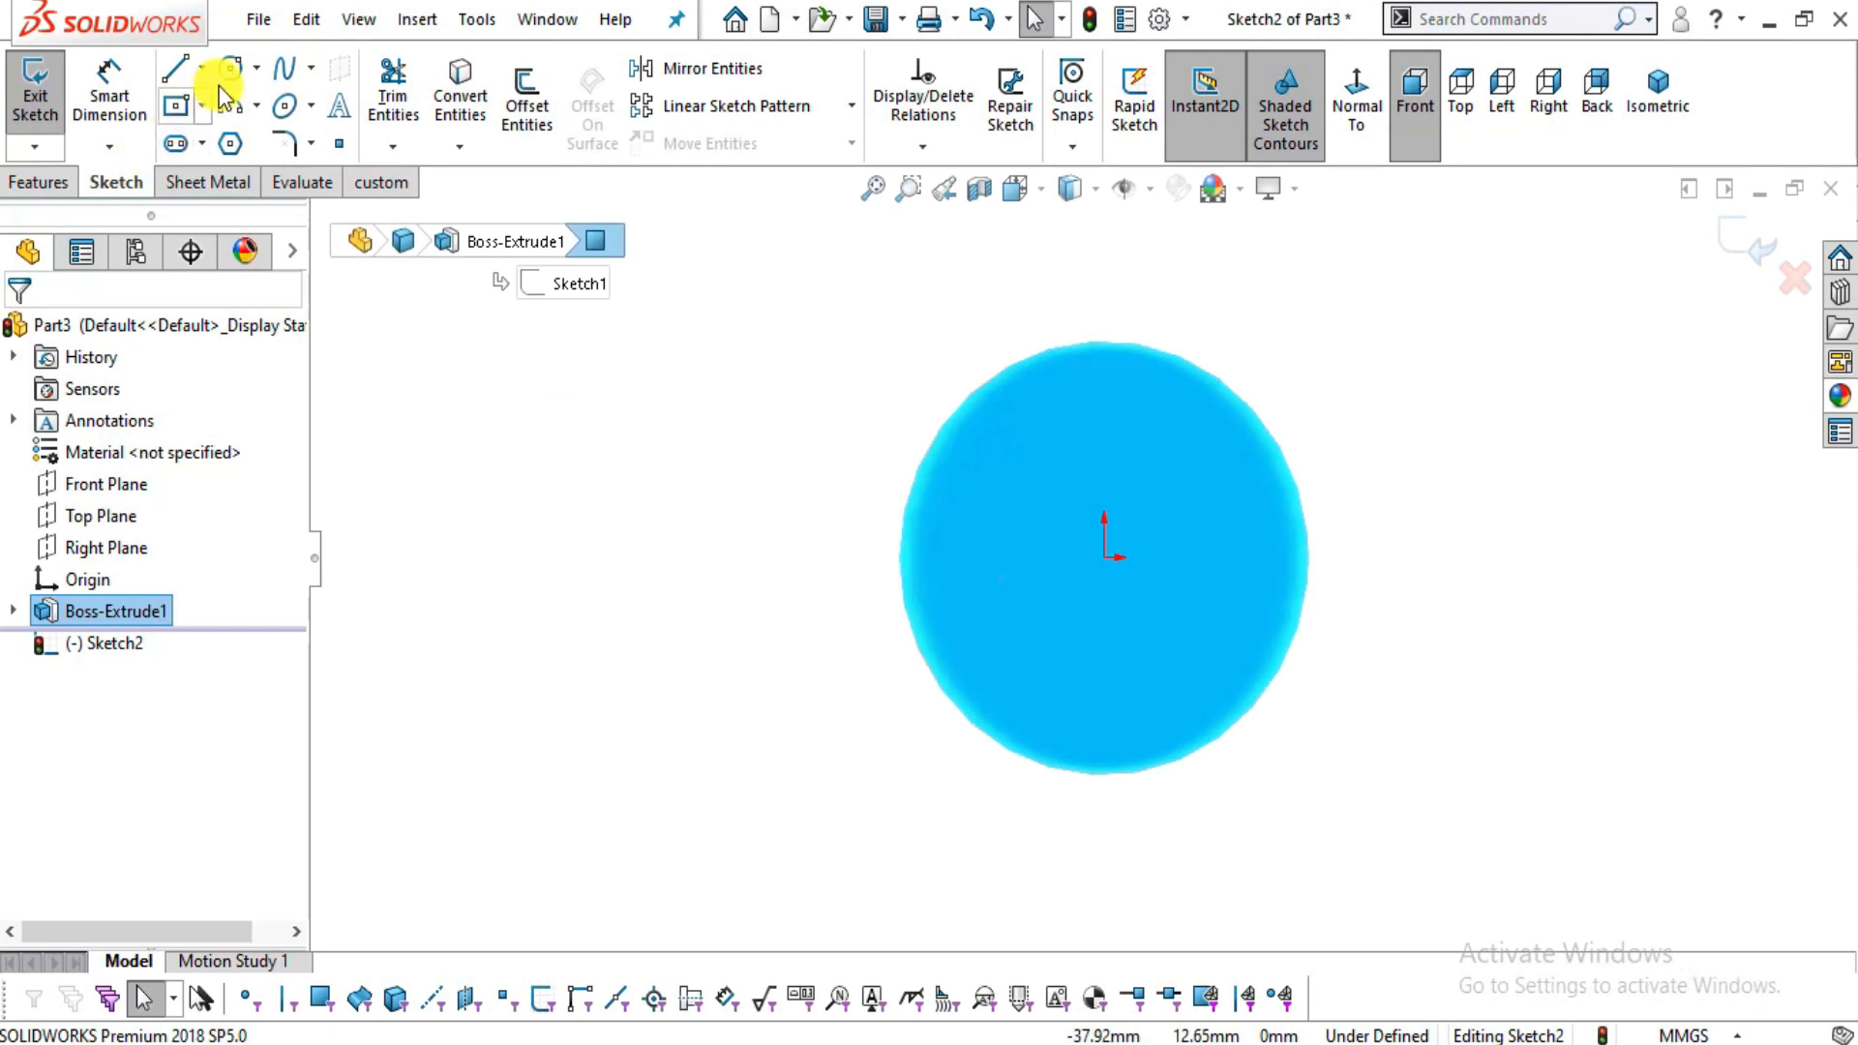
- Back in SOLIDWORKS, draw a circle about 30 mm in diameter centered on the origin and dimension its diameter as 34 mm
click(230, 68)
click(1103, 557)
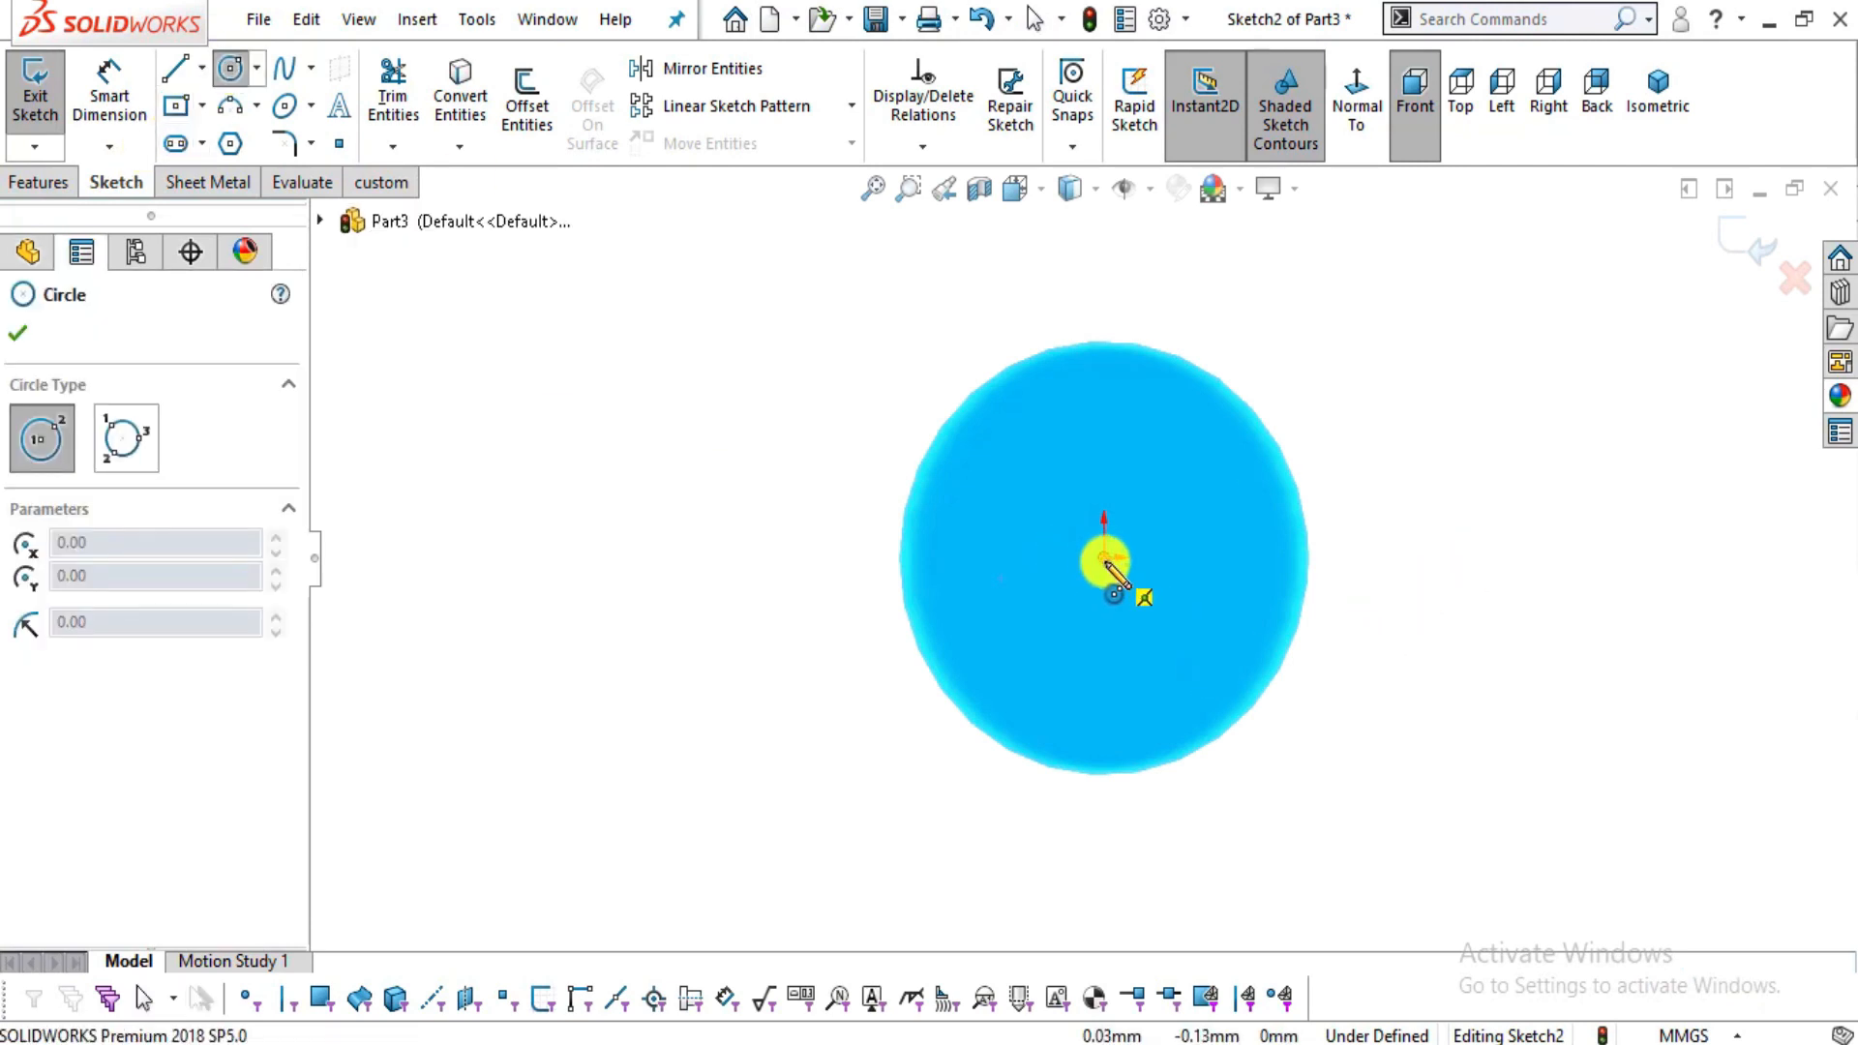
click(1407, 613)
click(109, 96)
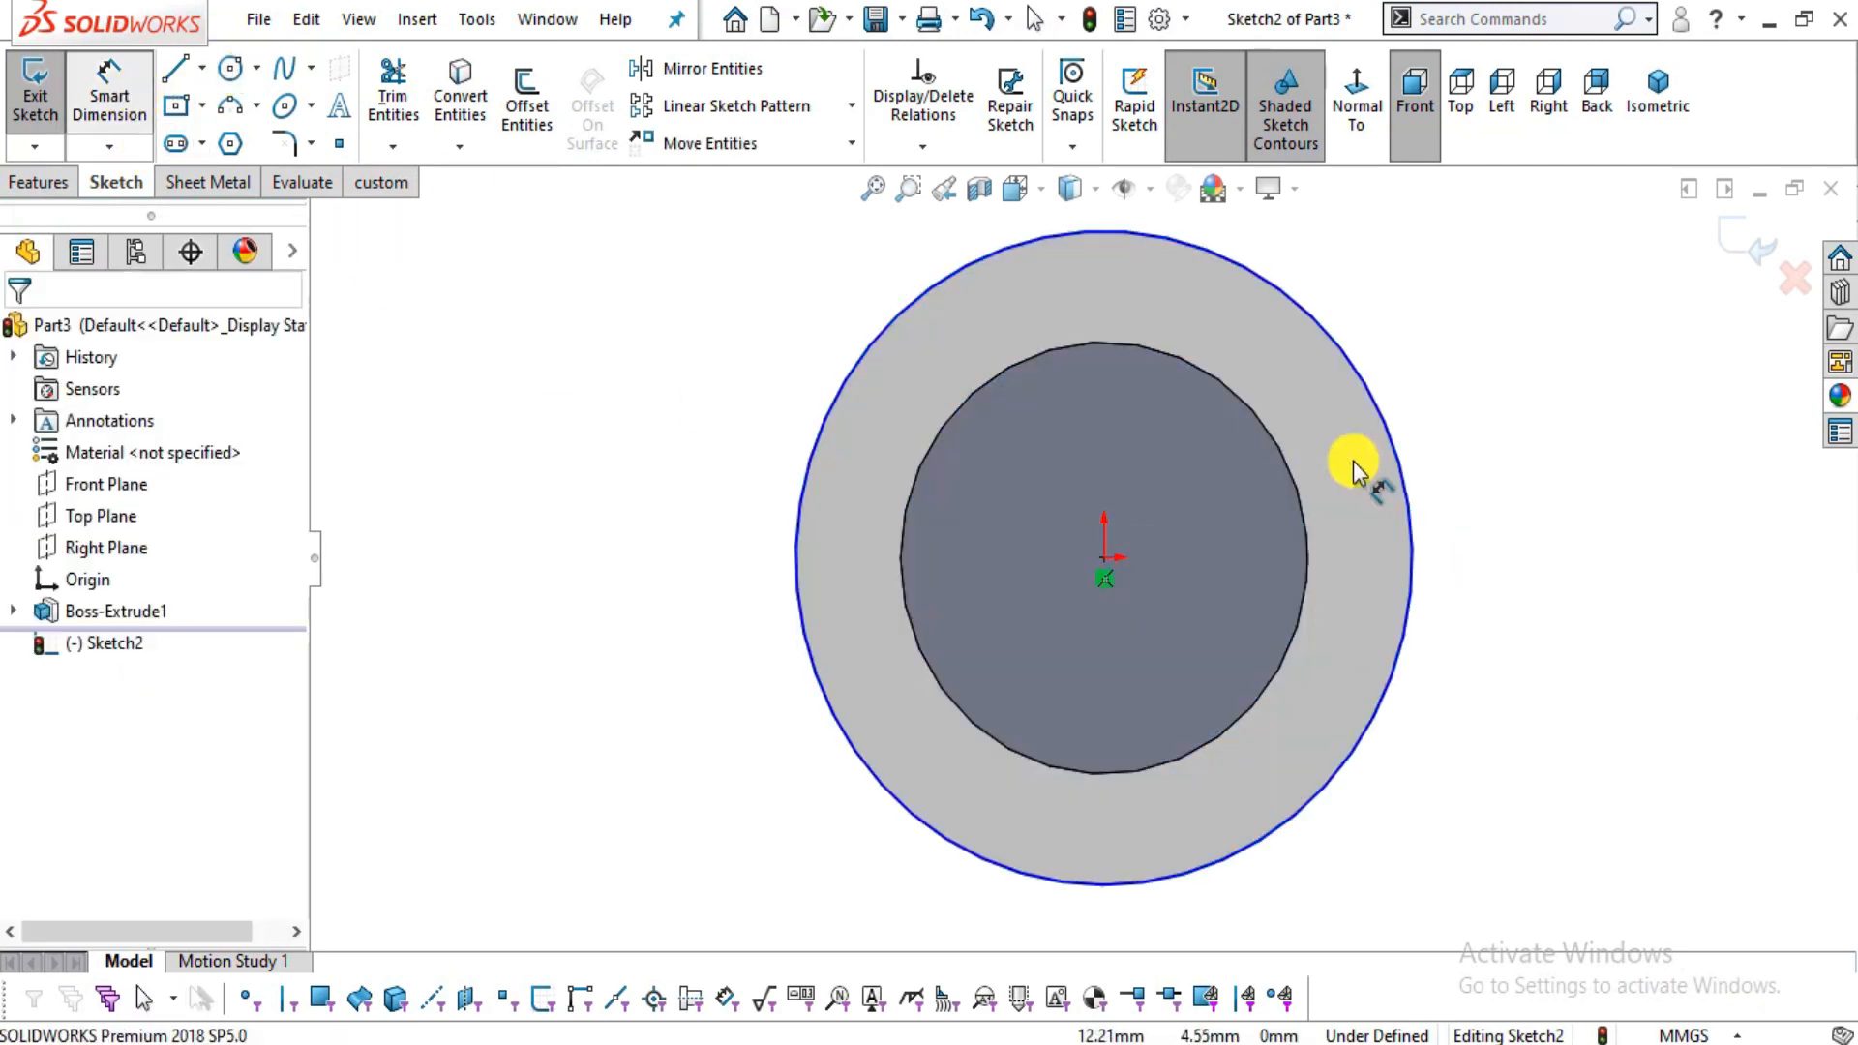
click(1398, 455)
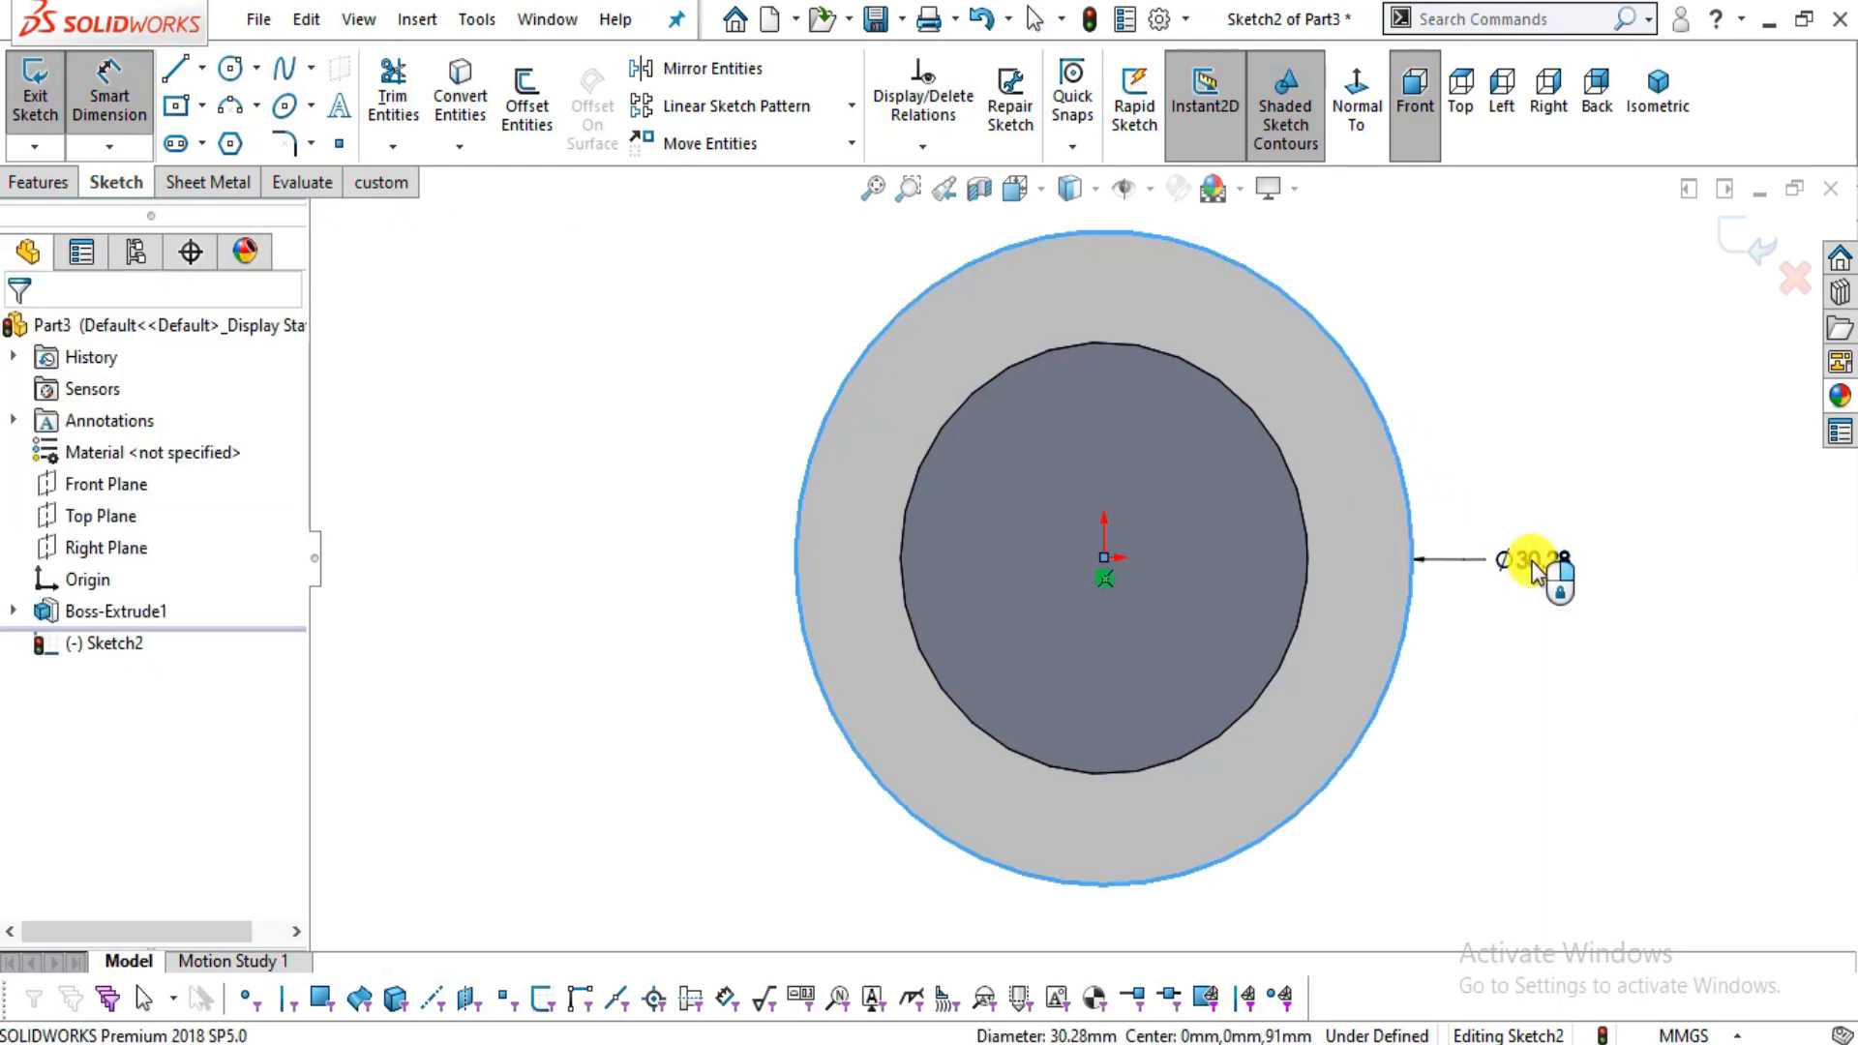
click(1535, 556)
text(34)
key(Return)
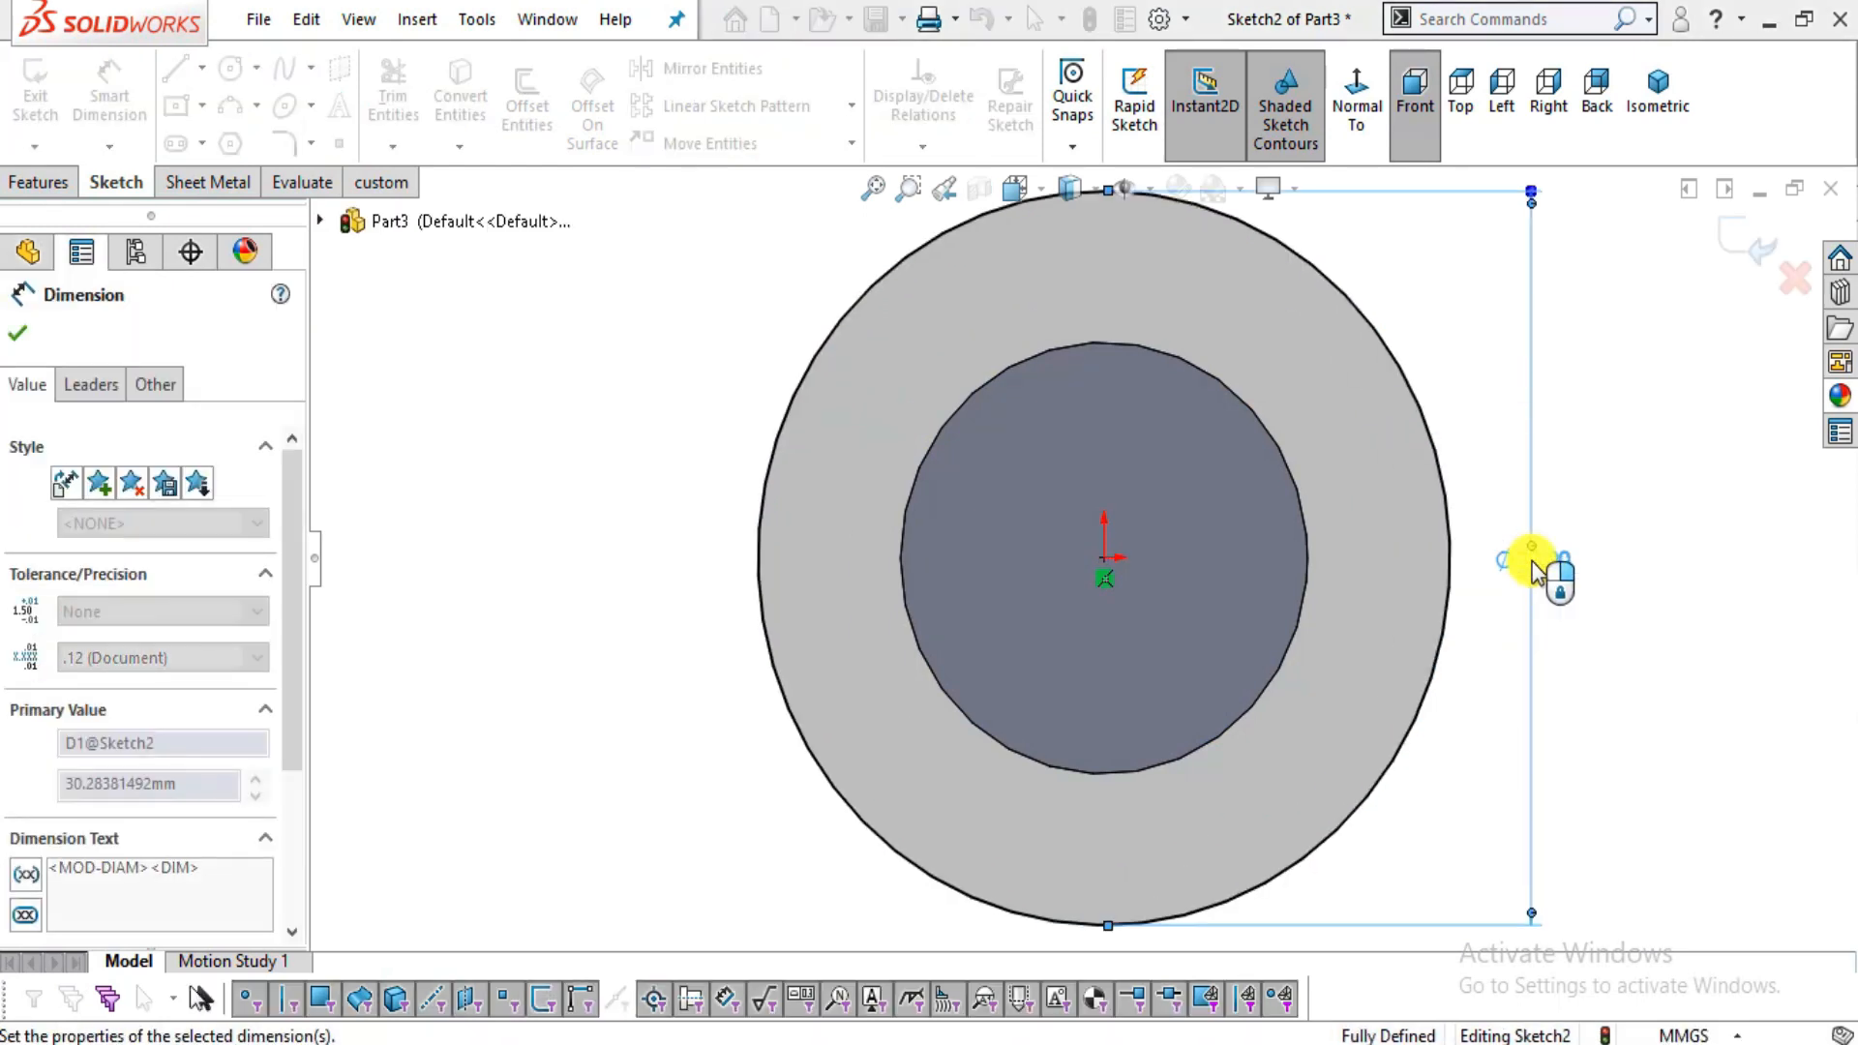
- Extrude the 34 mm circle as a 10 mm Blind boss away from the shaft, checking the collar thickness against the PDF drawing
key(alt+Tab)
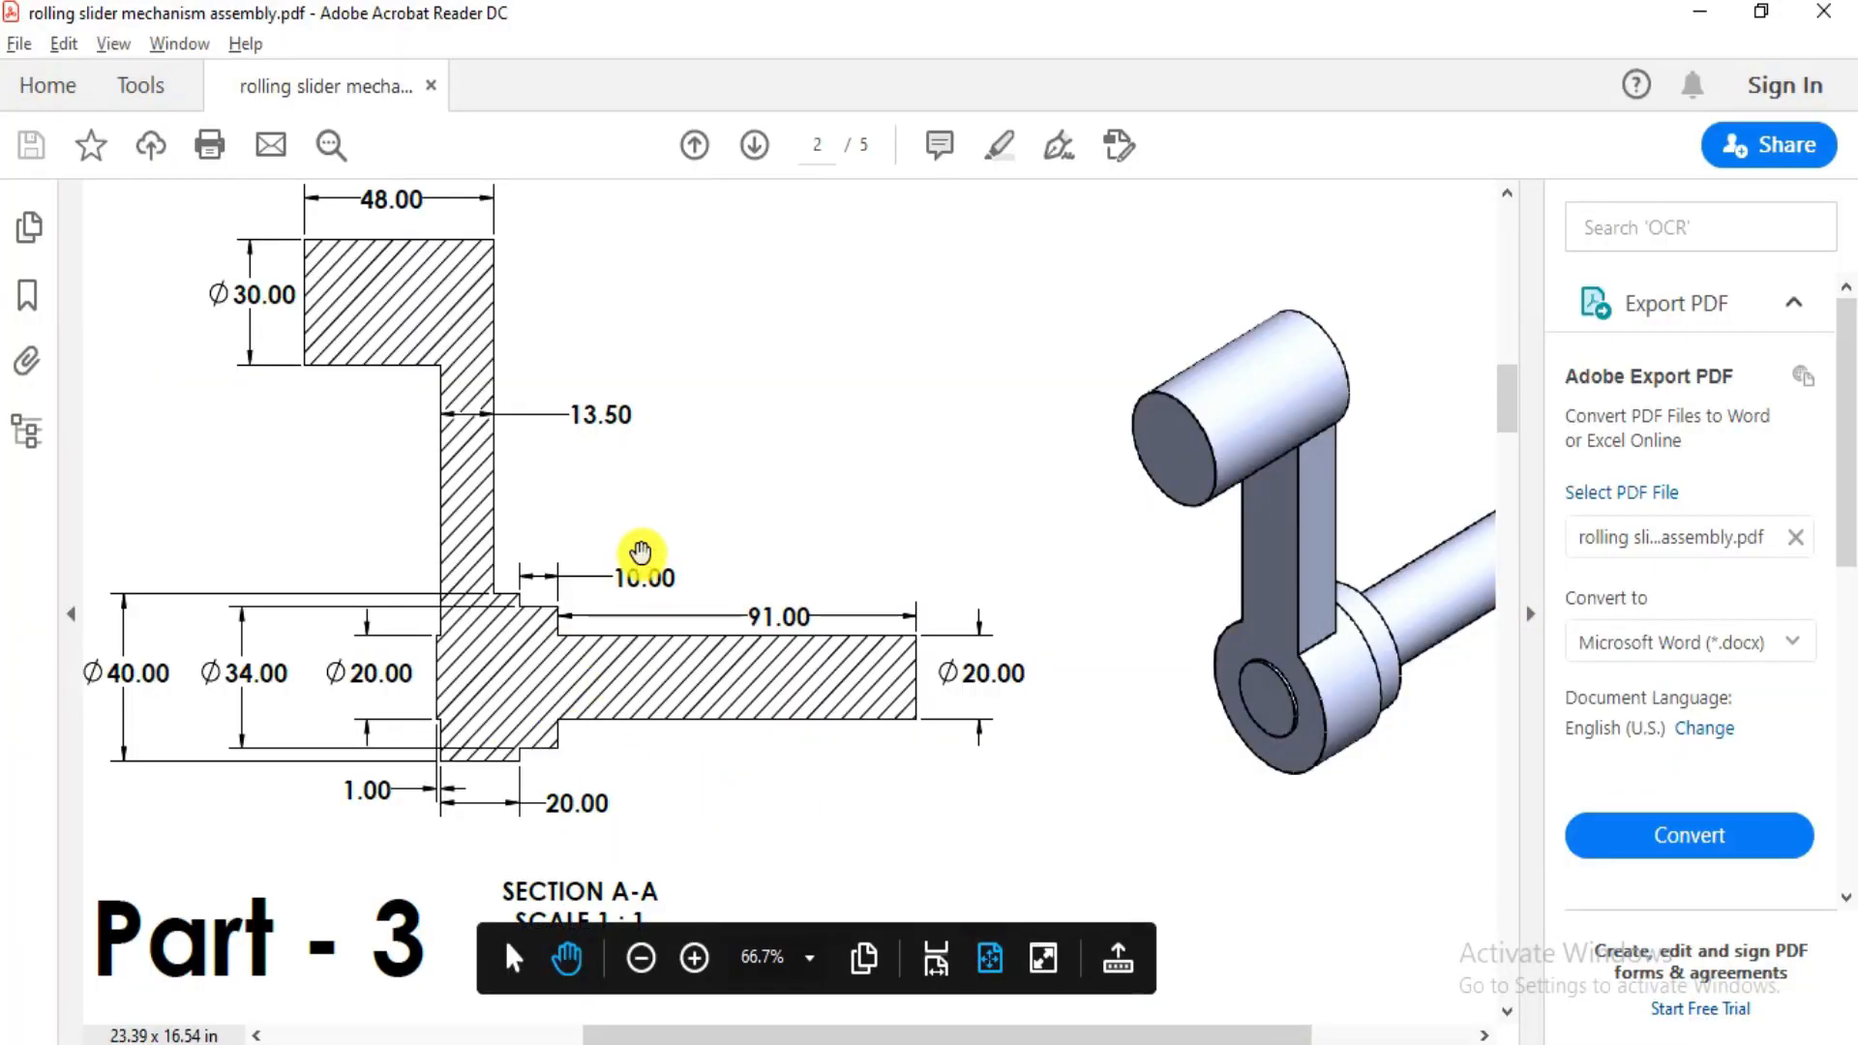
key(alt+Tab)
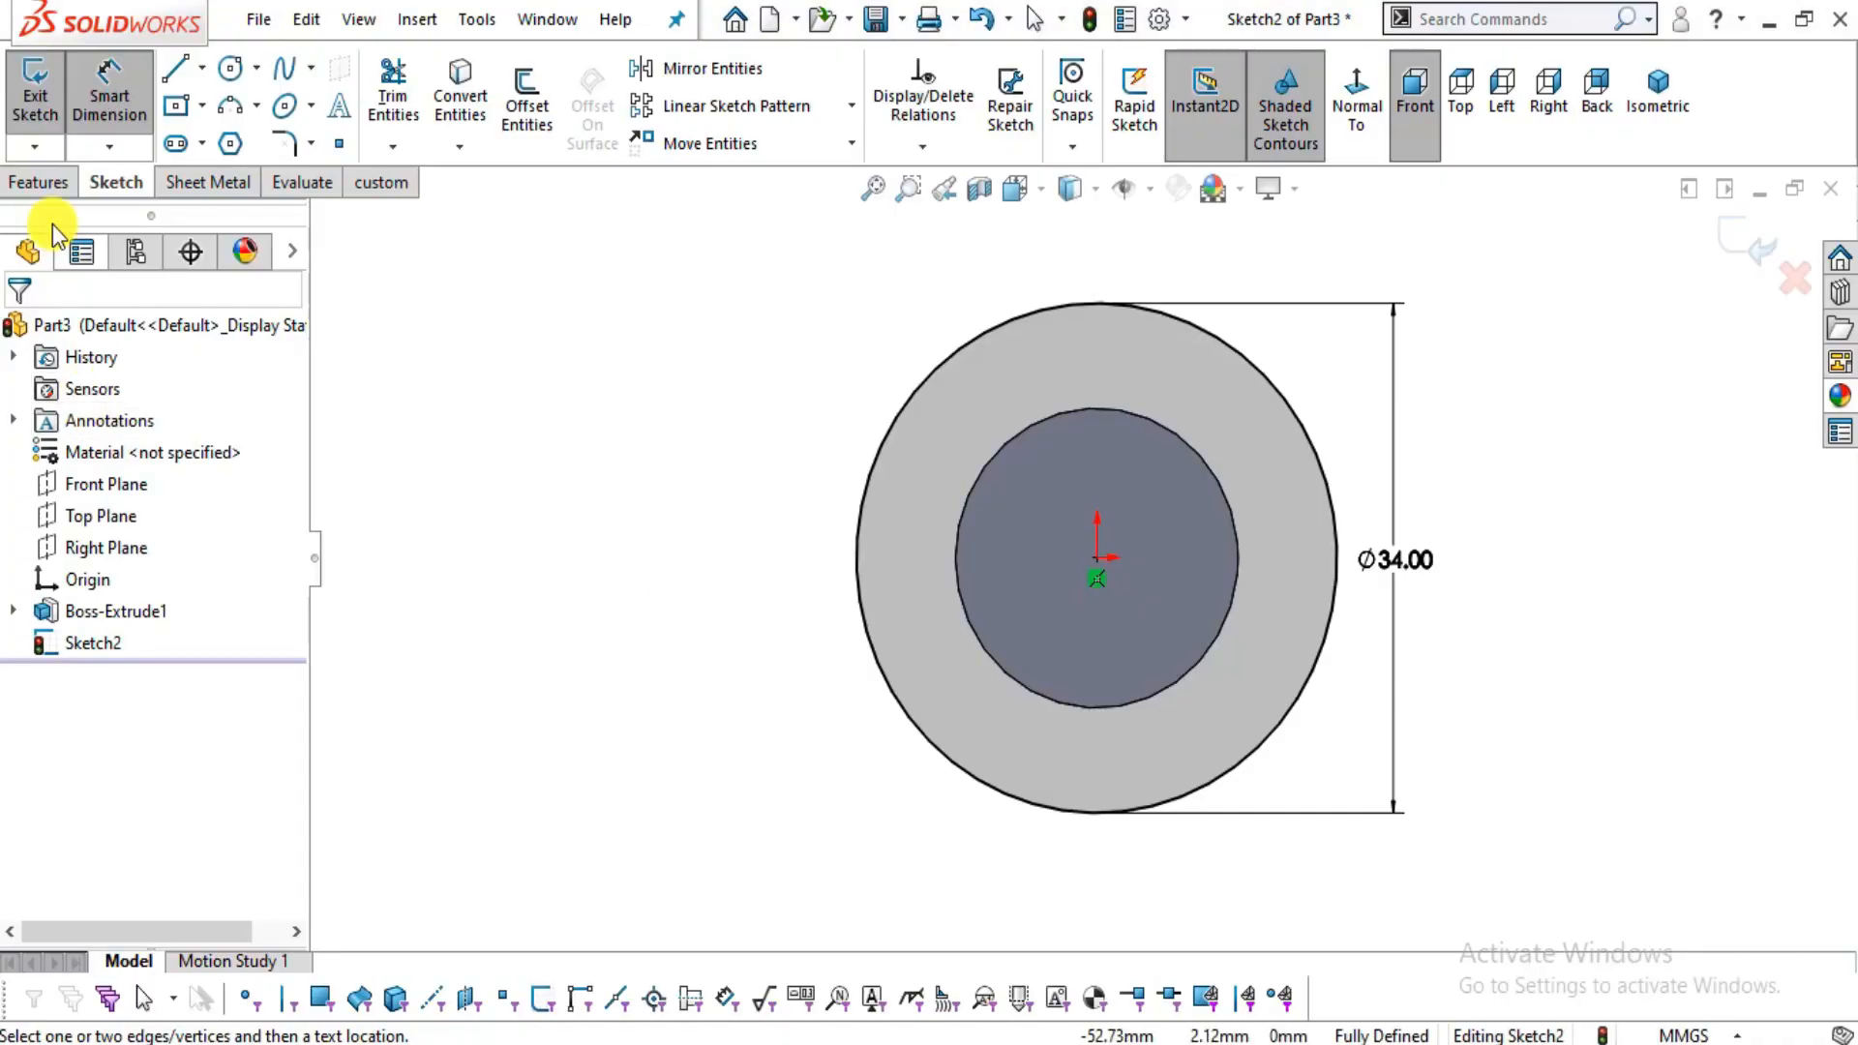
click(43, 184)
click(55, 96)
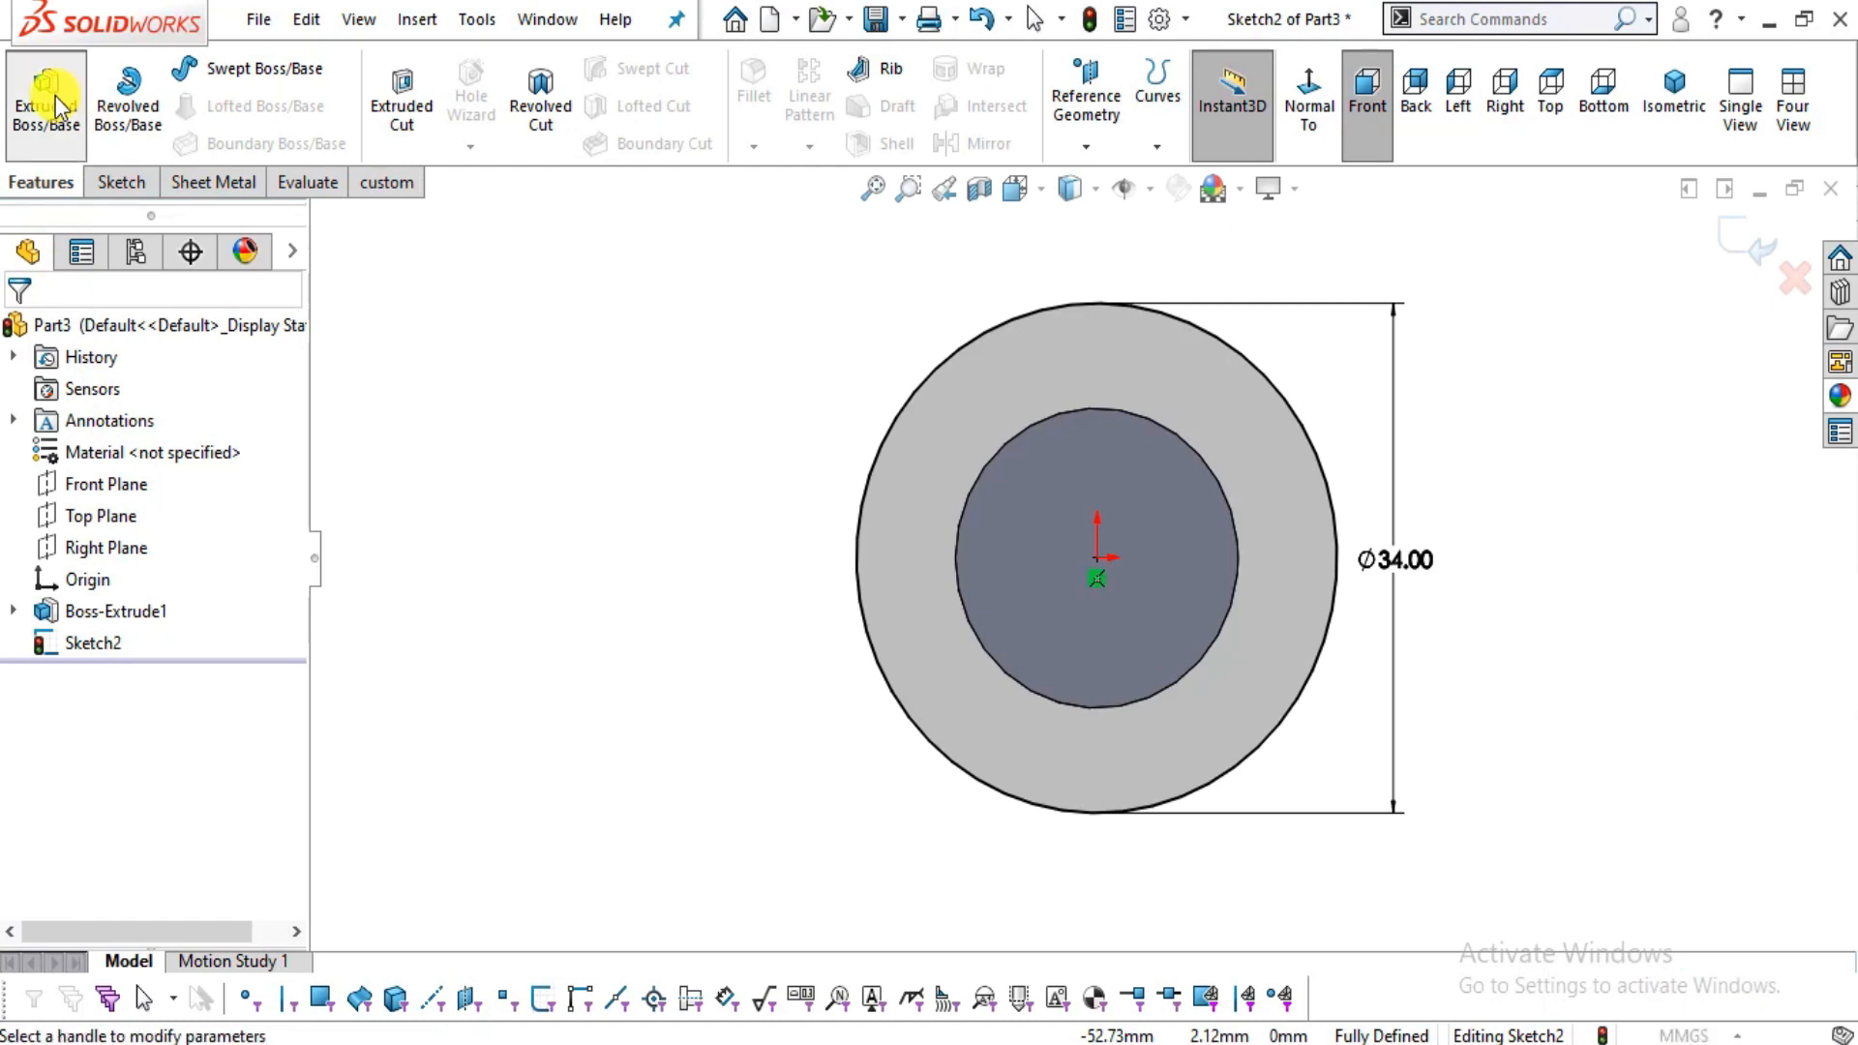
text(10)
key(Return)
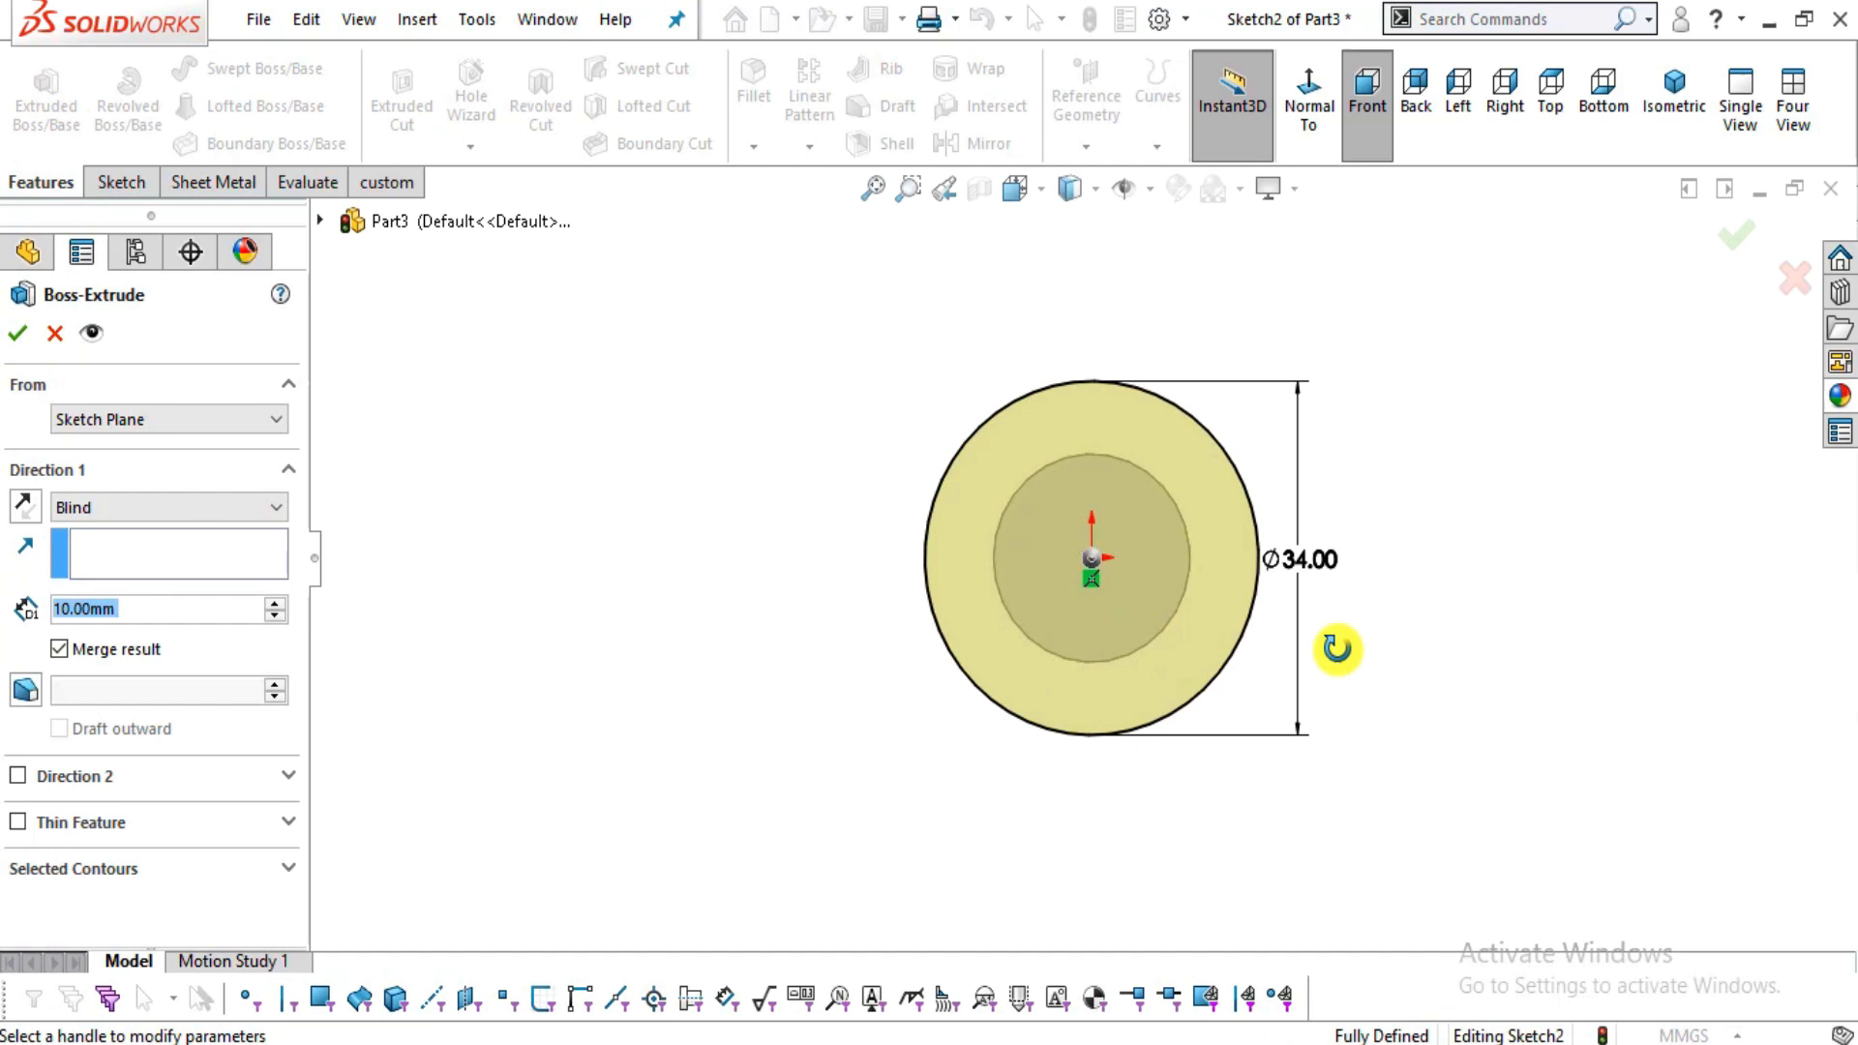
middle_drag(1335, 643, 1310, 764)
scroll(982, 688, up, 2)
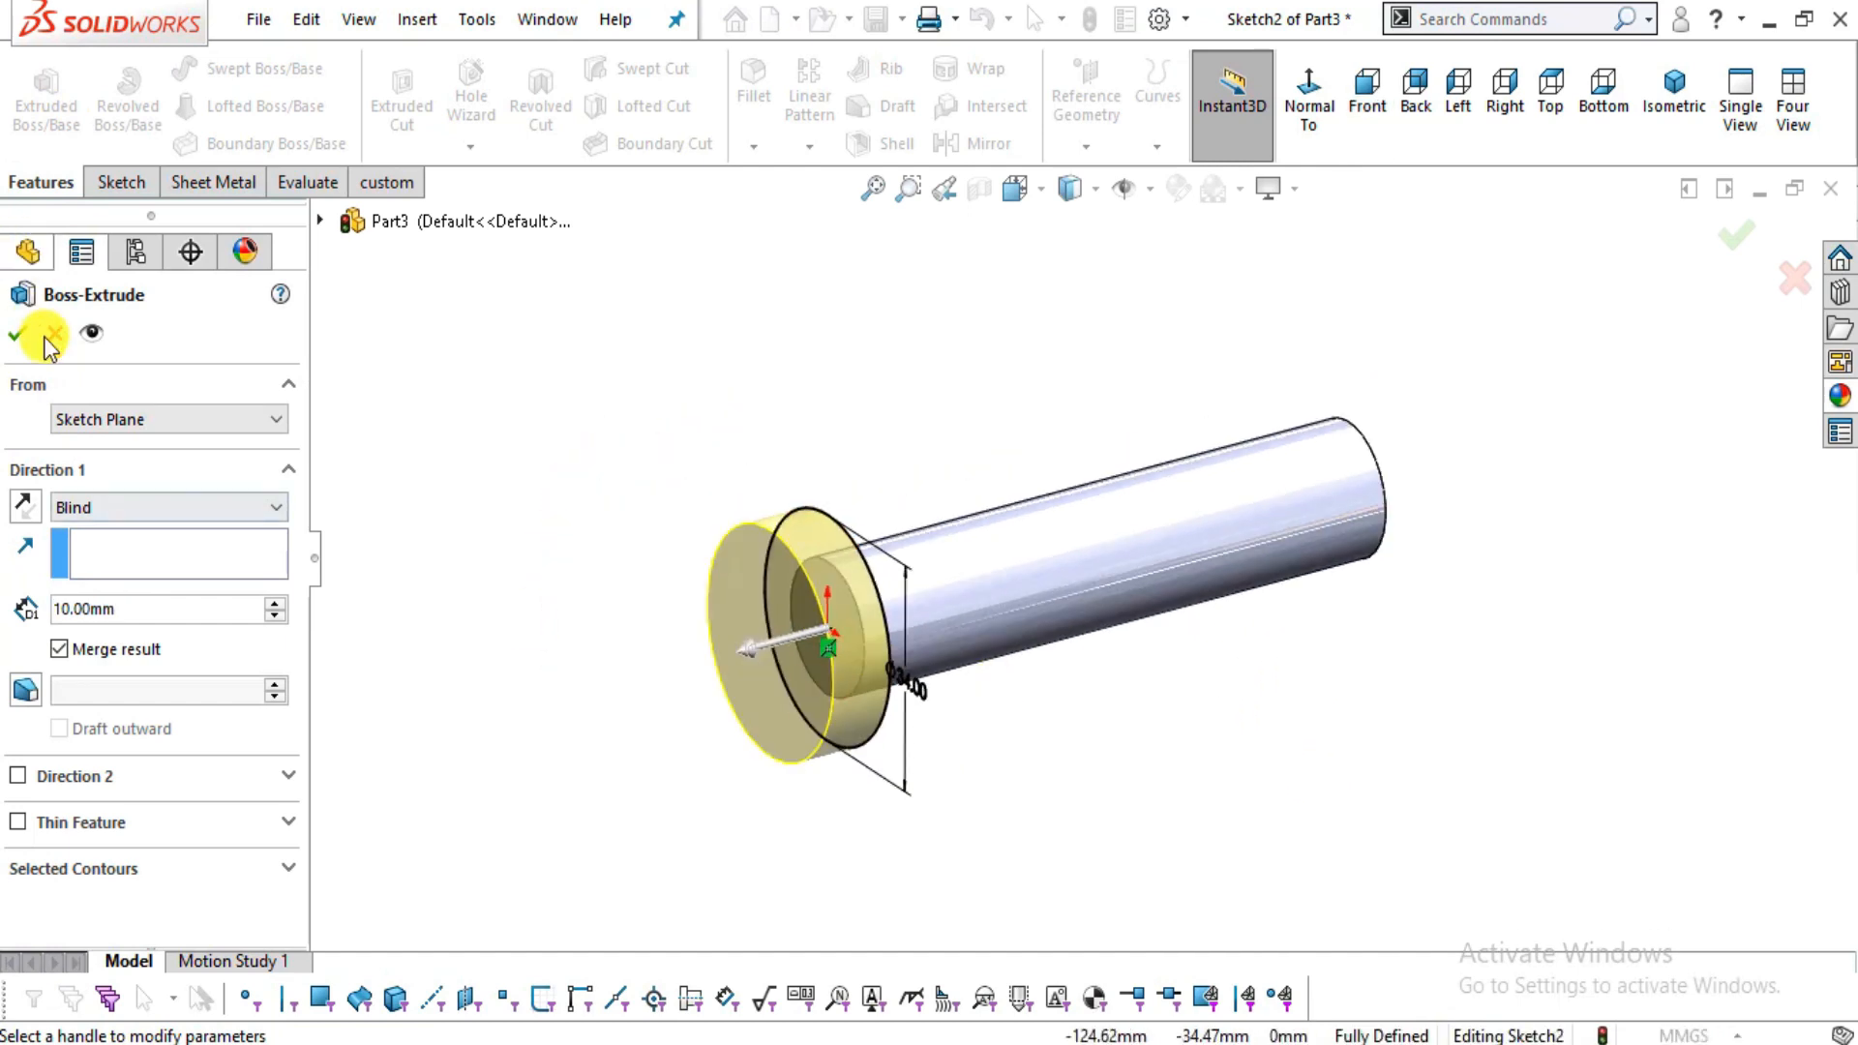
click(5, 338)
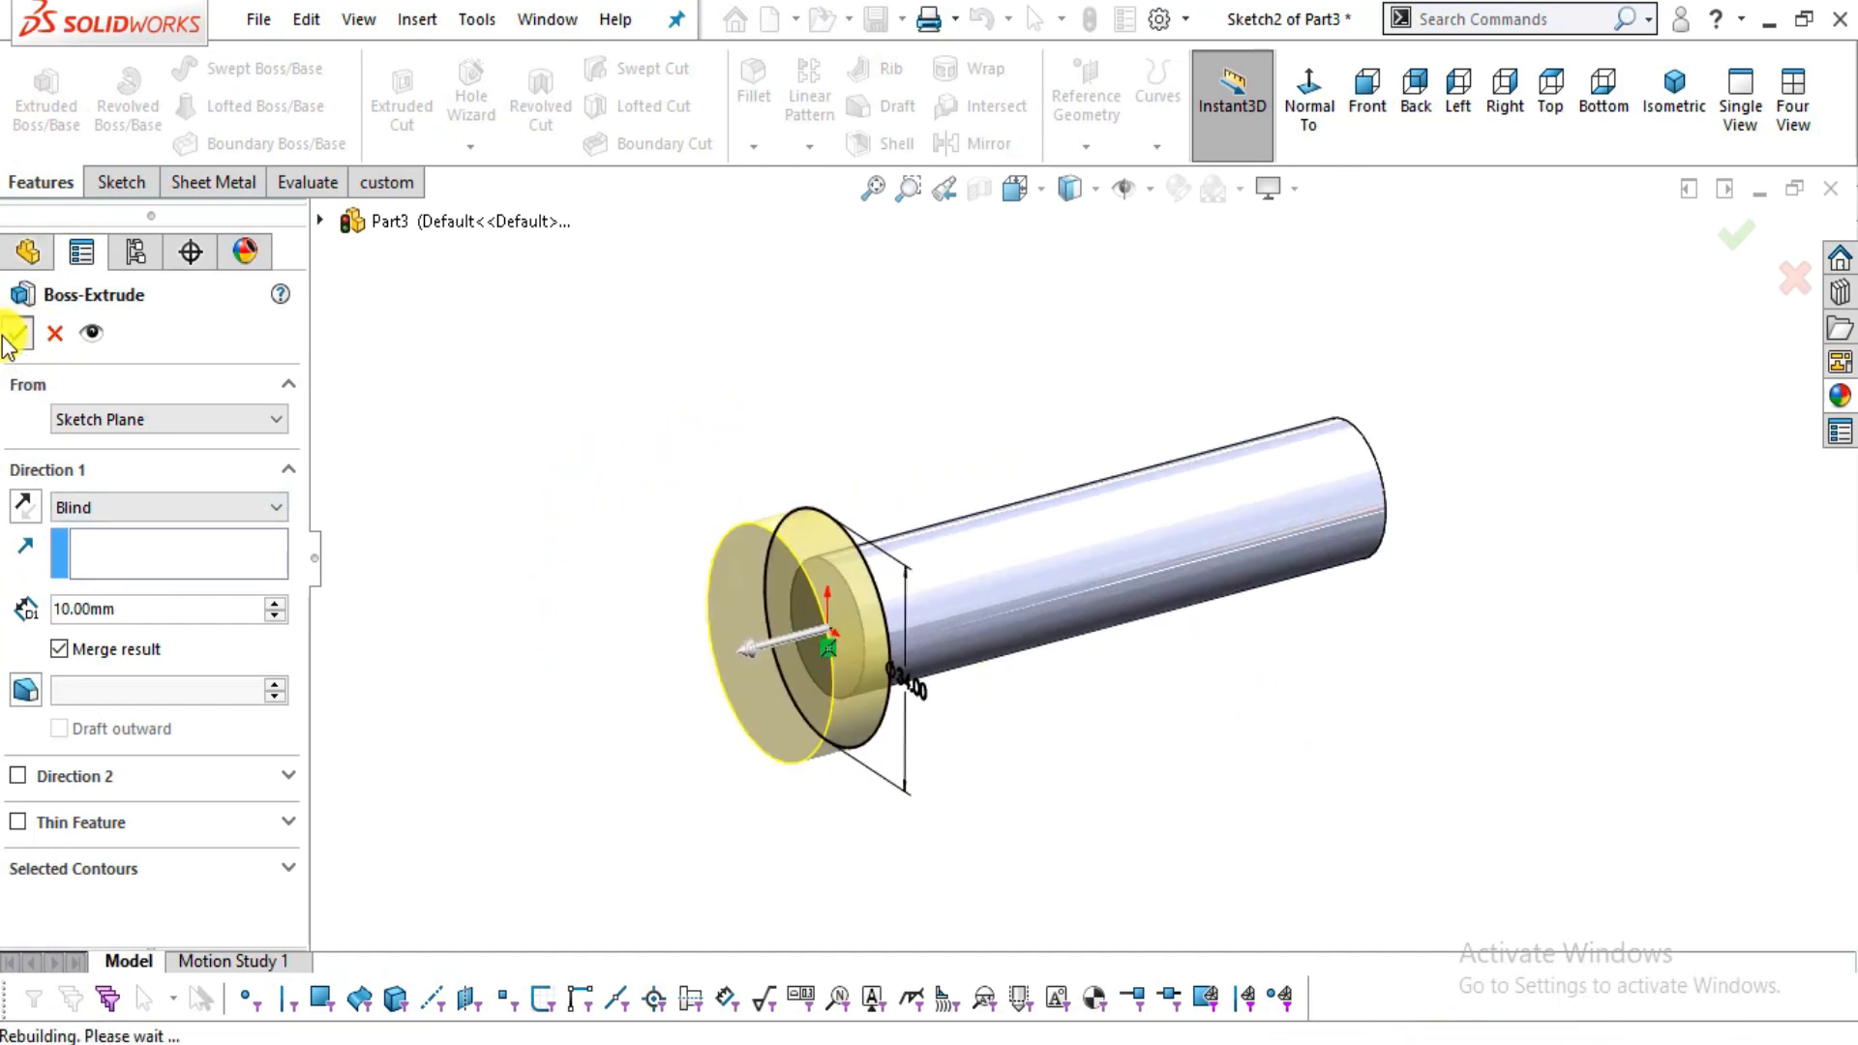
- Start a circle sketch on the collar's end face, and check the crank hub's dimensions in the PDF section view in Acrobat Reader
scroll(1095, 656, down, 1)
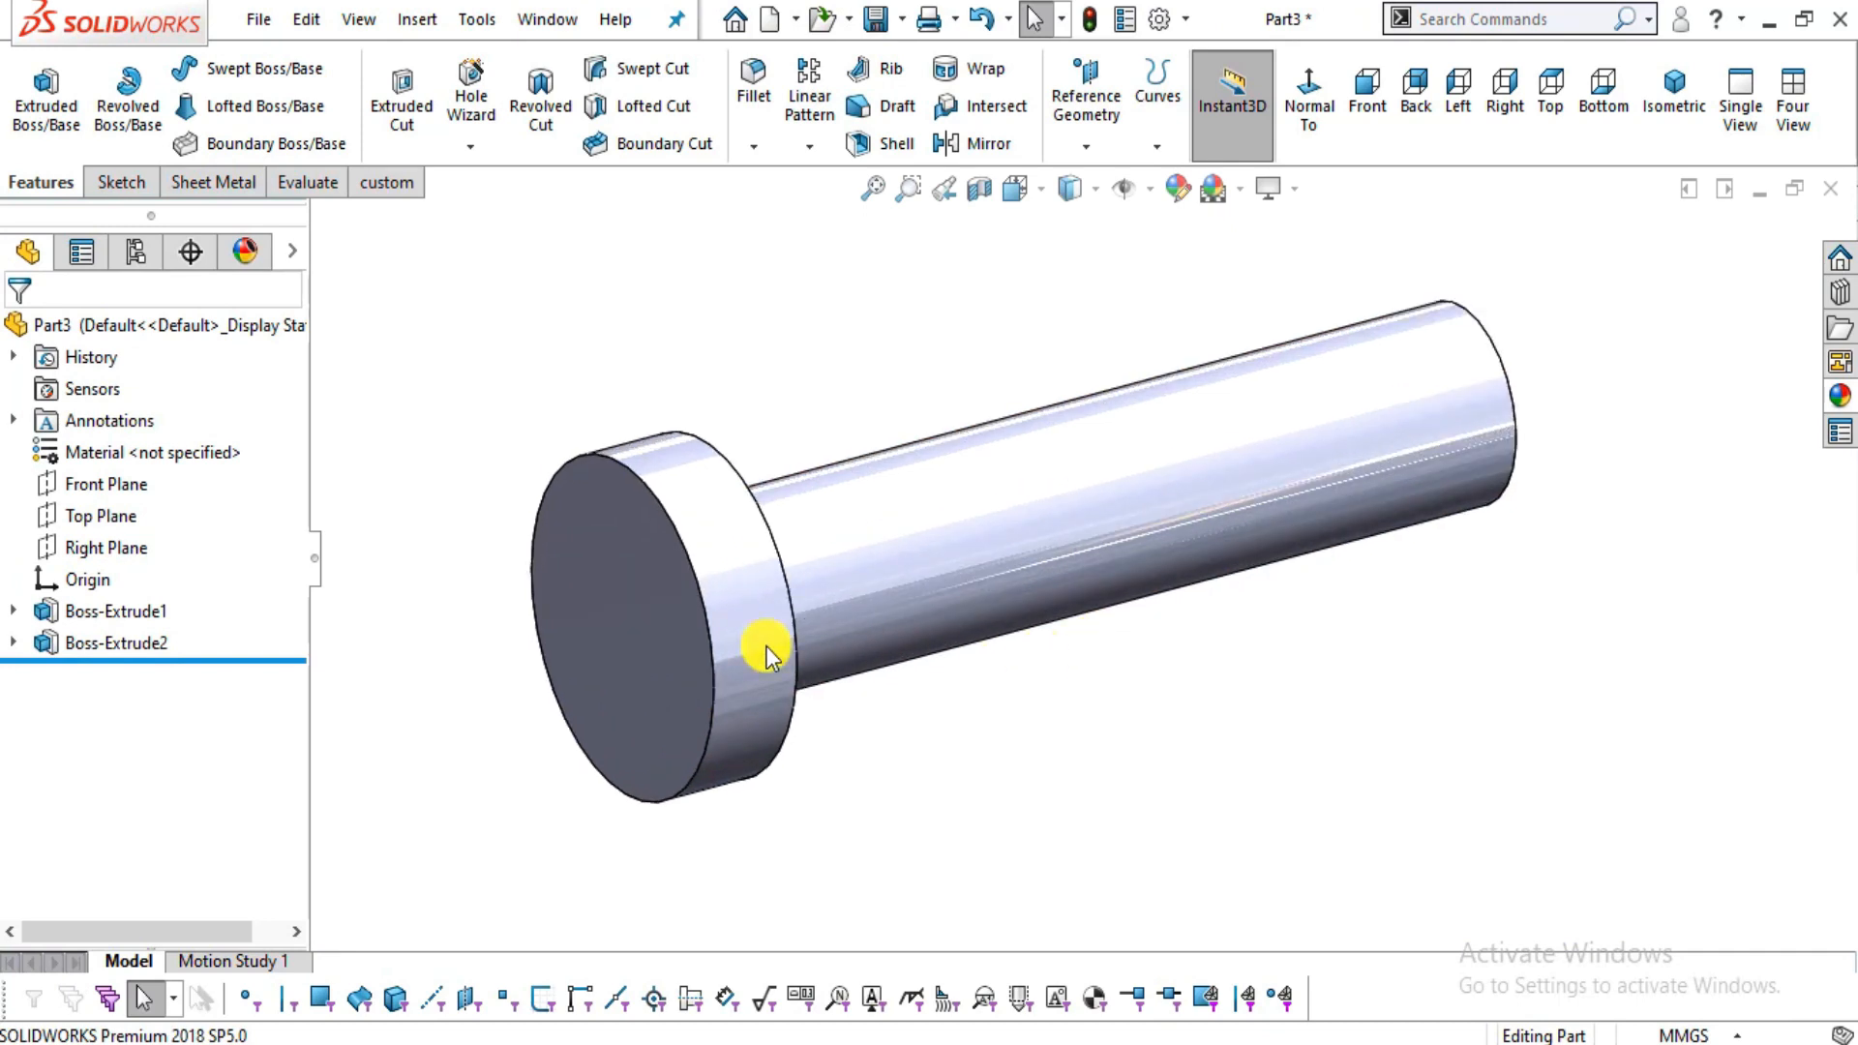
click(667, 615)
click(908, 537)
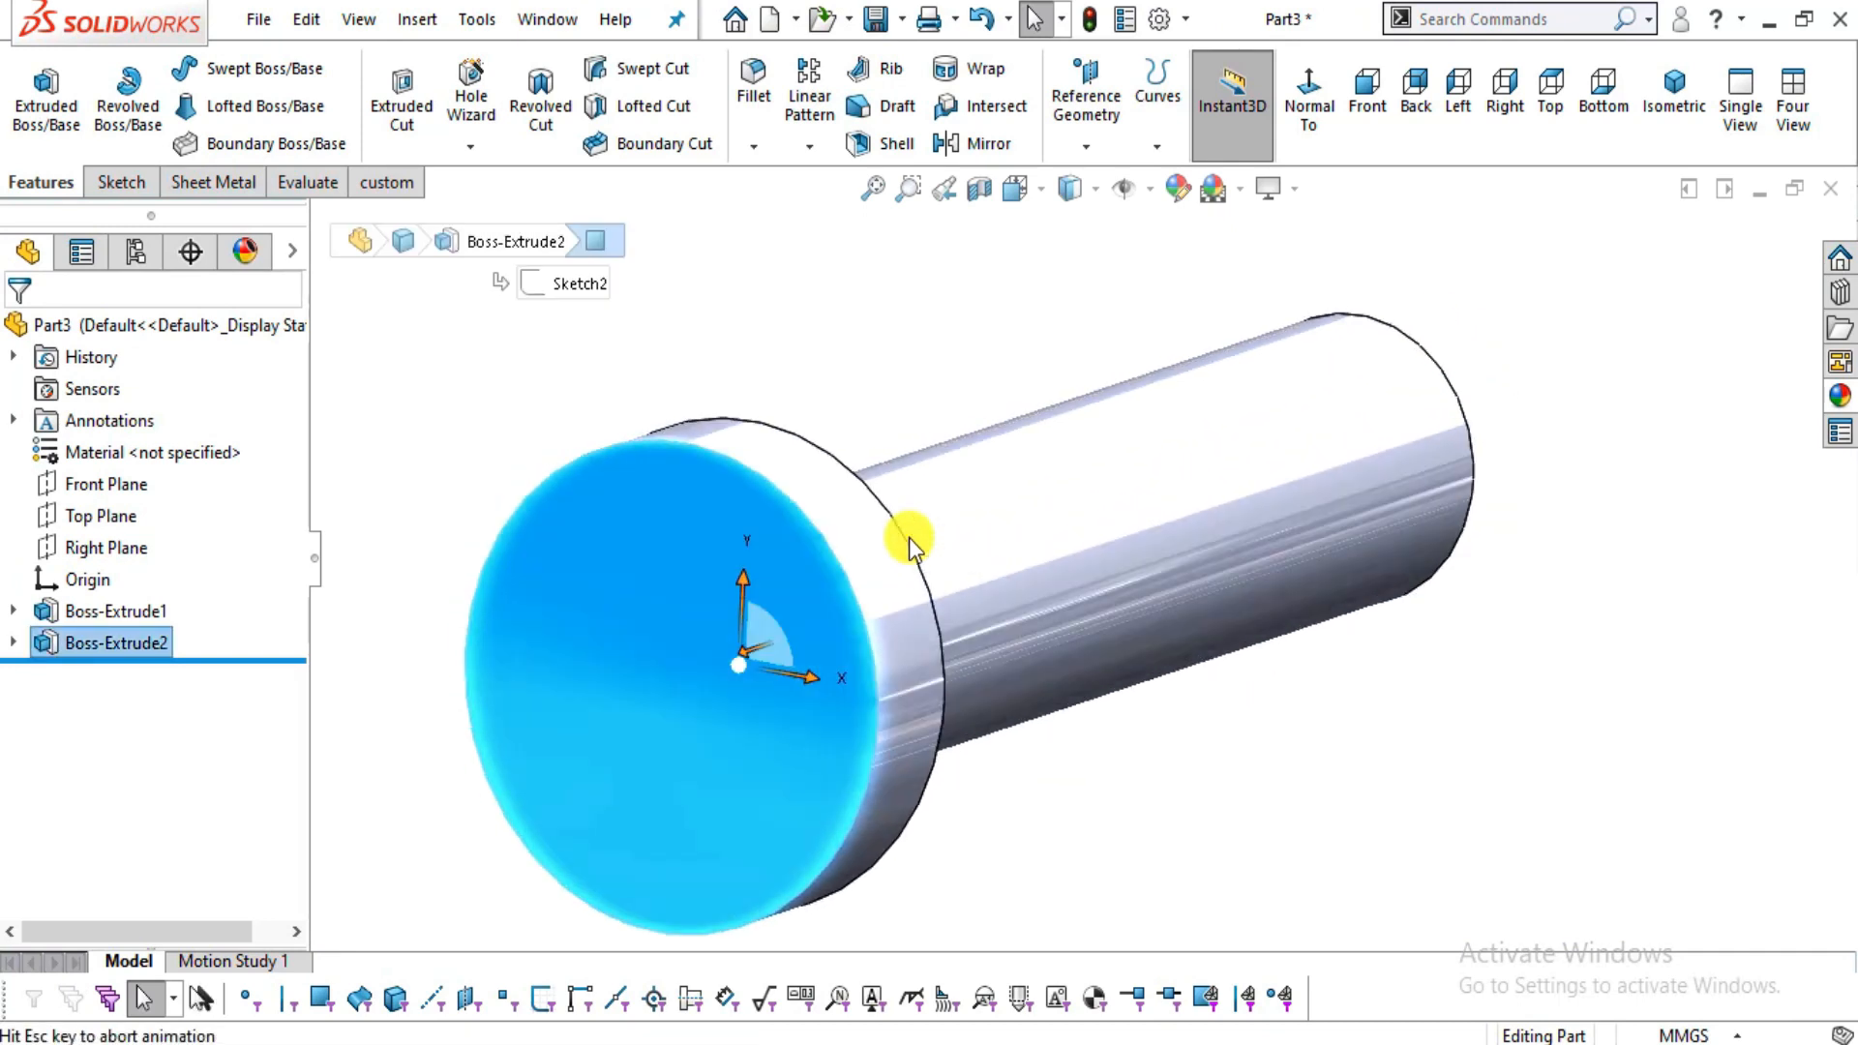
click(111, 184)
click(35, 97)
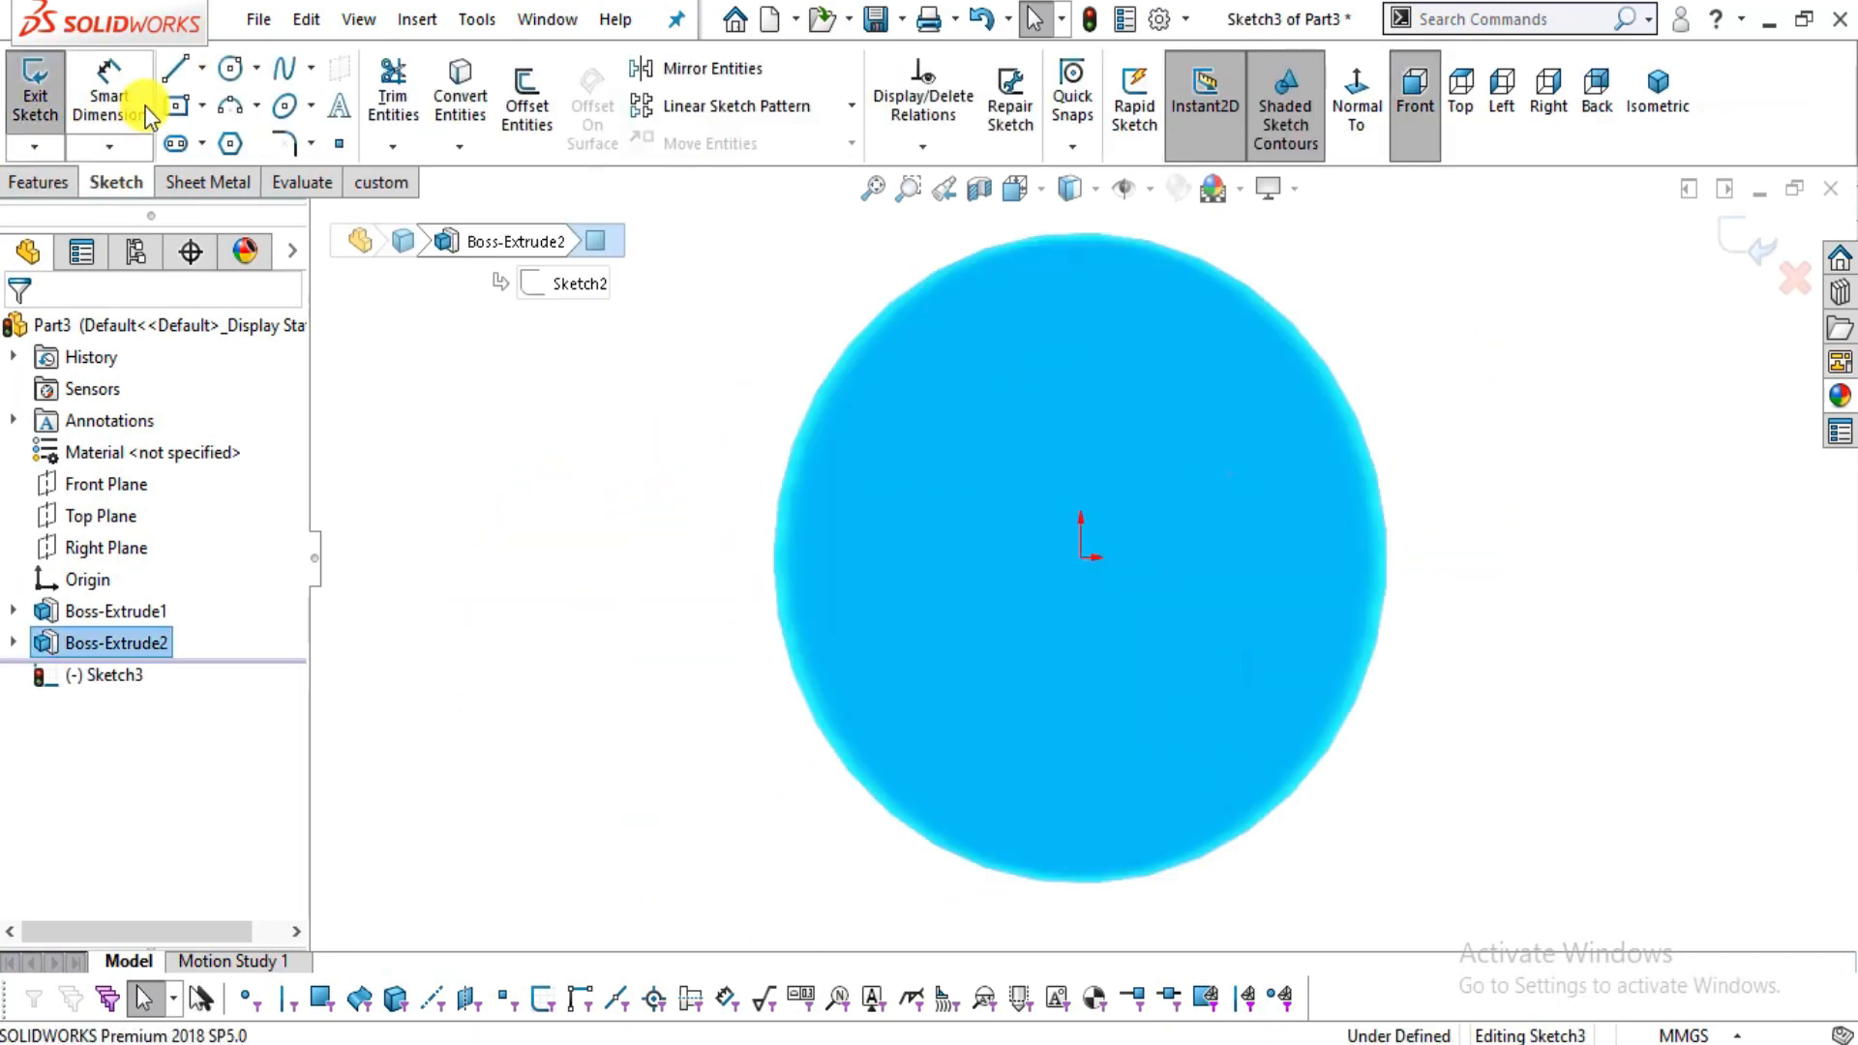
click(230, 68)
key(alt+Tab)
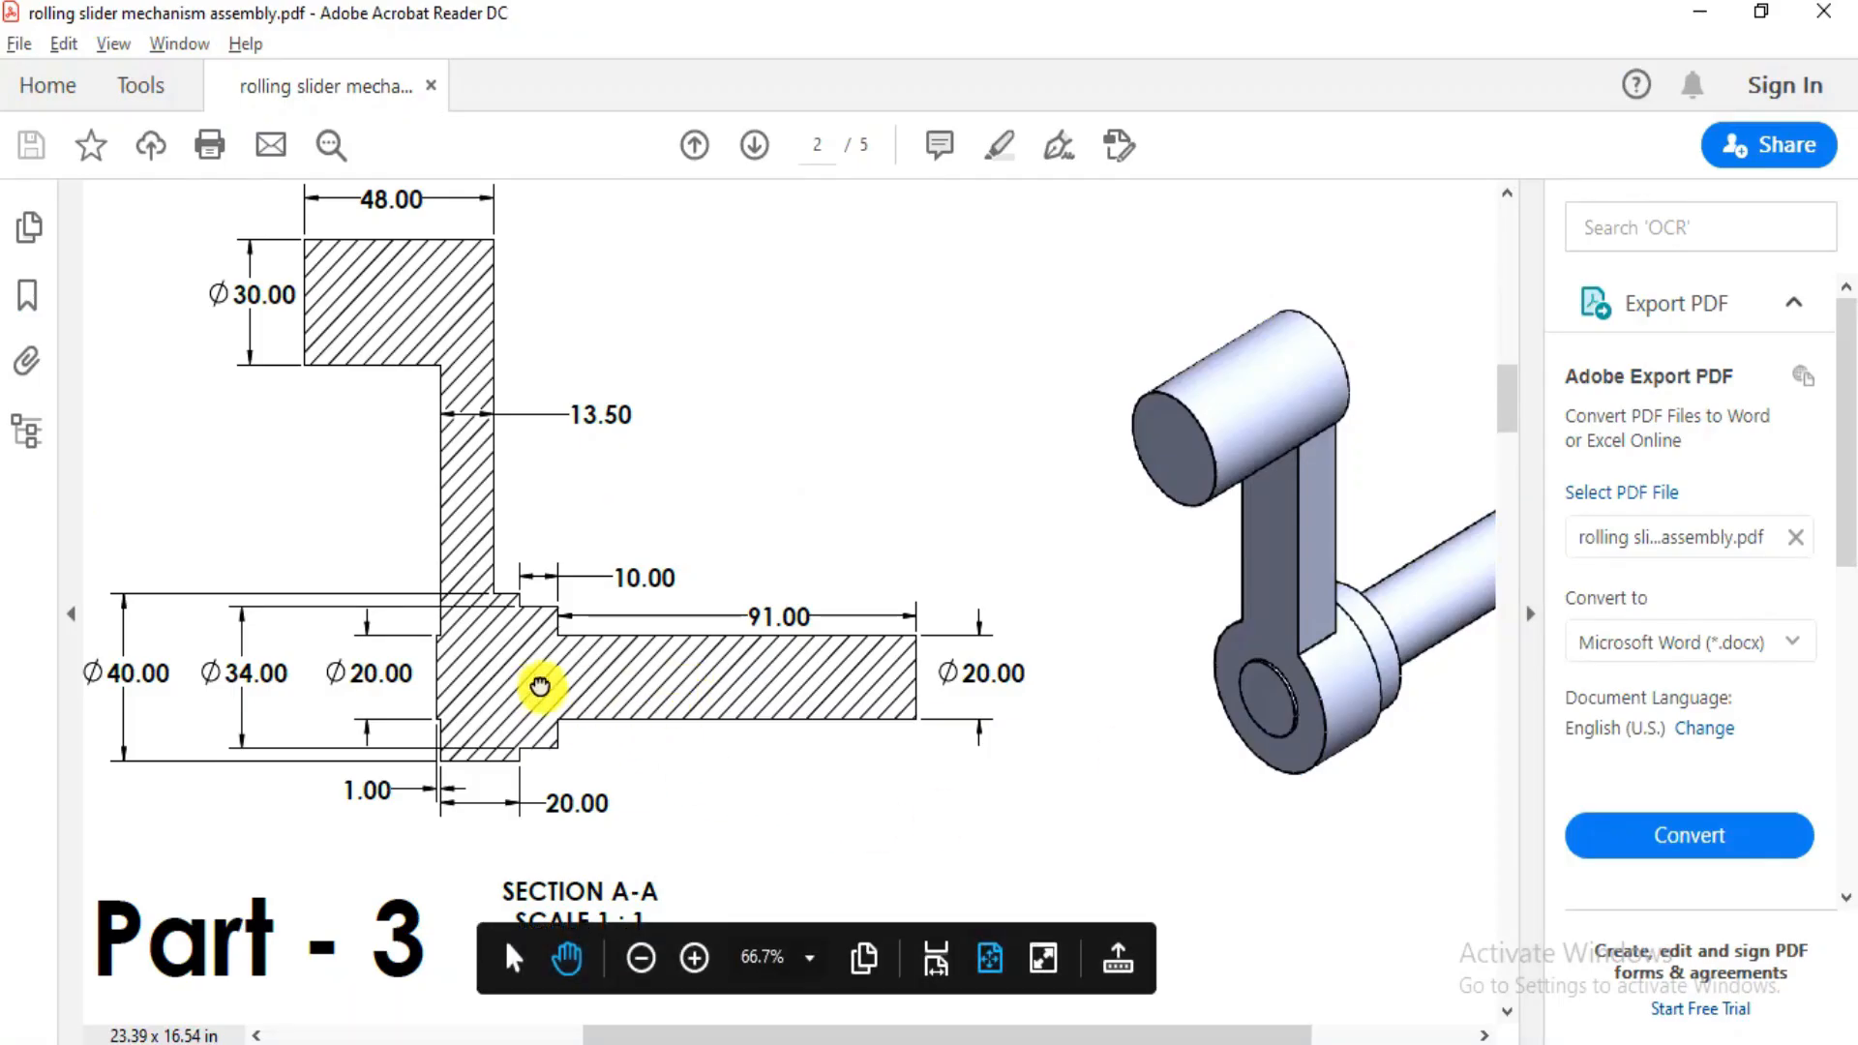
drag(539, 688, 601, 677)
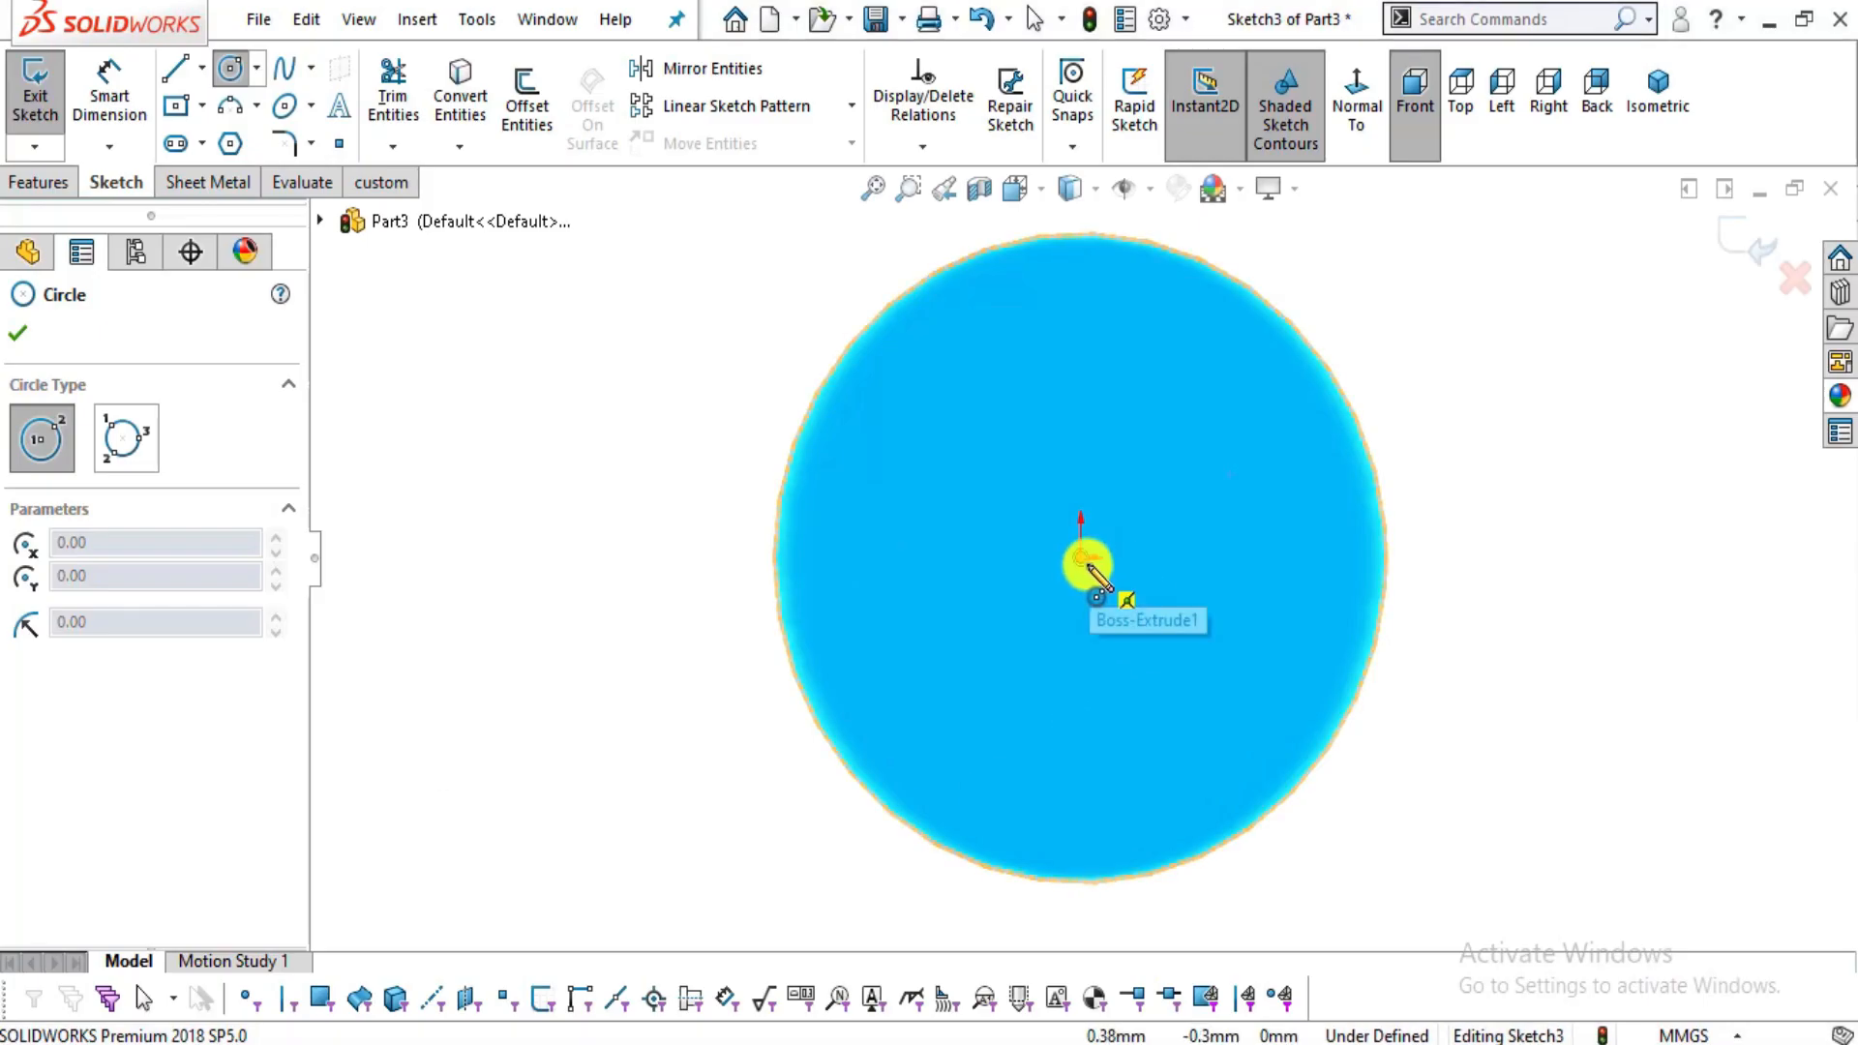
- In SOLIDWORKS, draw a circle about 44 mm in diameter centered on the origin and set its diameter dimension to 40 mm
click(1082, 559)
click(1478, 610)
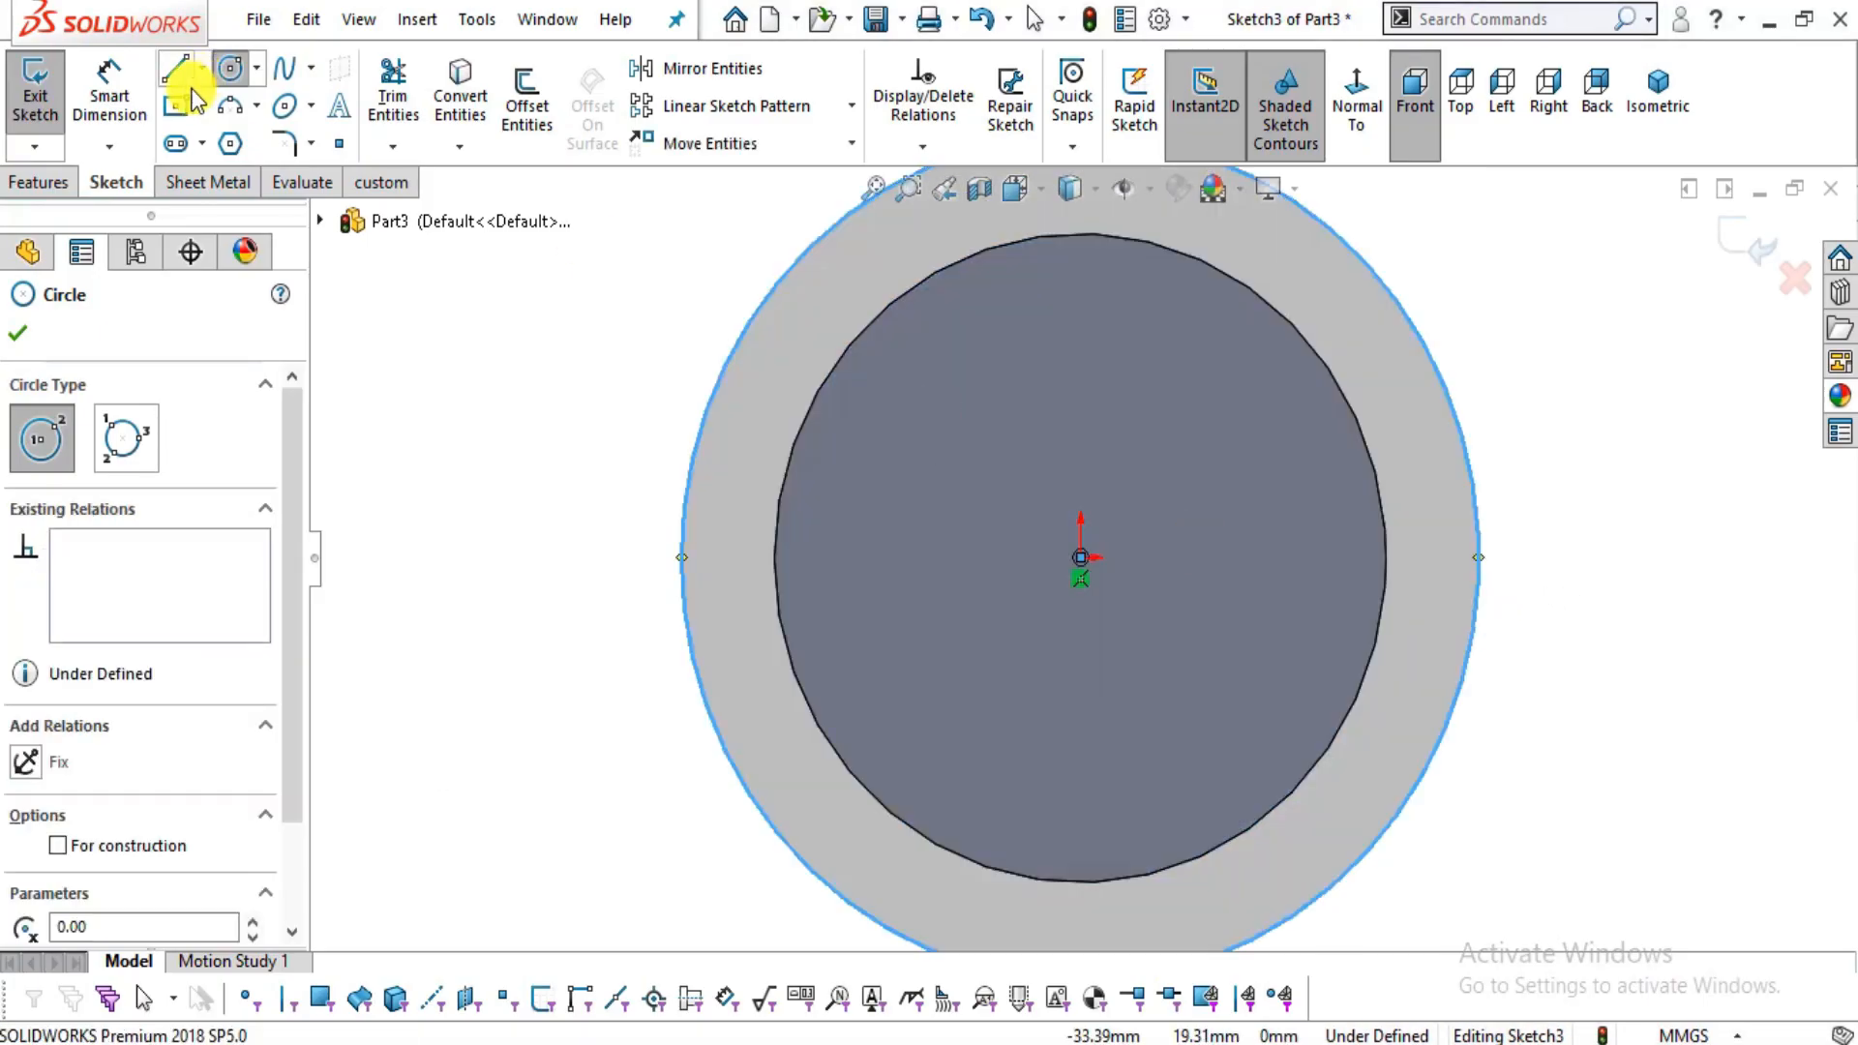
click(109, 97)
click(1448, 391)
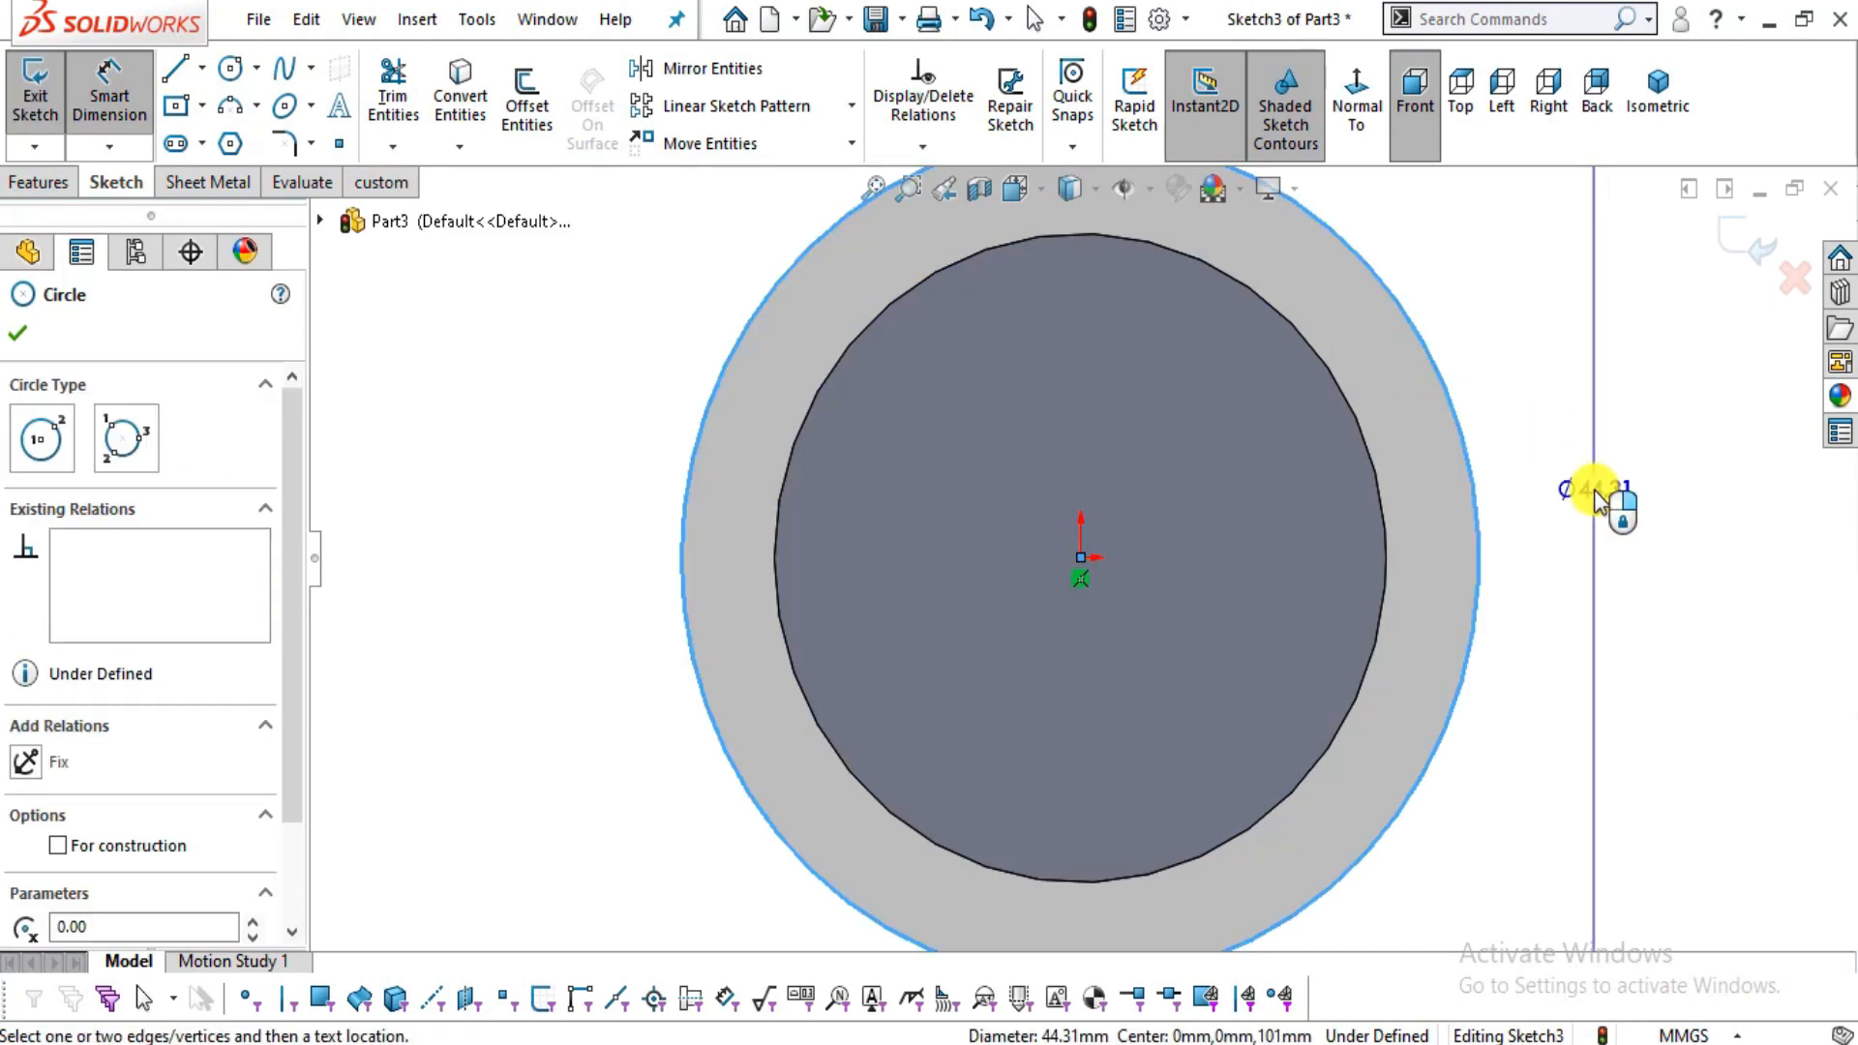
click(1593, 494)
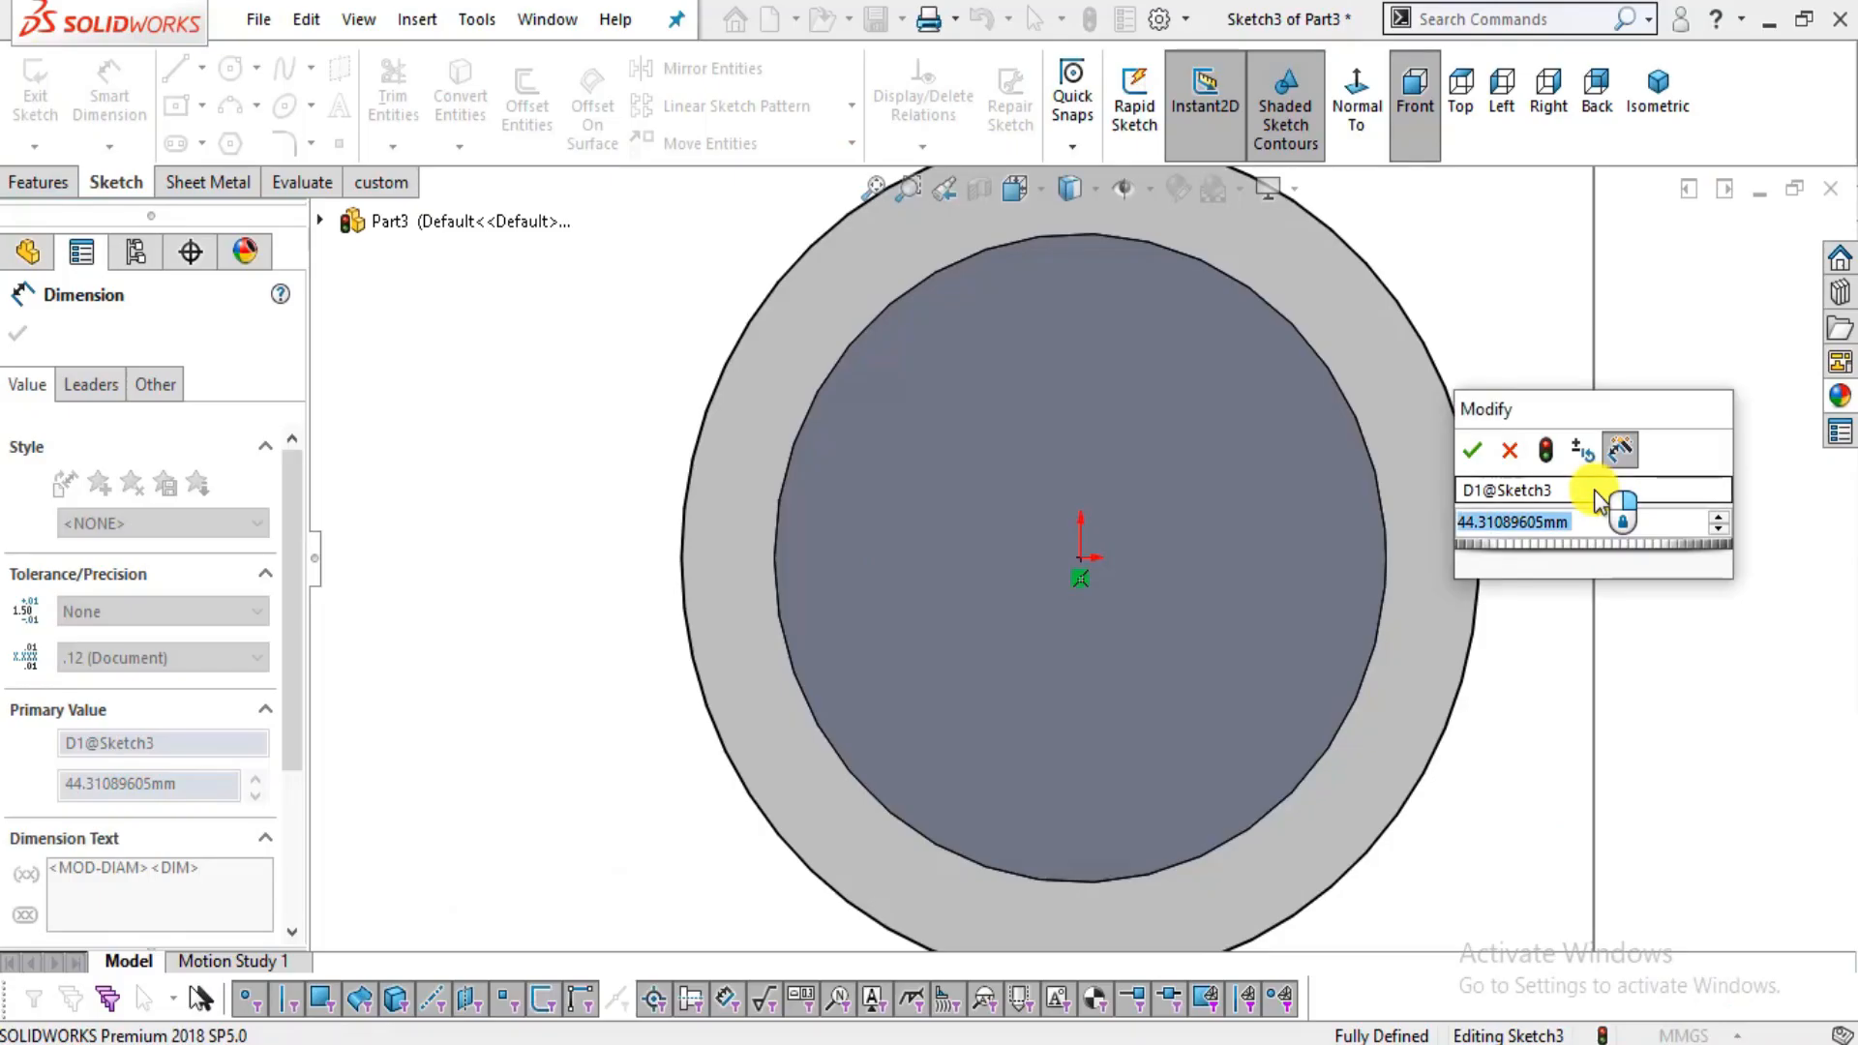
text(40)
key(Return)
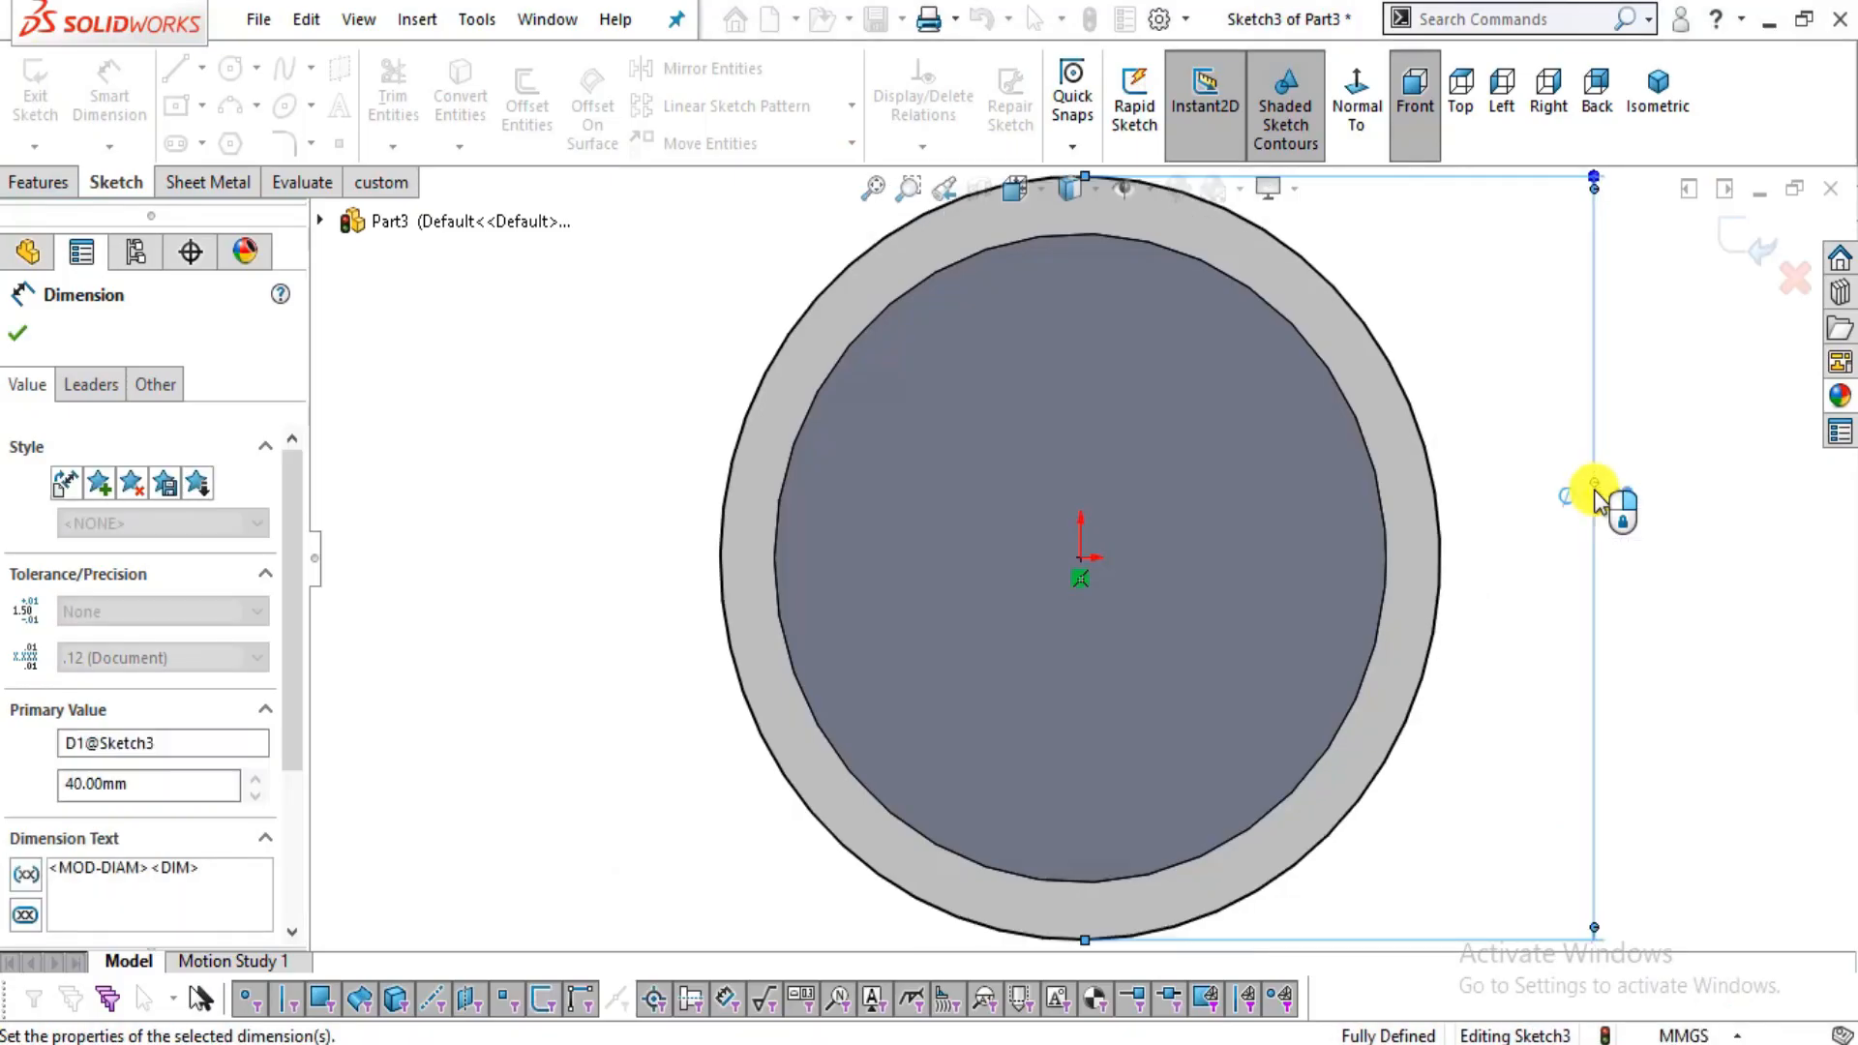
click(18, 333)
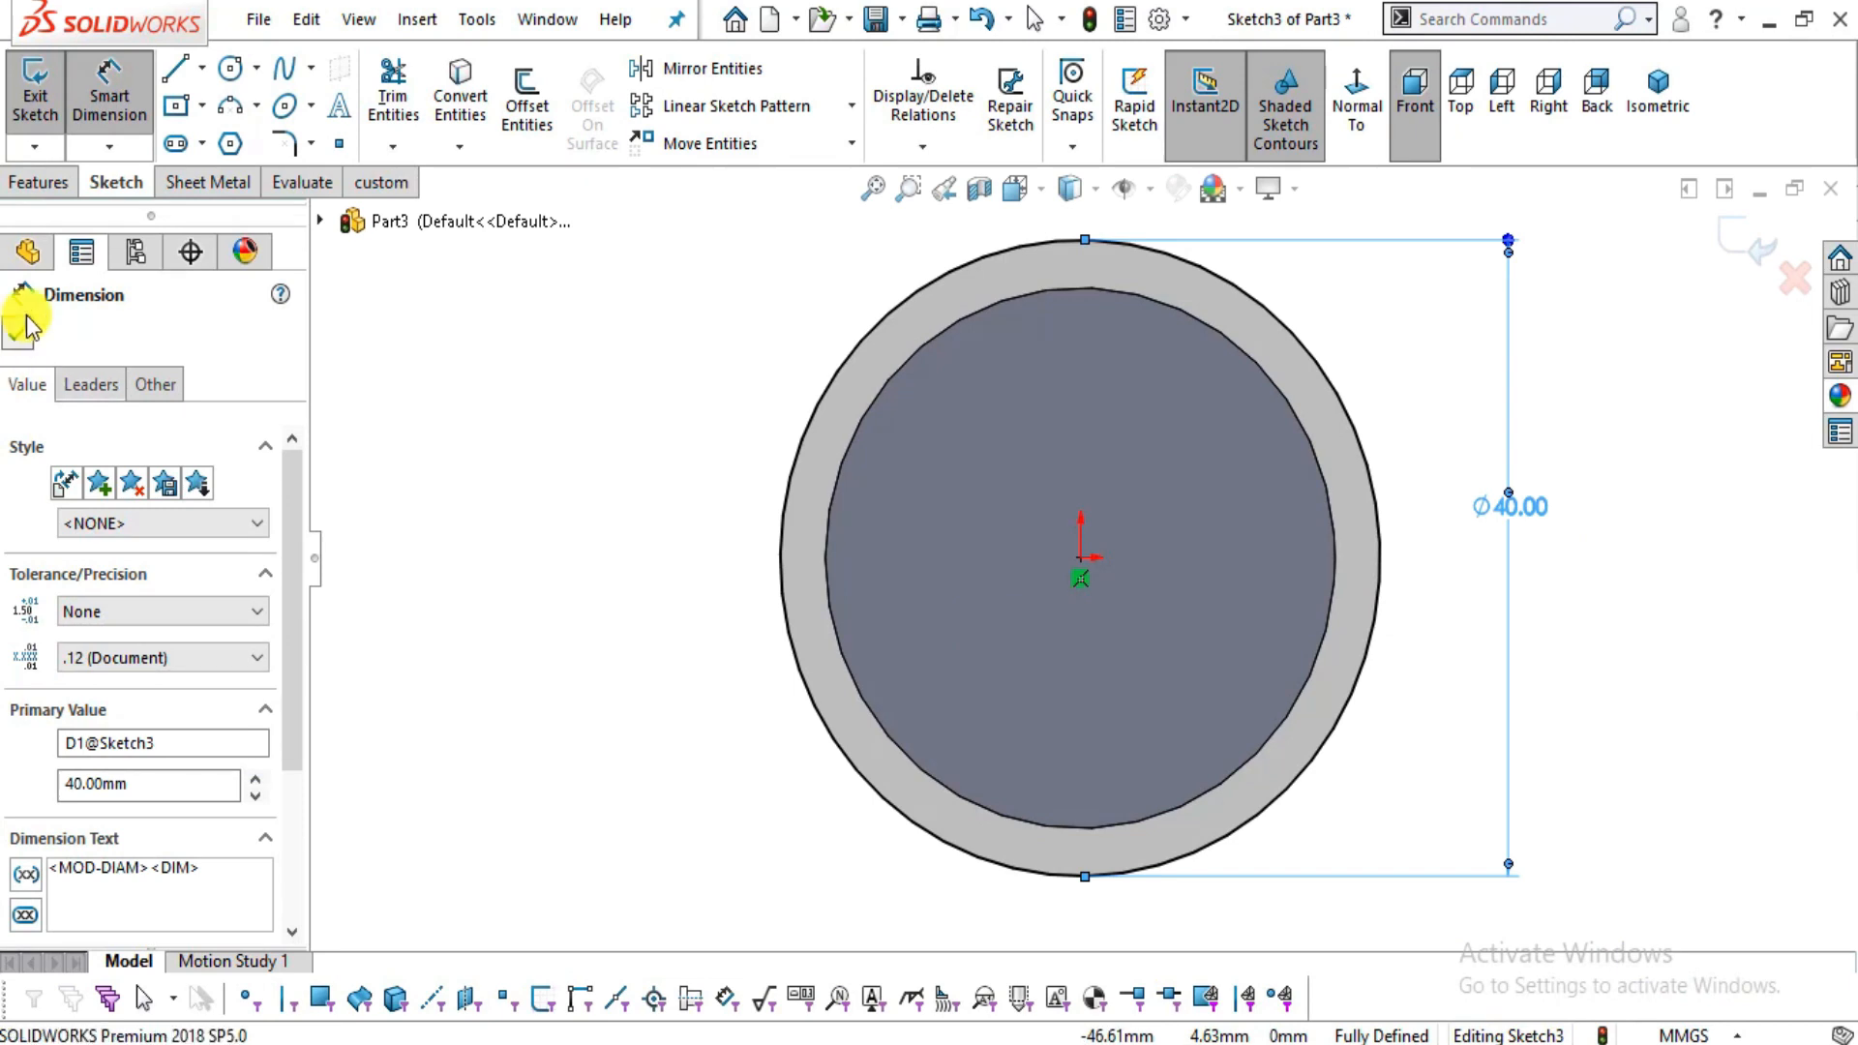
- Extrude the 40 mm circle as a 20 mm Blind boss outward from the collar, merged with the body
click(35, 184)
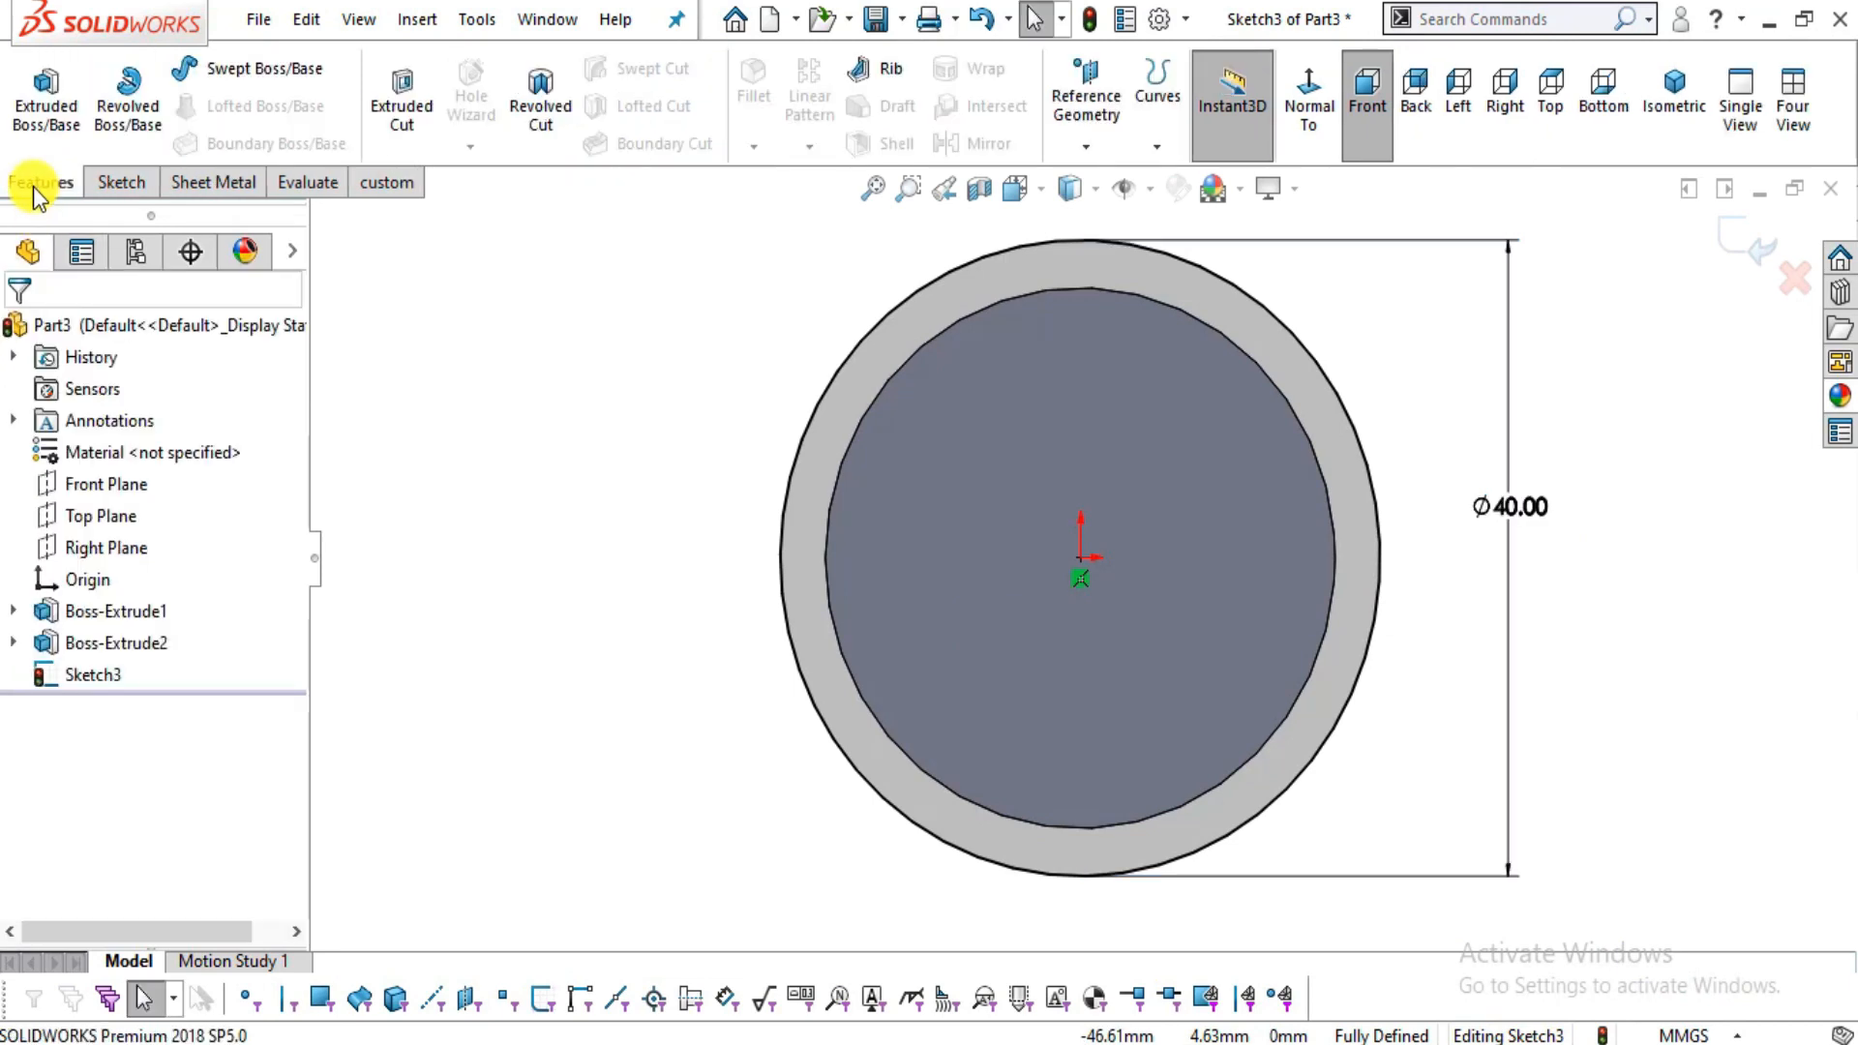
click(47, 125)
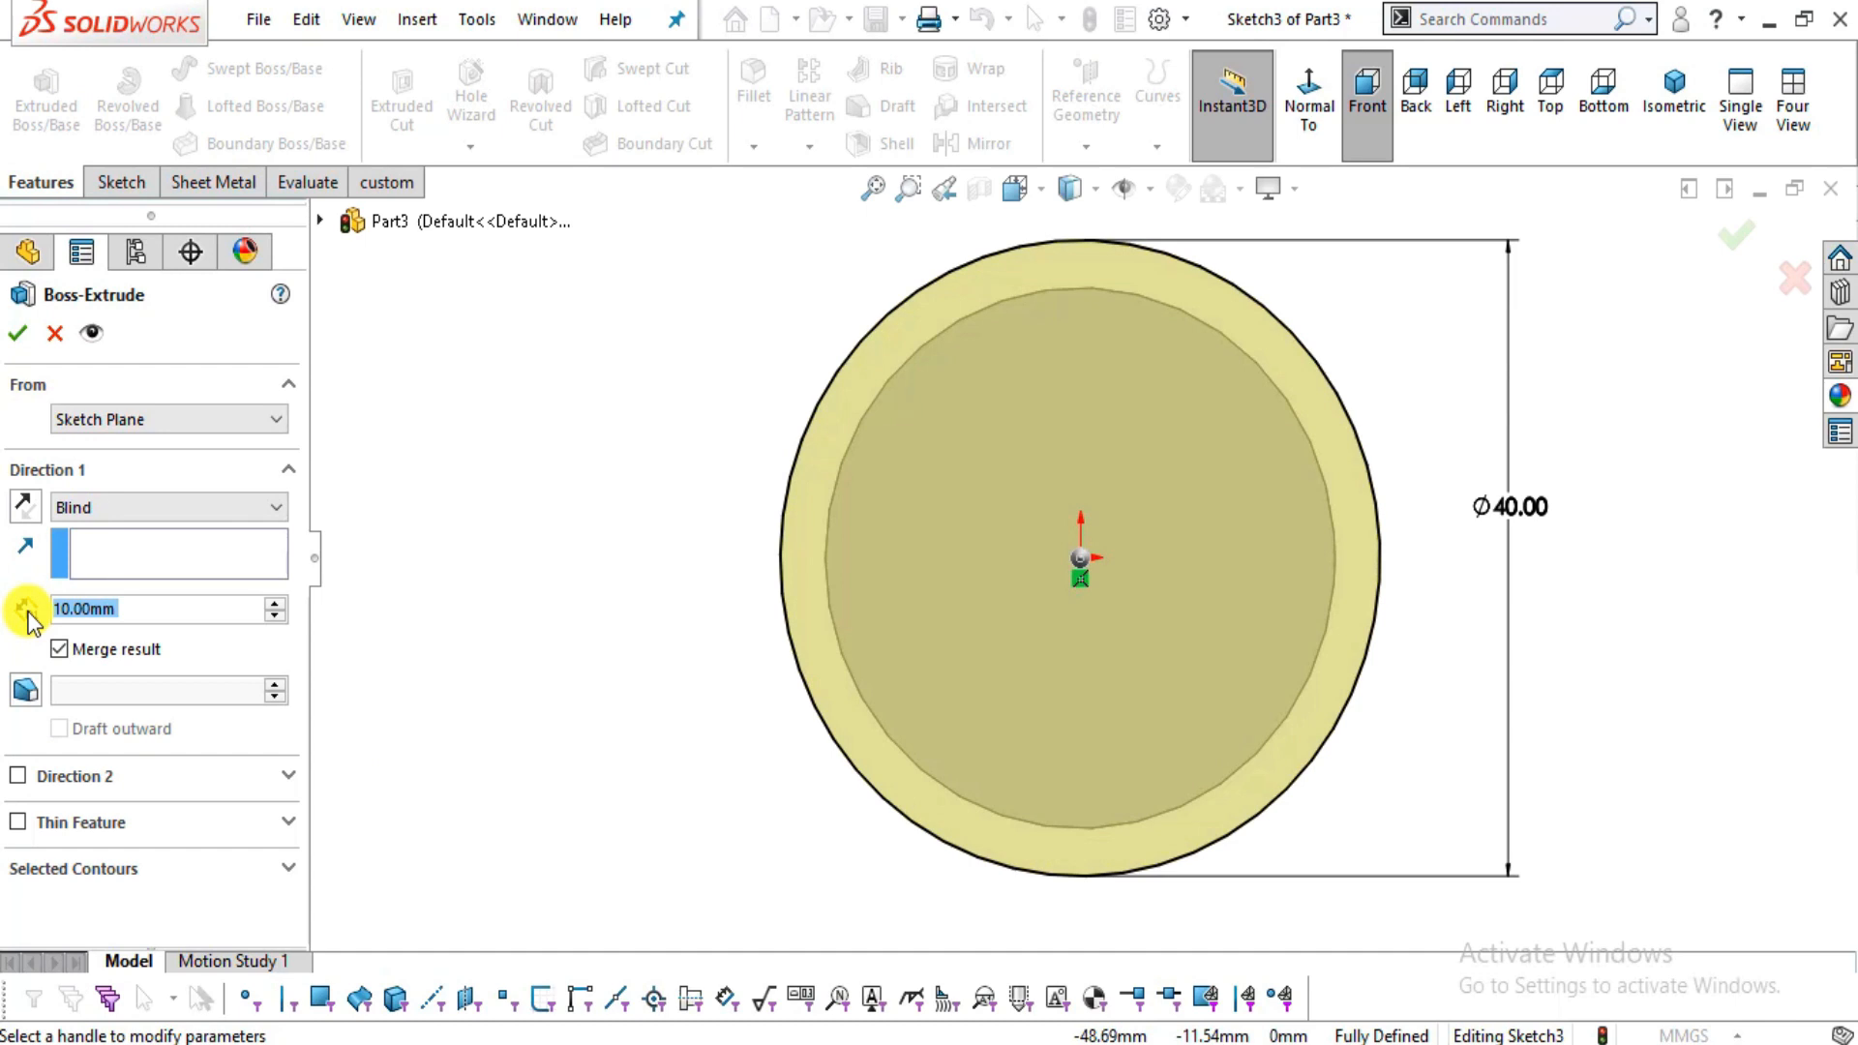
text(20)
key(Return)
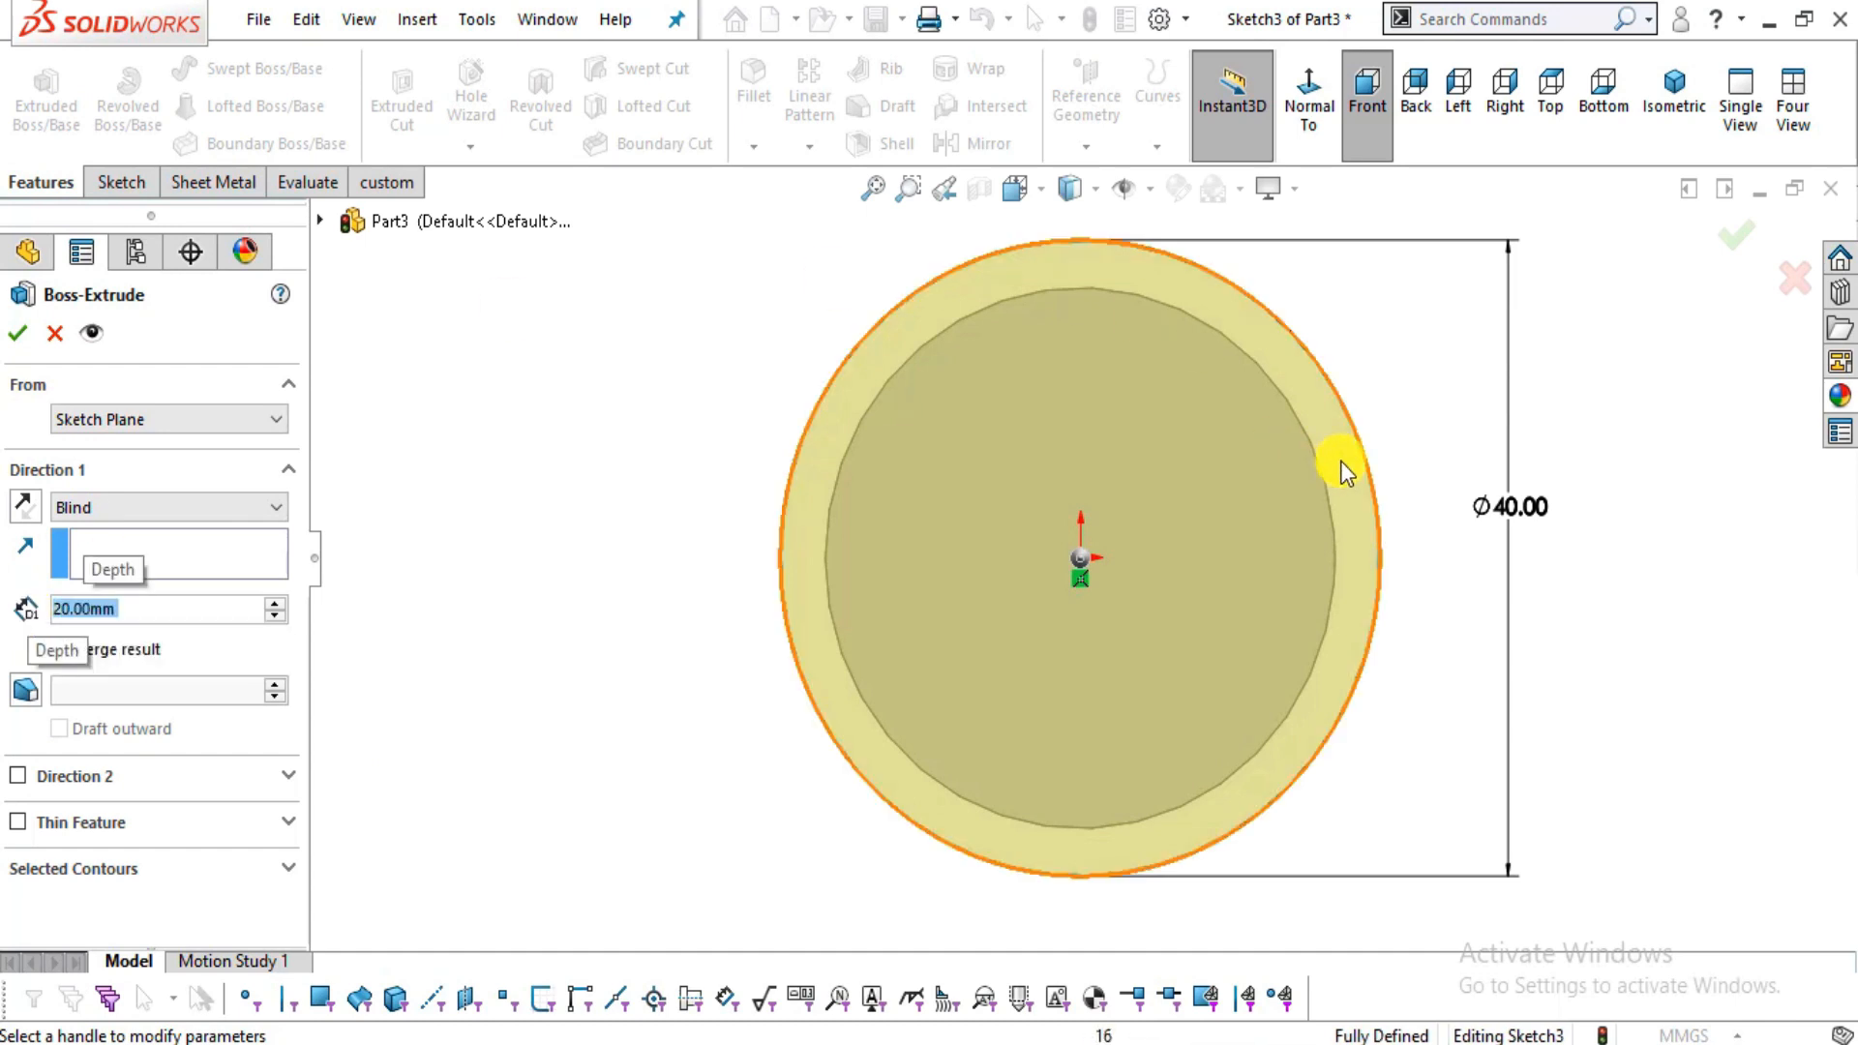
scroll(1633, 571, up, 2)
middle_drag(1587, 588, 1361, 675)
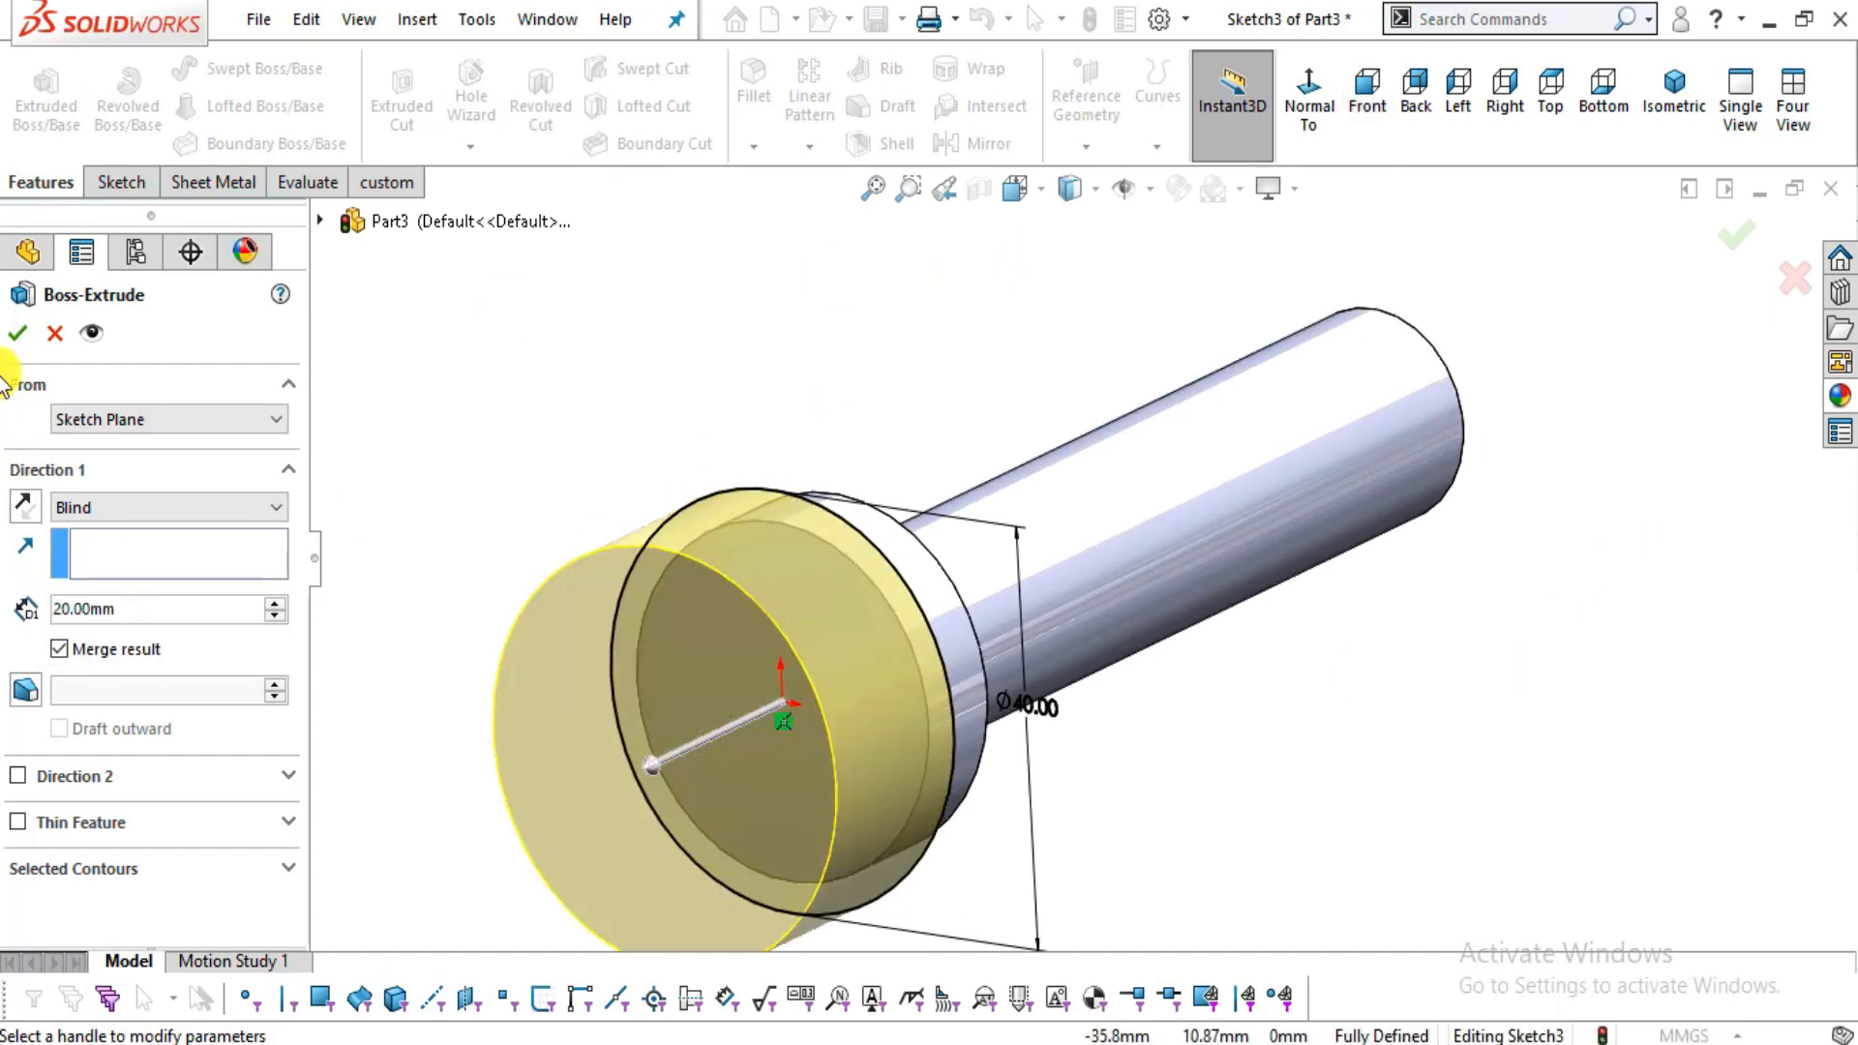
click(18, 331)
- Sketch a circle about 23 mm in diameter on the 40 mm hub's end face, centered on the origin
scroll(1016, 465, up, 3)
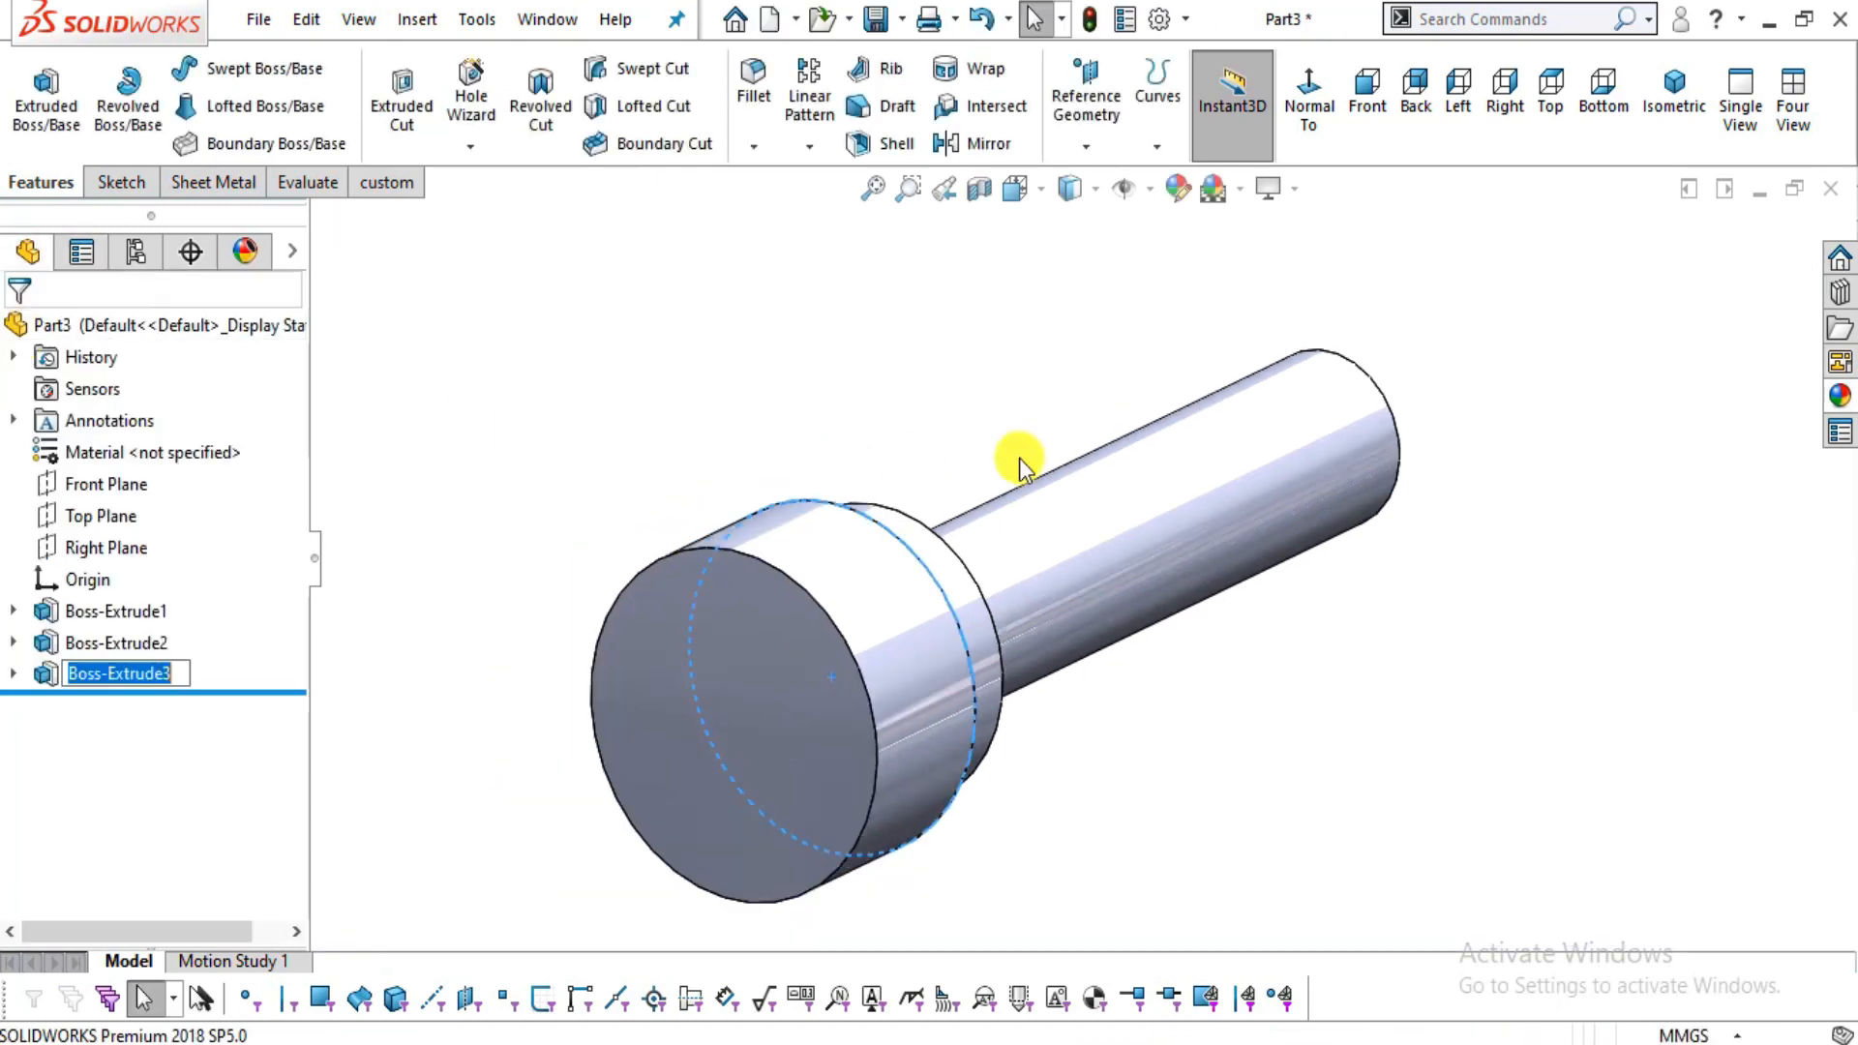
click(815, 370)
click(796, 648)
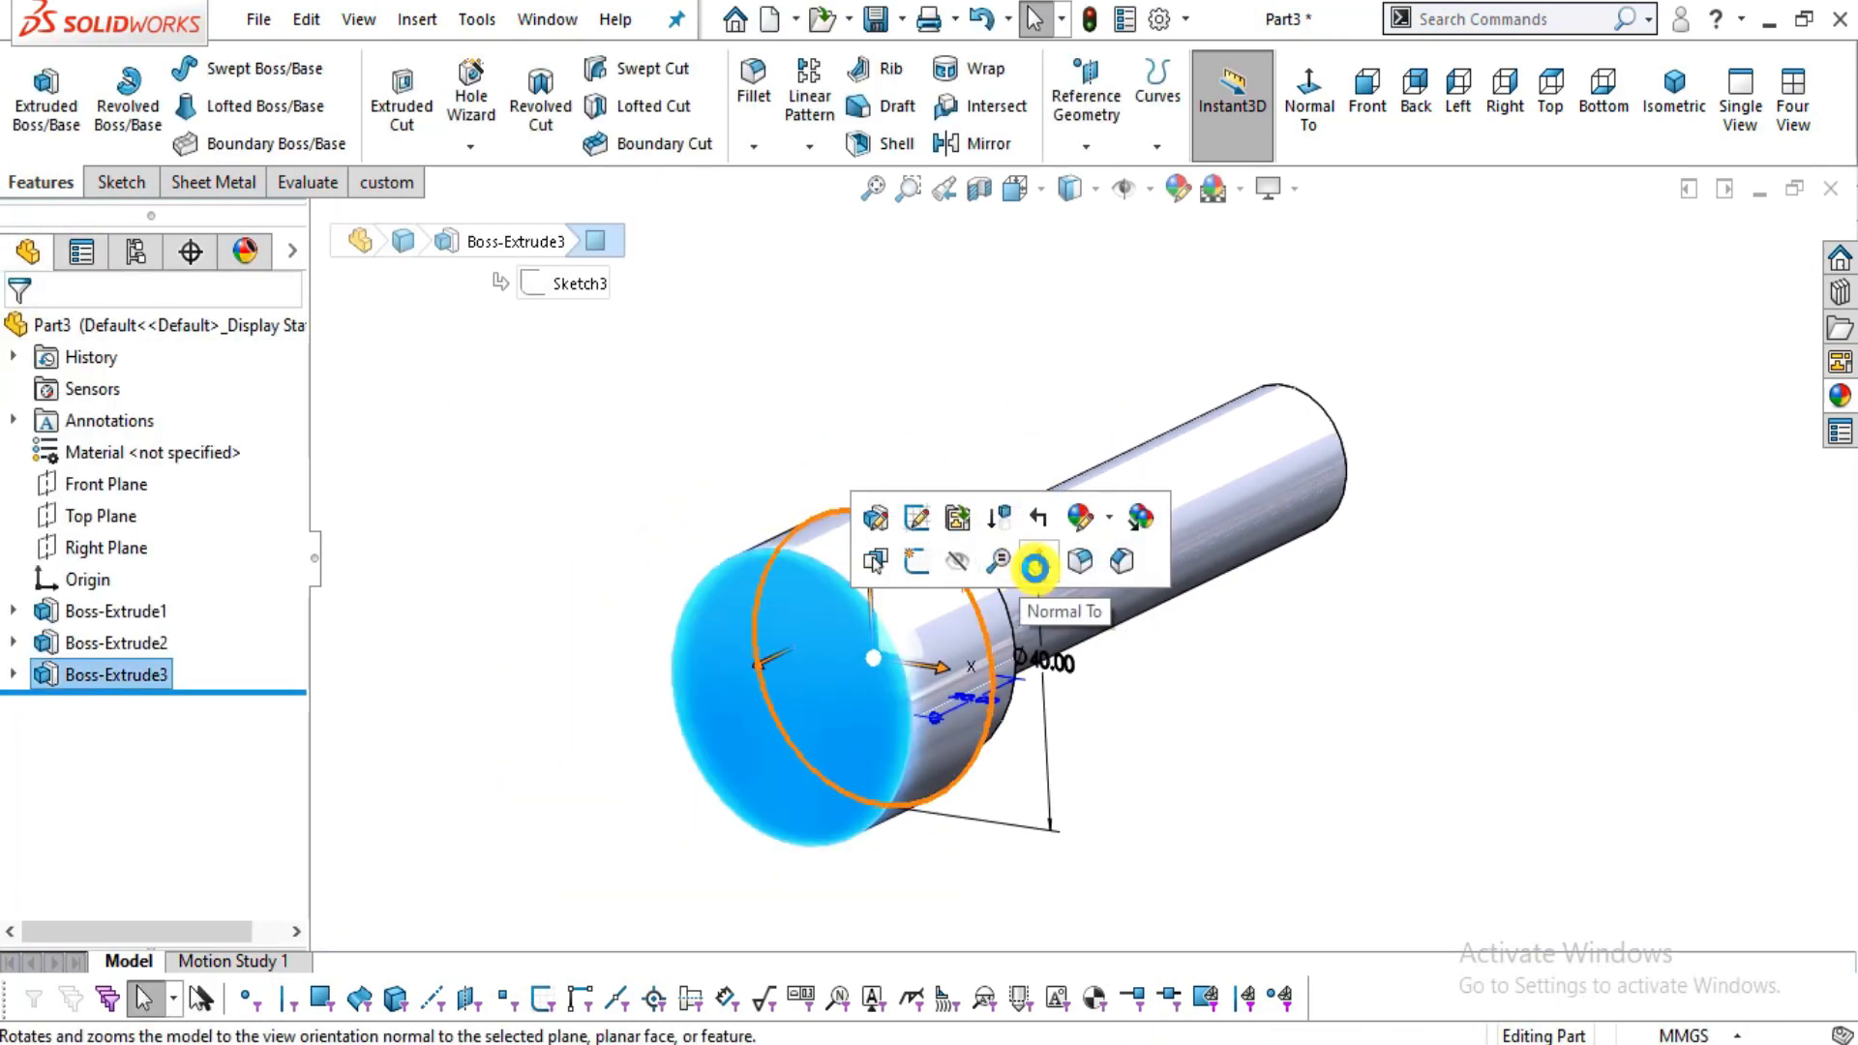
click(1029, 684)
click(121, 182)
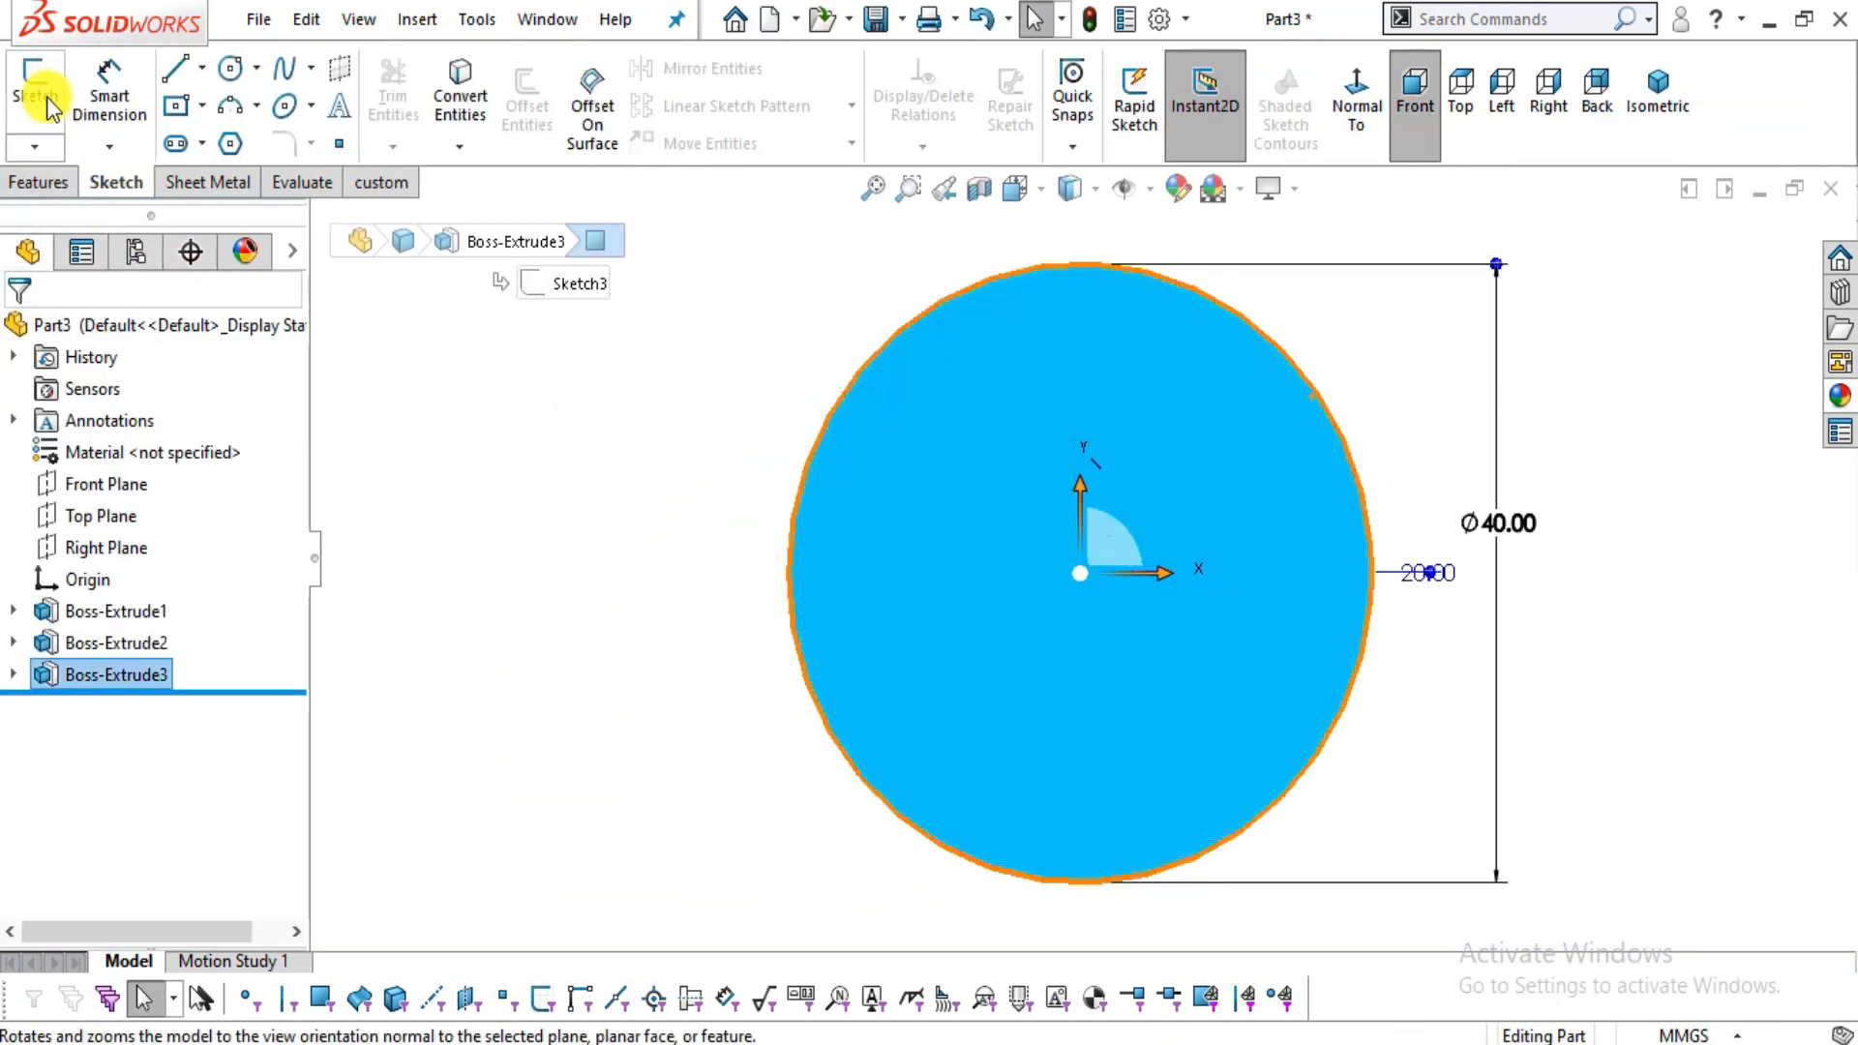
click(37, 92)
click(229, 69)
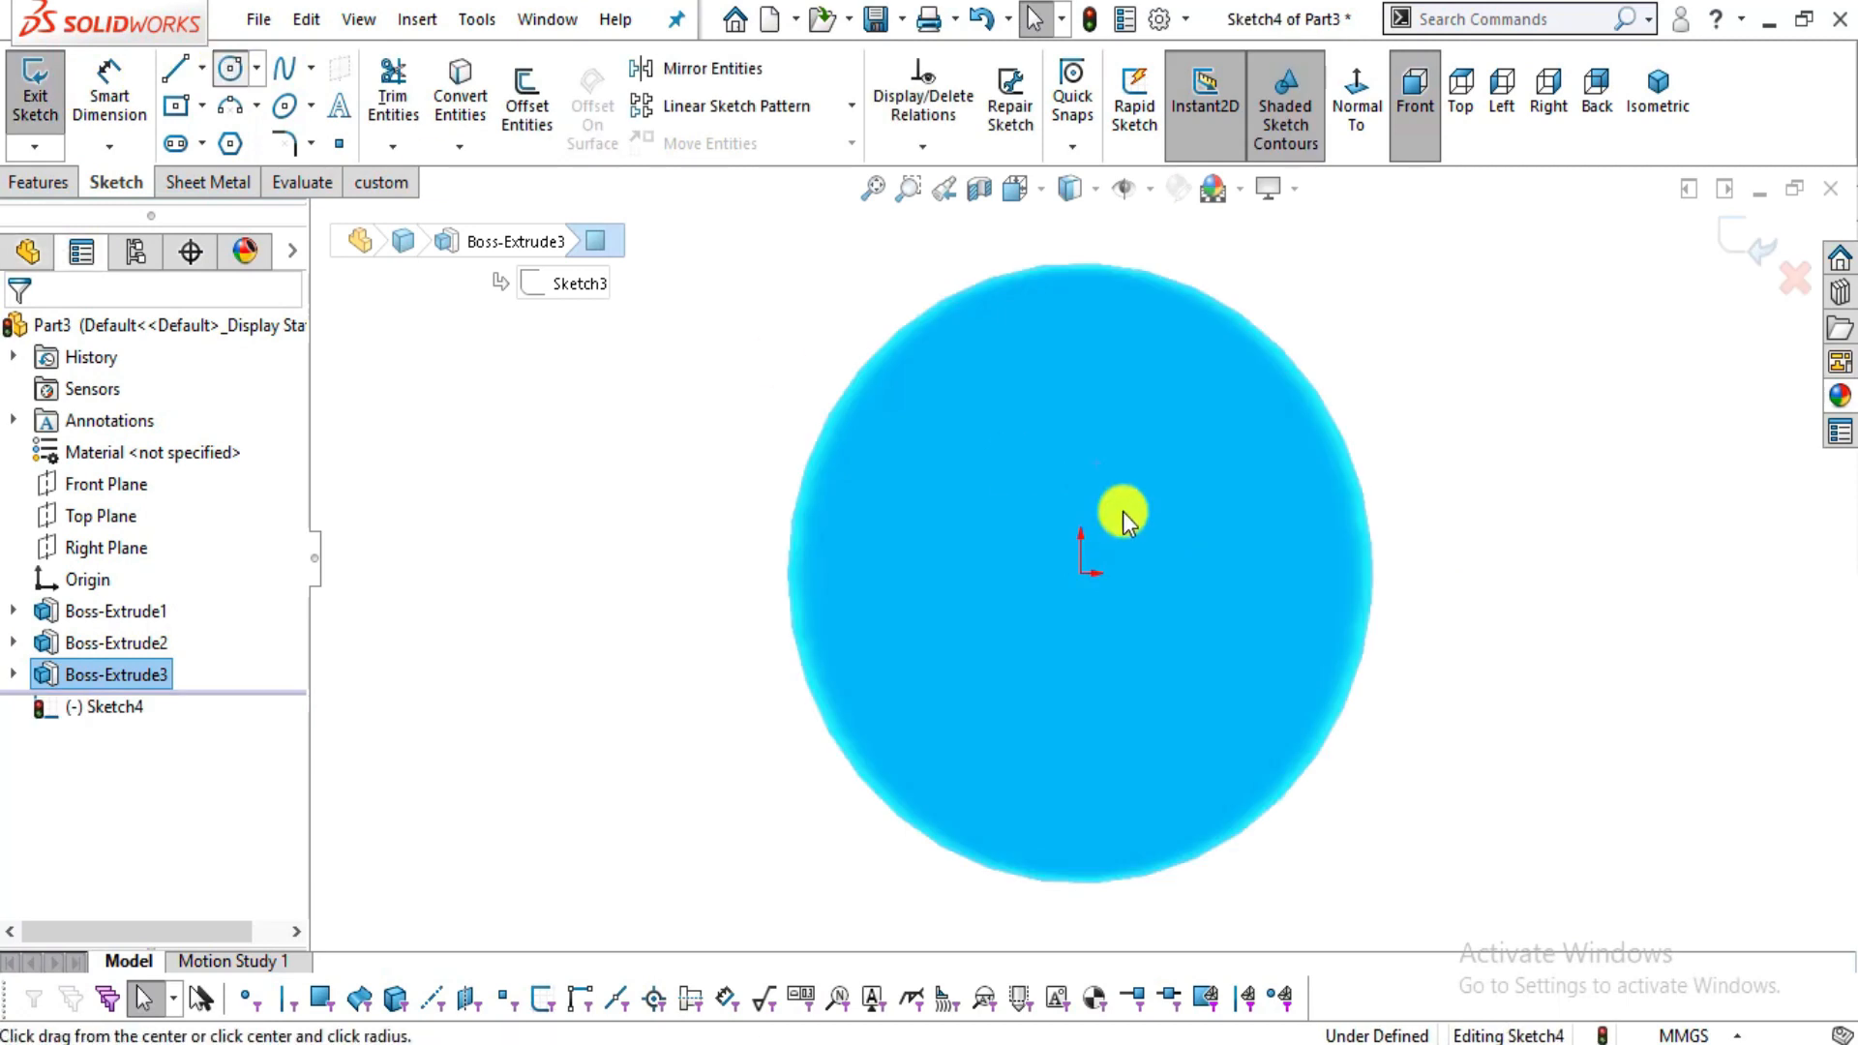
click(1082, 577)
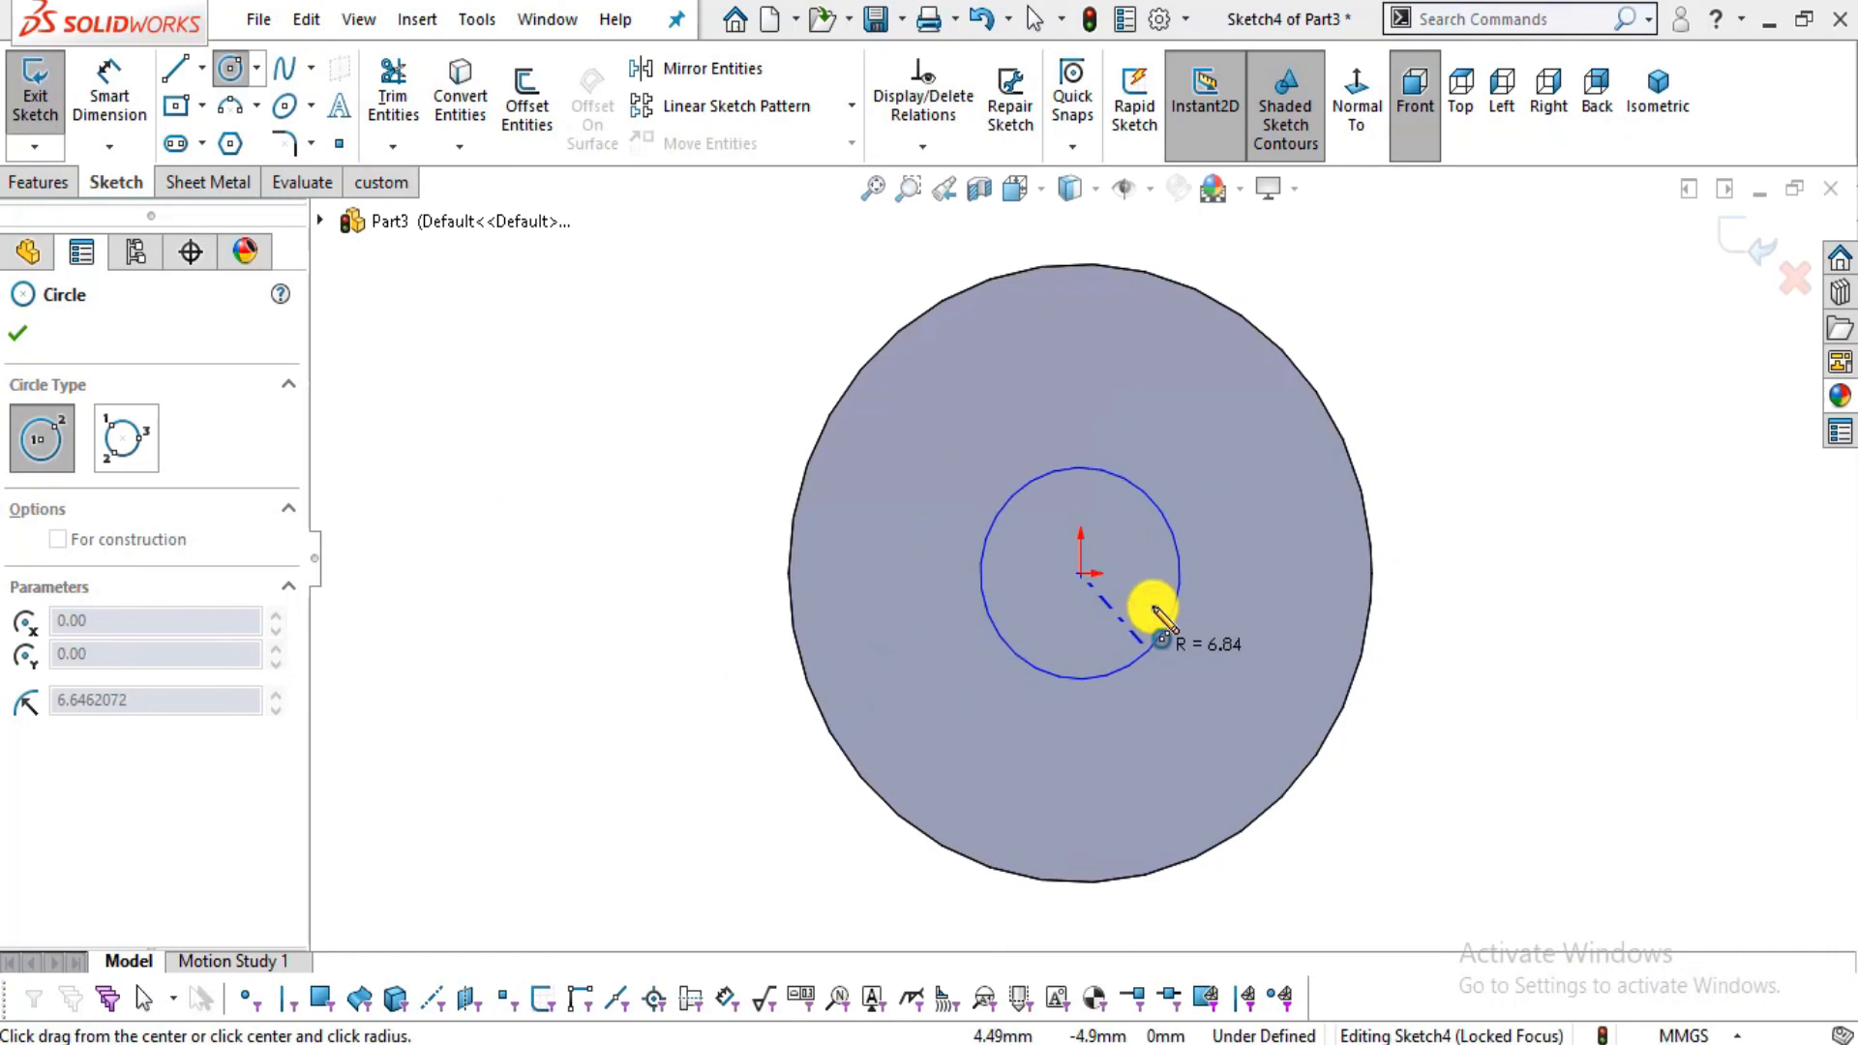
click(1250, 573)
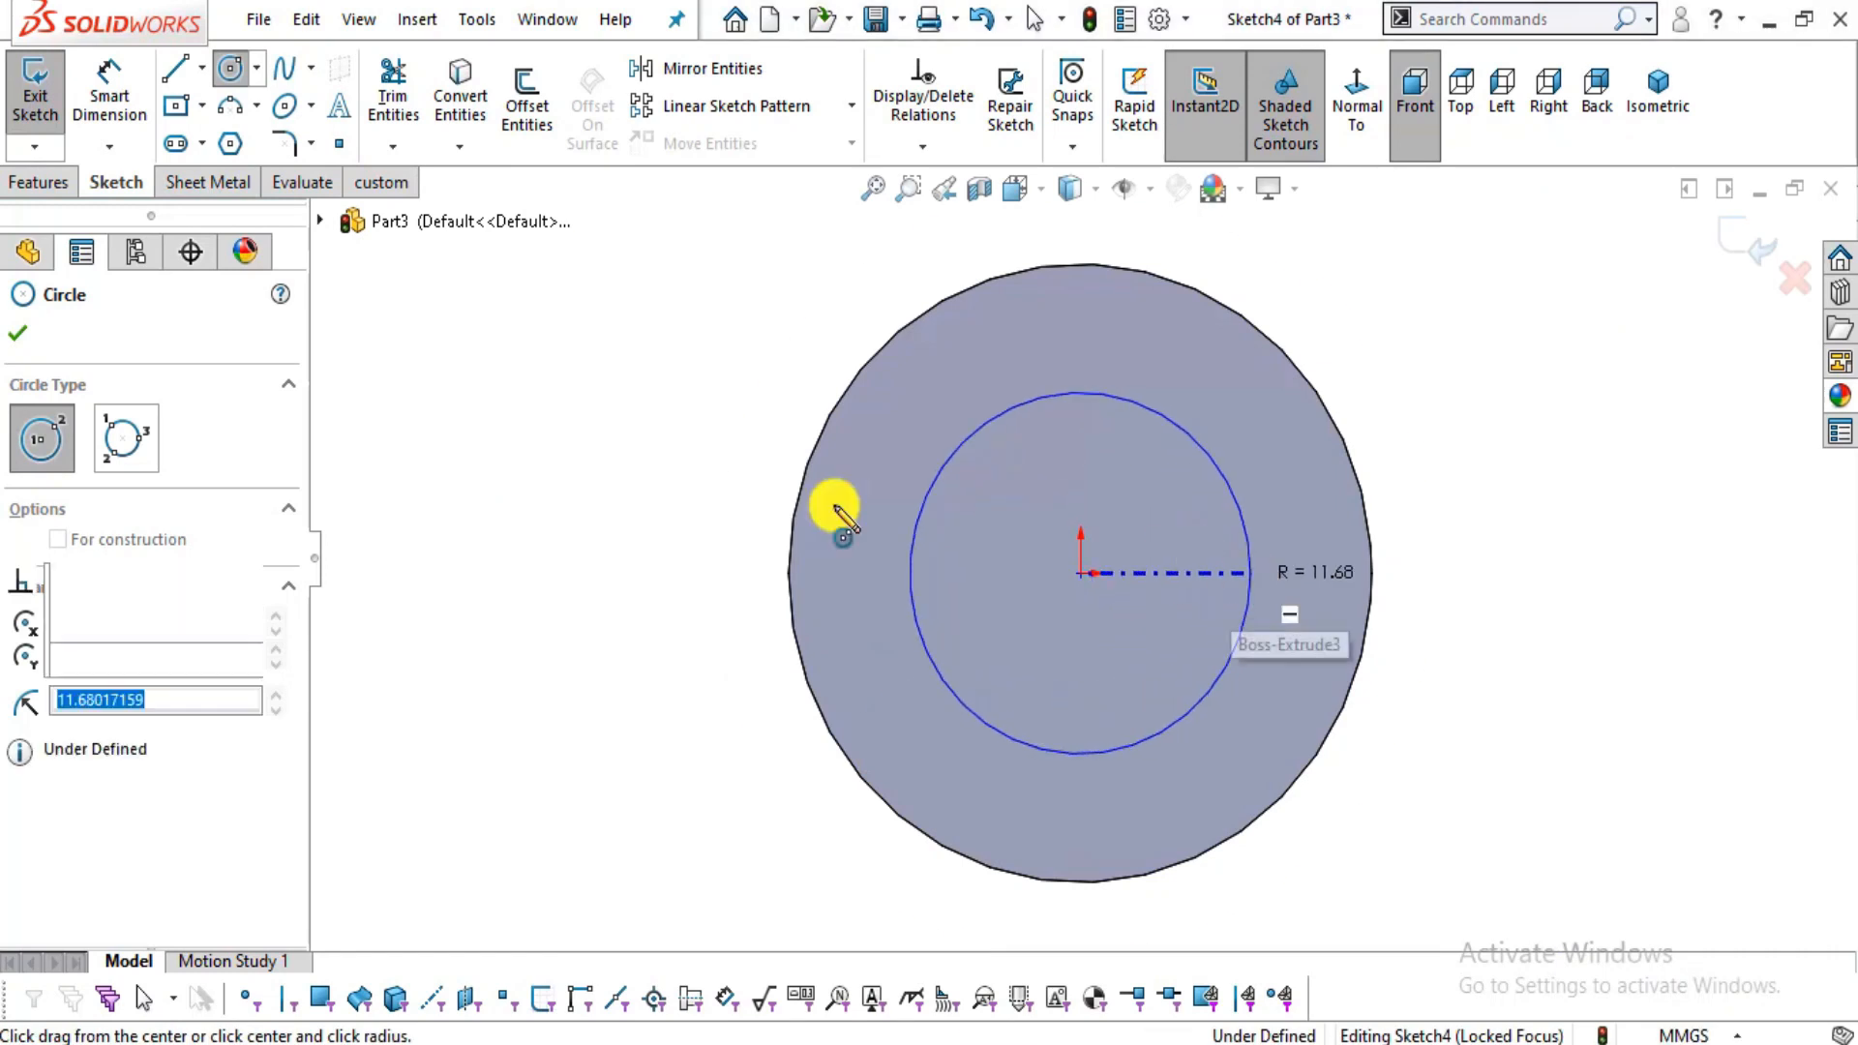
- Dimension the circle's diameter on the hub face as 20 mm
click(109, 97)
click(1217, 466)
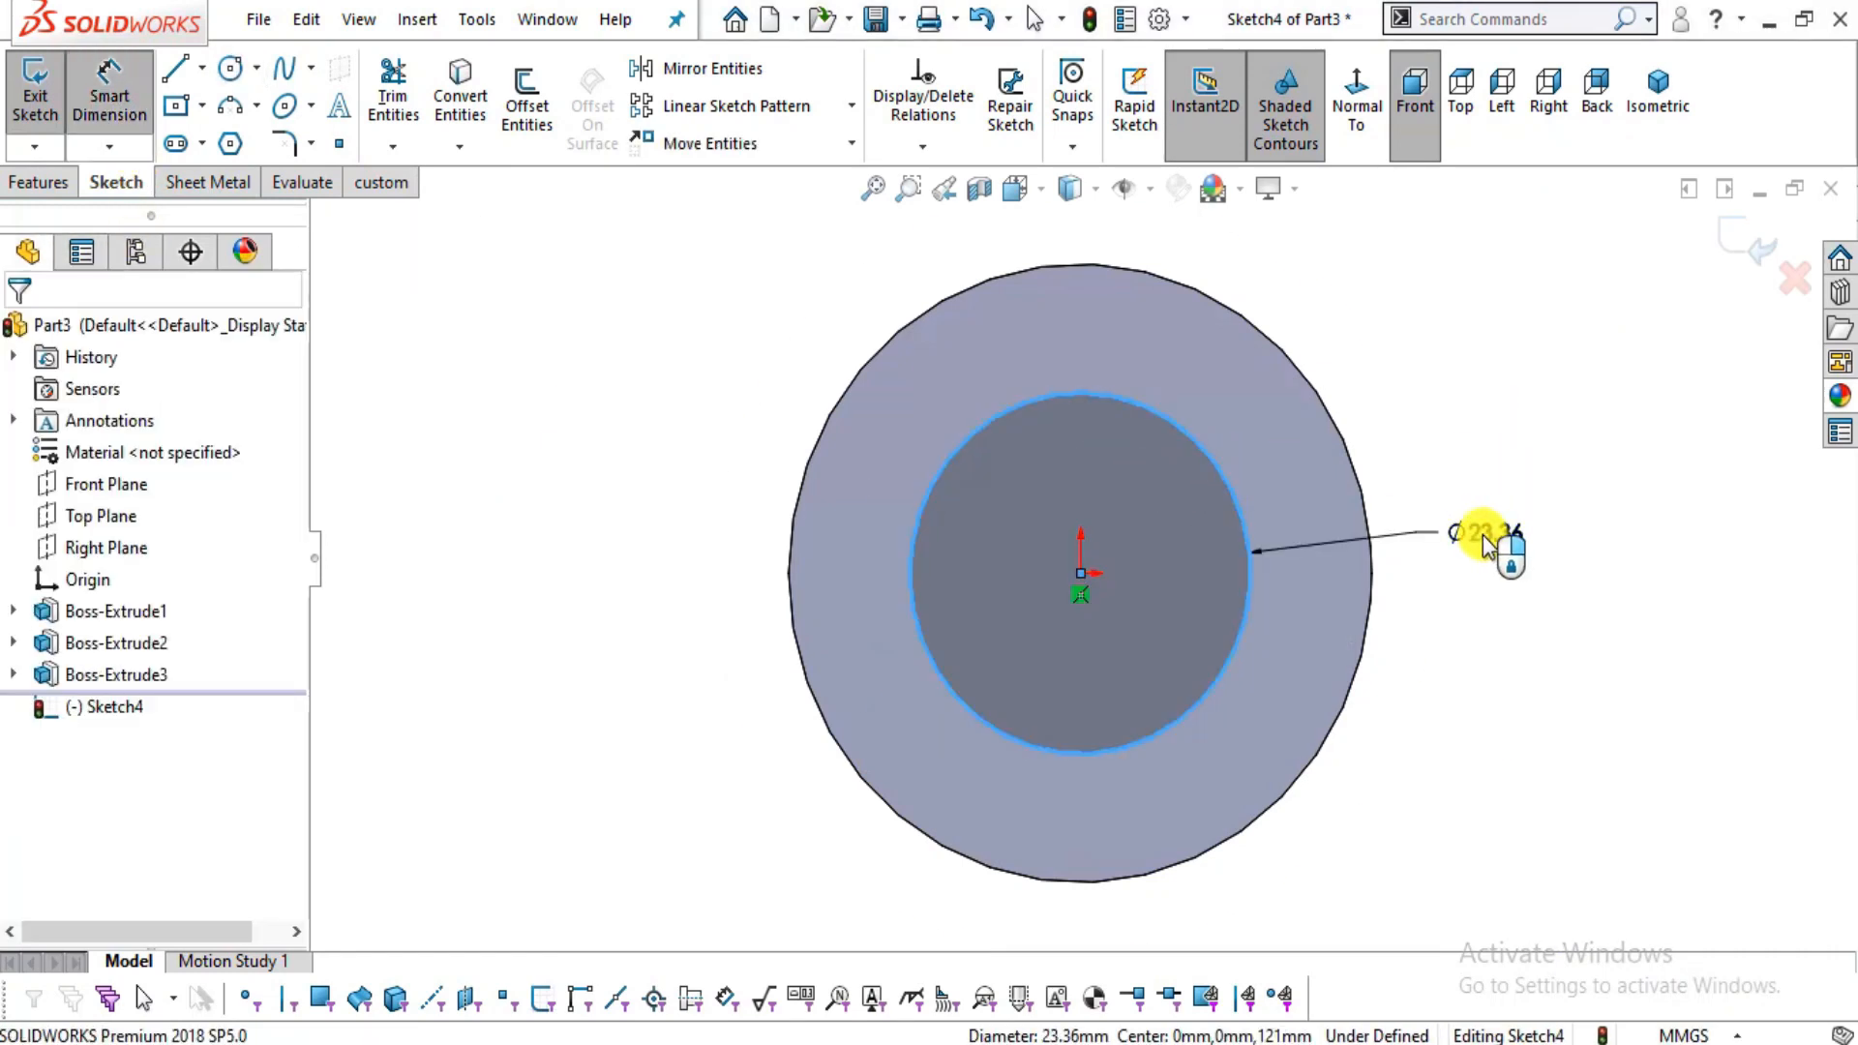
click(1487, 541)
text(20)
key(Return)
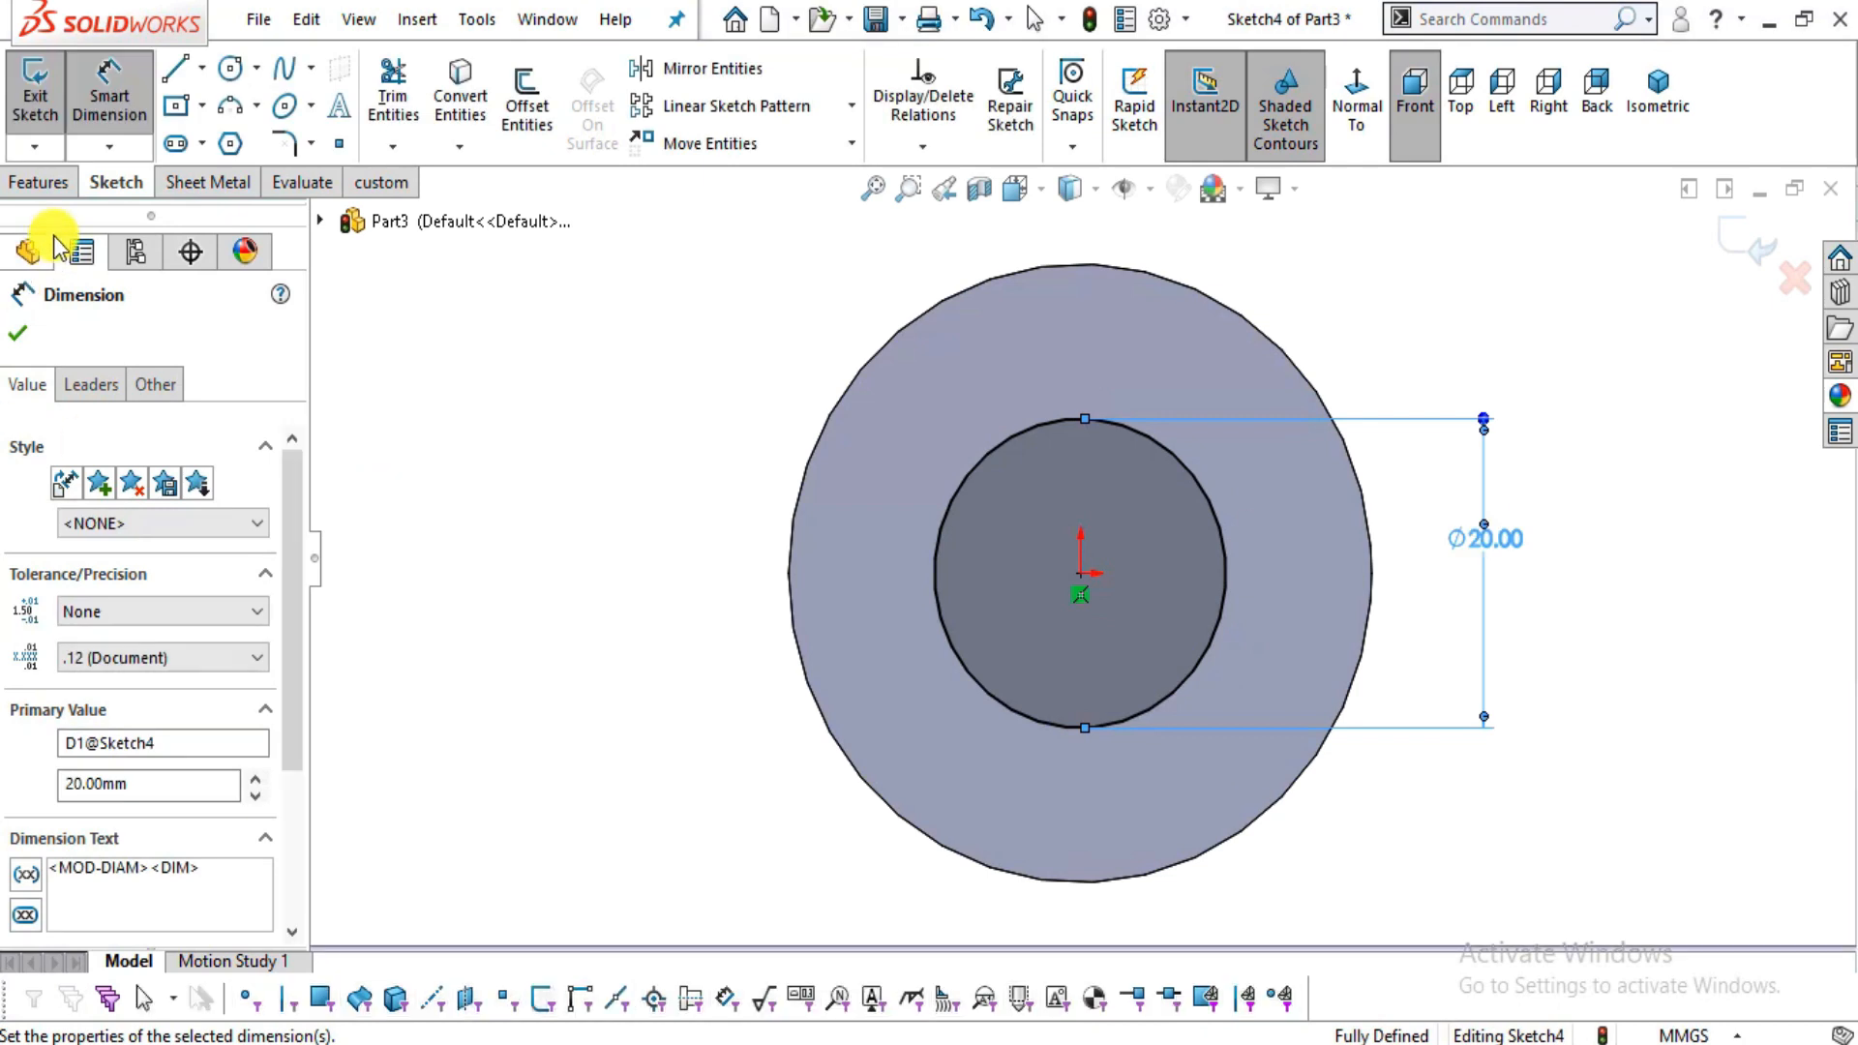
- Extrude the 20 mm circle as a 1 mm Blind boss outward from the hub face, merged with the body
click(67, 173)
click(60, 110)
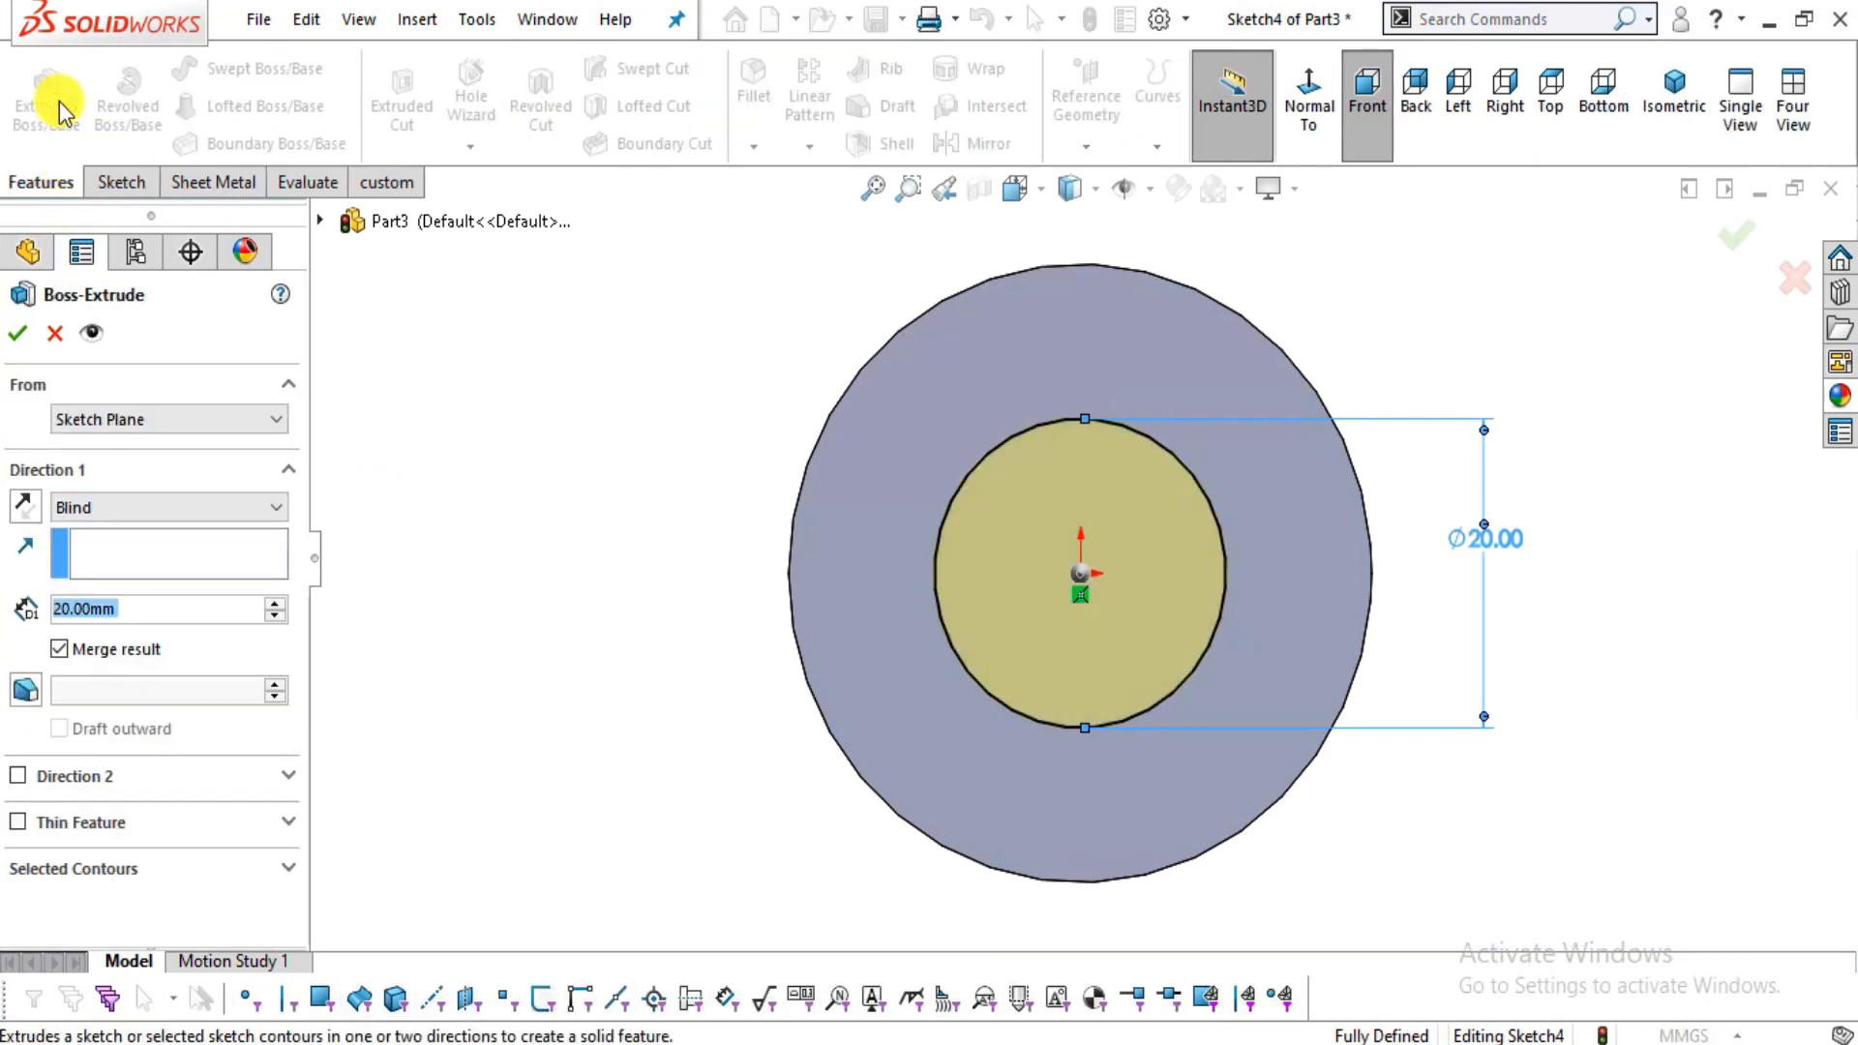
text(1)
key(Return)
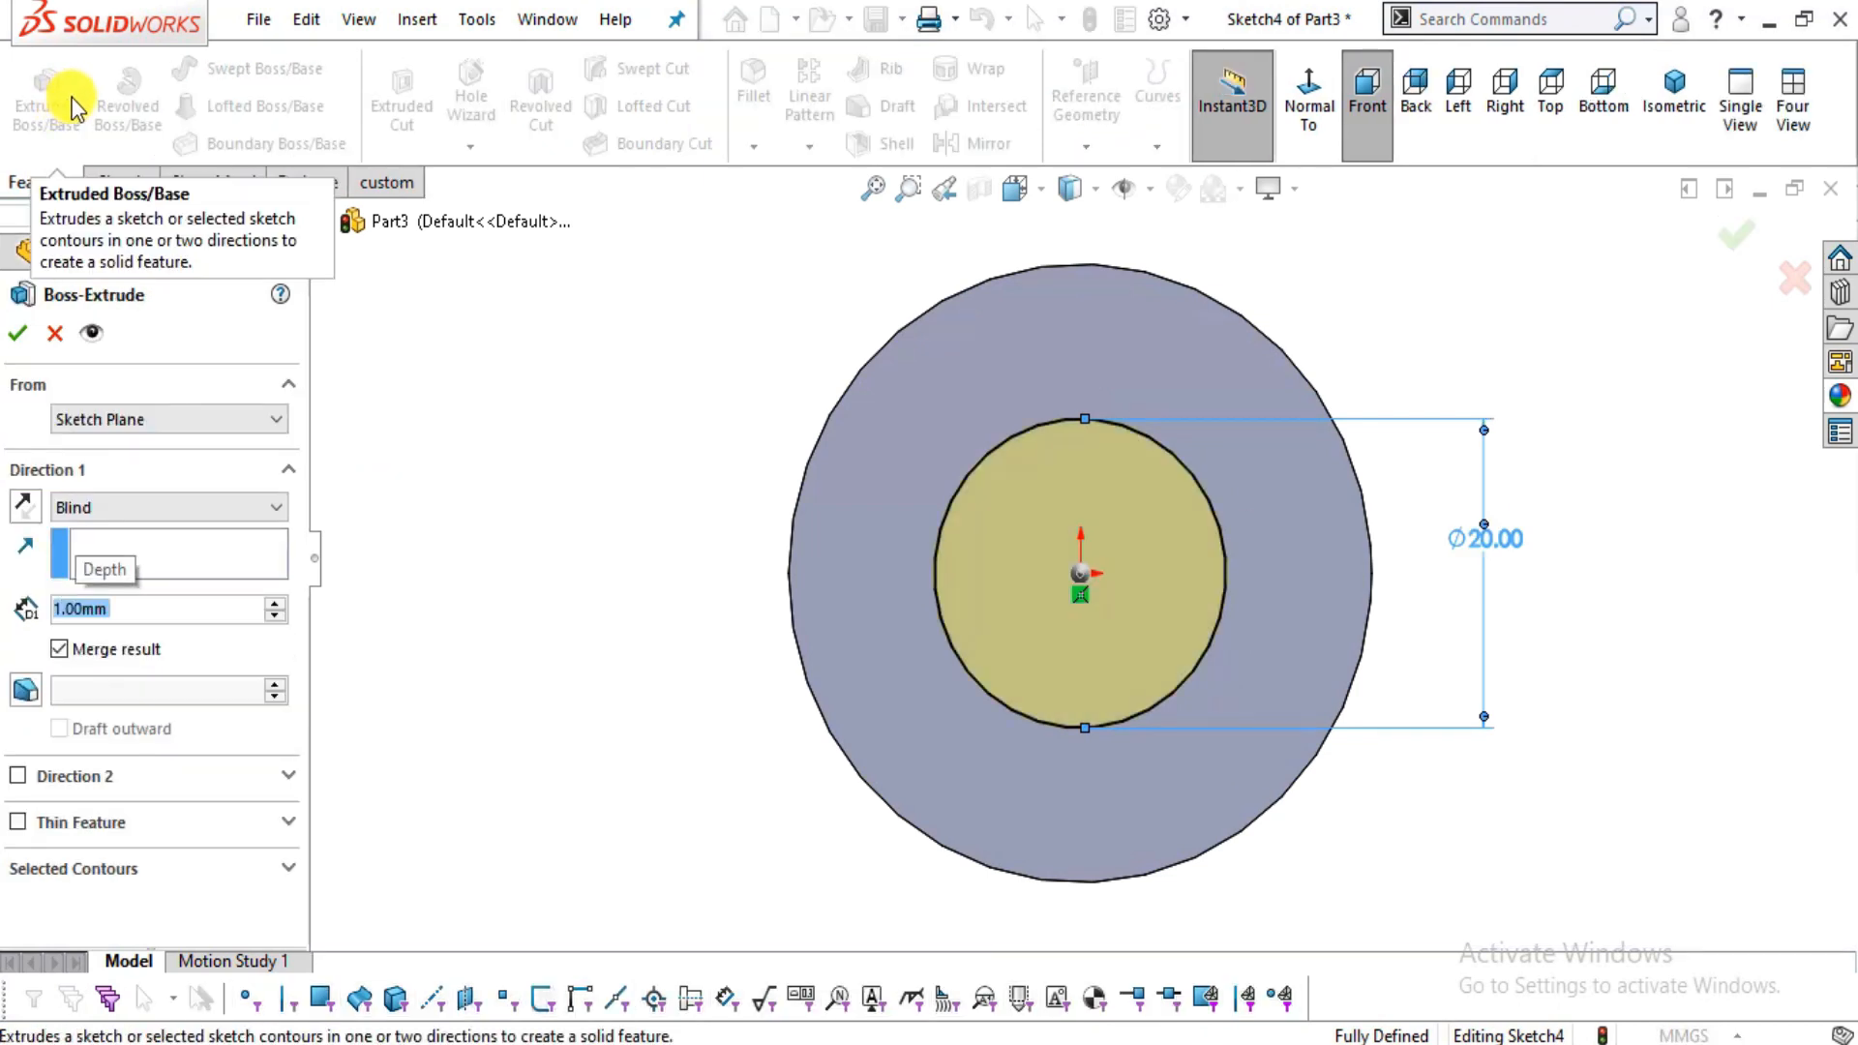
middle_drag(1724, 651, 1653, 734)
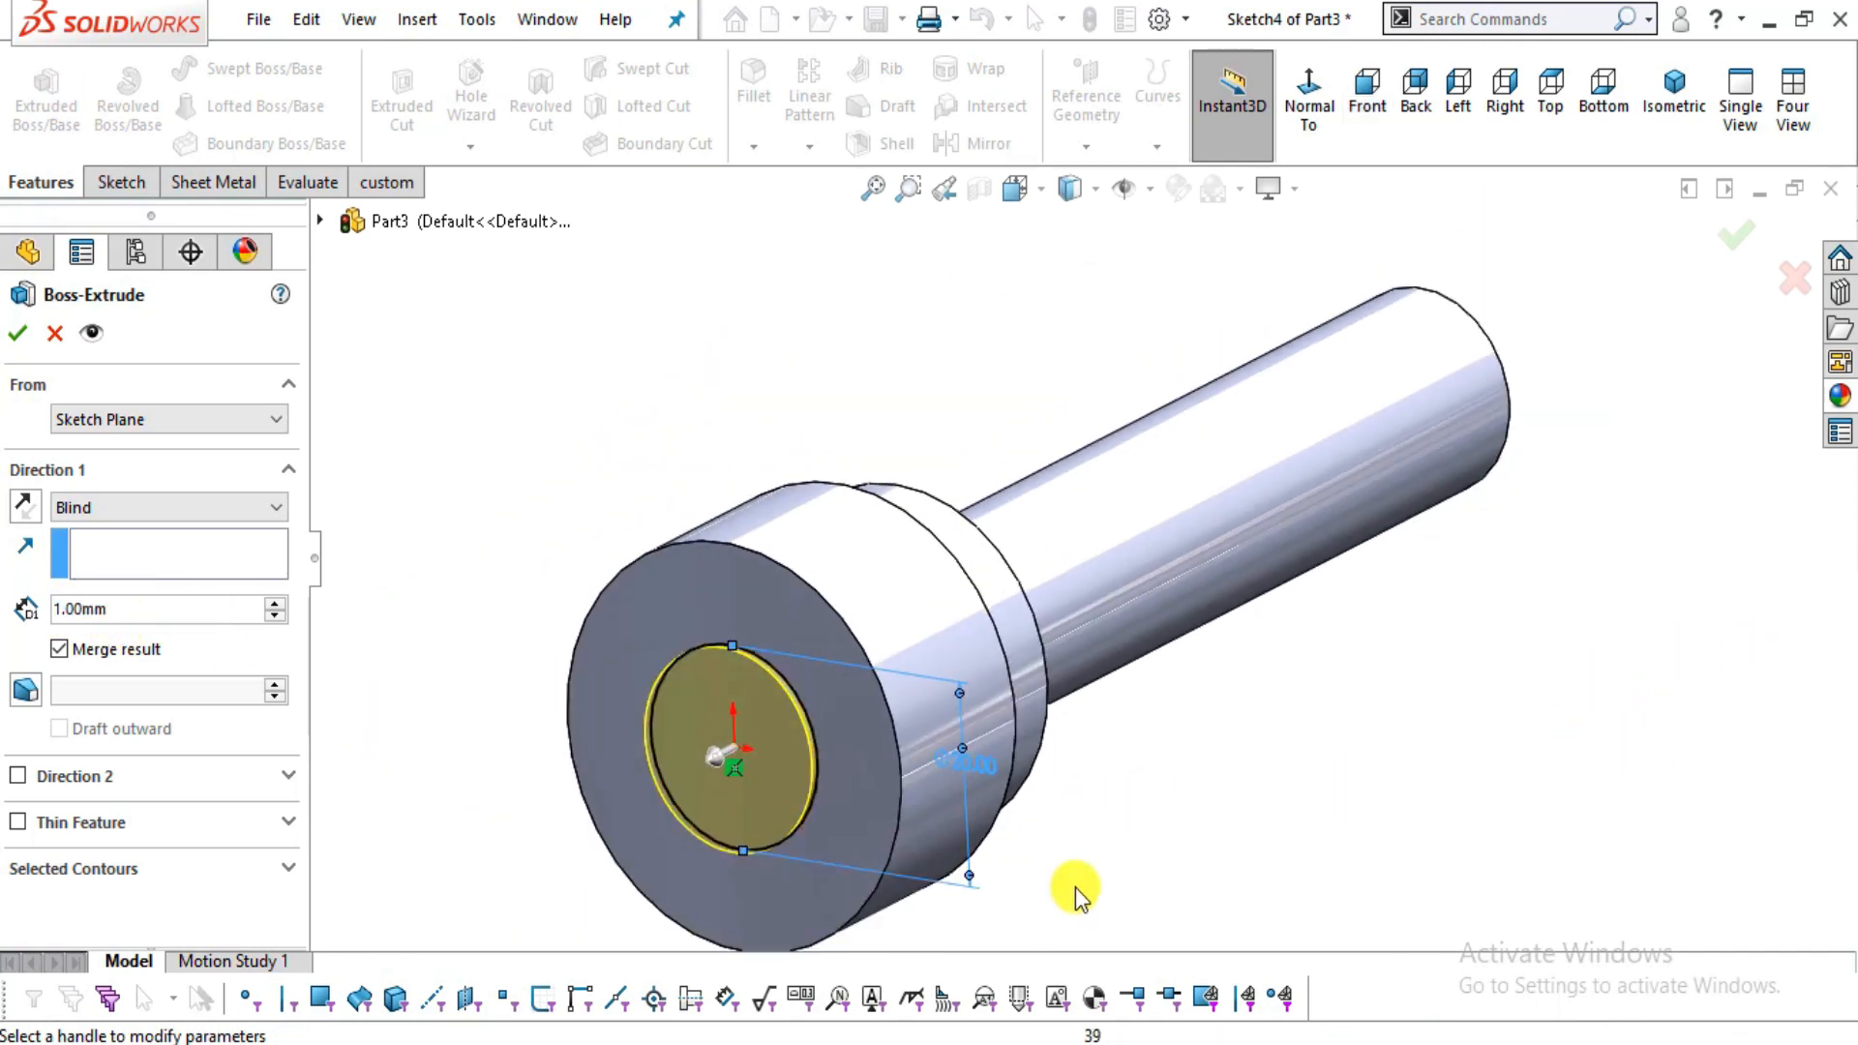
click(16, 333)
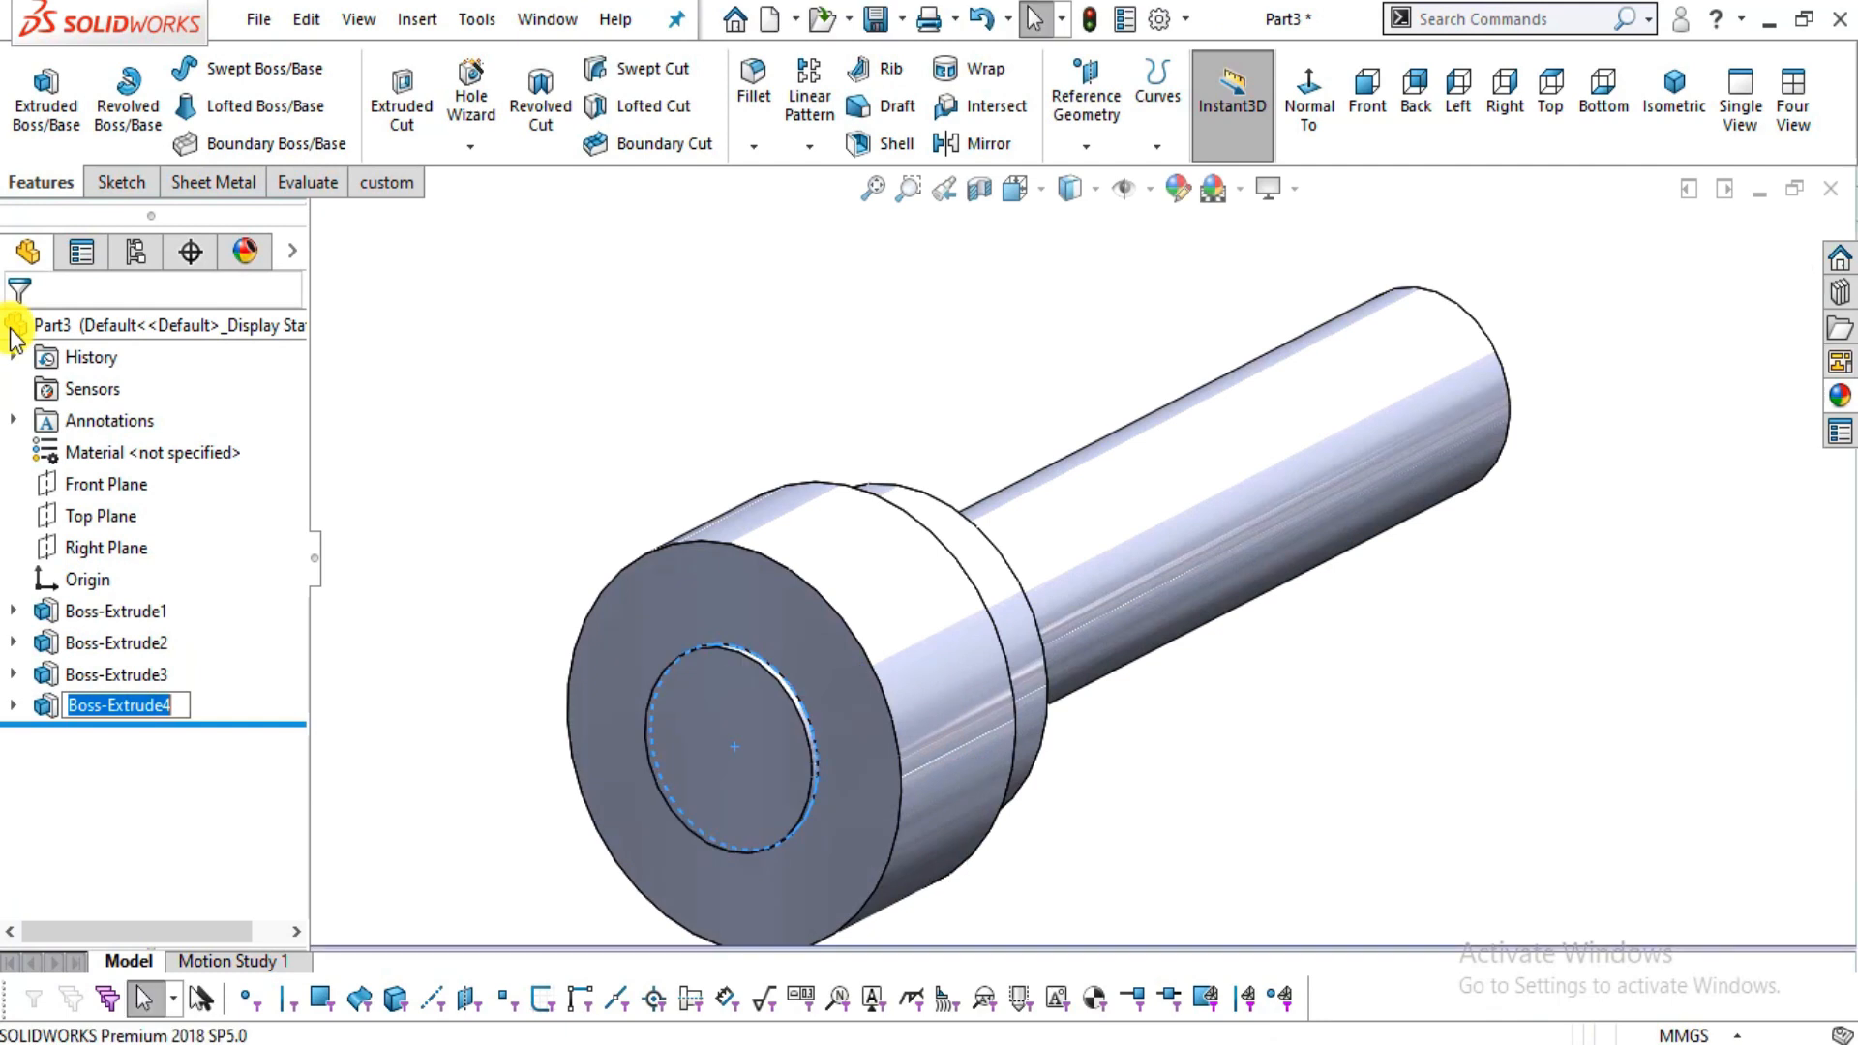
click(1339, 880)
- Check the crank pin and arm dimensions in the PDF in Acrobat Reader, and start a sketch on the hub's ring-shaped end face in SOLIDWORKS
middle_drag(898, 701, 881, 737)
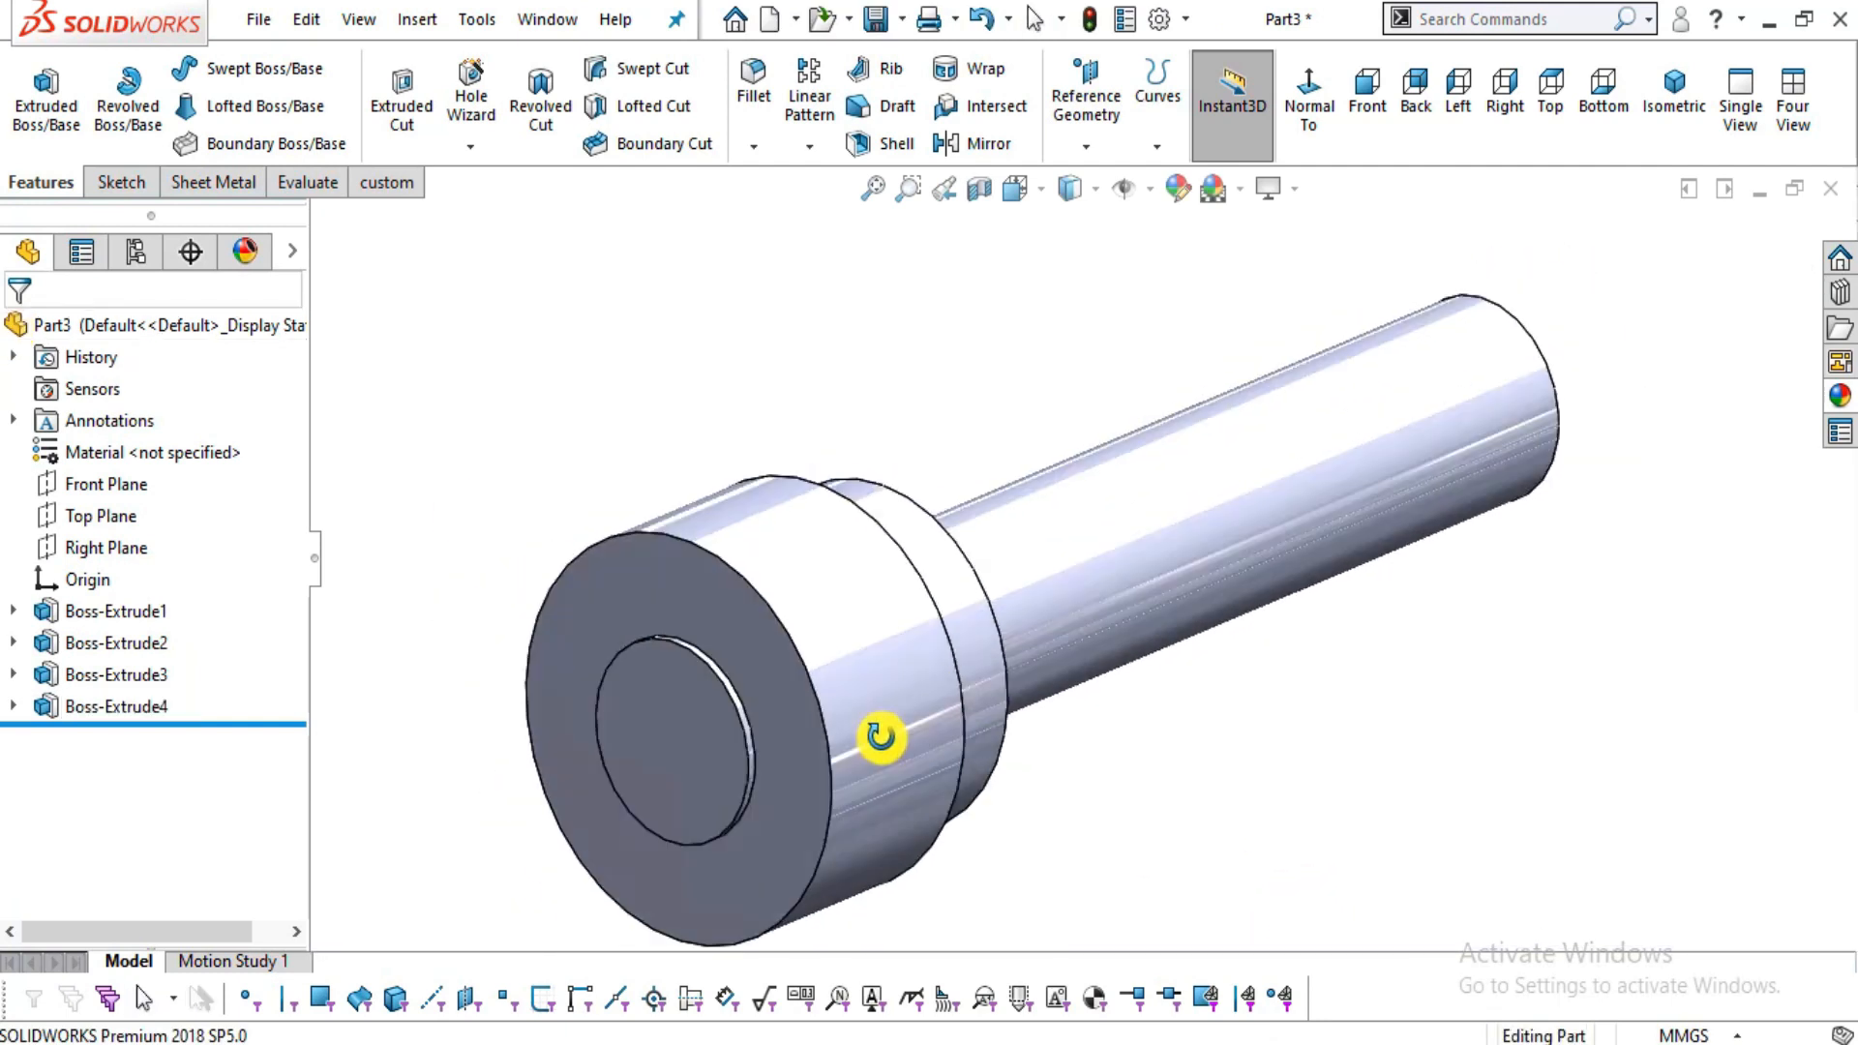
scroll(1081, 556, up, 3)
key(alt+Tab)
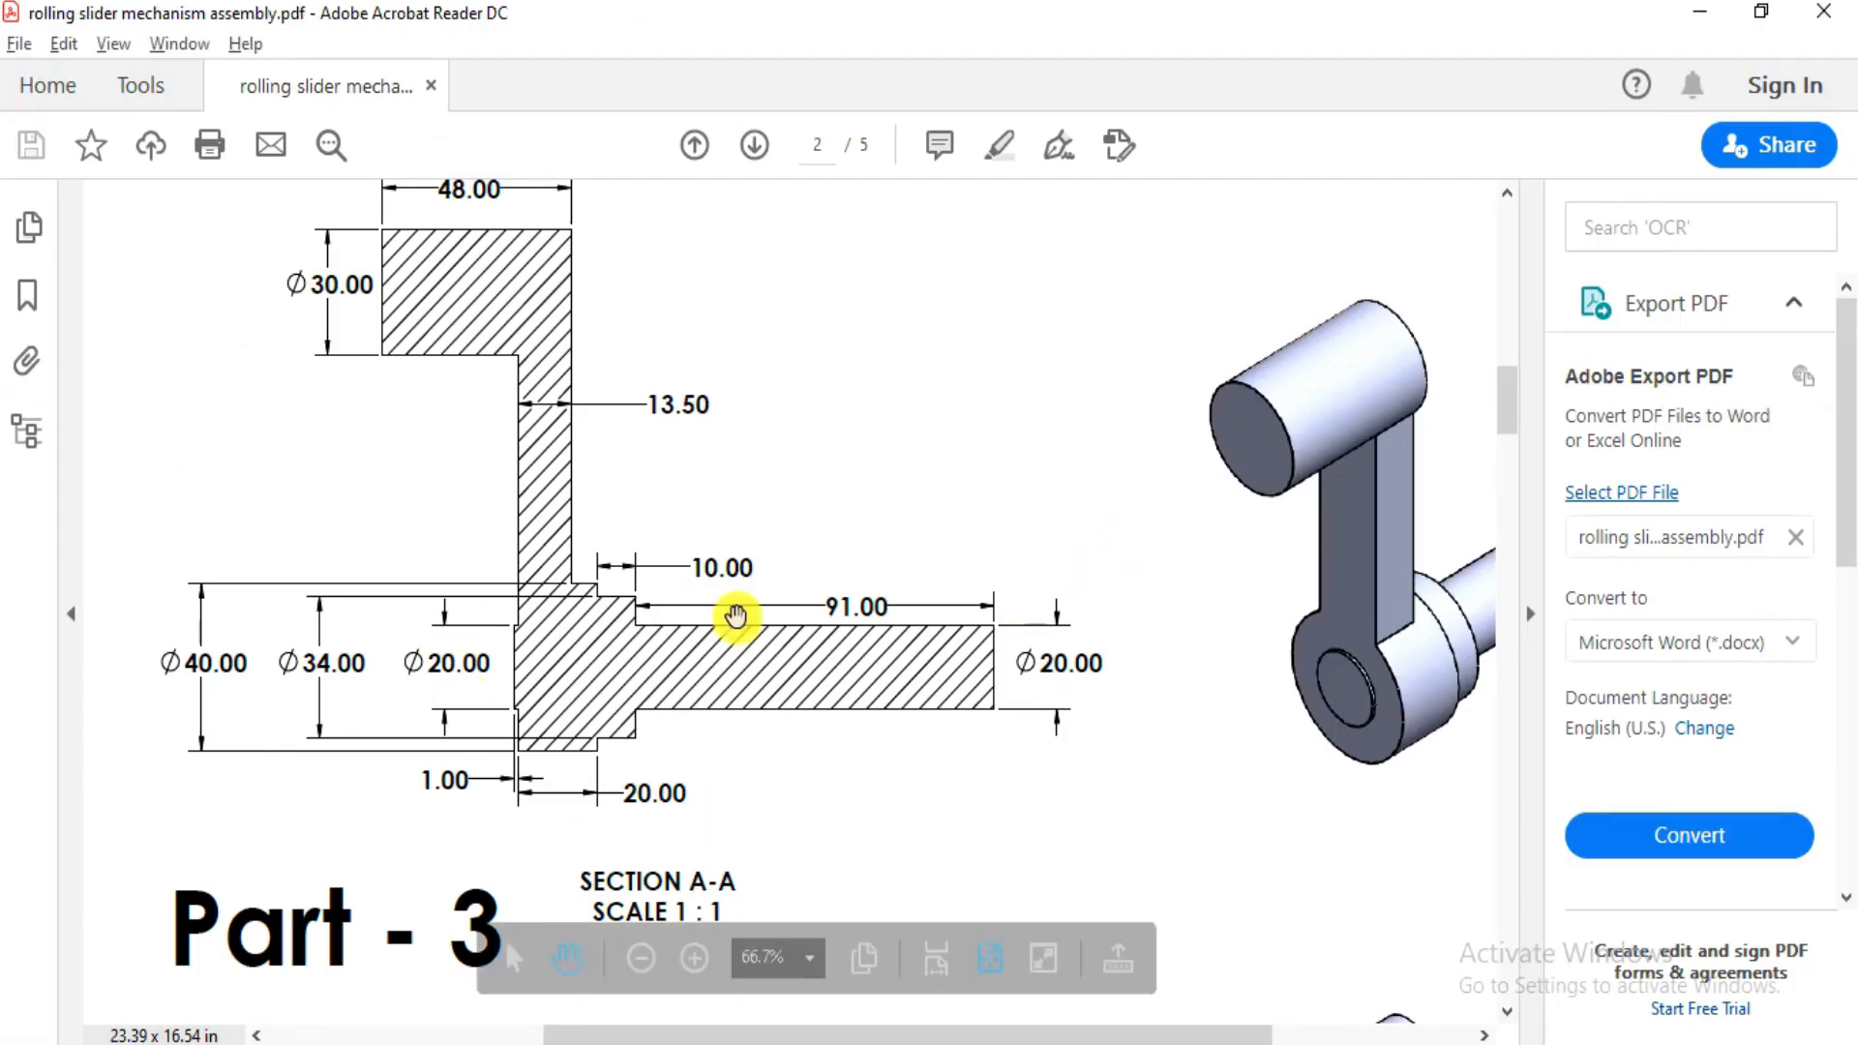
drag(904, 551, 753, 590)
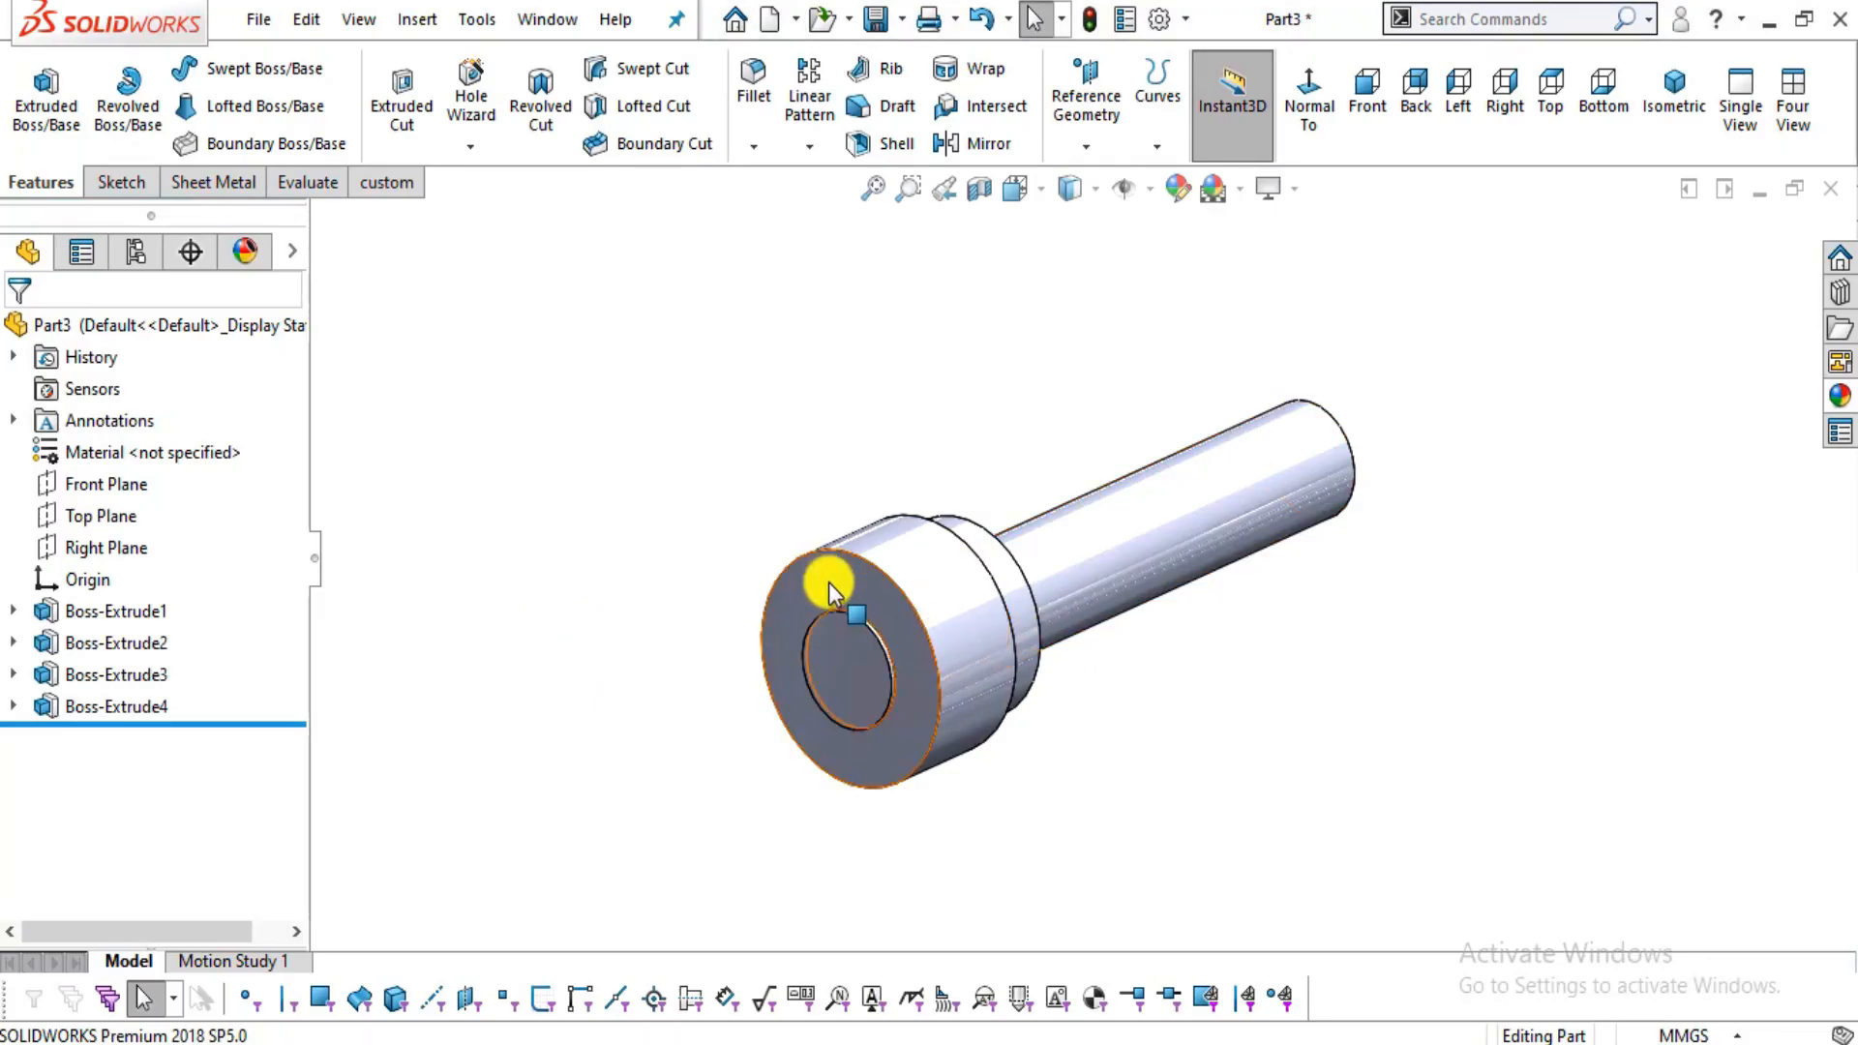
click(830, 585)
click(867, 662)
click(528, 554)
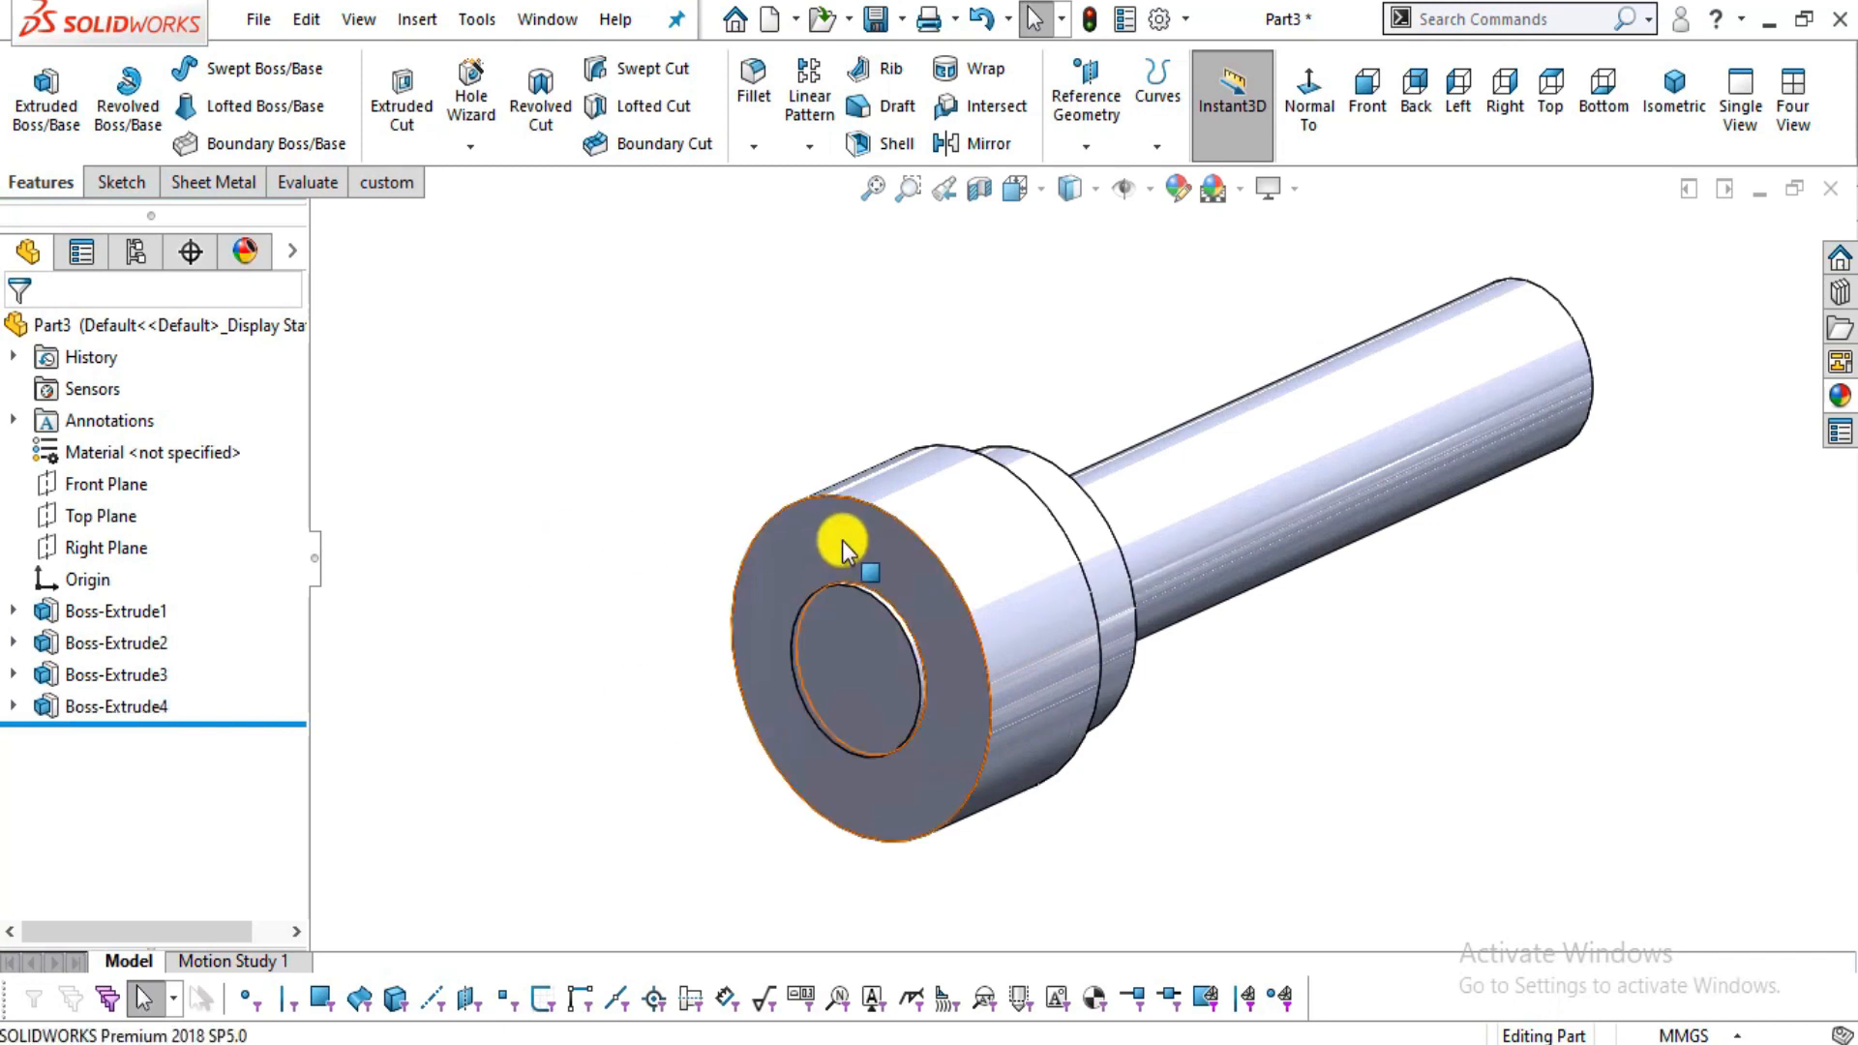
click(843, 540)
click(1088, 450)
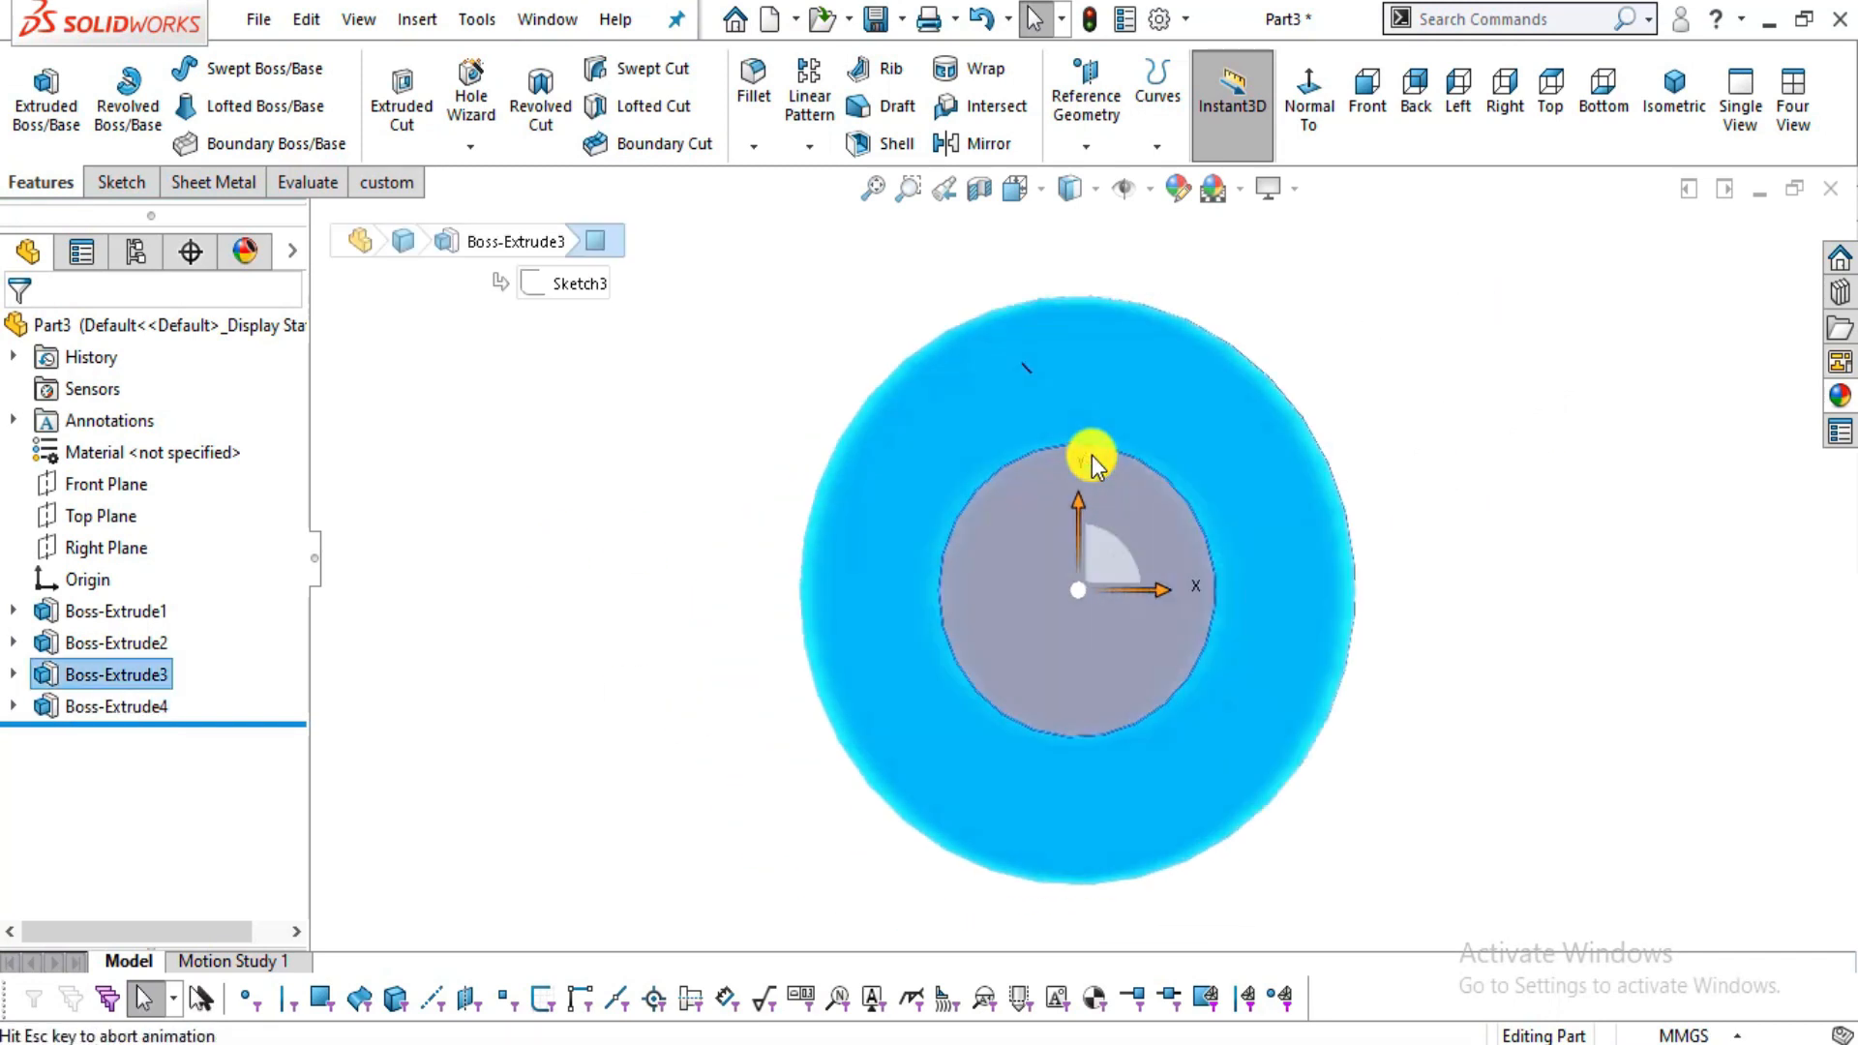
click(117, 182)
click(39, 80)
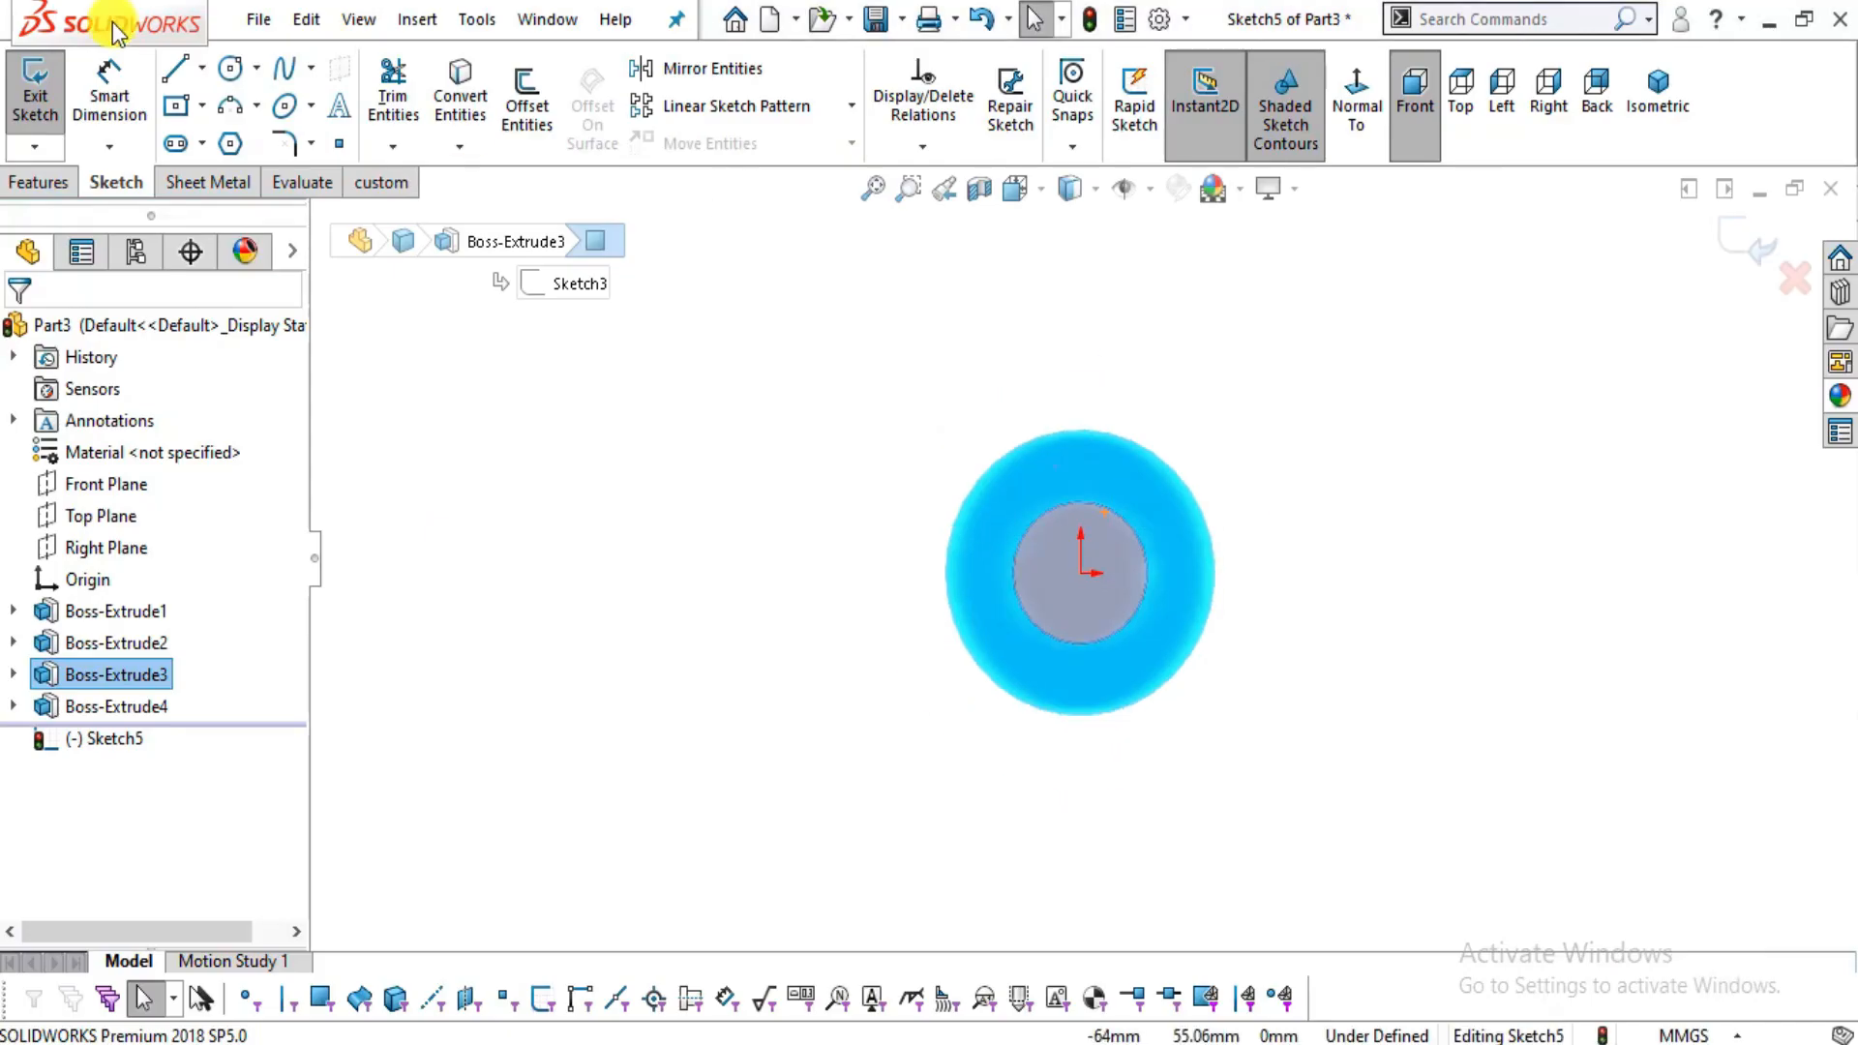
- Draw a circle about 32 mm in diameter for the crank pin, centered about 71 mm above the origin
click(230, 68)
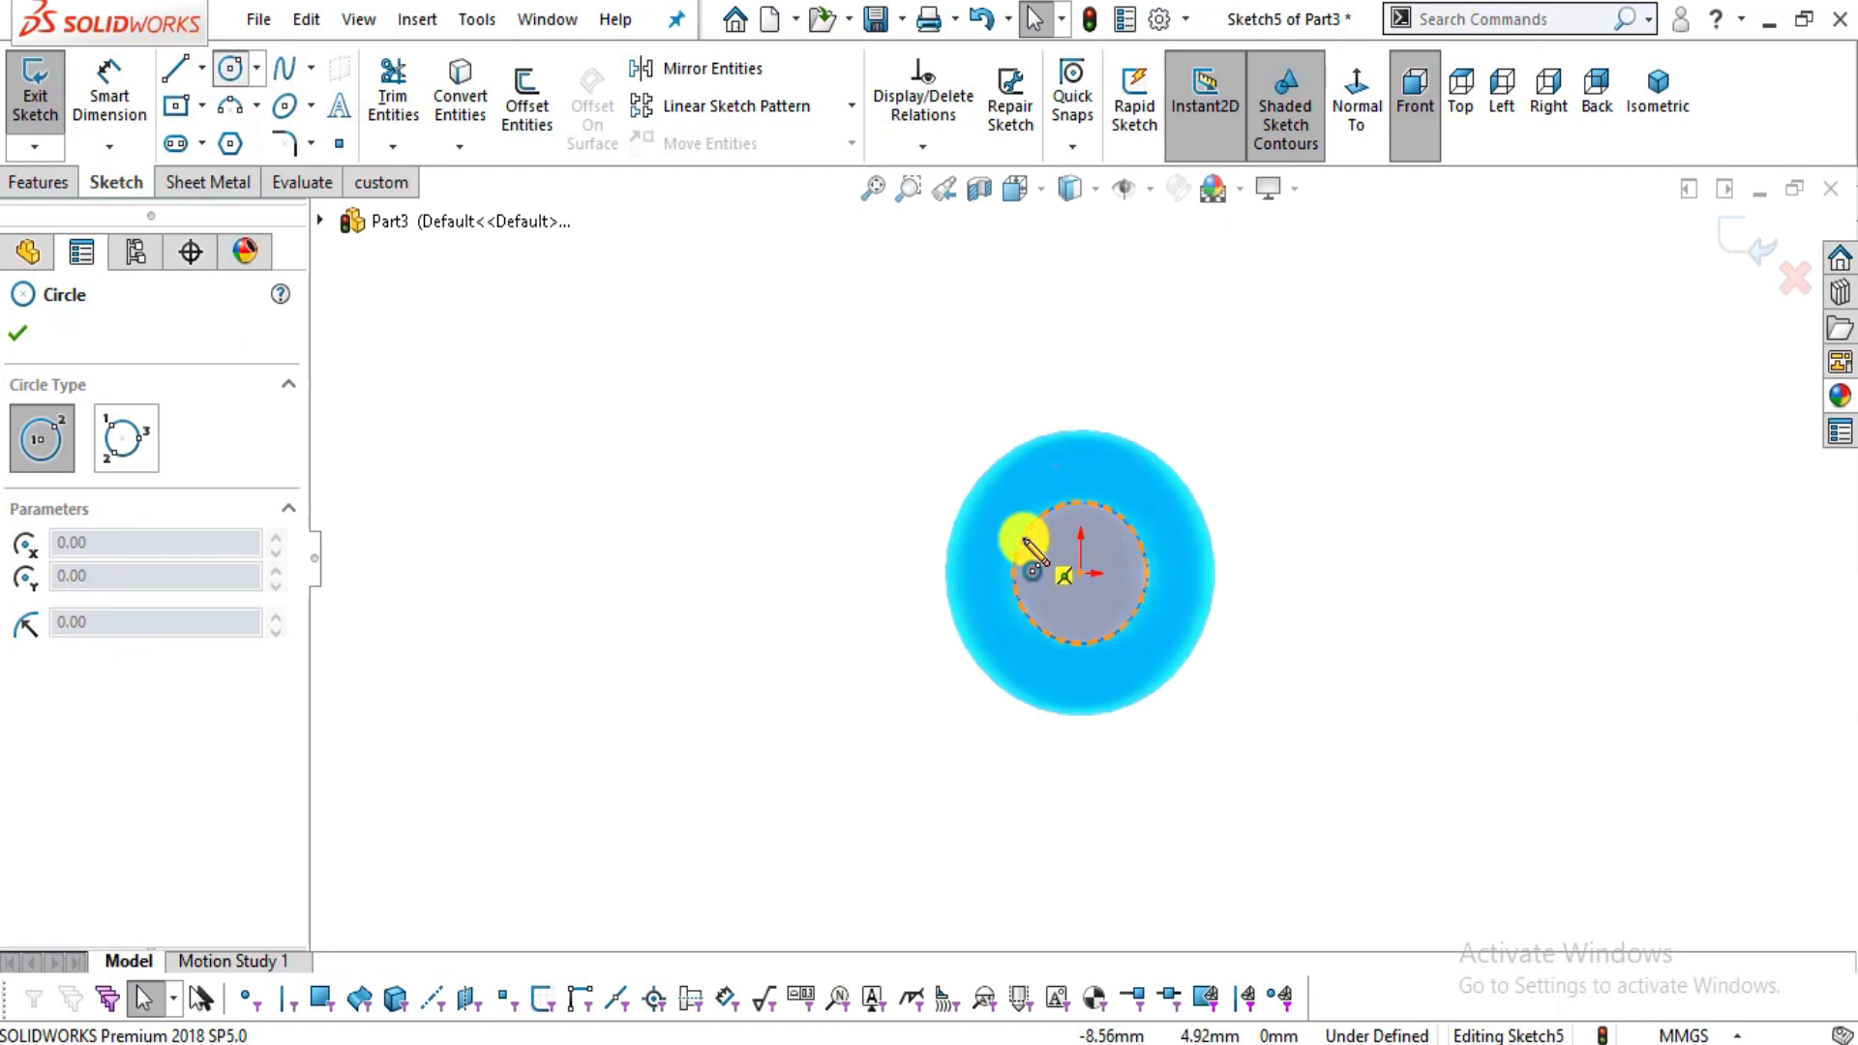
click(1072, 220)
click(1122, 277)
scroll(1157, 315, up, 2)
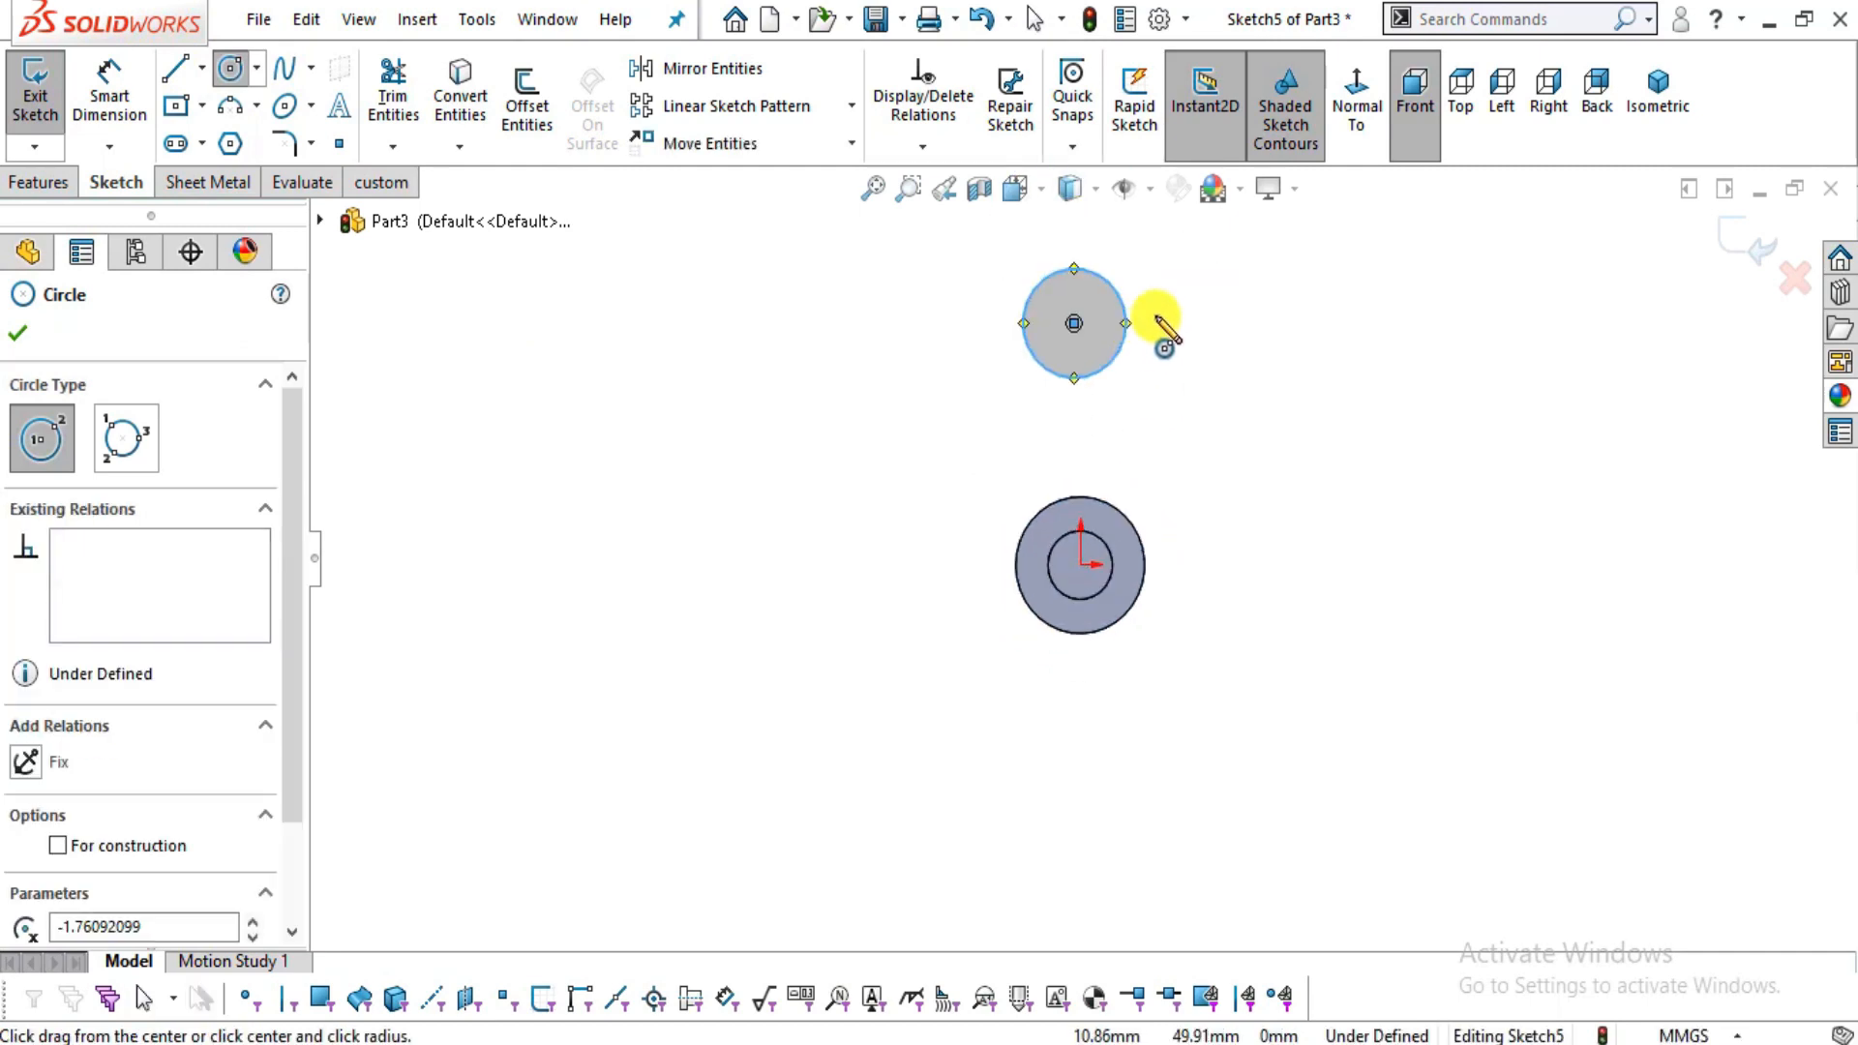
scroll(1171, 235, down, 3)
key(Escape)
- Check the crank pin's diameter in the PDF section view in Acrobat Reader, and dimension the upper circle as 30 mm in SOLIDWORKS
click(131, 116)
key(alt+Tab)
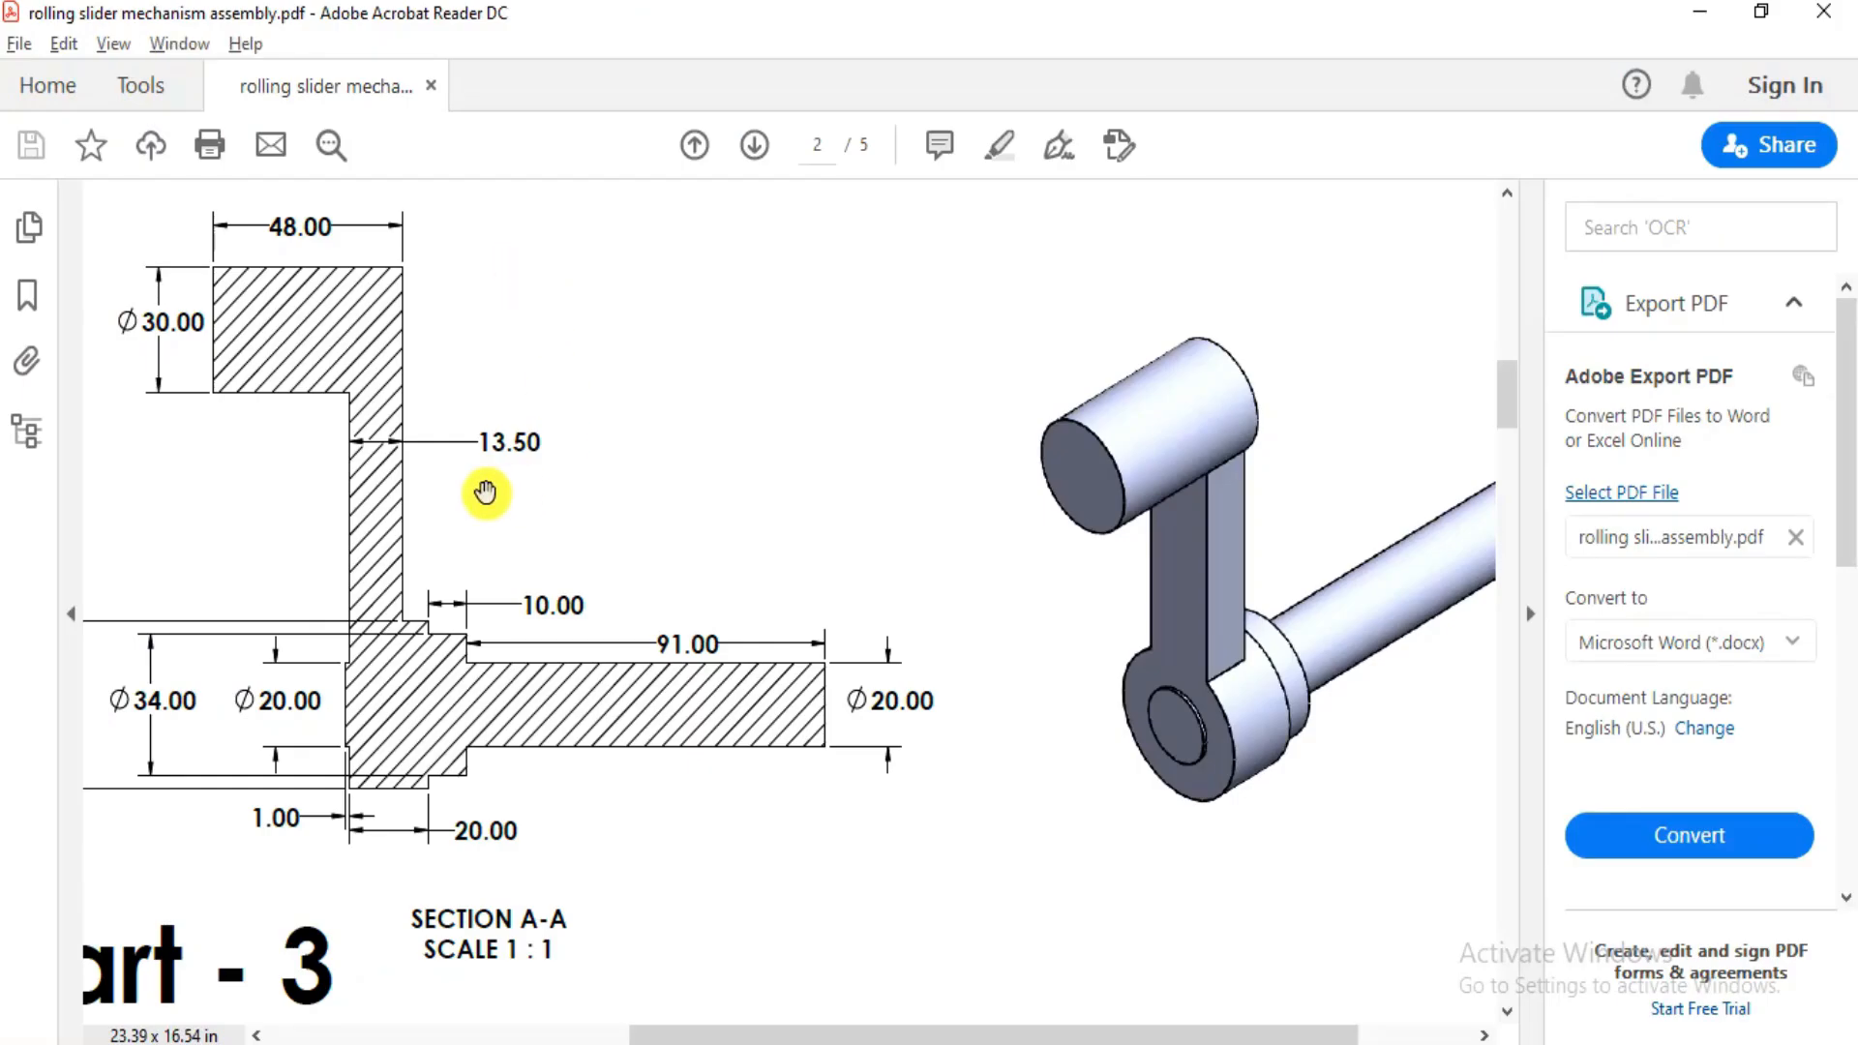
drag(219, 360, 331, 387)
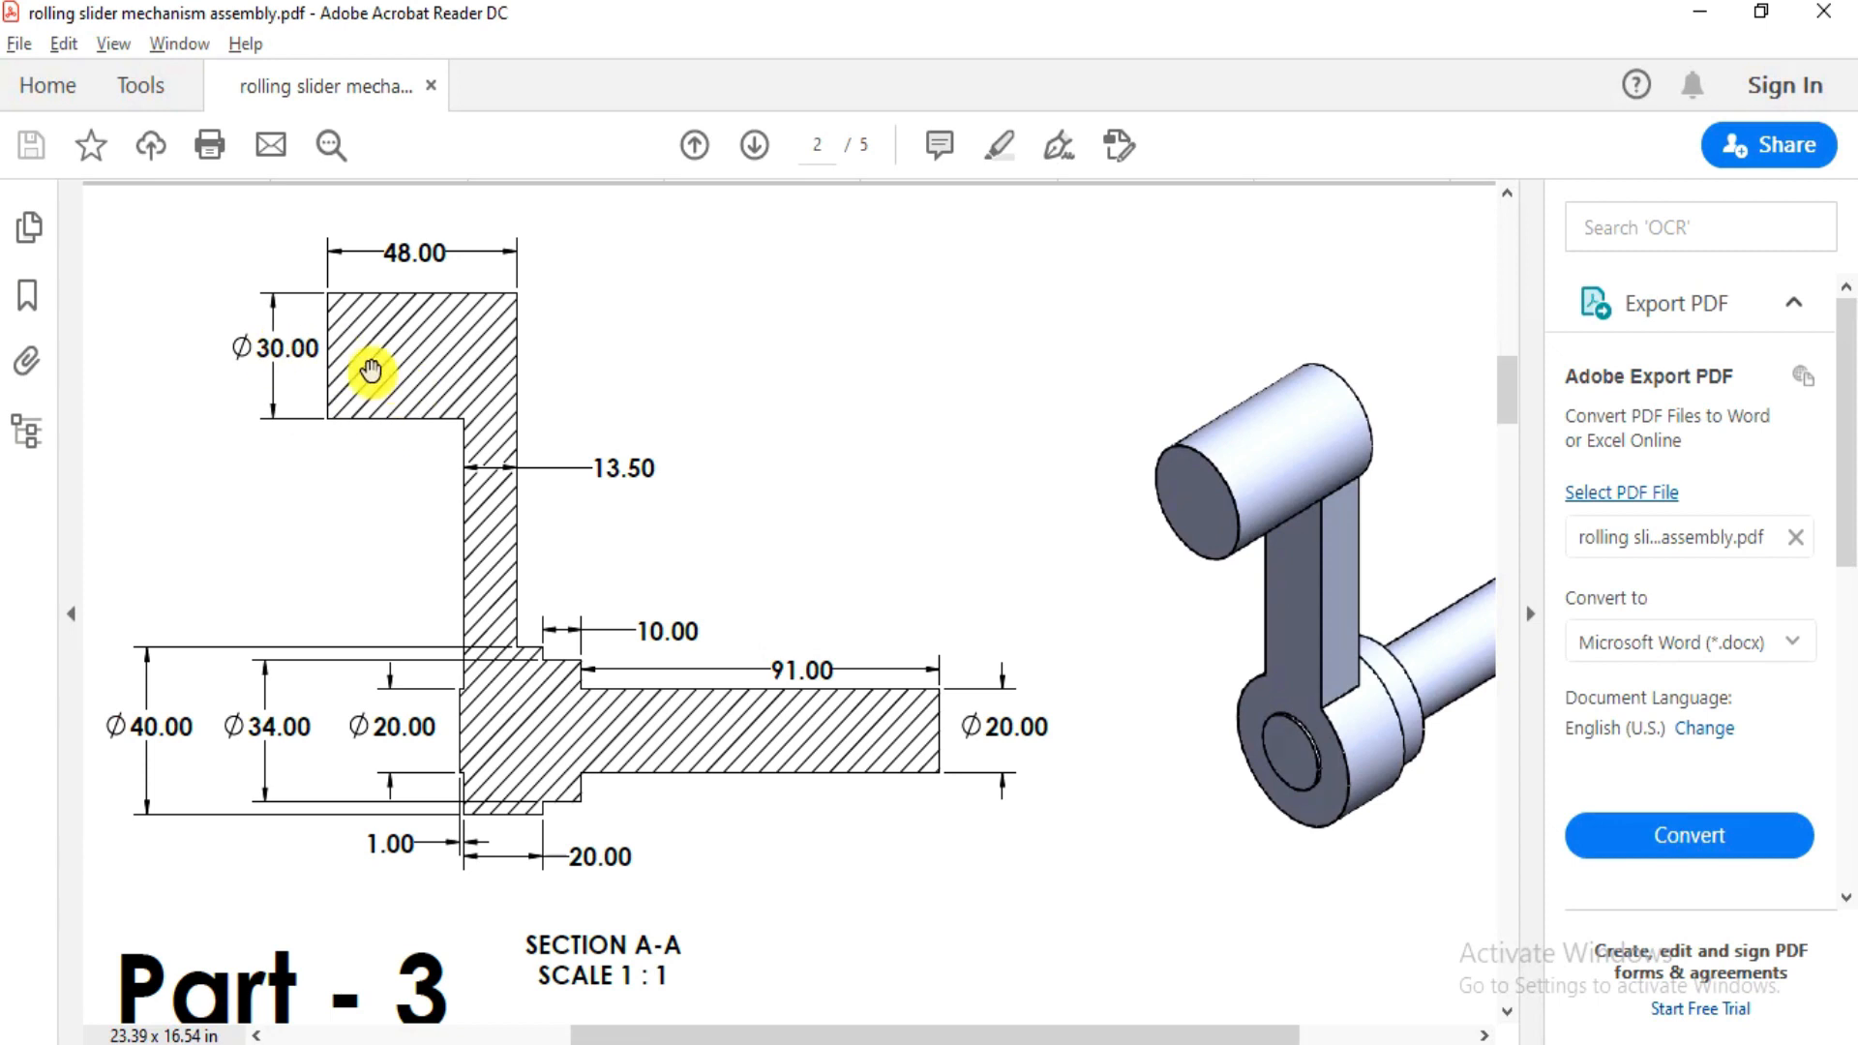
mouse_move(370, 371)
mouse_down()
mouse_move(469, 332)
mouse_move(571, 346)
mouse_up()
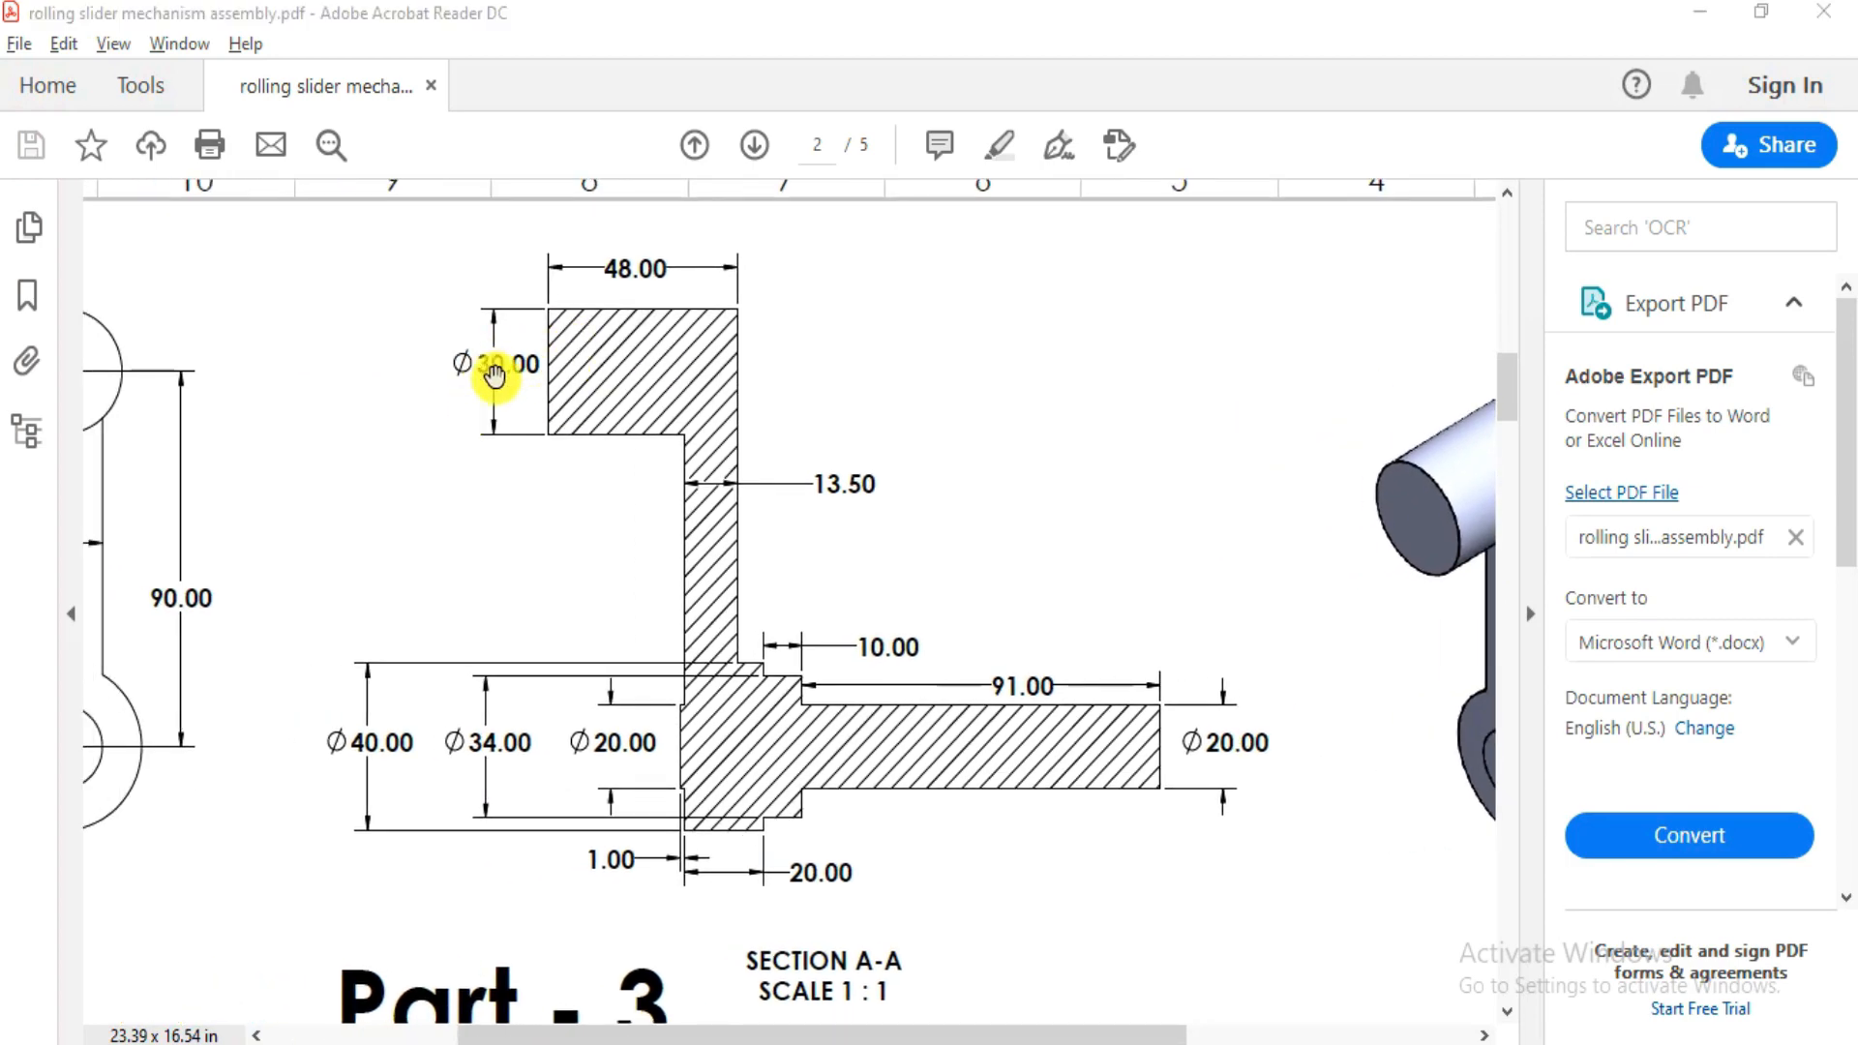
key(alt+Tab)
click(1086, 440)
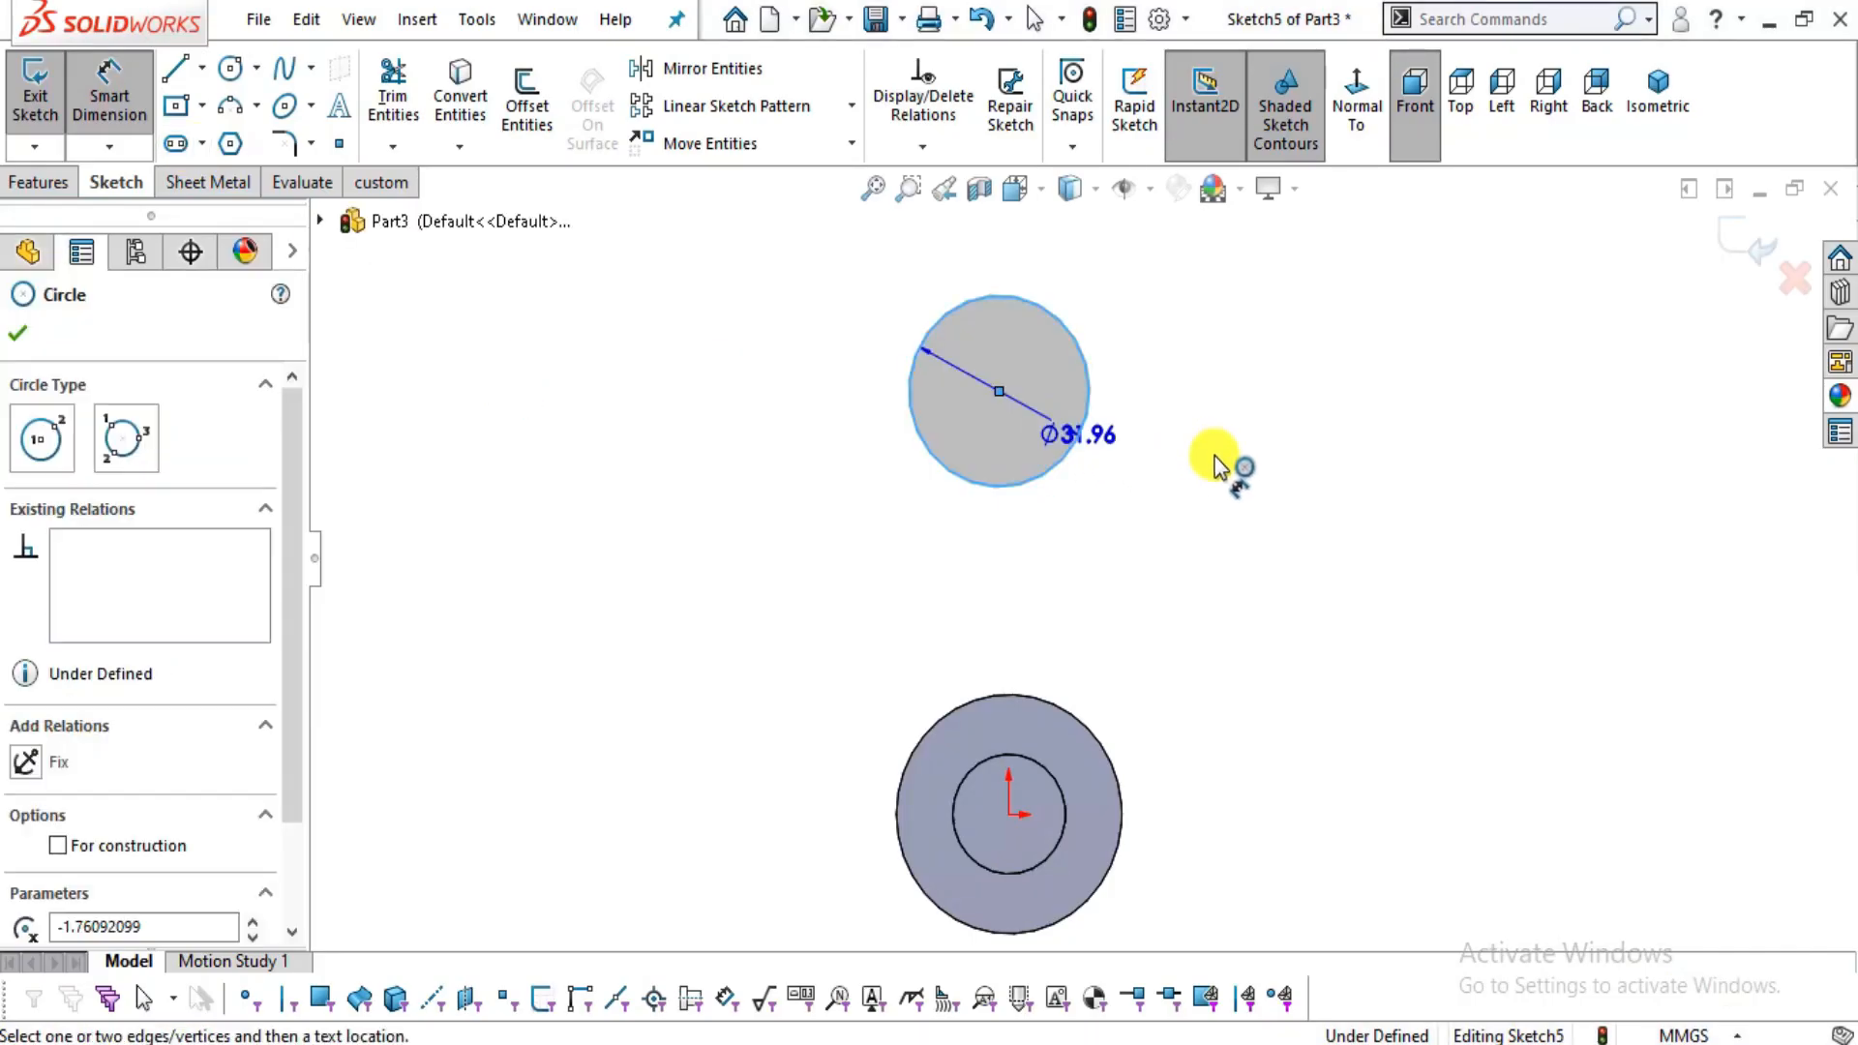
click(1217, 466)
text(30)
key(Return)
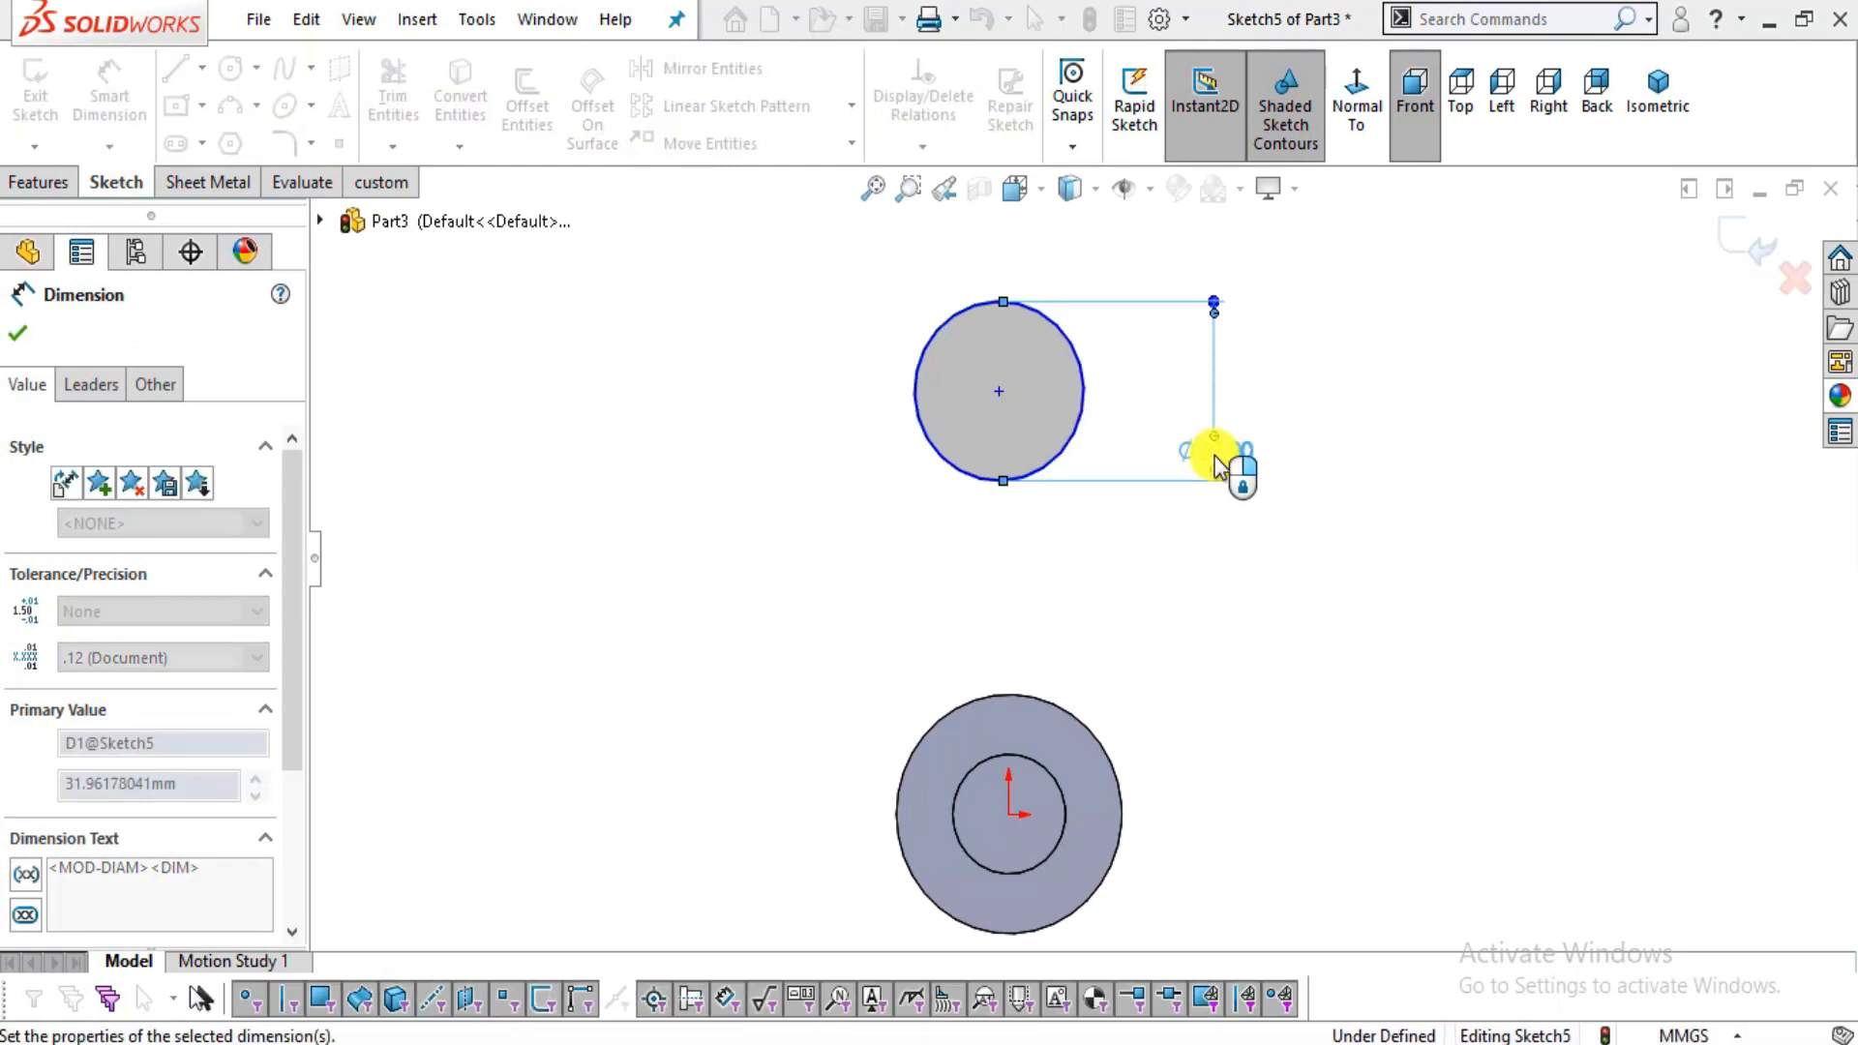
key(Escape)
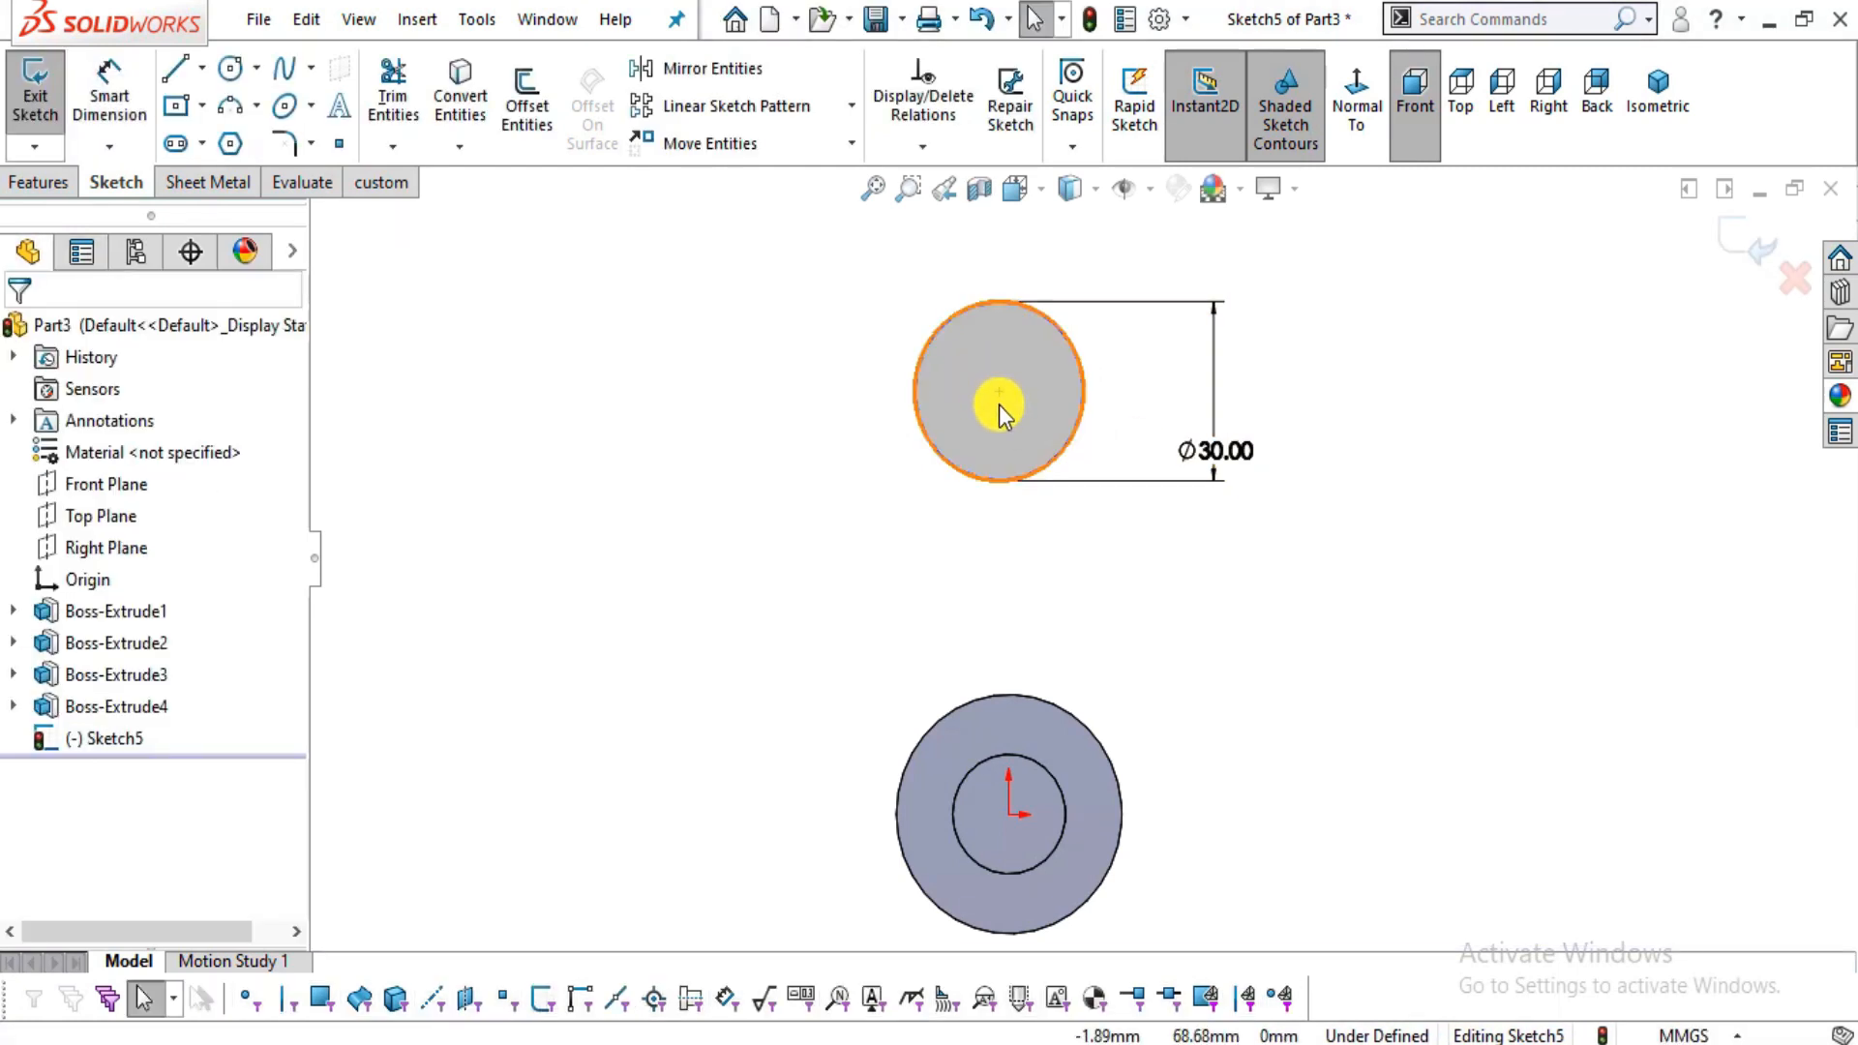
- Add a Vertical relation between the 30 mm circle's center and the origin, and move the circle up to about 80 mm above the origin
click(1008, 386)
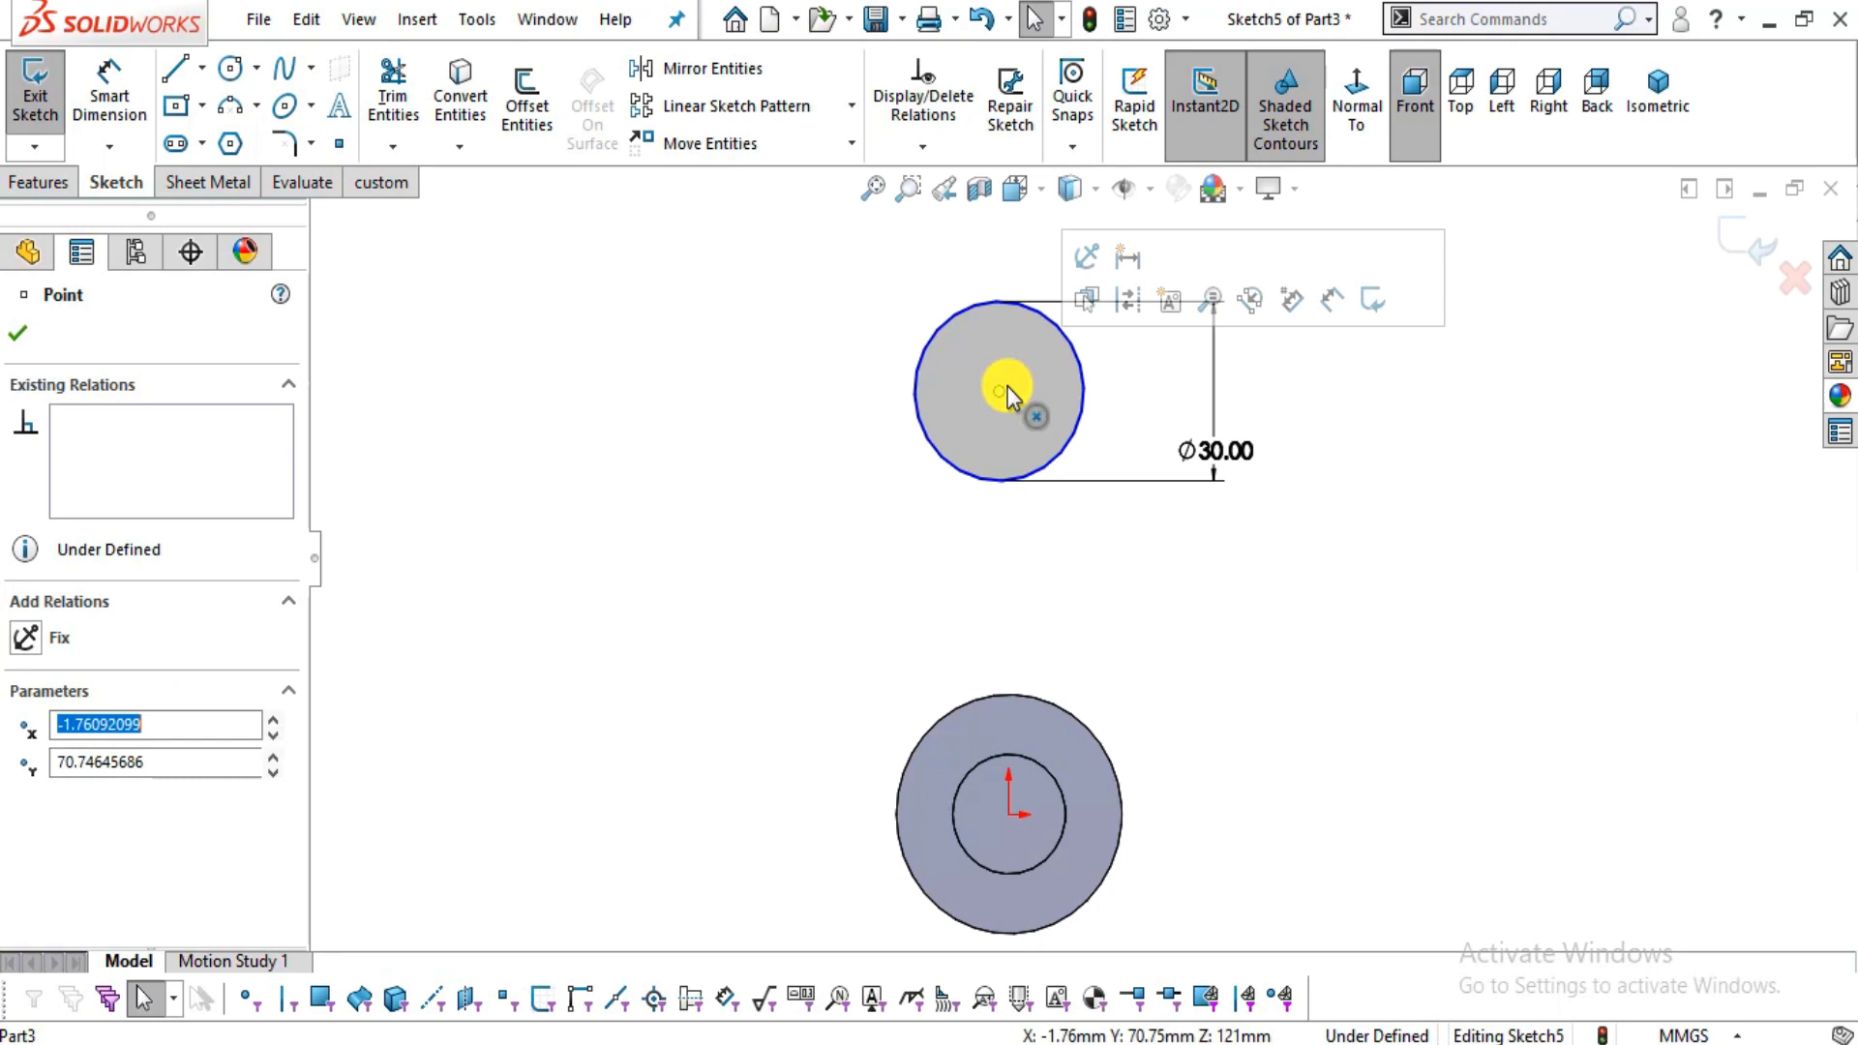
ctrl+click(1007, 821)
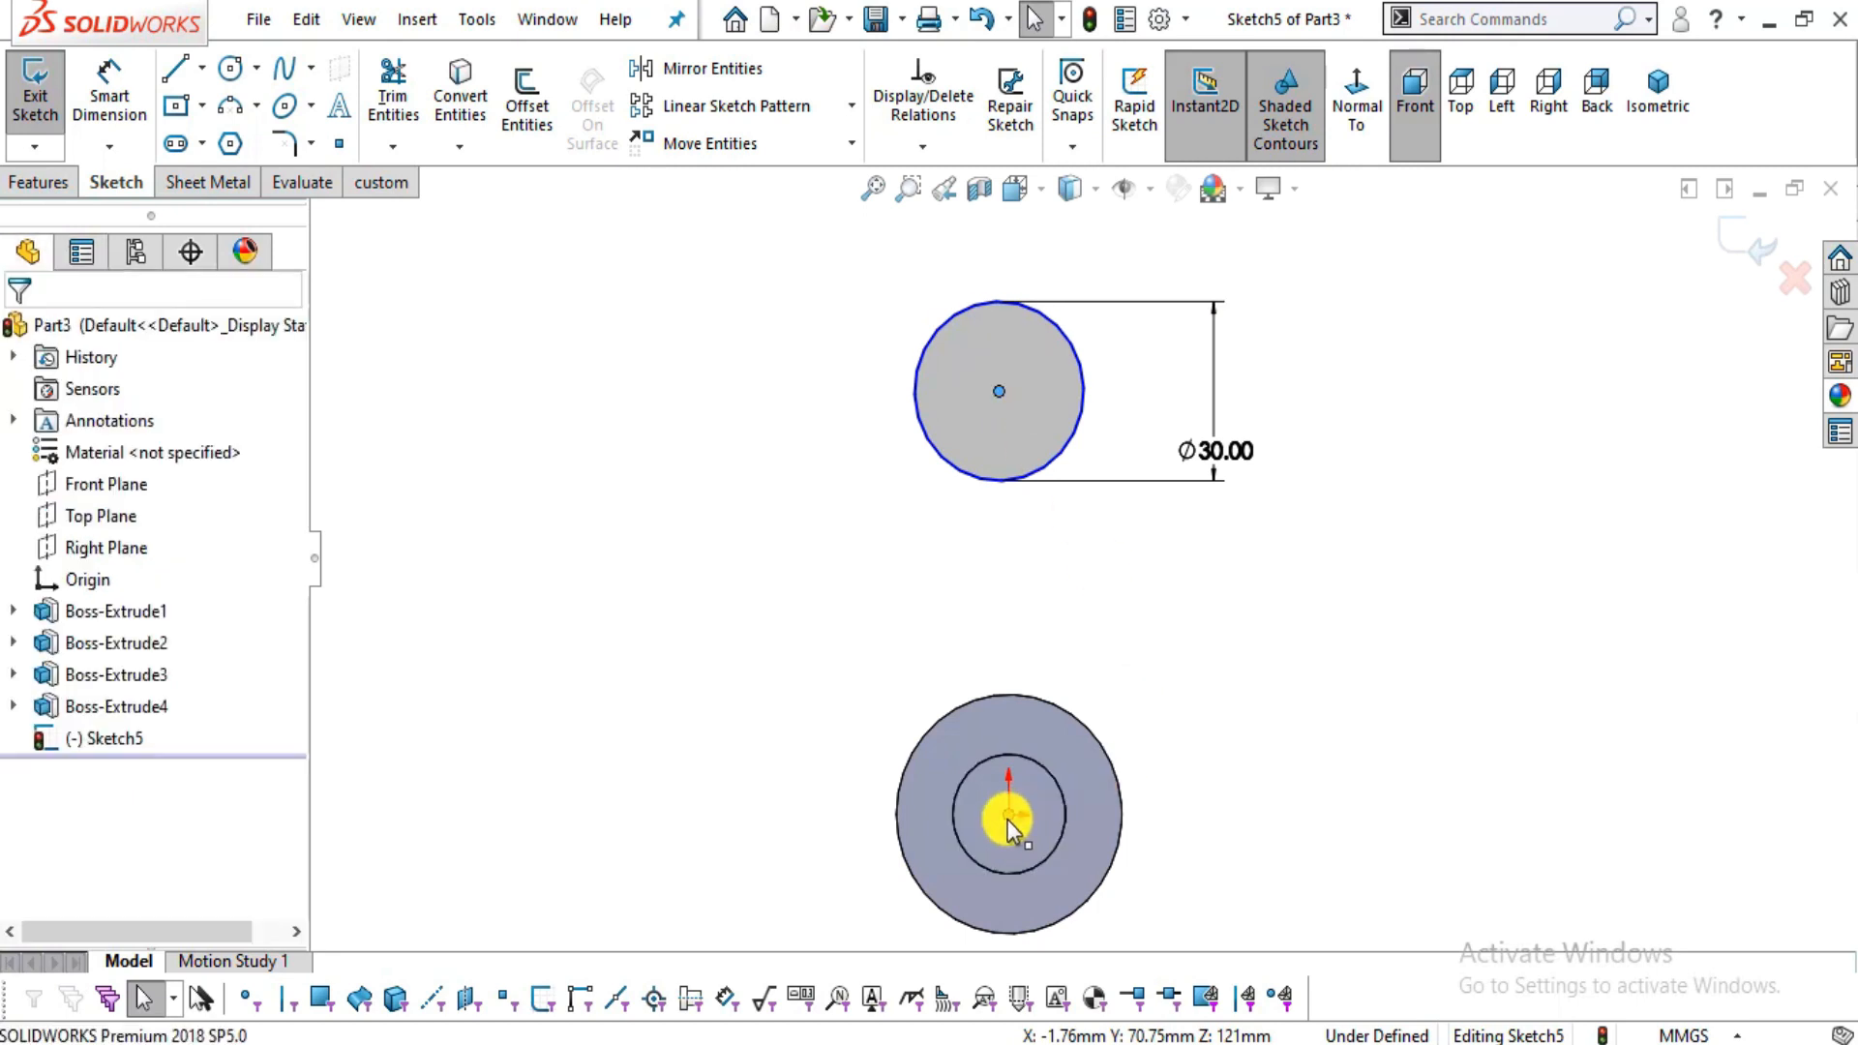
click(1128, 691)
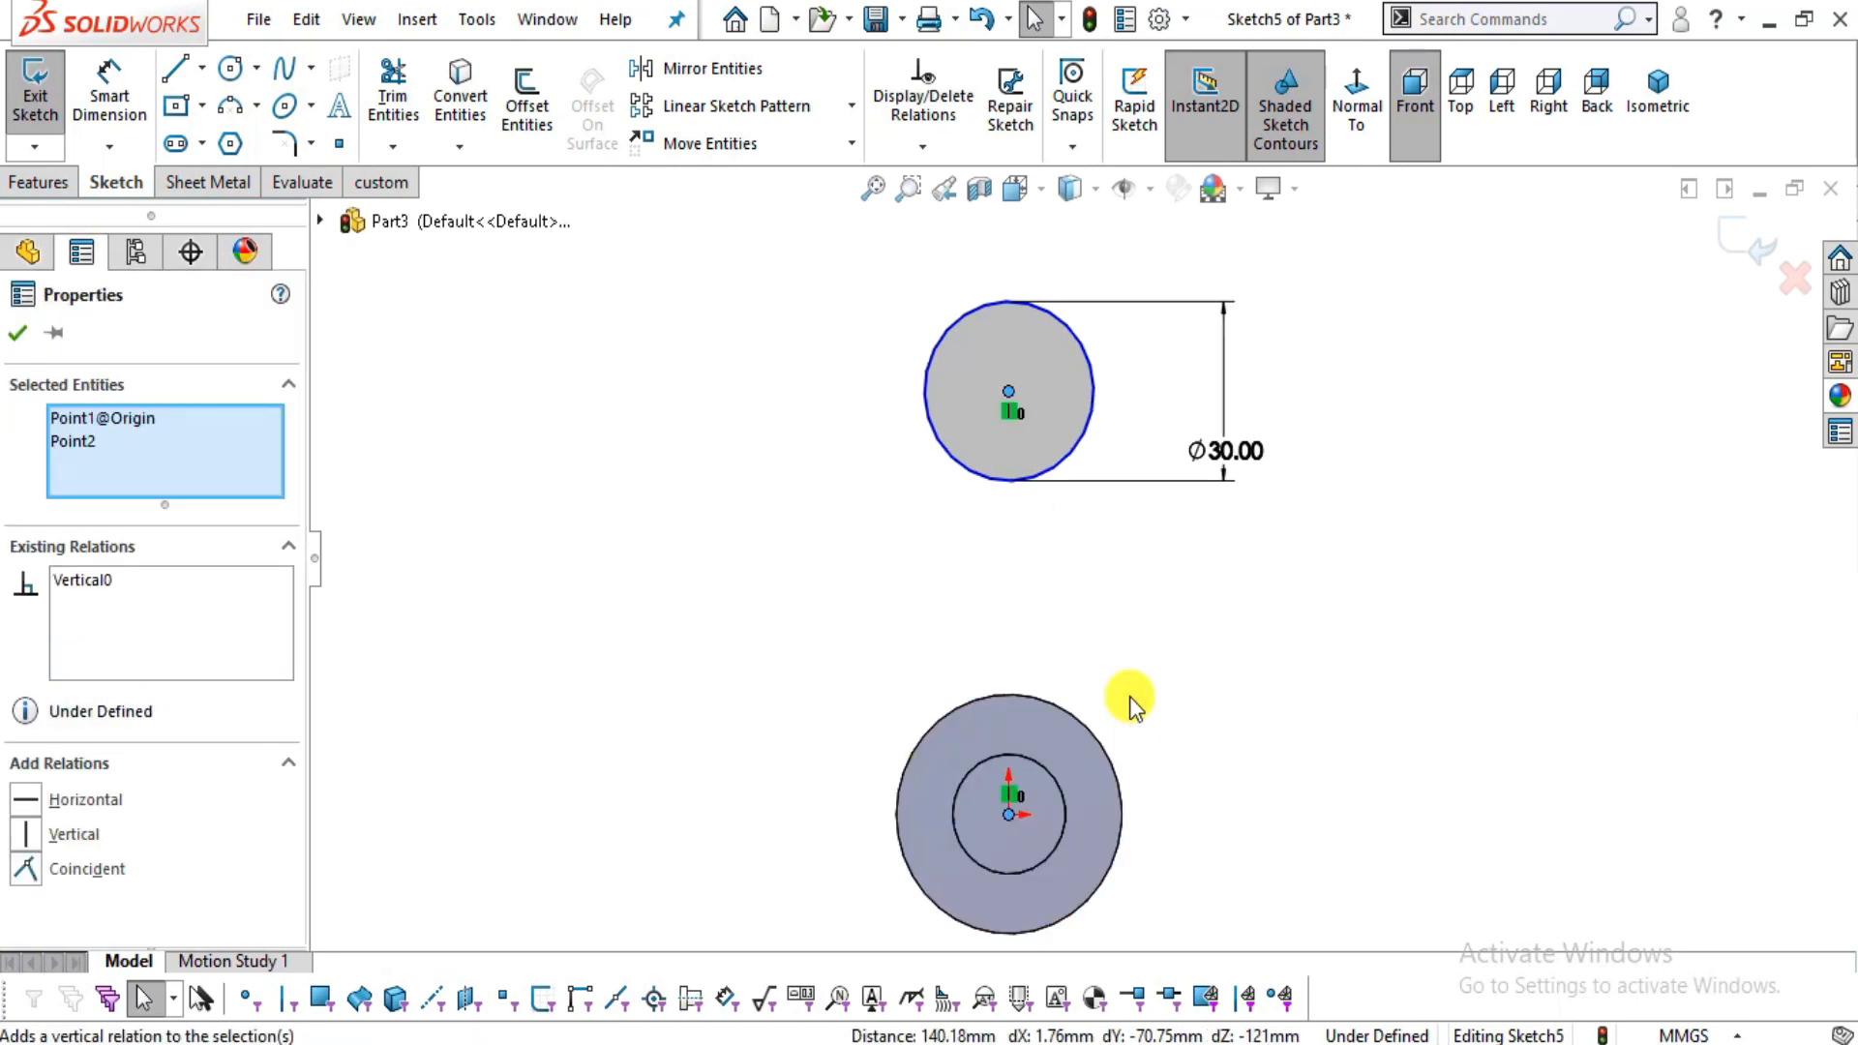
click(1190, 577)
mouse_move(1009, 392)
mouse_down()
mouse_move(1024, 493)
mouse_move(1022, 371)
mouse_move(994, 300)
mouse_move(993, 344)
mouse_up()
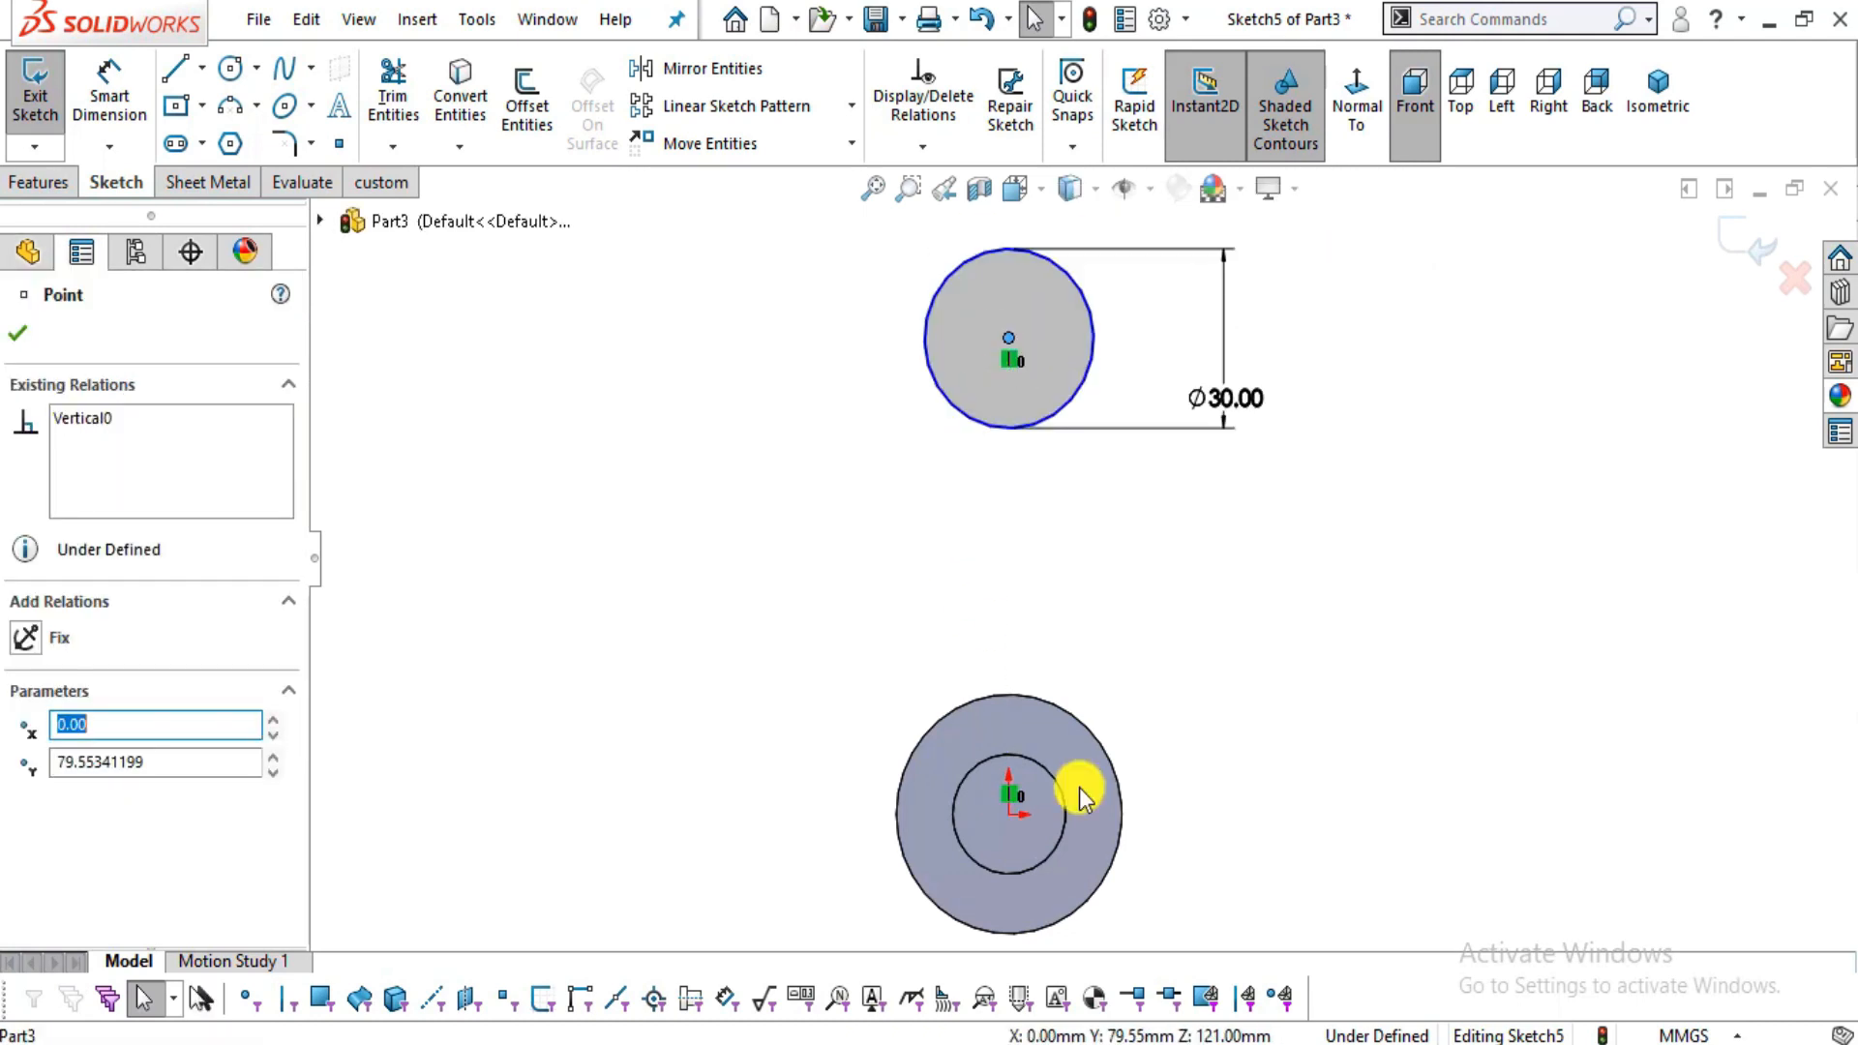
key(Escape)
- Check the crank's center distance in the PDF front view in Acrobat Reader, and dimension the circle's center 90 mm from the origin in SOLIDWORKS
click(132, 109)
key(alt+Tab)
drag(608, 583, 927, 594)
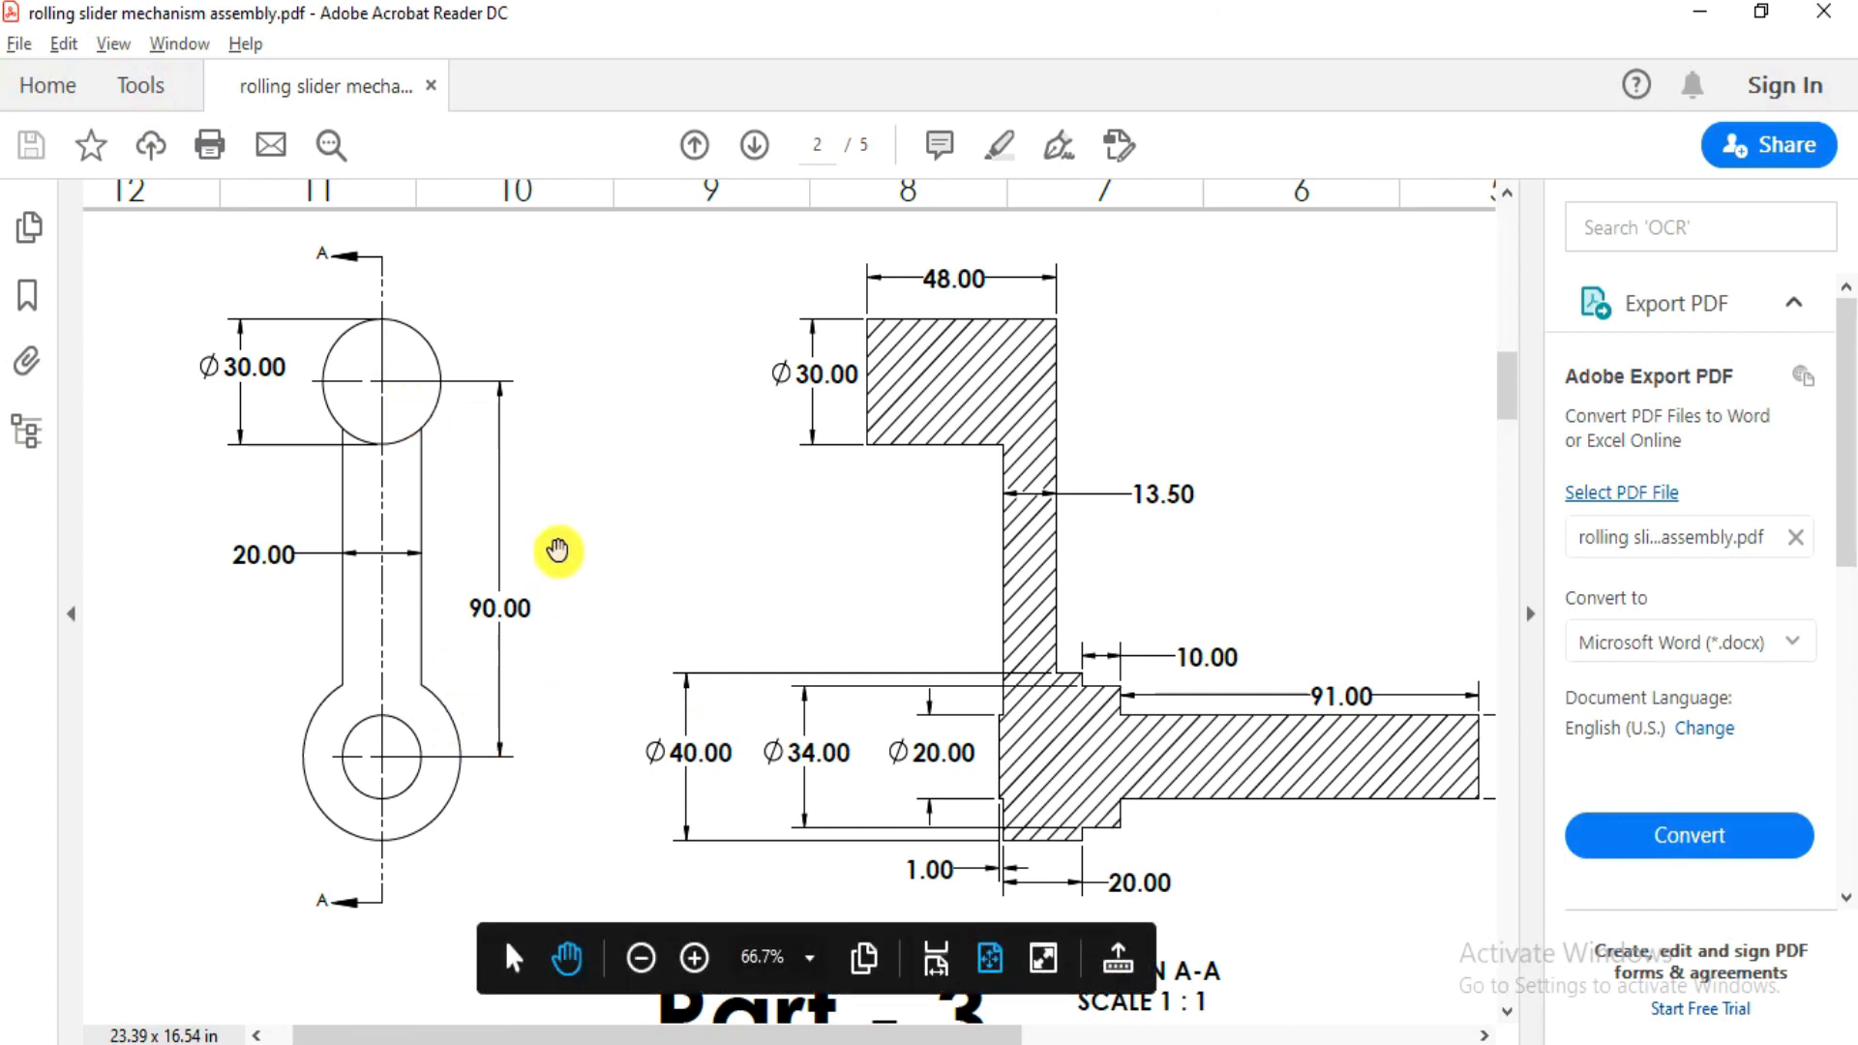
scroll(514, 612, right, 2)
key(alt+Tab)
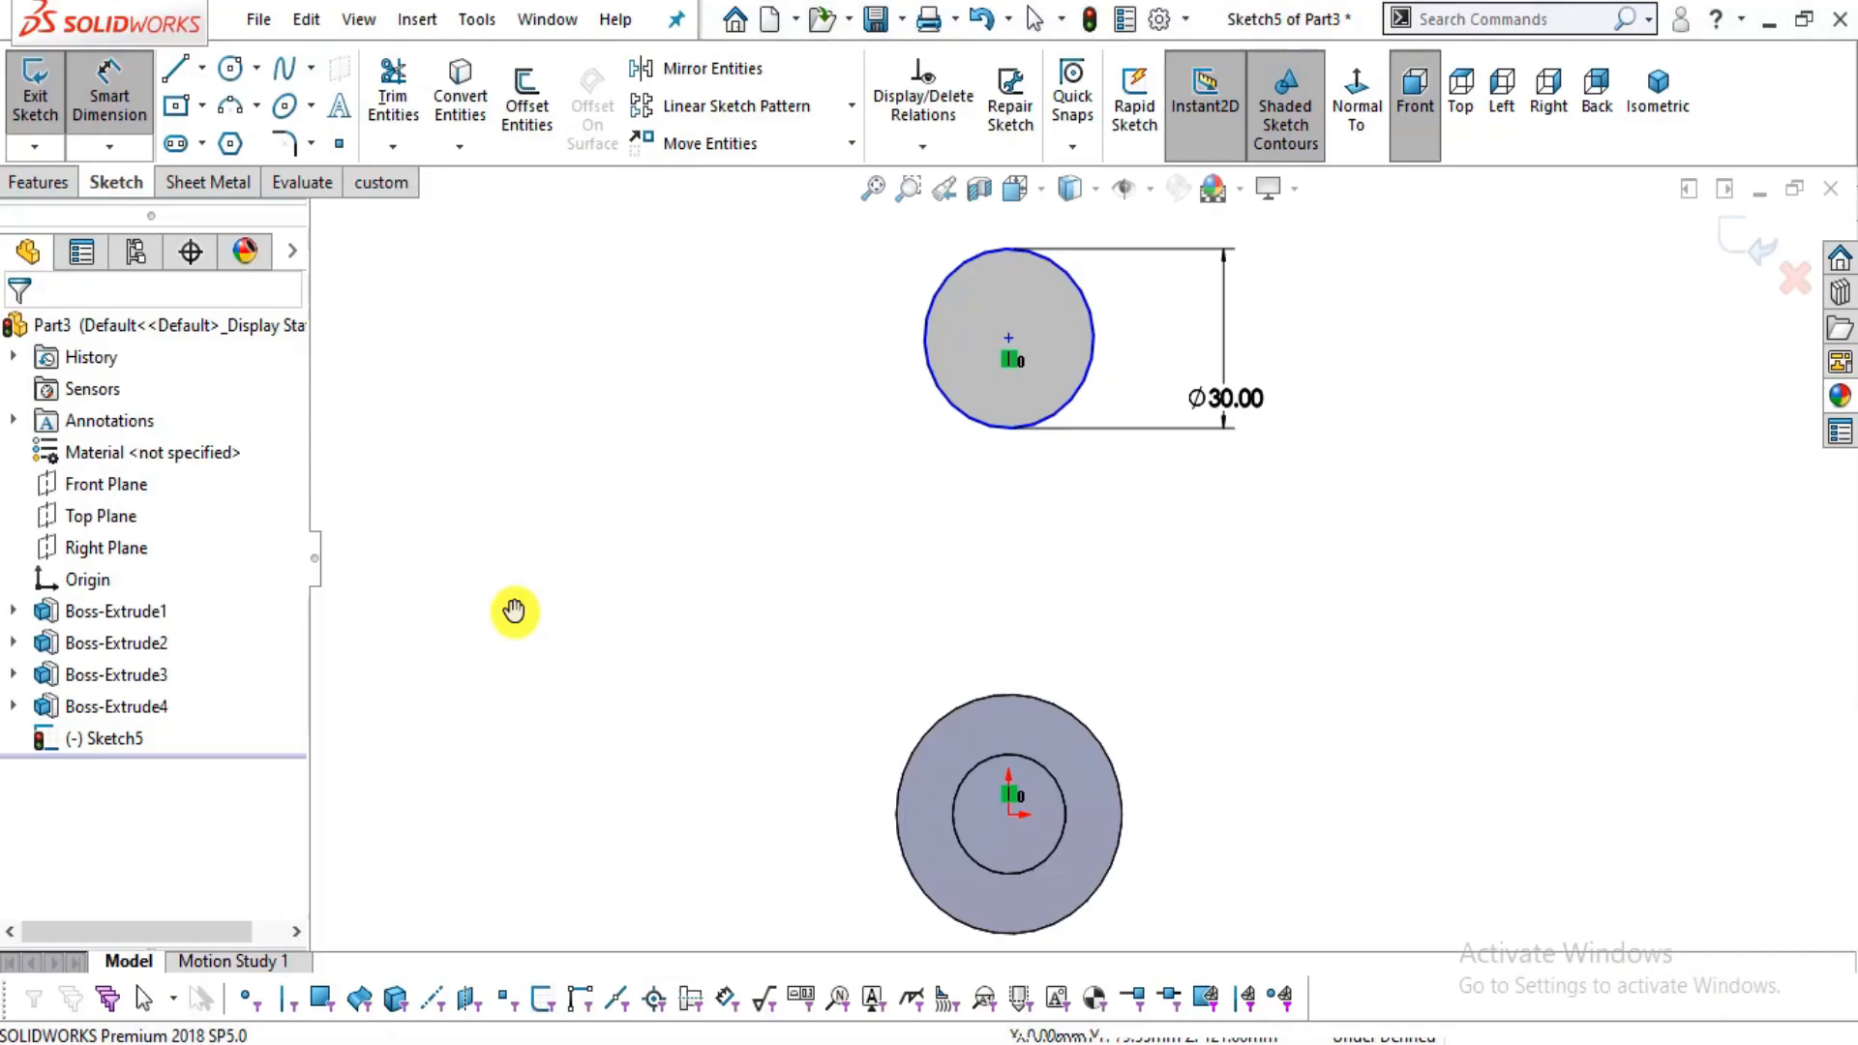
click(1008, 339)
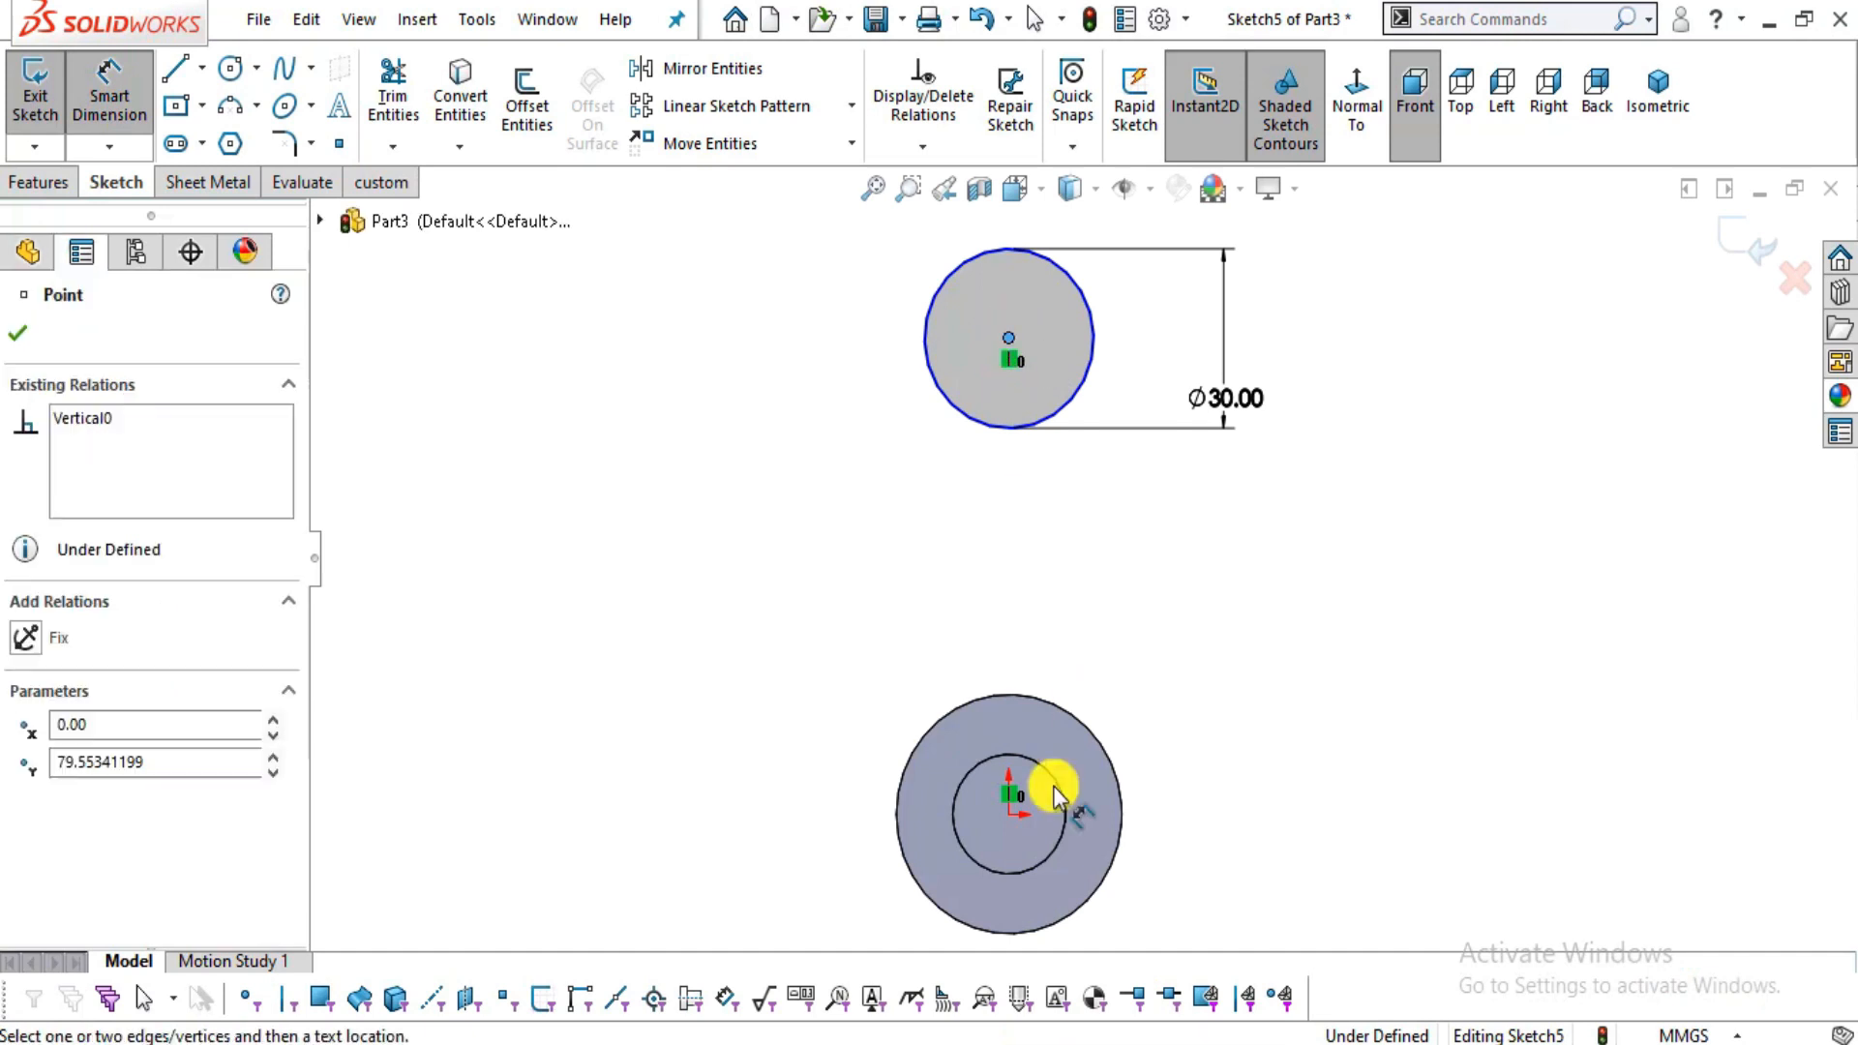
click(1009, 818)
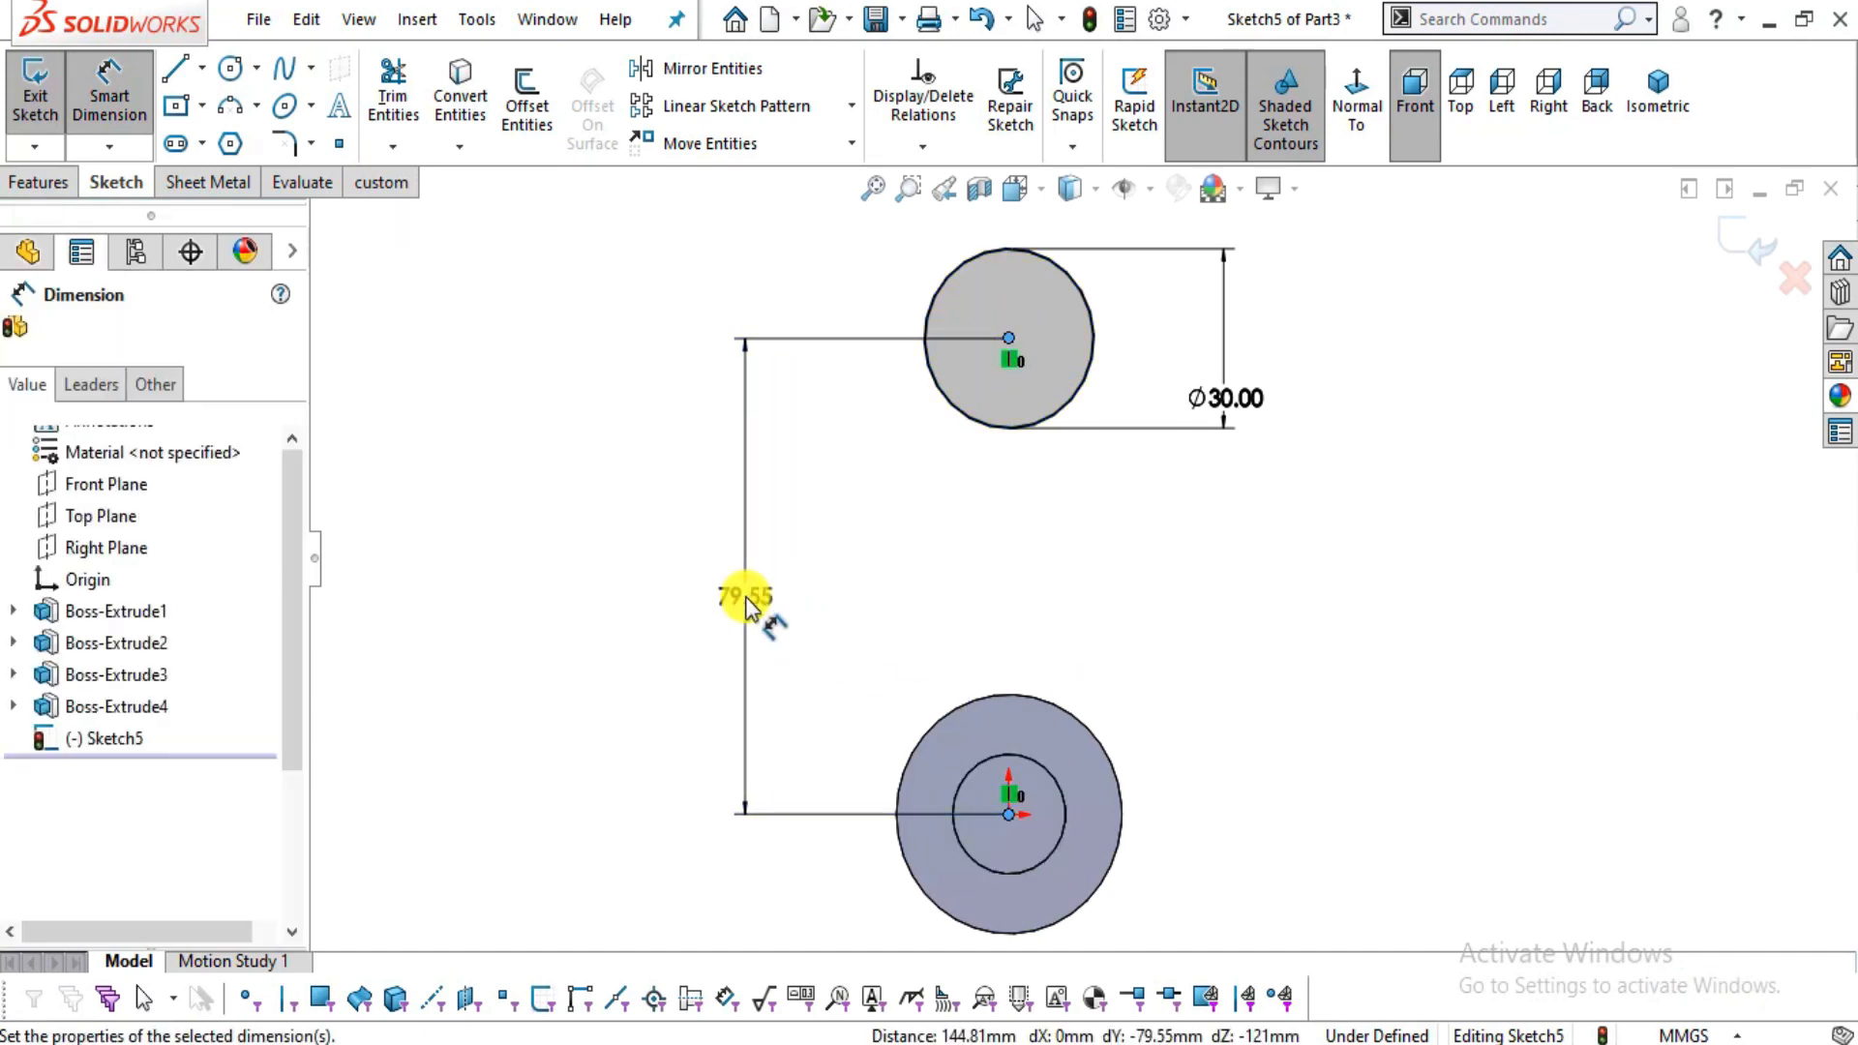
click(740, 602)
text(90)
key(Return)
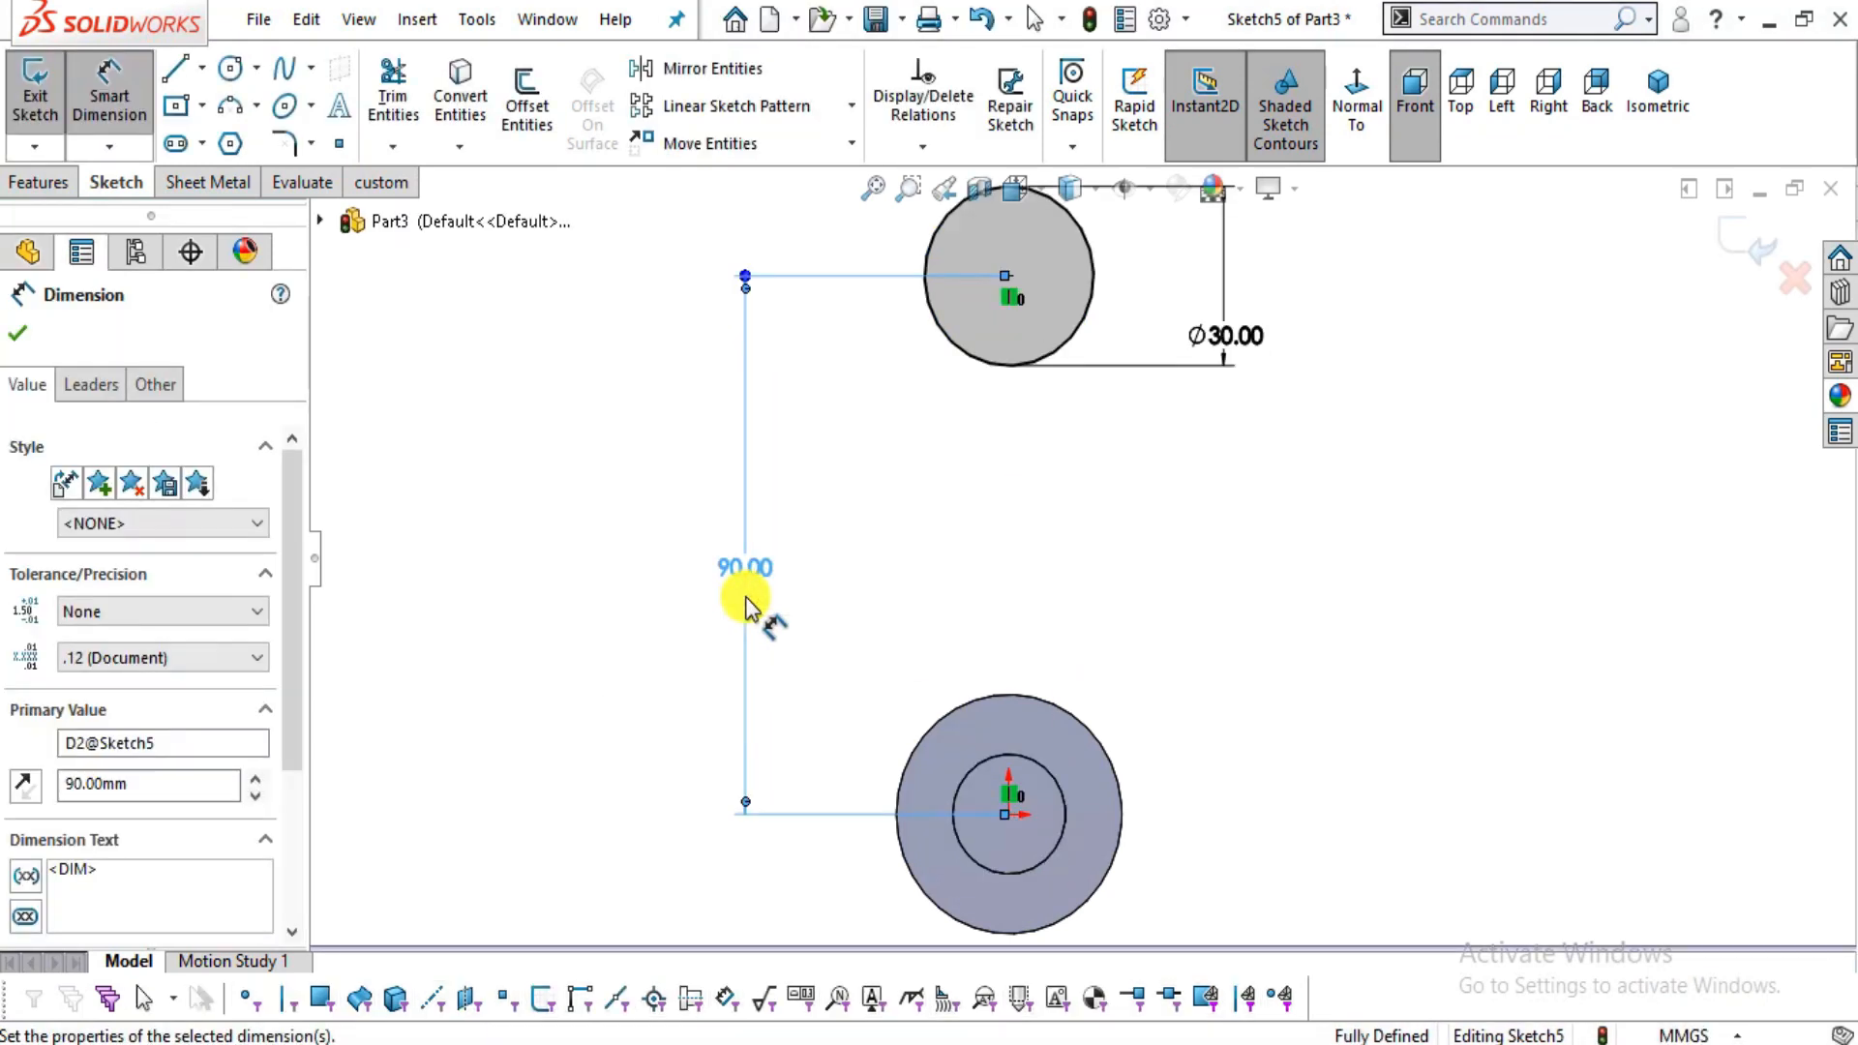
- Start a Boss-Extrude of the 30 mm circle, and check the crank pin's length in the PDF section view in Acrobat Reader
key(Escape)
click(70, 177)
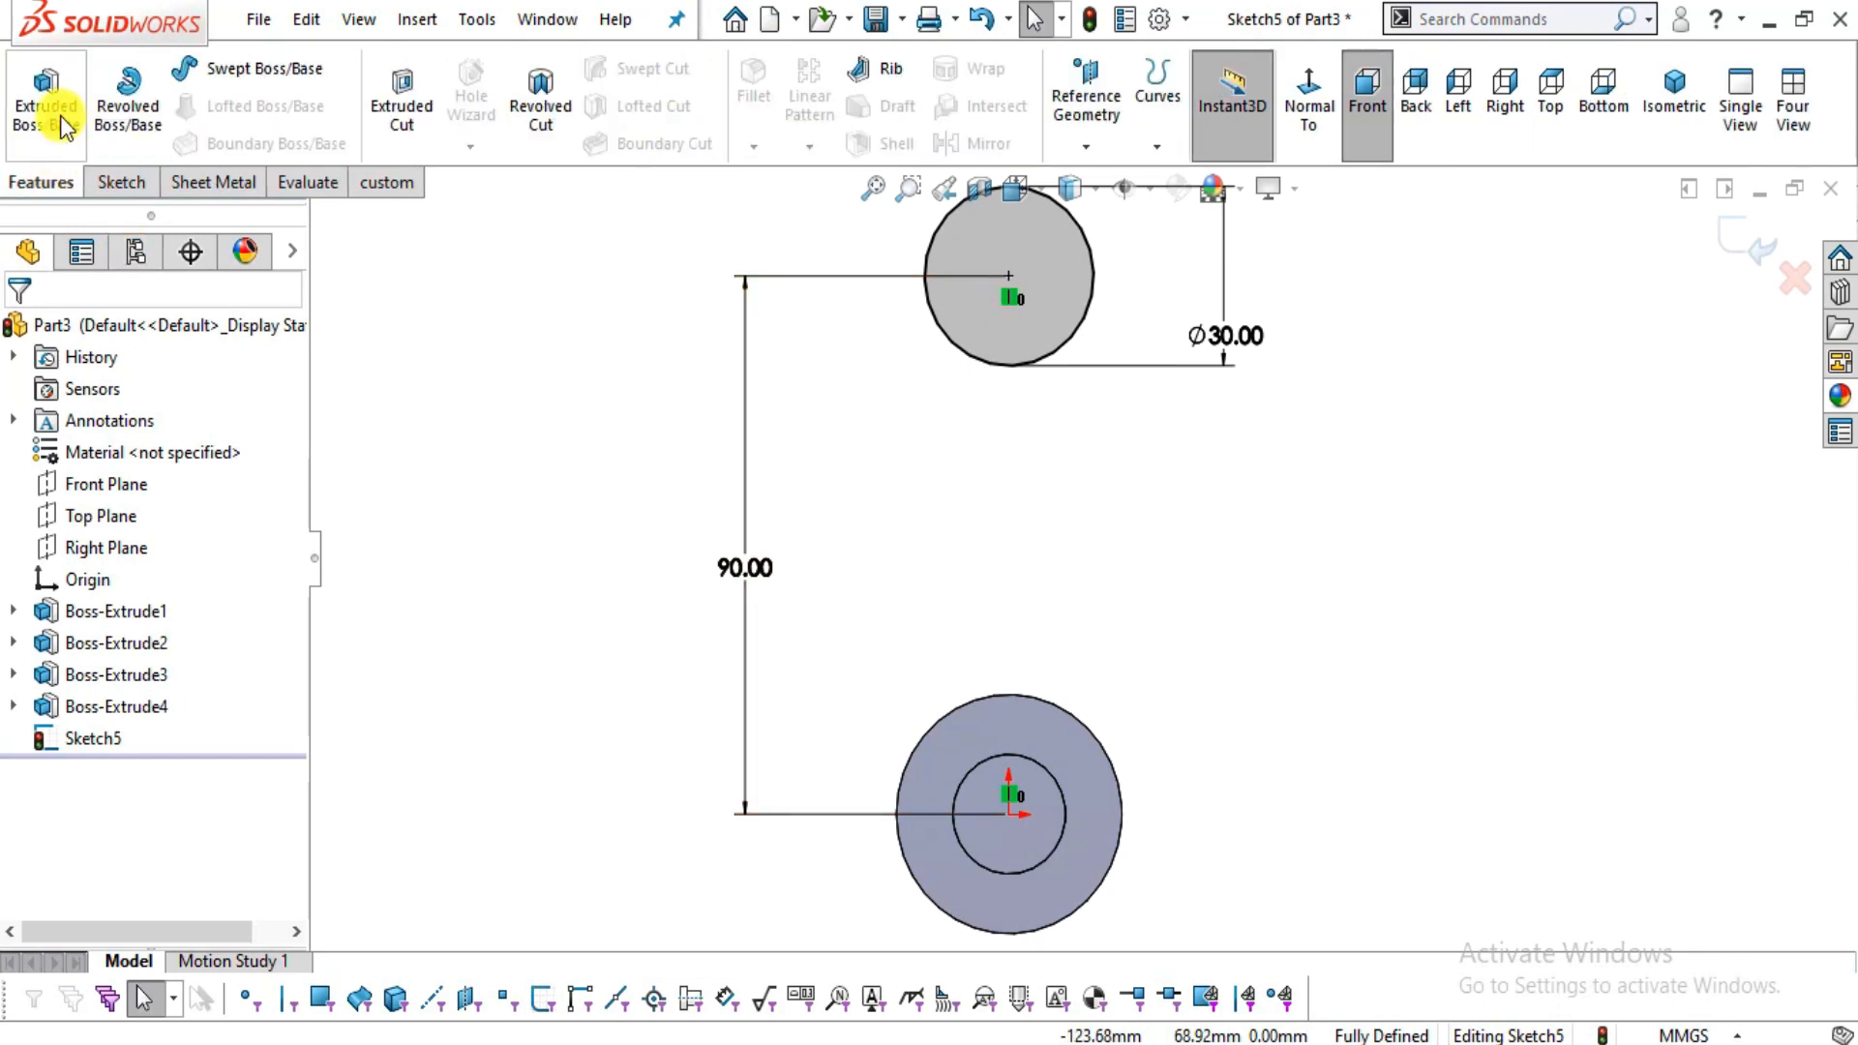
click(45, 107)
mouse_move(1228, 609)
middle_down()
mouse_move(1252, 497)
mouse_move(1203, 594)
middle_up()
key(alt+Tab)
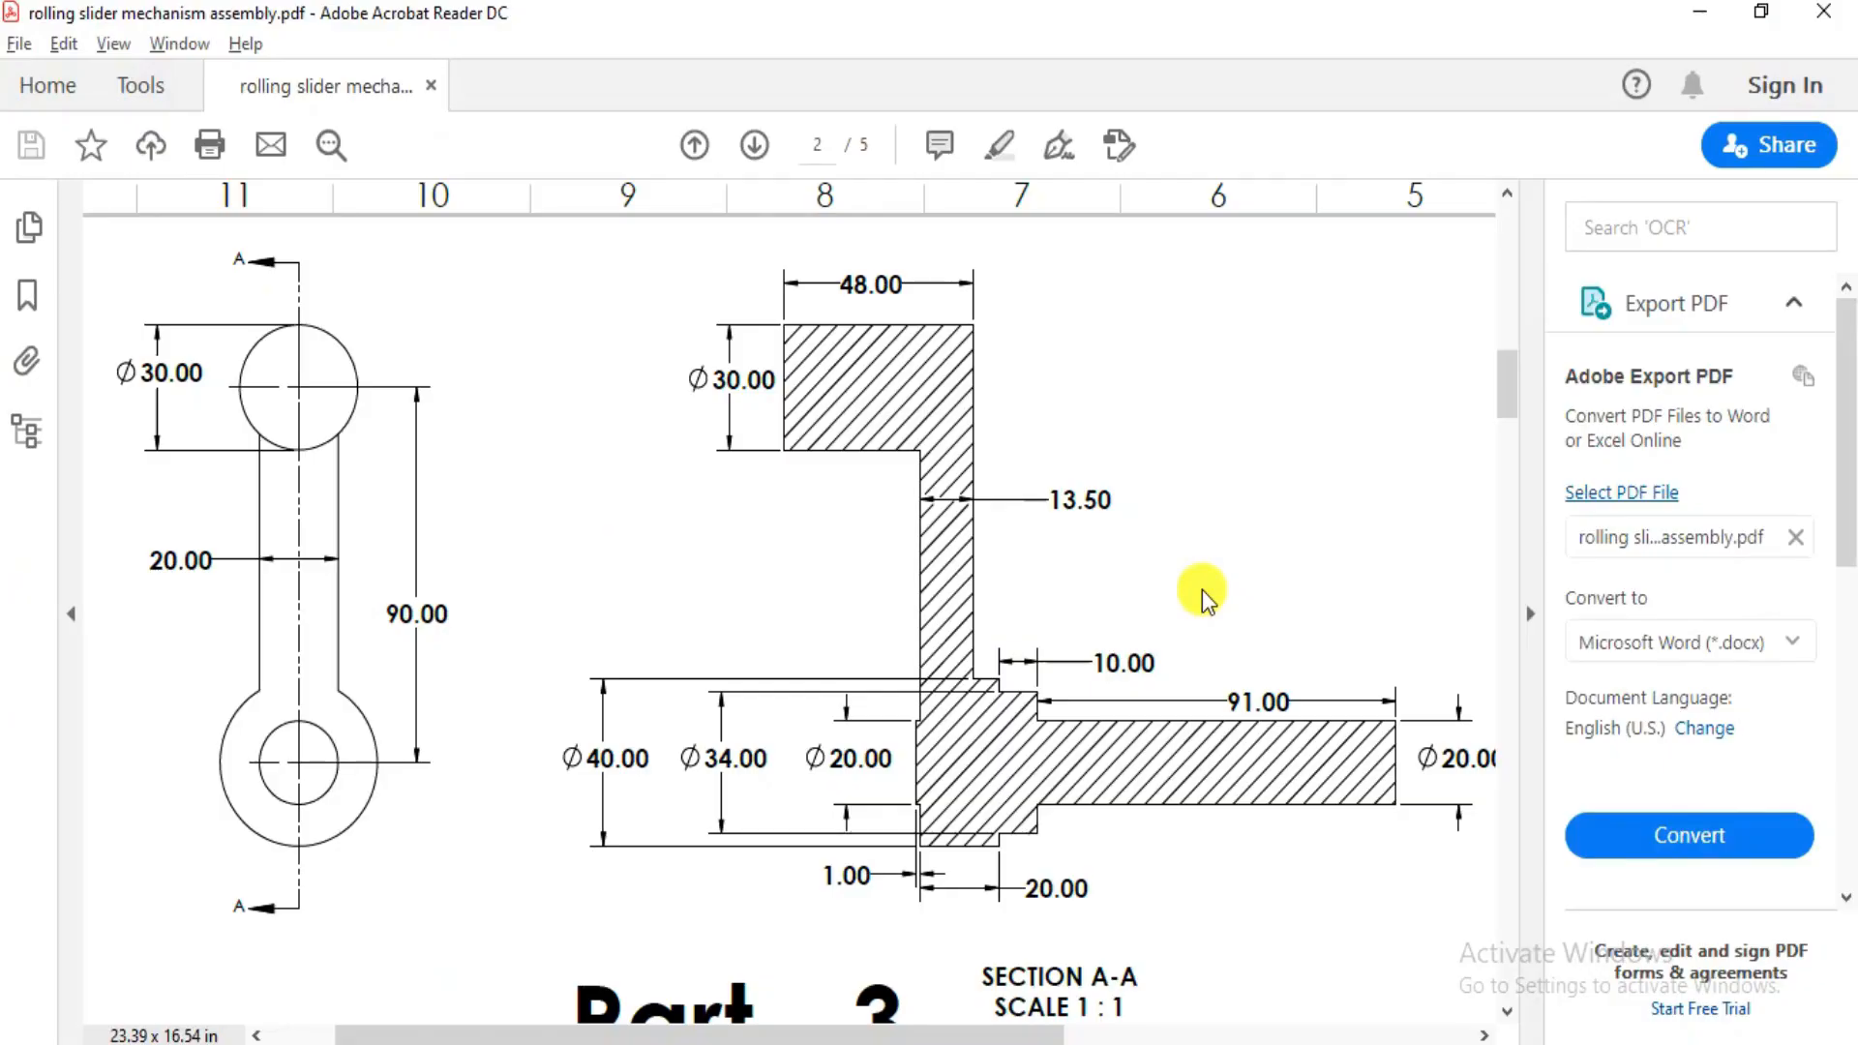
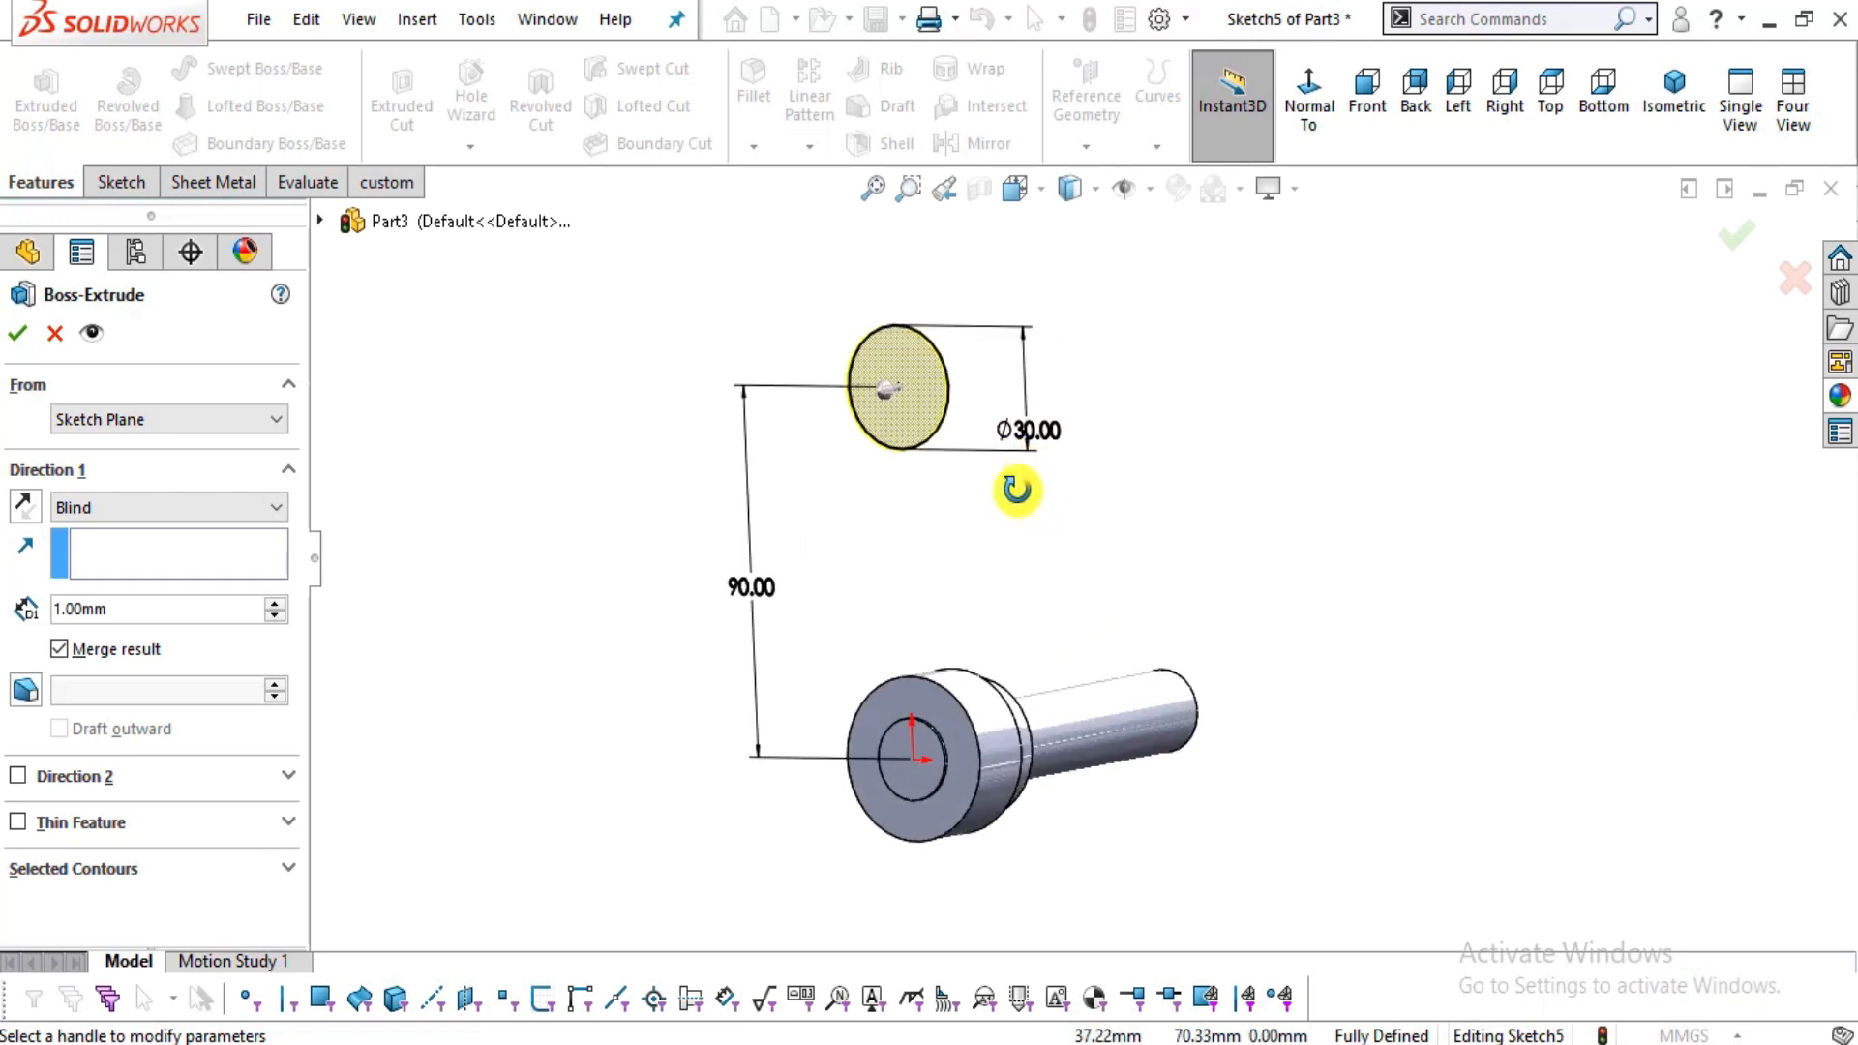
- Set the crank pin's Blind depth in Direction 1 to 48-13.5 mm in SOLIDWORKS
mouse_move(1091, 526)
middle_down()
mouse_move(1111, 630)
mouse_move(996, 502)
middle_up()
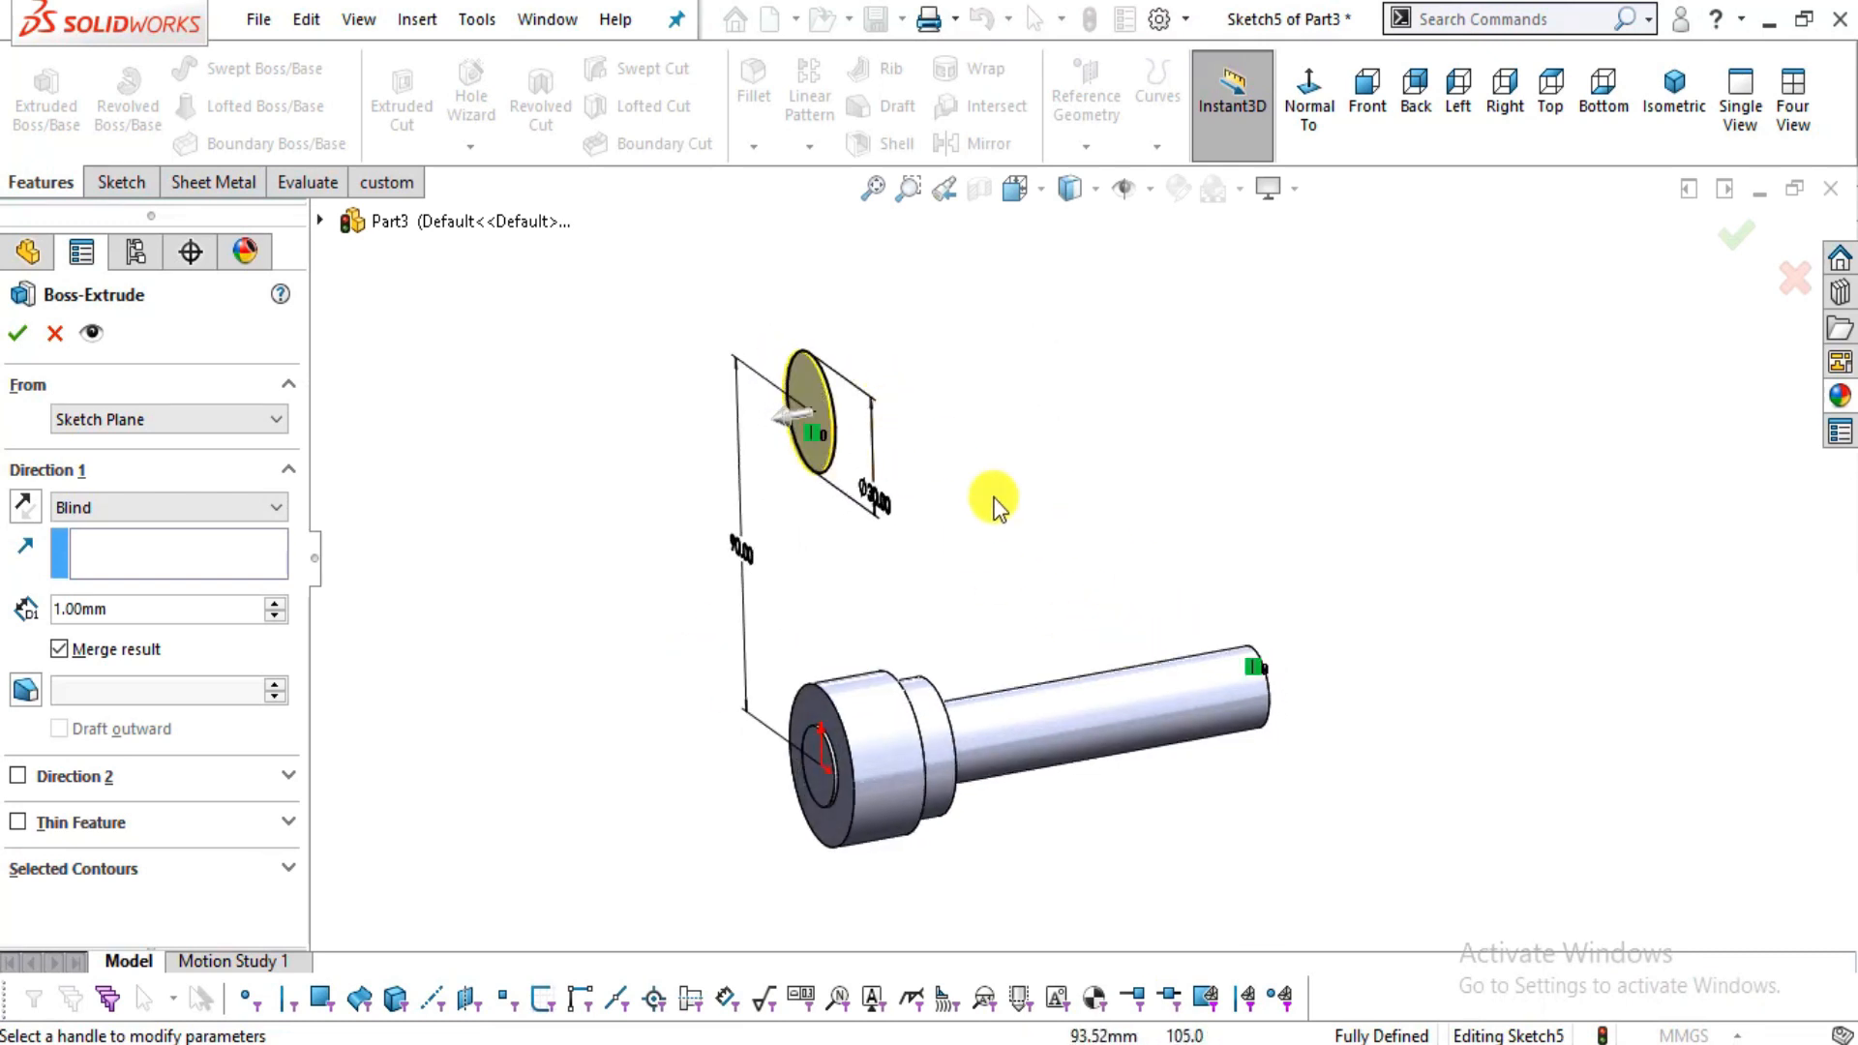
scroll(981, 513, down, 3)
scroll(981, 513, up, 3)
middle_drag(991, 592, 902, 629)
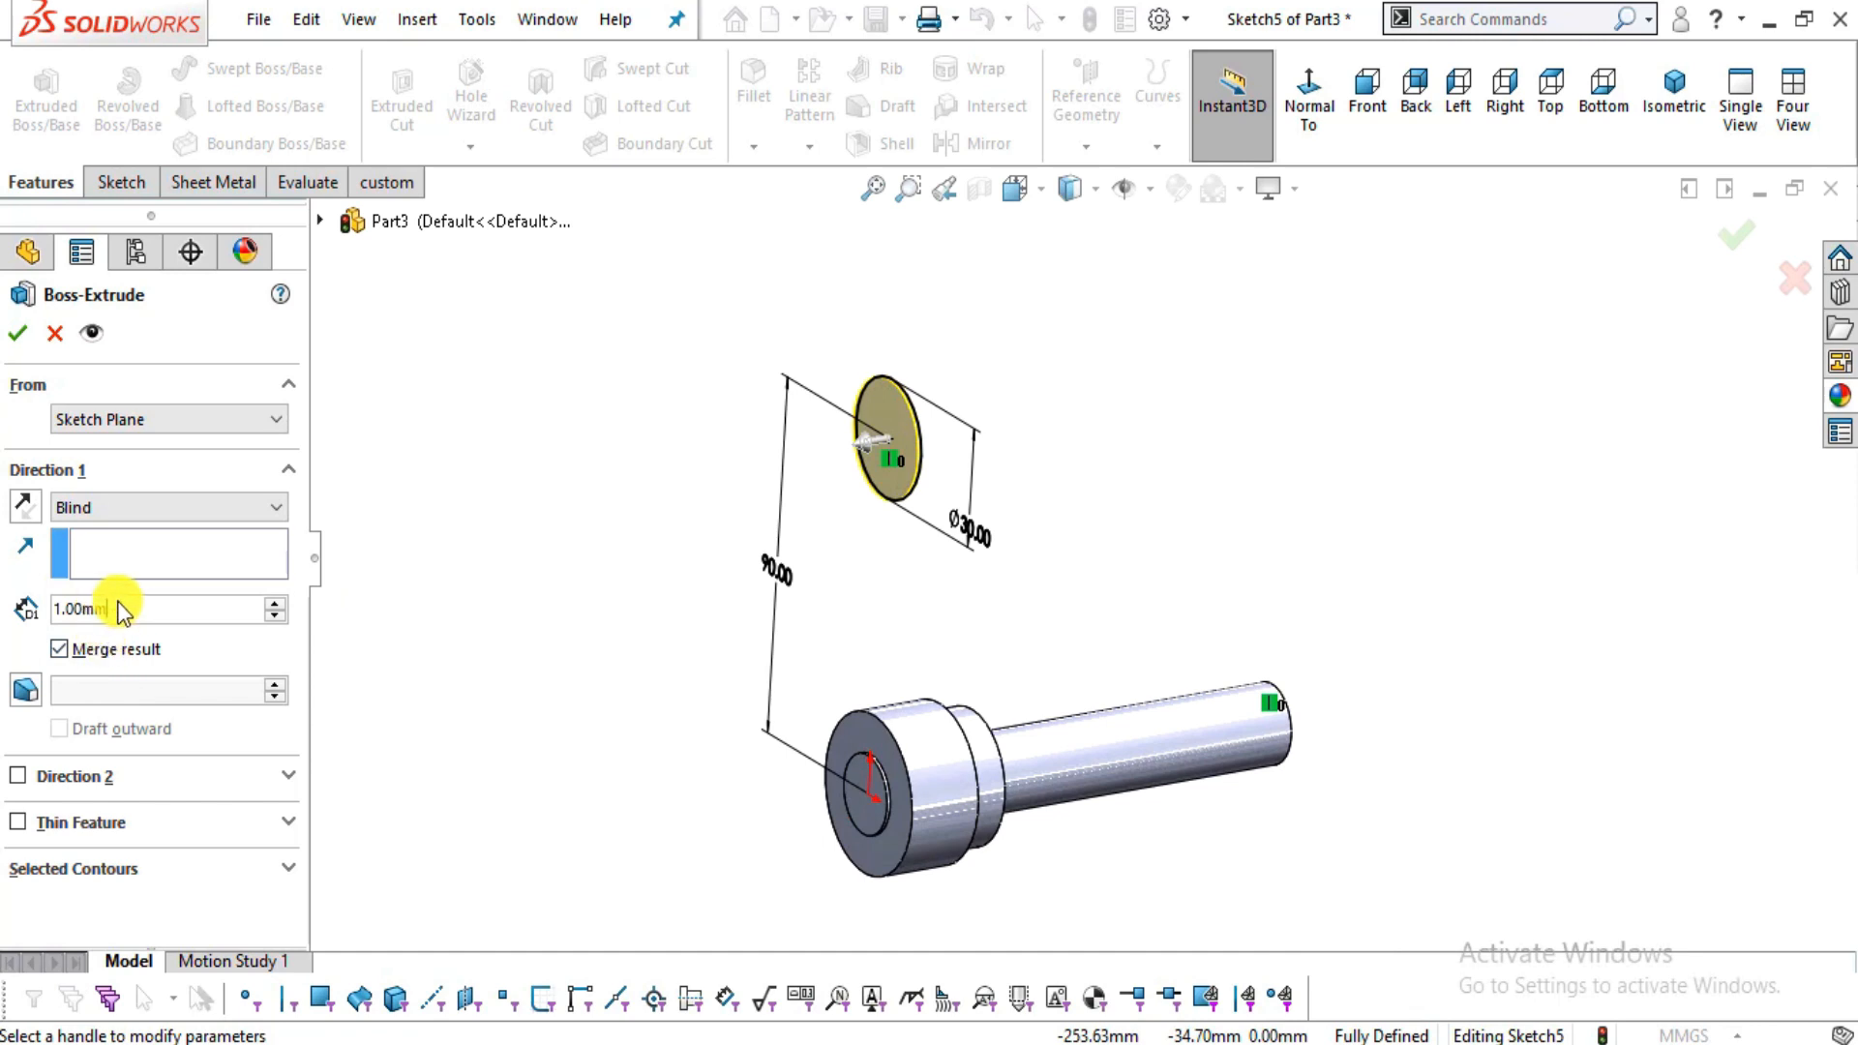
drag(121, 609, 3, 602)
text(48)
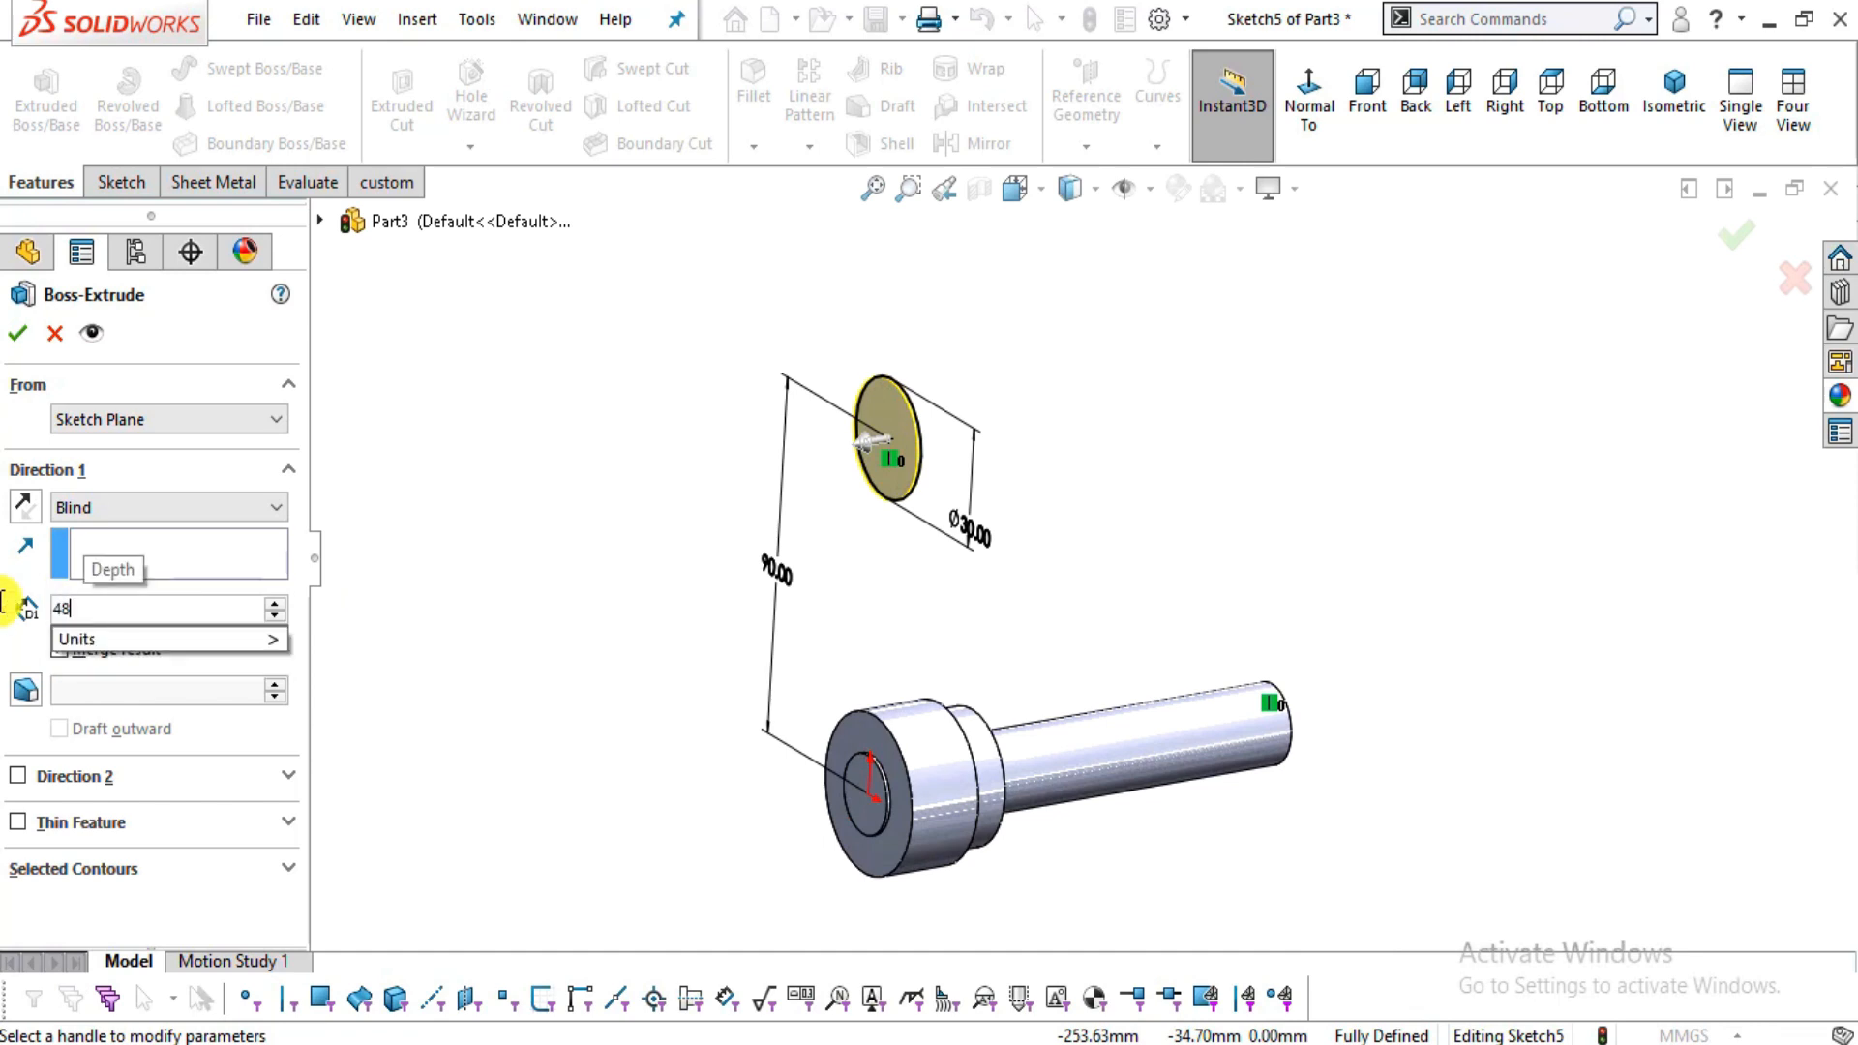
text(-13.5)
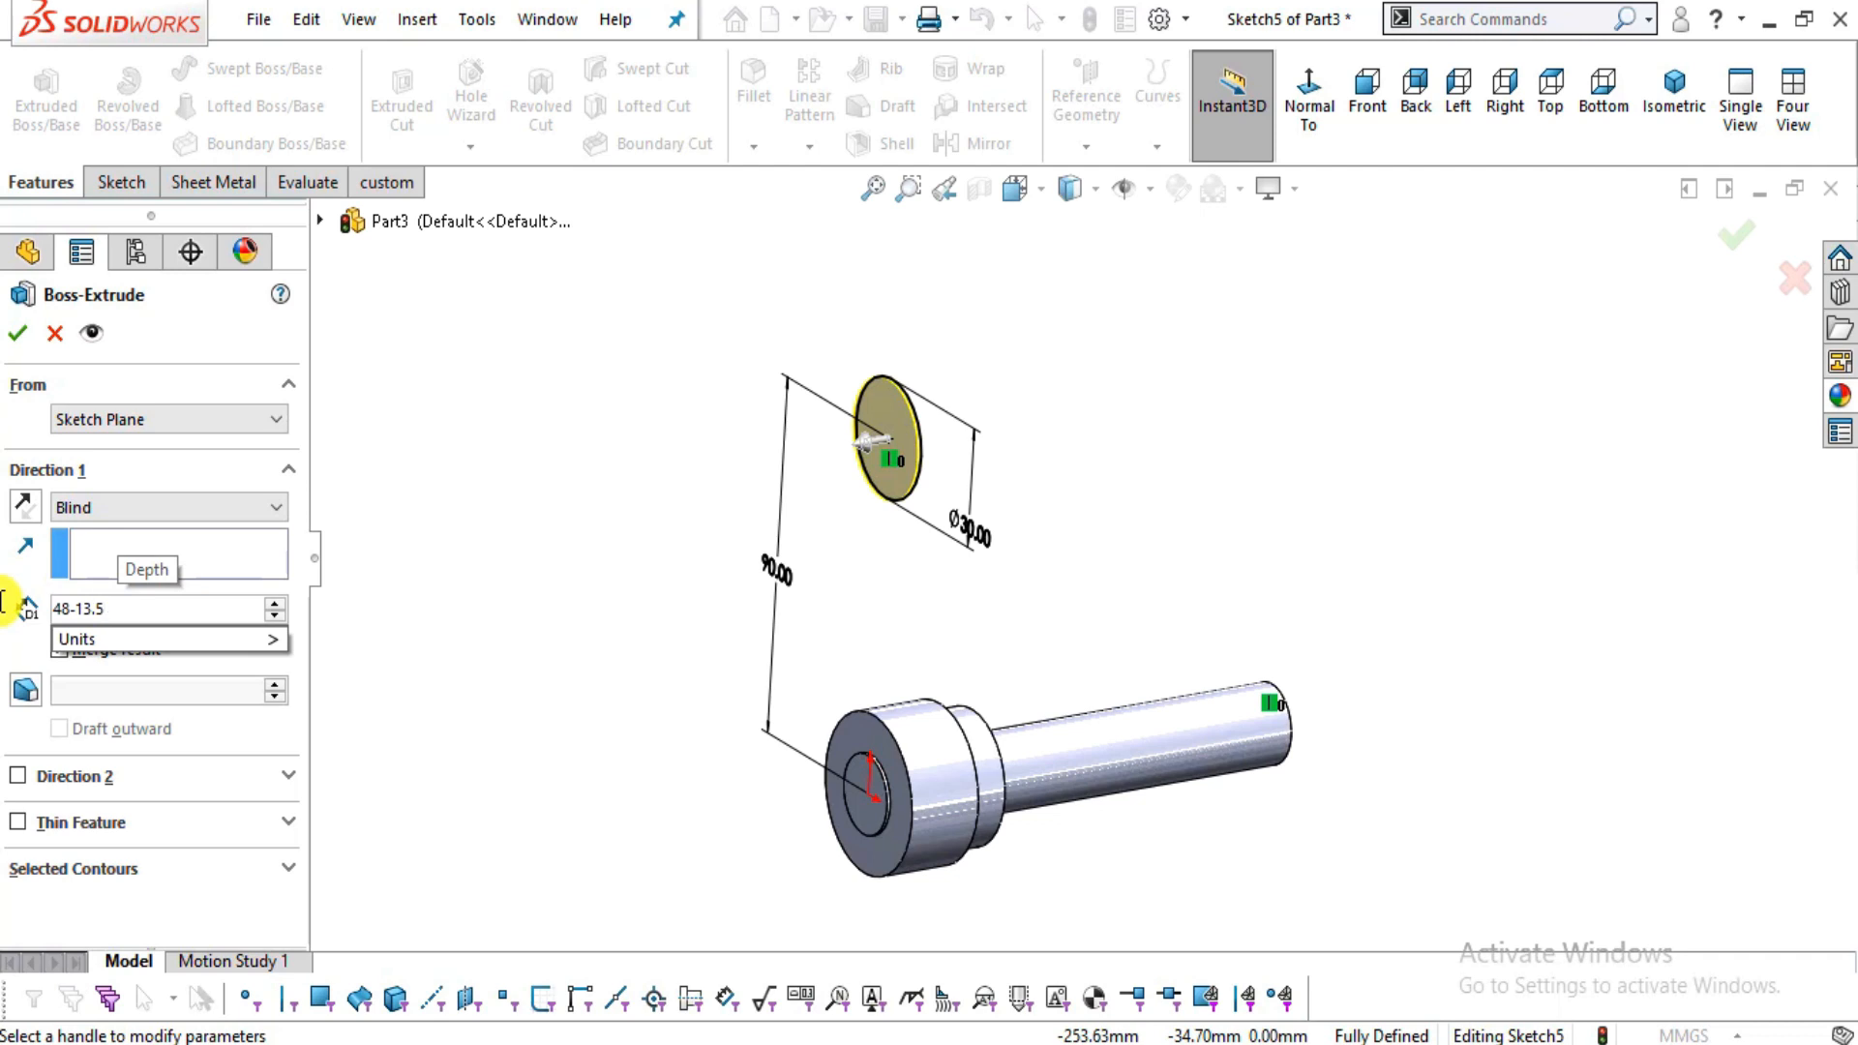
key(Return)
- Check the arm thickness in the PDF section view, and finish the pin's extrusion with a 13.5 mm Blind depth in Direction 2
key(alt+Tab)
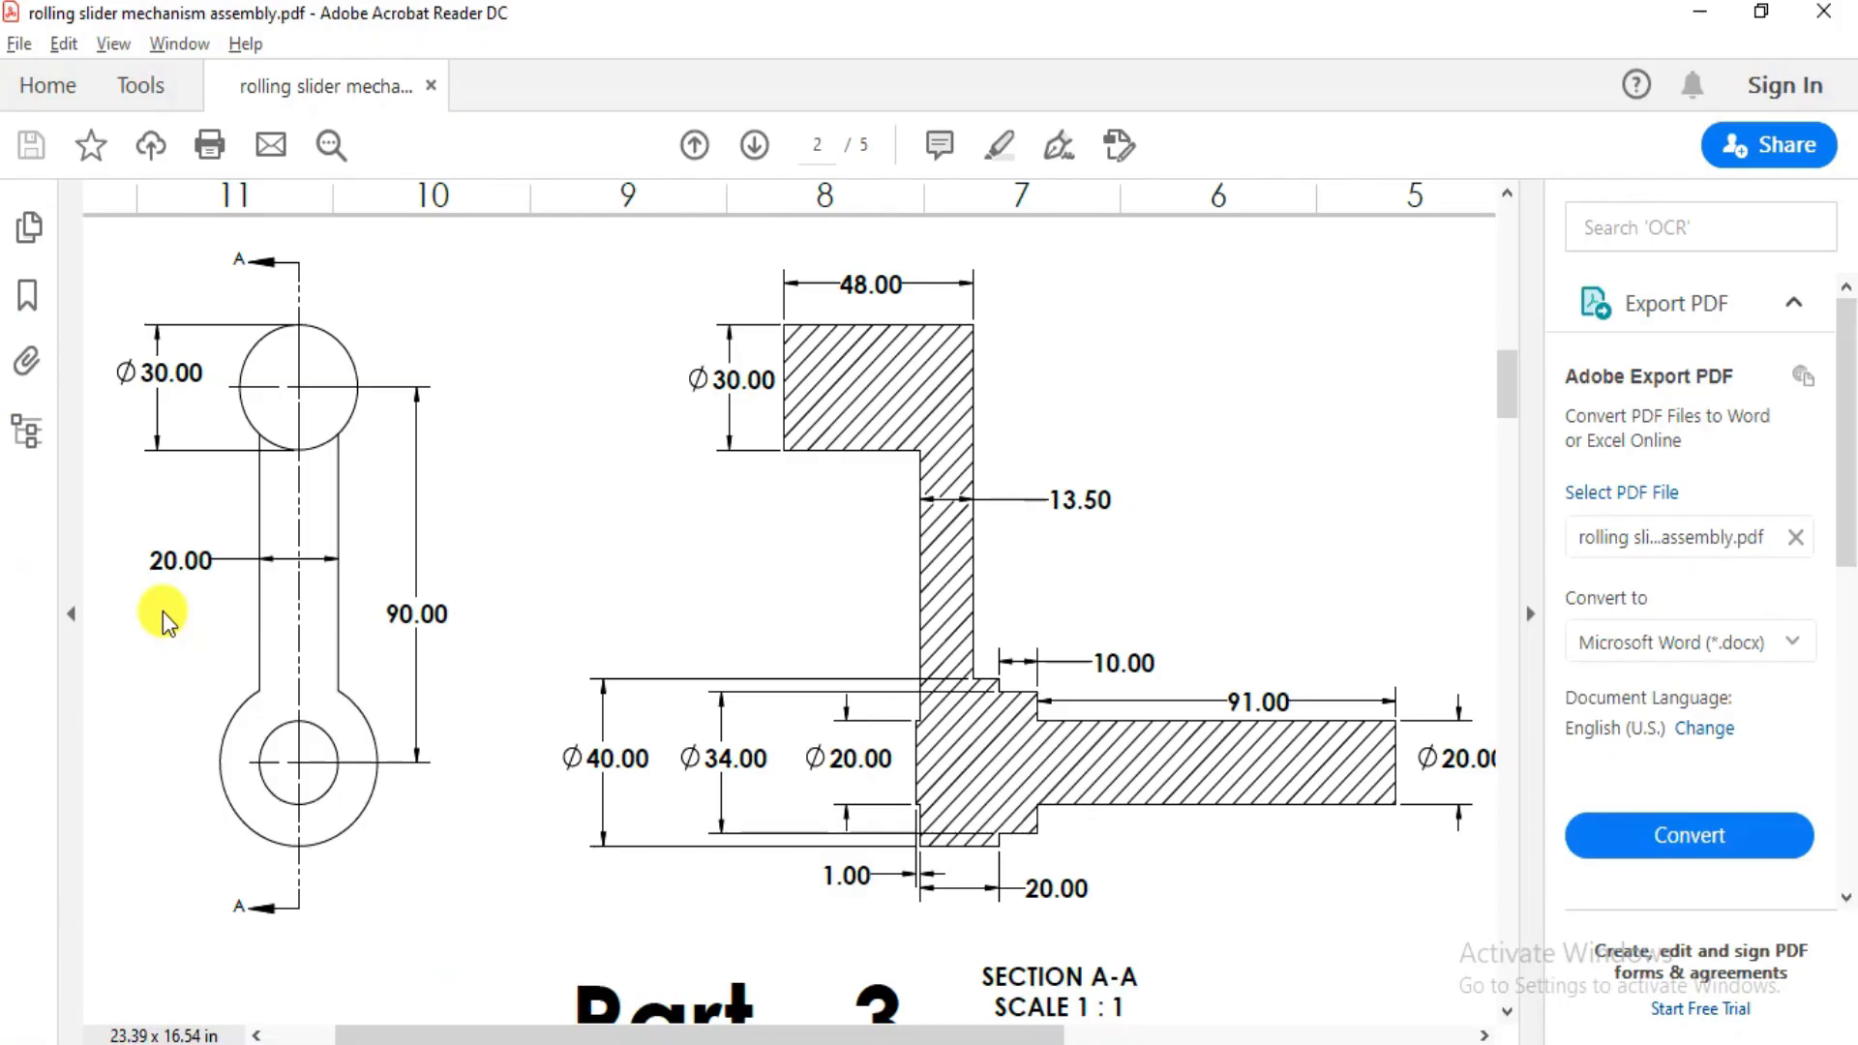
key(alt+Tab)
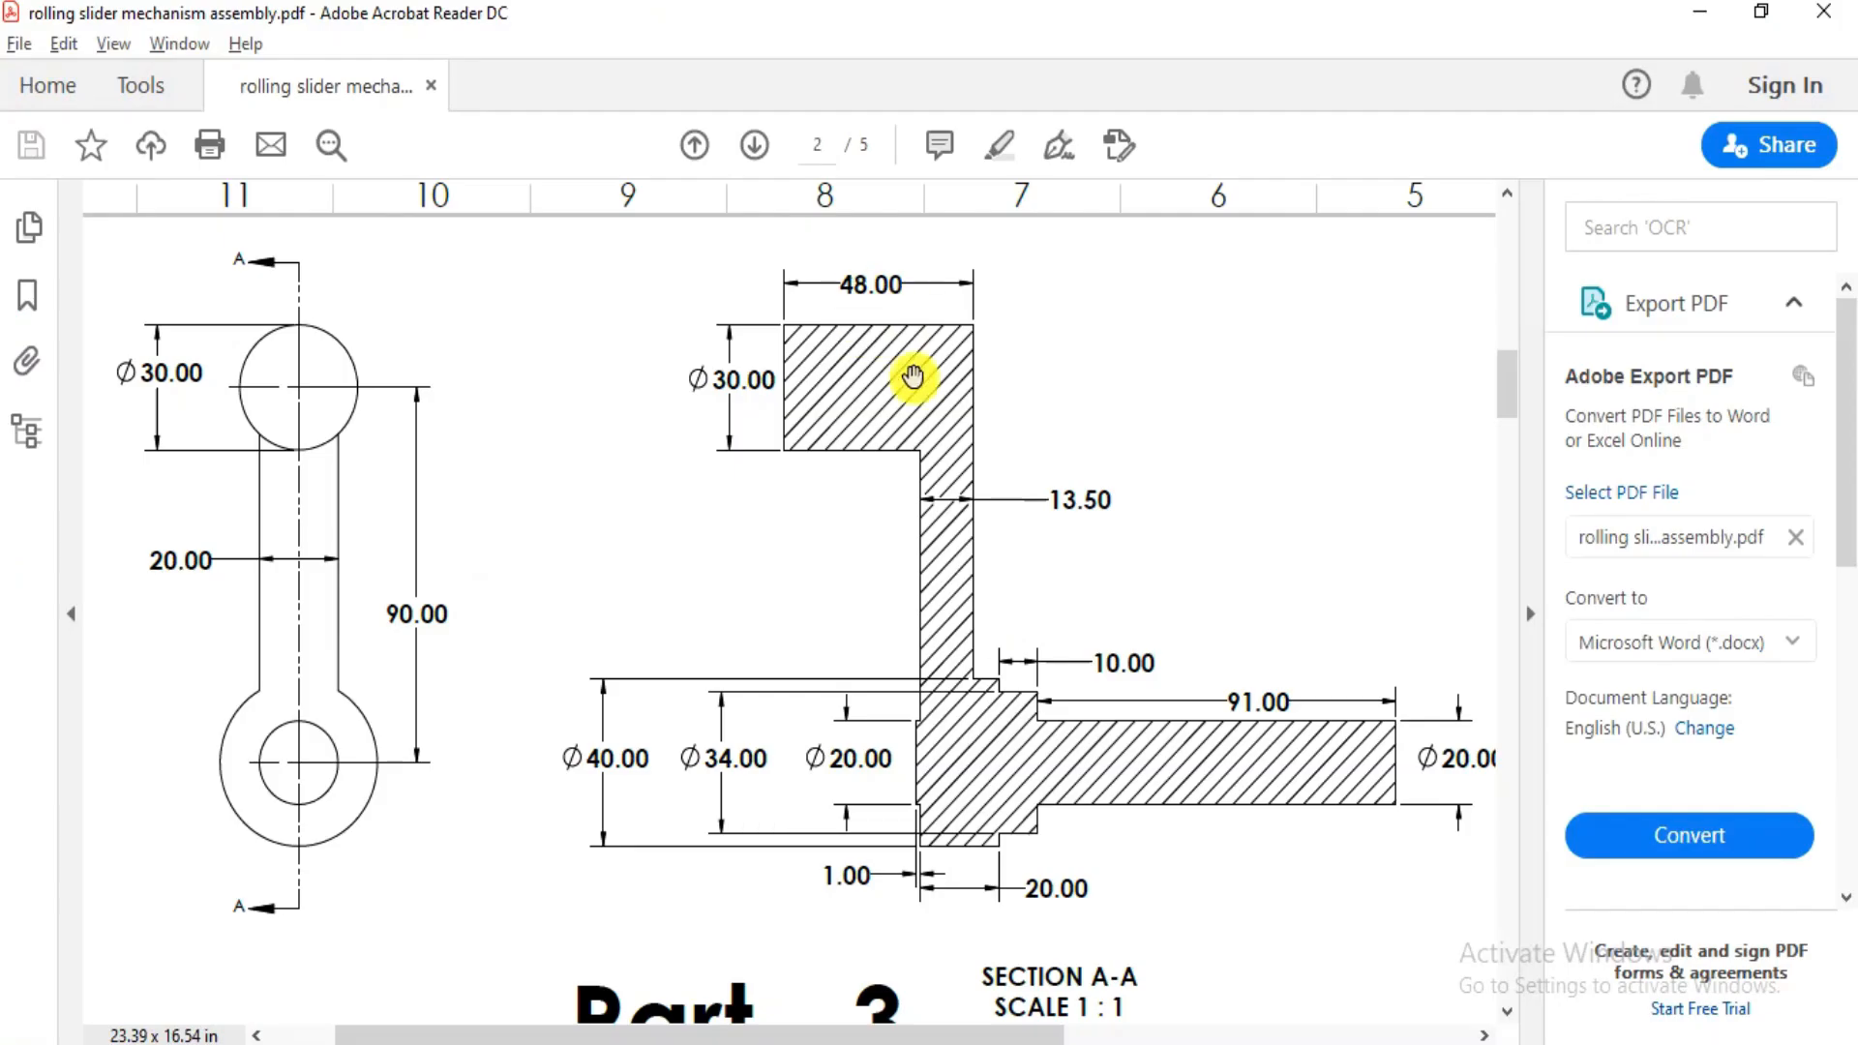
key(alt+Tab)
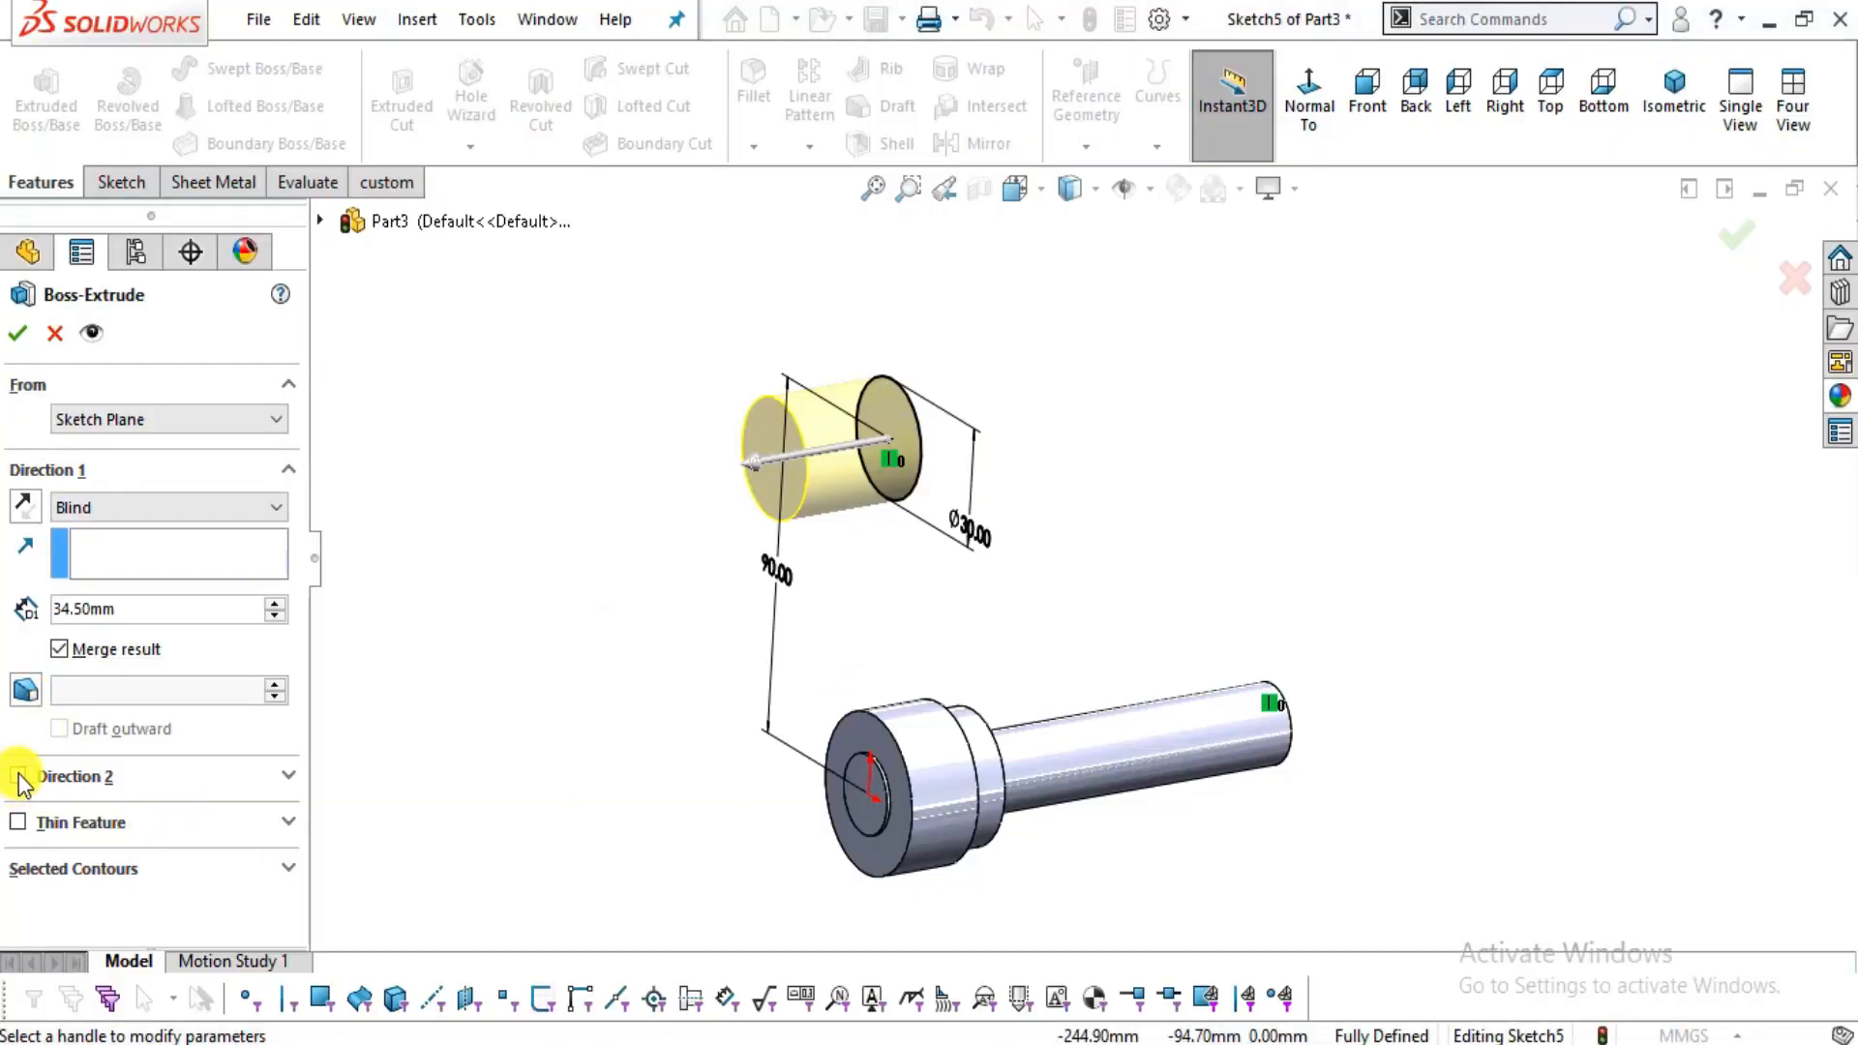
click(20, 777)
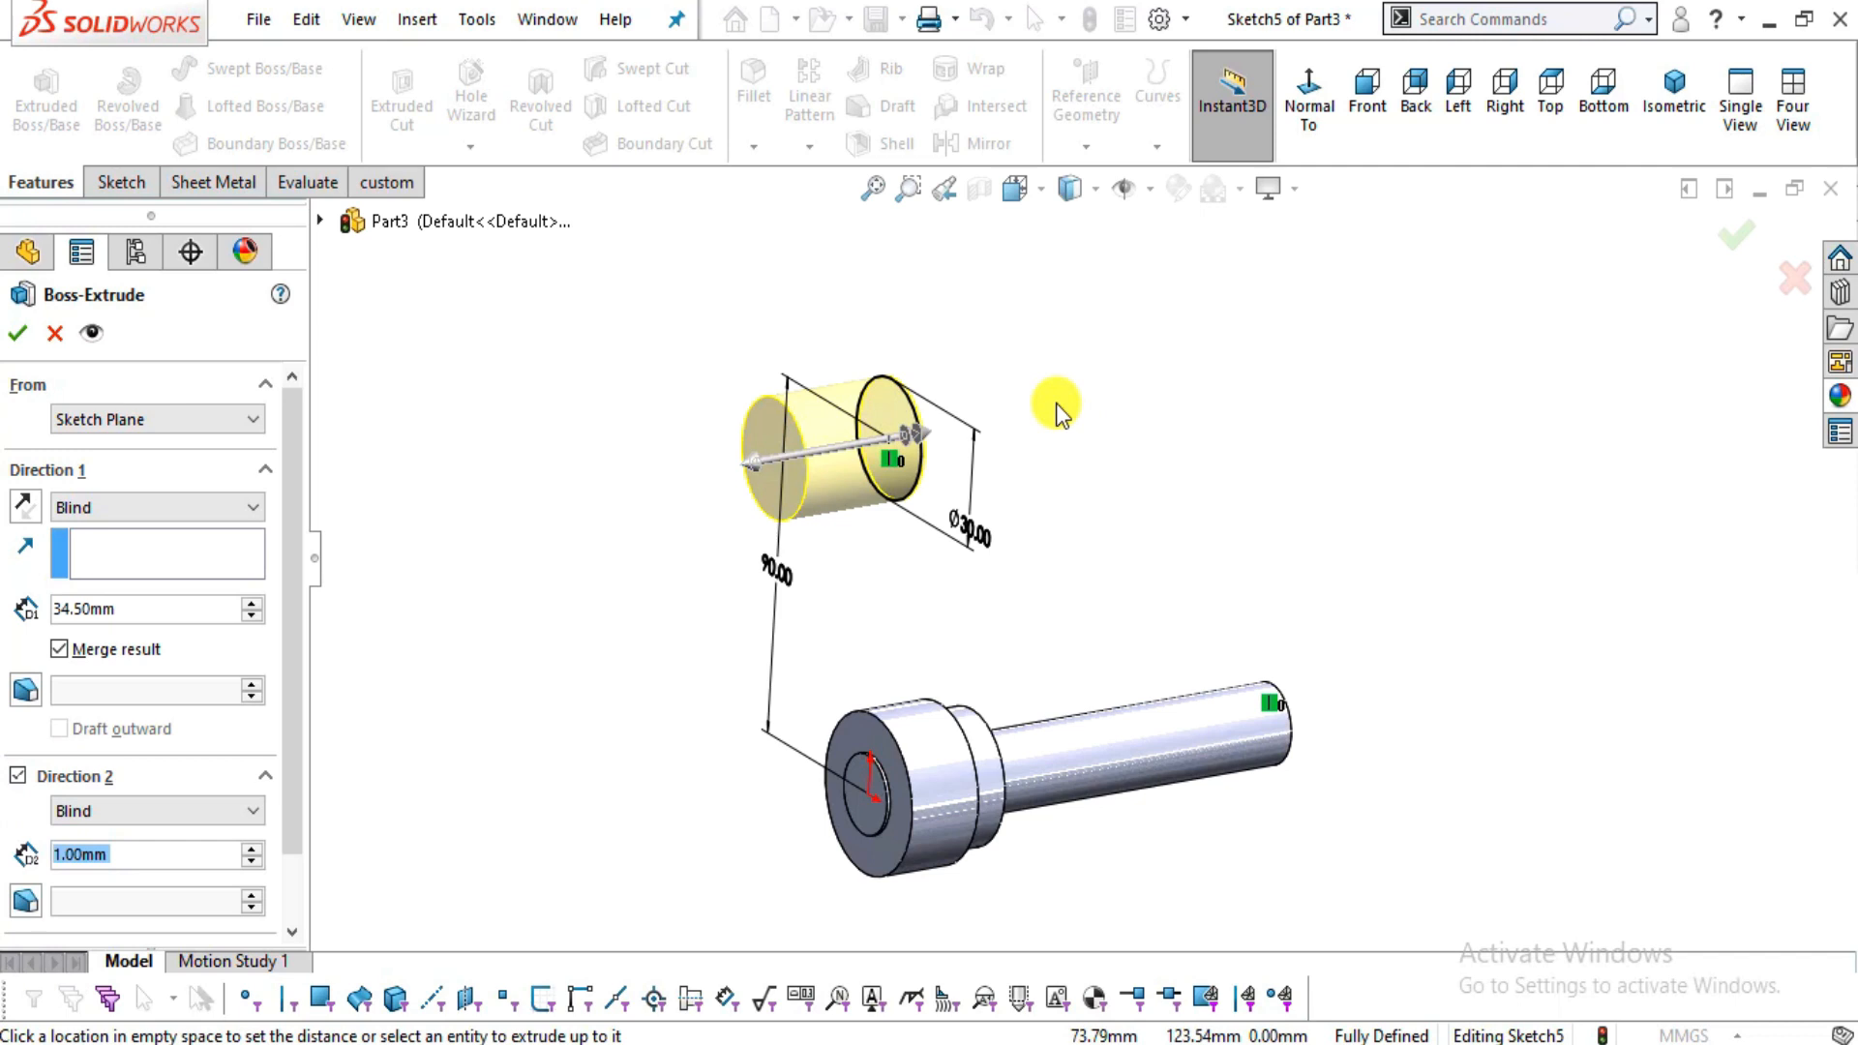
scroll(1055, 402, down, 2)
text(13.5)
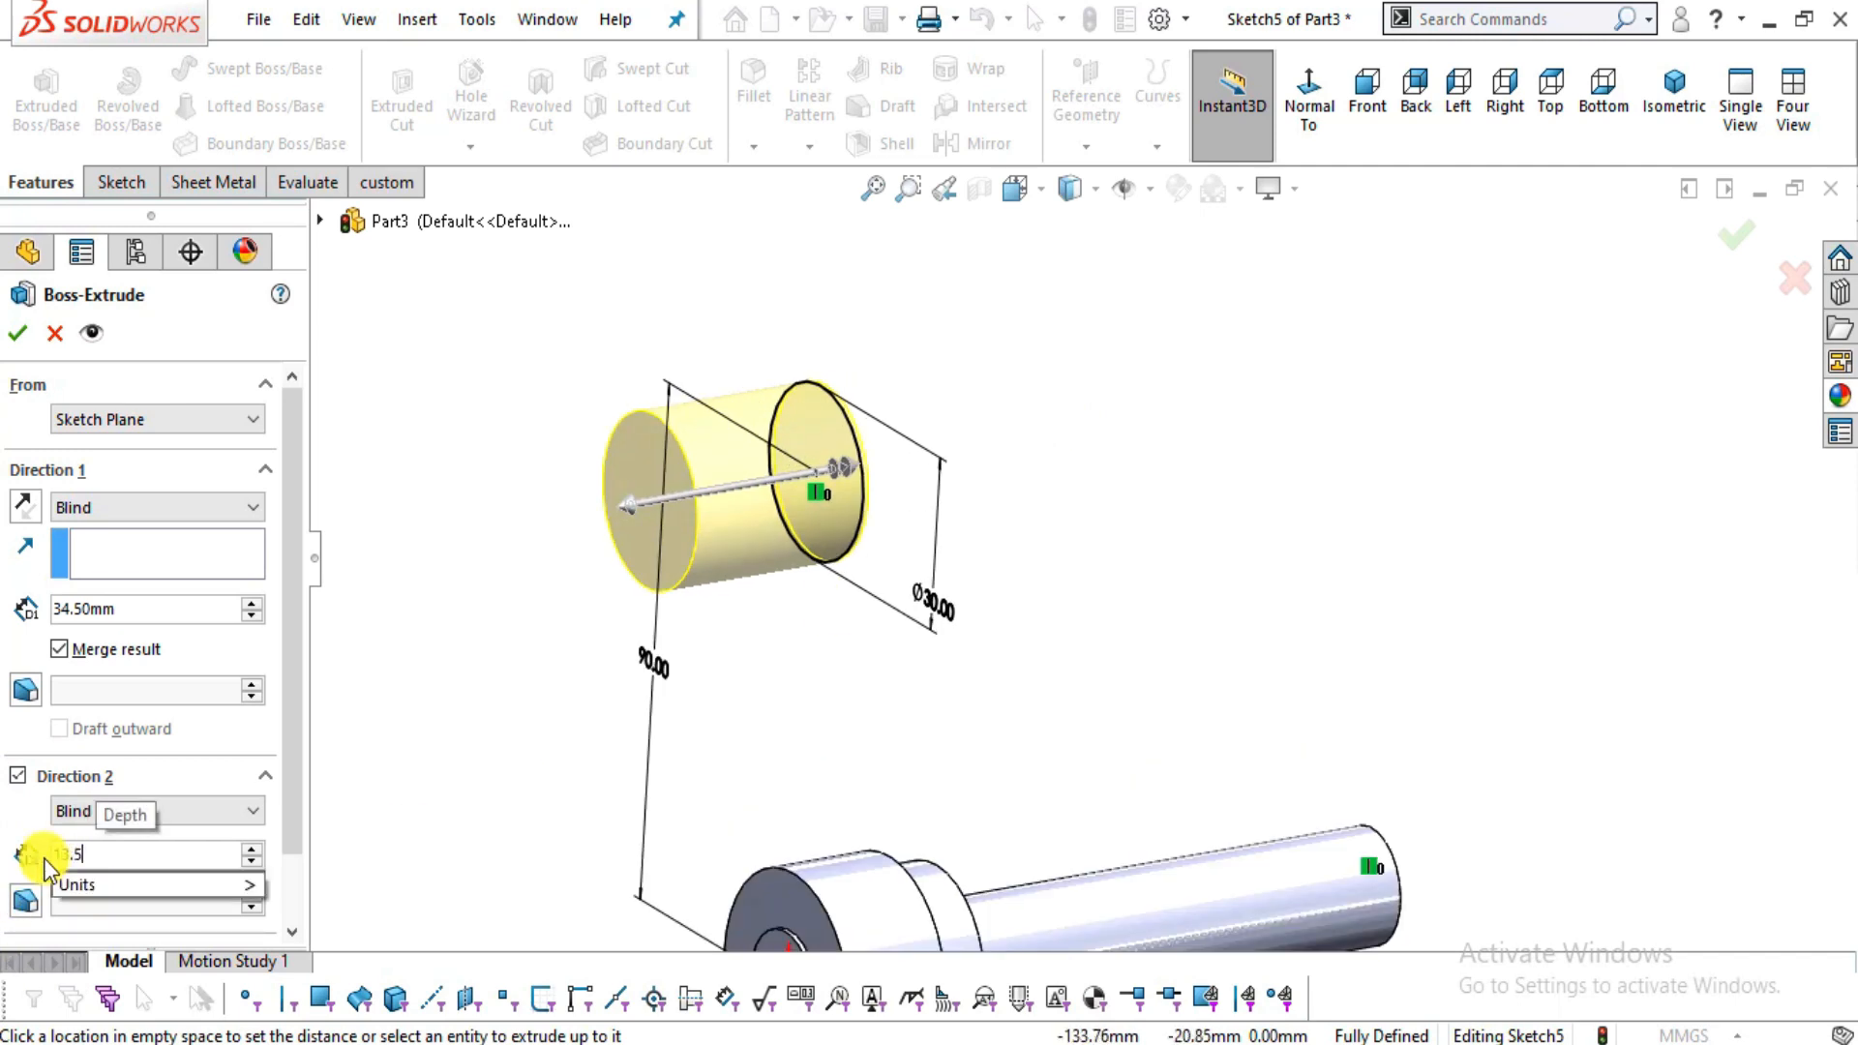
key(Return)
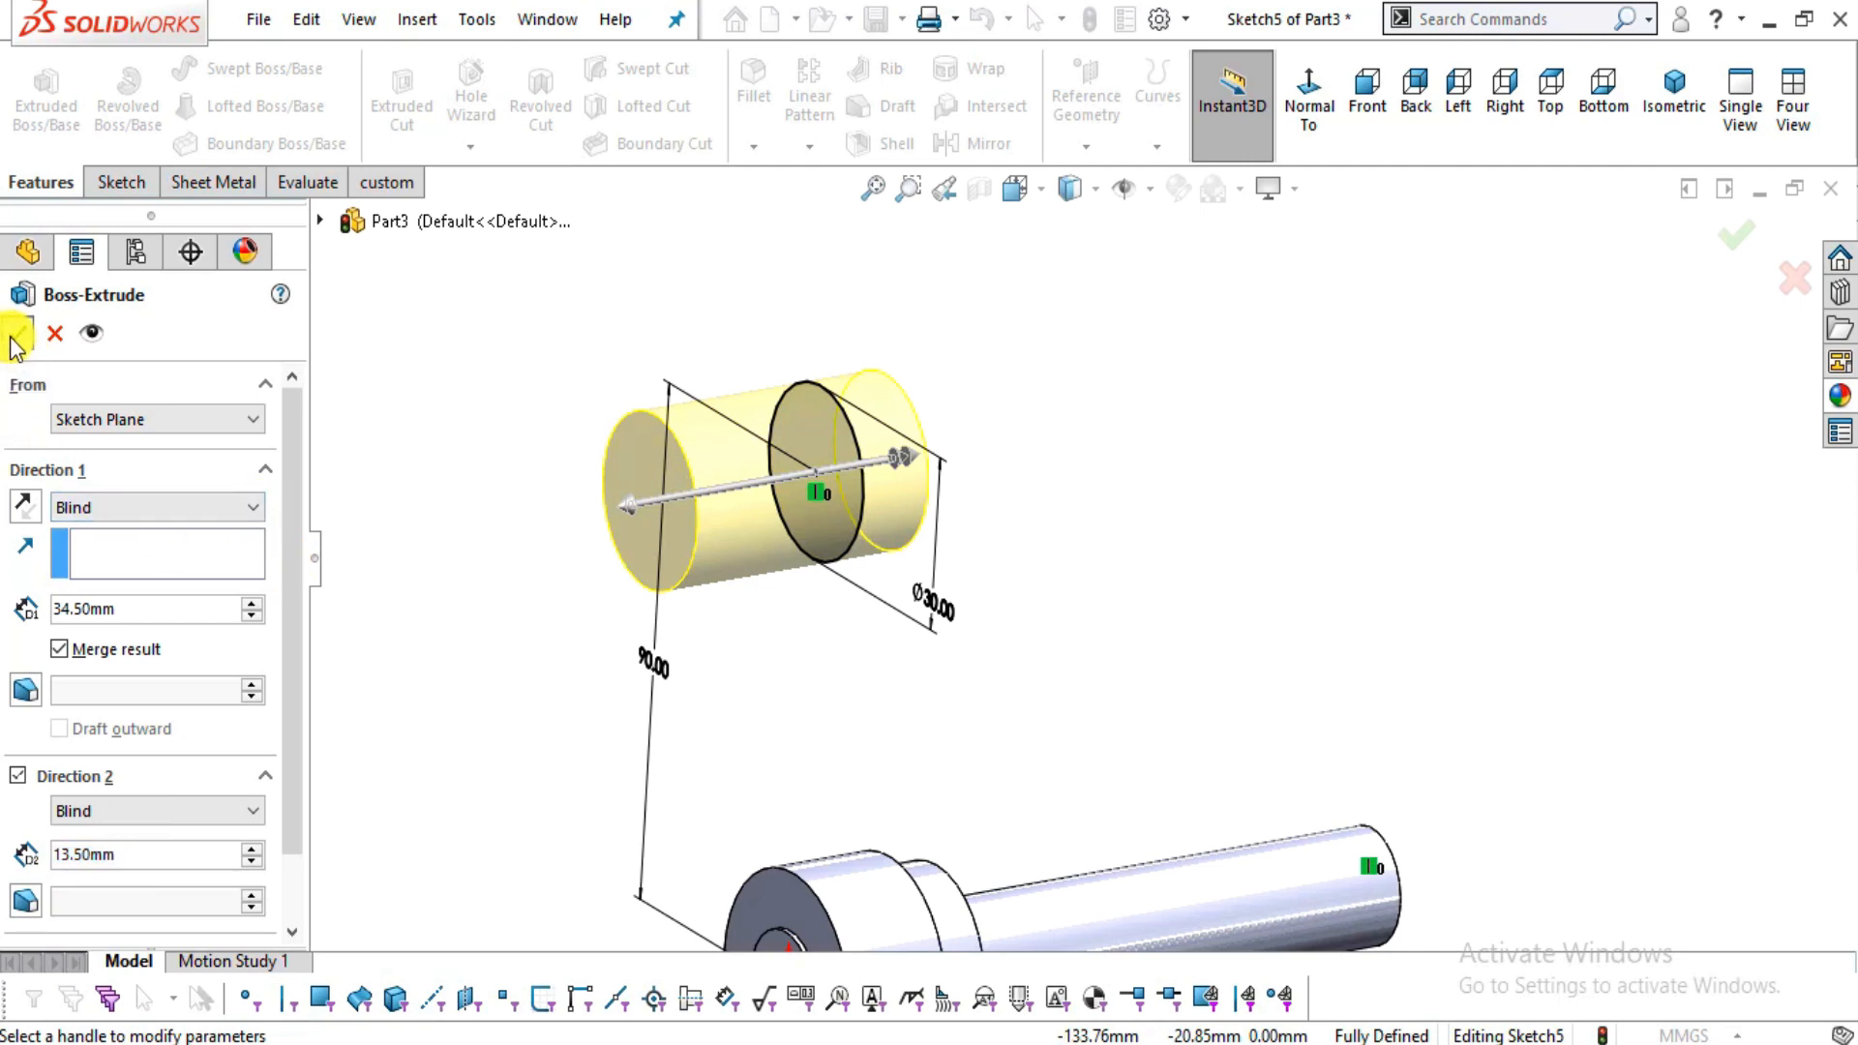
click(17, 336)
click(515, 411)
key(z)
key(z)
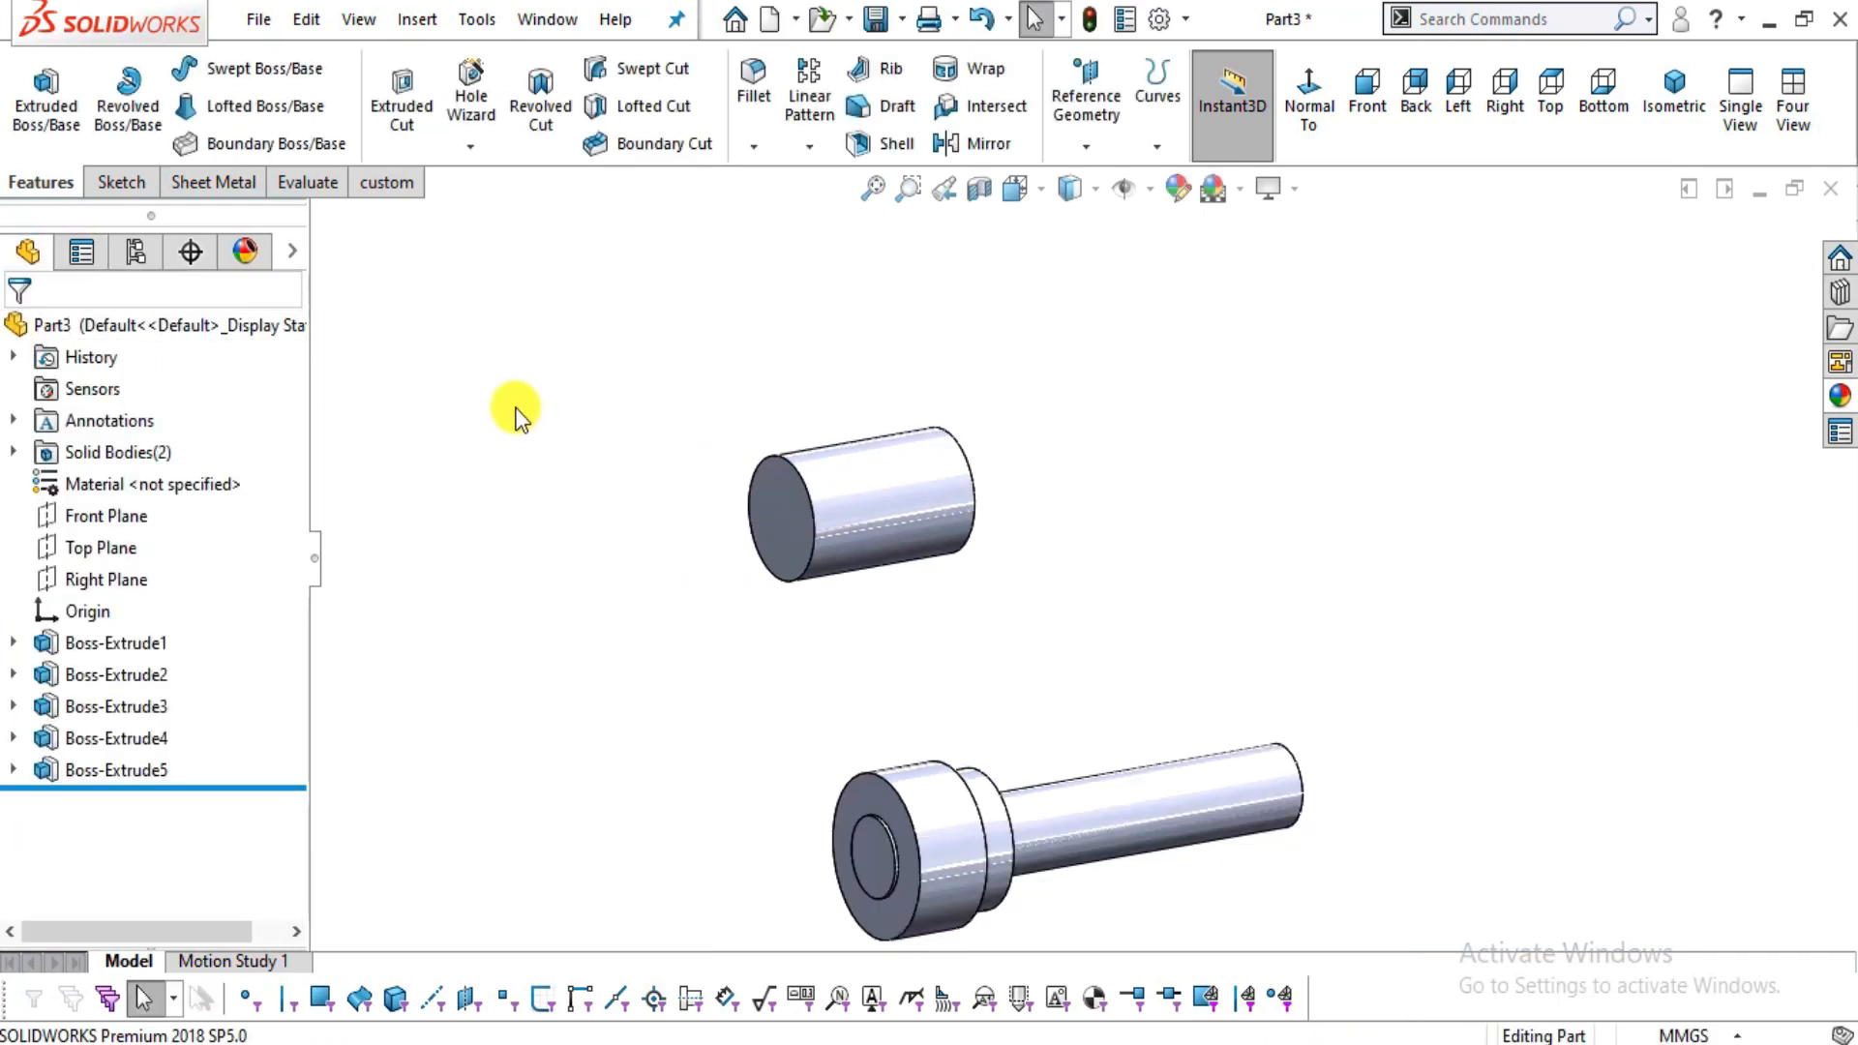
- Check the crank arm's position in the PDF section view, and open a sketch on the front ring face of the 40 mm hub, viewed normal to it
middle_drag(1169, 793, 1112, 747)
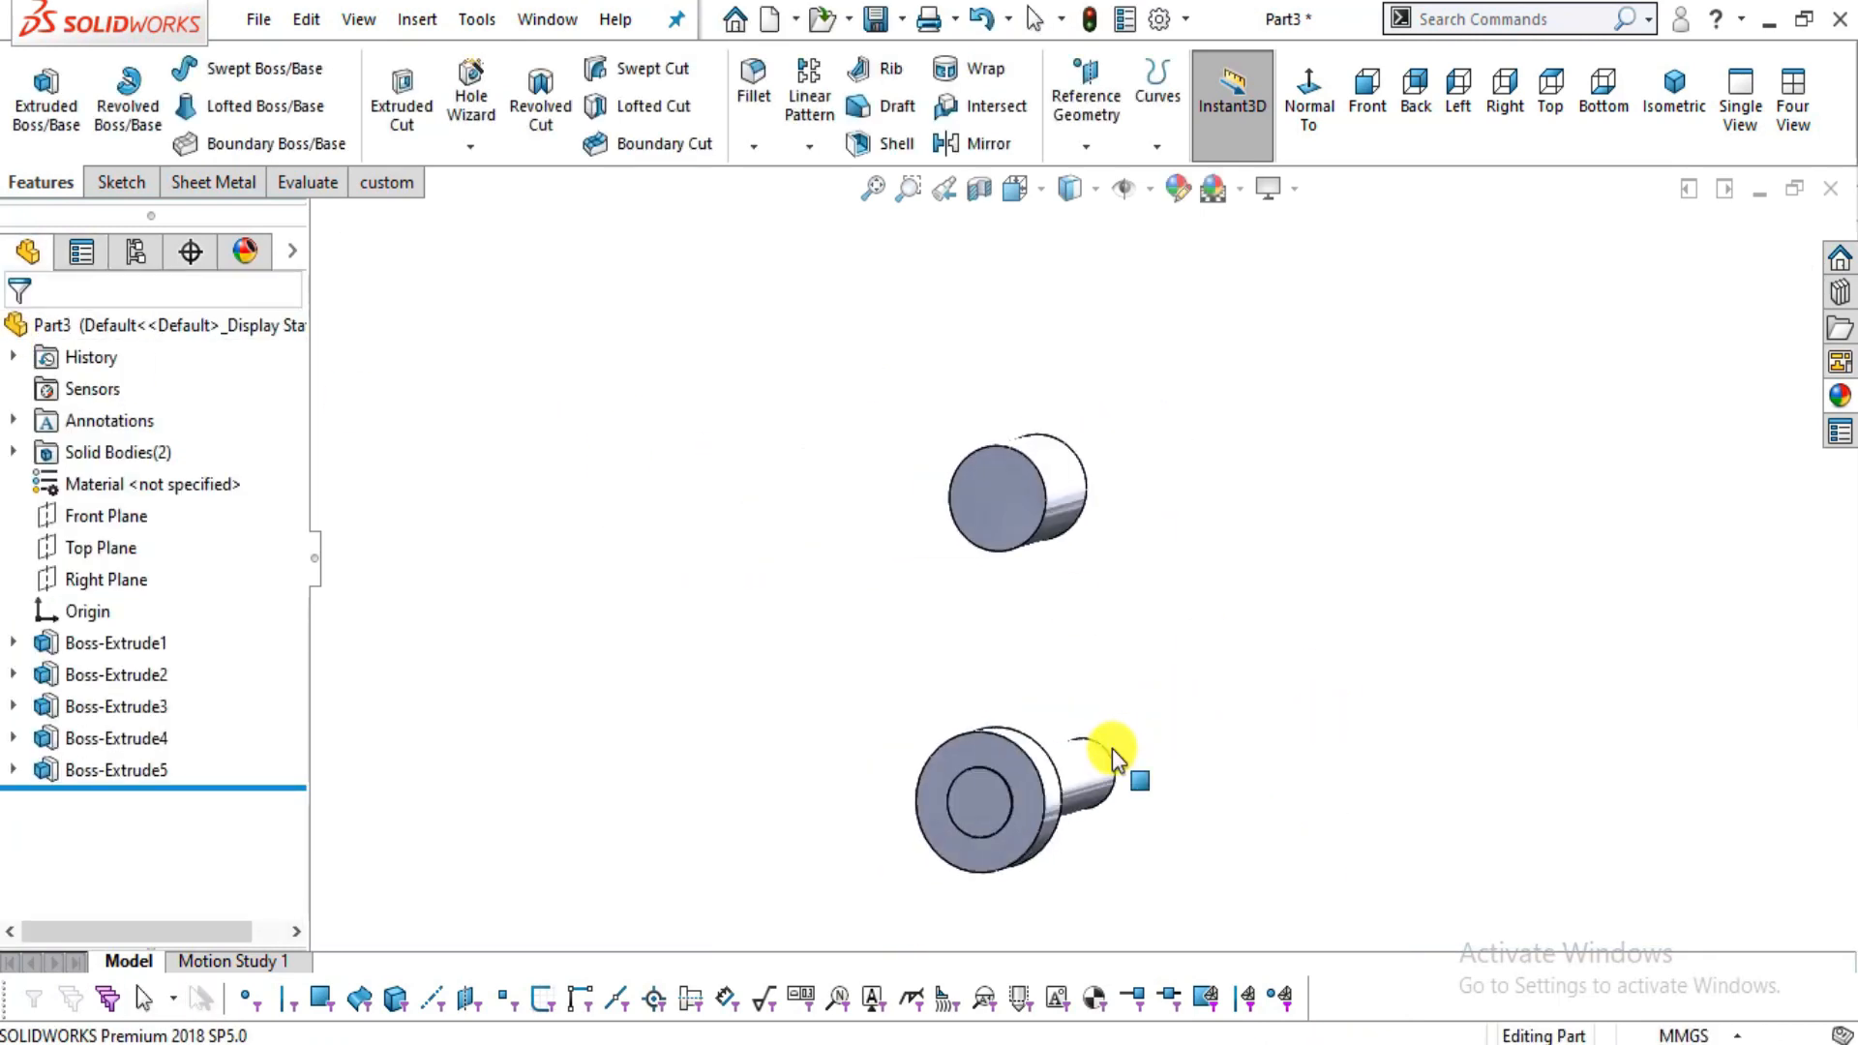
key(alt+Tab)
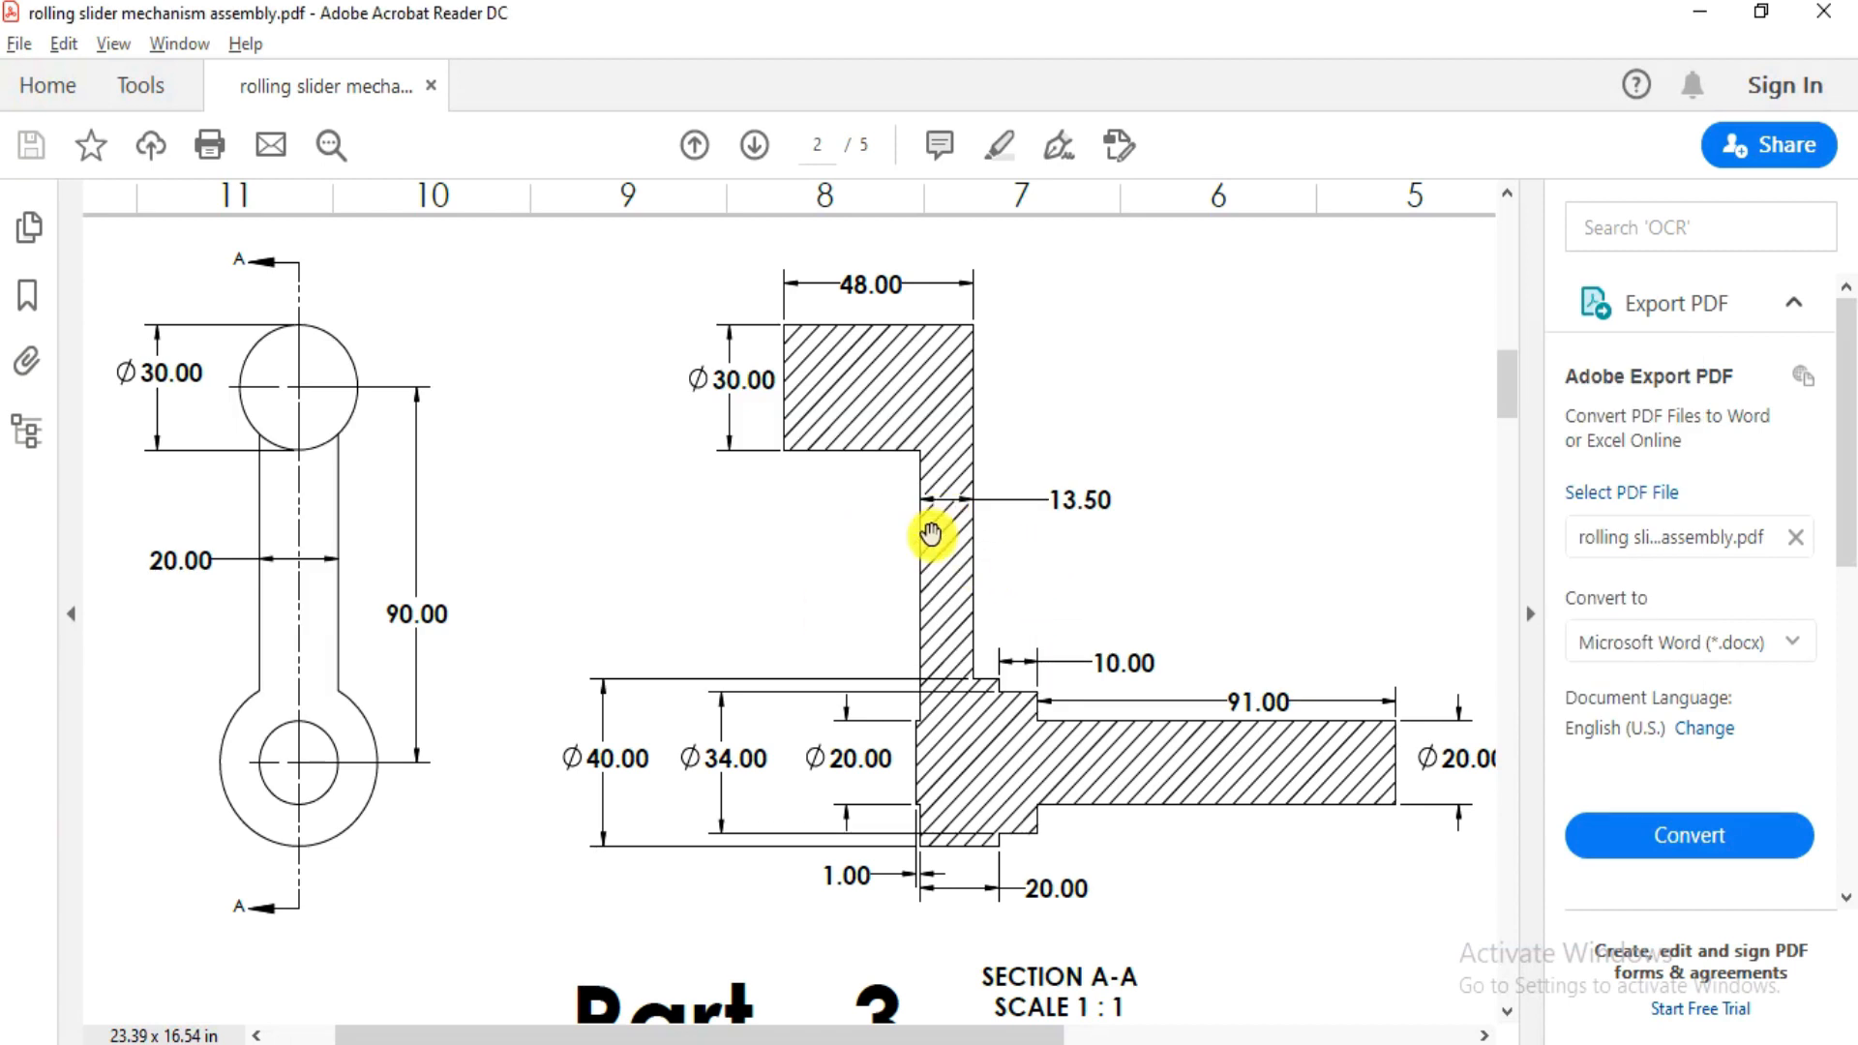
key(alt+Tab)
scroll(1016, 713, down, 2)
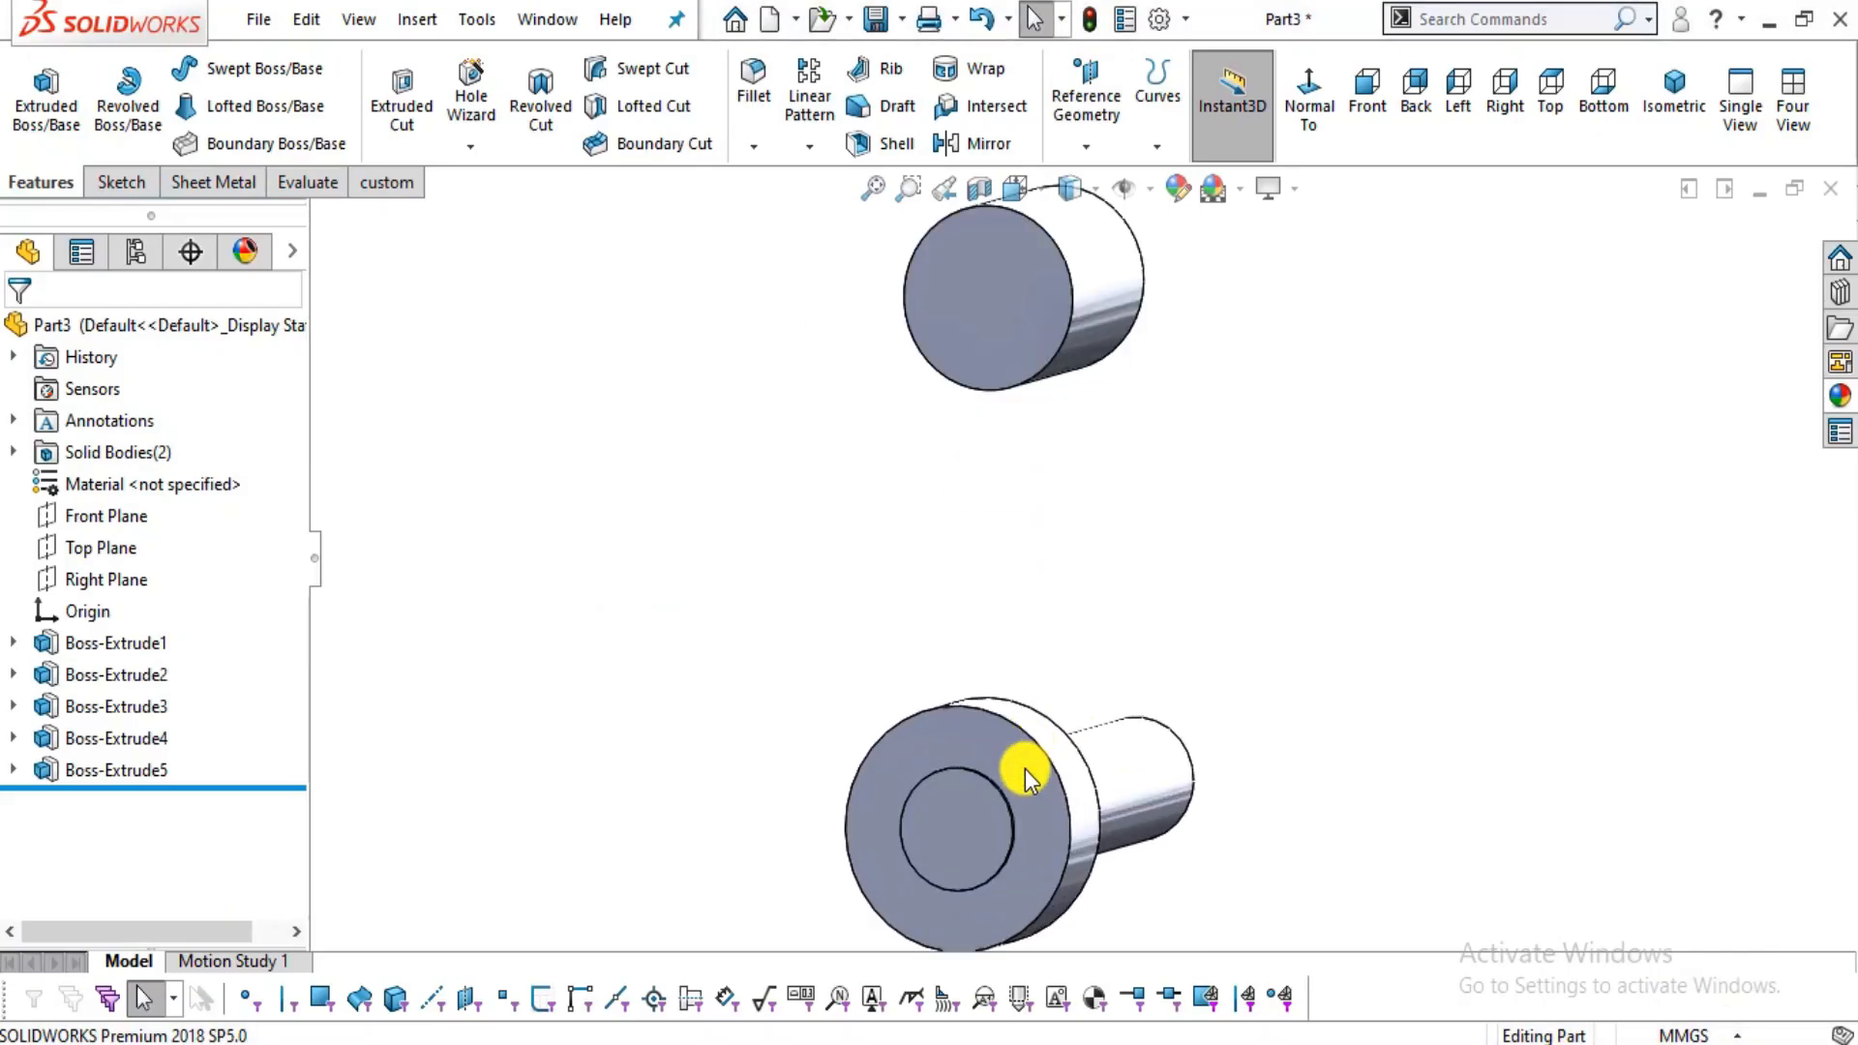
click(1024, 767)
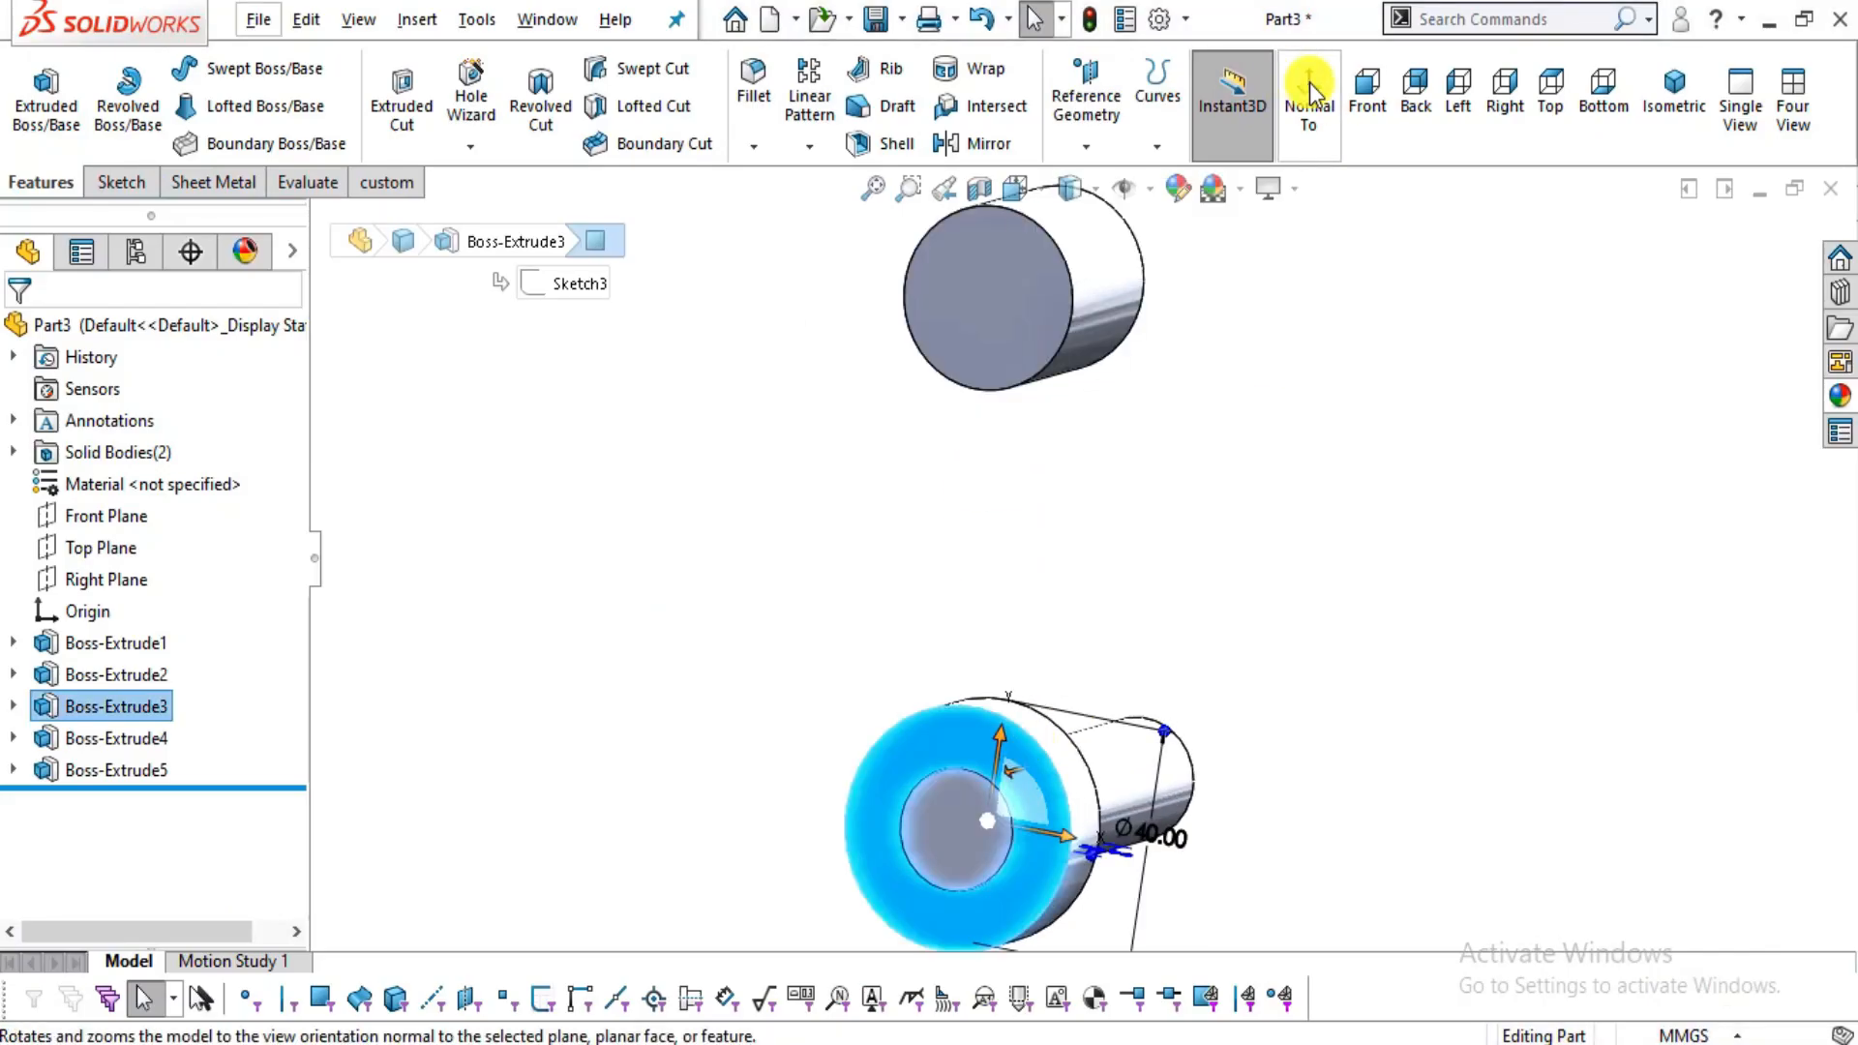
key(alt+Tab)
key(alt+Tab)
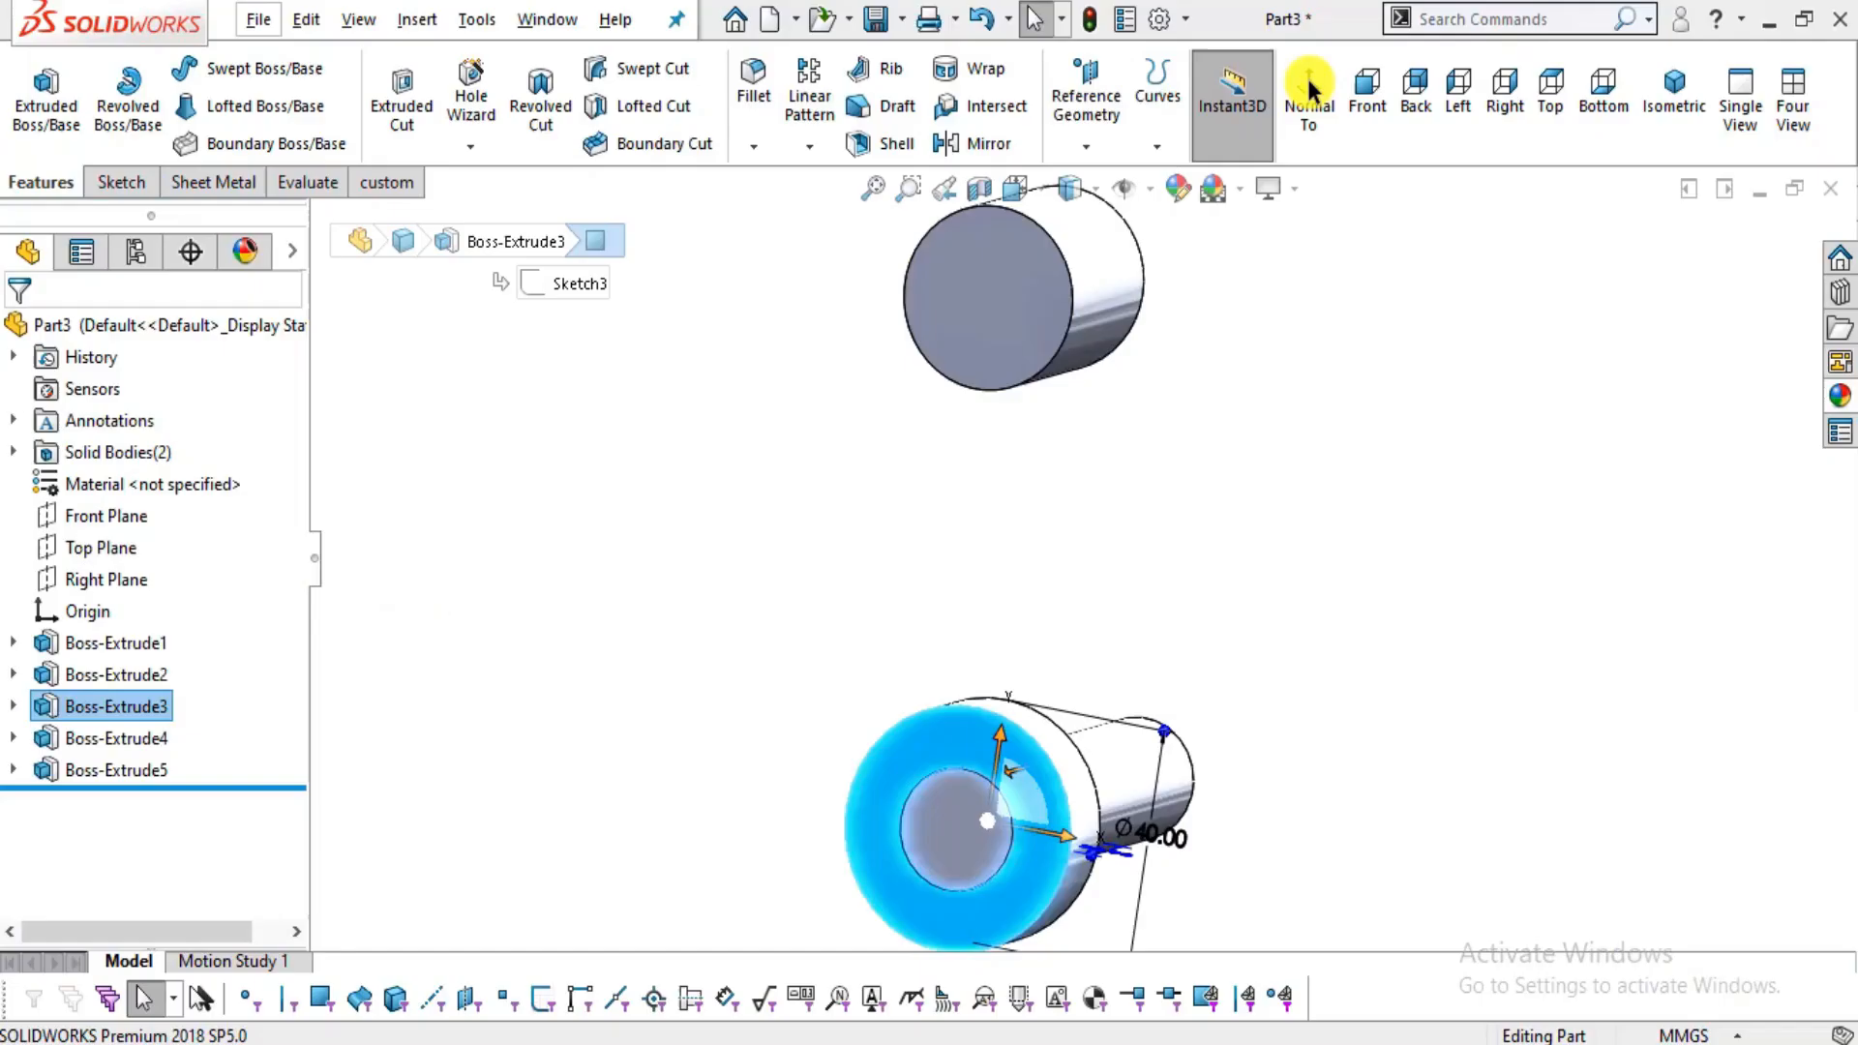
click(1318, 87)
click(103, 180)
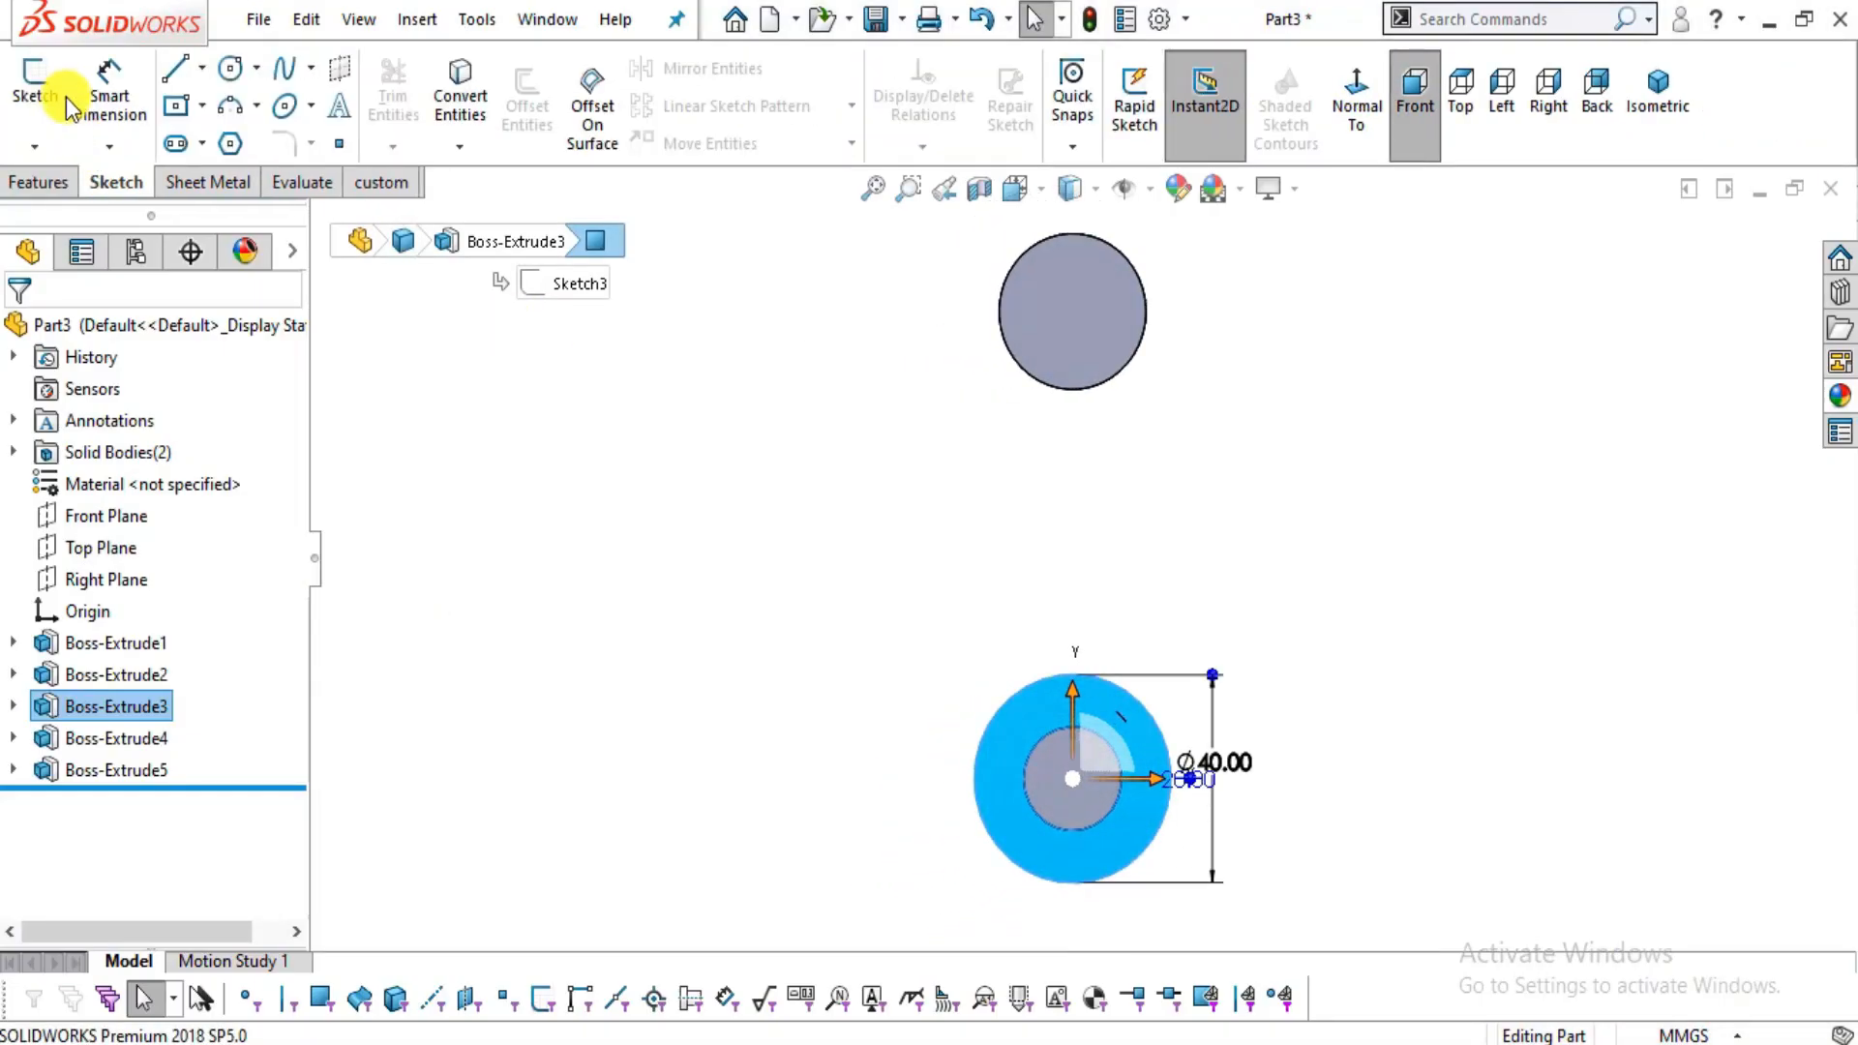
click(56, 92)
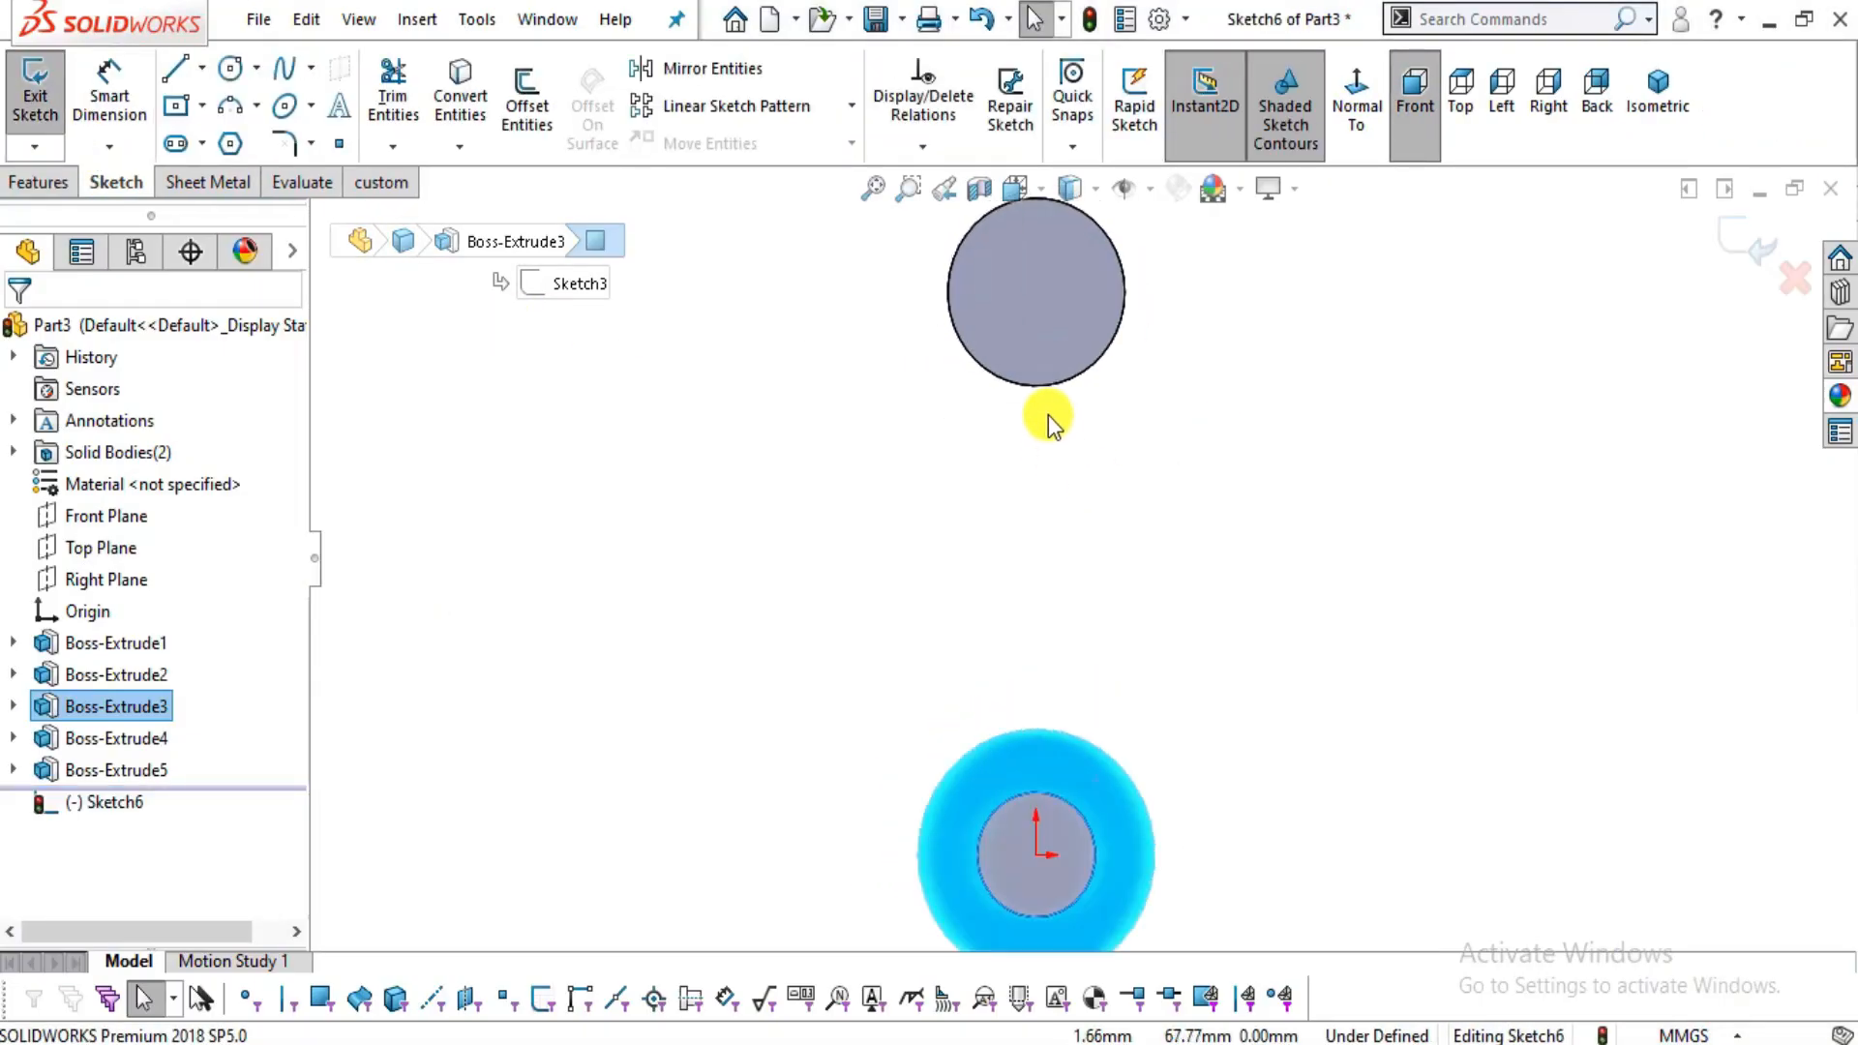
- Convert the crank pin's circular edge into the sketch, and draw a vertical centerline from its center to the origin
click(1044, 388)
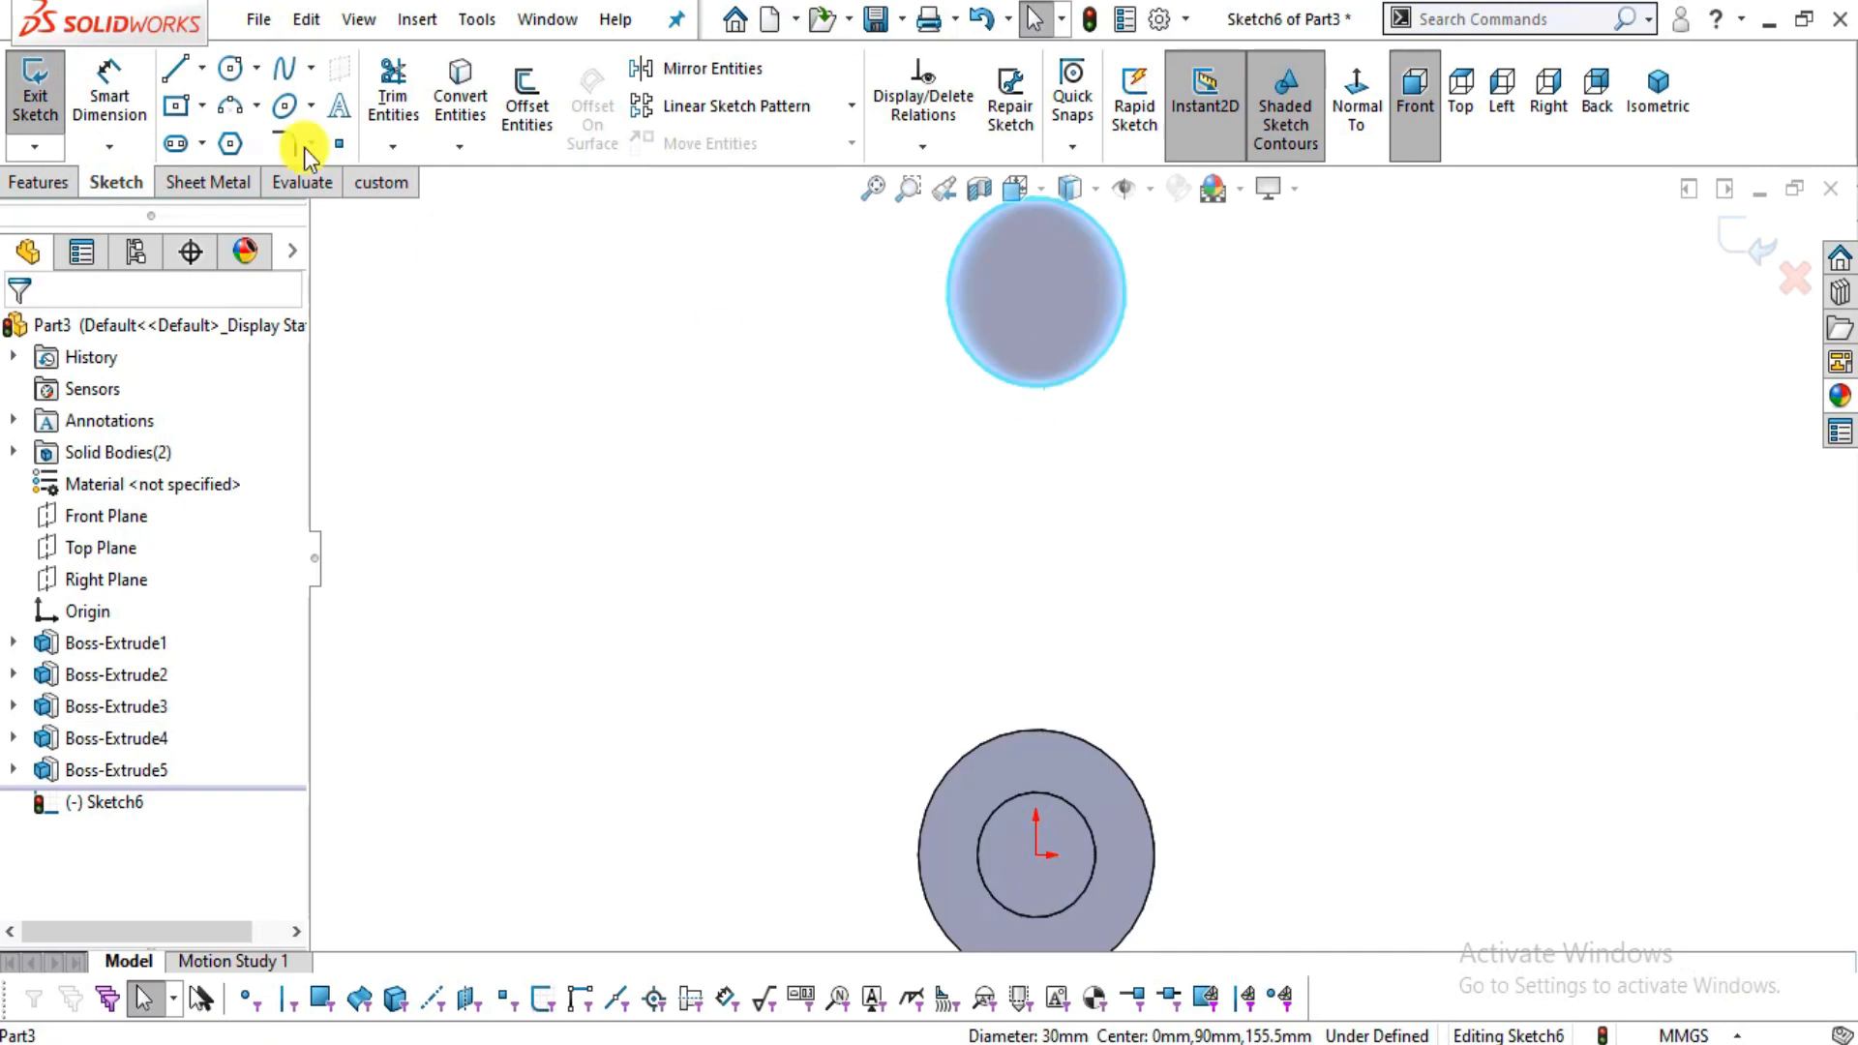
click(453, 103)
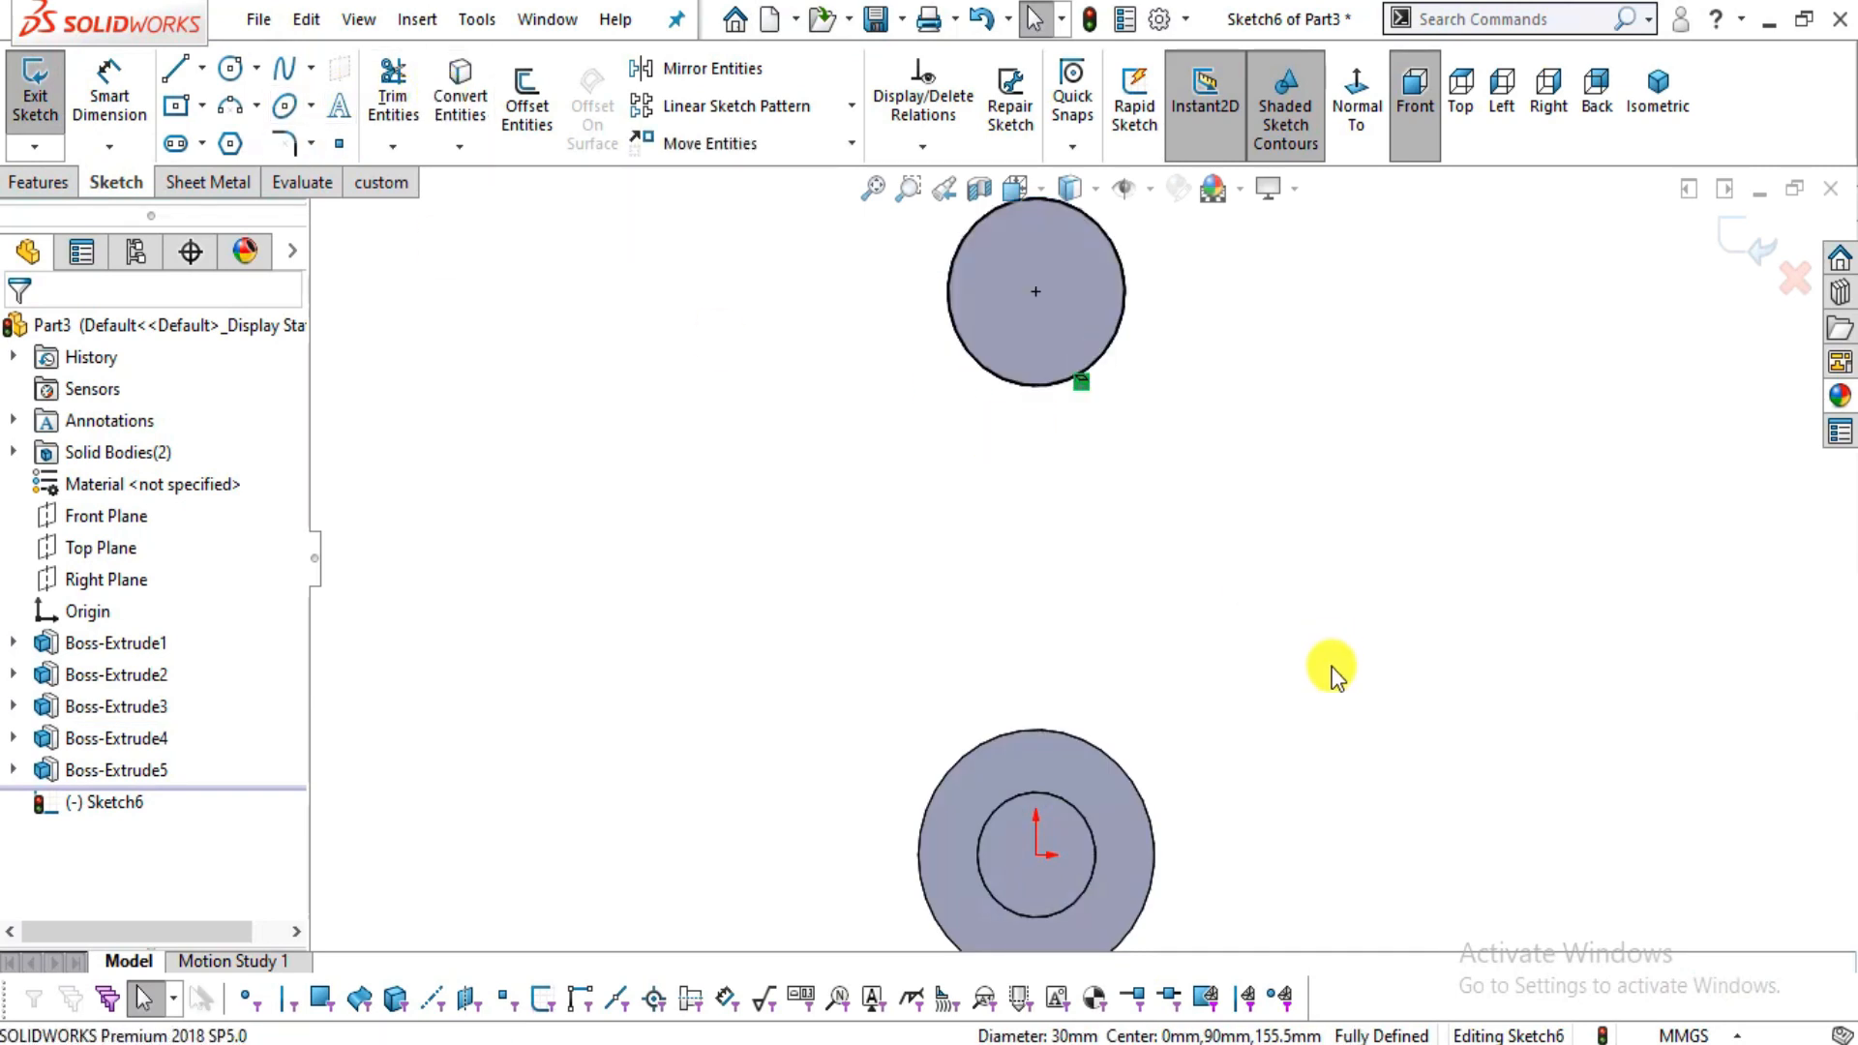
click(201, 67)
click(224, 140)
key(alt+Tab)
key(alt+Tab)
click(1035, 292)
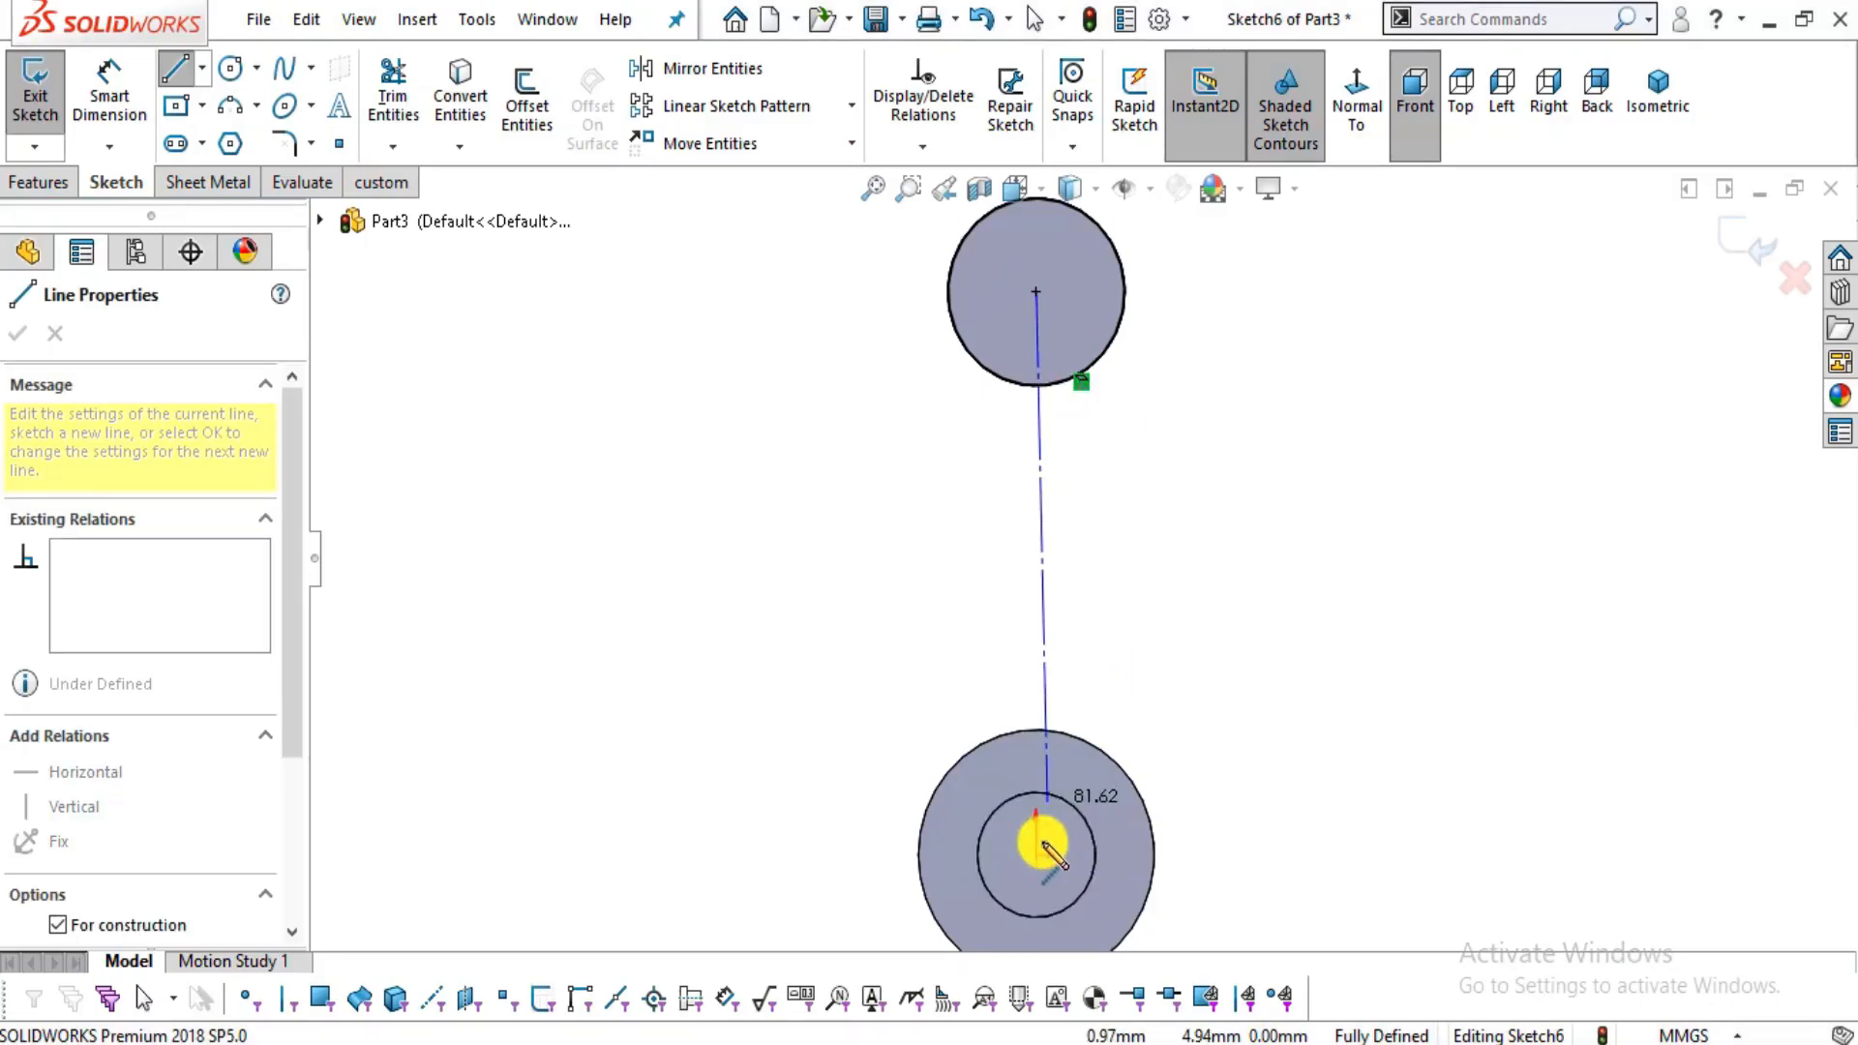
click(1036, 855)
key(Escape)
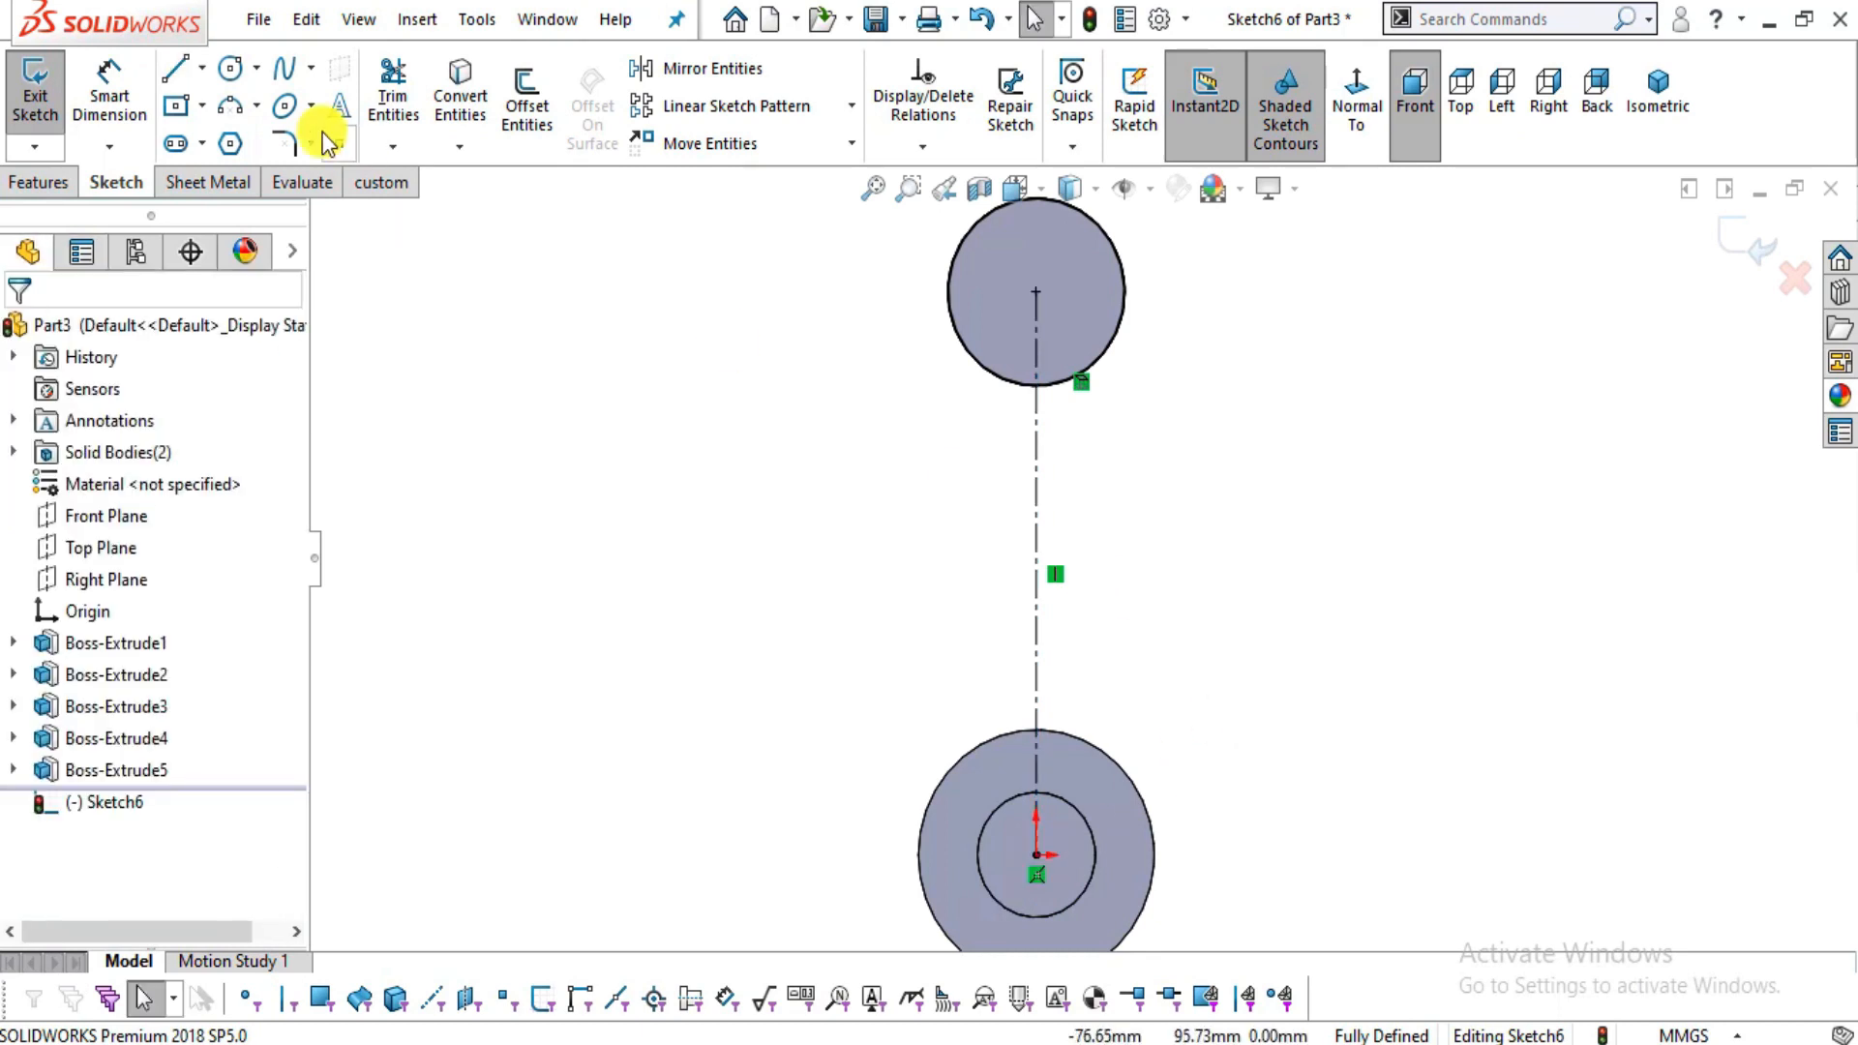
- Check the arm's width in the PDF front view, and offset the centerline 10 mm bi-directionally in SOLIDWORKS
click(525, 92)
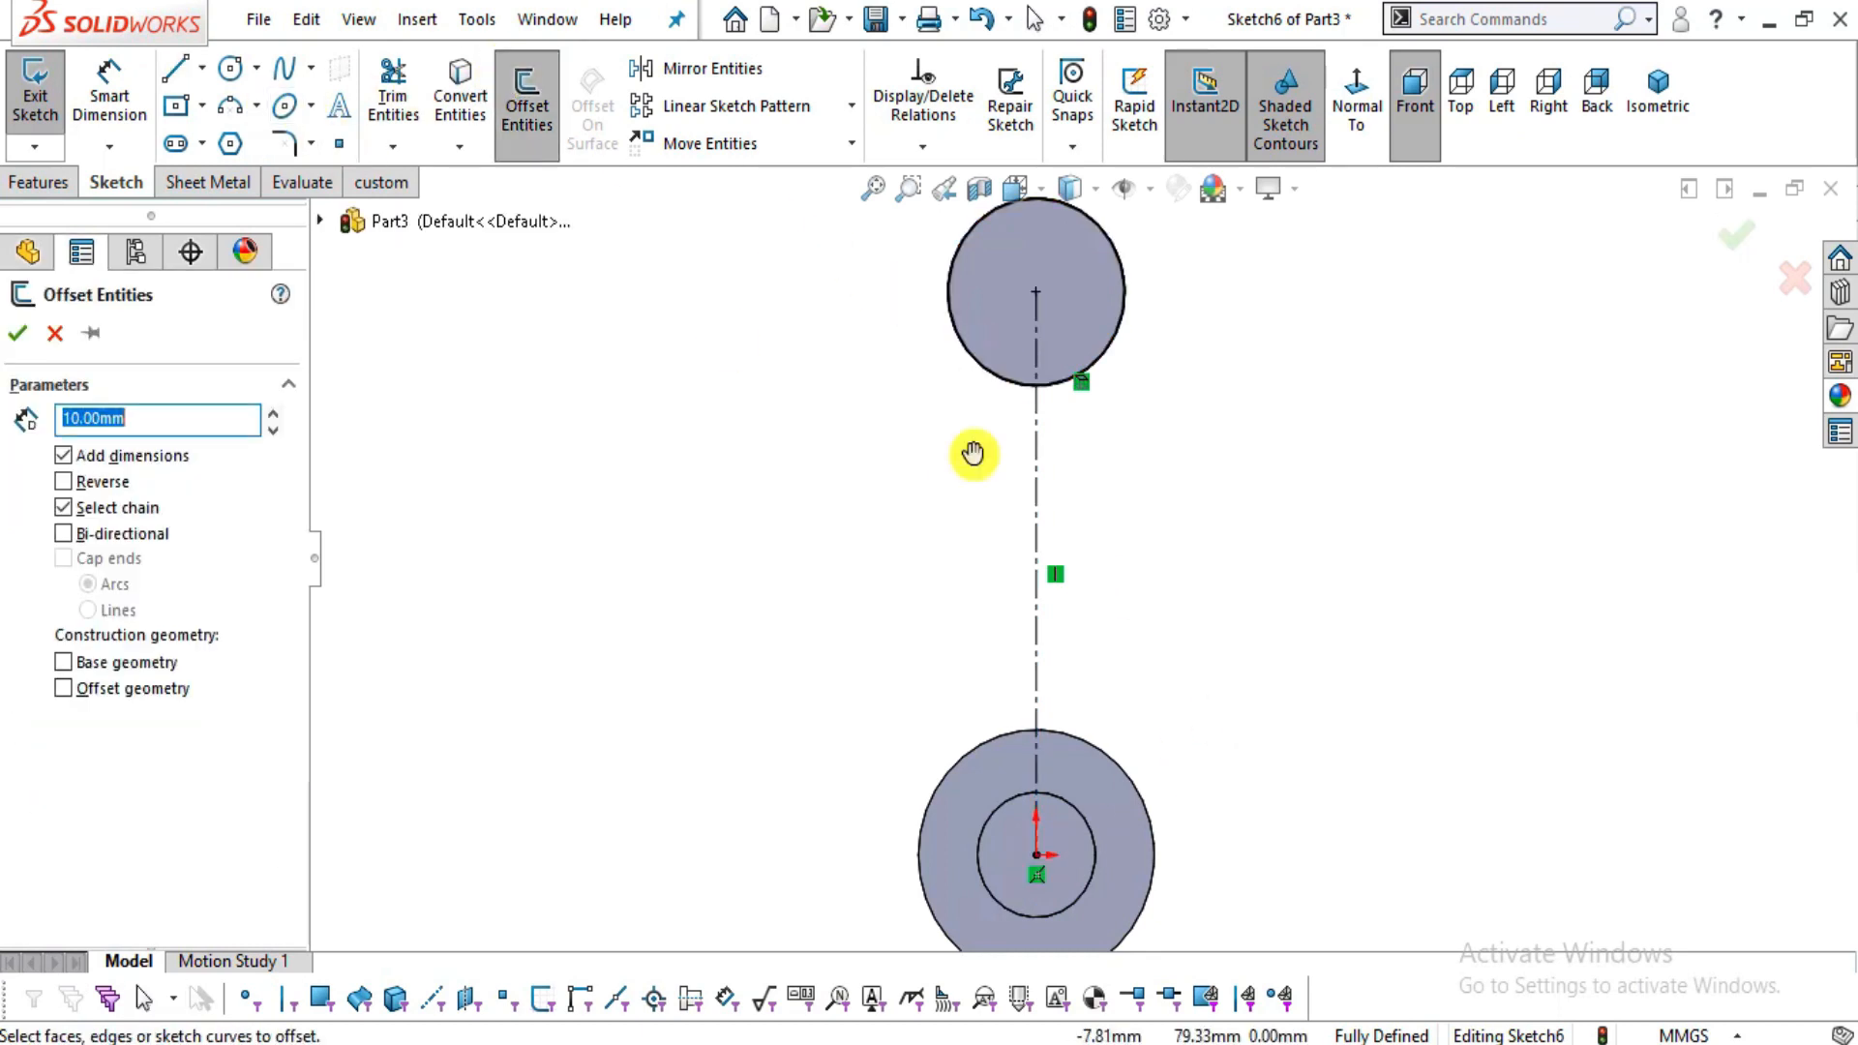
key(alt+Tab)
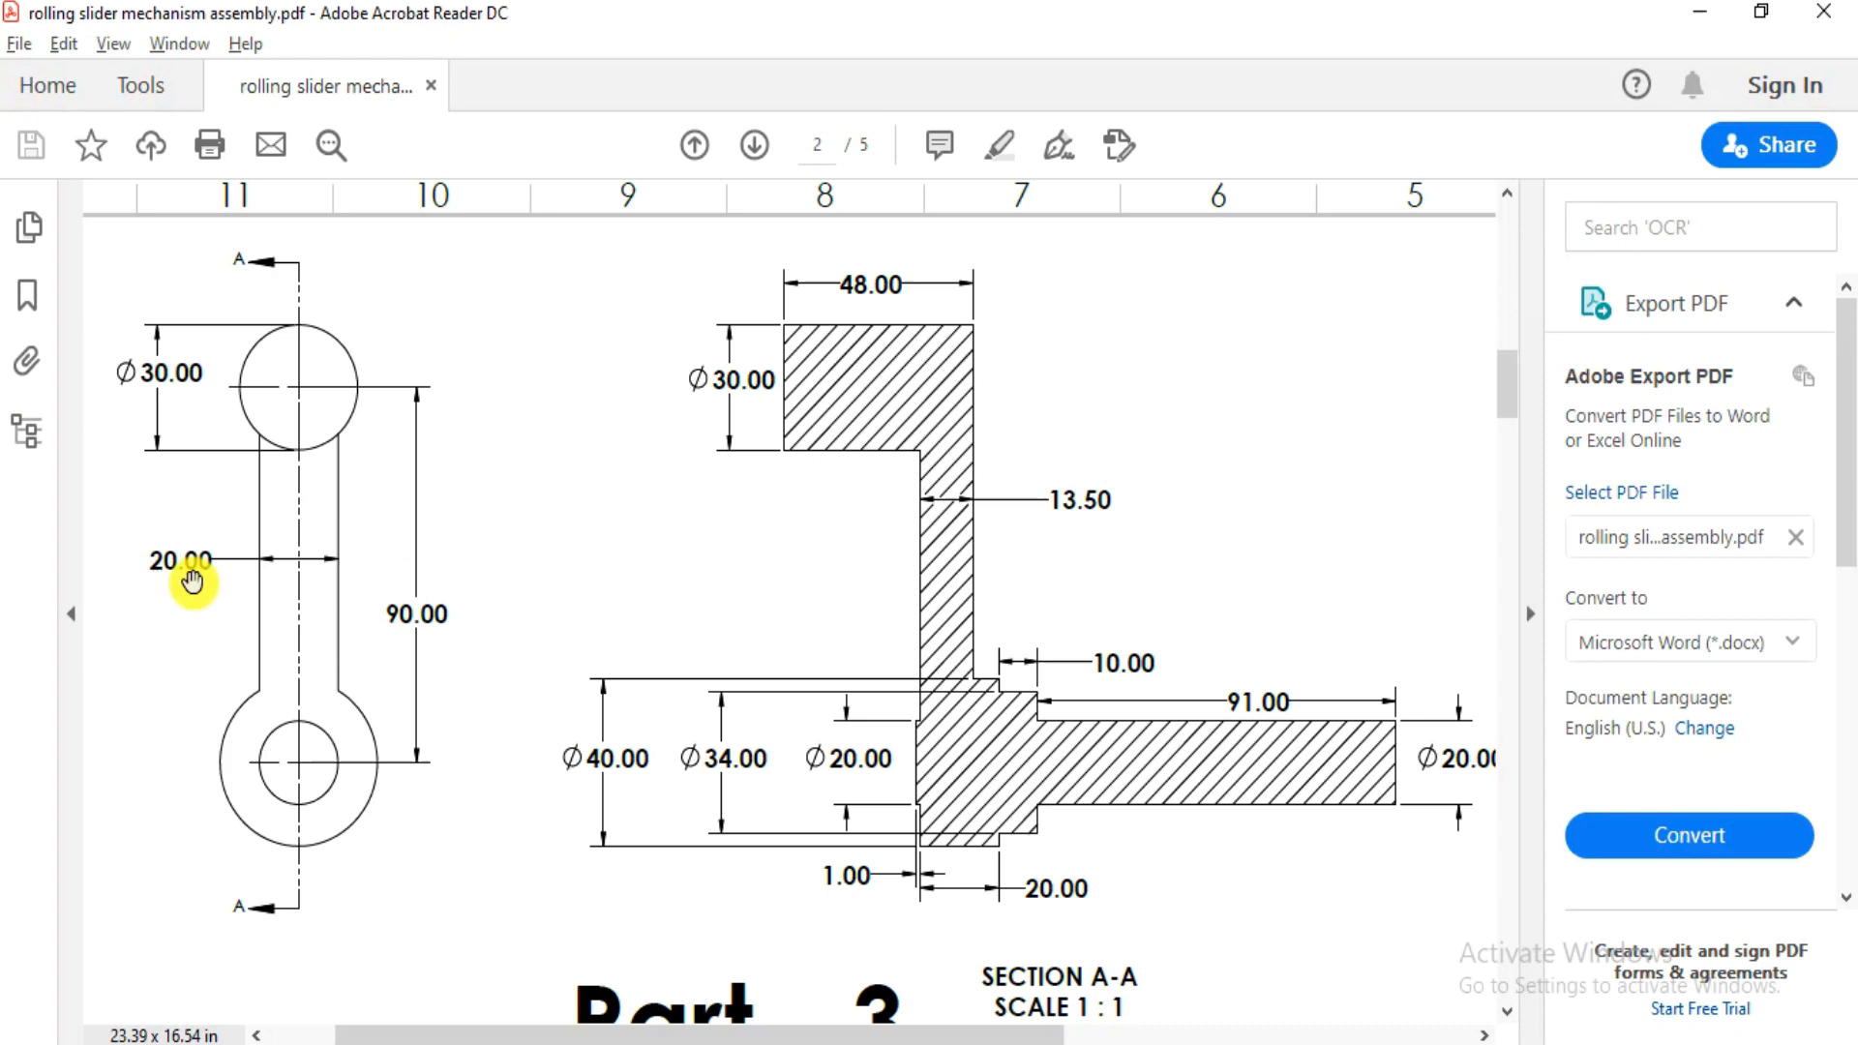
key(alt+Tab)
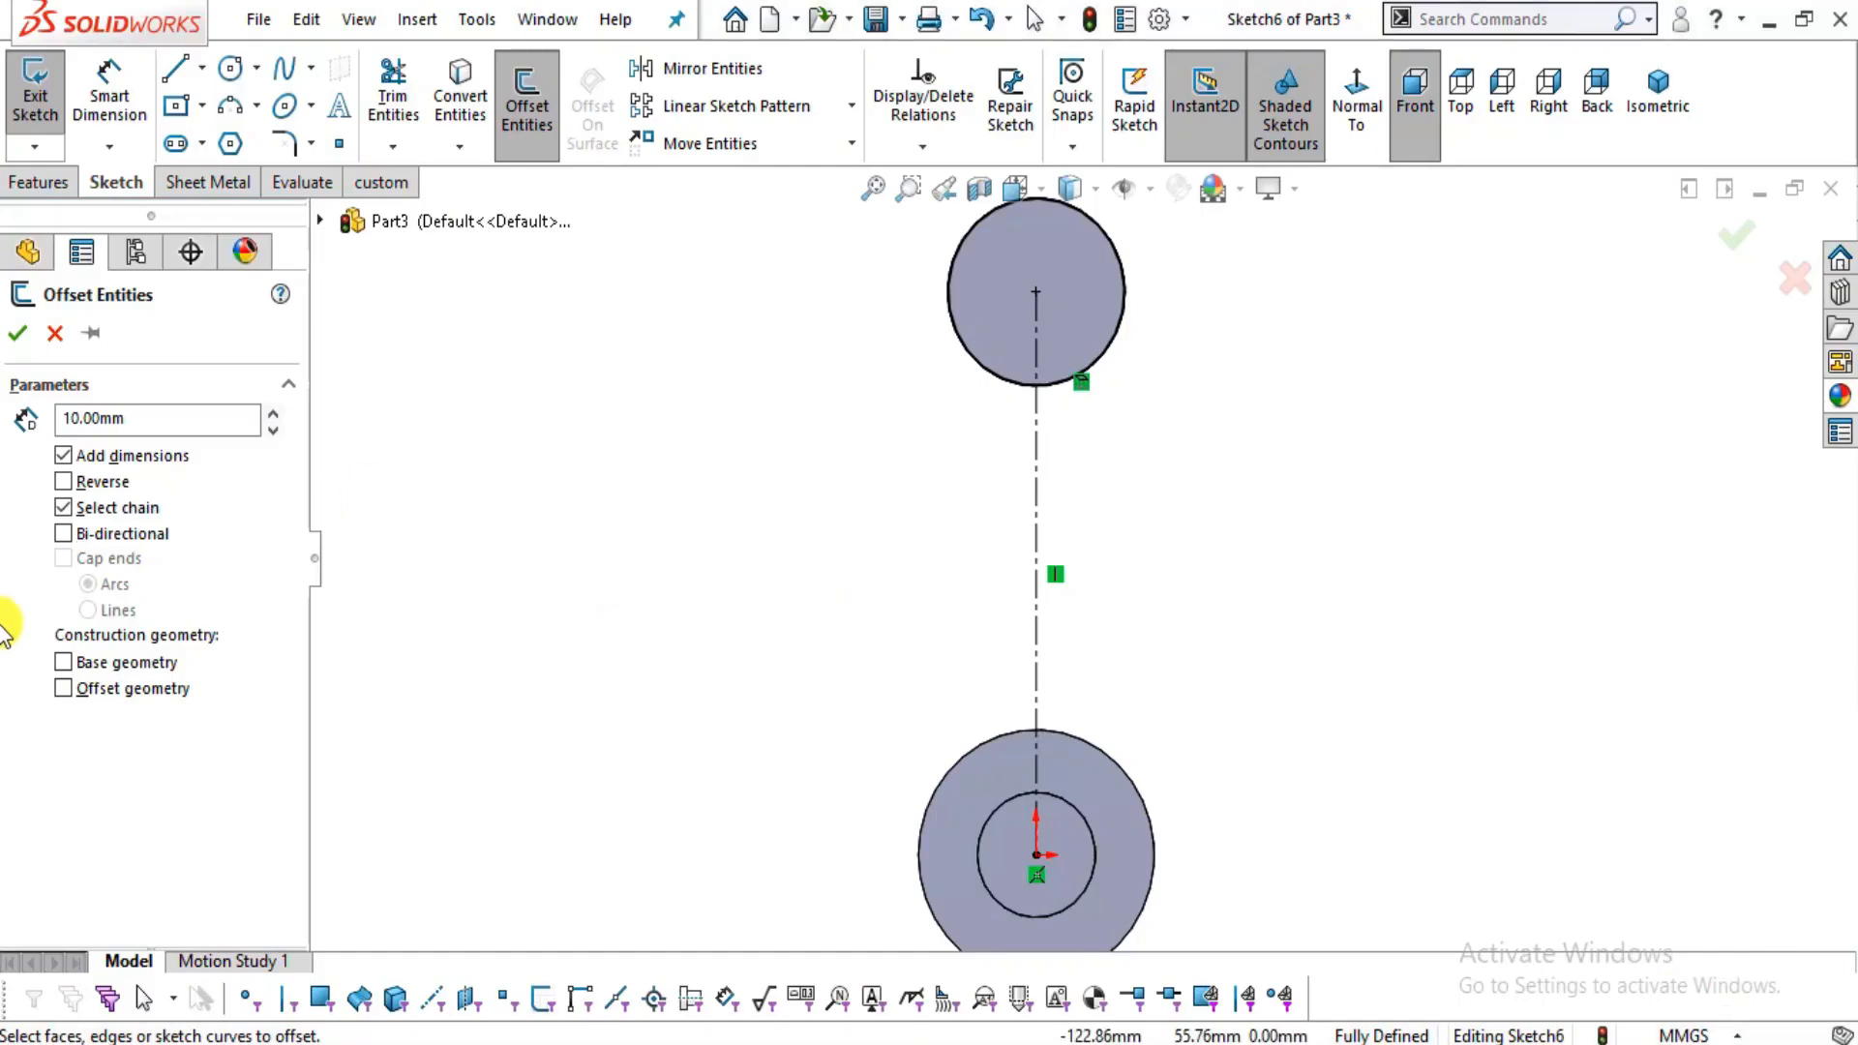
click(64, 534)
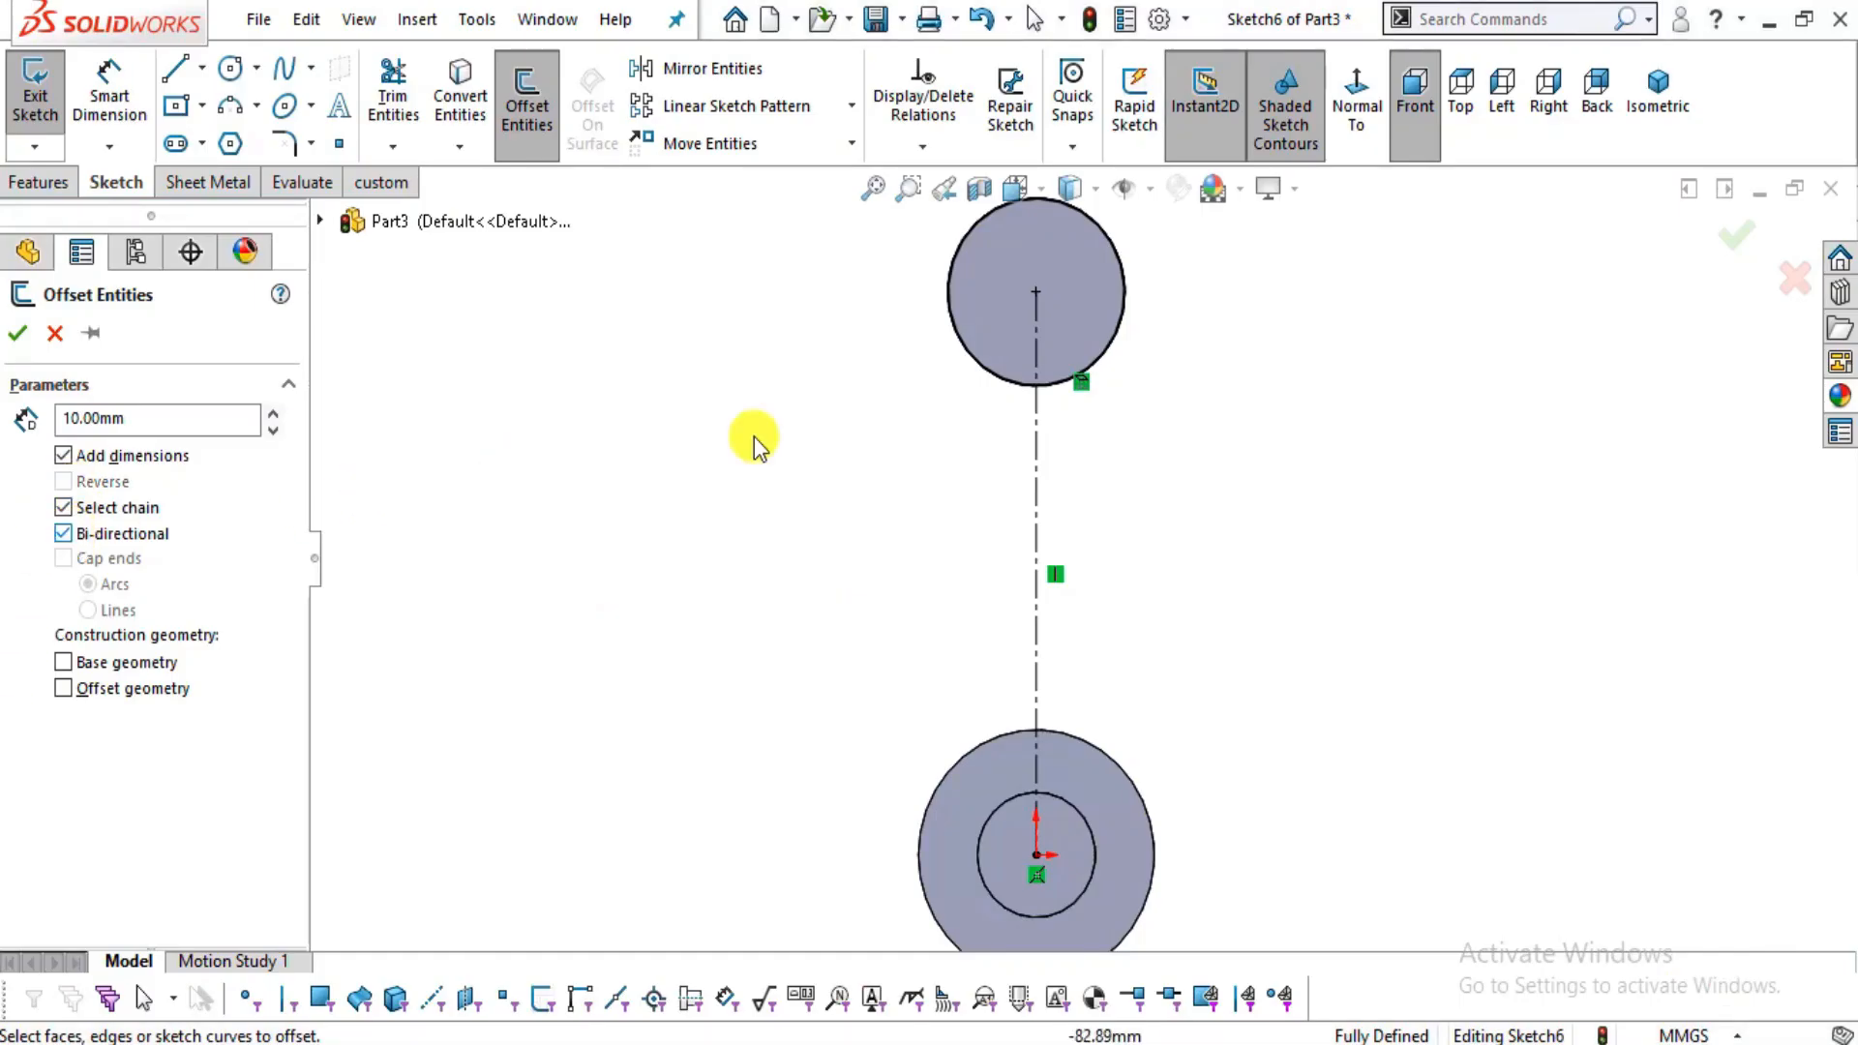
click(1037, 478)
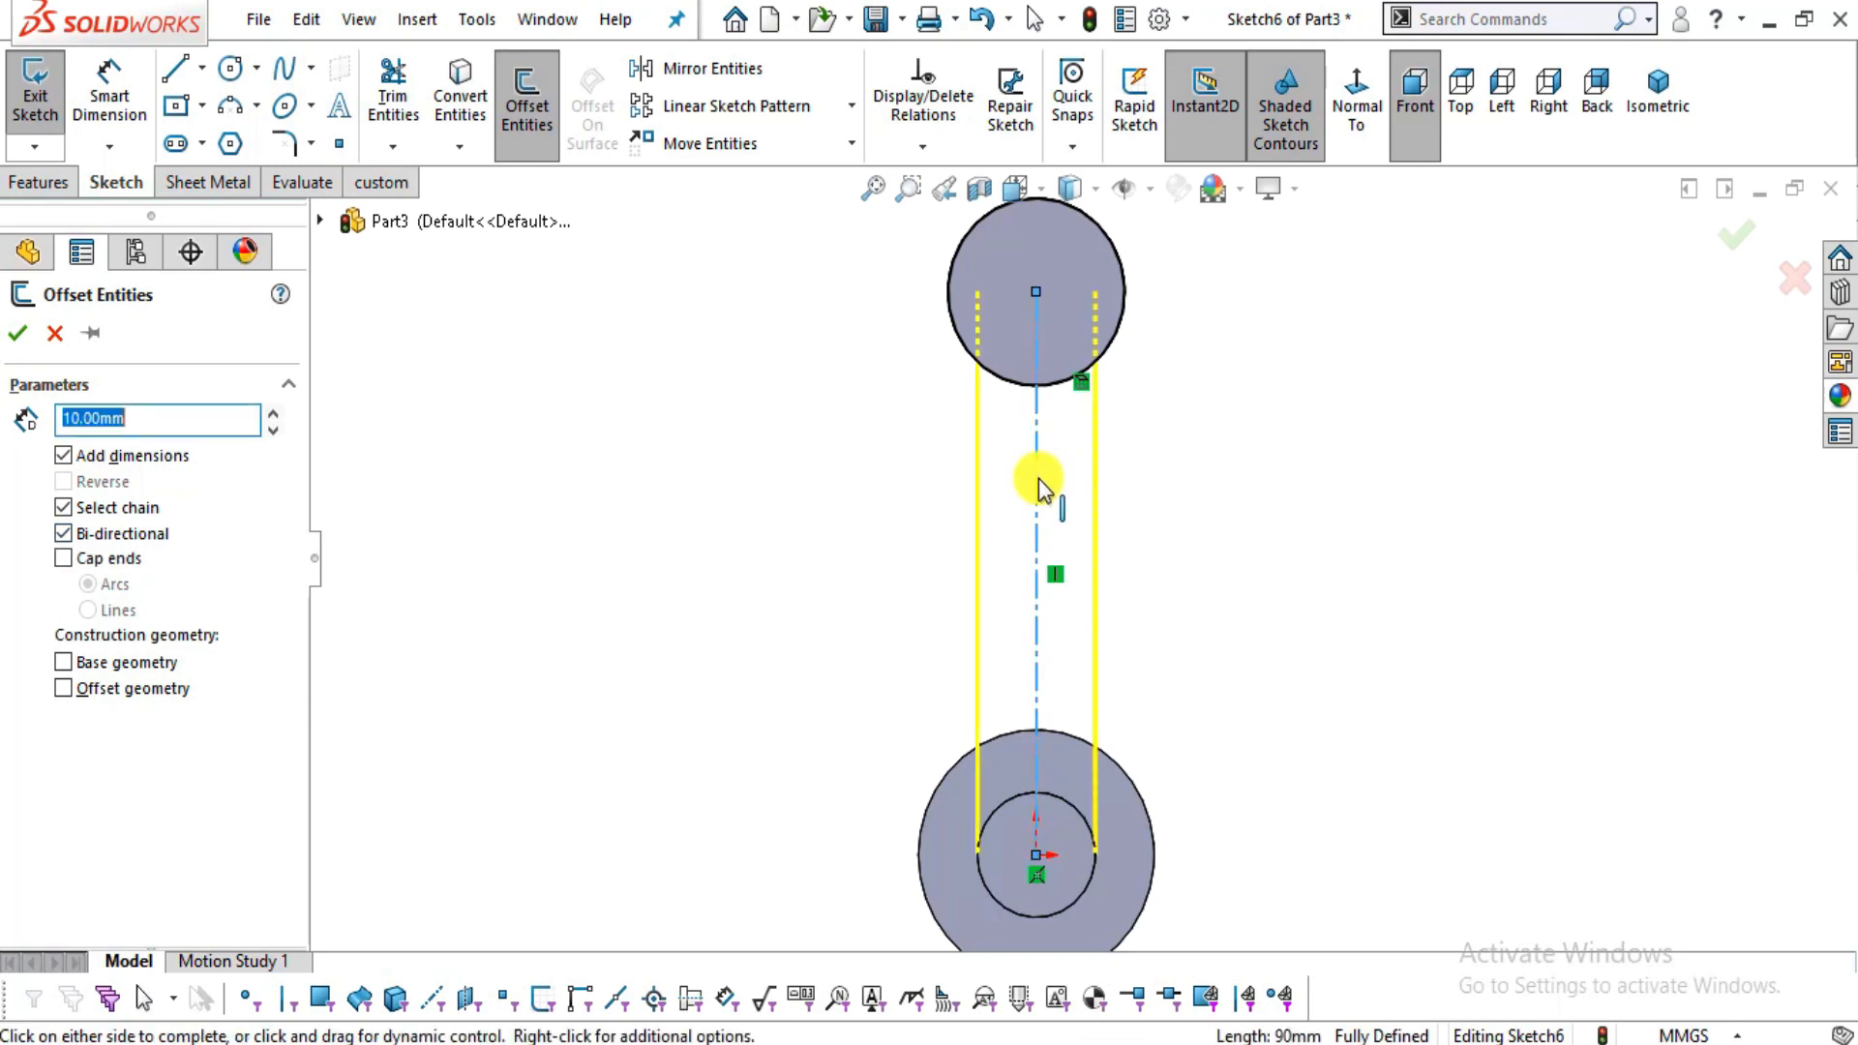
click(20, 334)
- Move the two 10 mm offset dimensions between the centerline and their lines, one above the other
scroll(1094, 580, down, 3)
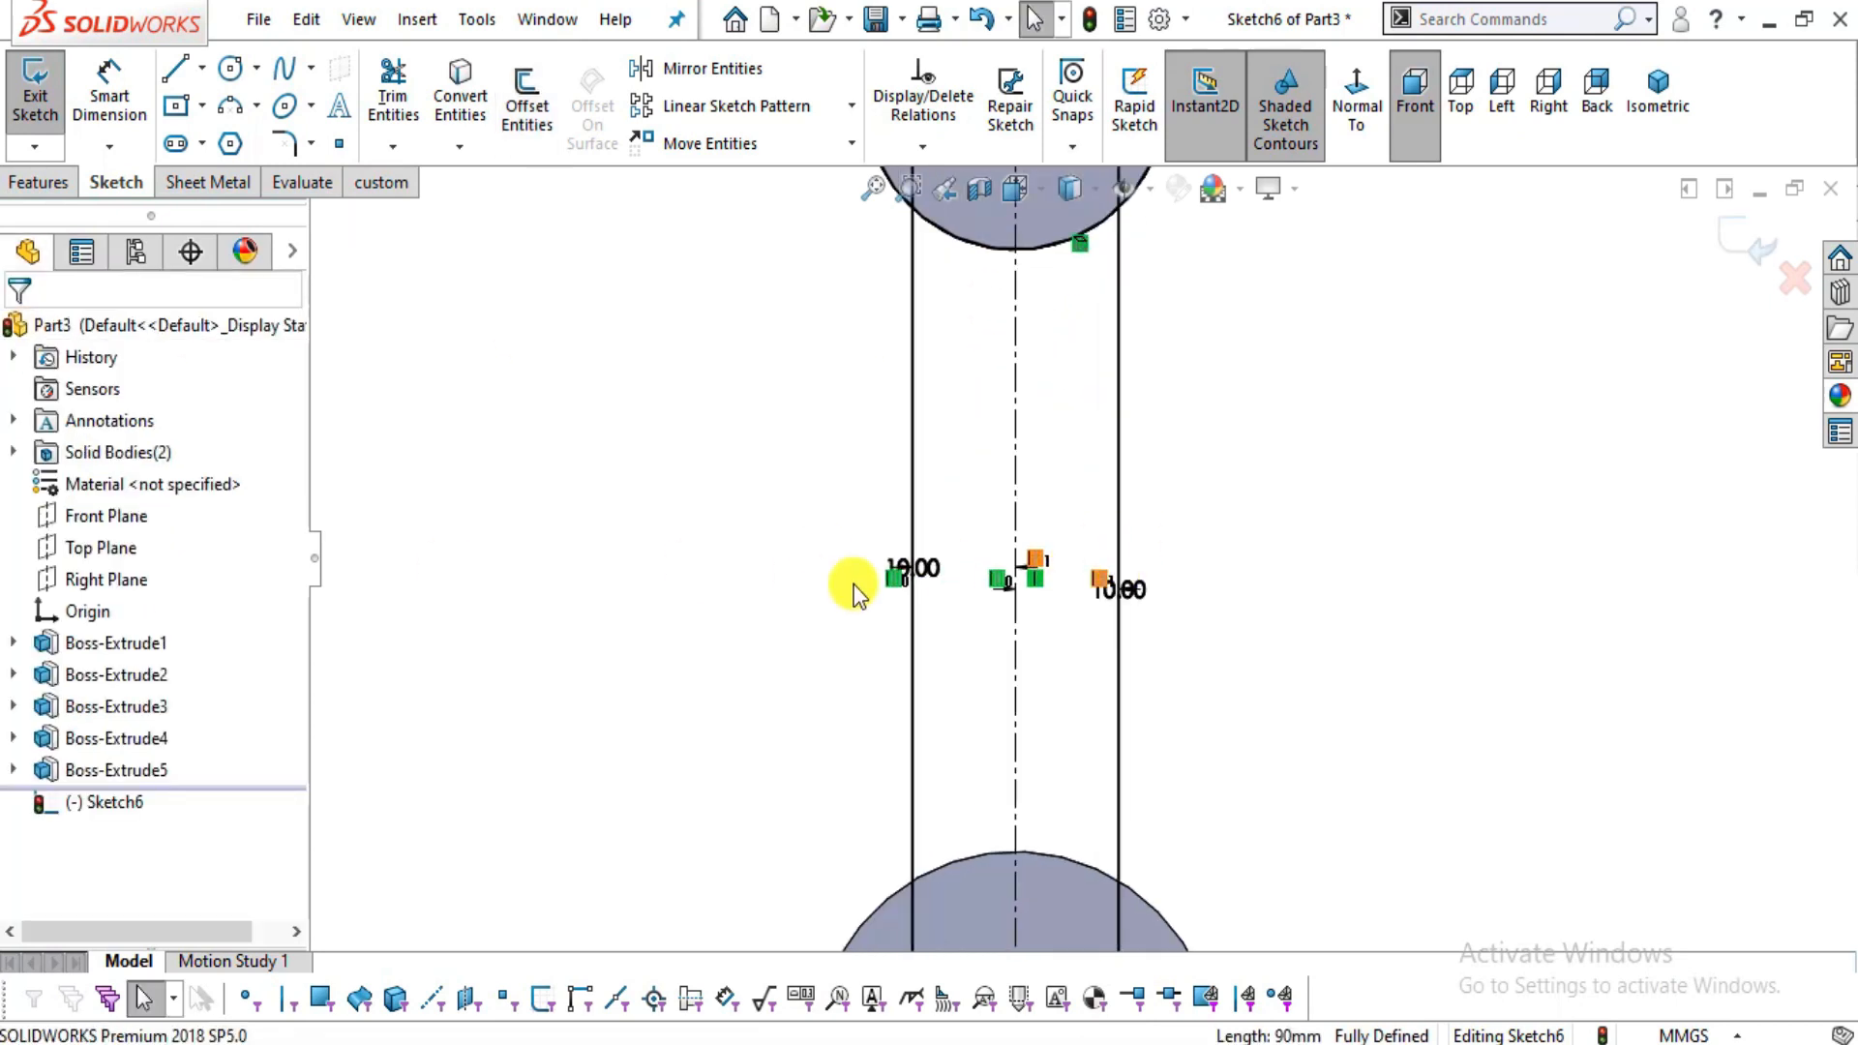
drag(1068, 607, 1068, 607)
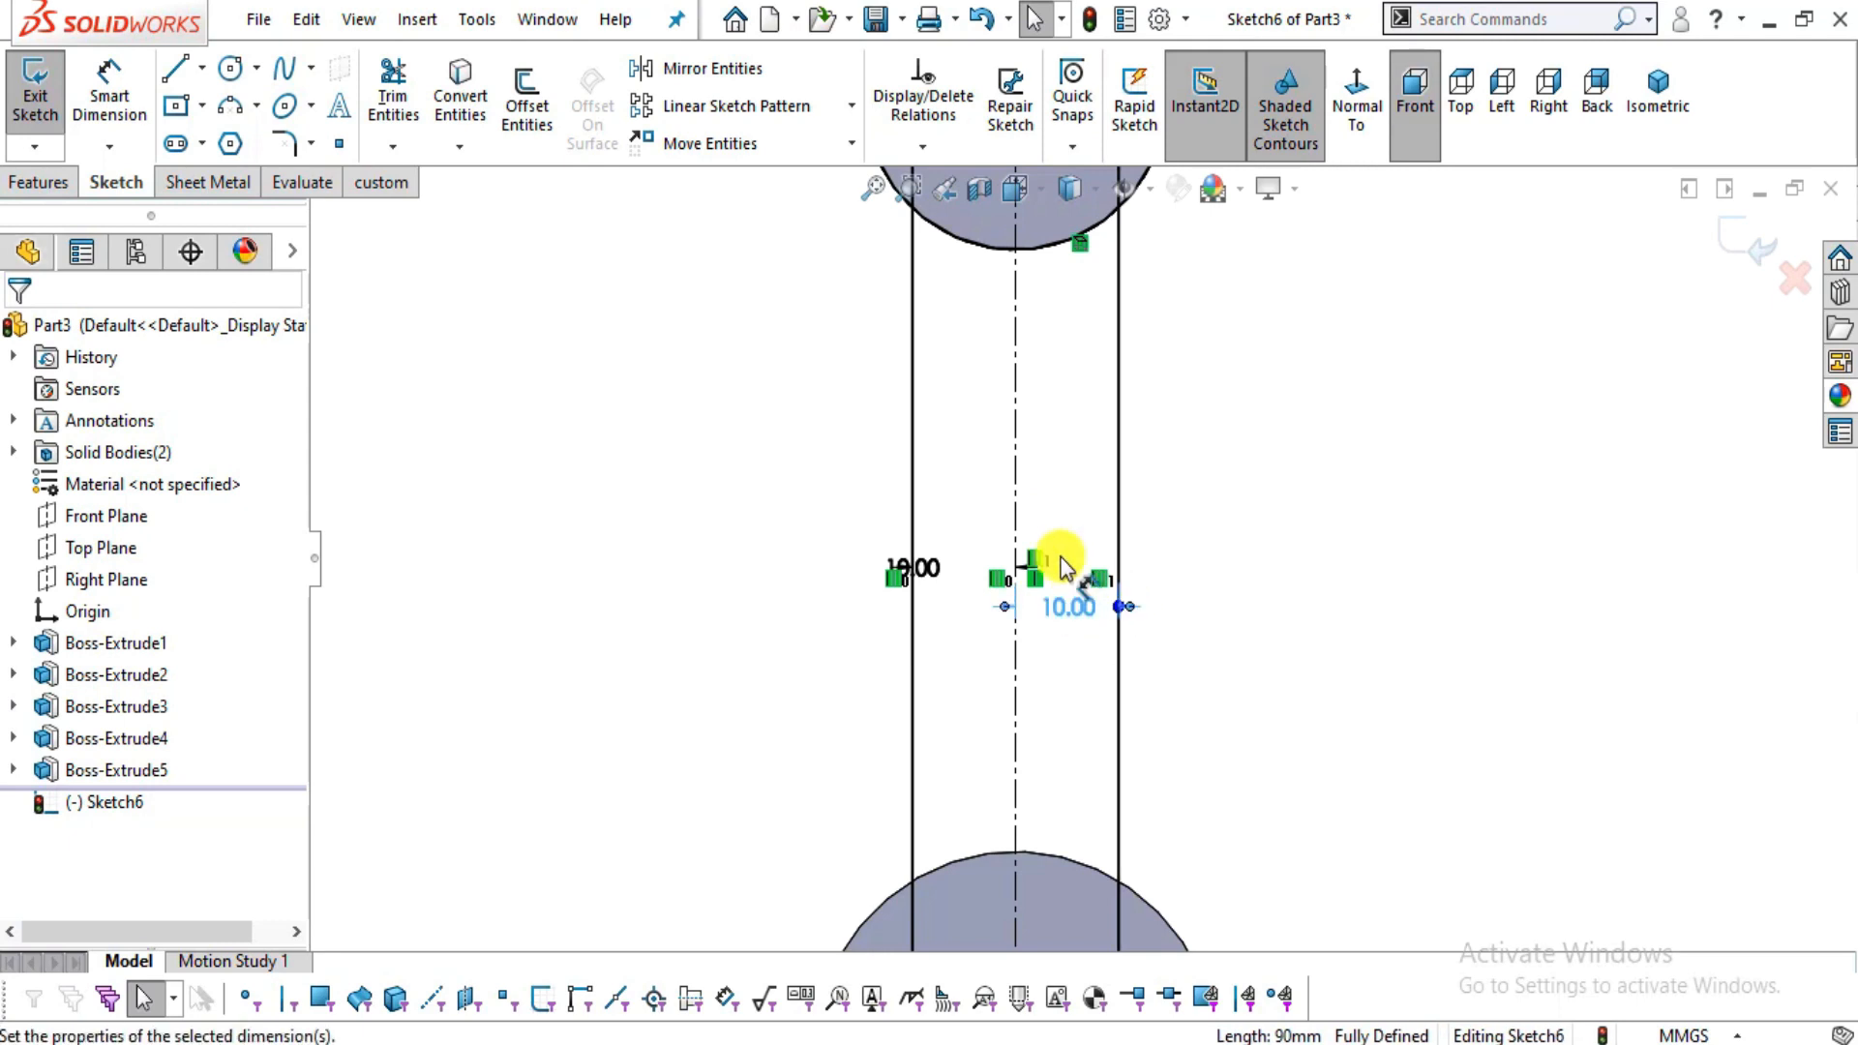
click(956, 544)
drag(935, 572, 985, 537)
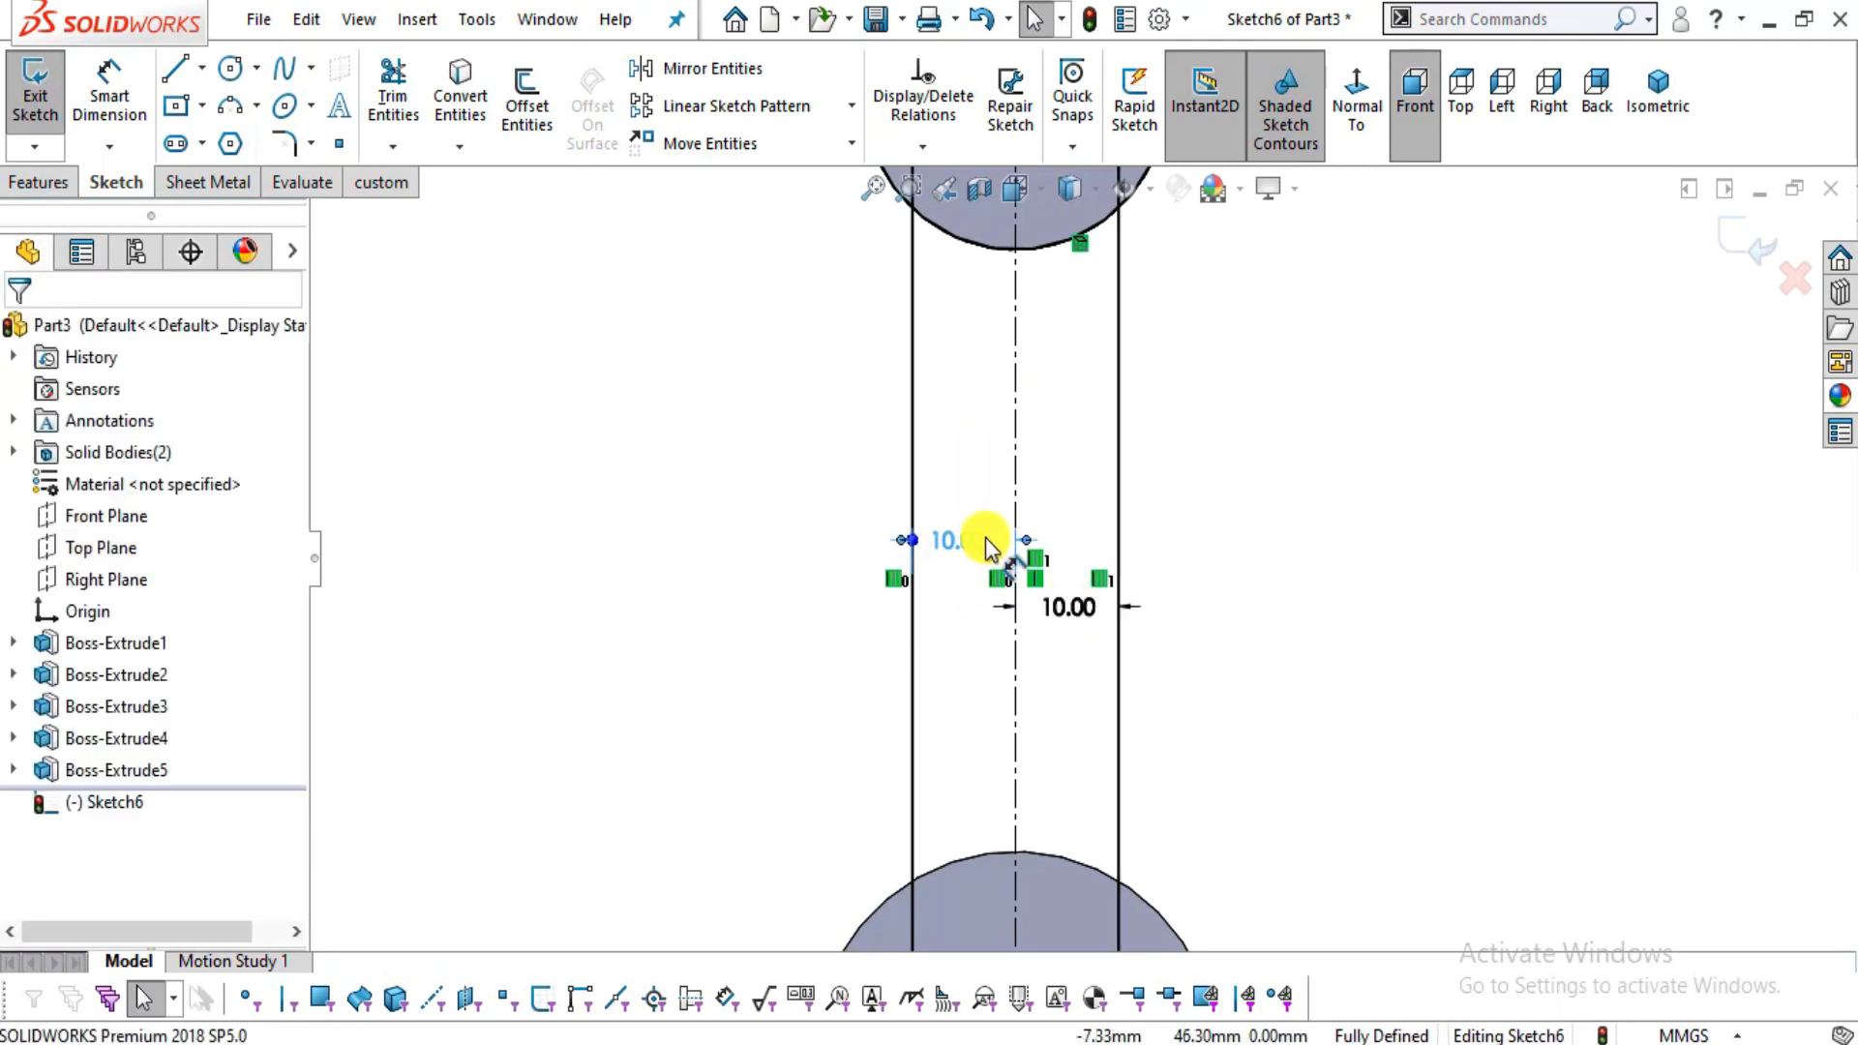
click(1333, 547)
scroll(1332, 548, up, 3)
scroll(1113, 285, down, 1)
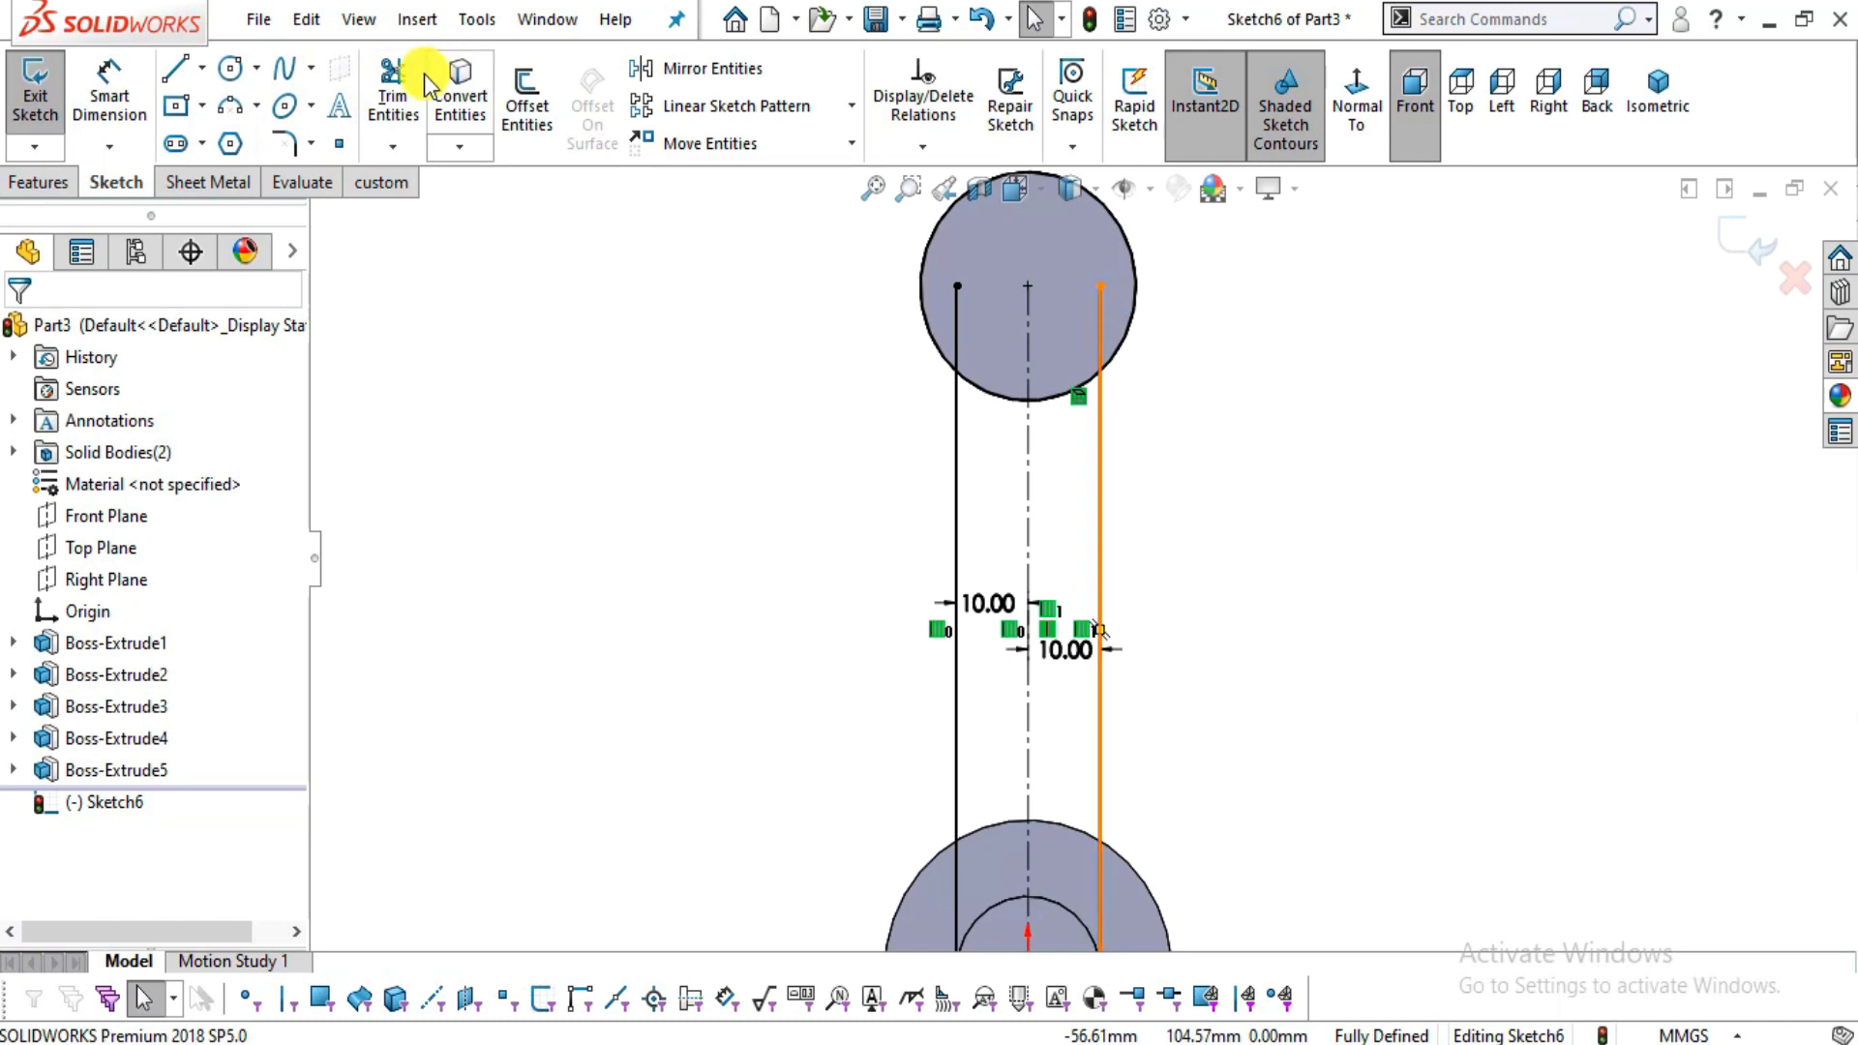
scroll(1016, 325, down, 3)
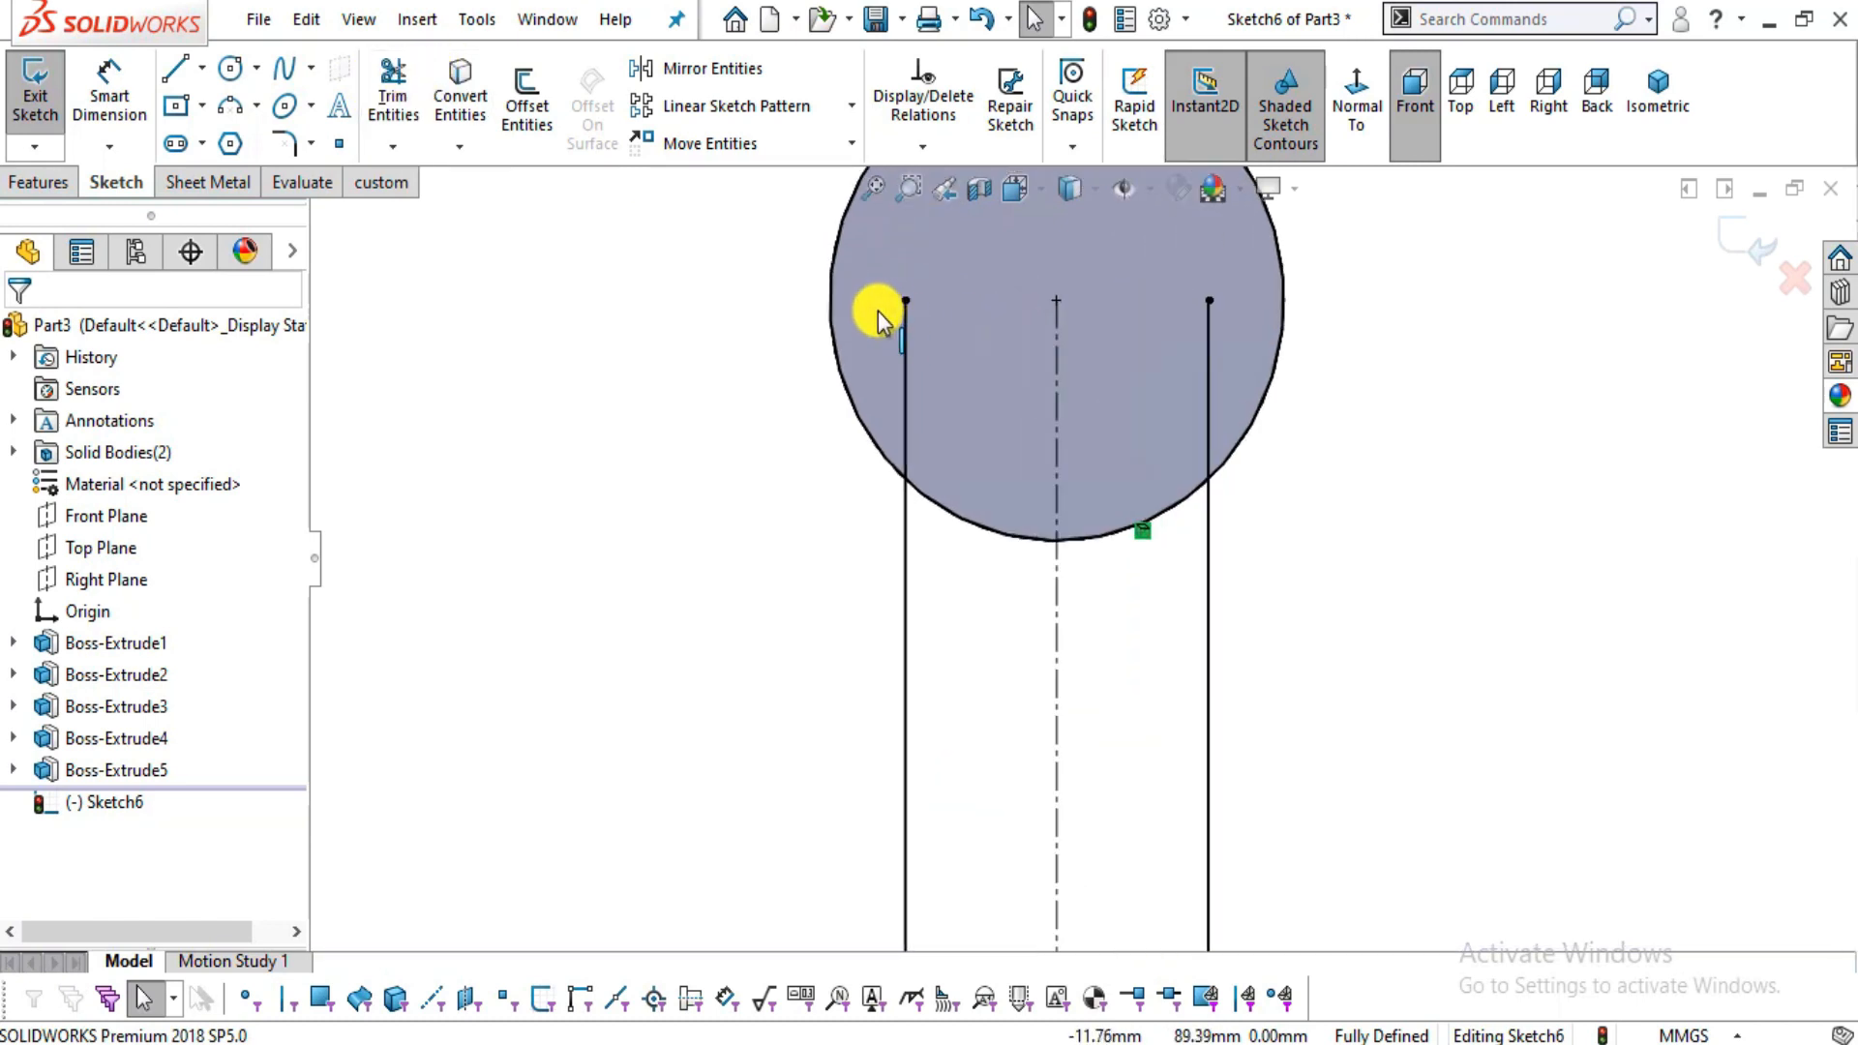
- Trim away the ends of the two arm side lines that lie inside the crank pin's circle
drag(877, 311, 922, 366)
click(391, 91)
mouse_move(866, 309)
mouse_down()
mouse_move(862, 340)
mouse_move(955, 374)
mouse_up()
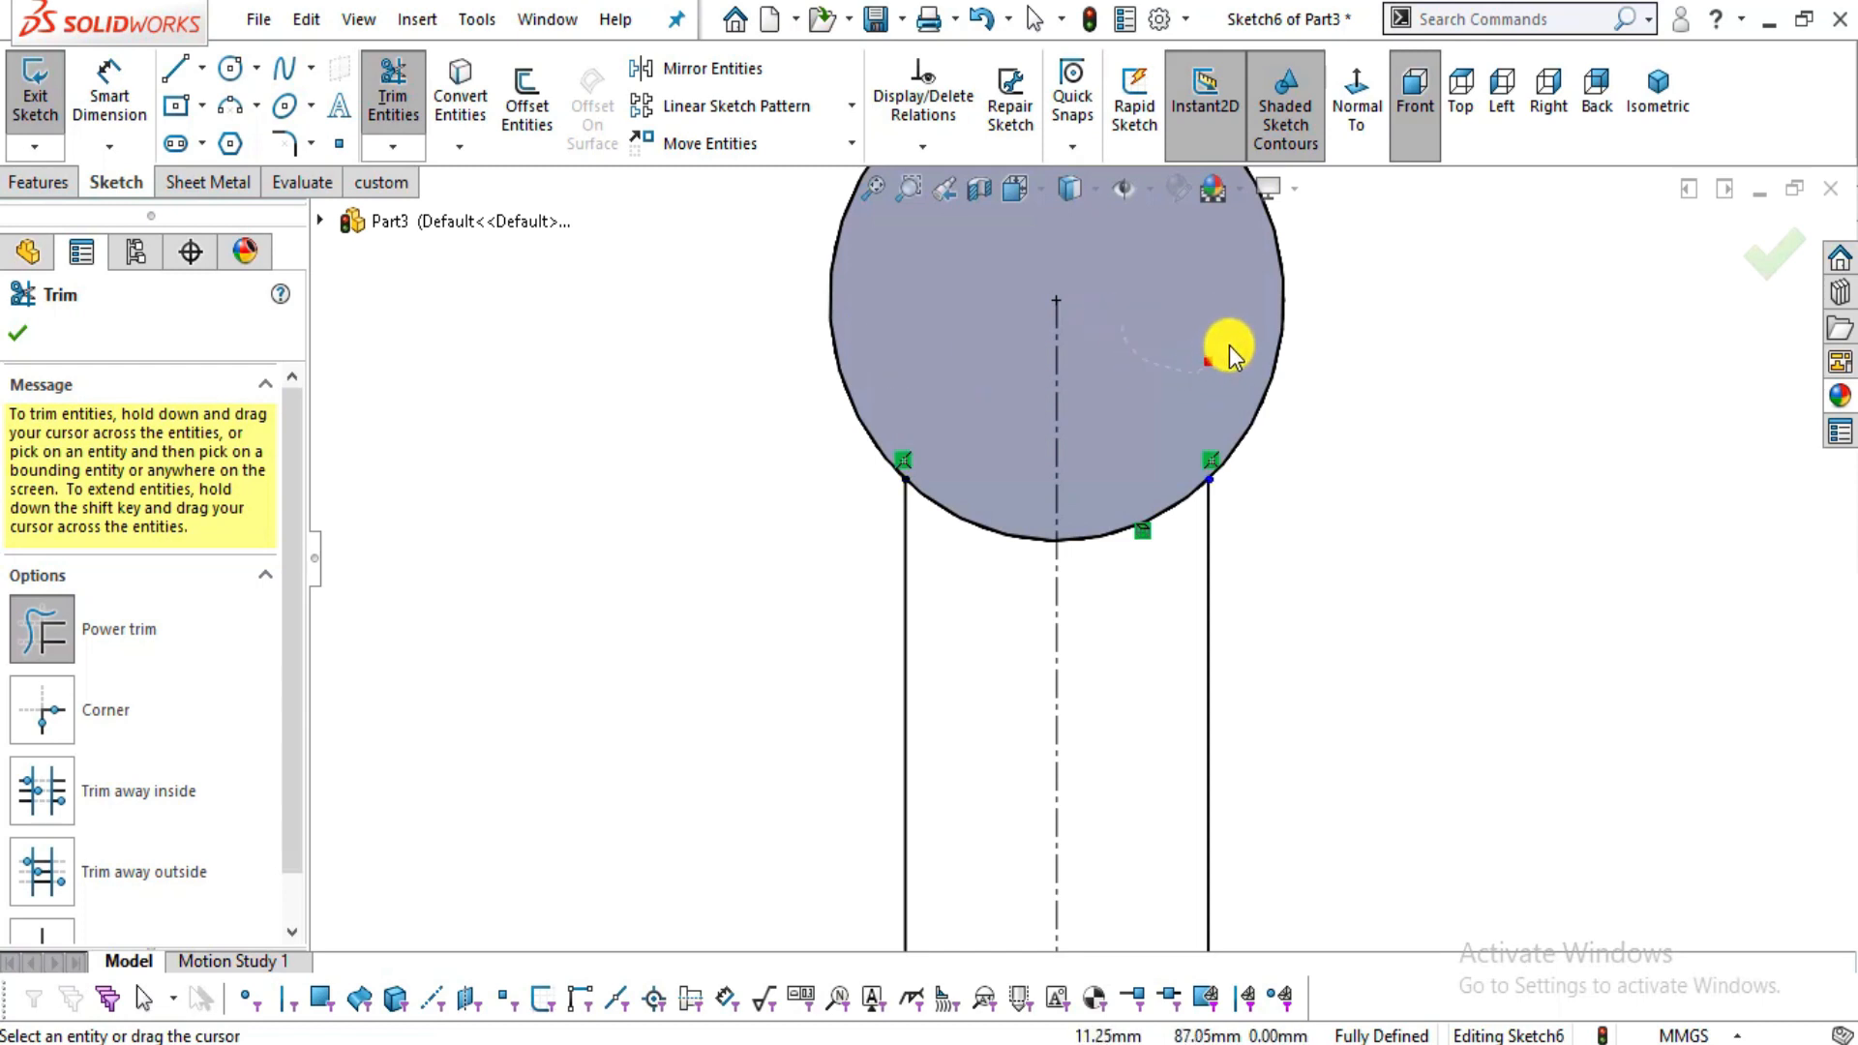
drag(1229, 346, 1237, 350)
scroll(1216, 472, up, 9)
scroll(1087, 713, down, 7)
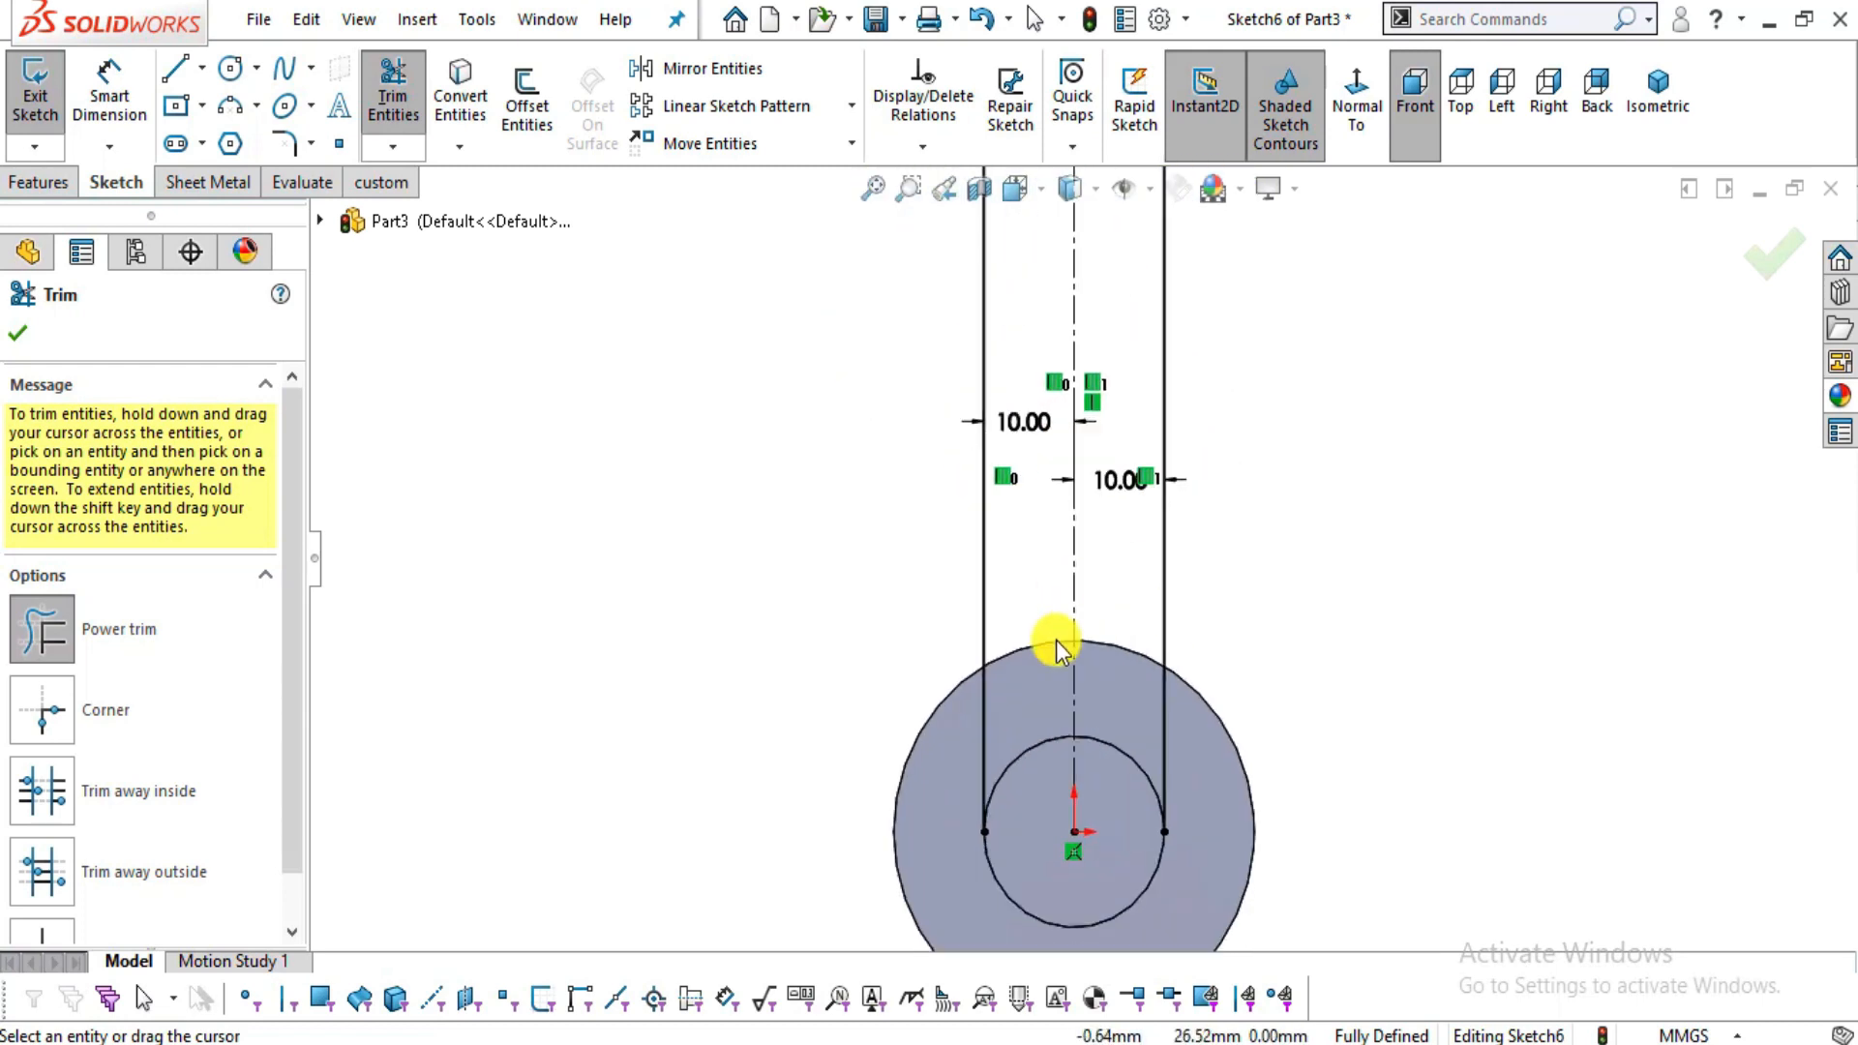
- Convert the 40 mm hub's outer circular edge into the sketch, and trim the arm's side lines inside the hub circle
scroll(1055, 641, down, 5)
key(Escape)
click(976, 679)
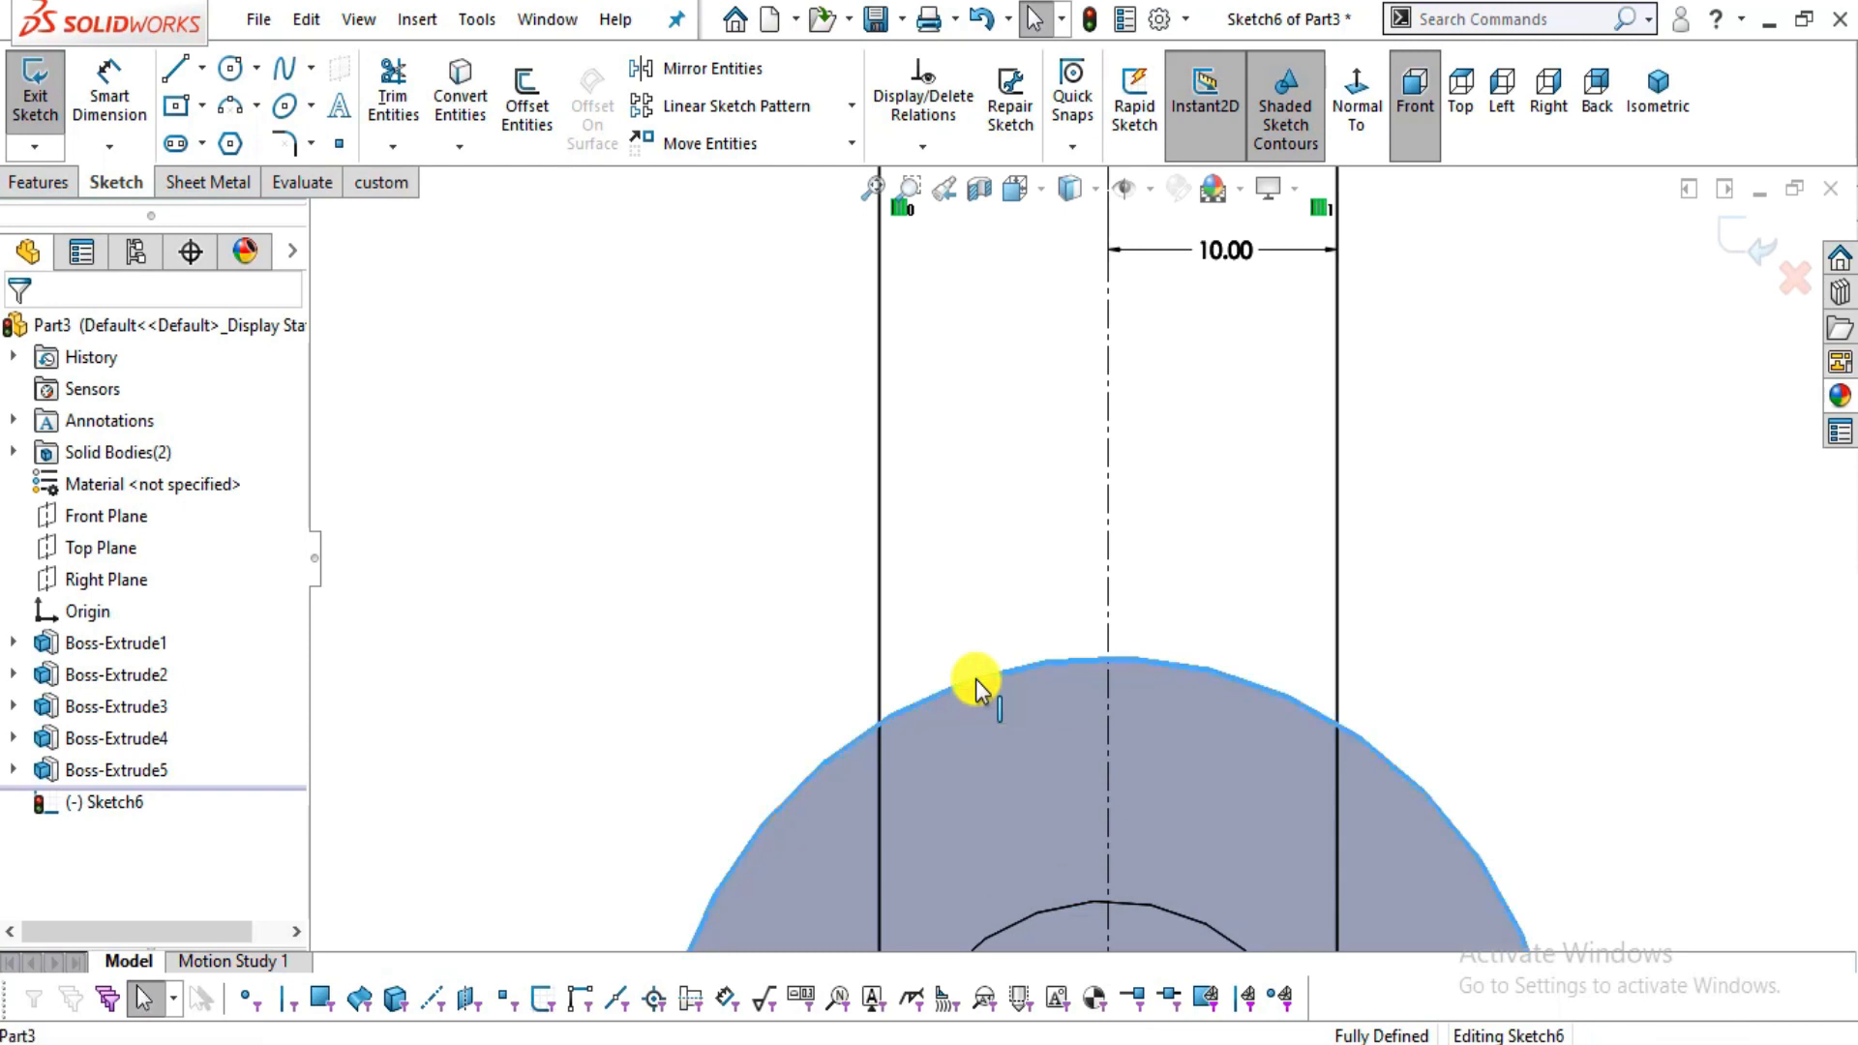
click(448, 90)
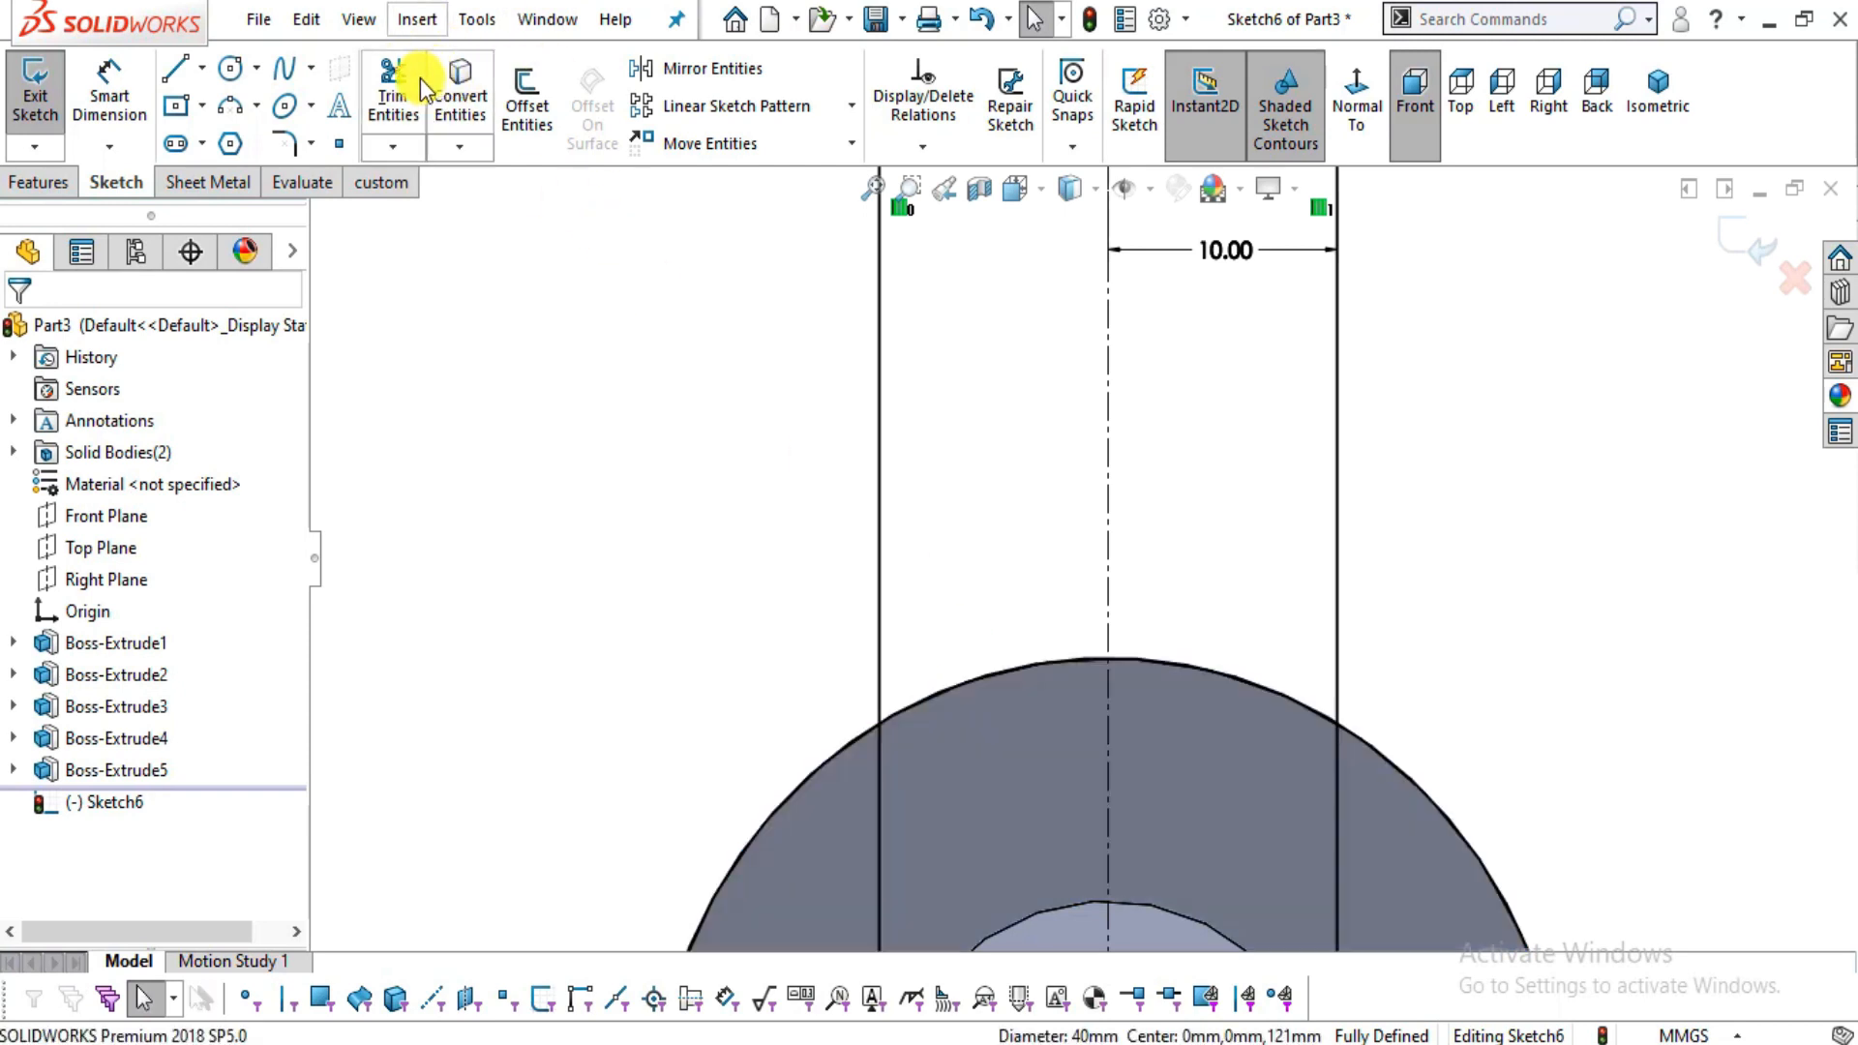
click(411, 86)
drag(943, 816, 832, 848)
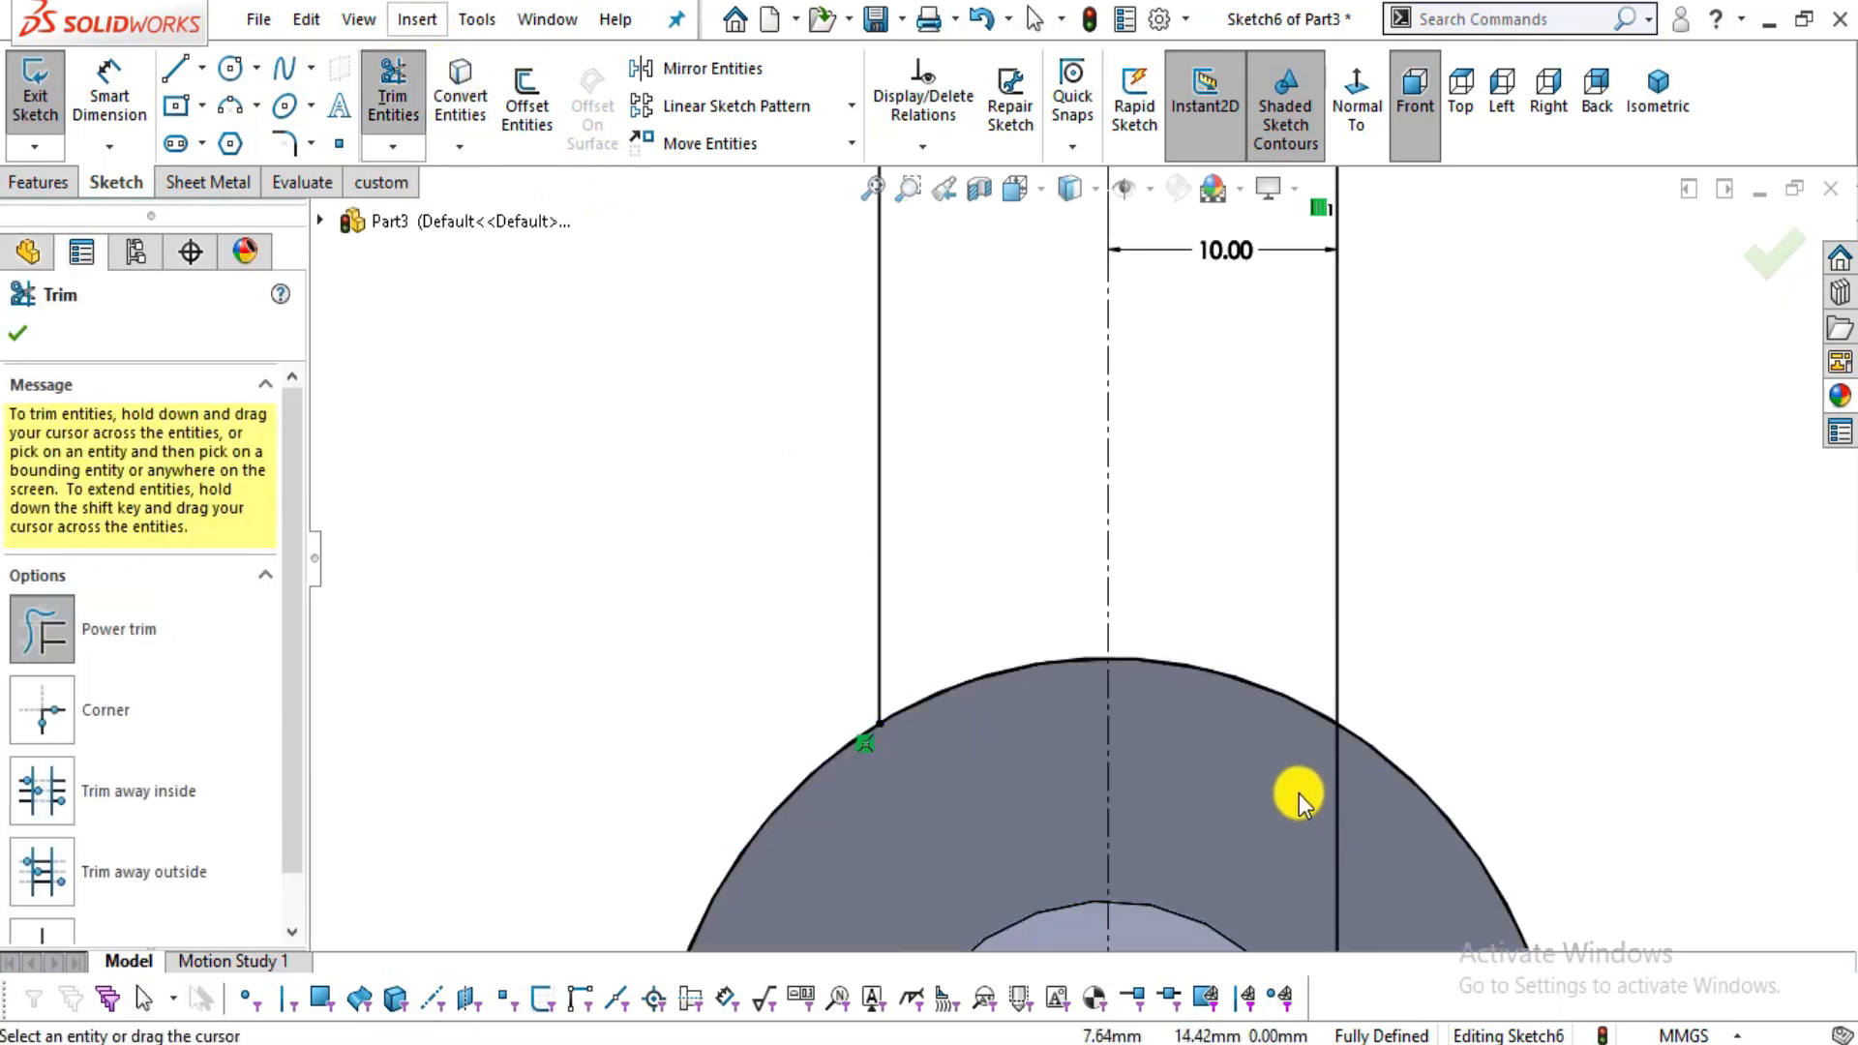
scroll(1186, 659, up, 8)
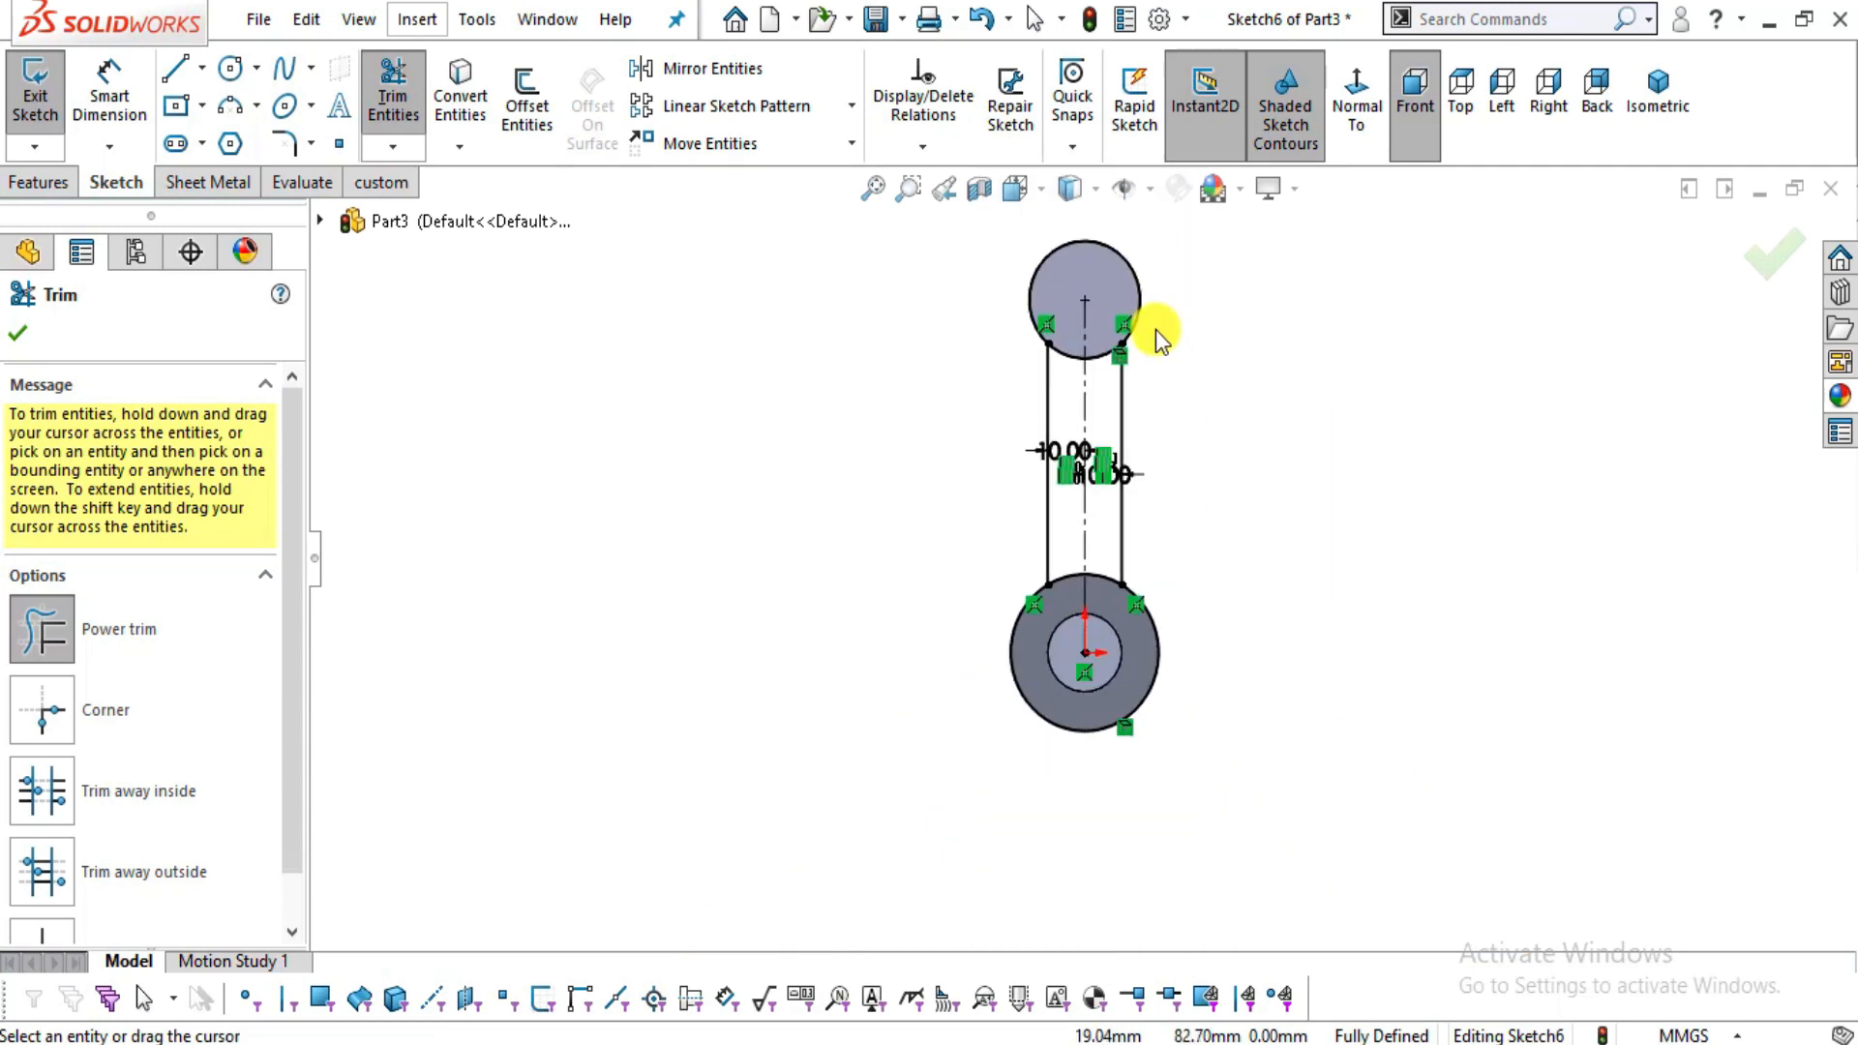
key(Escape)
- Check the arm in the PDF section view, and start a Boss-Extrude in SOLIDWORKS of the region between pin and hub, with its direction reversed
key(alt+Tab)
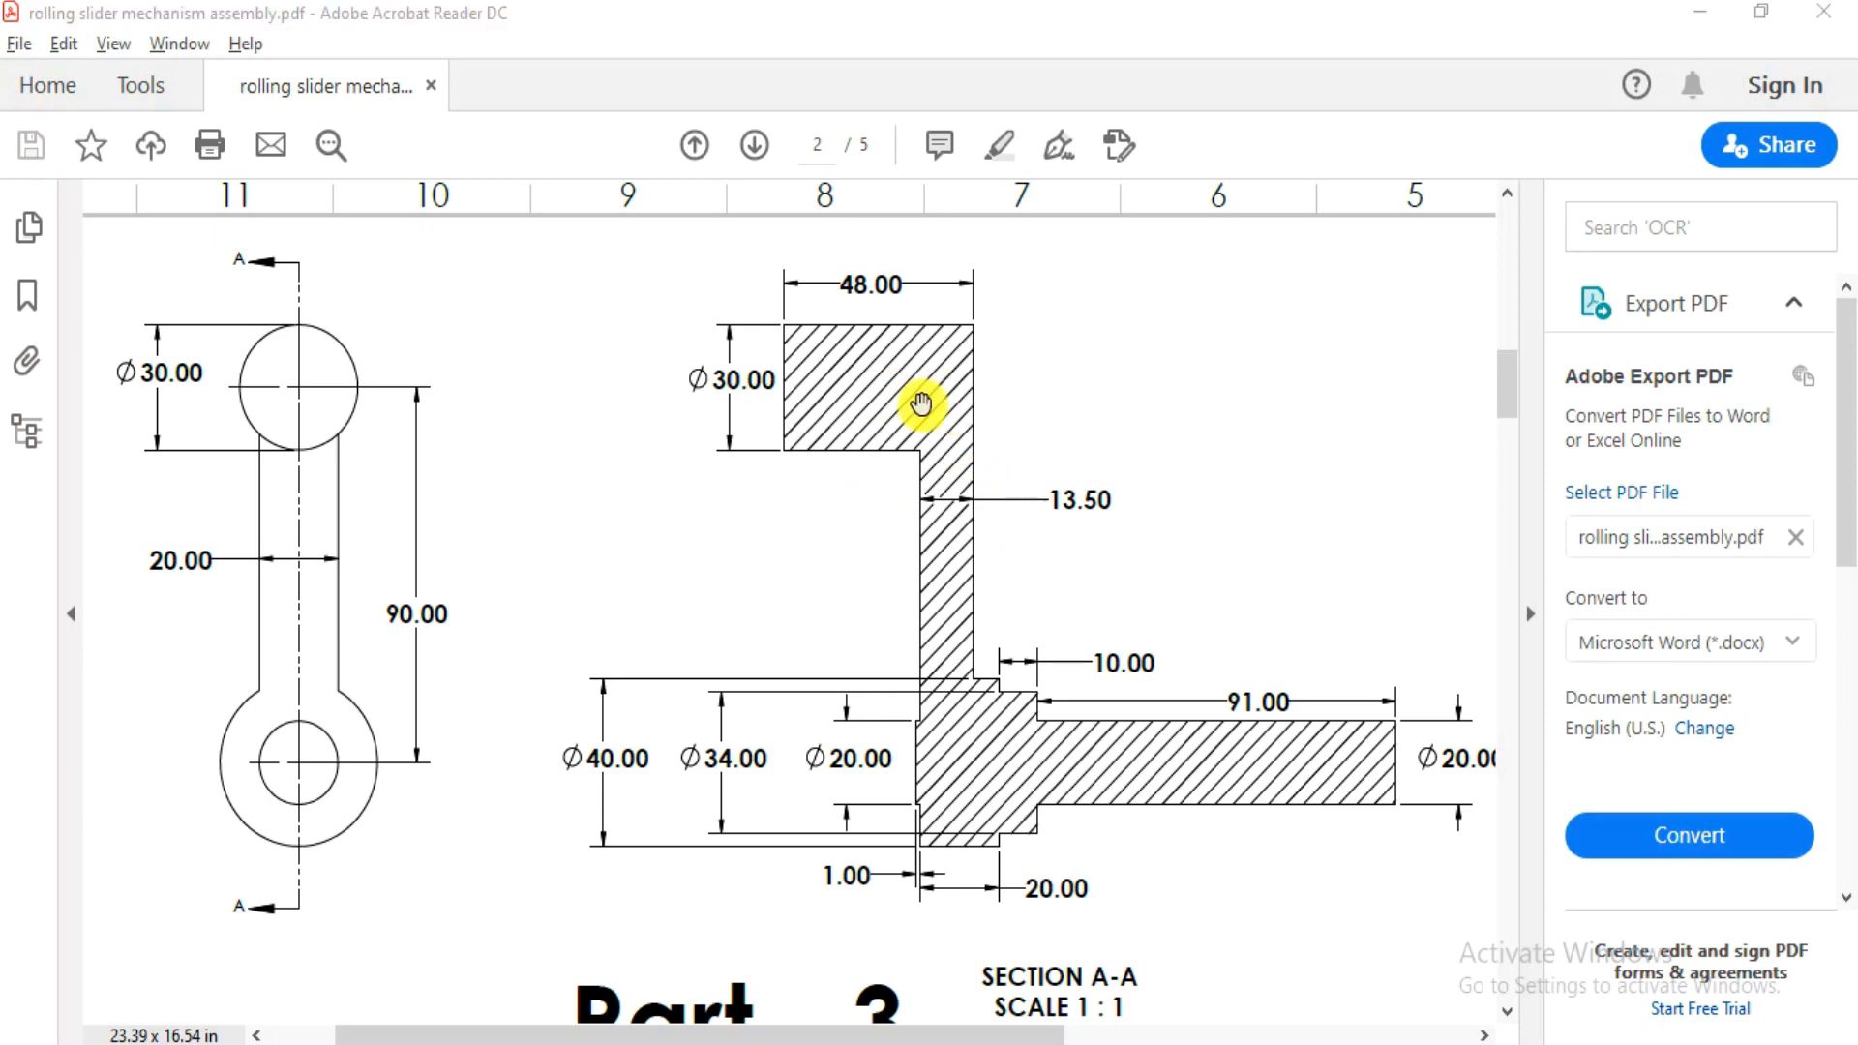
key(alt+Tab)
middle_drag(1074, 422, 1389, 564)
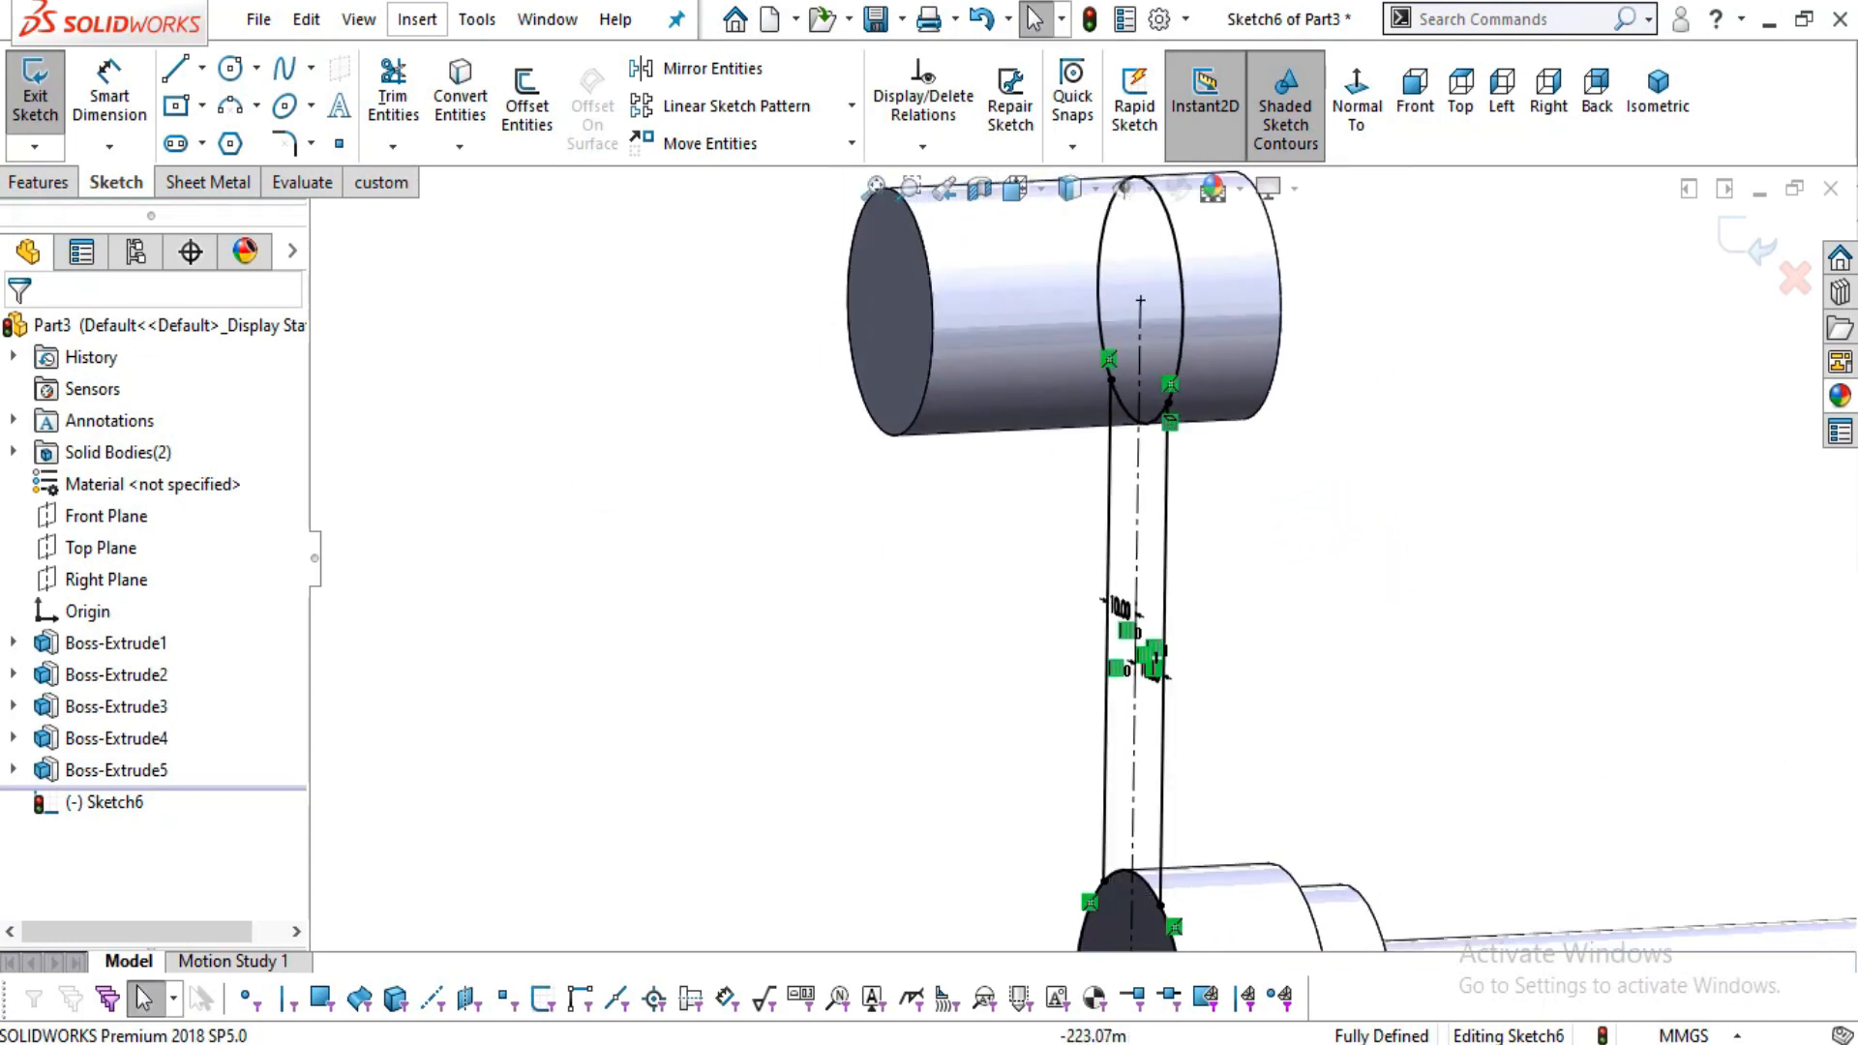
click(39, 183)
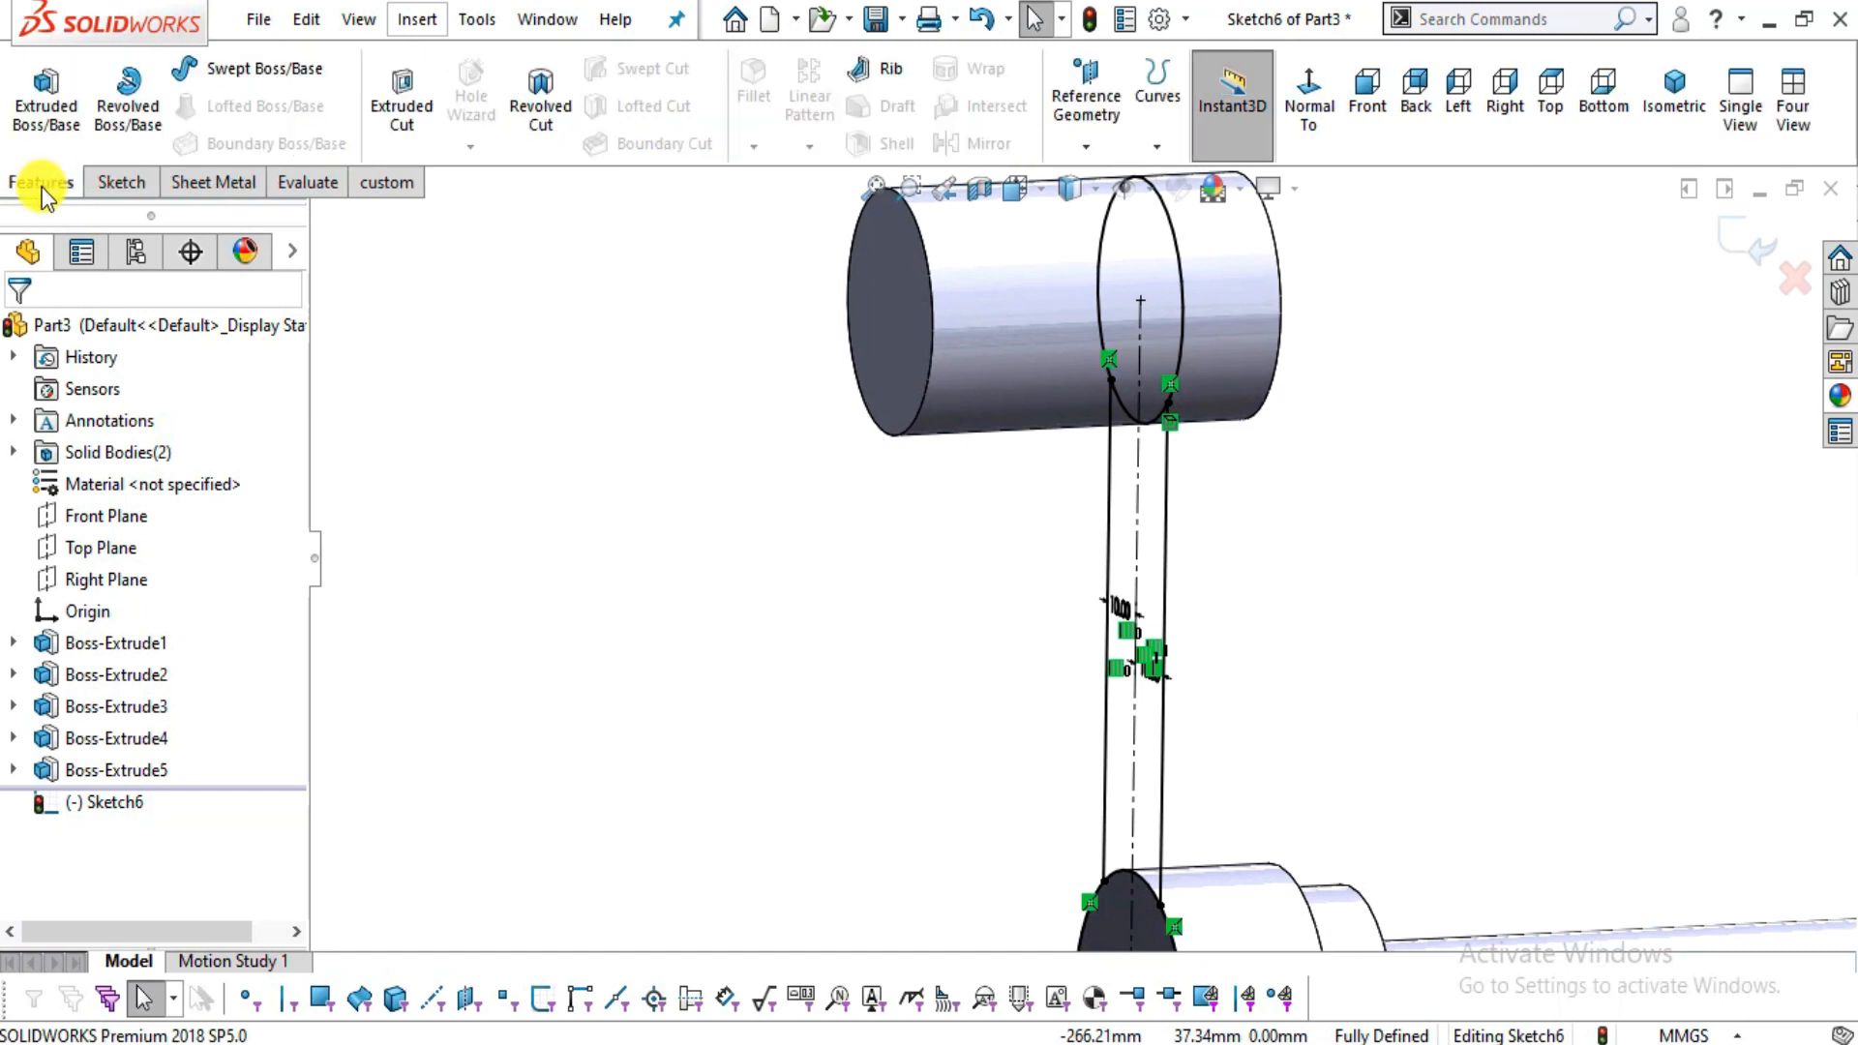
click(46, 101)
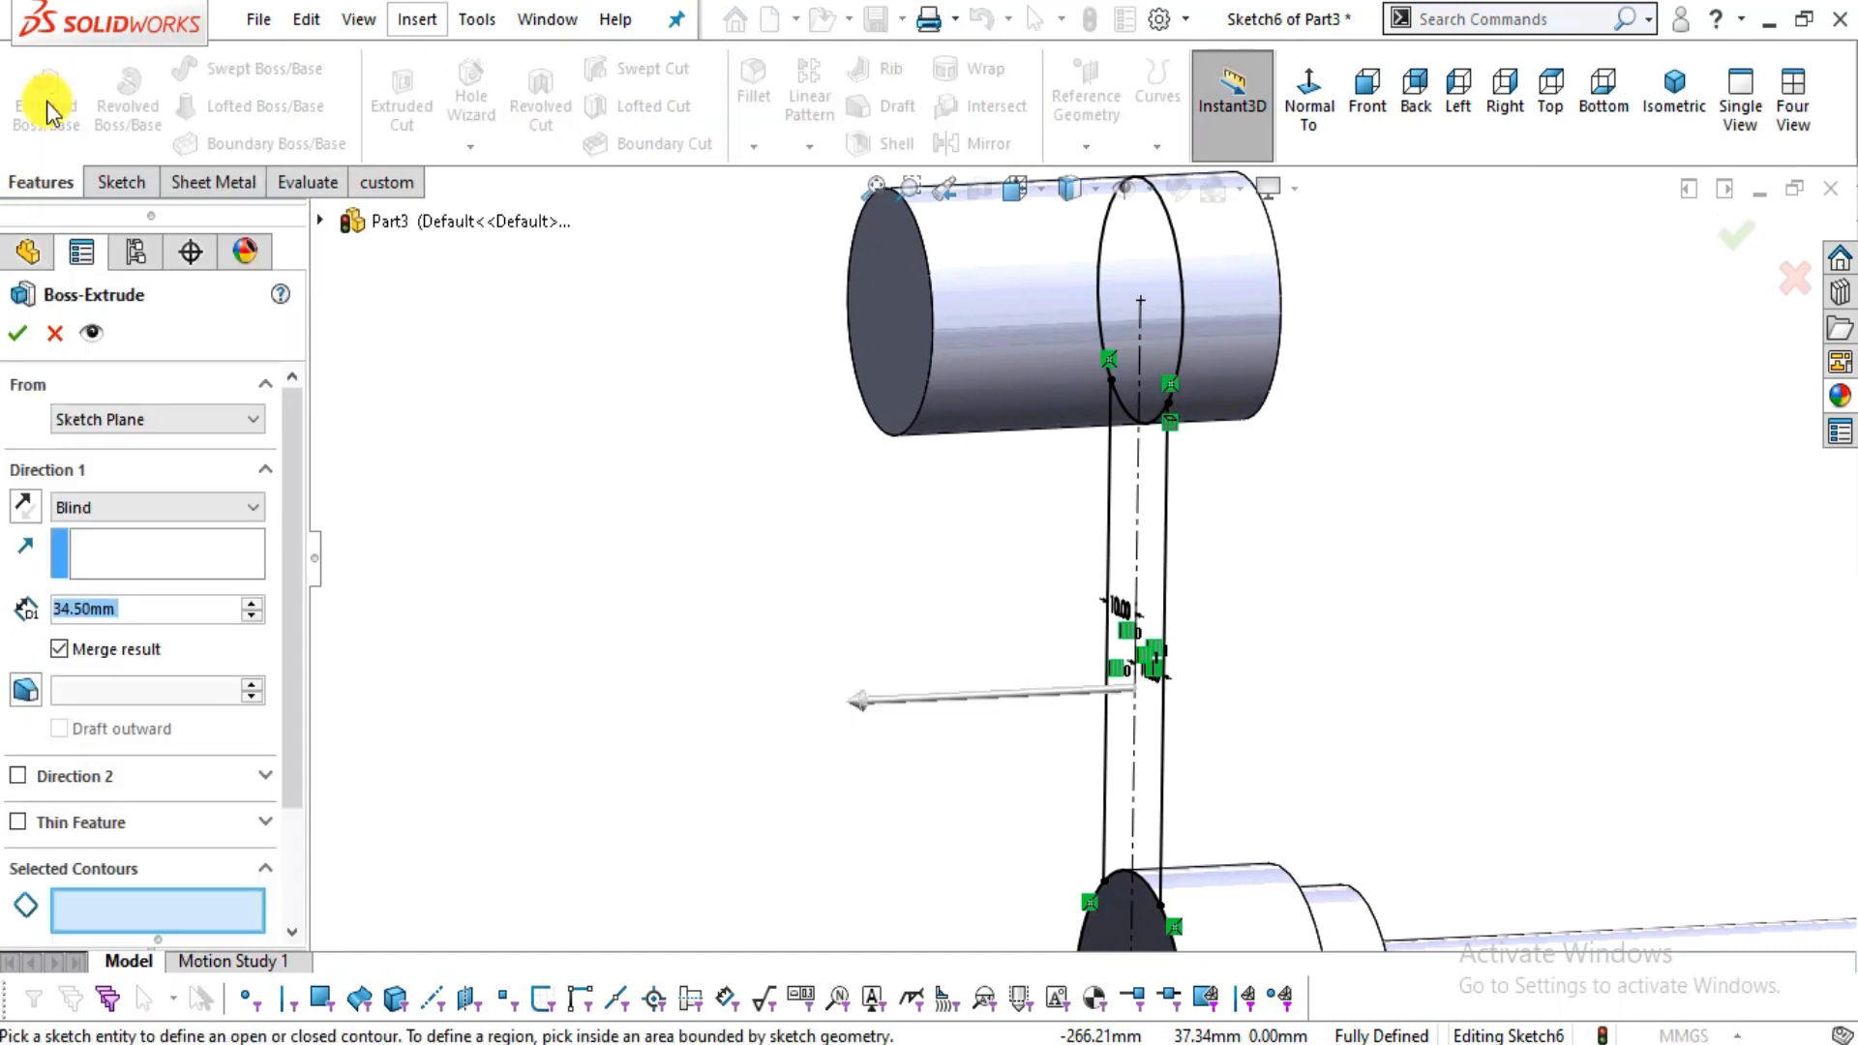
click(1156, 416)
mouse_move(1216, 581)
middle_down()
mouse_move(1215, 519)
mouse_move(972, 565)
middle_up()
click(24, 508)
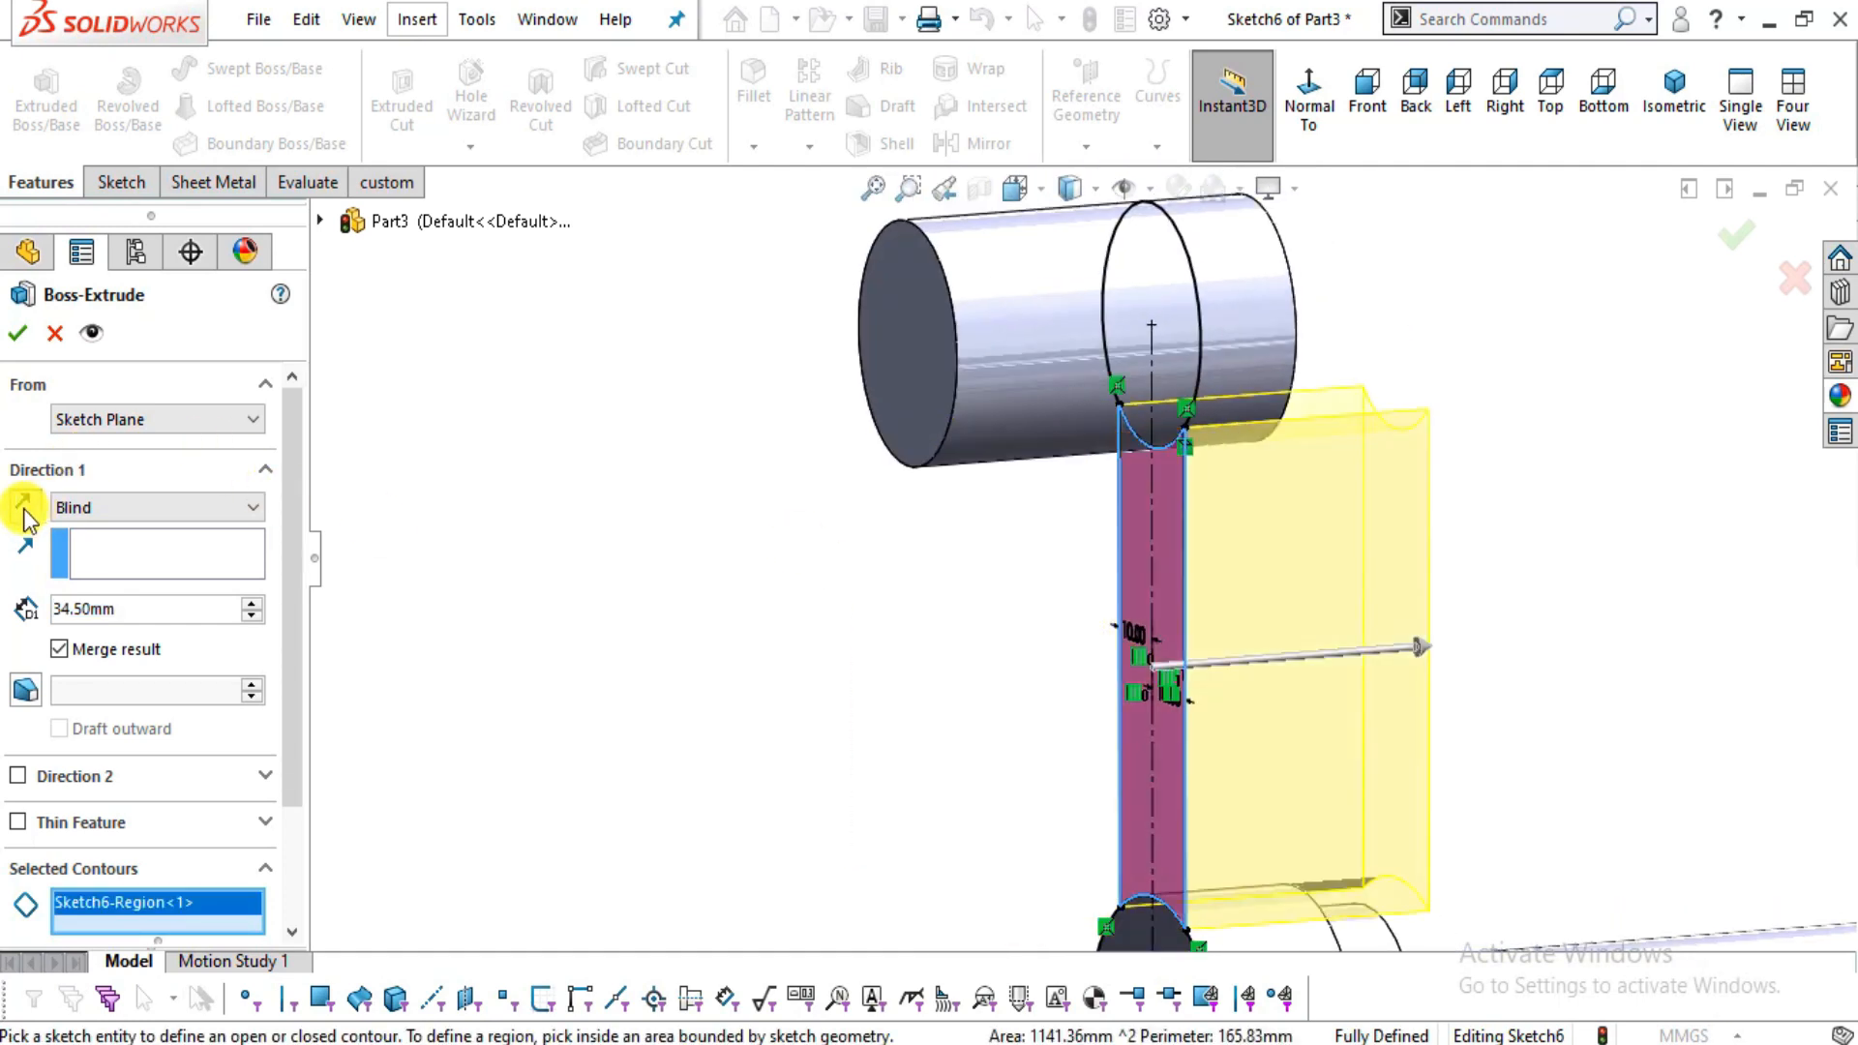
- Set the arm extrusion to Up To Surface, ending at the crank pin's end face on the shaft side, and finish it
click(155, 507)
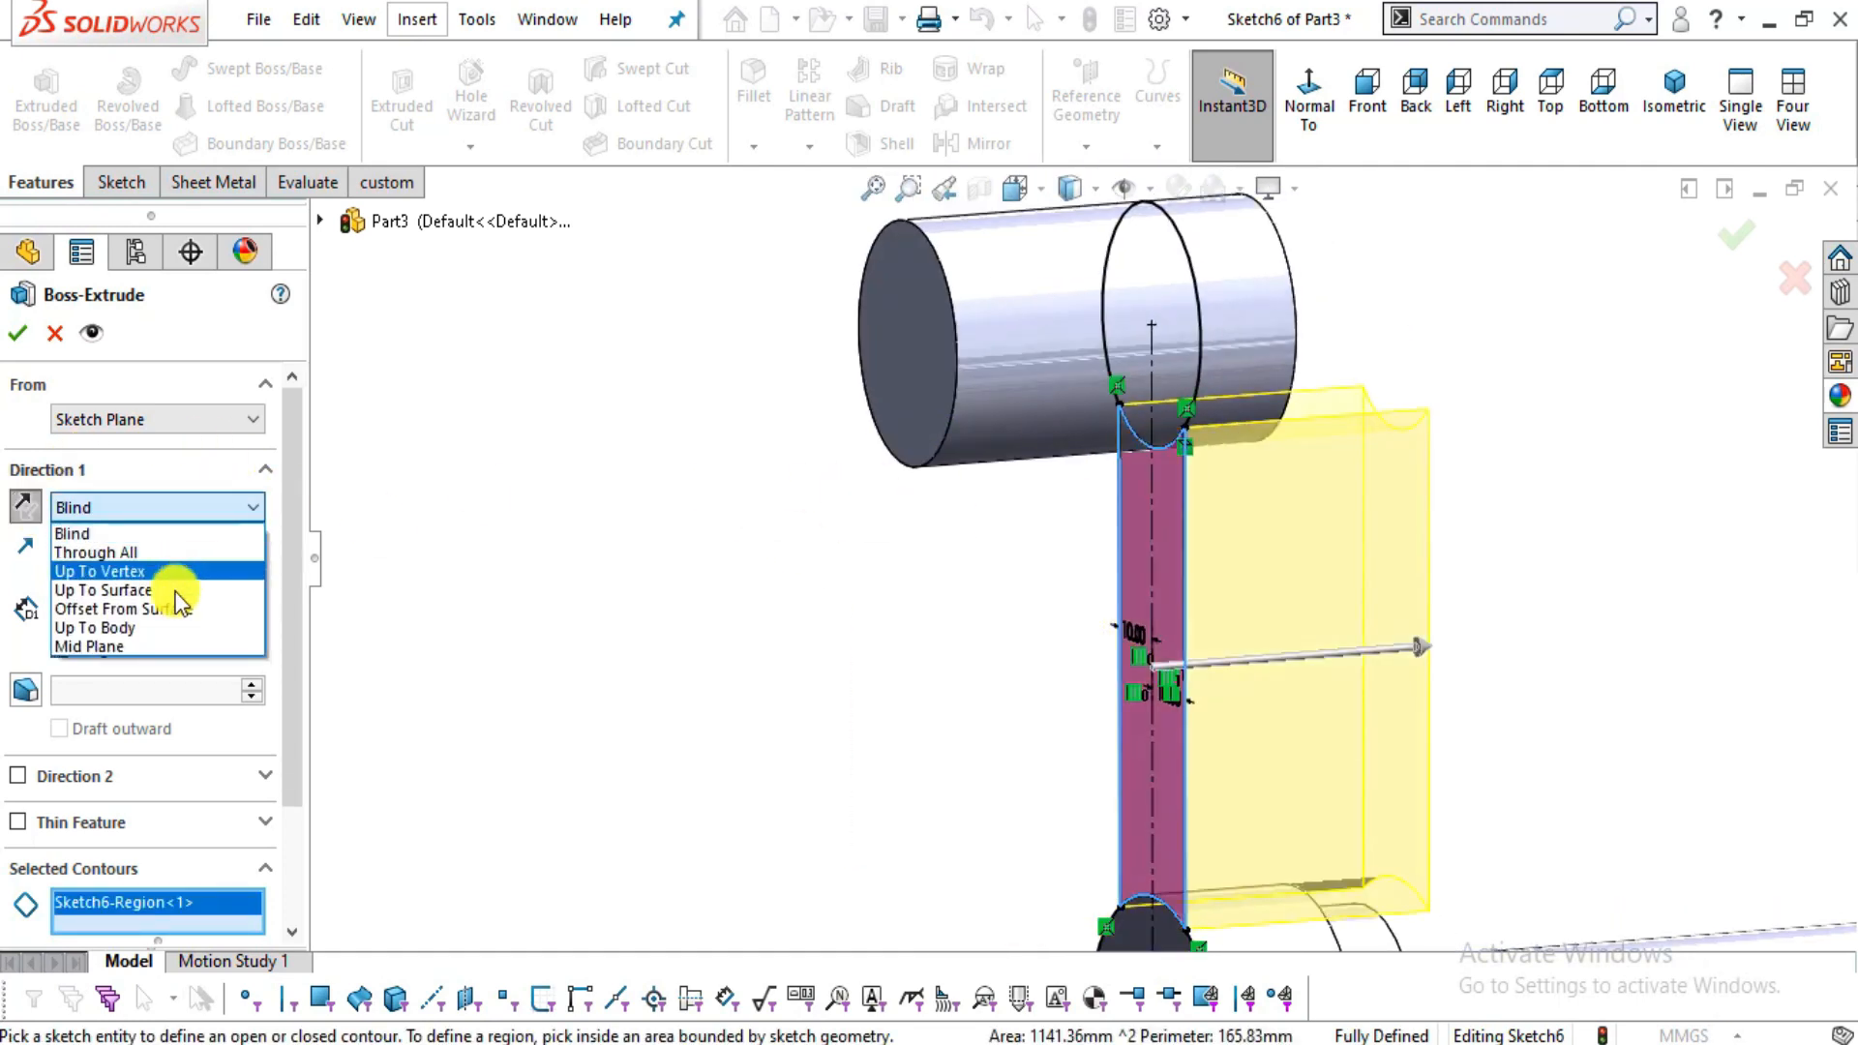
click(145, 589)
middle_drag(1526, 503, 1168, 431)
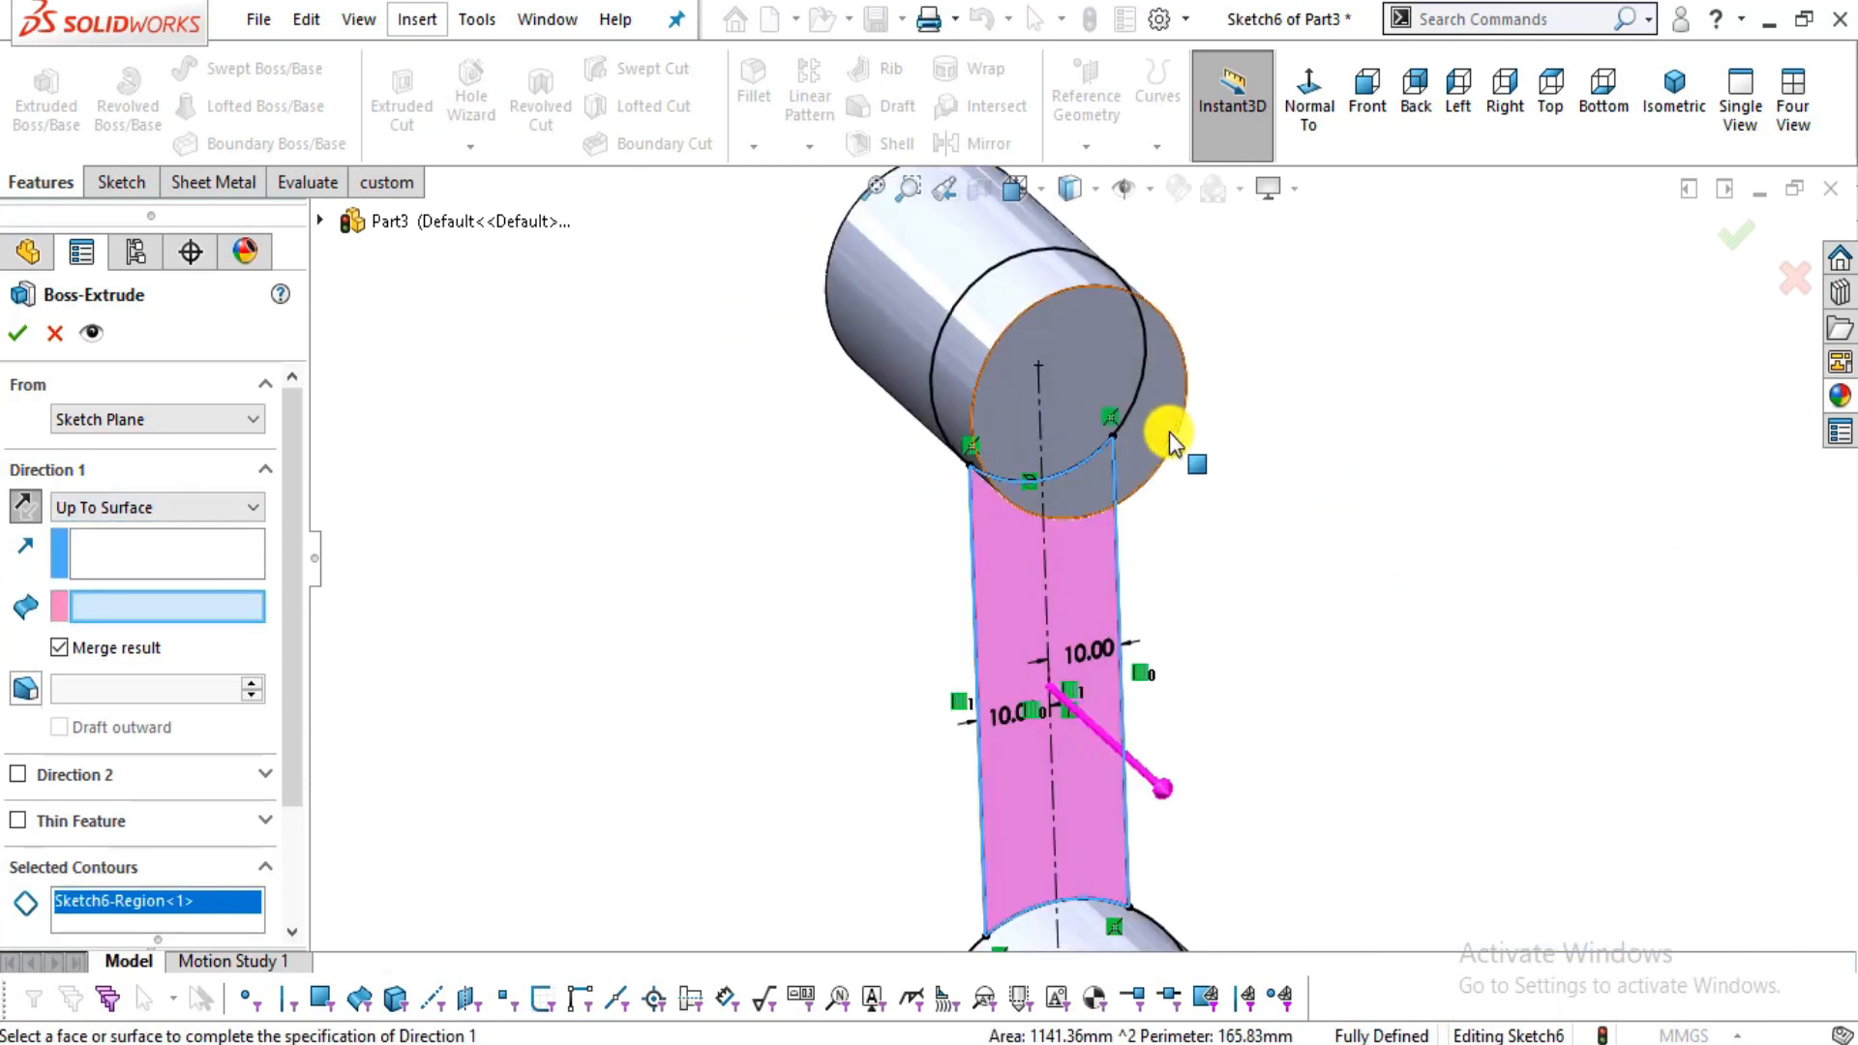
click(1169, 404)
middle_drag(1327, 551, 1460, 583)
scroll(1200, 651, up, 6)
middle_drag(1082, 623, 823, 600)
scroll(1082, 634, down, 5)
click(18, 333)
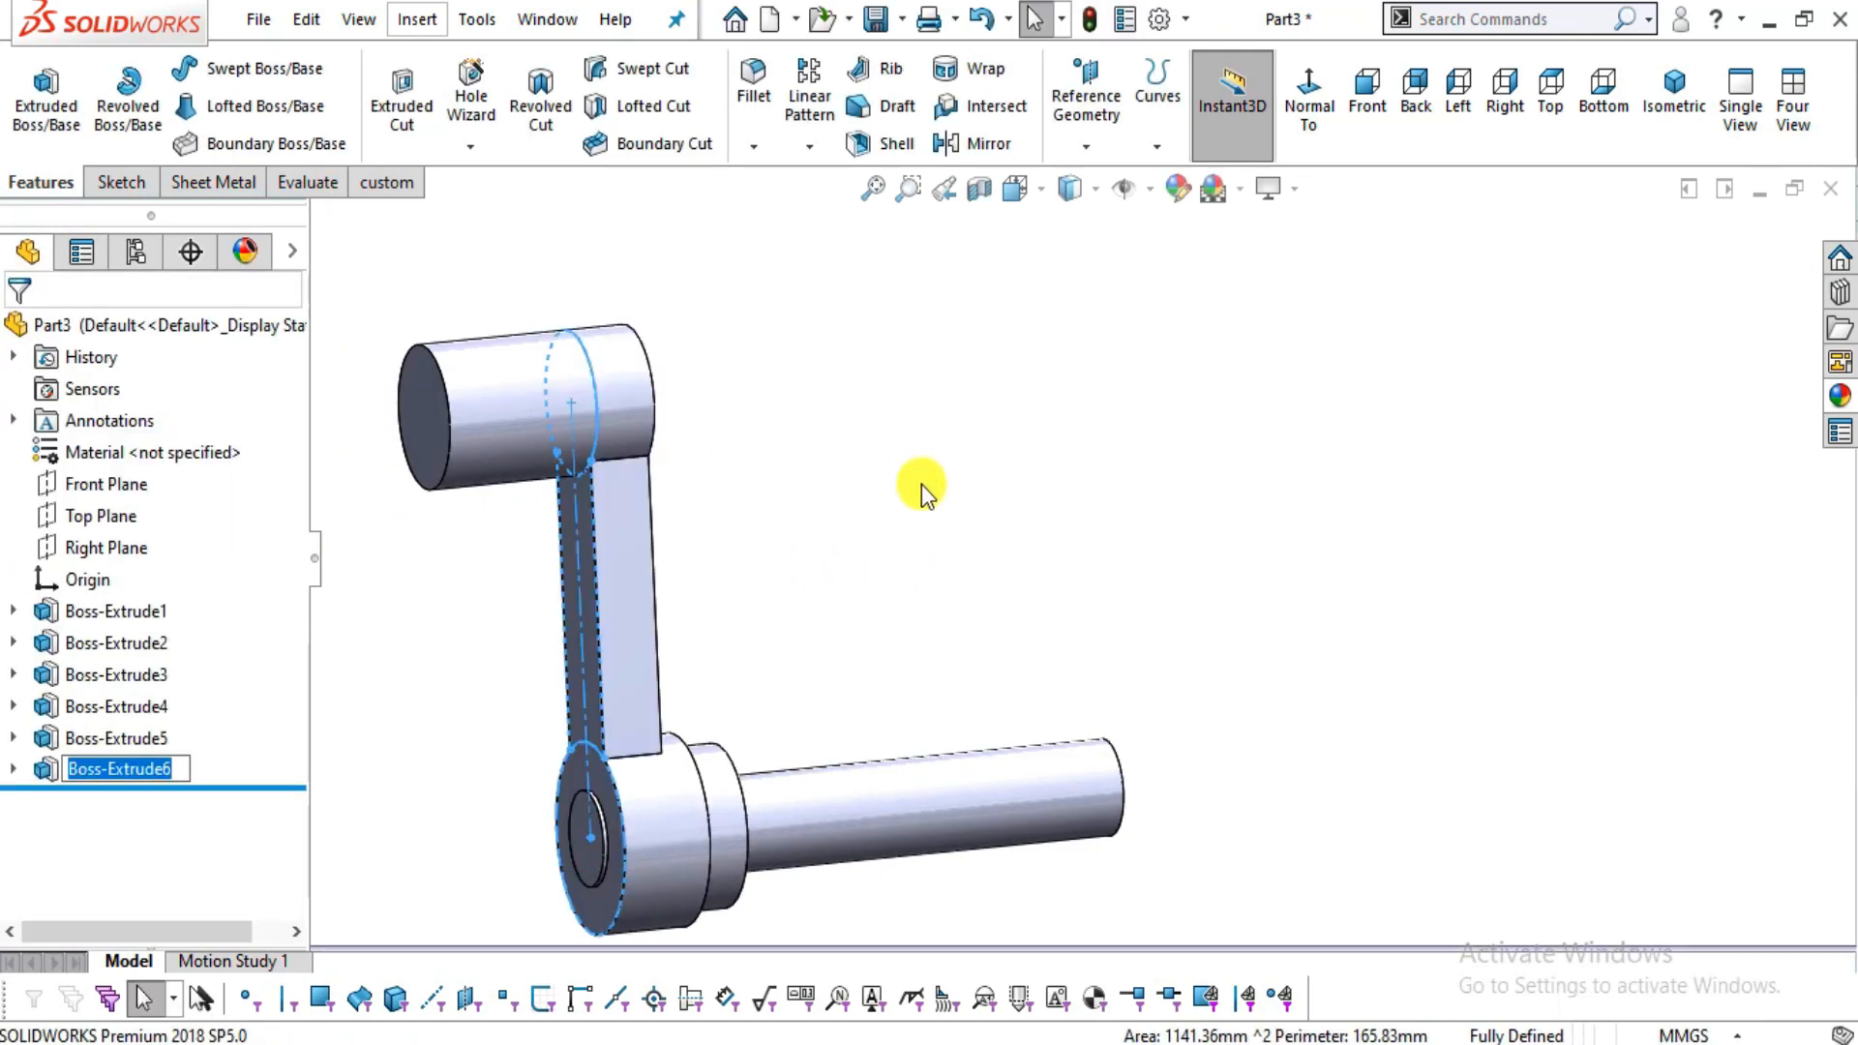
- Look over the finished crank, and examine the shape of the already modeled connecting rod, Part4, from several angles
scroll(922, 483, up, 3)
mouse_move(862, 514)
middle_down()
mouse_move(912, 531)
mouse_move(900, 577)
mouse_move(997, 527)
mouse_move(904, 577)
middle_up()
key(alt+Tab)
key(alt+Tab)
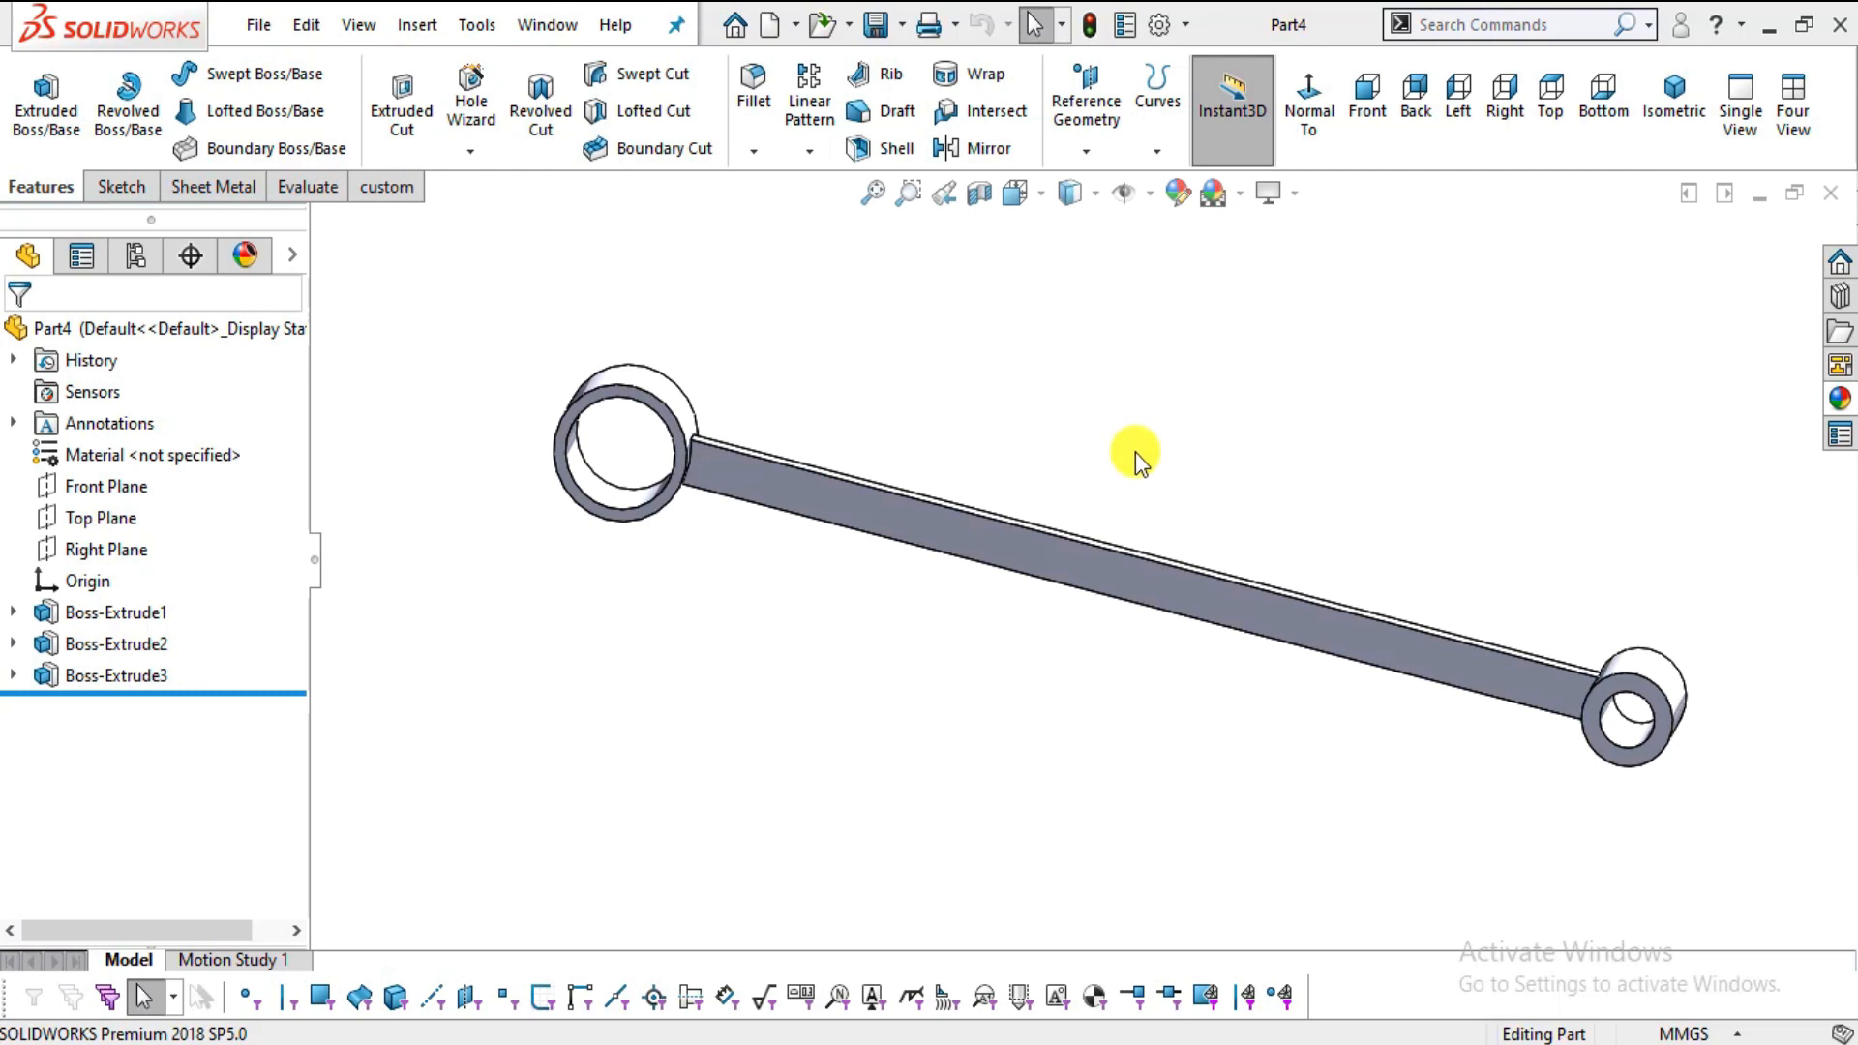
middle_drag(1105, 488, 1091, 533)
middle_drag(1086, 542, 1058, 572)
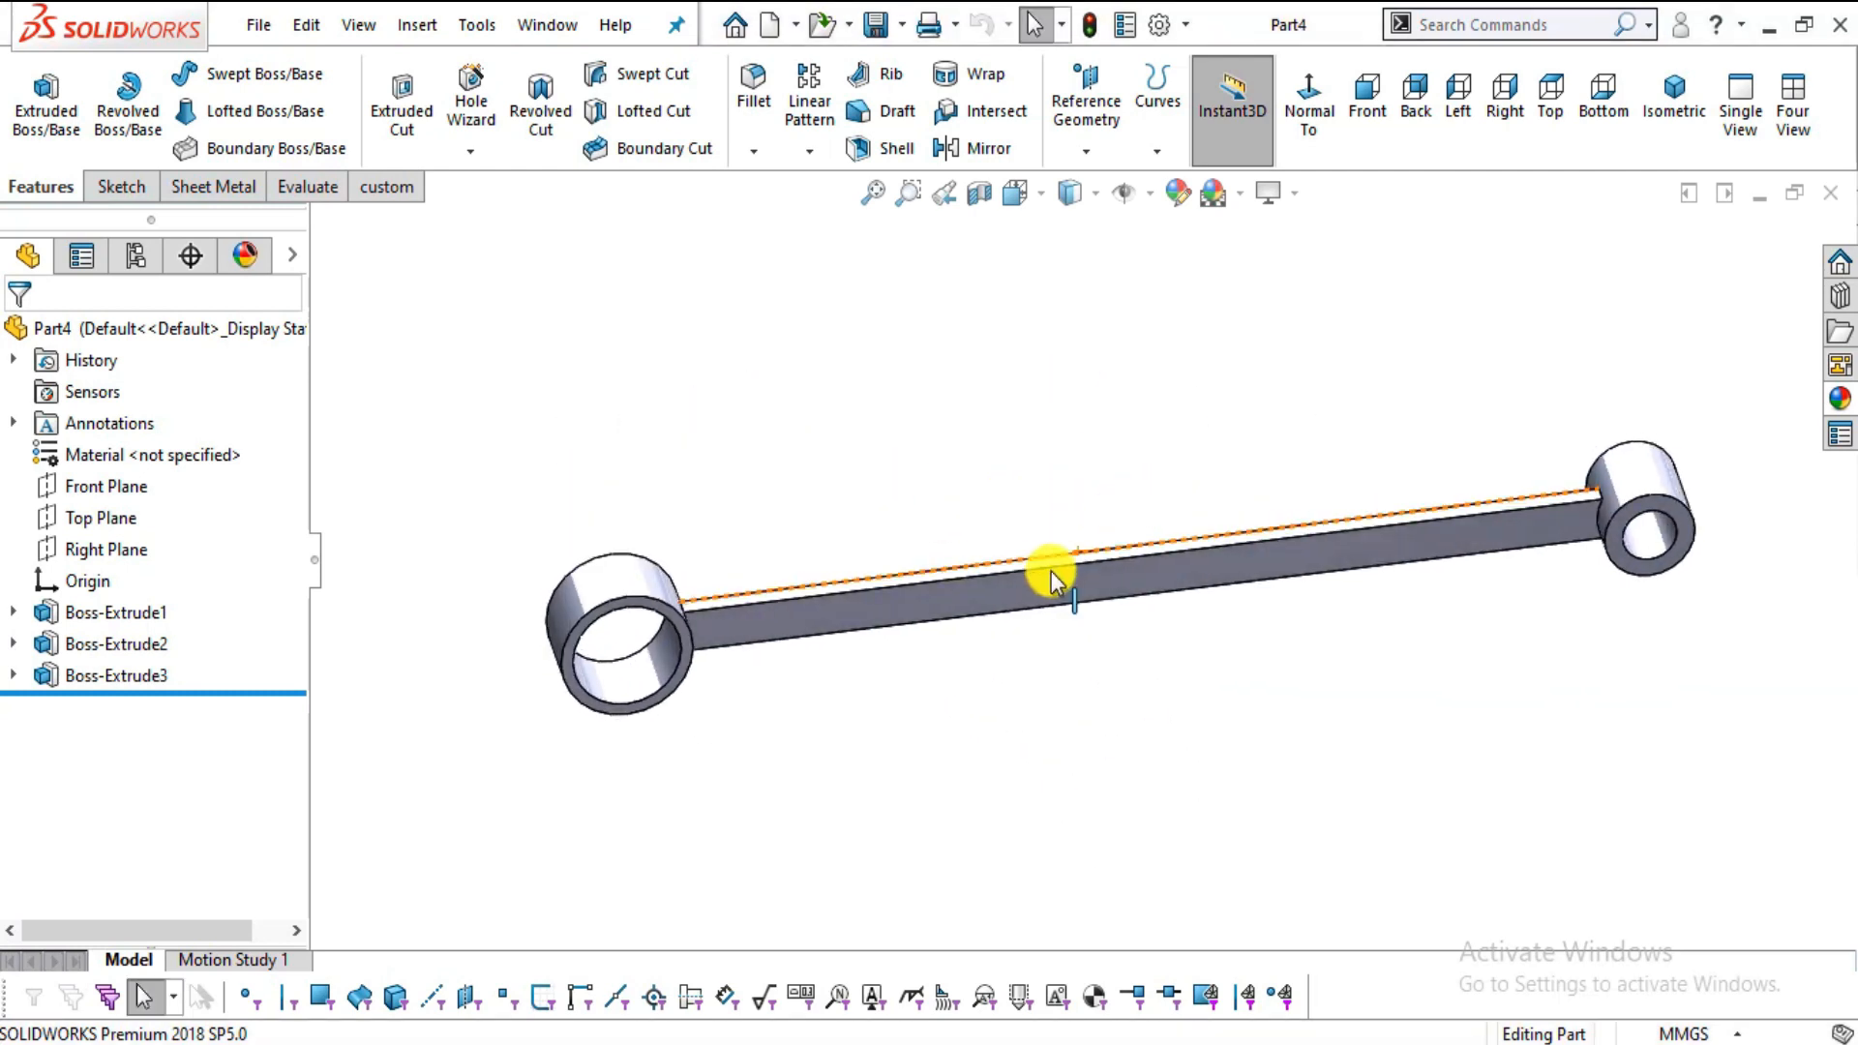
middle_drag(933, 613, 947, 469)
scroll(998, 460, up, 3)
scroll(1006, 464, down, 3)
scroll(1074, 537, up, 3)
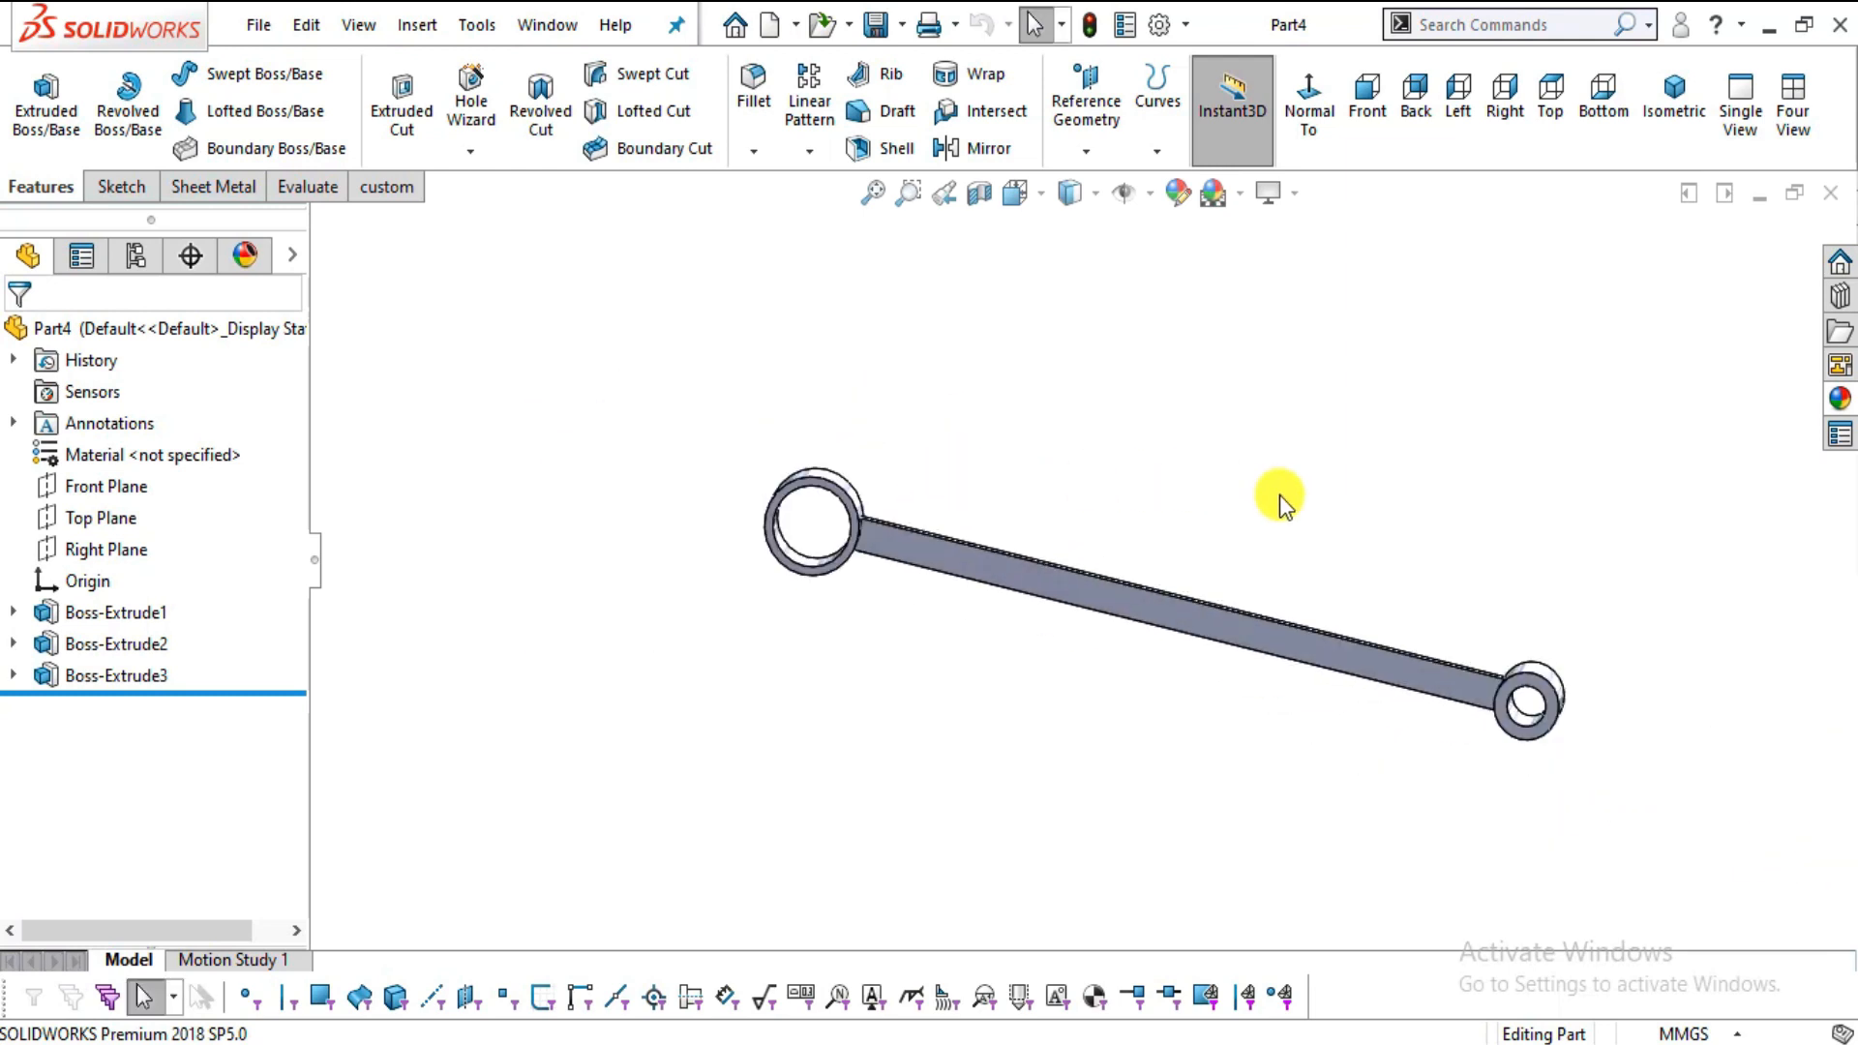
scroll(1295, 491, down, 1)
- Close the Part4 reference model, create a new part document, and give it a plain white background scene
click(1835, 197)
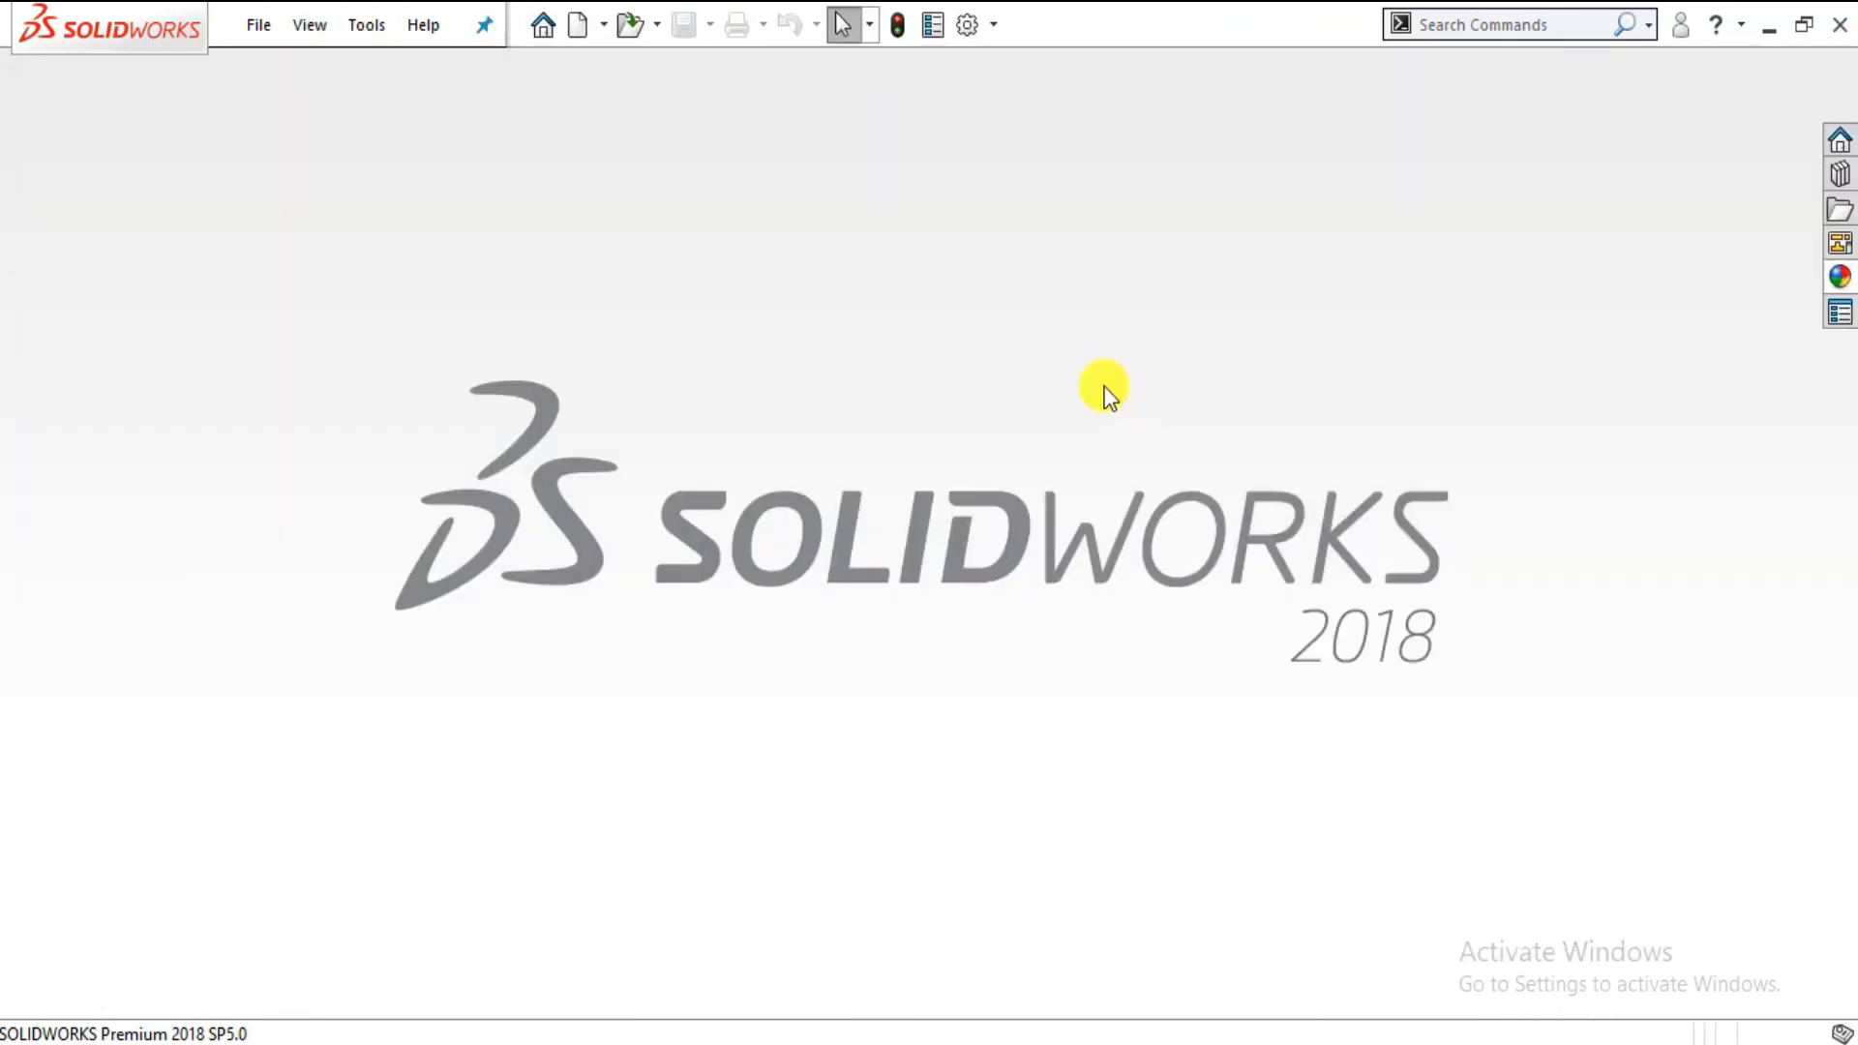
click(257, 27)
mouse_move(252, 26)
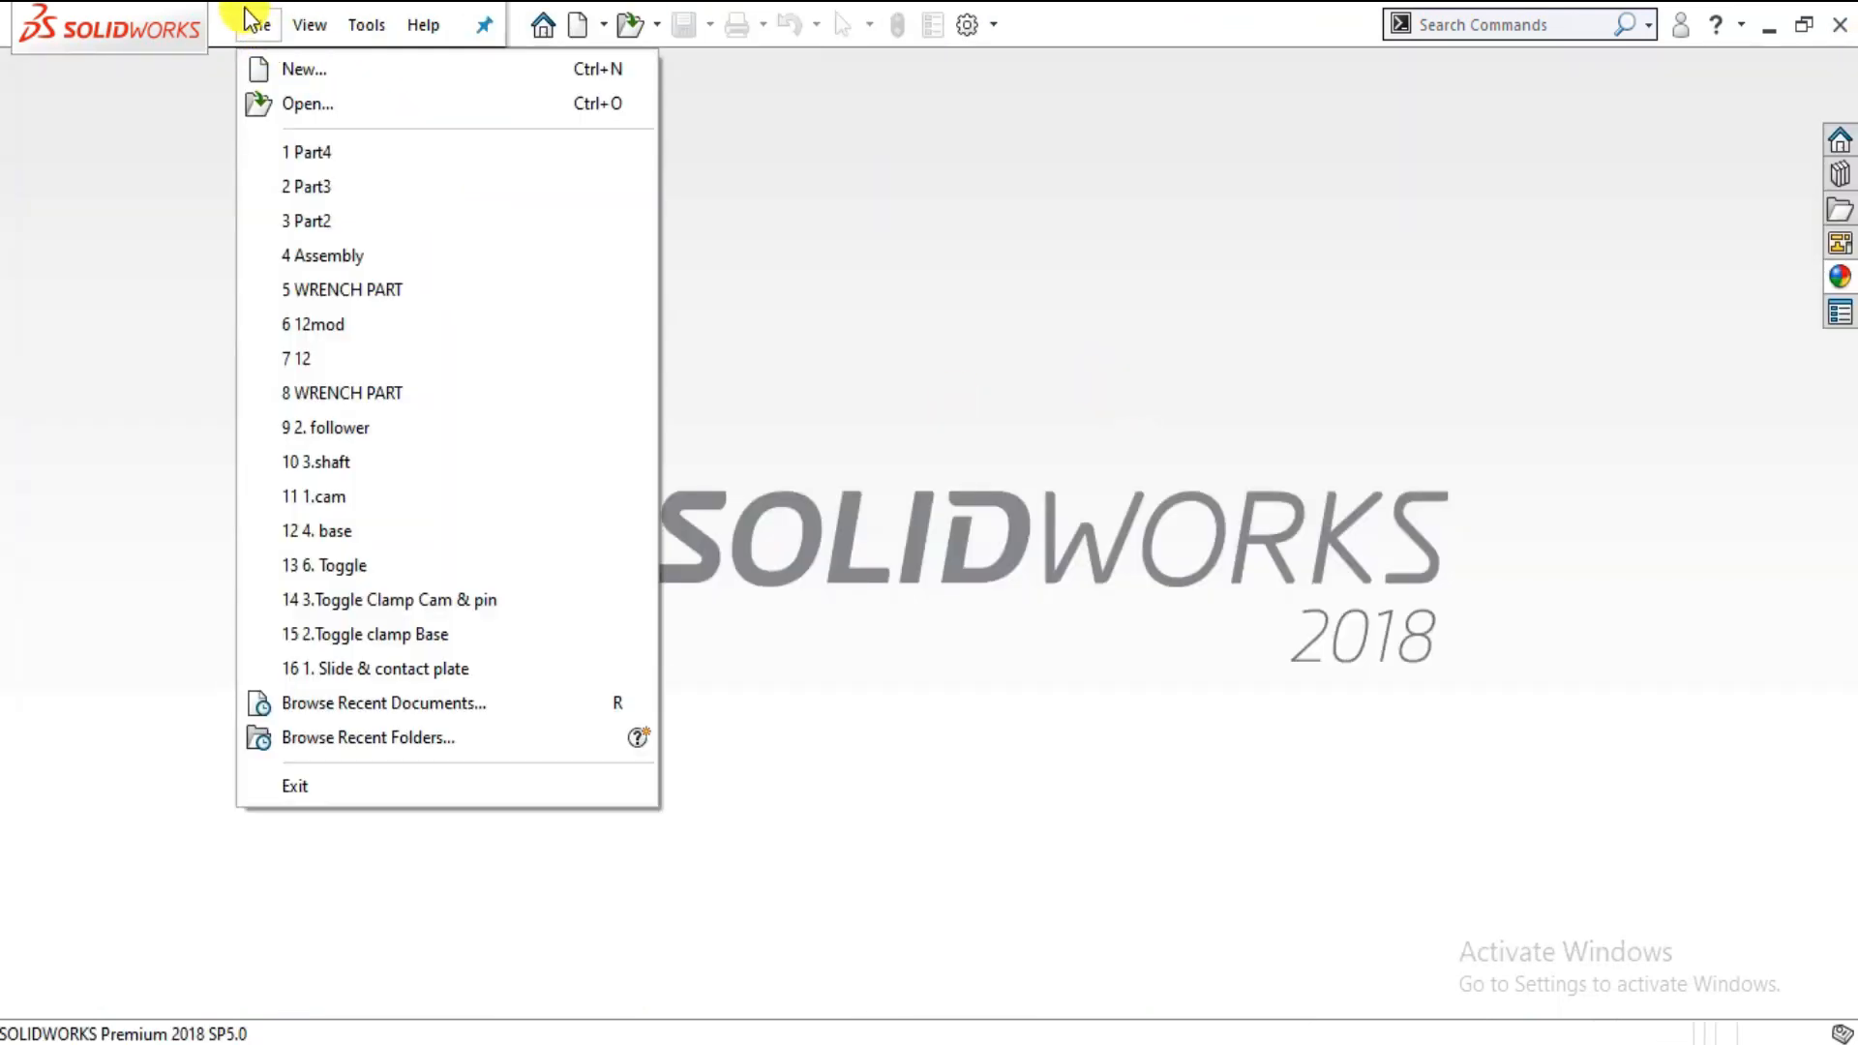
click(282, 74)
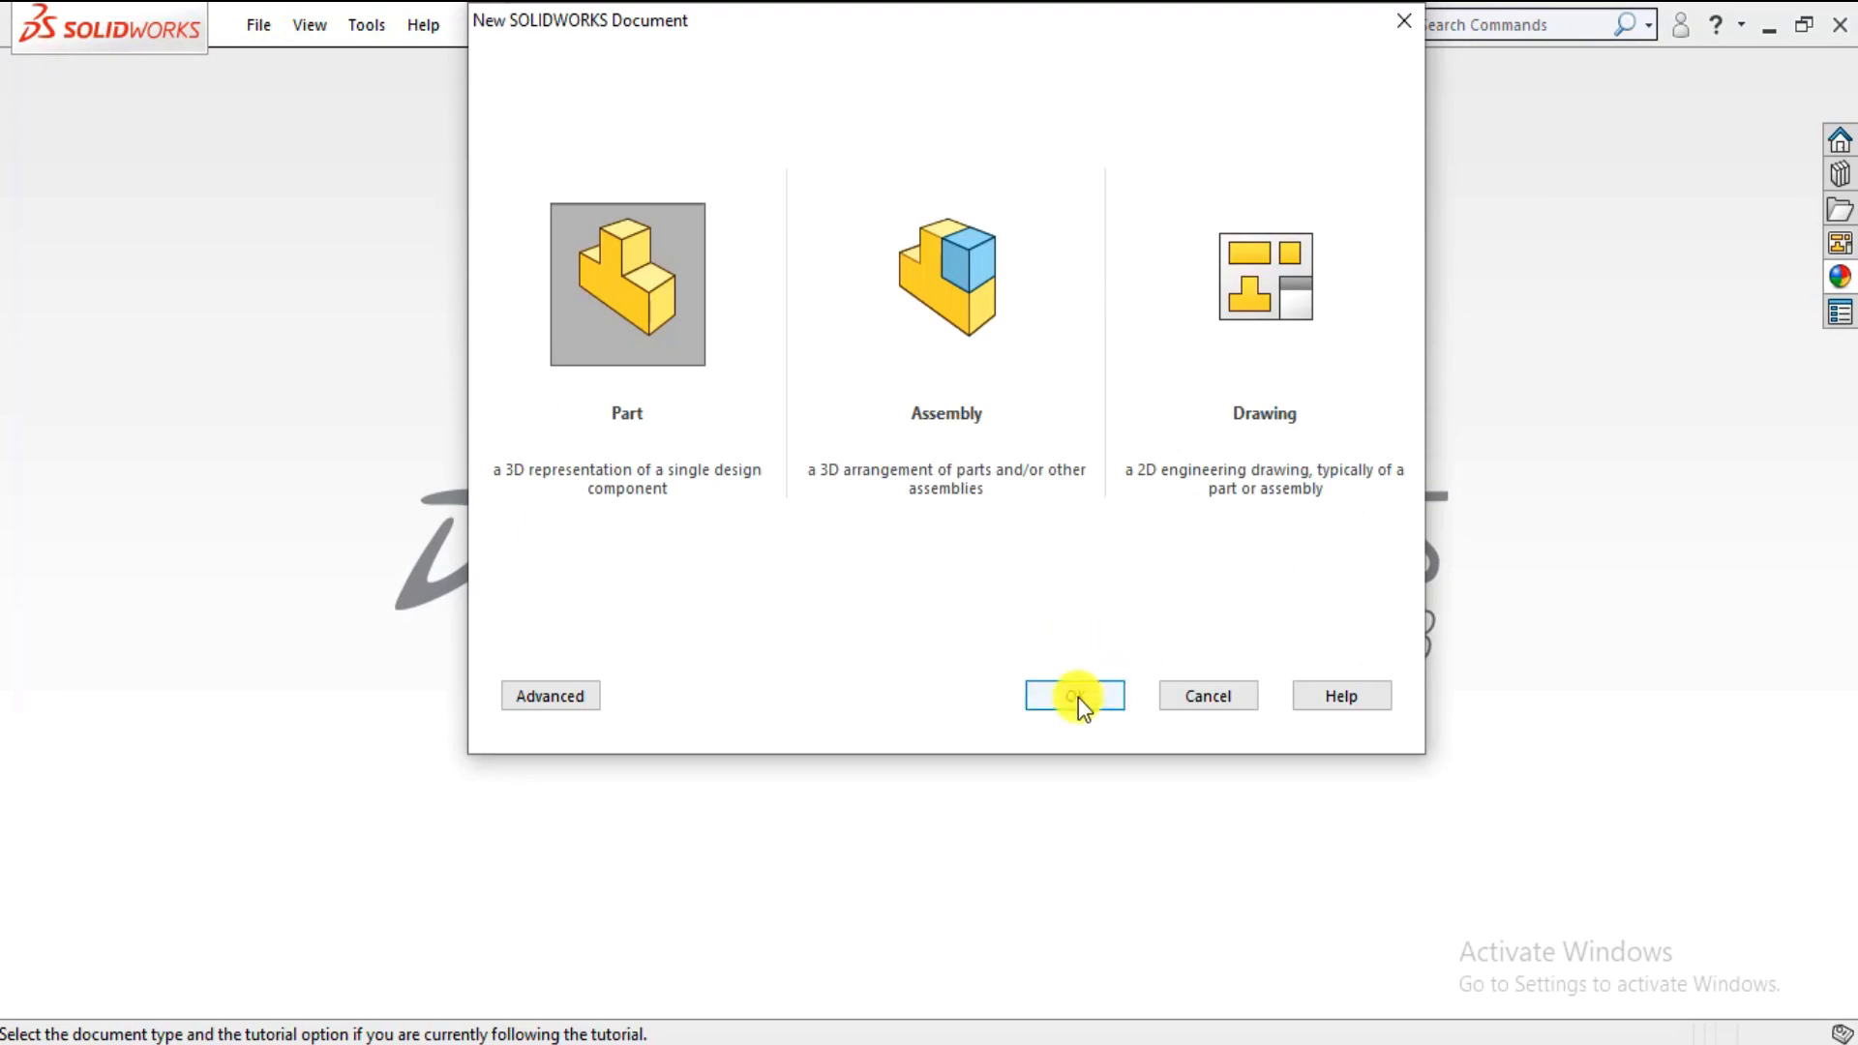
click(1076, 696)
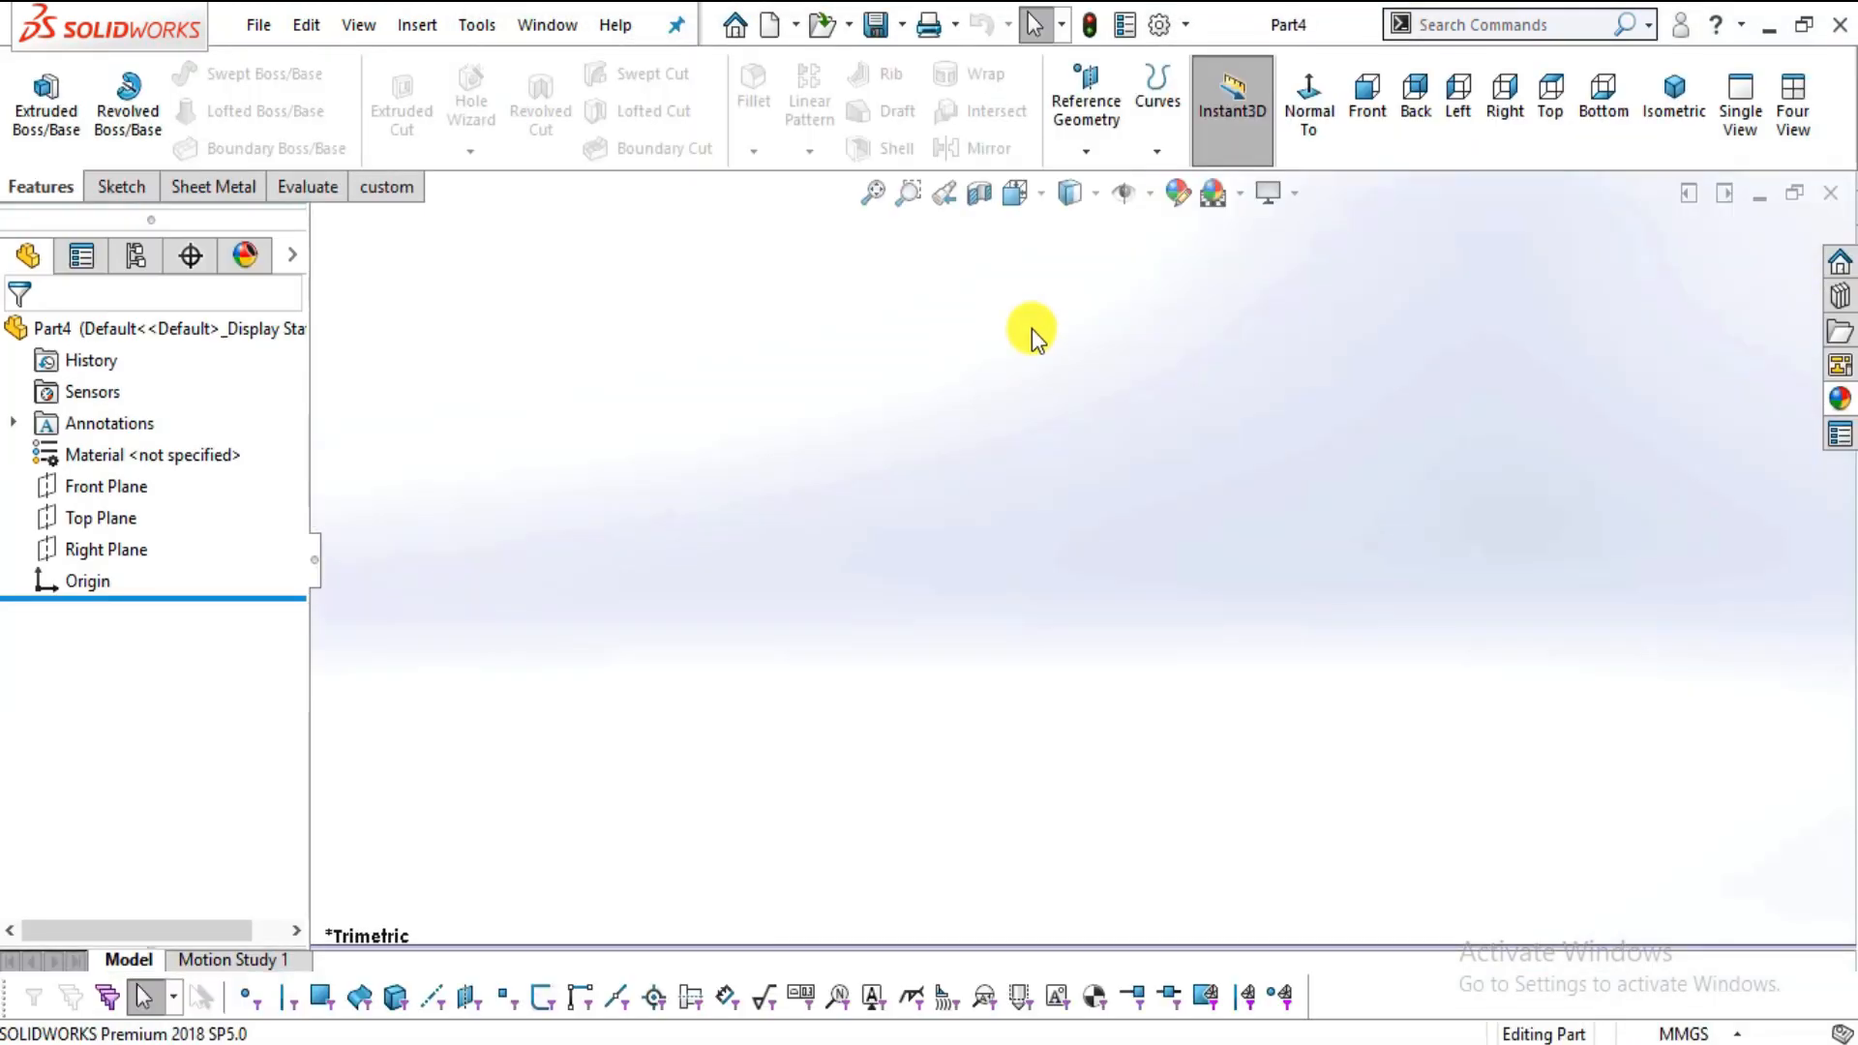
click(1244, 194)
click(1296, 75)
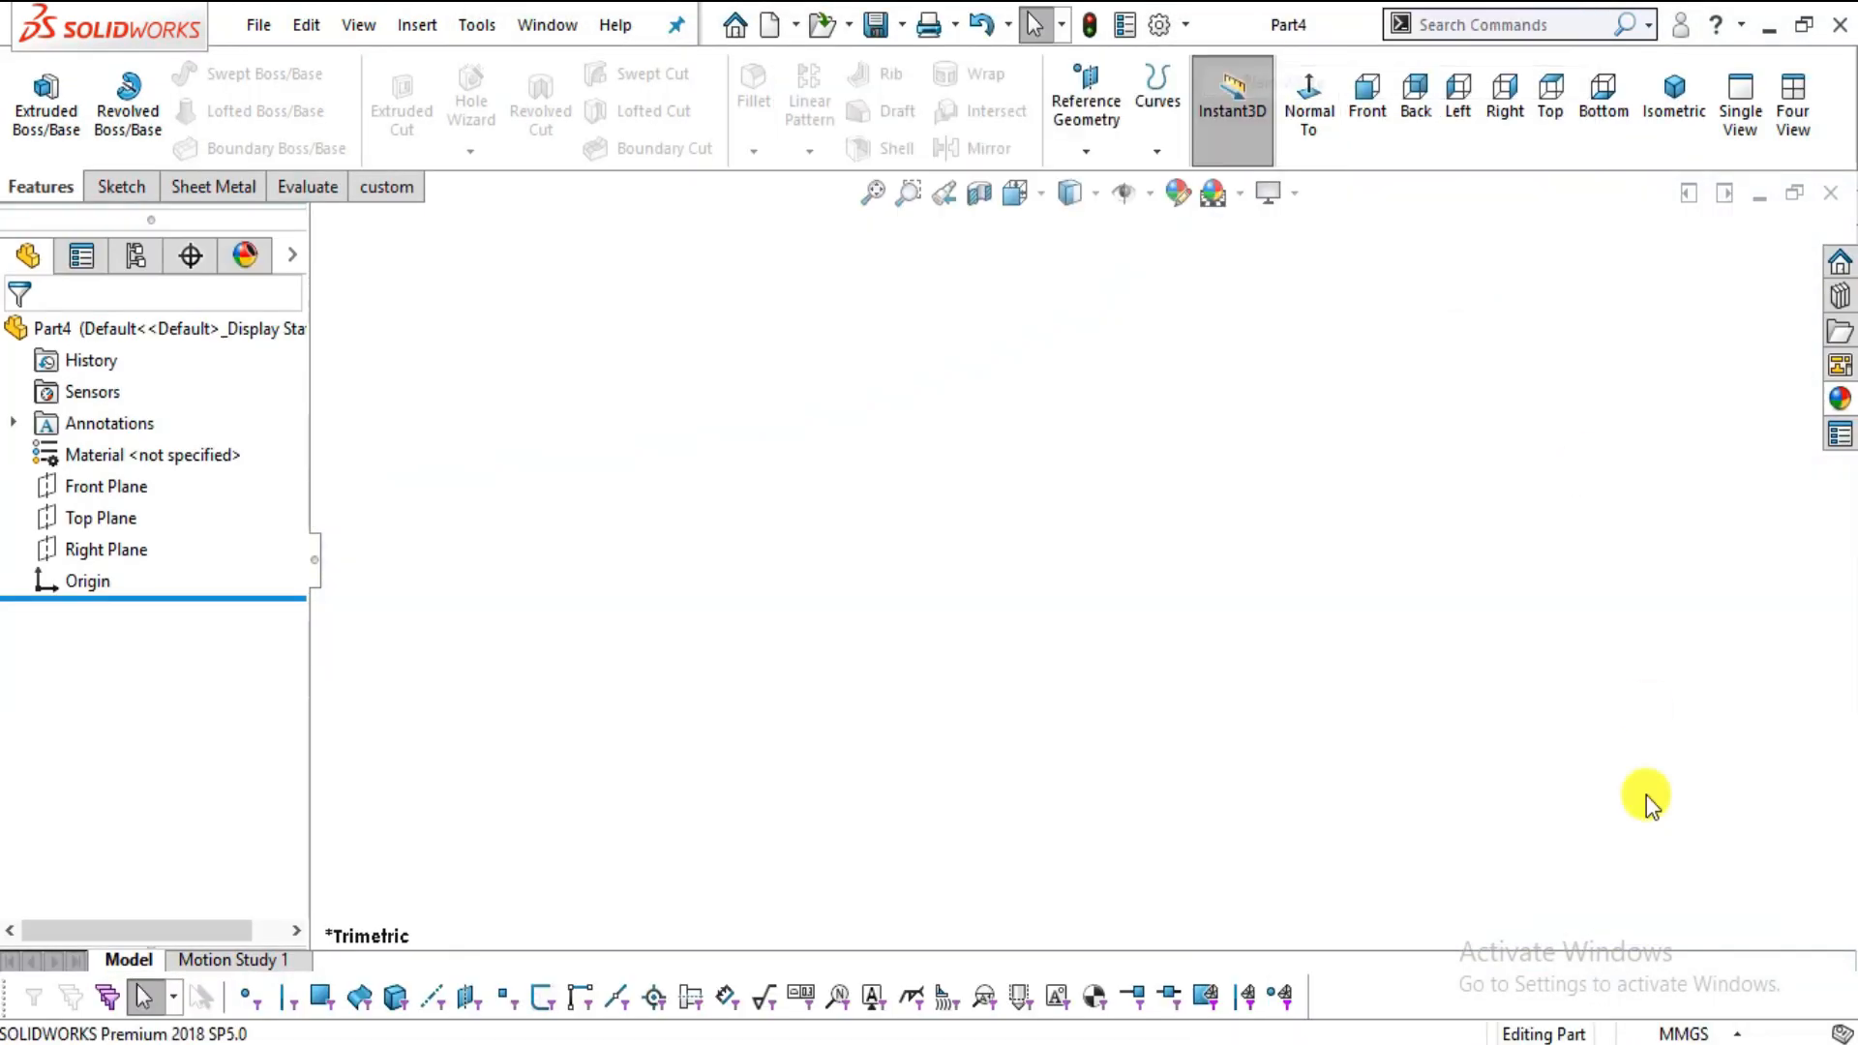
- Switch to the PDF and examine the Part - 4 connecting rod's top view, front view and isometric view with their dimensions
click(125, 185)
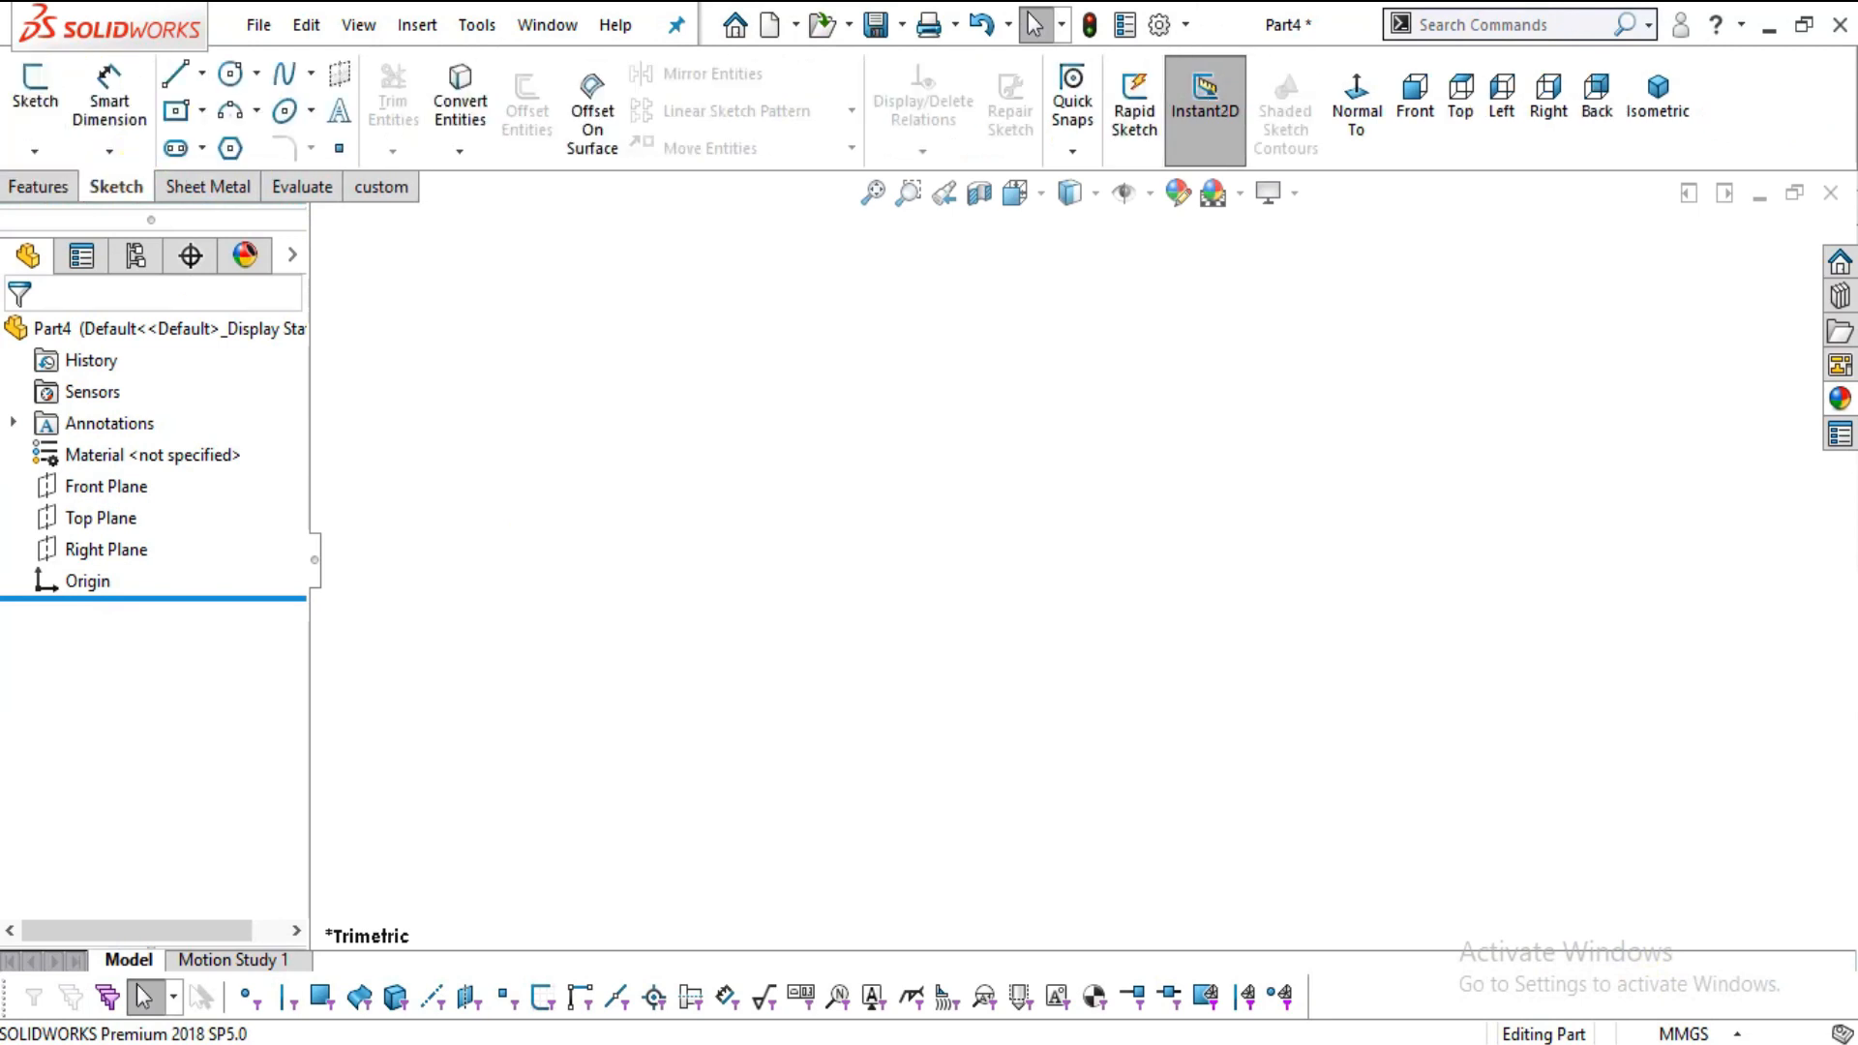
key(alt+Tab)
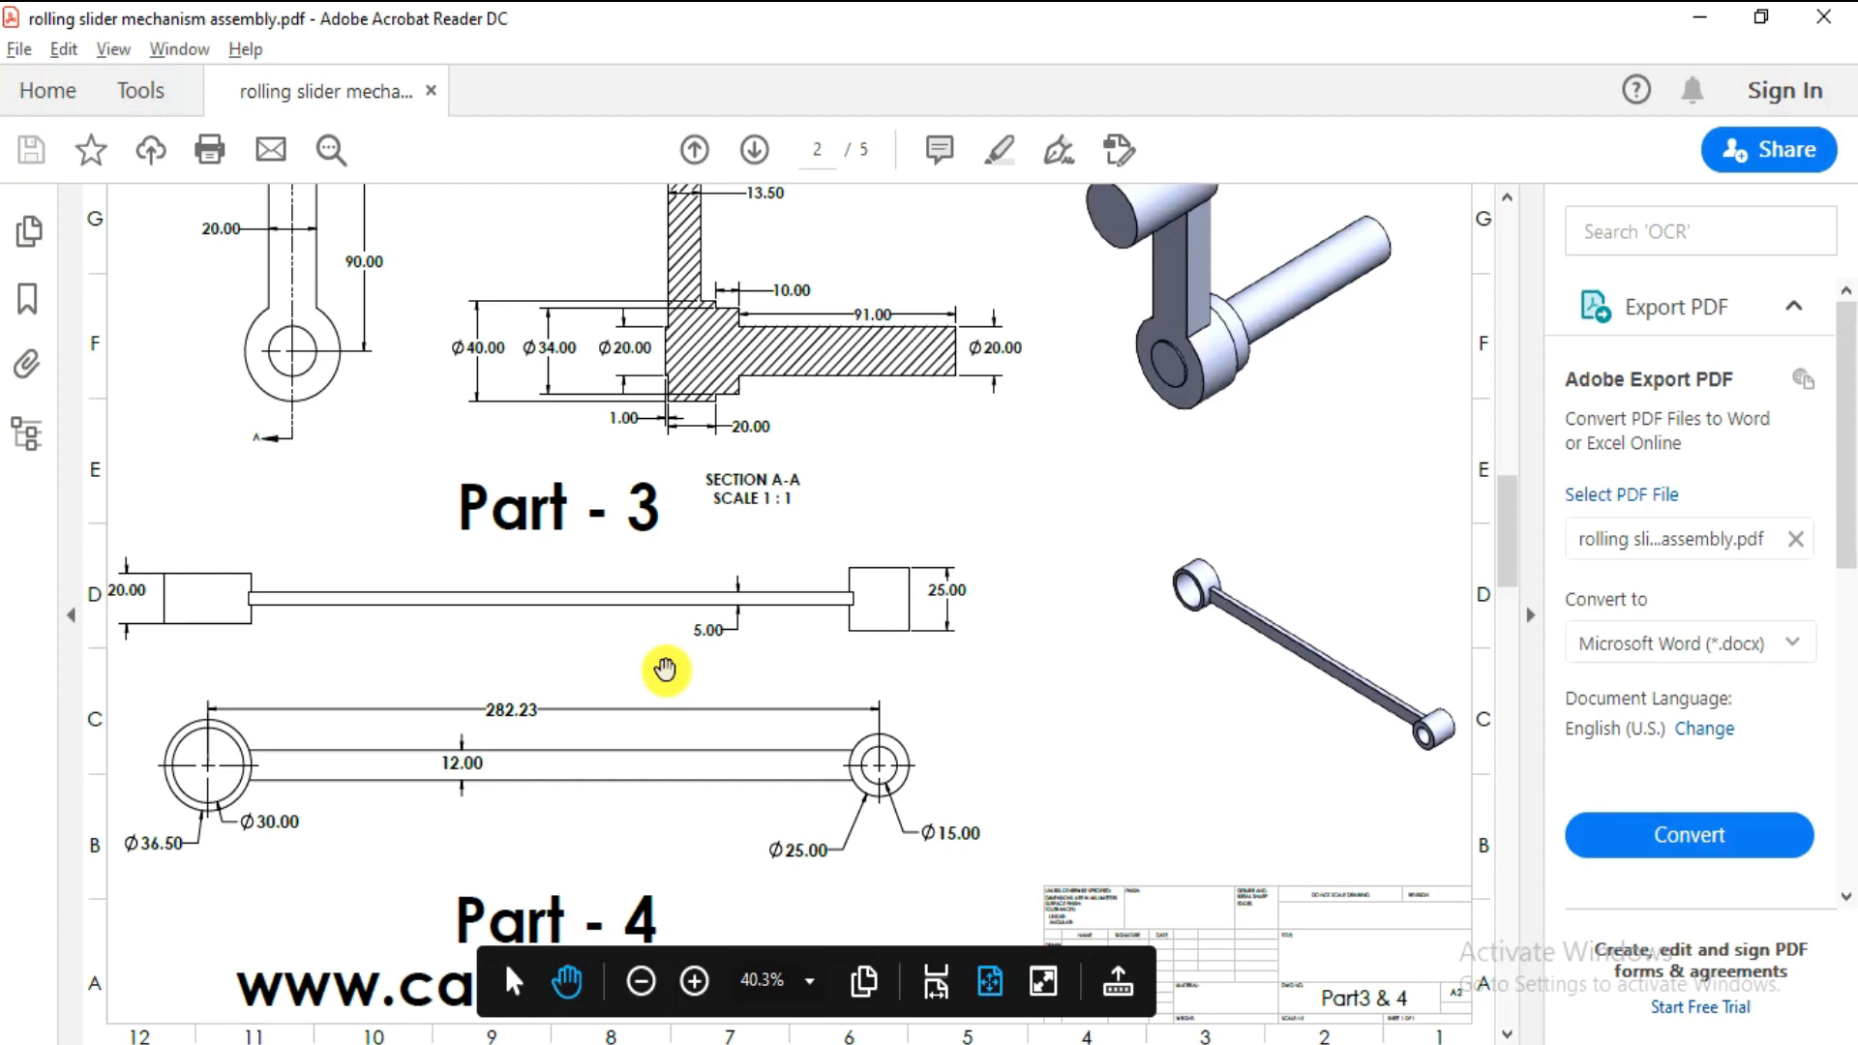
ctrl+scroll(428, 706, up, 1)
drag(428, 706, 548, 705)
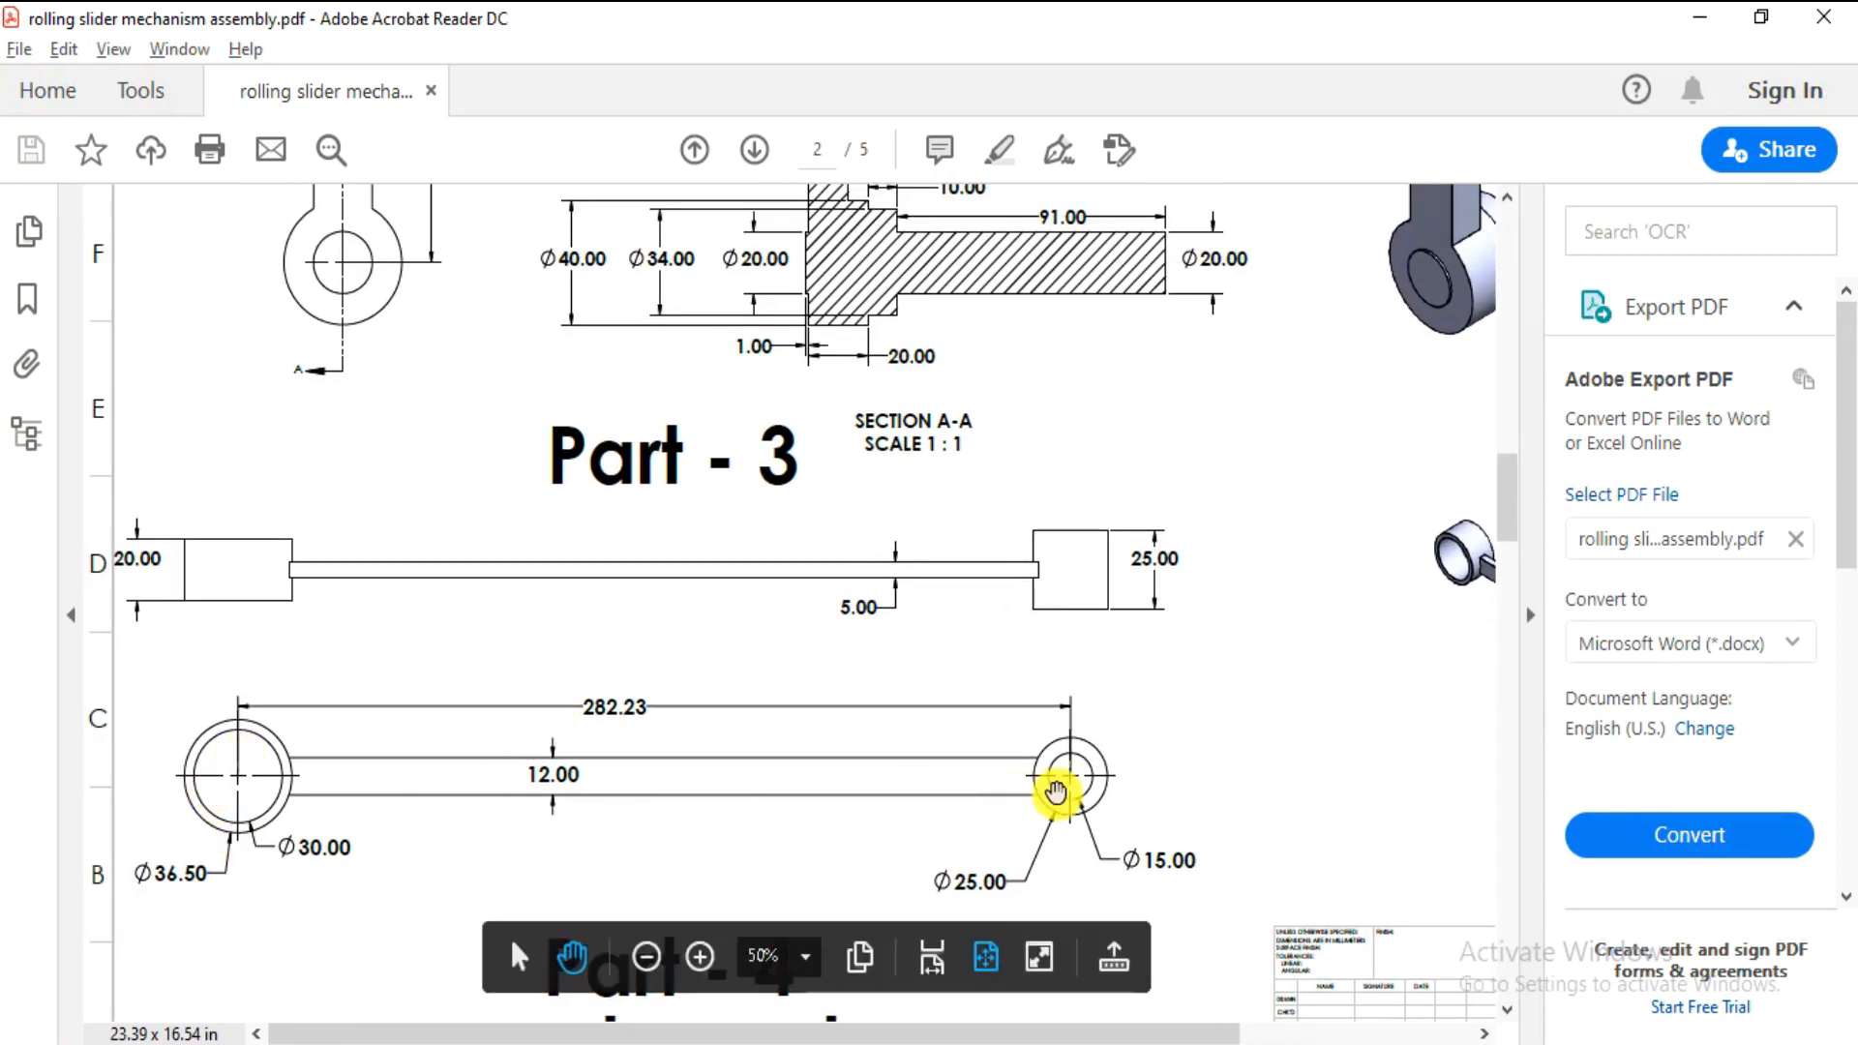
drag(757, 703, 545, 702)
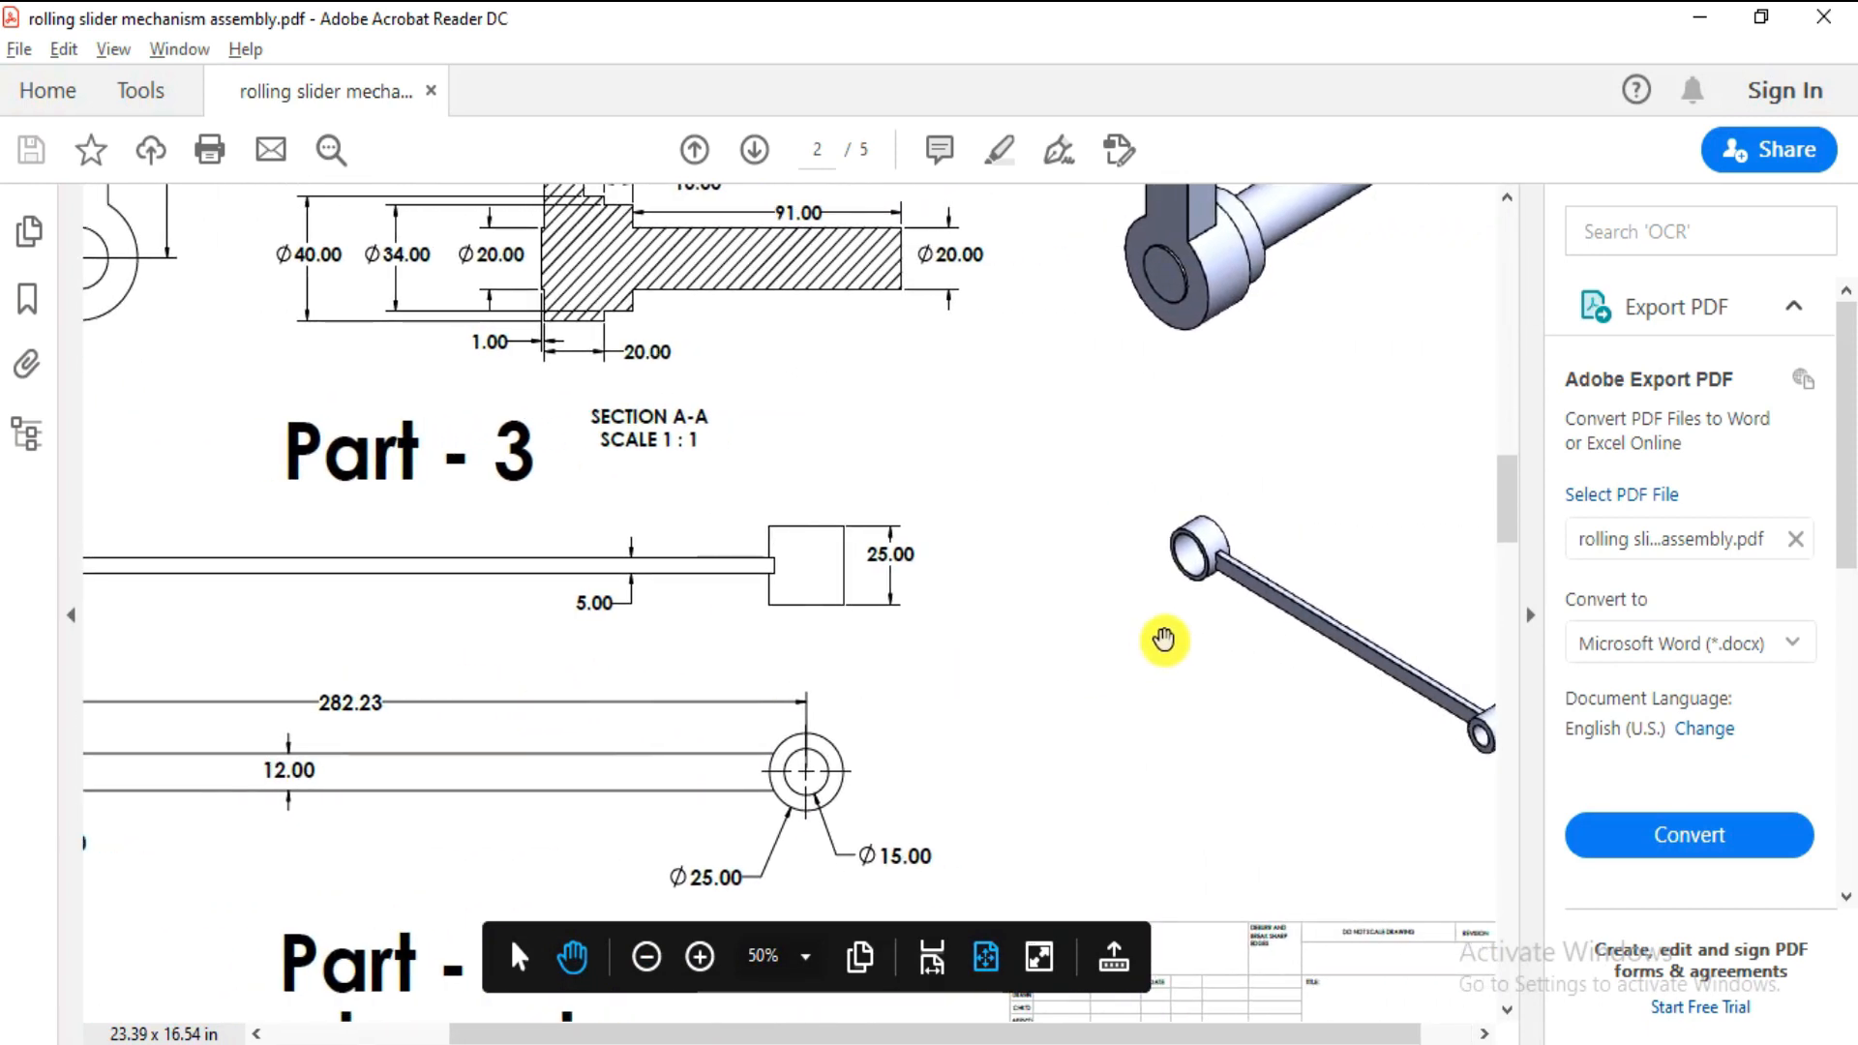
drag(829, 716, 1093, 683)
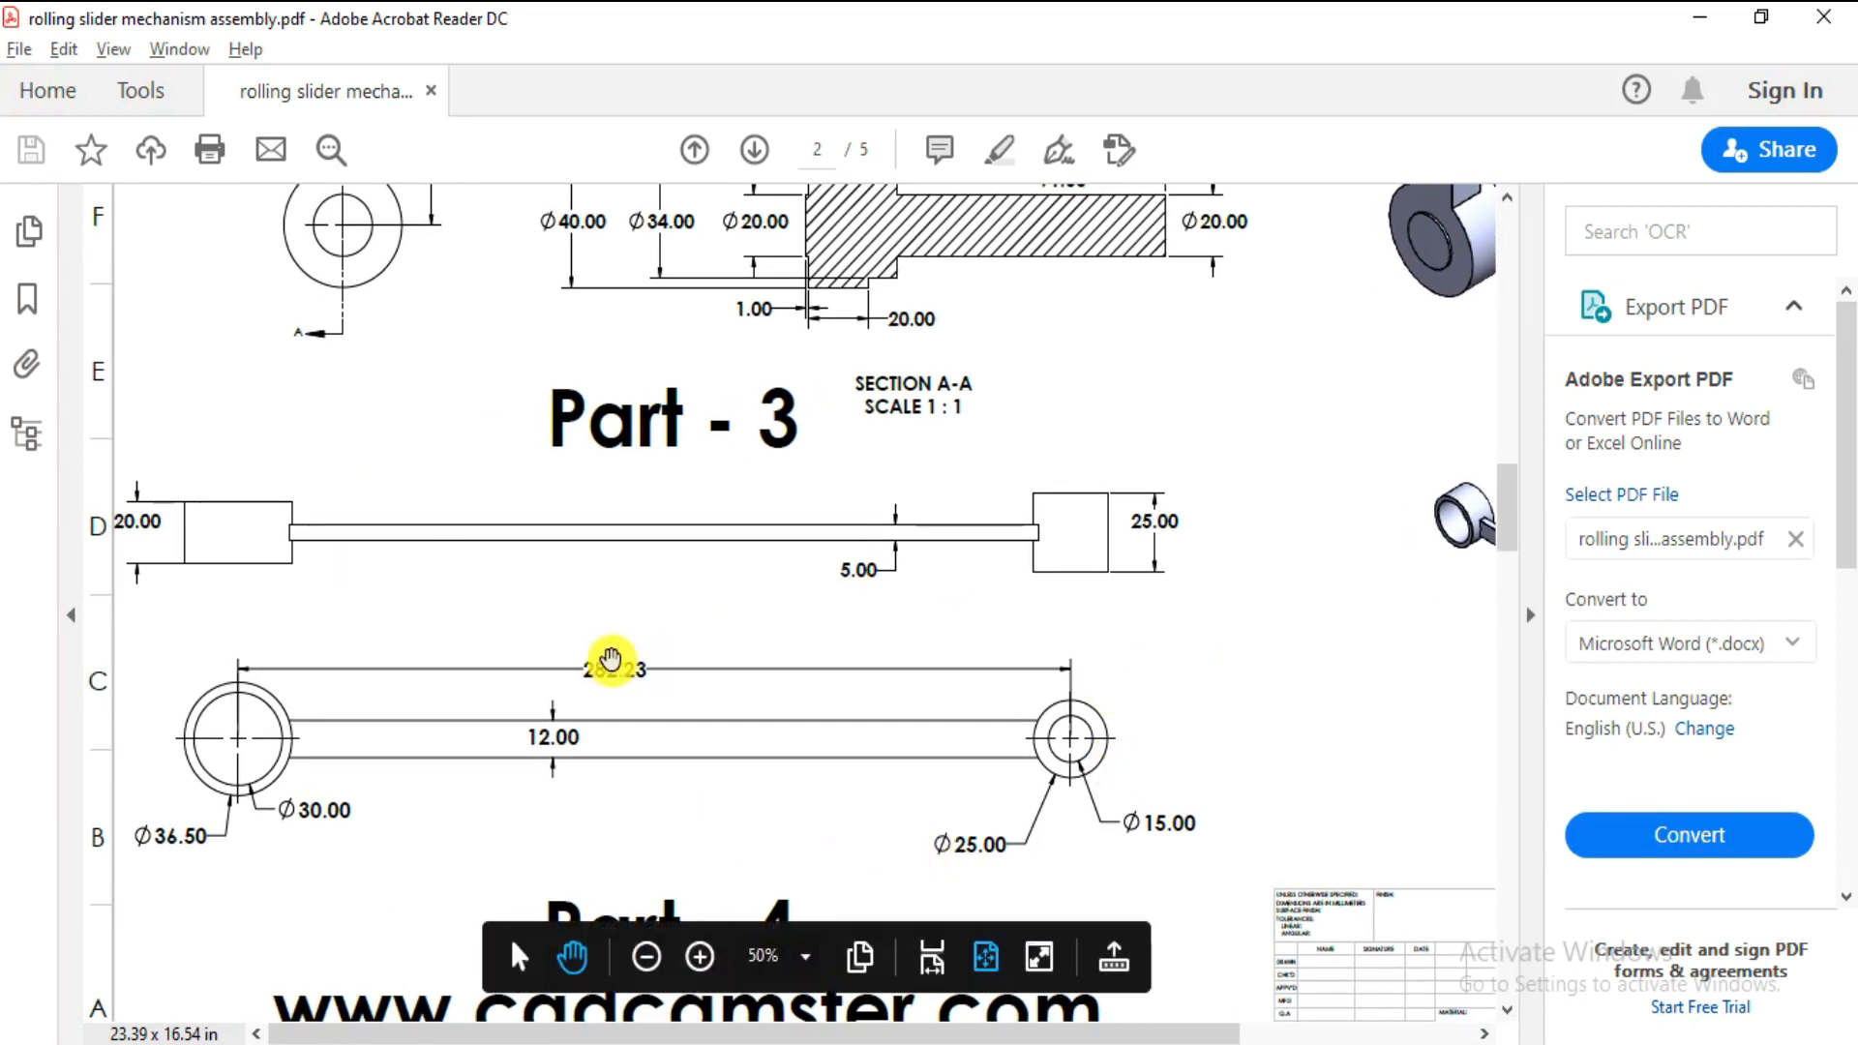
- Return to SOLIDWORKS, open a sketch on the Front Plane, and draw a horizontal centerline about 139 mm long from the origin
key(alt+Tab)
click(34, 97)
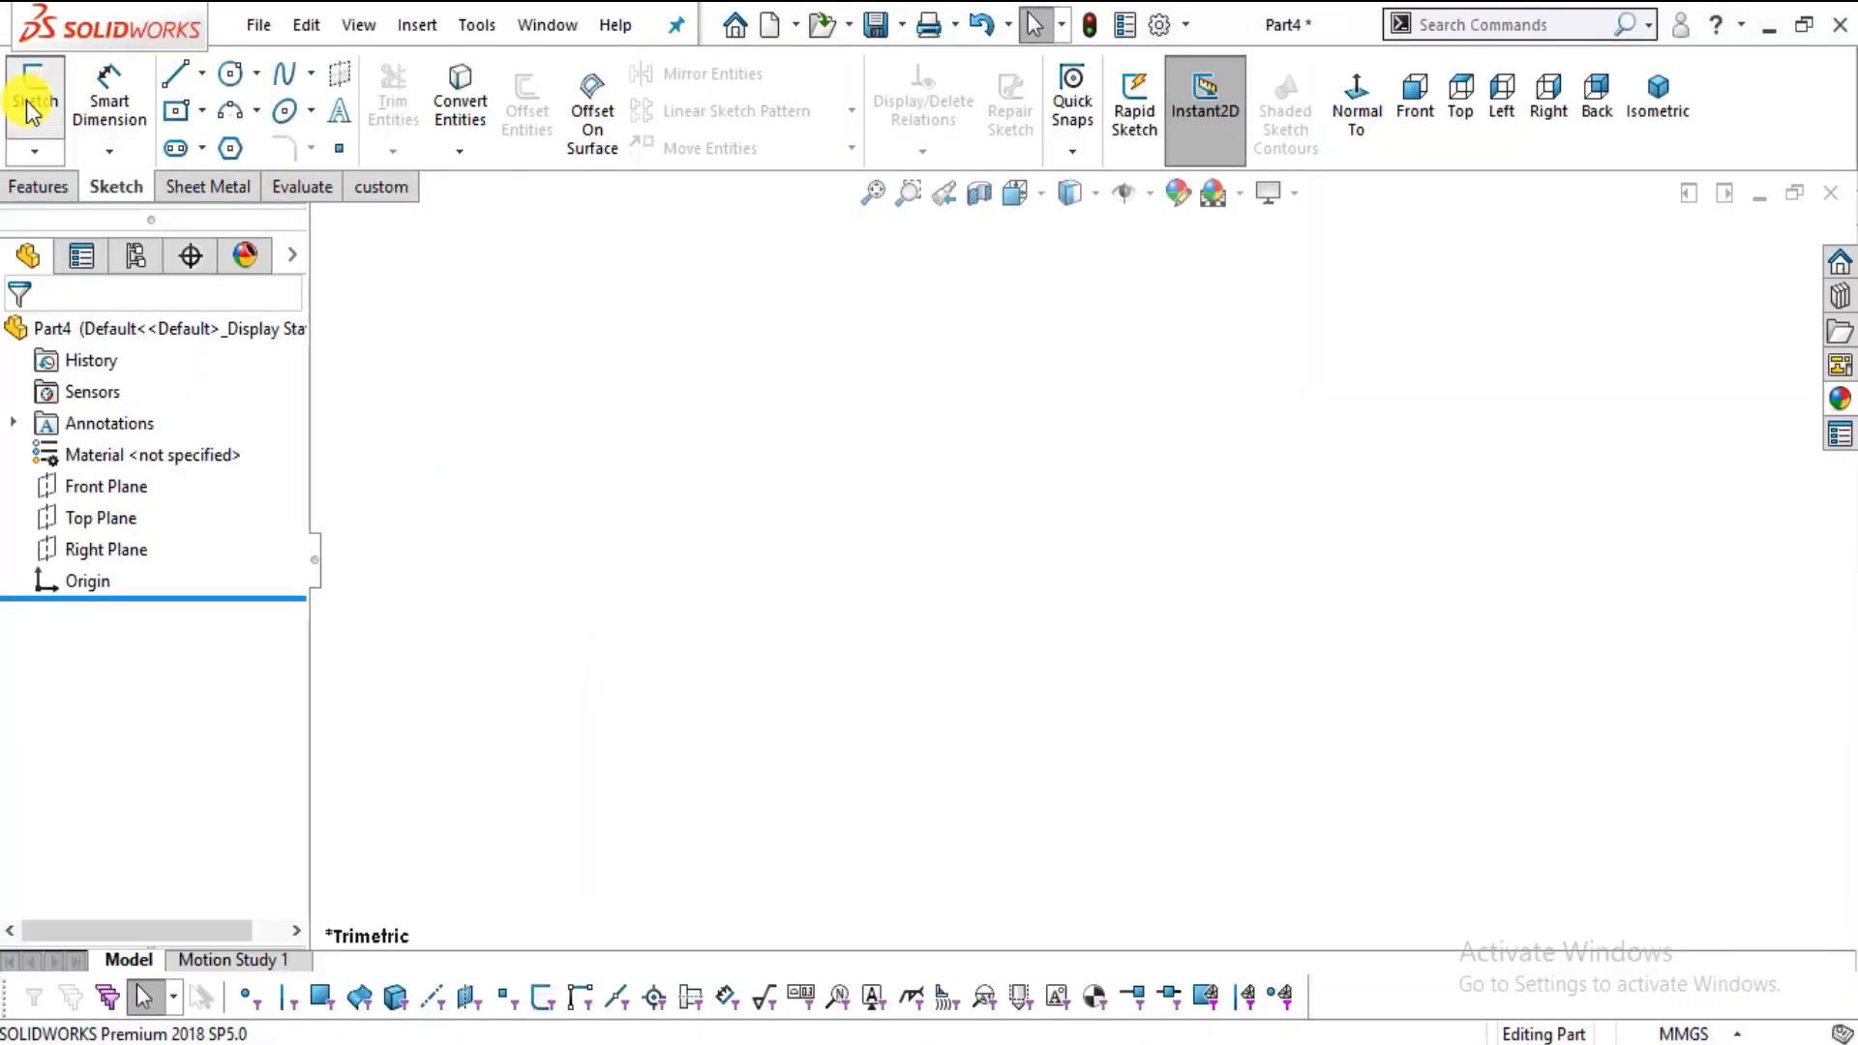
click(881, 360)
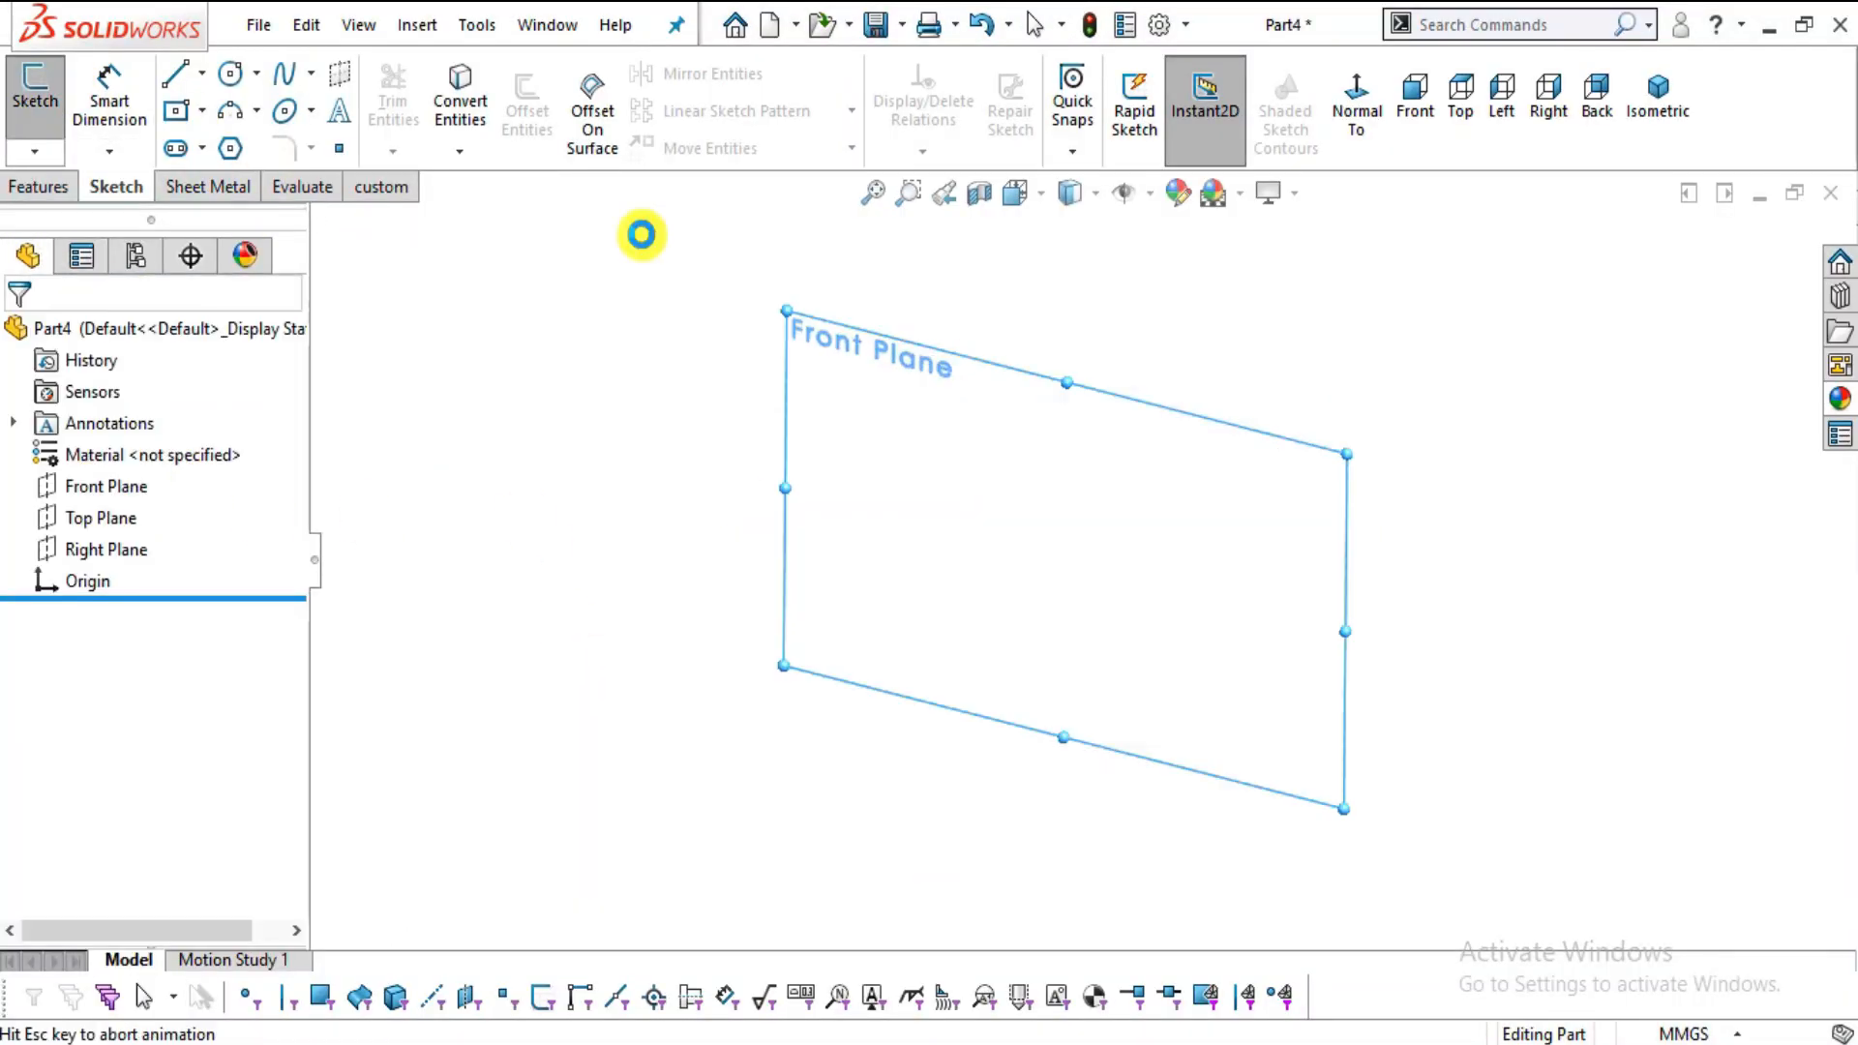
click(201, 73)
click(218, 108)
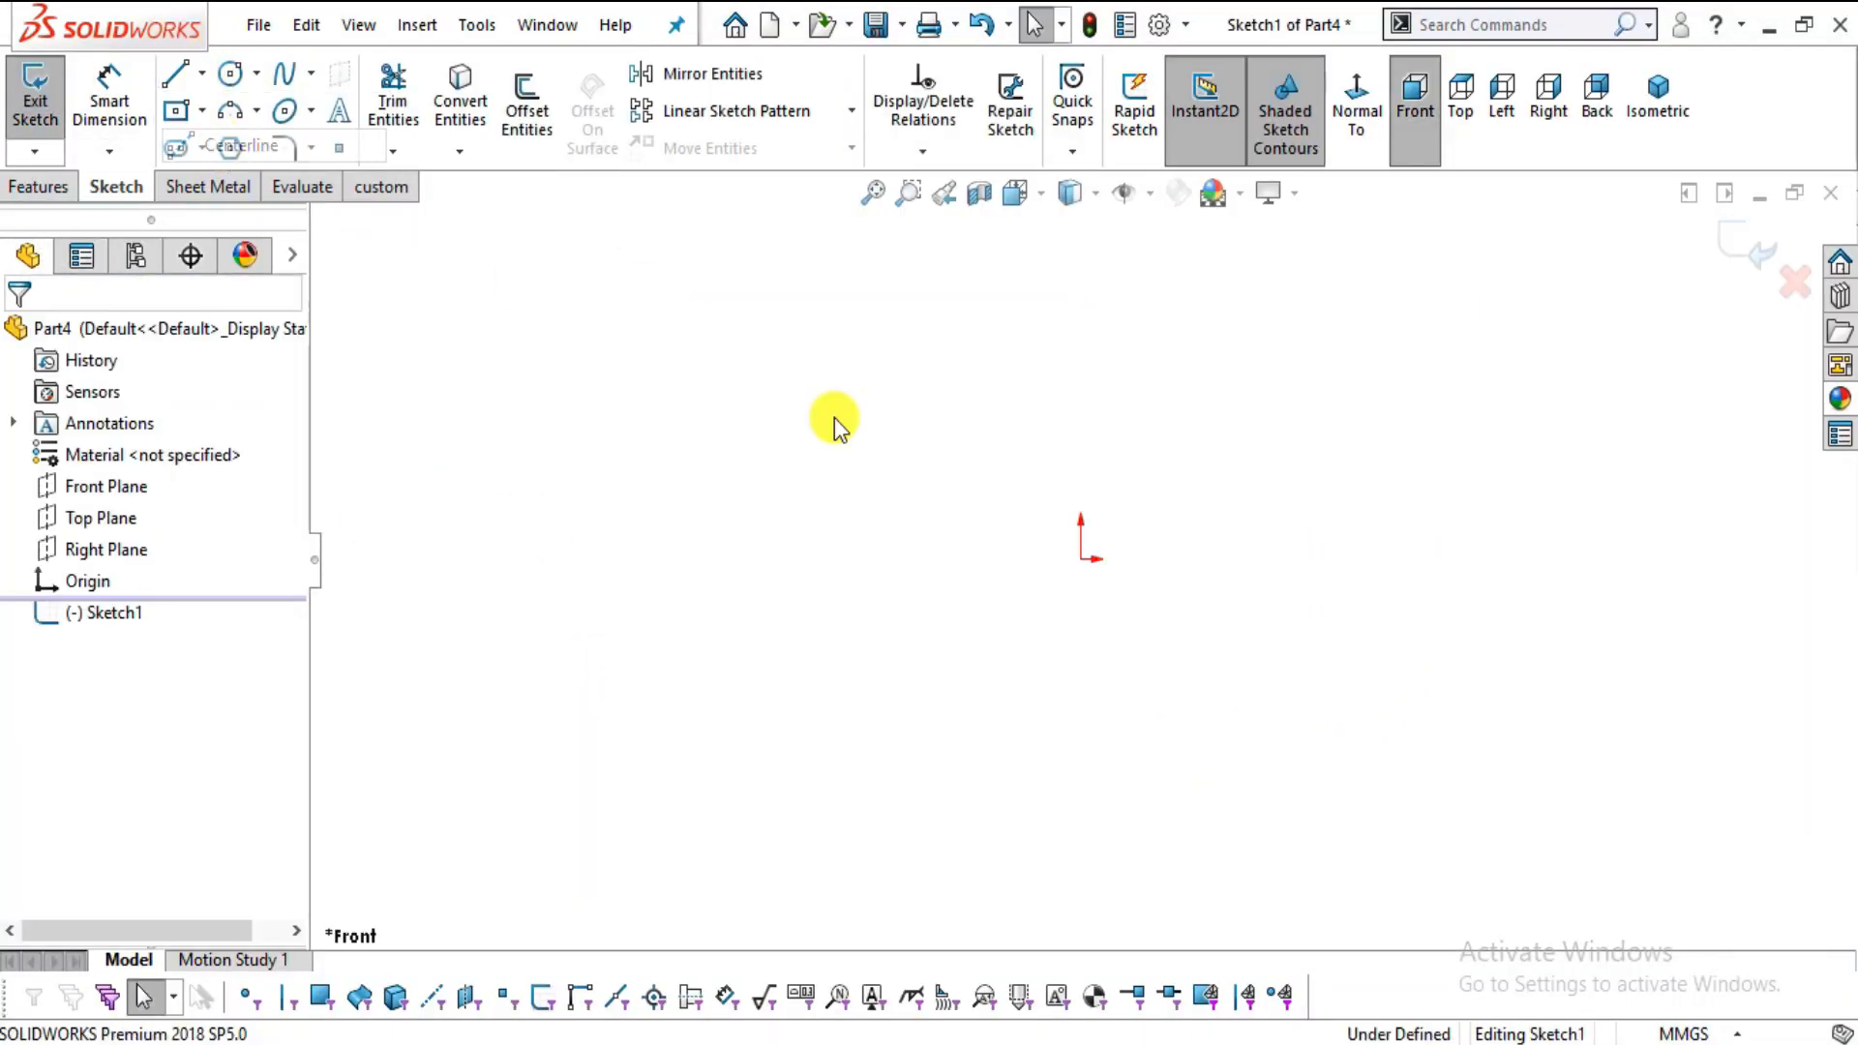
click(1080, 559)
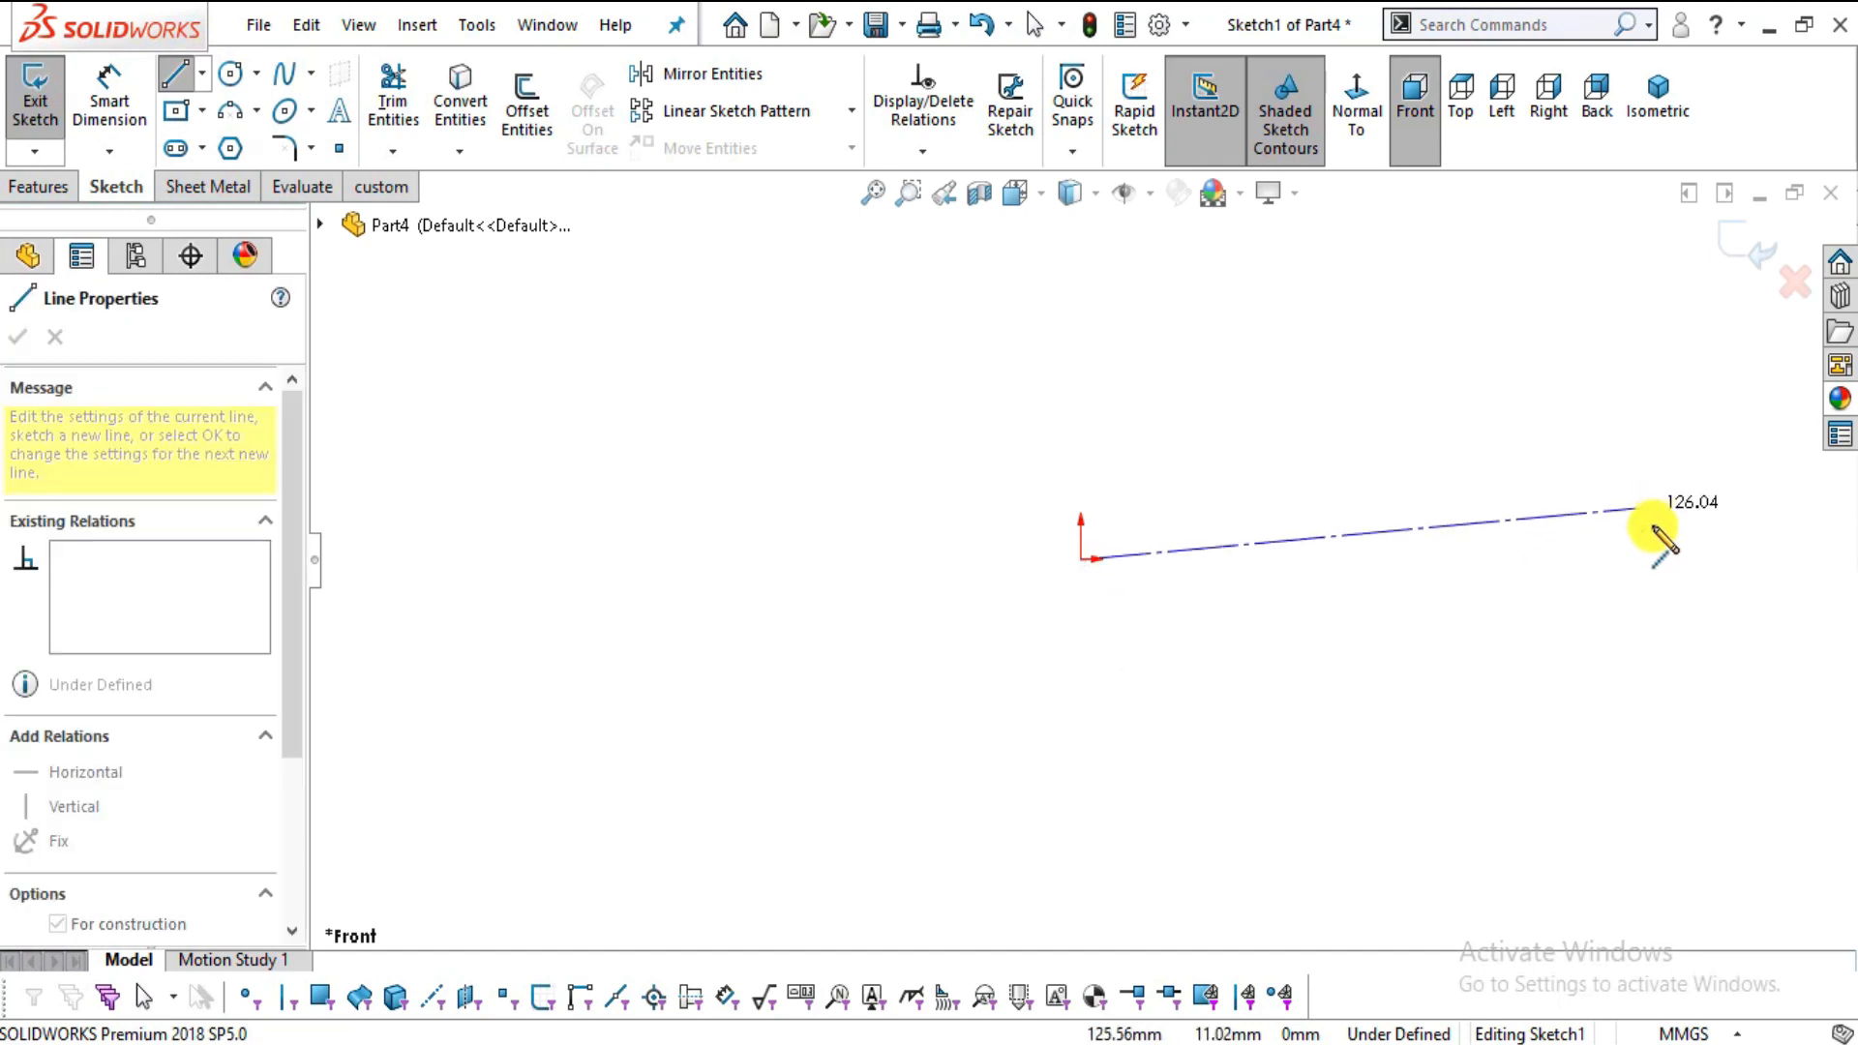
click(1700, 558)
key(Escape)
scroll(1414, 476, up, 2)
scroll(1414, 476, down, 1)
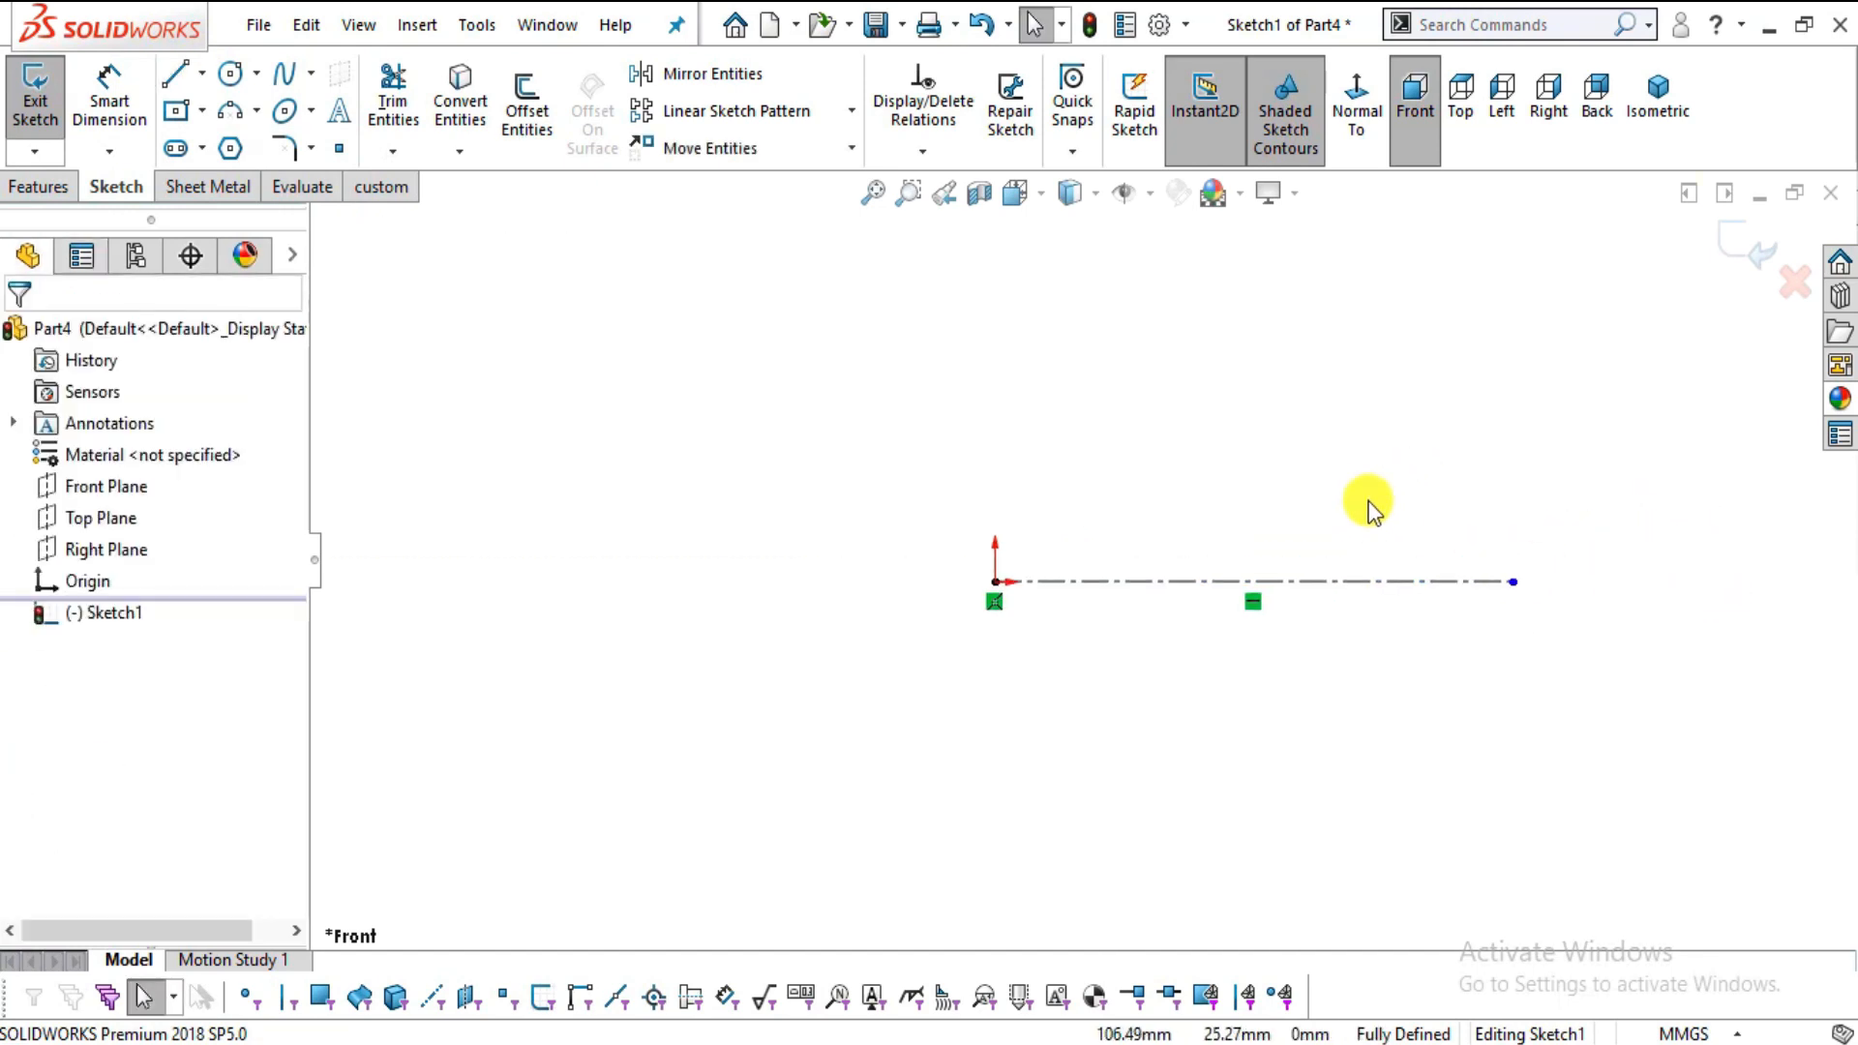
- Check the centre distance in the PDF and dimension the horizontal centerline's length to 282.23 mm
key(alt+Tab)
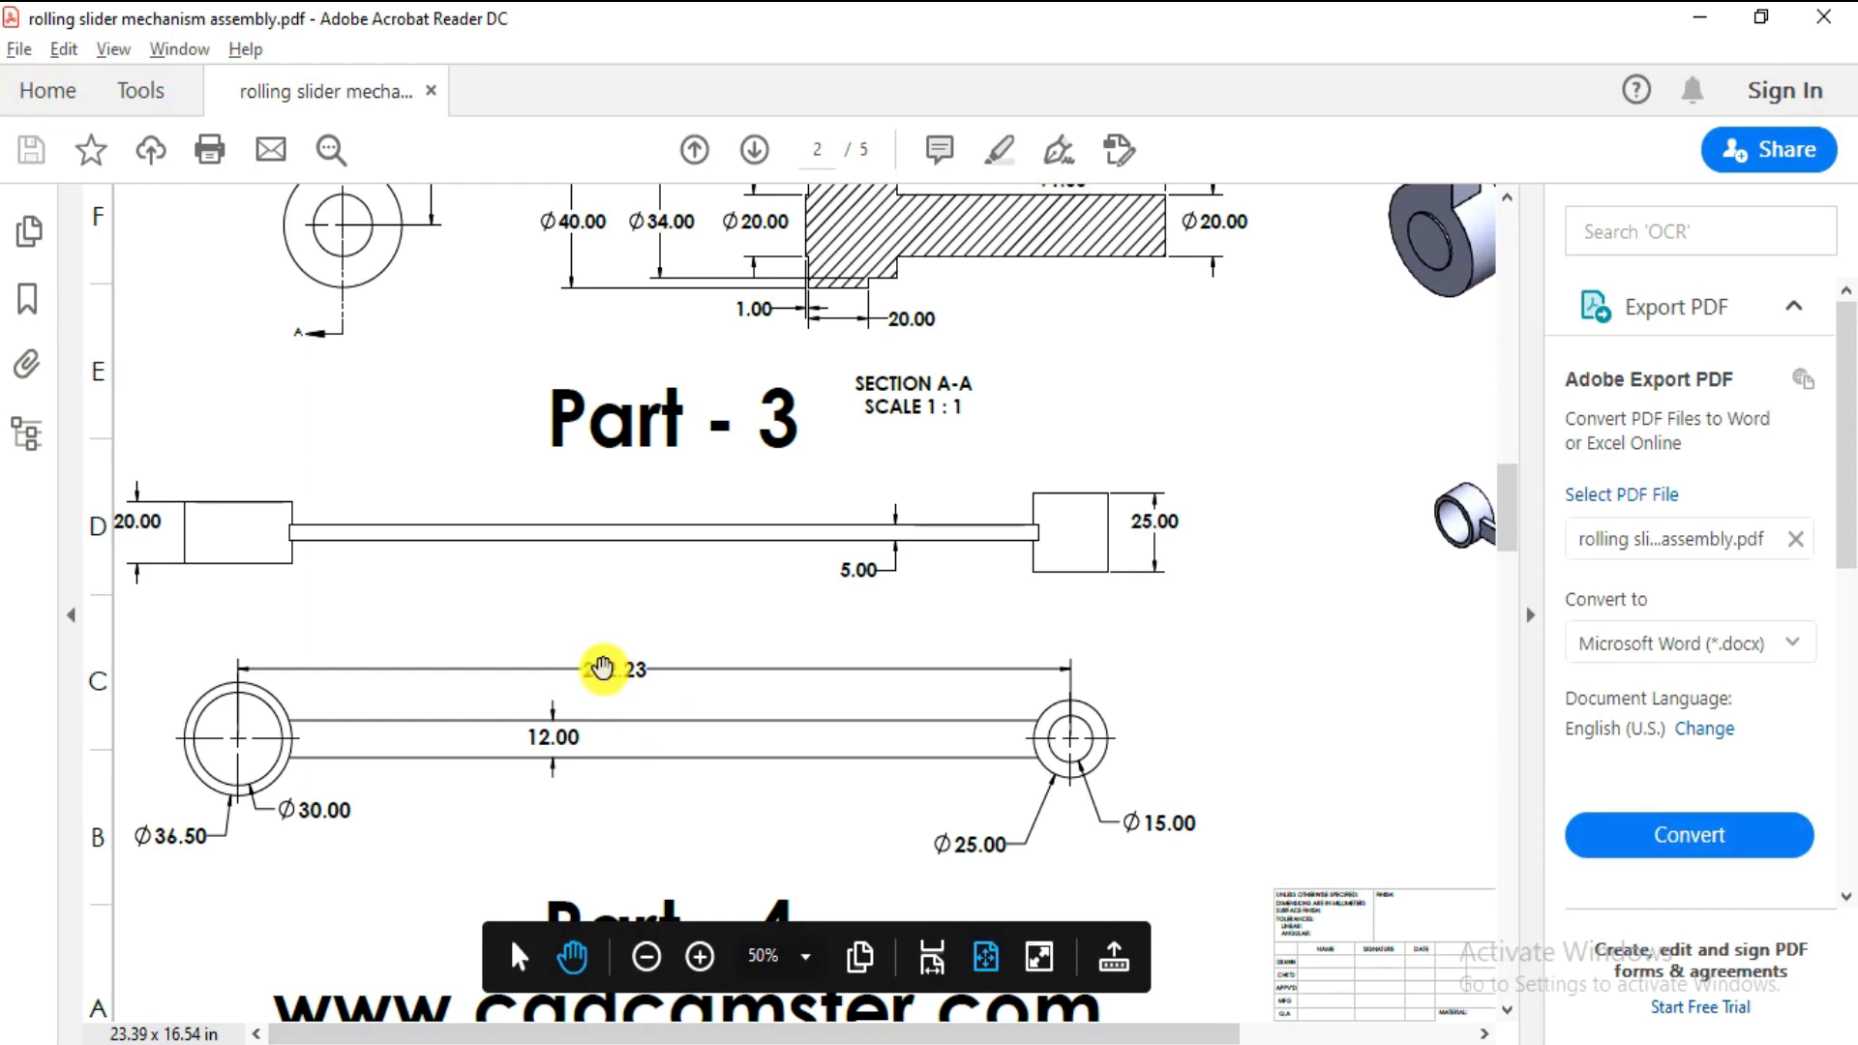
key(alt+Tab)
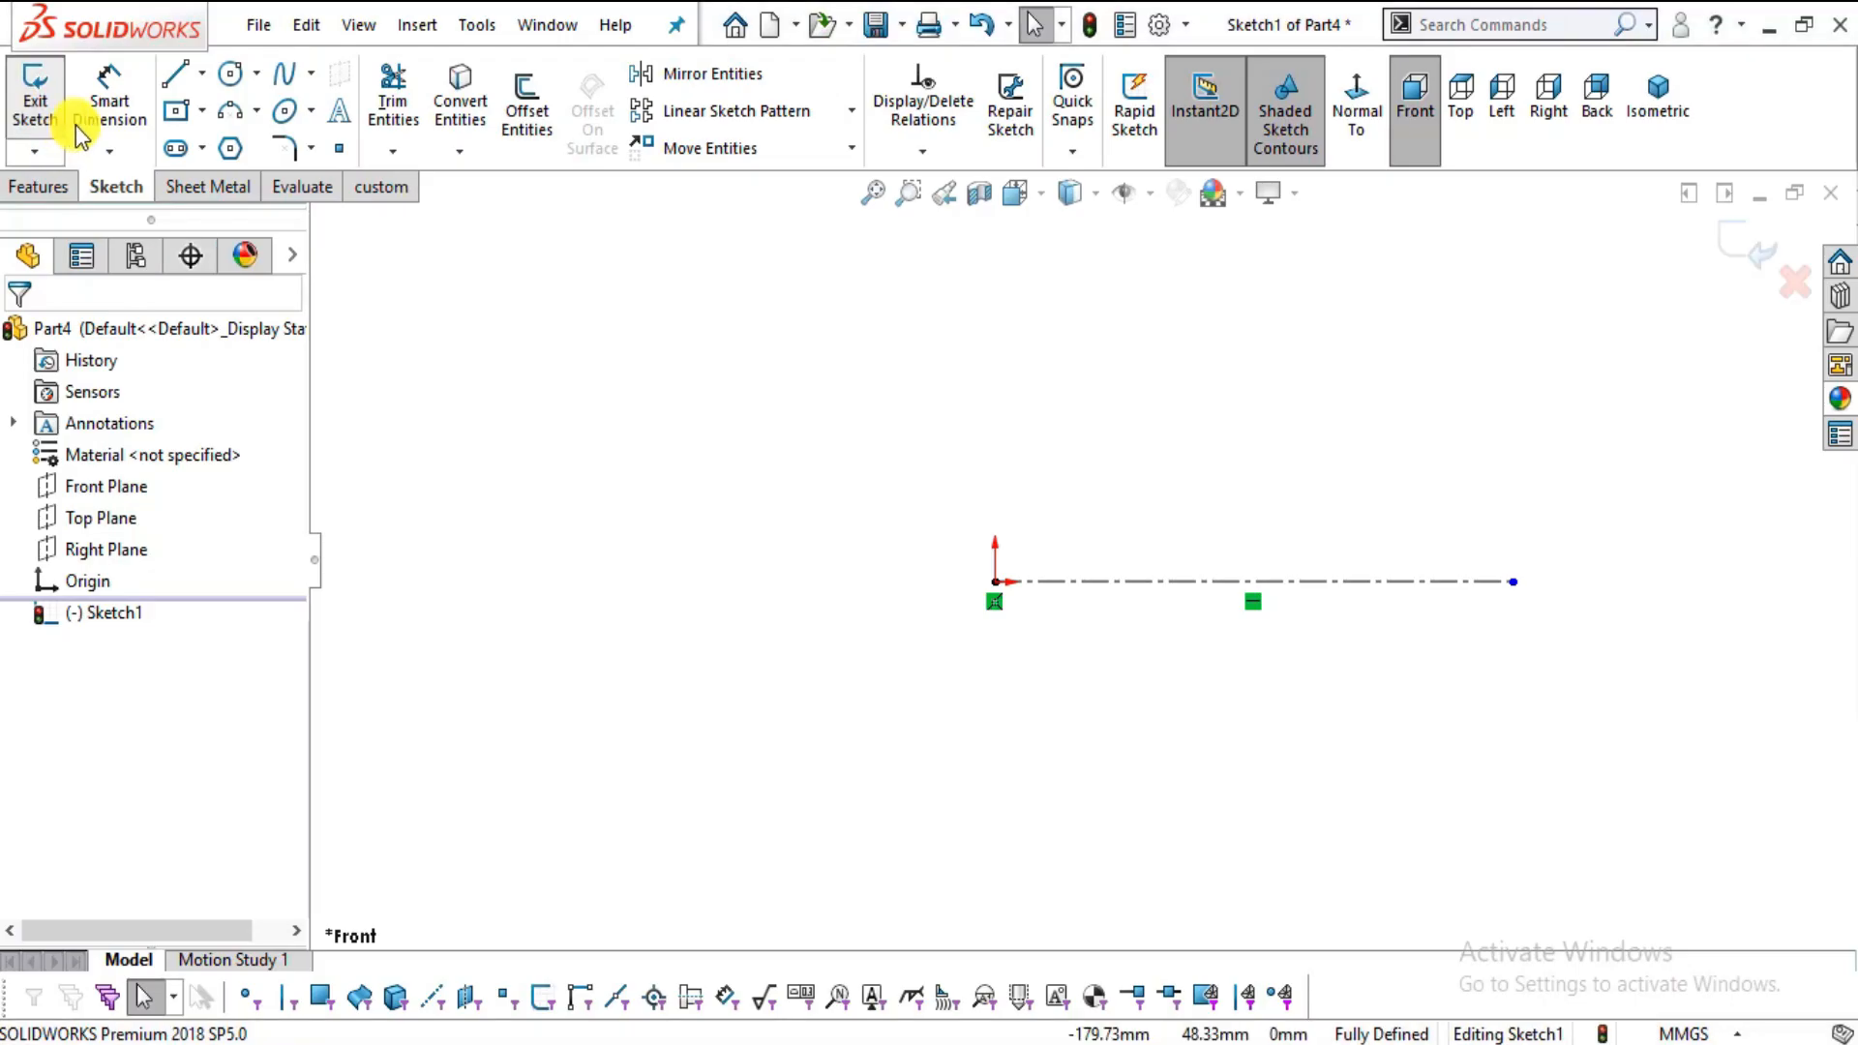
click(1256, 583)
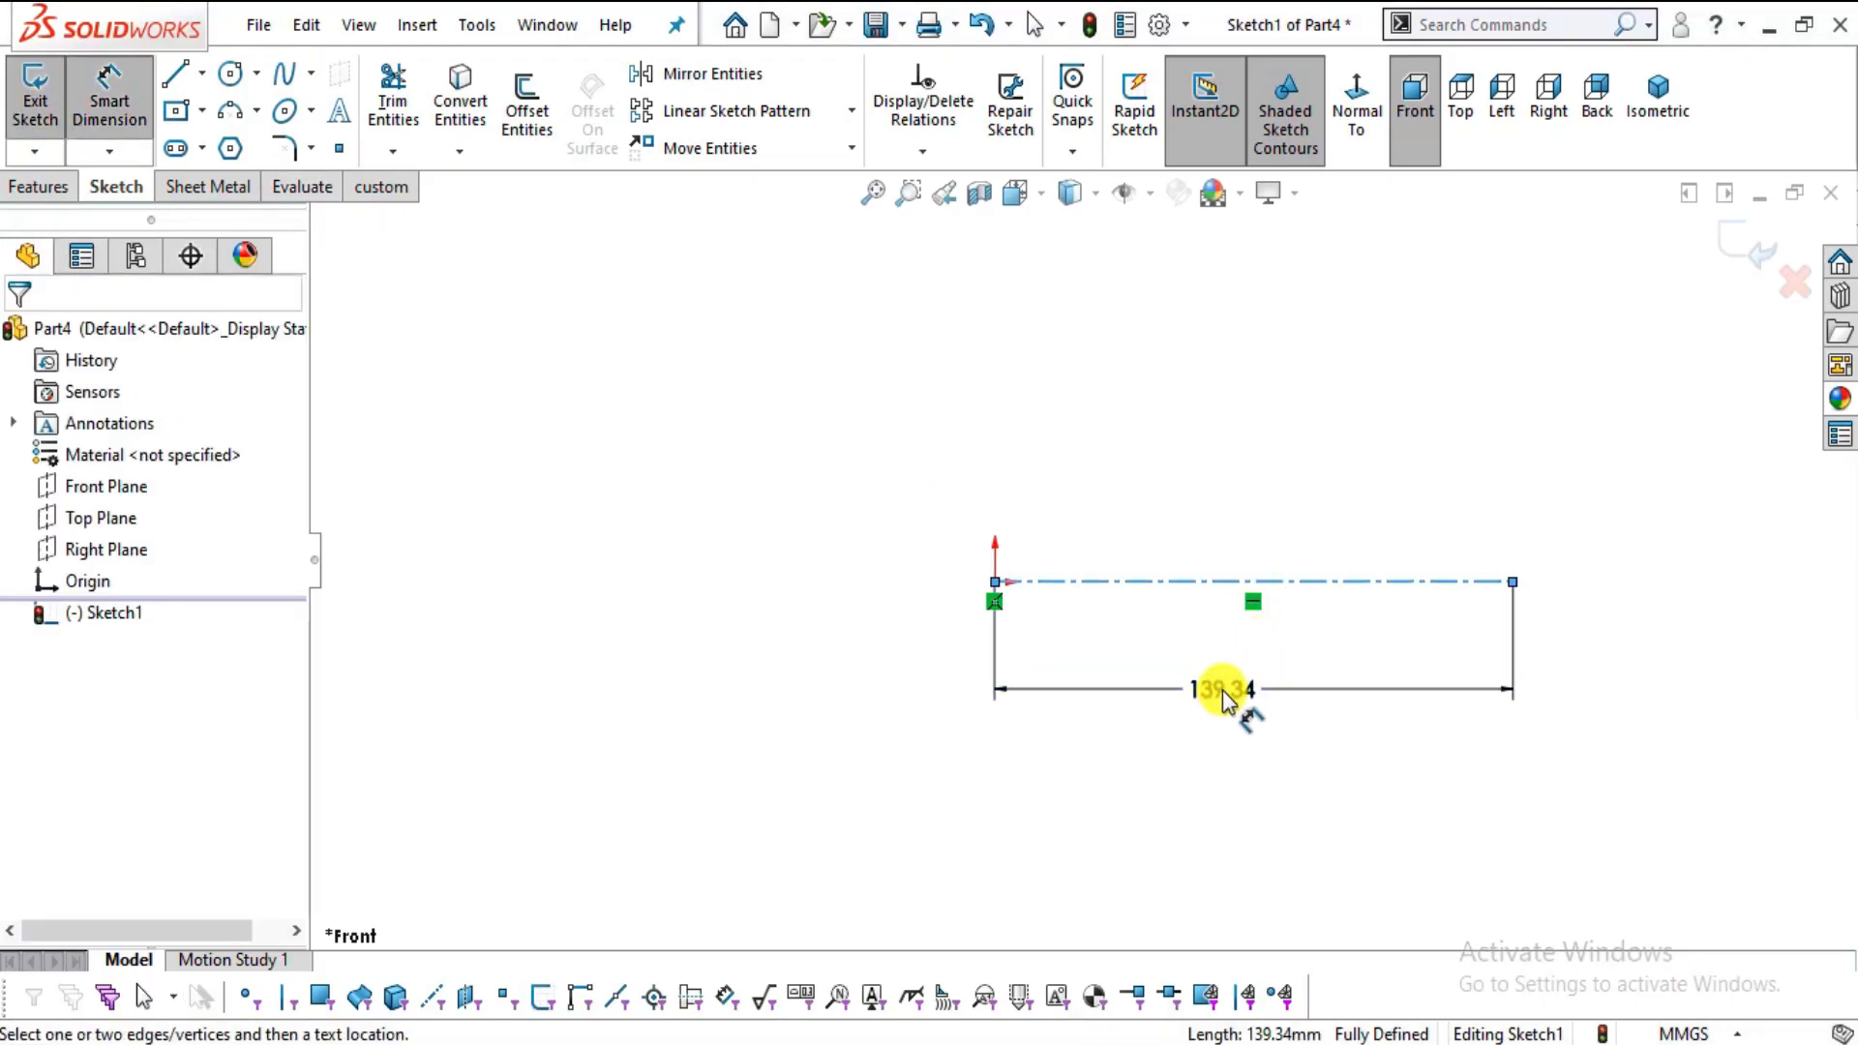
click(1222, 689)
text(282)
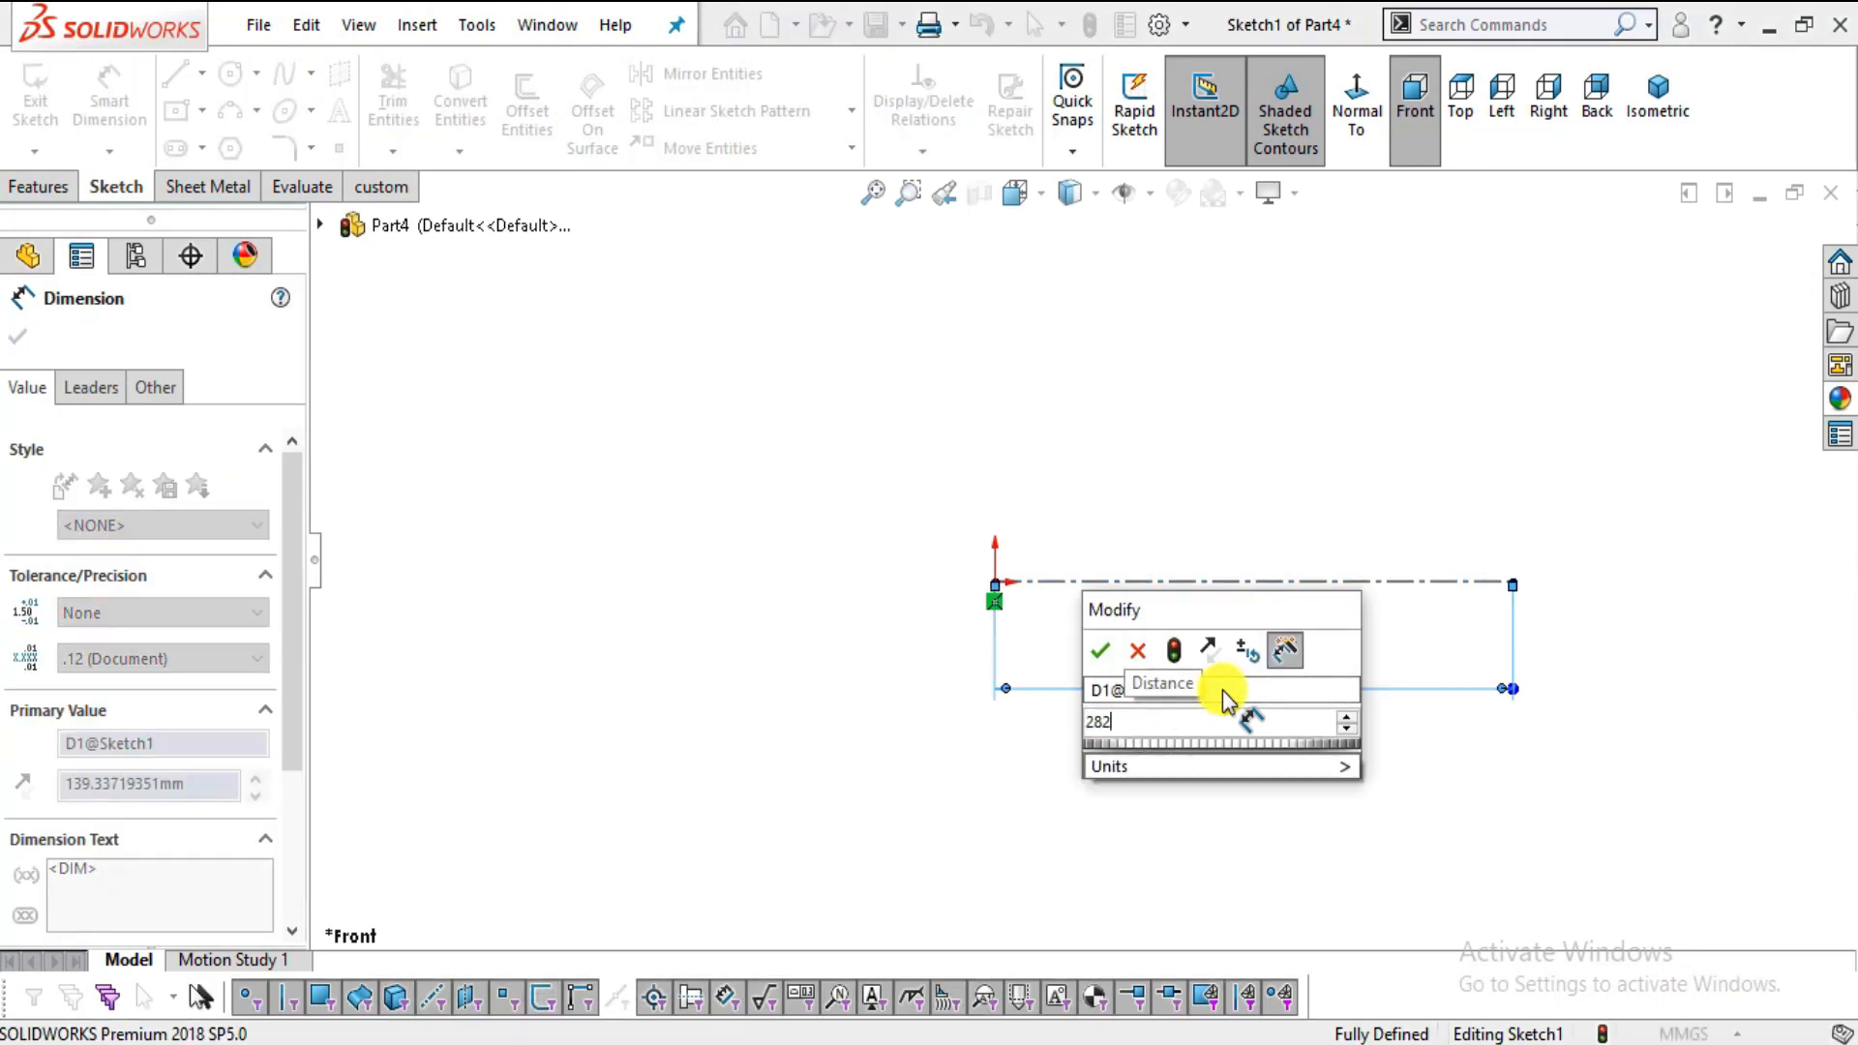
text(.23)
key(Return)
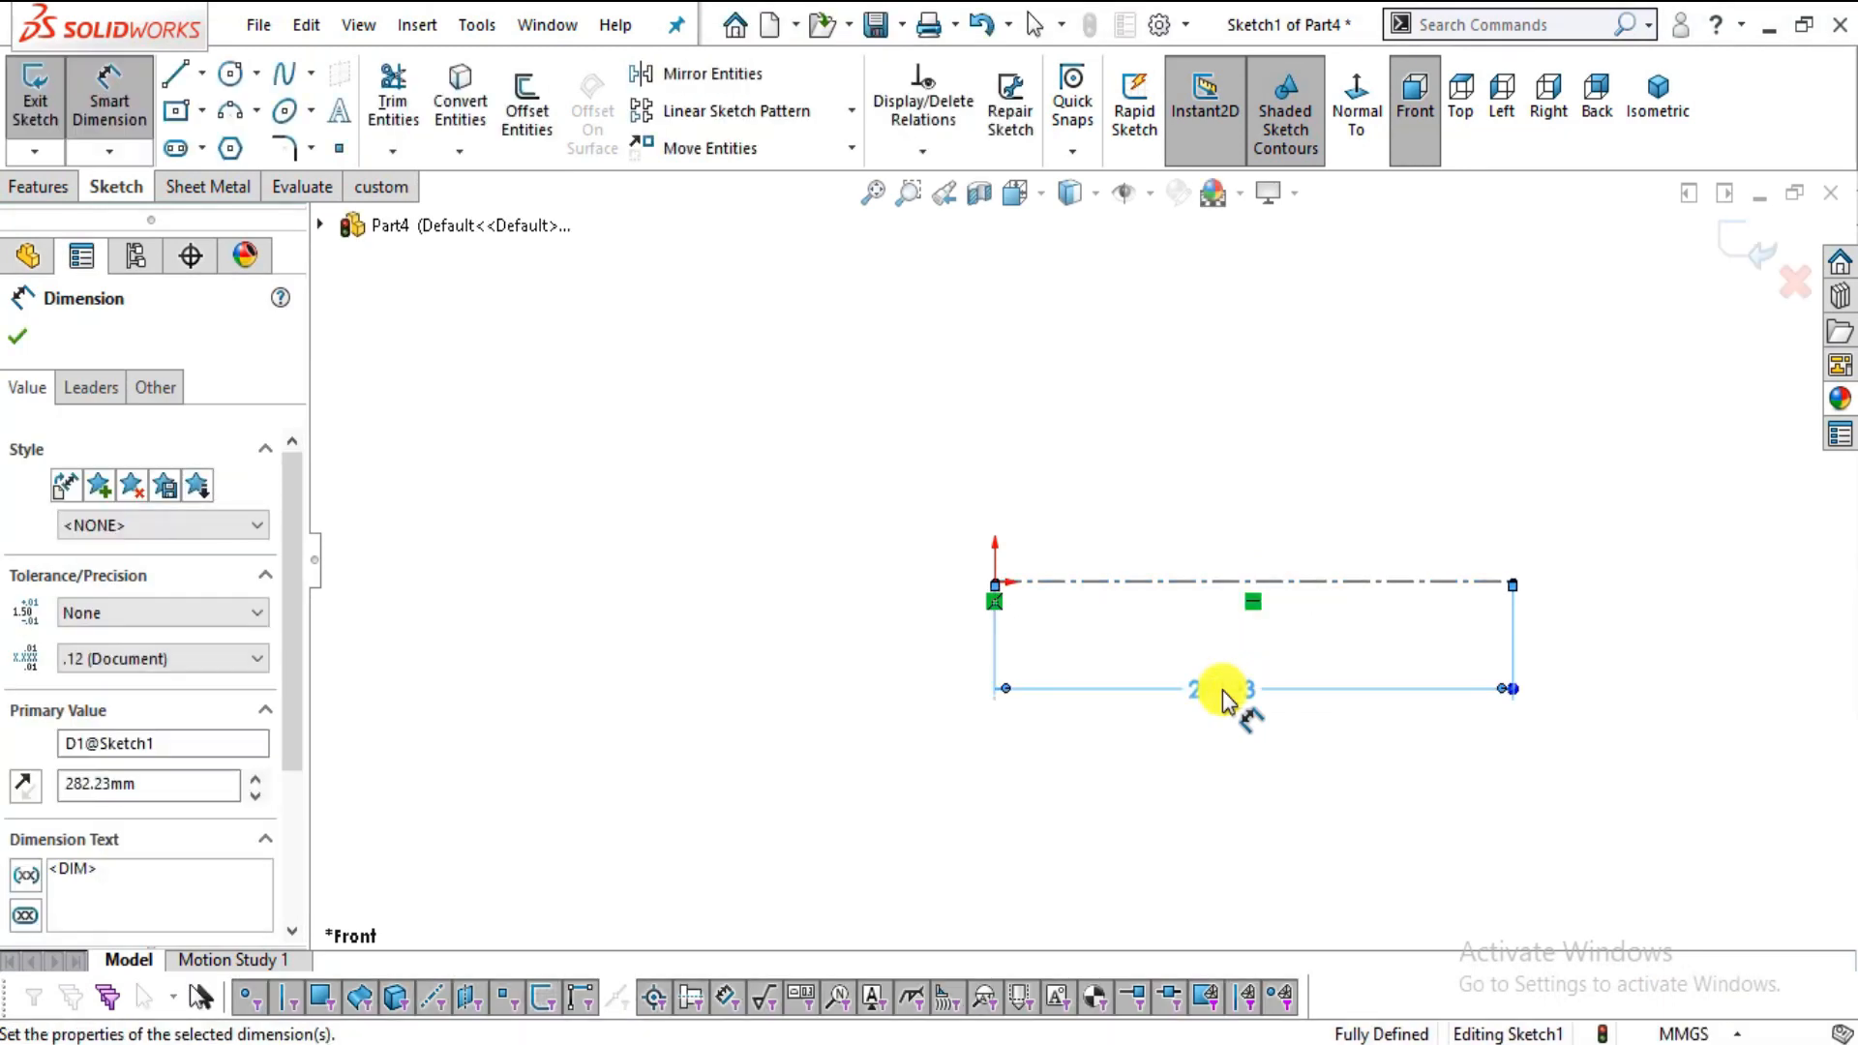
click(1198, 436)
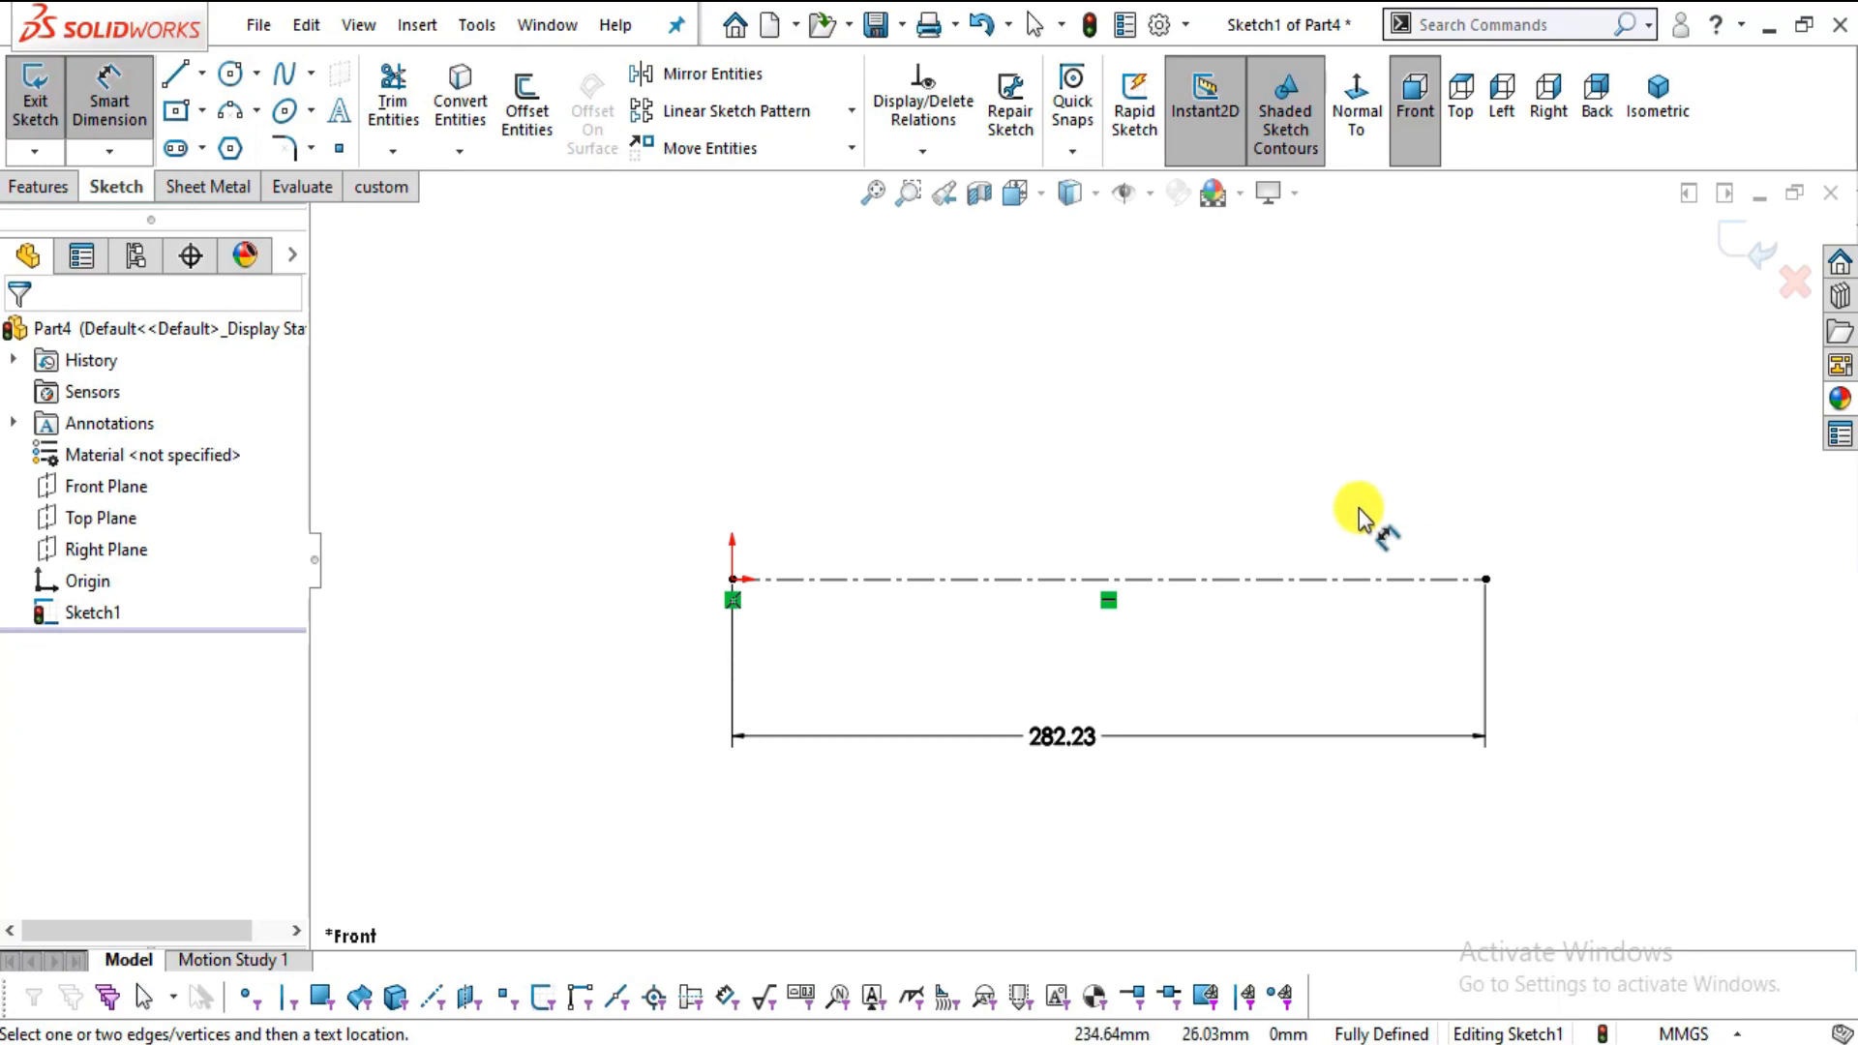
- Check the large end in the PDF and sketch two concentric circles at the origin, about 70 mm and 46 mm in diameter
key(alt+Tab)
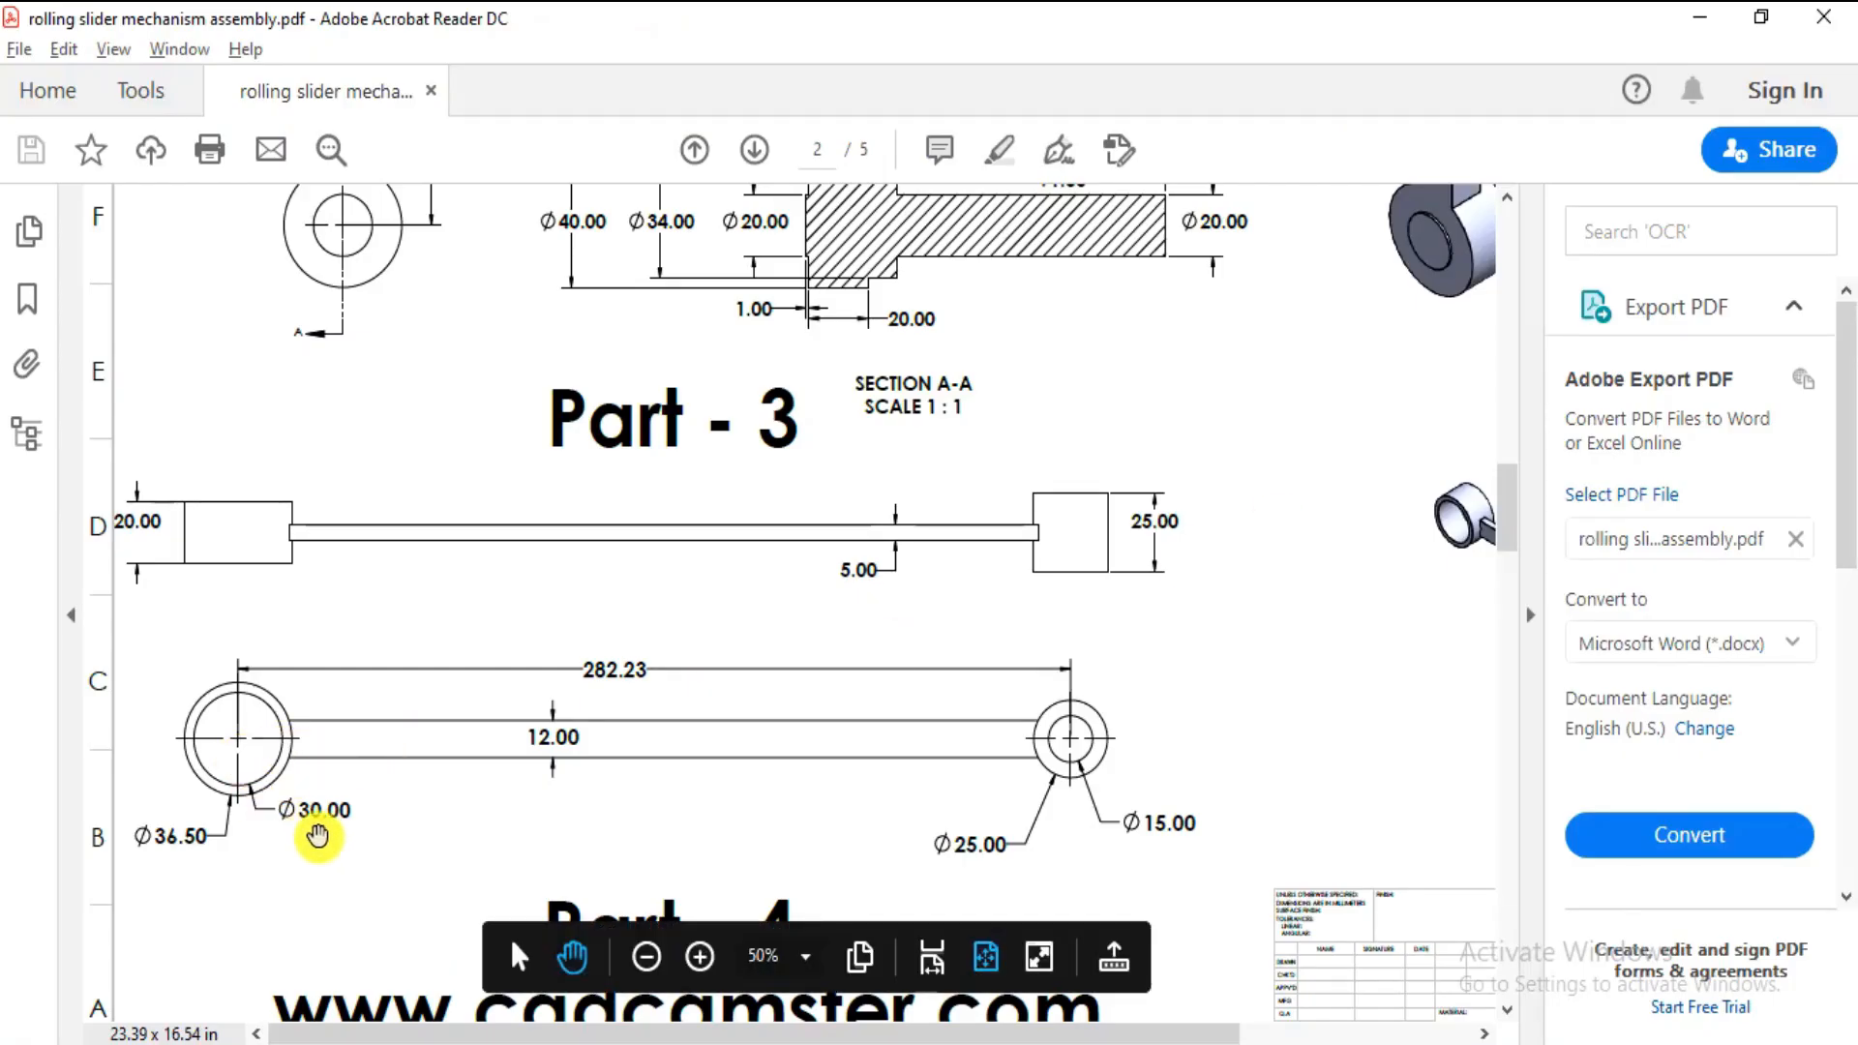
key(alt+Tab)
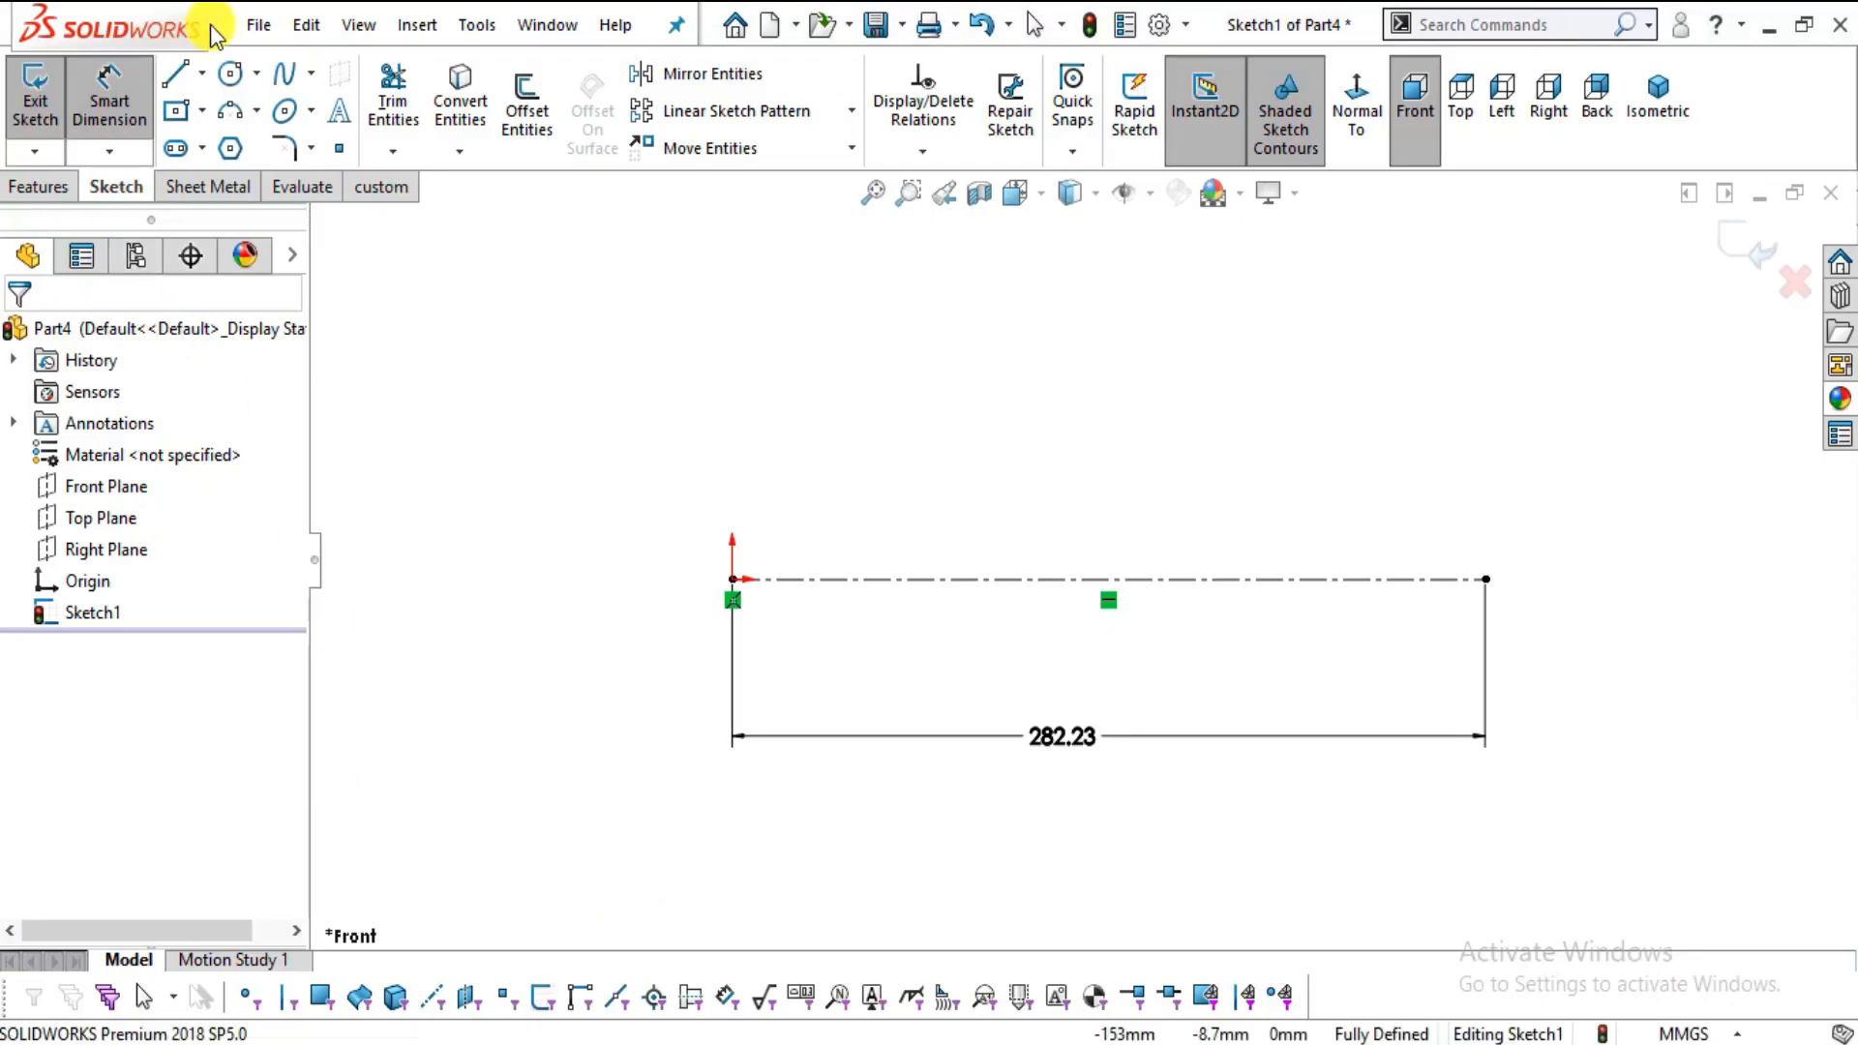
click(232, 78)
click(733, 578)
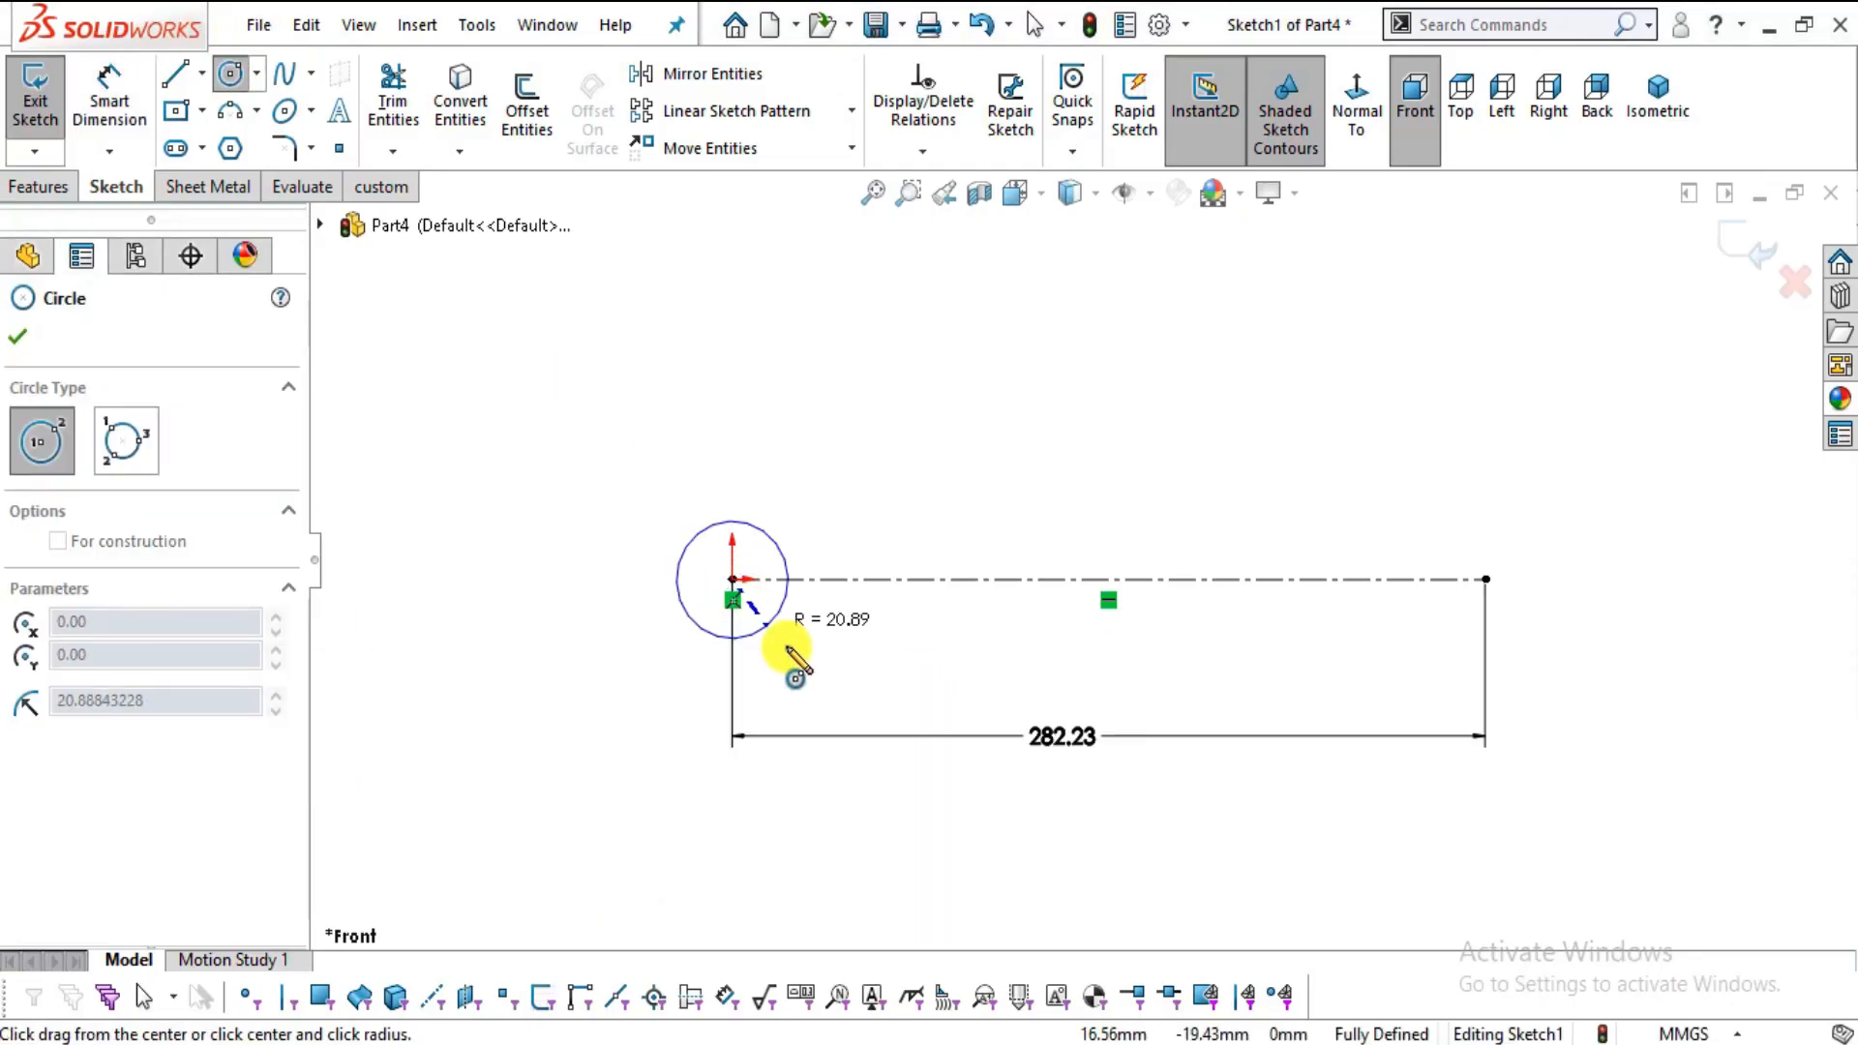
click(796, 652)
click(732, 579)
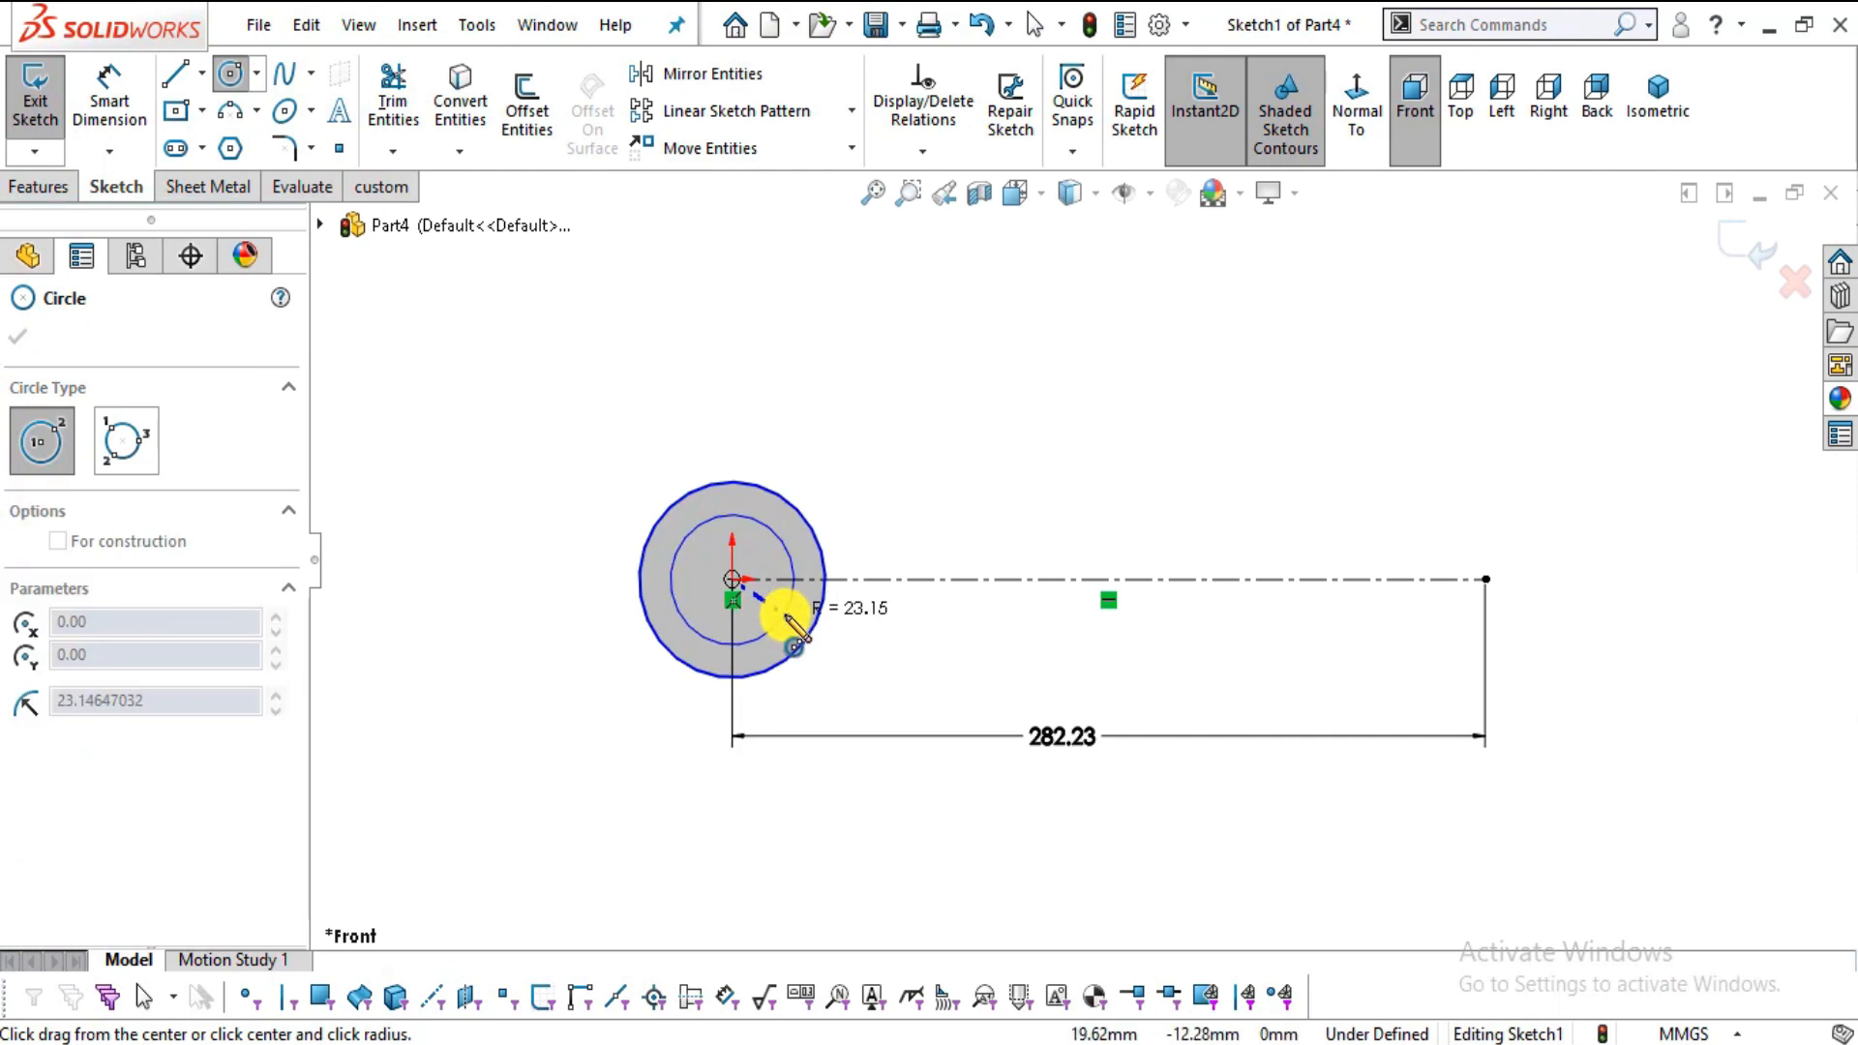
click(774, 621)
- Dimension the inner circle at the origin to a diameter of 30 mm
click(110, 97)
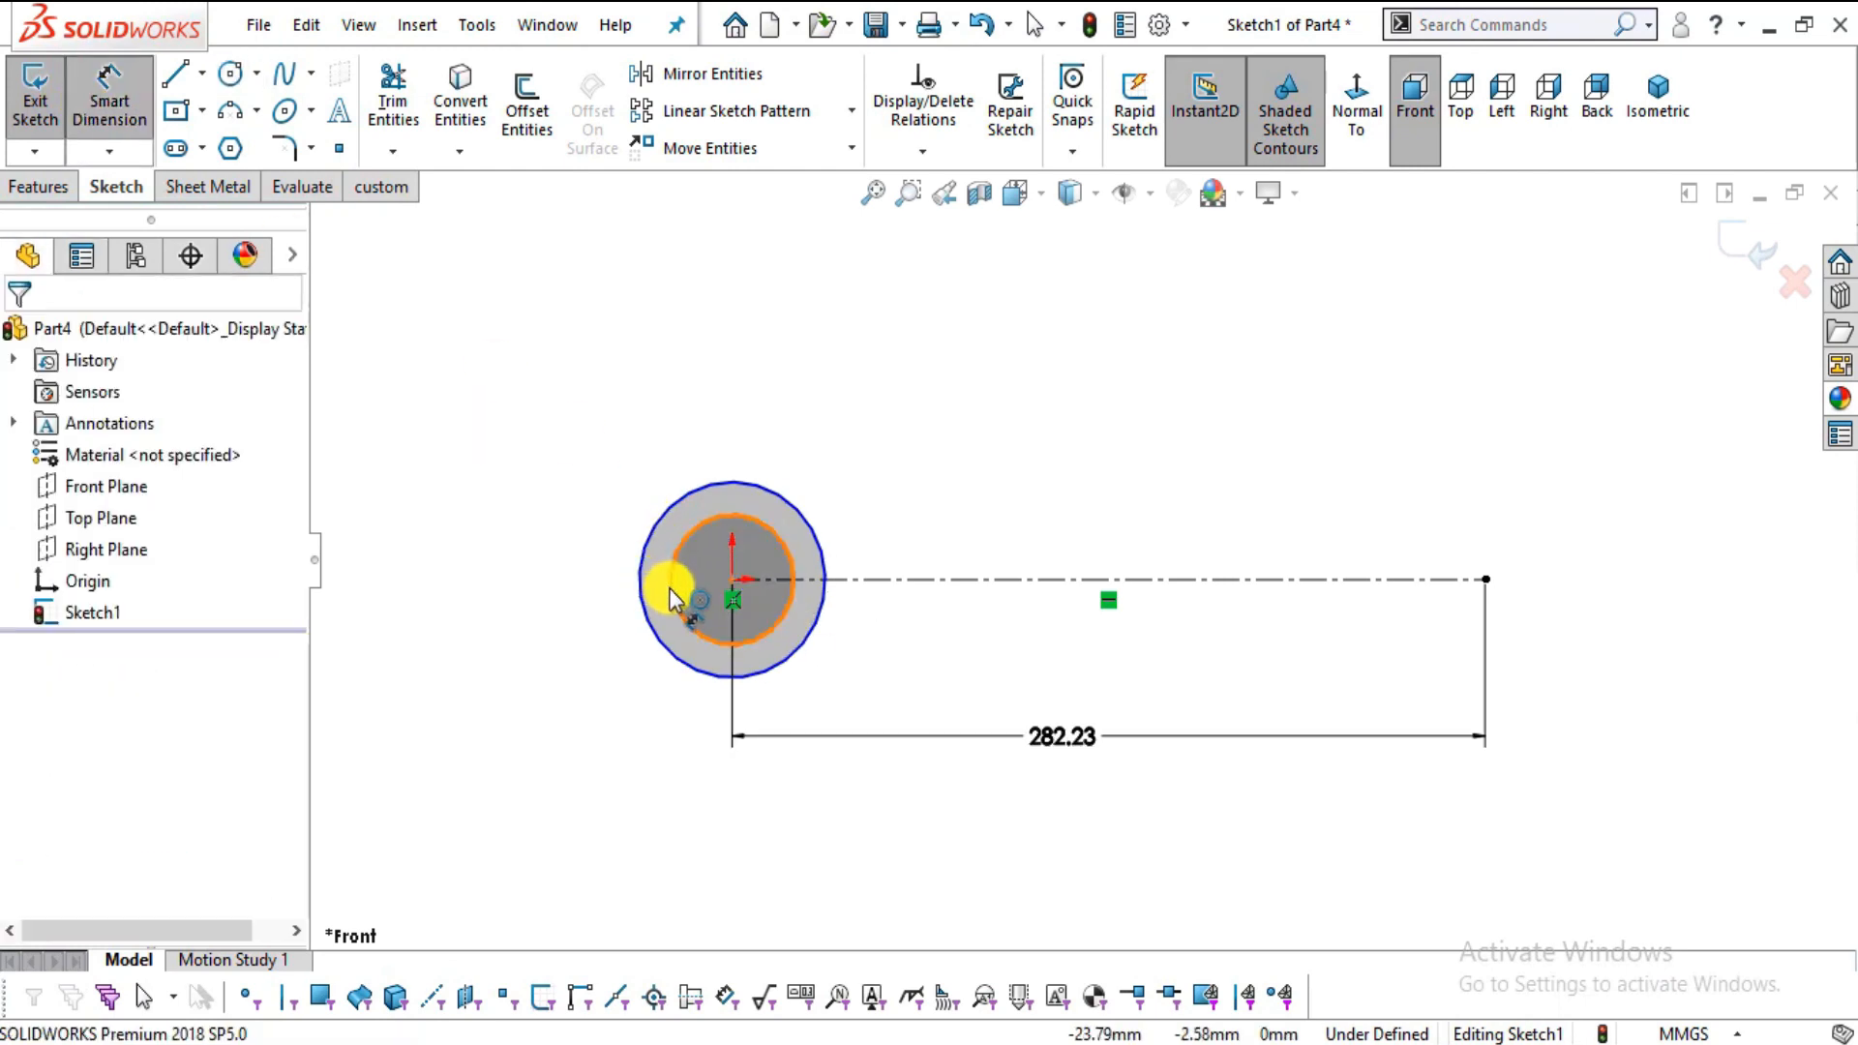
click(675, 597)
click(454, 595)
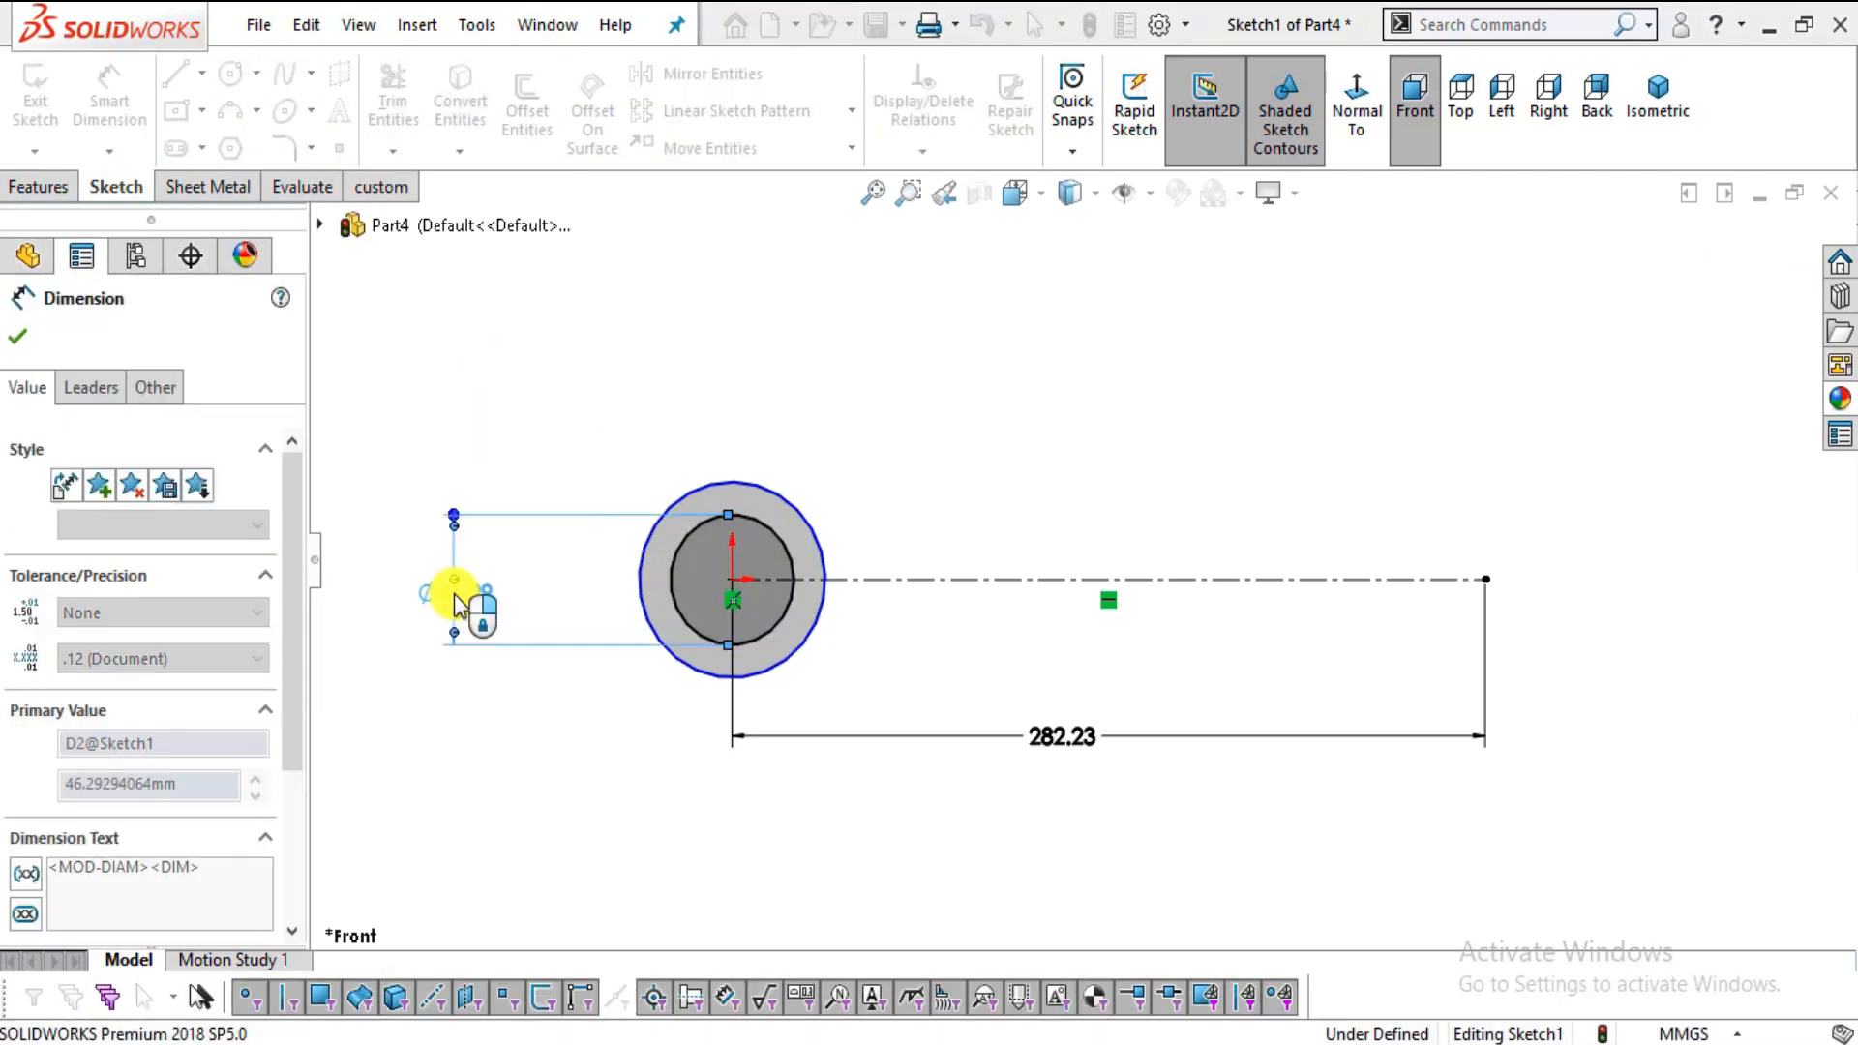
text(30)
key(Return)
- Check the outer diameter in the PDF and dimension the outer circle at the origin to 36.5 mm
key(alt+Tab)
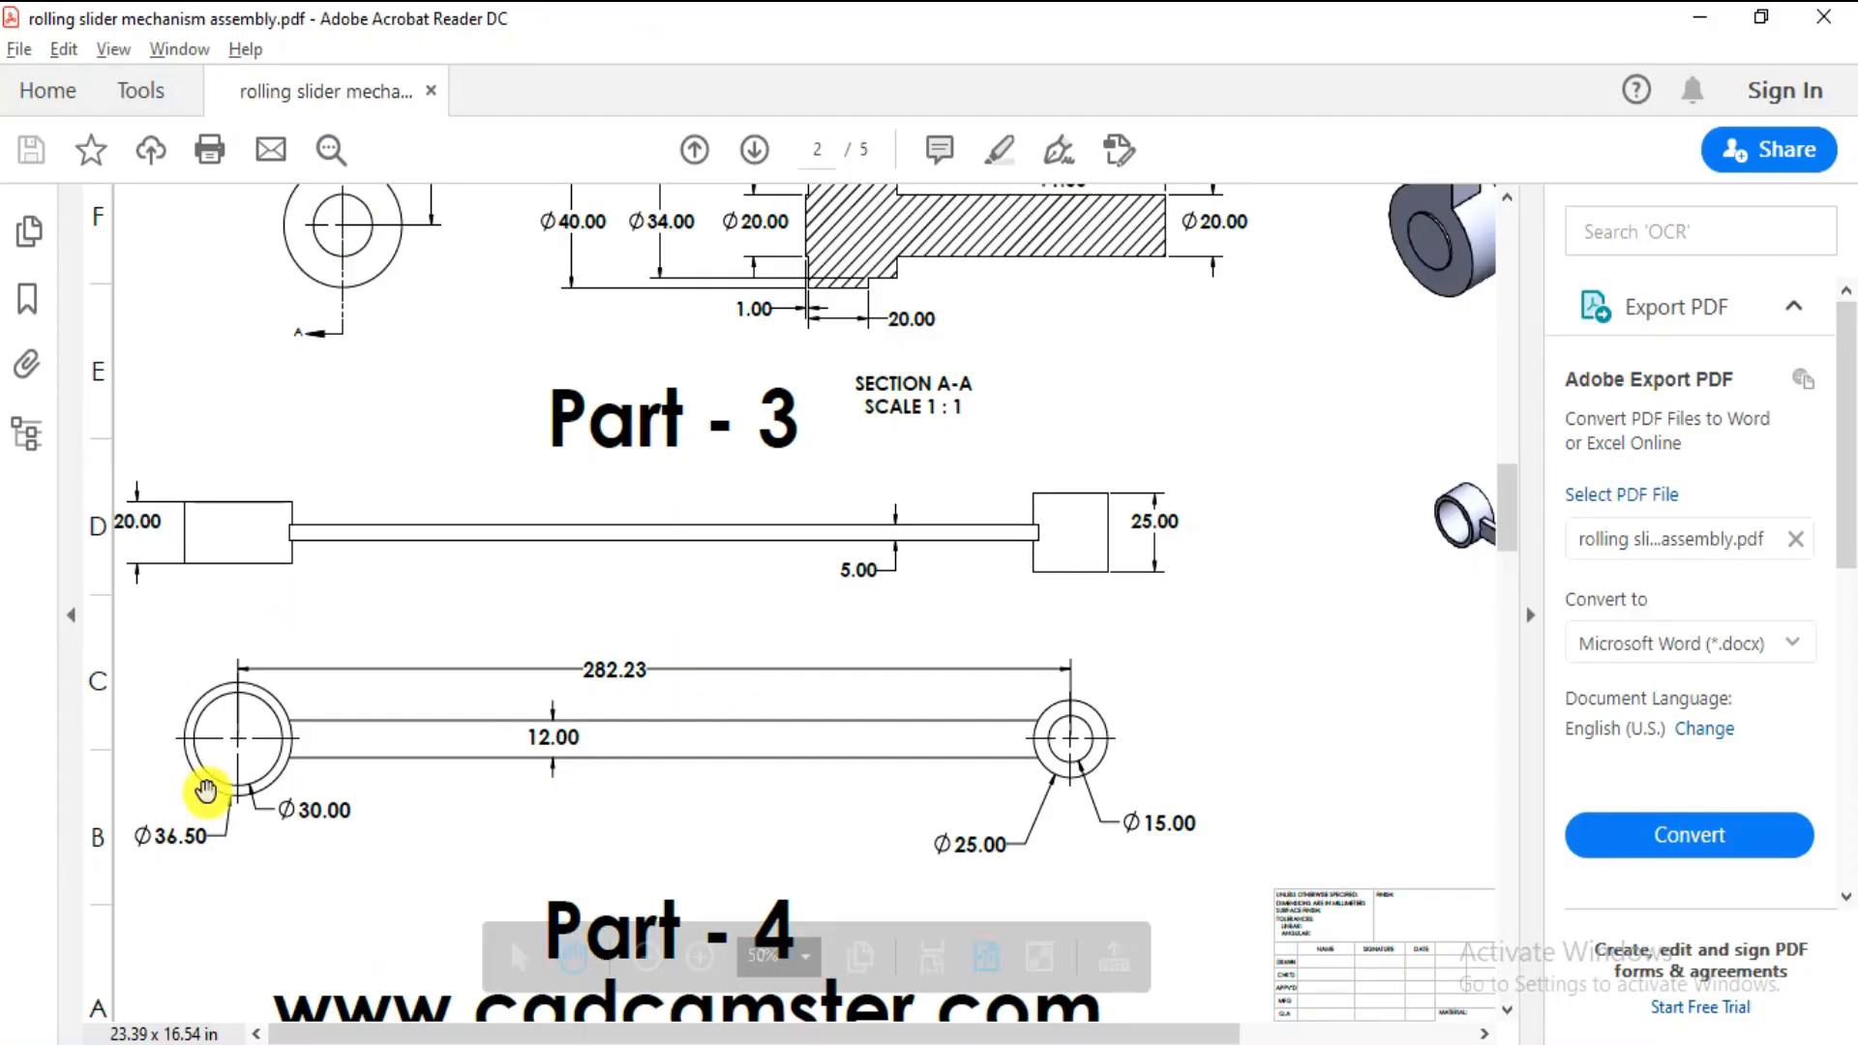
key(alt+Tab)
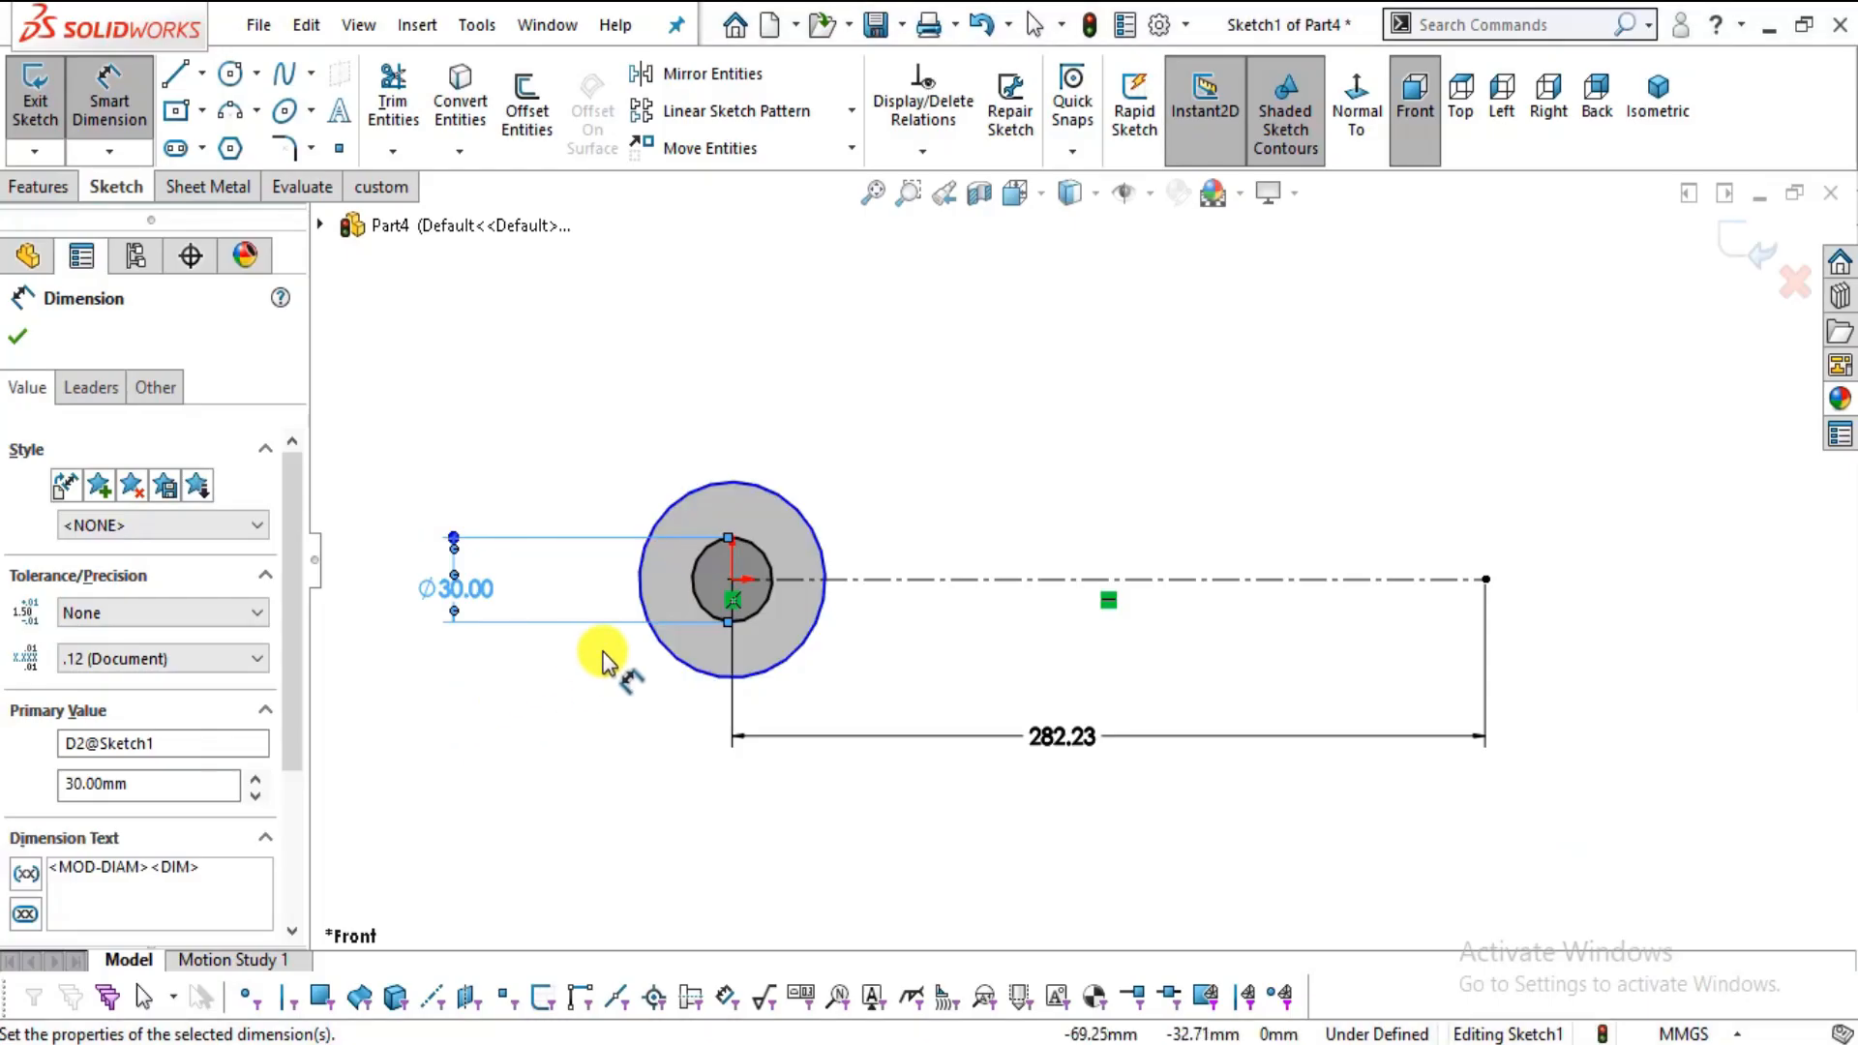
click(665, 637)
click(528, 701)
text(3)
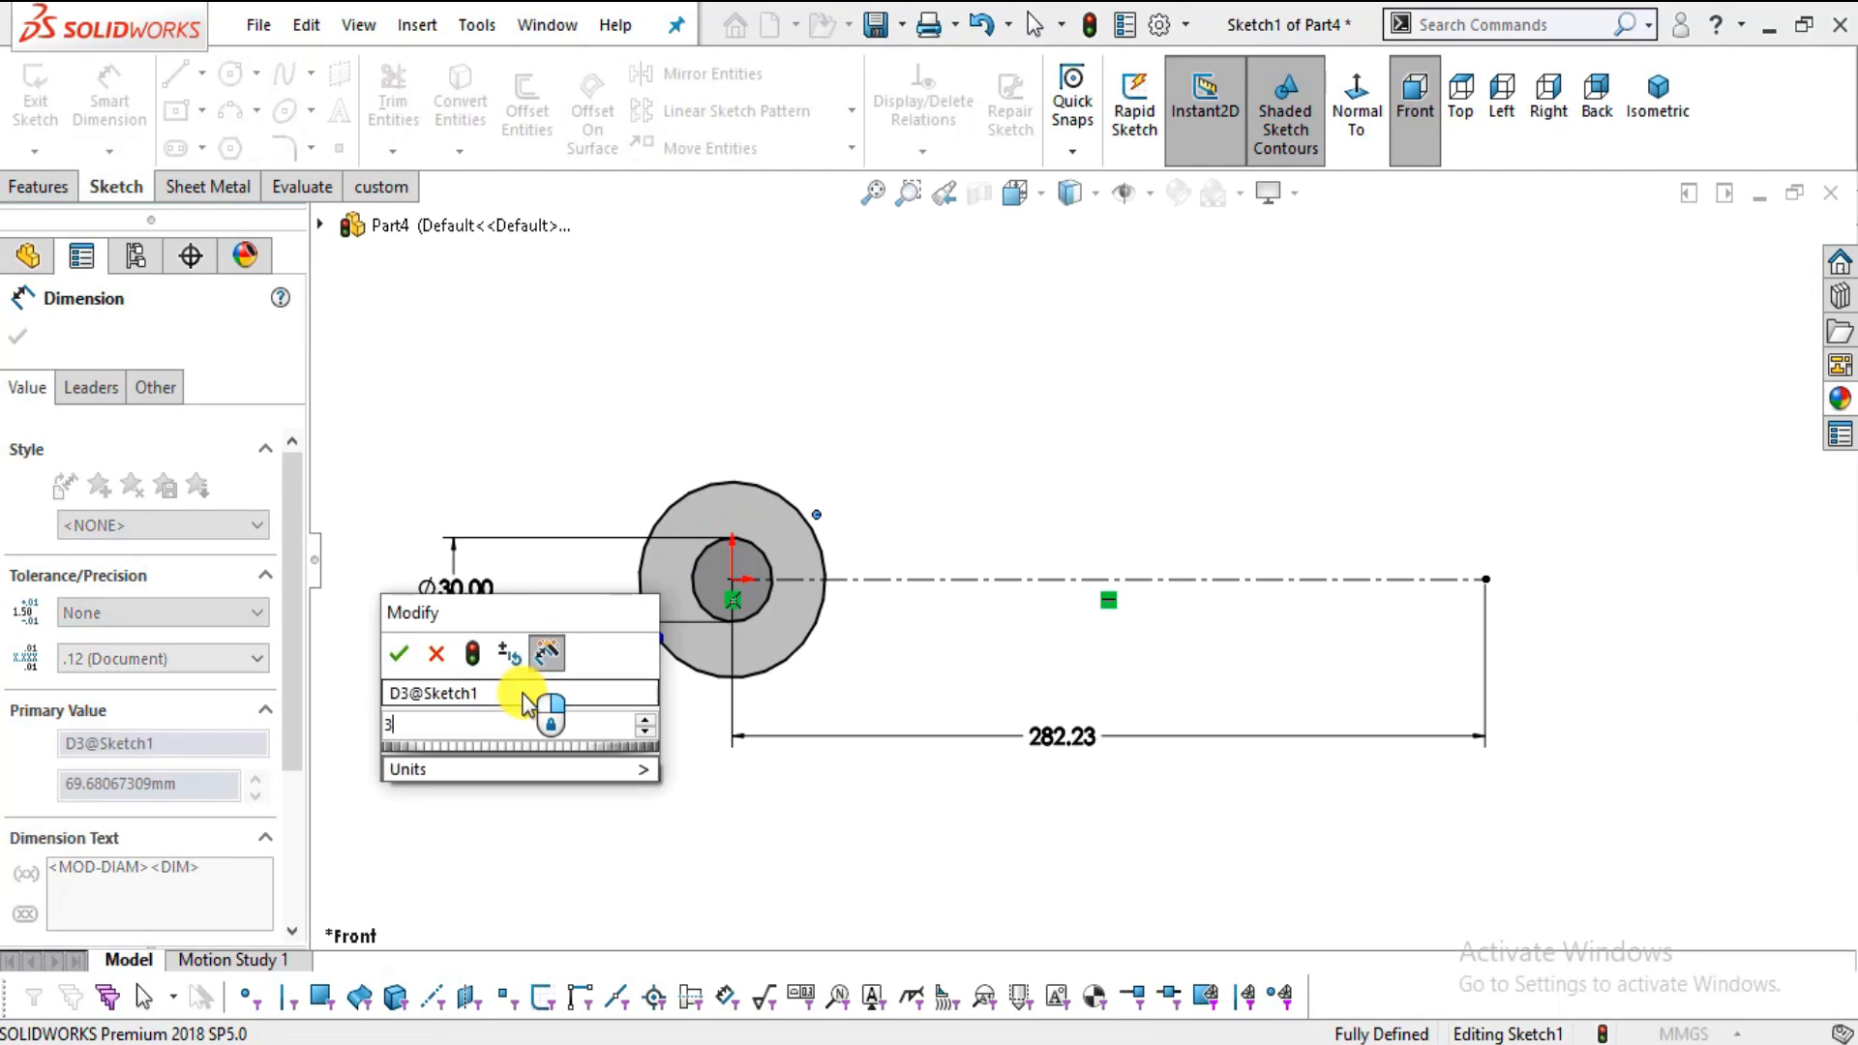
text(6.56)
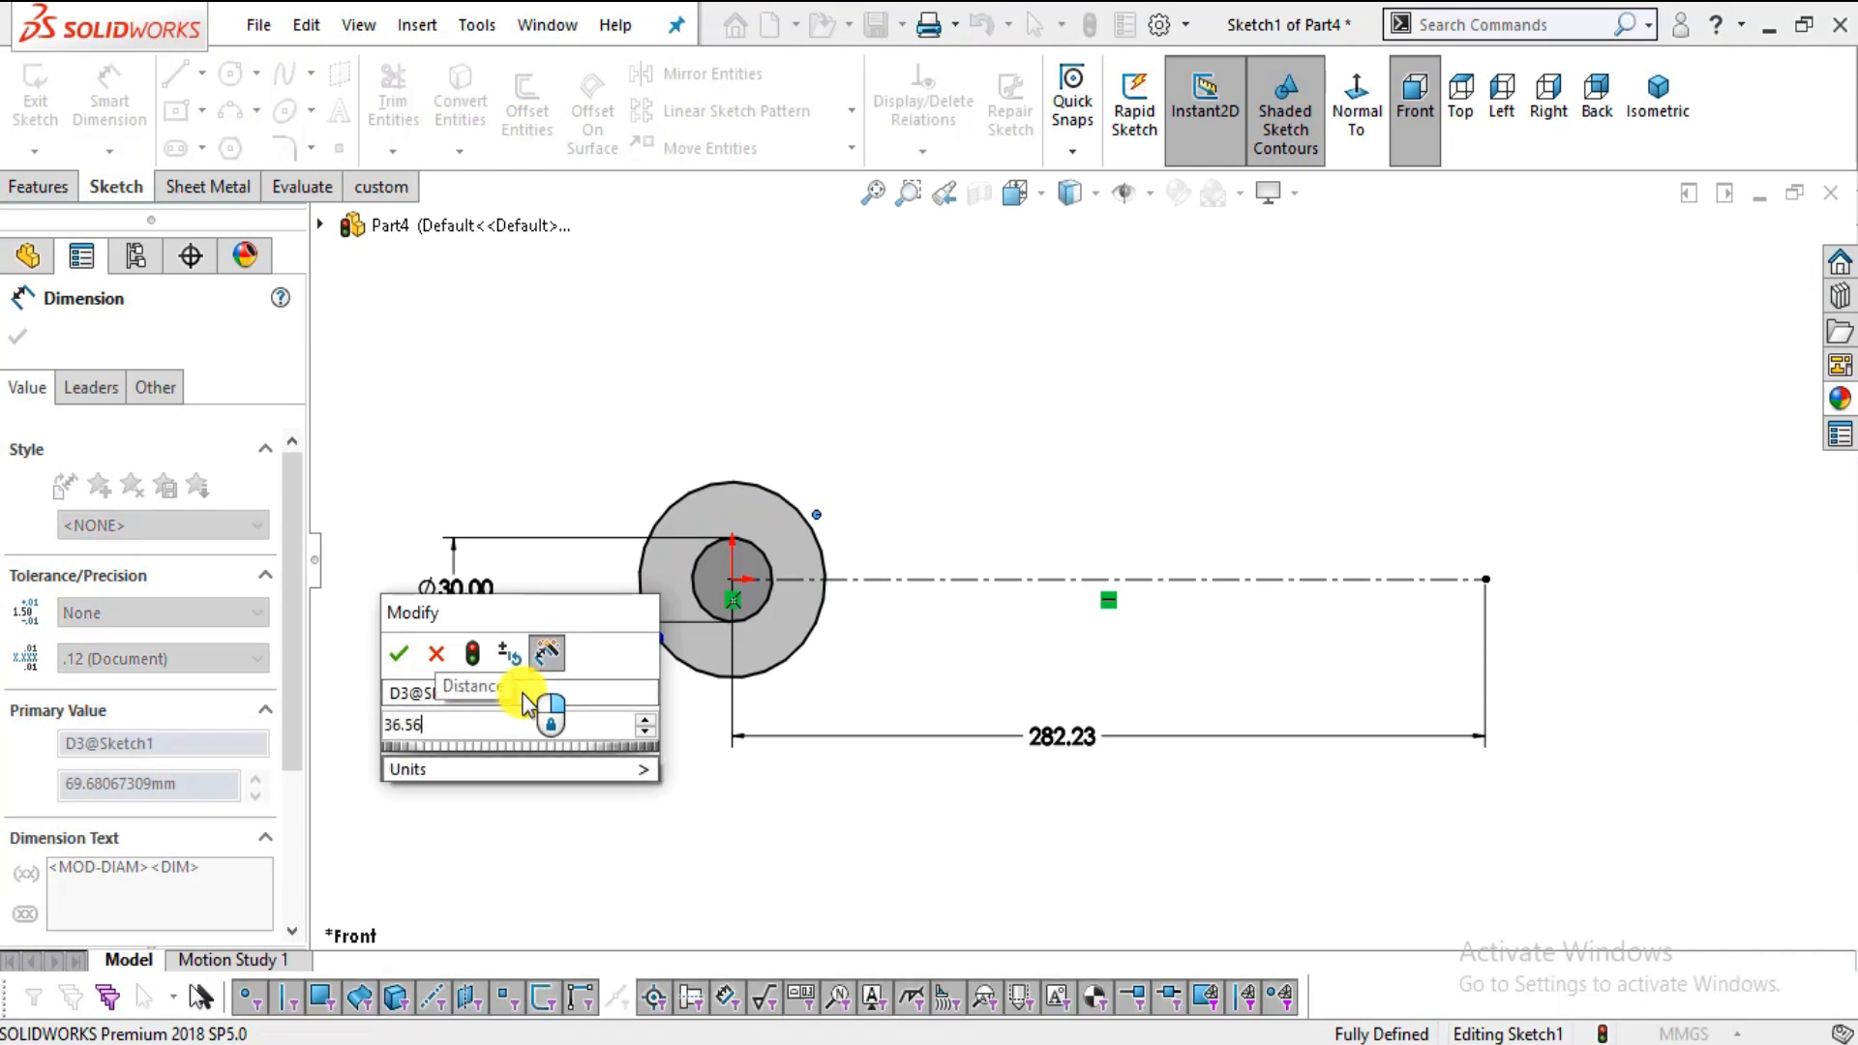
key(Return)
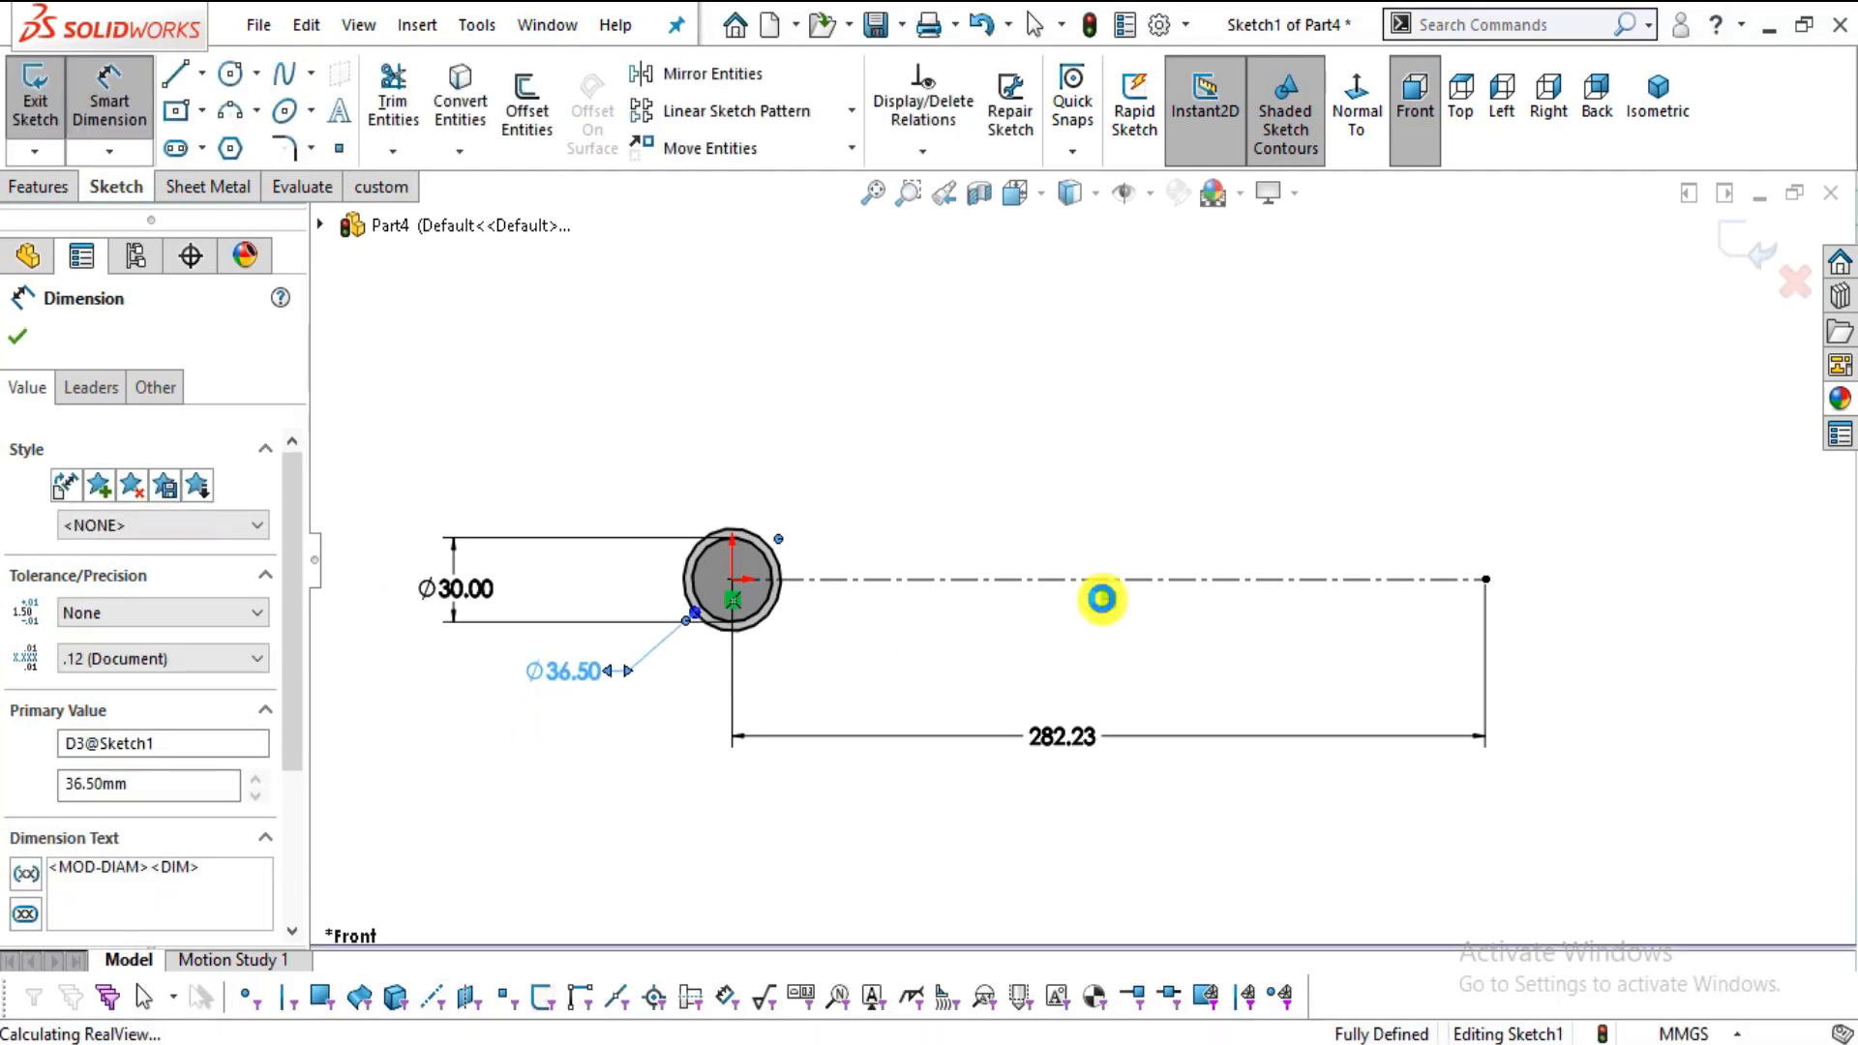
scroll(1199, 578, down, 2)
key(Escape)
- Sketch two concentric circles at the centerline's far endpoint, about 49 mm and 21 mm in diameter
click(230, 72)
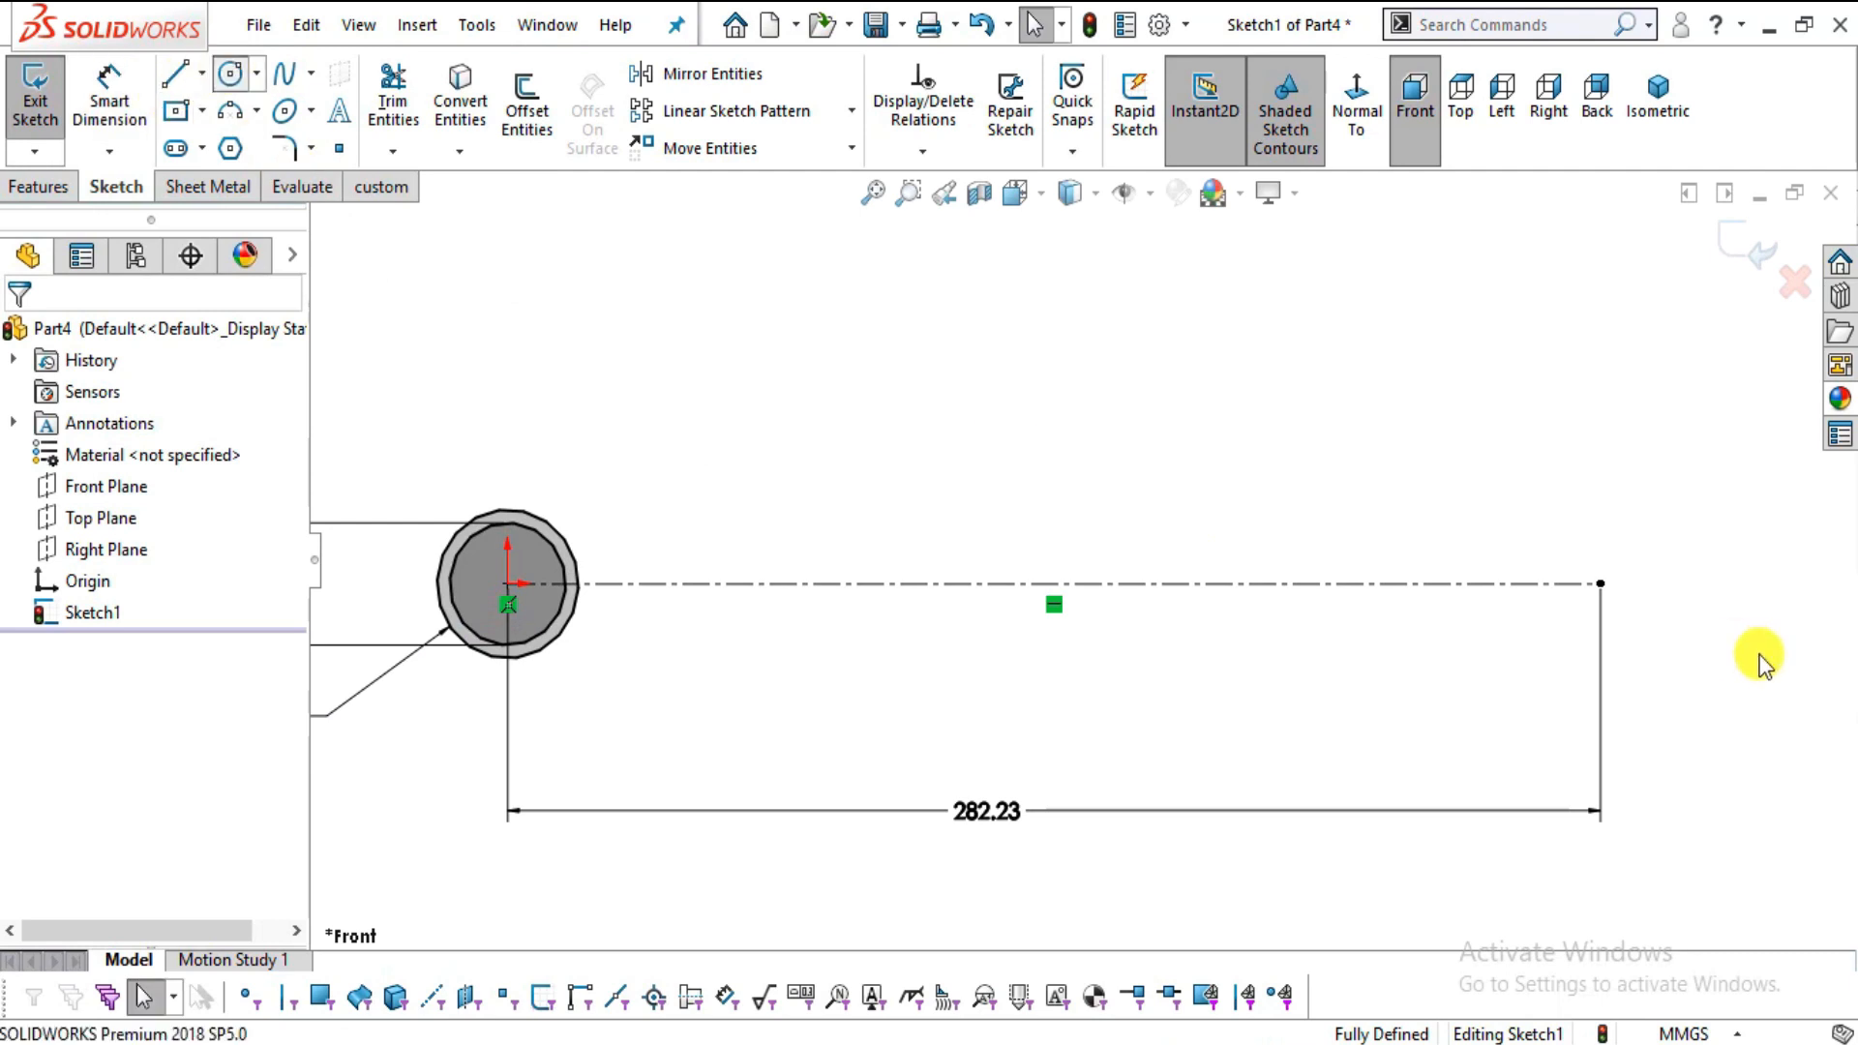
click(1600, 584)
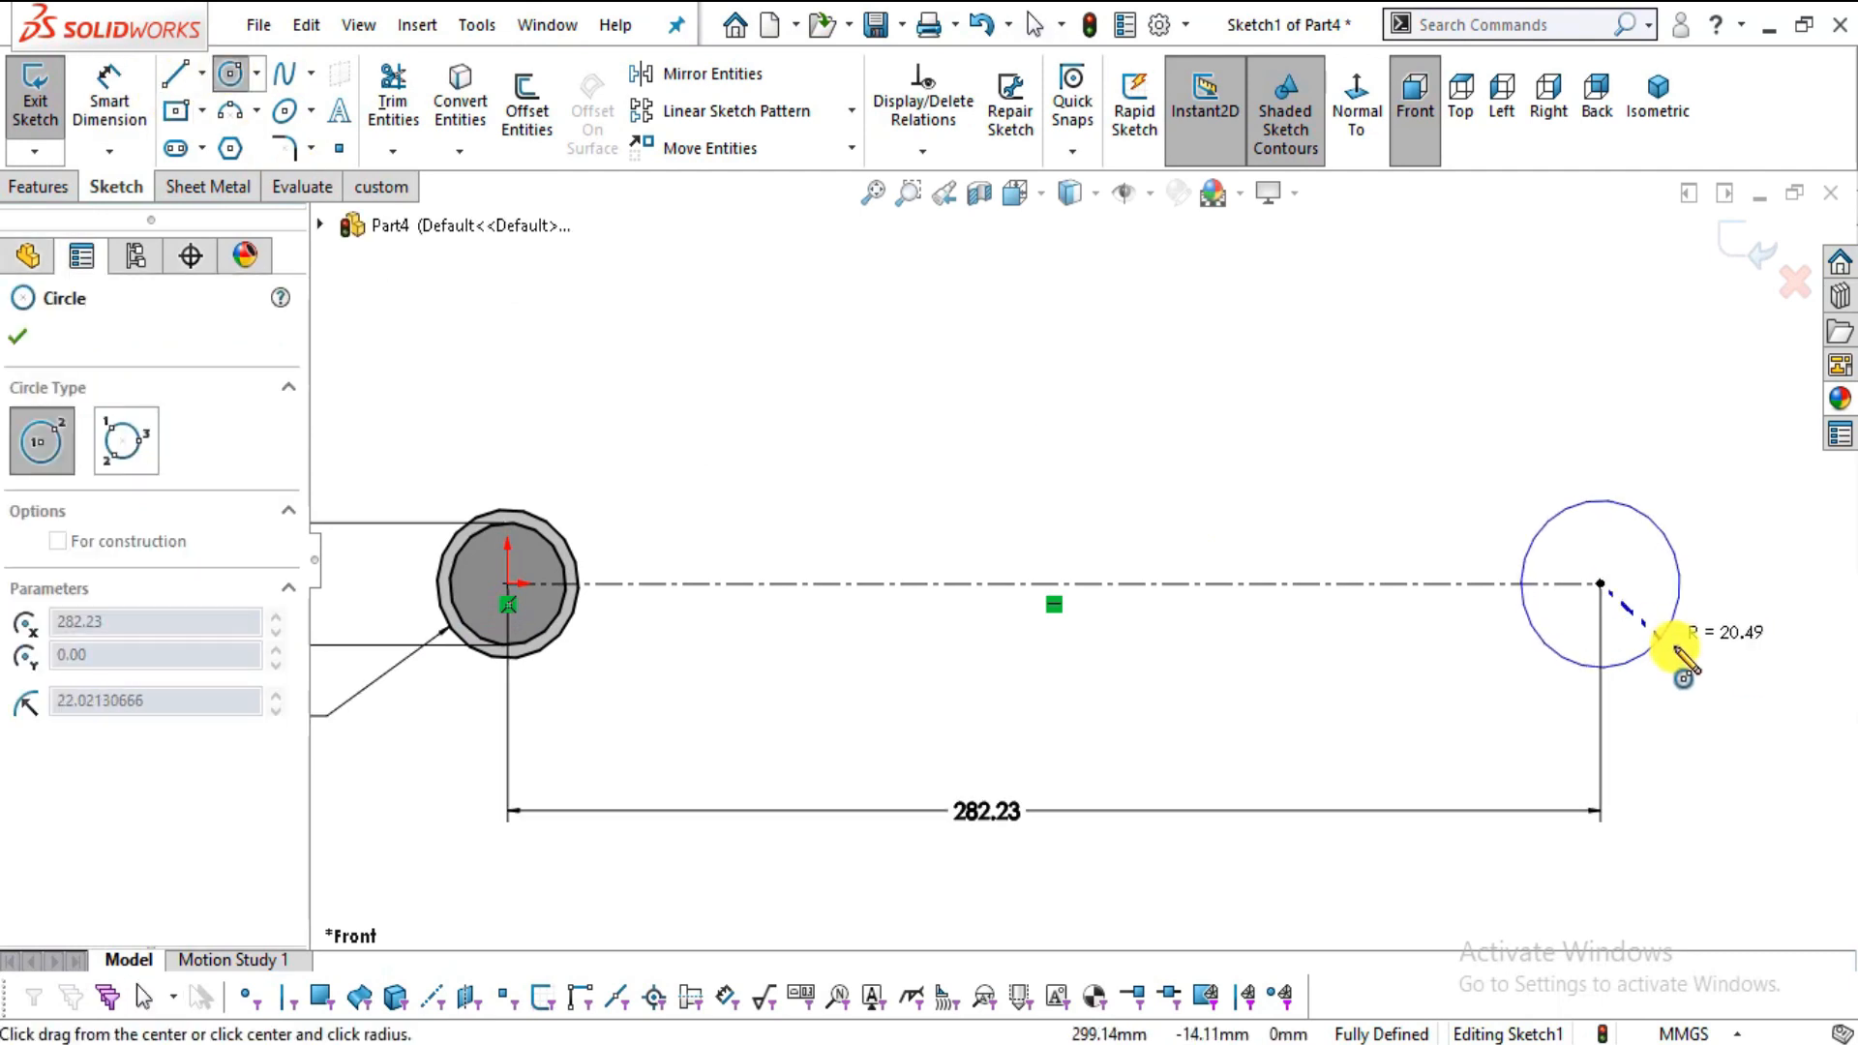
click(1676, 641)
click(1599, 584)
click(1631, 612)
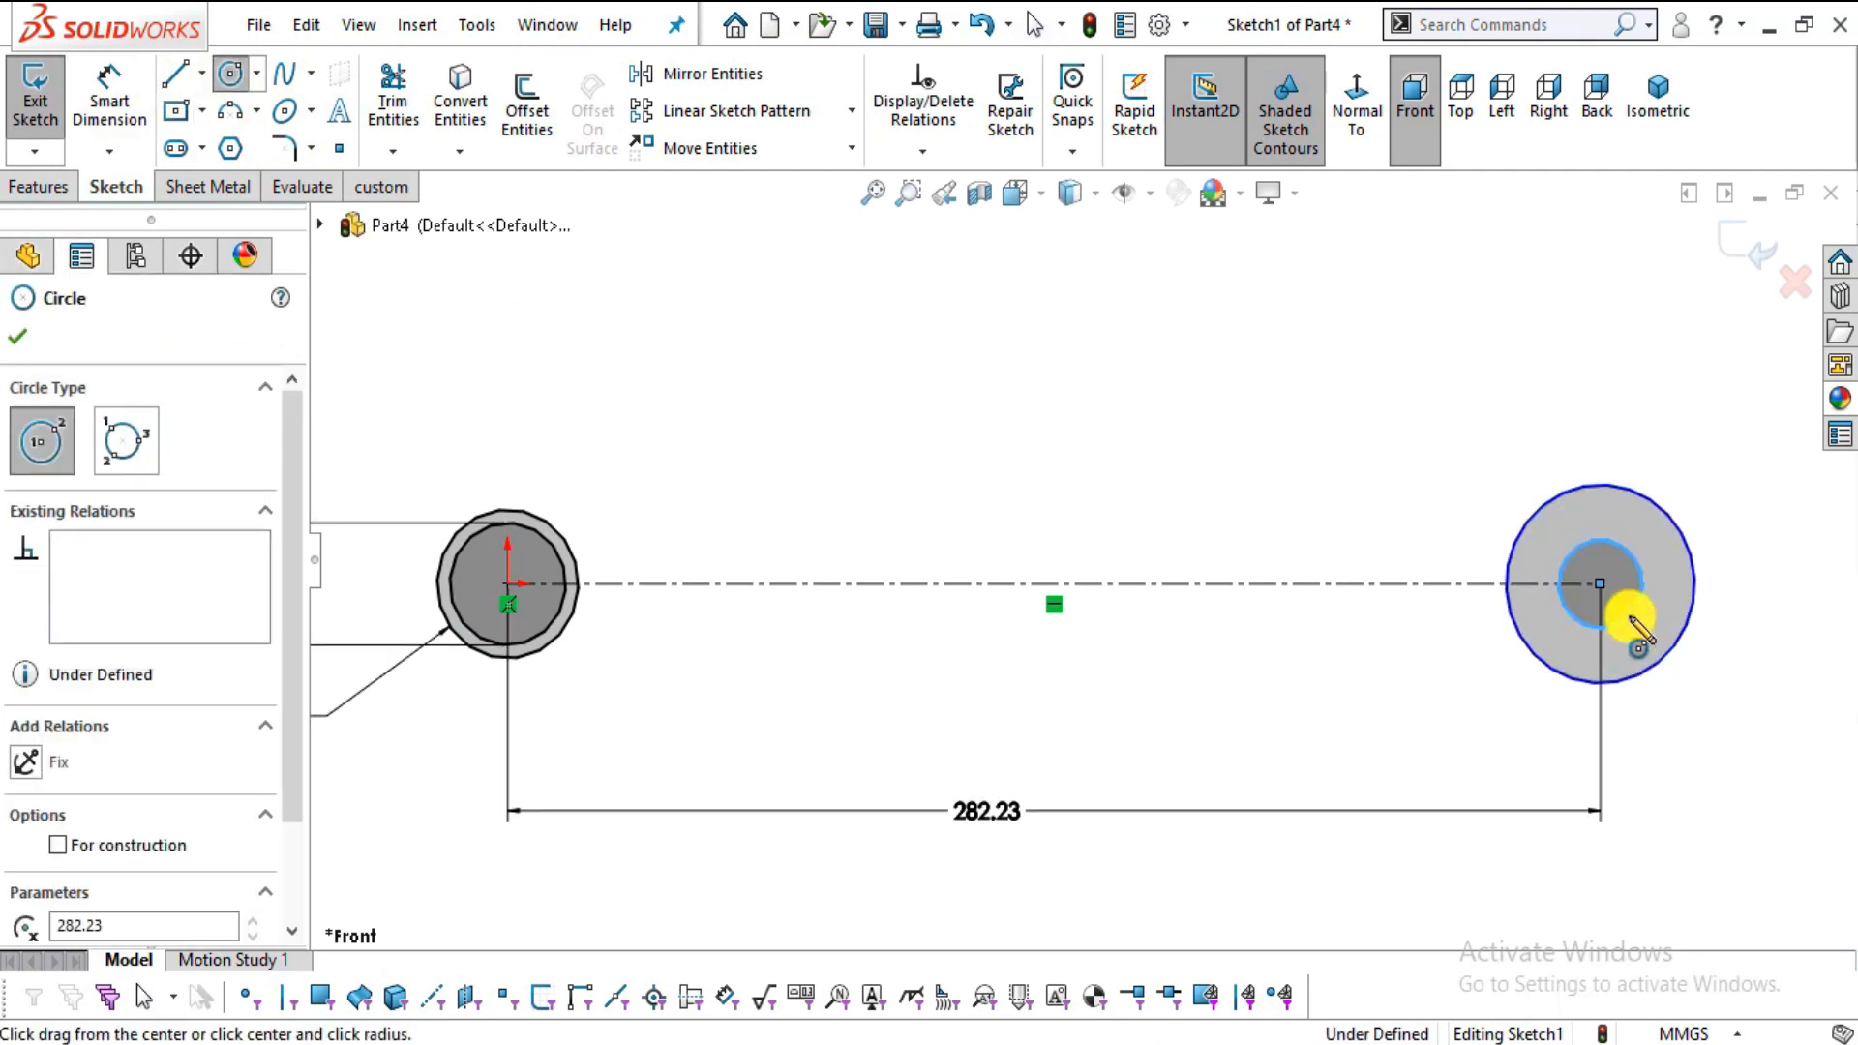
key(Escape)
- Check the small end in the PDF and dimension the inner circle at the centerline's far endpoint to a 15 mm diameter
scroll(1606, 633, up, 1)
scroll(1576, 542, down, 2)
click(1623, 559)
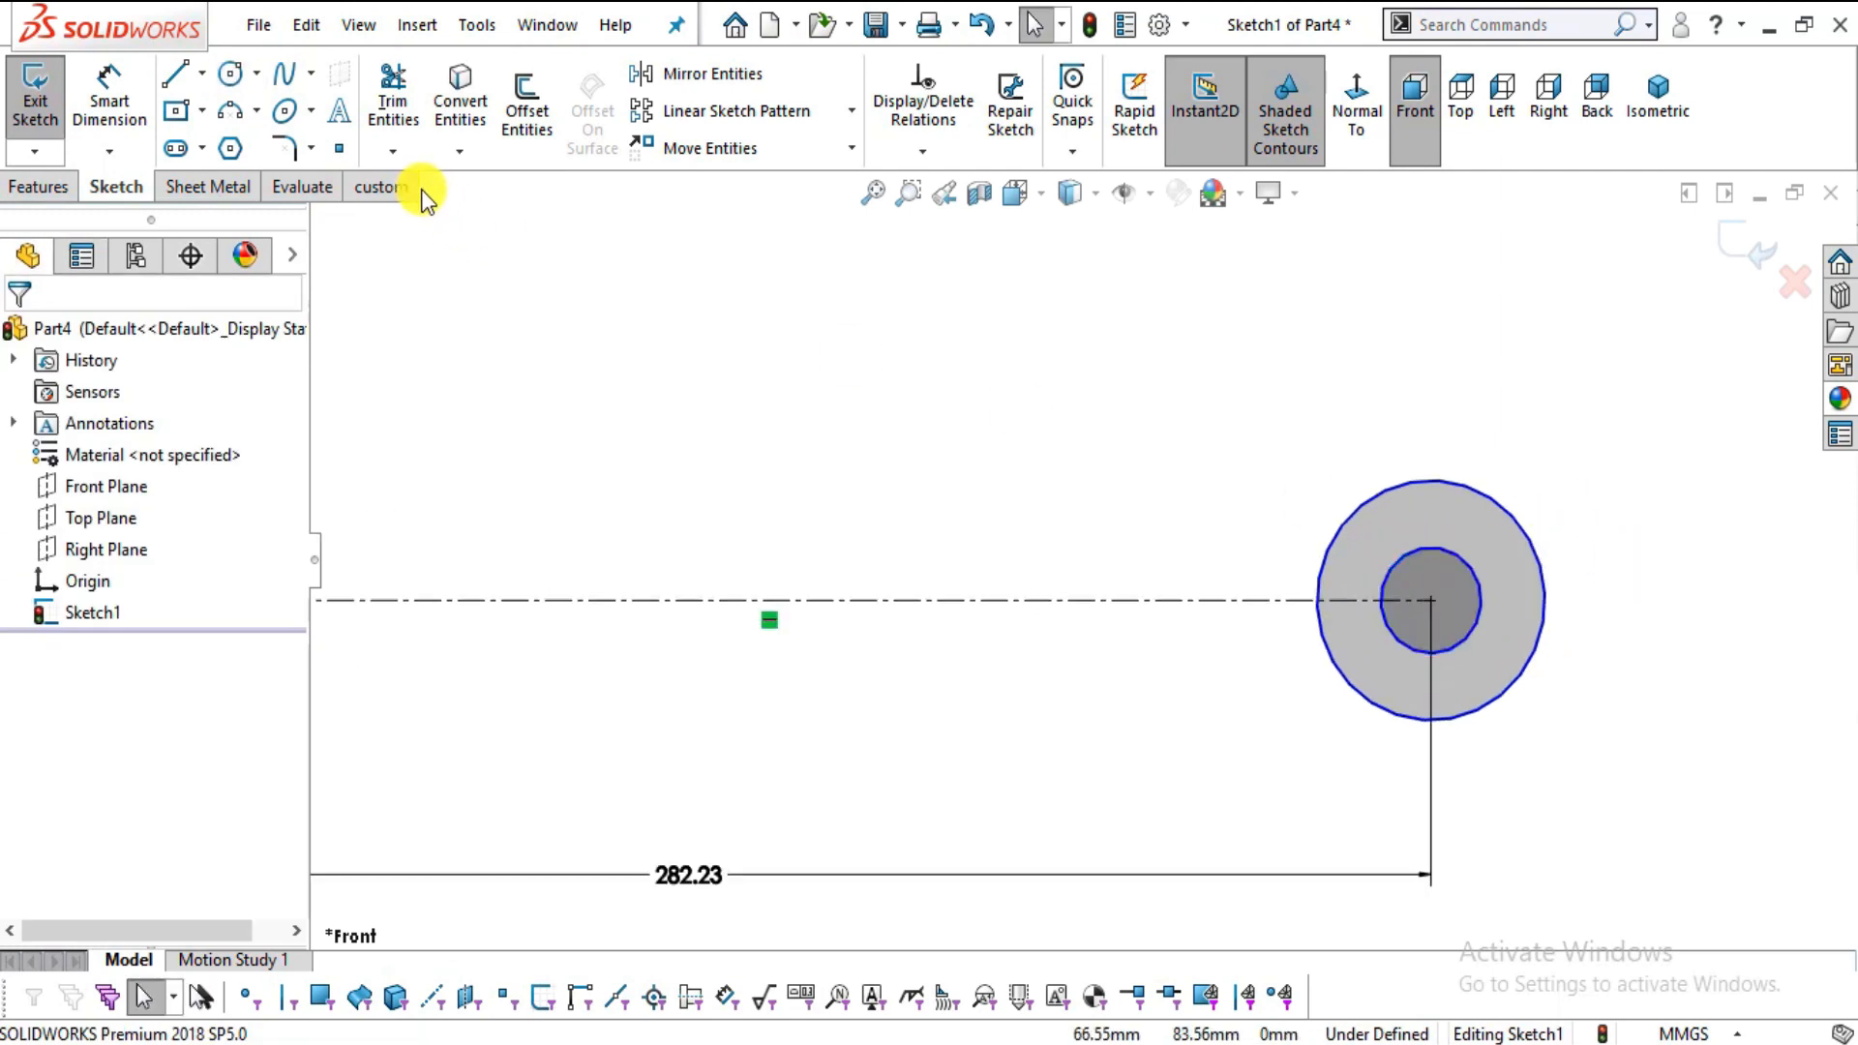
key(alt+Tab)
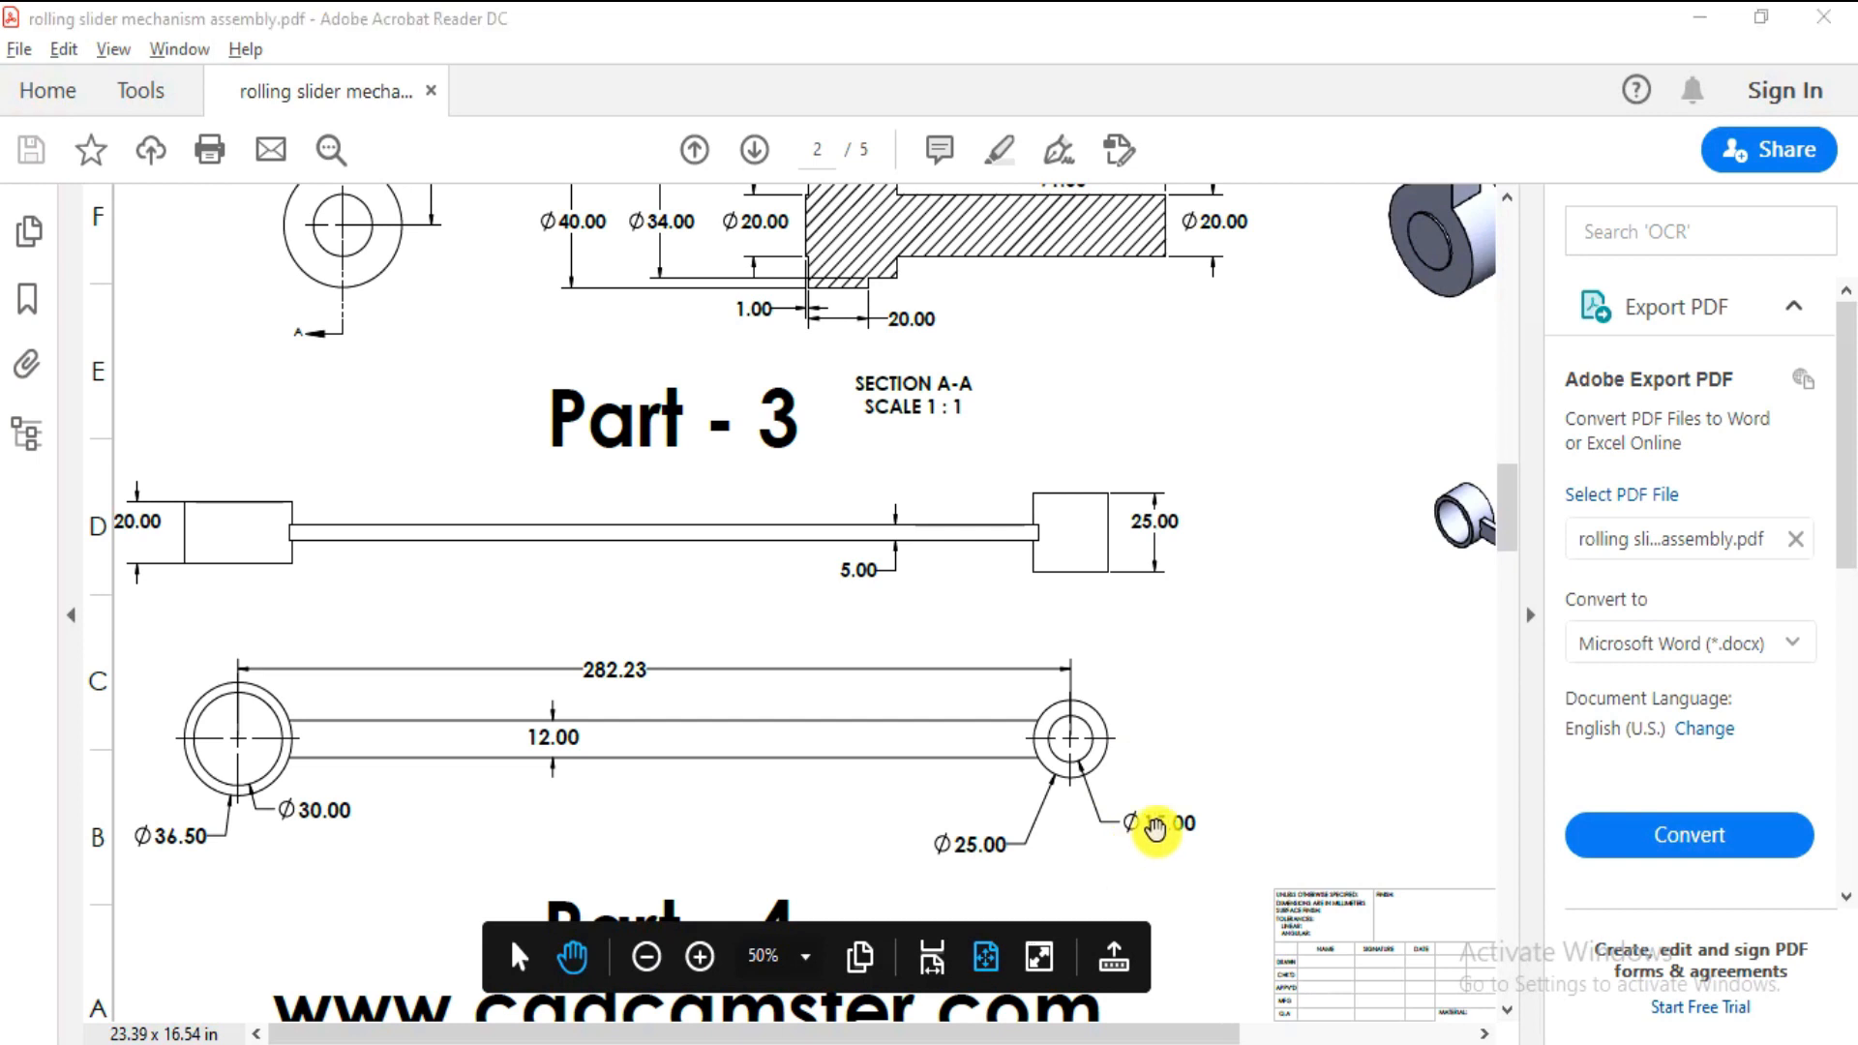
key(alt+Tab)
click(1383, 622)
click(1635, 698)
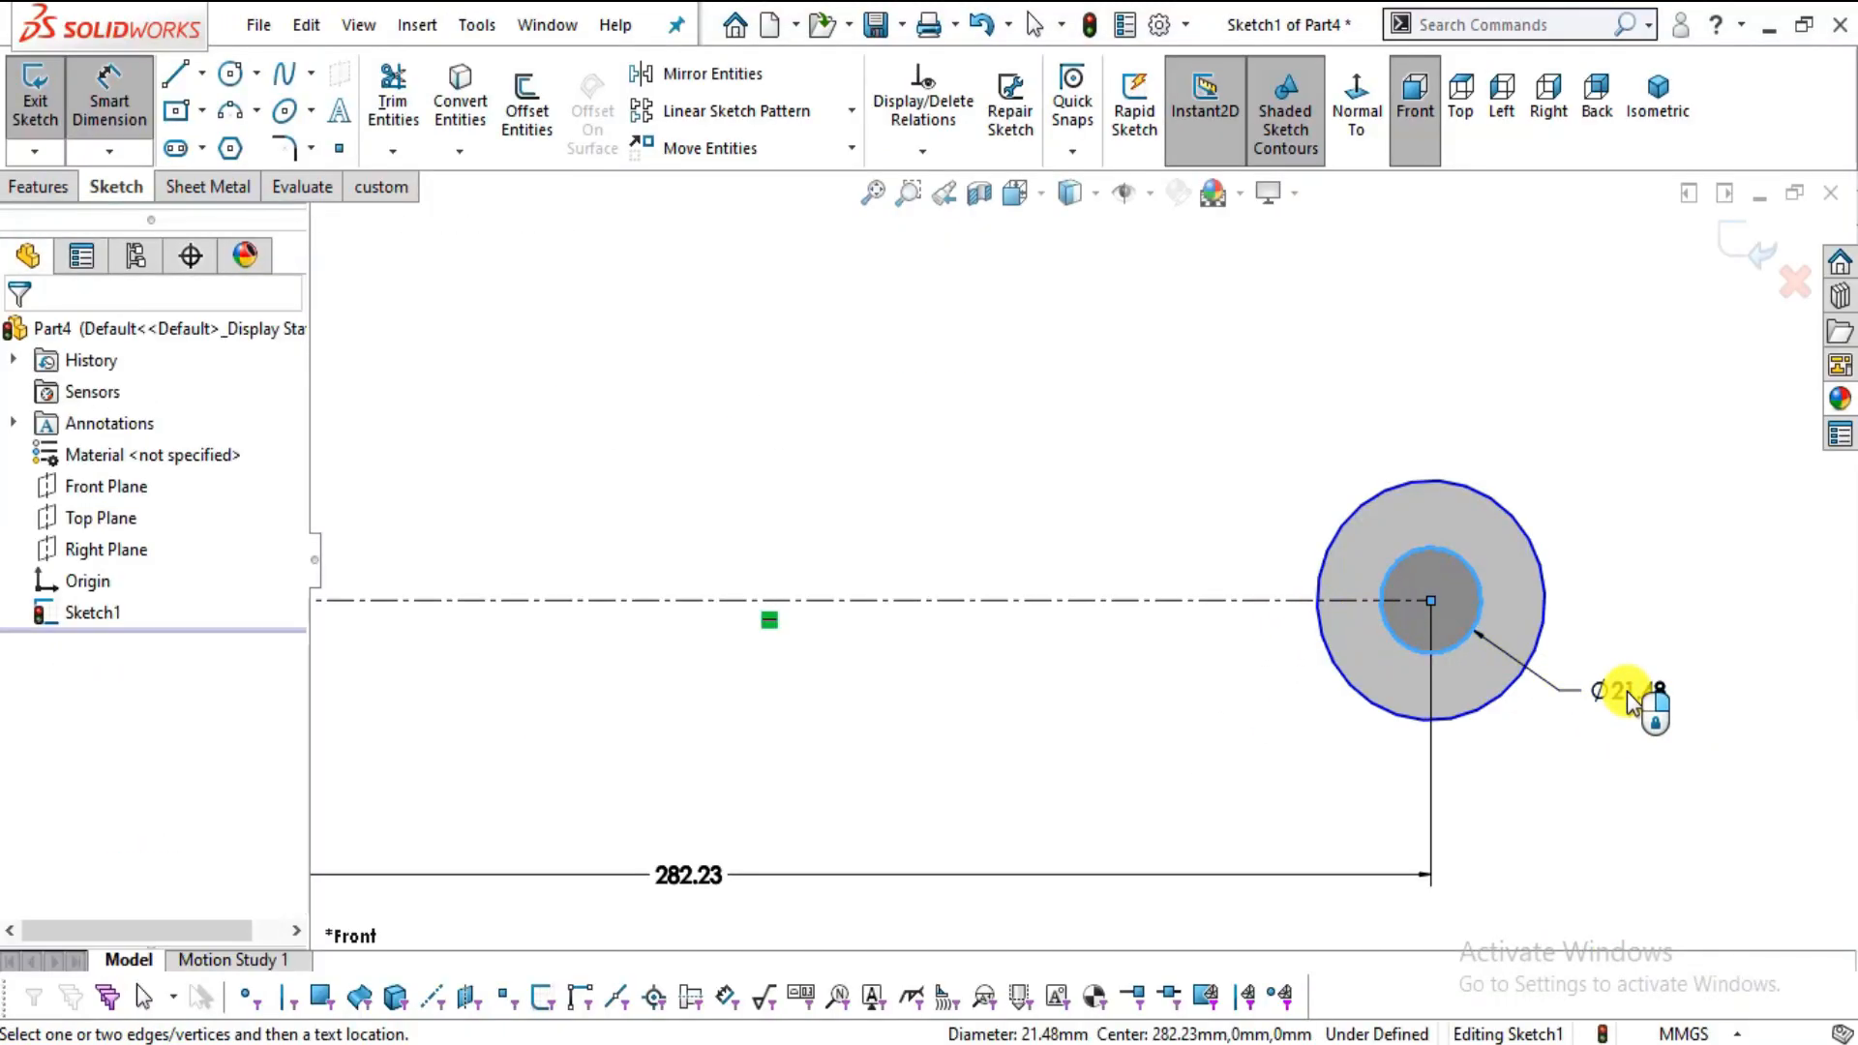
text(15)
key(Return)
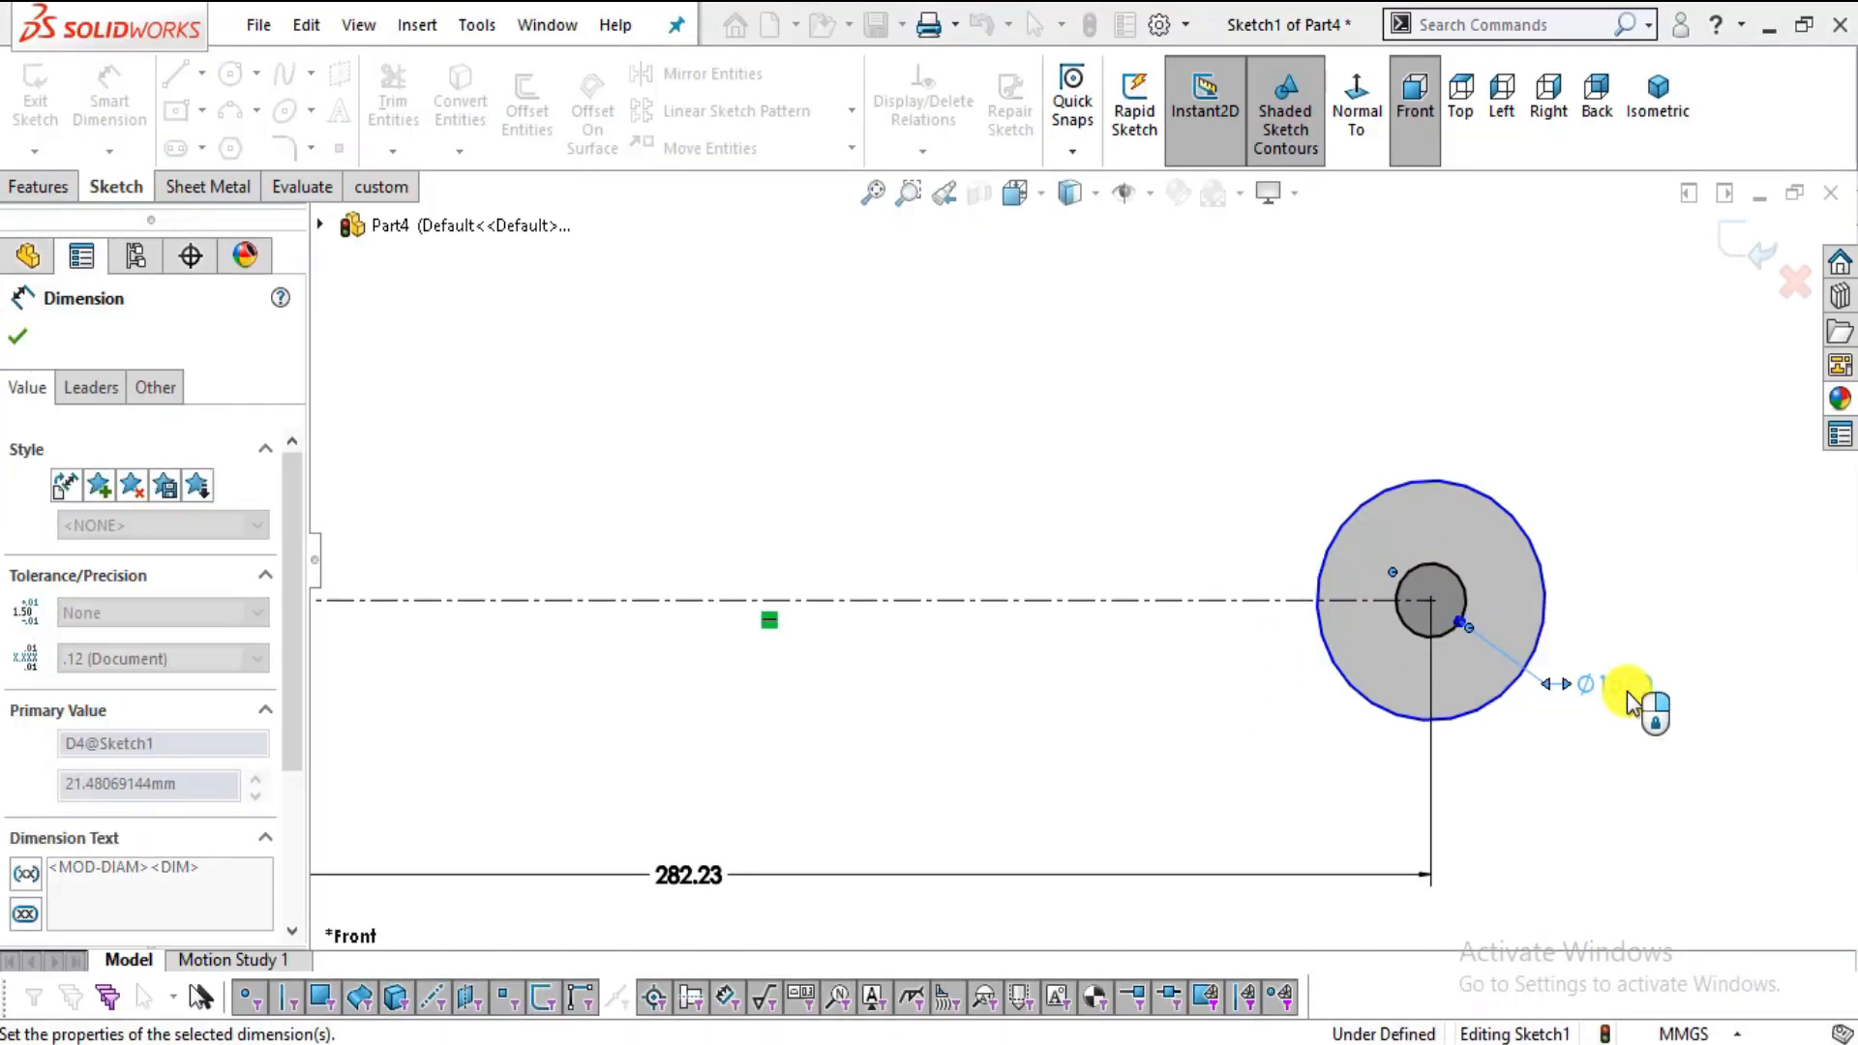
- Dimension the outer circle at the centerline's far endpoint to a diameter of 25 mm
click(1495, 714)
click(1559, 817)
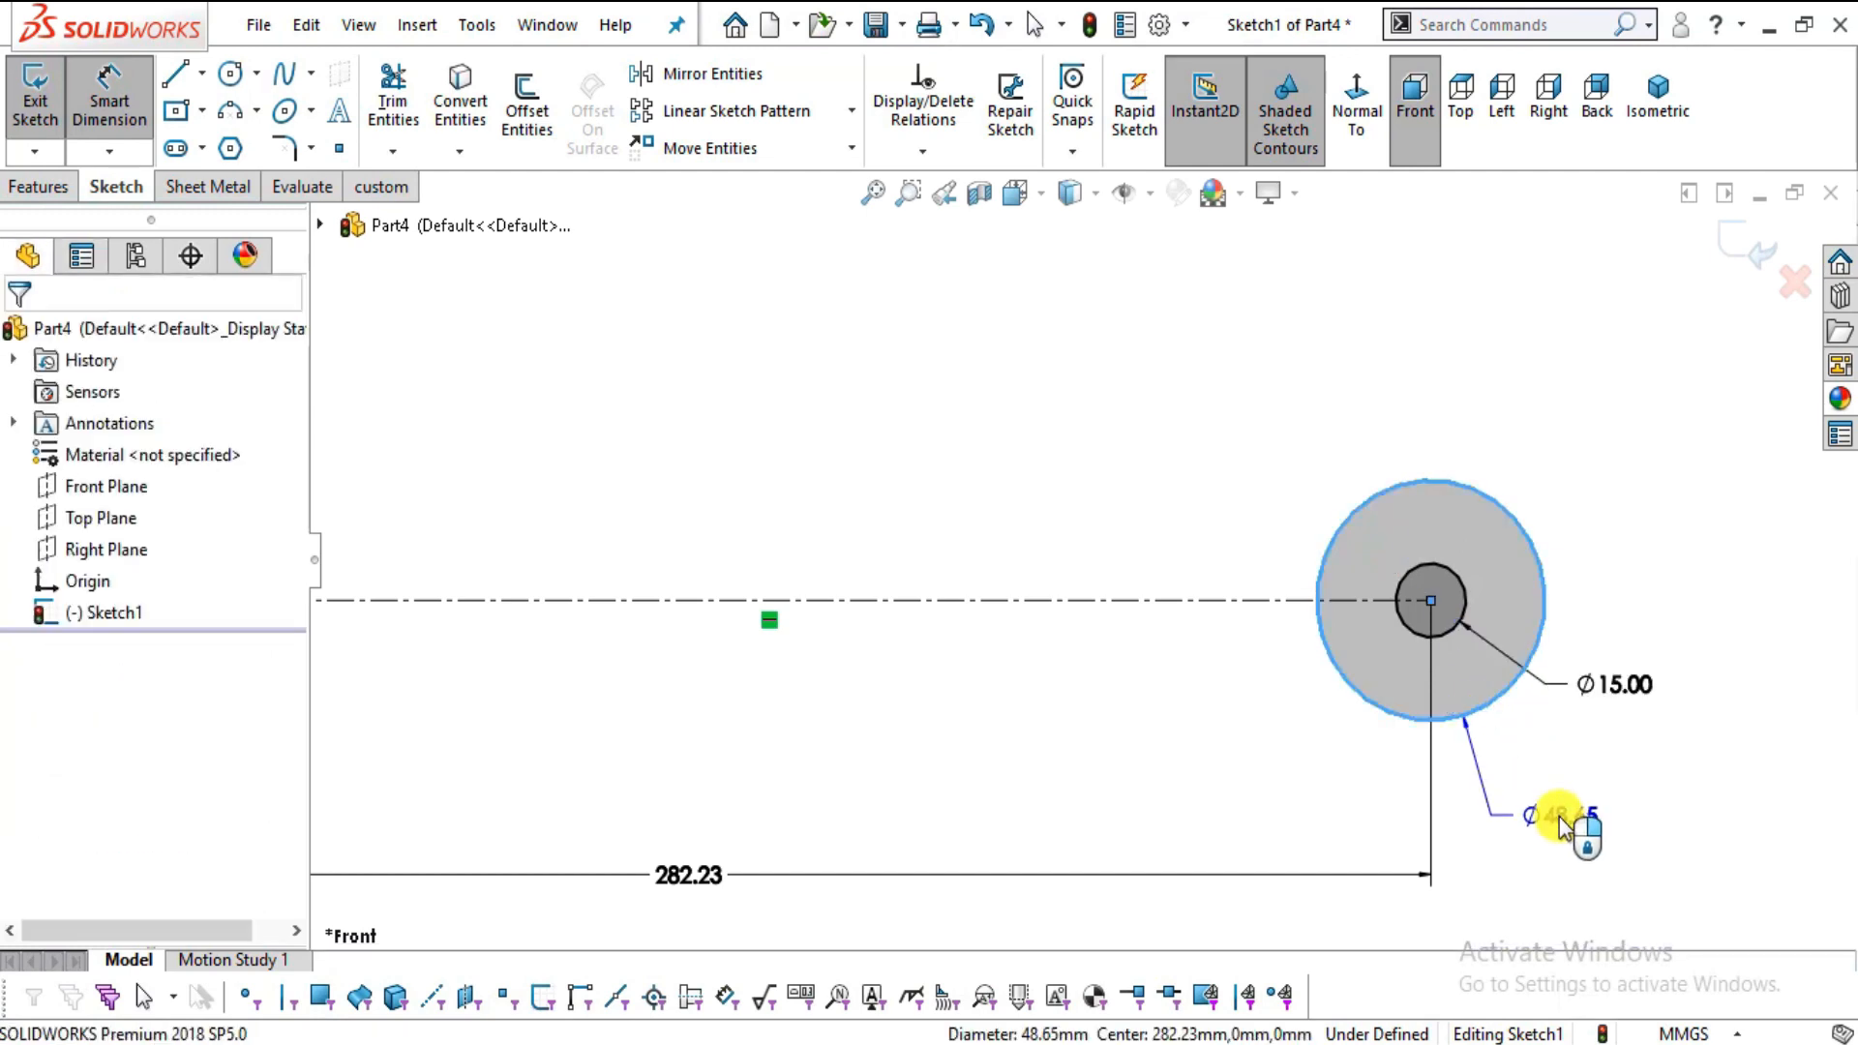
text(25)
key(Return)
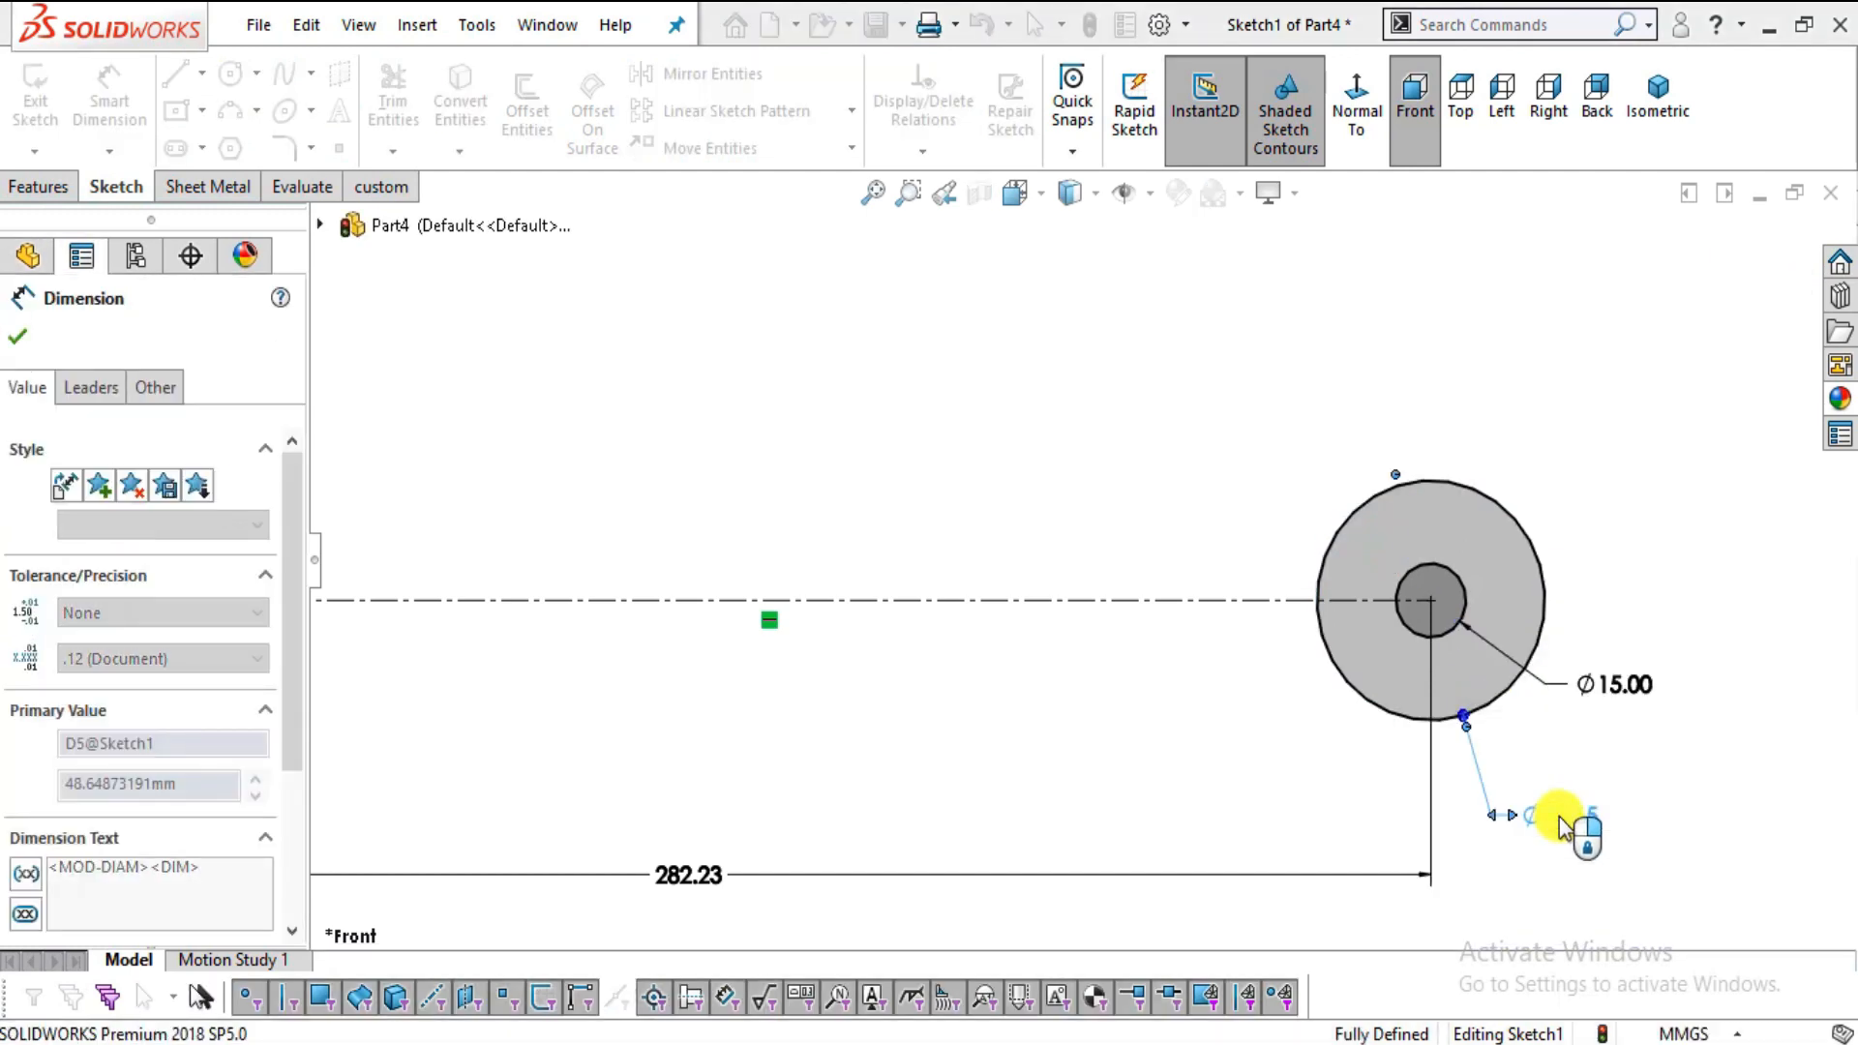
scroll(994, 477, up, 3)
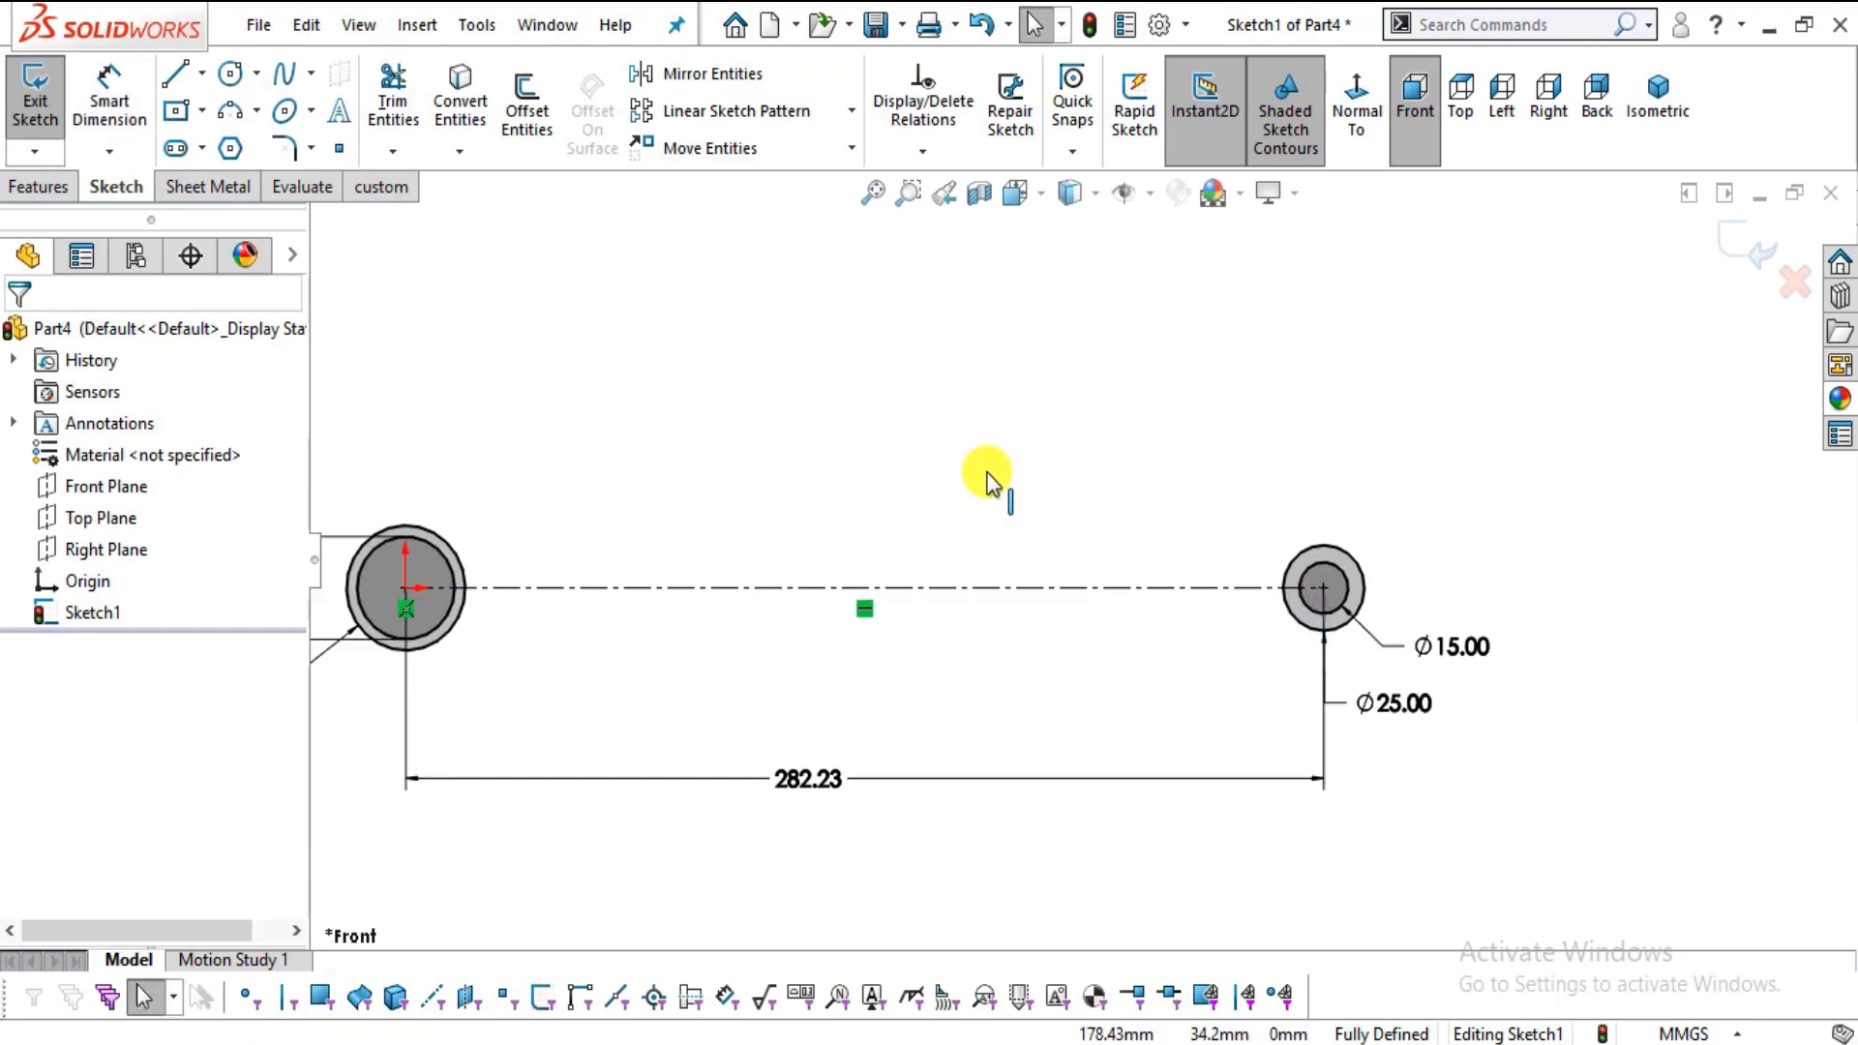
- Check the PDF drawing, and begin a boss extrude using only the ring between the two circles at the origin as contour
key(alt+Tab)
scroll(1038, 590, up, 1)
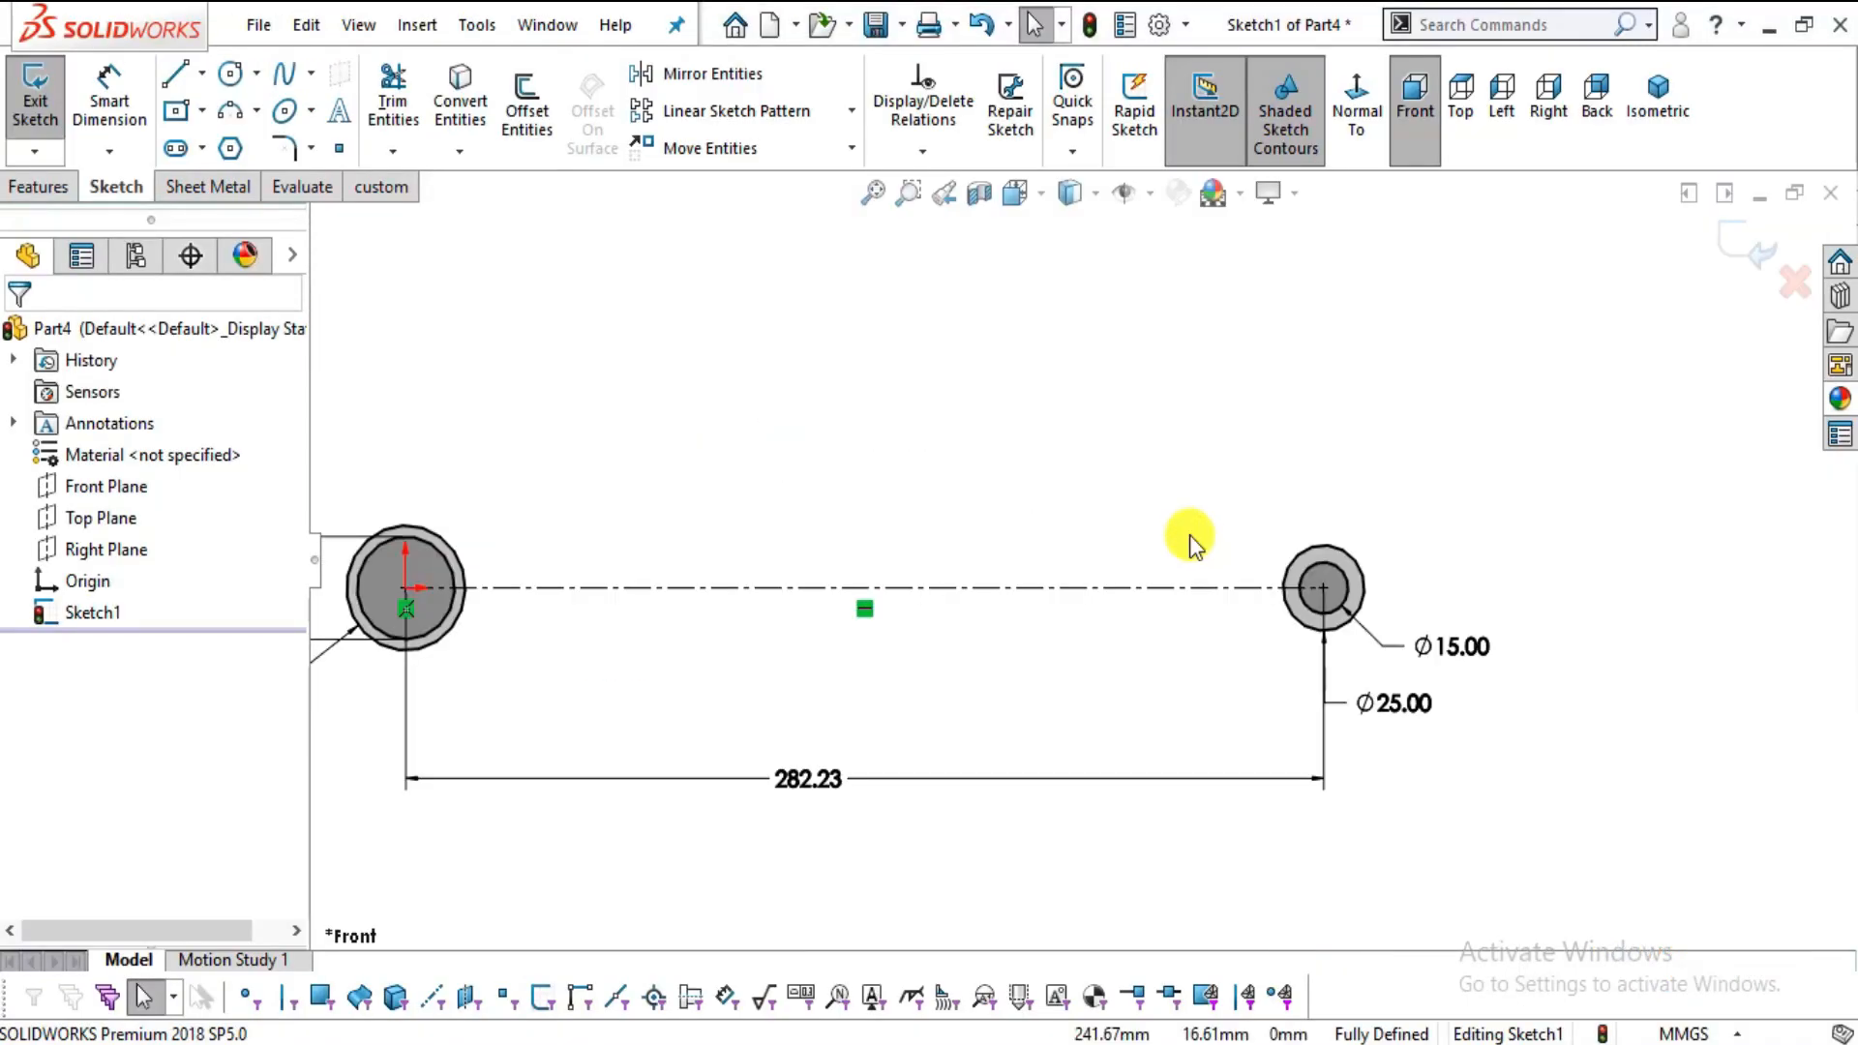
scroll(1113, 540, up, 2)
scroll(675, 594, down, 2)
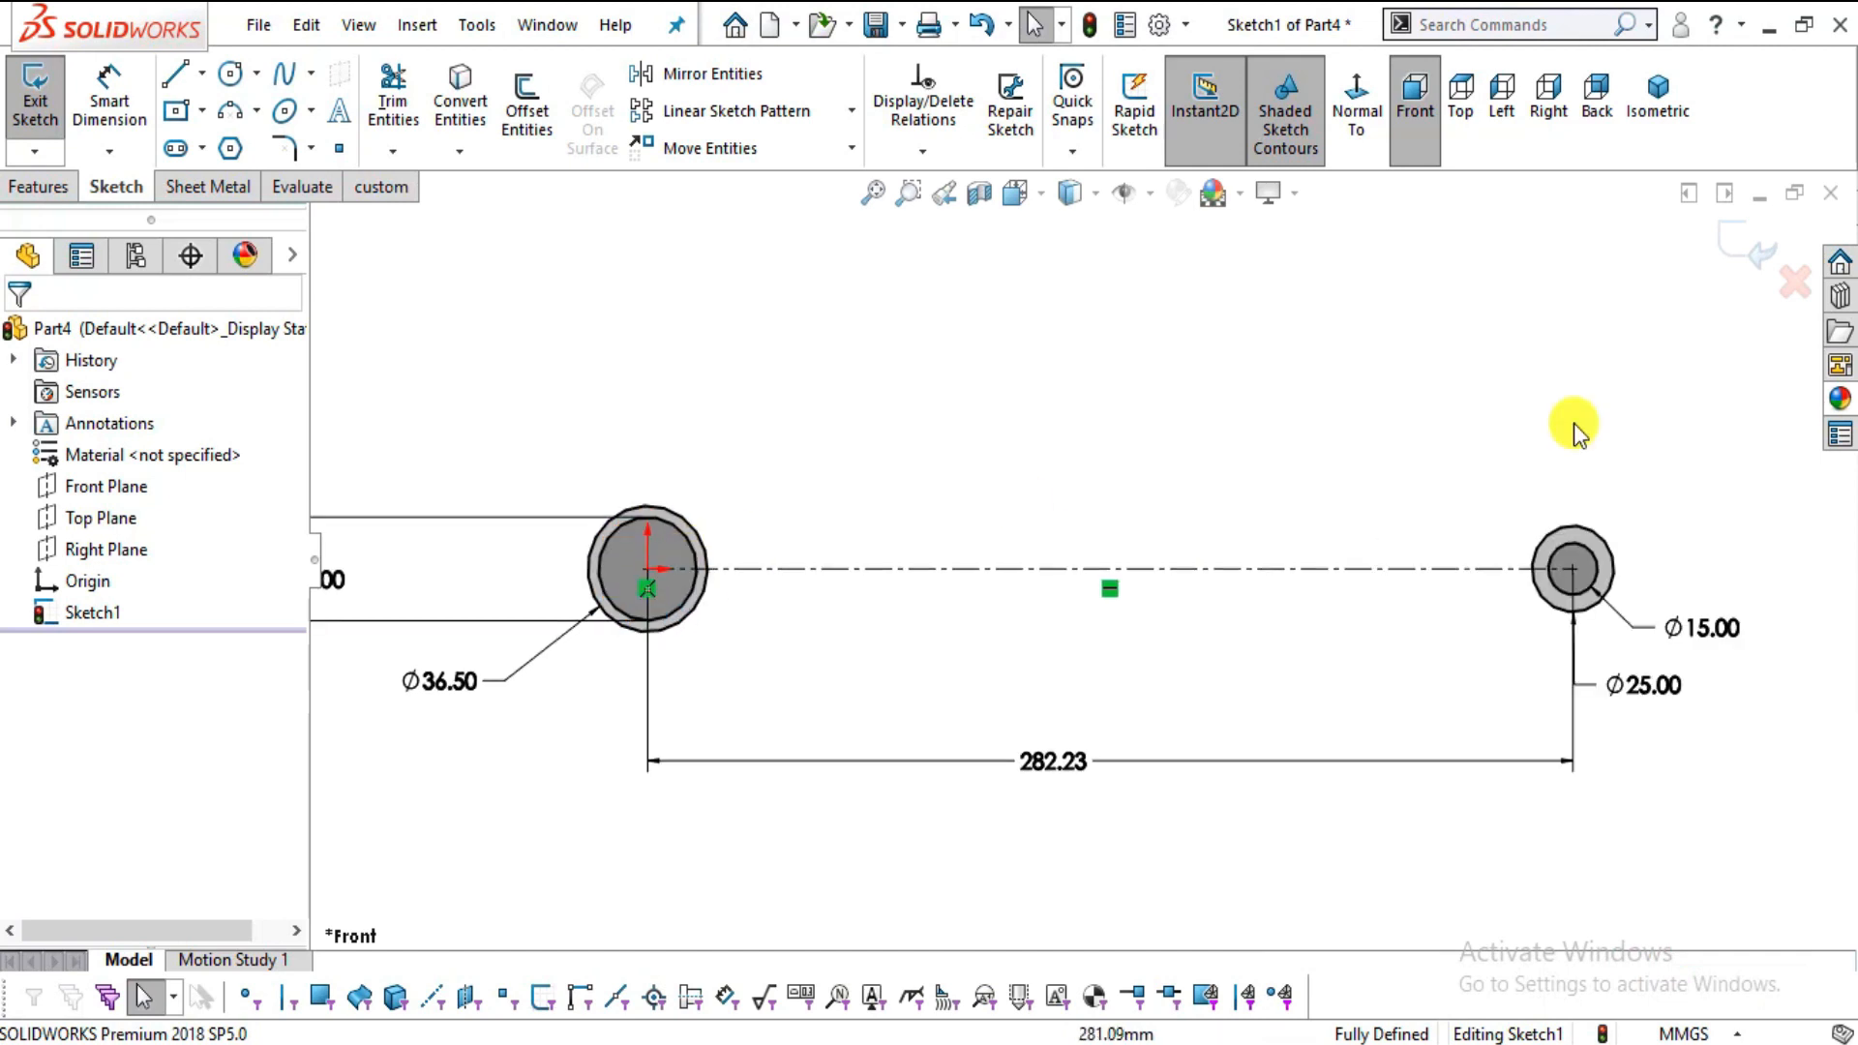
click(29, 185)
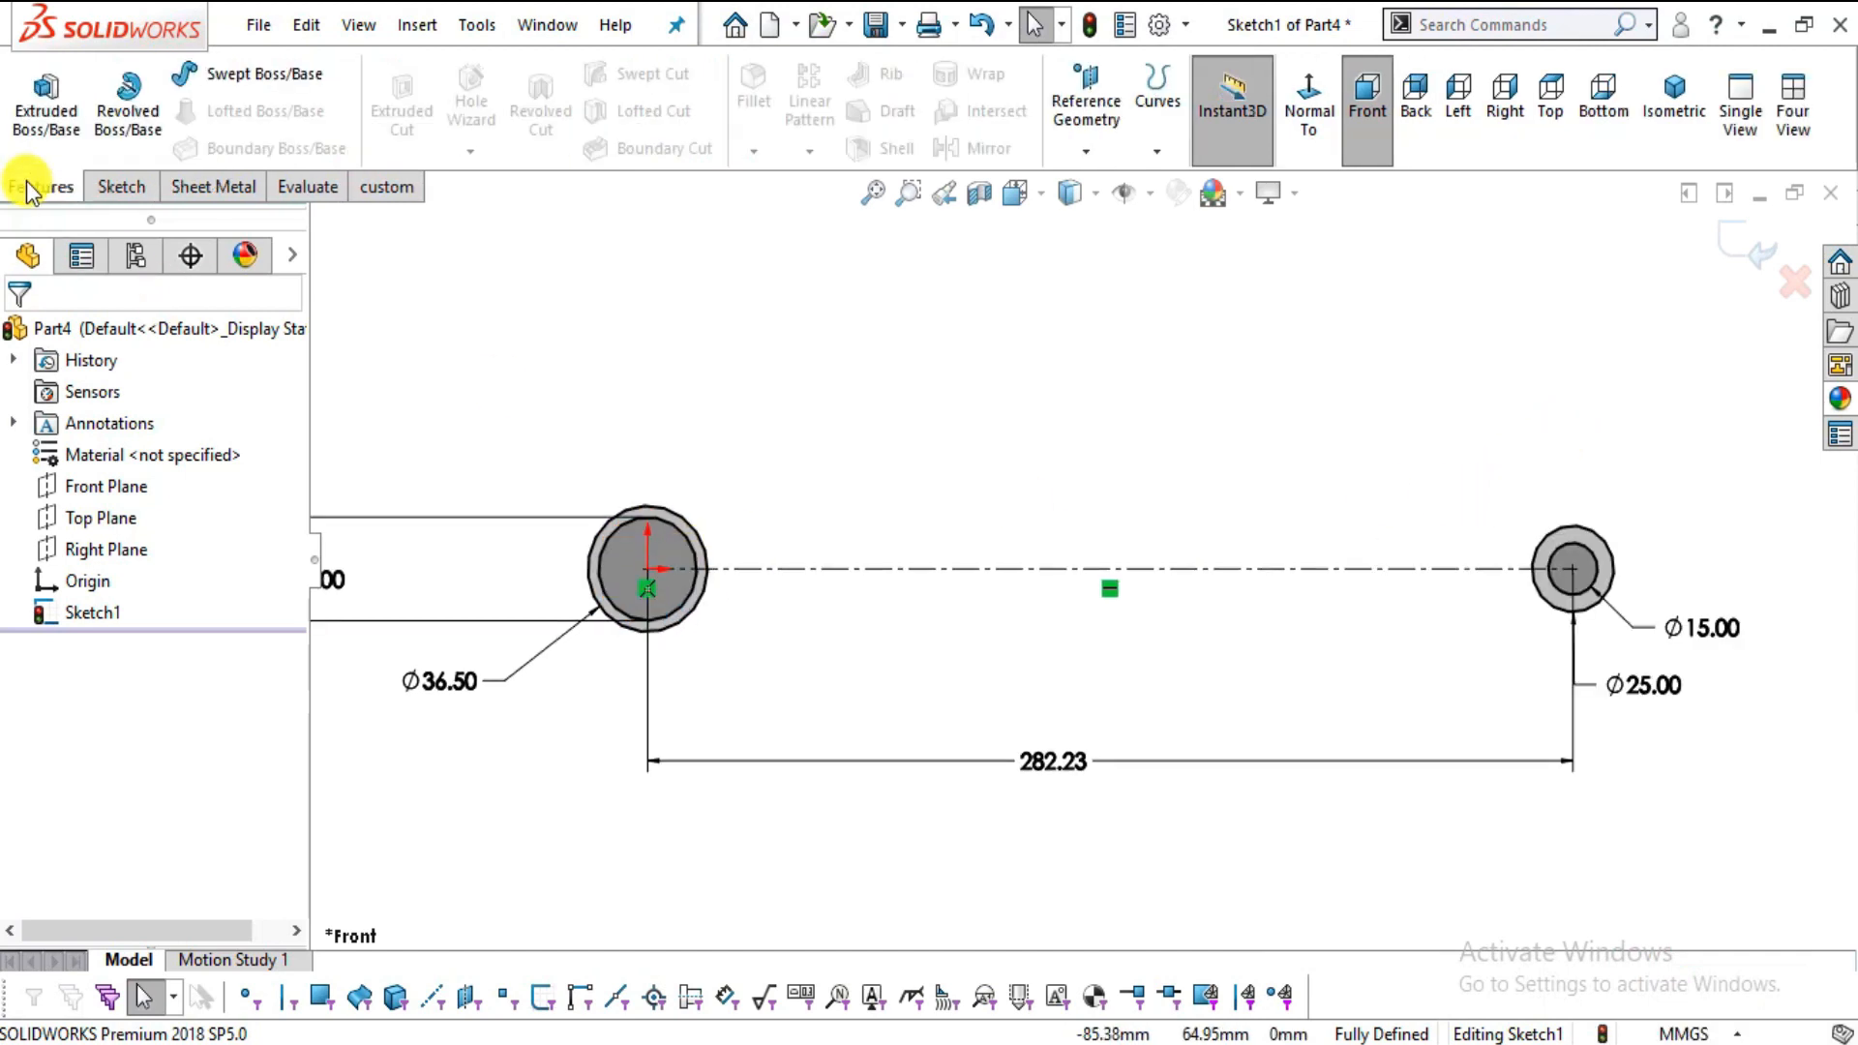
click(60, 102)
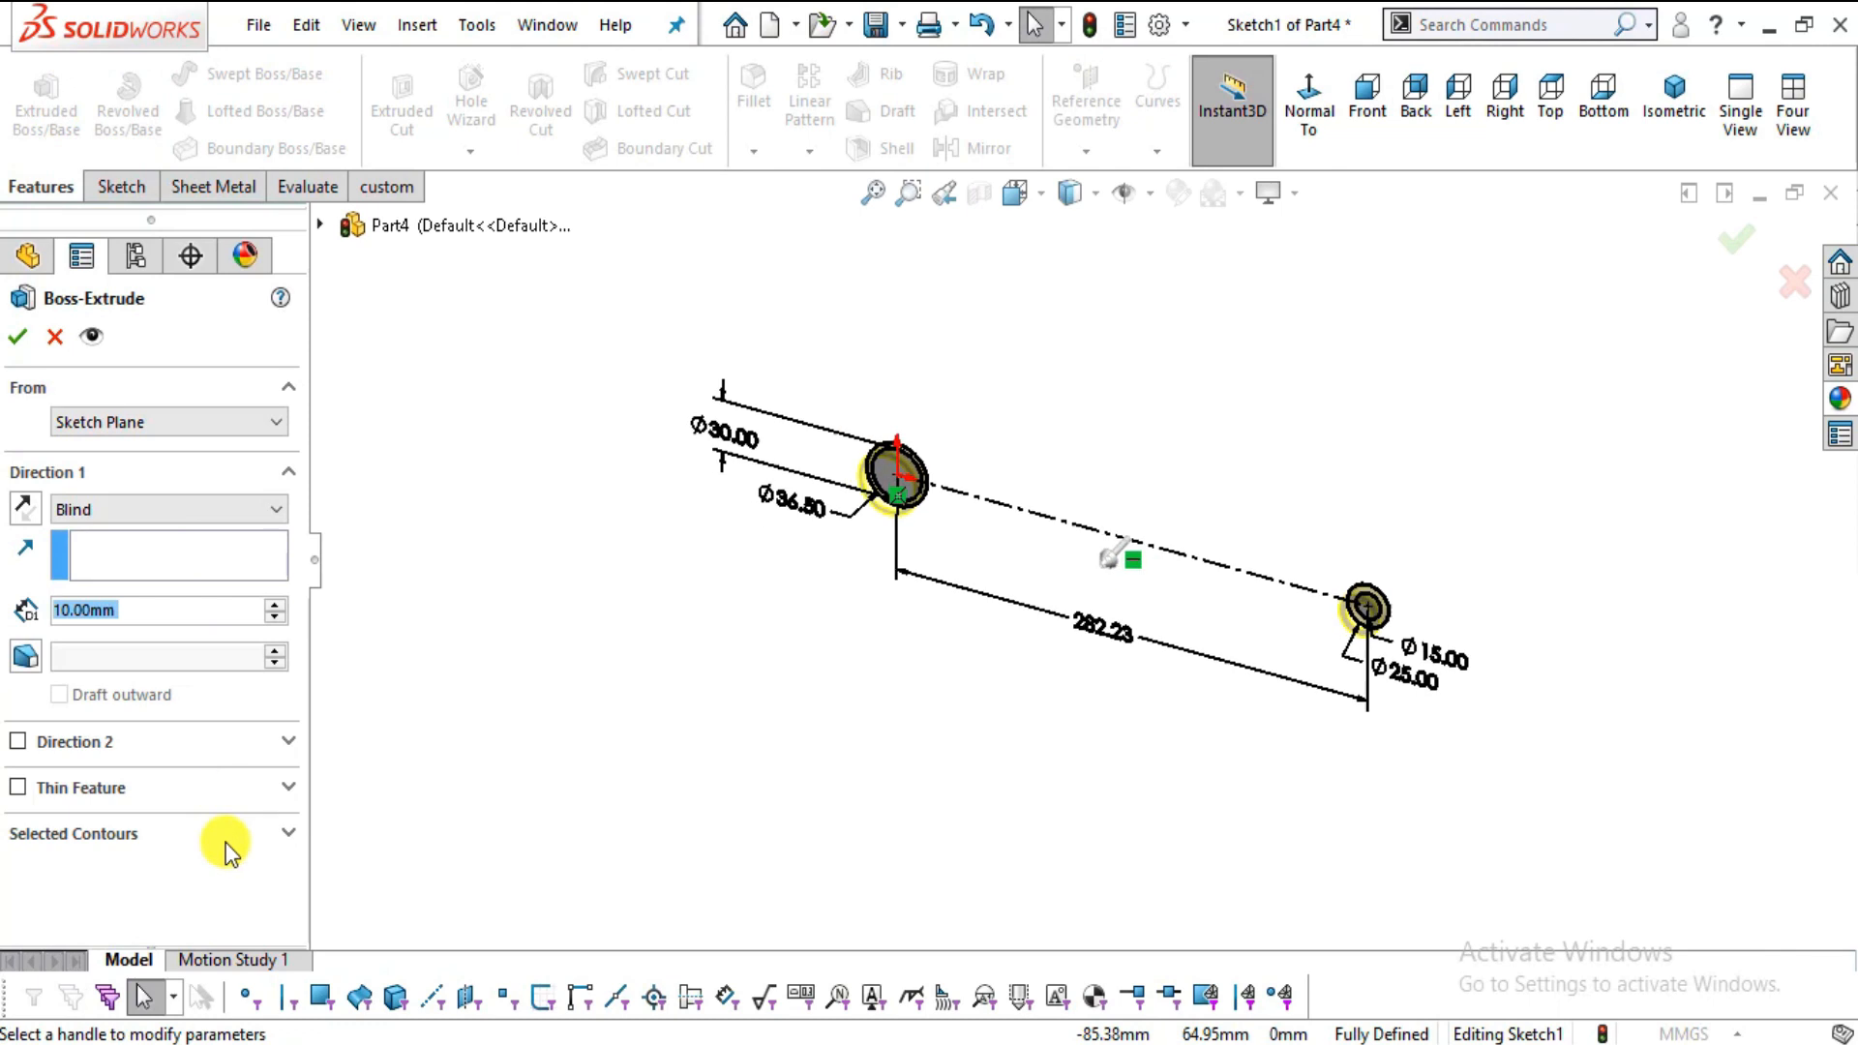
click(289, 834)
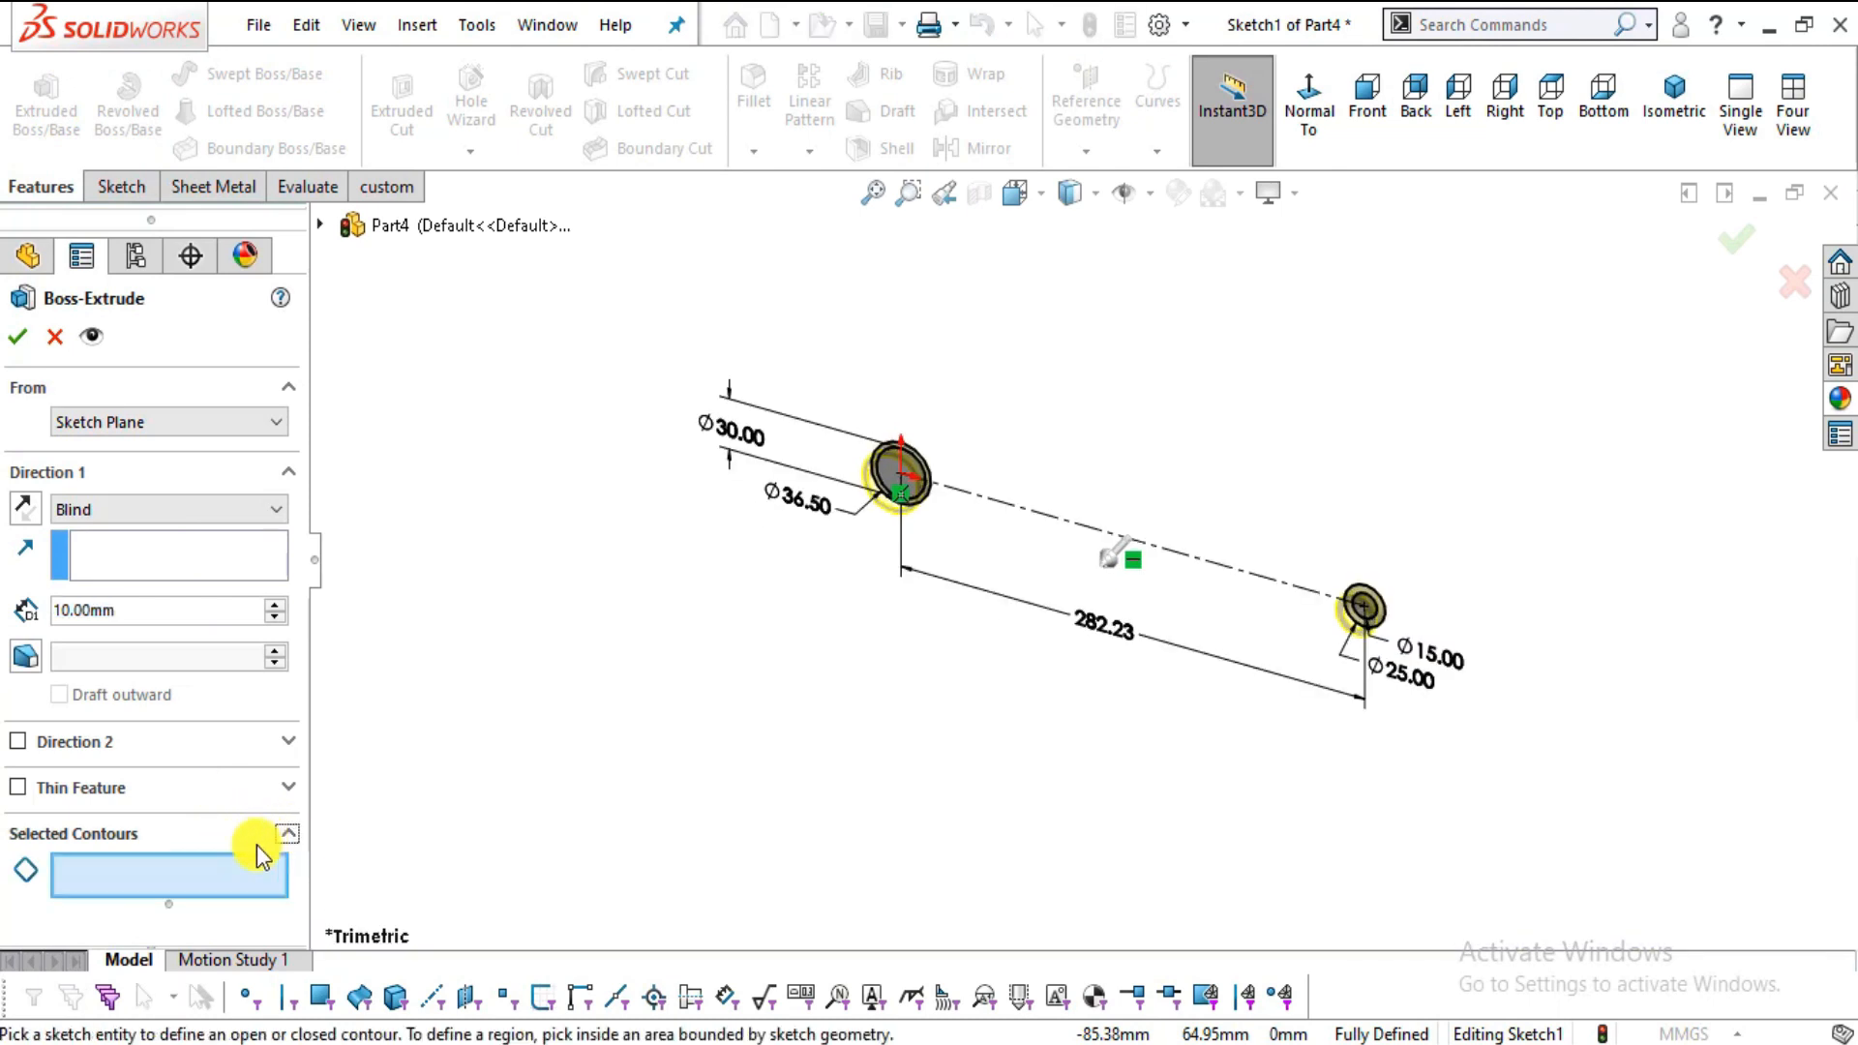
scroll(944, 474, down, 5)
click(935, 489)
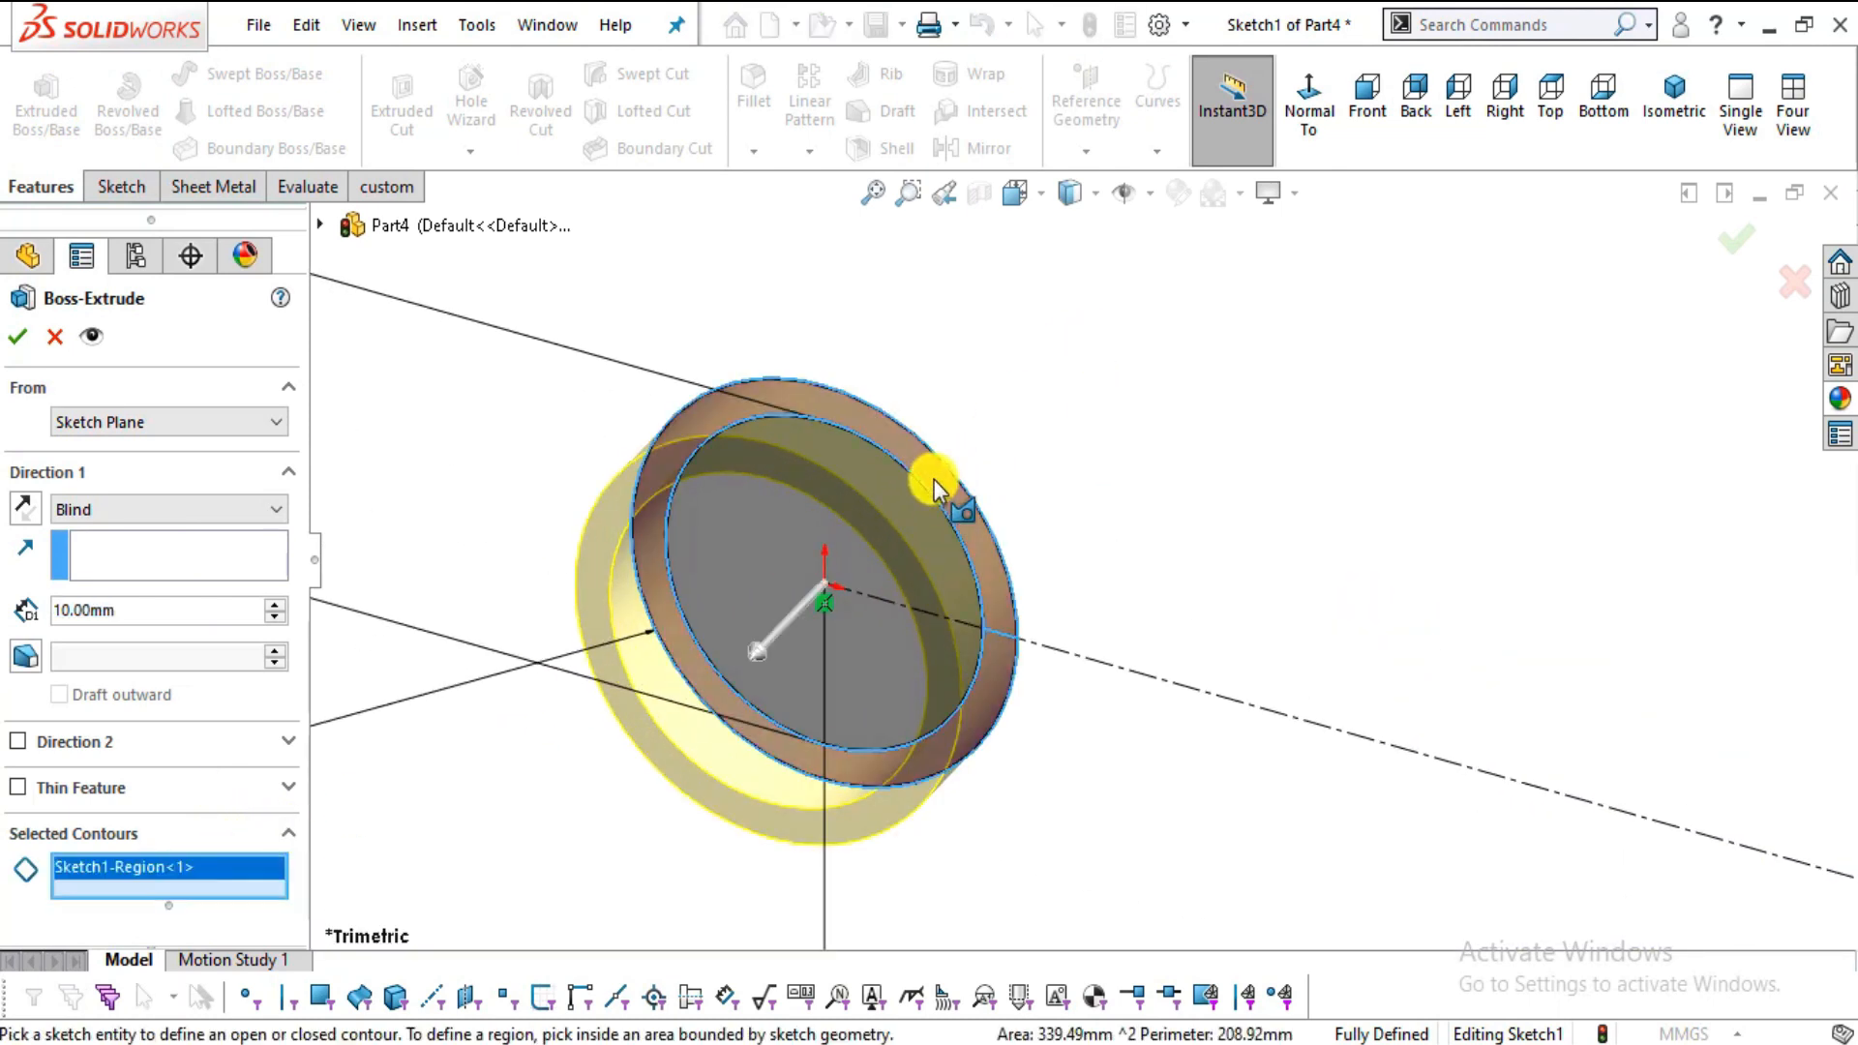
scroll(1076, 631, up, 2)
scroll(1076, 631, up, 3)
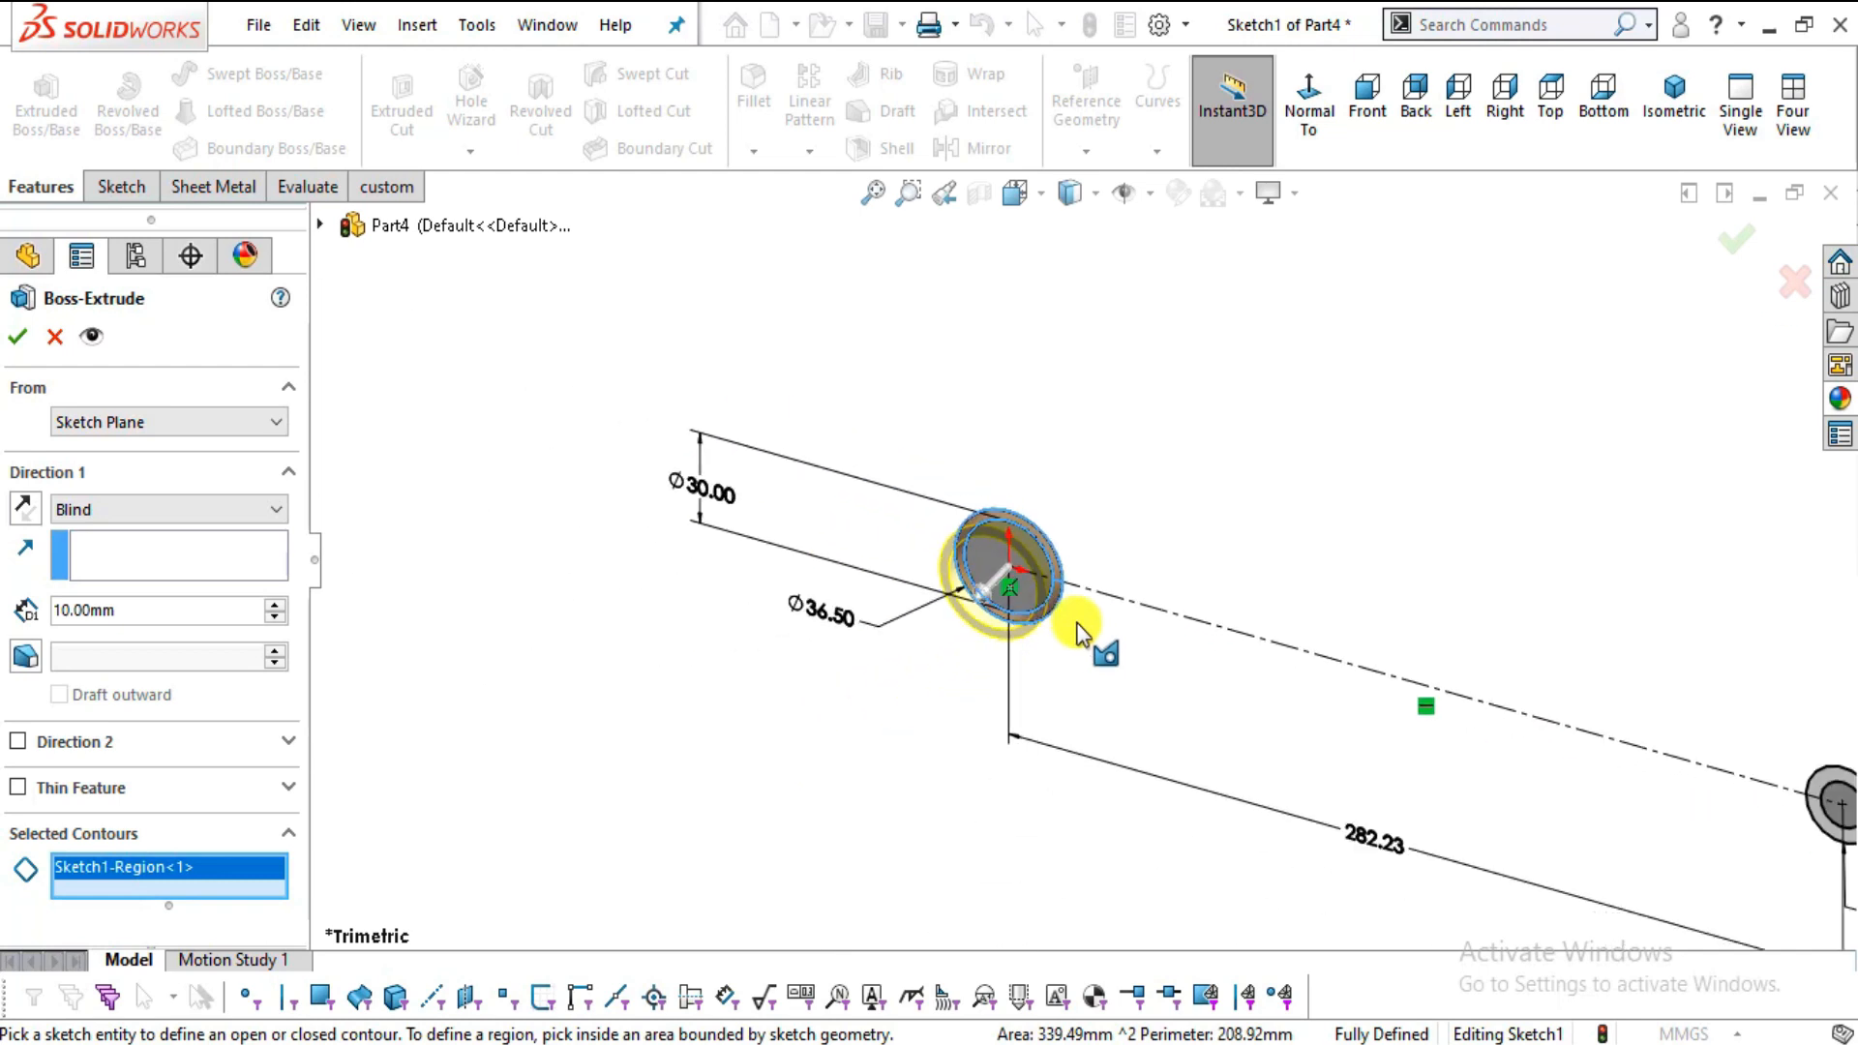
- Check the width in the PDF and extrude the ring at the origin 20 mm with the Mid Plane end condition
scroll(1152, 518, down, 3)
click(232, 510)
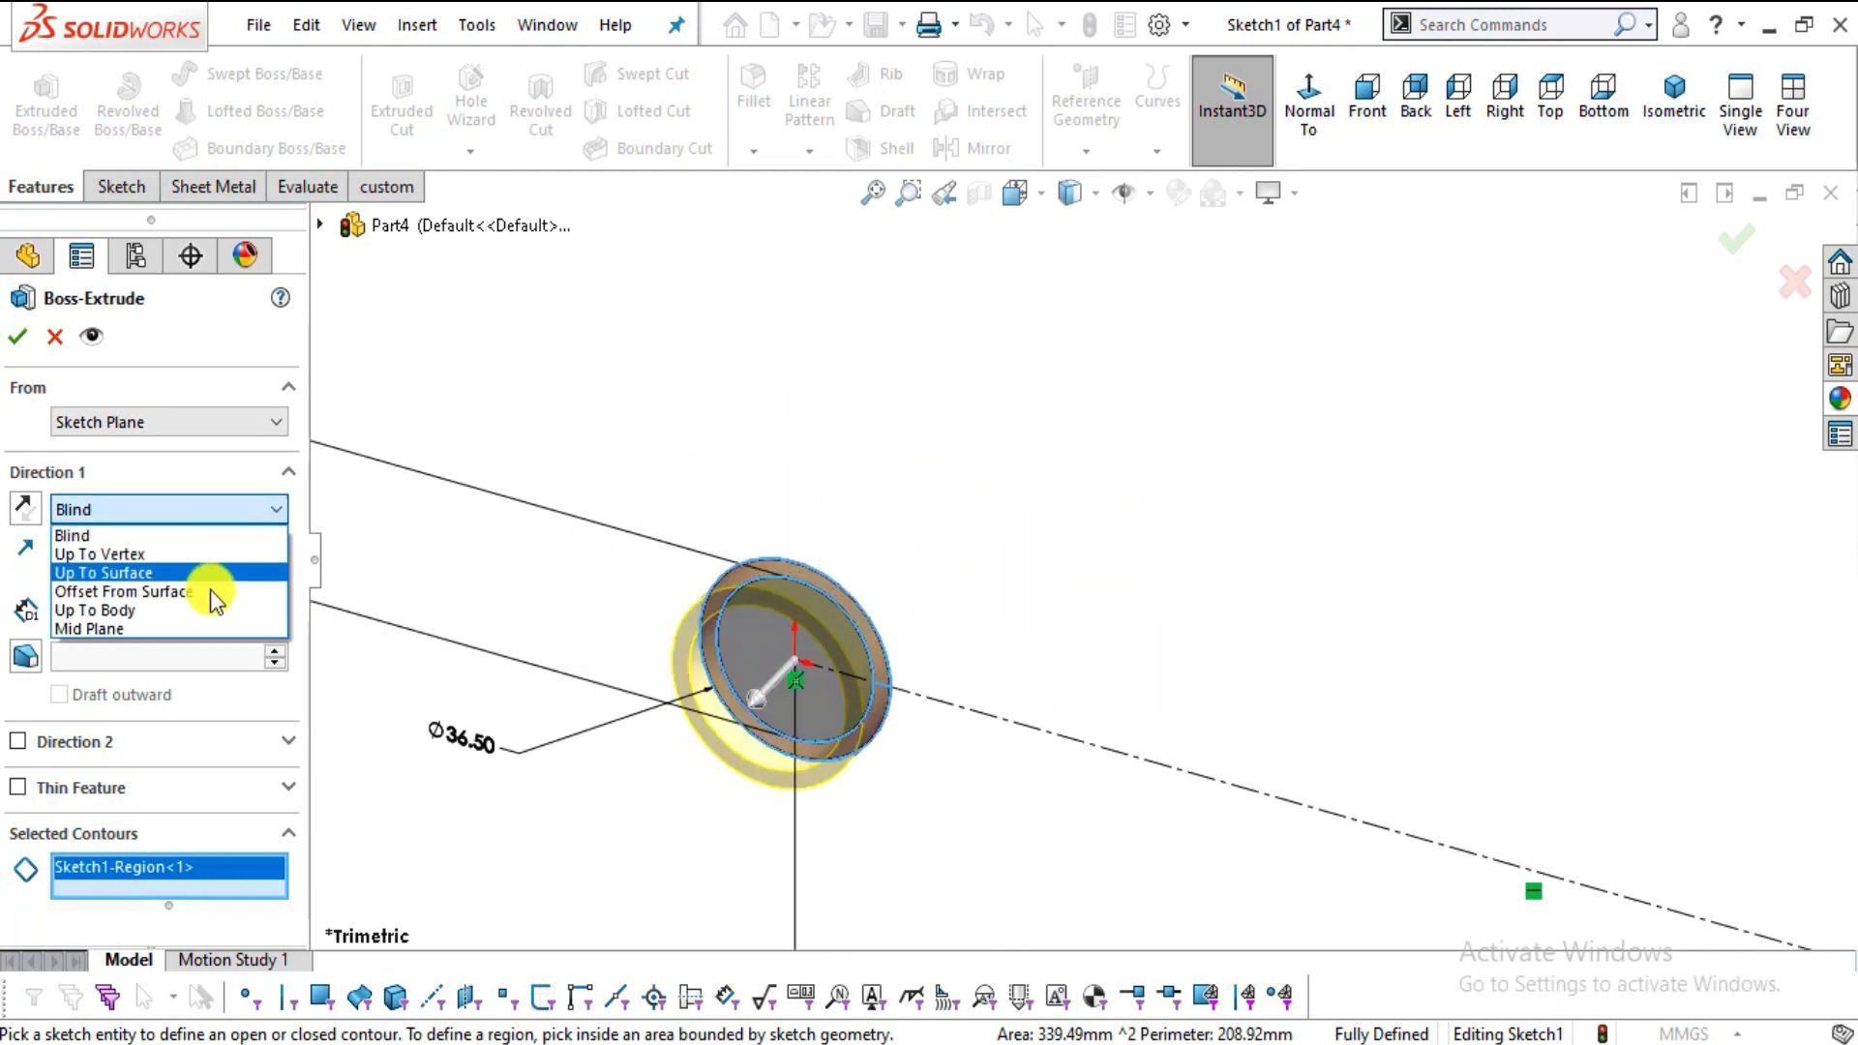
click(206, 629)
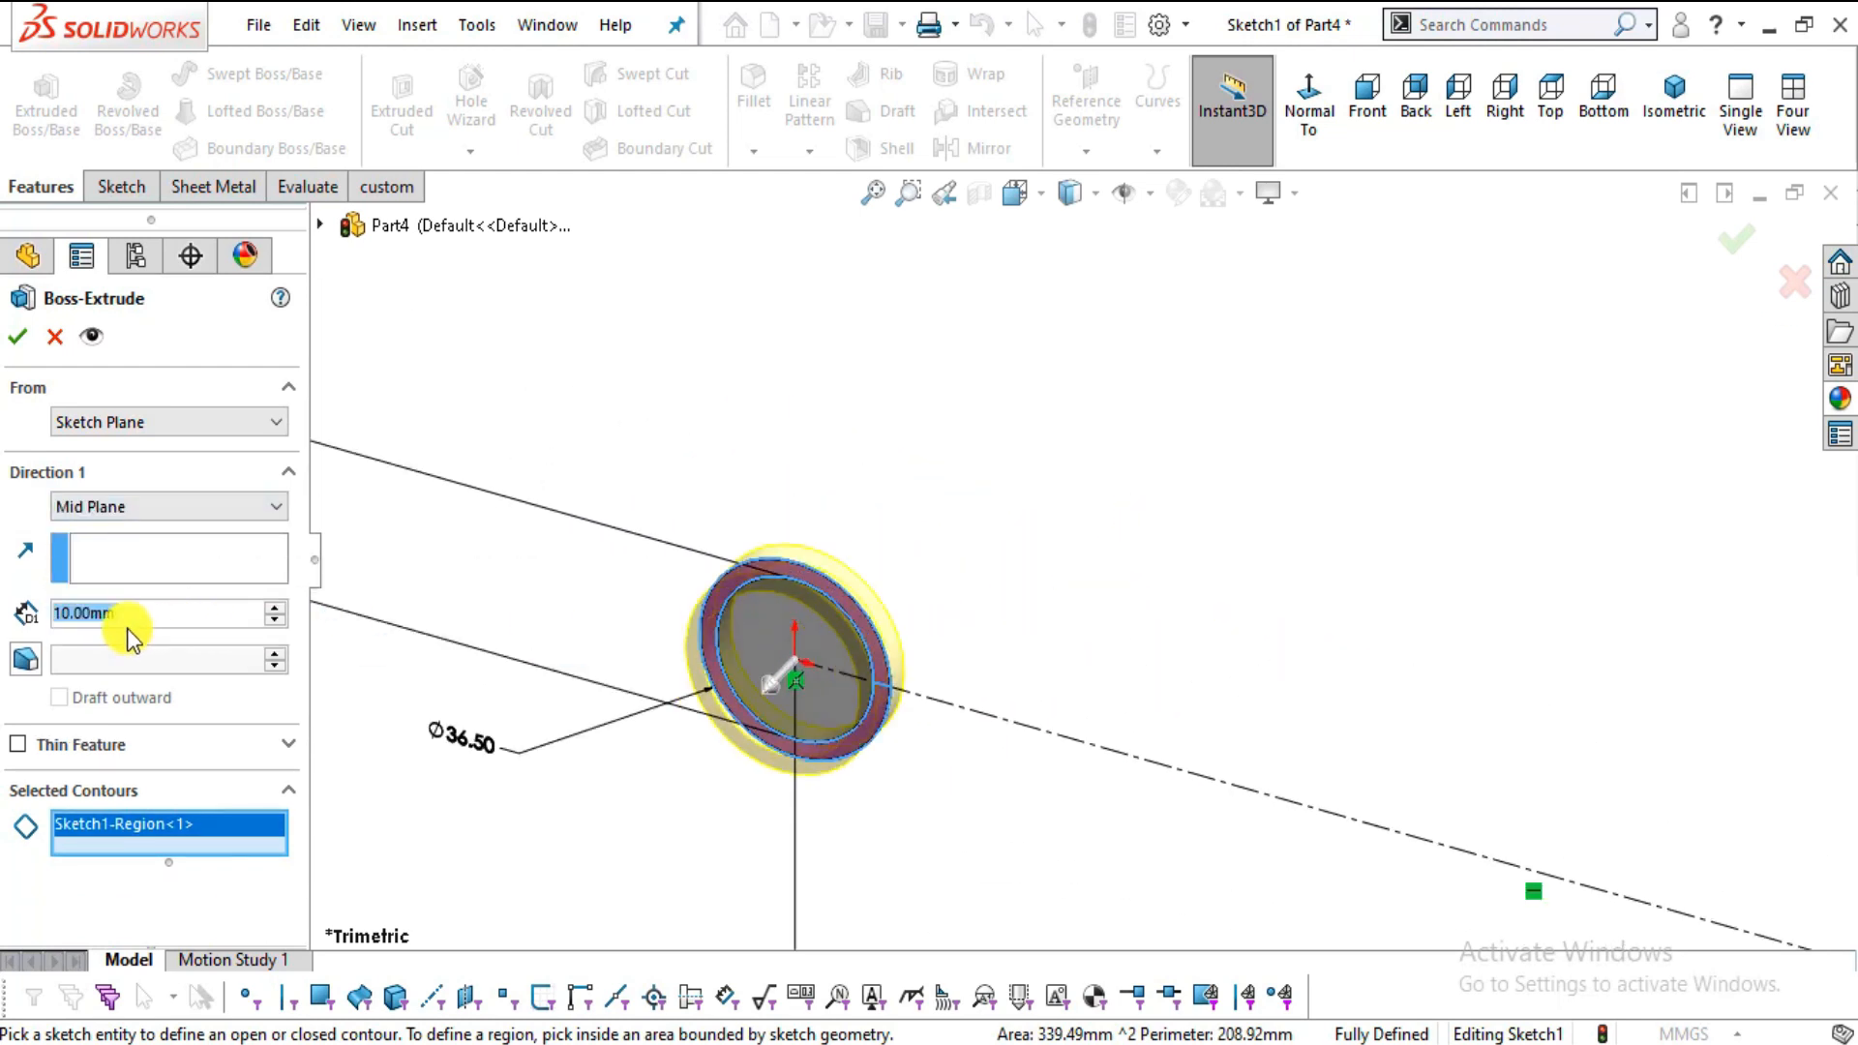
key(alt+Tab)
key(alt+Tab)
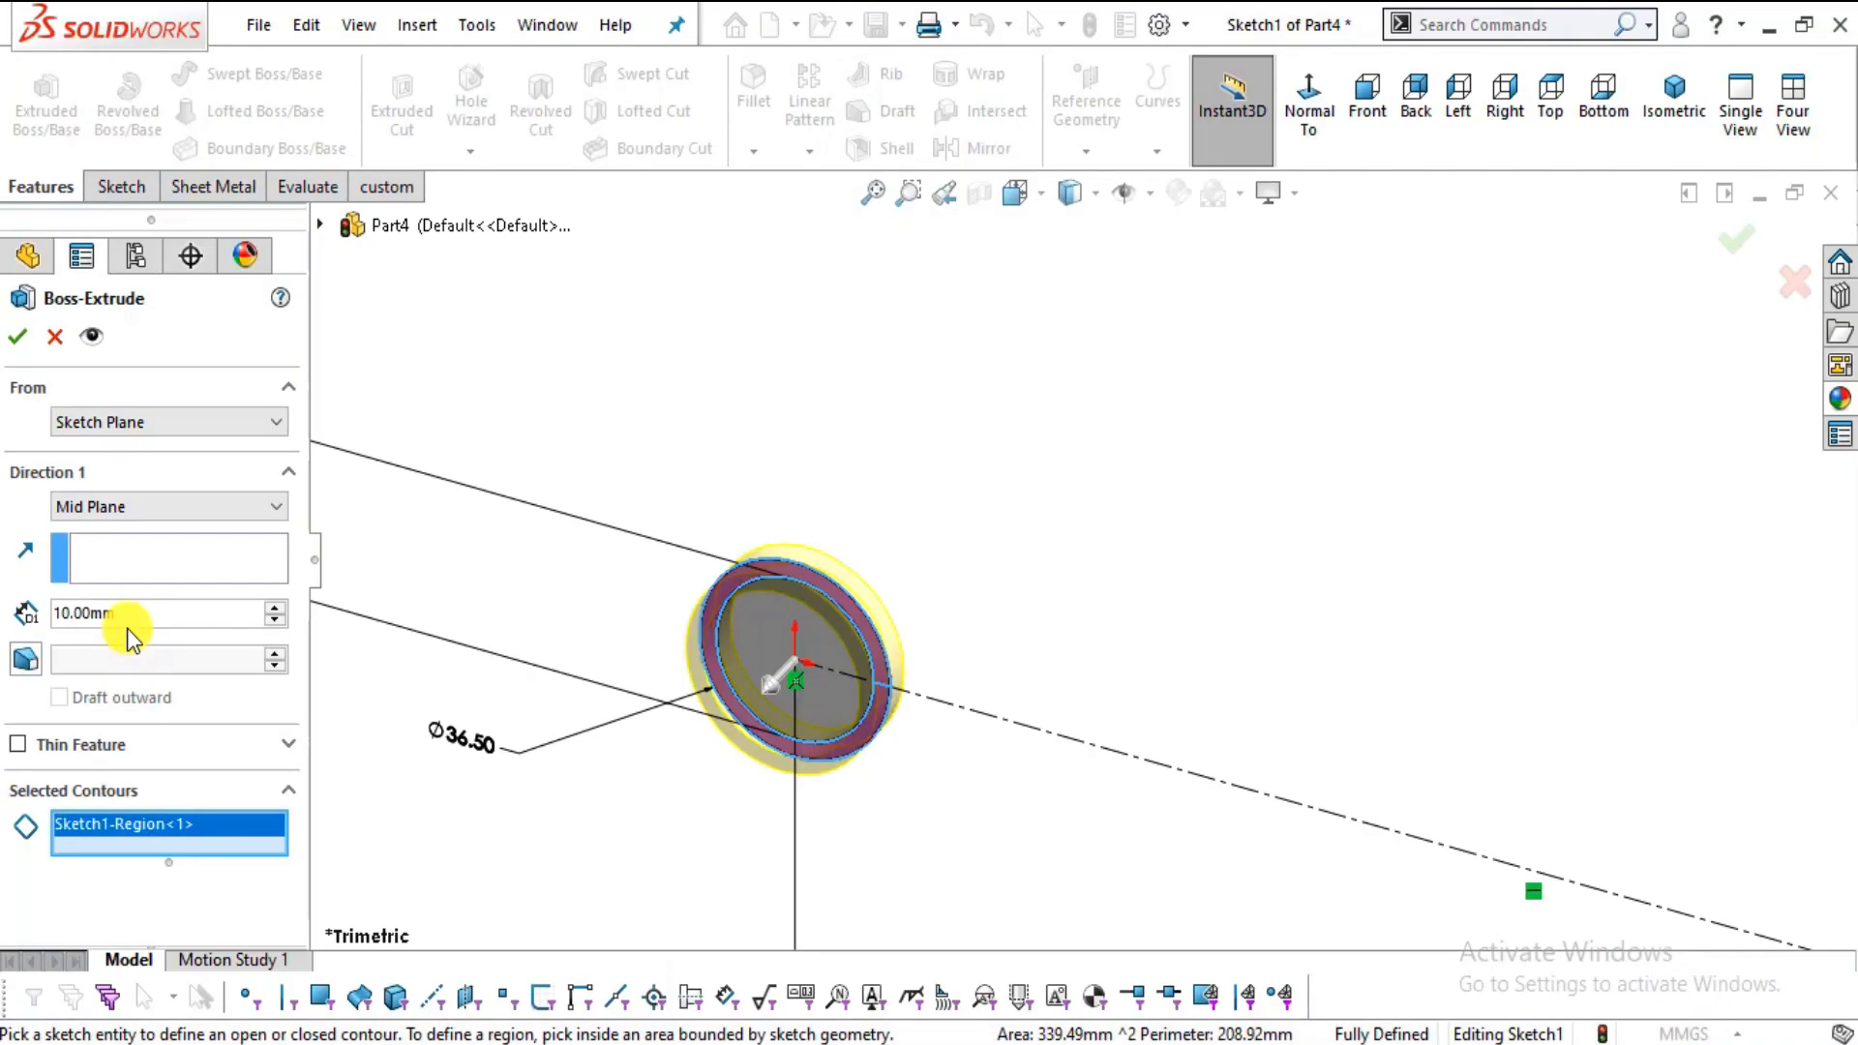
drag(126, 629, 95, 615)
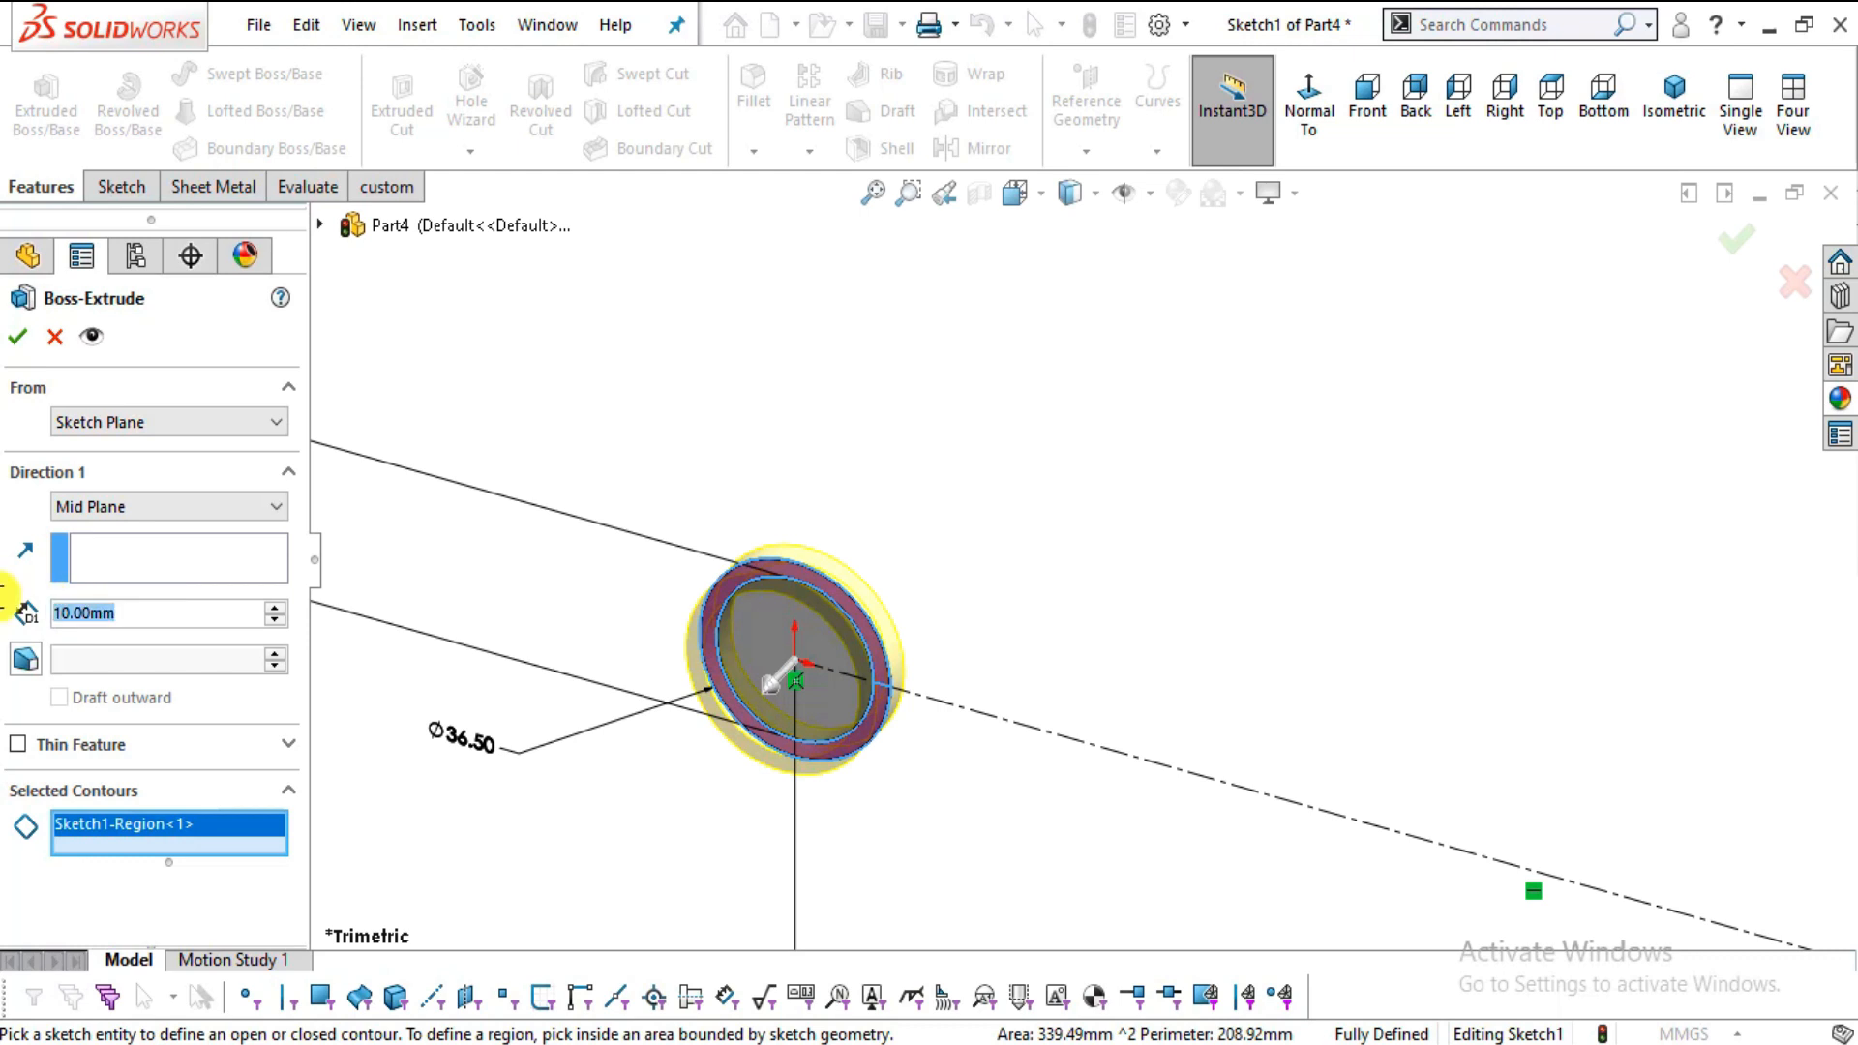
text(20)
key(Return)
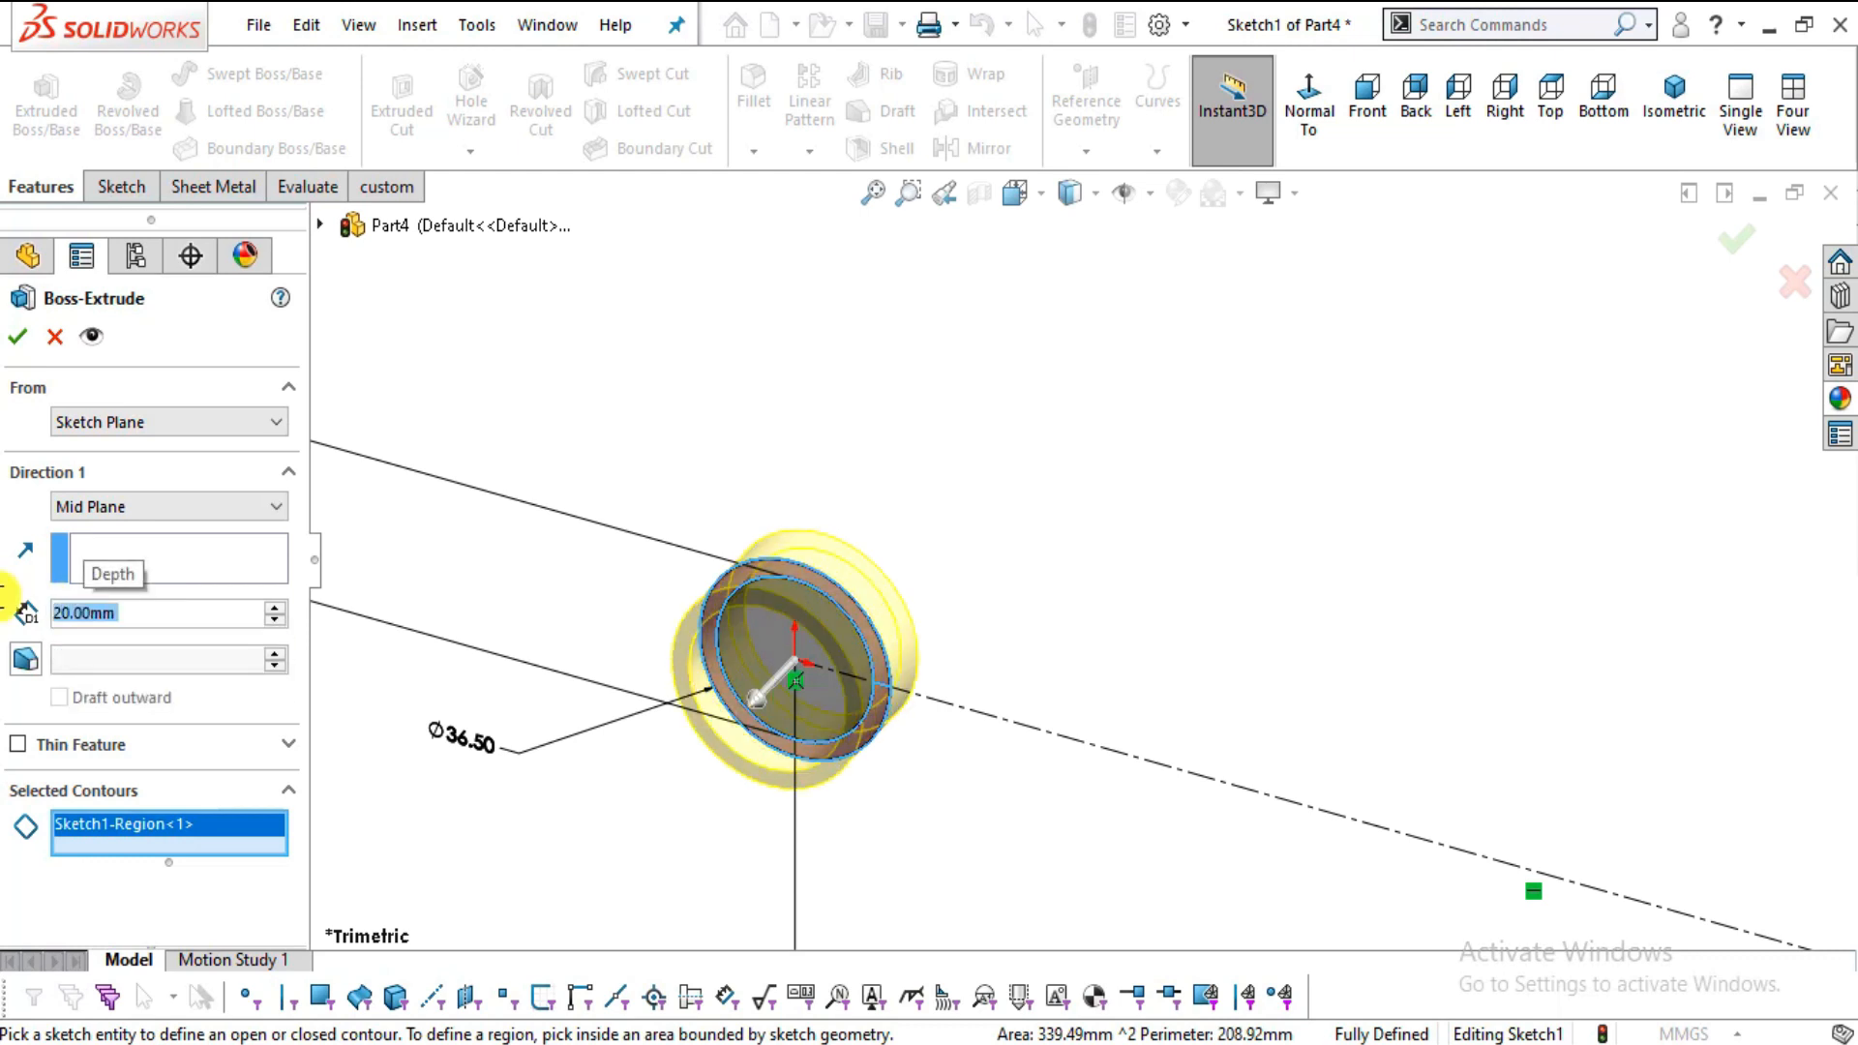
click(11, 341)
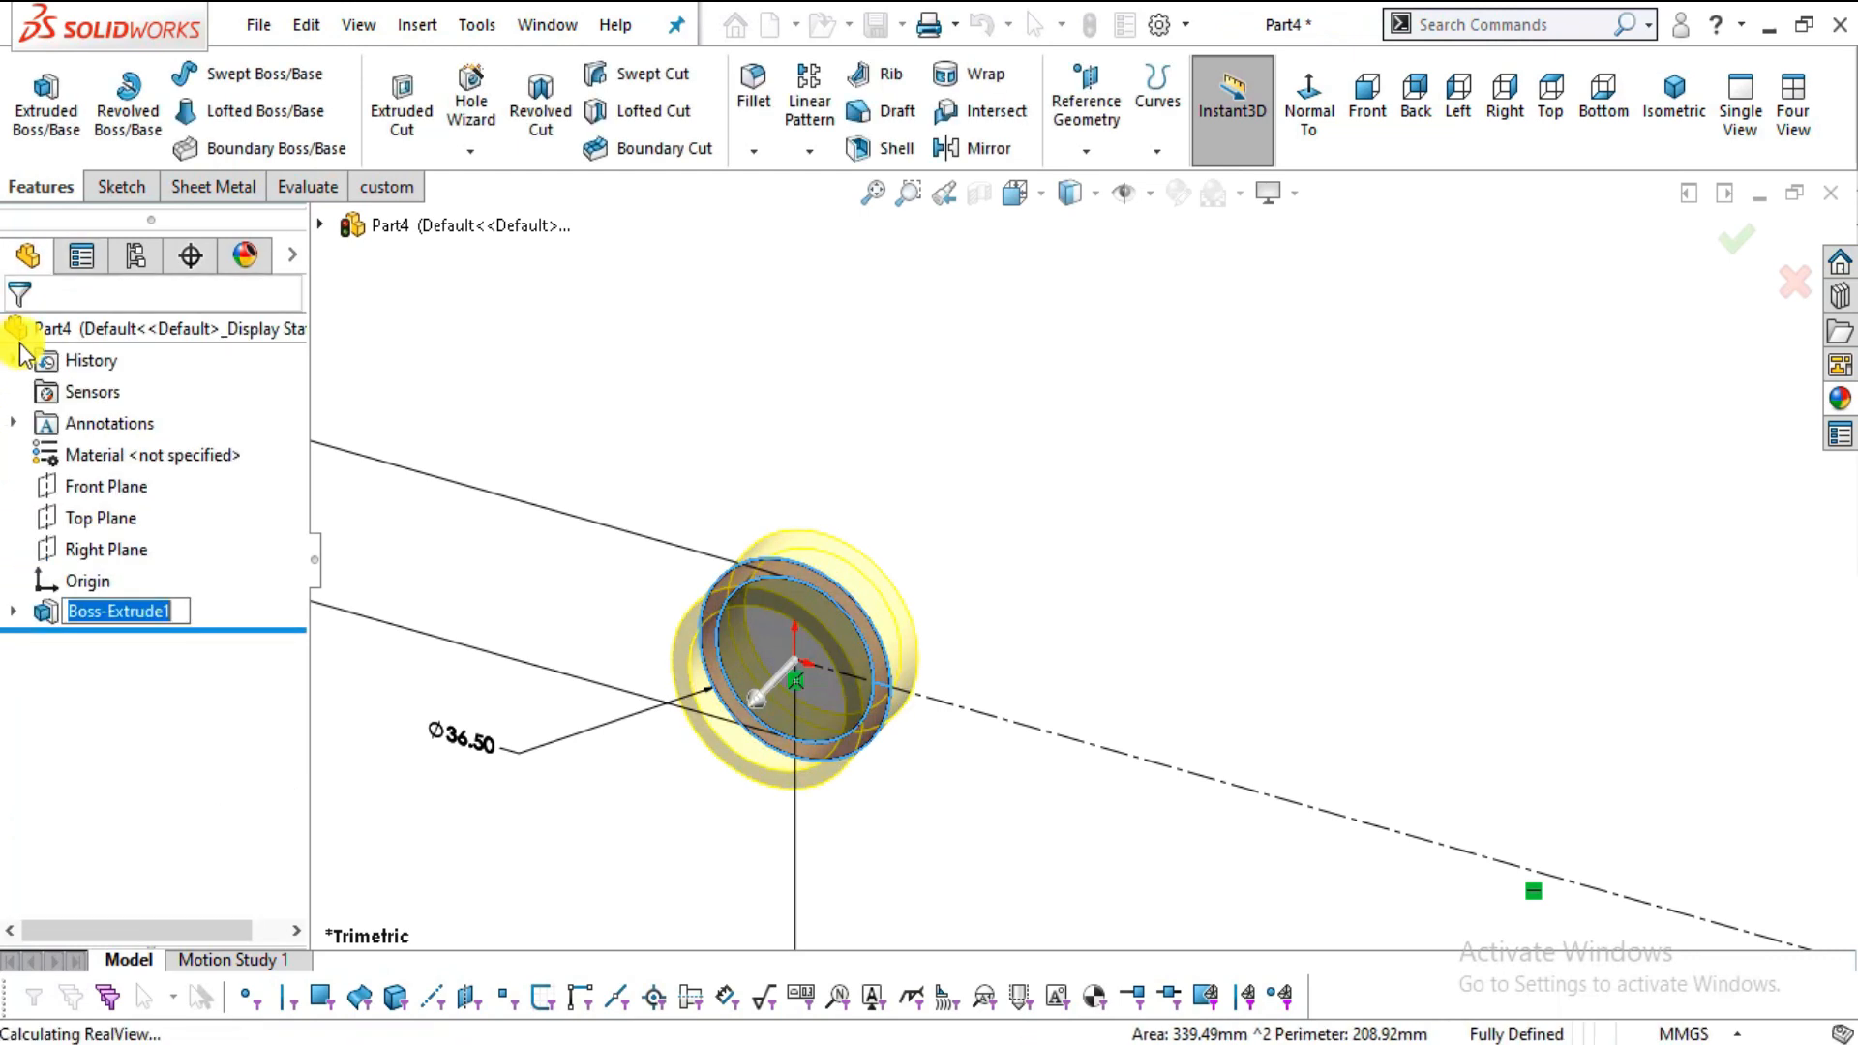
- Show Sketch1 from under the first extrusion so its small-end circles can be reused
click(14, 613)
click(102, 641)
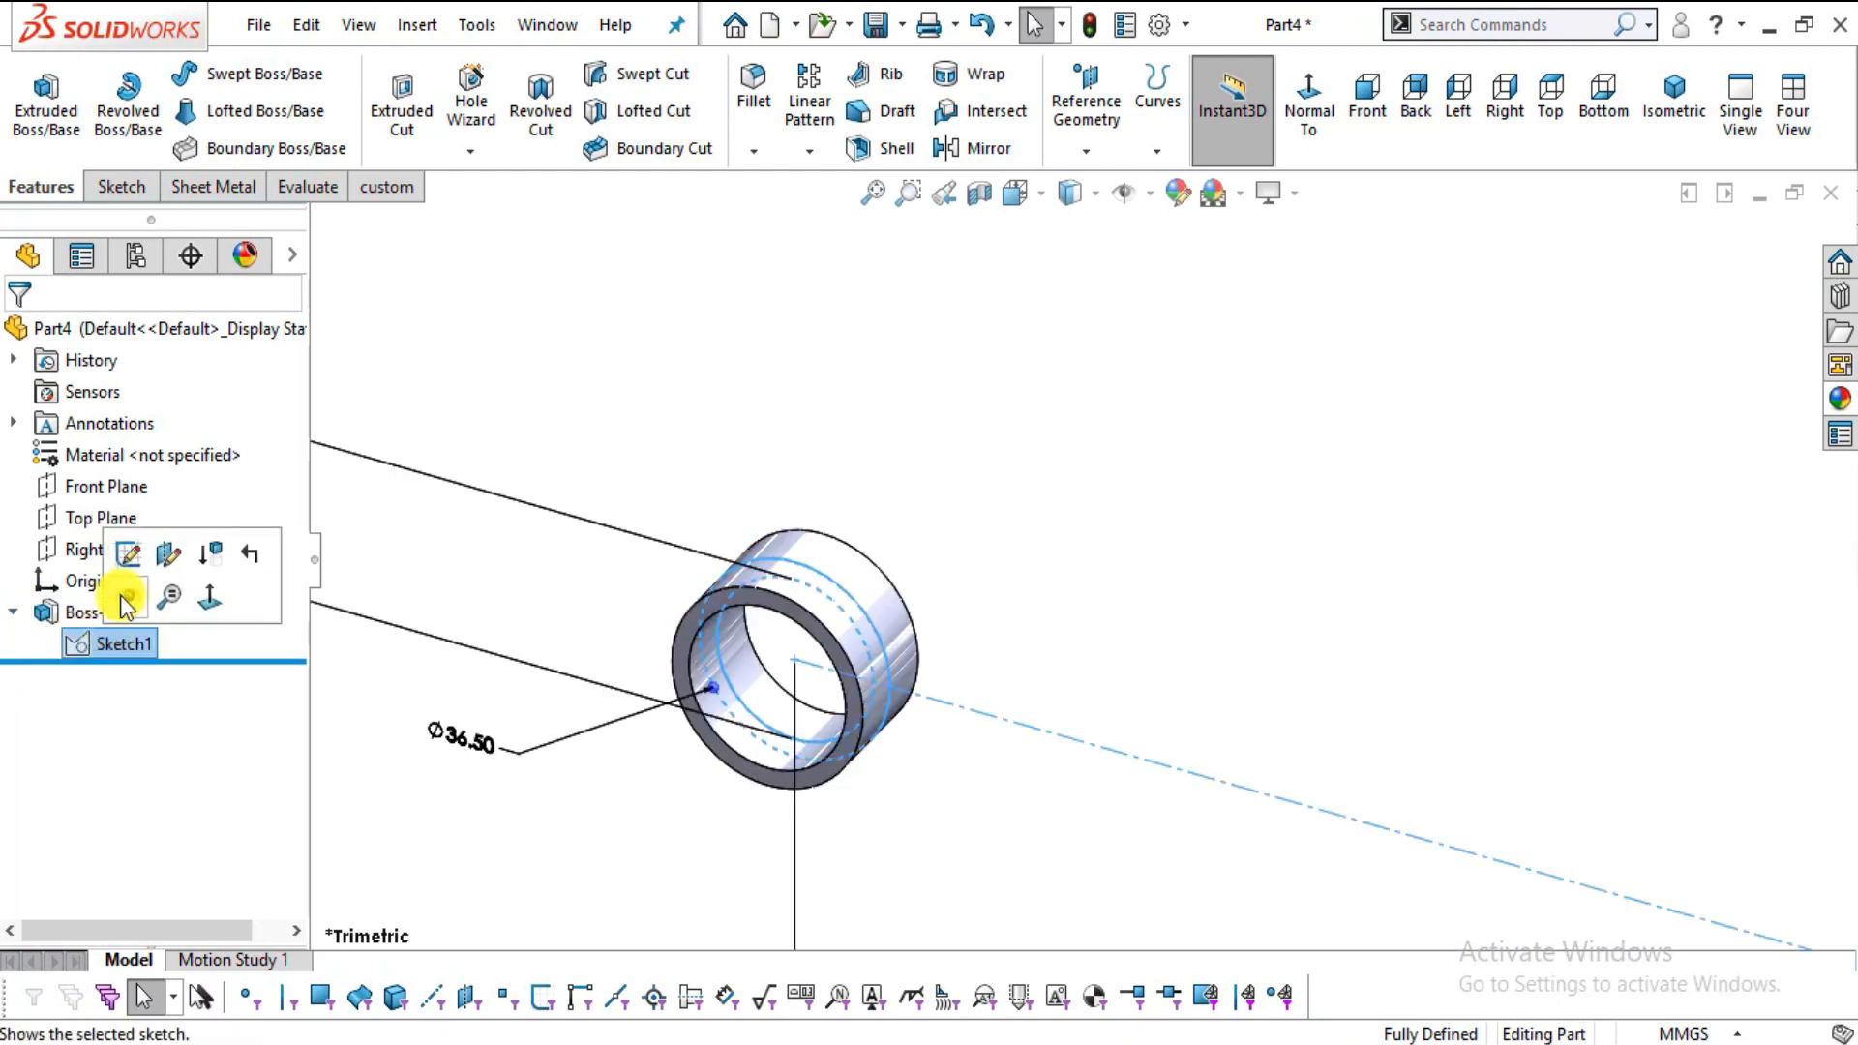
click(129, 602)
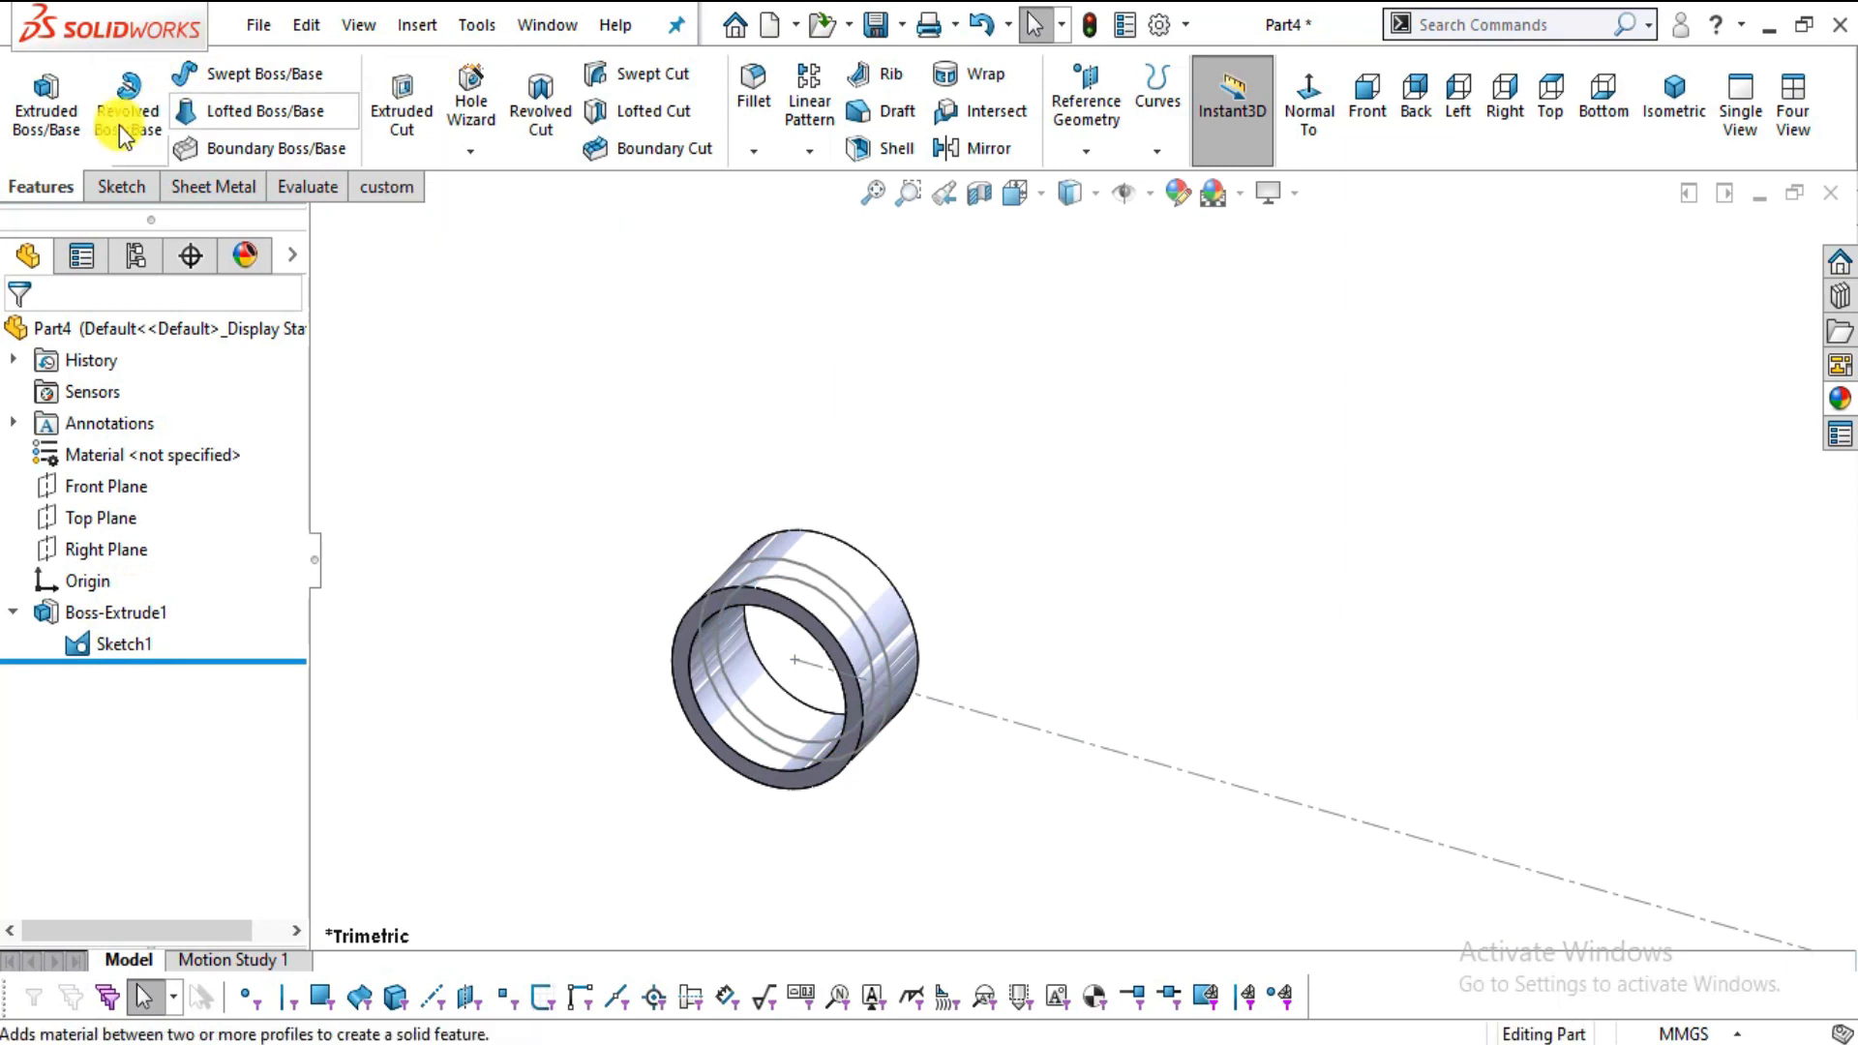
- Begin another boss extrude from Sketch1, replacing the inner circle contour with the ring between the two small-end circles
click(43, 113)
scroll(1184, 614, up, 3)
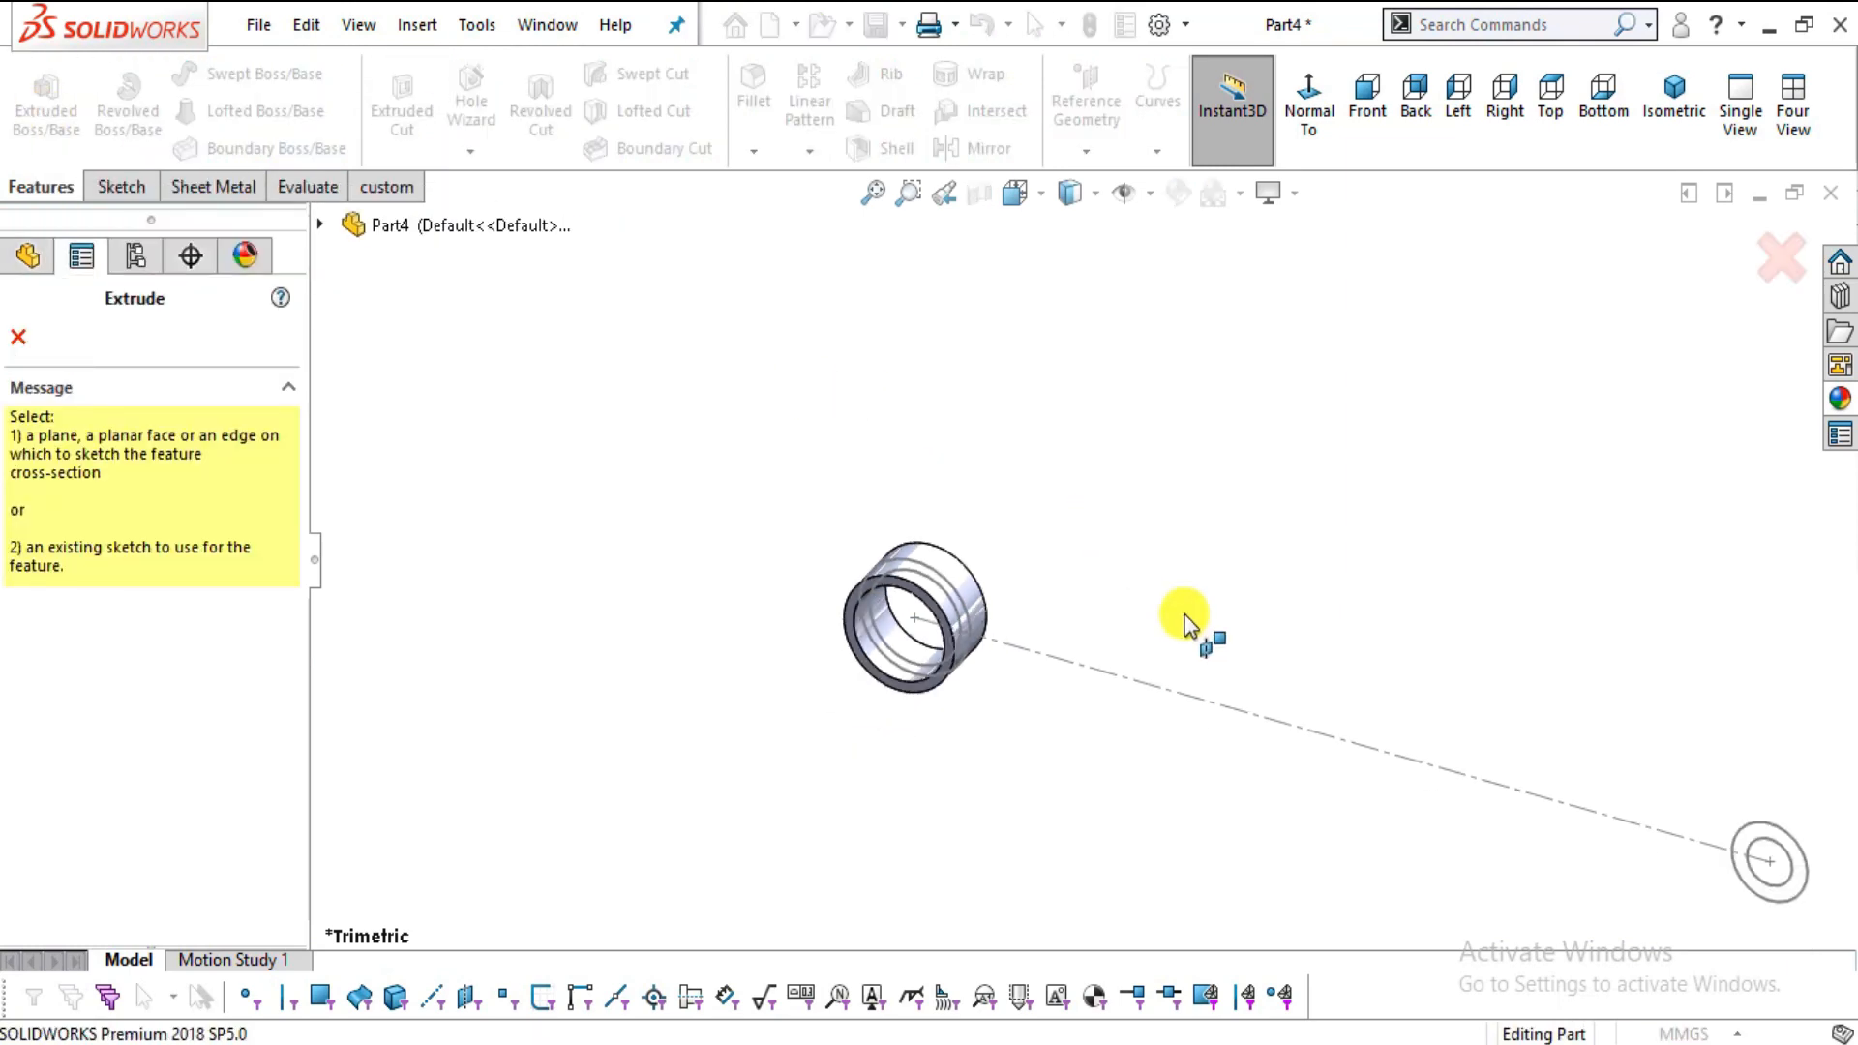
scroll(1784, 883, down, 3)
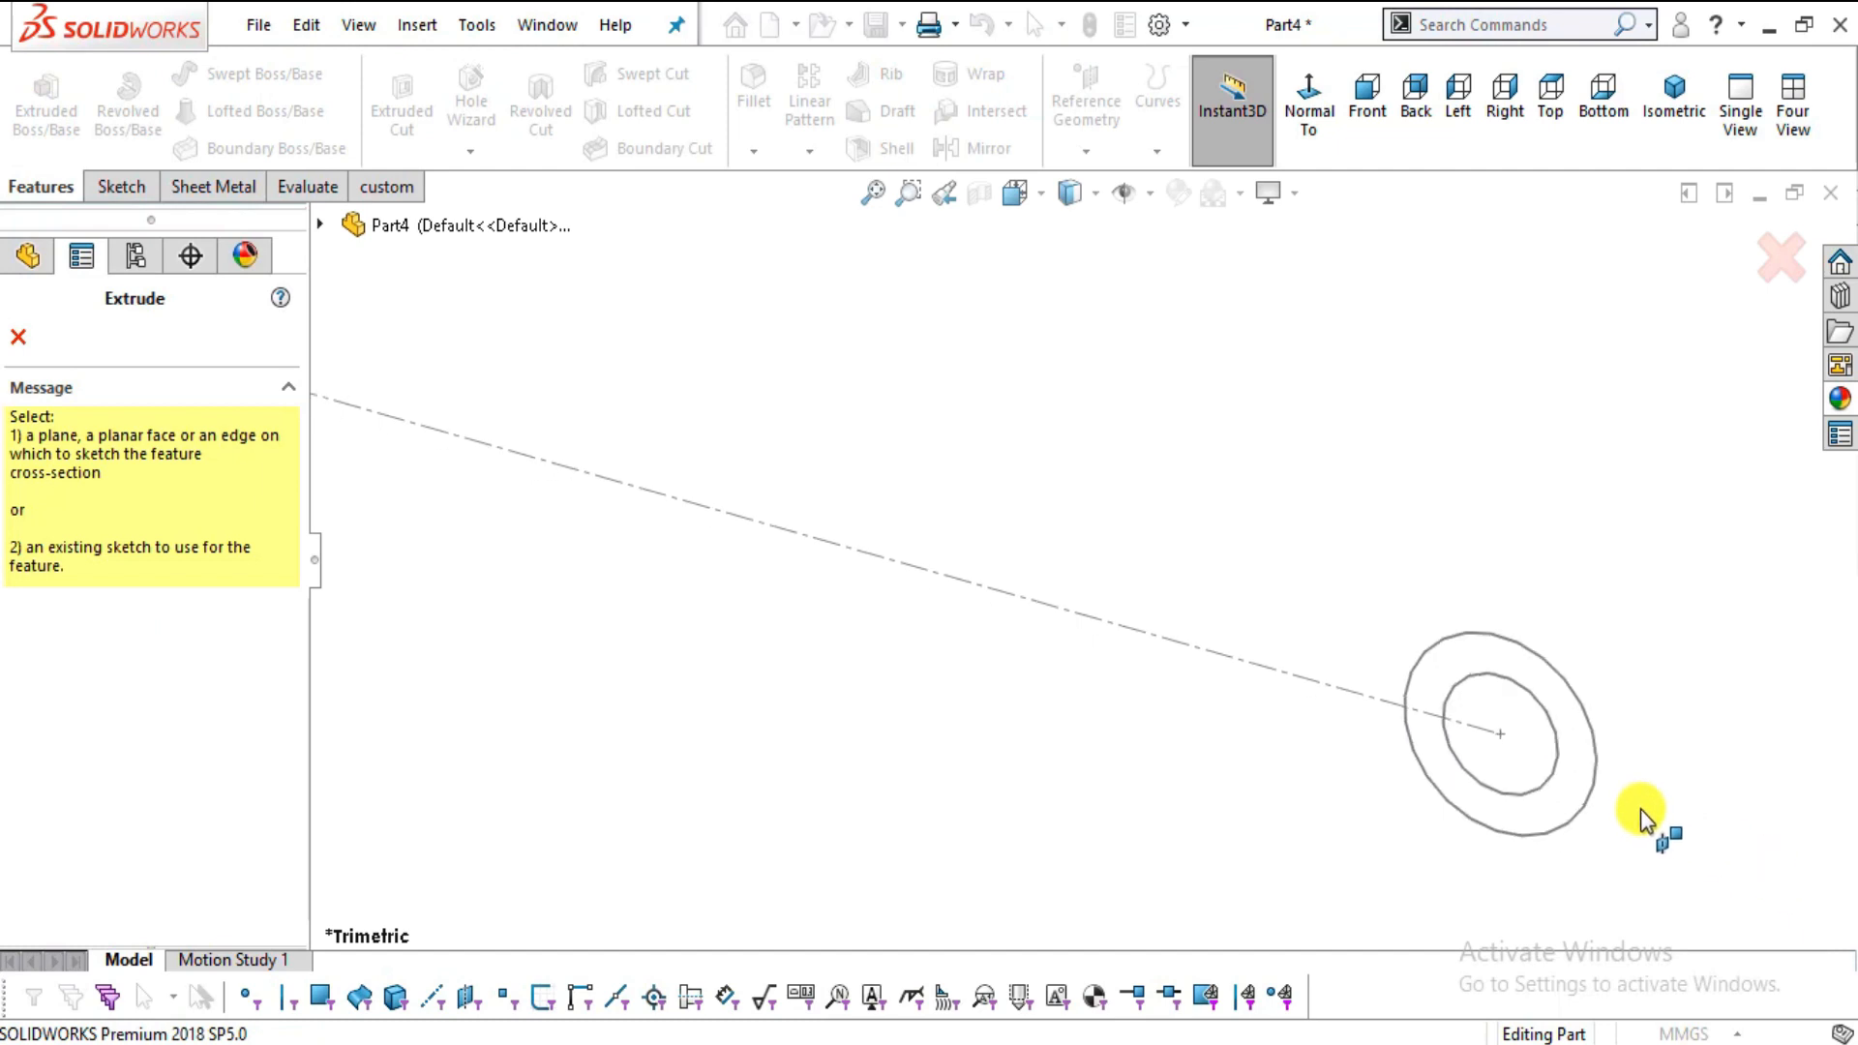
click(1550, 720)
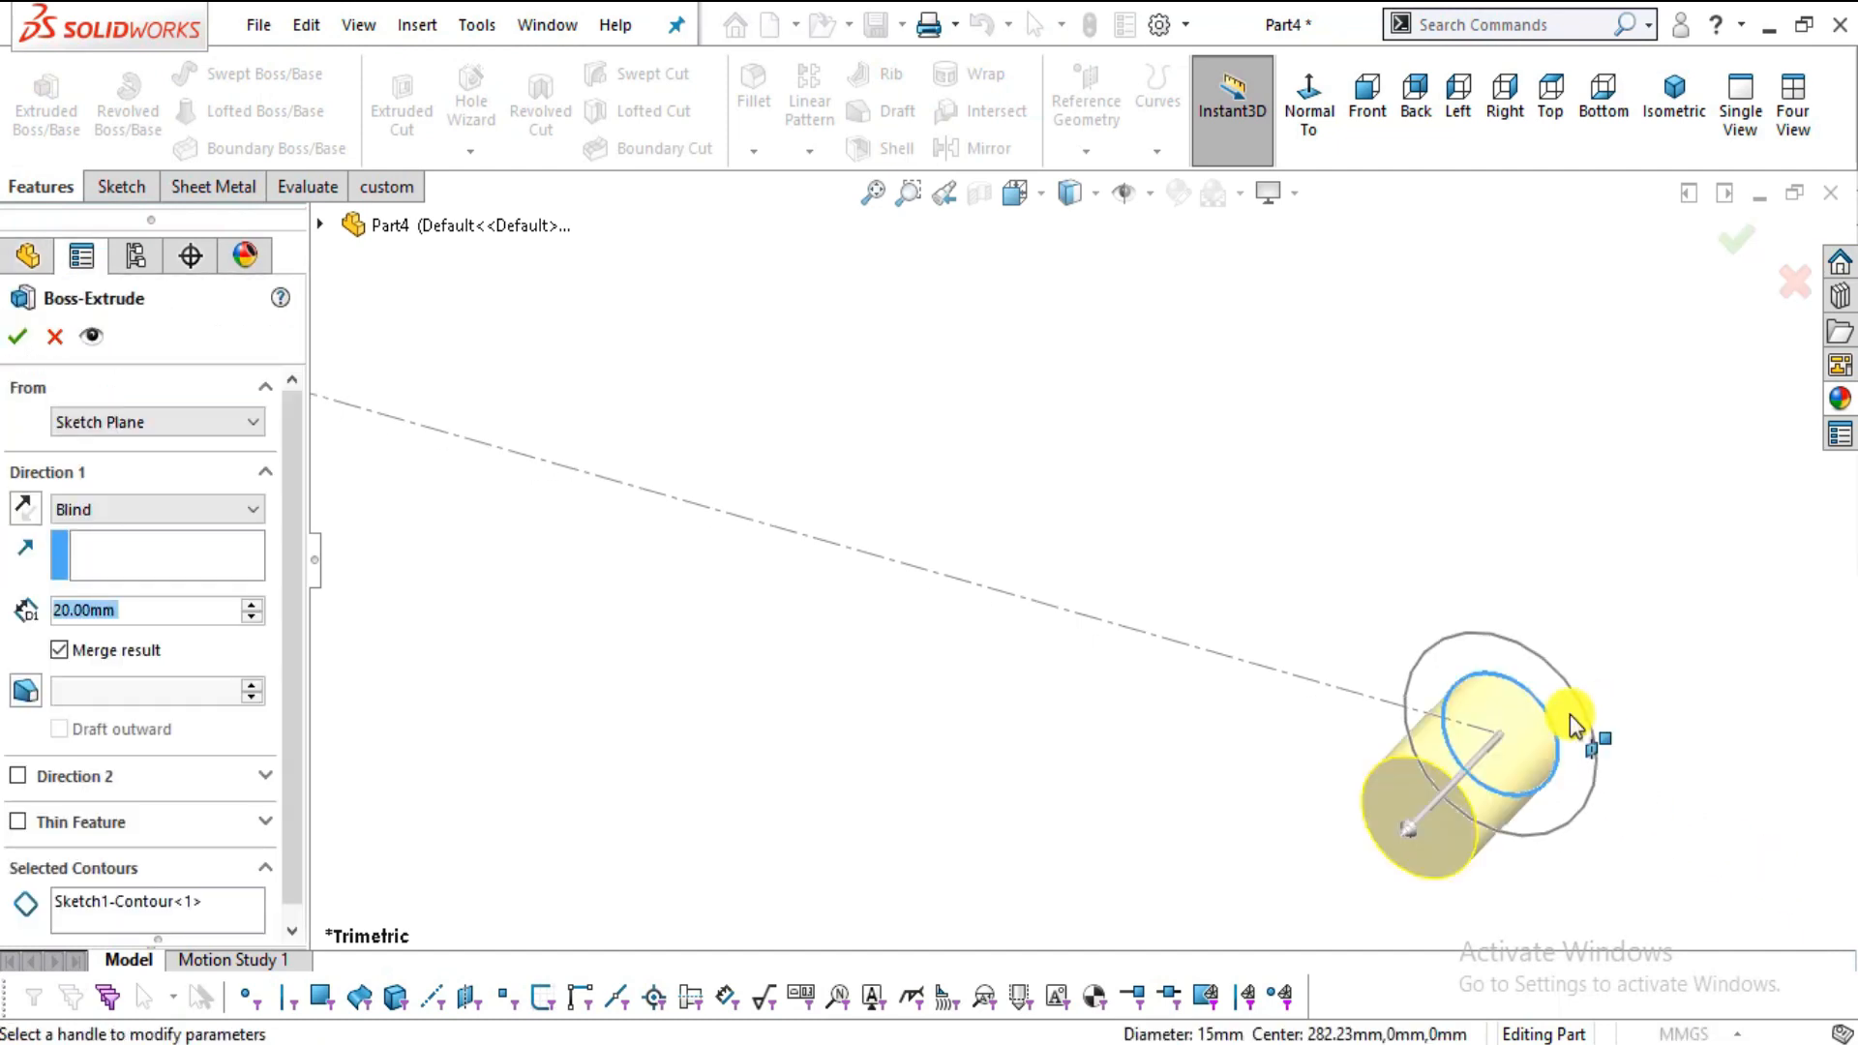
click(209, 914)
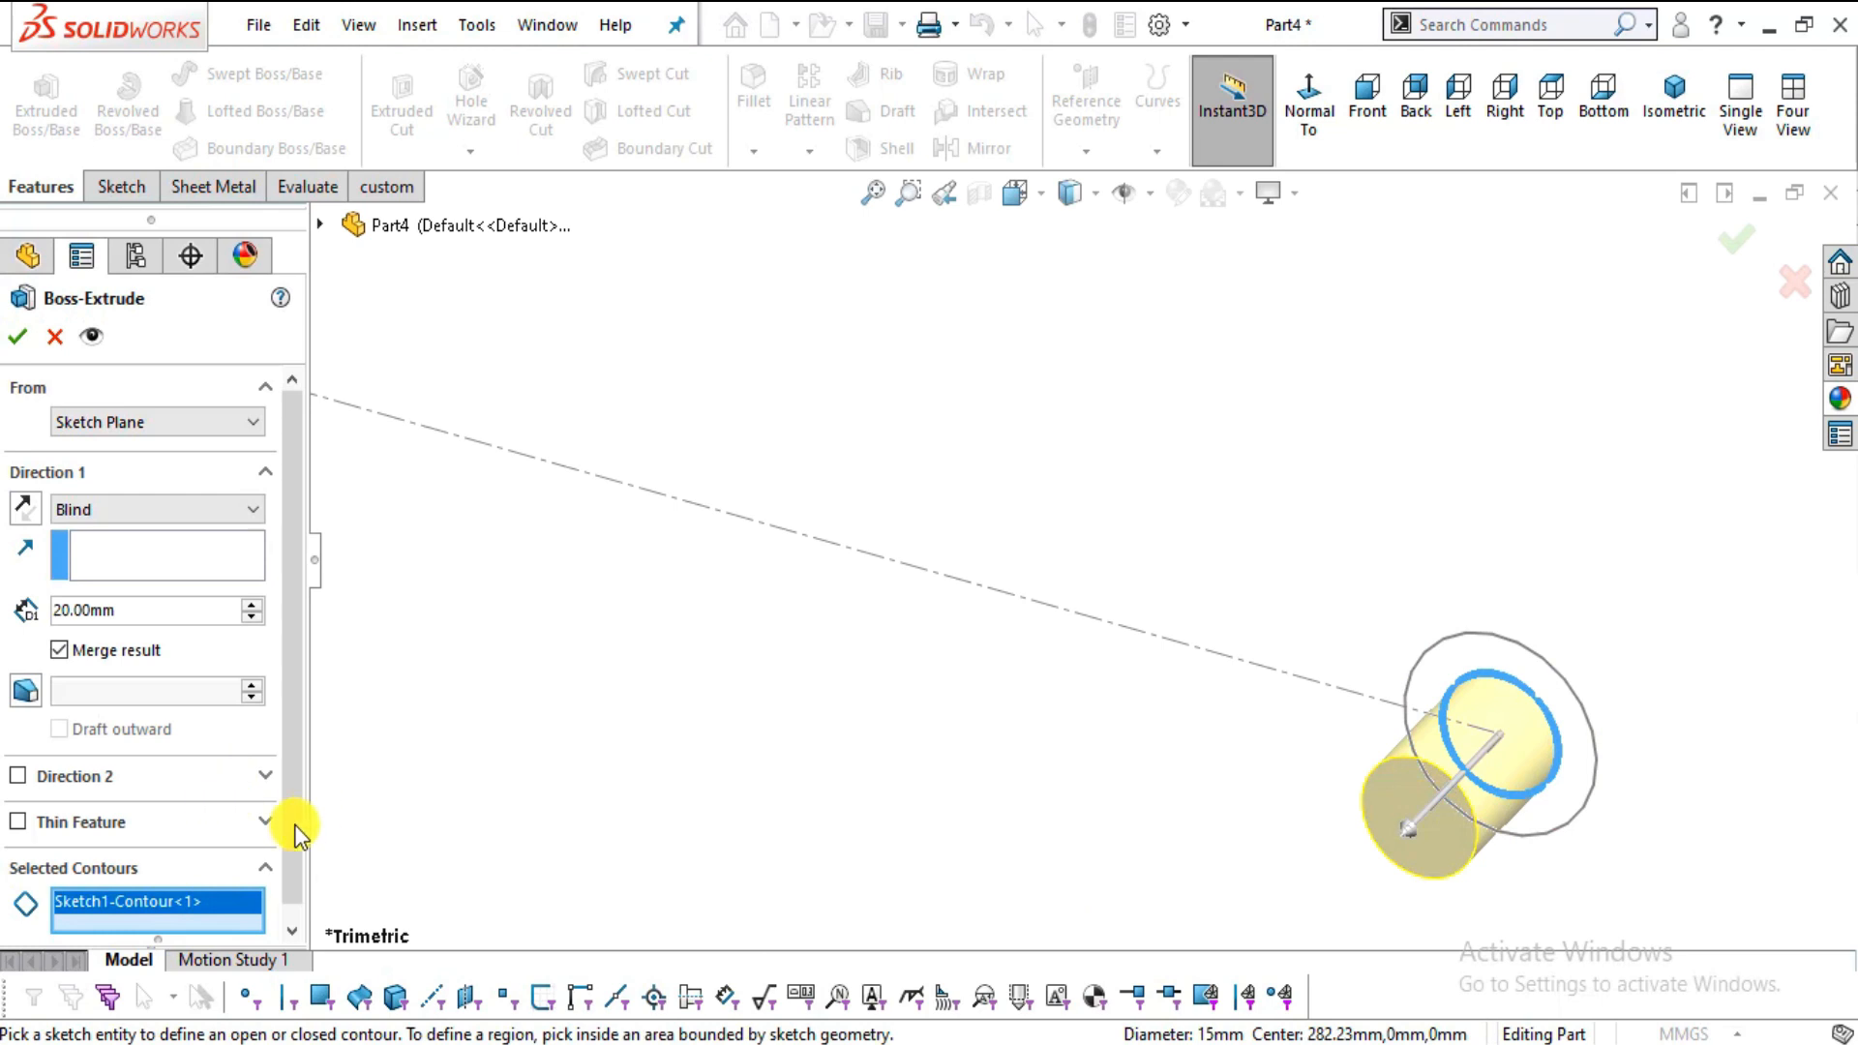
right_click(223, 908)
click(269, 927)
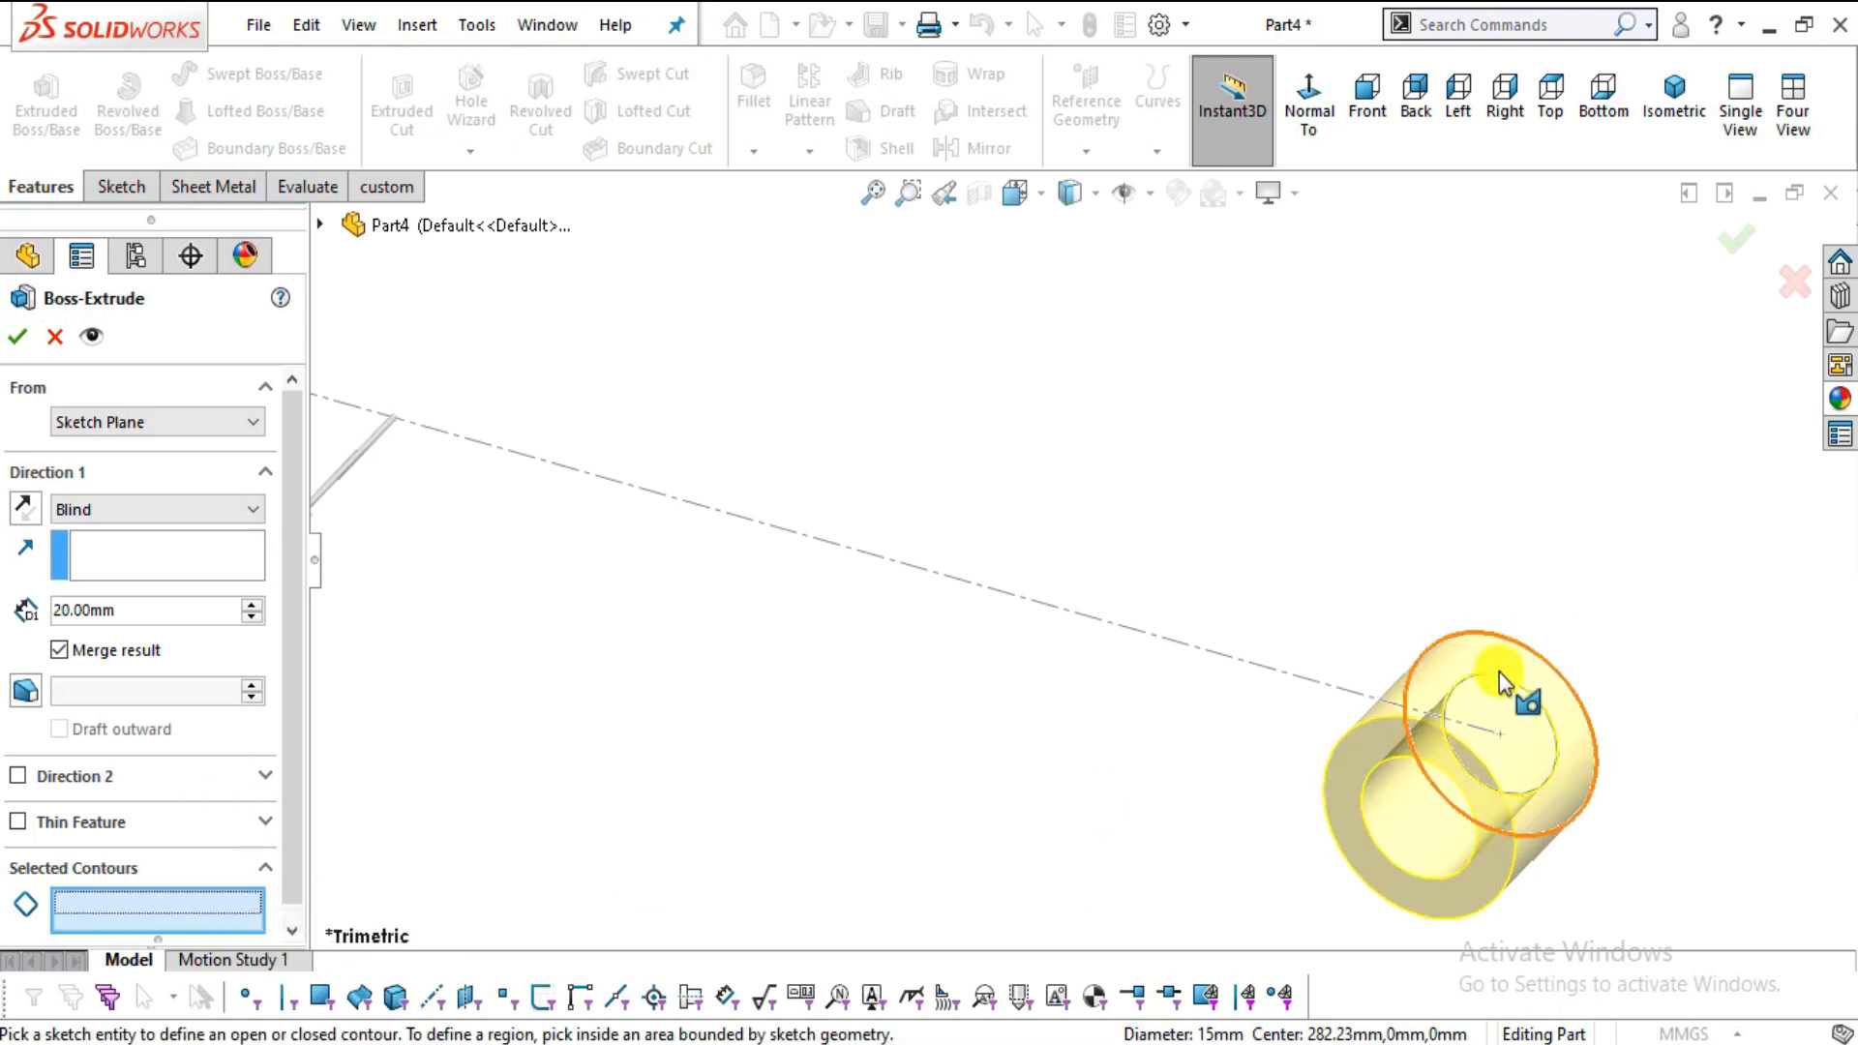
click(1550, 691)
- Extrude the small-end ring 25 mm with the Mid Plane end condition, keeping Merge result on
scroll(1215, 493, up, 5)
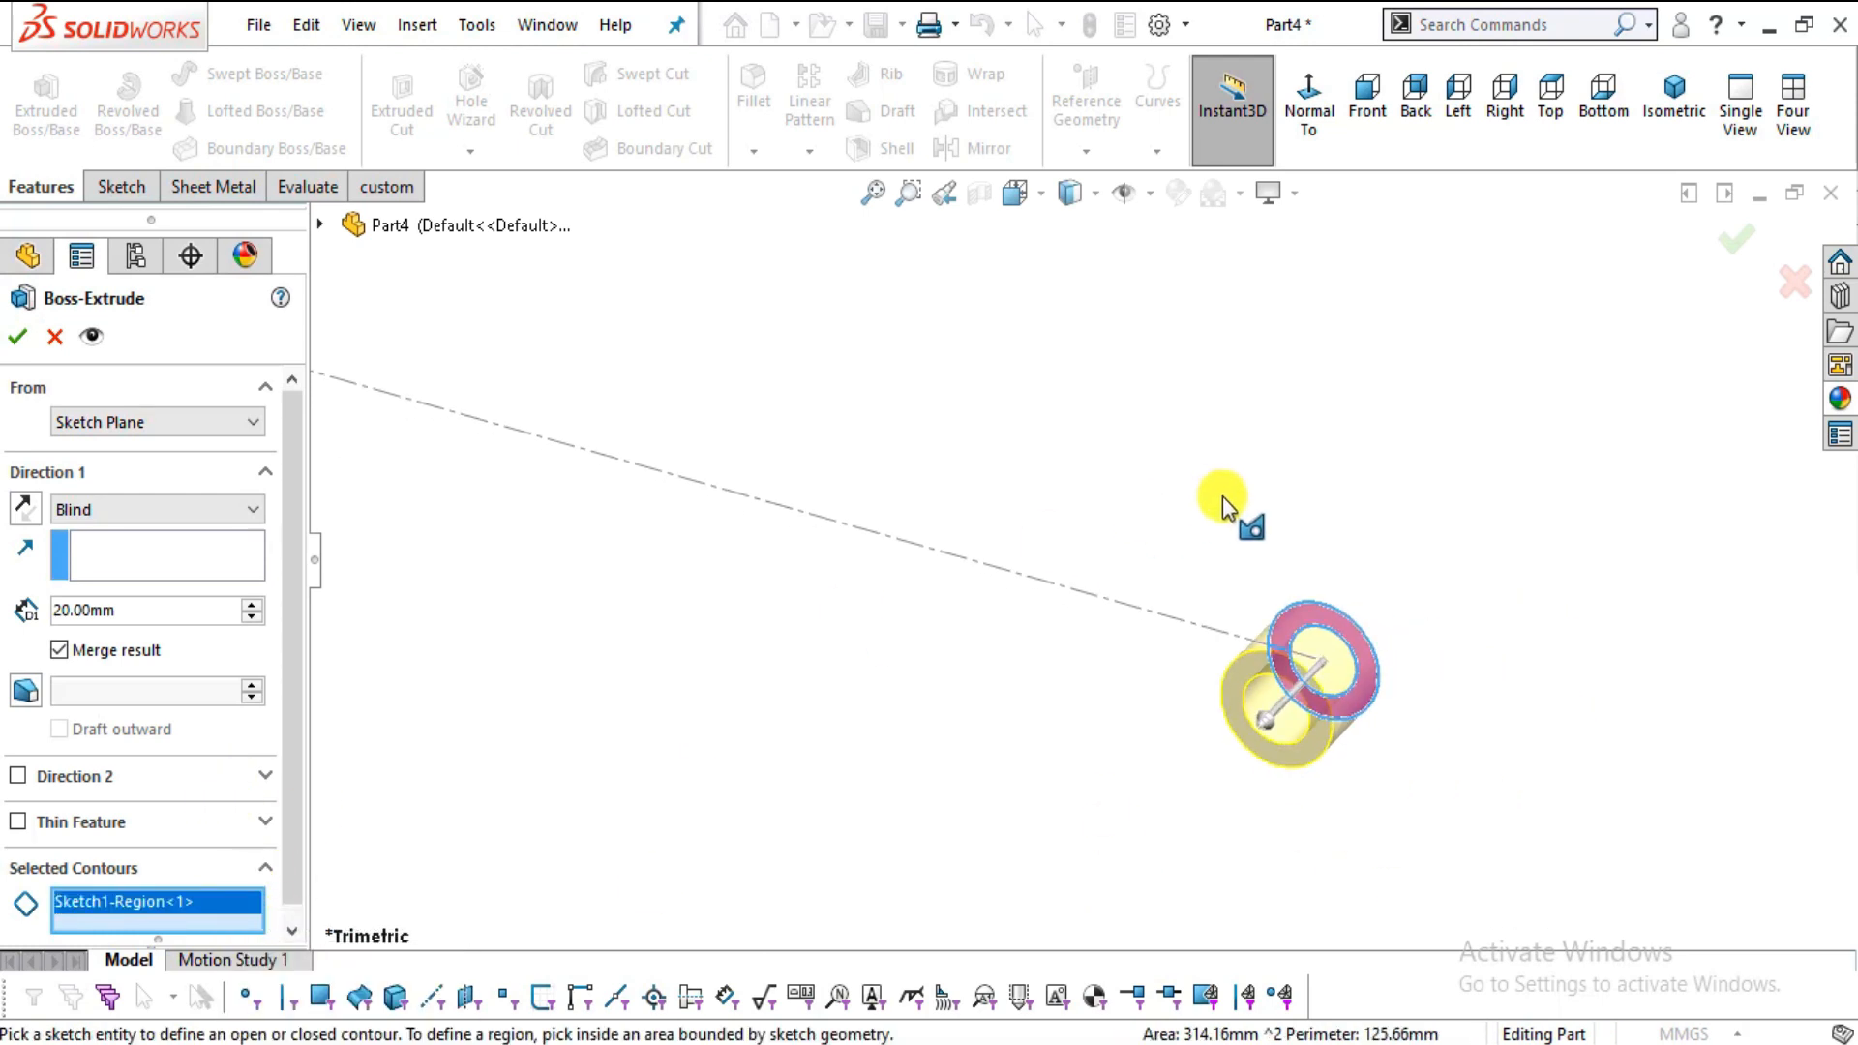
scroll(1007, 401, down, 2)
click(136, 503)
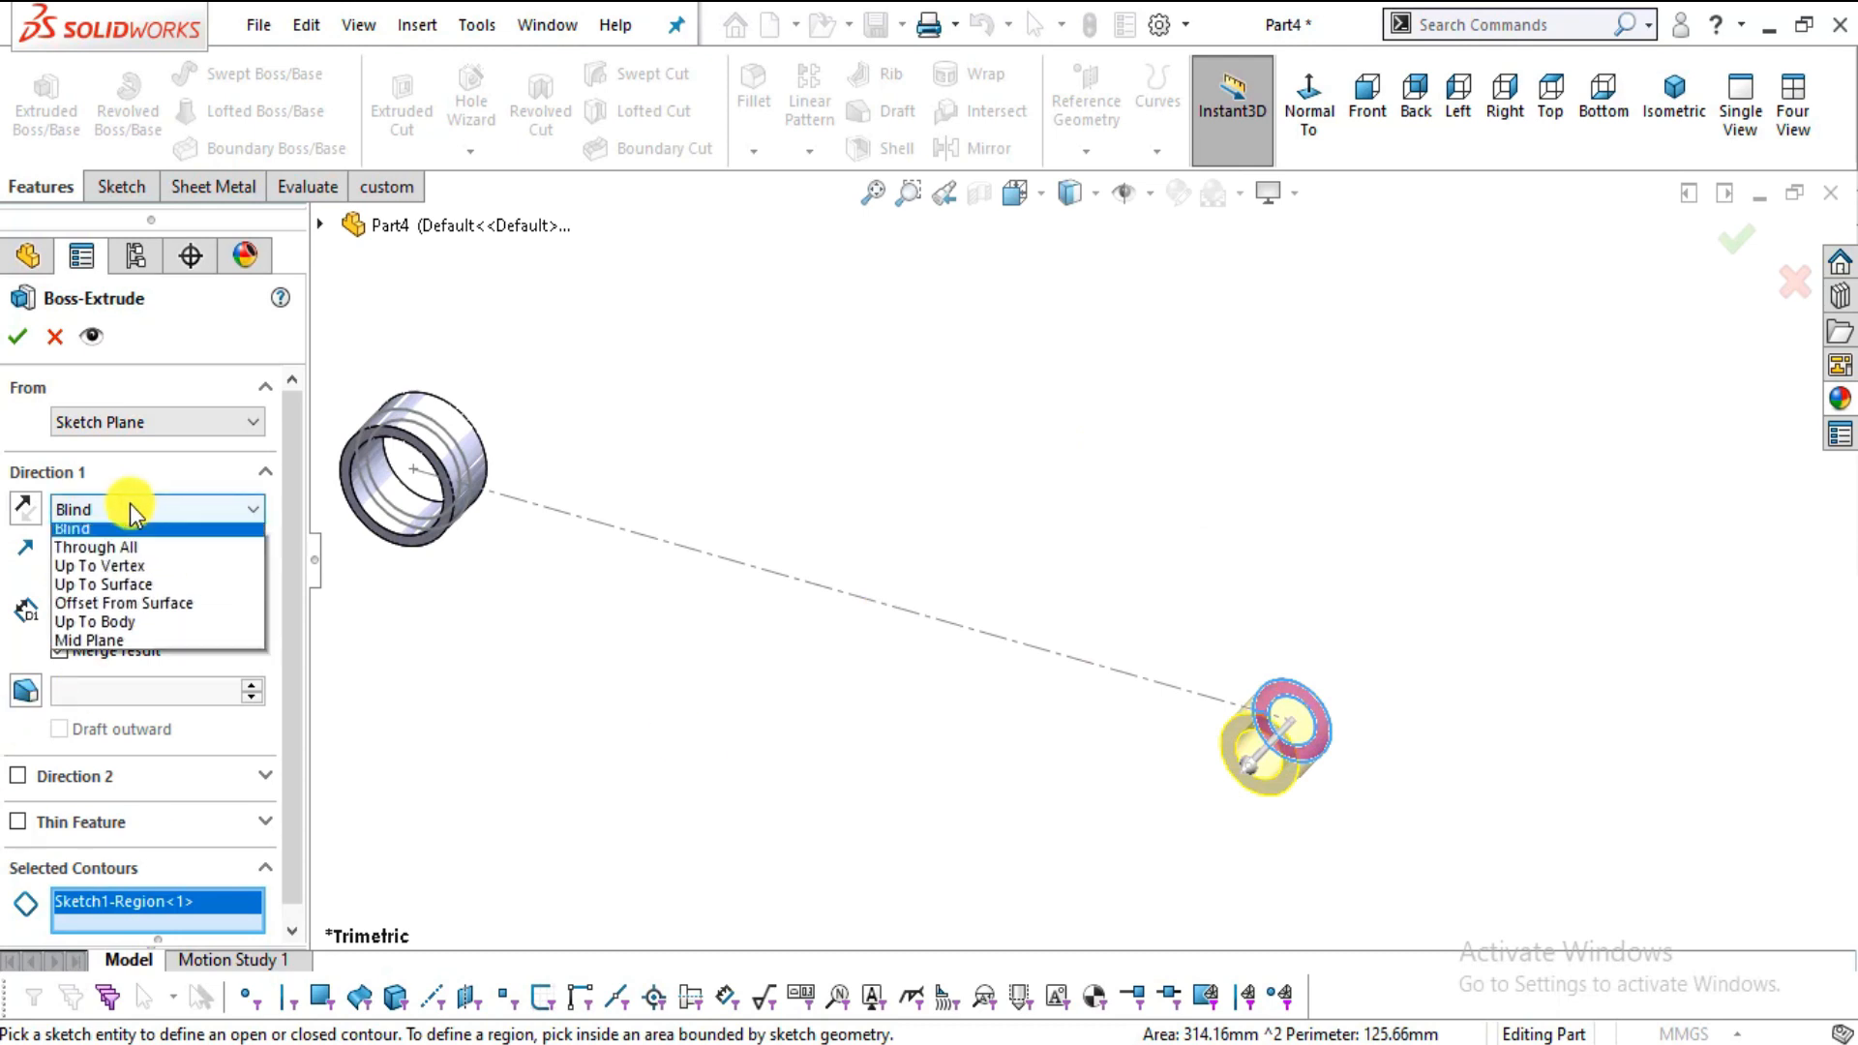
click(114, 642)
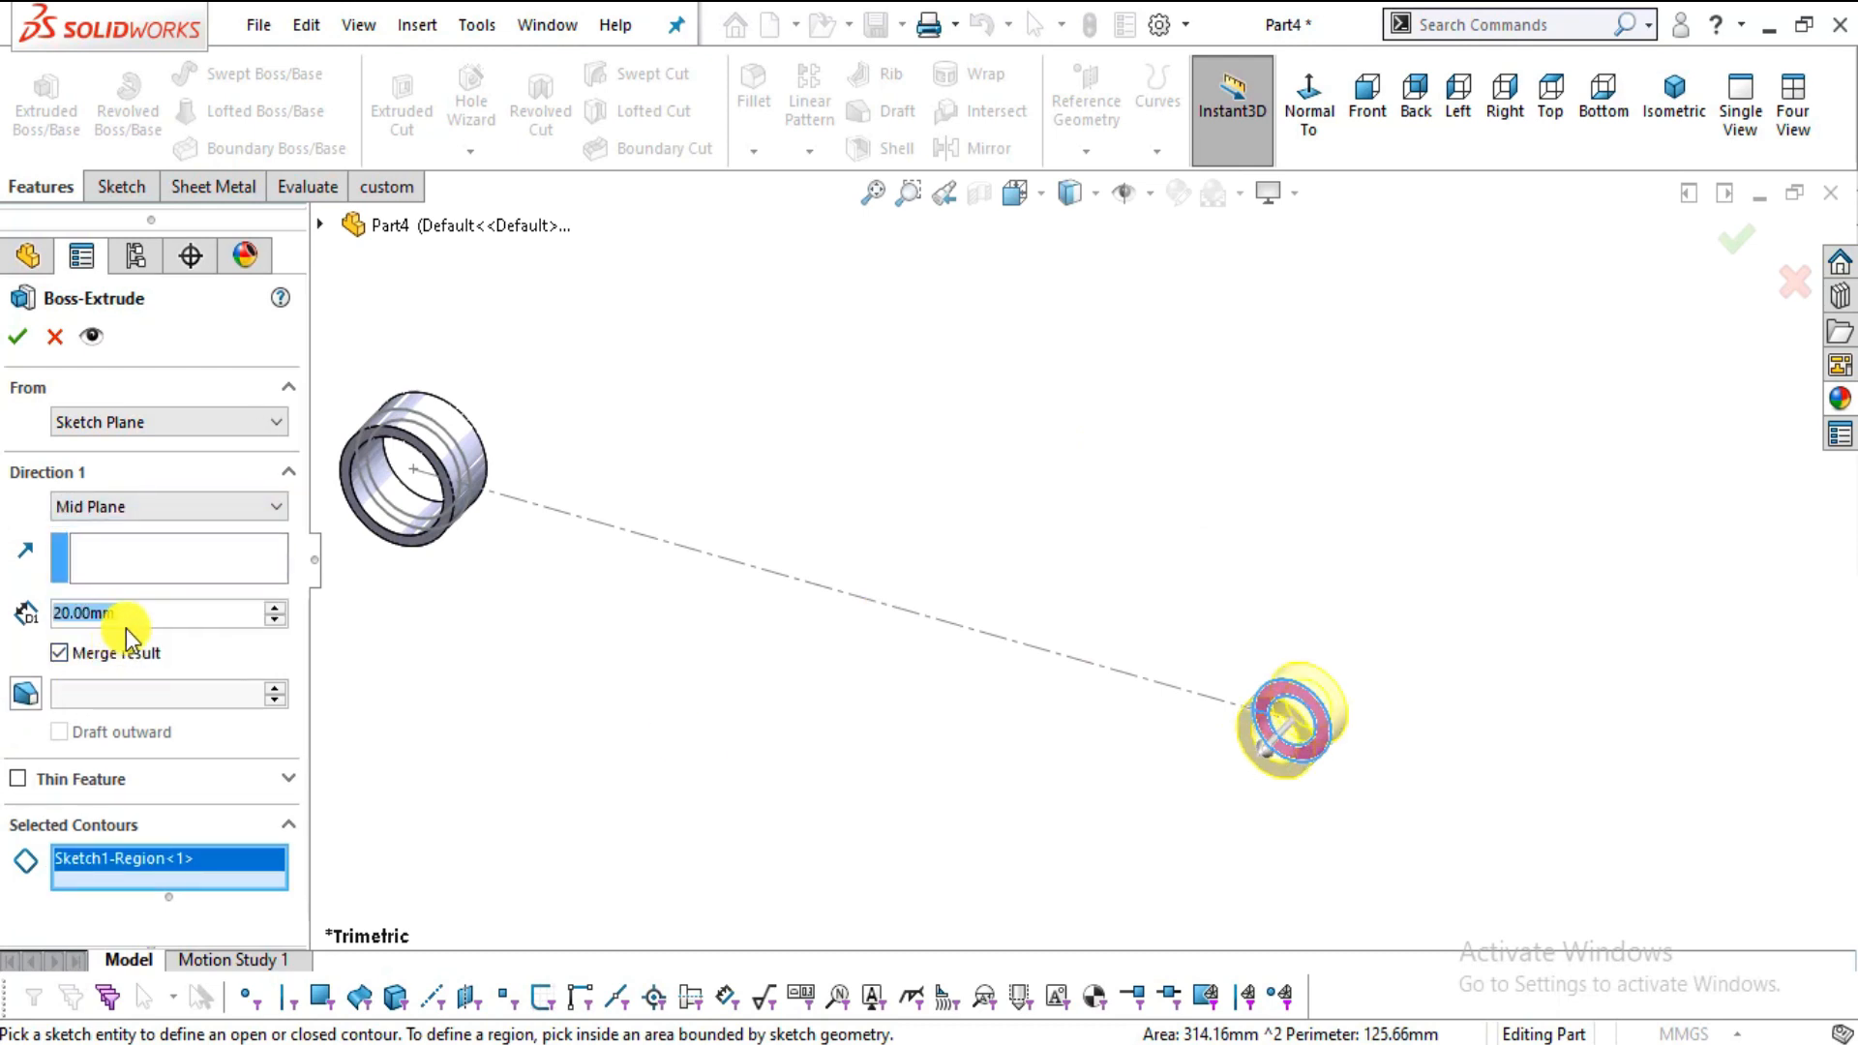
text(25)
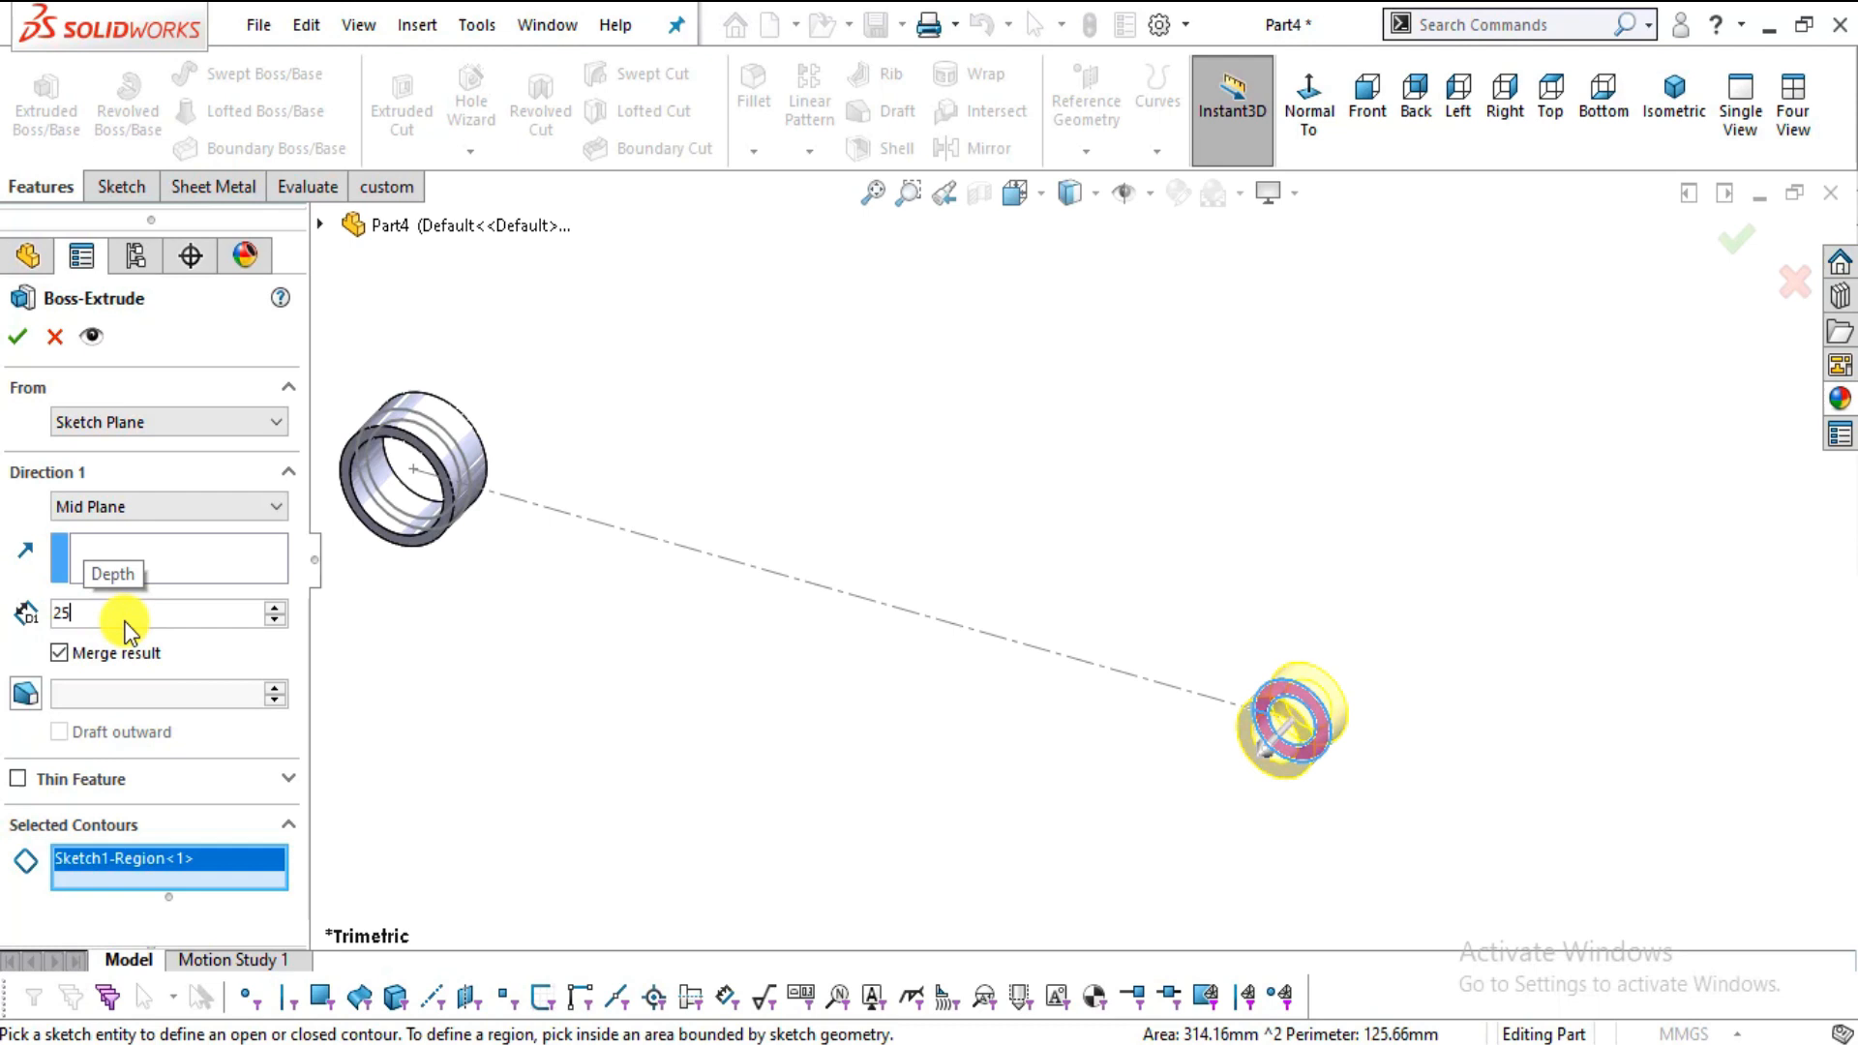
key(Return)
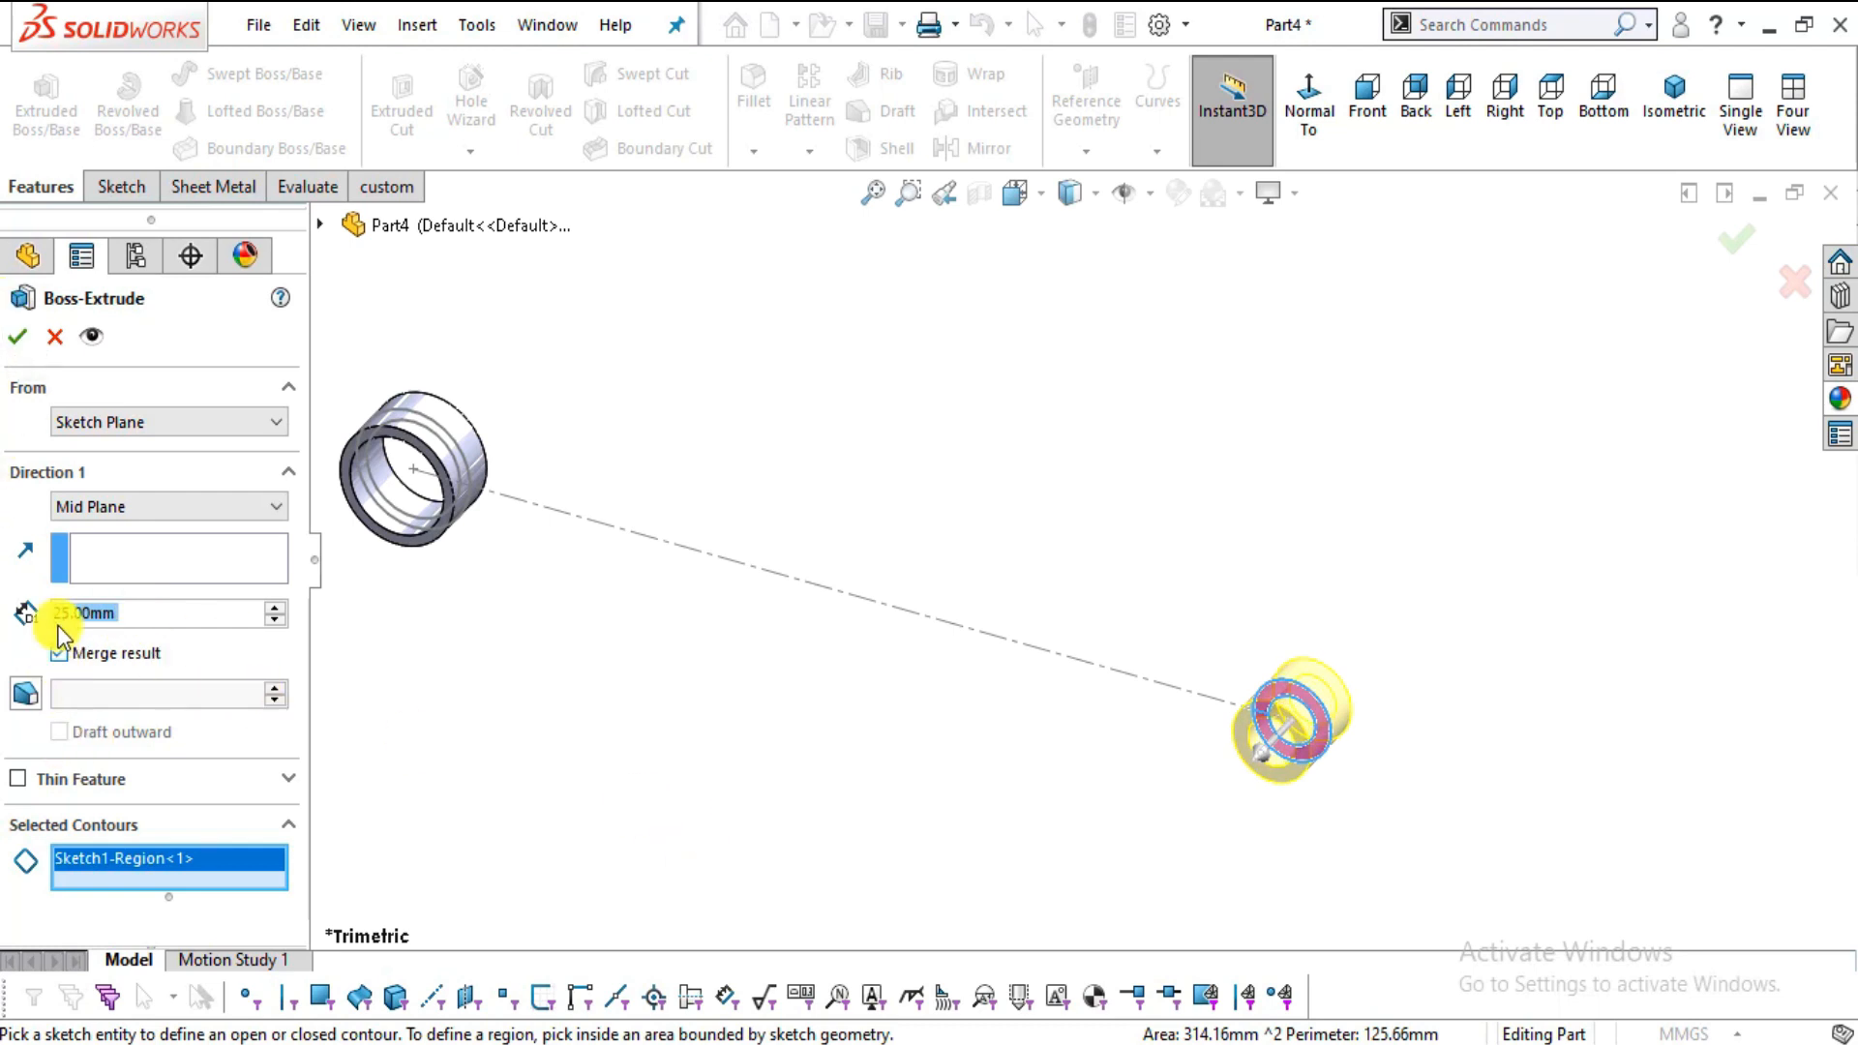
click(19, 337)
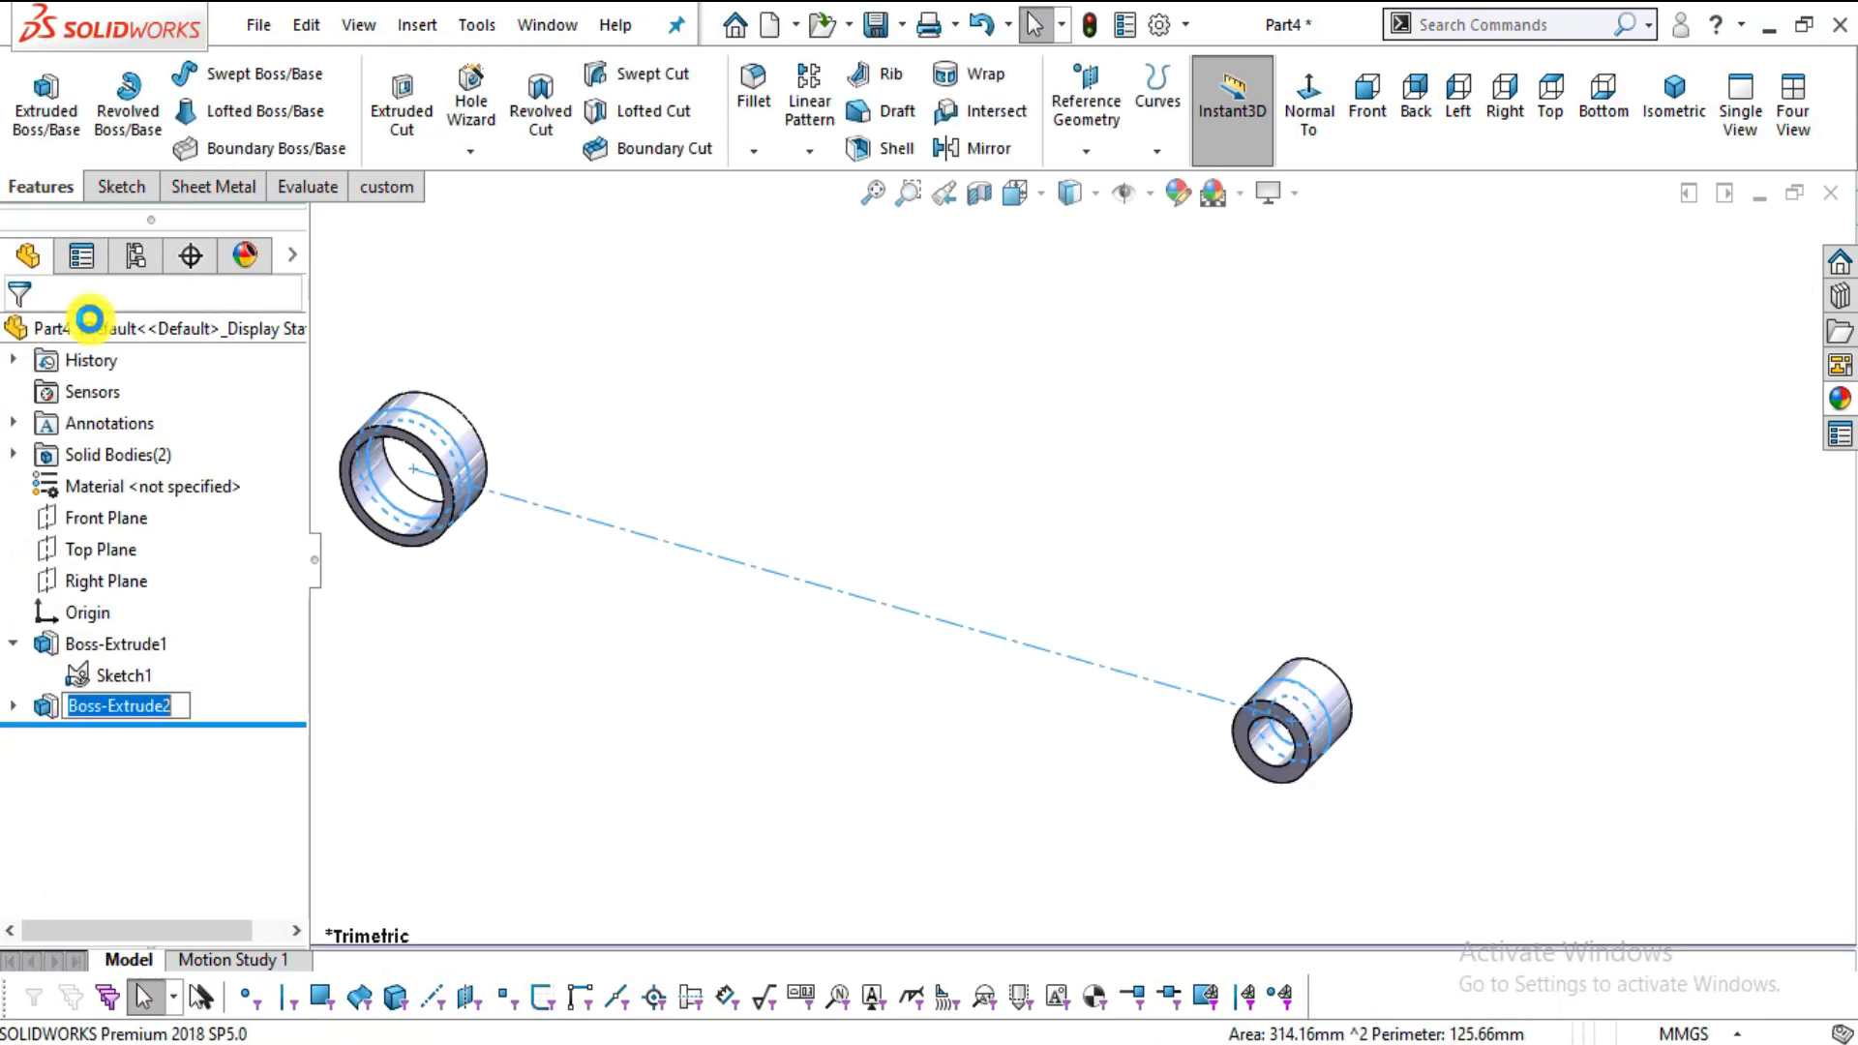
- Hide Sketch1 so only the two extruded rings are displayed
mouse_move(1008, 602)
middle_down()
mouse_move(1004, 501)
mouse_move(1132, 512)
middle_up()
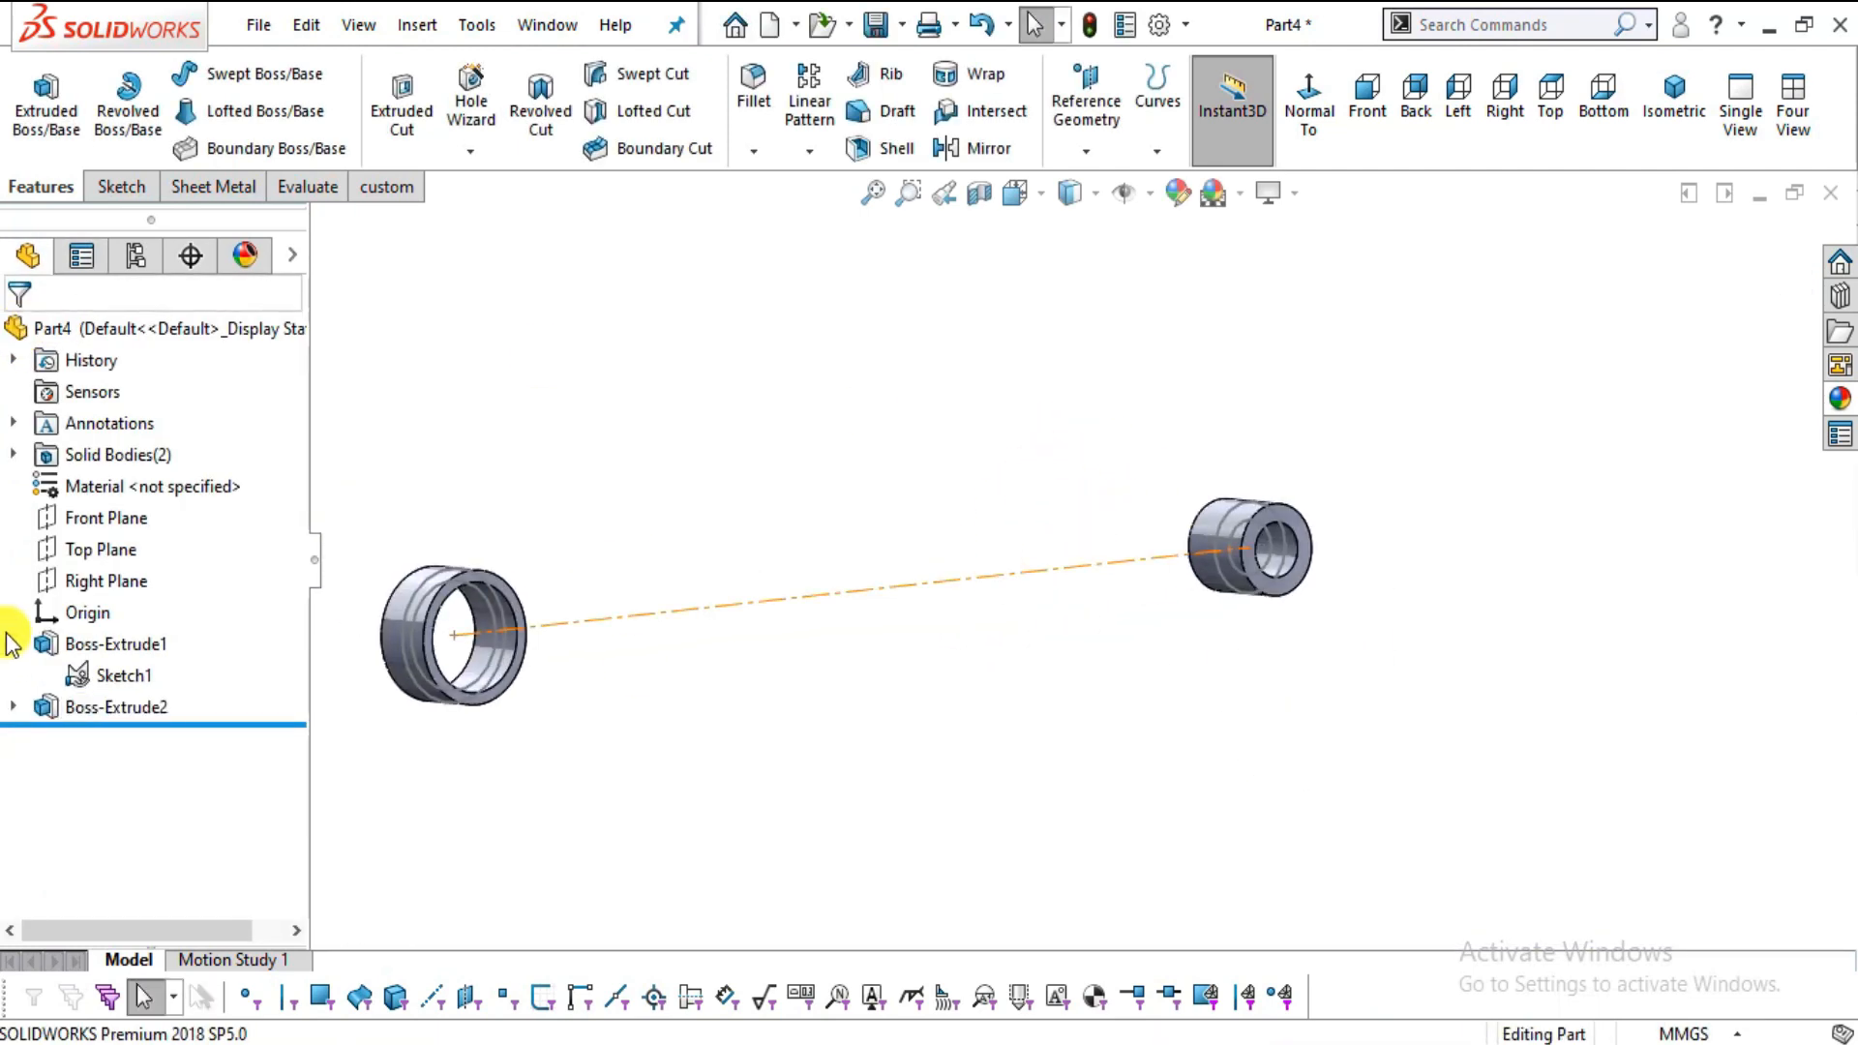
click(102, 675)
click(94, 630)
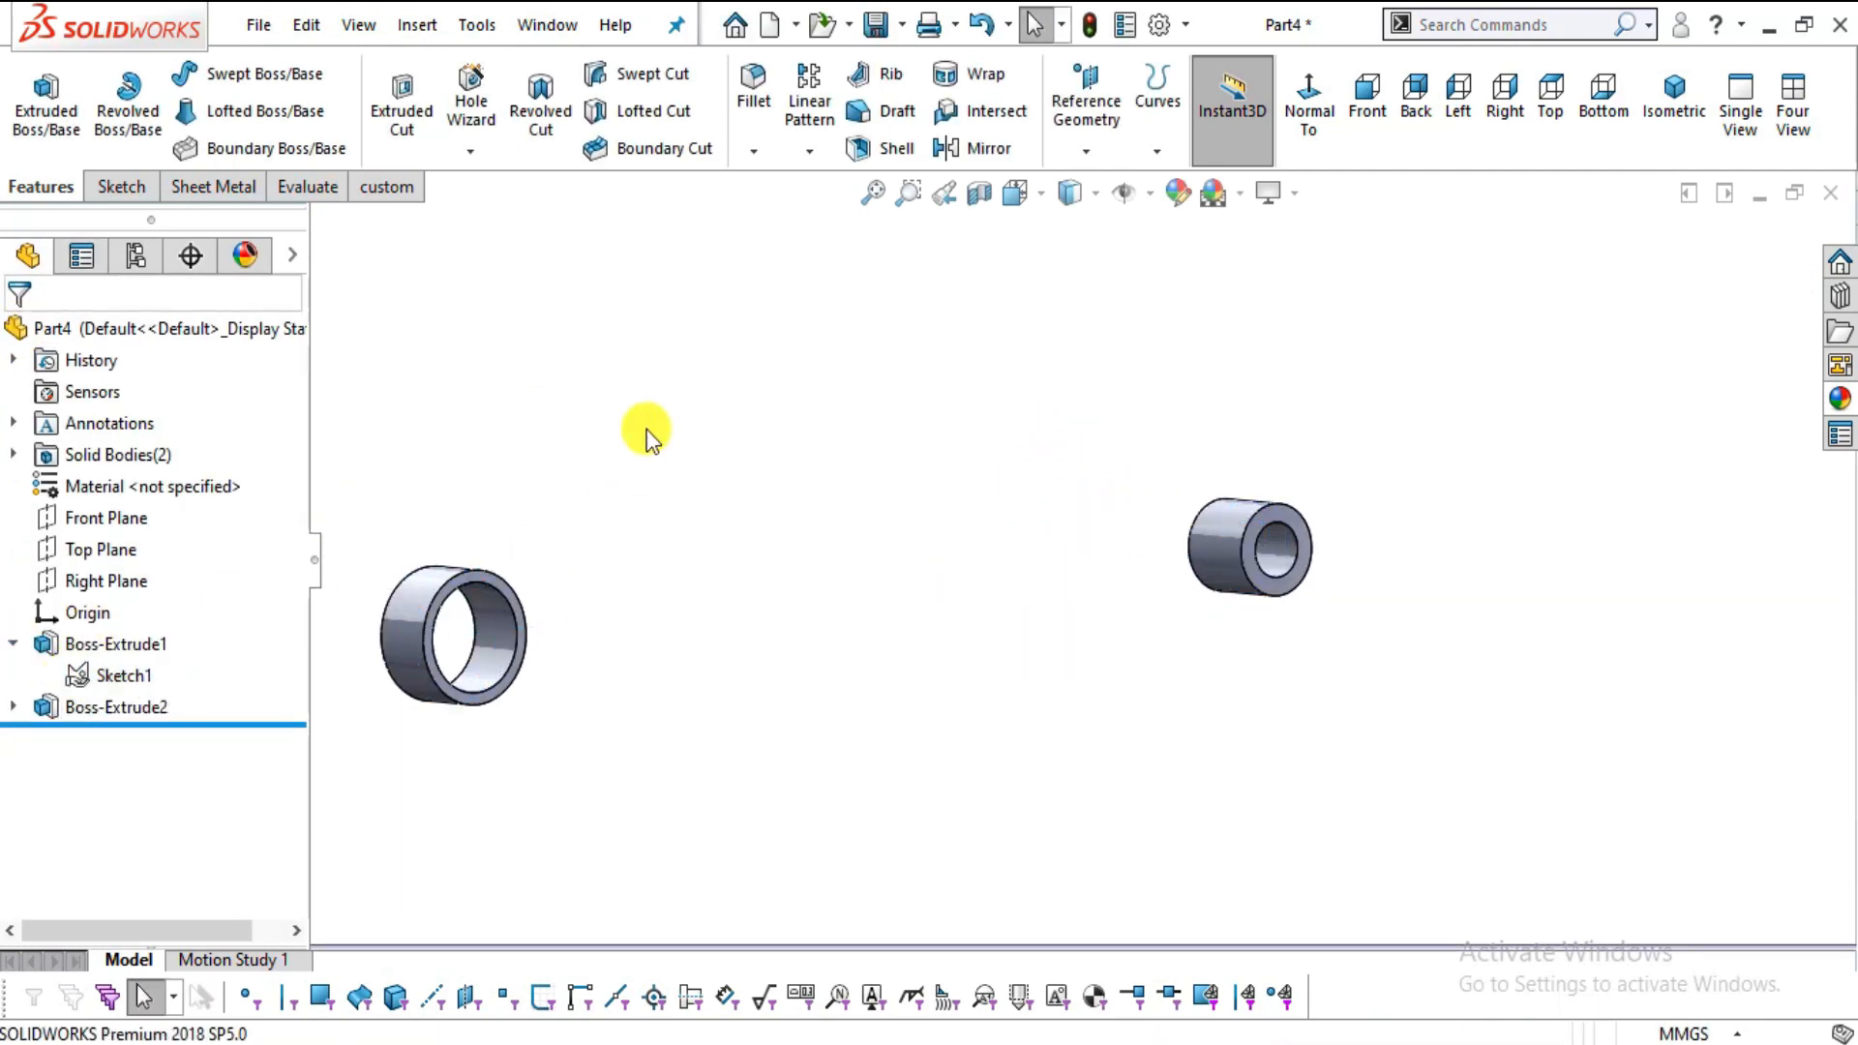
- In a new Front Plane sketch, draw a centerline from the origin to the small ring's center, and check the PDF drawing
click(78, 520)
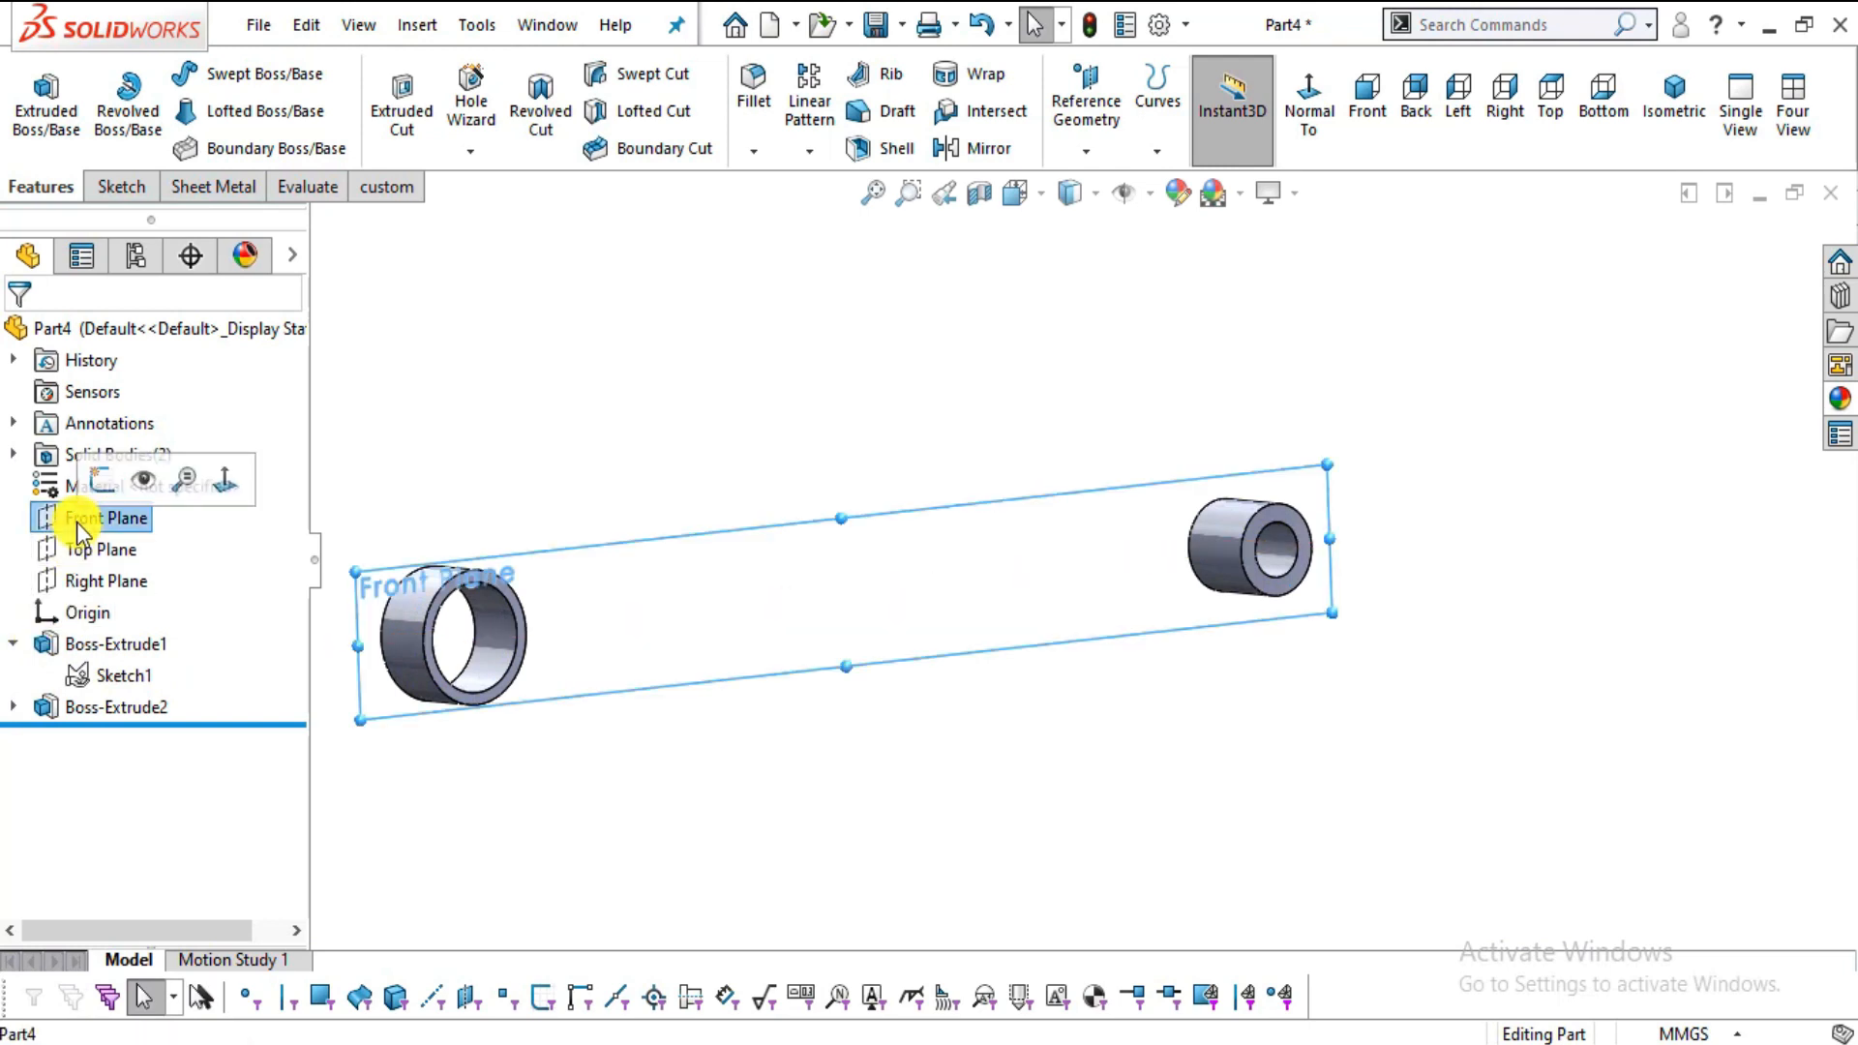
click(227, 484)
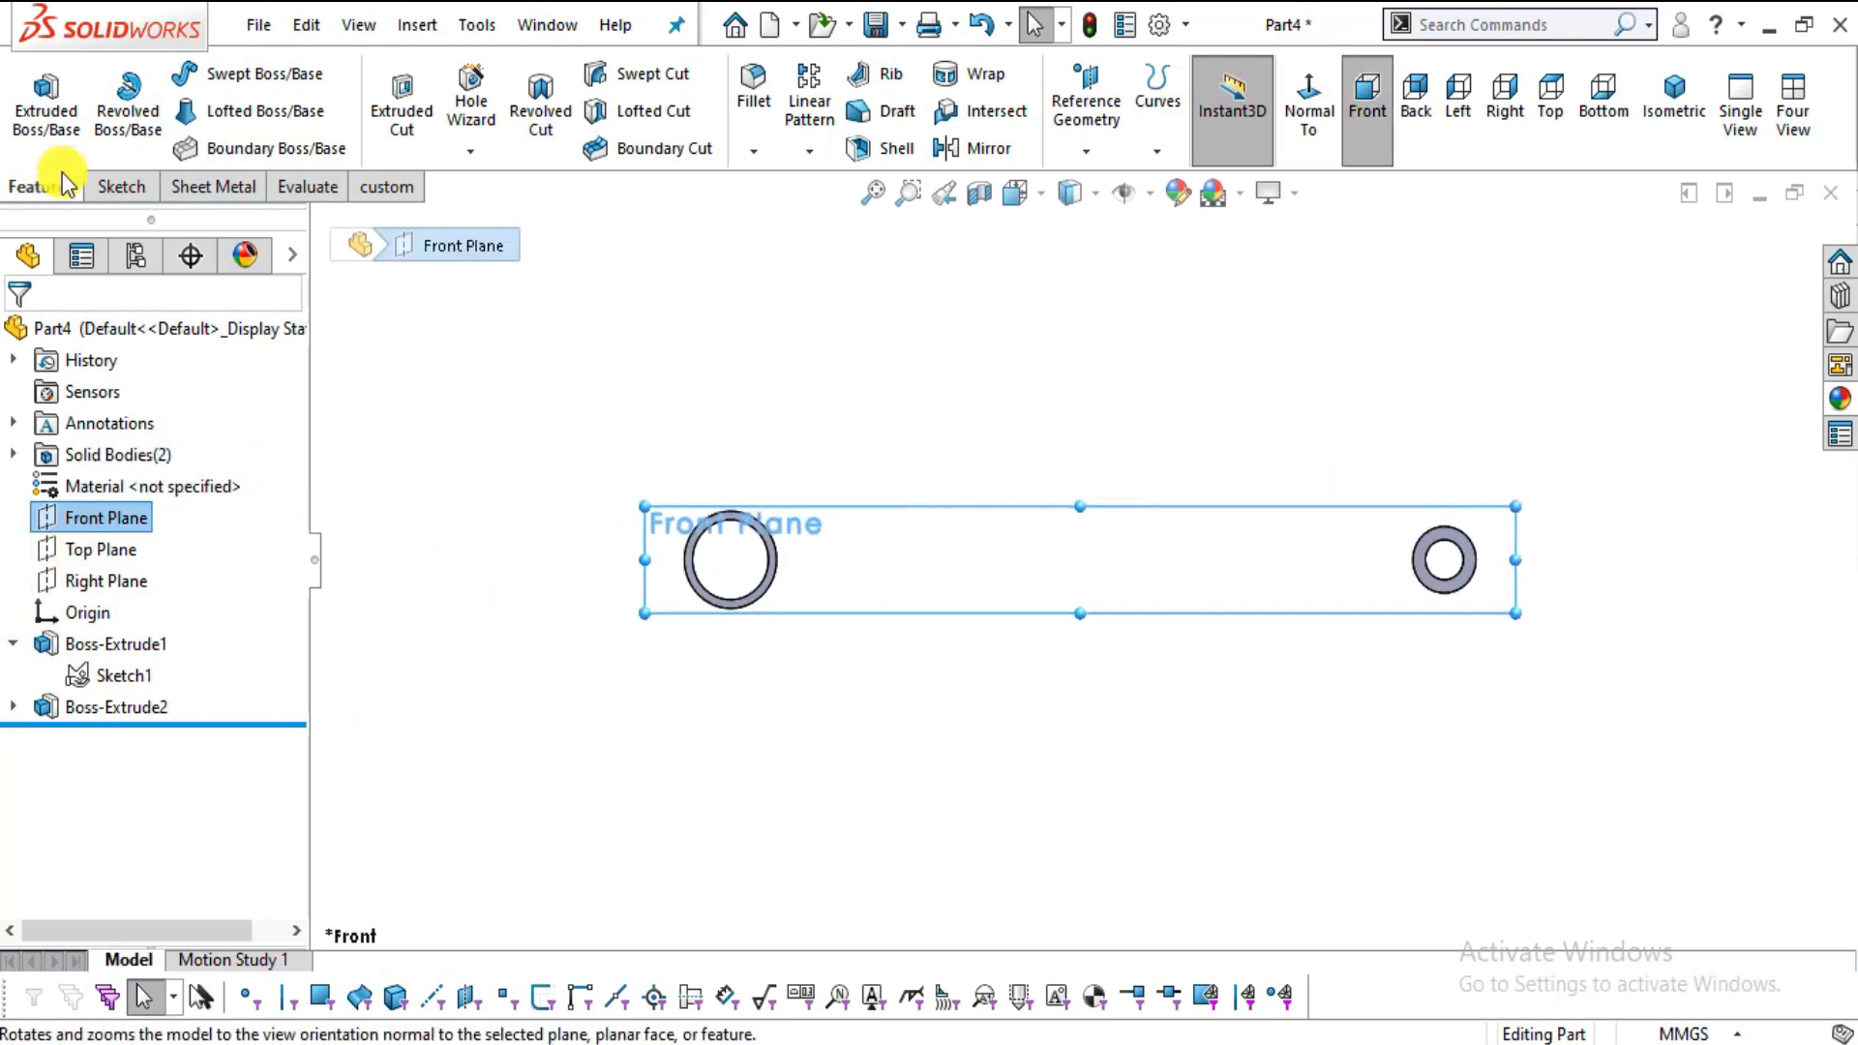
click(120, 189)
click(34, 91)
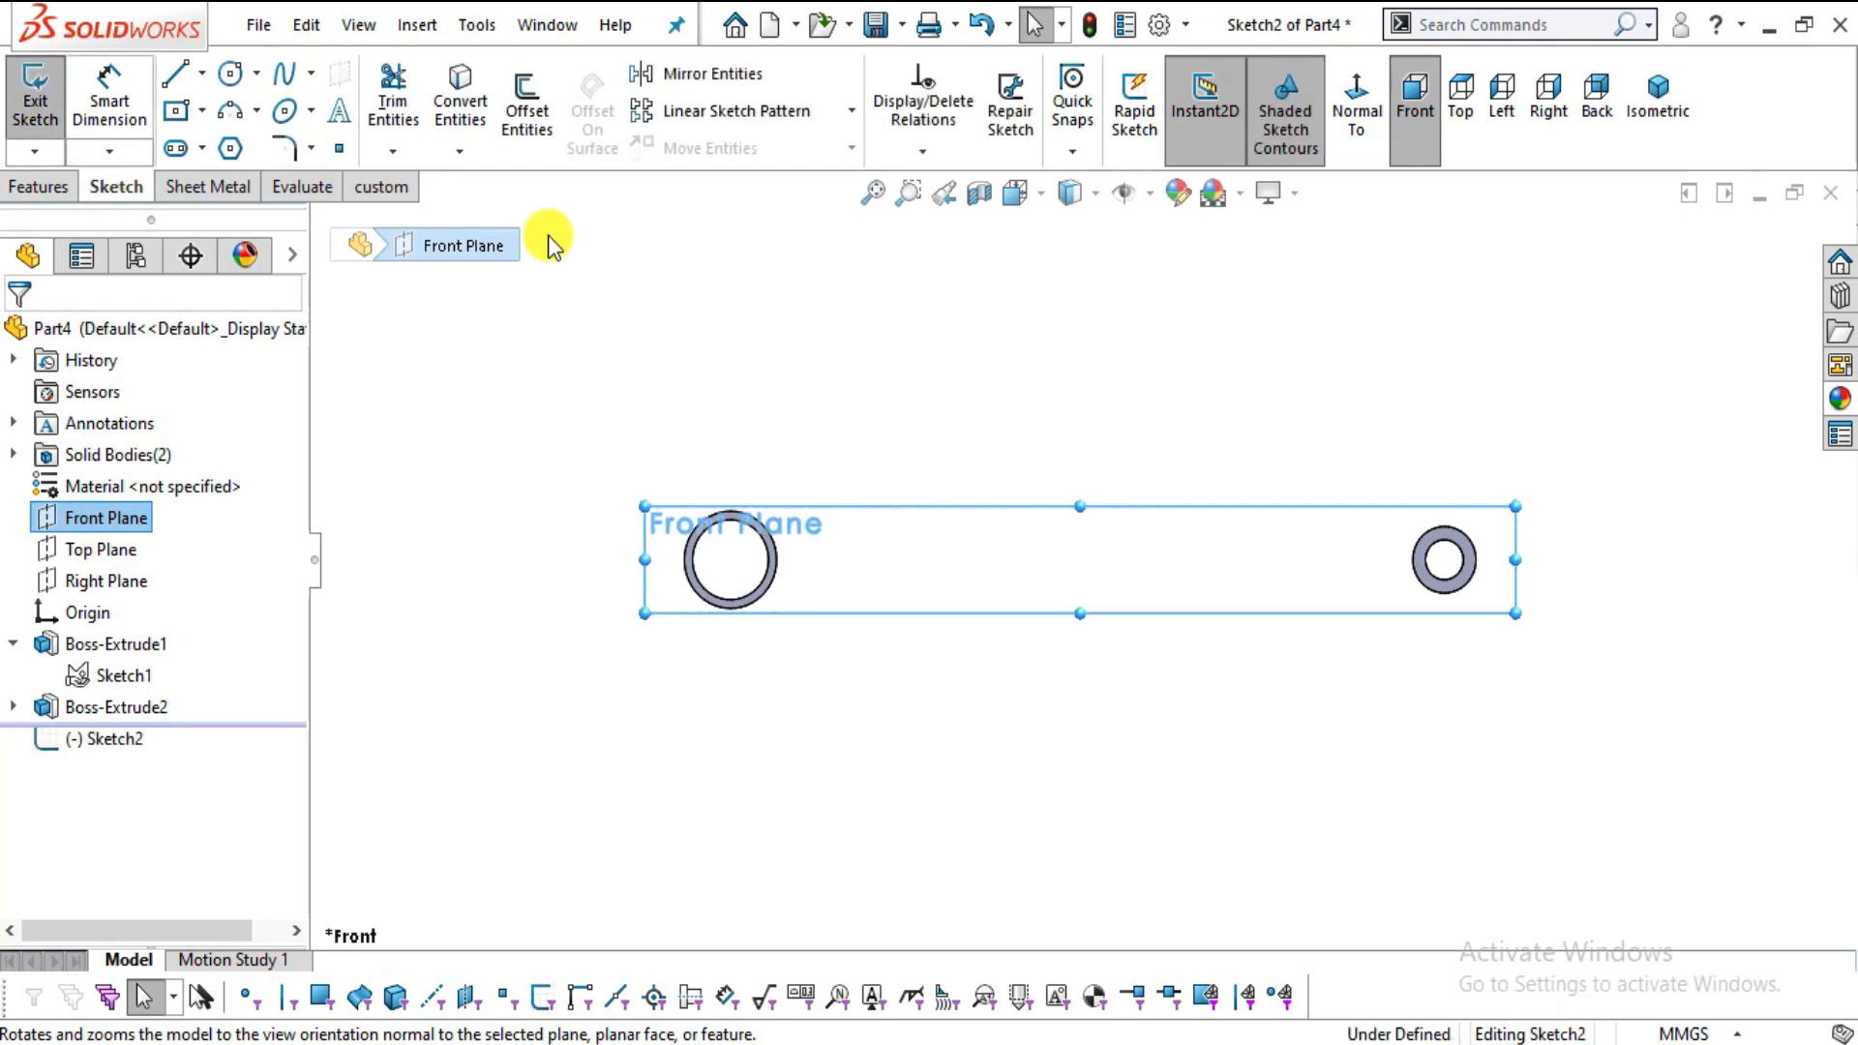
click(202, 73)
click(249, 145)
scroll(959, 581, down, 3)
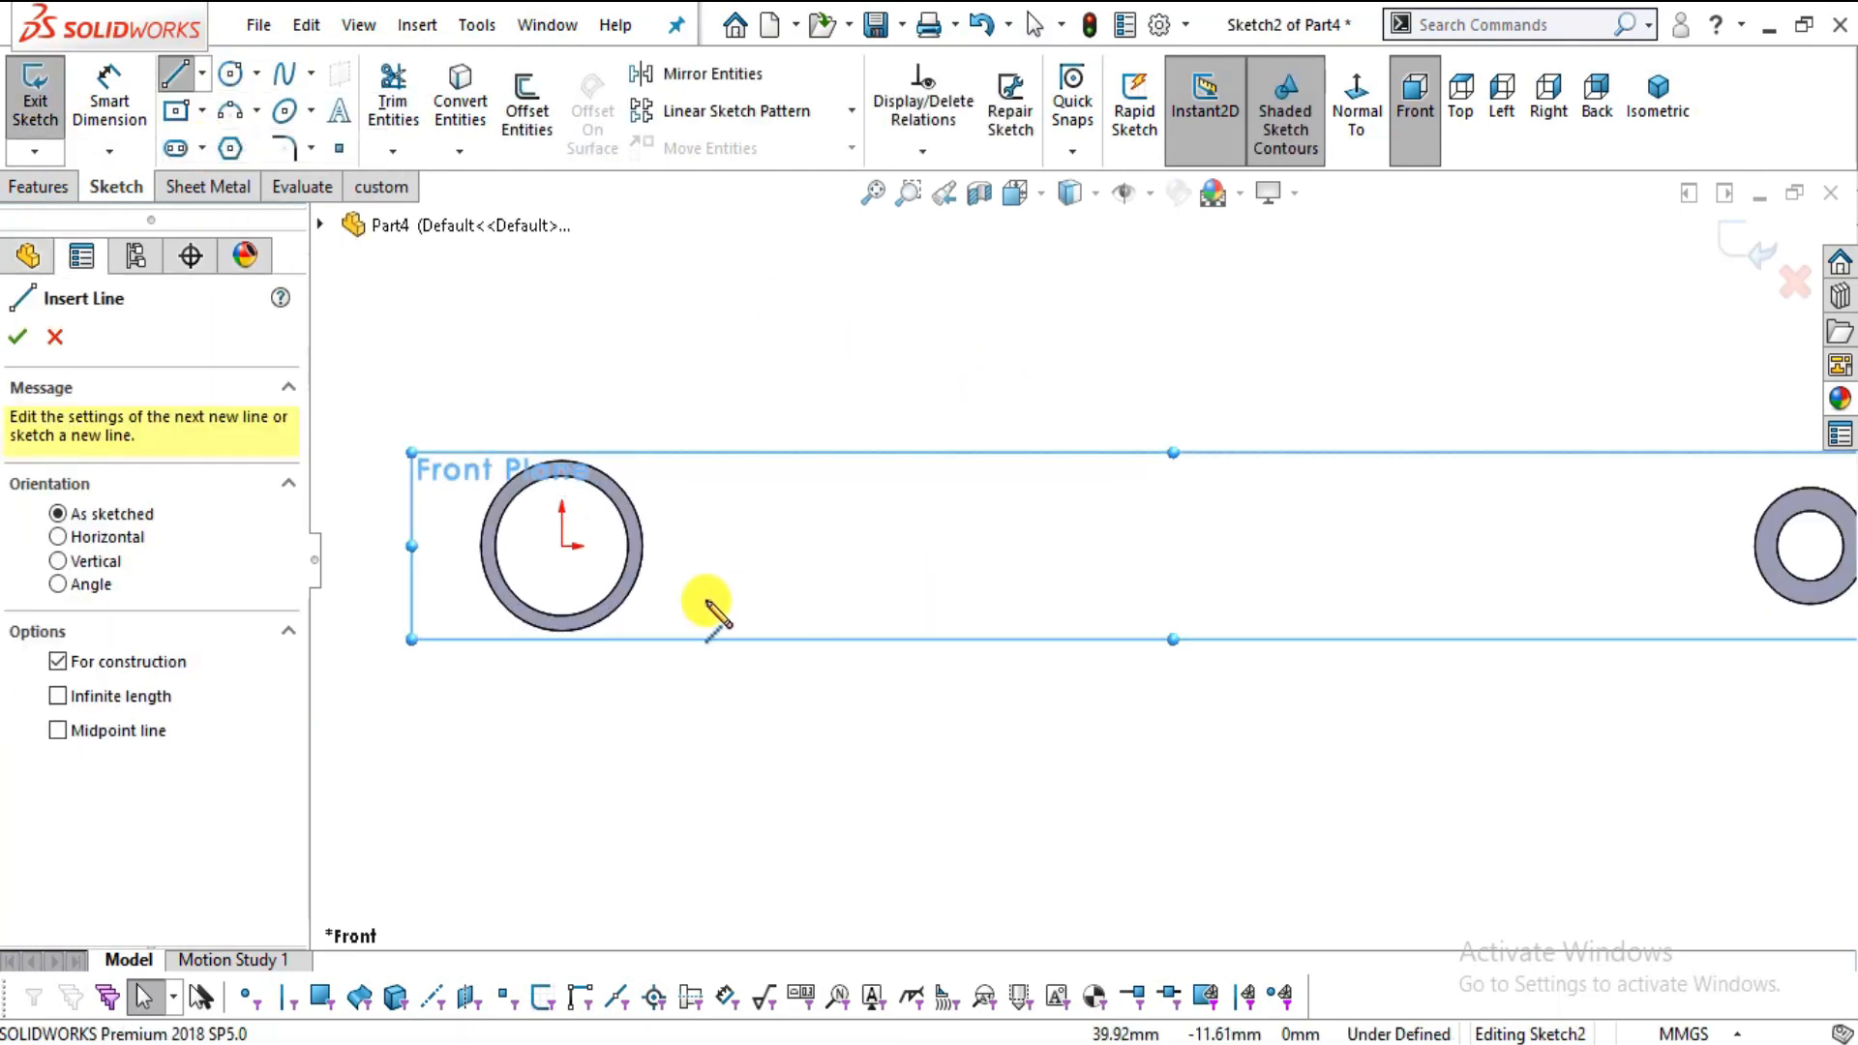
click(562, 544)
click(1802, 545)
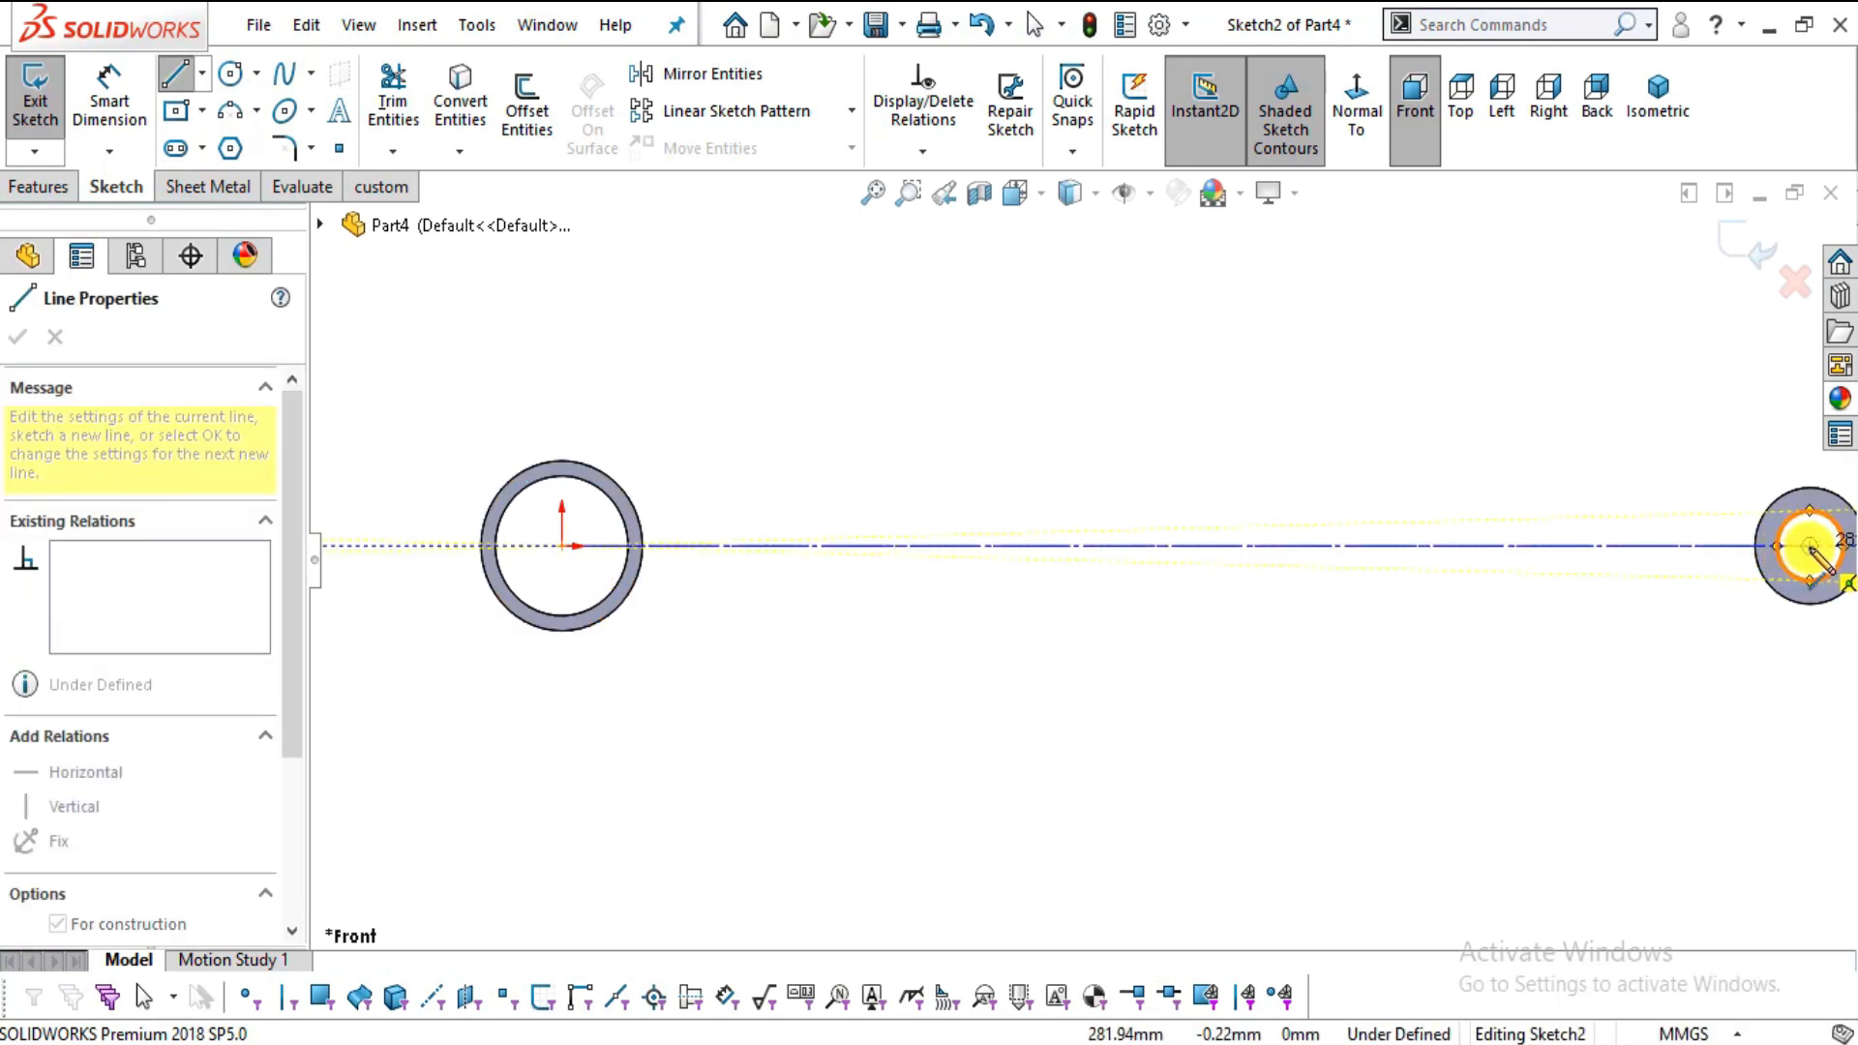
key(Escape)
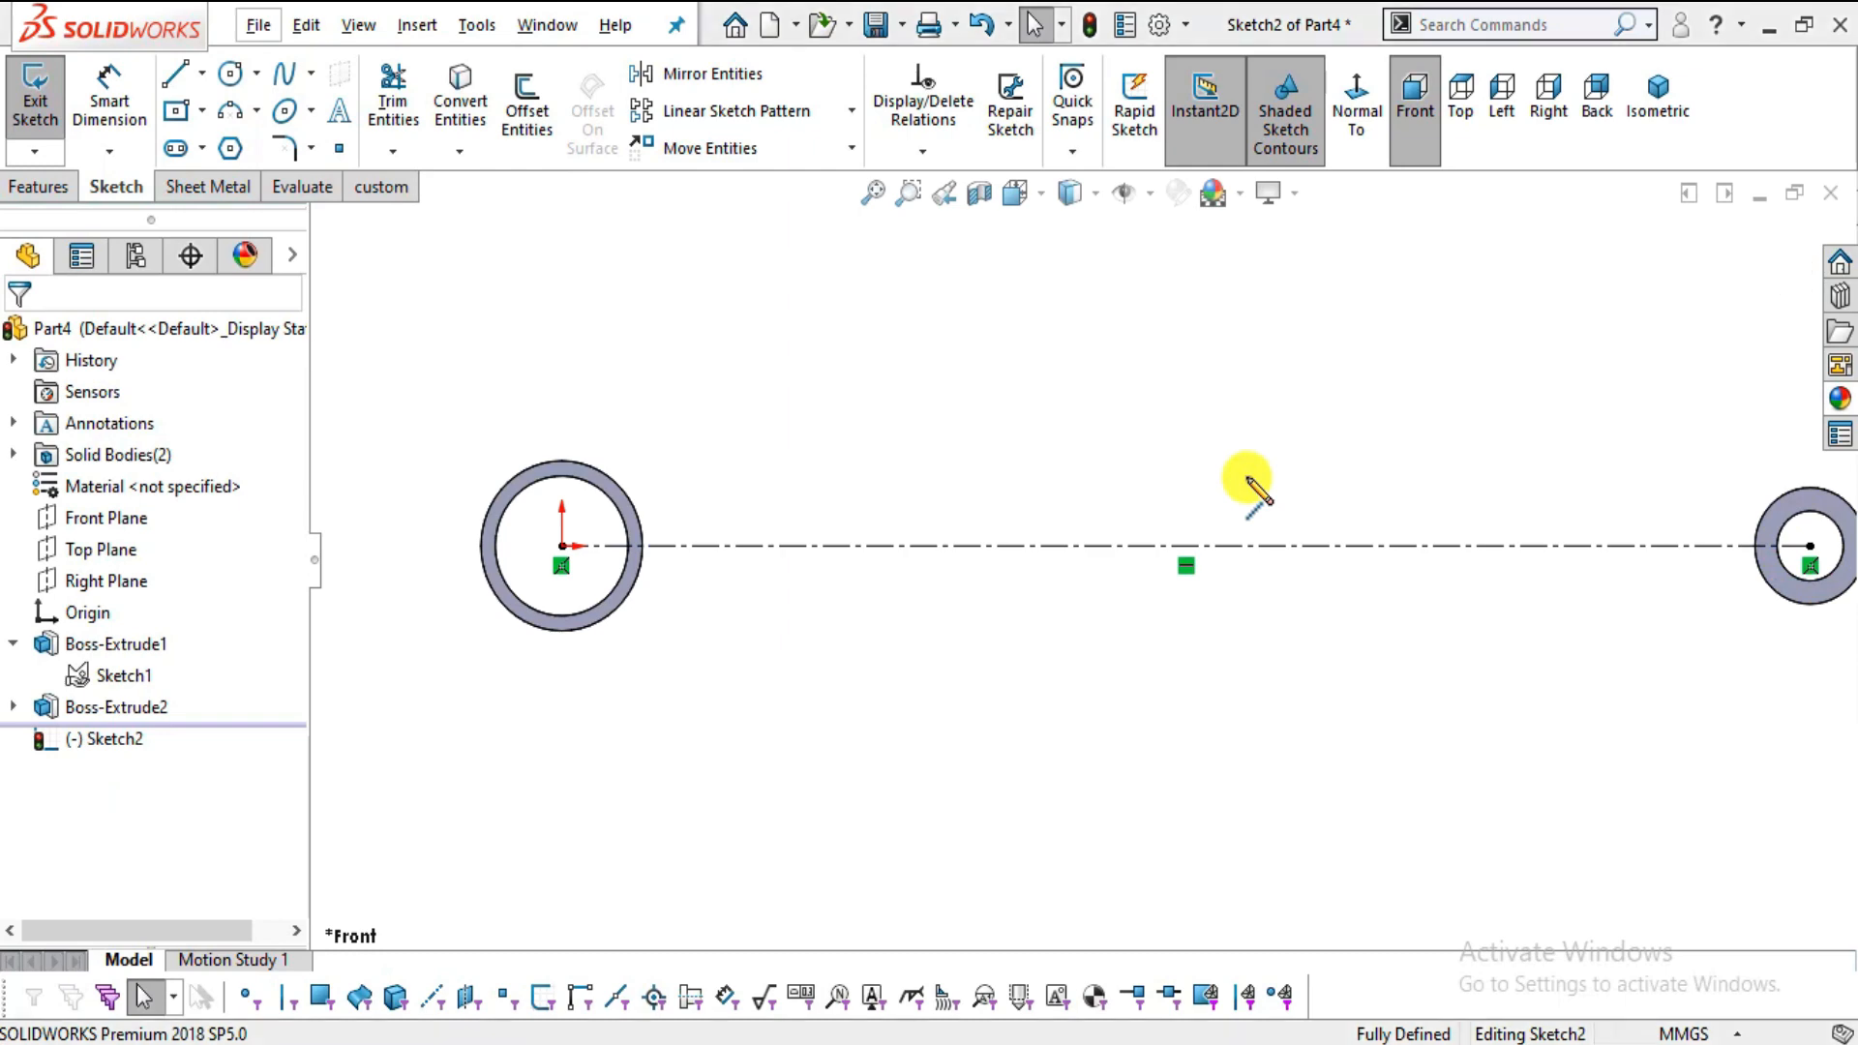
key(alt+Tab)
key(alt+Tab)
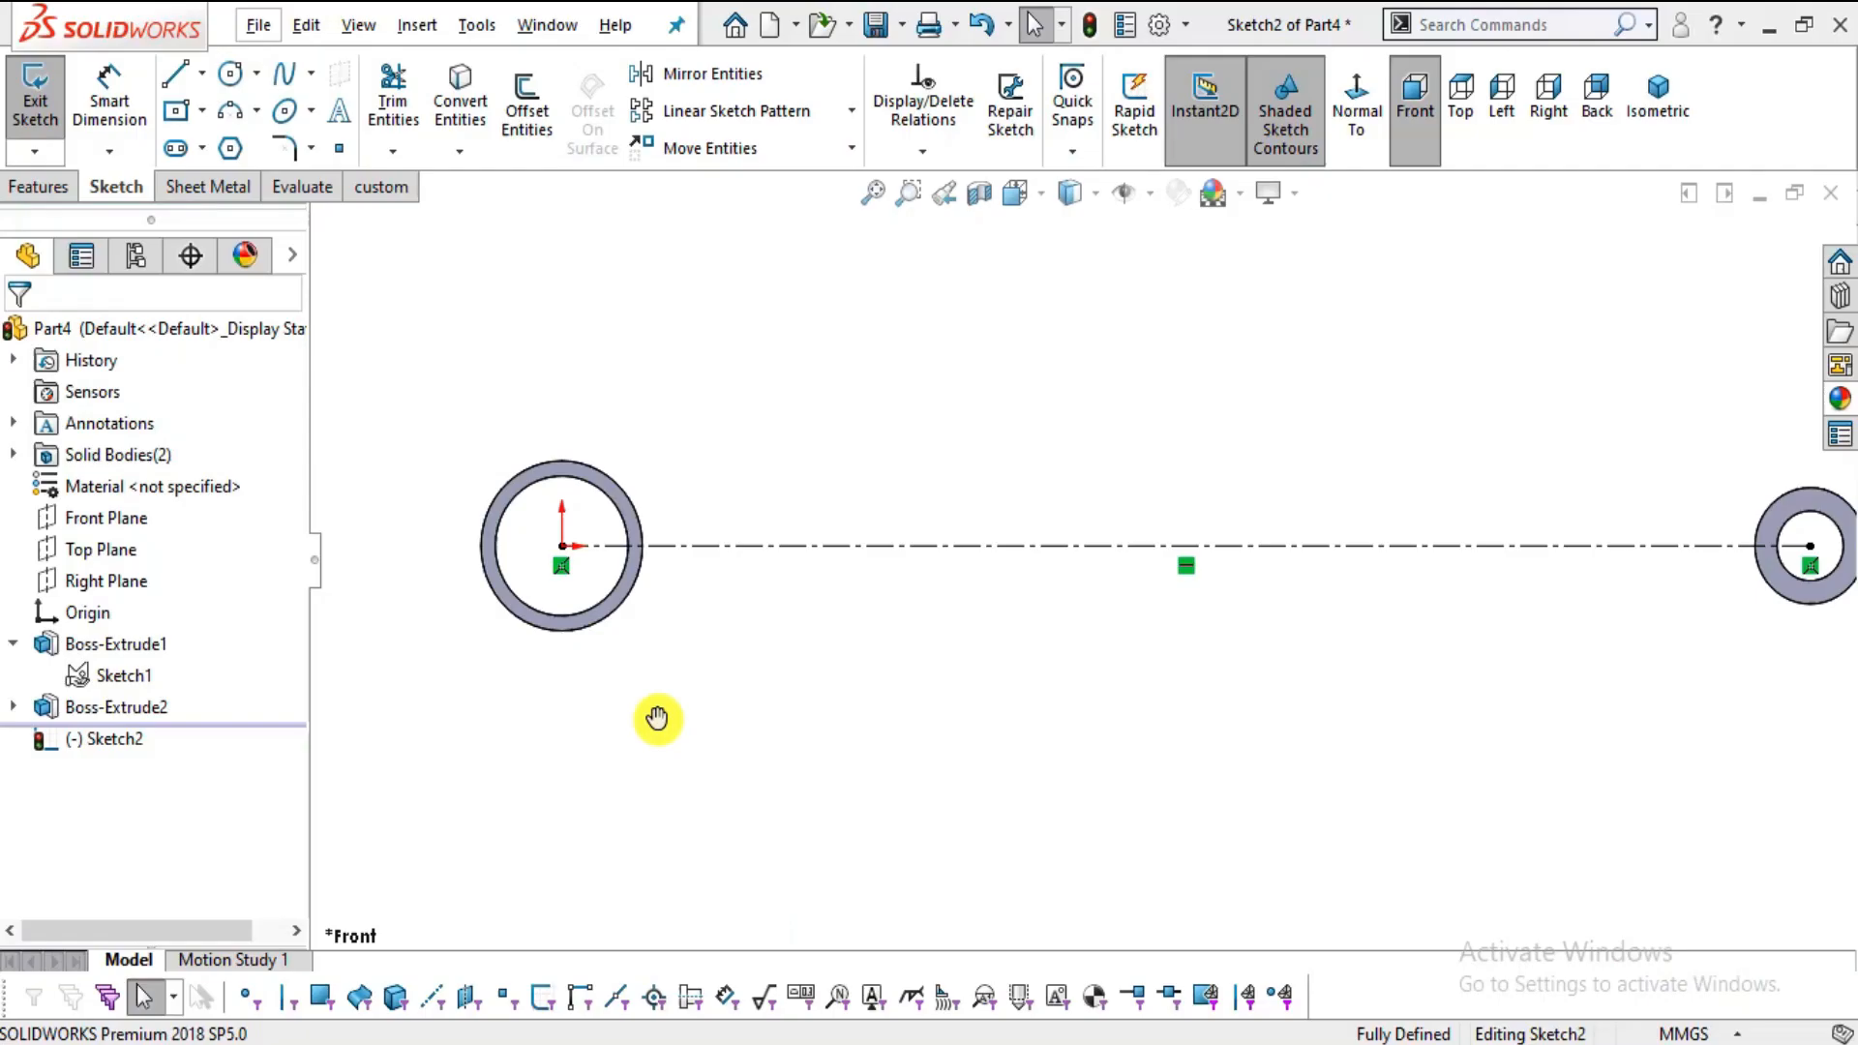
- Check the shank width in the PDF drawing and offset the centerline 6 mm bi-directionally, with dimensions added
scroll(1197, 399, up, 3)
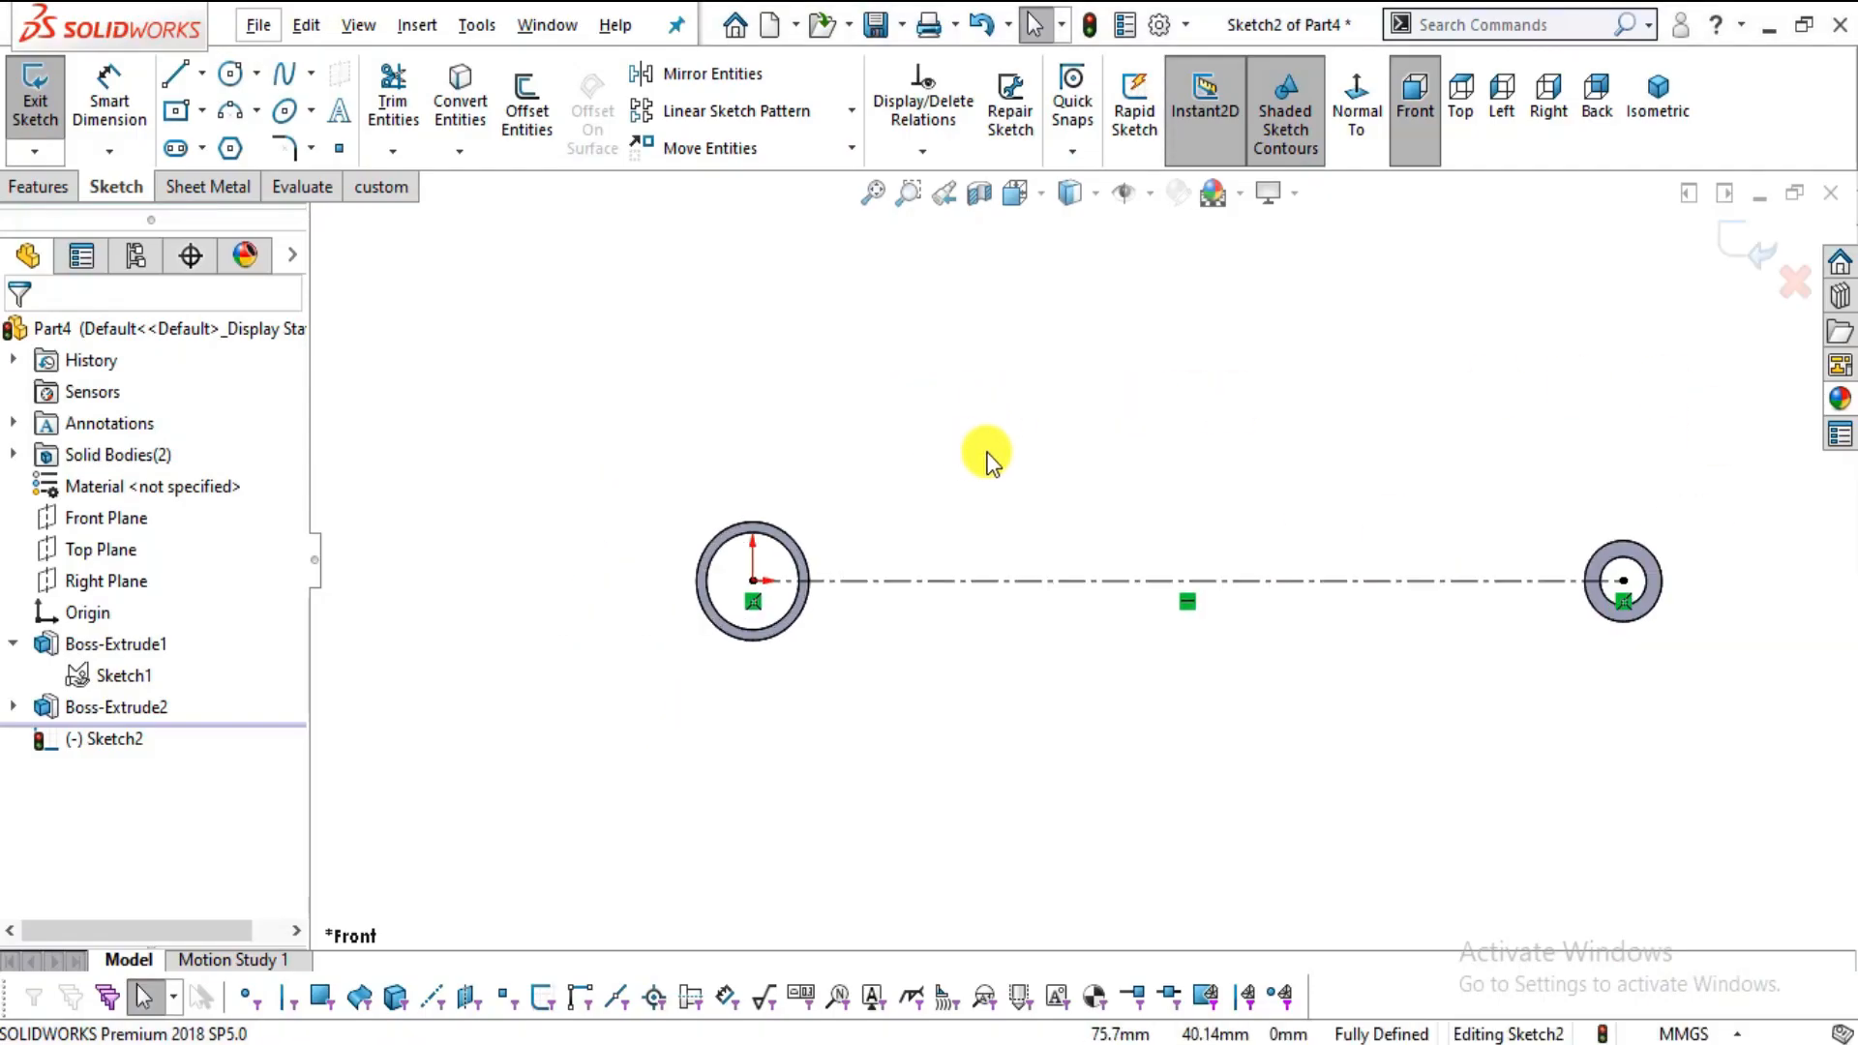
key(alt+Tab)
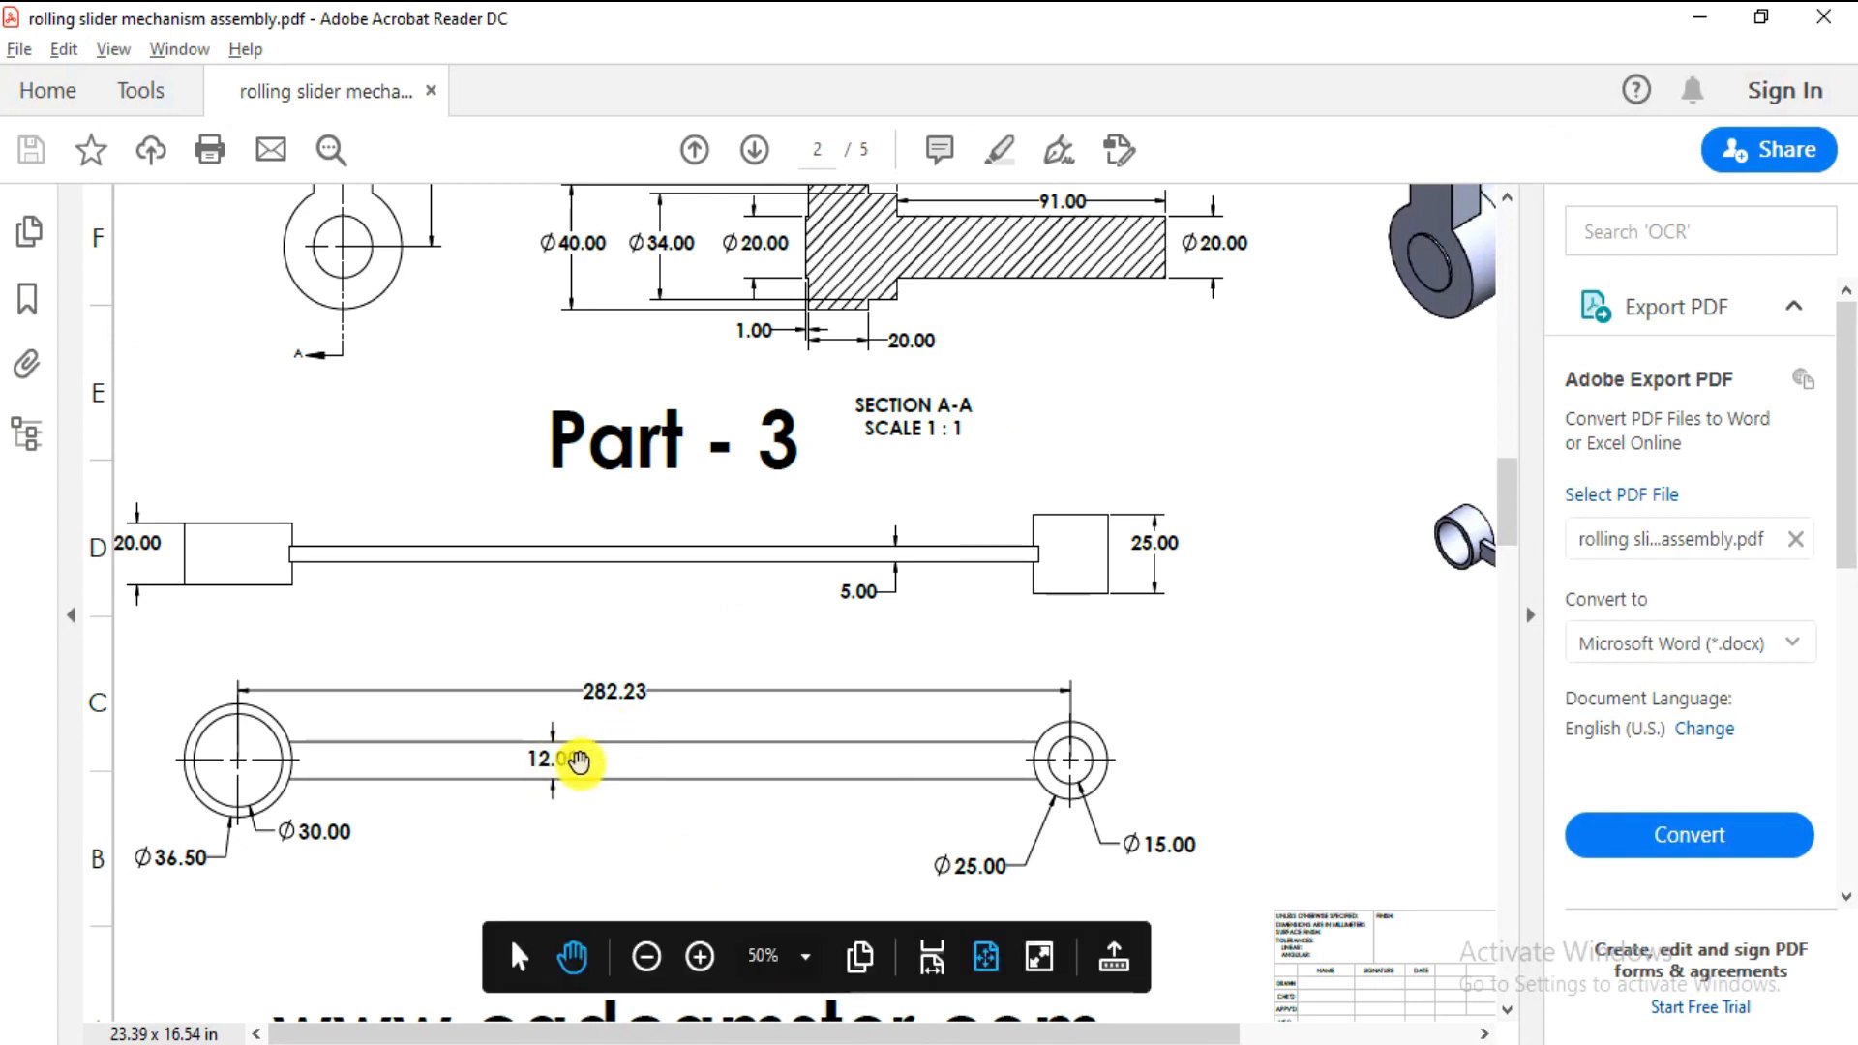
key(alt+Tab)
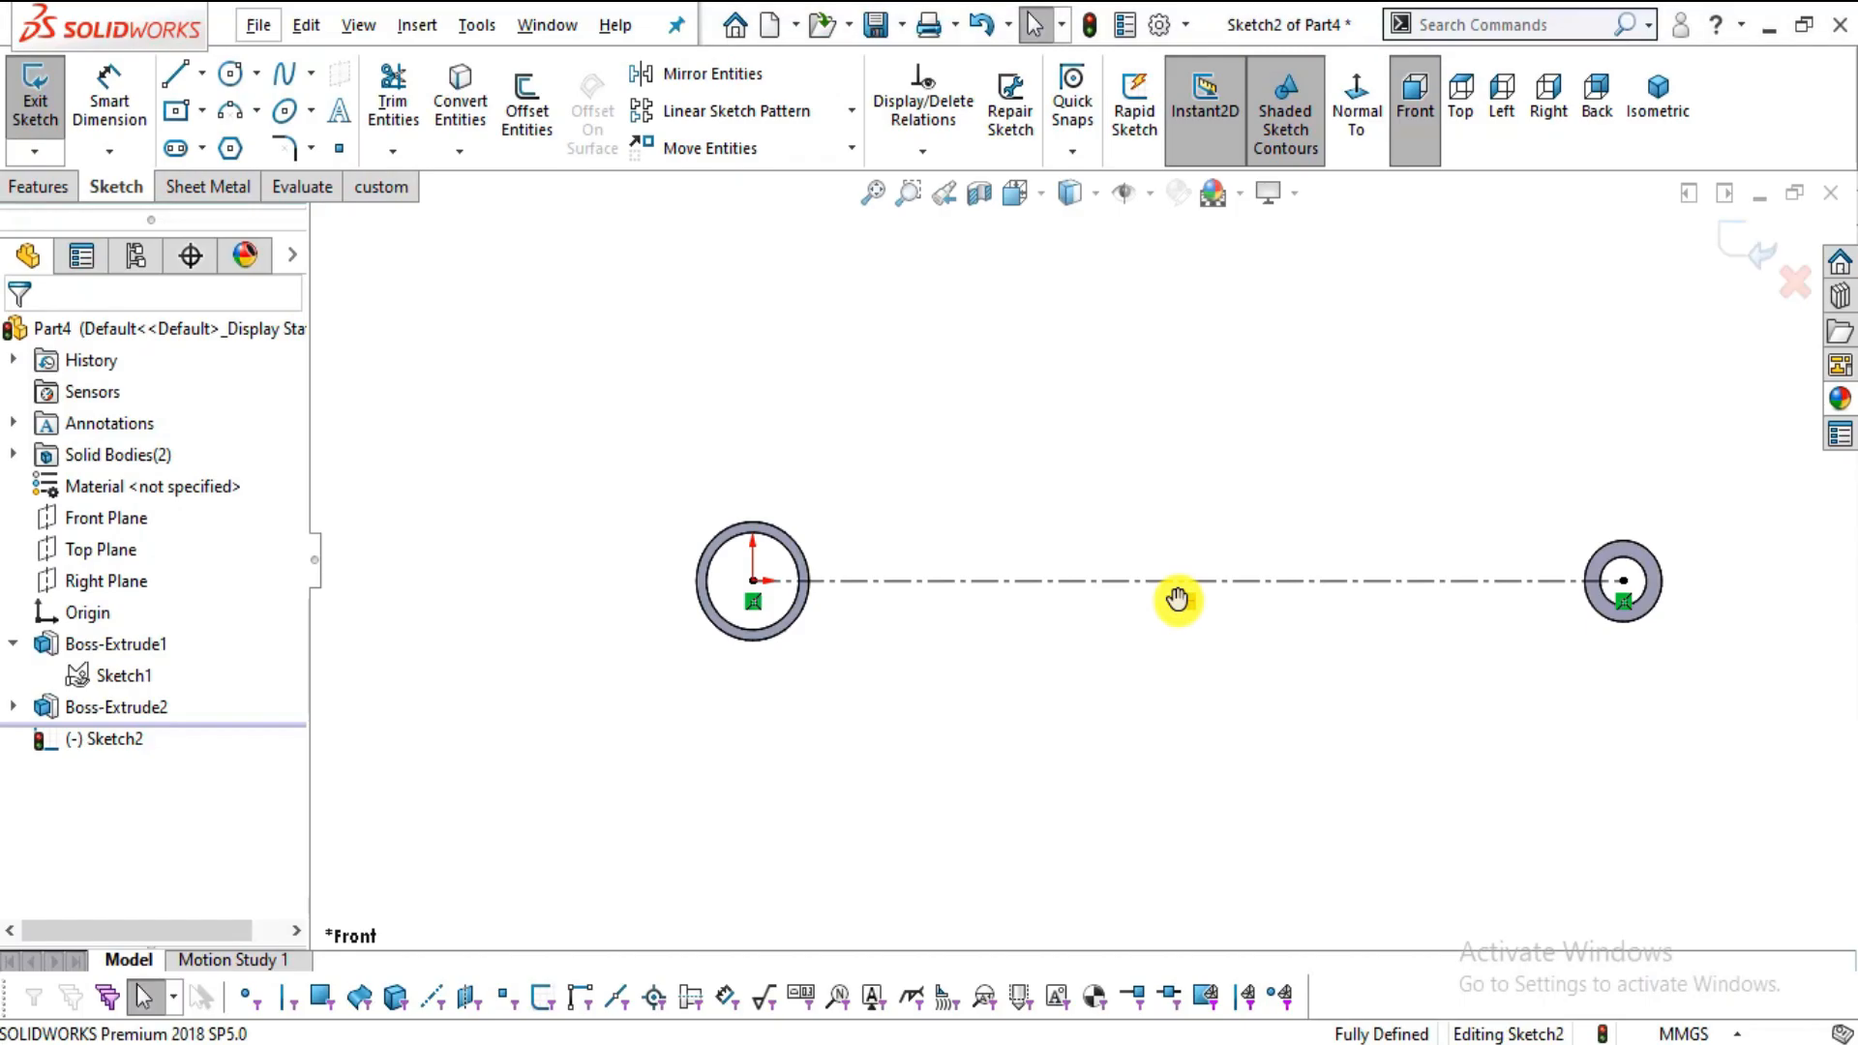
click(527, 108)
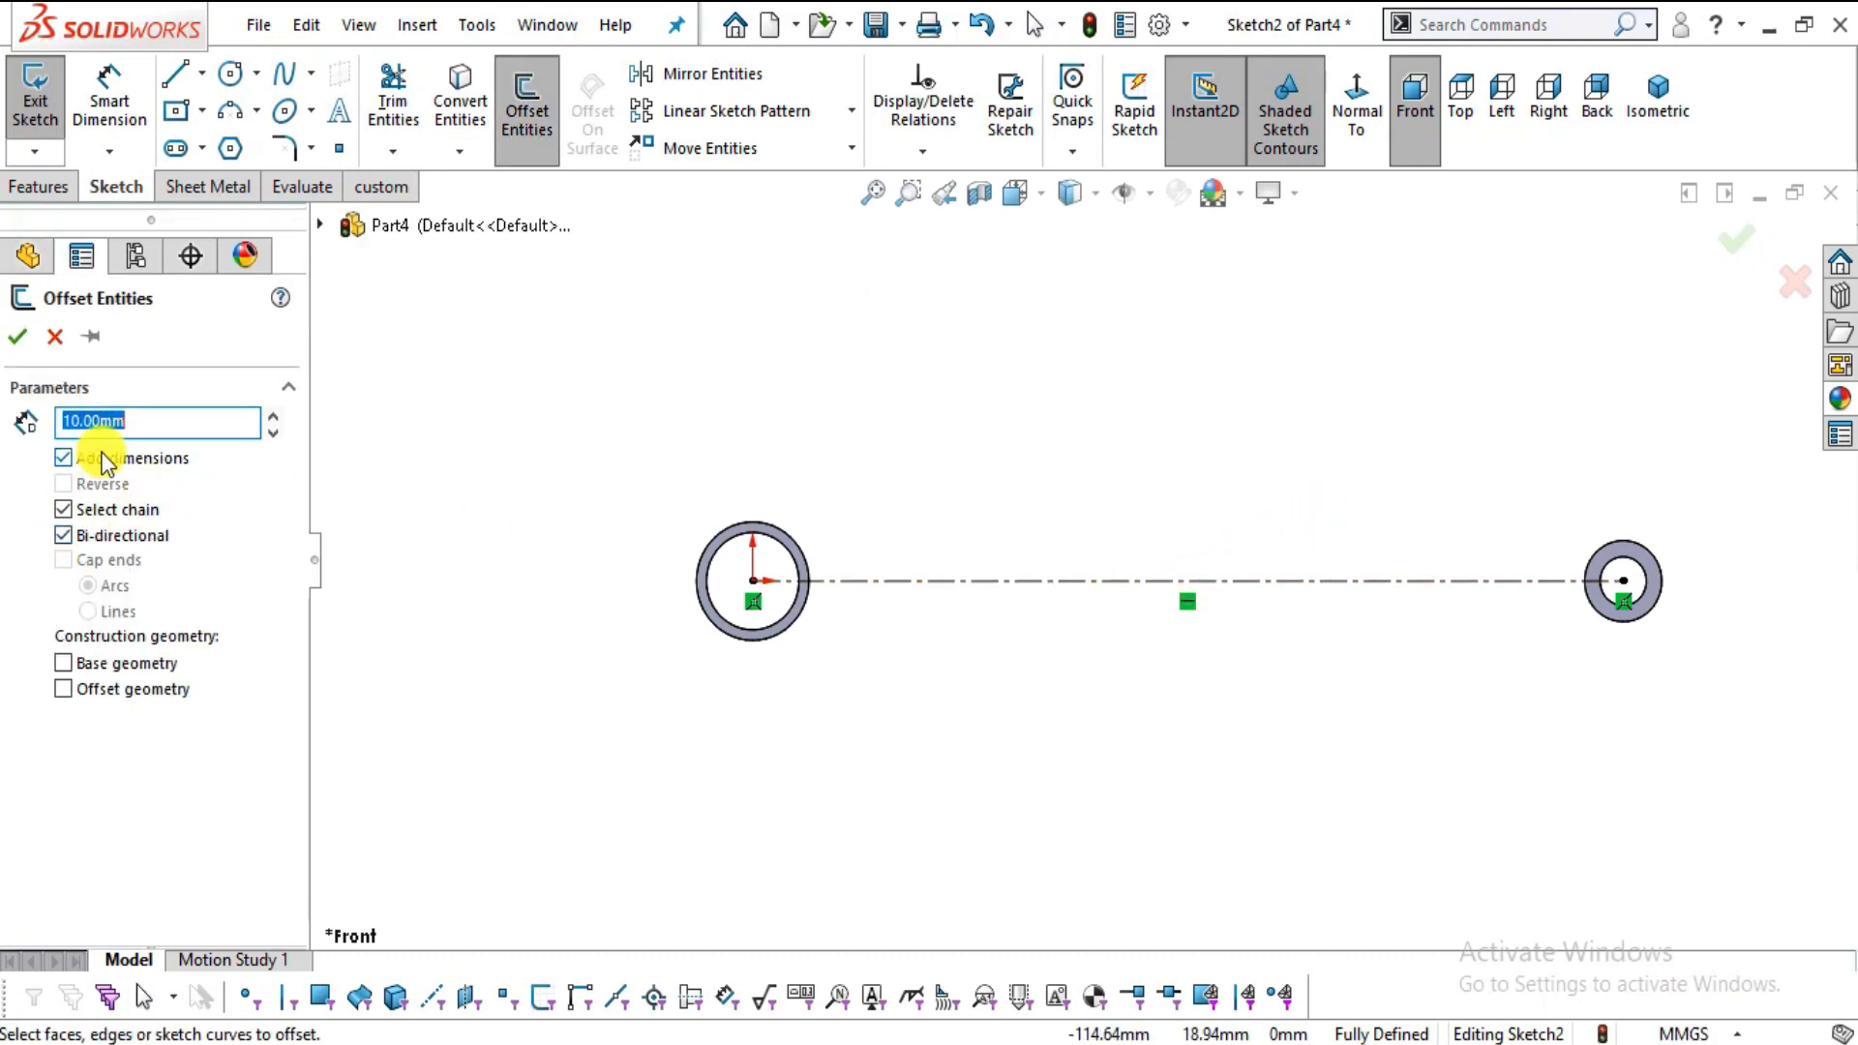
click(954, 583)
scroll(1101, 538, down, 2)
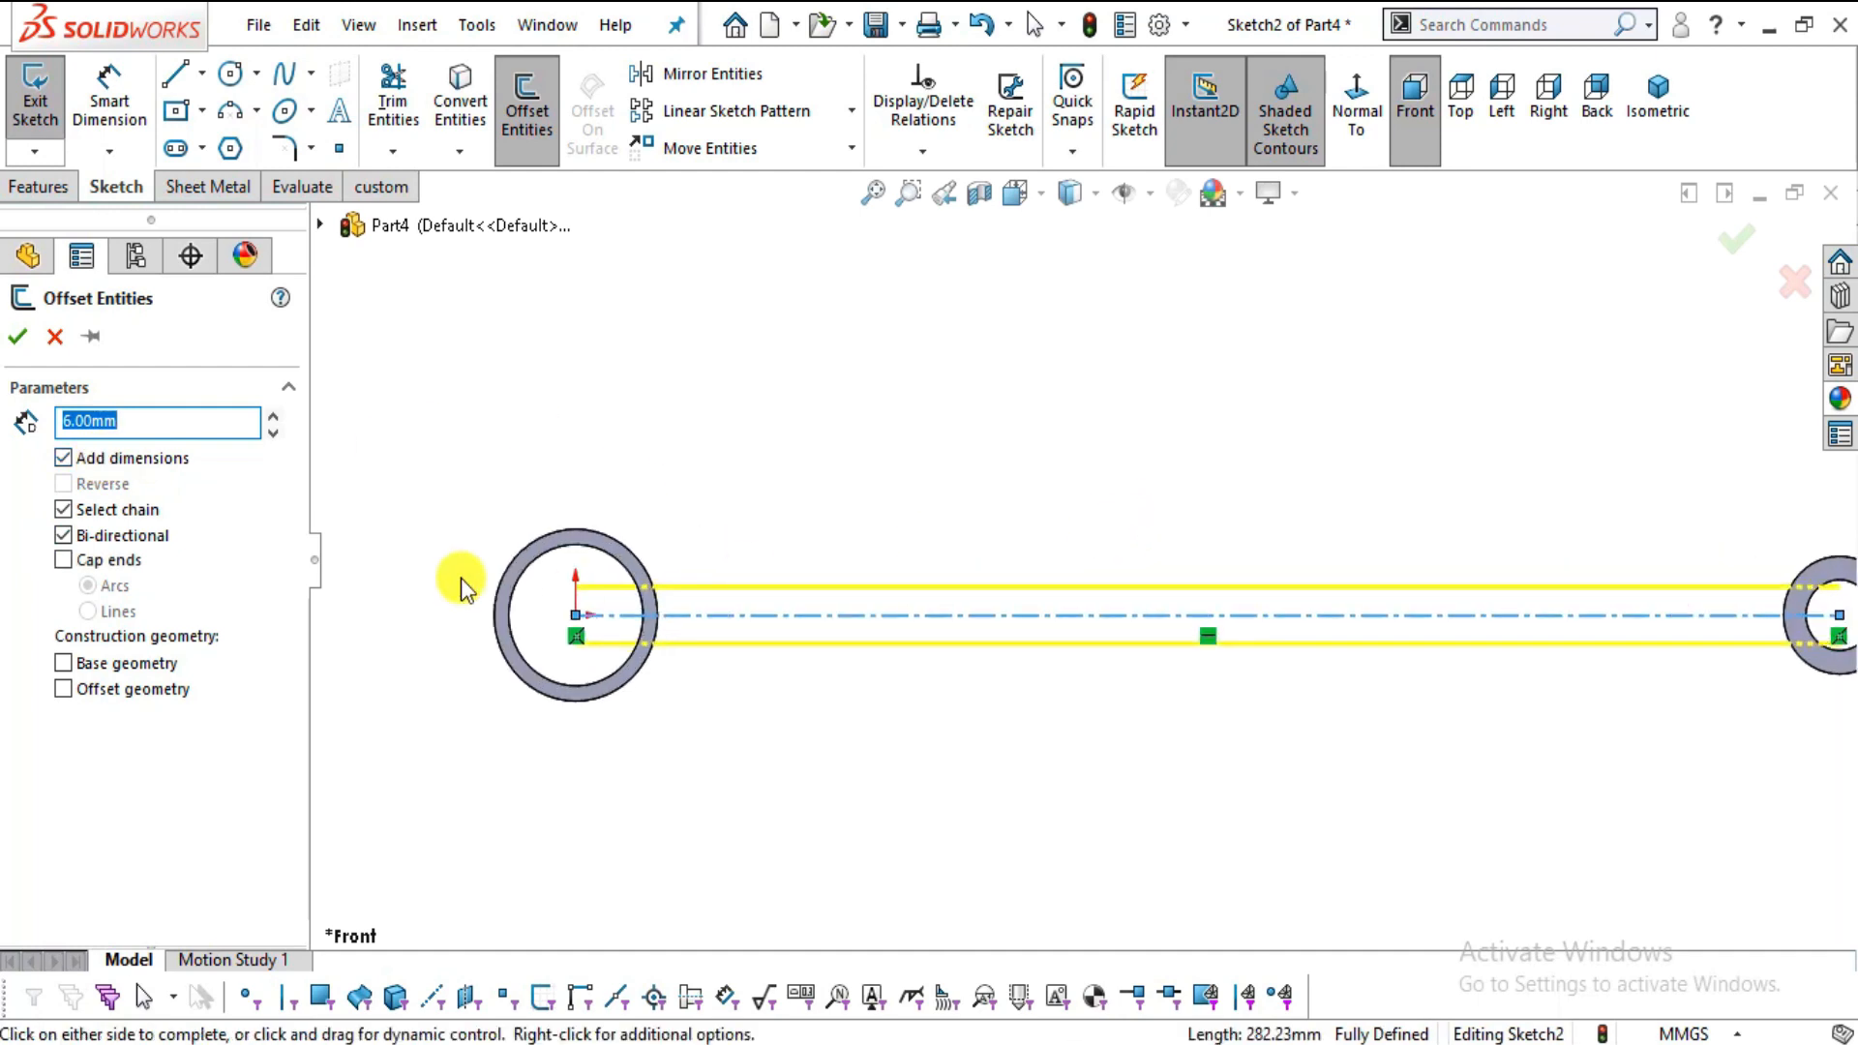
click(18, 339)
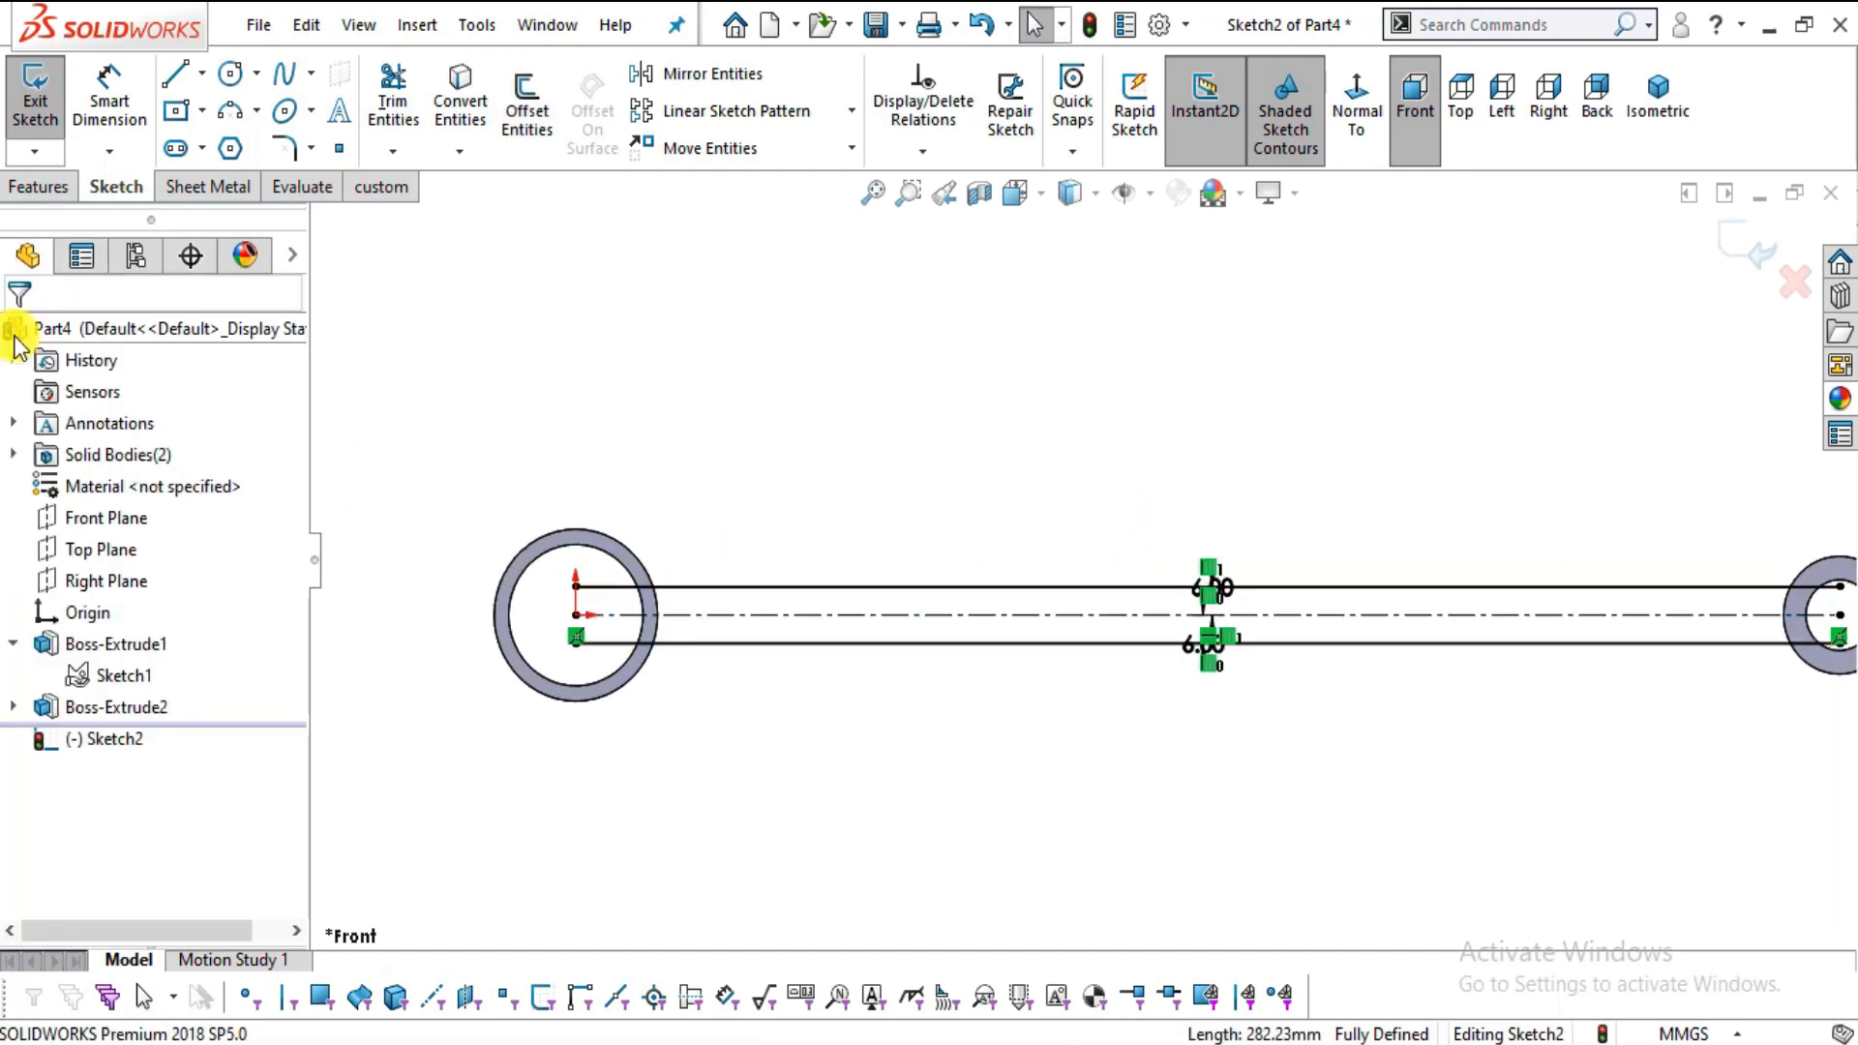
- Convert the outer circular edges of both rings into sketch entities
click(622, 548)
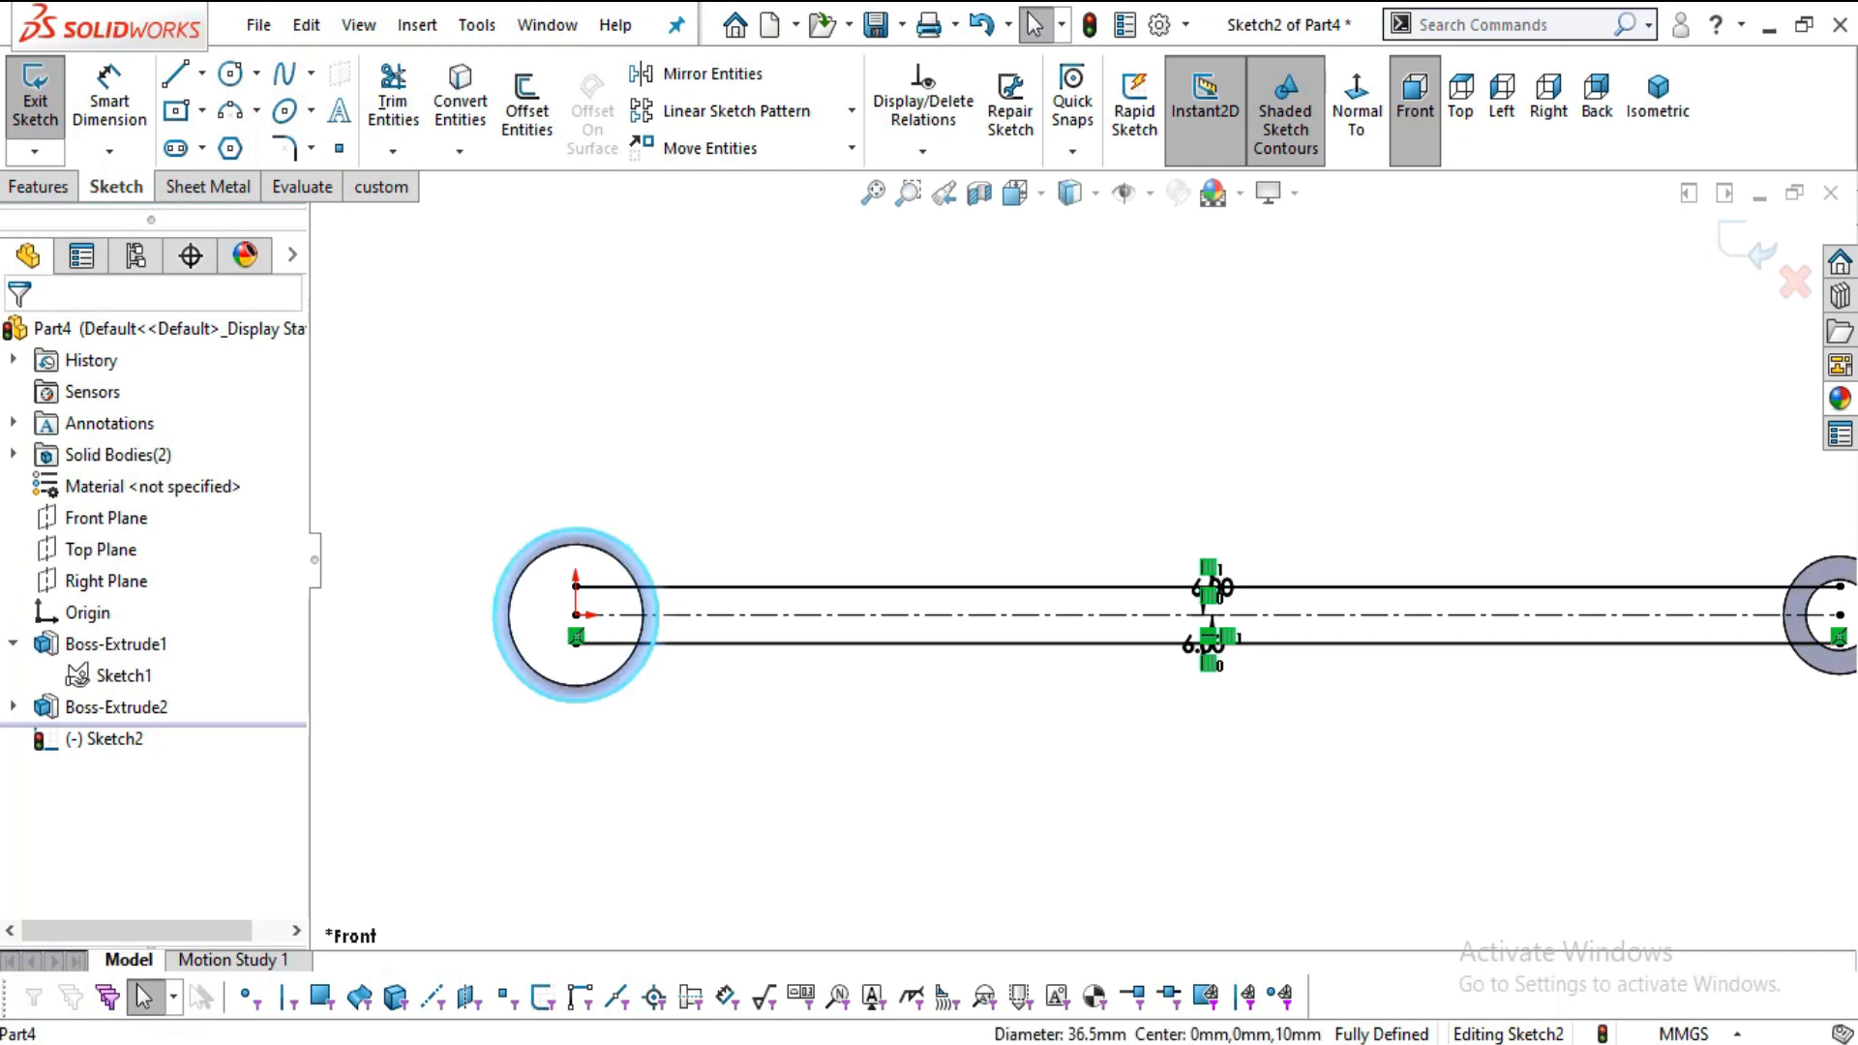
ctrl+click(1806, 669)
key(z)
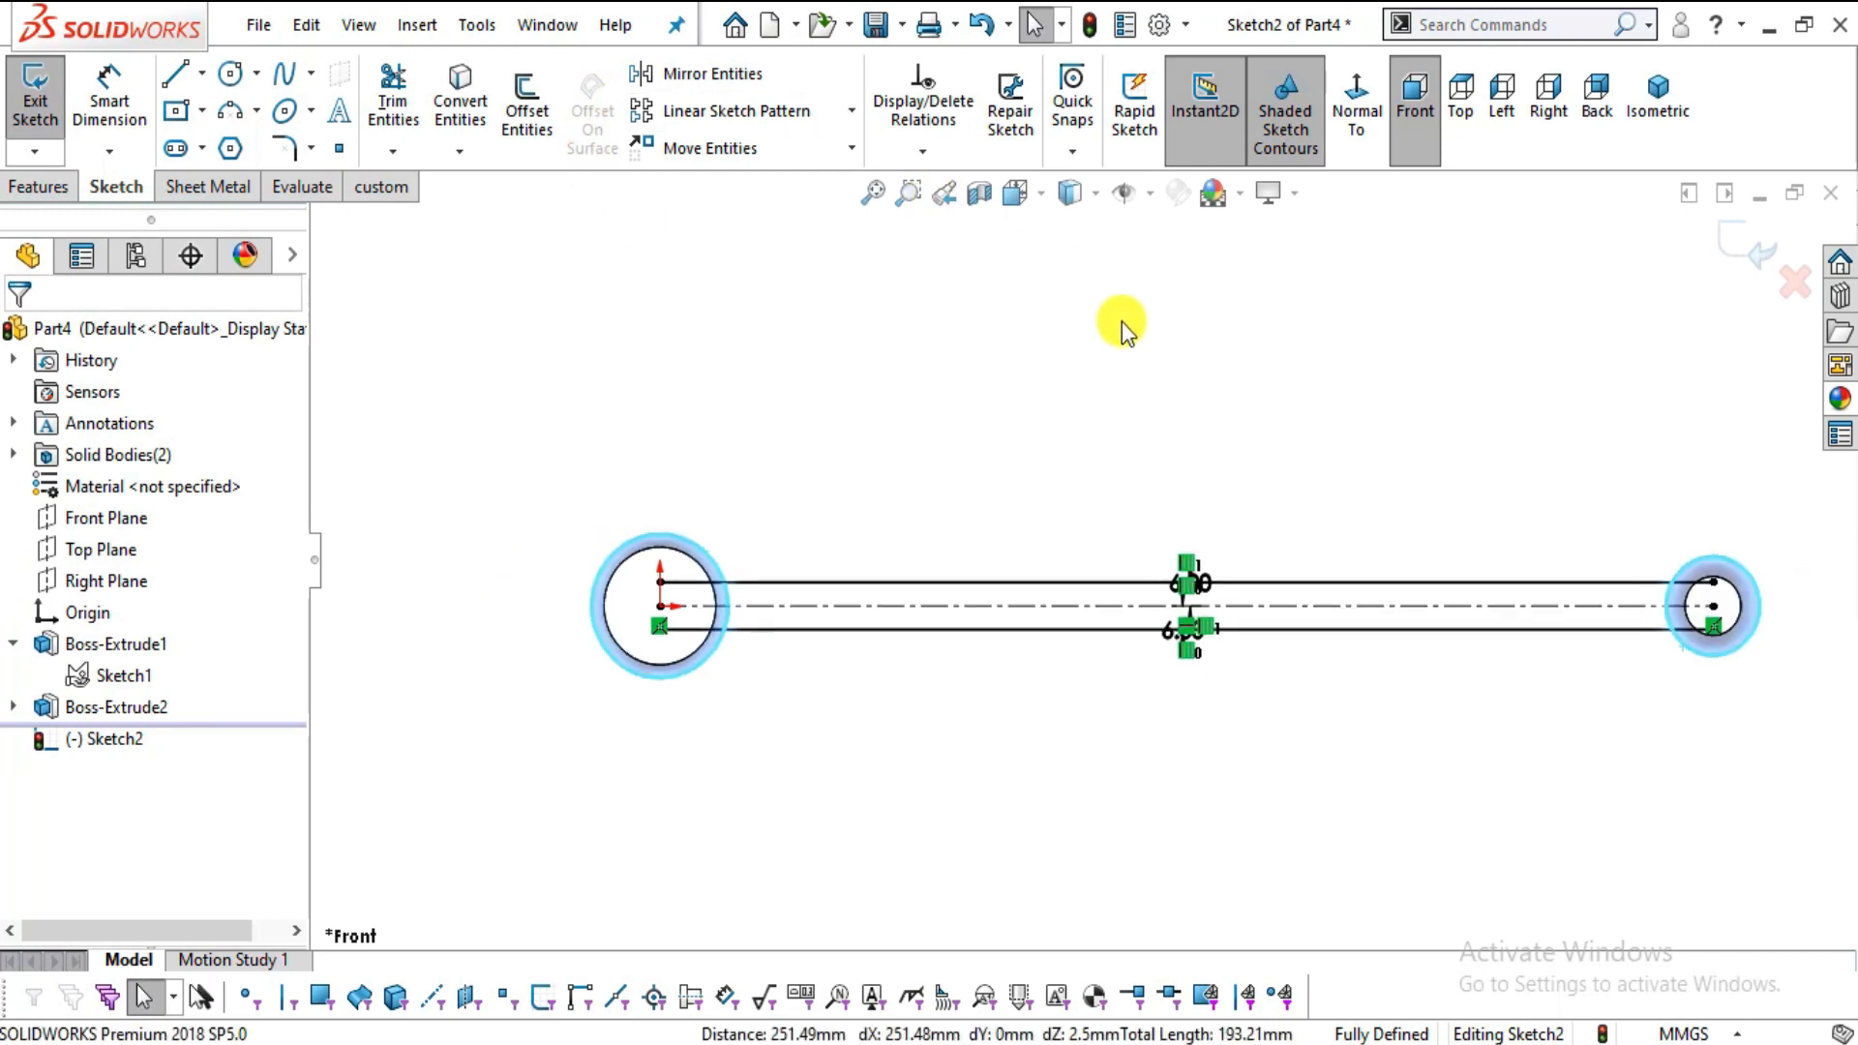
click(469, 95)
- Power trim the ends of both offset lines inside the large and small rings, leaving only the span between the rings
click(393, 97)
scroll(627, 660, down, 3)
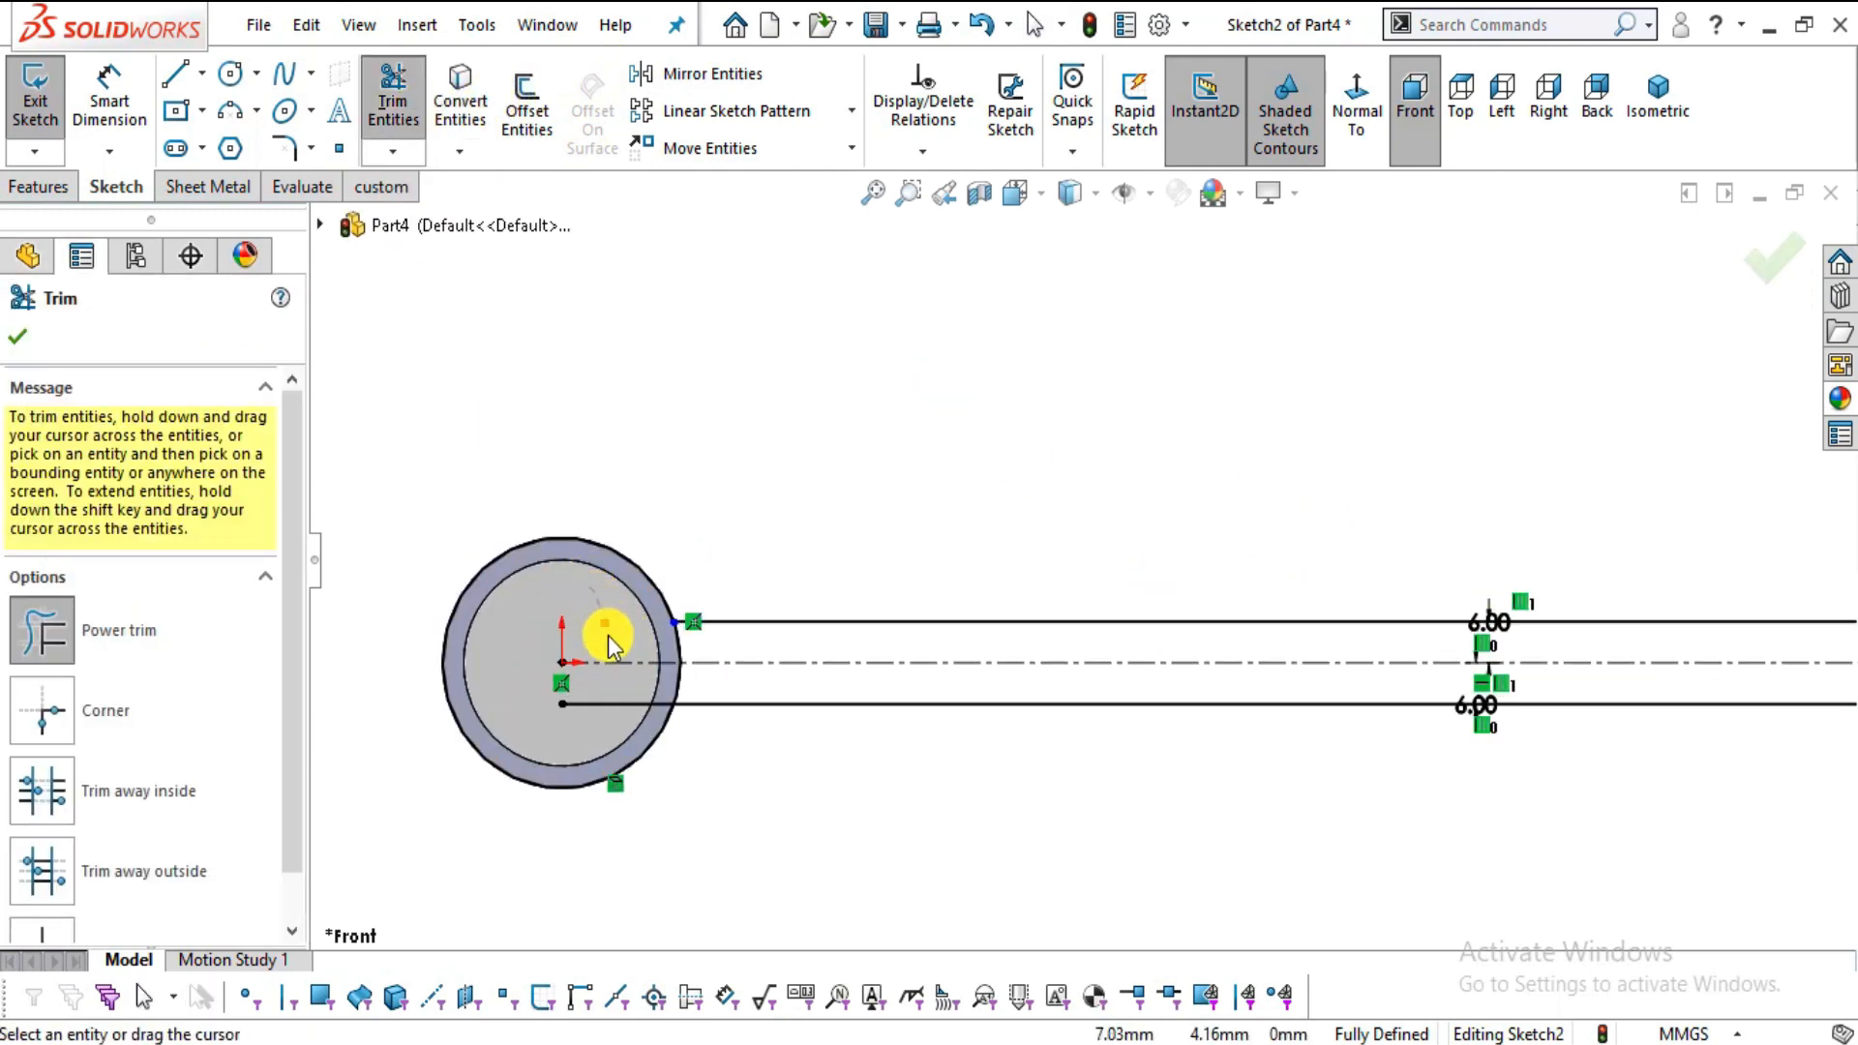
scroll(596, 683, up, 3)
scroll(1750, 648, down, 3)
scroll(1749, 651, down, 2)
drag(1506, 484, 1522, 664)
scroll(1568, 639, up, 3)
scroll(1177, 542, up, 4)
scroll(678, 619, down, 4)
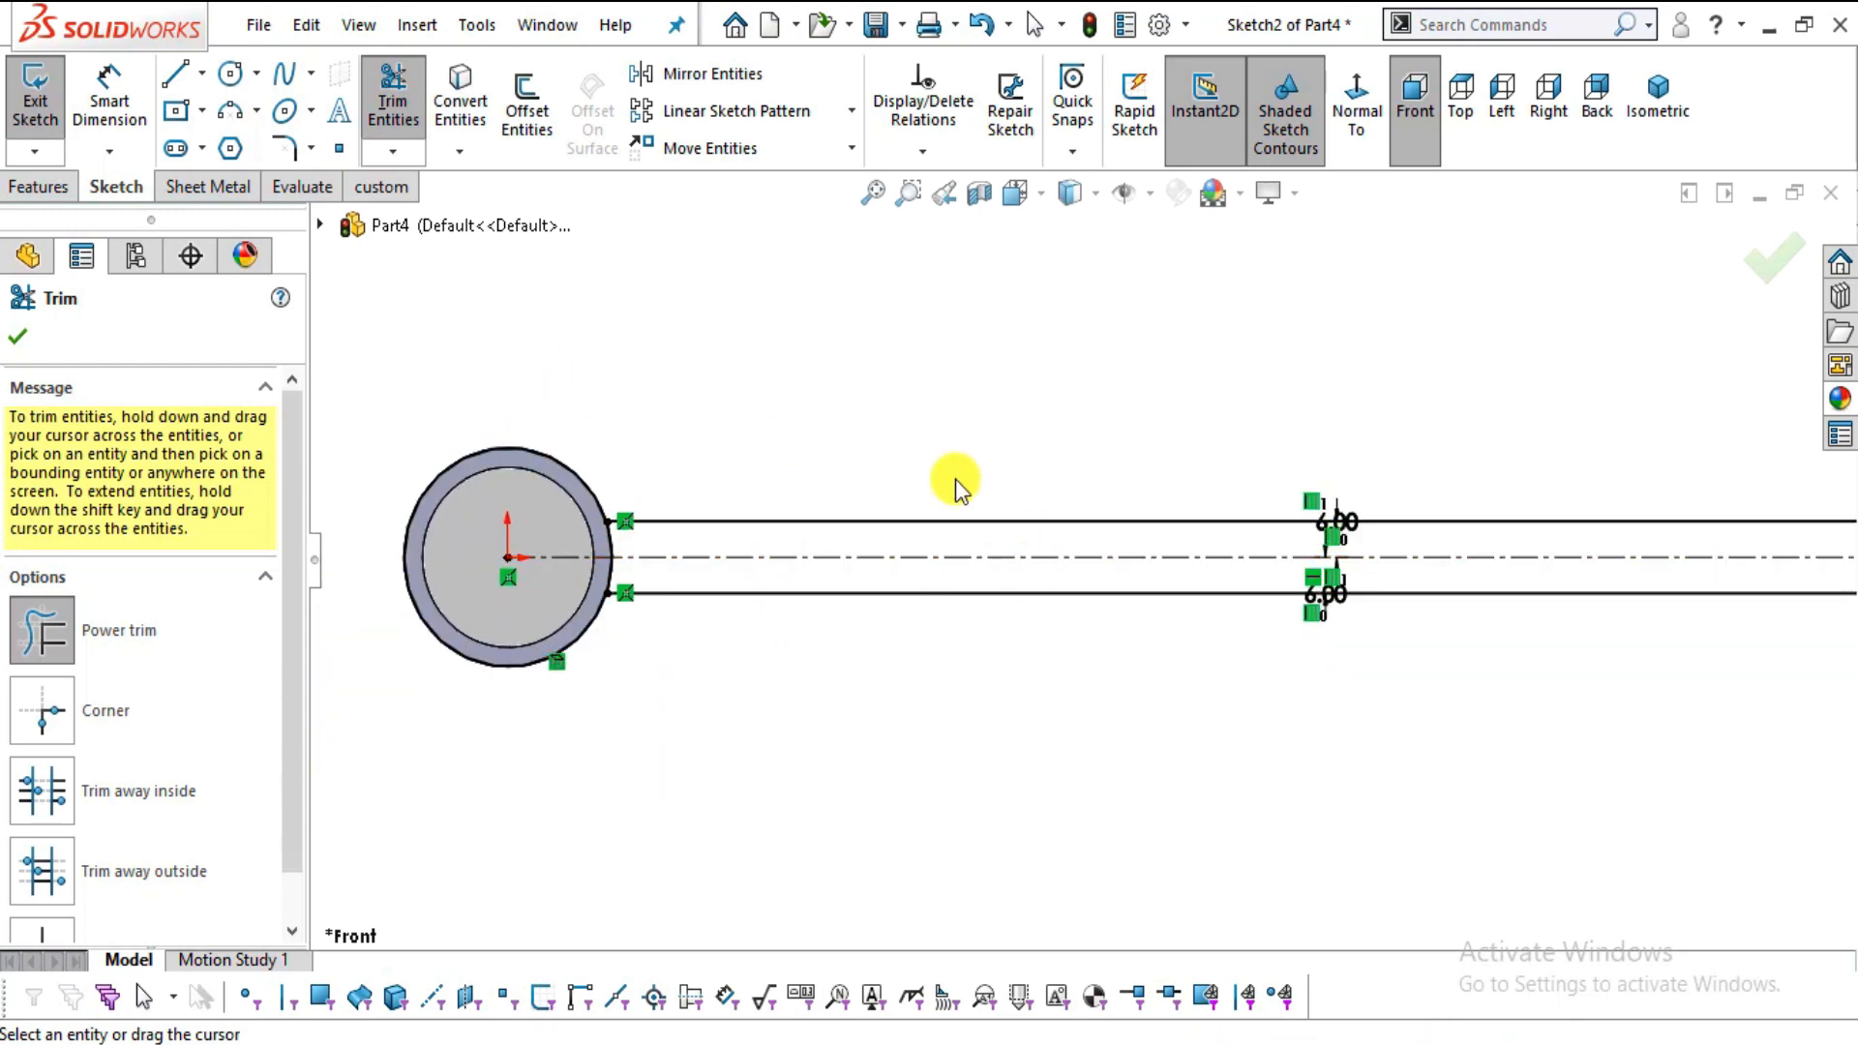
key(Escape)
- Look up the shank thickness in the PDF drawing and set up a 5 mm boss extrude with the Mid Plane end condition
scroll(1227, 474, up, 3)
key(alt+Tab)
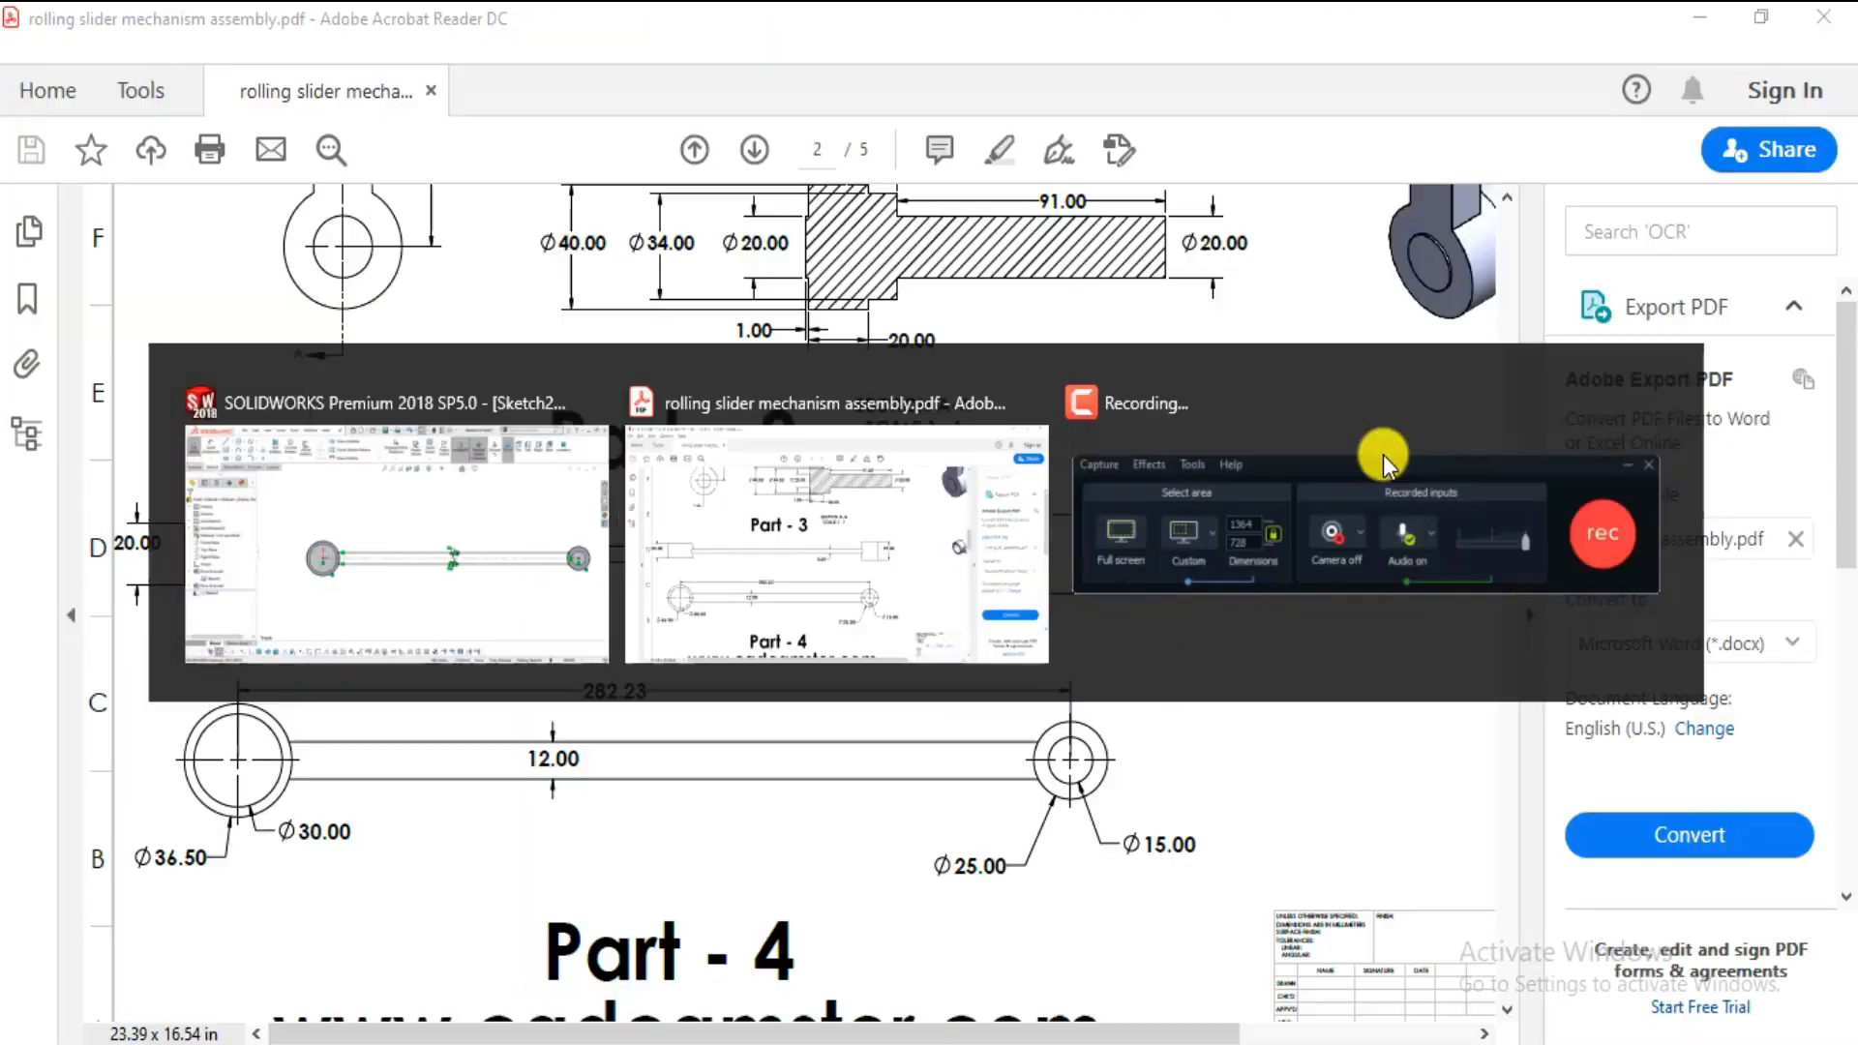
scroll(975, 593, down, 1)
mouse_move(935, 621)
mouse_down()
mouse_move(863, 780)
mouse_move(584, 775)
mouse_move(852, 661)
mouse_up()
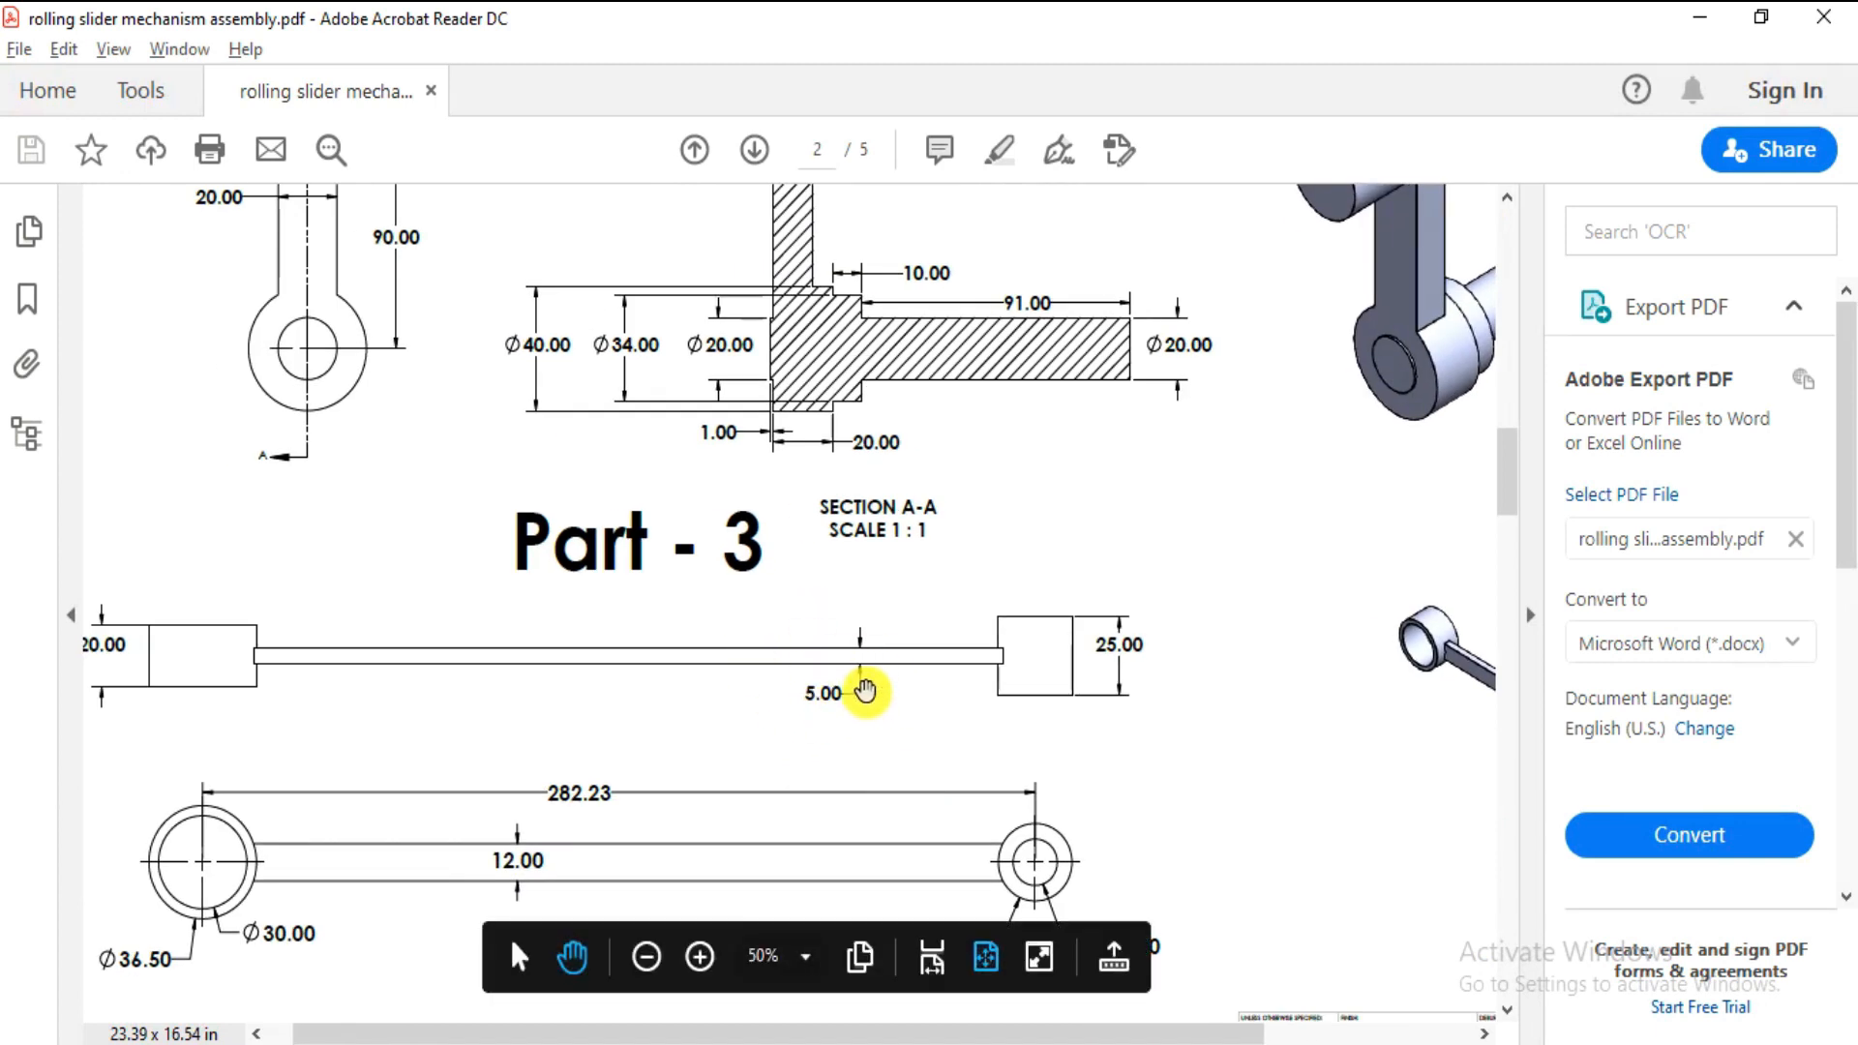
key(alt+Tab)
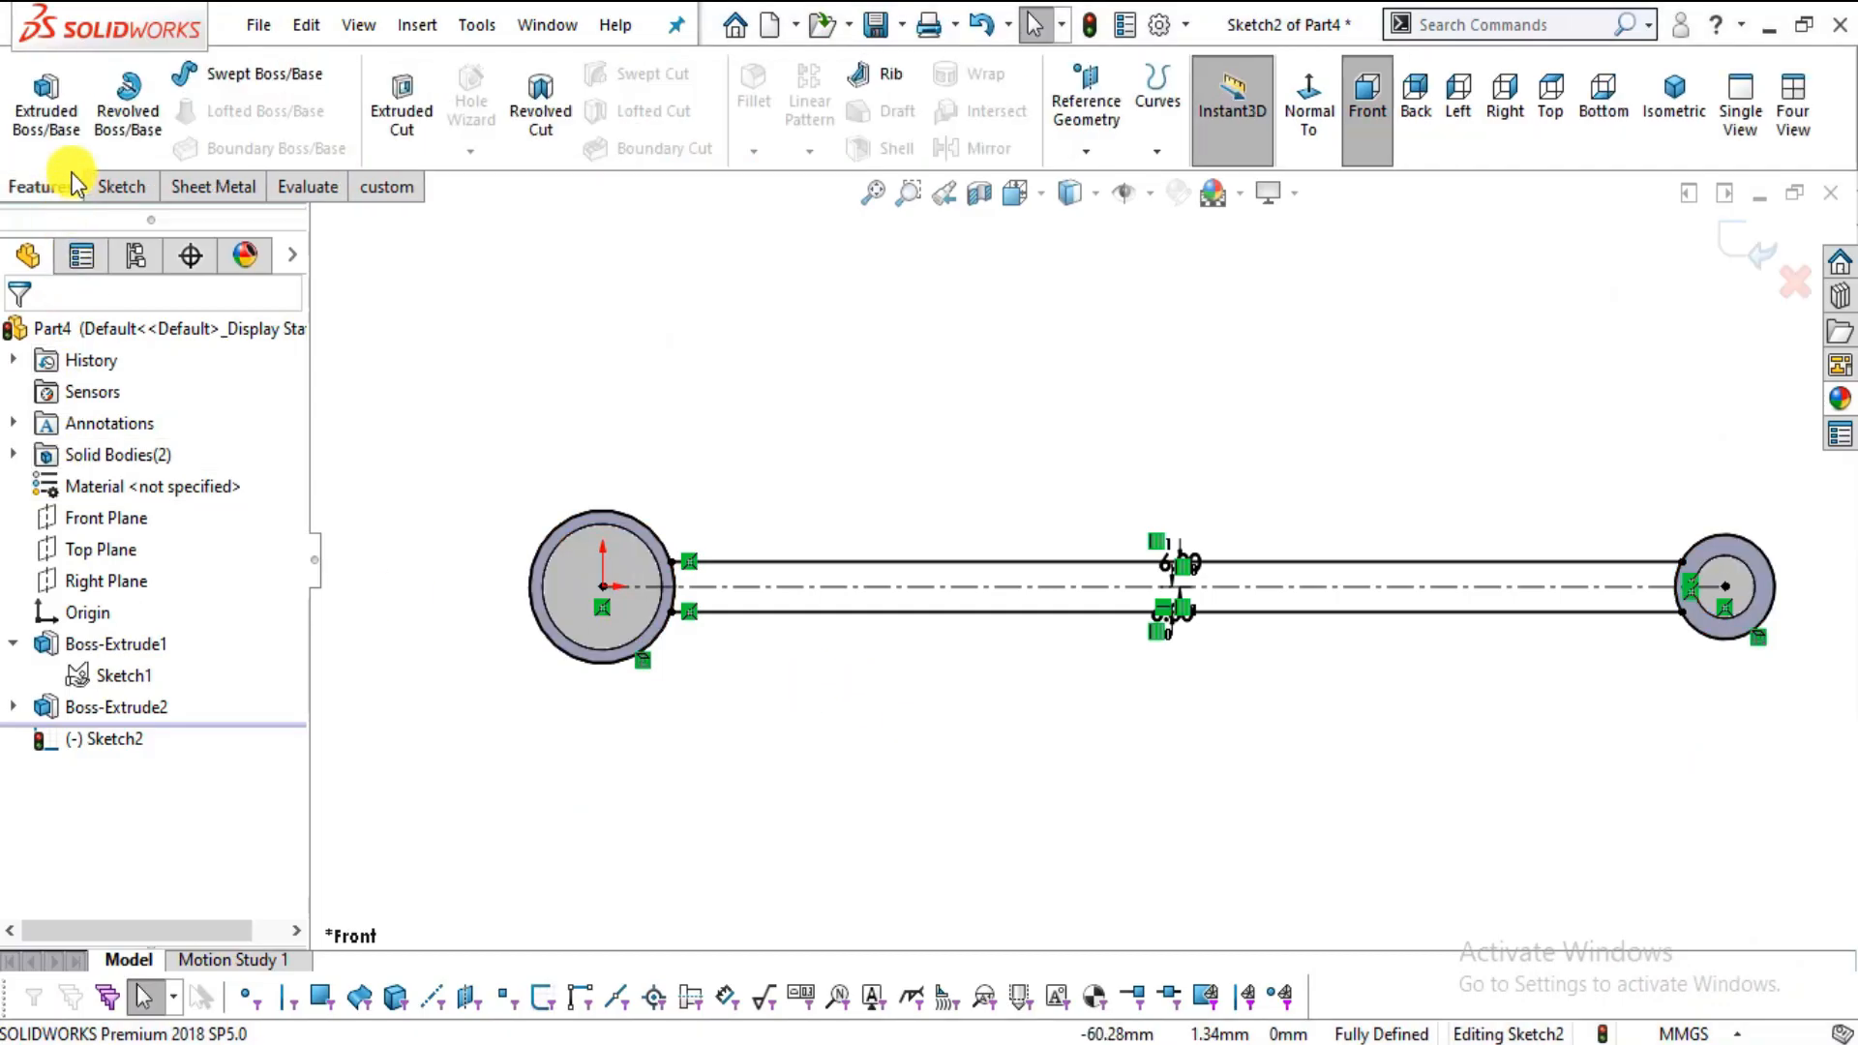
click(55, 125)
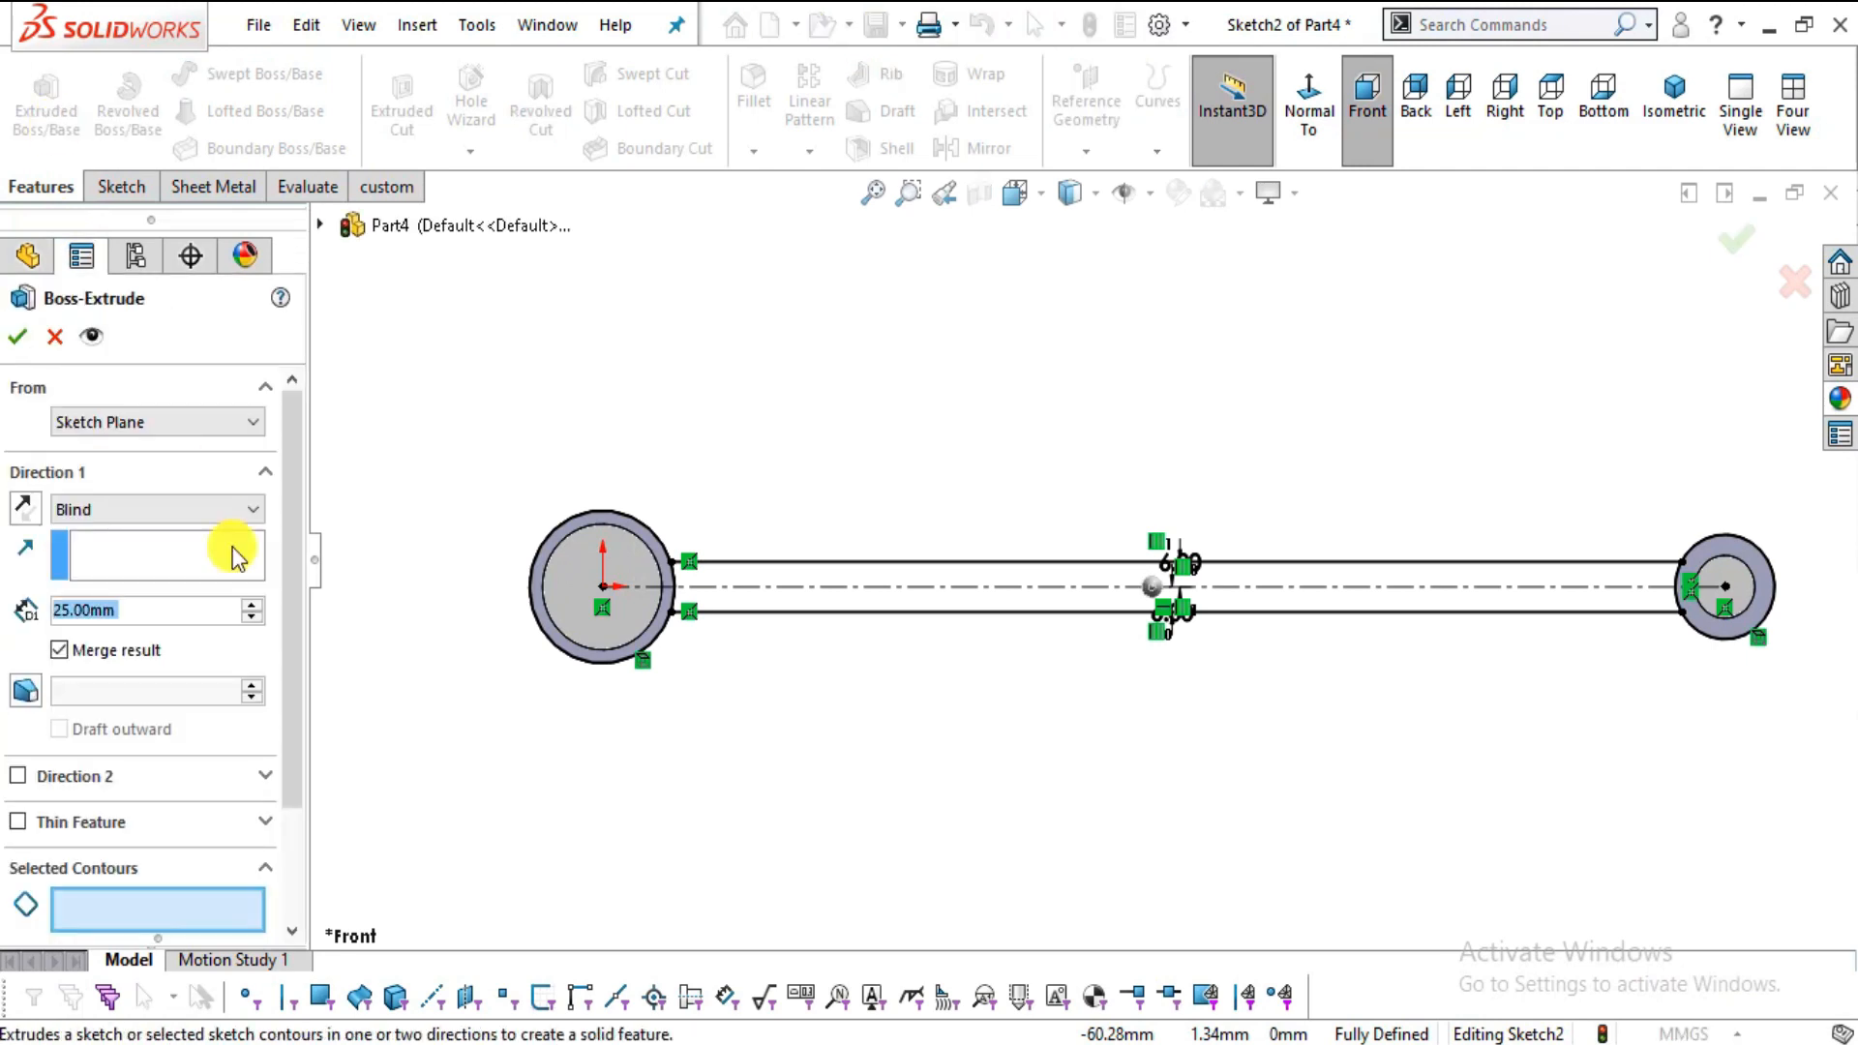
text(5)
key(Return)
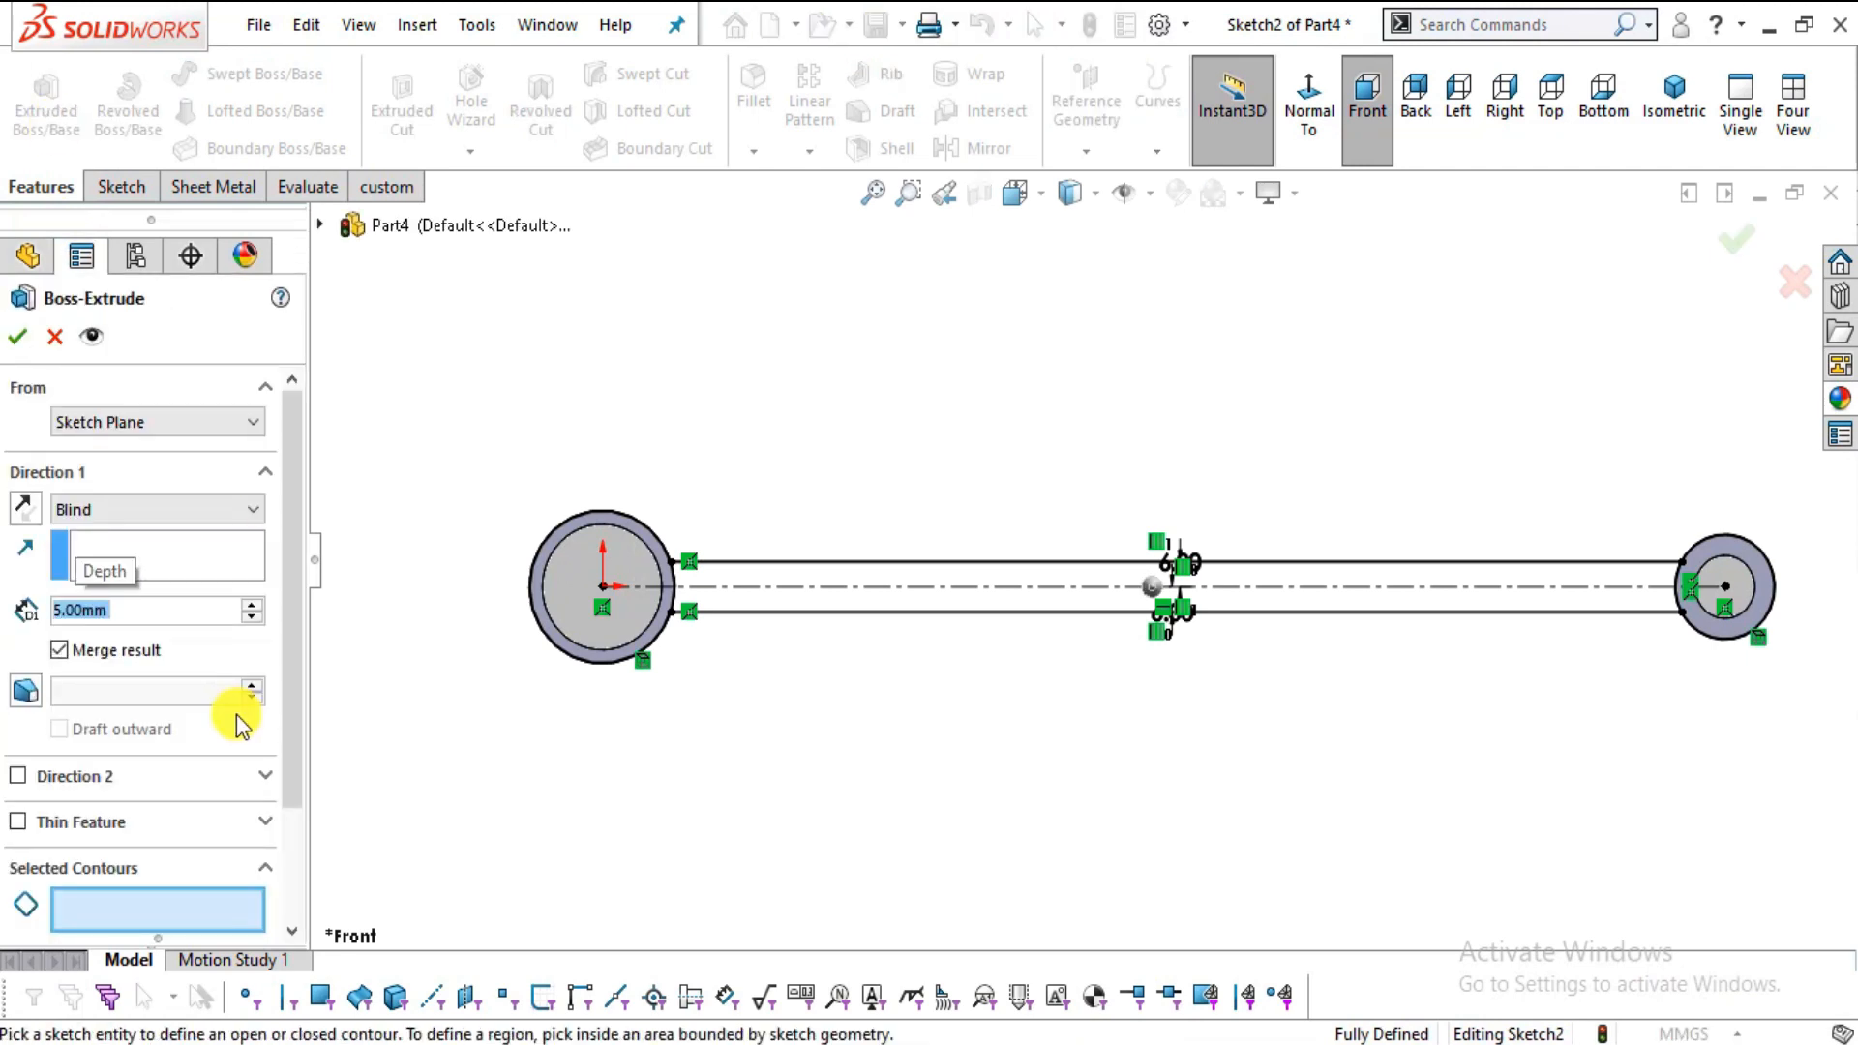
click(149, 509)
click(142, 646)
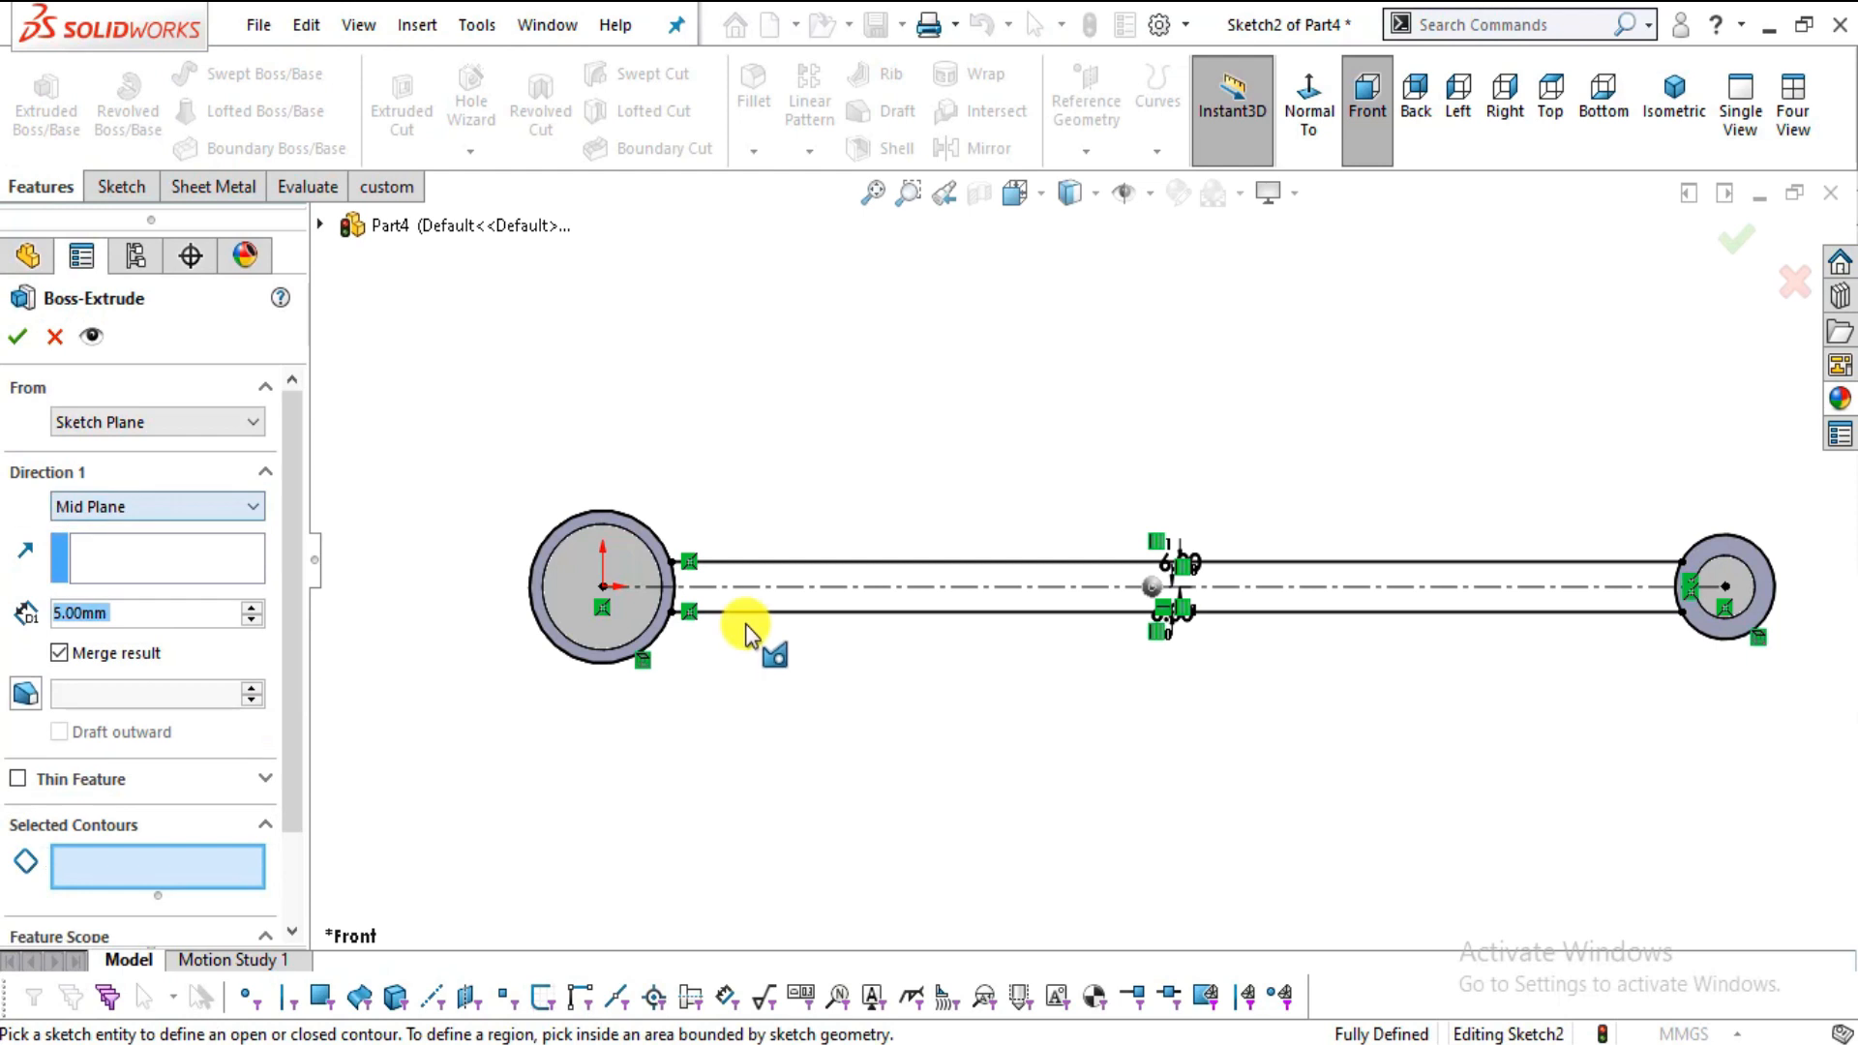
- Select the shank region between the two rings as the contour and complete the extrude with Merge result on
middle_drag(949, 456, 946, 521)
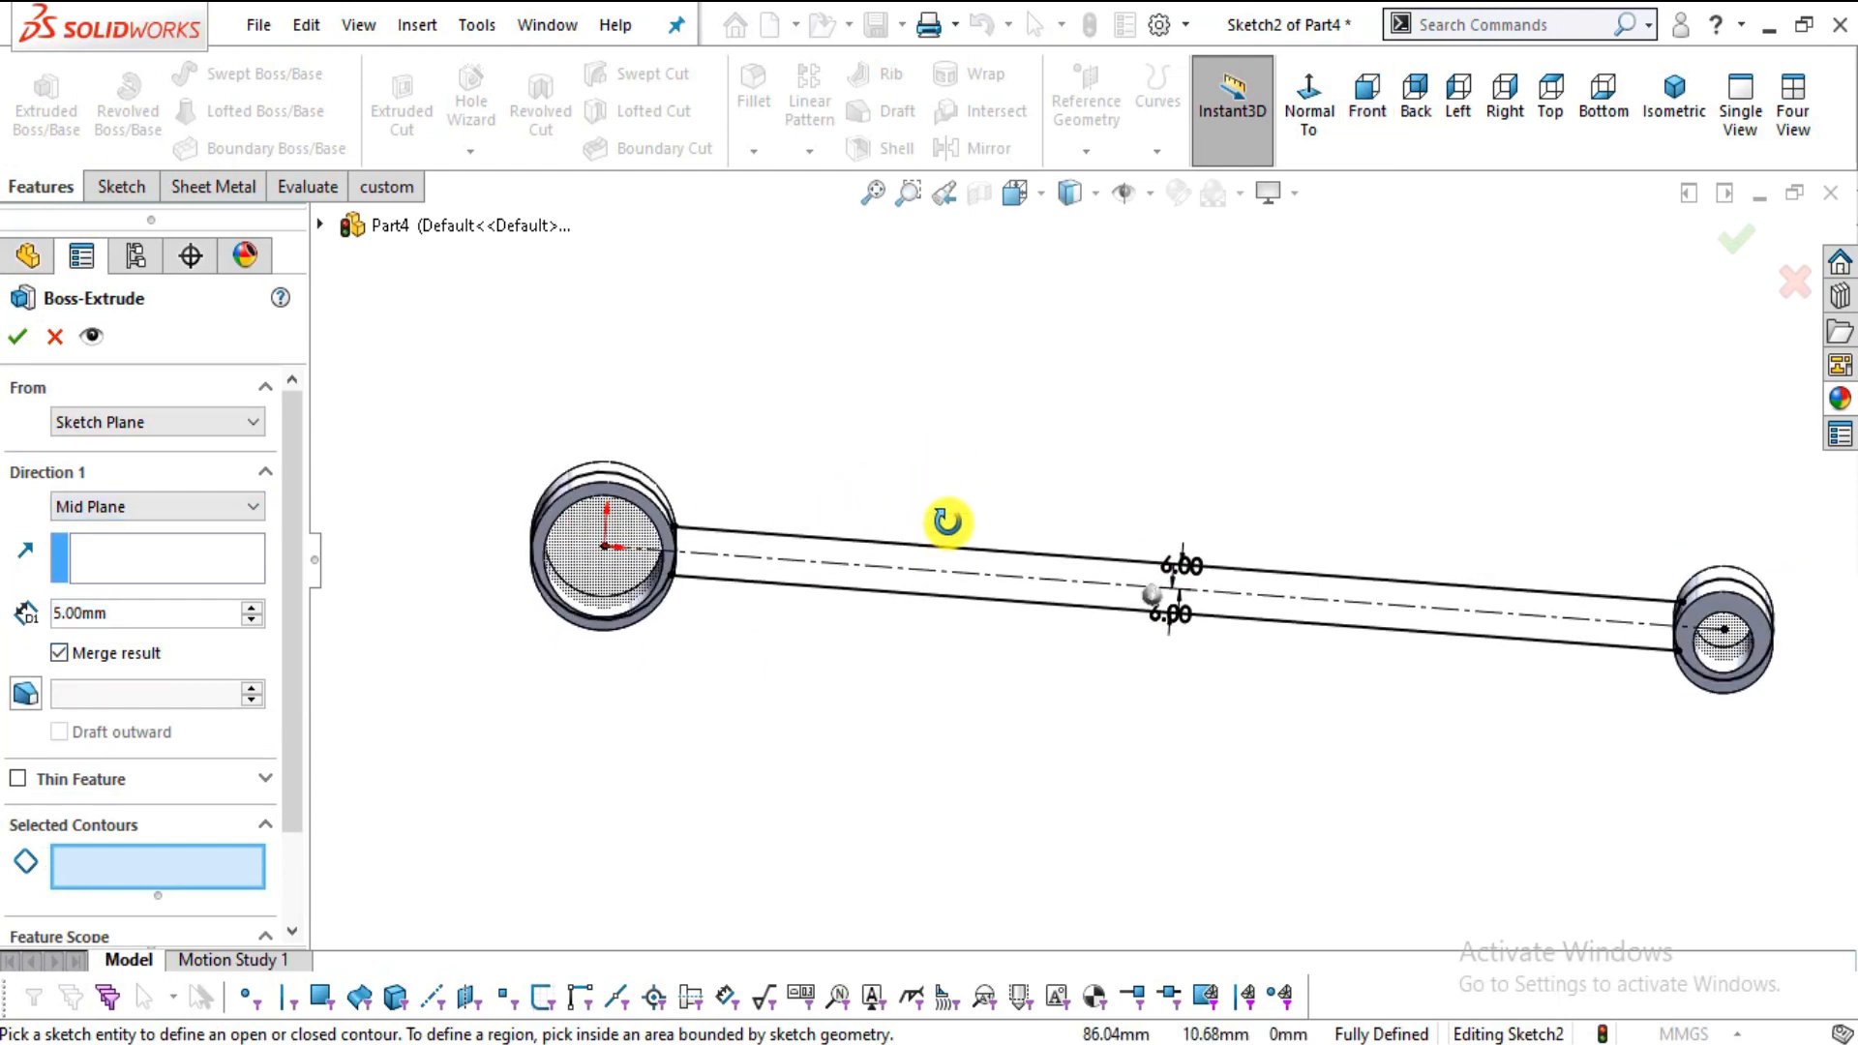
click(891, 554)
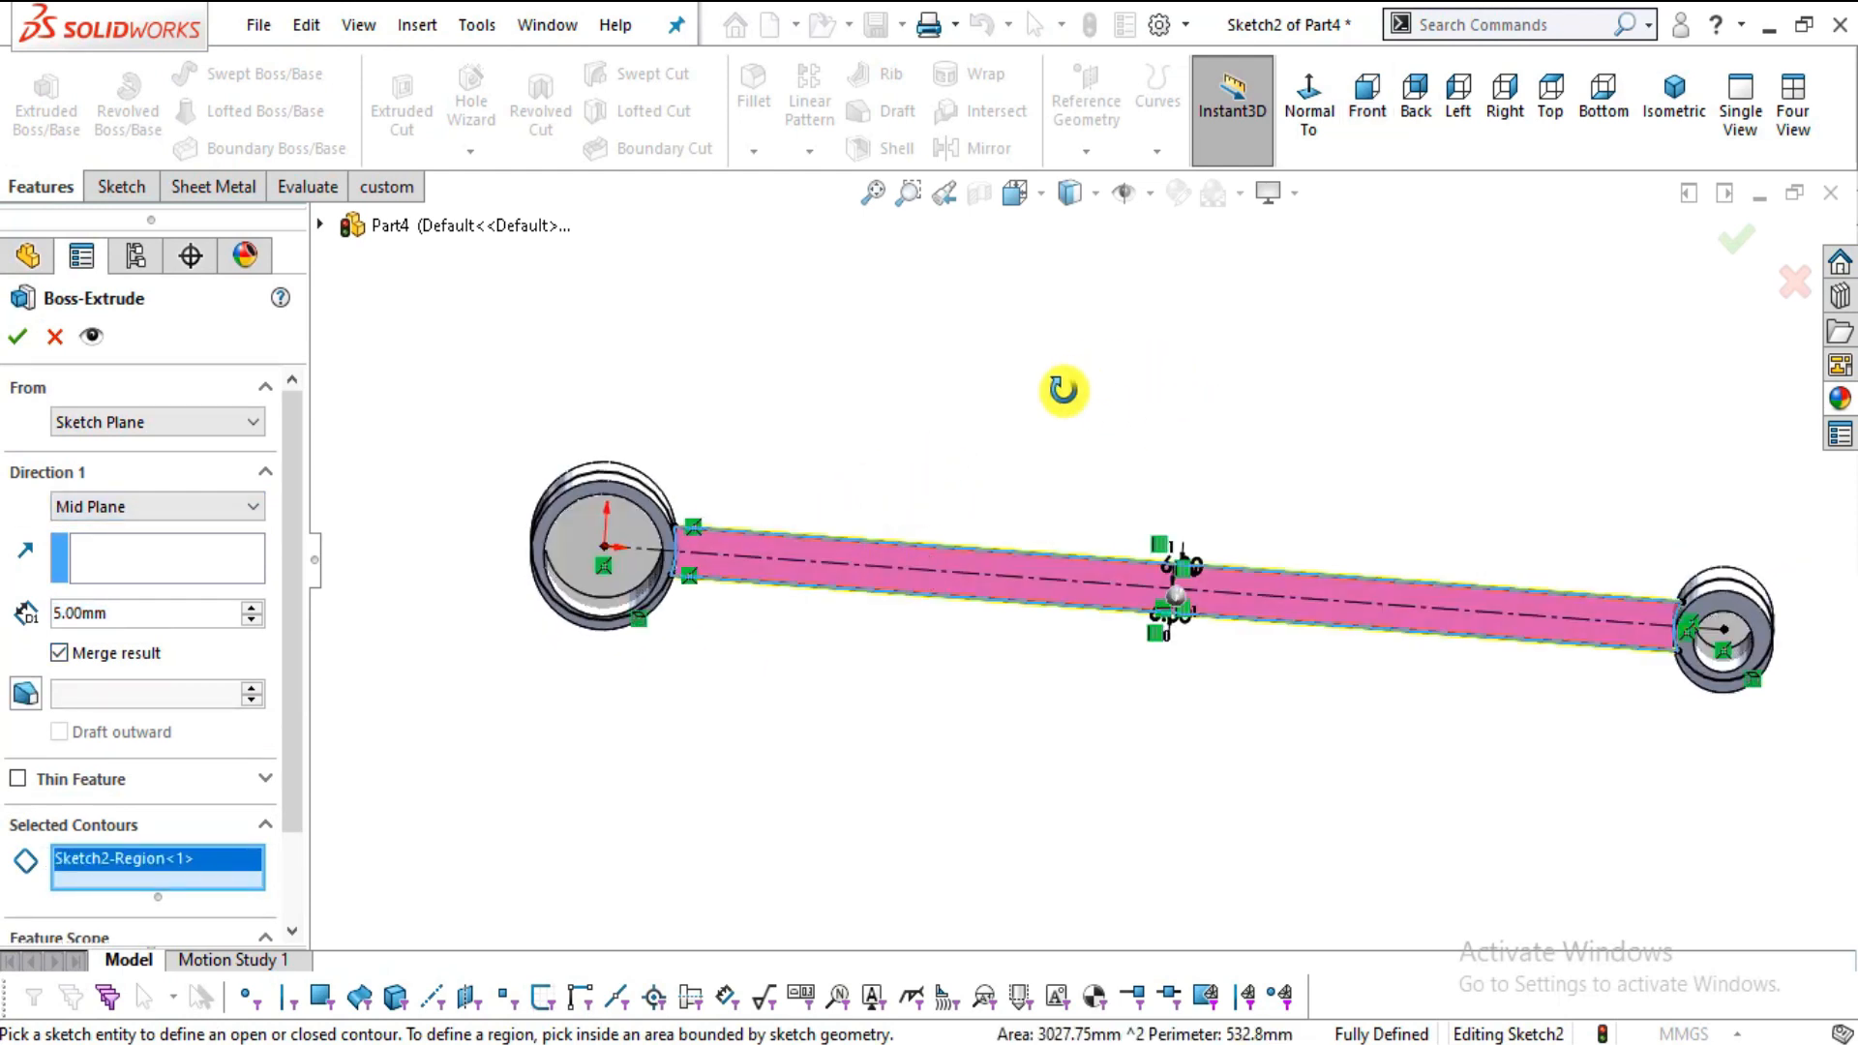
middle_drag(1061, 386, 1012, 506)
scroll(738, 427, down, 5)
middle_drag(945, 423, 929, 506)
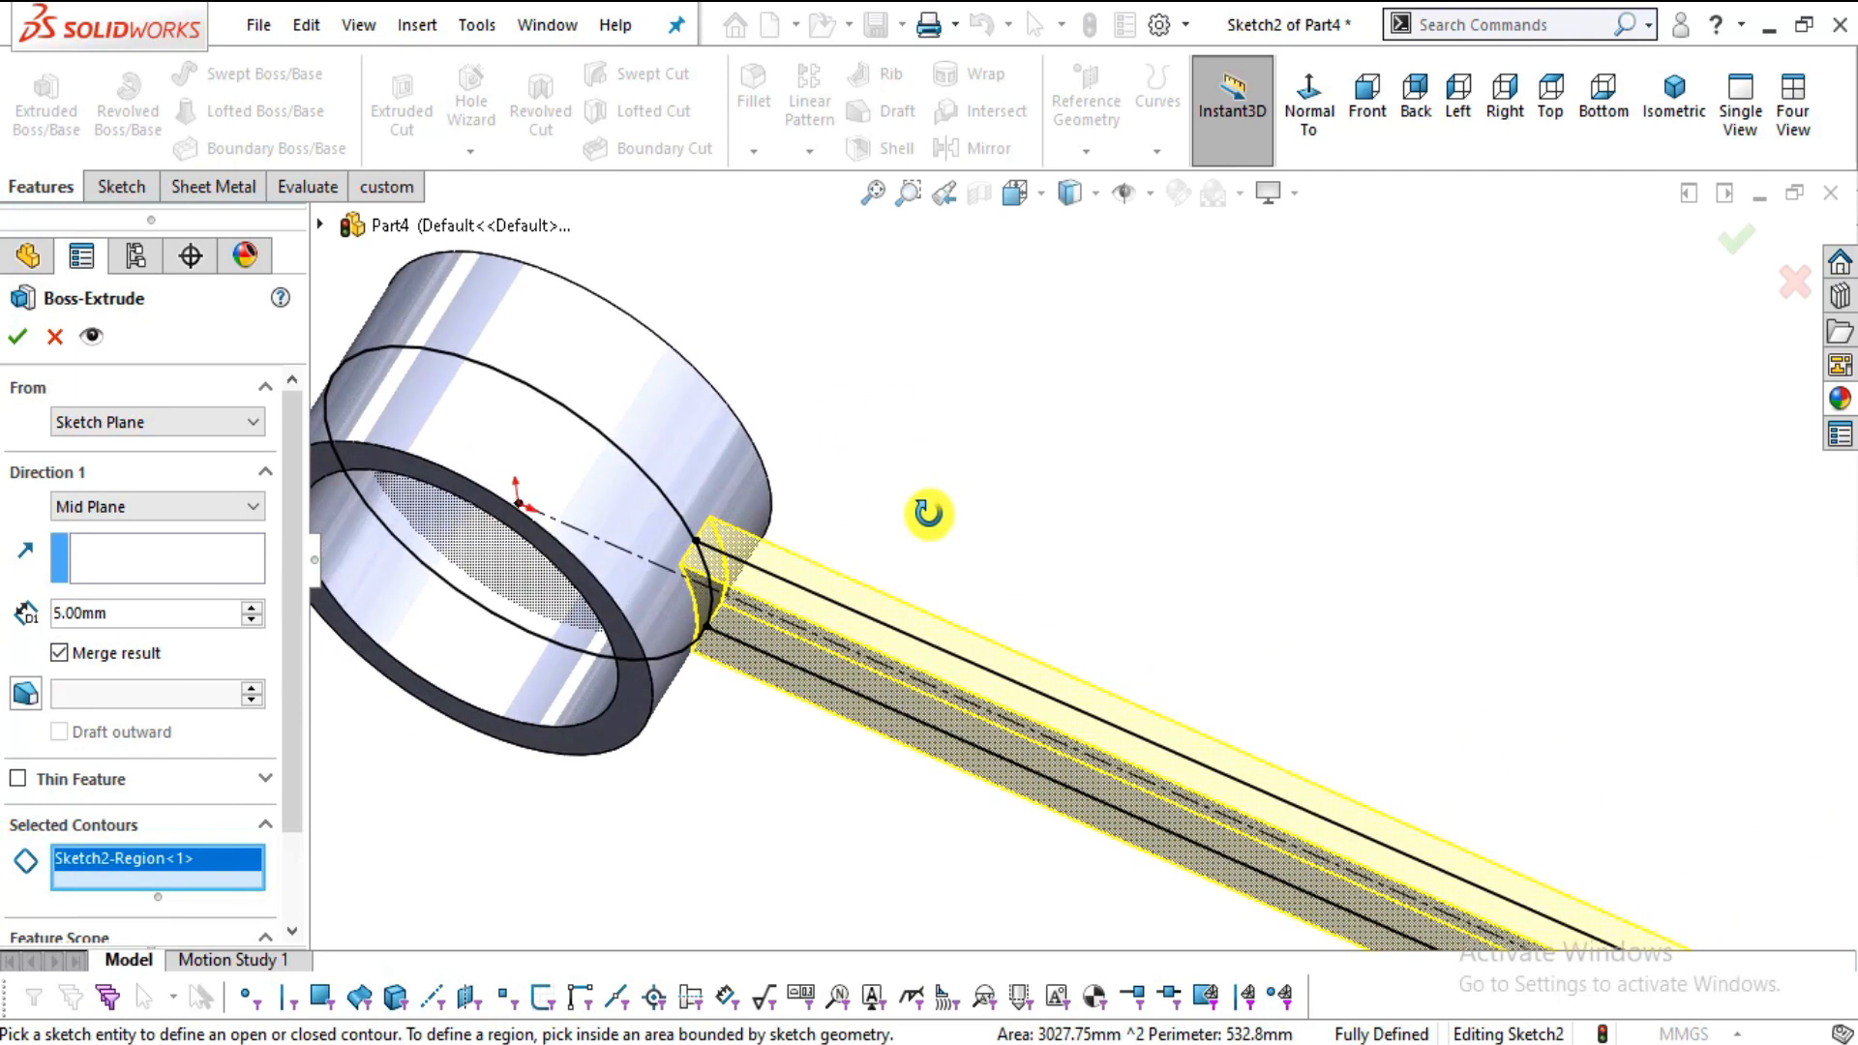
click(19, 336)
- Examine the completed connecting rod from several angles, and look over the Part5 body with its pins and lugs
scroll(1064, 451, up, 4)
click(1171, 482)
middle_drag(1120, 484, 1266, 319)
scroll(1286, 450, up, 5)
middle_drag(1398, 523, 1045, 630)
middle_drag(1071, 522, 1153, 490)
scroll(1153, 489, up, 1)
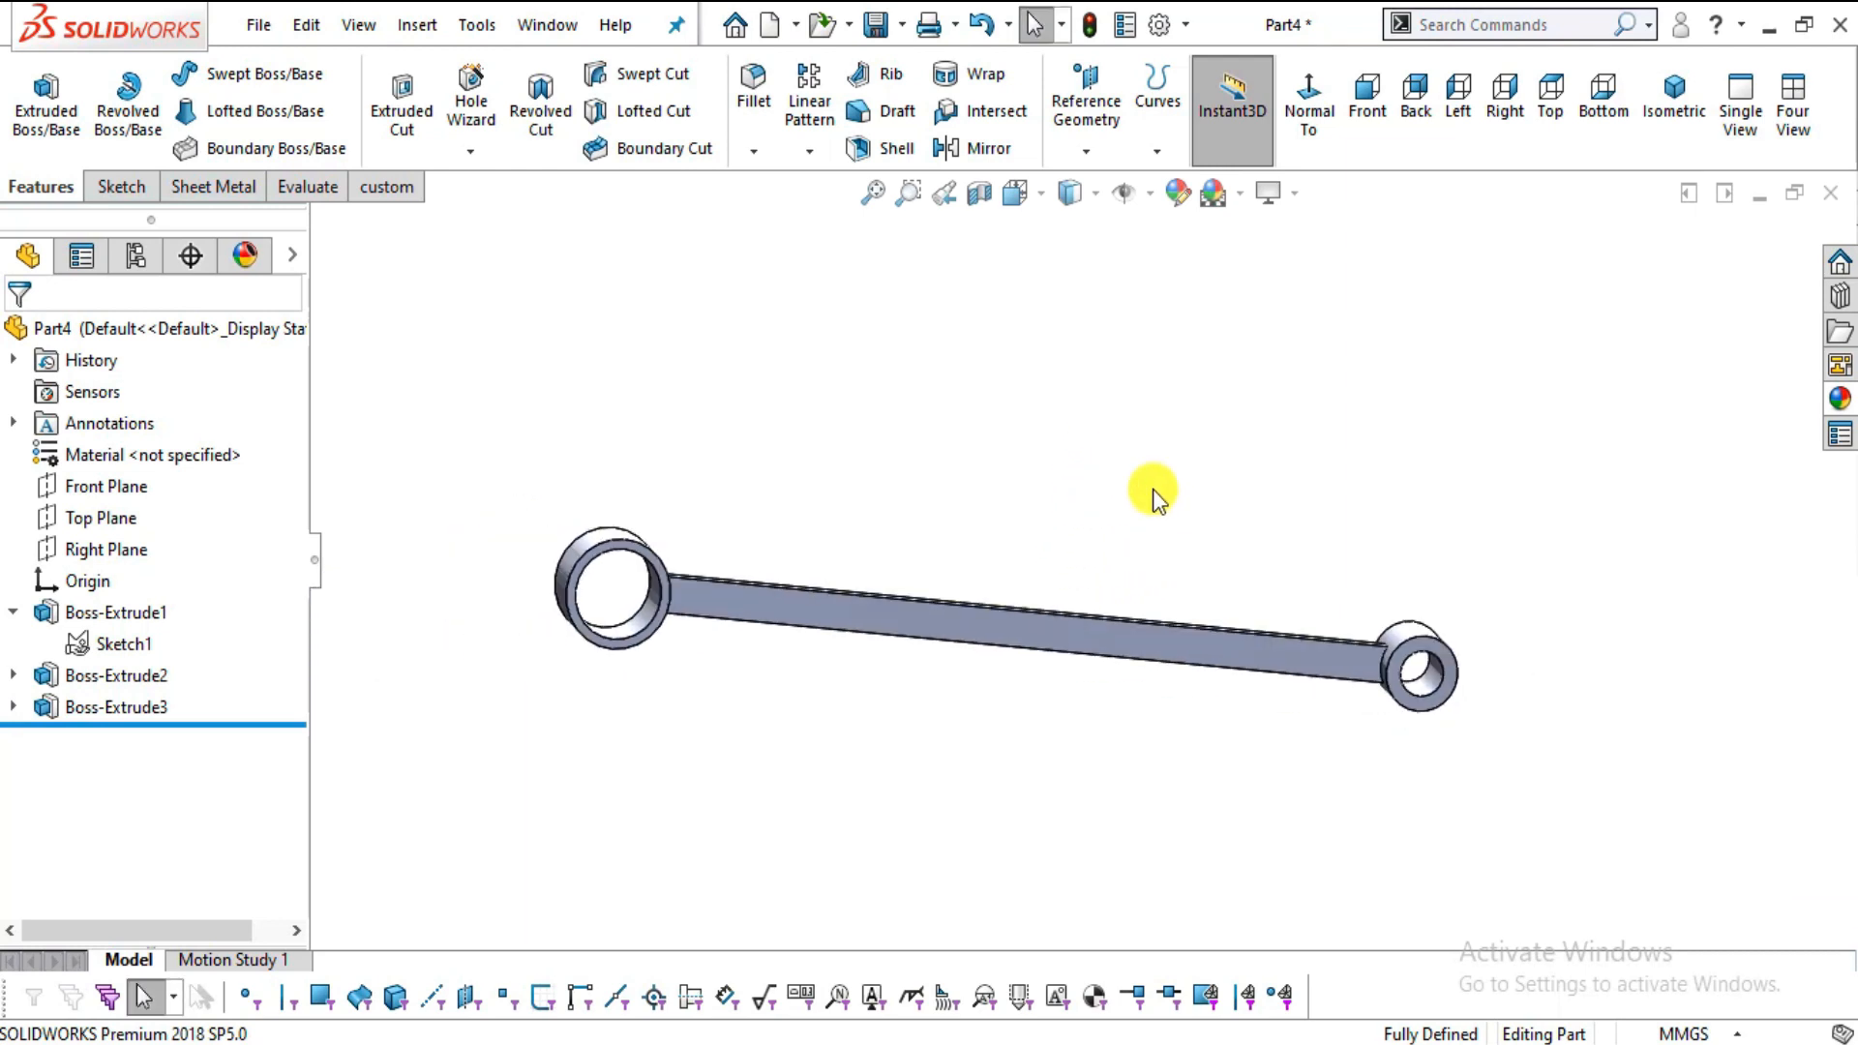
scroll(1152, 489, down, 3)
scroll(1152, 490, up, 2)
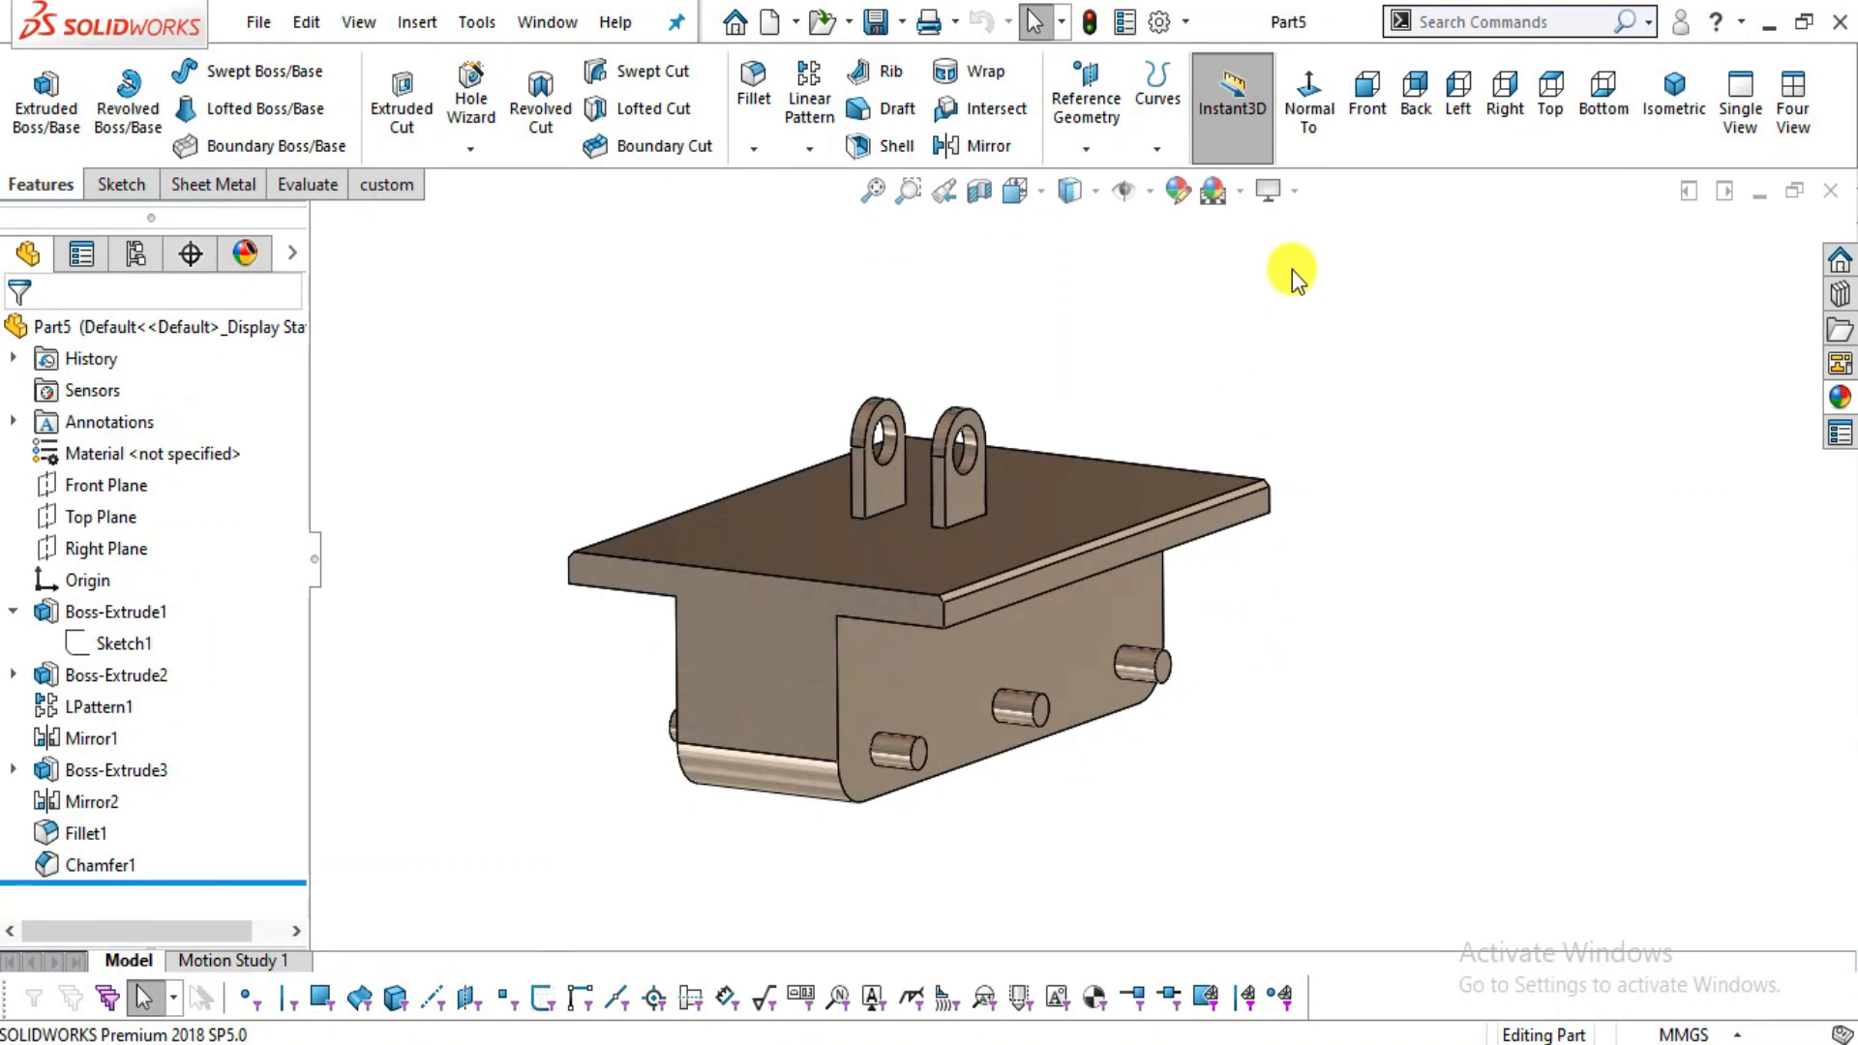
middle_drag(1191, 332, 1089, 750)
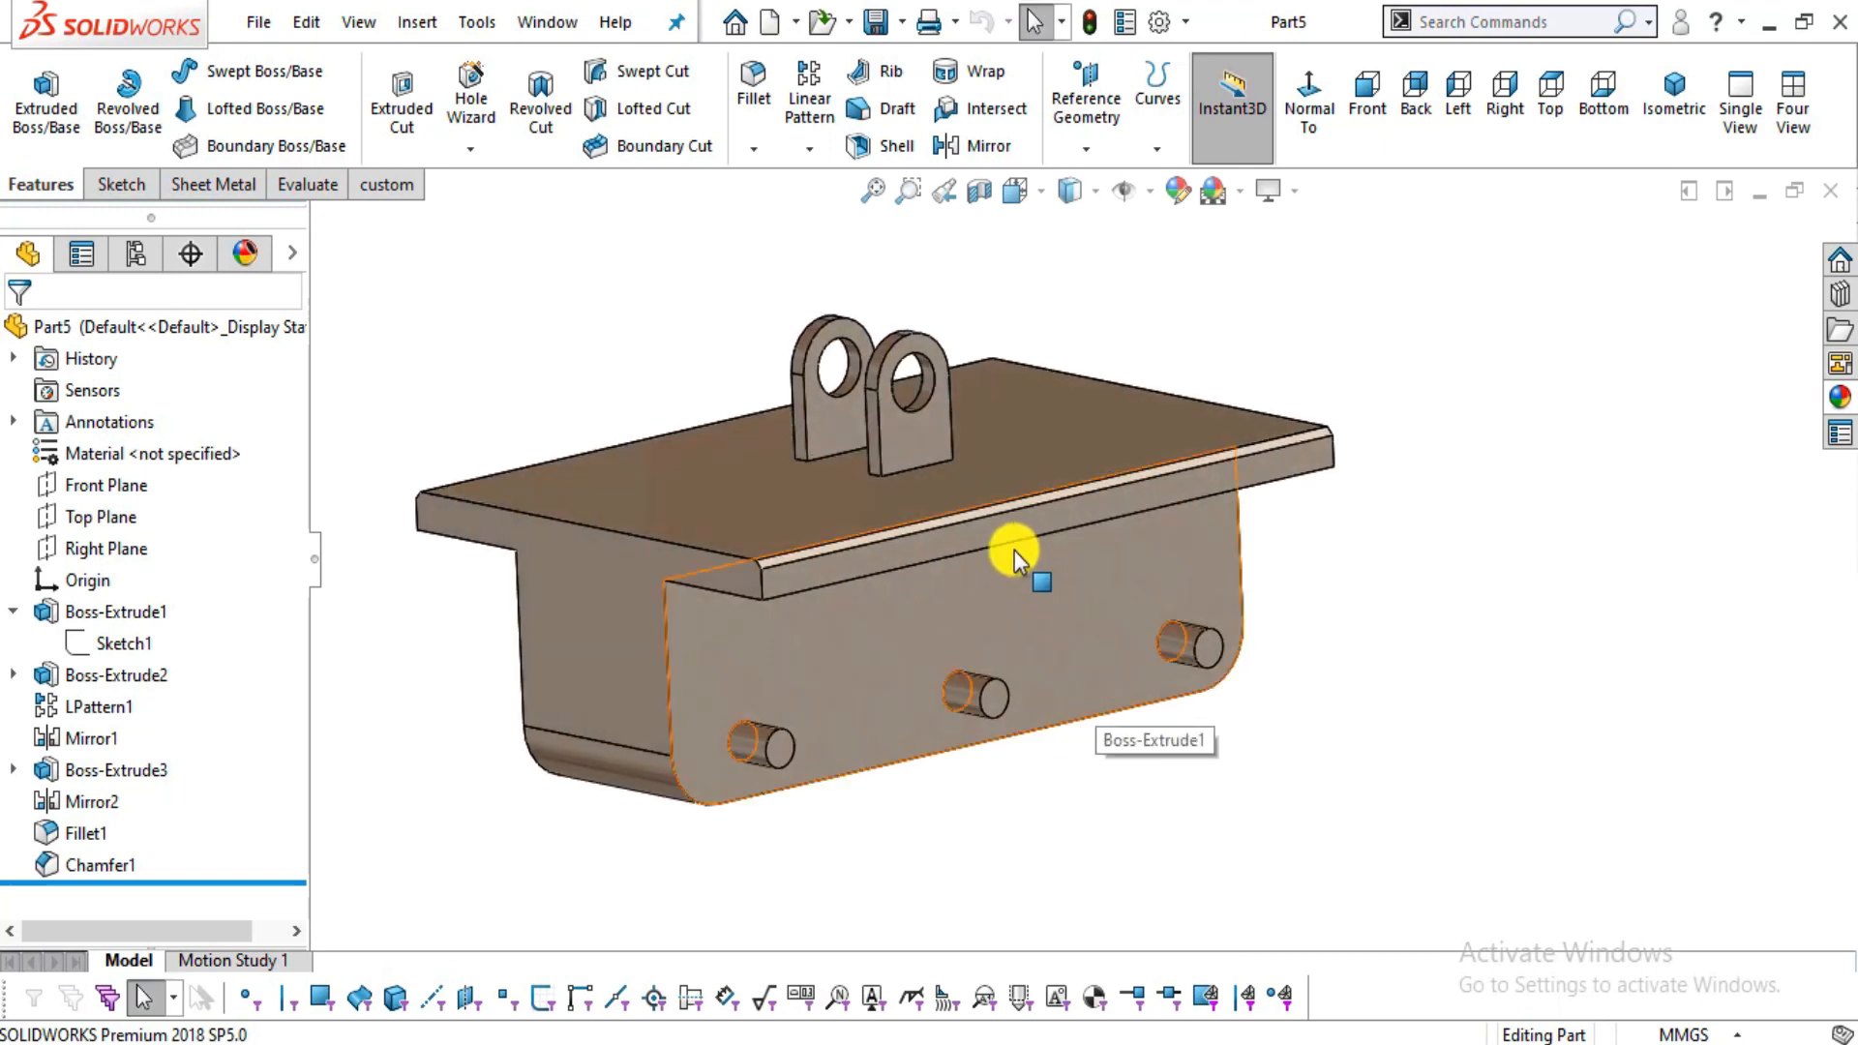
- Examine the finished part model with its plate, twin lugs, side pins and rounded block from several angles
scroll(1014, 580, up, 2)
mouse_move(1012, 590)
middle_down()
mouse_move(1071, 552)
mouse_move(958, 415)
mouse_move(962, 481)
mouse_move(1091, 602)
mouse_move(1190, 651)
mouse_move(1049, 643)
mouse_move(938, 555)
mouse_move(967, 635)
mouse_move(983, 561)
mouse_move(1054, 568)
mouse_move(1035, 632)
mouse_move(1043, 595)
middle_up()
scroll(1036, 422, up, 2)
scroll(1041, 431, down, 2)
scroll(1019, 694, down, 3)
mouse_move(1020, 697)
middle_down()
mouse_move(987, 577)
mouse_move(1006, 668)
middle_up()
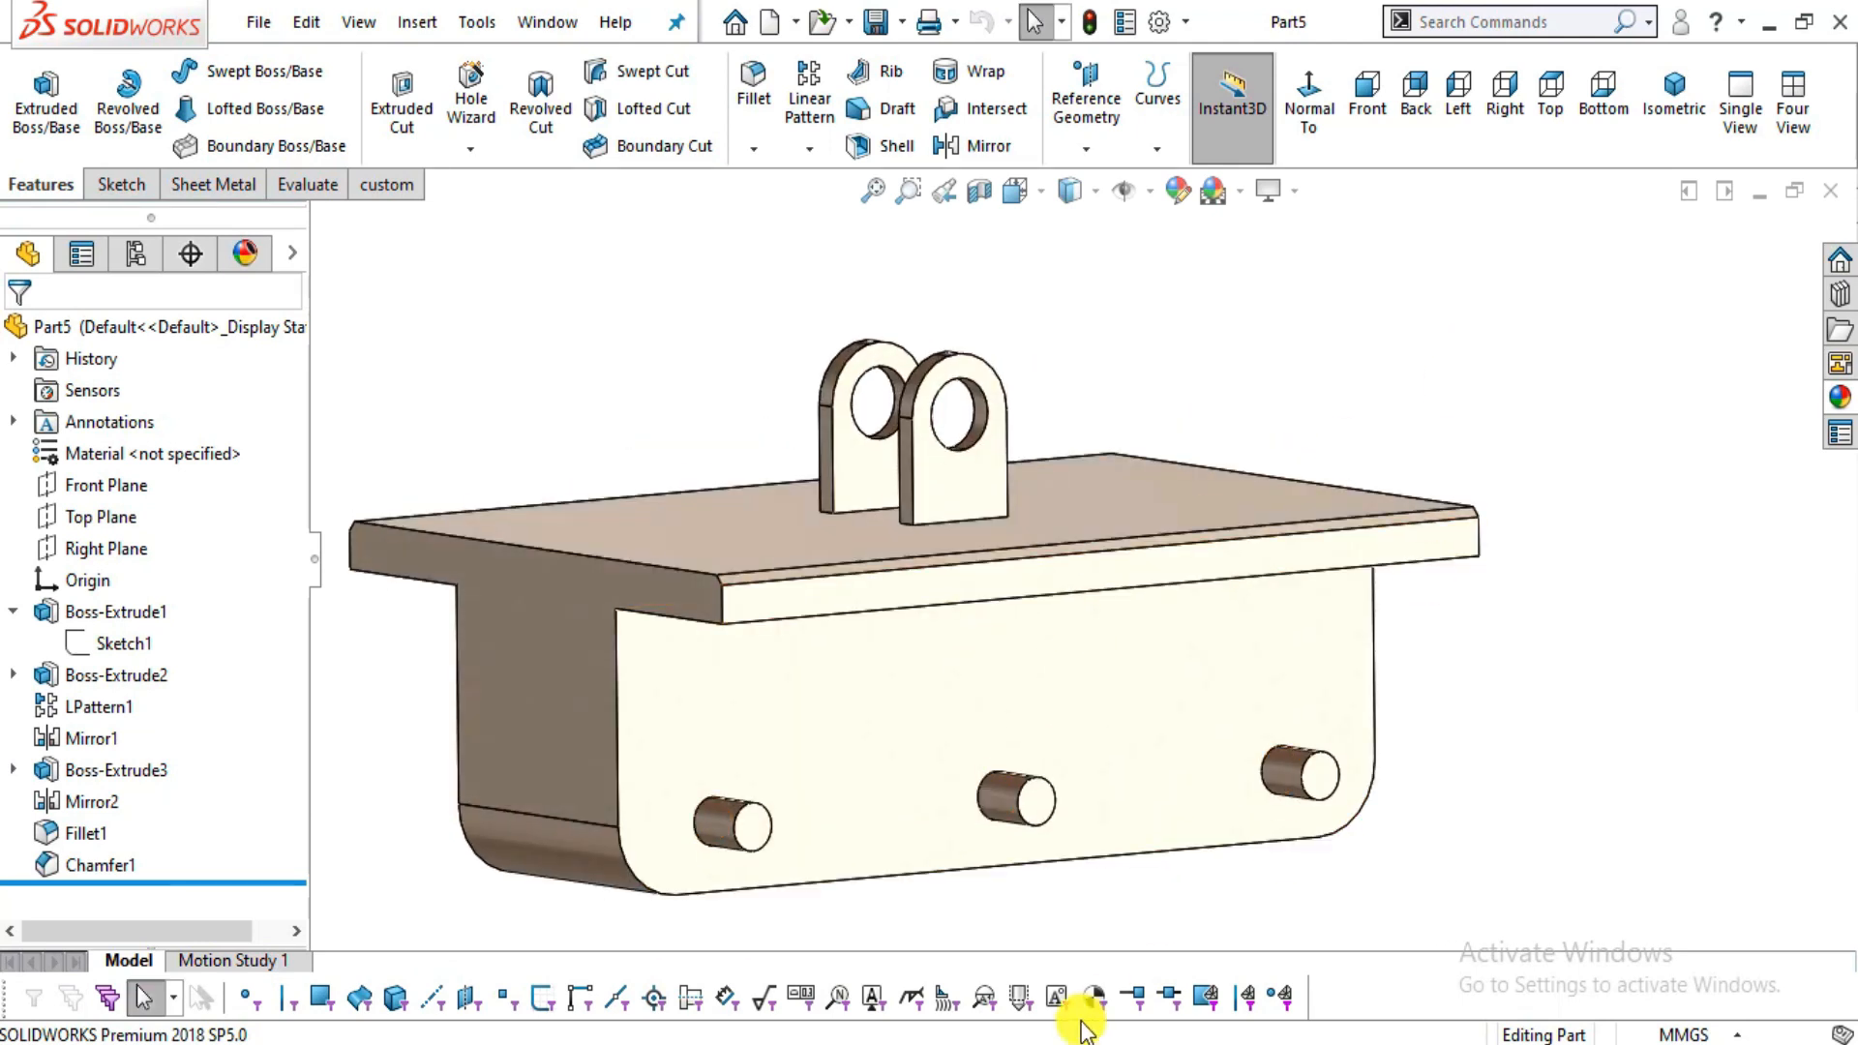
- Switch to the rolling slider mechanism assembly PDF in Acrobat Reader and examine the Part - 5 drawing views and dimensions
key(alt+Tab)
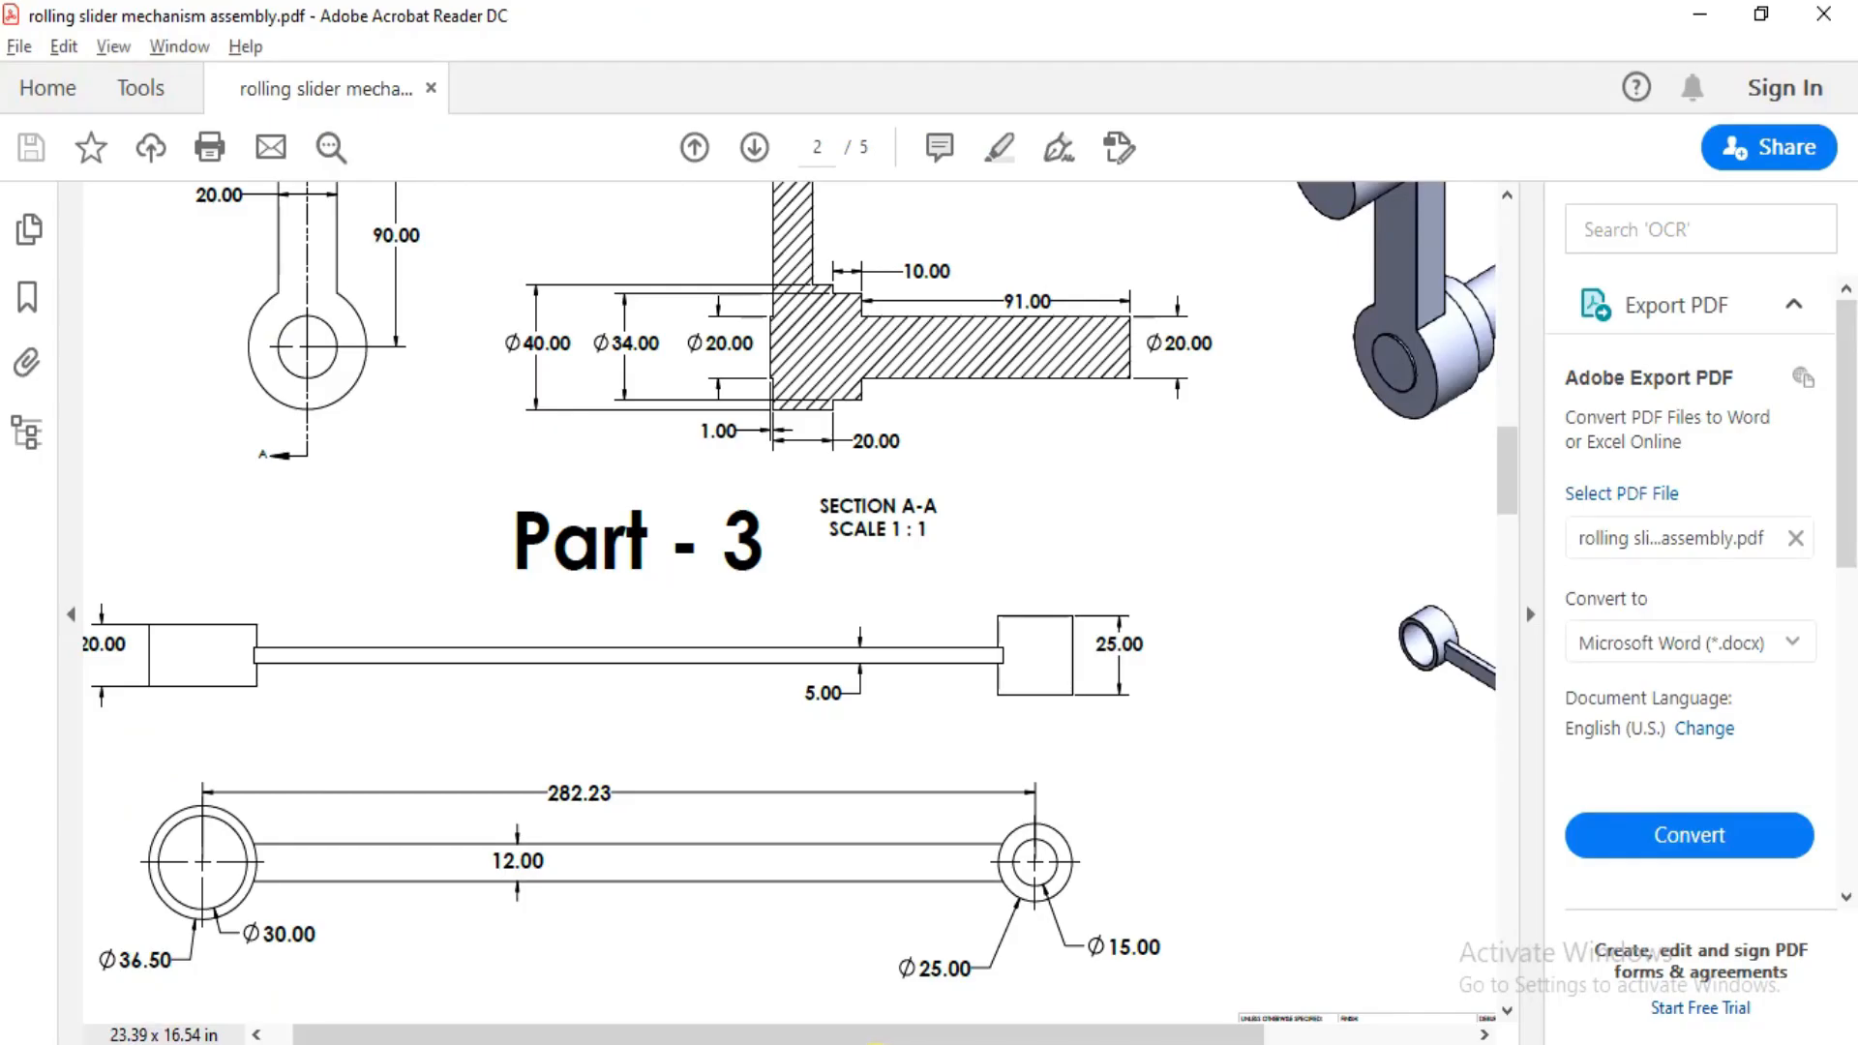
scroll(864, 719, down, 3)
scroll(864, 719, down, 10)
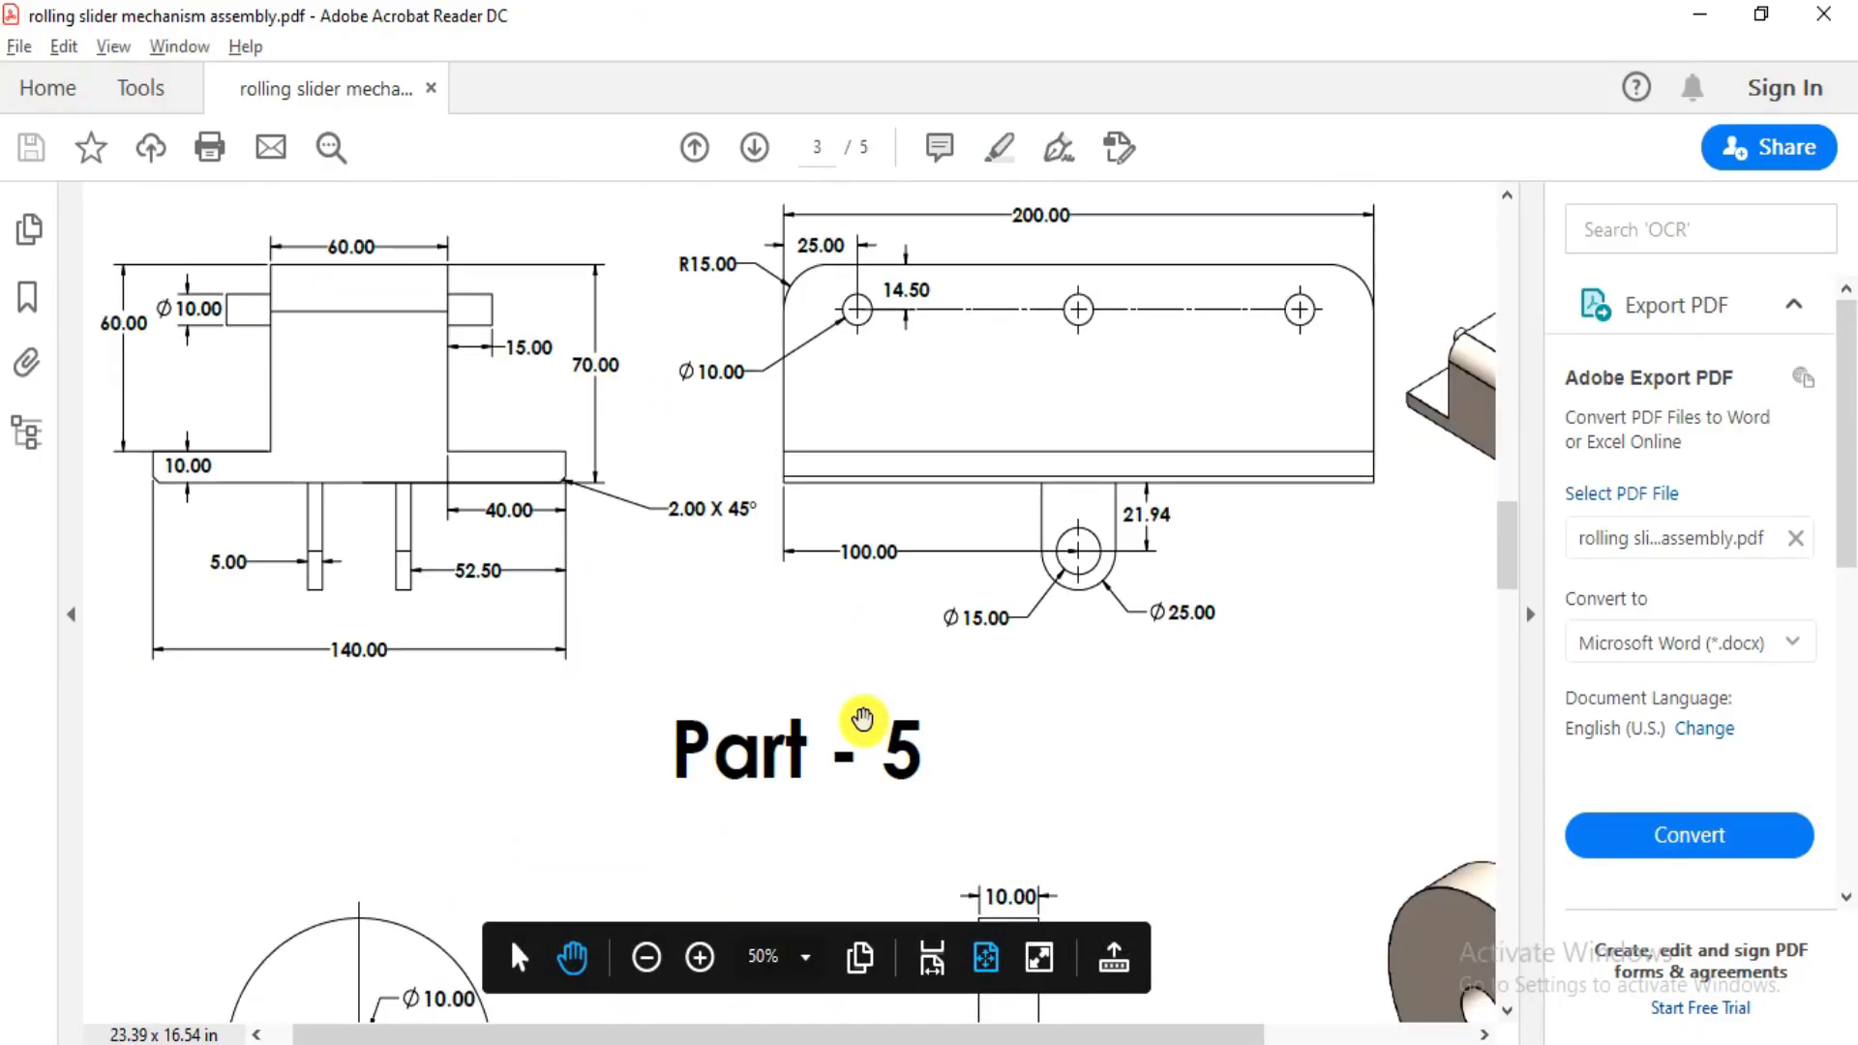
scroll(862, 719, up, 10)
scroll(862, 719, down, 10)
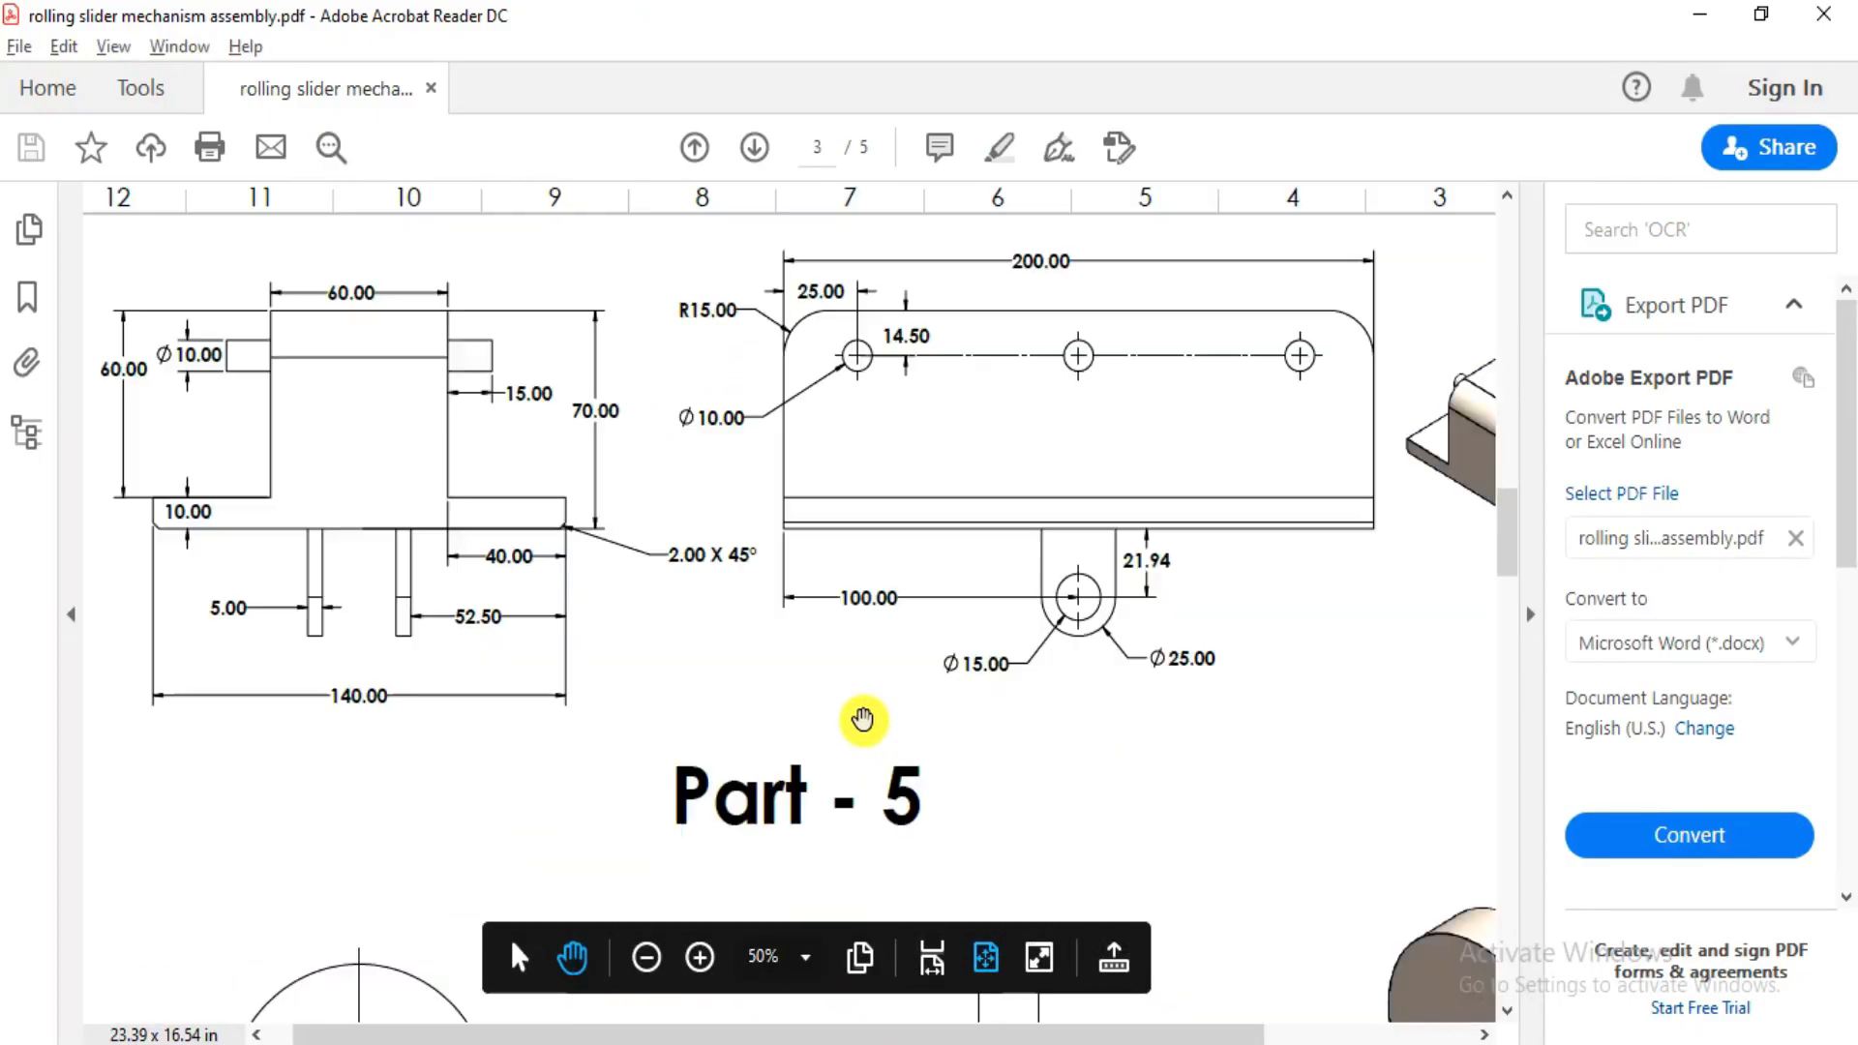
ctrl+scroll(862, 719, up, 1)
ctrl+scroll(862, 719, down, 3)
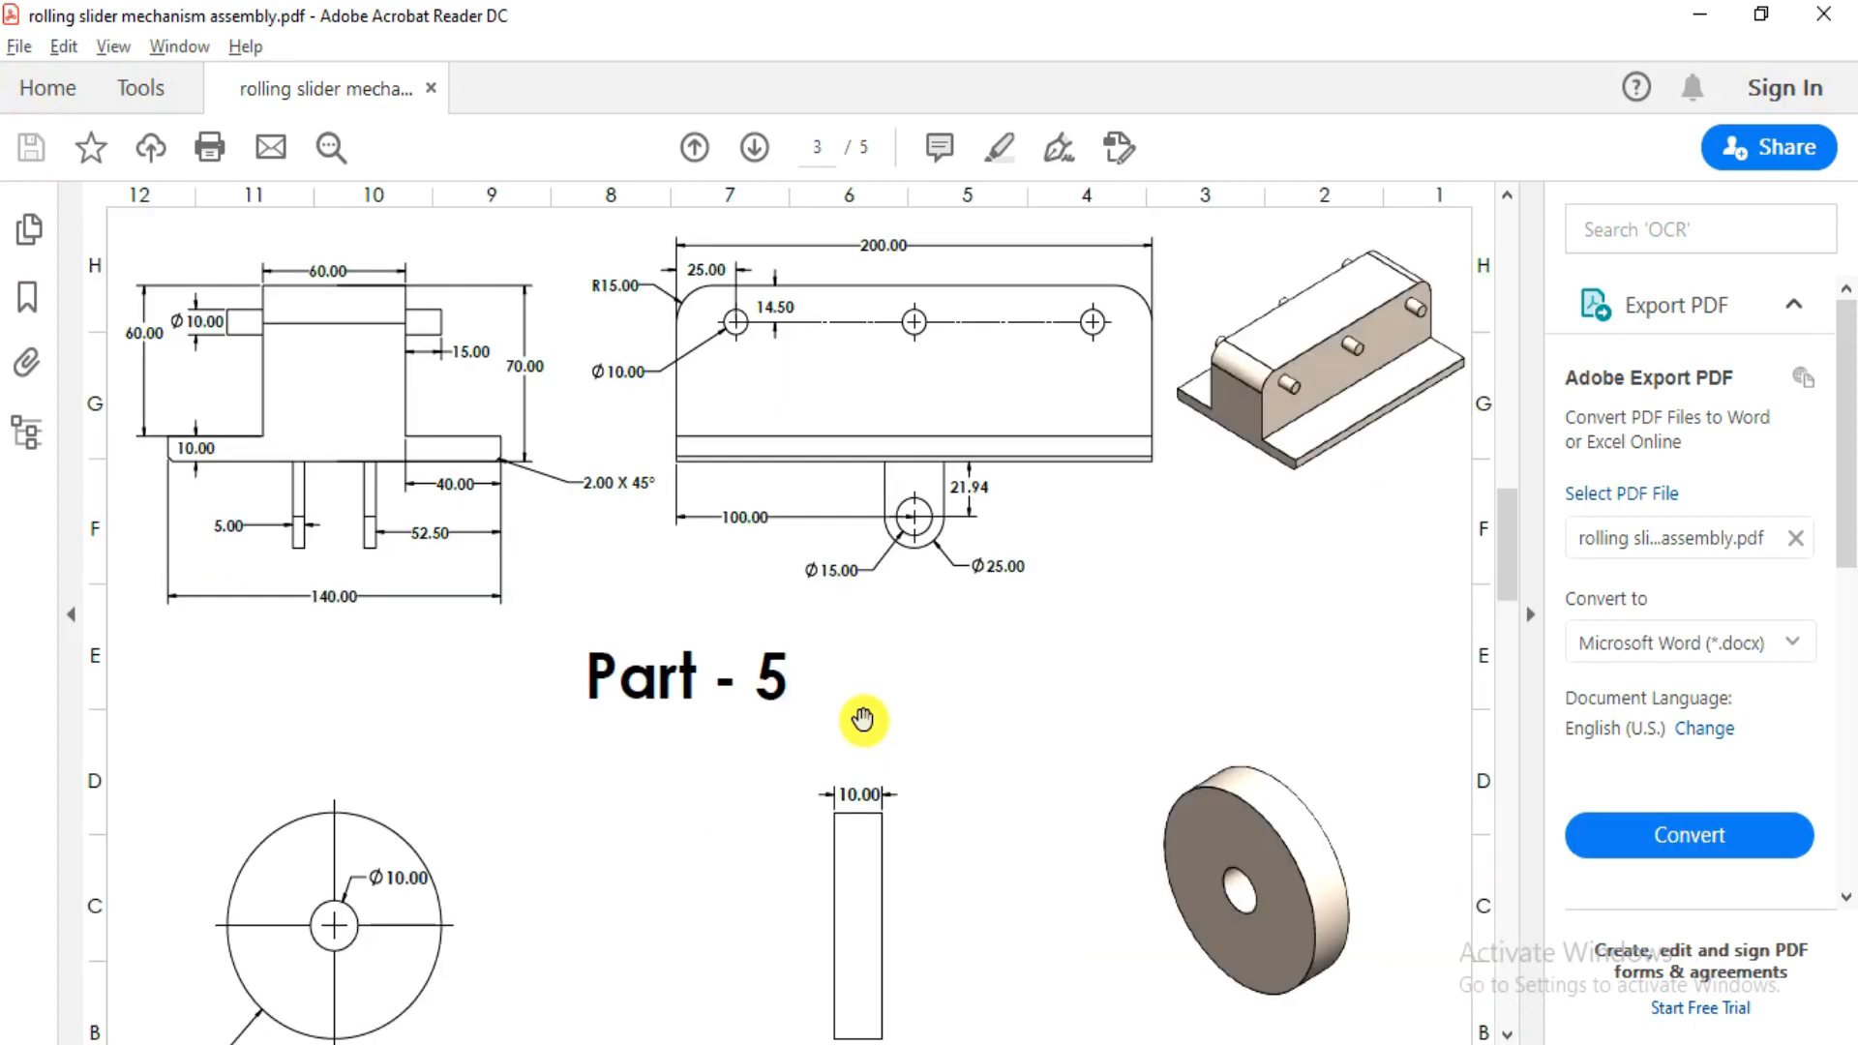
scroll(862, 704, up, 1)
scroll(861, 700, down, 1)
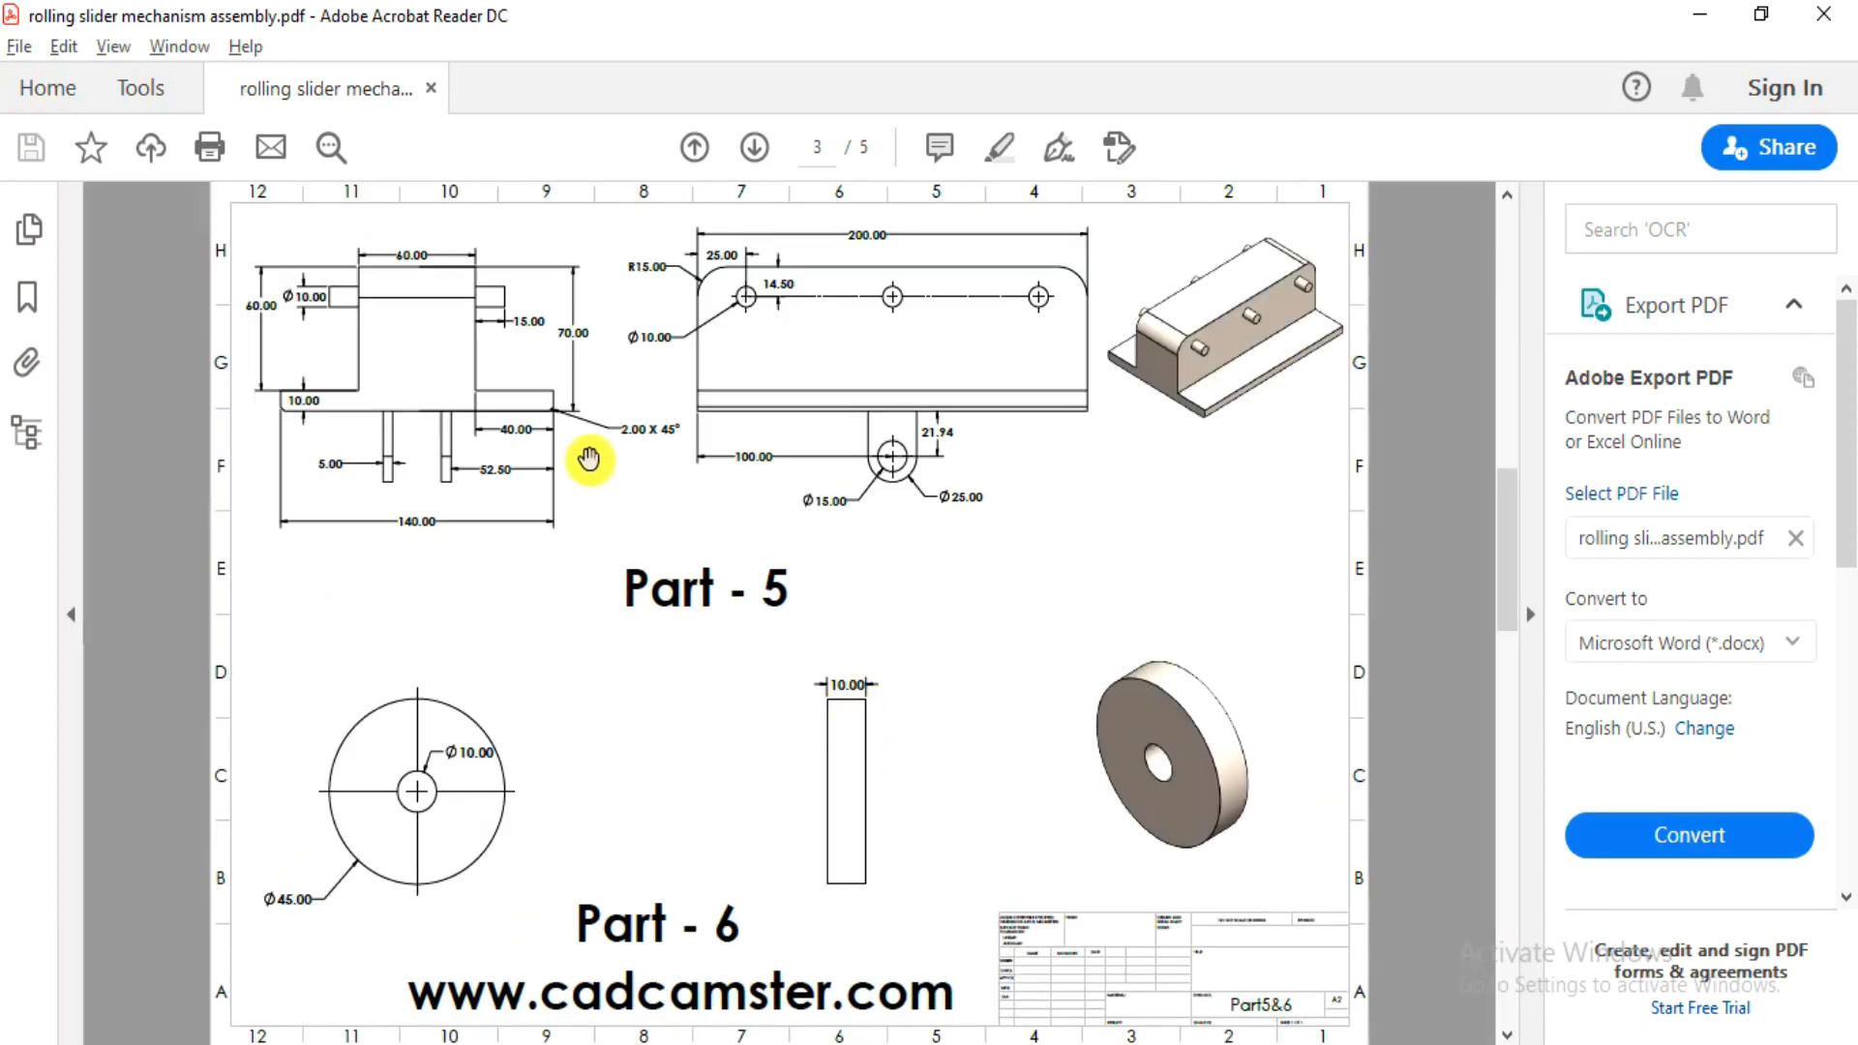
ctrl+scroll(589, 456, up, 1)
scroll(666, 578, up, 1)
scroll(667, 577, down, 3)
scroll(693, 428, up, 3)
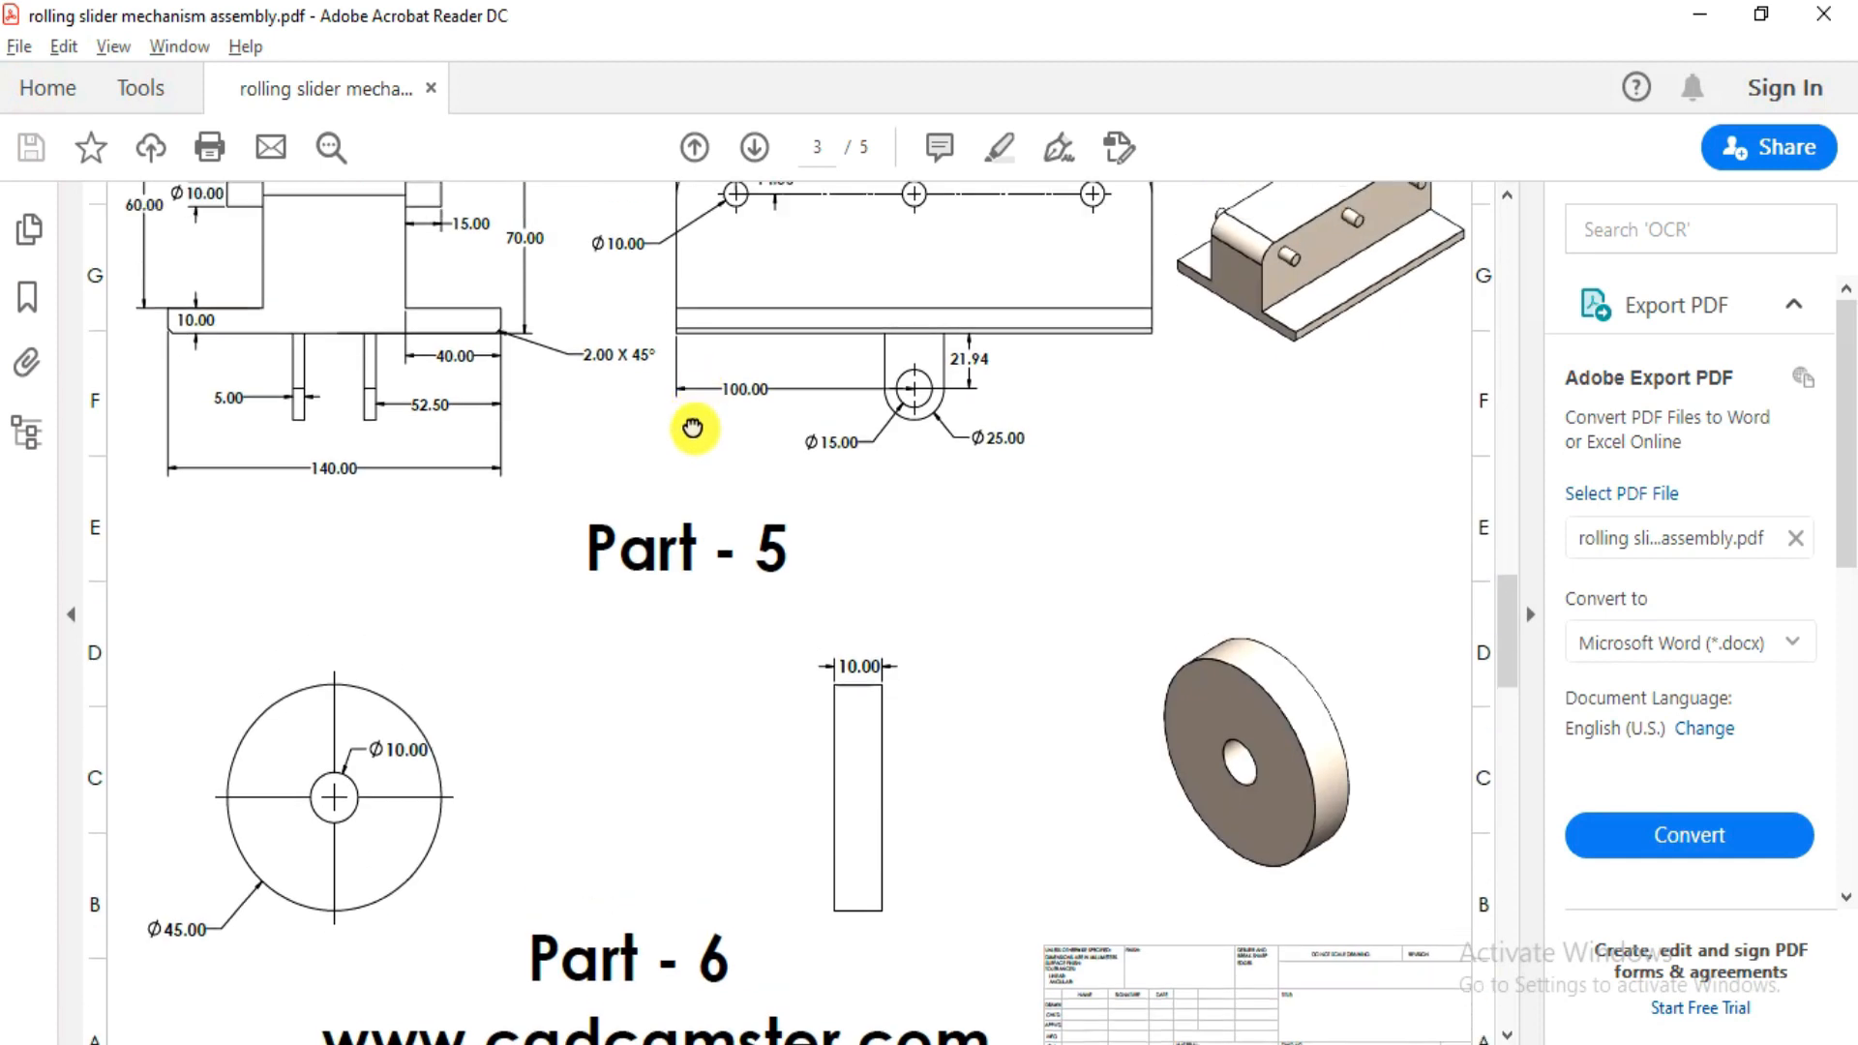
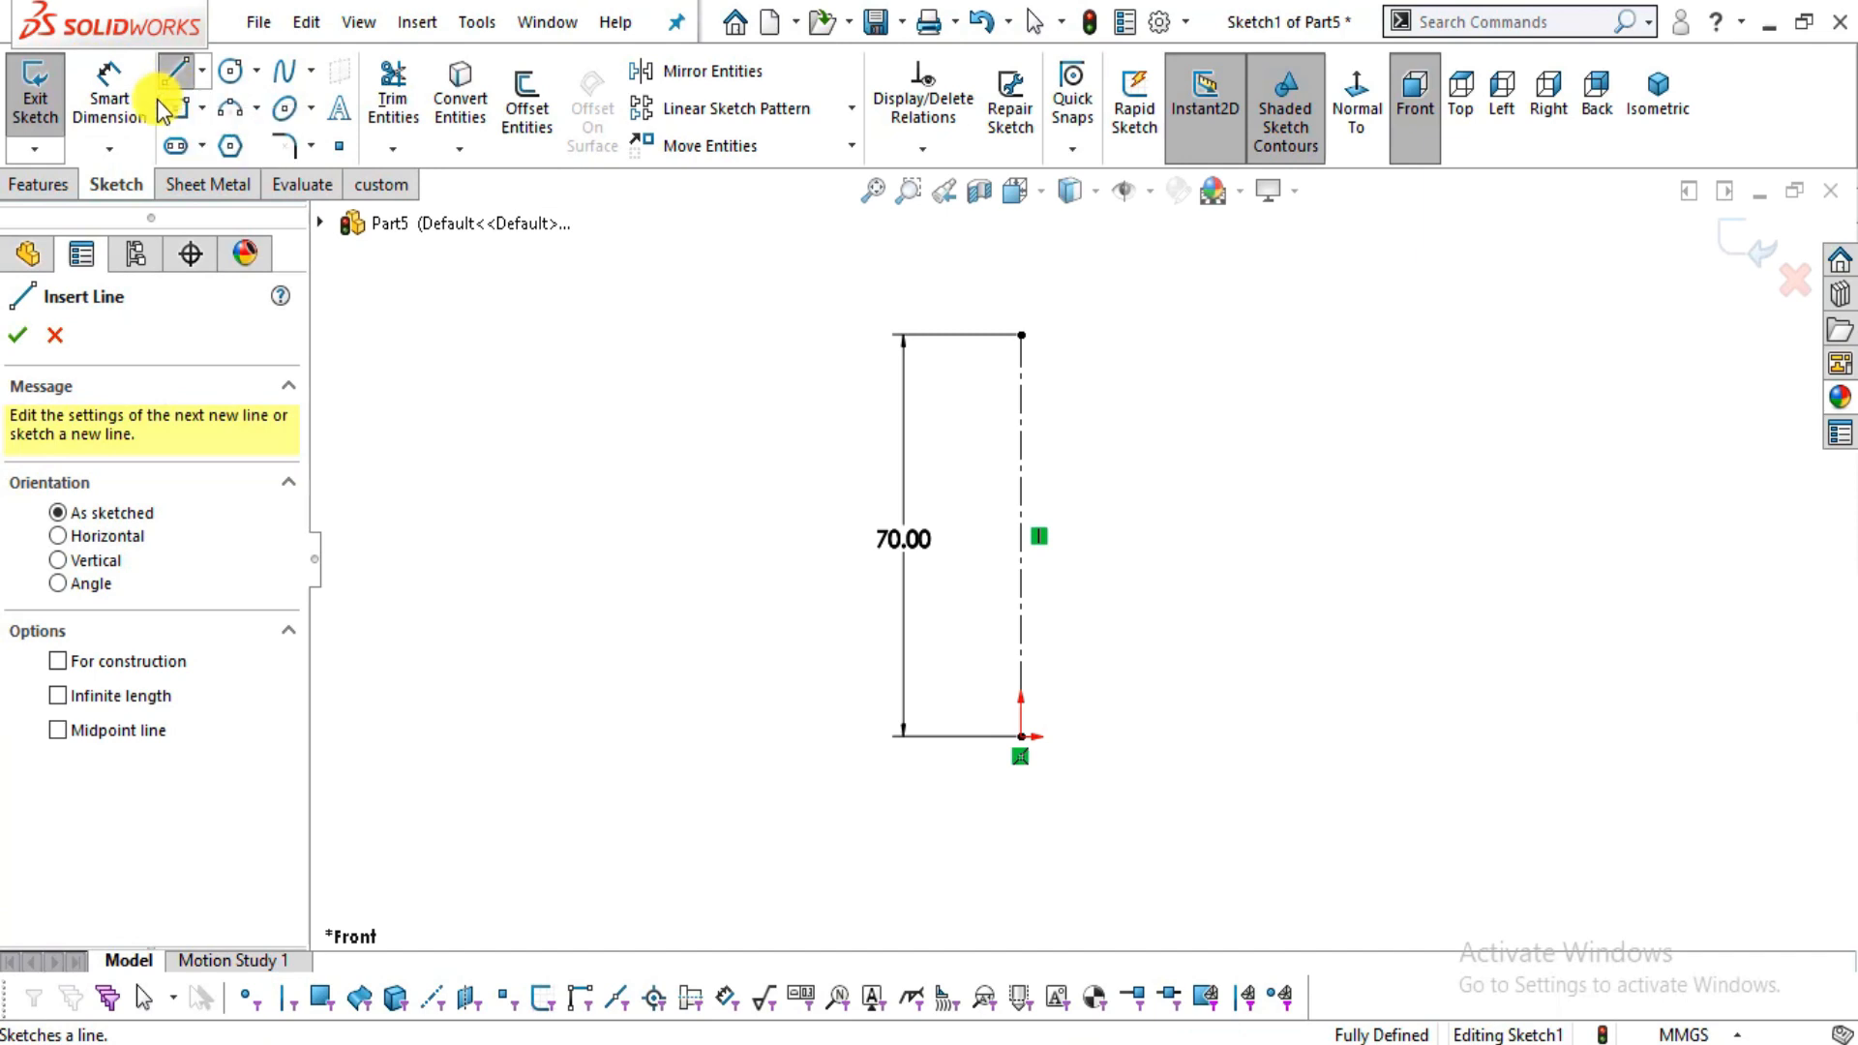
- Sketch the stepped half profile in lines from the centerline's upper end to the origin, about 40 mm wide above and 84 mm at the base
key(alt+Tab)
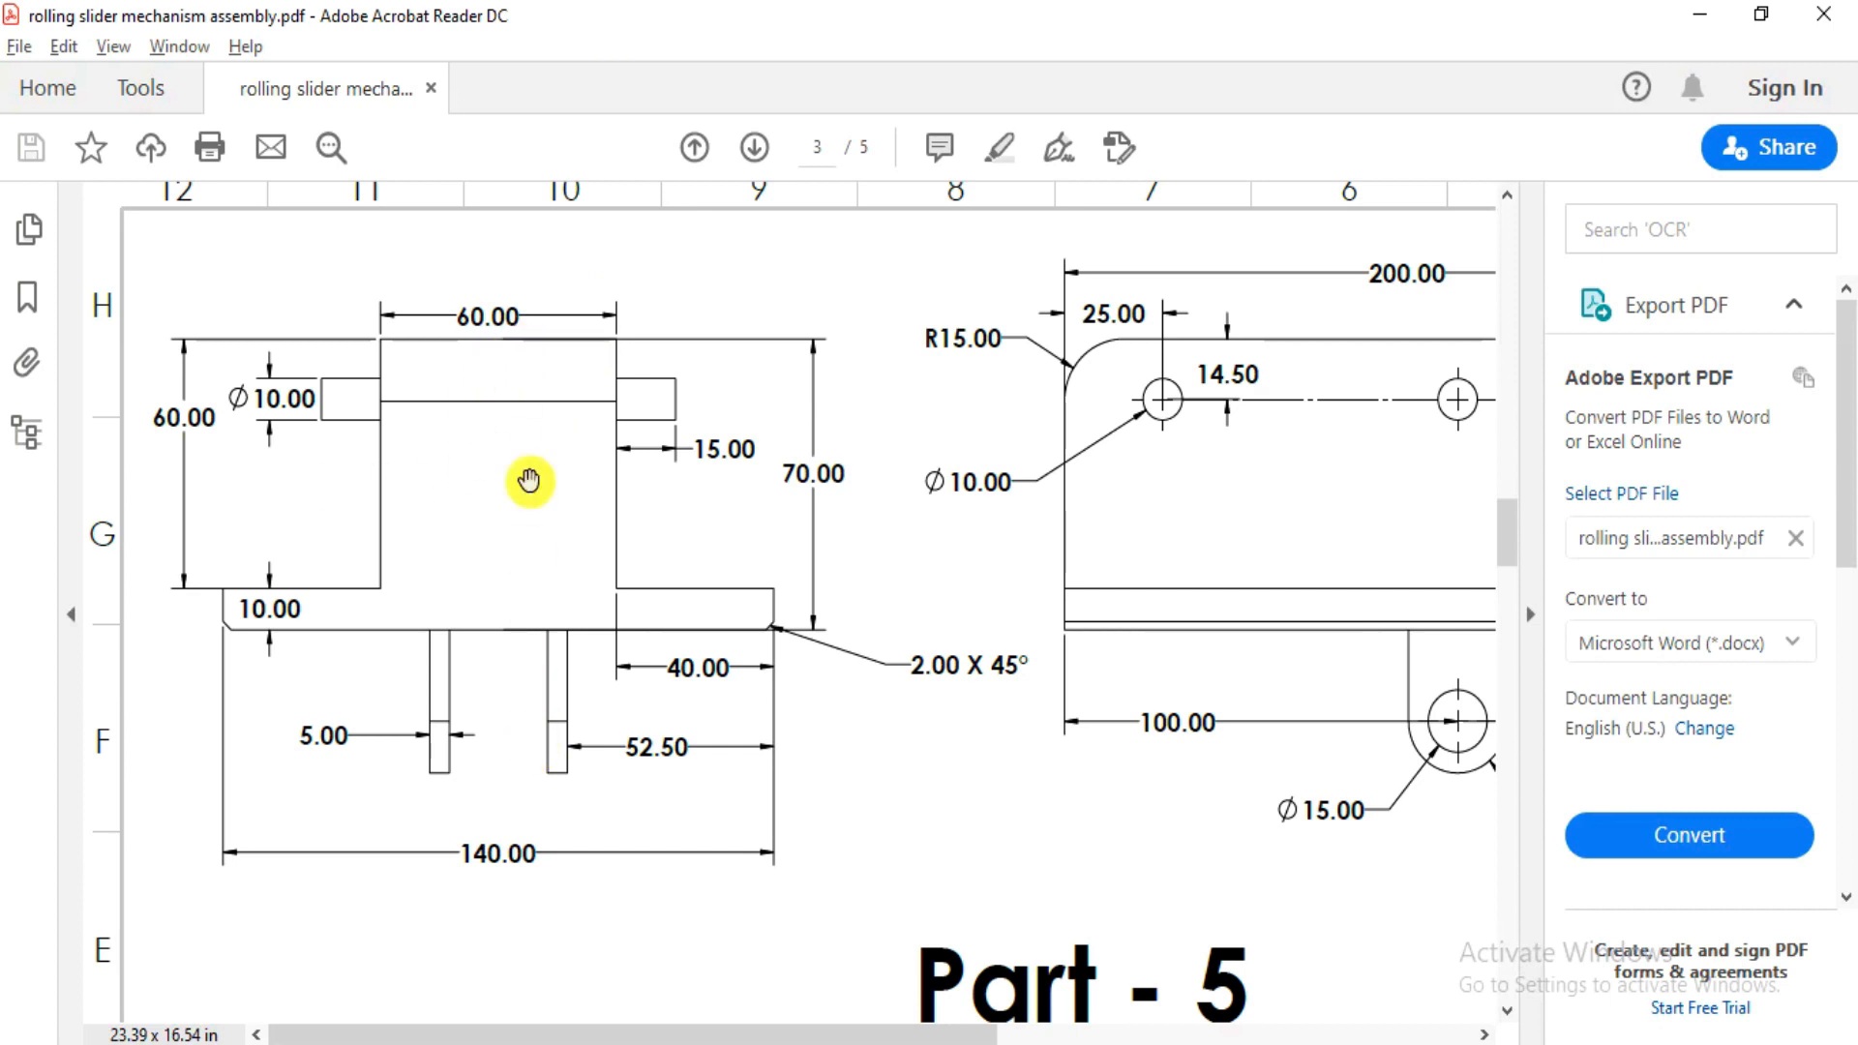
key(alt+Tab)
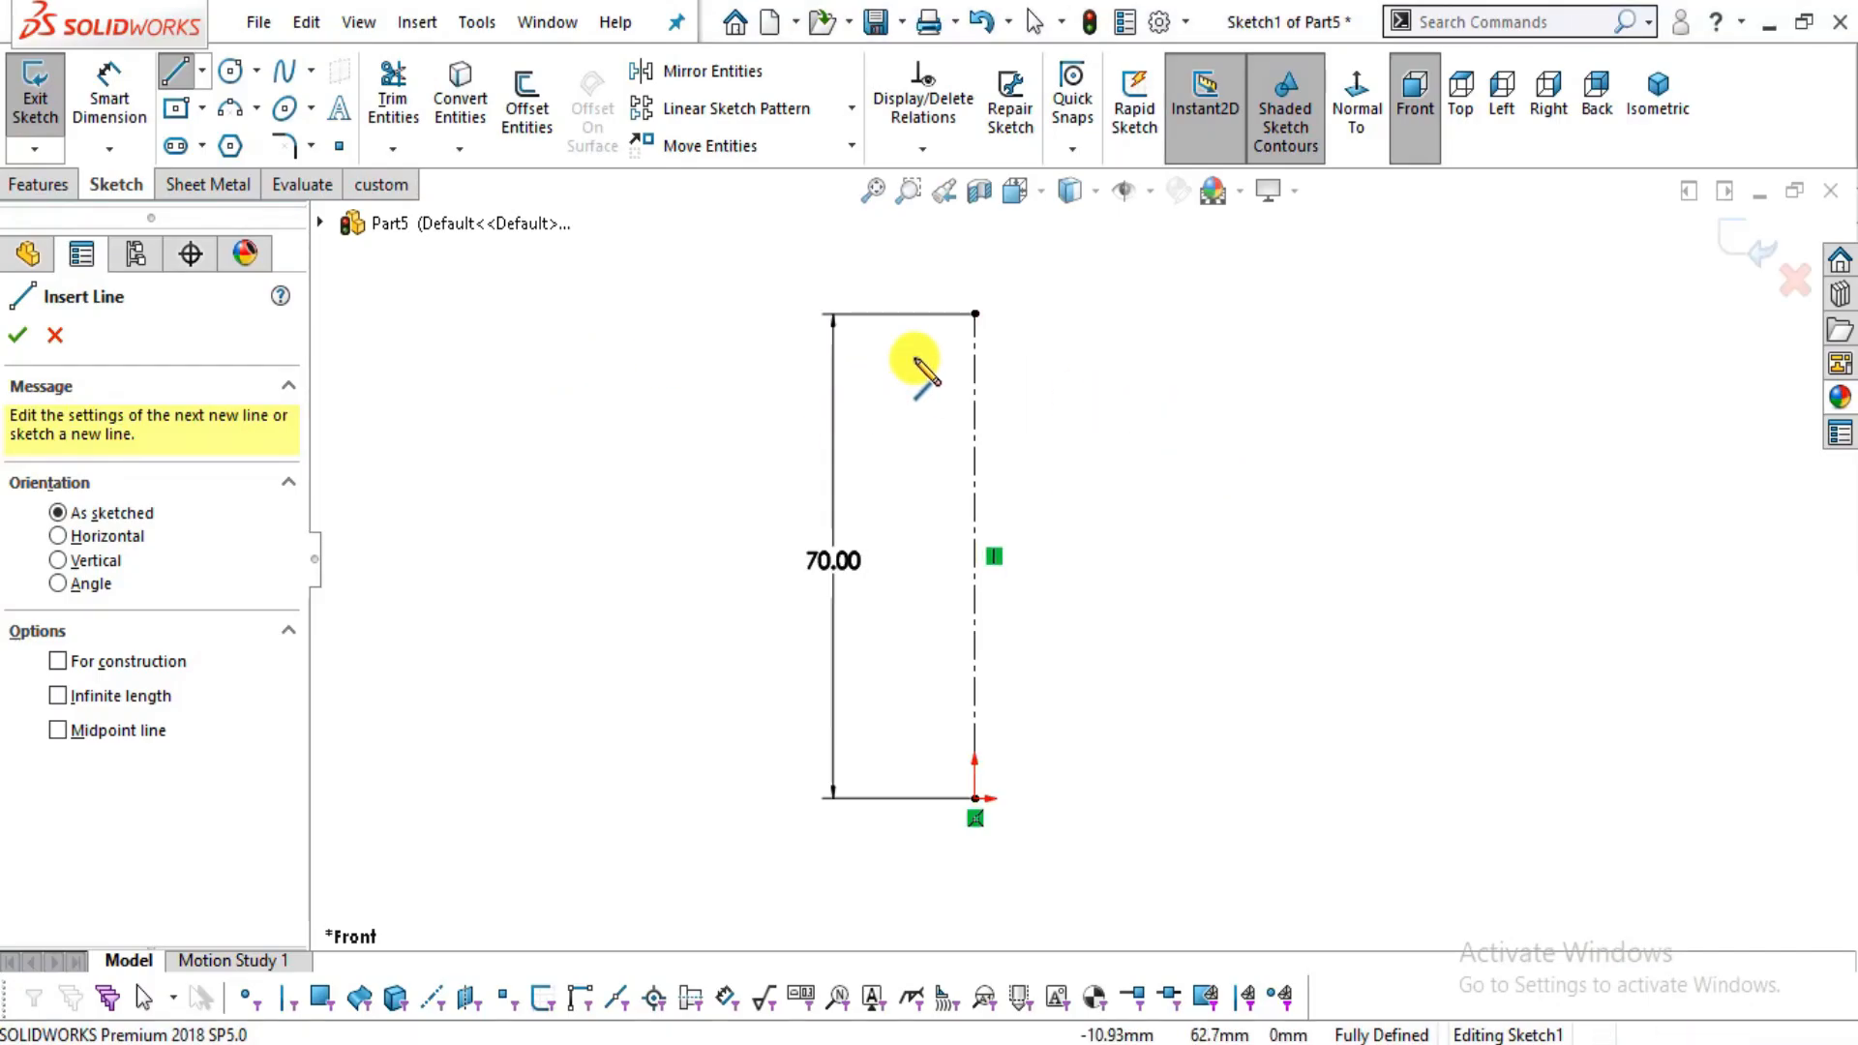
click(975, 314)
key(alt+Tab)
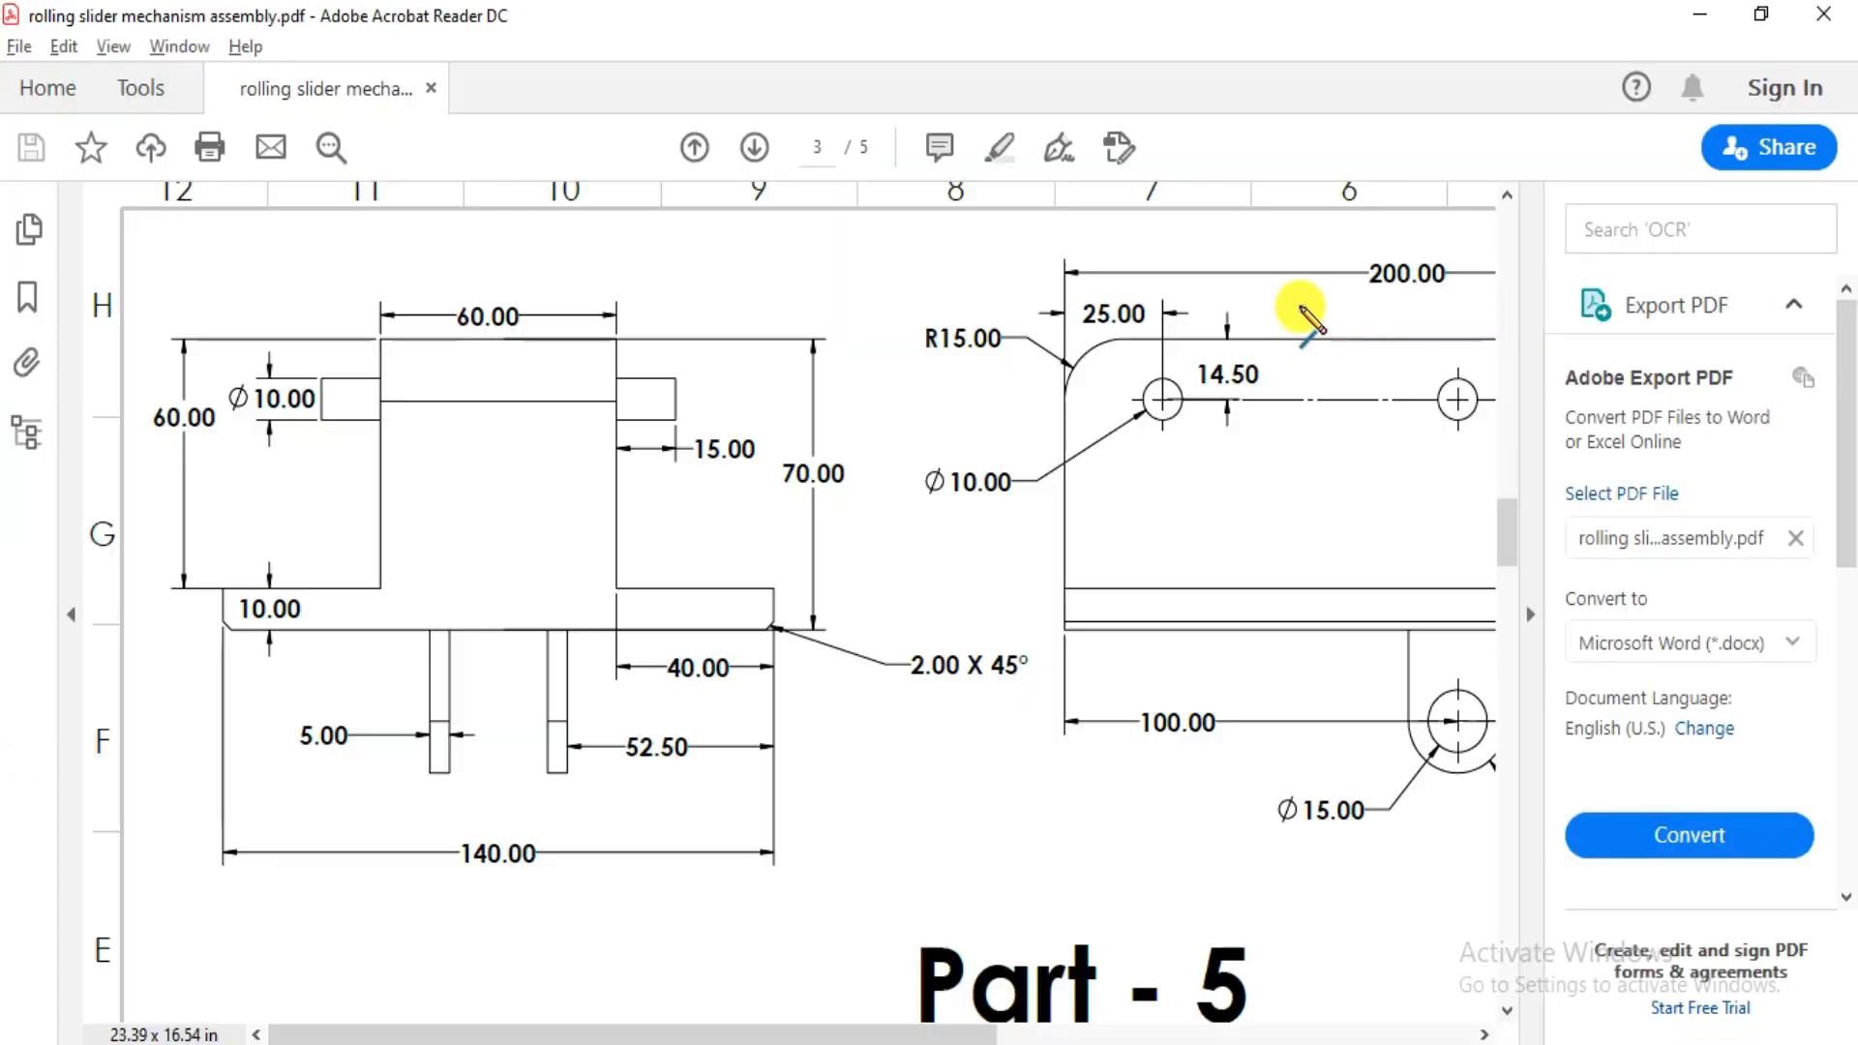
key(alt+Tab)
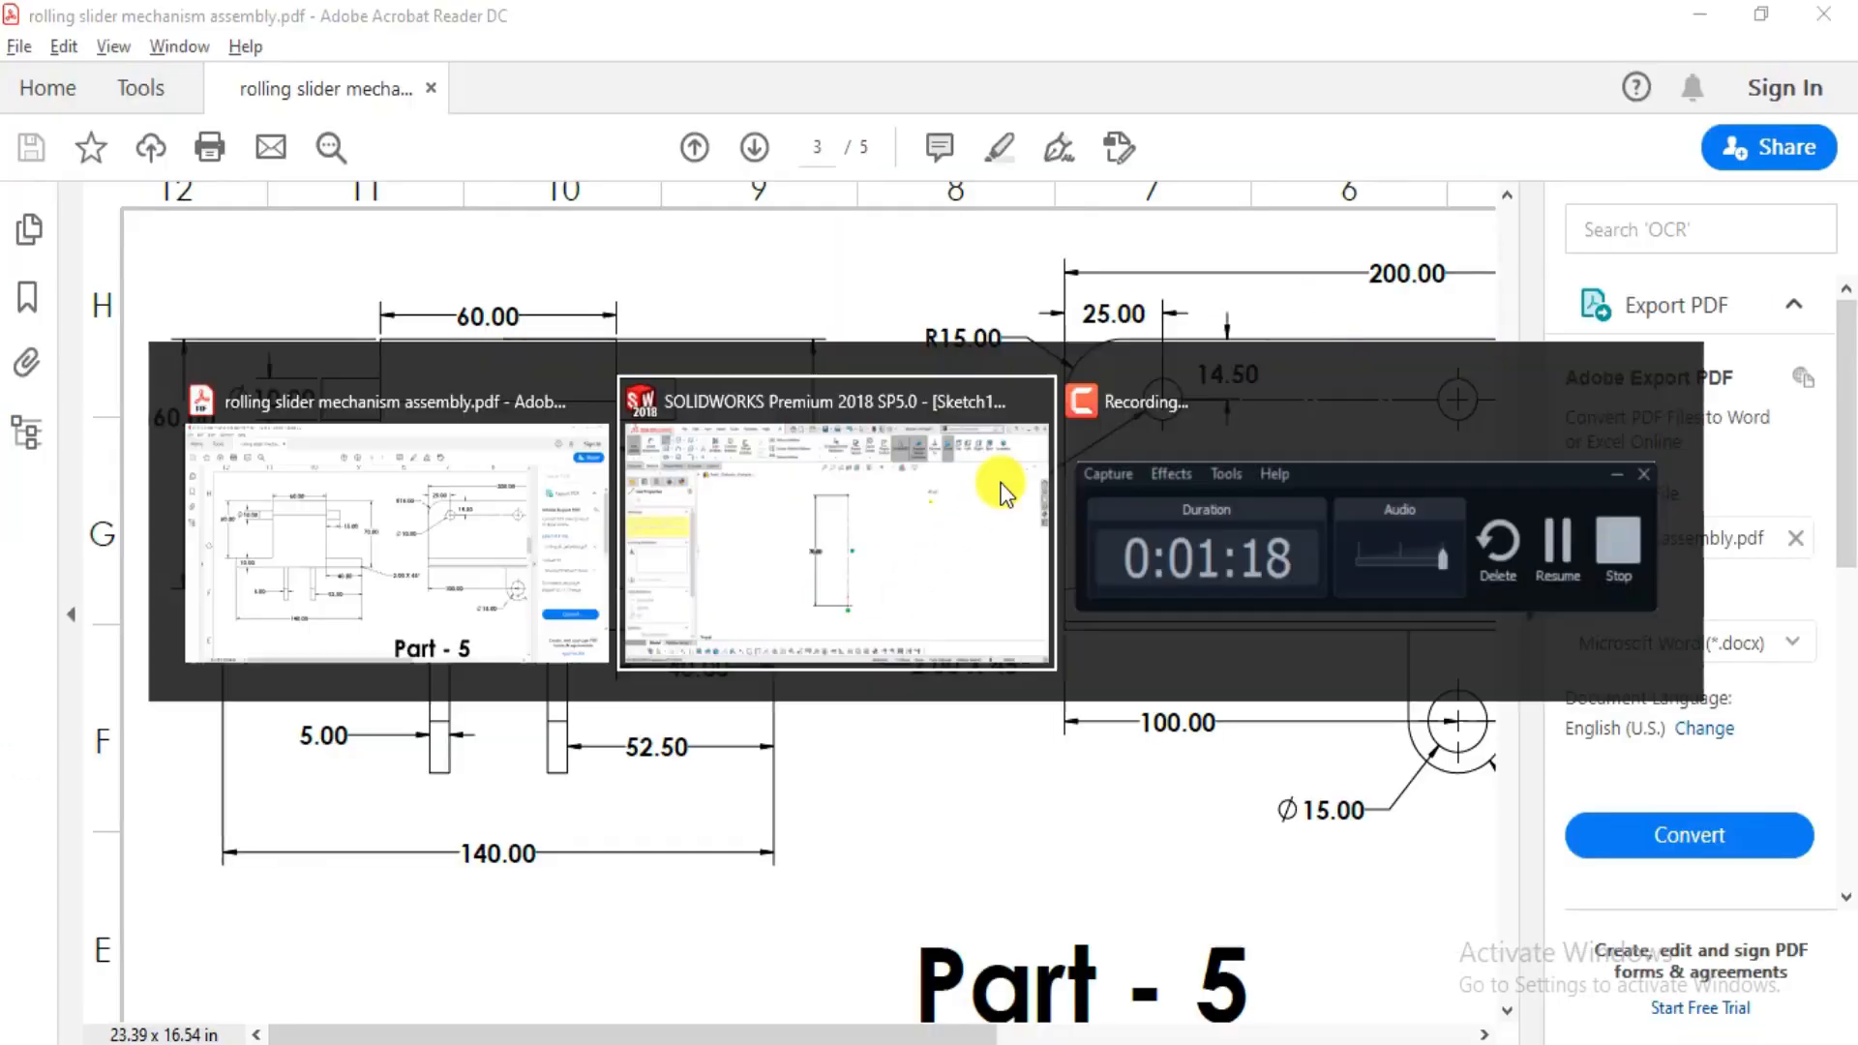
click(1236, 314)
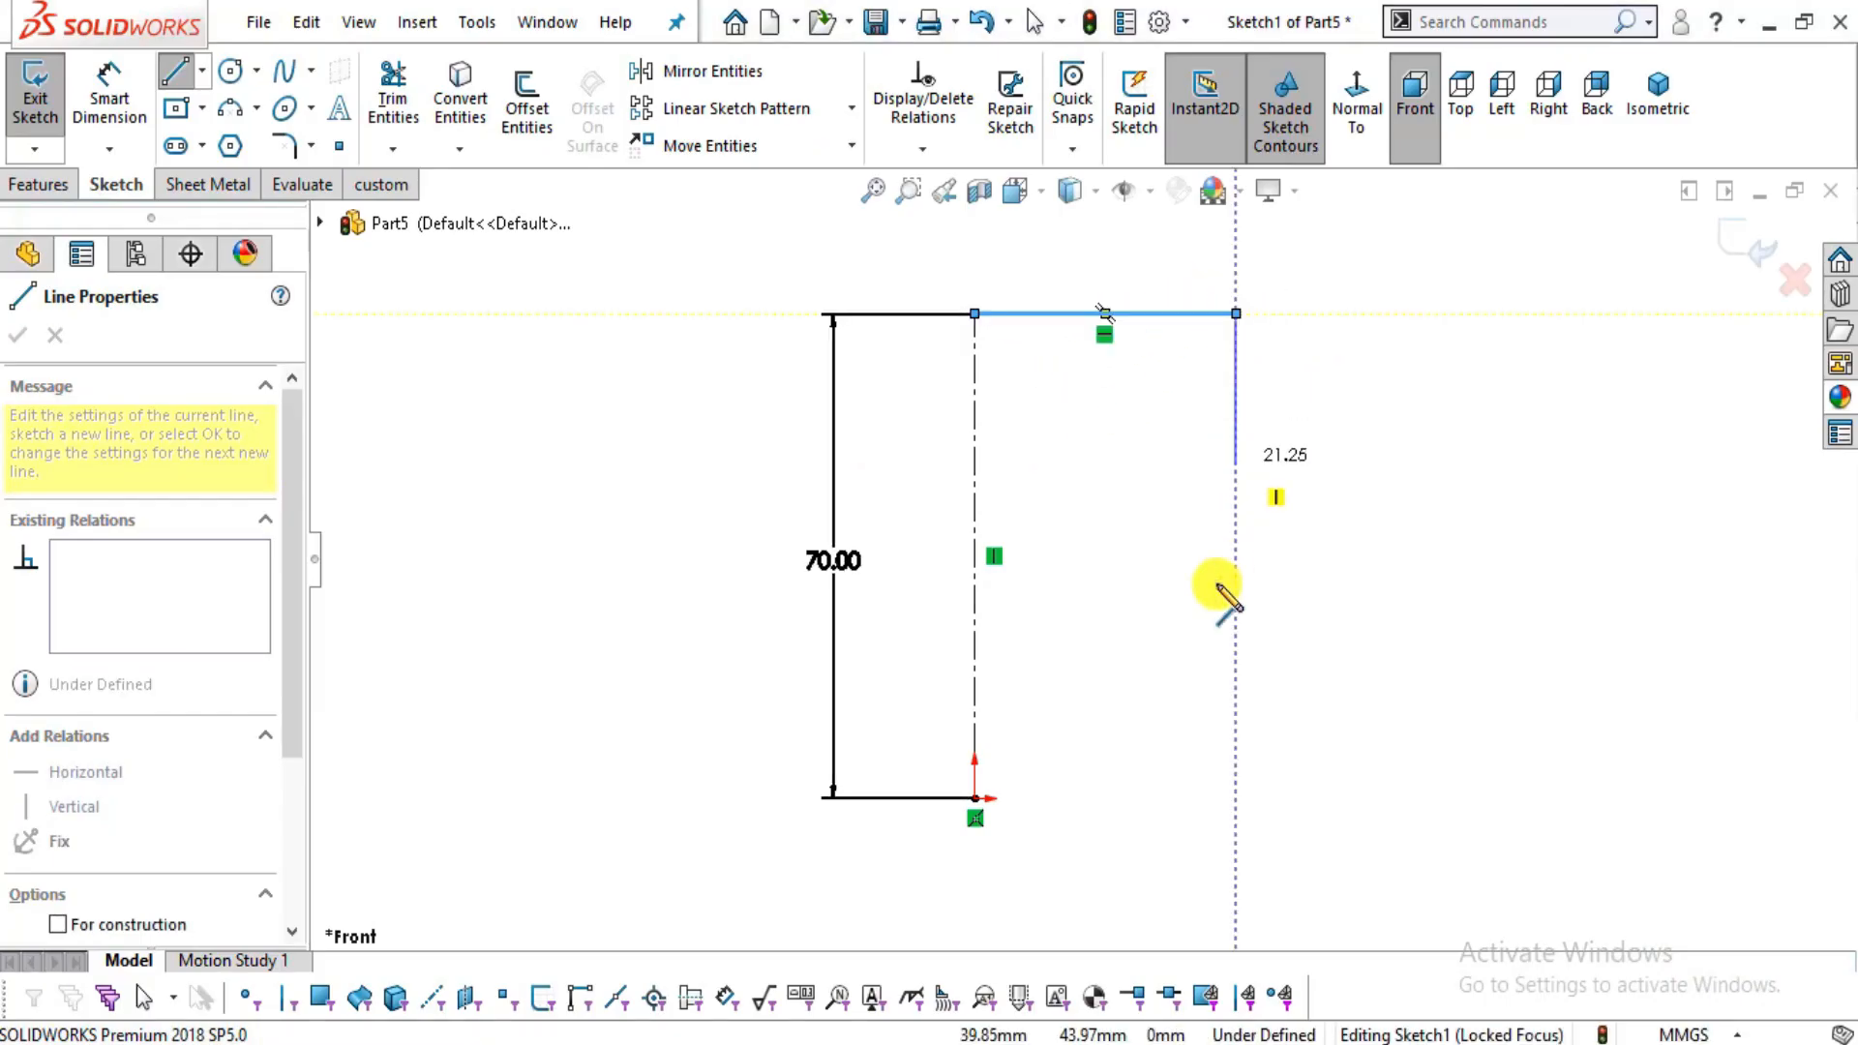
click(1235, 714)
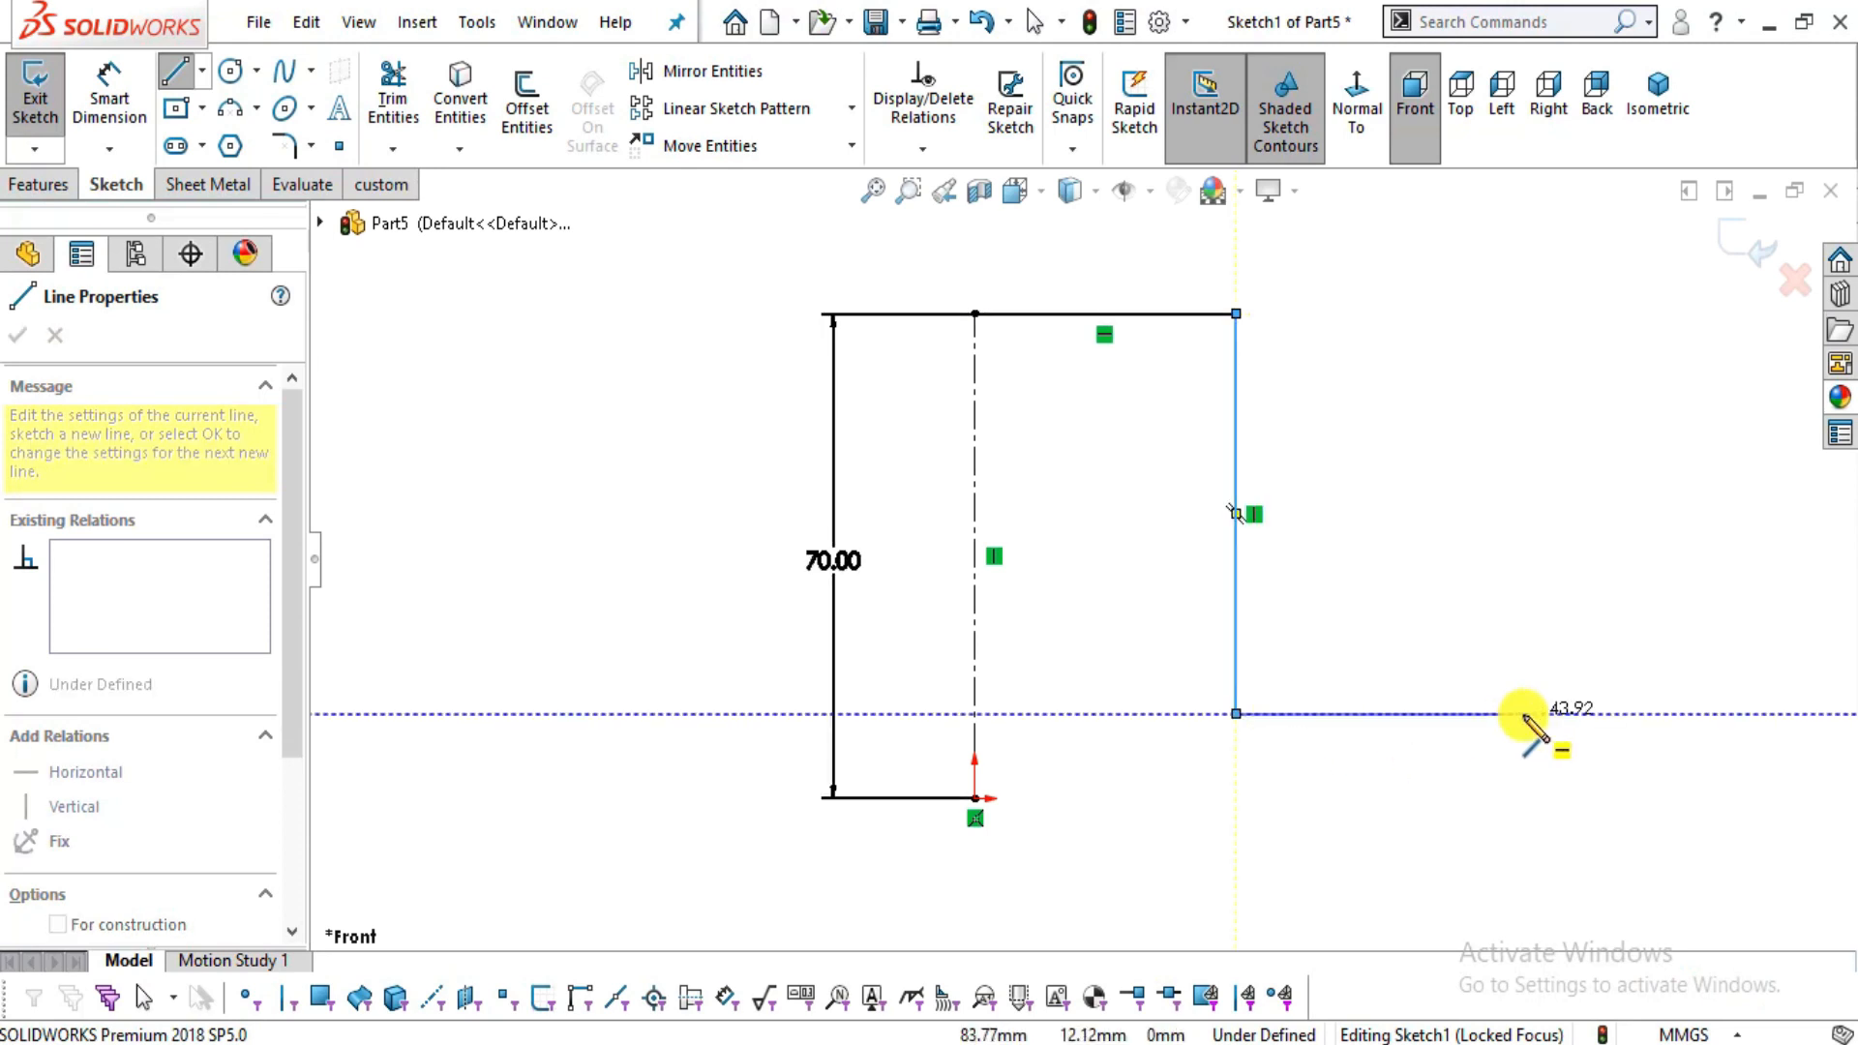
click(1523, 798)
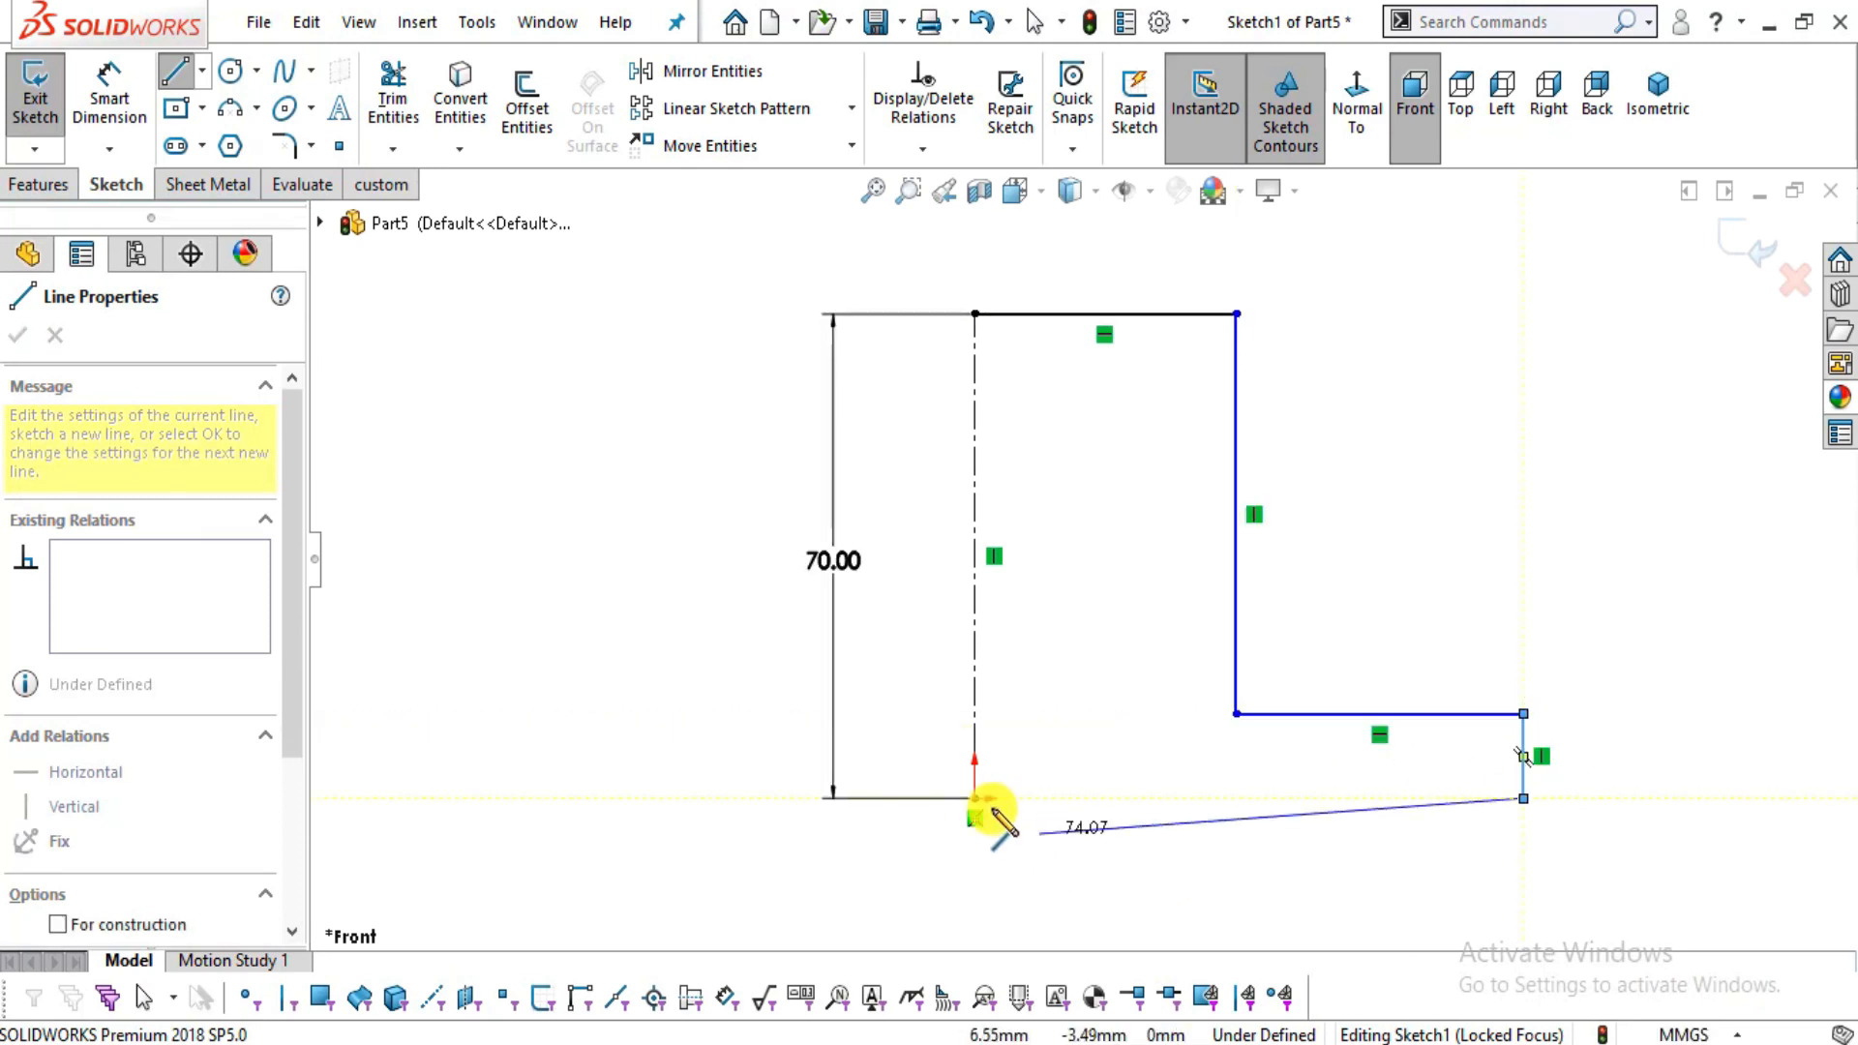
click(974, 798)
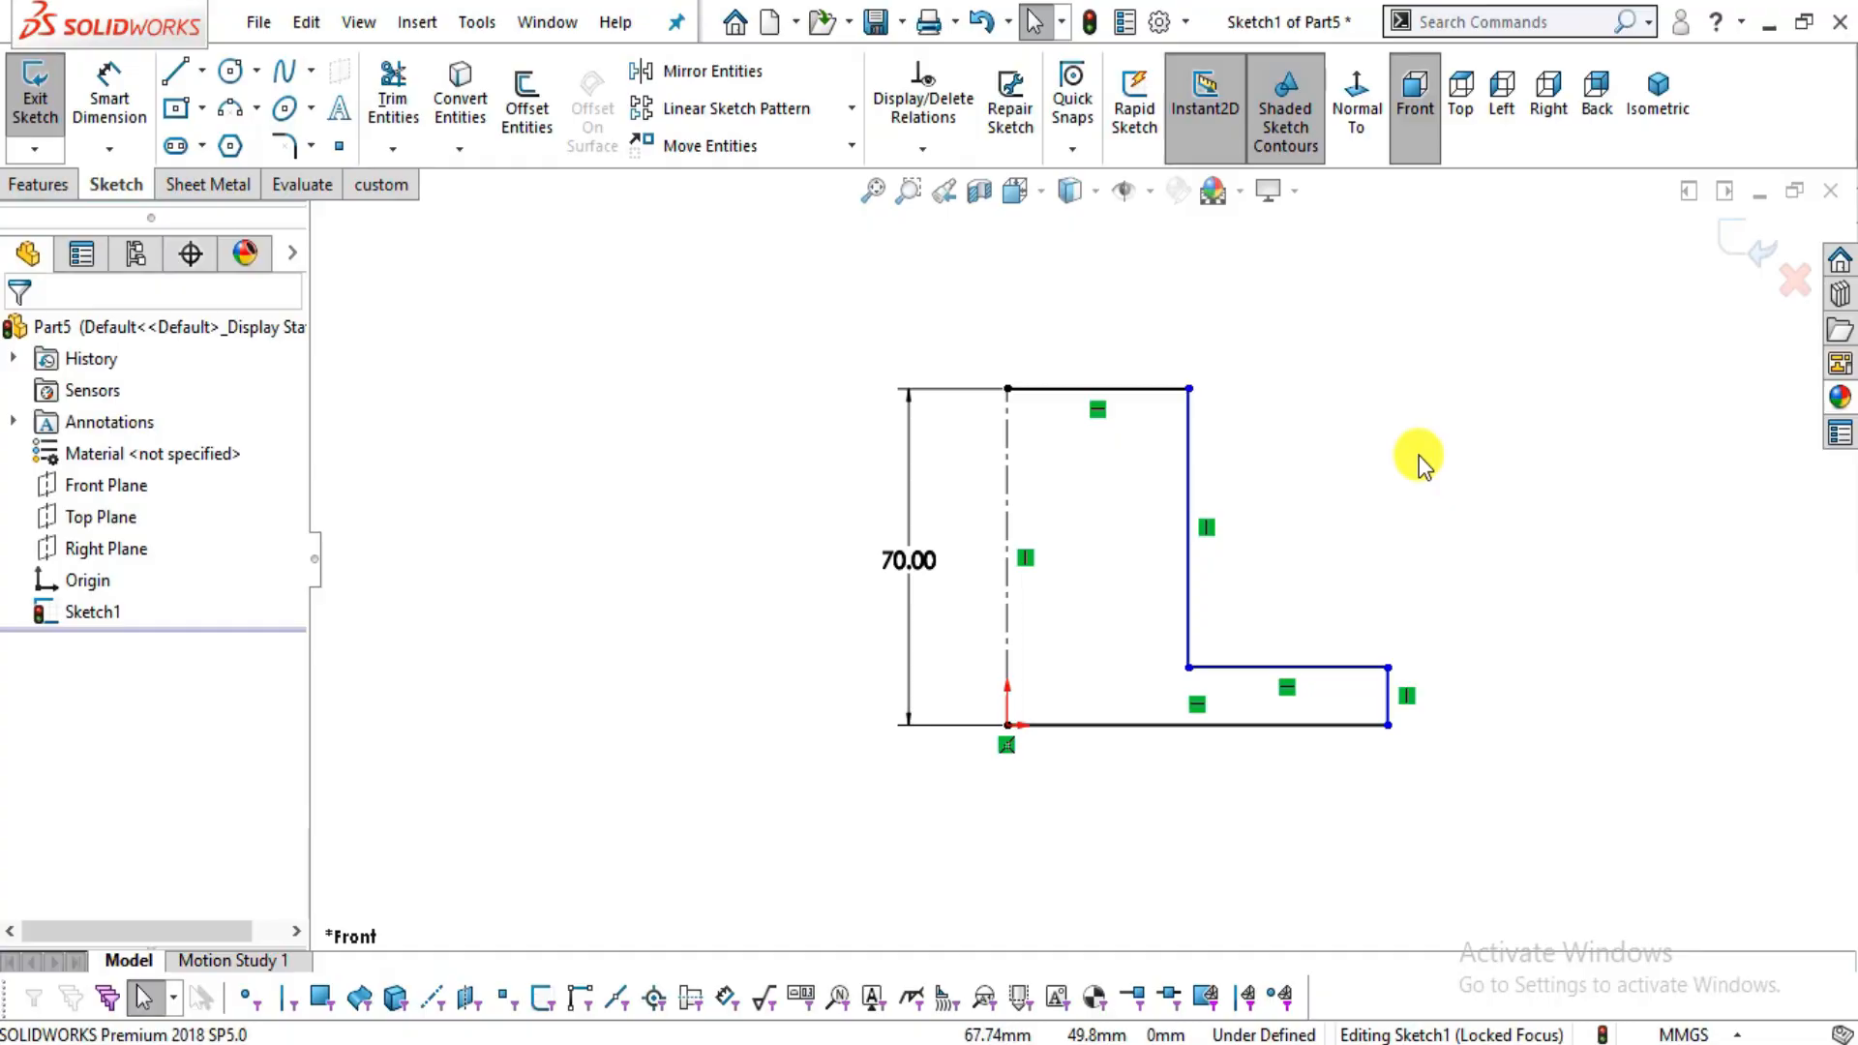
- Dimension the upper horizontal line of the half profile to 30 mm
key(alt+Tab)
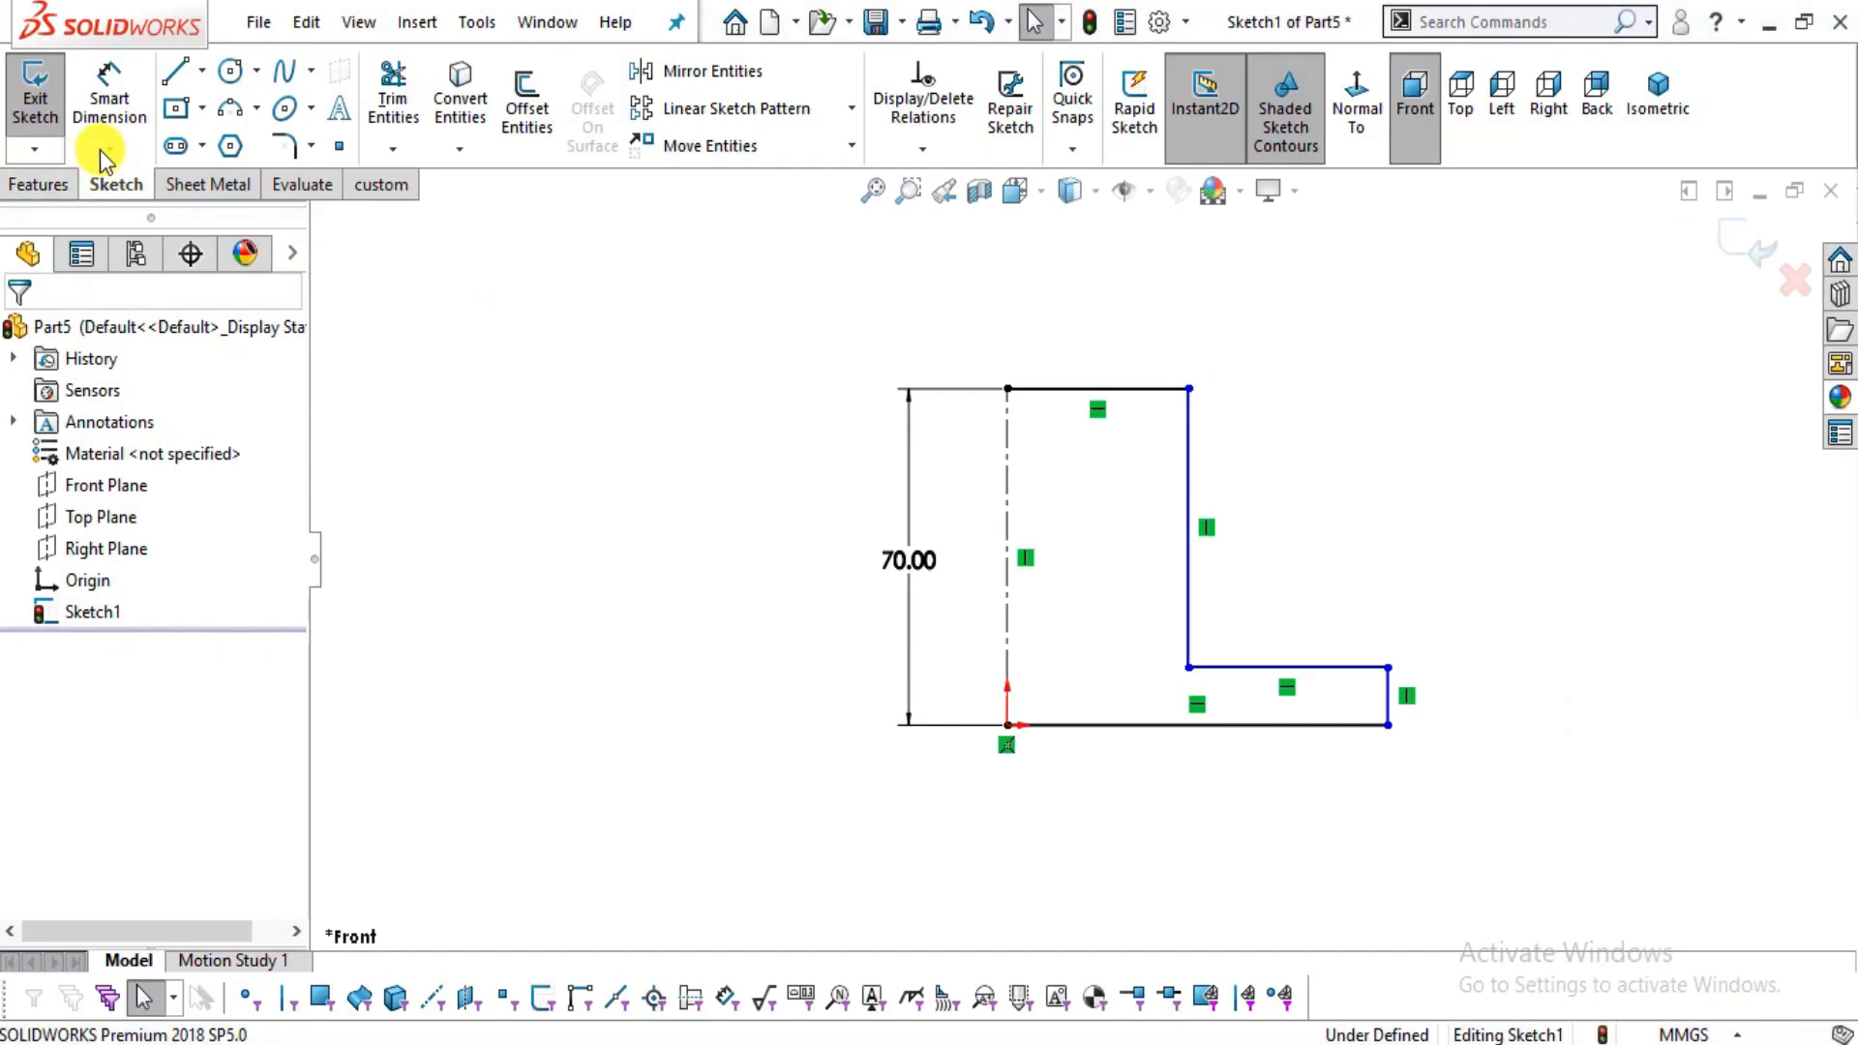
click(108, 101)
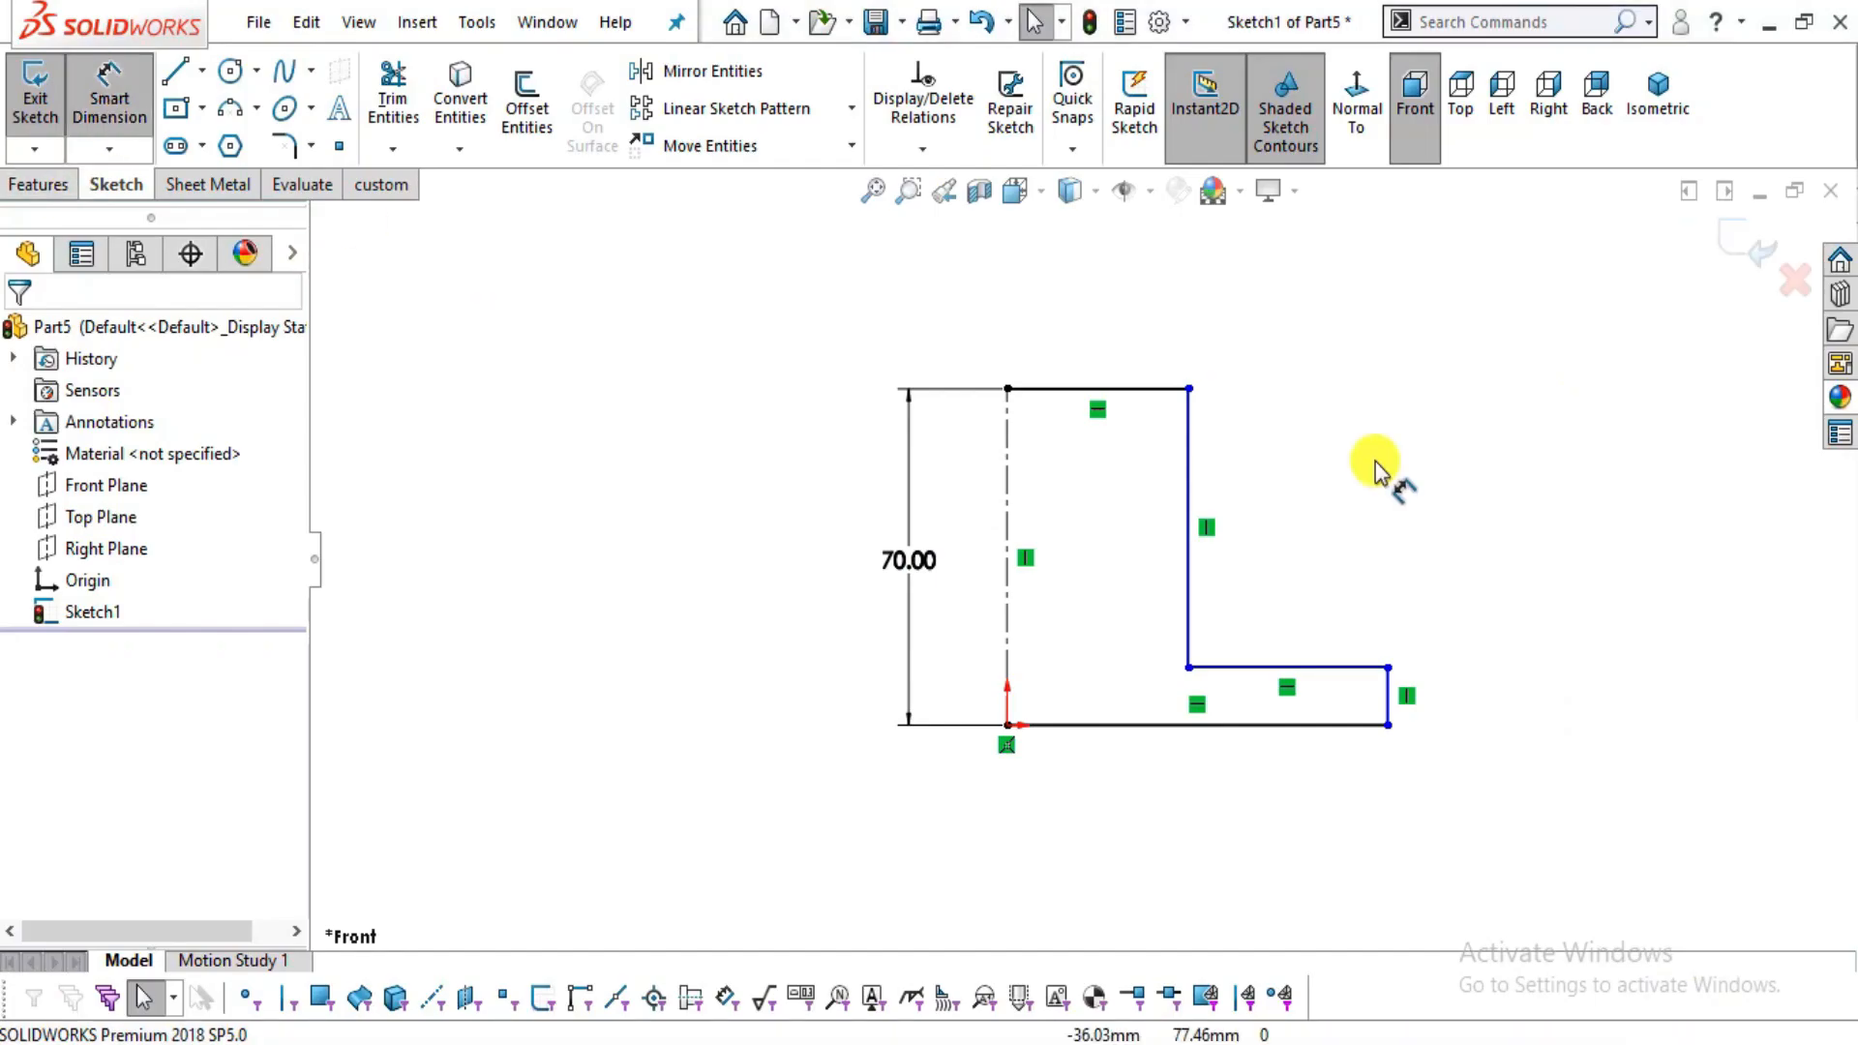
click(1084, 430)
click(1279, 726)
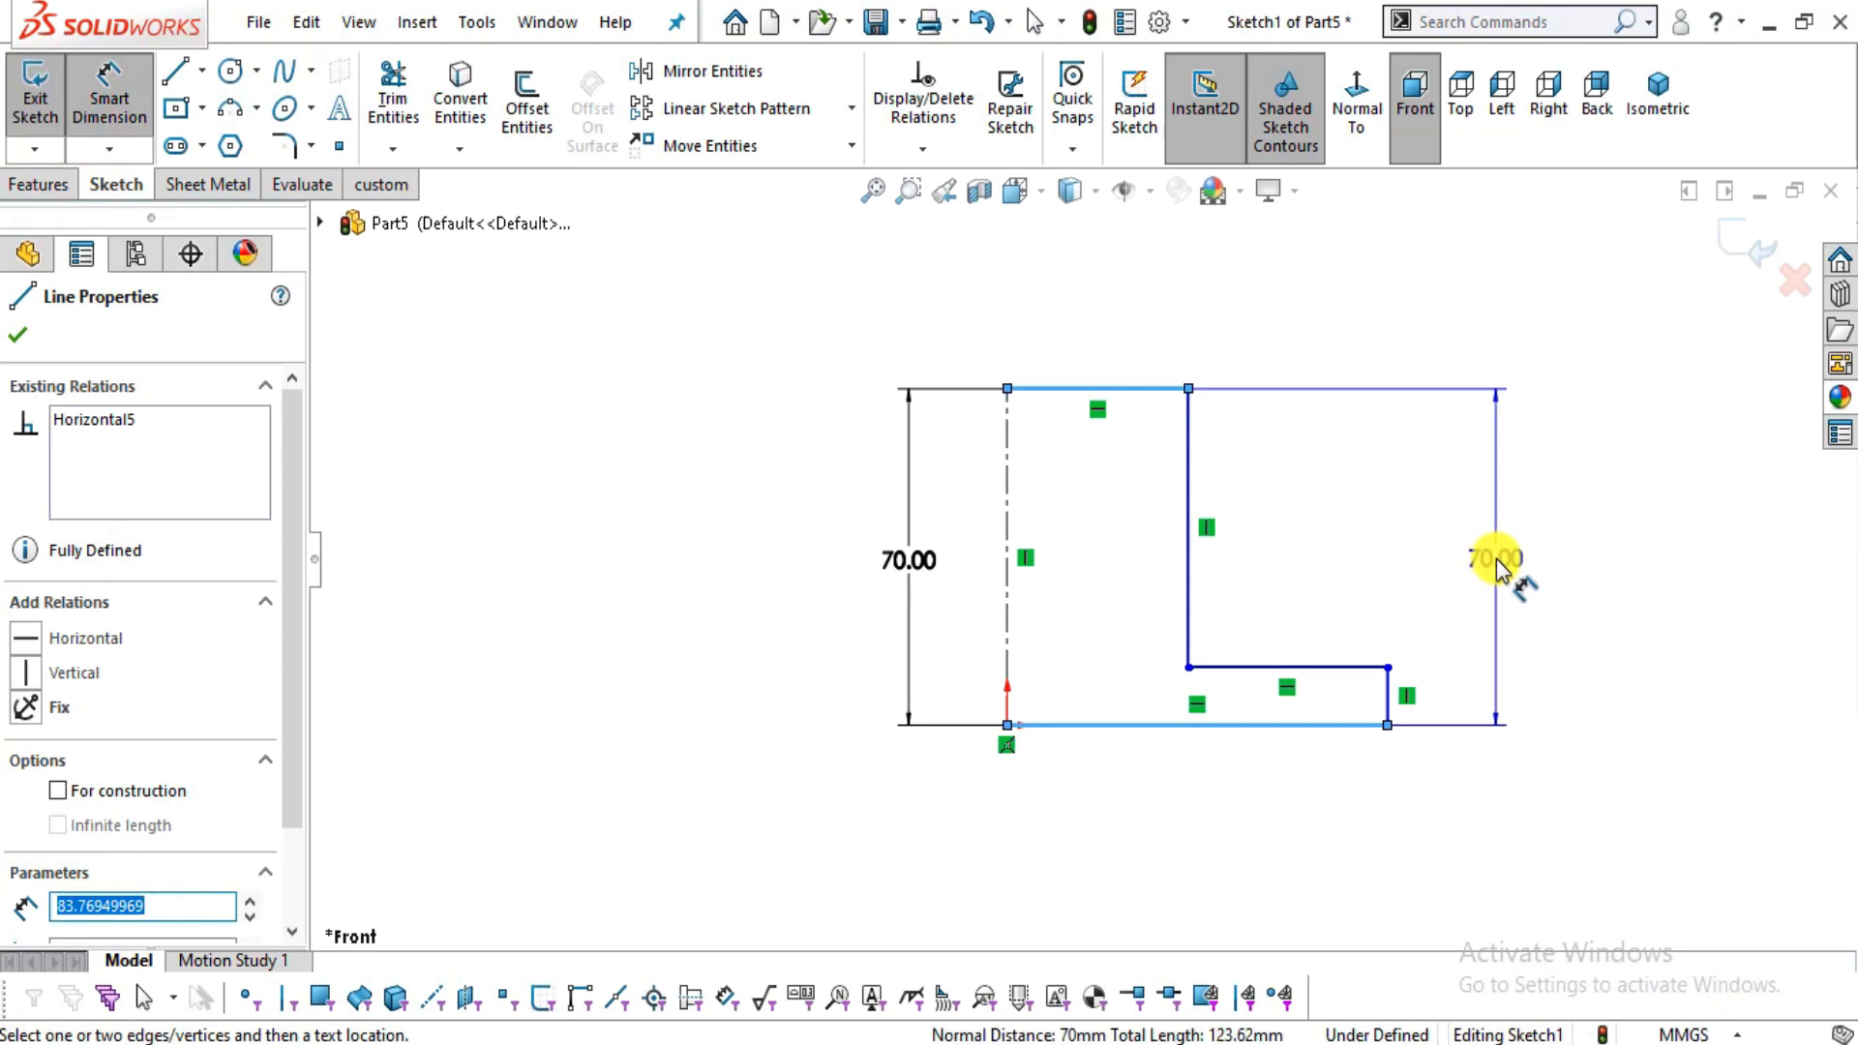
key(Escape)
scroll(1385, 497, down, 1)
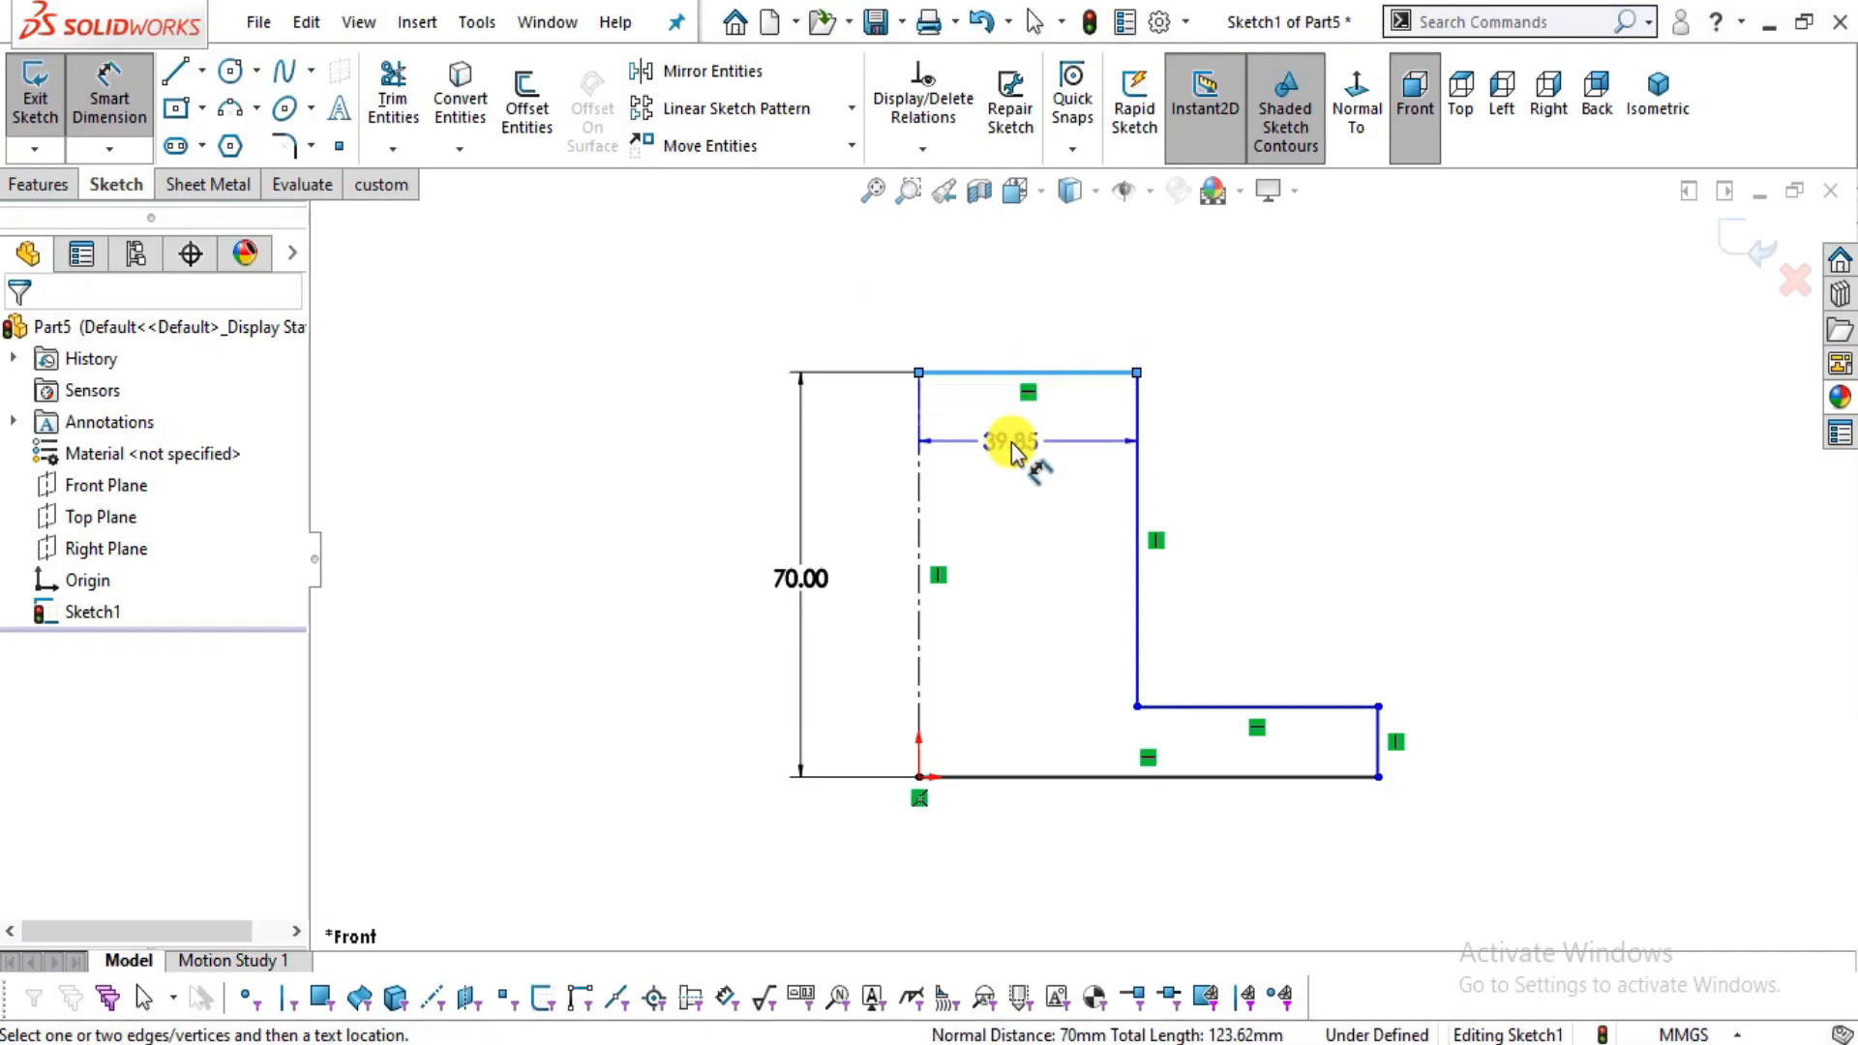
click(1011, 447)
text(30)
key(Return)
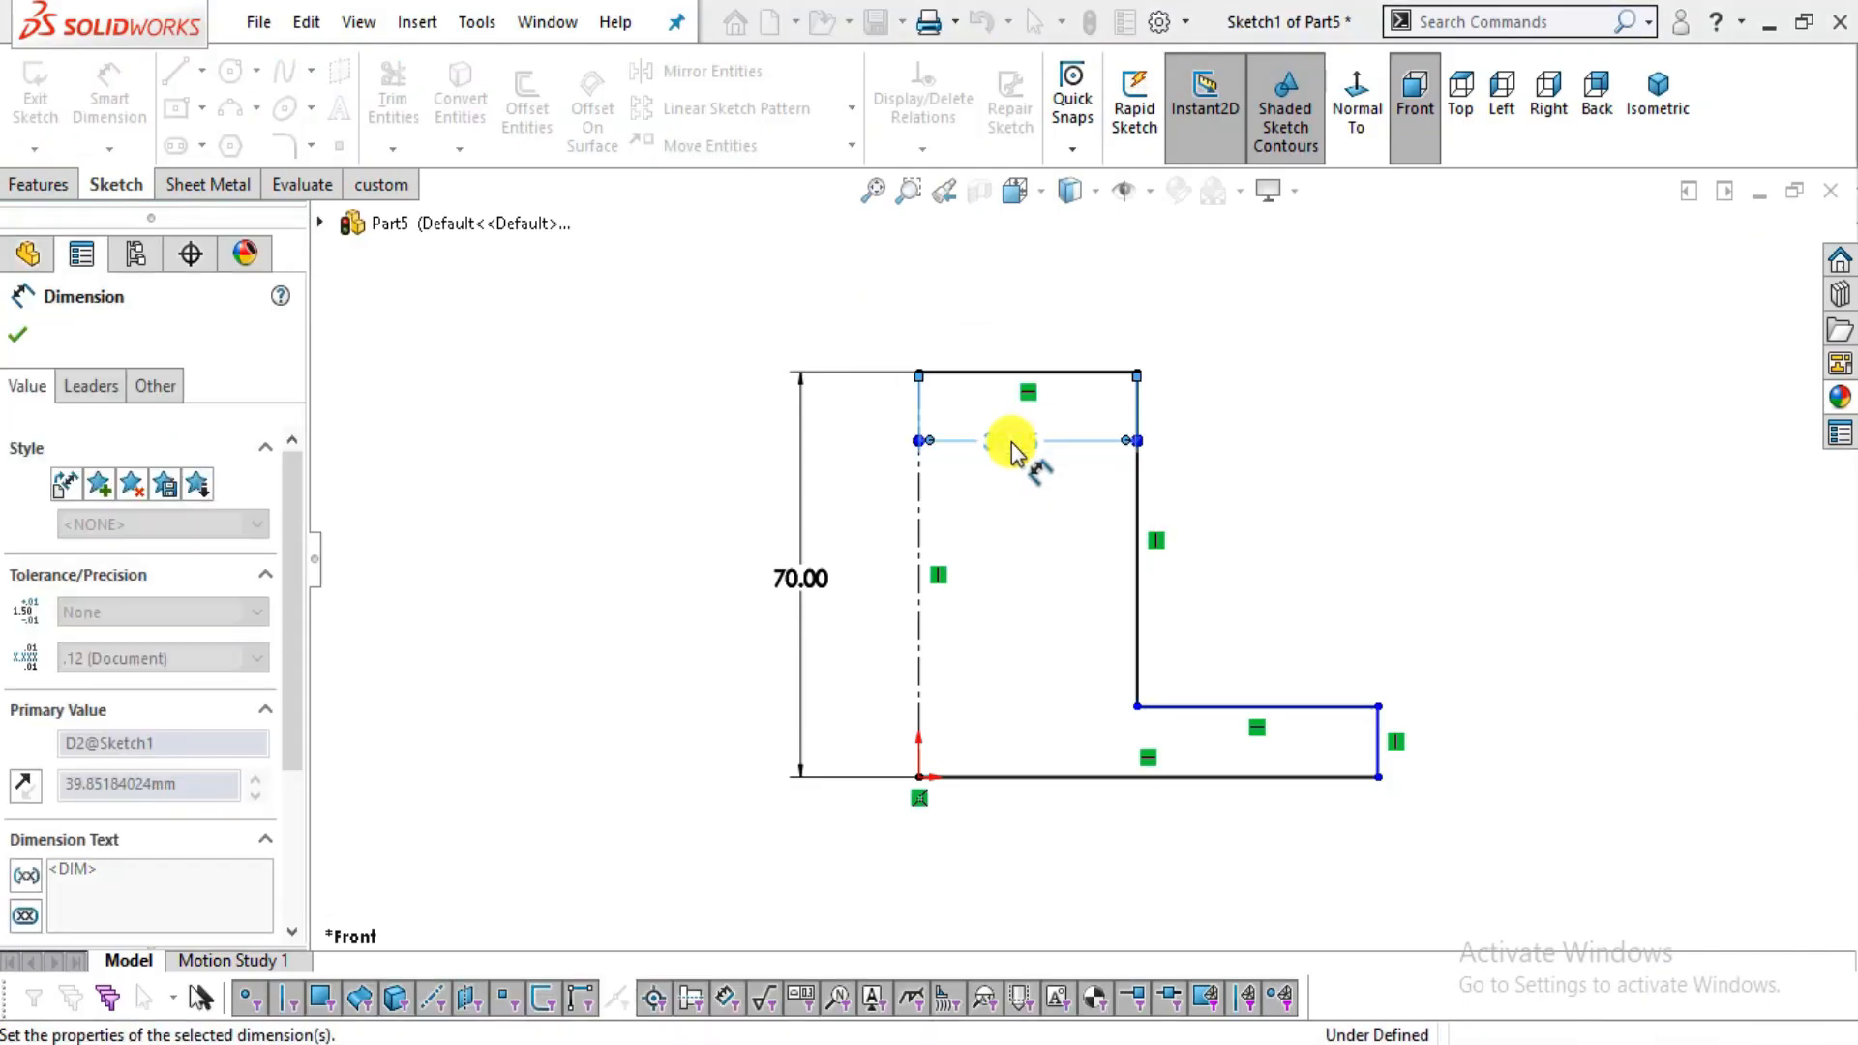
click(1239, 454)
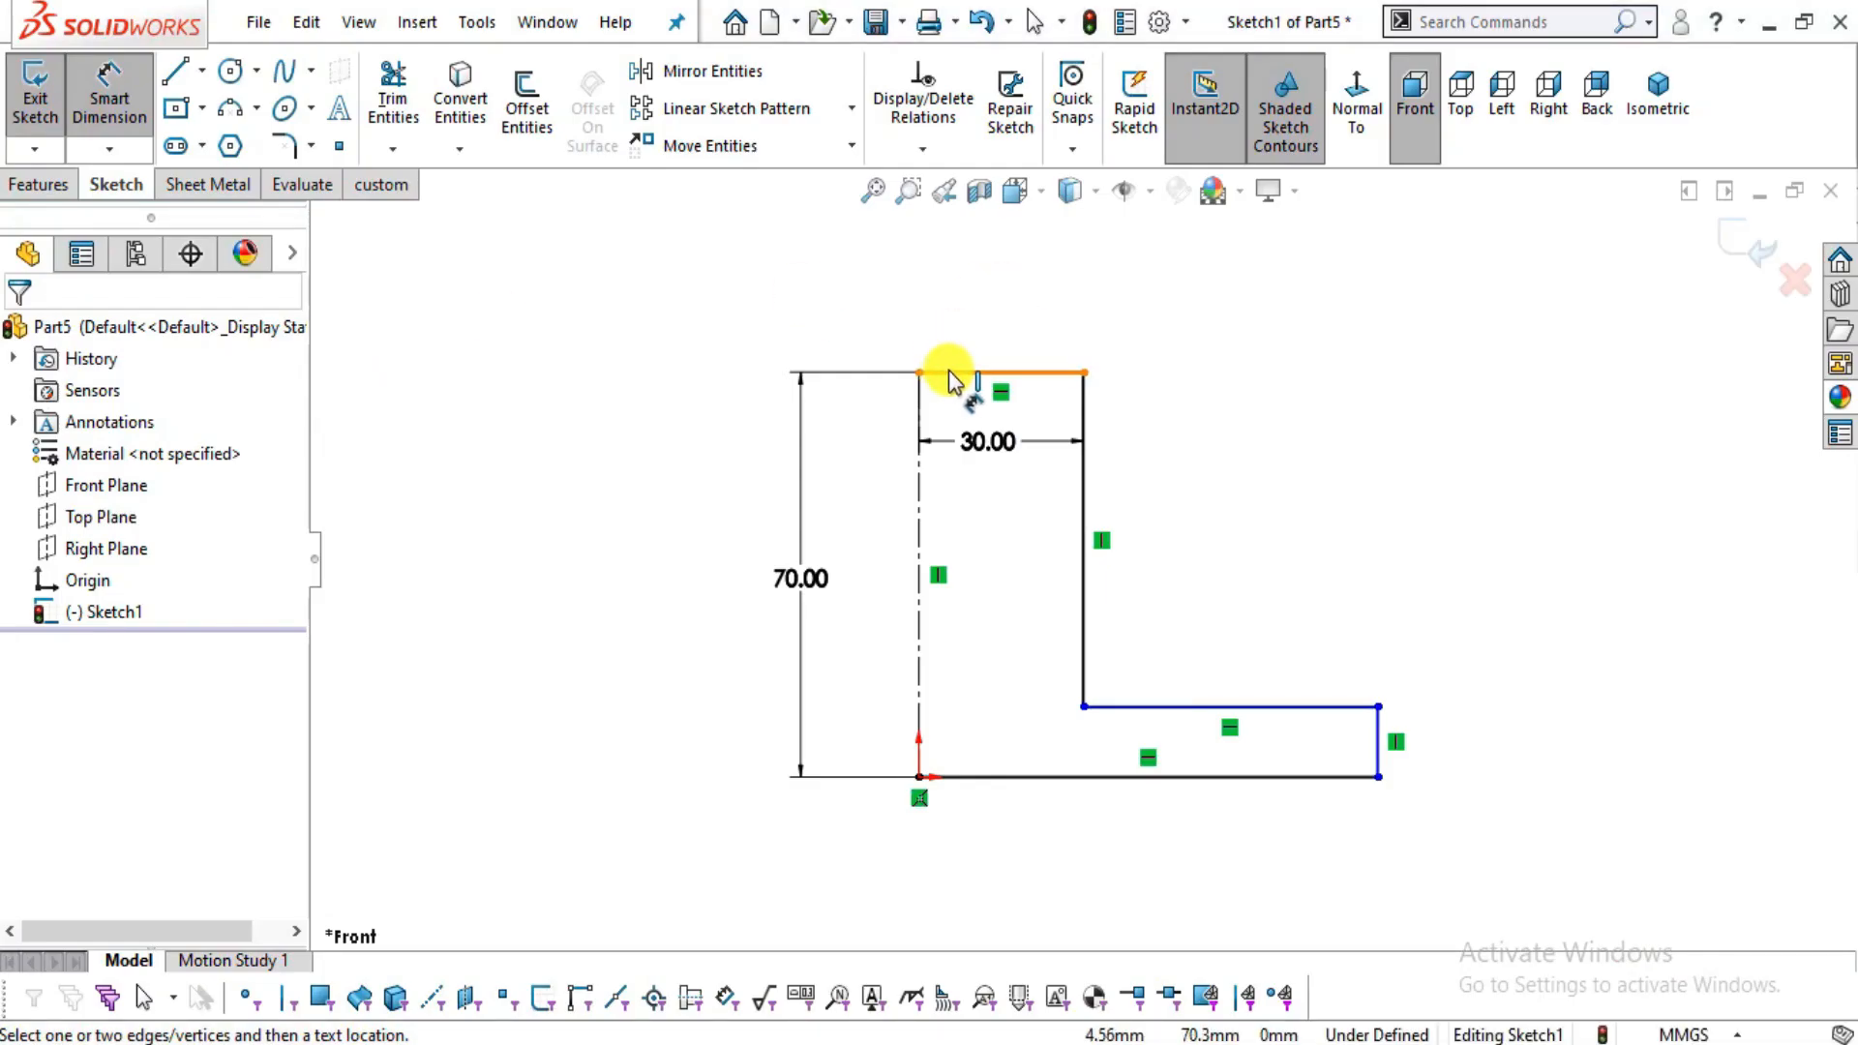
- Dimension the vertical distance between the upper line and the flange's upper line to 60 mm
click(968, 373)
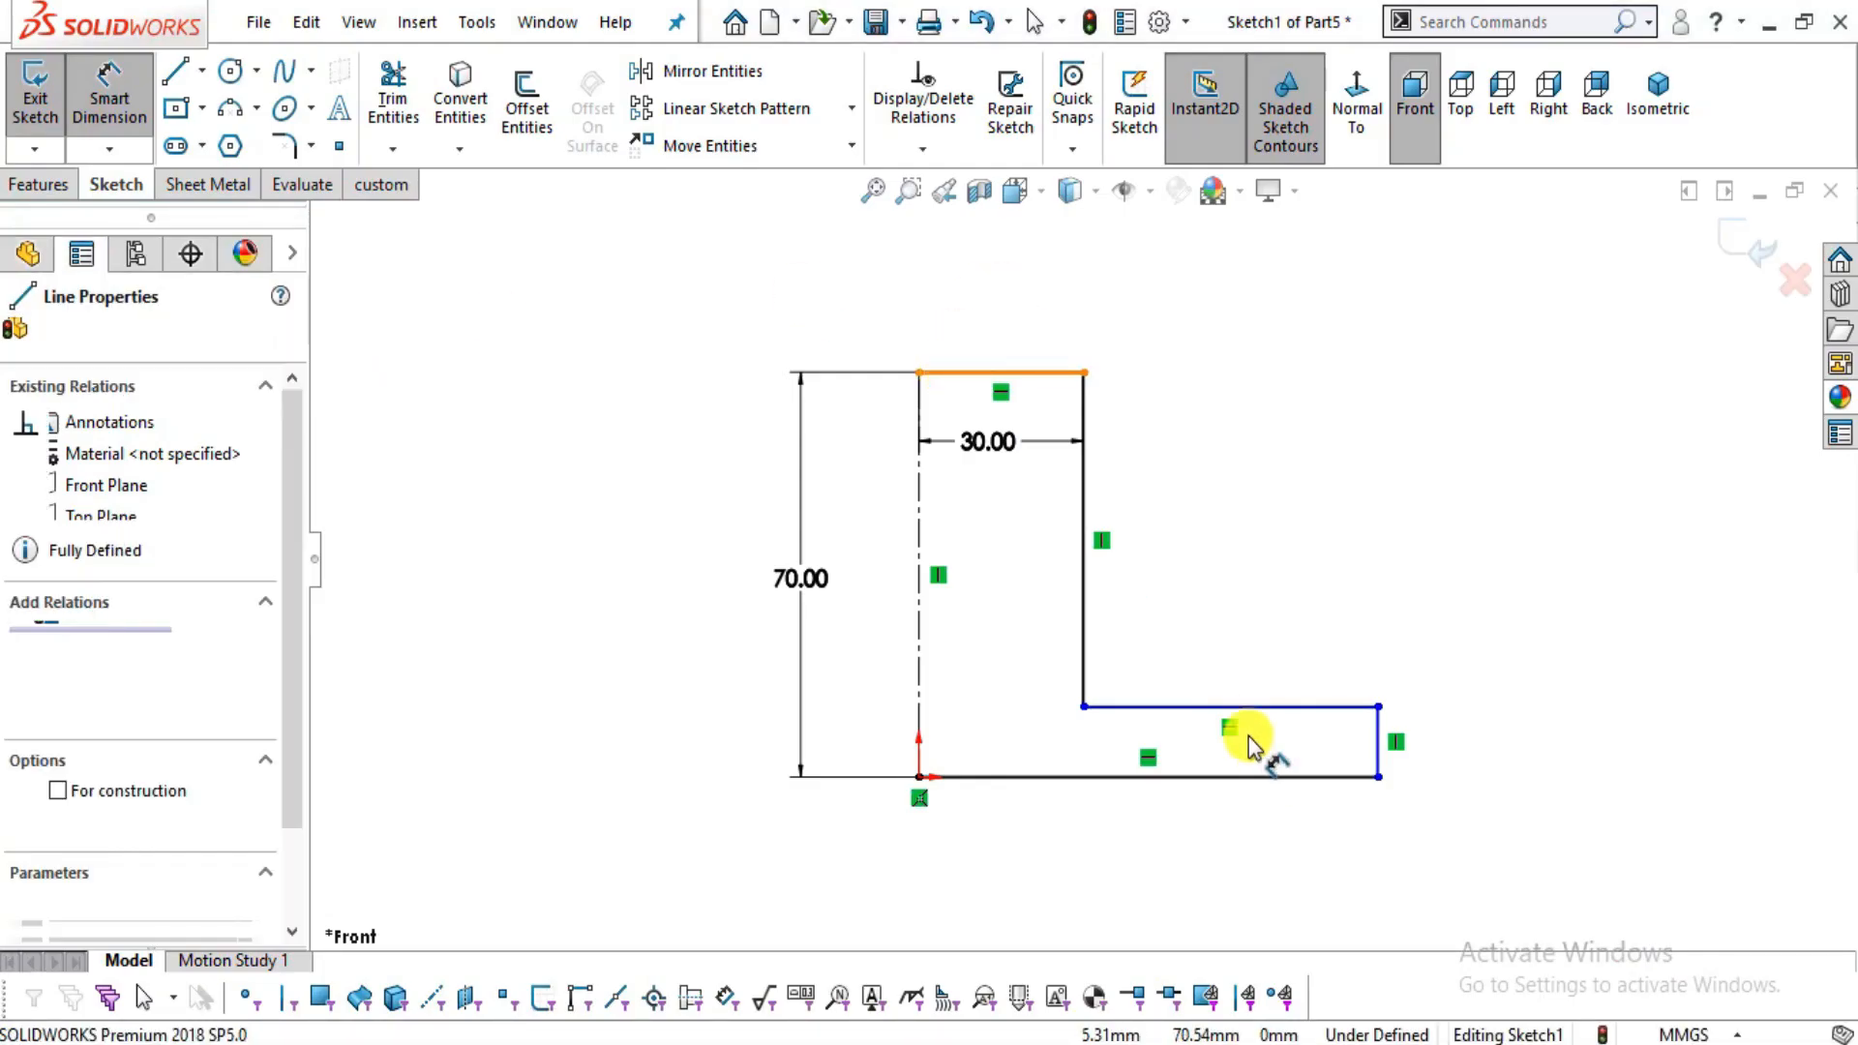
click(1244, 707)
click(1241, 578)
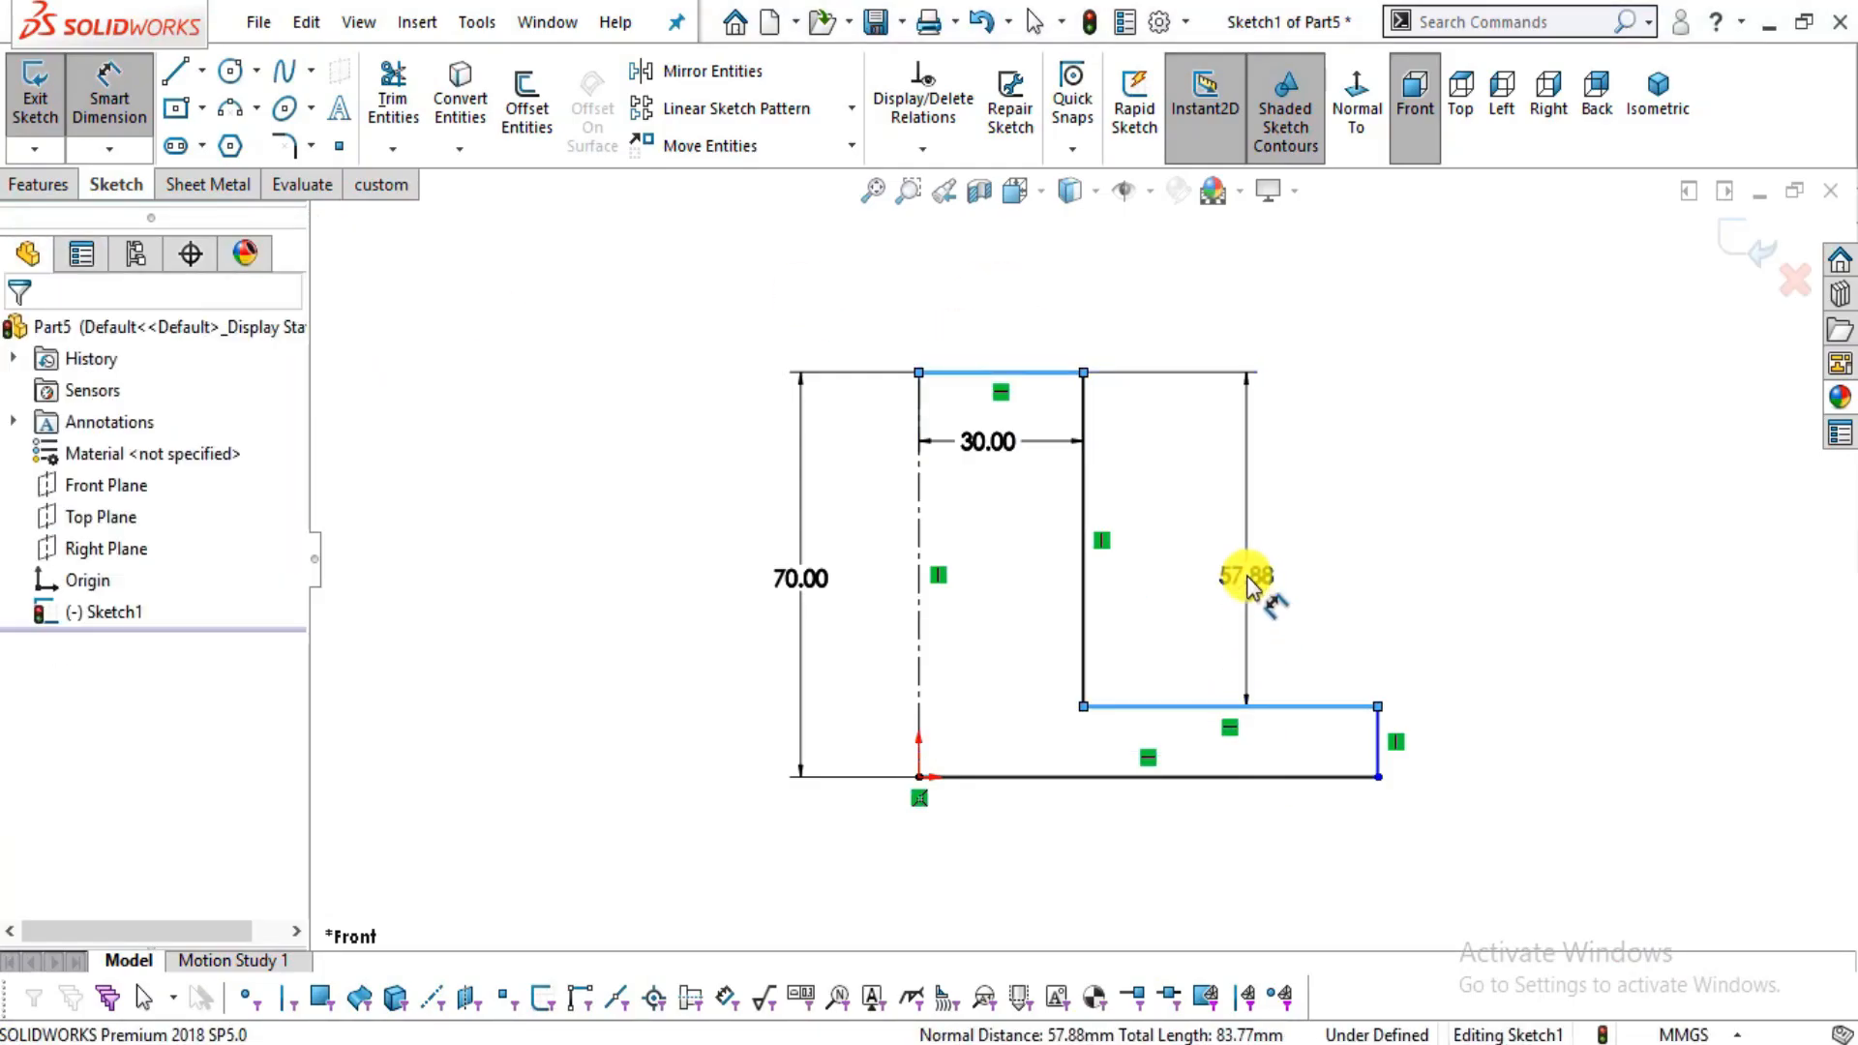
text(60)
key(Return)
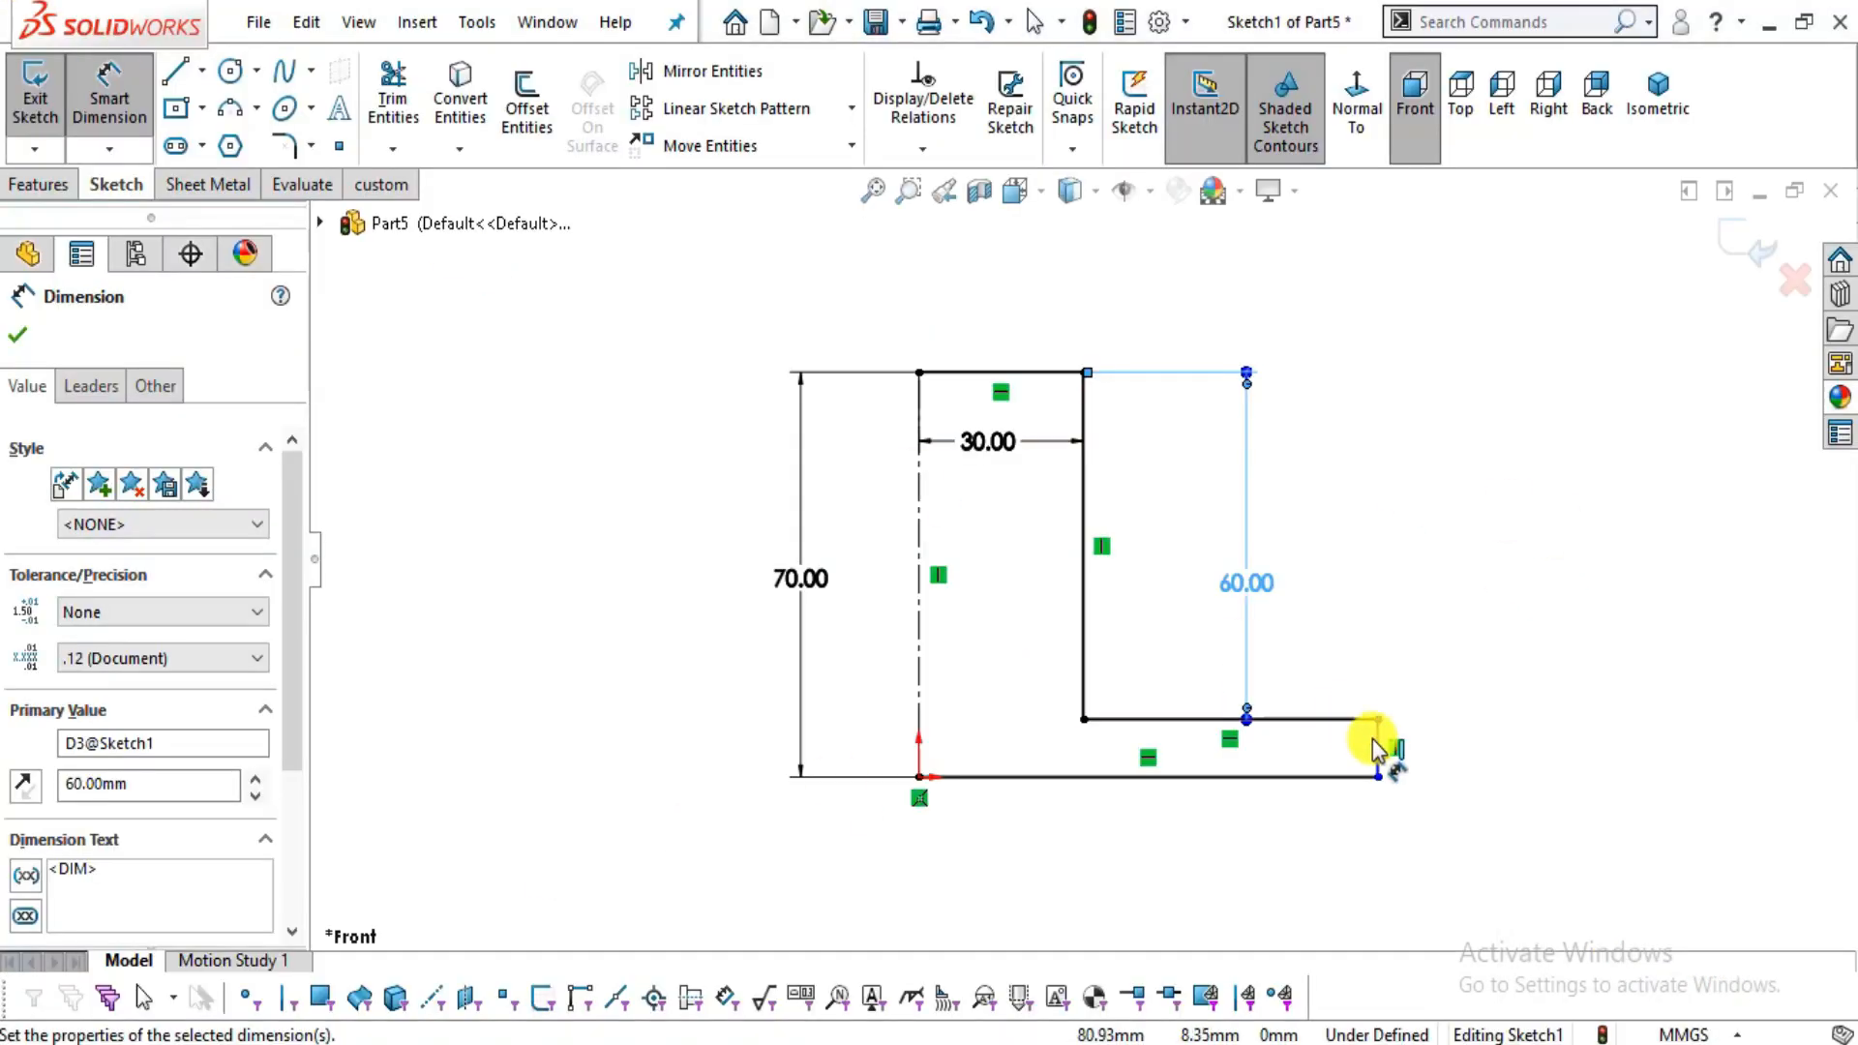
click(1423, 753)
click(1476, 751)
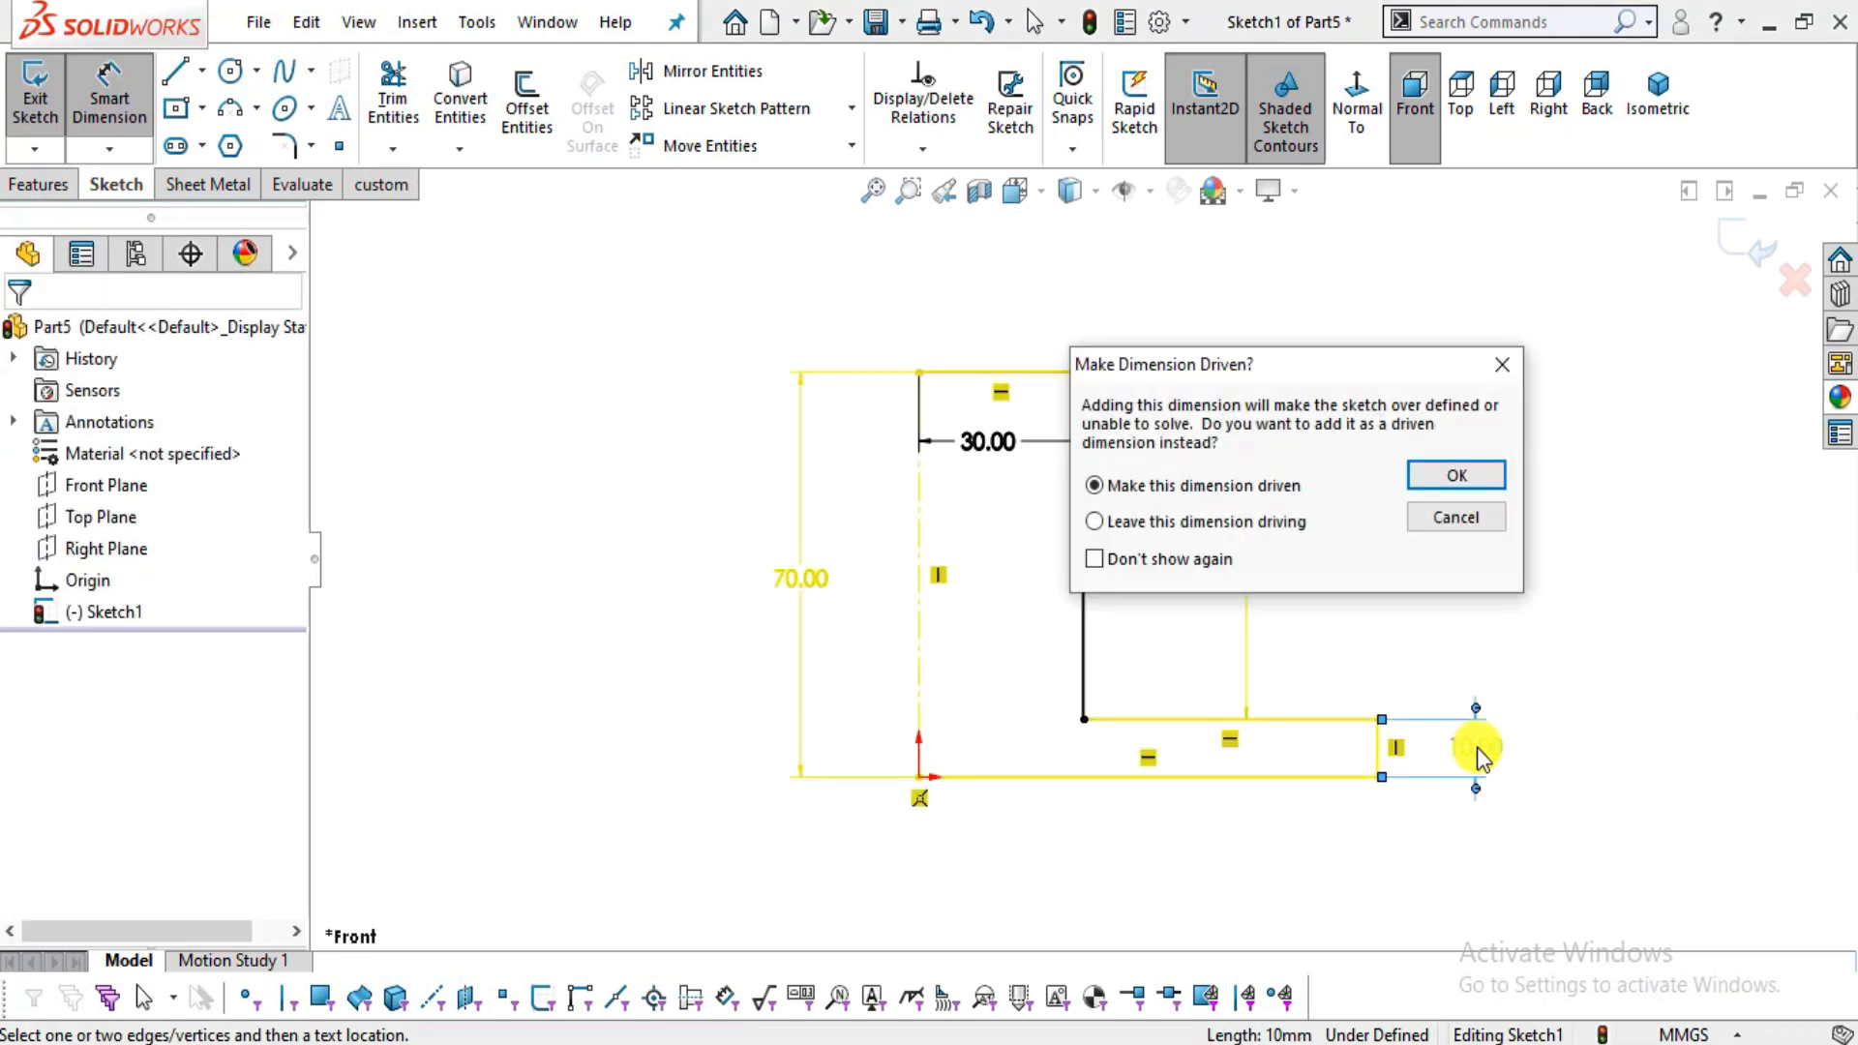
key(Escape)
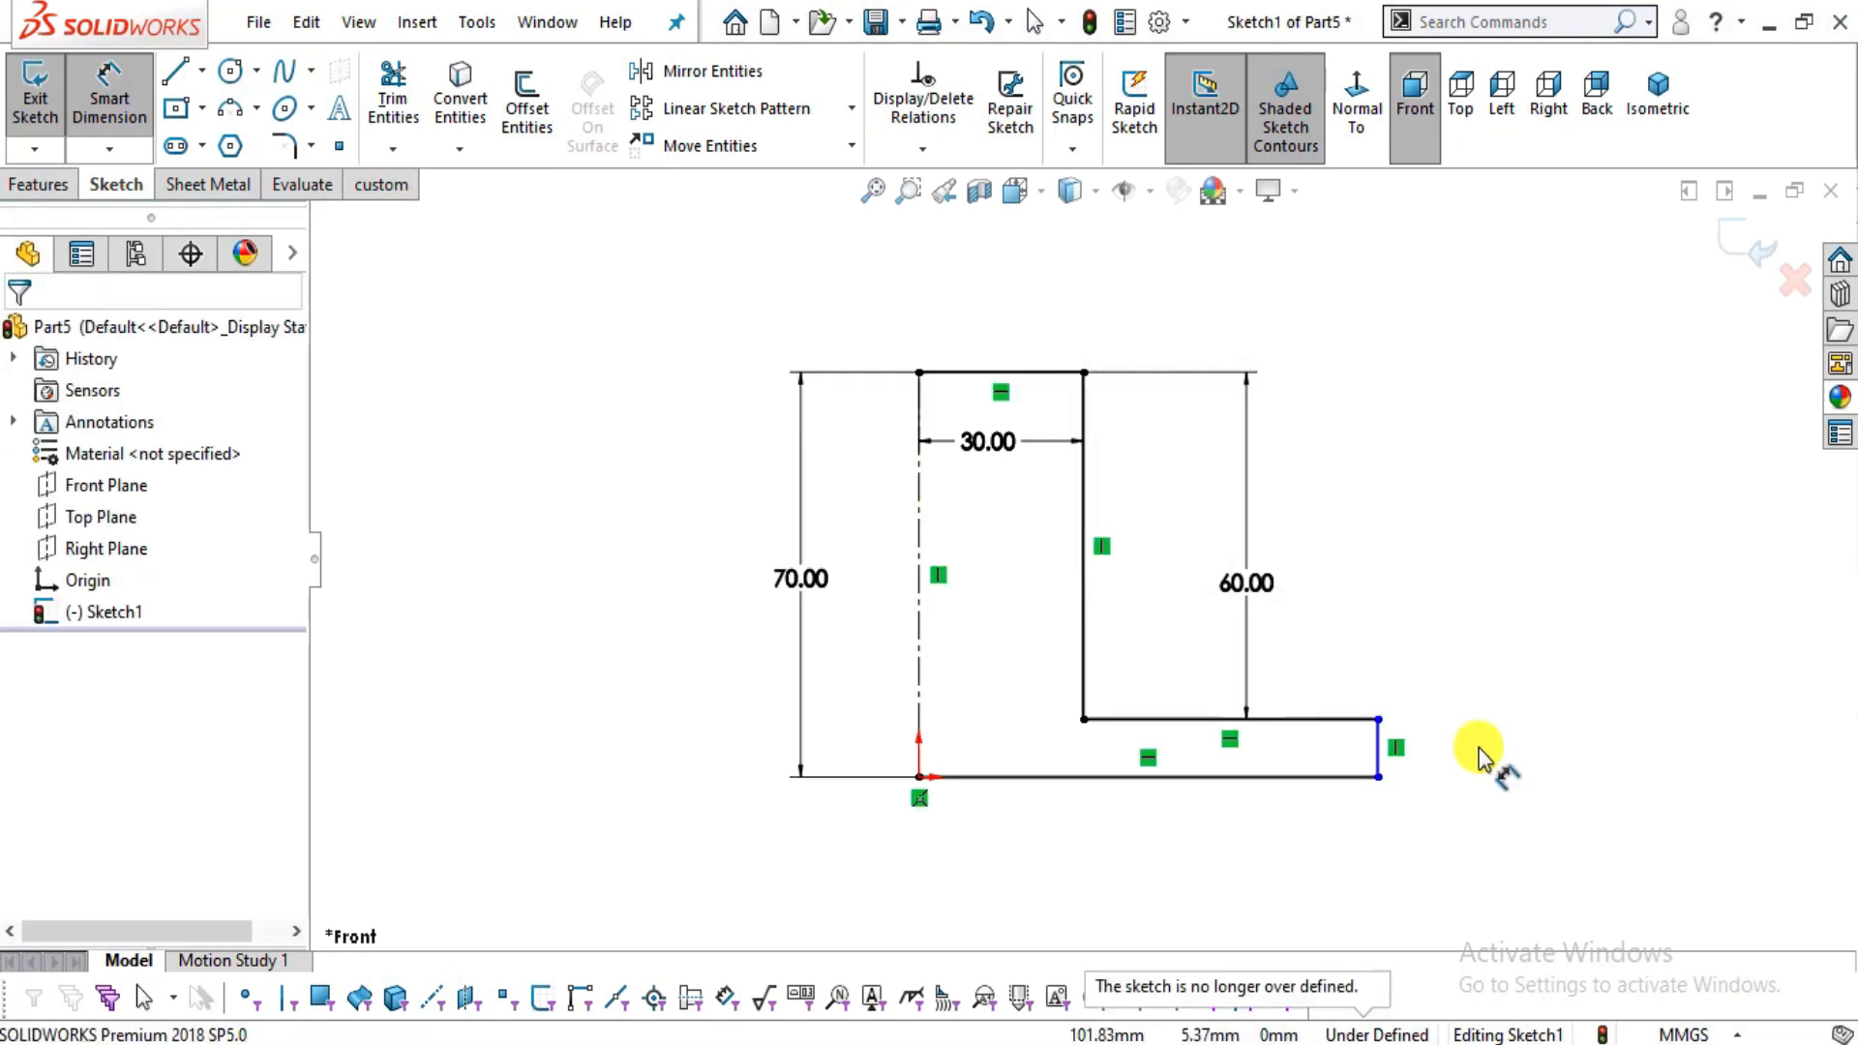
- Dimension the distance from the centerline to the flange's outer vertical edge to 70 mm
click(915, 685)
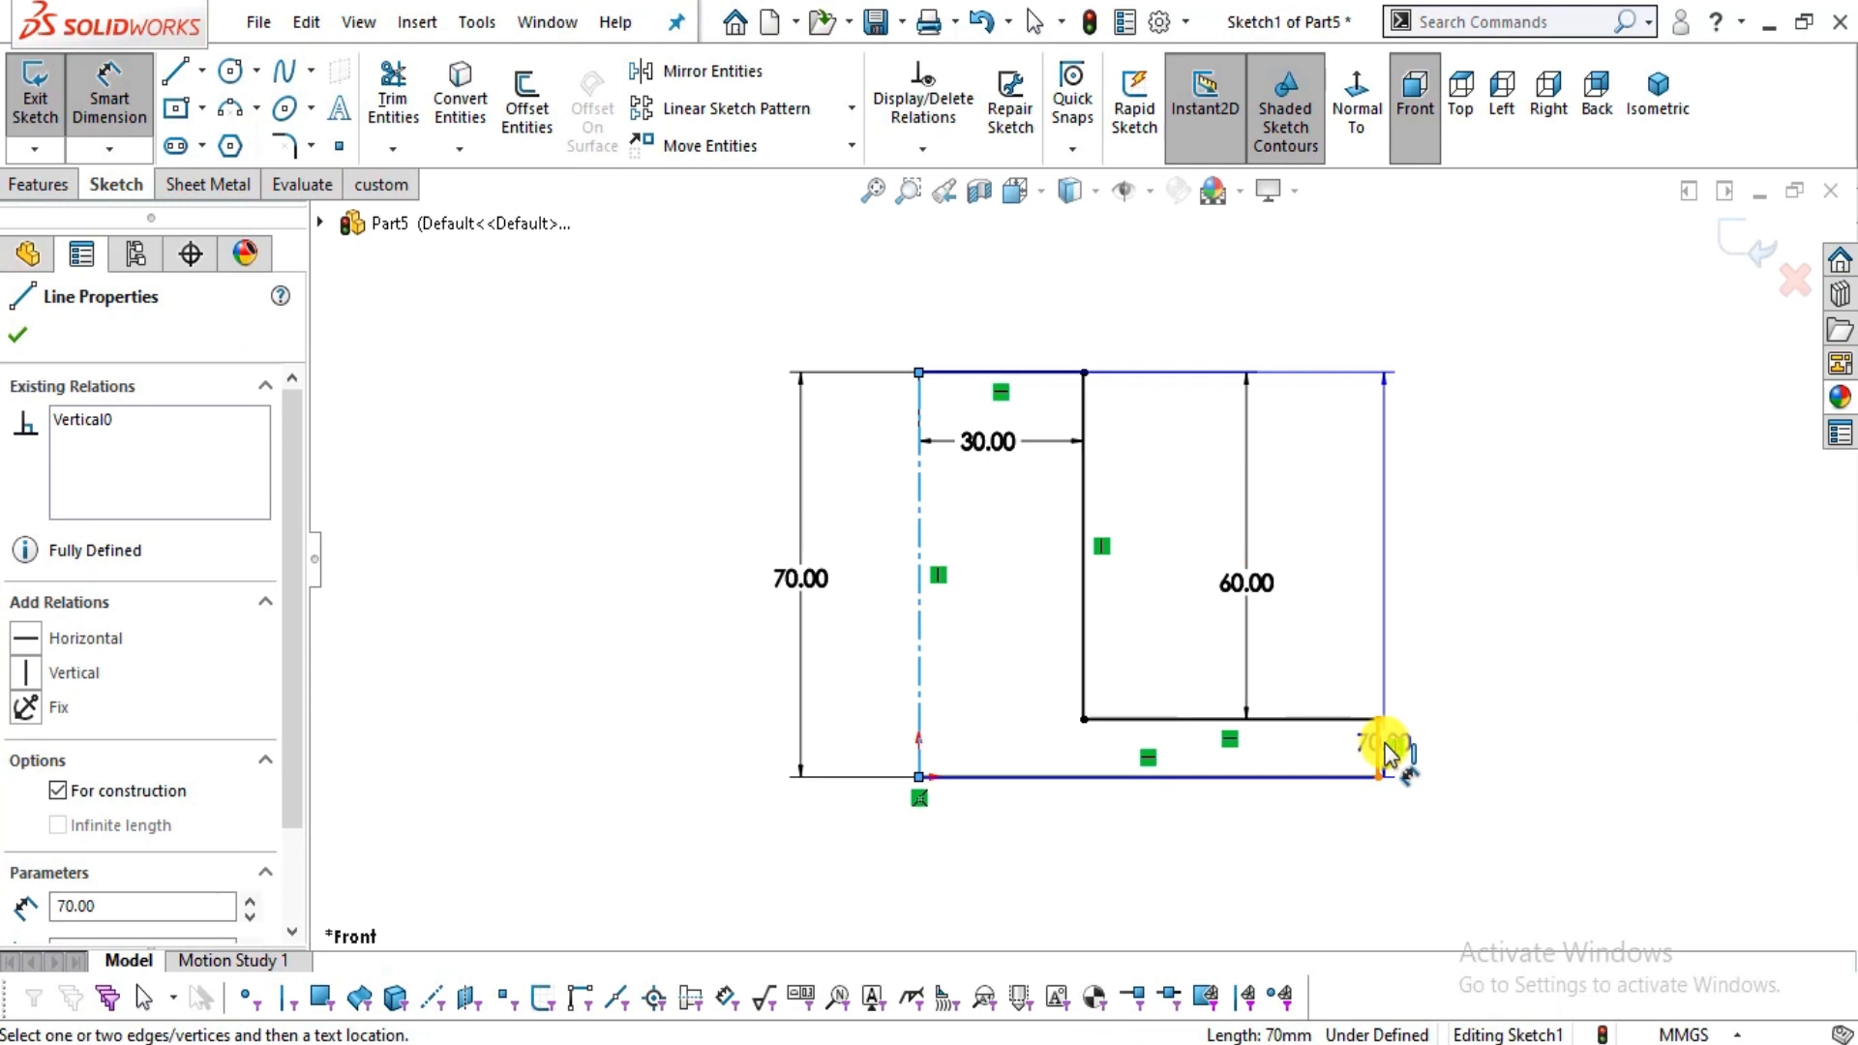
click(1378, 751)
click(1065, 857)
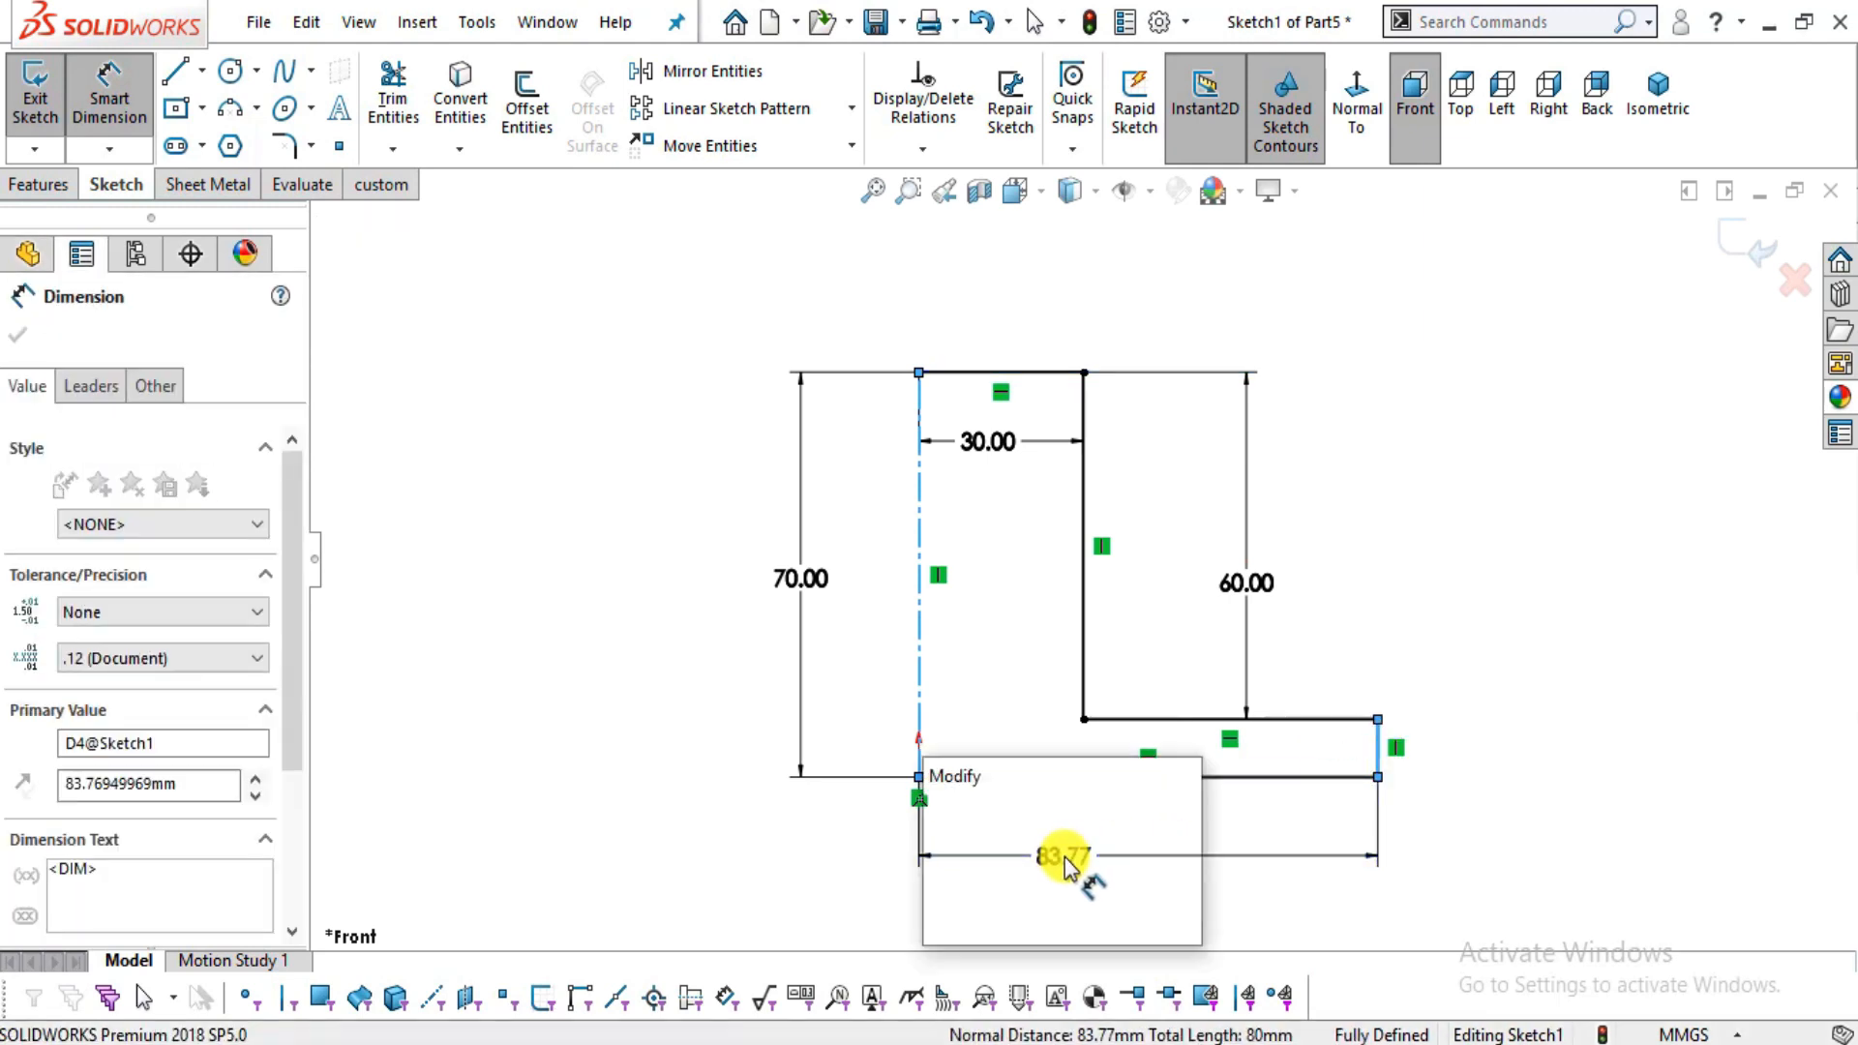
text(70)
key(Return)
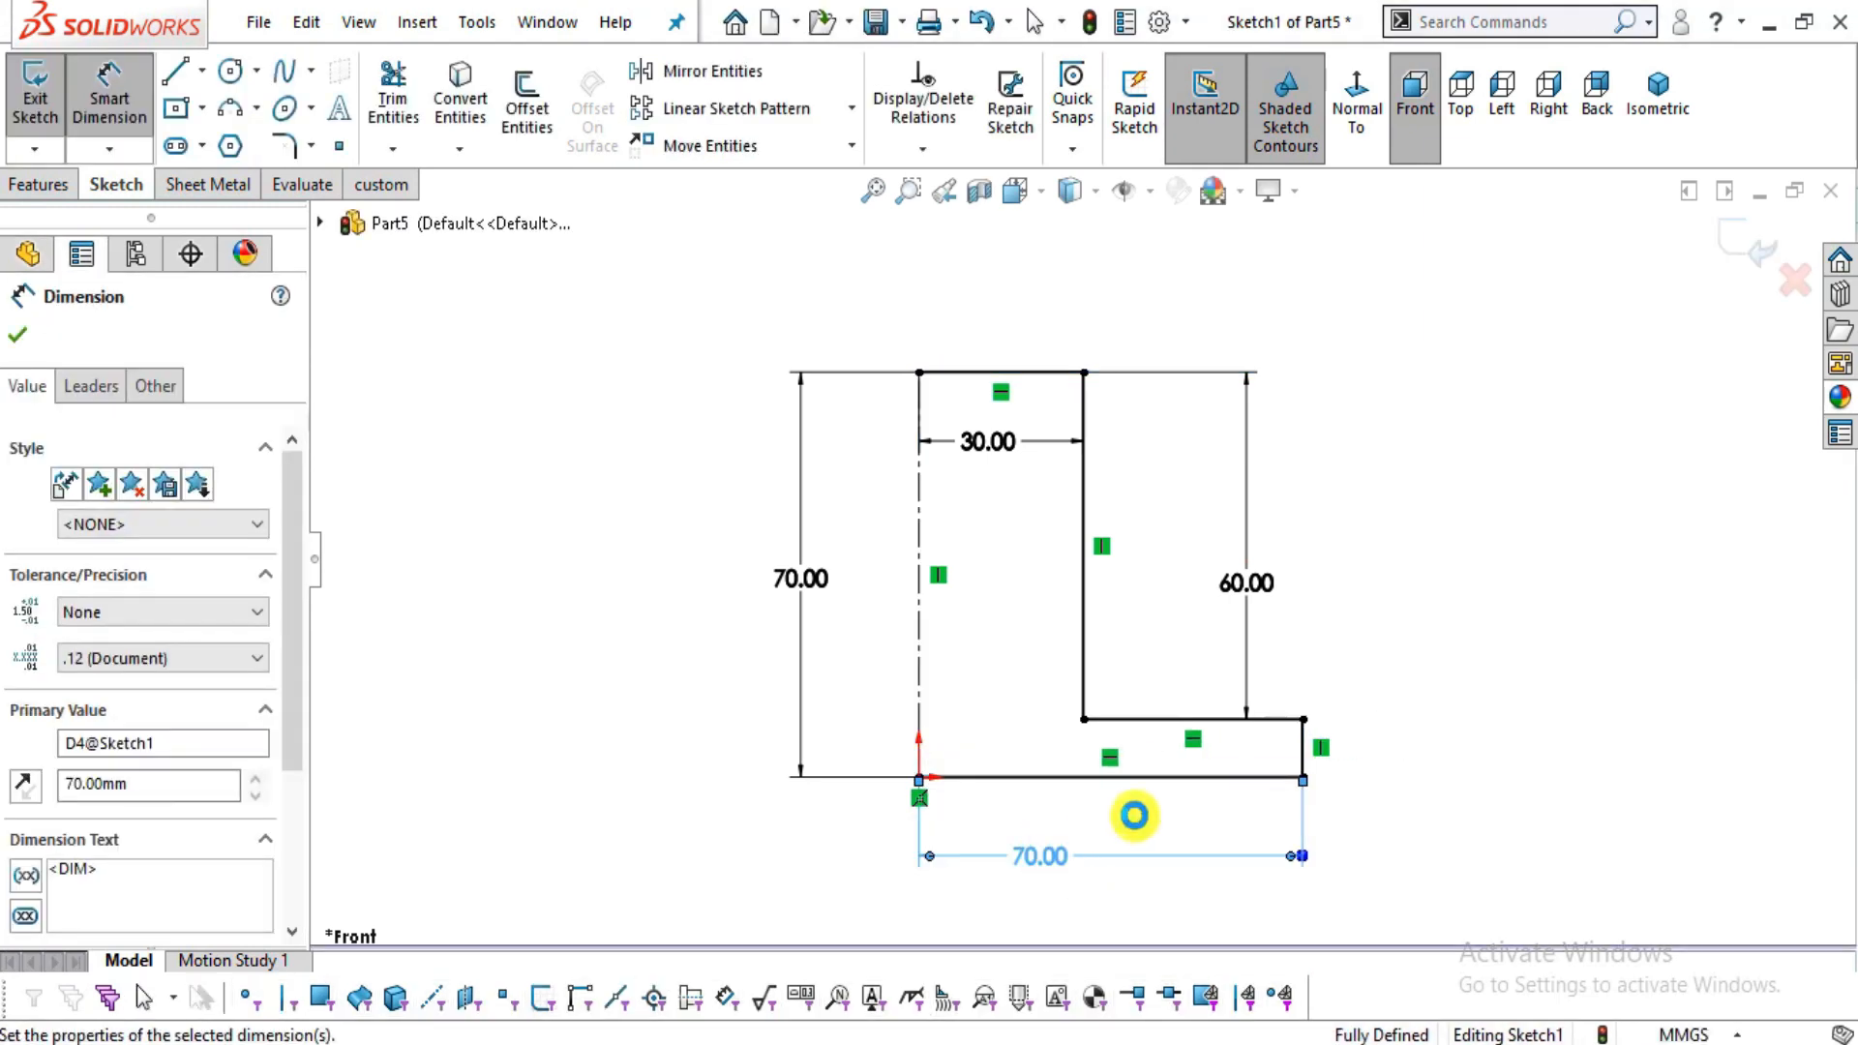
key(Escape)
- Mirror the five half-profile lines about the vertical centerline and move the 70 mm height dimension clear of the mirrored side
key(alt+Tab)
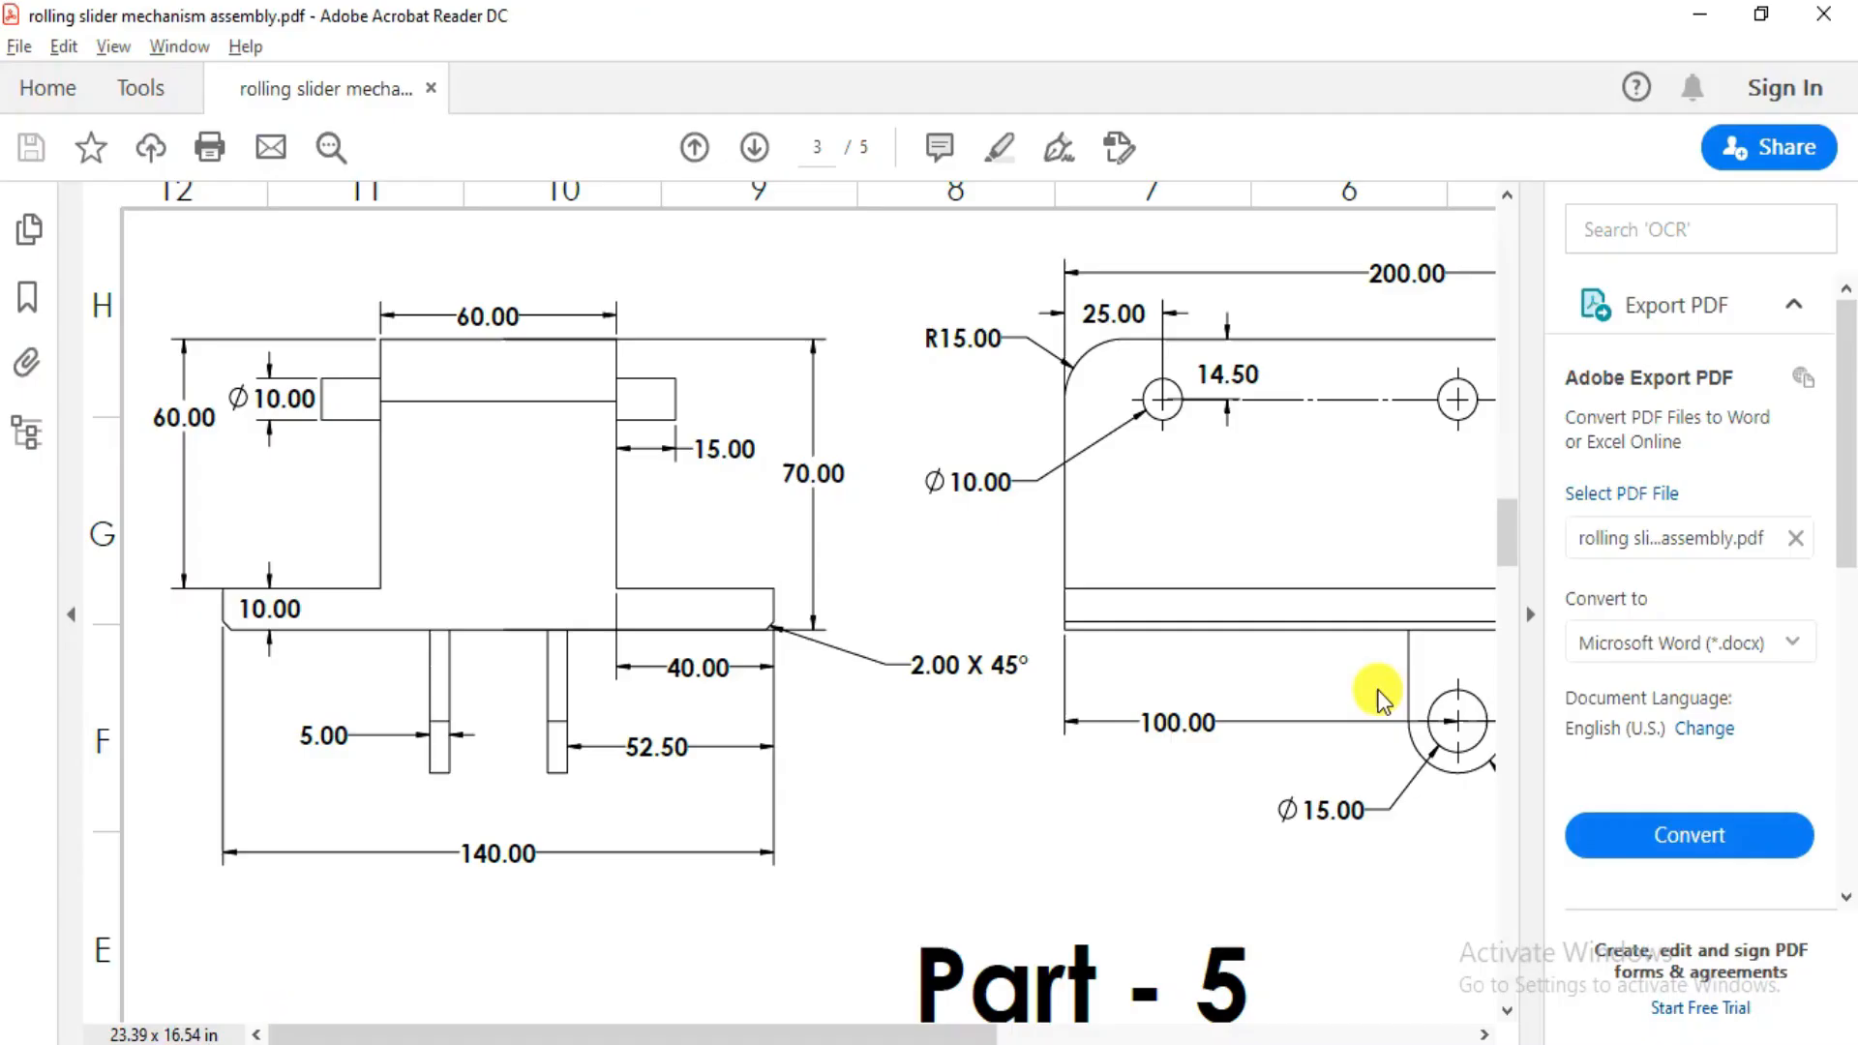
key(alt+Tab)
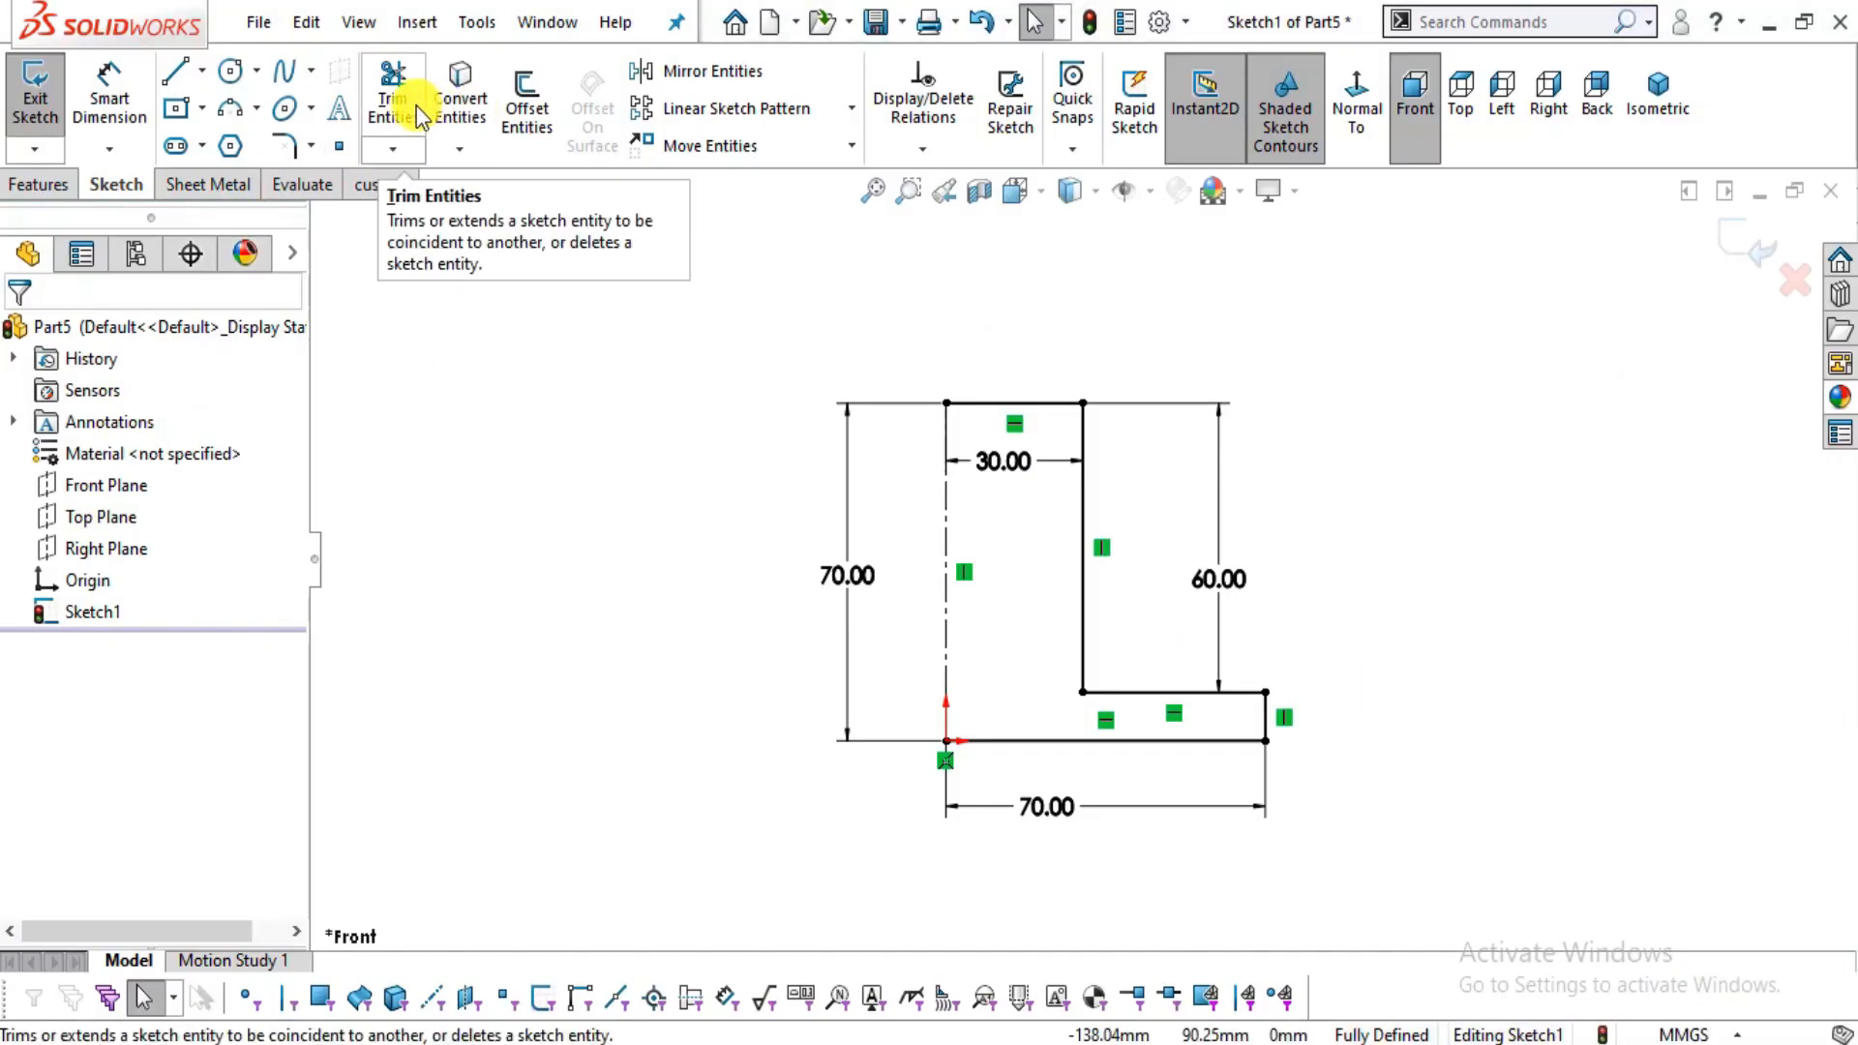
click(682, 70)
mouse_move(1342, 858)
mouse_down()
mouse_move(1107, 676)
mouse_move(1007, 380)
mouse_up()
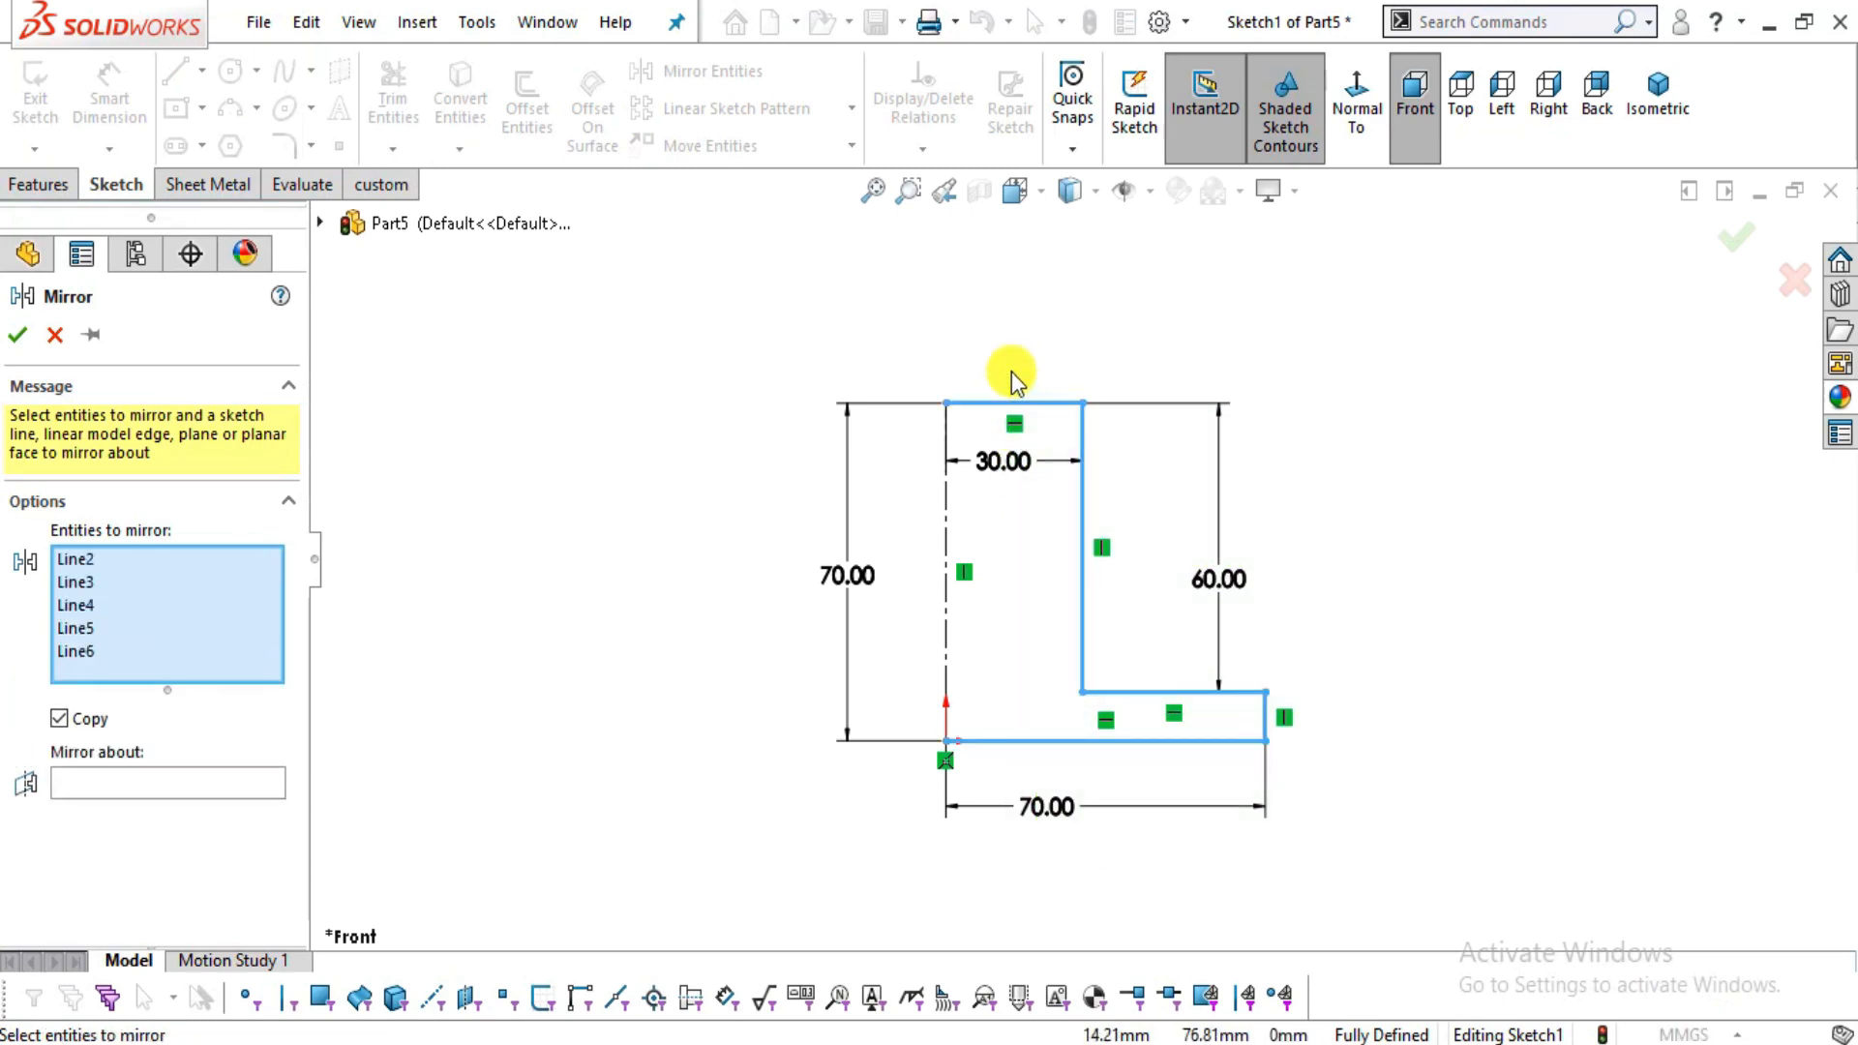
click(230, 788)
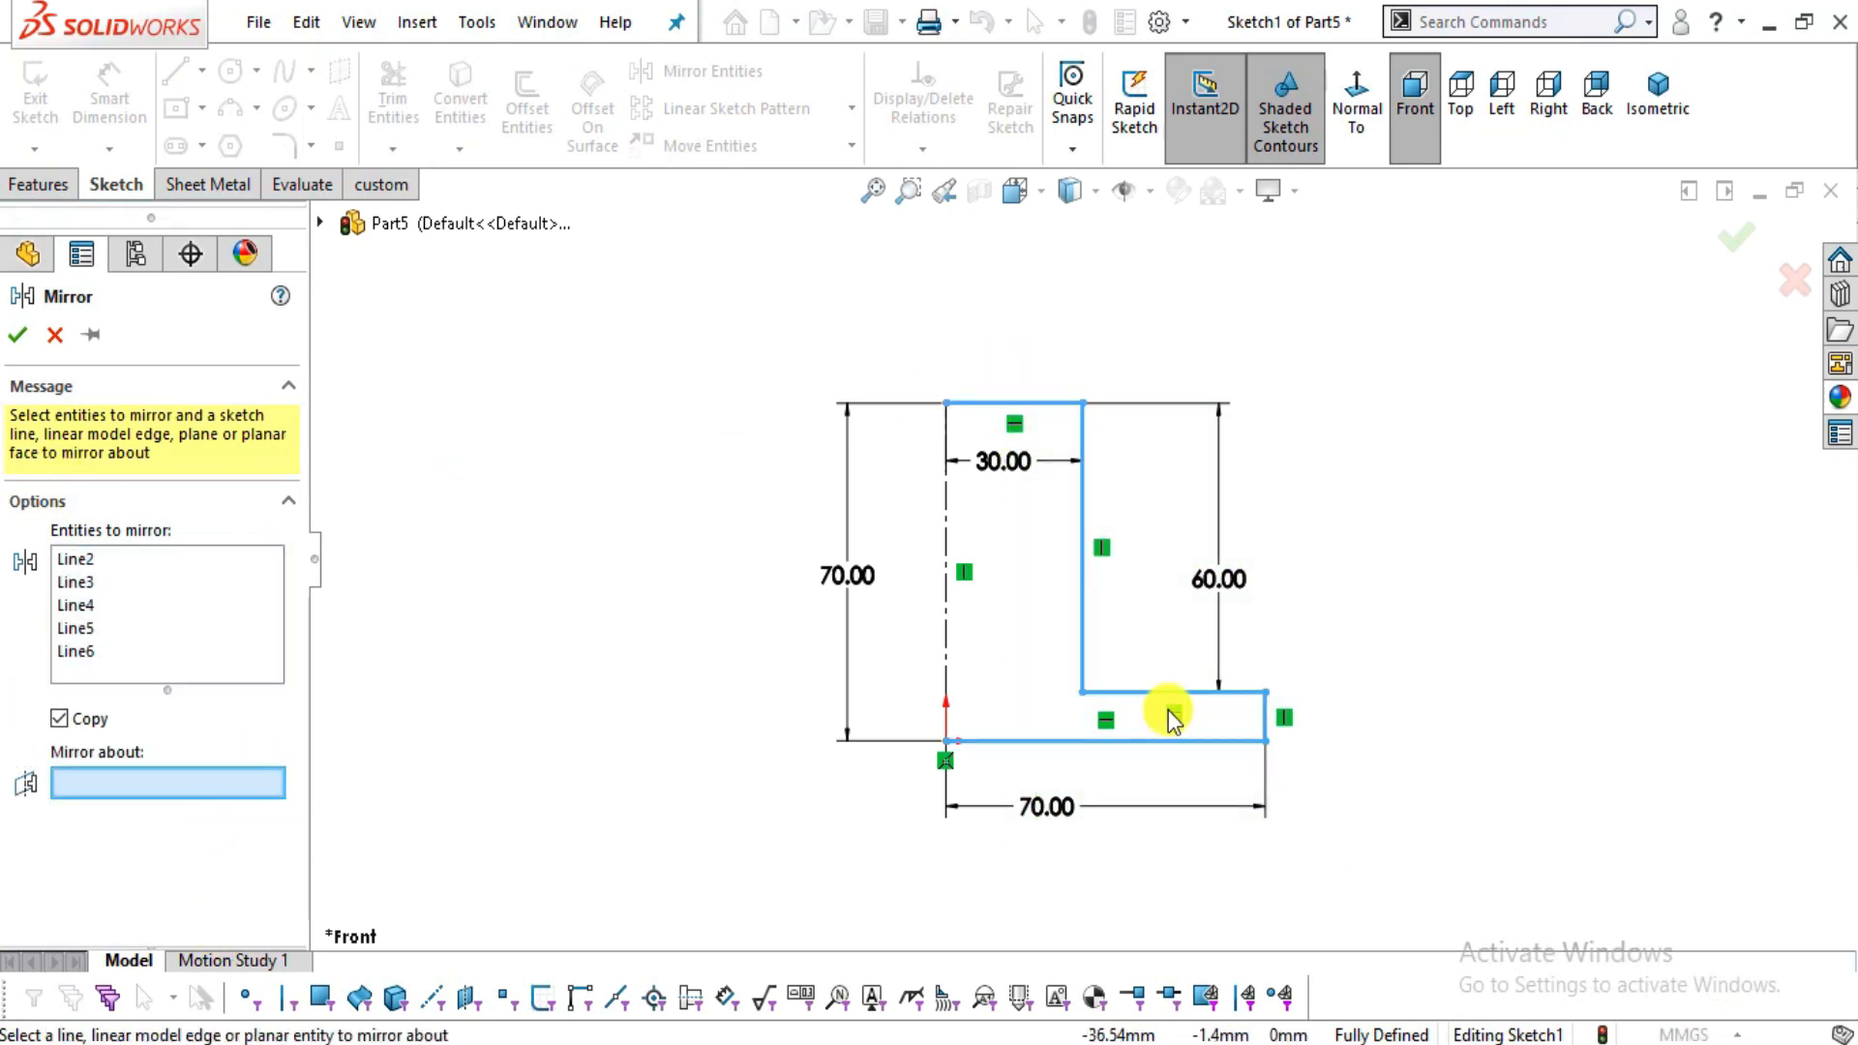
click(945, 610)
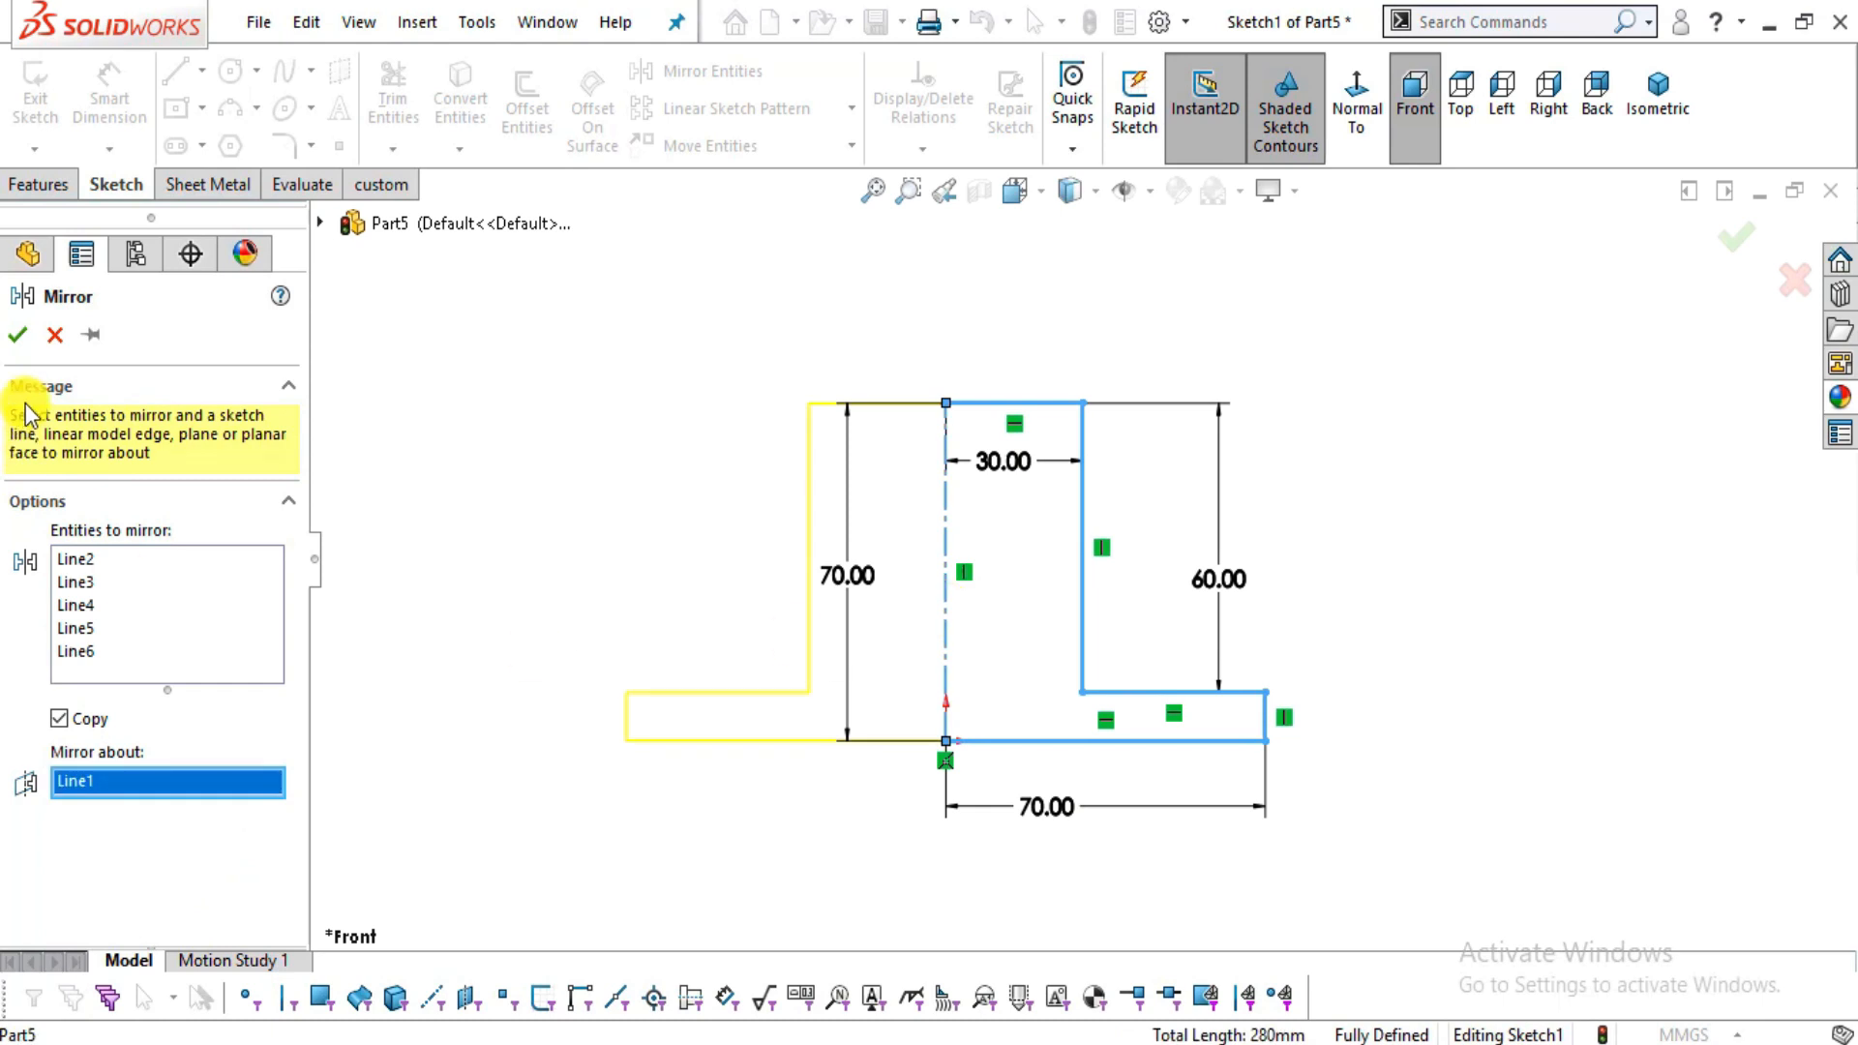
click(20, 336)
scroll(1036, 532, down, 2)
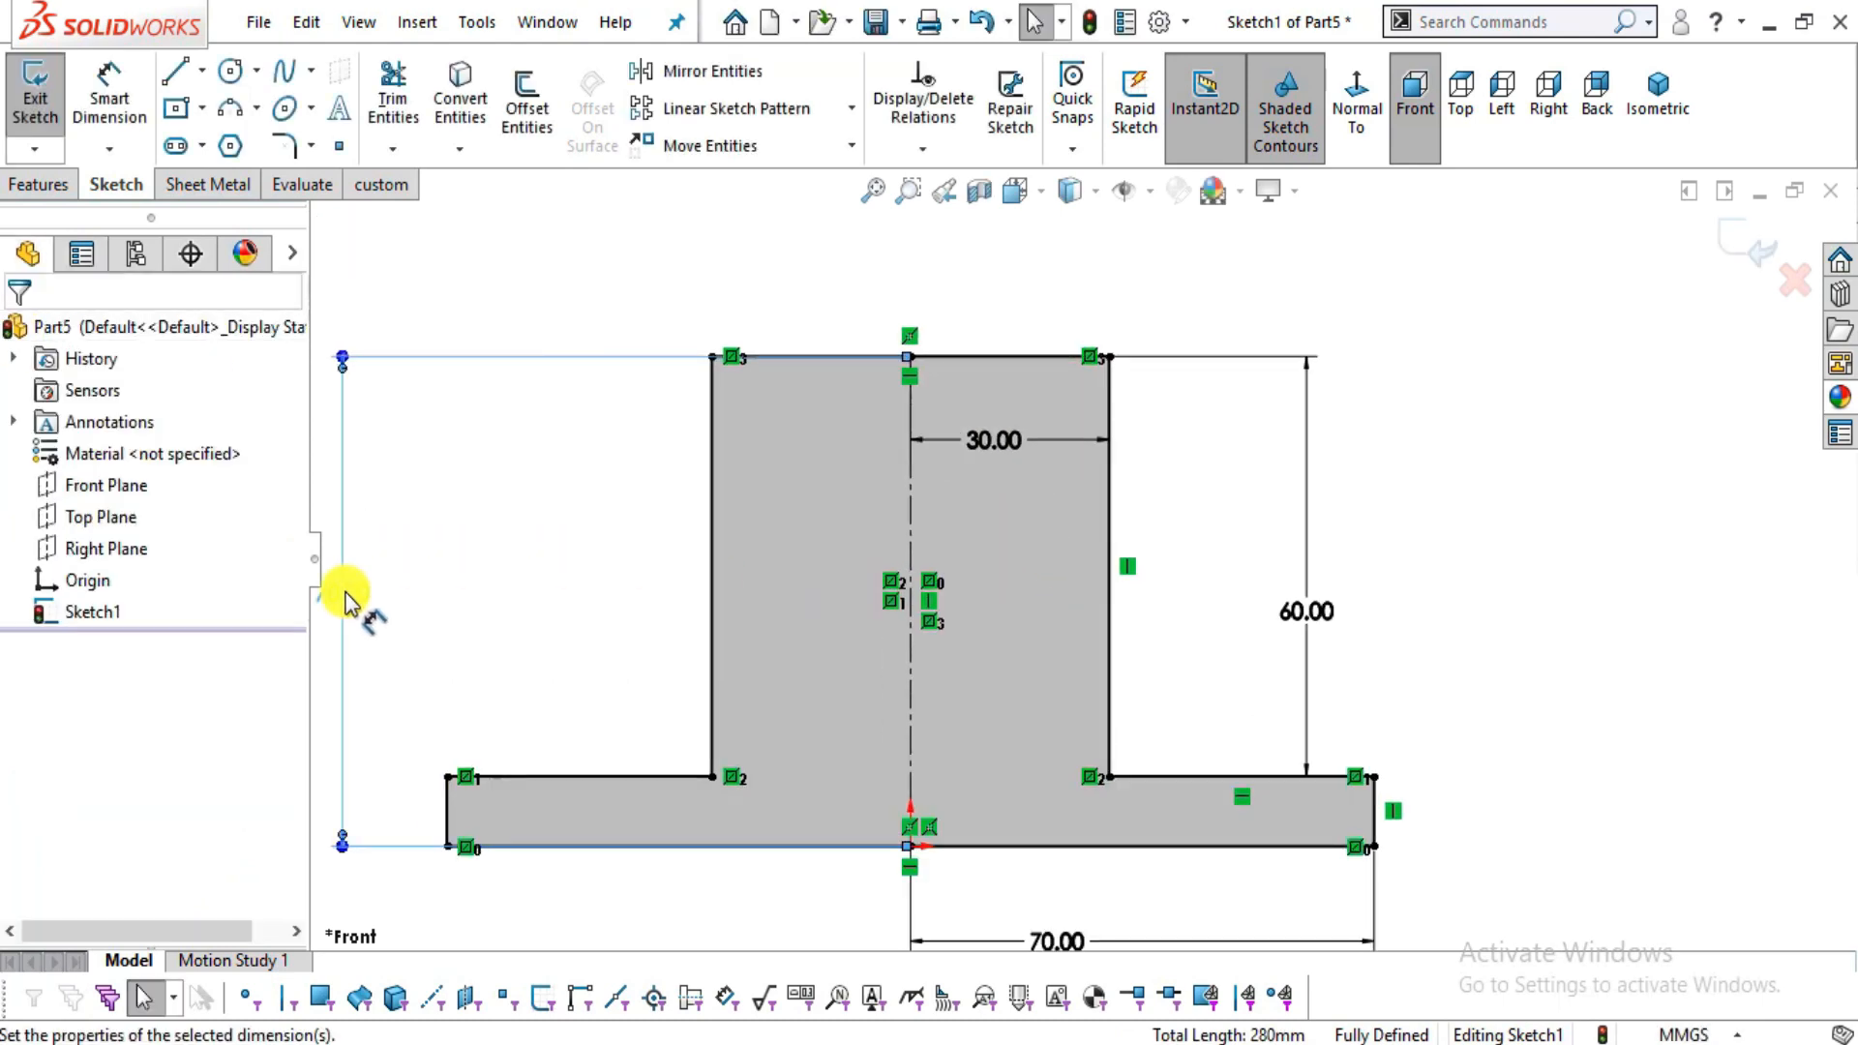
click(343, 600)
scroll(1081, 555, up, 1)
- Extrude the stepped profile as a boss, Mid Plane, with a depth of 200 mm taken from the PDF drawing
click(15, 189)
click(35, 111)
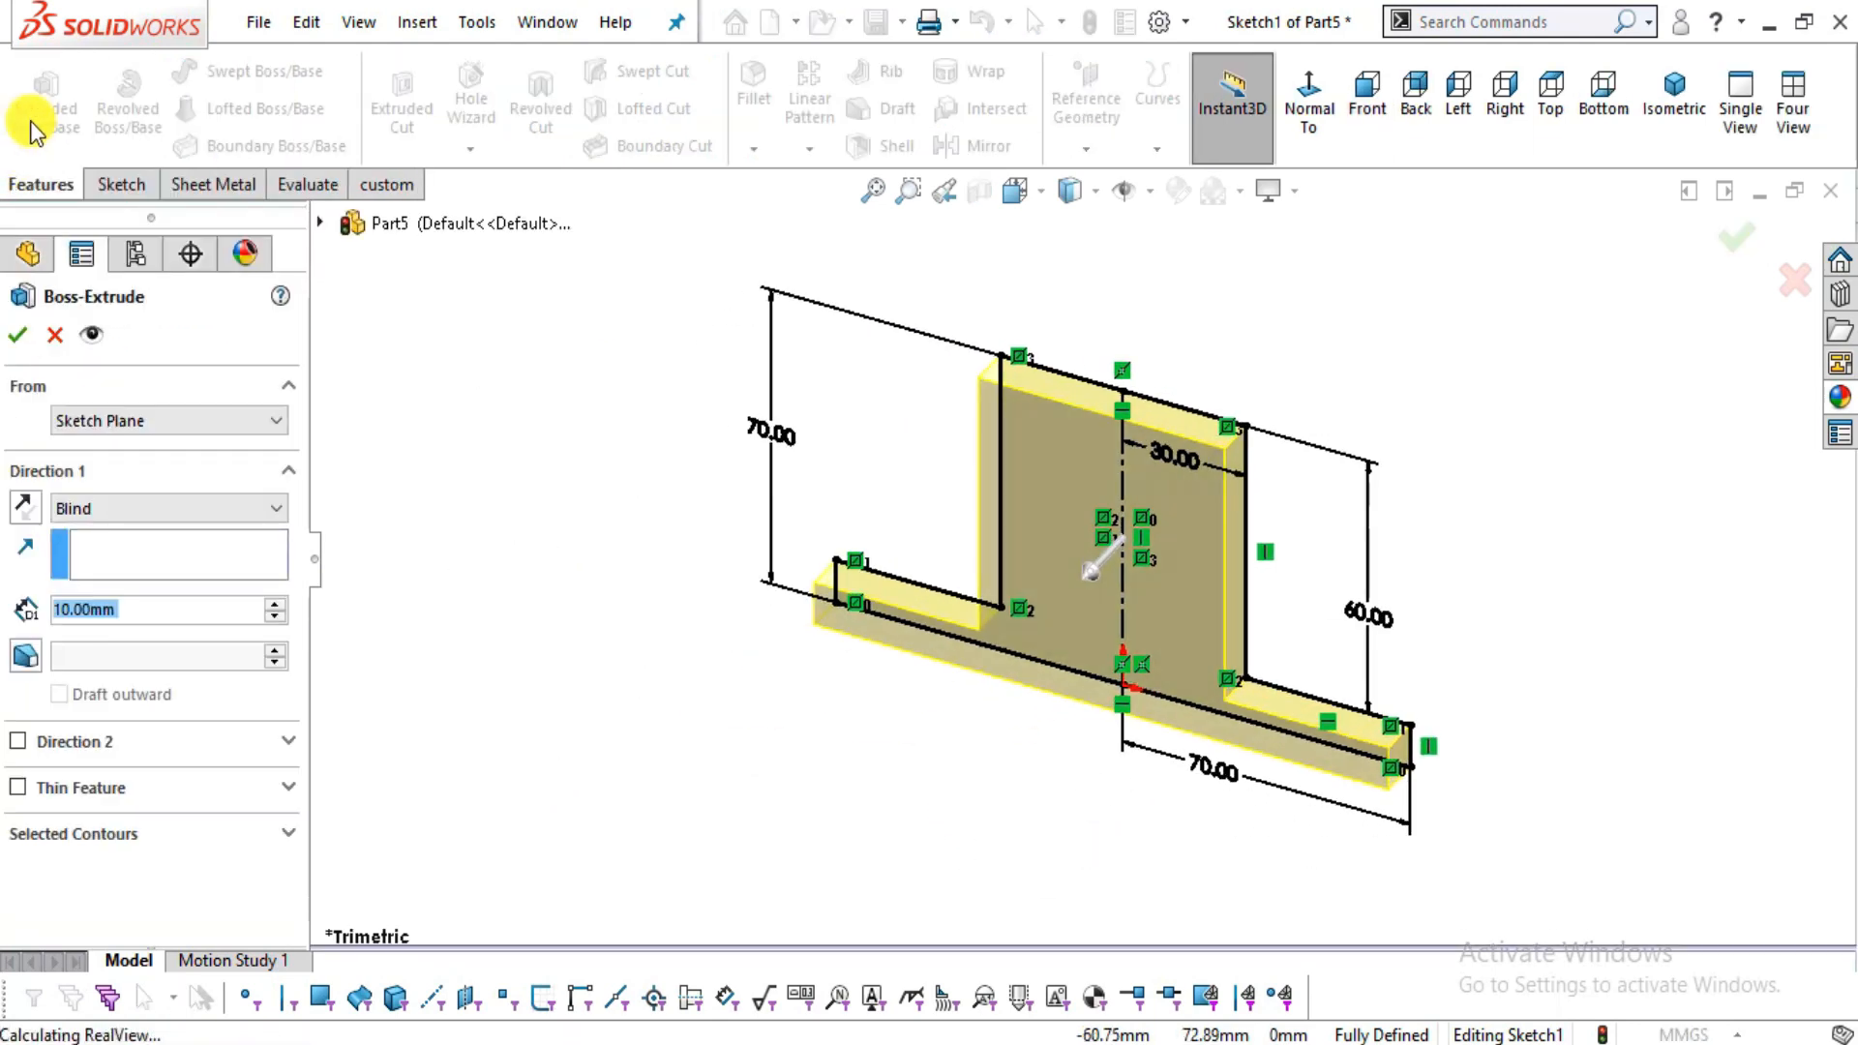
click(220, 508)
click(191, 629)
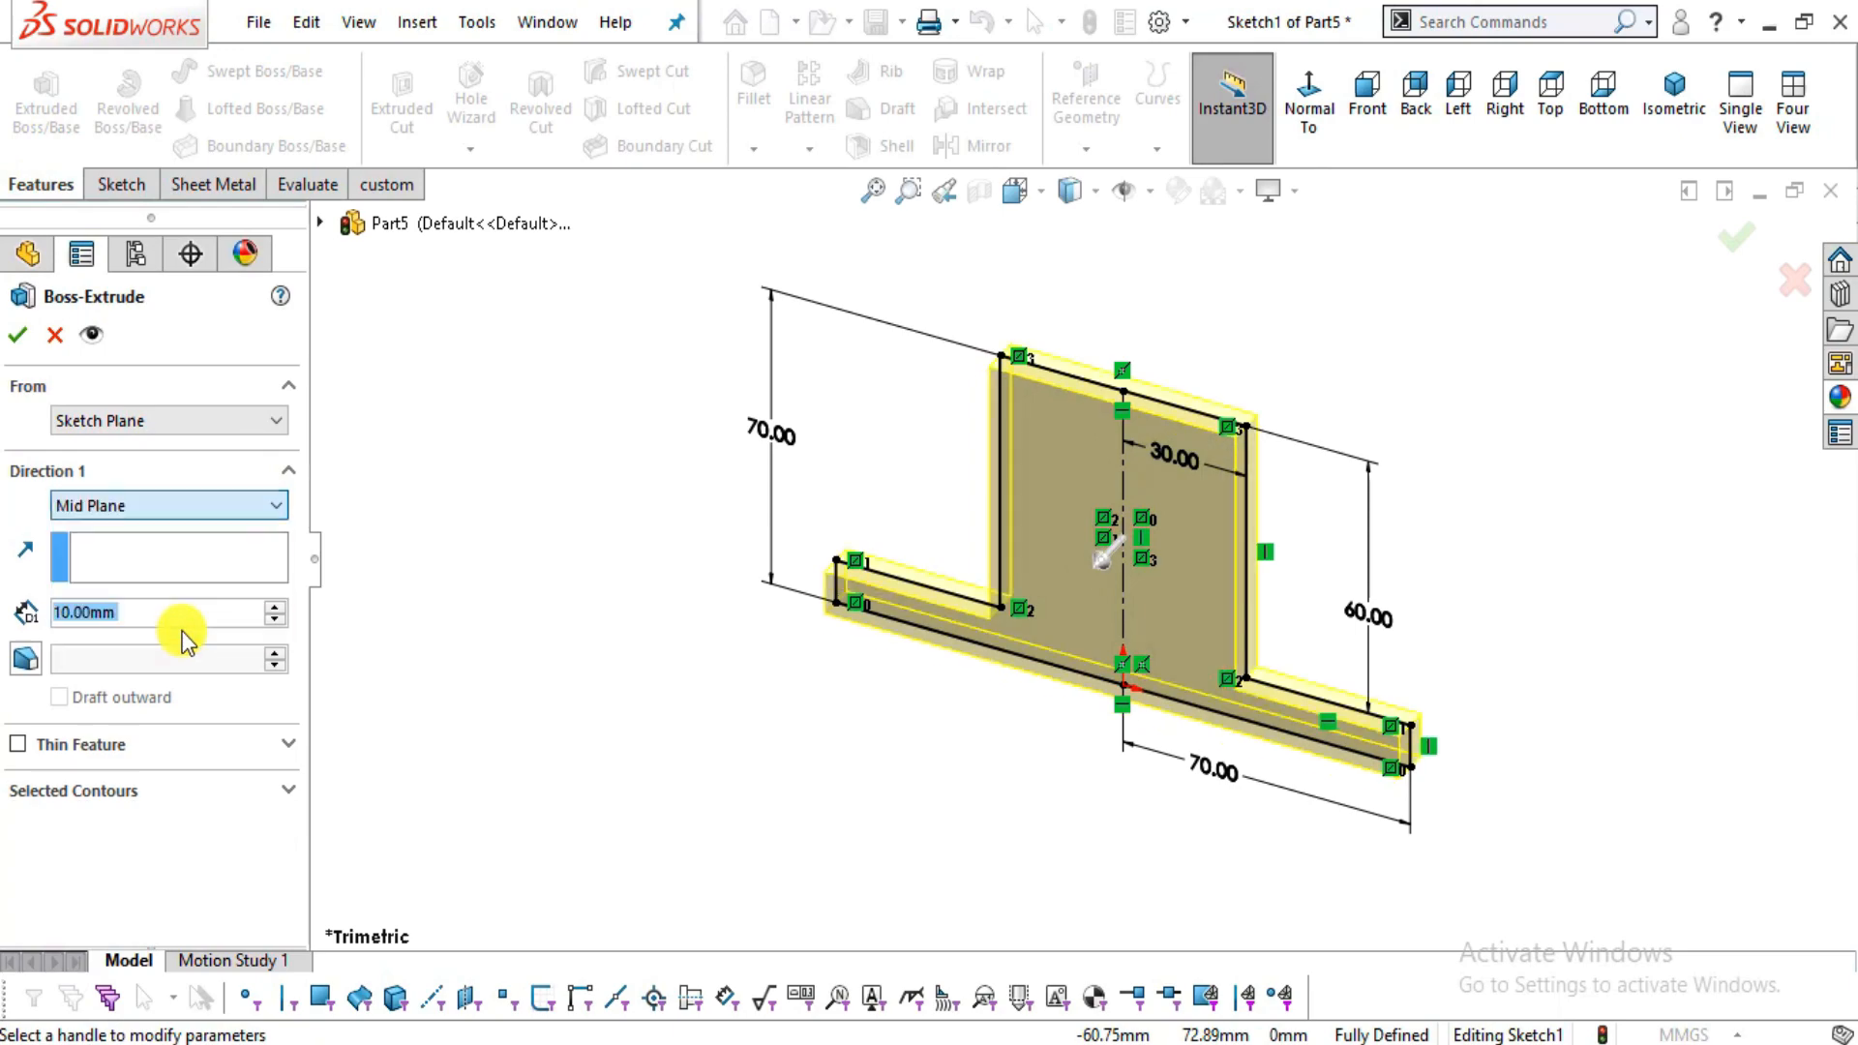
key(alt+Tab)
mouse_move(1025, 592)
mouse_down()
mouse_move(427, 593)
mouse_move(477, 713)
mouse_move(216, 631)
mouse_move(327, 653)
mouse_up()
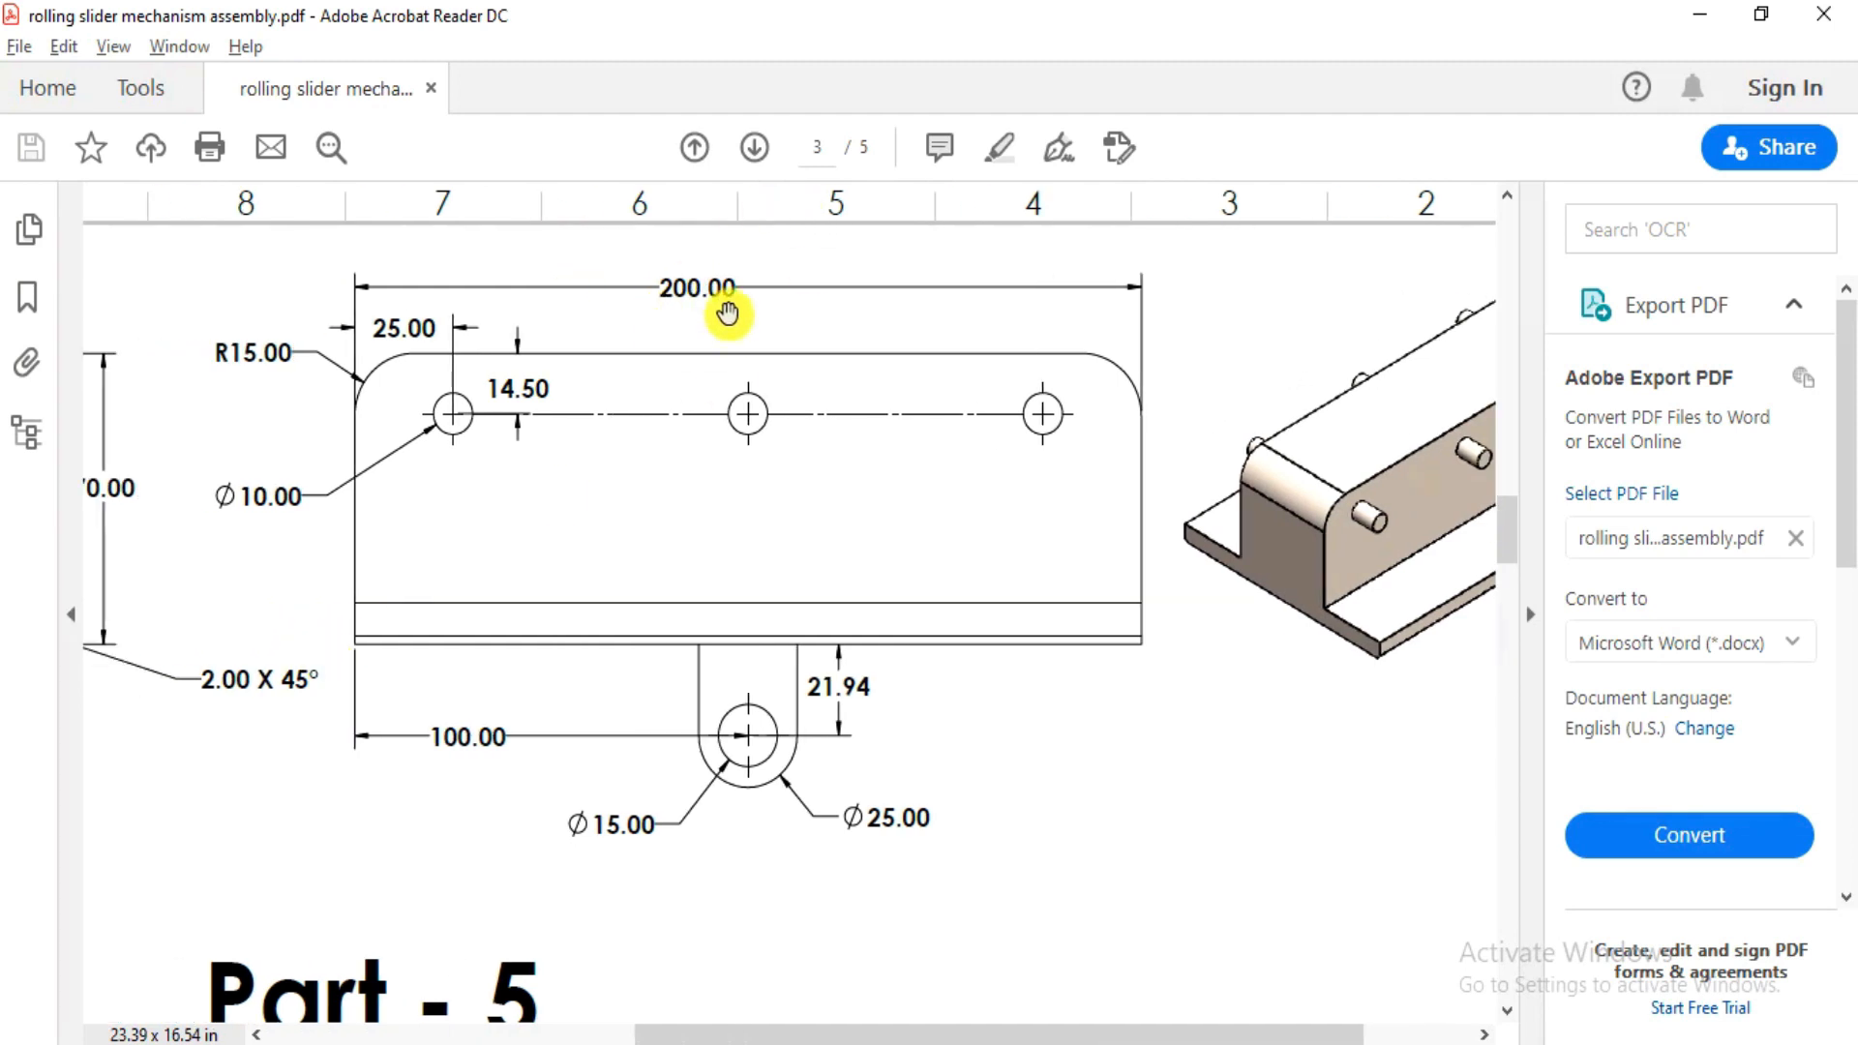
key(alt+Tab)
click(148, 620)
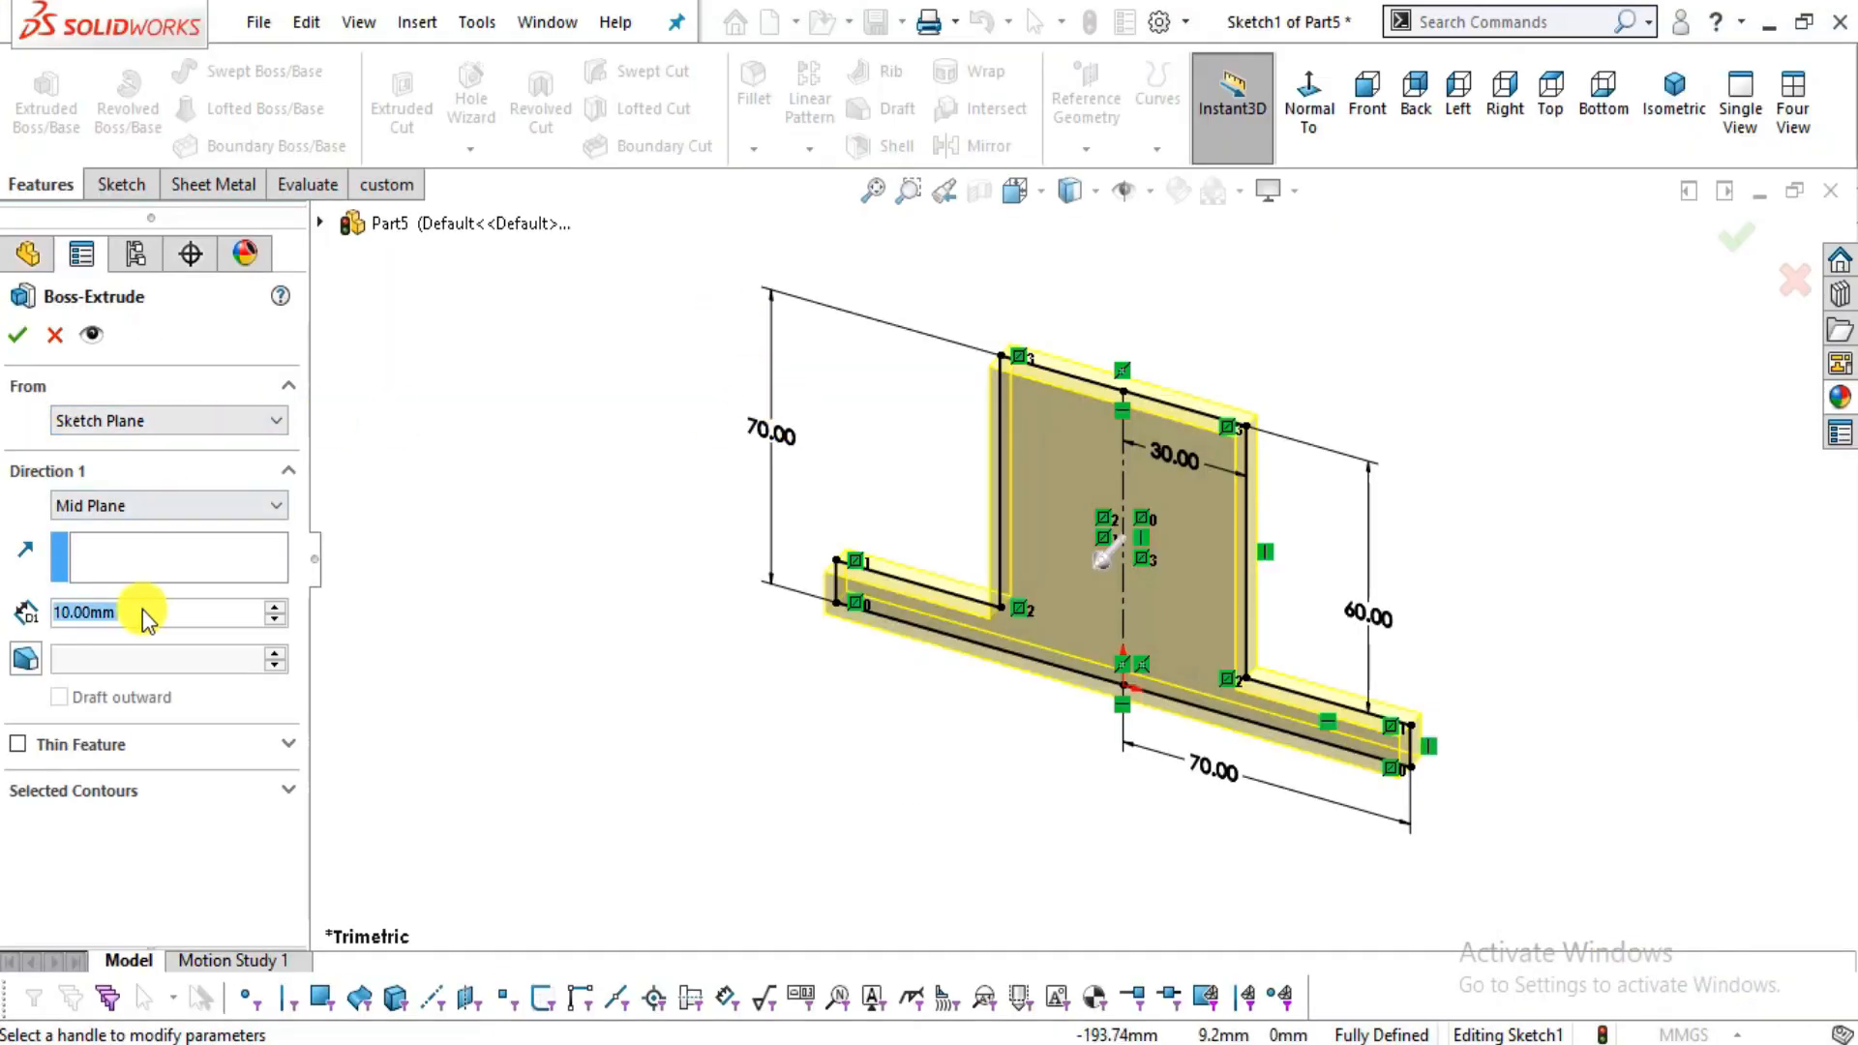
text(200)
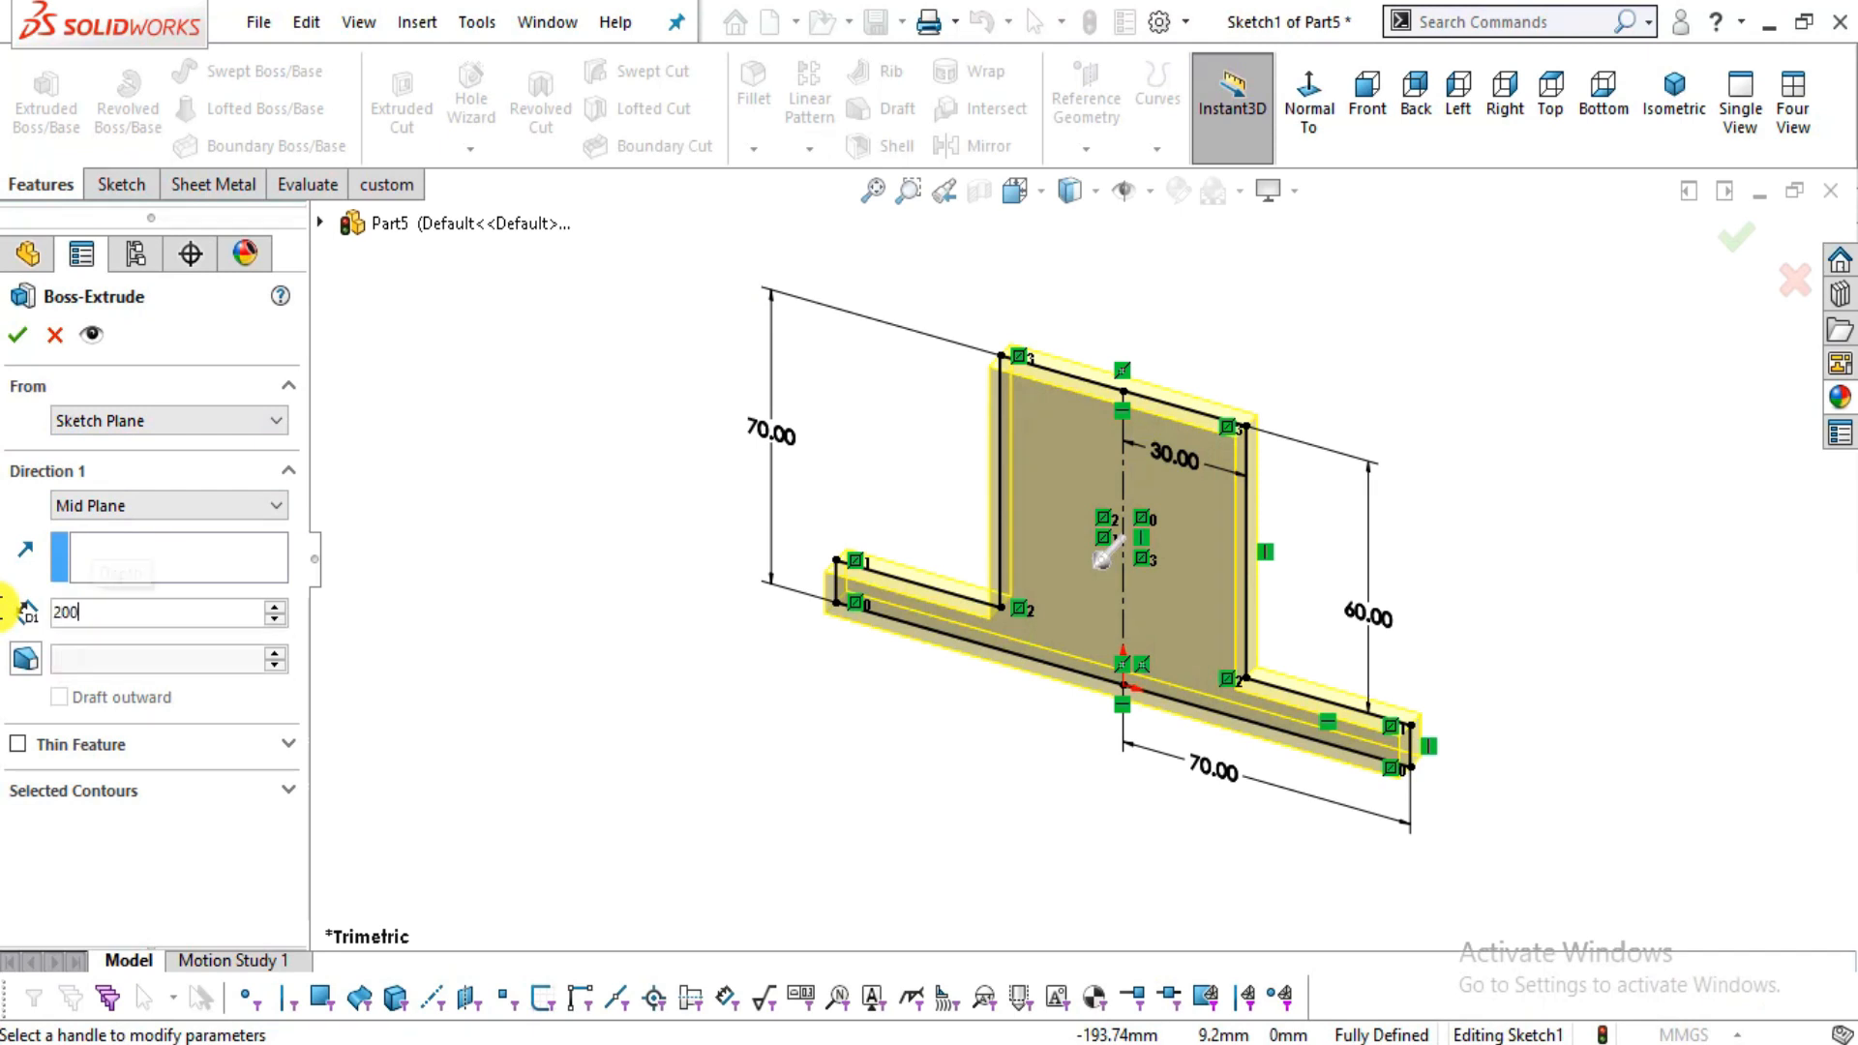
key(Return)
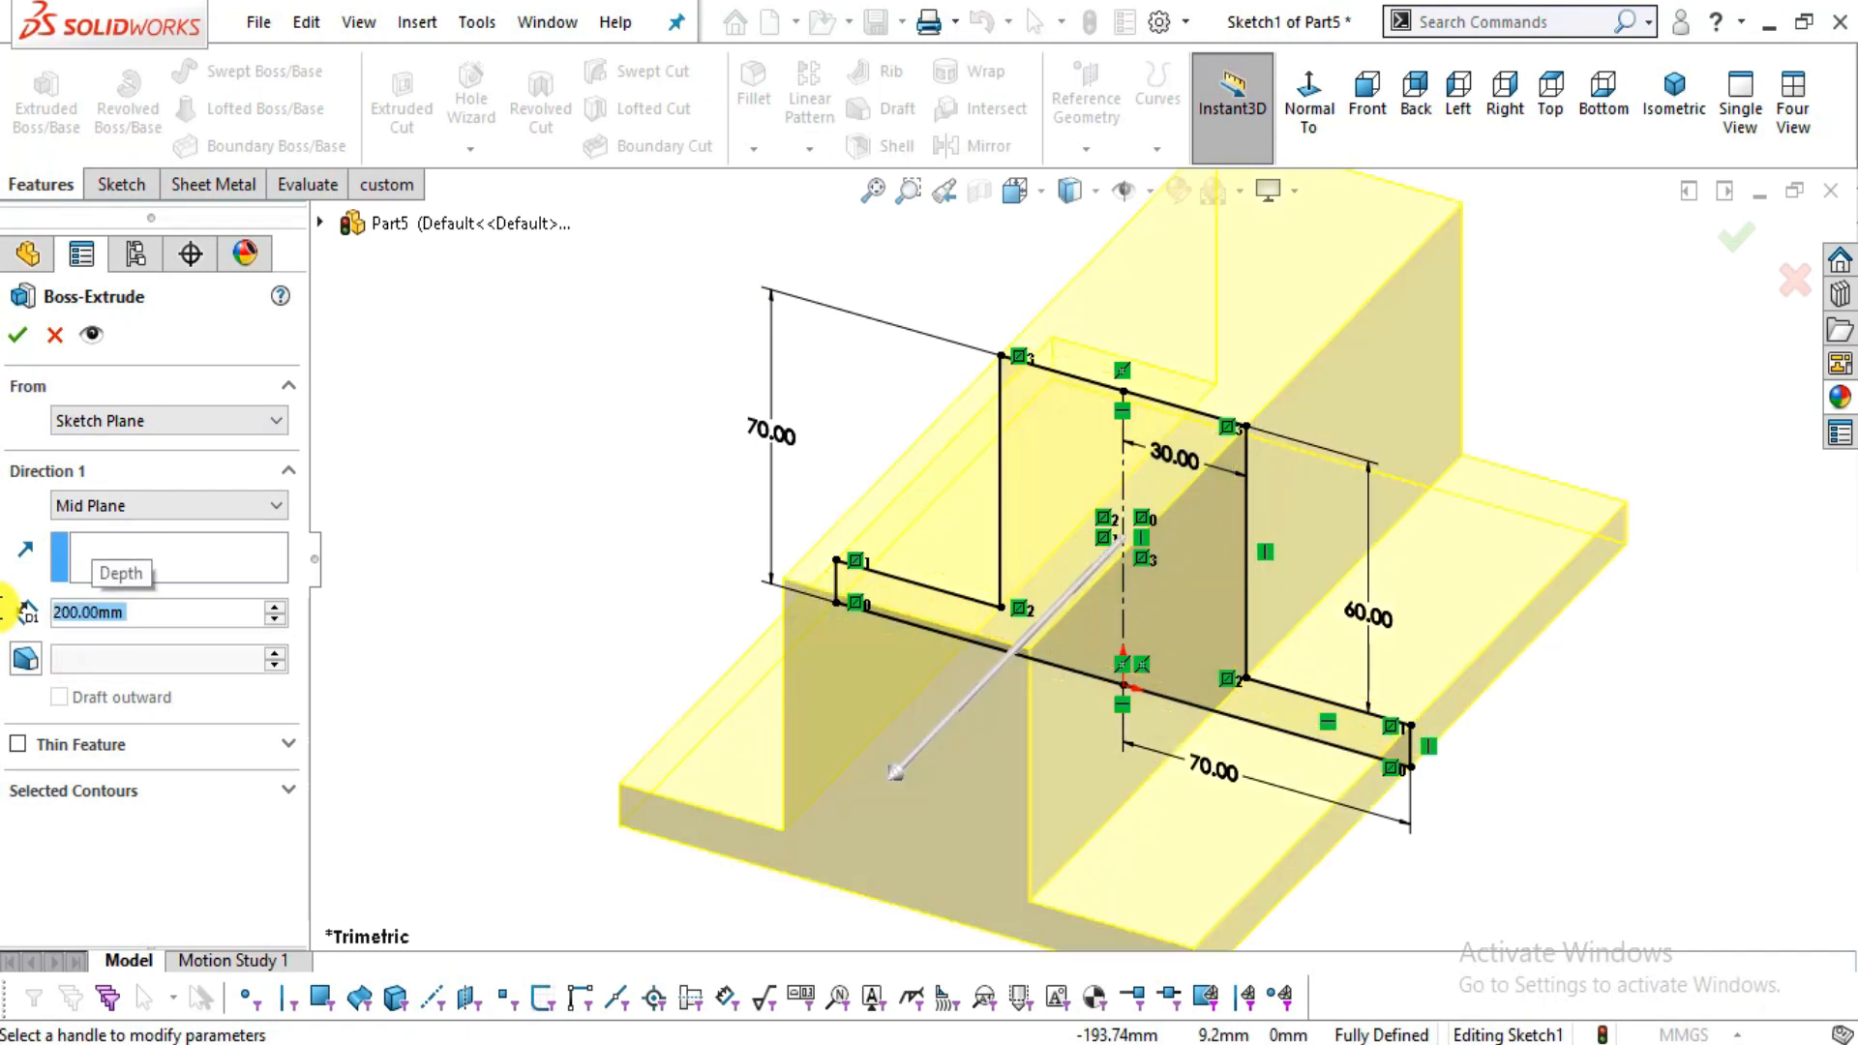
click(15, 339)
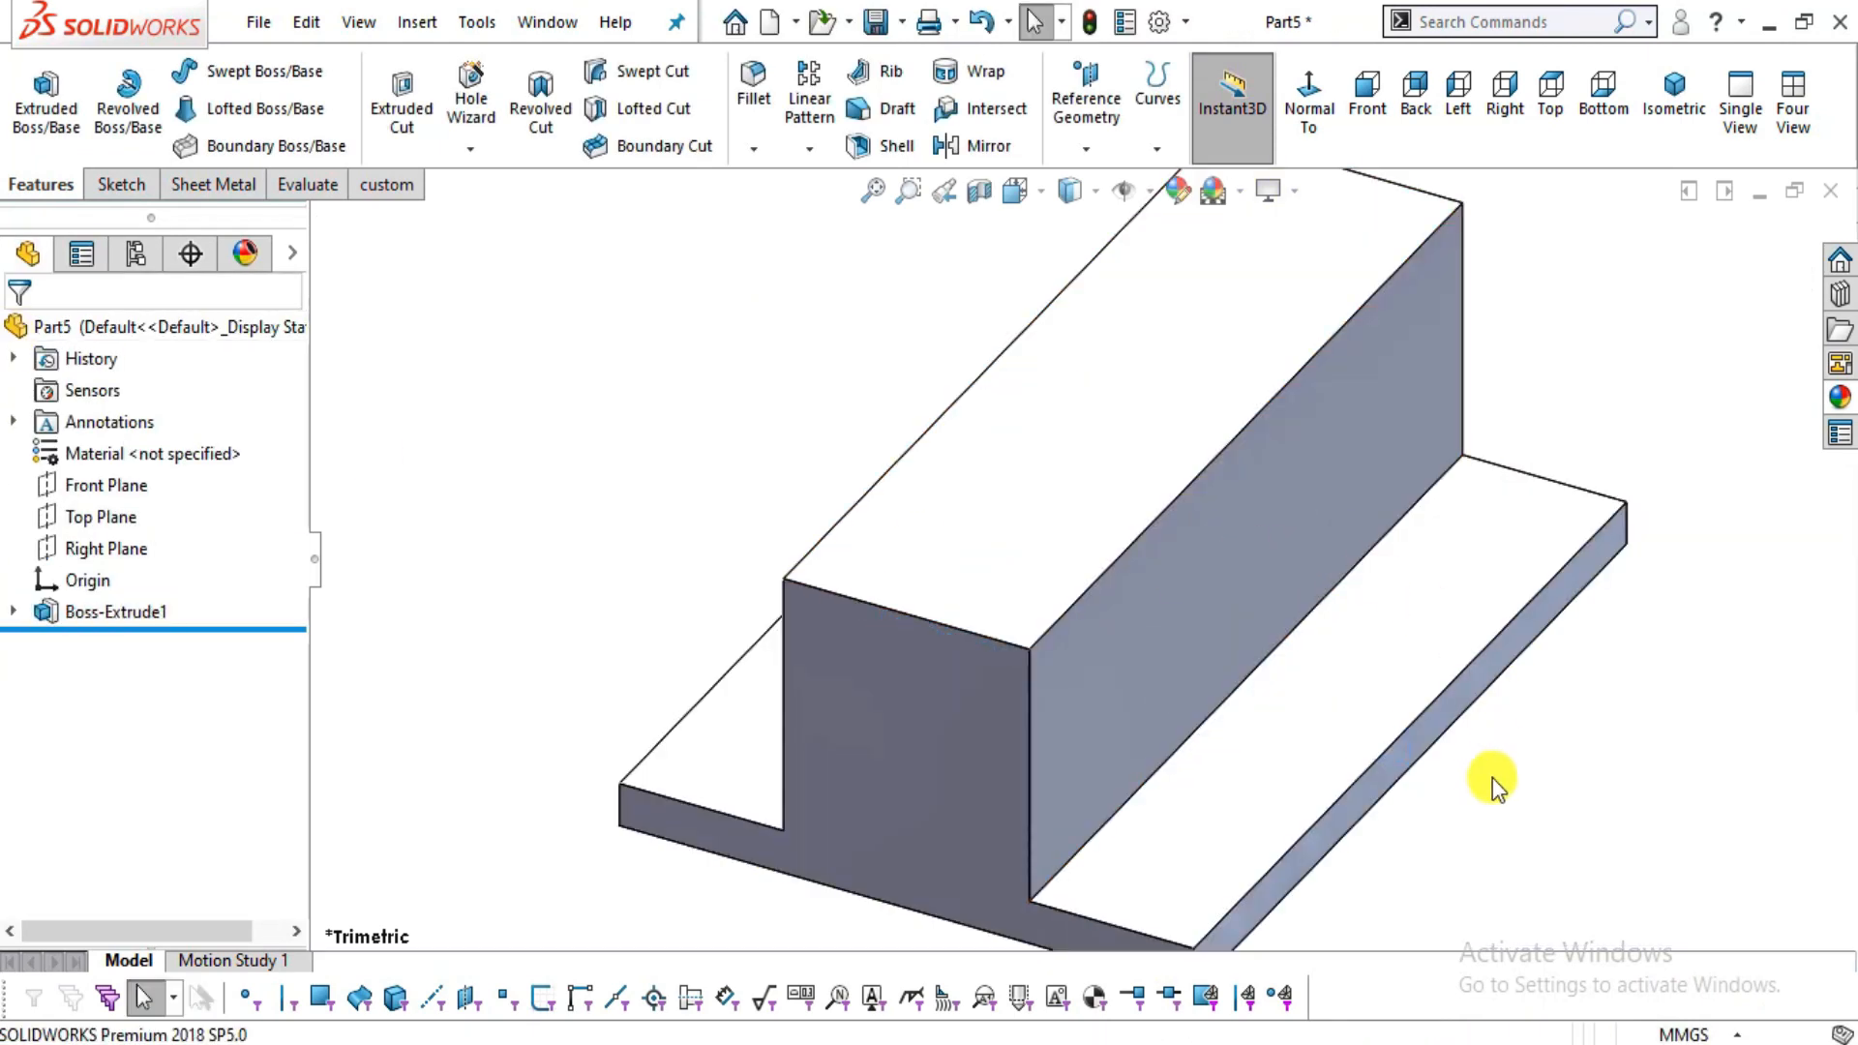
- Examine the block's two short upper end edges and compare them with the rounded corners in the PDF drawing's side view
scroll(1472, 705, up, 4)
scroll(1210, 582, down, 2)
key(alt+Tab)
mouse_move(947, 625)
mouse_down()
mouse_move(1410, 630)
mouse_move(1070, 684)
mouse_up()
key(alt+Tab)
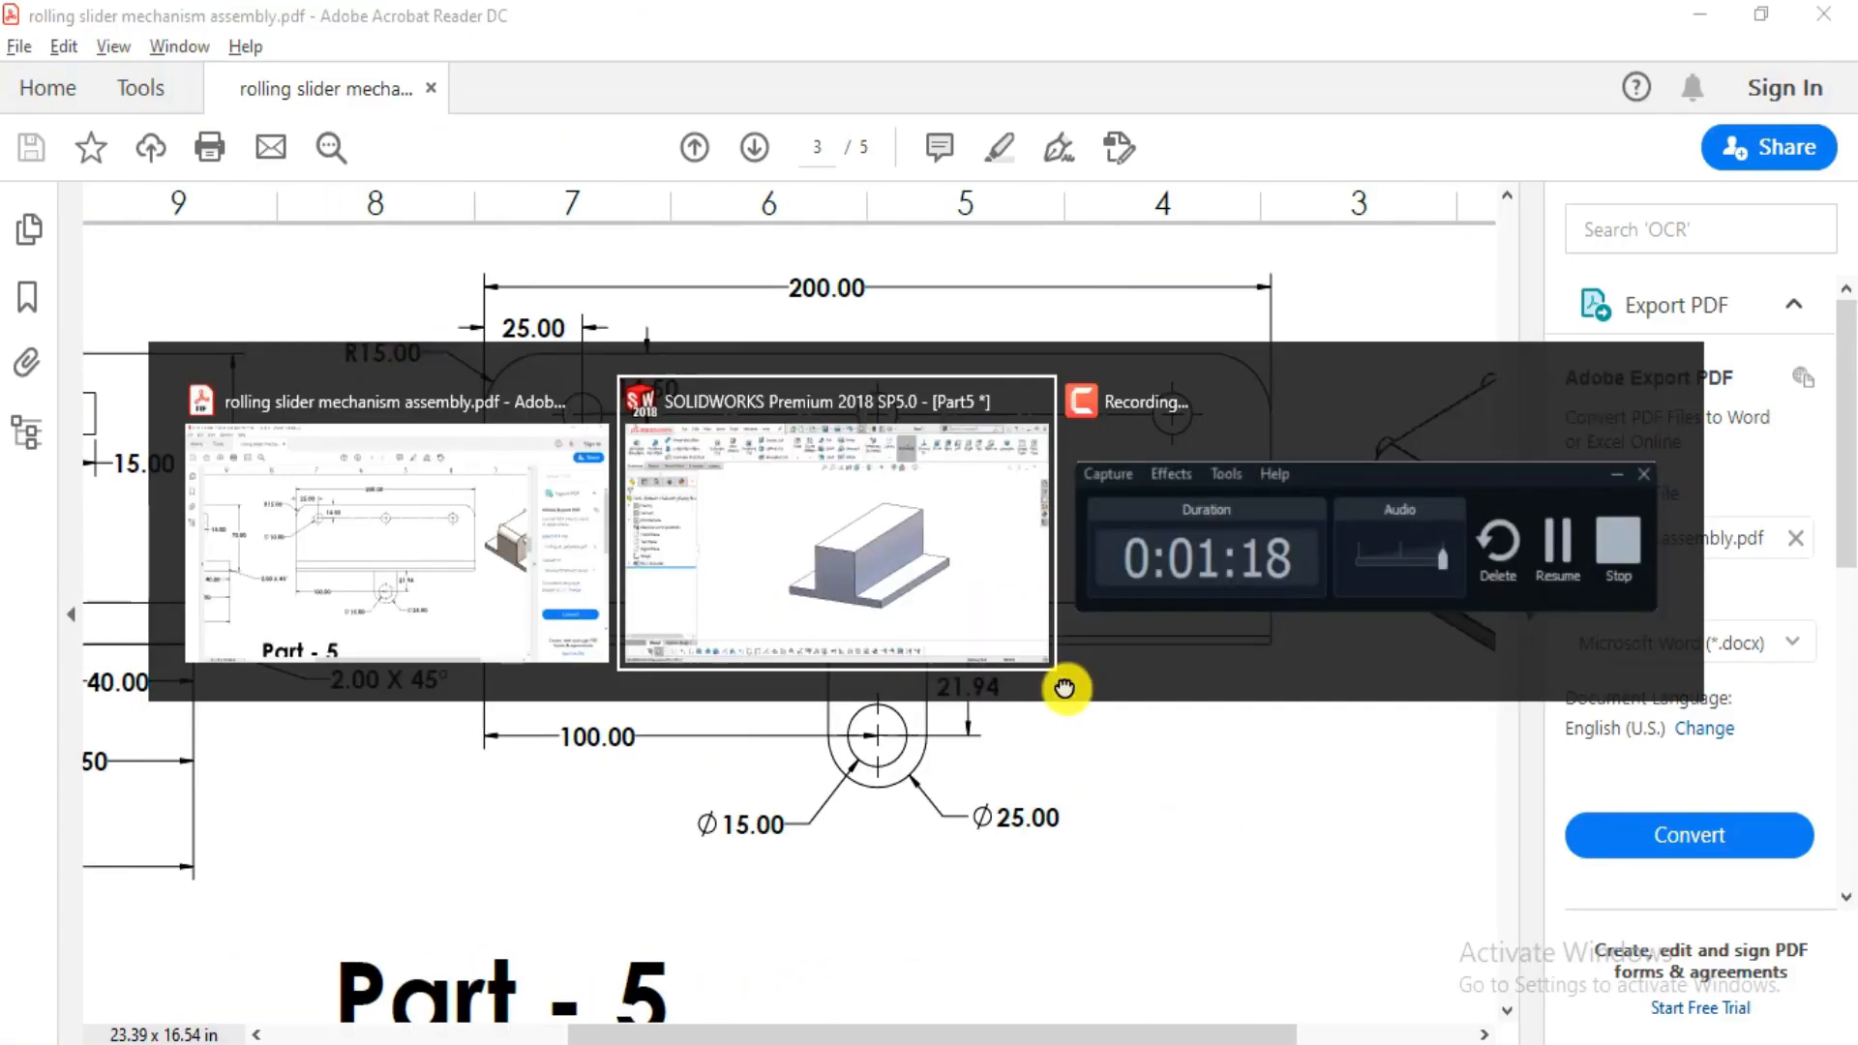
scroll(1117, 551, down, 3)
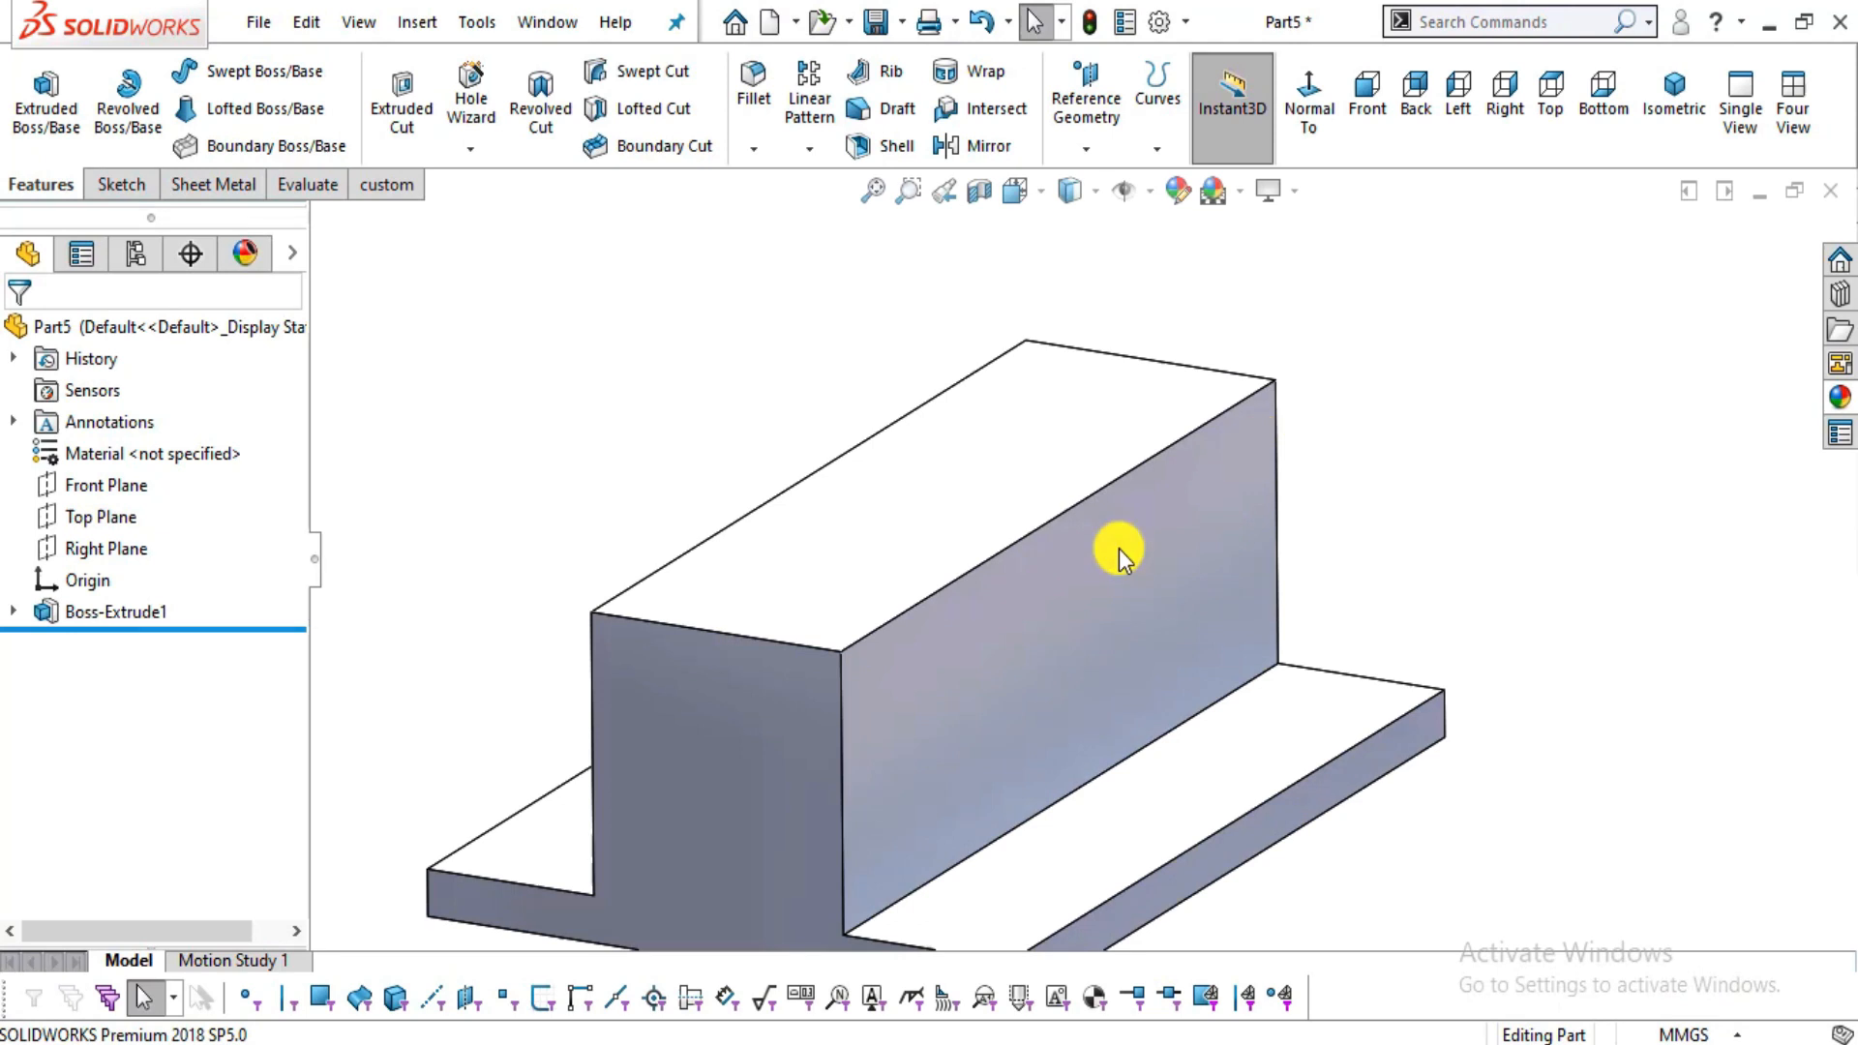
click(768, 637)
click(1227, 375)
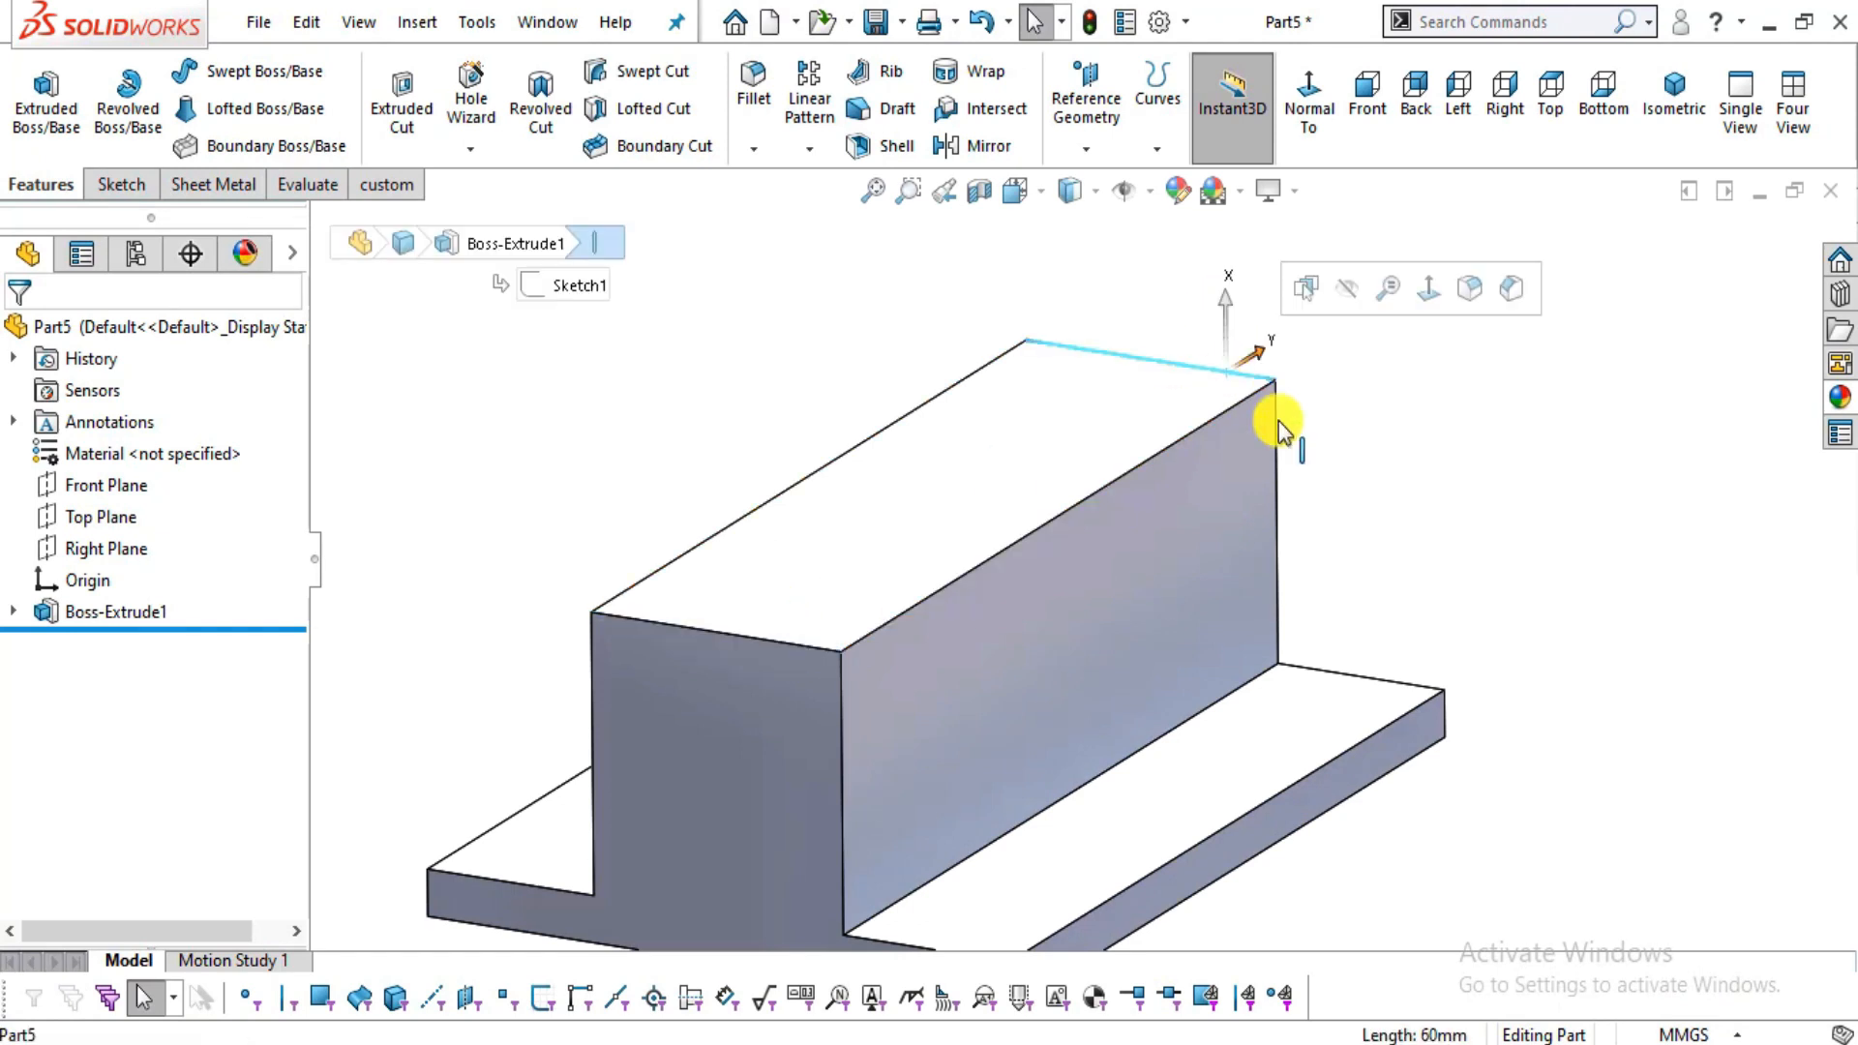
click(1438, 510)
key(alt+Tab)
mouse_move(625, 631)
mouse_down()
mouse_move(1162, 644)
mouse_move(764, 648)
mouse_move(688, 672)
mouse_up()
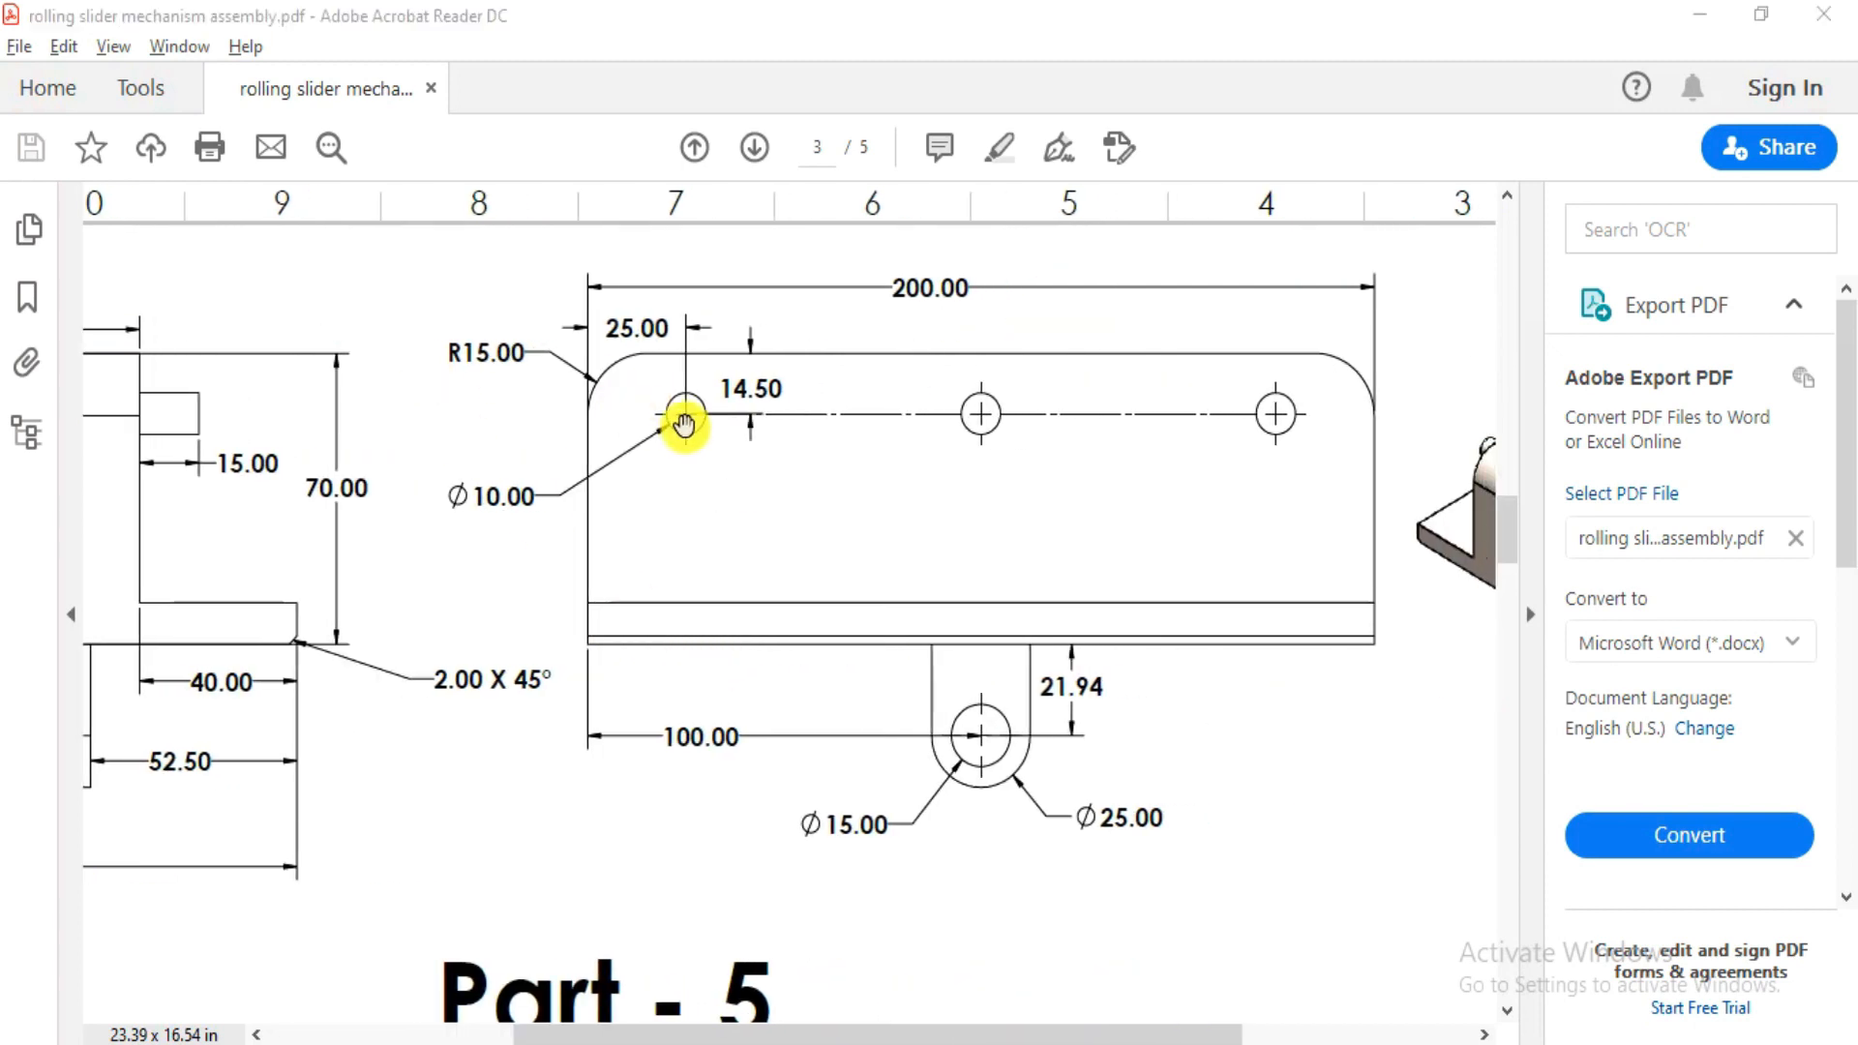
key(alt+Tab)
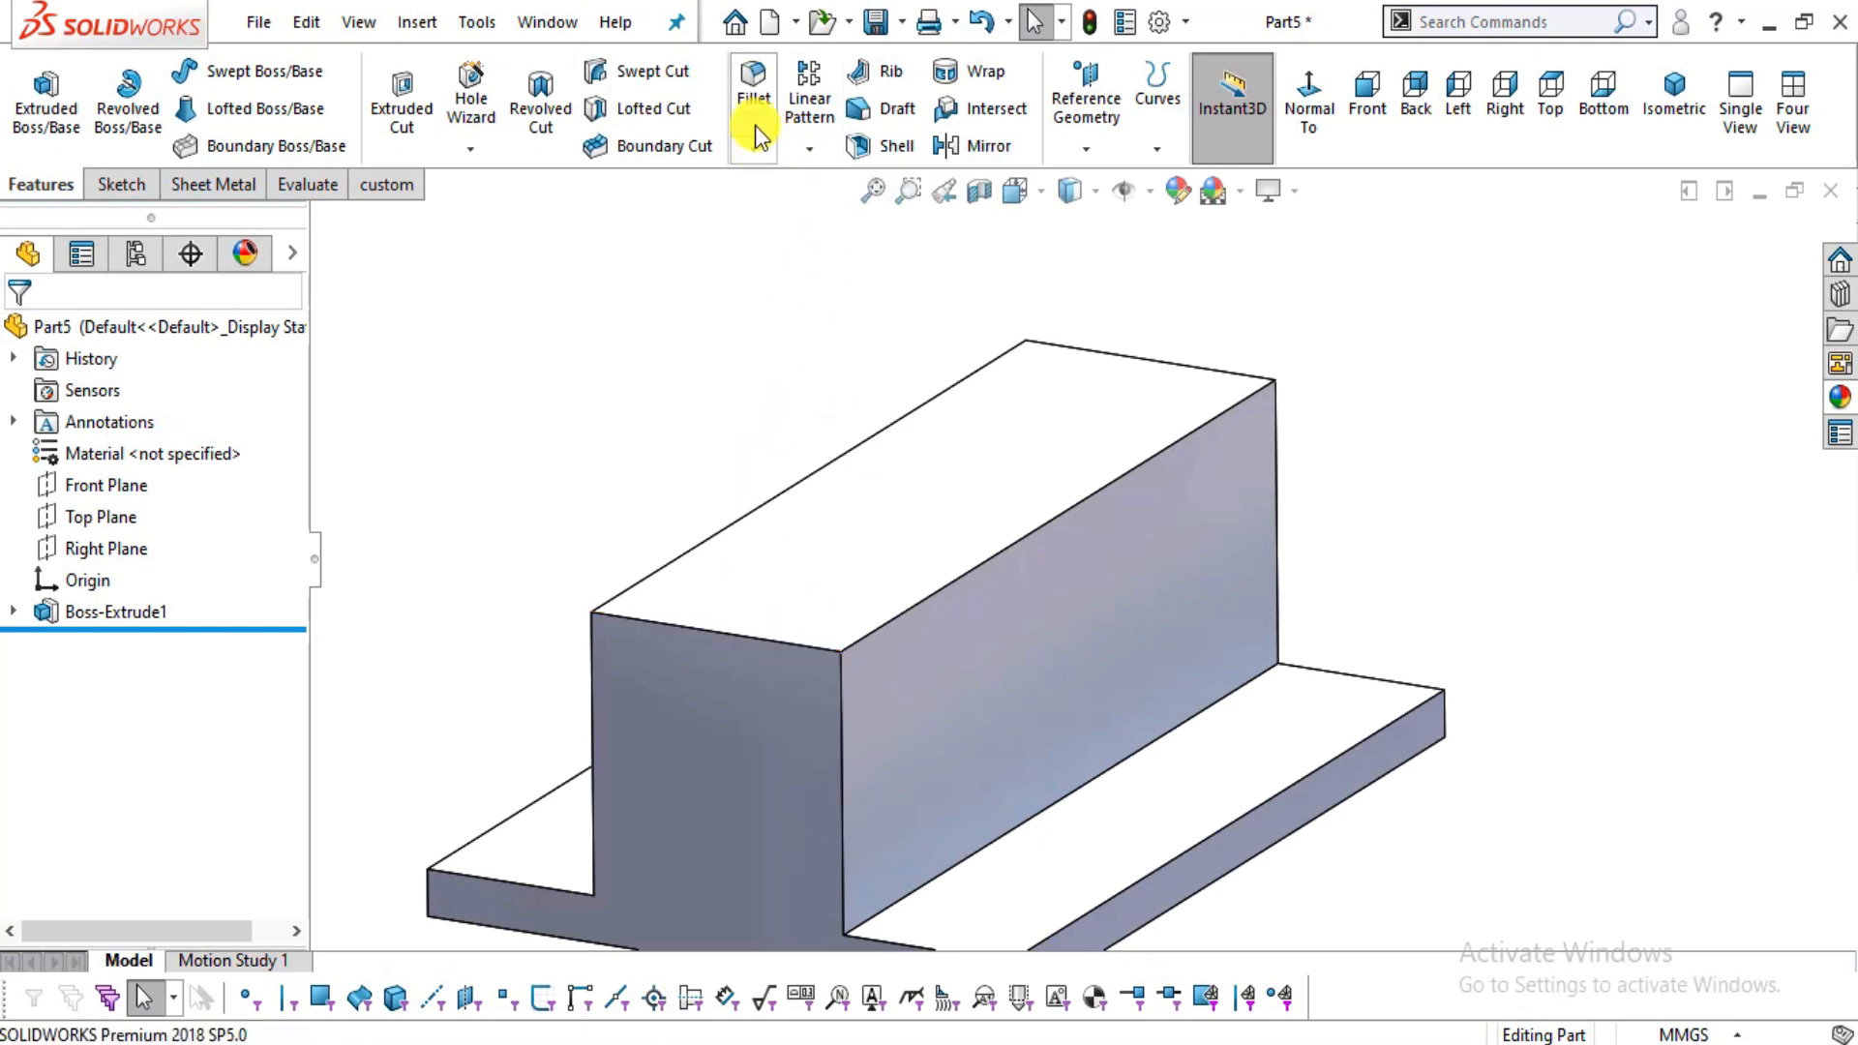
- Fillet the two short upper end edges of the raised block with a 15 mm radius
click(658, 622)
click(1214, 374)
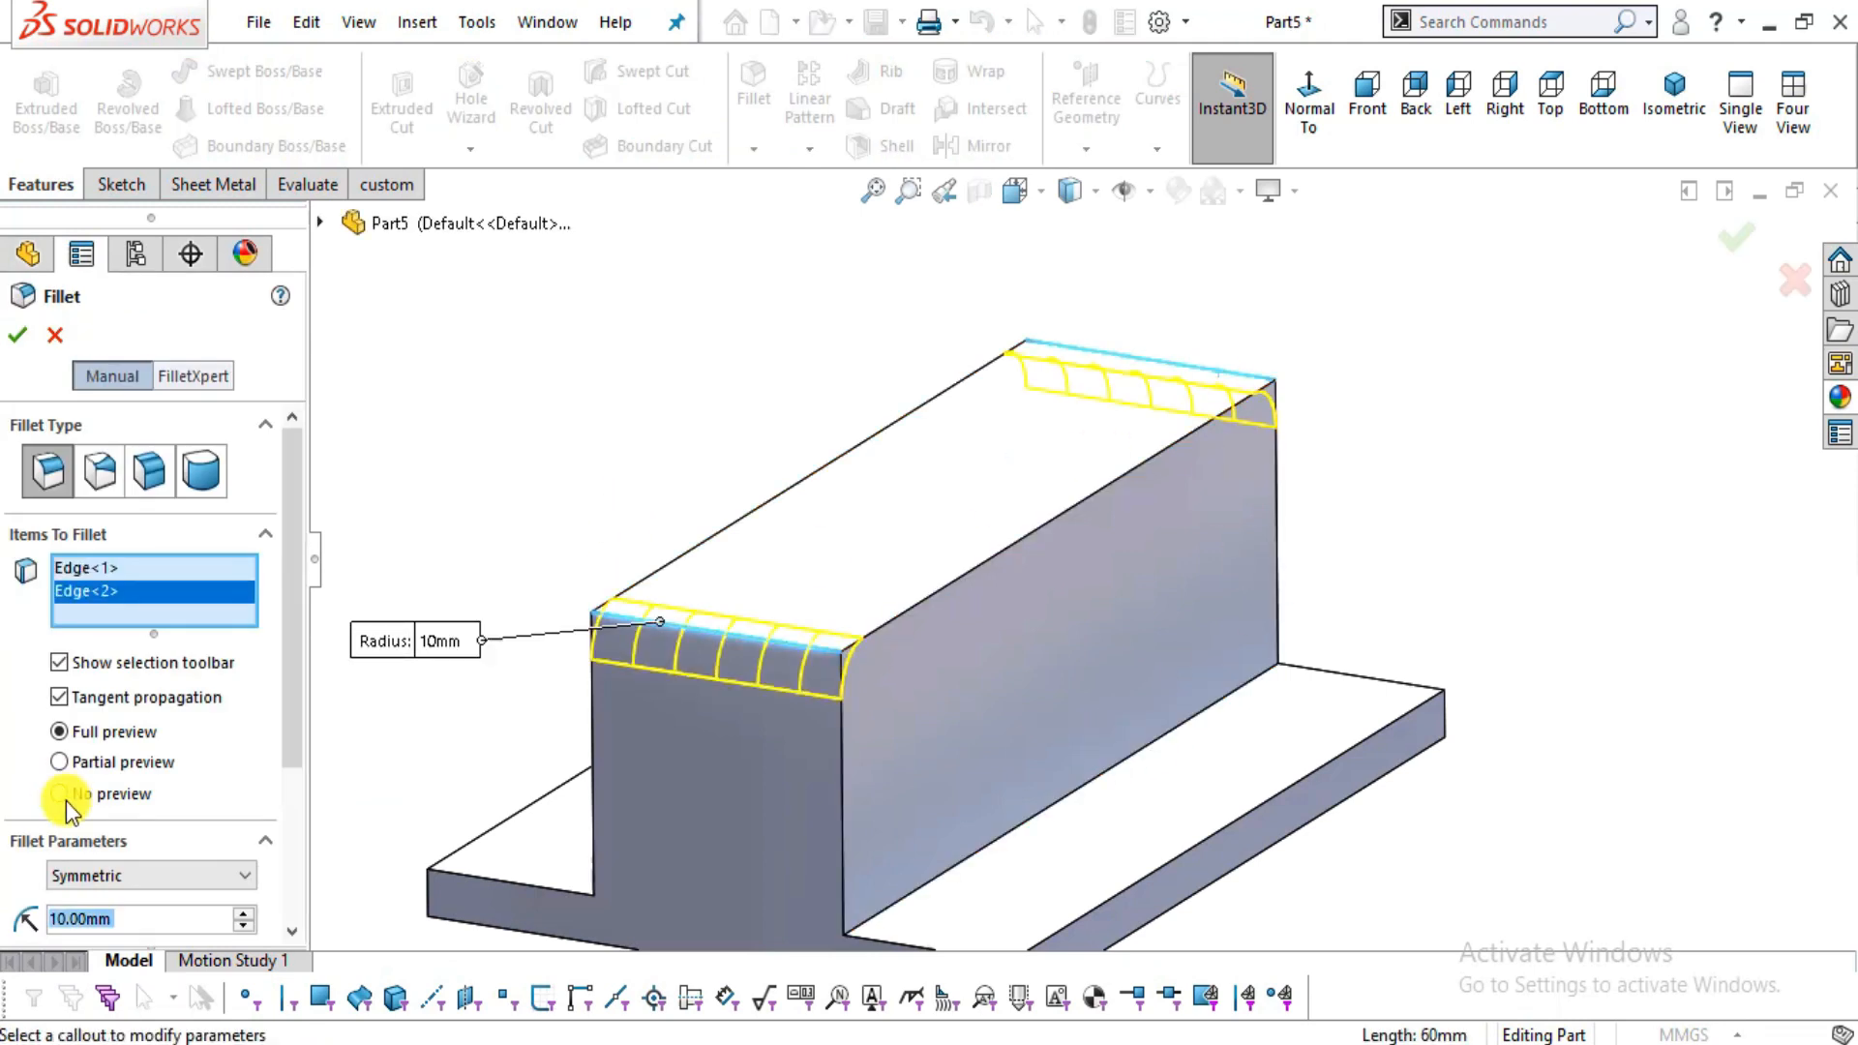
key(alt+Tab)
key(alt+Tab)
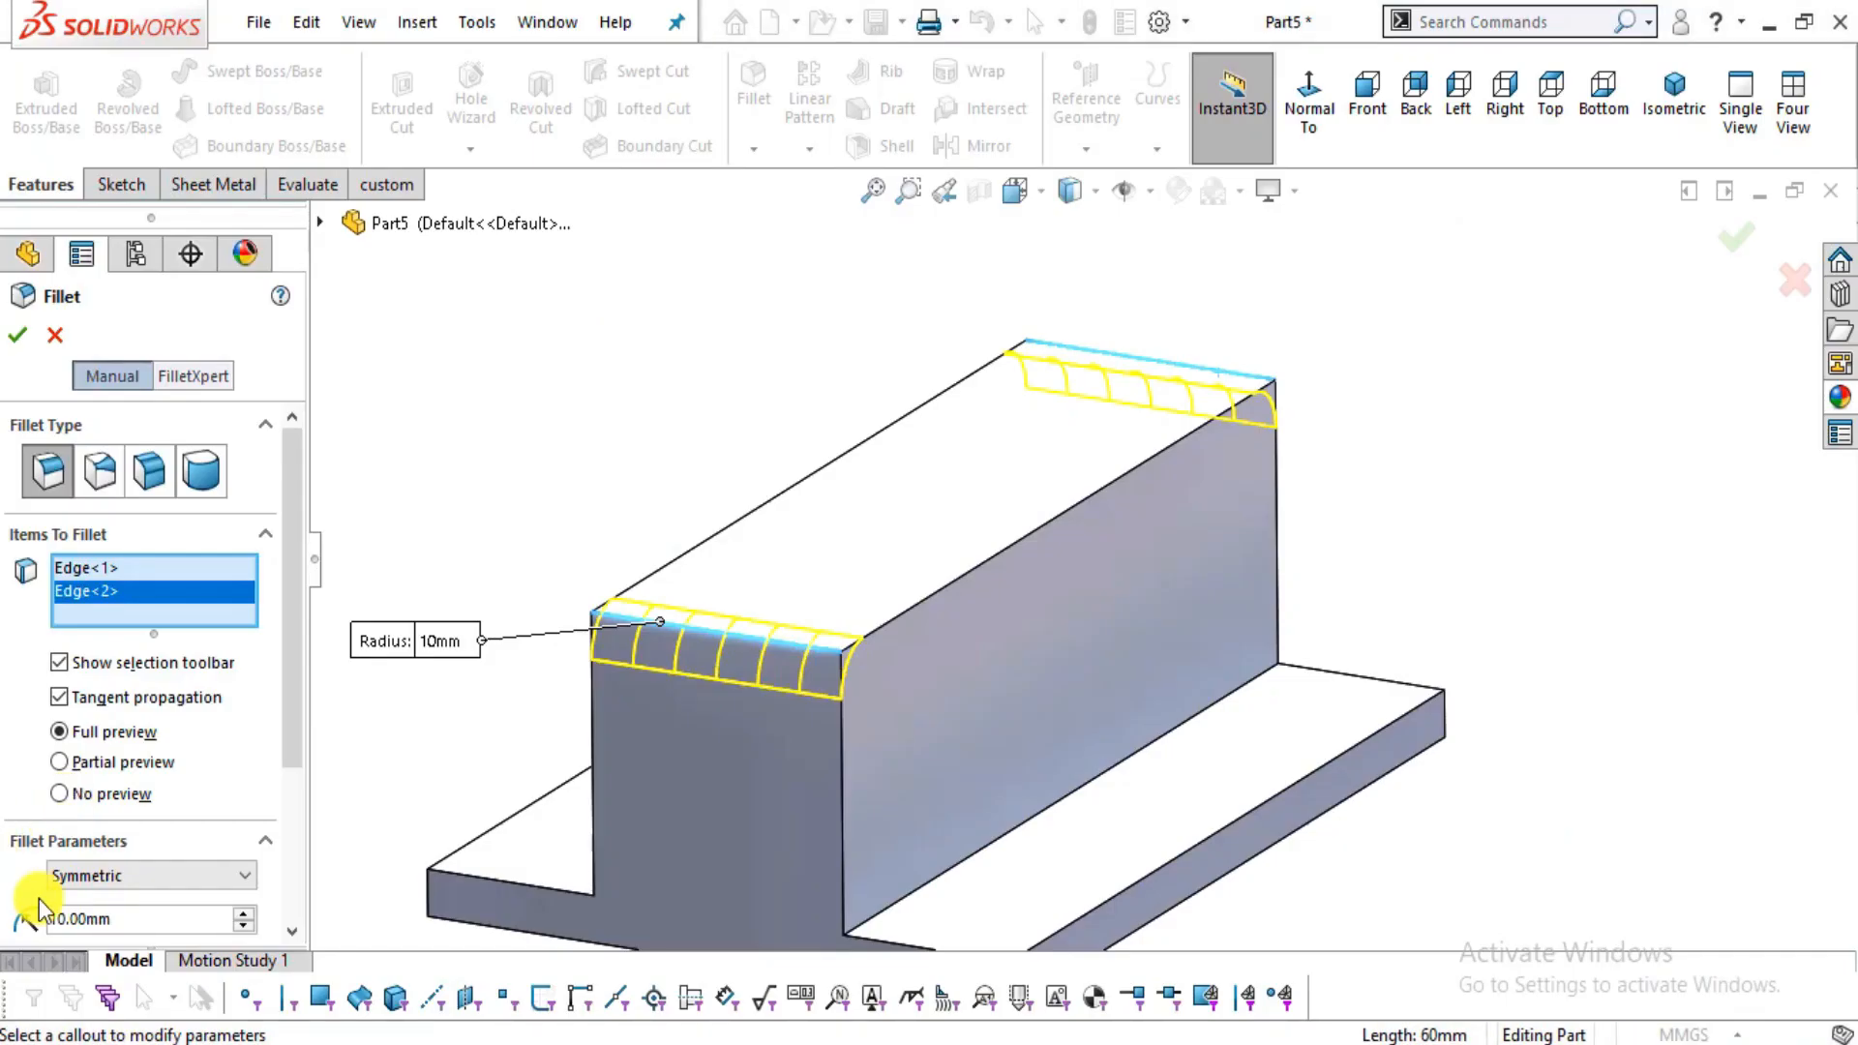
drag(88, 917, 4, 911)
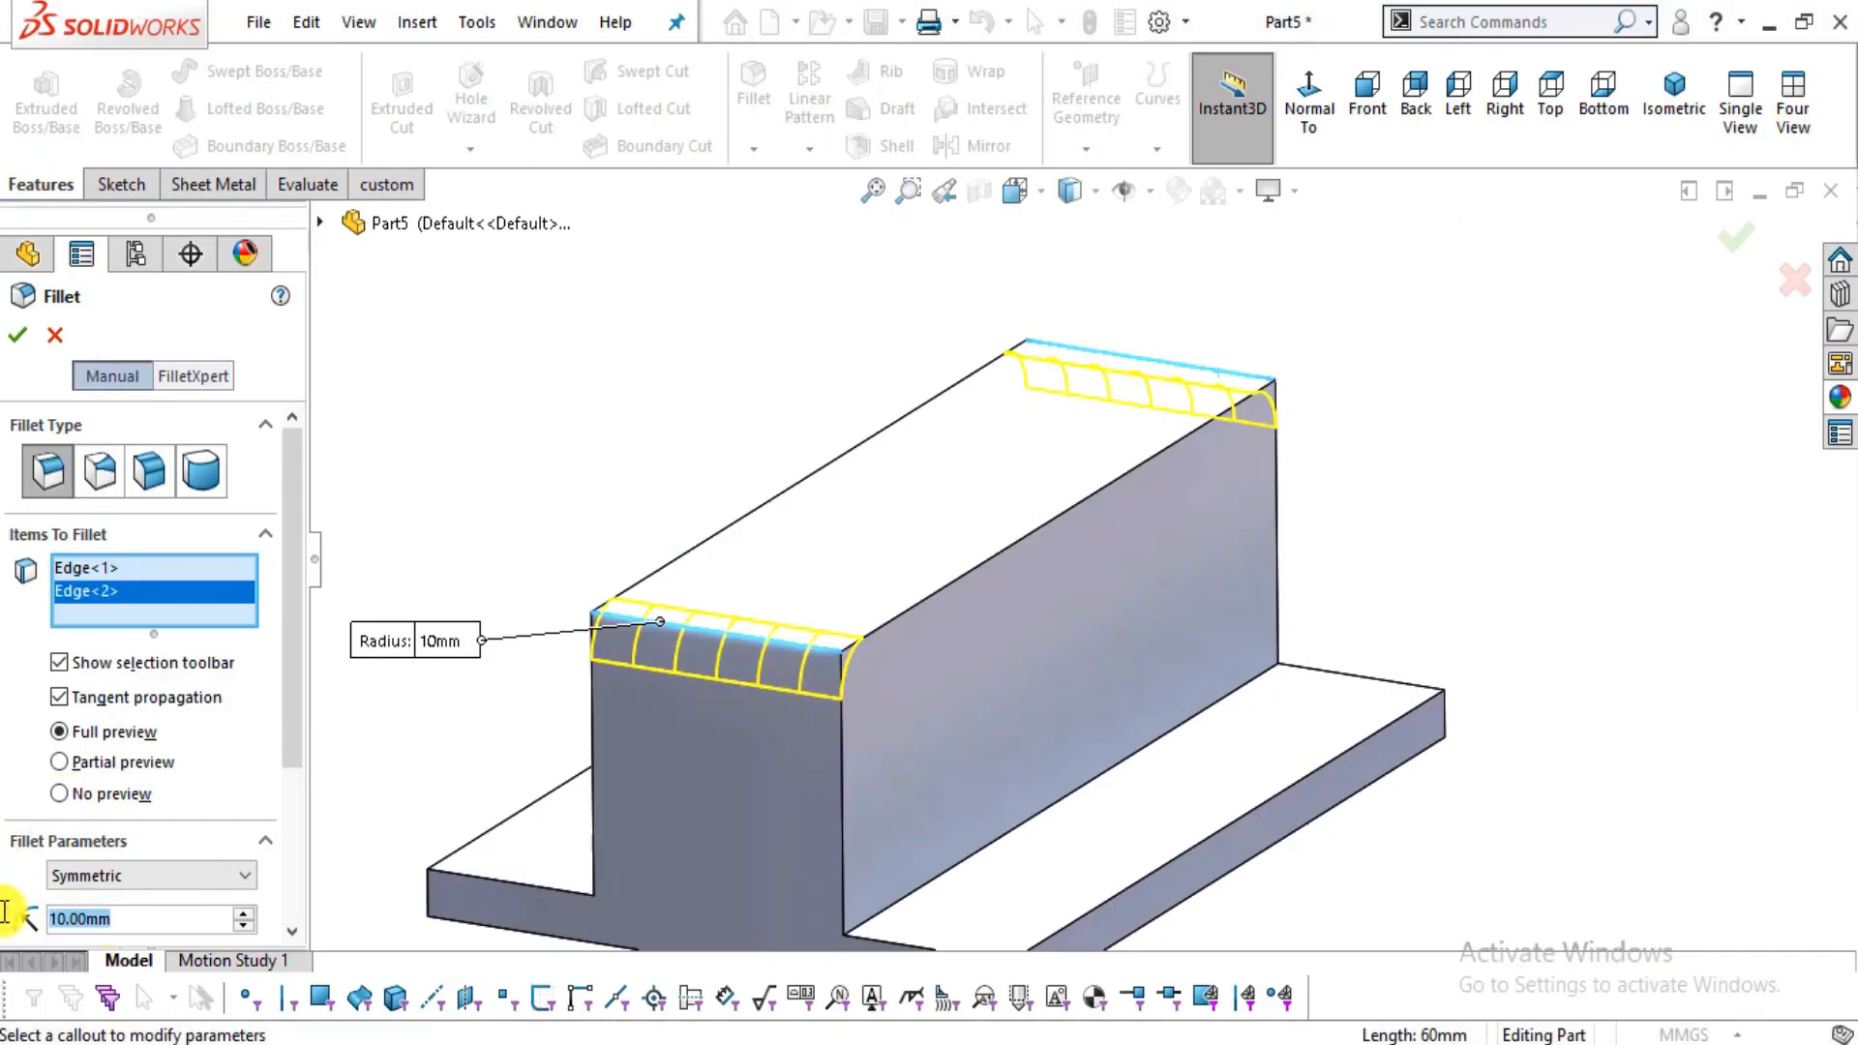
text(15)
key(Return)
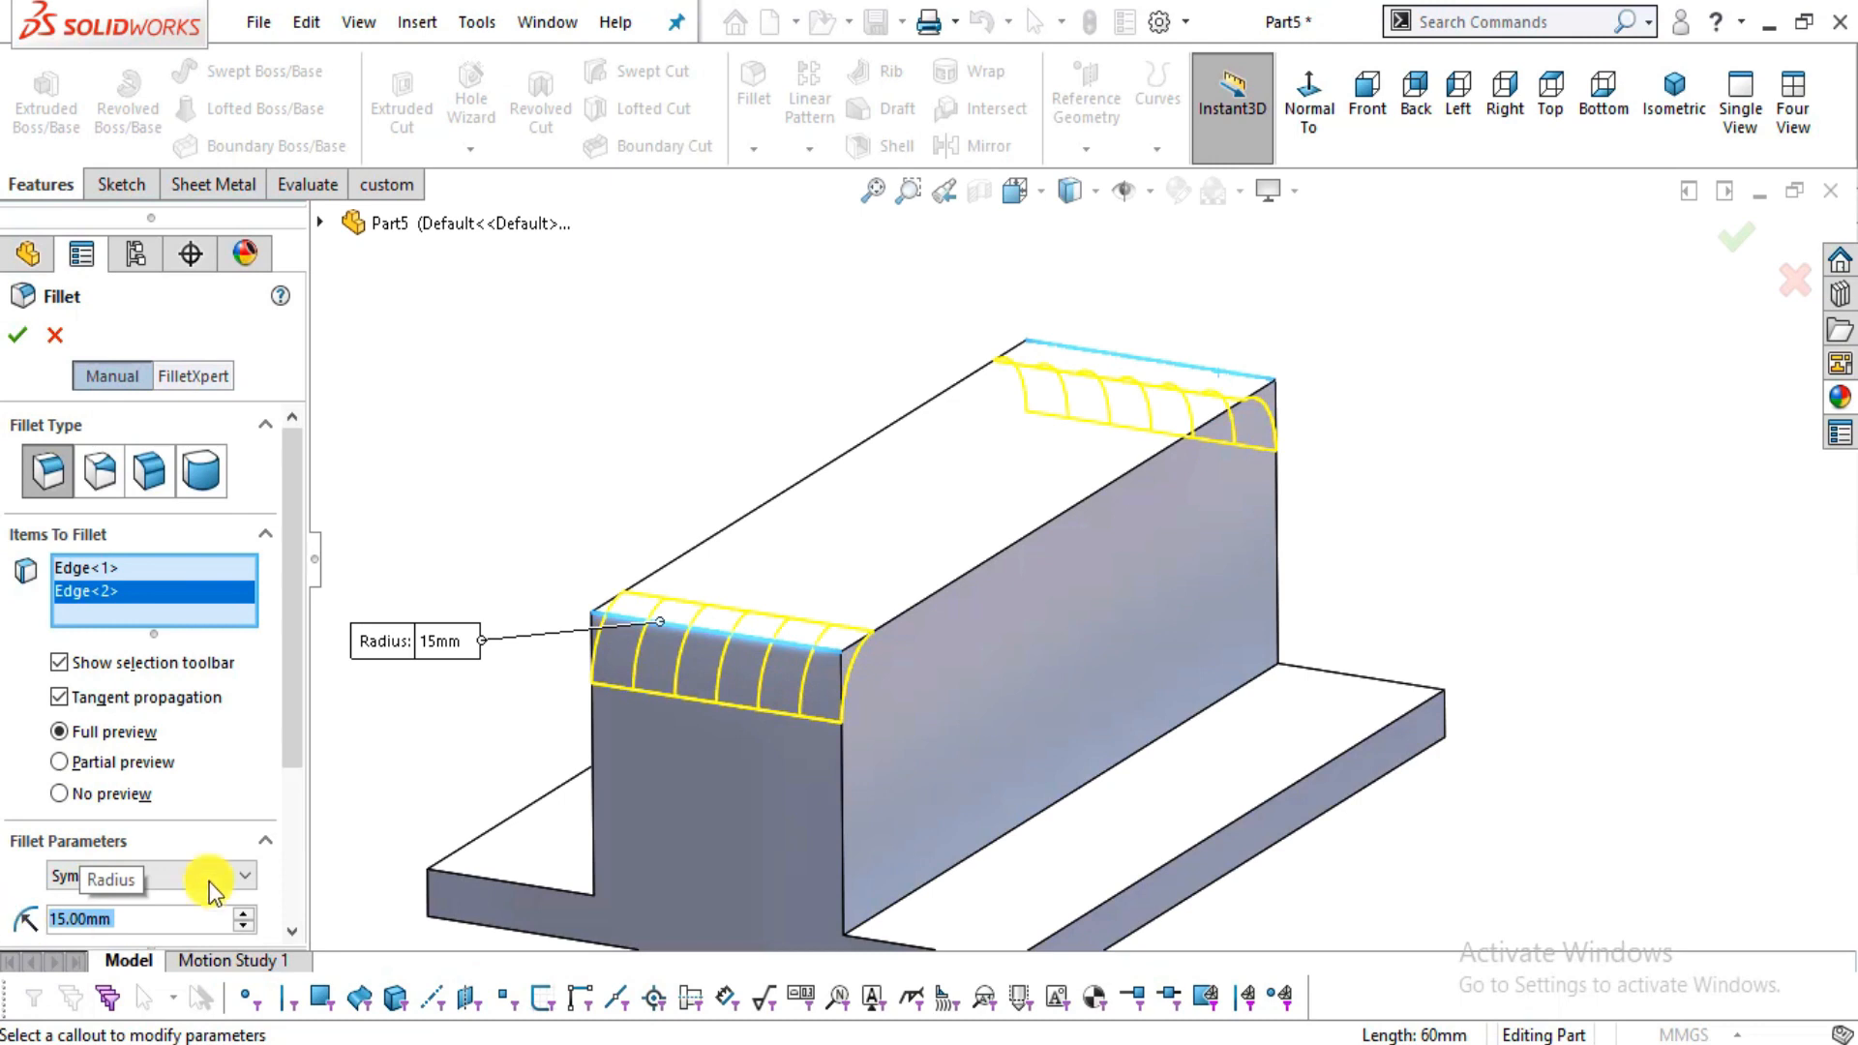
click(23, 333)
mouse_move(1269, 482)
middle_down()
mouse_move(1144, 503)
mouse_move(1141, 568)
mouse_move(1368, 436)
mouse_move(1211, 518)
mouse_move(1144, 682)
mouse_move(1239, 568)
middle_up()
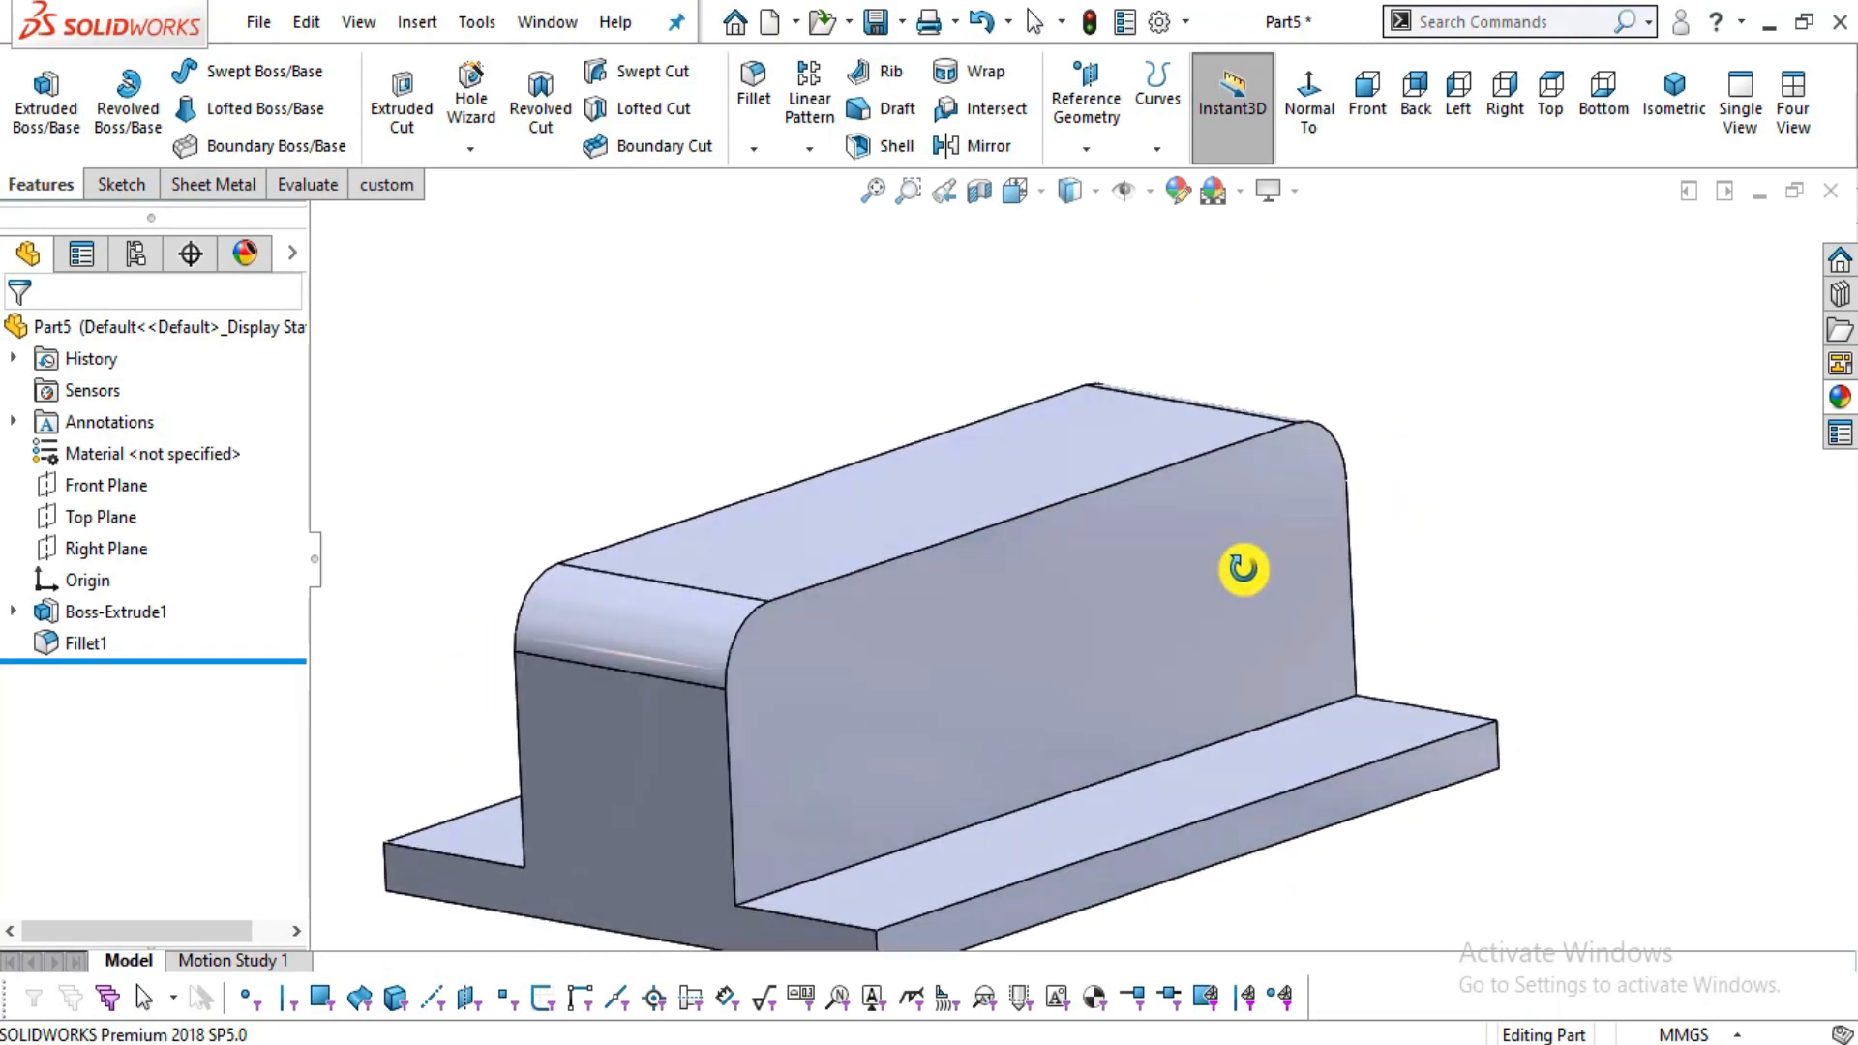
- Examine the chamfer callout for the flange's lower edges in the PDF drawing and locate the matching edge on the model
scroll(1079, 552, up, 2)
key(alt+Tab)
drag(928, 761, 1426, 726)
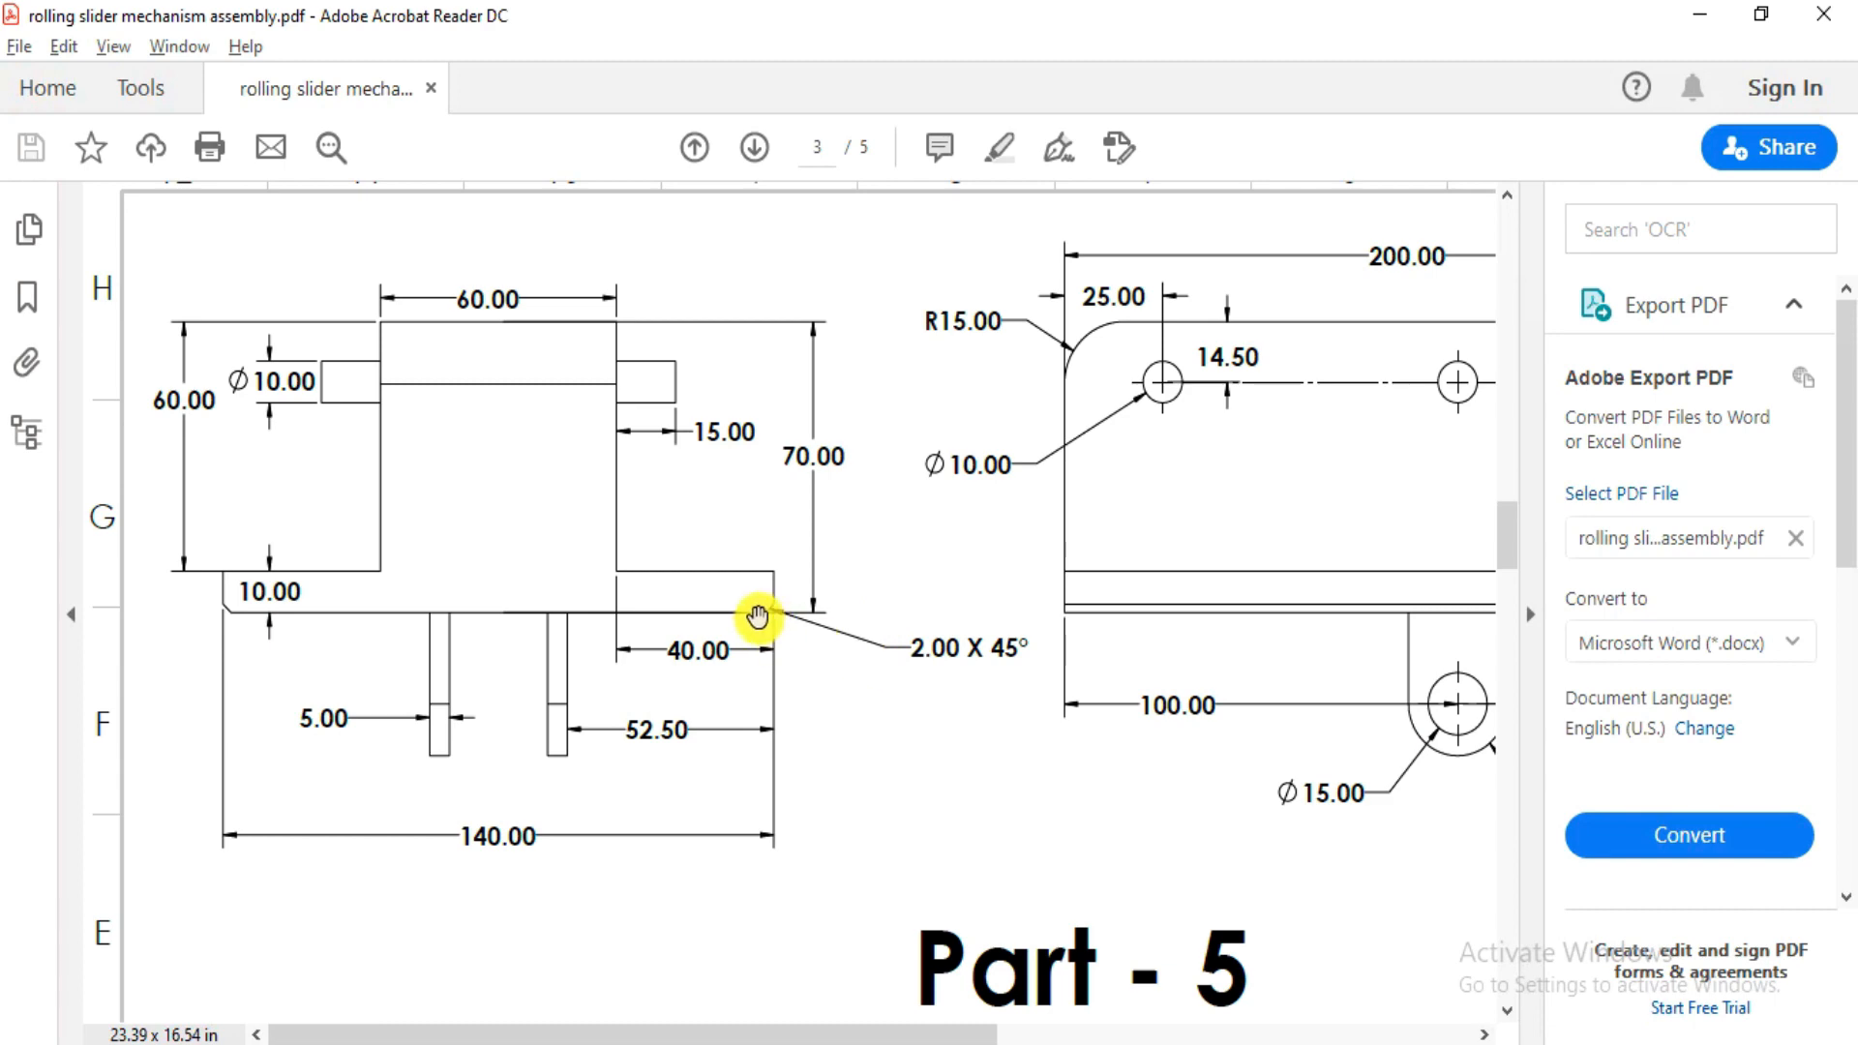
key(alt+Tab)
middle_drag(954, 688, 1016, 751)
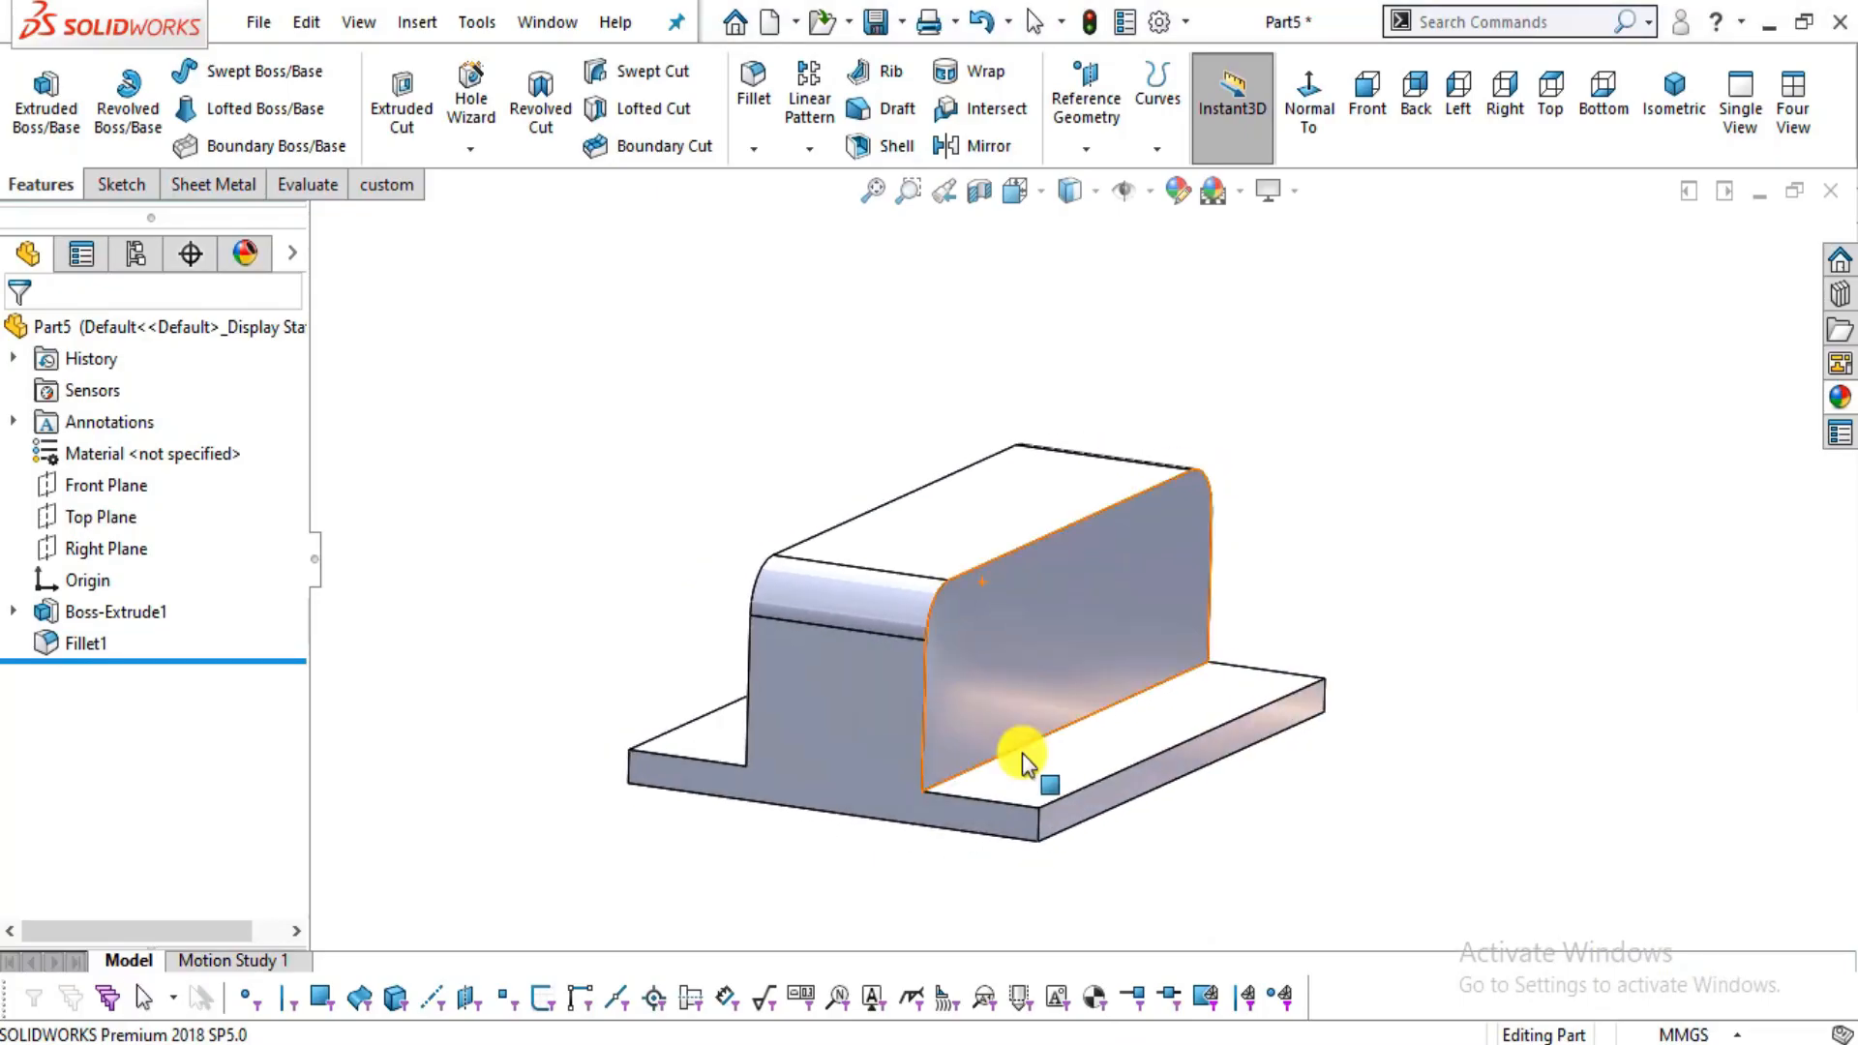
scroll(987, 764, down, 3)
scroll(968, 774, down, 2)
key(alt+Tab)
key(alt+Tab)
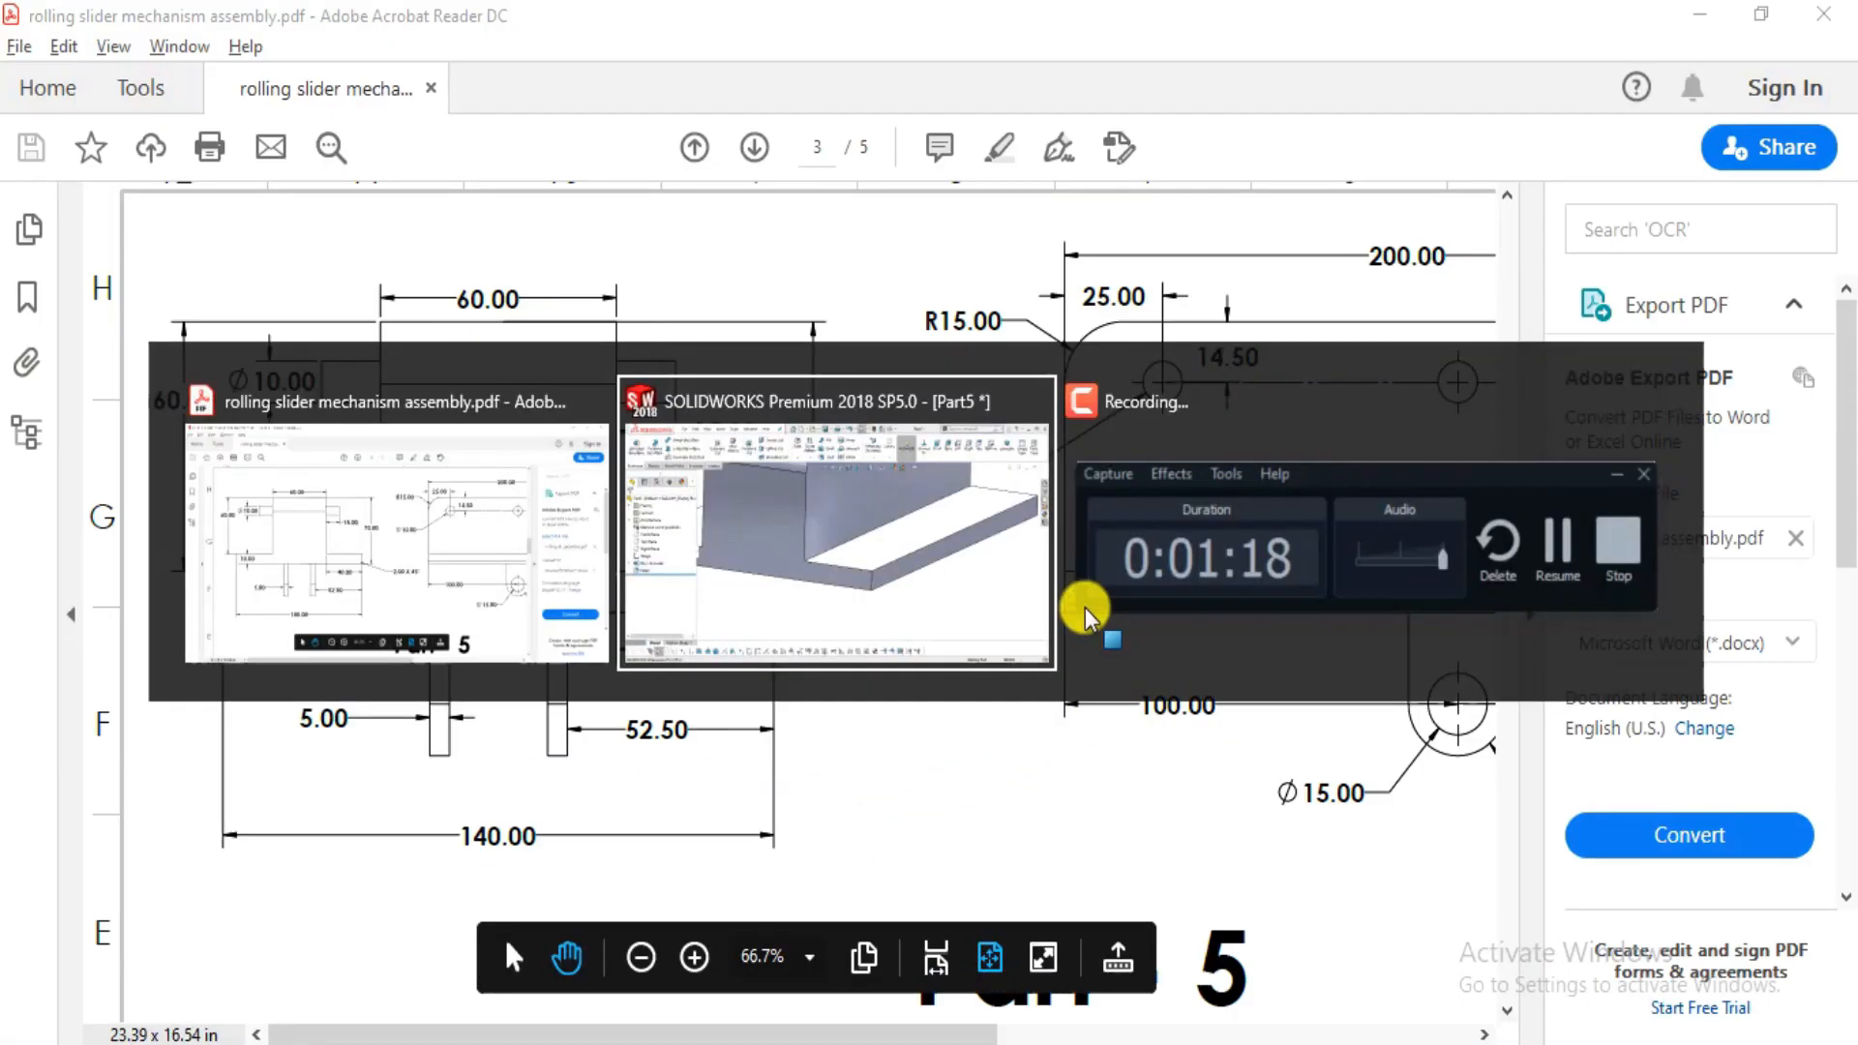
scroll(1117, 793, down, 2)
- Set up an angle-distance chamfer of 2 mm at 45° on the lower long outer edge of one base flange
click(1105, 797)
scroll(1045, 736, up, 1)
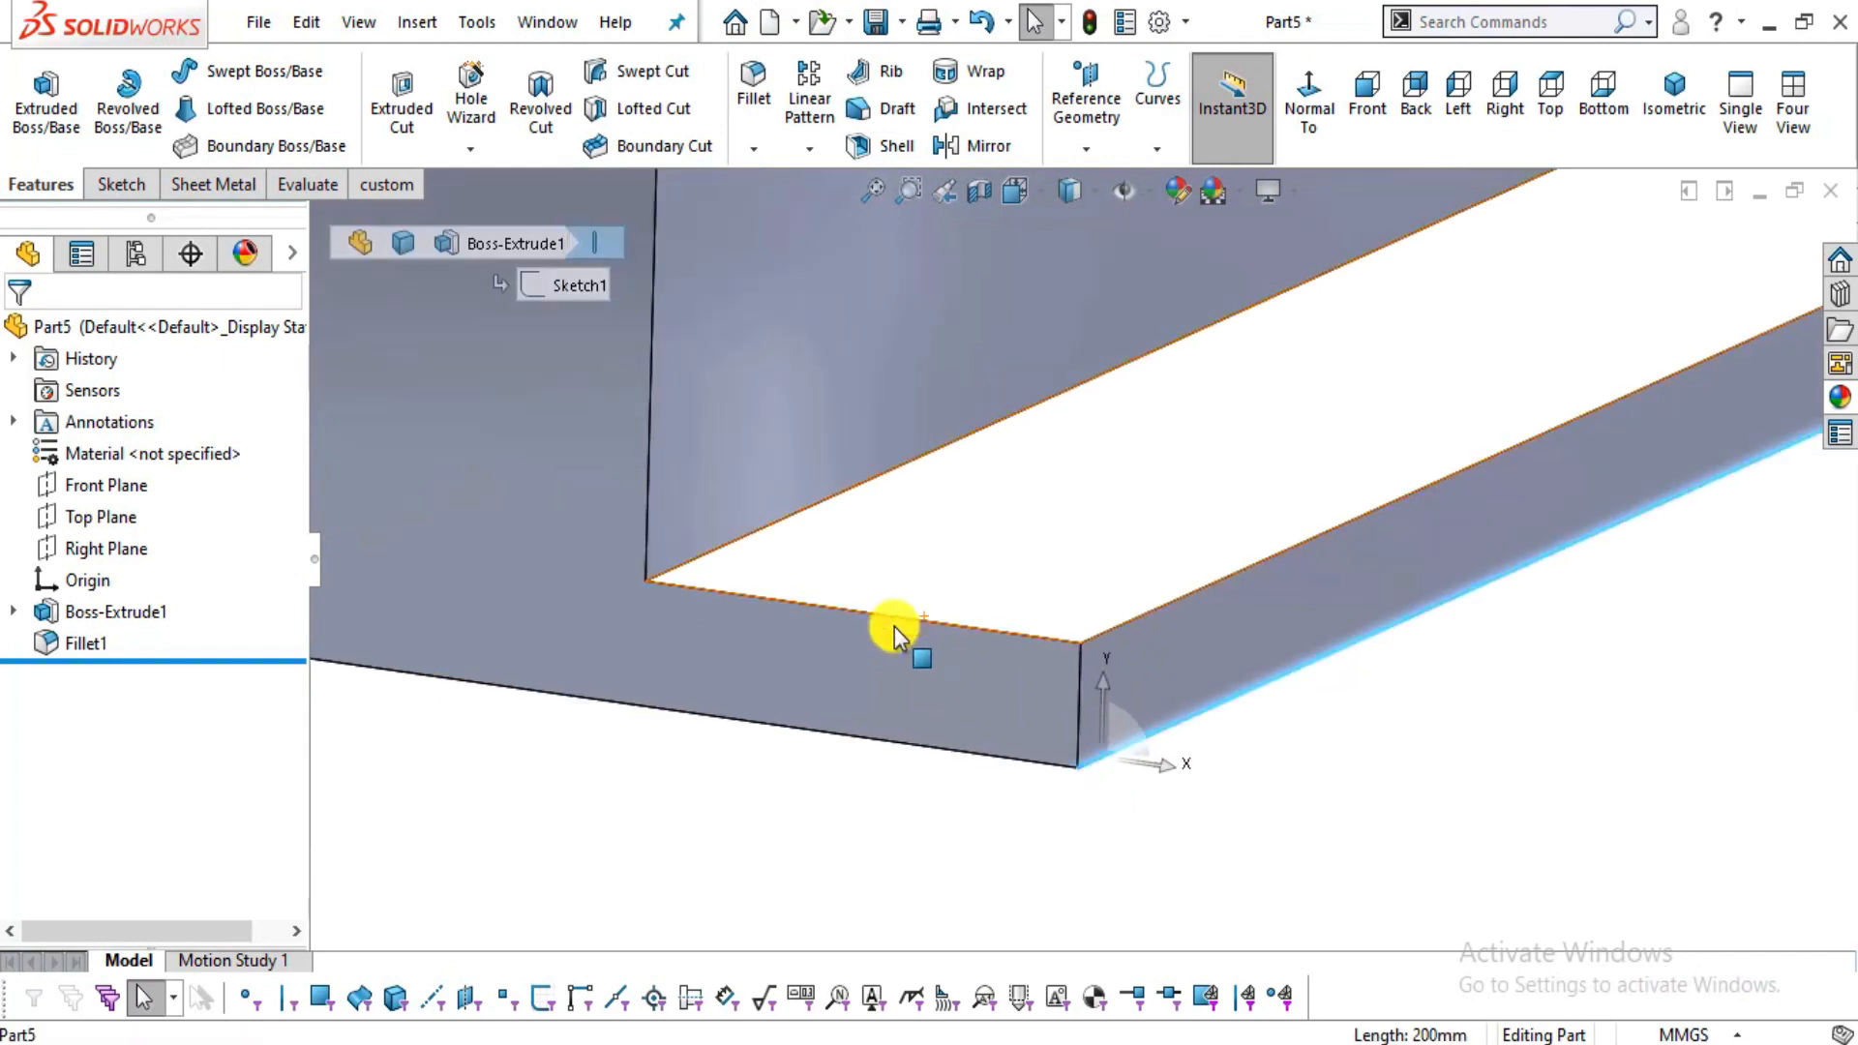
click(764, 158)
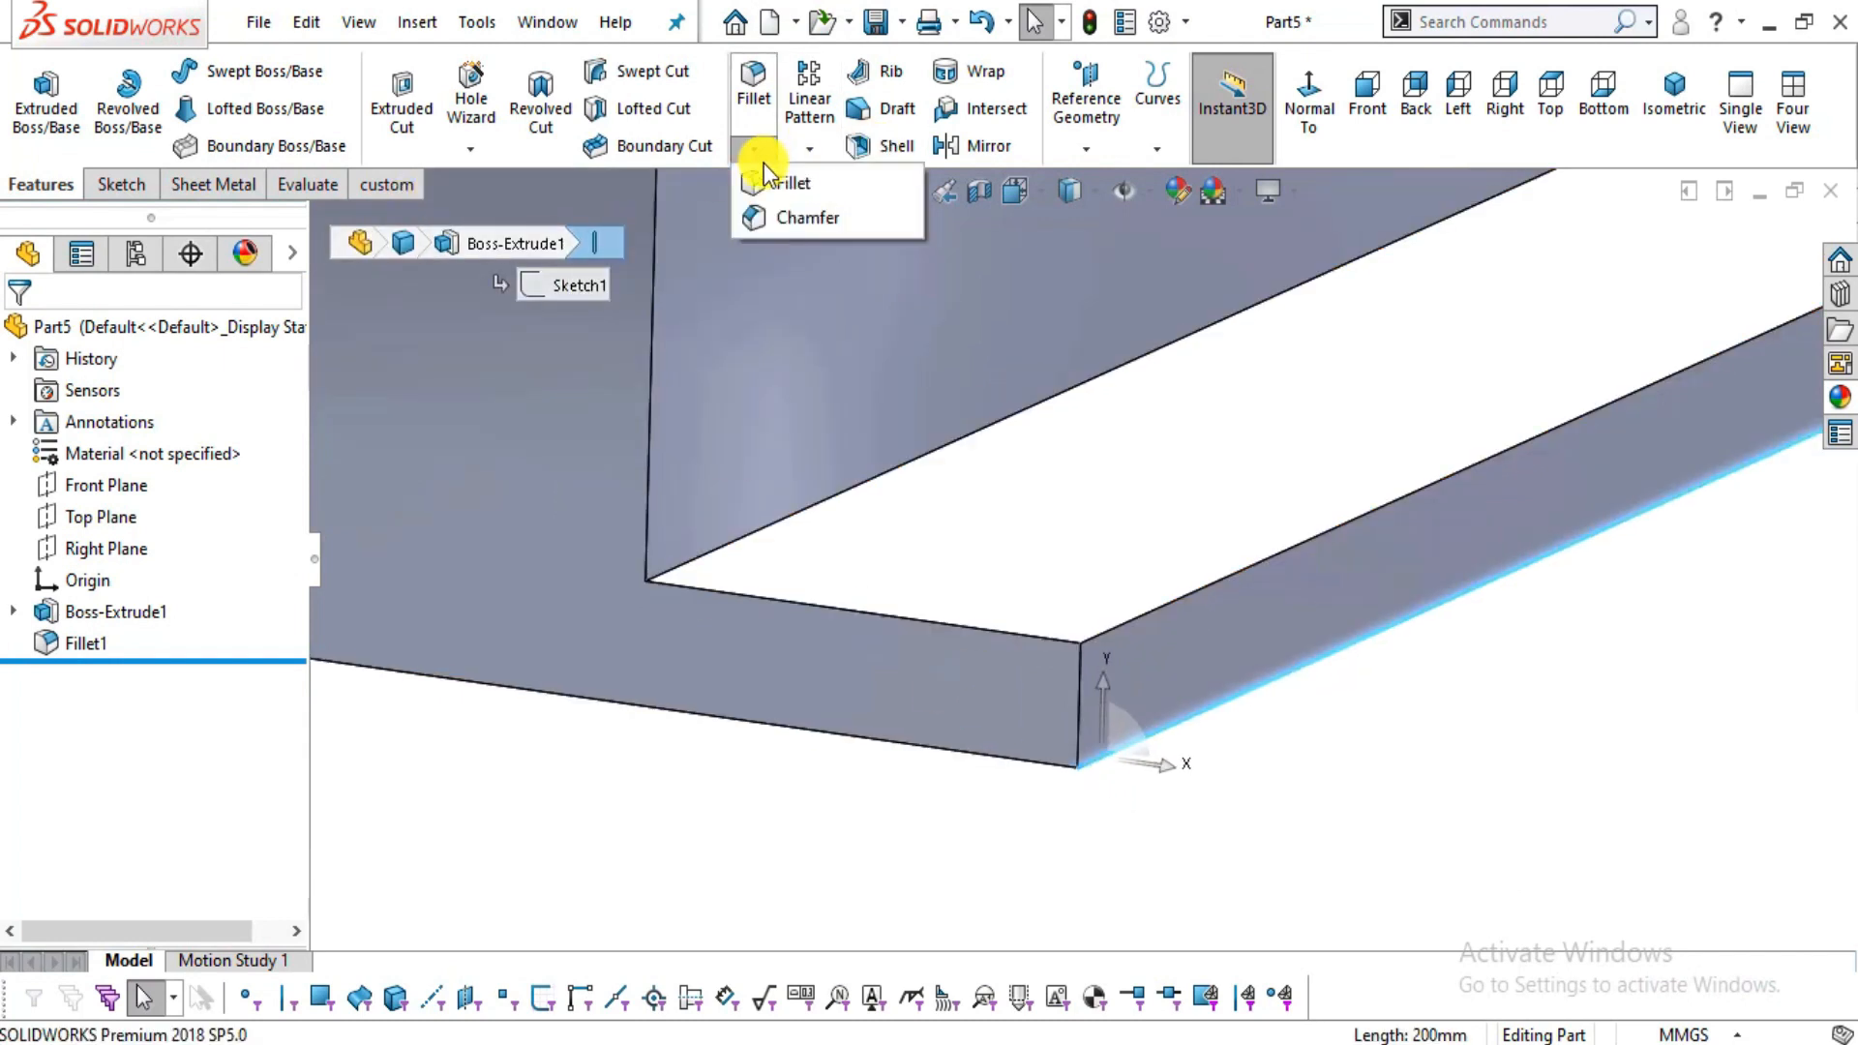
click(774, 209)
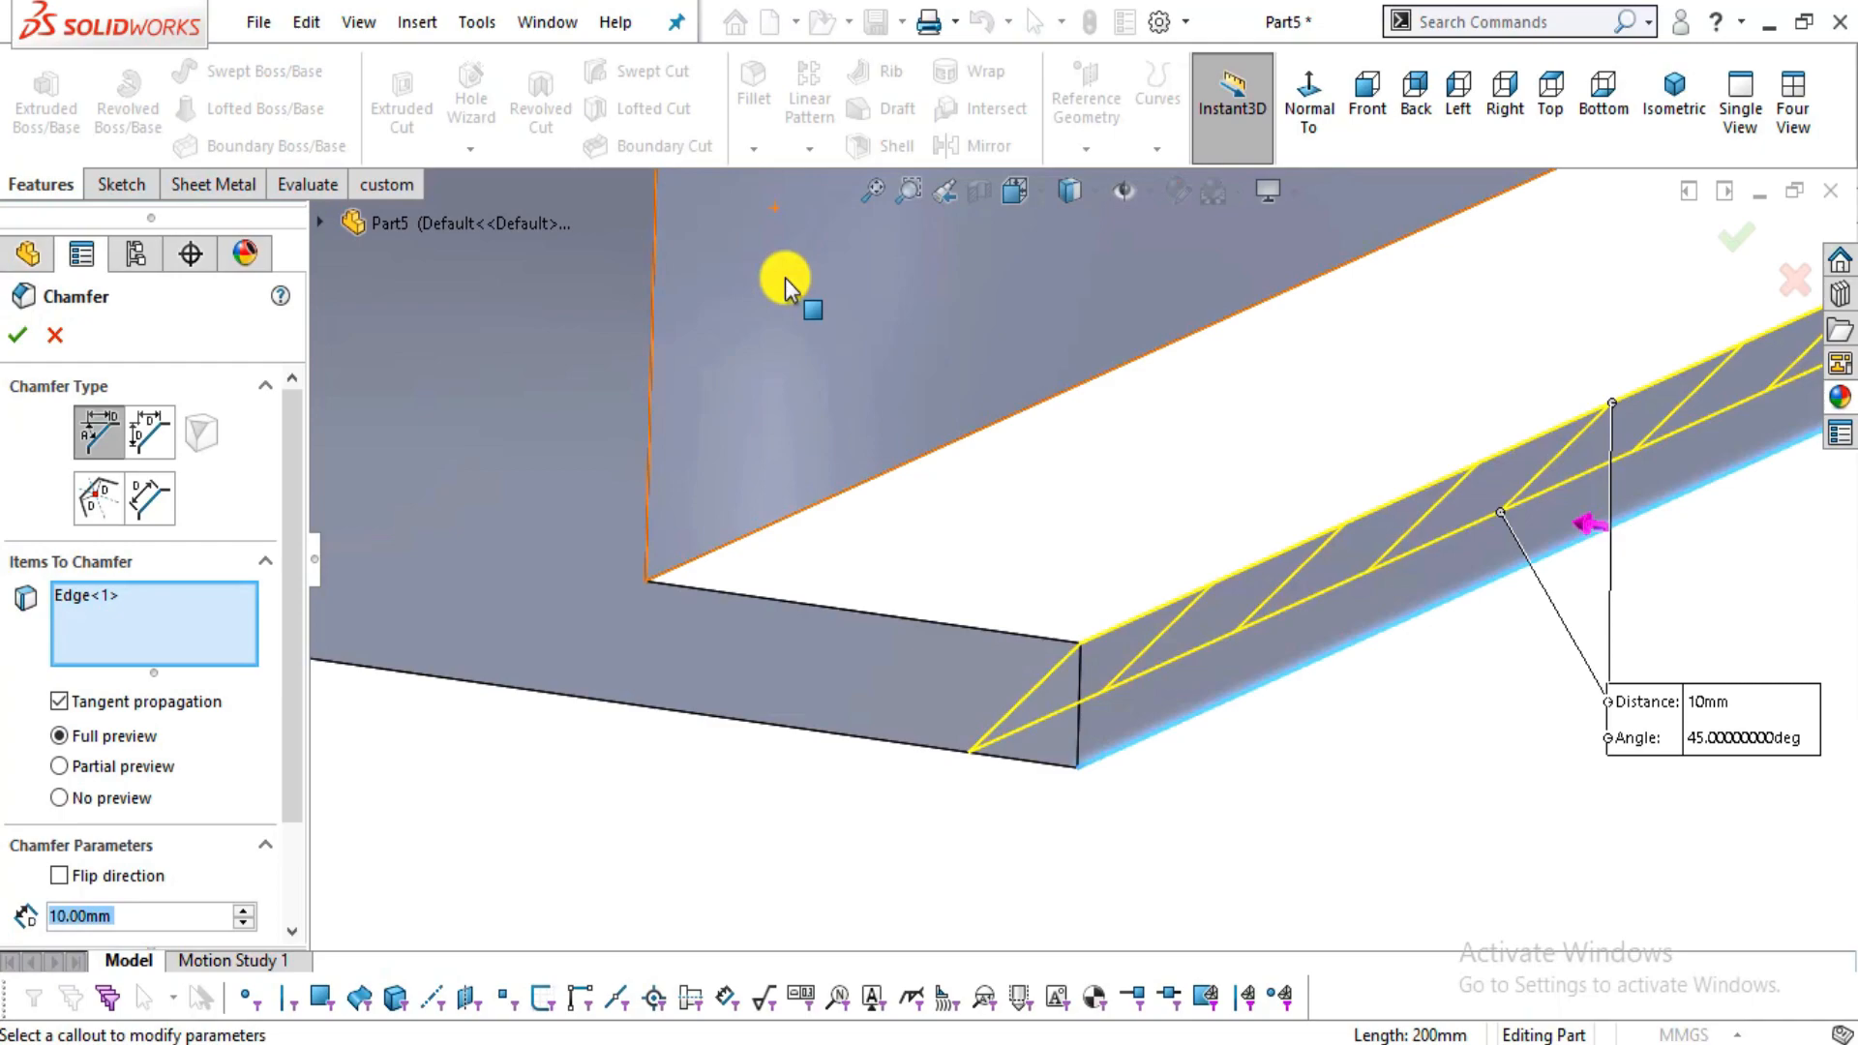
key(alt+Tab)
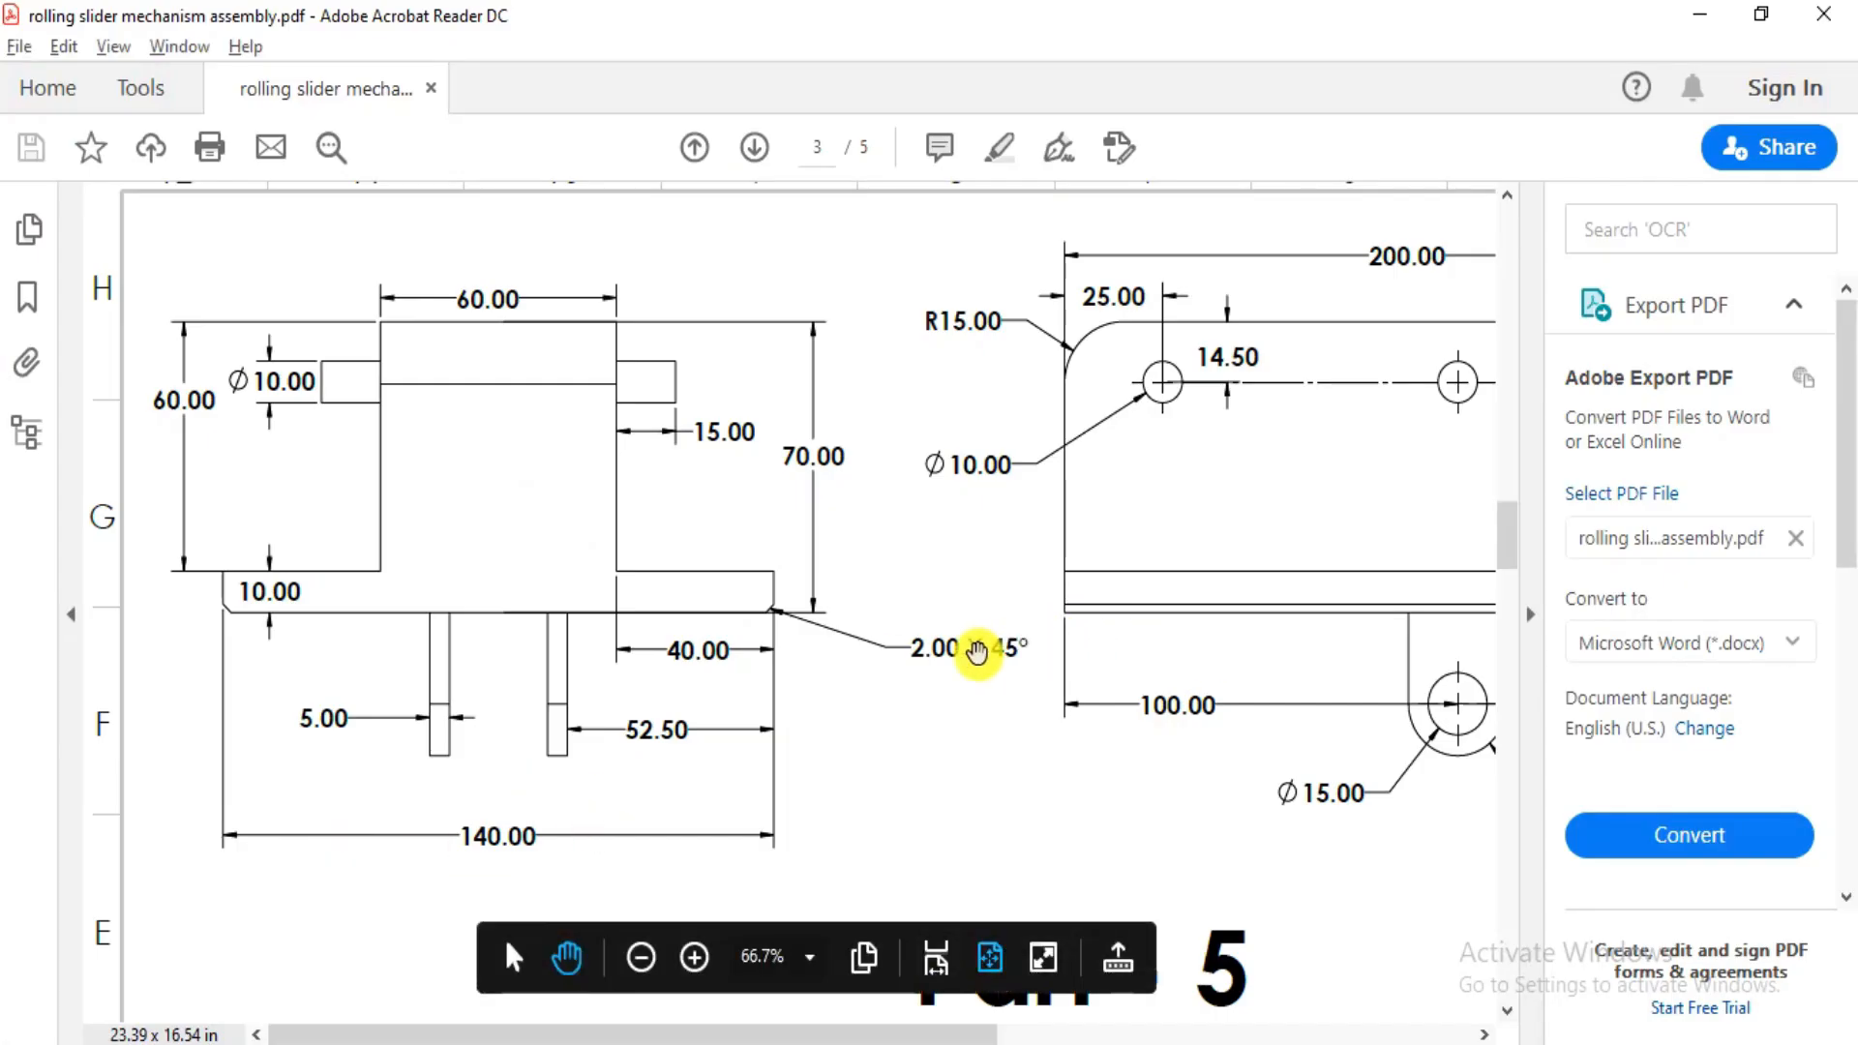
key(alt+Tab)
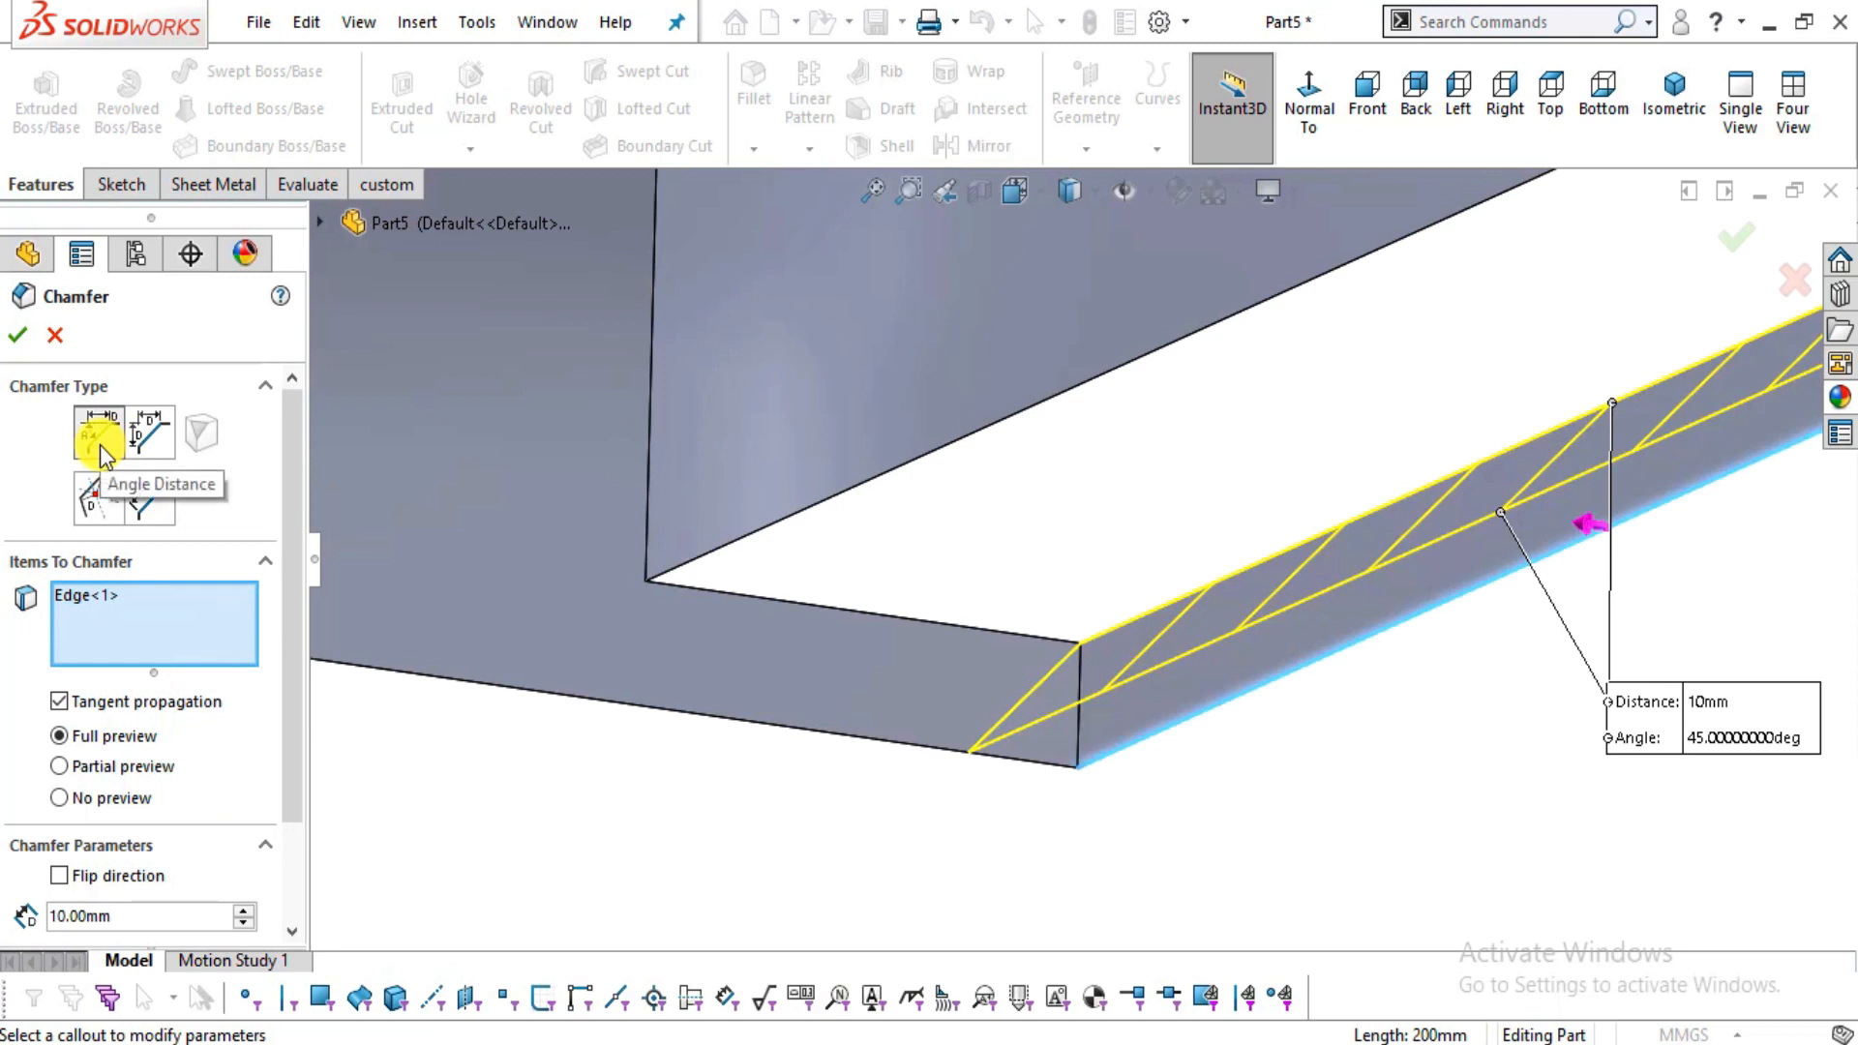
scroll(261, 586, down, 2)
click(82, 789)
text(2)
key(Return)
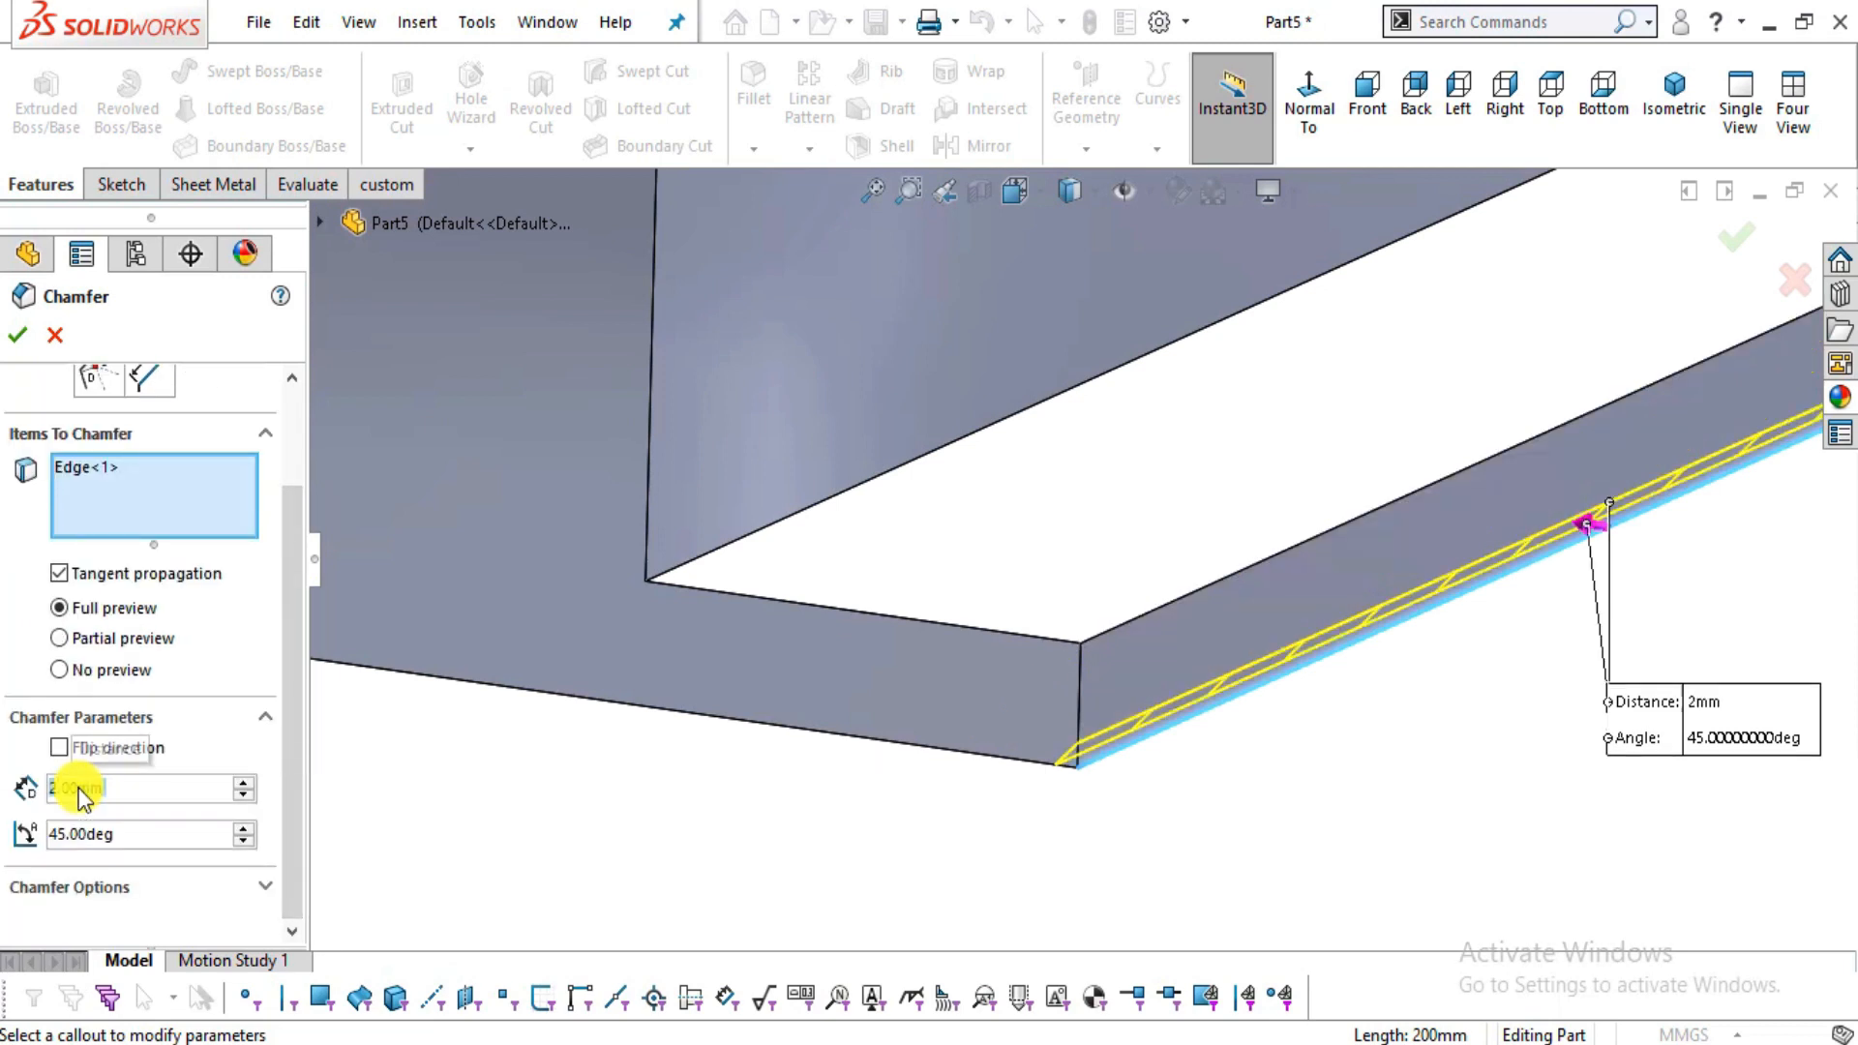
- Add the opposite flange's lower long edge to the chamfer and apply it to both edges
middle_drag(1106, 612, 660, 526)
scroll(660, 527, down, 3)
click(683, 605)
middle_drag(936, 592, 1393, 465)
click(21, 339)
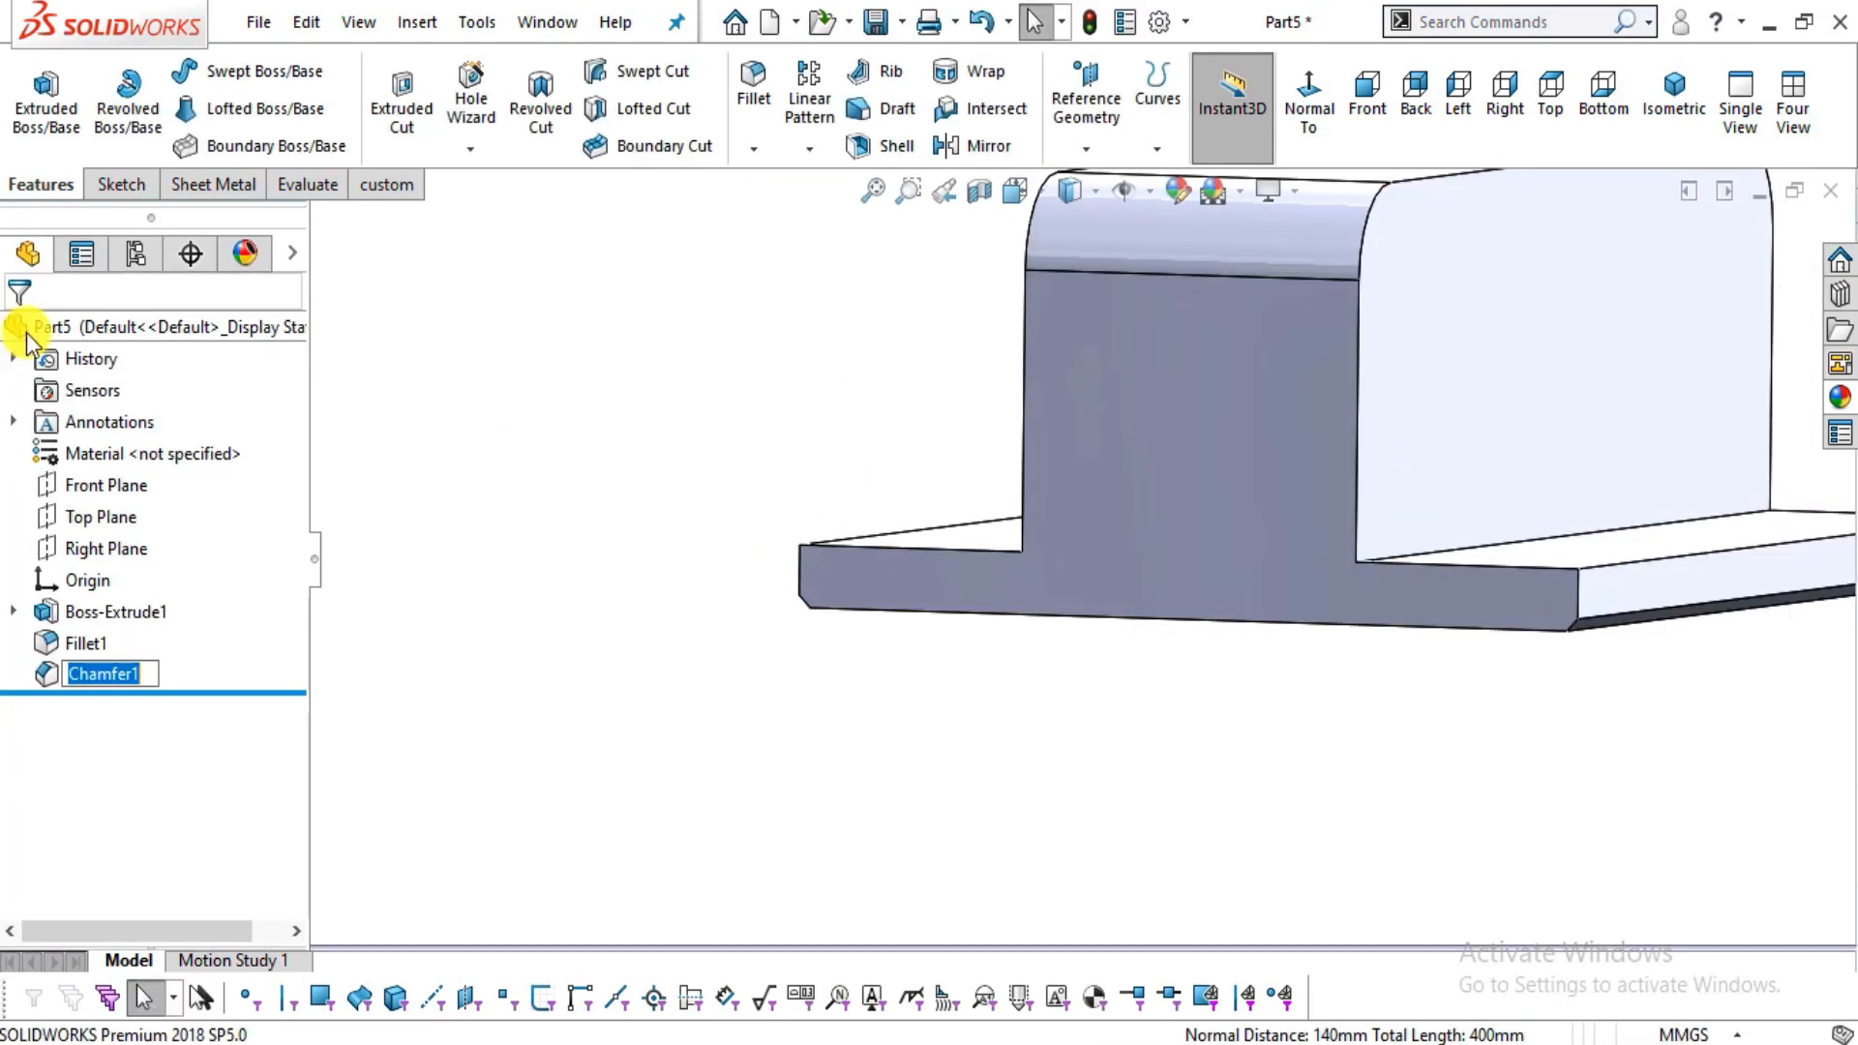
- Start a sketch on the raised block's long vertical side face and draw a circle about 21 mm in diameter near its upper corner
middle_drag(976, 337, 1383, 324)
scroll(1382, 327, down, 4)
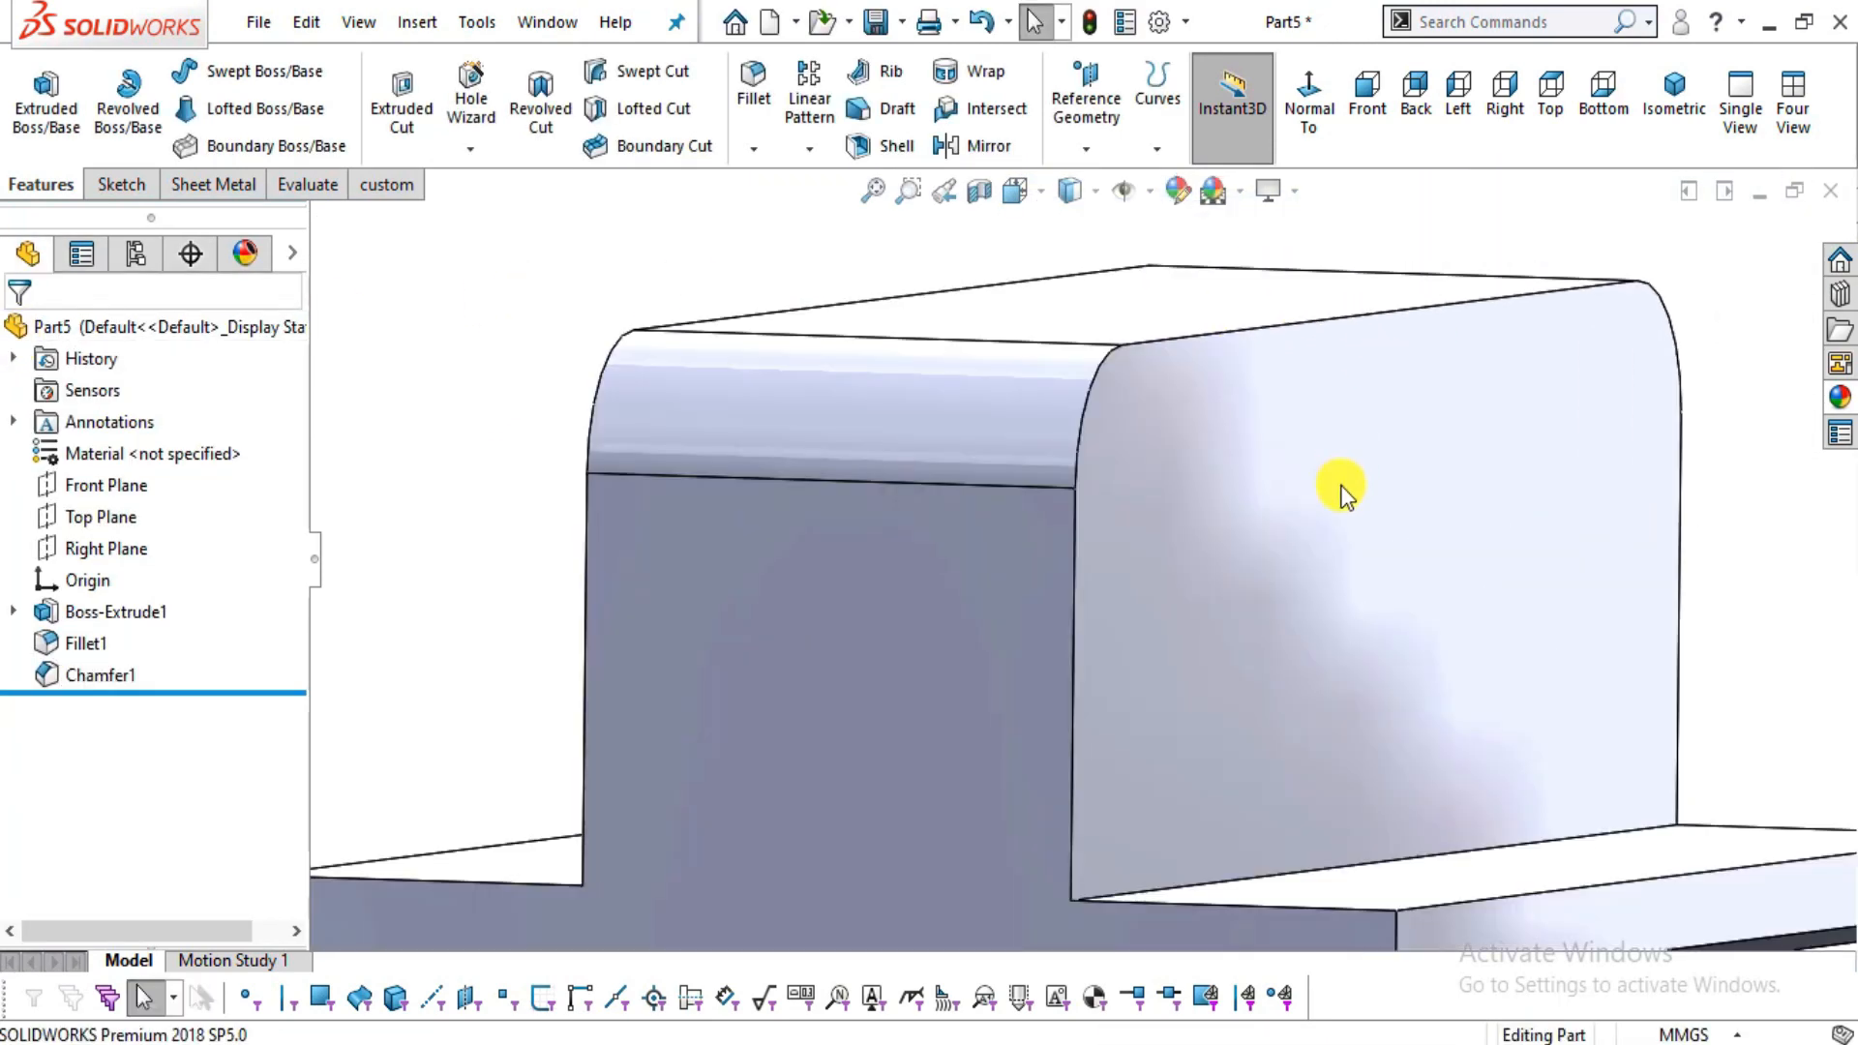
key(alt+Tab)
drag(877, 543, 117, 562)
key(alt+Tab)
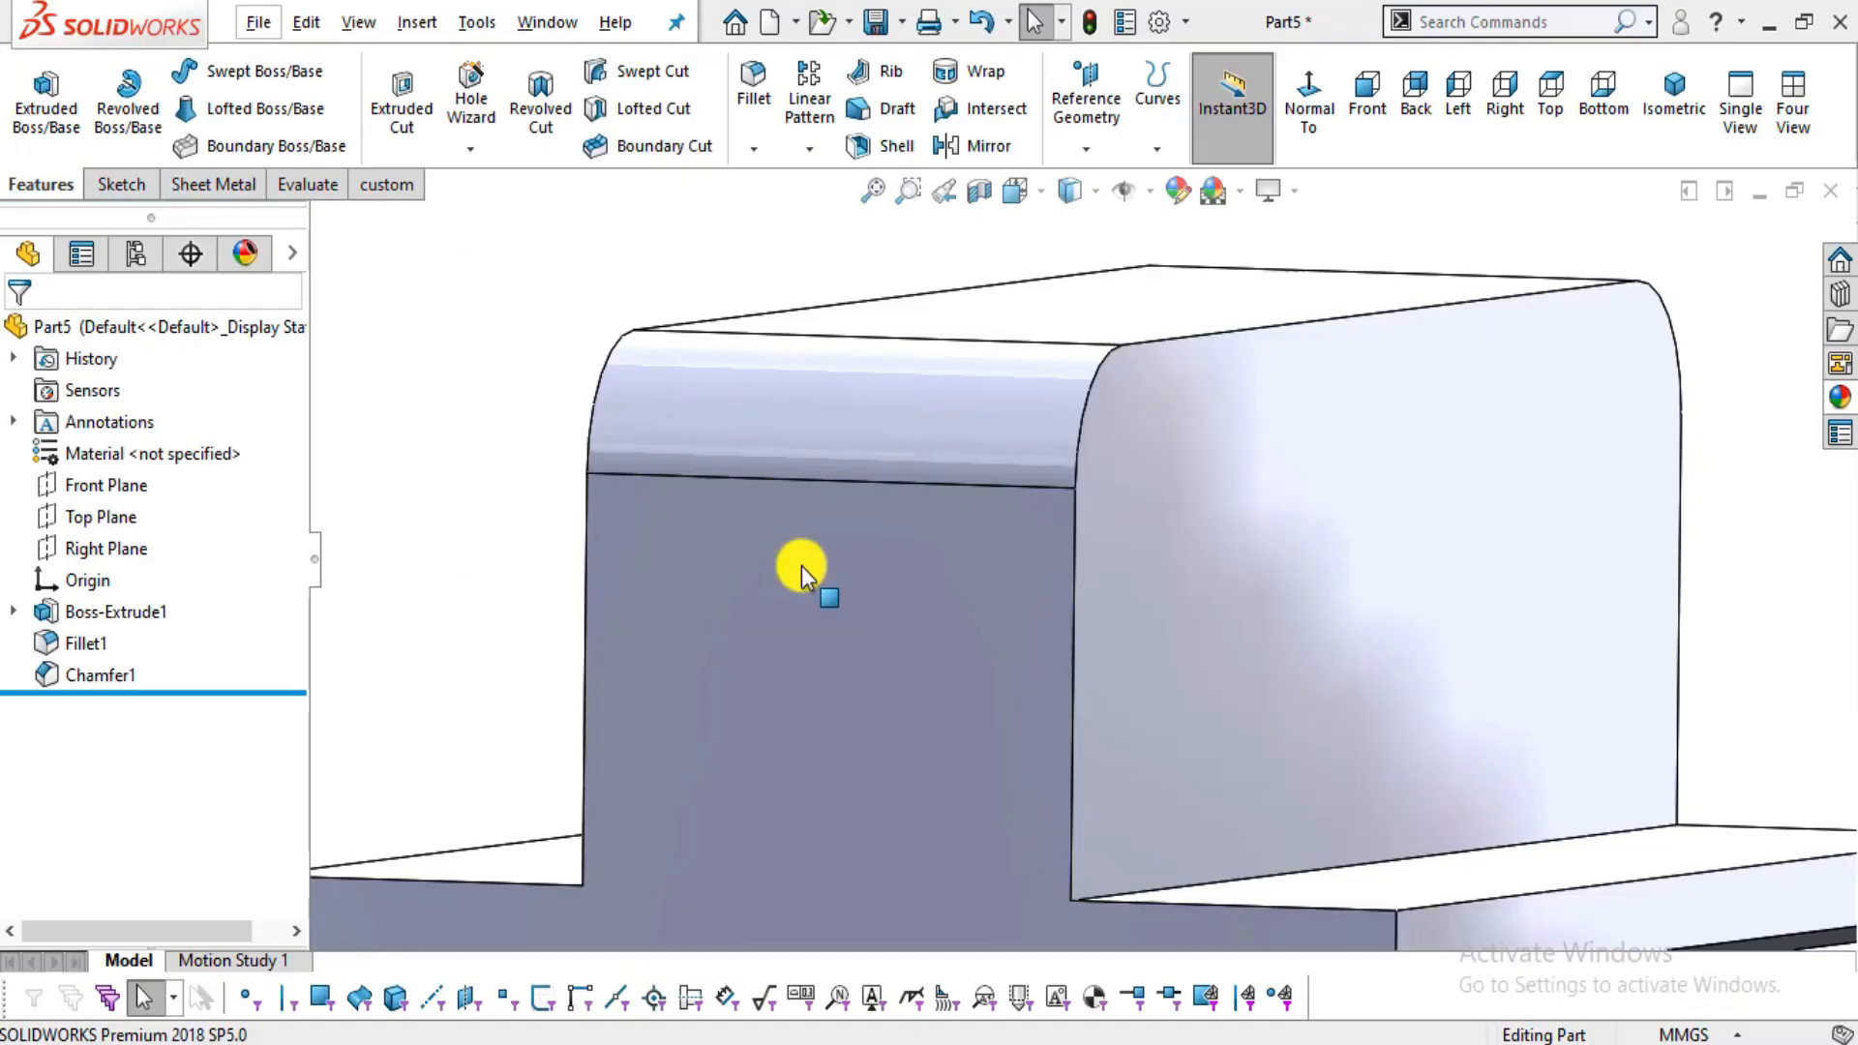
click(1272, 665)
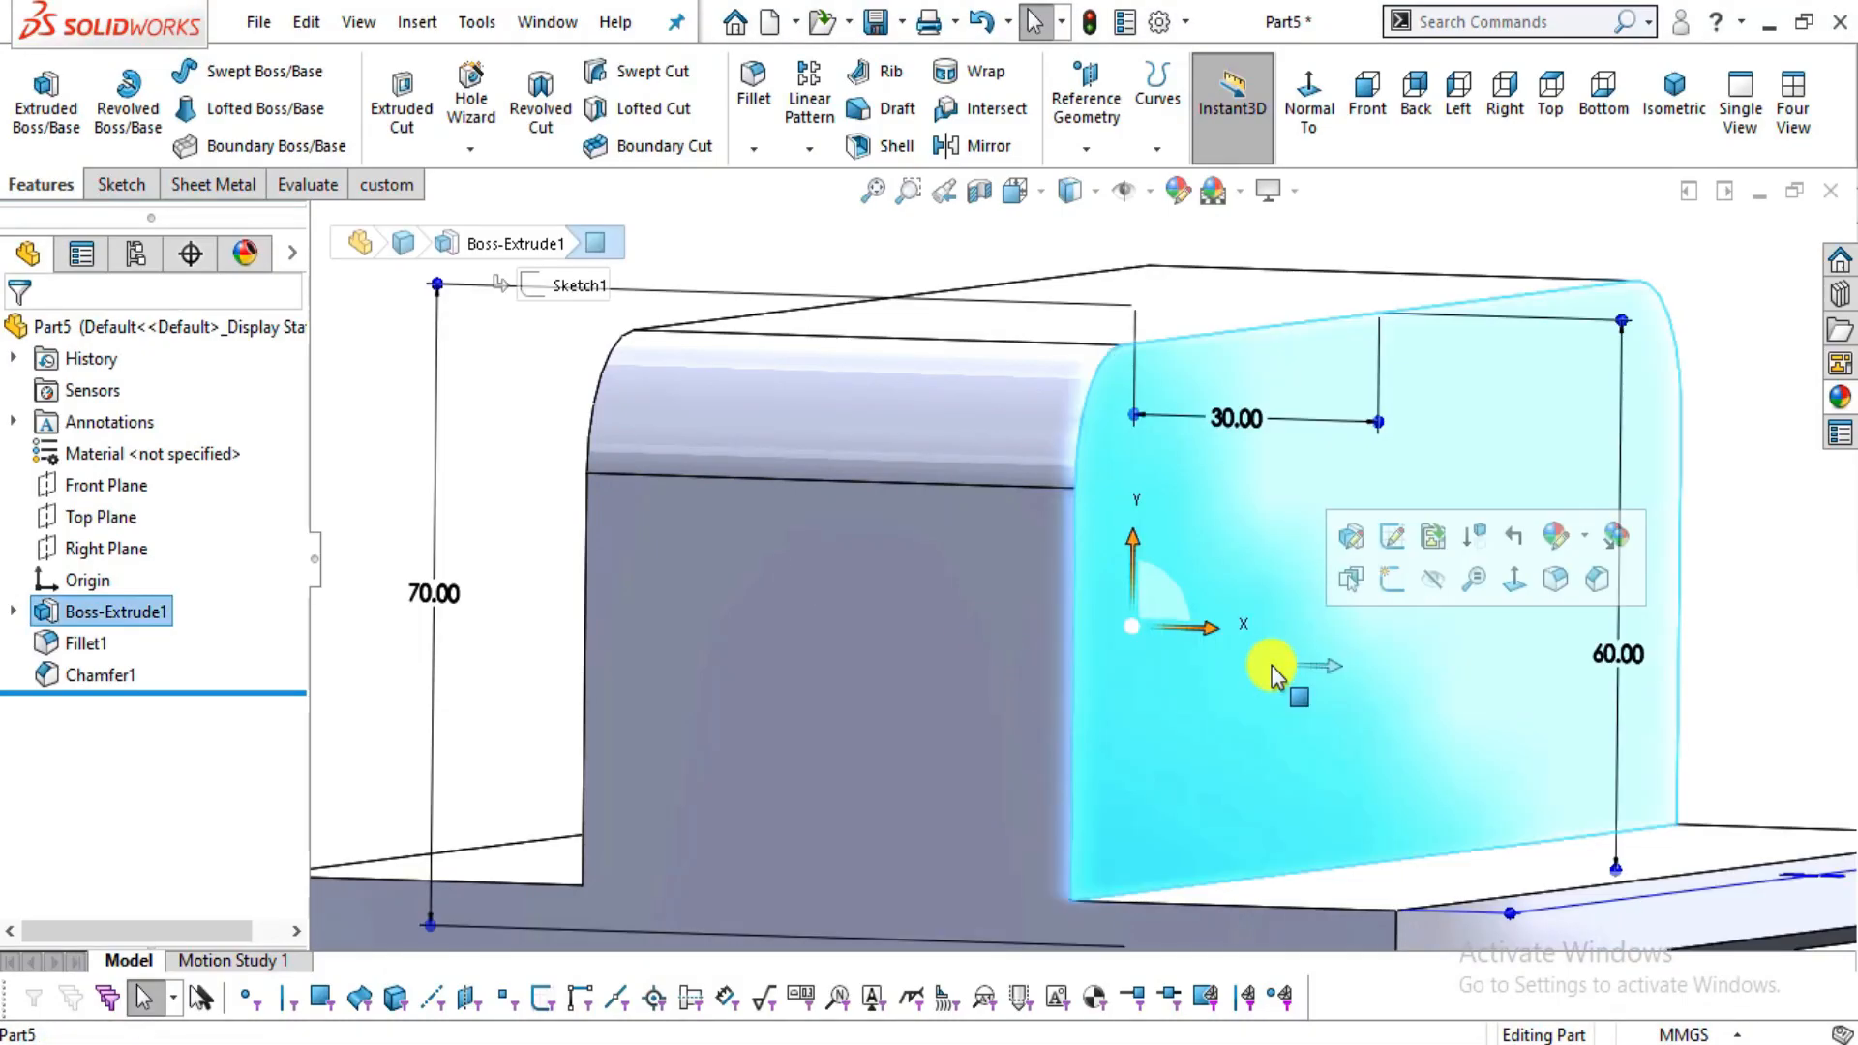
click(1511, 580)
click(113, 187)
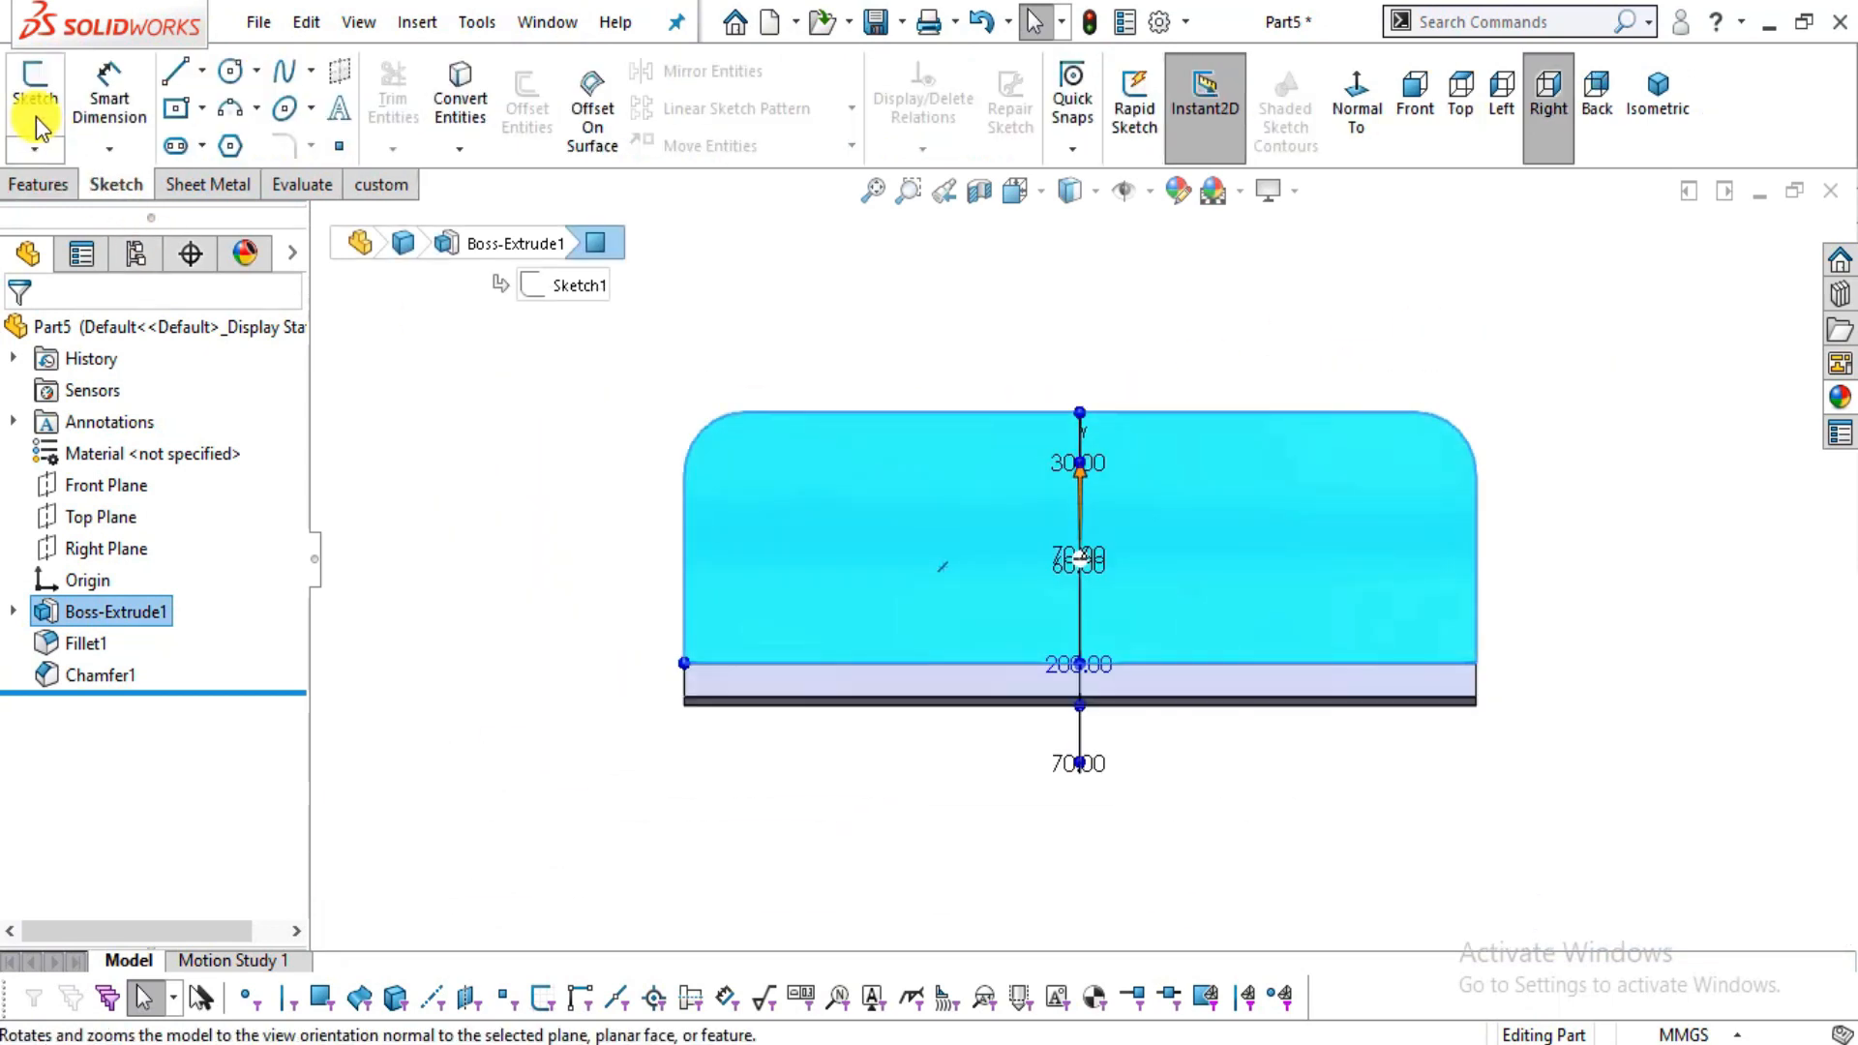
click(35, 105)
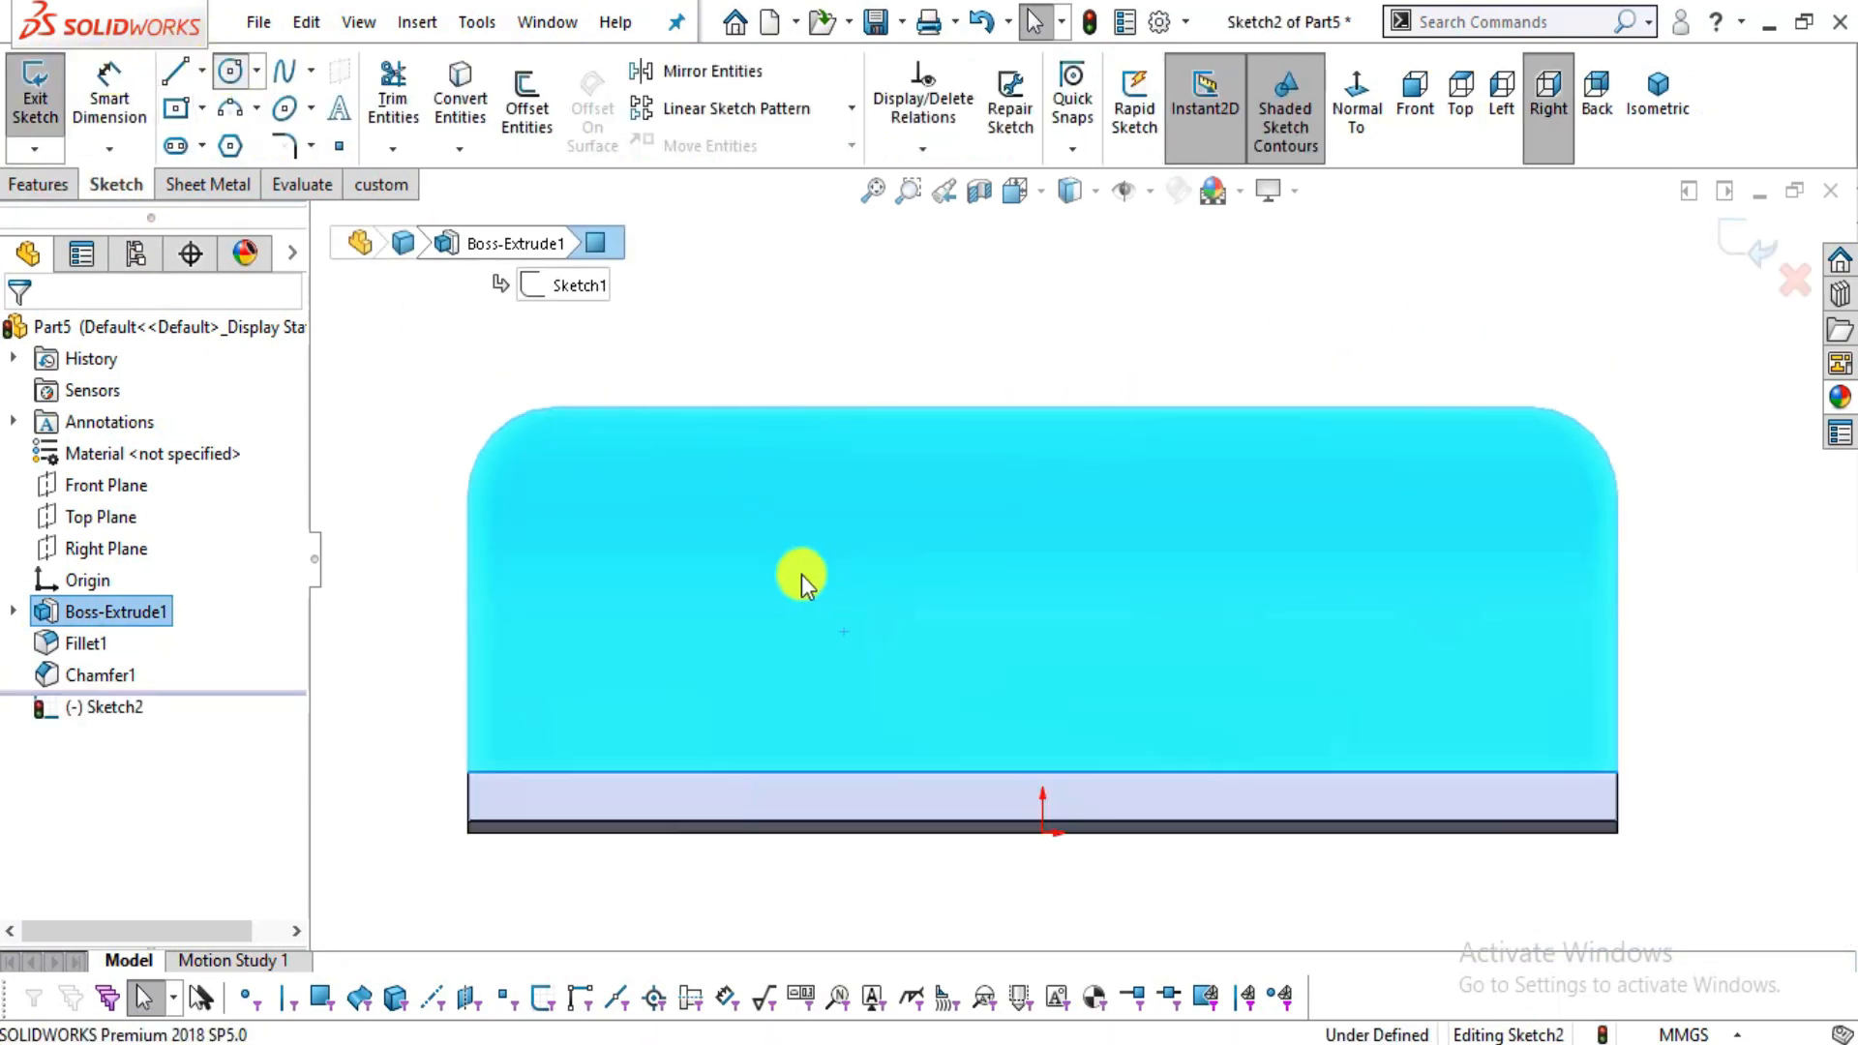
click(599, 510)
click(664, 559)
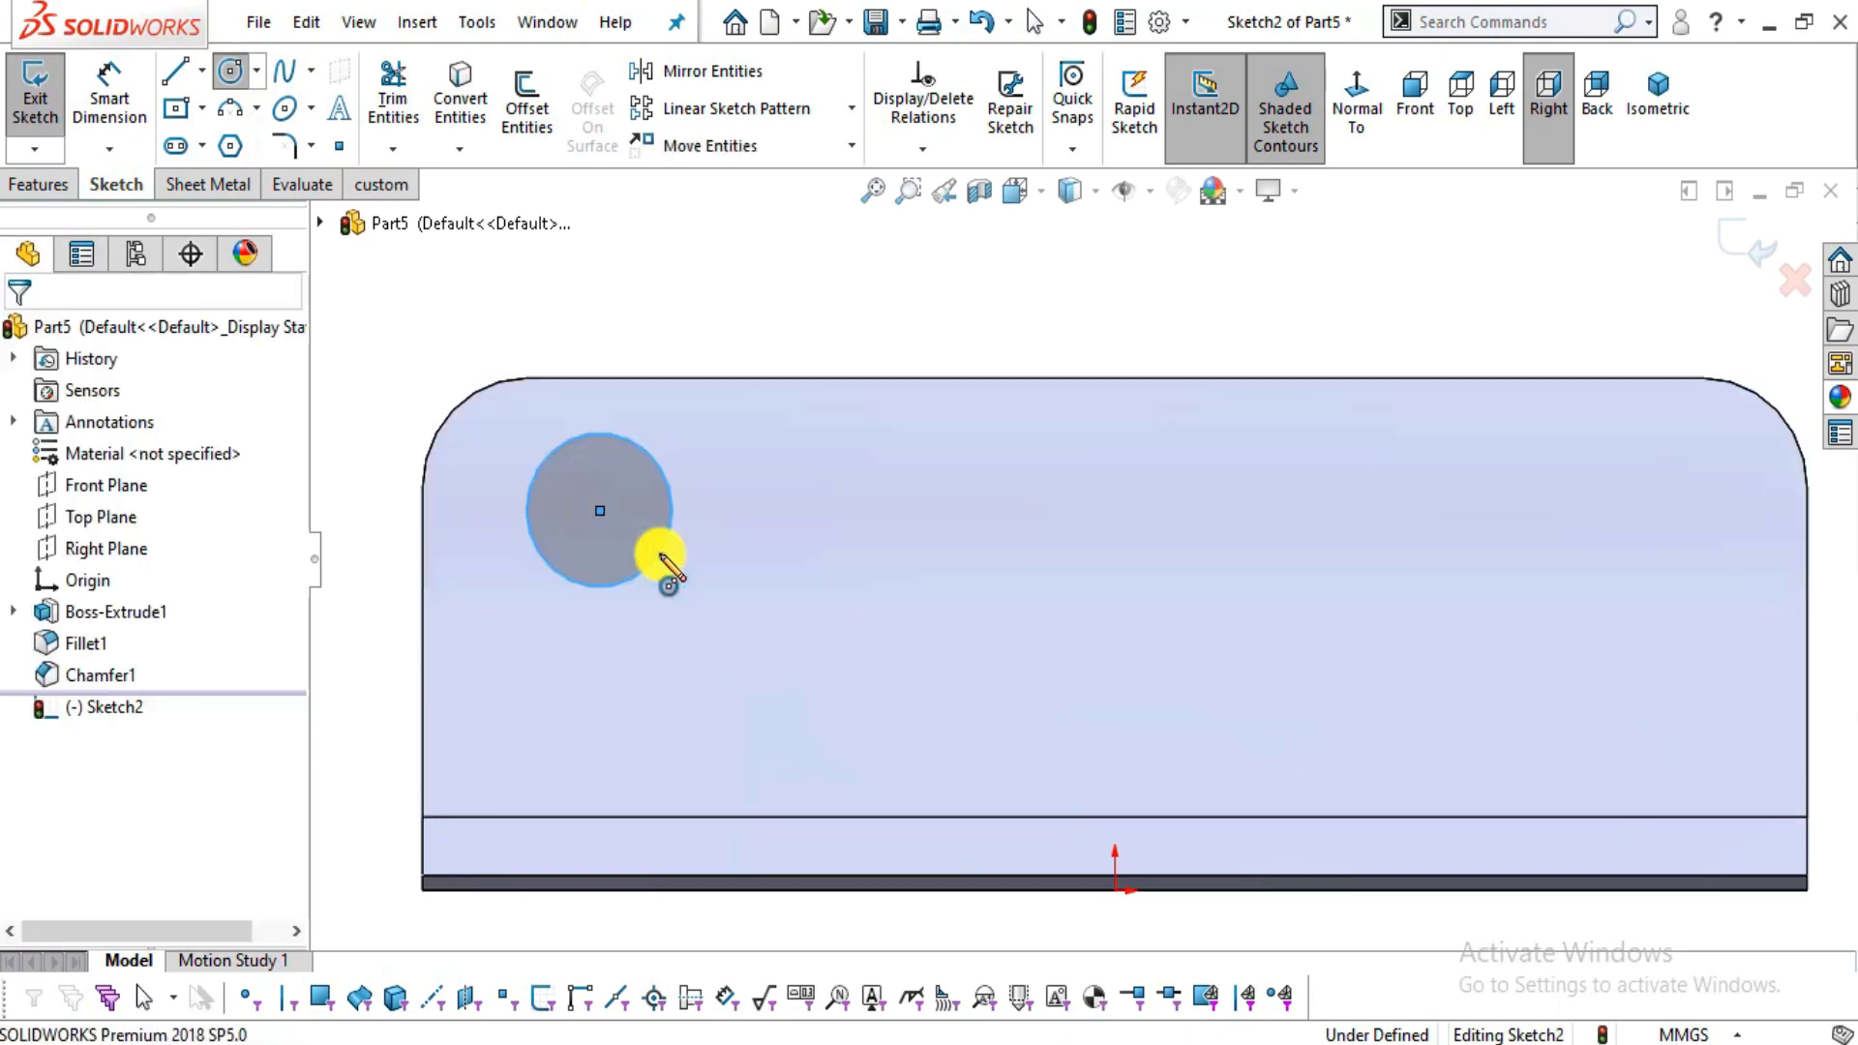
- Check the pin diameter in the PDF drawing and set the circle's diameter to 10 mm
key(alt+Tab)
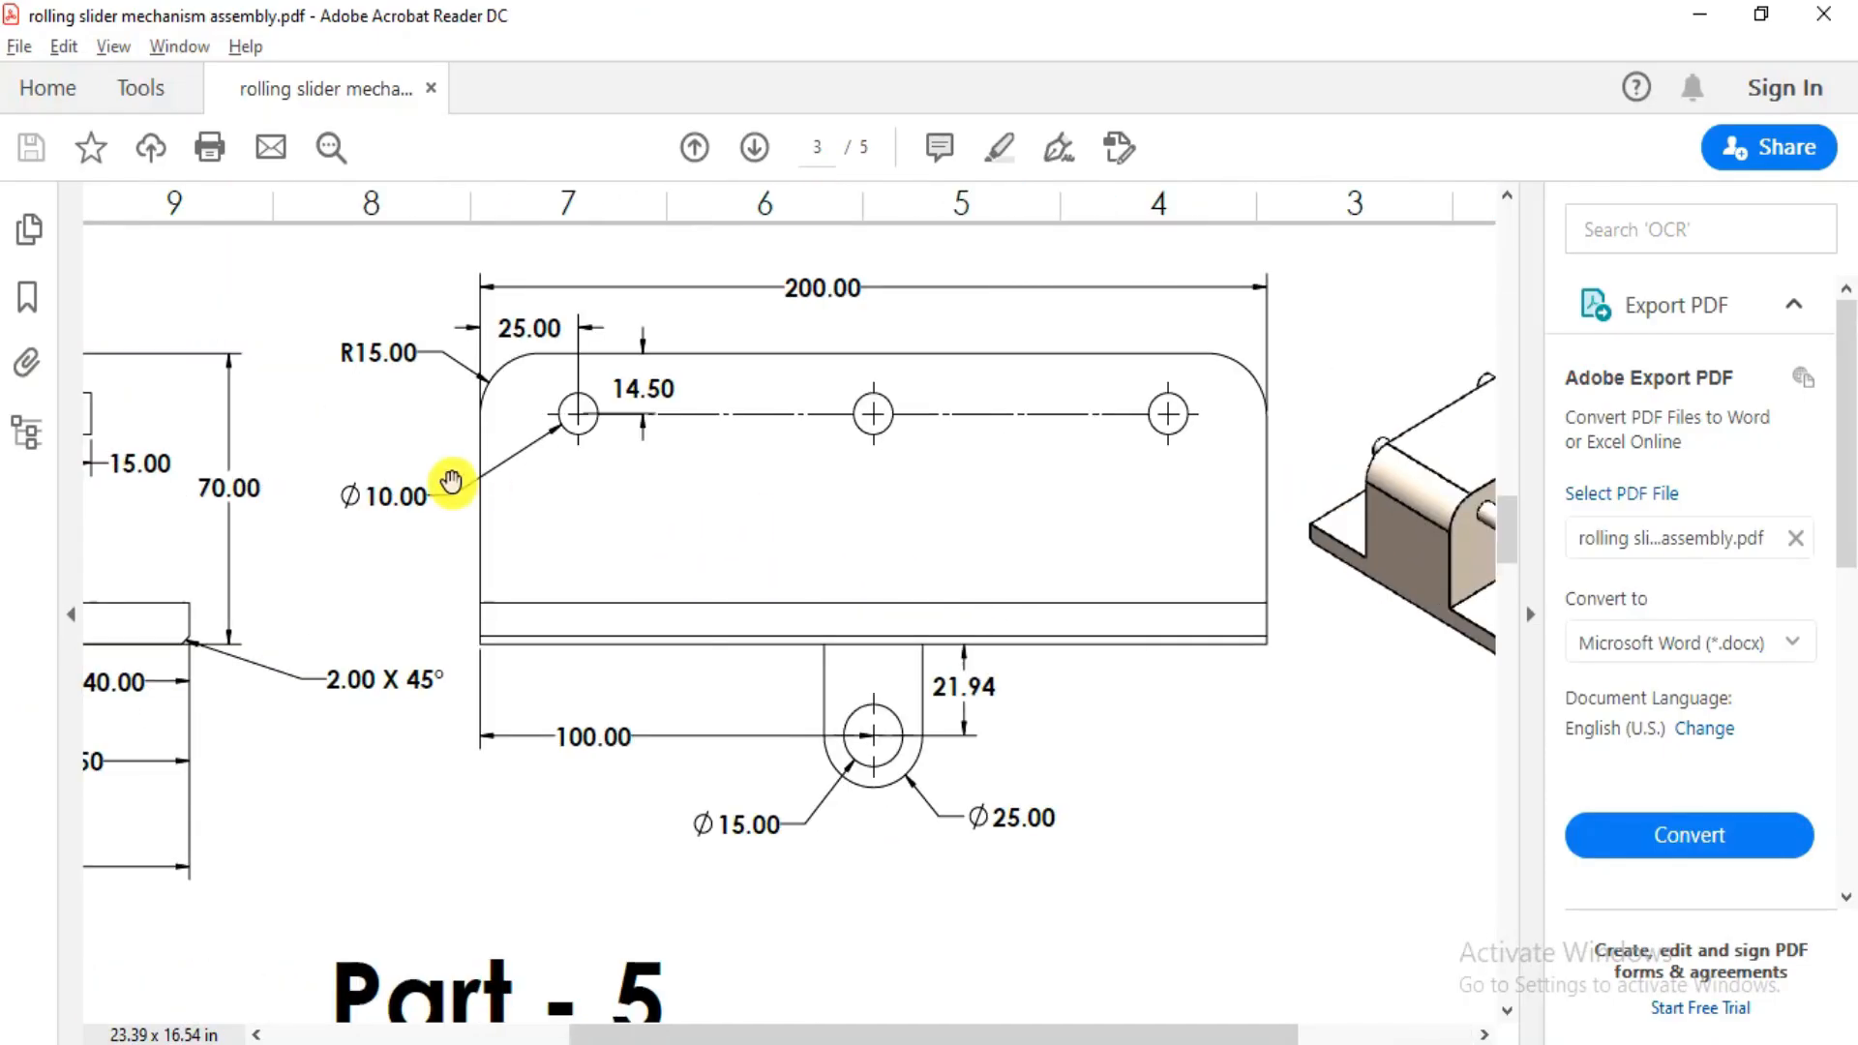
key(alt+Tab)
click(109, 100)
click(665, 550)
click(834, 570)
text(10)
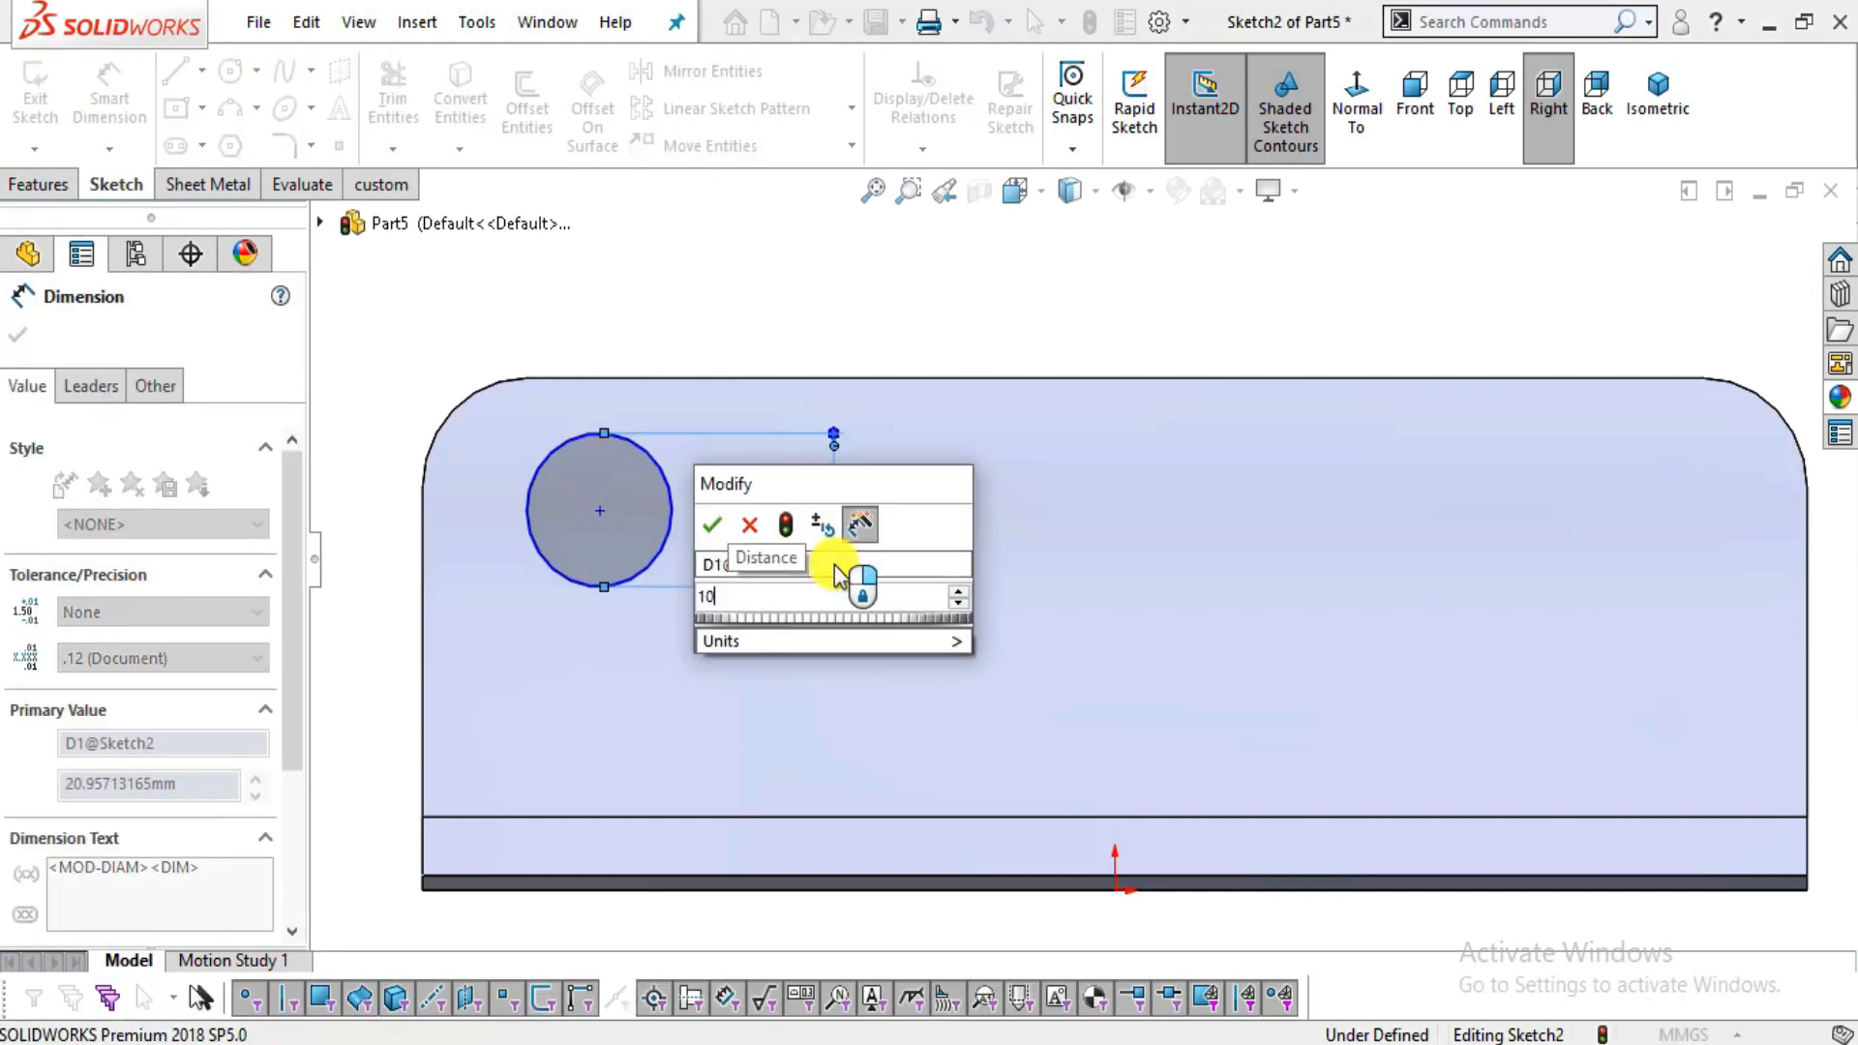
key(Return)
key(Escape)
key(f)
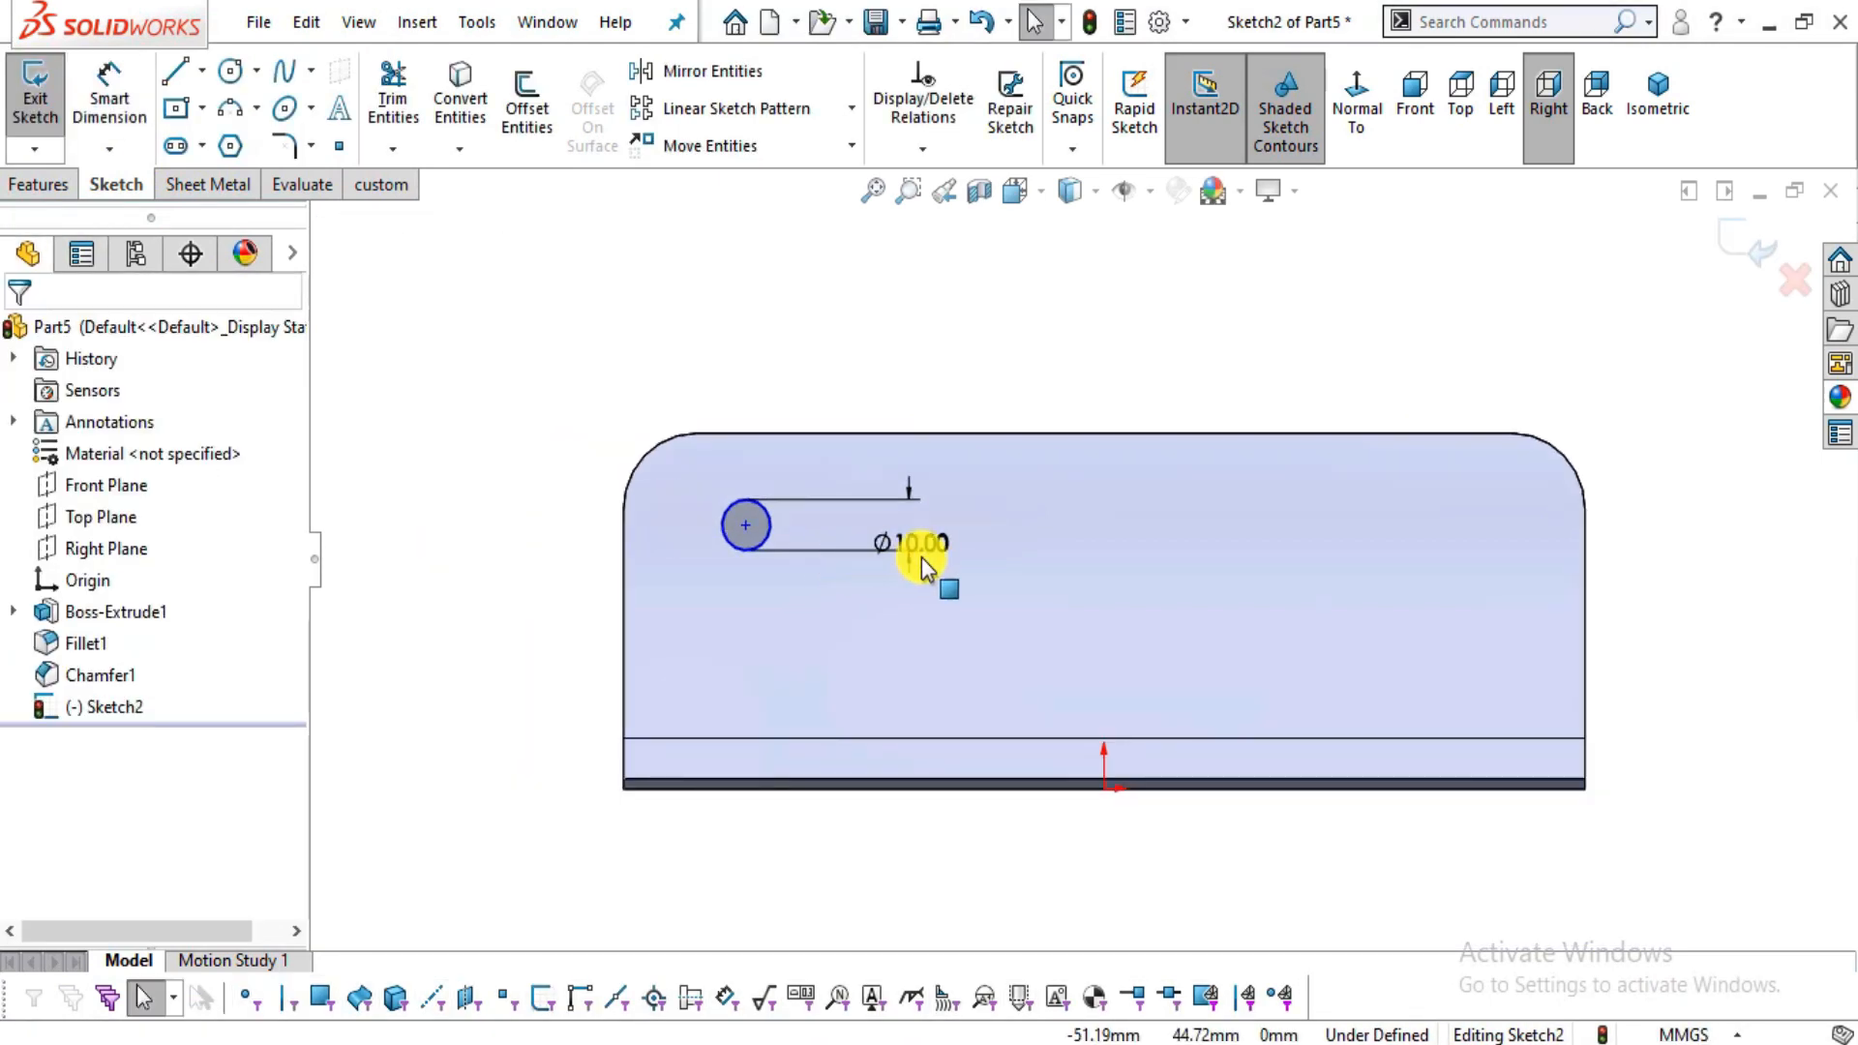
- Dimension the circle's centre 25 mm from the side face's nearest vertical edge, as given in the PDF drawing
scroll(921, 557, down, 2)
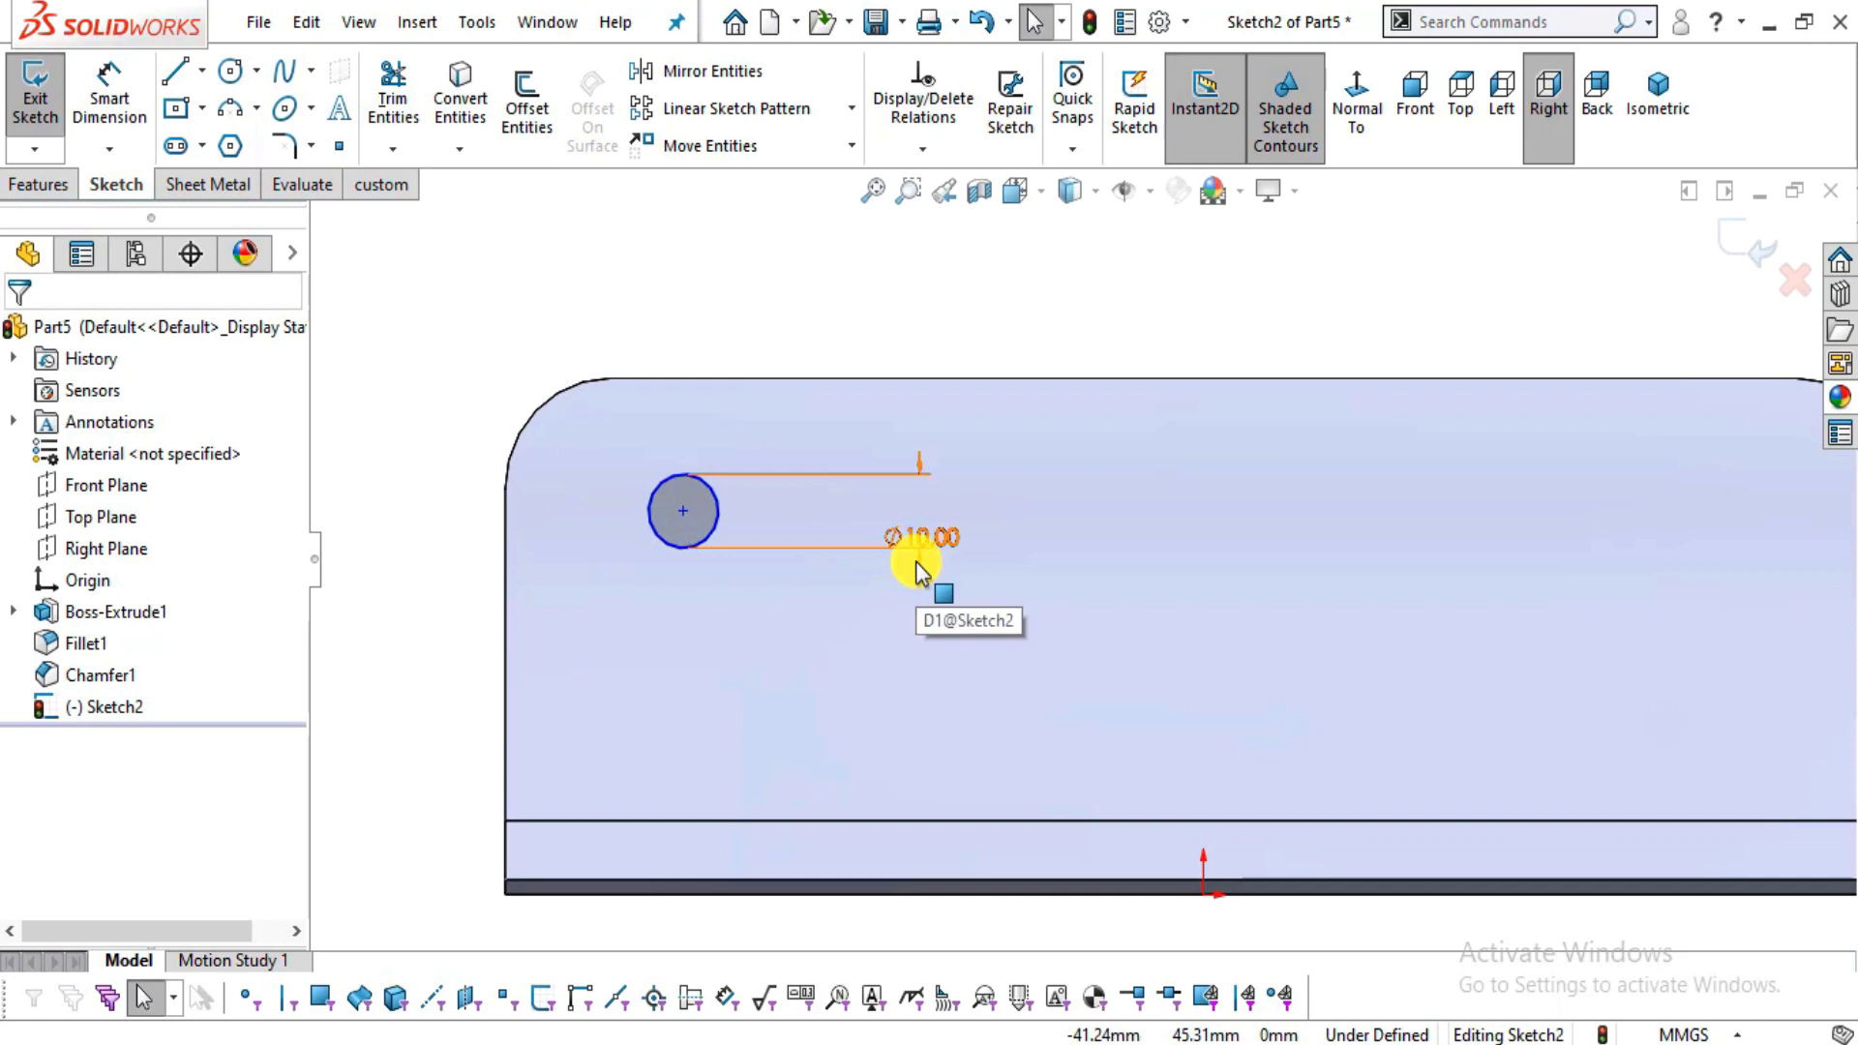
mouse_move(683, 511)
mouse_down()
mouse_move(687, 639)
mouse_move(676, 520)
mouse_up()
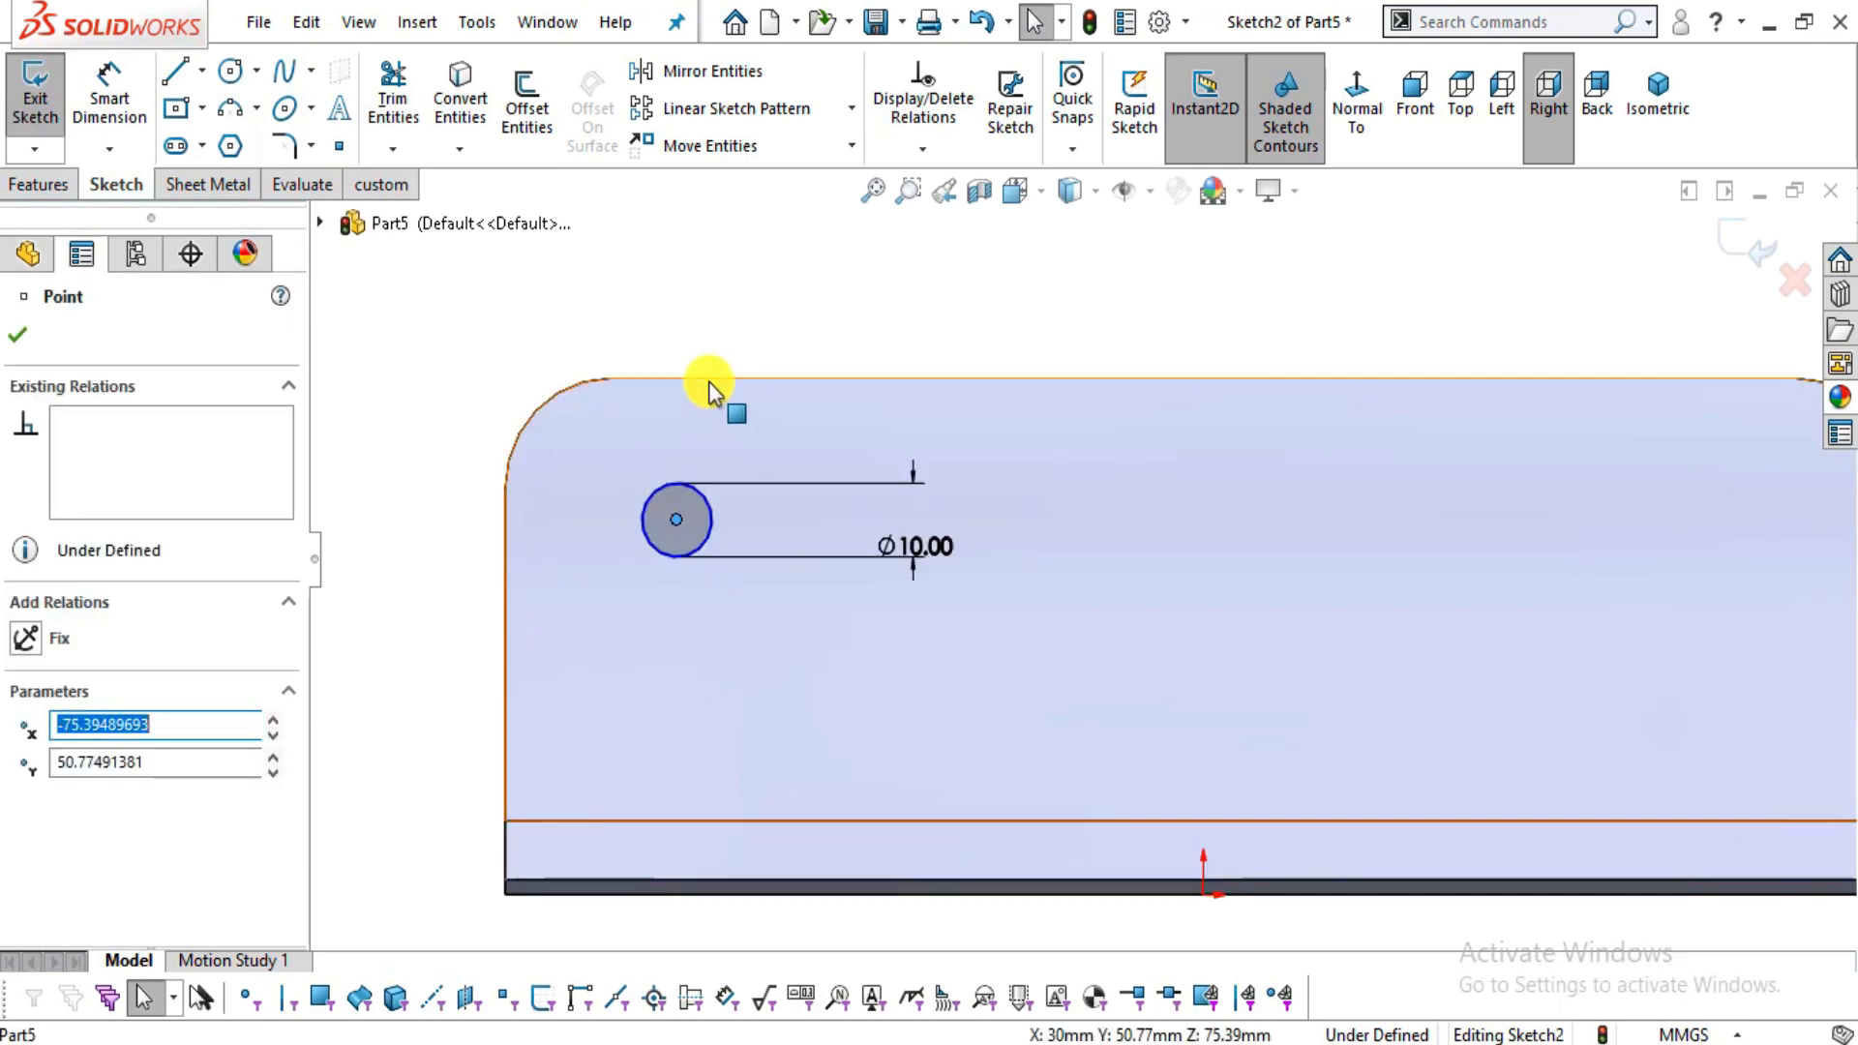
key(alt+Tab)
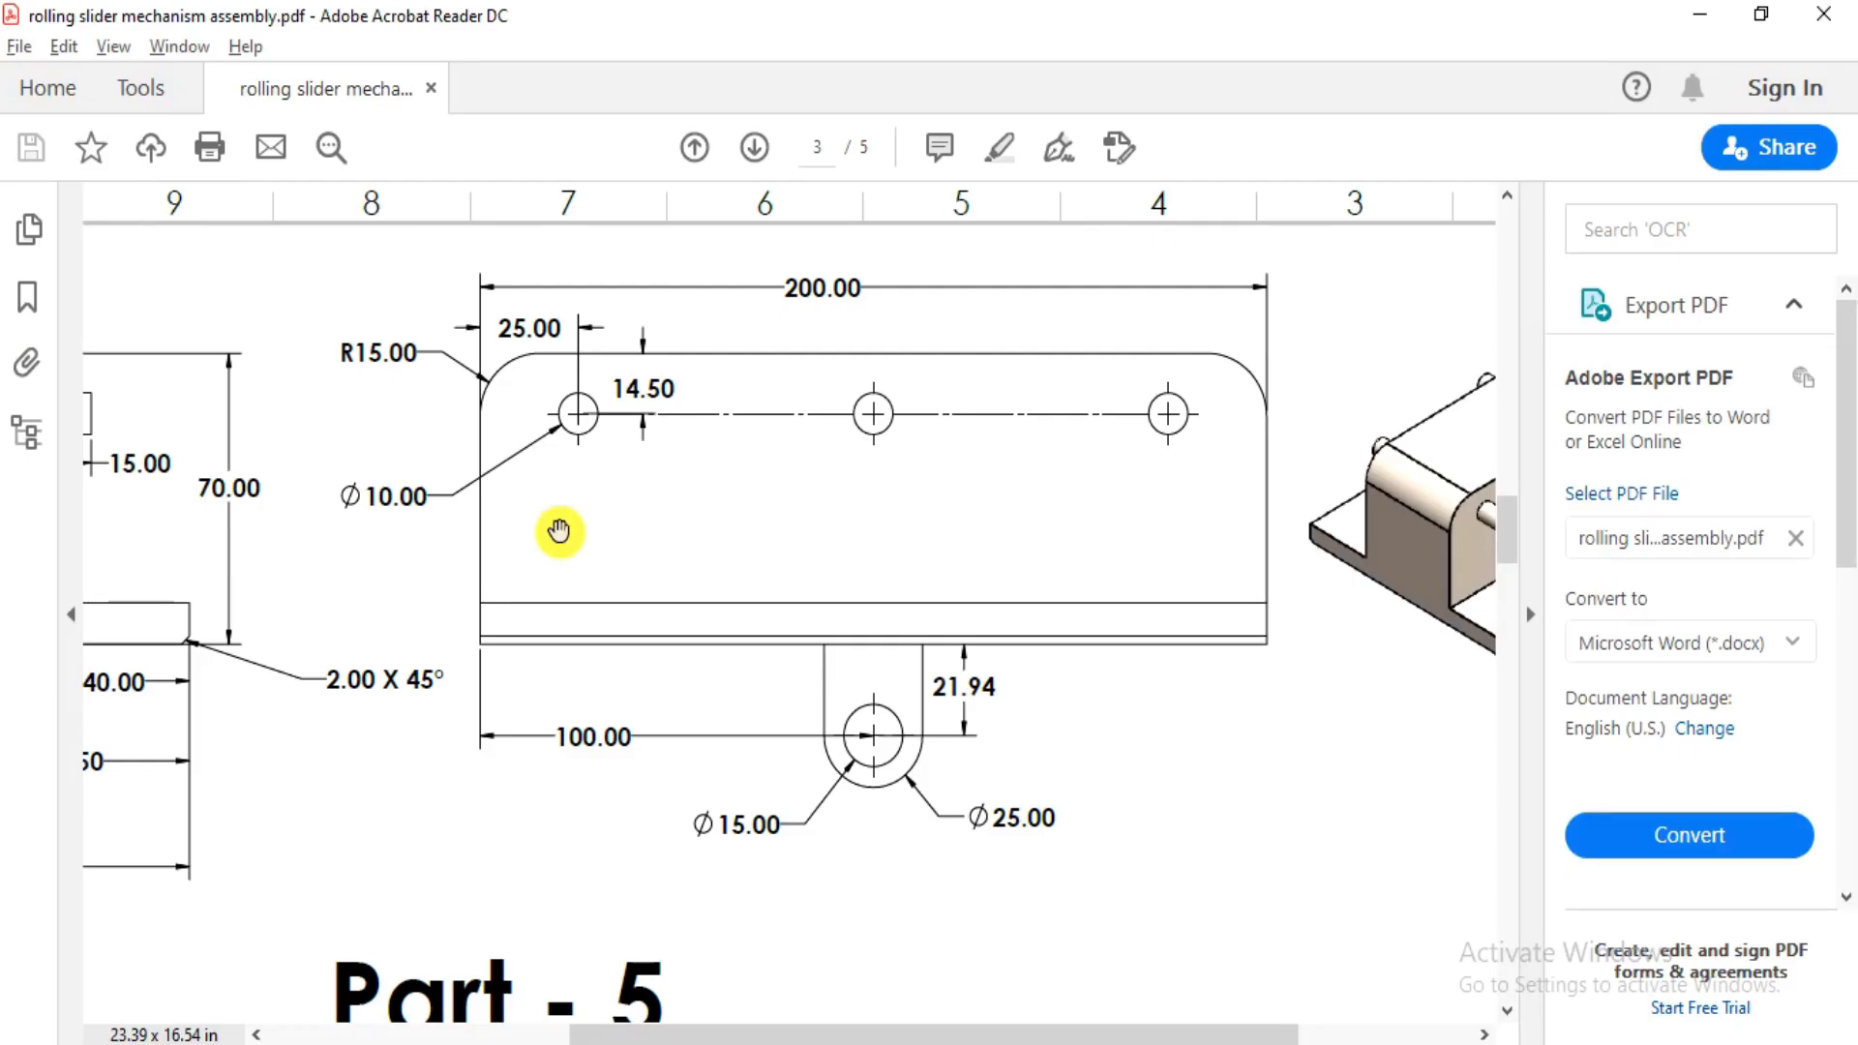
key(alt+Tab)
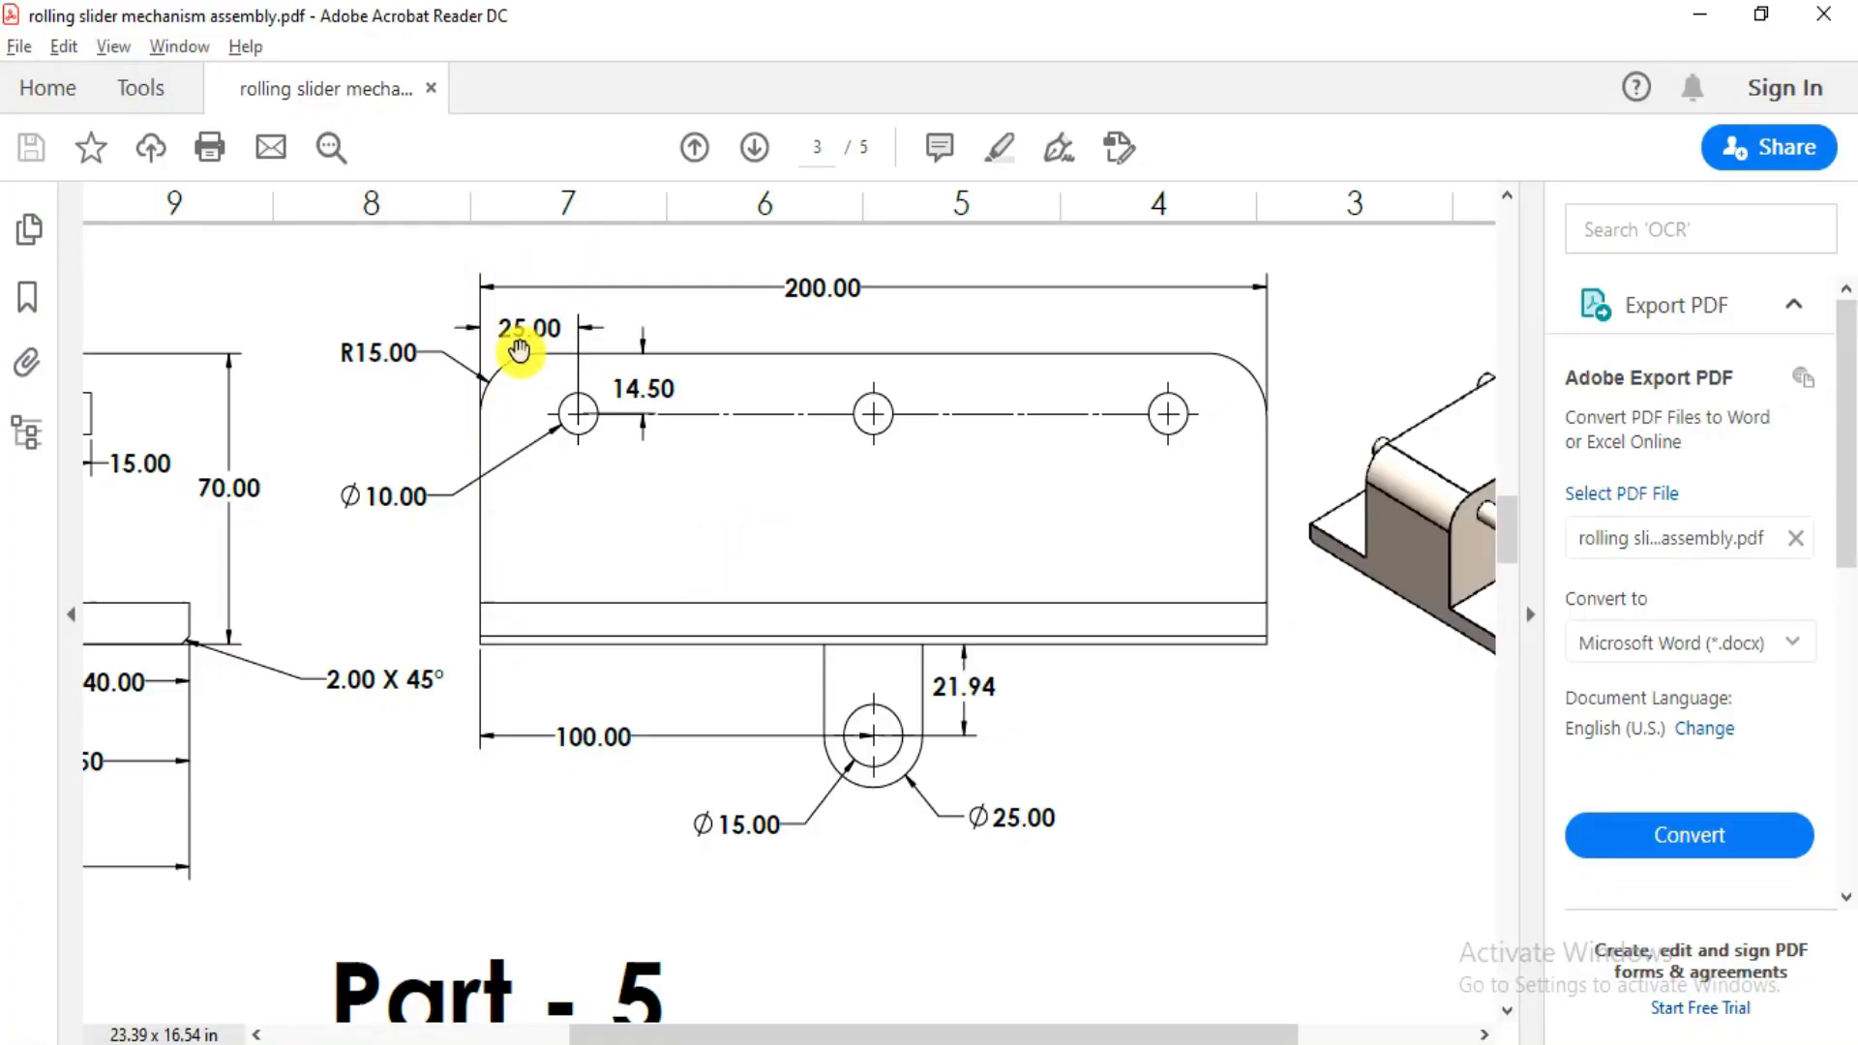
key(alt+Tab)
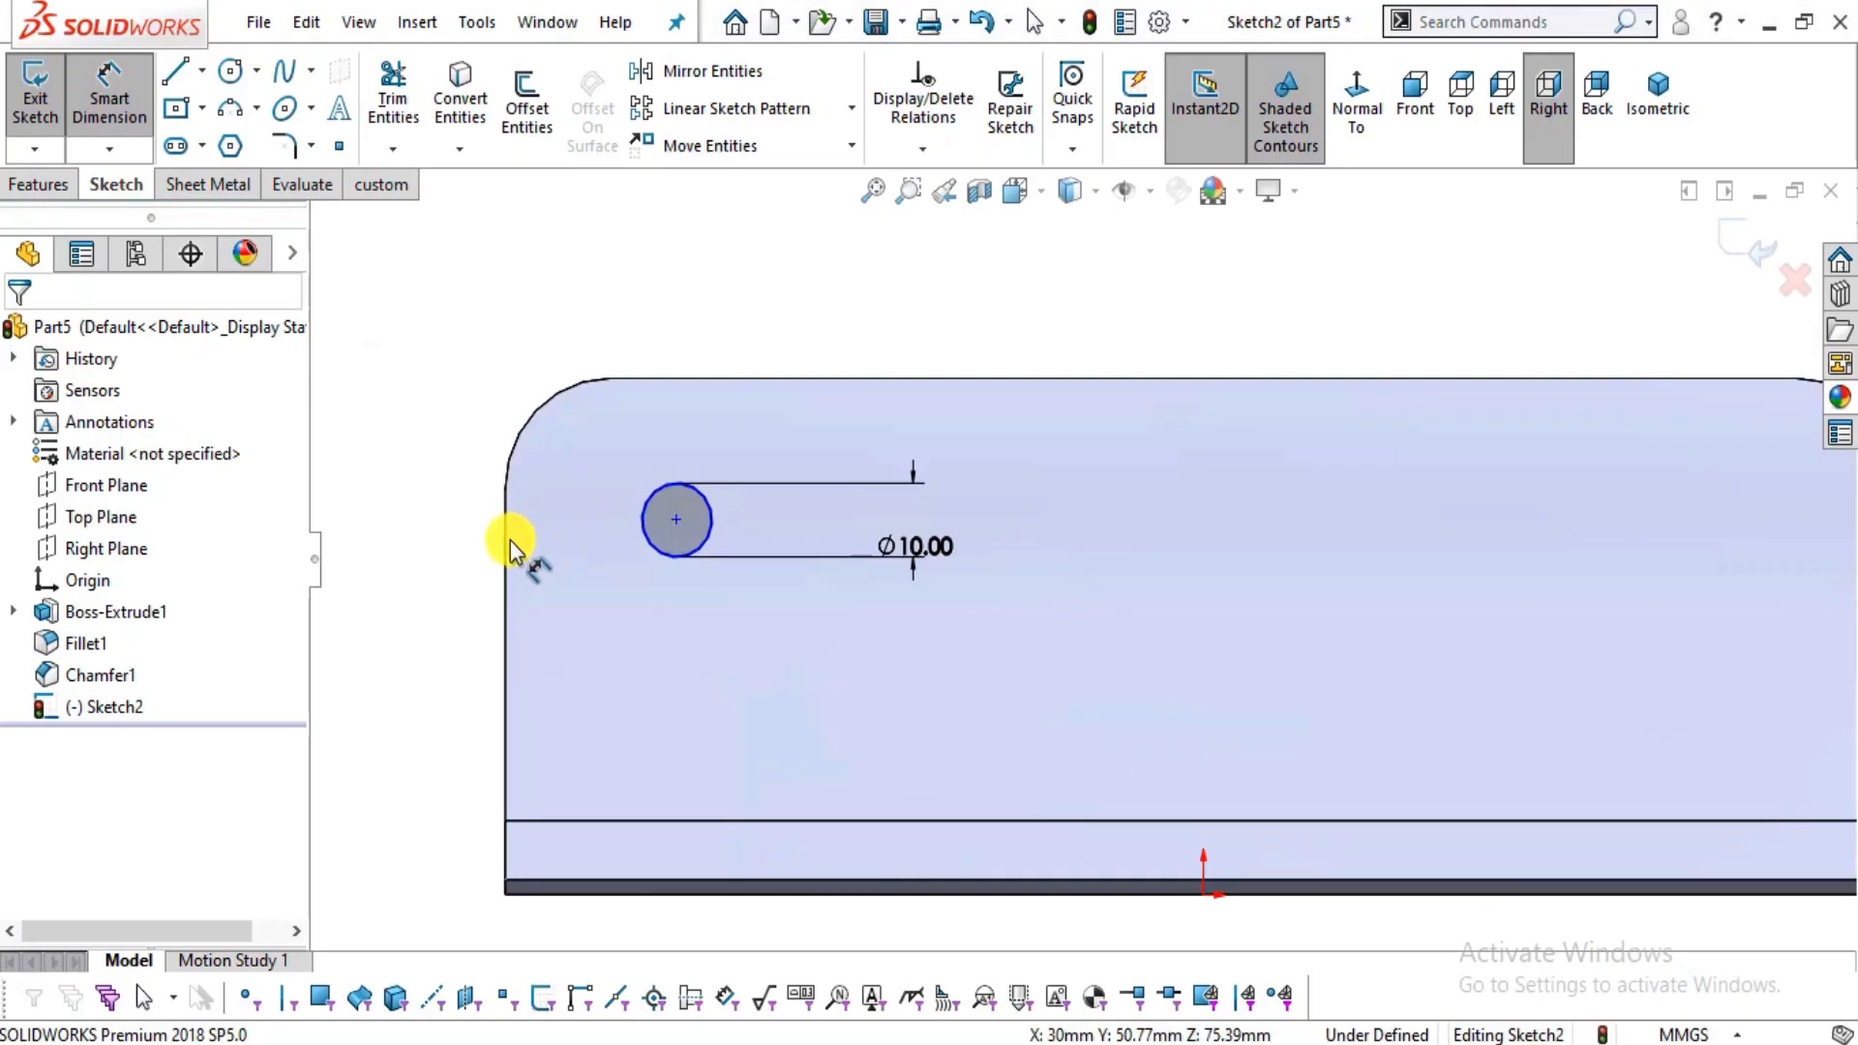
click(508, 540)
click(674, 520)
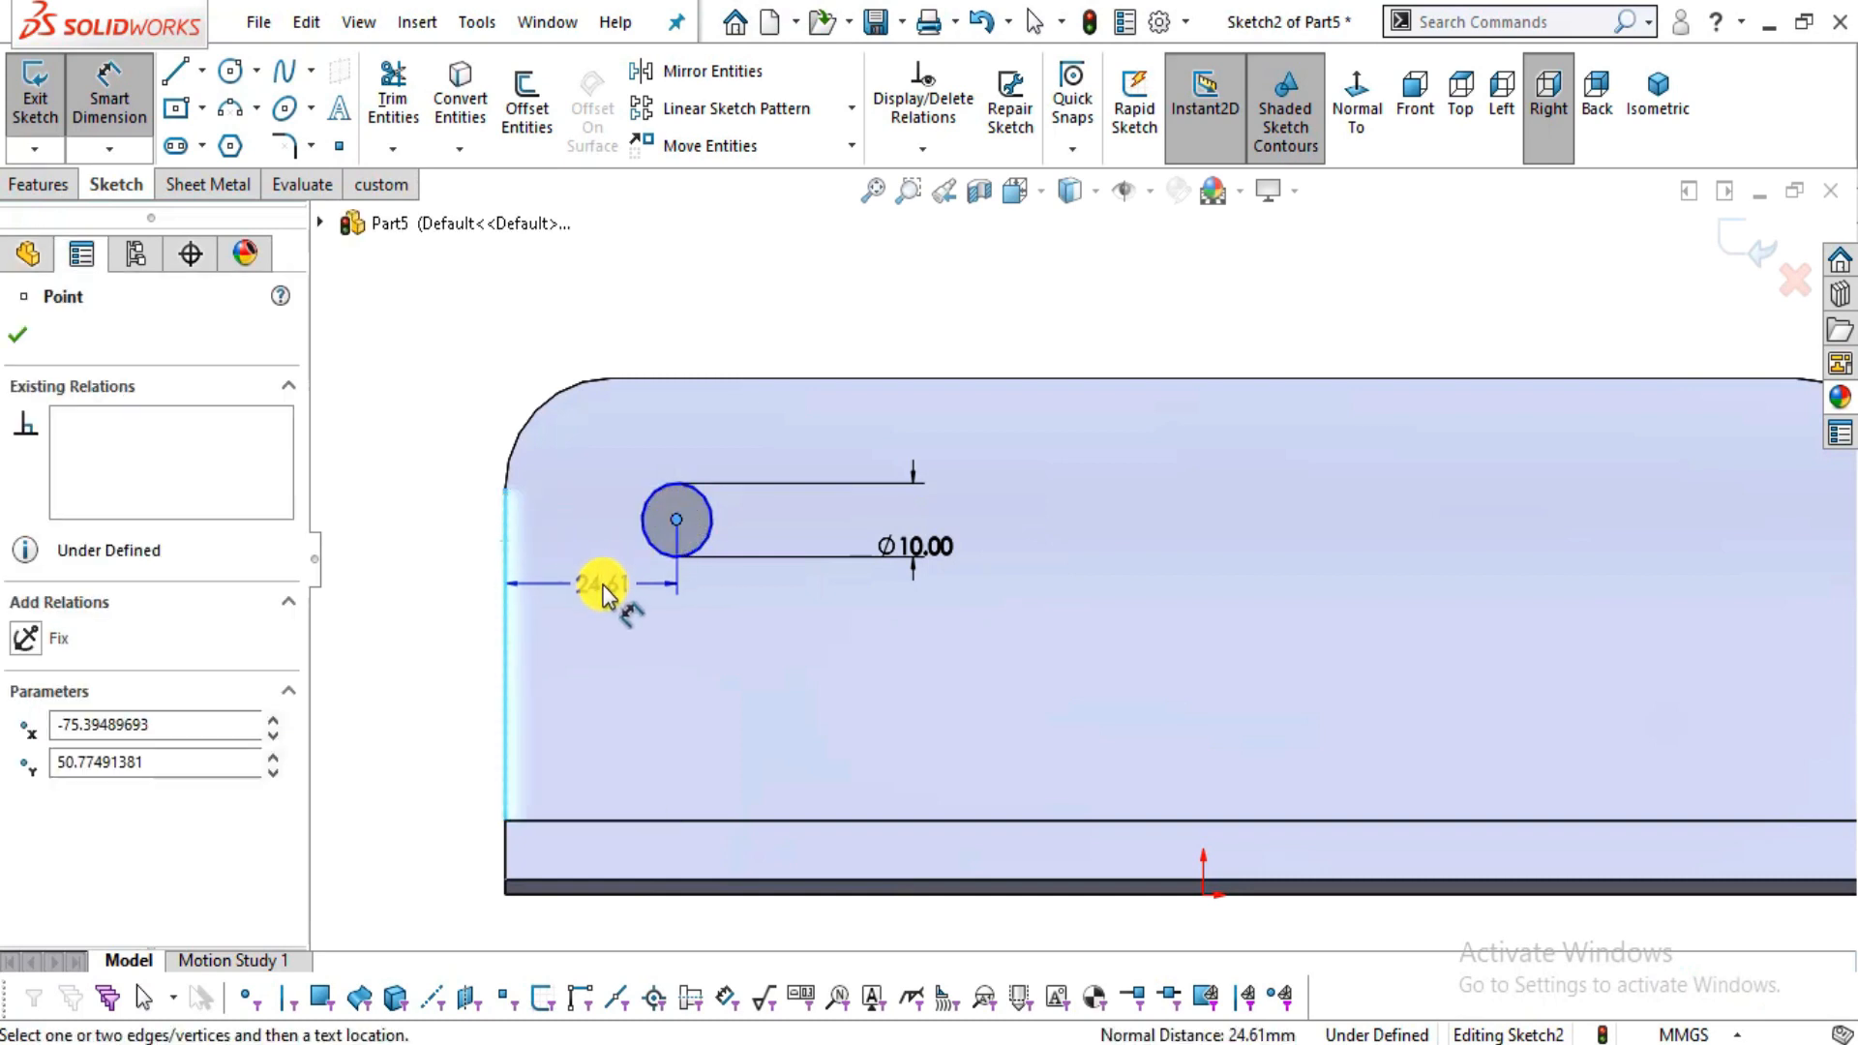
click(600, 585)
text(25)
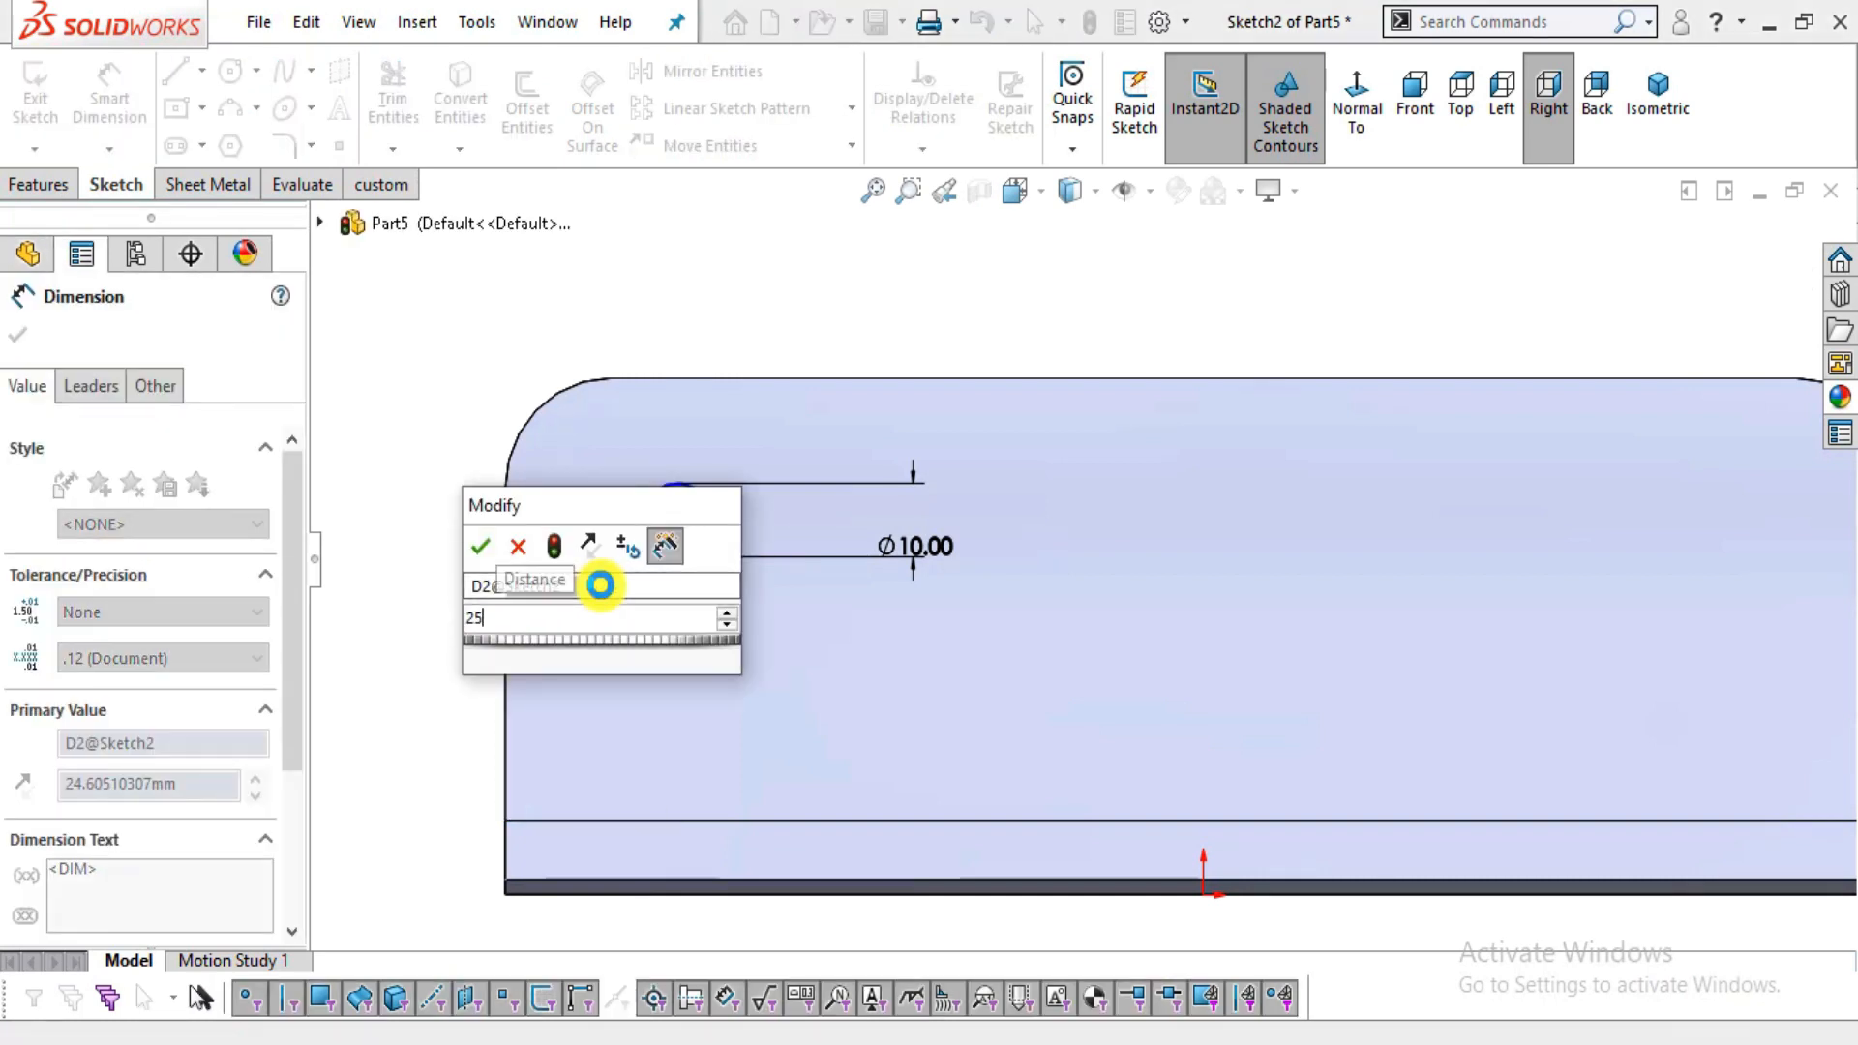
key(Return)
- Dimension the circle's centre 14.50 mm below the side face's upper edge, following the PDF drawing
key(alt+Tab)
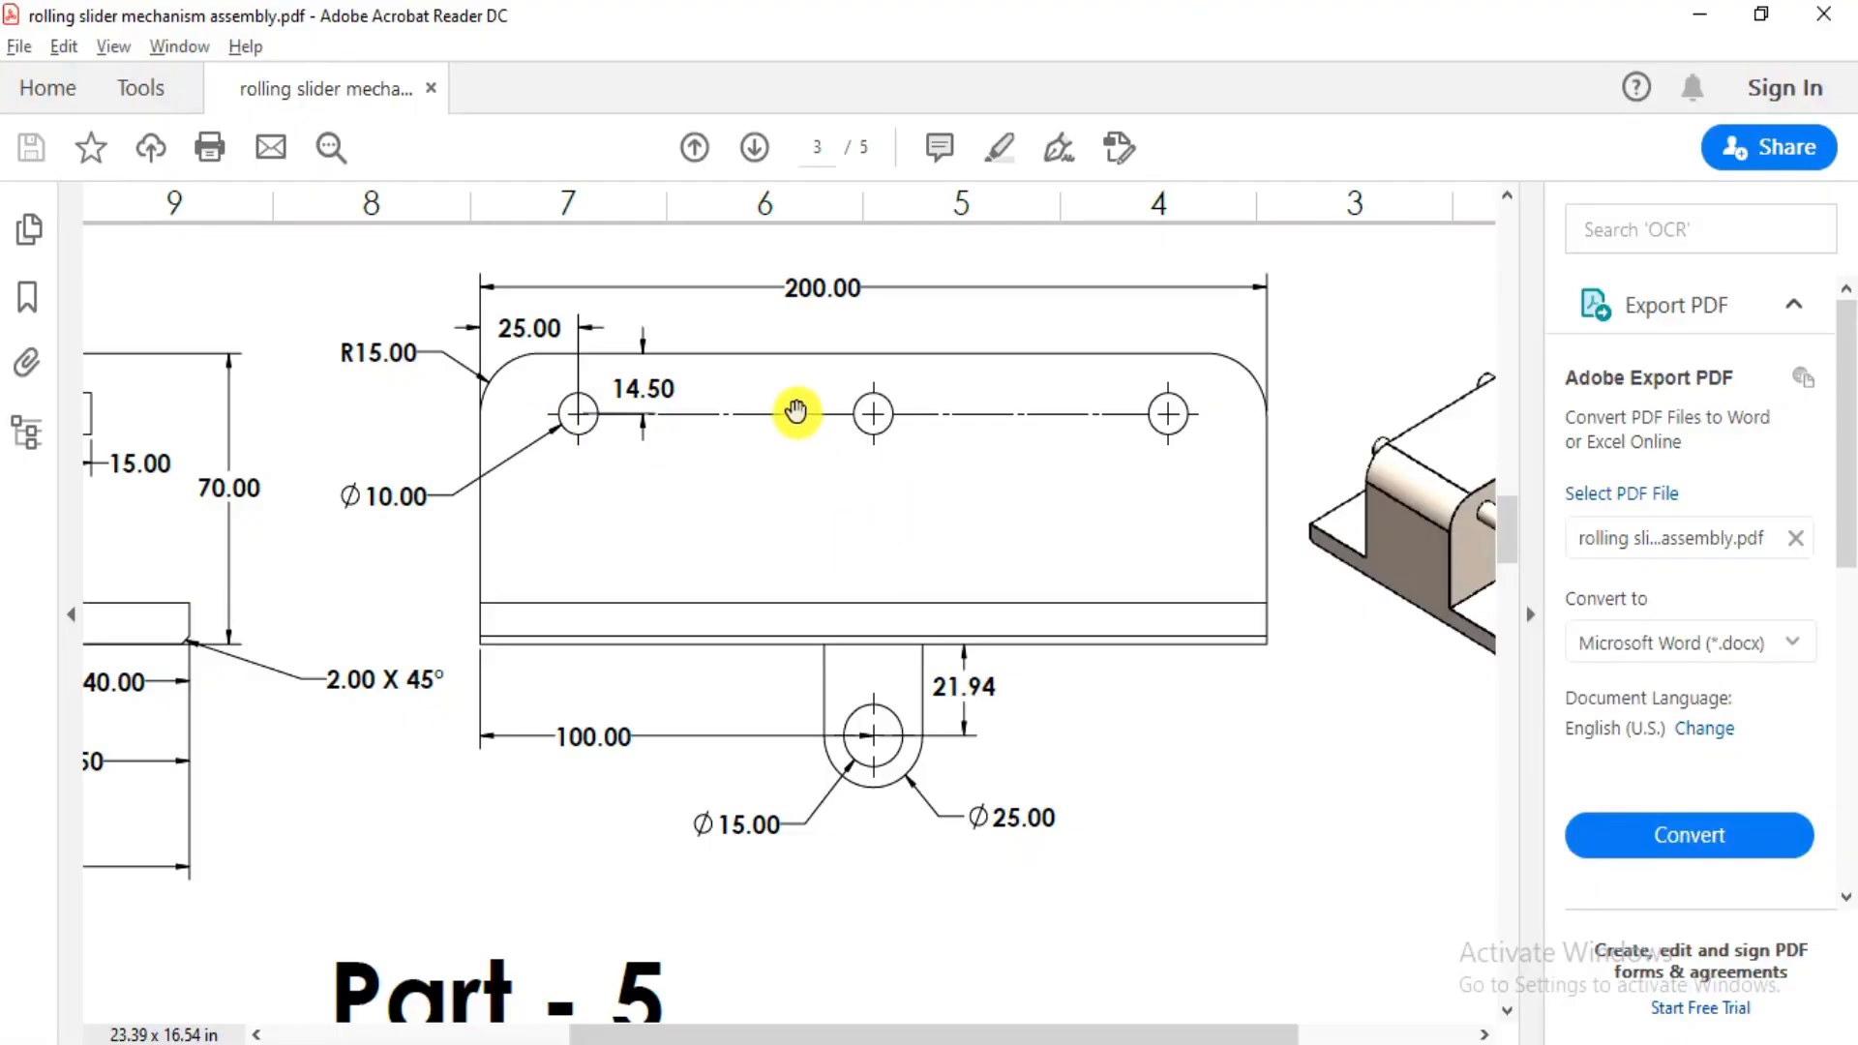
key(alt+Tab)
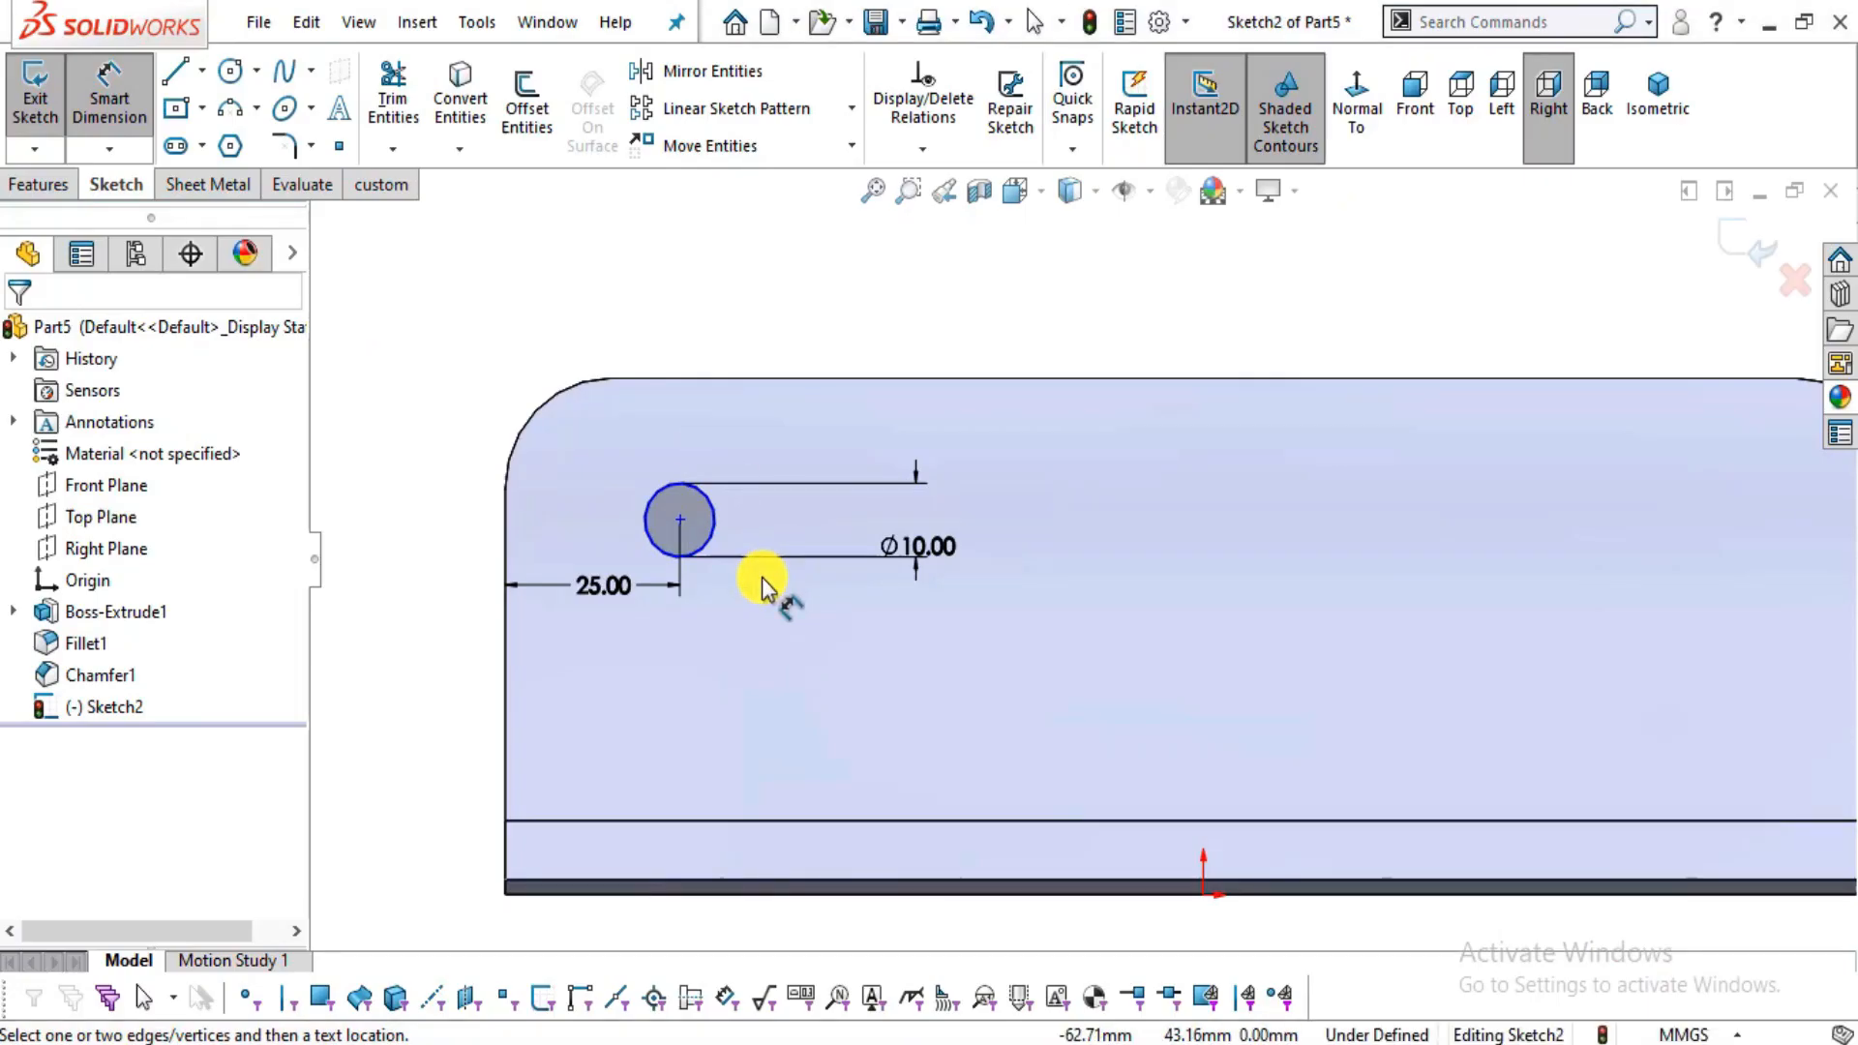
click(677, 519)
click(755, 382)
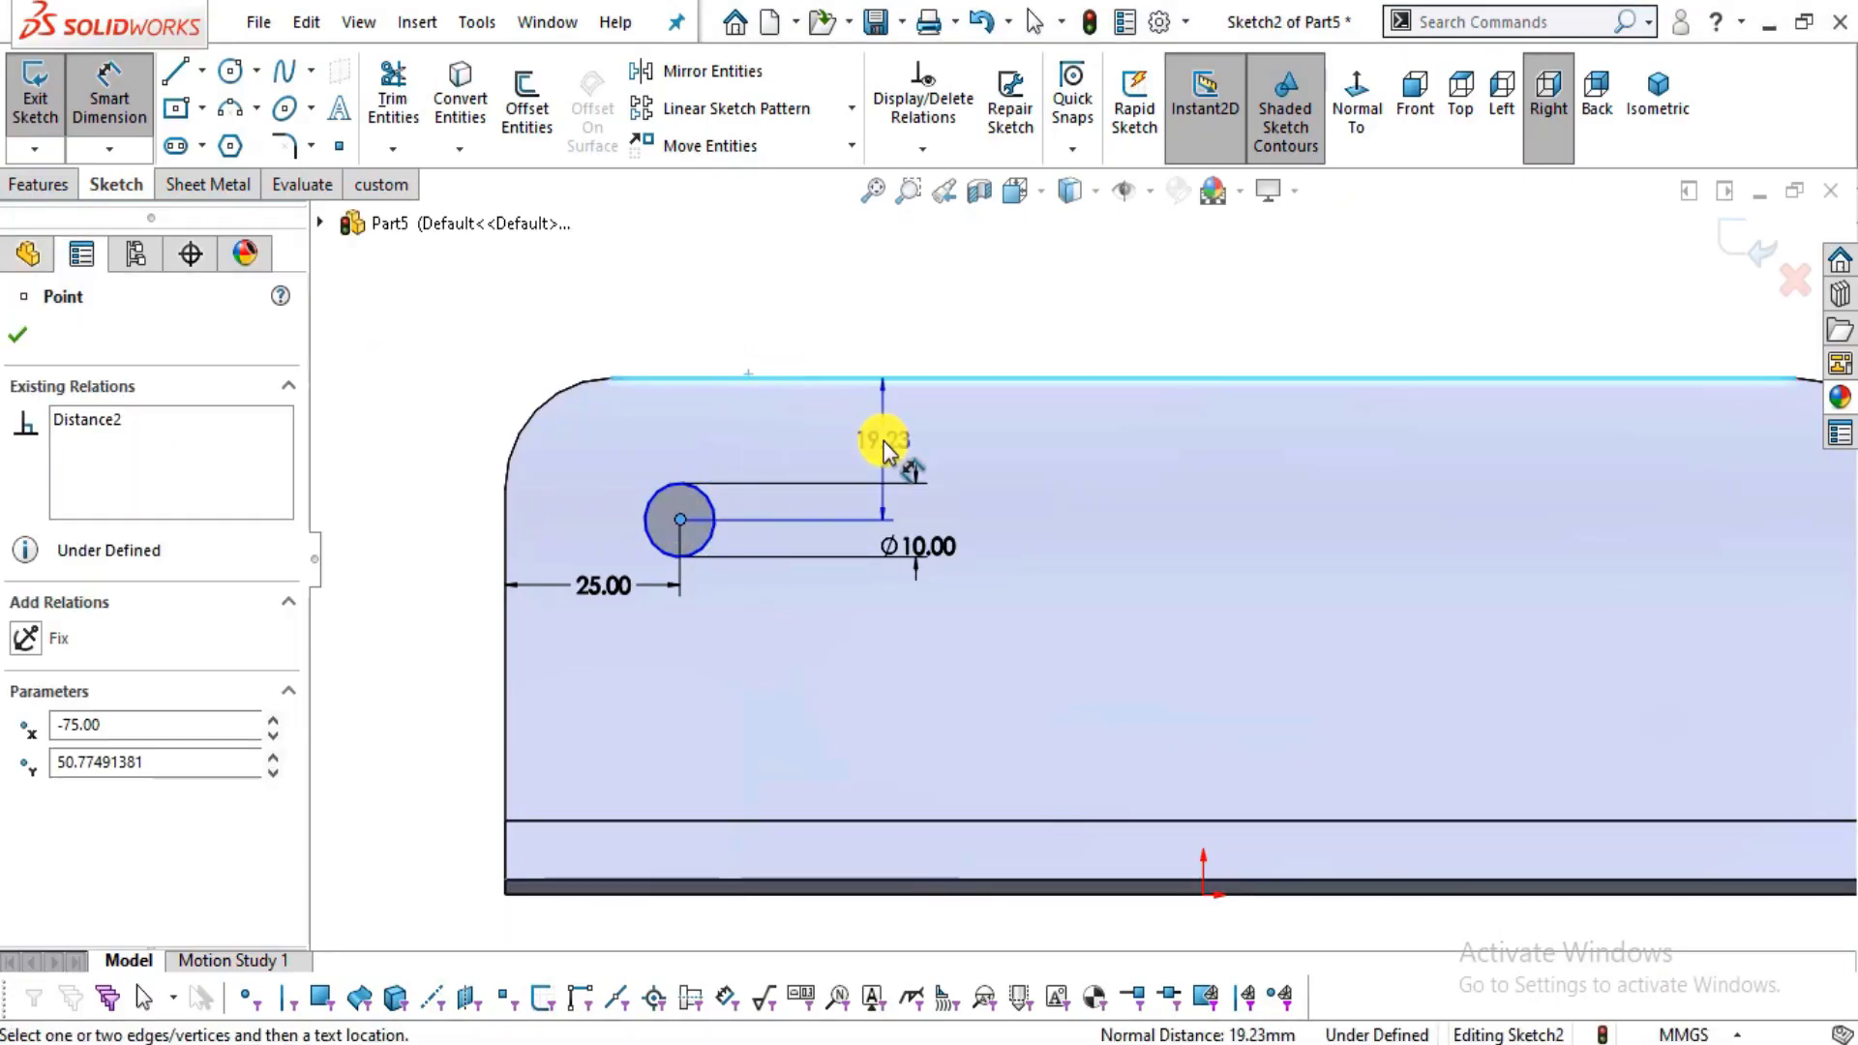
click(1011, 465)
text(14.50)
key(Return)
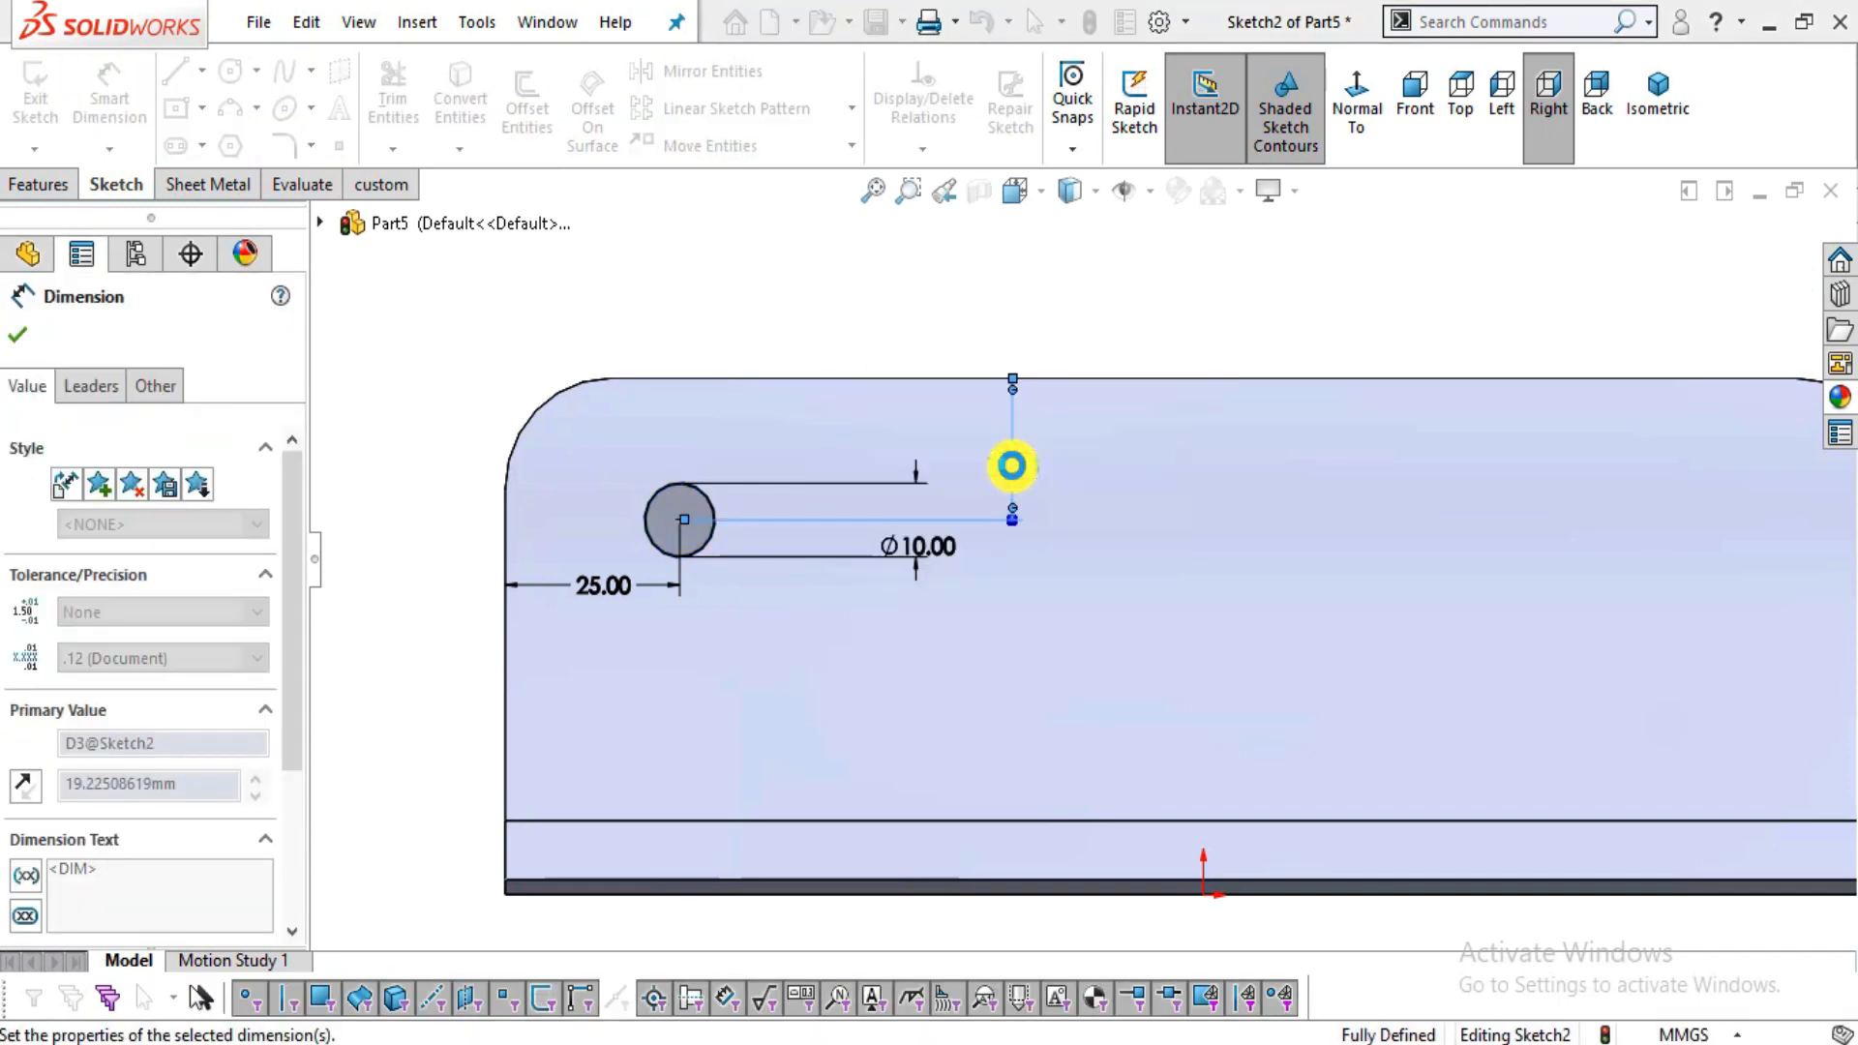
key(Escape)
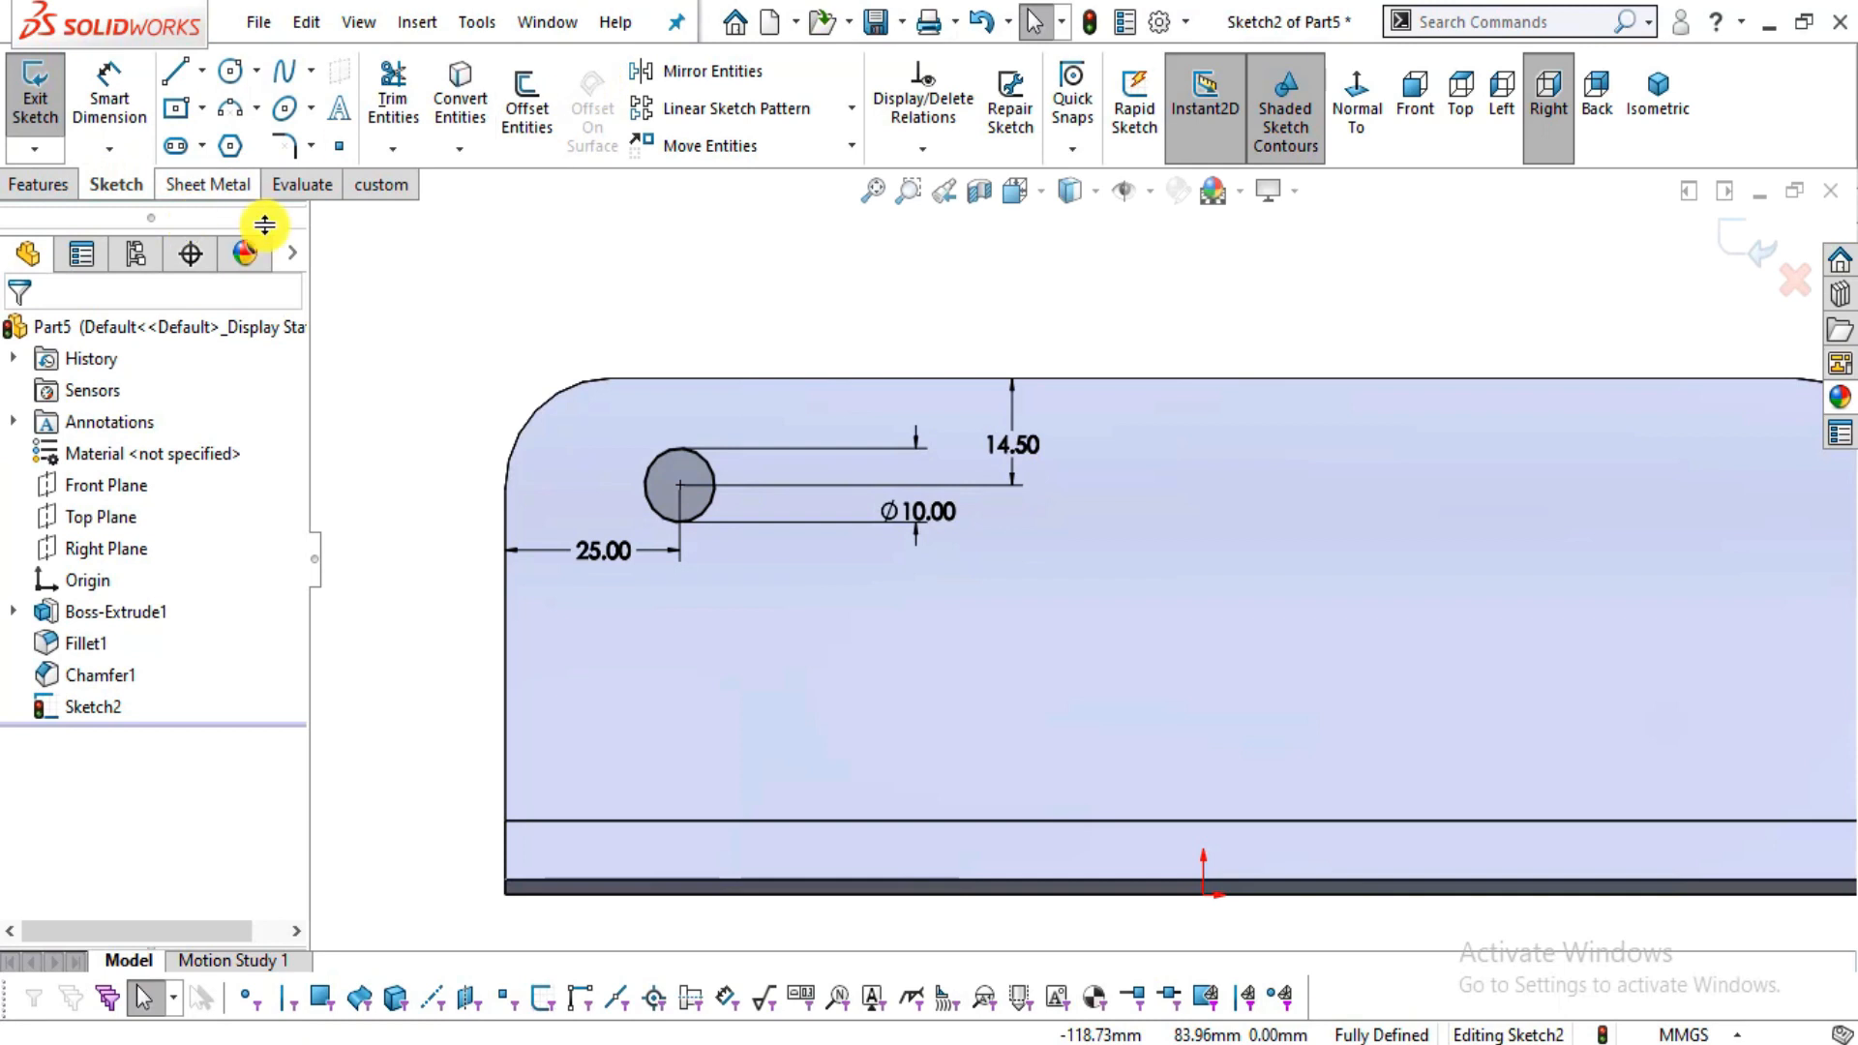
- Set up a blind boss extrusion of the circle outward from the side face, with the 15 mm pin length from the PDF drawing
click(44, 184)
click(46, 114)
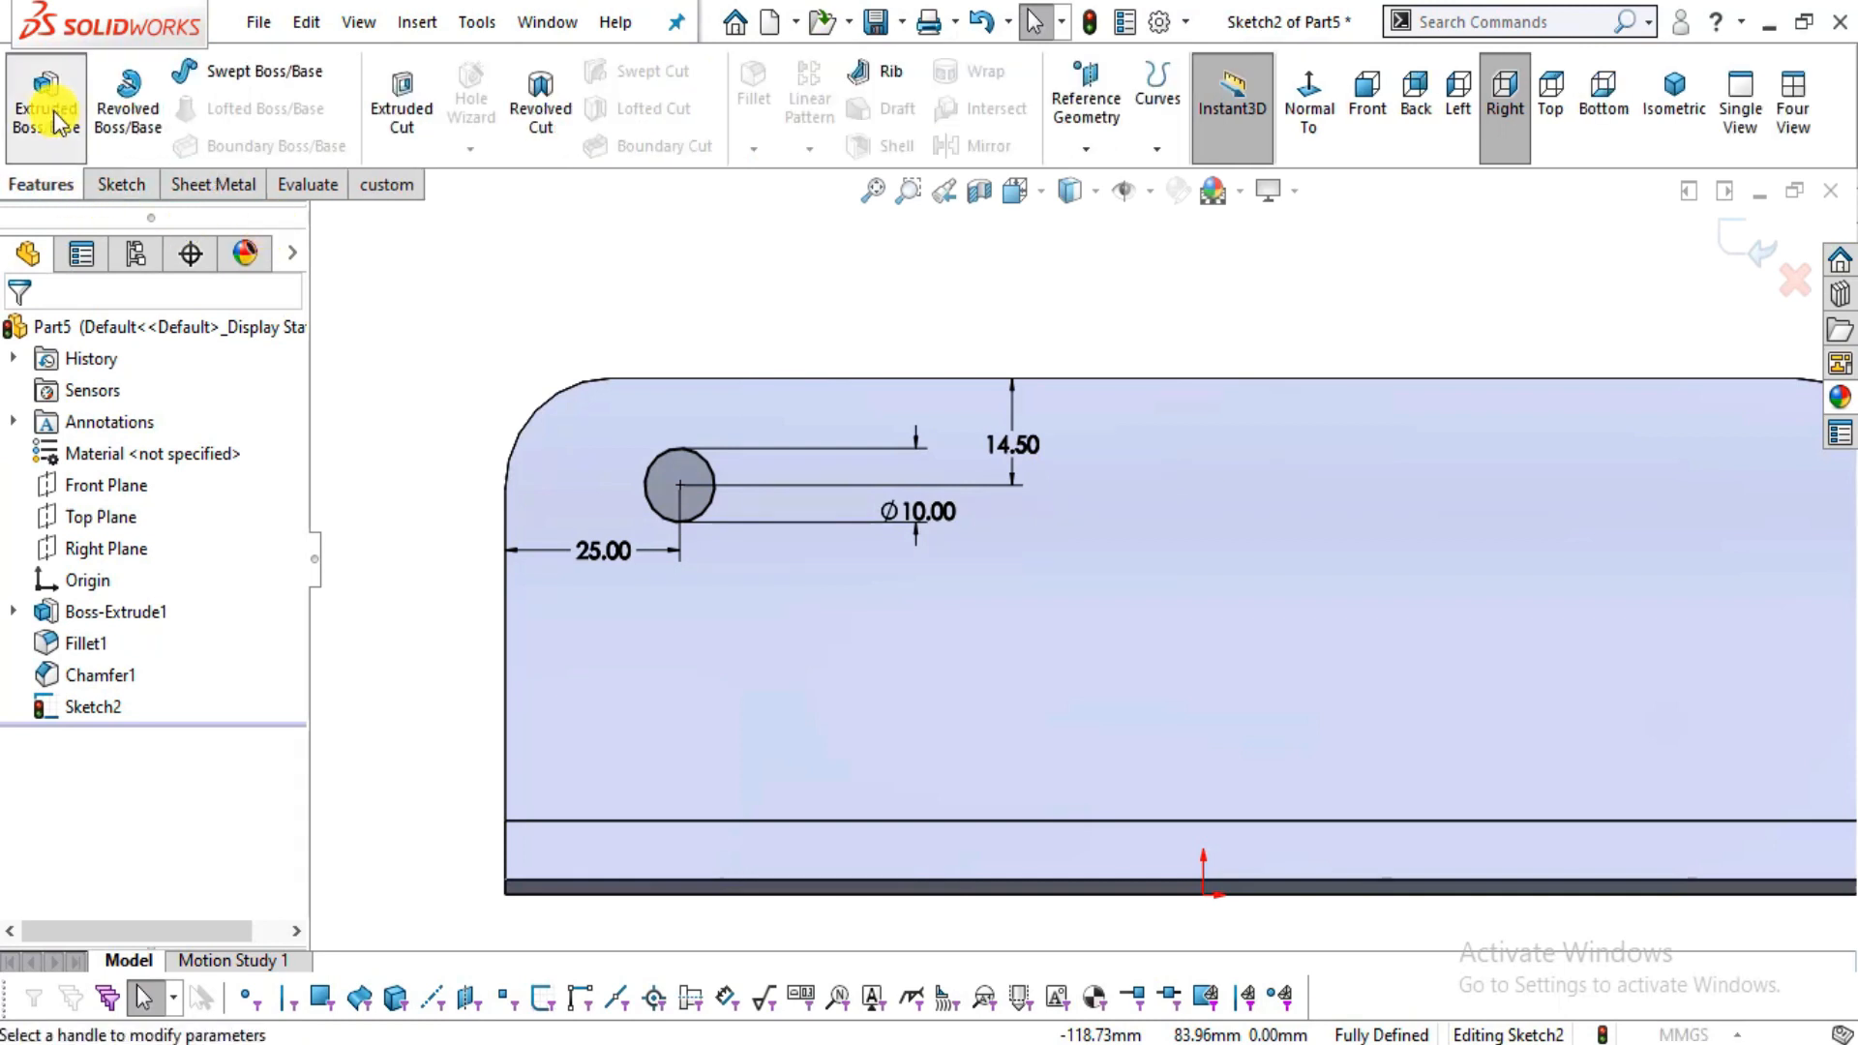
middle_drag(728, 338, 820, 387)
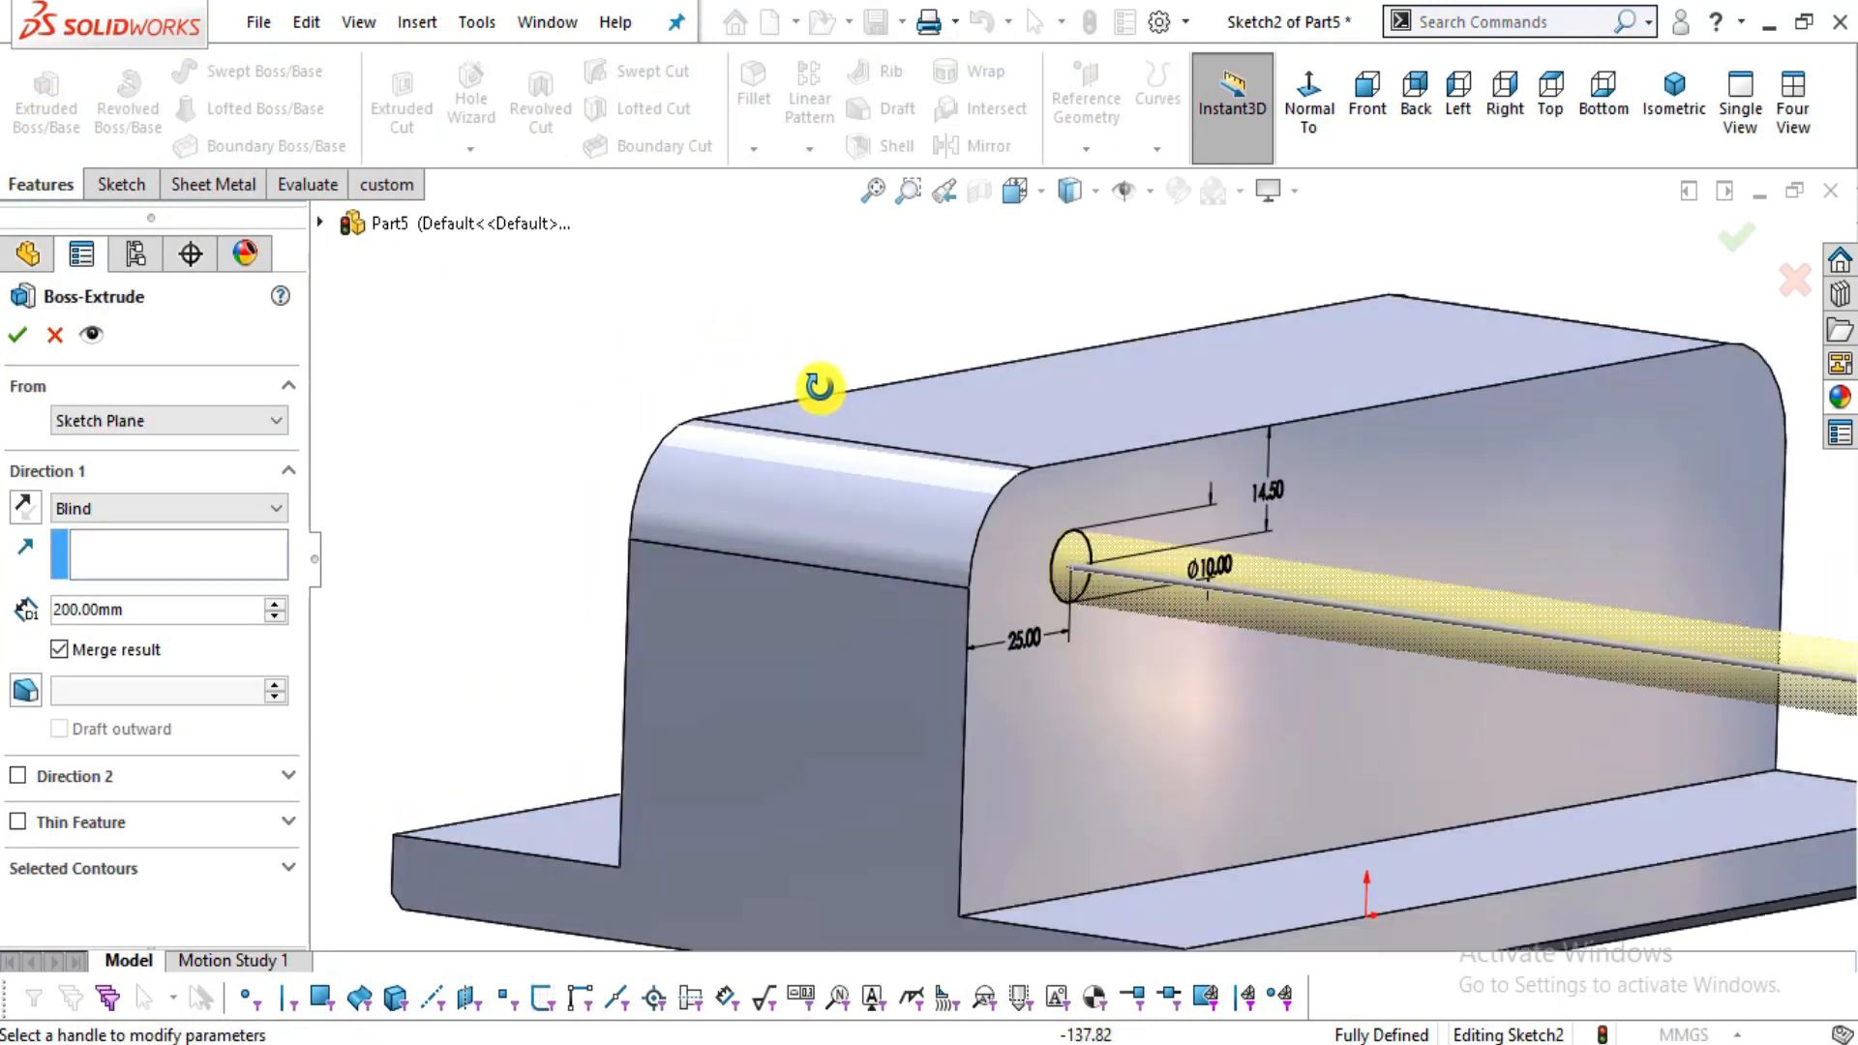
scroll(821, 388, up, 3)
scroll(1270, 492, up, 2)
scroll(1269, 491, down, 3)
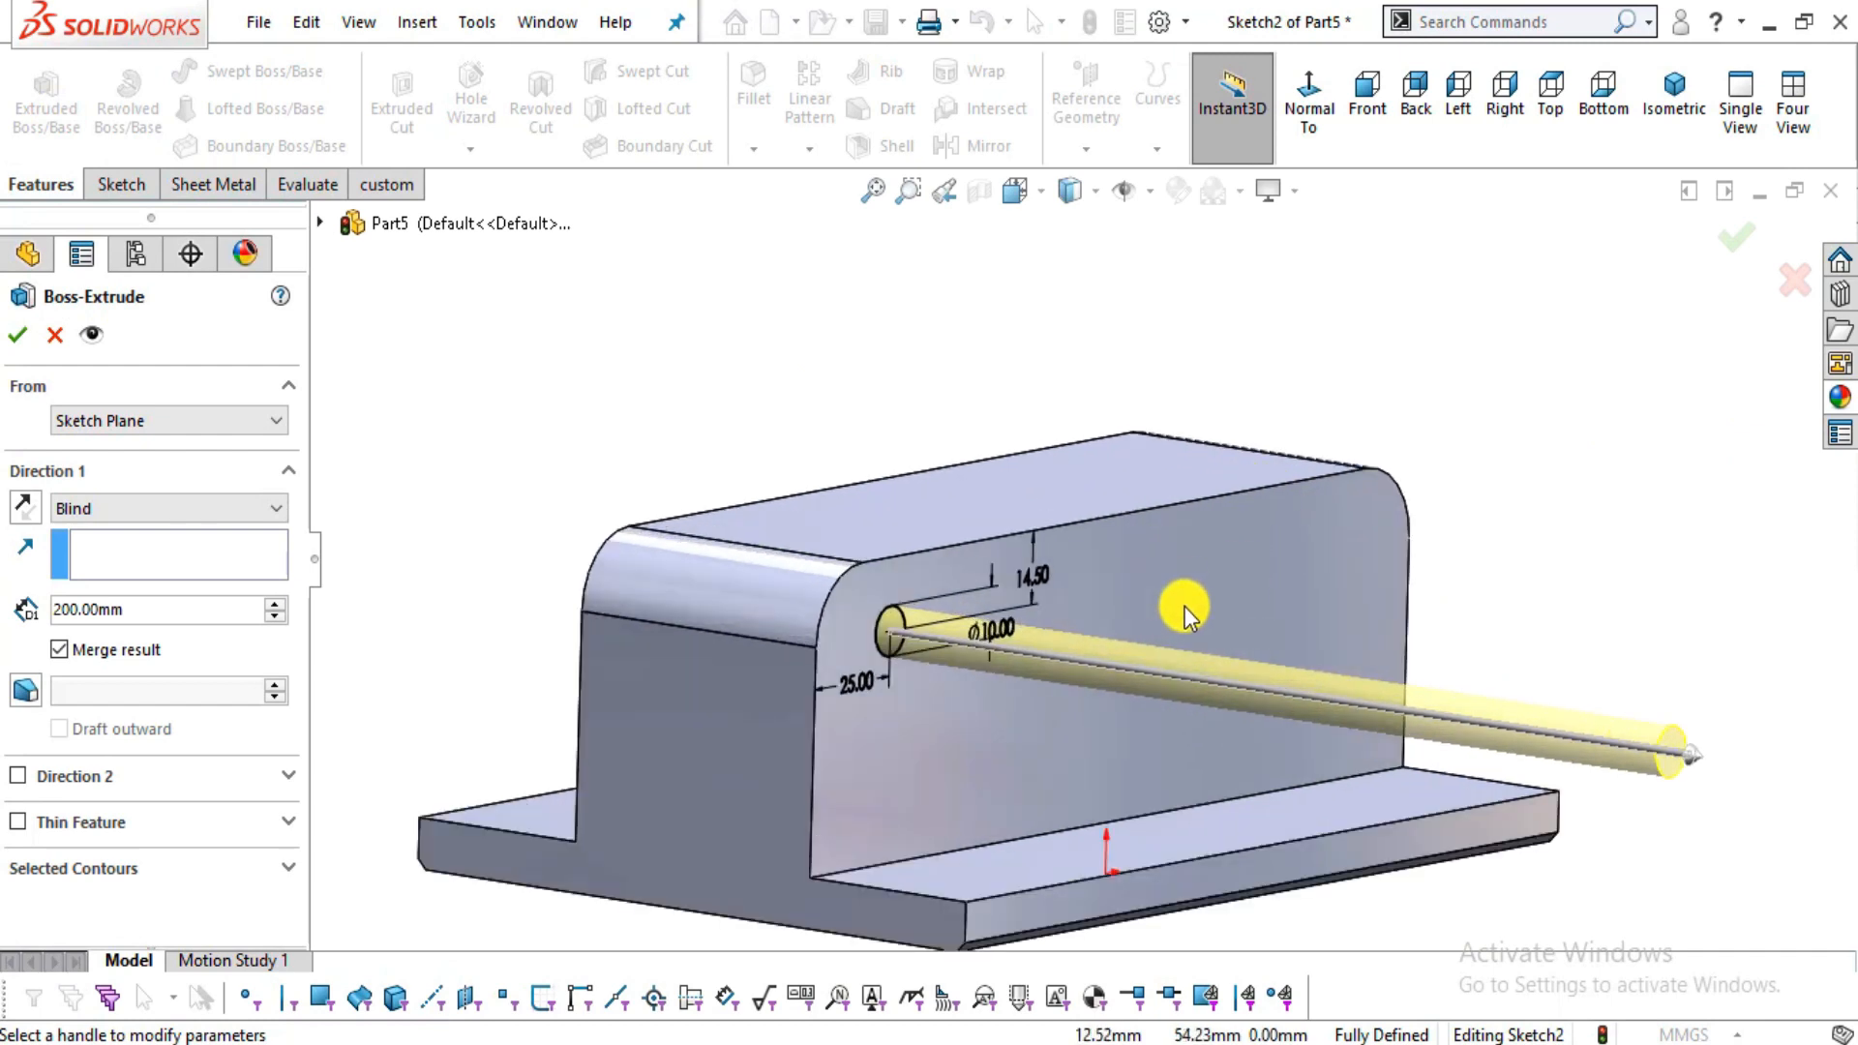
key(alt+Tab)
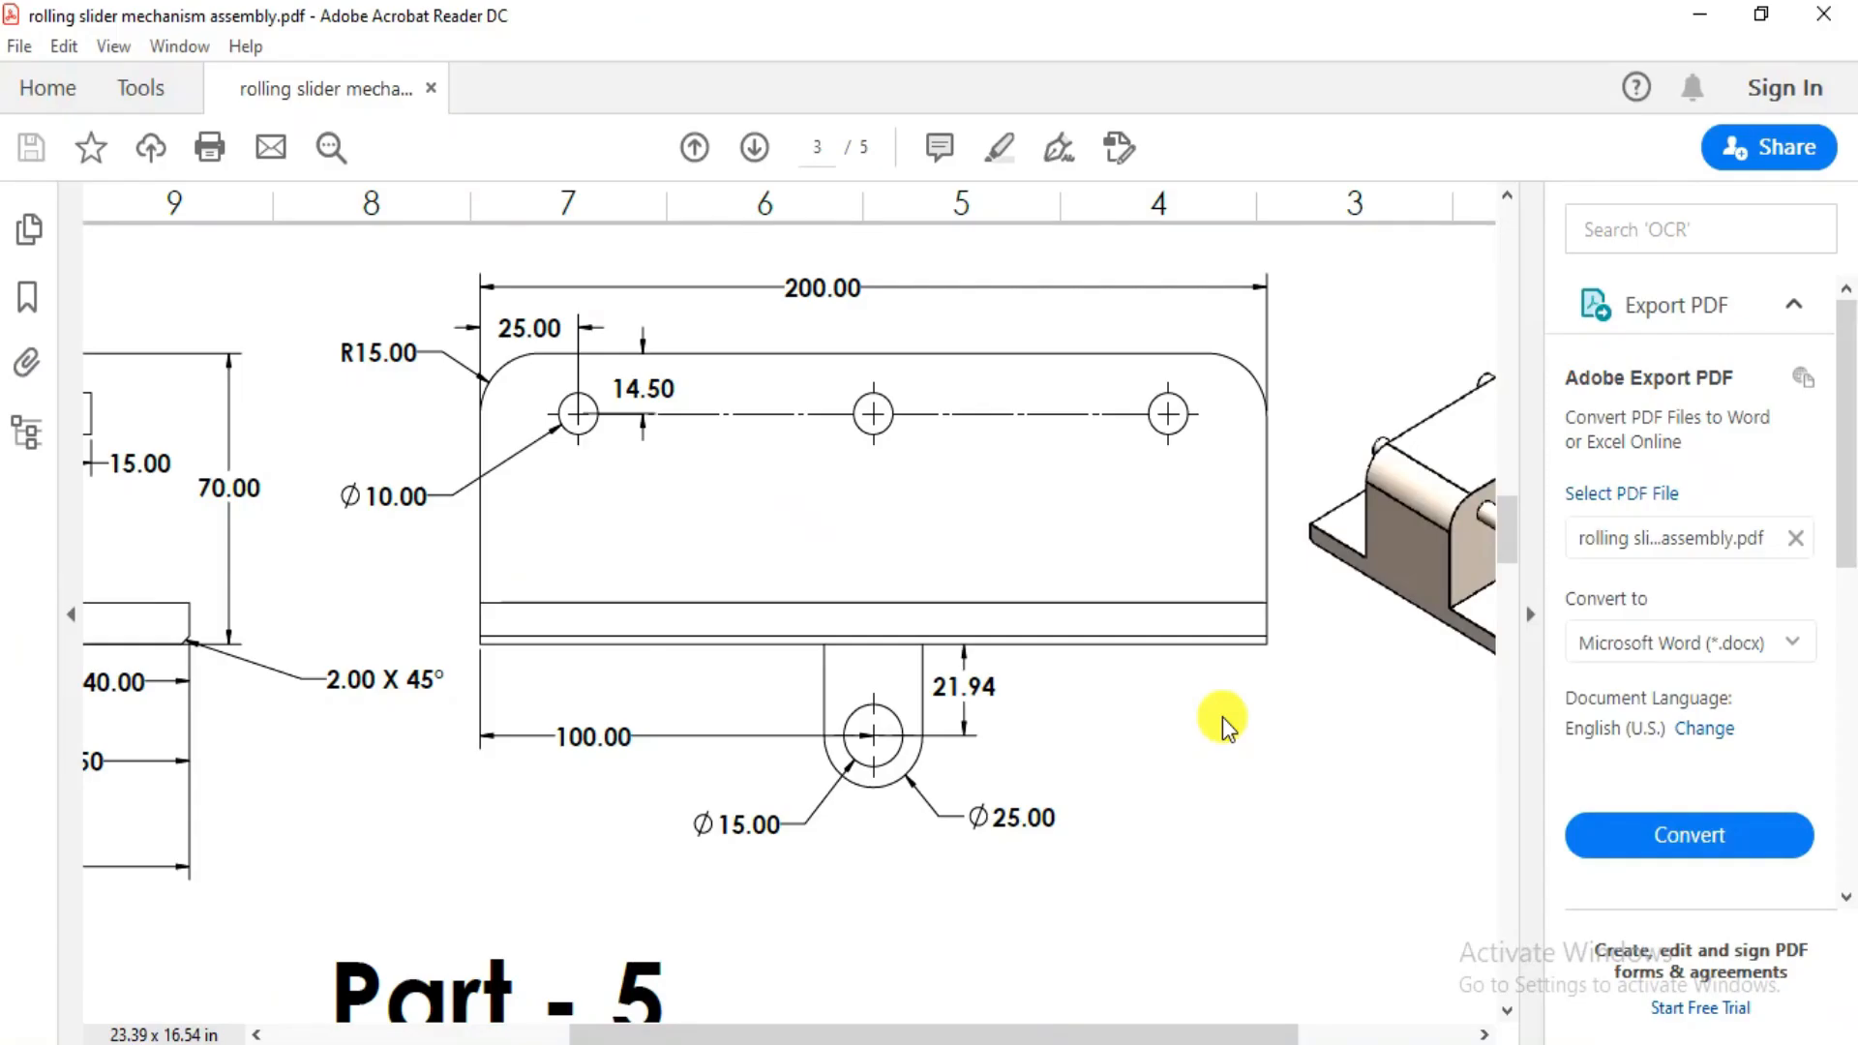
mouse_move(635, 738)
mouse_down()
mouse_move(1174, 746)
mouse_move(1186, 767)
mouse_up()
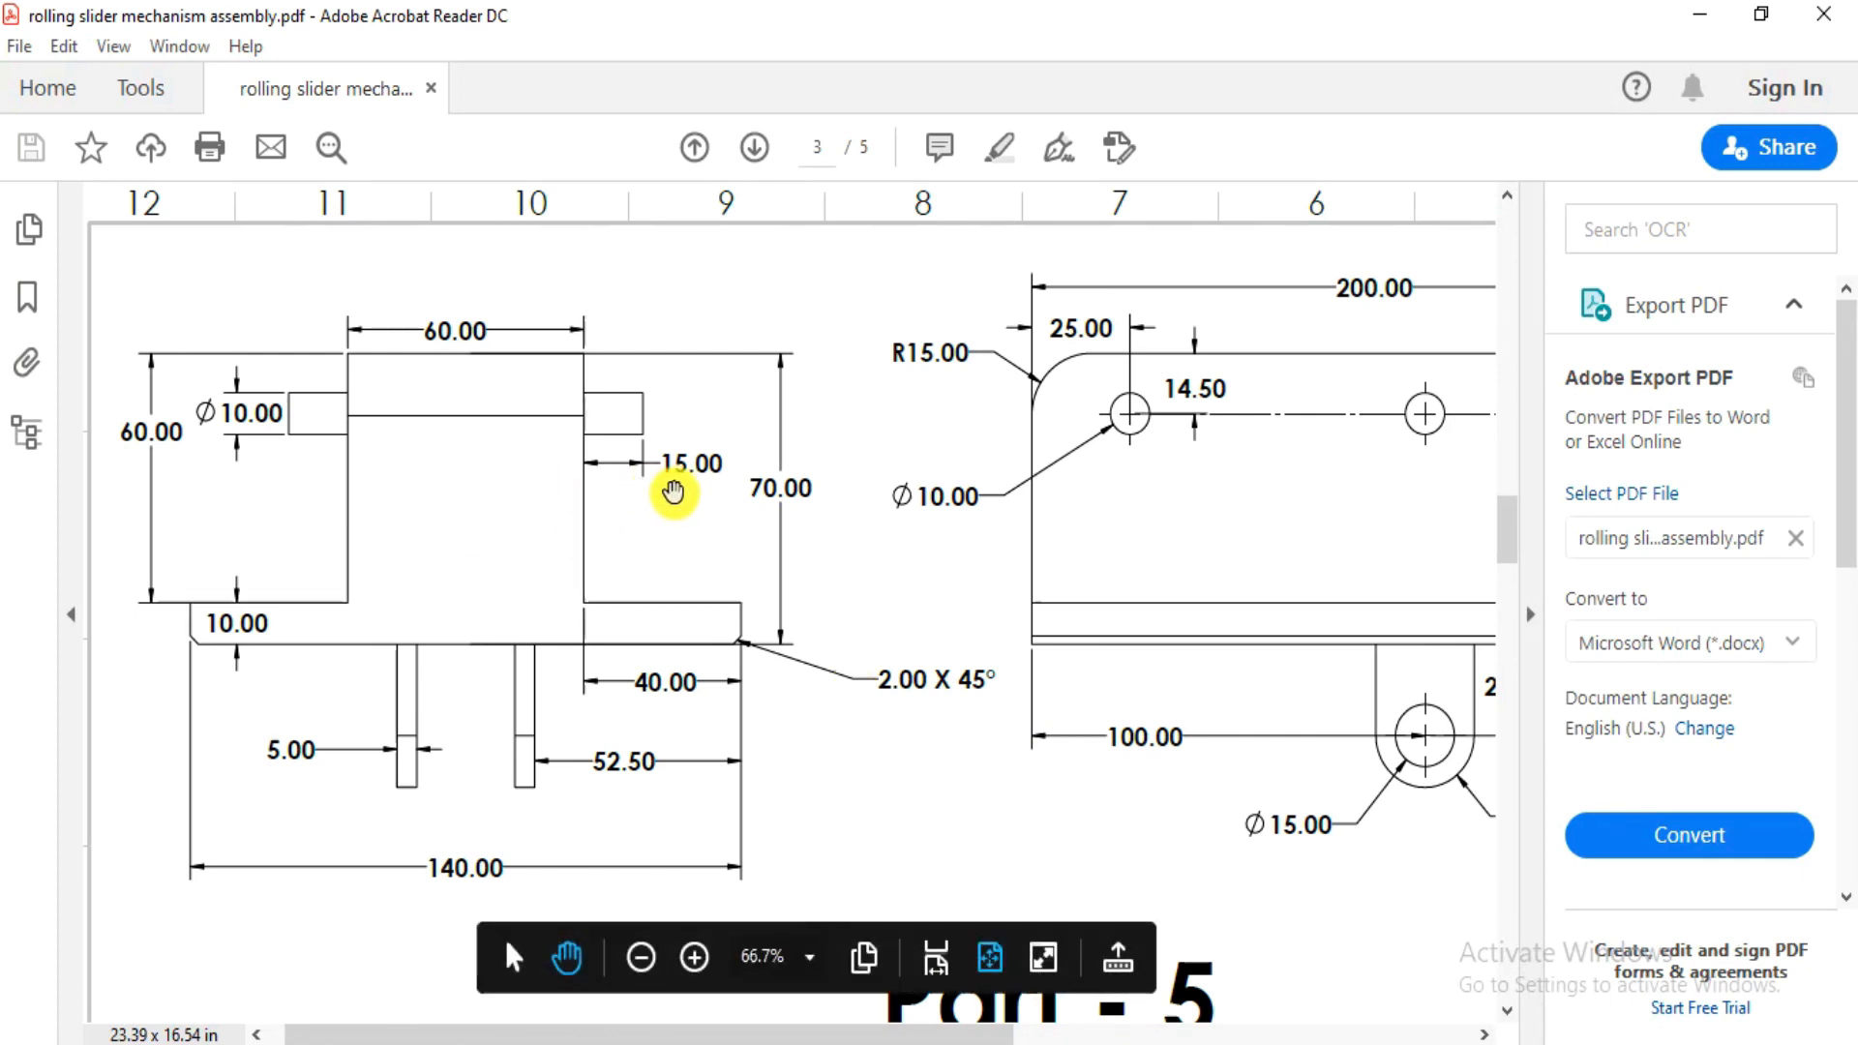
key(alt+Tab)
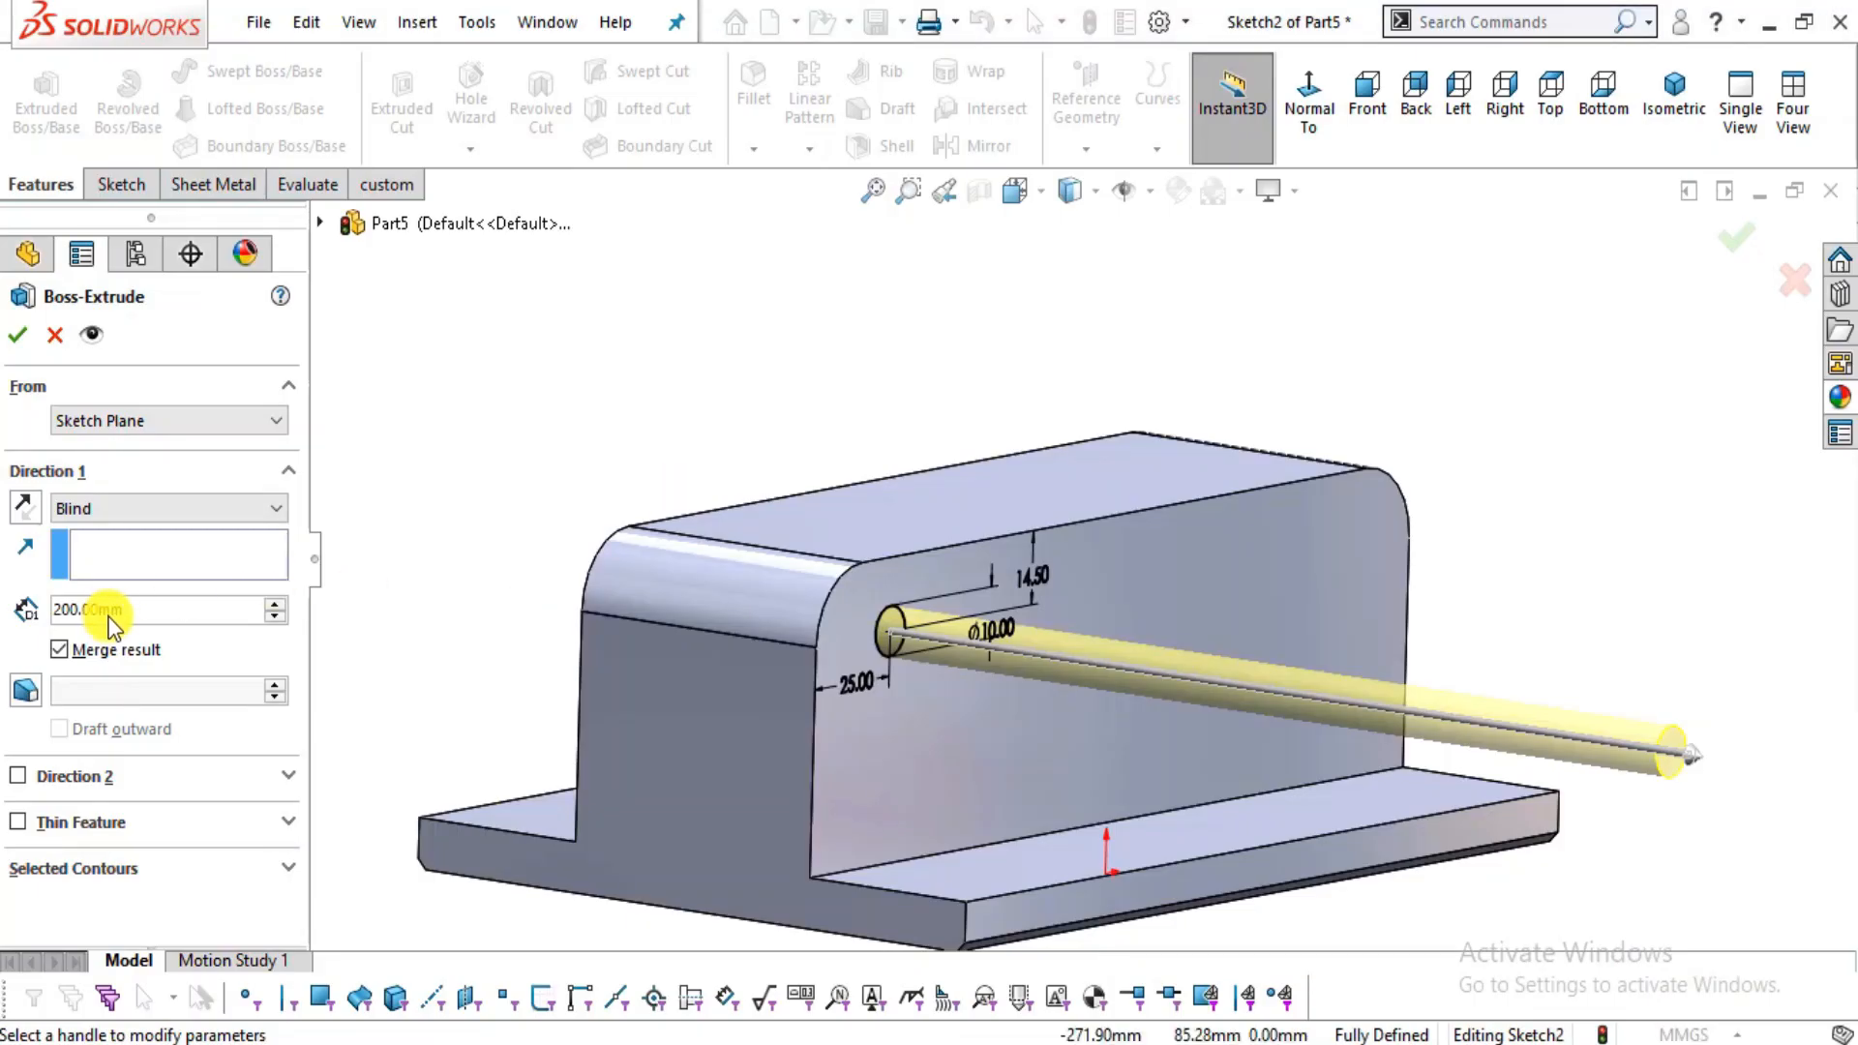
key(ctrl+a)
text(15)
key(Return)
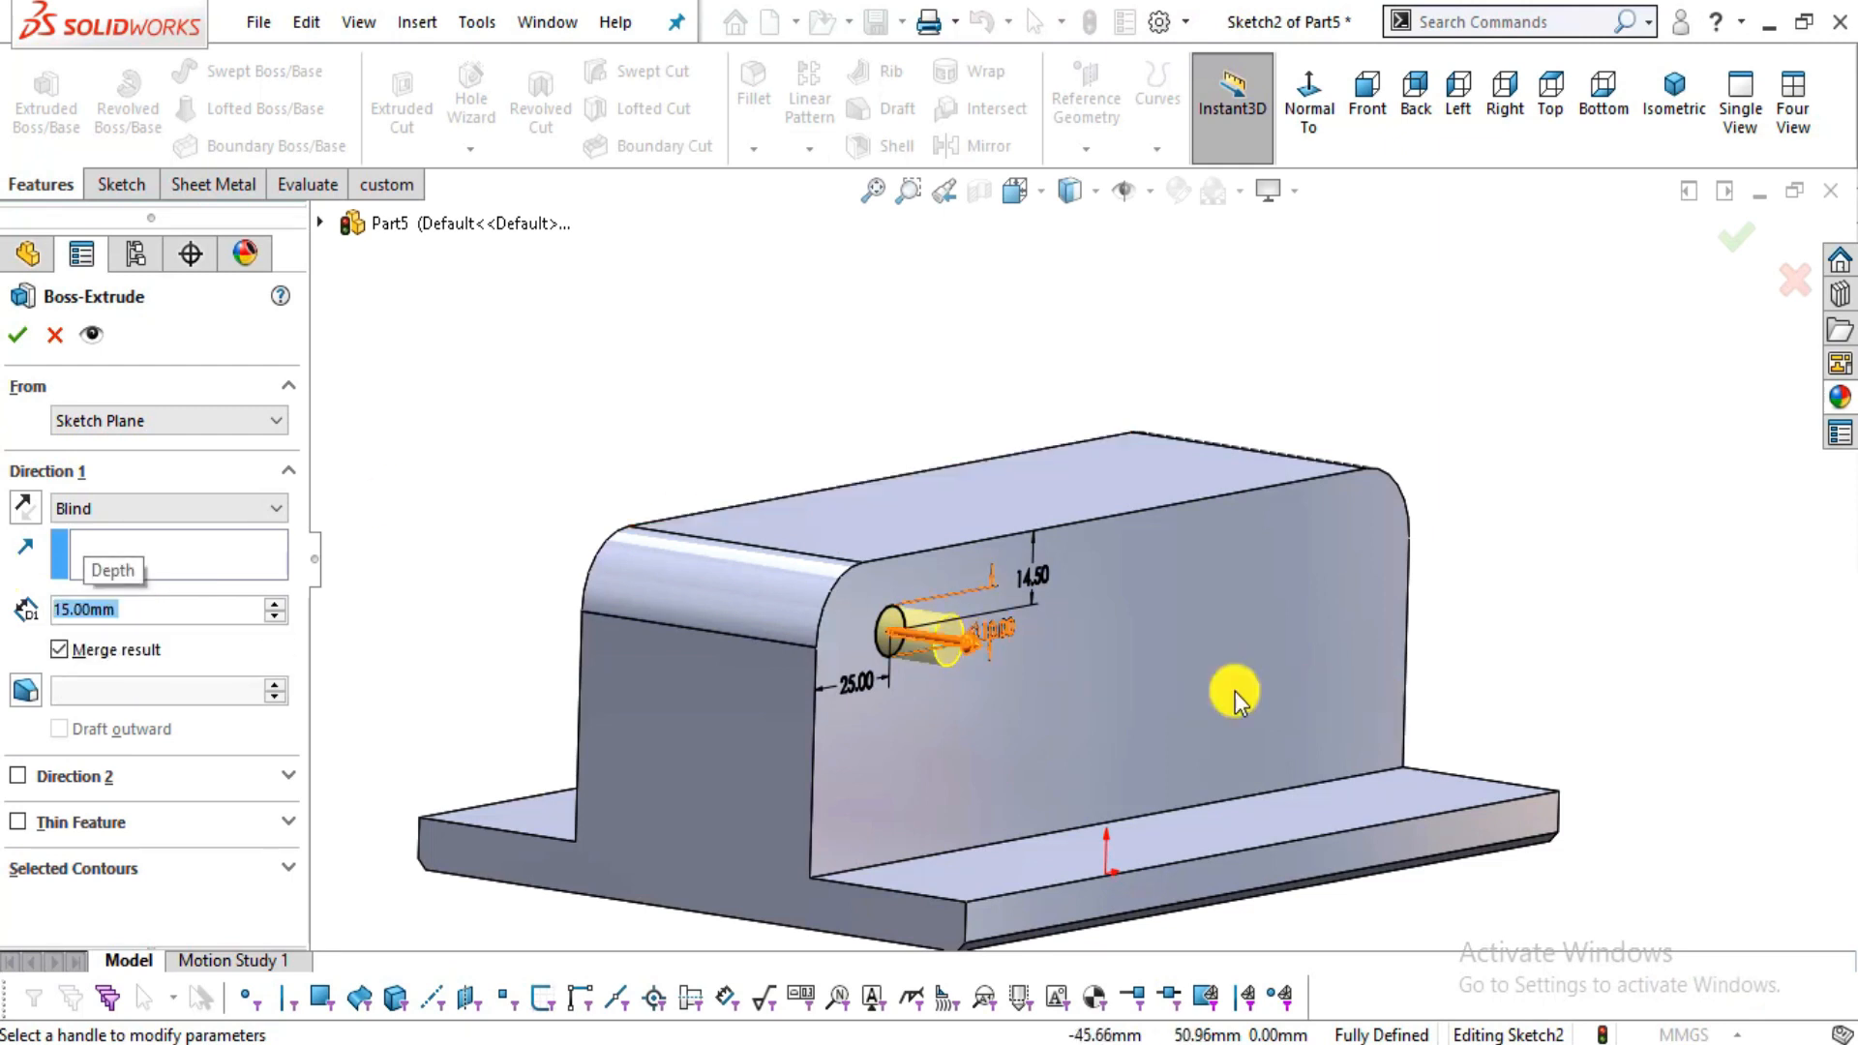
- Compare the pin preview with the PDF drawing and accept the boss extrusion
scroll(1366, 730, down, 3)
key(alt+Tab)
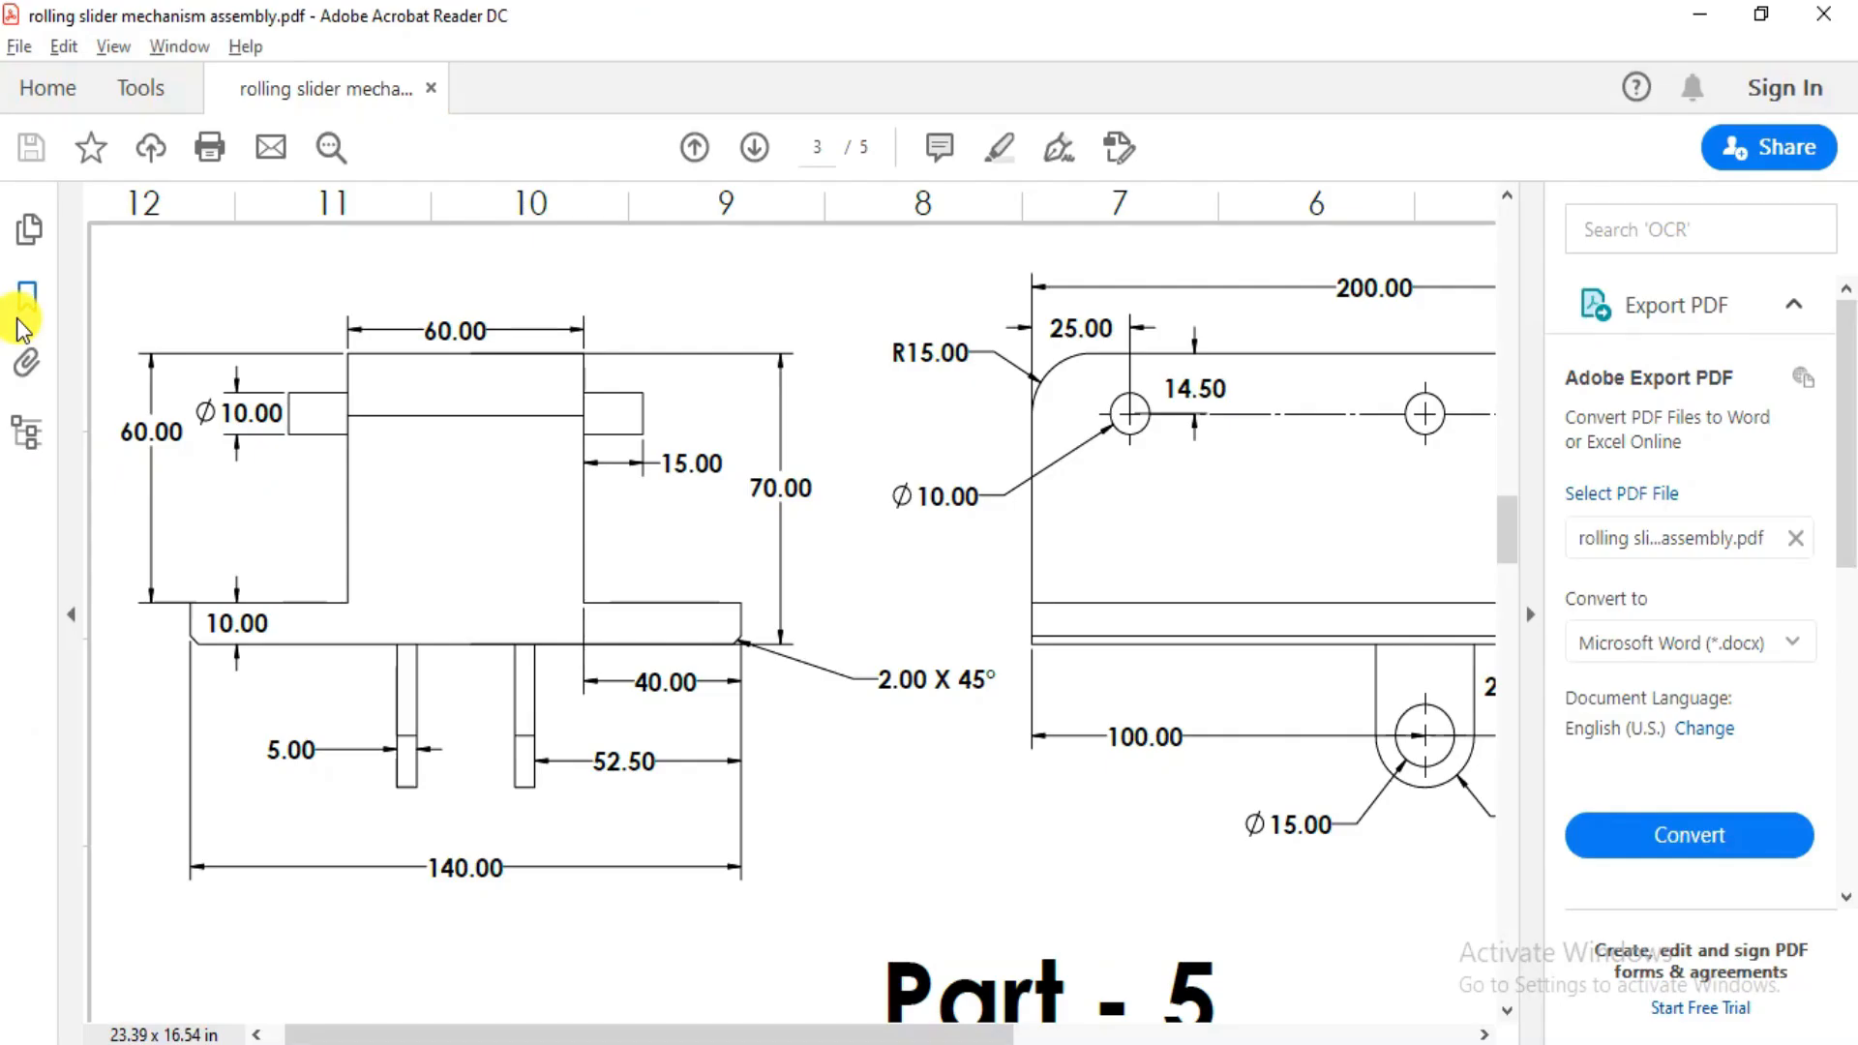
key(alt+Tab)
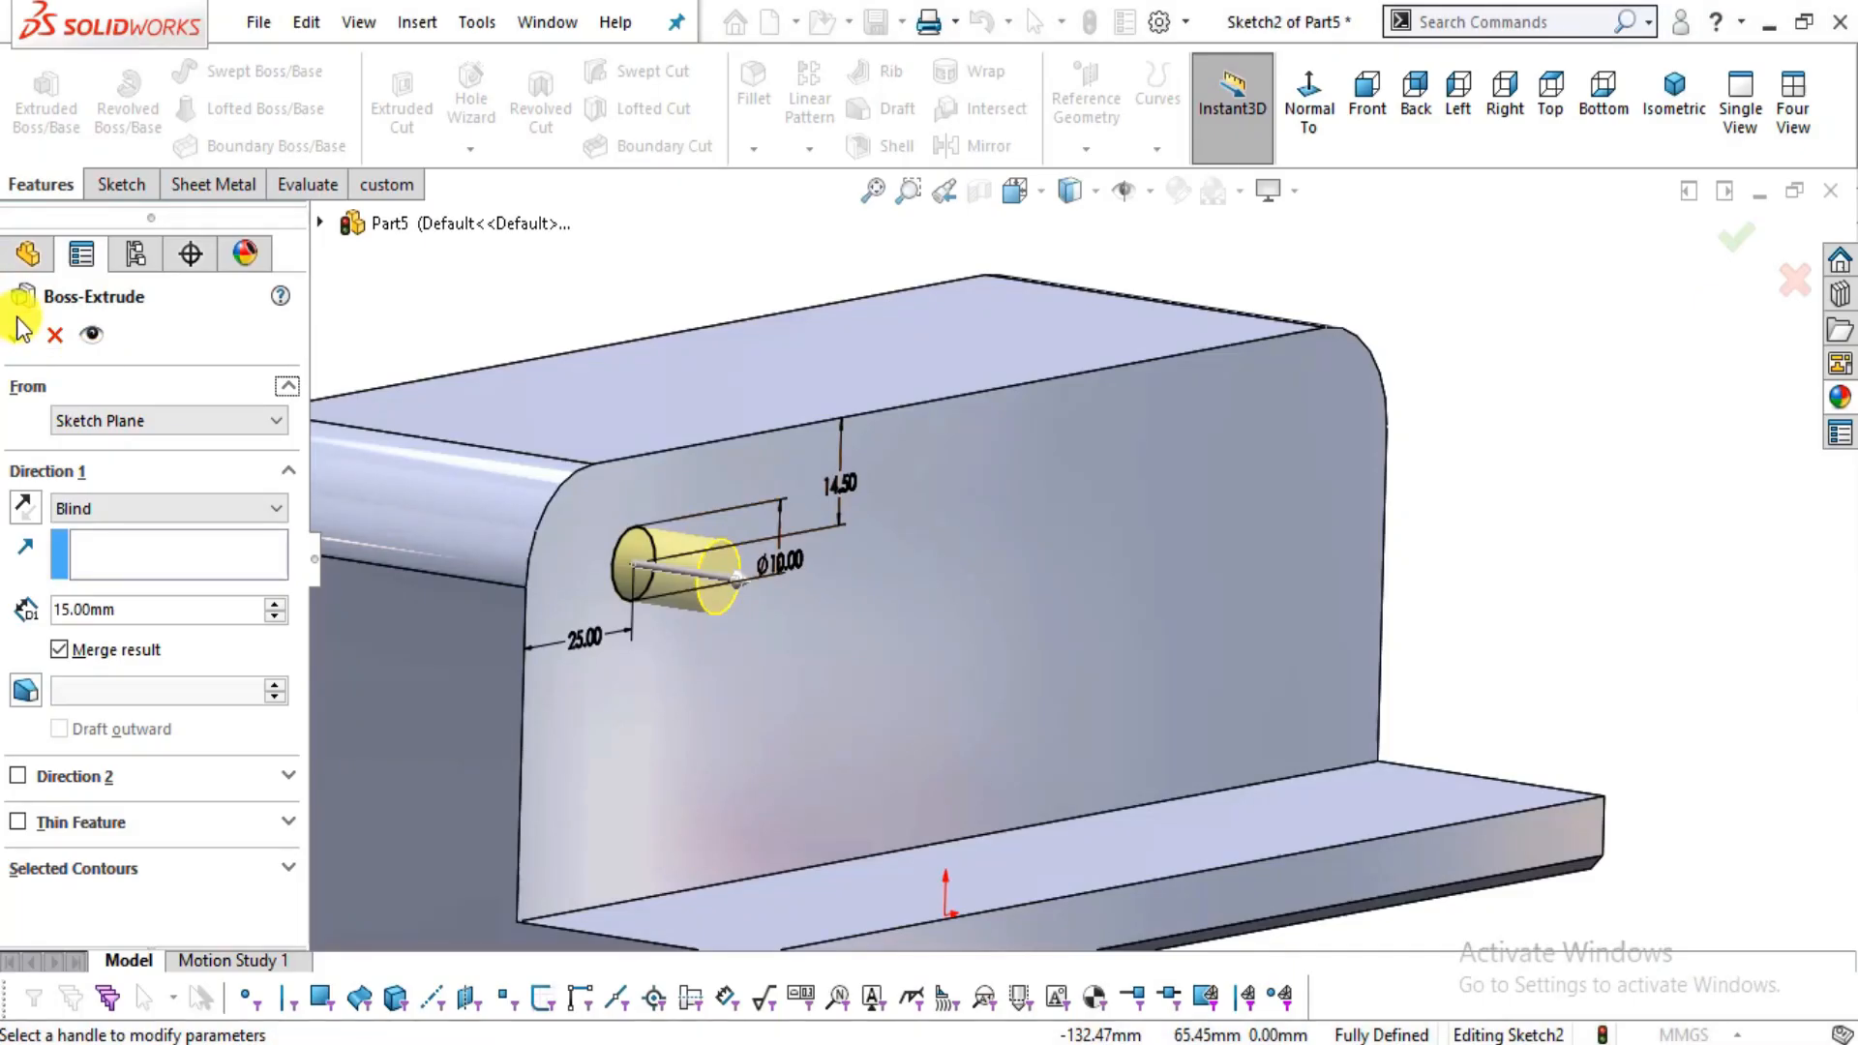
click(21, 335)
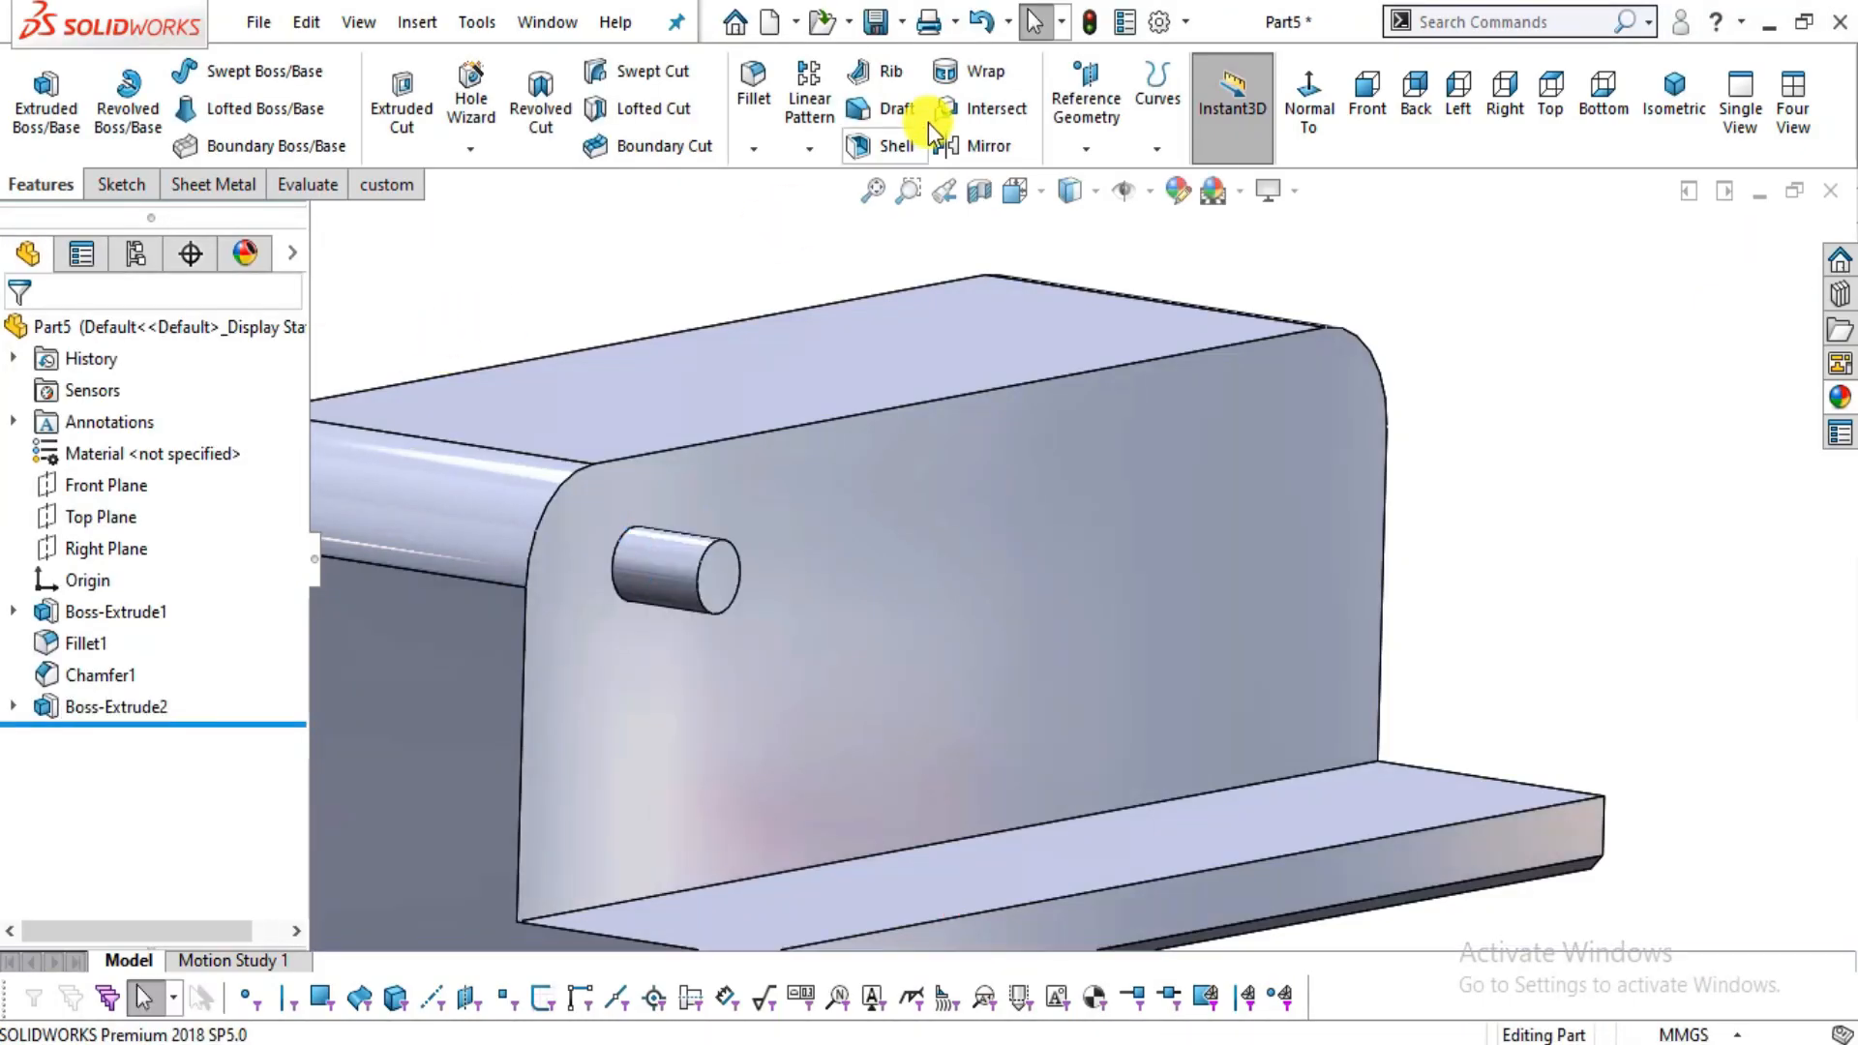
- Set up a linear pattern of the side pin along the block's upper long edge with 3 instances spaced 75 mm, consulting the PDF drawing
click(814, 114)
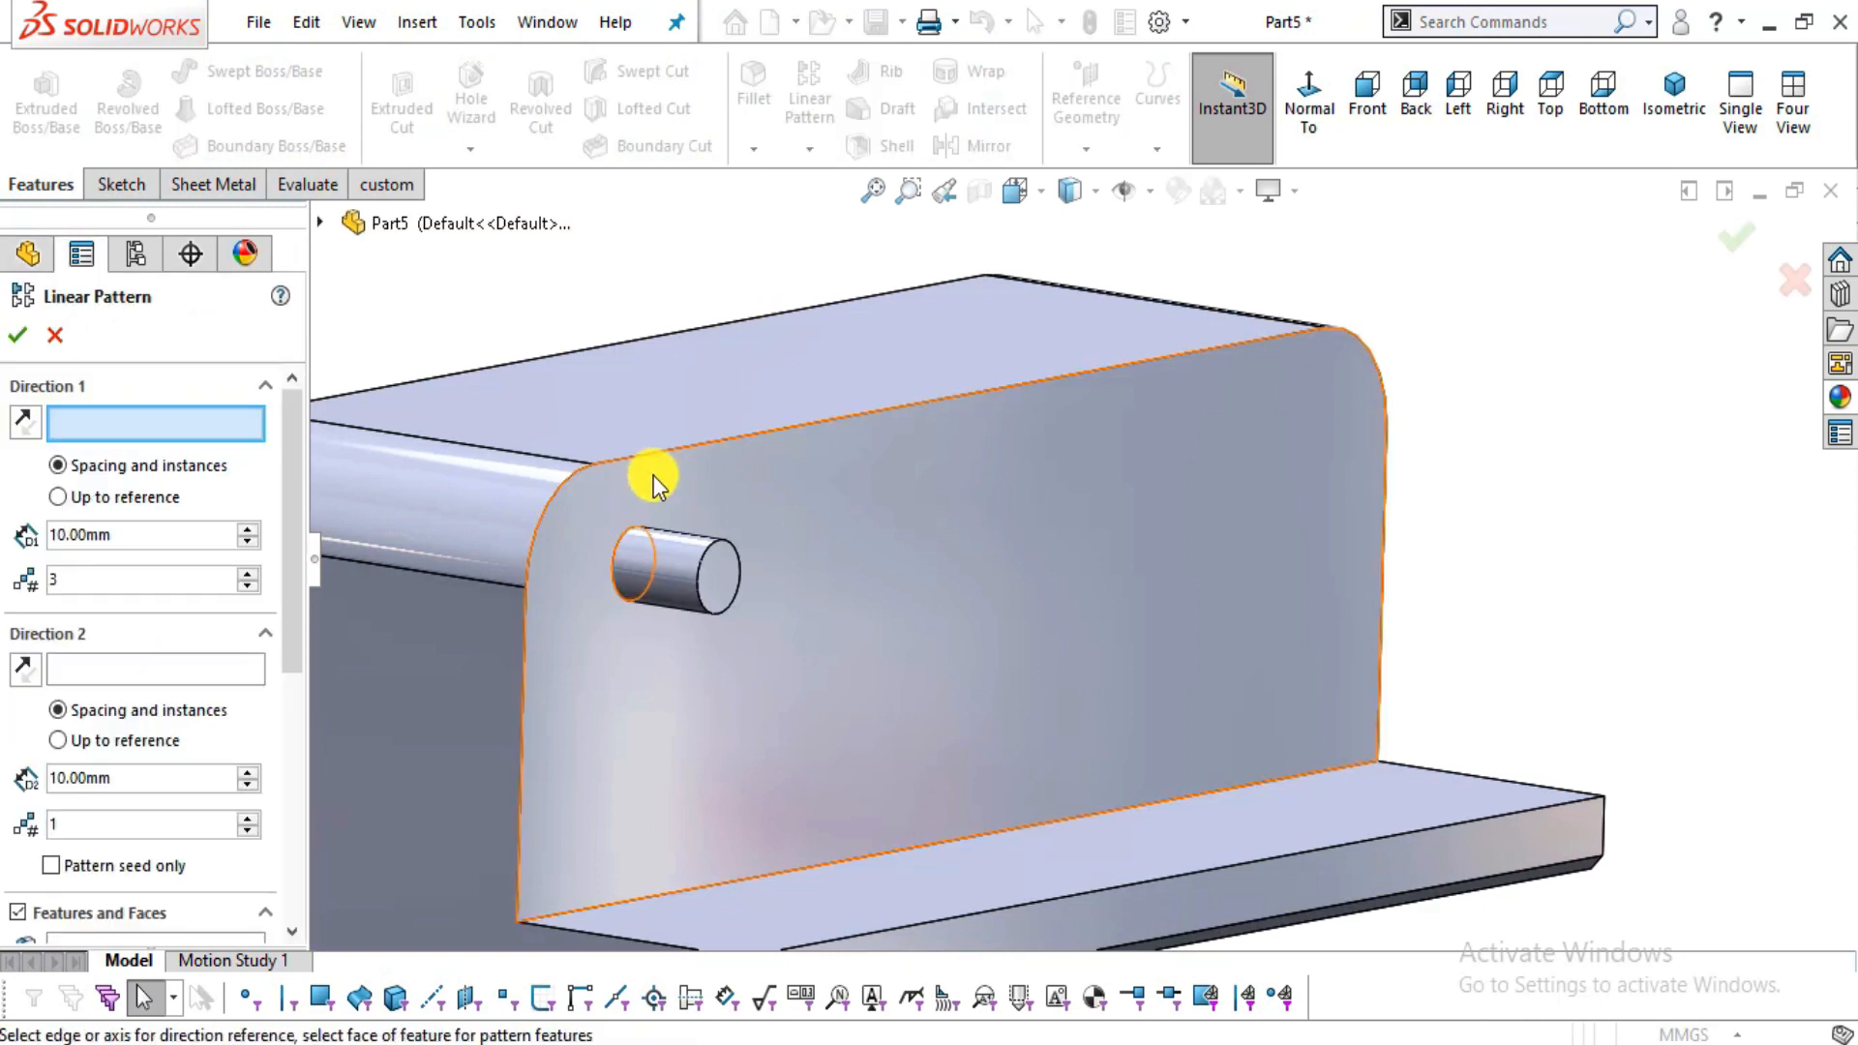
click(774, 430)
middle_drag(763, 486, 735, 562)
click(83, 585)
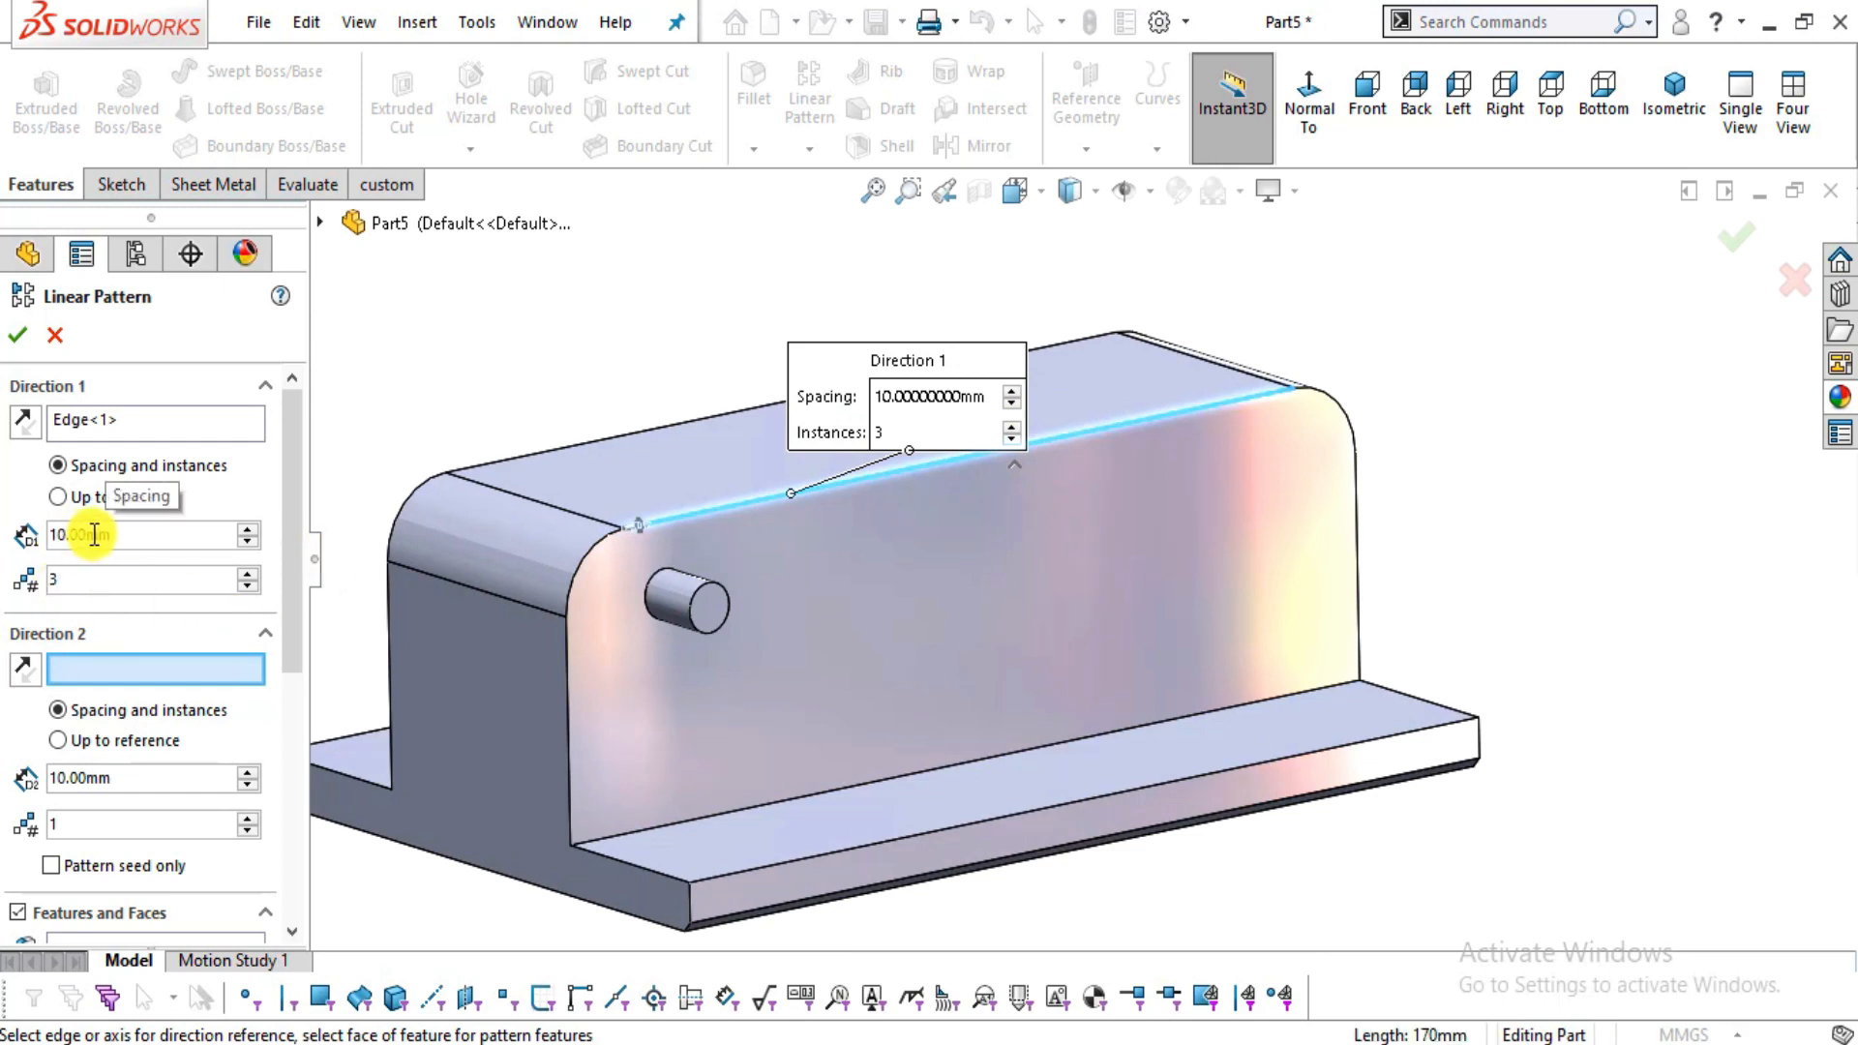
key(alt+Tab)
mouse_move(967, 465)
mouse_down()
mouse_move(709, 577)
mouse_move(1045, 610)
mouse_up()
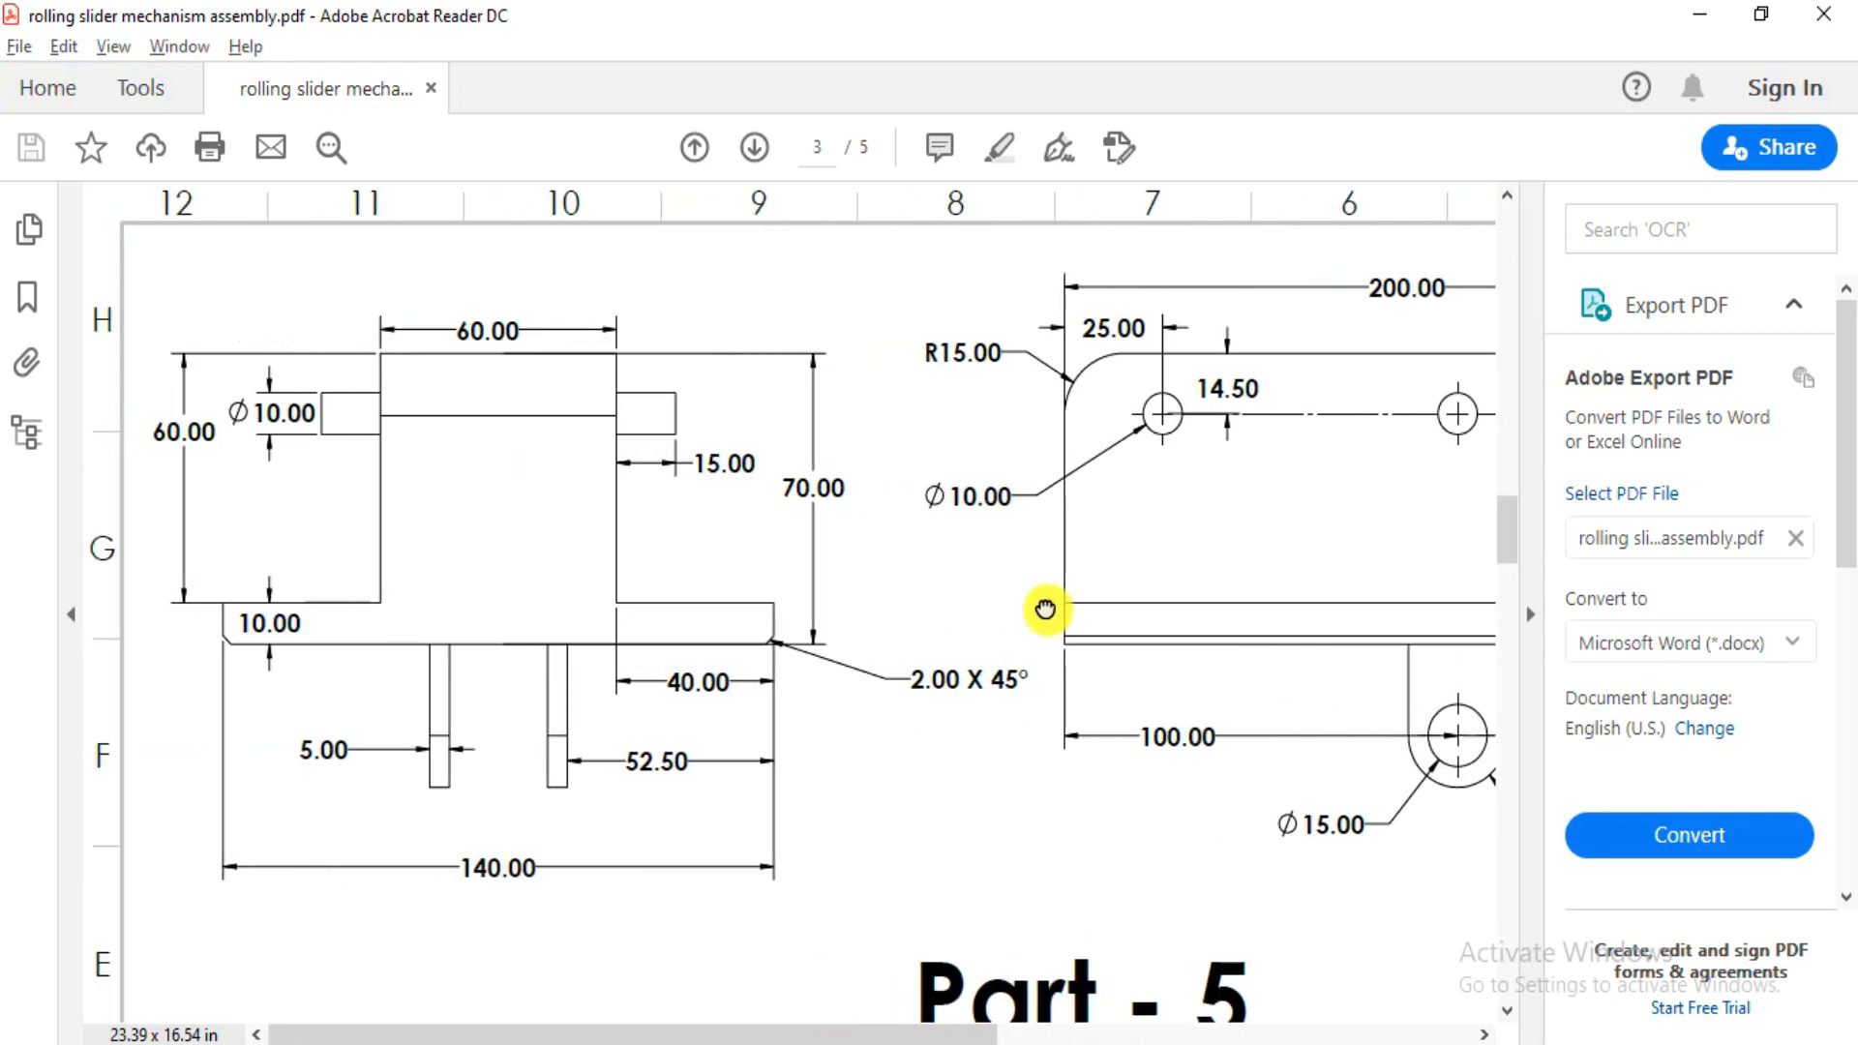
drag(962, 684, 680, 298)
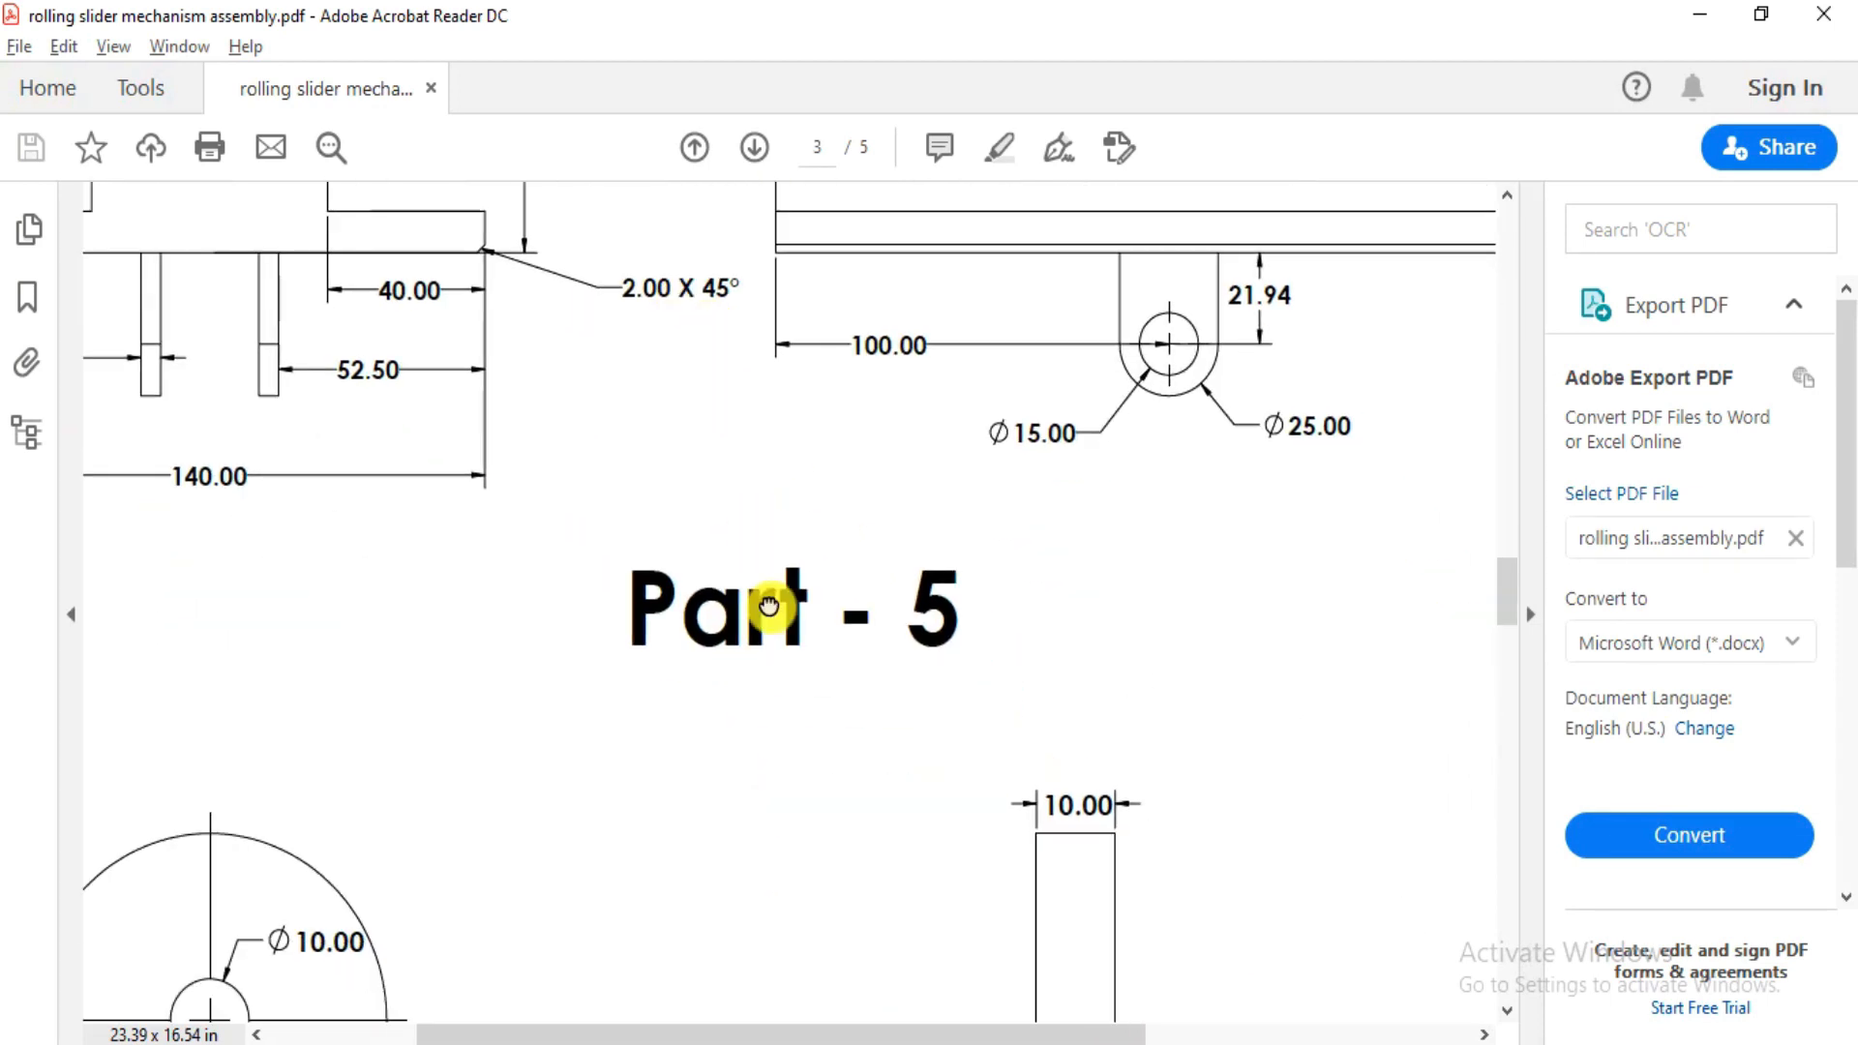
drag(753, 524, 808, 876)
mouse_move(983, 642)
mouse_down()
mouse_move(734, 693)
mouse_move(676, 680)
mouse_move(808, 675)
mouse_up()
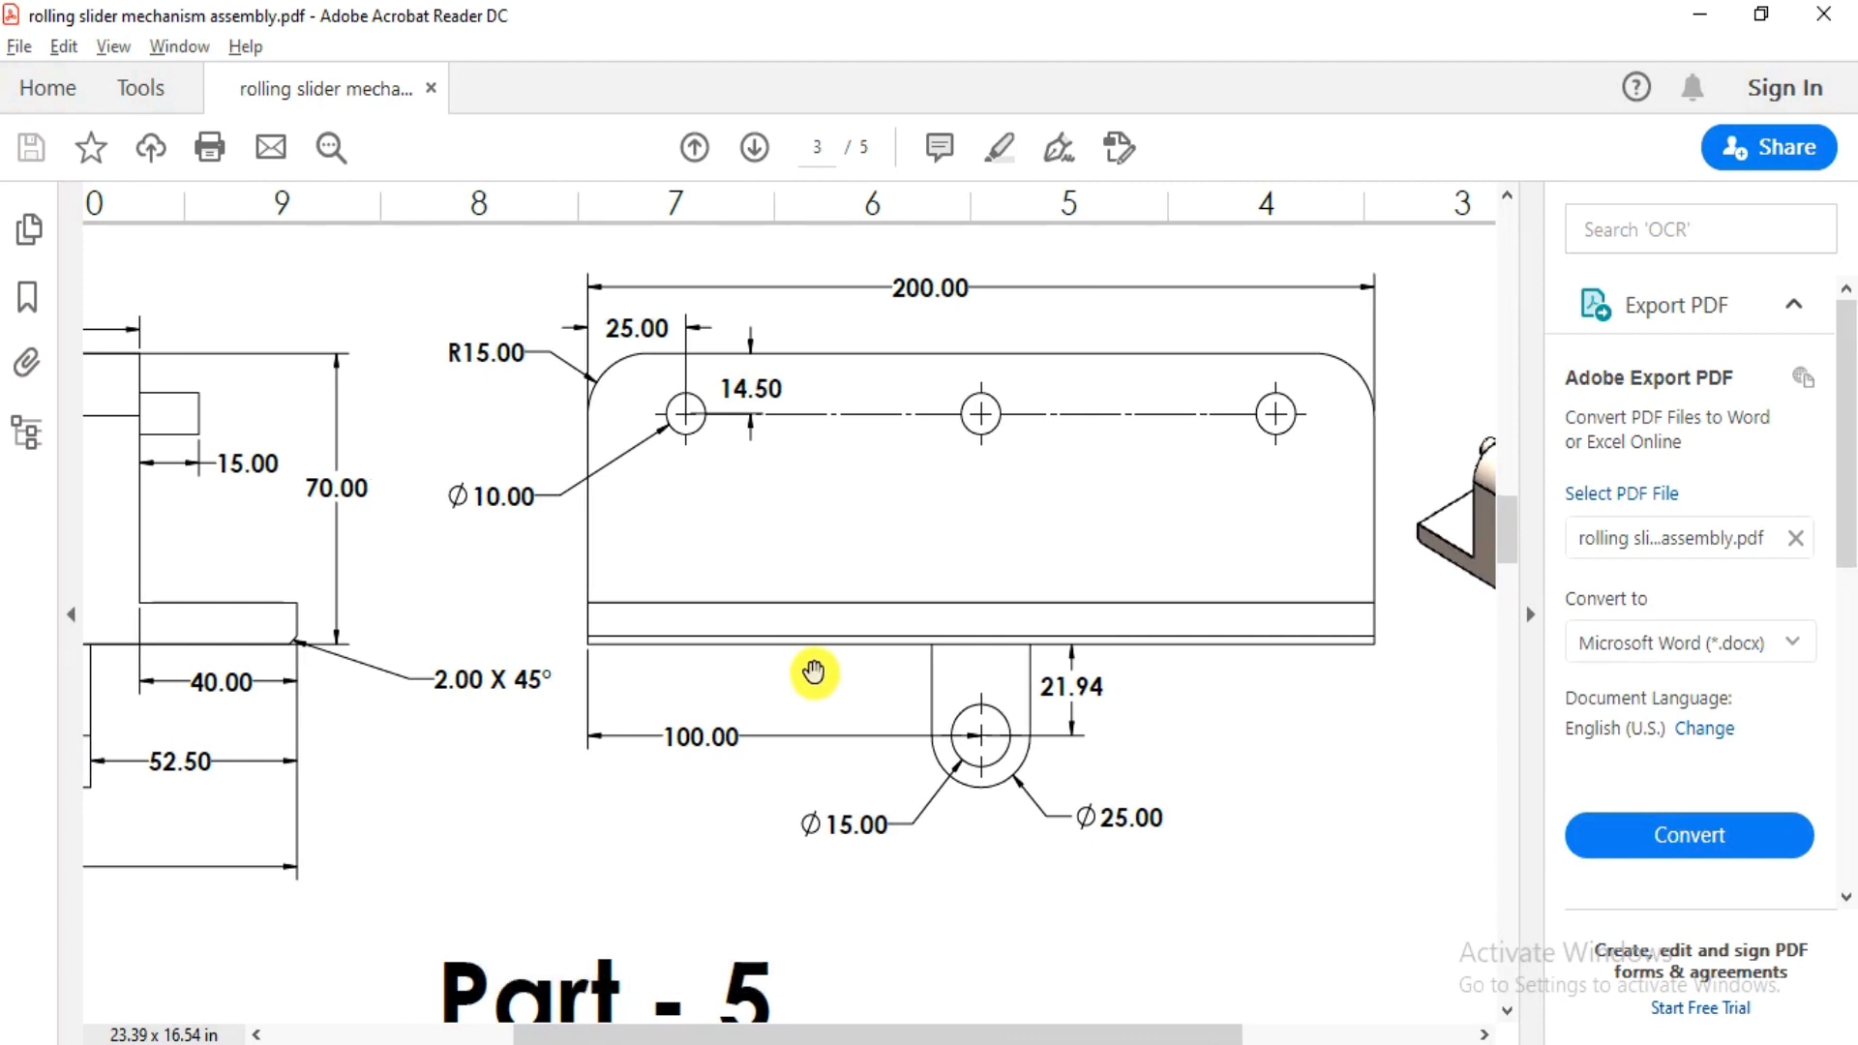
key(alt+Tab)
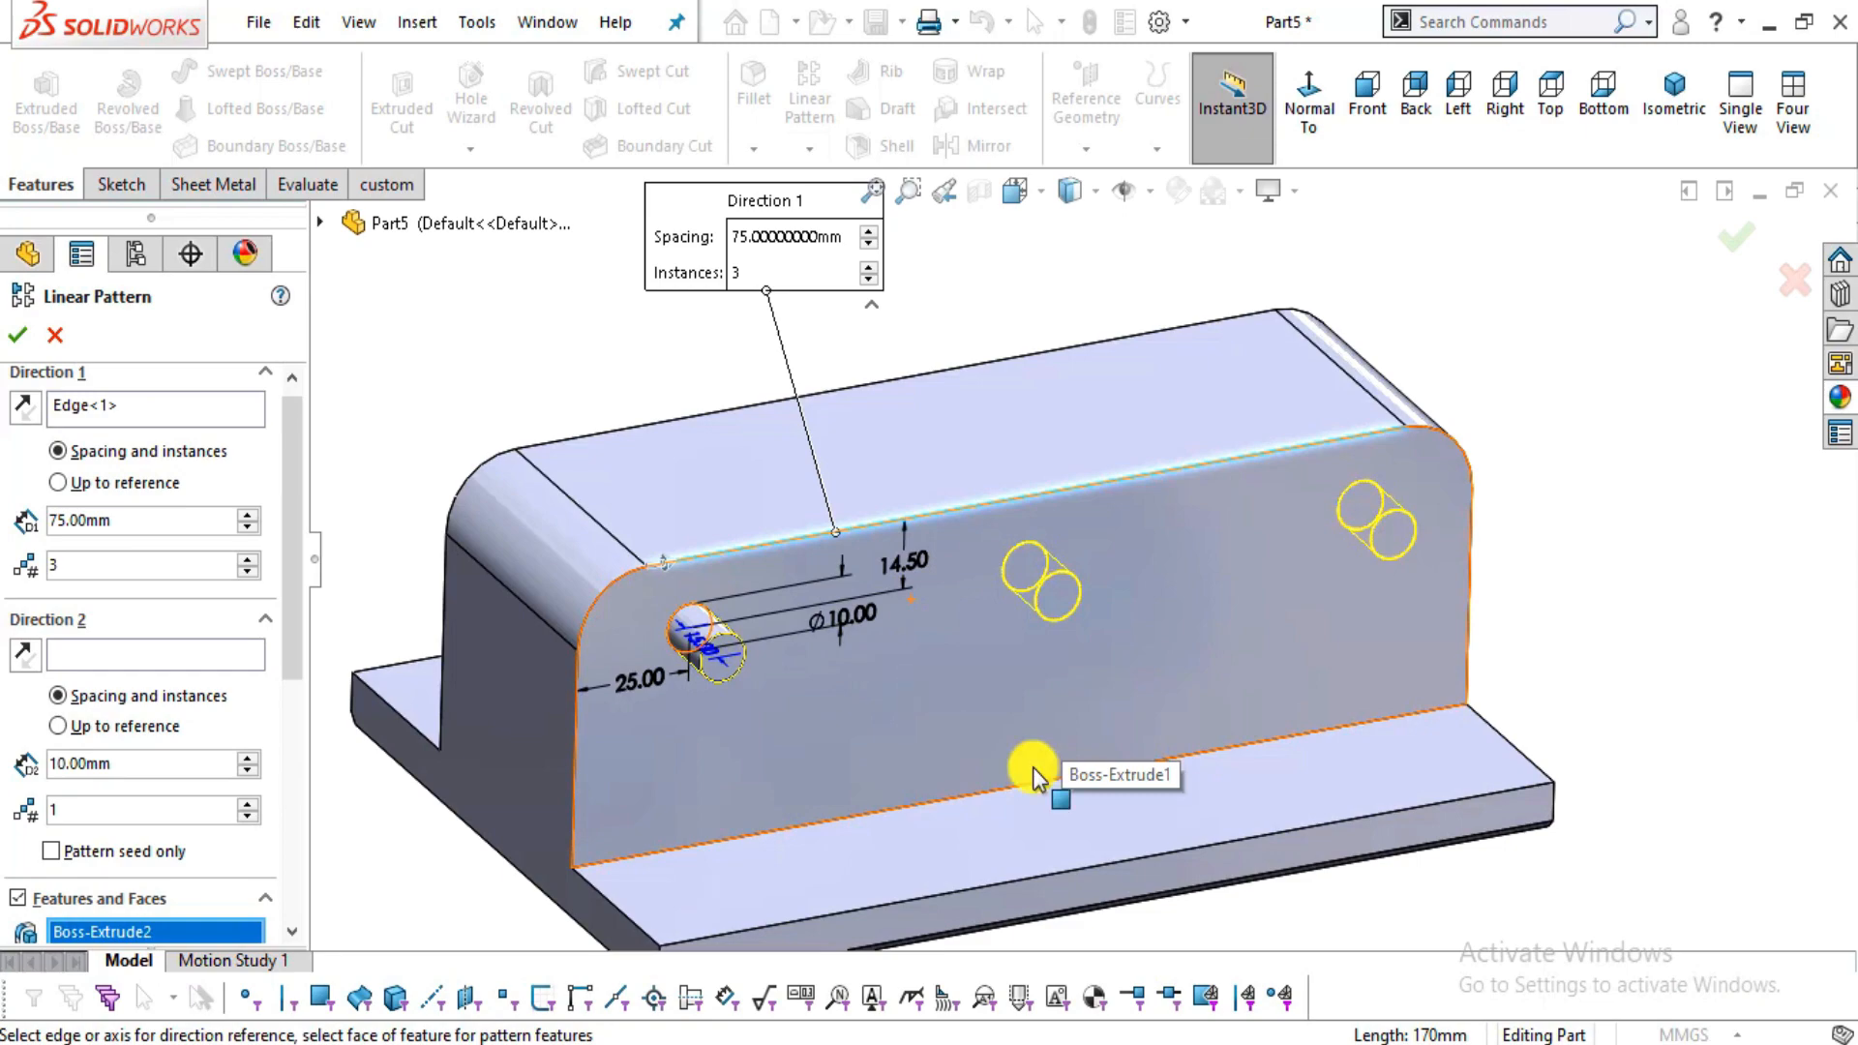
- Check the pin pattern preview against the PDF drawing and accept the linear pattern
key(alt+Tab)
drag(717, 522, 966, 650)
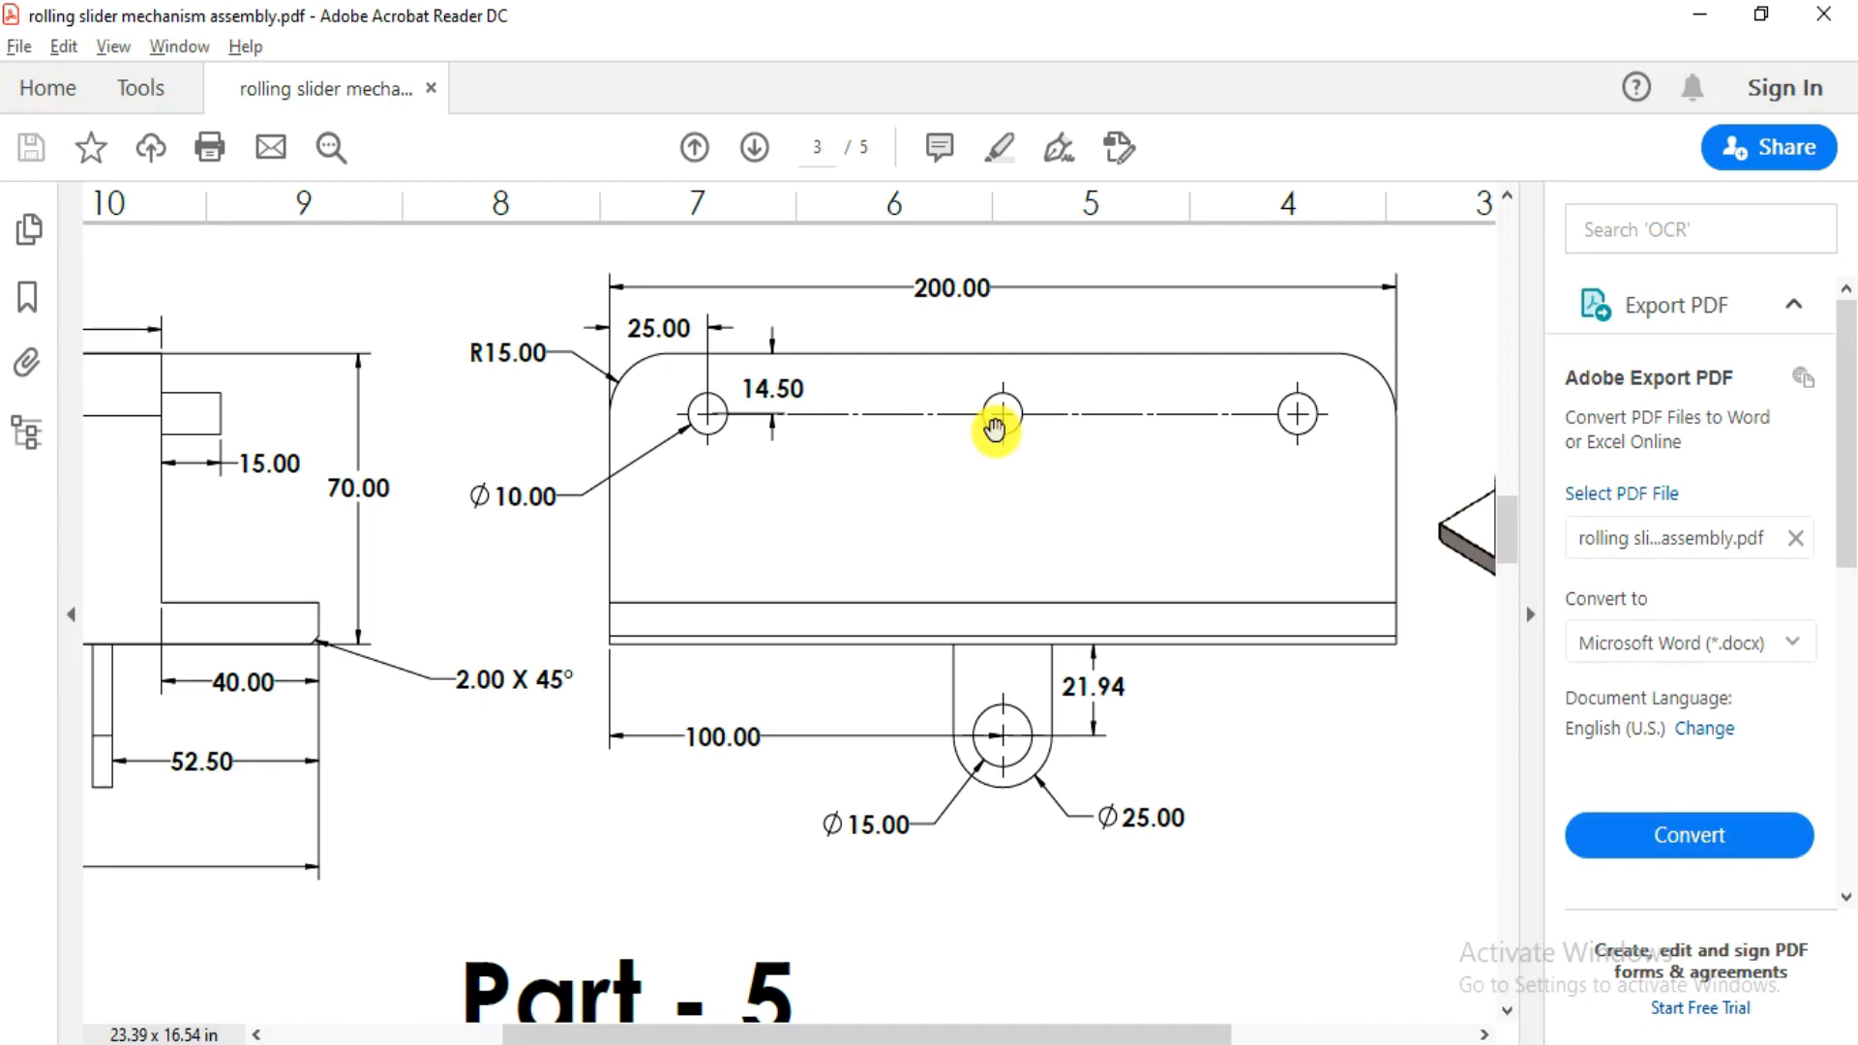
key(alt+Tab)
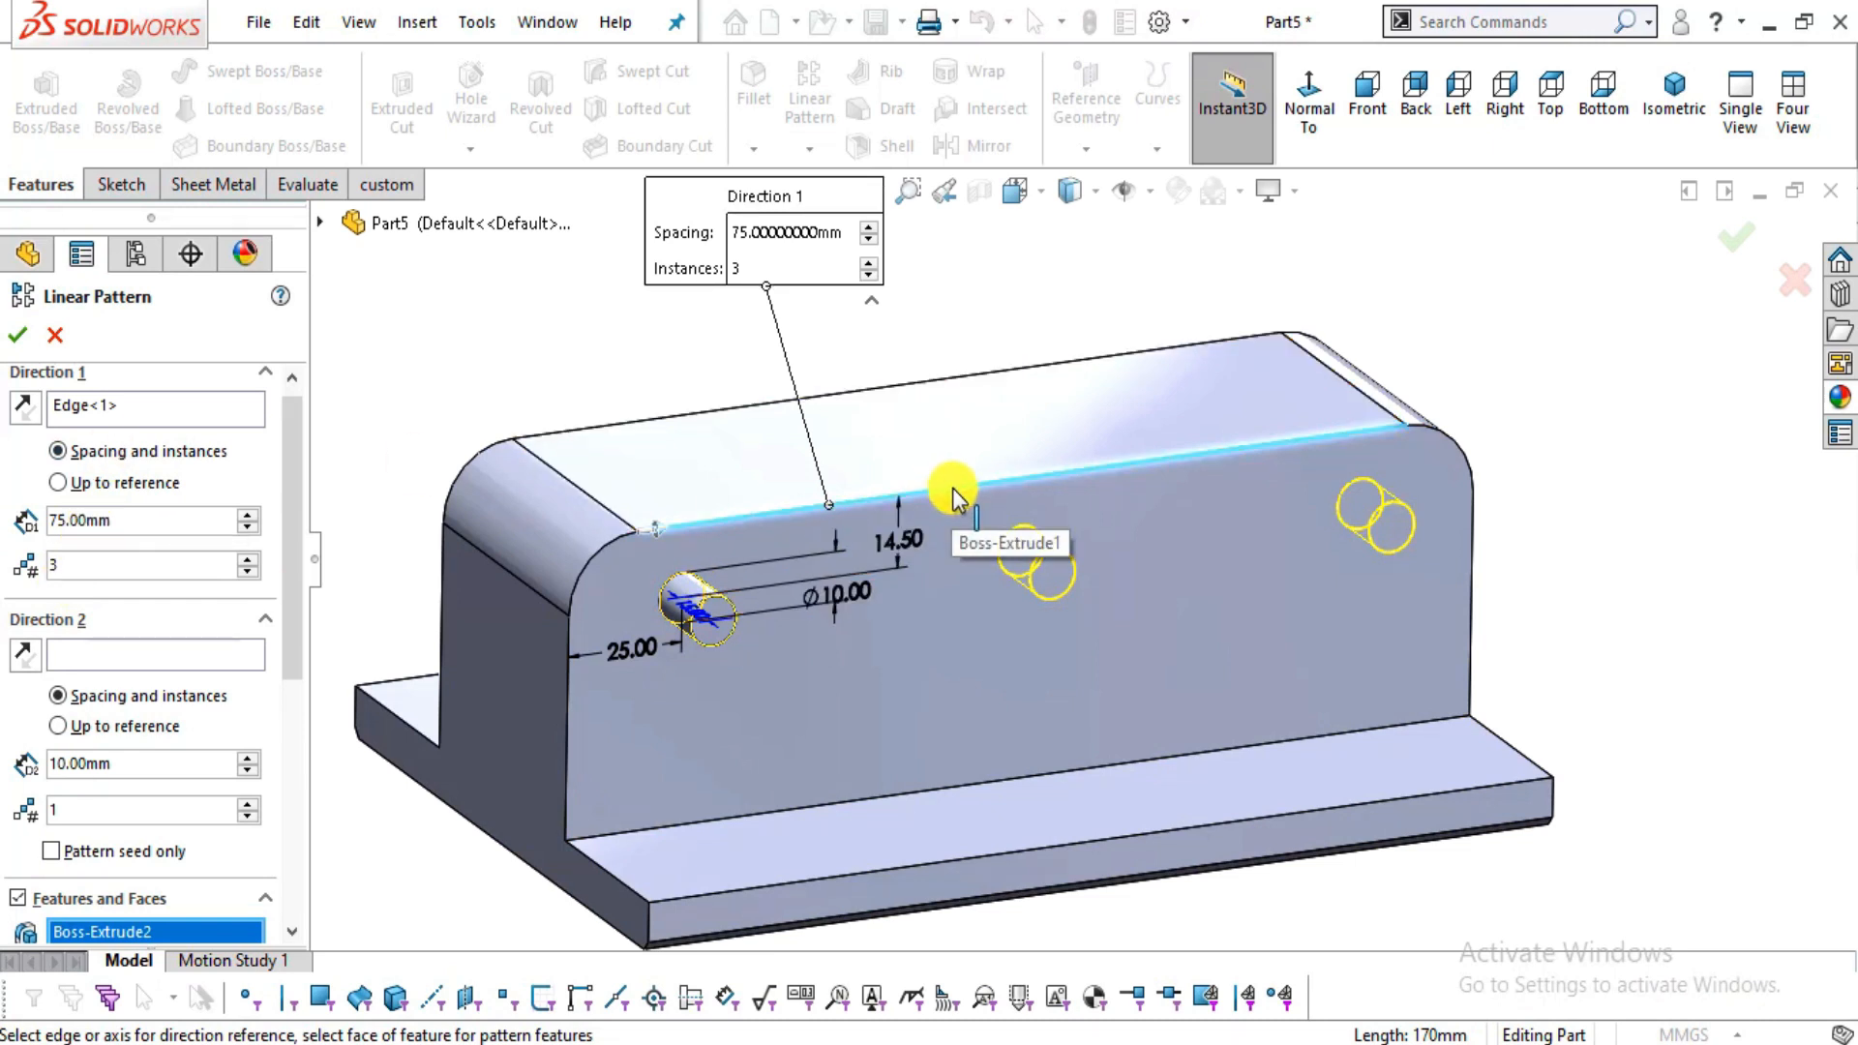
scroll(1008, 530, up, 2)
scroll(1115, 673, down, 2)
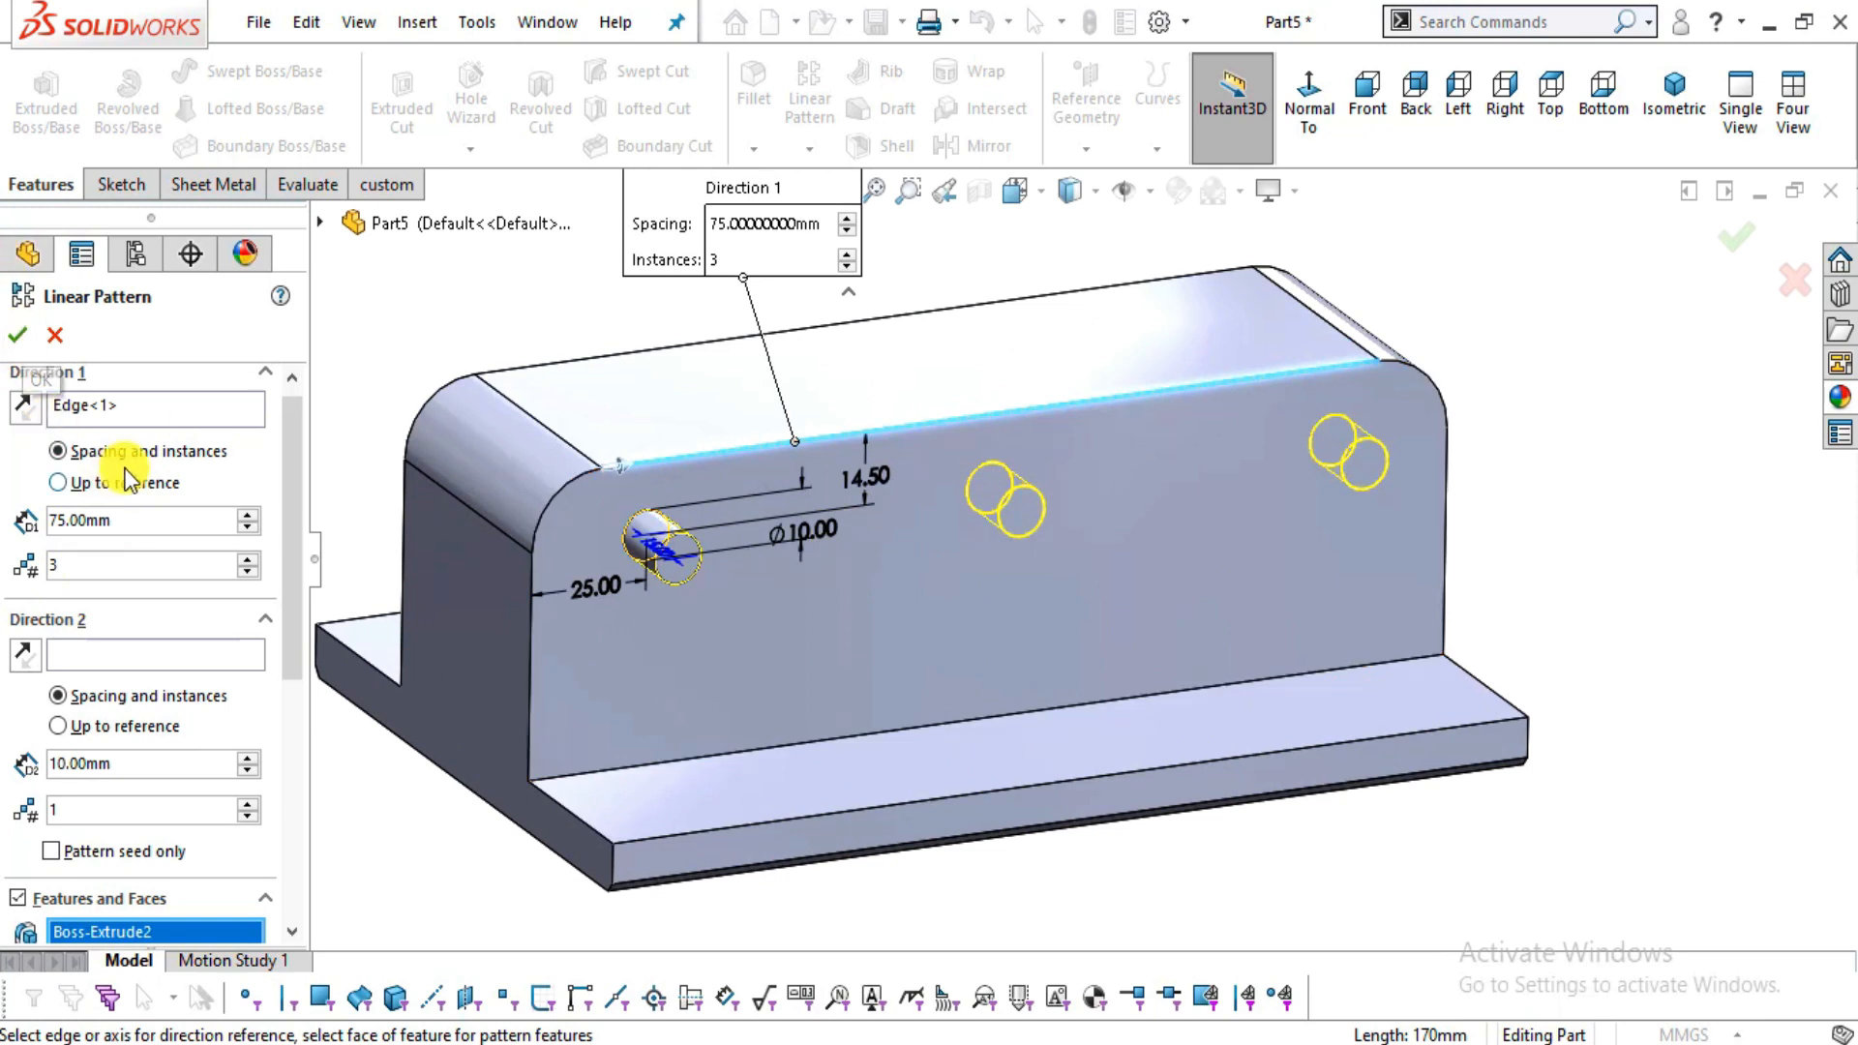
scroll(298, 519, up, 1)
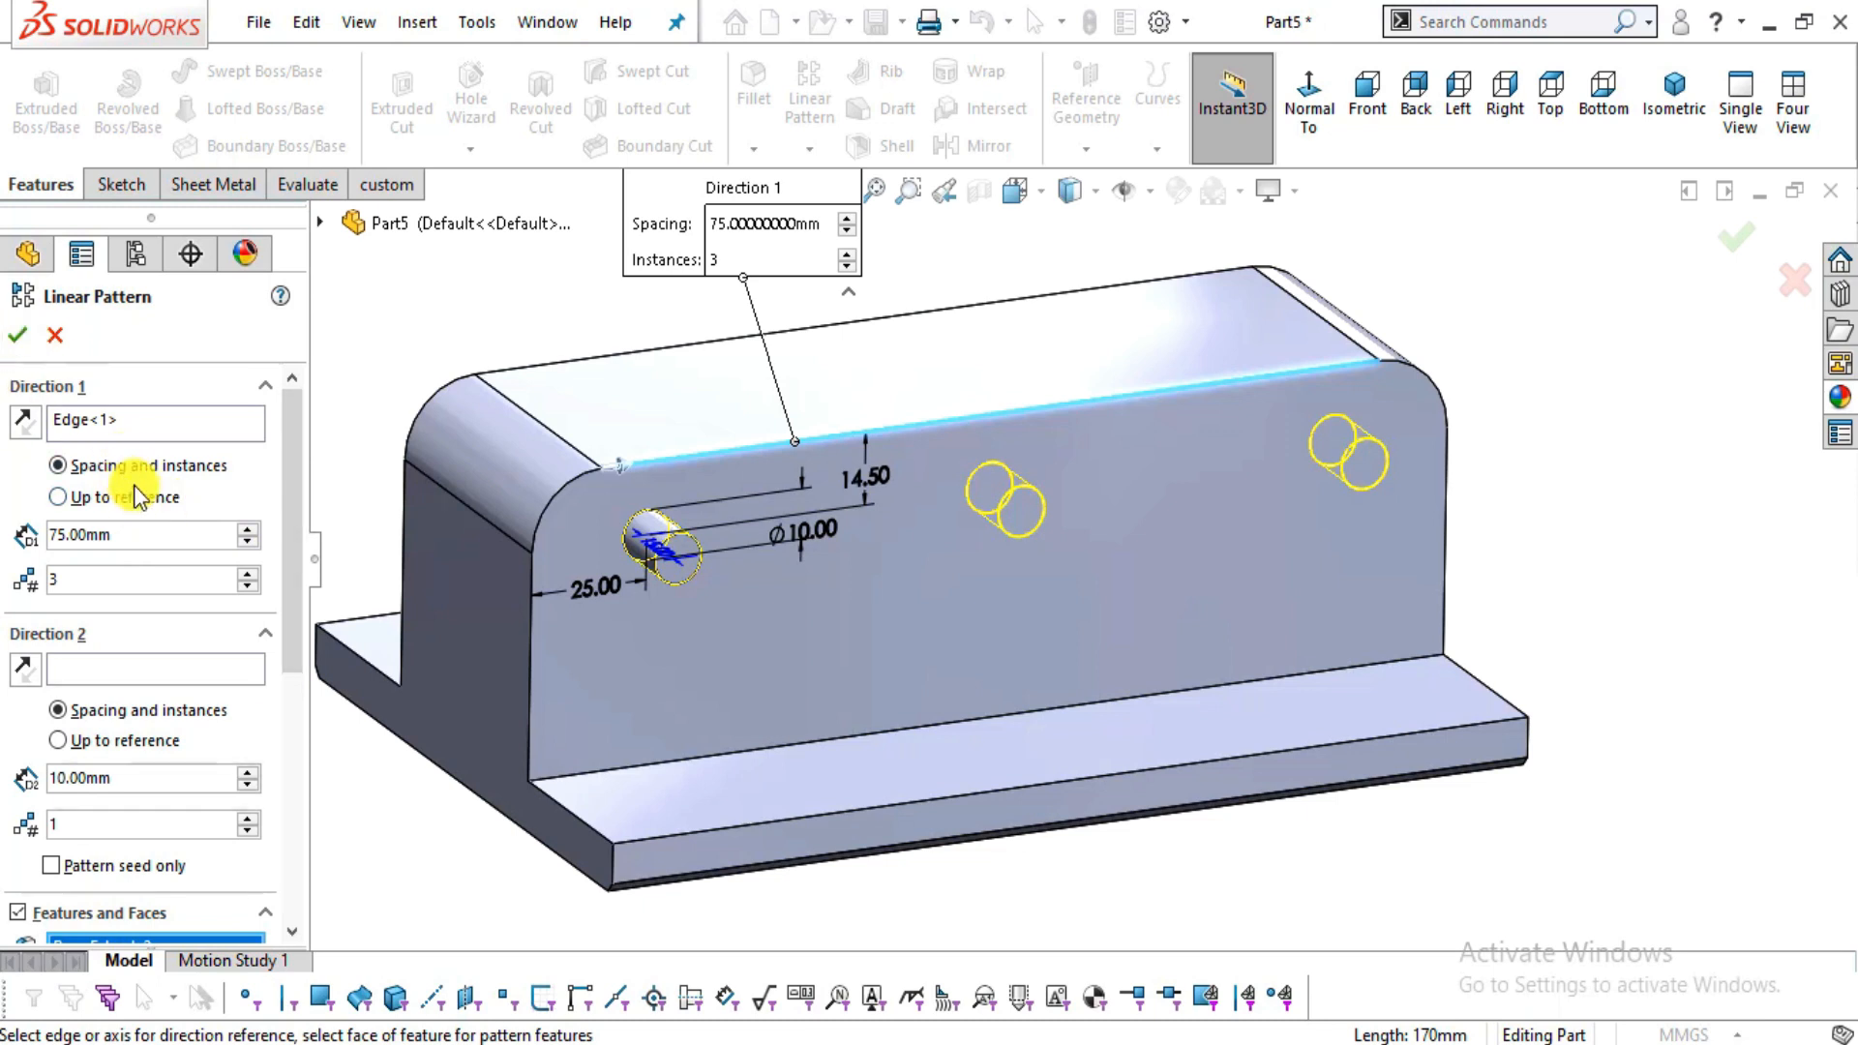
click(20, 340)
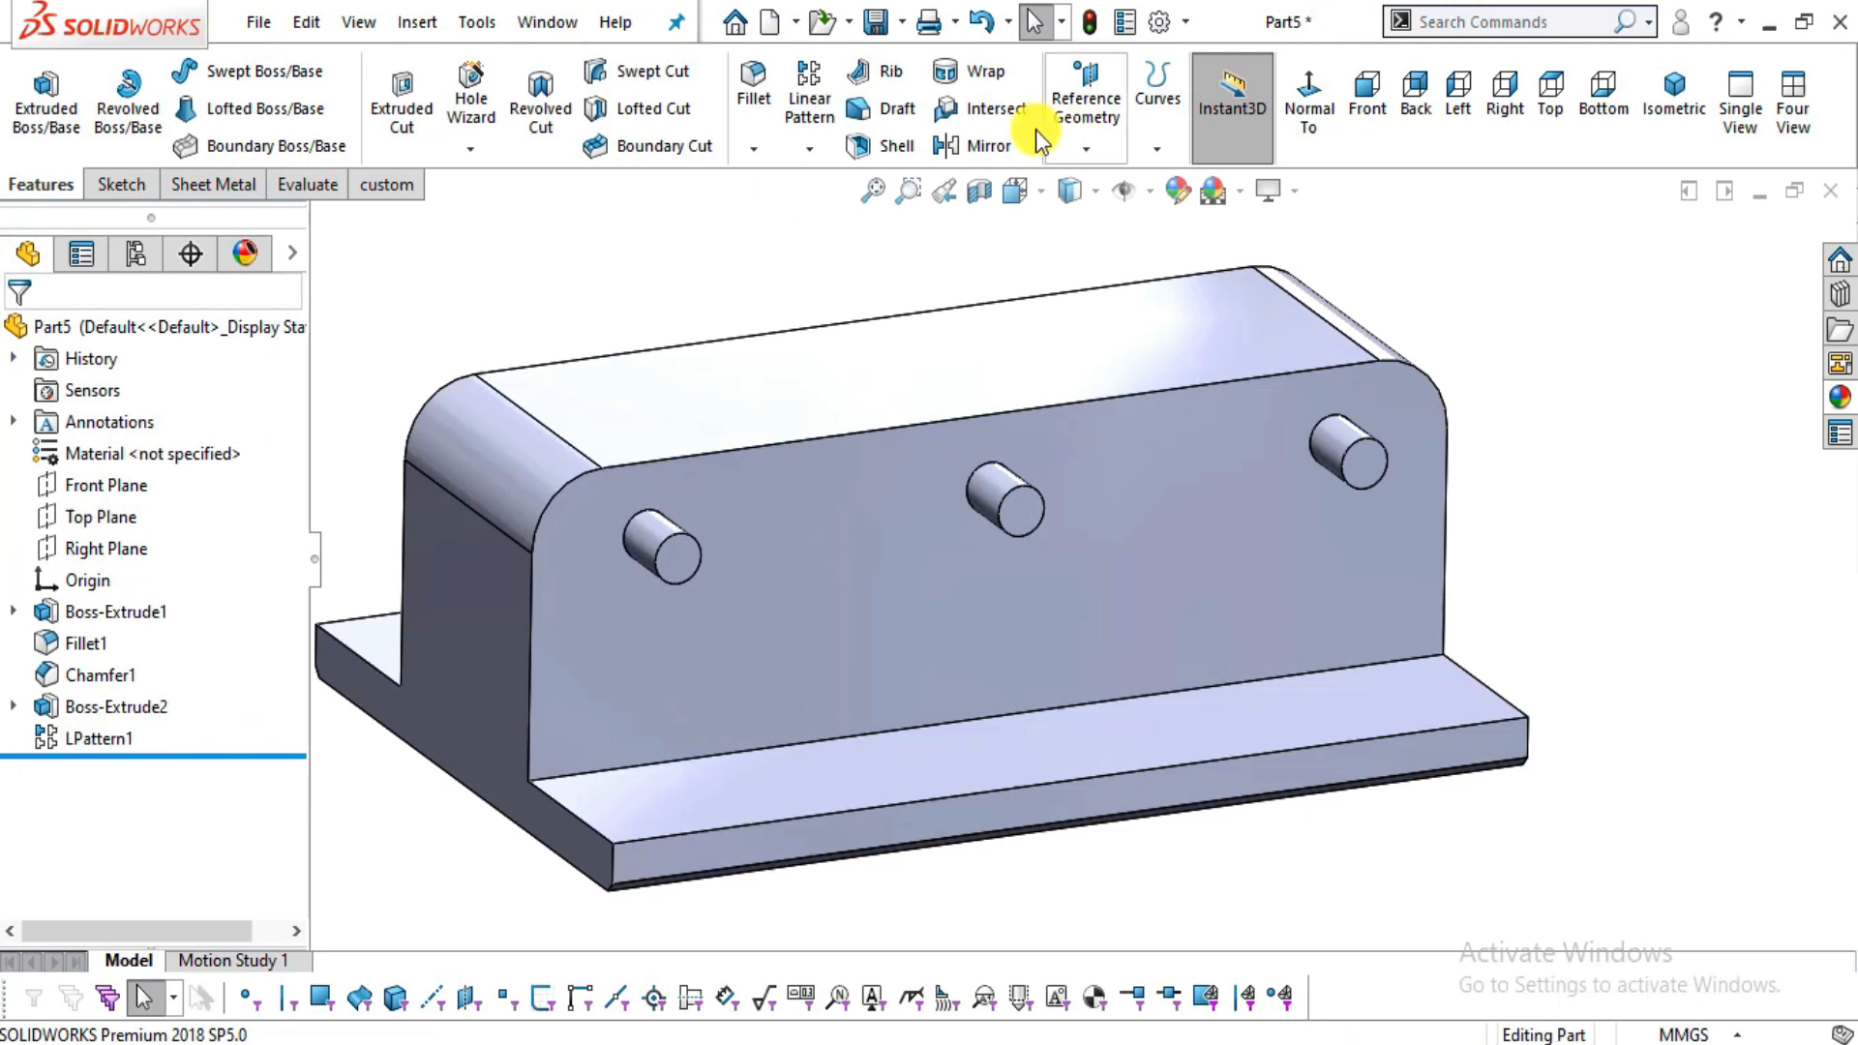
- Mirror the linear pin pattern about the Right Plane onto the opposite side of the block
click(815, 151)
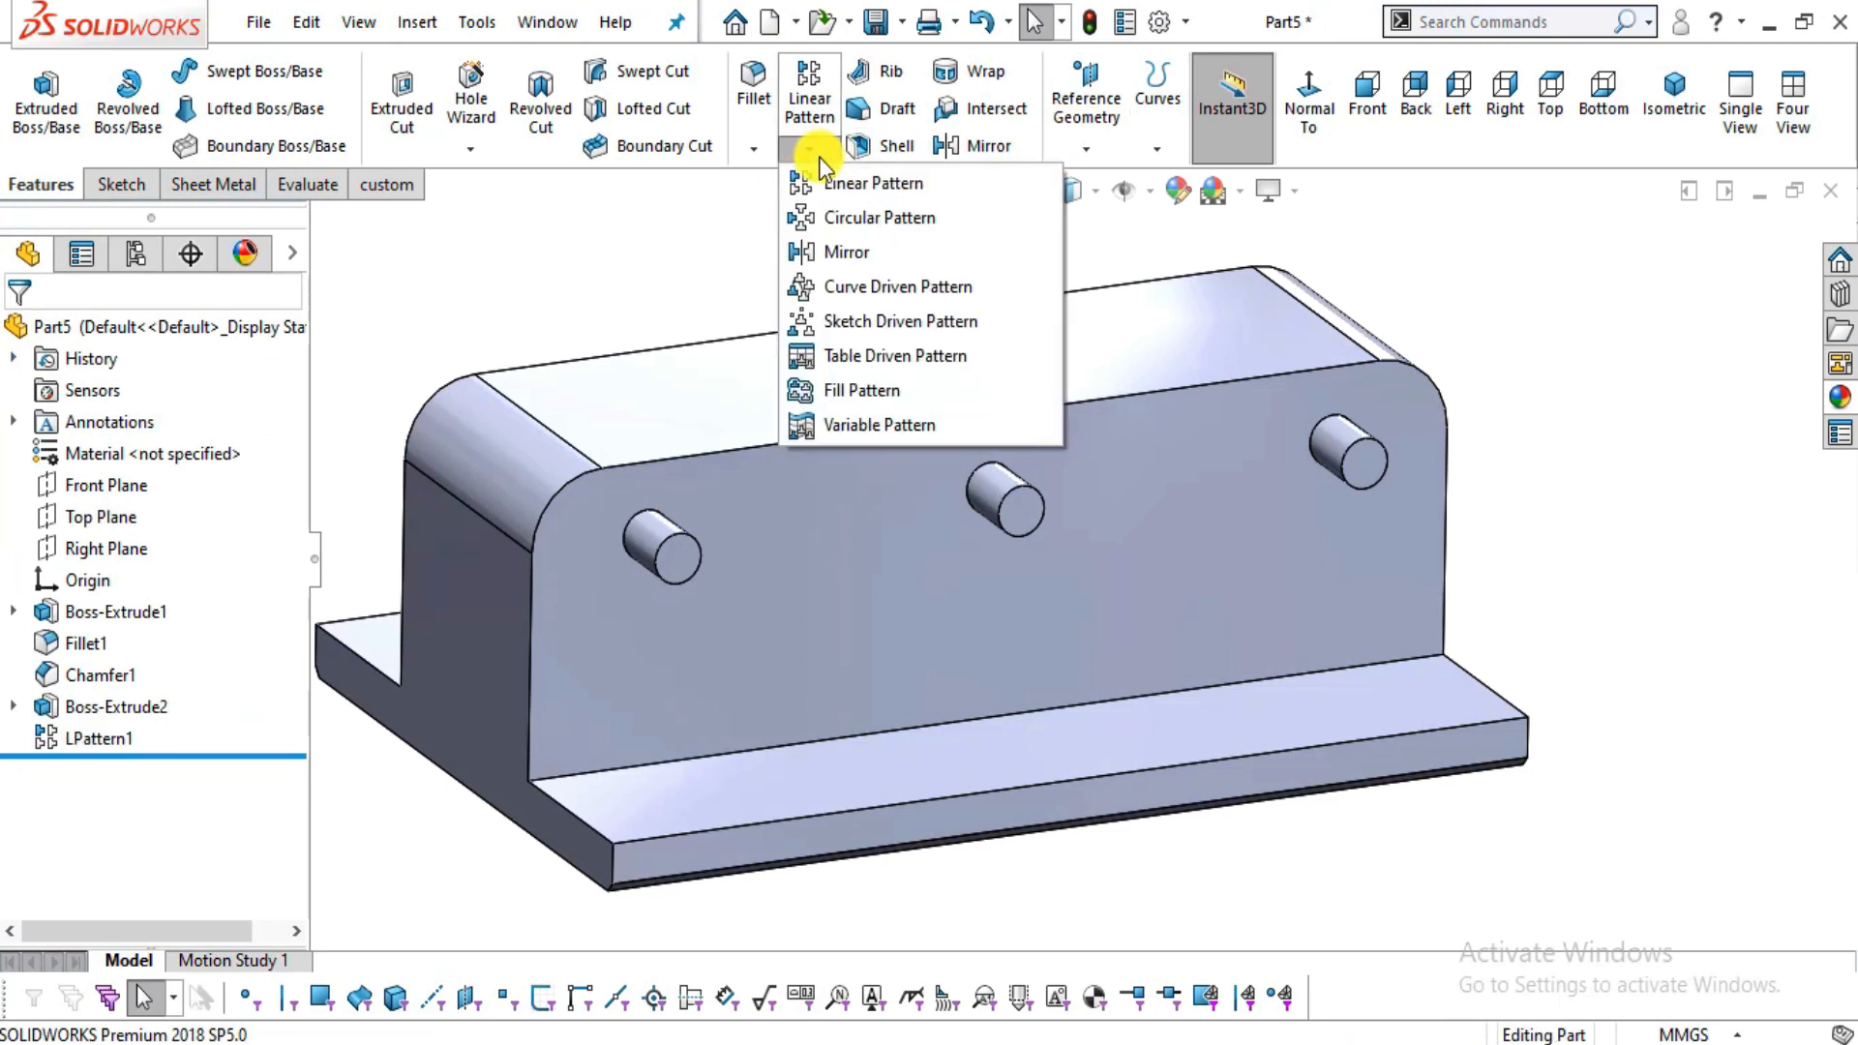
click(879, 259)
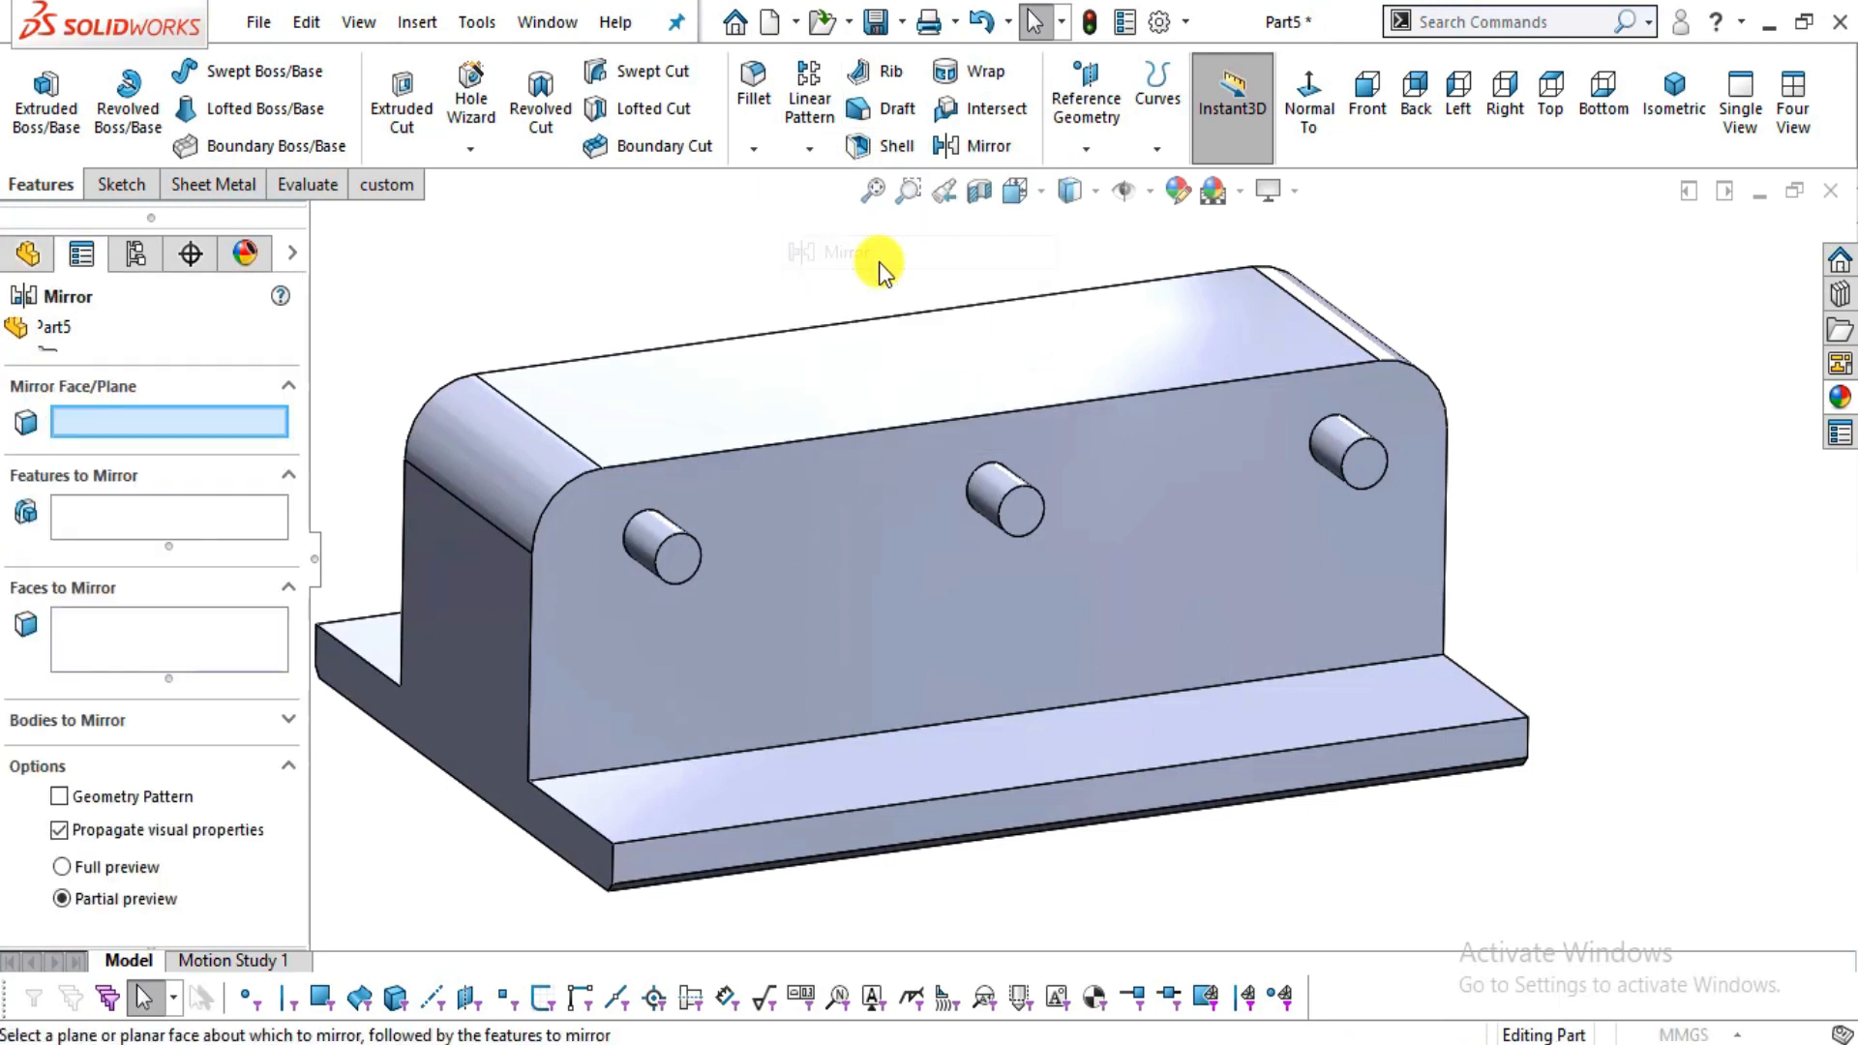
click(319, 223)
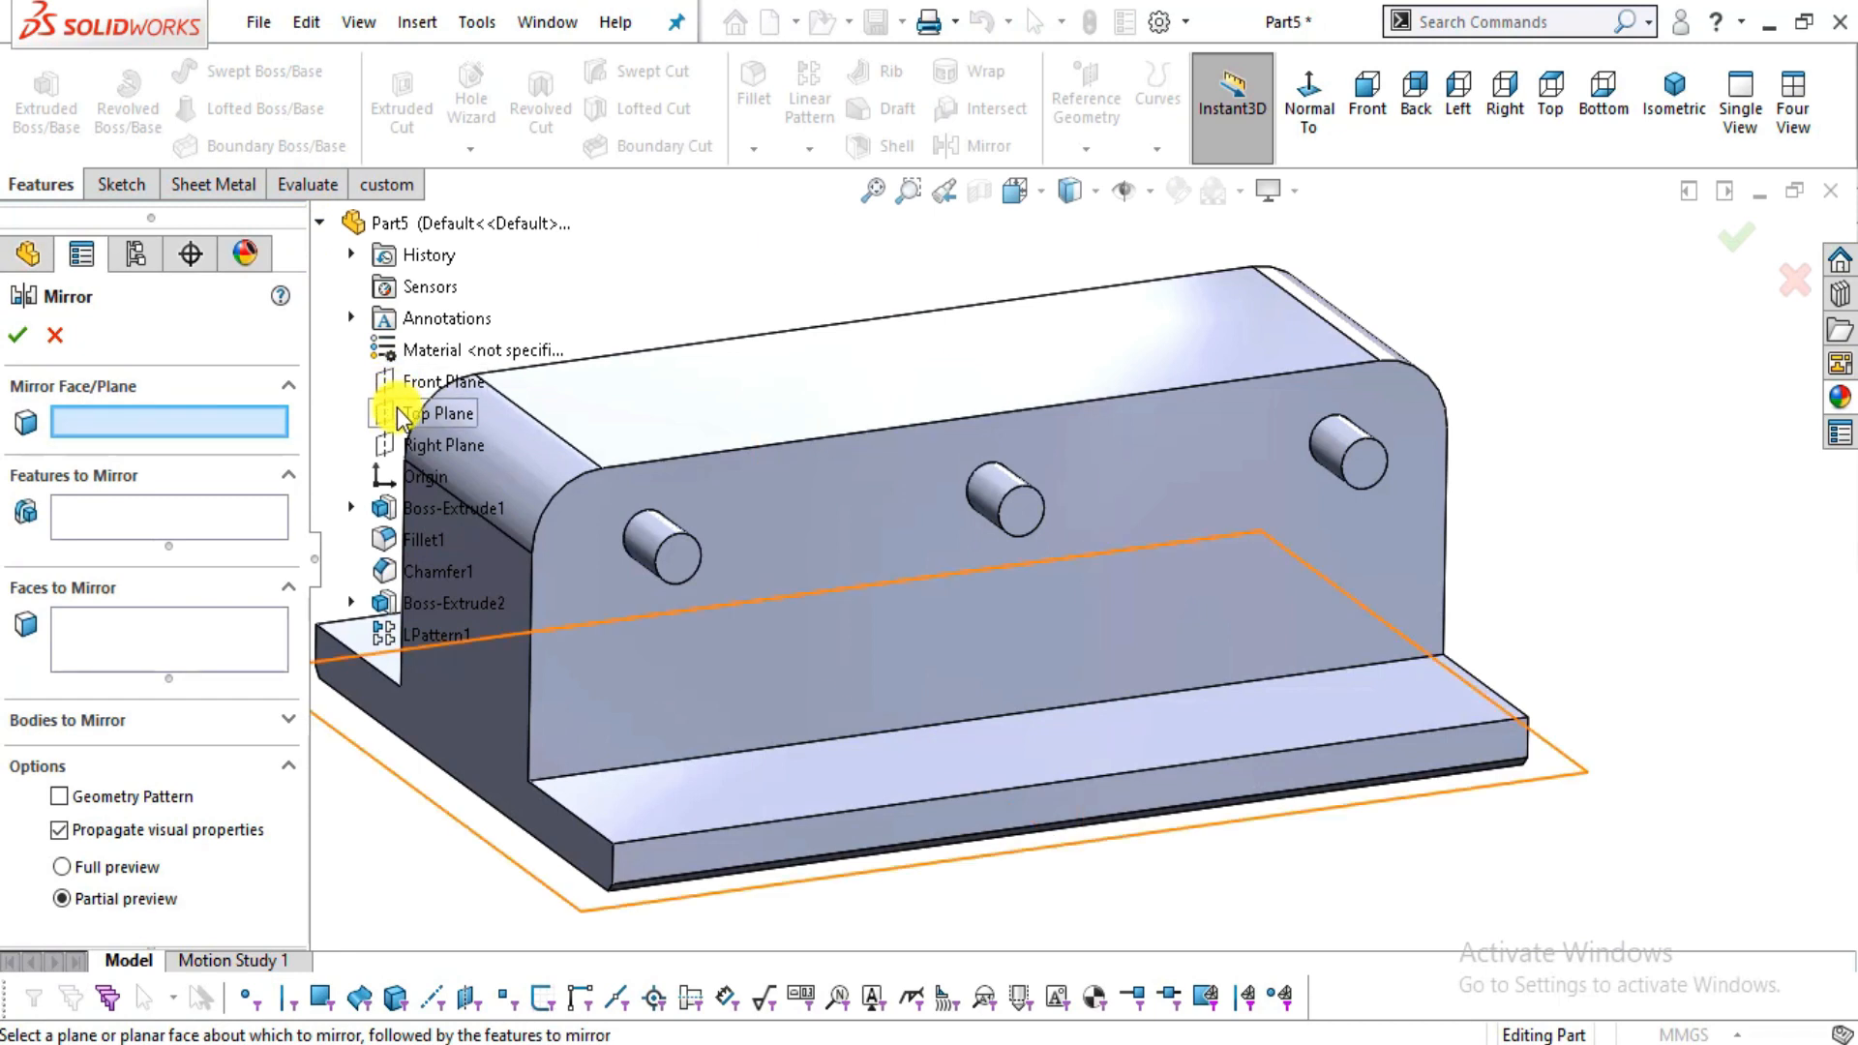
click(443, 444)
scroll(968, 619, up, 2)
middle_drag(961, 625, 955, 677)
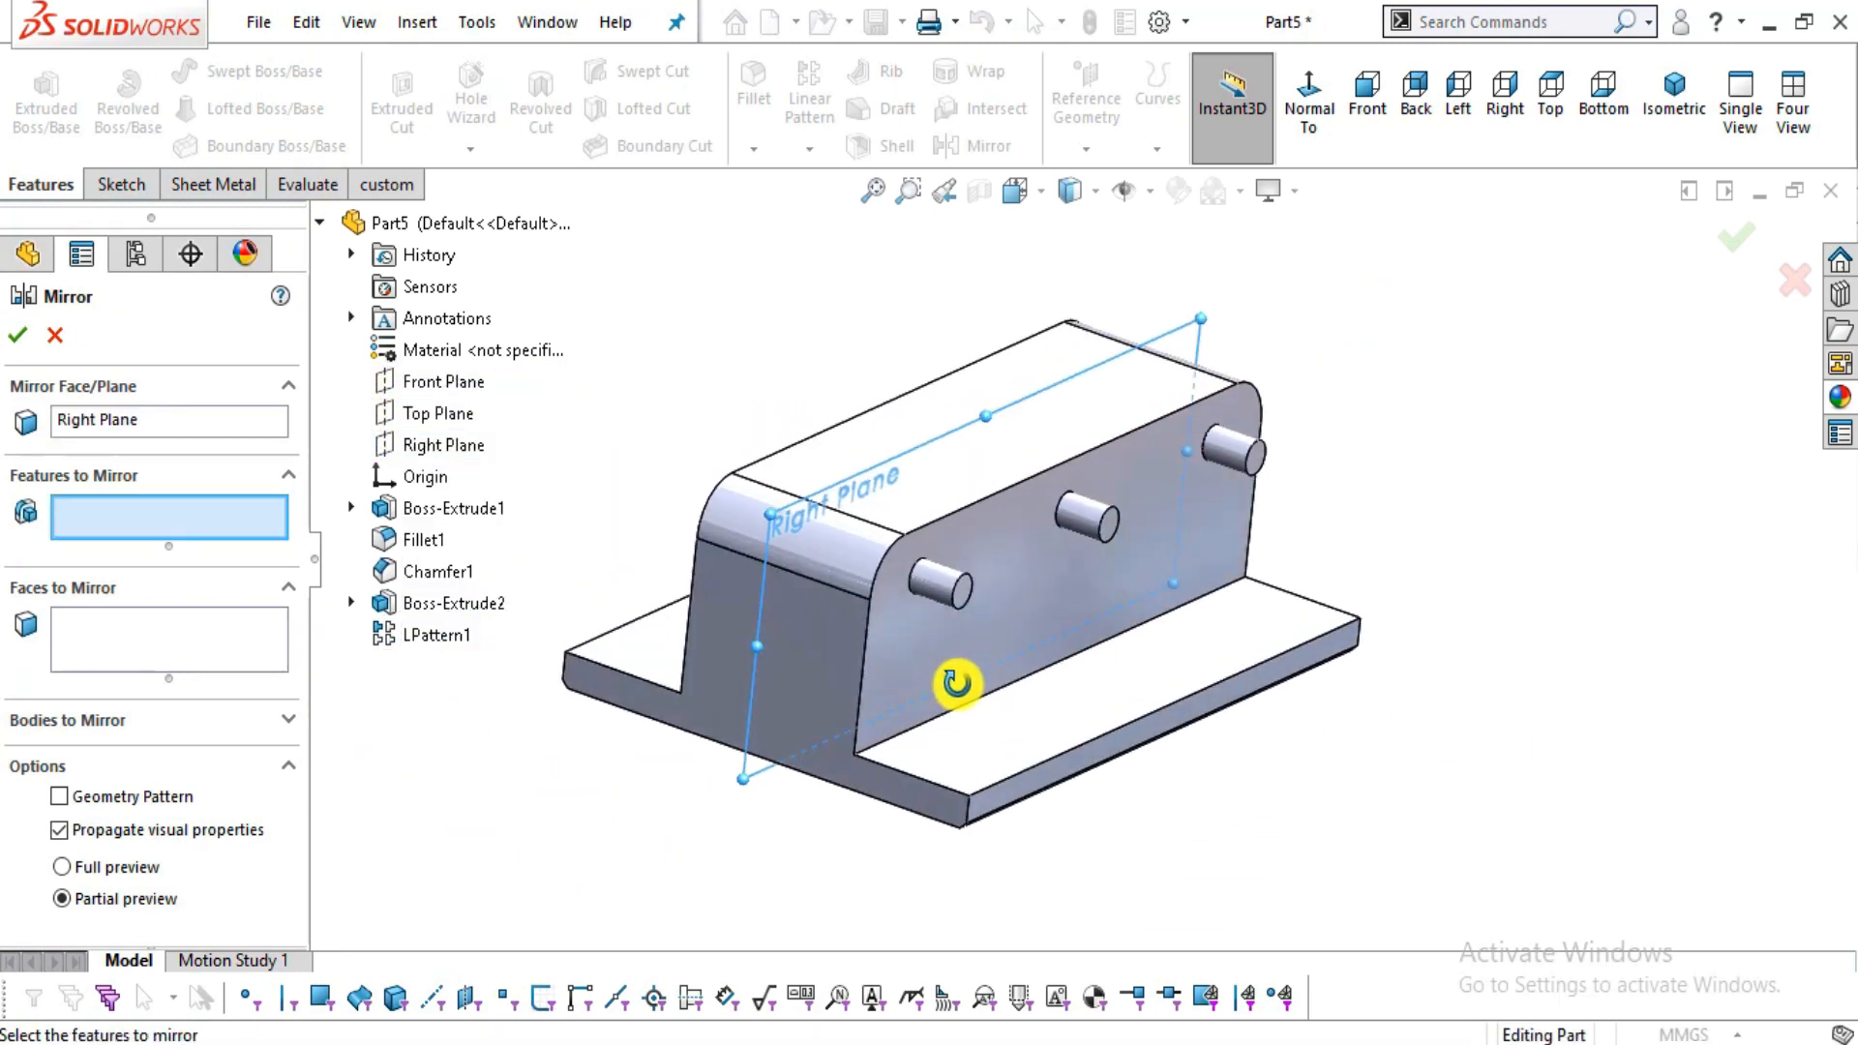
click(436, 634)
middle_drag(767, 609, 919, 619)
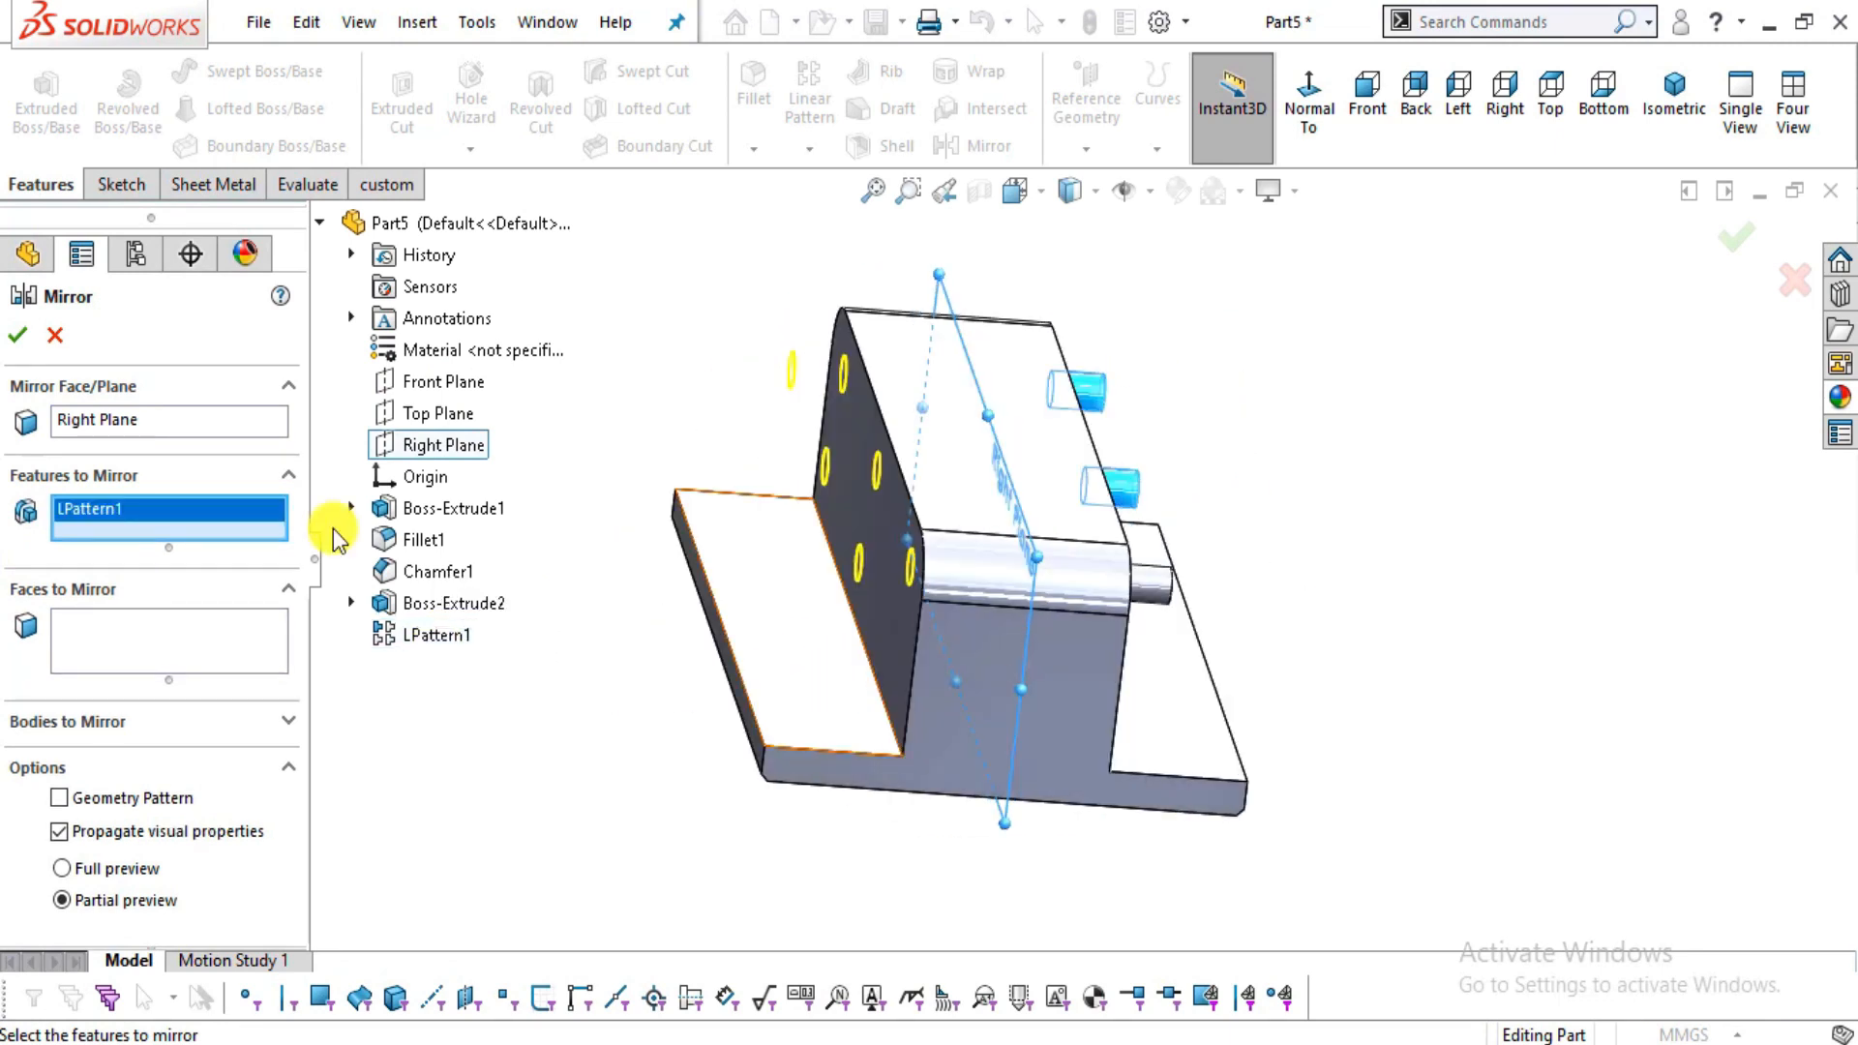
click(21, 337)
middle_drag(1306, 531, 1169, 540)
middle_drag(1186, 471, 1116, 561)
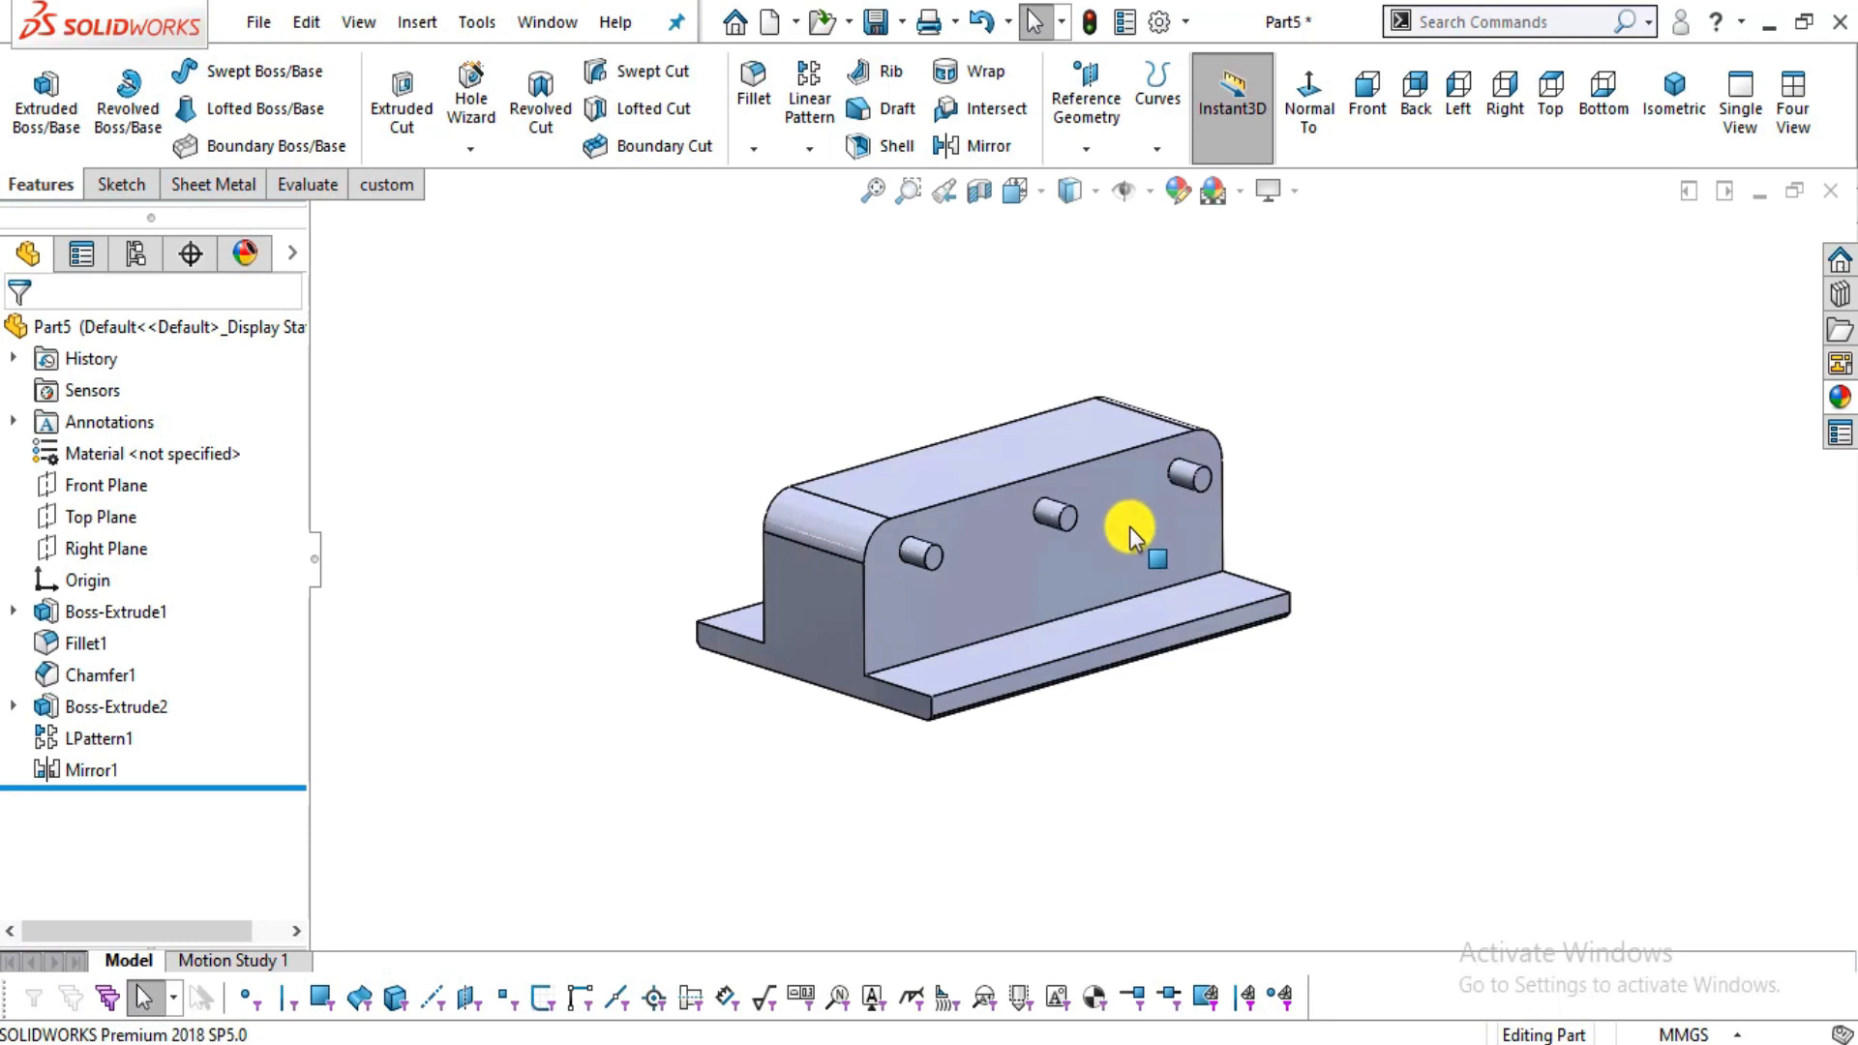
- Examine the Part 5 views in the PDF drawing for the position and dimensions of the lugs beneath the base
key(alt+Tab)
drag(1104, 655, 699, 638)
drag(503, 652, 1261, 607)
key(alt+Tab)
key(alt+Tab)
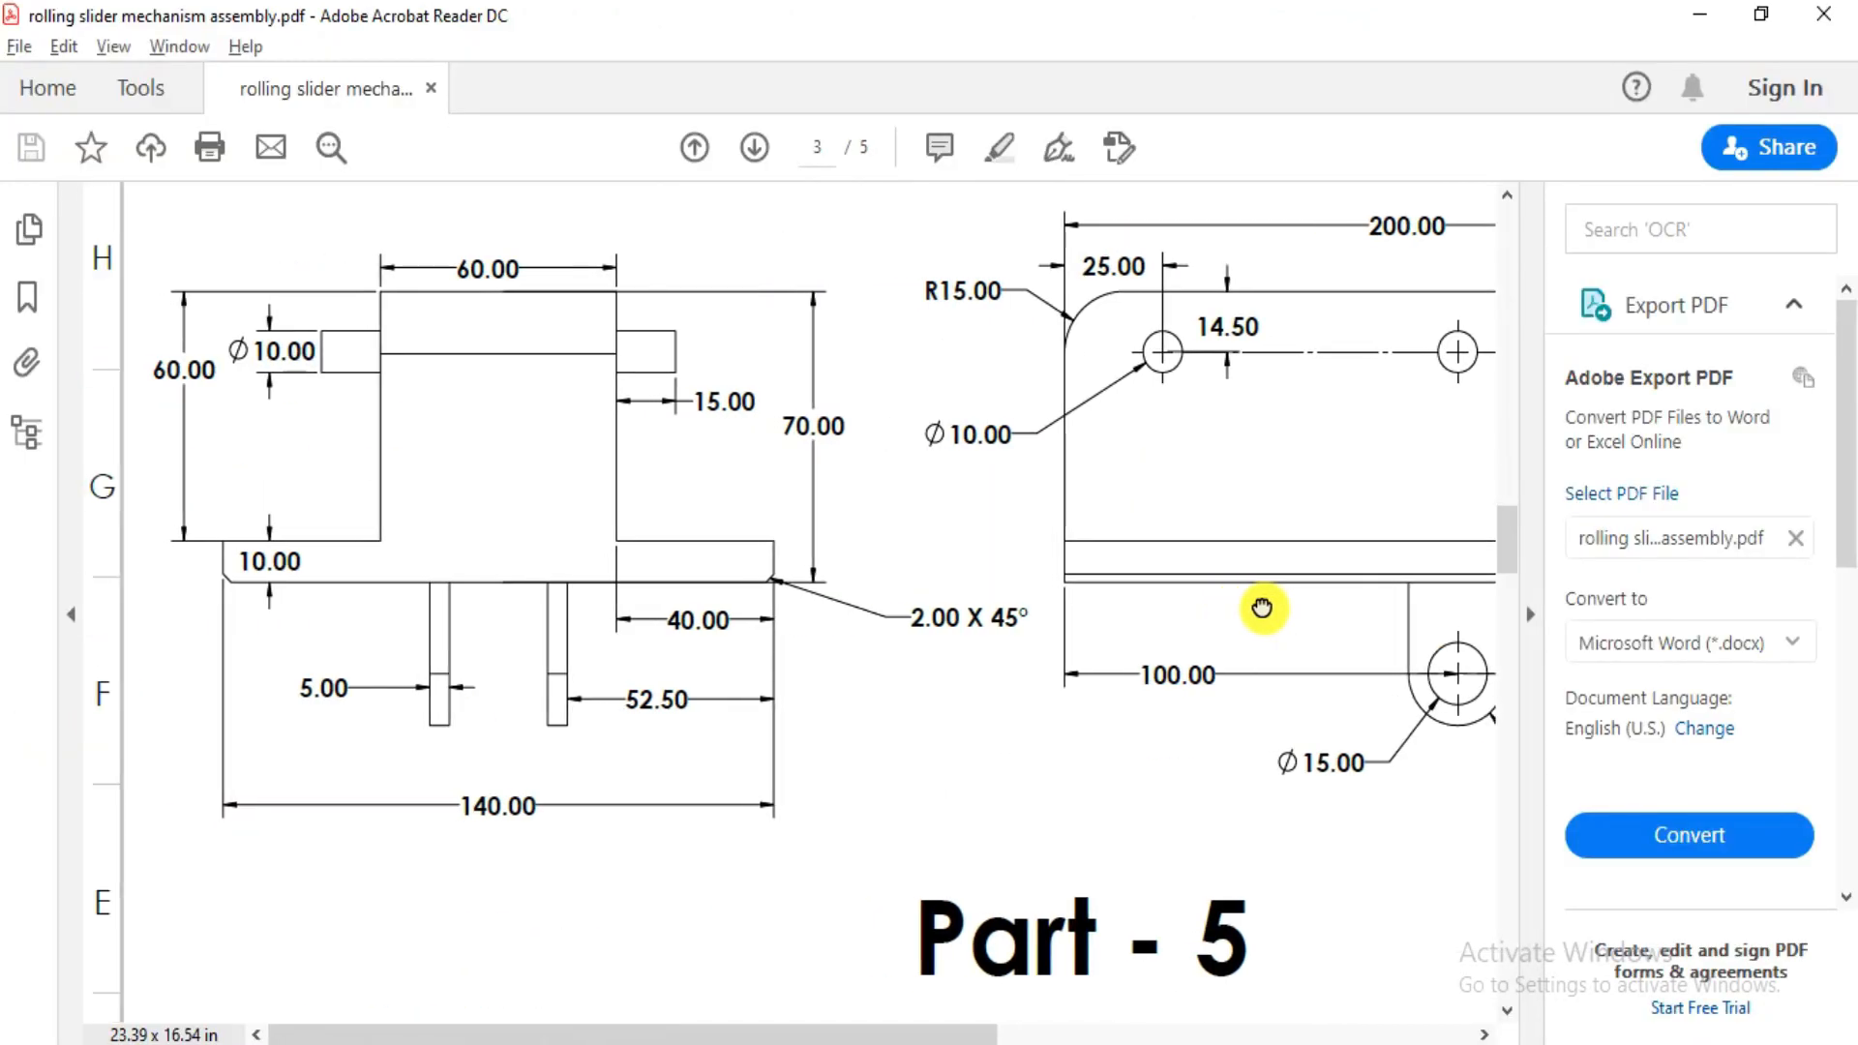
drag(996, 561, 825, 573)
drag(712, 629, 779, 637)
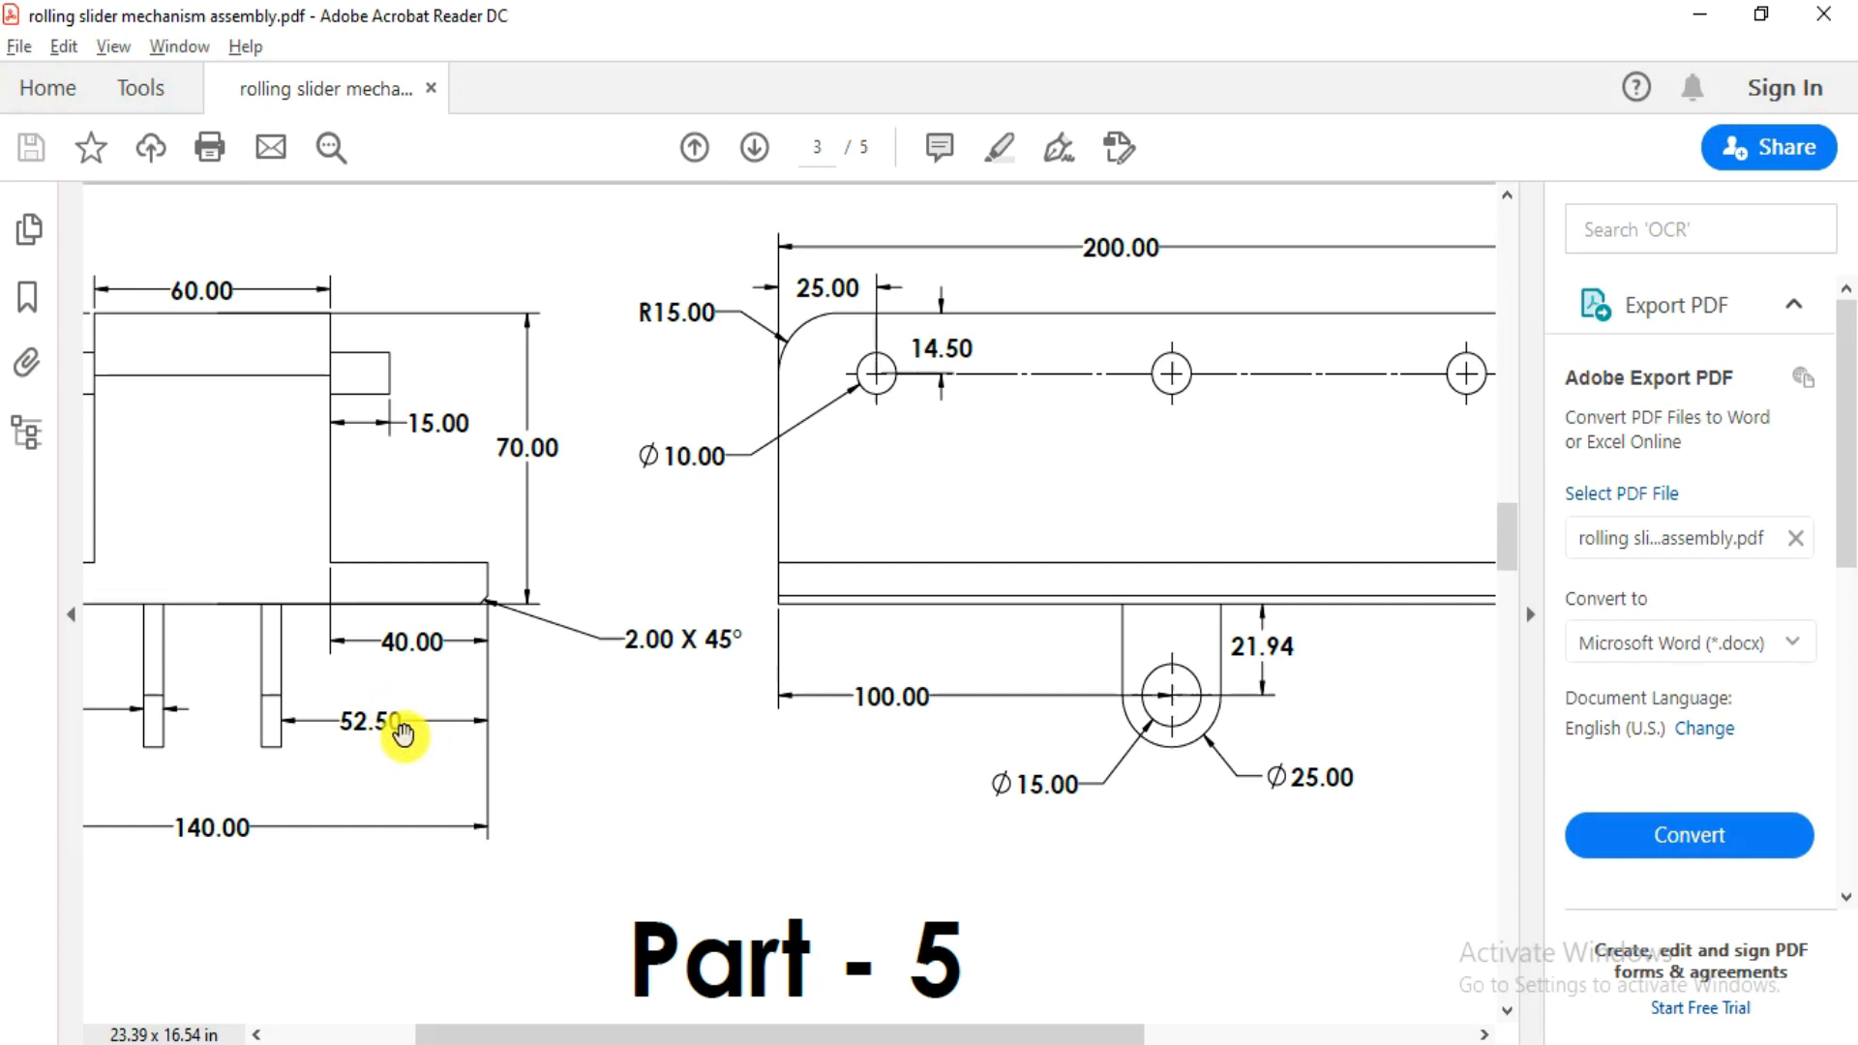
drag(635, 701, 531, 705)
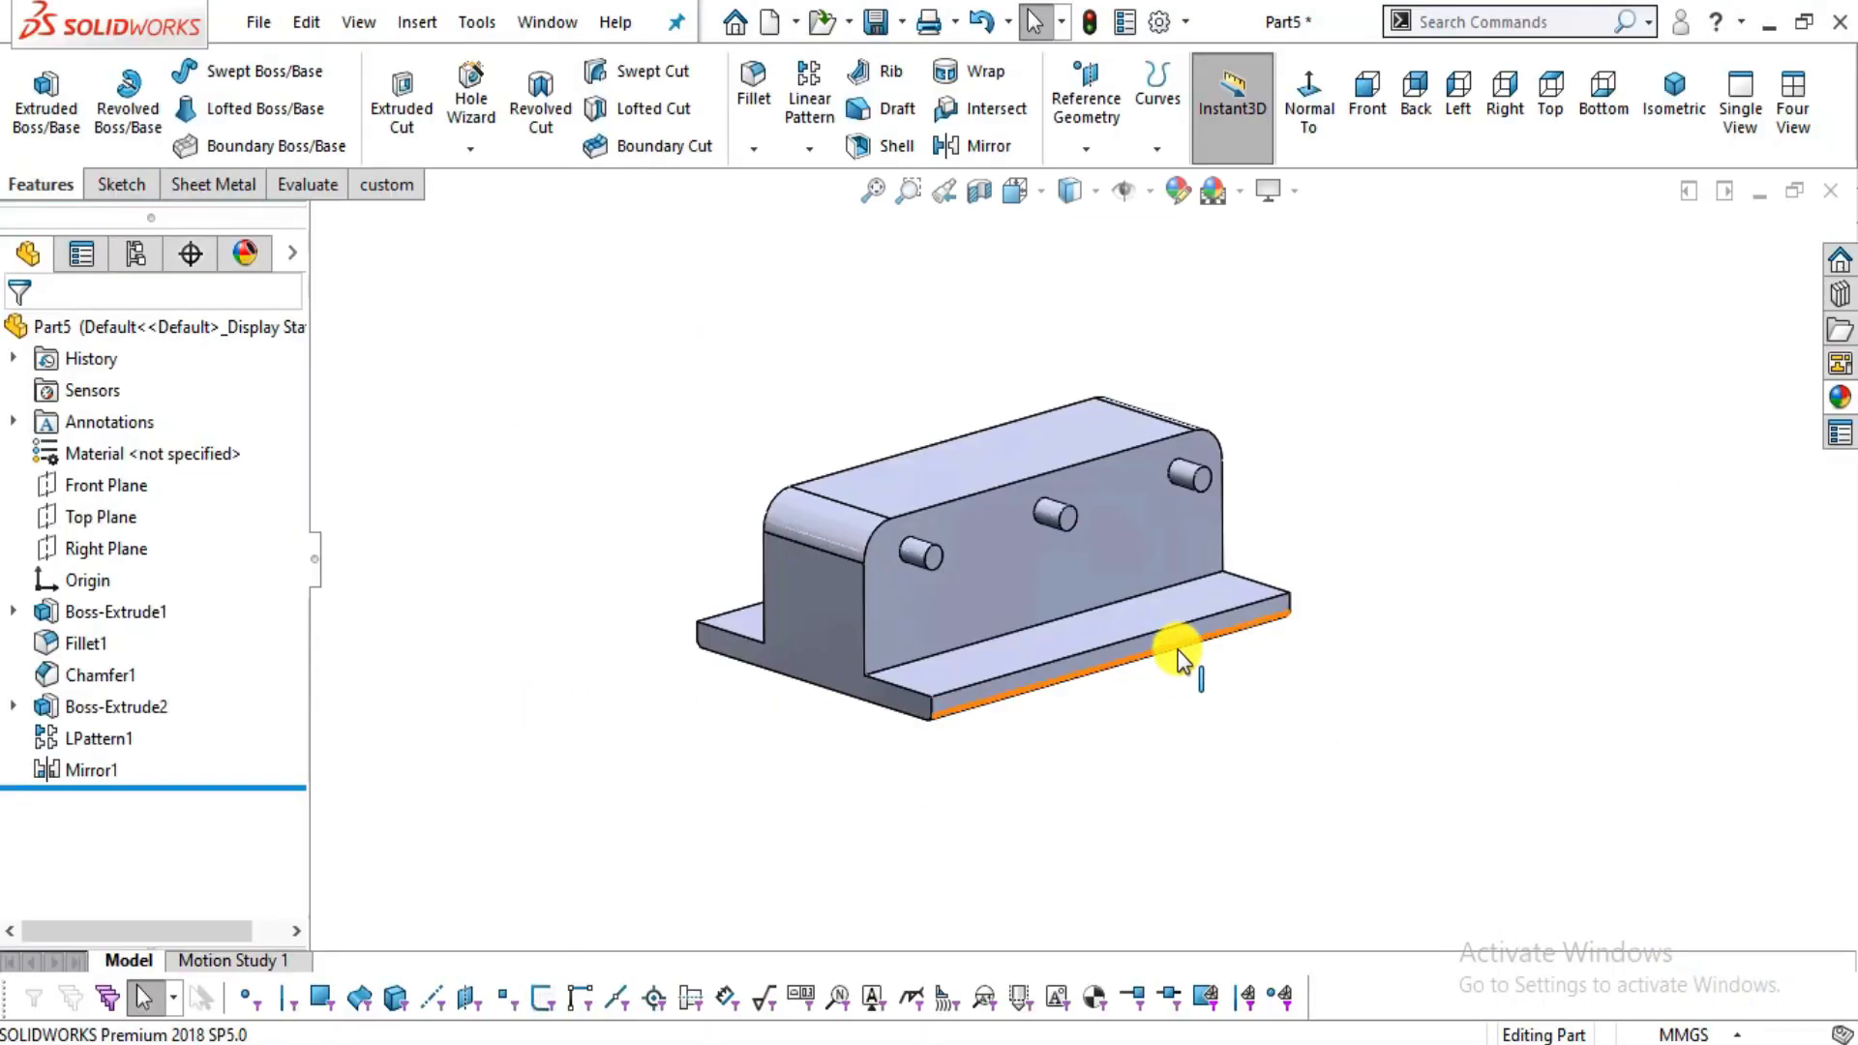
- Open a new sketch on the long narrow side face of the base flange, viewed normal to it
scroll(944, 638, down, 8)
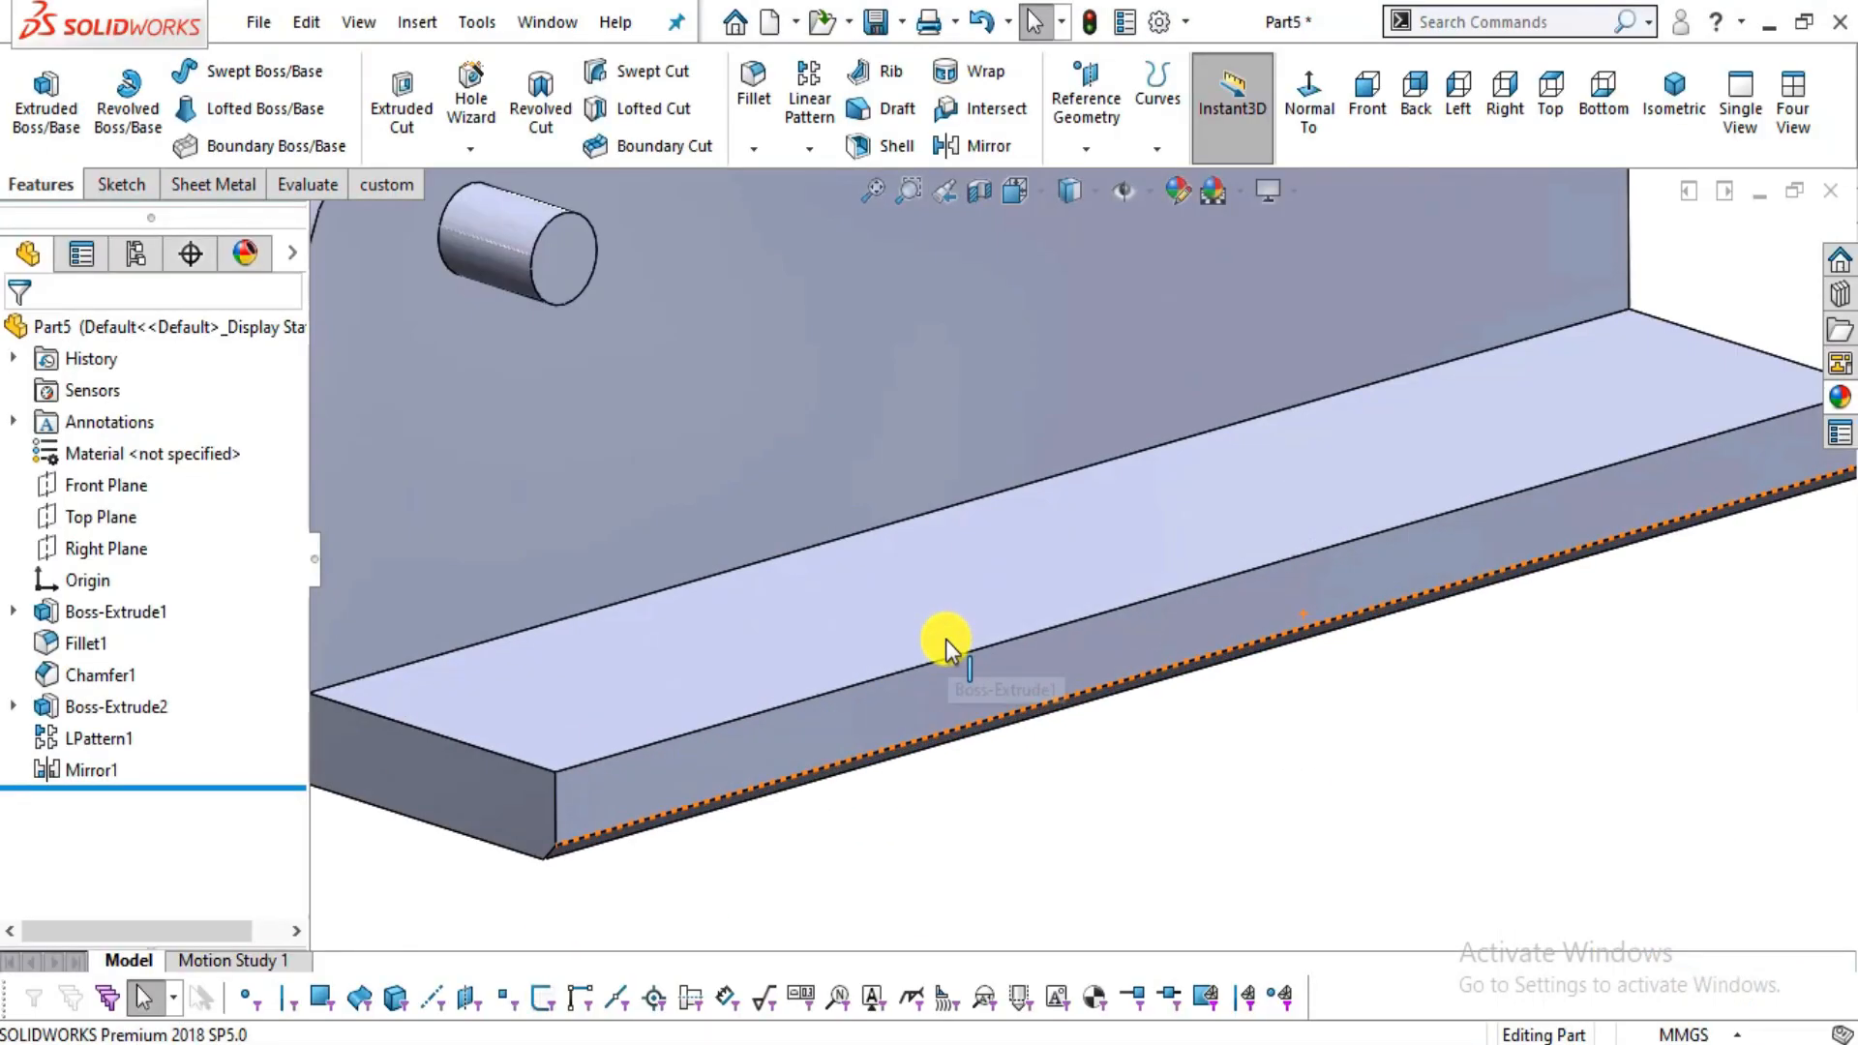
click(977, 694)
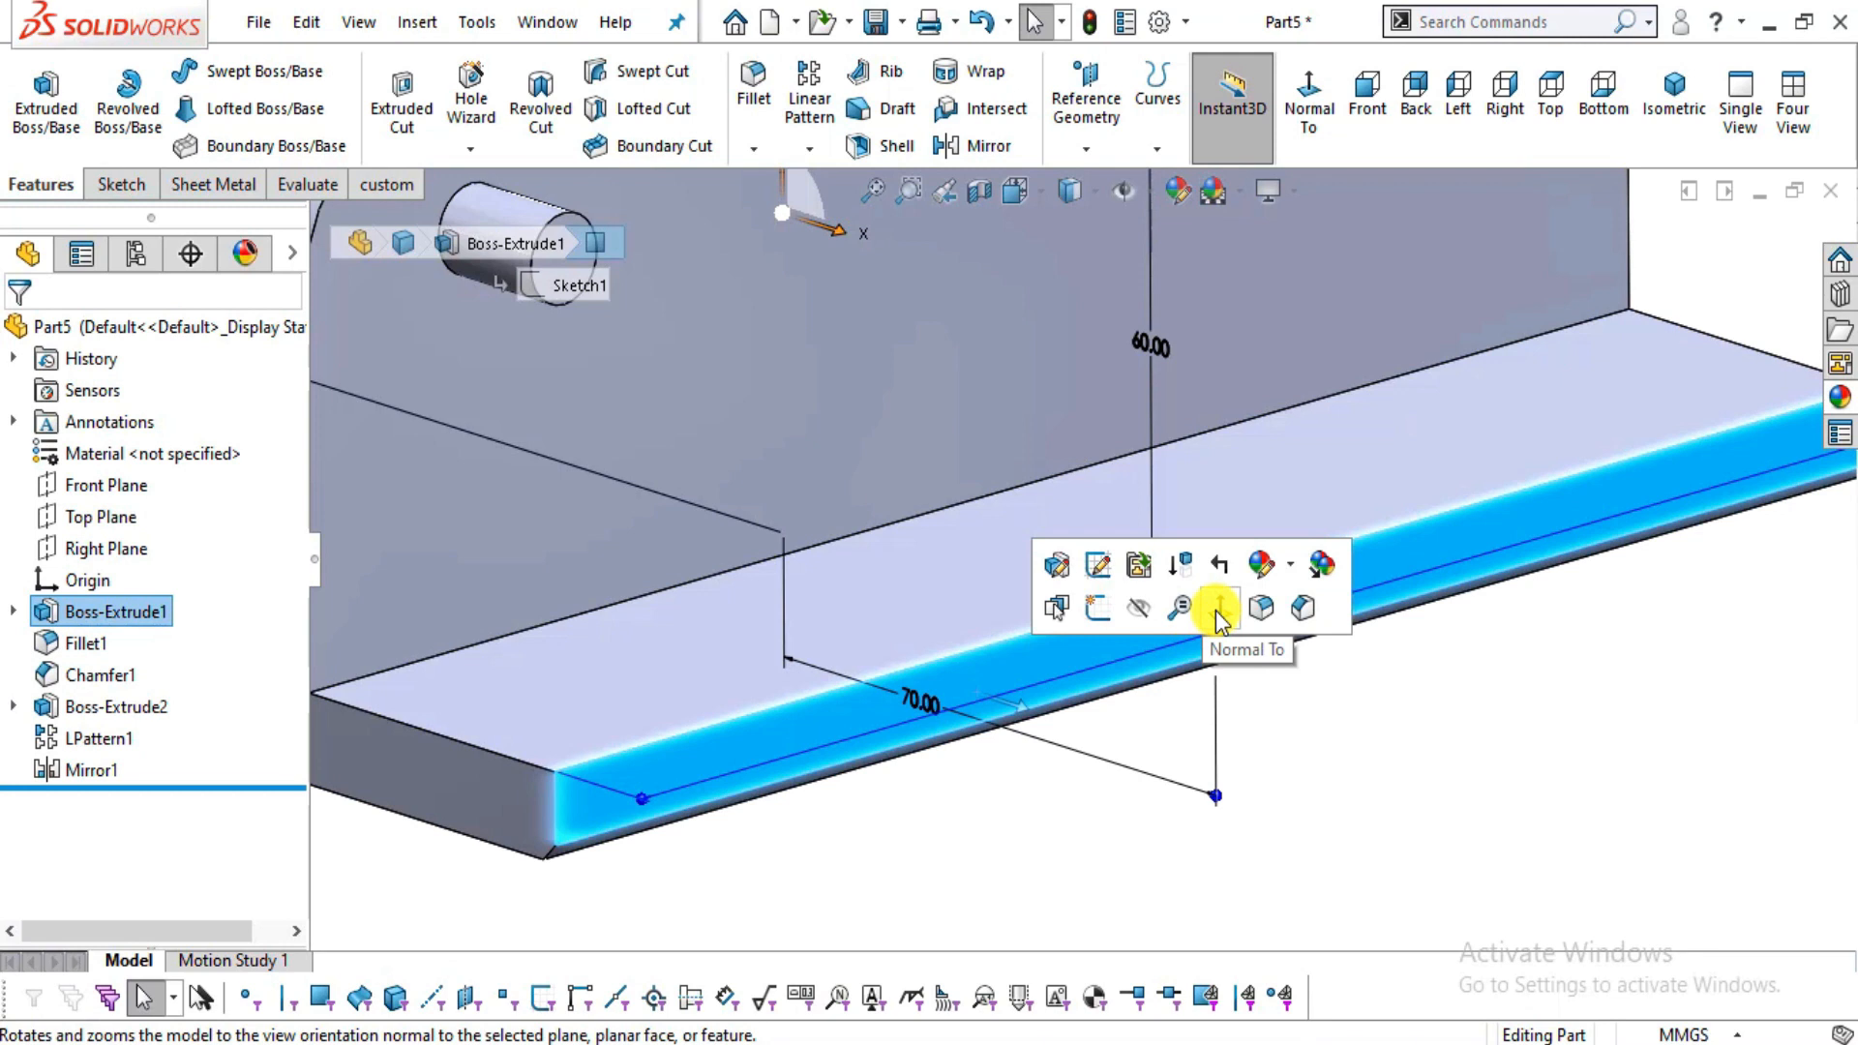
click(1216, 612)
click(118, 185)
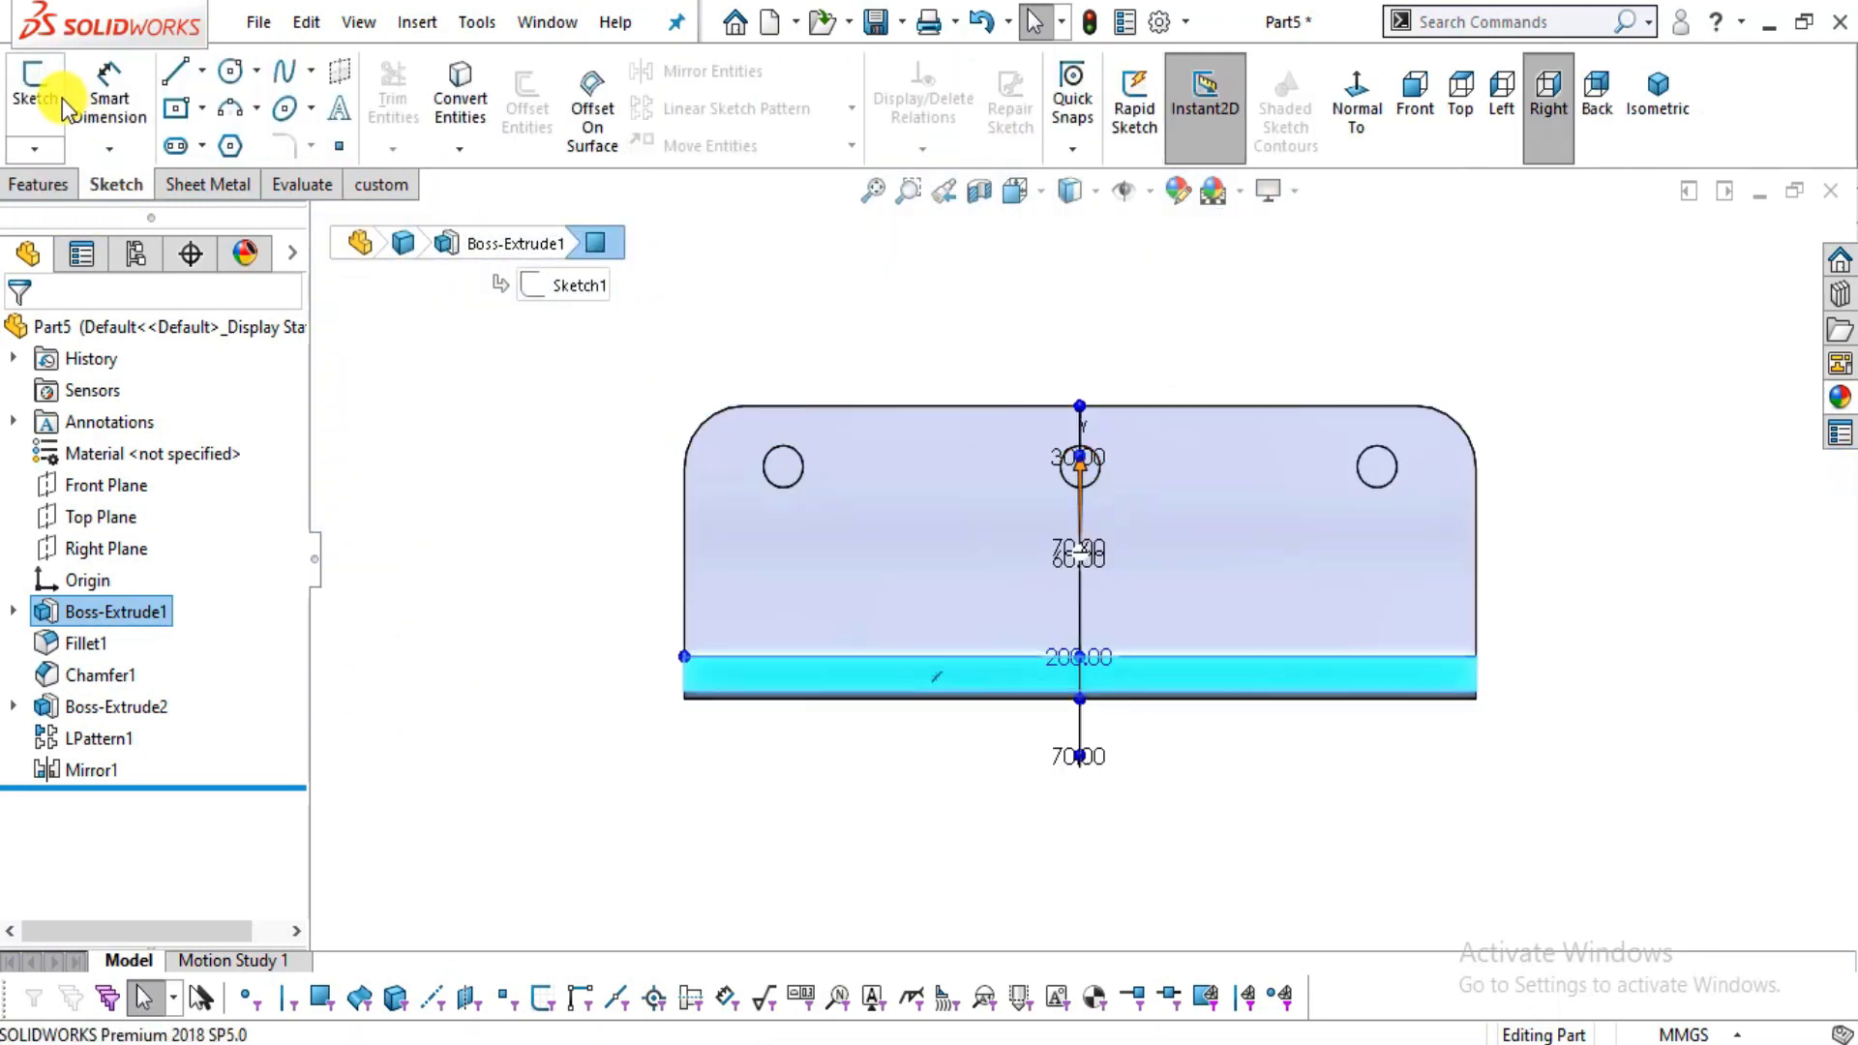
click(54, 96)
- Sketch a vertical centerline about 50 mm long from the origin straight down below the base
scroll(1258, 639, down, 3)
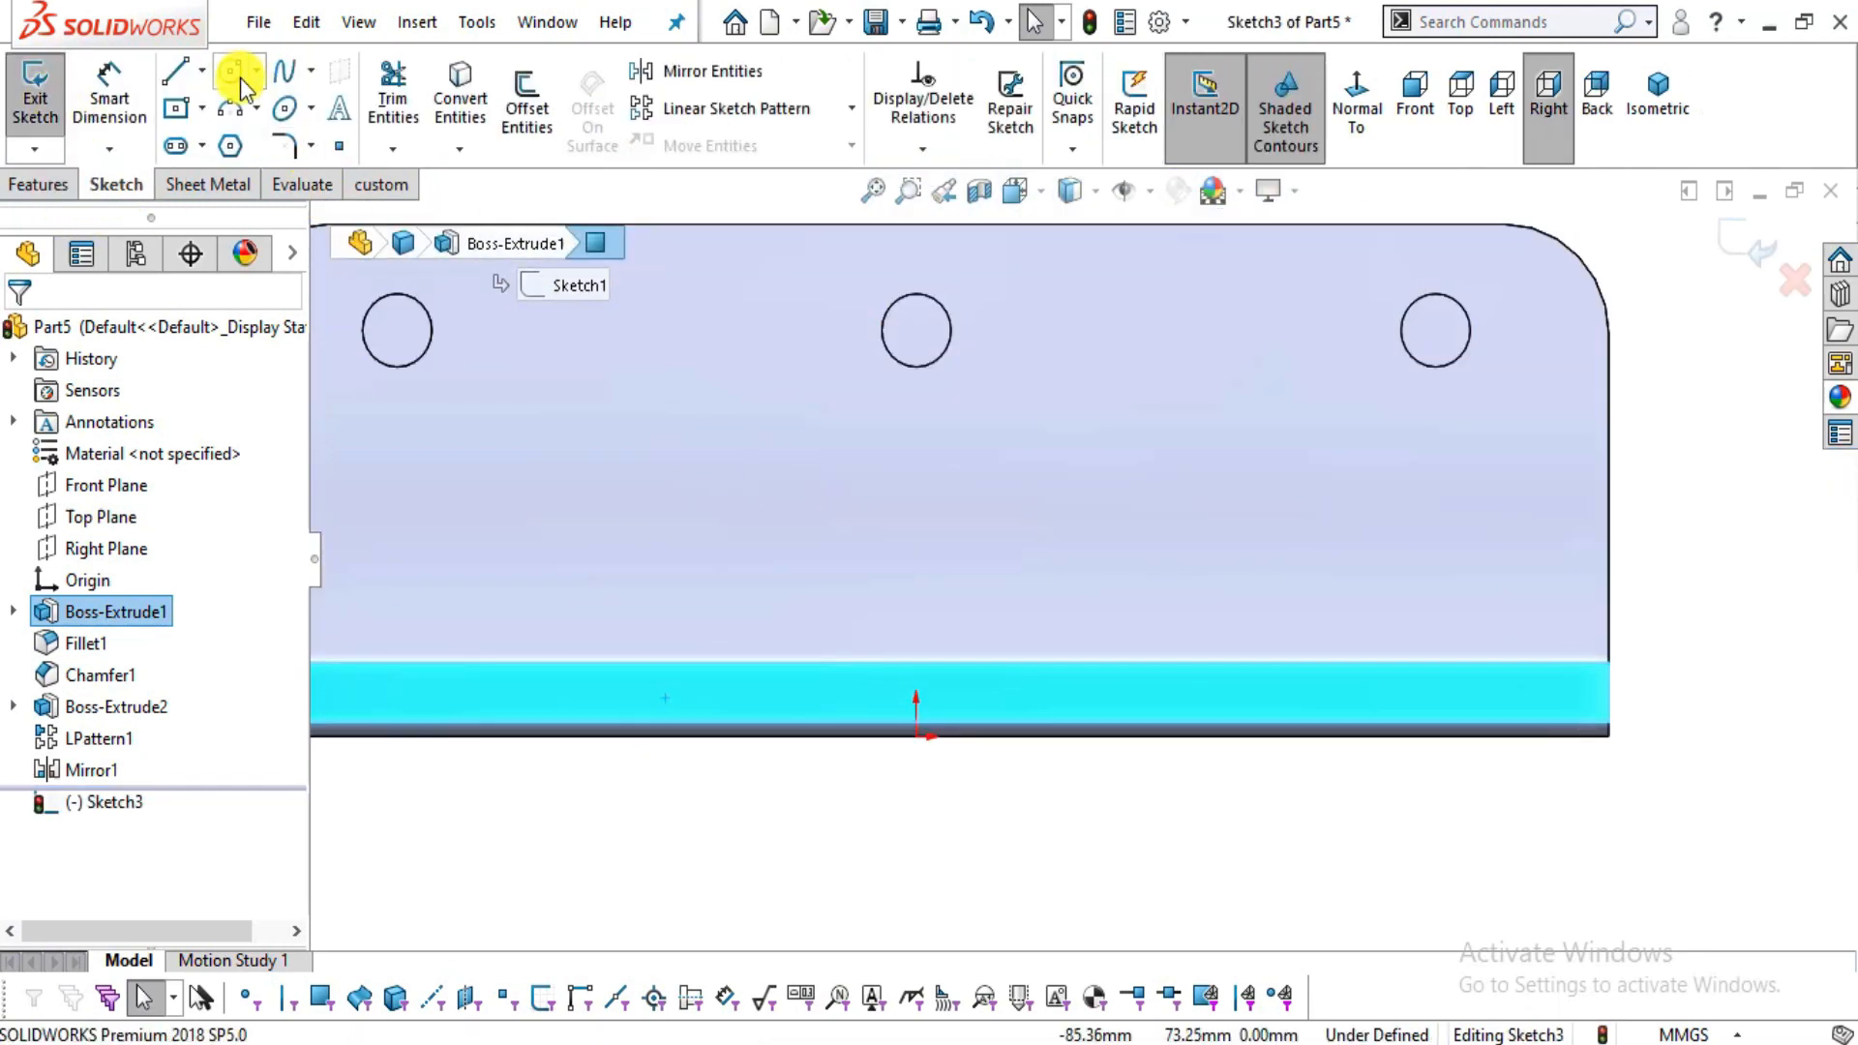
click(202, 70)
click(242, 141)
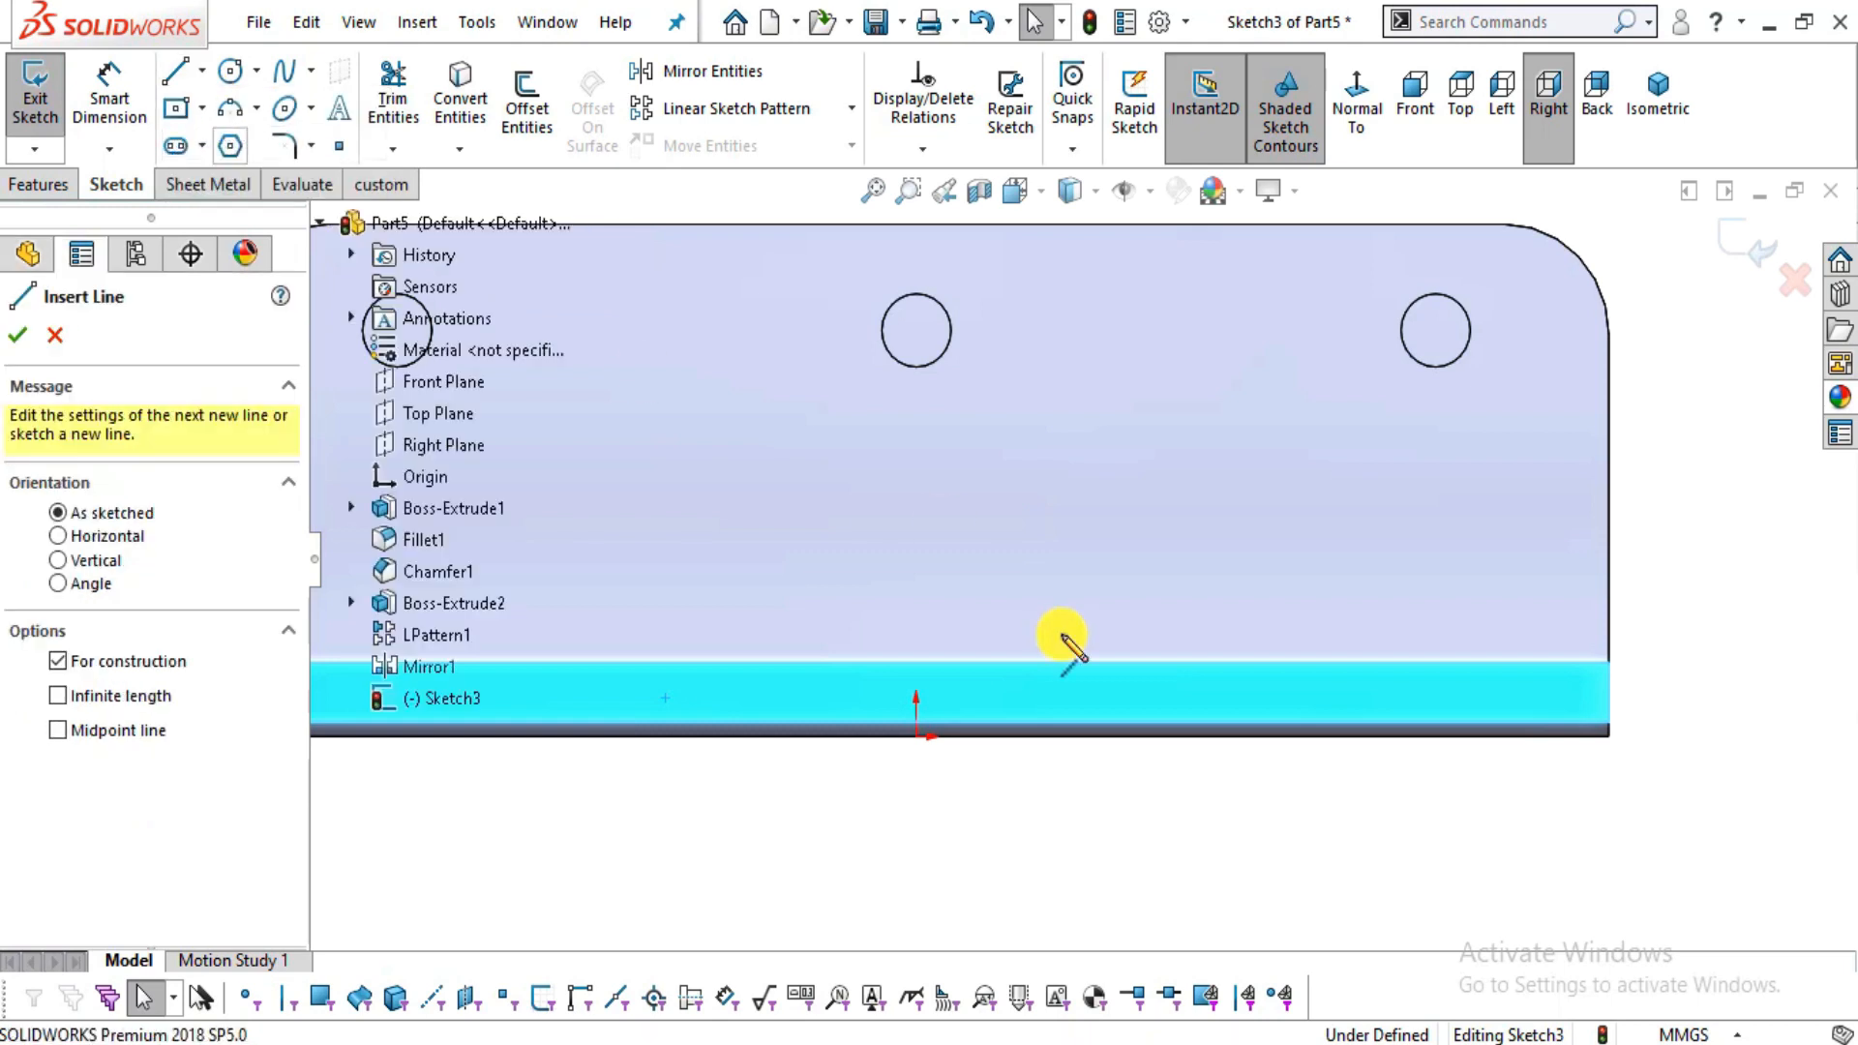
scroll(1064, 641, up, 2)
click(985, 662)
scroll(982, 768, down, 5)
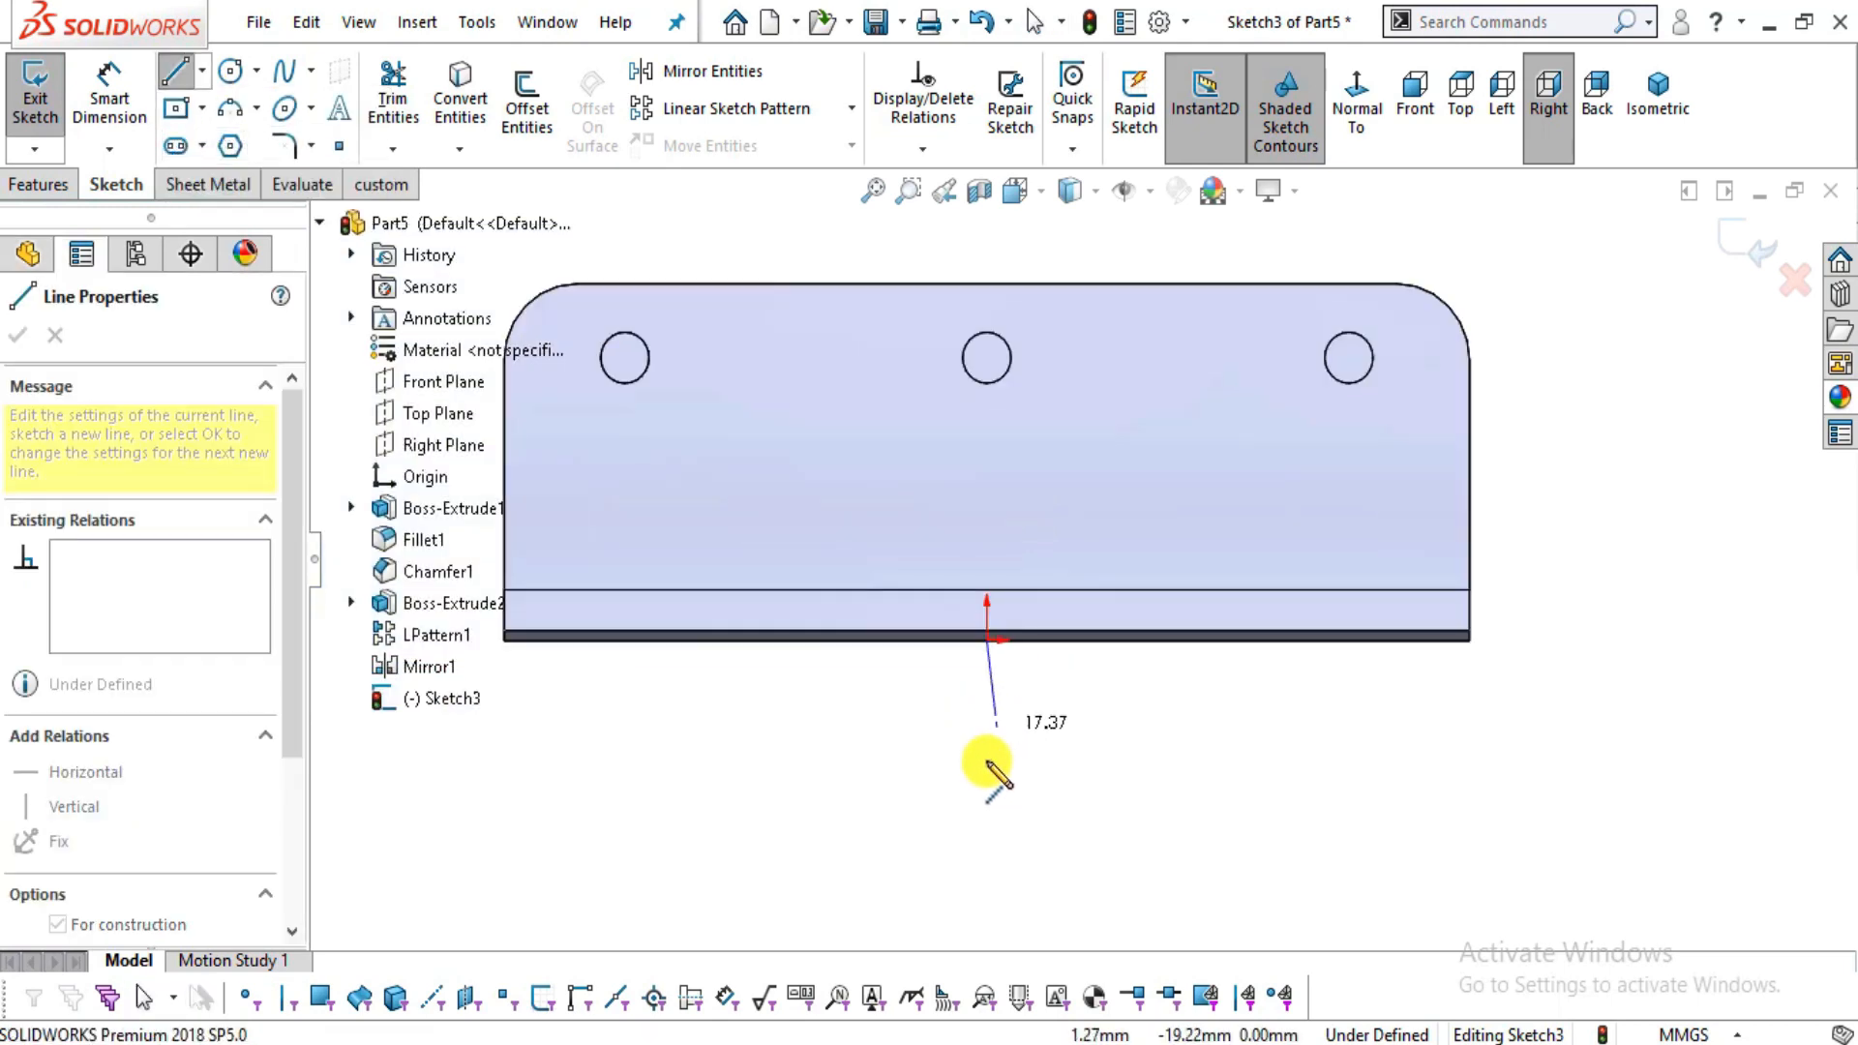
click(1035, 882)
key(Escape)
scroll(1112, 402, up, 3)
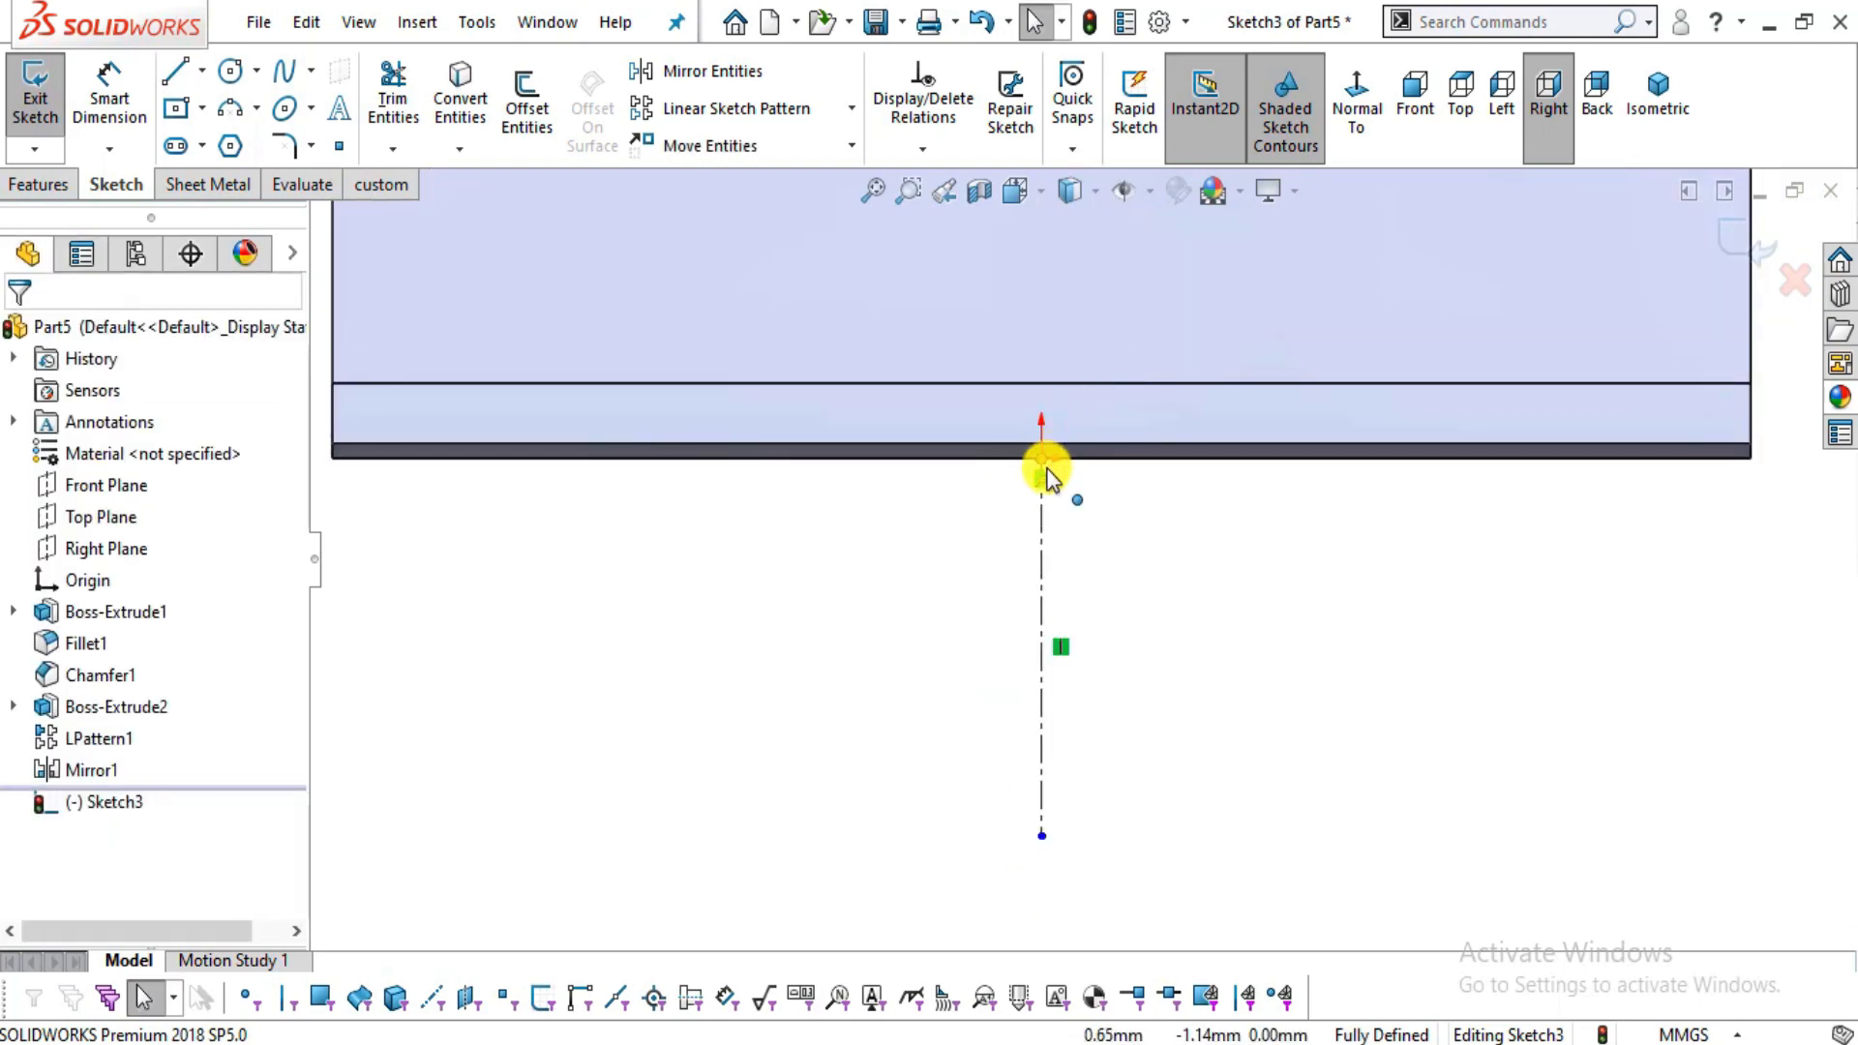
- Sketch two concentric circles, about 22 mm and 8.6 mm in diameter, centred on the centerline's lower endpoint, checking the lug in the PDF drawing
click(240, 72)
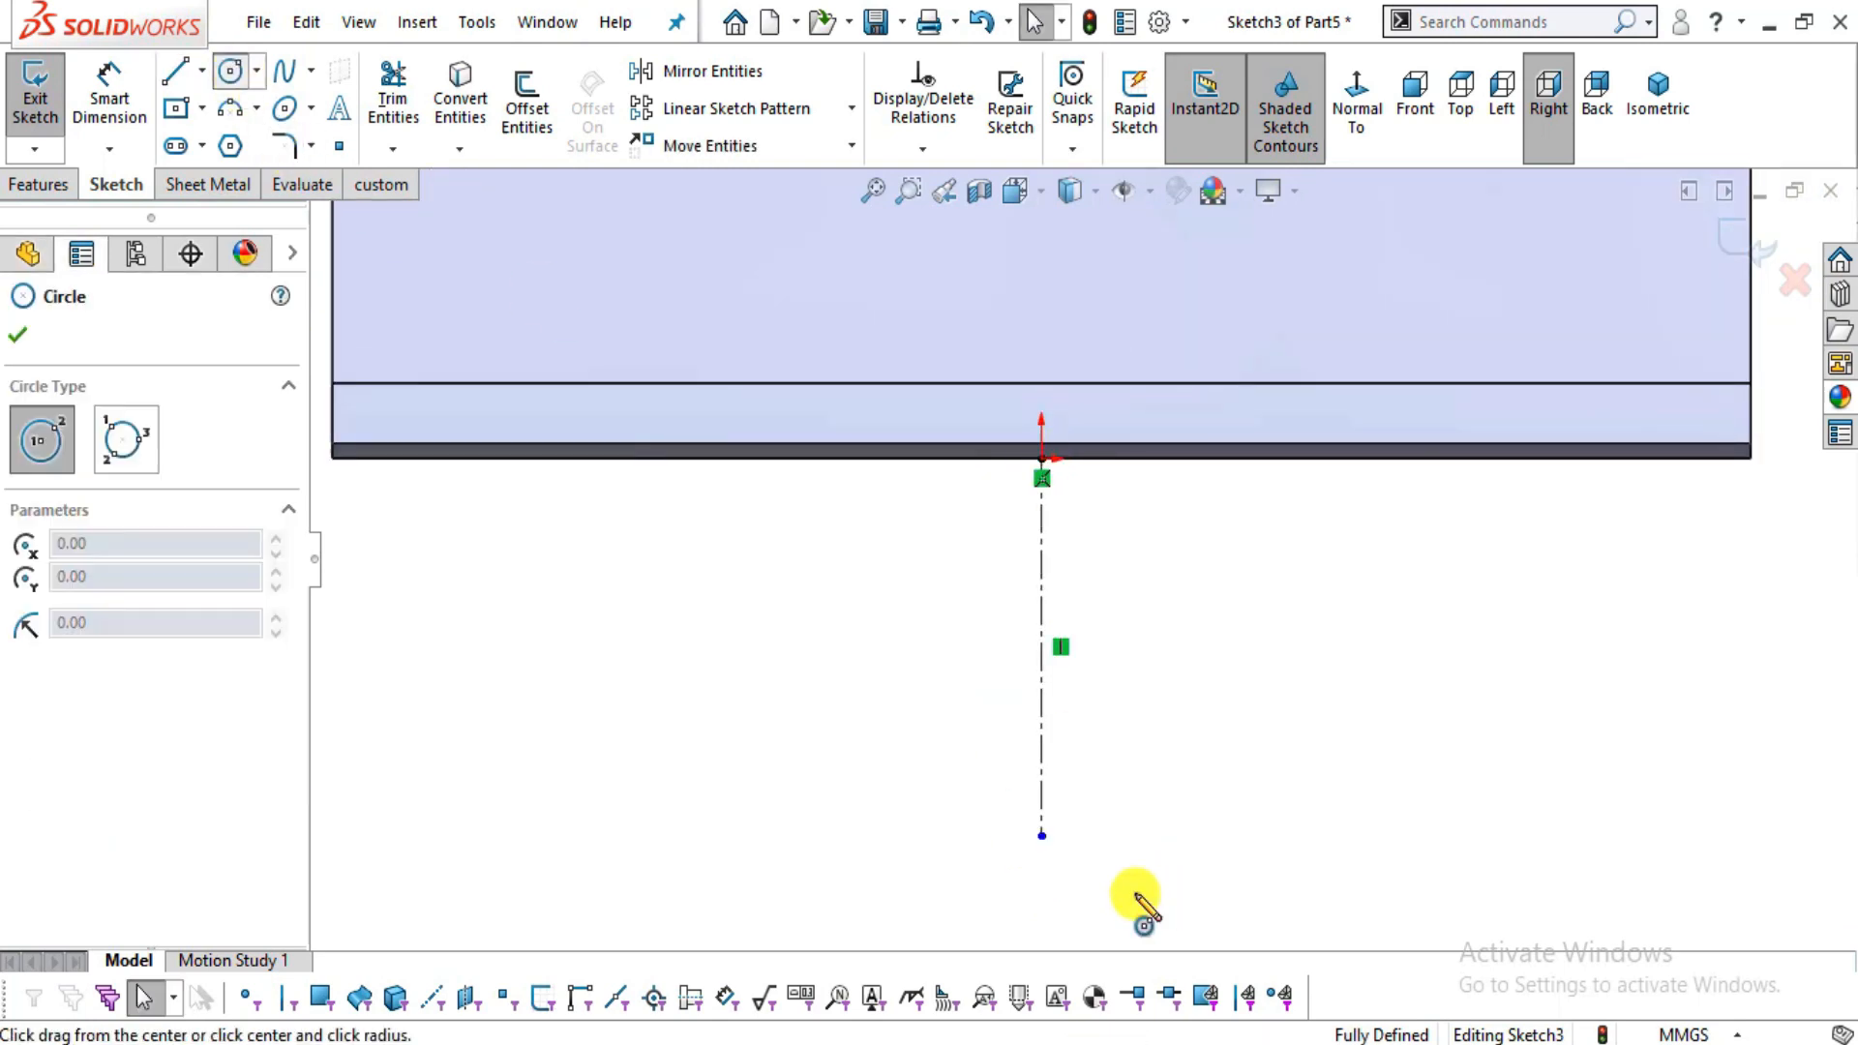
click(1041, 835)
click(1078, 765)
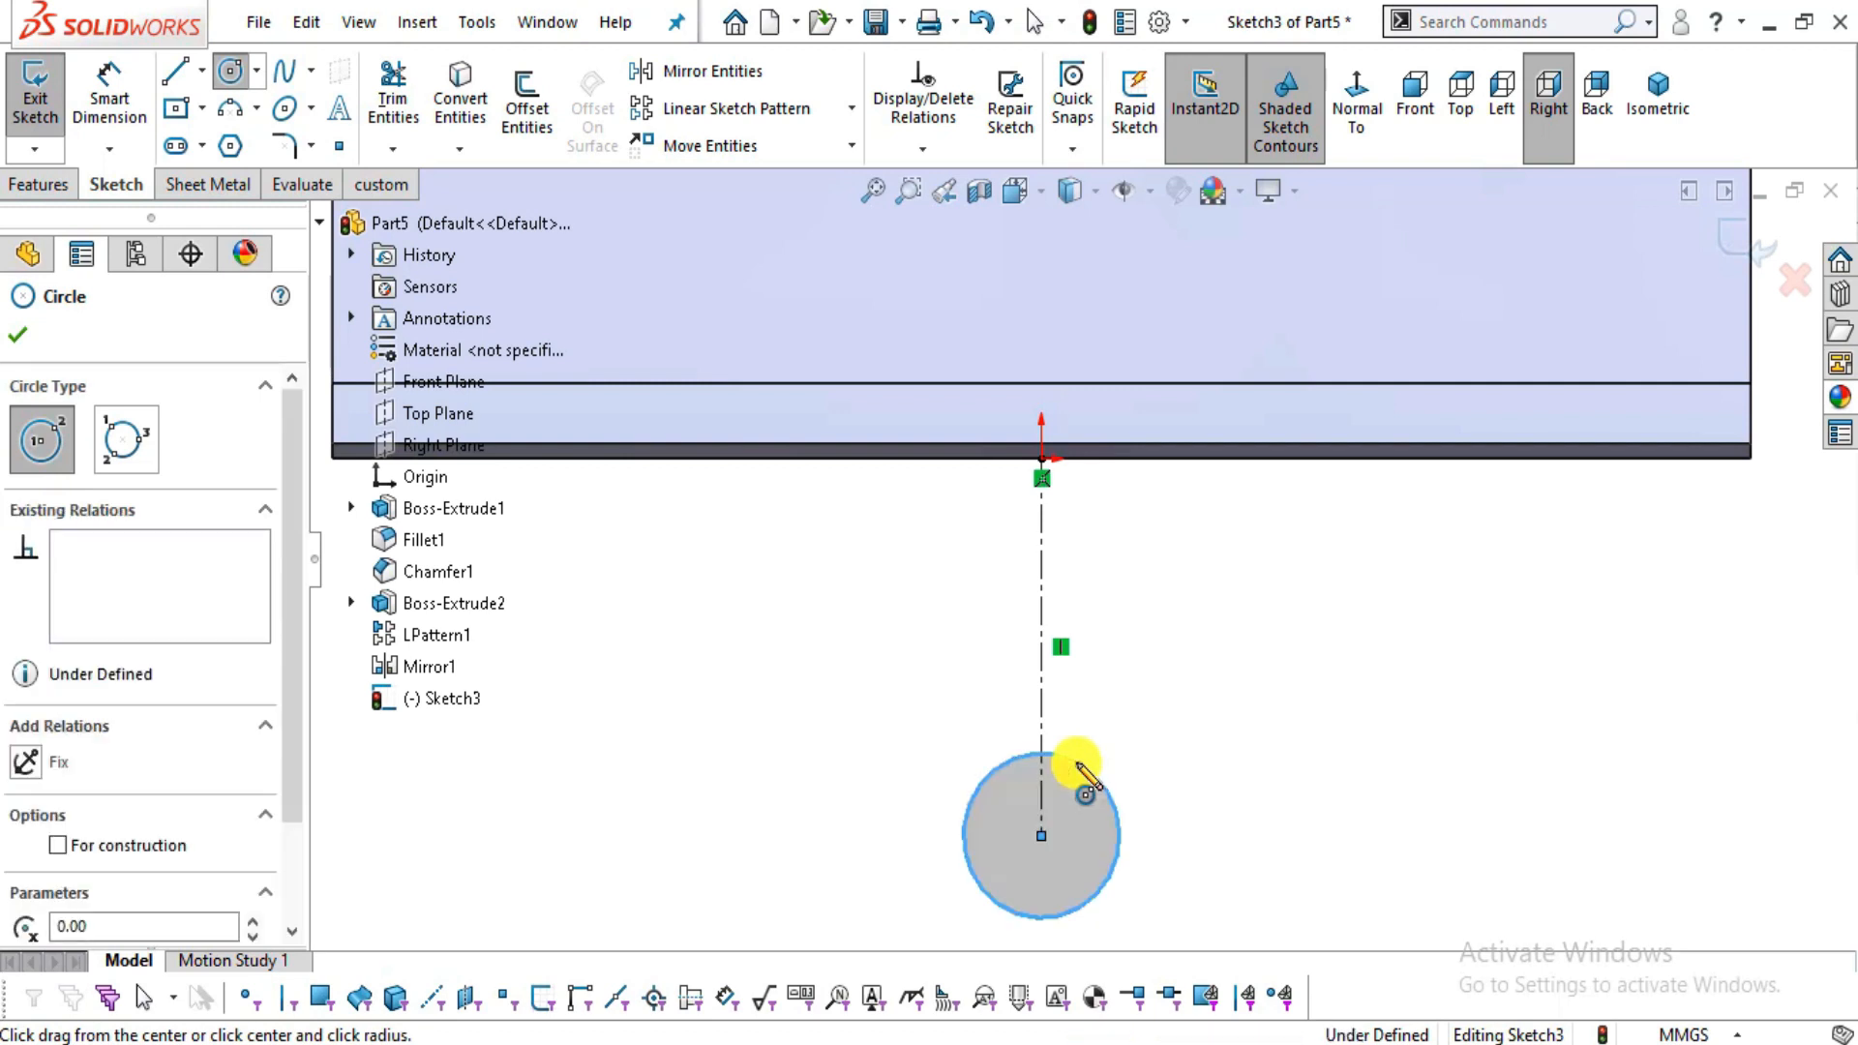
key(alt+Tab)
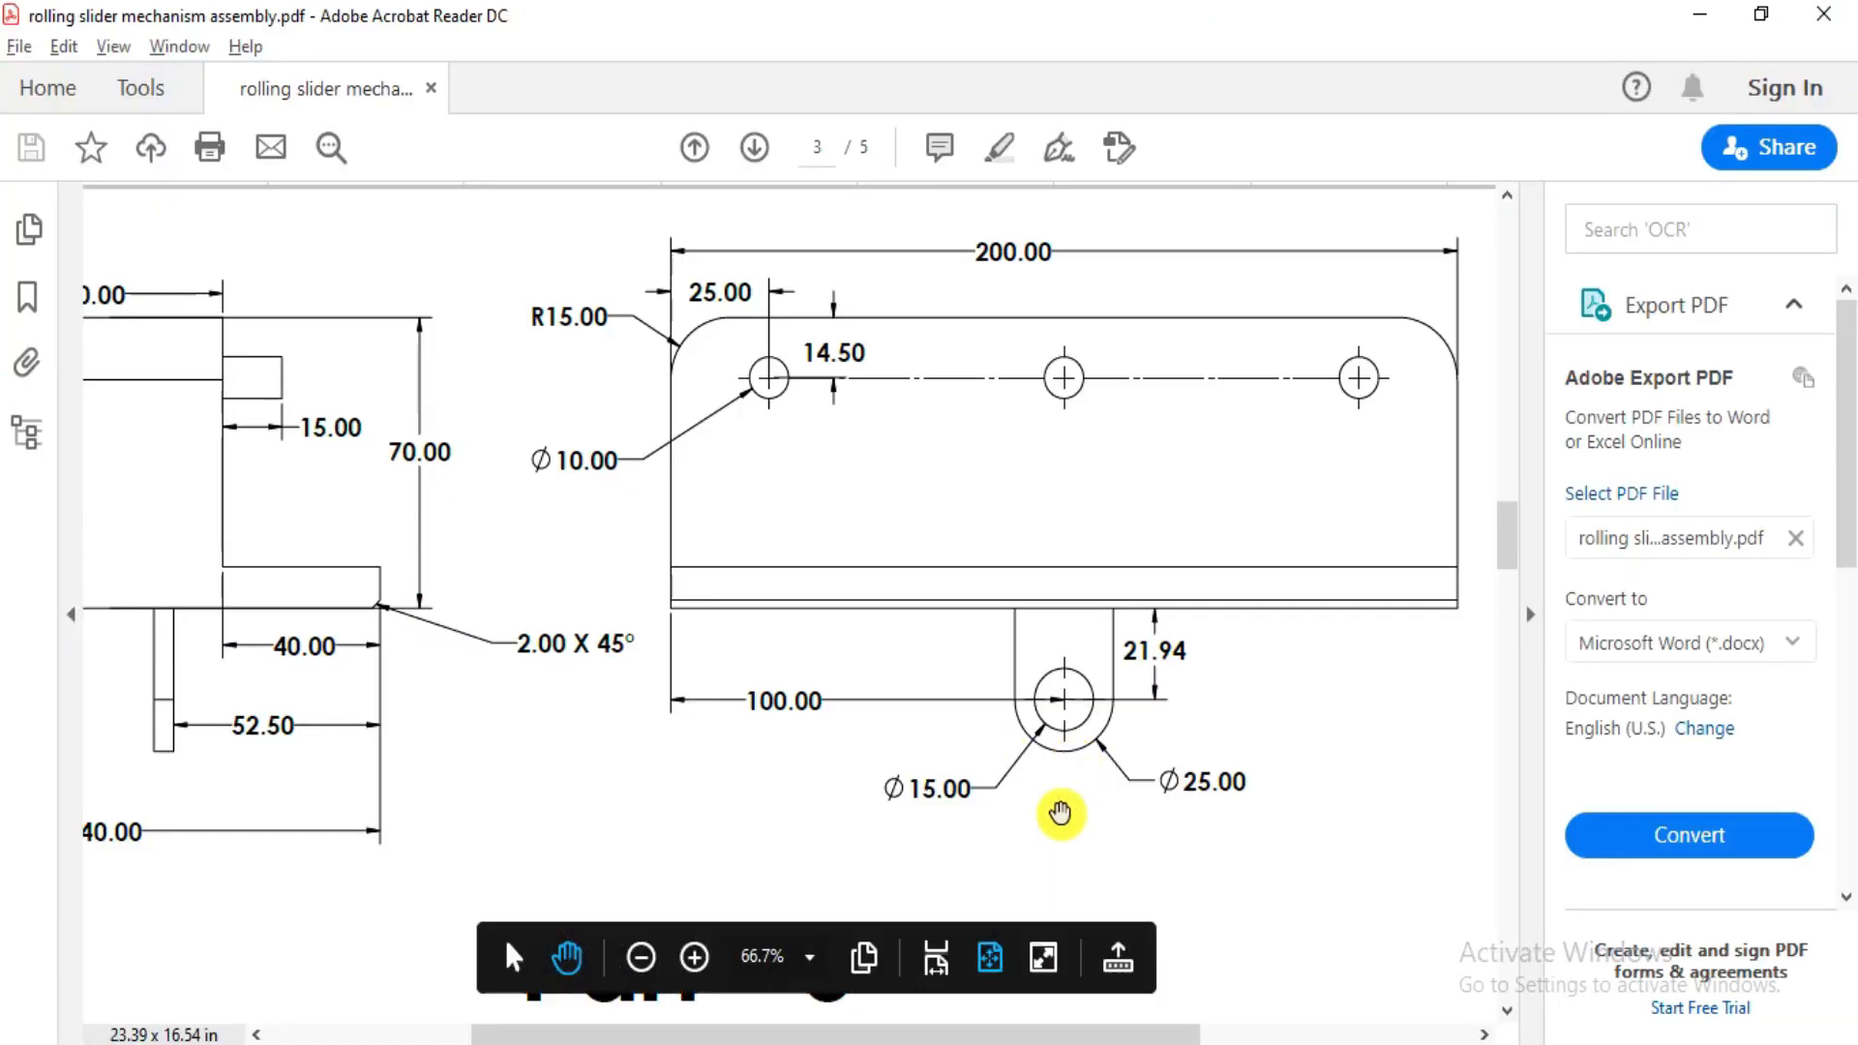
key(alt+Tab)
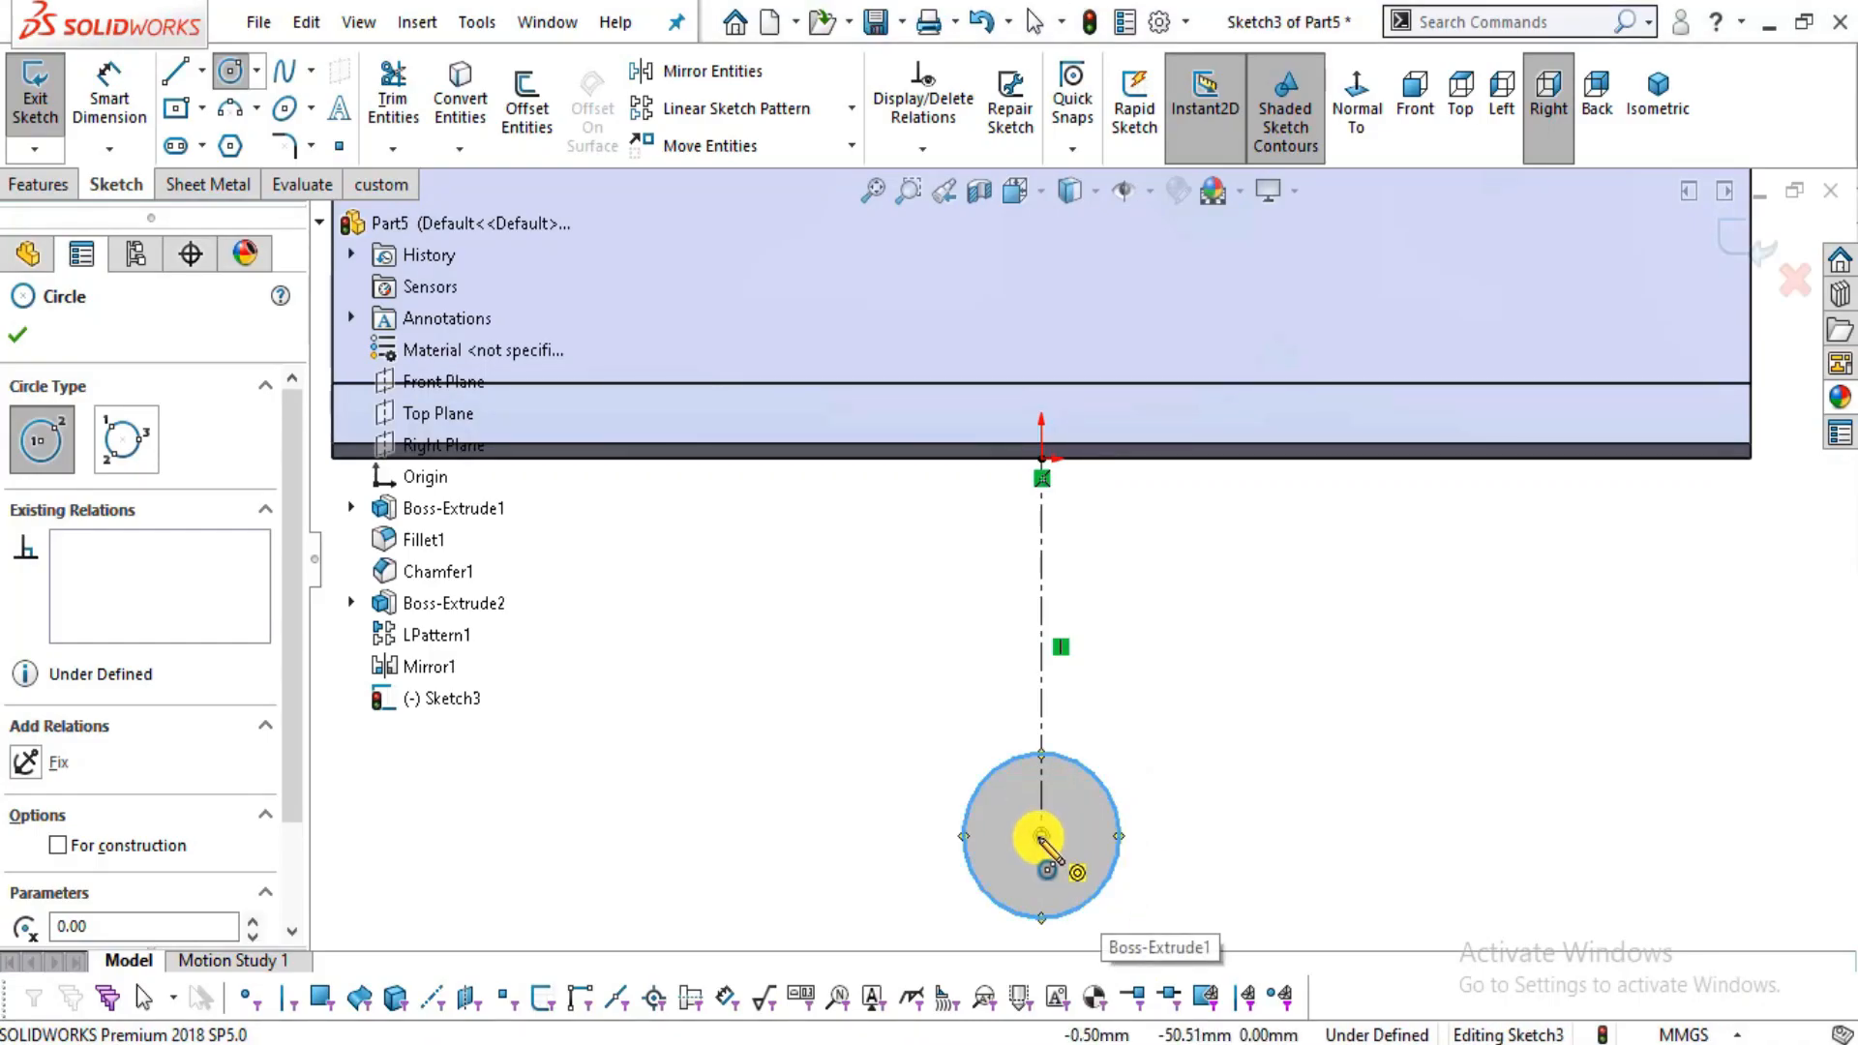
click(1040, 835)
click(1071, 836)
- Dimension the inner circle of the lug sketch with a 15 mm diameter
click(114, 93)
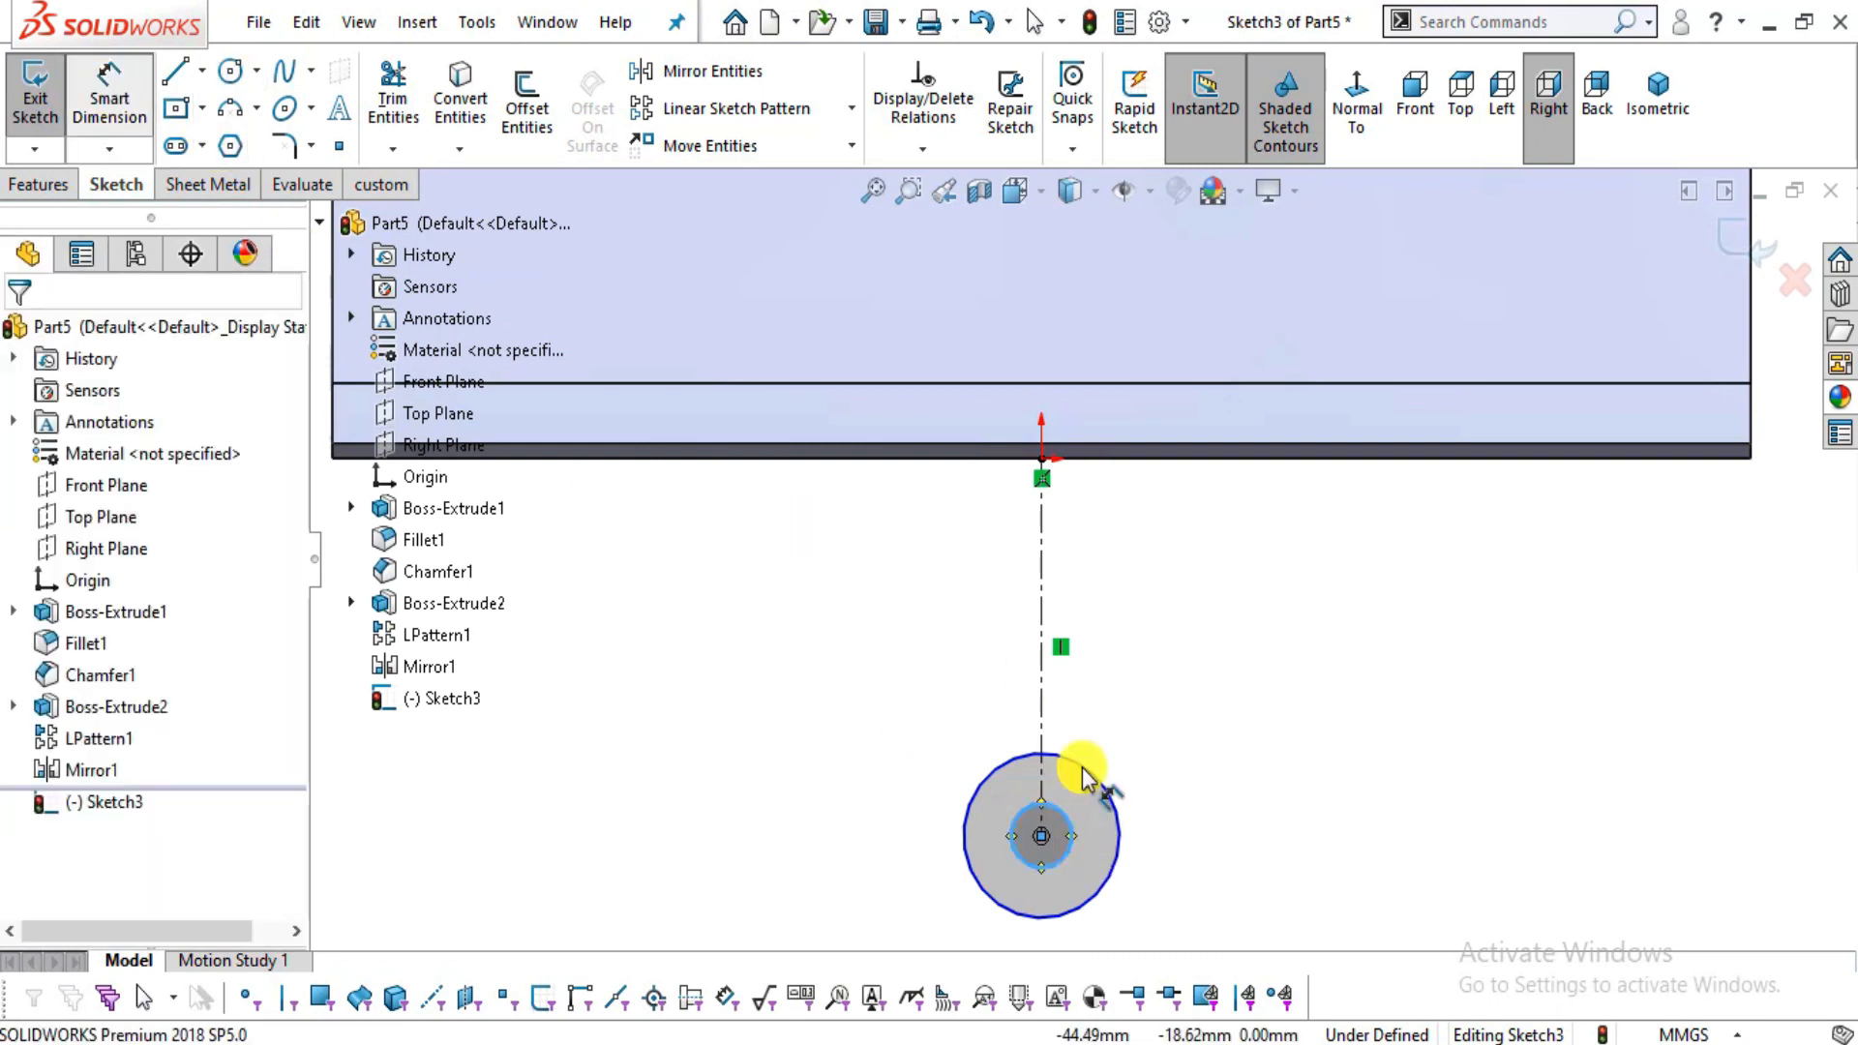
click(1078, 838)
click(800, 761)
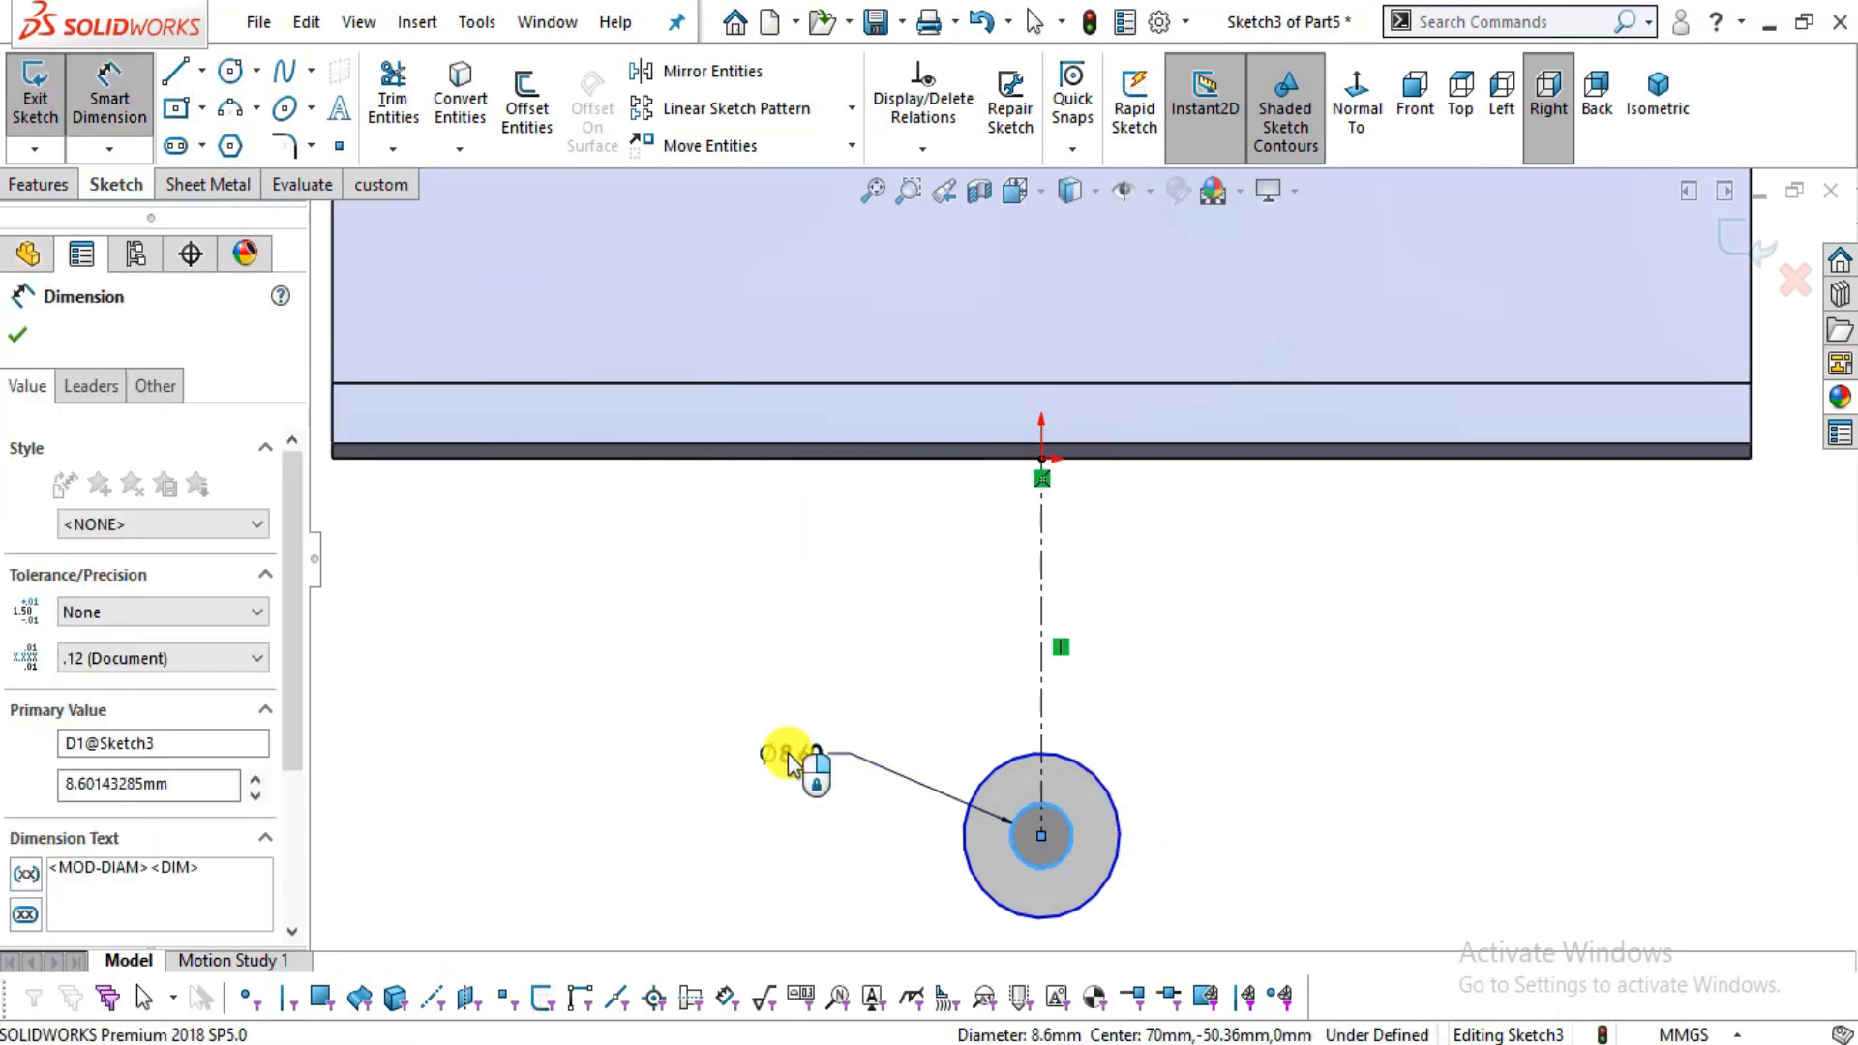
text(15)
key(Return)
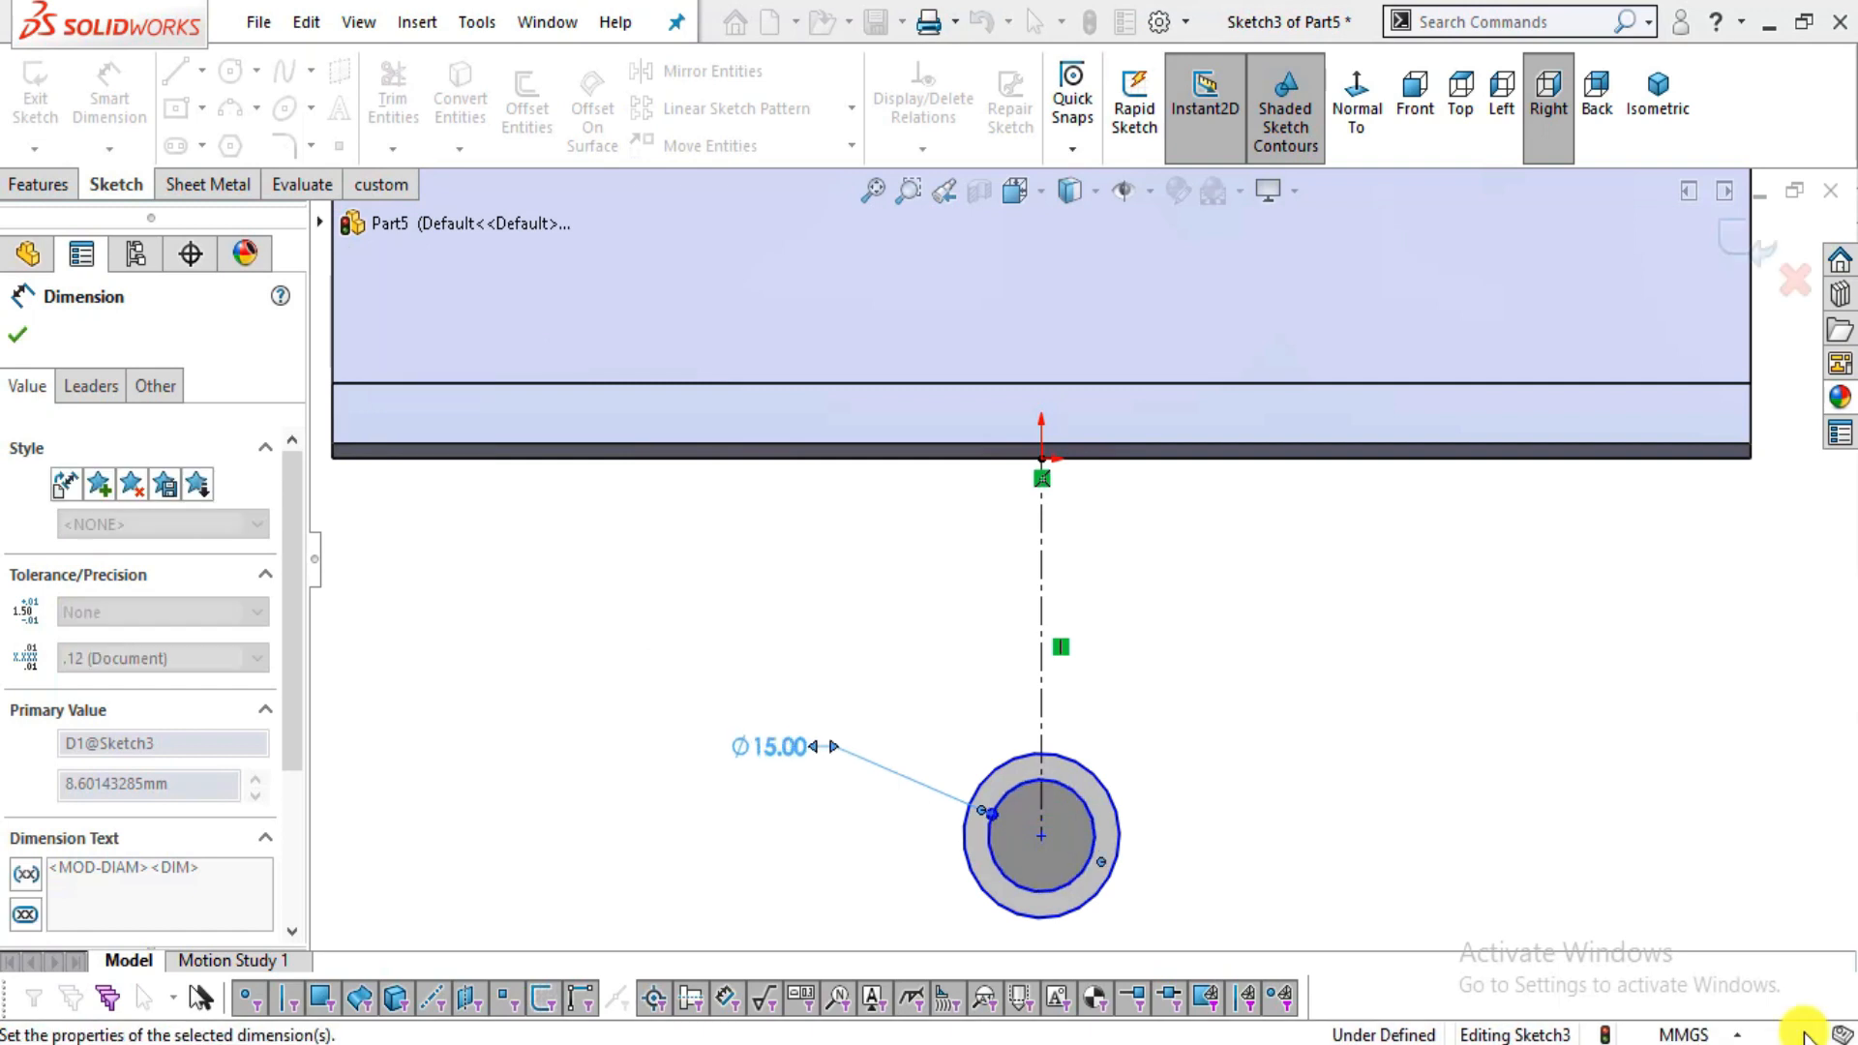
- Dimension the outer circle of the lug sketch with a 25 mm diameter
click(1157, 771)
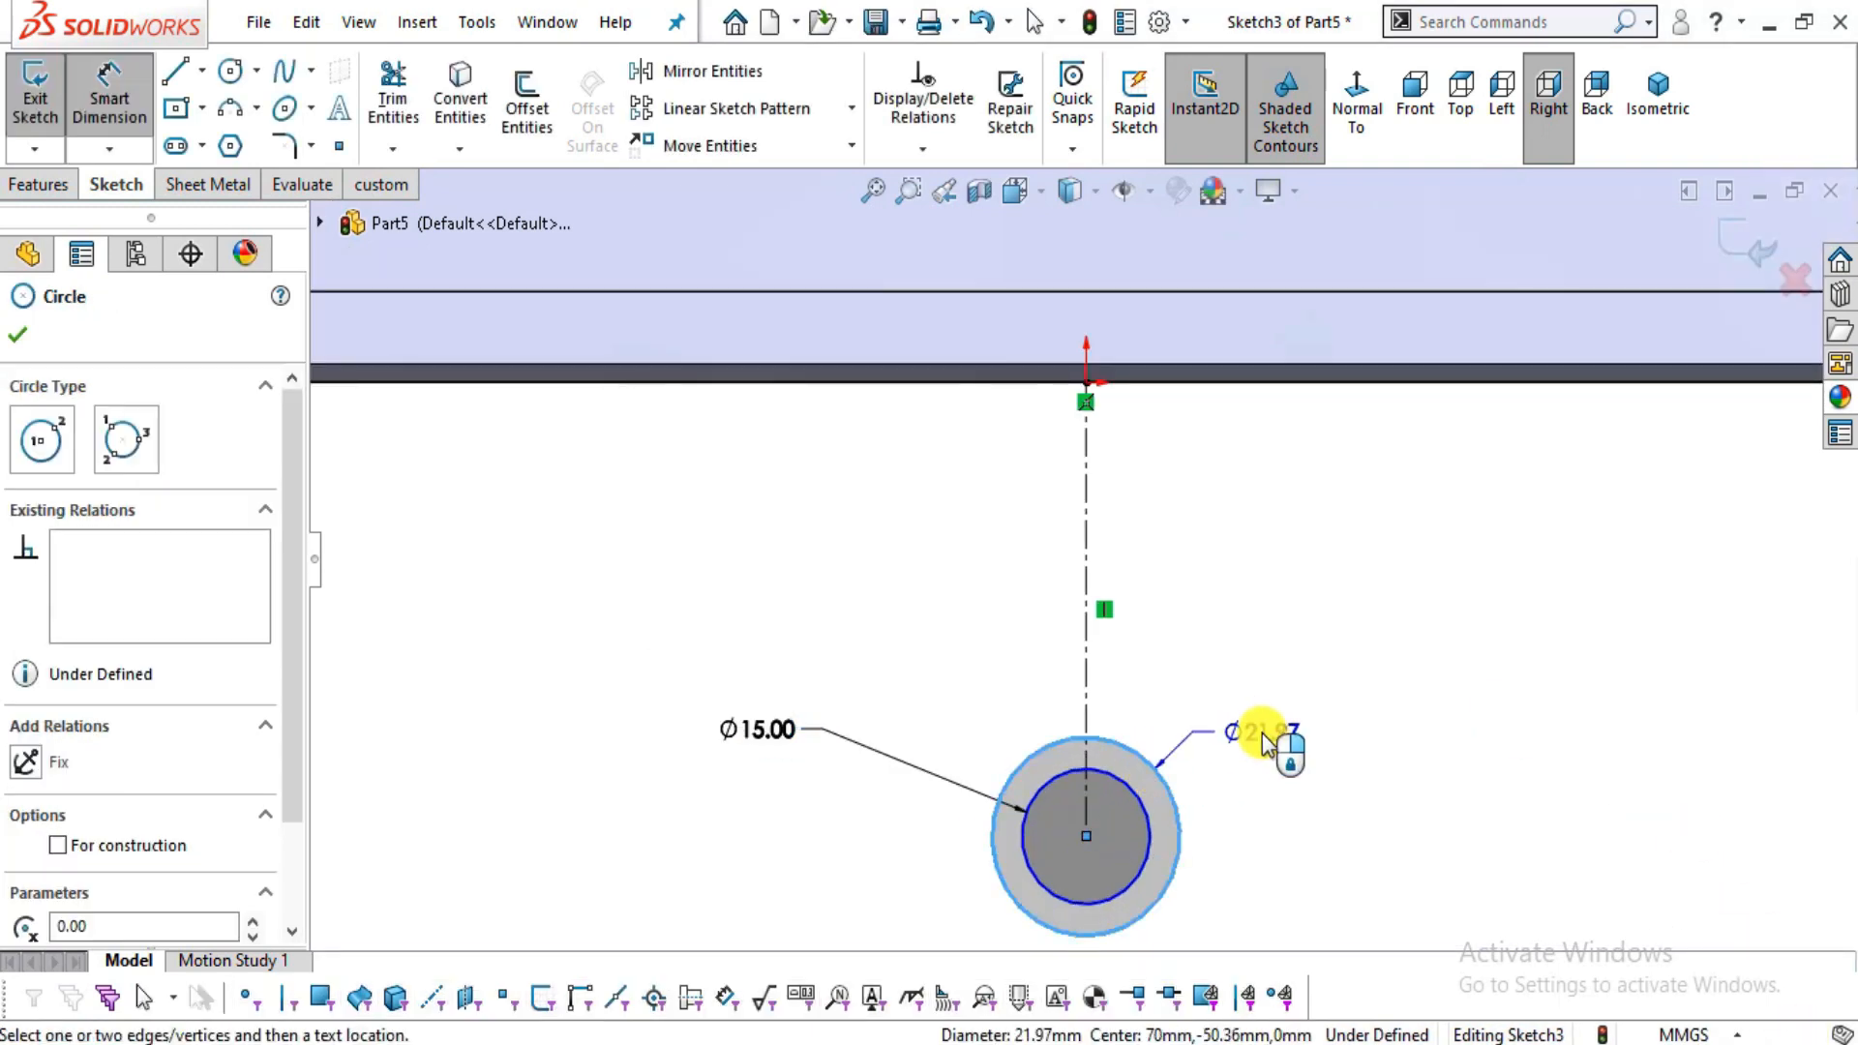
click(1263, 741)
text(25)
key(Return)
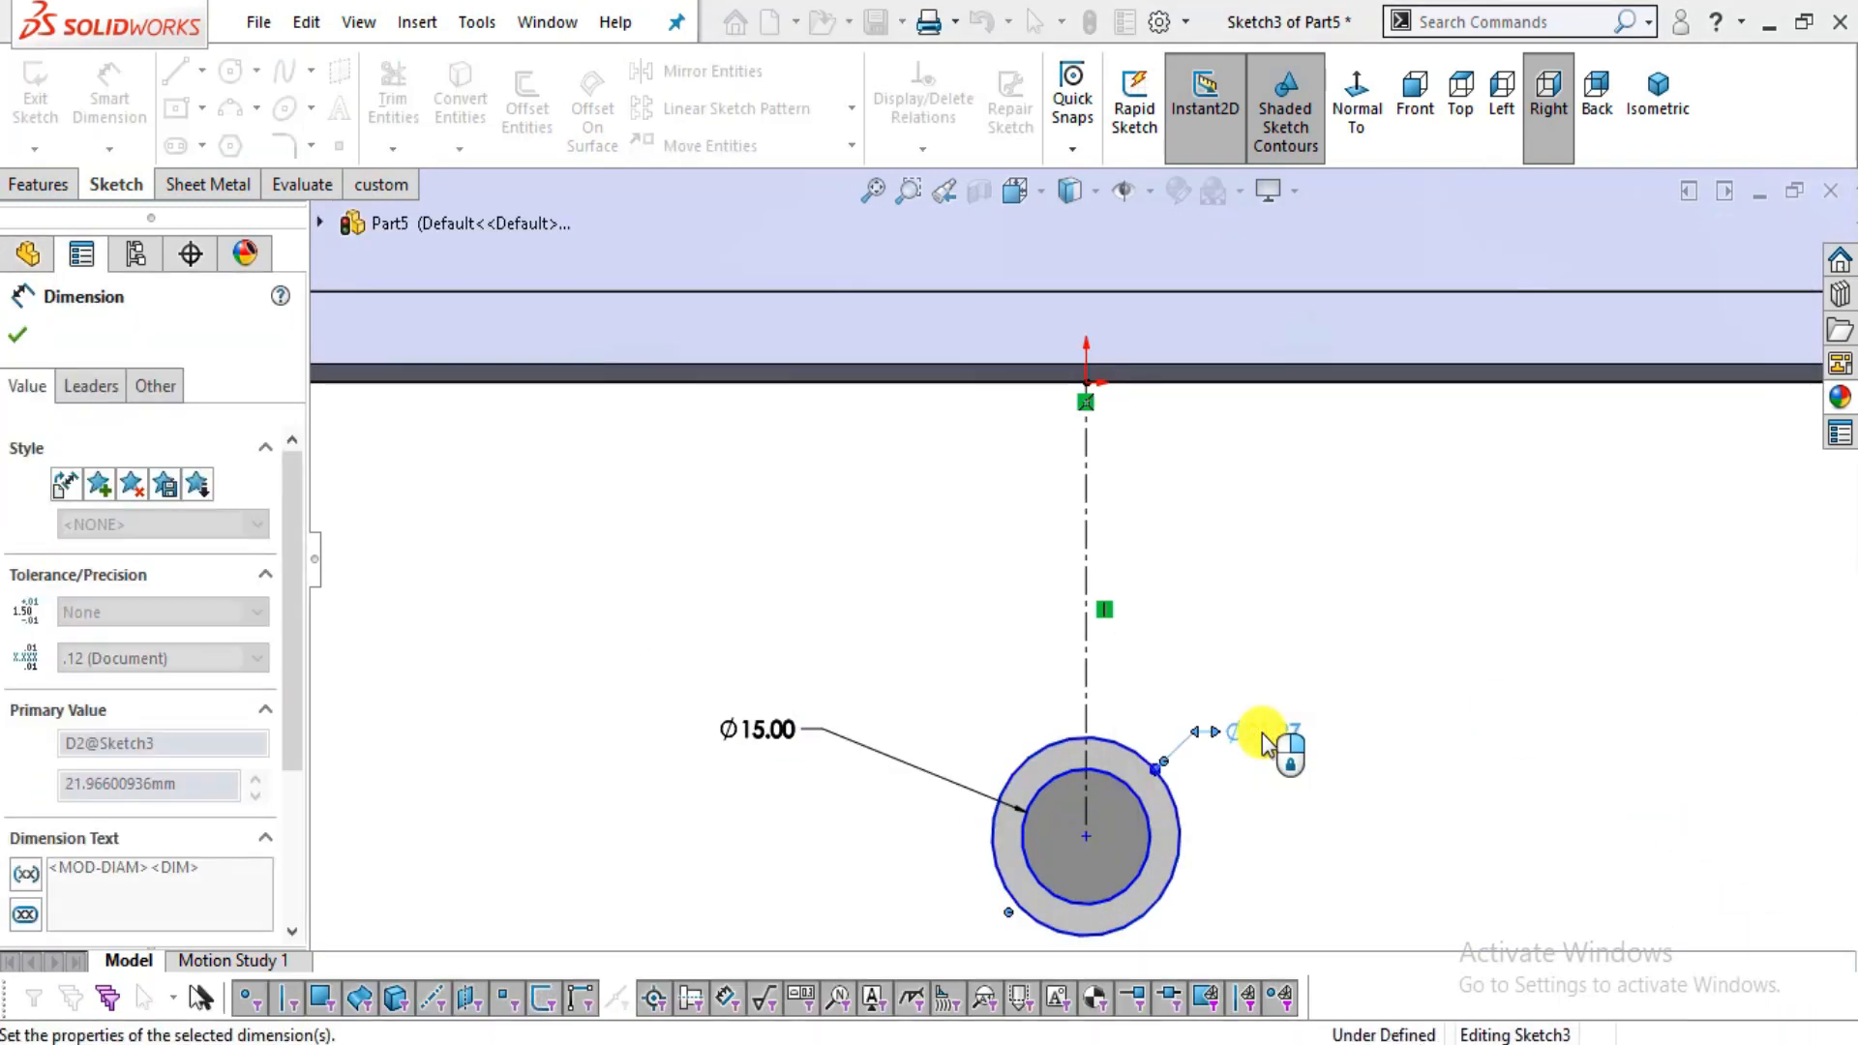
key(Escape)
- Sketch a vertical line about 60 mm long from the outer circle's left quadrant up to the flange's upper edge, checking the lug in the PDF drawing
click(176, 71)
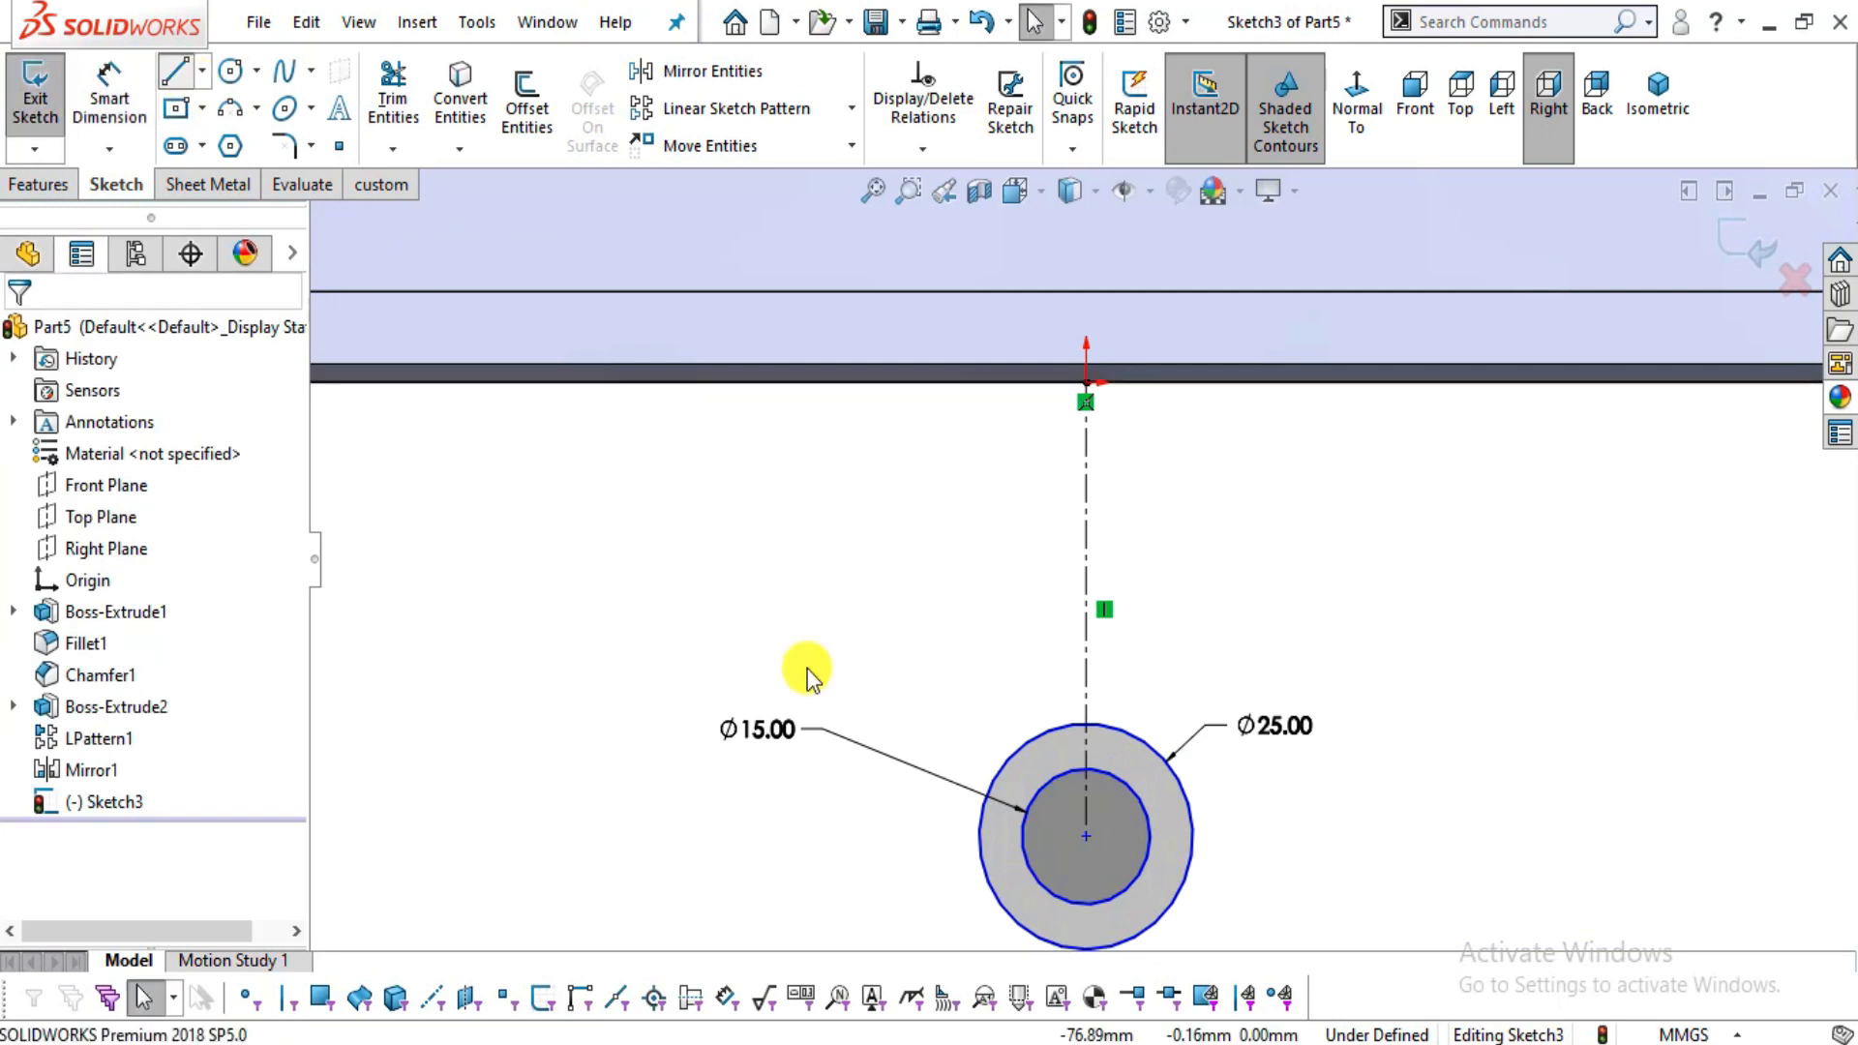
click(980, 836)
key(alt+Tab)
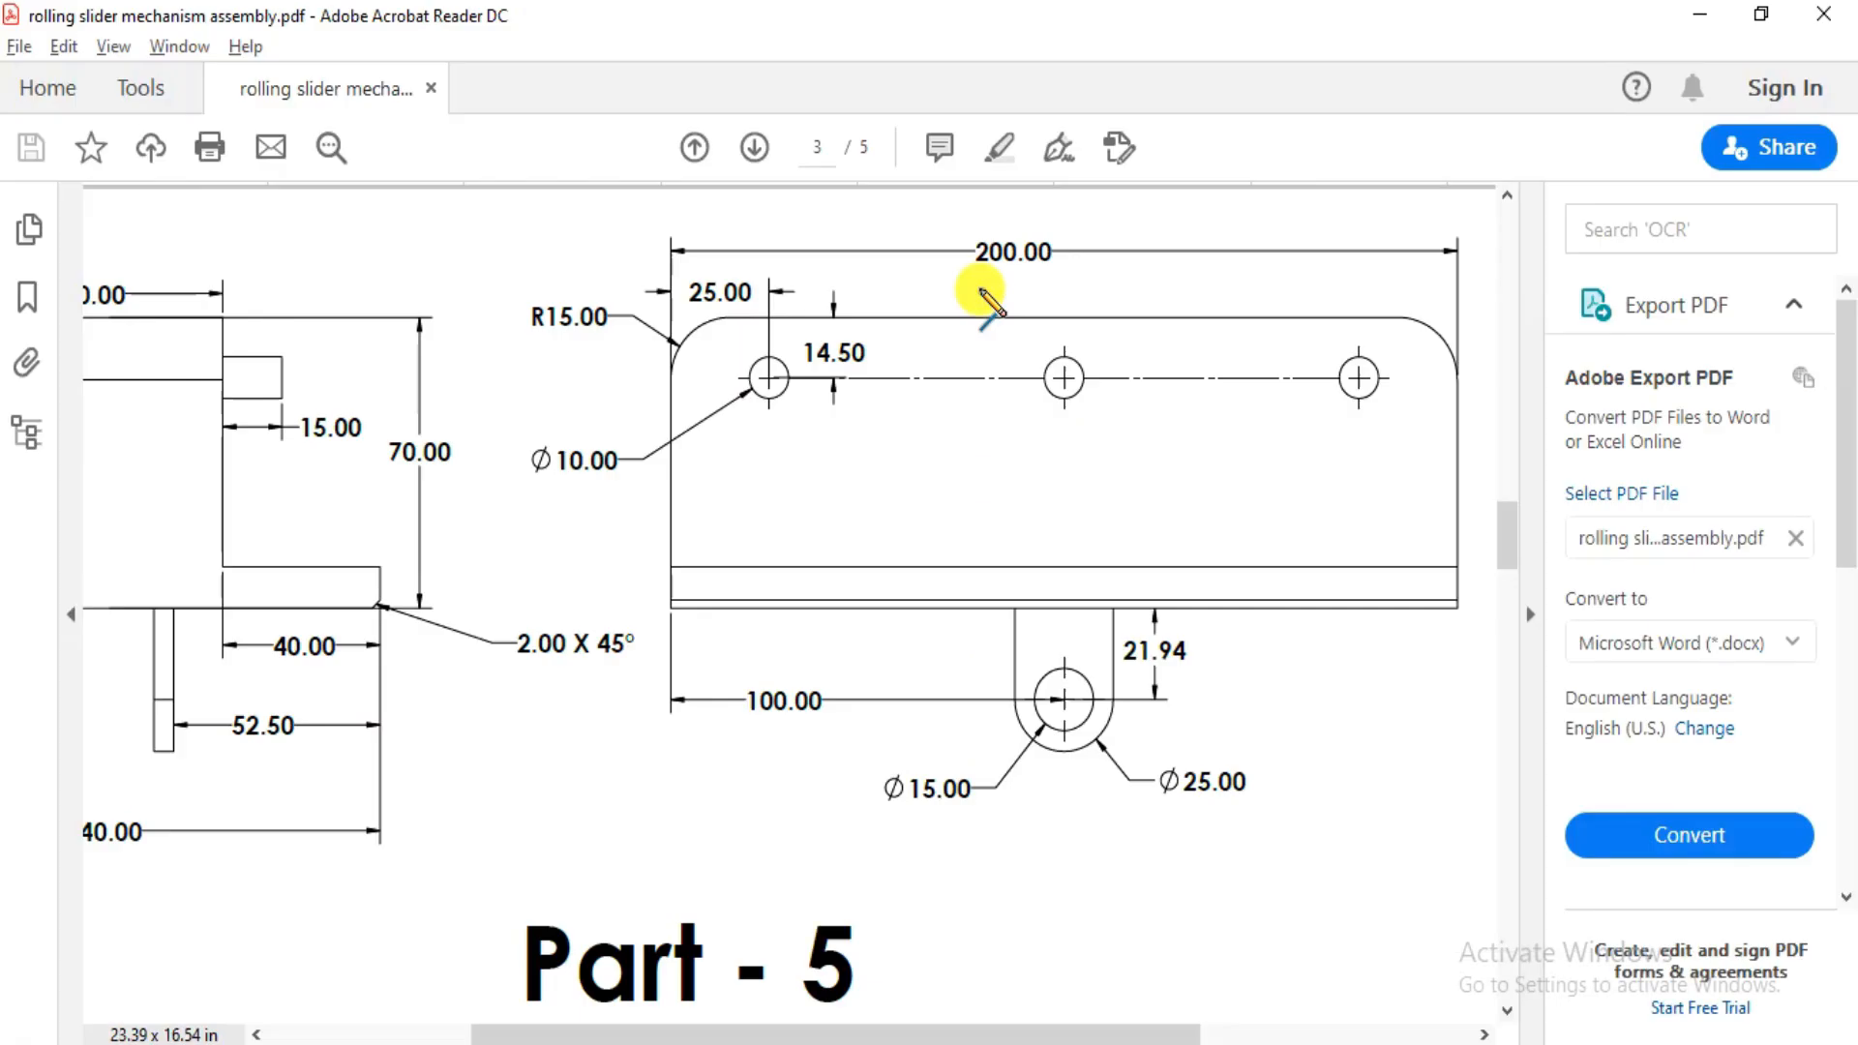
drag(911, 621, 1013, 641)
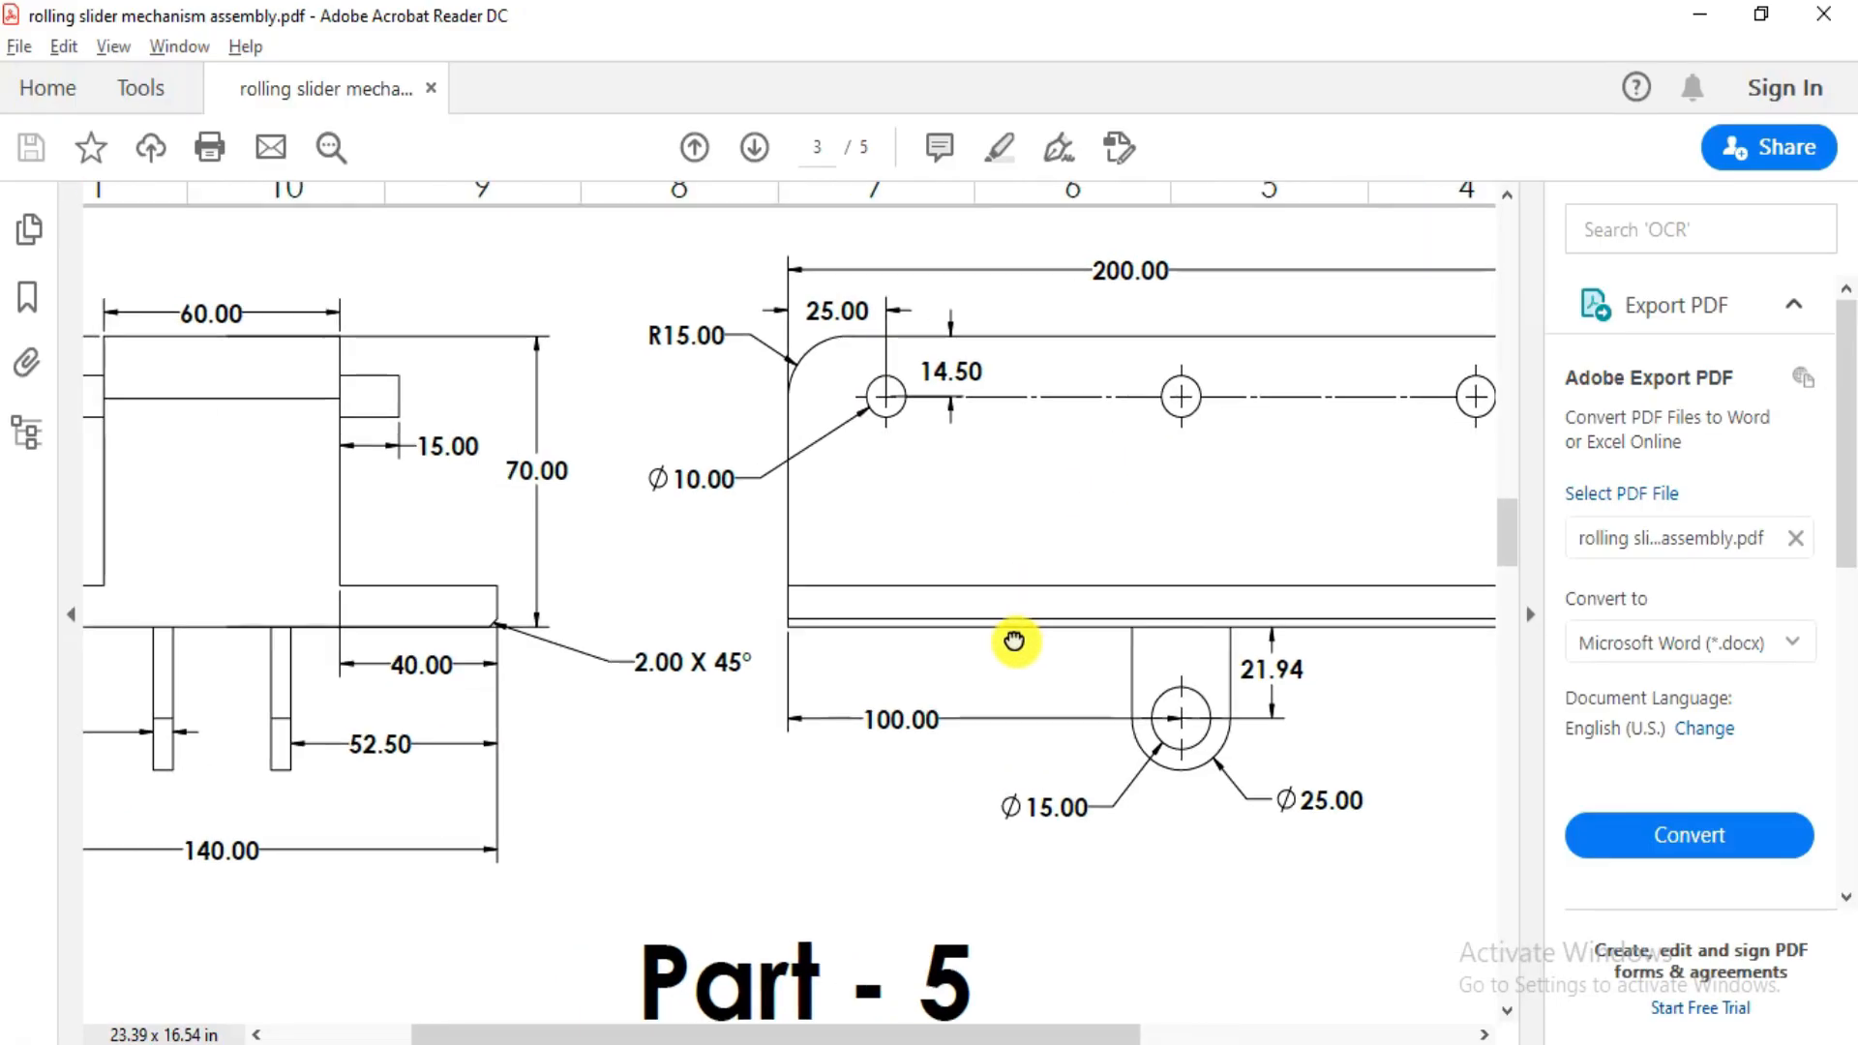
key(alt+Tab)
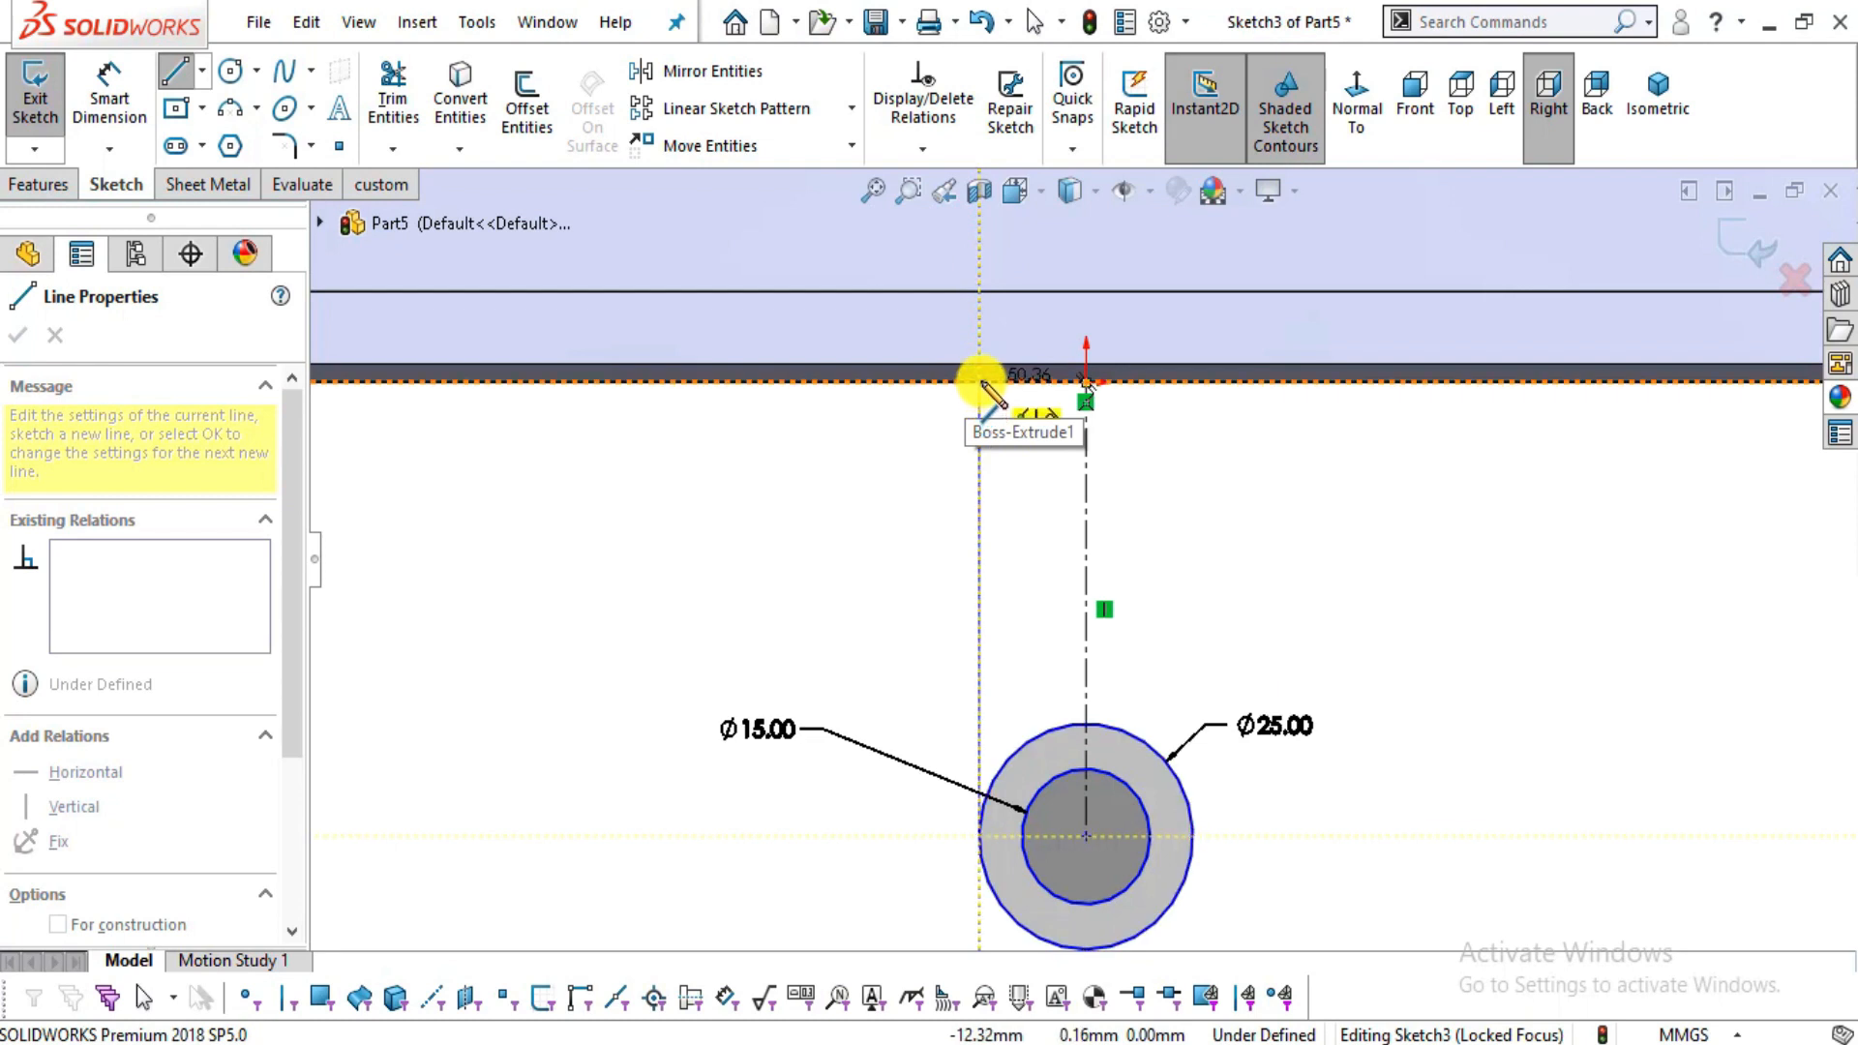
click(977, 290)
key(Escape)
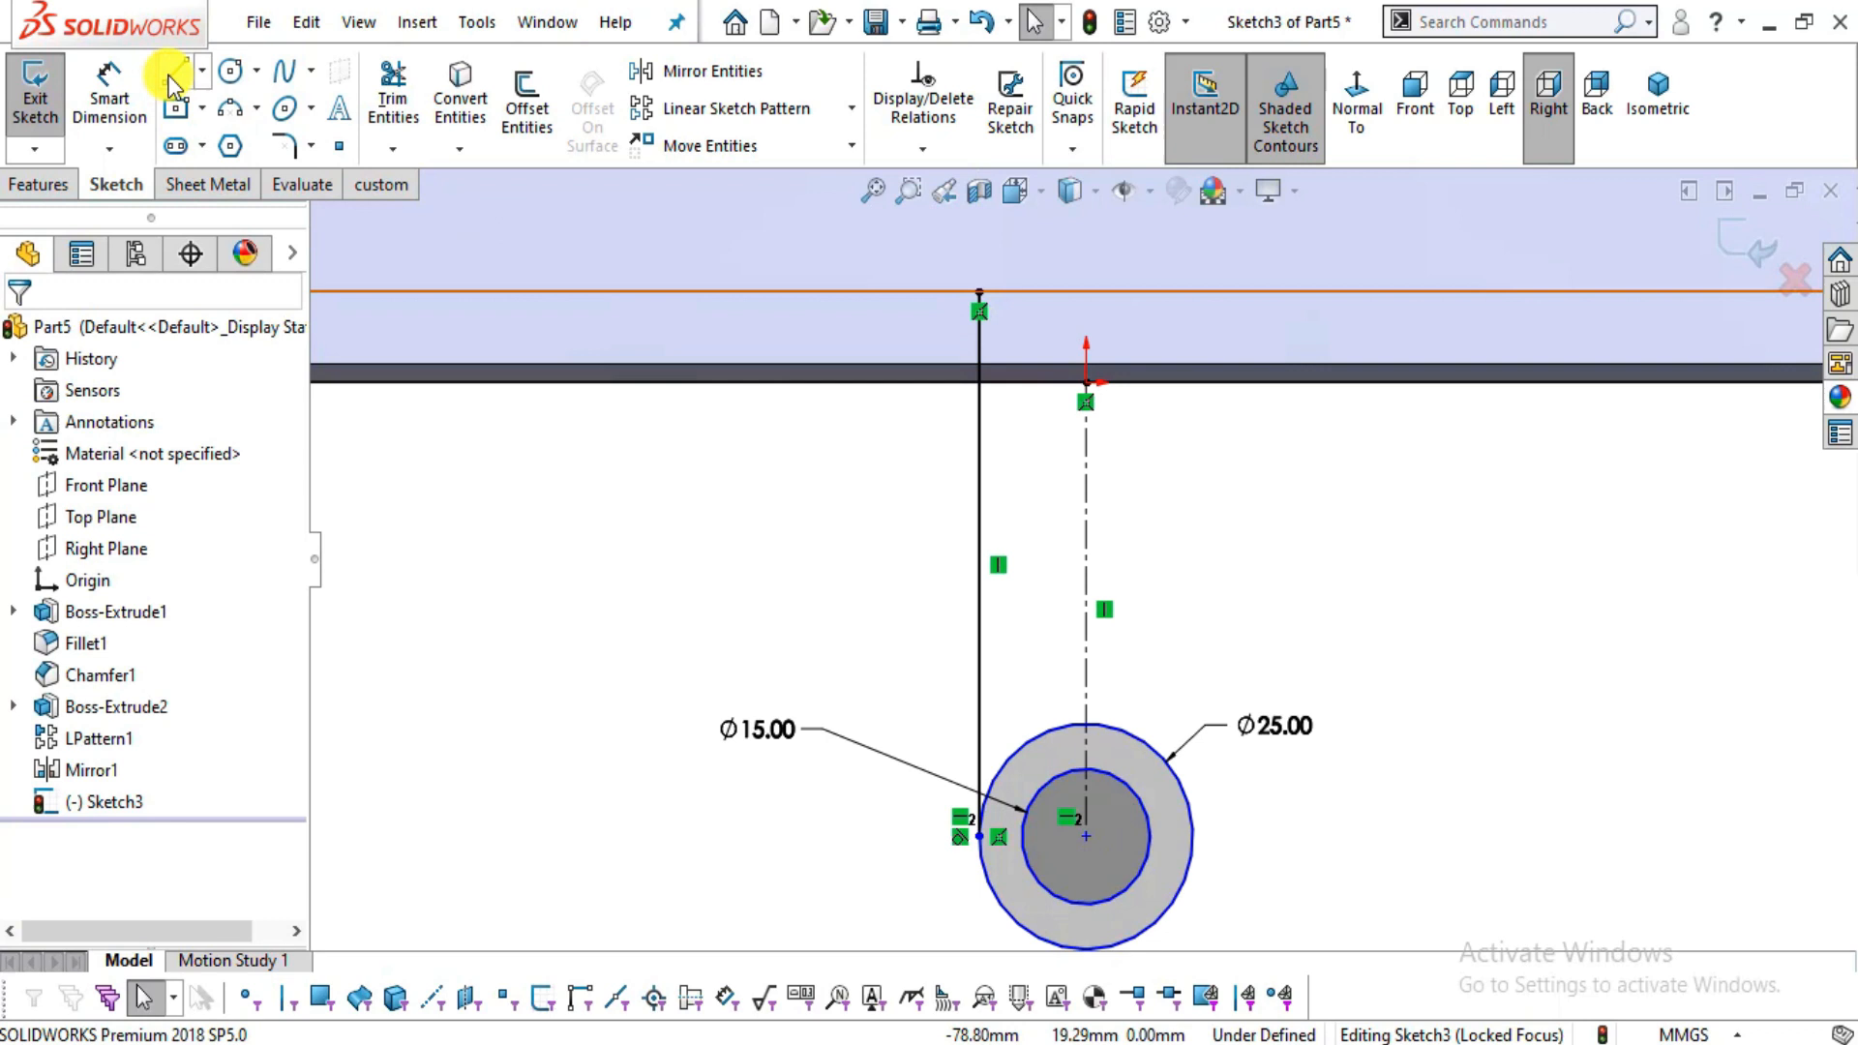
- Sketch a matching vertical line from the outer circle's right quadrant to the flange's upper edge and close the profile with a horizontal line
click(172, 73)
click(1193, 837)
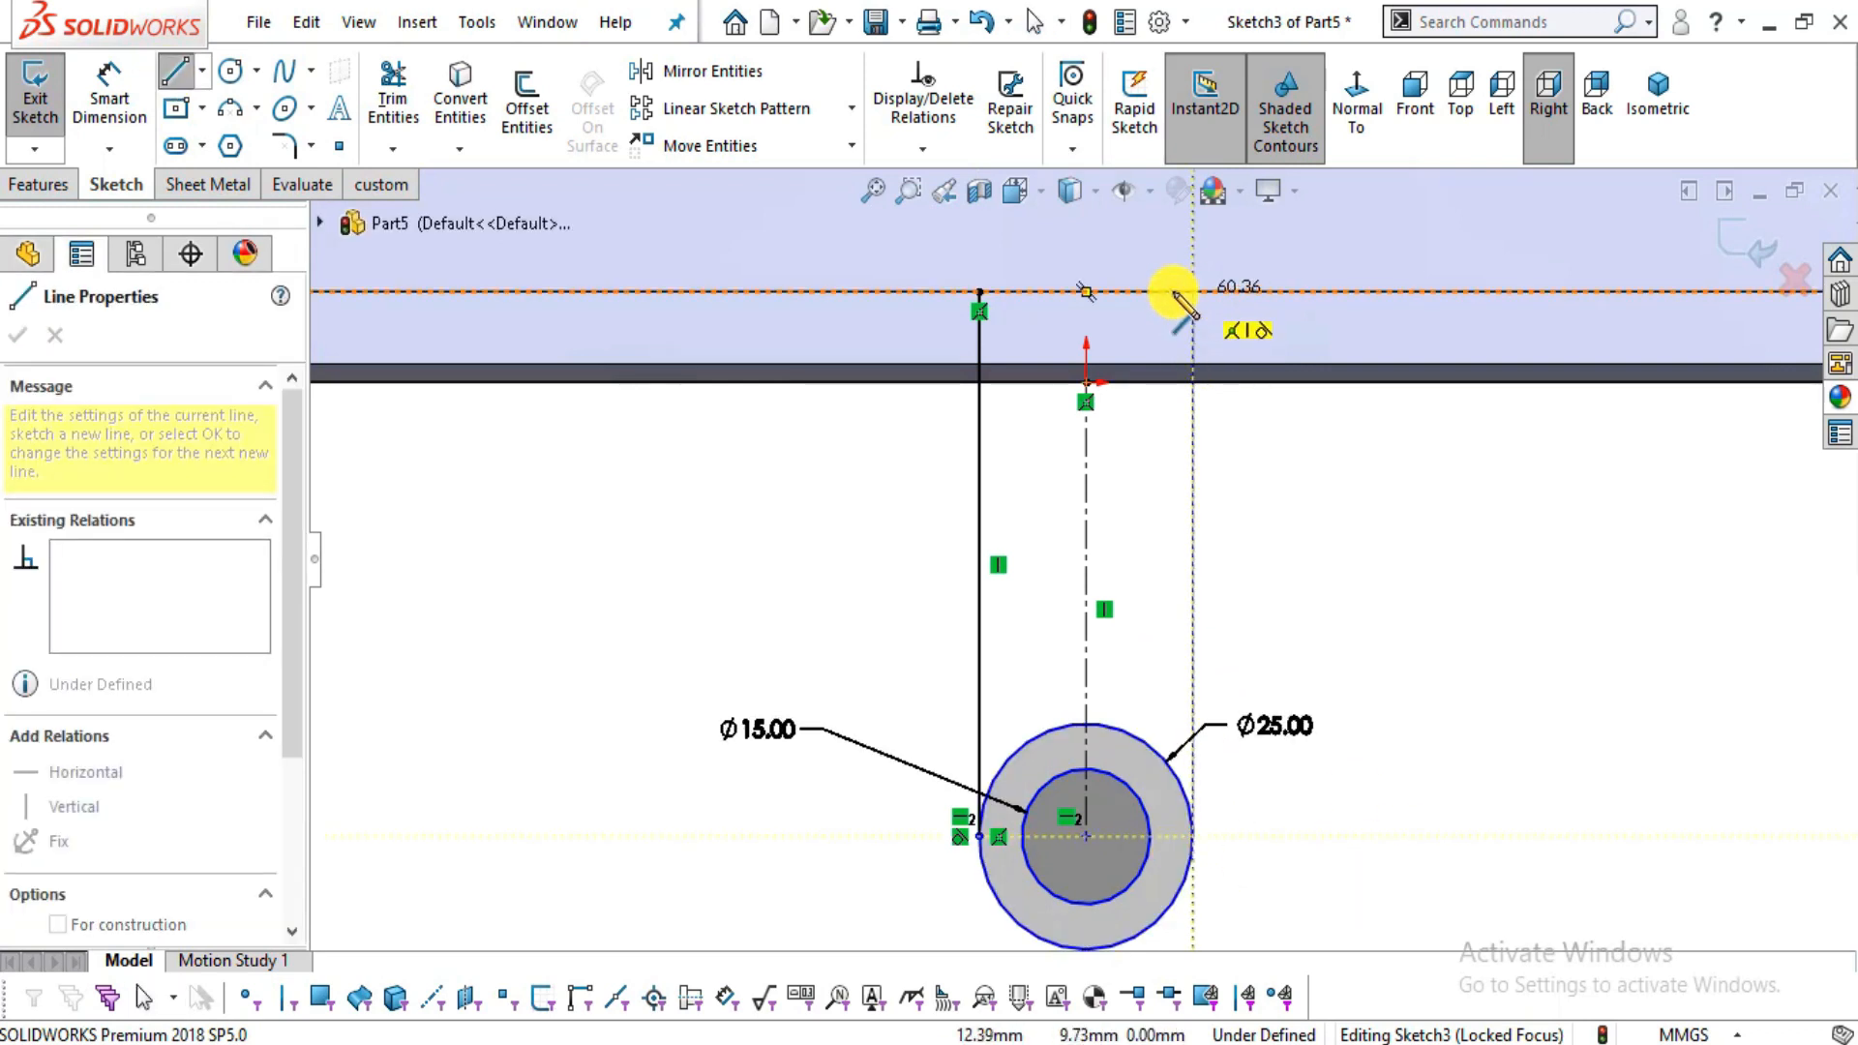
click(1190, 290)
click(978, 290)
key(Escape)
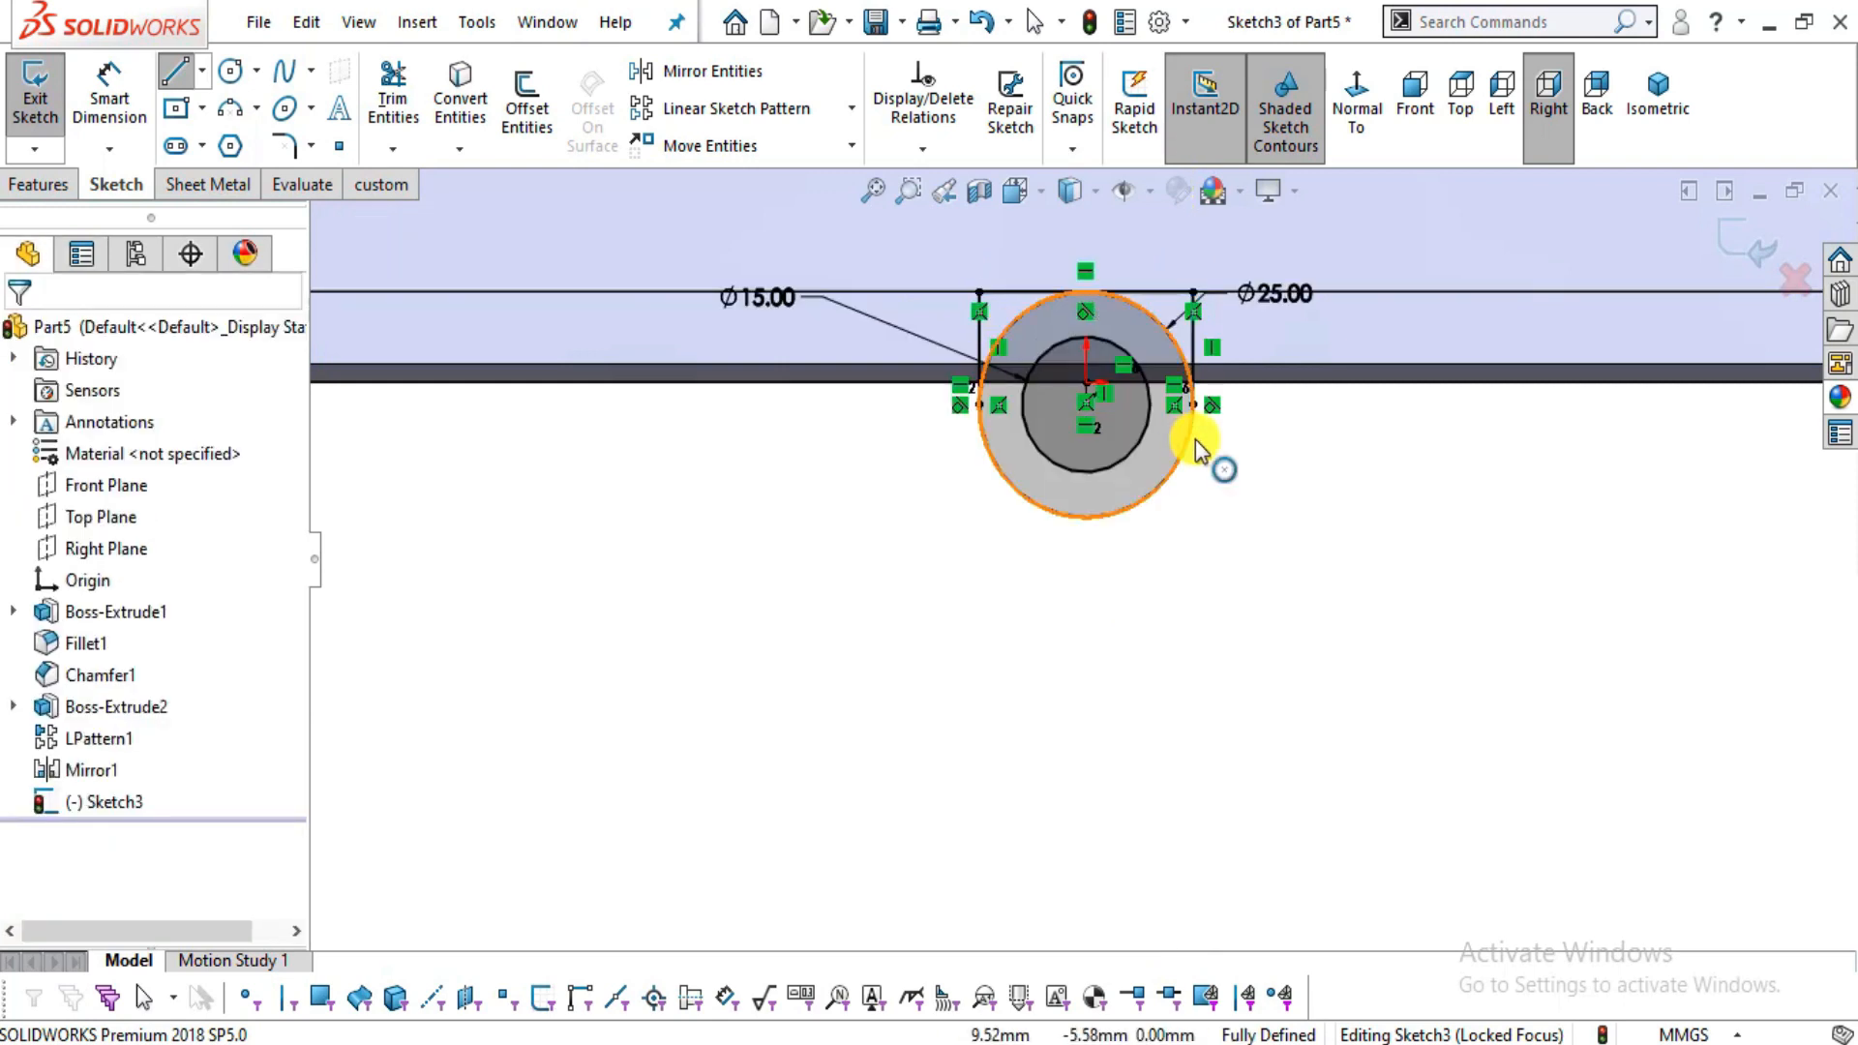
- Delete the tangent relation between the horizontal closing line and the outer circle, and move the circles' centre to about 18.5 mm below the base
key(f)
click(1085, 402)
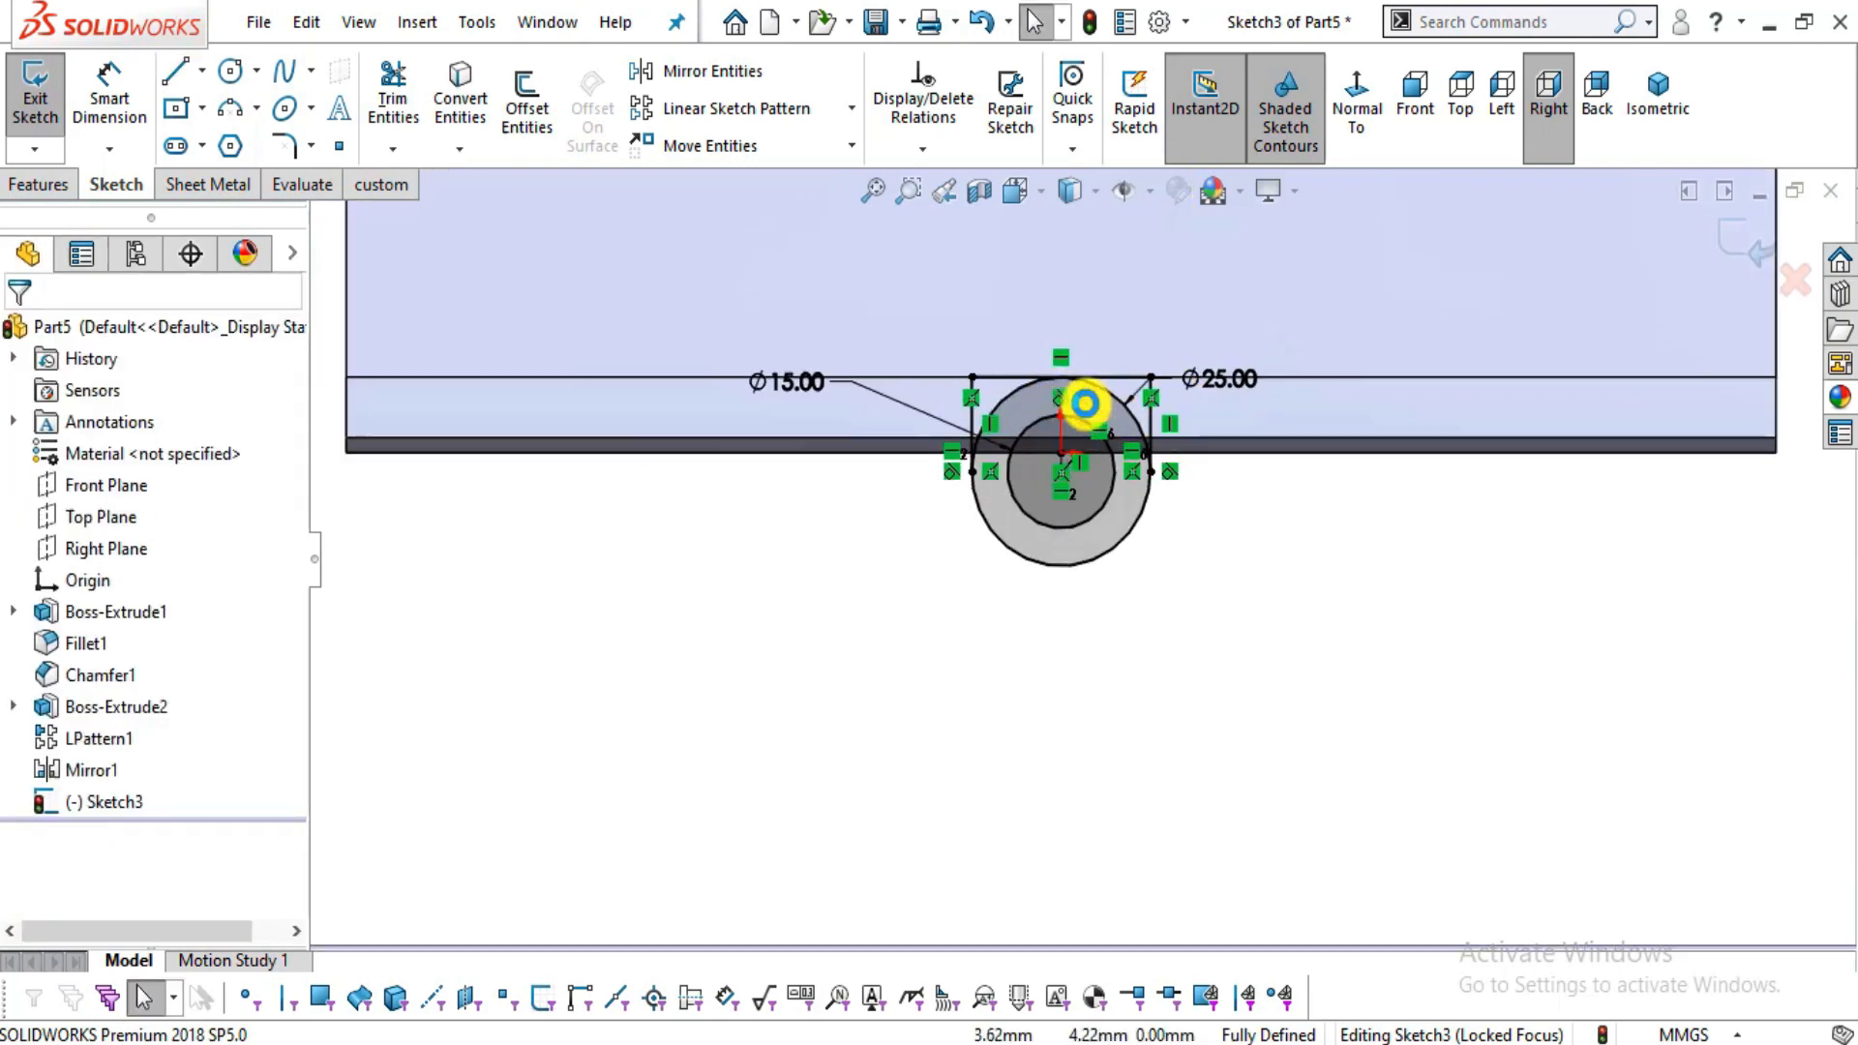
scroll(1112, 419, down, 5)
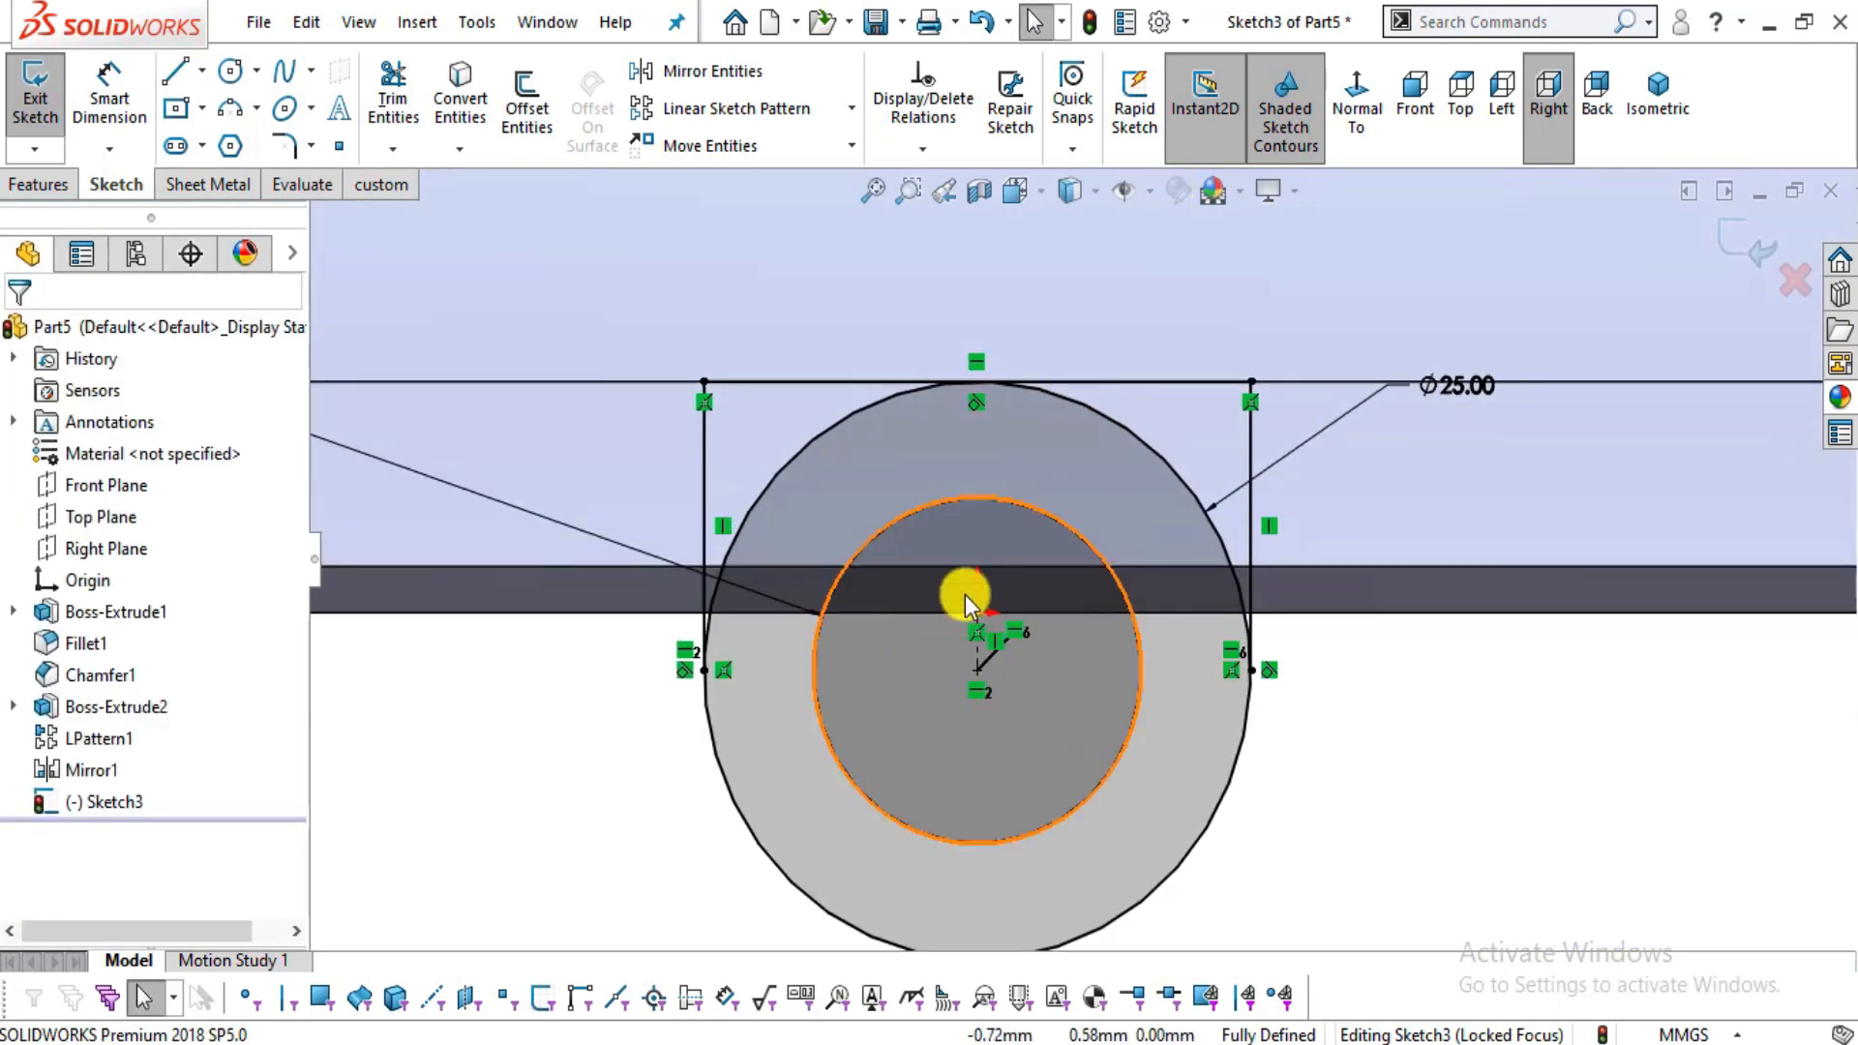
right_click(980, 407)
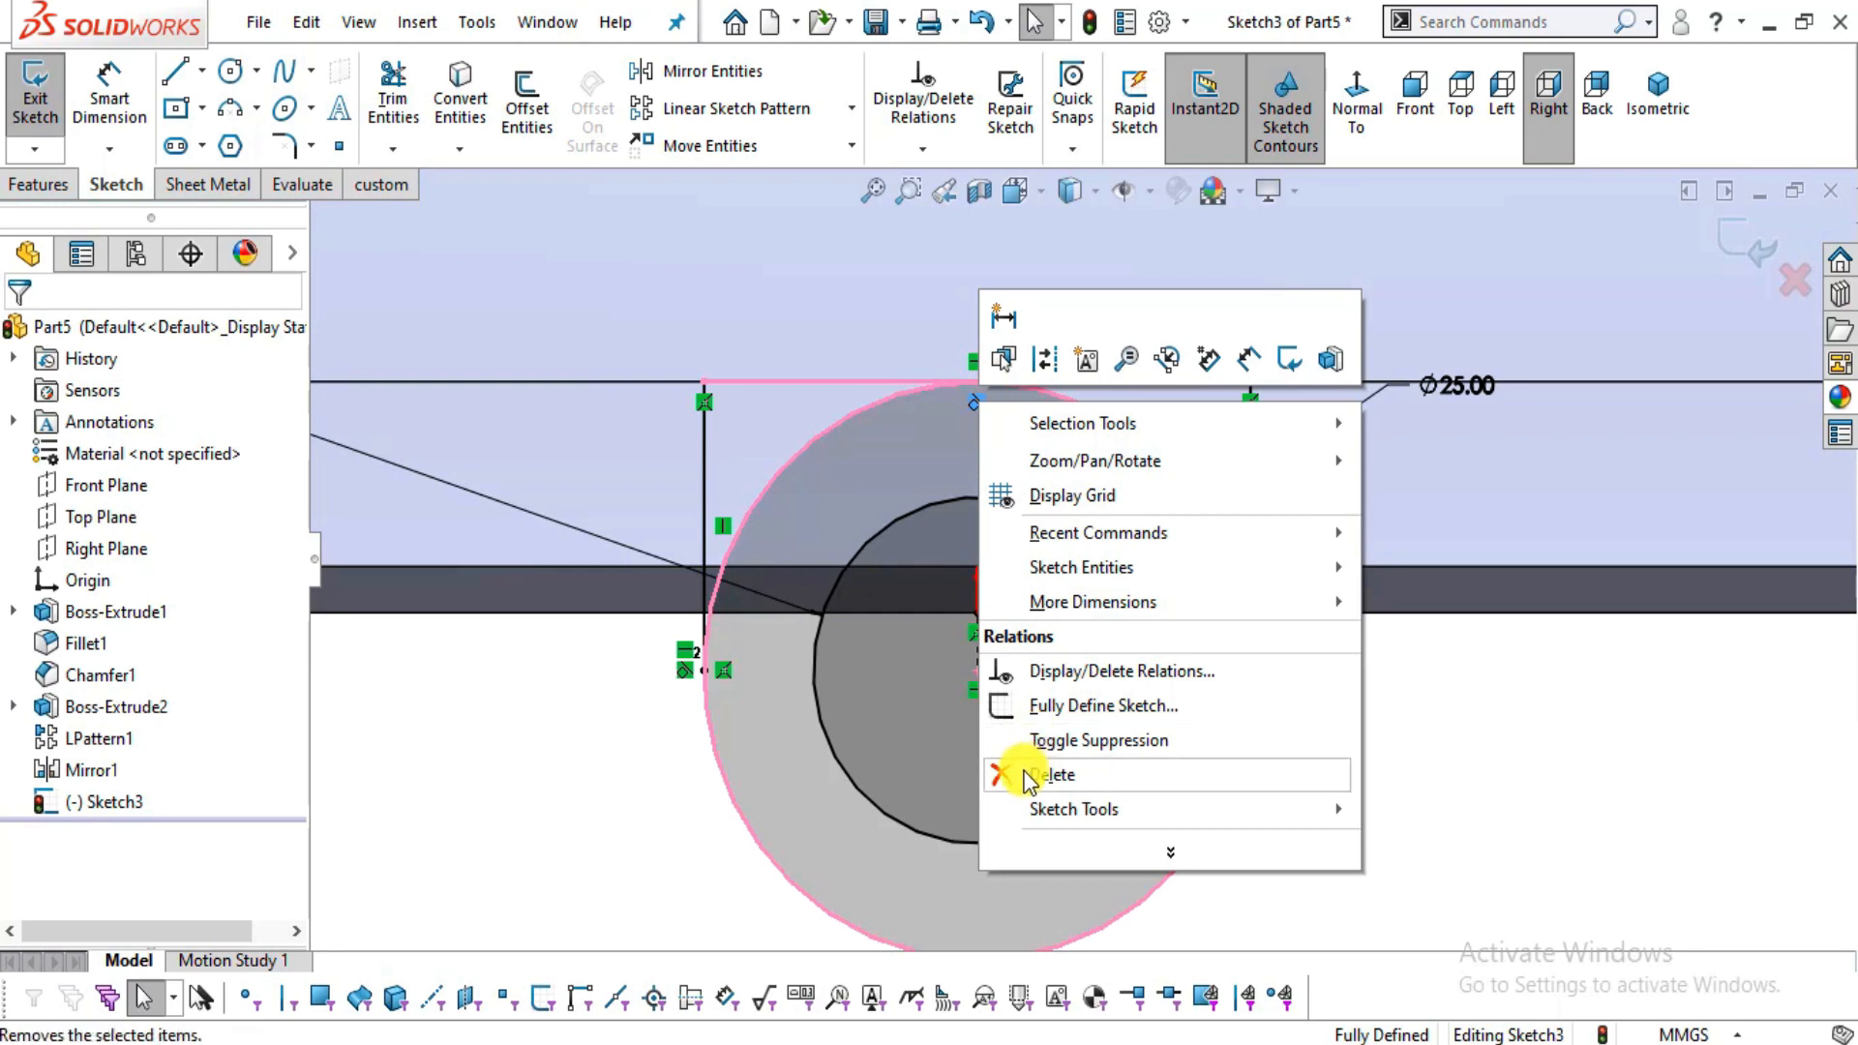
click(1021, 773)
drag(968, 666, 1438, 868)
scroll(1385, 839, up, 5)
click(1341, 819)
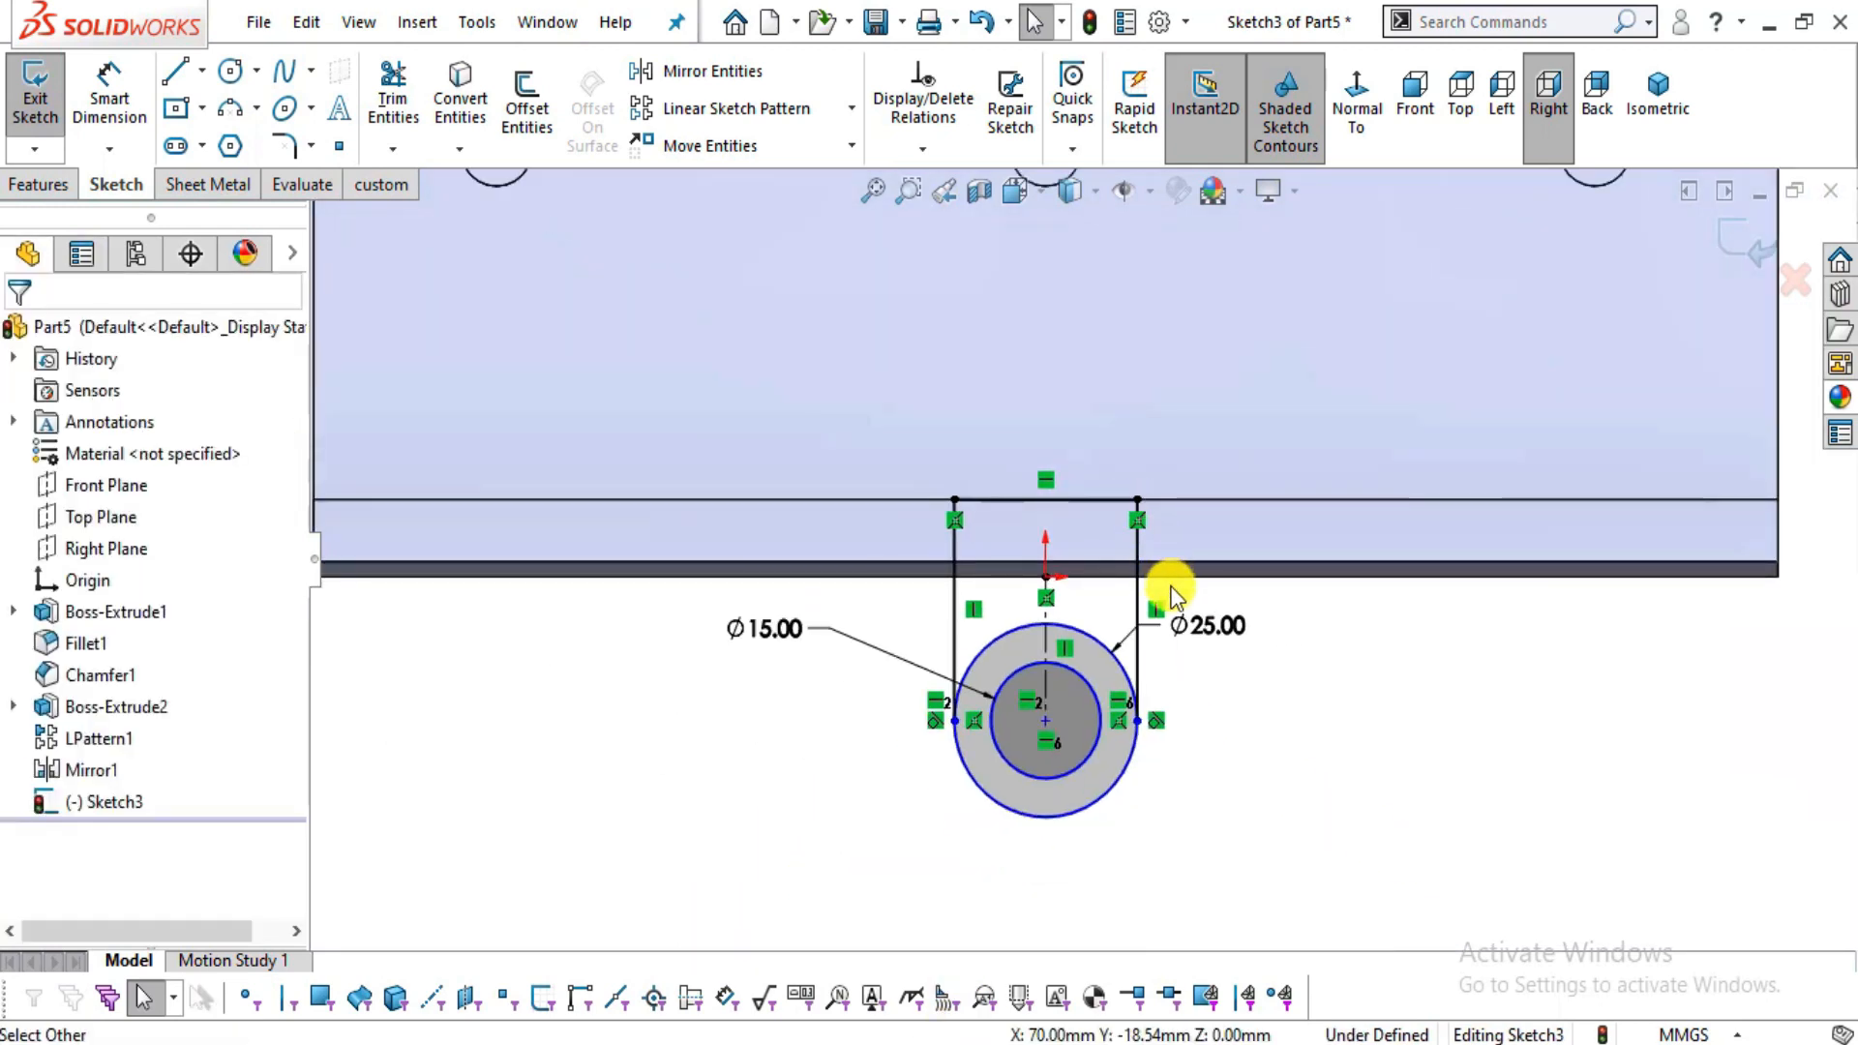
- Look up the lug hole's height in the PDF drawing and dimension the circles' centre 21.94 mm below the base's bottom edge
scroll(1173, 602, down, 1)
key(alt+Tab)
drag(1153, 767, 1085, 777)
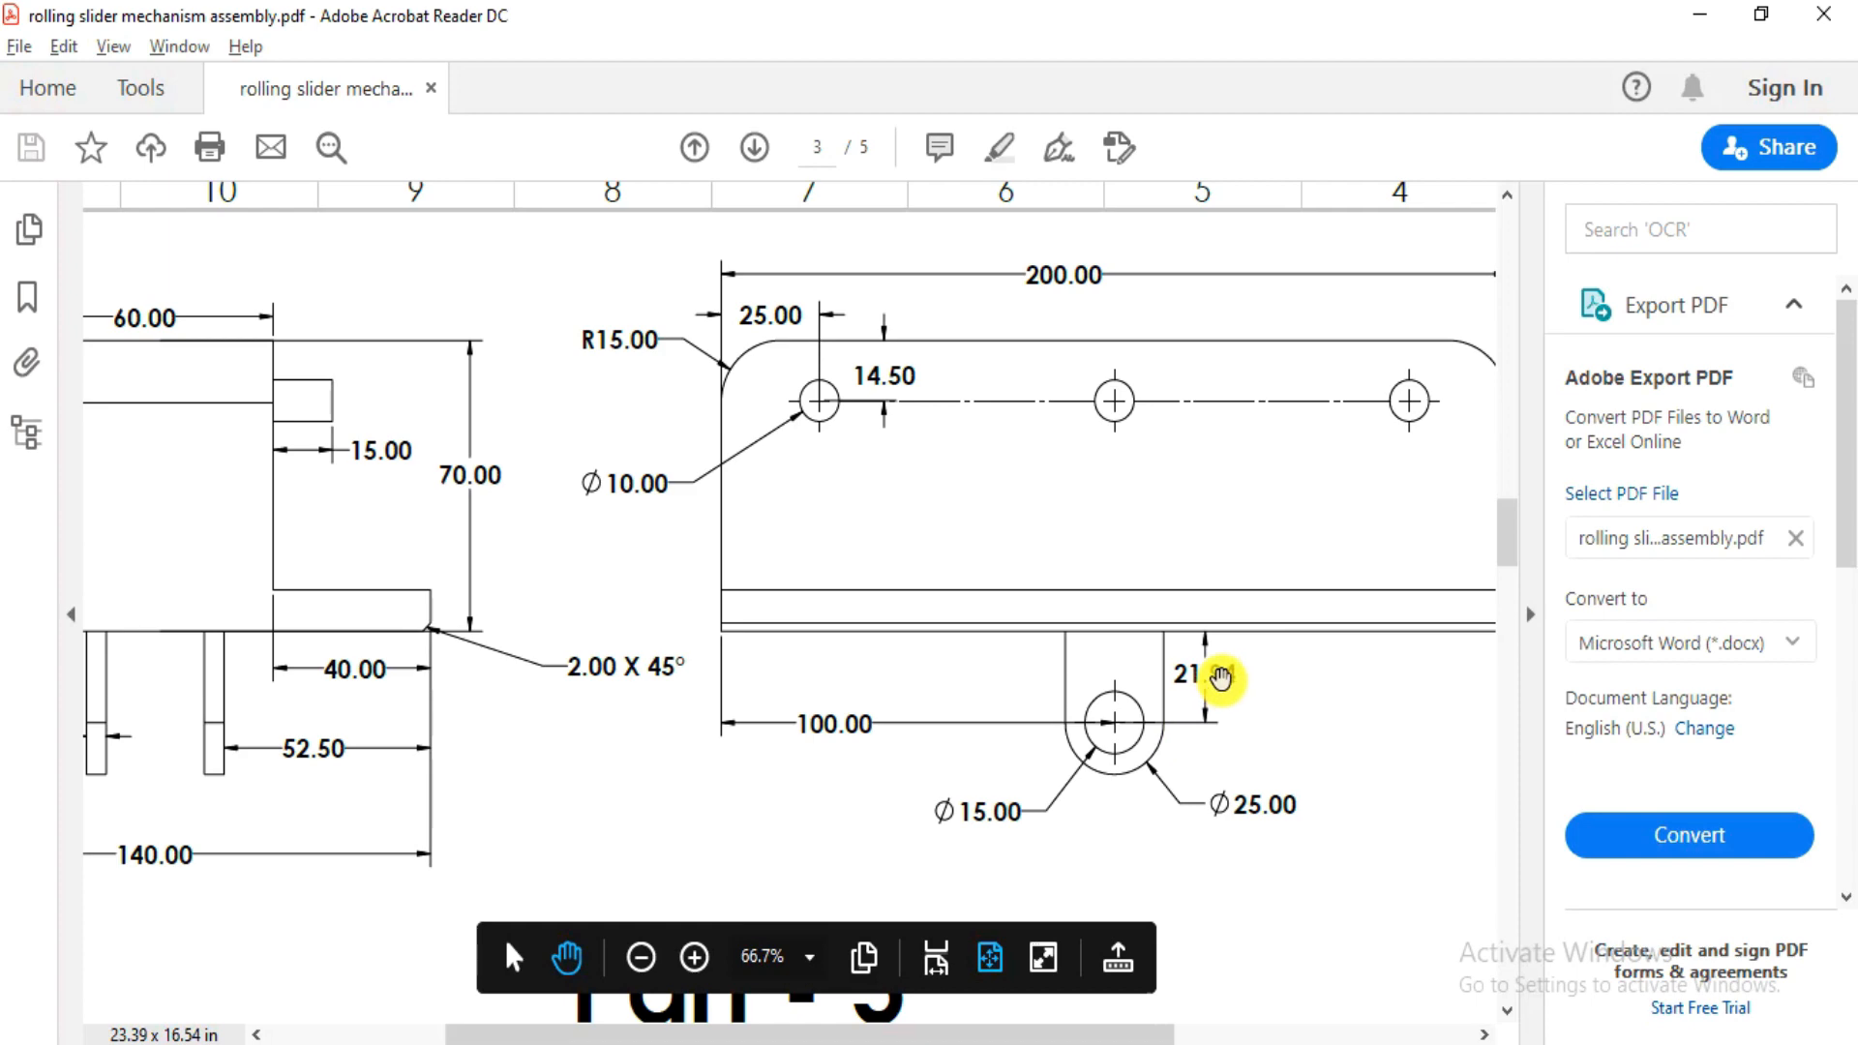
key(alt+Tab)
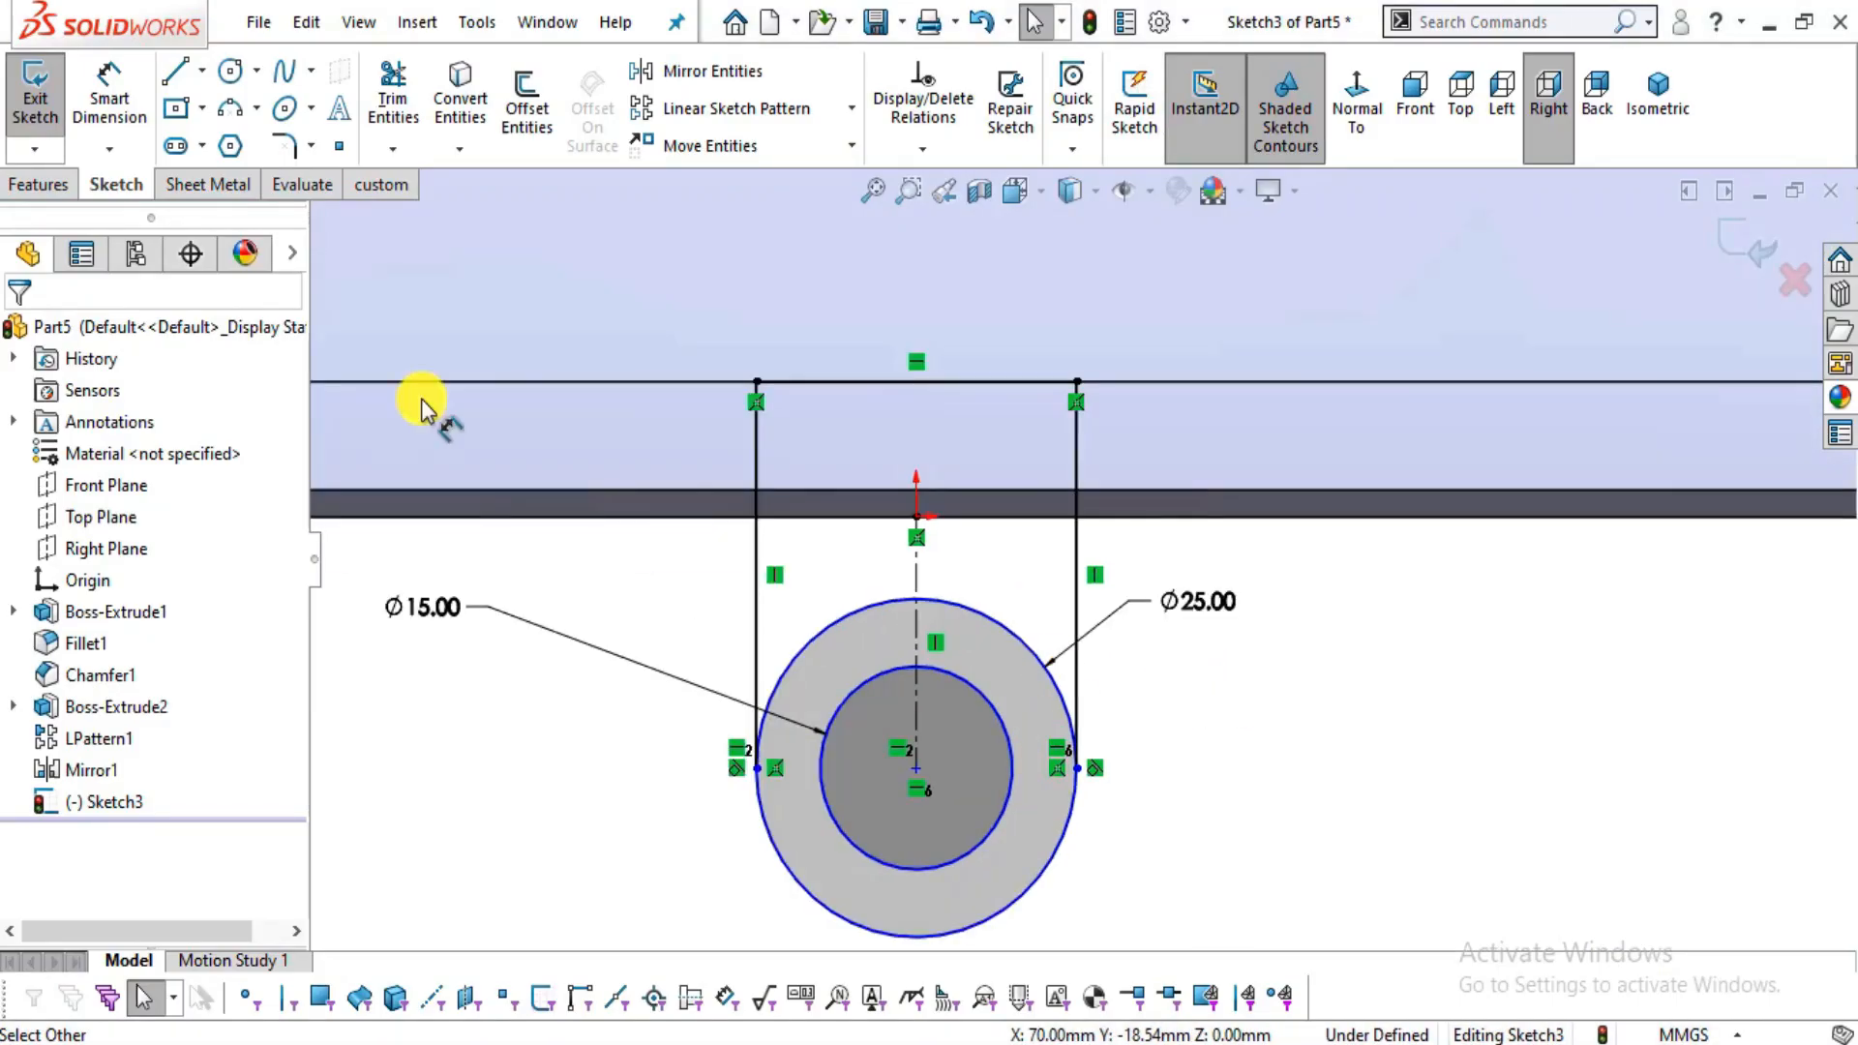
click(109, 97)
scroll(1133, 668, down, 2)
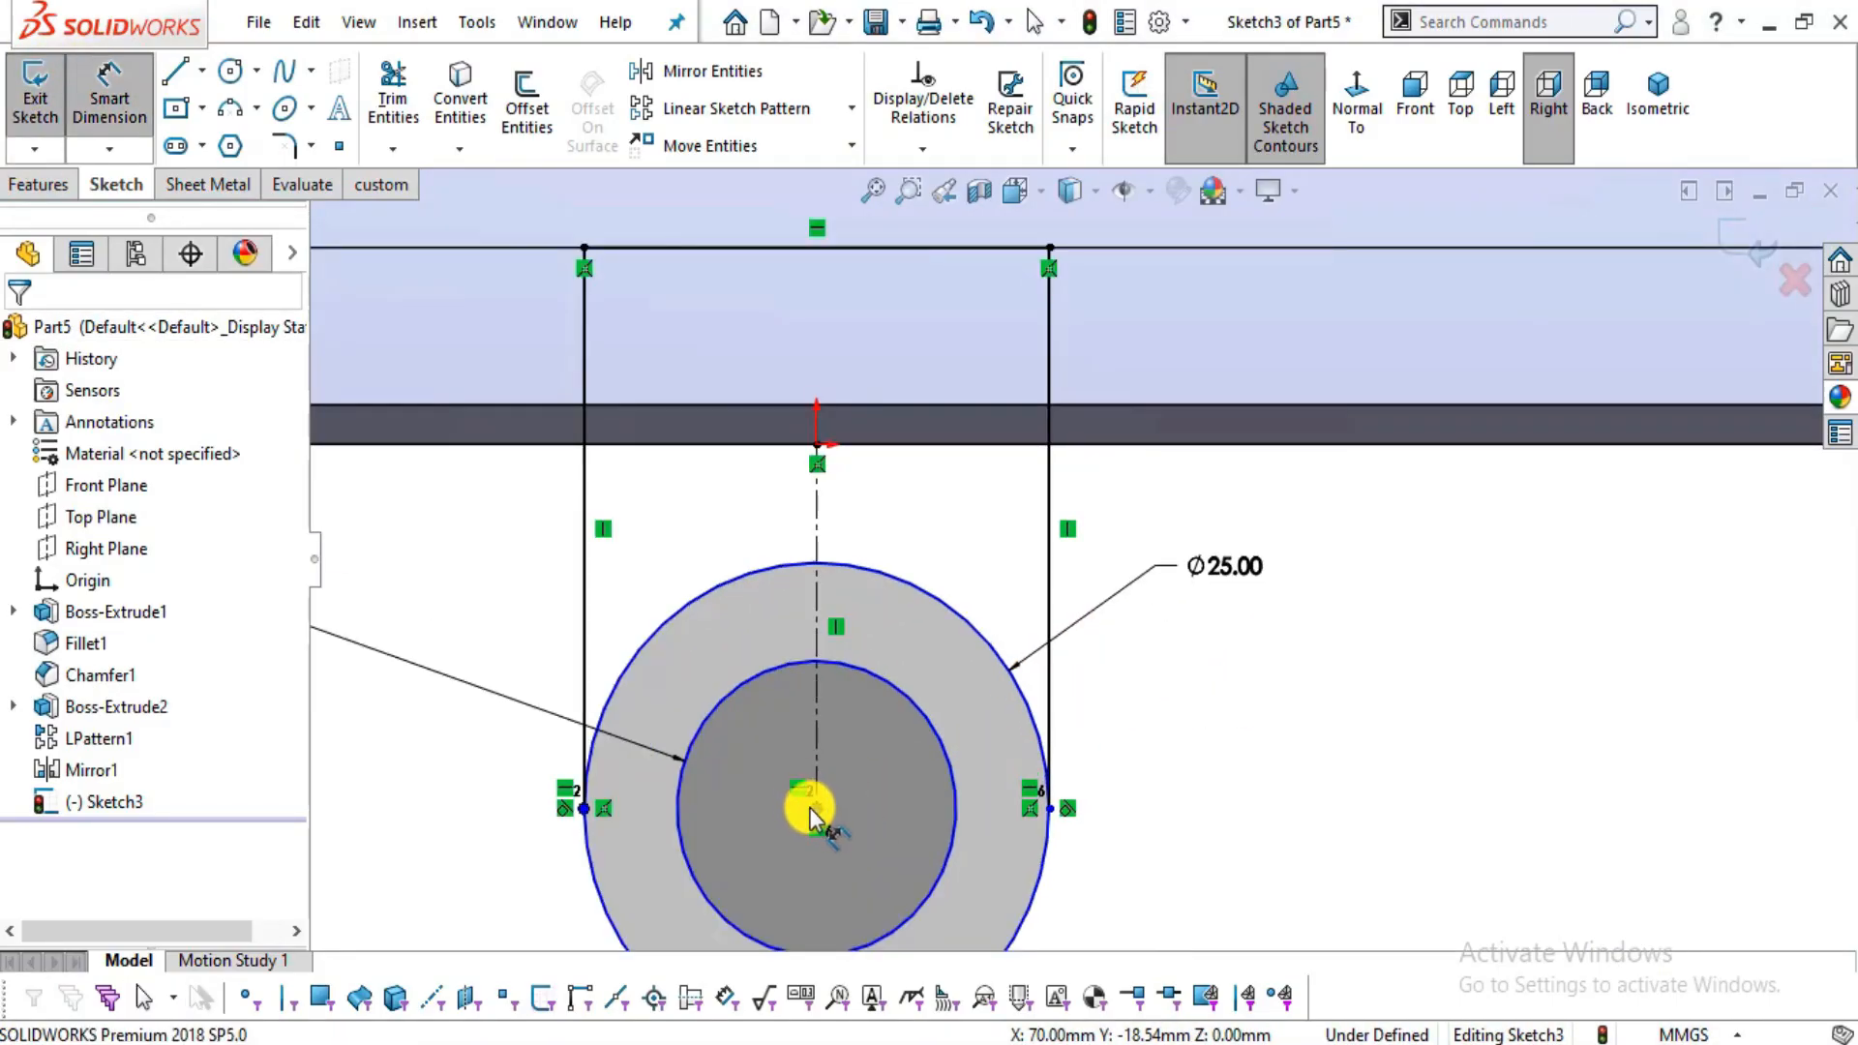
click(811, 811)
click(983, 442)
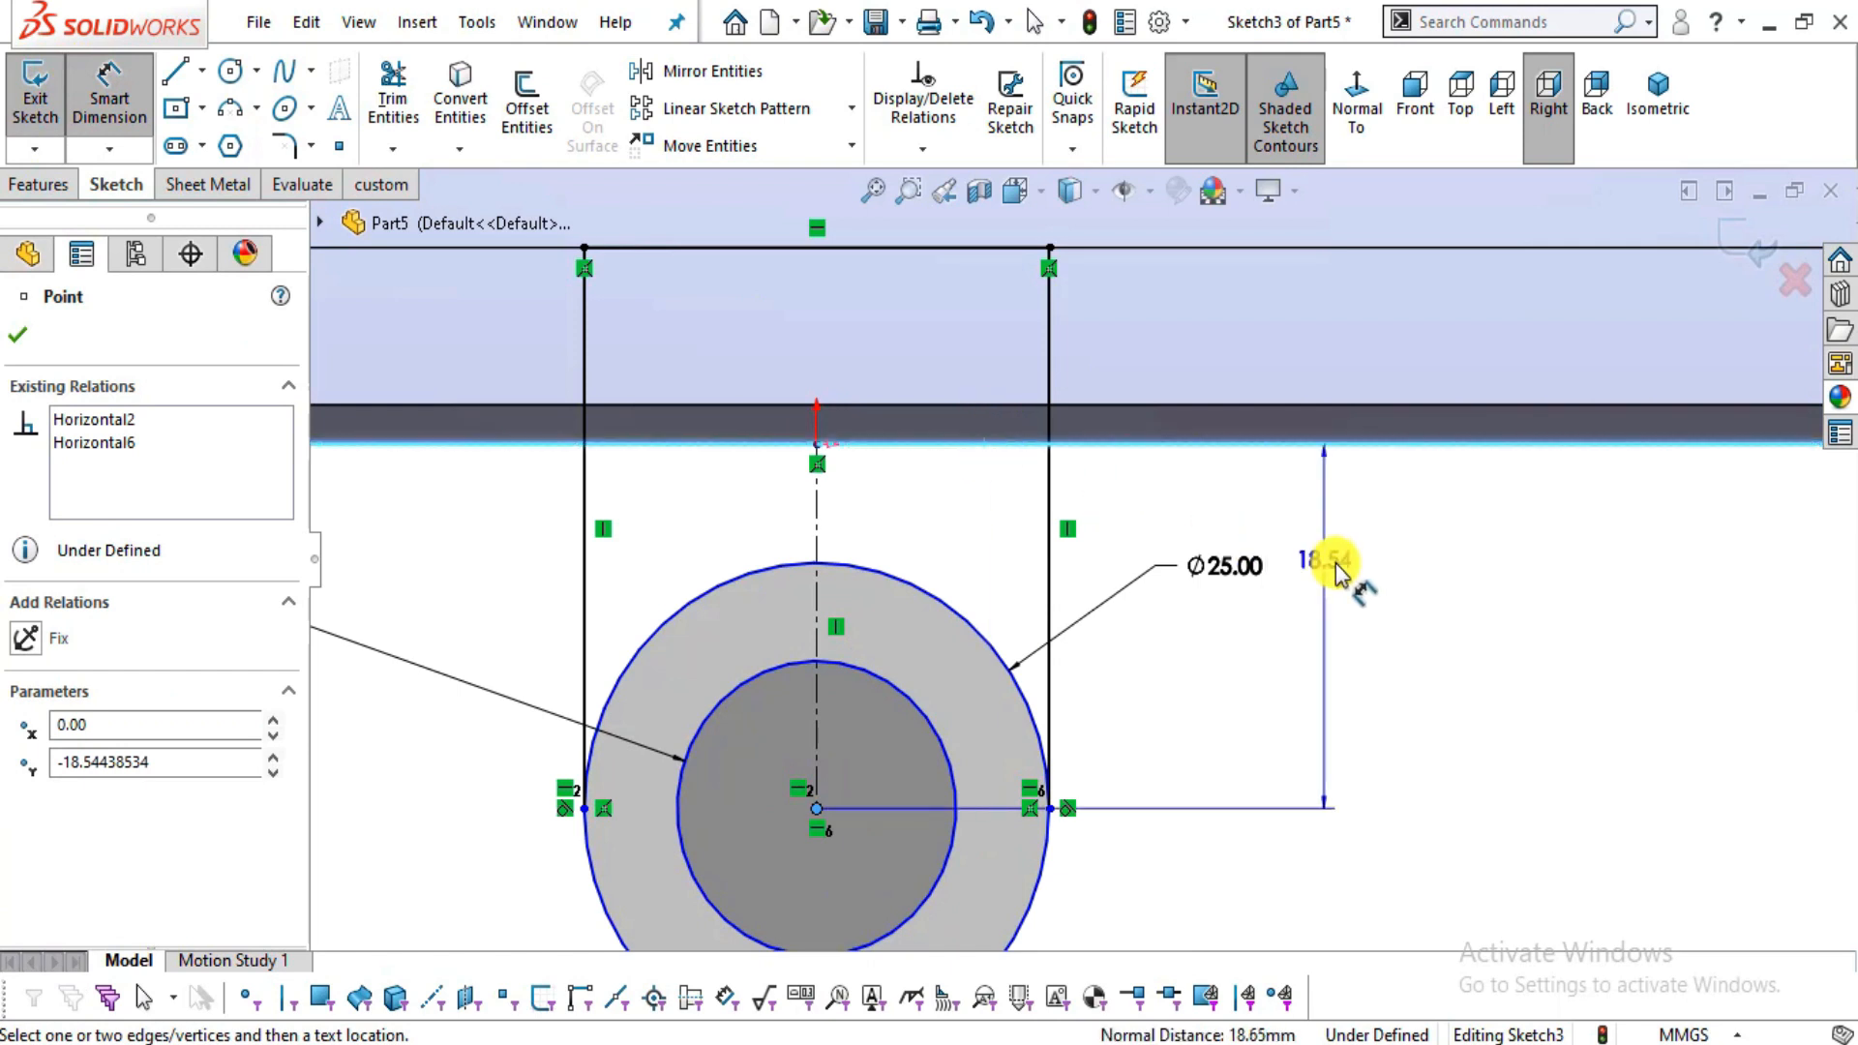
click(1364, 575)
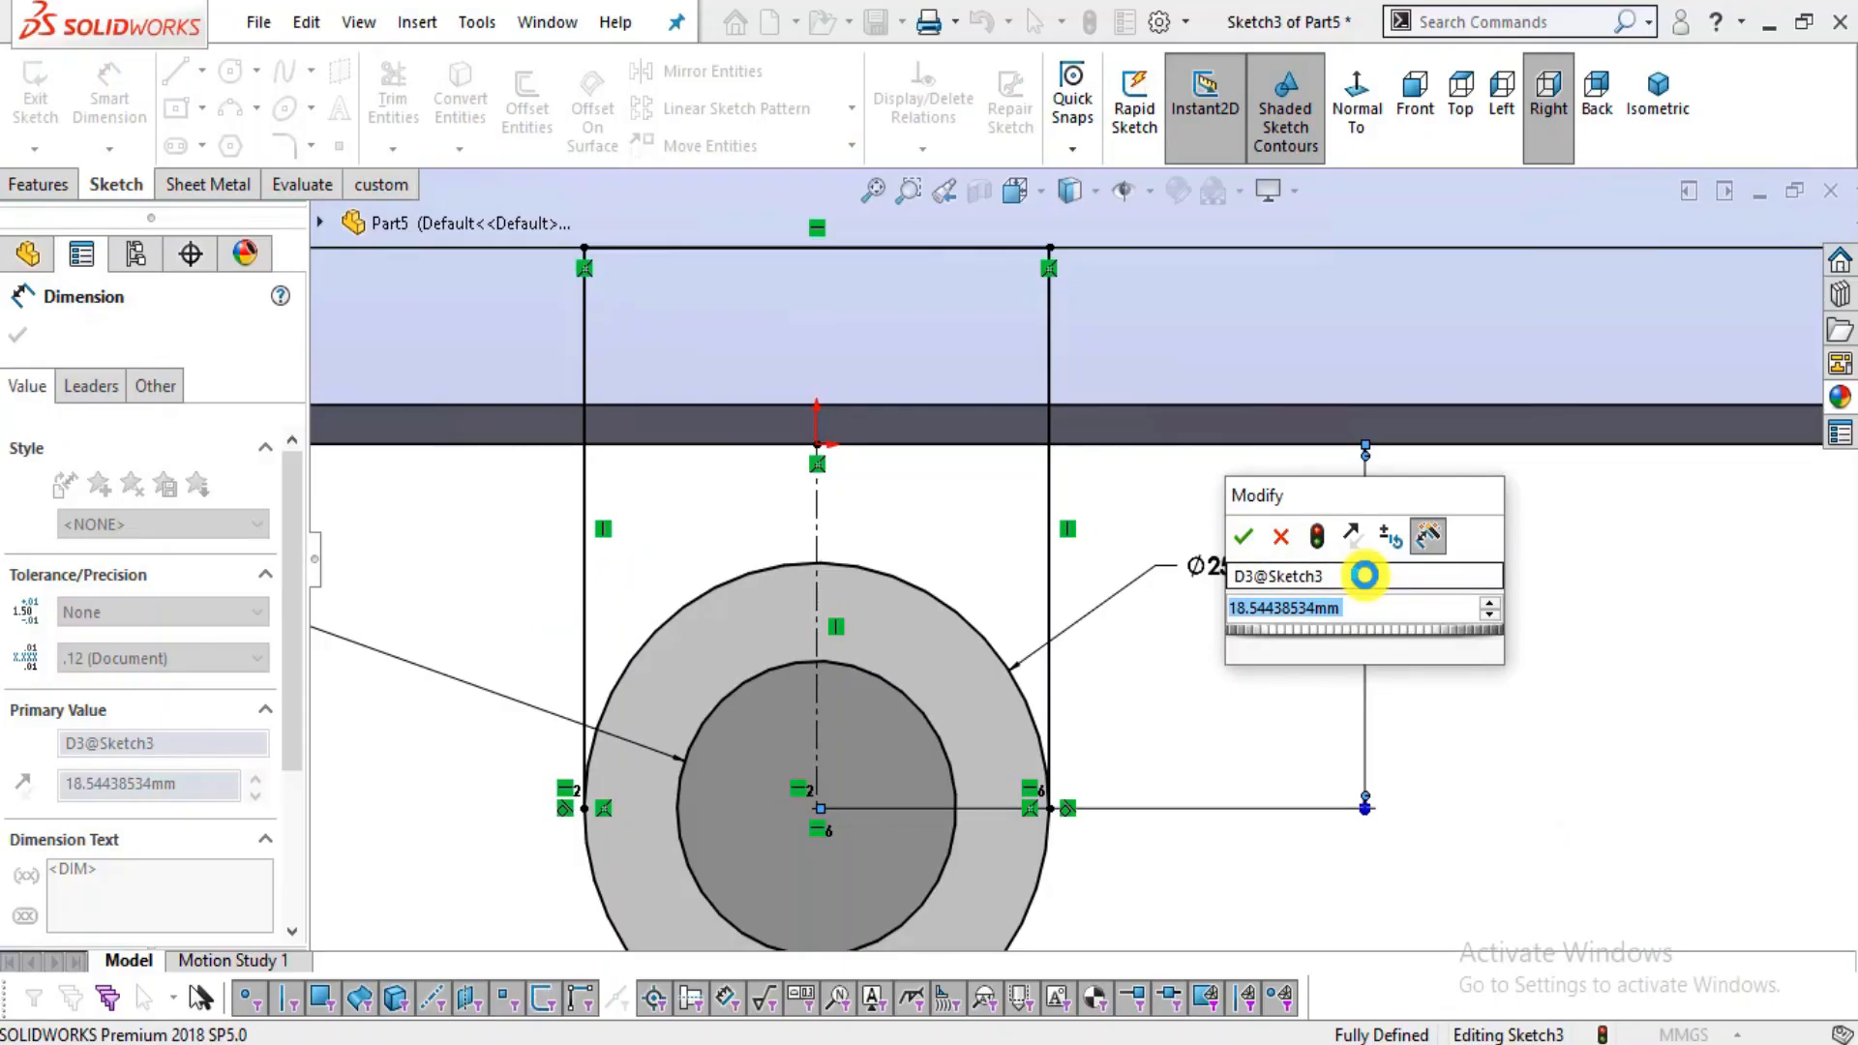
text(21.94)
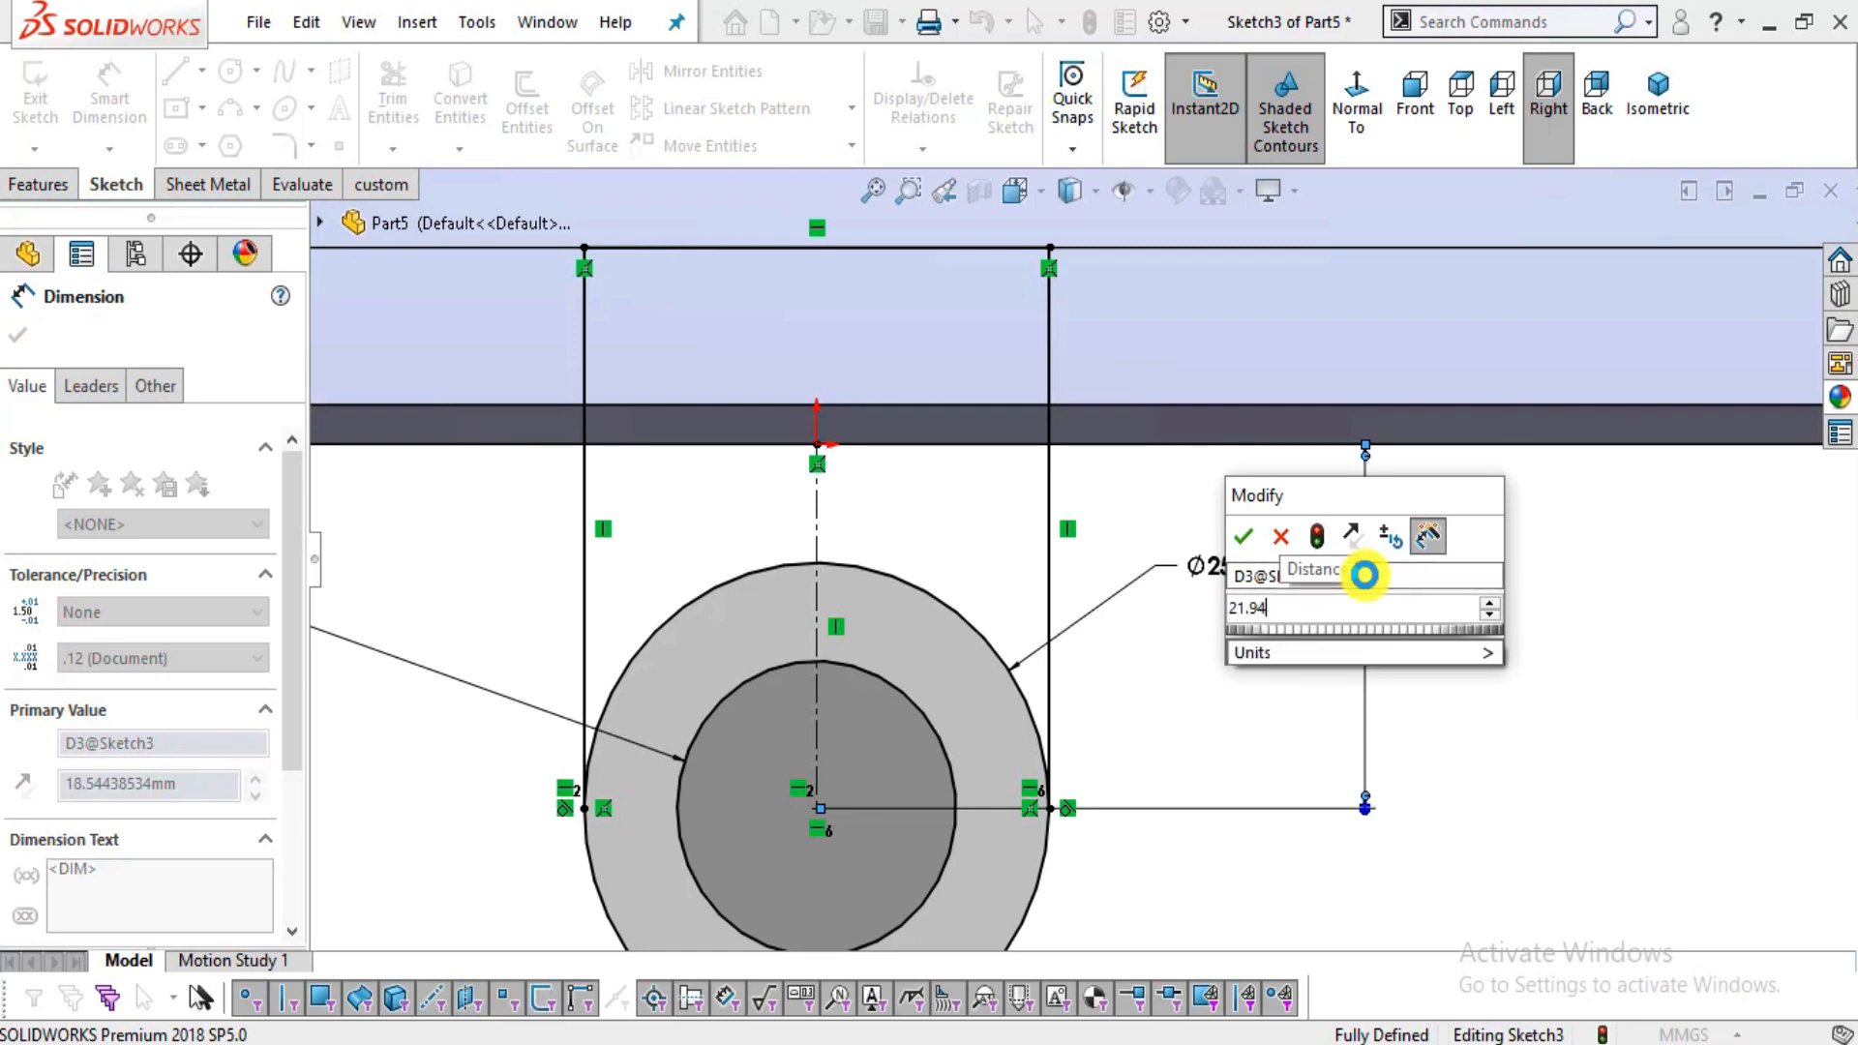
key(Return)
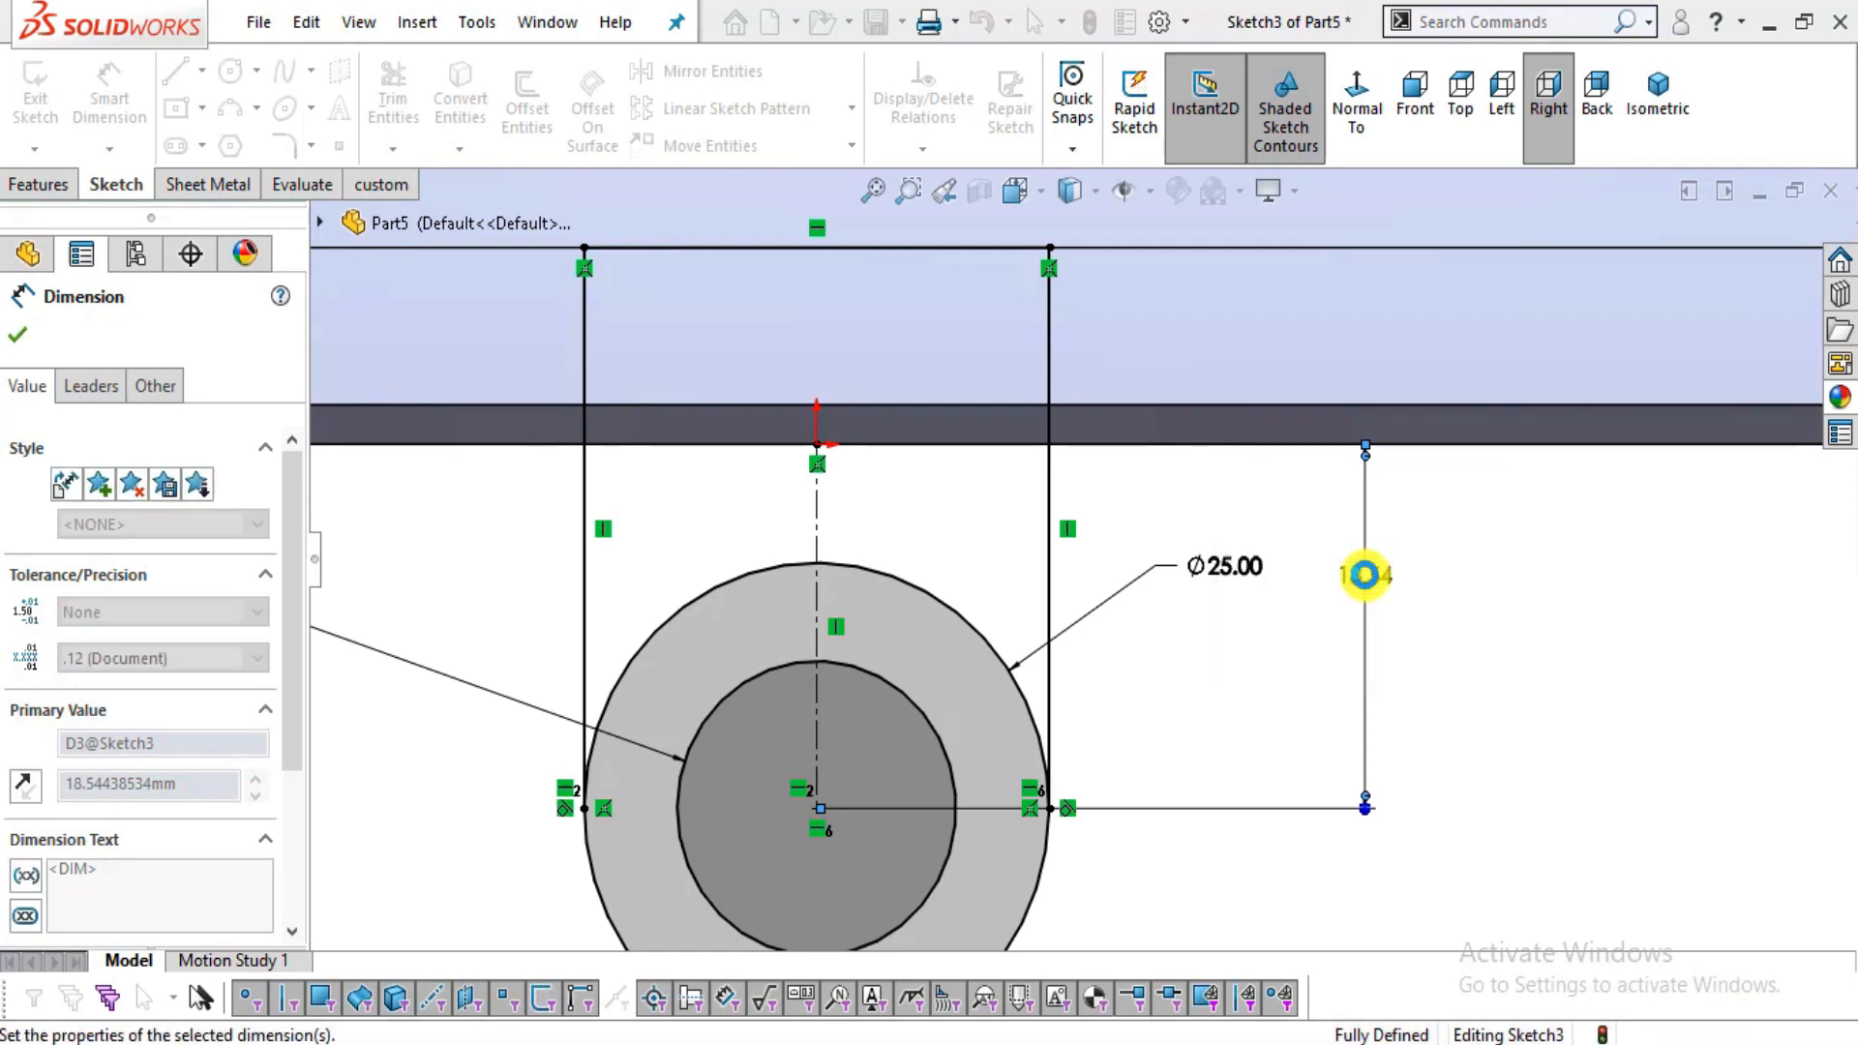
key(Escape)
- Start a boss extrusion of the lug's tab and ring regions, leaving out the inner circle, and reverse its direction toward the base
scroll(1362, 587, up, 3)
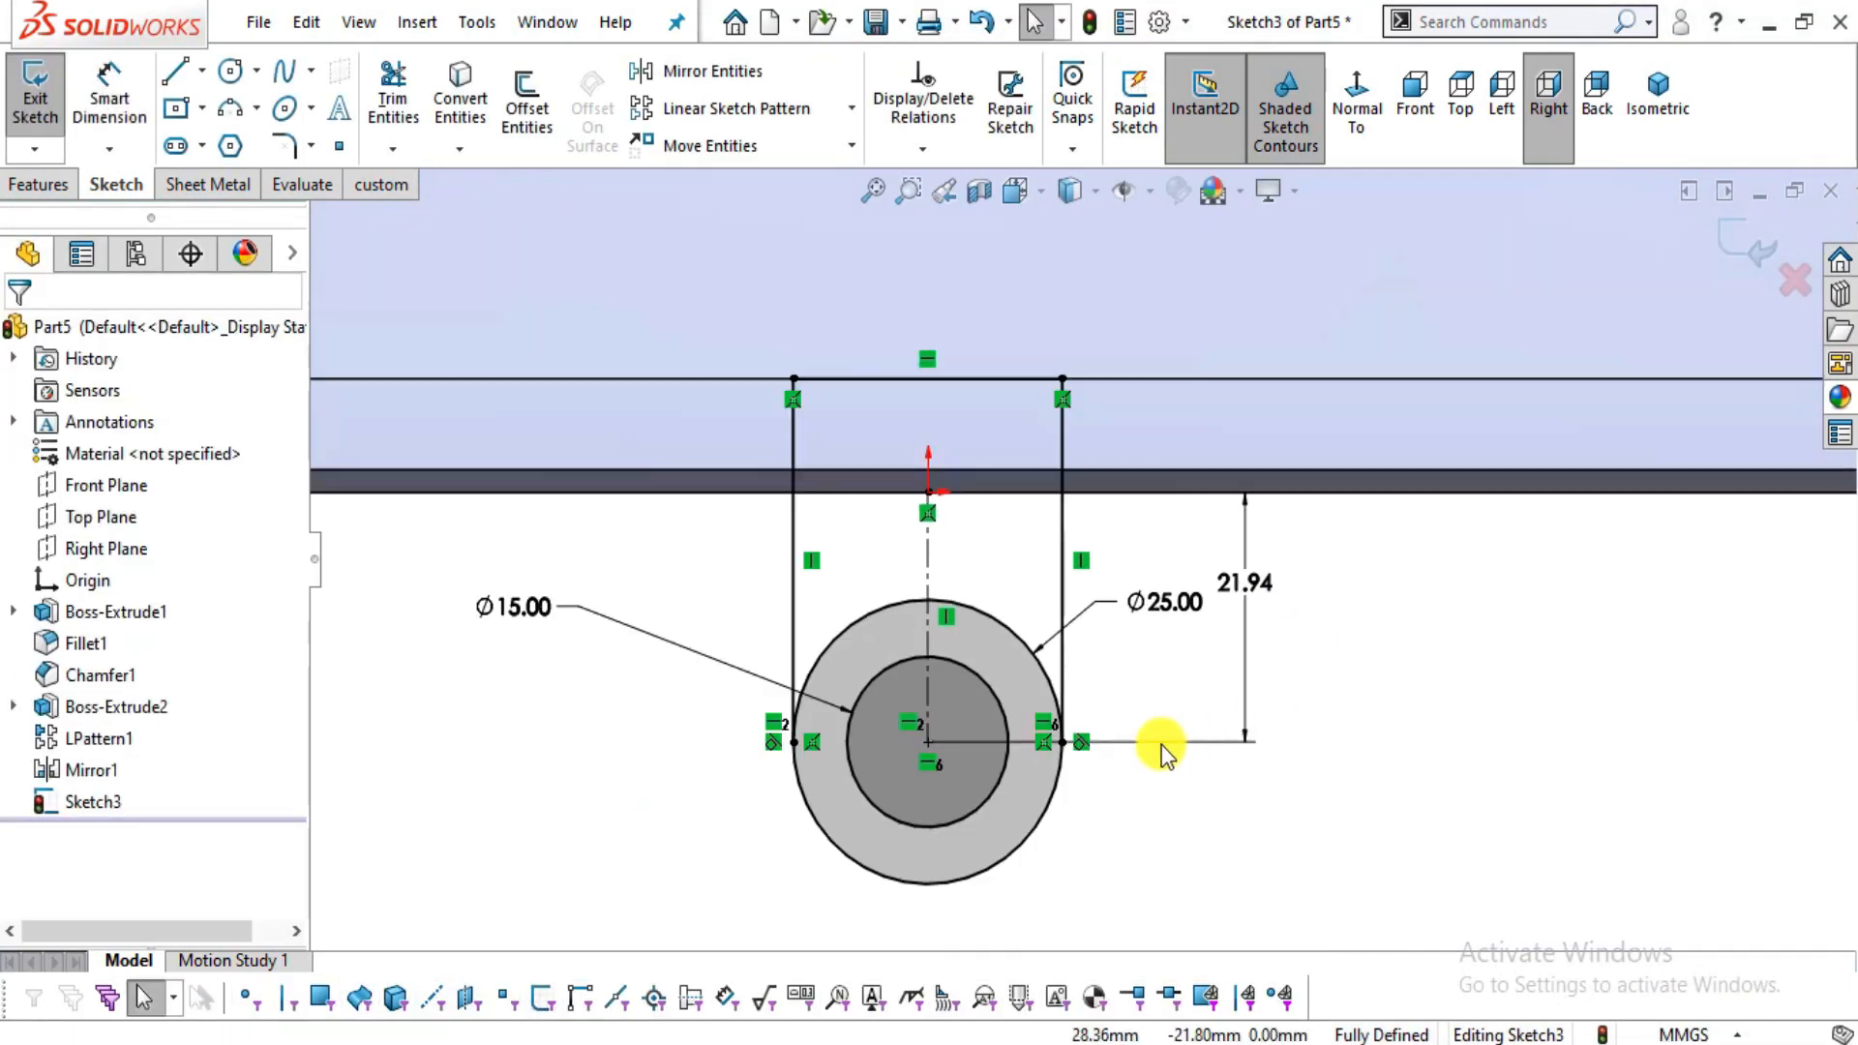
click(41, 185)
click(50, 136)
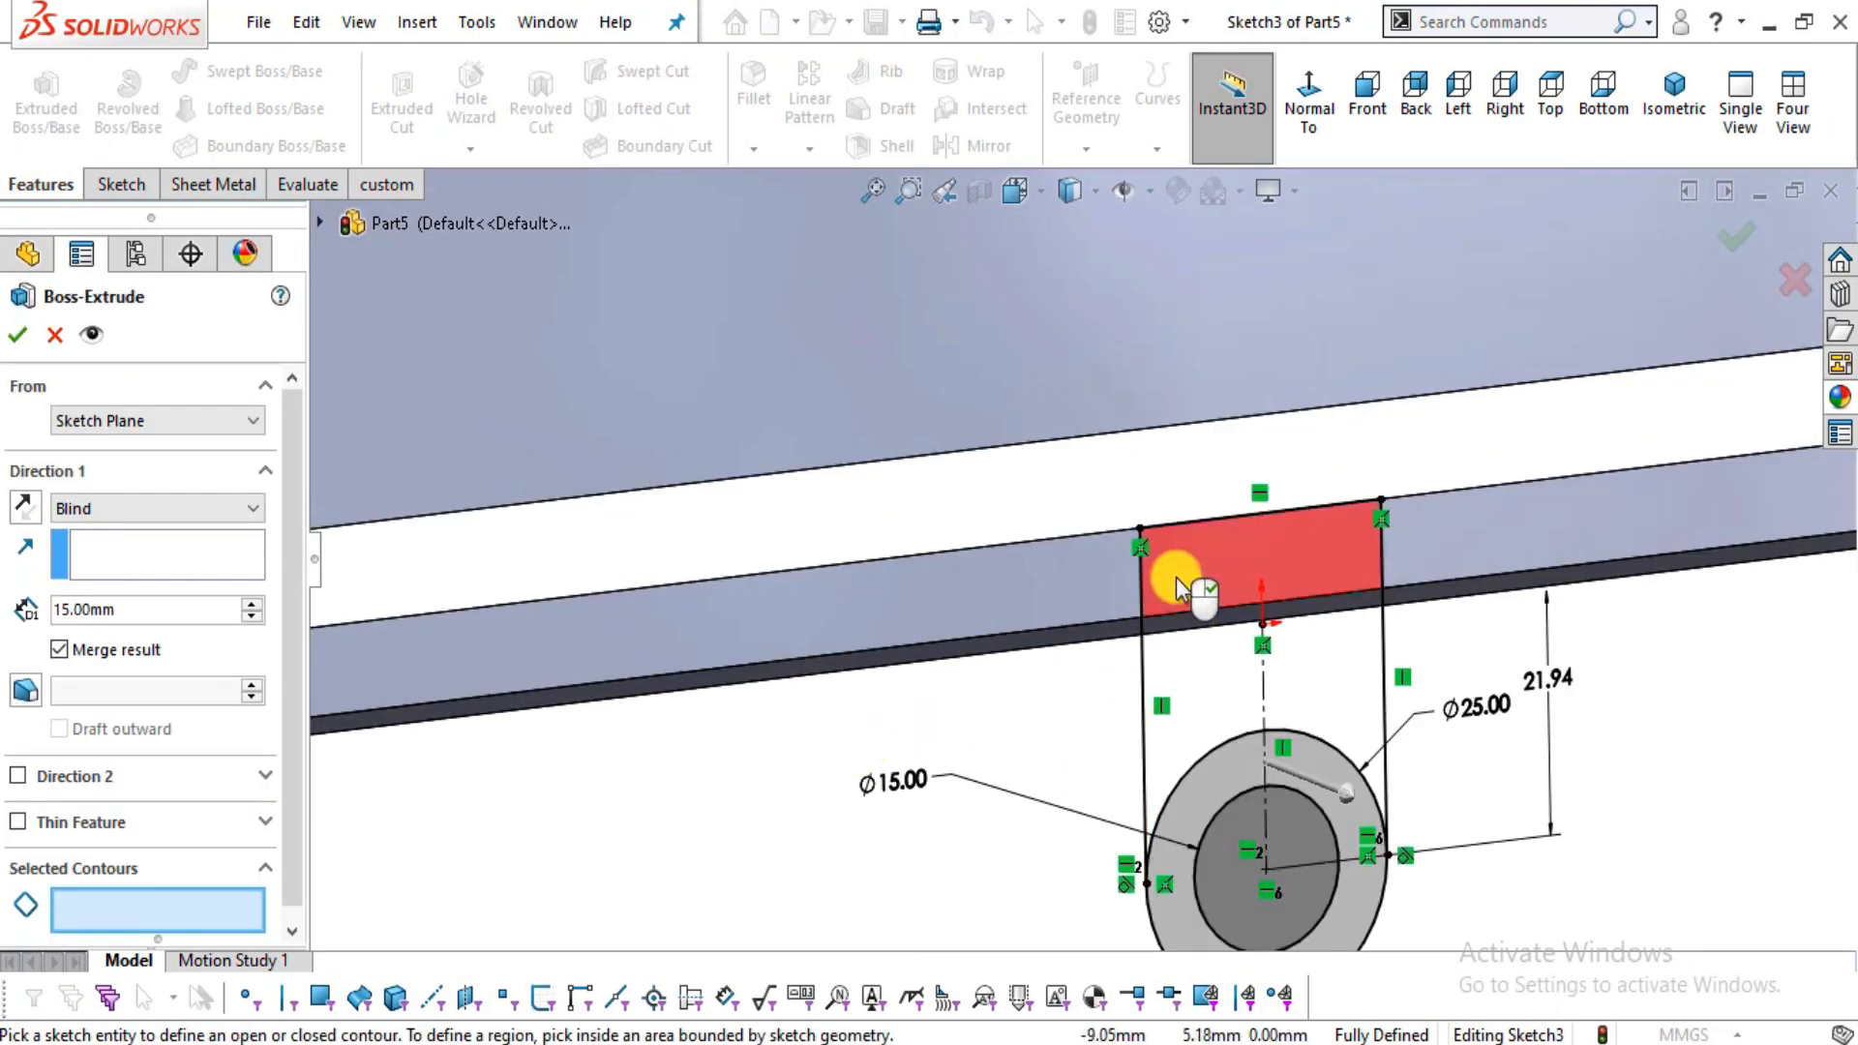
click(1190, 648)
click(1349, 860)
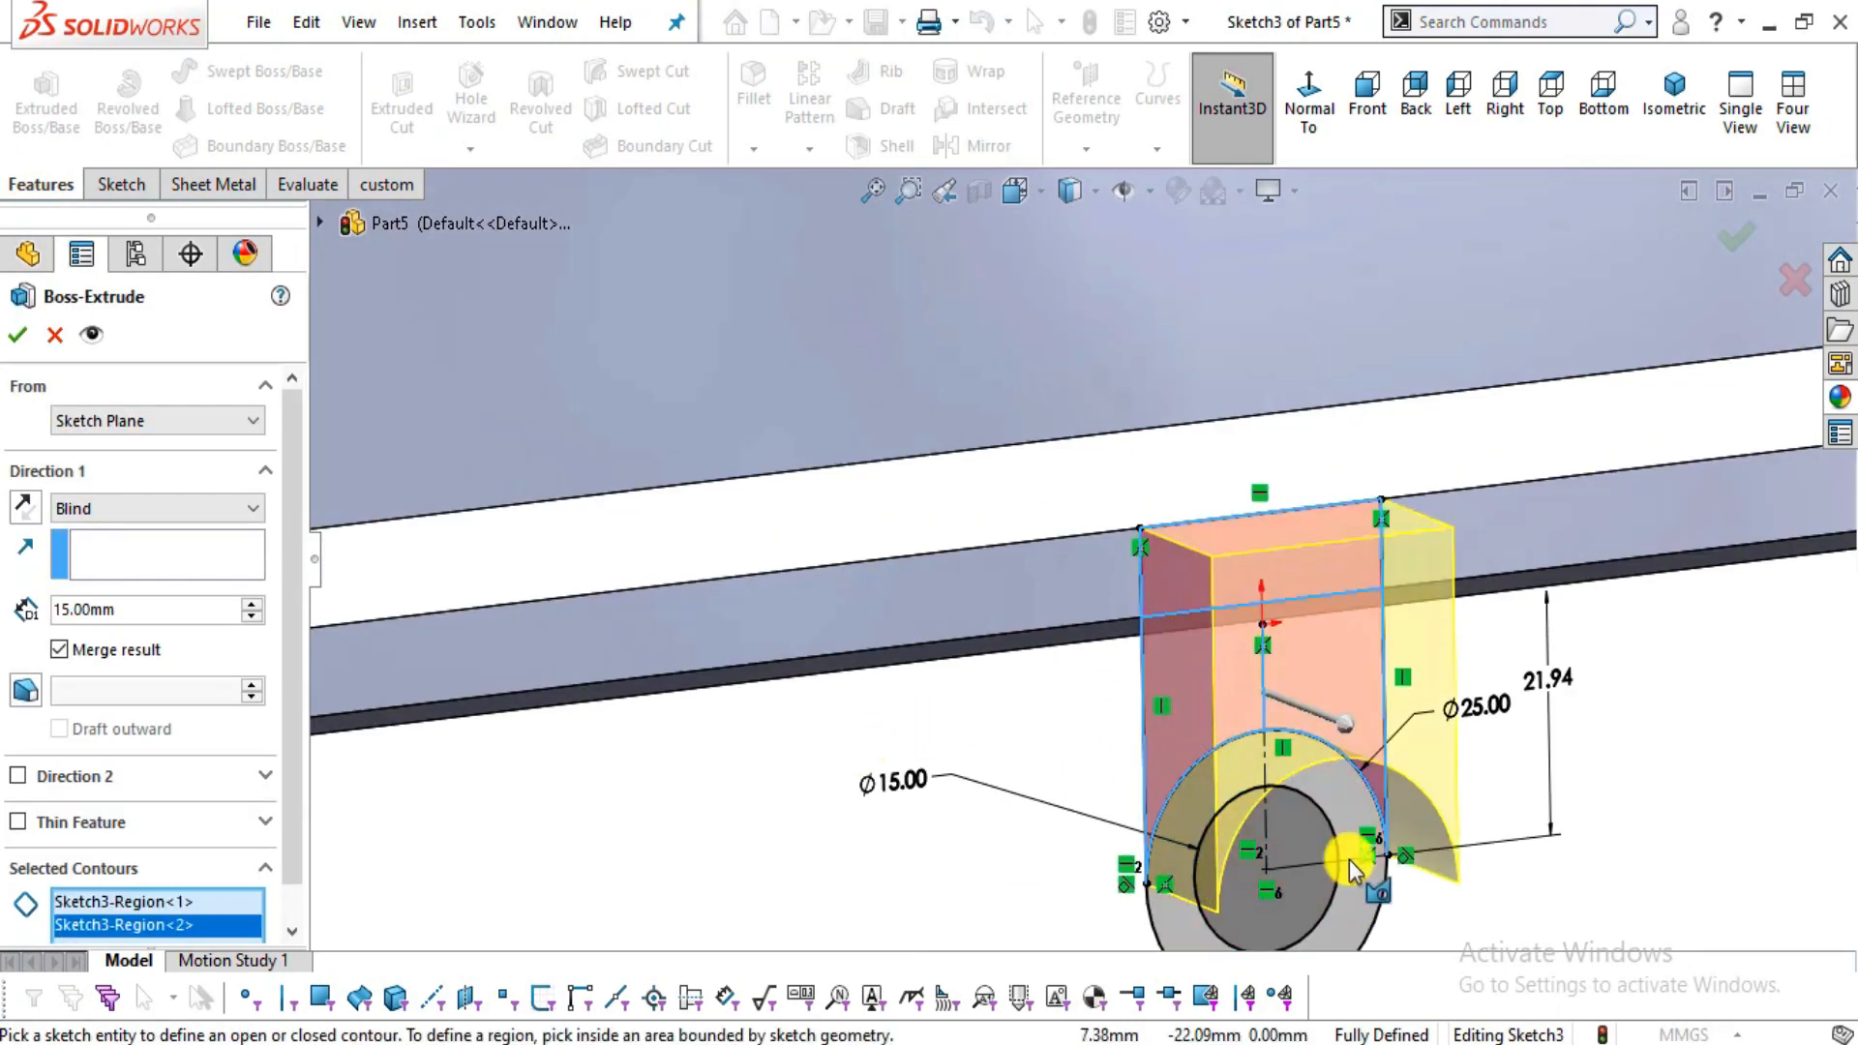
click(1342, 838)
scroll(1553, 847, up, 2)
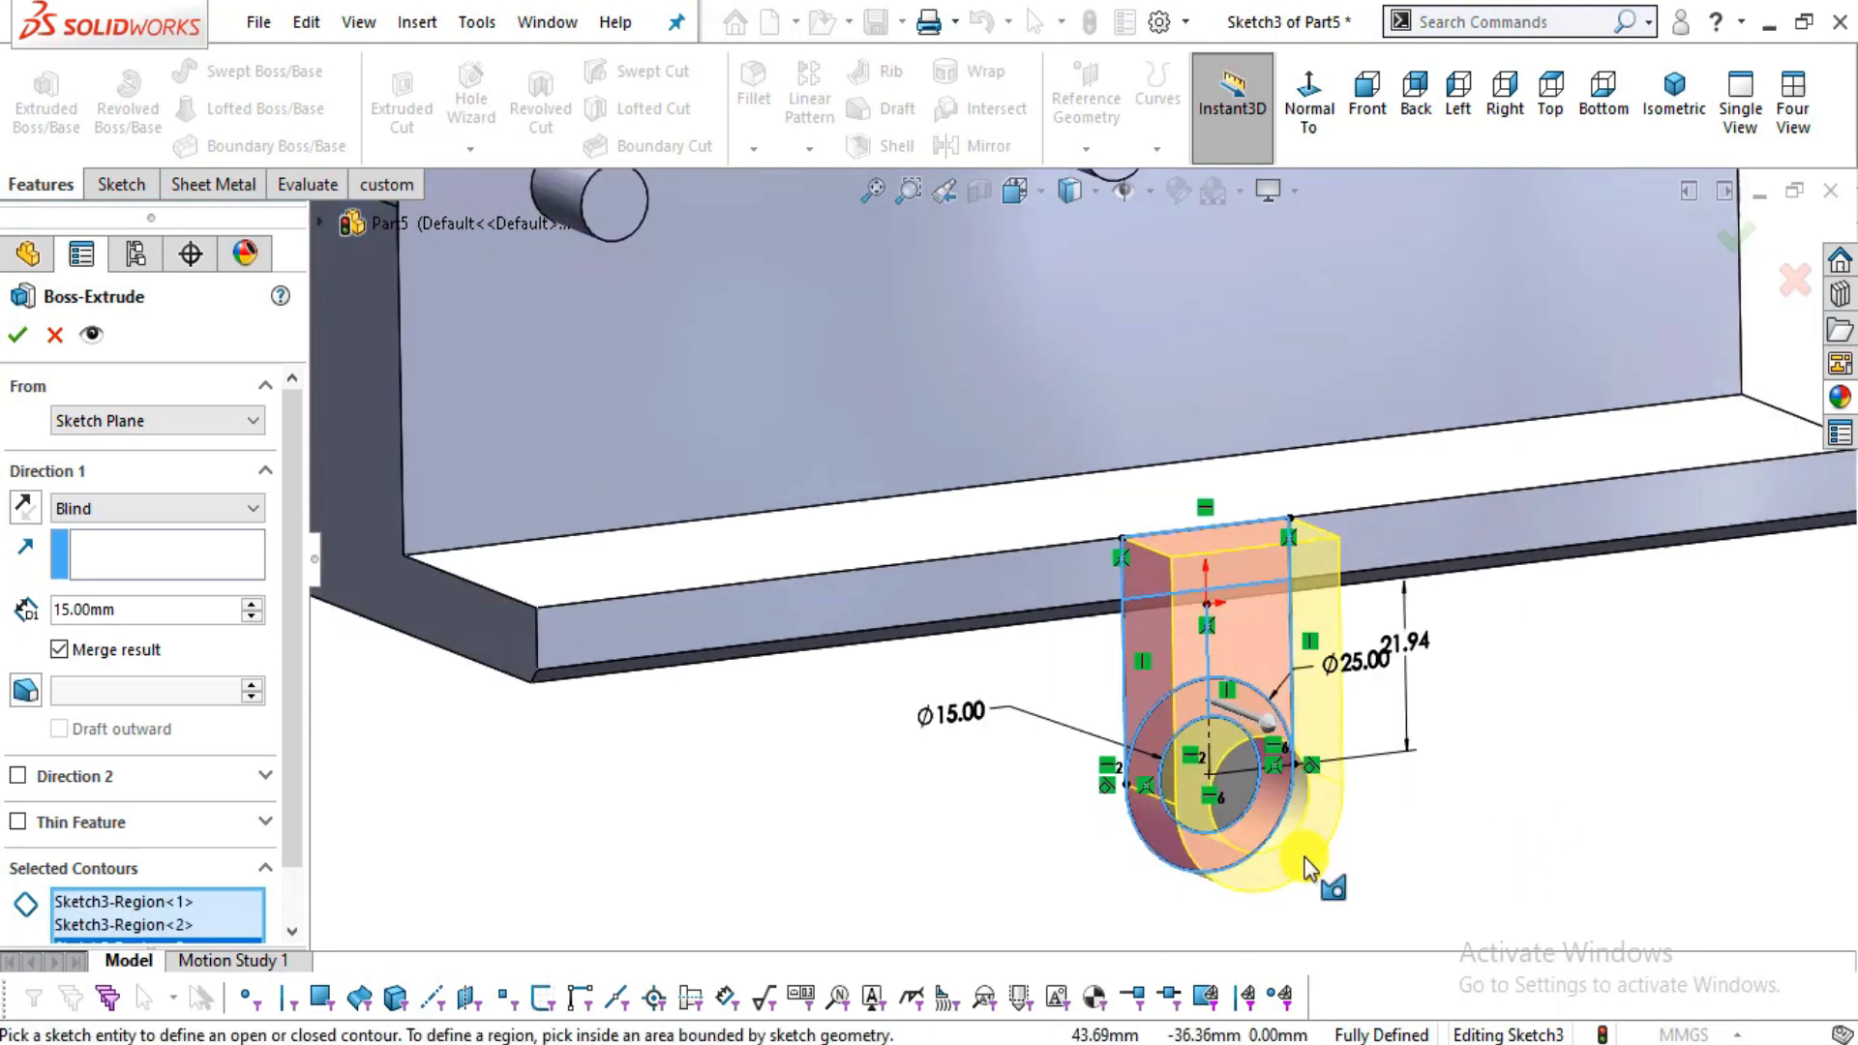
click(26, 507)
mouse_move(983, 833)
middle_down()
mouse_move(984, 713)
mouse_move(987, 851)
middle_up()
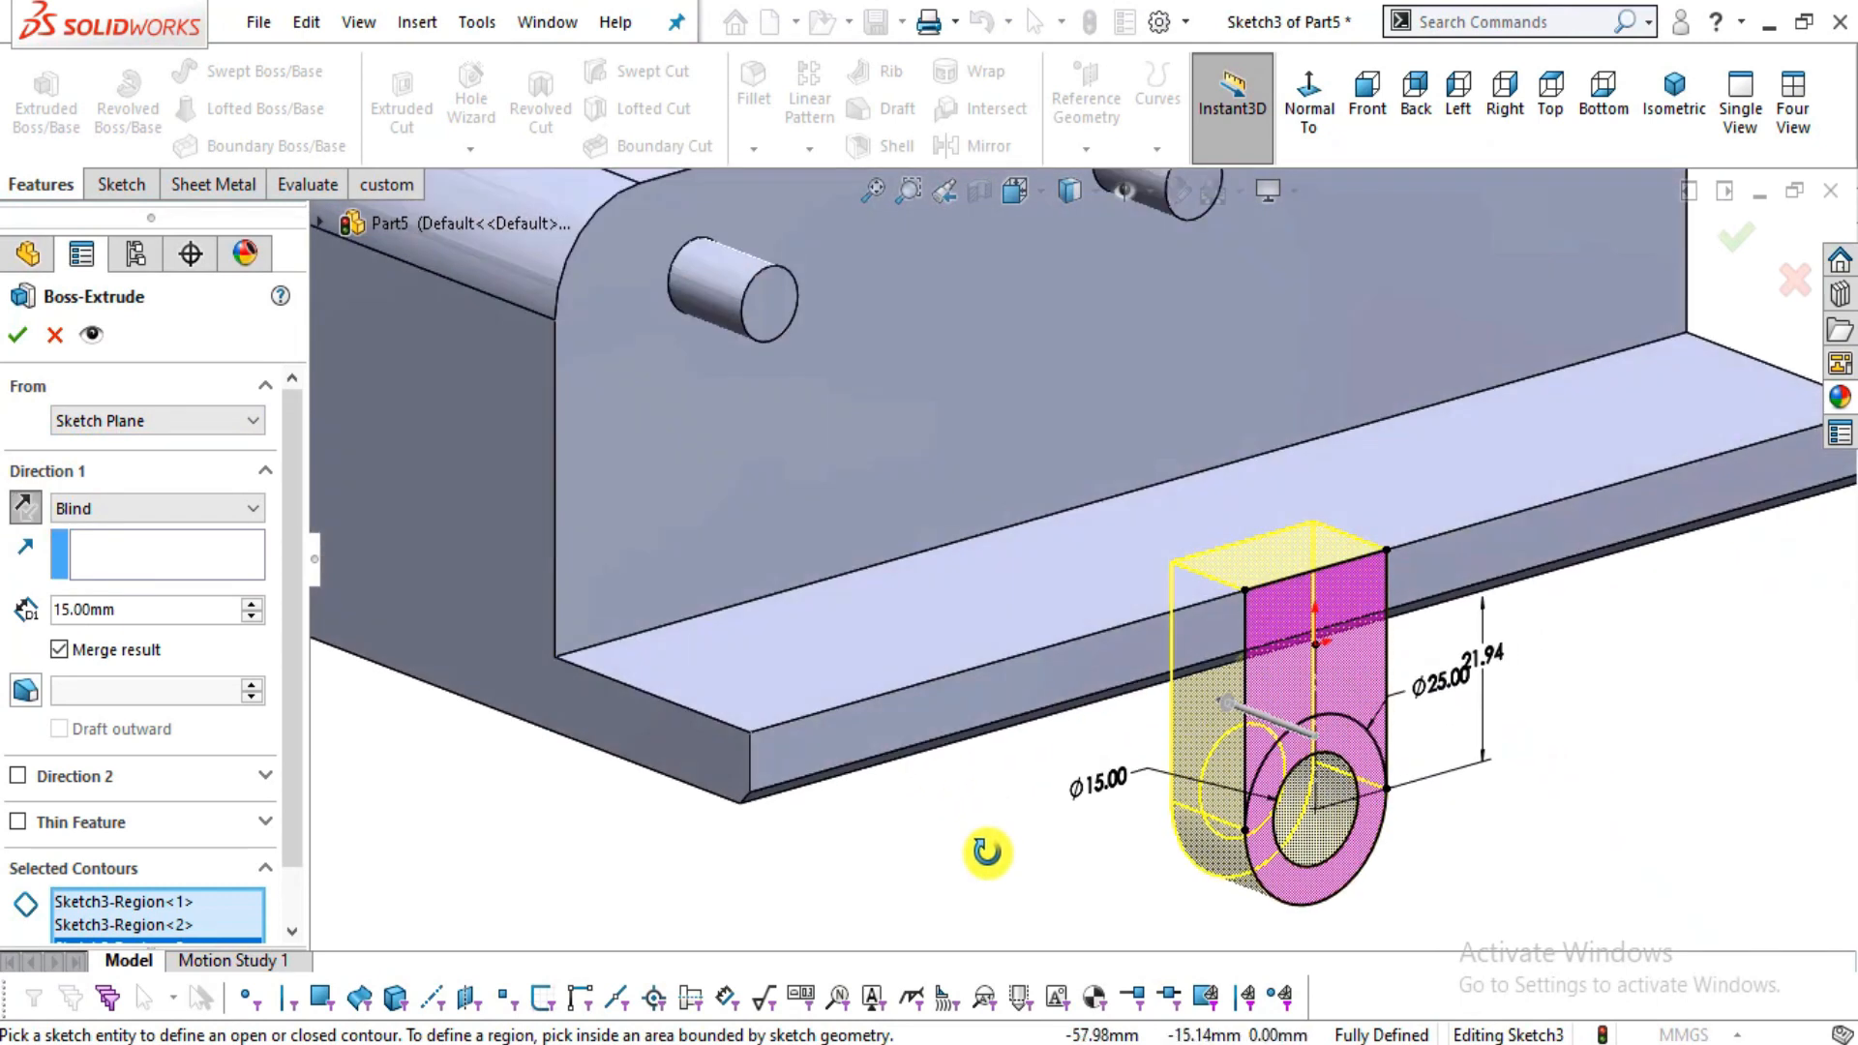
scroll(987, 851, up, 2)
- Check the lug position in the PDF drawing and start the extrusion from a 52.5 mm offset, reversed to lie beneath the base
click(93, 421)
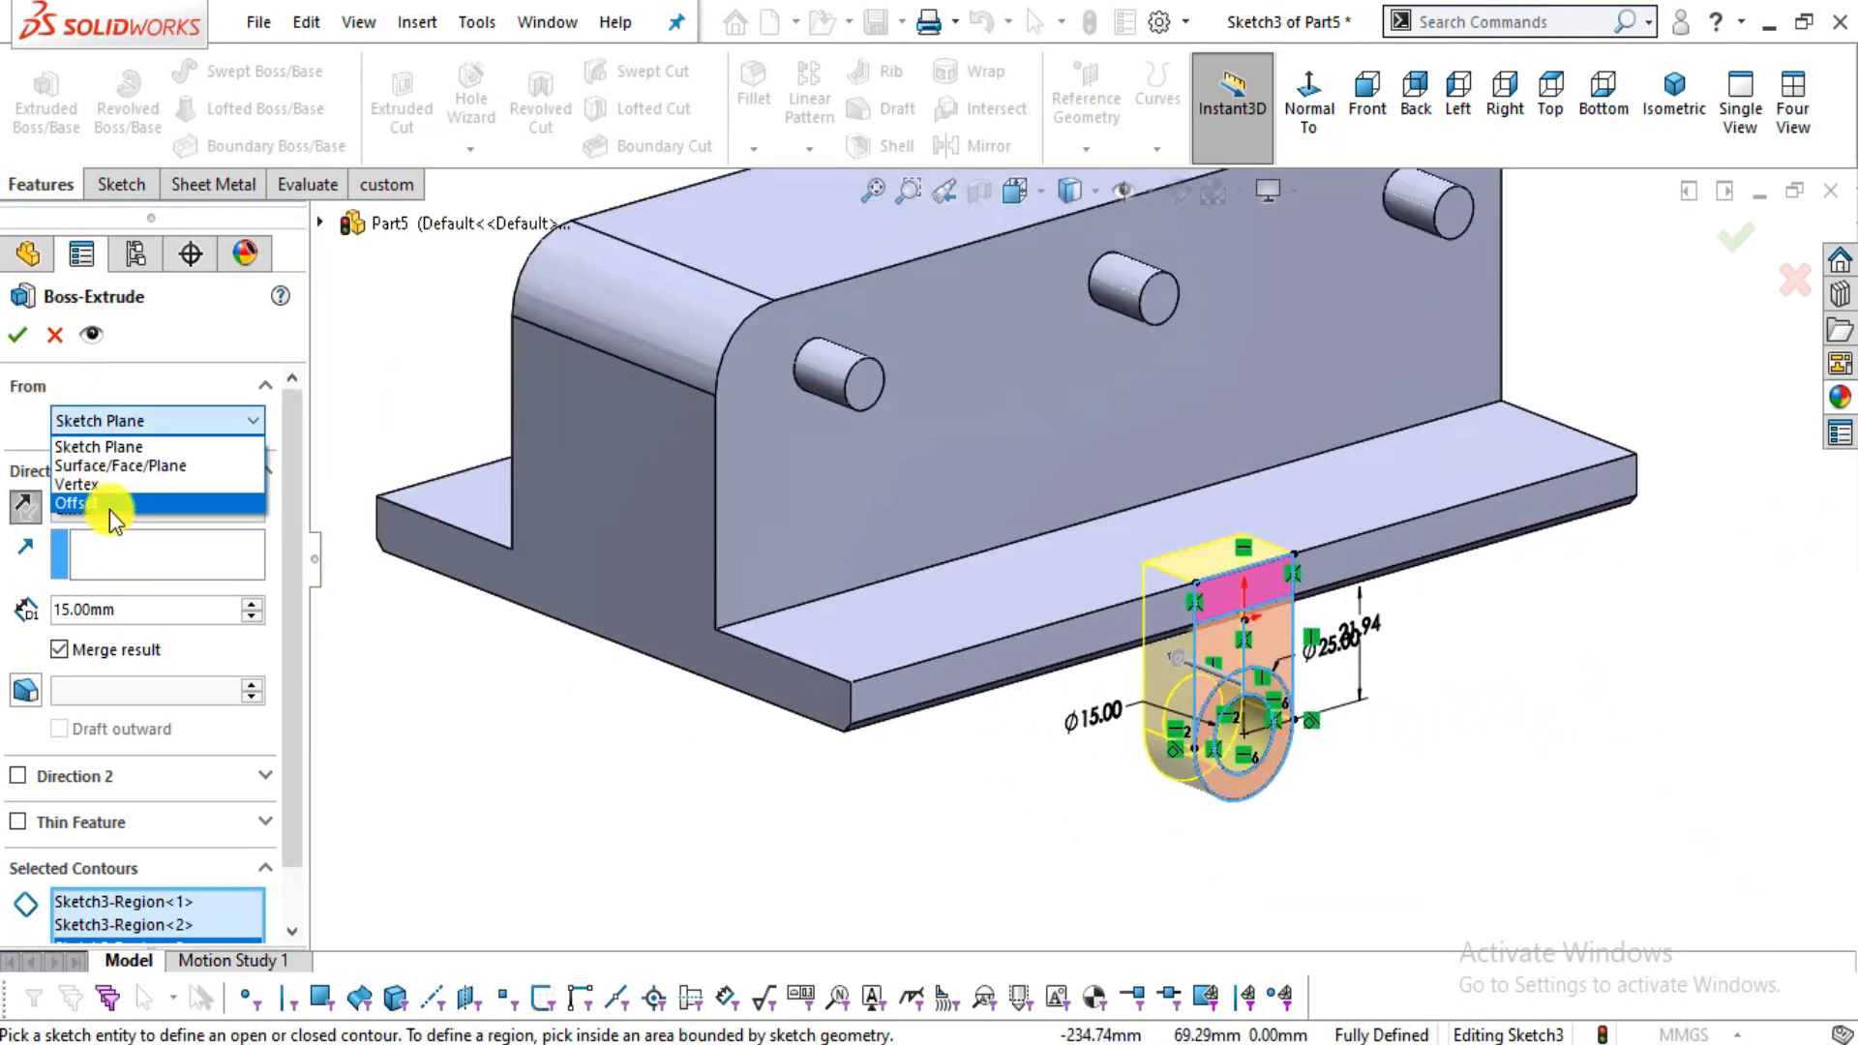
click(108, 509)
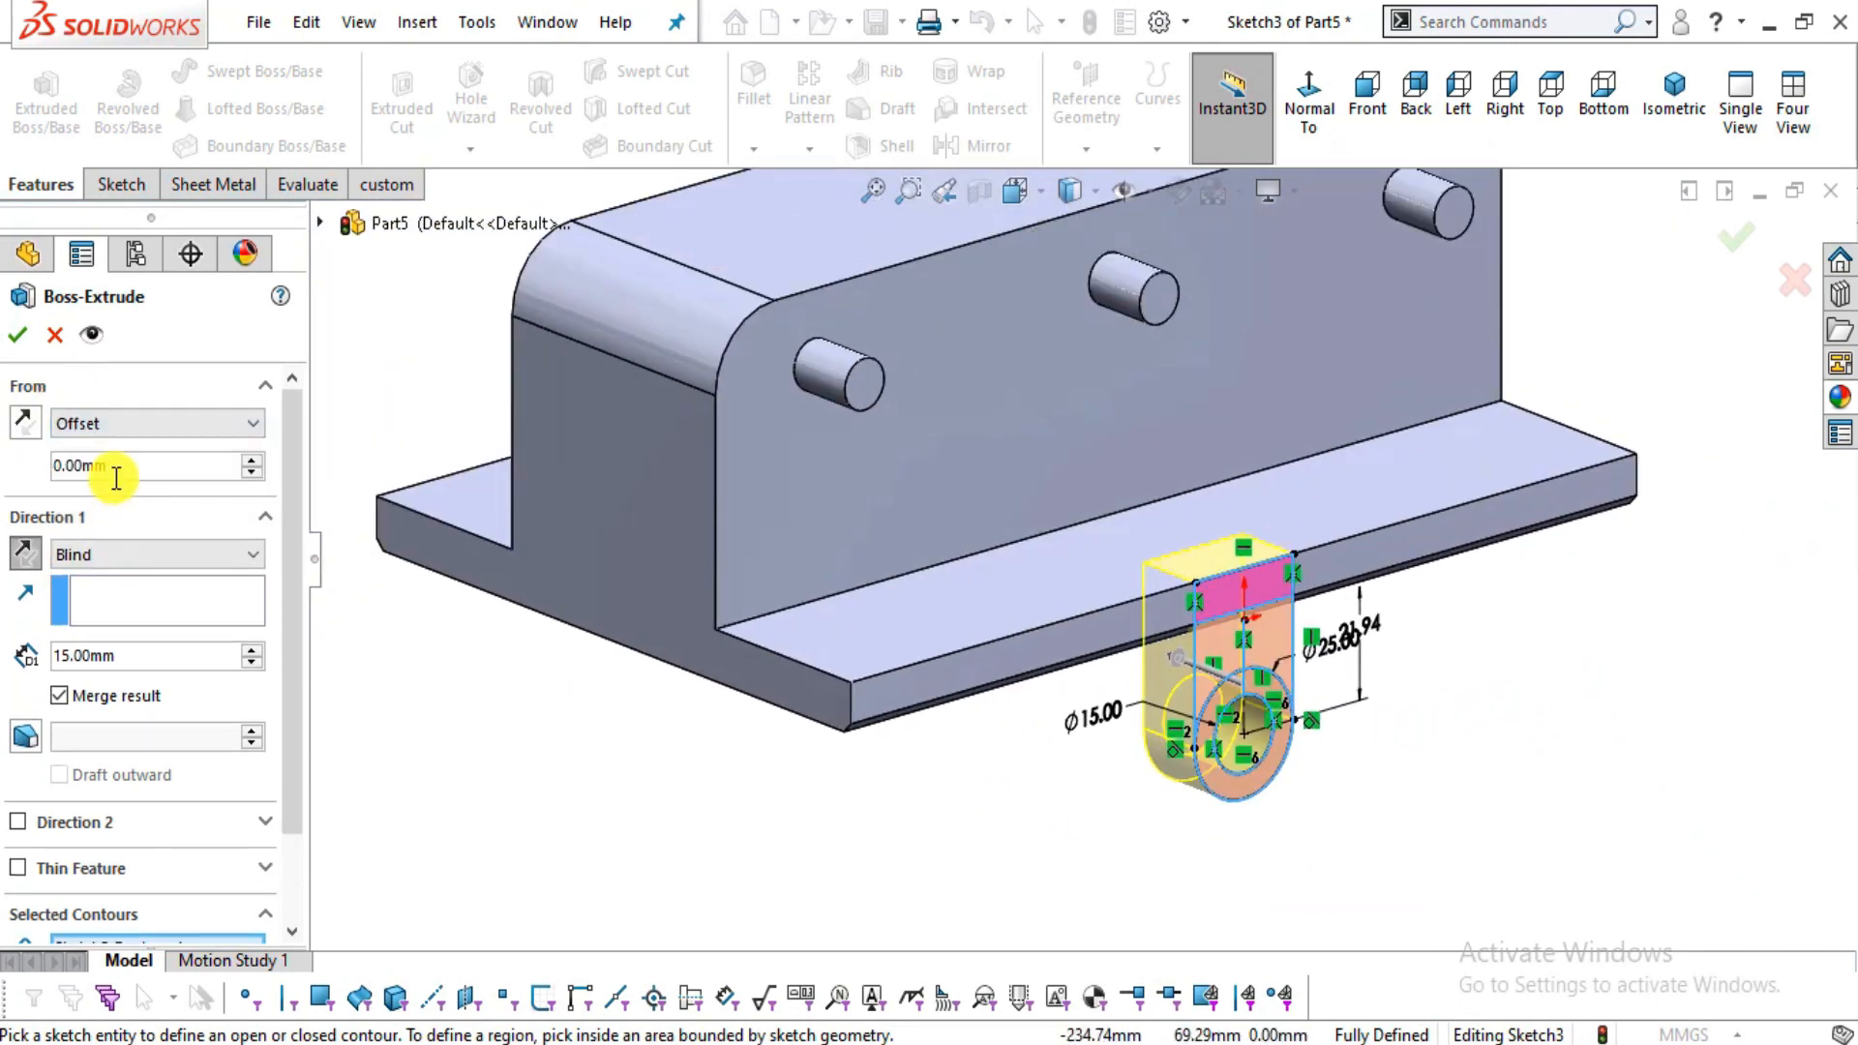
key(alt+Tab)
drag(485, 734, 605, 747)
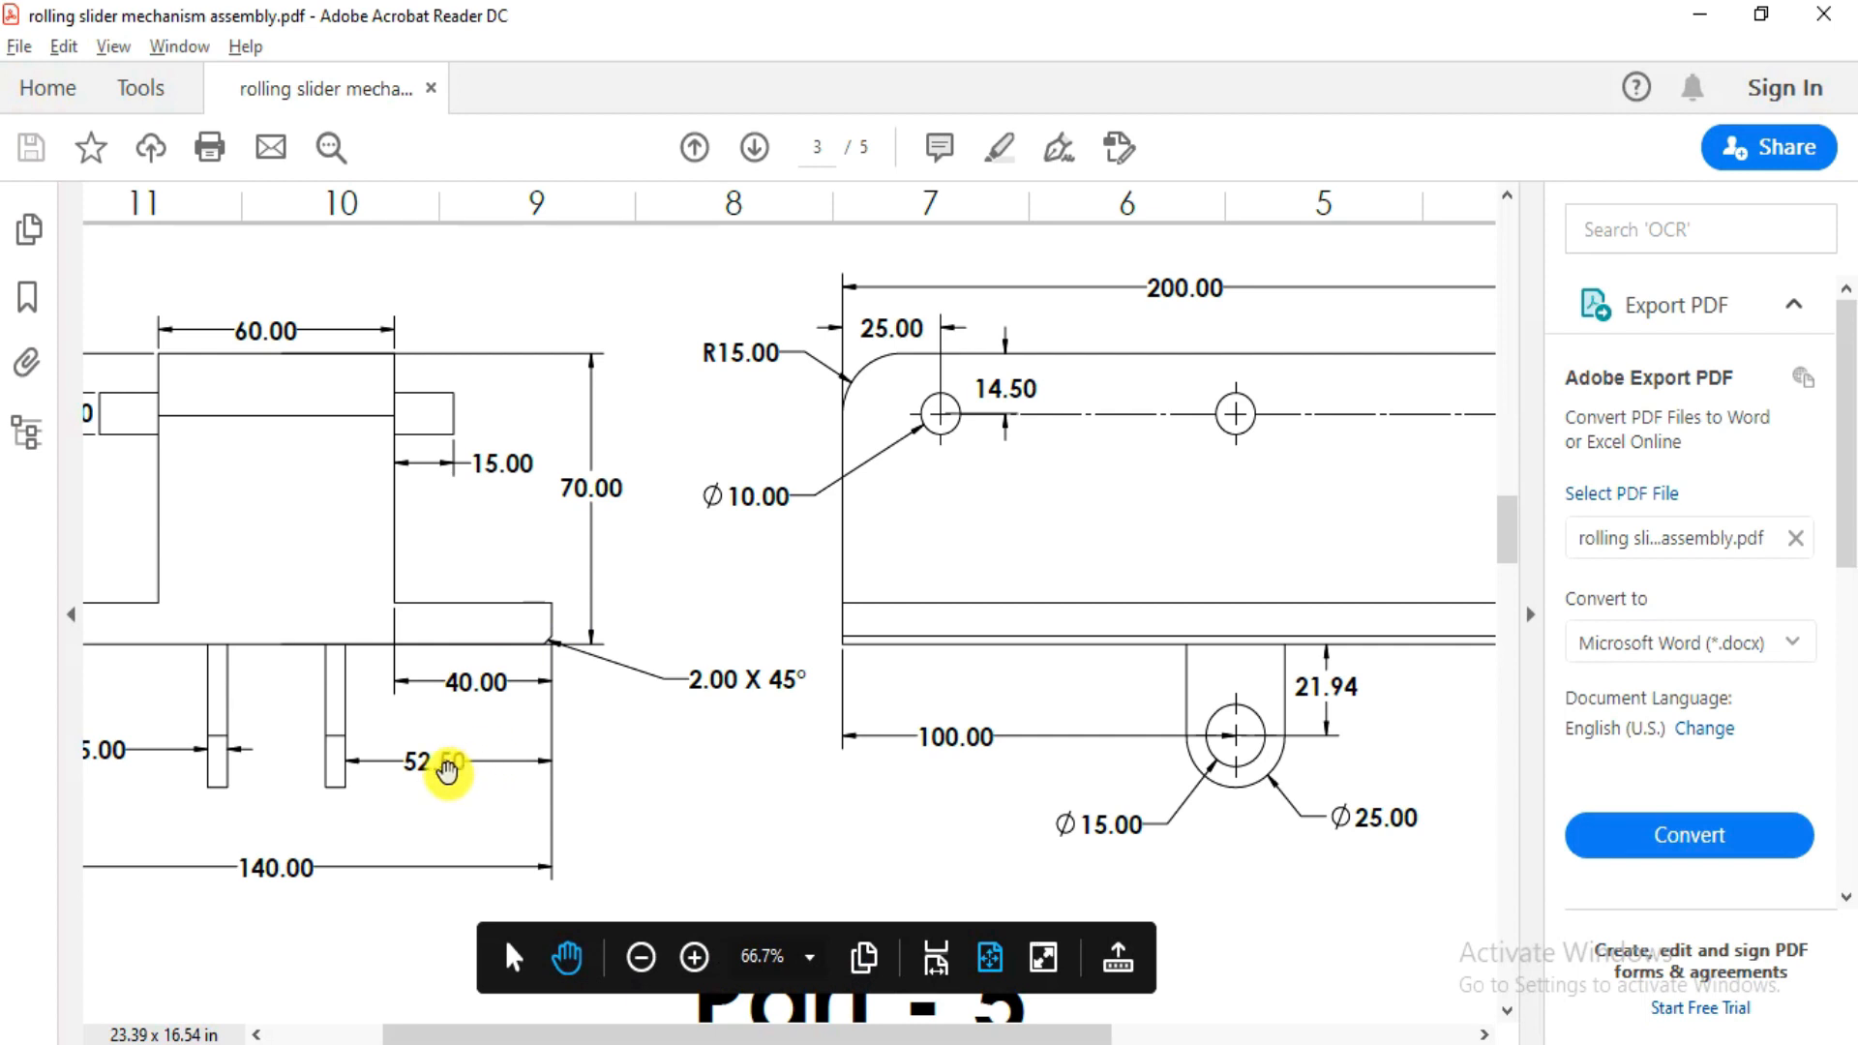
drag(410, 813, 586, 801)
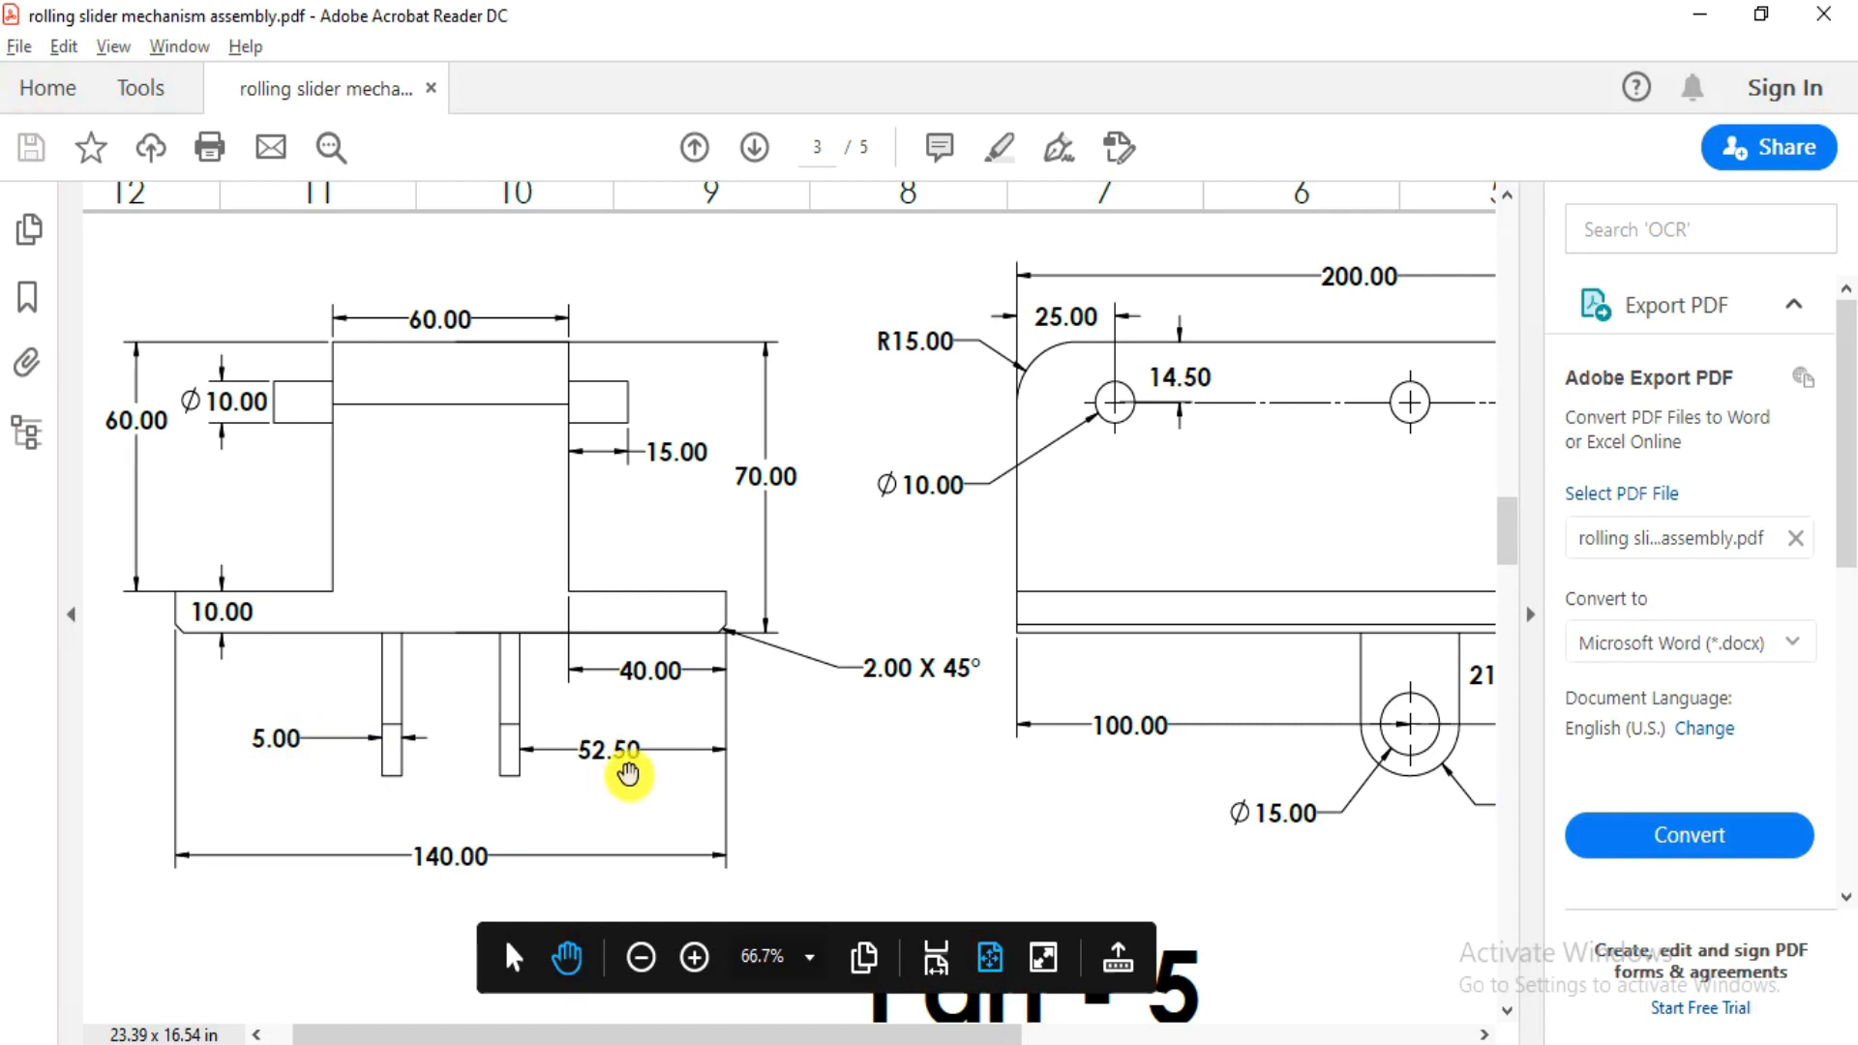
key(alt+Tab)
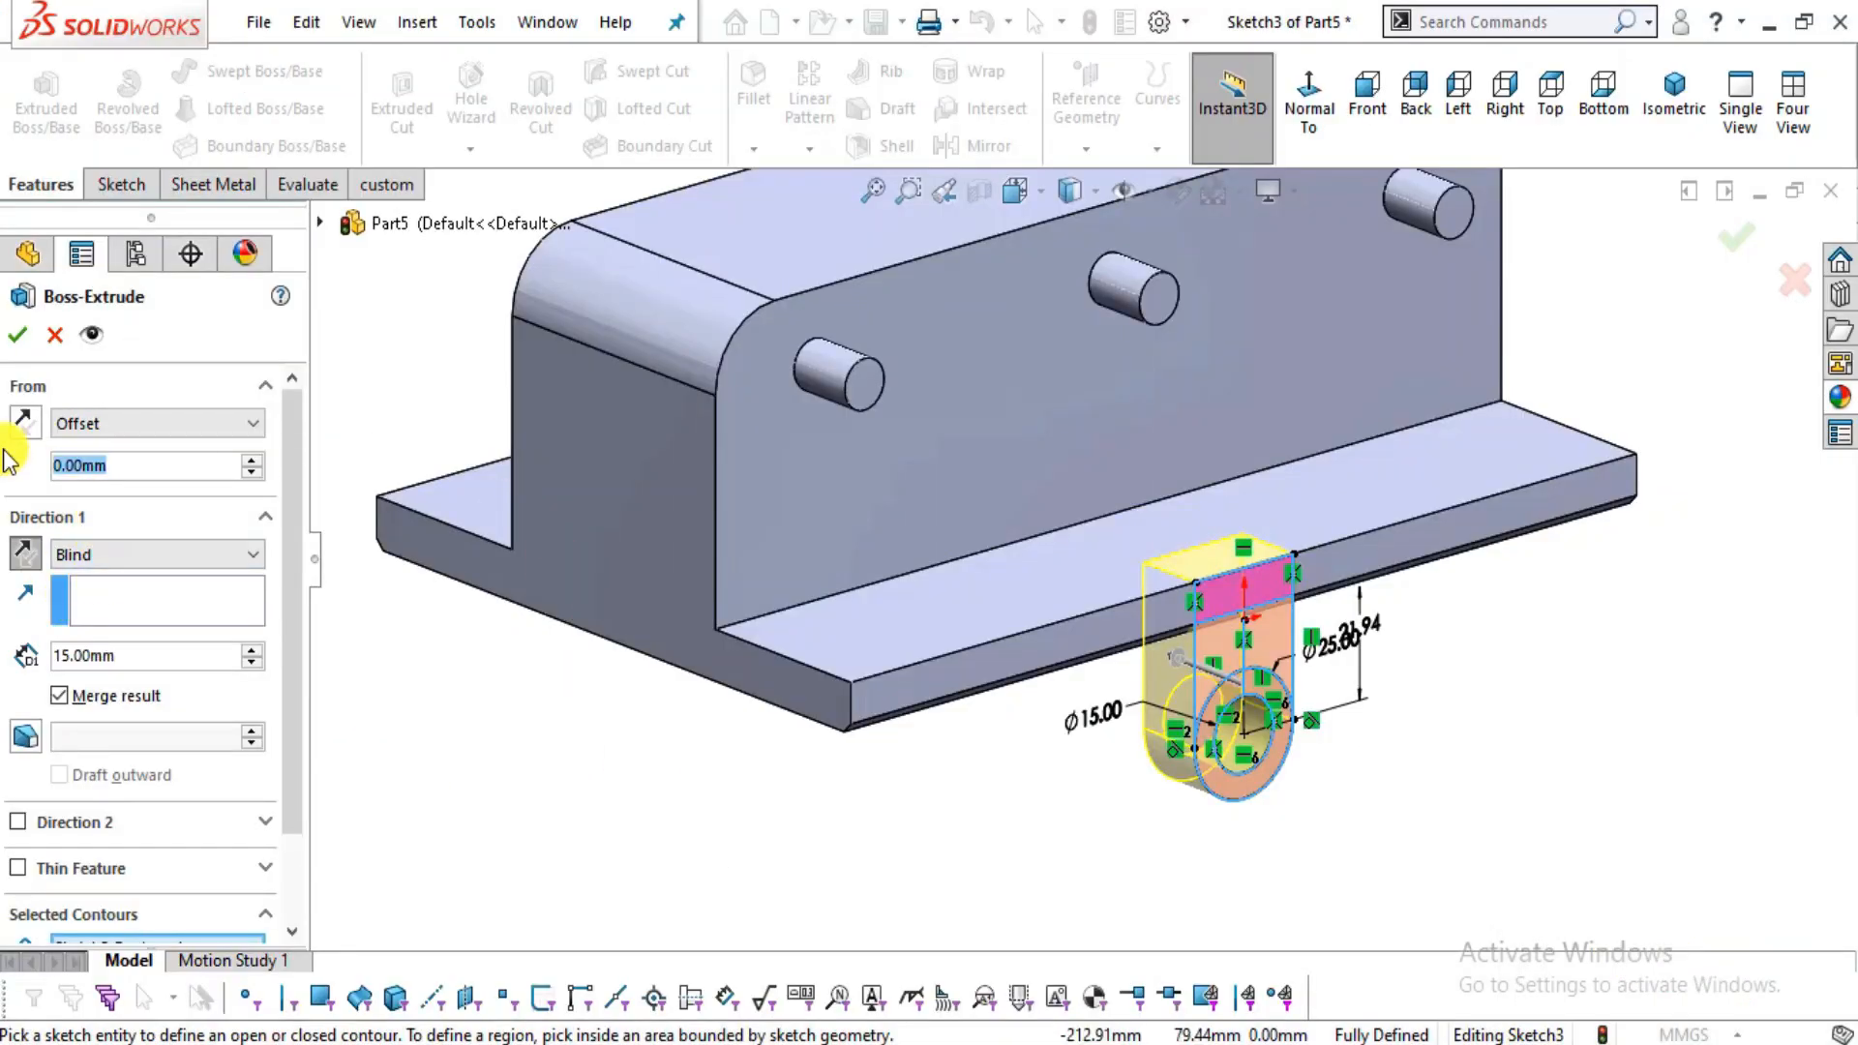
text(52.5)
key(Return)
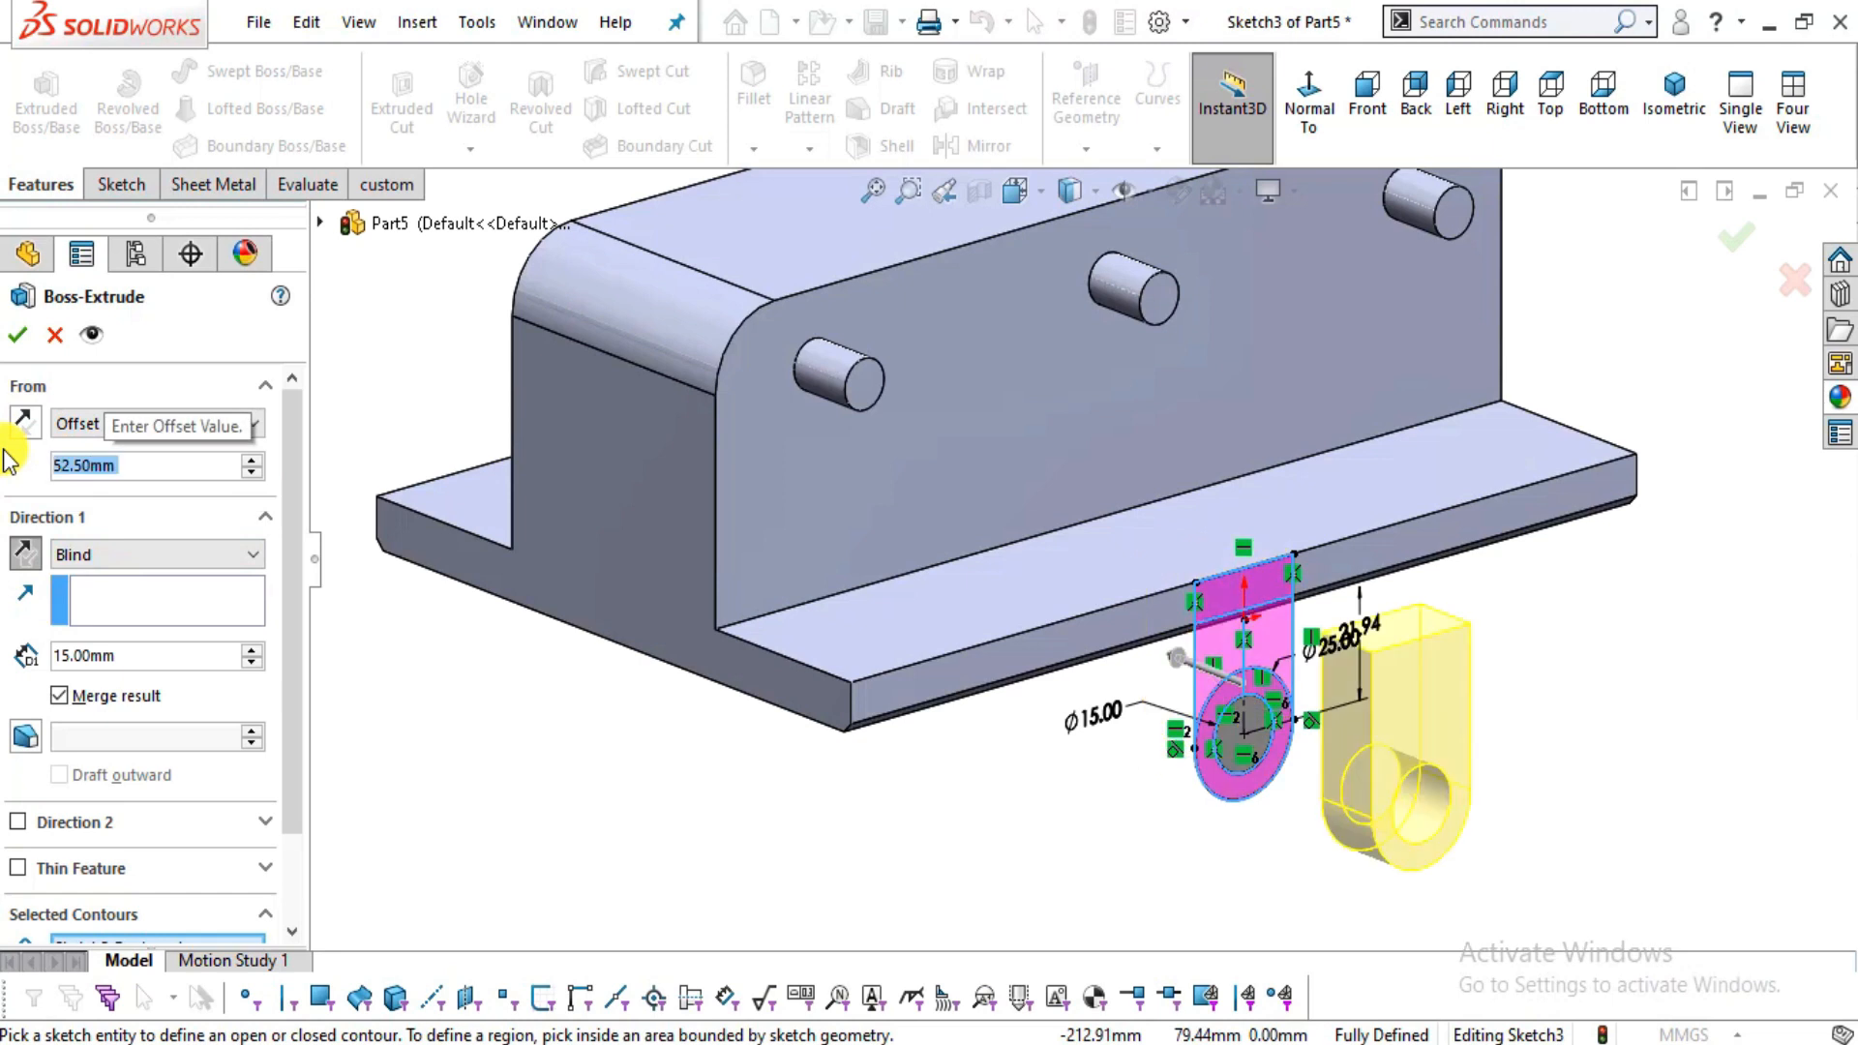
click(23, 425)
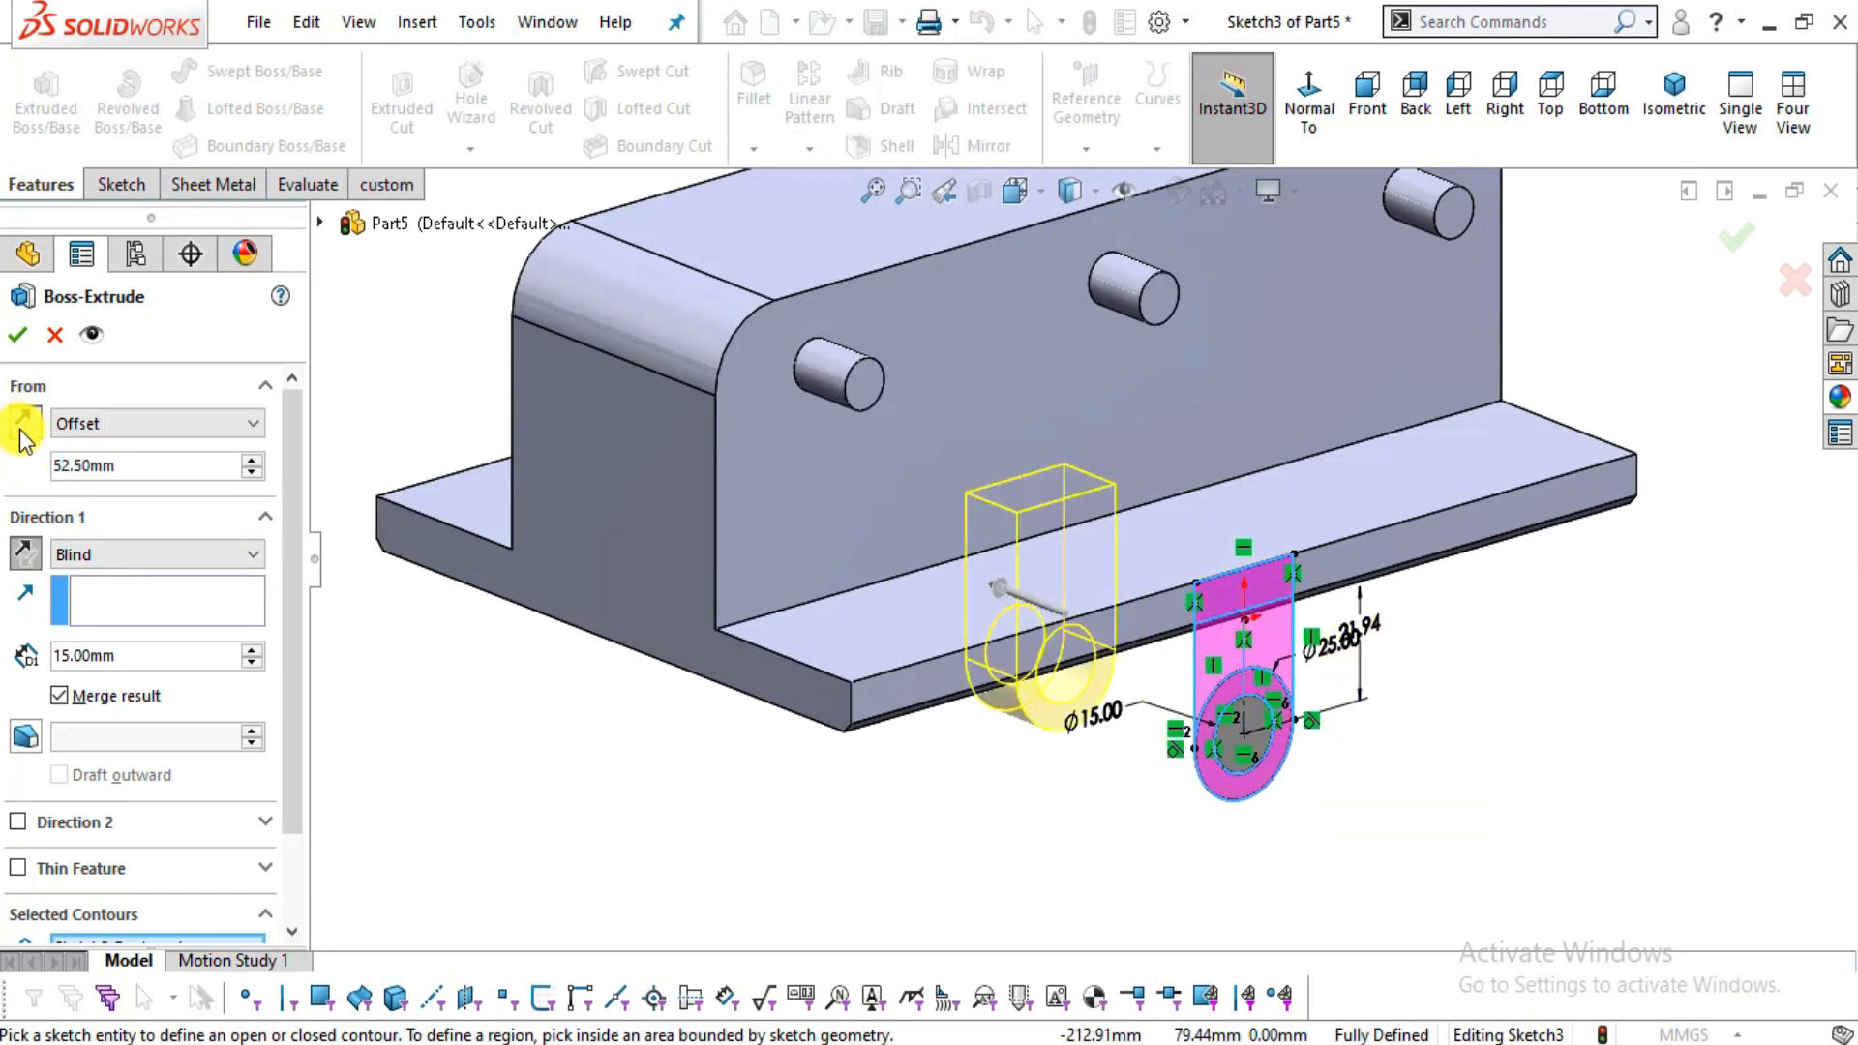
- Set the lug's blind extrusion depth to 5 mm and inspect the preview under the base
scroll(1418, 639, down, 3)
mouse_move(1207, 642)
middle_down()
mouse_move(1216, 506)
mouse_move(1212, 667)
middle_up()
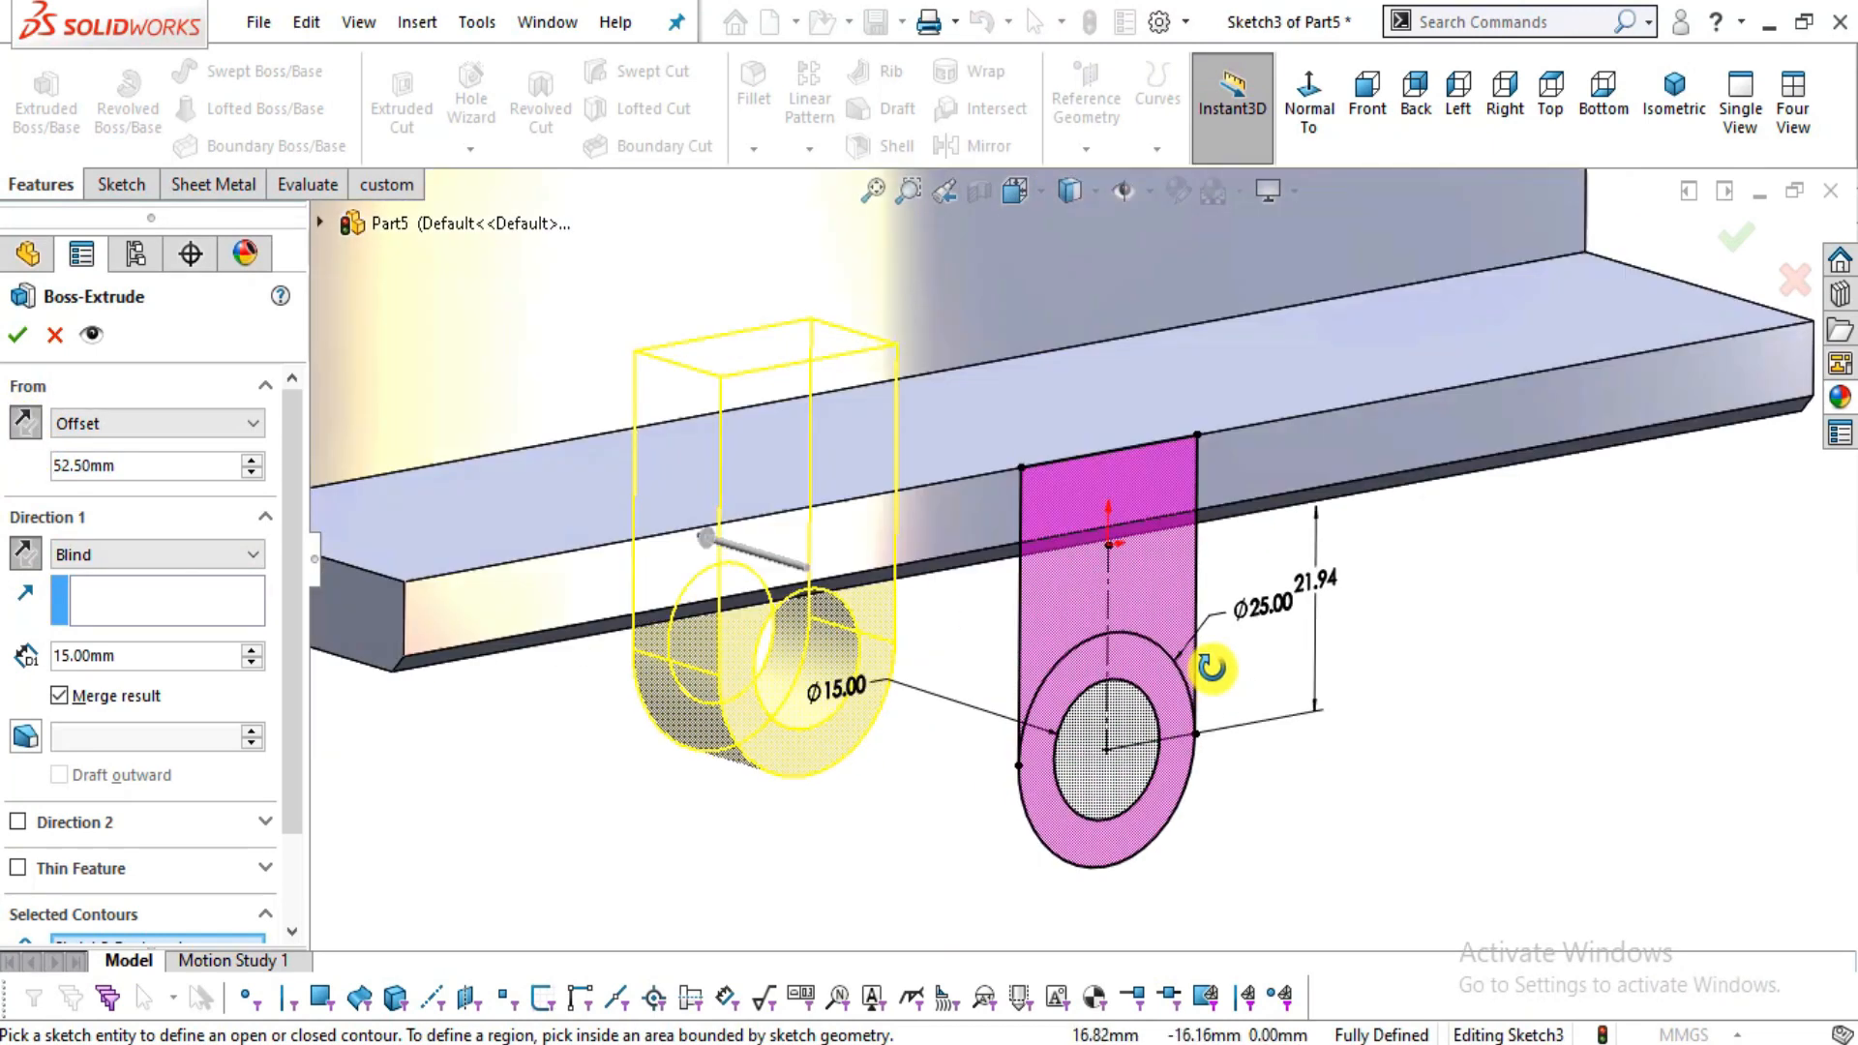
double_click(113, 660)
text(5)
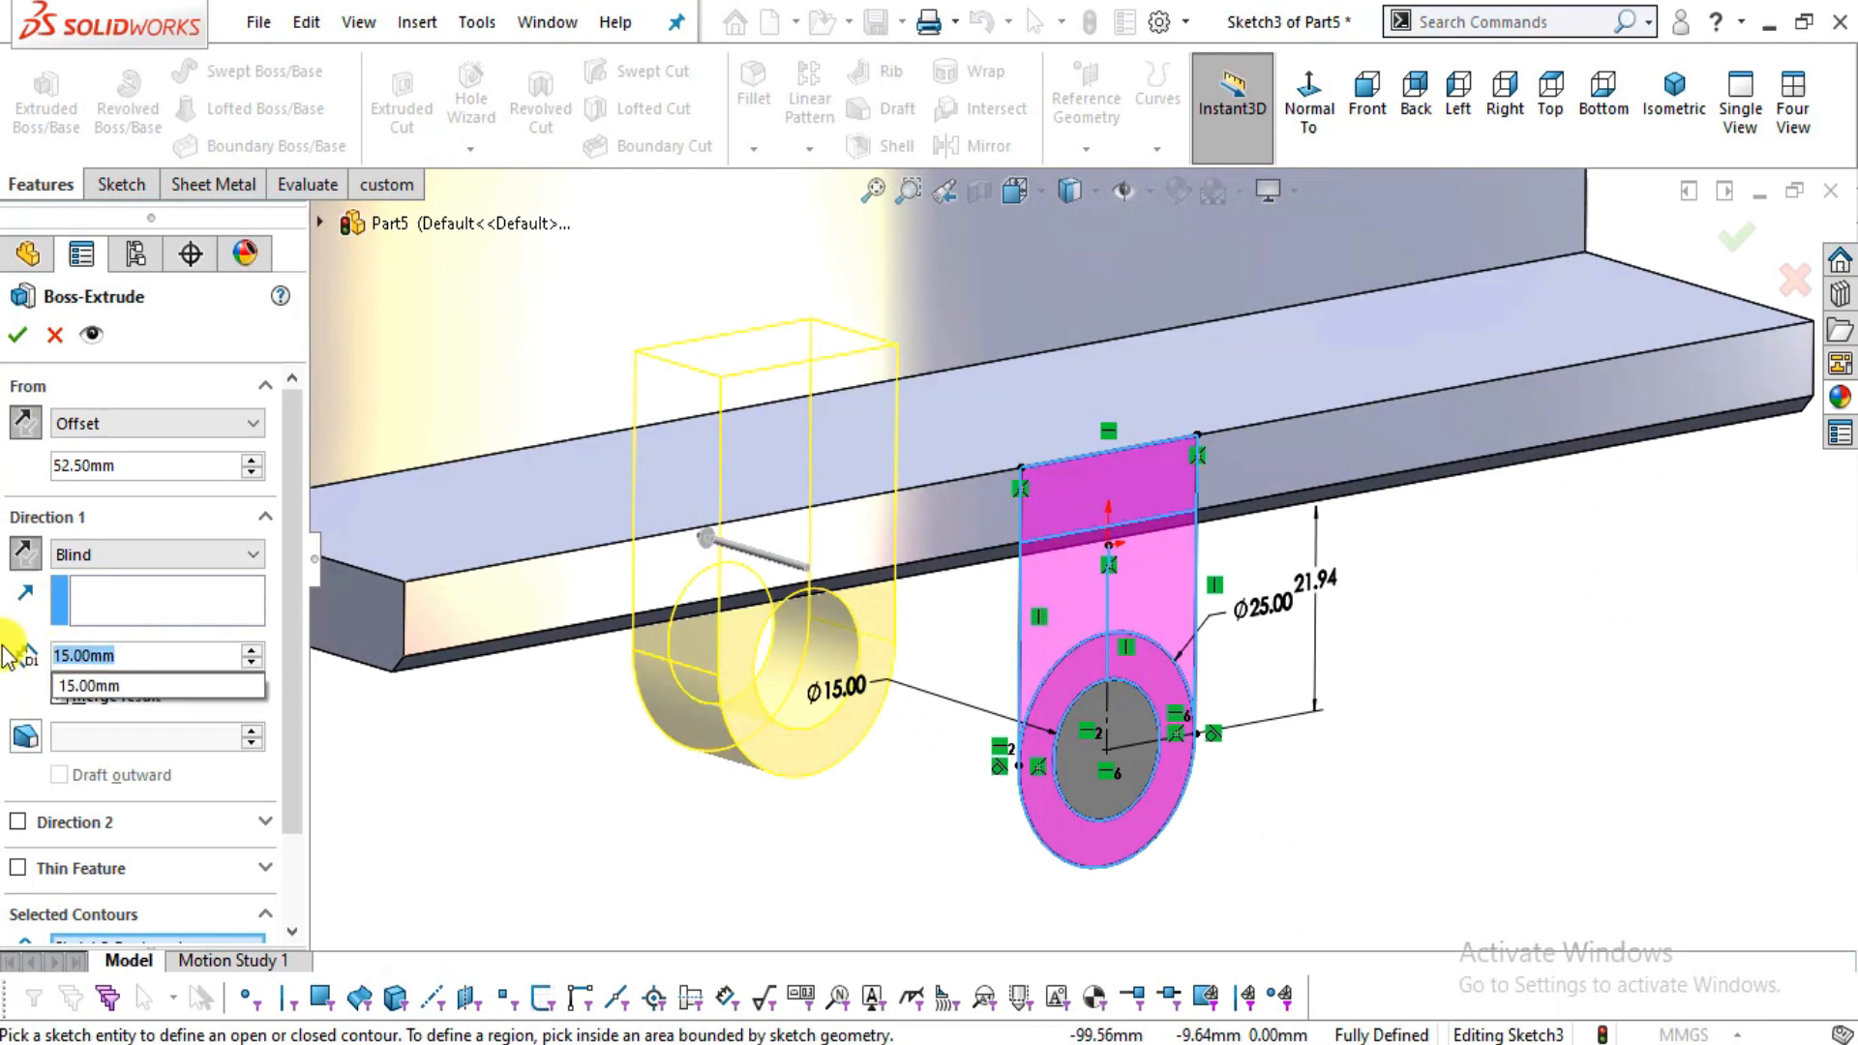
key(Return)
middle_drag(1393, 746, 1246, 682)
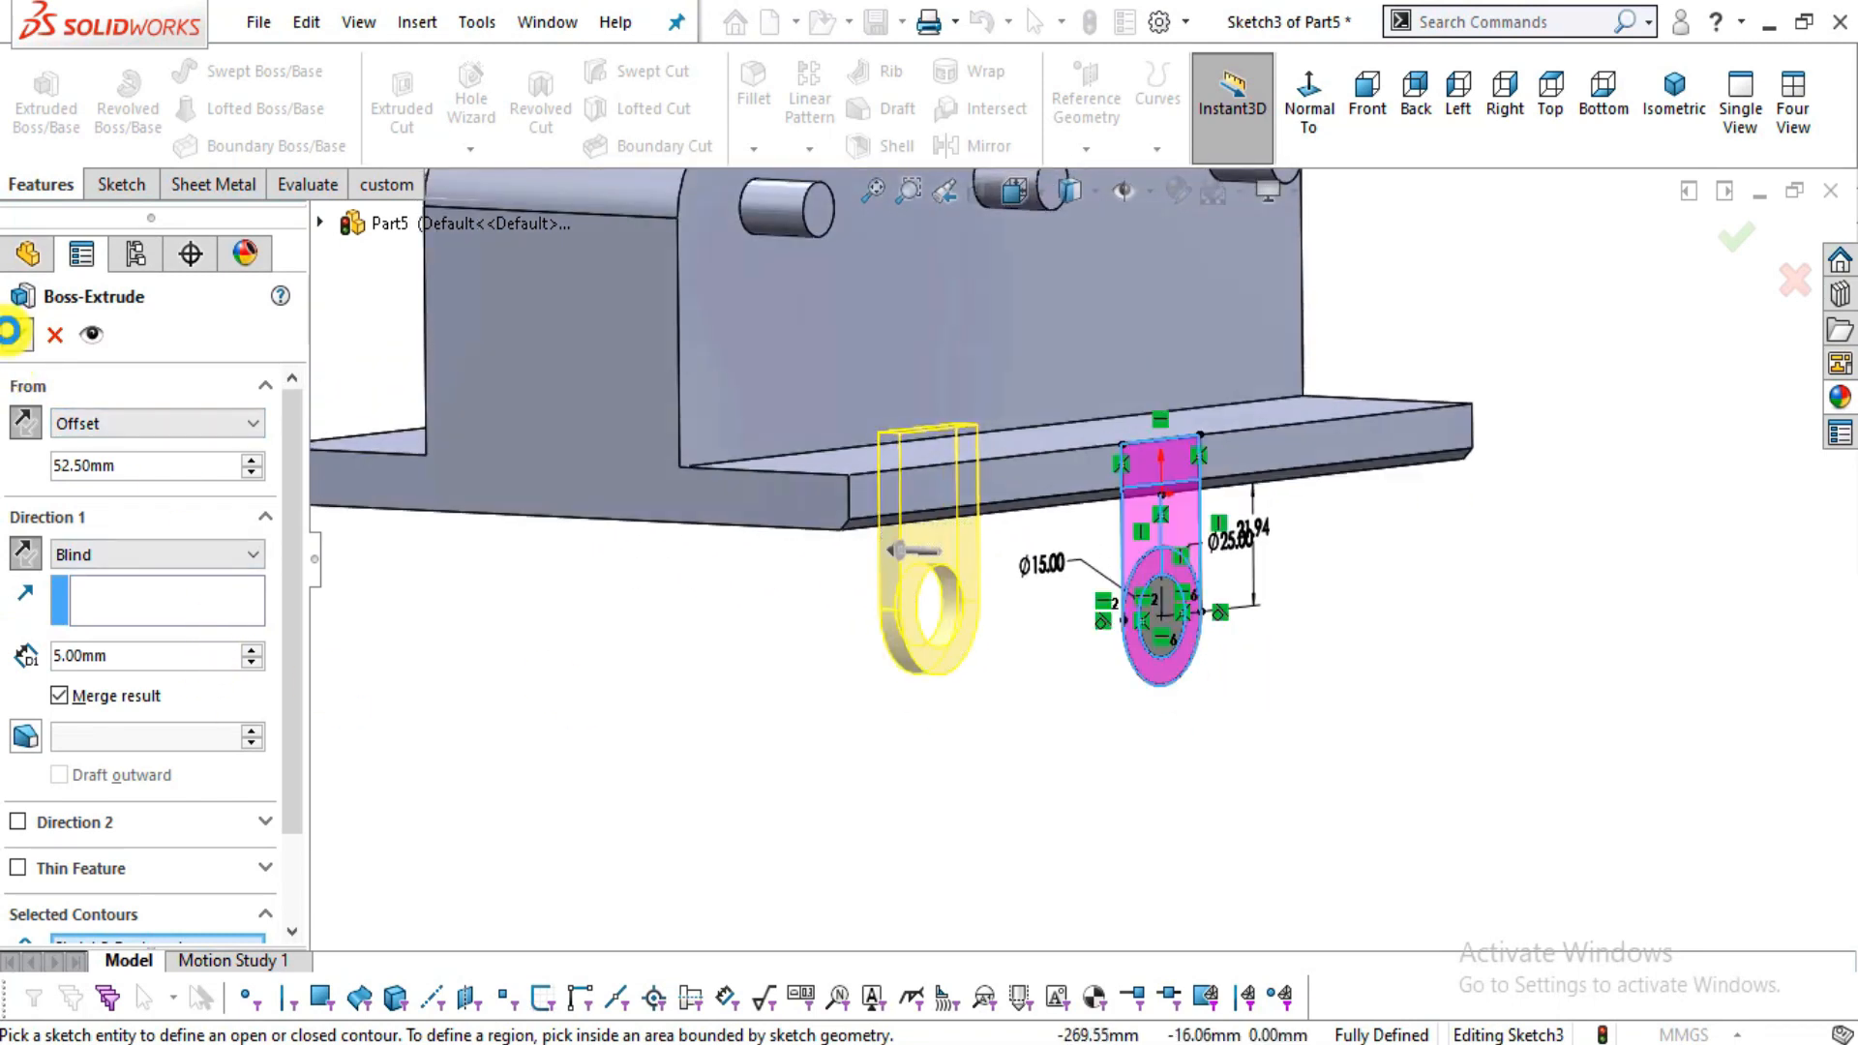
- Accept the lug extrusion and mirror it about the Right Plane to form a second lug beneath the base
click(9, 333)
middle_drag(1190, 684, 651, 531)
click(136, 546)
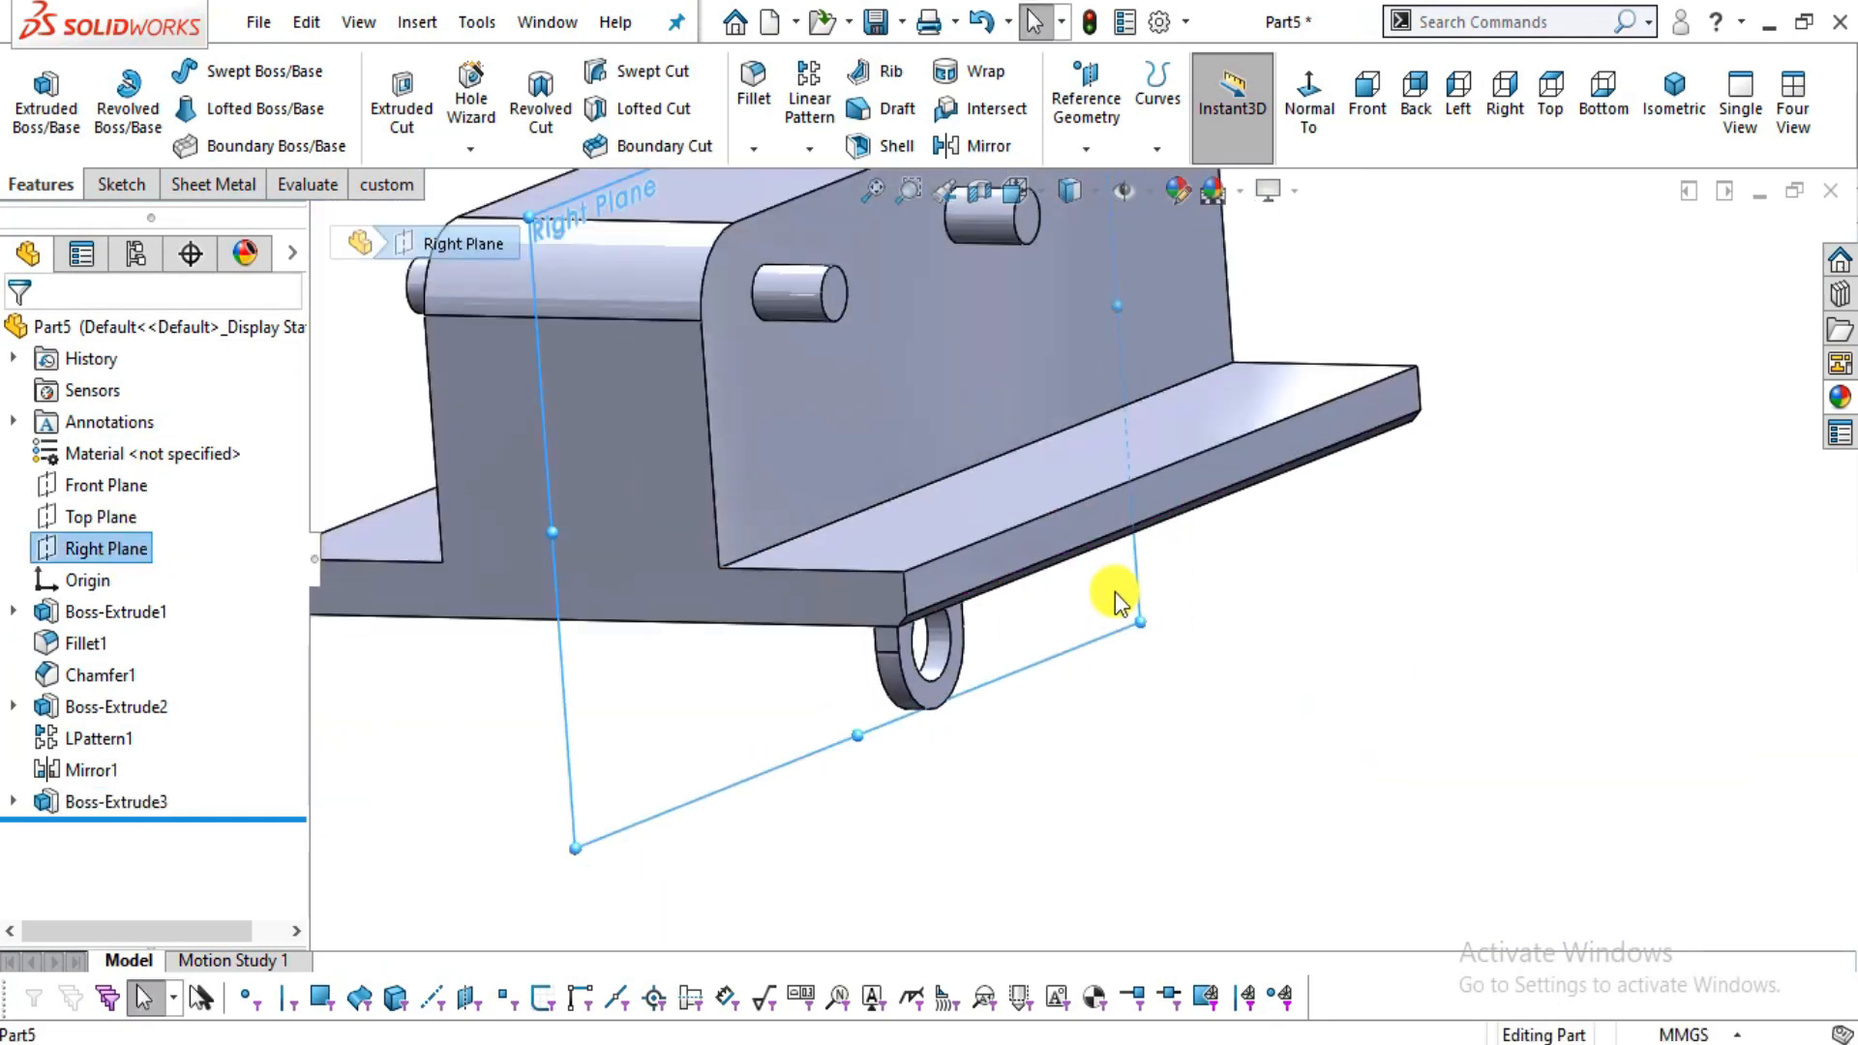
scroll(1115, 591, up, 3)
click(804, 152)
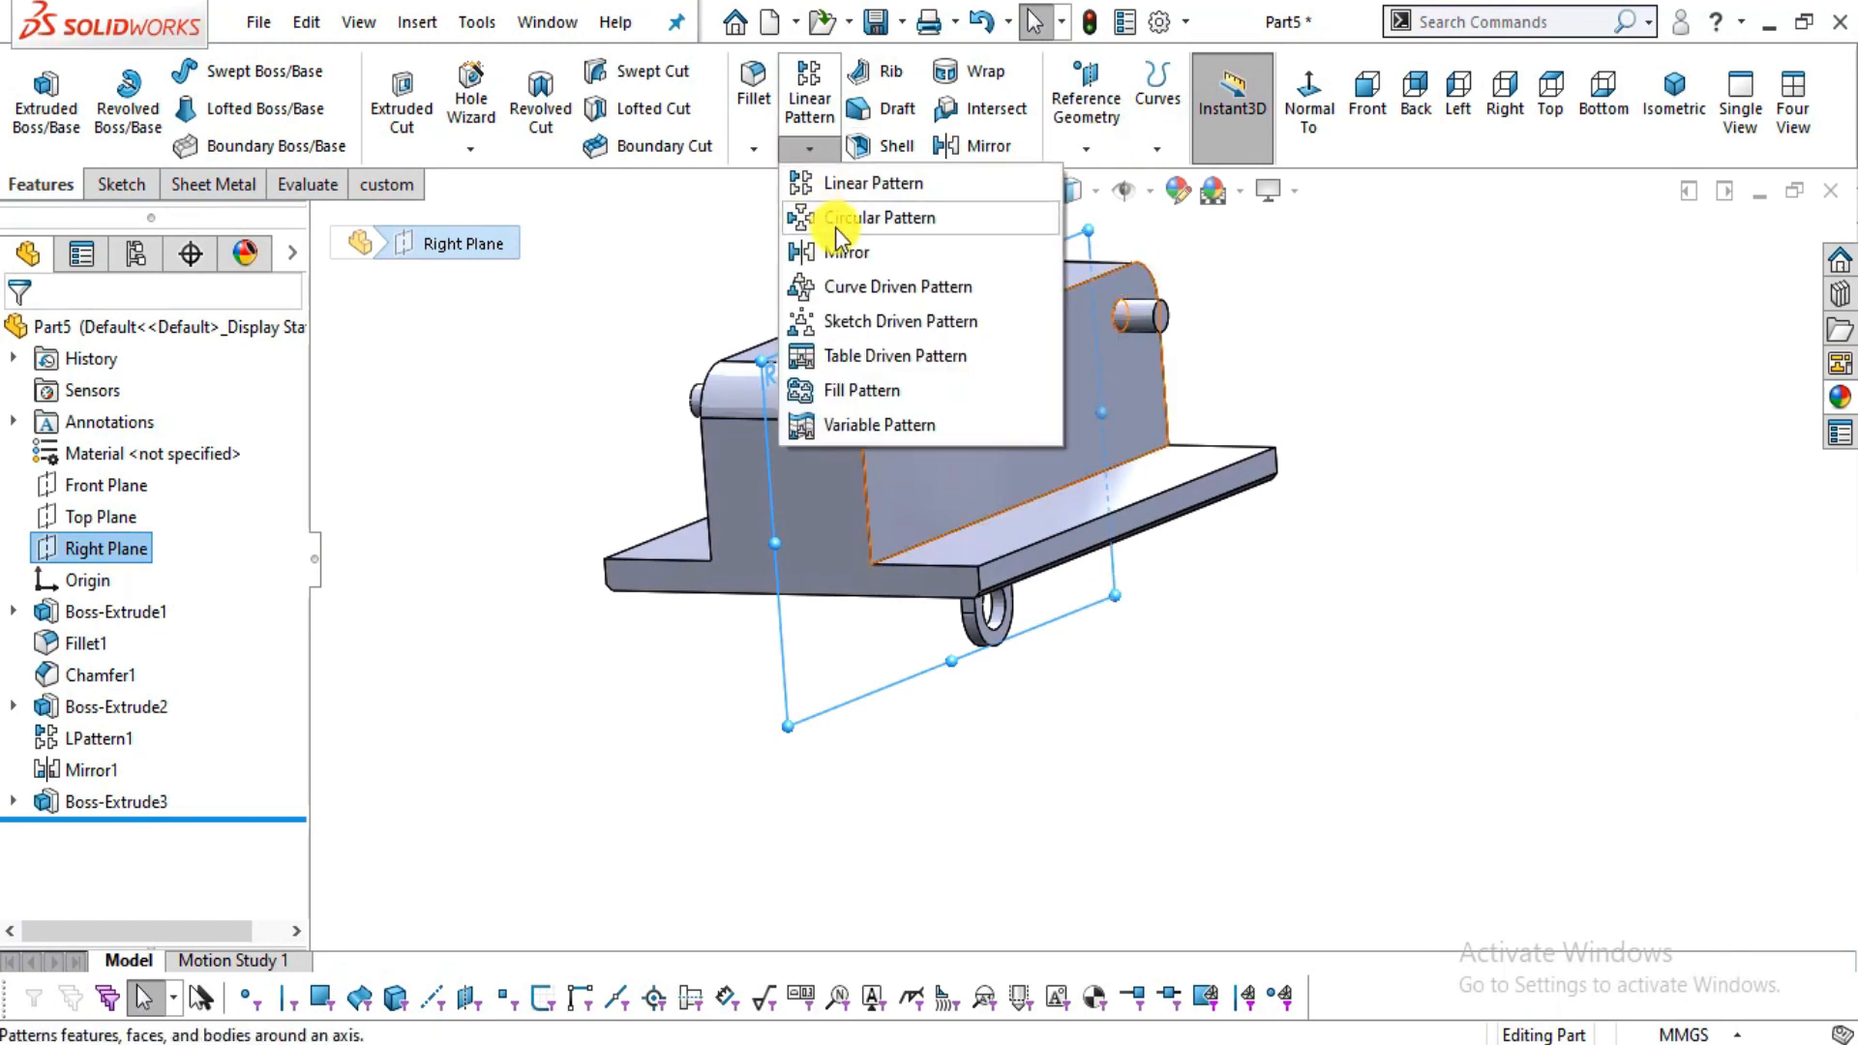
click(795, 248)
middle_drag(1008, 709, 1045, 668)
click(987, 605)
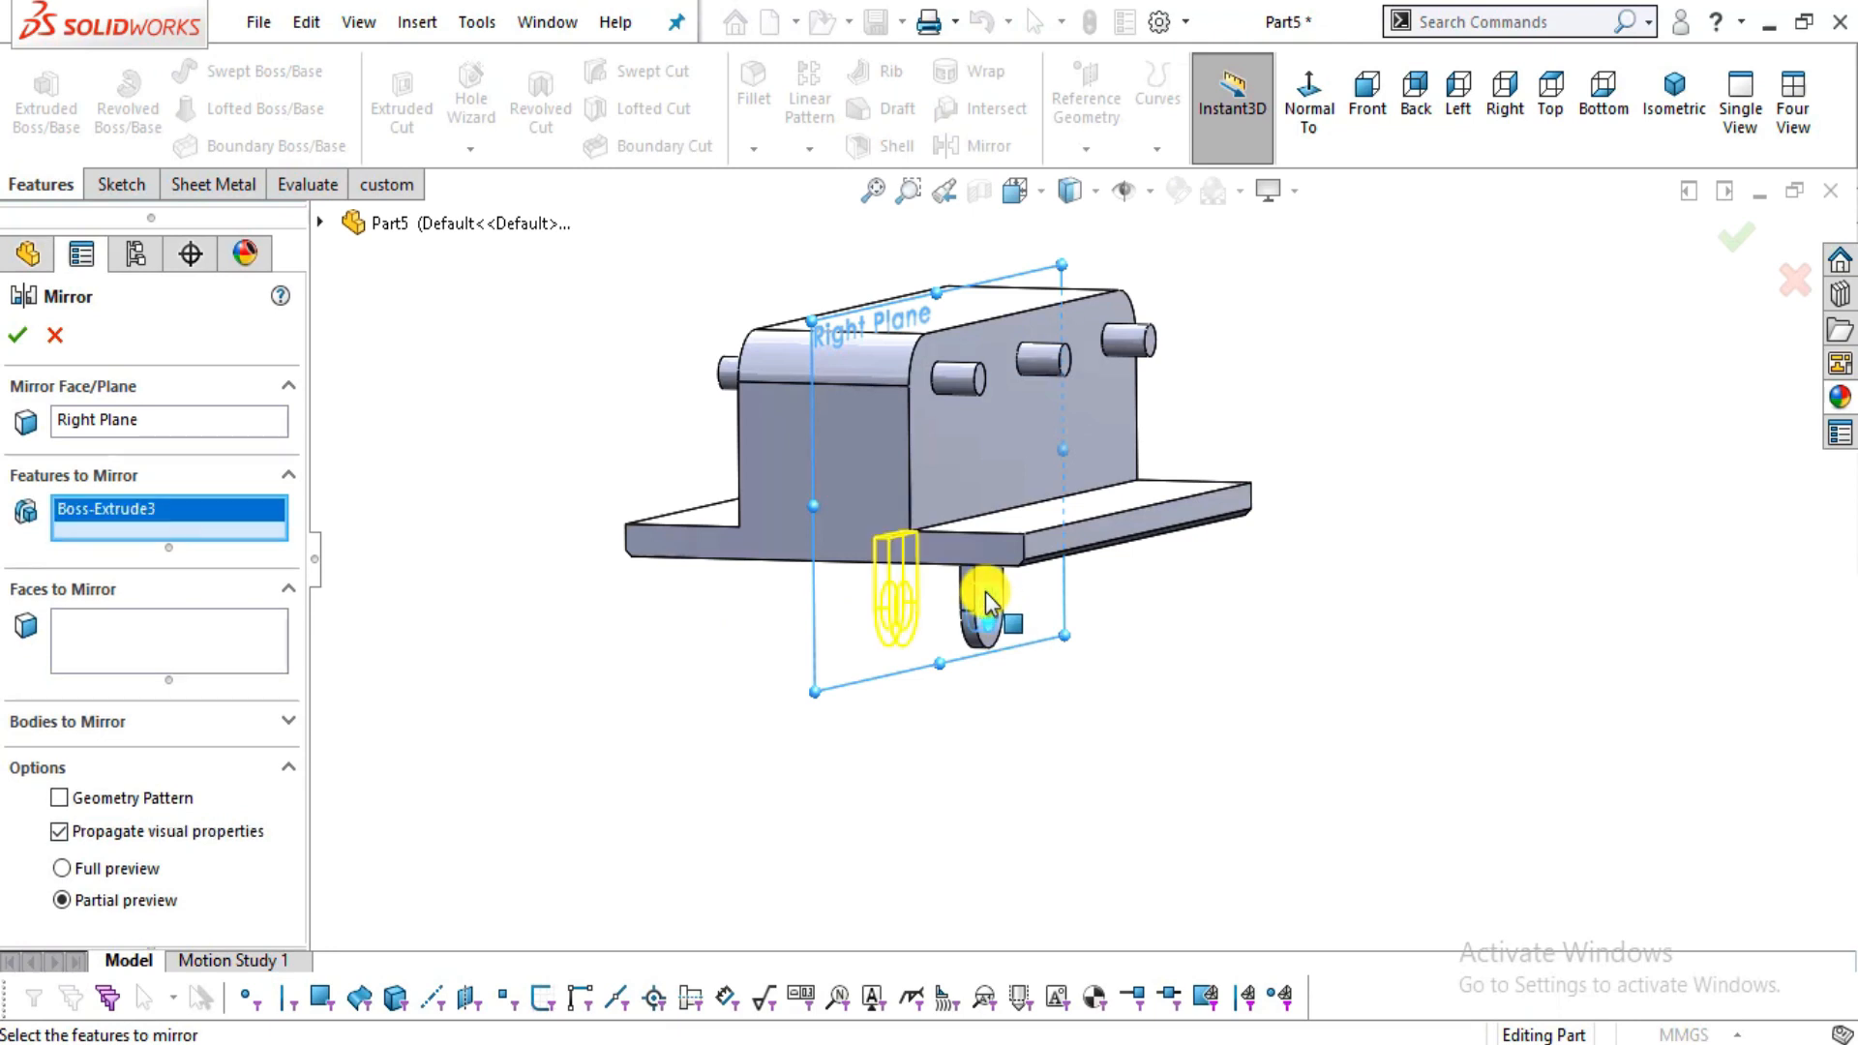
scroll(1001, 605, down, 4)
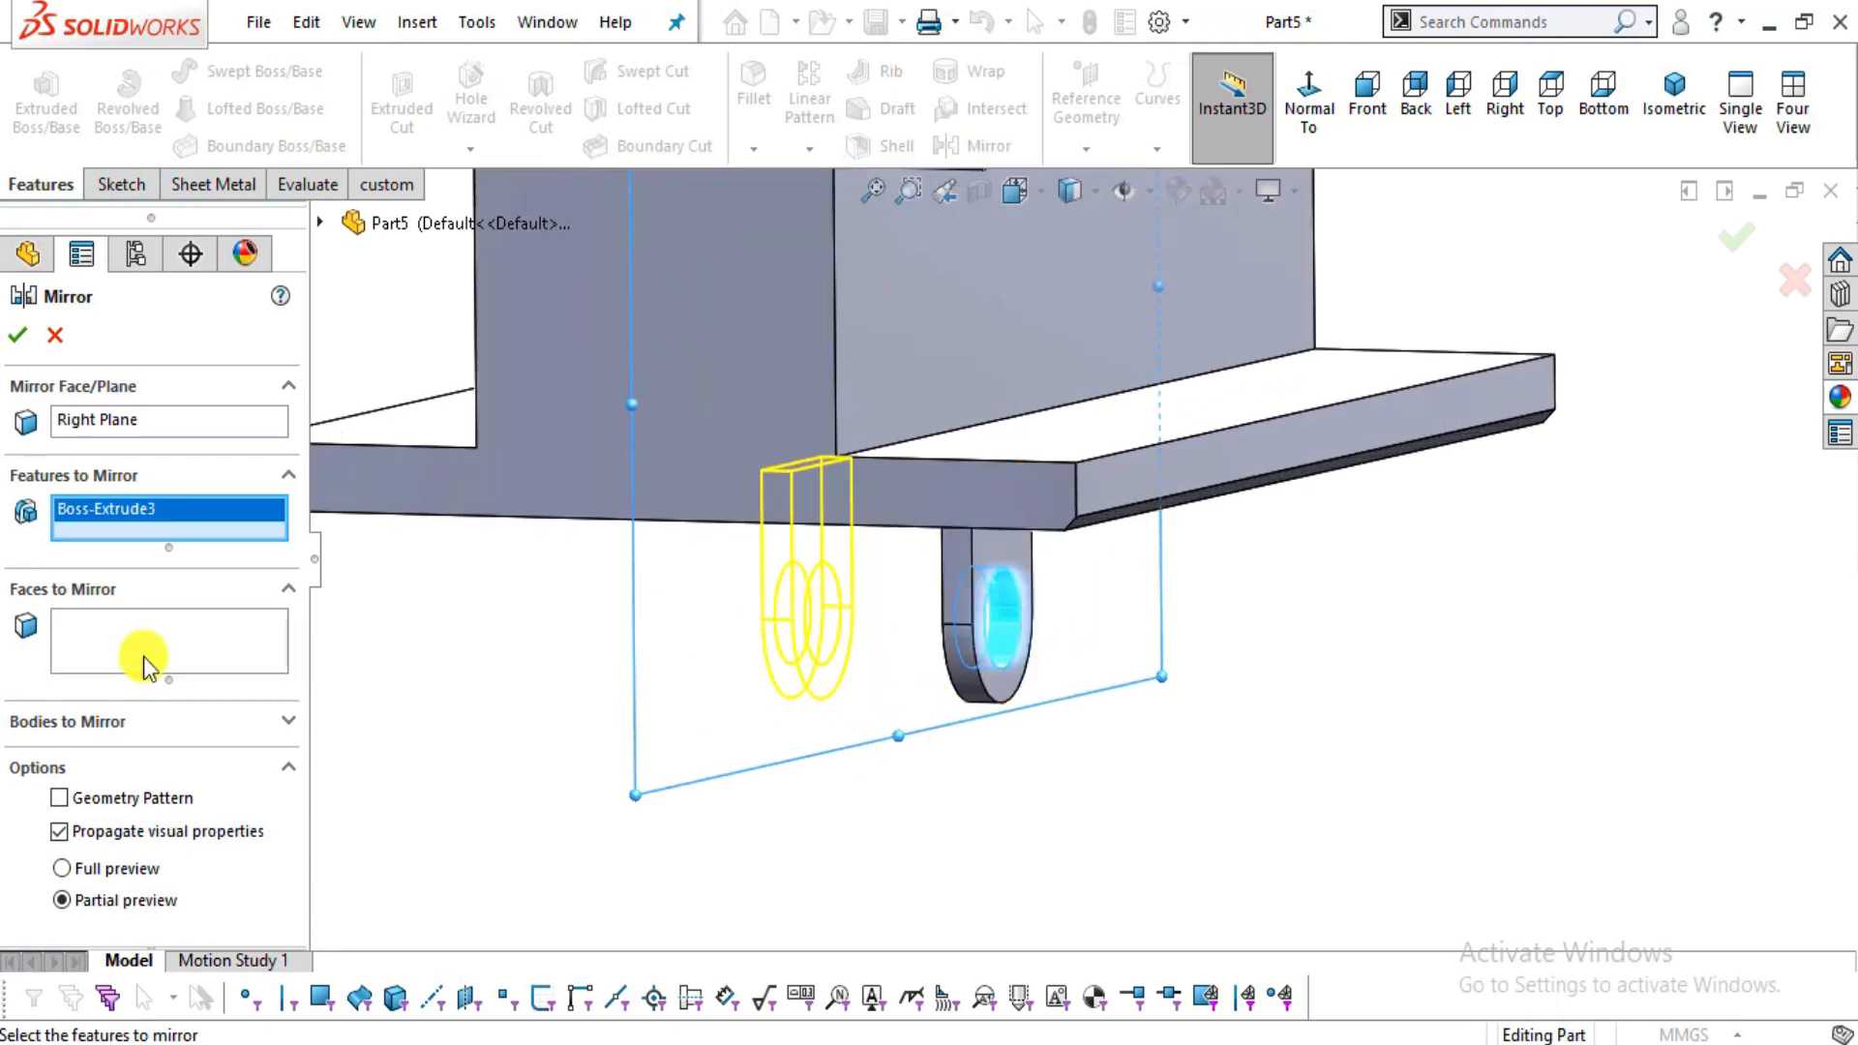
click(23, 339)
middle_drag(1091, 560, 1008, 352)
middle_drag(1117, 569, 1064, 760)
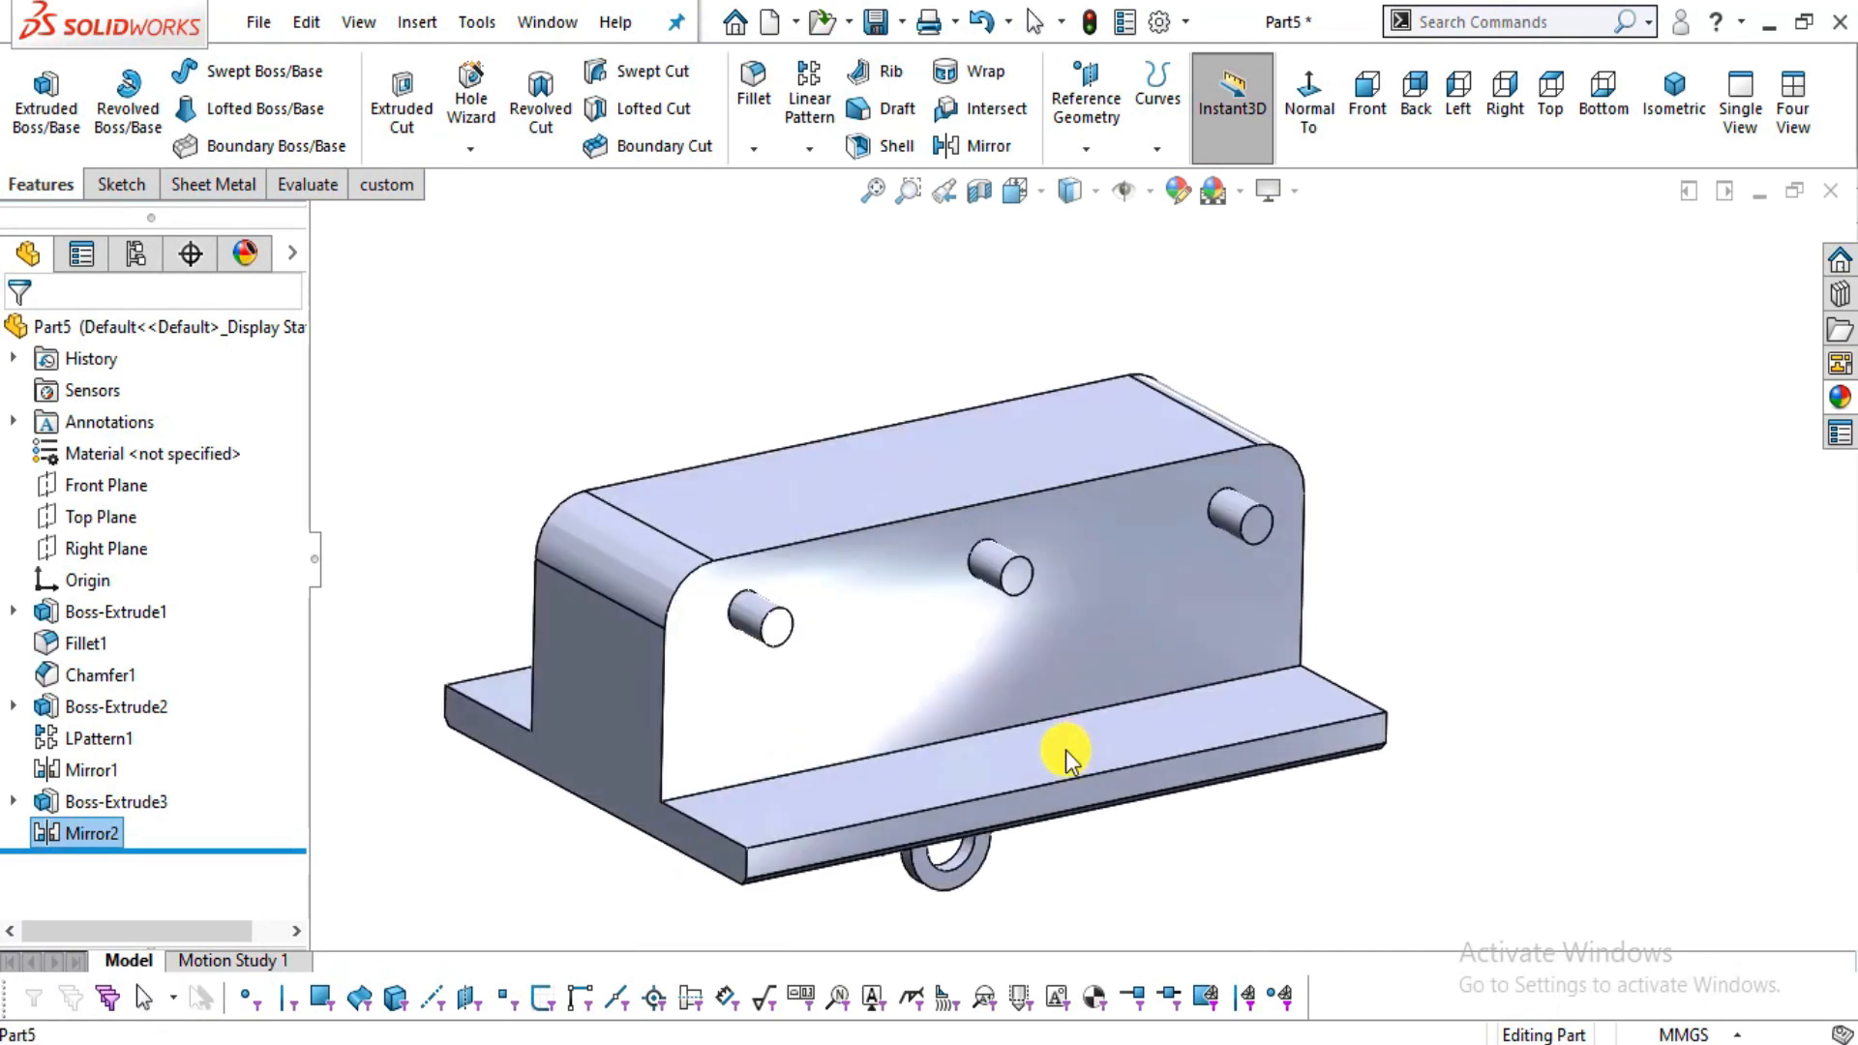
scroll(1139, 535, up, 2)
scroll(1028, 584, down, 2)
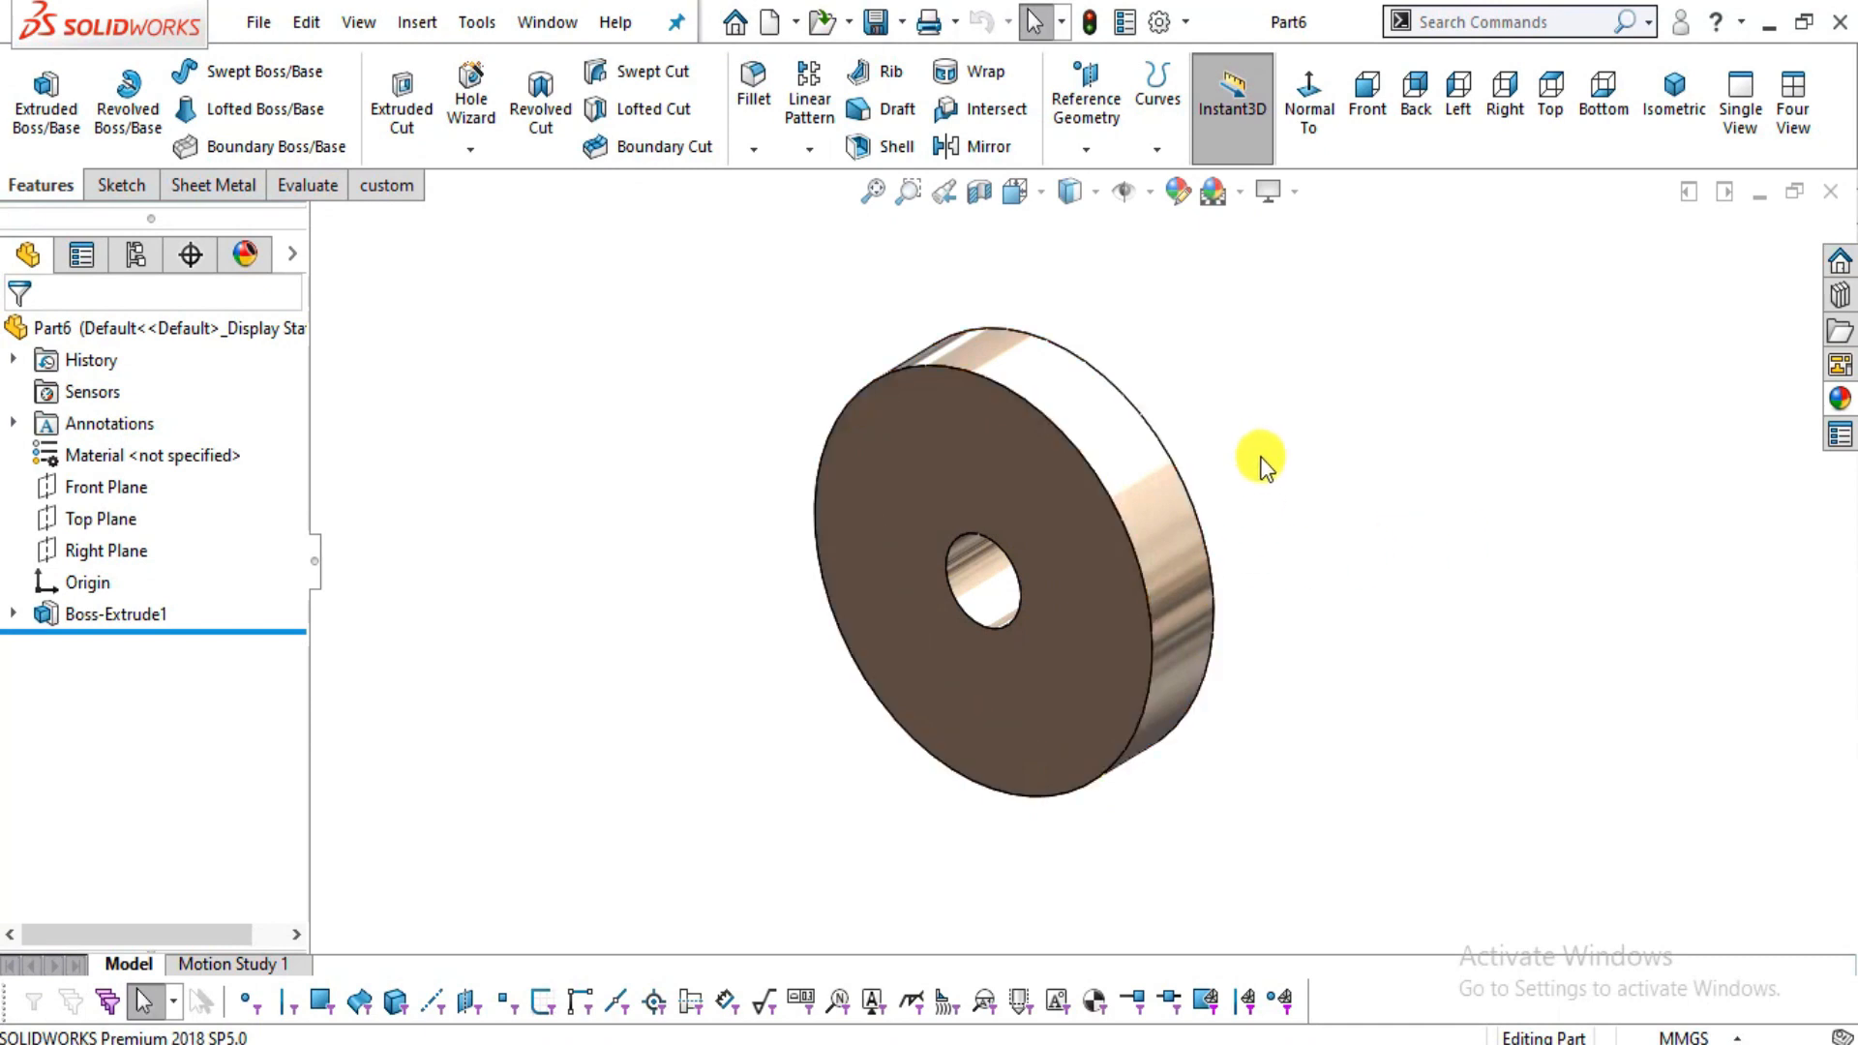
- Examine the finished Part 6 roller model and compare it with its dimensioned views in the PDF drawing
middle_drag(1256, 461, 1222, 551)
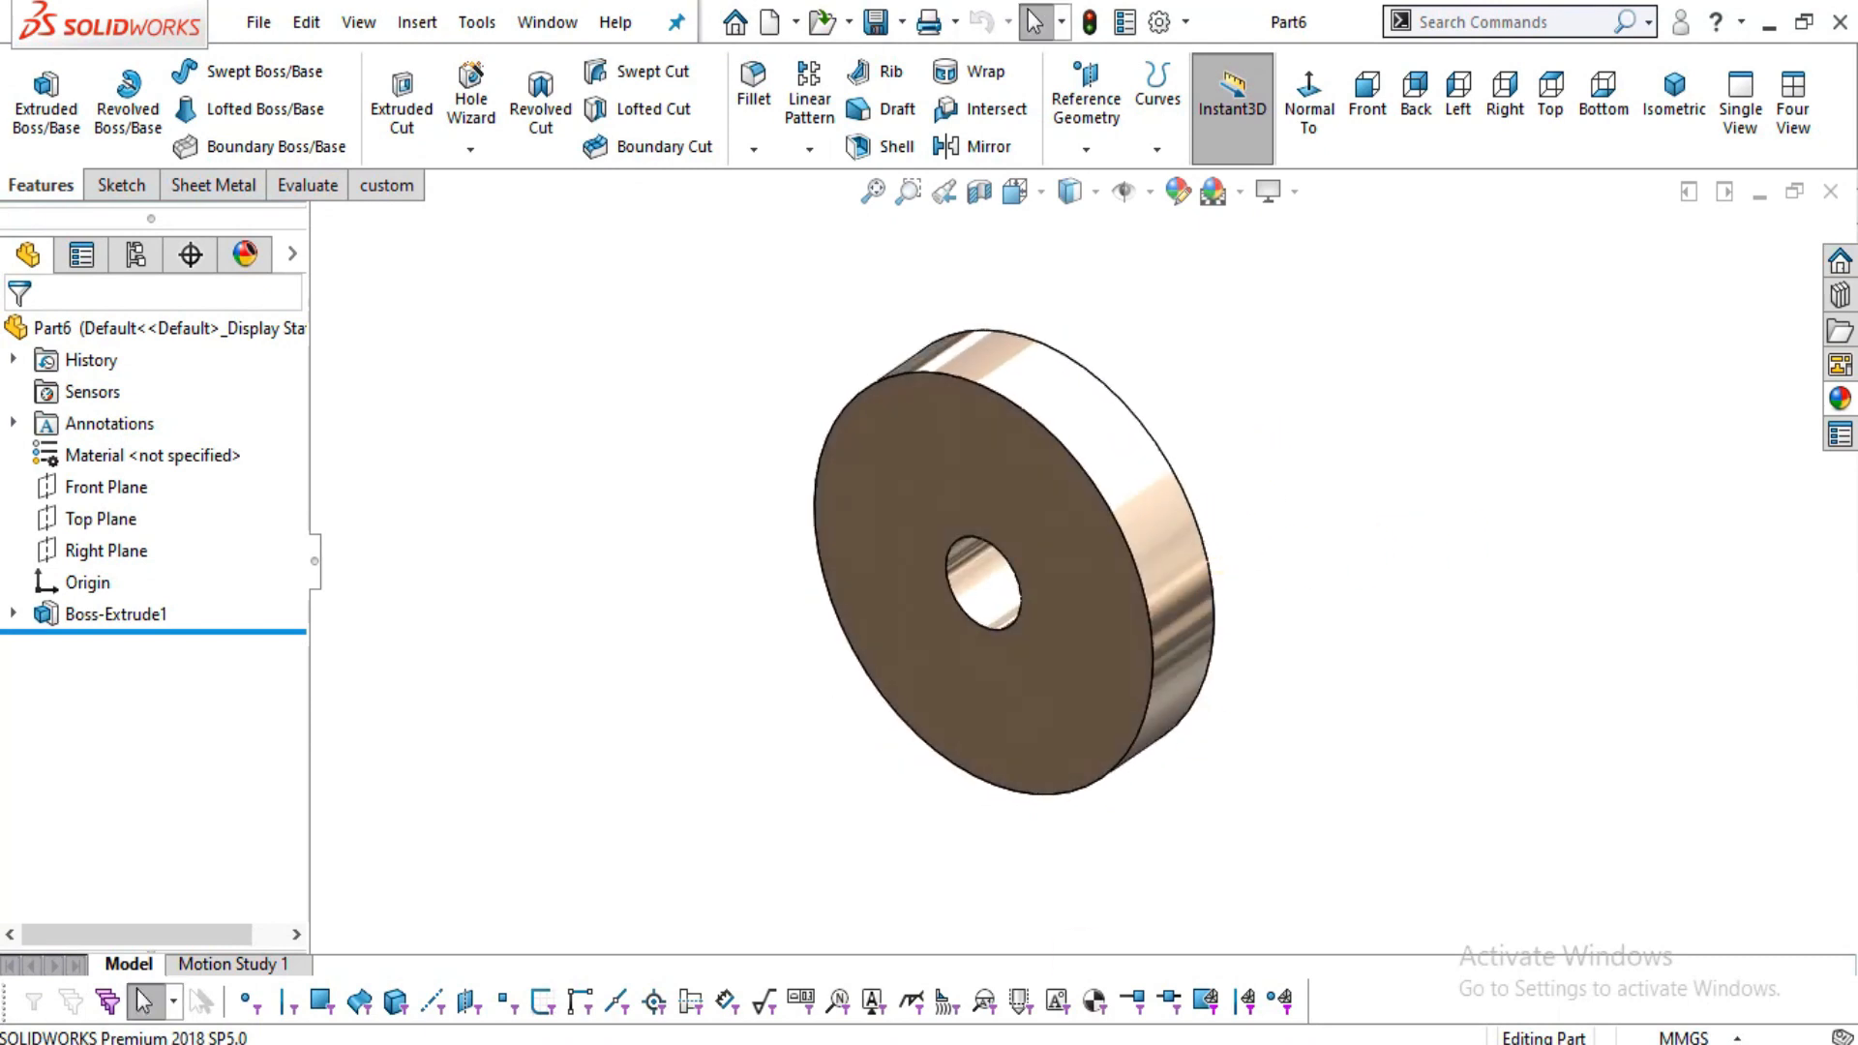
key(alt+Tab)
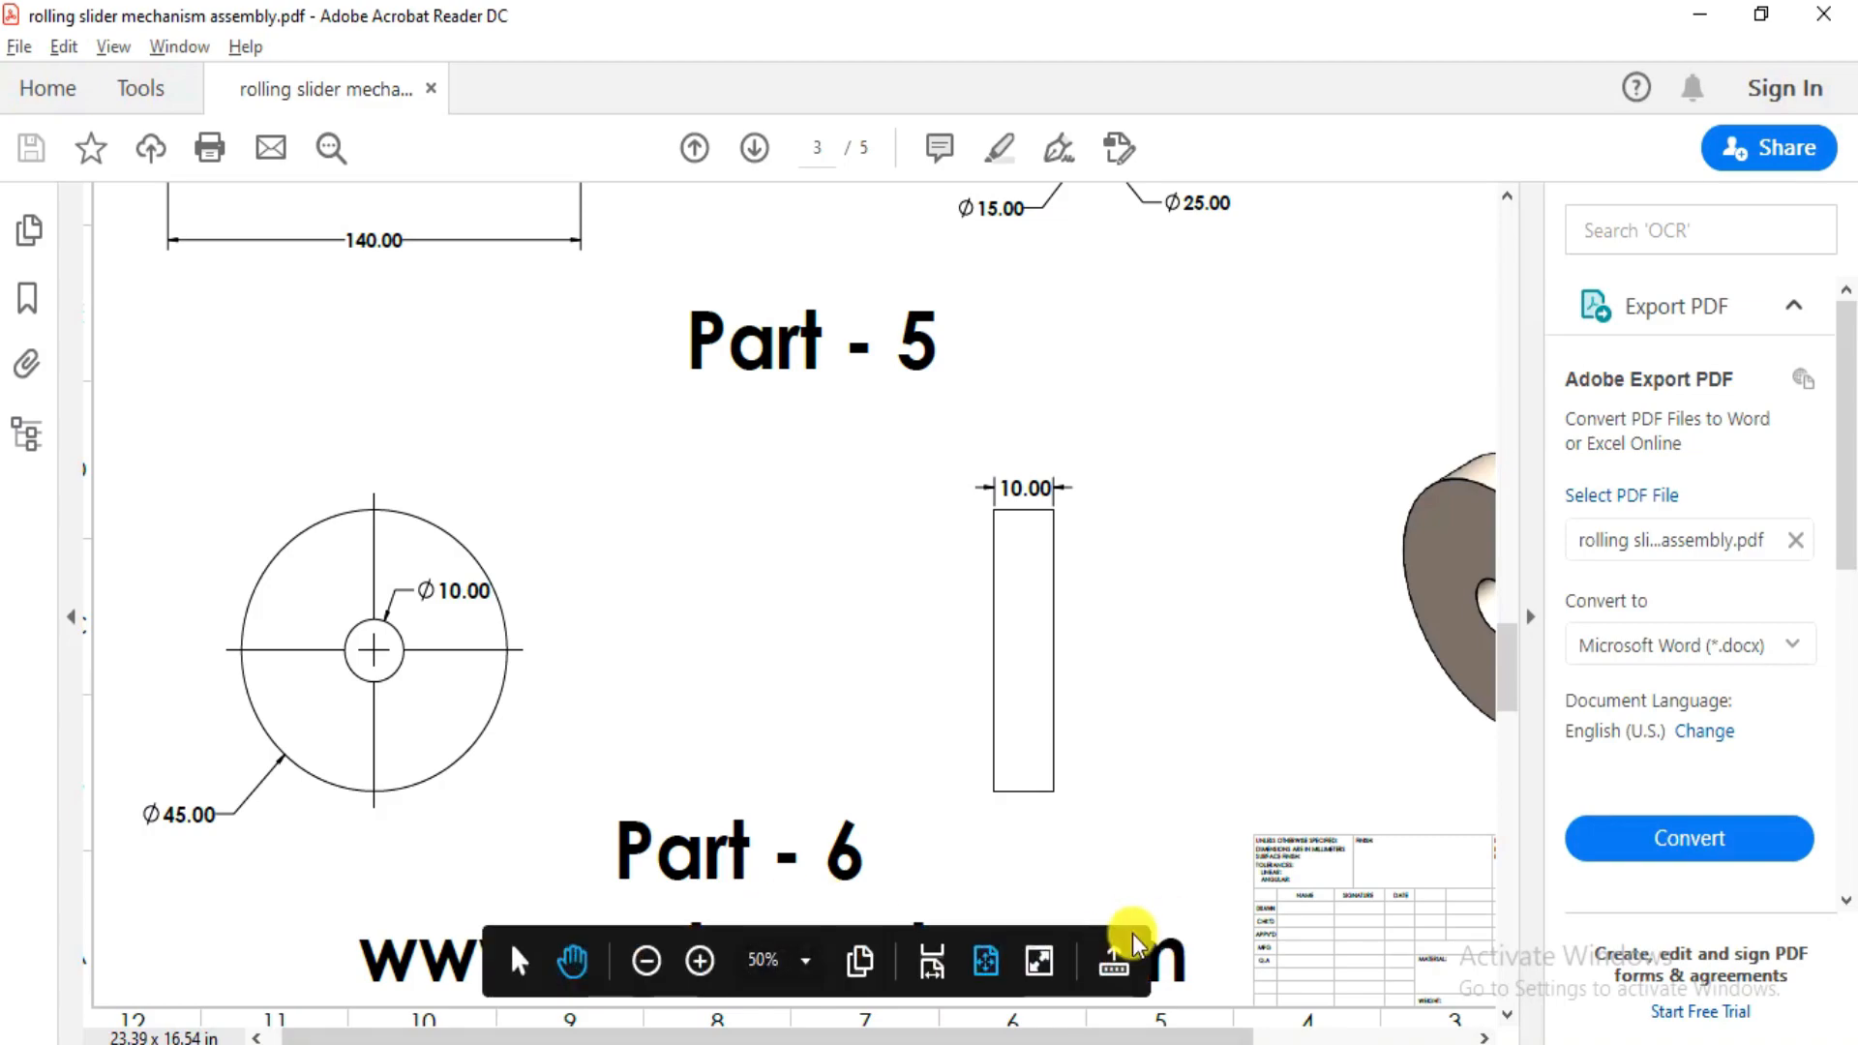
key(alt+Tab)
- Close the finished Part 6 reference and create a new part document with a plain white background scene
click(1834, 194)
click(273, 29)
click(270, 64)
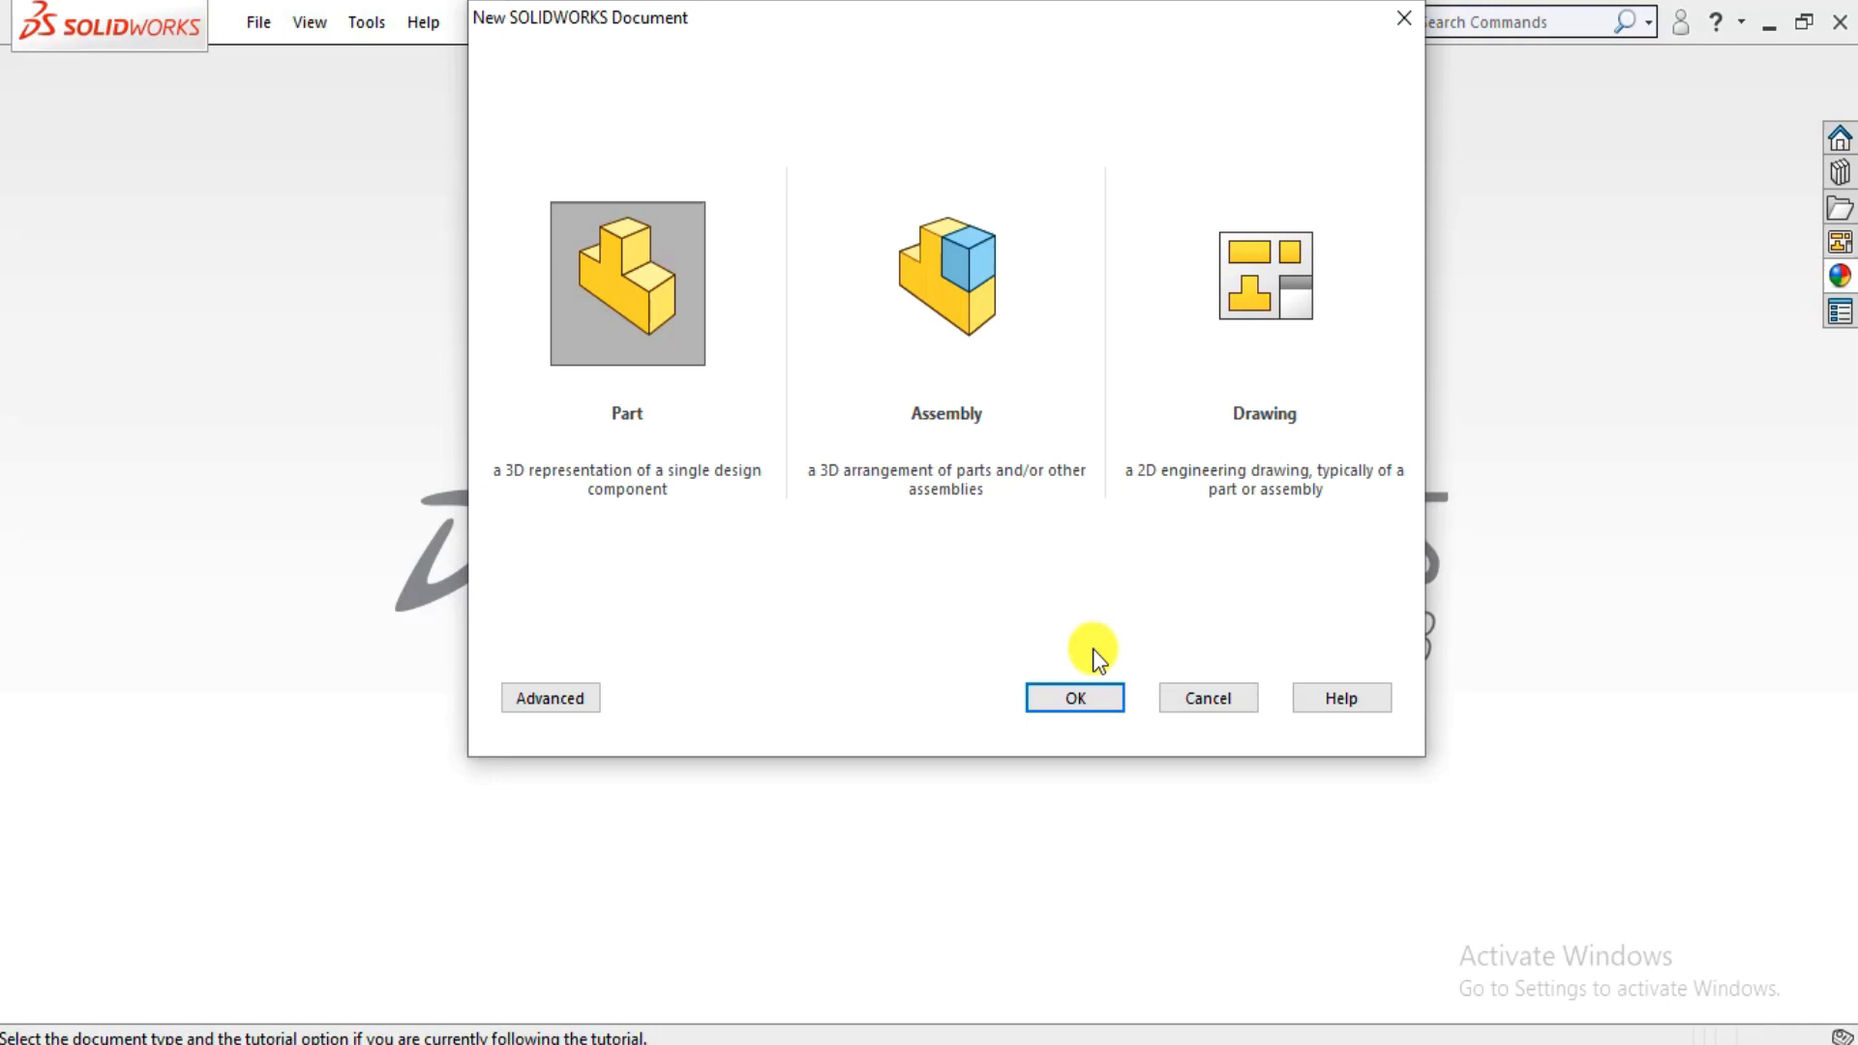
click(1055, 701)
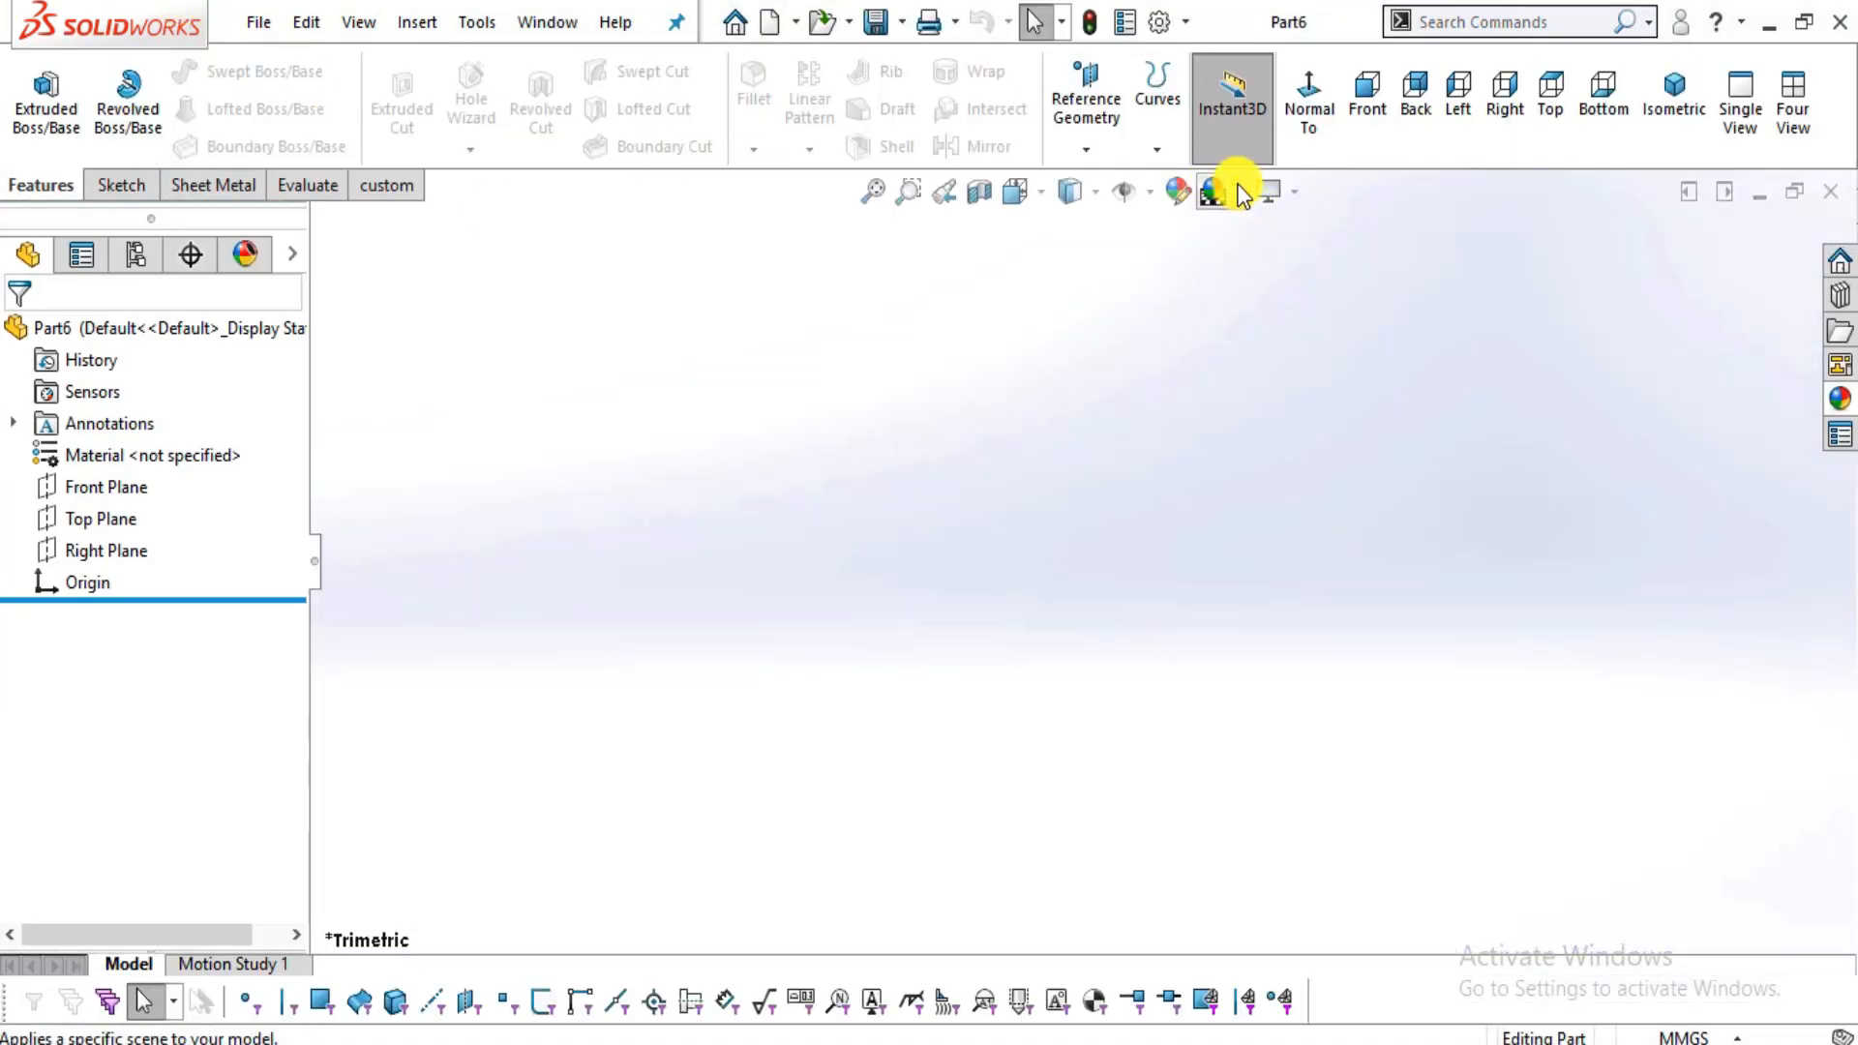
click(1241, 193)
click(1262, 83)
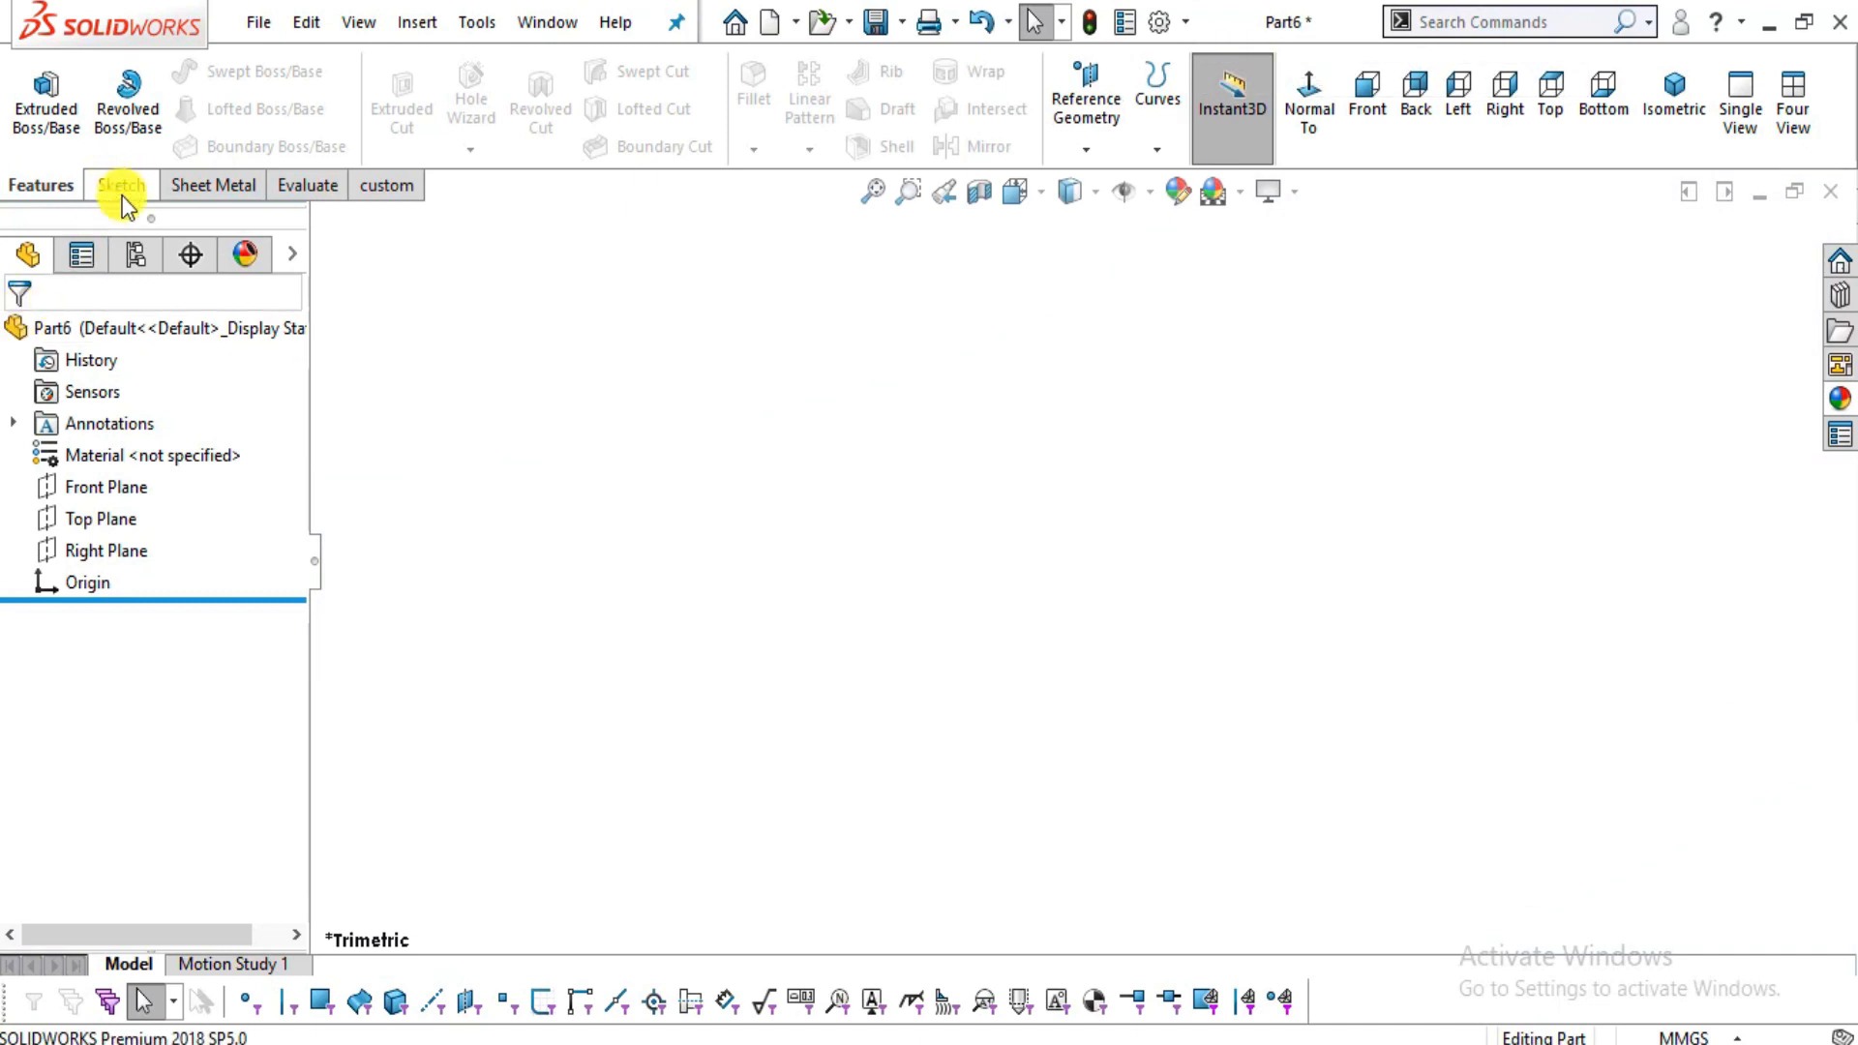
- Start a sketch on the Front Plane, viewed straight on, and check Part 6's diameters in the PDF drawing
click(106, 487)
click(1308, 102)
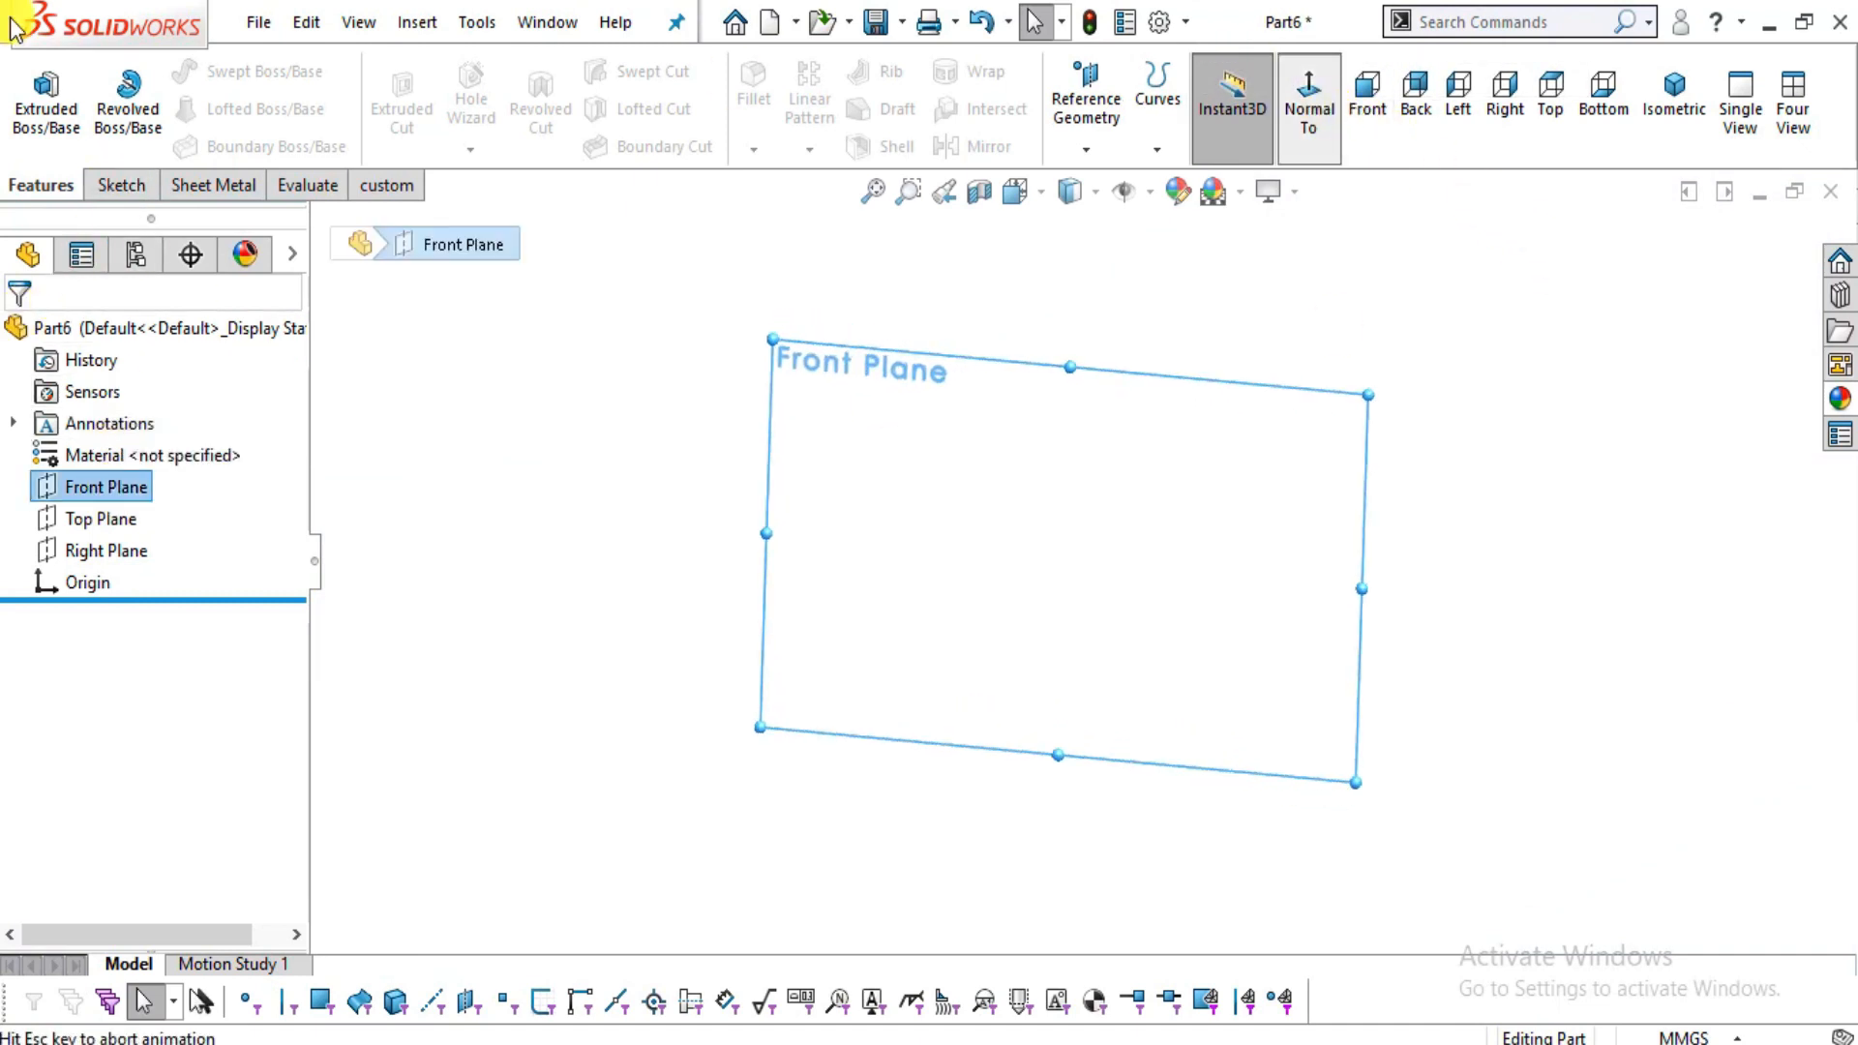
click(121, 184)
click(34, 85)
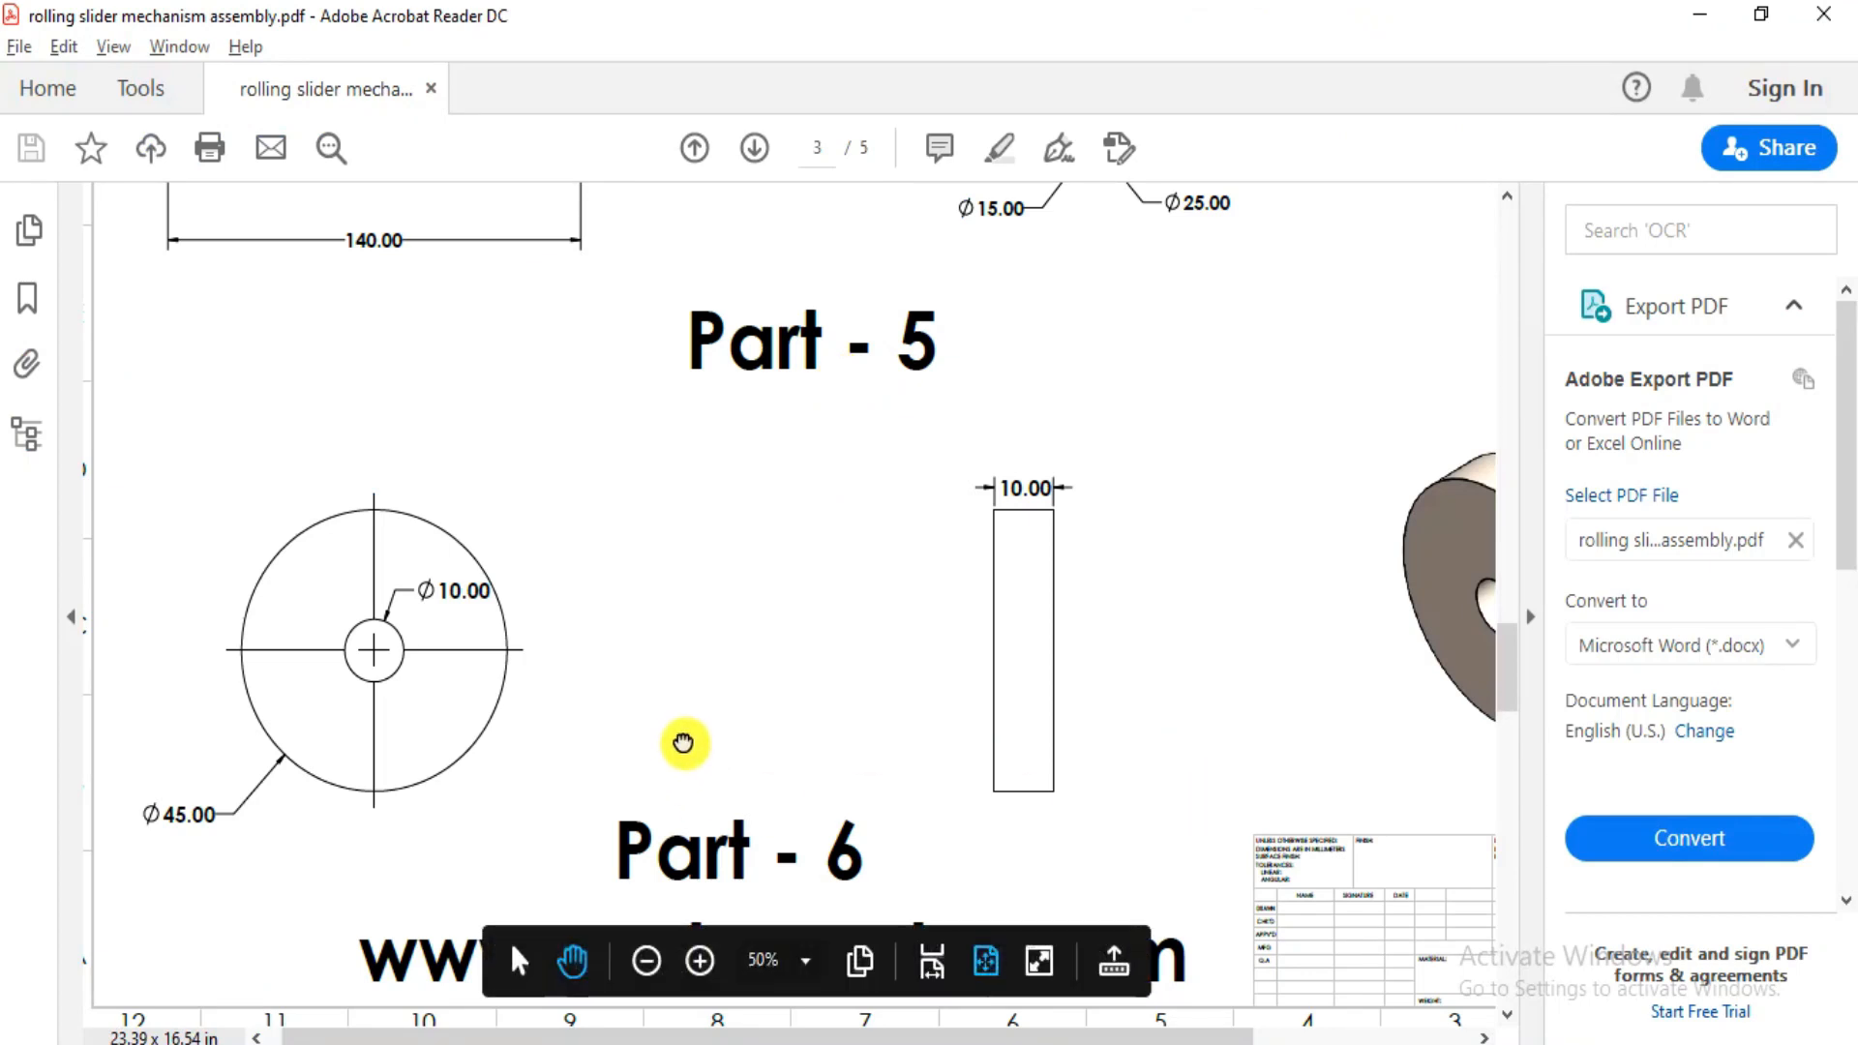
drag(683, 743, 759, 731)
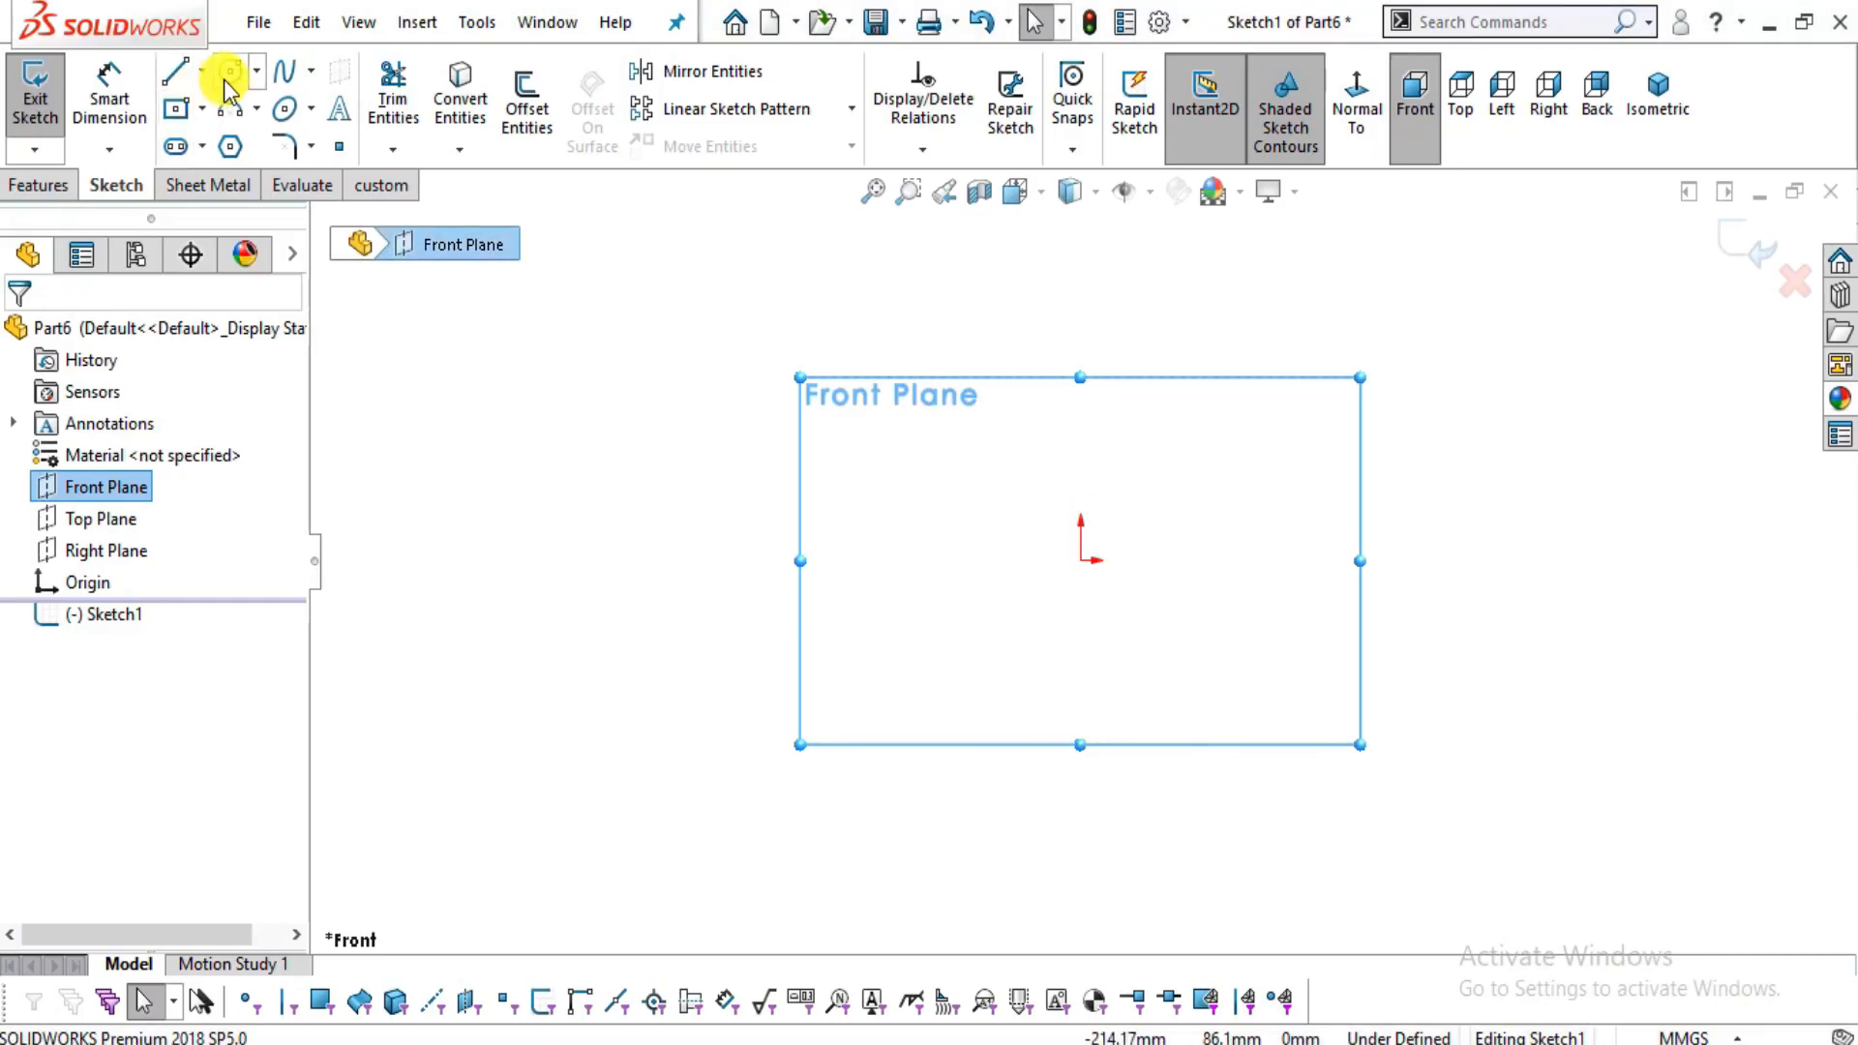
- Sketch two concentric circles centred on the origin, the inner one about 87 mm in diameter and the outer one larger
click(230, 72)
click(1081, 560)
click(1196, 644)
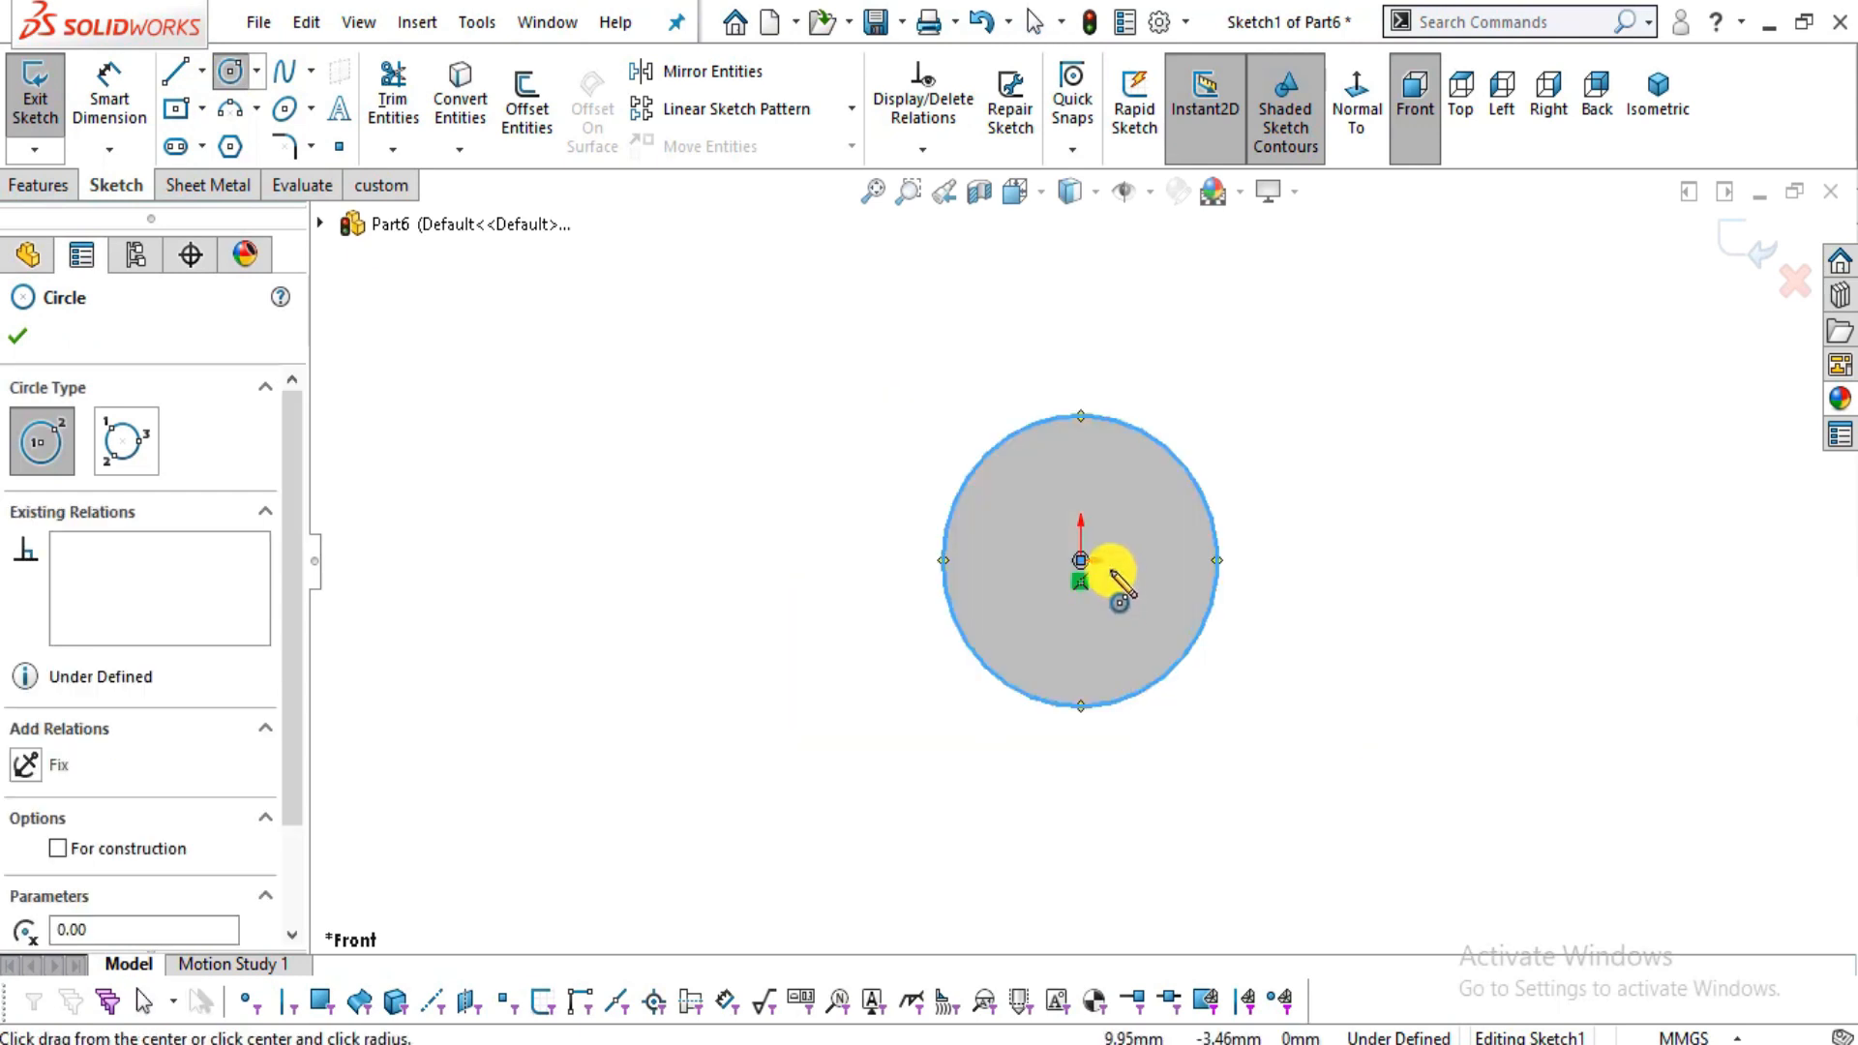
click(1081, 561)
click(1308, 670)
- Dimension the inner circle's diameter to 10 mm and the outer circle's diameter to 45 mm
click(110, 97)
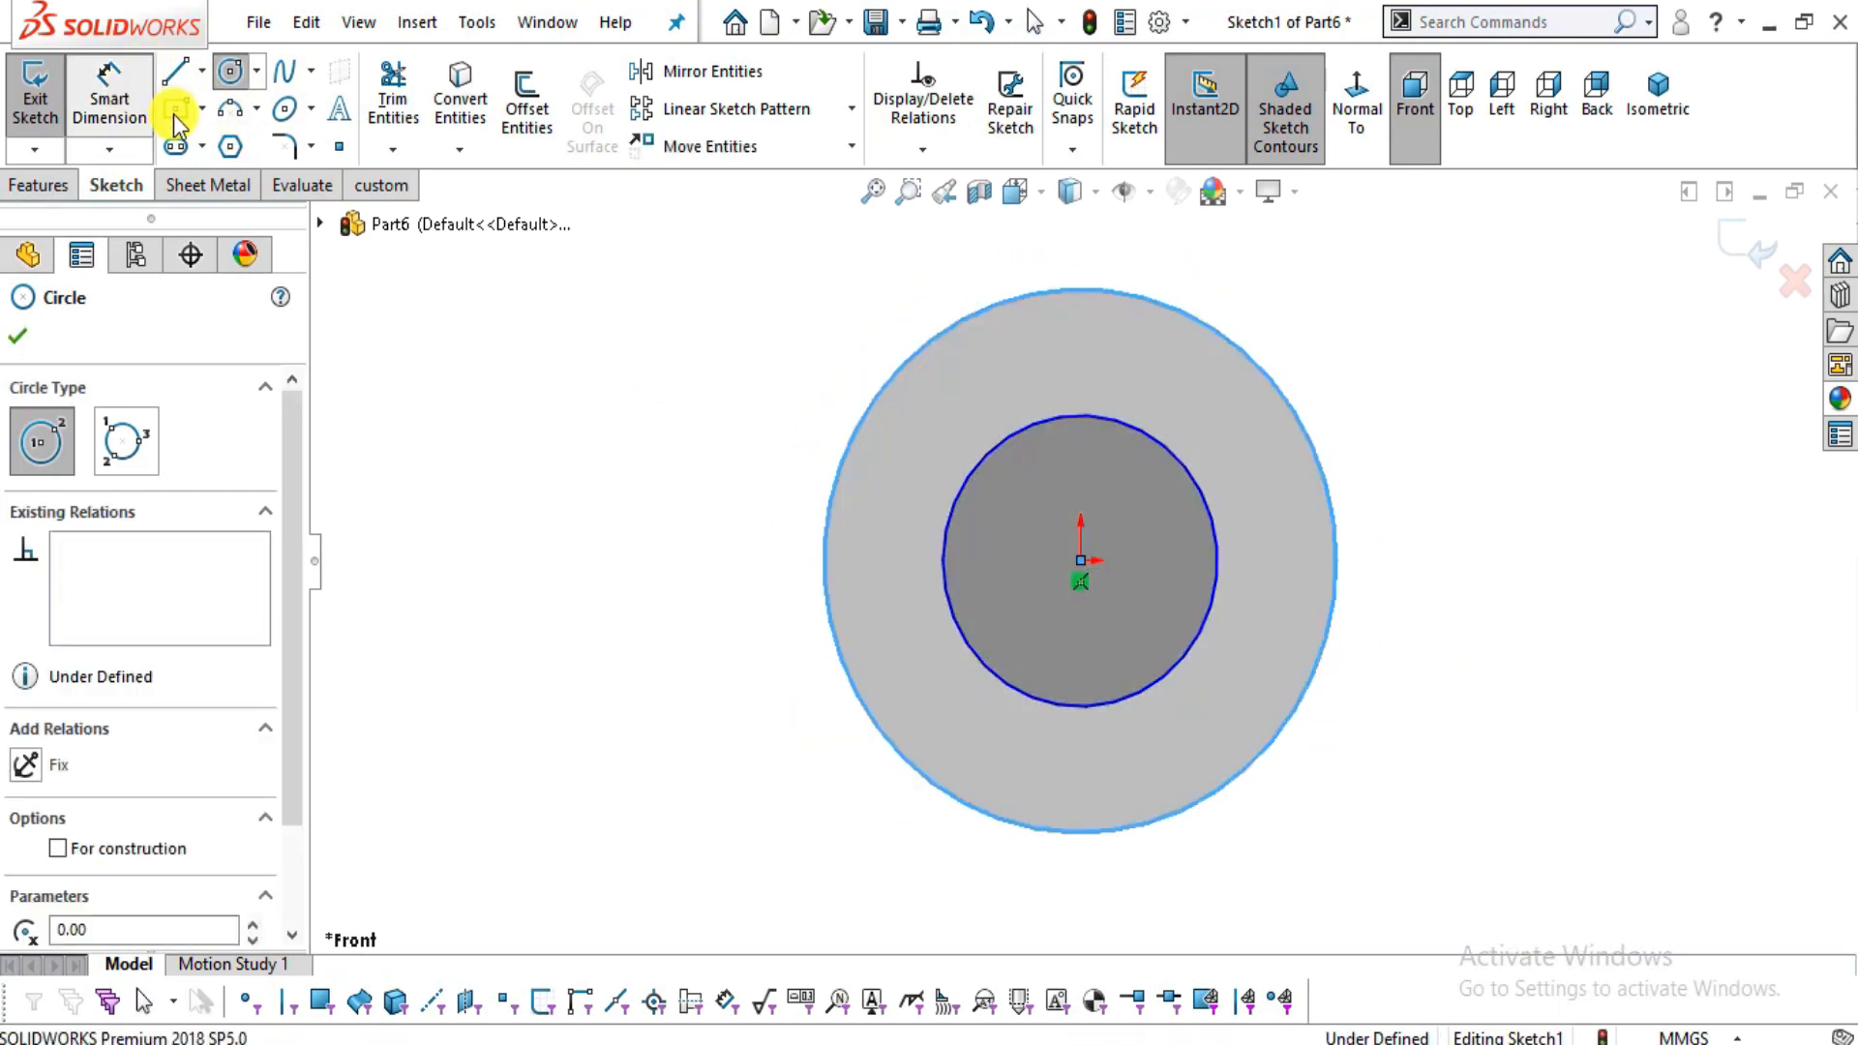
click(1252, 501)
click(1486, 547)
text(10)
key(Return)
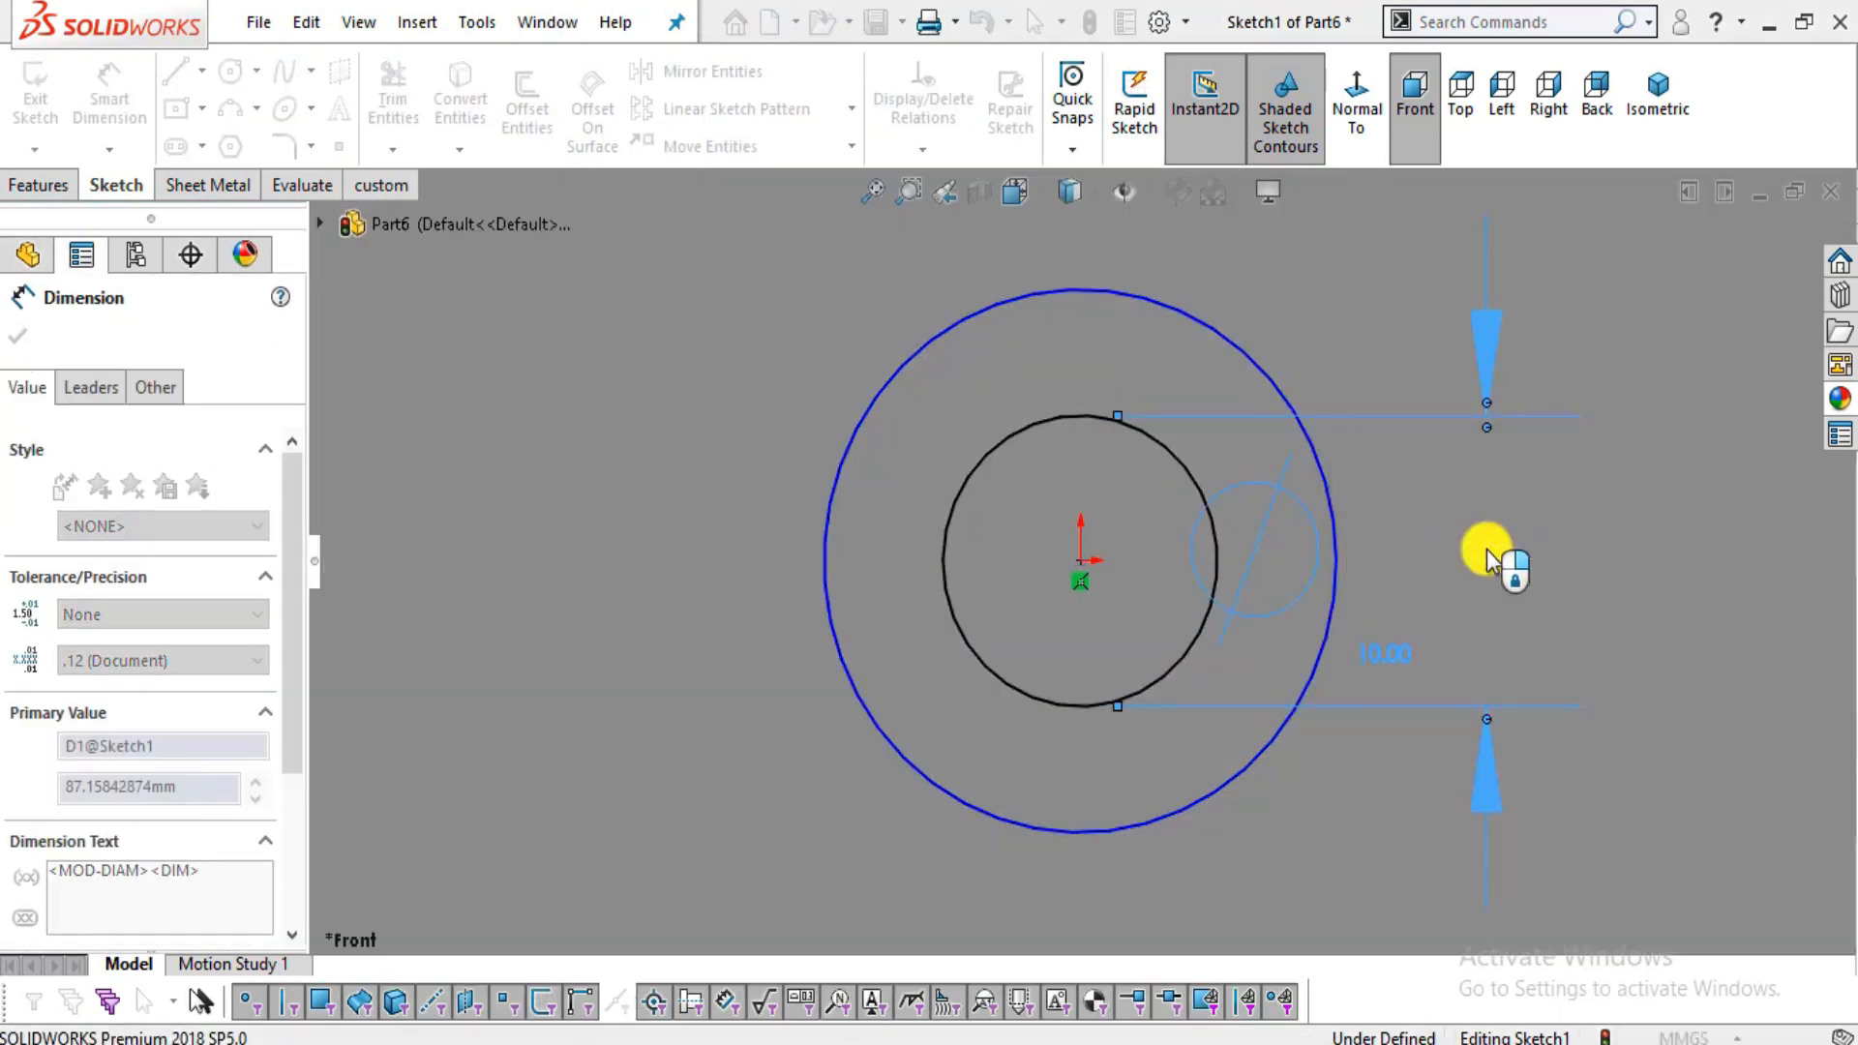
click(1335, 548)
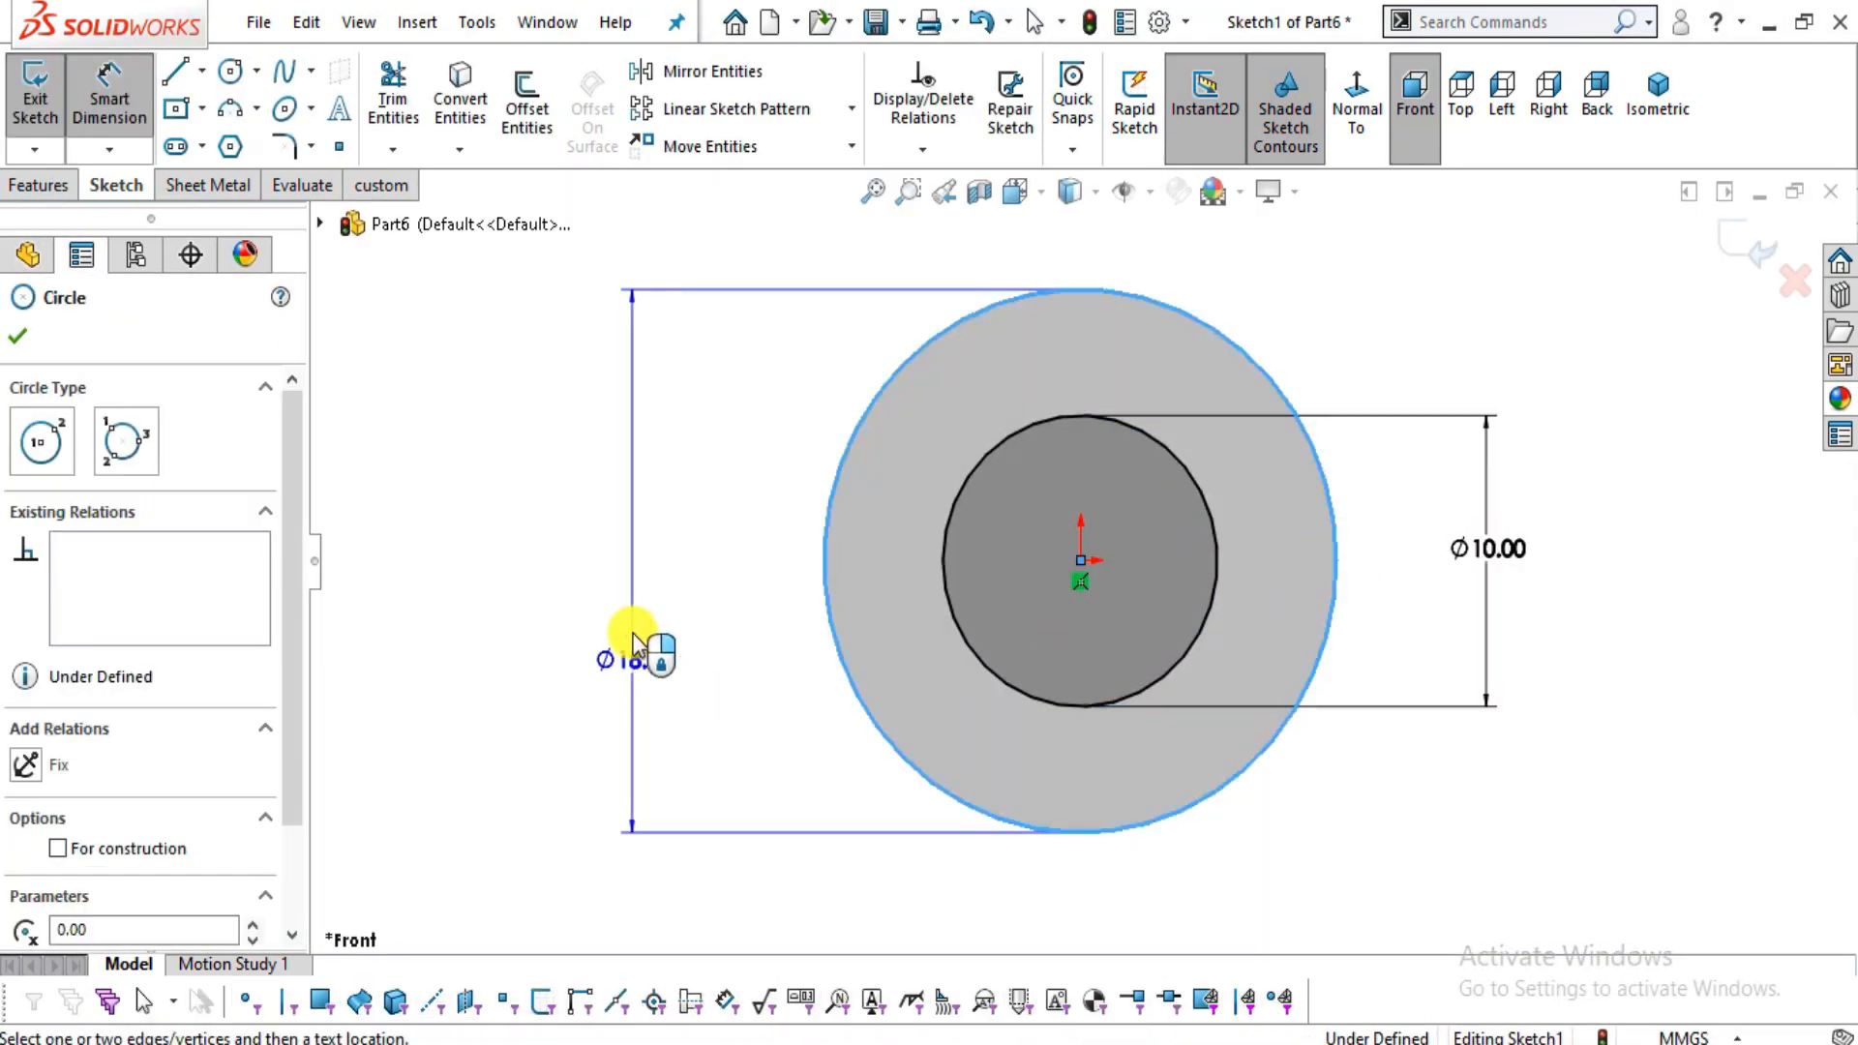
click(643, 634)
text(40)
key(Return)
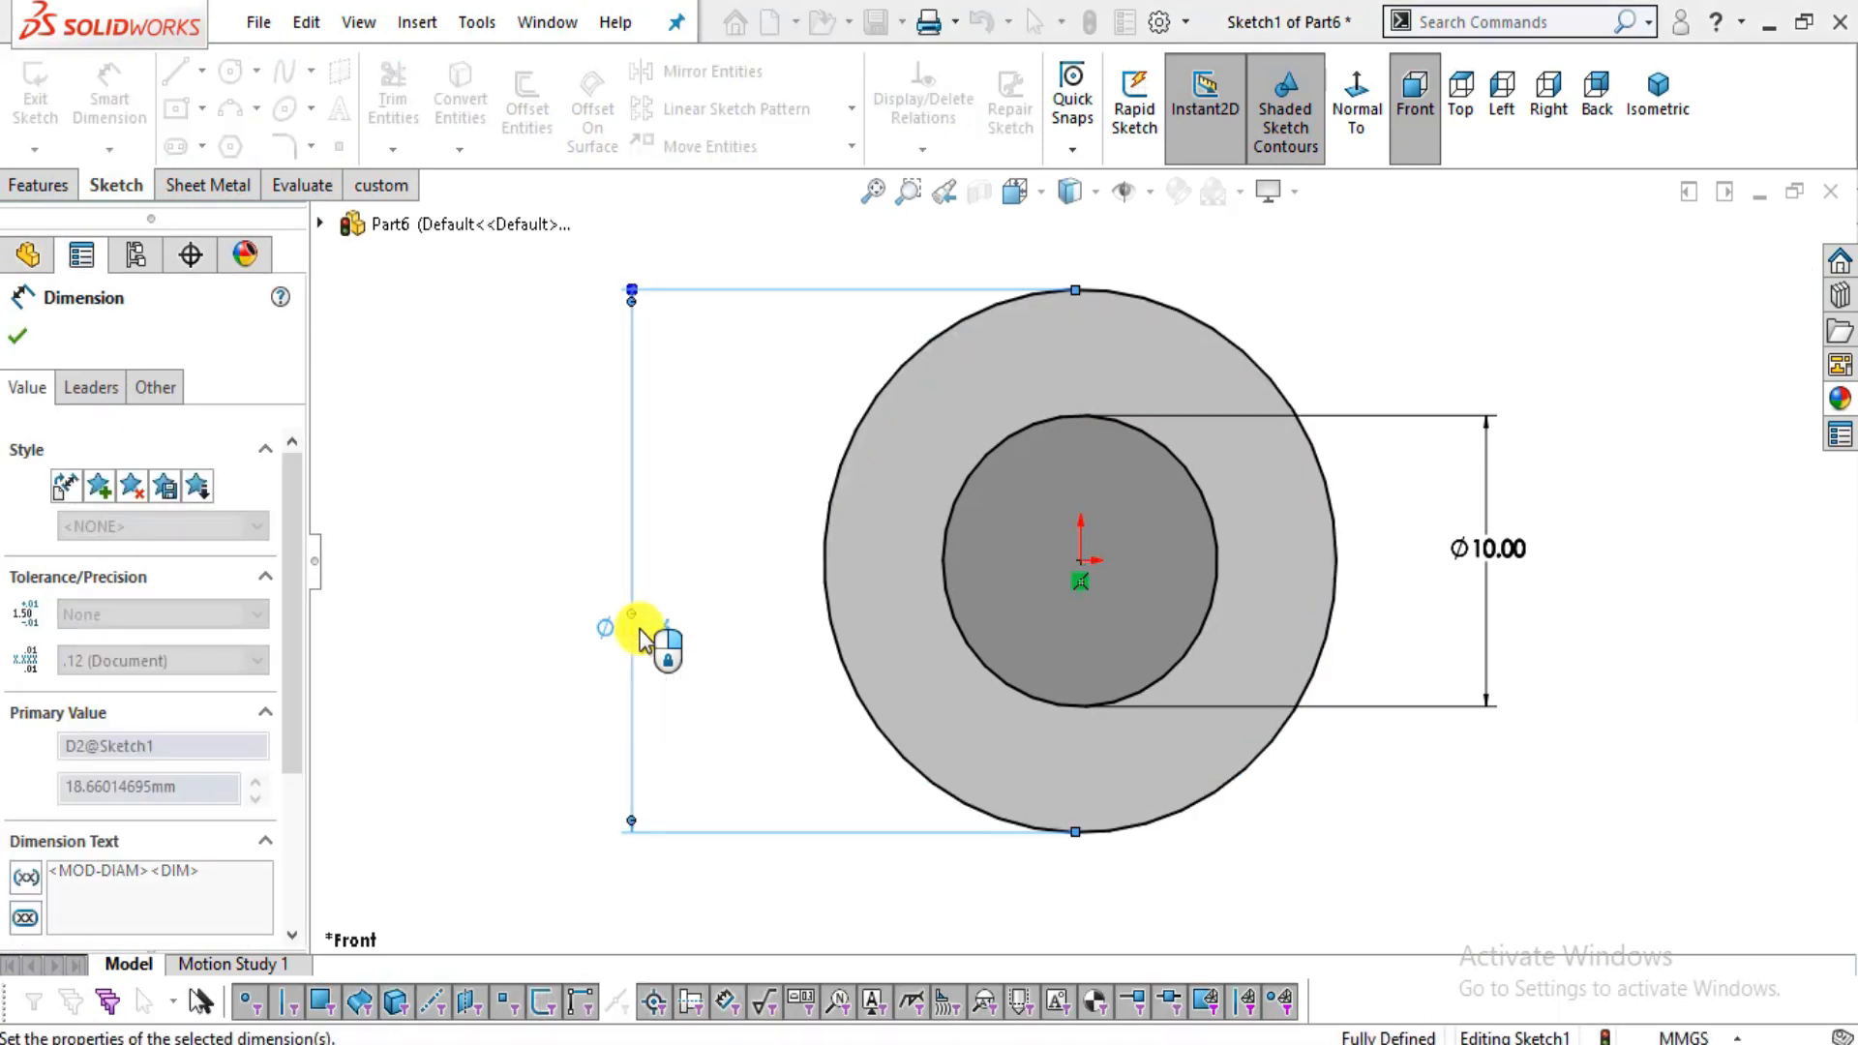
key(Escape)
key(f)
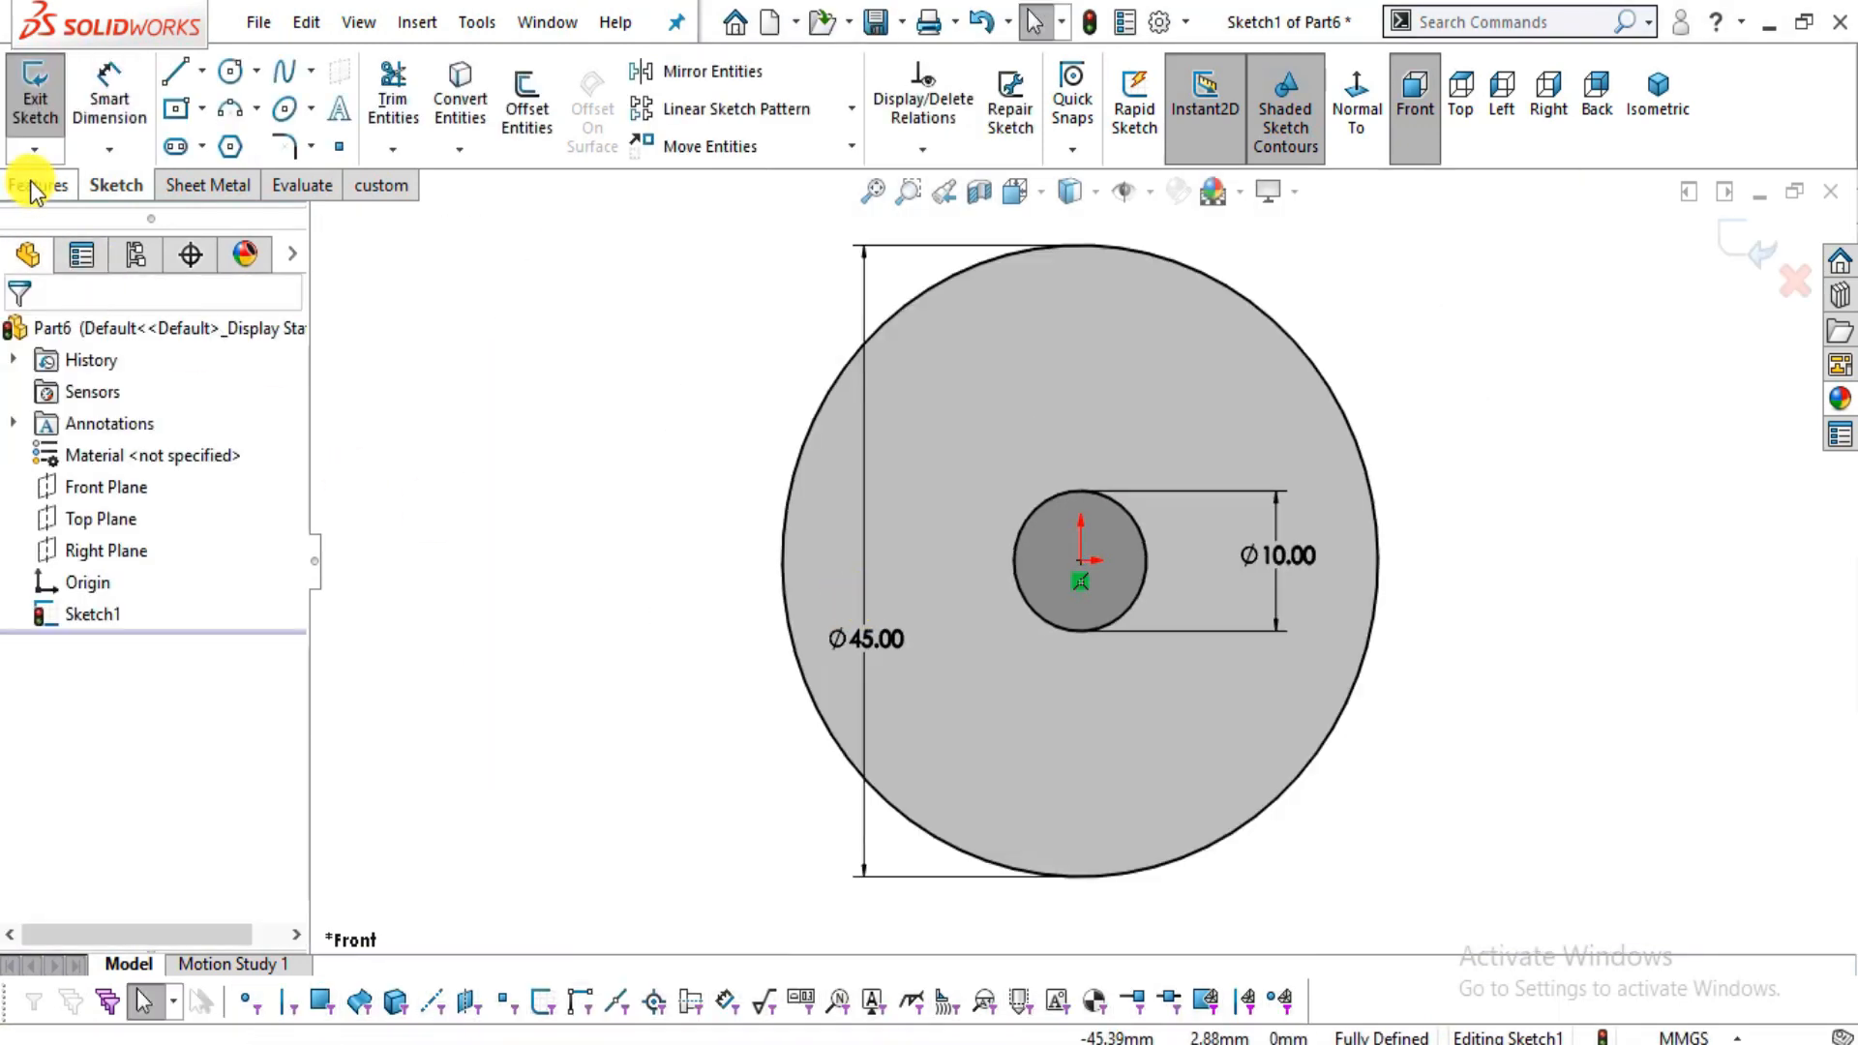
- Check the roller's thickness in the PDF drawing and extrude the ring 10 mm with the Mid Plane option
click(37, 186)
click(35, 127)
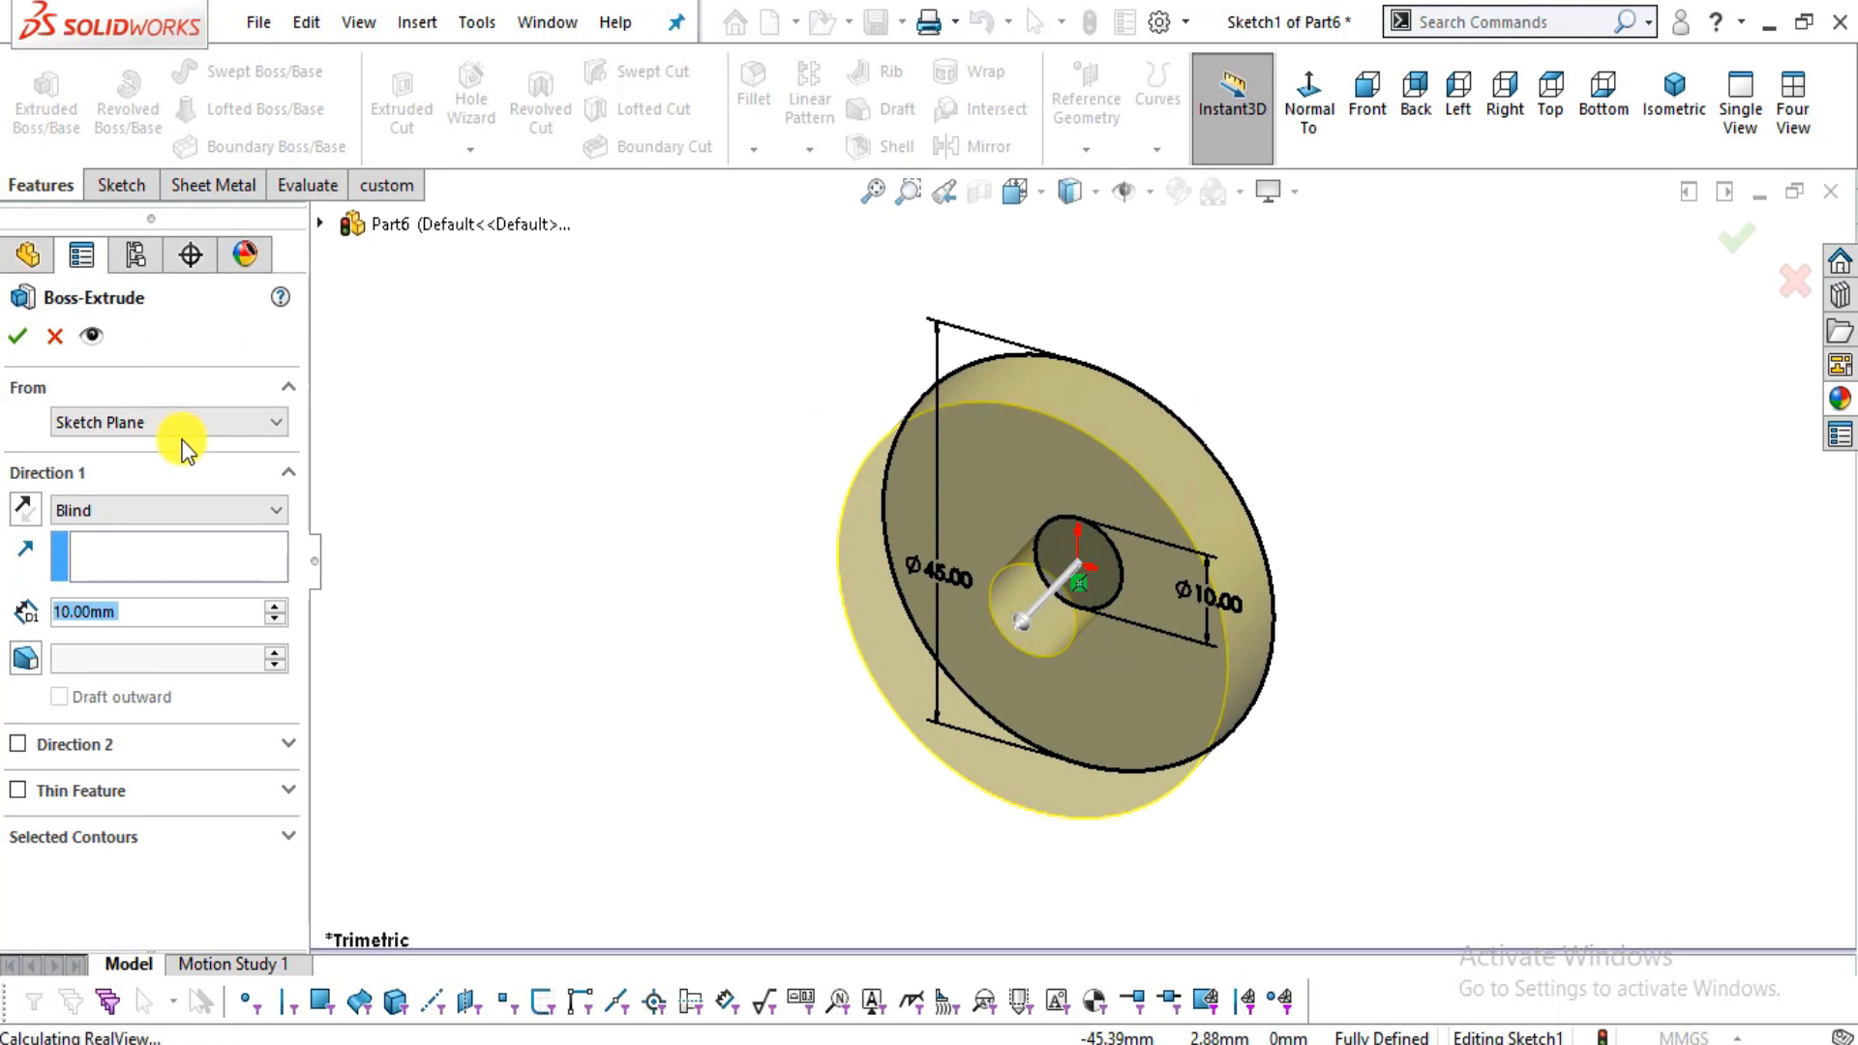
click(190, 514)
click(172, 631)
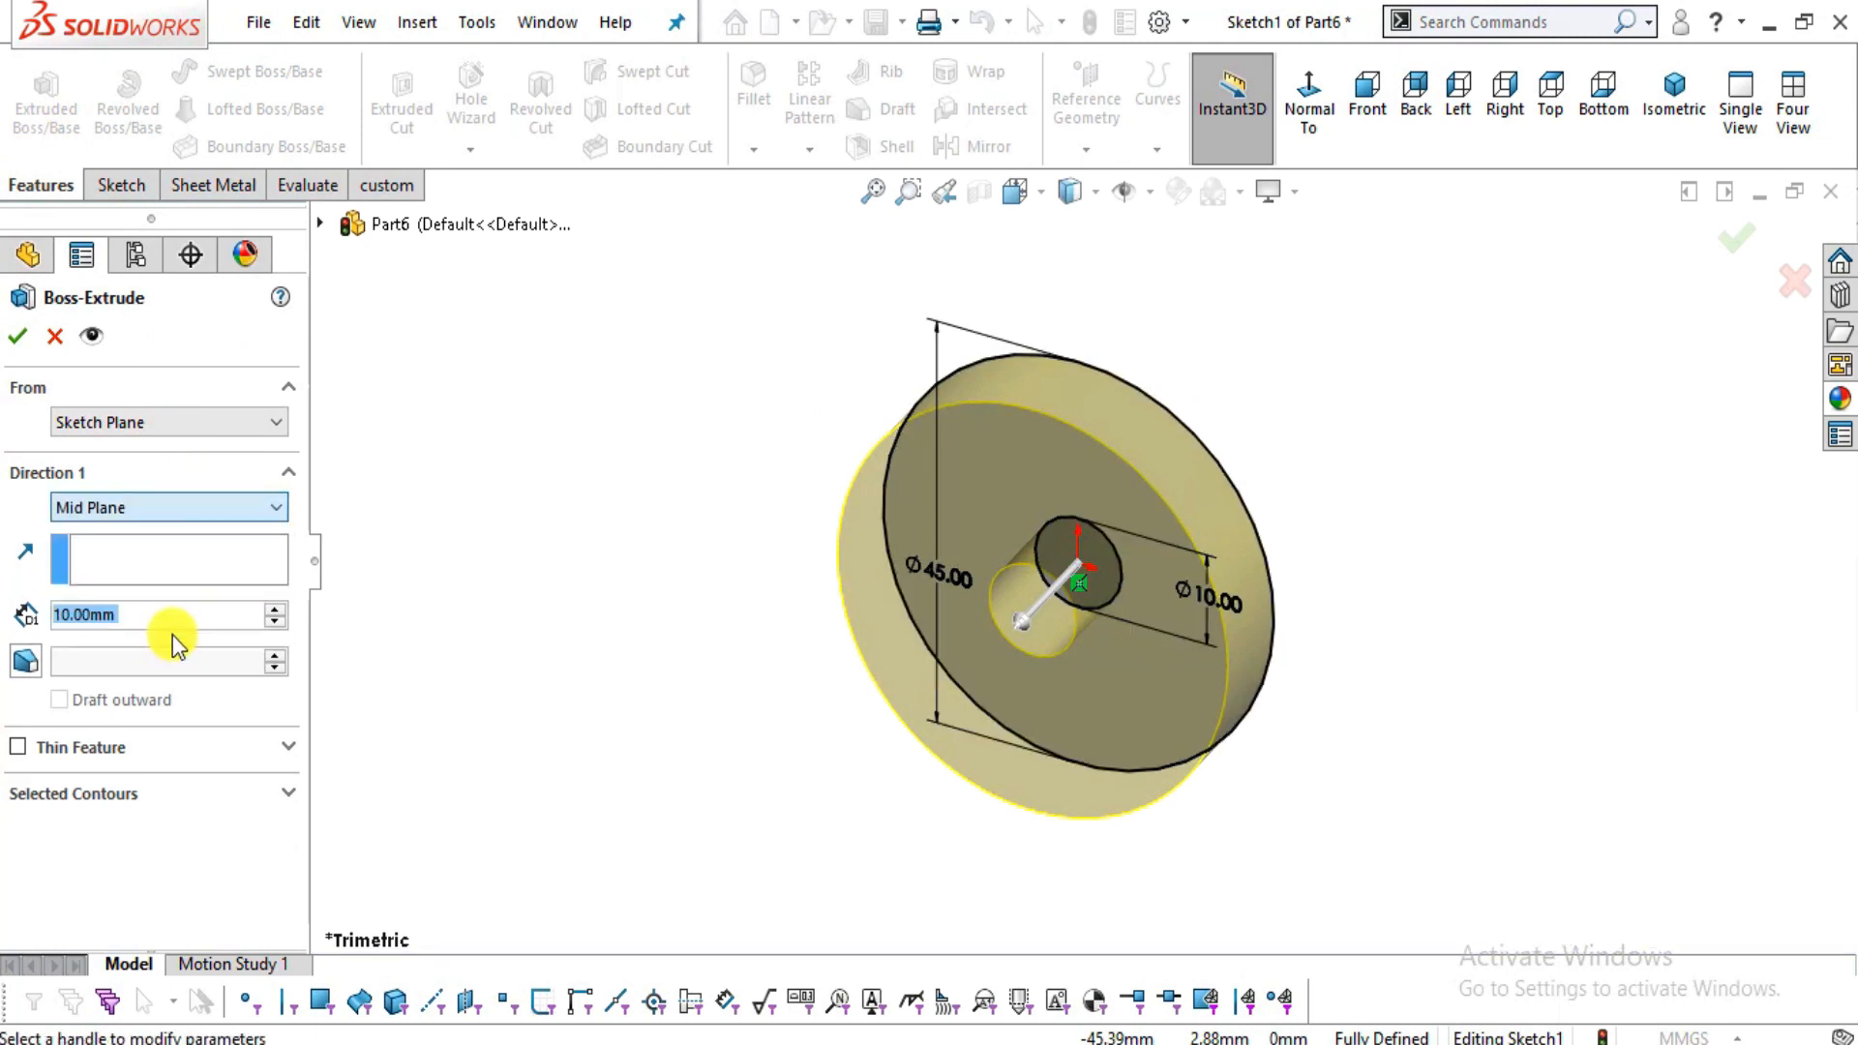
key(alt+Tab)
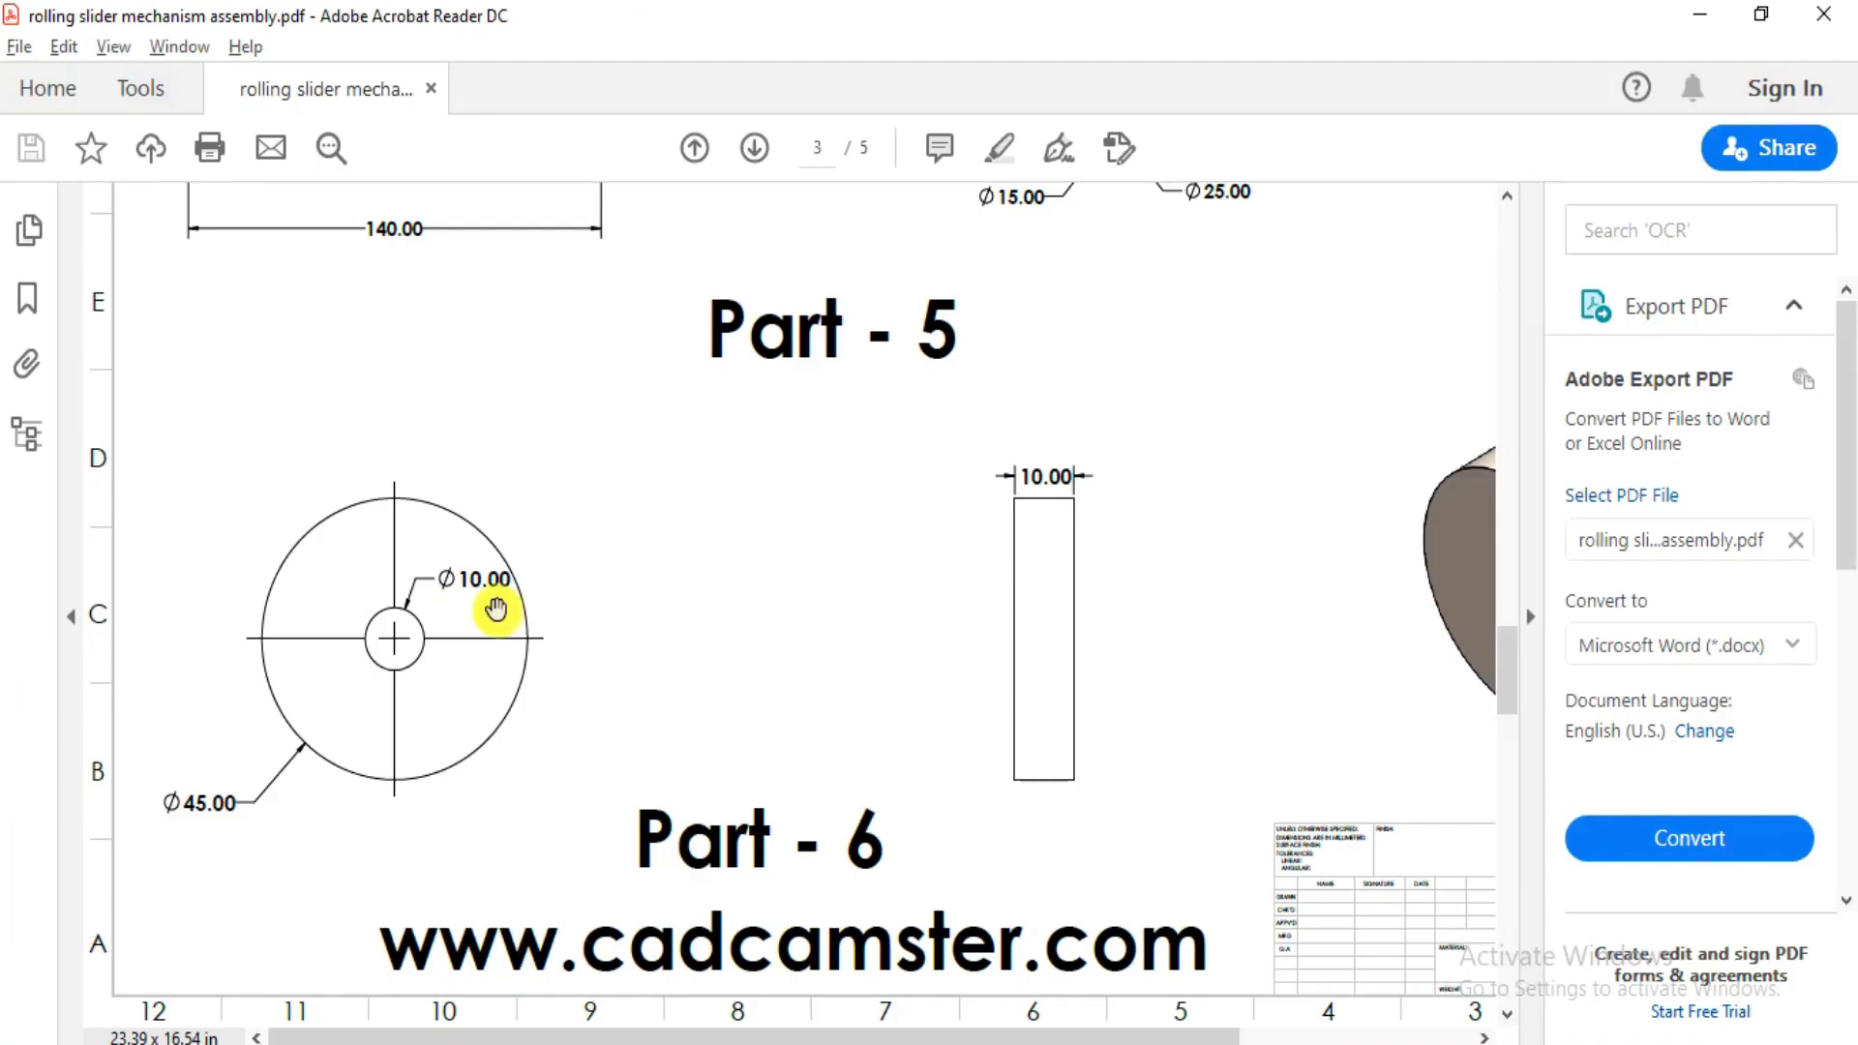
key(alt+Tab)
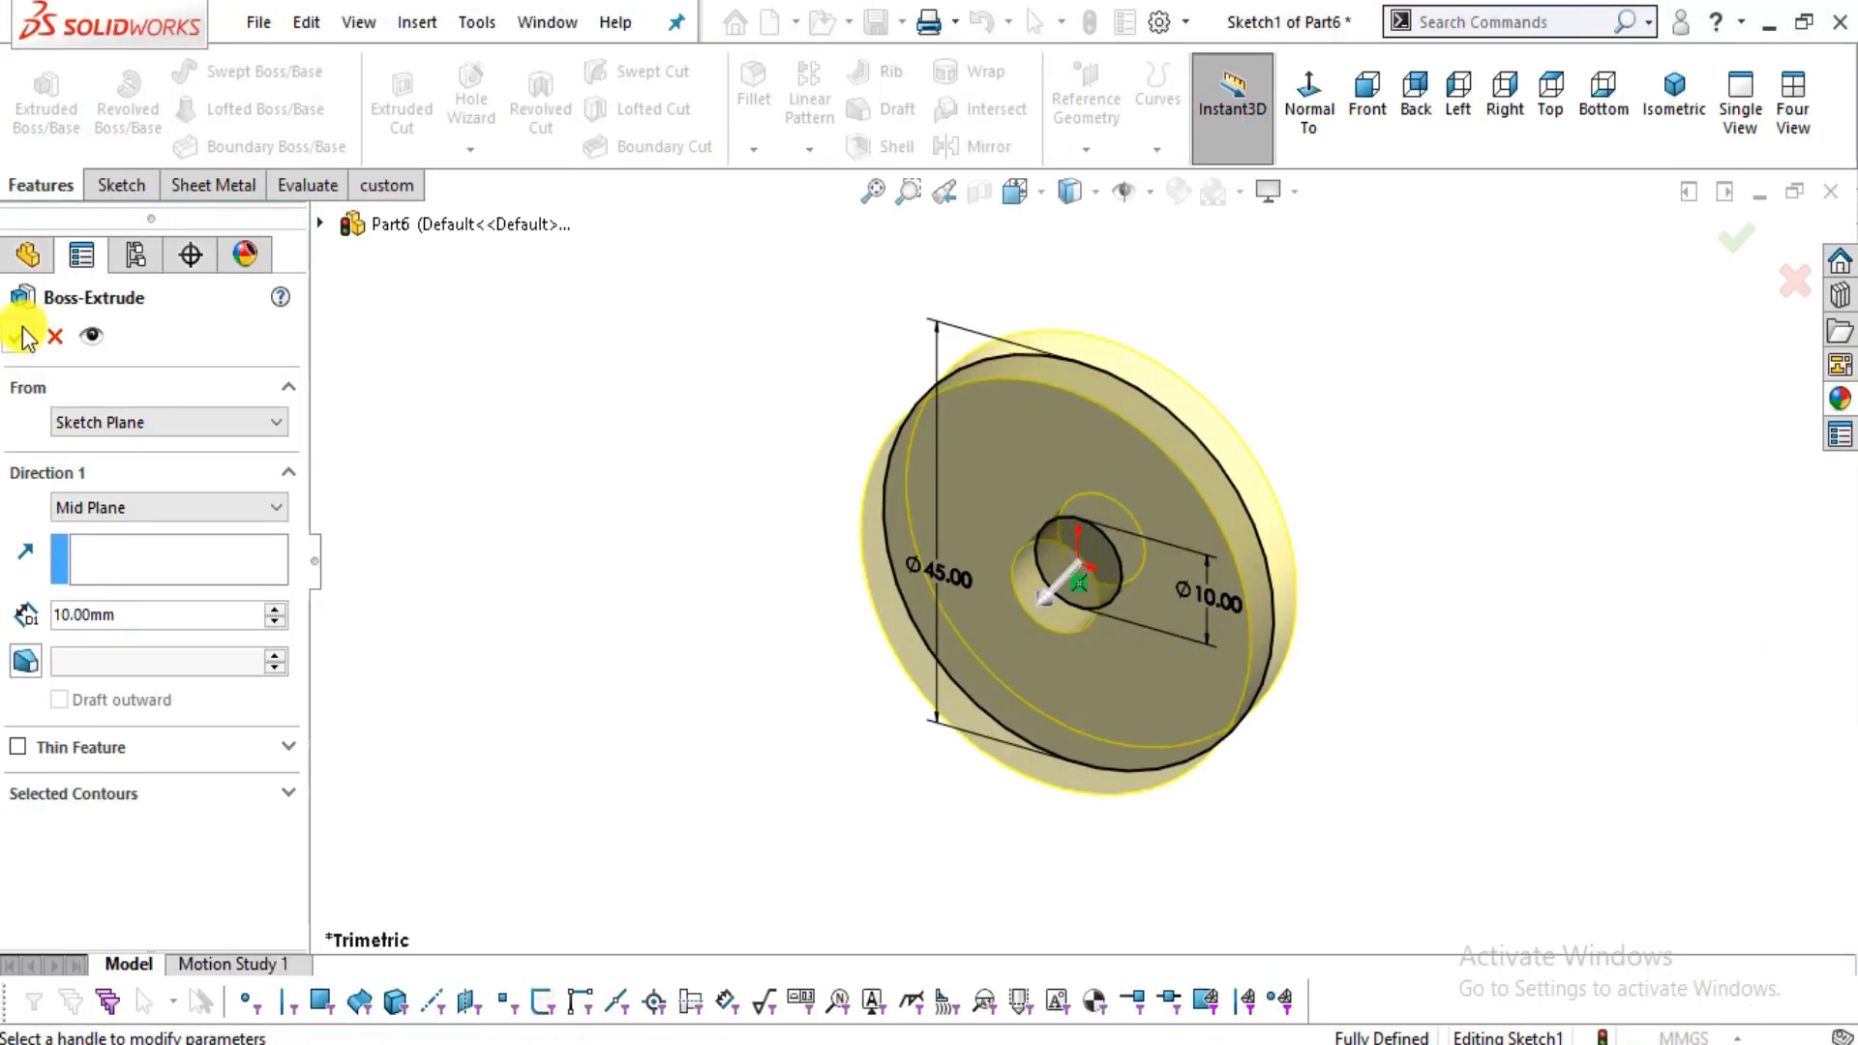
click(20, 337)
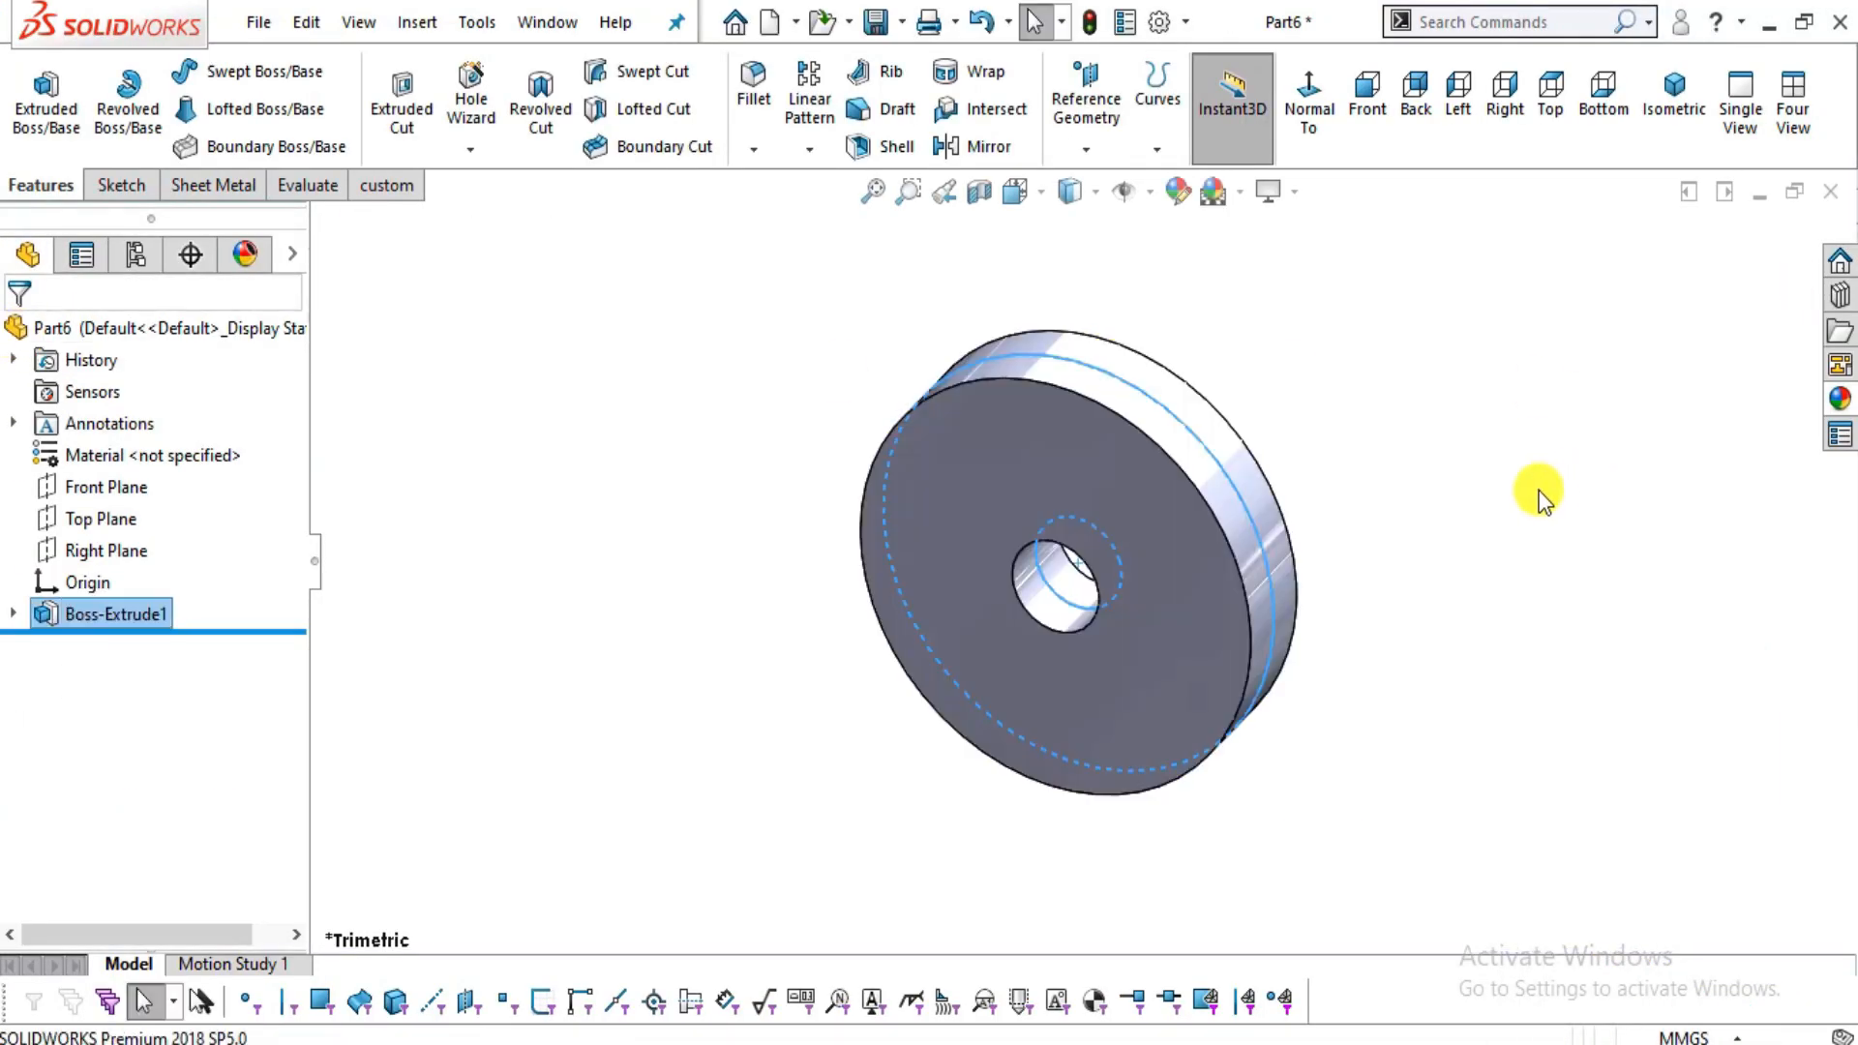
scroll(1447, 451, down, 2)
mouse_move(1373, 496)
middle_down()
mouse_move(1555, 402)
mouse_move(1439, 419)
mouse_move(1337, 474)
middle_up()
middle_drag(1236, 593, 1025, 672)
scroll(1140, 509, down, 3)
middle_drag(1140, 509, 1065, 584)
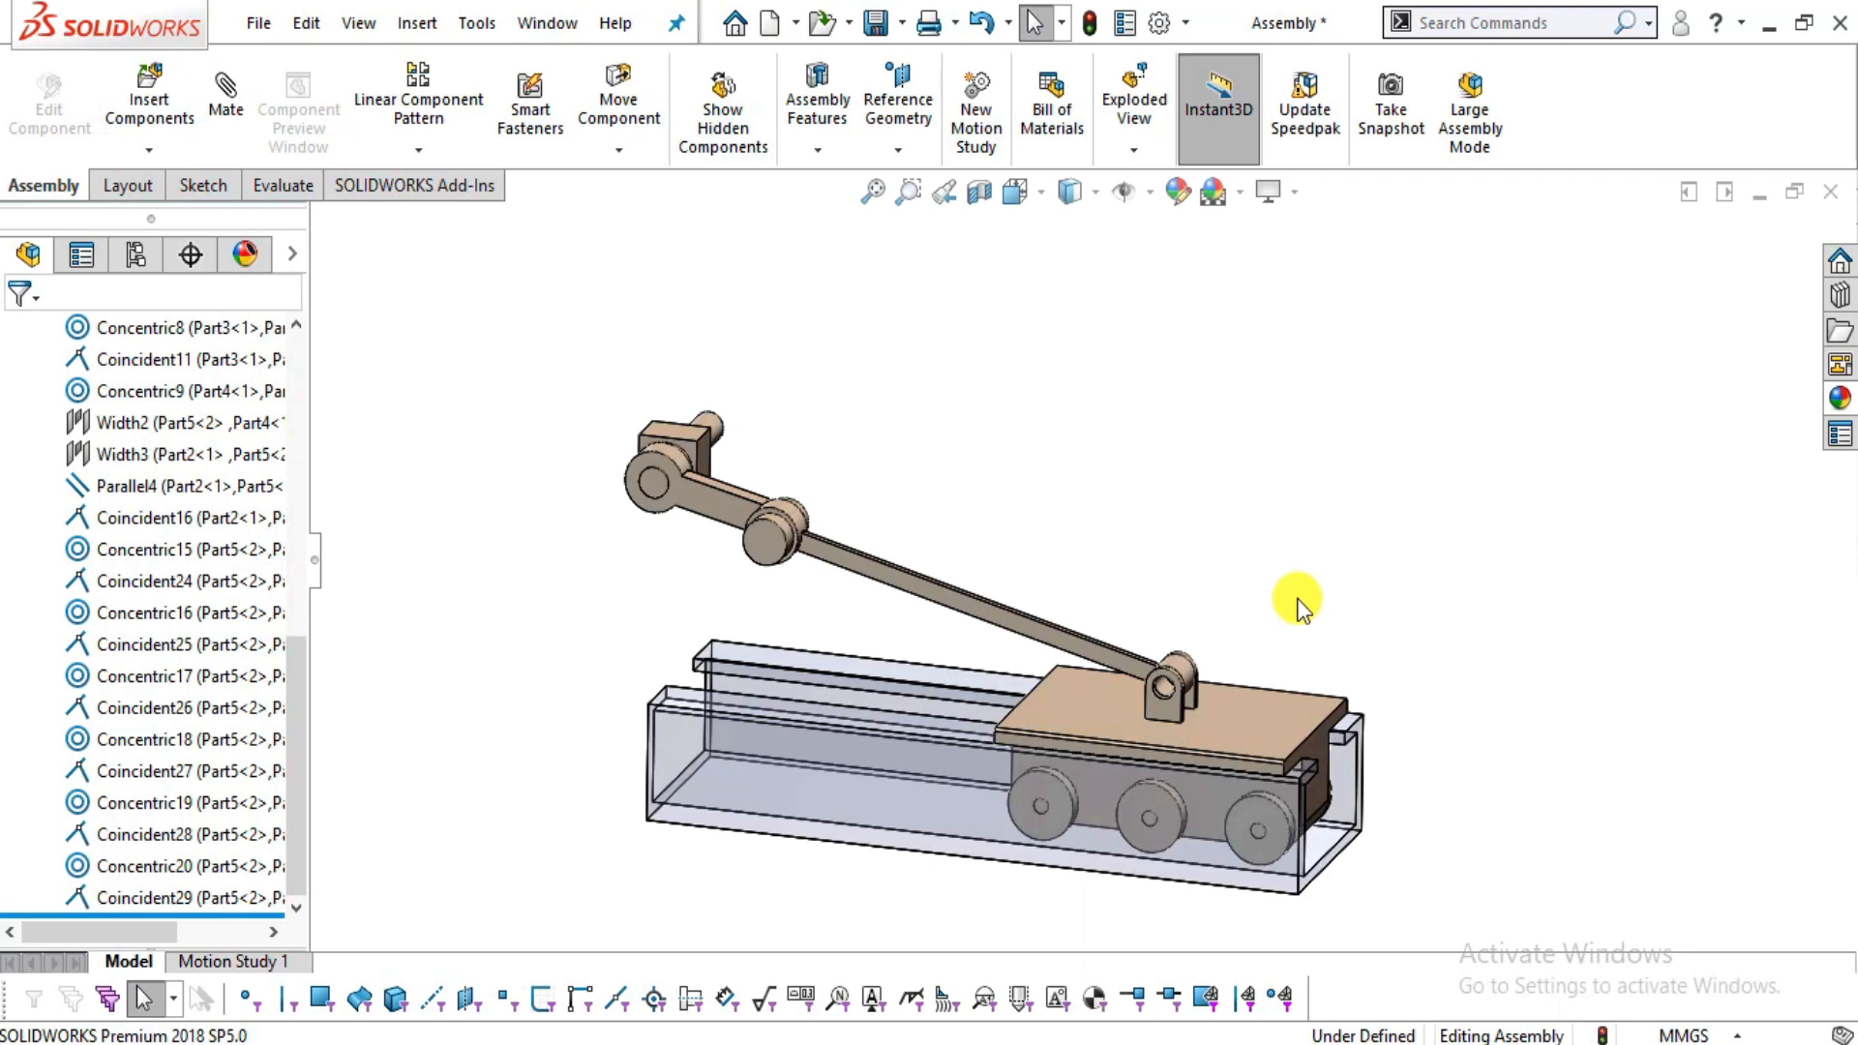
- Close the finished rolling slider assembly and save all its modified documents
click(1830, 193)
click(897, 492)
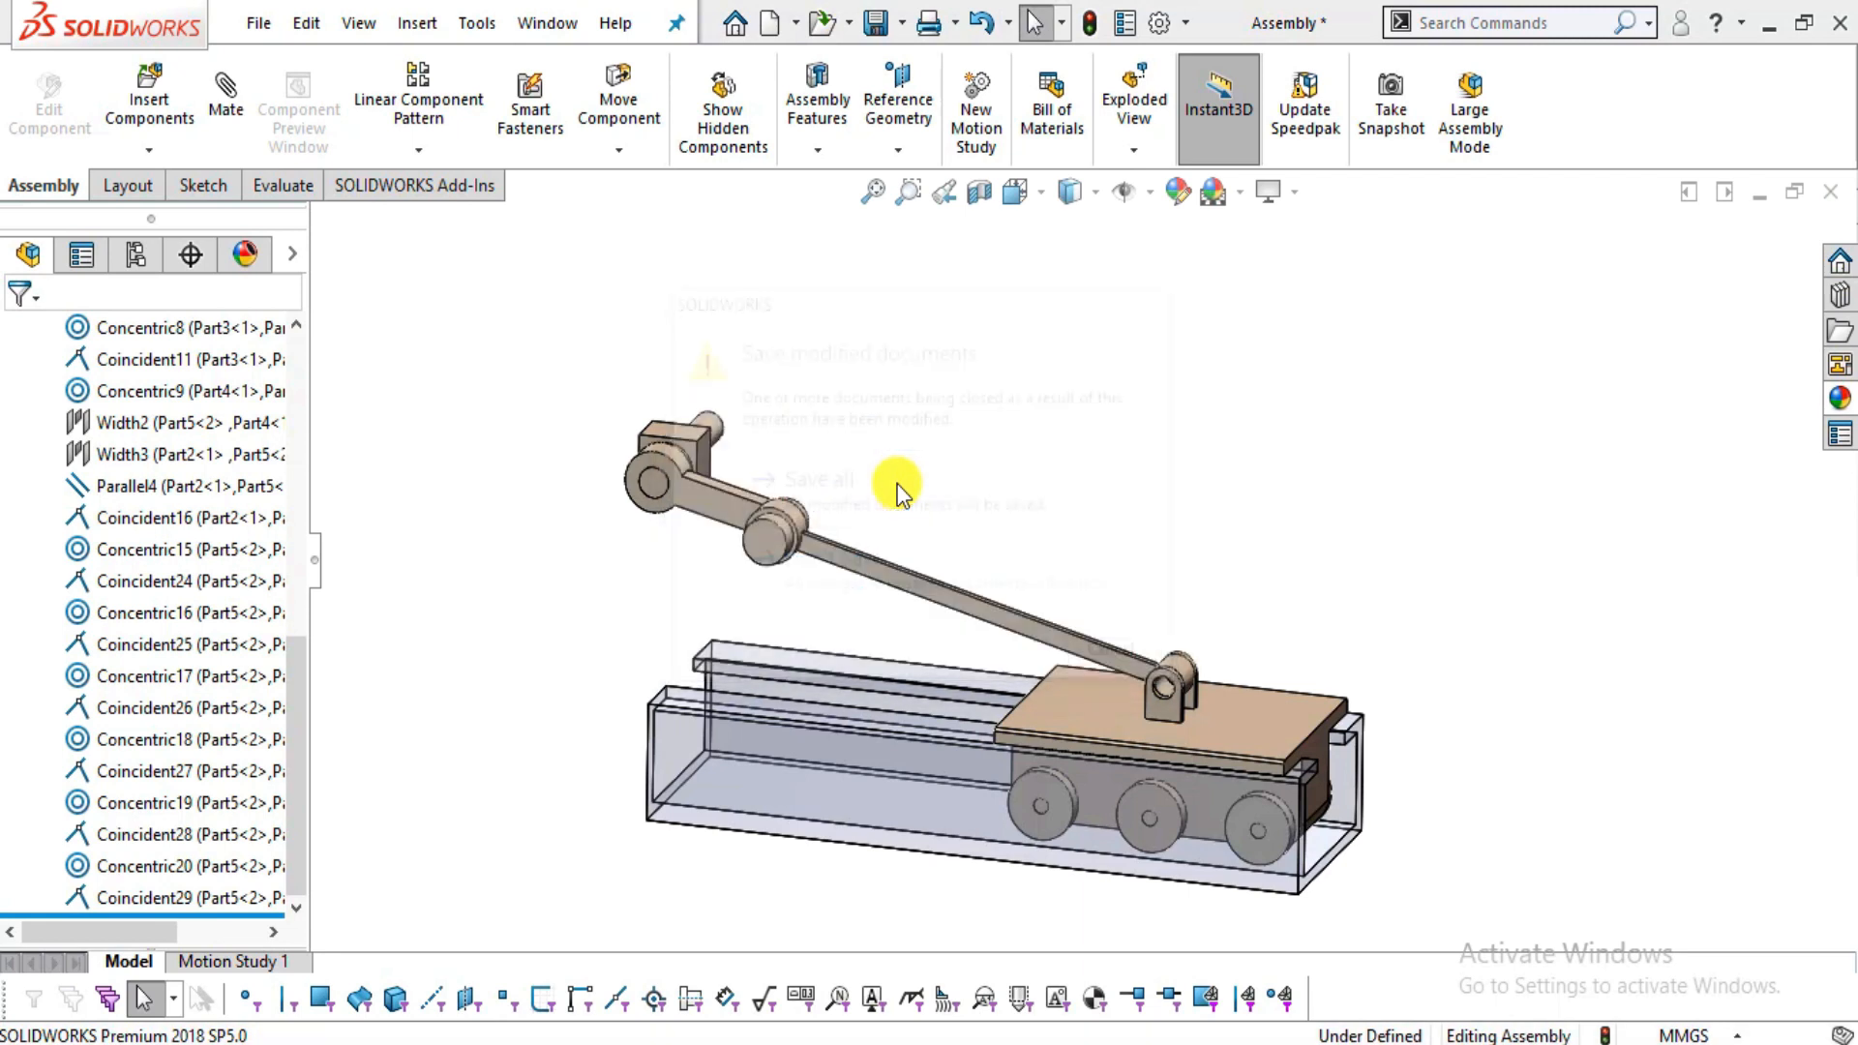
click(904, 443)
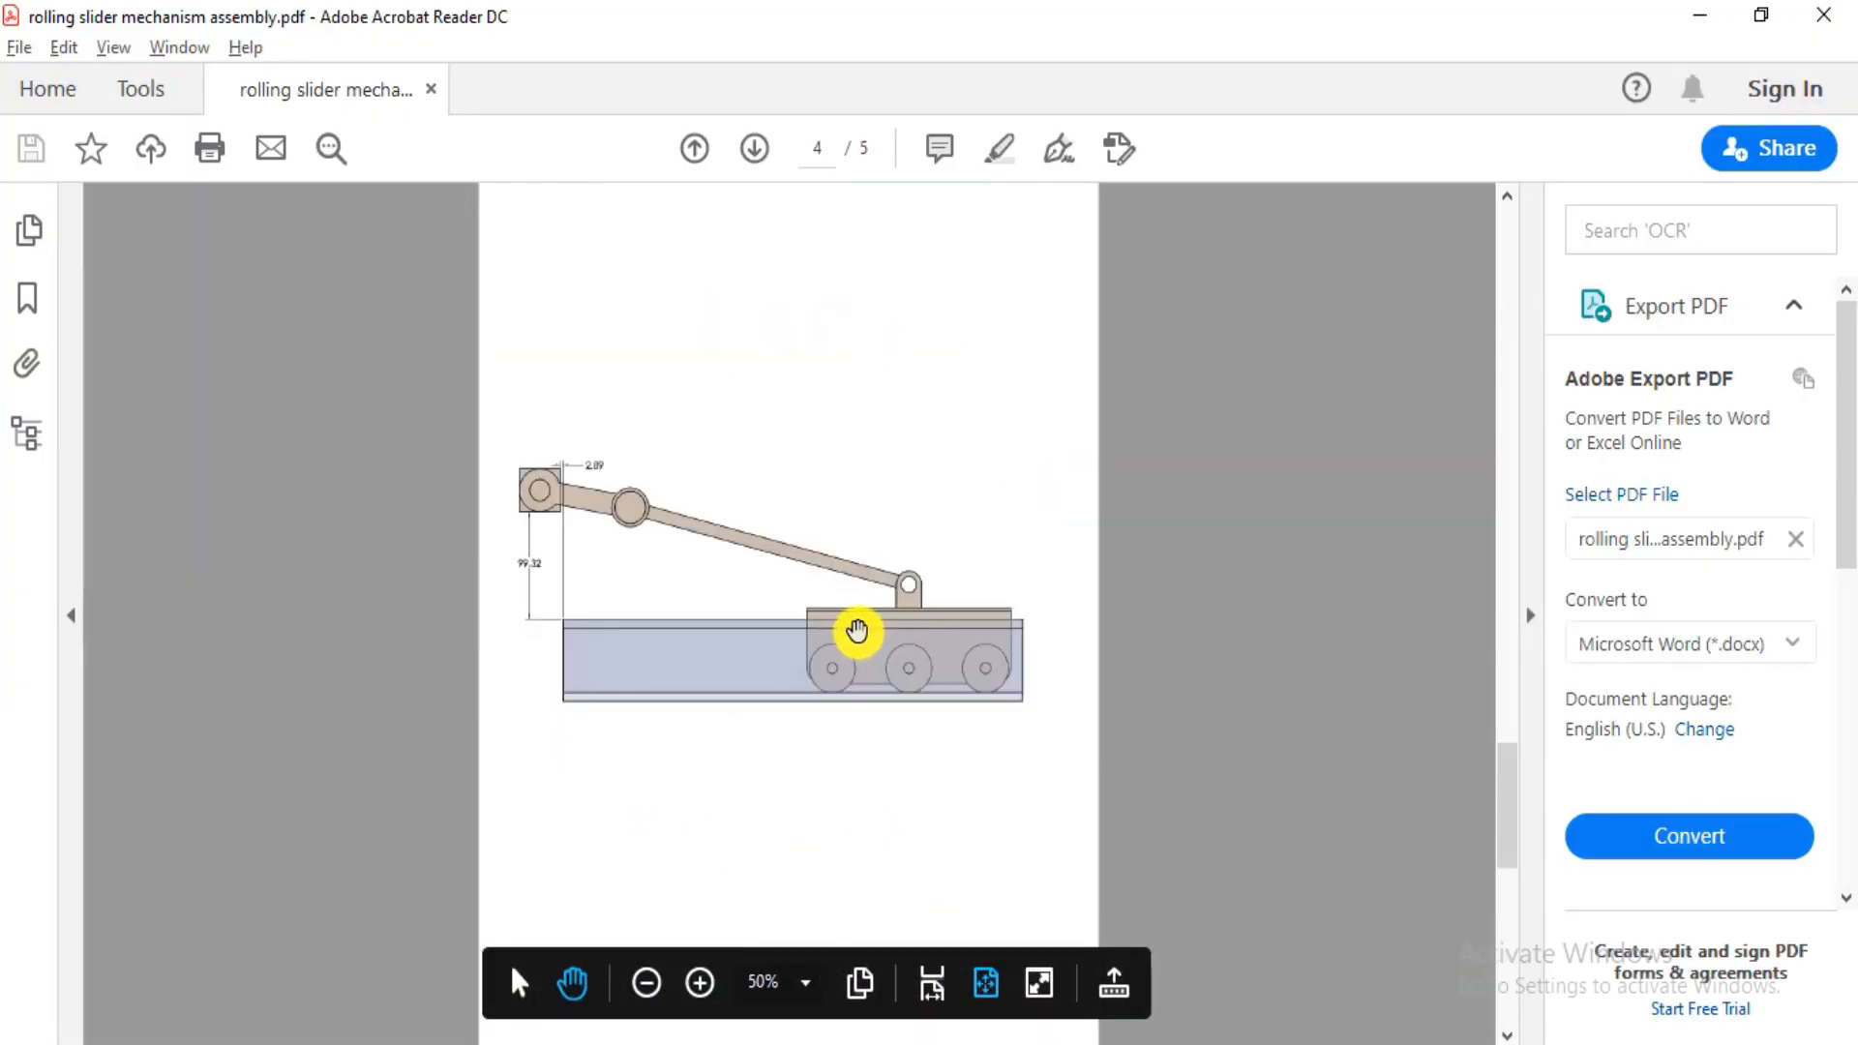
- Examine the assembly view in the PDF drawing for the bearing block's offsets from the channel
ctrl+scroll(726, 589, up, 3)
drag(665, 495, 722, 548)
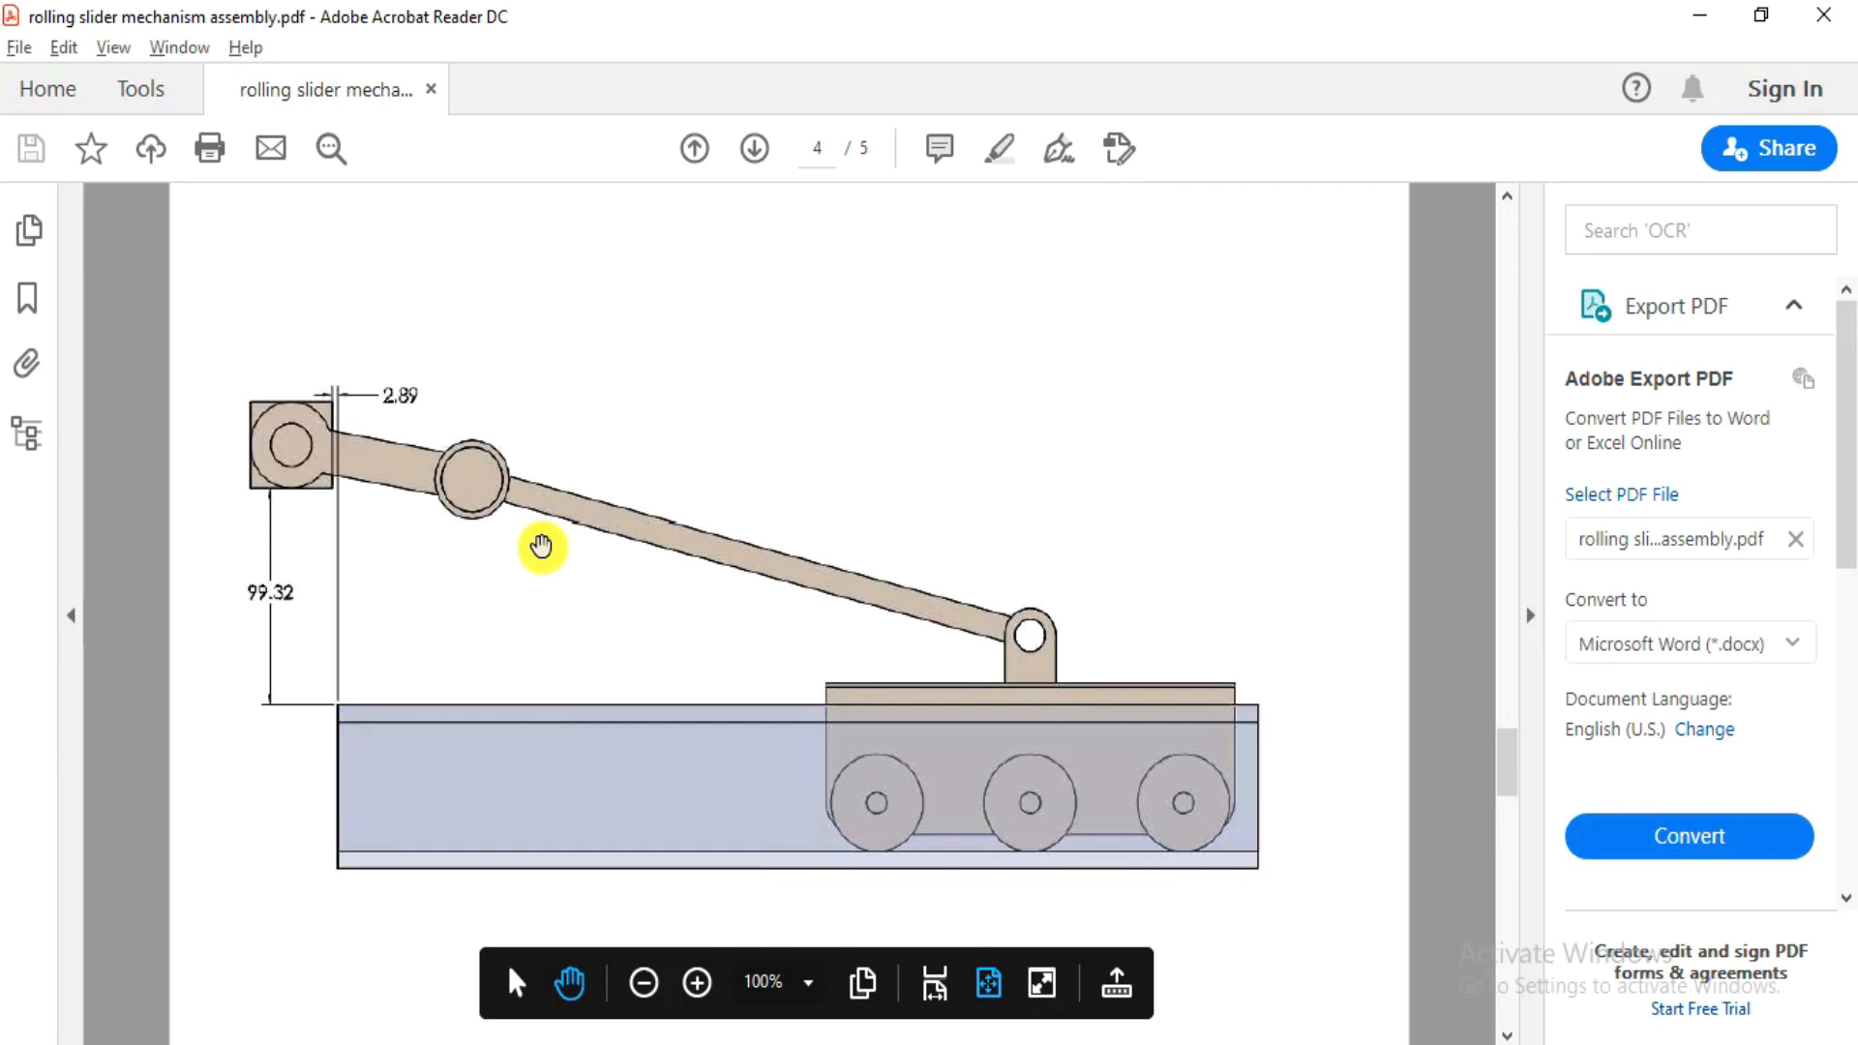
ctrl+scroll(541, 547, up, 1)
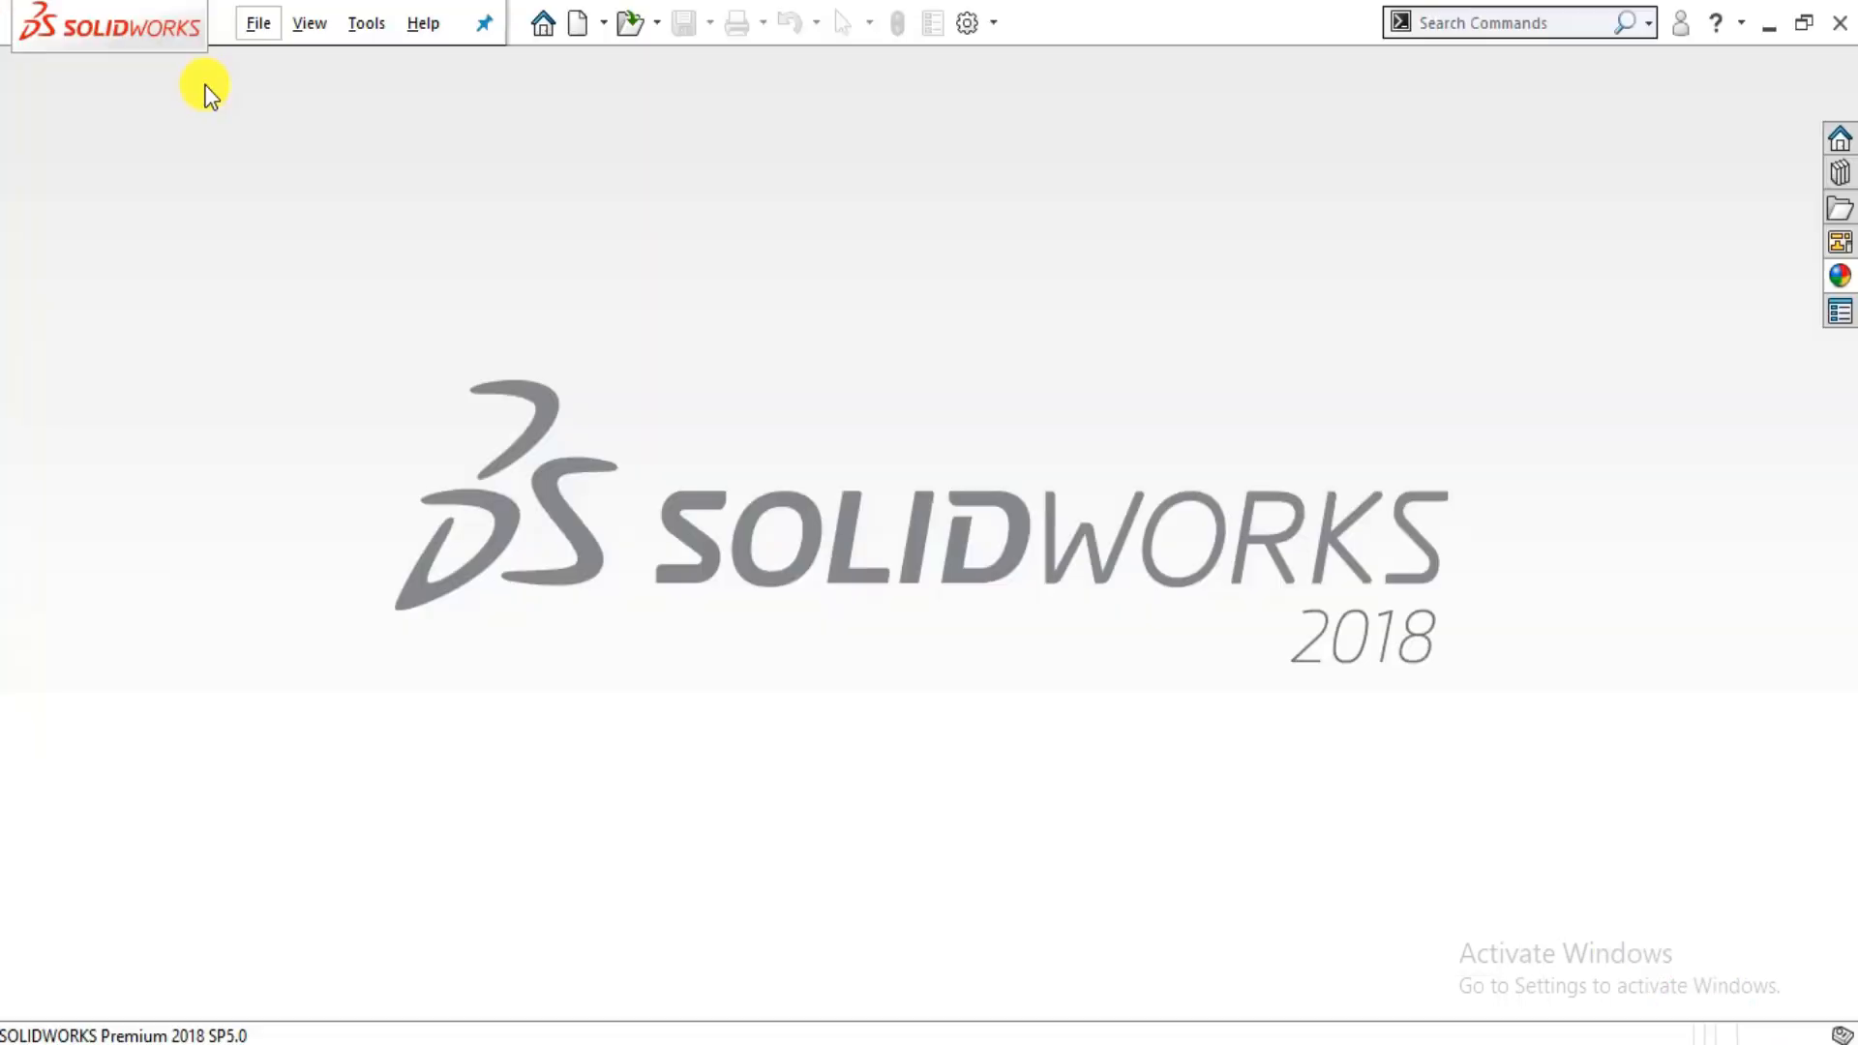
- Create a new assembly document without placing an initial component and give it a plain white background scene
click(257, 22)
click(290, 68)
click(958, 305)
click(1076, 696)
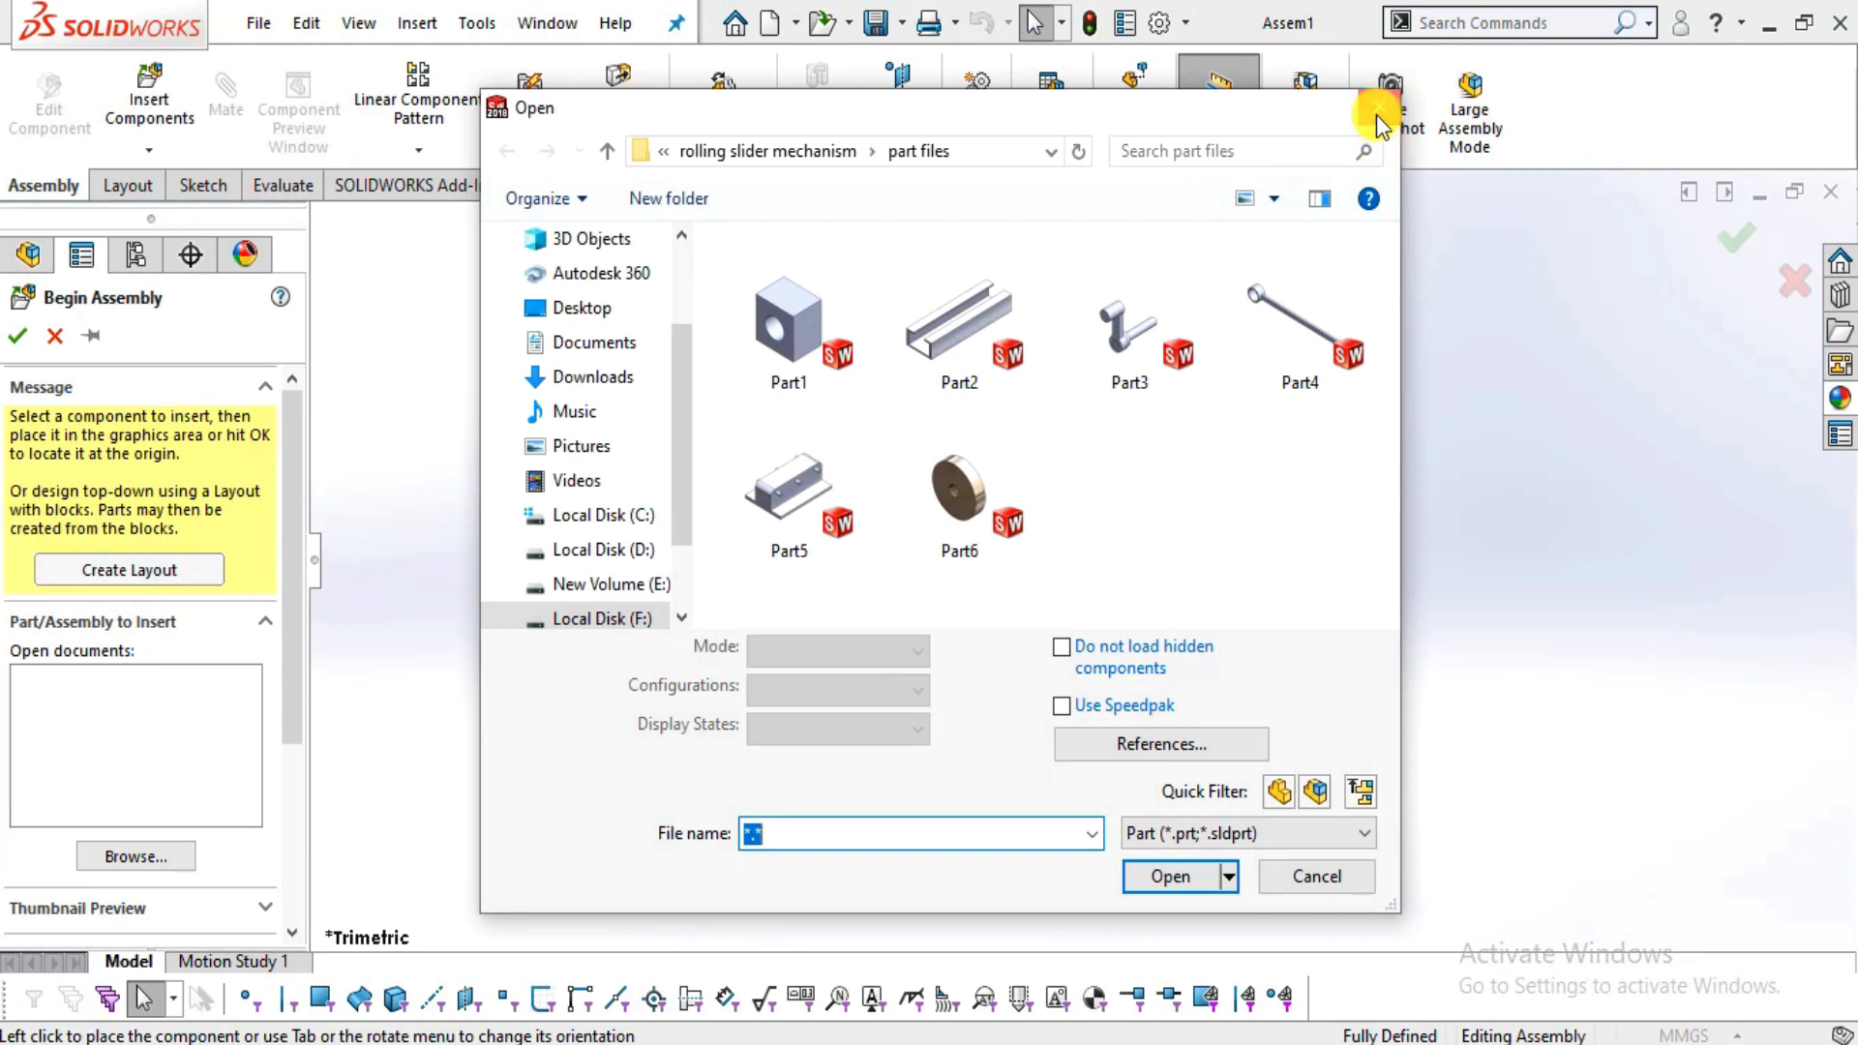
click(1378, 109)
click(55, 335)
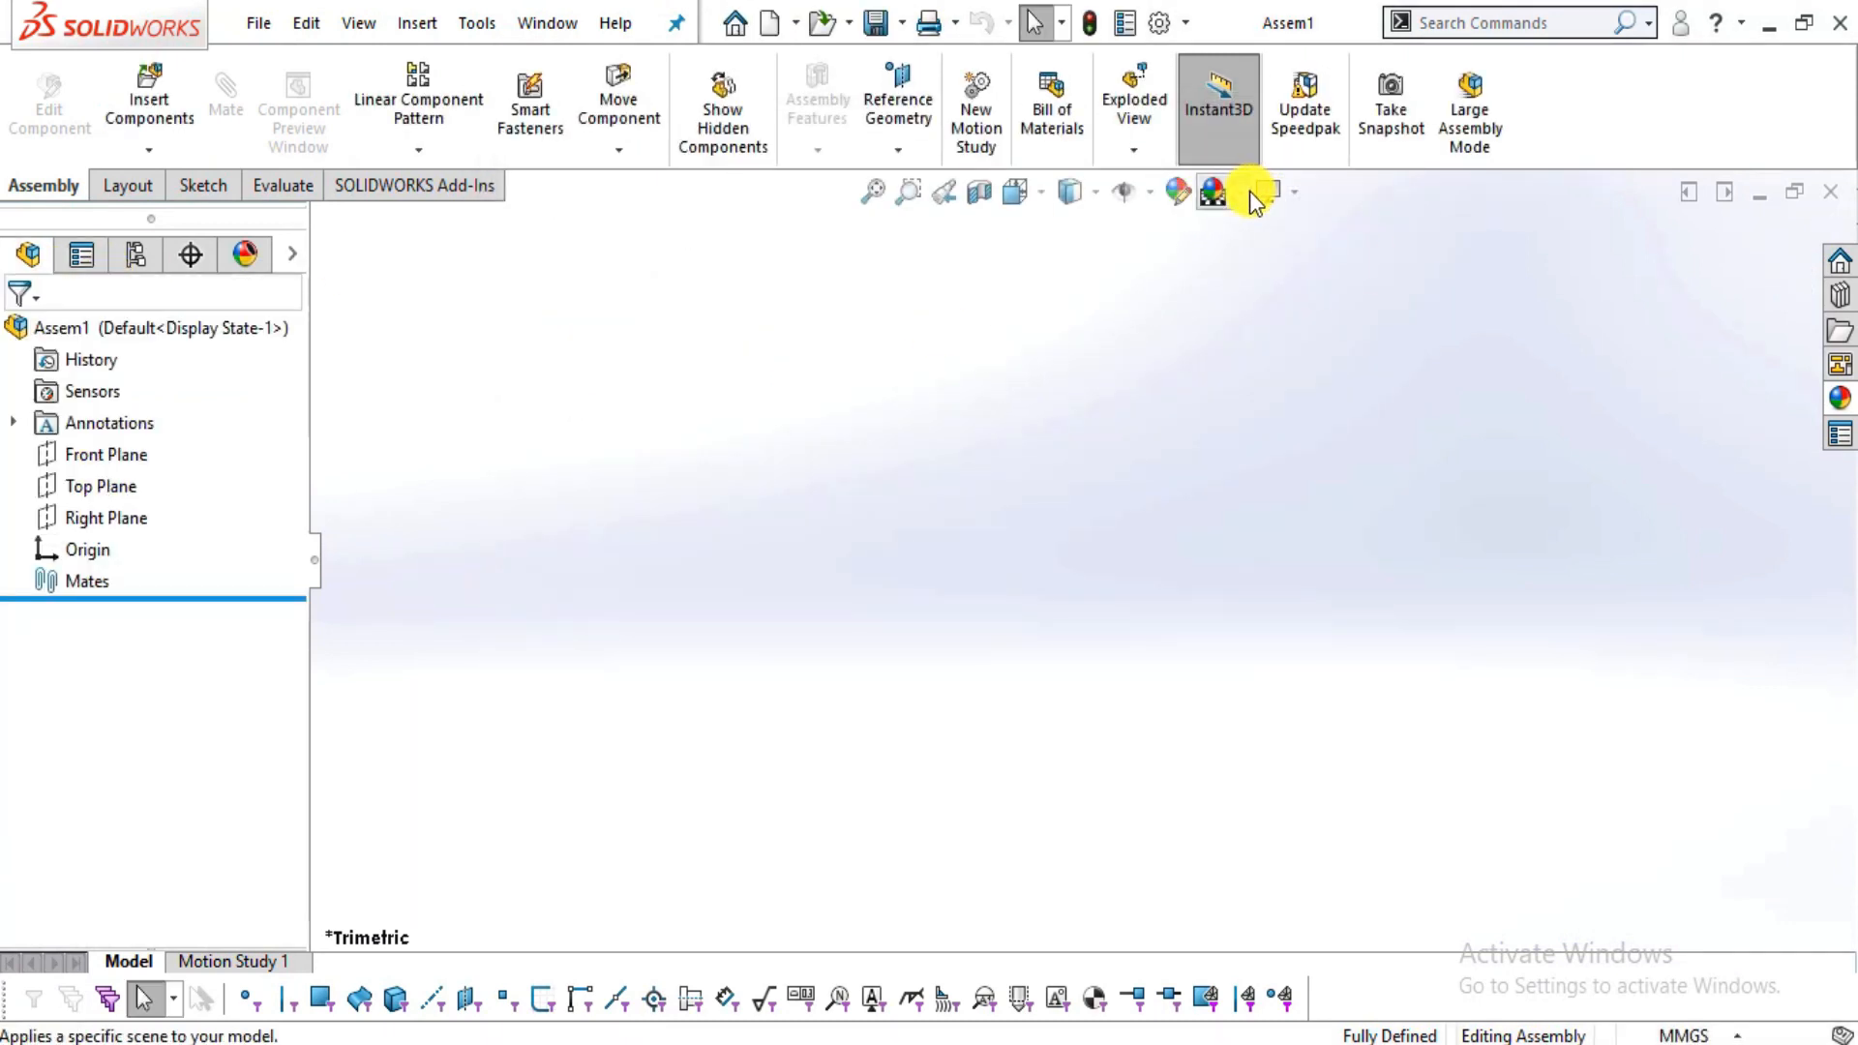
click(1250, 189)
click(1315, 83)
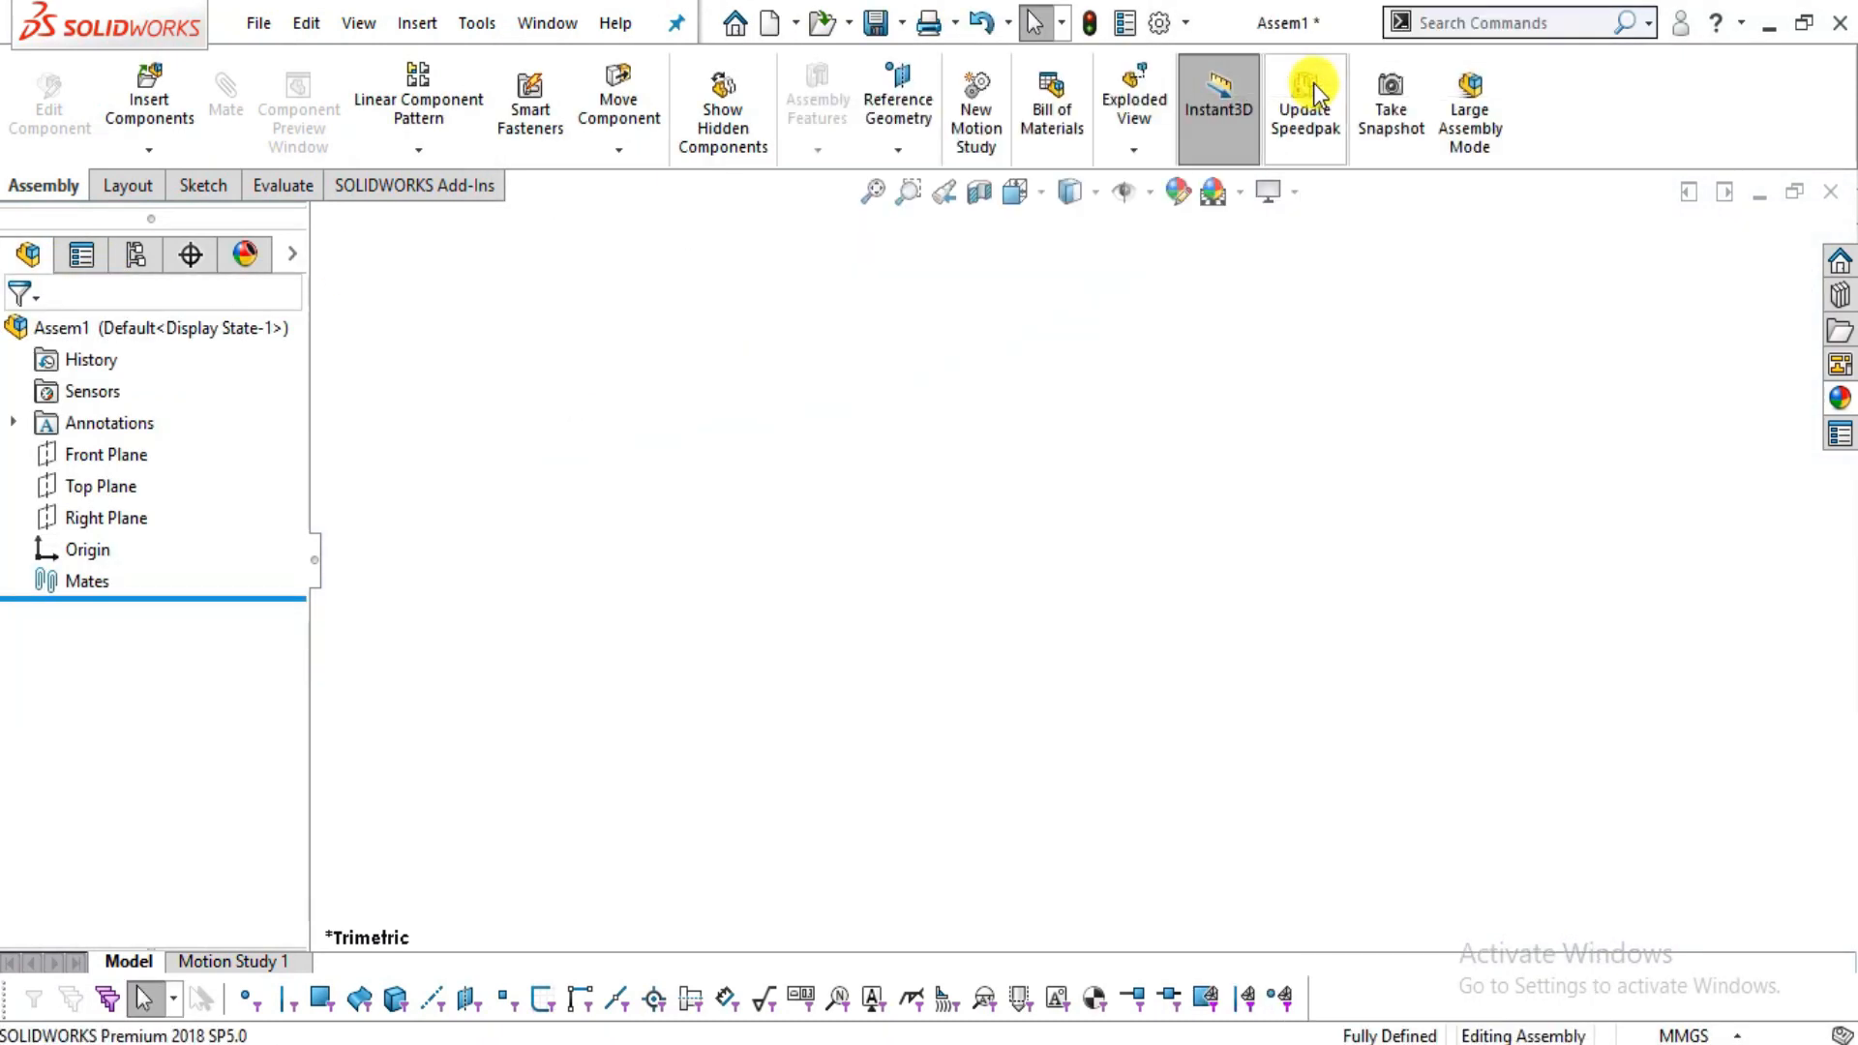
- Insert the Part2 channel into the assembly, rotated 90 degrees about the Y axis before placing it
click(159, 130)
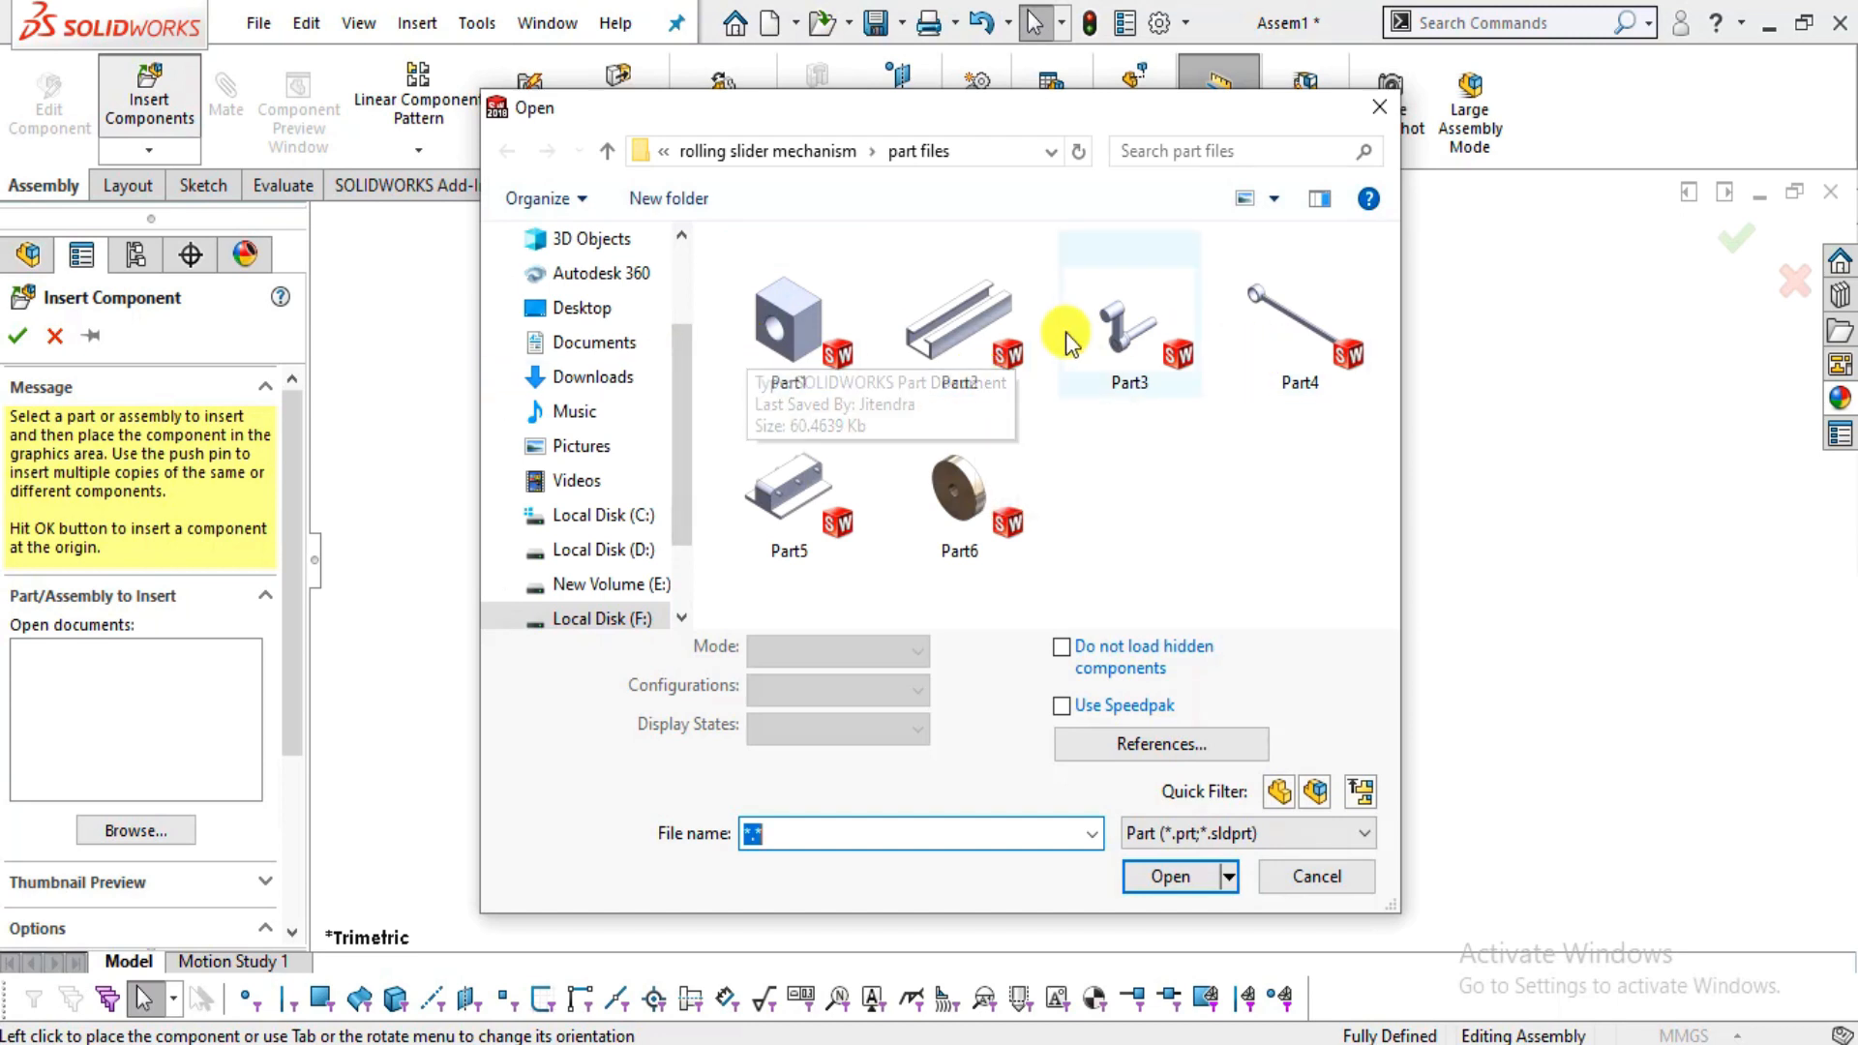
click(1019, 338)
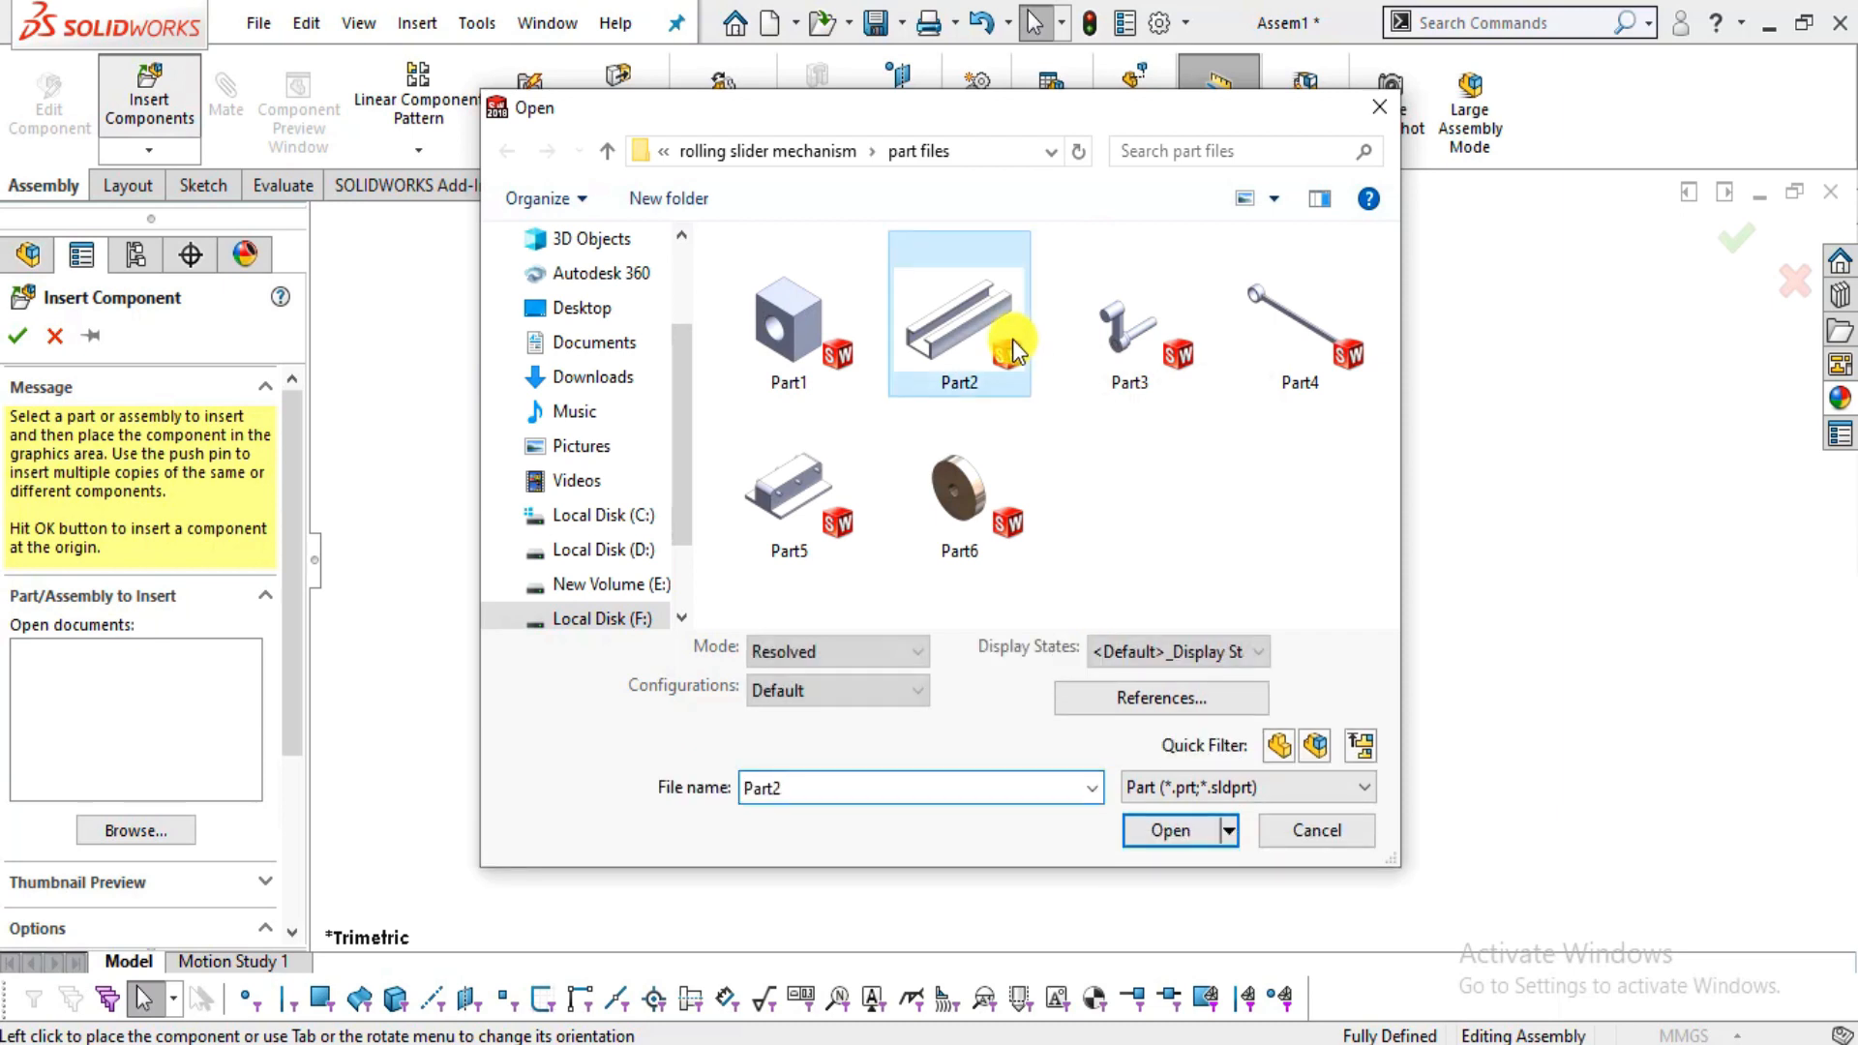
click(1171, 833)
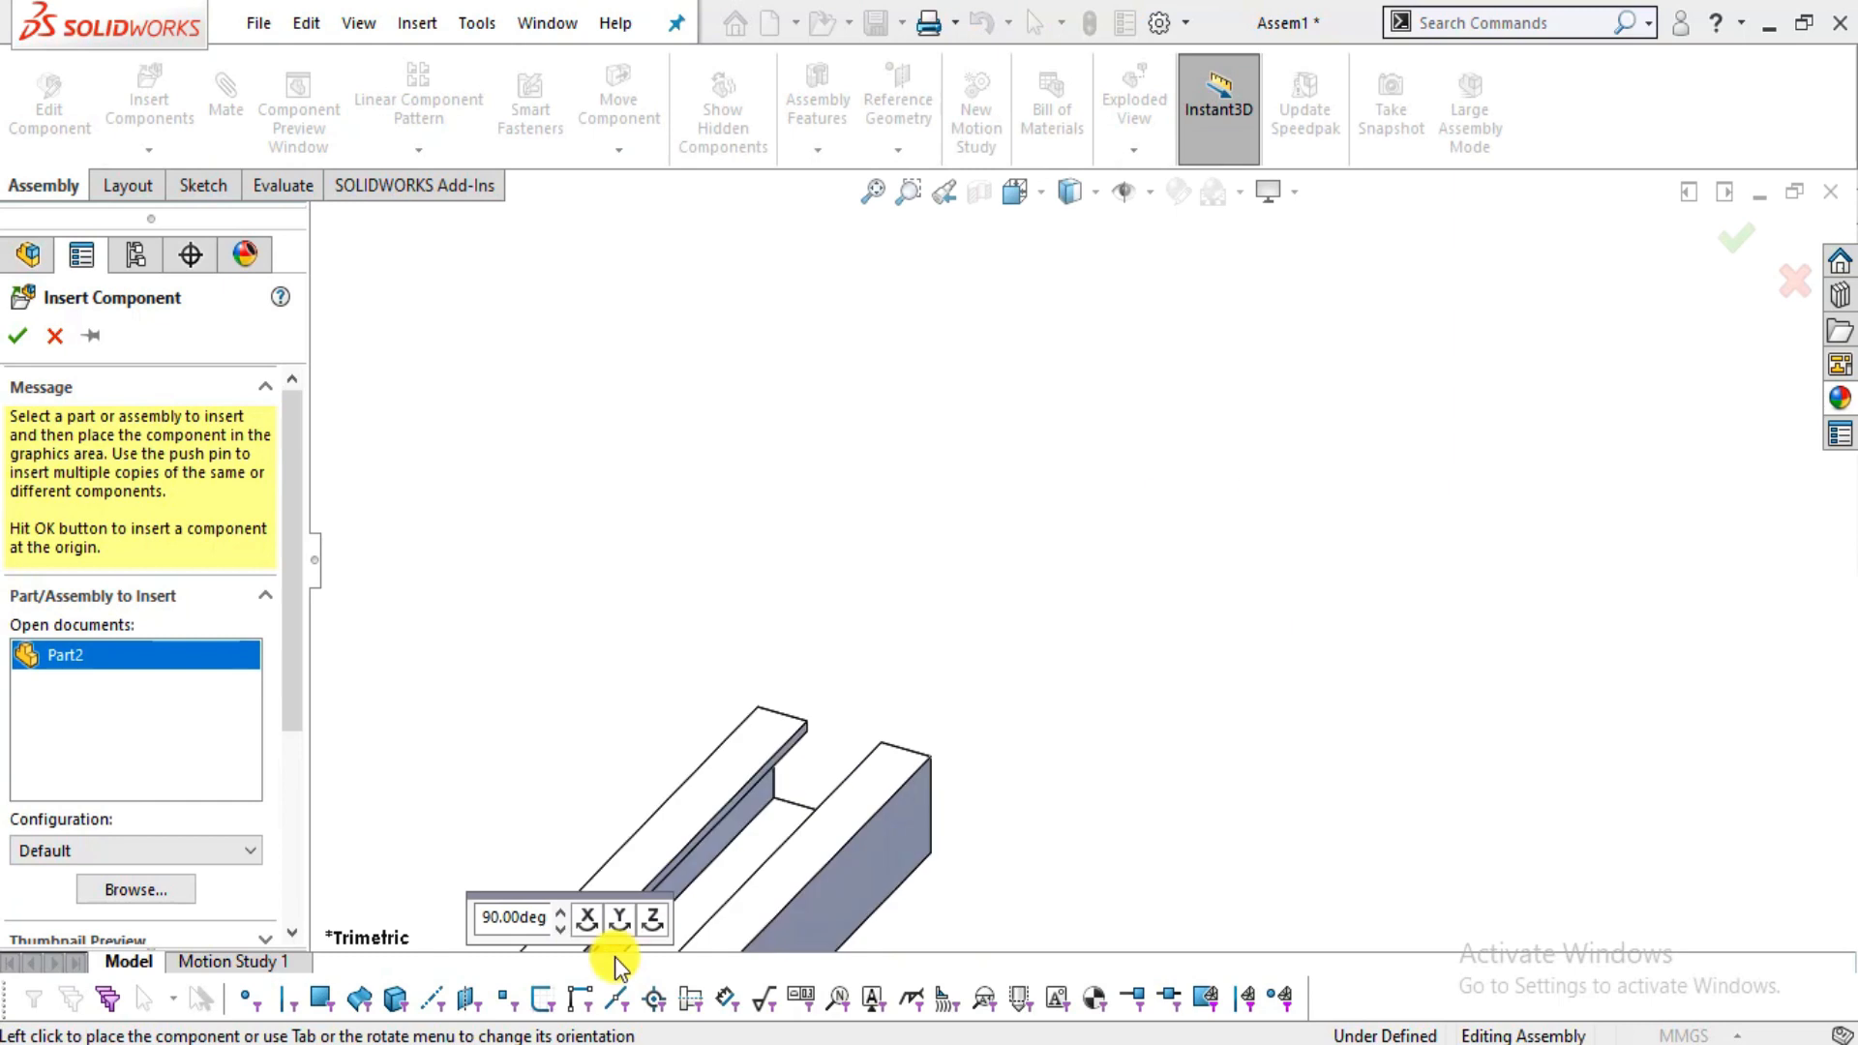
click(588, 919)
click(588, 918)
click(587, 918)
click(588, 919)
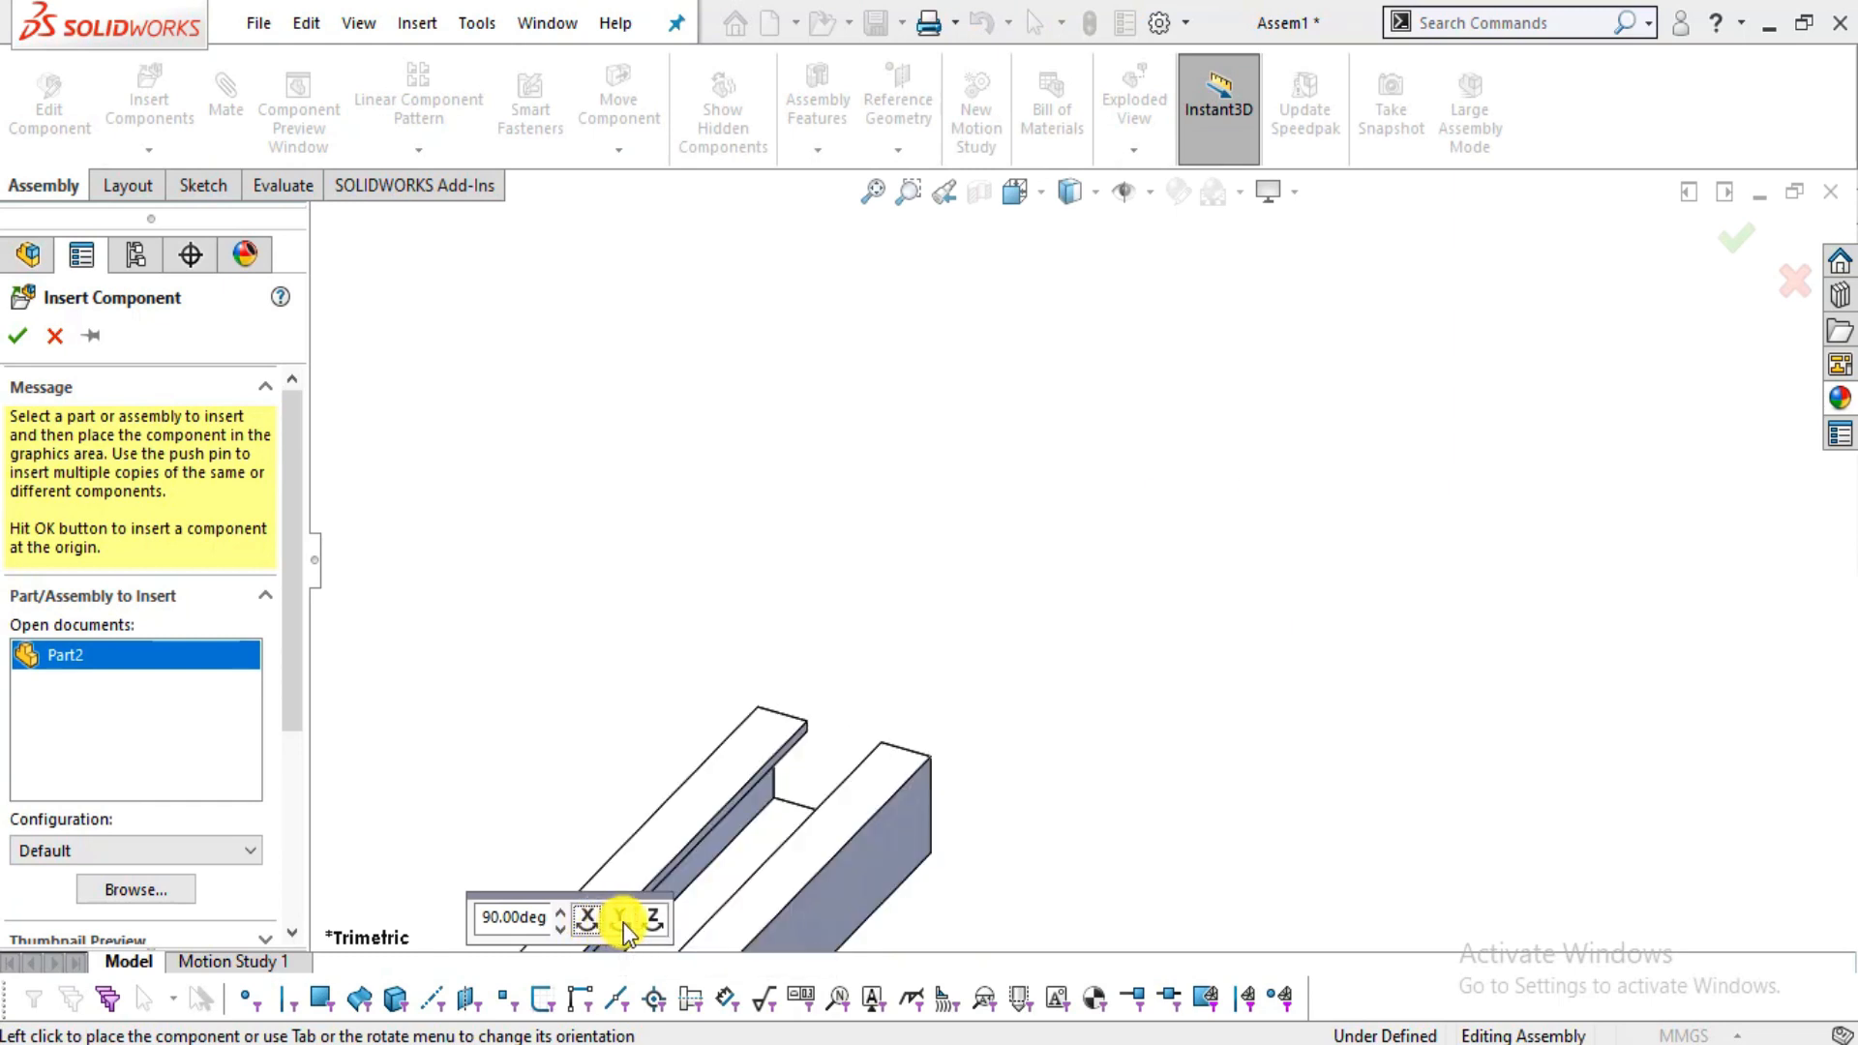
click(620, 918)
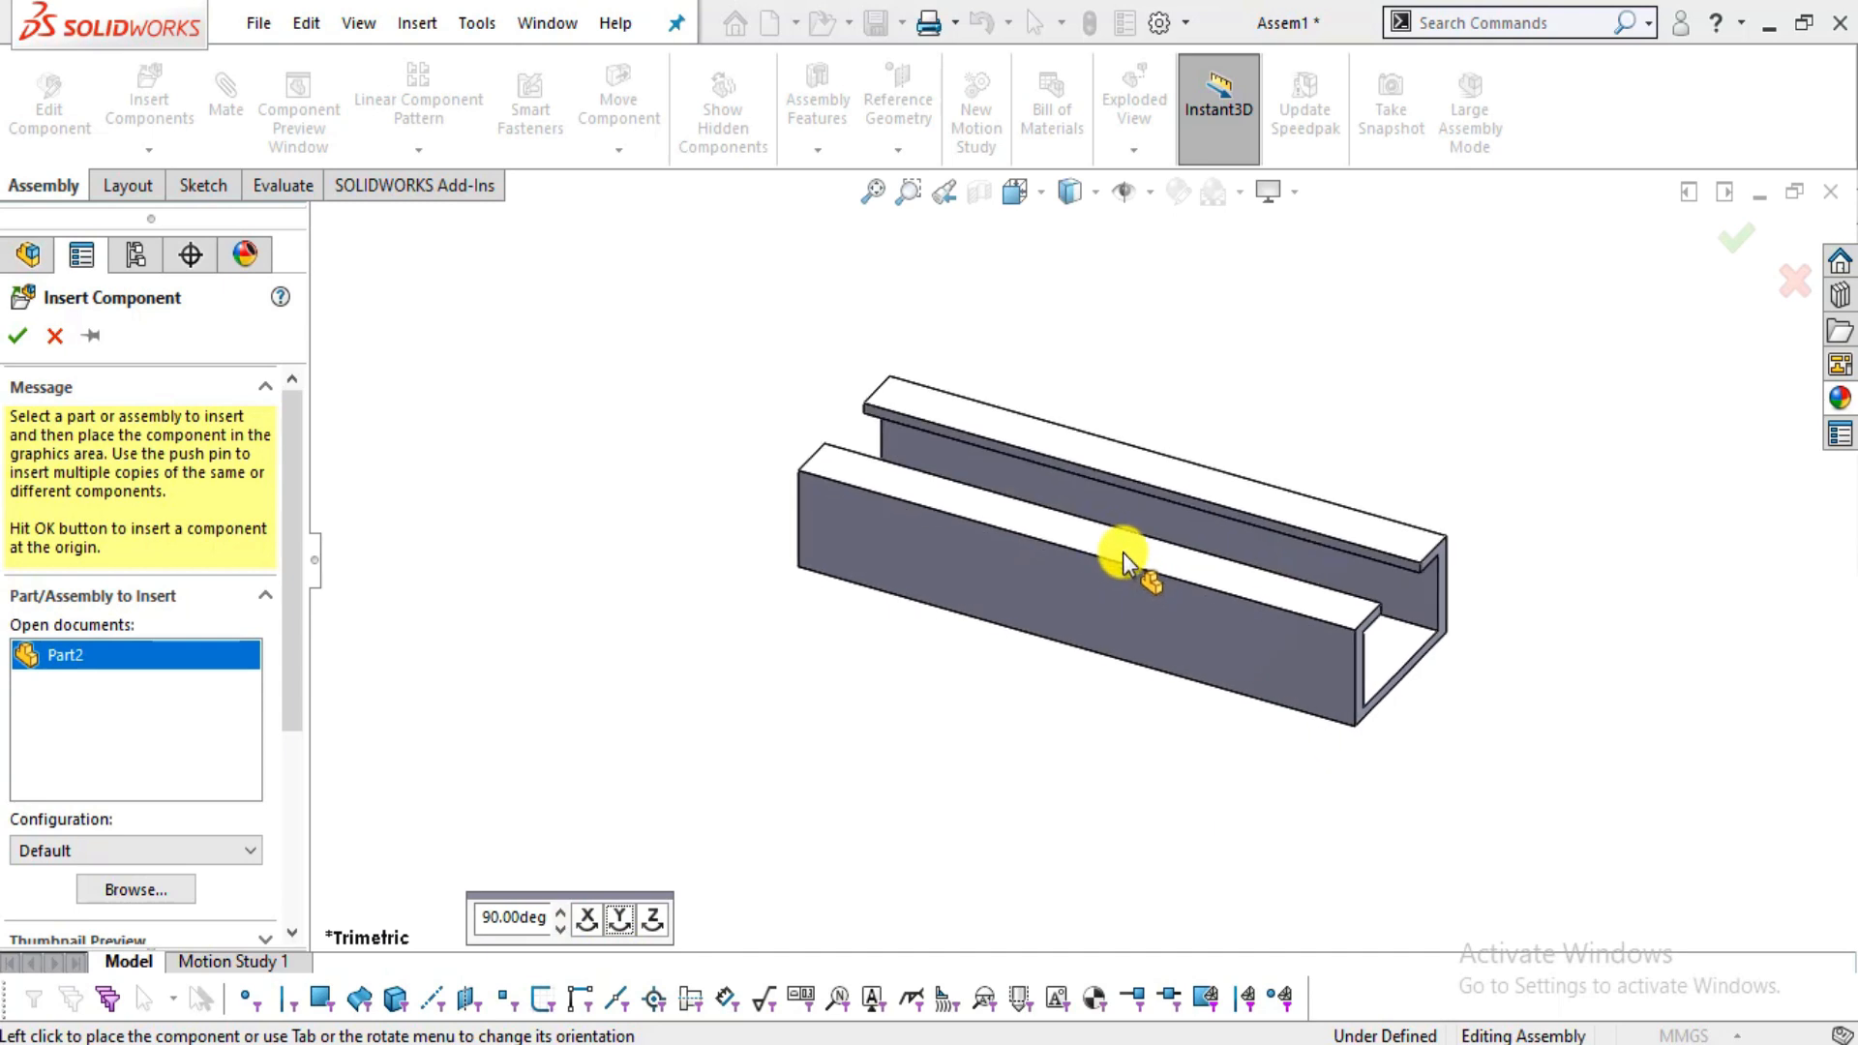
click(1122, 553)
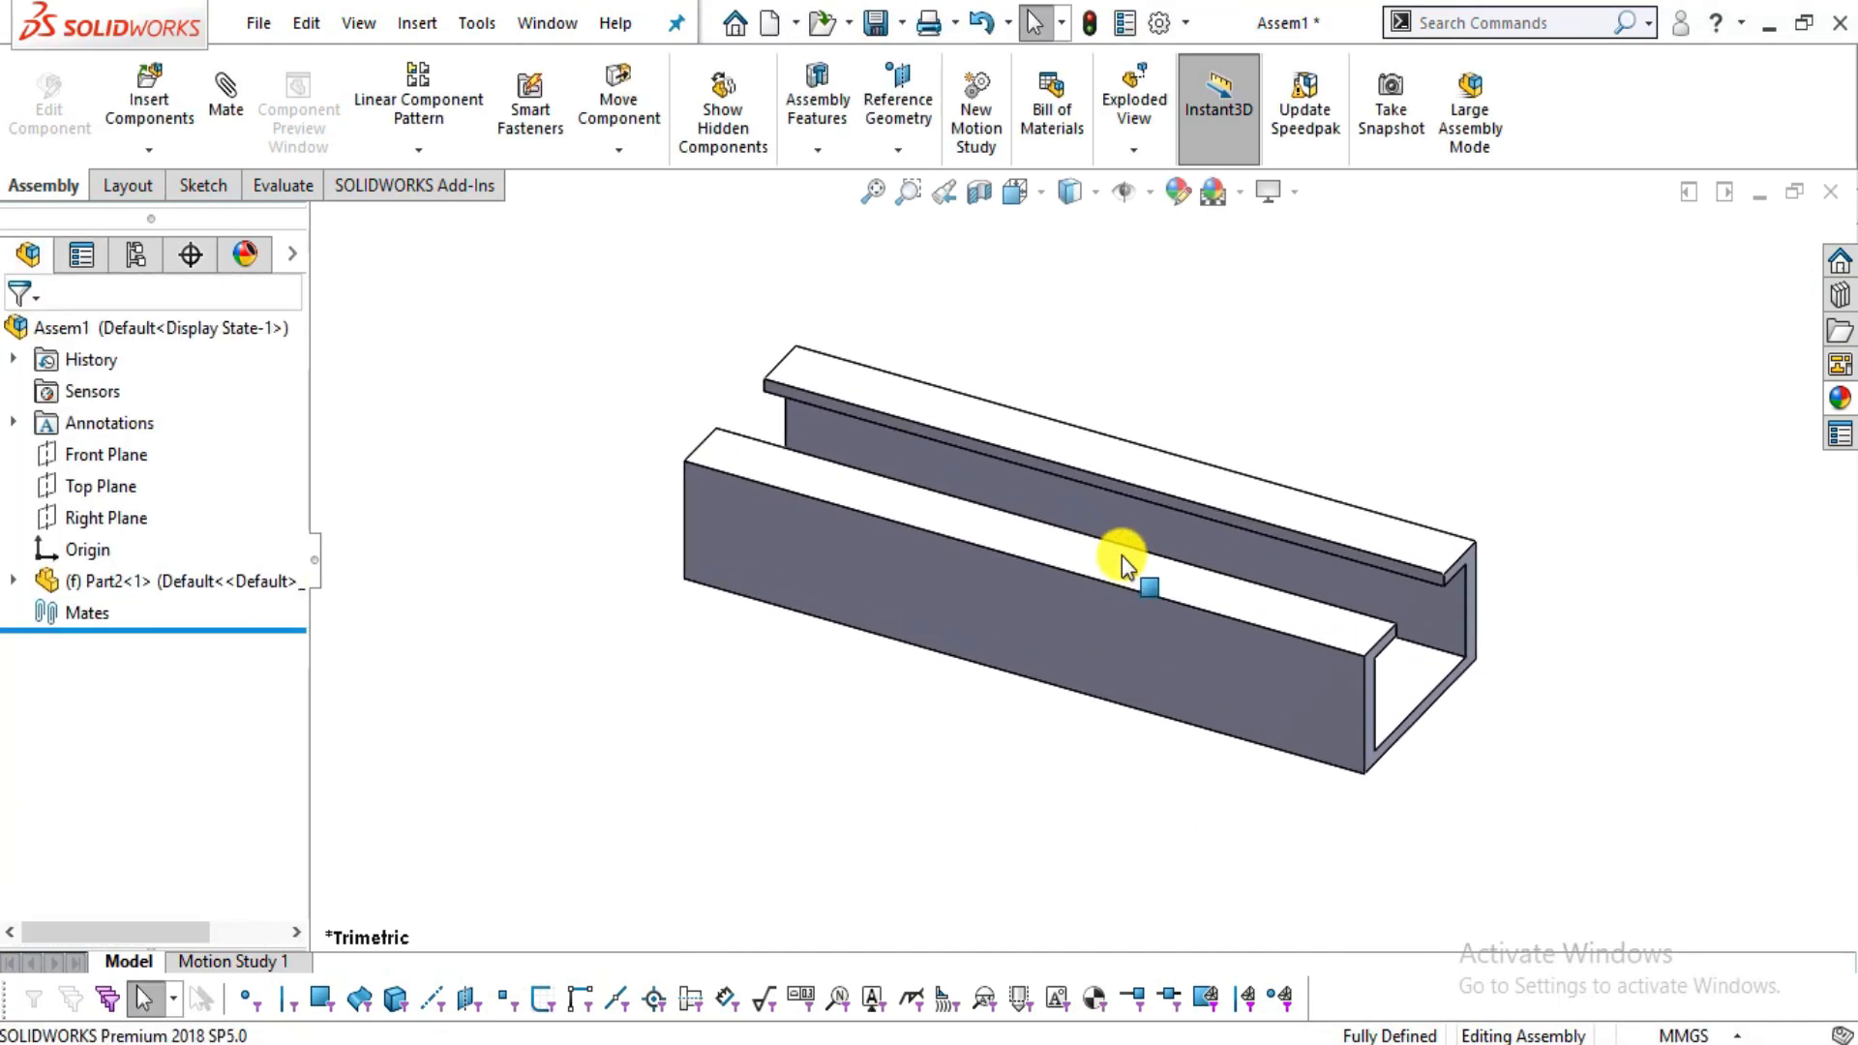
- Check whether the channel is fixed by trying to move it and viewing its component options
drag(1107, 667, 1162, 624)
drag(1152, 734, 1175, 643)
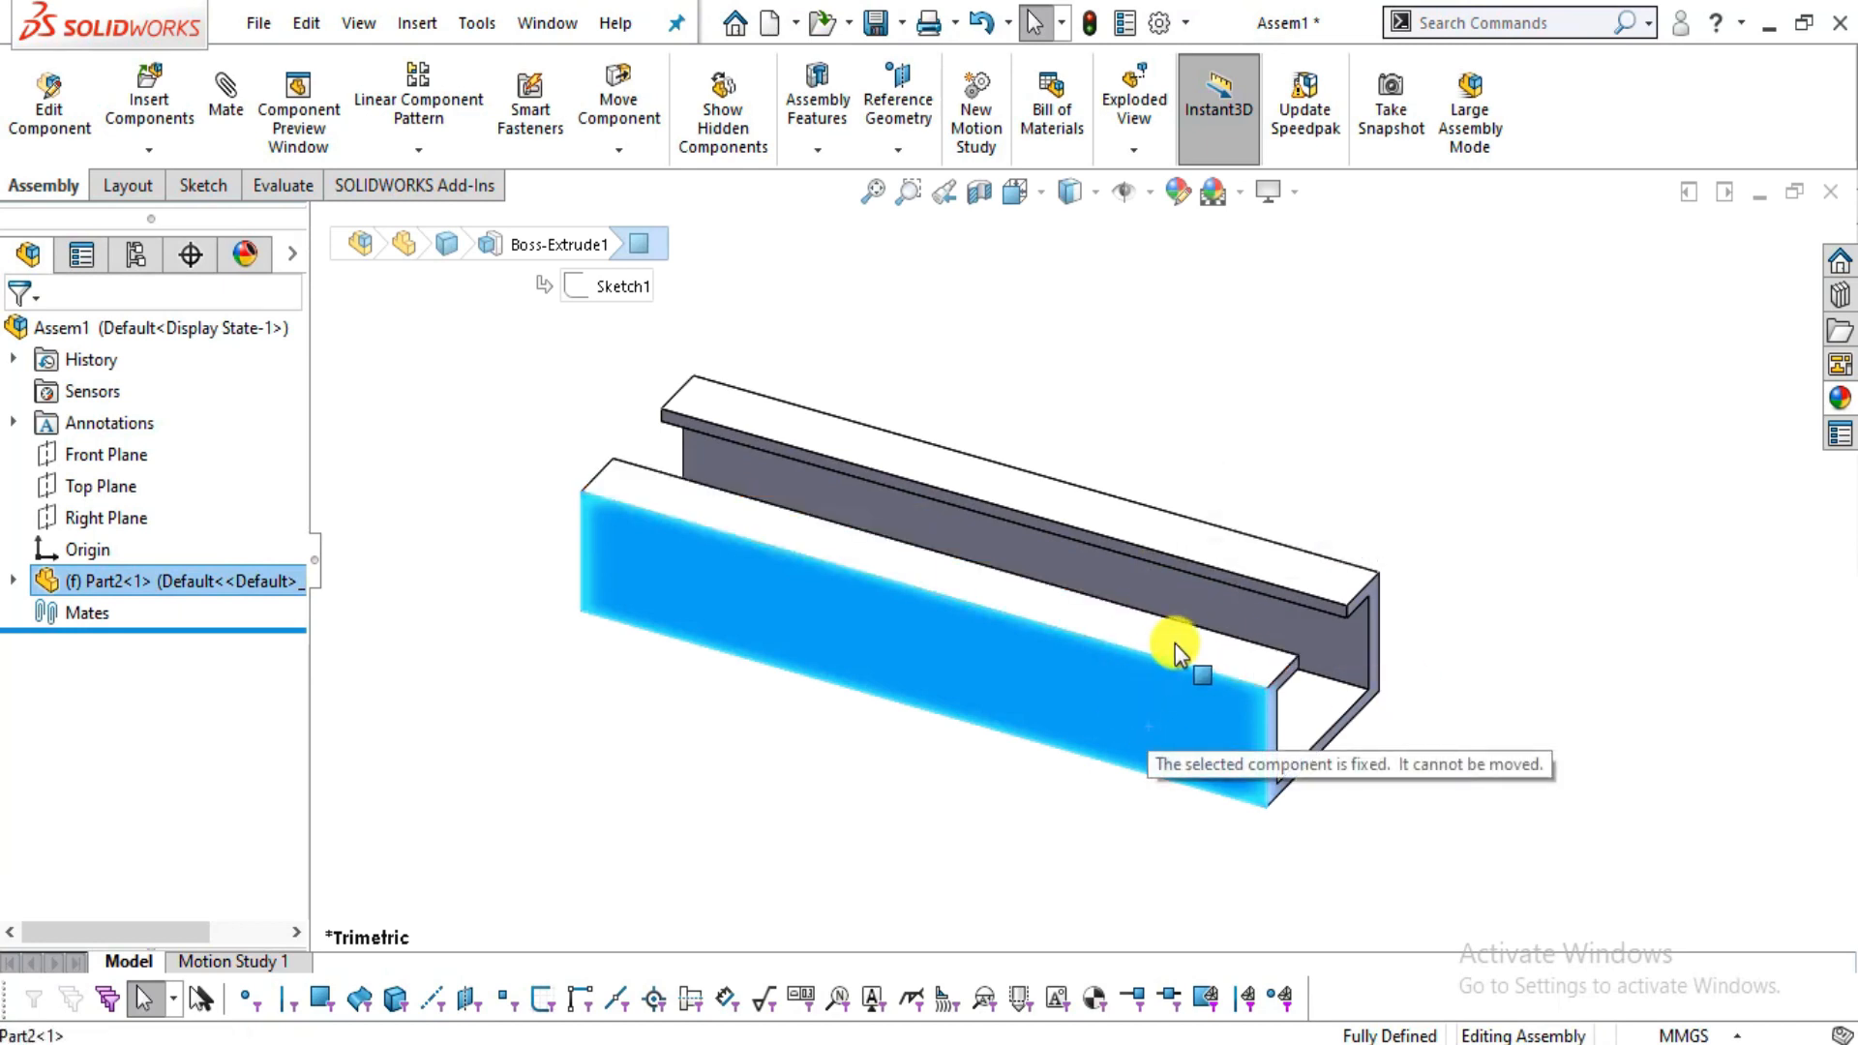
right_click(55, 577)
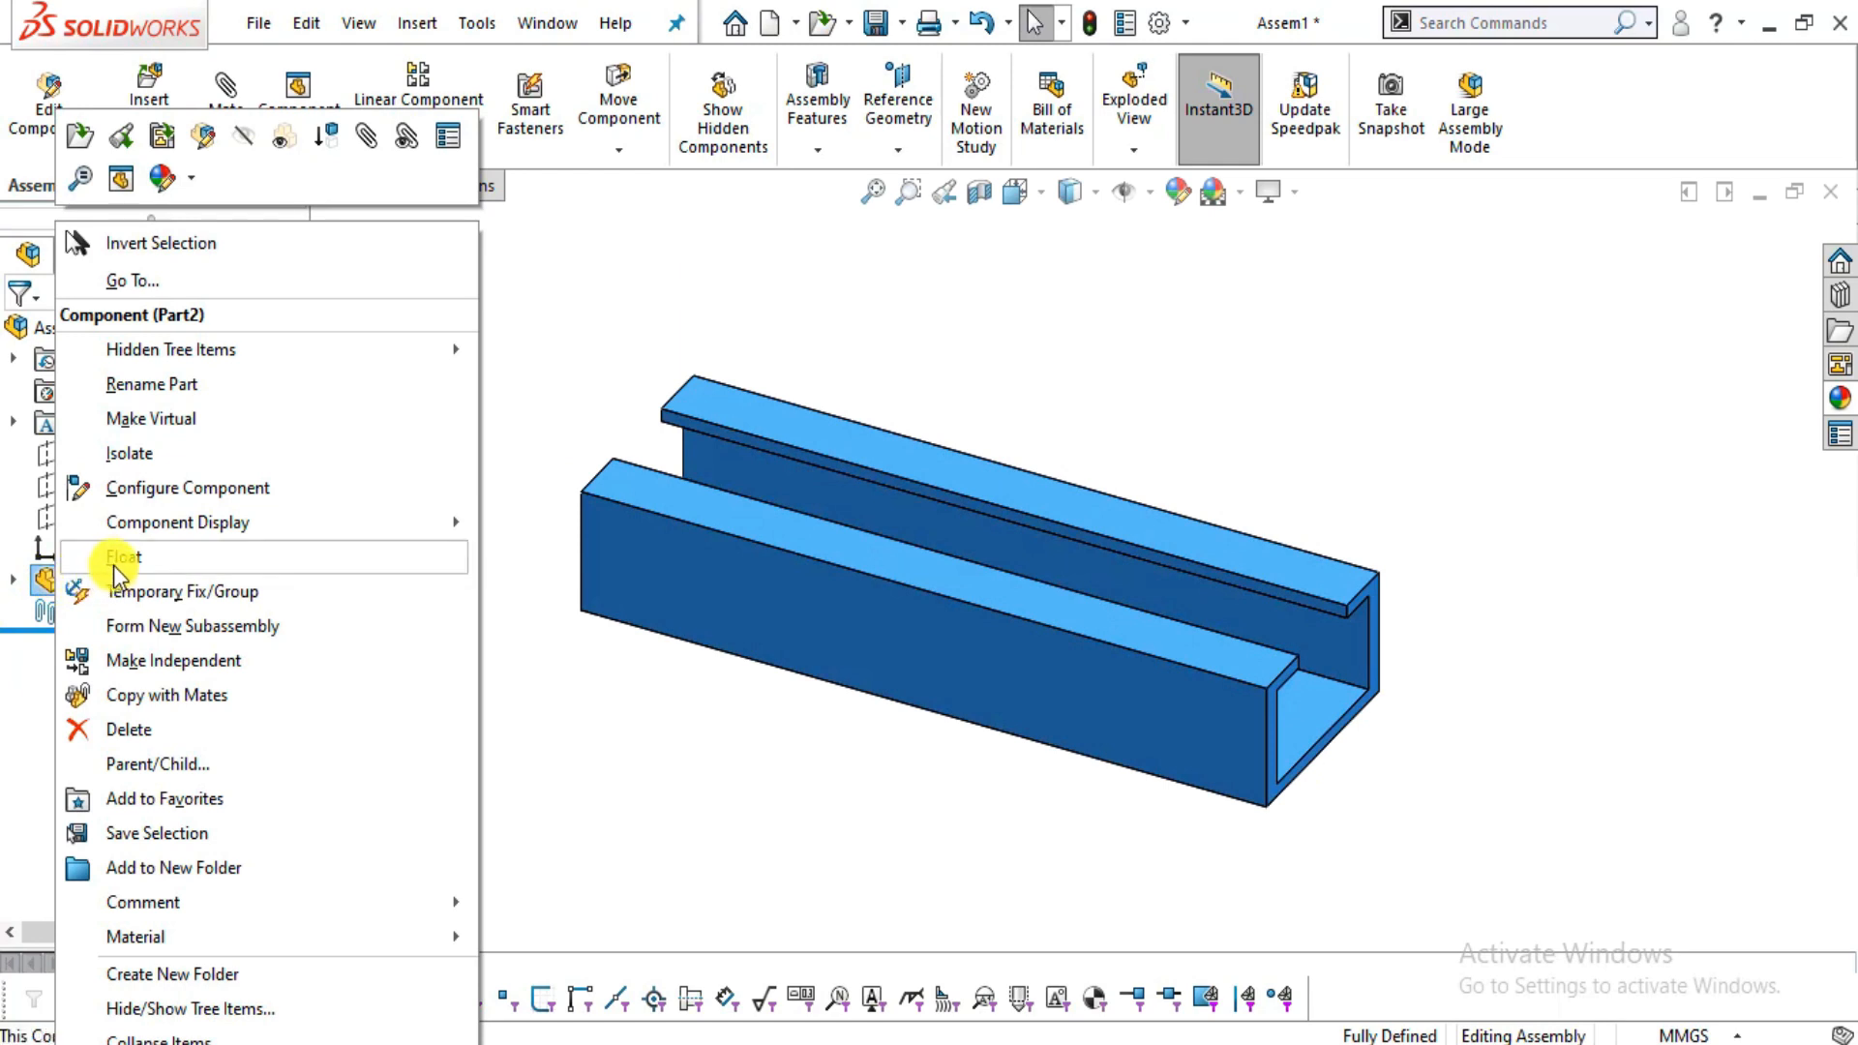
click(102, 561)
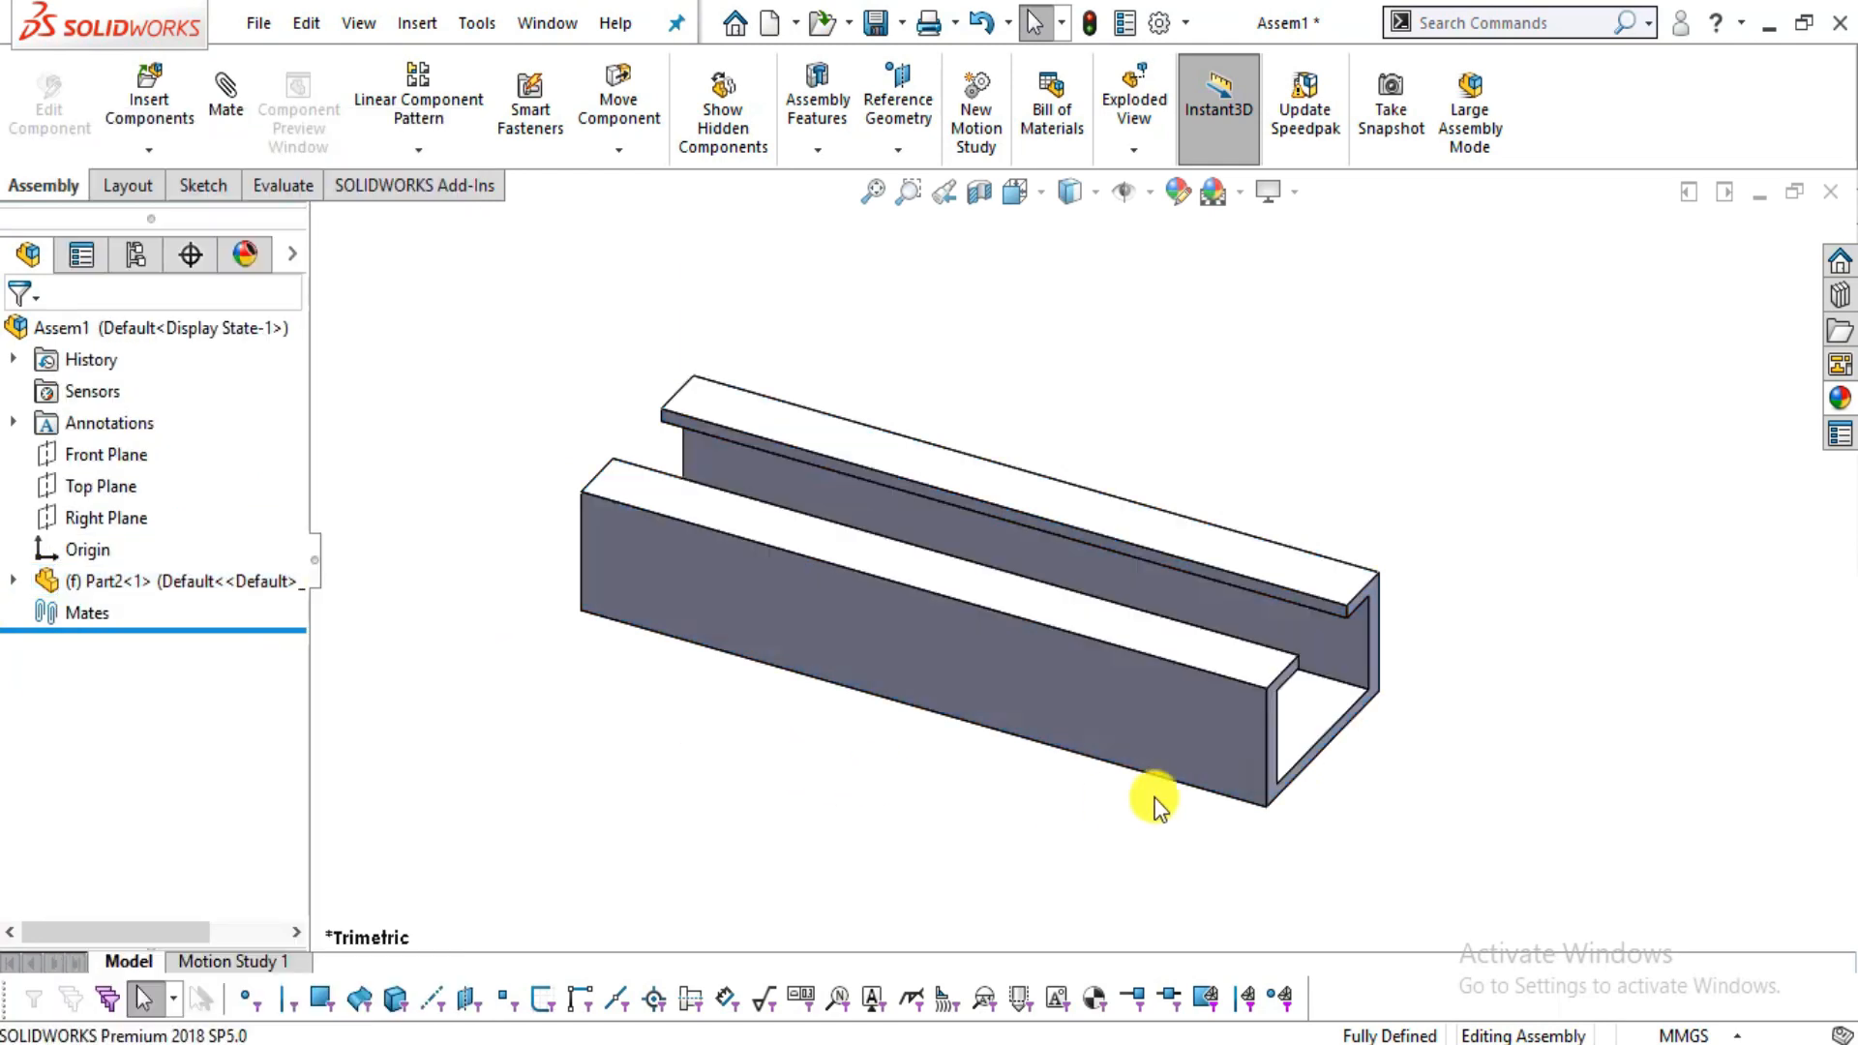
drag(1298, 713, 1271, 646)
click(1070, 733)
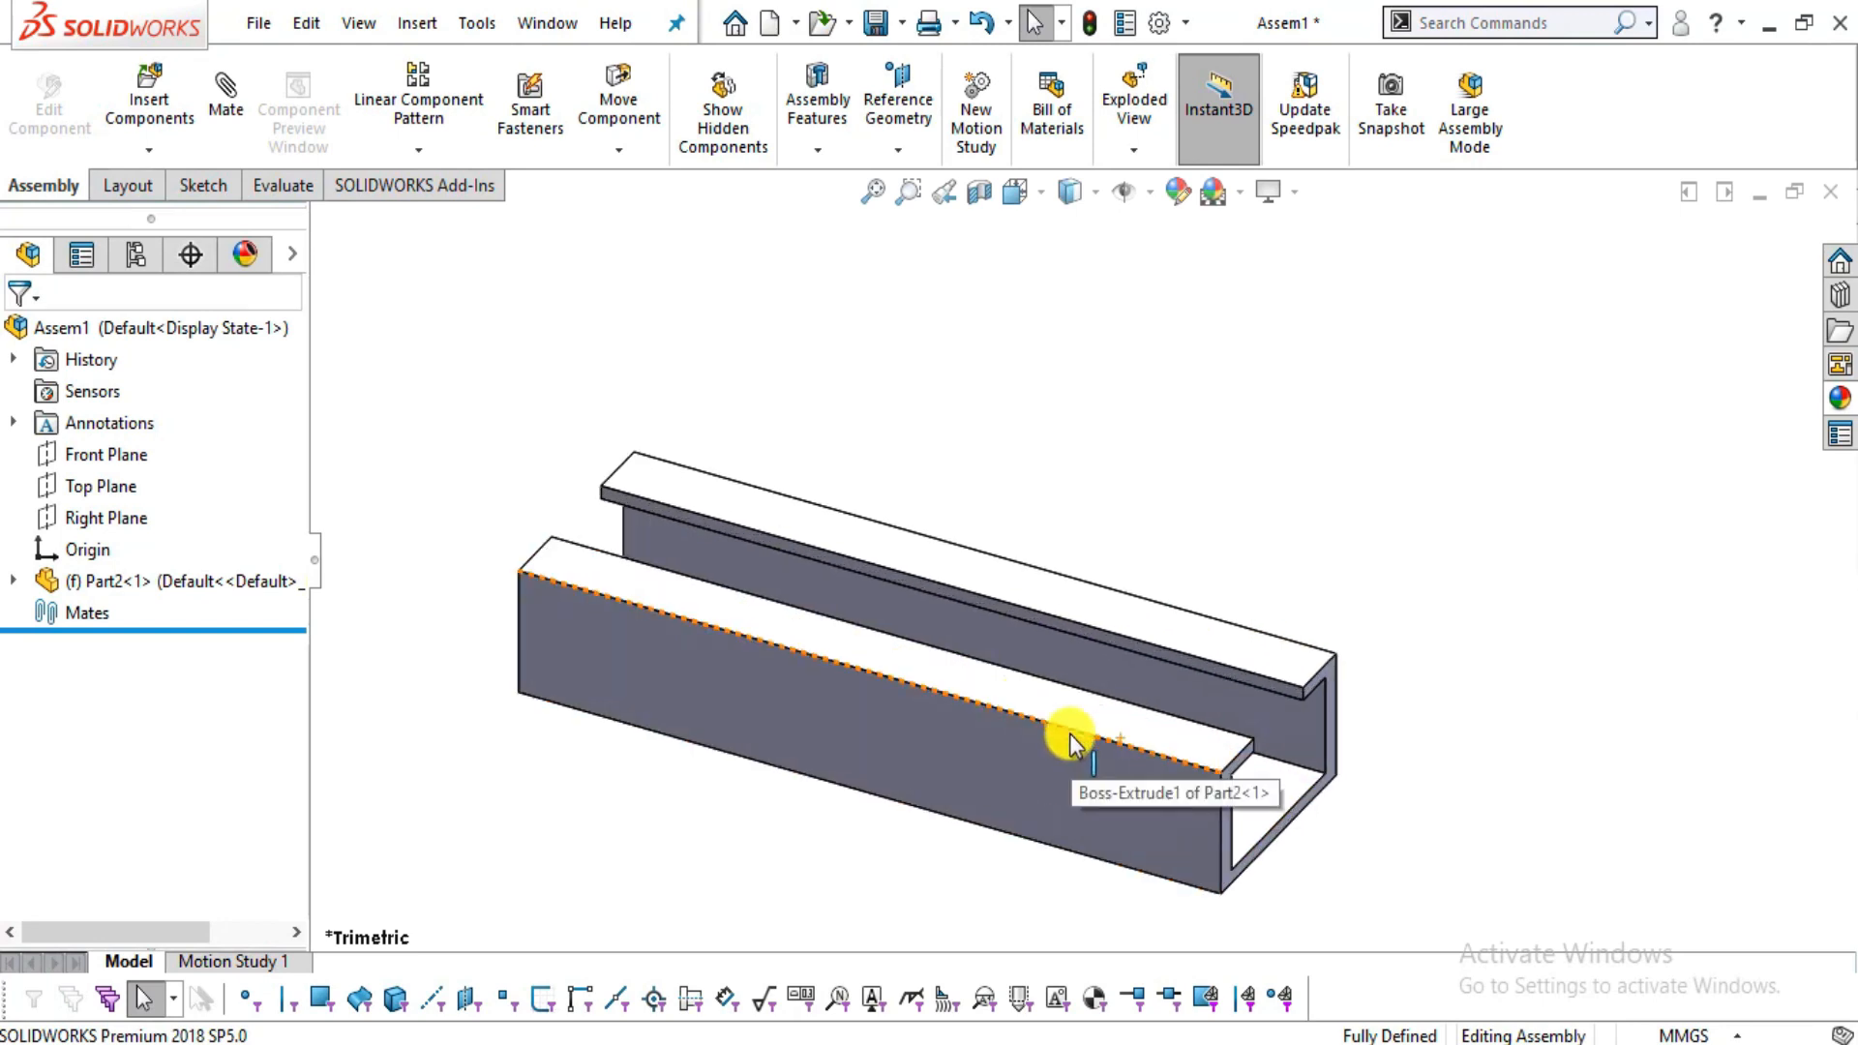
- Insert the Part1 bearing block and place it freely above the end of the channel
click(149, 101)
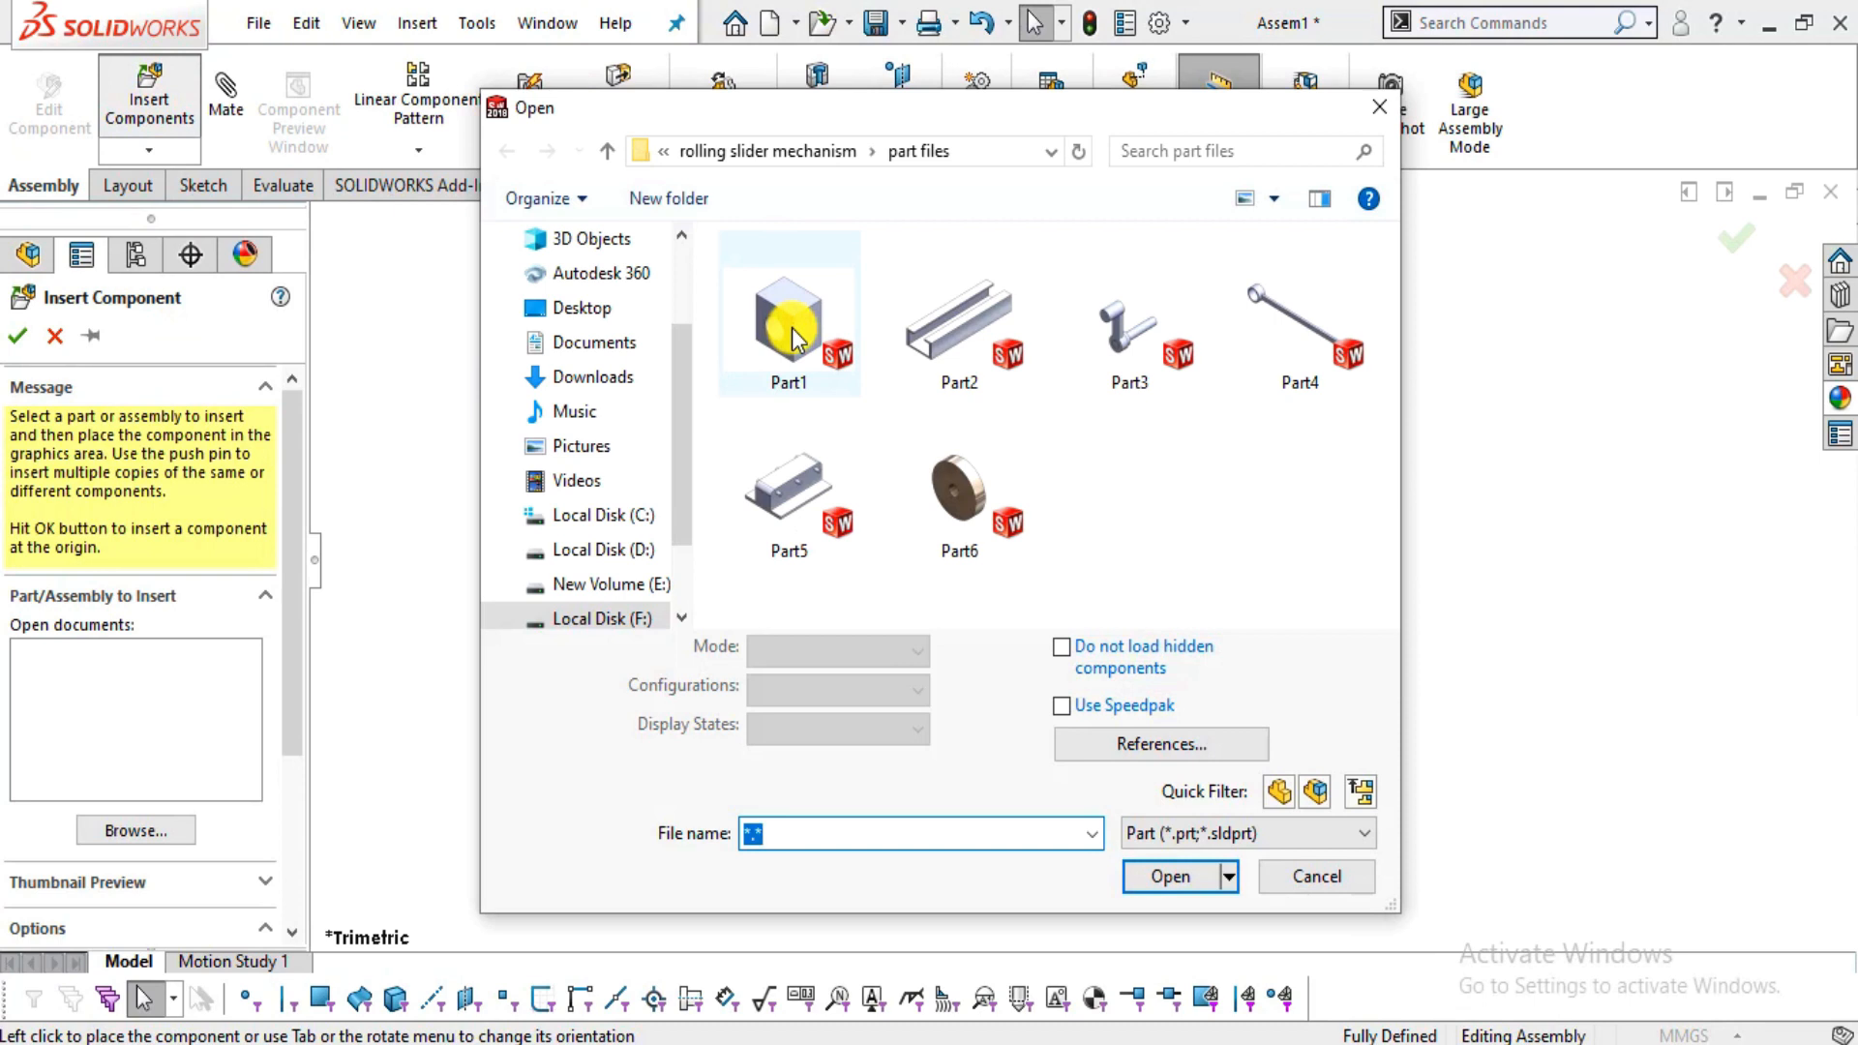
click(791, 336)
click(1182, 876)
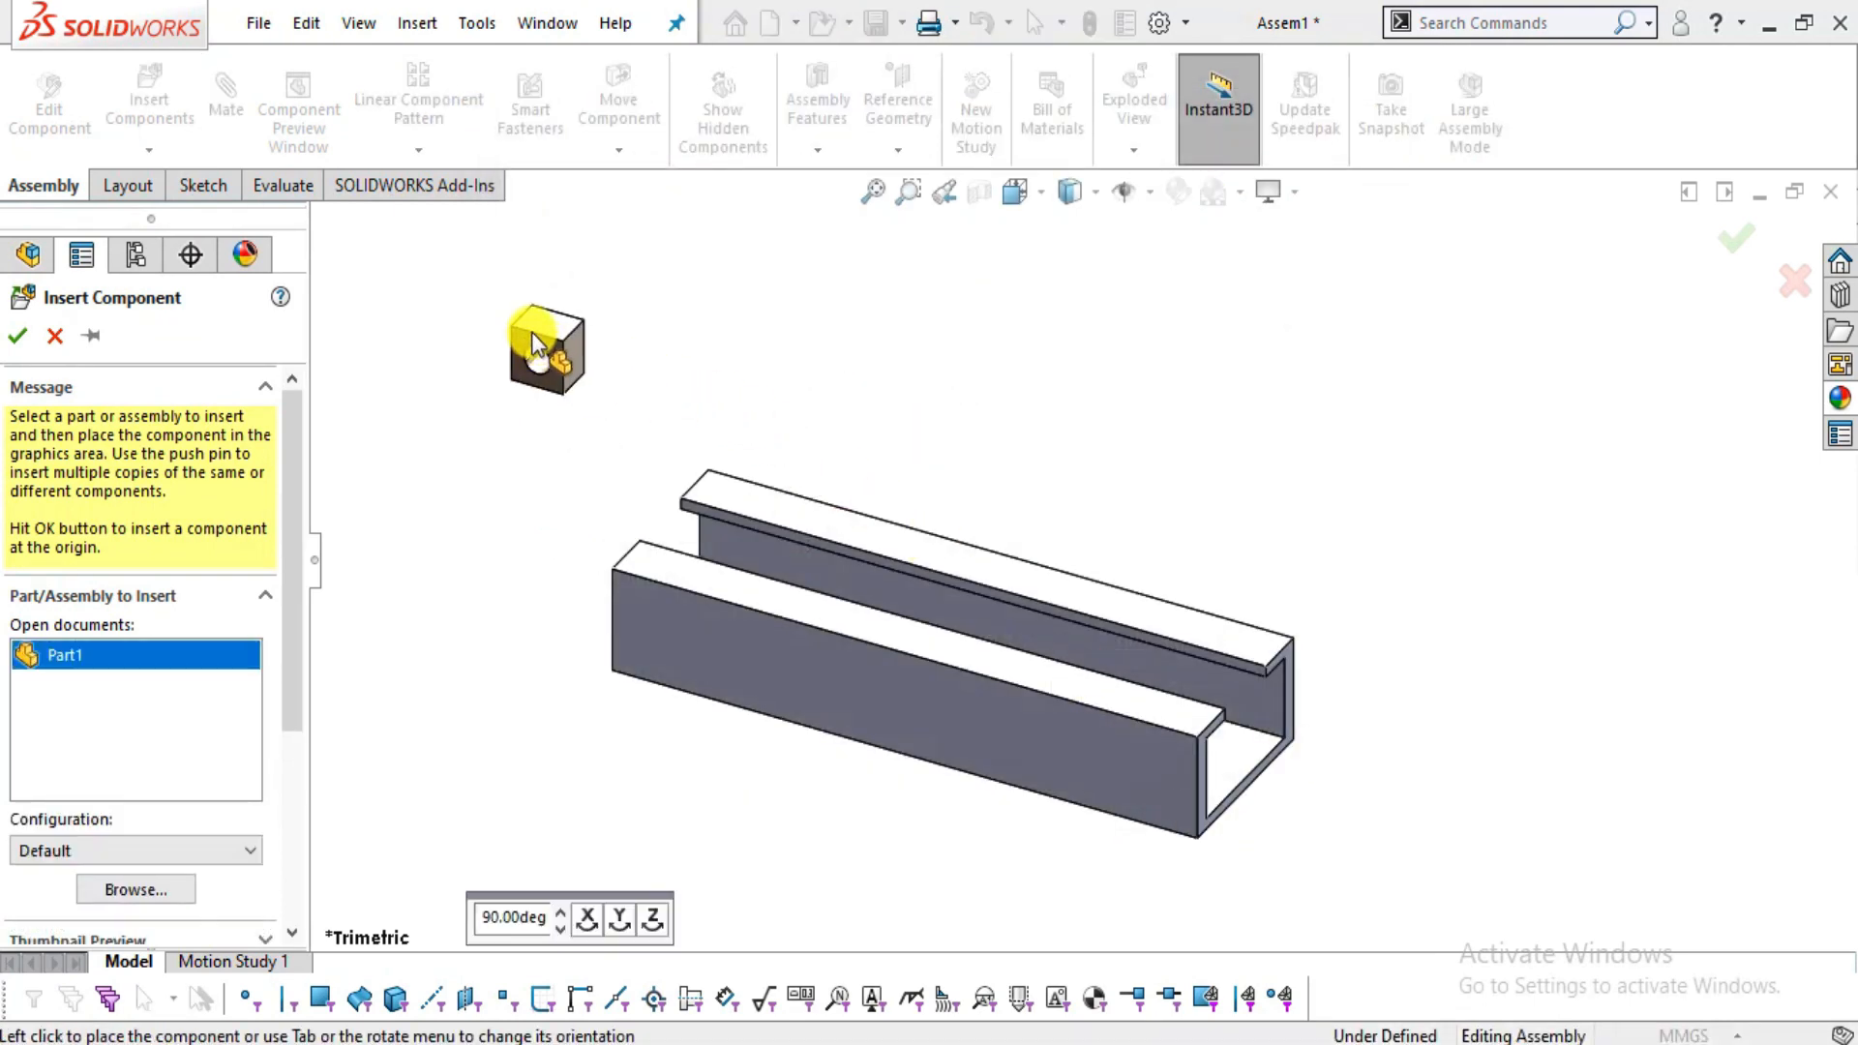
click(532, 300)
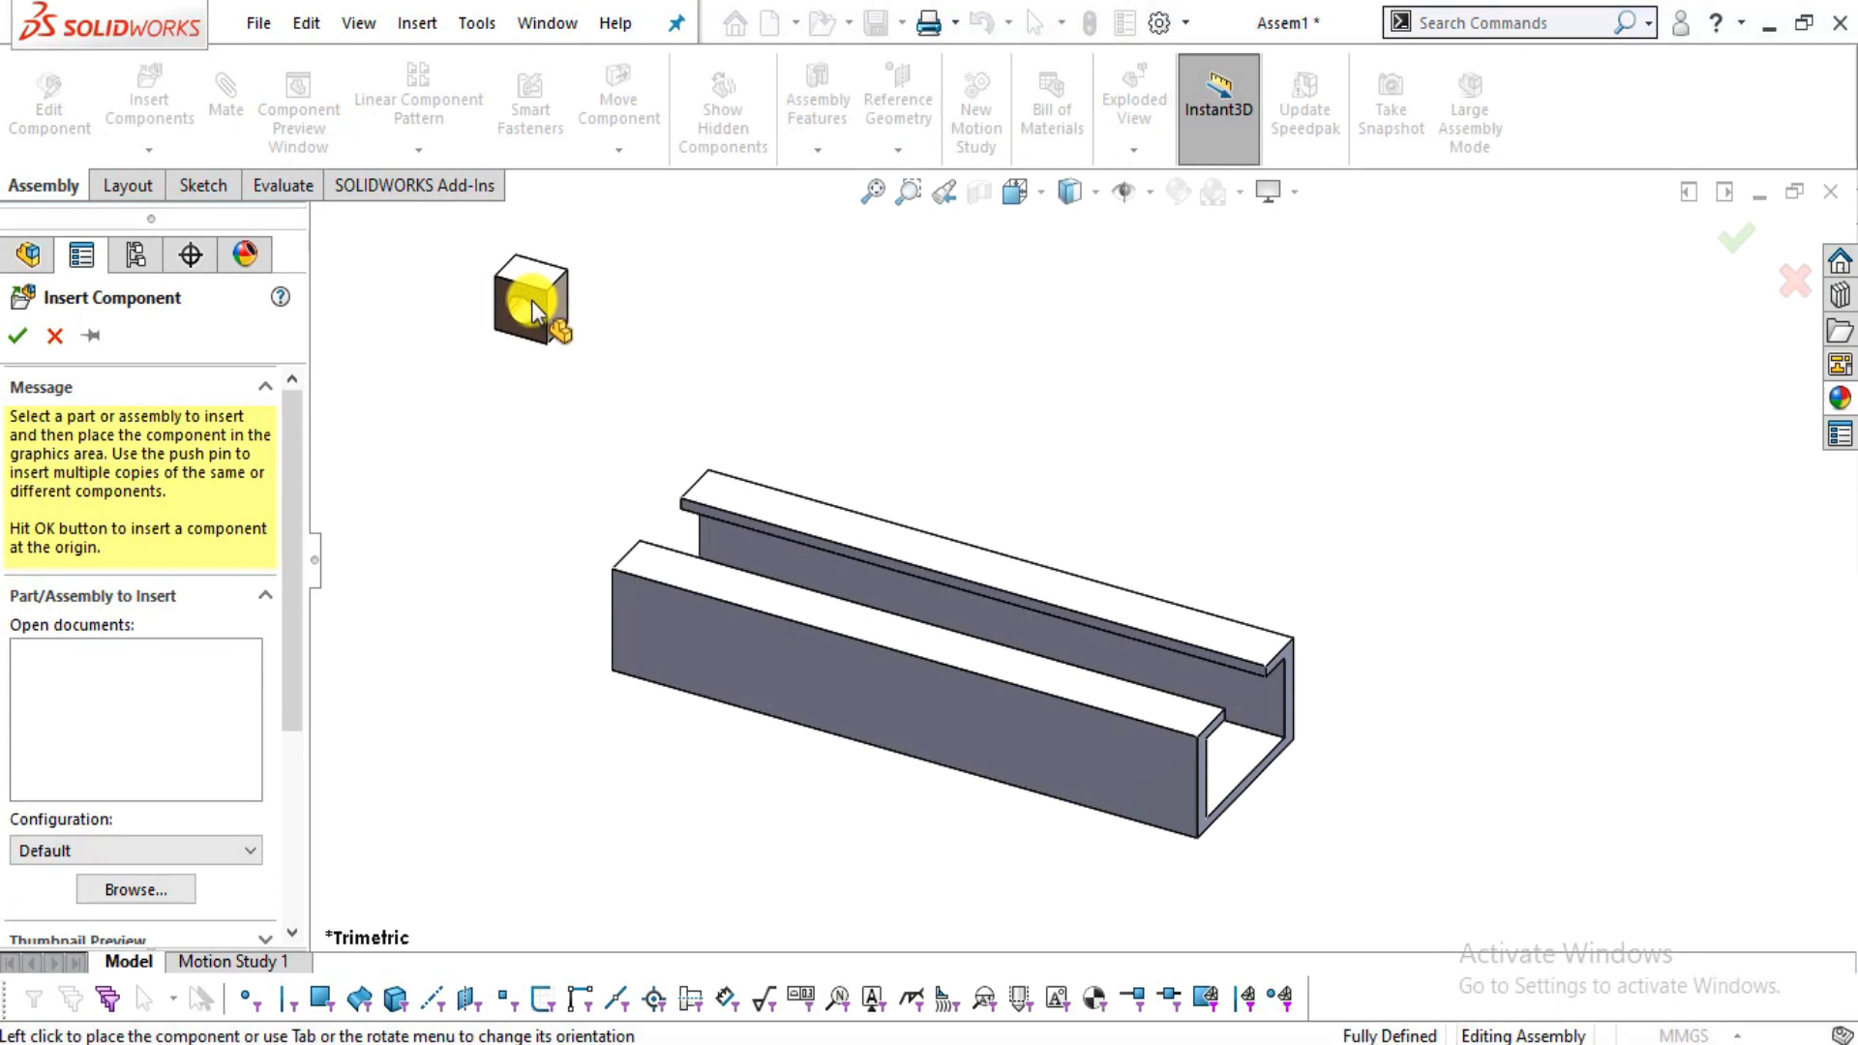
- Add a Parallel mate between the bearing block's bottom face and the top face of the channel's flange
middle_drag(856, 630, 862, 684)
key(f)
middle_drag(788, 491, 858, 610)
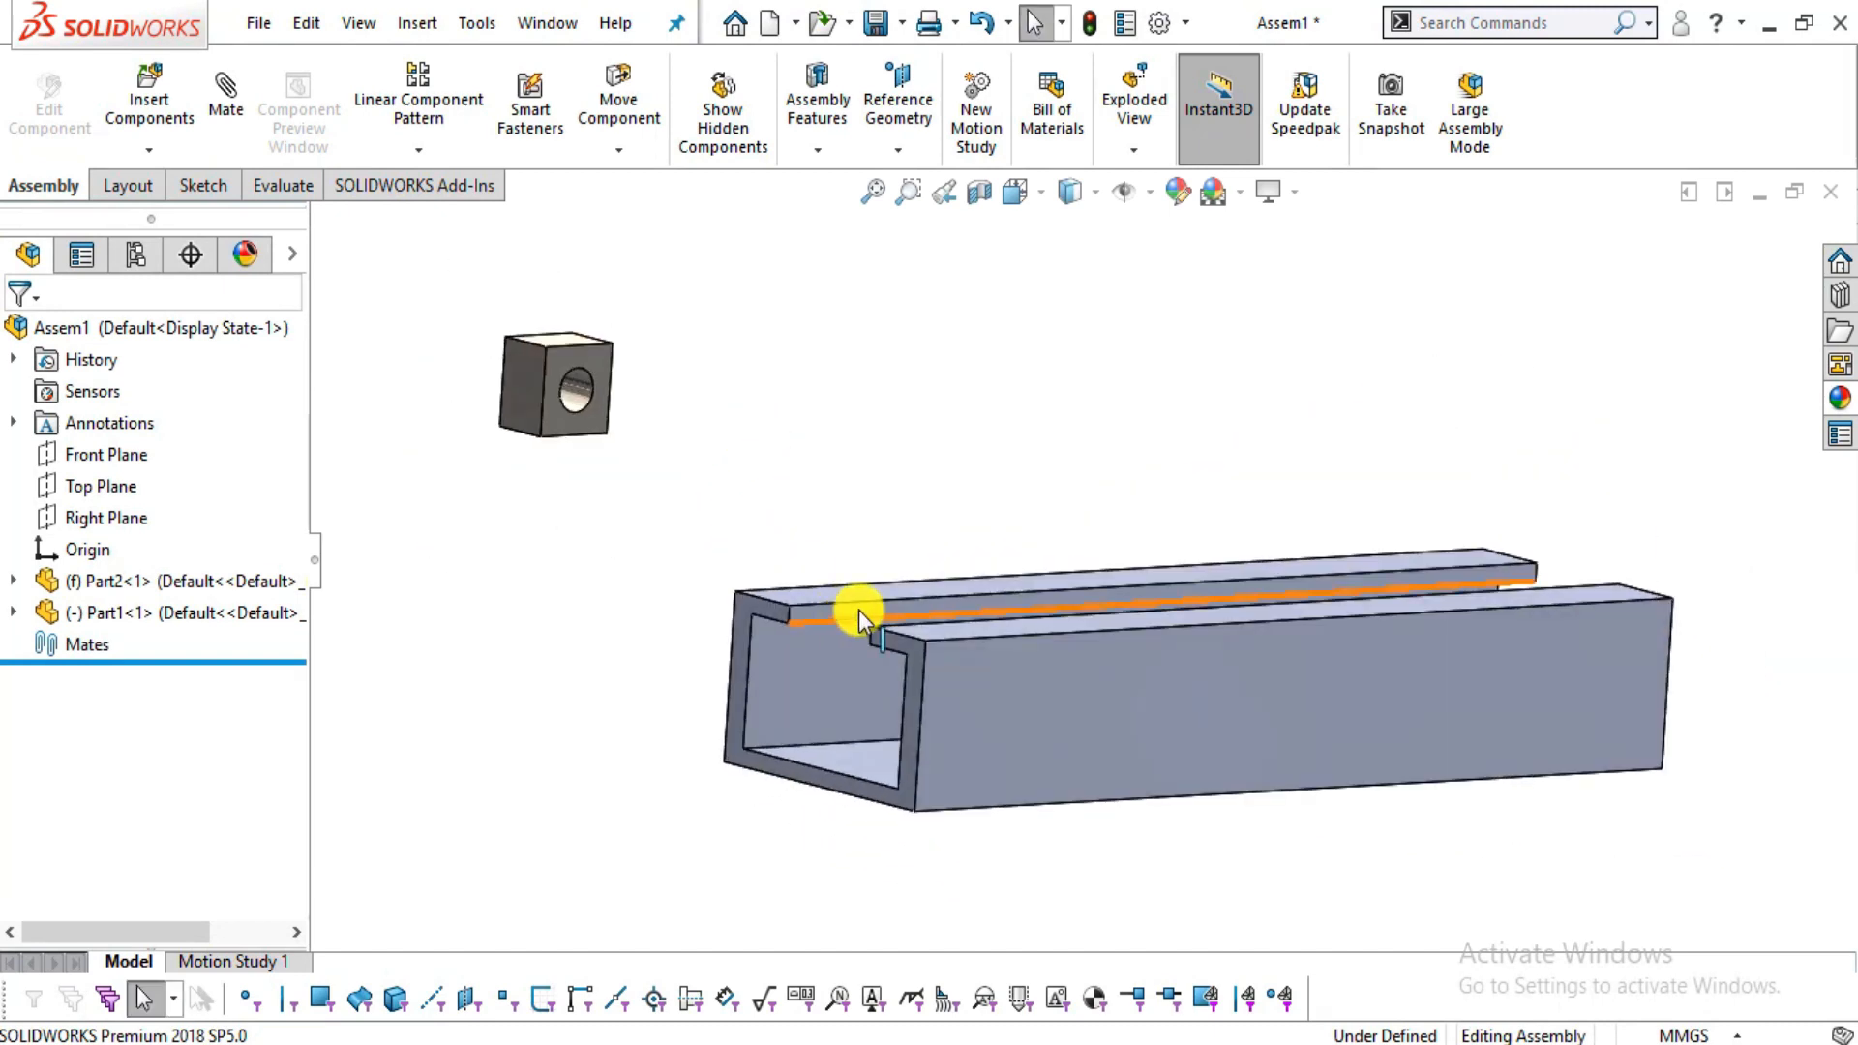
scroll(805, 530, down, 1)
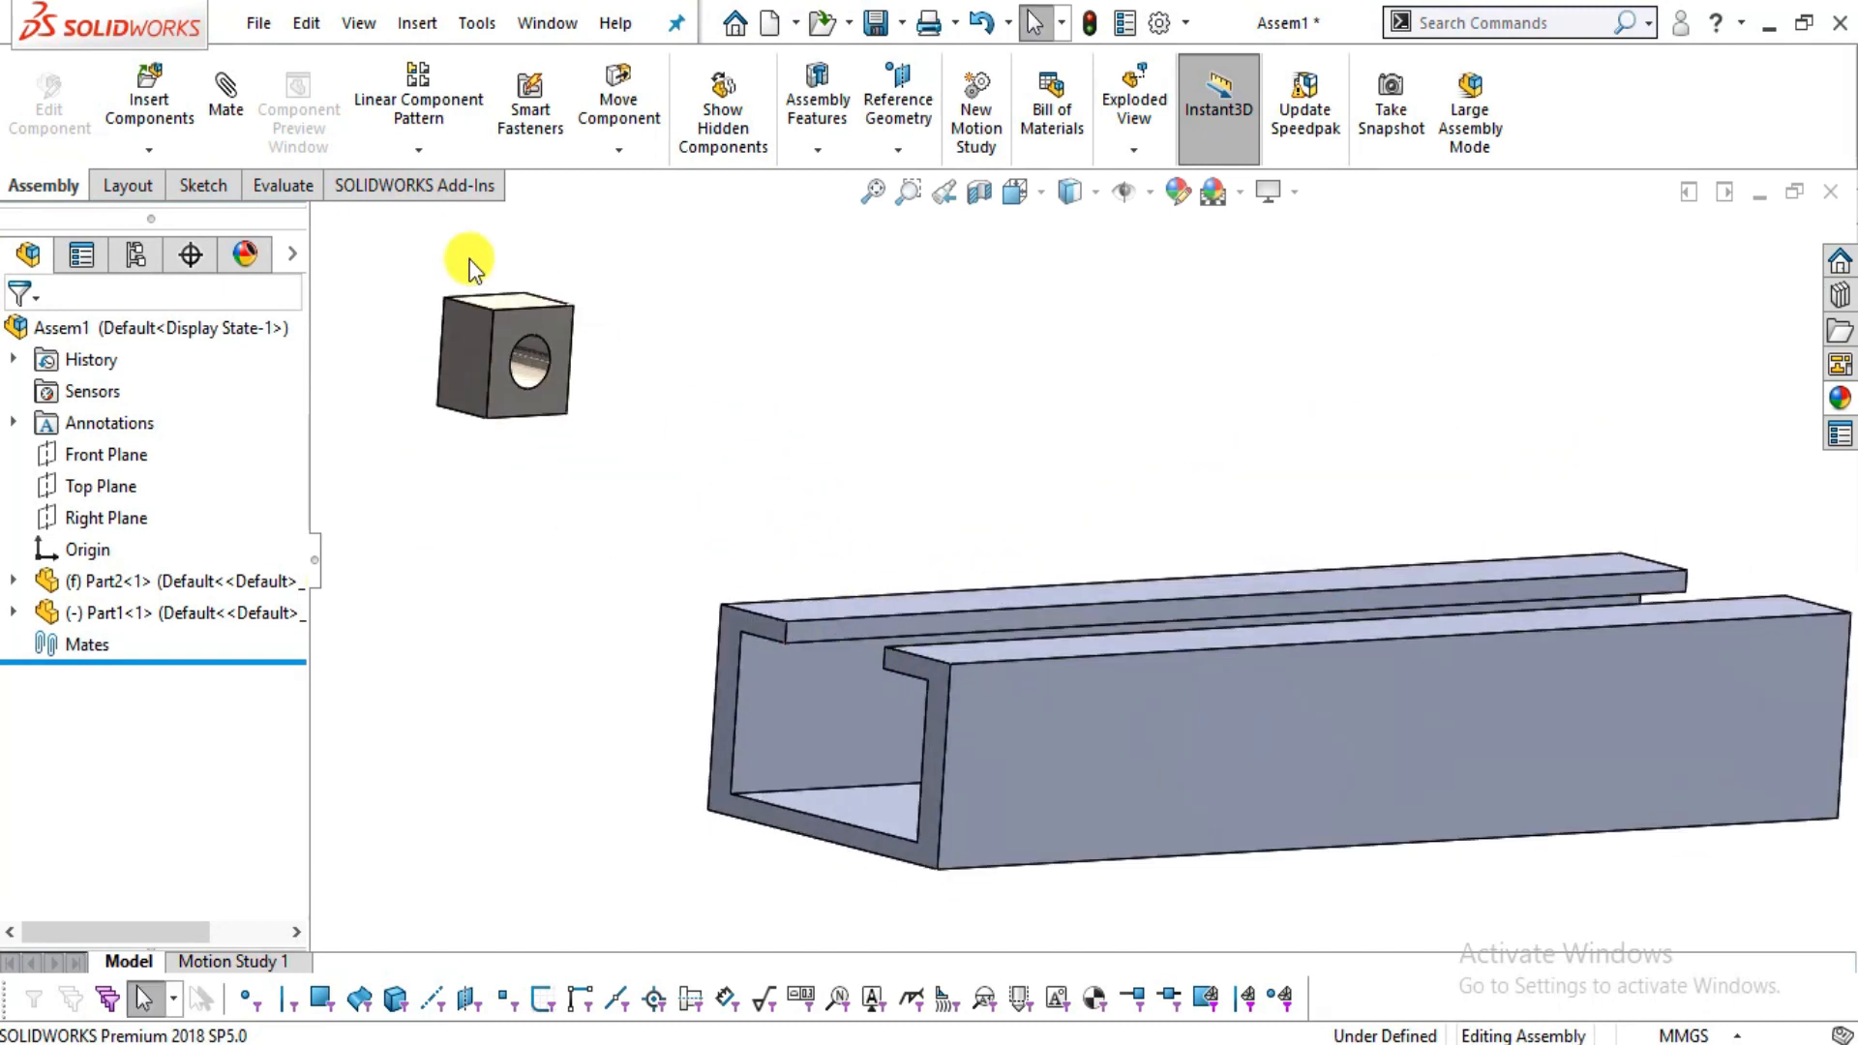
click(224, 114)
scroll(623, 456, down, 1)
middle_drag(622, 456, 795, 334)
click(706, 333)
middle_drag(945, 327, 1007, 445)
click(1002, 428)
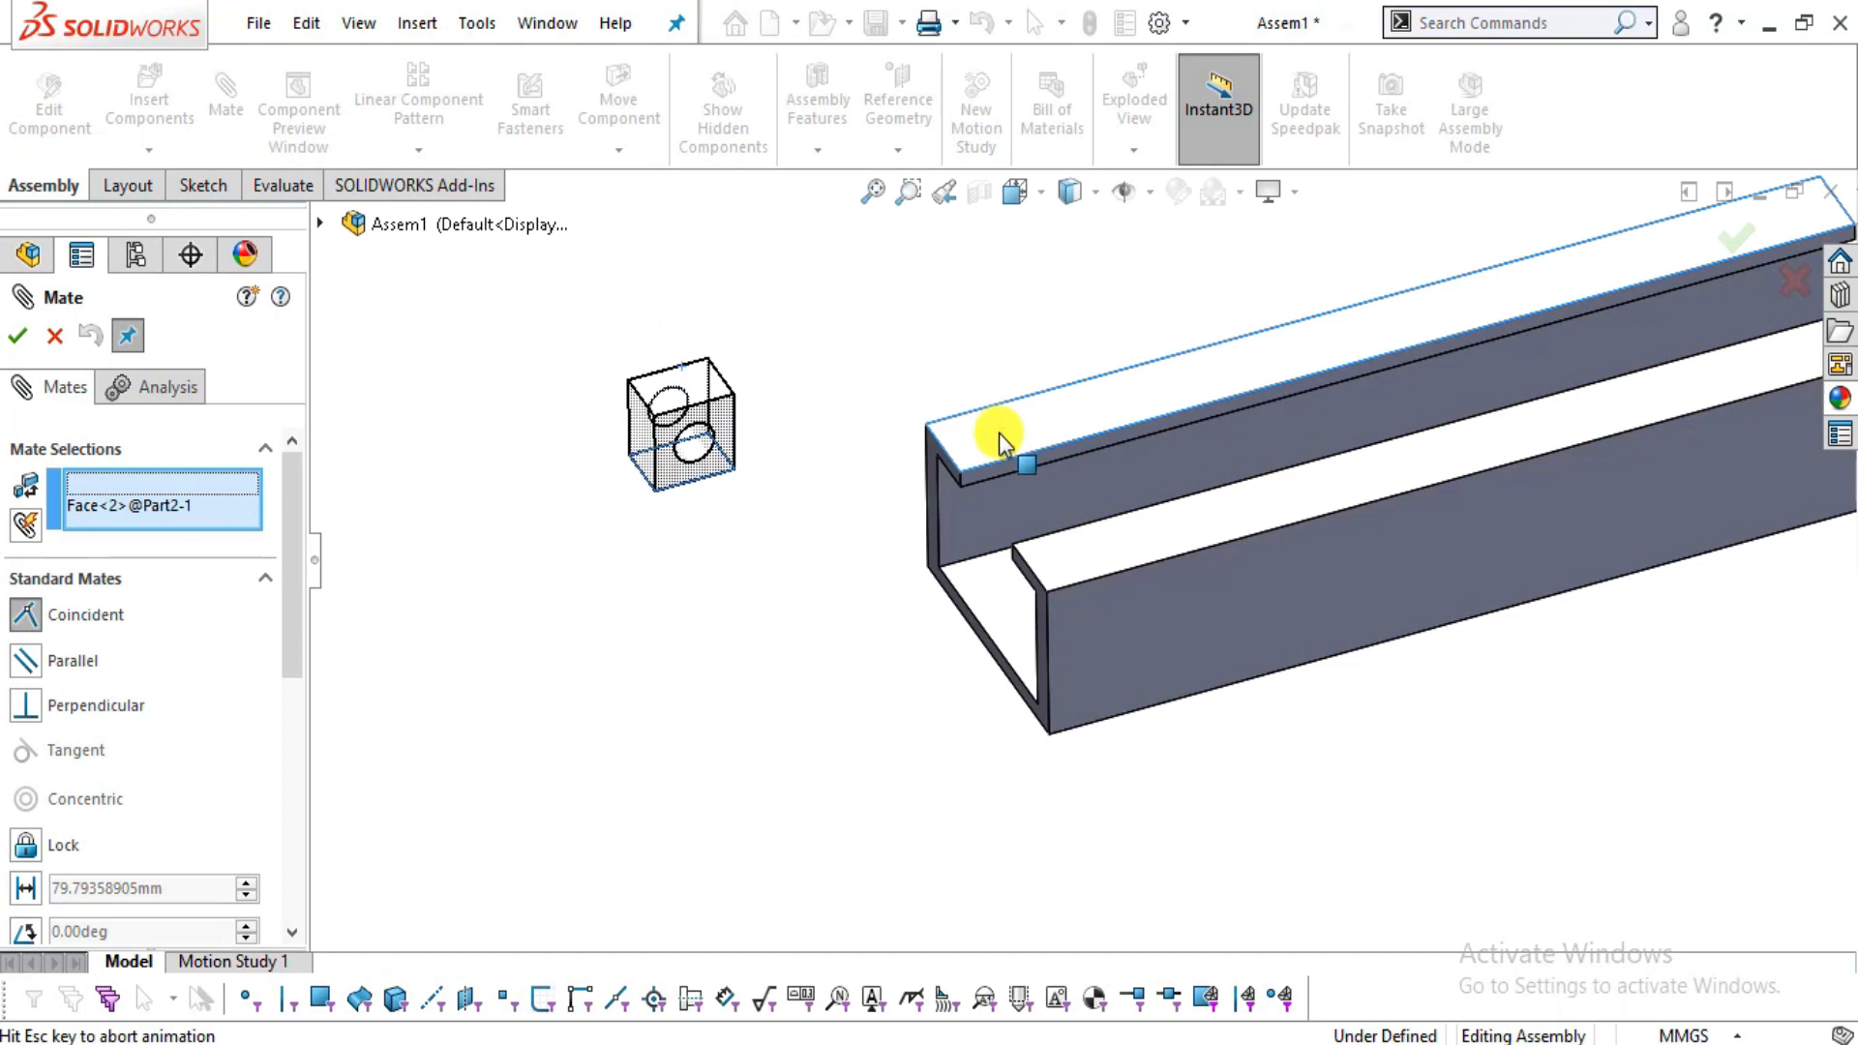
click(29, 662)
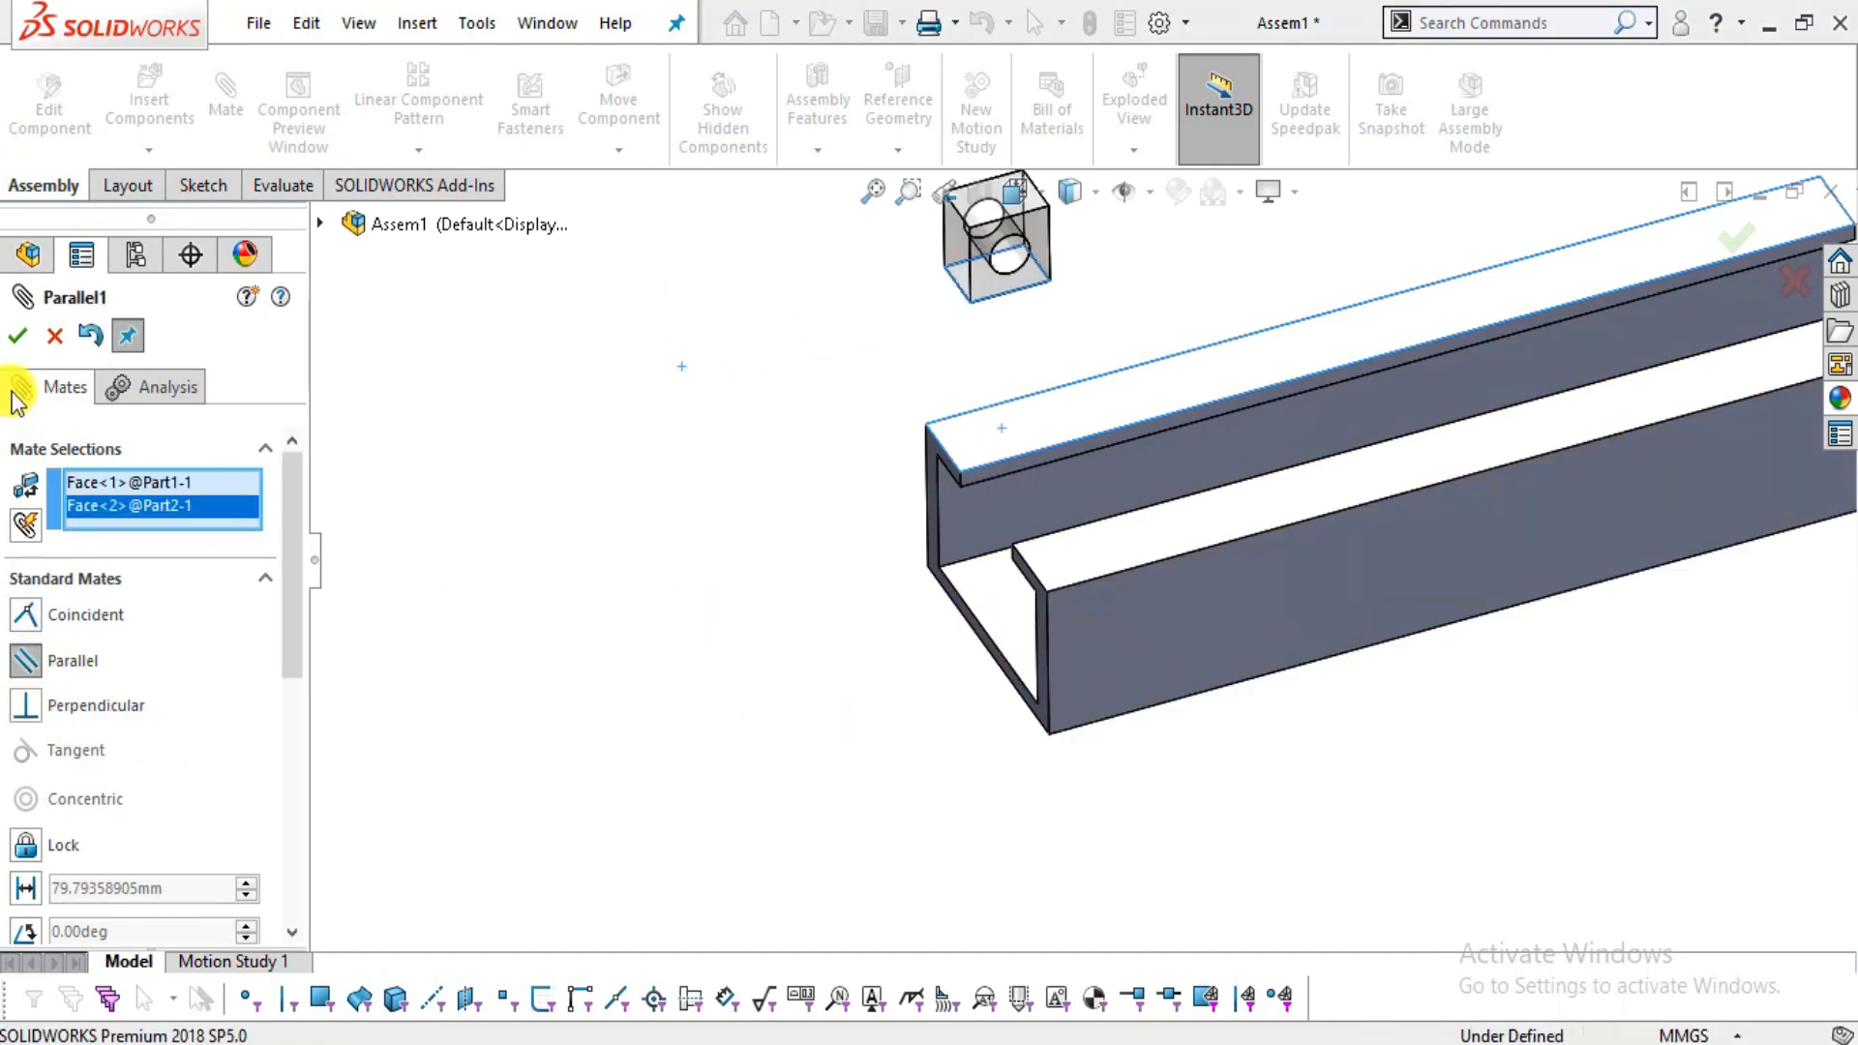
click(16, 339)
- Examine the side and top assembly views in the PDF drawing for the bearing block's alignment with the channel
middle_drag(1471, 601, 1189, 470)
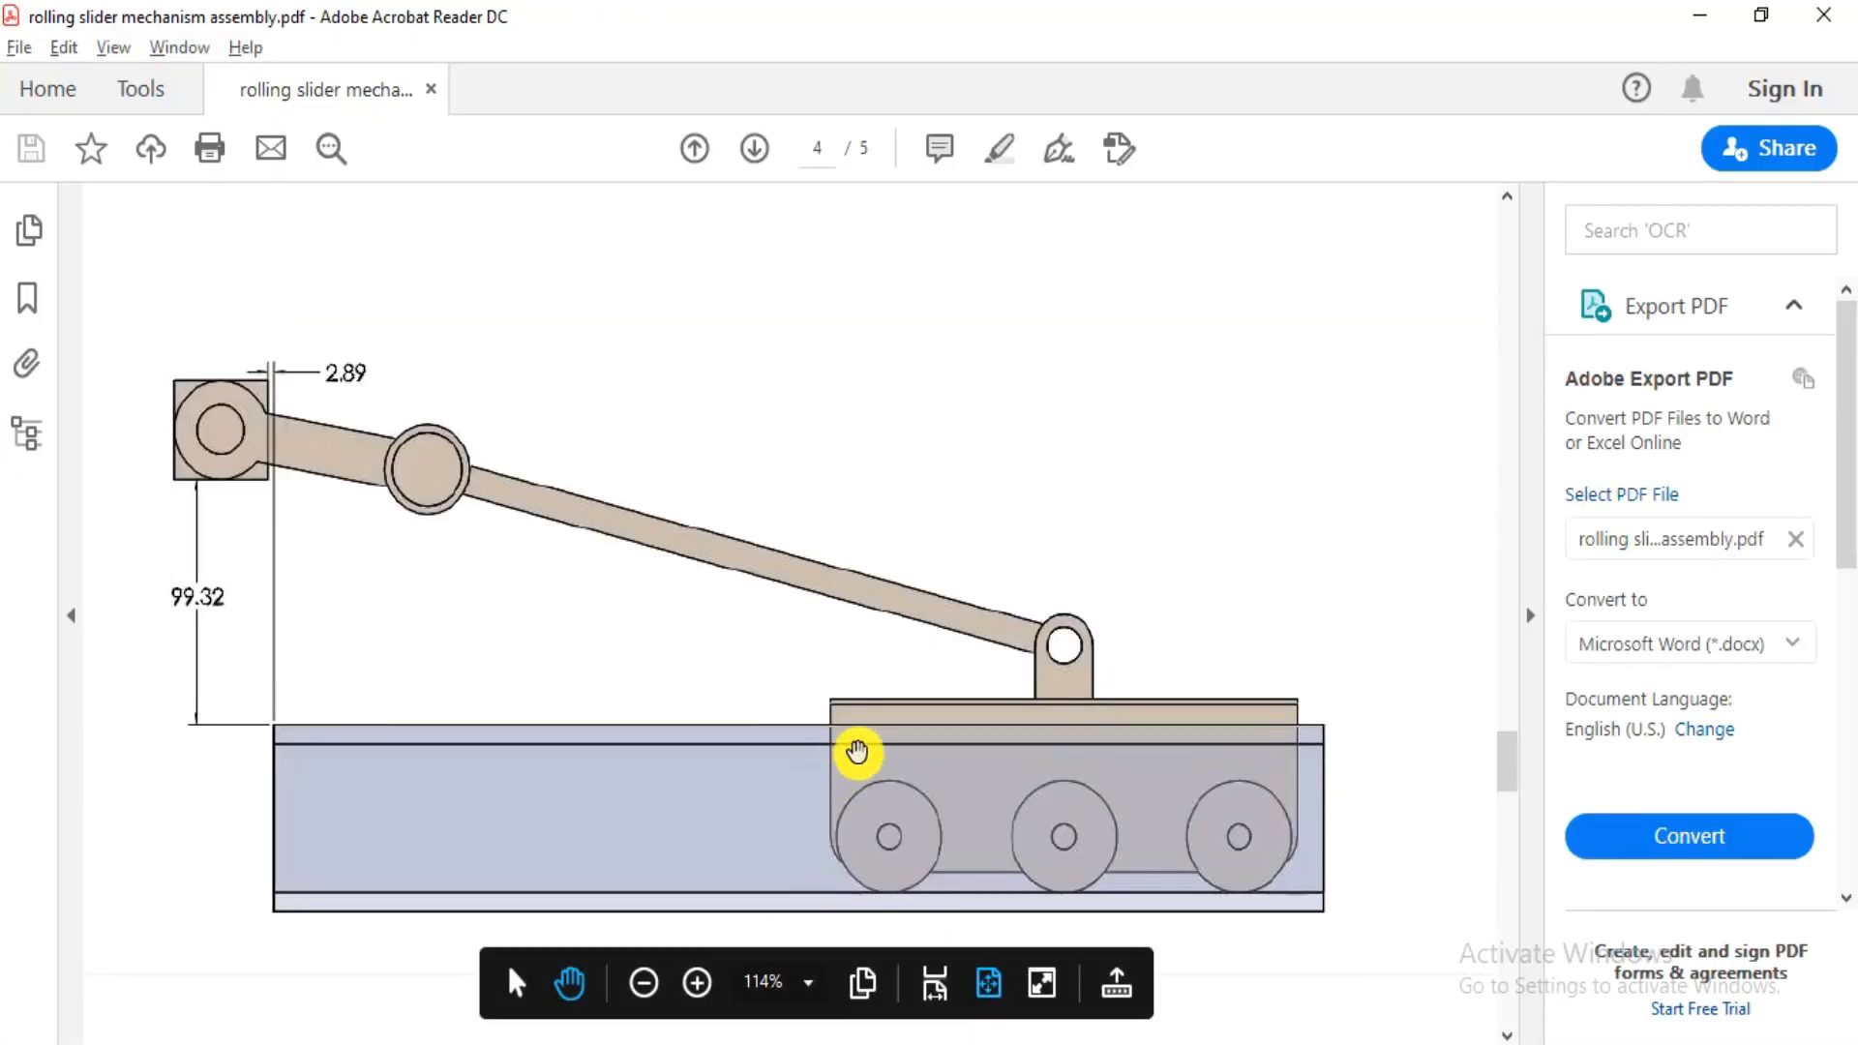
scroll(857, 750, down, 1)
scroll(857, 750, down, 5)
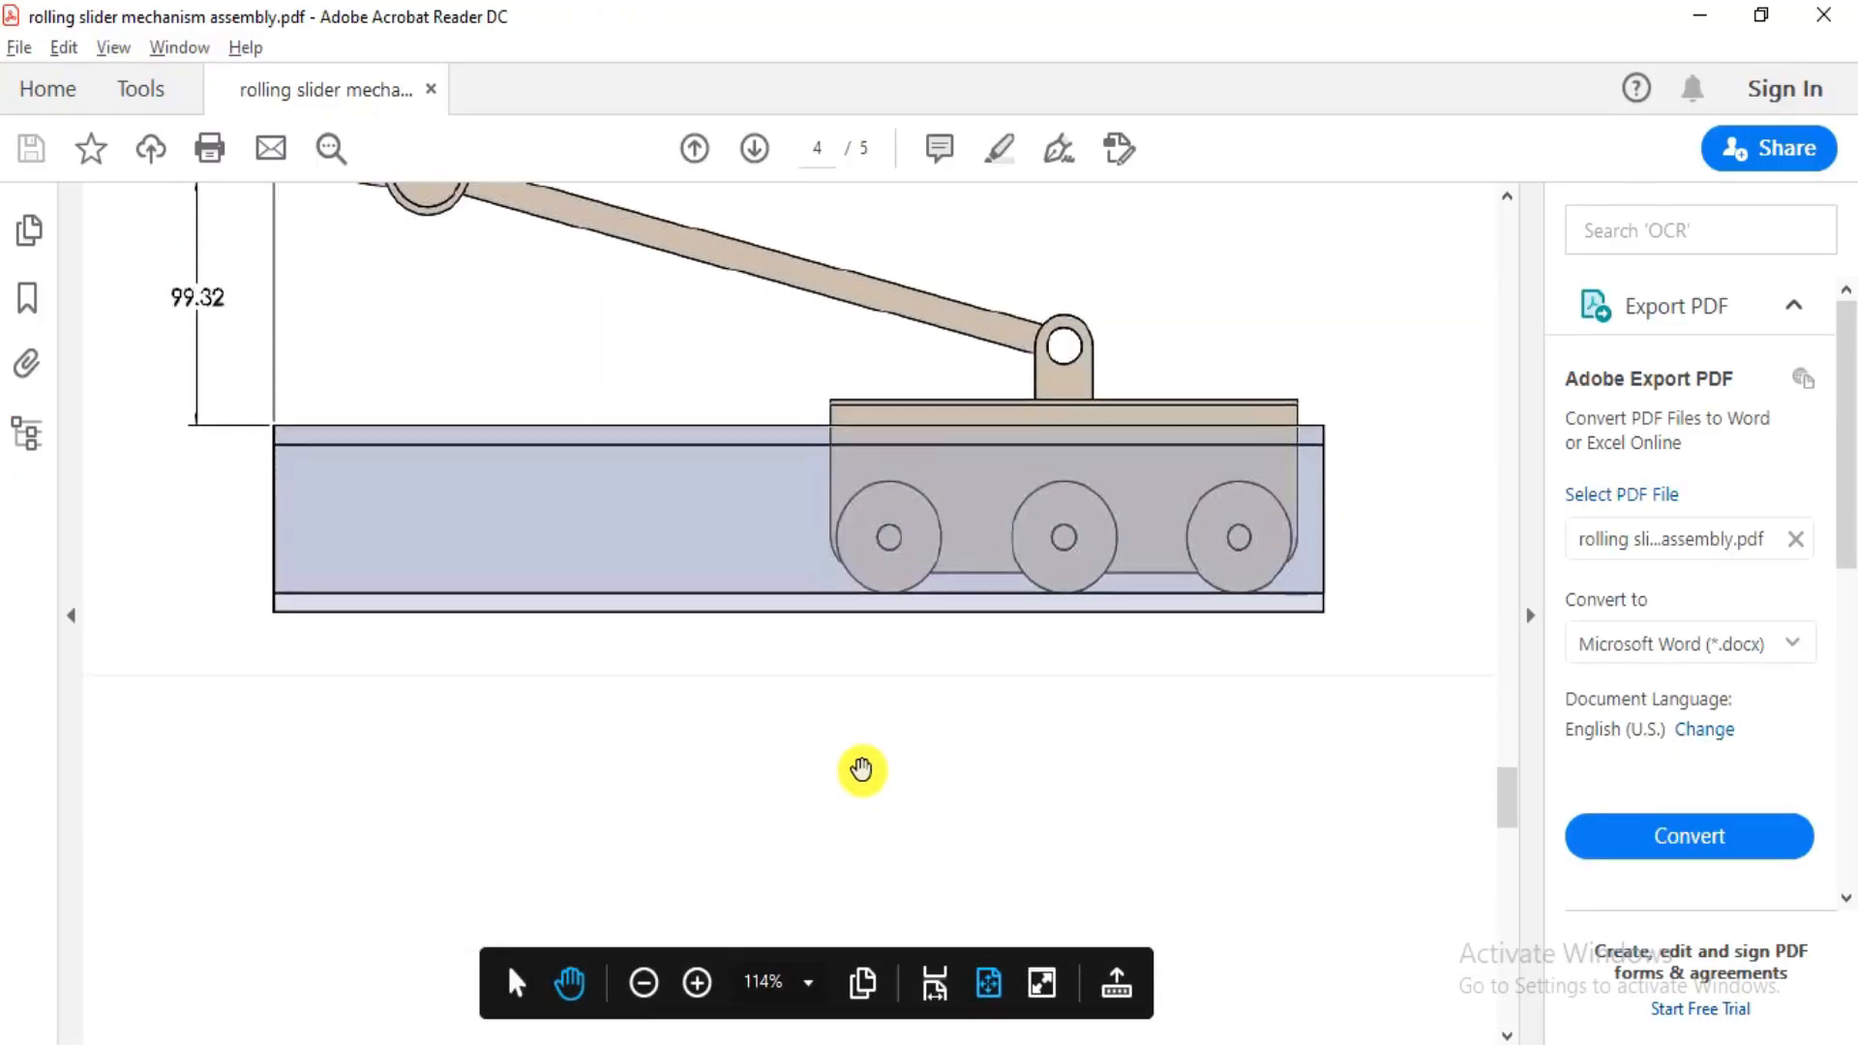
scroll(867, 777, down, 8)
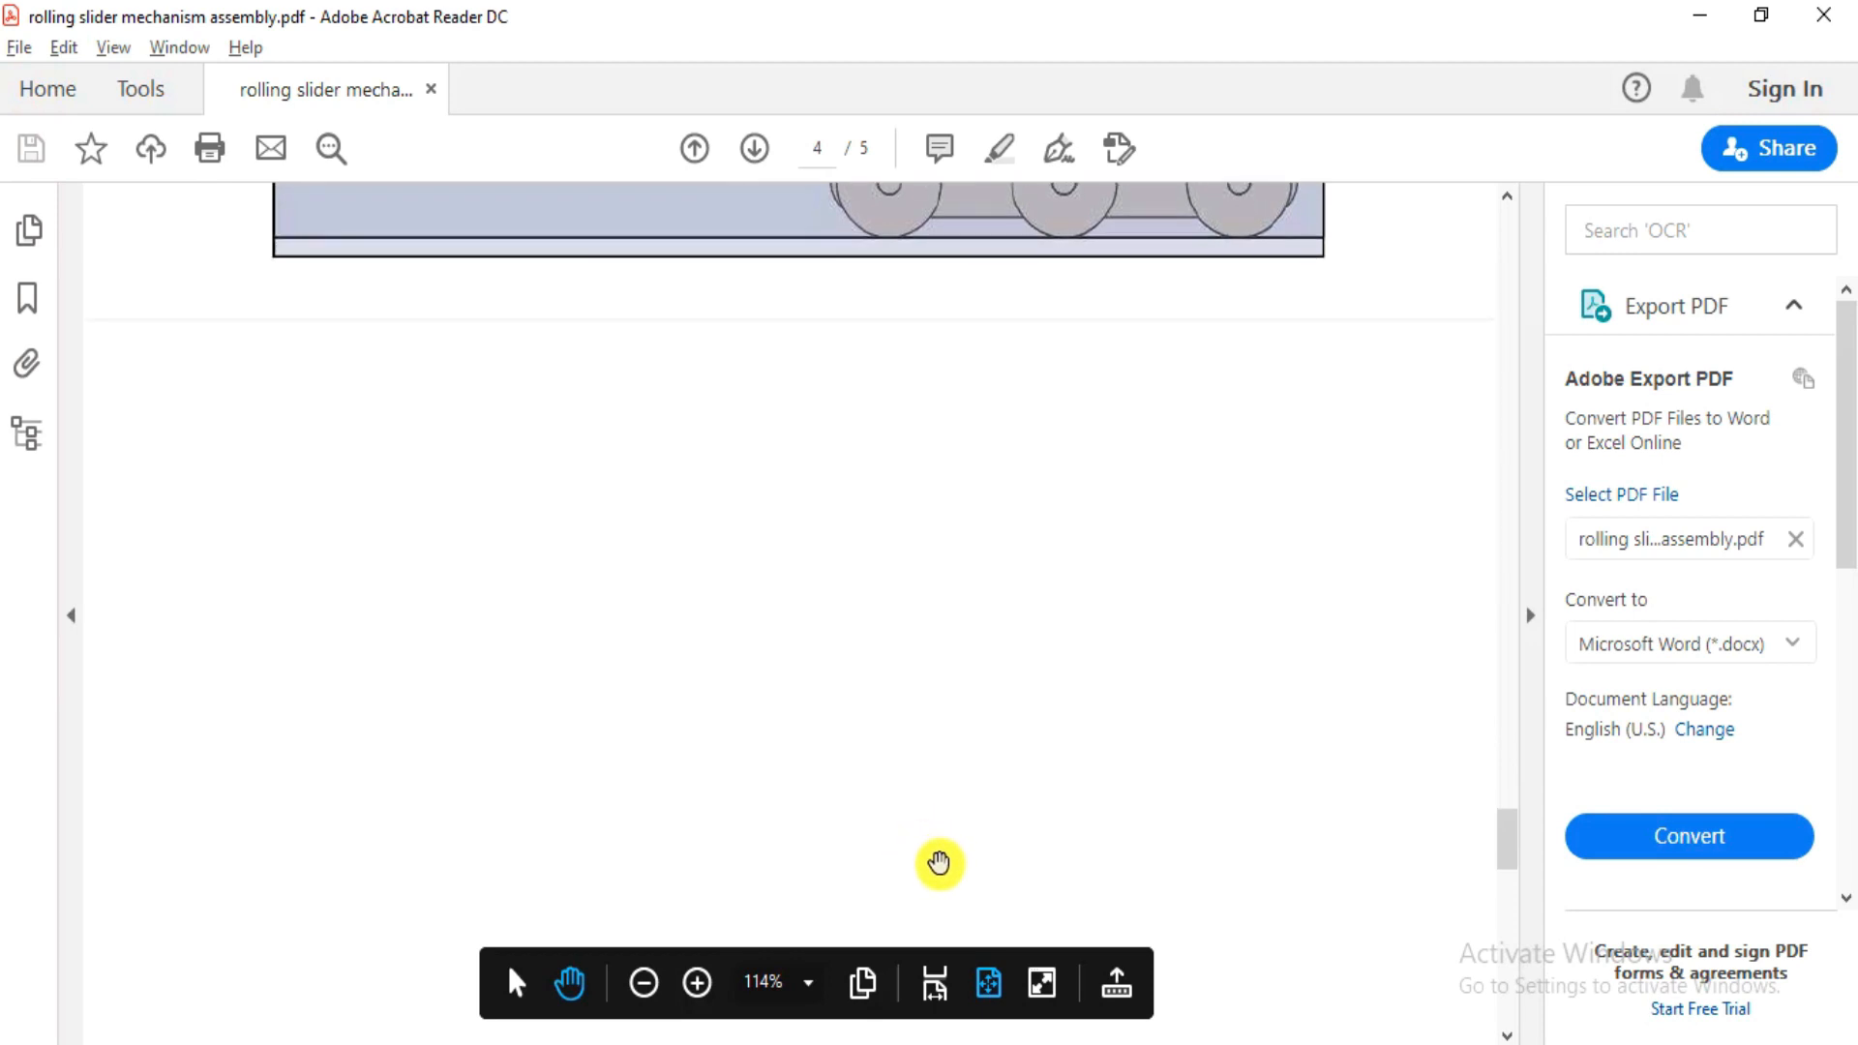
scroll(975, 891, down, 4)
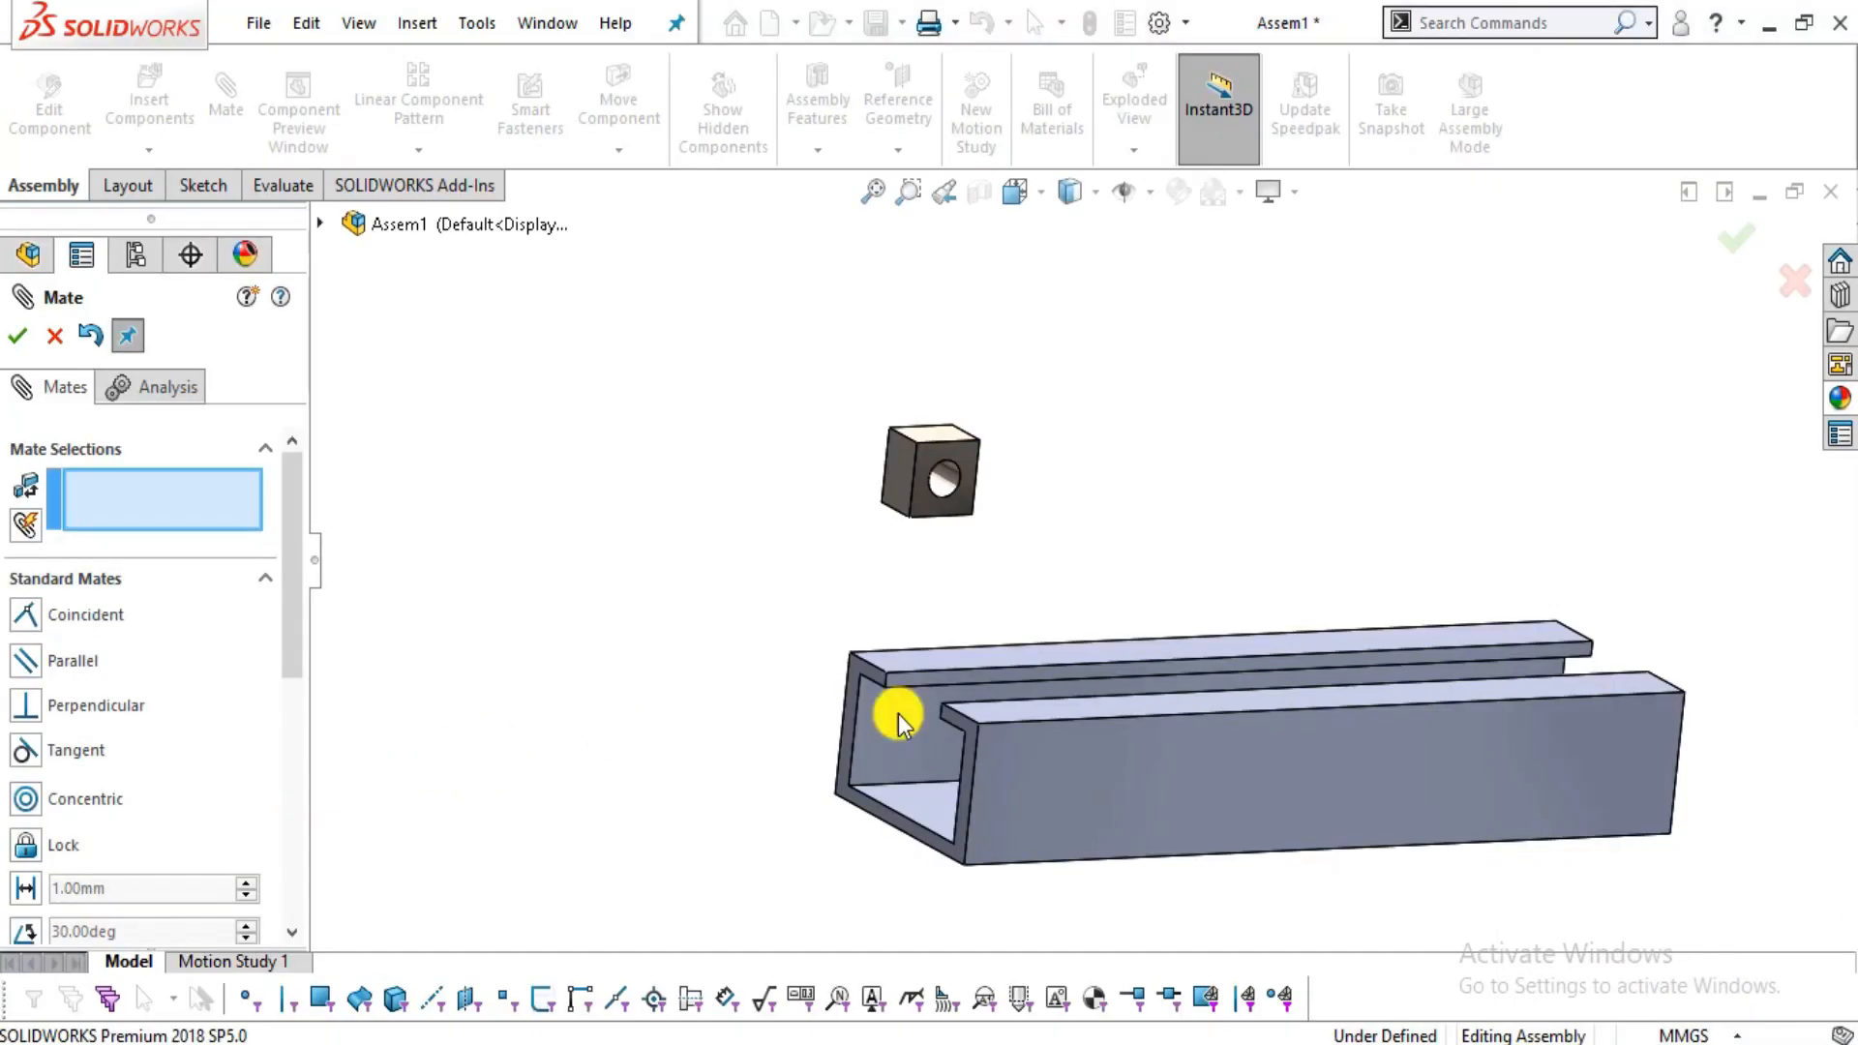
- Add a Coincident mate between the channel's outer side face and the bearing block's face with the hole
middle_drag(896, 713, 1291, 719)
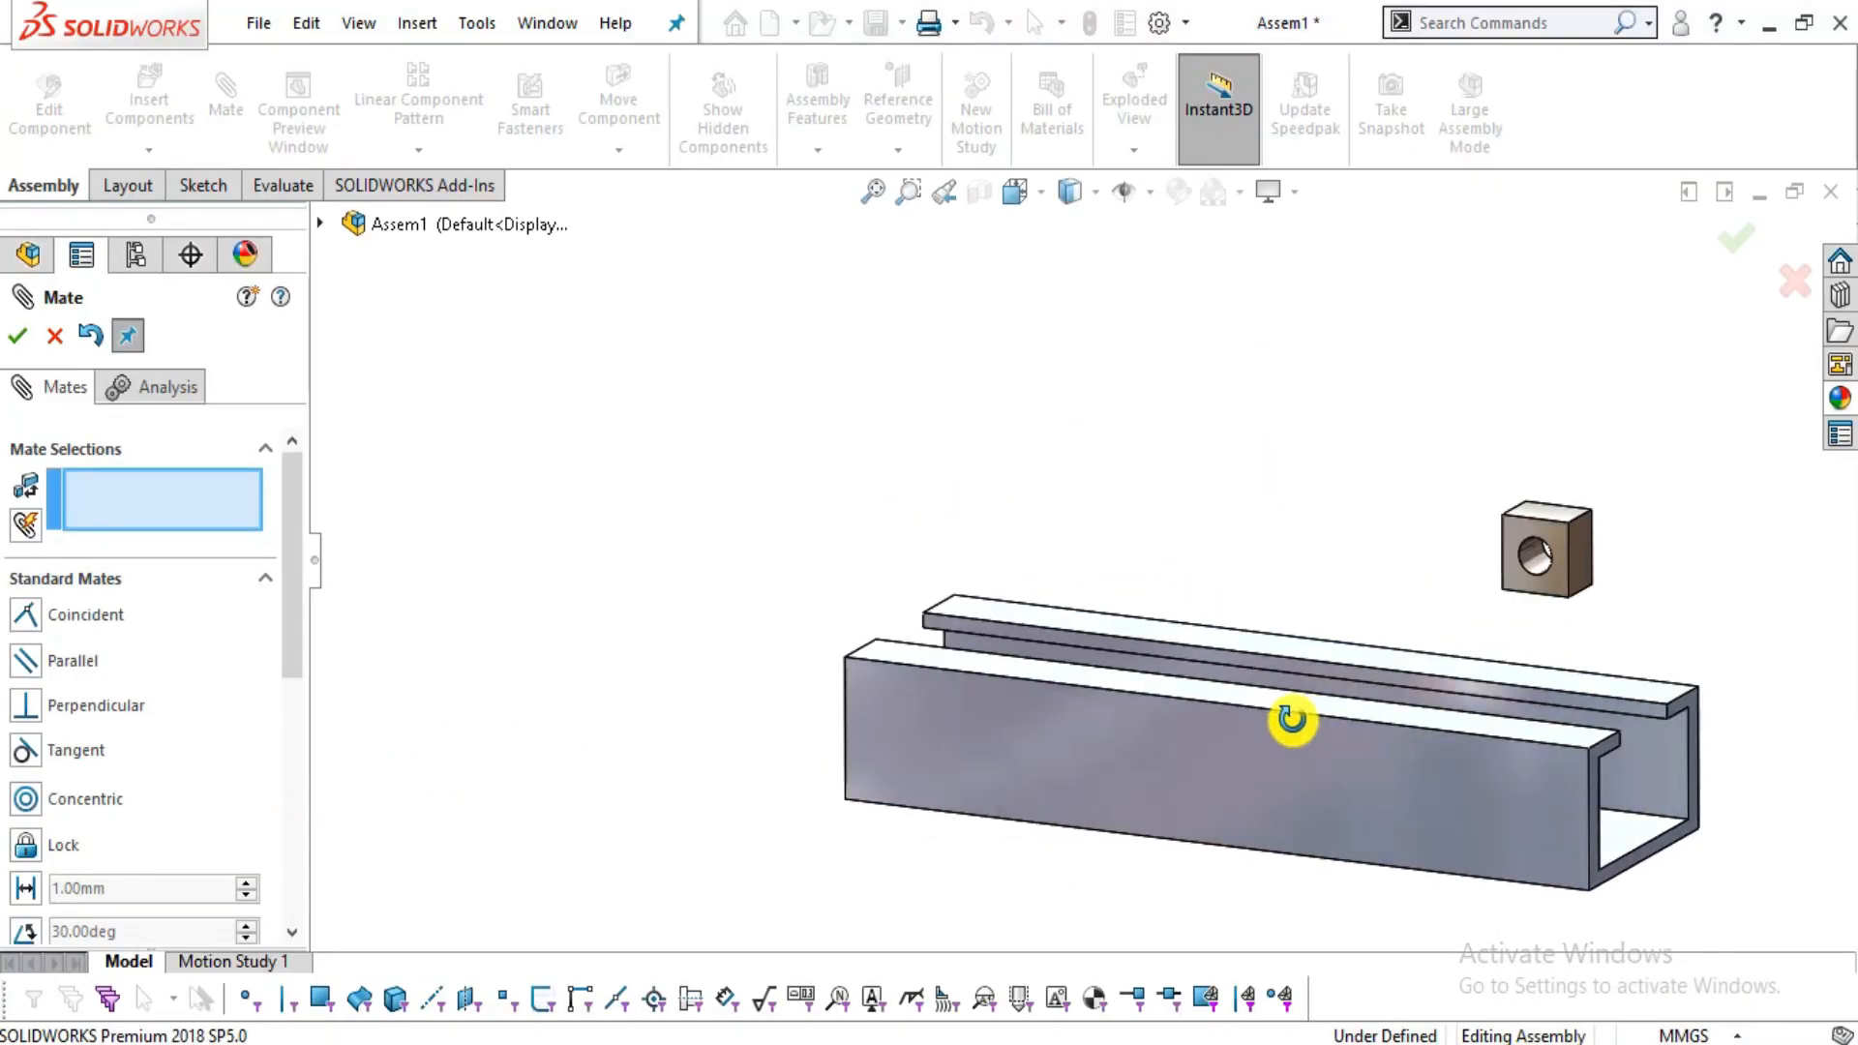
click(1485, 789)
scroll(1546, 549, down, 3)
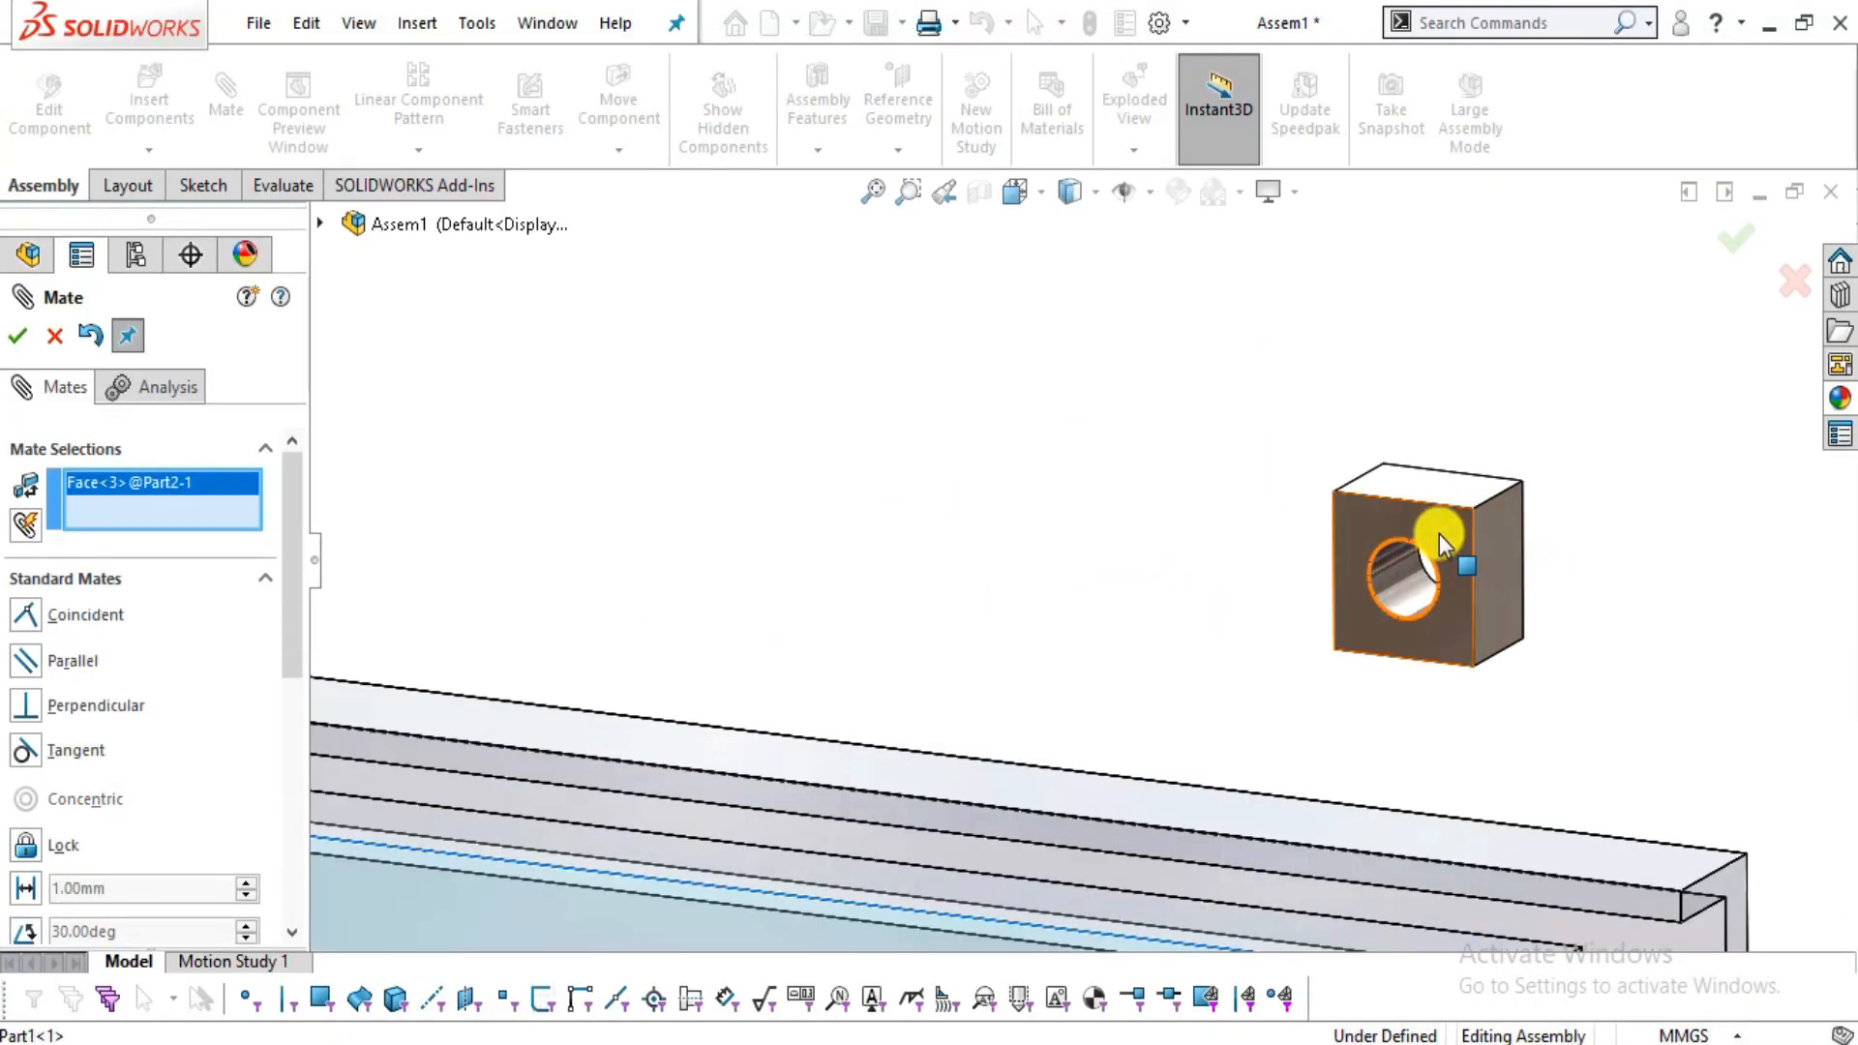
click(1437, 536)
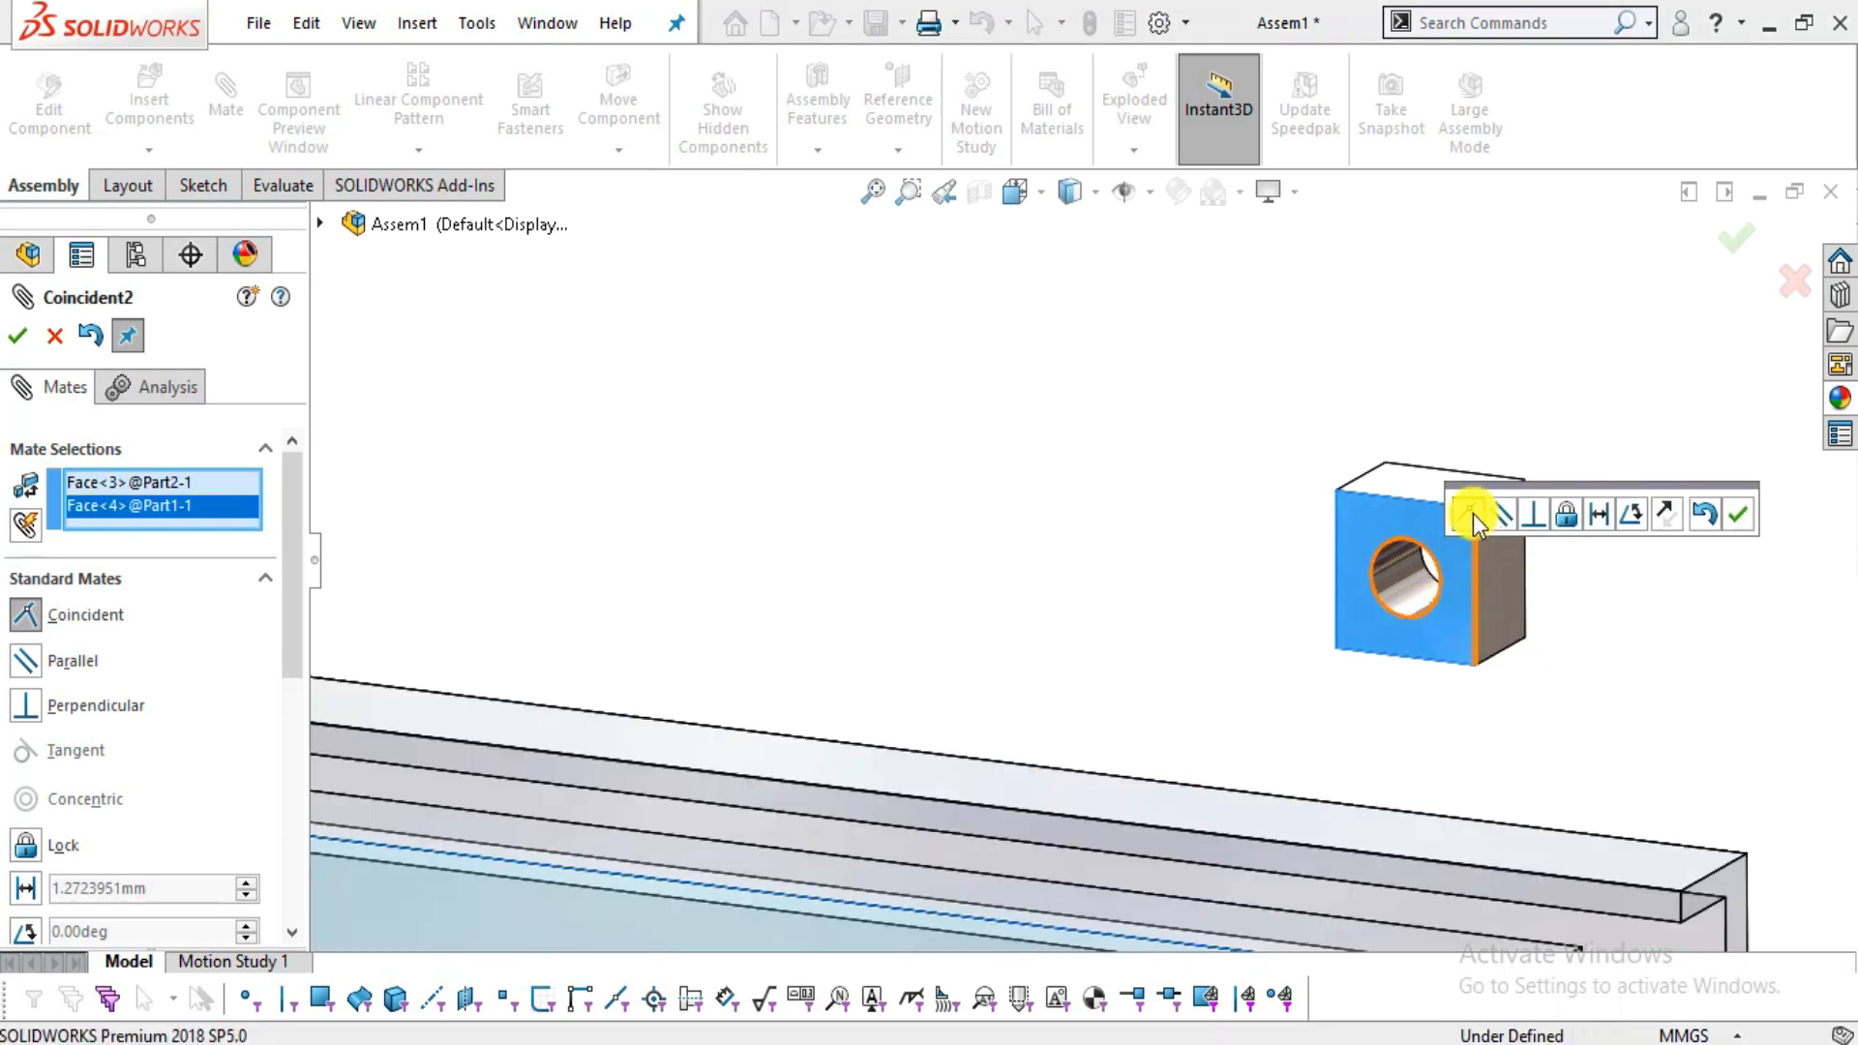
click(1470, 513)
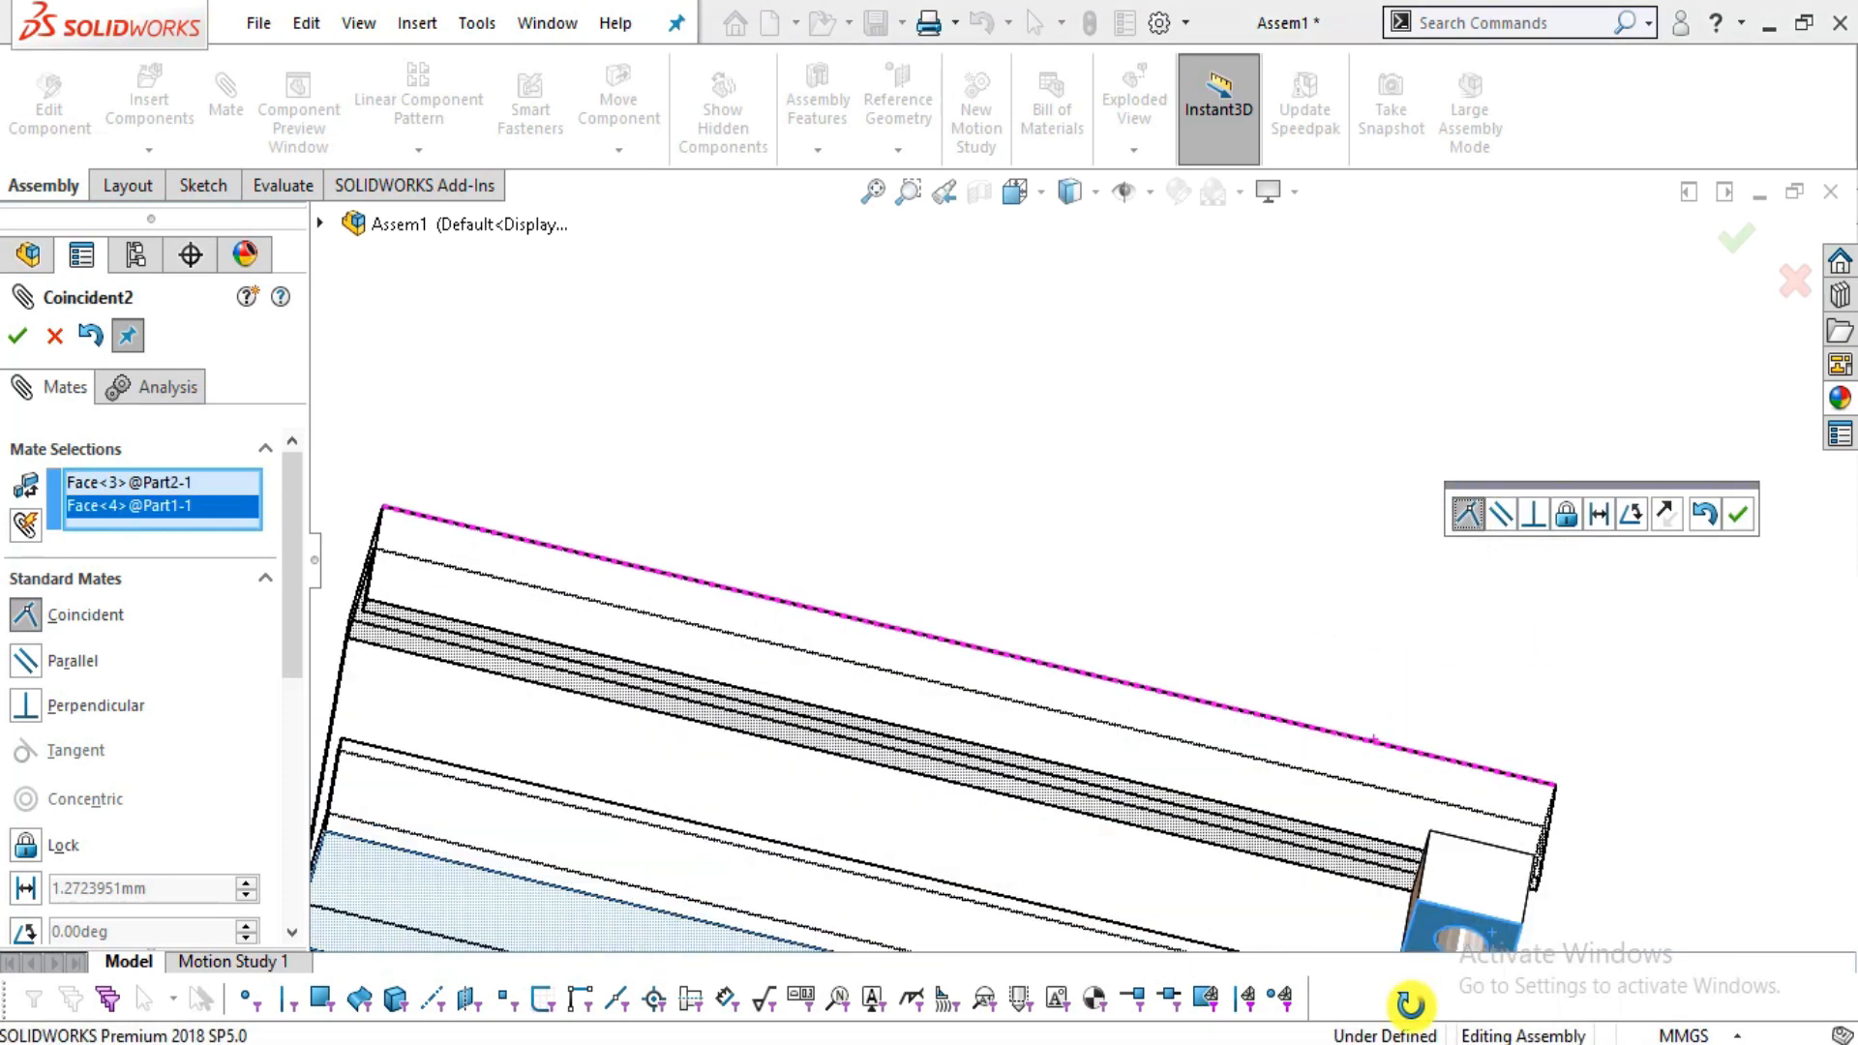
scroll(1417, 963, up, 5)
middle_drag(1325, 813, 1327, 887)
scroll(1302, 852, down, 5)
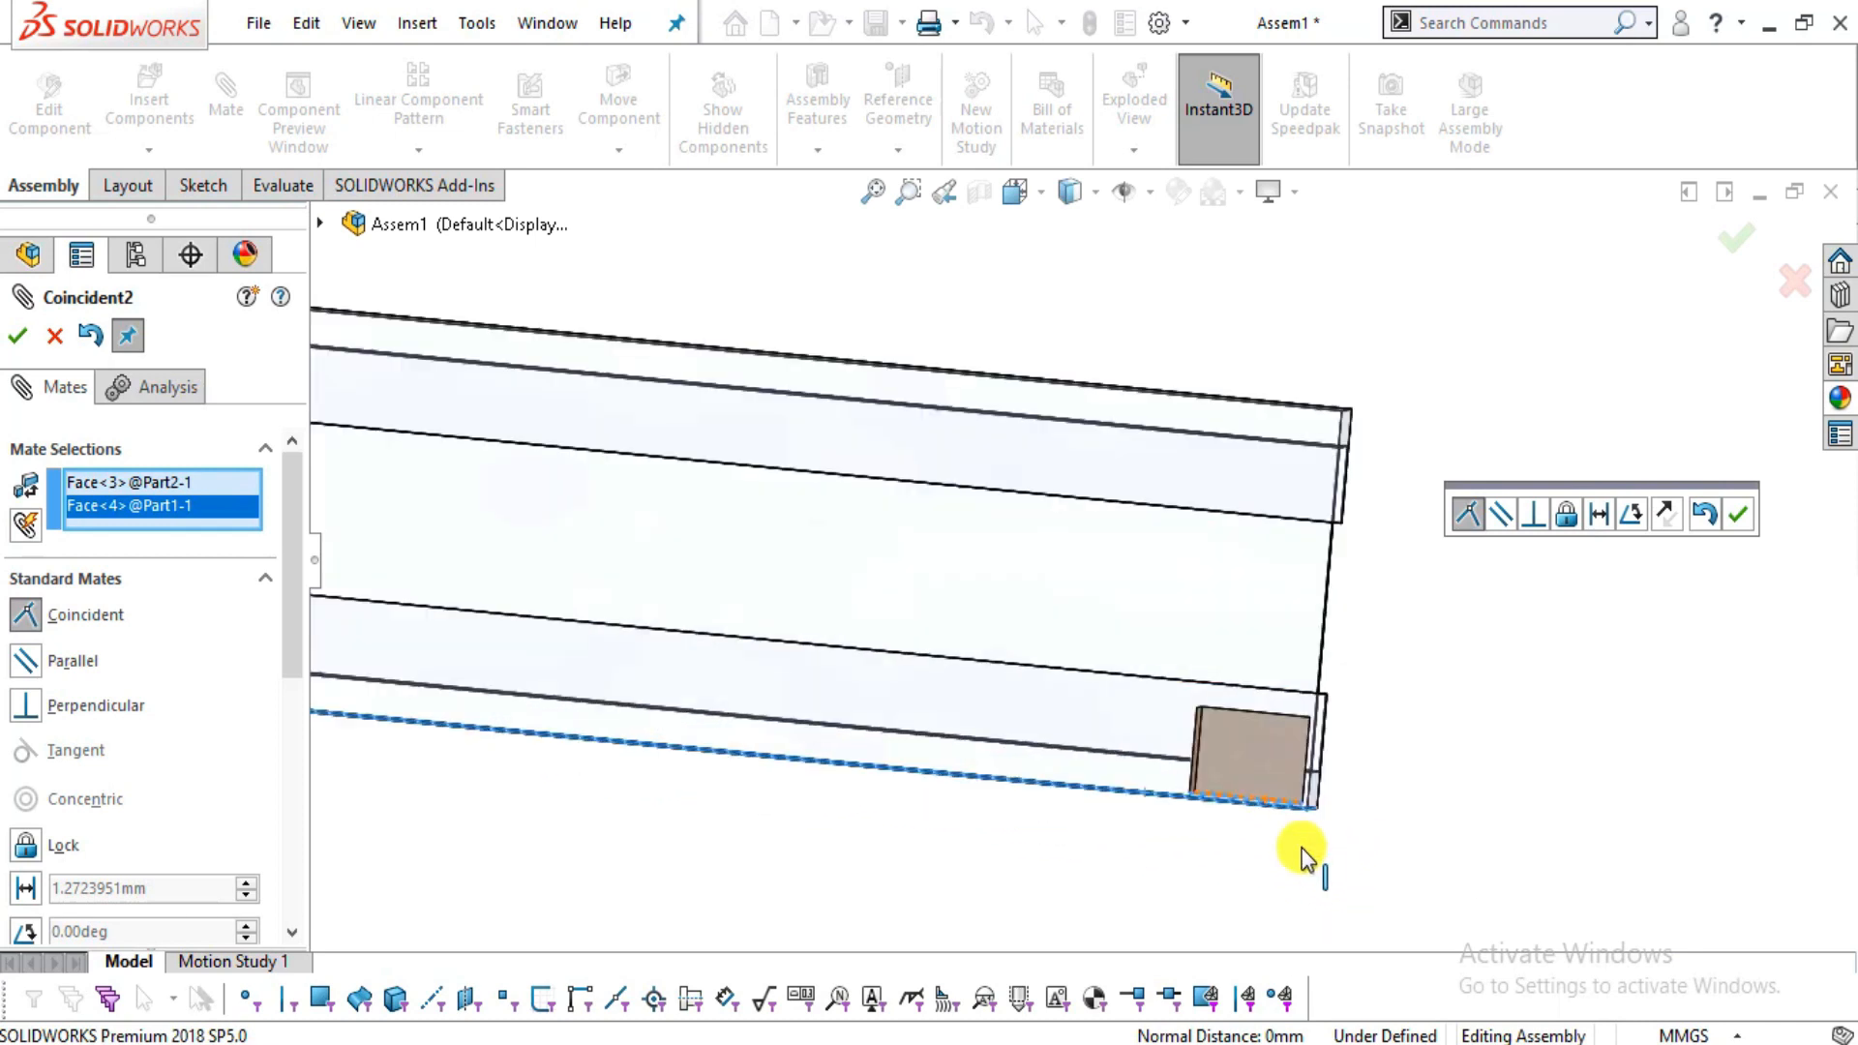
scroll(1302, 857, down, 3)
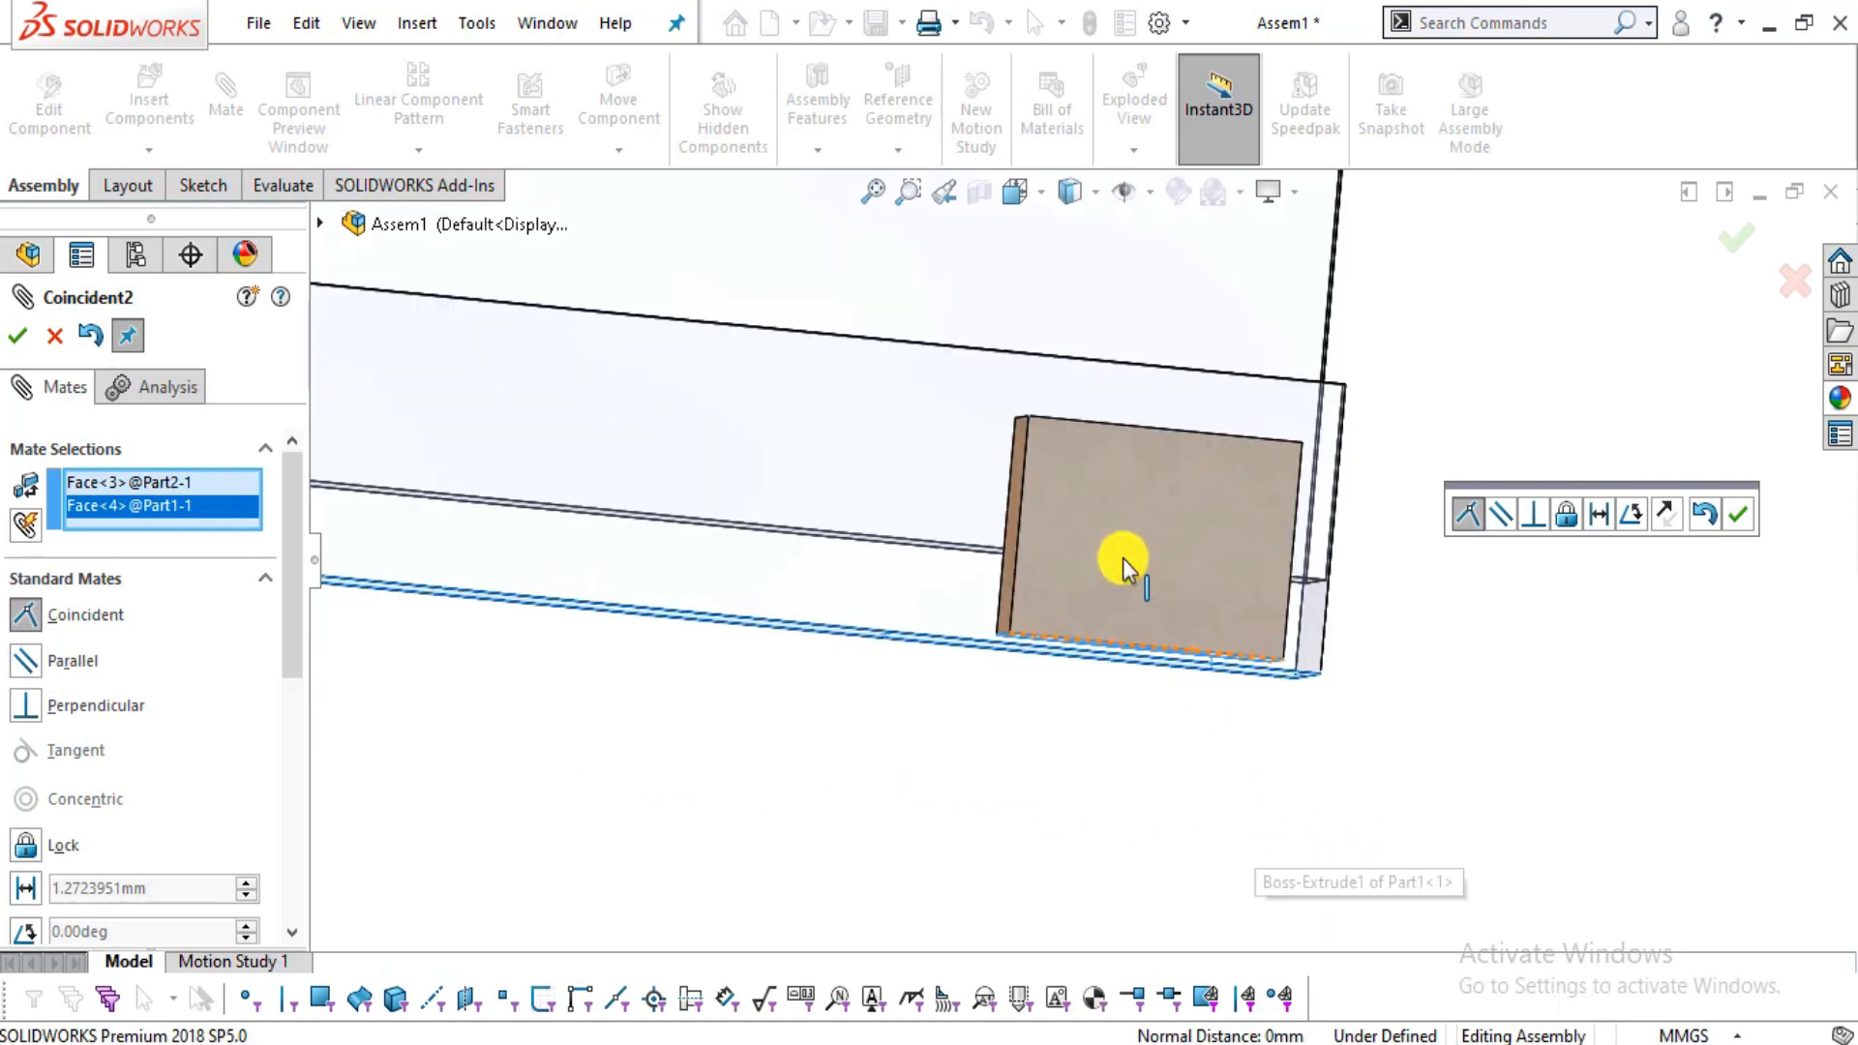
click(1737, 520)
middle_drag(1369, 760, 1341, 576)
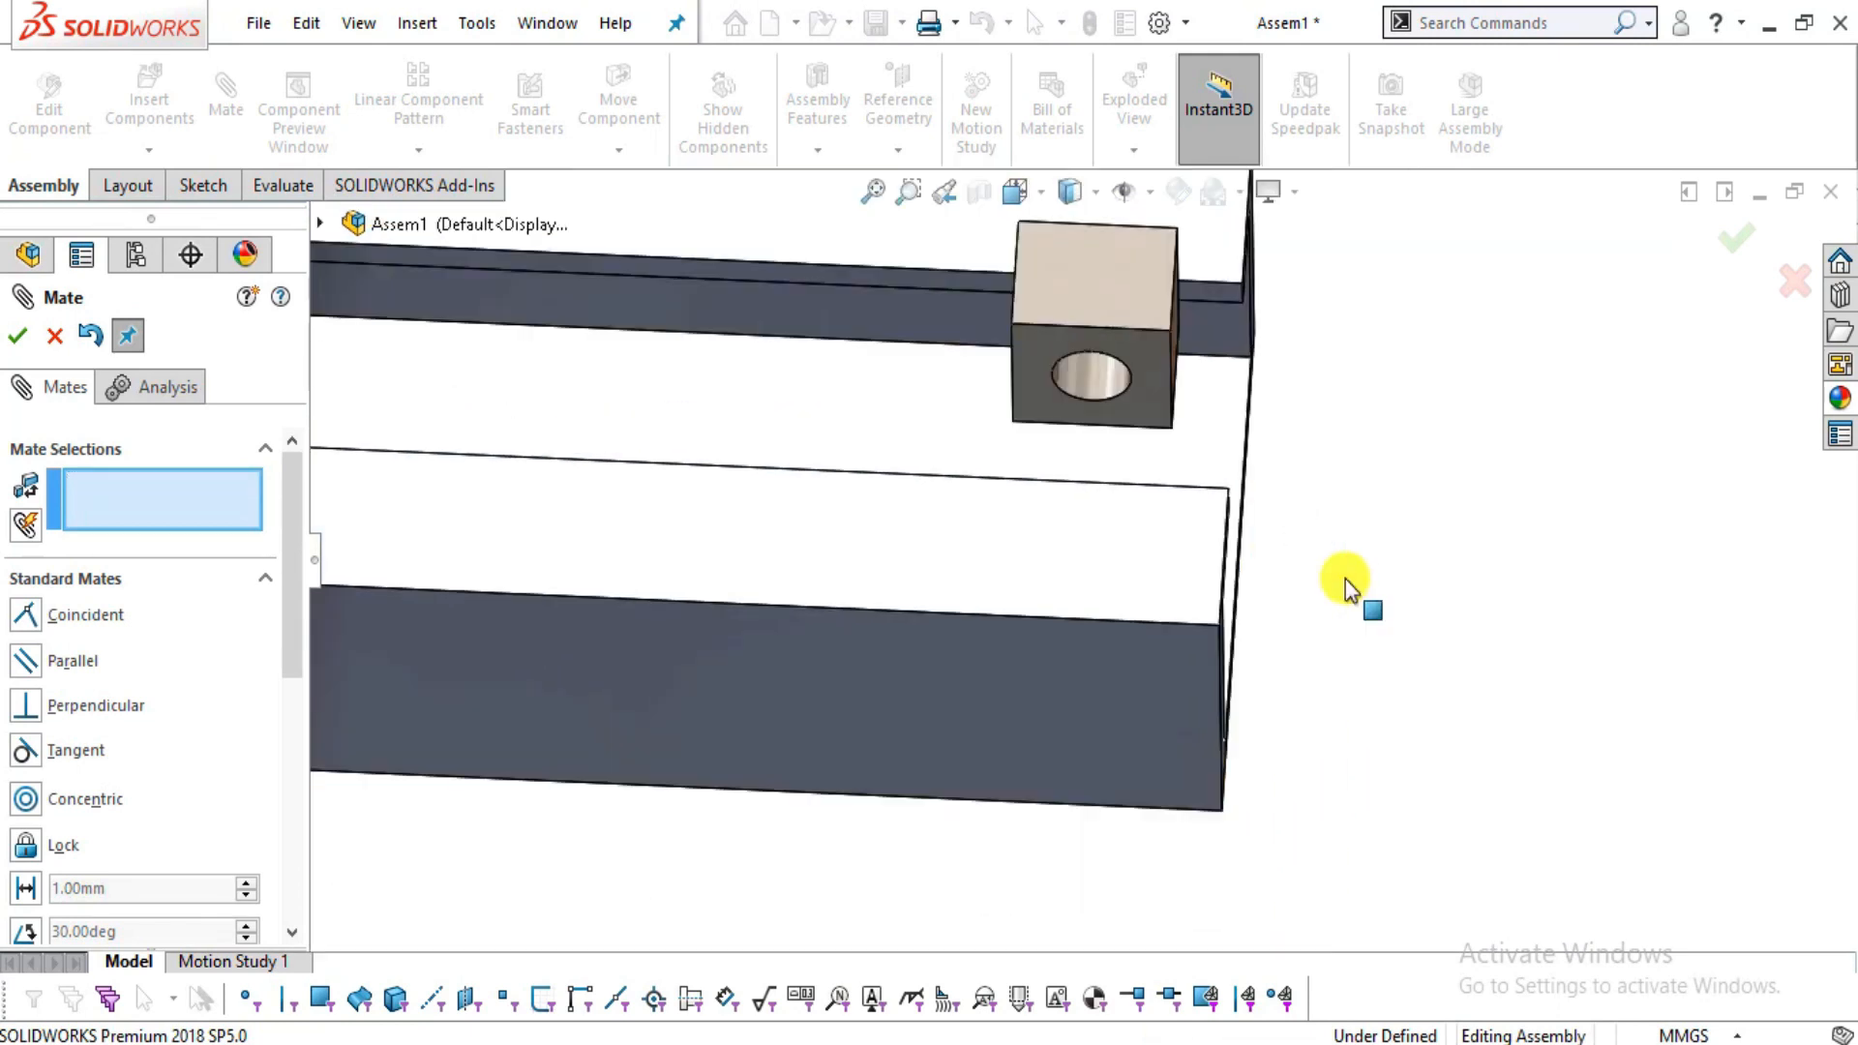
key(Escape)
- View the assembly normal to the channel's top face and move the bearing block just beyond the channel's end
click(1037, 567)
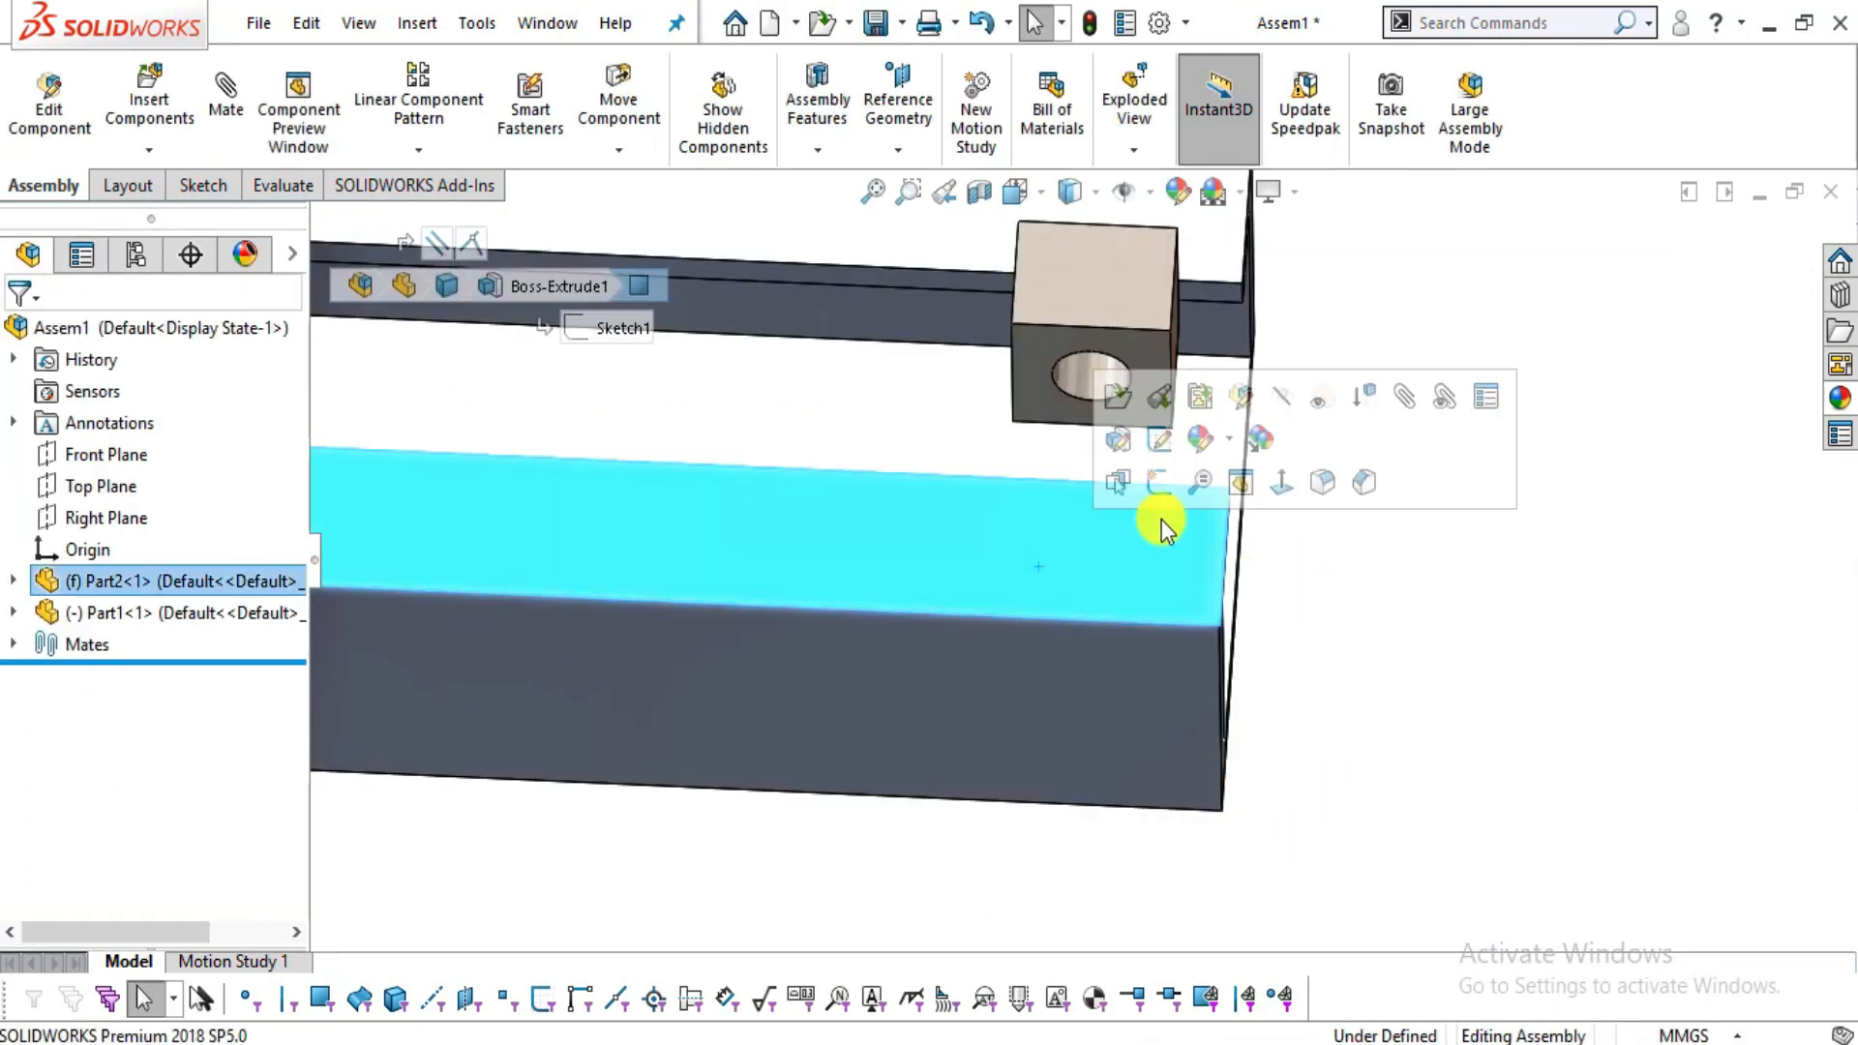
click(1277, 481)
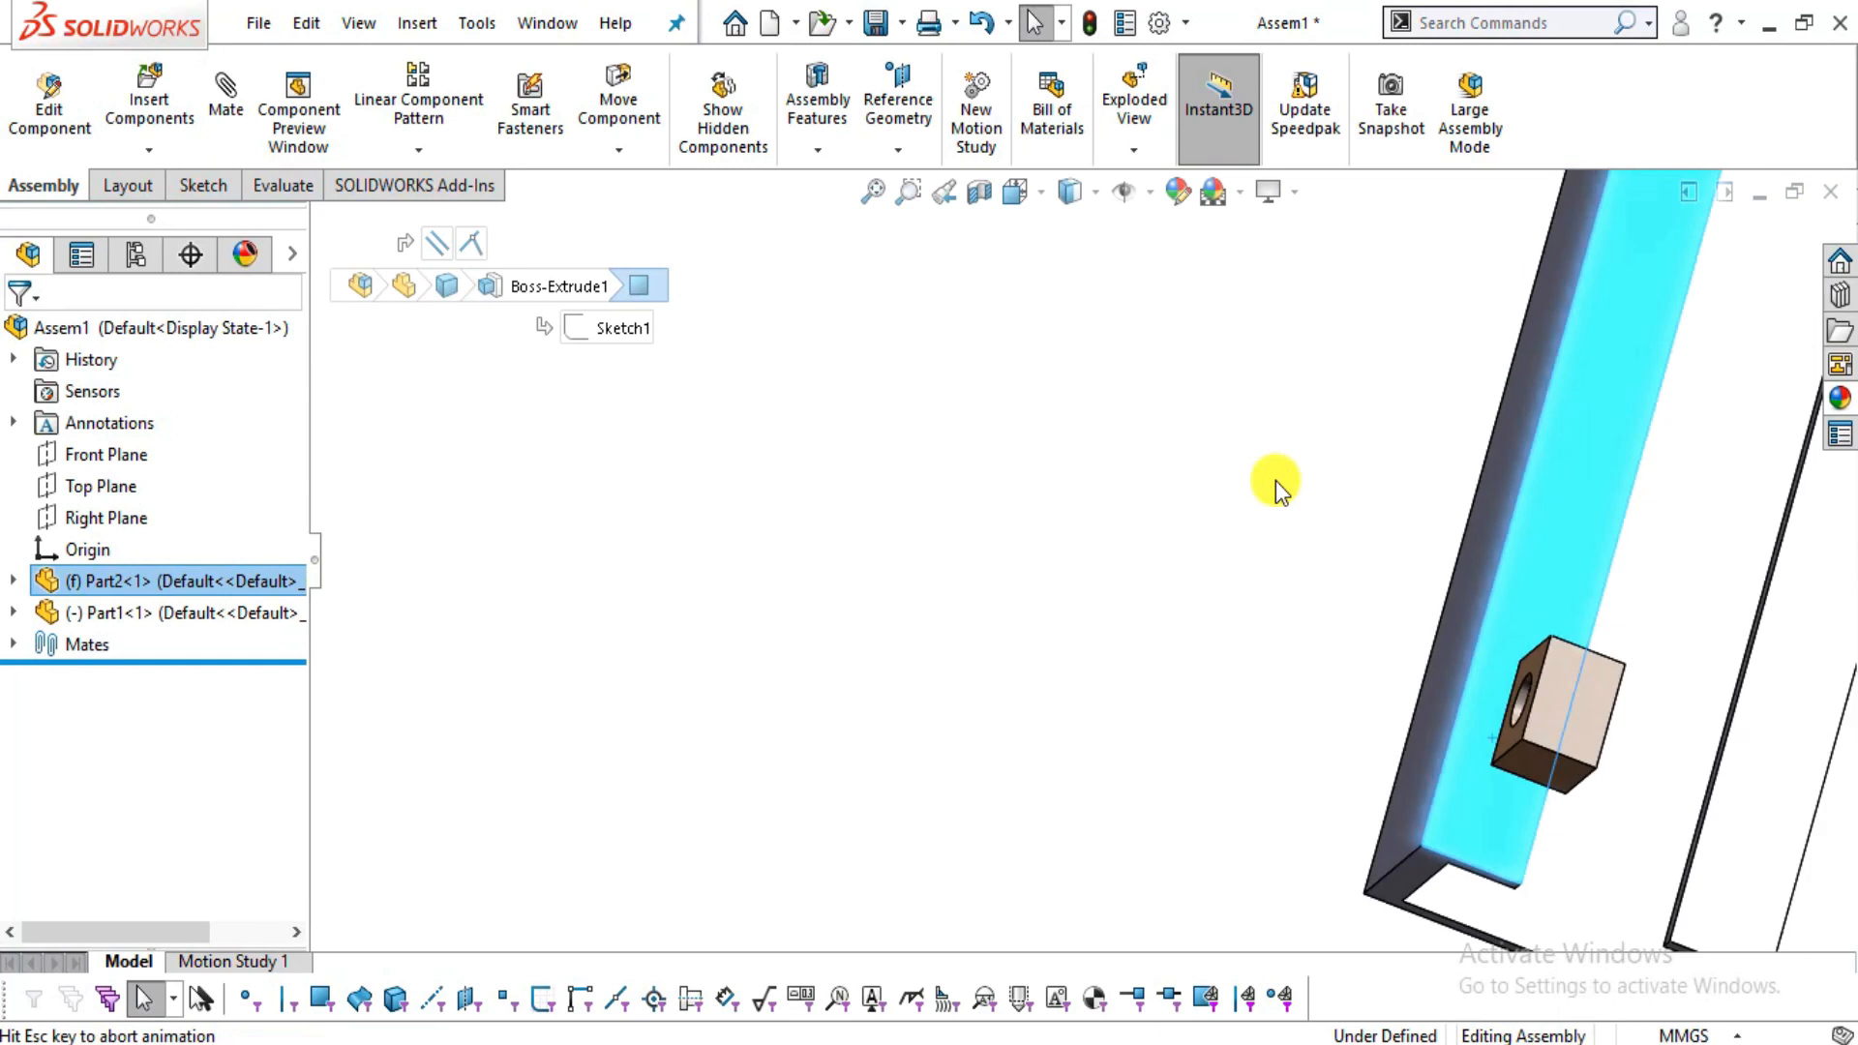
scroll(769, 434, down, 5)
key(Escape)
drag(851, 513, 461, 559)
key(Escape)
scroll(890, 583, up, 1)
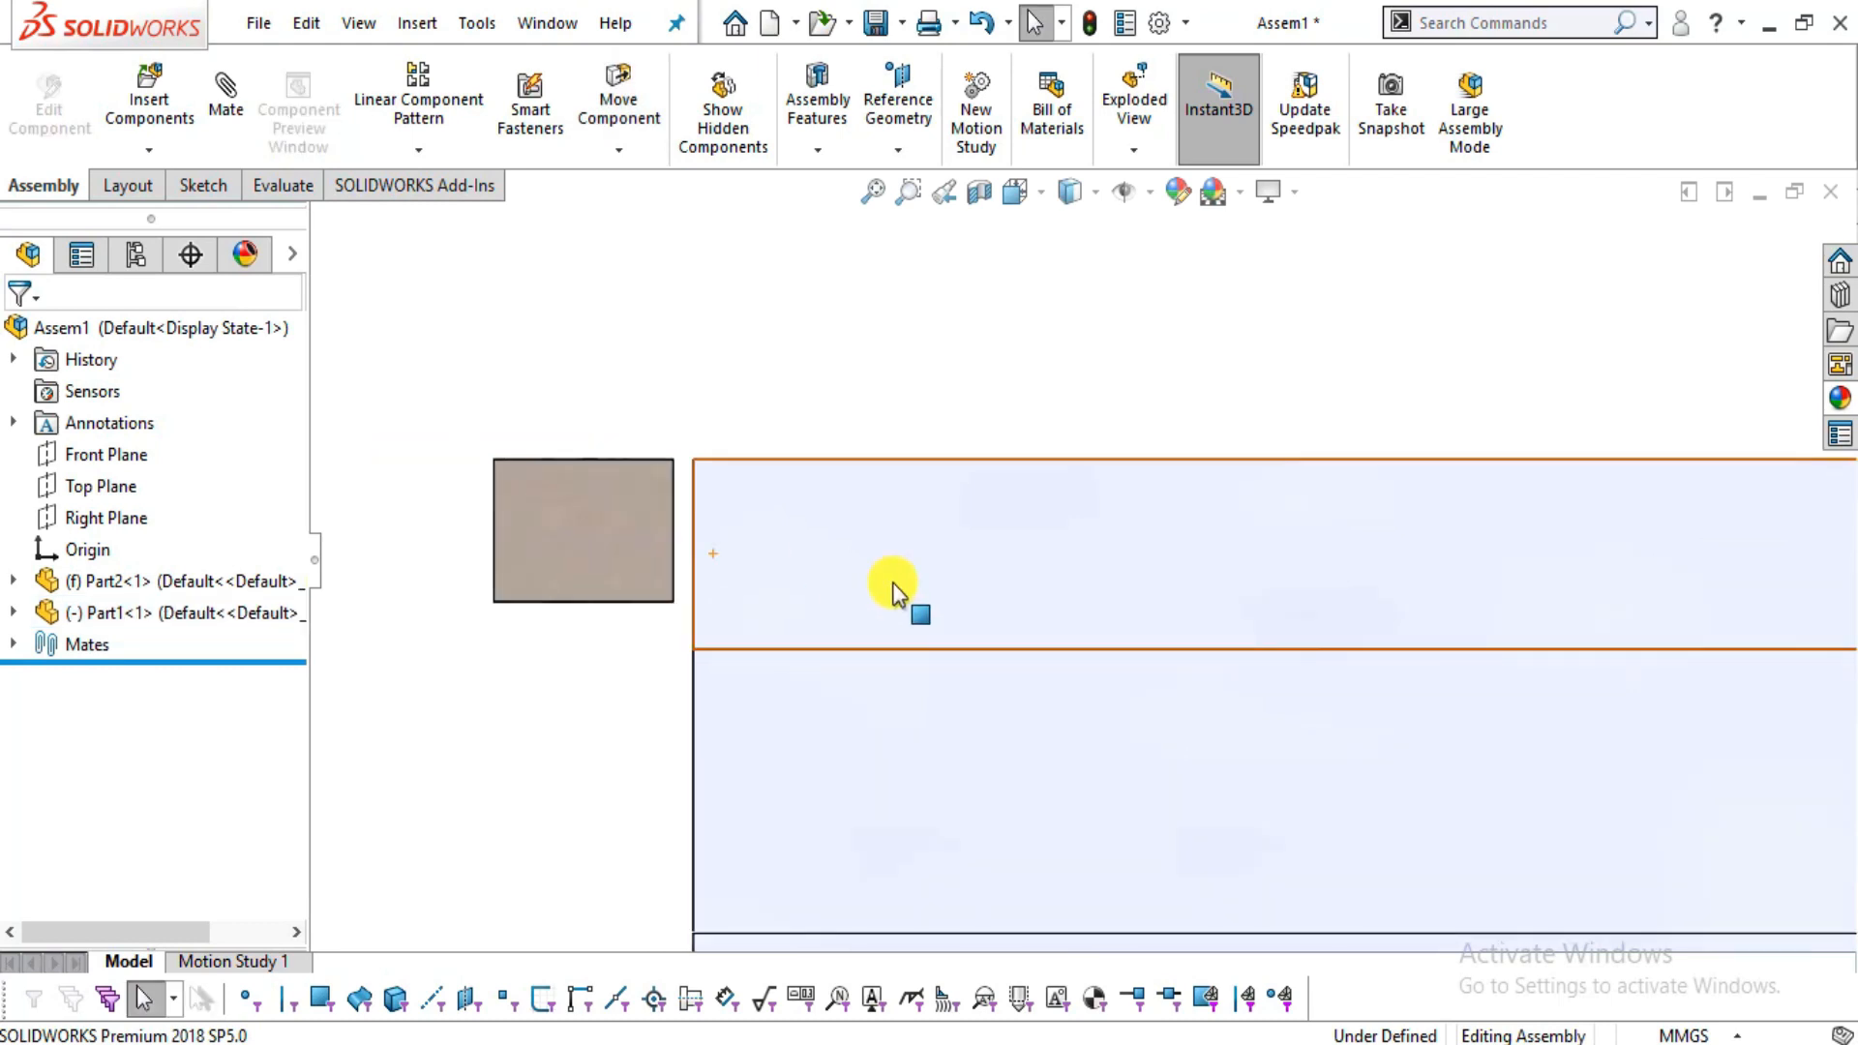
- Examine the top and side assembly views in the PDF drawing for the bearing block's offset from the channel's end
key(alt+Tab)
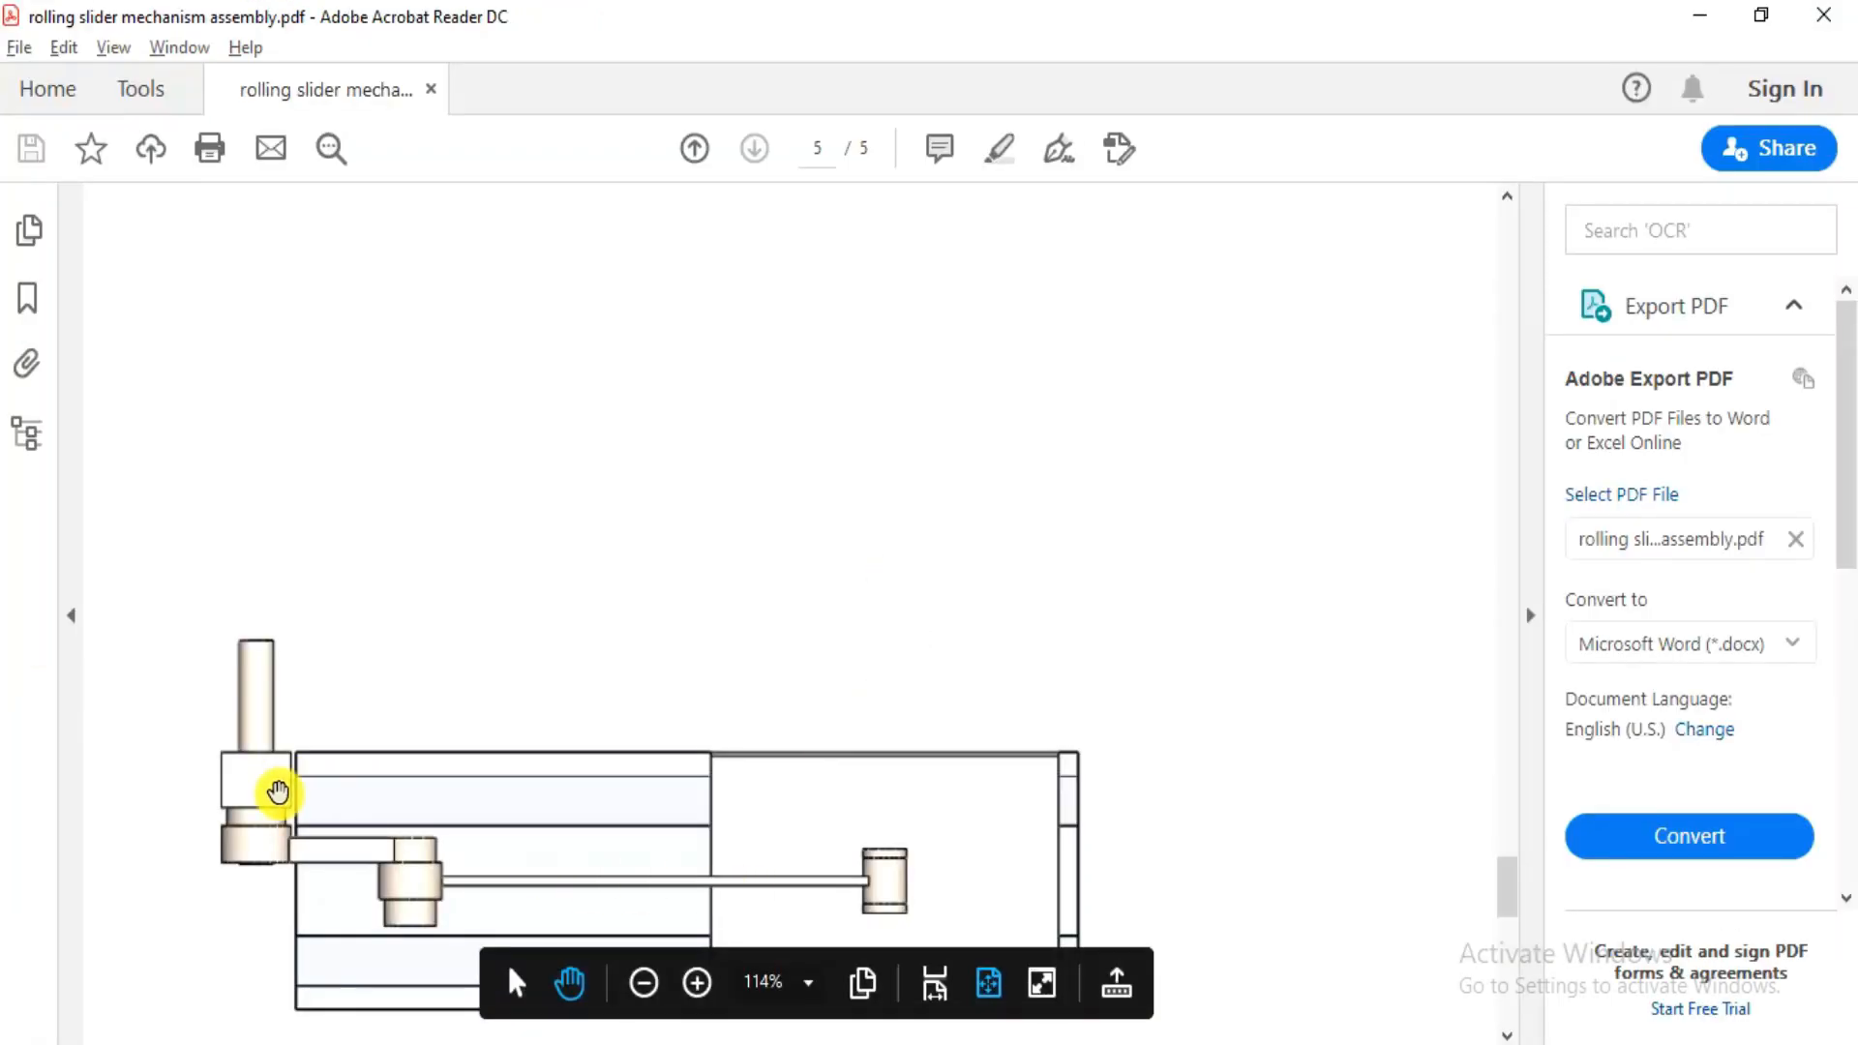
ctrl+scroll(278, 792, up, 3)
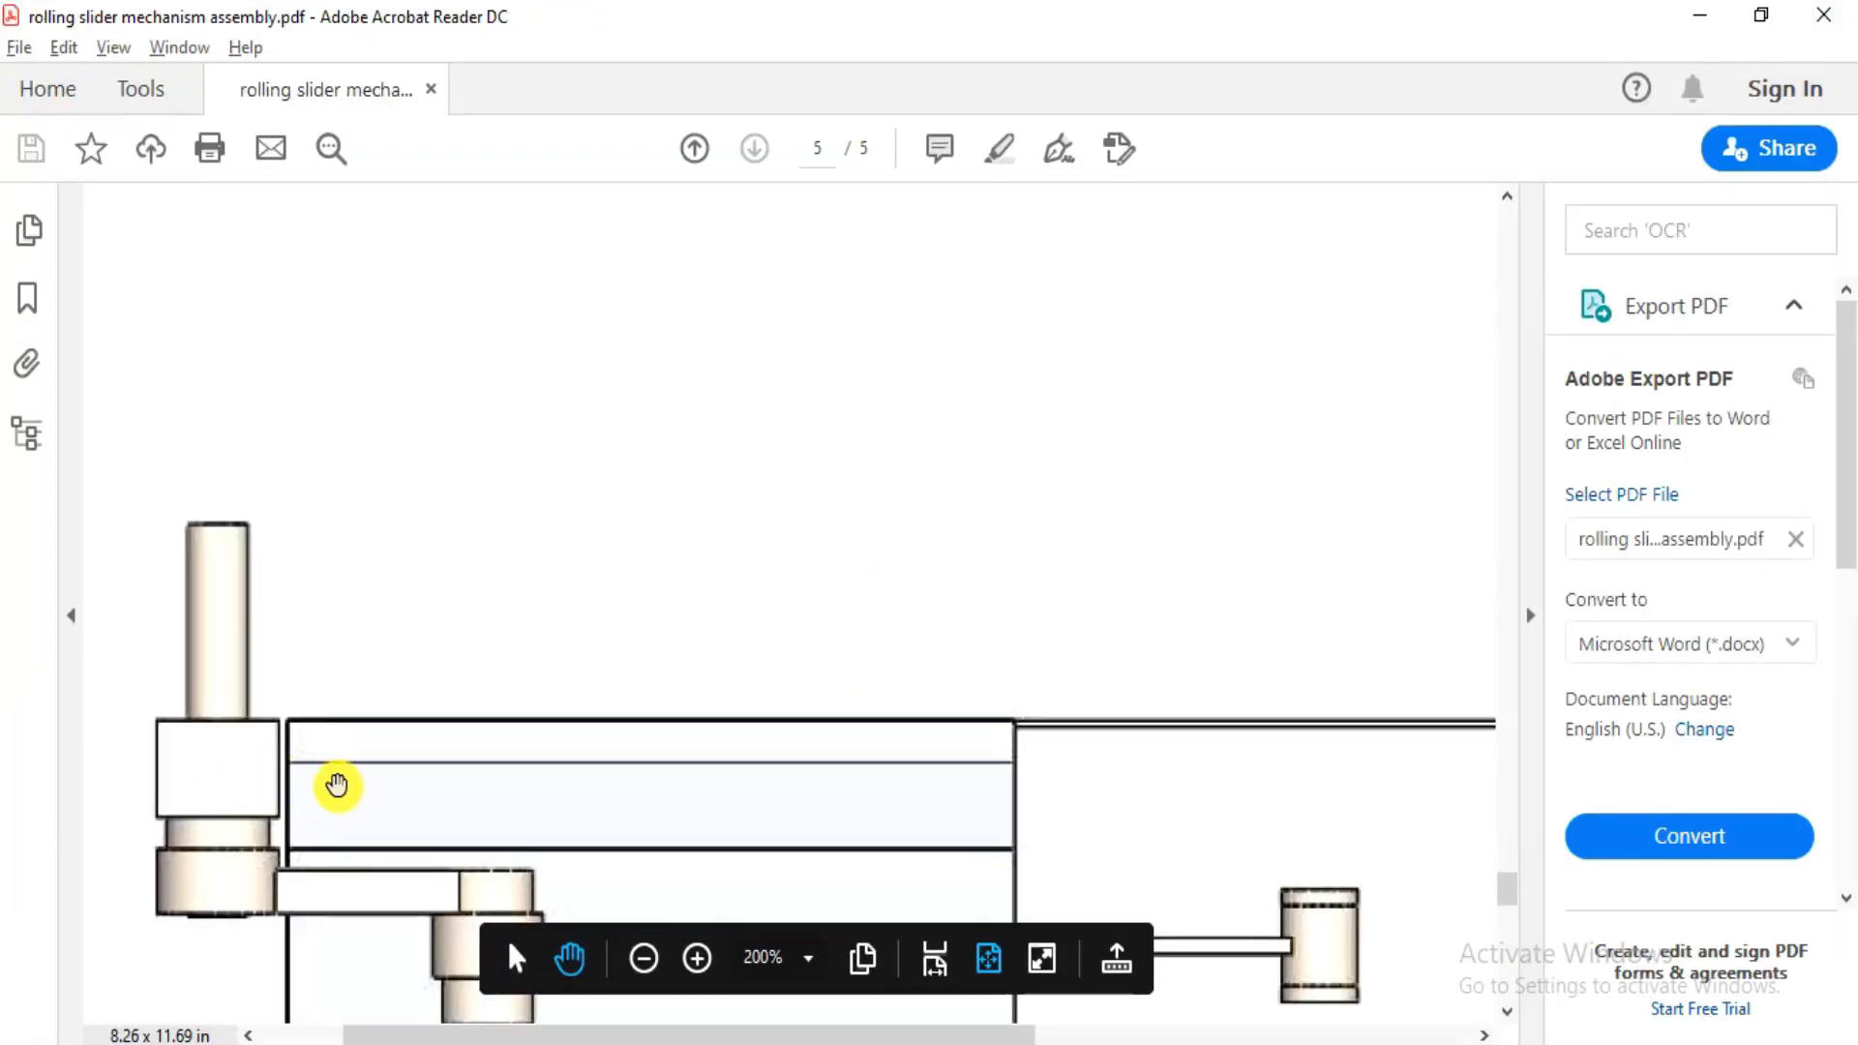
drag(811, 729, 816, 907)
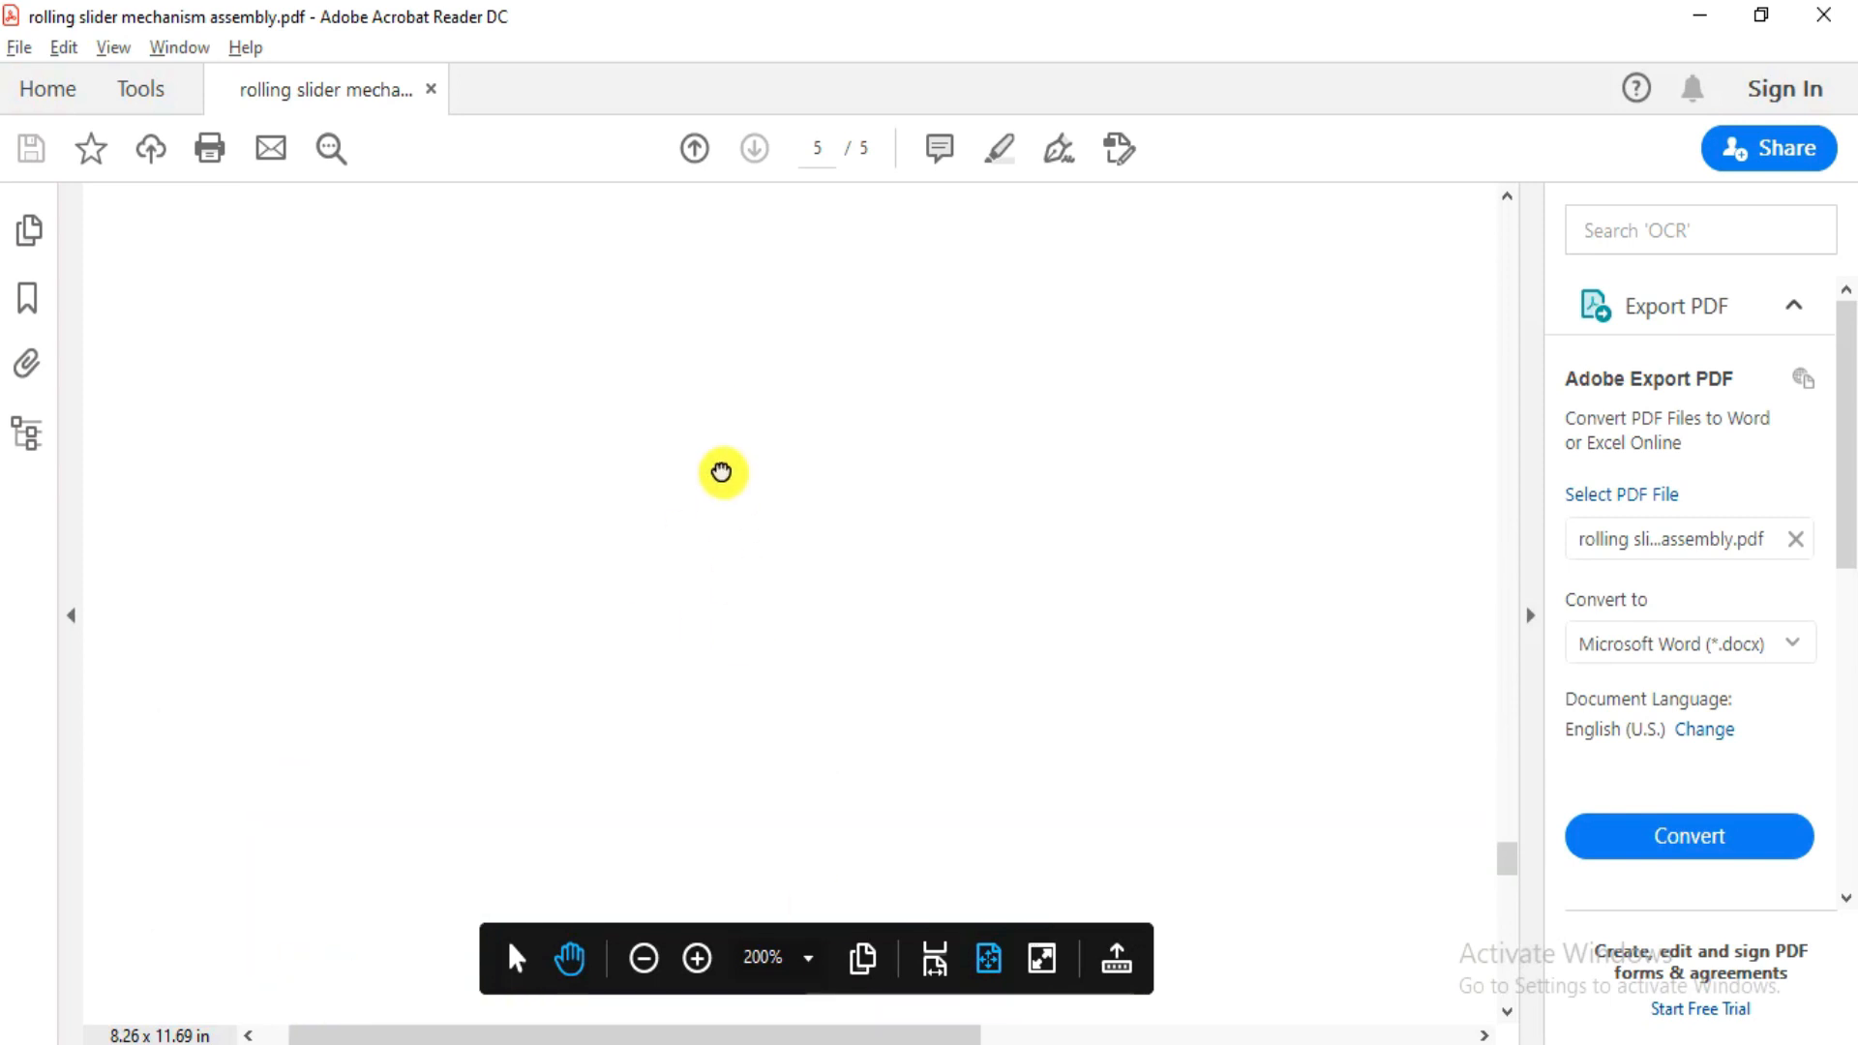
ctrl+scroll(779, 527, down, 2)
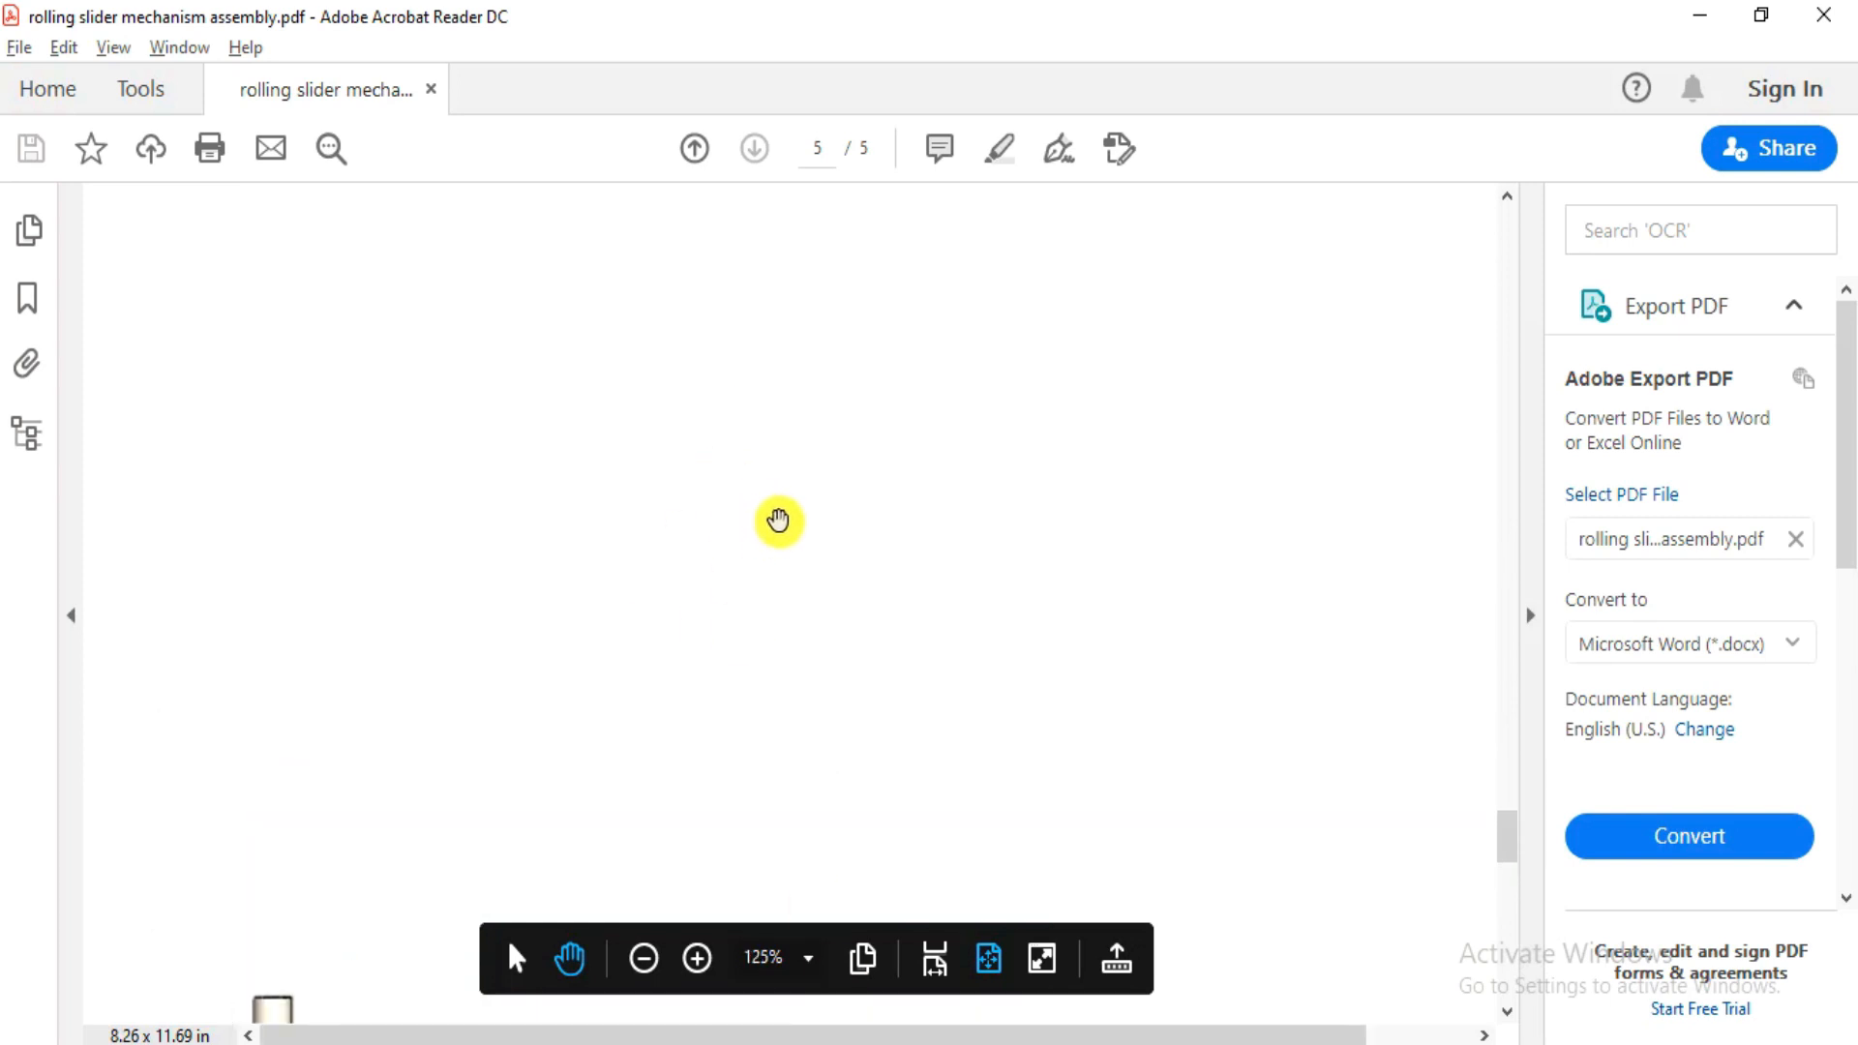
drag(1512, 842, 1506, 745)
key(alt+Tab)
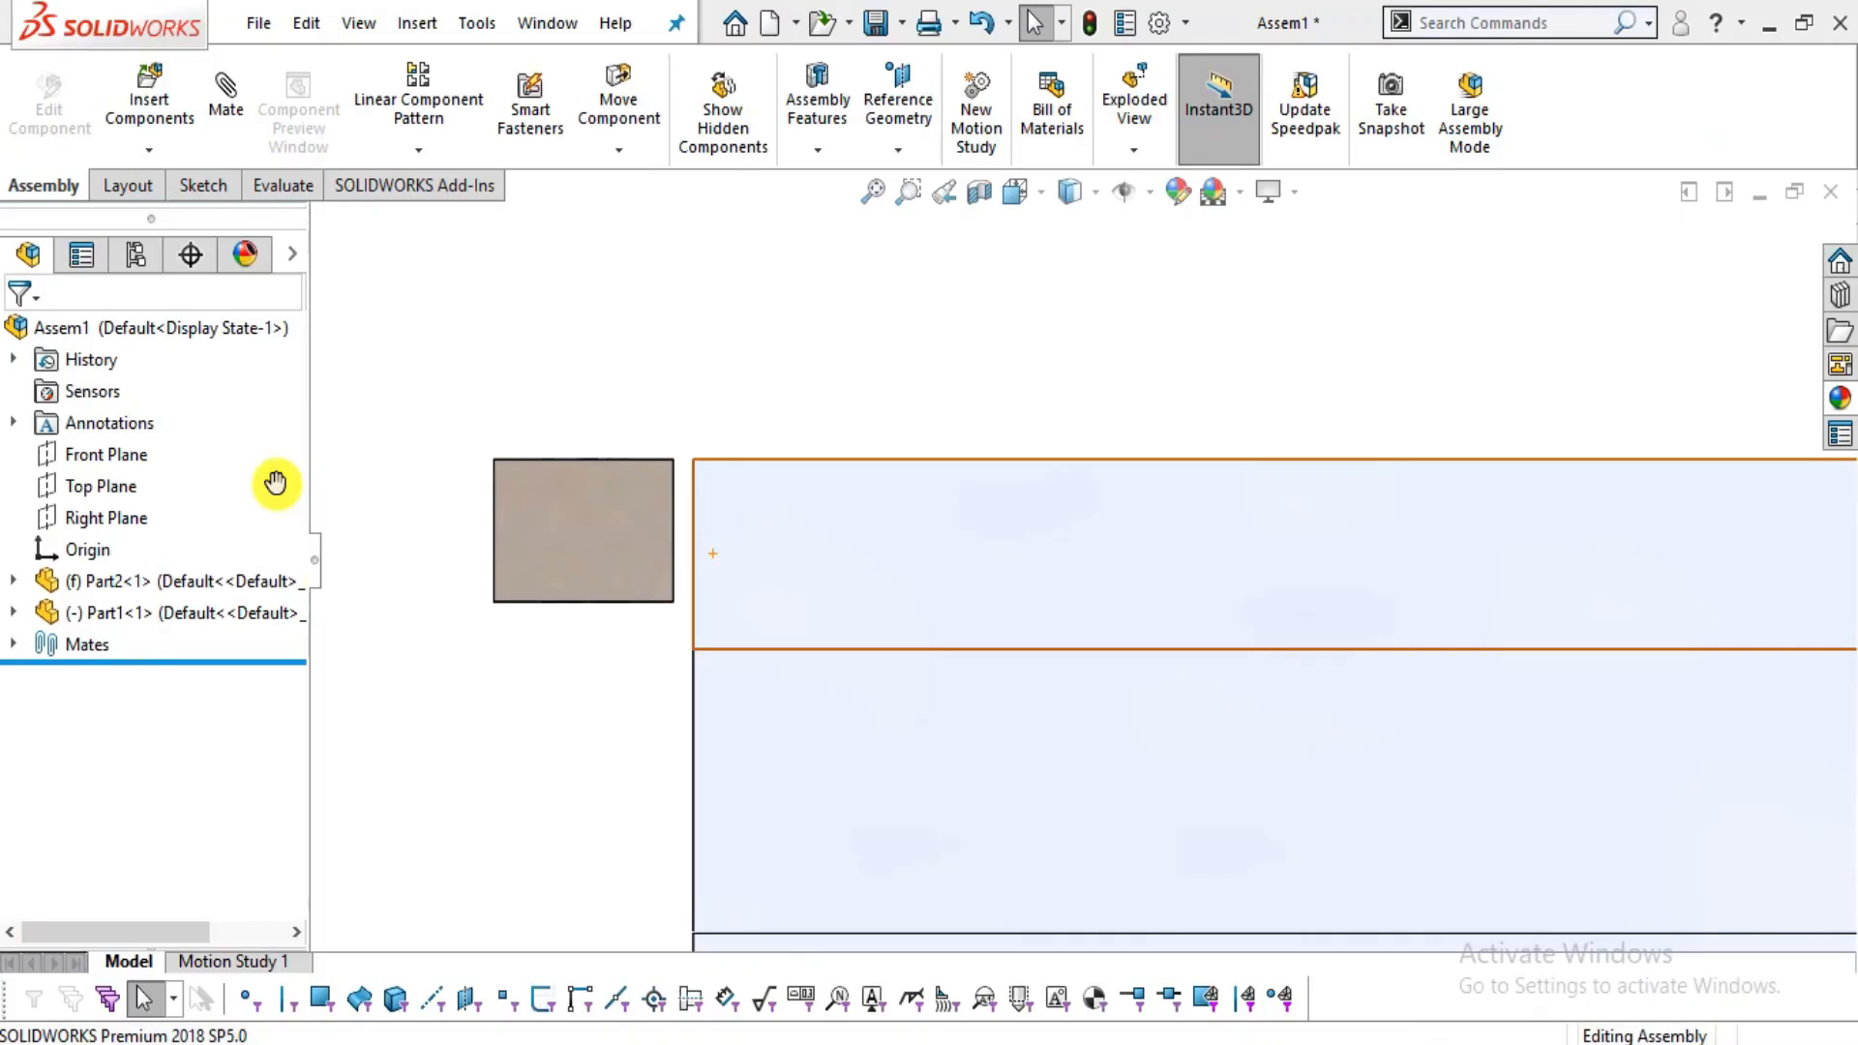
- Add a 2.89 mm Distance mate between the bearing block's plain side face and the channel's end face, using the offset in the PDF drawing
scroll(776, 547, up, 3)
middle_drag(913, 830, 912, 526)
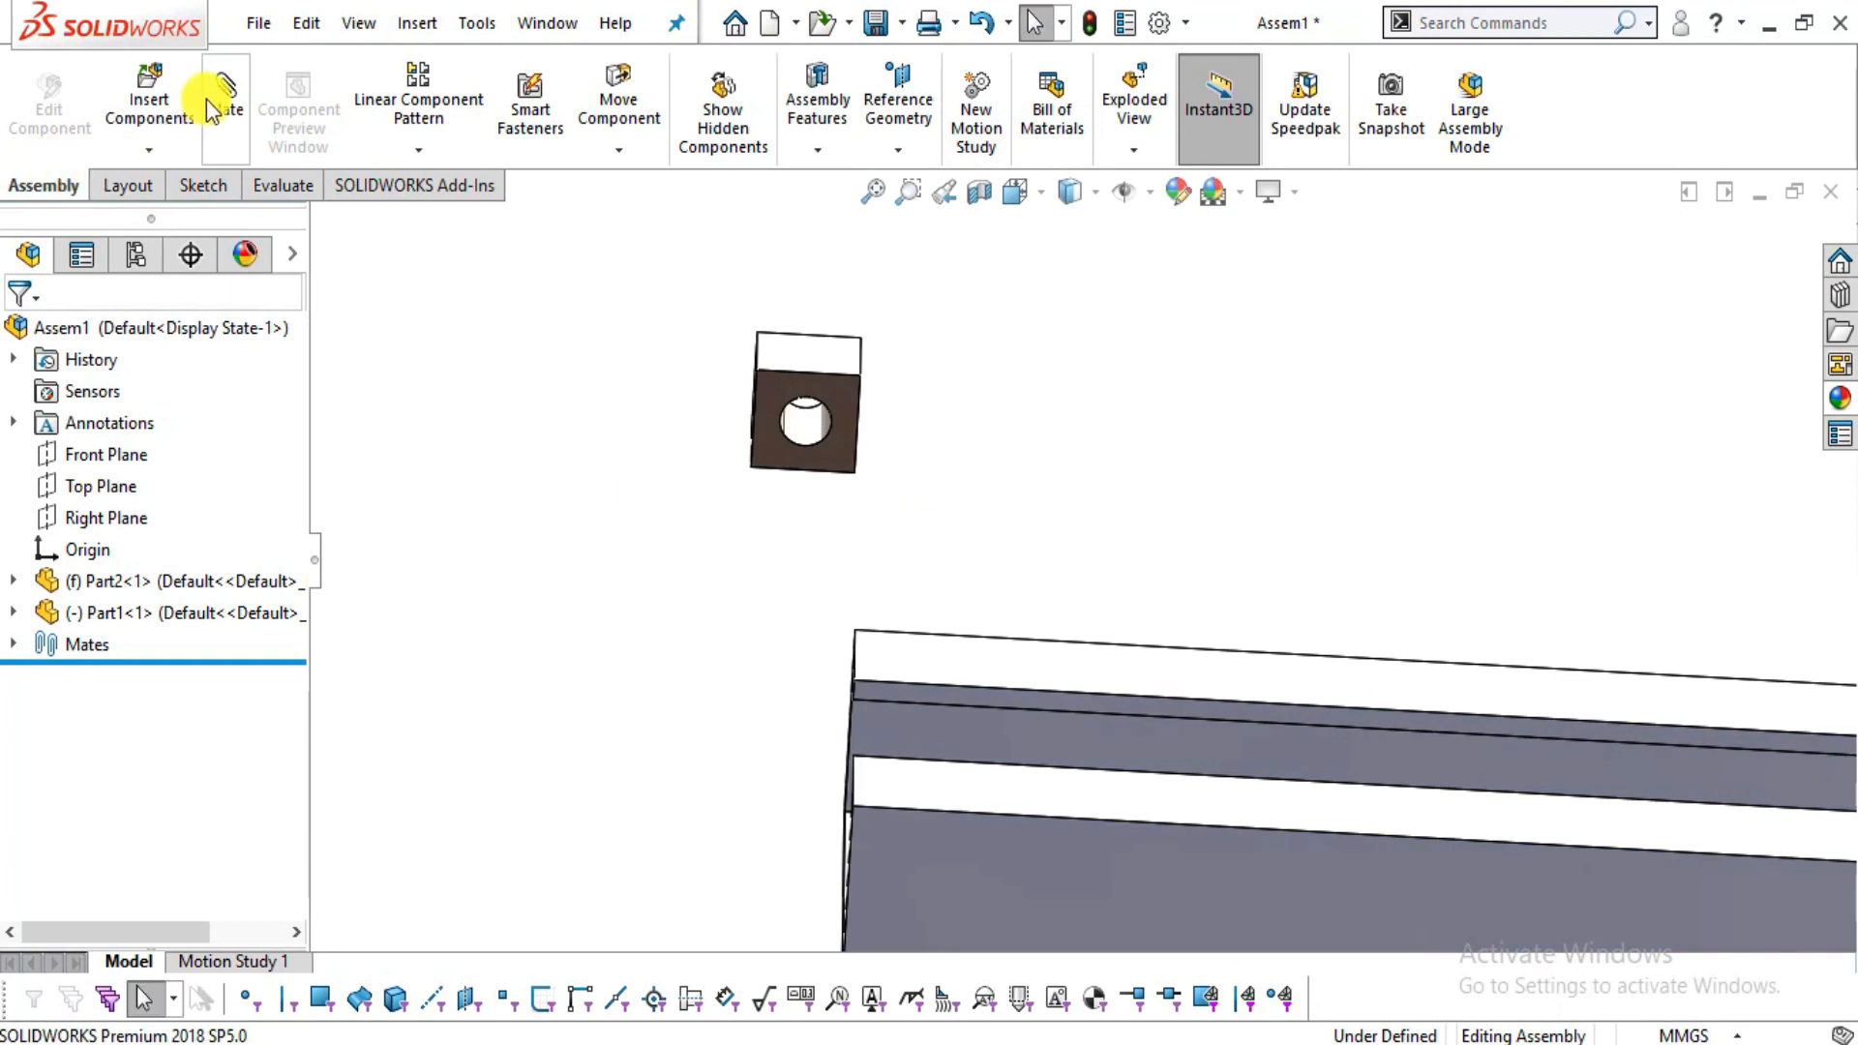
click(237, 105)
middle_drag(954, 461, 804, 409)
scroll(935, 450, down, 4)
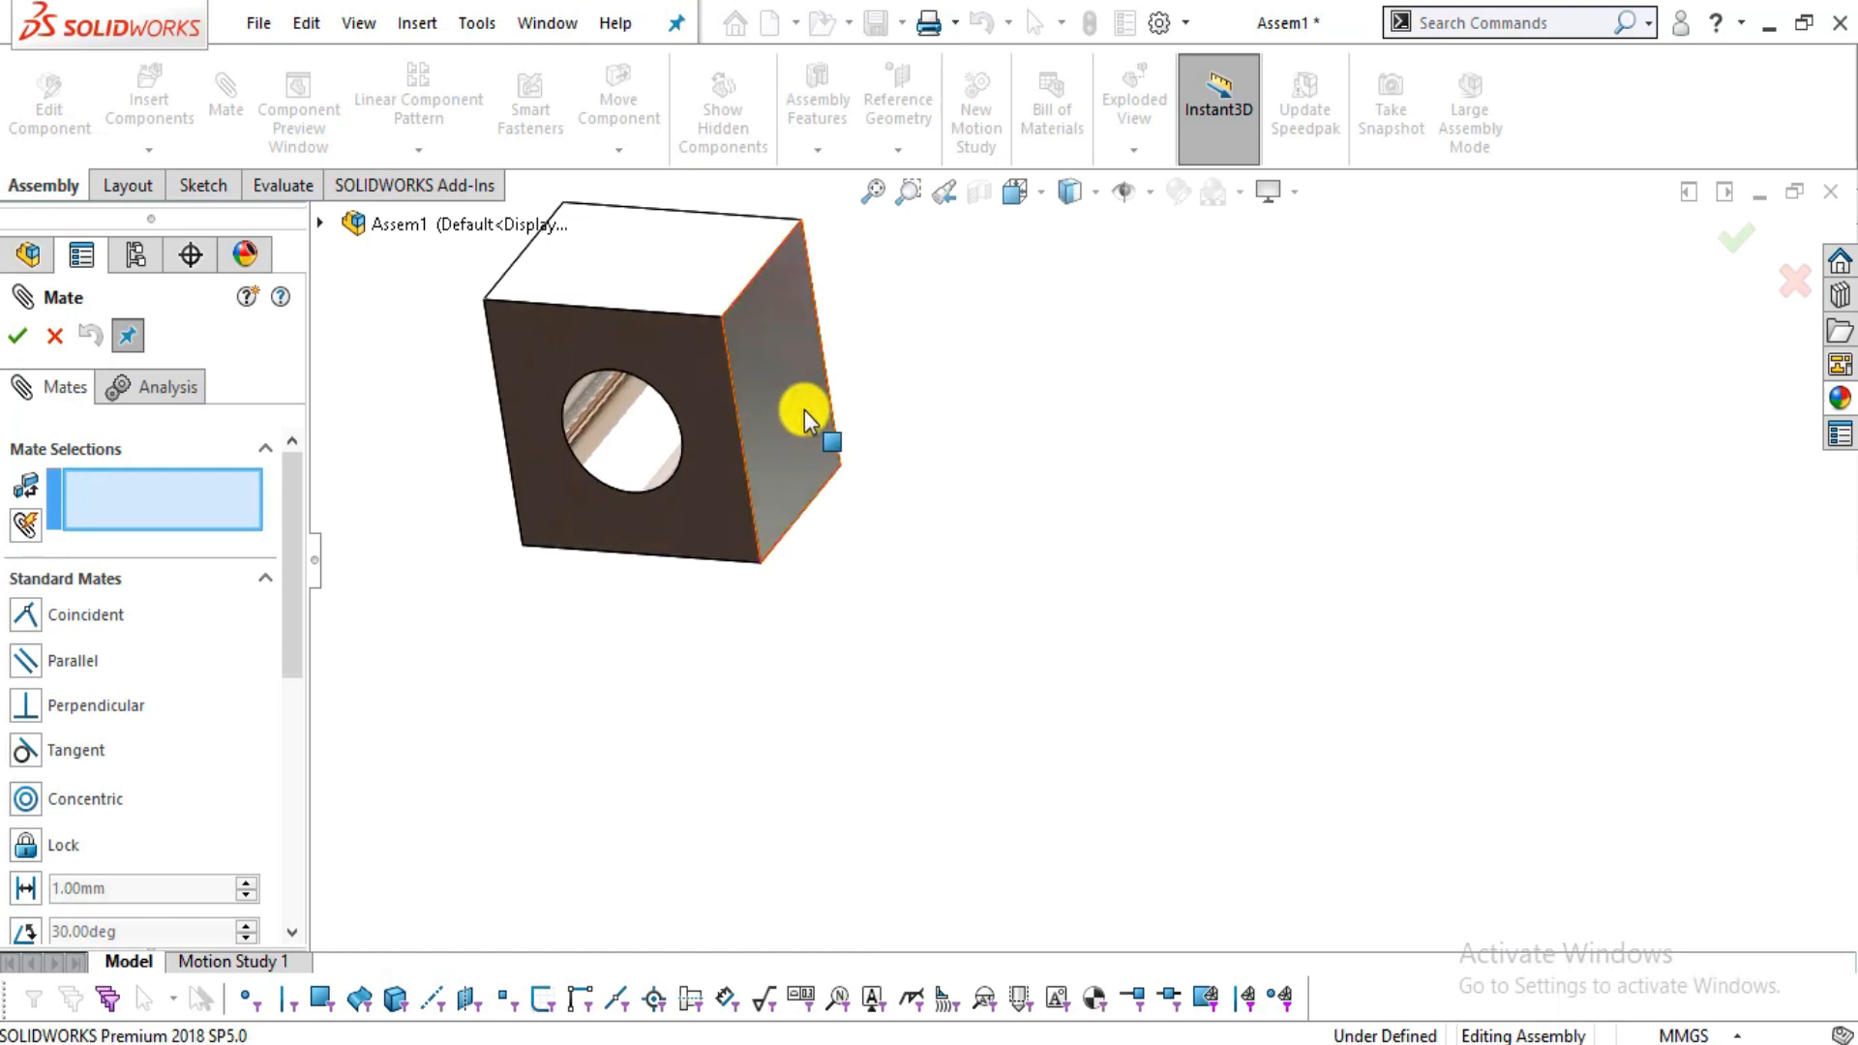
click(809, 412)
scroll(822, 436, up, 5)
middle_drag(880, 622, 1140, 829)
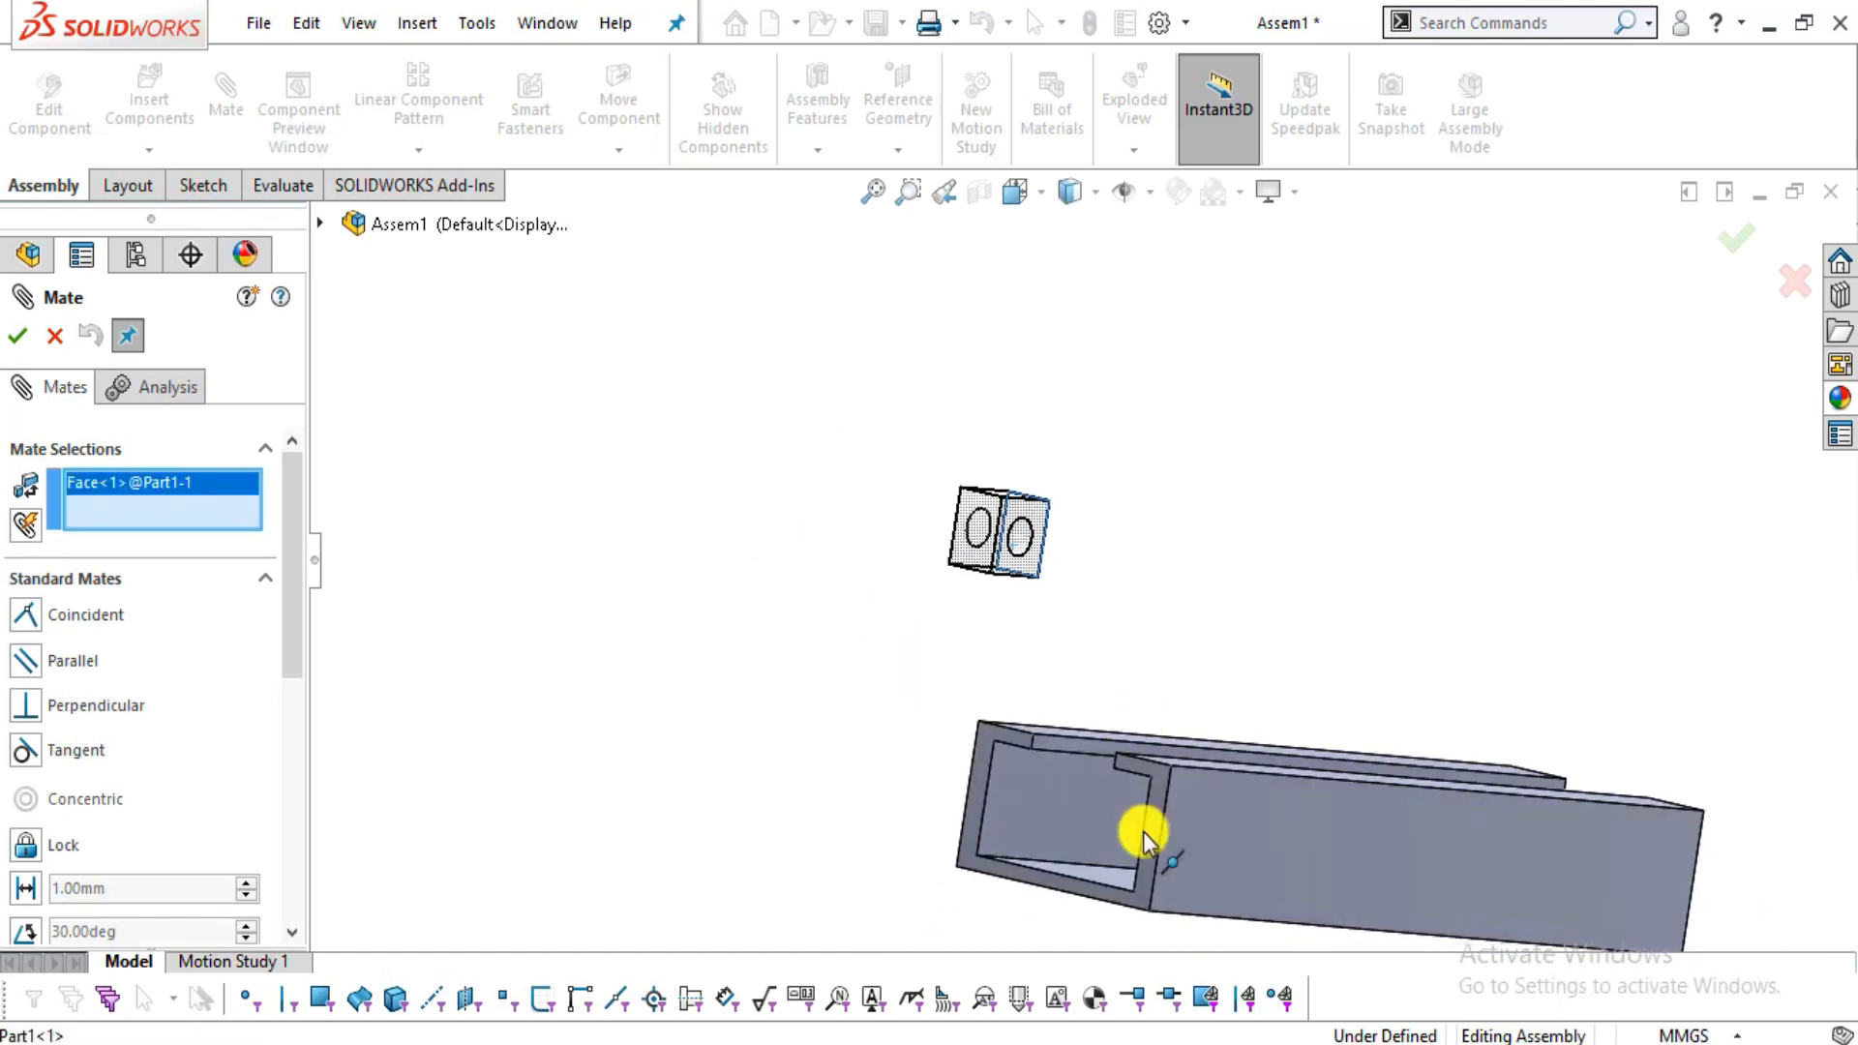
scroll(1055, 689, down, 6)
click(1029, 630)
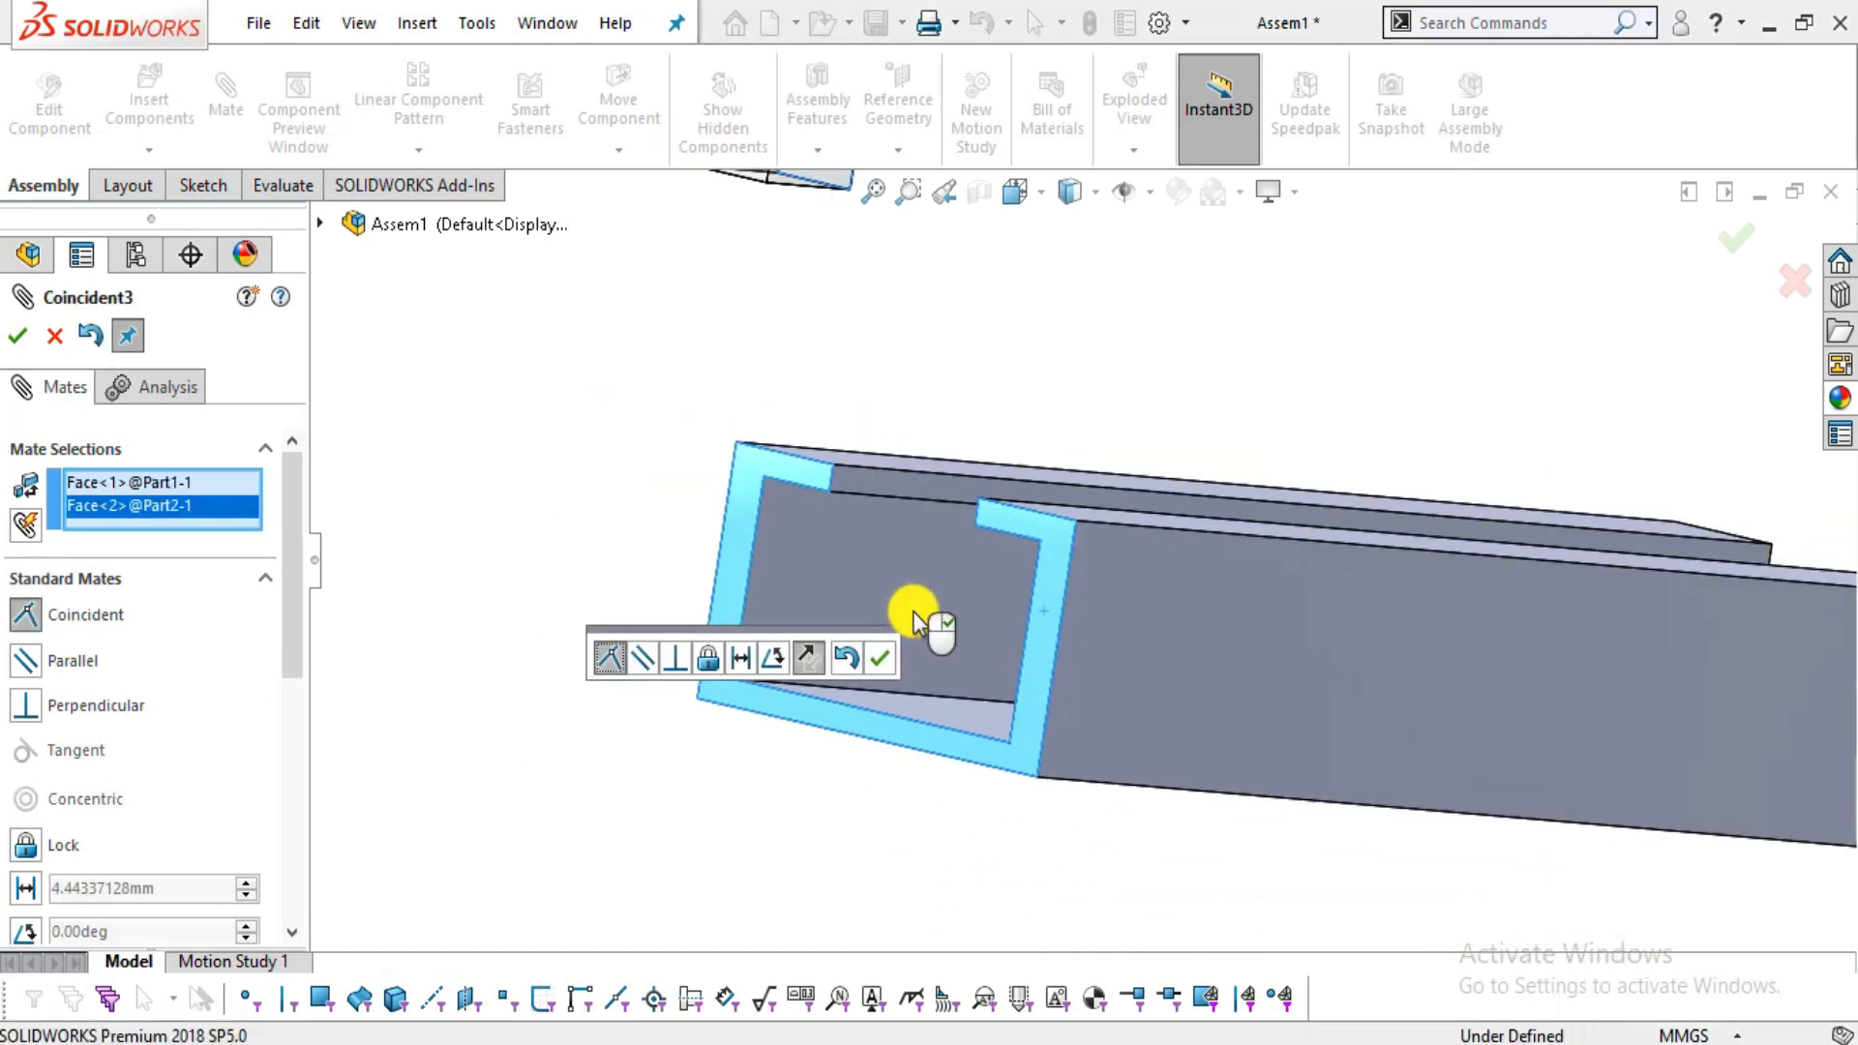
mouse_move(1101, 432)
middle_down()
mouse_move(1058, 455)
mouse_move(1008, 352)
middle_up()
click(27, 885)
key(alt+Tab)
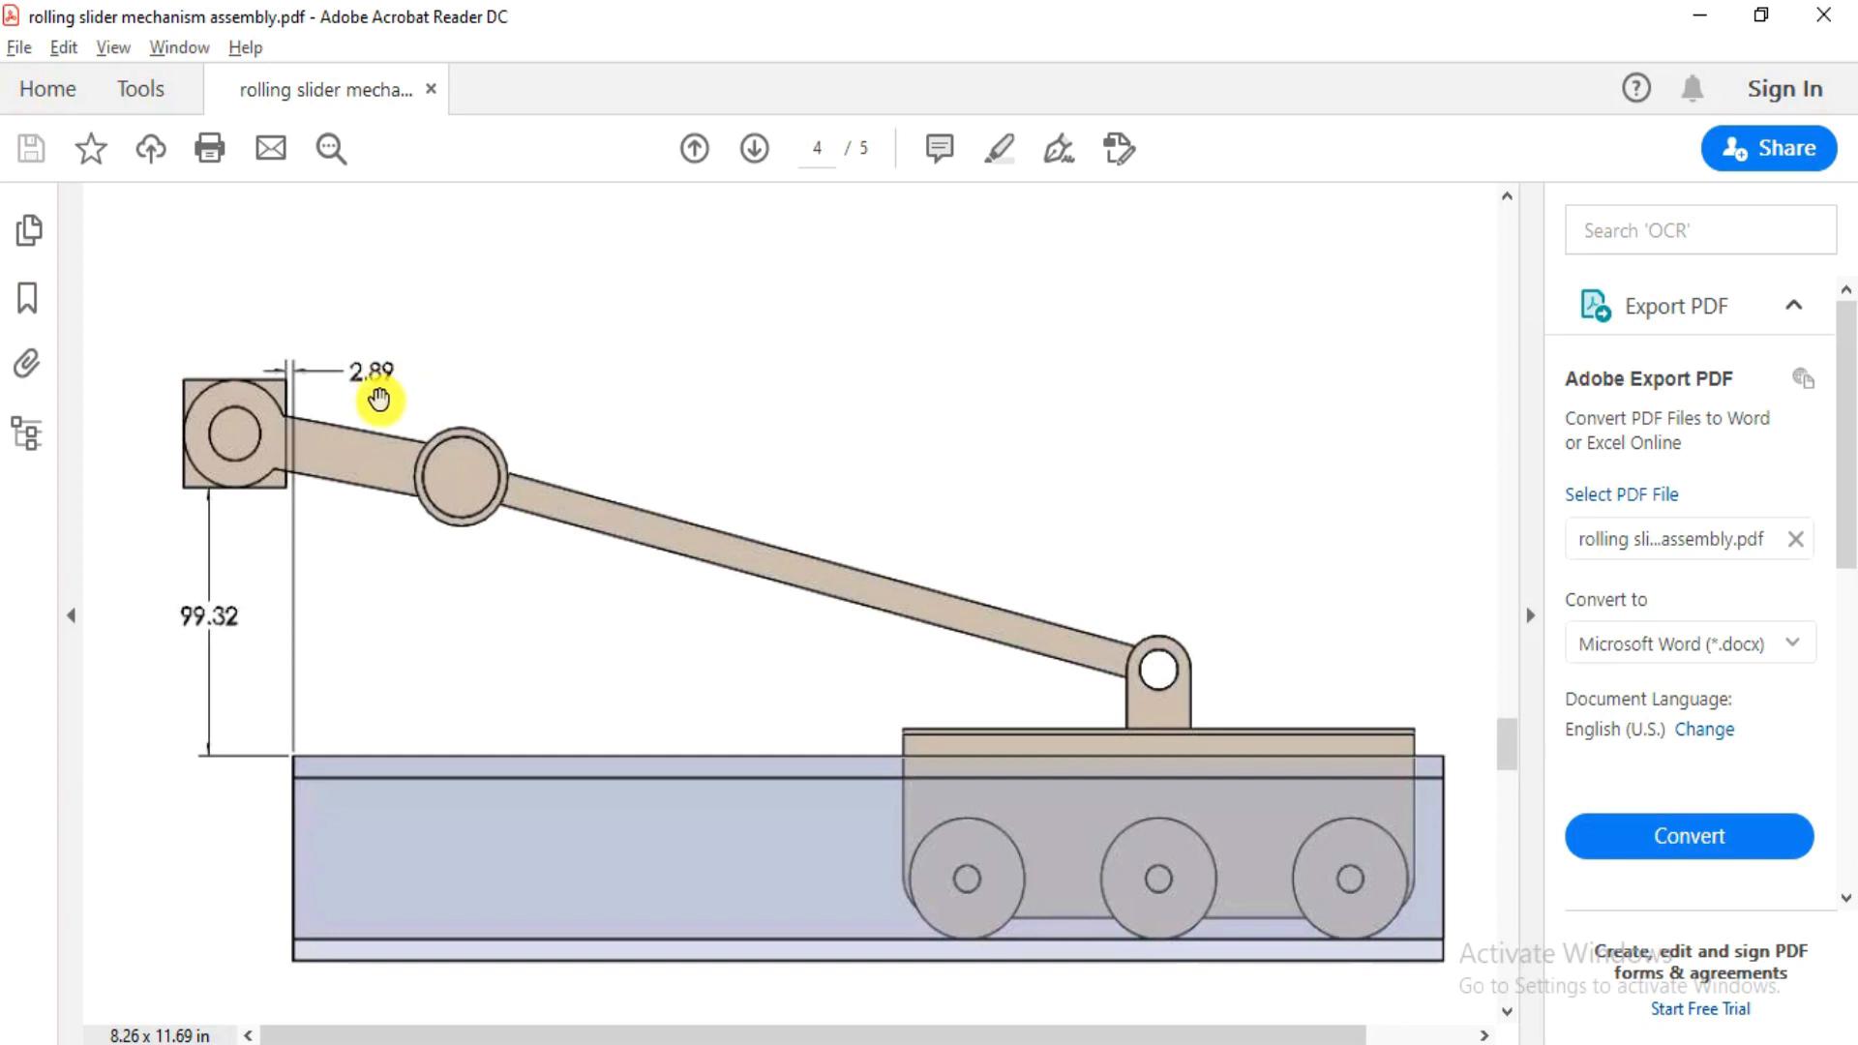
key(alt+Tab)
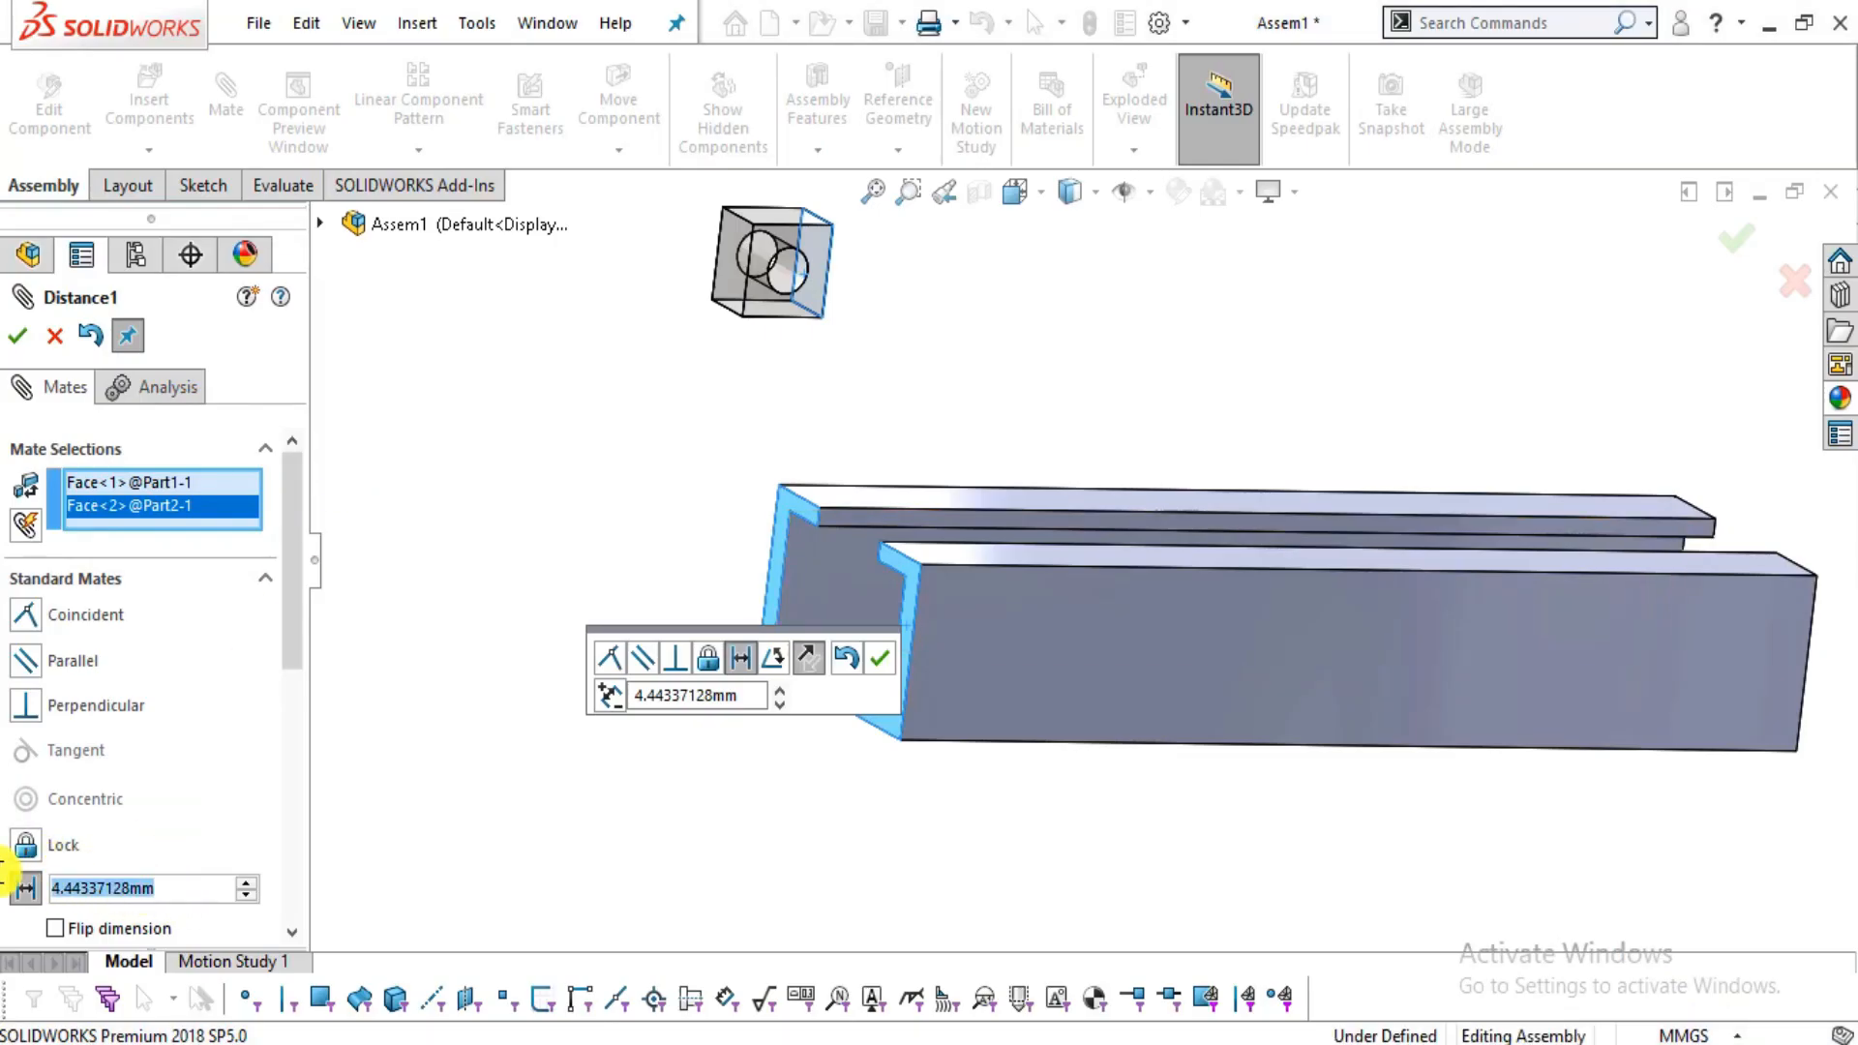
text(2.89)
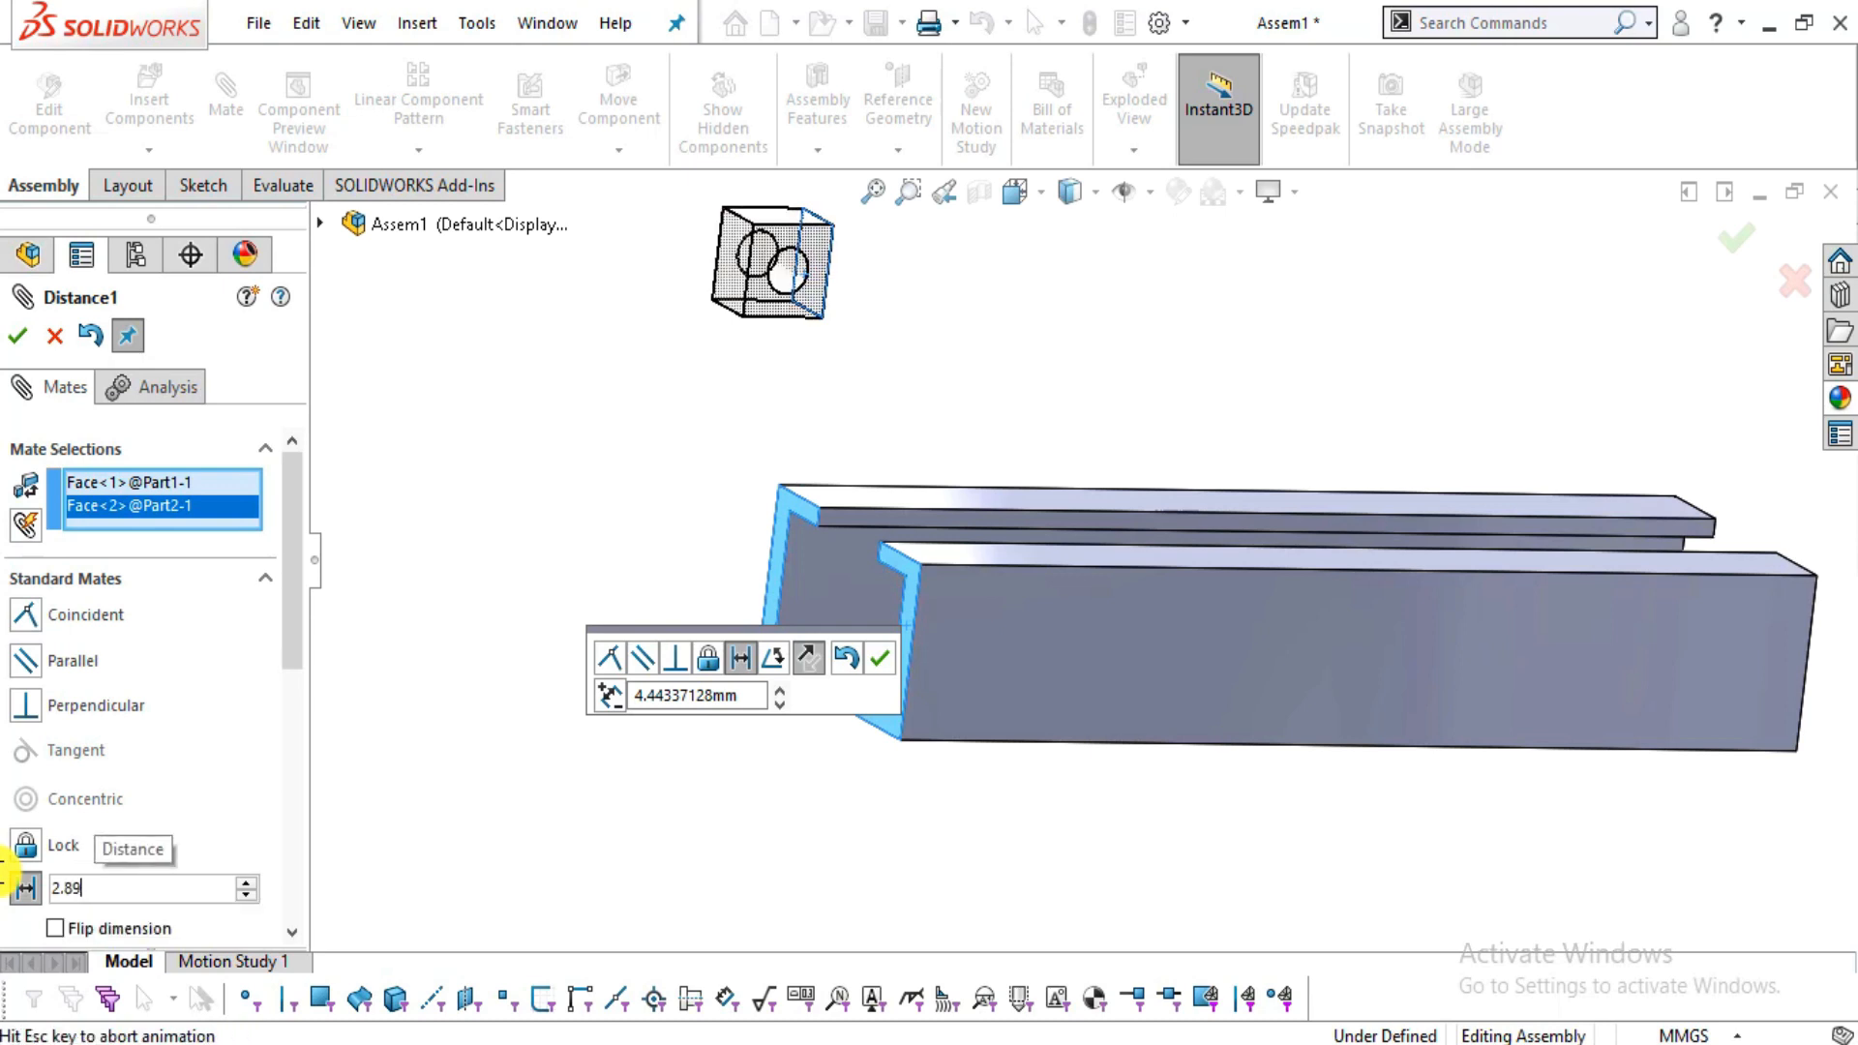
key(Return)
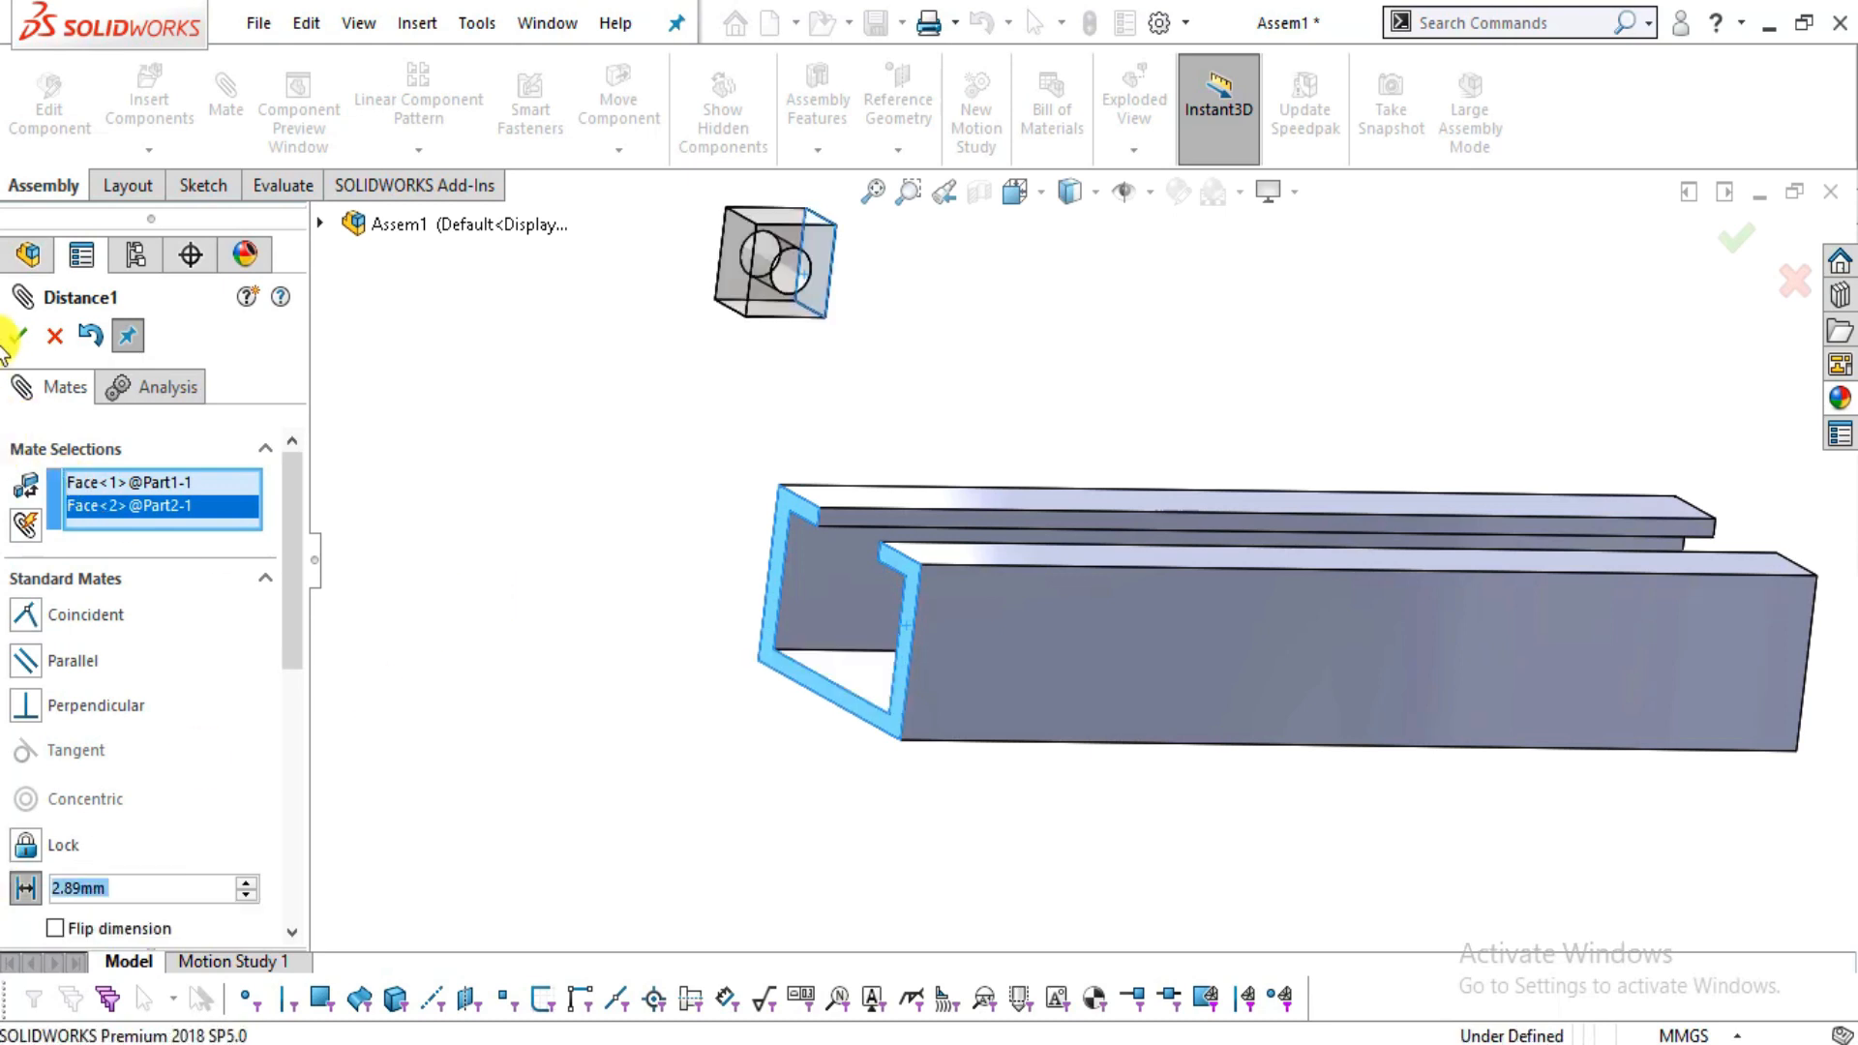
click(17, 336)
- Add a 99.32 mm Distance mate between the bearing block's bottom face and the top face of the channel's flange, and finish mating
middle_drag(996, 539, 927, 362)
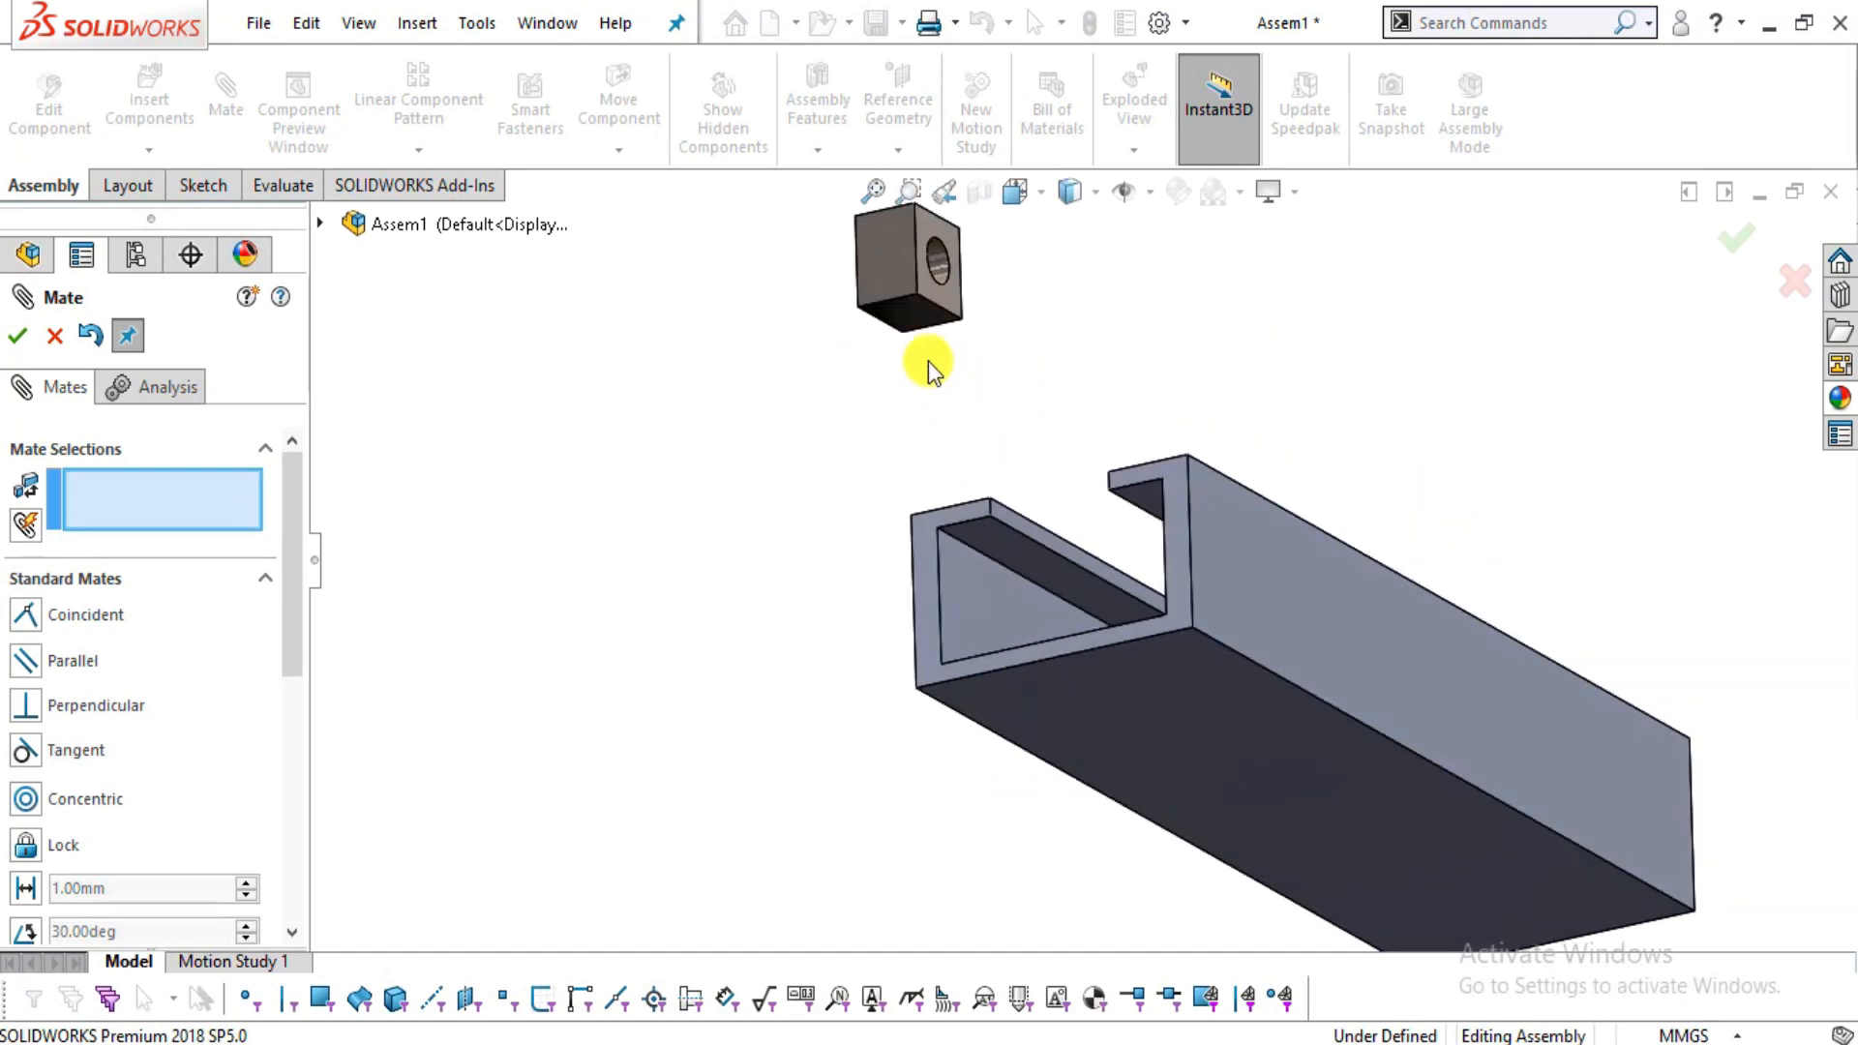
click(911, 326)
middle_drag(1132, 386, 891, 614)
click(891, 614)
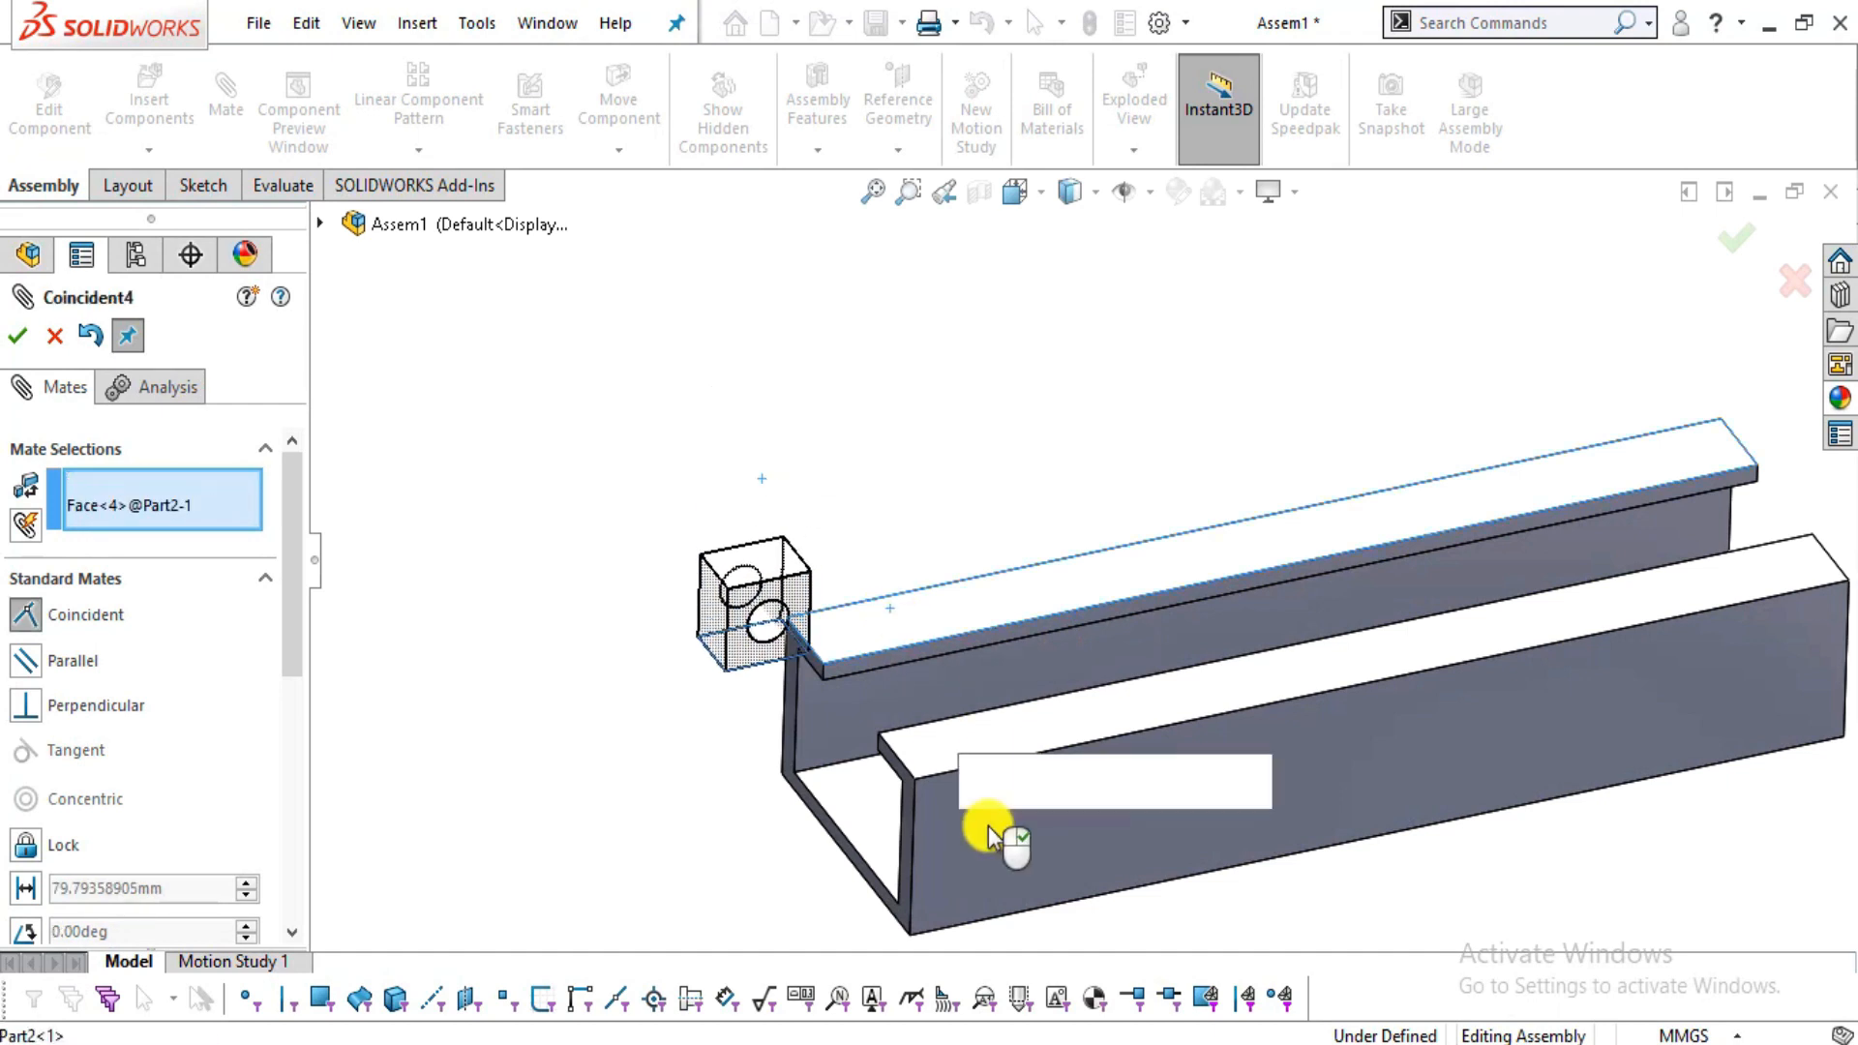
click(26, 888)
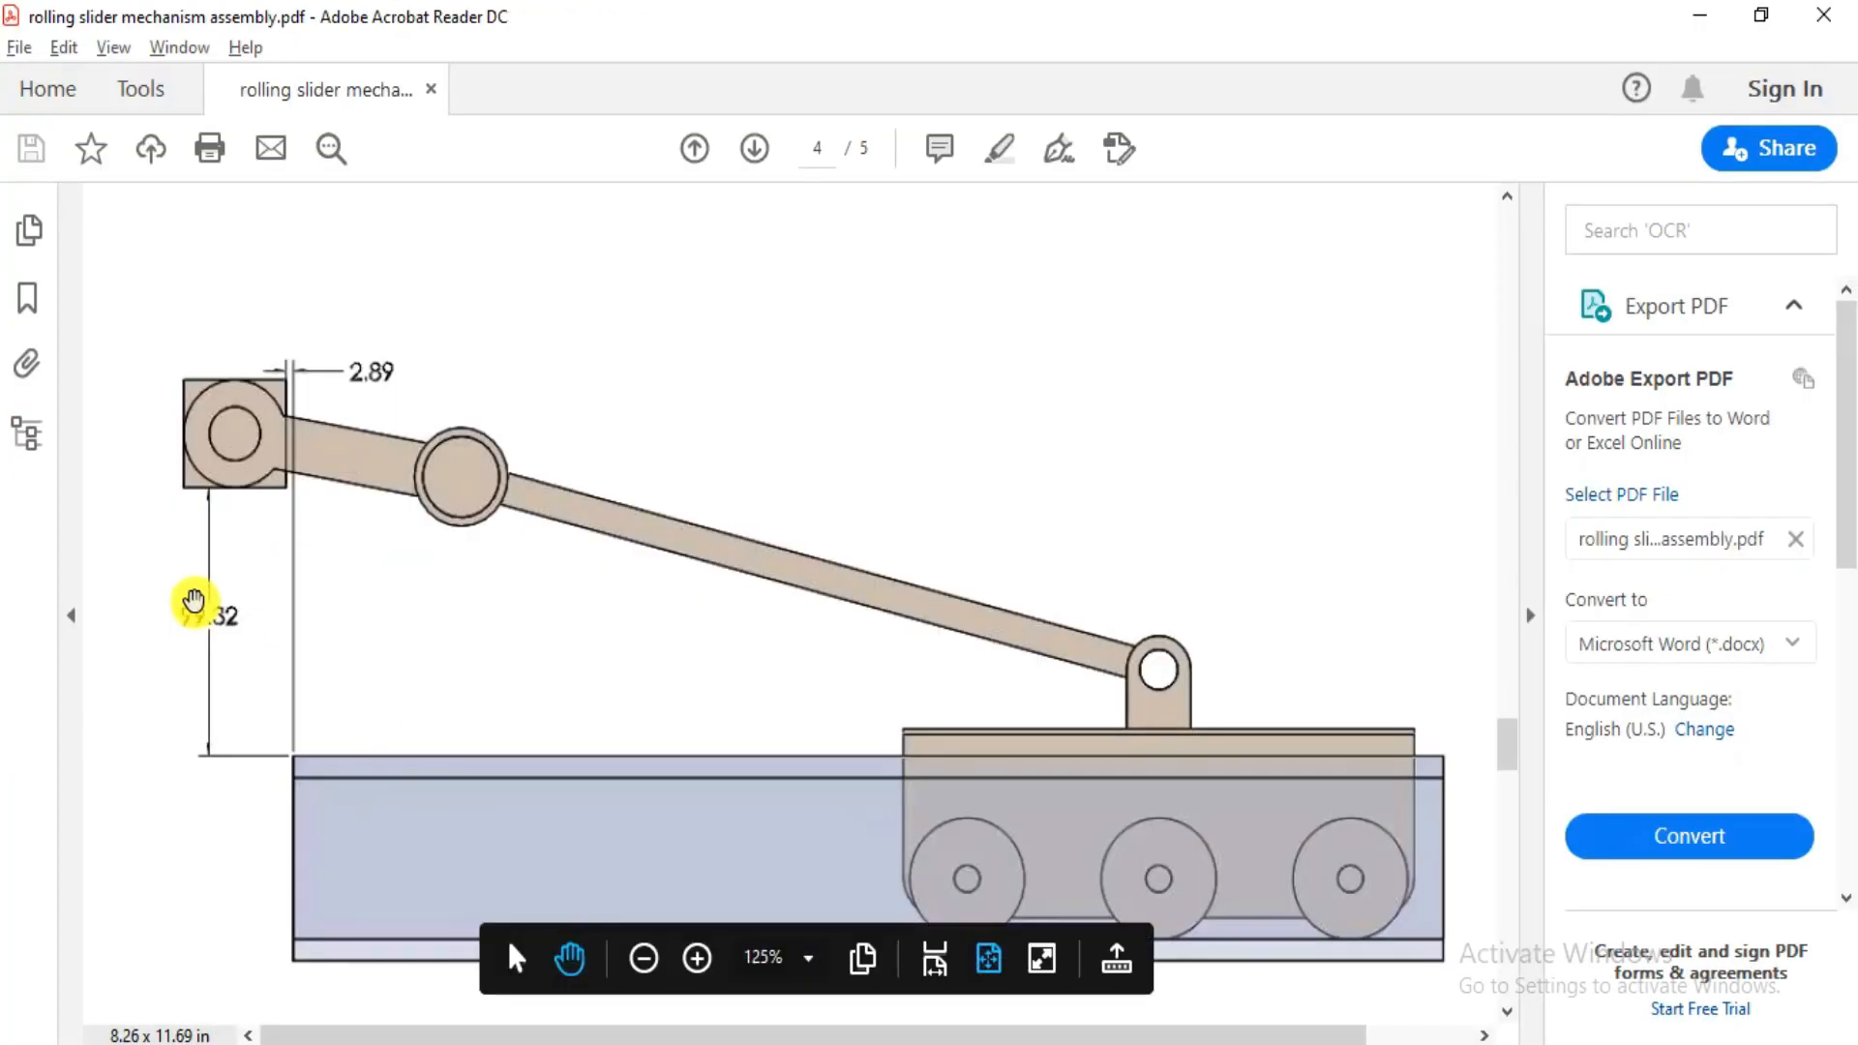
key(alt+Tab)
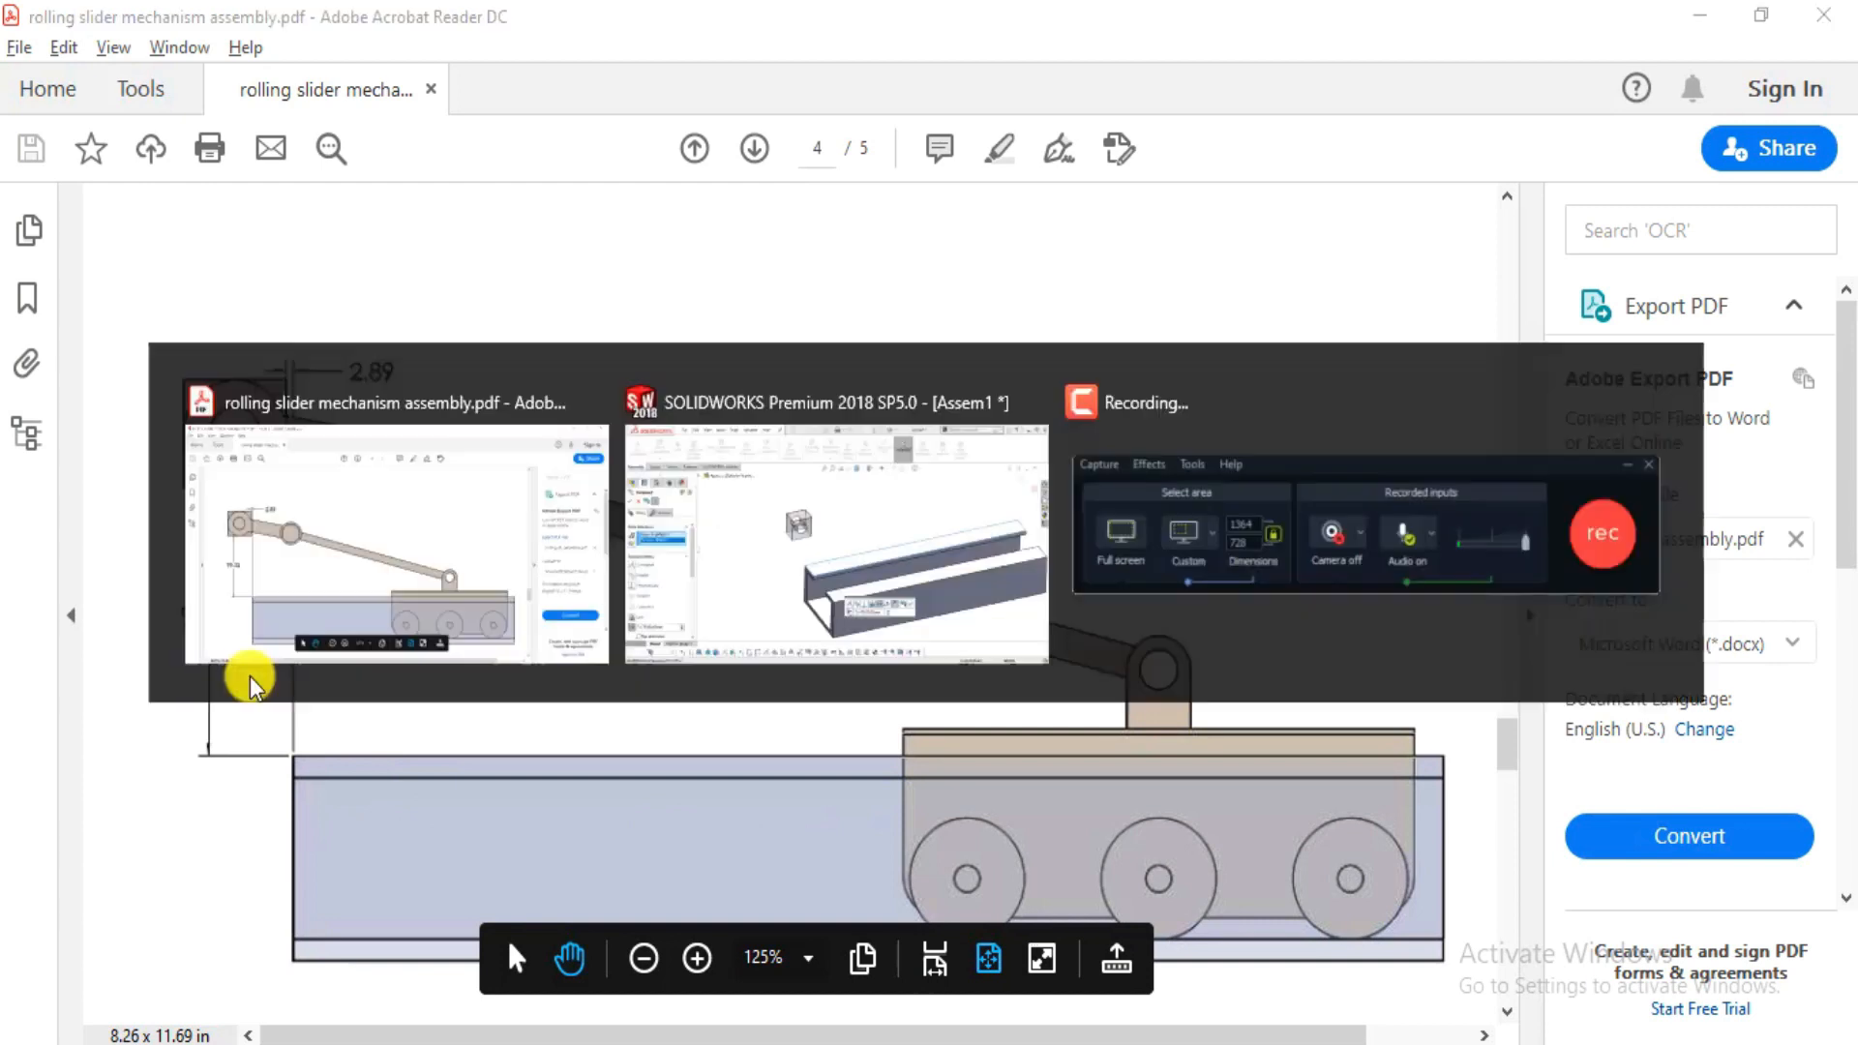
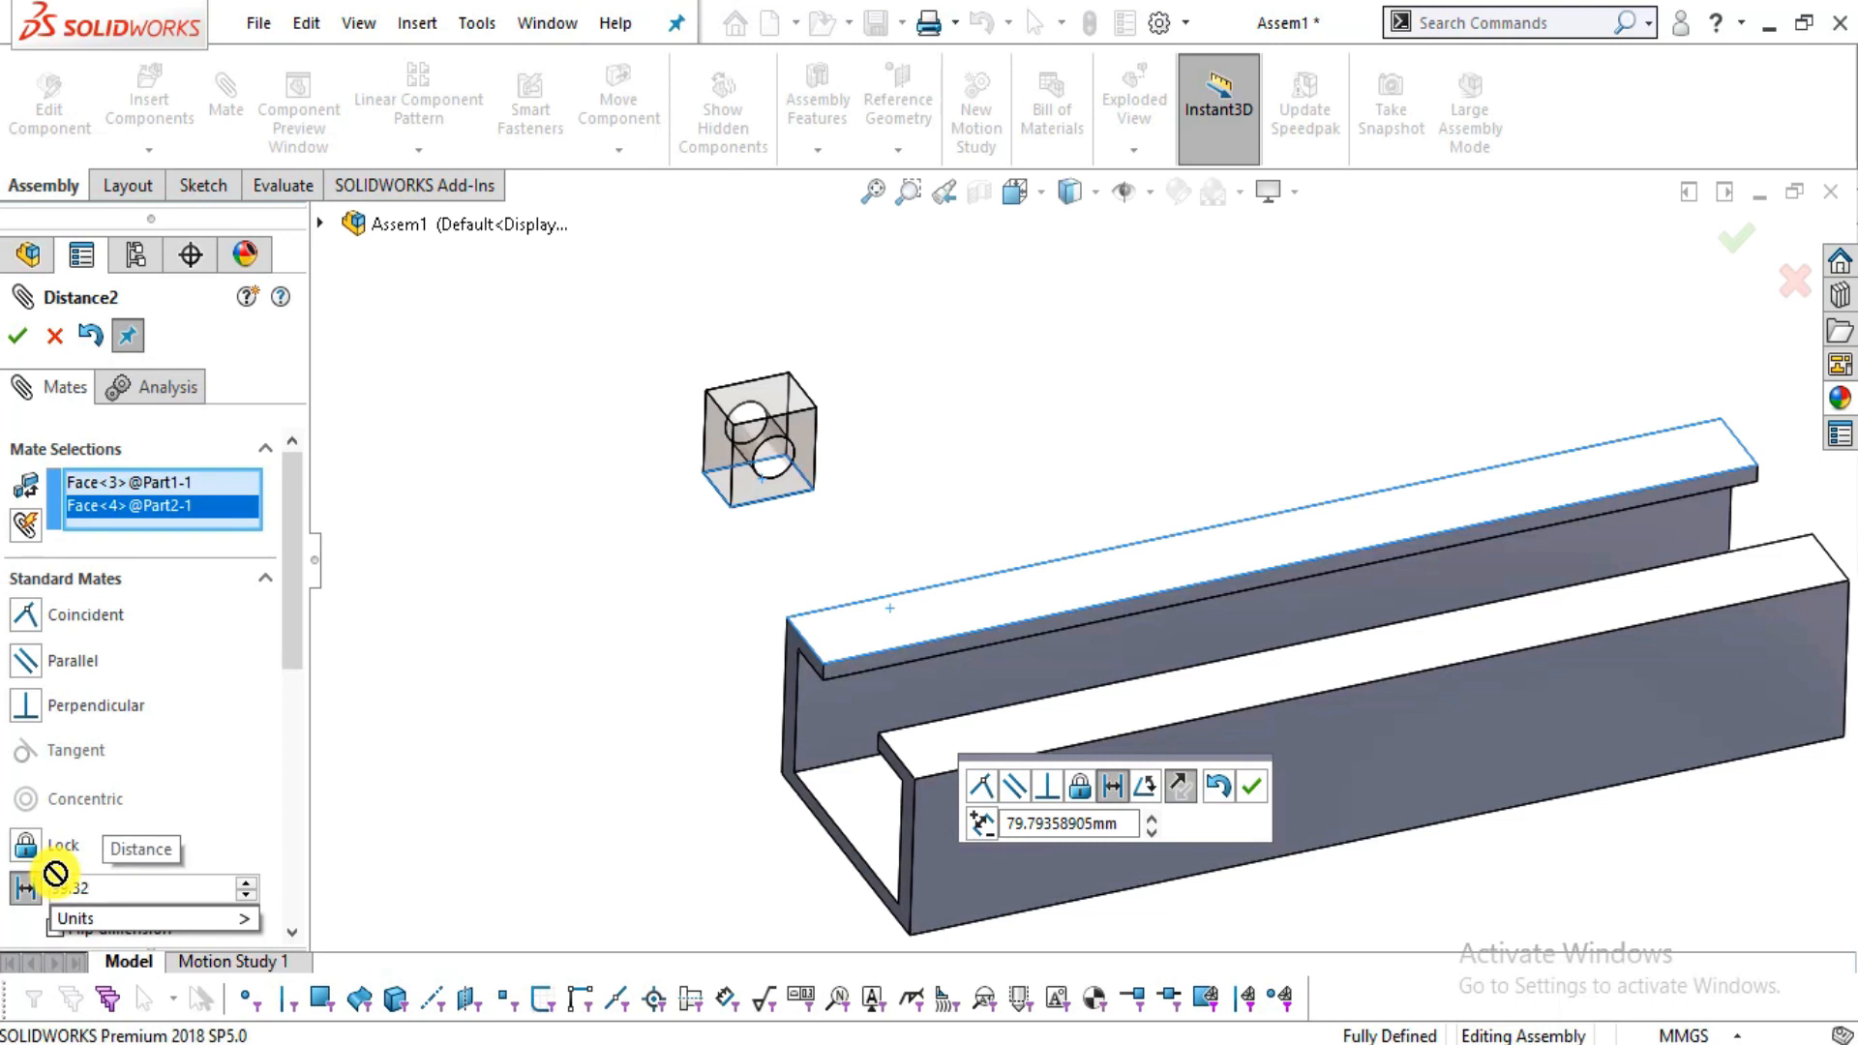
key(Return)
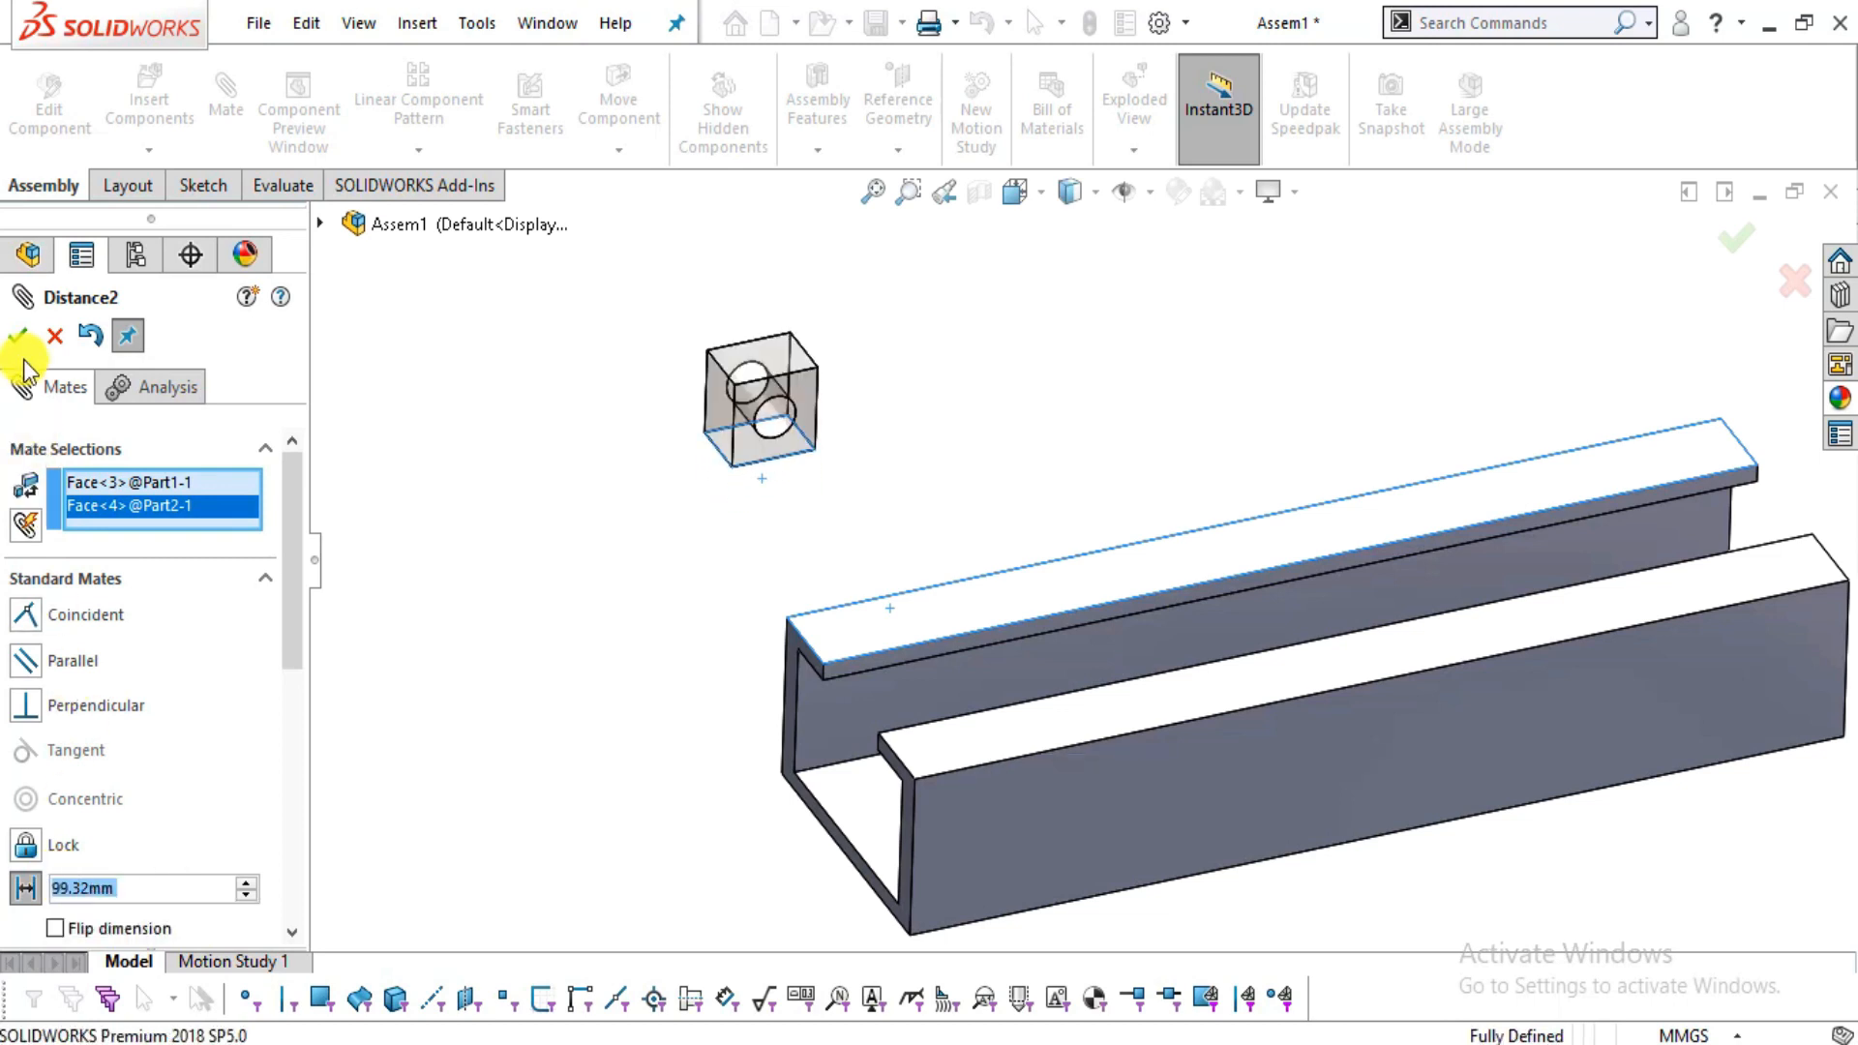
click(18, 338)
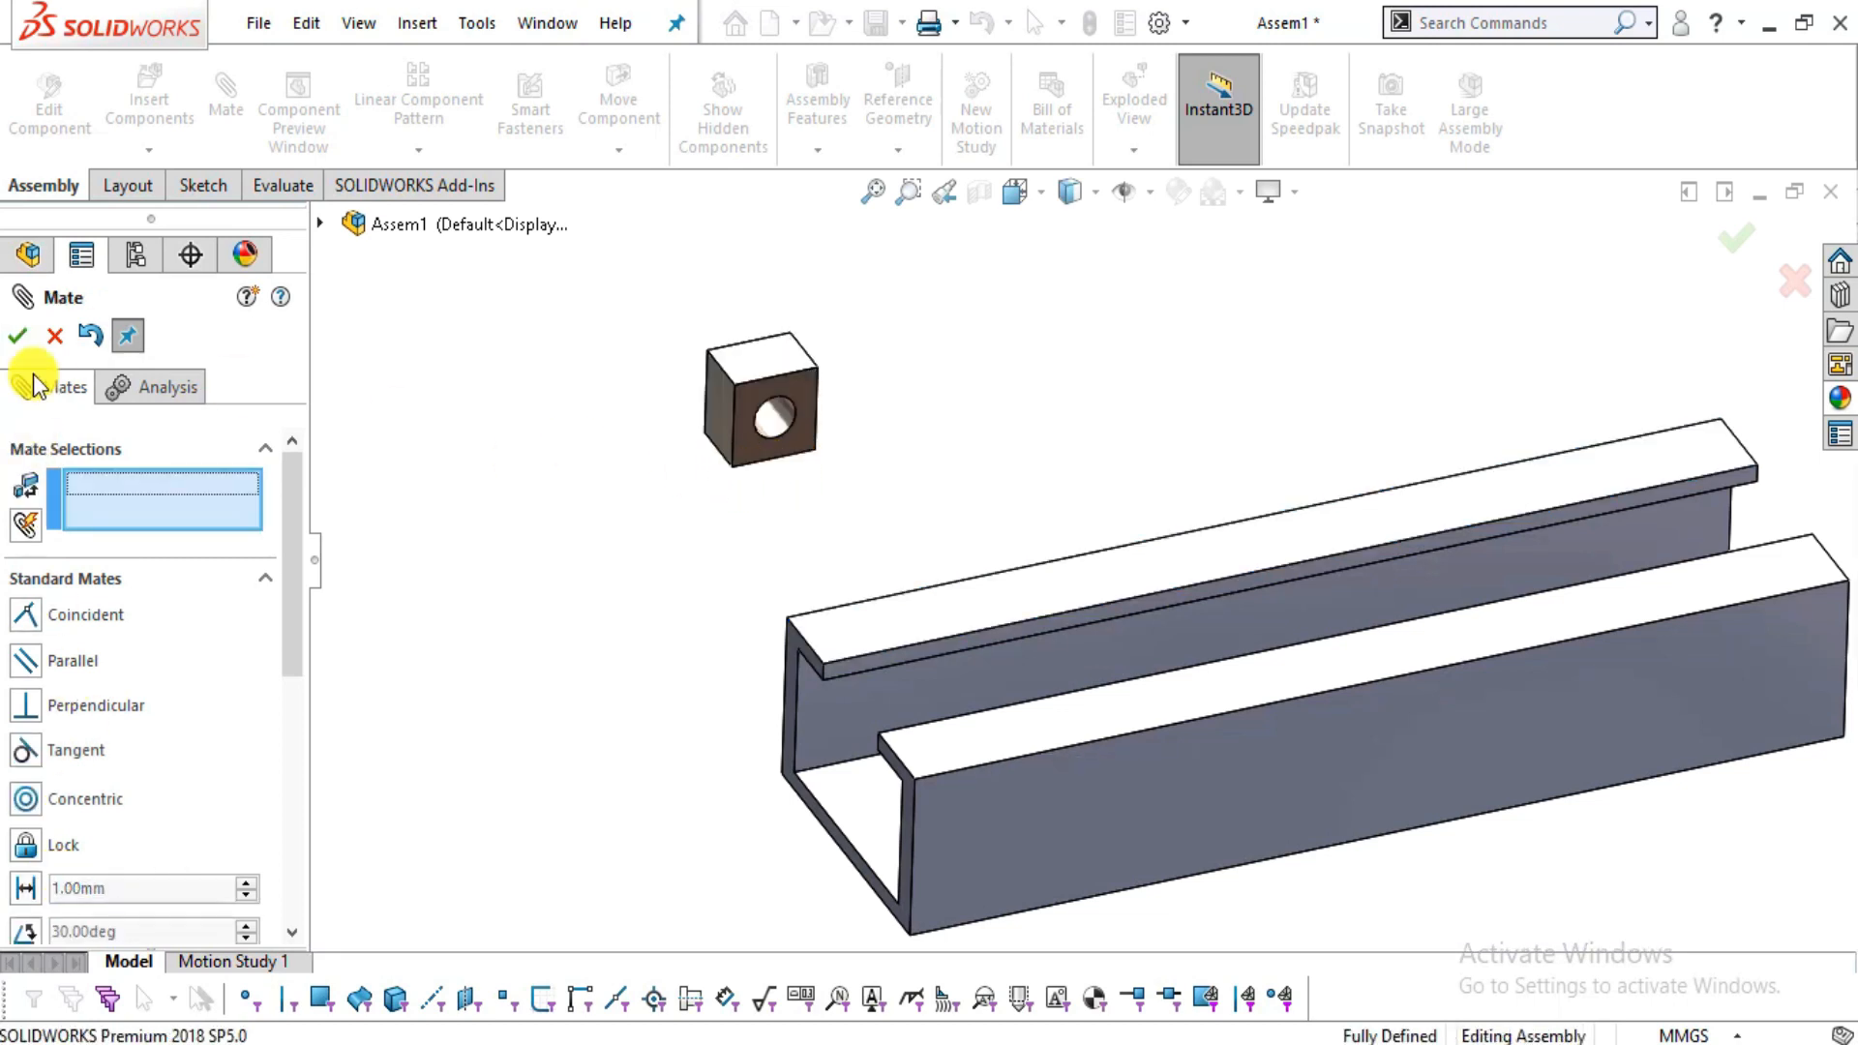
click(56, 336)
- Check whether the bearing block can still move and inspect its placement relative to the channel from several angles
middle_drag(883, 502, 1232, 406)
scroll(1233, 406, down, 2)
click(690, 433)
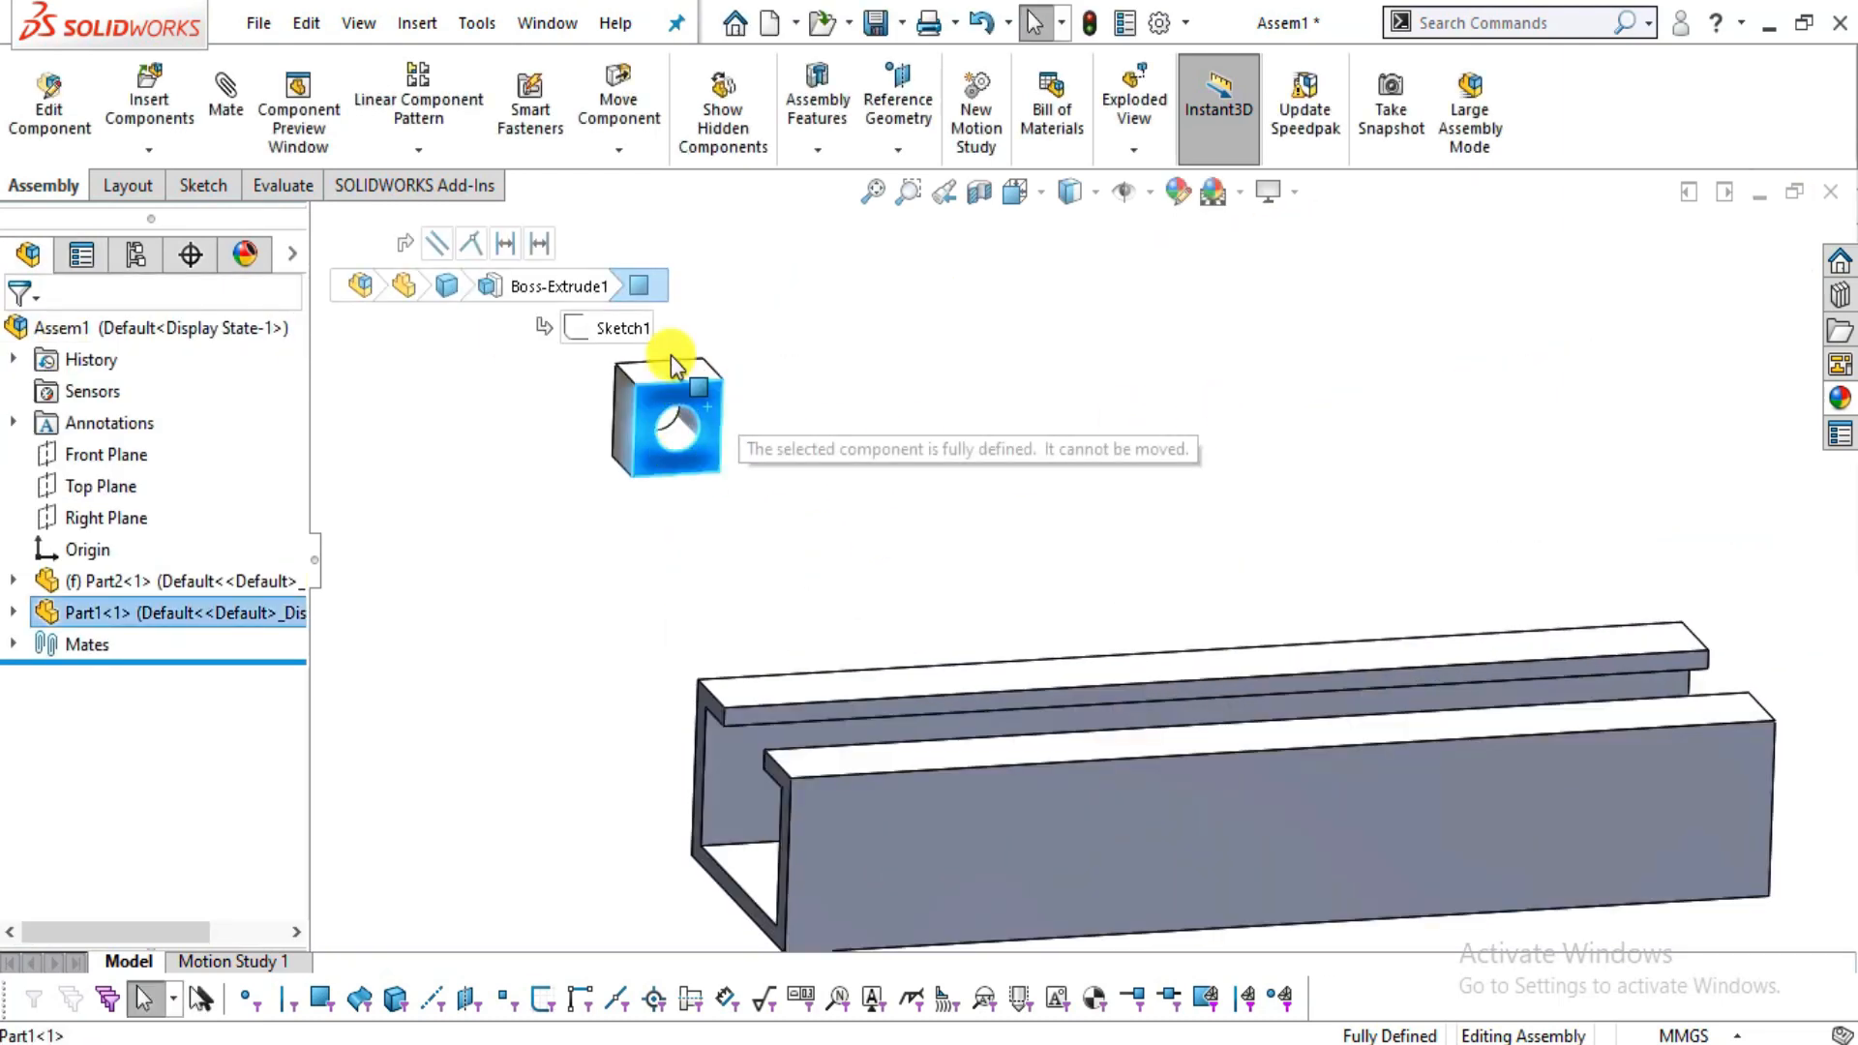
click(828, 493)
middle_drag(828, 494, 1192, 705)
click(1192, 704)
click(1135, 479)
middle_drag(1227, 539, 1219, 601)
scroll(1152, 522, up, 2)
scroll(1153, 522, down, 1)
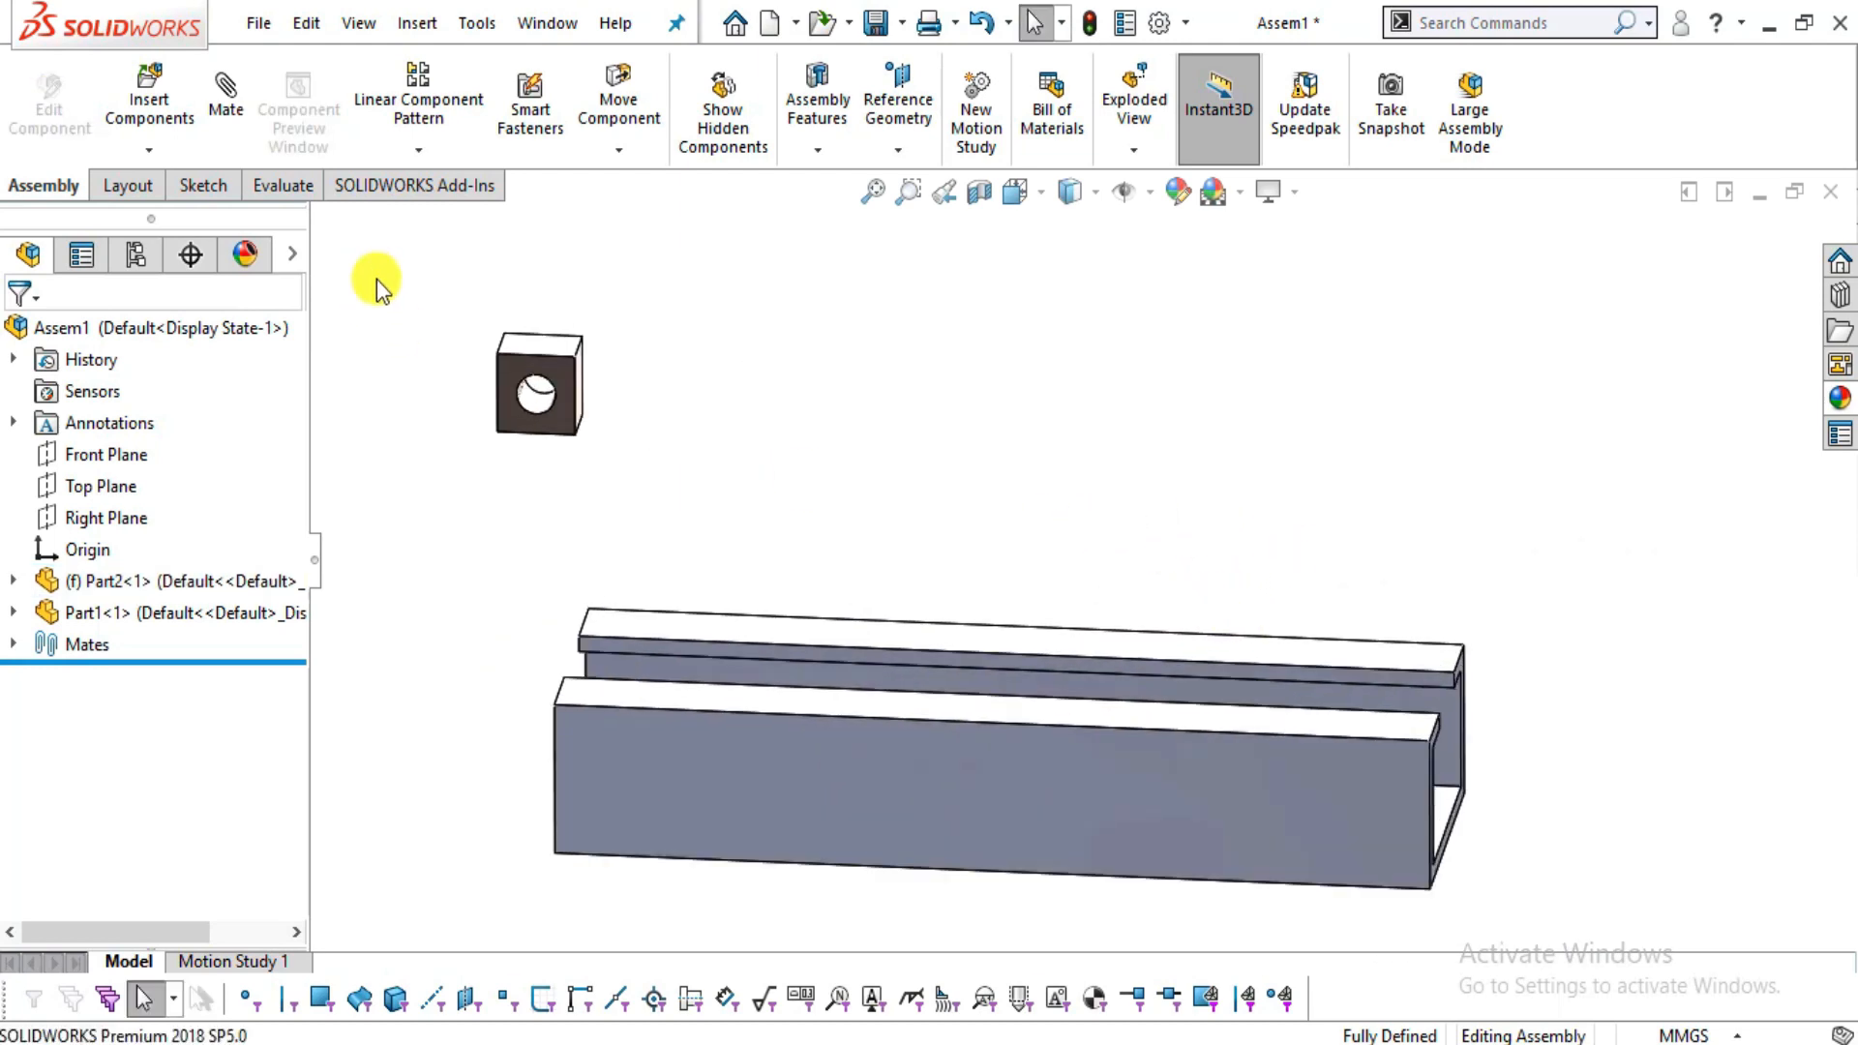
- Insert the crank component Part3 from the part files folder and place it beside the bearing block
click(134, 99)
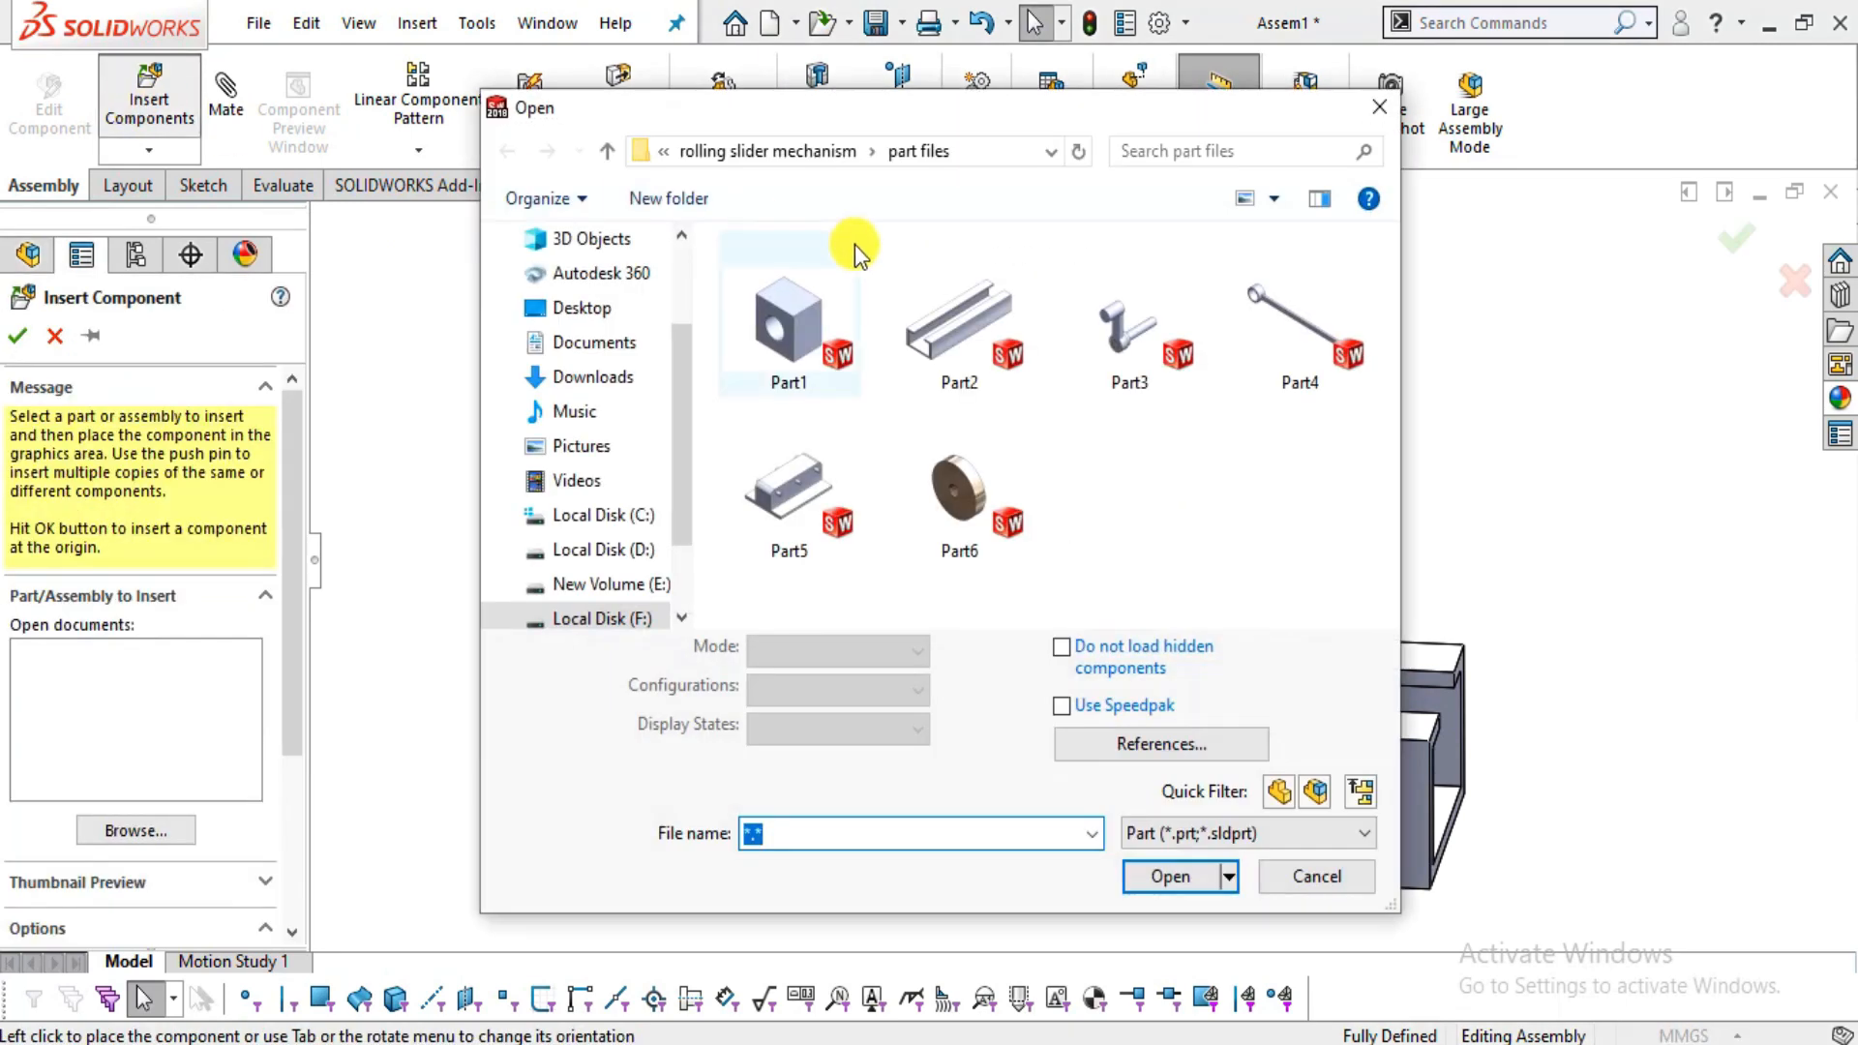
click(1146, 333)
click(1165, 826)
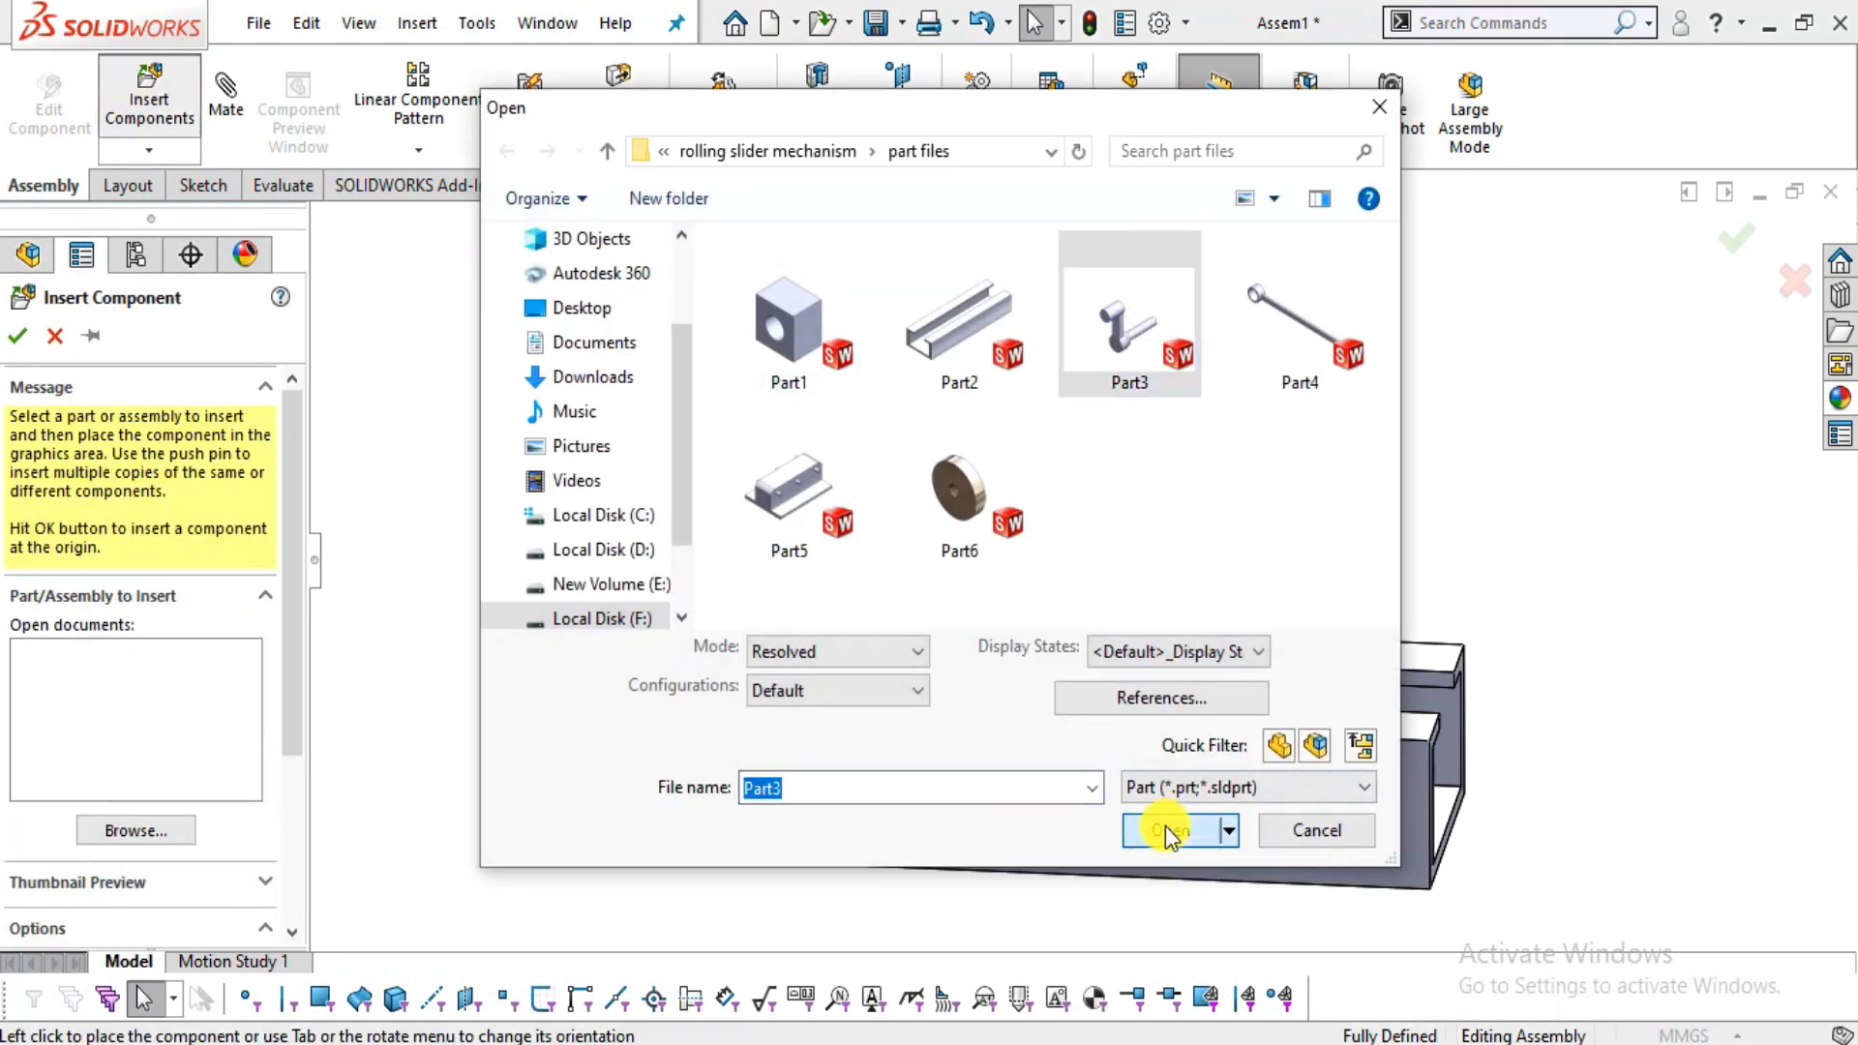
scroll(593, 415, down, 4)
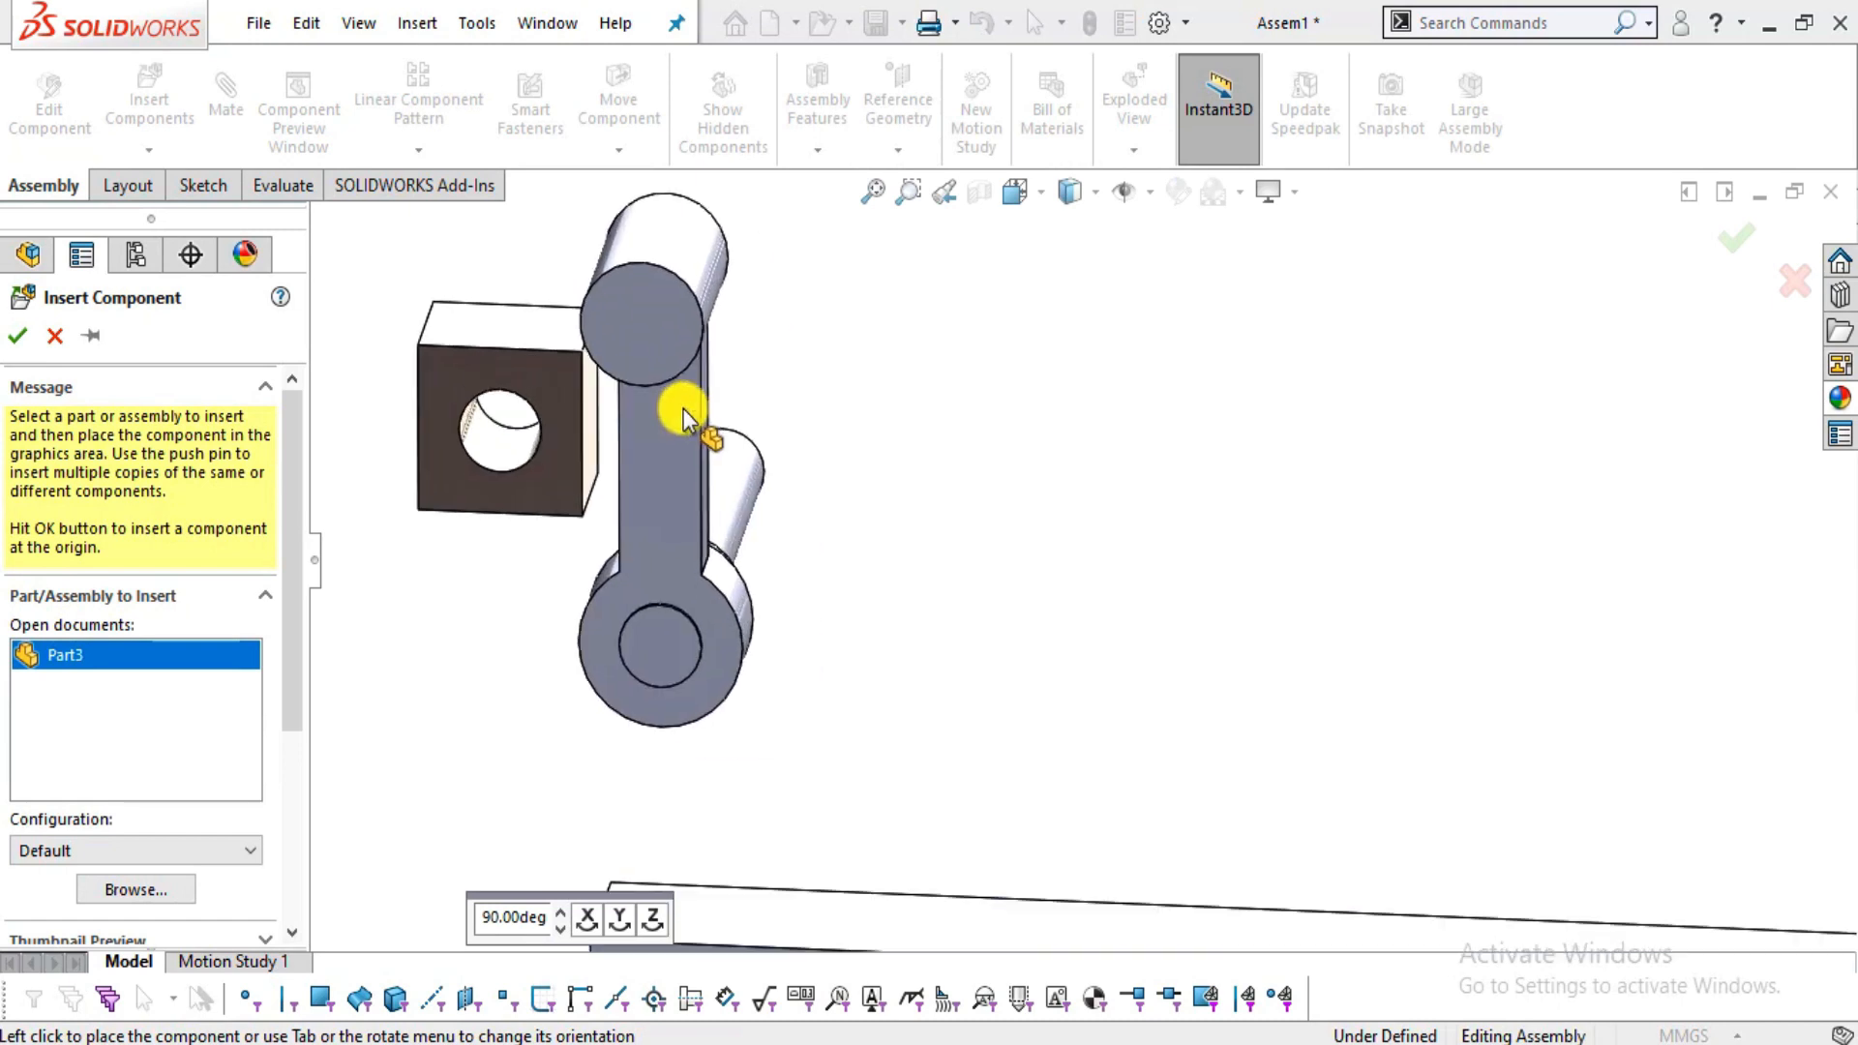
click(698, 402)
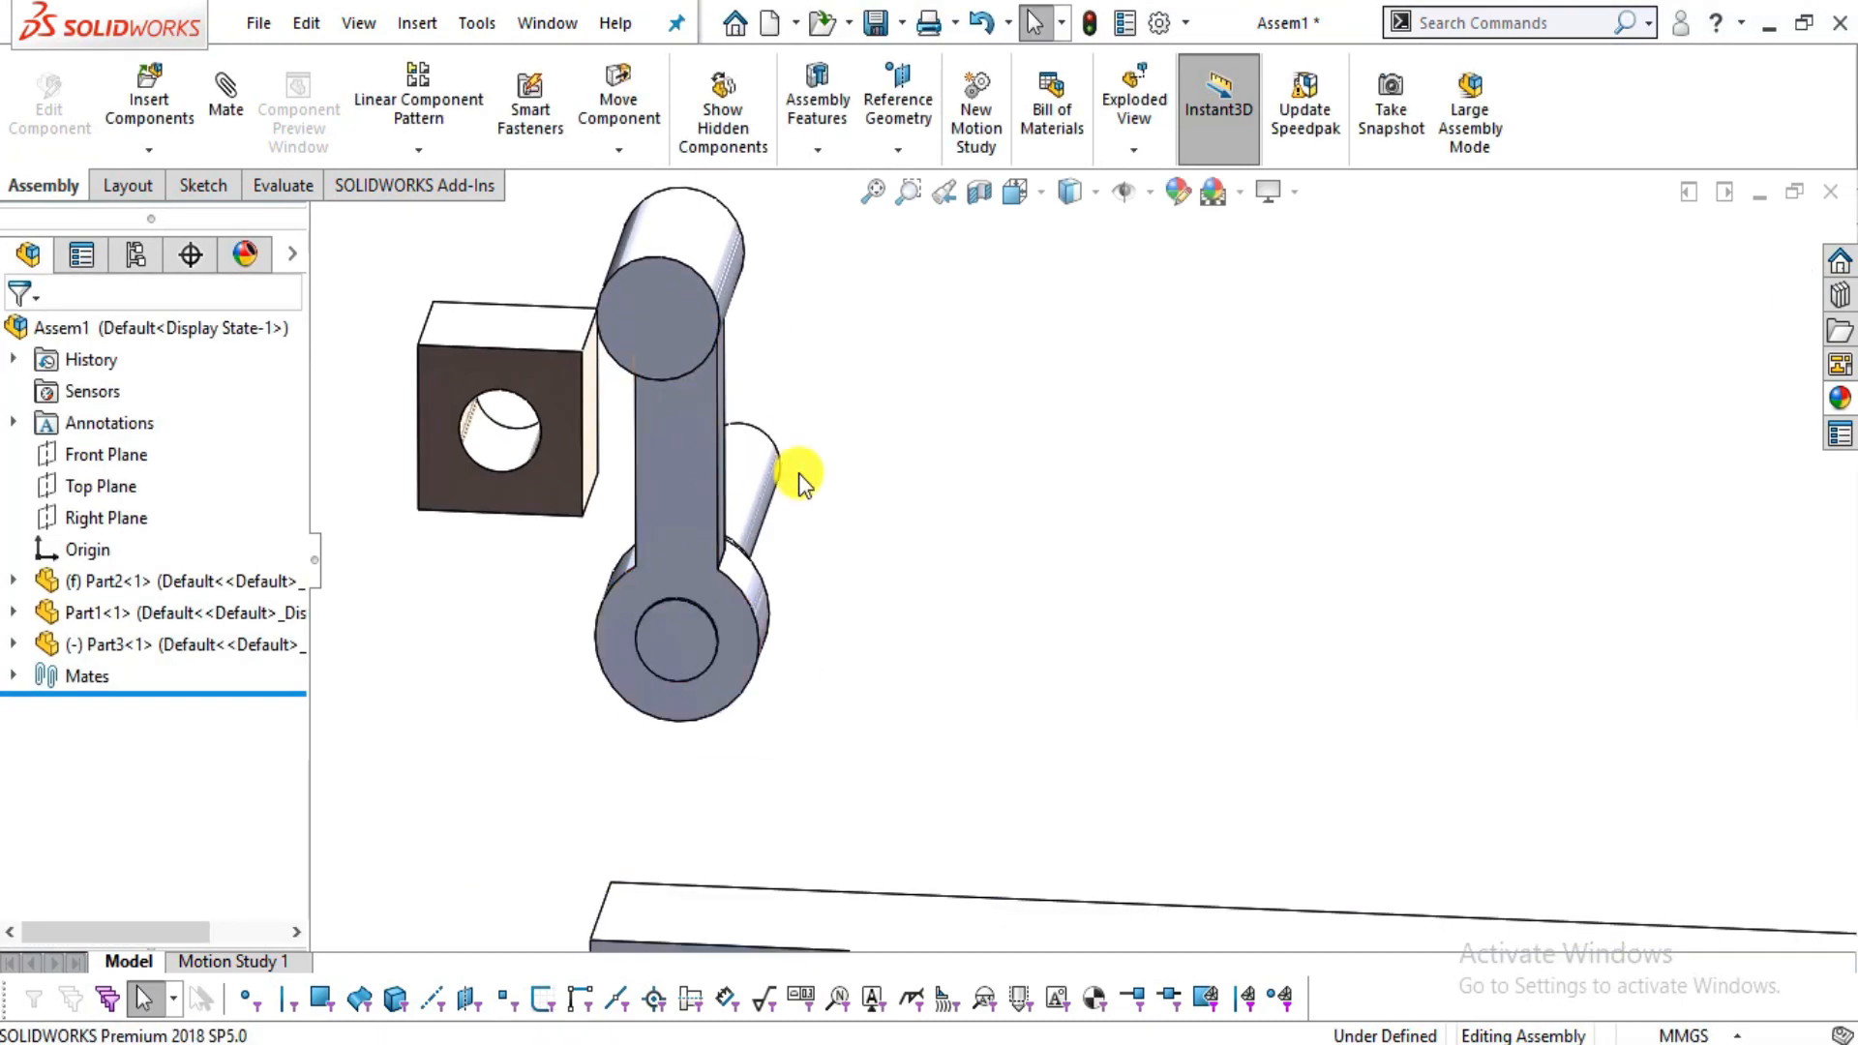
scroll(1024, 483, up, 3)
- Check the crank's orientation in the PDF top view and add a Concentric mate between the crank's long shaft and the bearing block's hole
key(alt+Tab)
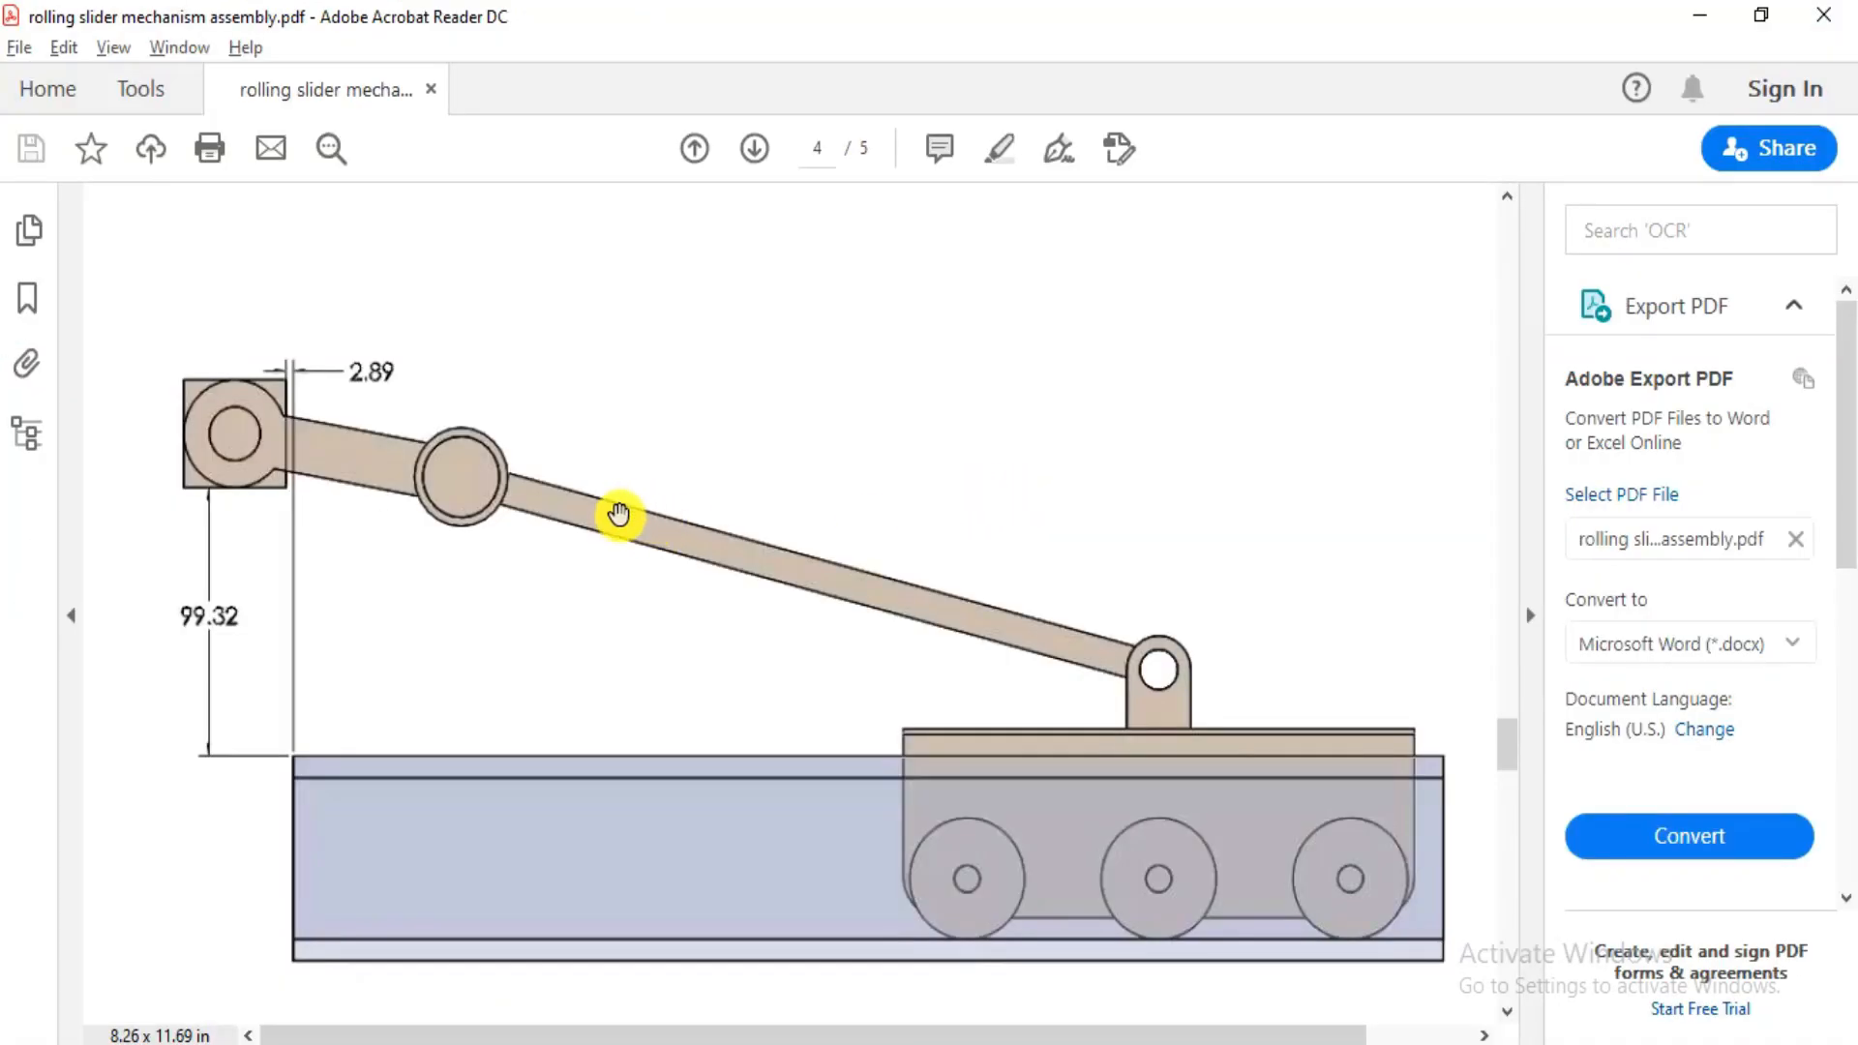
scroll(657, 552, up, 3)
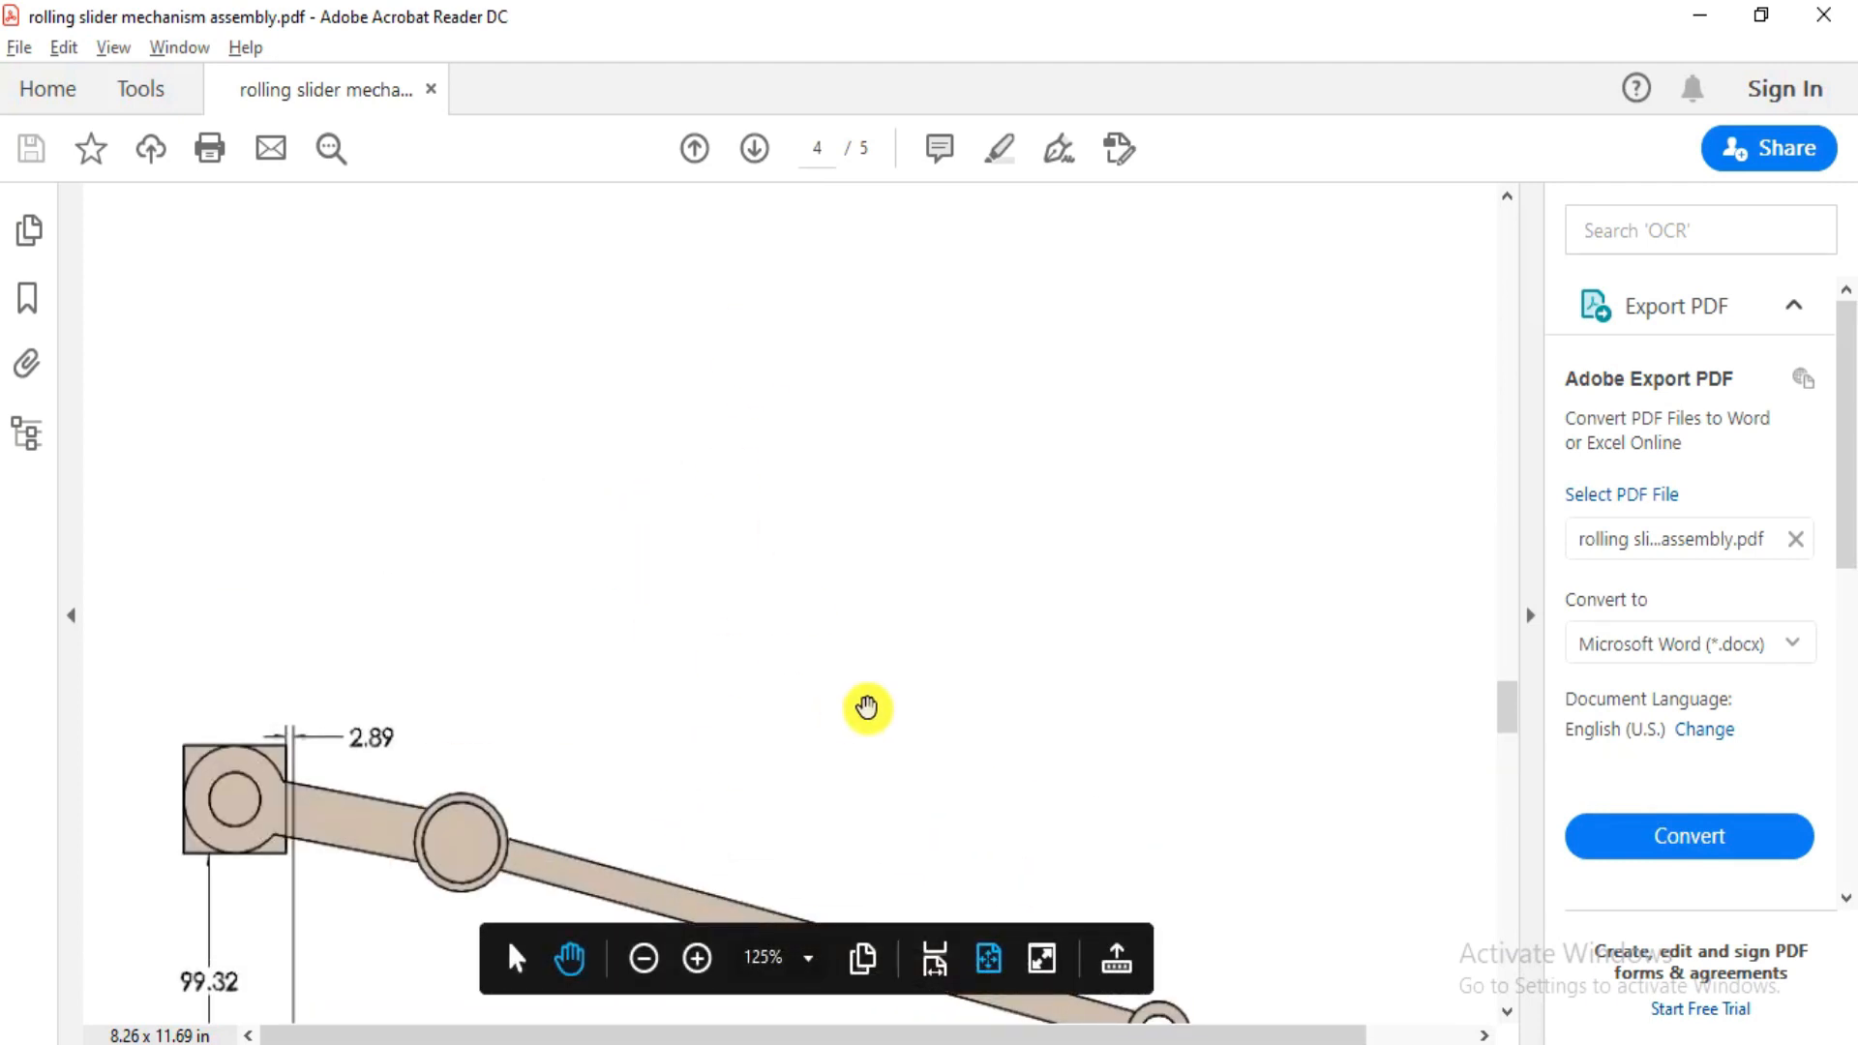
drag(1513, 735, 1516, 917)
key(alt+Tab)
mouse_move(1051, 474)
middle_down()
mouse_move(983, 455)
mouse_move(1050, 514)
mouse_move(1012, 526)
middle_up()
click(1012, 526)
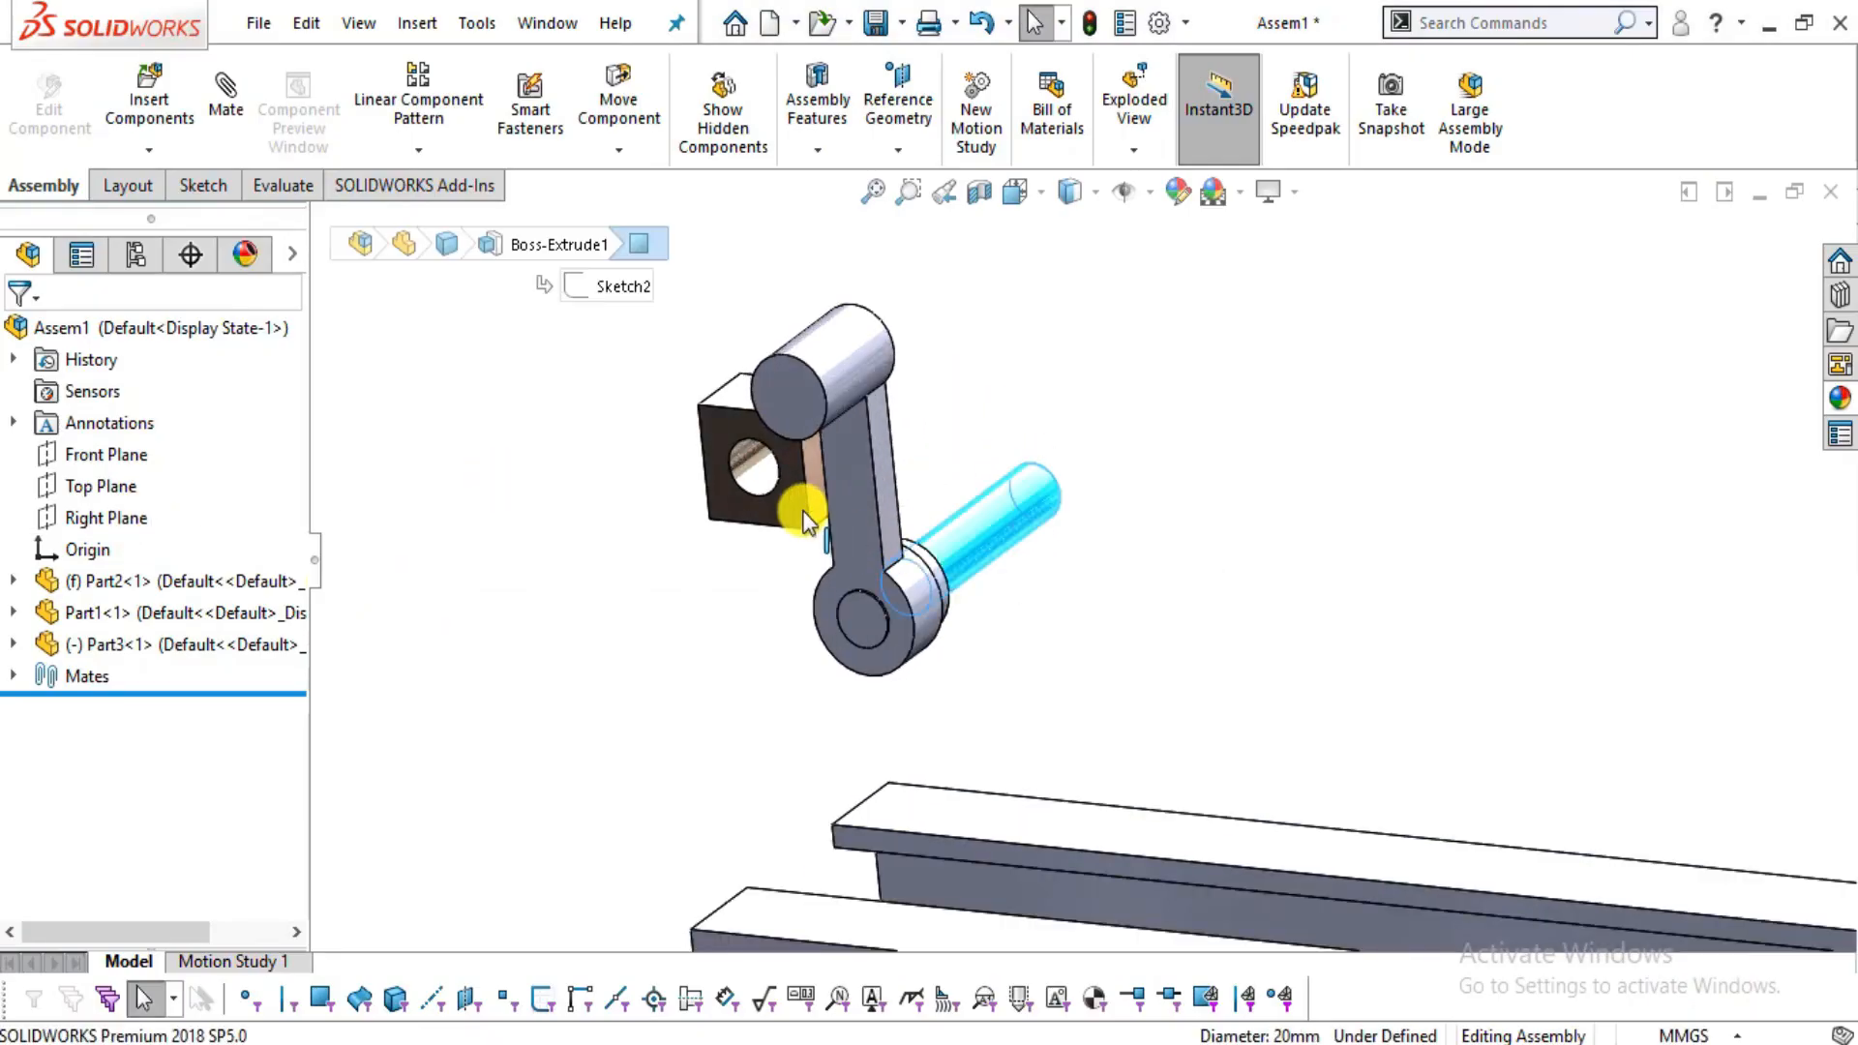
click(757, 470)
key(alt+Tab)
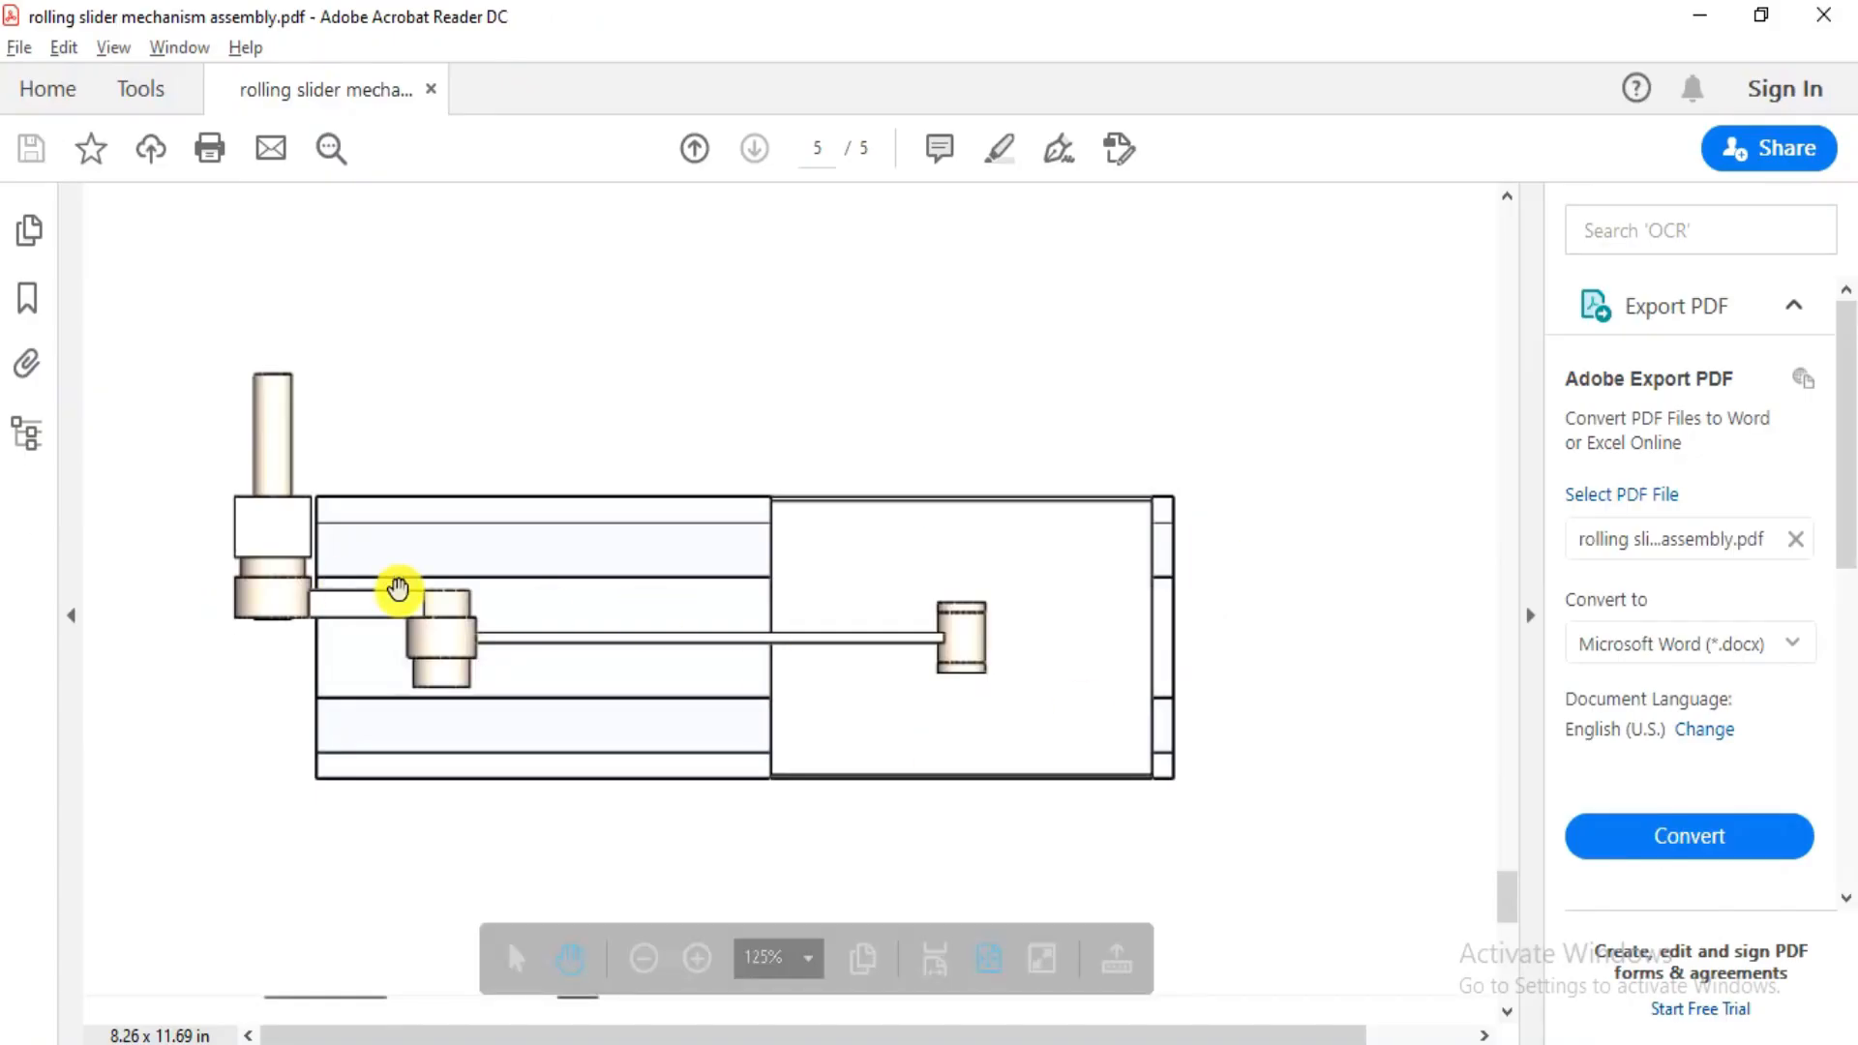
key(alt+Tab)
click(989, 542)
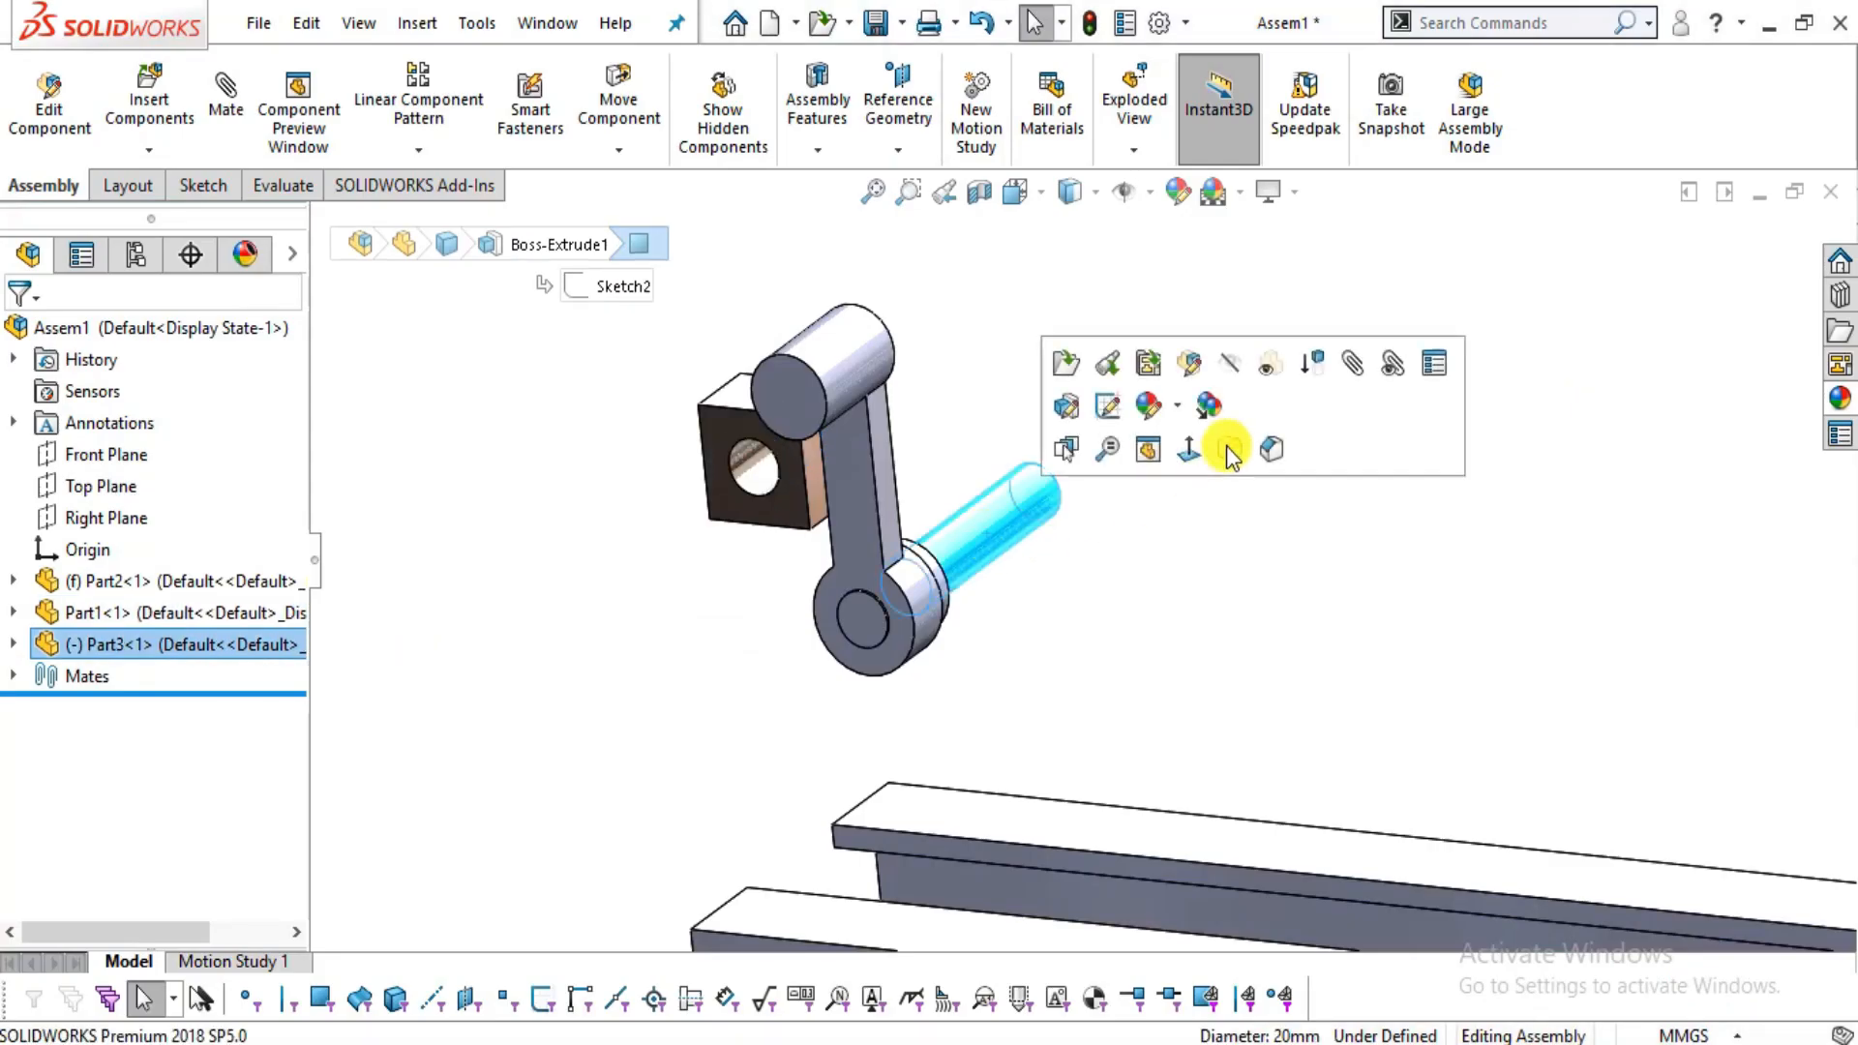
key(m)
click(752, 468)
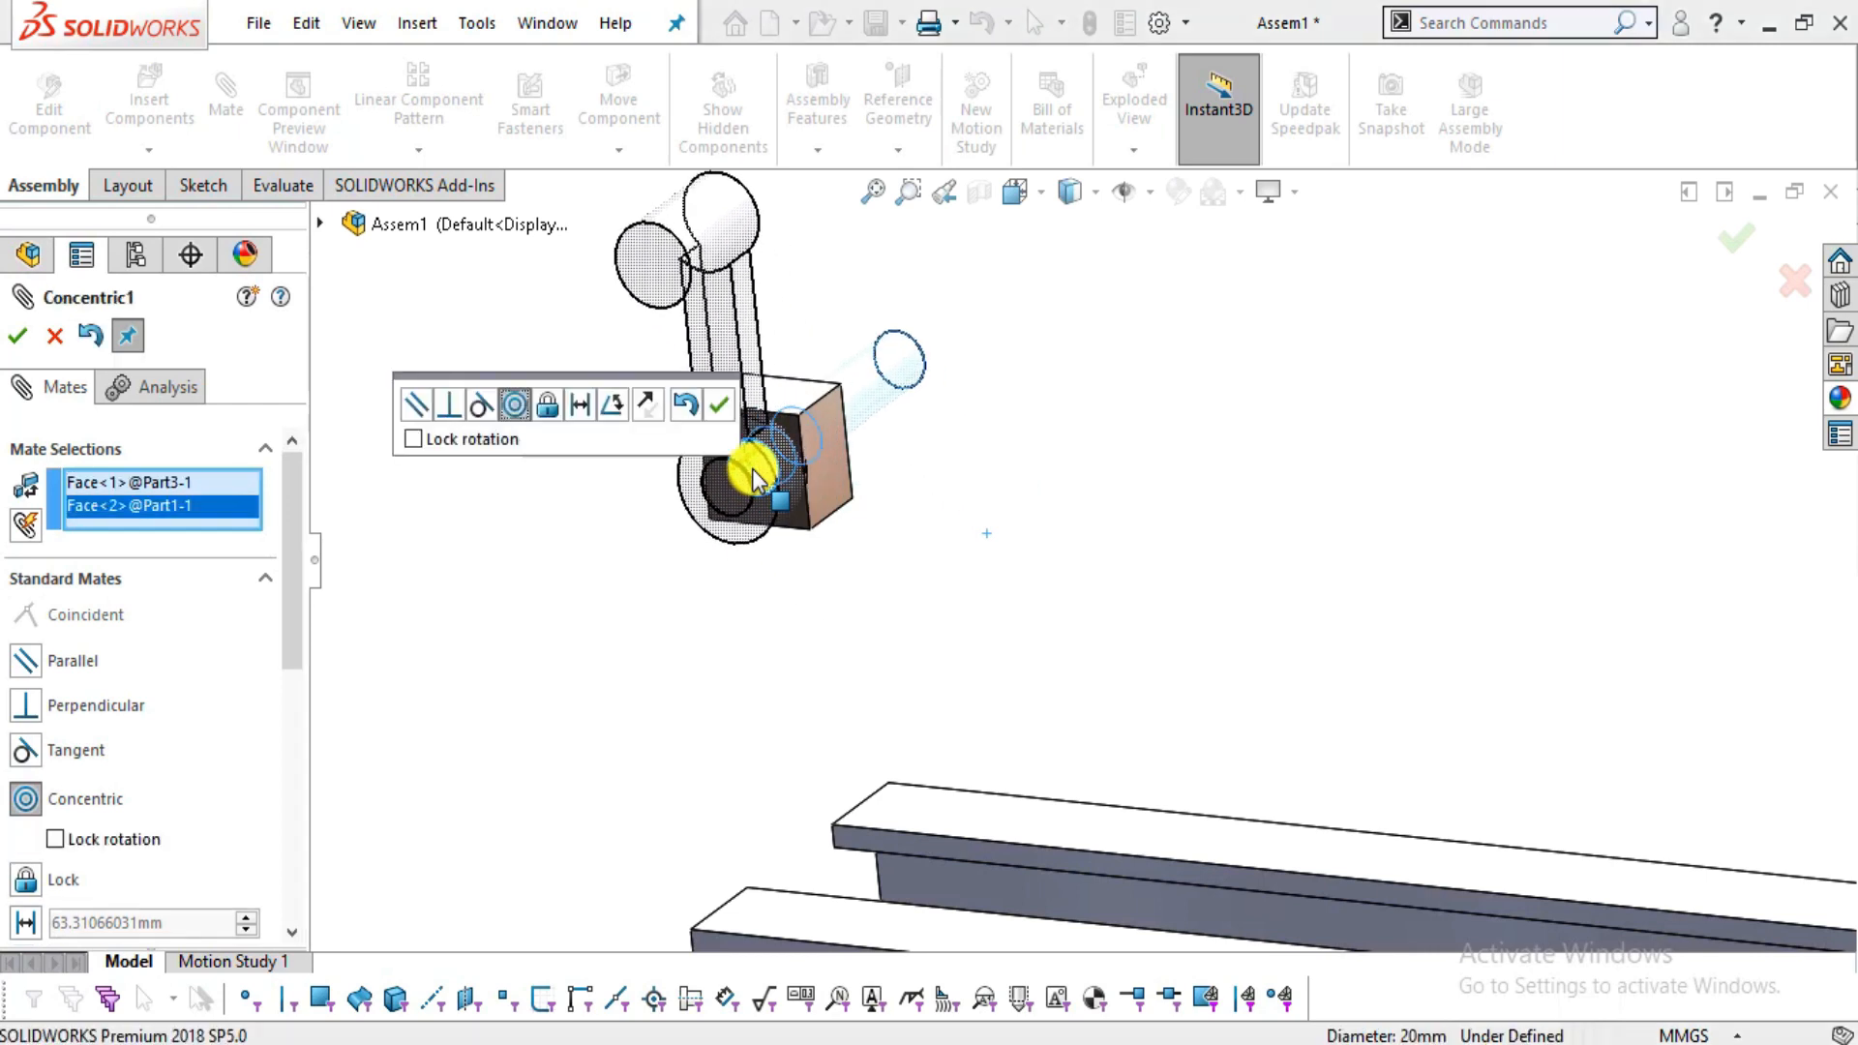
click(17, 336)
- Add a Coincident mate between the bearing block's side face and the end face of the crank's collar, and finish mating
middle_drag(745, 472, 687, 511)
drag(703, 491, 804, 490)
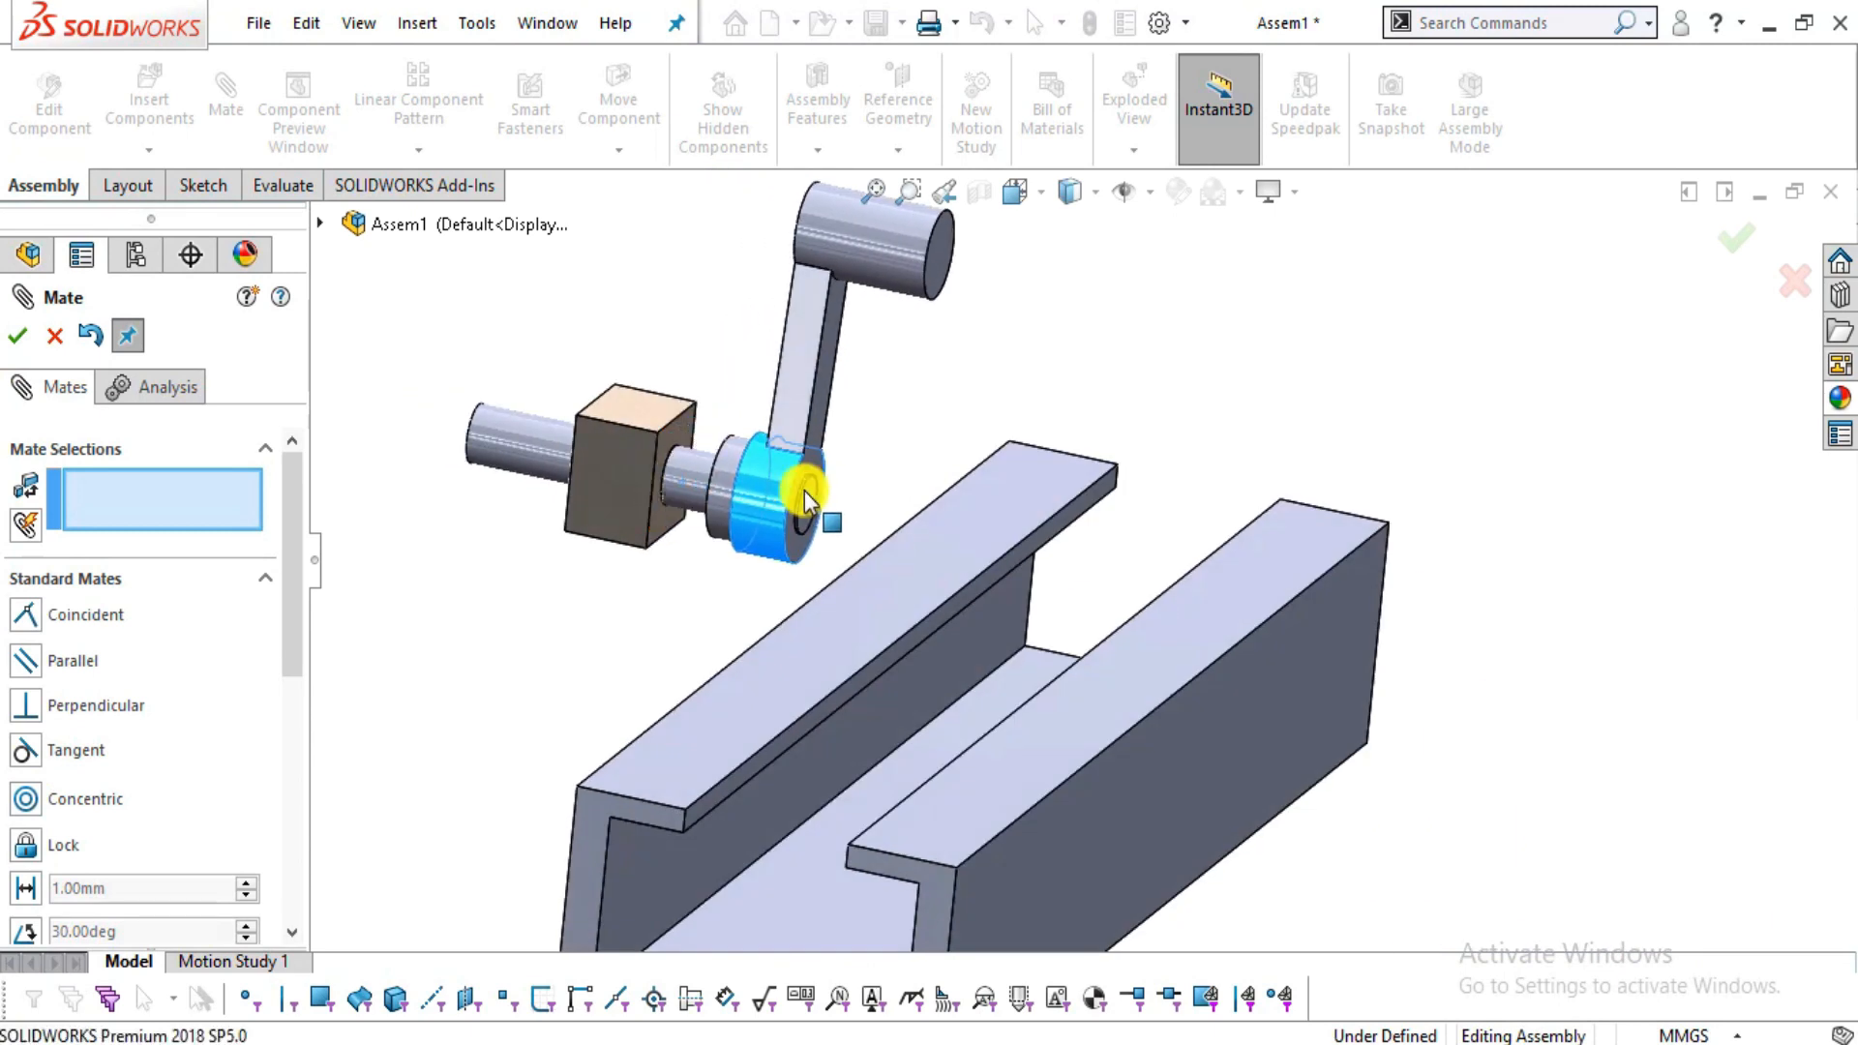
scroll(768, 512, down, 4)
scroll(724, 426, down, 4)
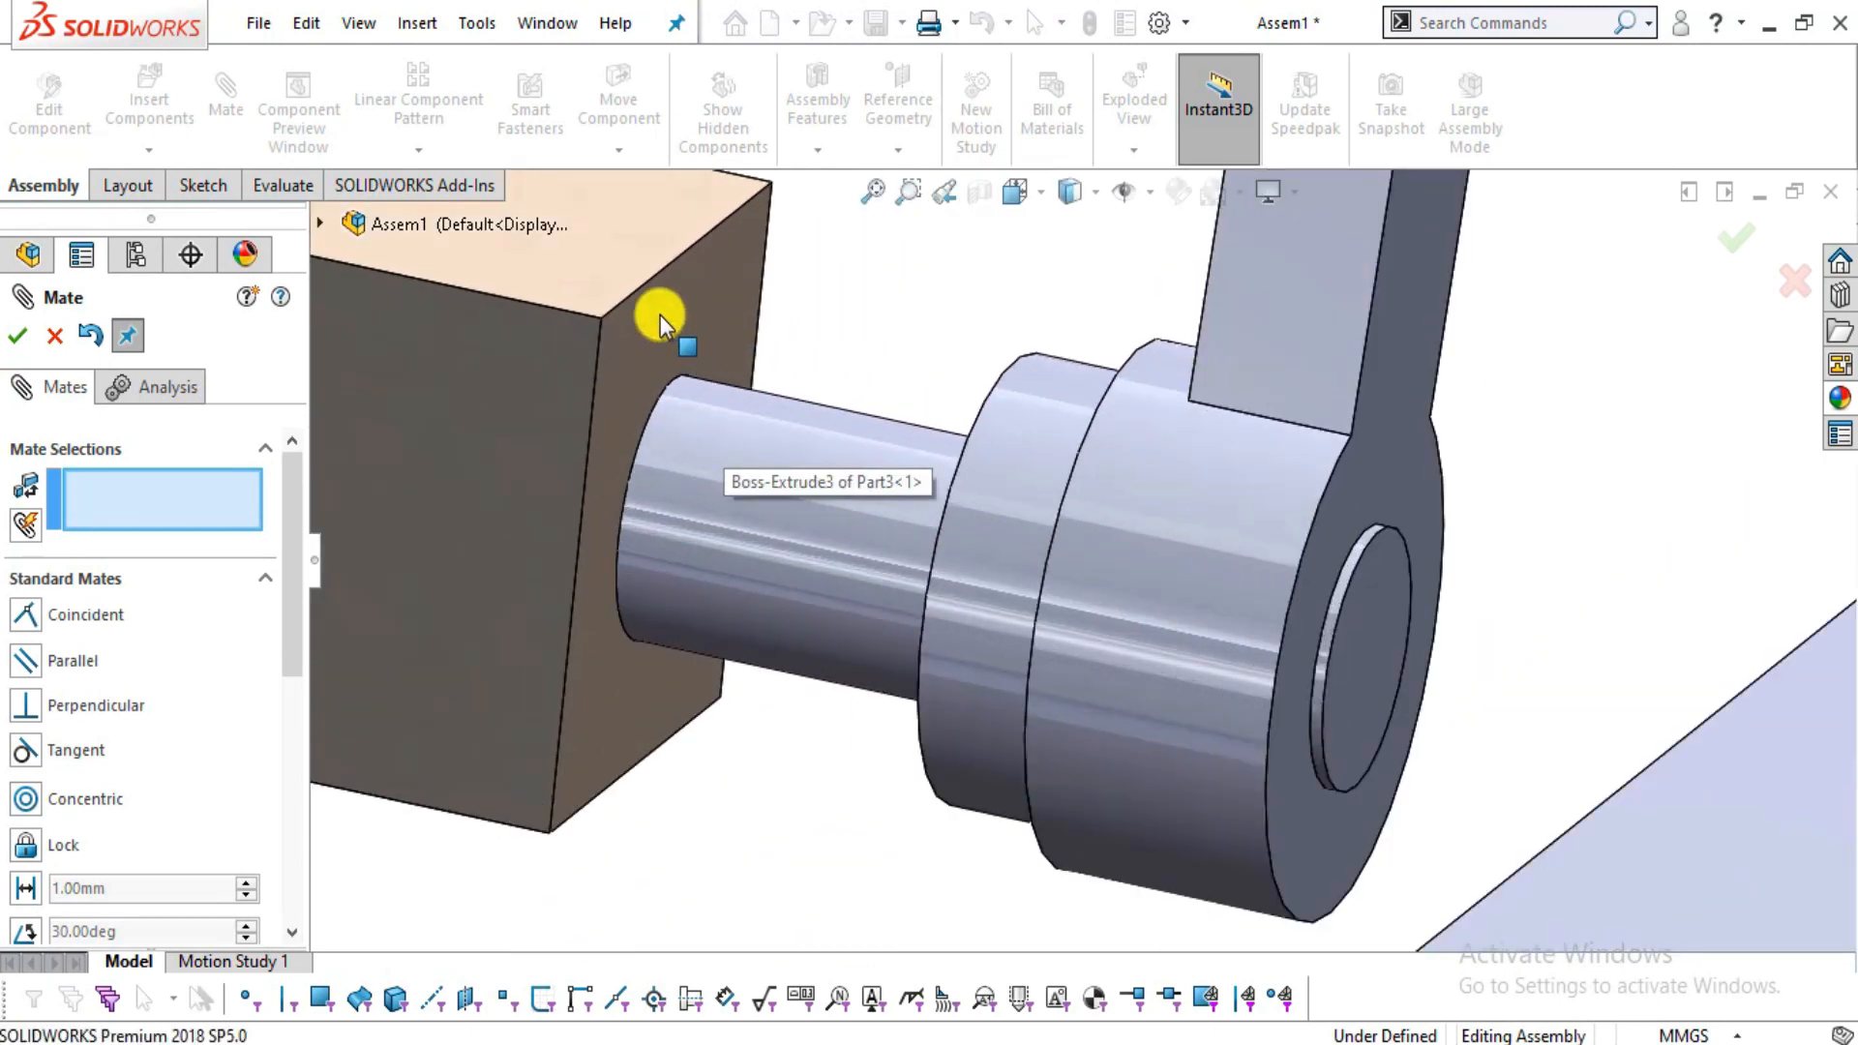
click(658, 317)
scroll(714, 519, down, 3)
middle_drag(774, 437, 834, 444)
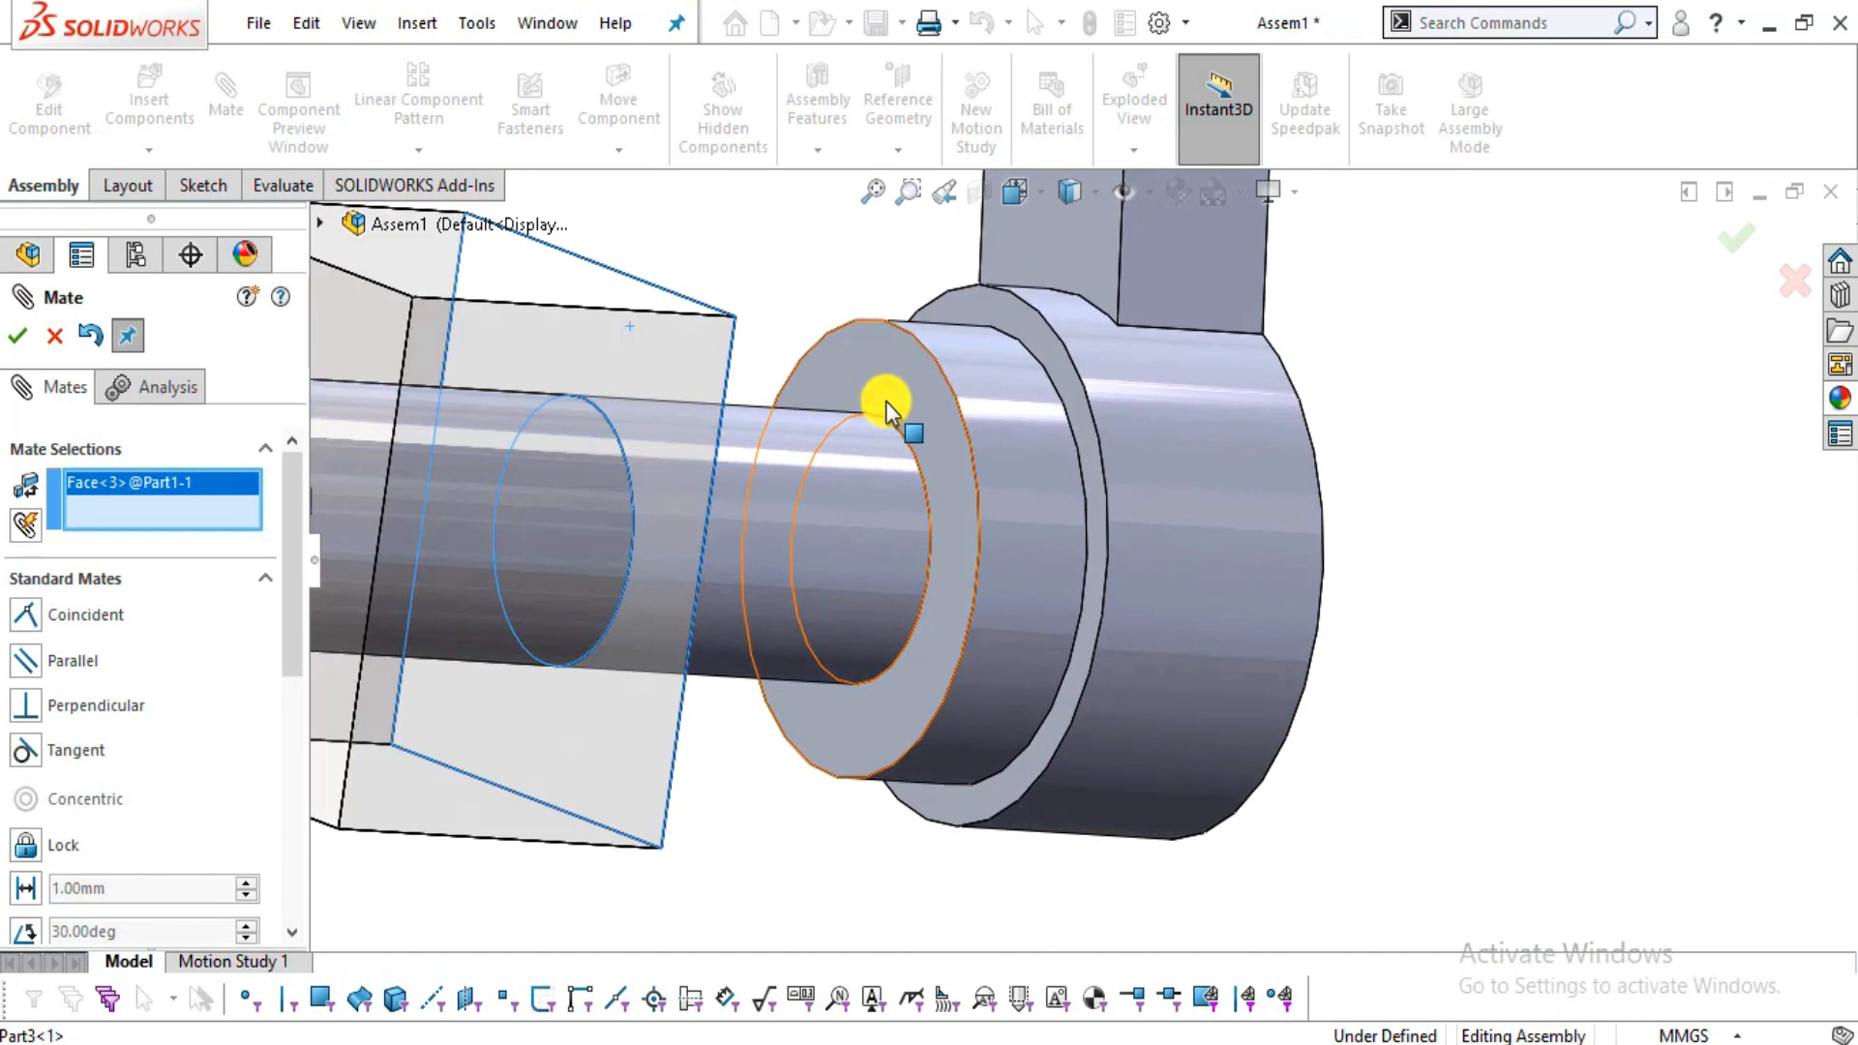
click(886, 430)
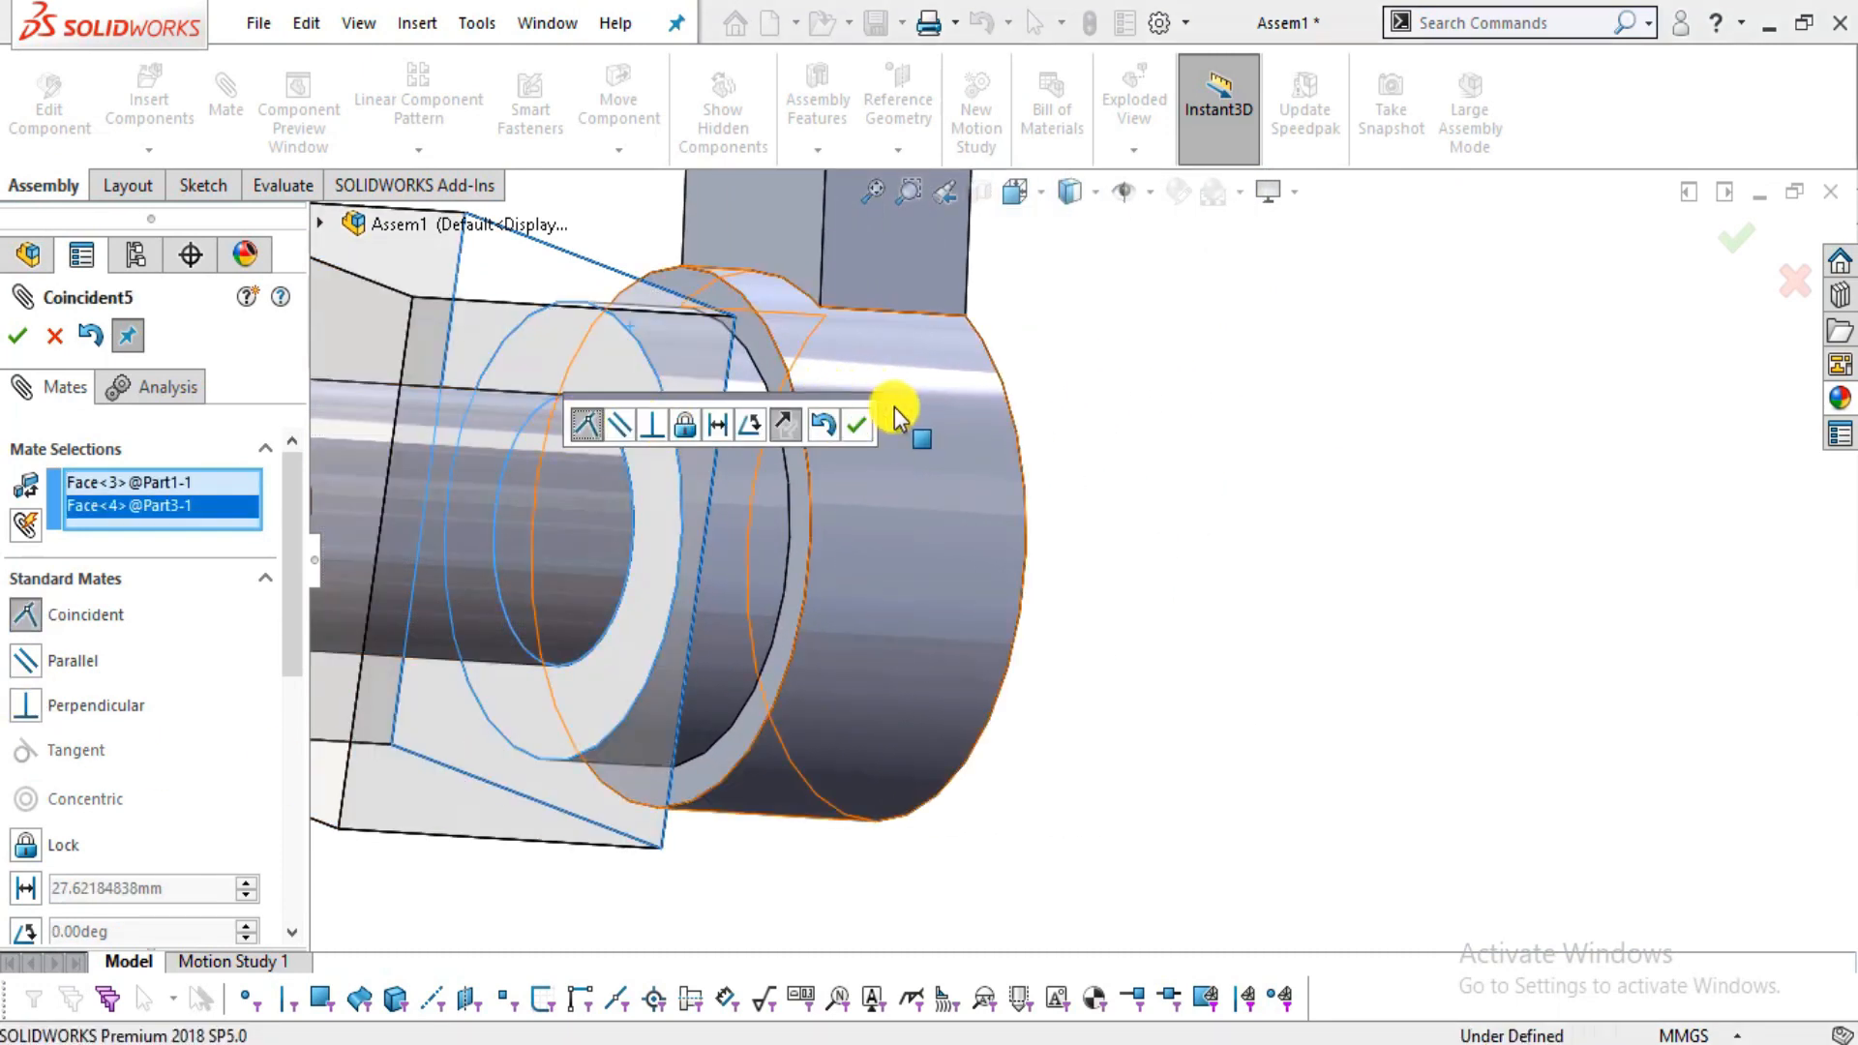
click(864, 423)
scroll(1232, 654, up, 7)
middle_drag(1148, 684, 850, 640)
click(64, 335)
- Swing the crank about its shaft to test its rotation in the bearing block, leaving the arm extended along the channel
middle_drag(1048, 414, 1006, 503)
scroll(812, 474, down, 4)
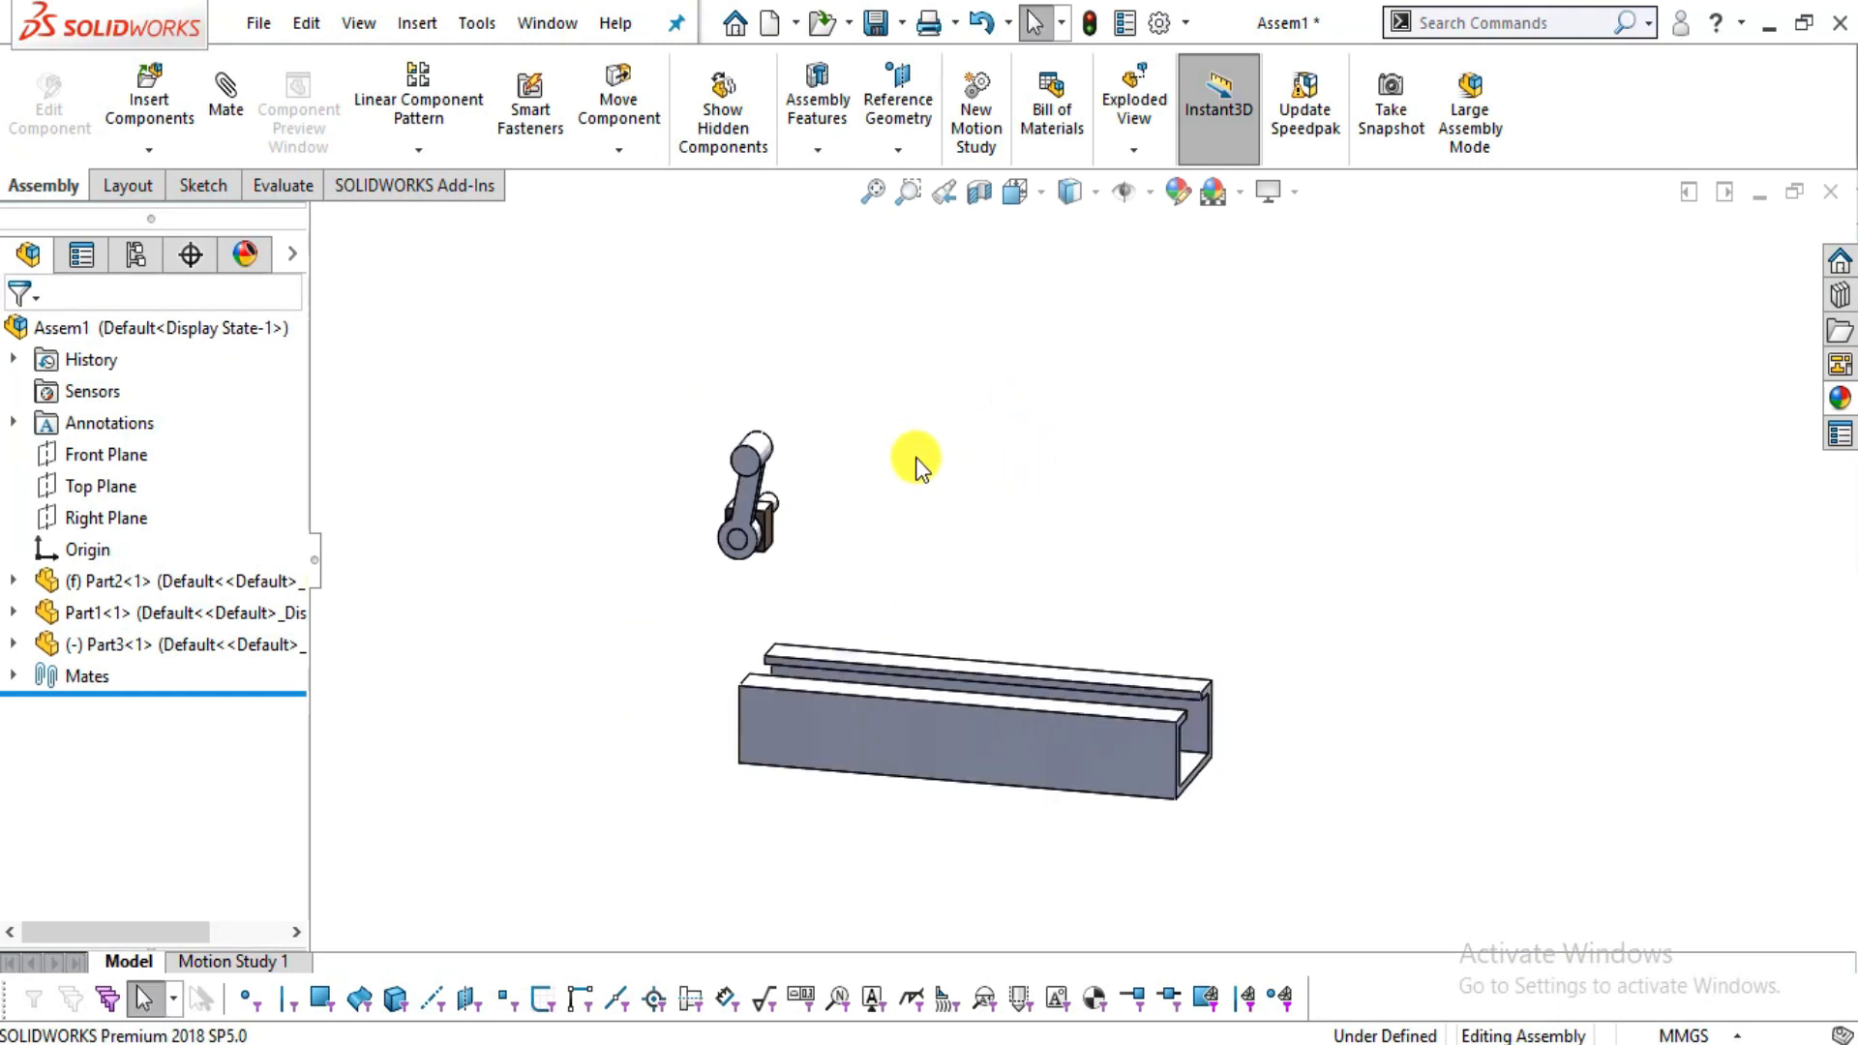
drag(710, 420, 856, 712)
scroll(786, 495, down, 3)
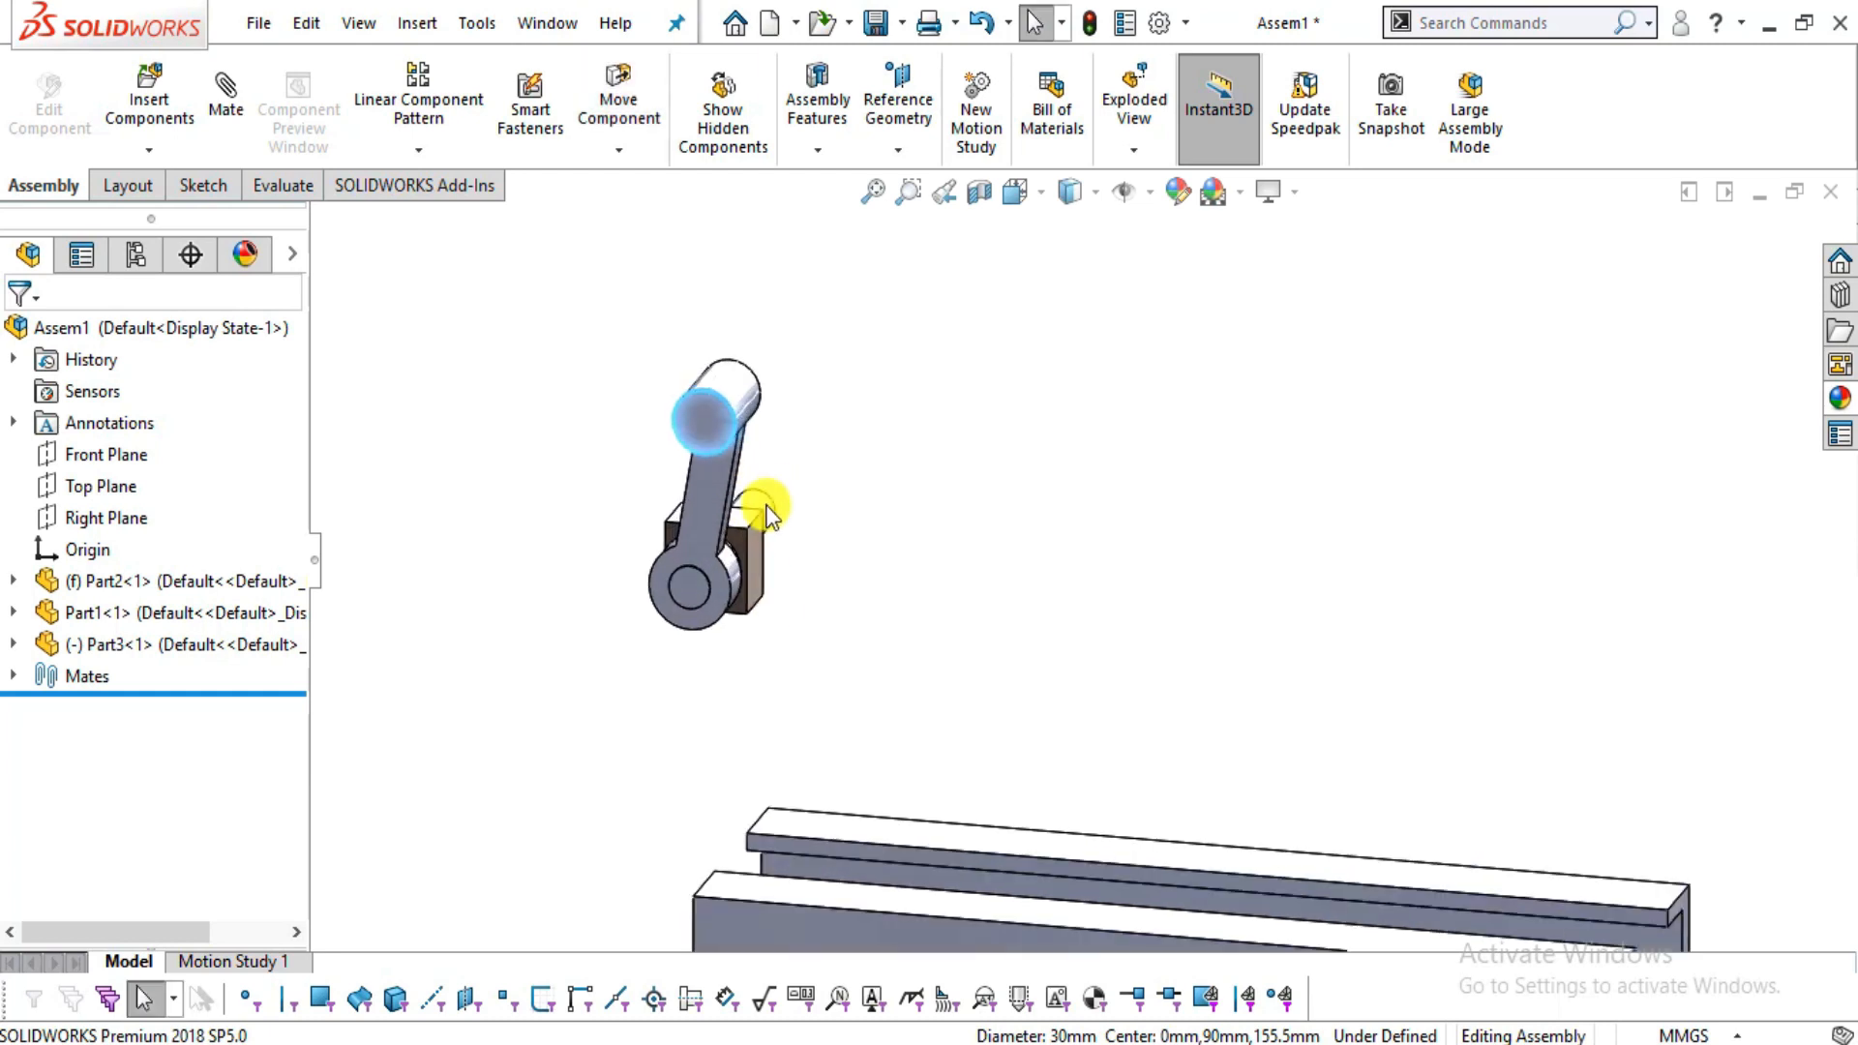
click(733, 585)
drag(732, 585, 958, 833)
middle_drag(958, 688, 1021, 633)
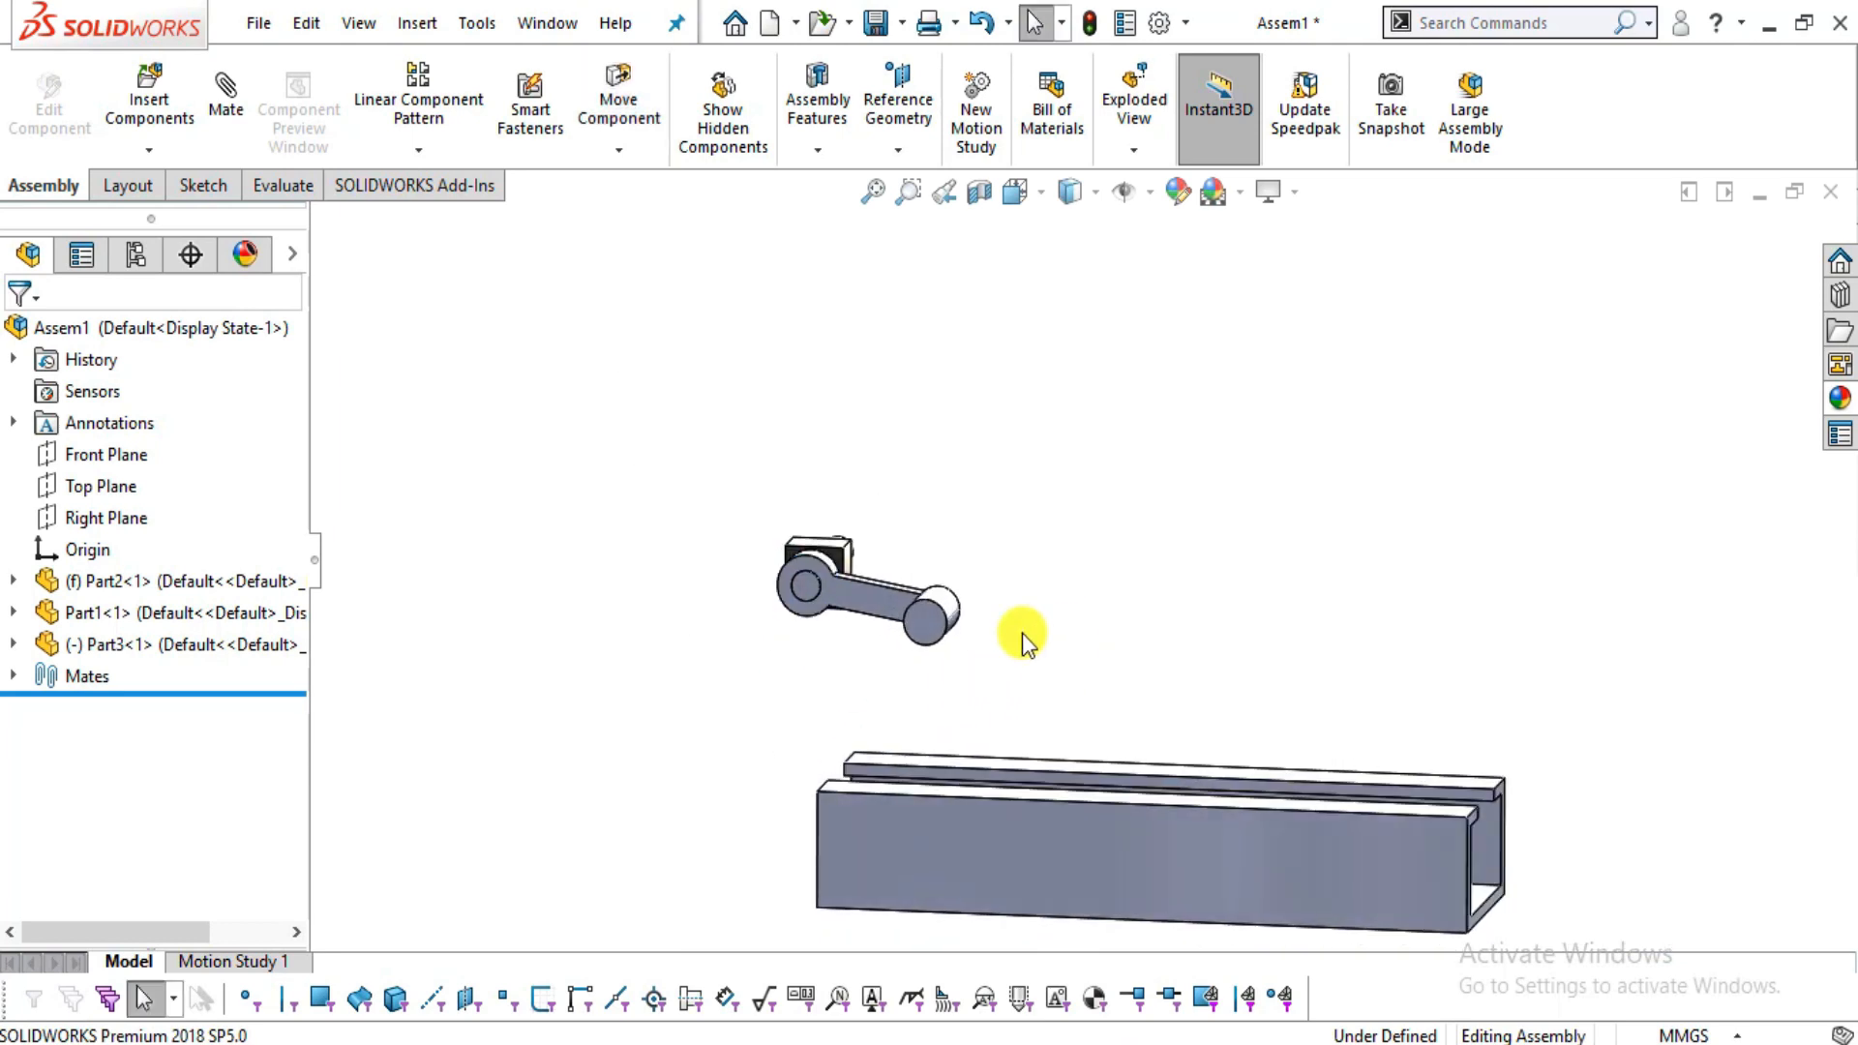
- Insert the connecting rod Part4 from the part files folder and place it between the crank and the channel
click(172, 93)
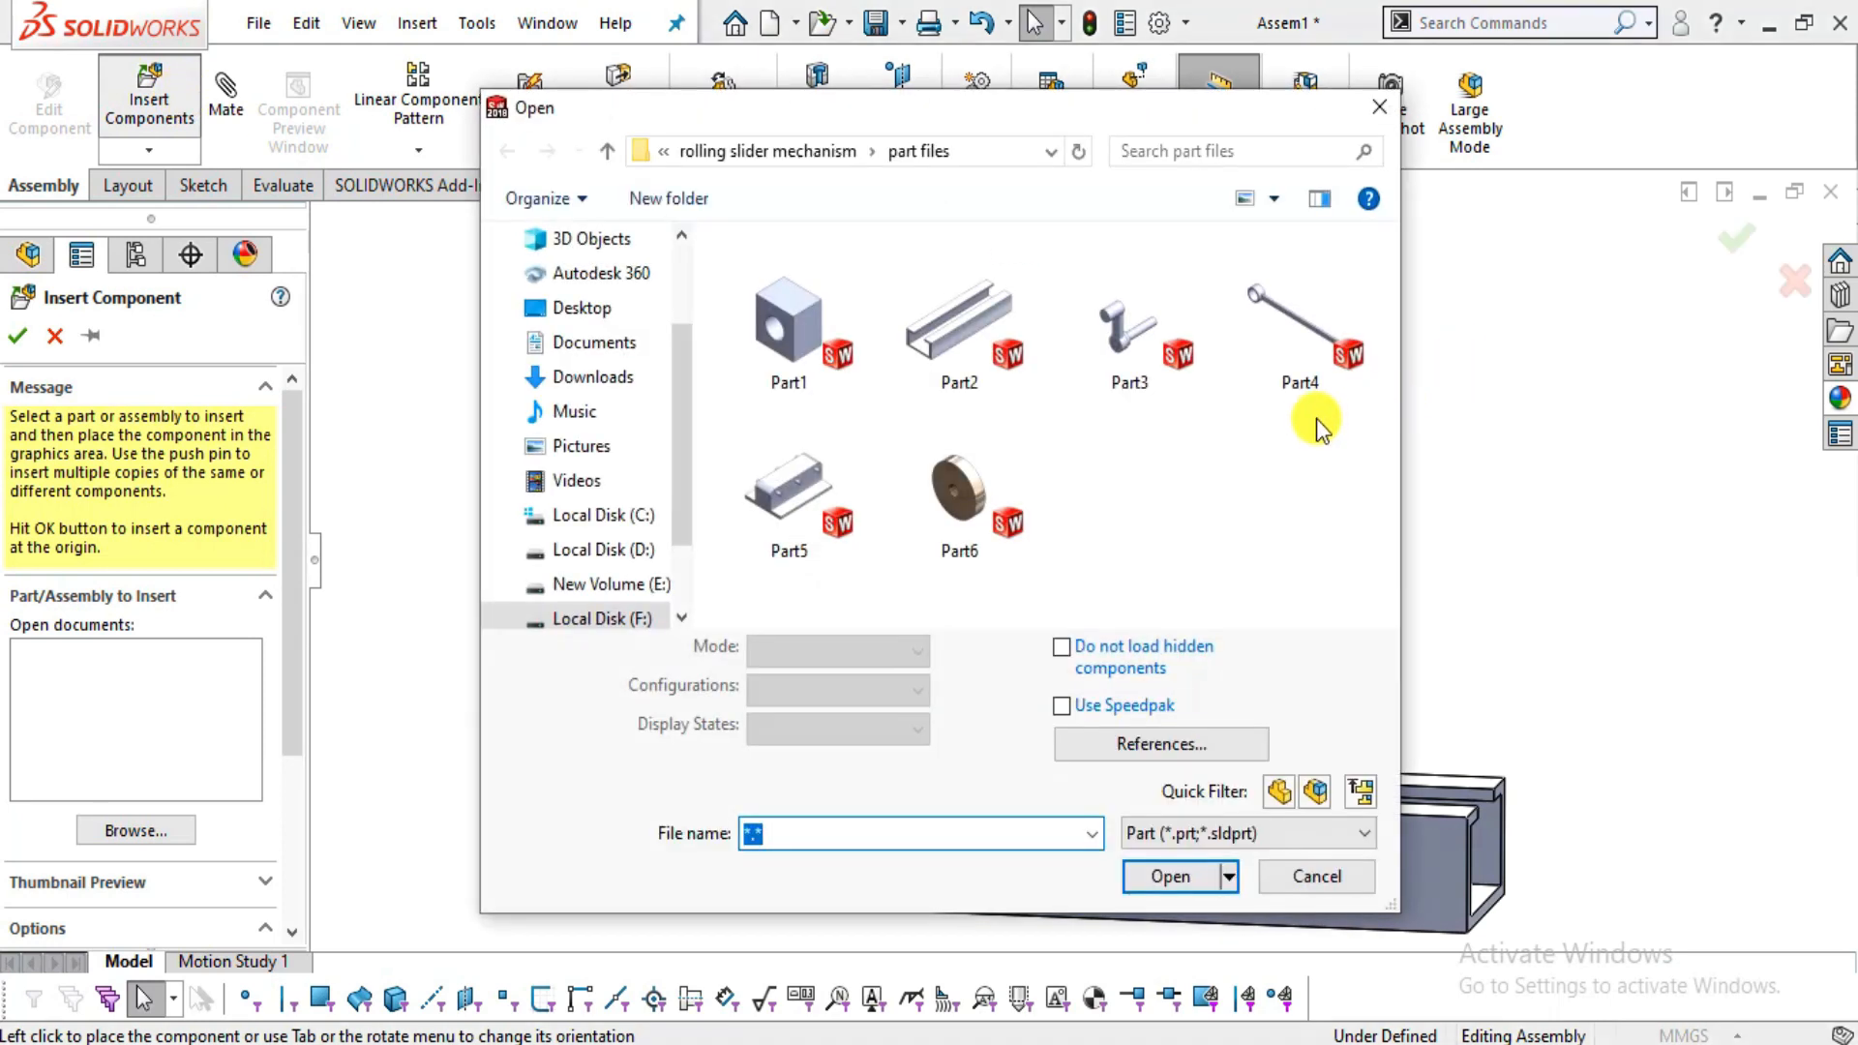
double_click(1315, 367)
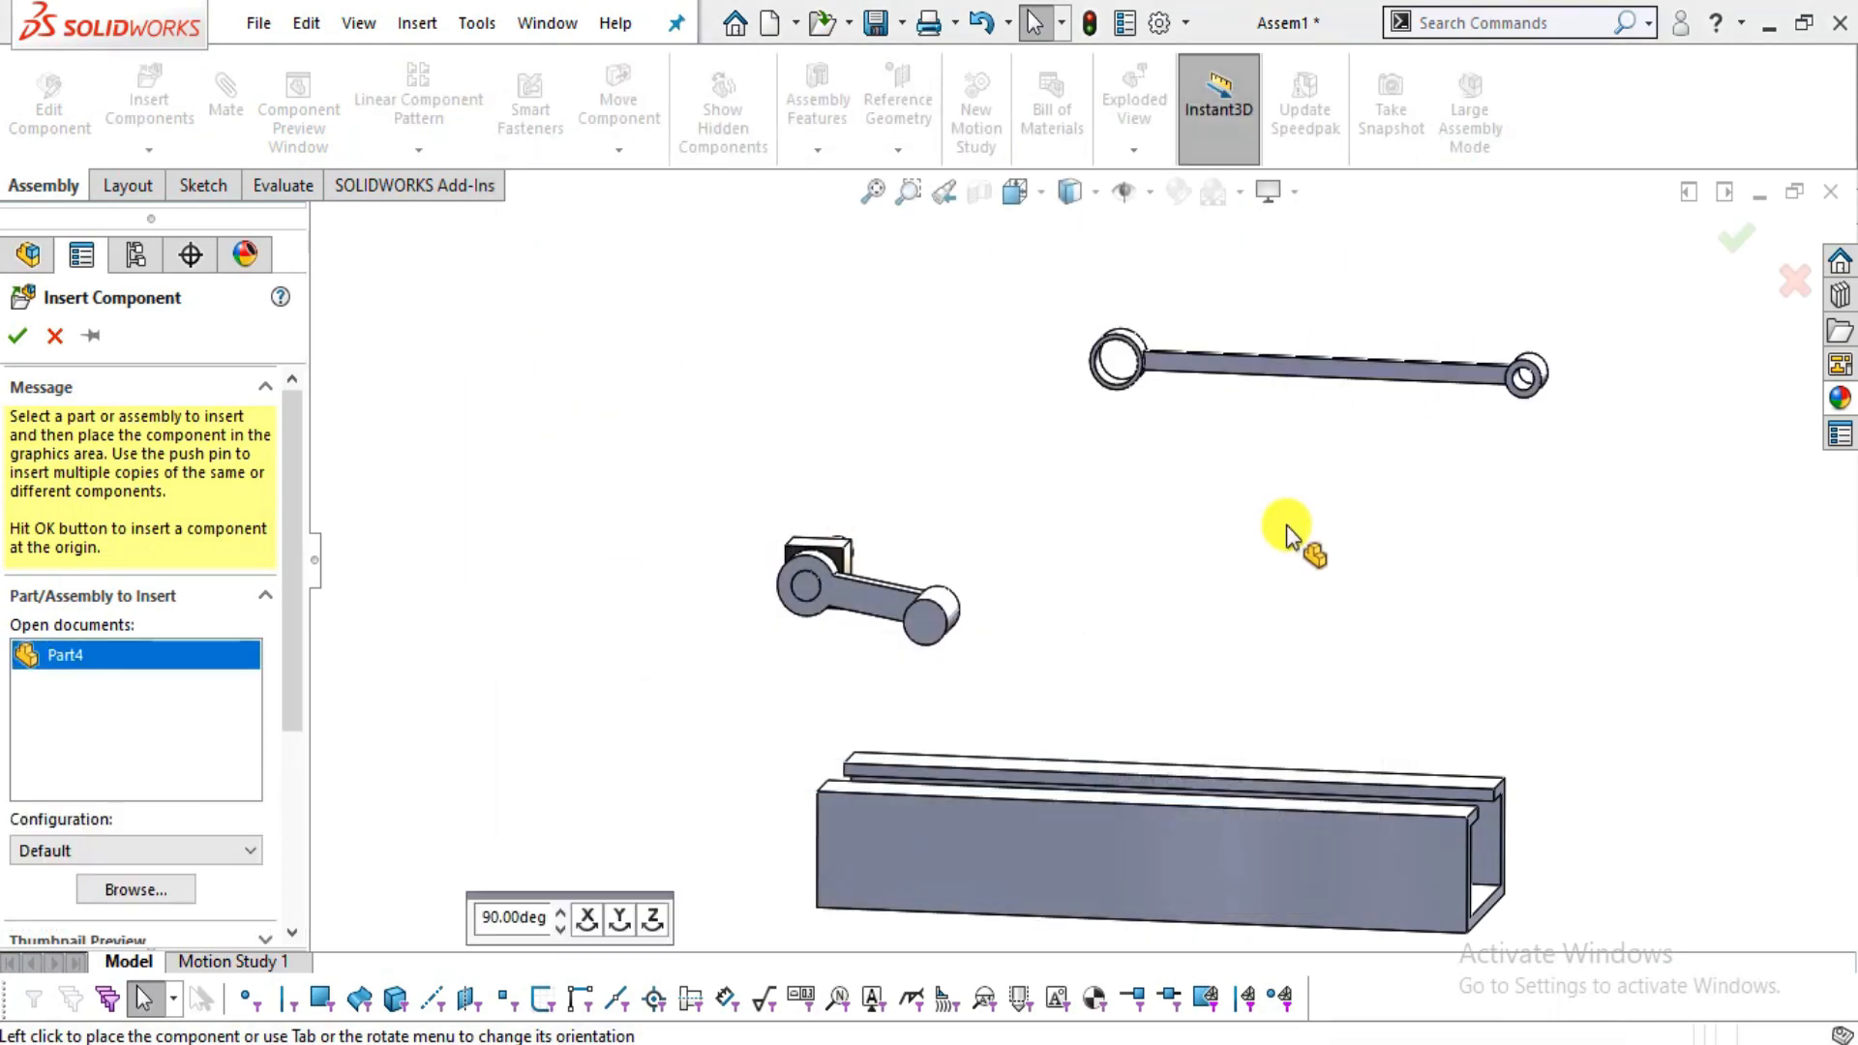
scroll(1225, 668, down, 4)
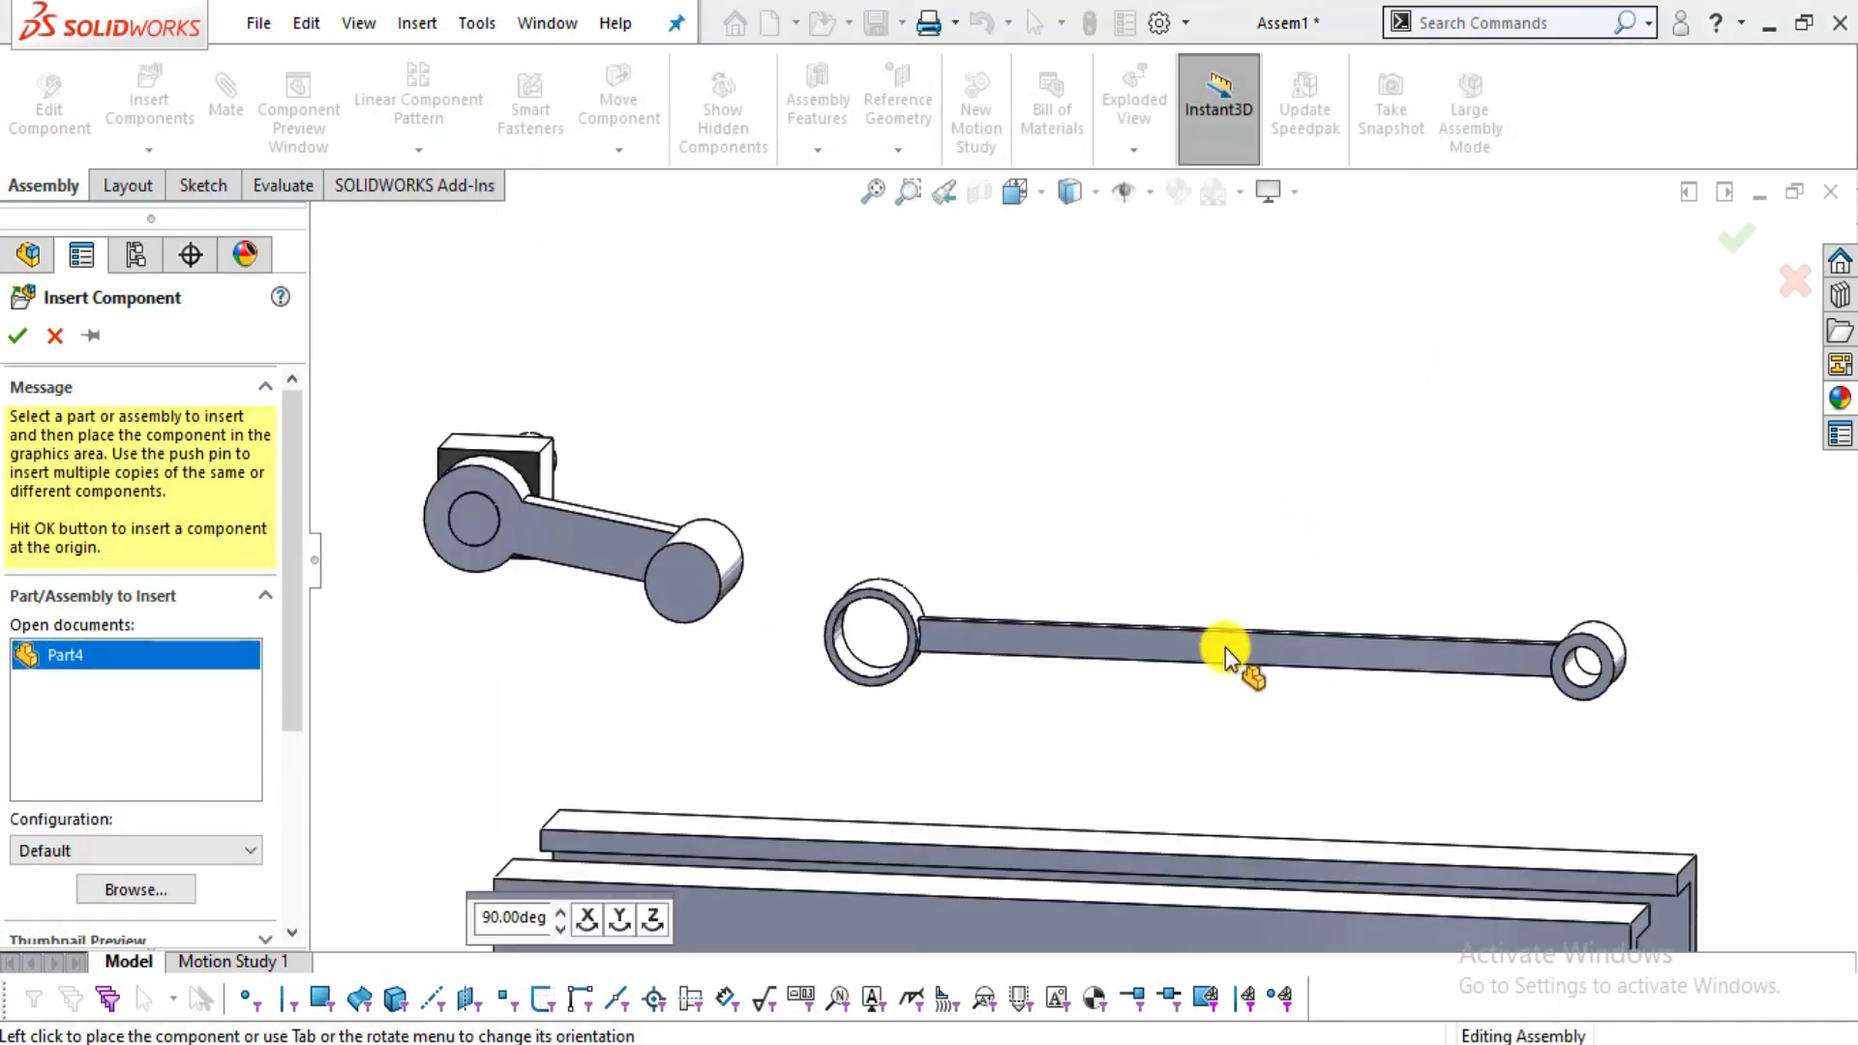
click(1225, 647)
- Compare the connecting rod's position and orientation on the crank pin with the top view in the PDF drawing
key(alt+Tab)
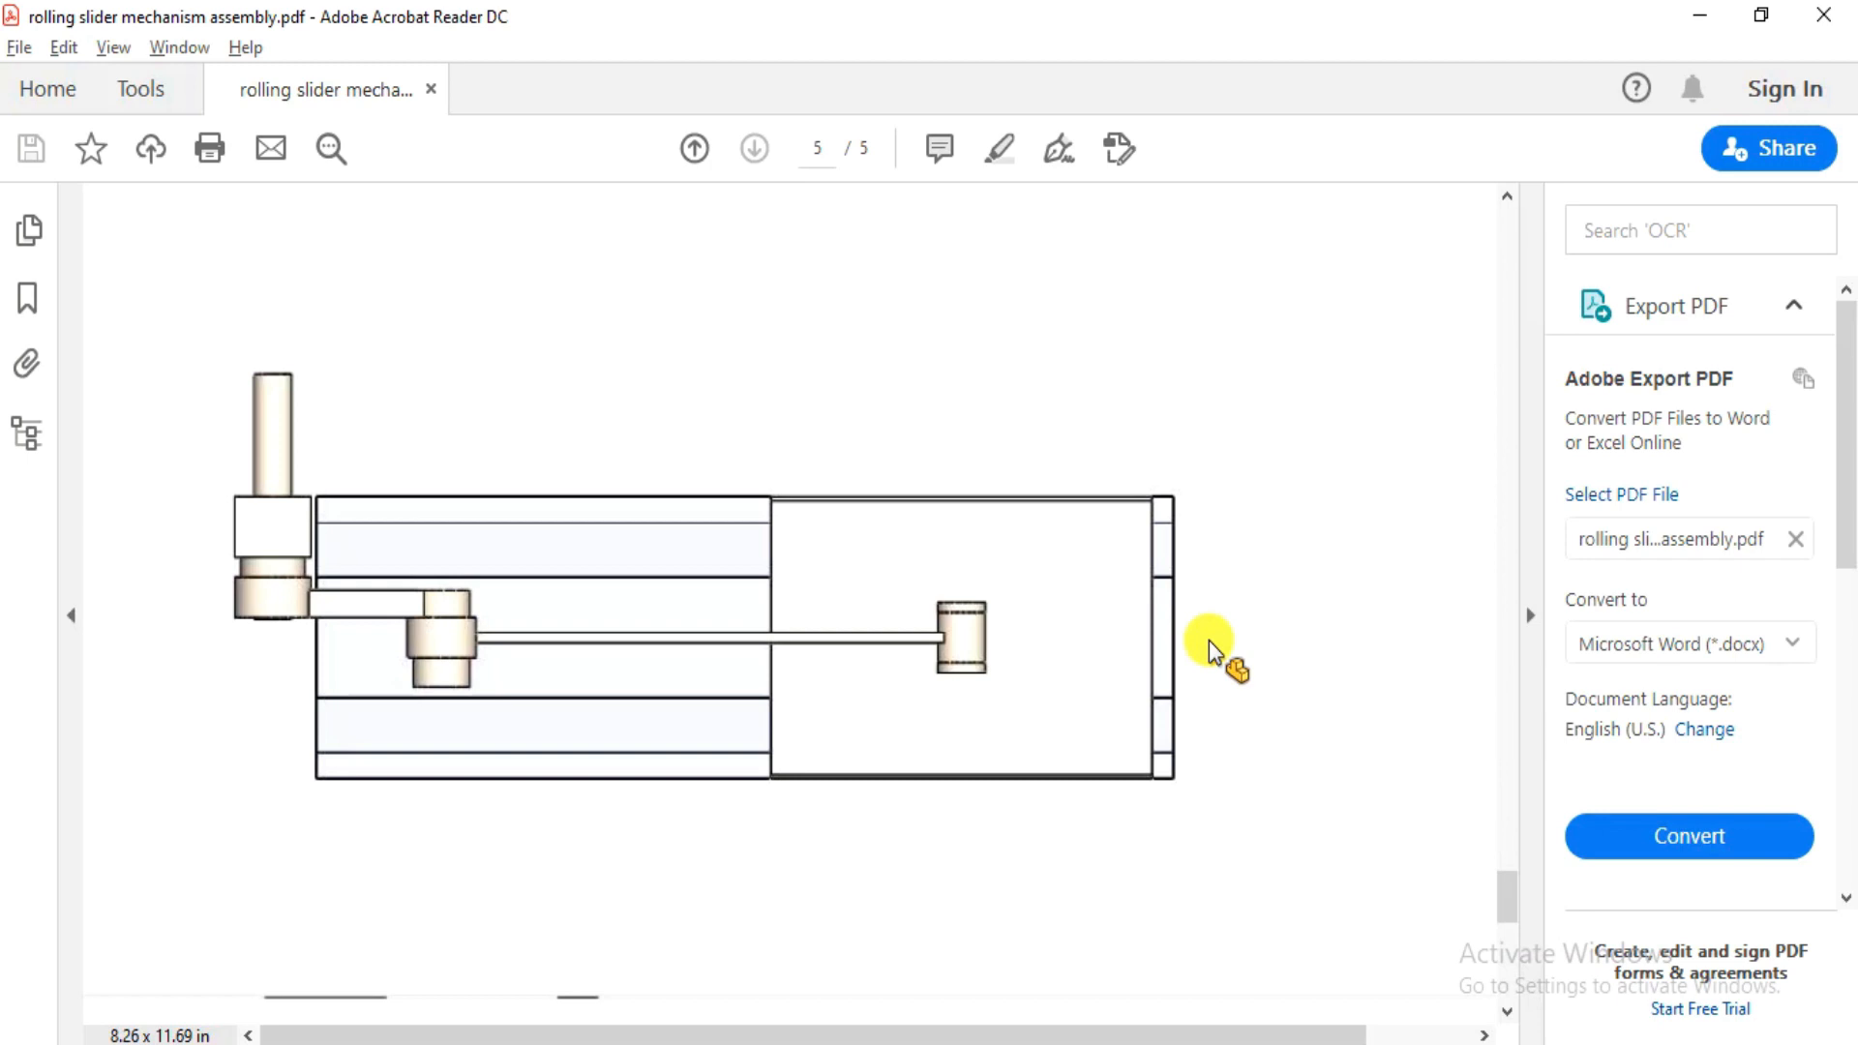
key(alt+Tab)
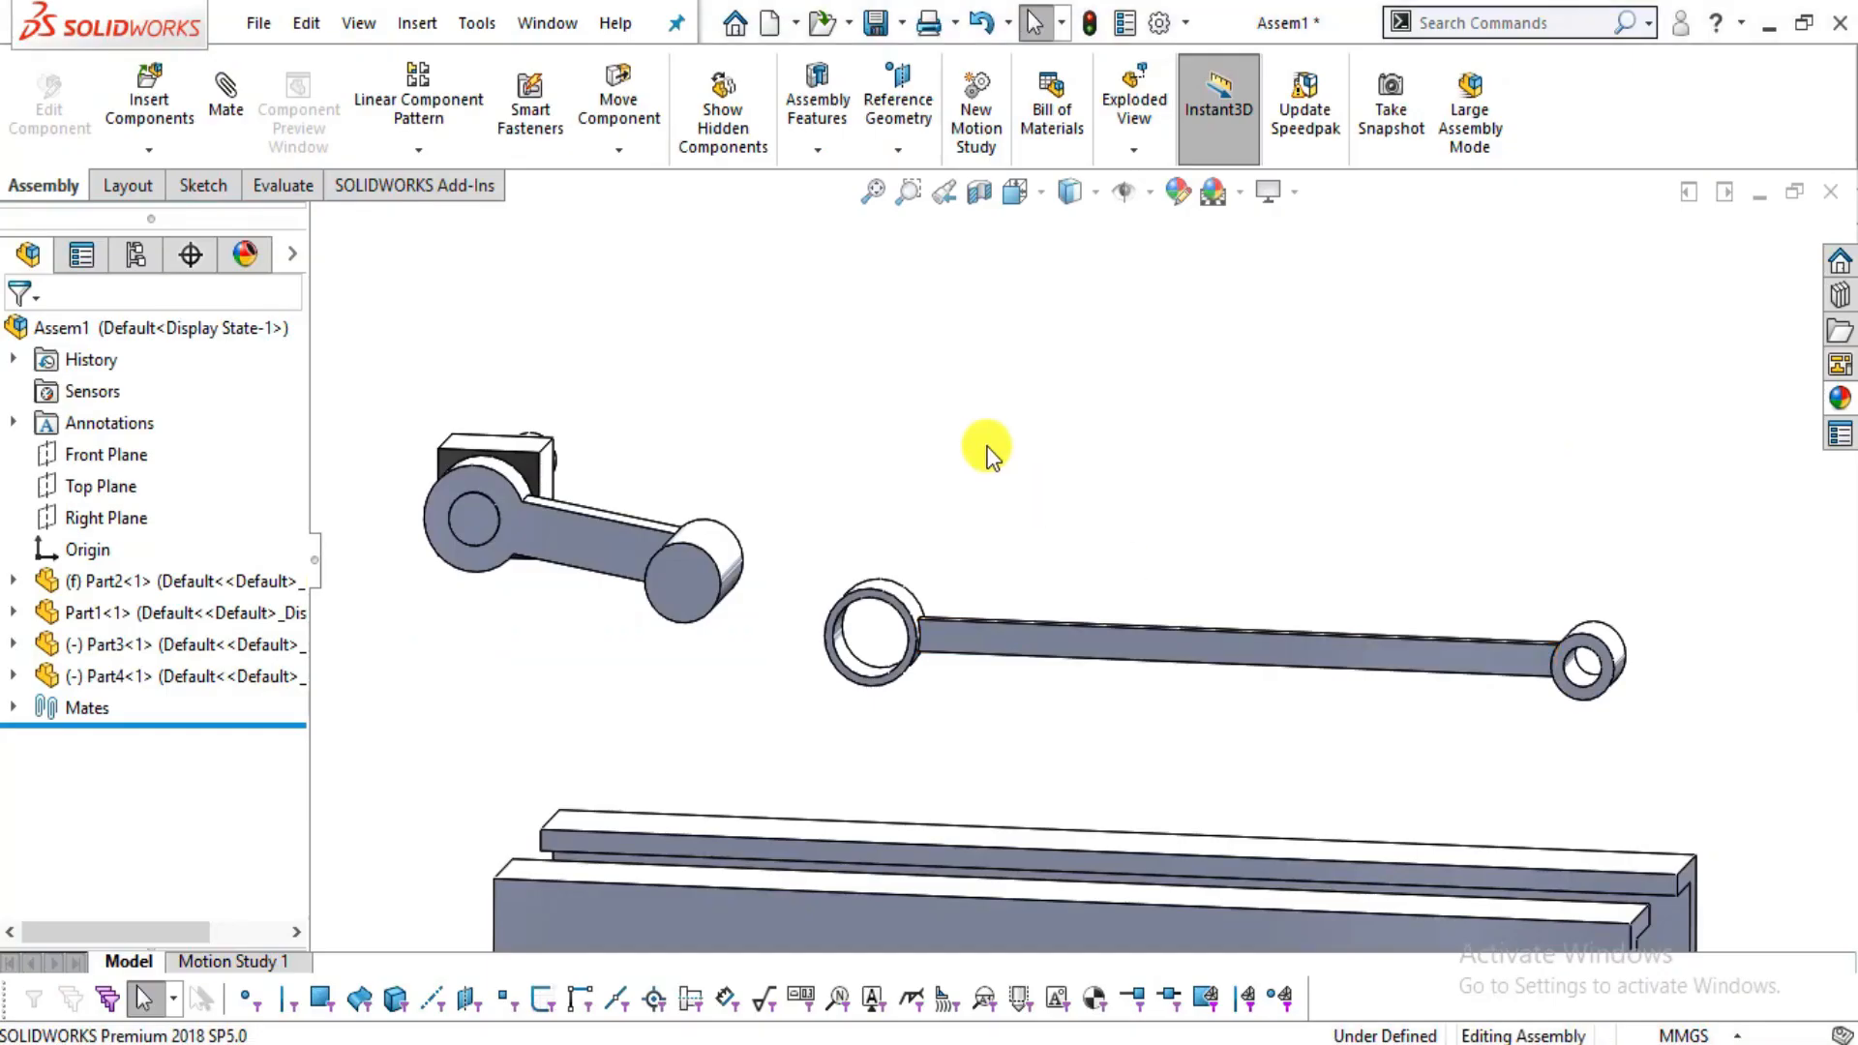
key(alt+Tab)
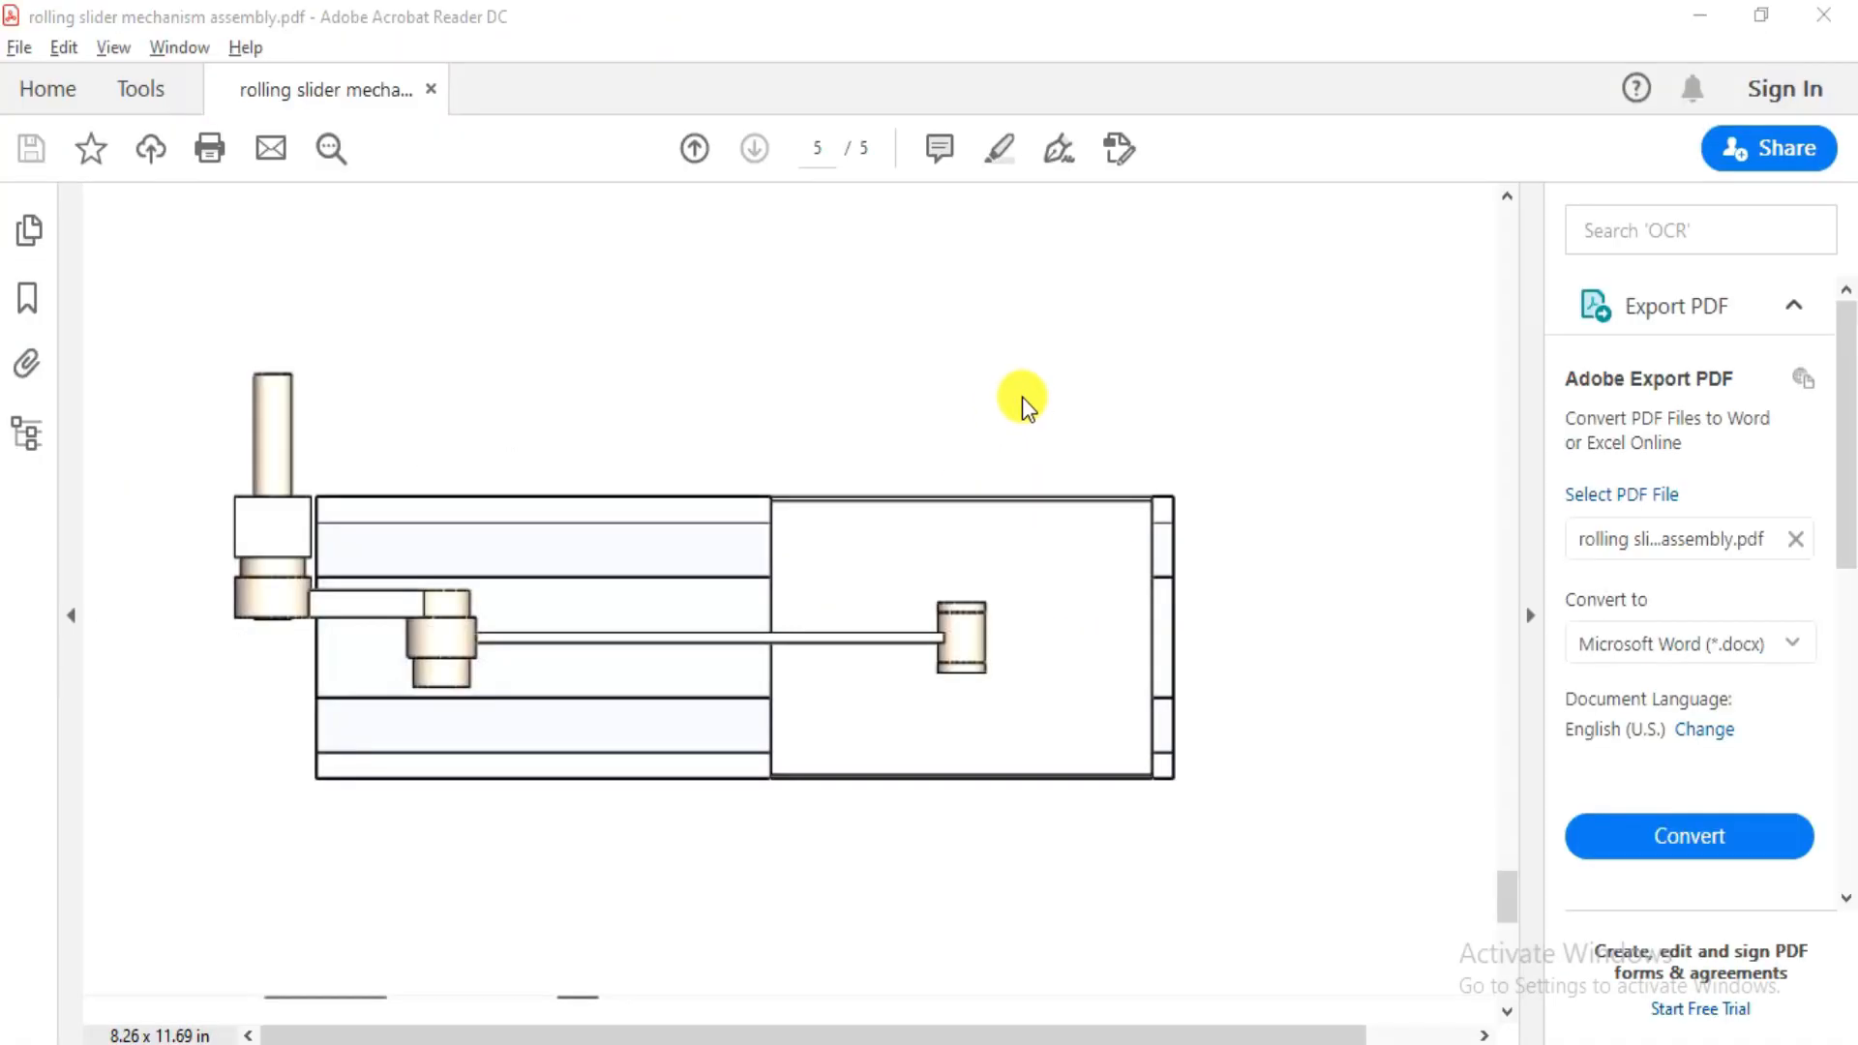
key(alt+Tab)
key(alt+Tab)
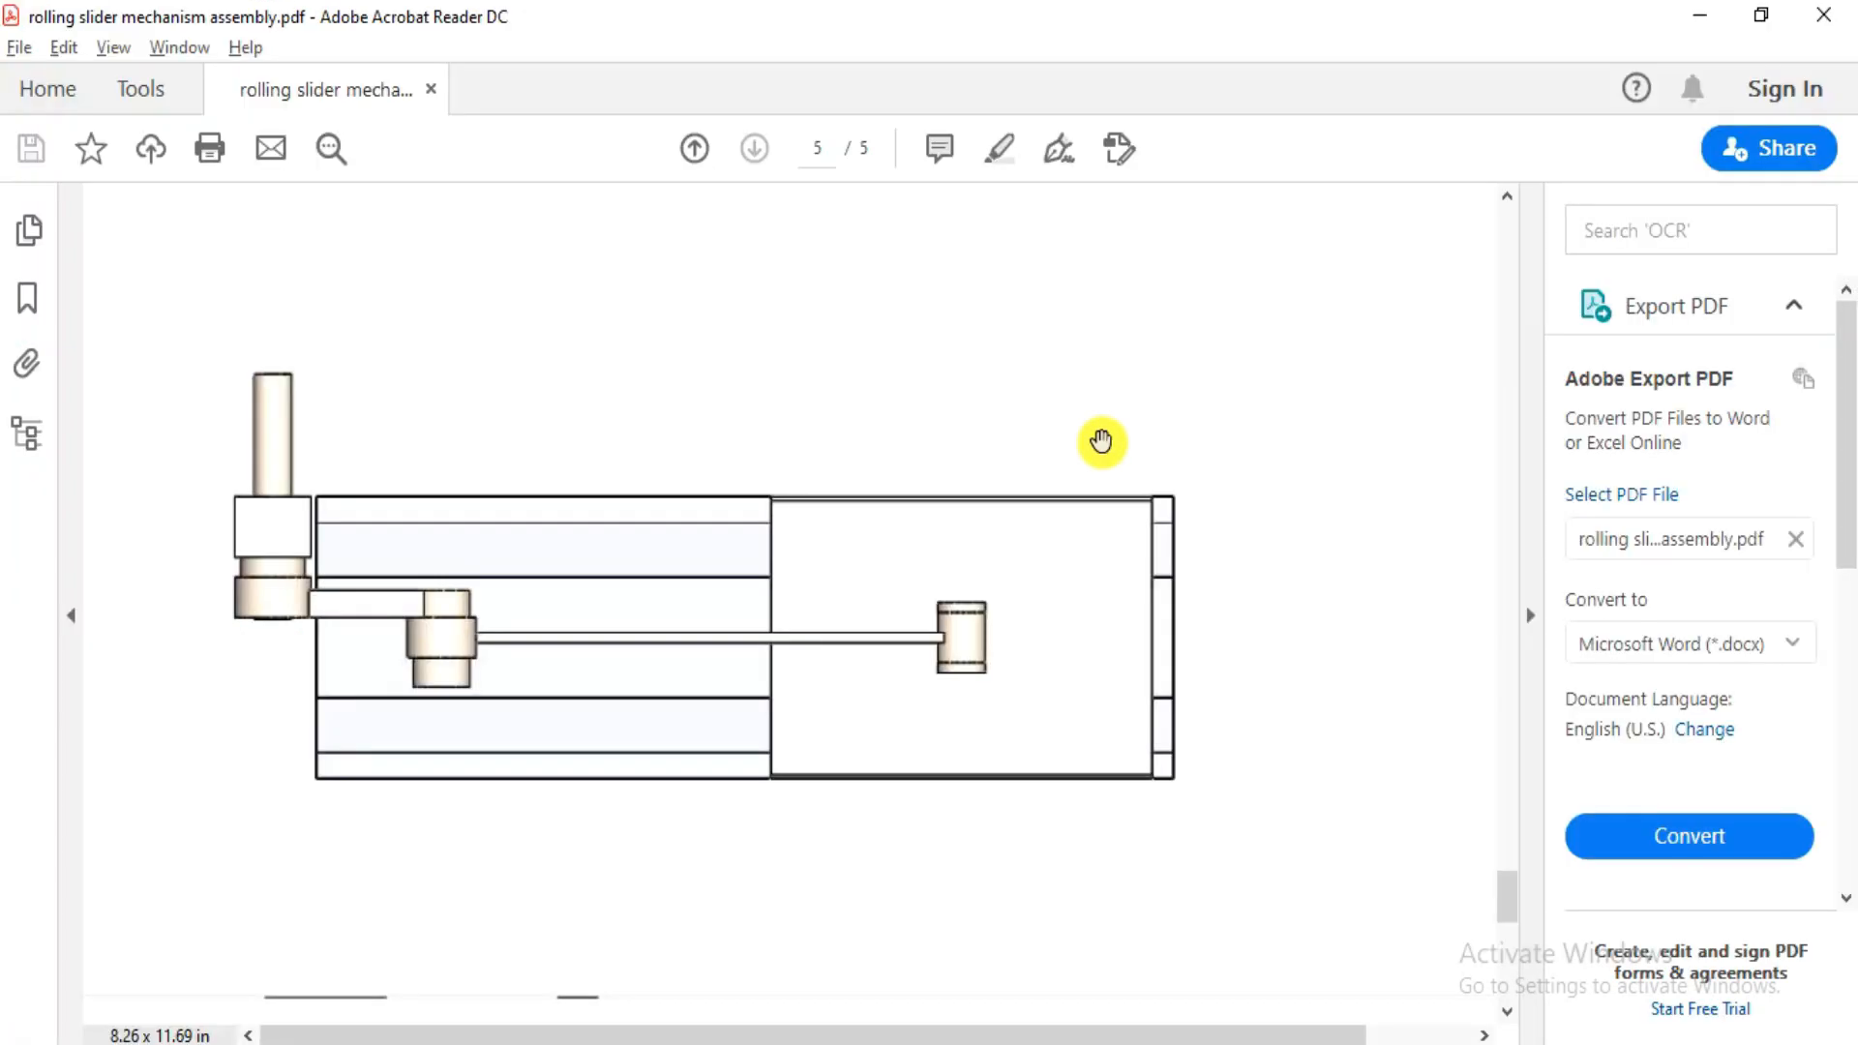
key(alt+Tab)
middle_drag(974, 670, 973, 615)
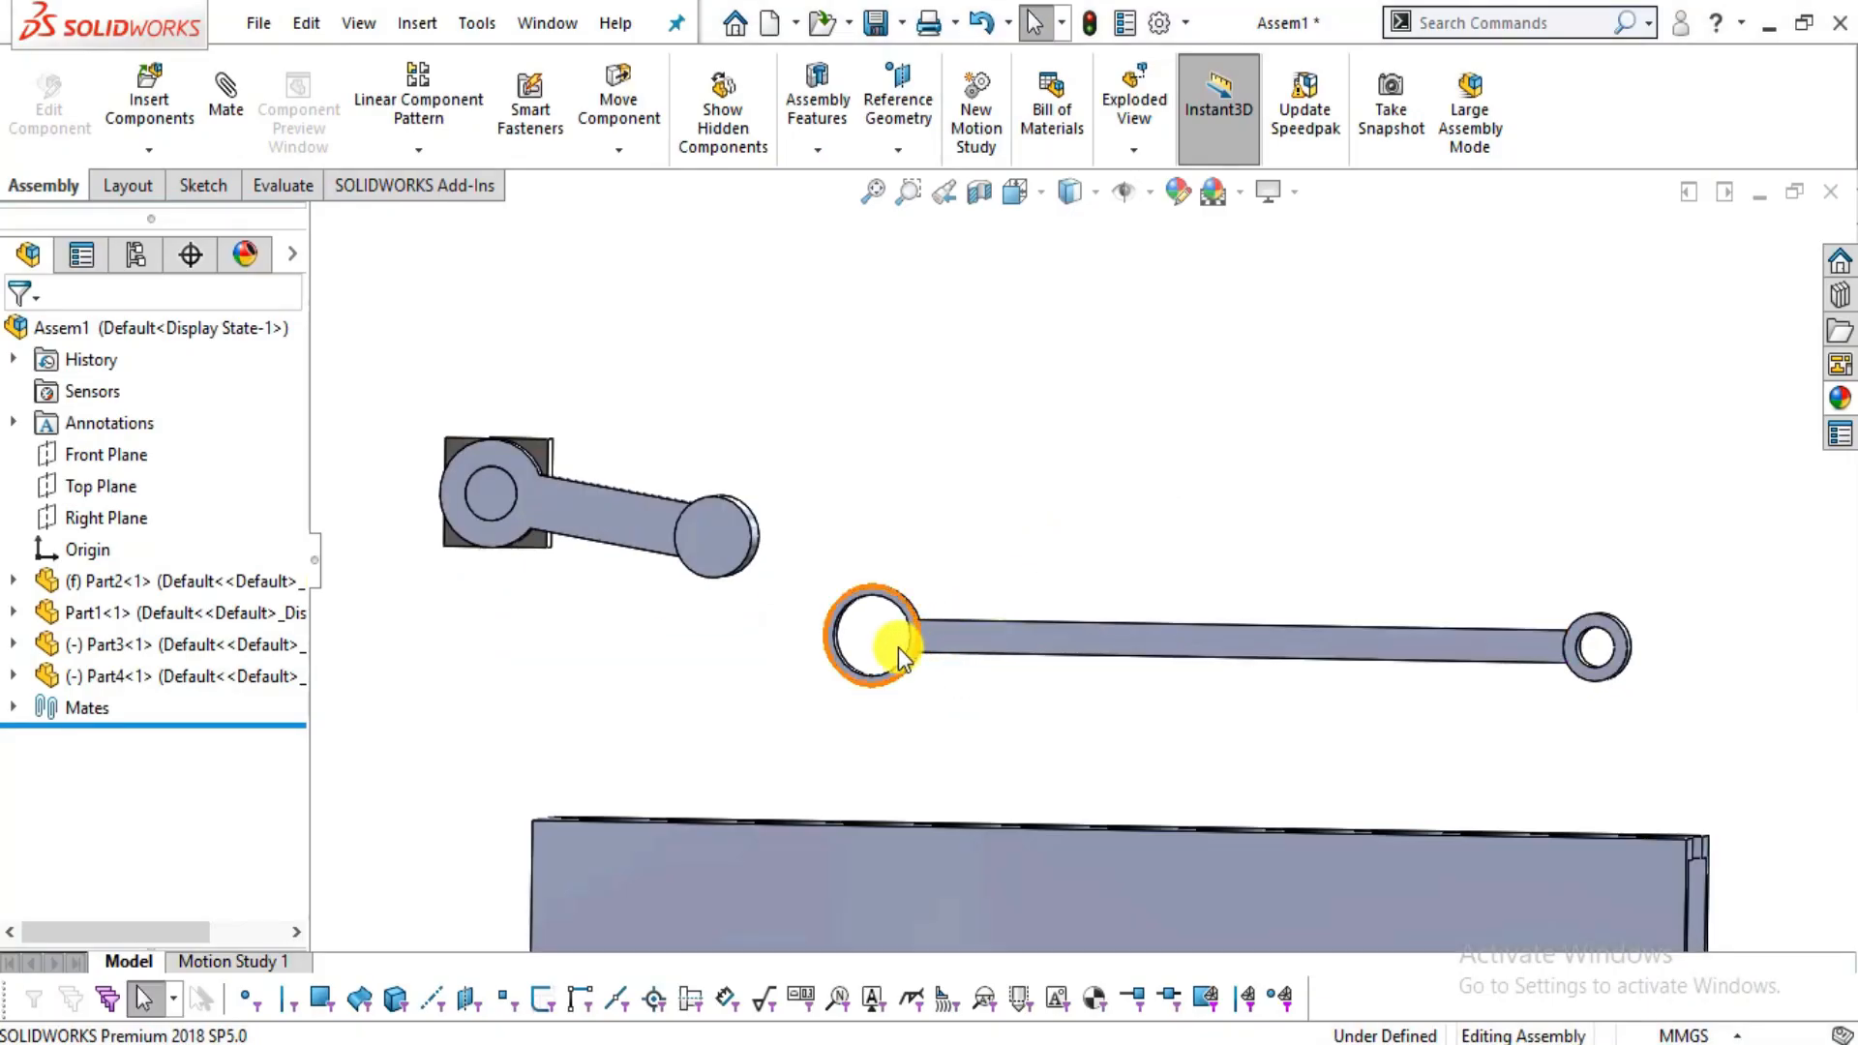
scroll(838, 660, down, 5)
scroll(797, 472, up, 2)
middle_drag(797, 464, 769, 484)
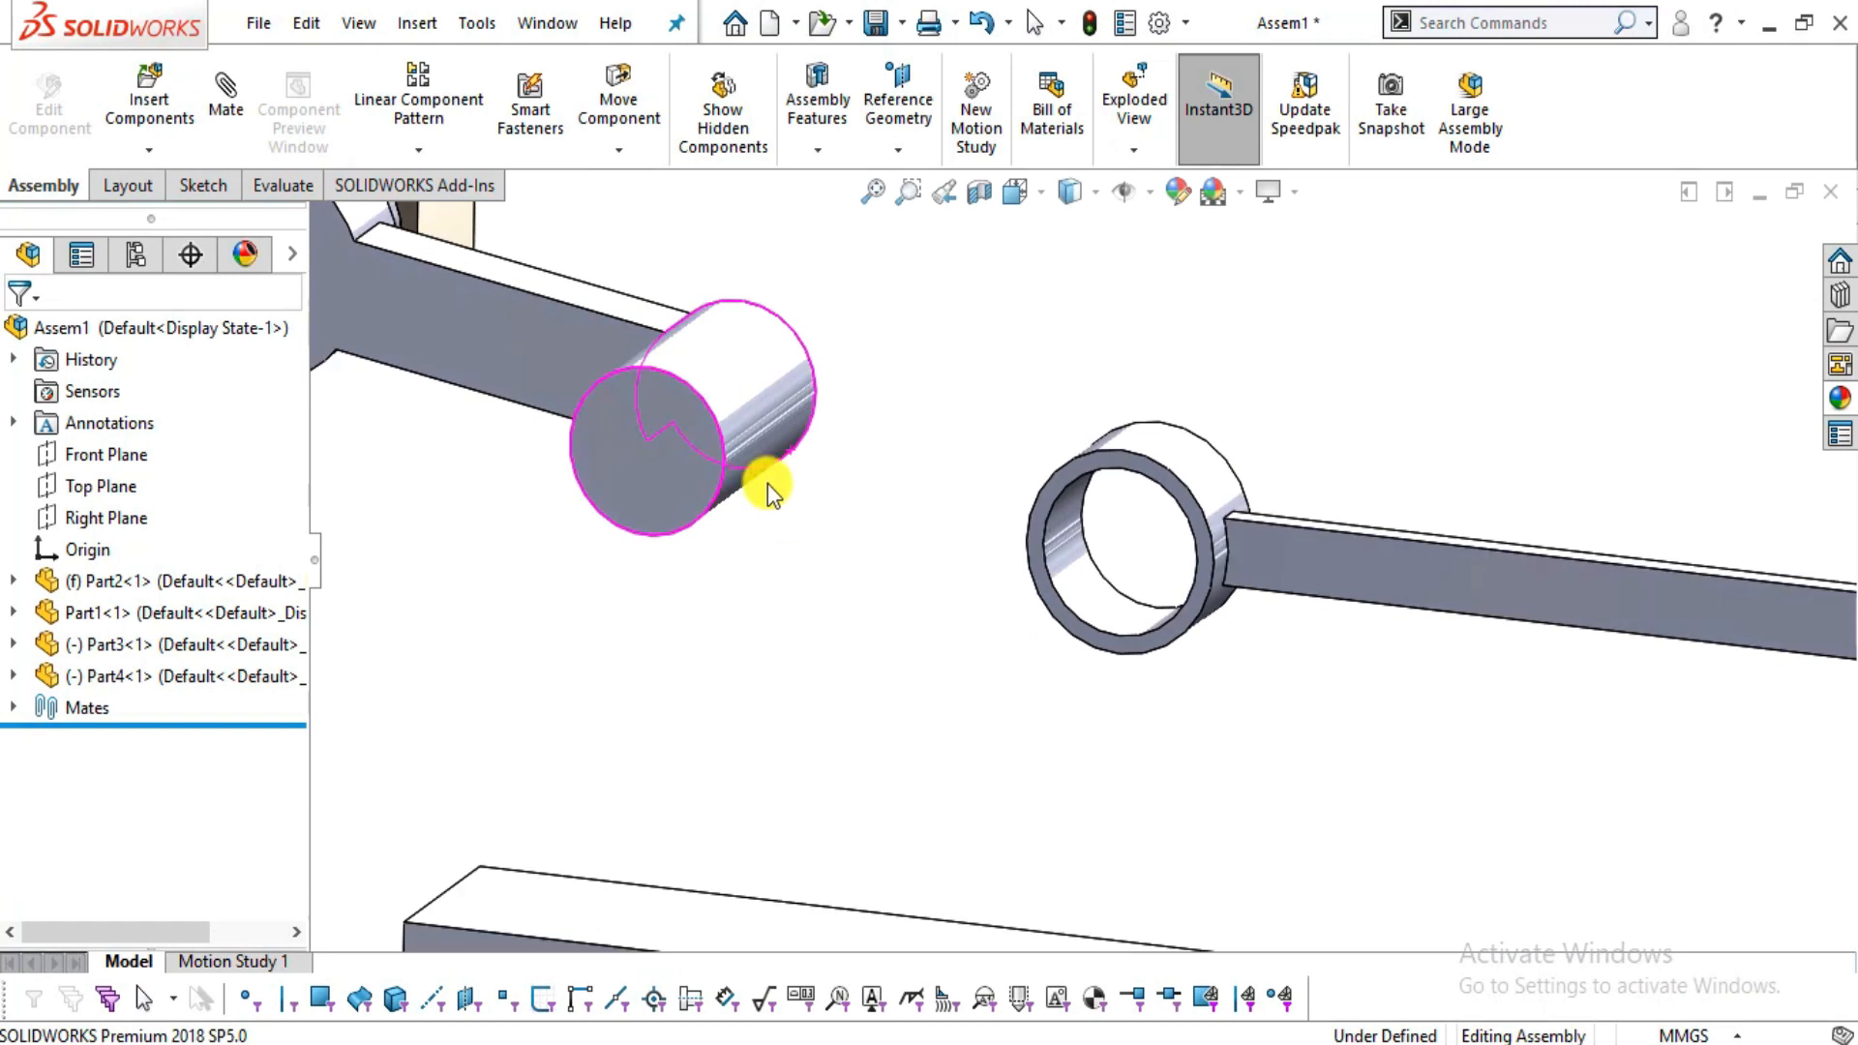
click(813, 438)
click(1091, 579)
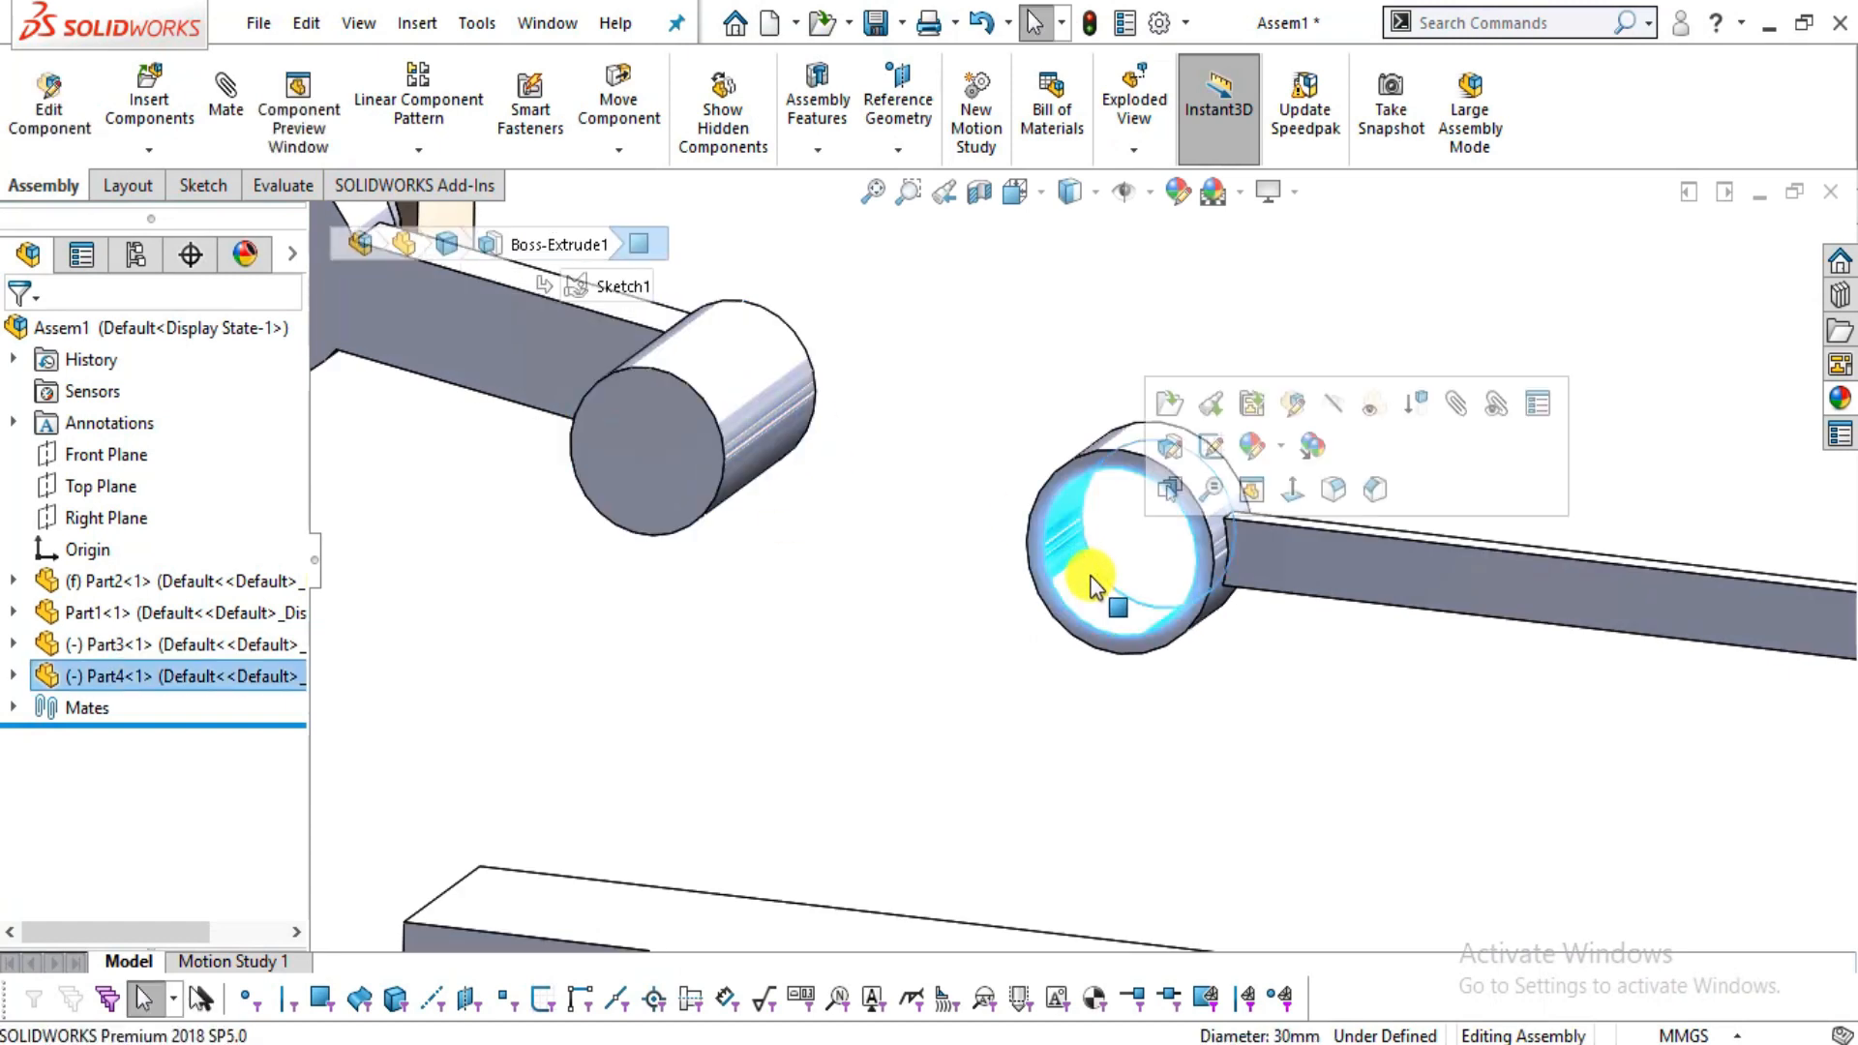
click(167, 118)
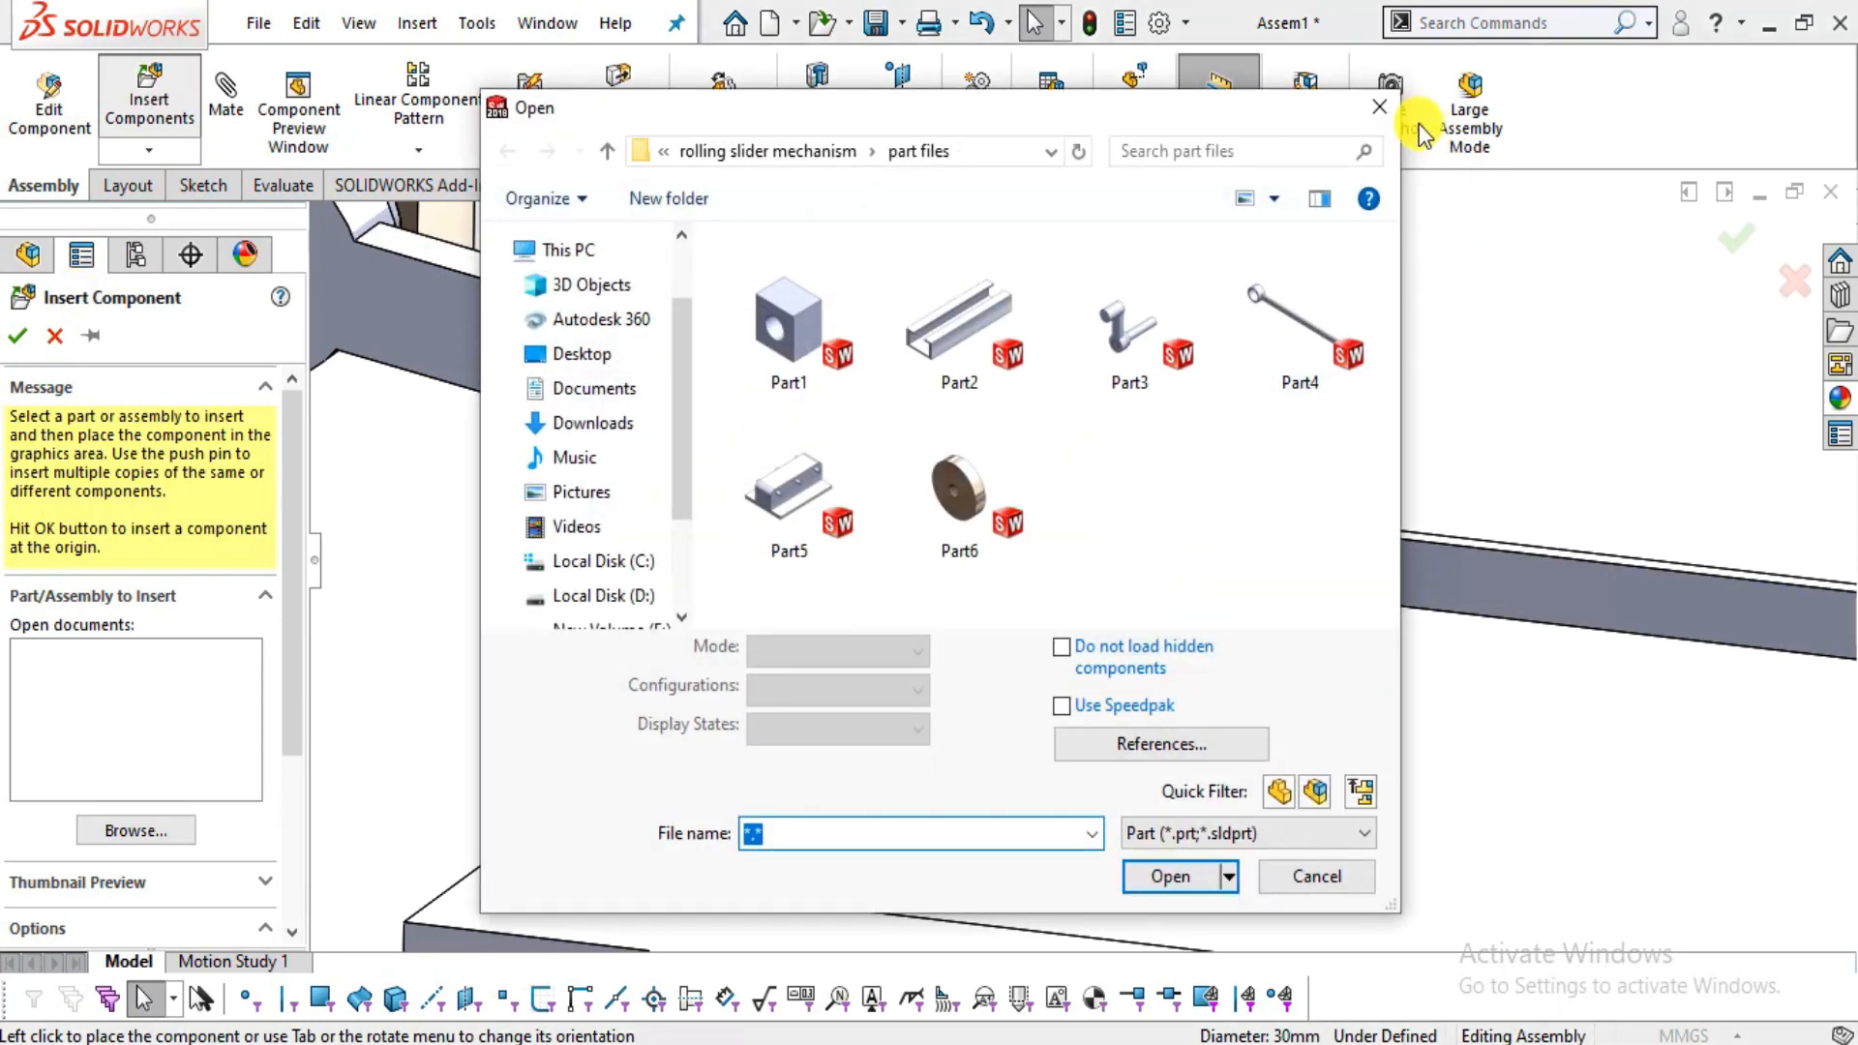
click(1379, 106)
click(67, 335)
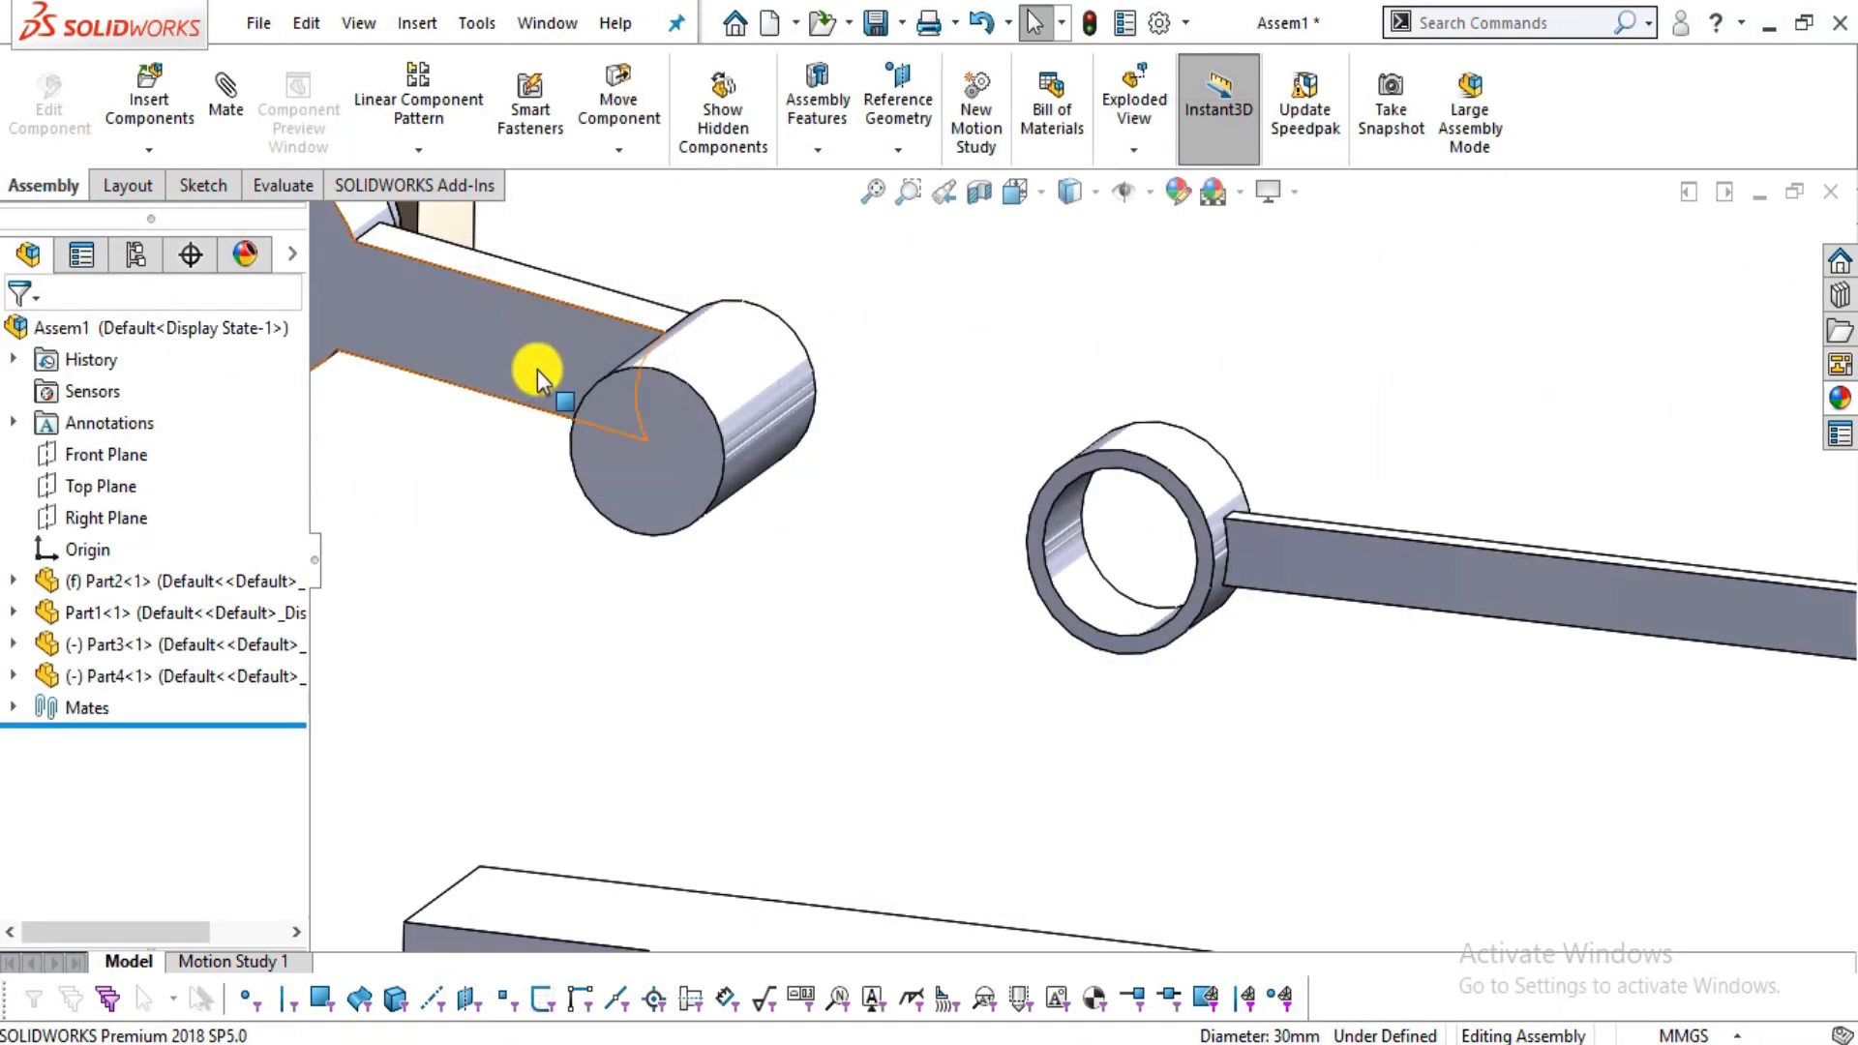
- Add a Concentric mate between the crank pin's cylindrical face and the inner face of the connecting rod's large ring
click(733, 347)
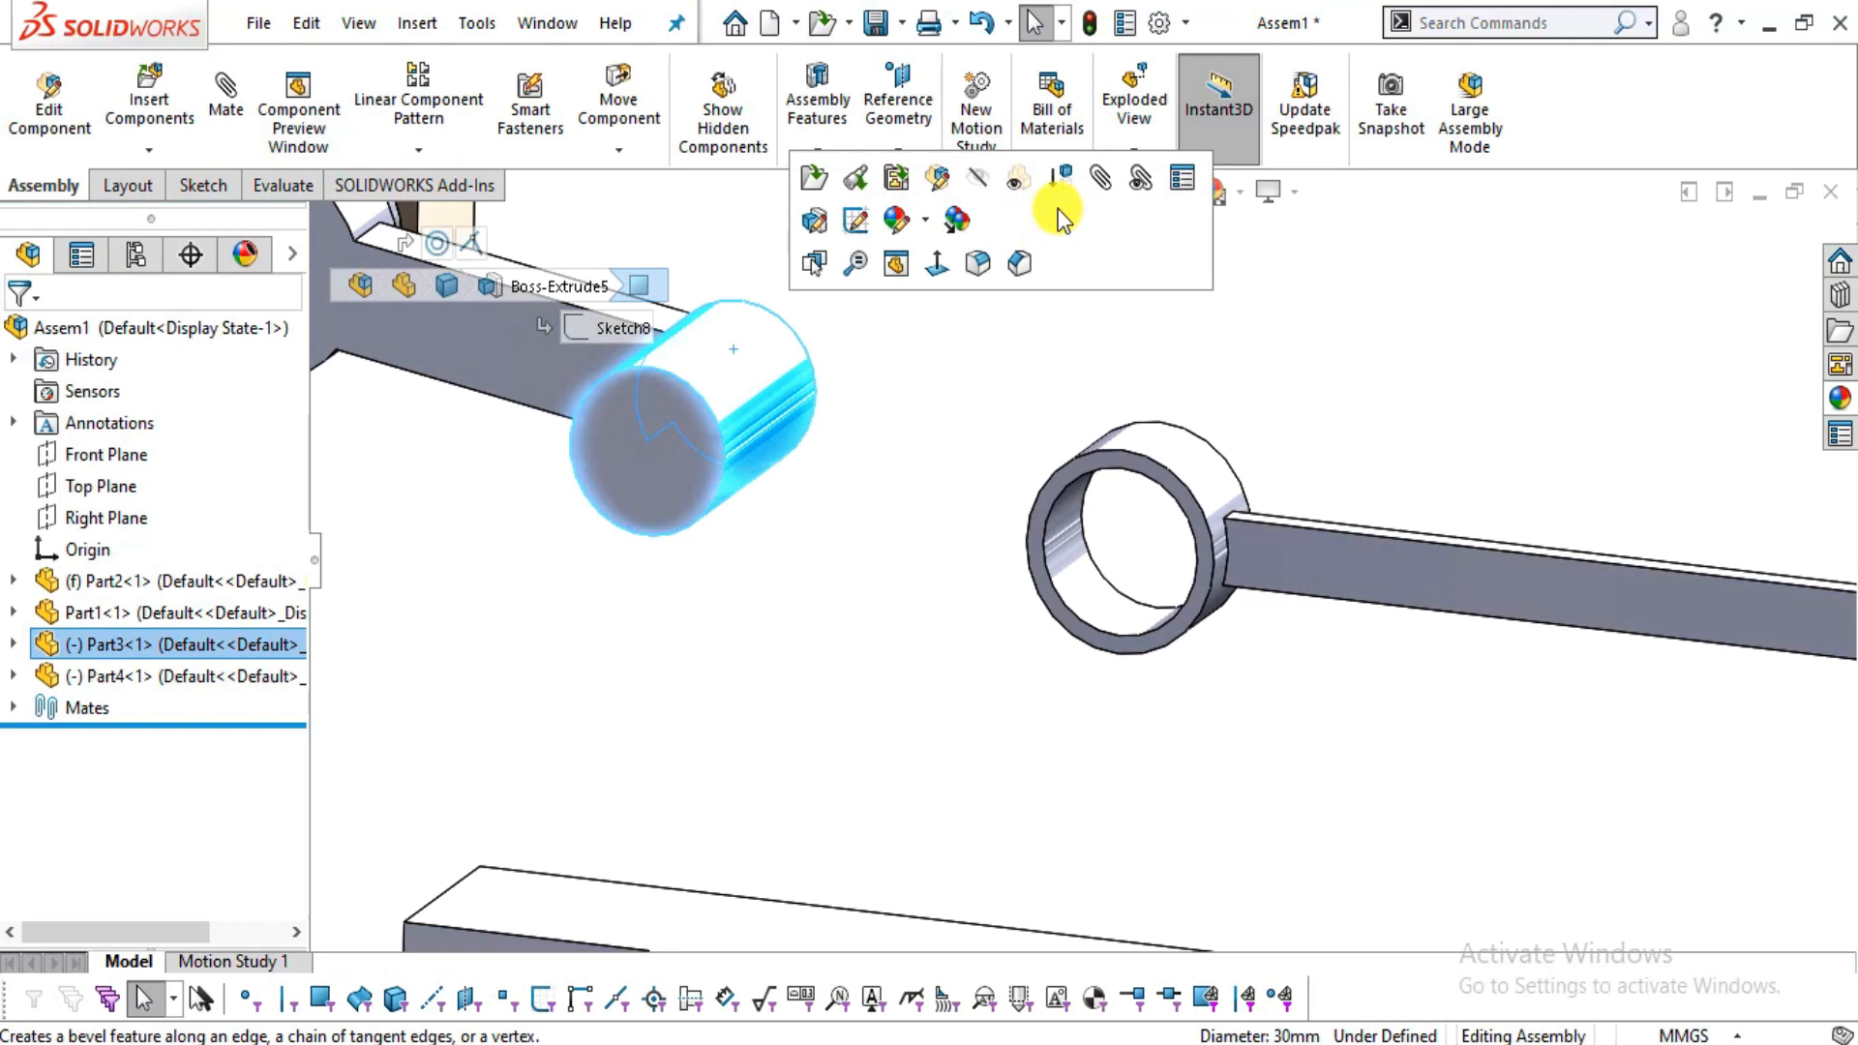
click(1100, 186)
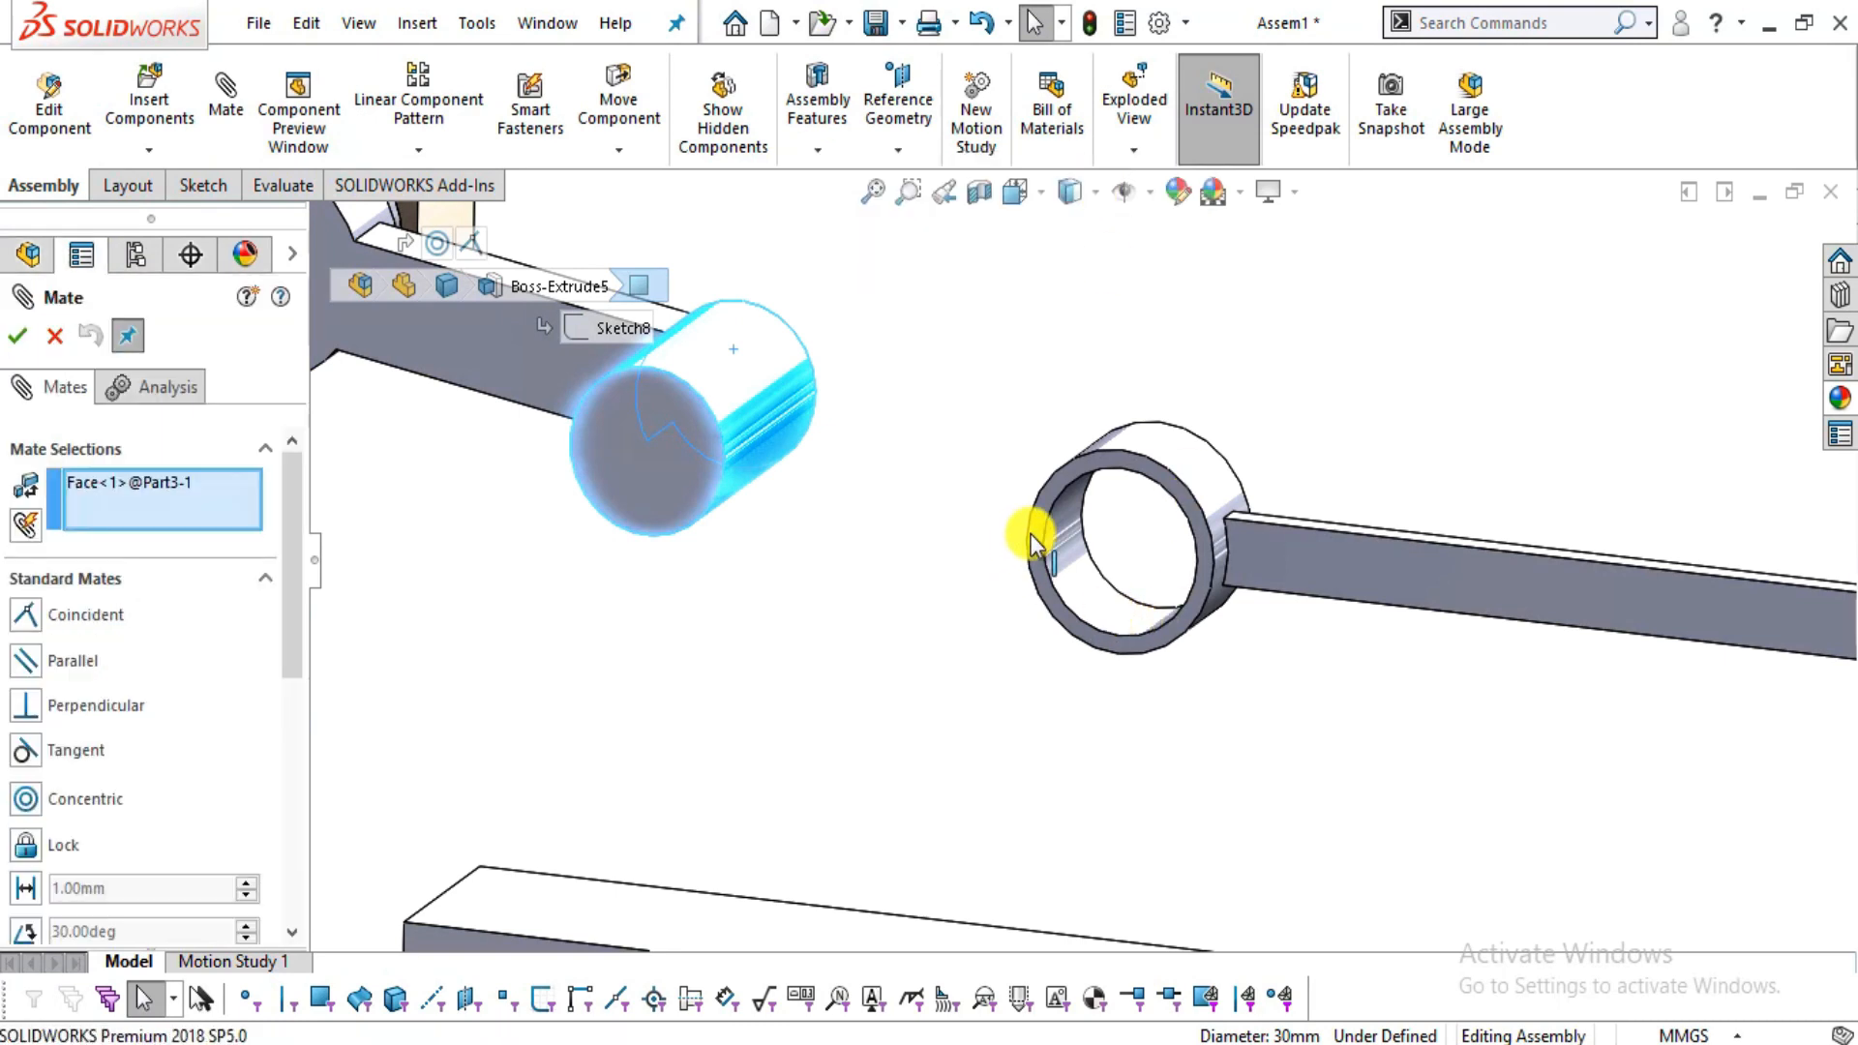
click(1065, 538)
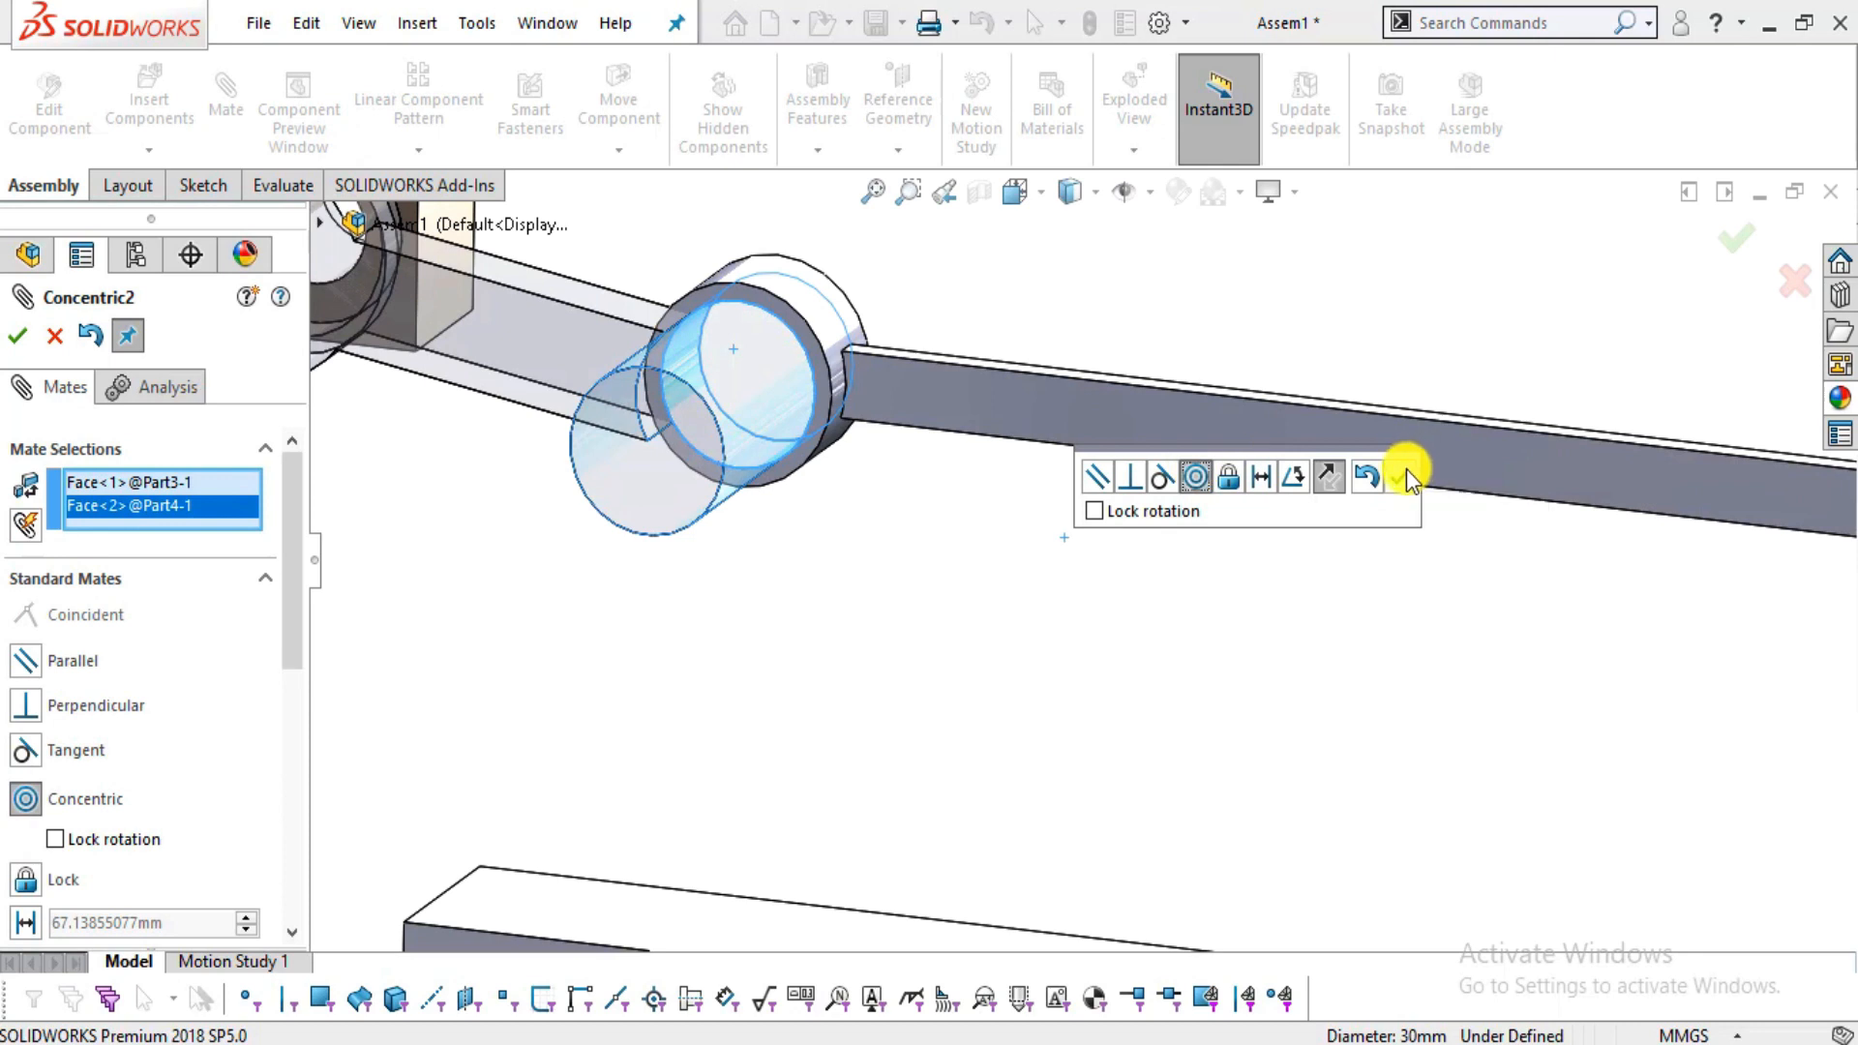
click(1407, 468)
middle_drag(1407, 468, 888, 501)
drag(949, 414, 714, 587)
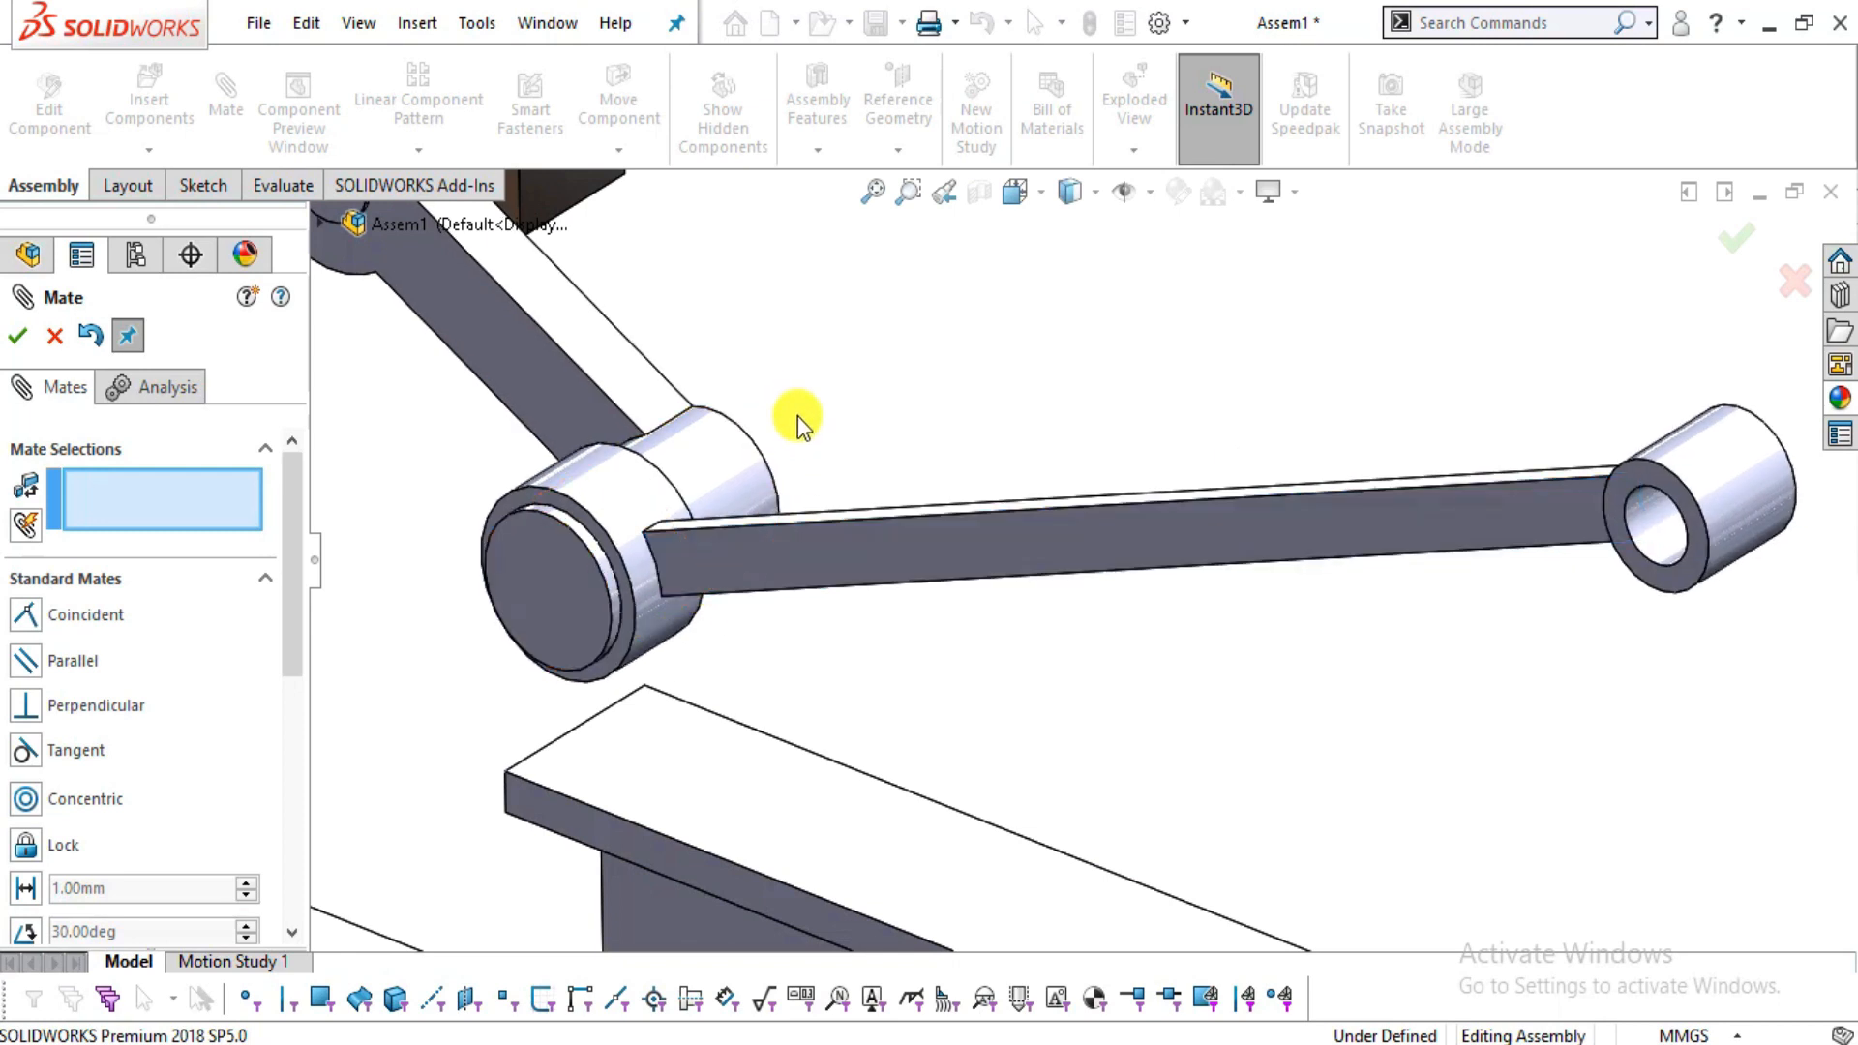
- Add a Coincident mate between the crank arm's pin-side face and the facing end face of the connecting rod's large ring, and finish mating
key(alt+Tab)
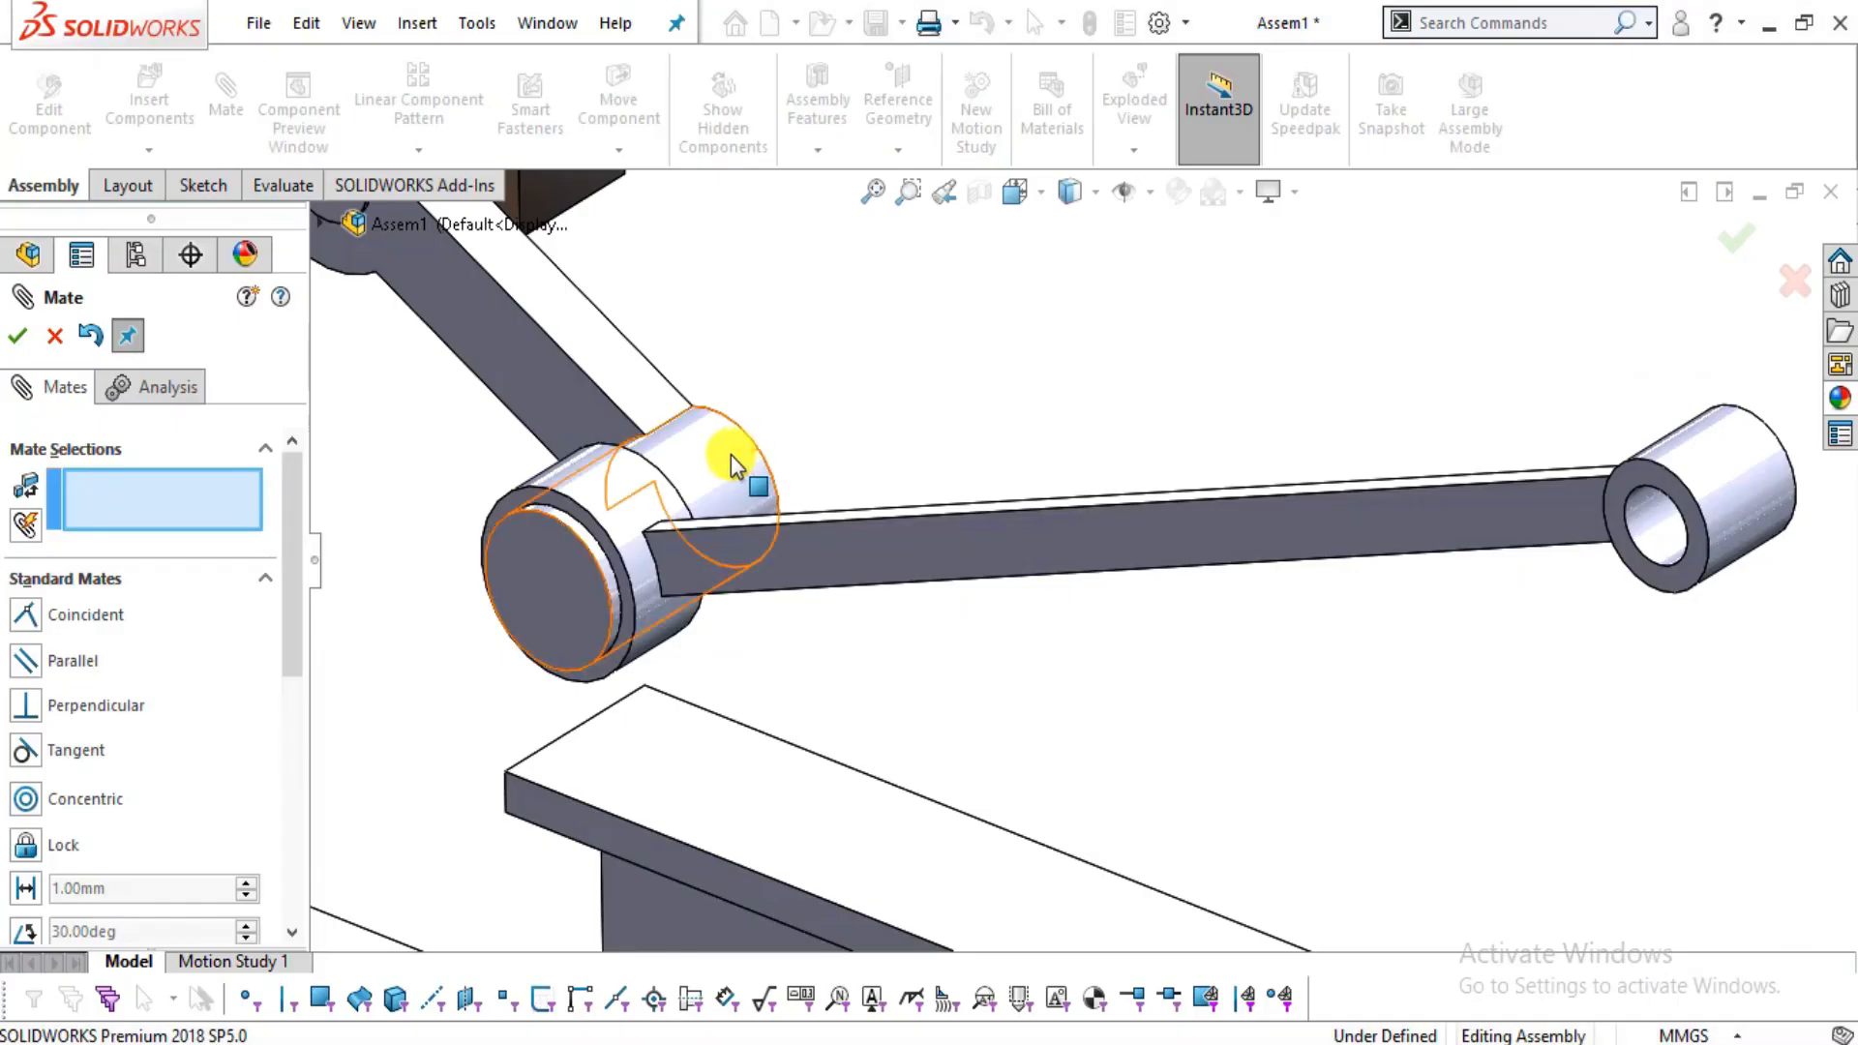
scroll(729, 455, down, 5)
middle_drag(852, 341, 689, 544)
click(689, 544)
middle_drag(724, 433, 929, 535)
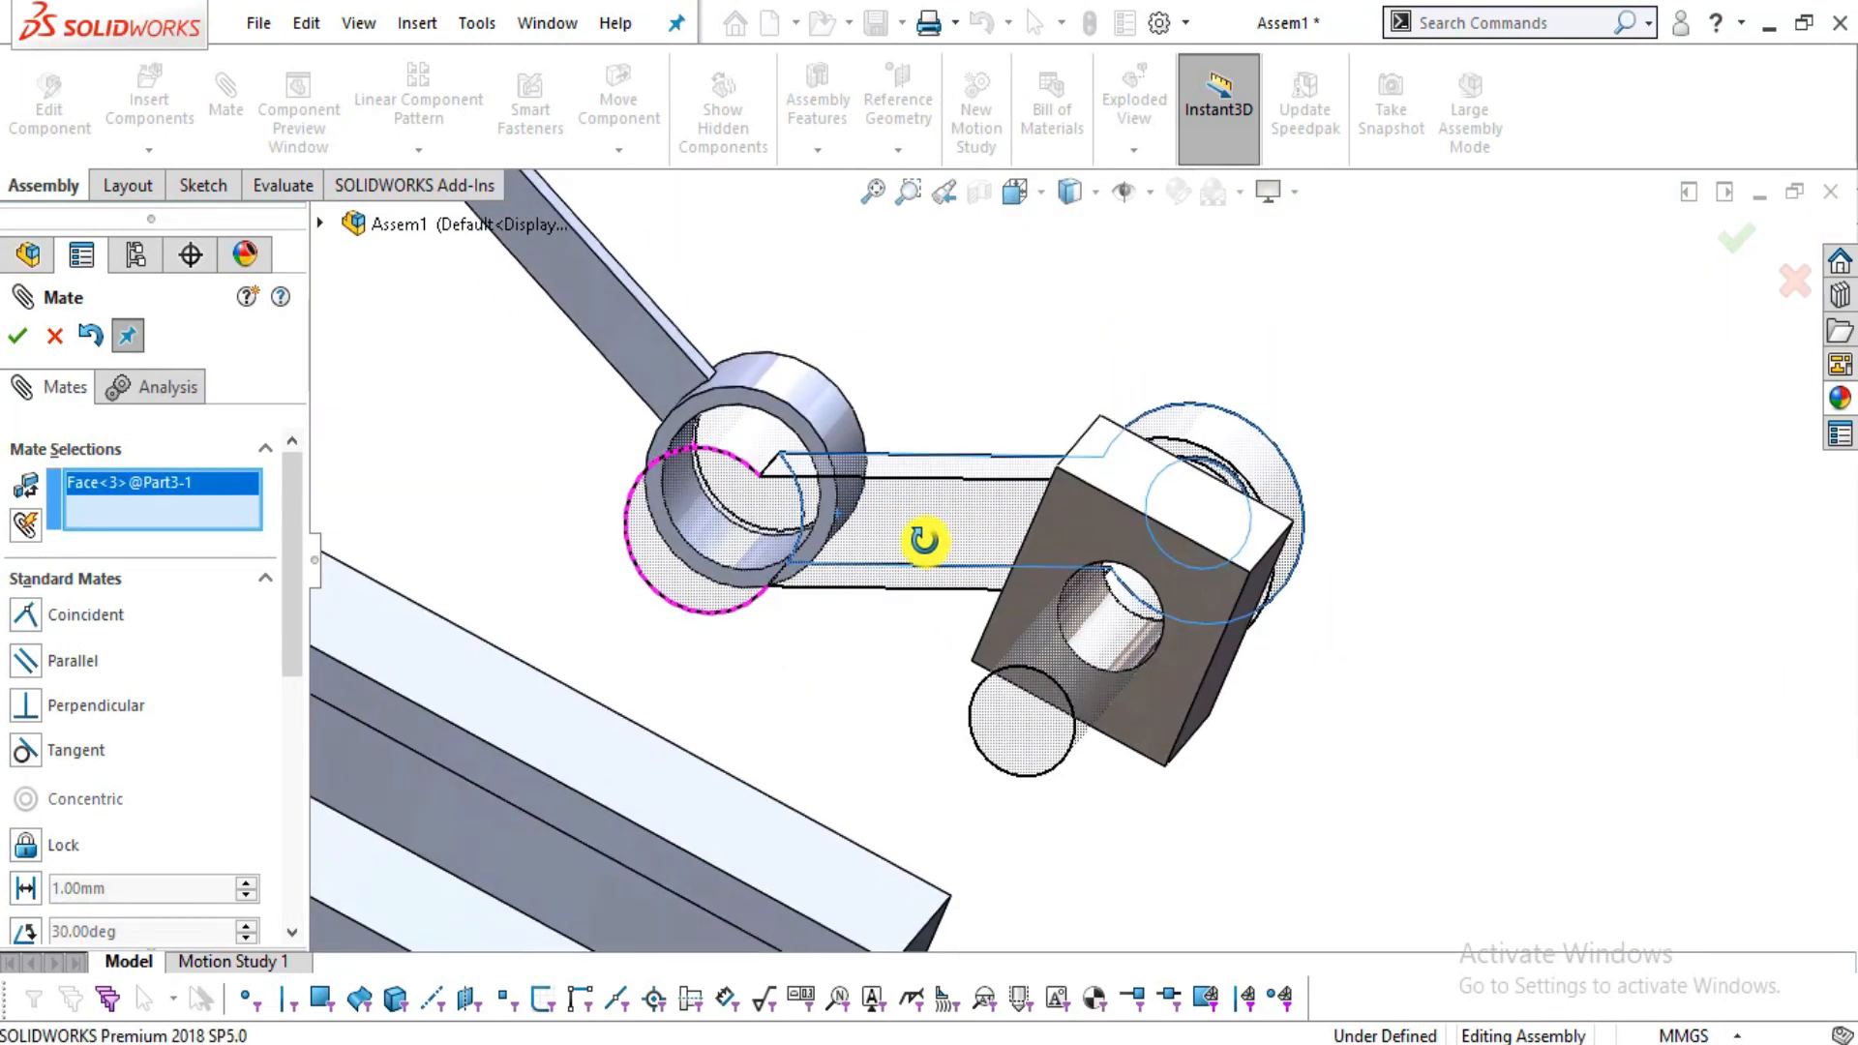
scroll(812, 427, down, 3)
click(811, 424)
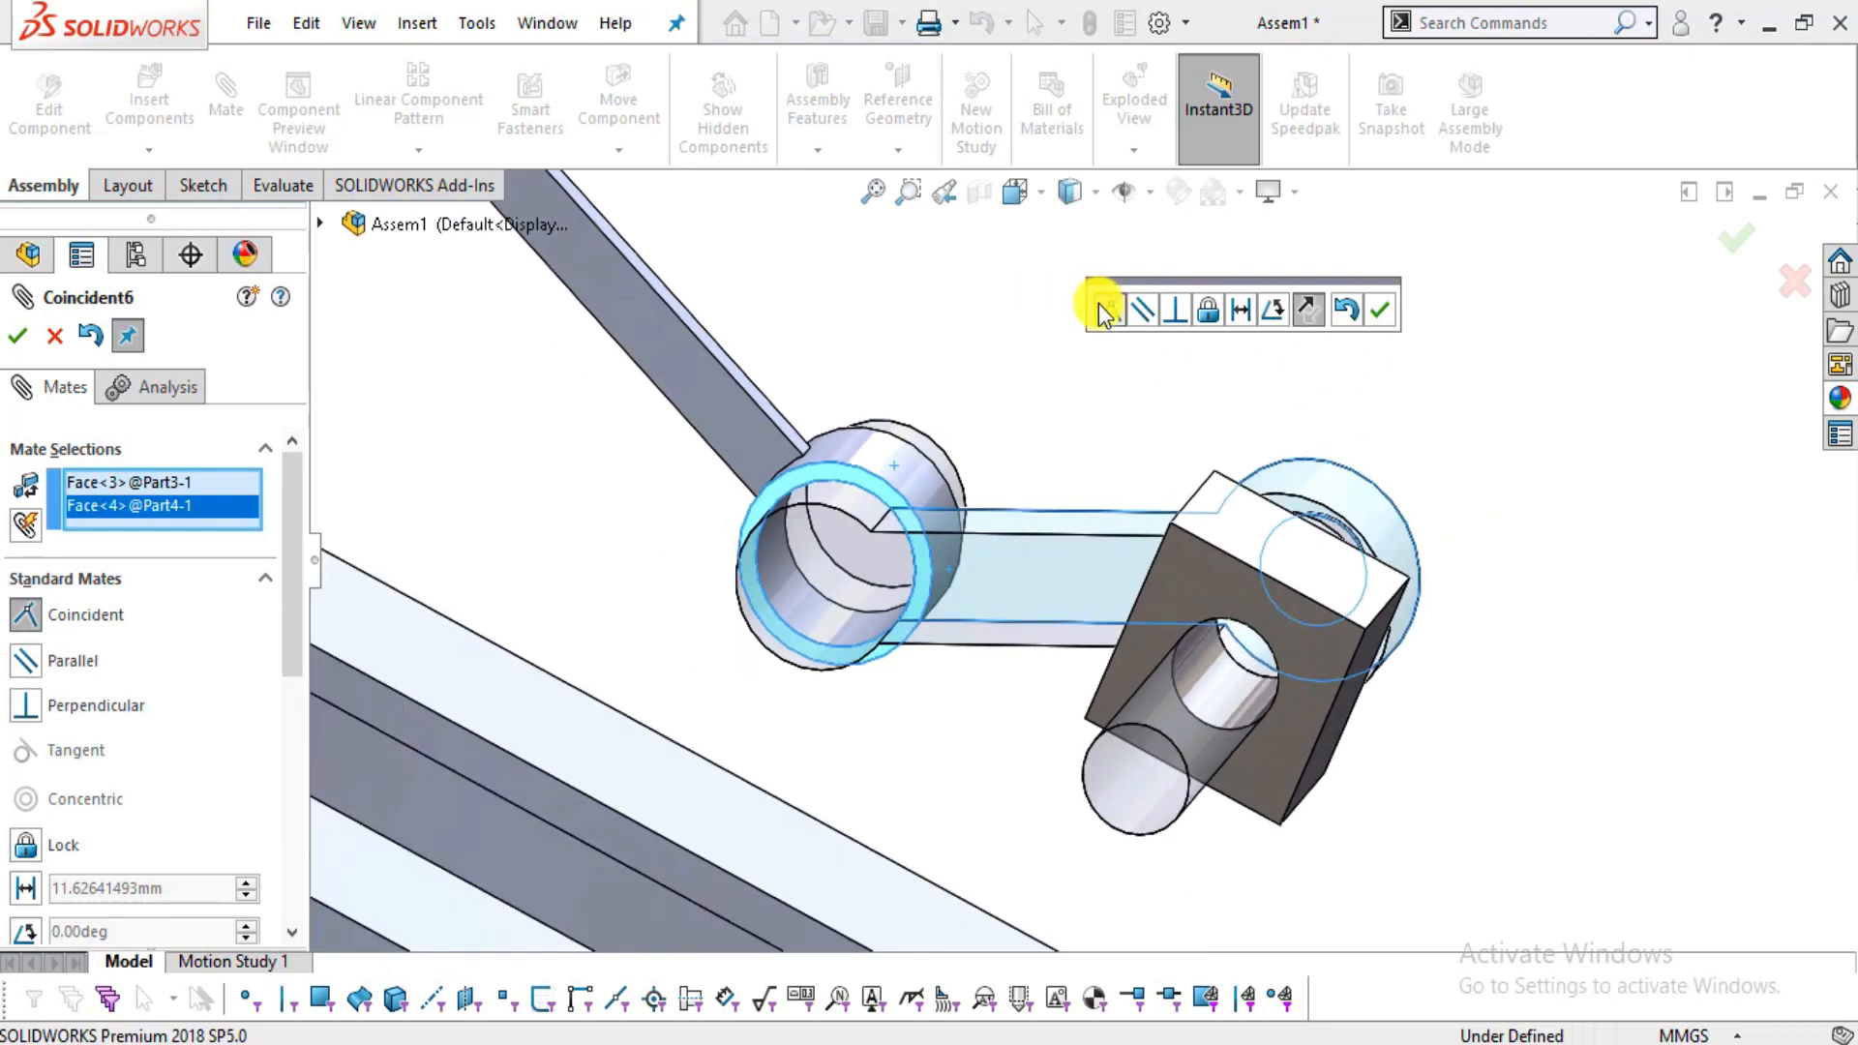
middle_drag(1368, 506, 1512, 602)
scroll(1482, 397, down, 6)
middle_drag(1045, 436, 895, 407)
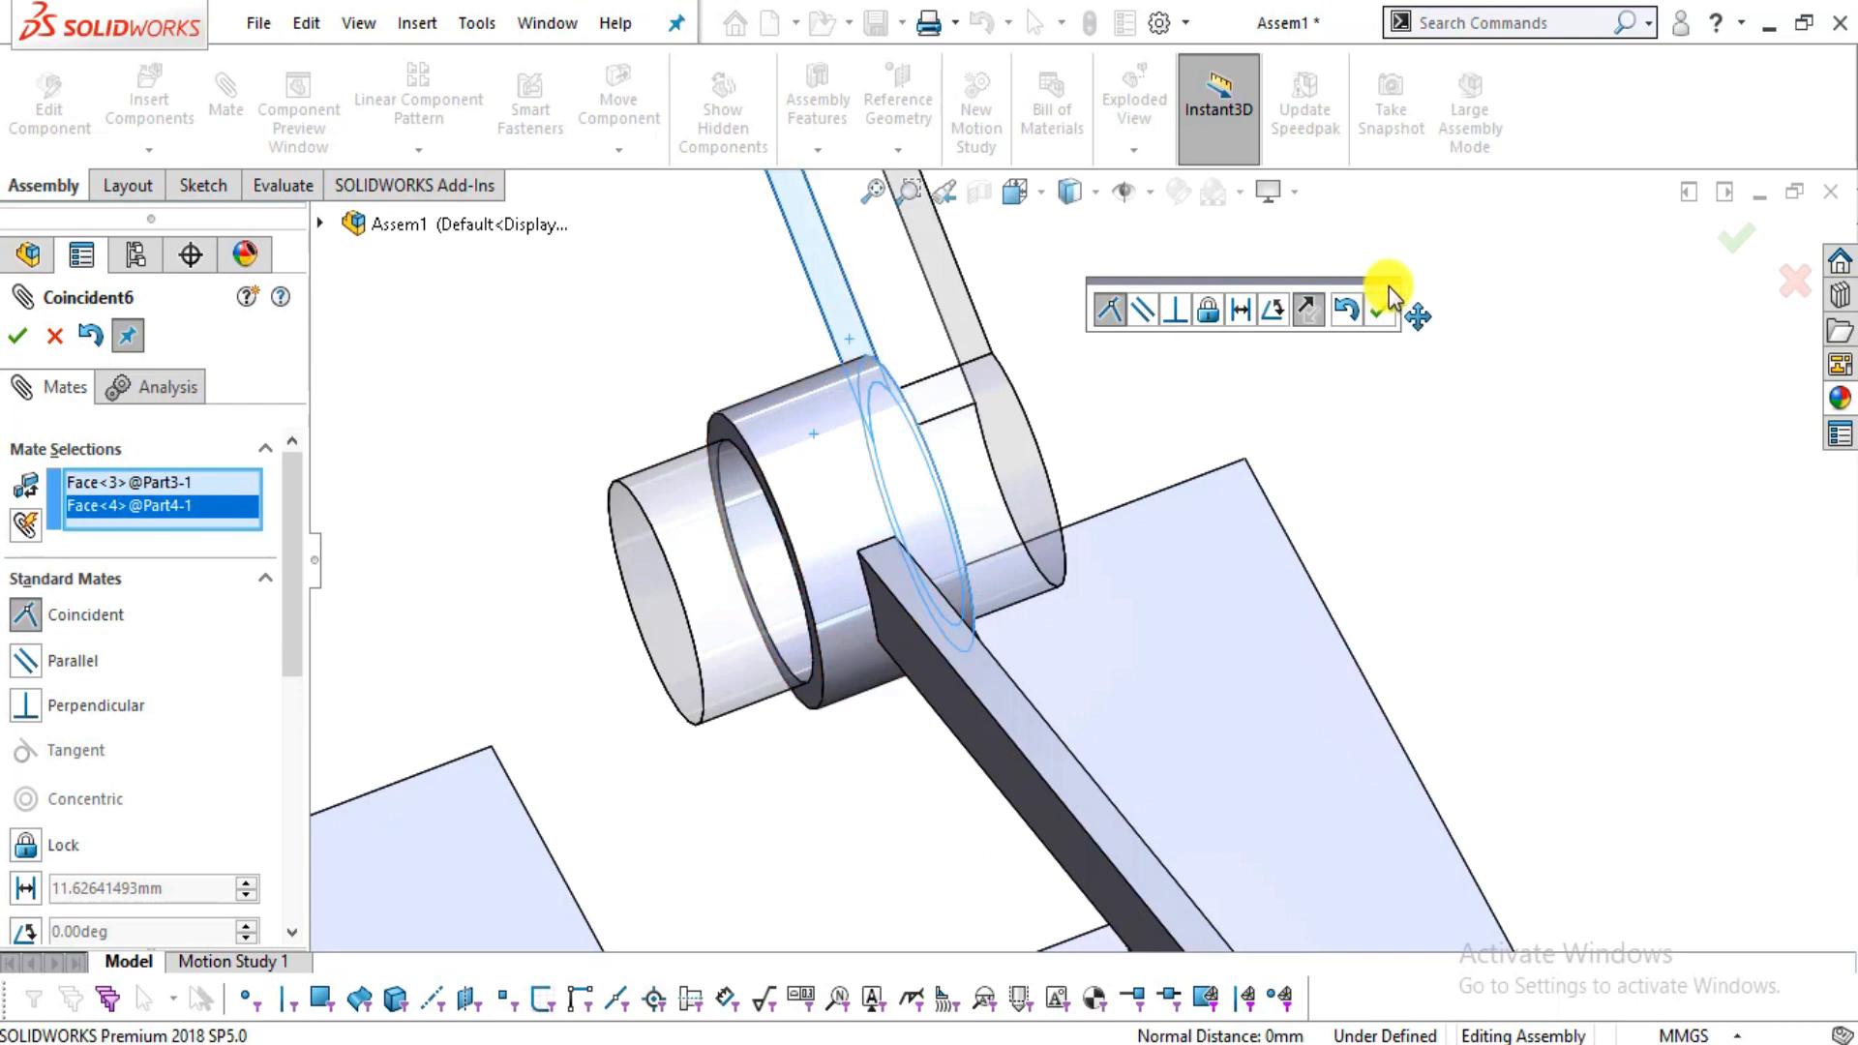
click(1383, 315)
middle_drag(1389, 310, 1336, 609)
key(Escape)
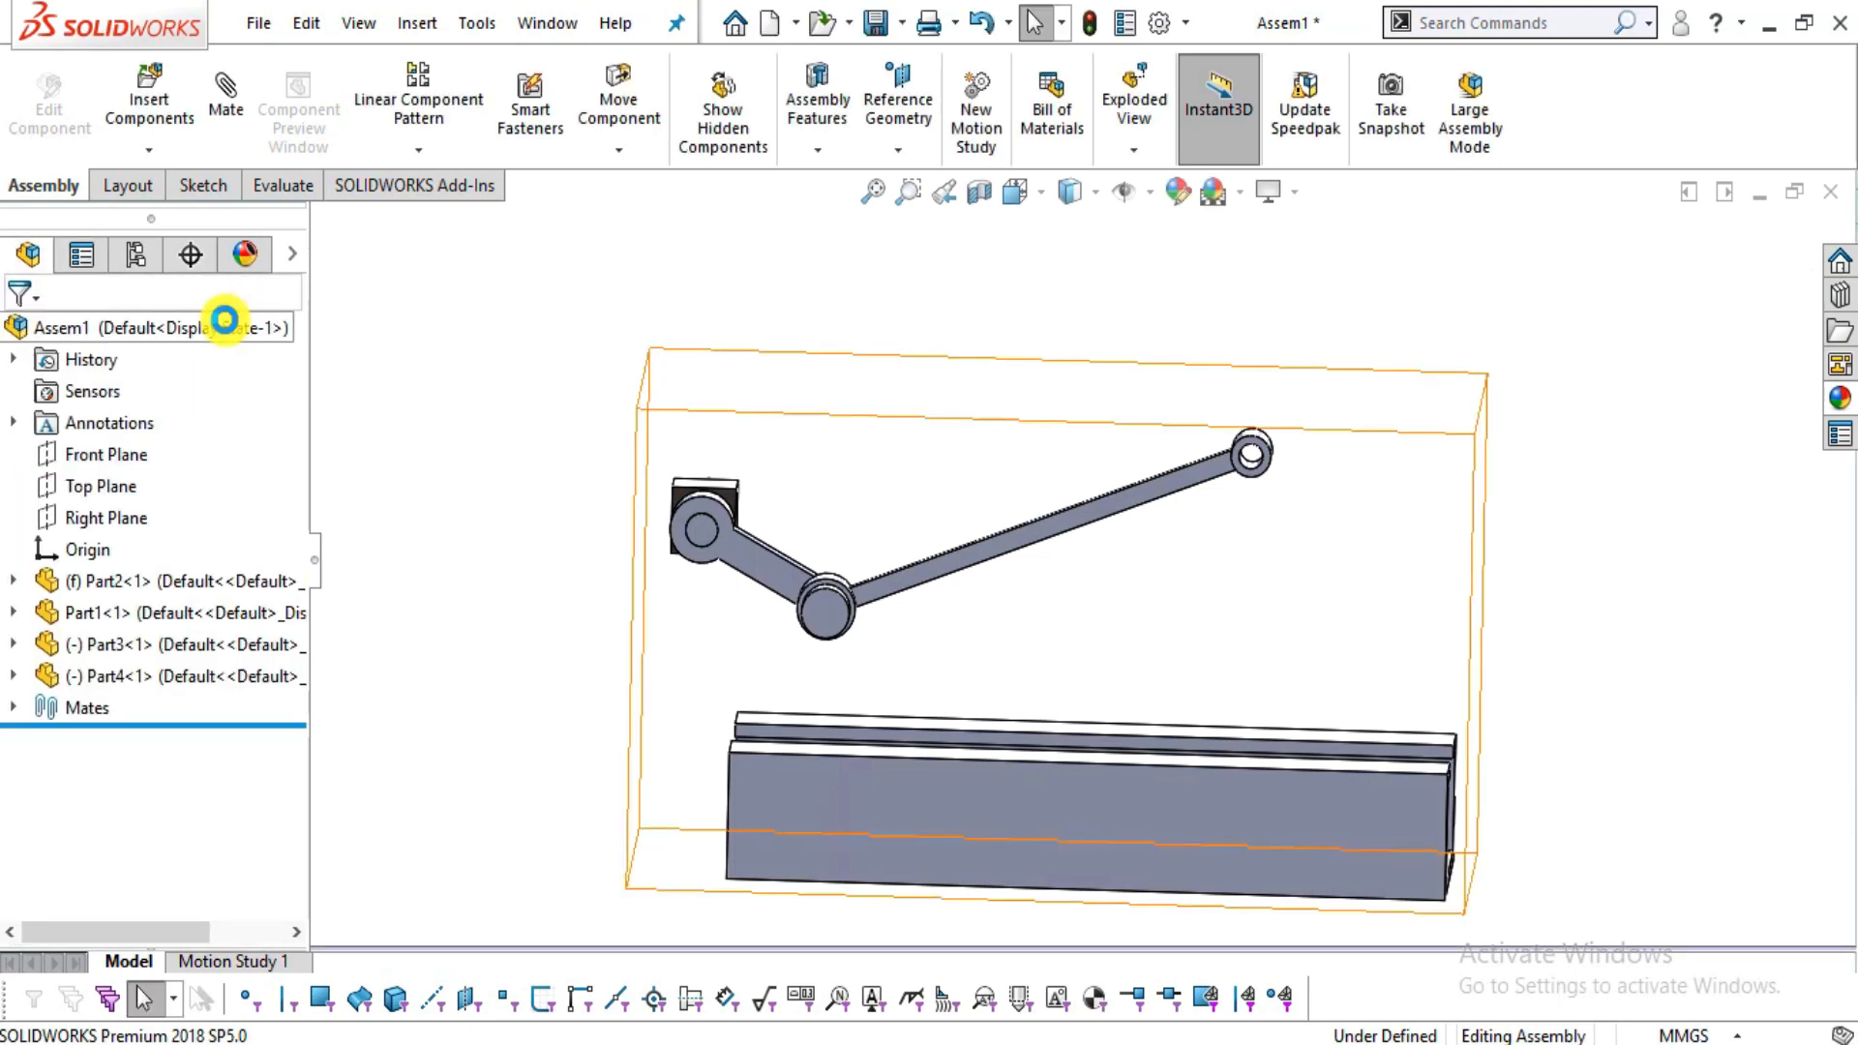
- Swing the connecting rod and crank to test their linked motion, leaving the rod extended above the channel
drag(1249, 450, 308, 135)
scroll(894, 594, down, 3)
scroll(1087, 571, up, 4)
scroll(1199, 667, down, 1)
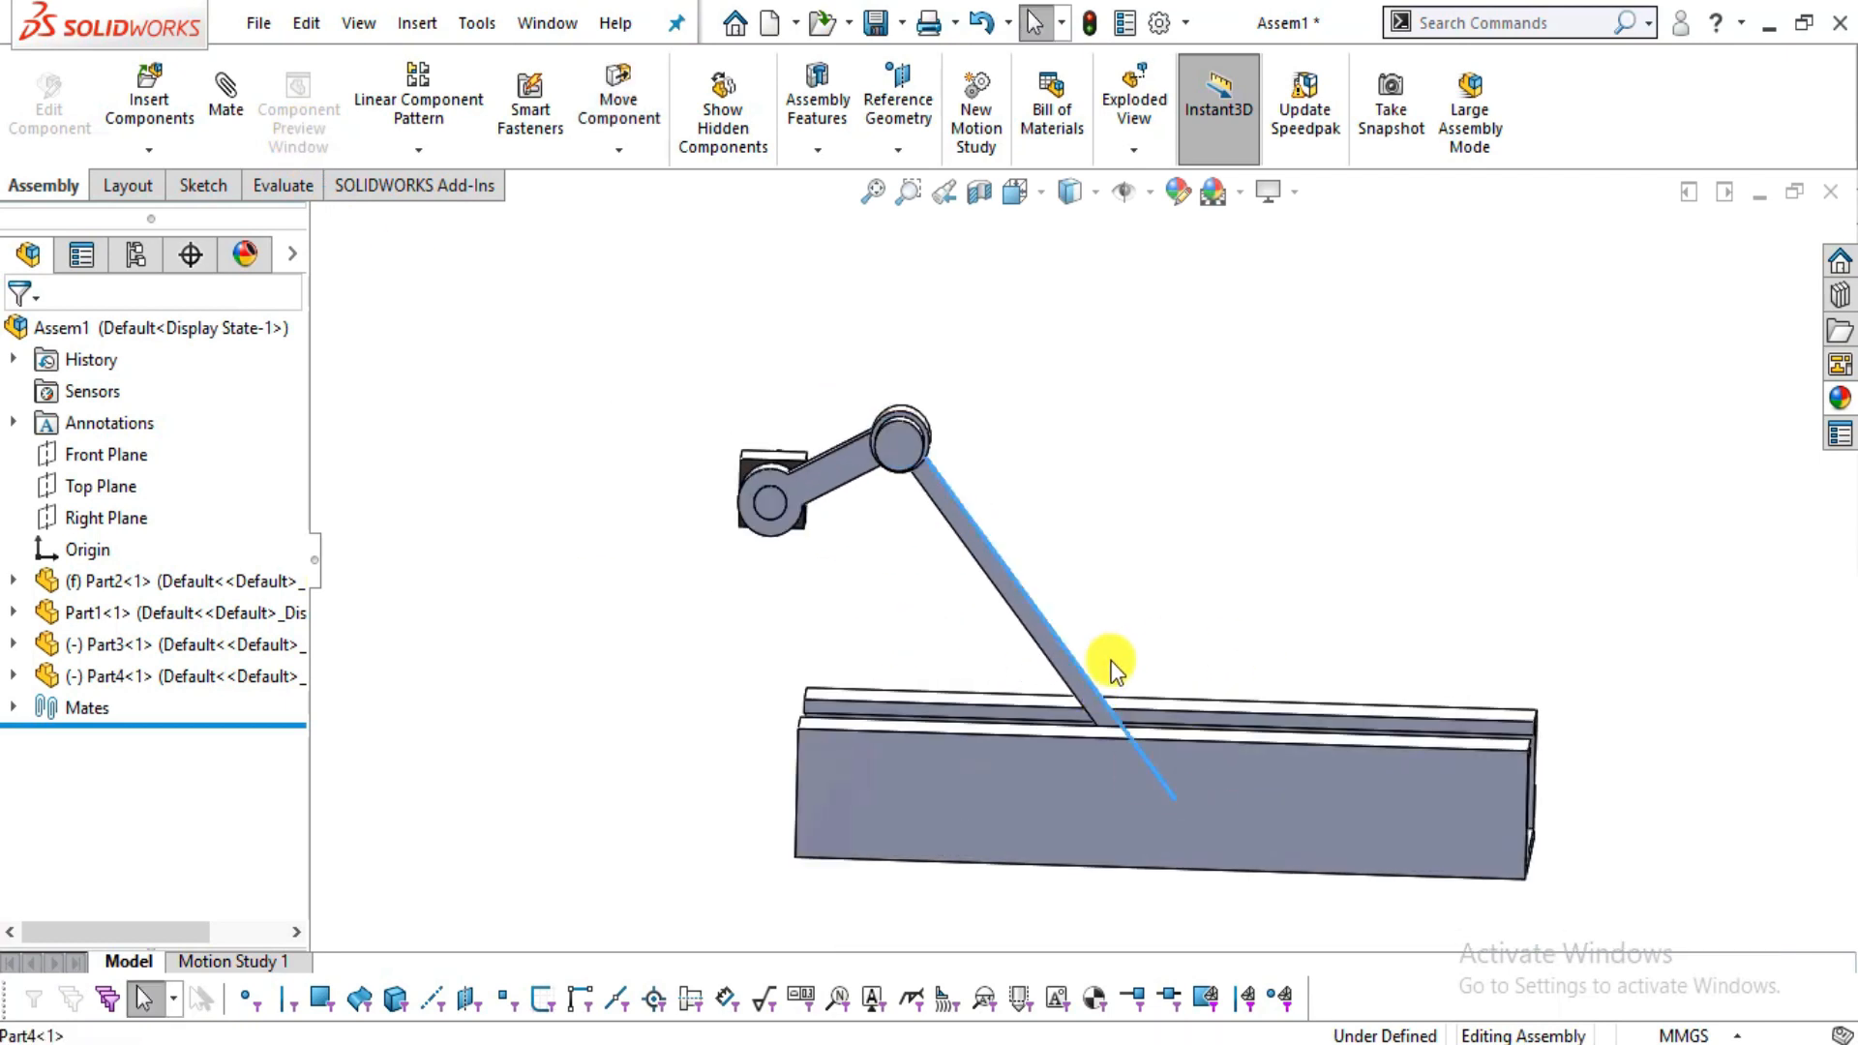
drag(1110, 661, 1215, 502)
drag(1325, 628, 1432, 769)
scroll(1382, 743, down, 2)
mouse_move(1168, 715)
middle_down()
mouse_move(1161, 676)
mouse_move(1161, 706)
middle_up()
scroll(1161, 705, up, 1)
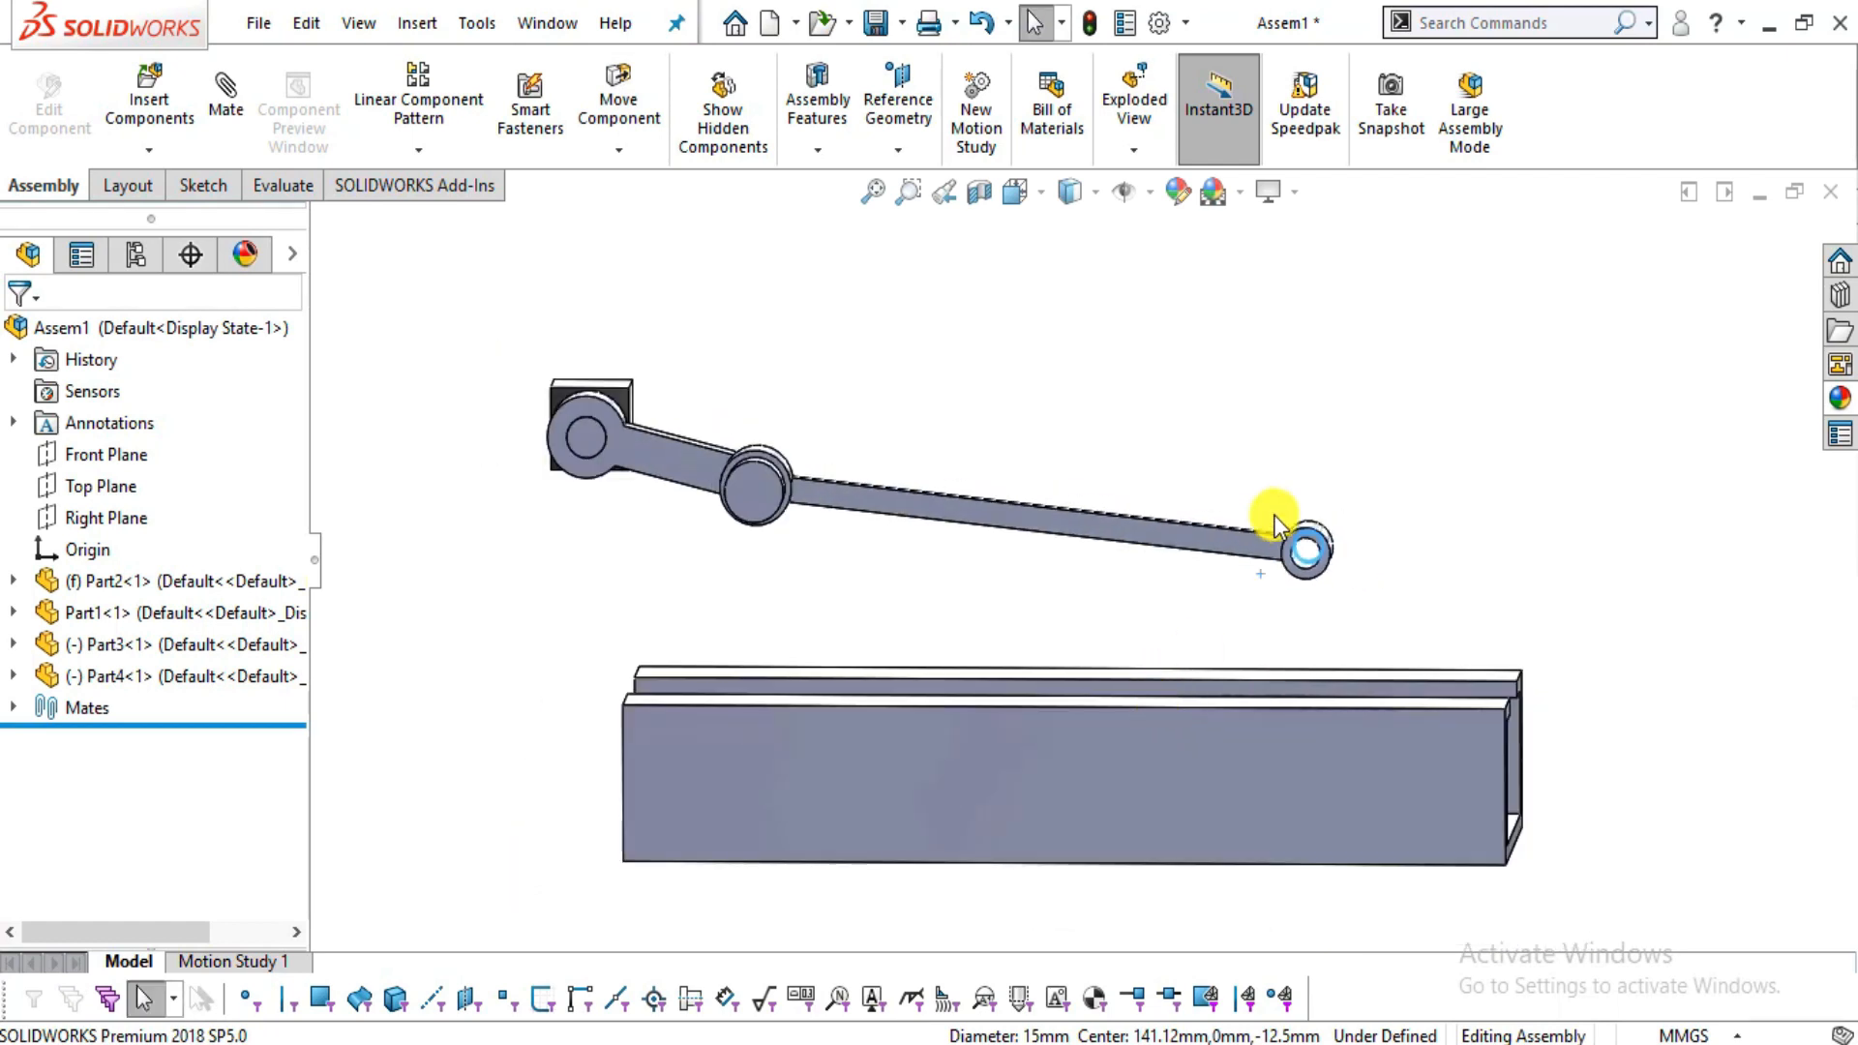
- Insert Part5 rotated 90° about Y and 180° about Z, placing it beside the connecting rod's free end with its lugs facing up
click(145, 122)
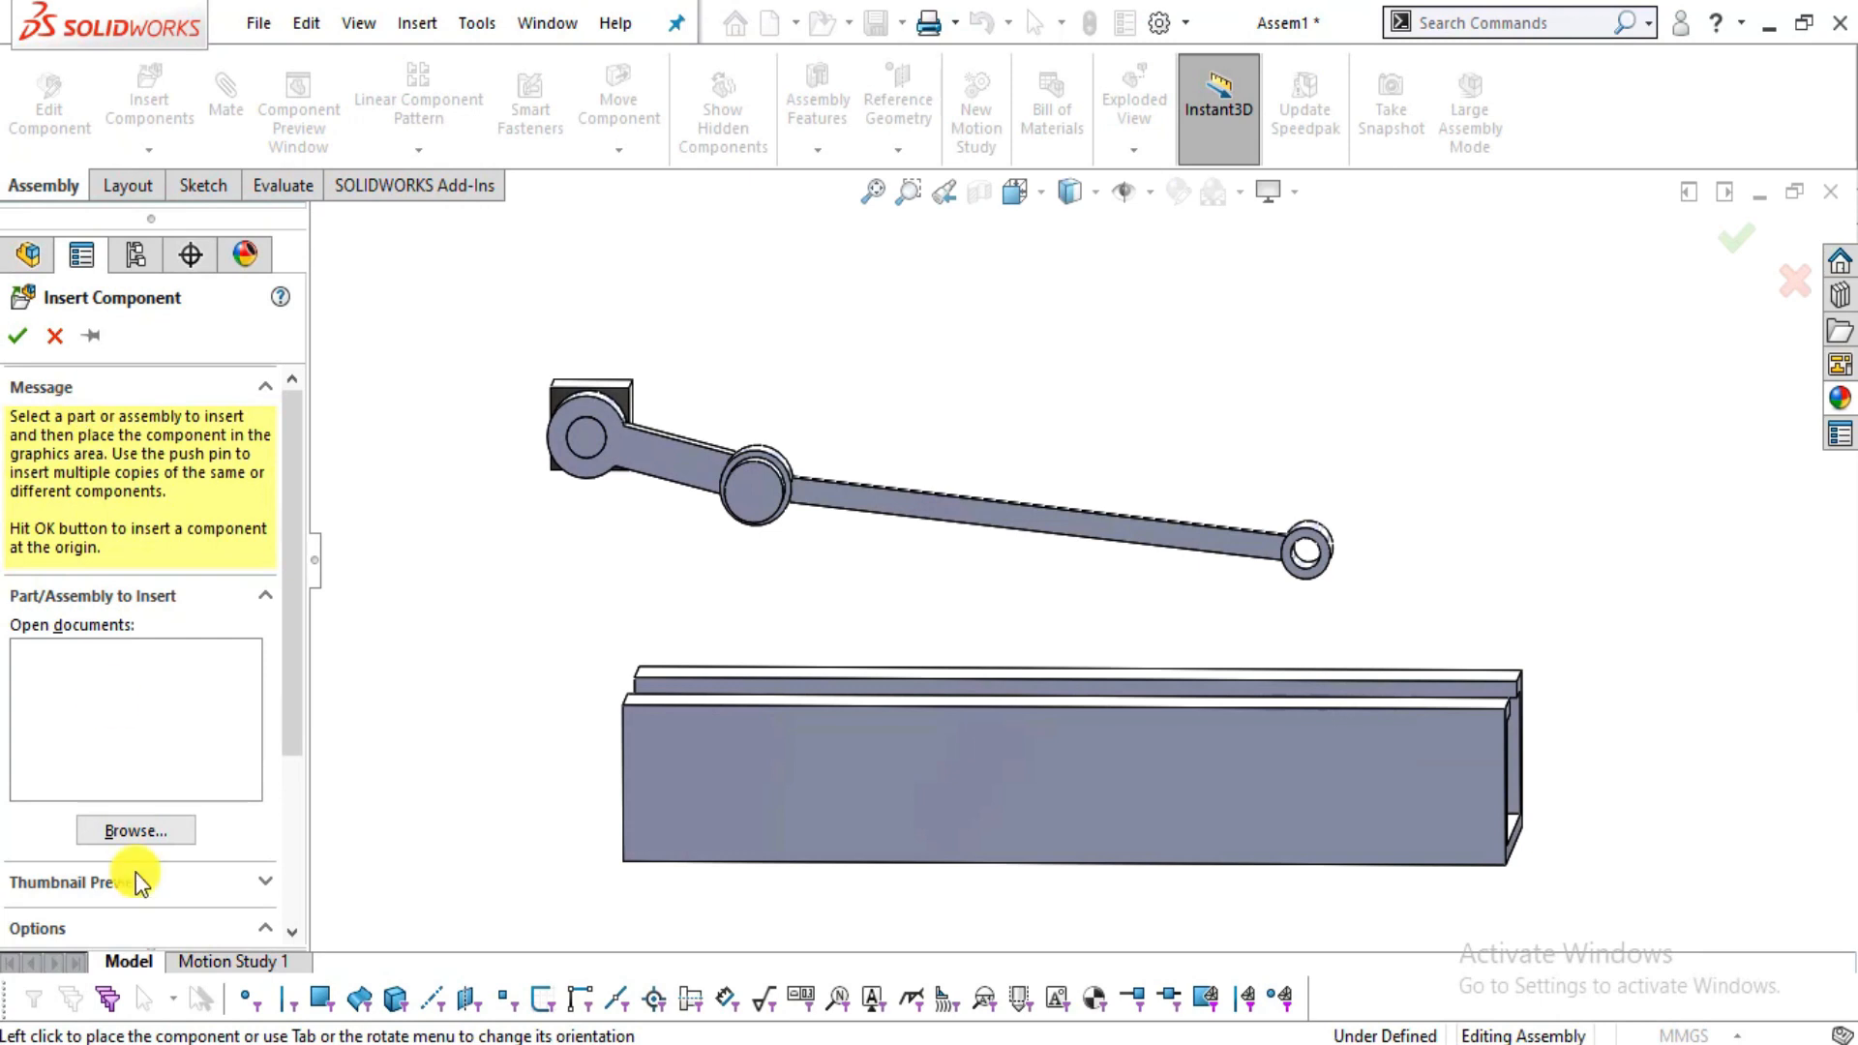
click(141, 838)
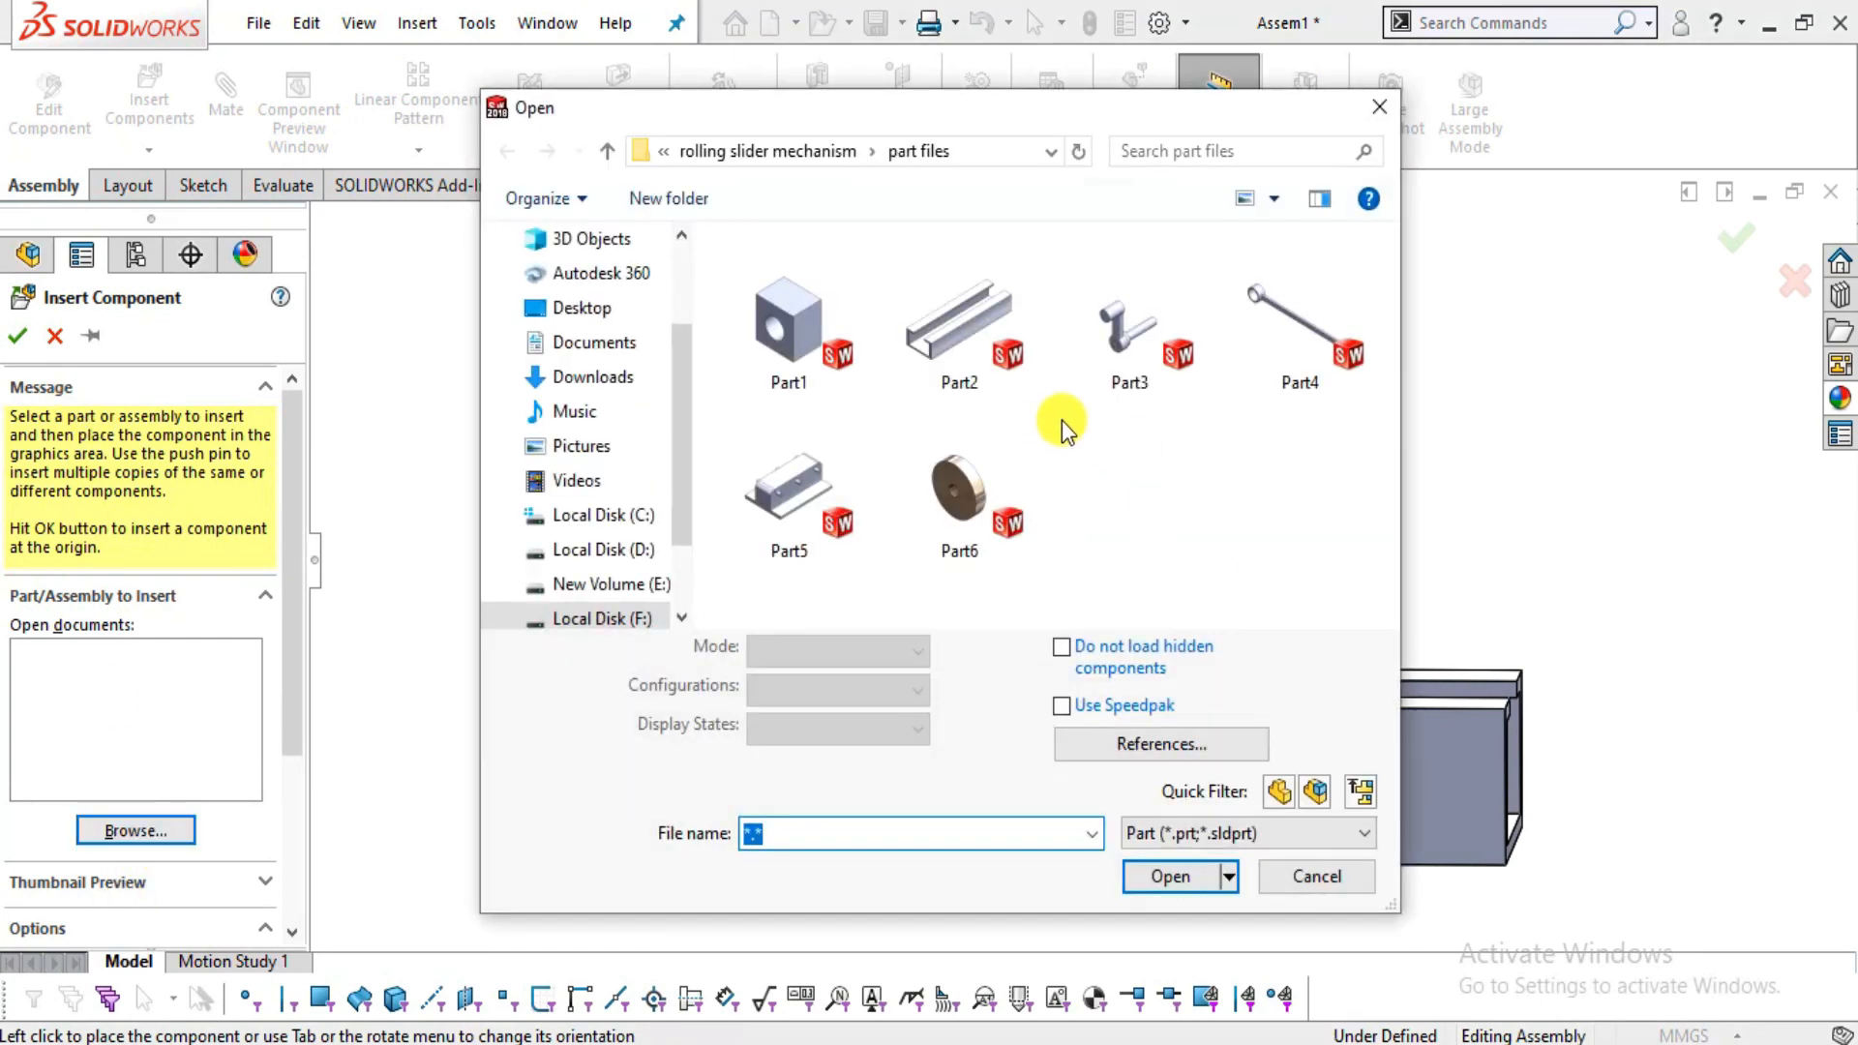
double_click(797, 499)
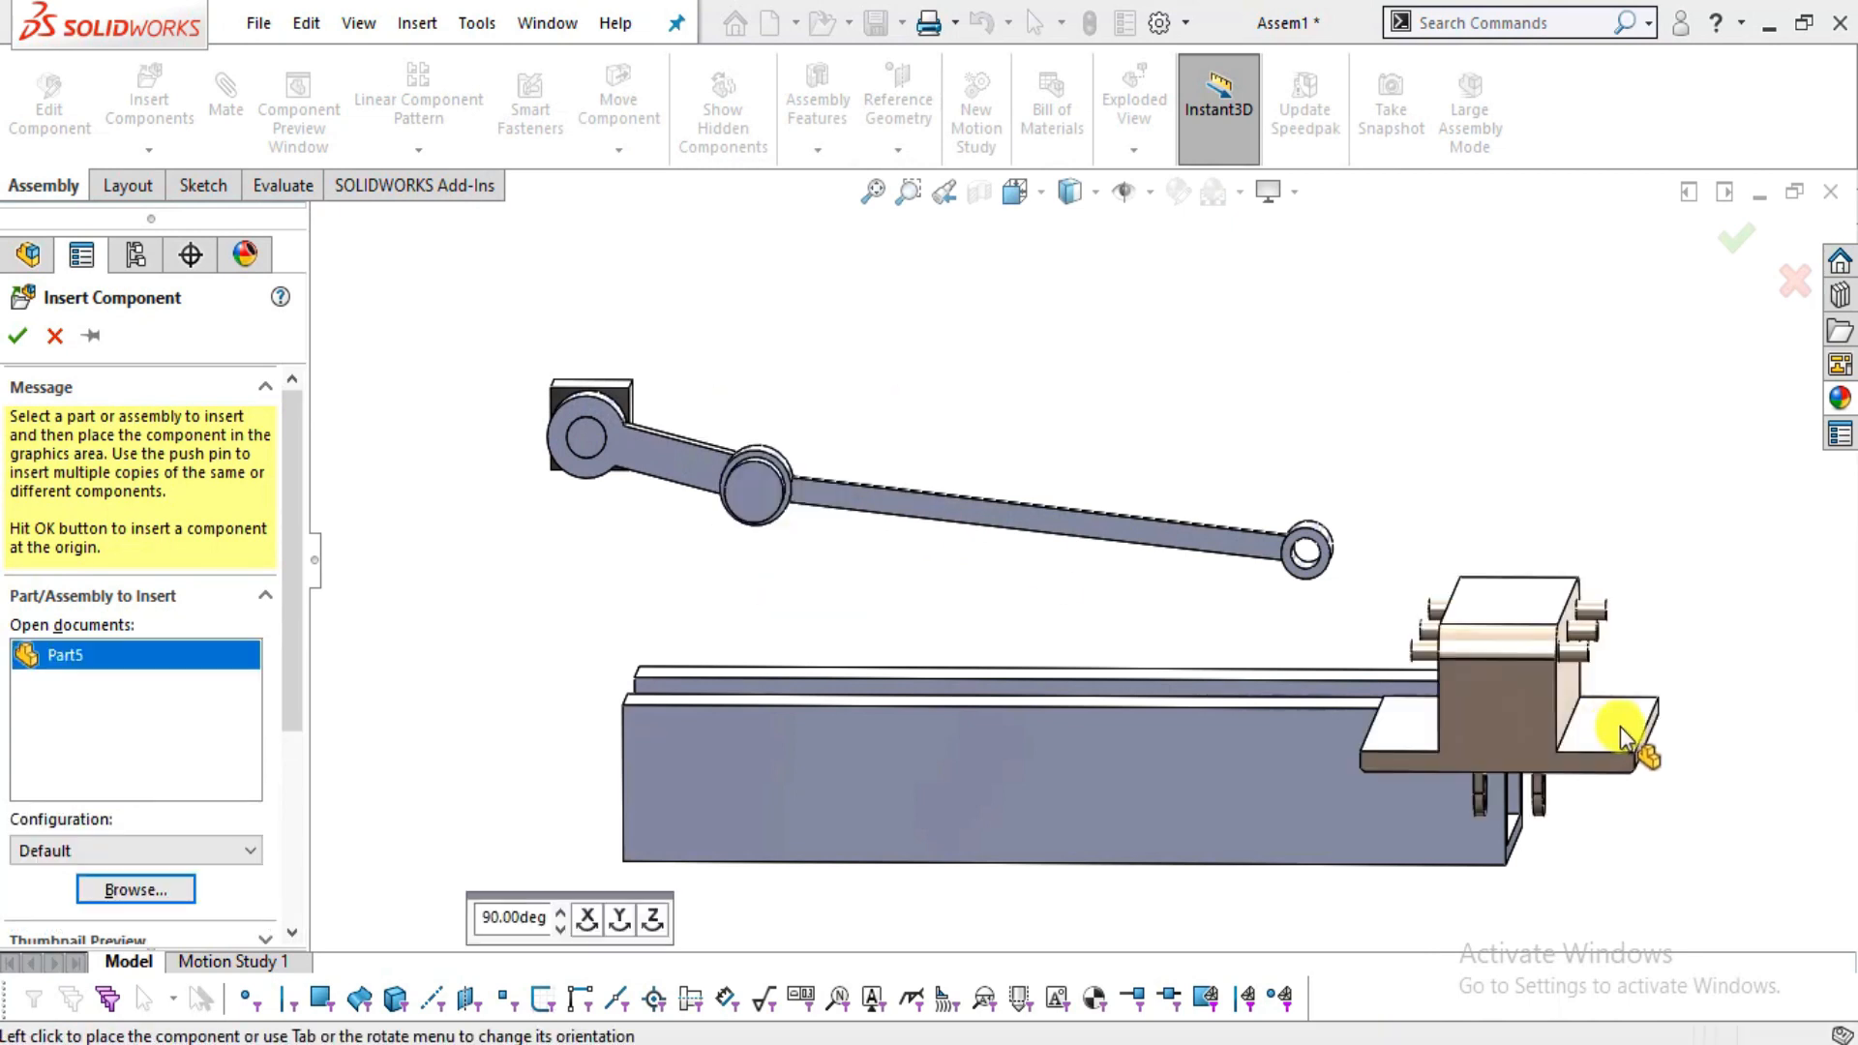
scroll(1567, 696, down, 2)
scroll(1120, 574, up, 1)
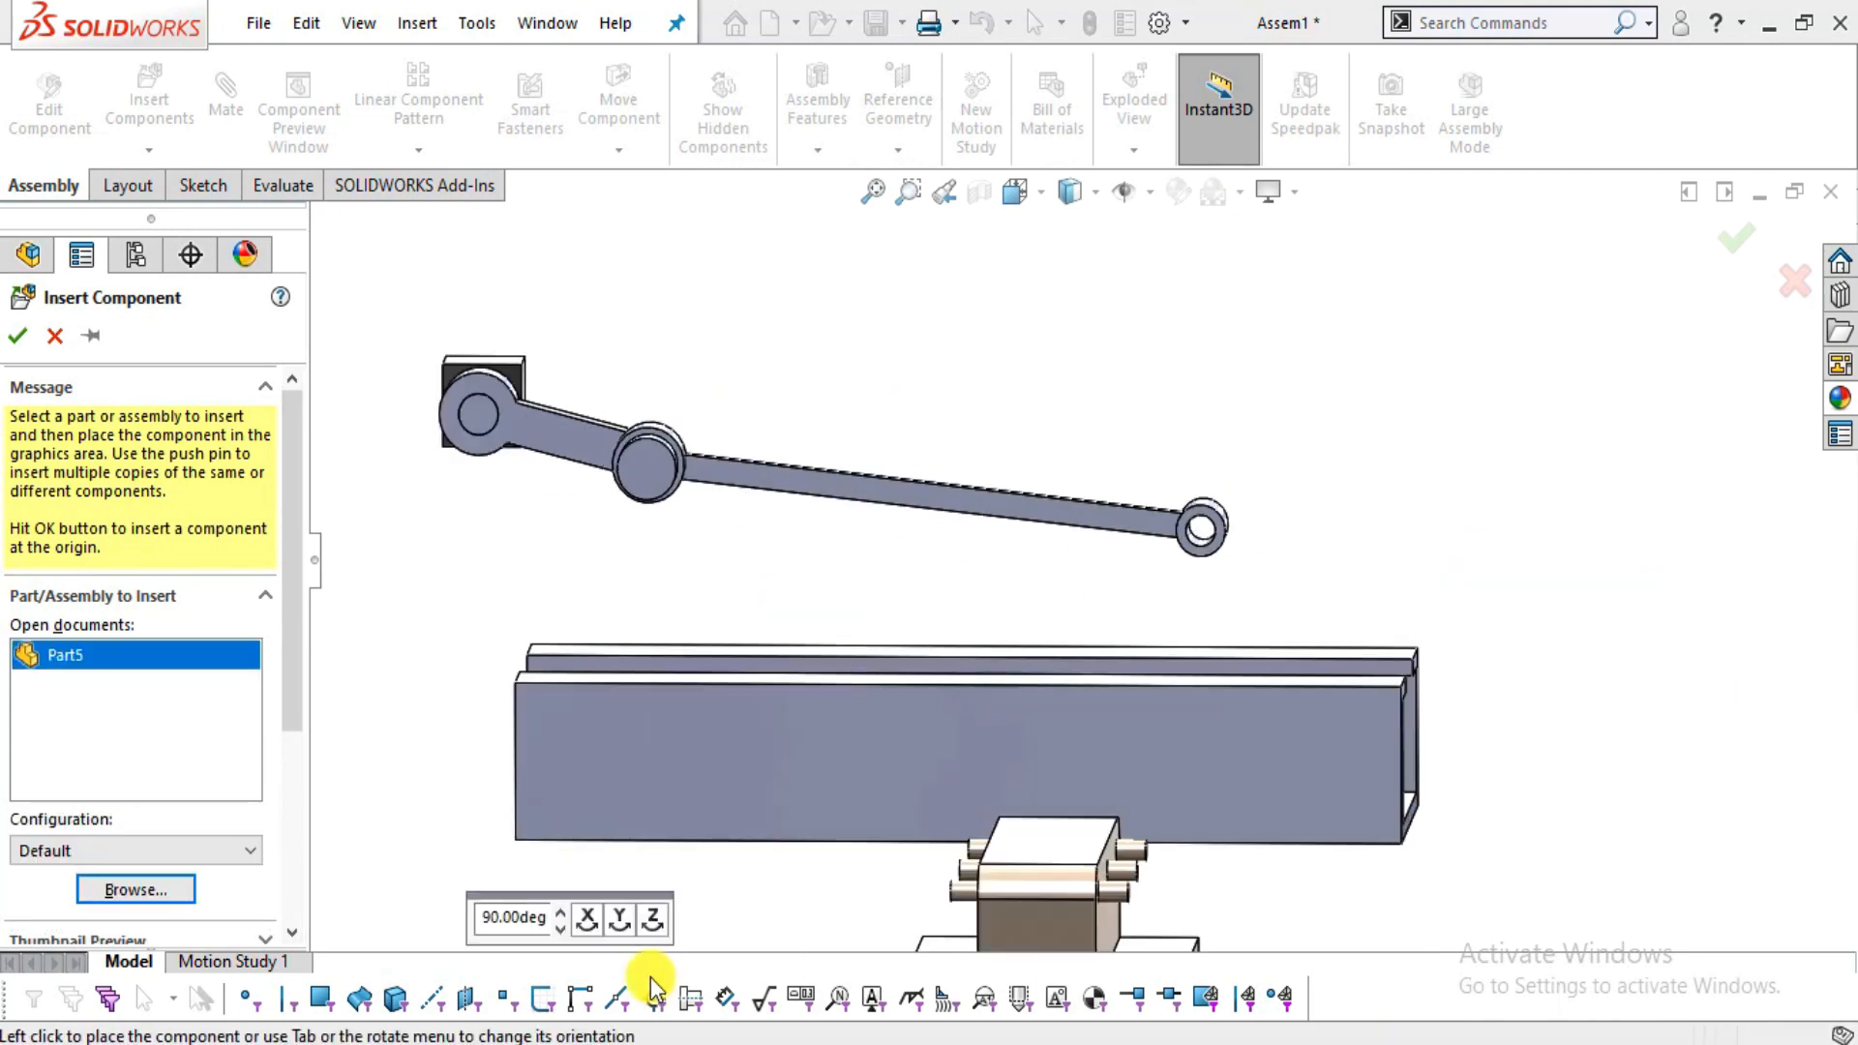
click(619, 924)
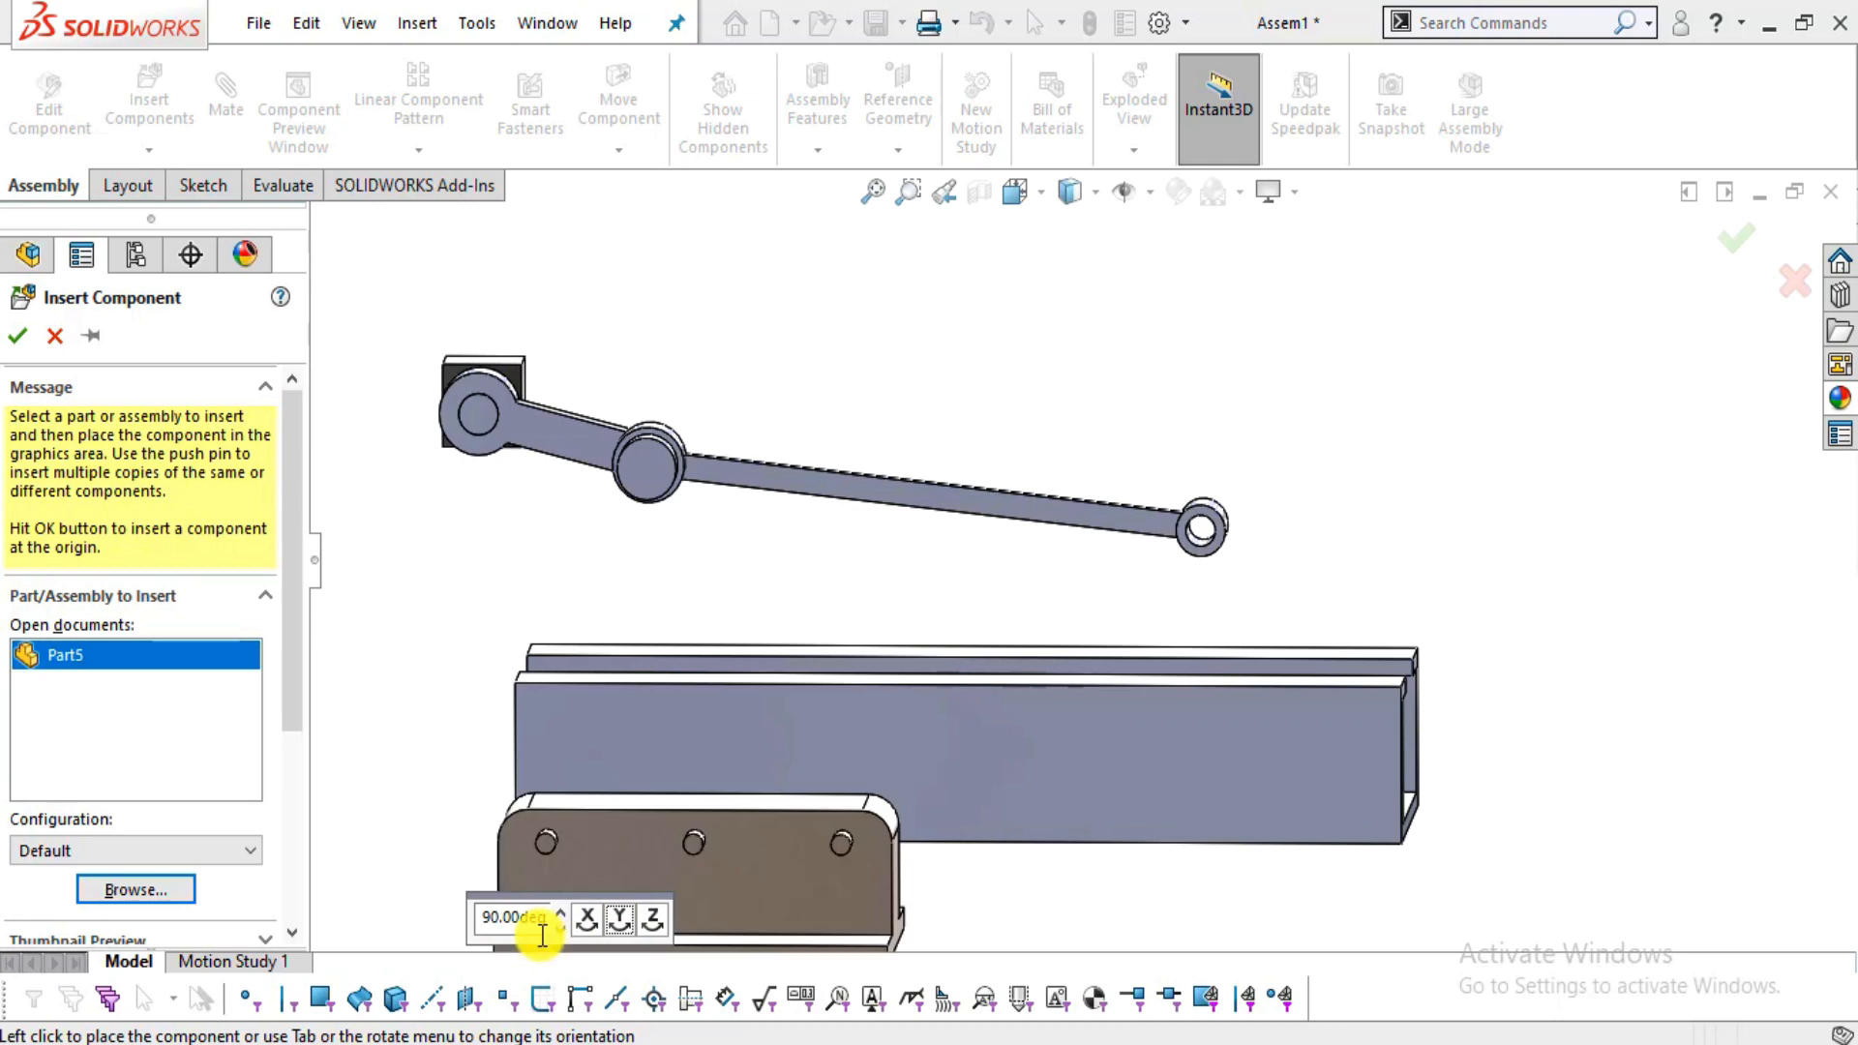
click(653, 917)
click(652, 919)
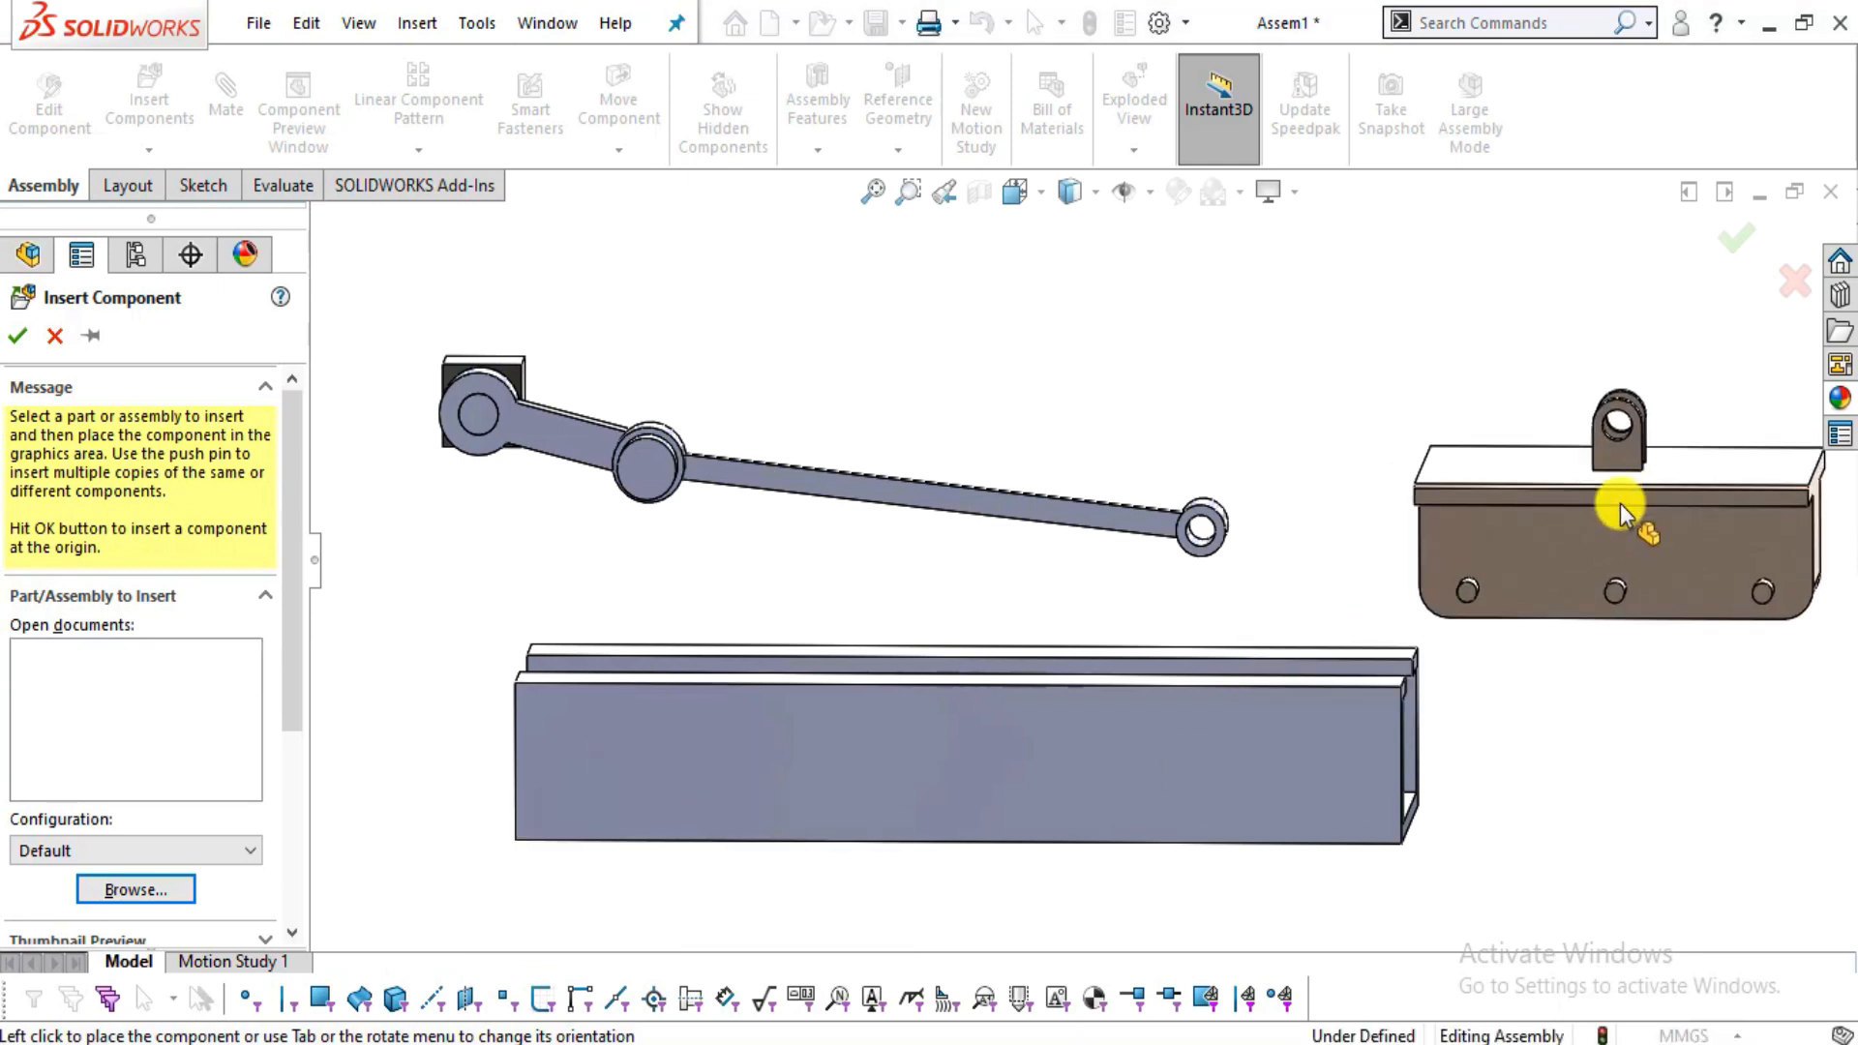
click(1620, 503)
- Add a Concentric mate between the connecting rod's small ring bore and the slider's lug hole, and finish mating
scroll(1546, 497, down, 3)
scroll(1084, 556, up, 2)
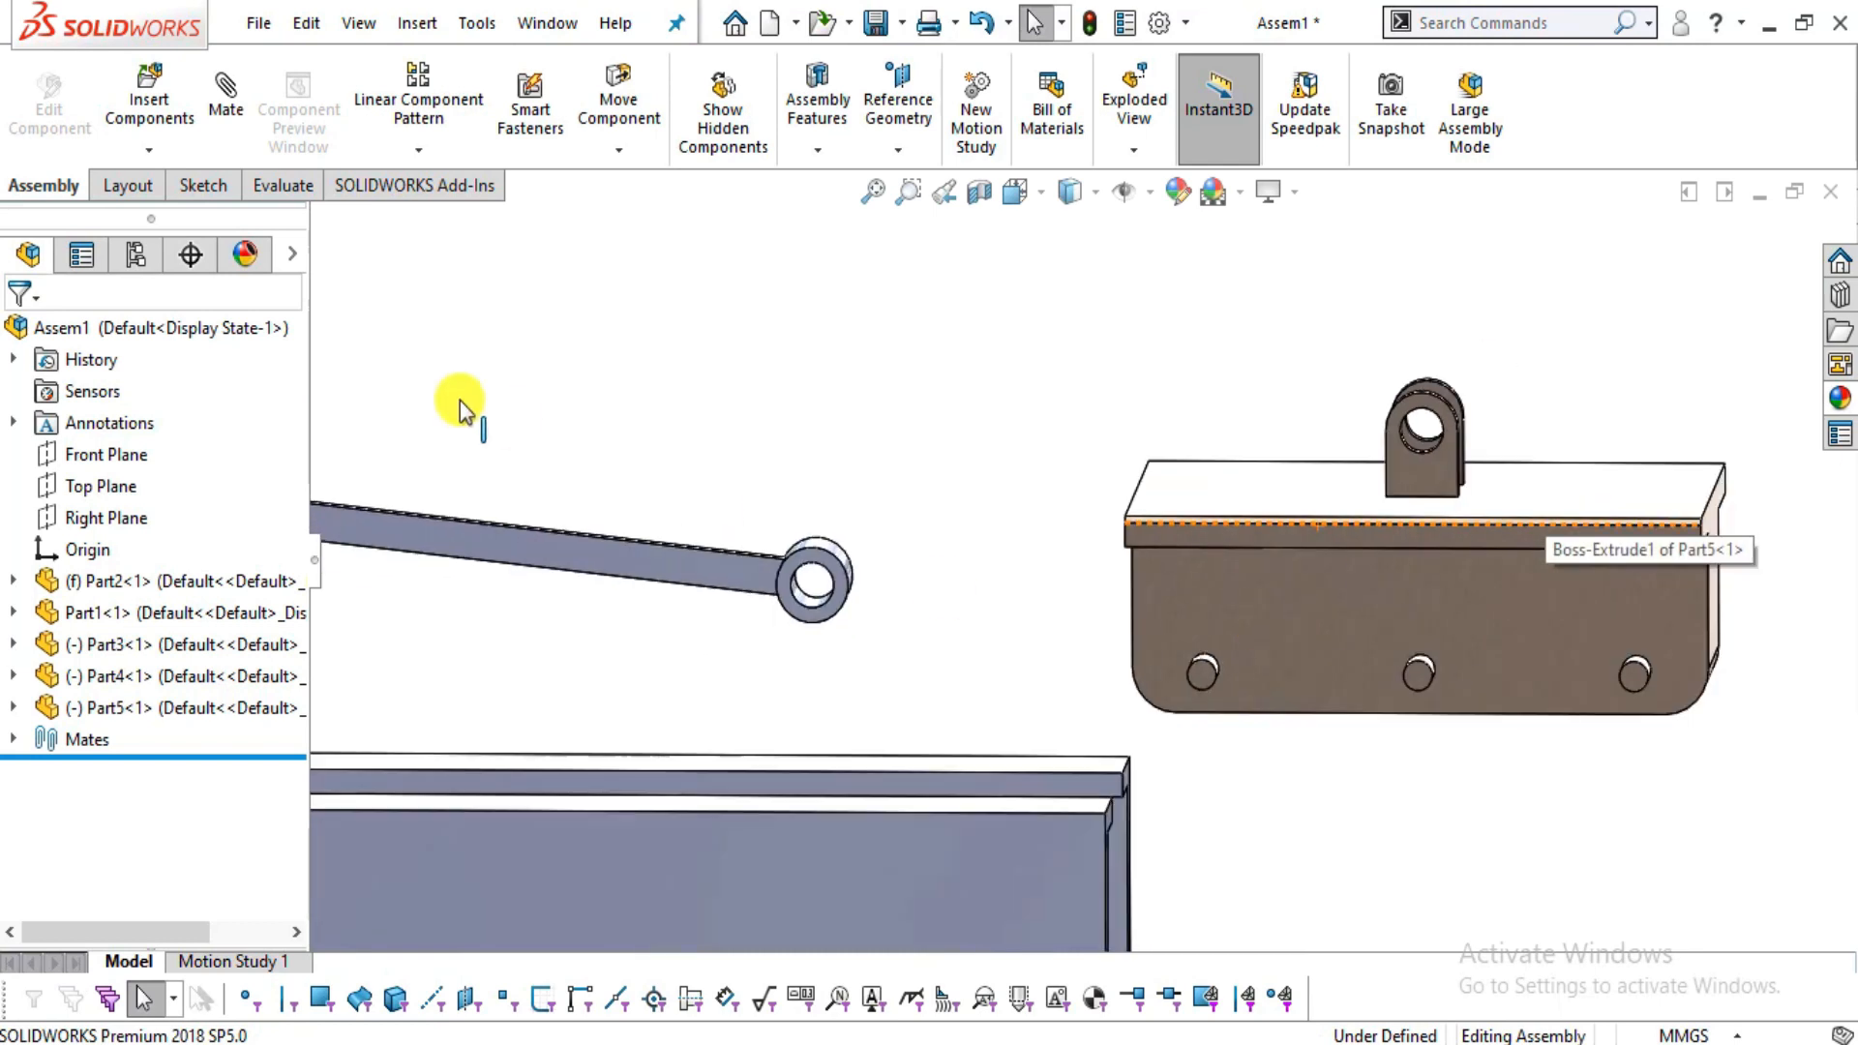
click(225, 107)
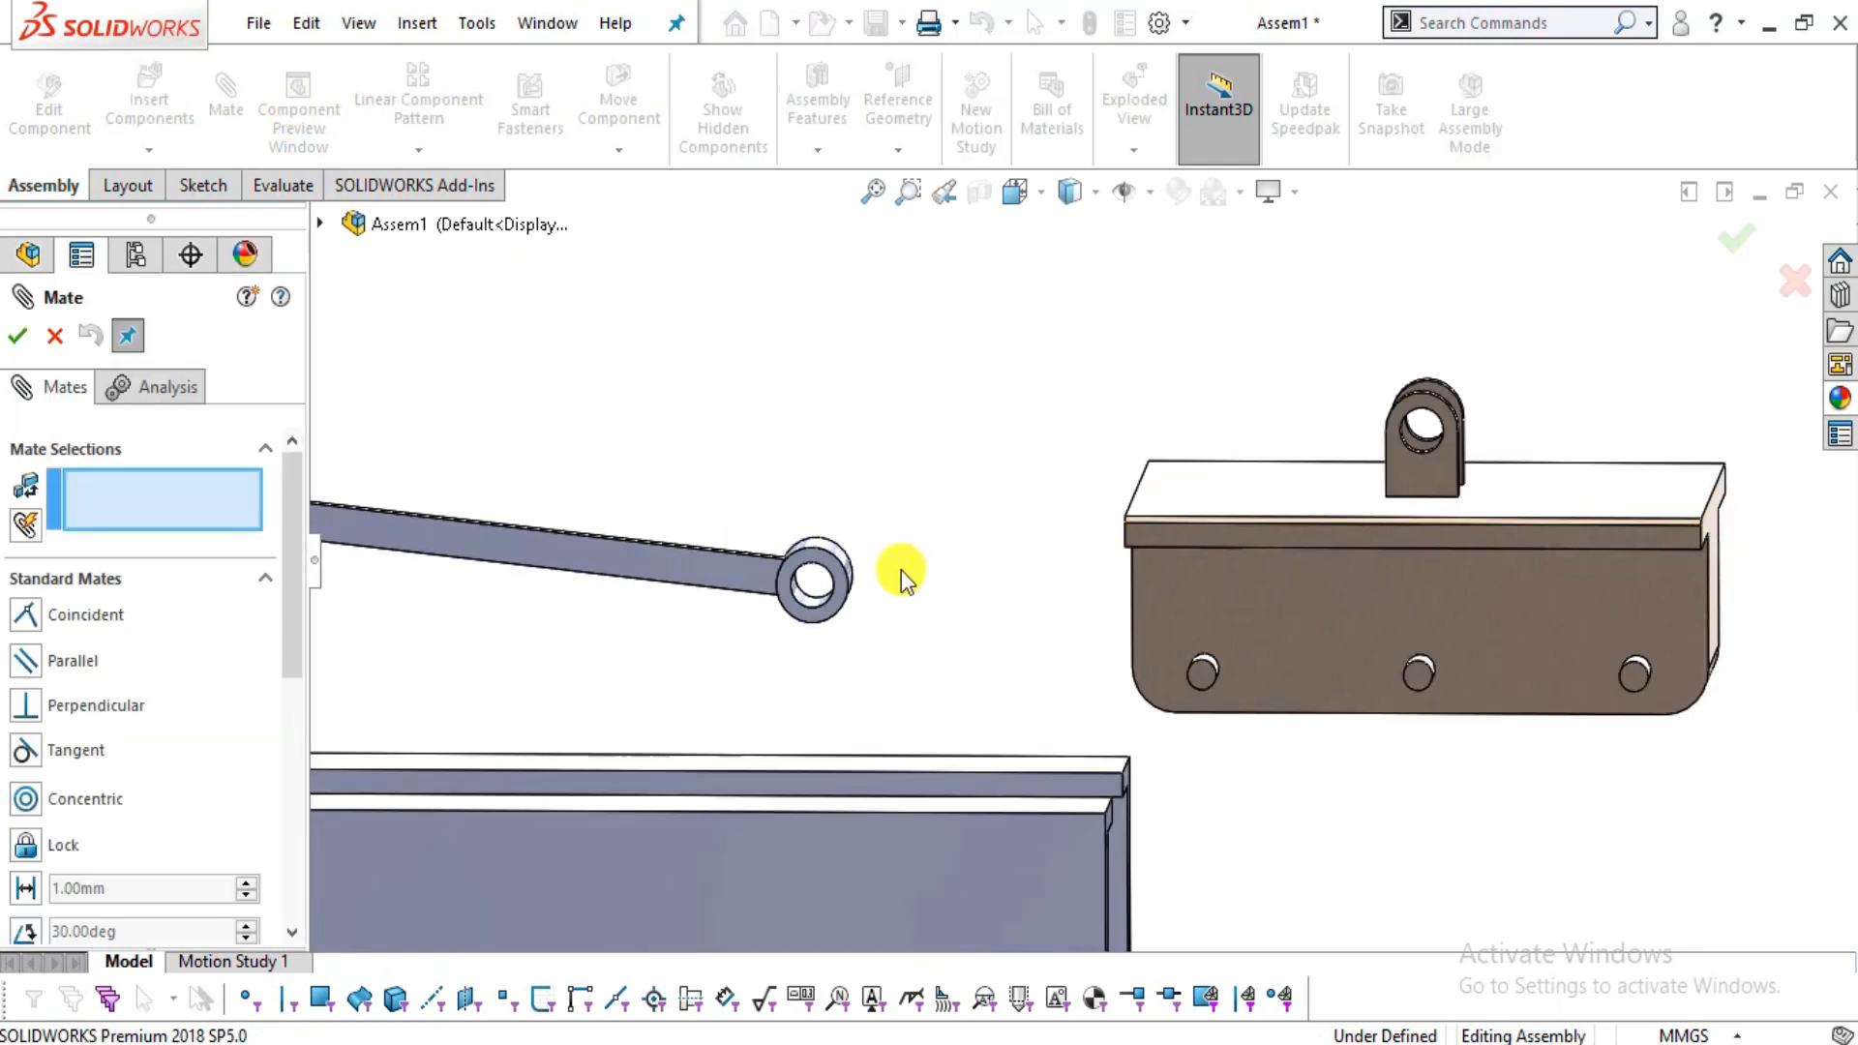
scroll(871, 590, down, 4)
click(758, 585)
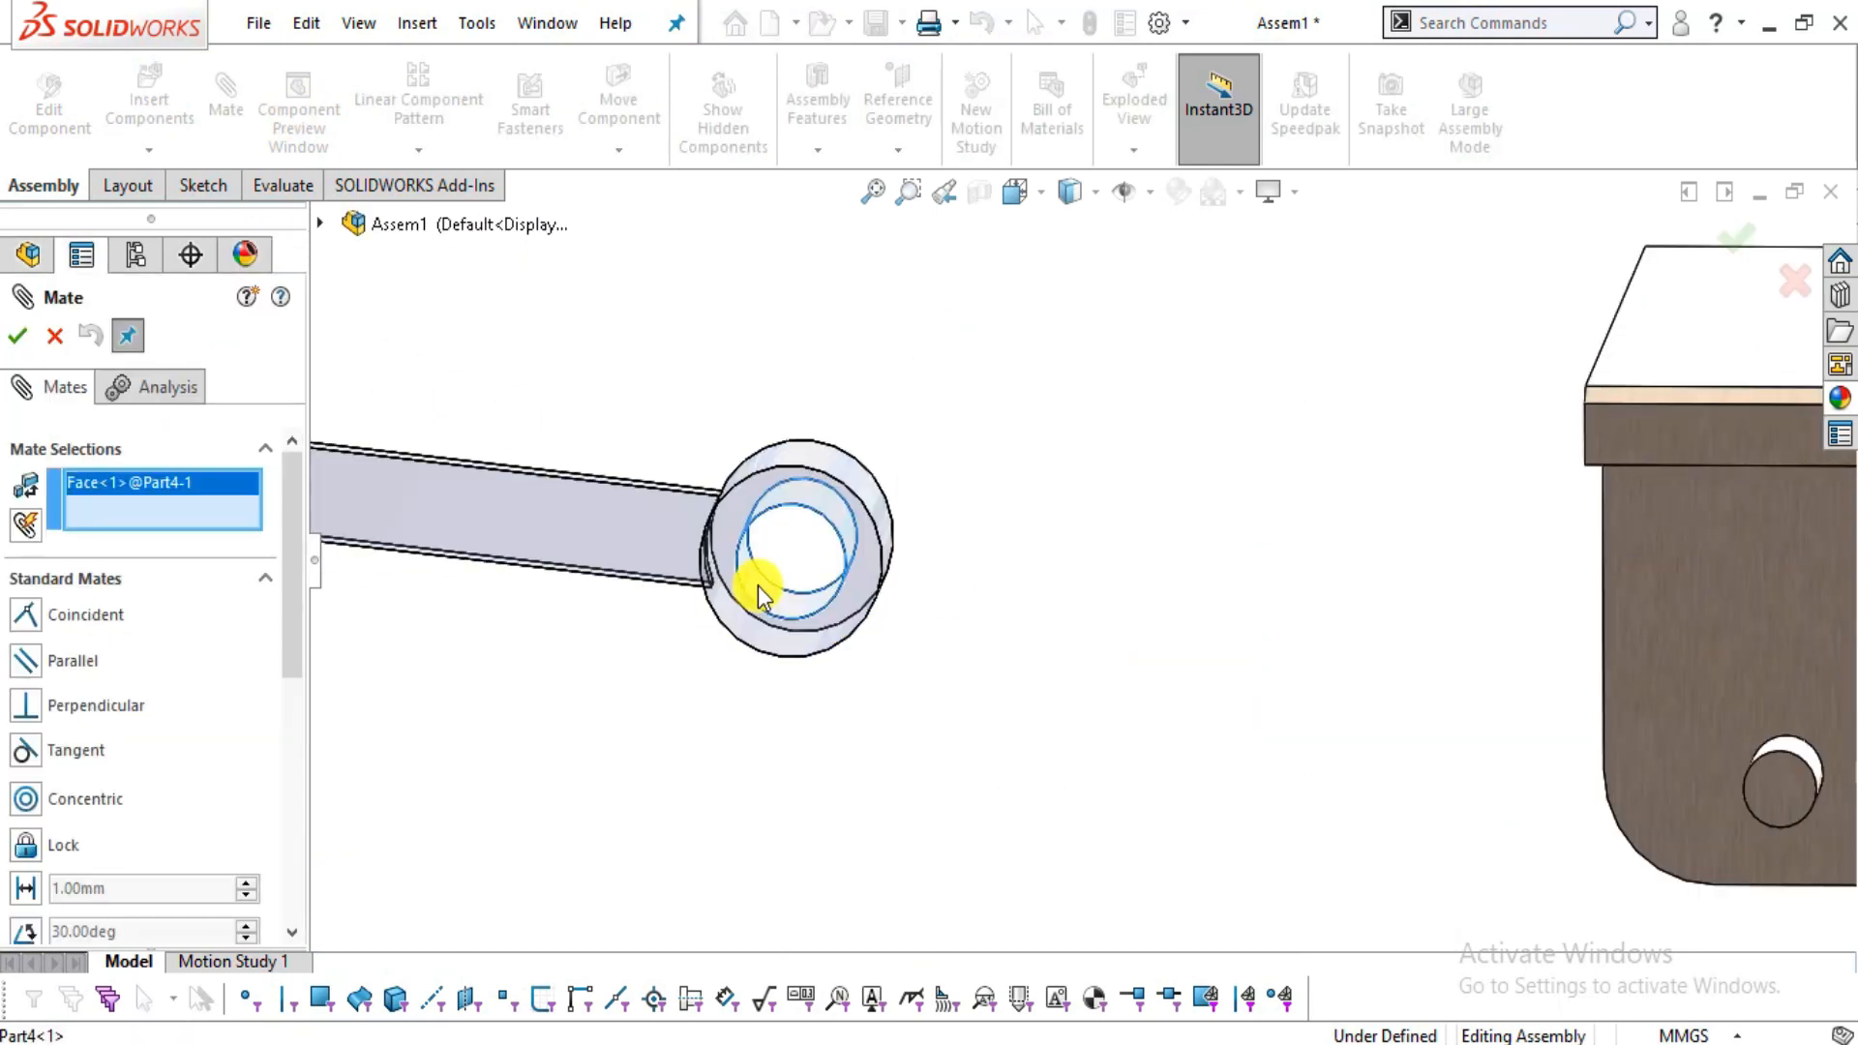
scroll(1080, 552, up, 5)
scroll(1383, 465, down, 6)
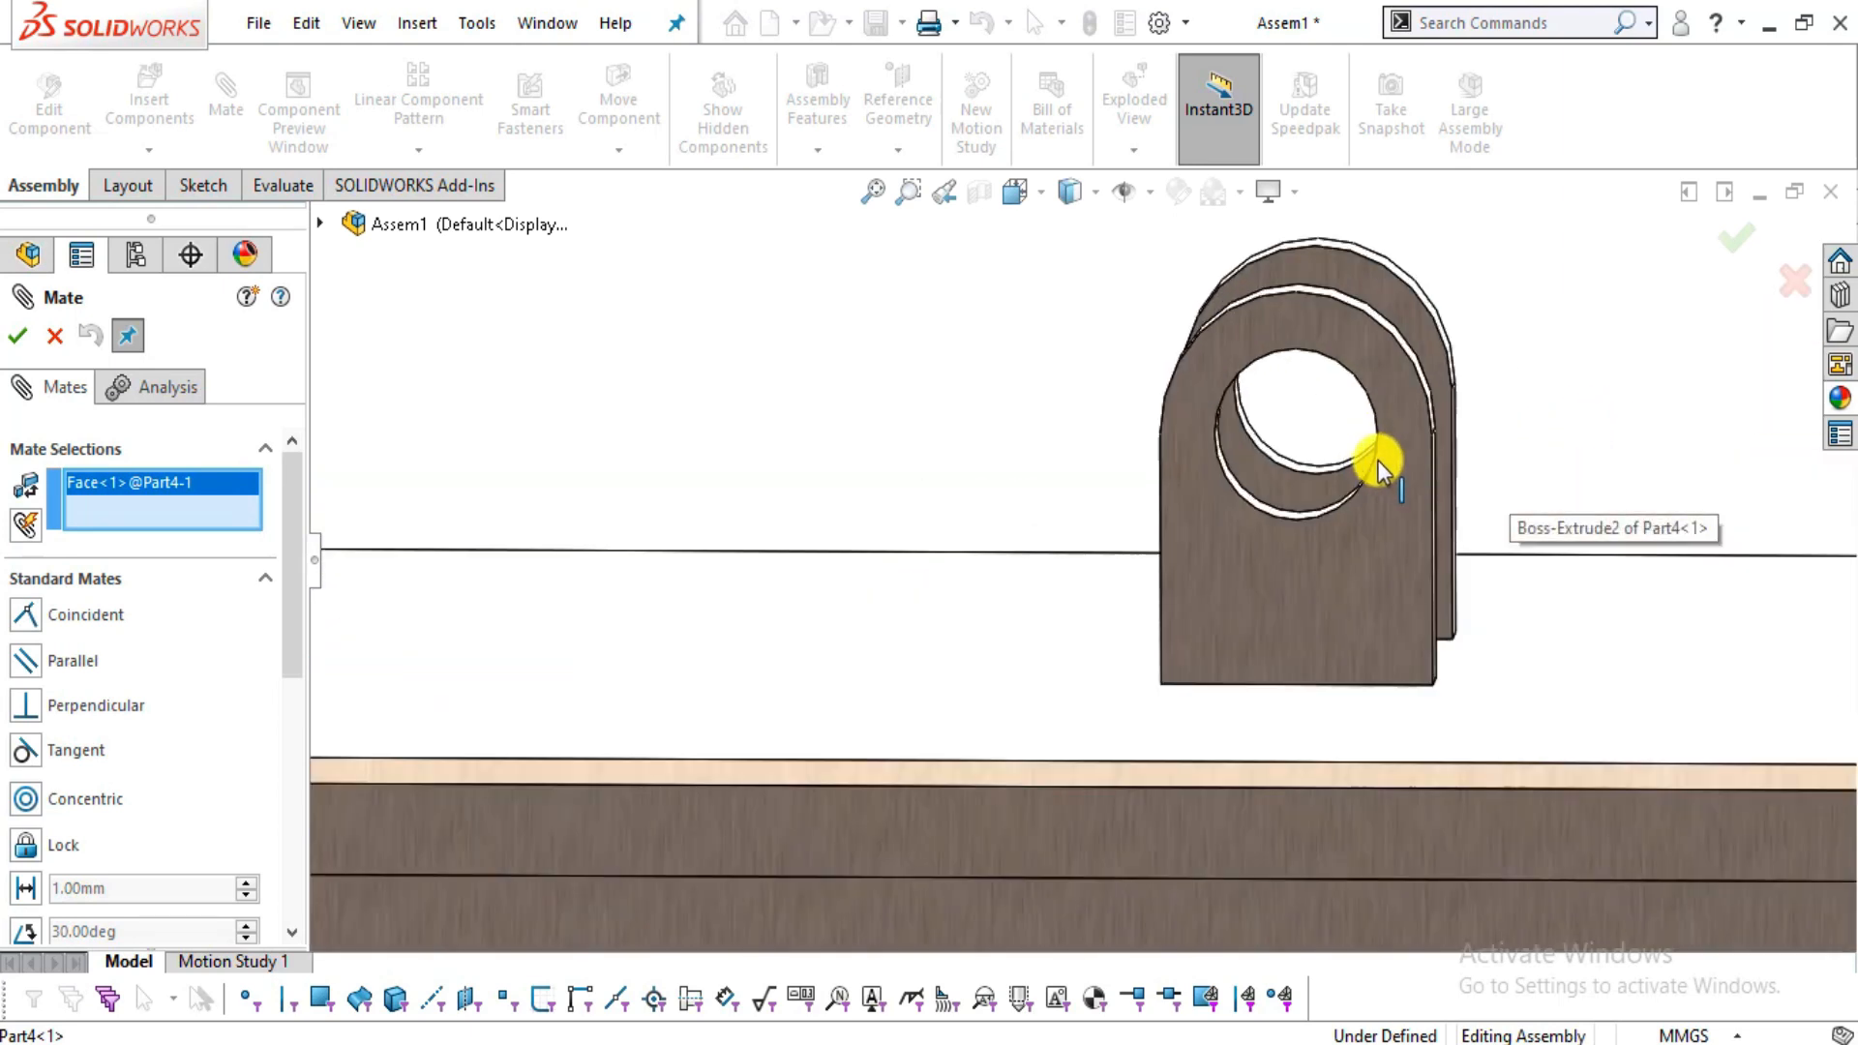
click(1112, 577)
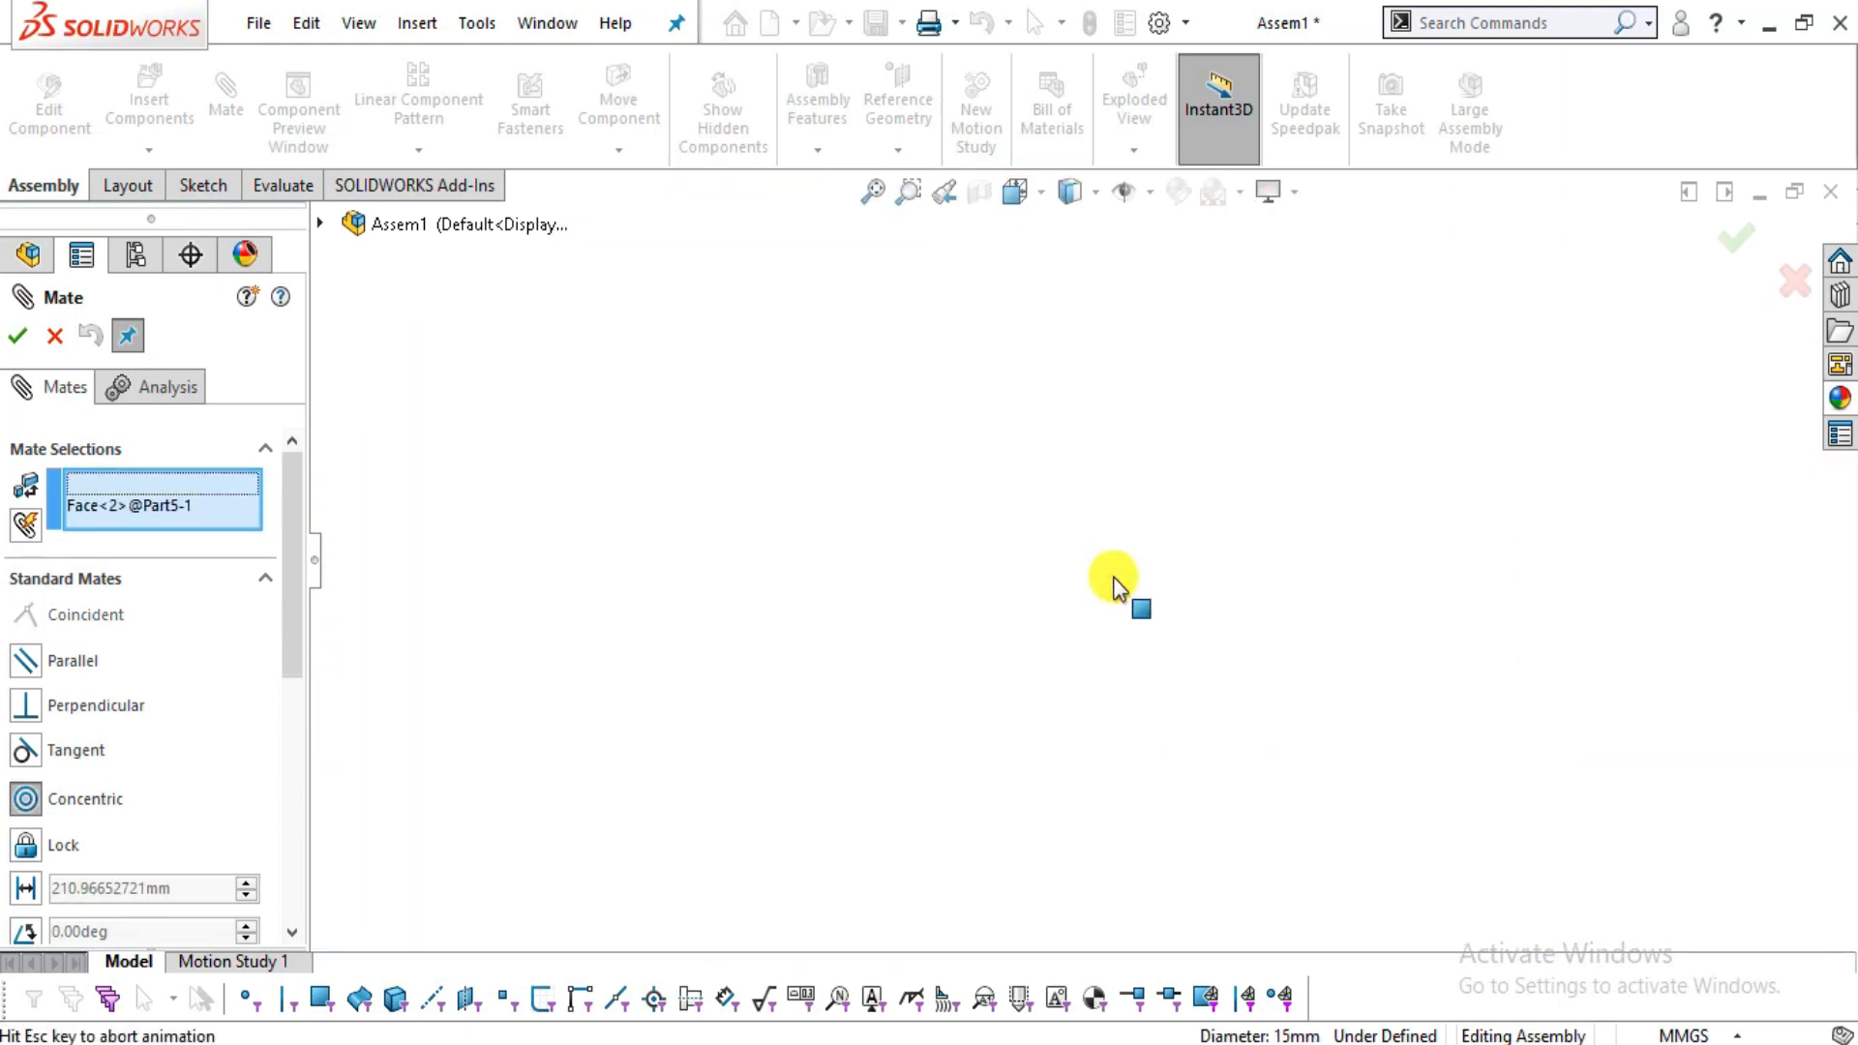
scroll(1140, 476, up, 5)
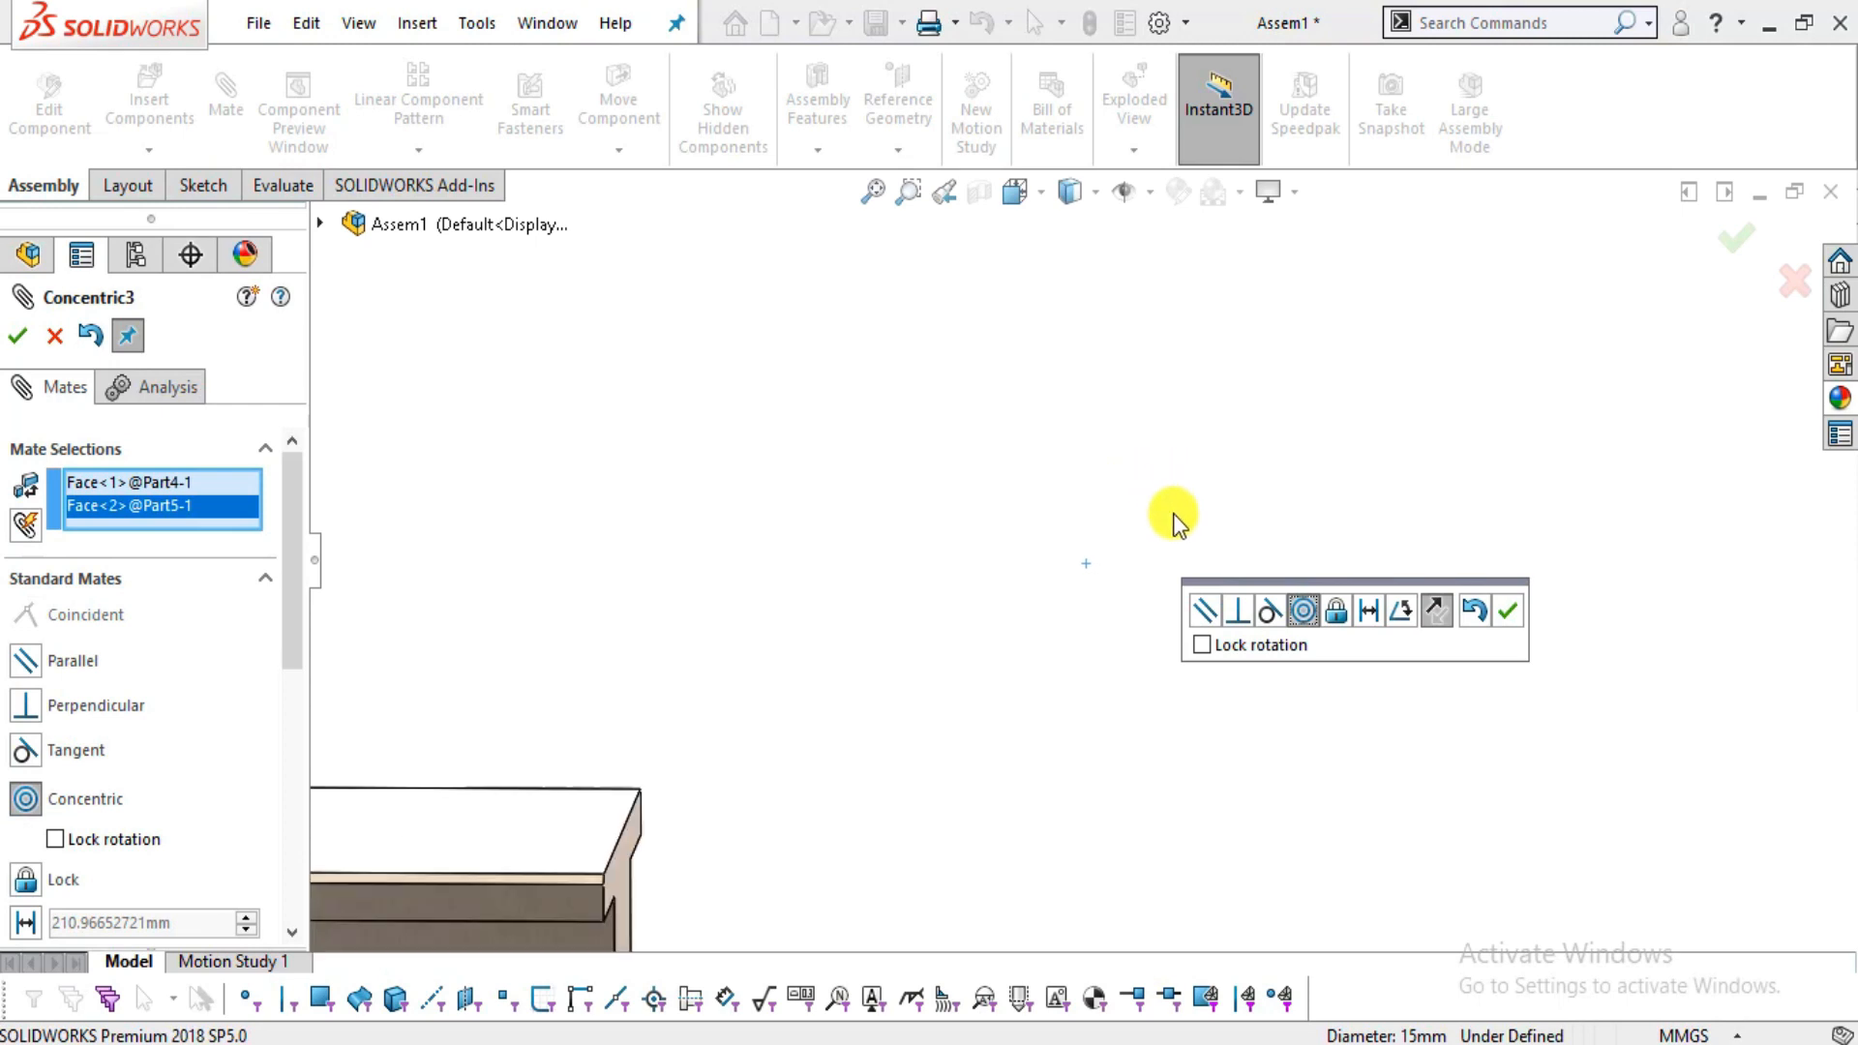
scroll(675, 755, down, 3)
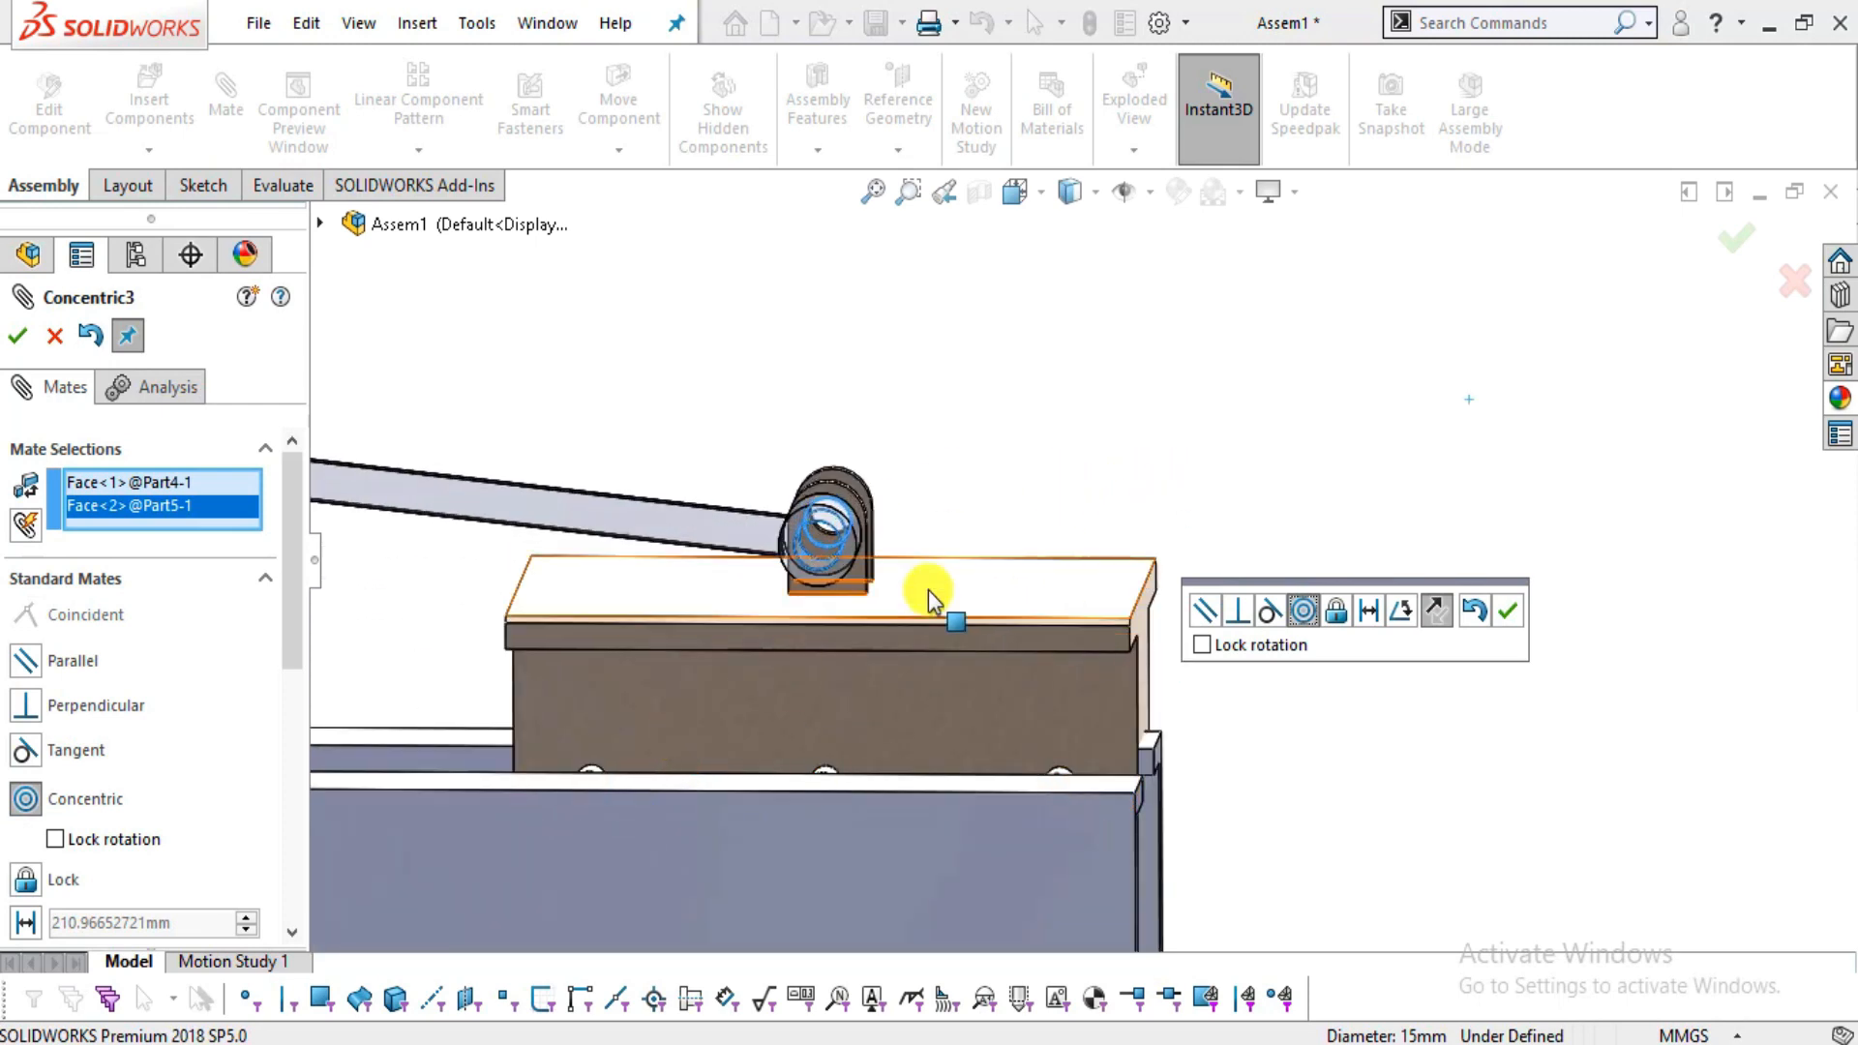
click(1515, 616)
scroll(1142, 610, up, 3)
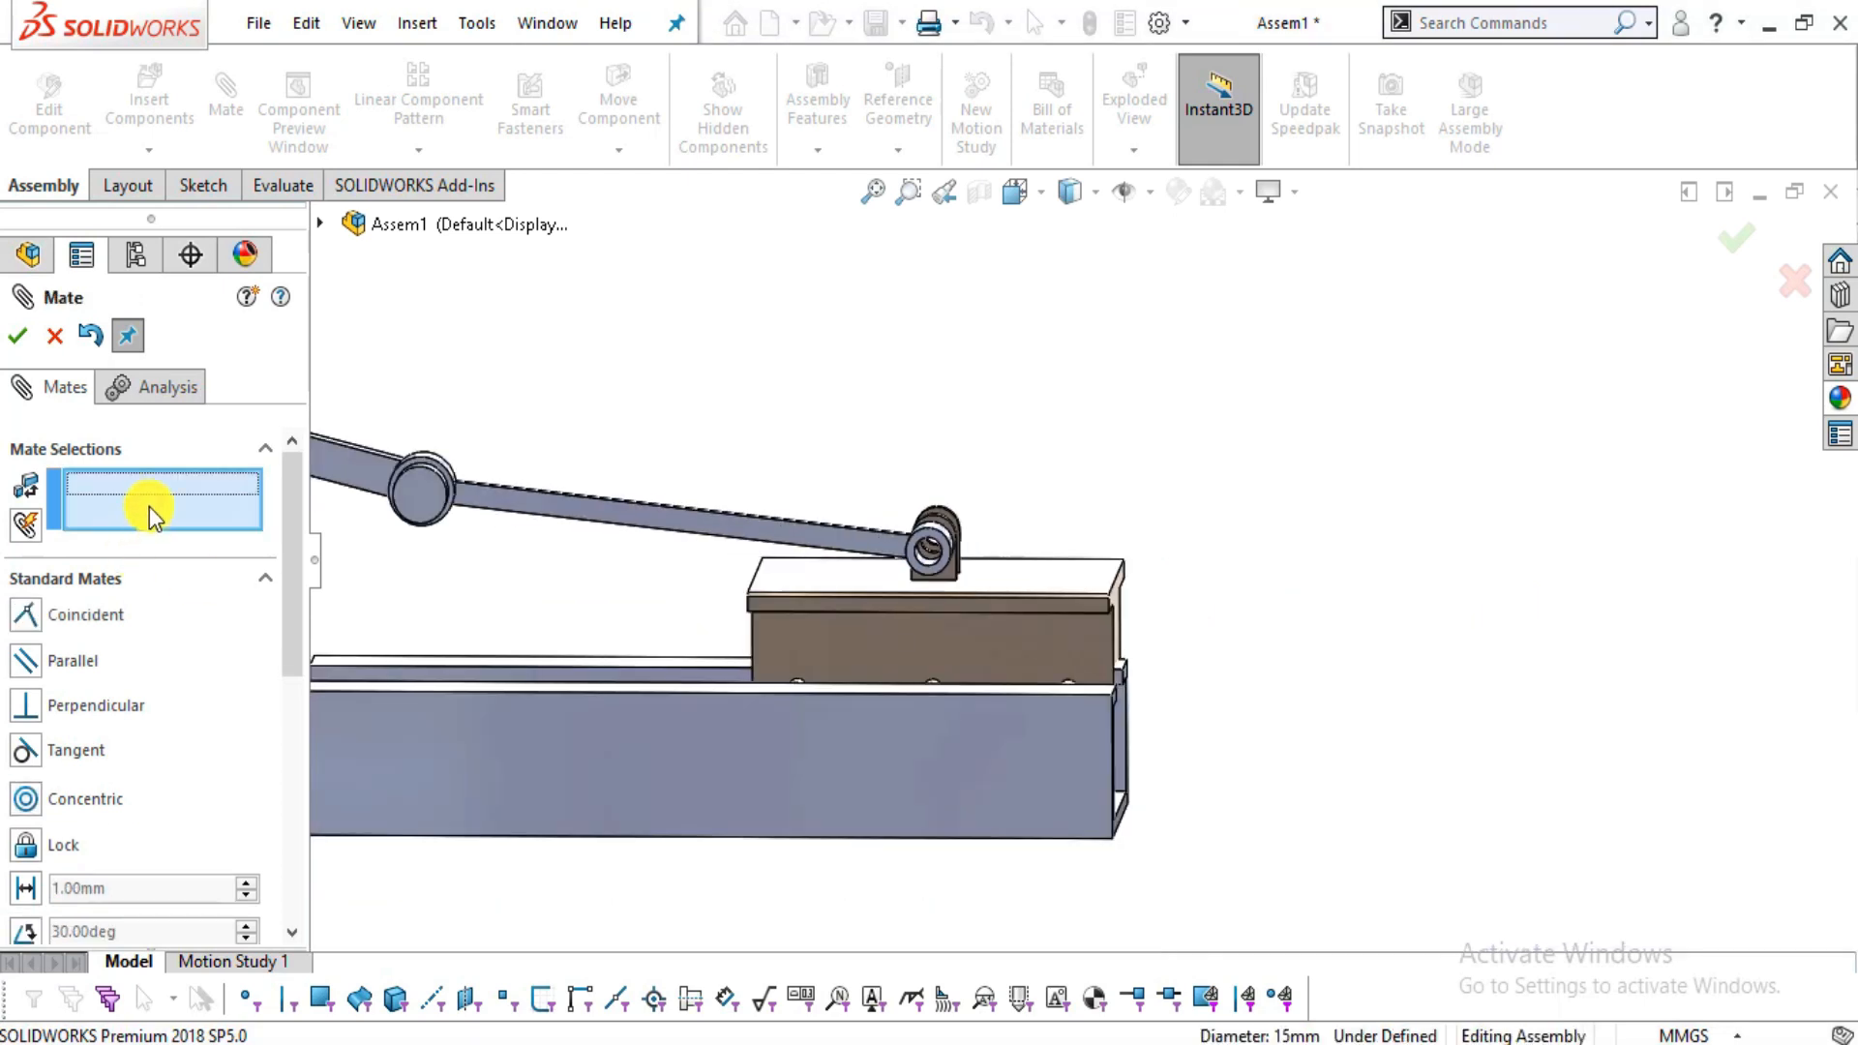
scroll(997, 493, down, 4)
click(54, 338)
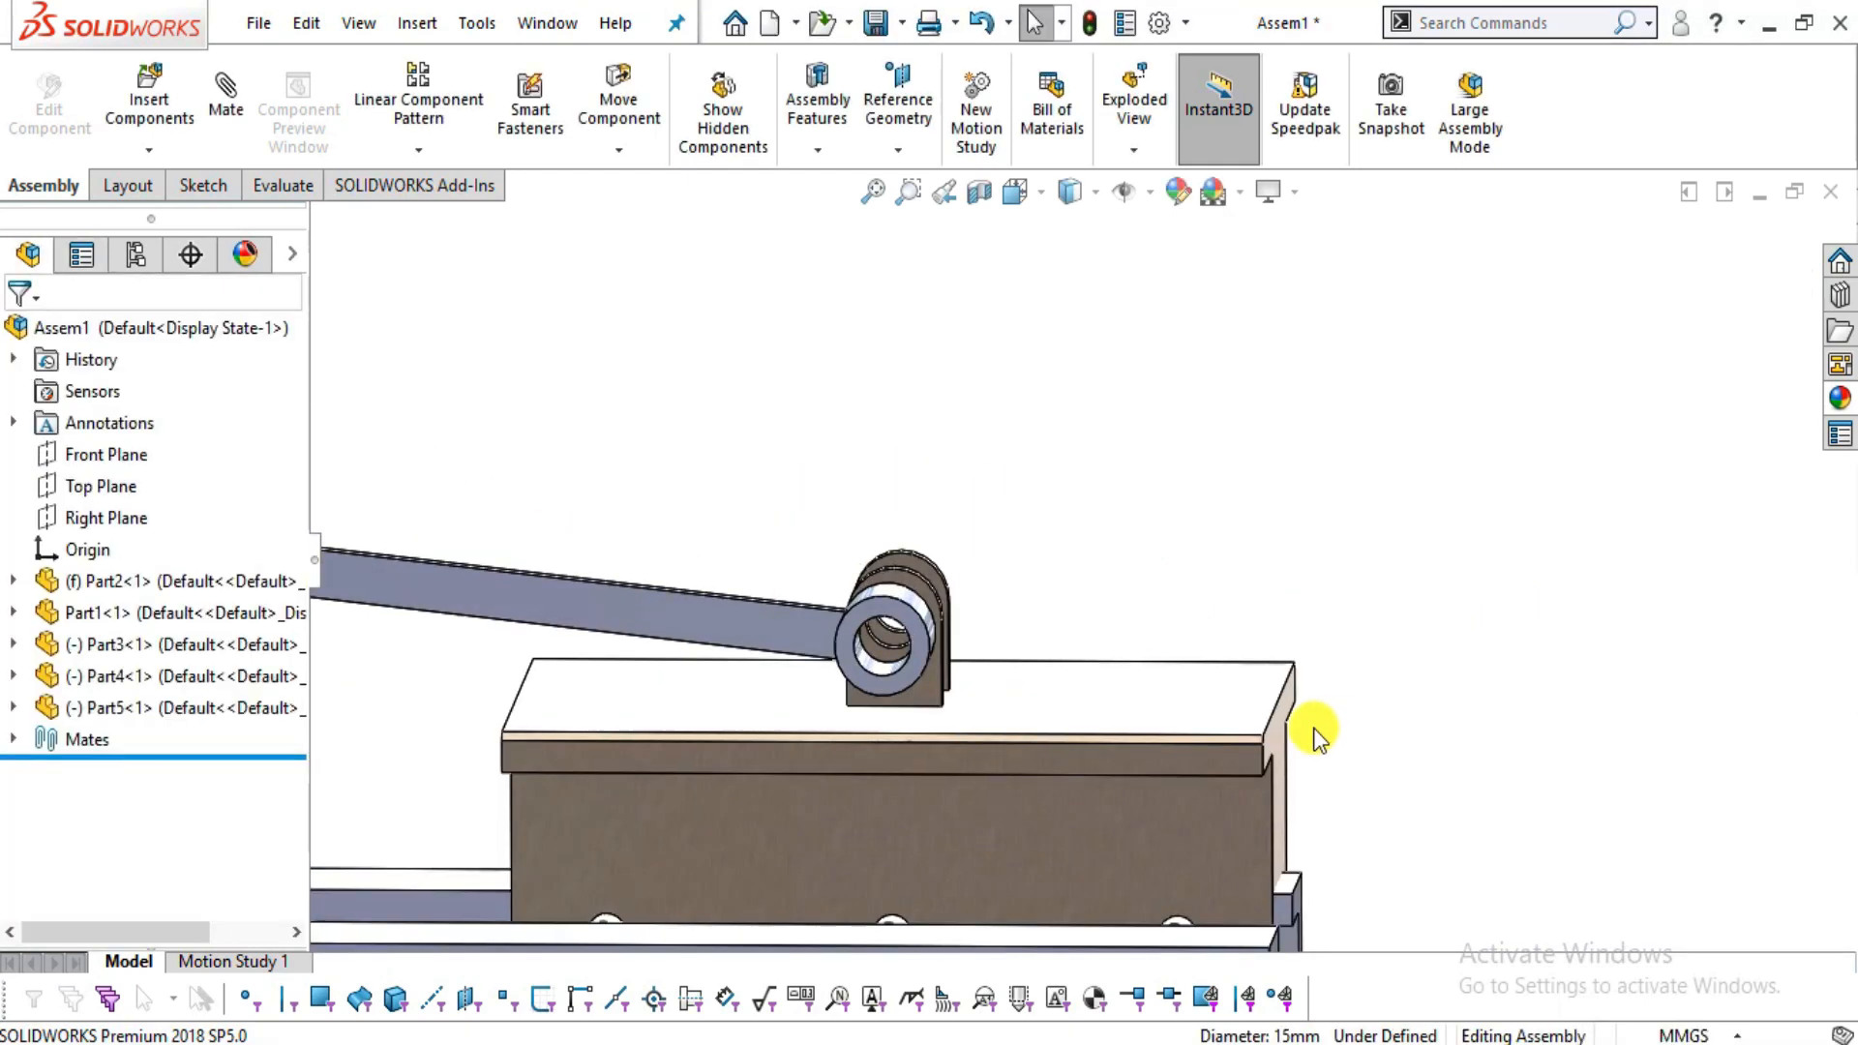
- Reposition the slider so its top plate sits above the channel and its body reaches down between the flanges
middle_drag(1190, 746, 1161, 783)
scroll(1119, 671, up, 2)
drag(1119, 670, 883, 867)
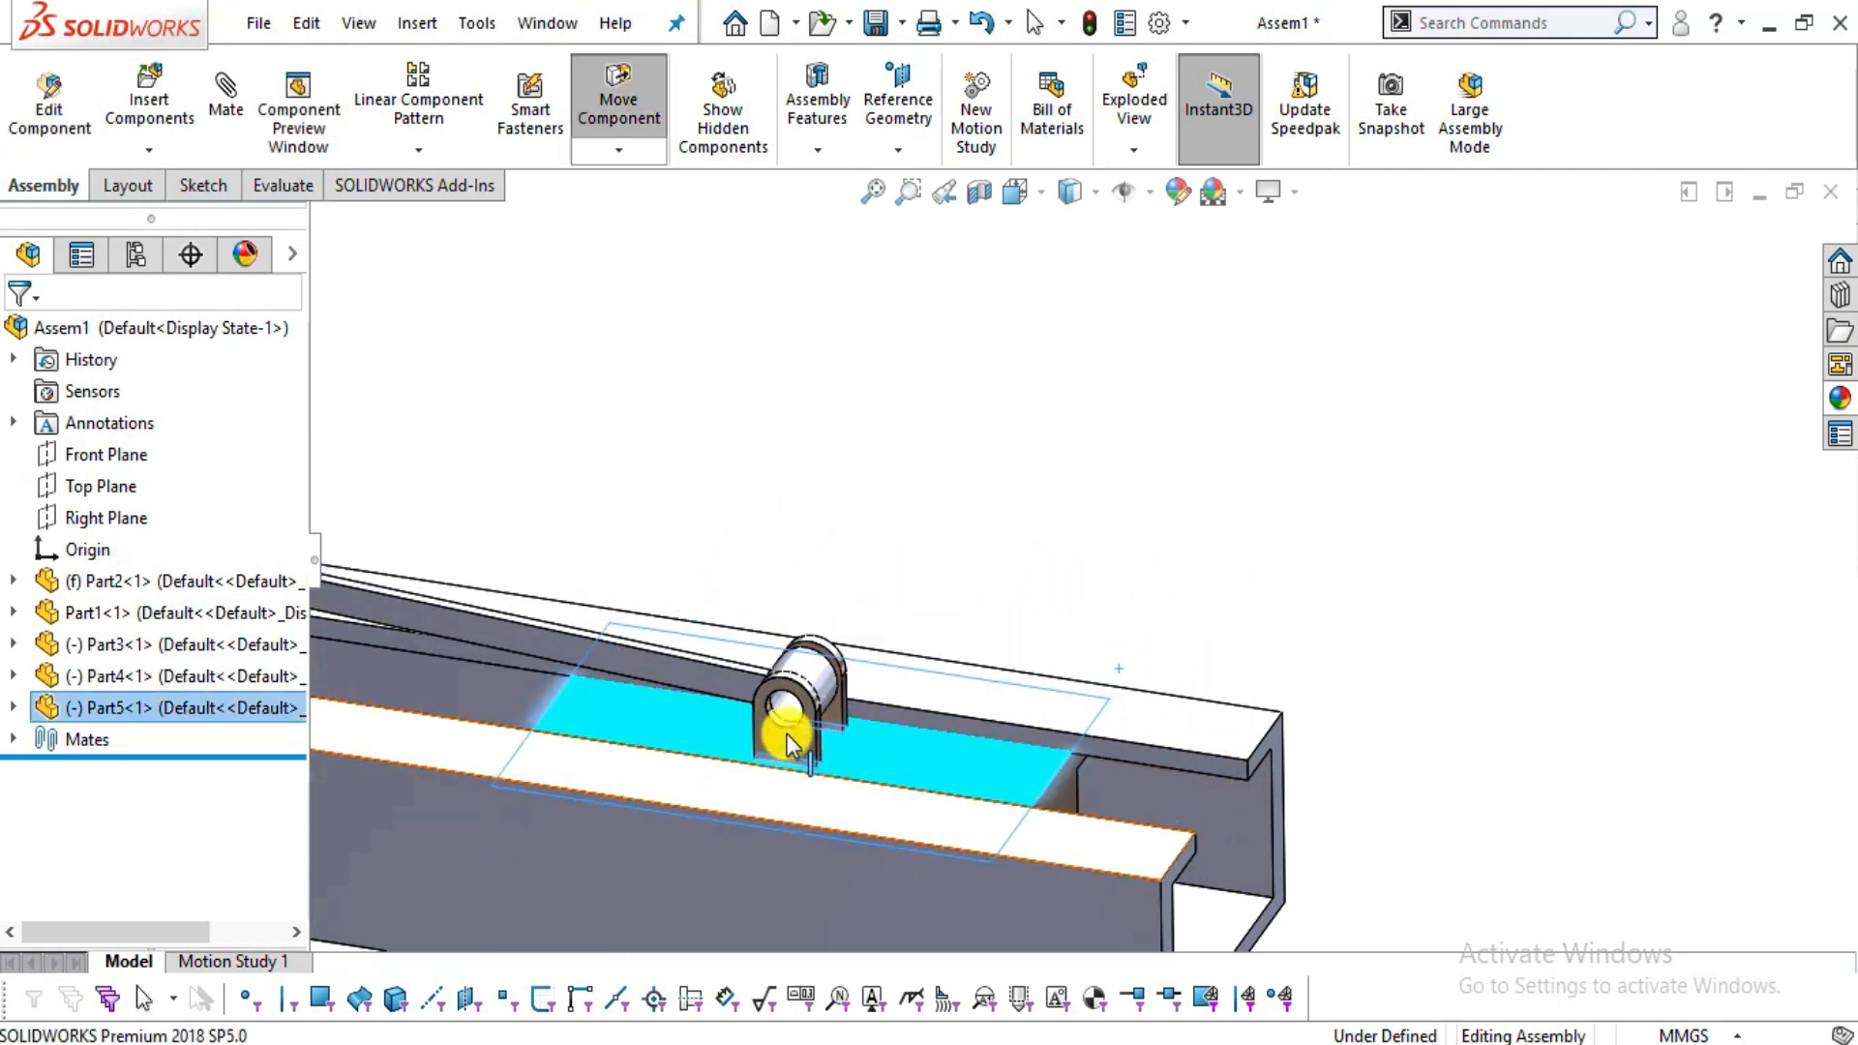
scroll(881, 612, down, 3)
scroll(891, 658, up, 3)
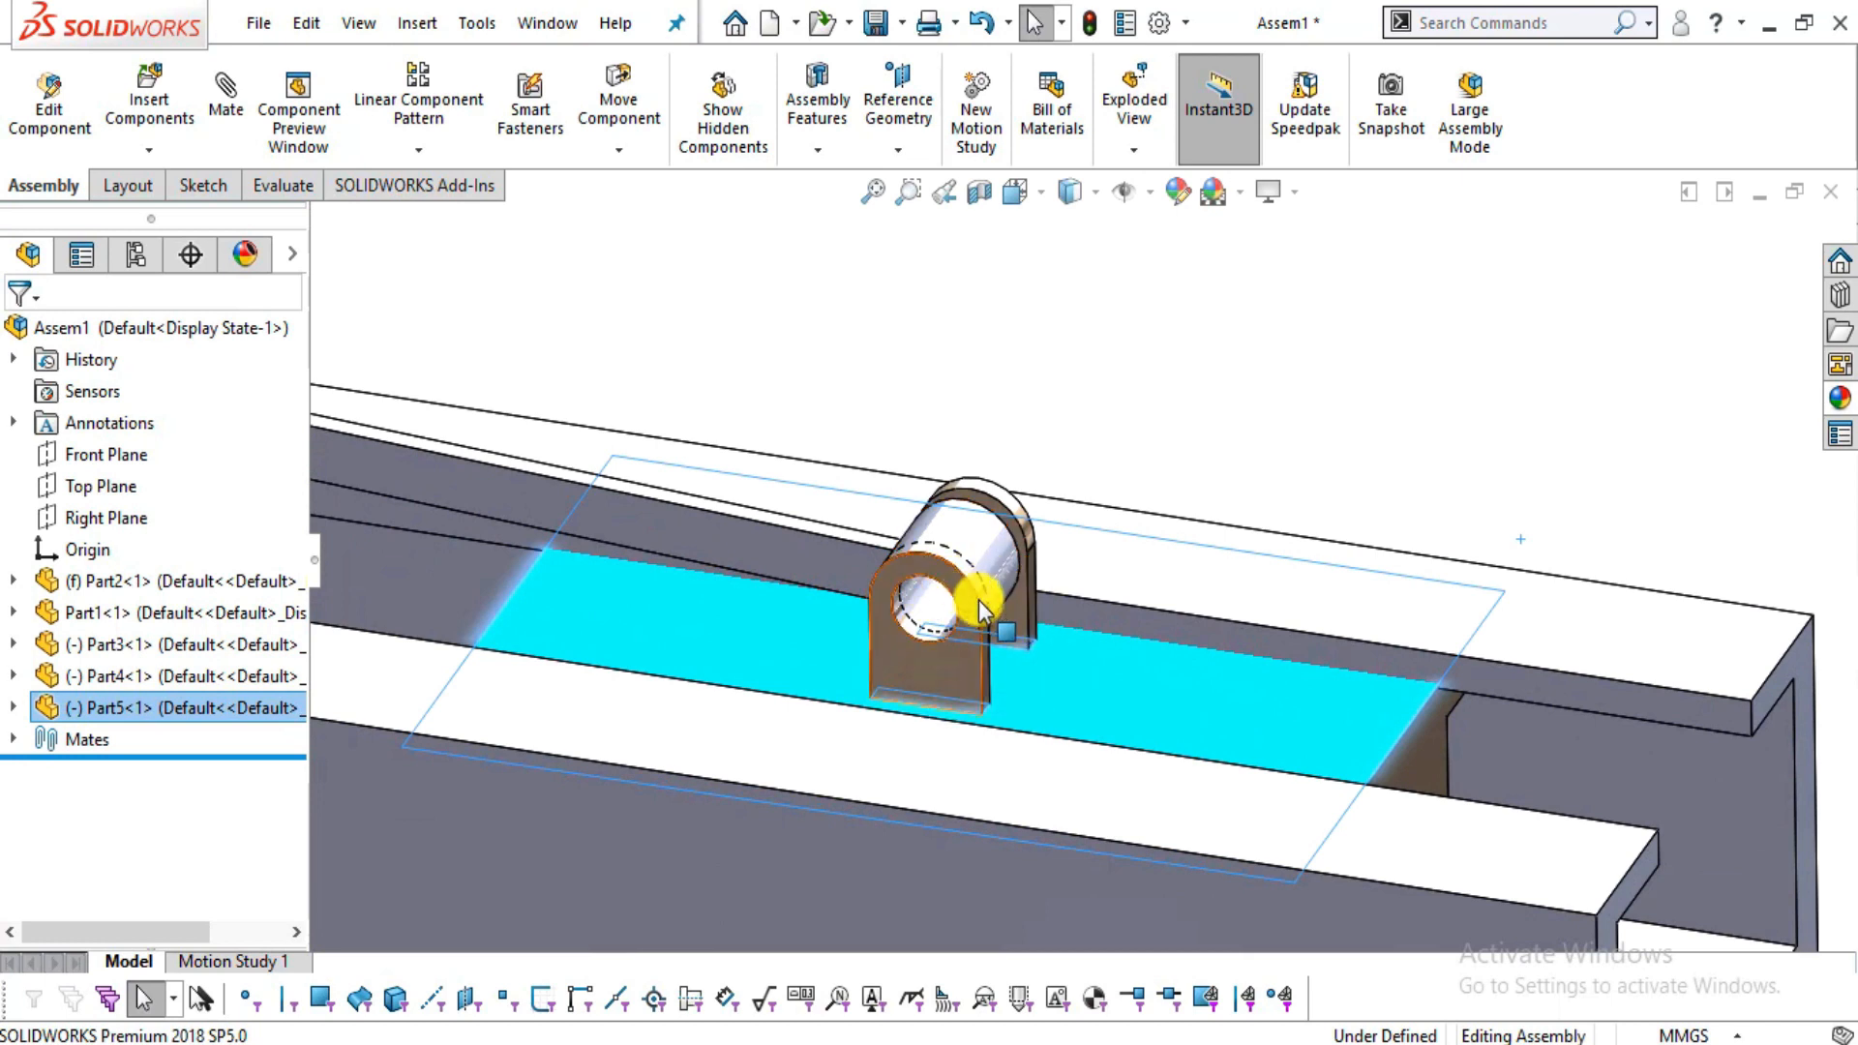
key(Escape)
scroll(1016, 612, down, 3)
click(1326, 789)
scroll(1596, 397, up, 4)
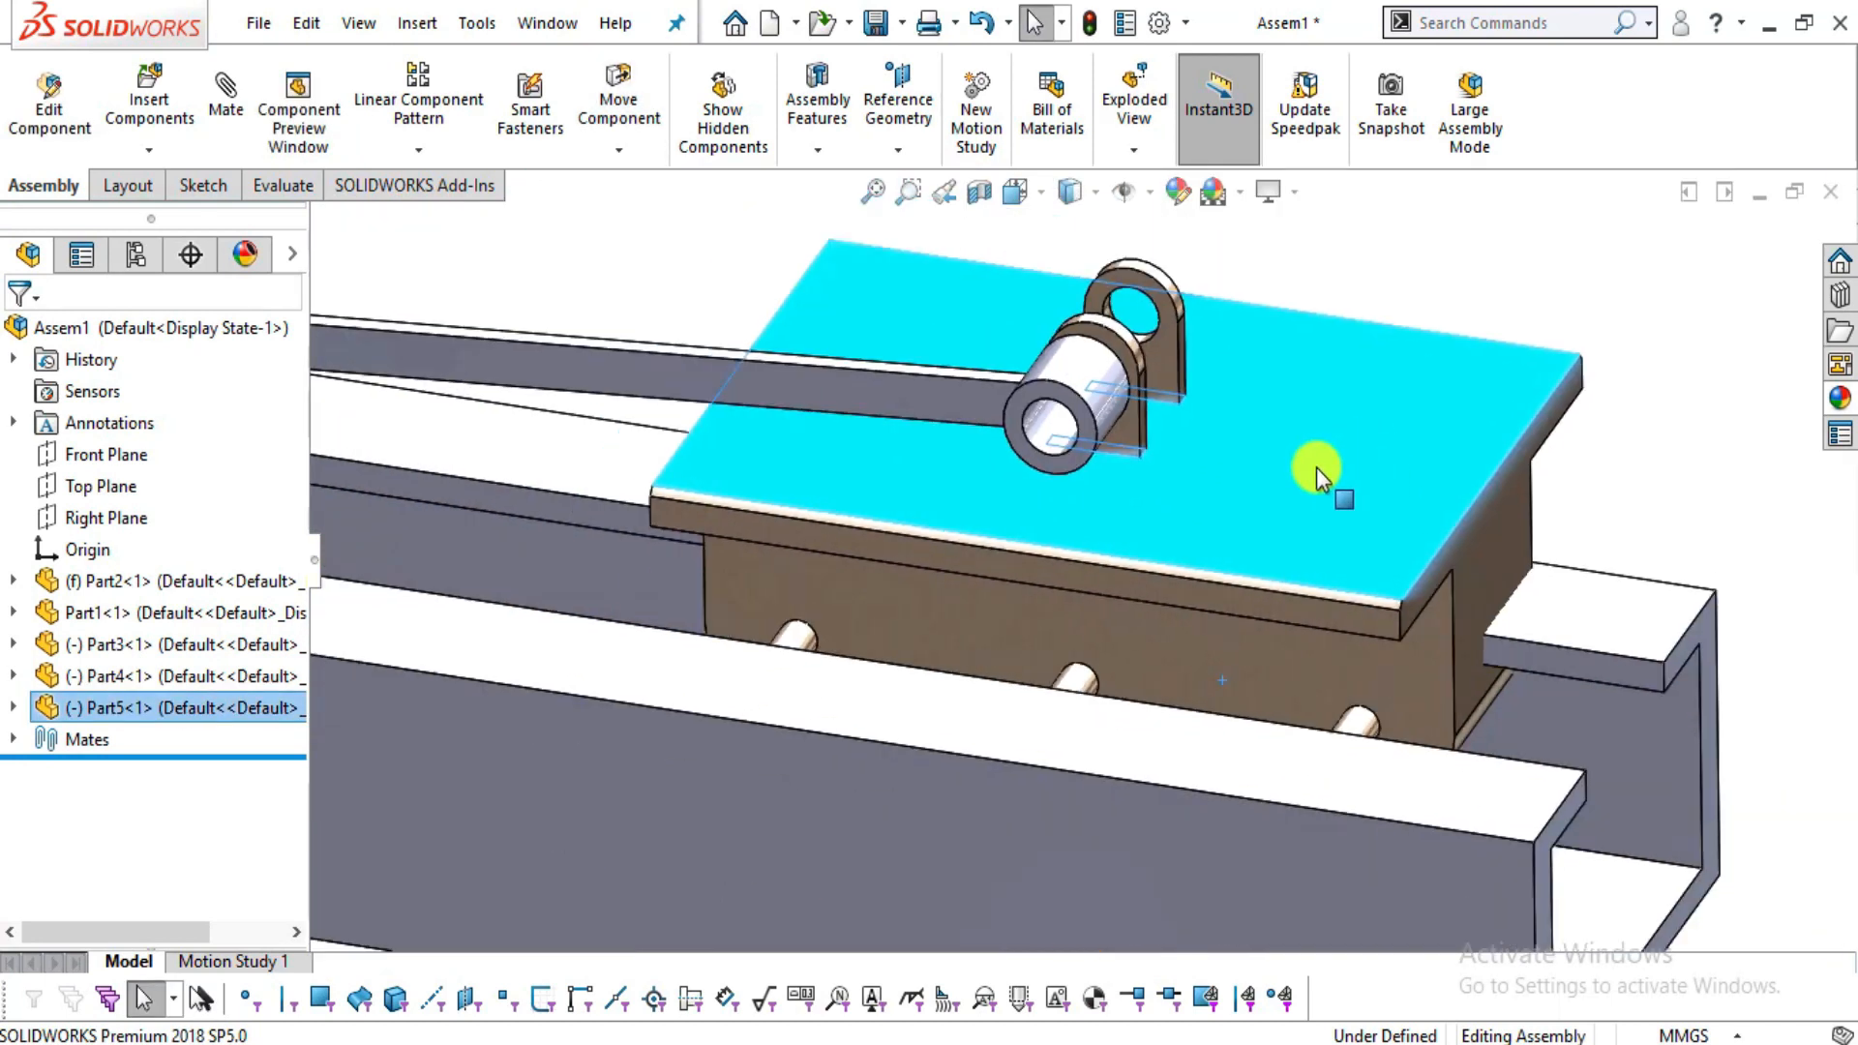
scroll(1316, 467, up, 4)
key(Escape)
middle_drag(1374, 590, 1297, 615)
- Start a Centered Width mate and set the channel's two outer side faces as the width references
click(217, 83)
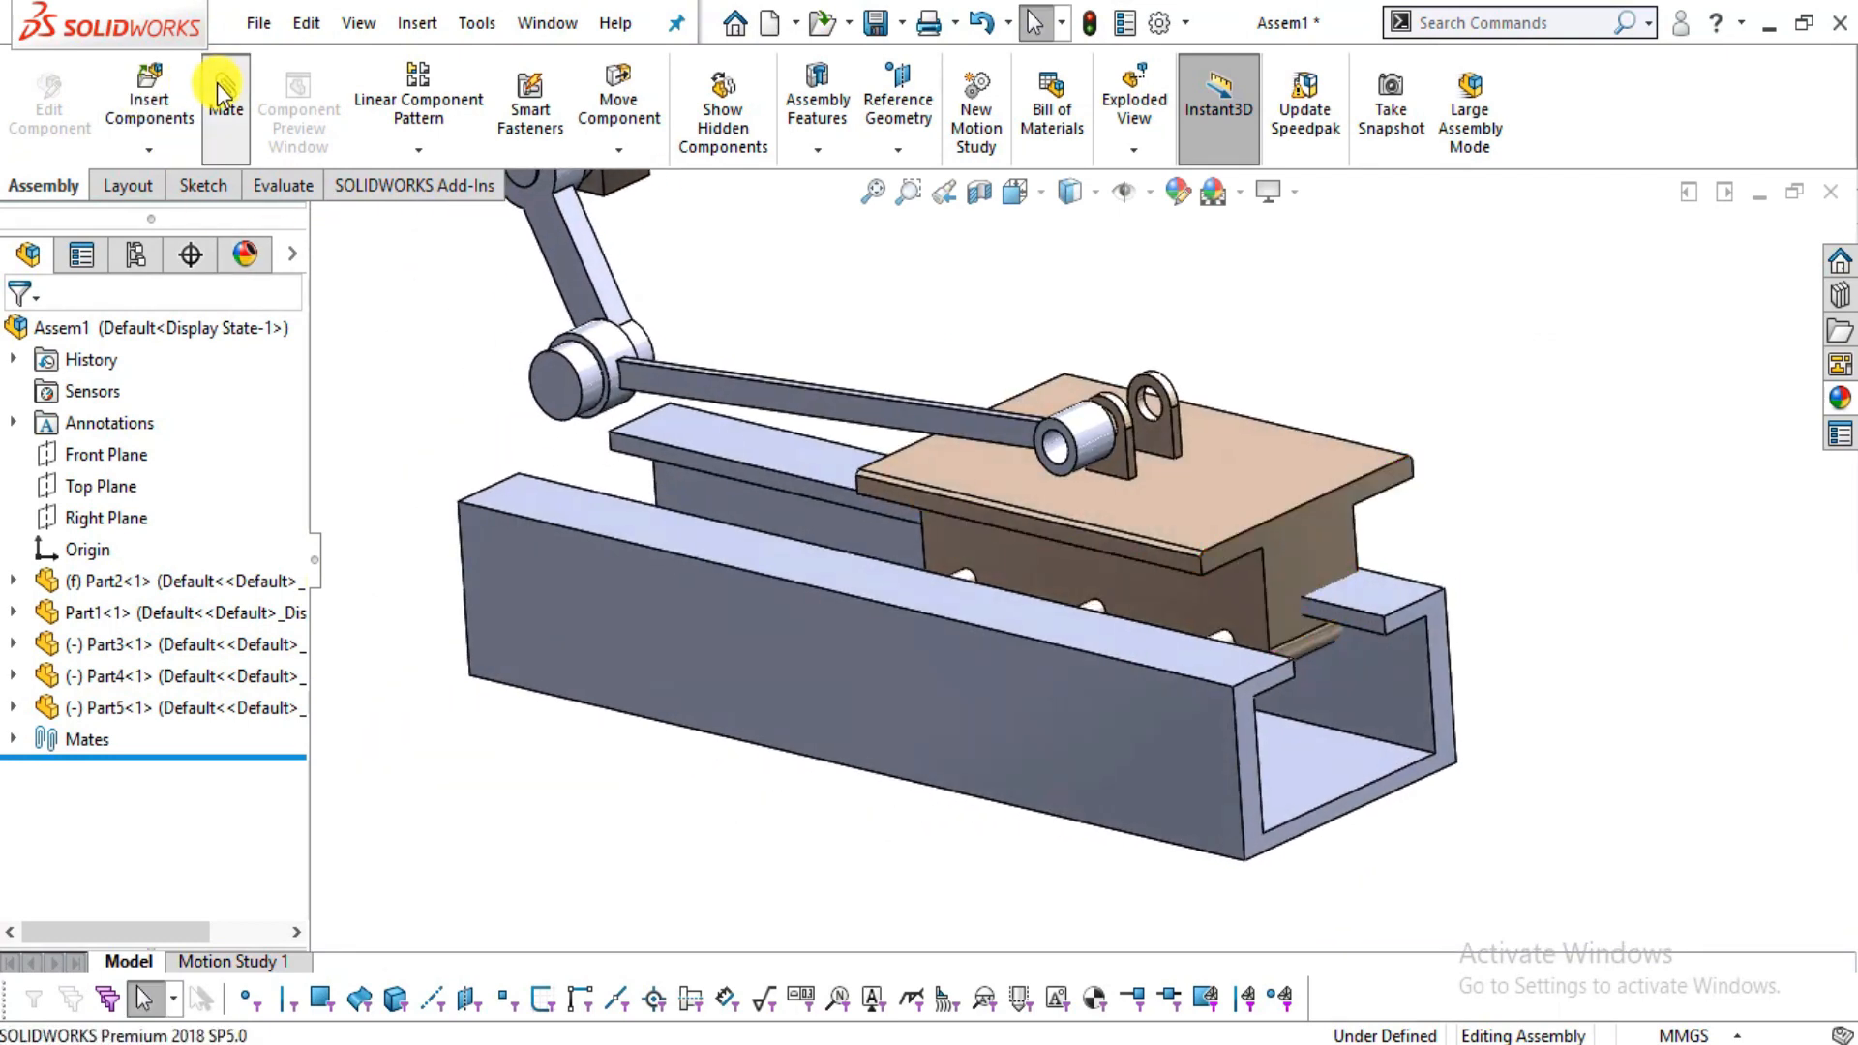
drag(292, 479, 310, 559)
click(265, 598)
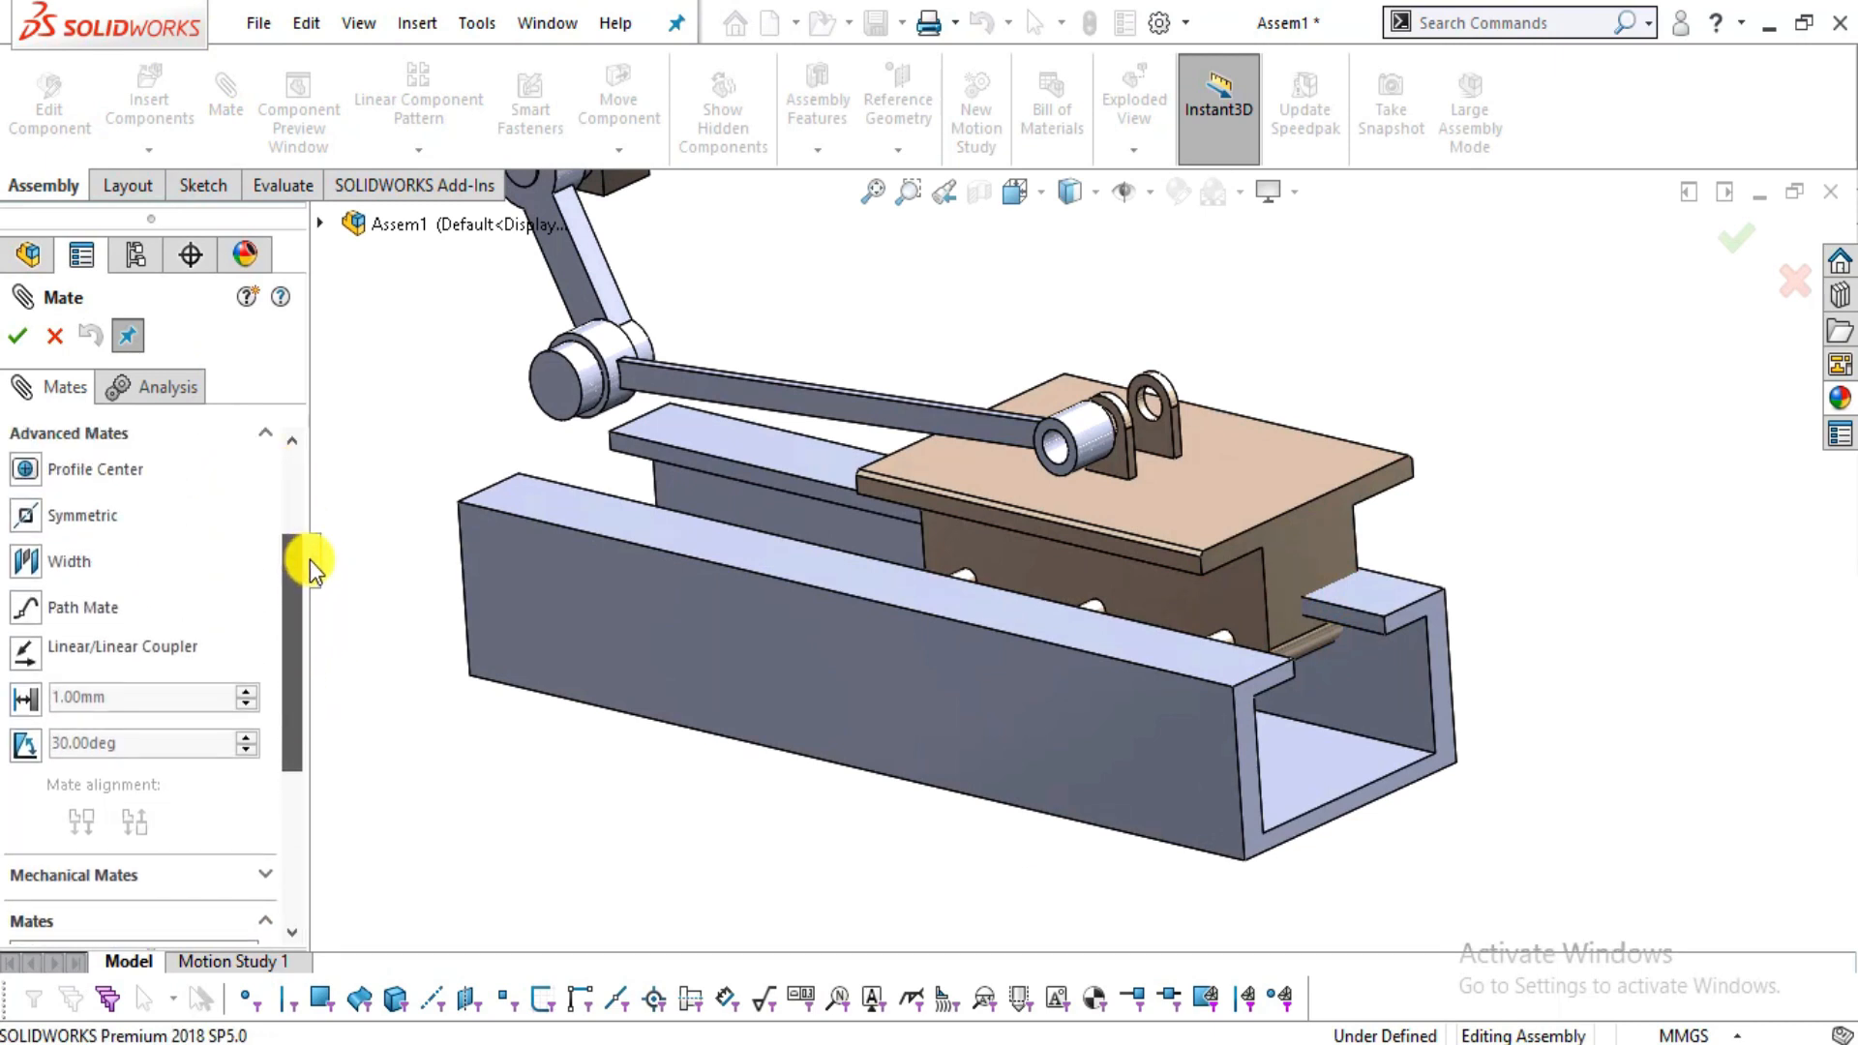
click(27, 573)
scroll(1348, 731, down, 3)
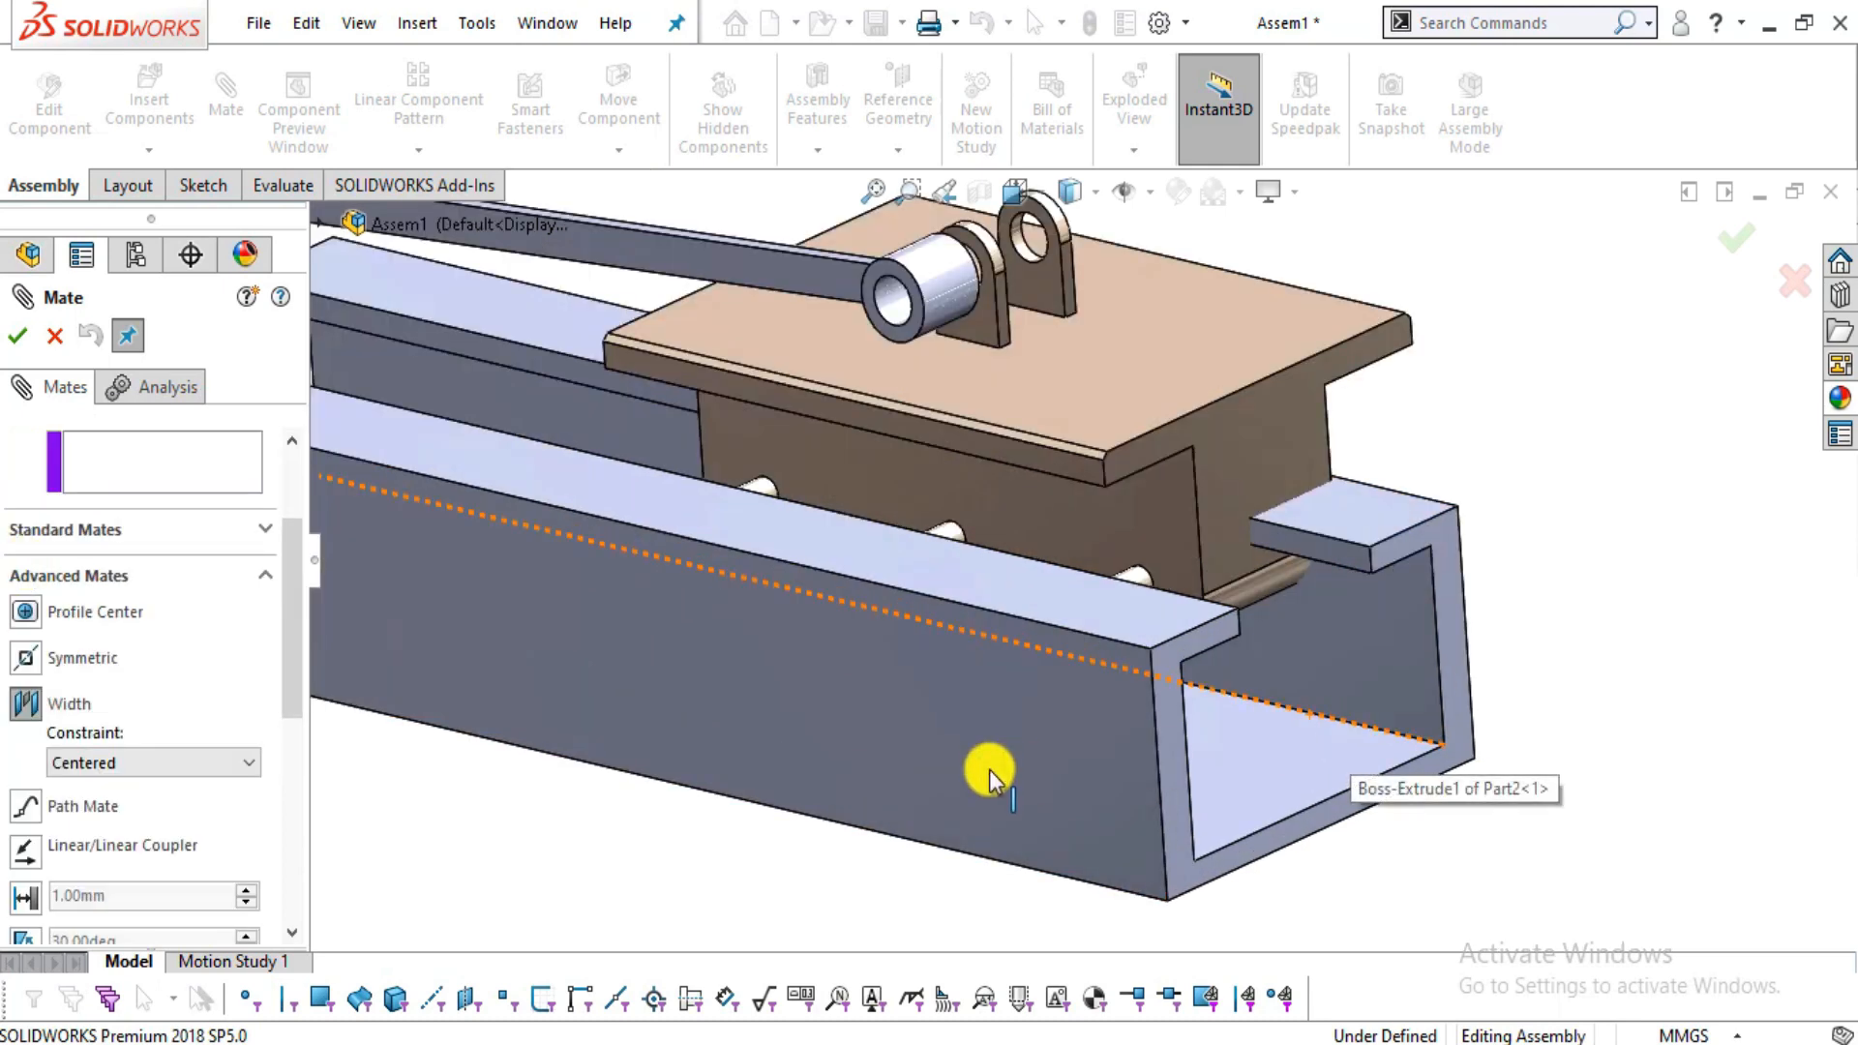
click(994, 741)
middle_drag(1592, 597, 1426, 638)
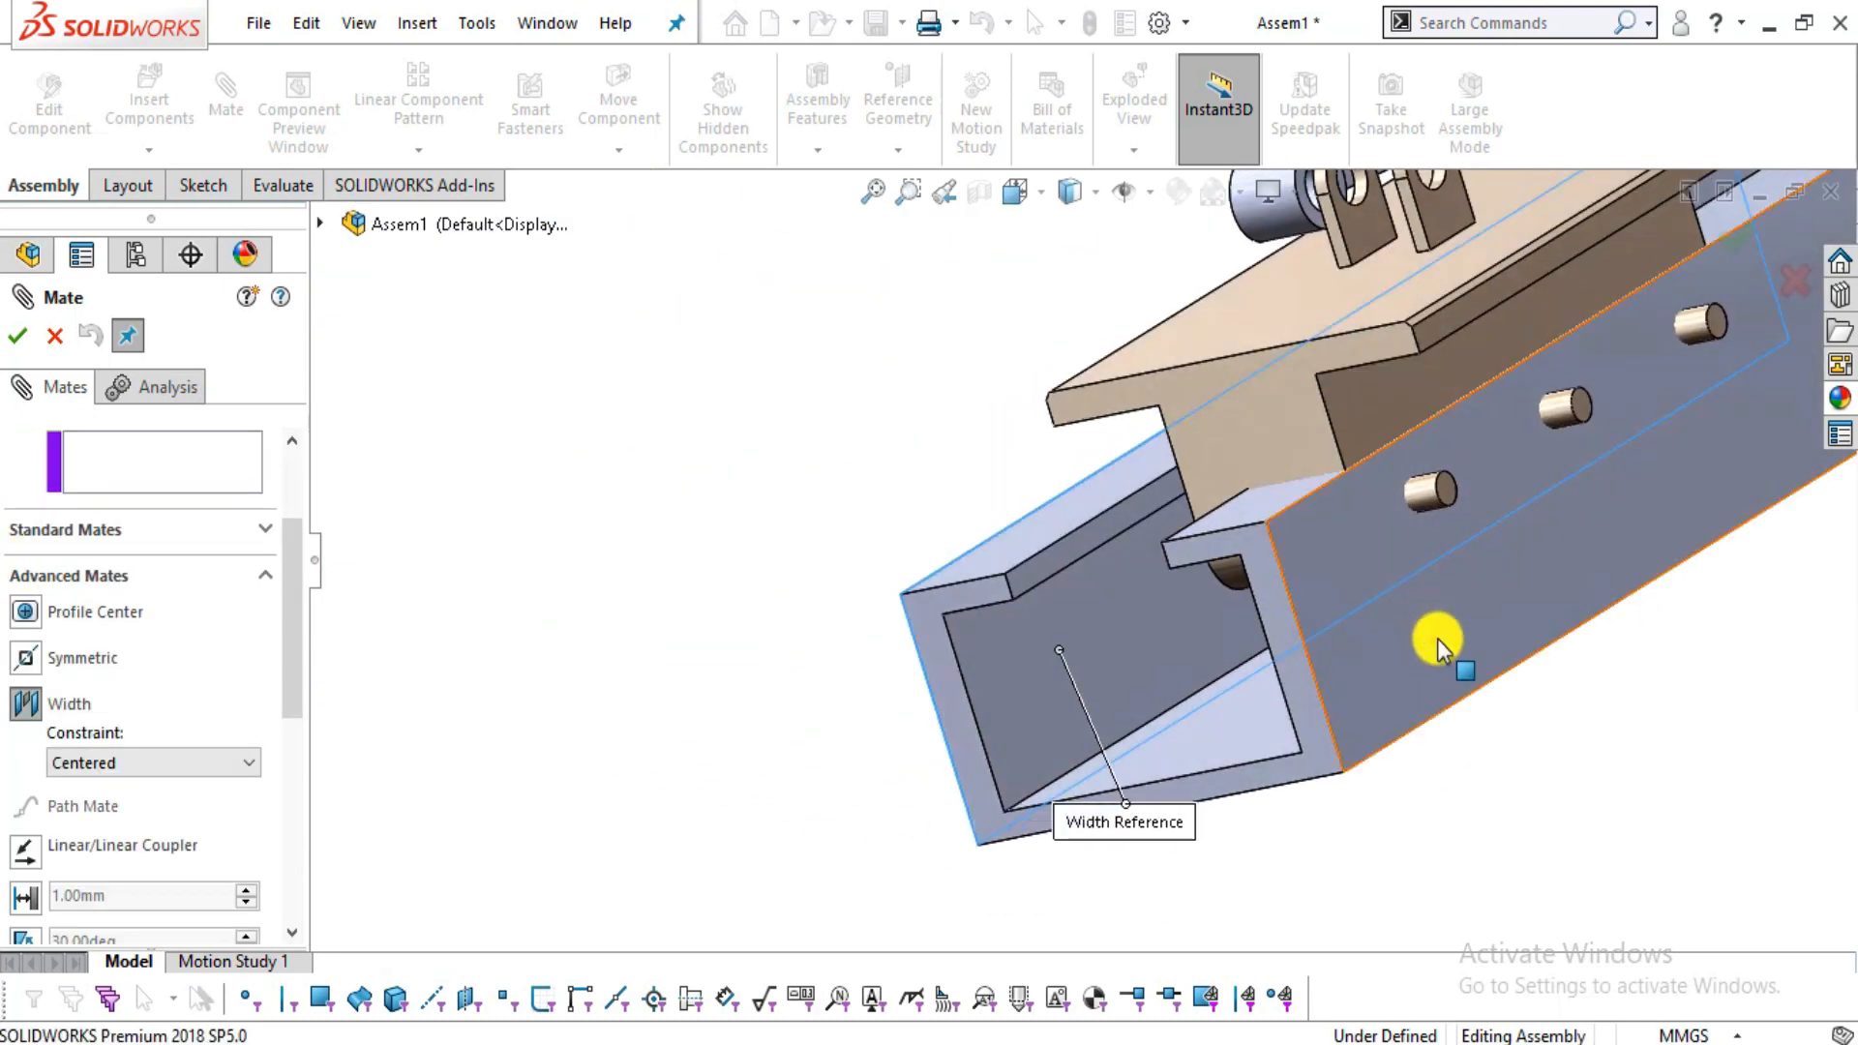
middle_drag(1267, 585, 1081, 485)
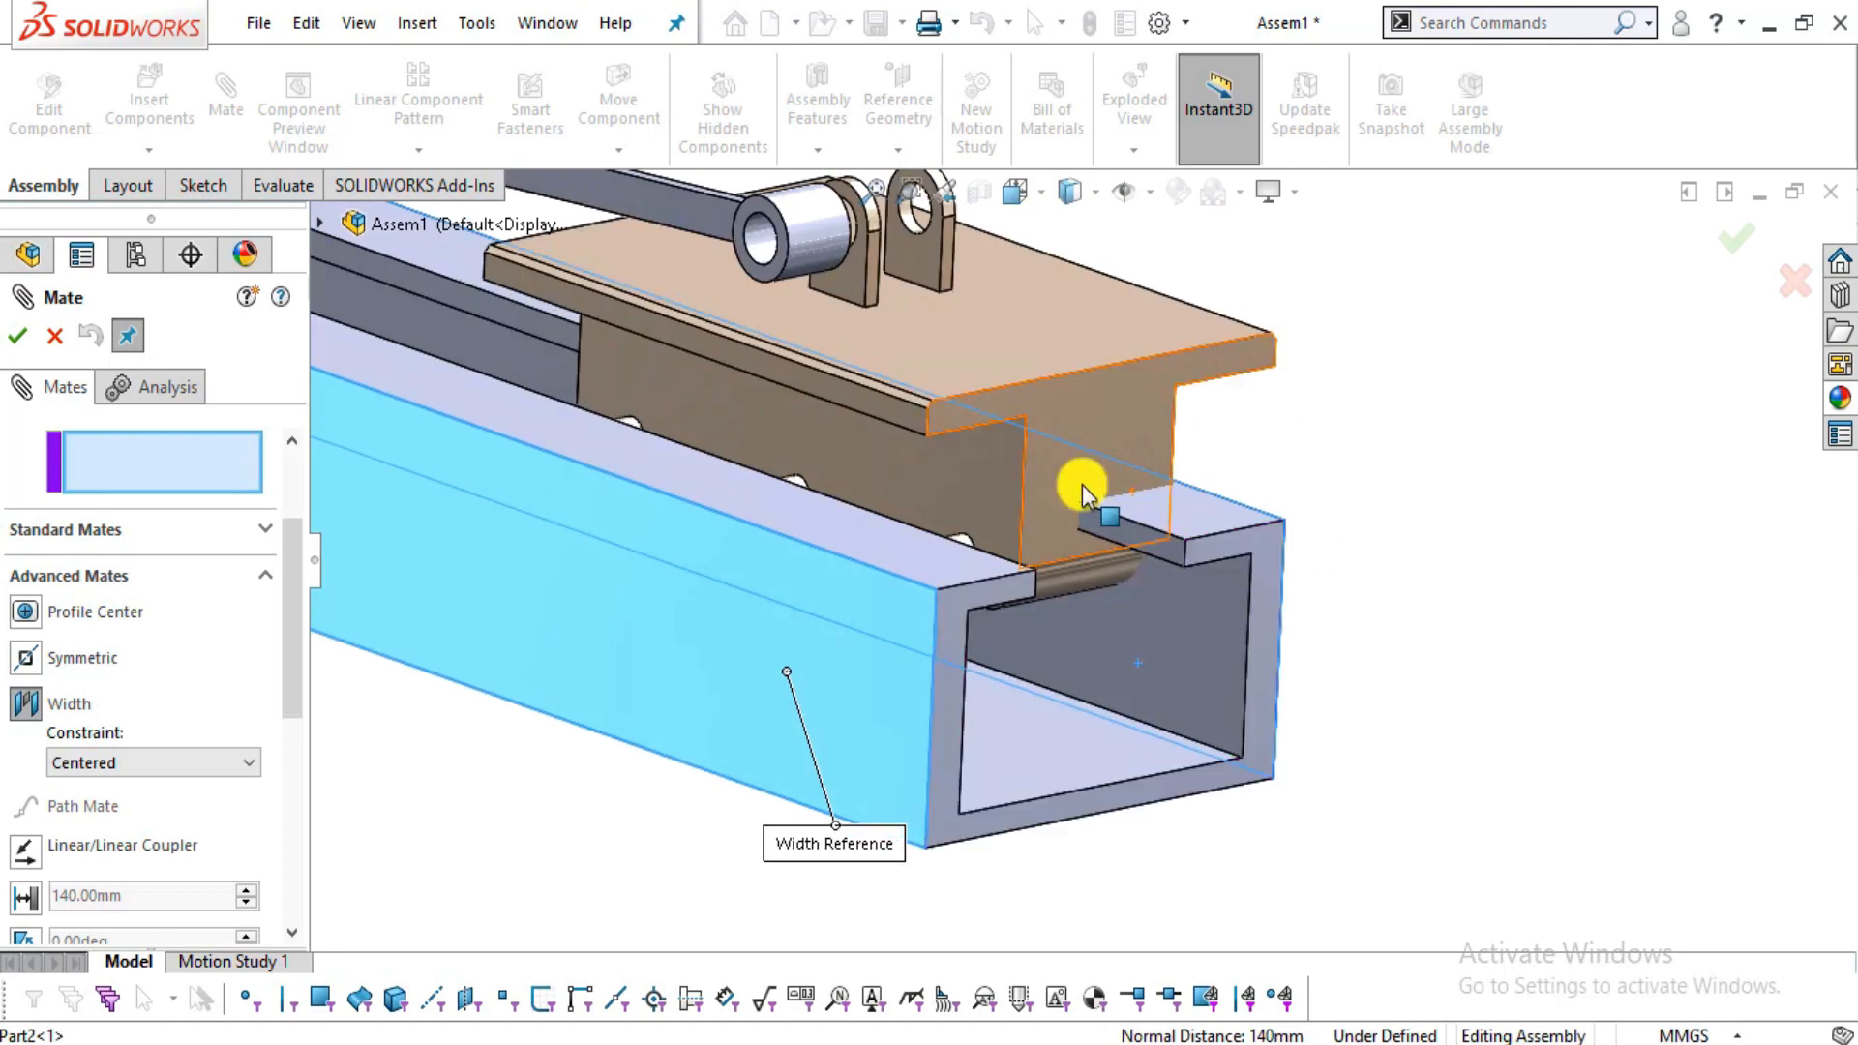
- Use the slider body's two side faces as tab references, accept the Width mate, and test the slider's remaining movement
click(1002, 484)
middle_drag(1366, 485, 1207, 485)
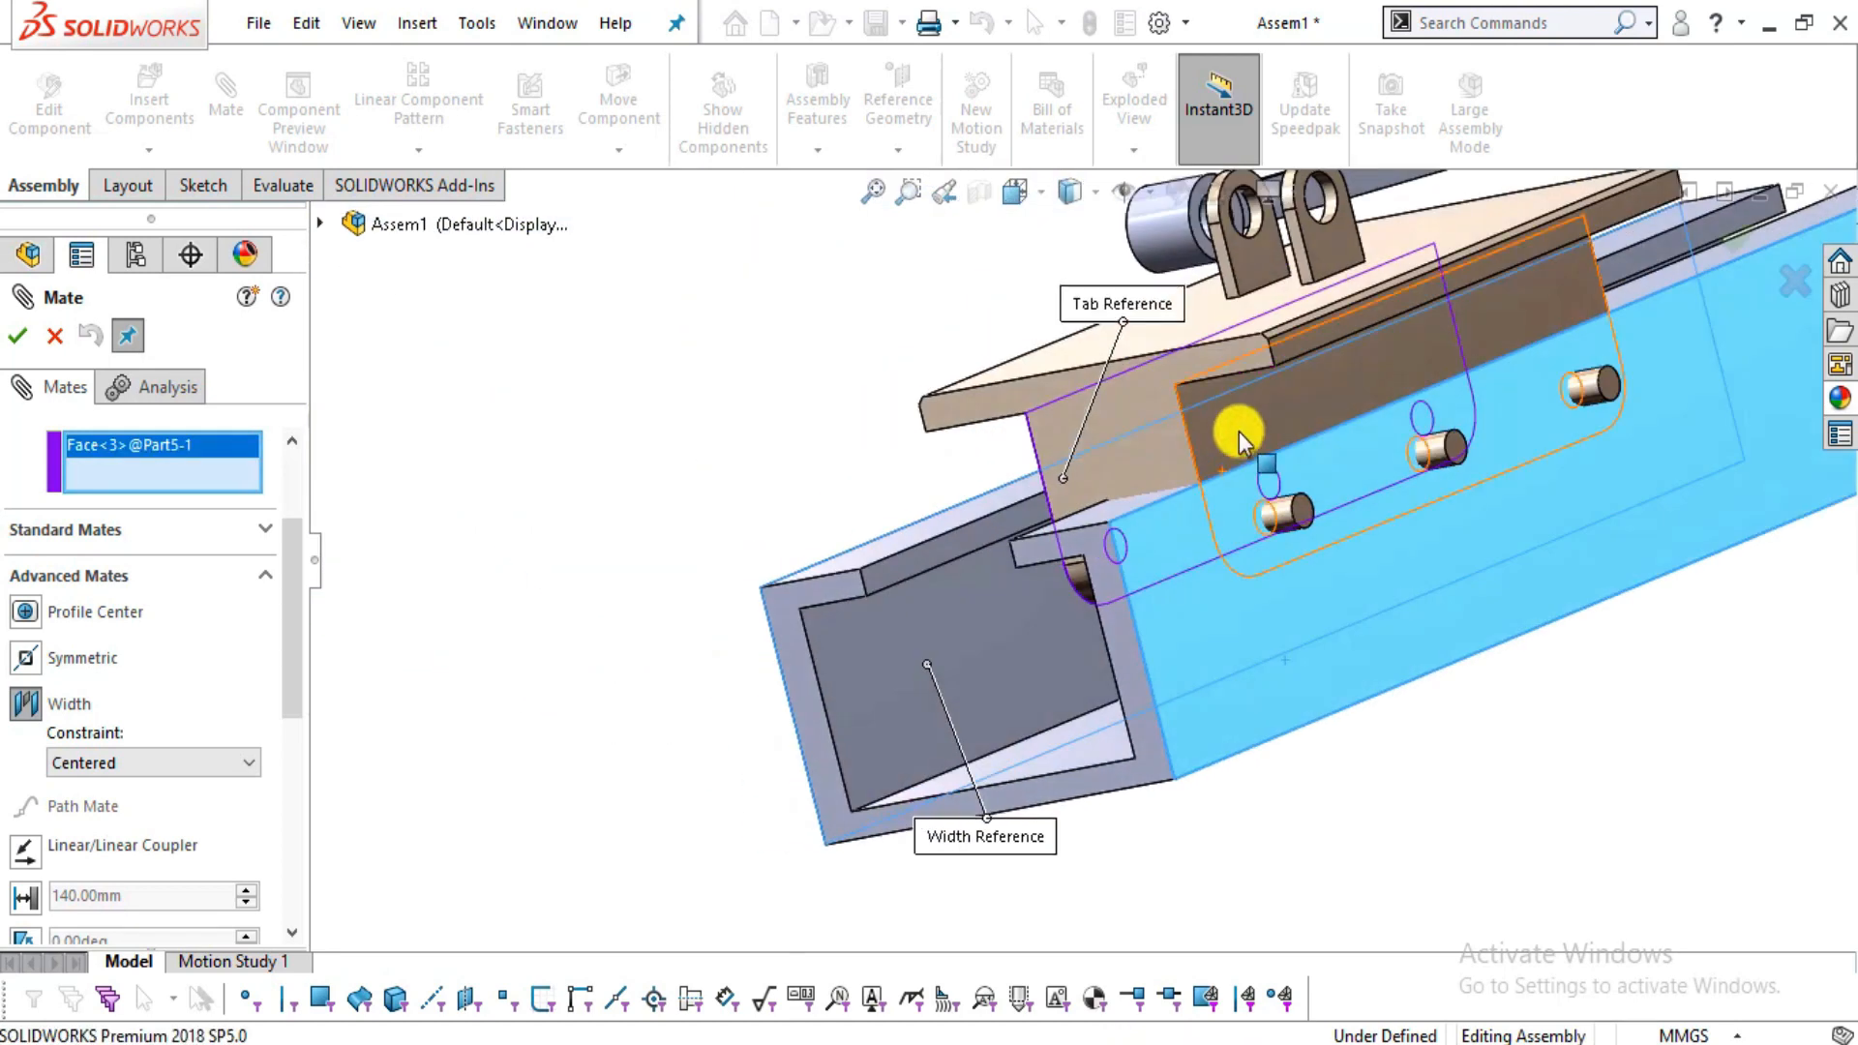
click(1239, 437)
middle_drag(1381, 746, 1580, 717)
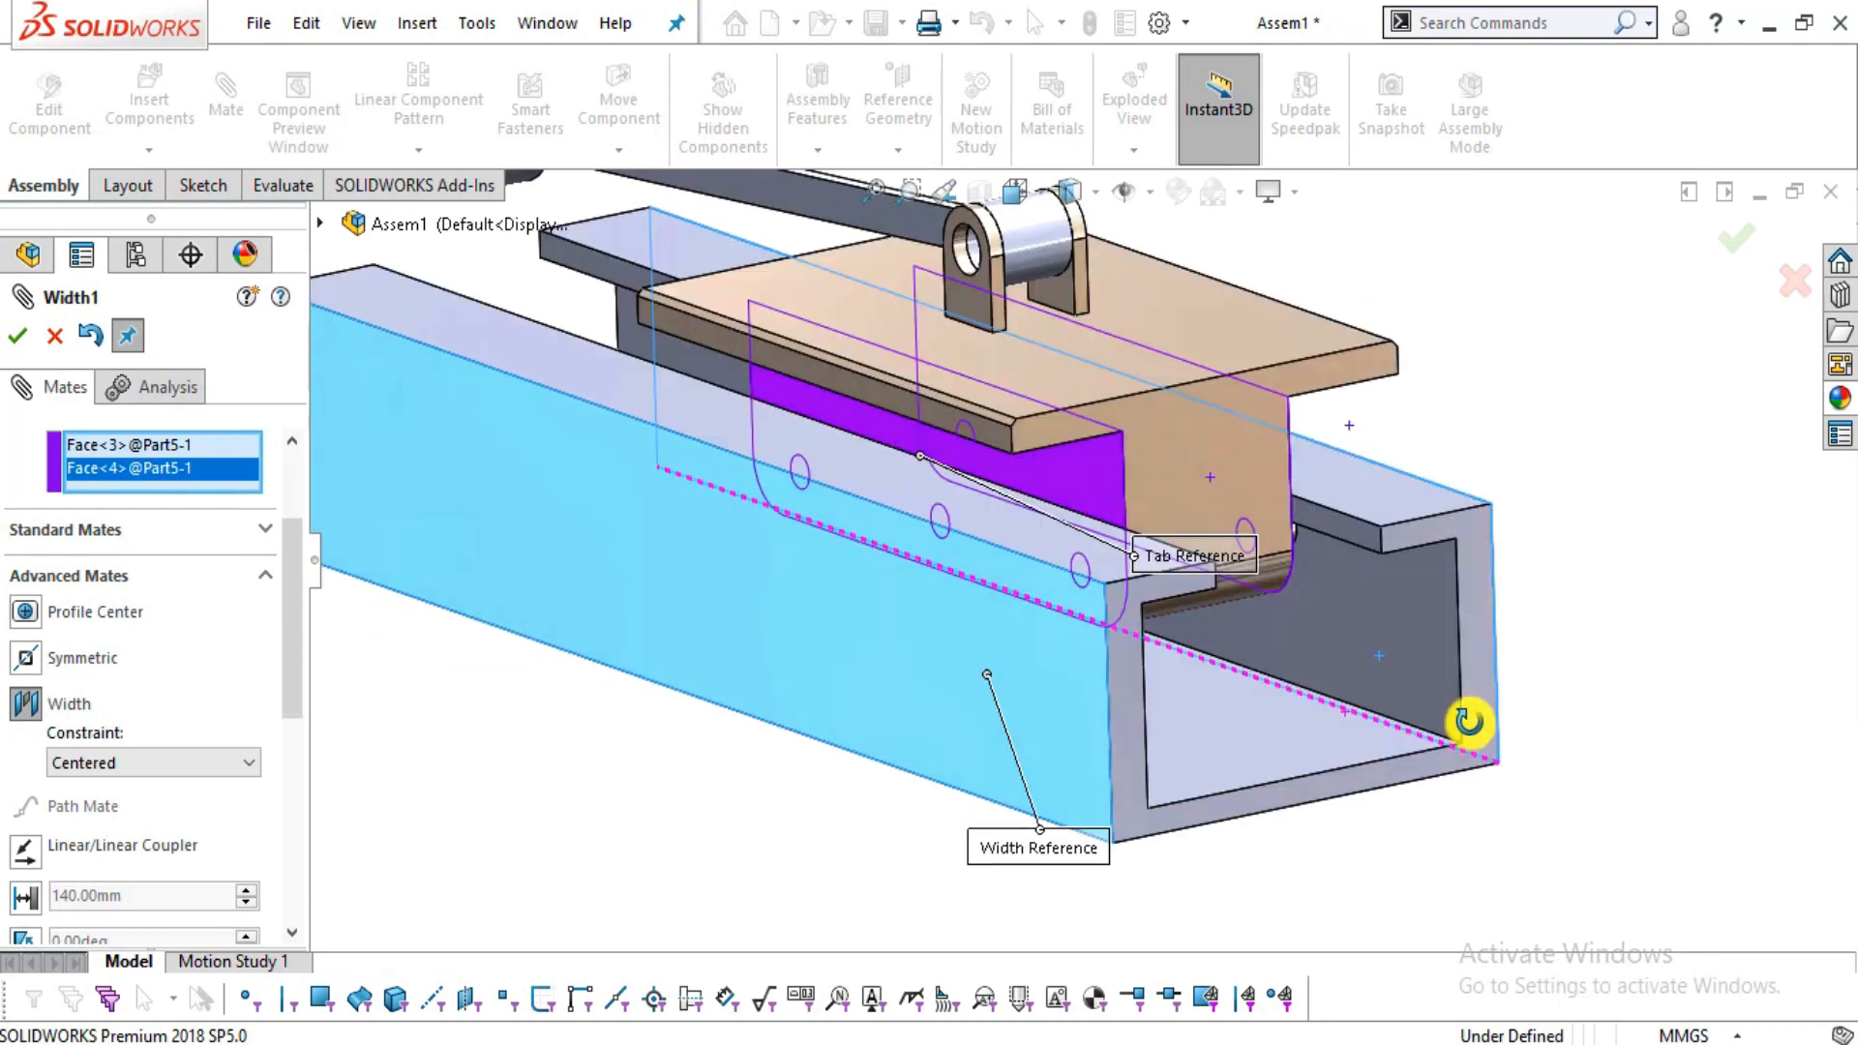
click(19, 343)
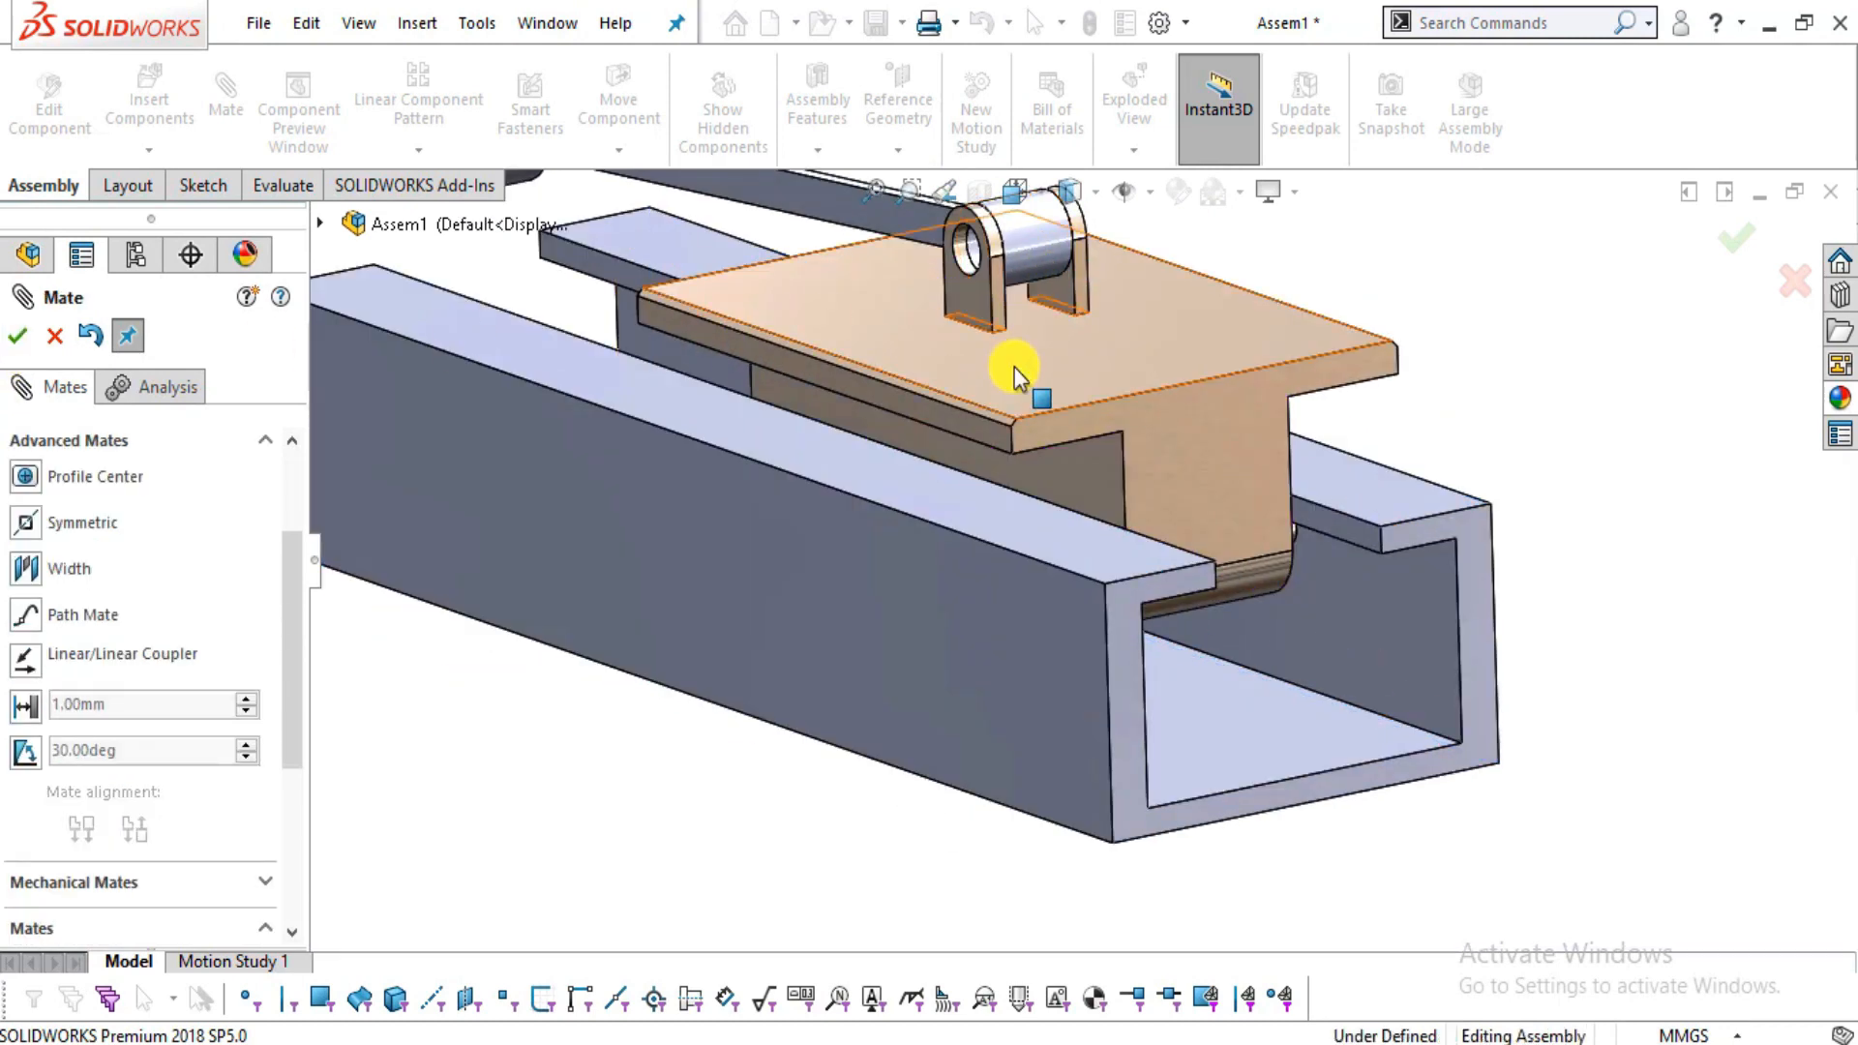
click(55, 339)
drag(1015, 379, 1096, 438)
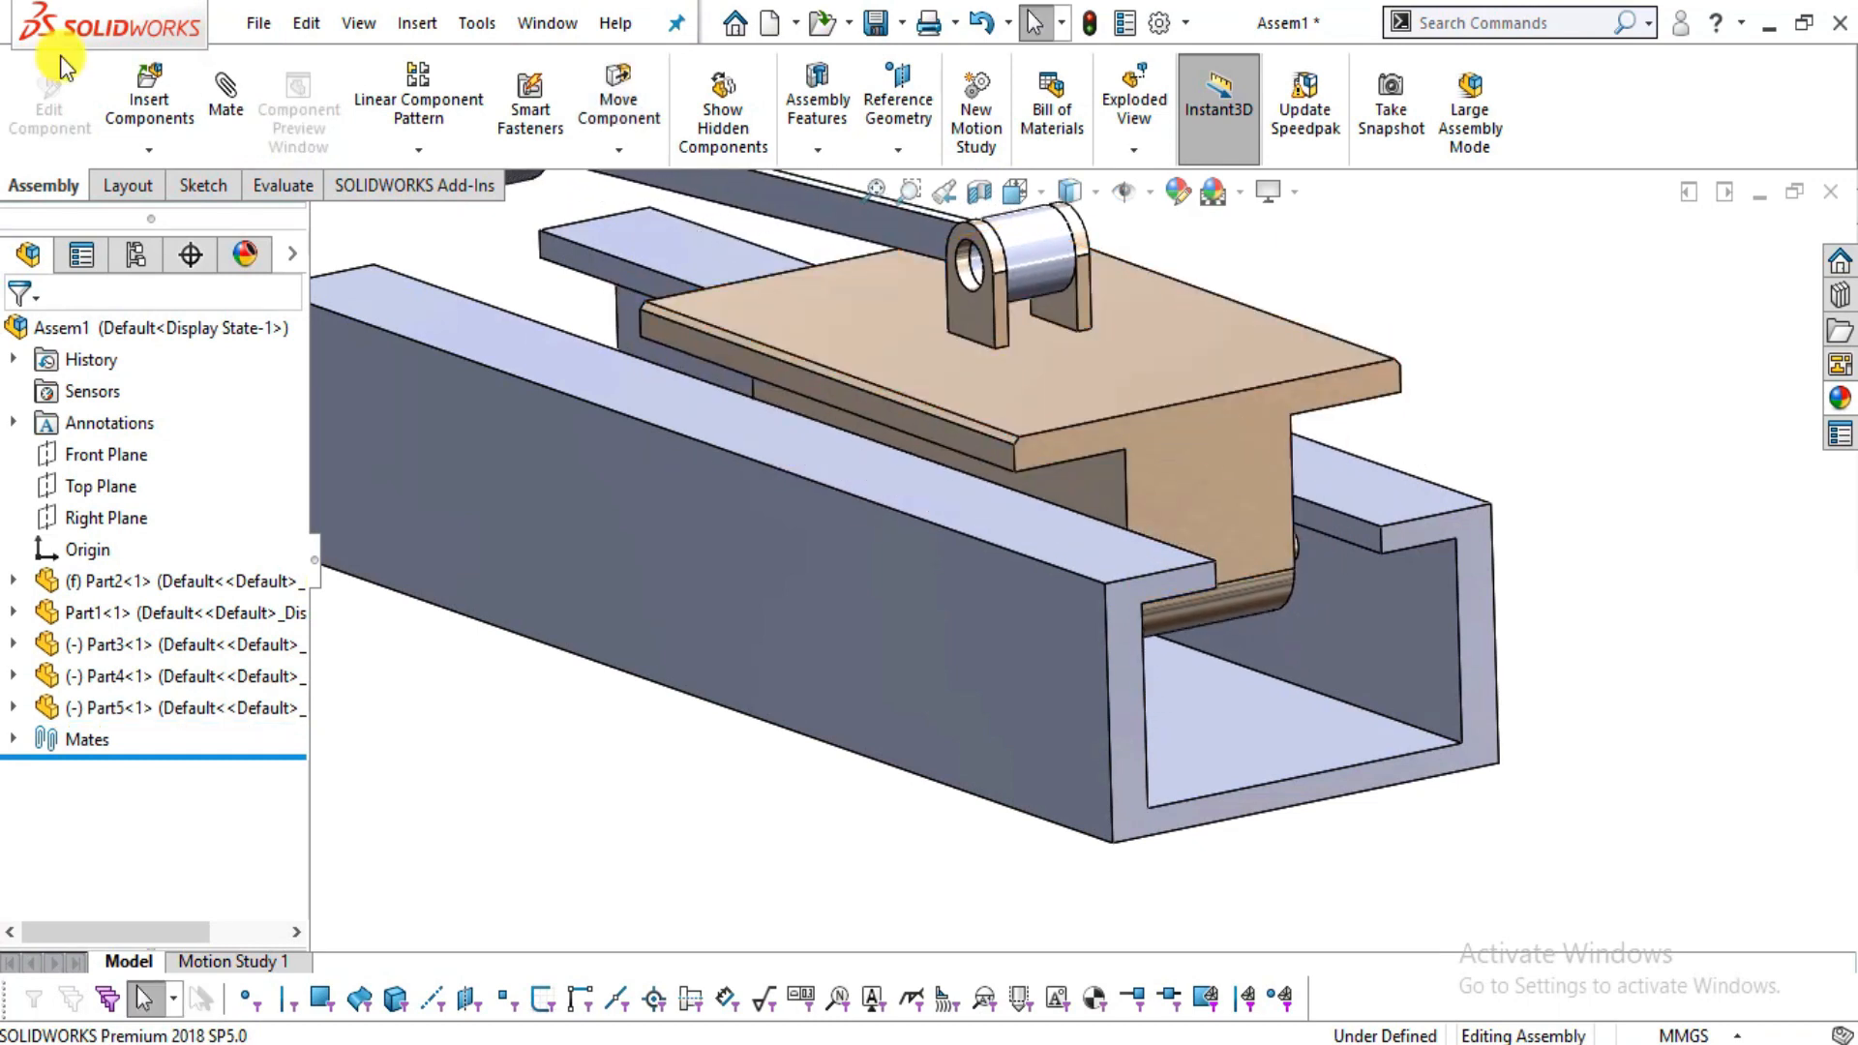
- Add a Coincident mate between the underside of the slider's top plate and the channel flange's top face, and finish mating
click(227, 97)
middle_drag(1287, 584, 1152, 466)
scroll(1402, 468, down, 2)
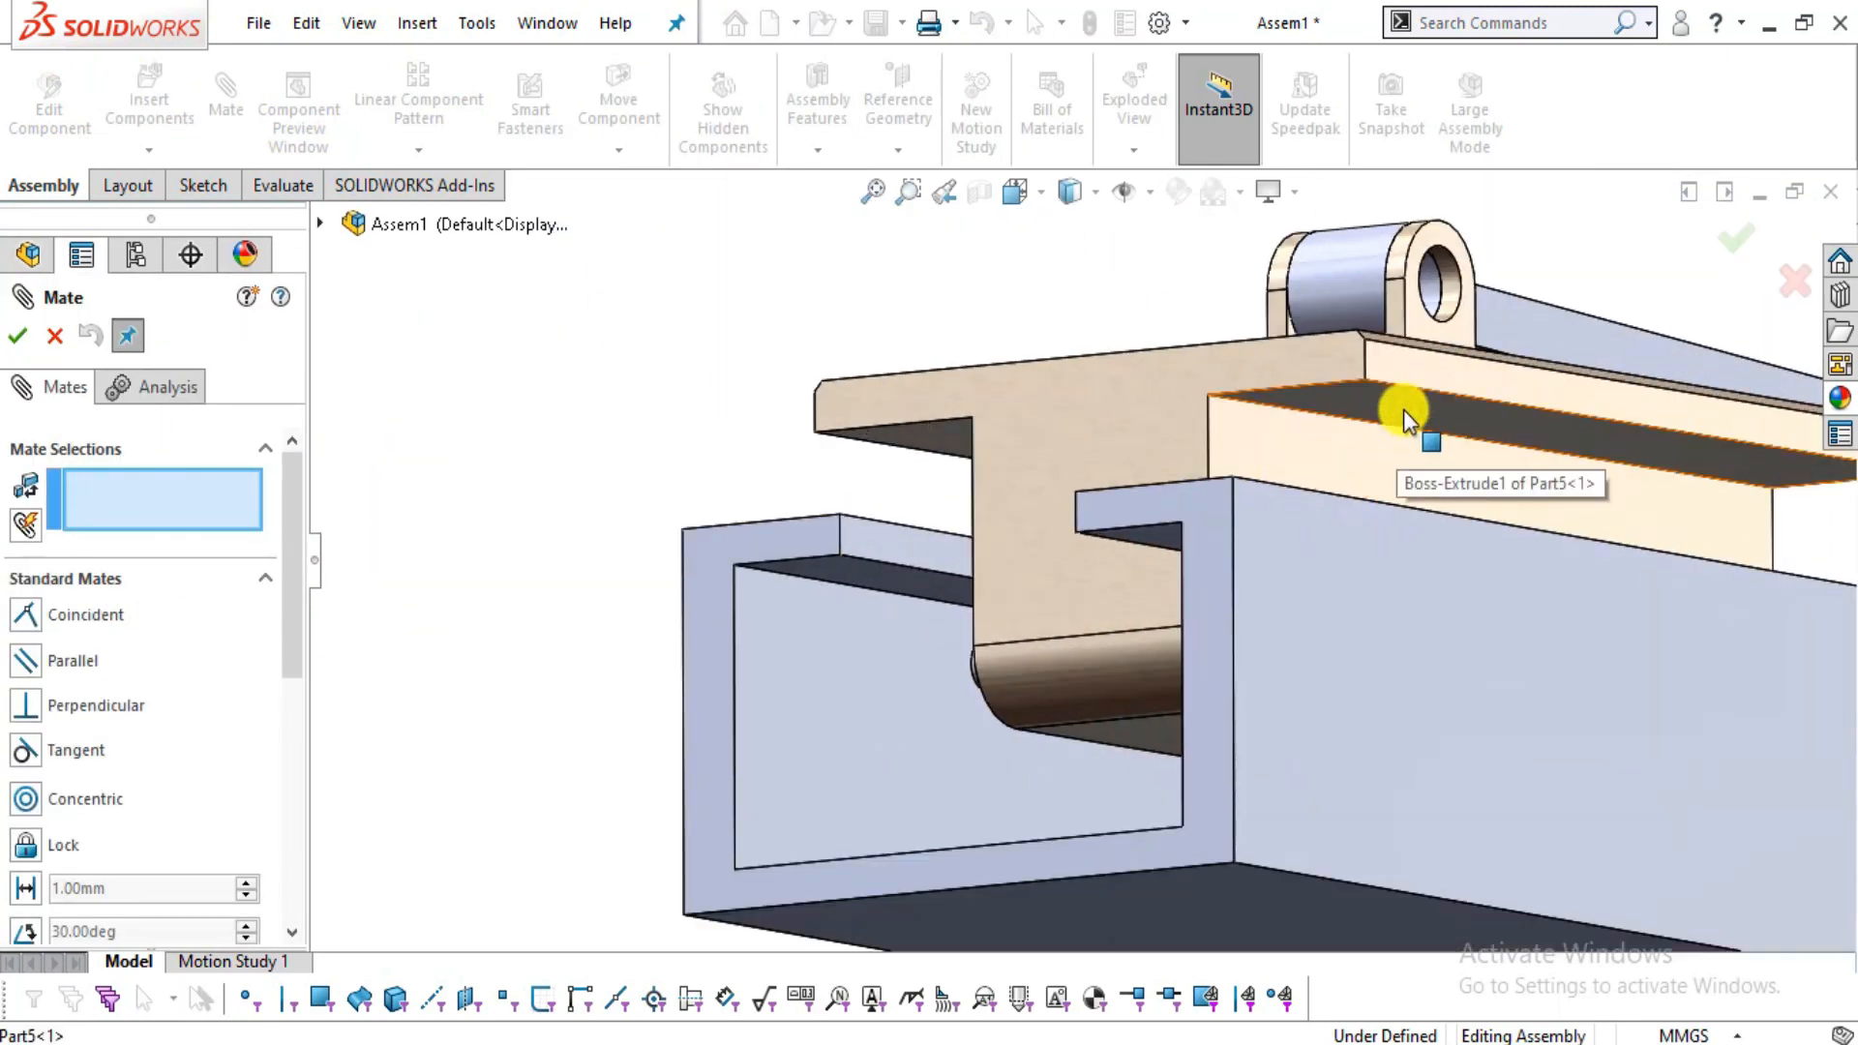
click(1403, 409)
middle_drag(1373, 451, 1381, 622)
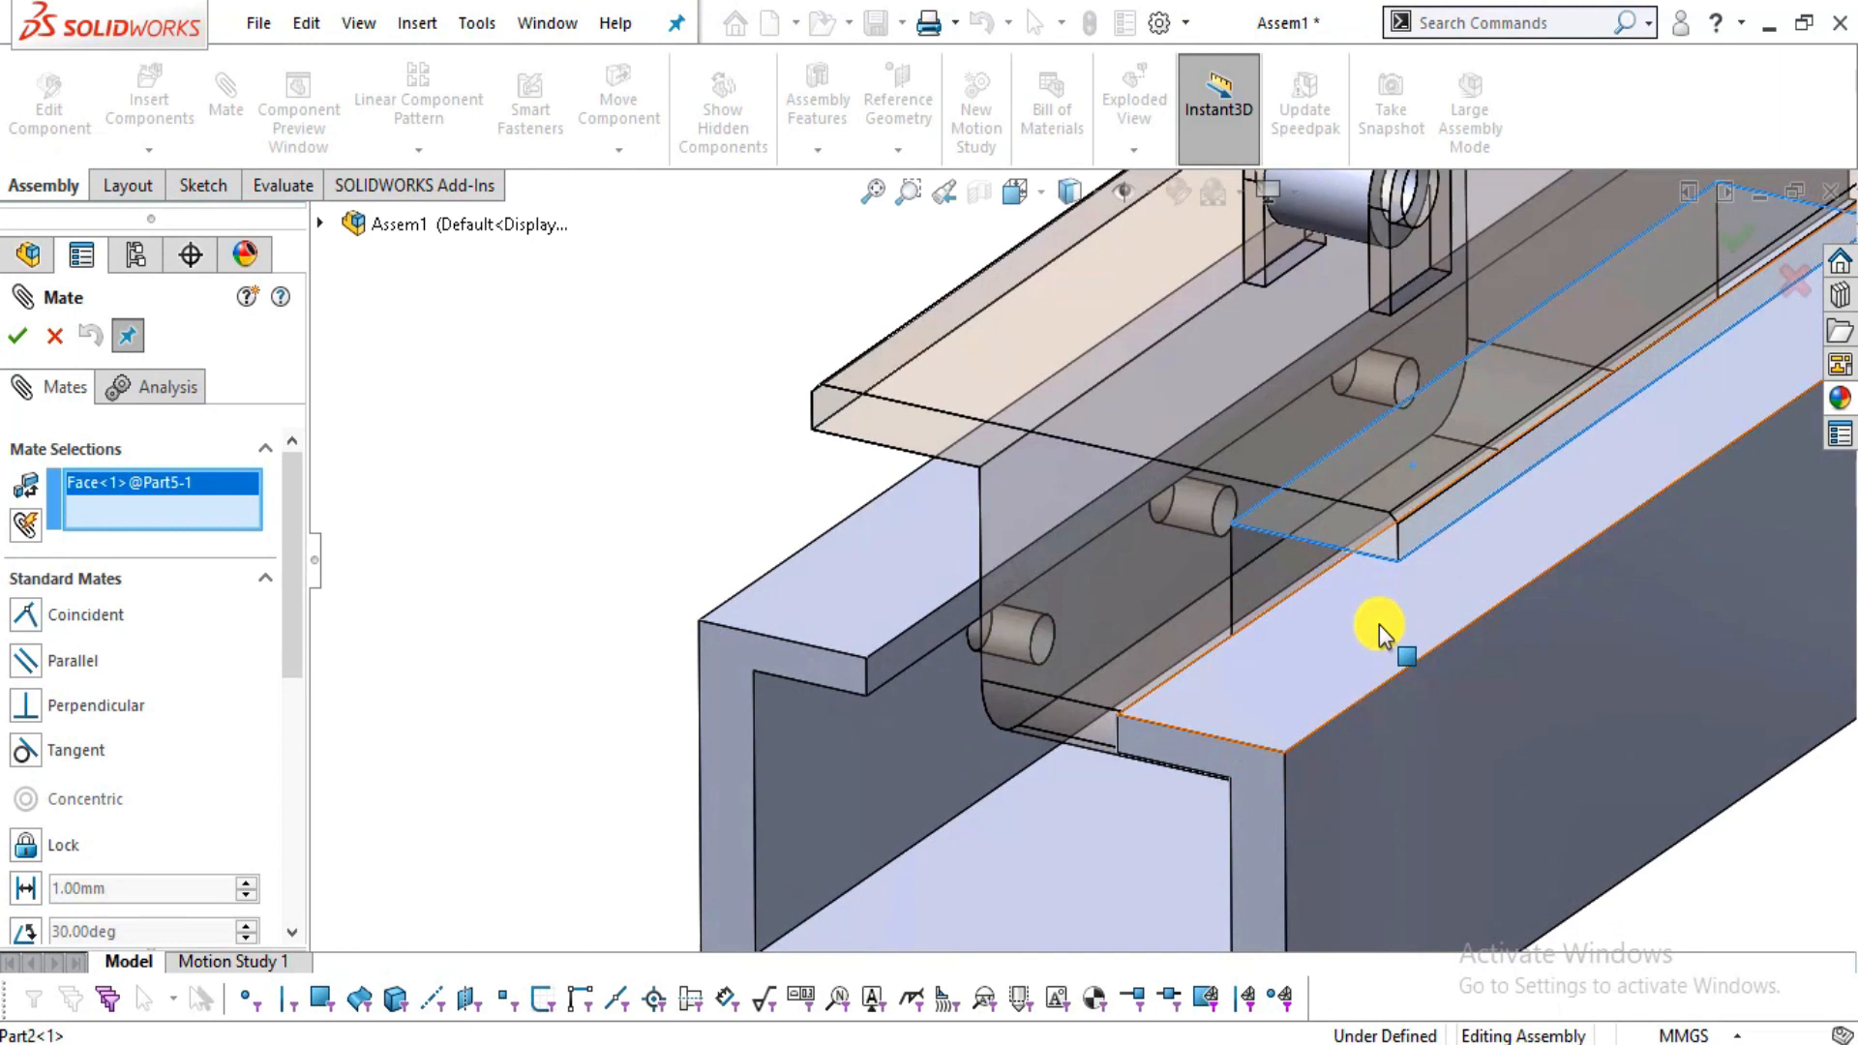
click(1379, 624)
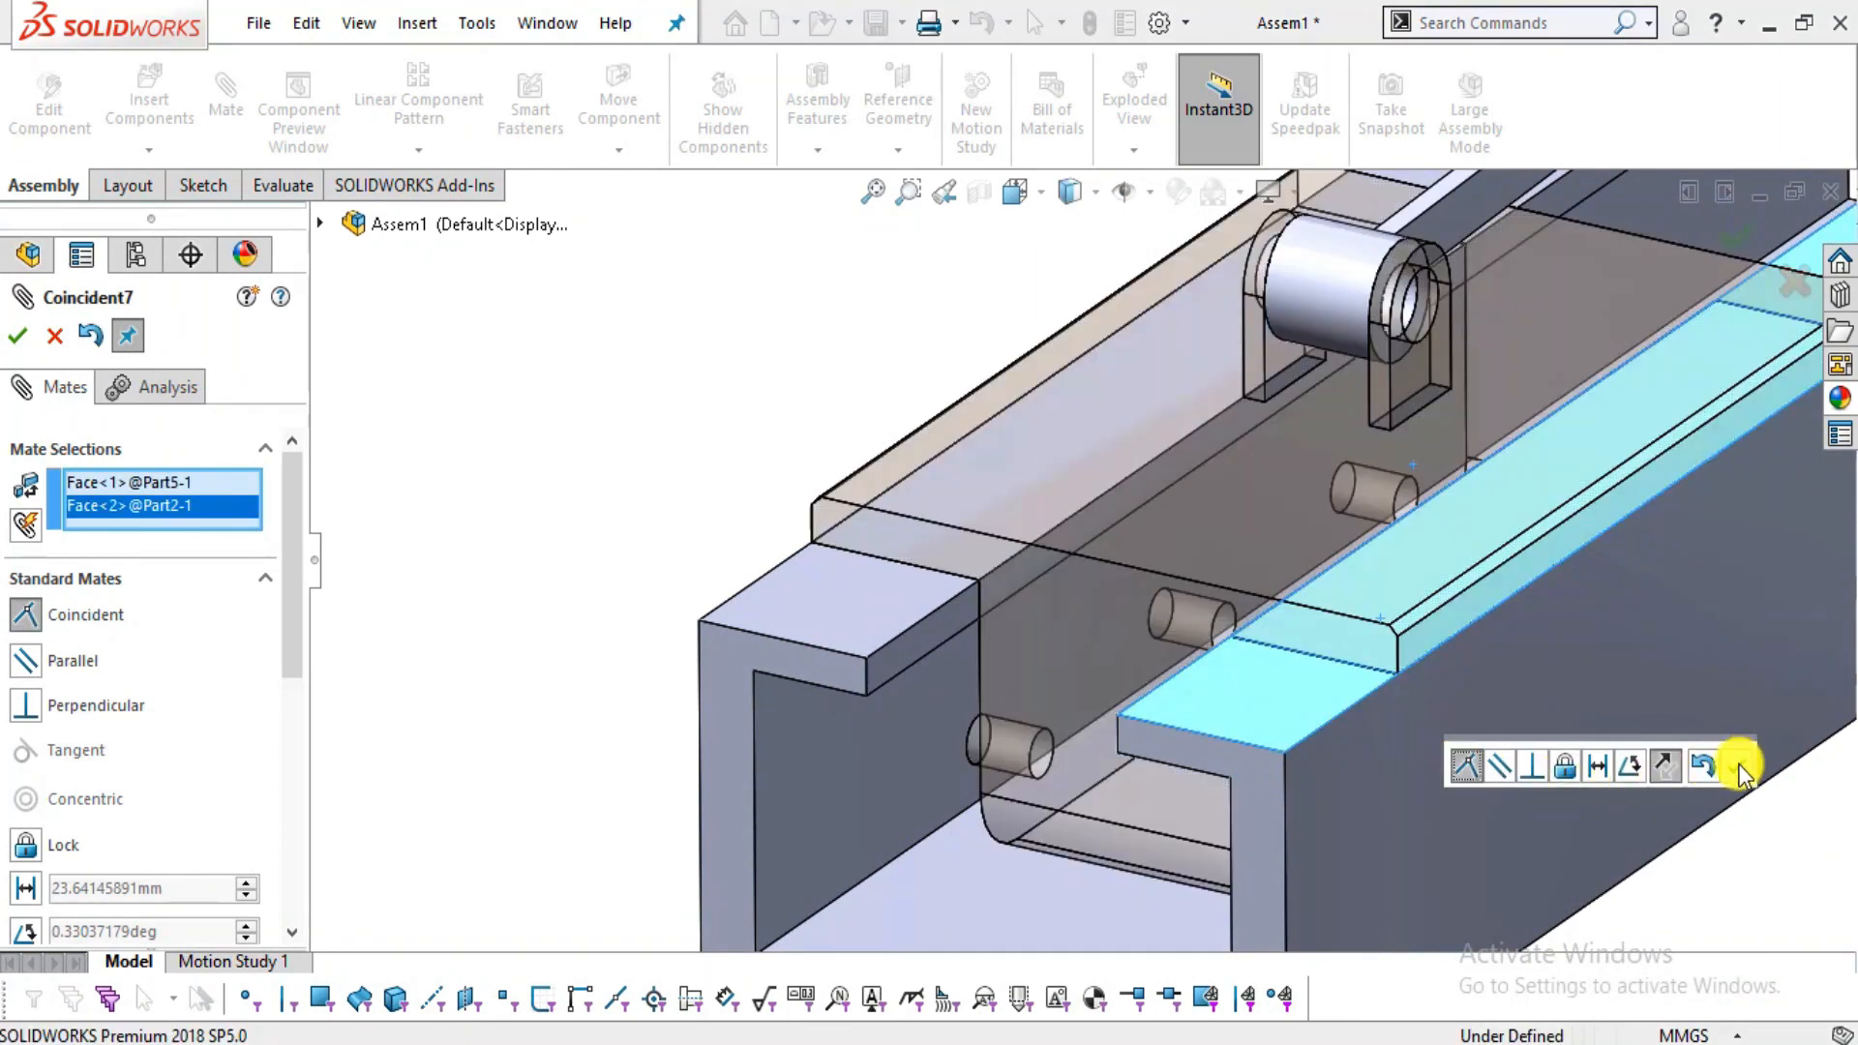
click(1738, 764)
middle_drag(968, 565, 1016, 677)
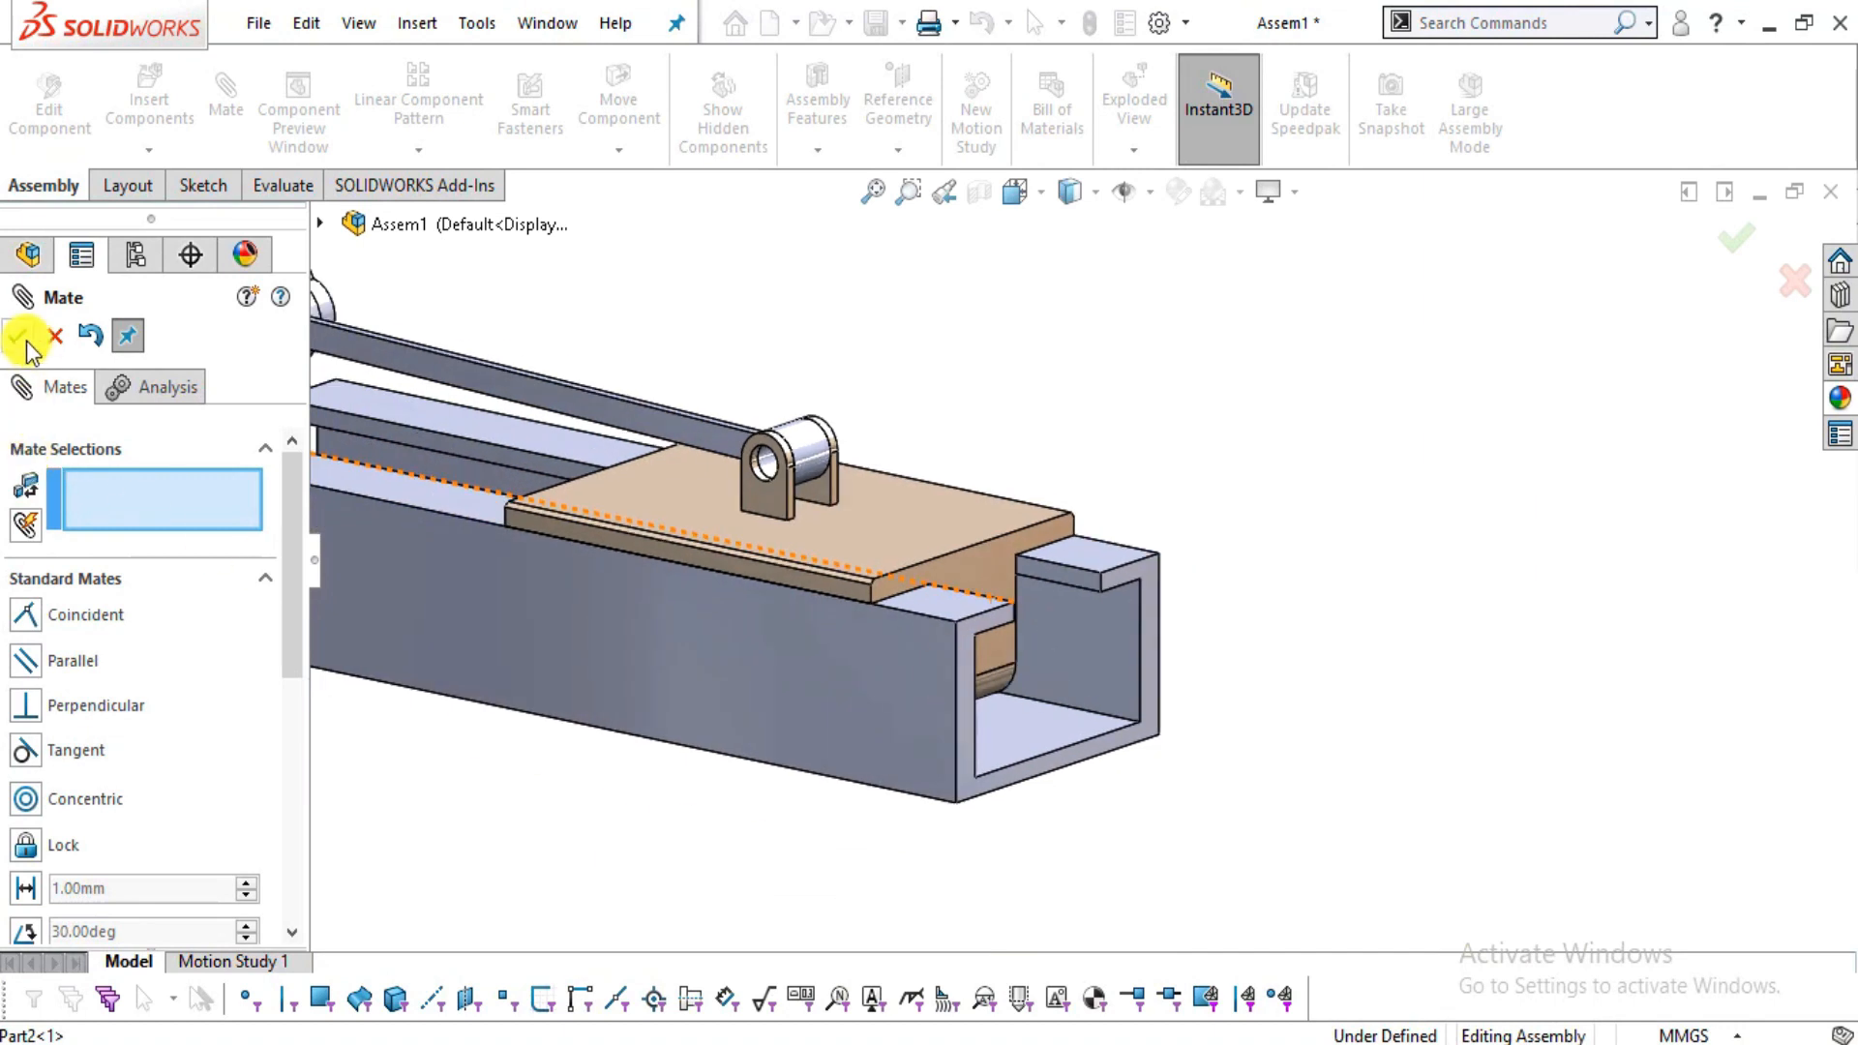
key(Escape)
- Swing the crank around its pivot to test the slider's travel along the channel, leaving the crank pin below the pivot
middle_drag(848, 569, 886, 666)
scroll(571, 458, down, 2)
middle_drag(941, 597, 894, 586)
scroll(940, 571, down, 3)
drag(958, 685, 894, 523)
scroll(903, 631, up, 2)
middle_drag(914, 635, 908, 598)
drag(442, 447, 627, 263)
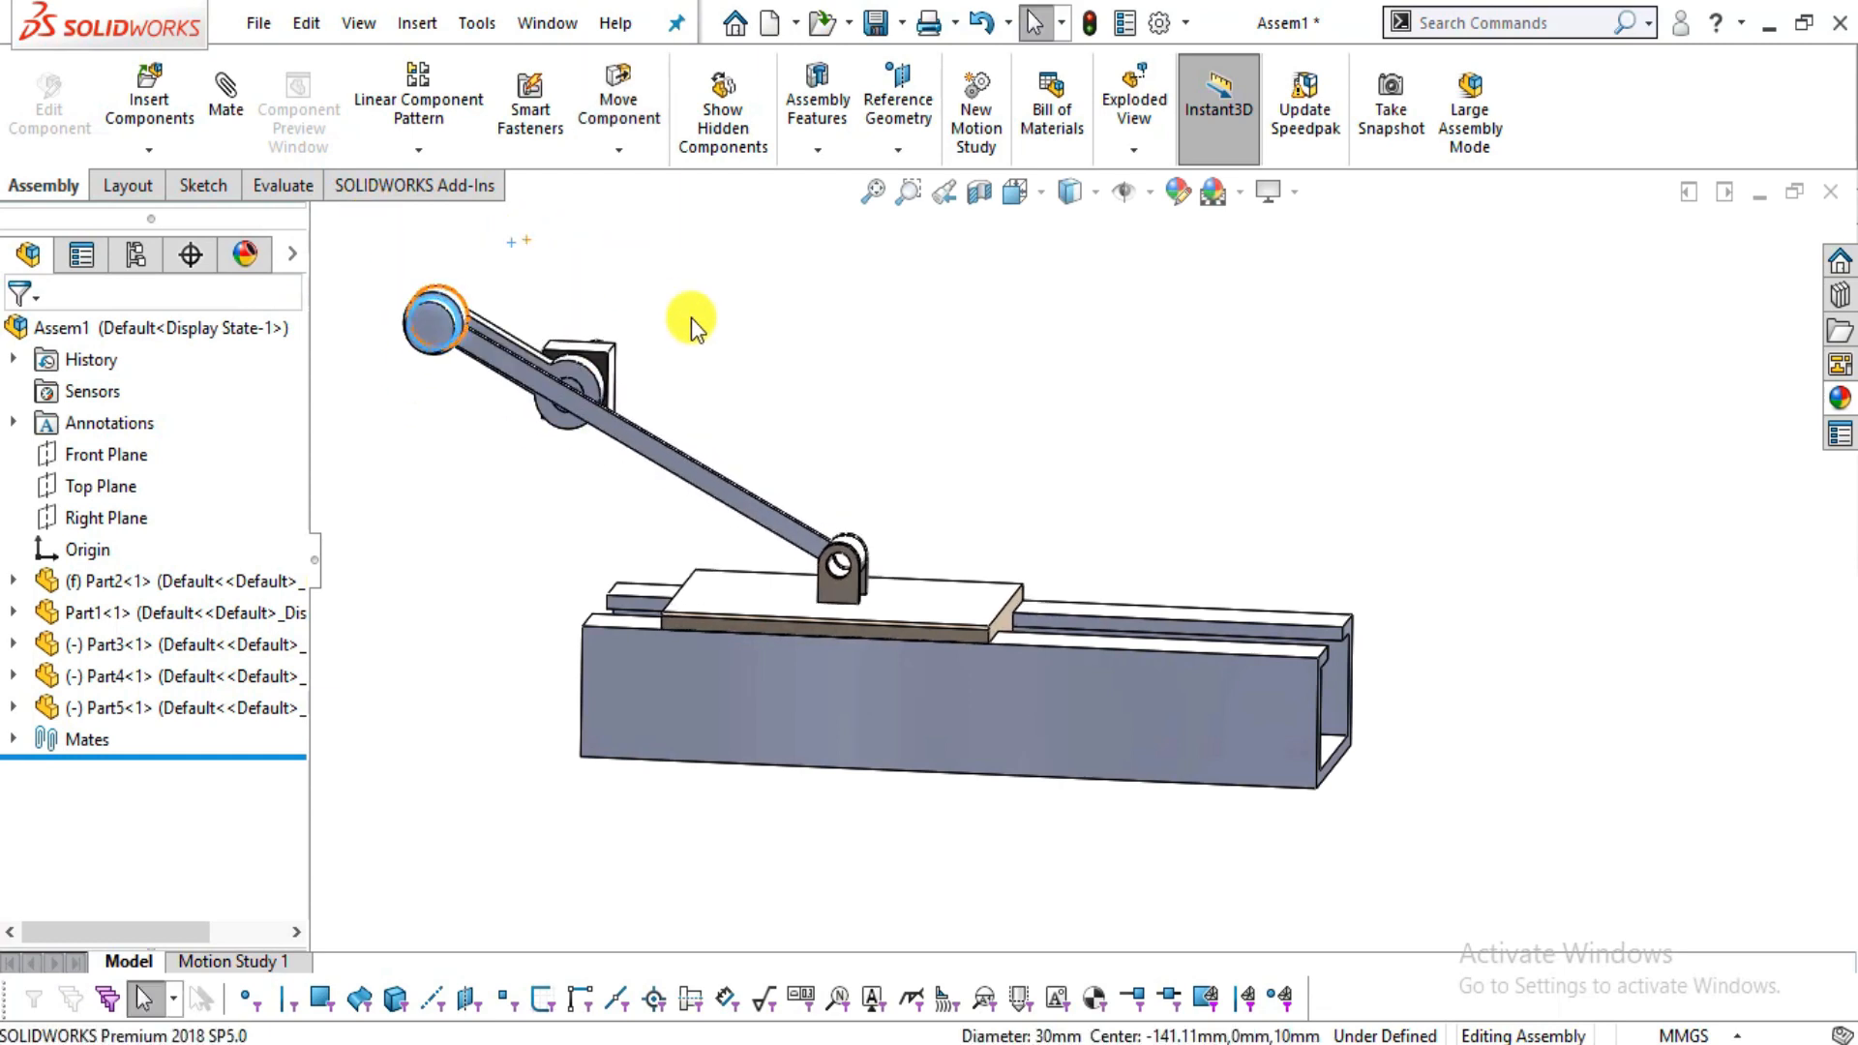
scroll(690, 317, up, 4)
scroll(897, 411, down, 4)
scroll(1198, 656, down, 2)
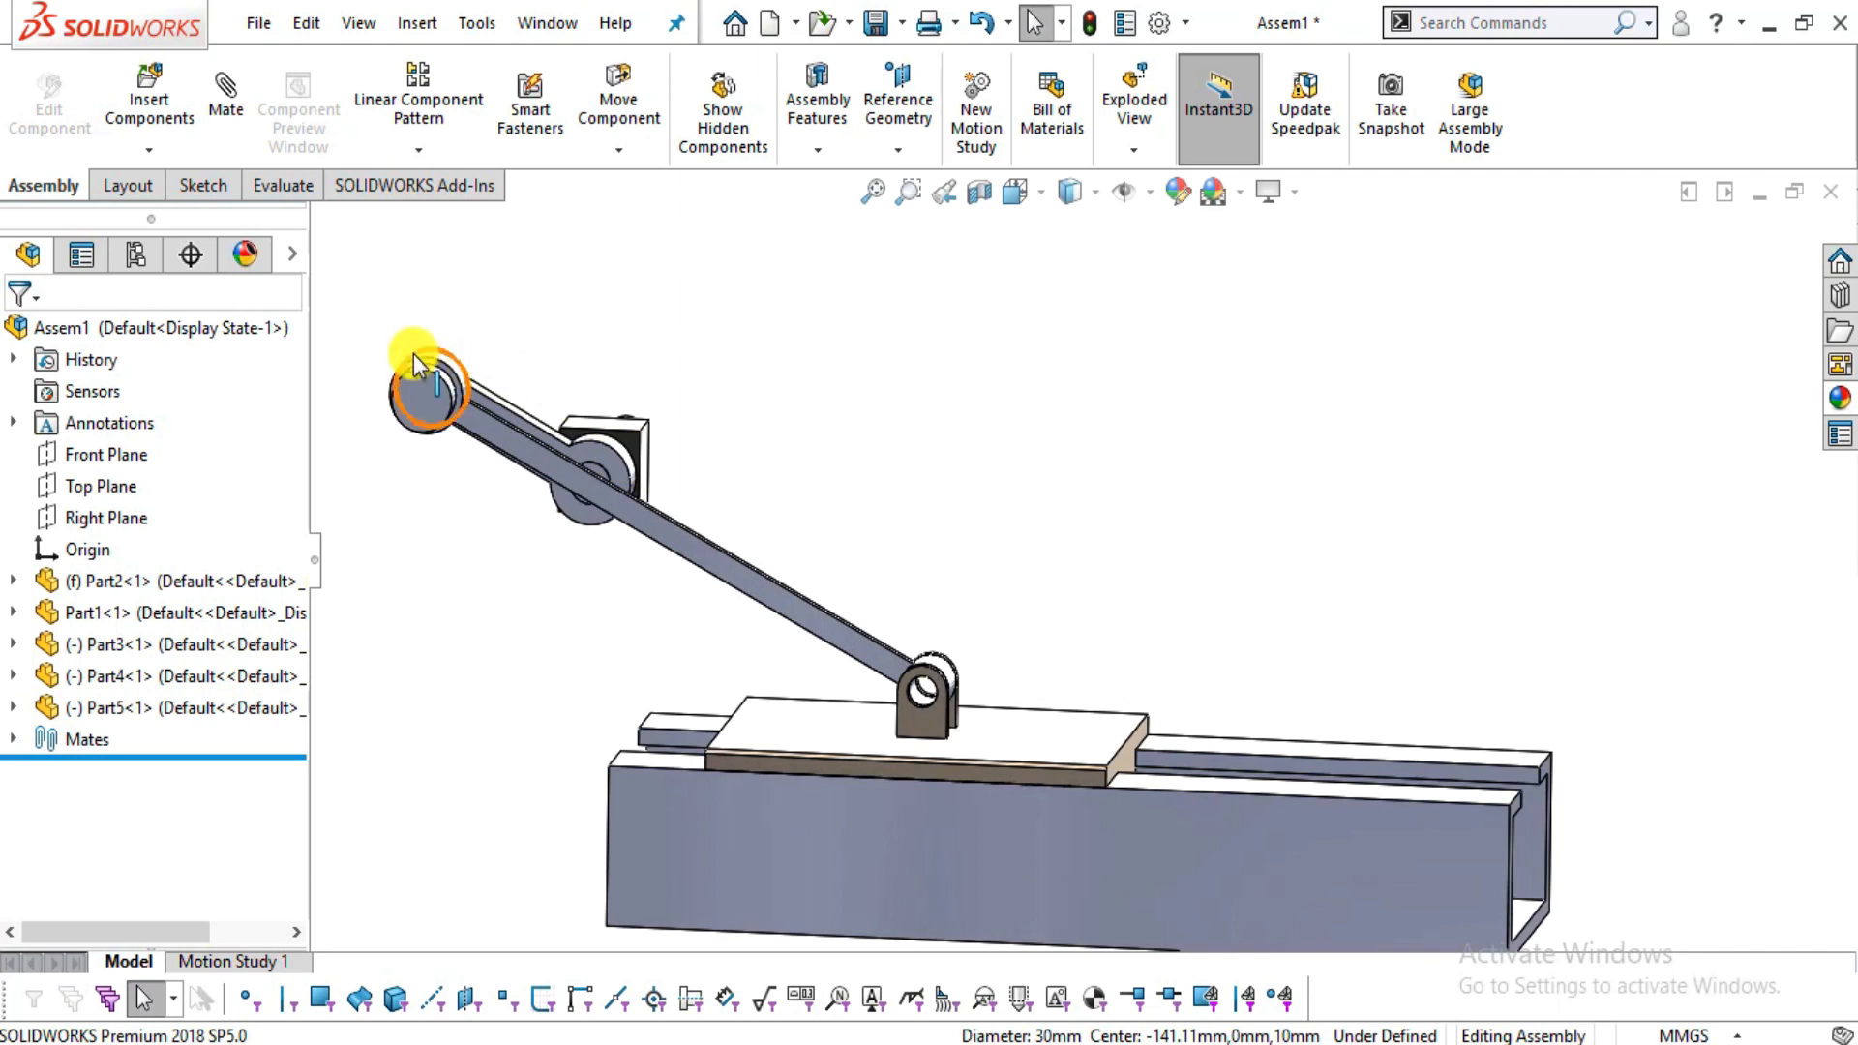
drag(416, 354, 461, 514)
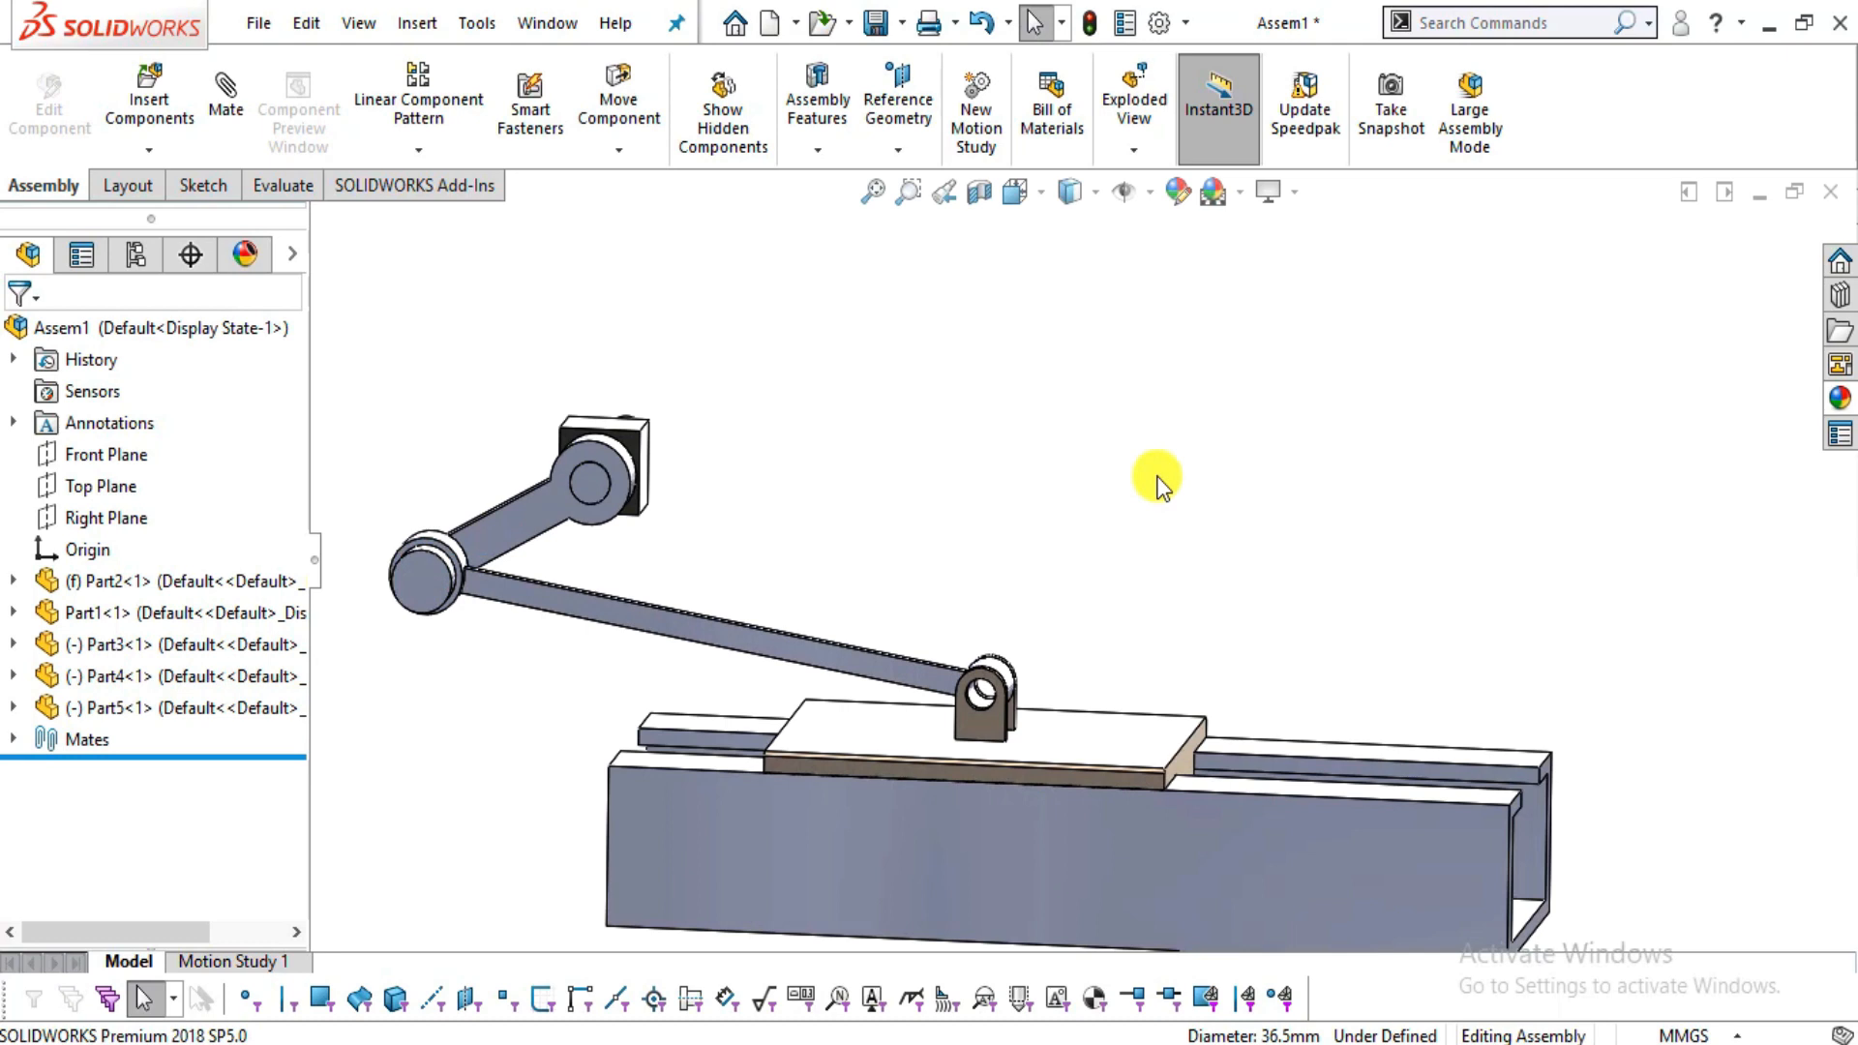
- Hide the channel, Part2, so the slider's side pins are exposed
scroll(1180, 566, up, 2)
click(1229, 768)
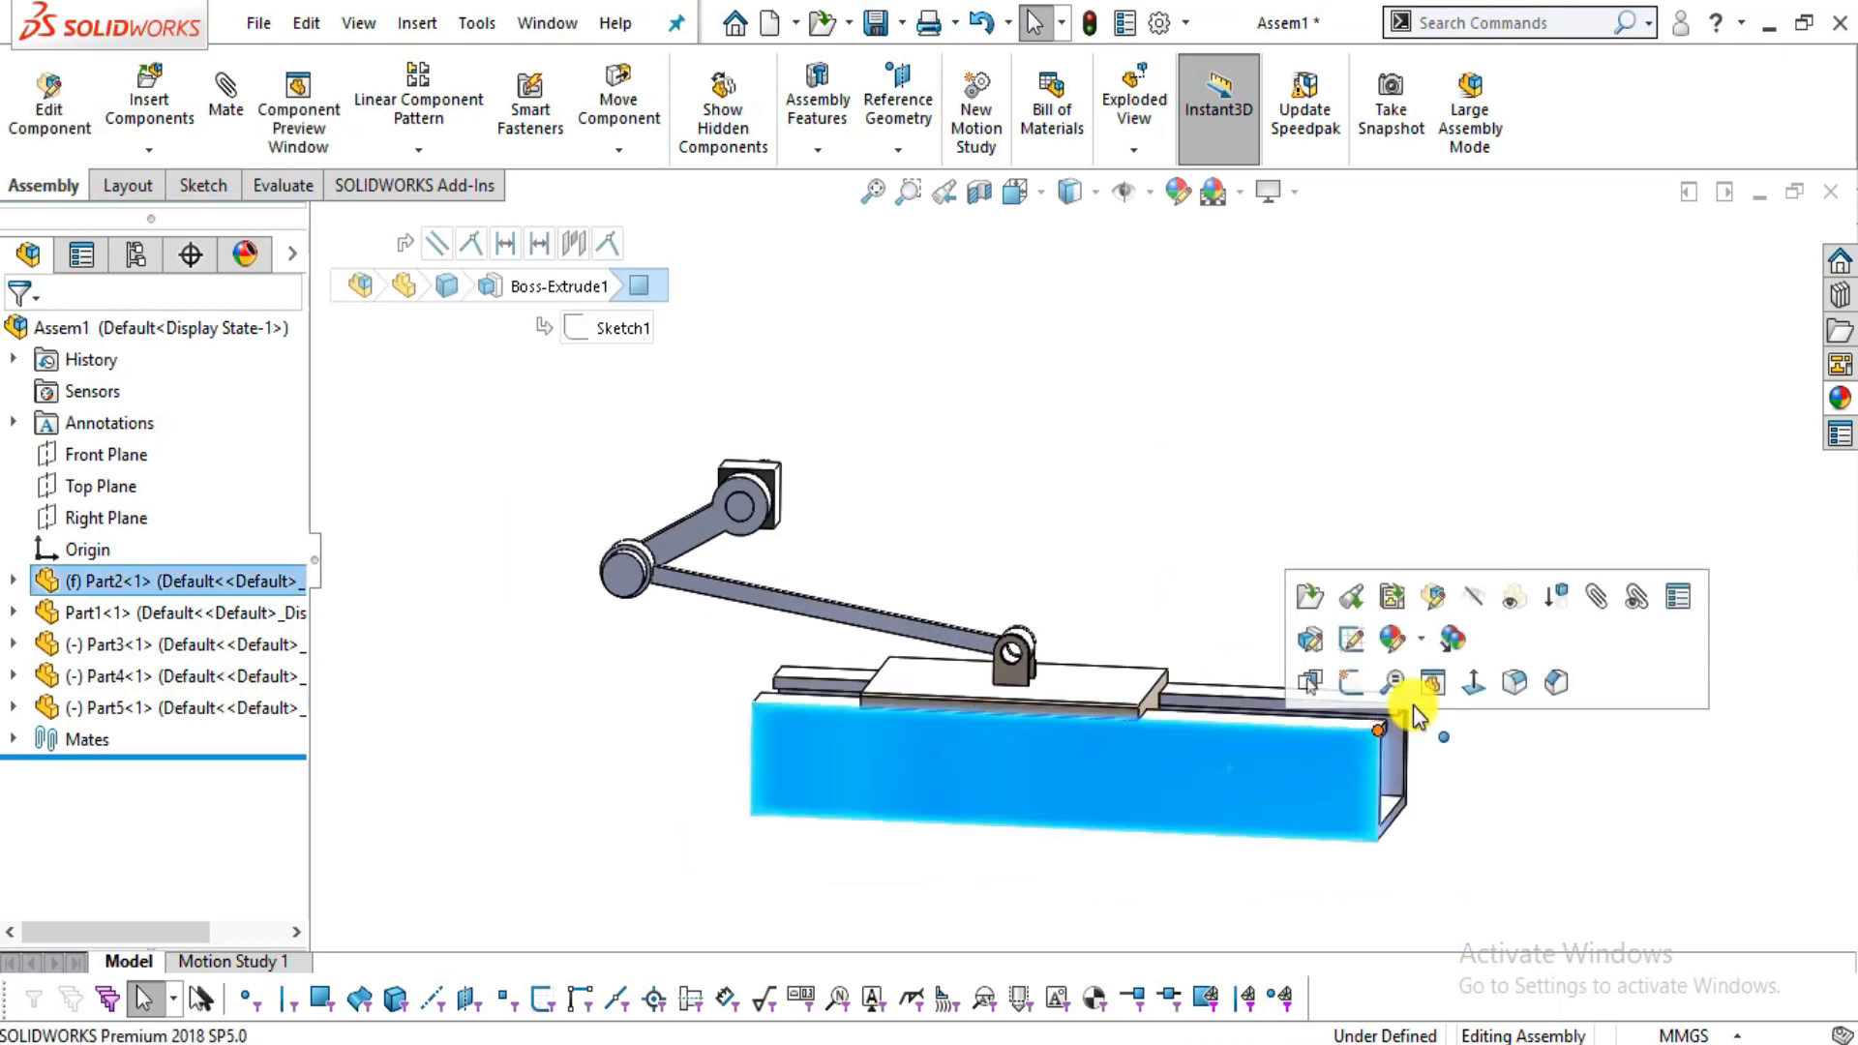
click(1556, 597)
scroll(964, 710, down, 1)
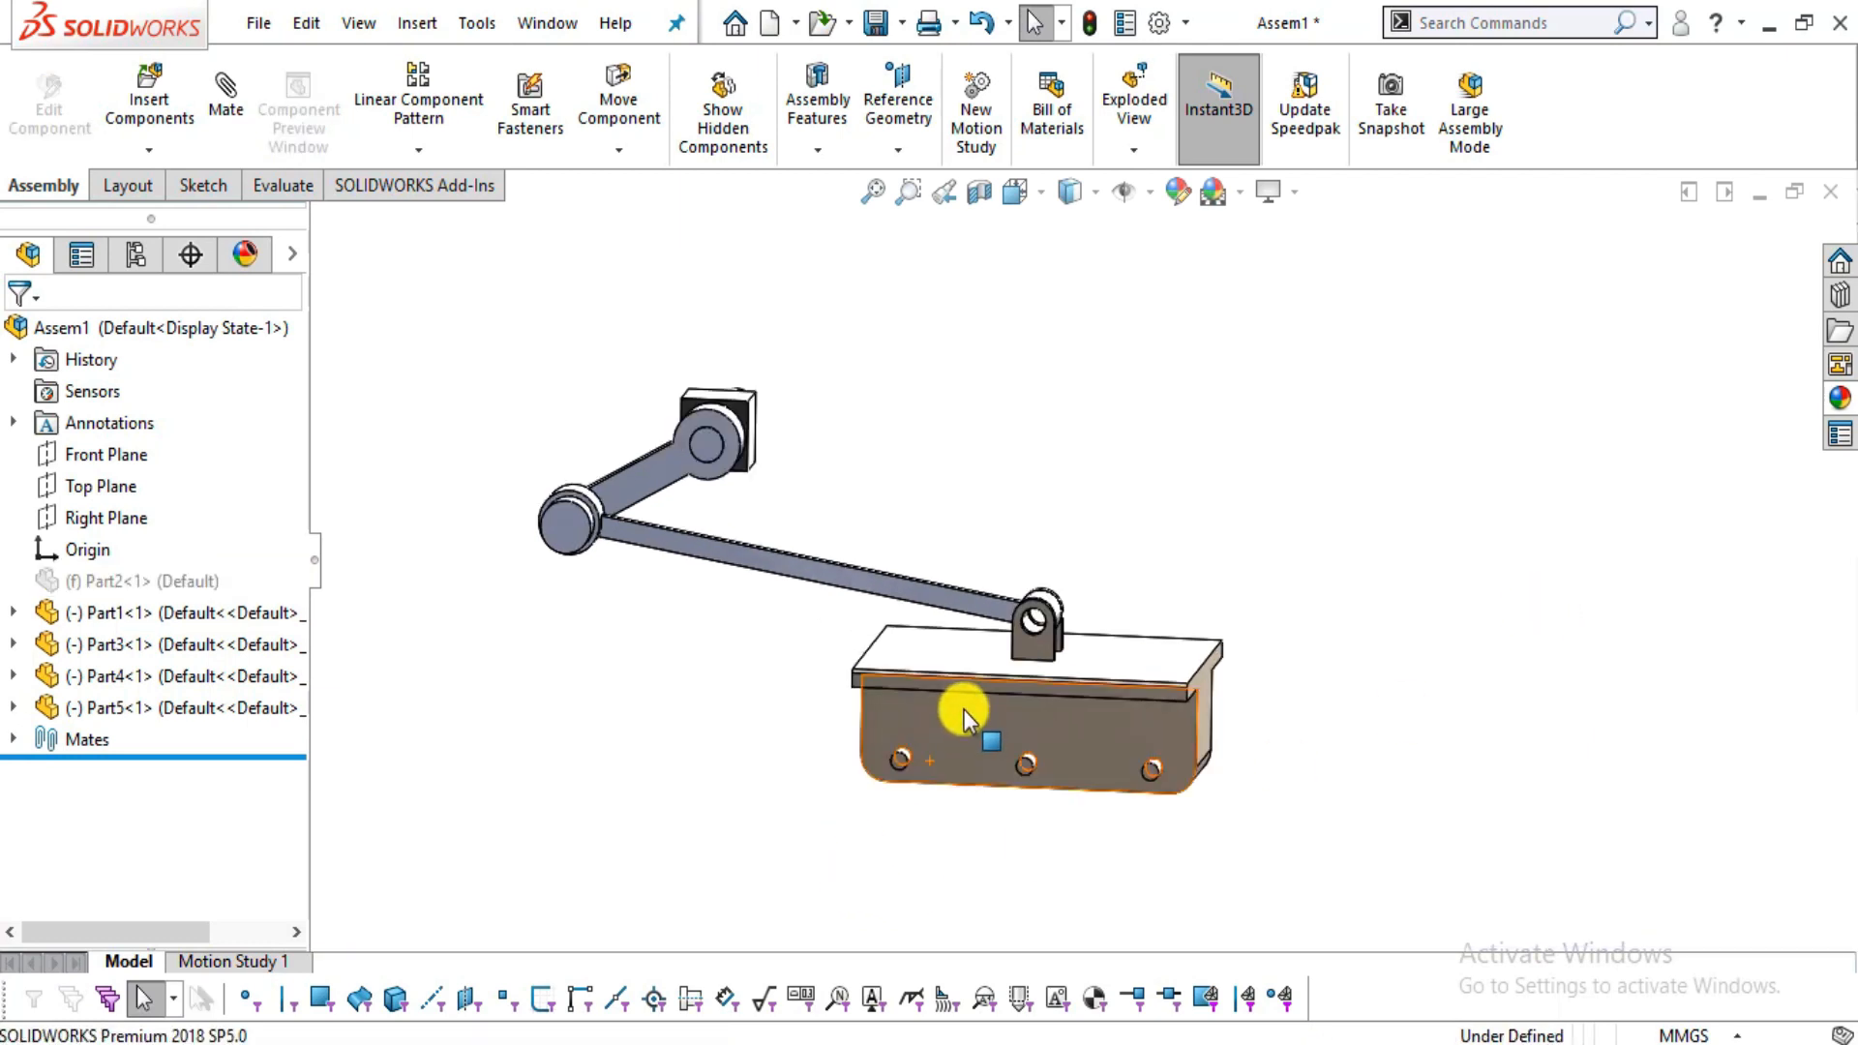
- Insert the Part6 wheel and place it beside the slider's end pin
click(149, 101)
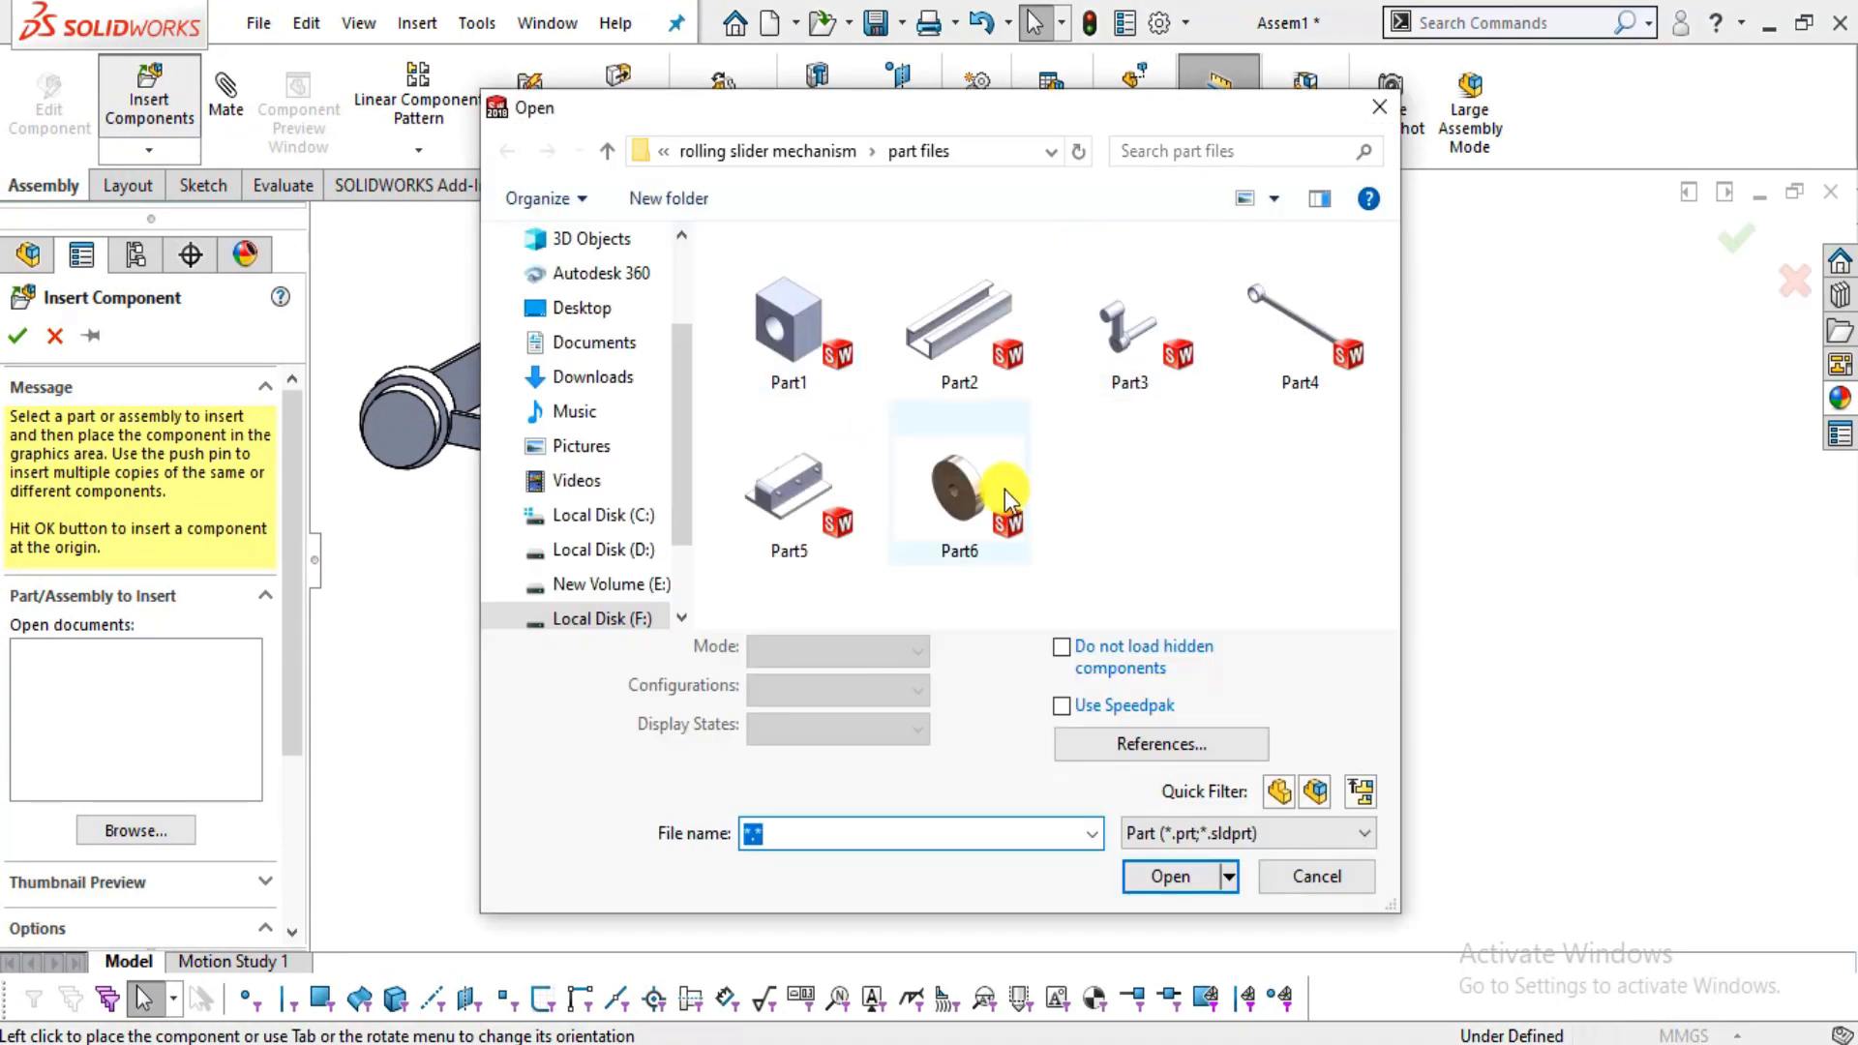
double_click(1004, 490)
scroll(954, 779, down, 3)
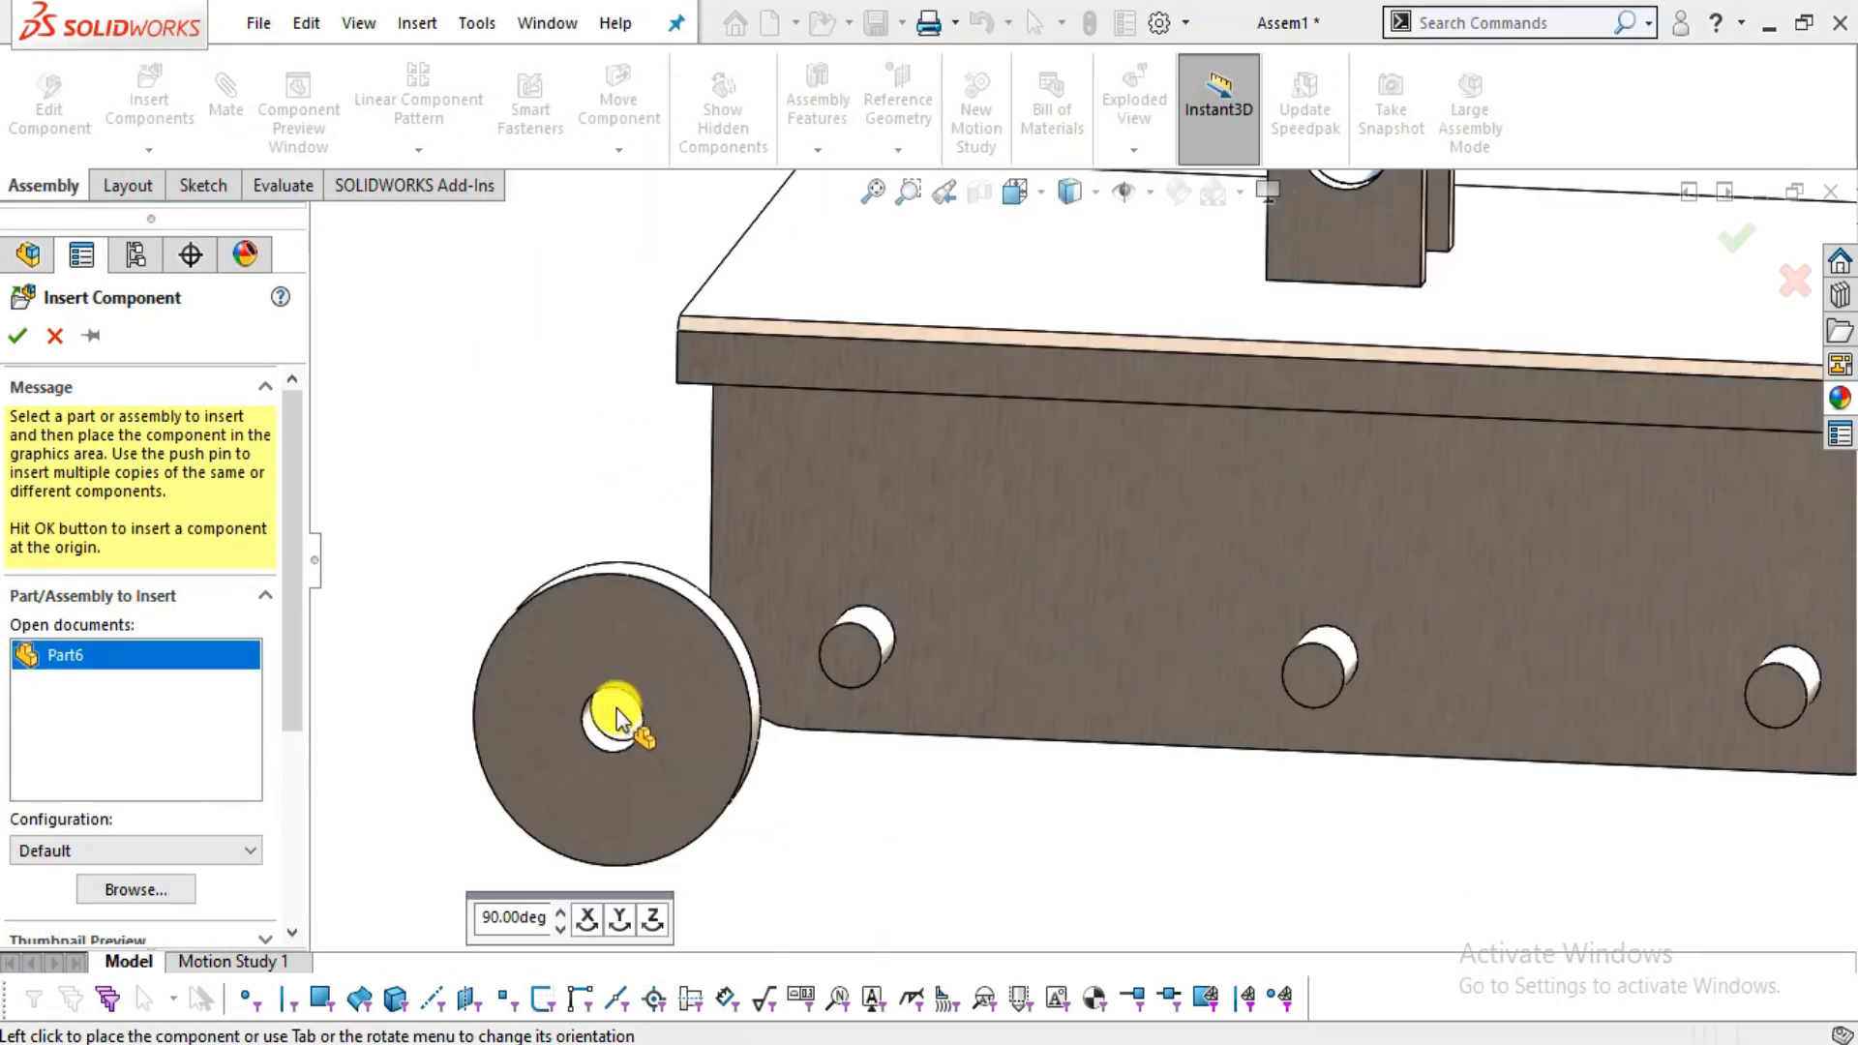
click(549, 653)
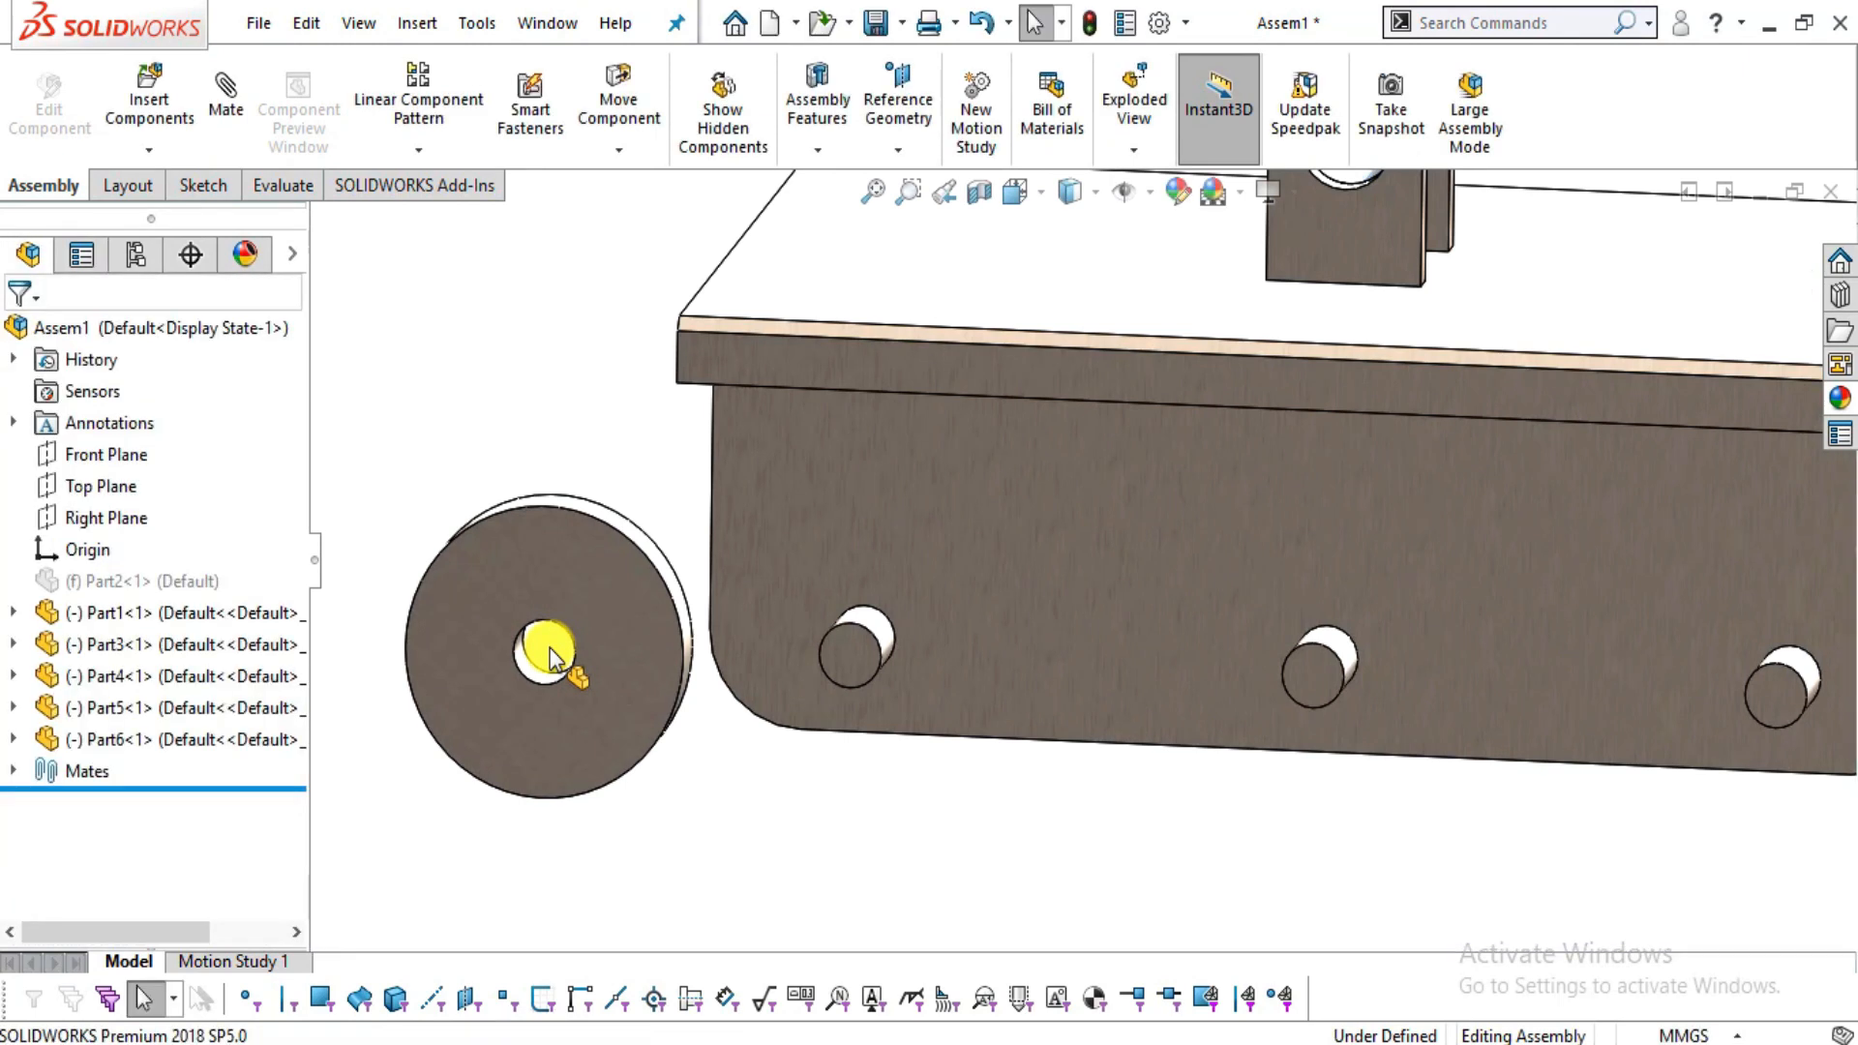
- Add a Concentric mate between the wheel's bore and the slider's end pin, leaving rotation unlocked
click(537, 675)
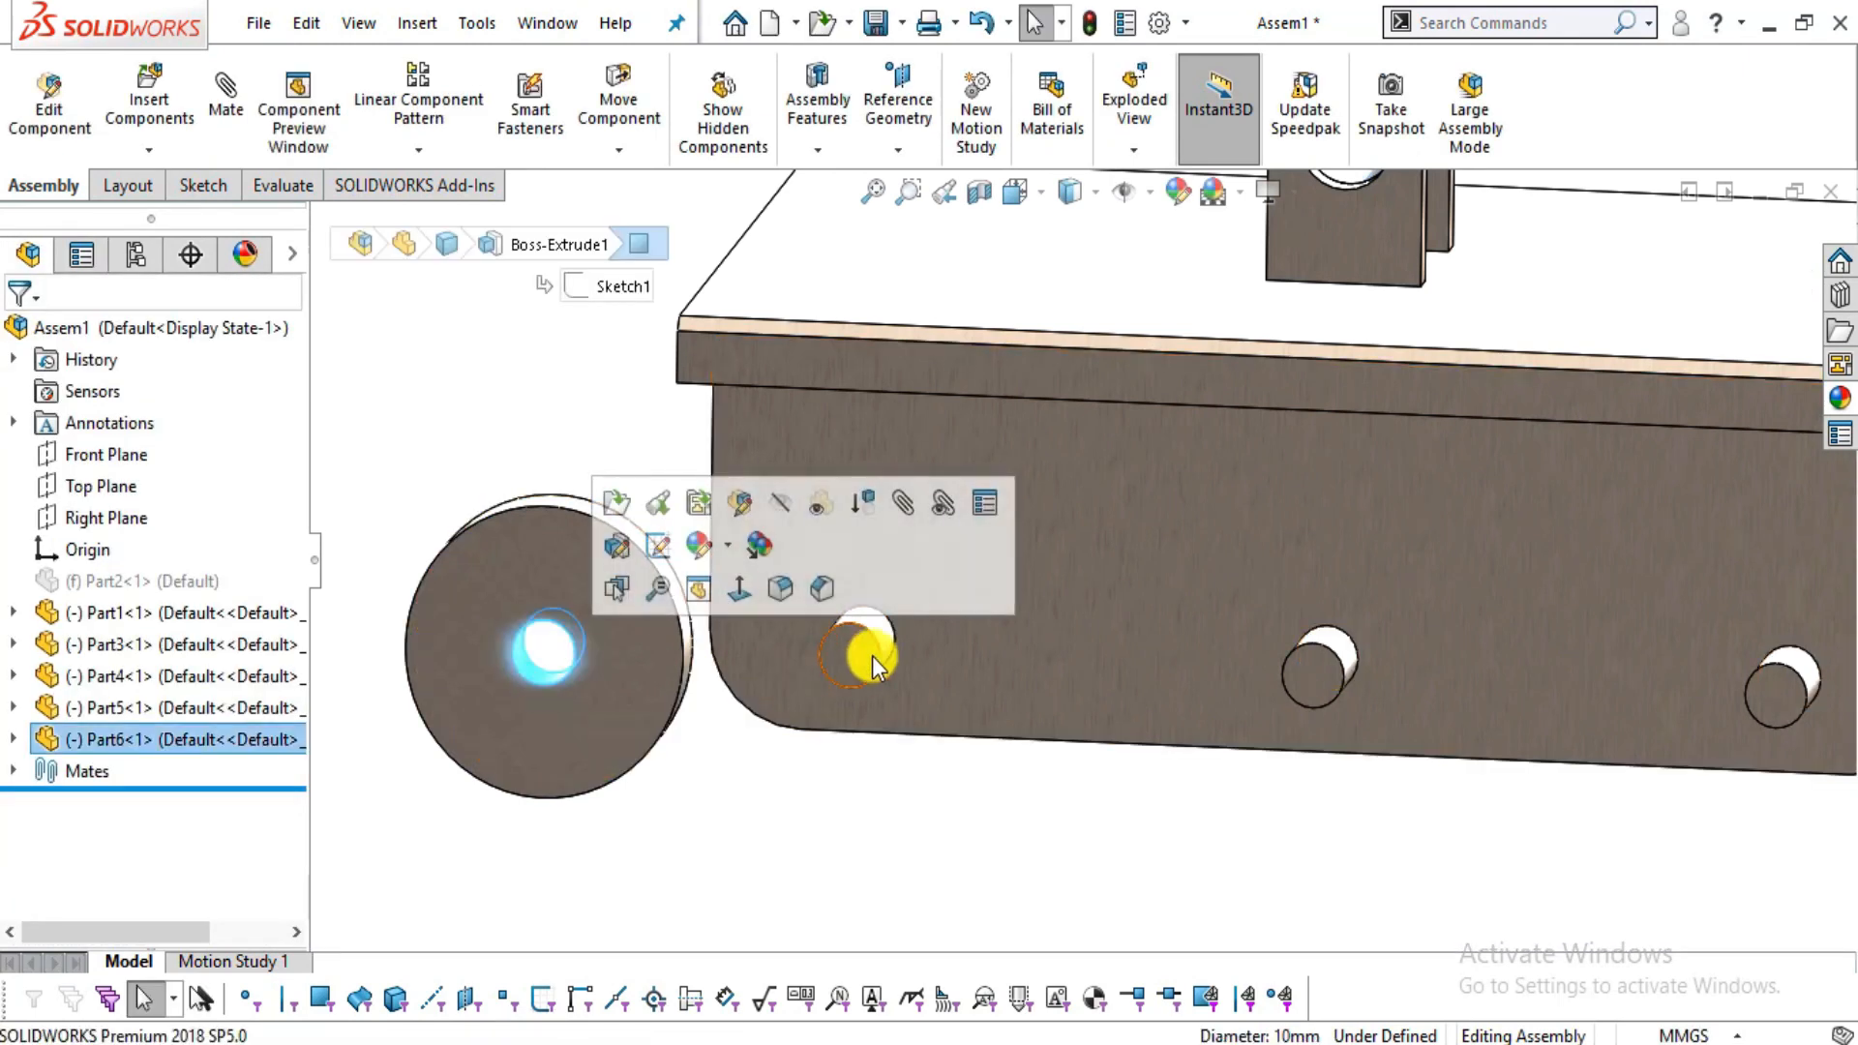
click(897, 488)
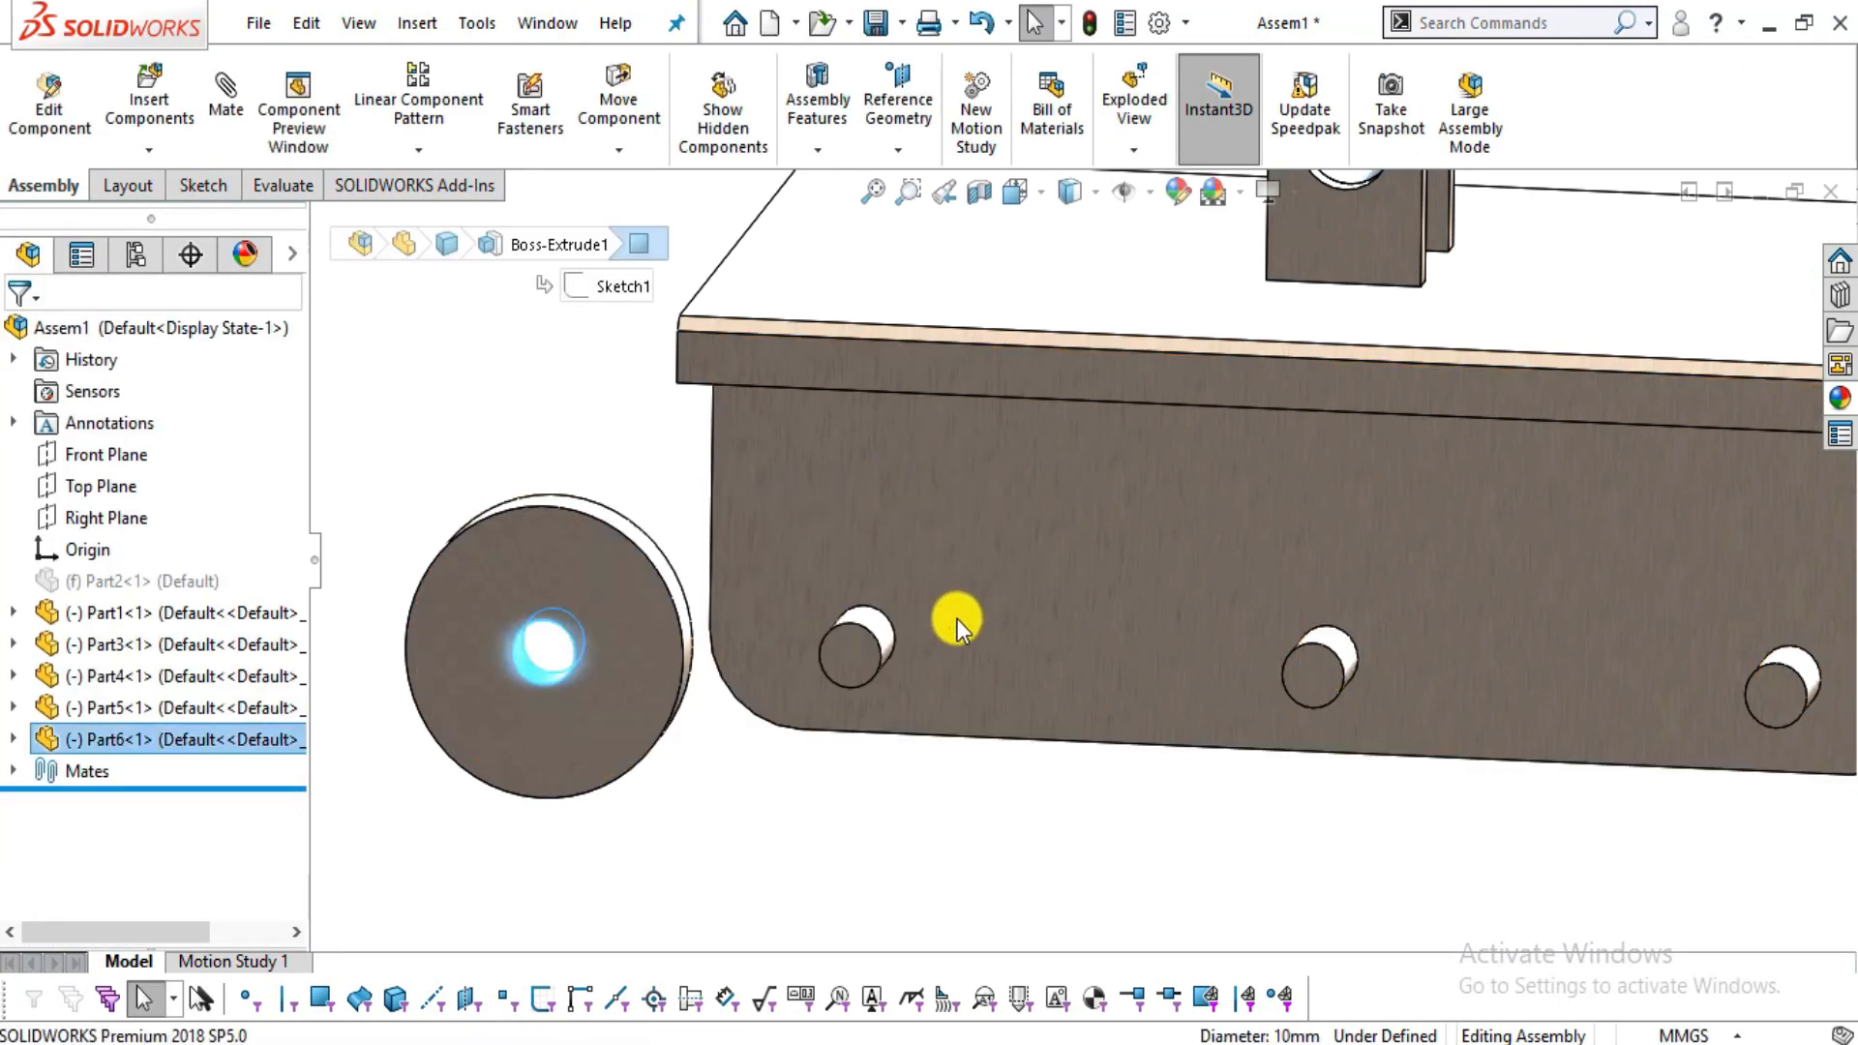
scroll(919, 629, down, 3)
click(890, 629)
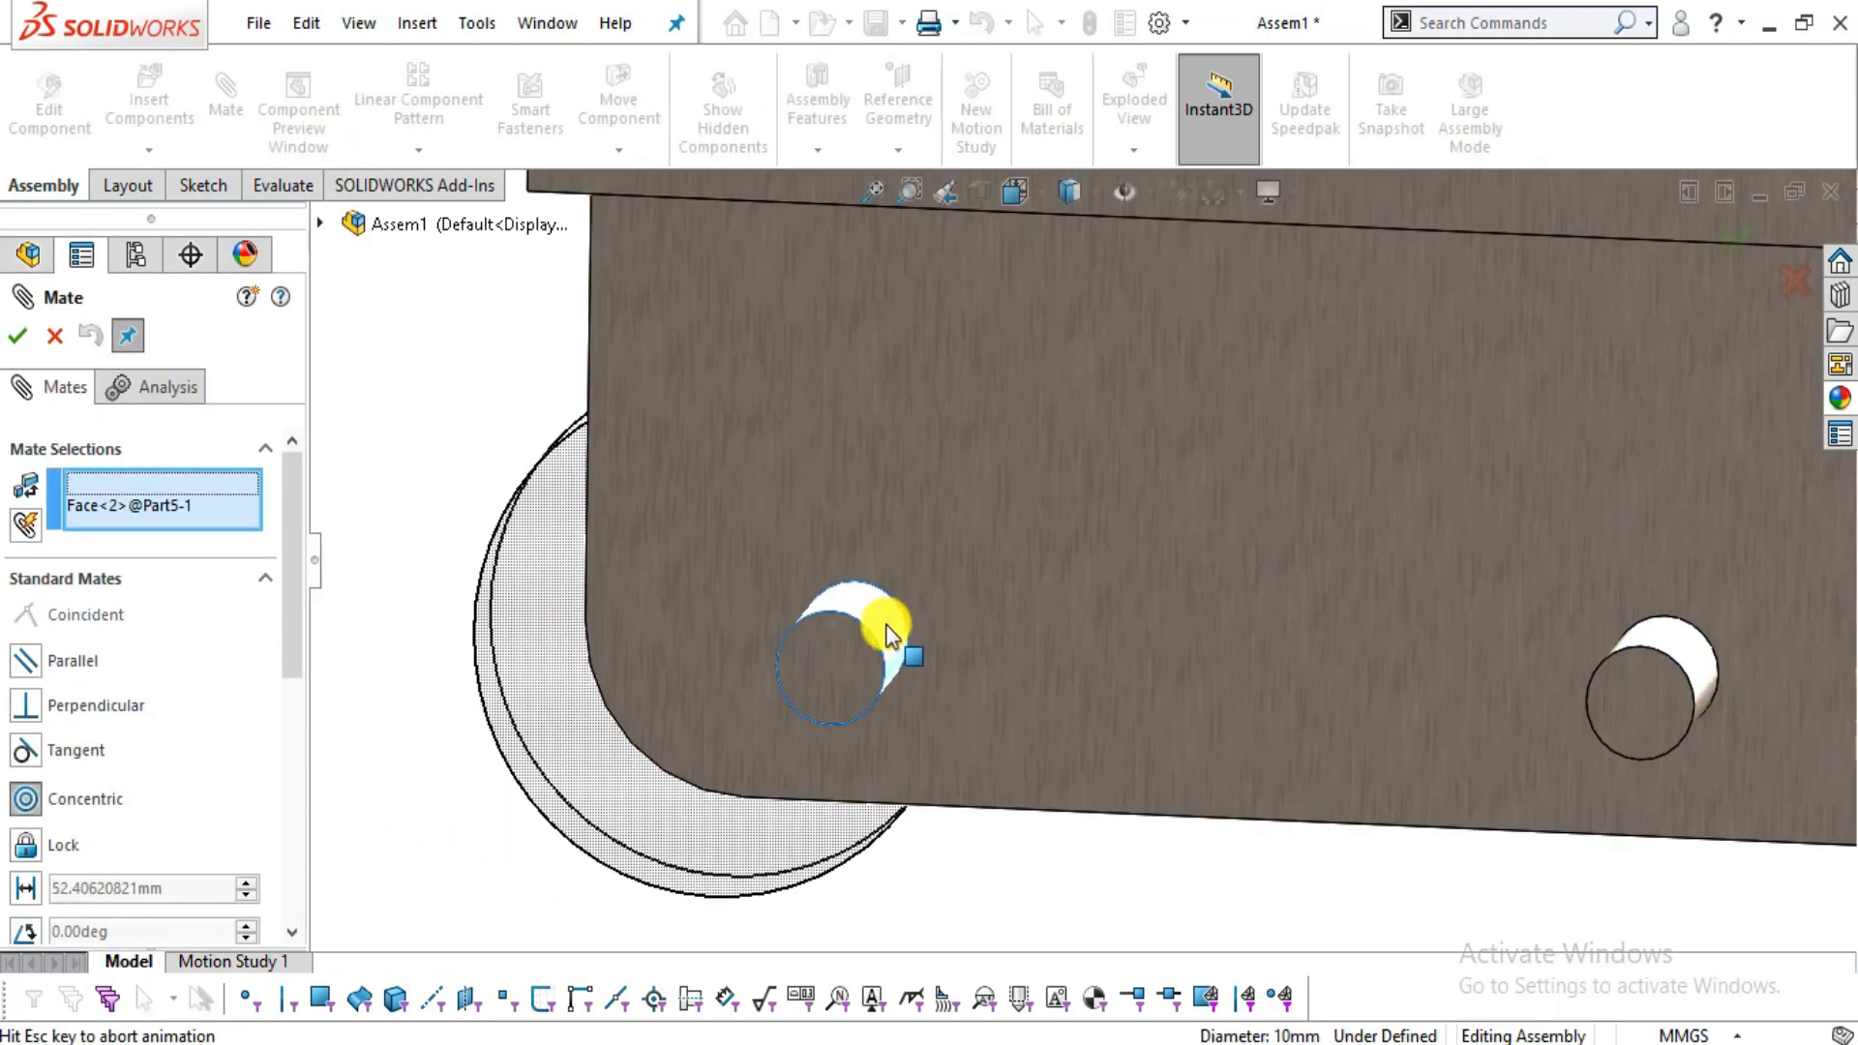
middle_drag(722, 601, 863, 593)
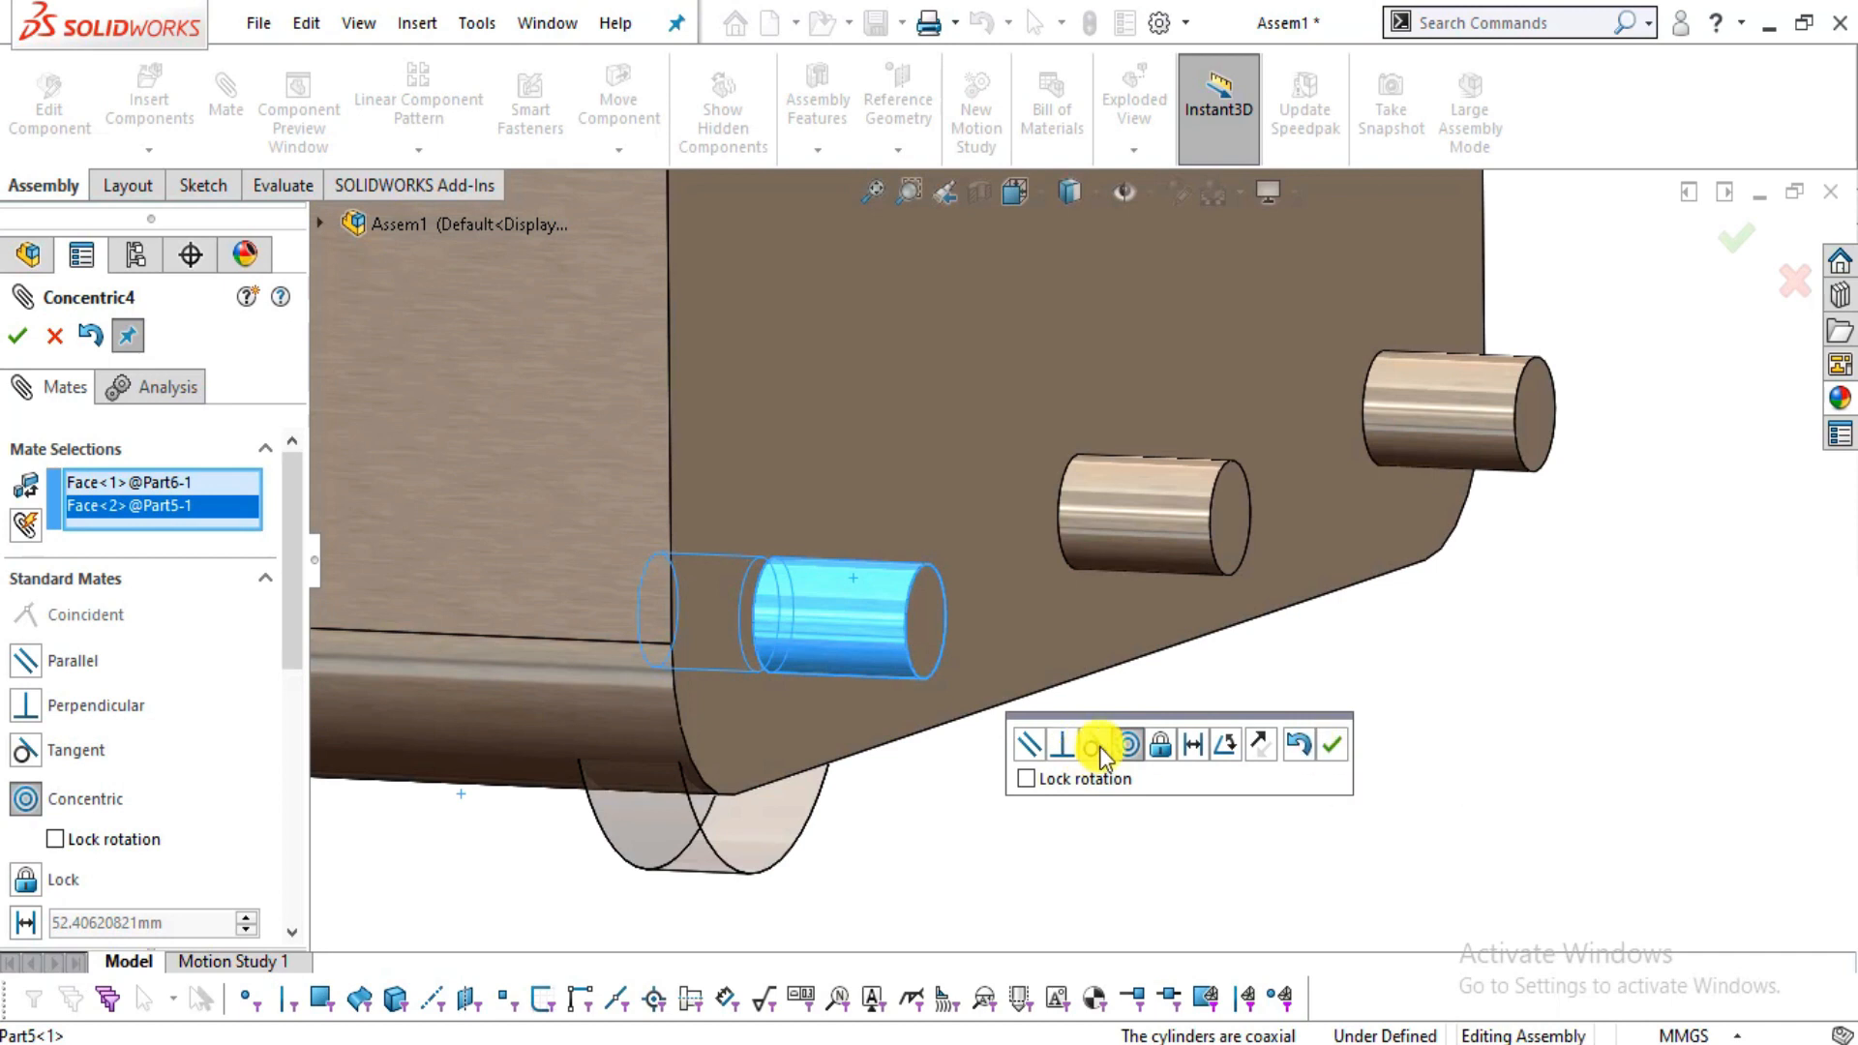
click(1331, 760)
- Pull the wheel clear of the slider, add a Coincident mate between the pin's end face and the wheel's outer face, and finish mating
drag(722, 848, 1198, 879)
click(974, 647)
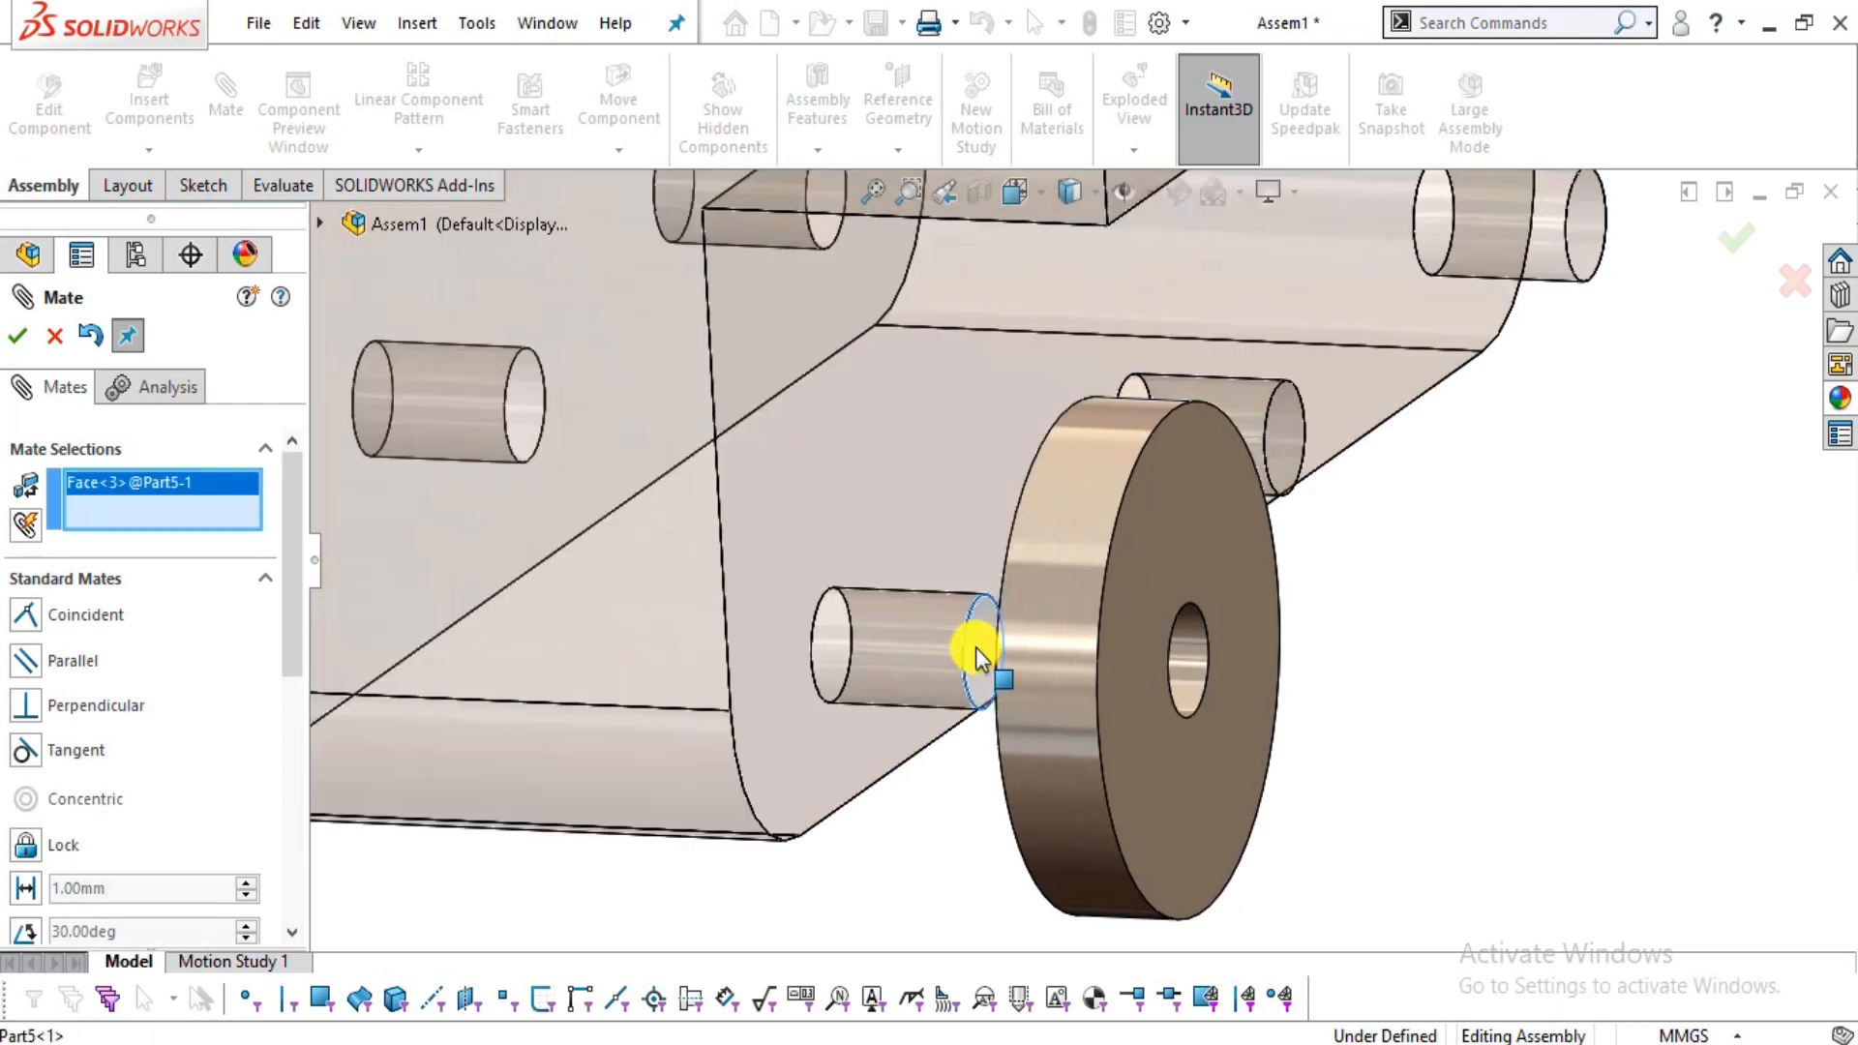
click(1212, 770)
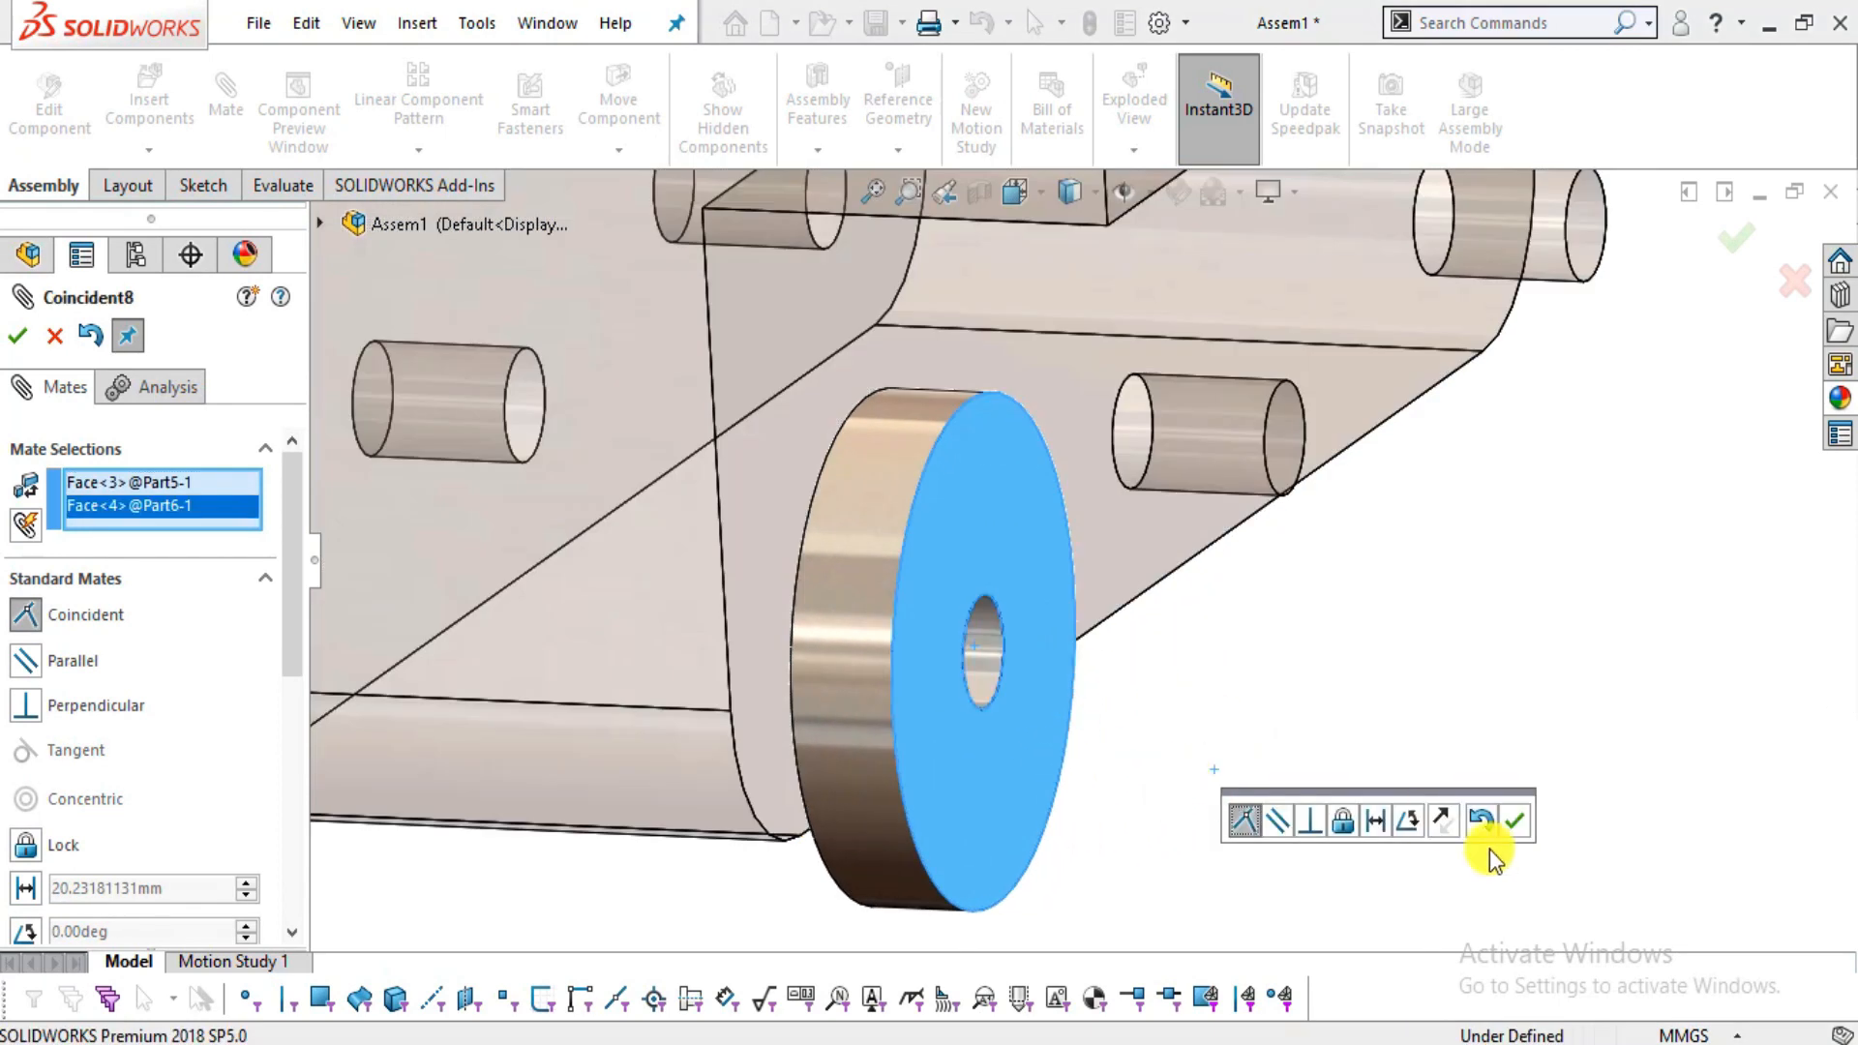
click(1512, 829)
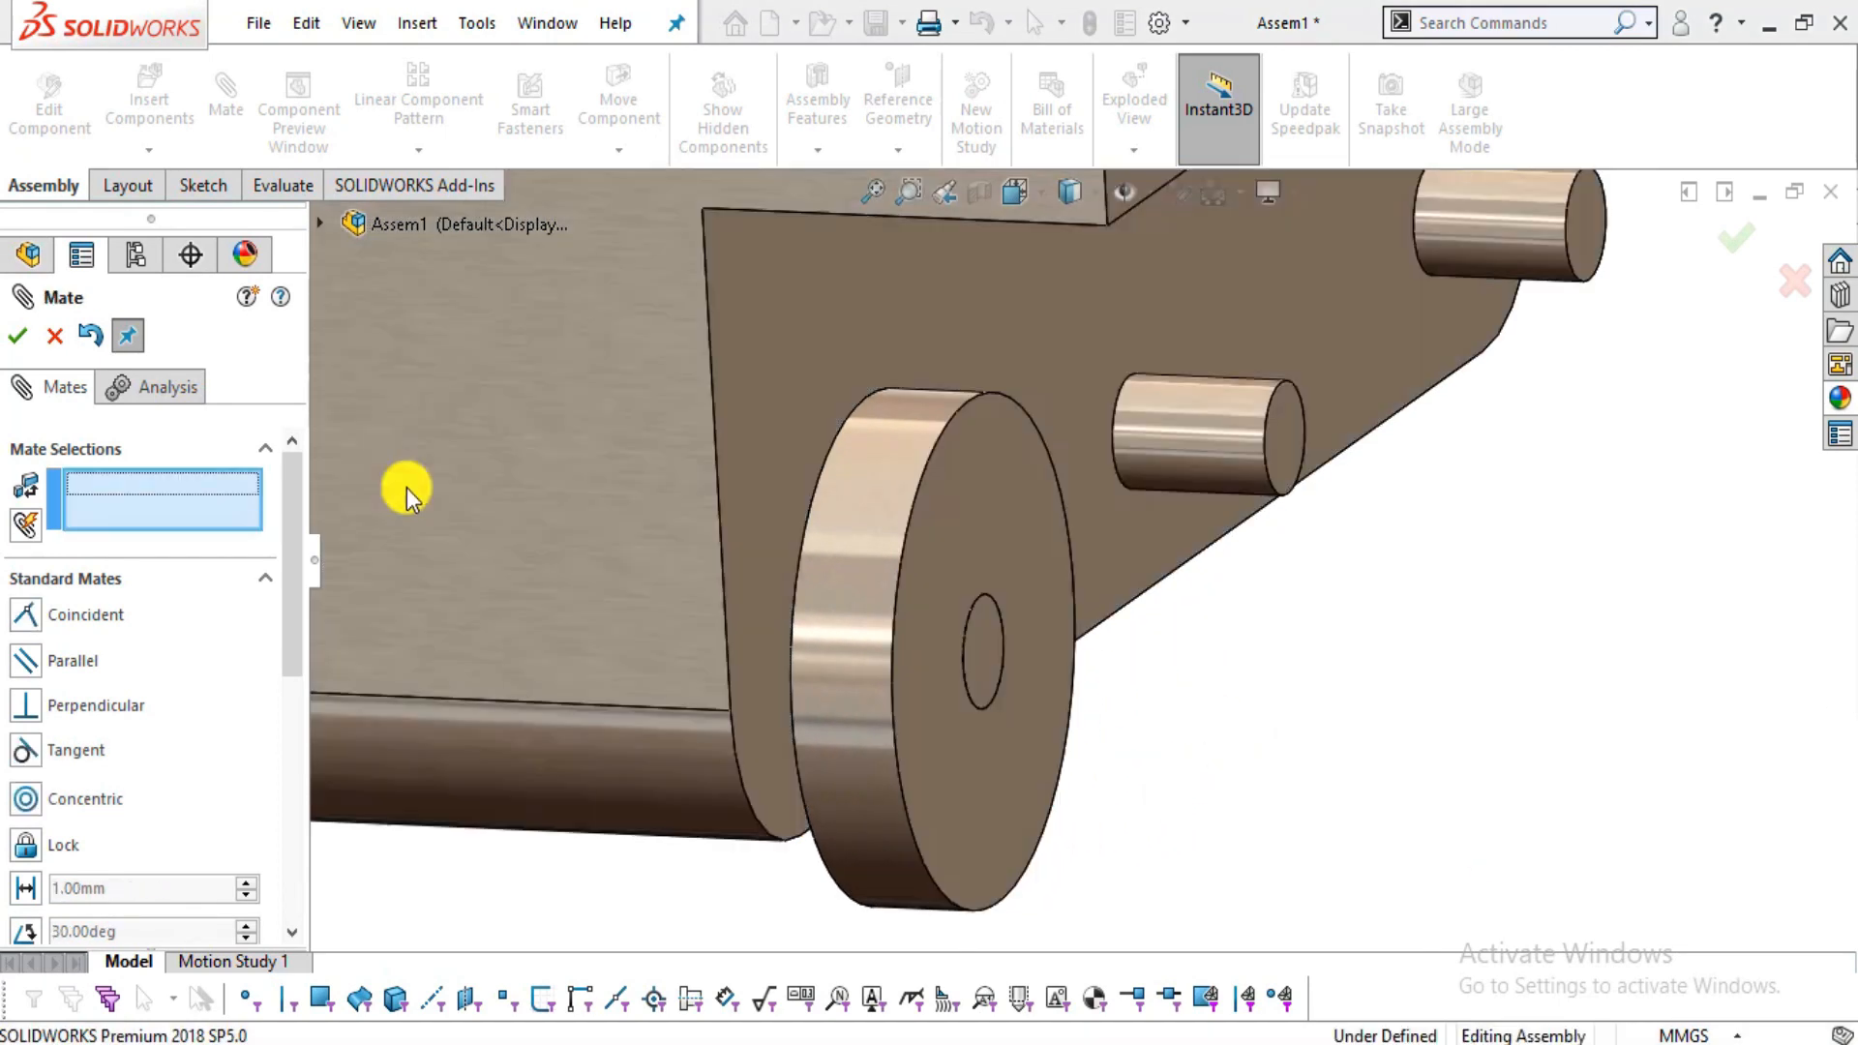
click(55, 335)
- Start a linear component pattern along the slider's lower side edge with 75 mm spacing and 3 instances
scroll(1252, 560, up, 5)
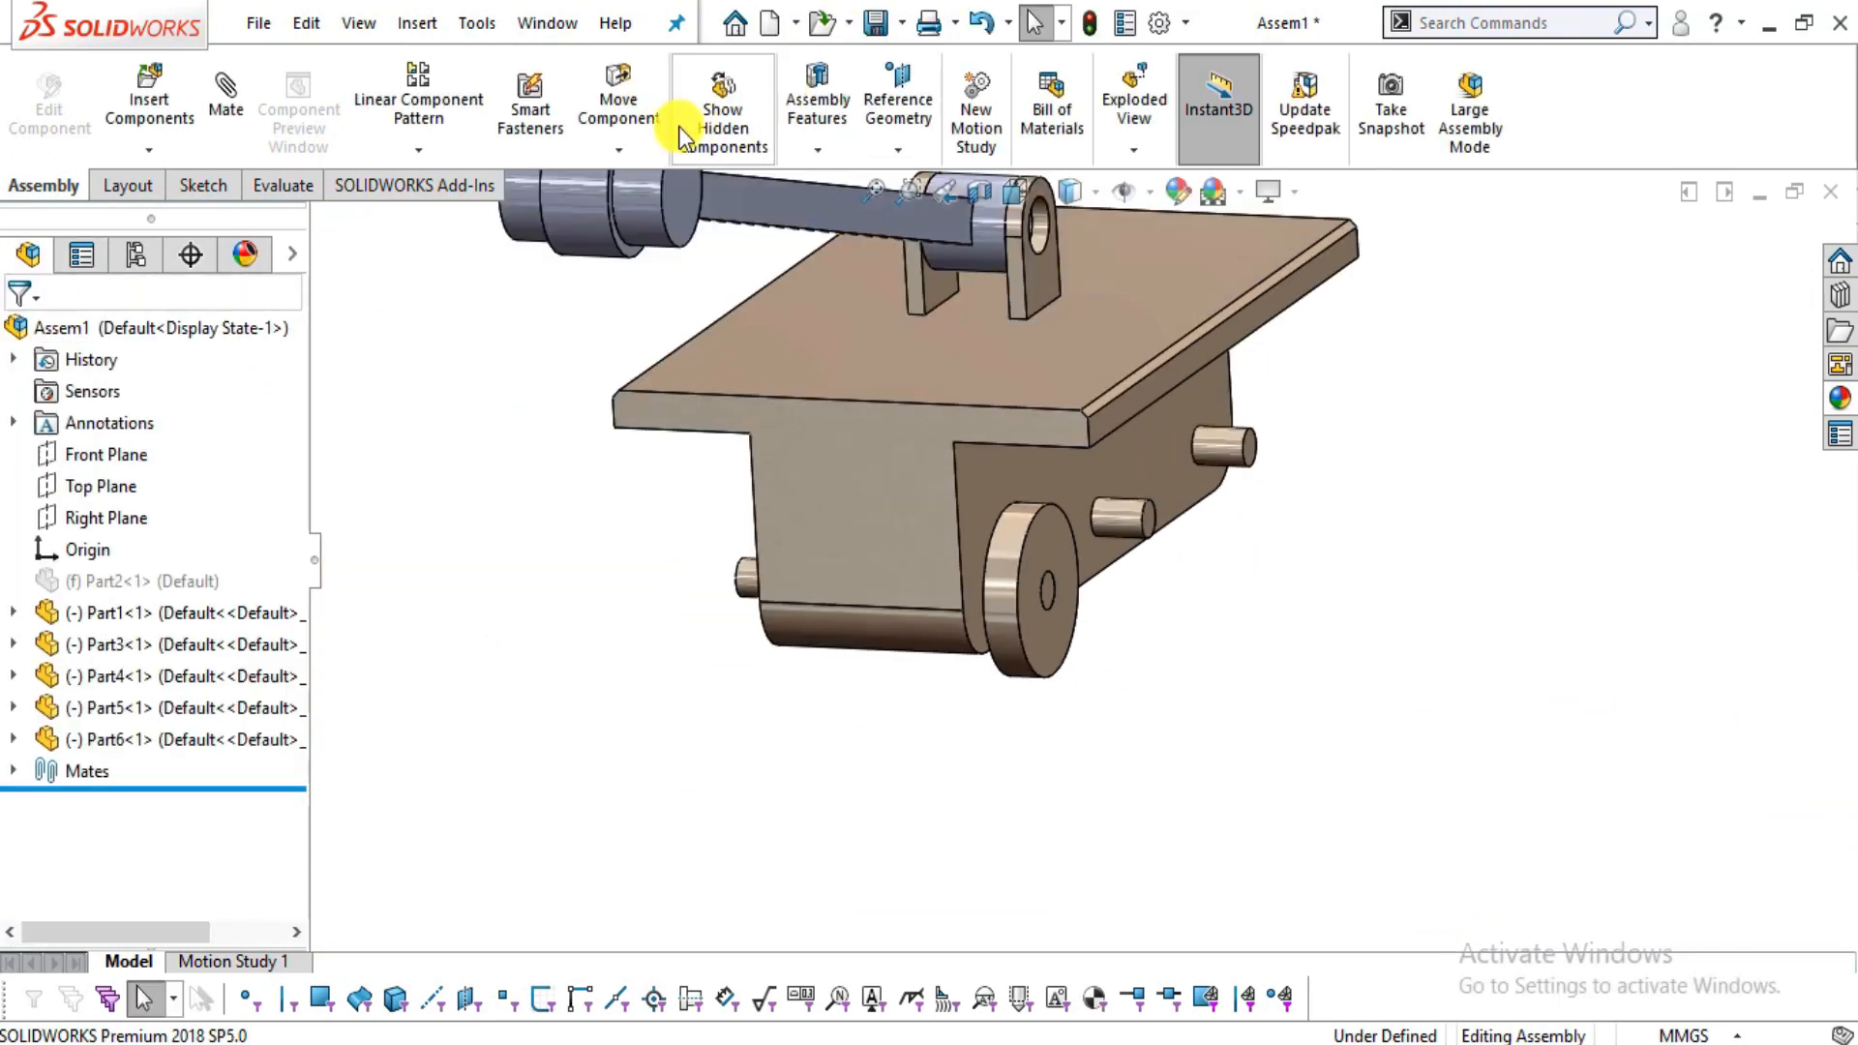
click(418, 147)
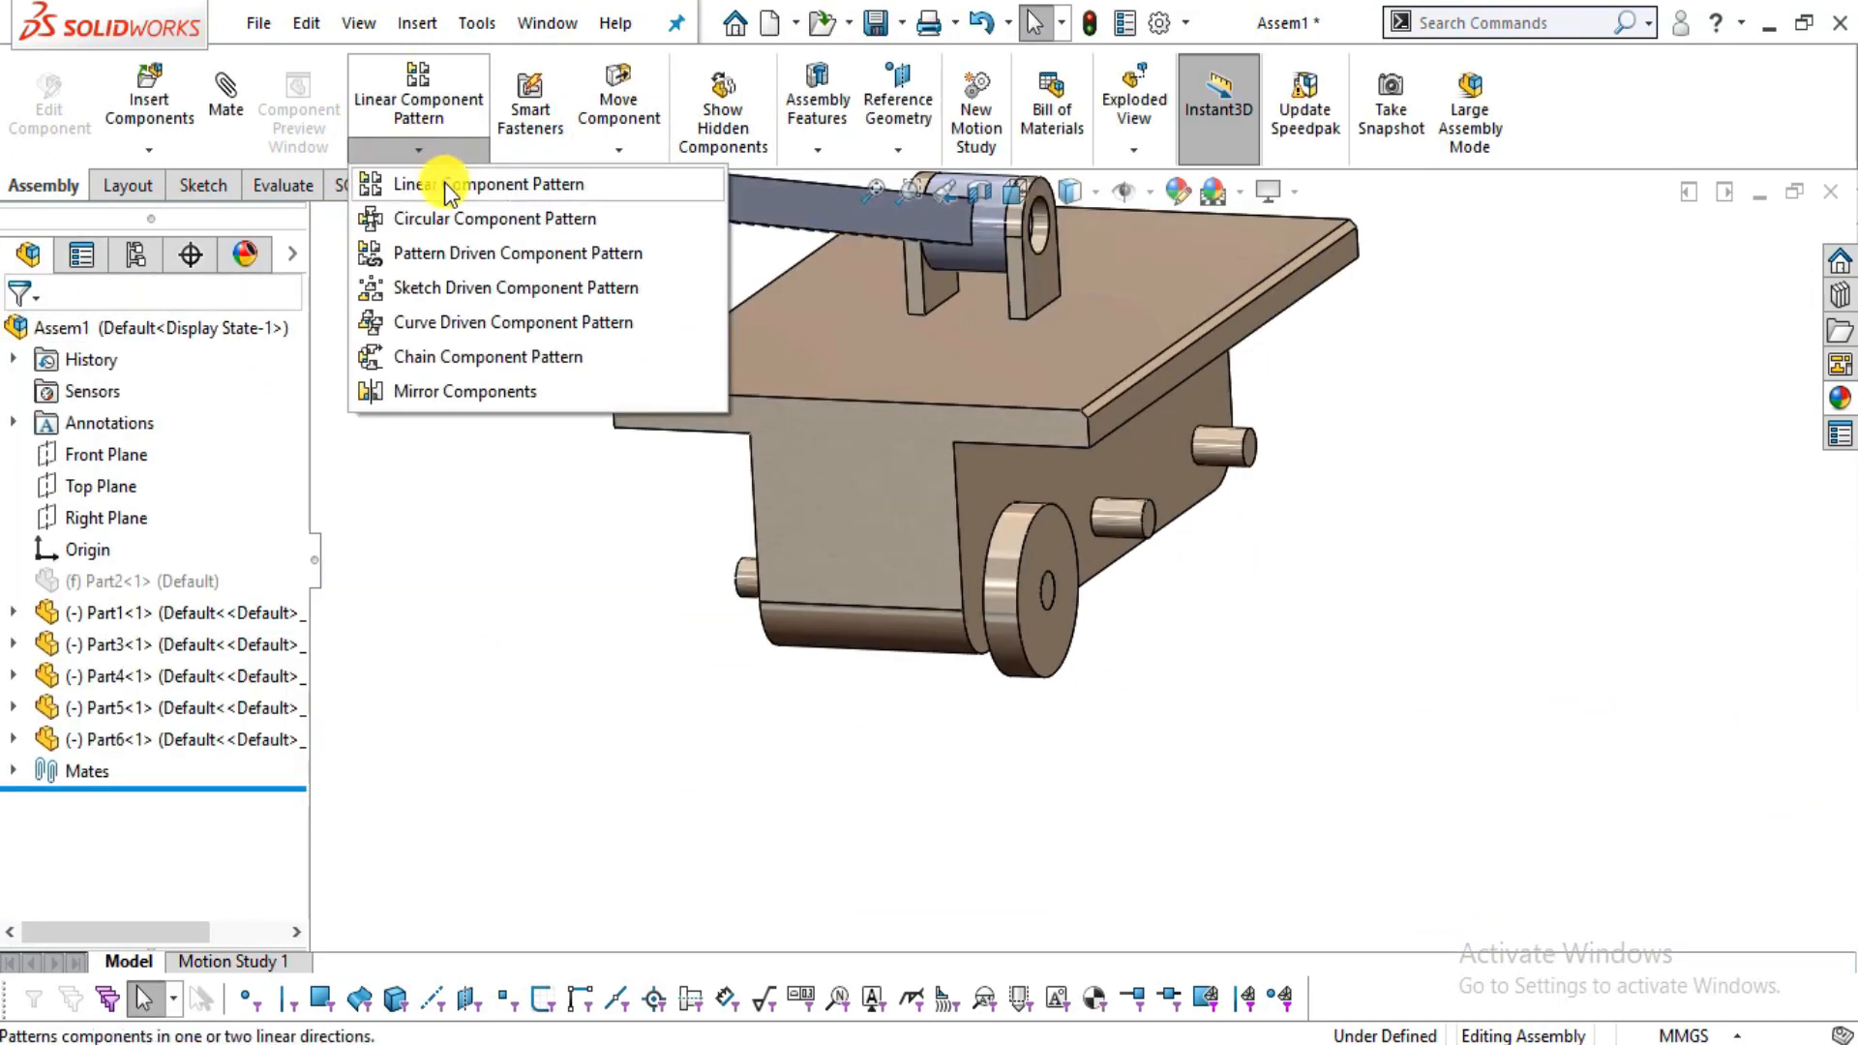
click(444, 182)
middle_drag(1290, 473, 830, 528)
click(844, 501)
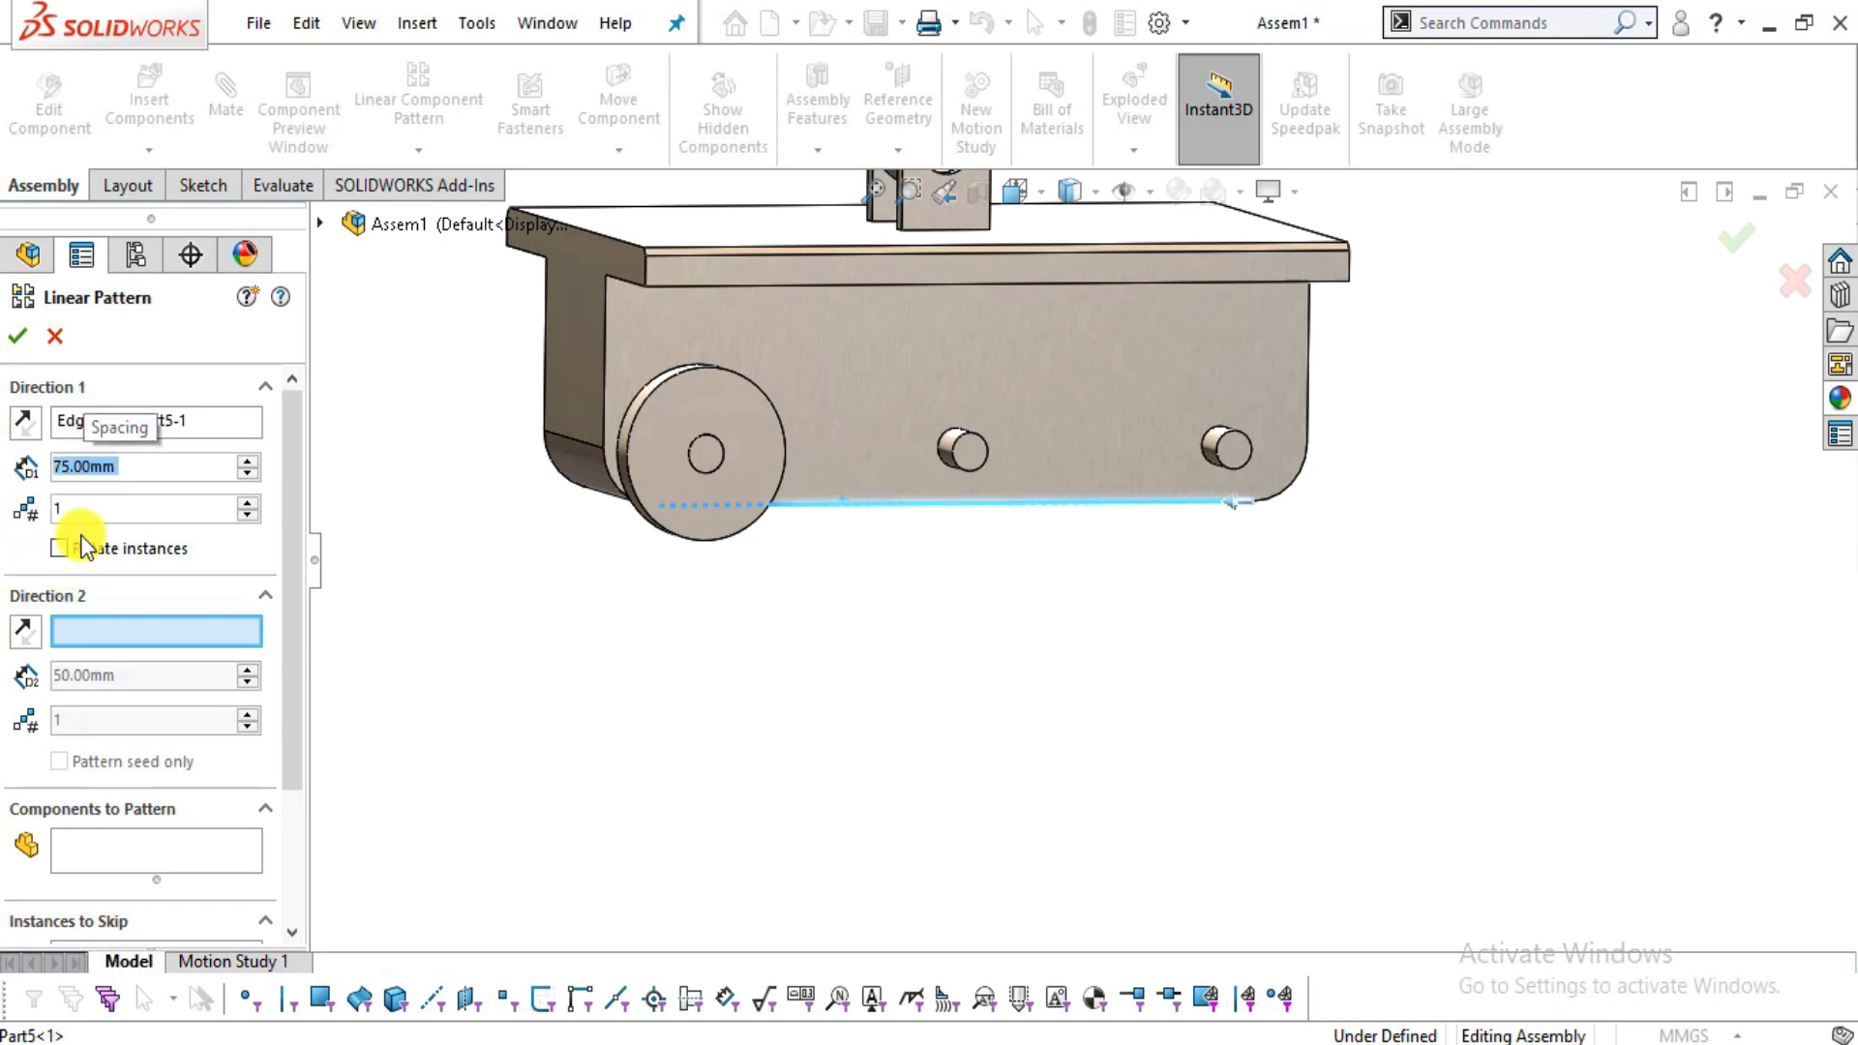
text(3)
key(Return)
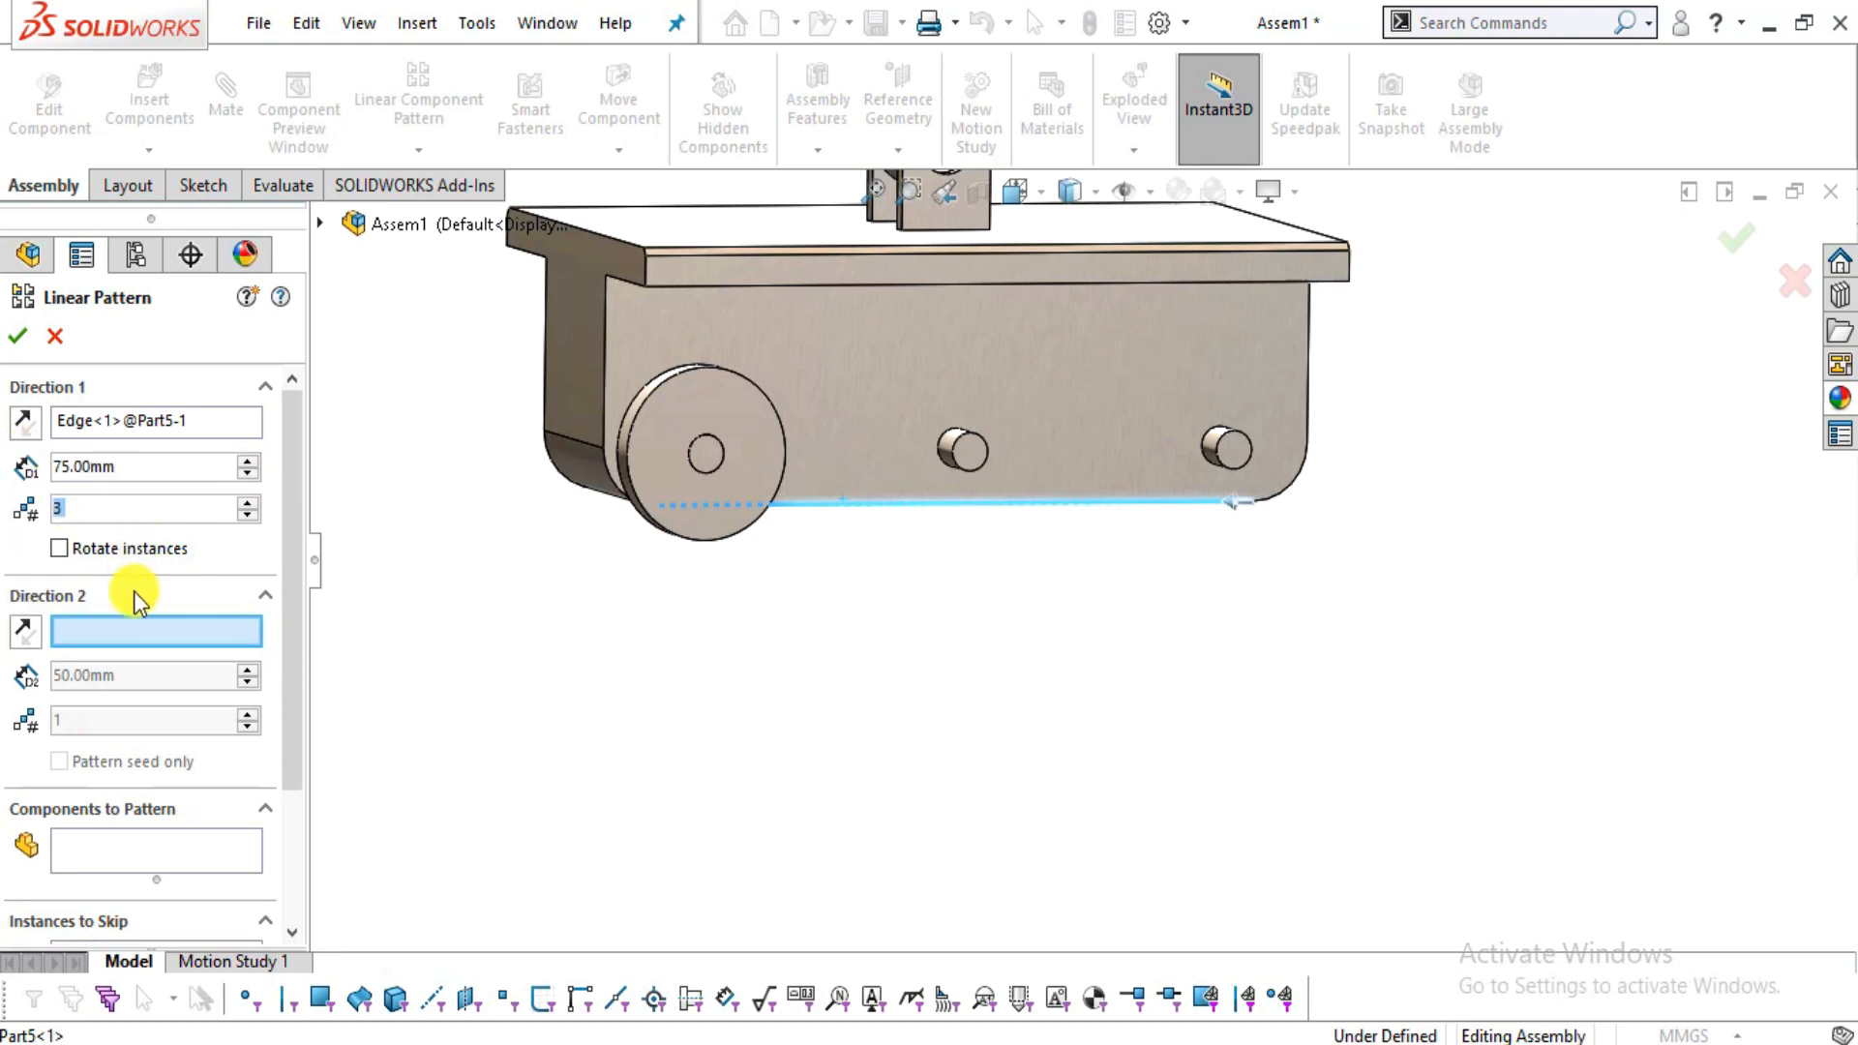
- Pattern the Part6 wheel, reverse the direction so the copies land on the other two pins, and accept the pattern
click(163, 857)
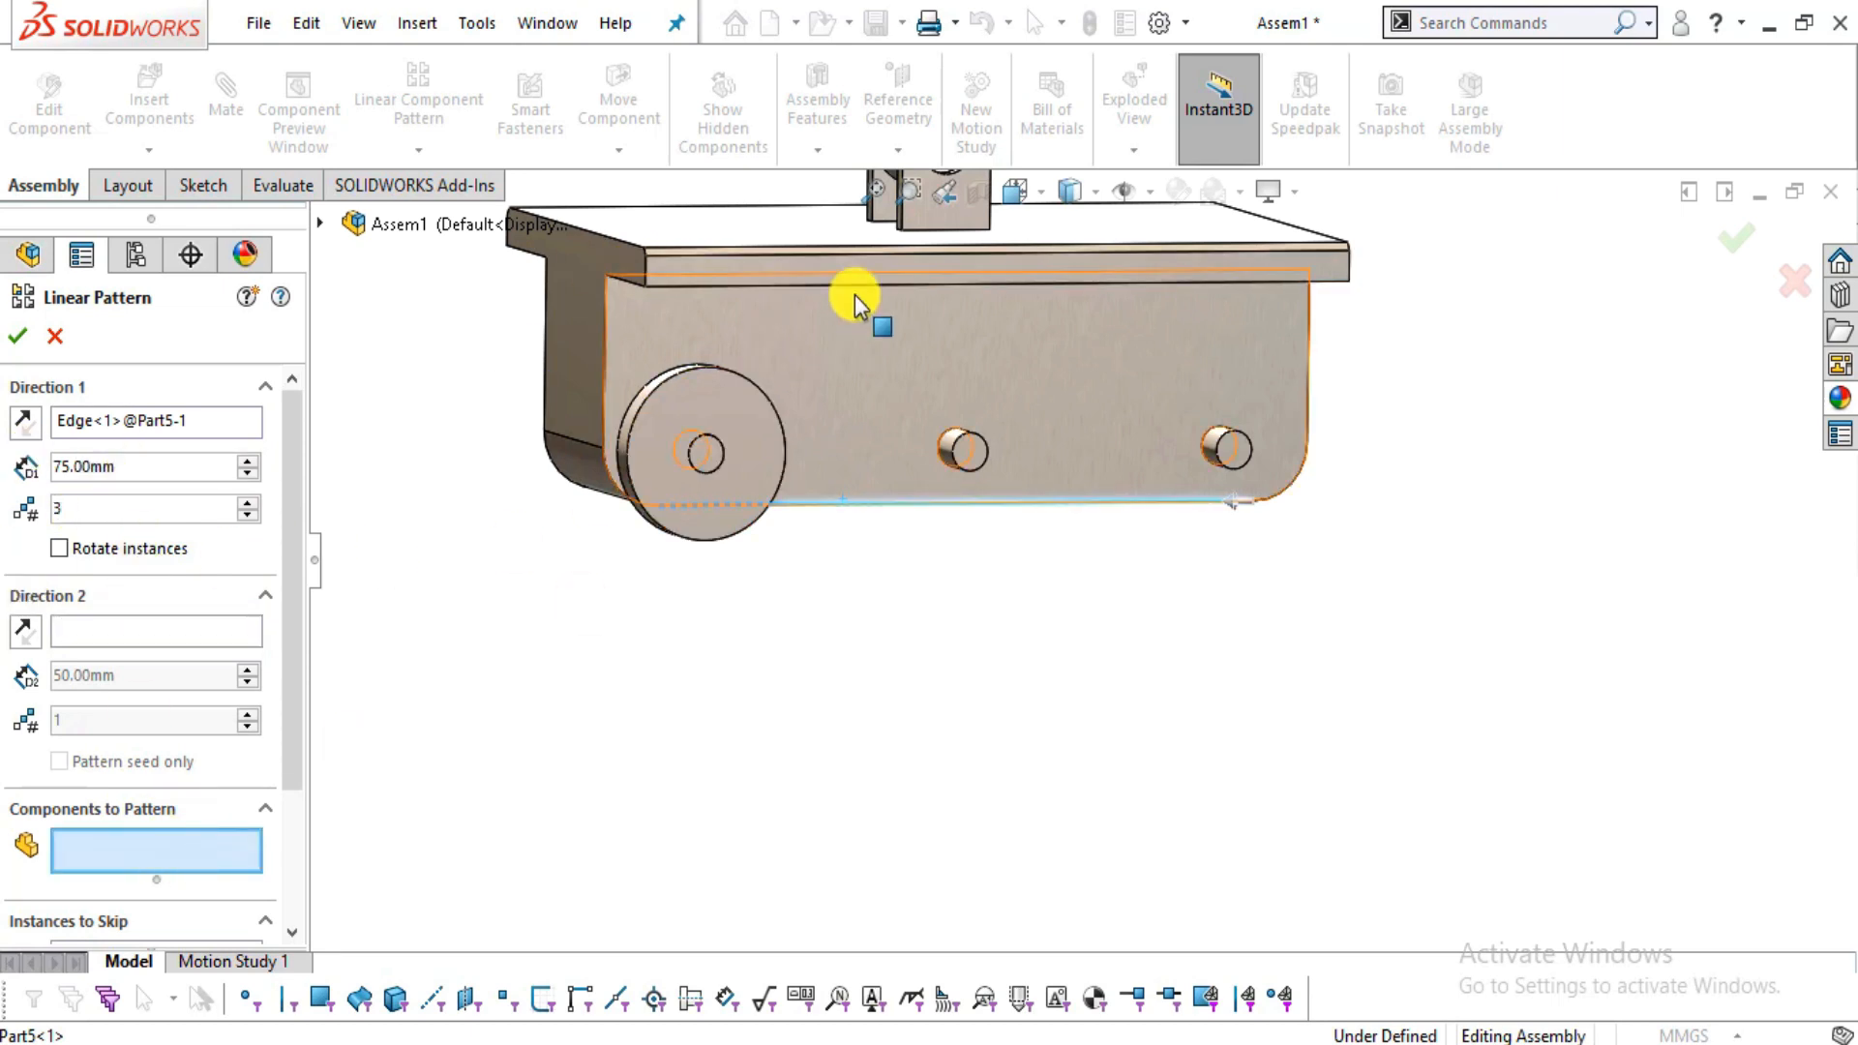
click(724, 378)
middle_drag(767, 378, 766, 411)
scroll(770, 406, up, 2)
click(20, 426)
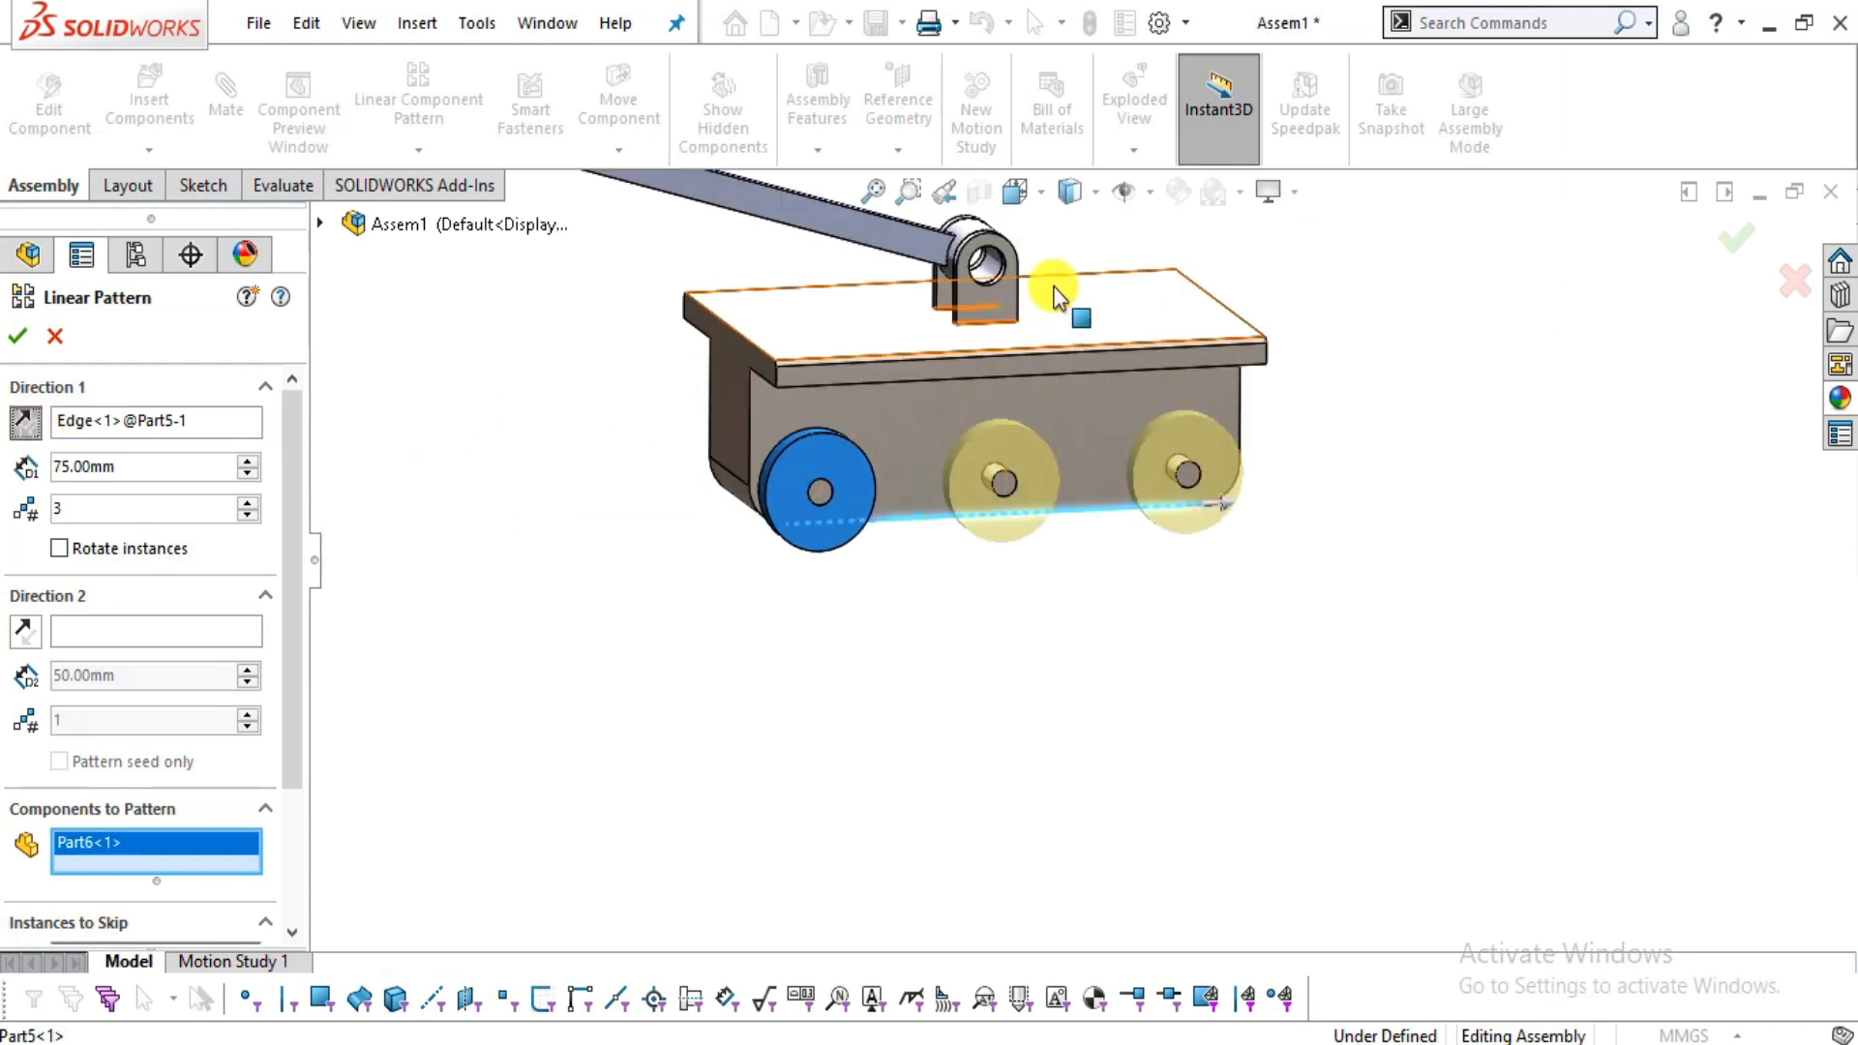
scroll(1065, 300, down, 3)
middle_drag(1209, 736, 1165, 746)
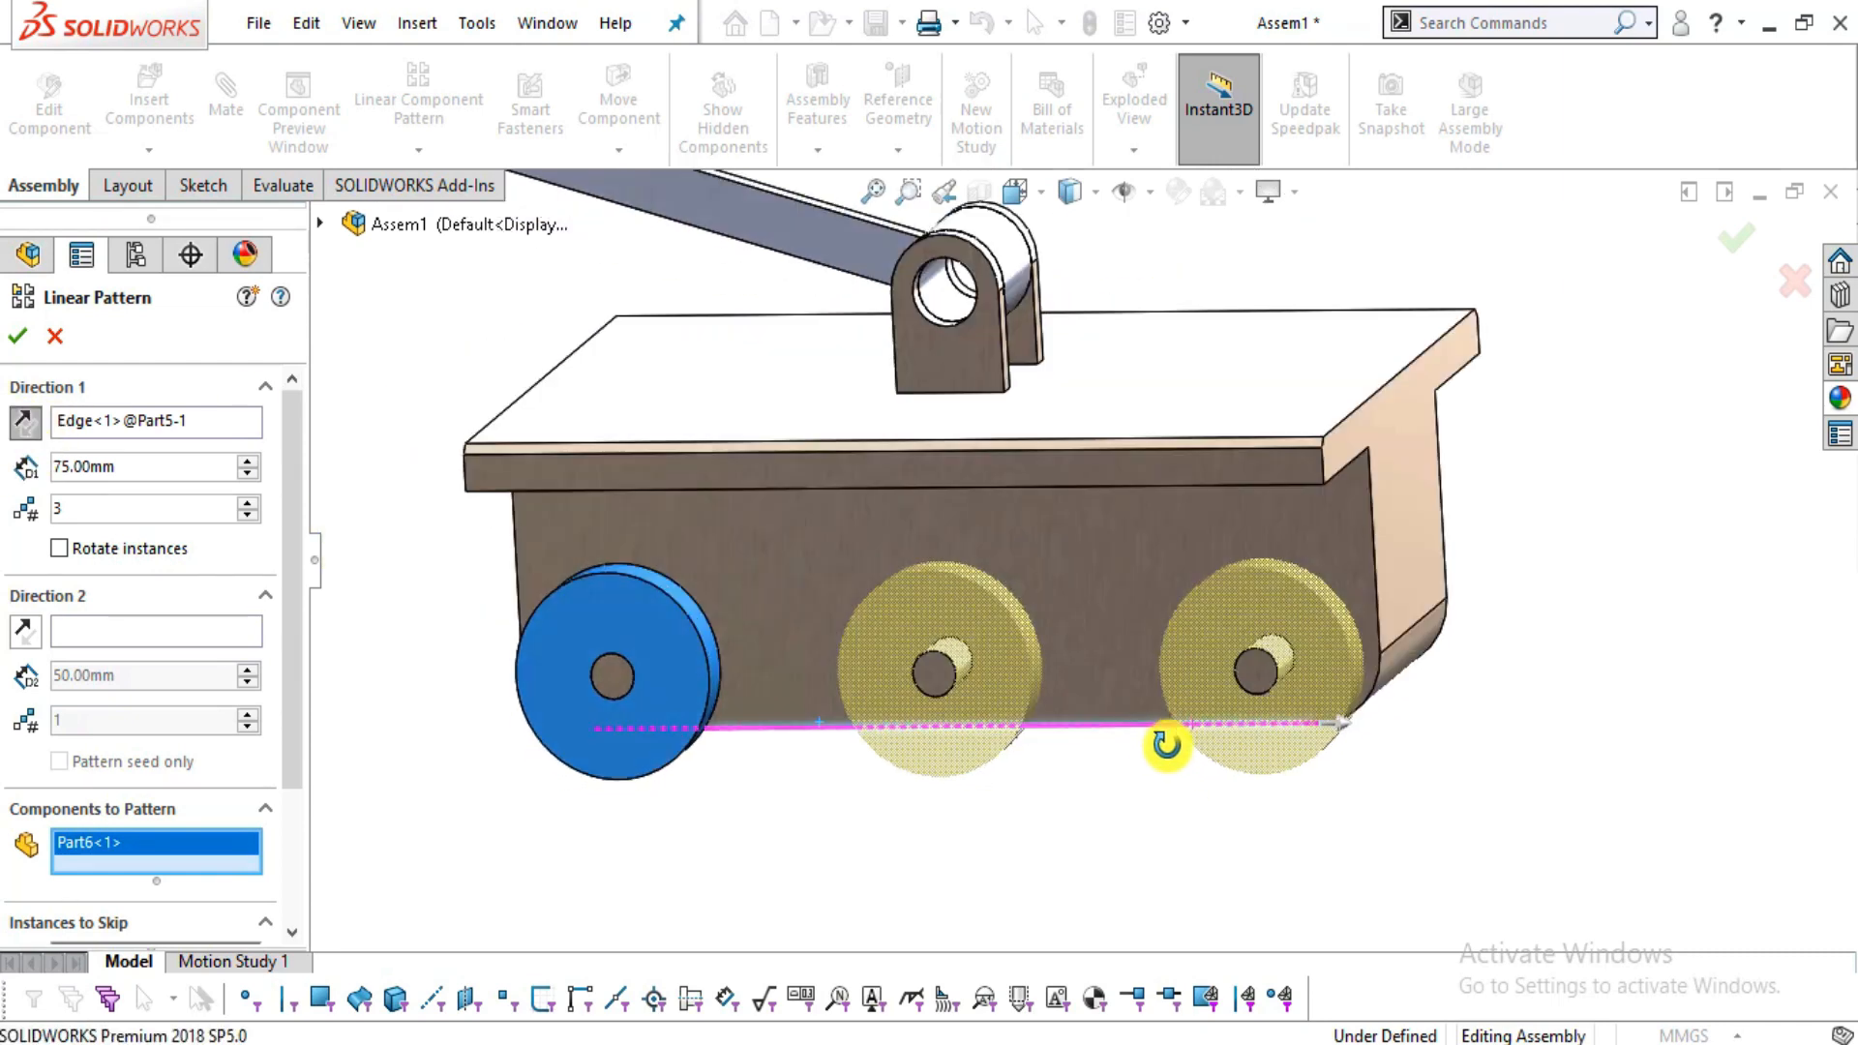
click(18, 340)
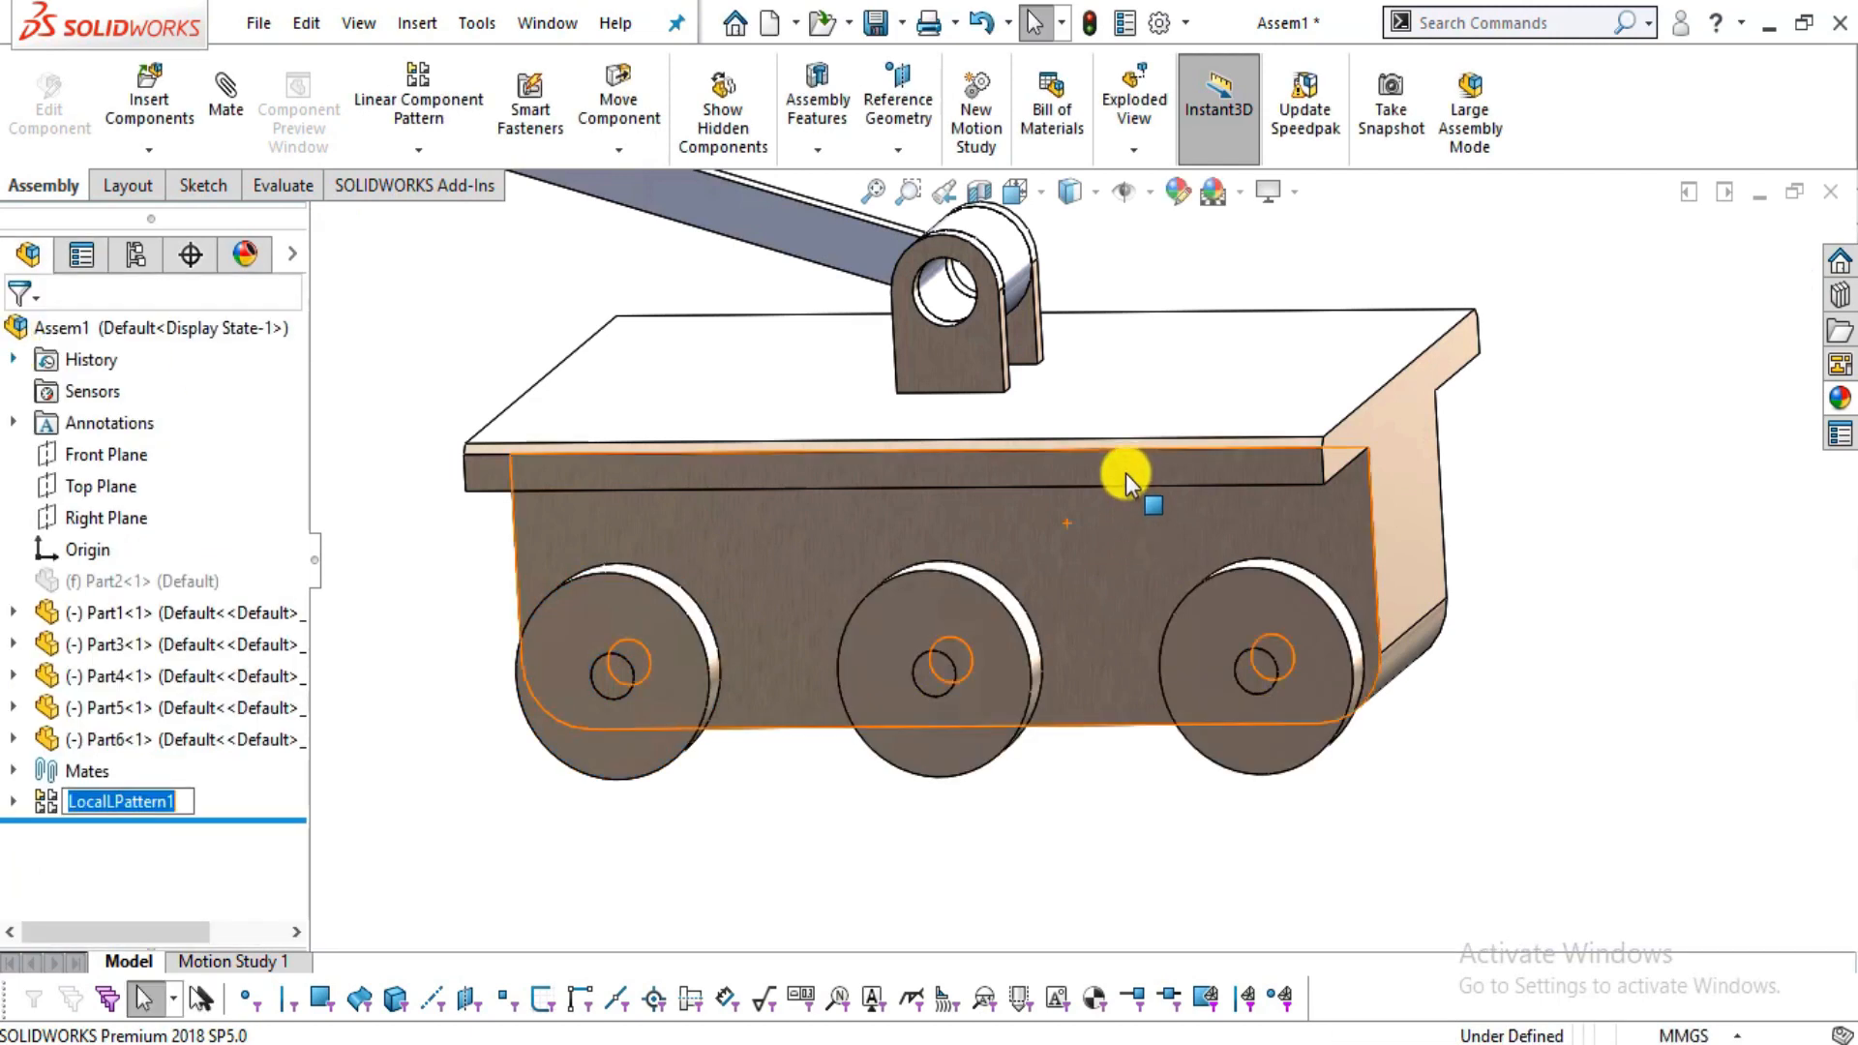
- Start Mirror Components with the three Part6 wheels as the components to mirror
click(824, 151)
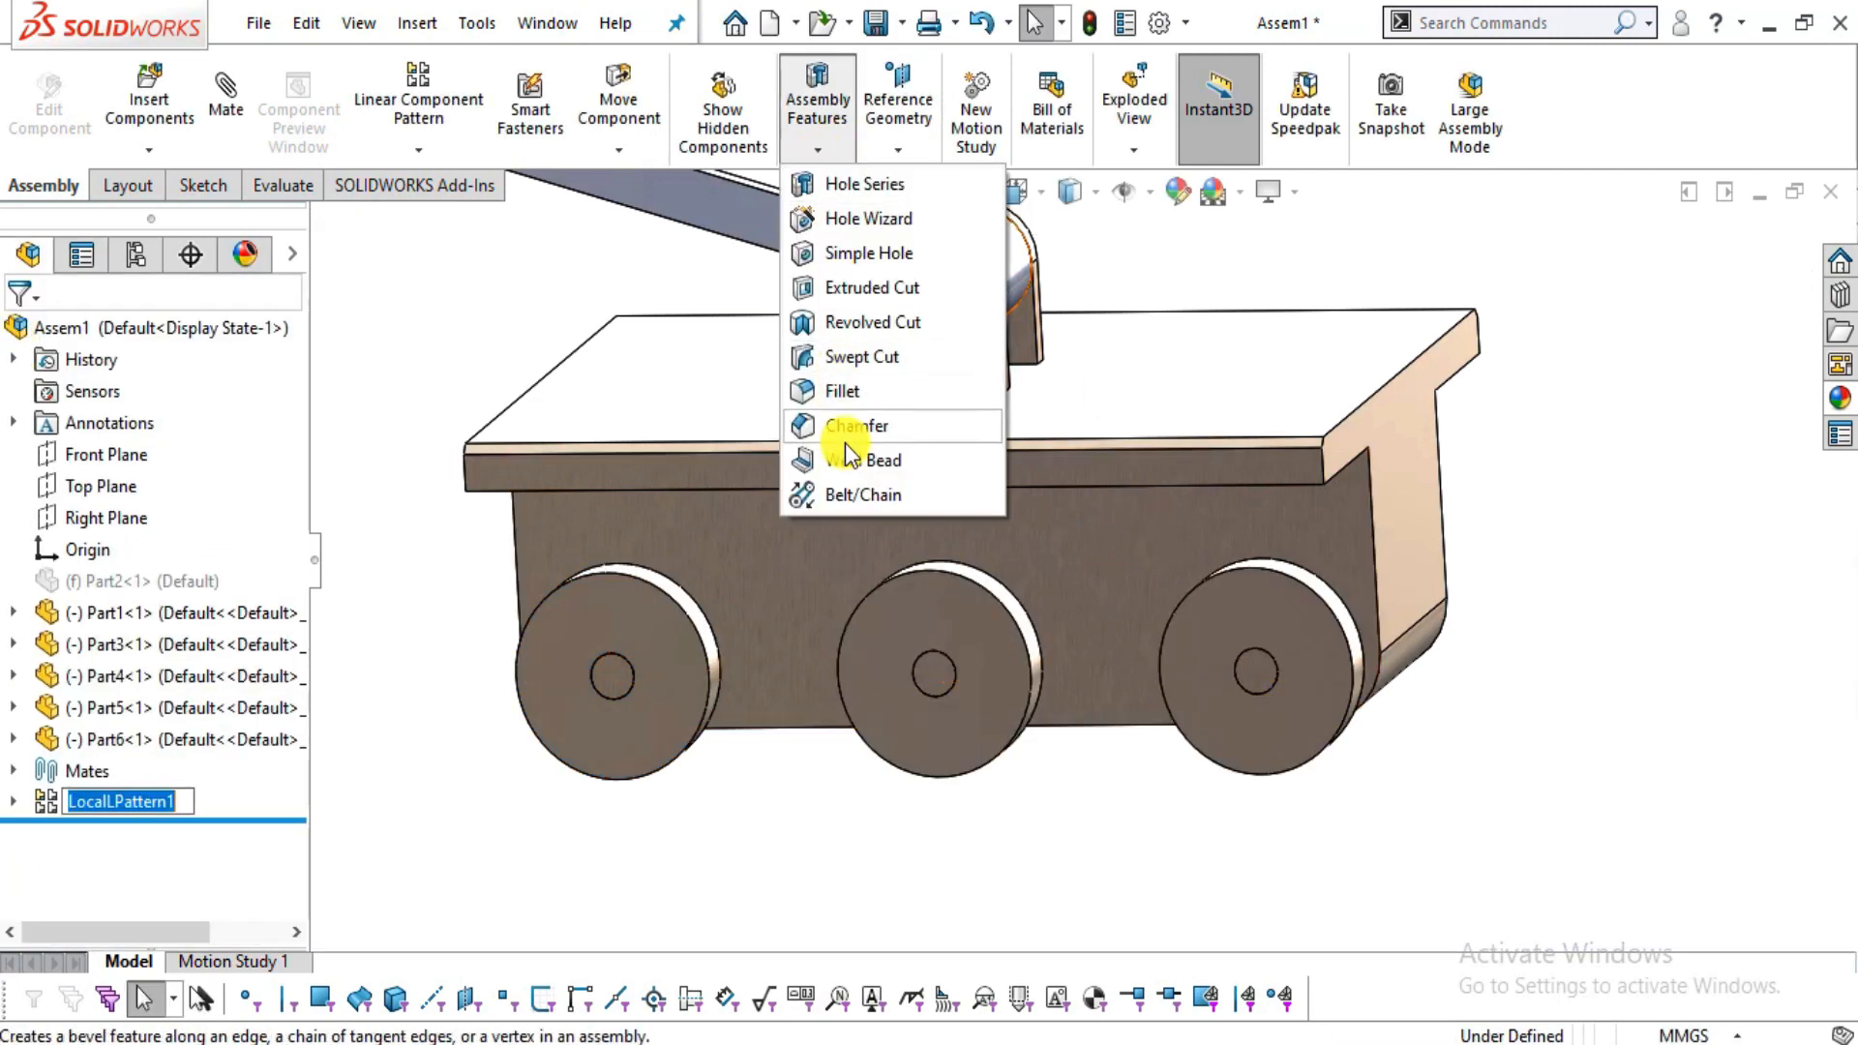
click(447, 143)
click(444, 142)
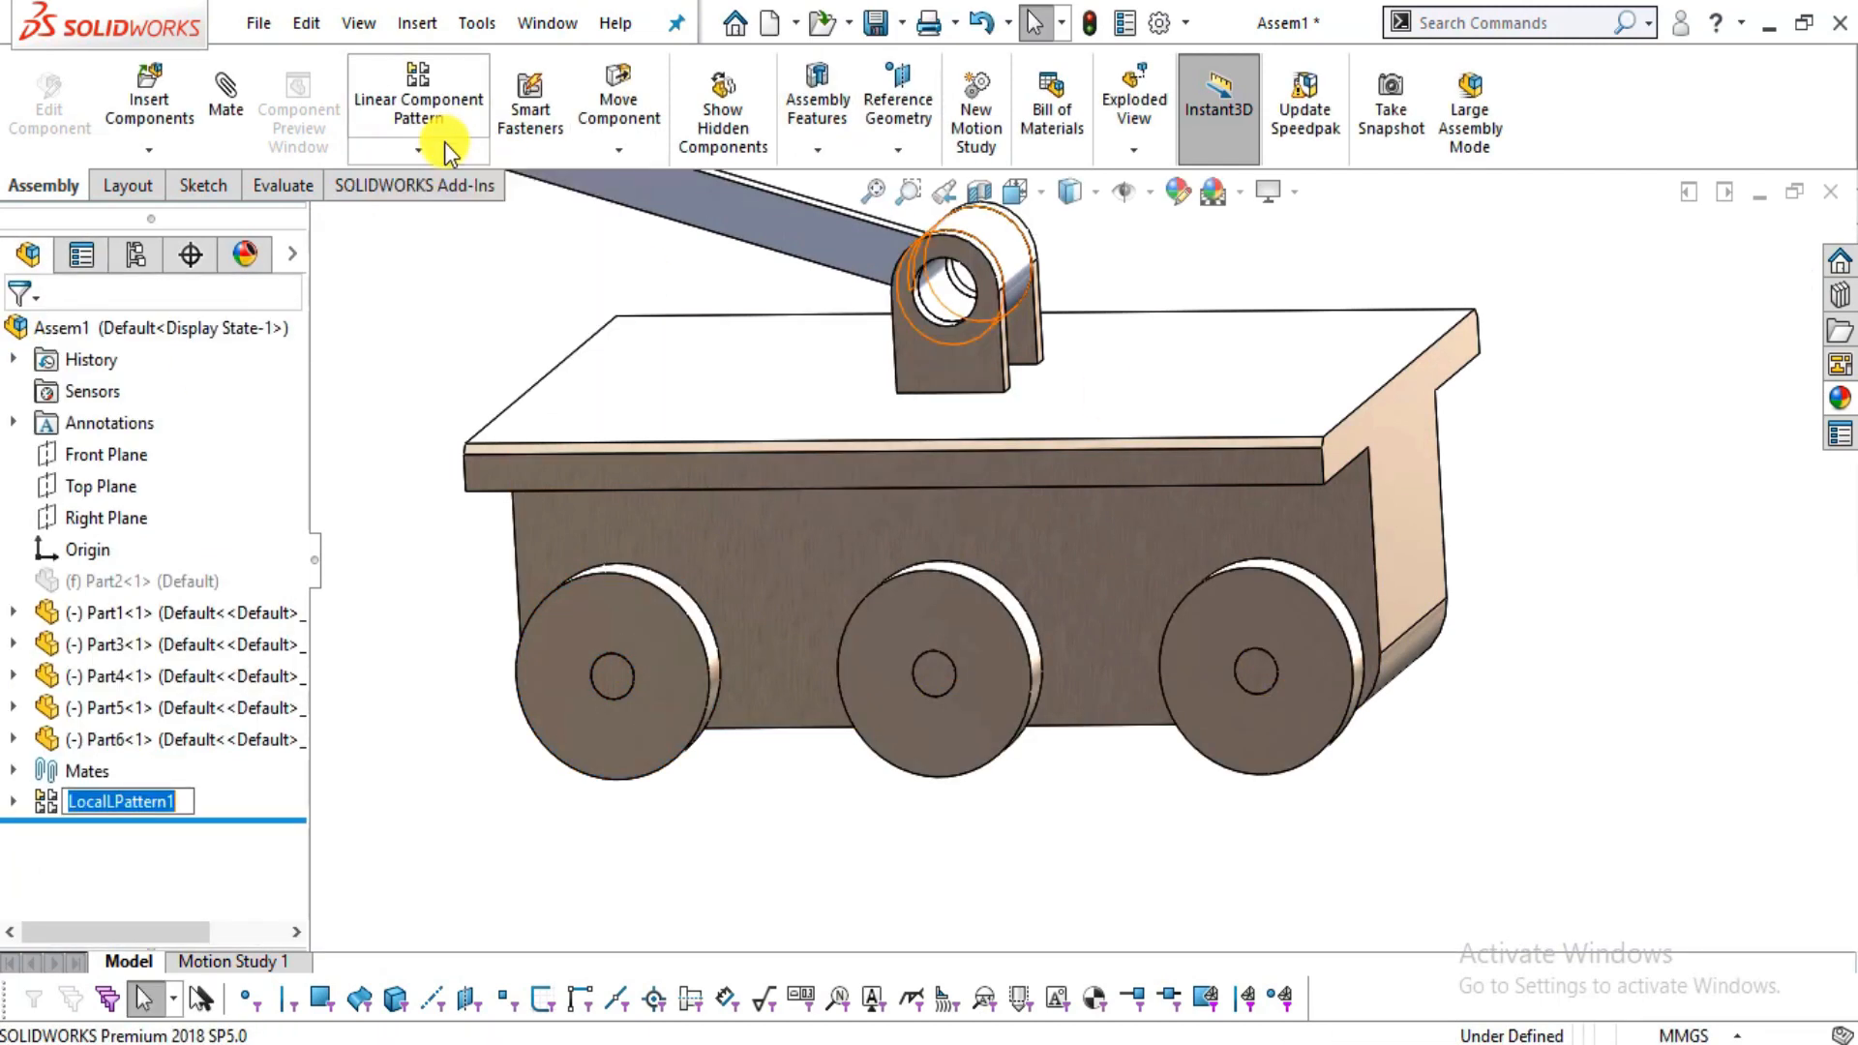
click(443, 147)
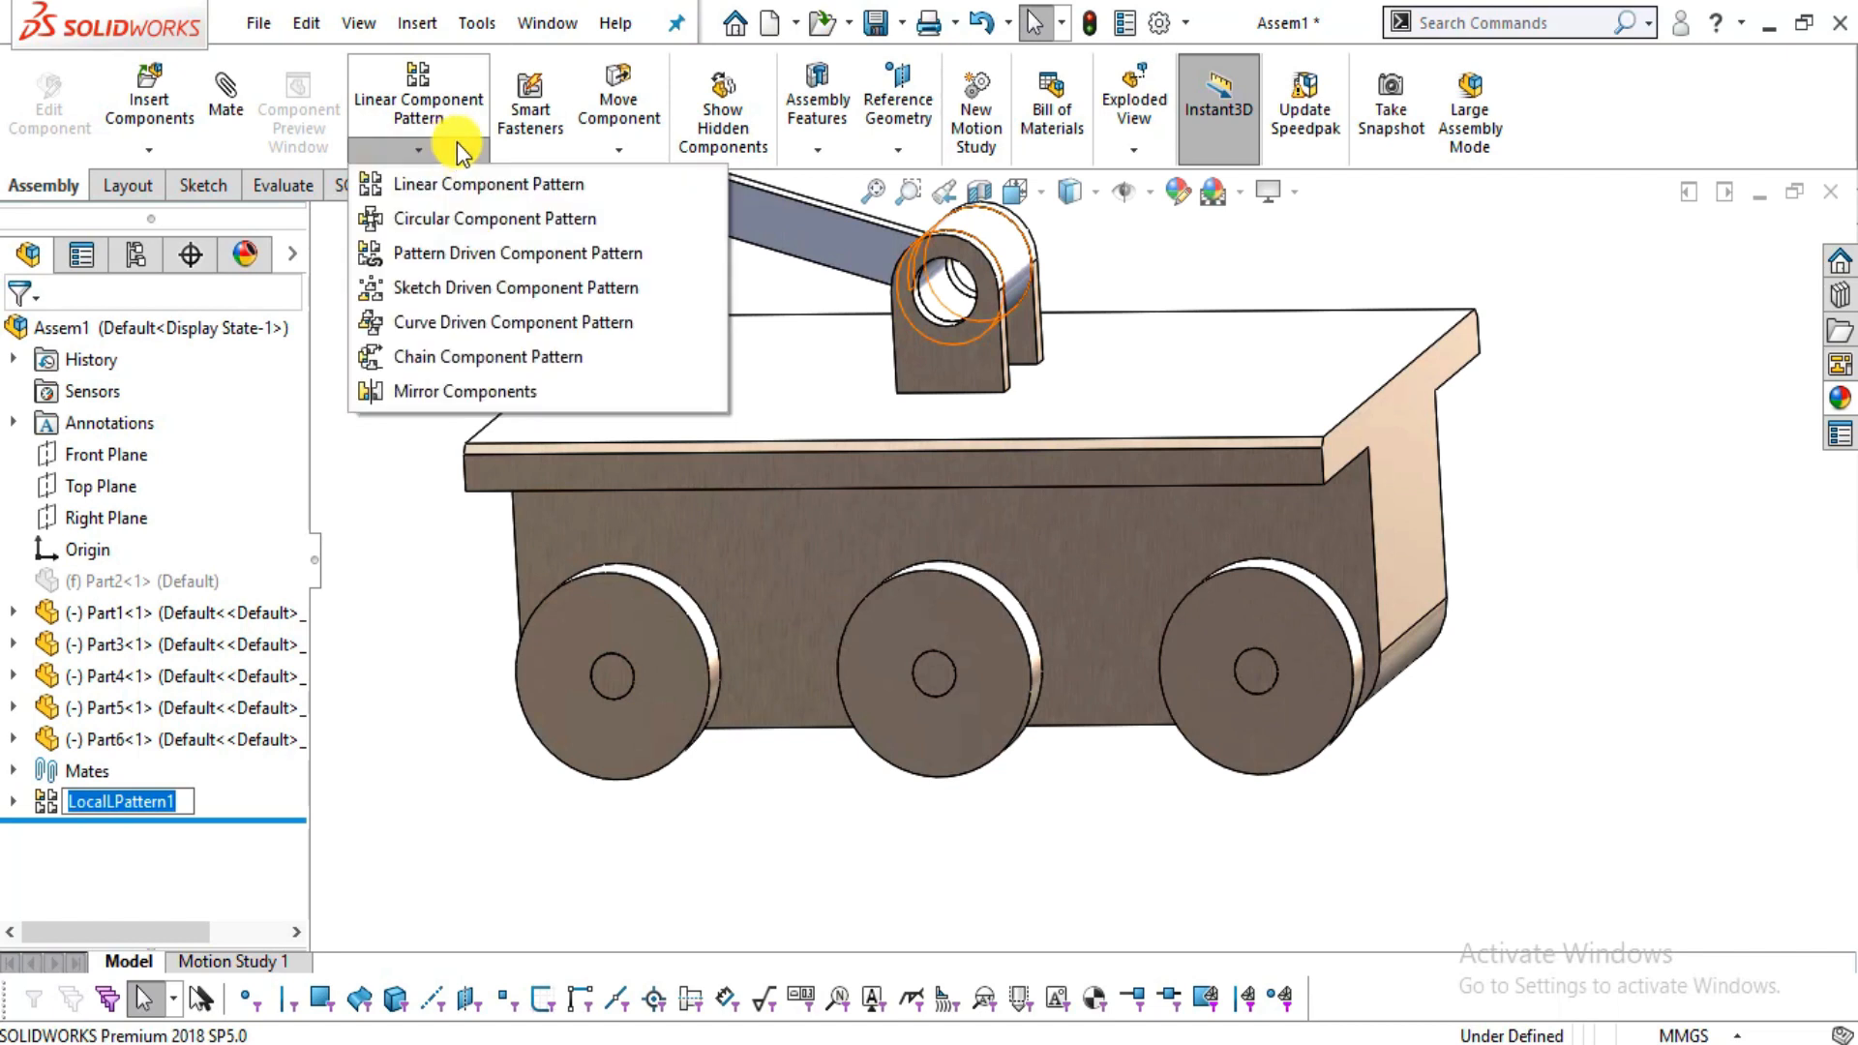
click(470, 391)
middle_drag(501, 671, 605, 614)
click(605, 615)
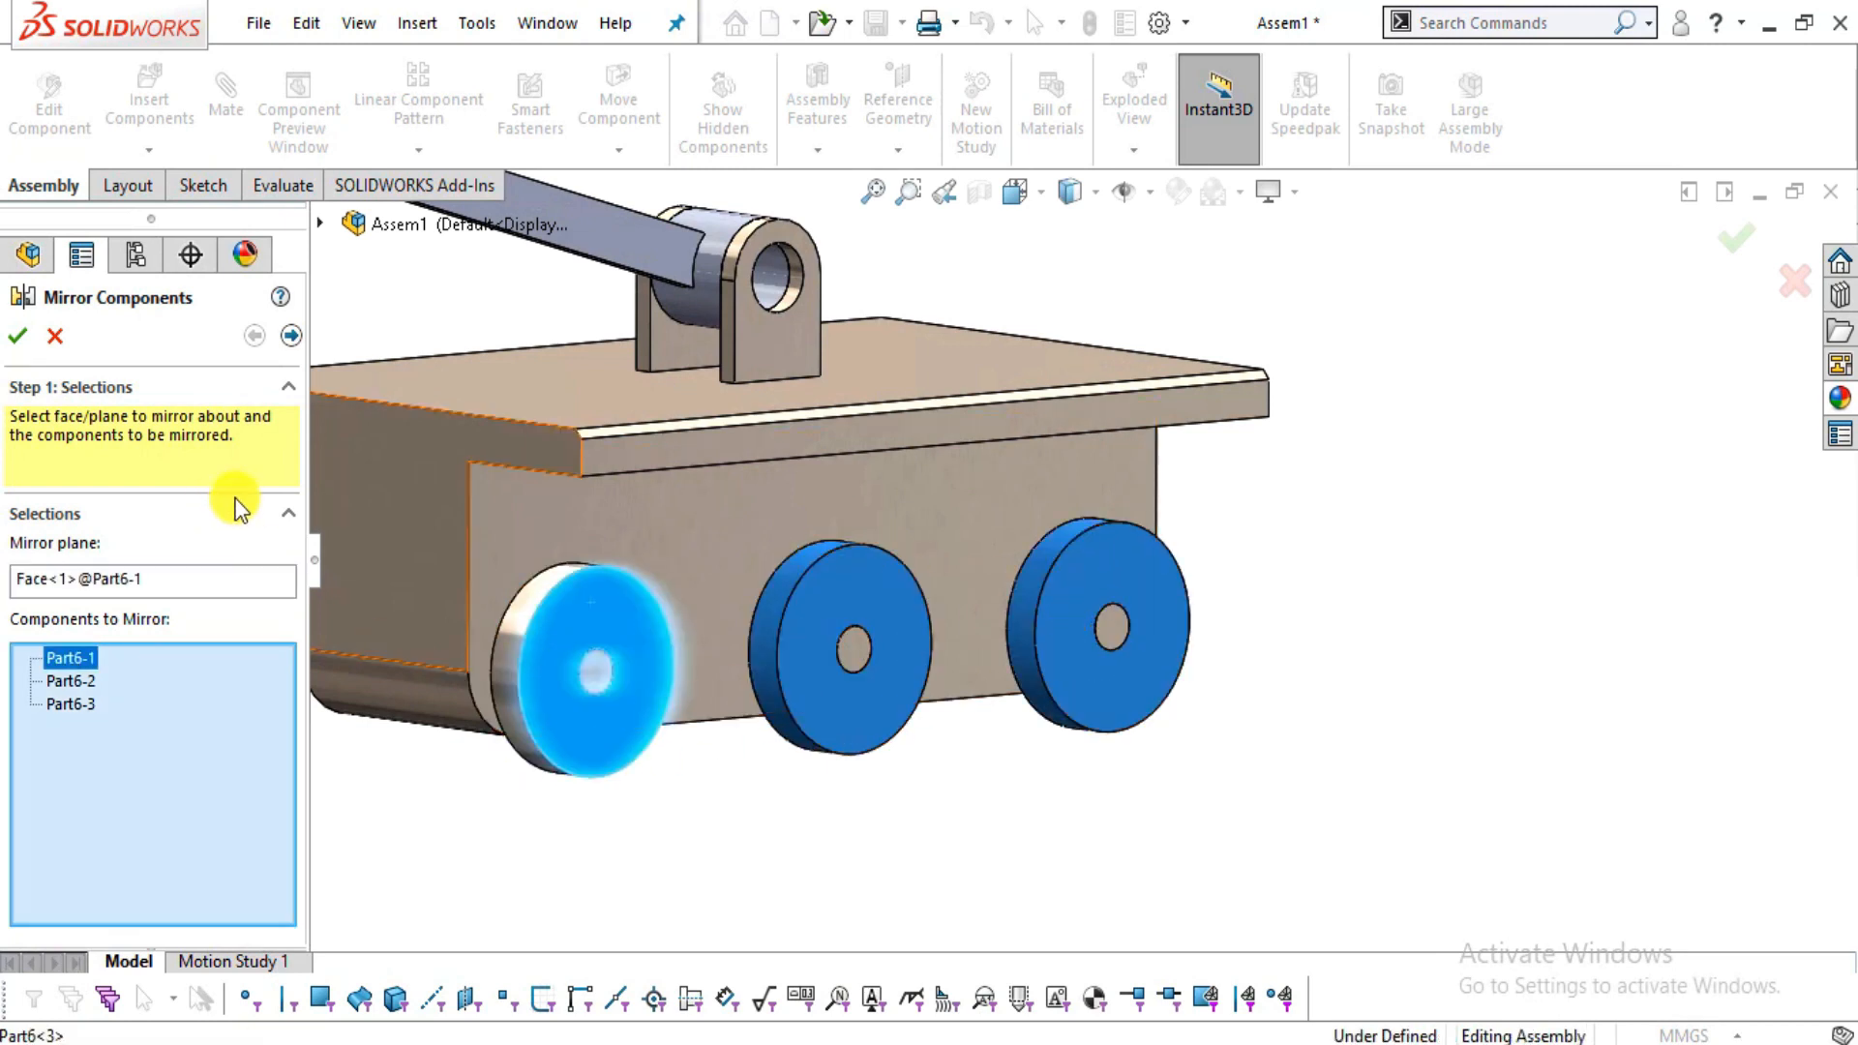
- Replace the mirror plane with the Right Plane of the slider, Part5
click(209, 580)
scroll(769, 617, up, 4)
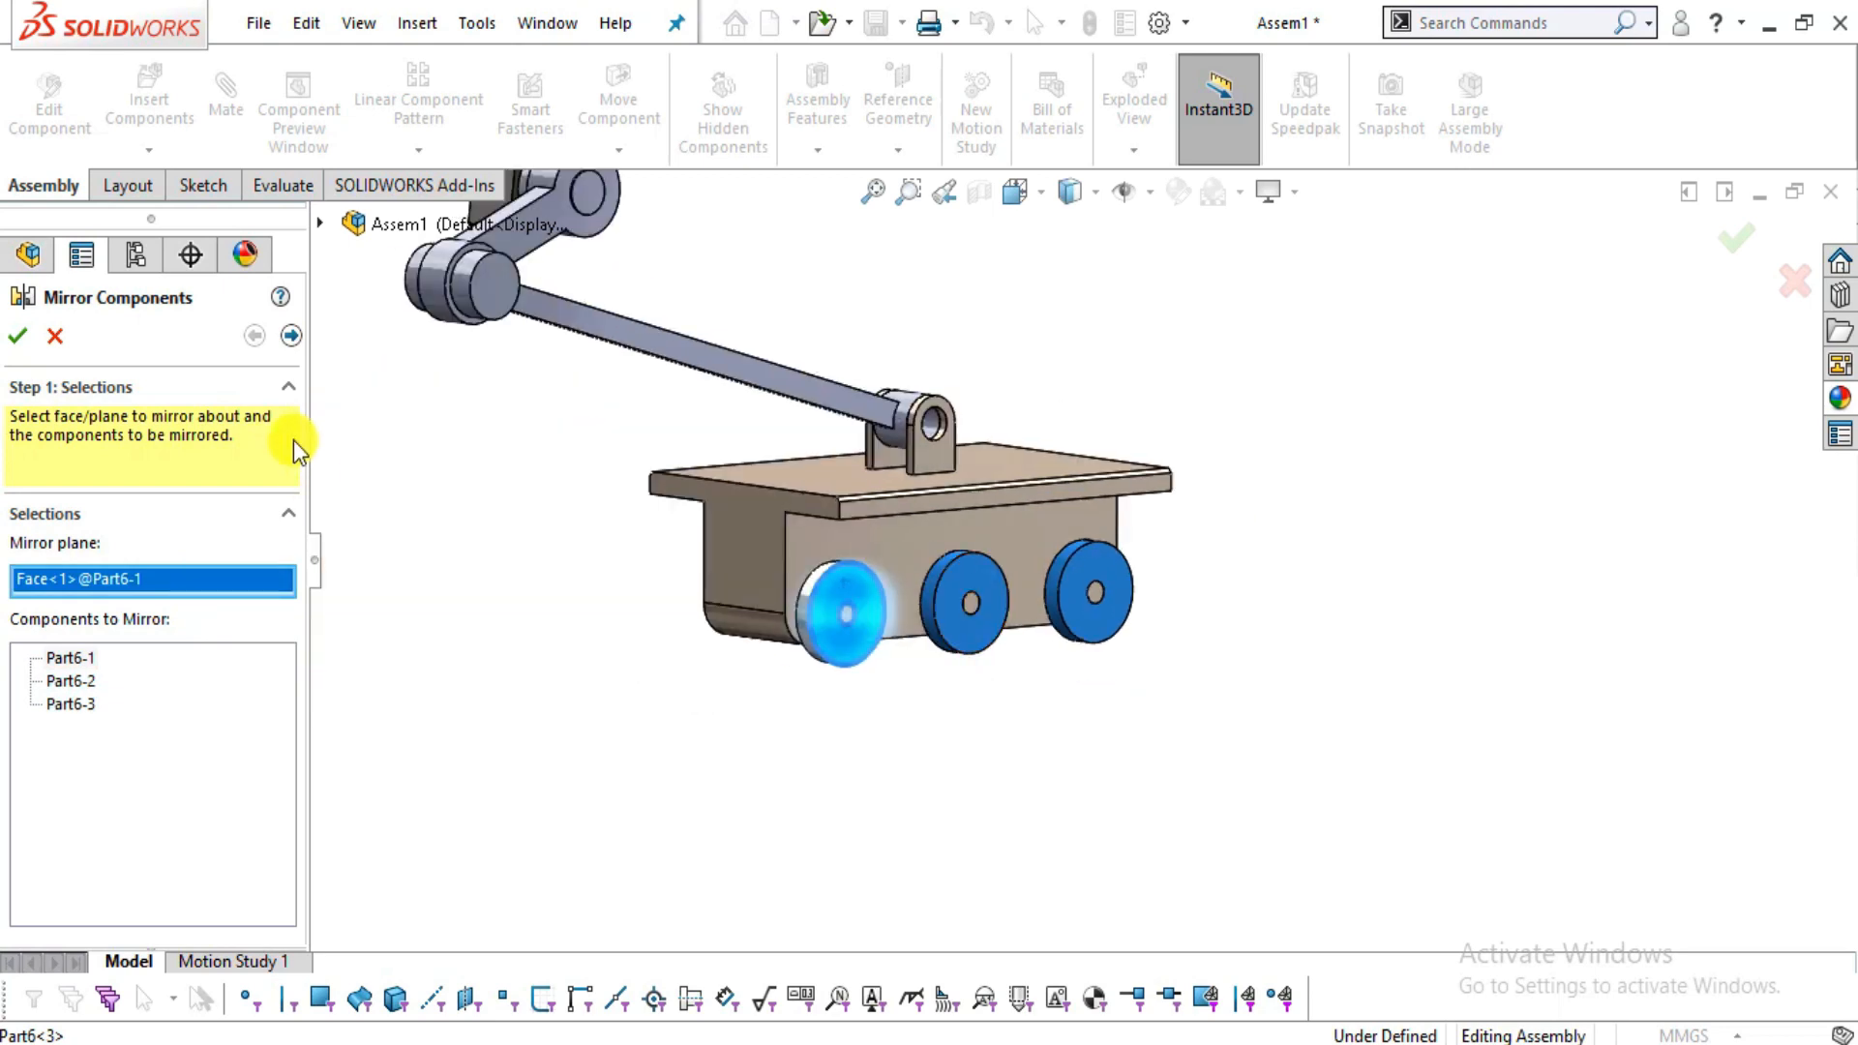
click(320, 224)
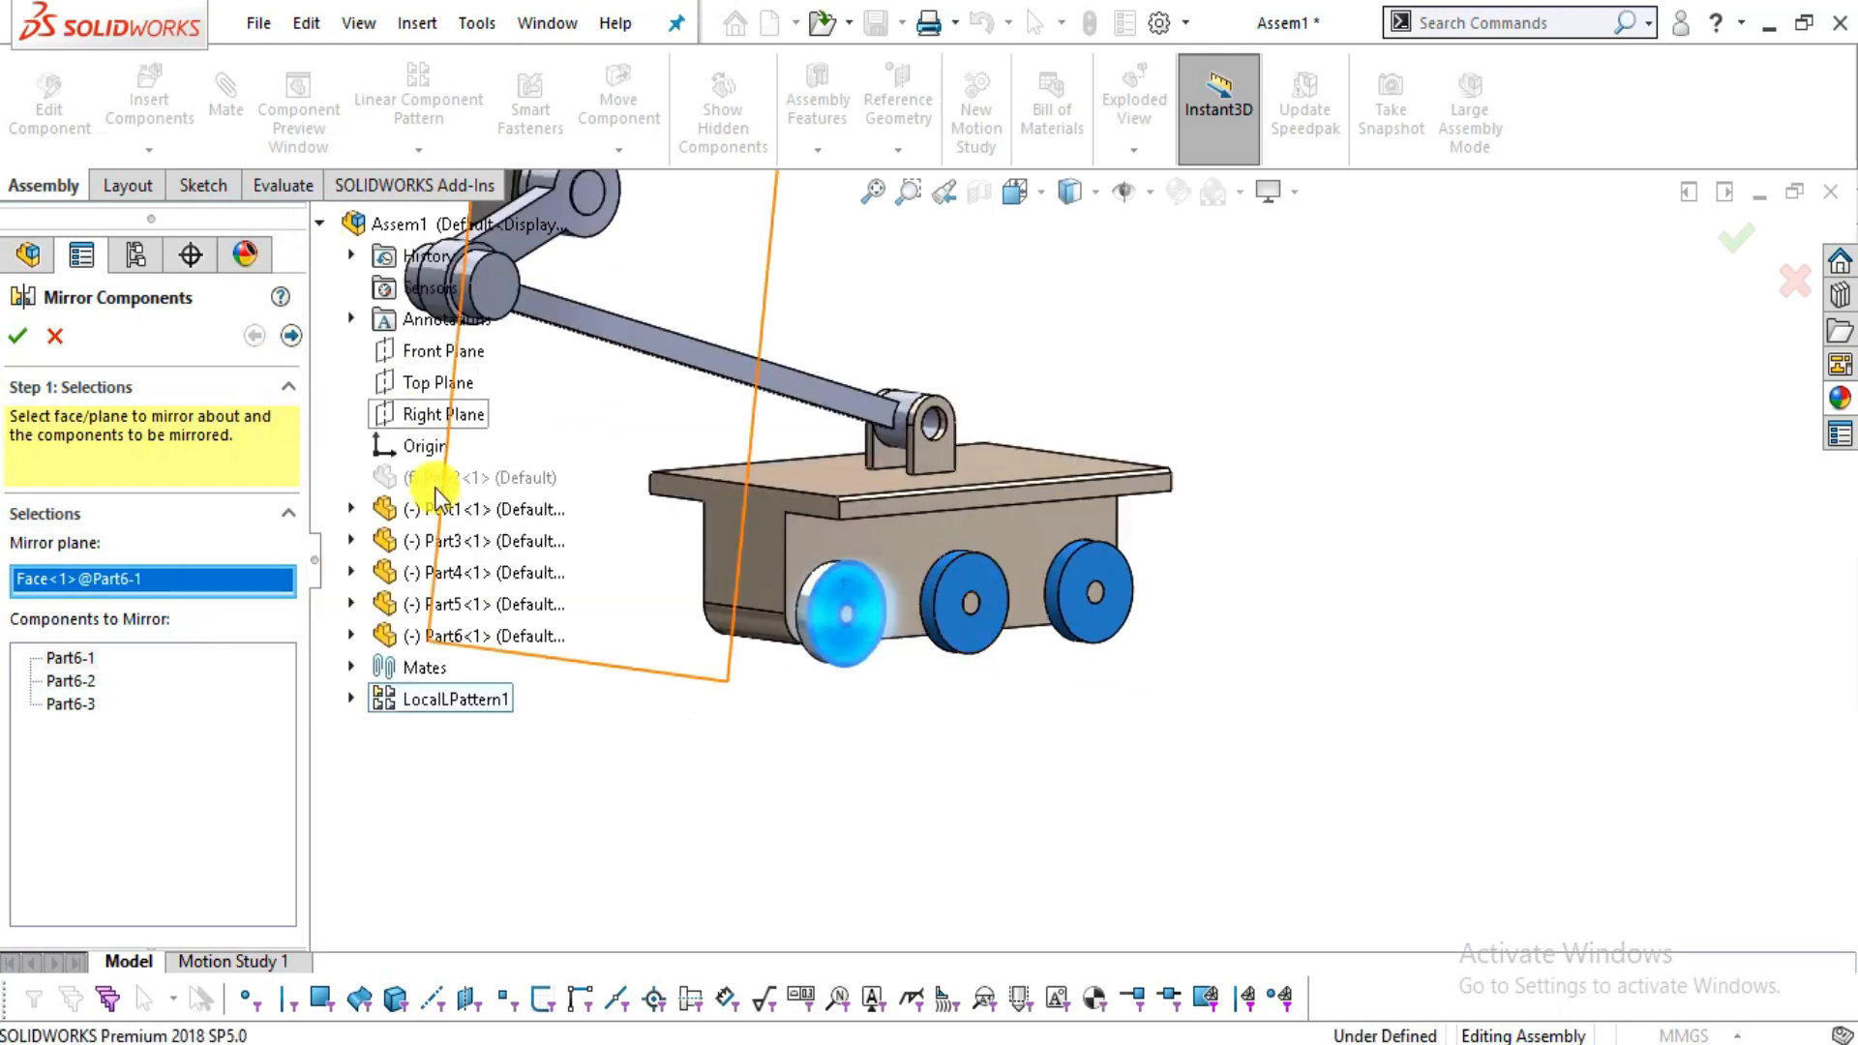
click(354, 635)
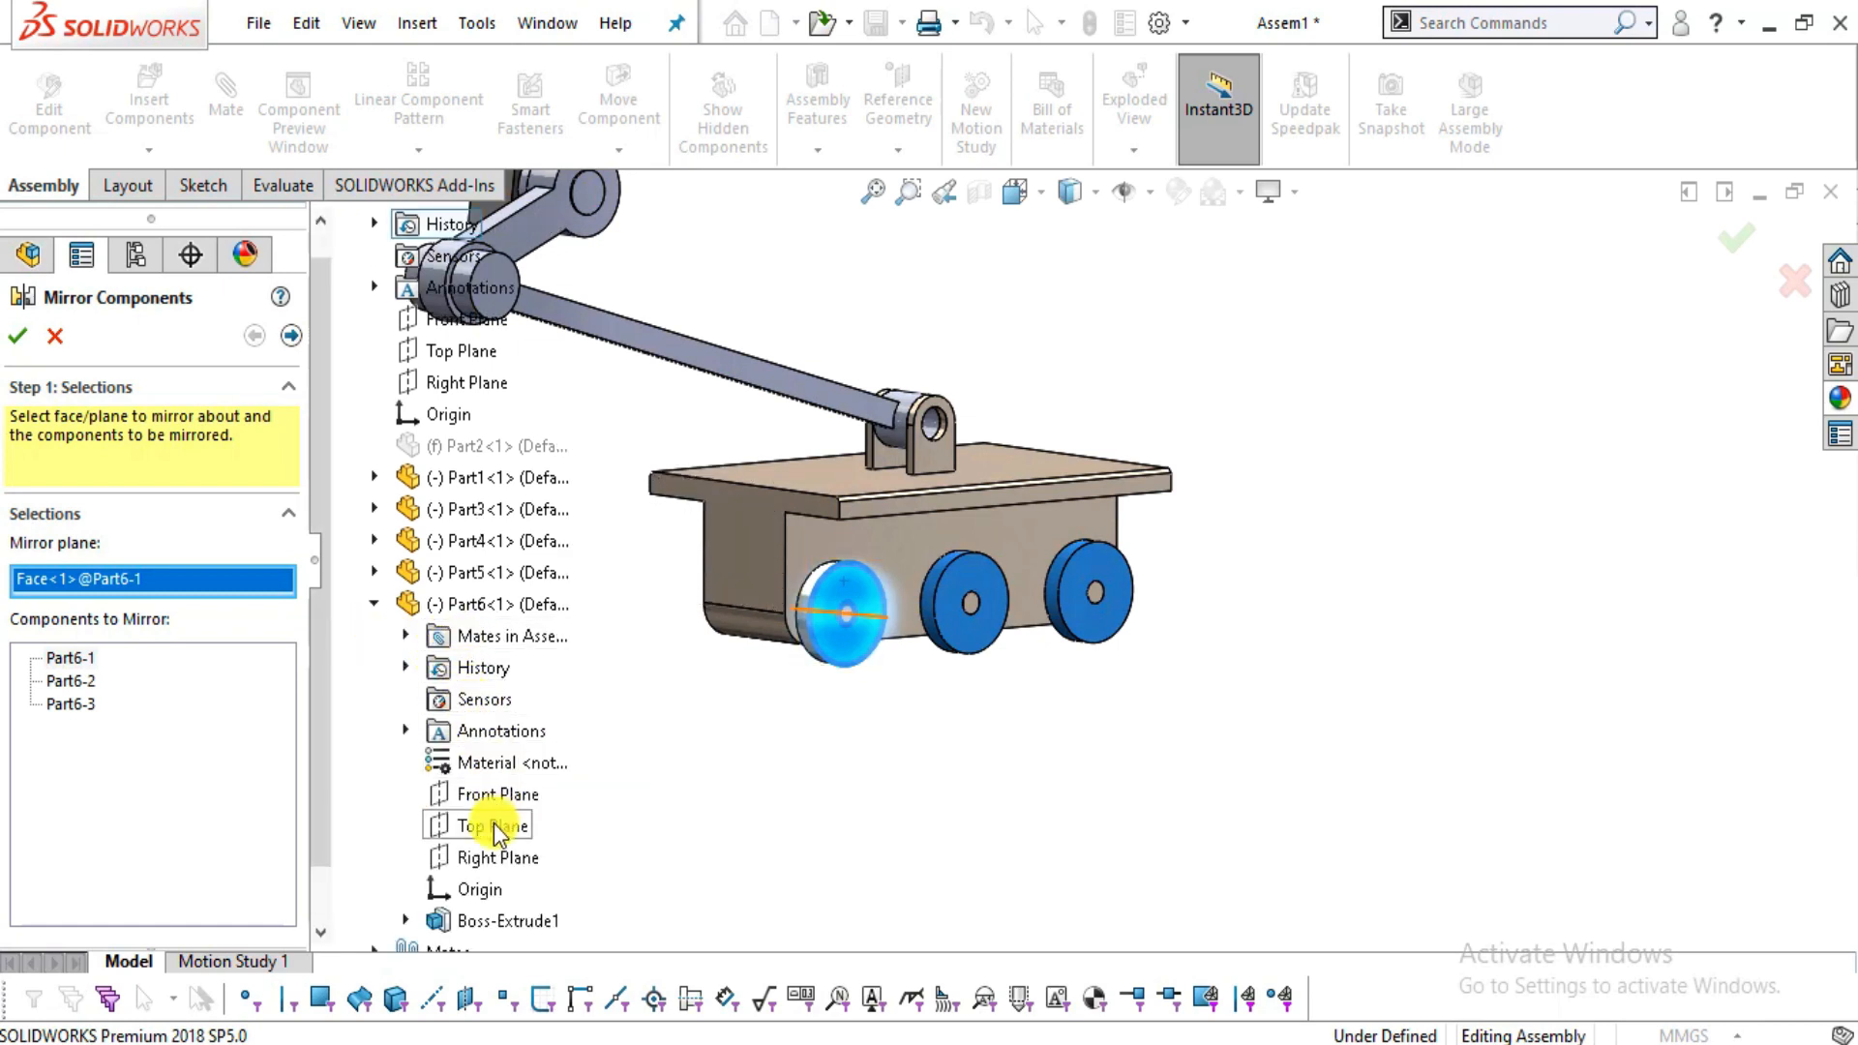
click(376, 608)
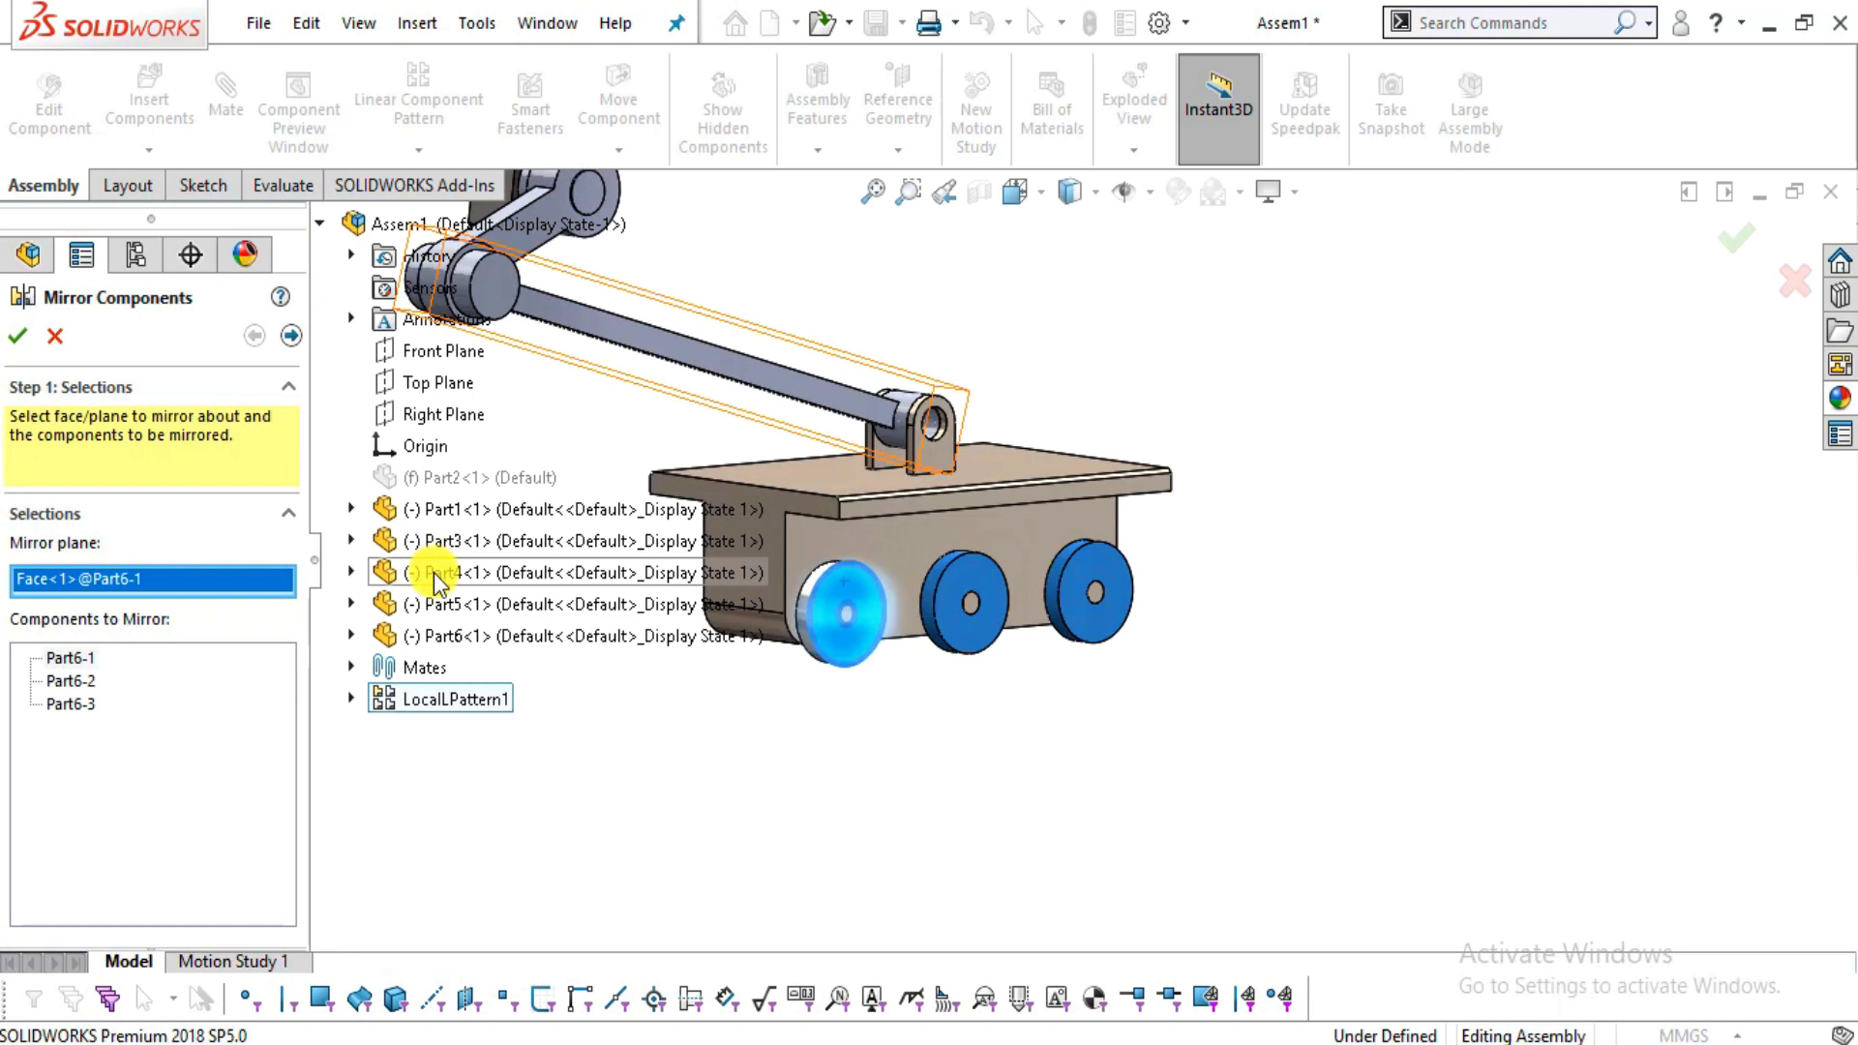
click(353, 603)
scroll(1097, 598, up, 3)
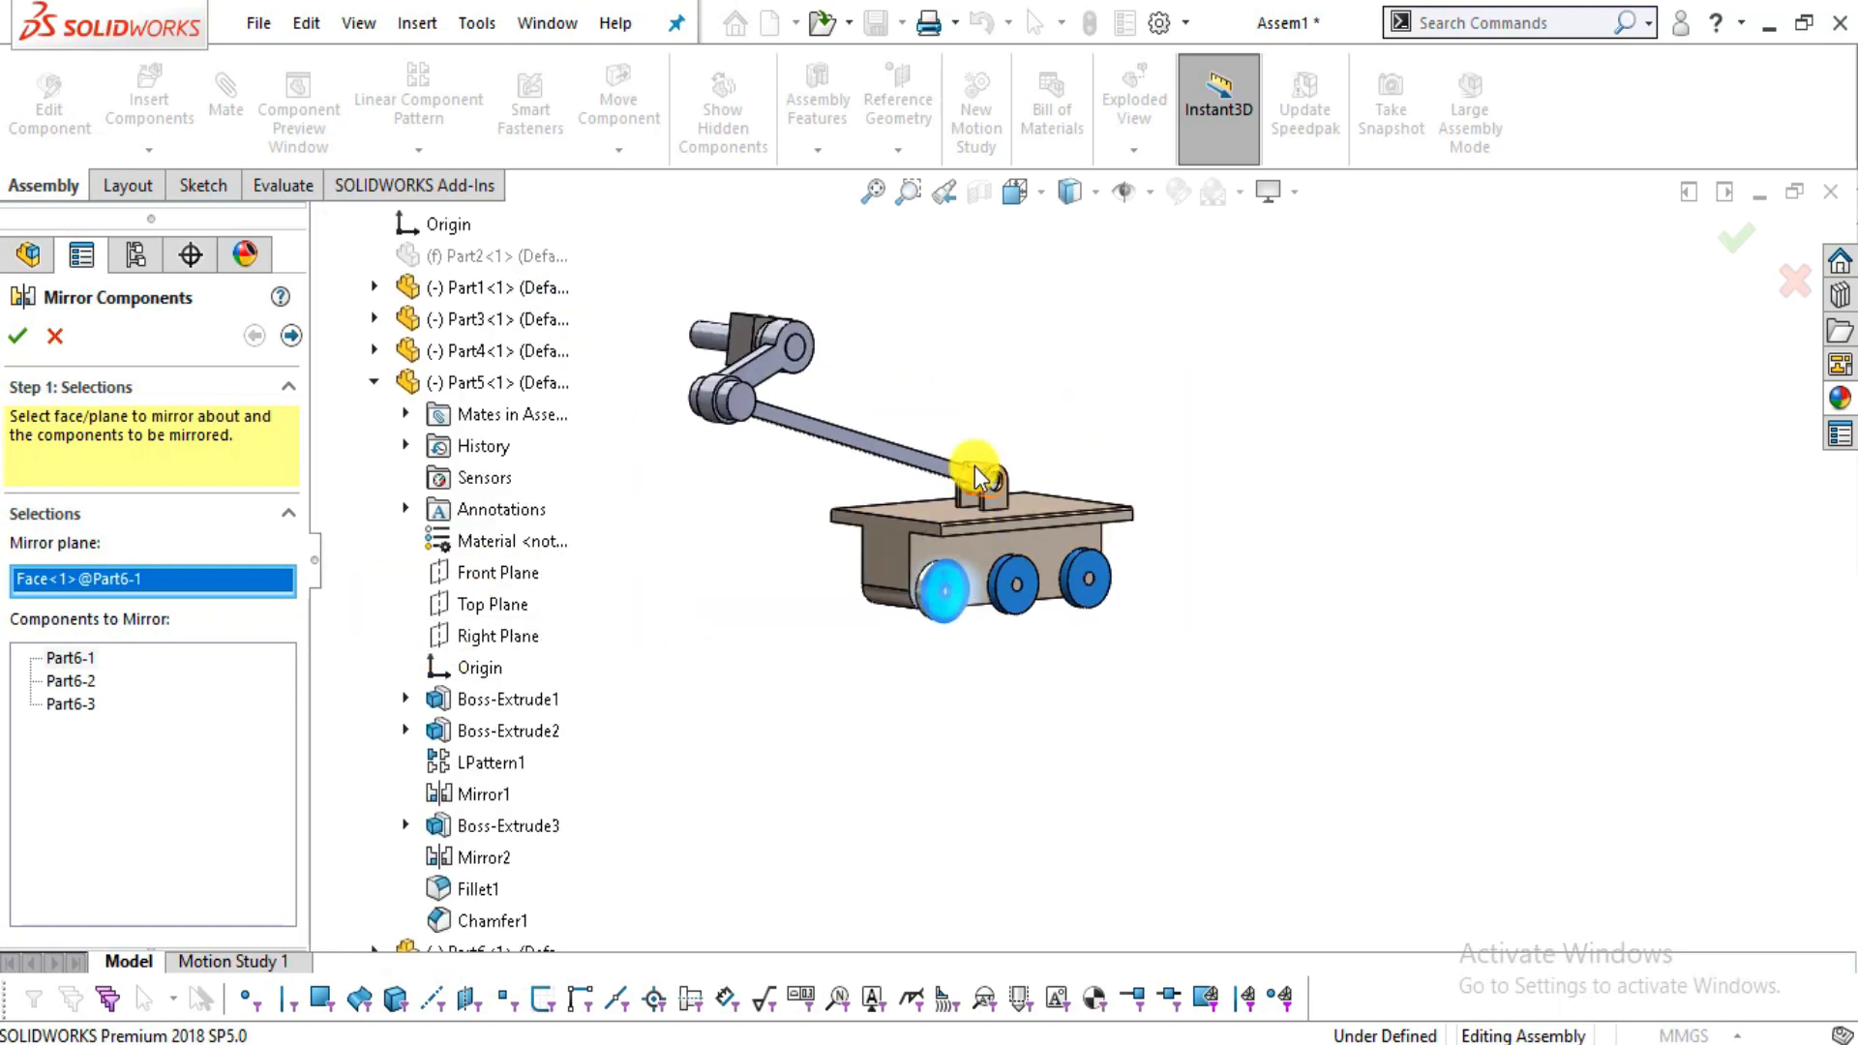
scroll(968, 471, down, 3)
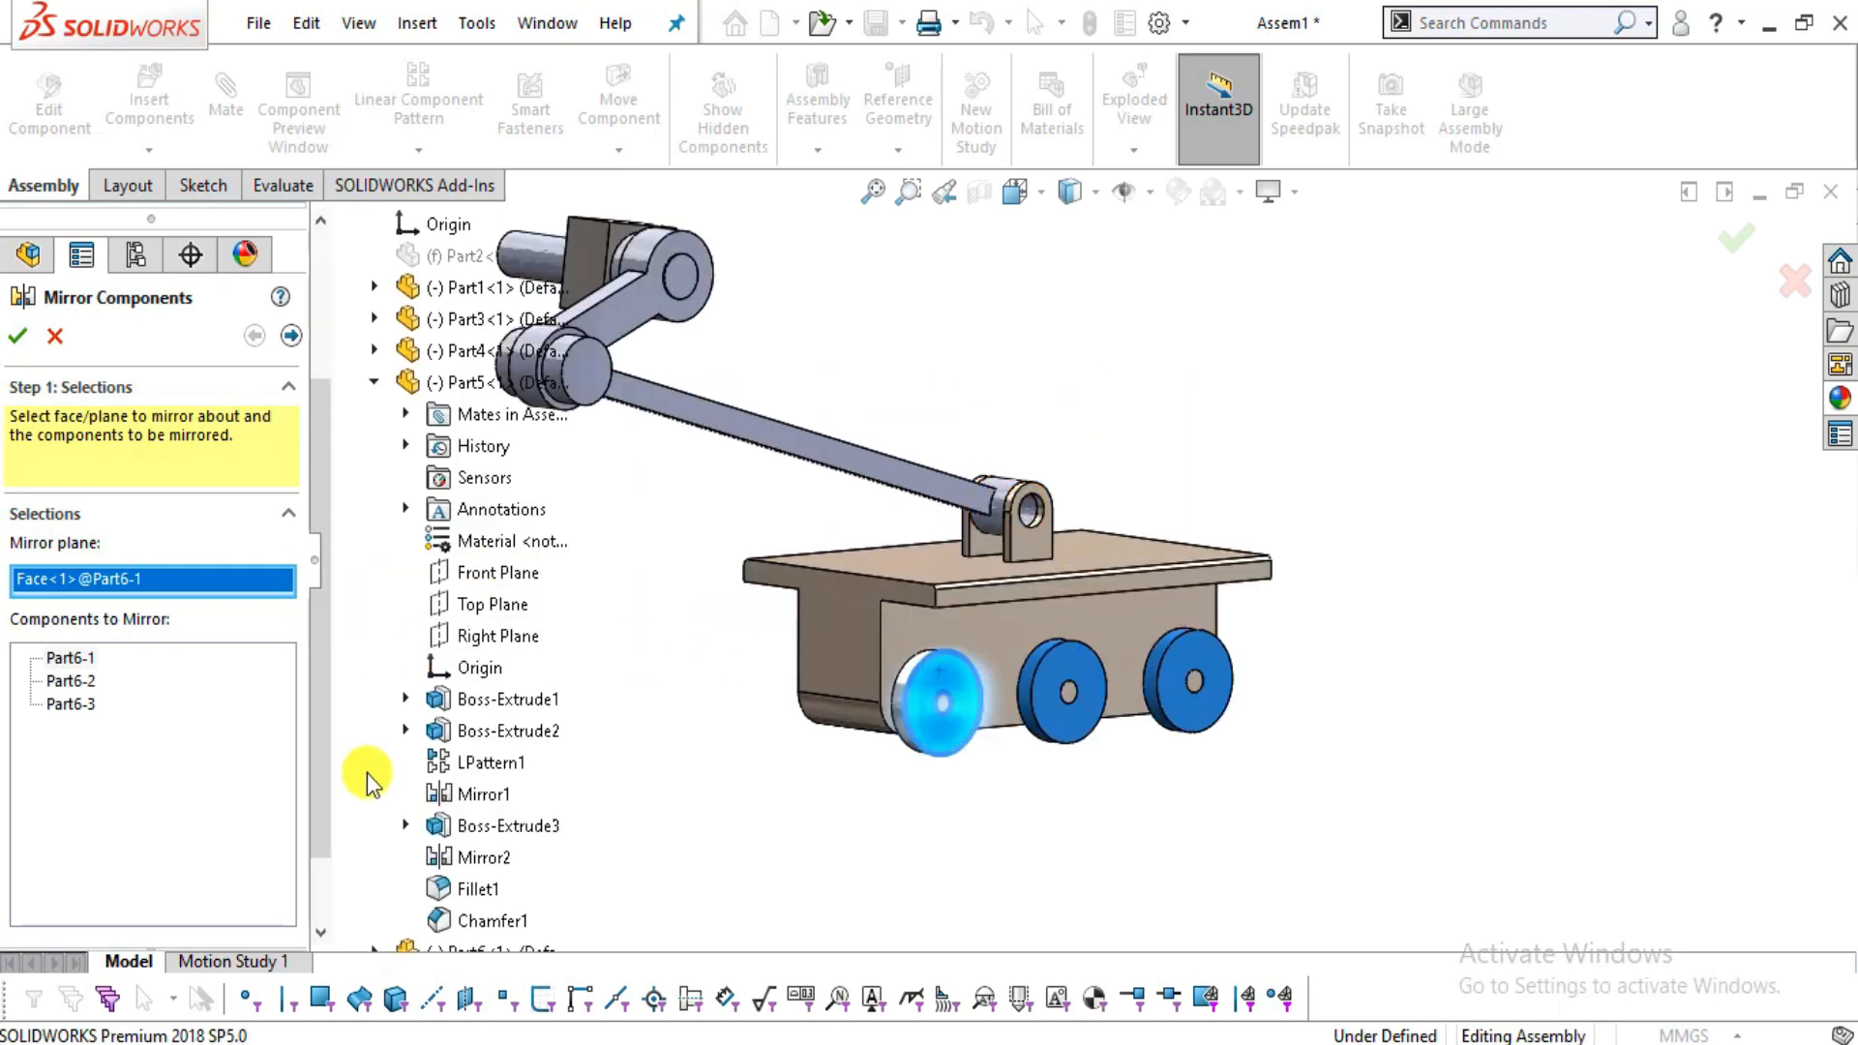
click(493, 636)
middle_drag(1061, 651, 1182, 642)
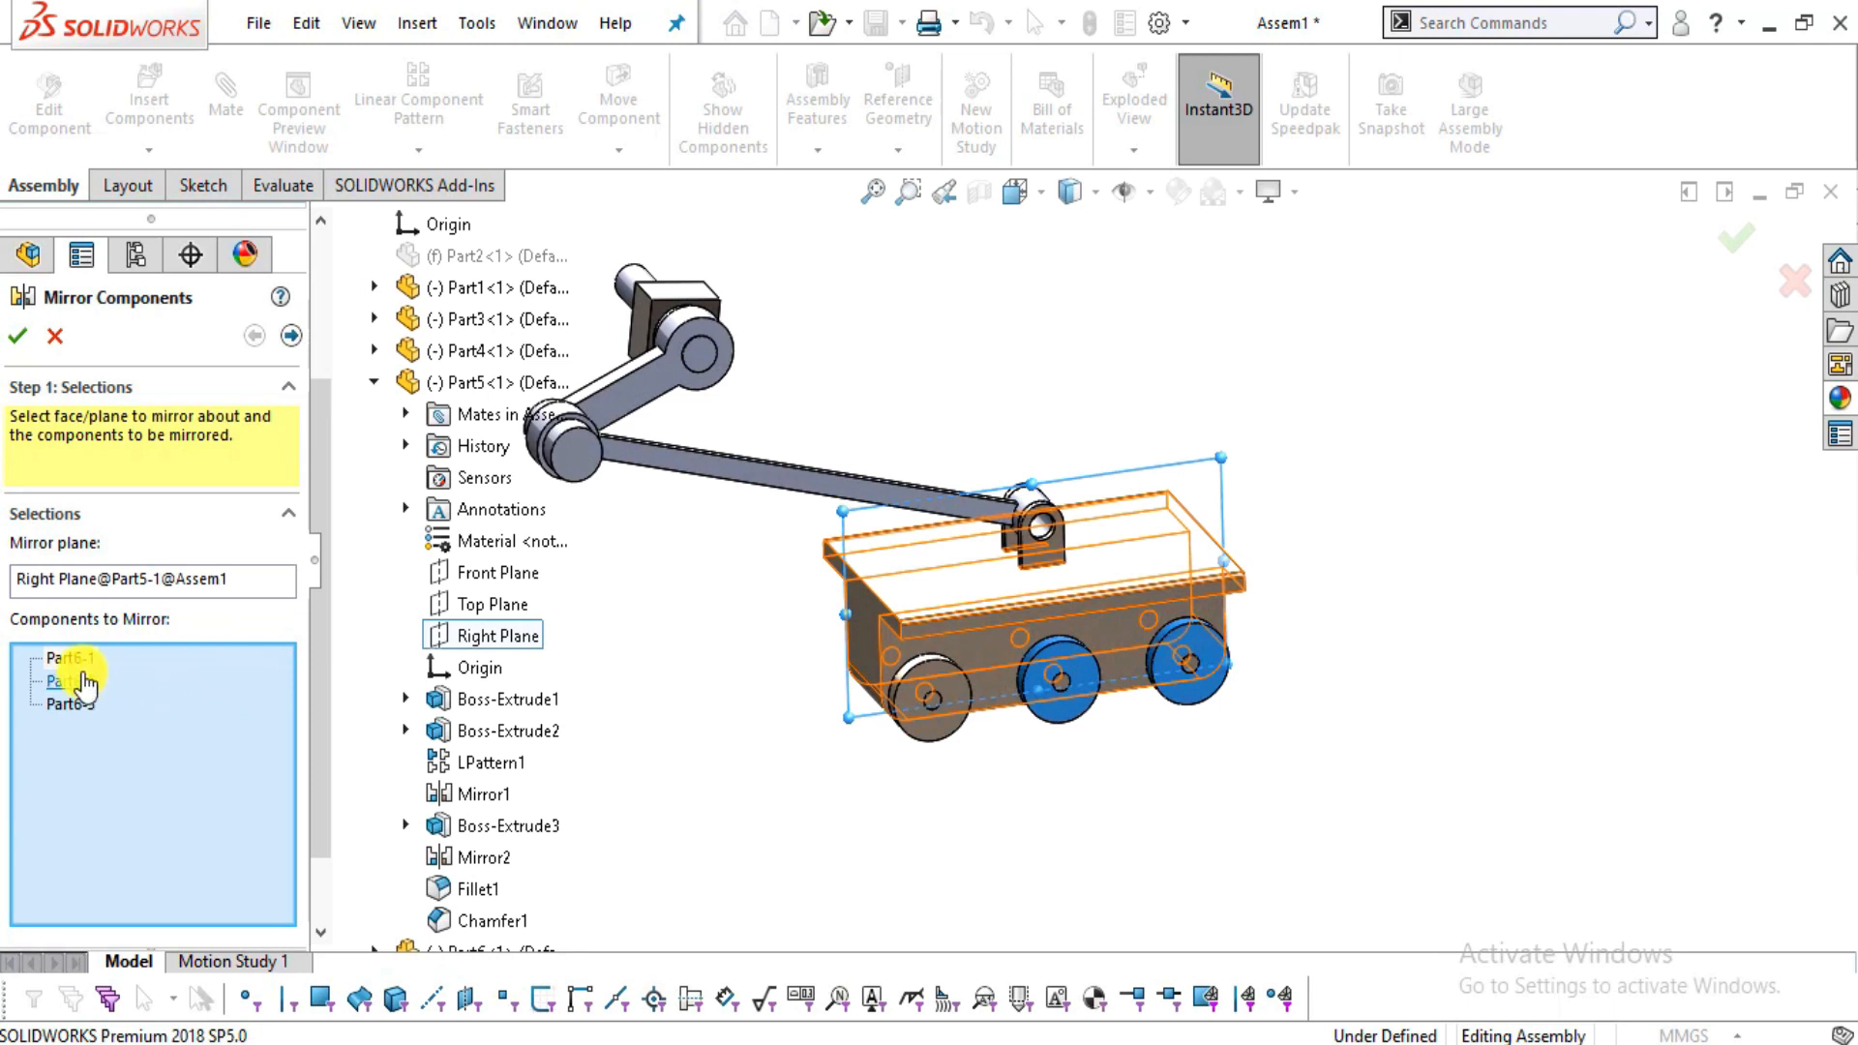
middle_drag(1036, 519, 1106, 754)
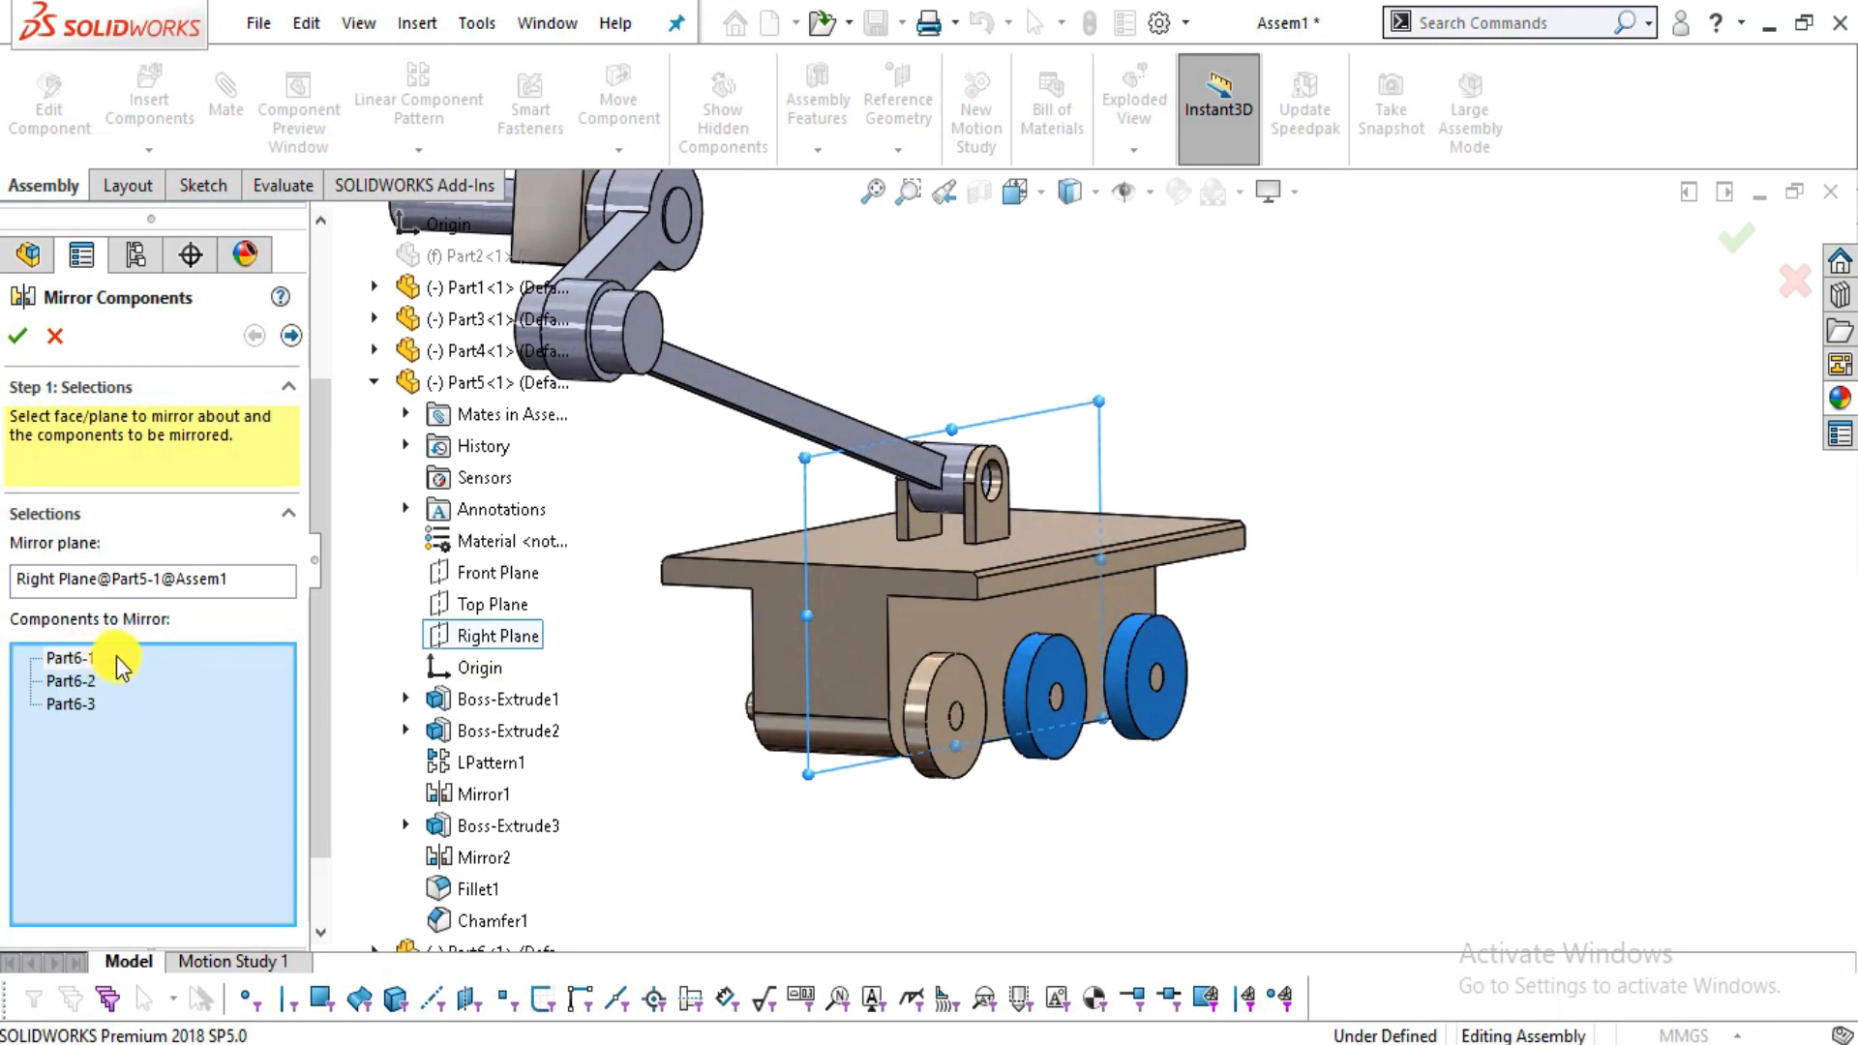
- Preview the orientation of the mirrored wheels on the slider's opposite side and accept the mirror
click(290, 336)
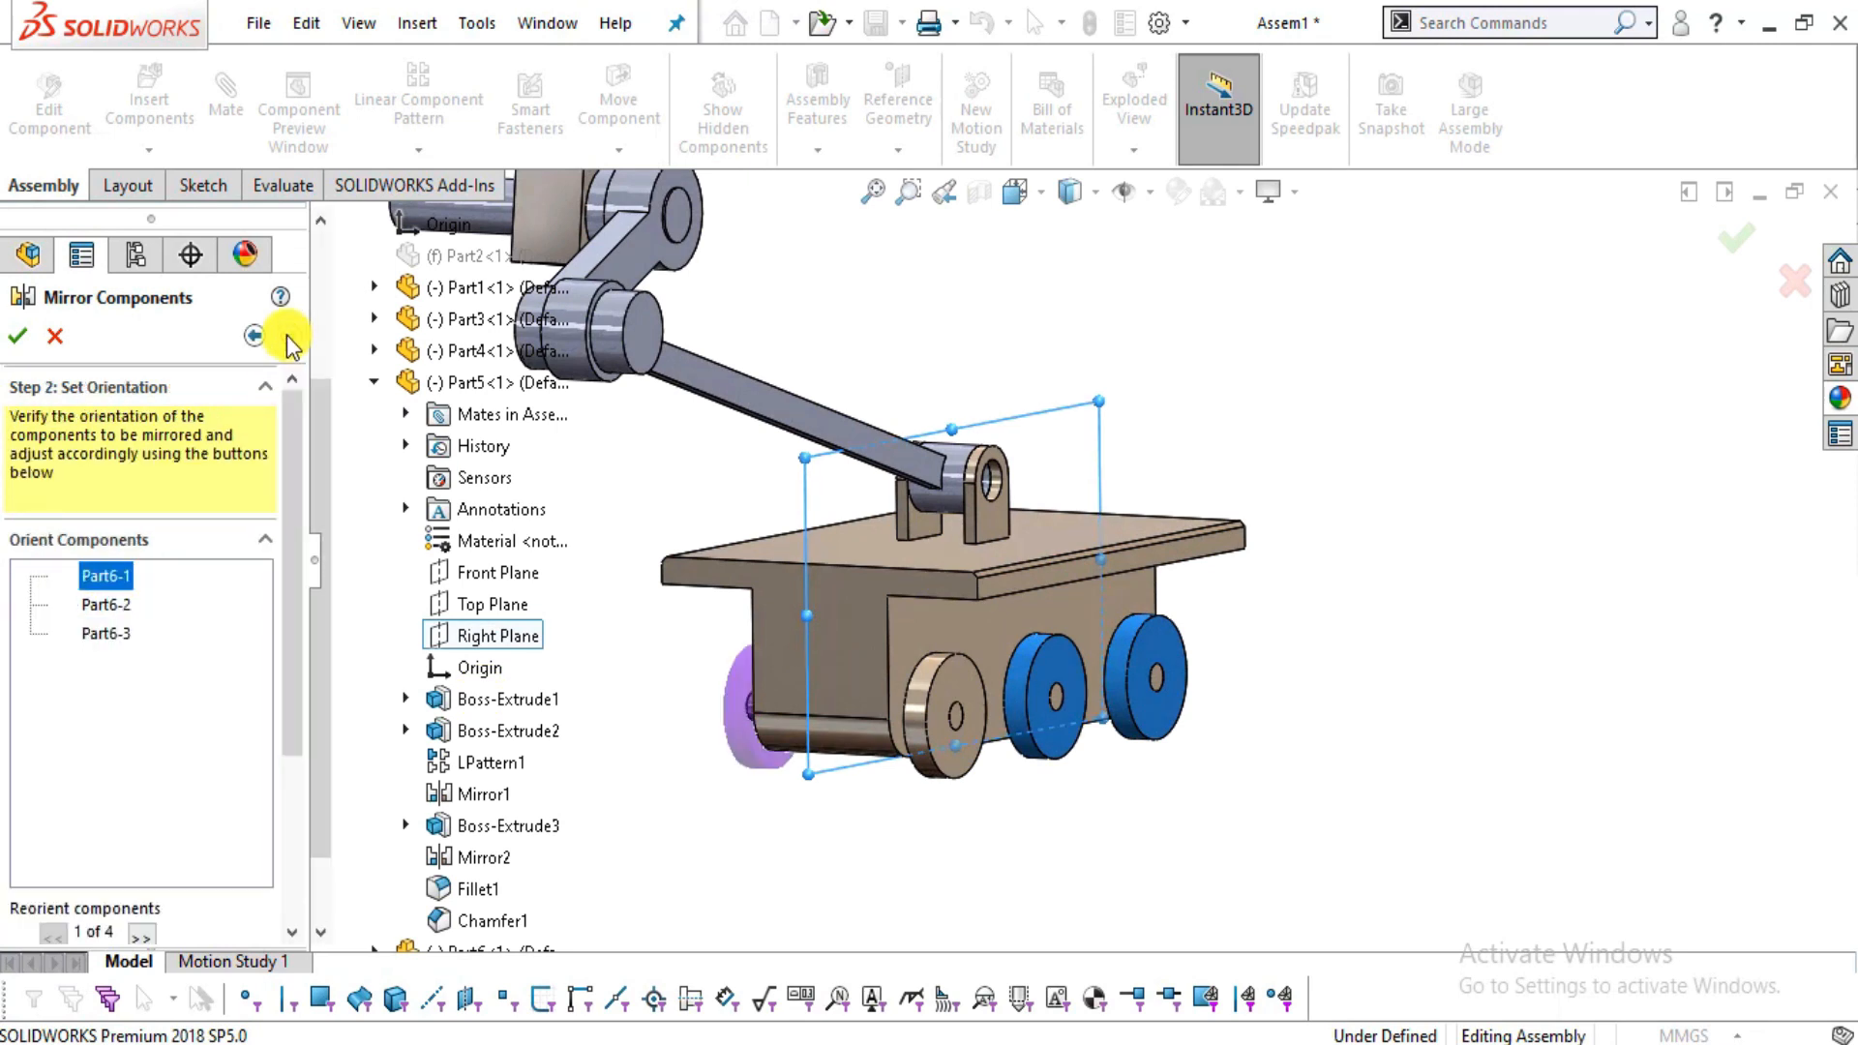
middle_drag(875, 700, 919, 667)
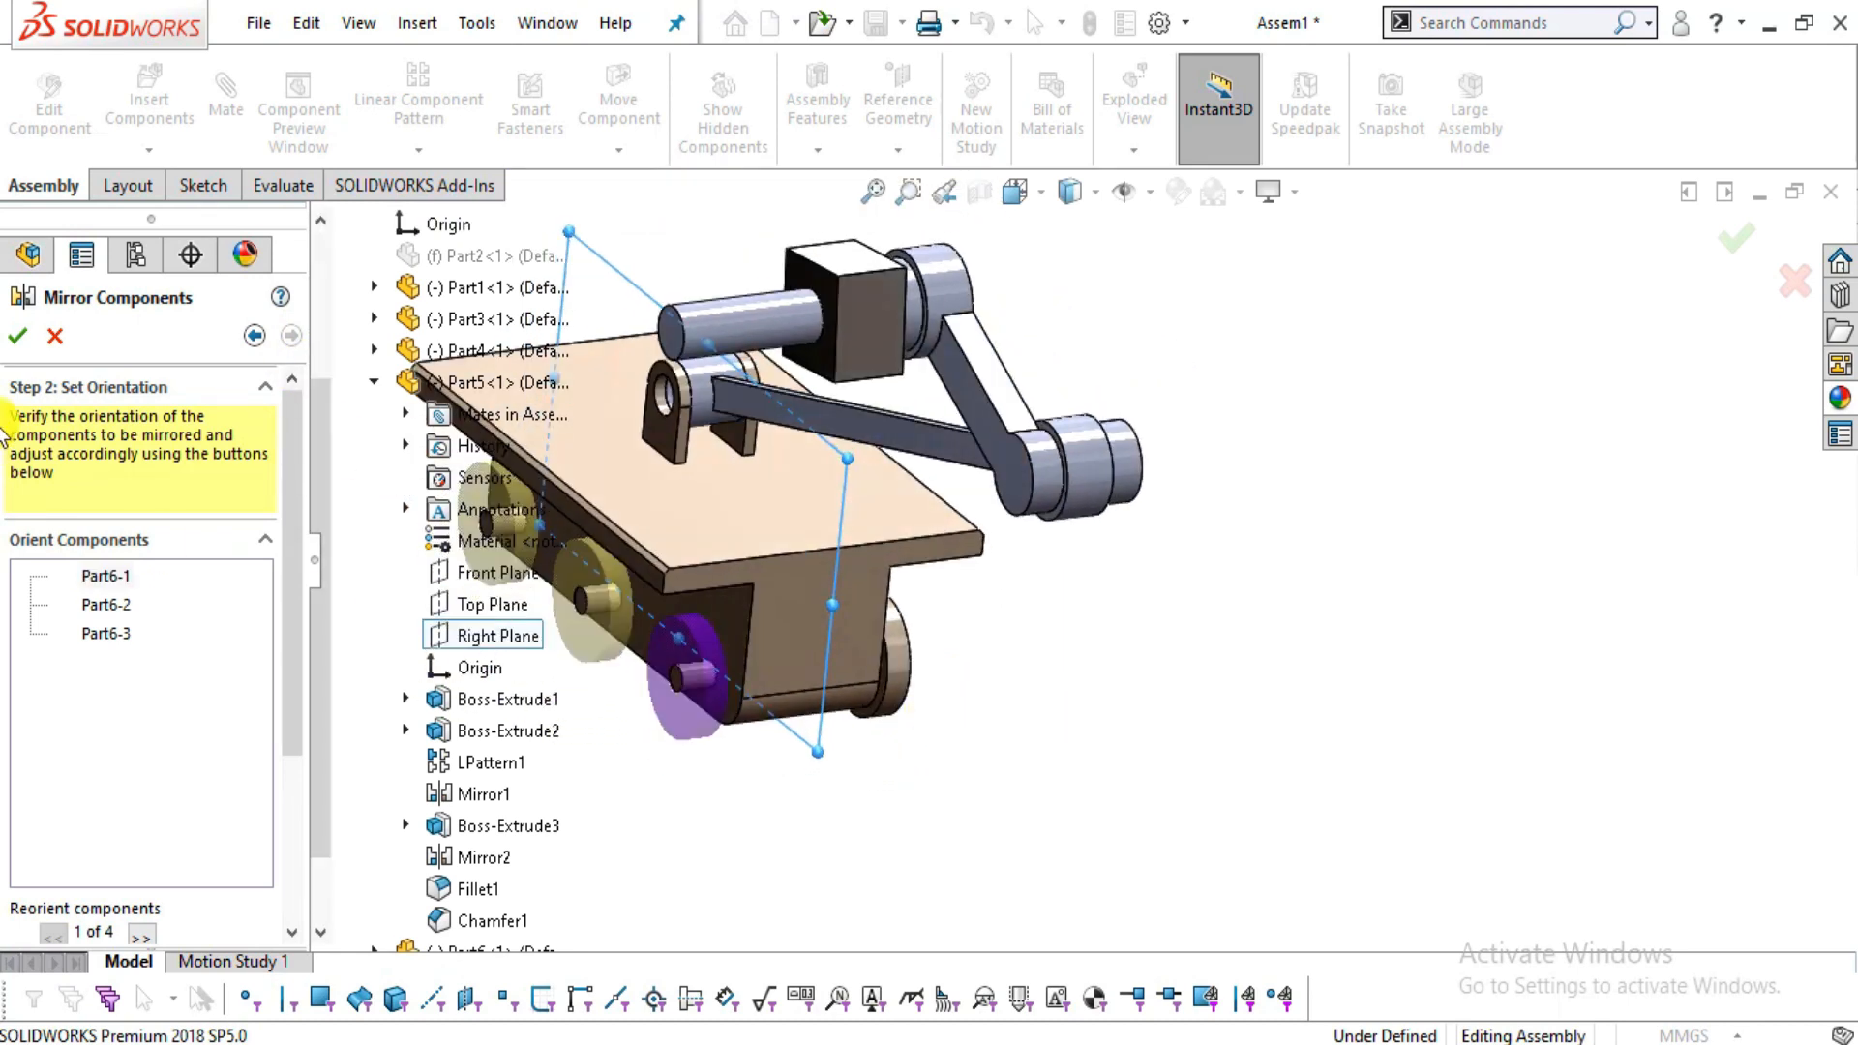
click(13, 333)
middle_drag(829, 684, 1047, 757)
scroll(1049, 812, up, 6)
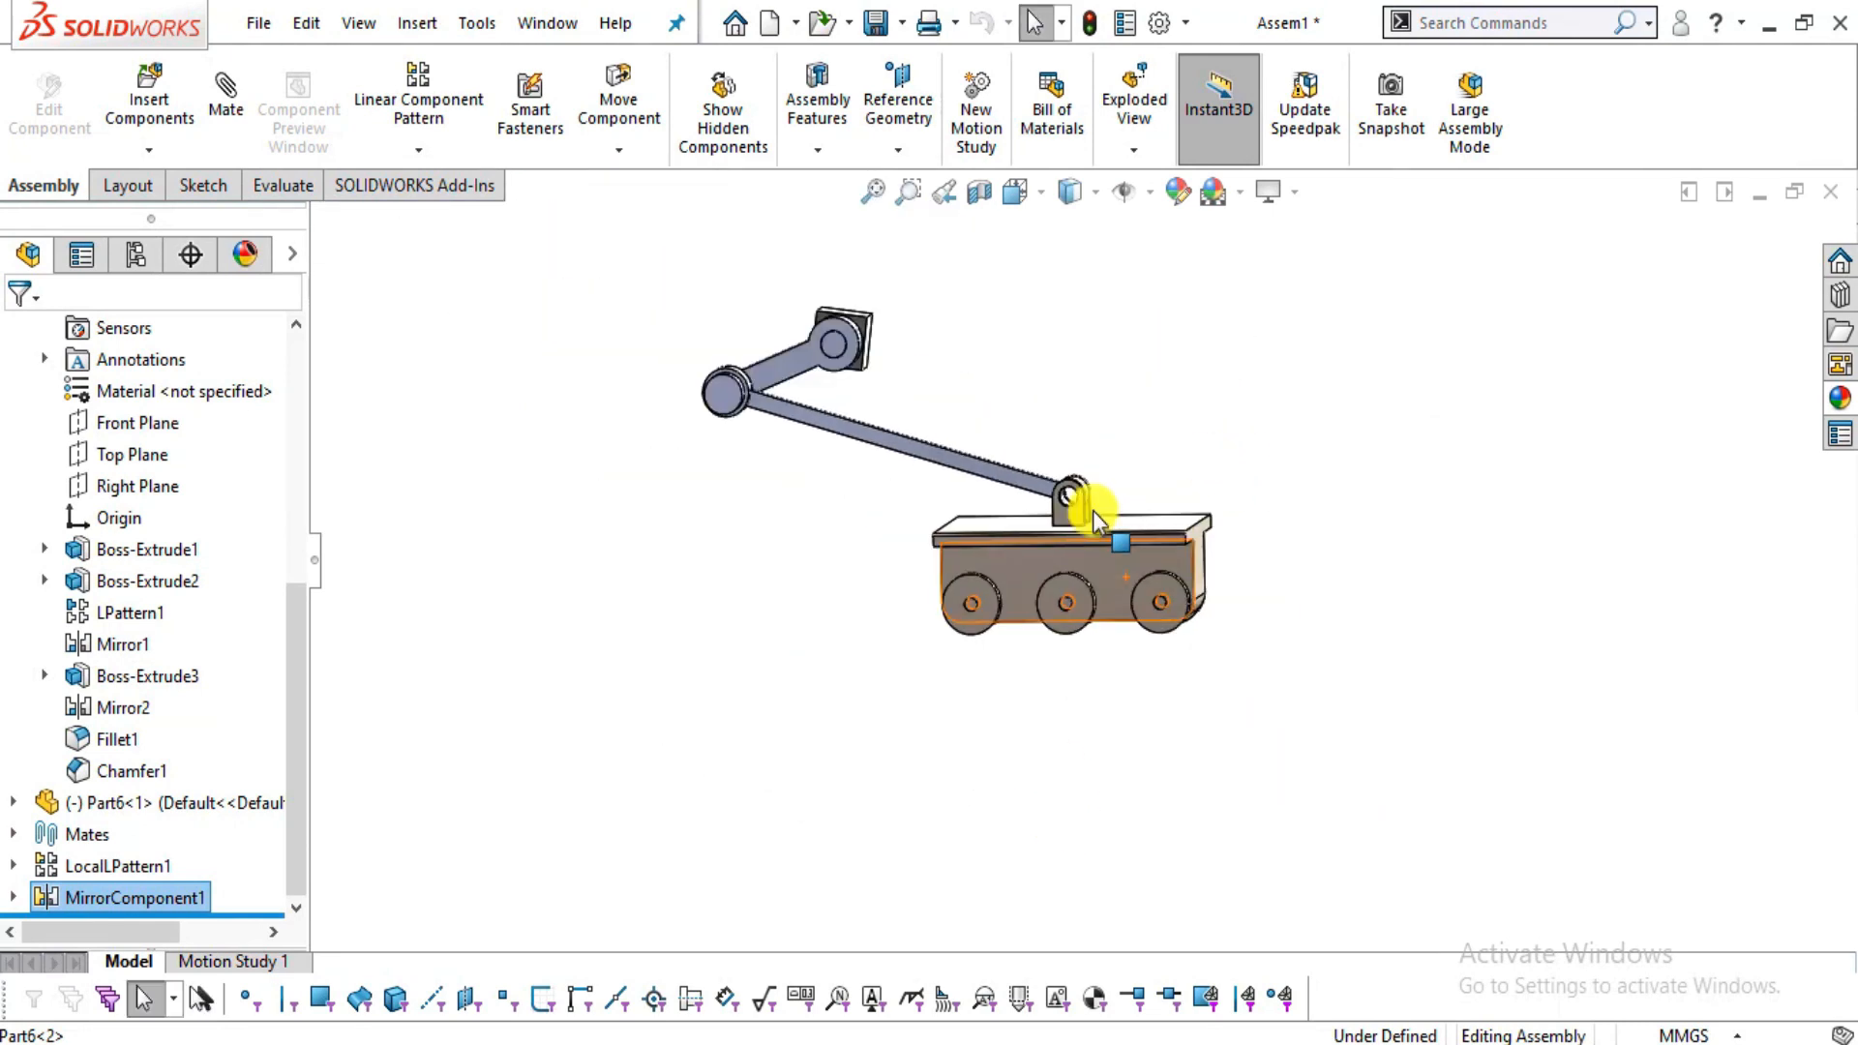
- Collapse the Part5 feature listing and unsuppress the fixed Part2 so the full mechanism can be viewed
scroll(41, 552, up, 2)
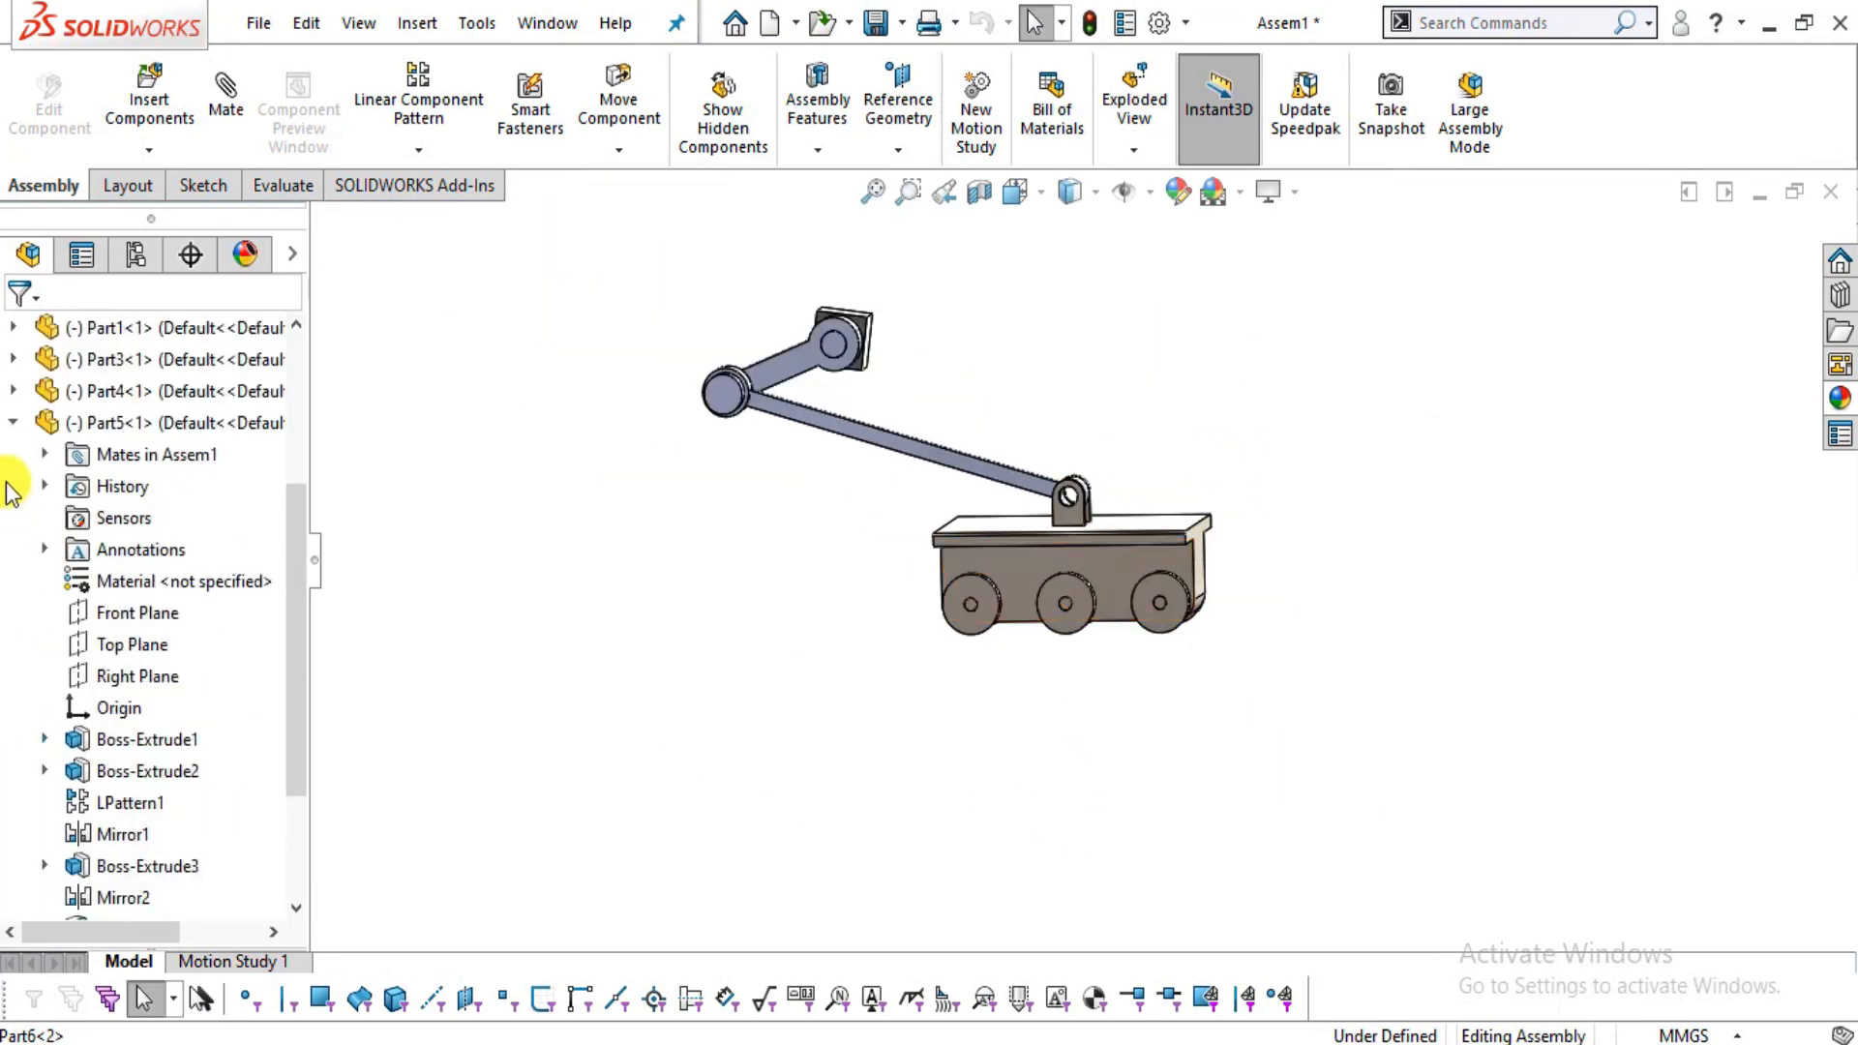
click(12, 421)
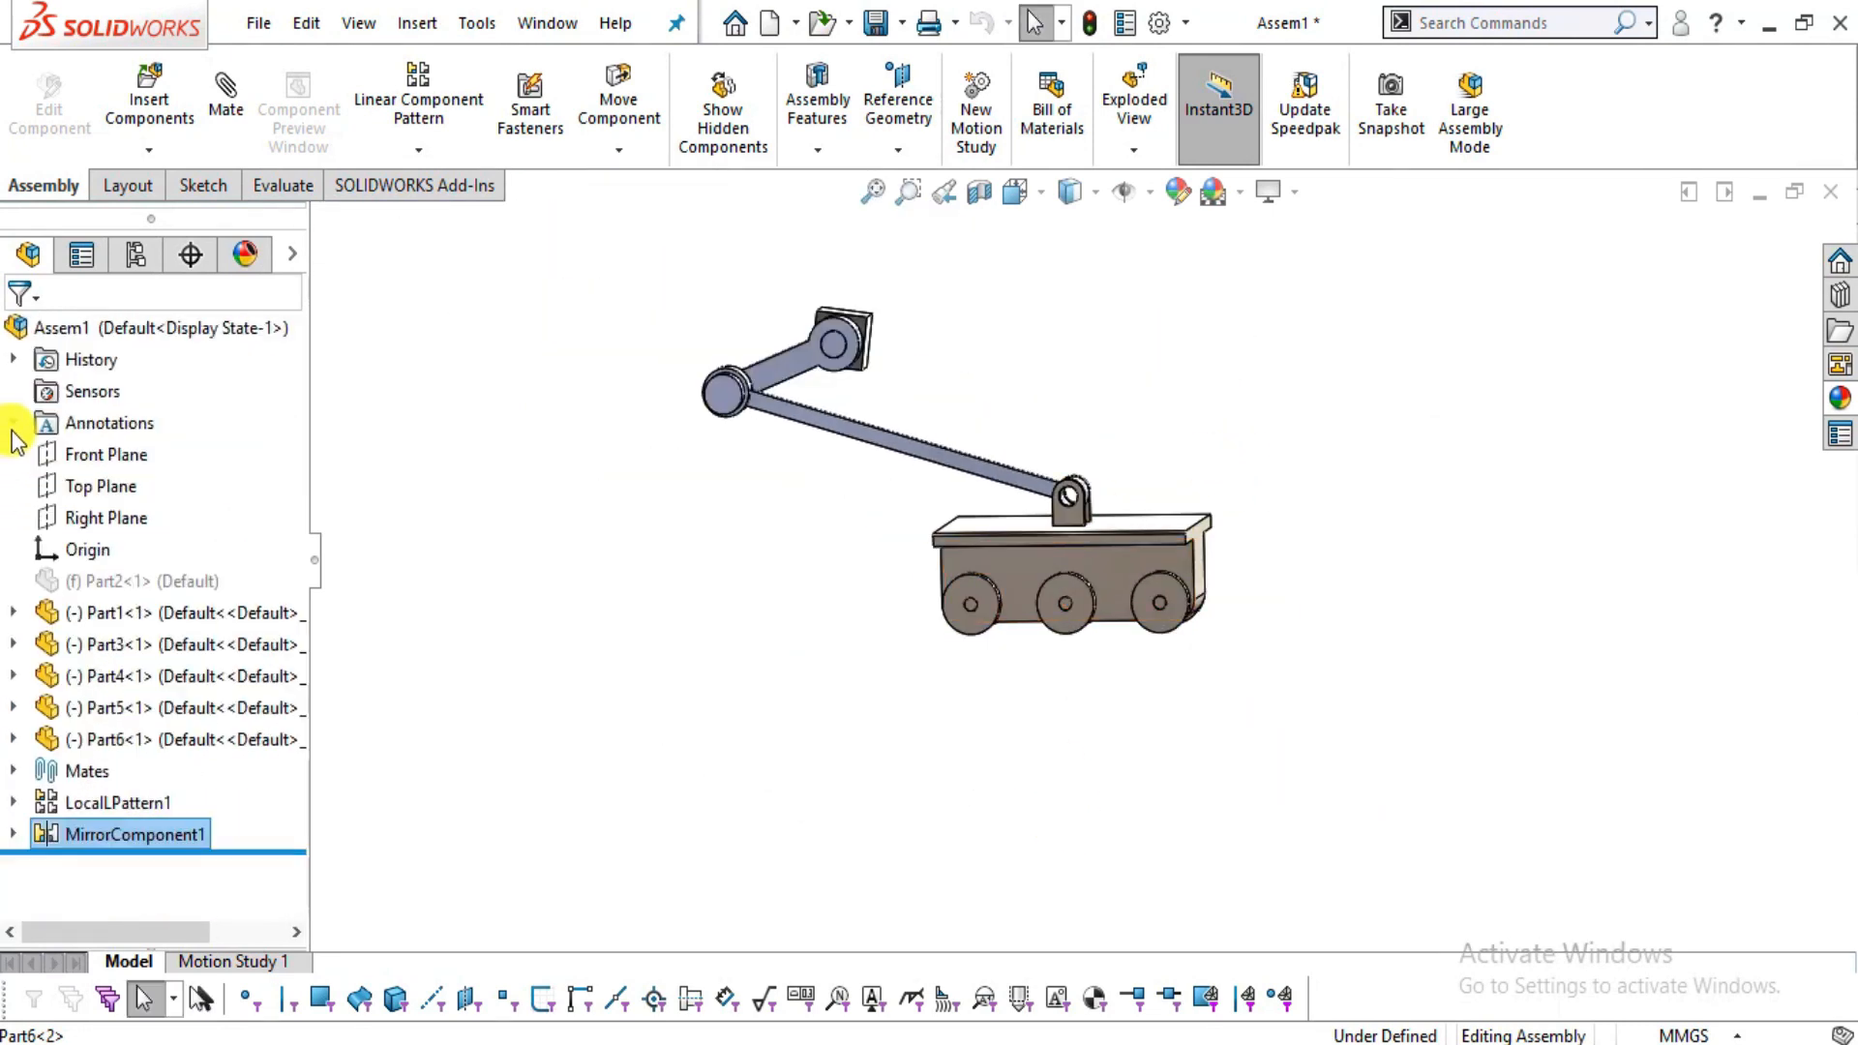
right_click(72, 584)
click(271, 222)
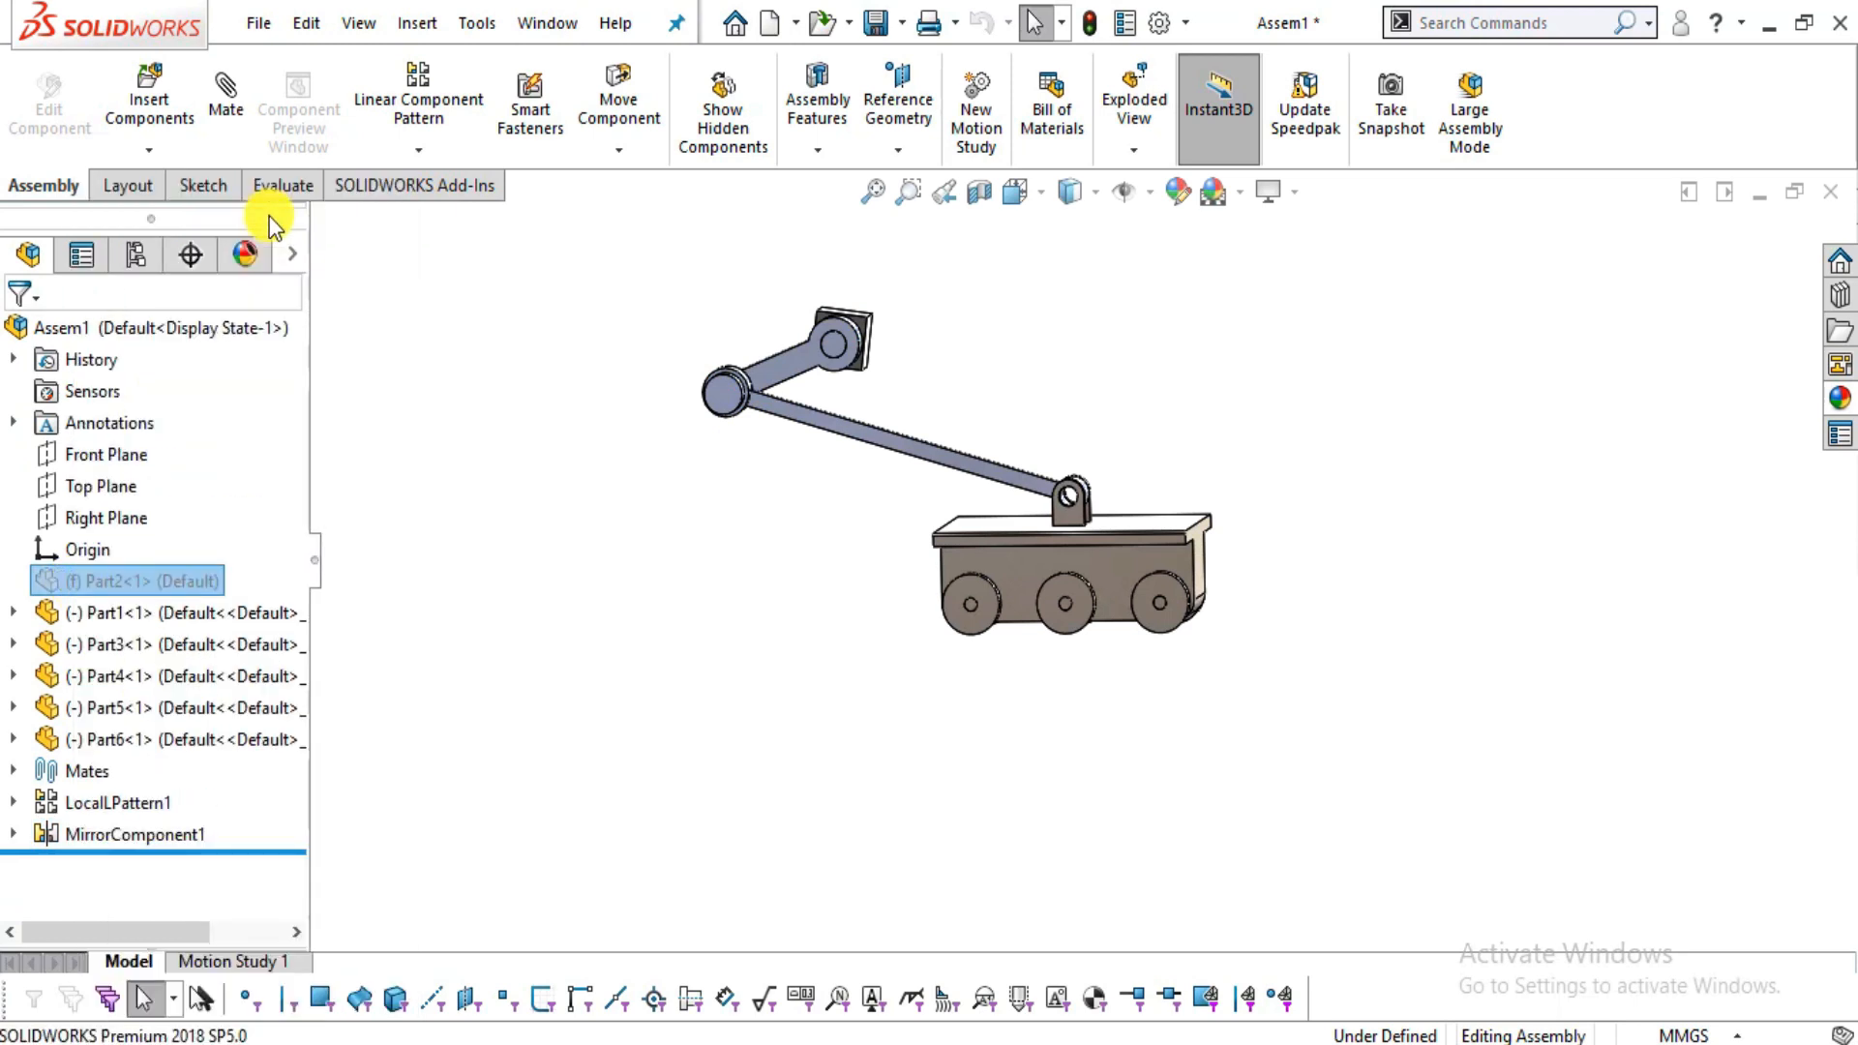
middle_drag(1122, 420, 1069, 555)
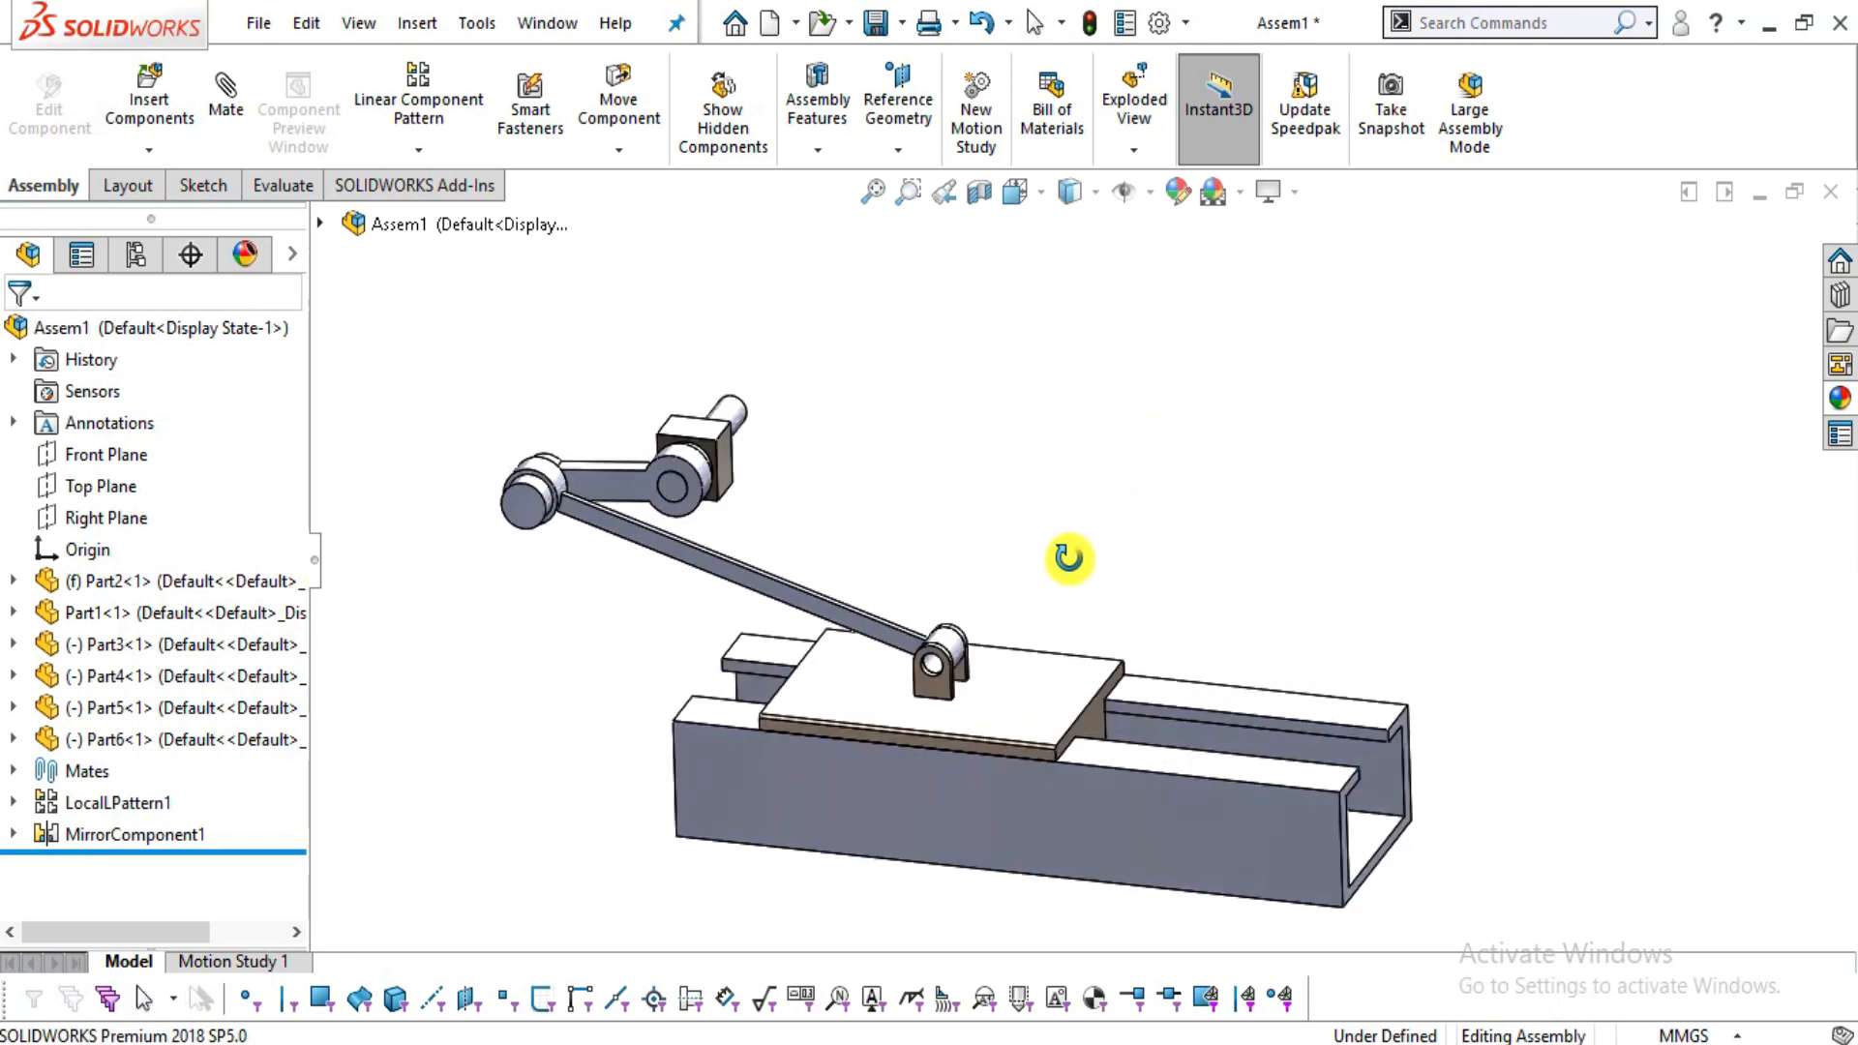
scroll(1071, 550, up, 1)
- Enable the SOLIDWORKS Motion add-in for the current session
click(1181, 22)
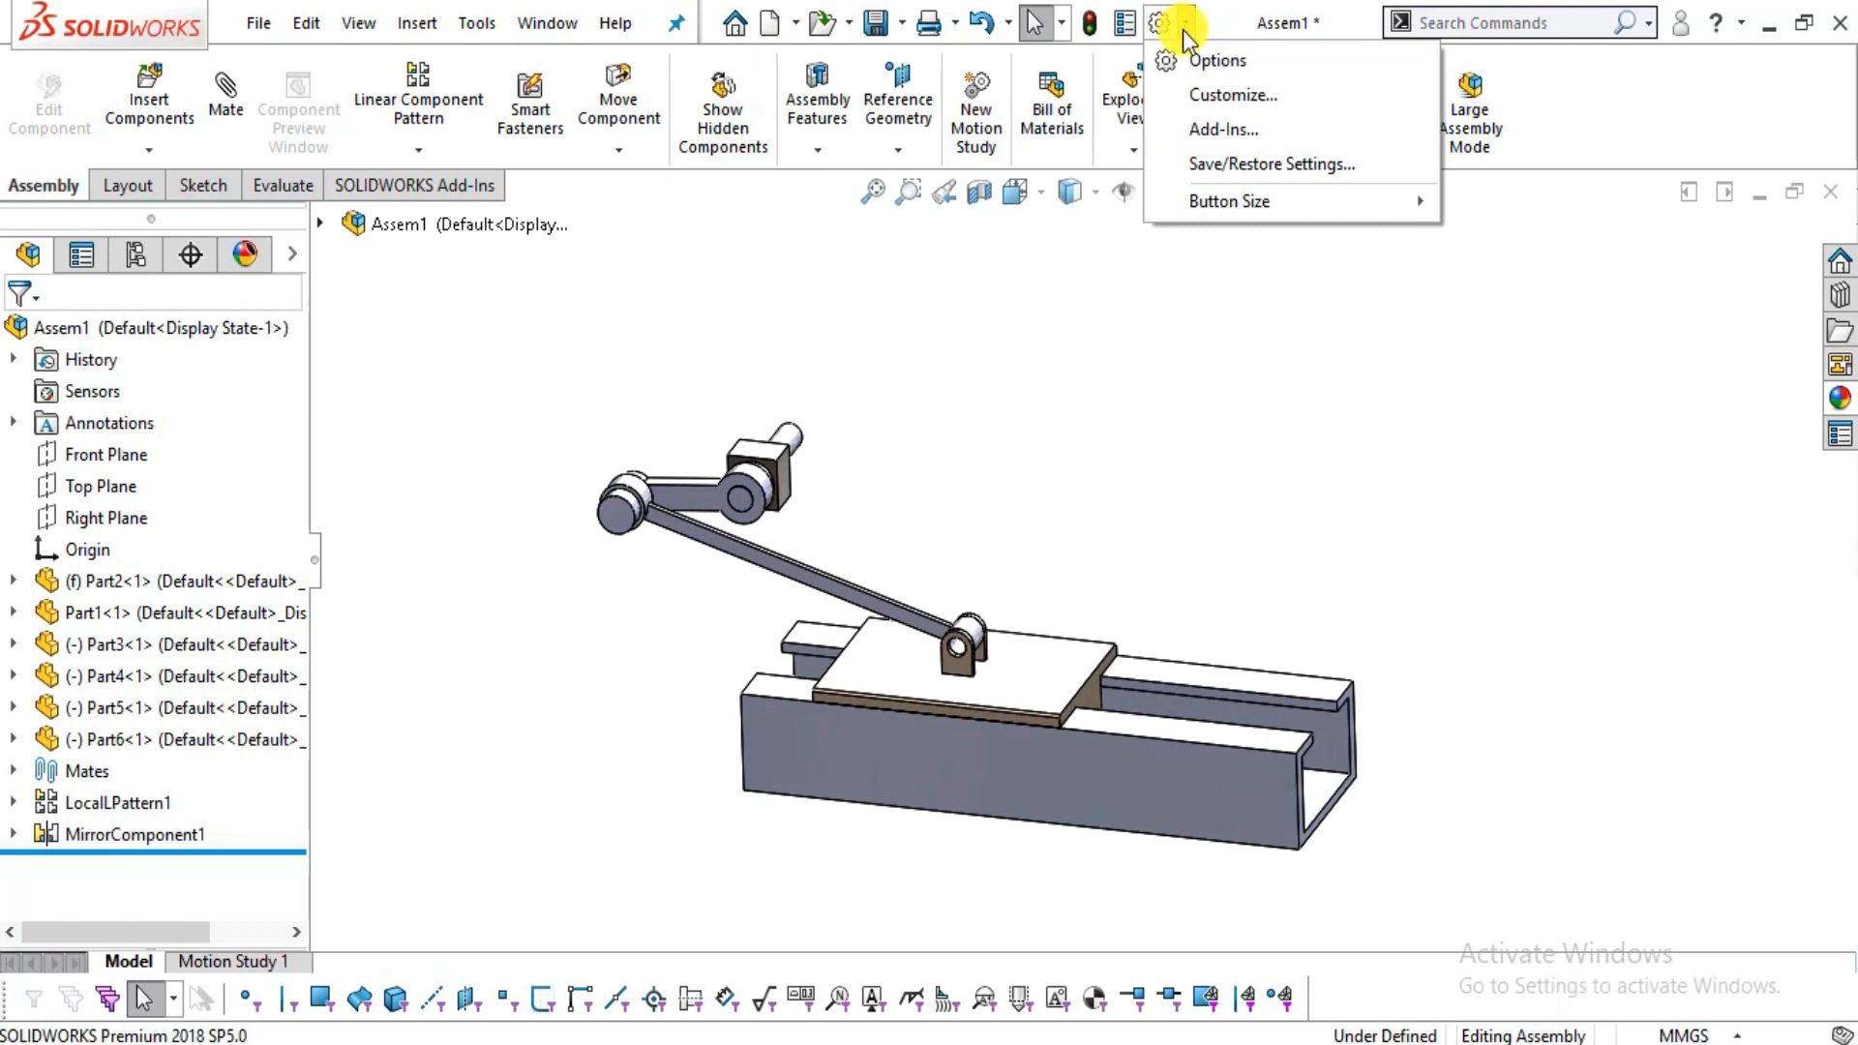
click(1217, 130)
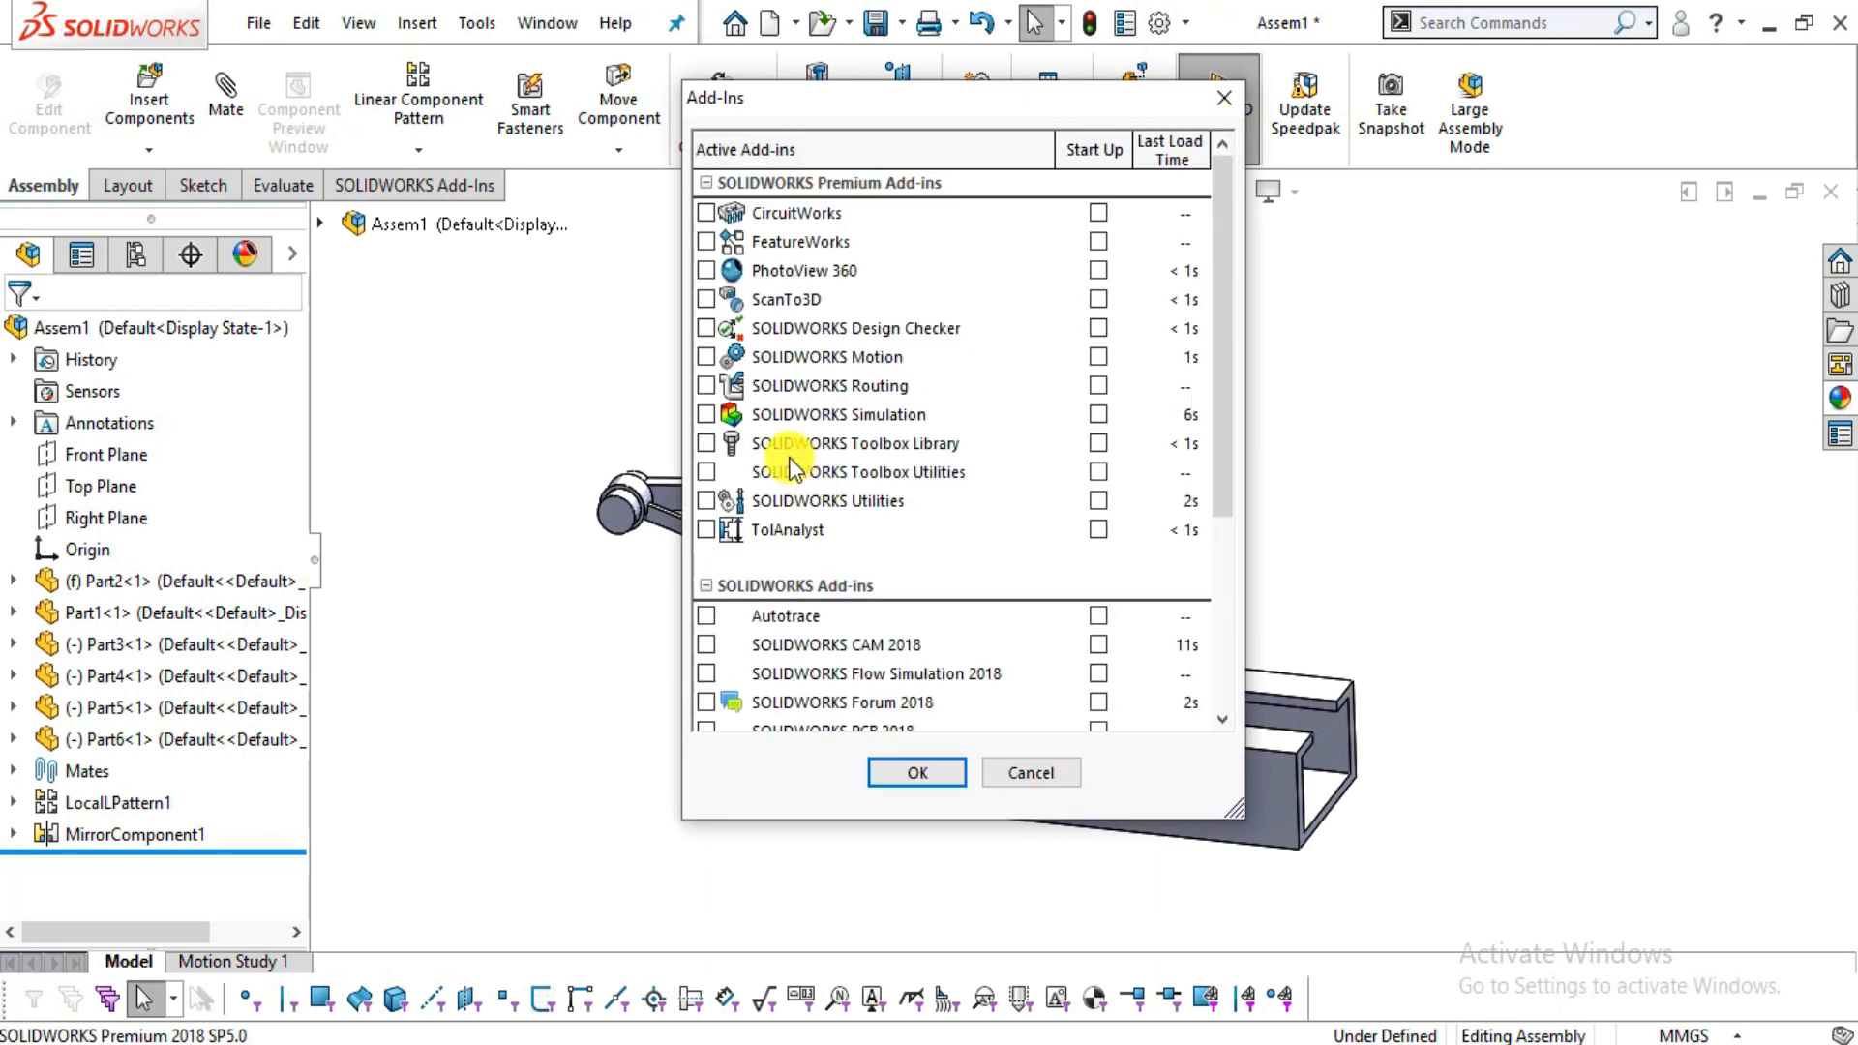
click(708, 358)
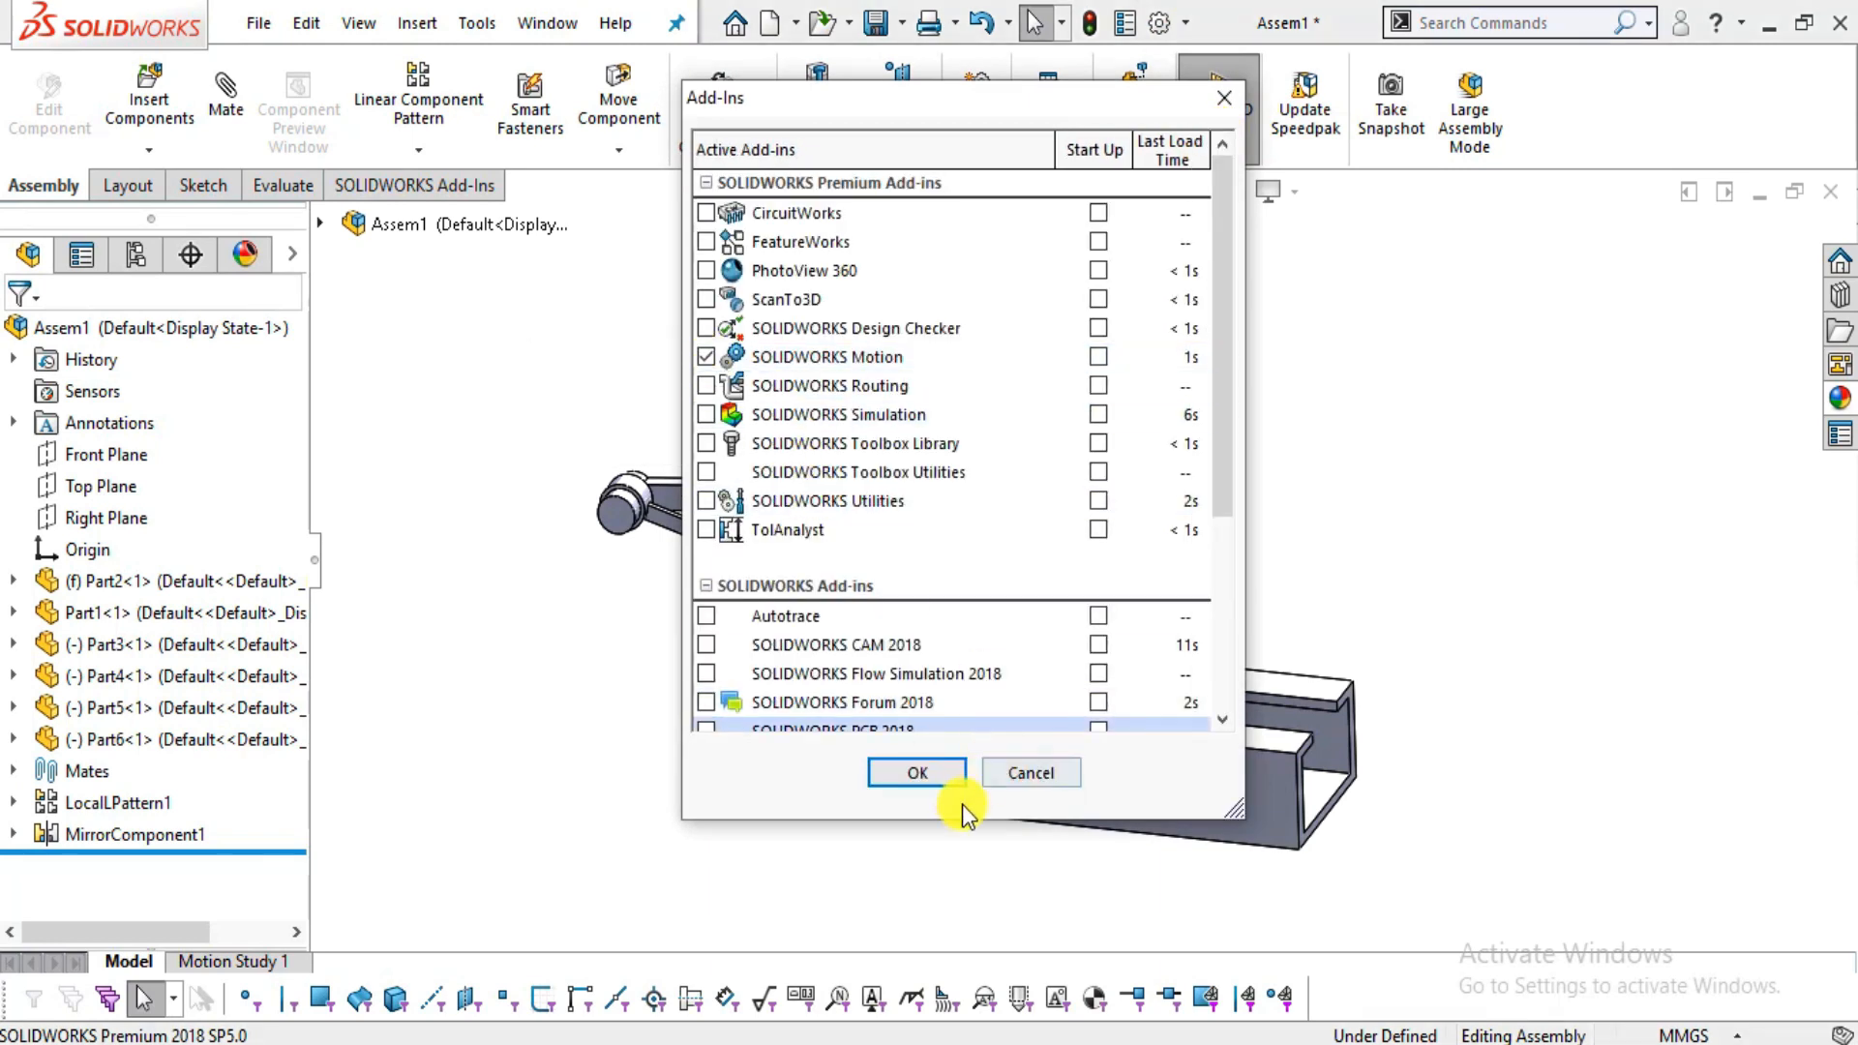
click(916, 773)
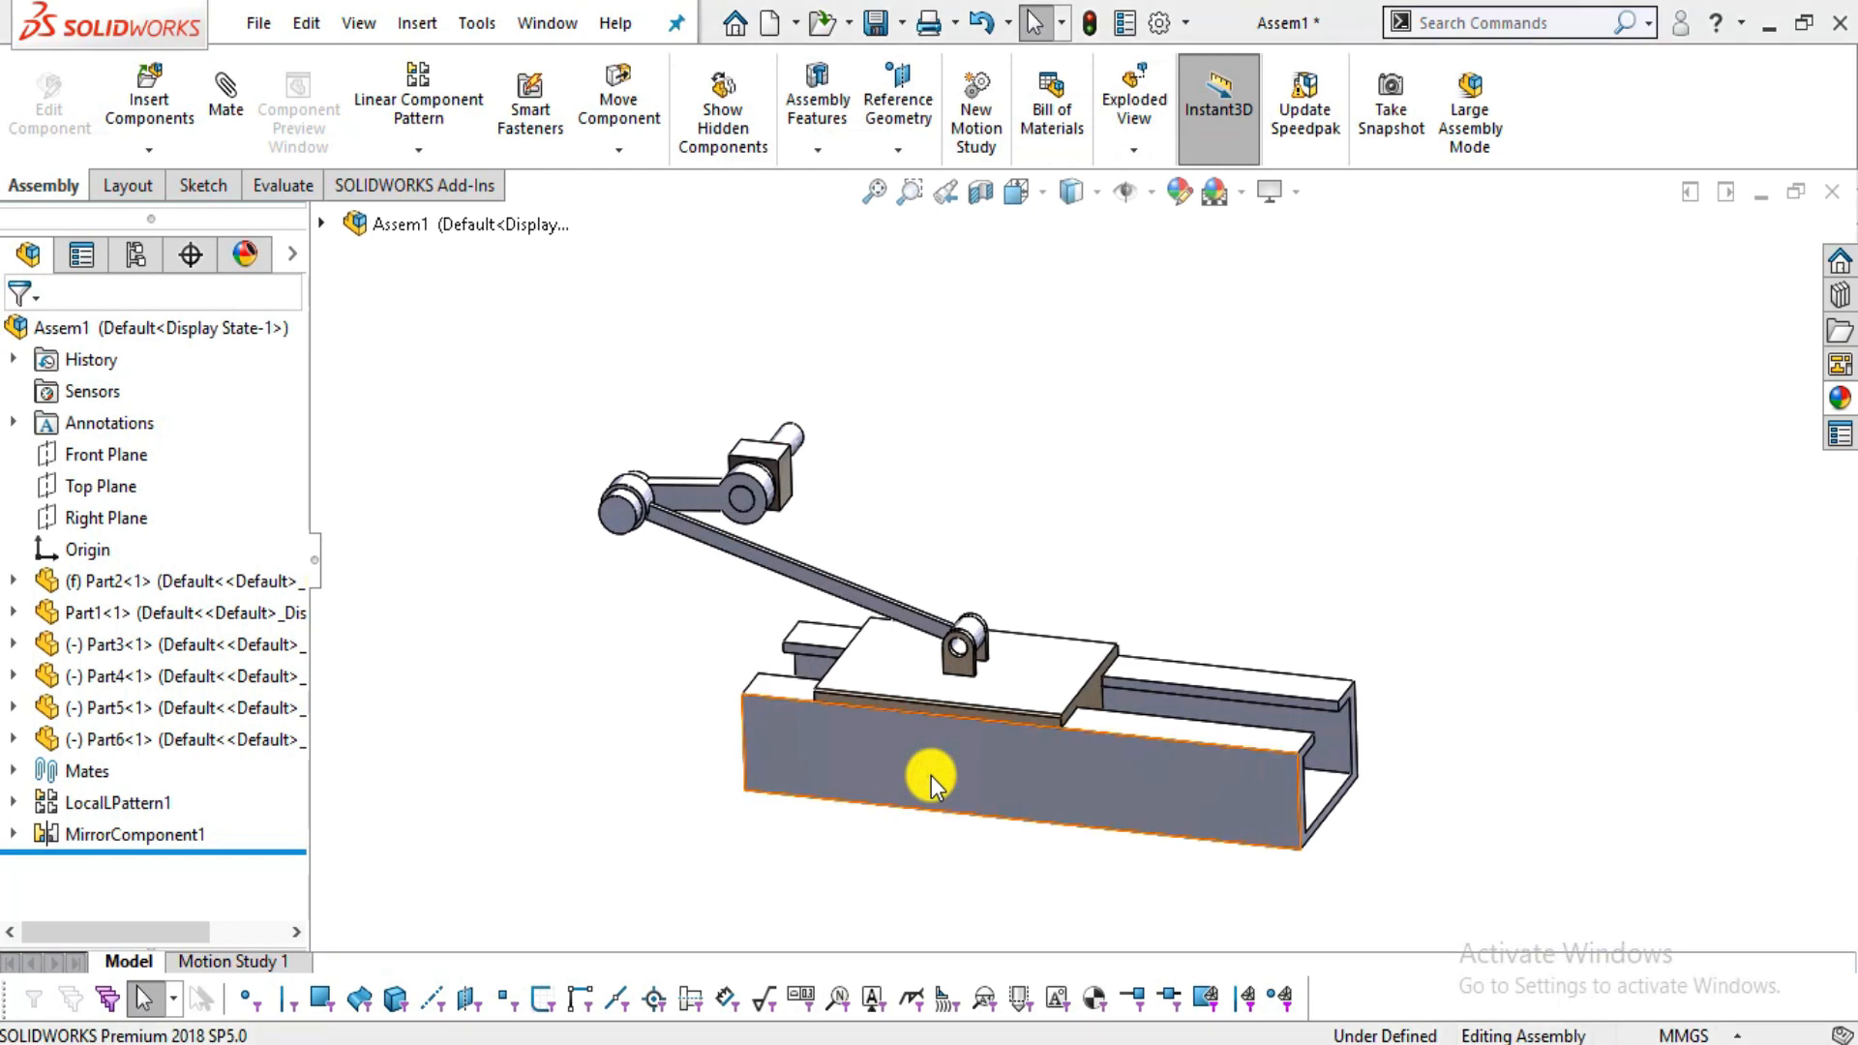
- In Motion Study 1, add a constant-speed rotary motor to the cylindrical shaft face of Part3, change its speed and accept it
click(278, 961)
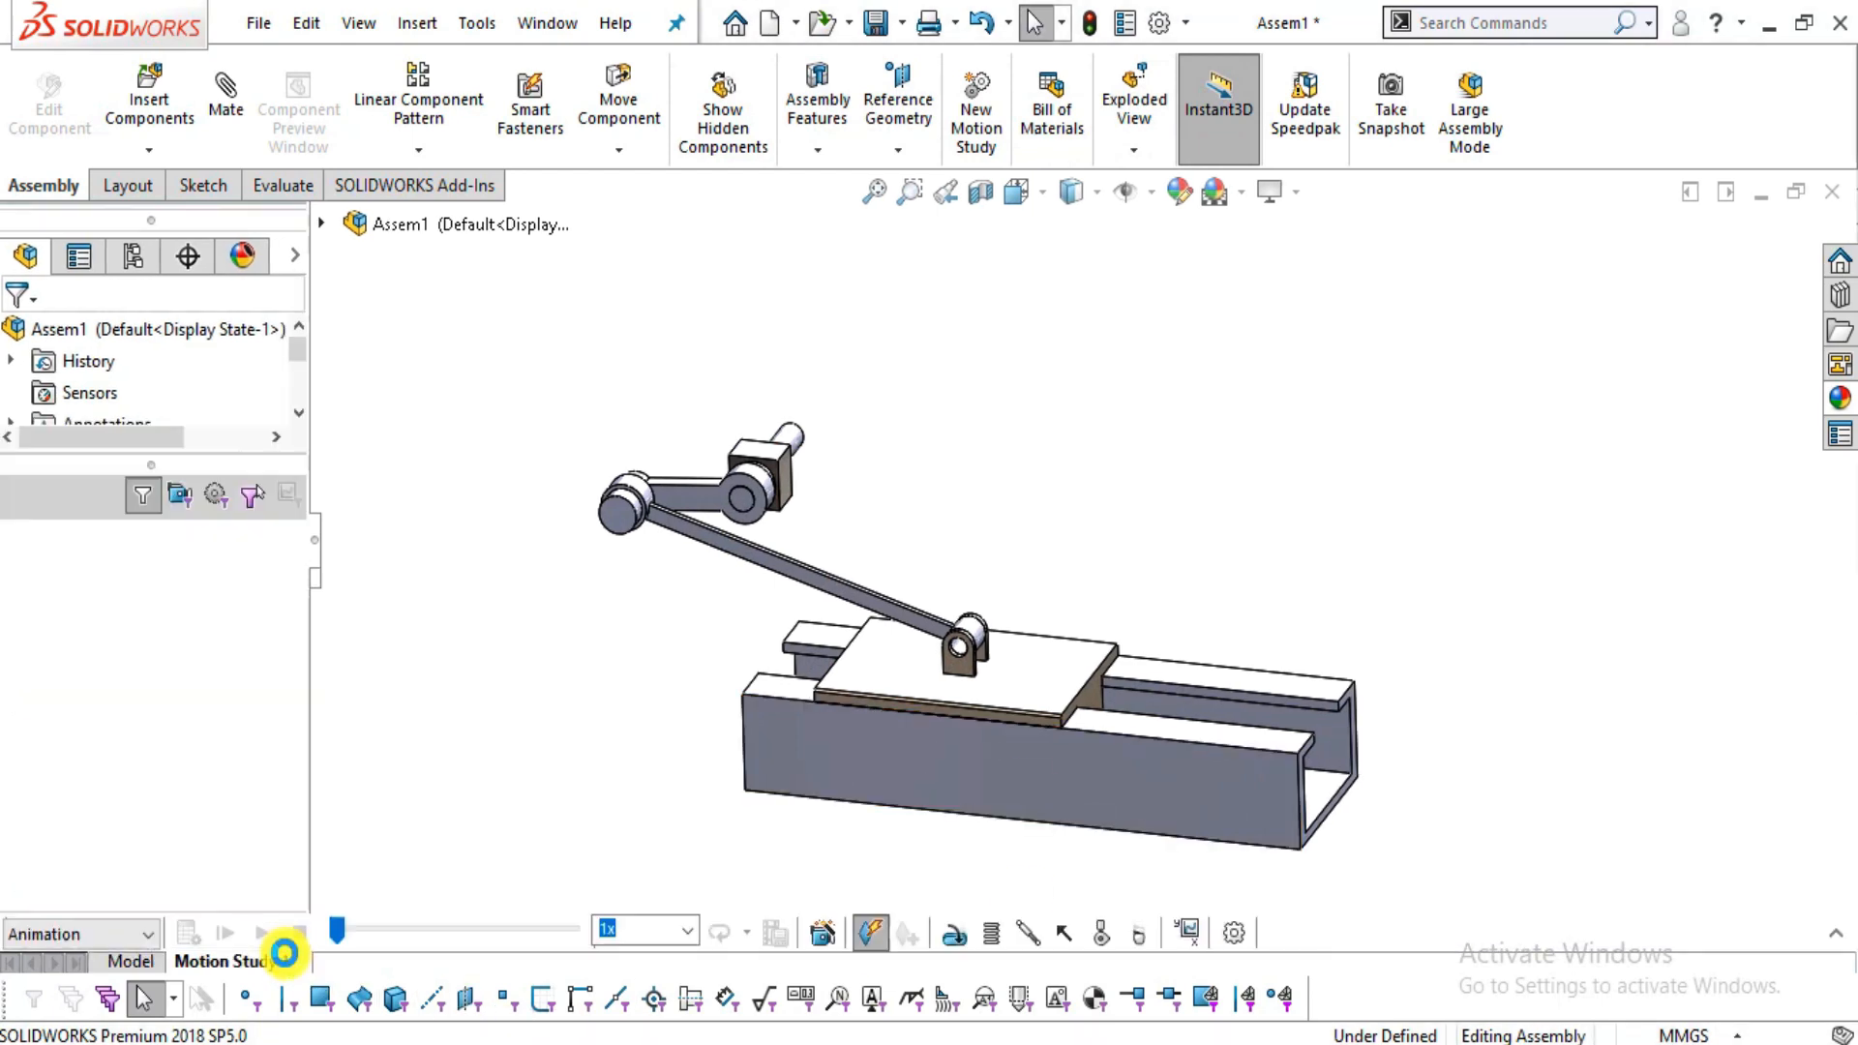
middle_drag(1130, 530, 1128, 503)
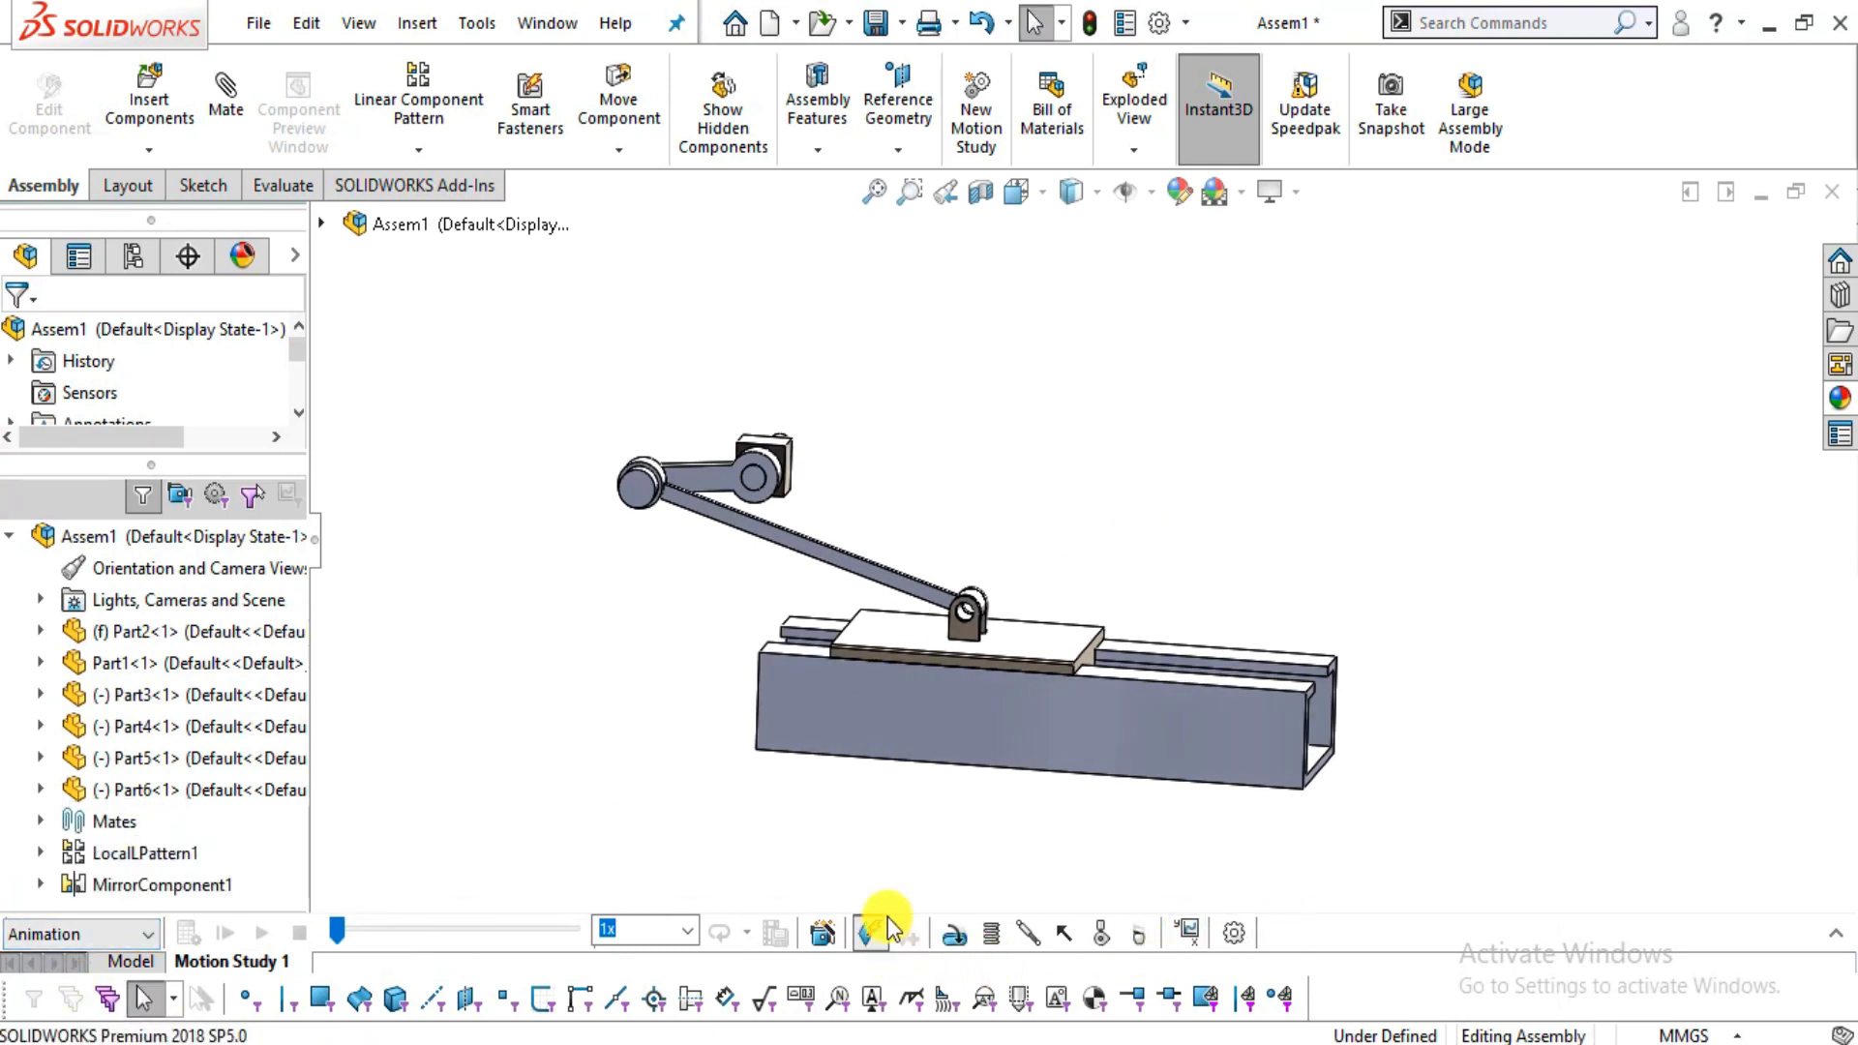
click(966, 939)
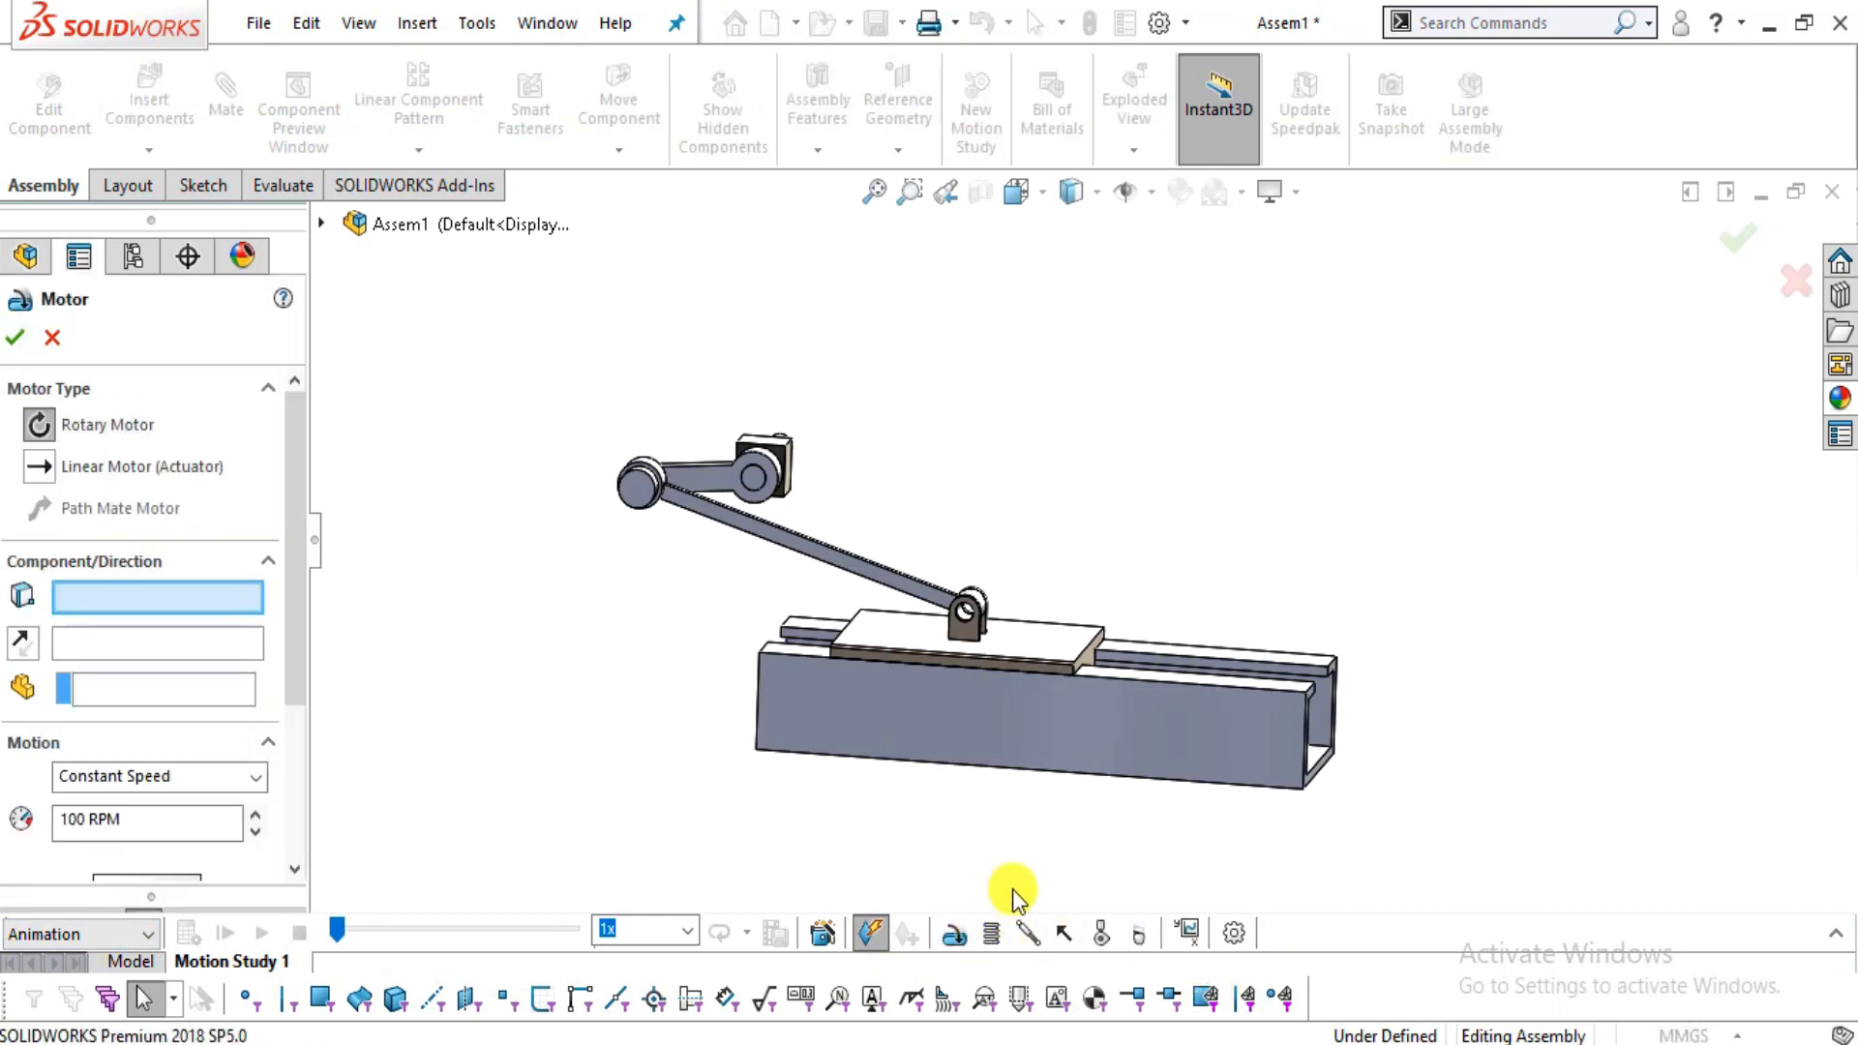
middle_drag(1089, 414, 1051, 374)
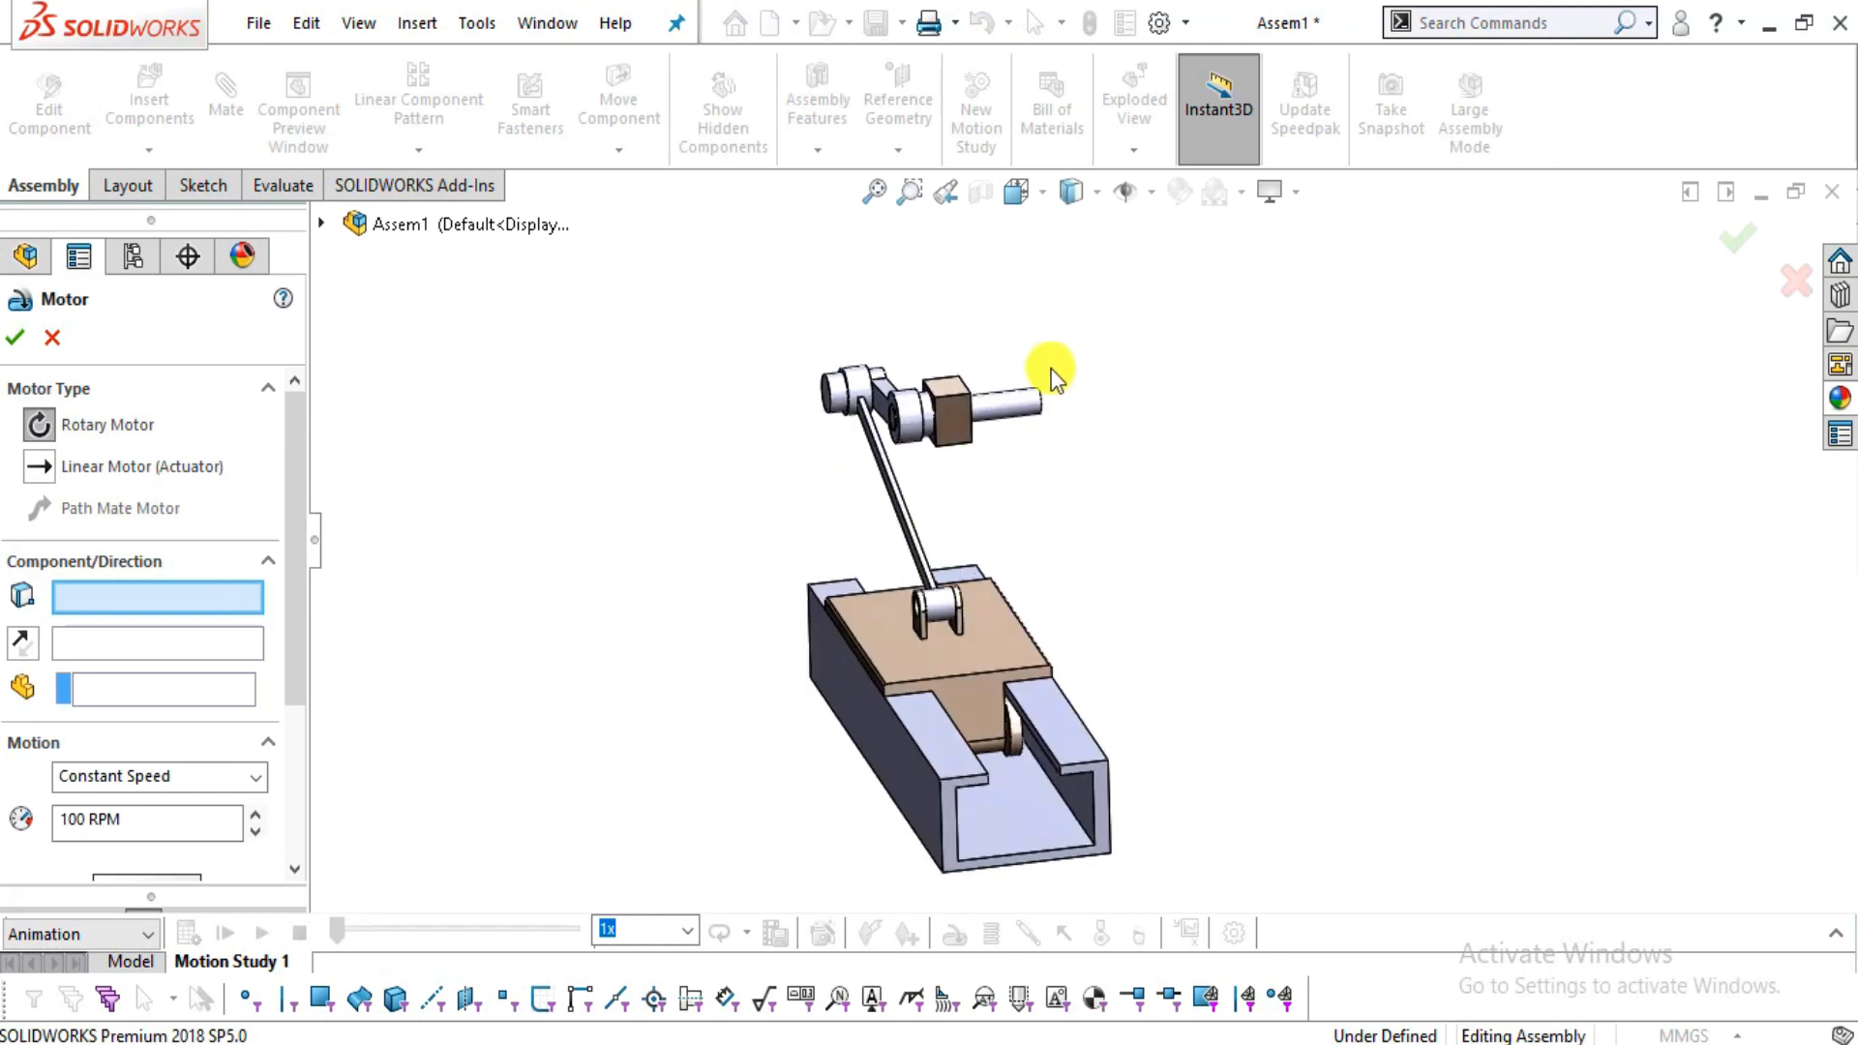
scroll(1041, 368, down, 5)
click(958, 528)
scroll(1106, 779, up, 3)
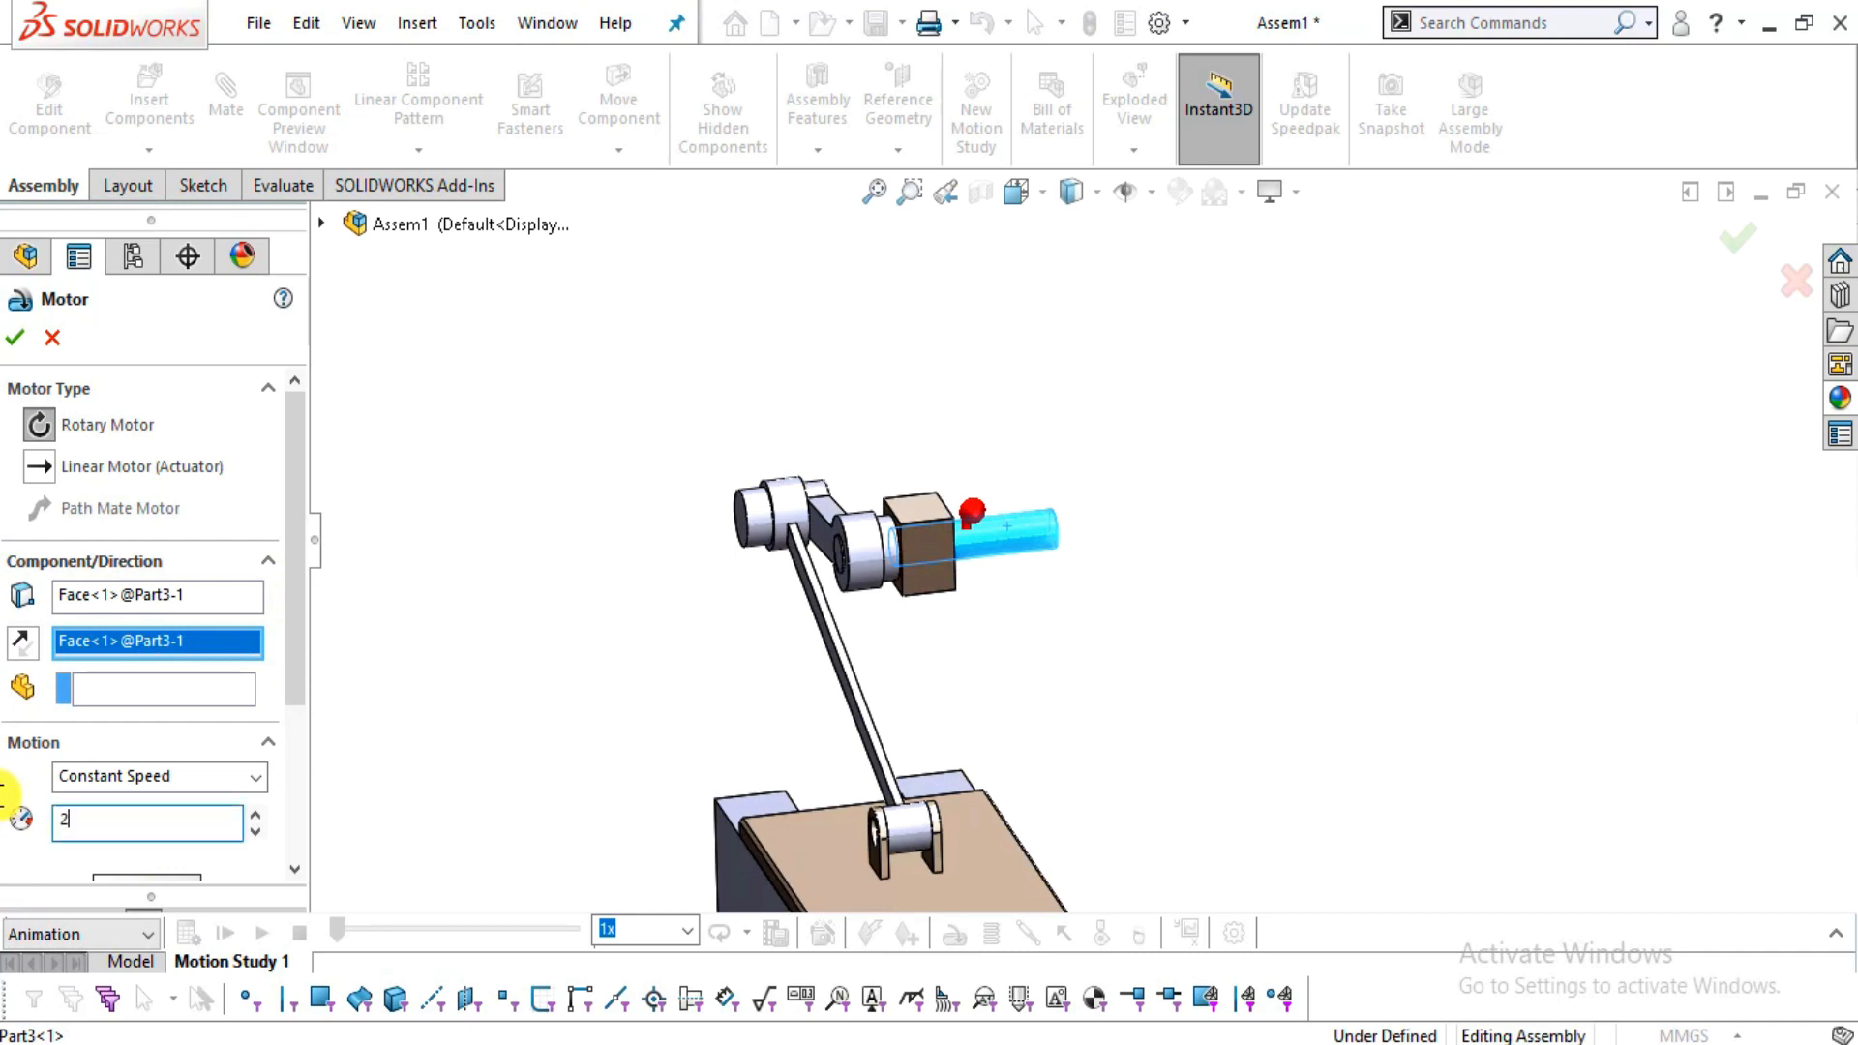
click(14, 341)
- Expand the motion study timeline and calculate the rotary-motor animation
scroll(717, 623, up, 3)
middle_drag(717, 622, 1235, 681)
scroll(1056, 752, down, 4)
middle_drag(1057, 750, 1038, 607)
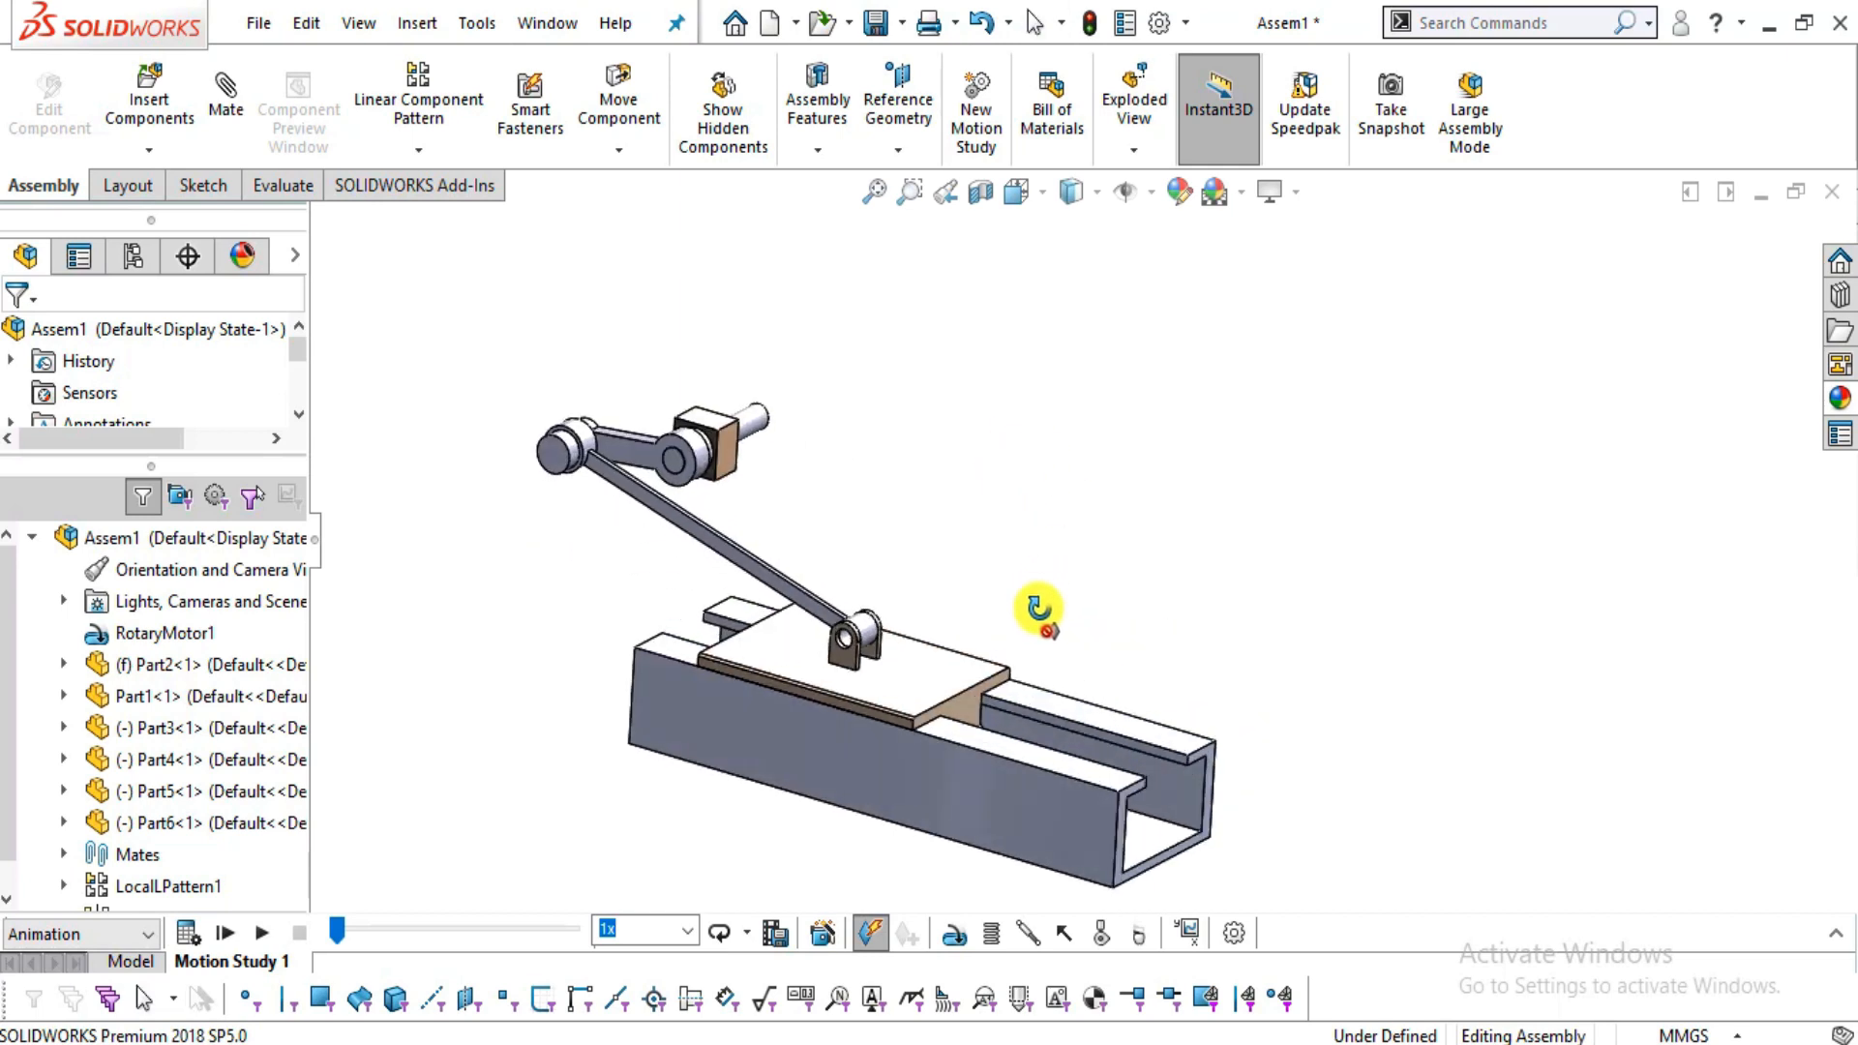
scroll(1019, 643, up, 2)
scroll(894, 493, down, 2)
middle_drag(891, 561, 1045, 619)
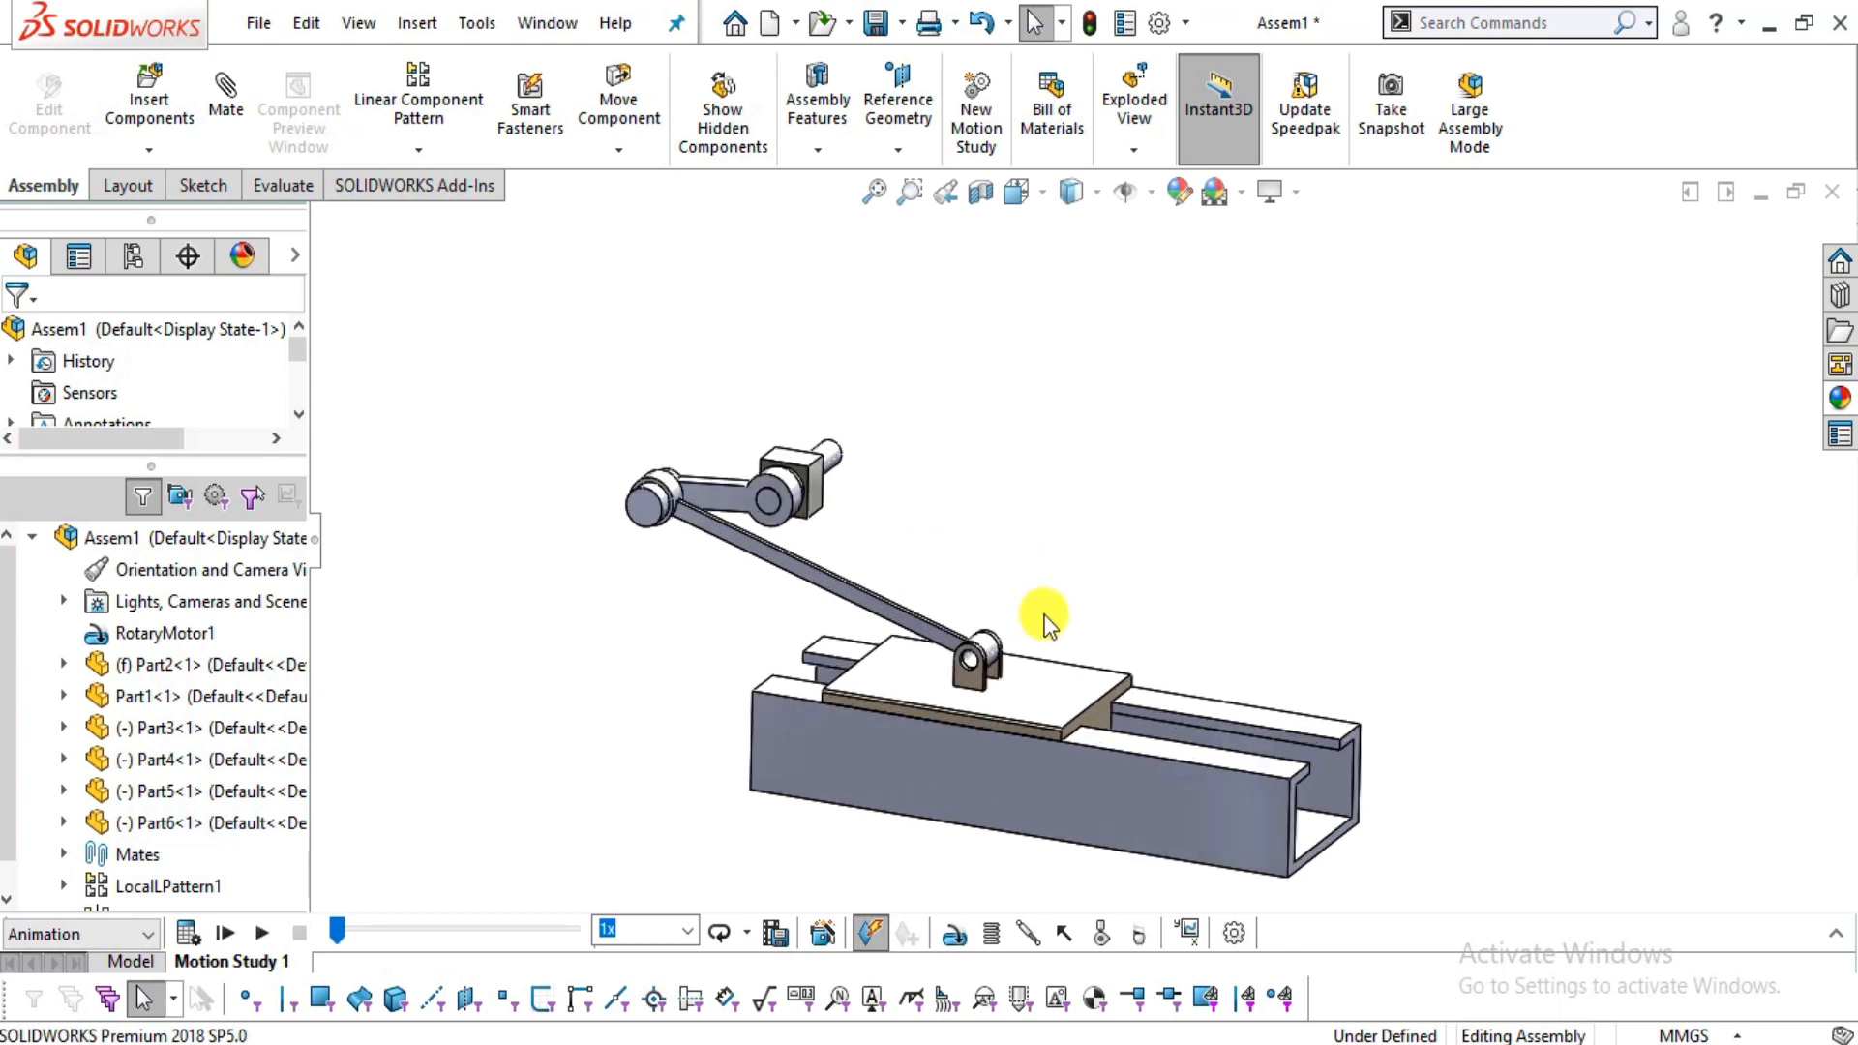
click(1837, 940)
click(357, 645)
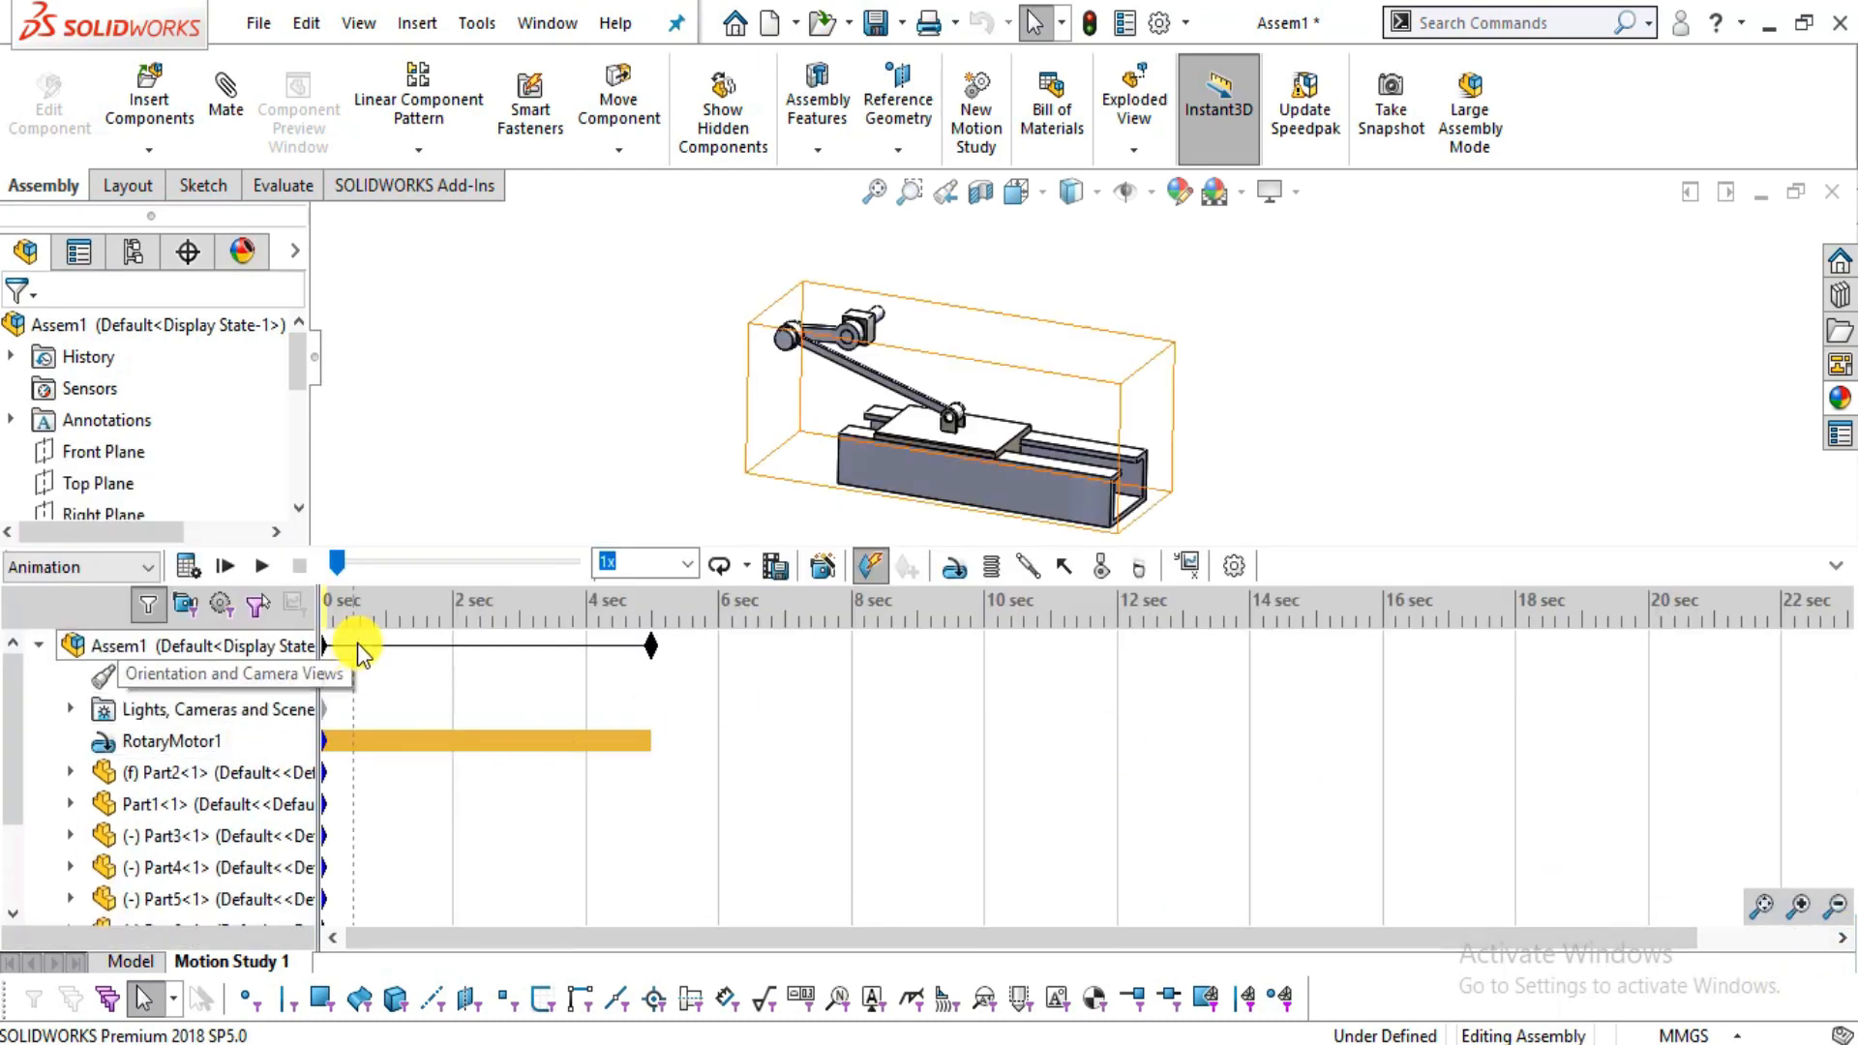
click(187, 567)
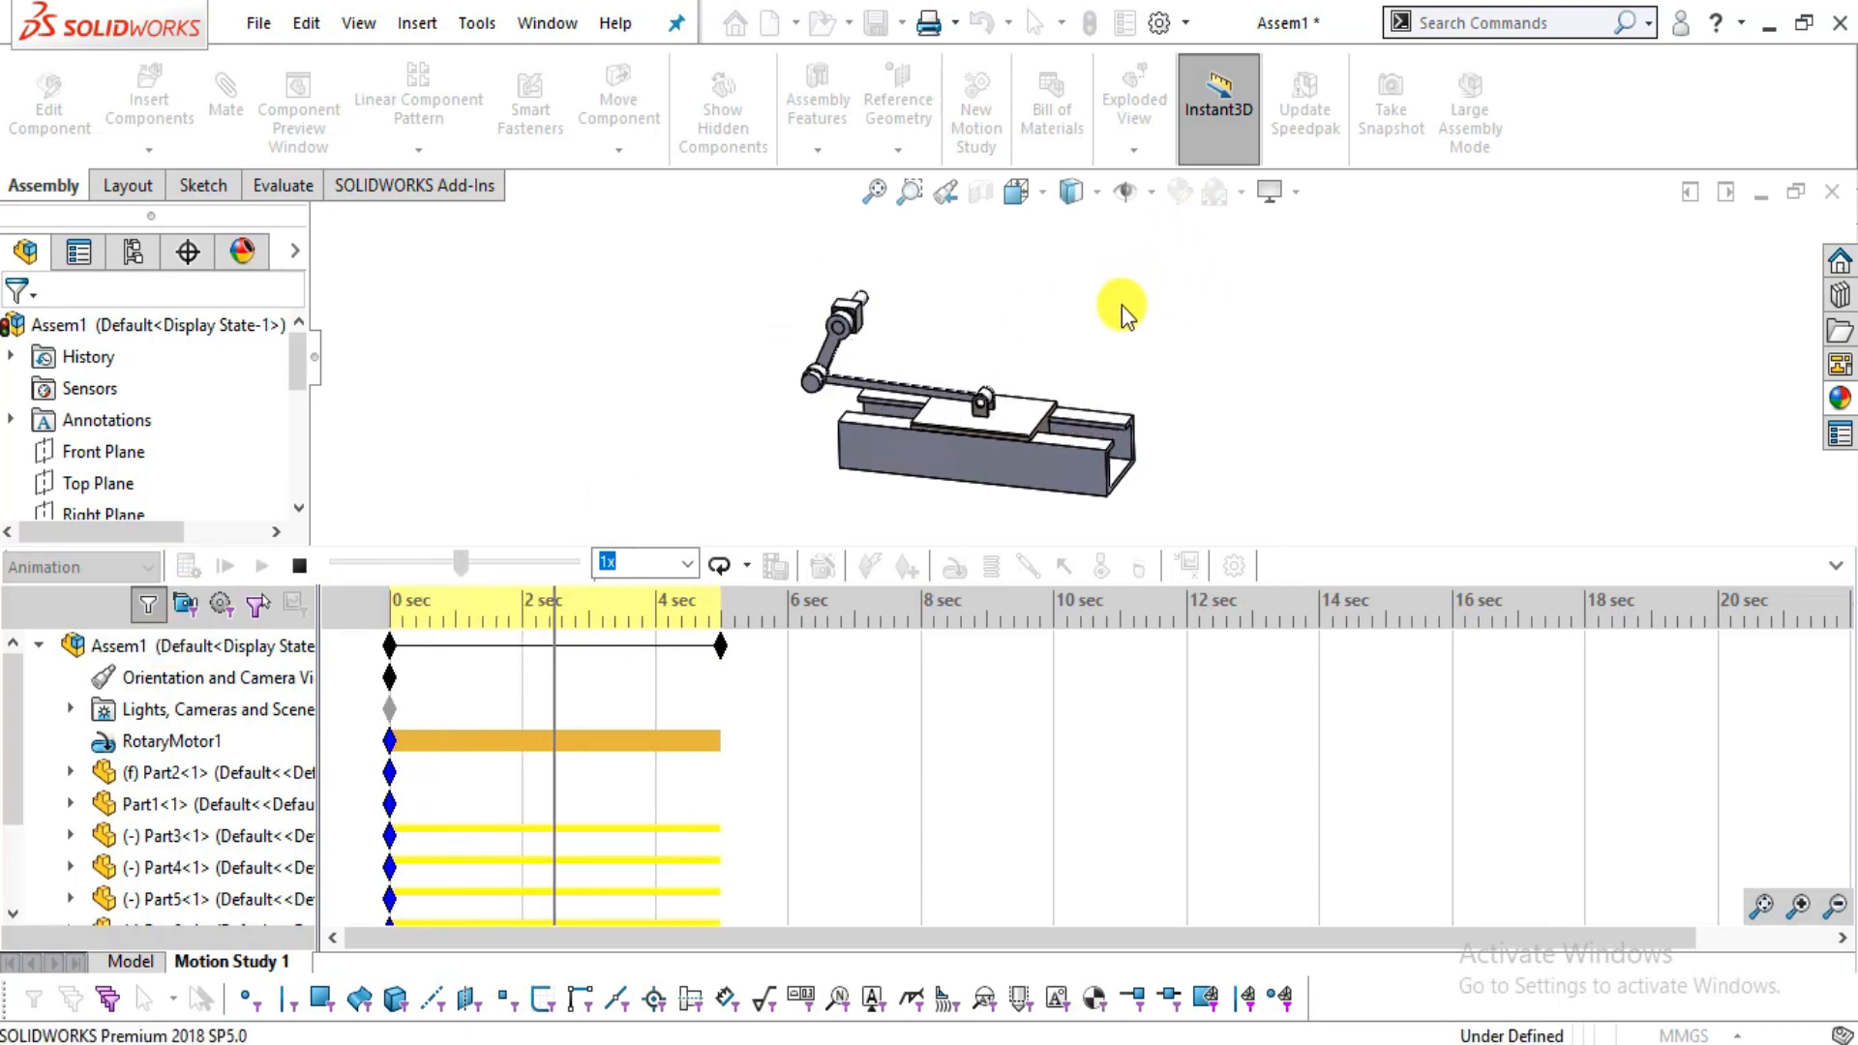
- Collapse the timeline, watch the crank and slider animation, then stop and replay it
click(1835, 566)
middle_drag(1086, 635, 1178, 552)
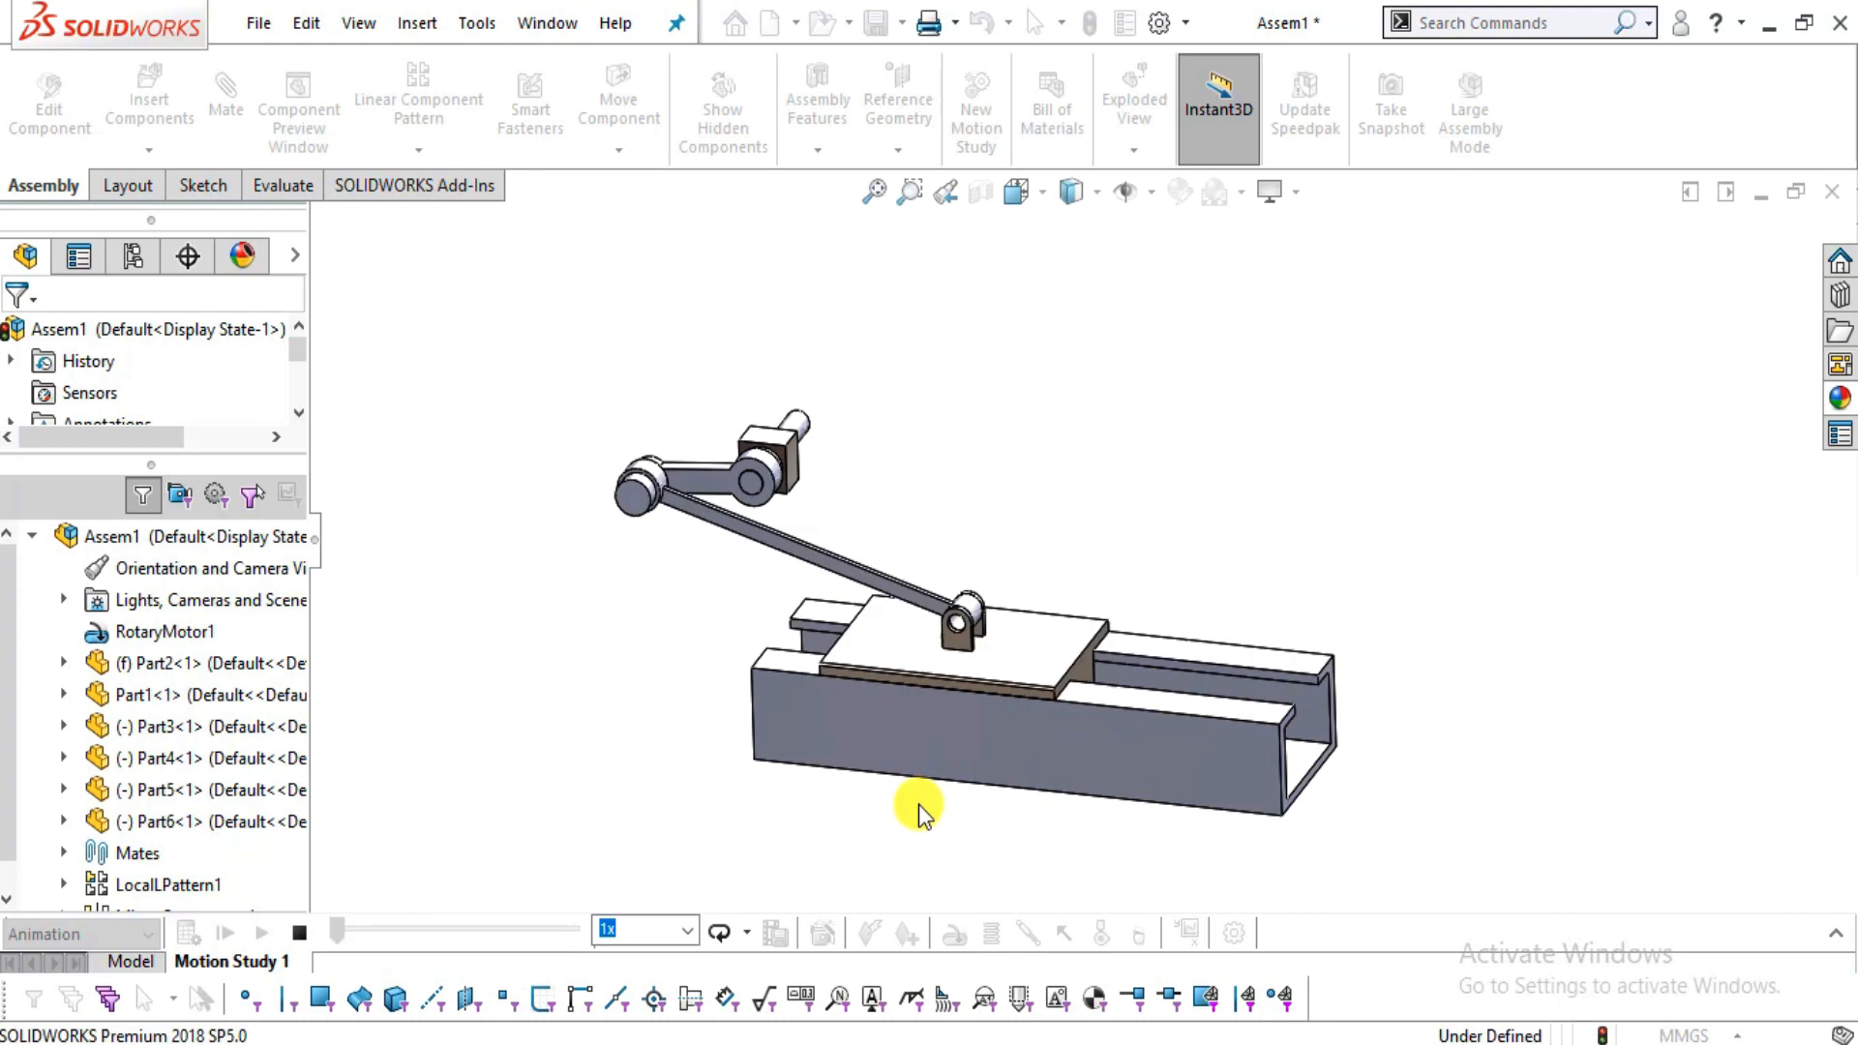
middle_drag(920, 800, 1248, 638)
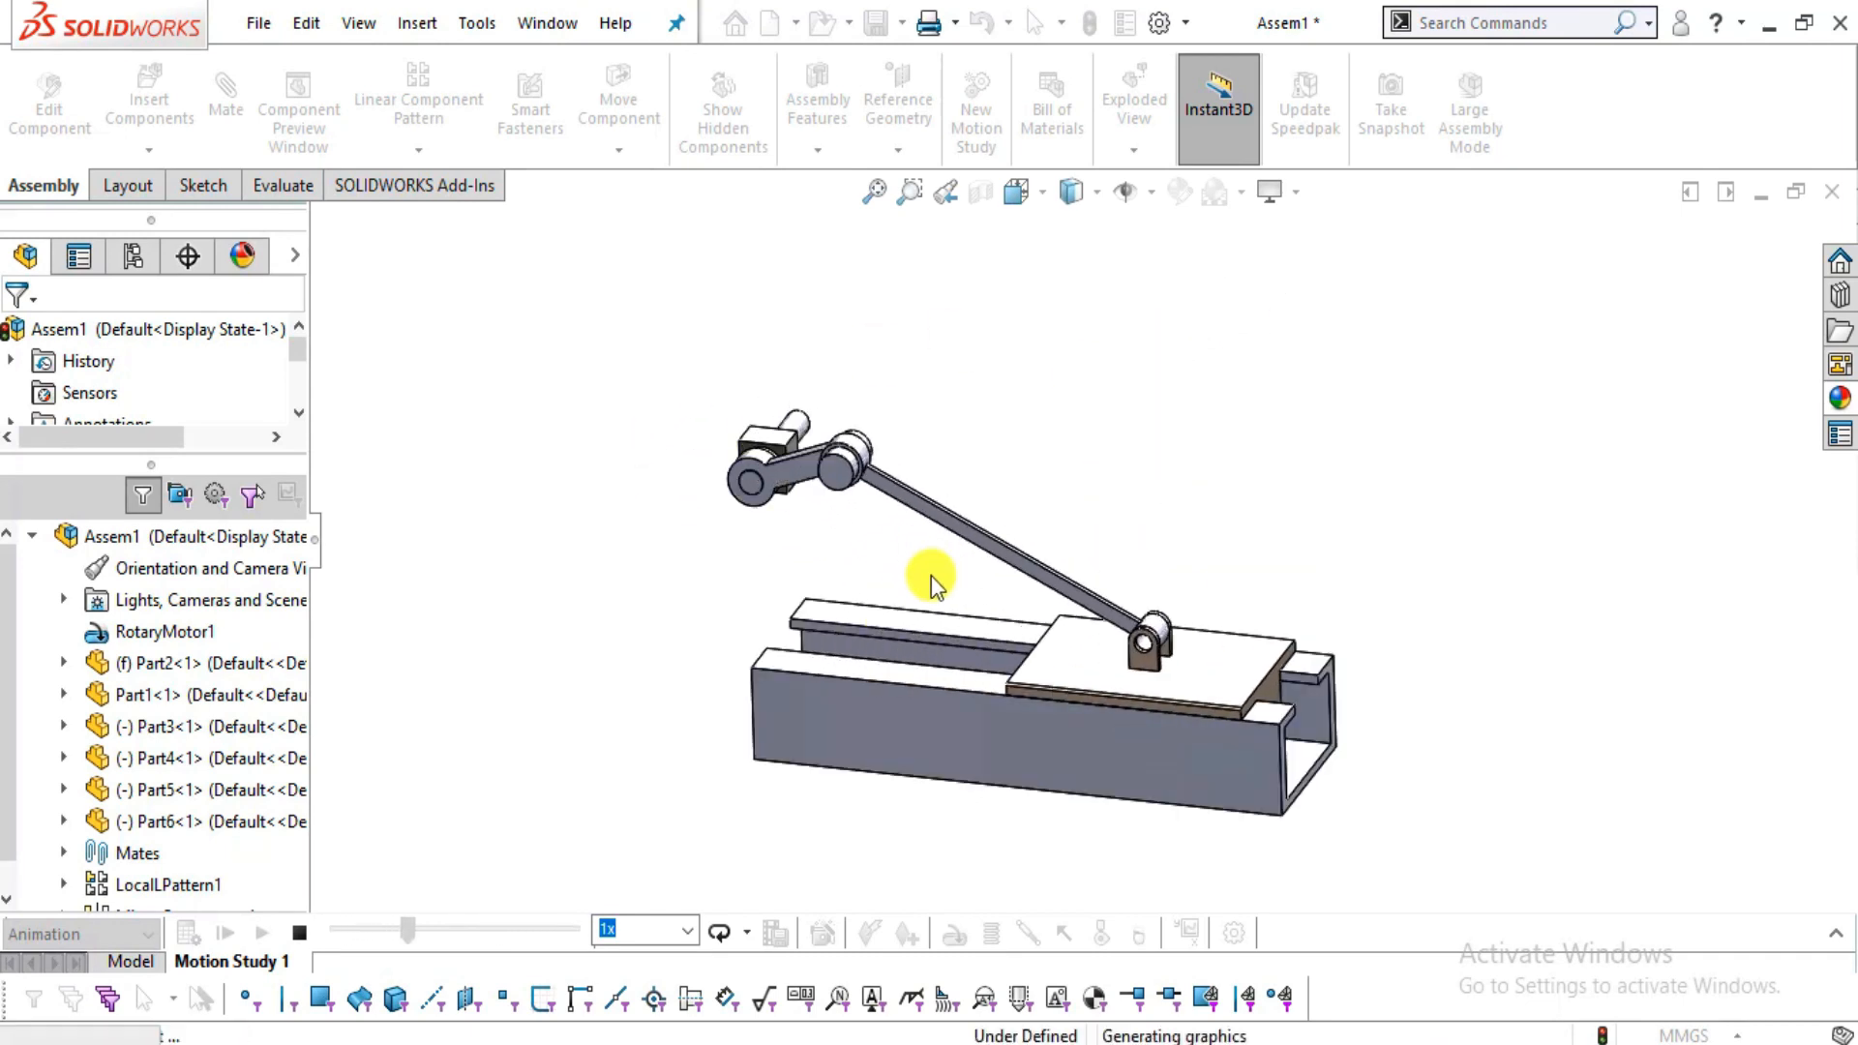
click(299, 932)
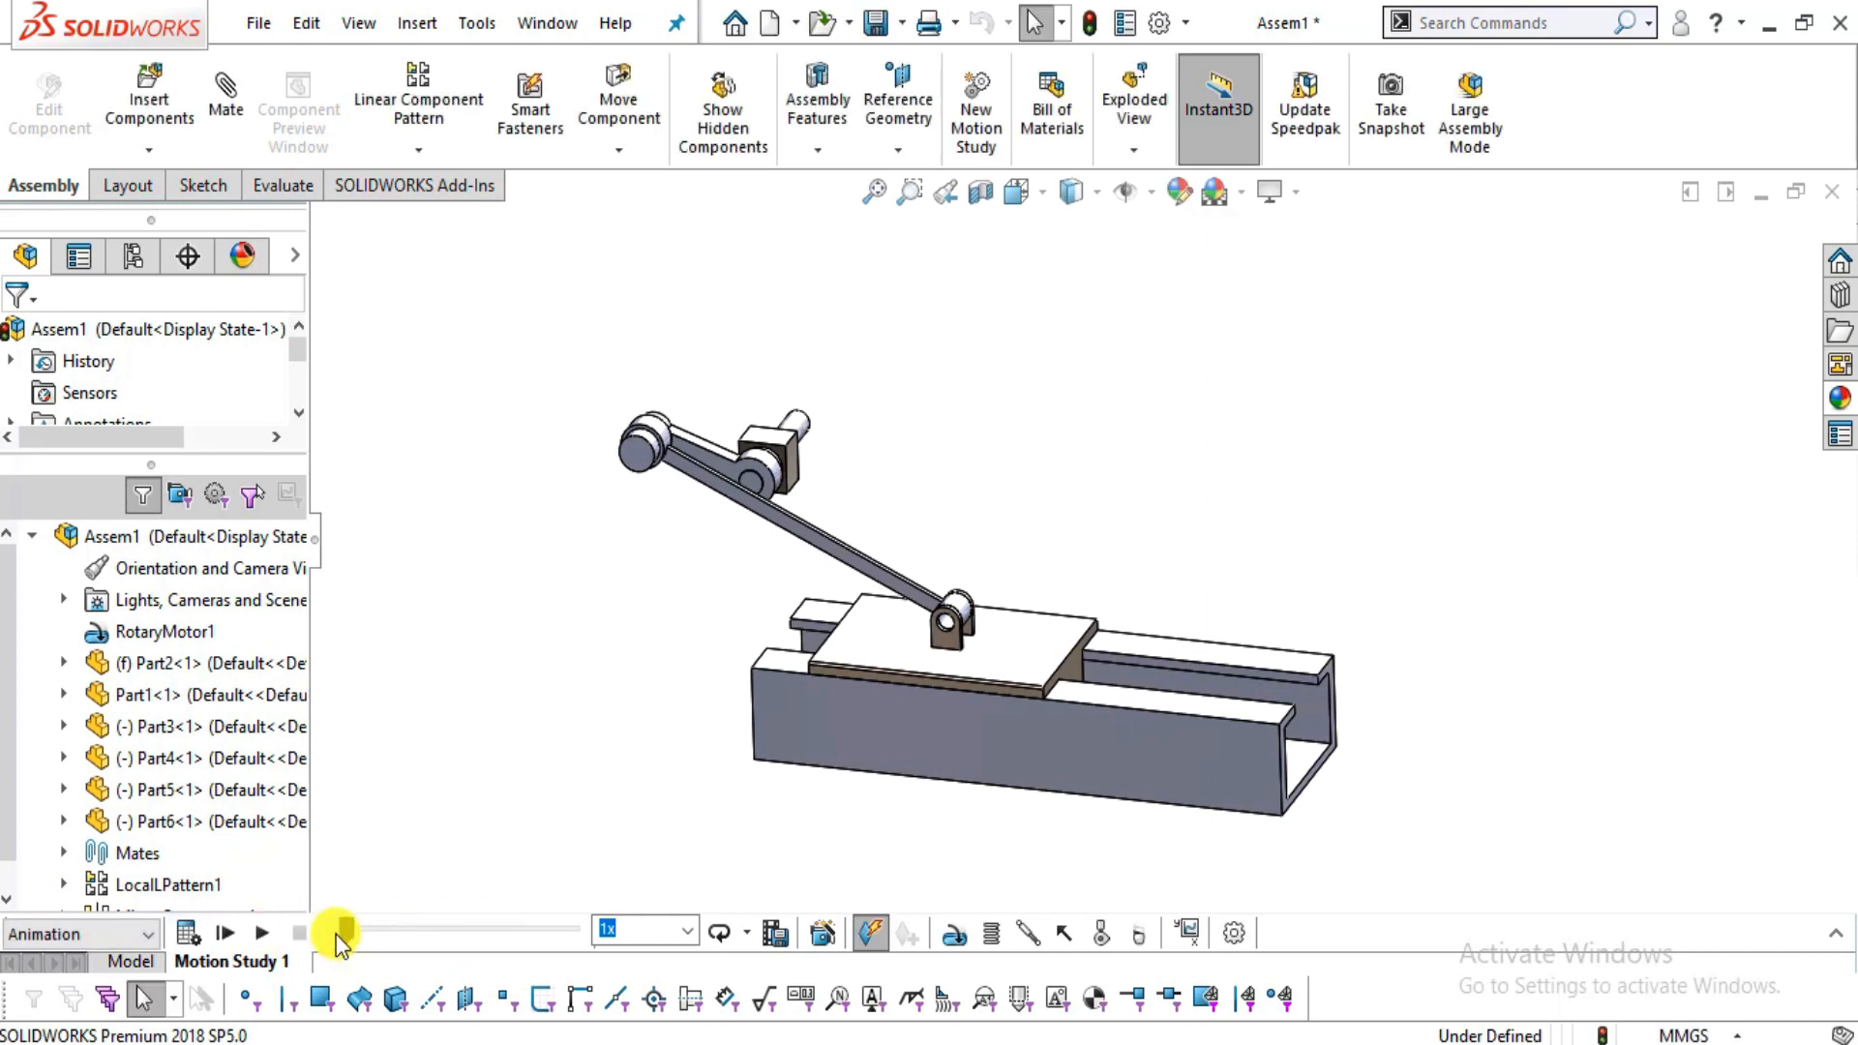
click(259, 931)
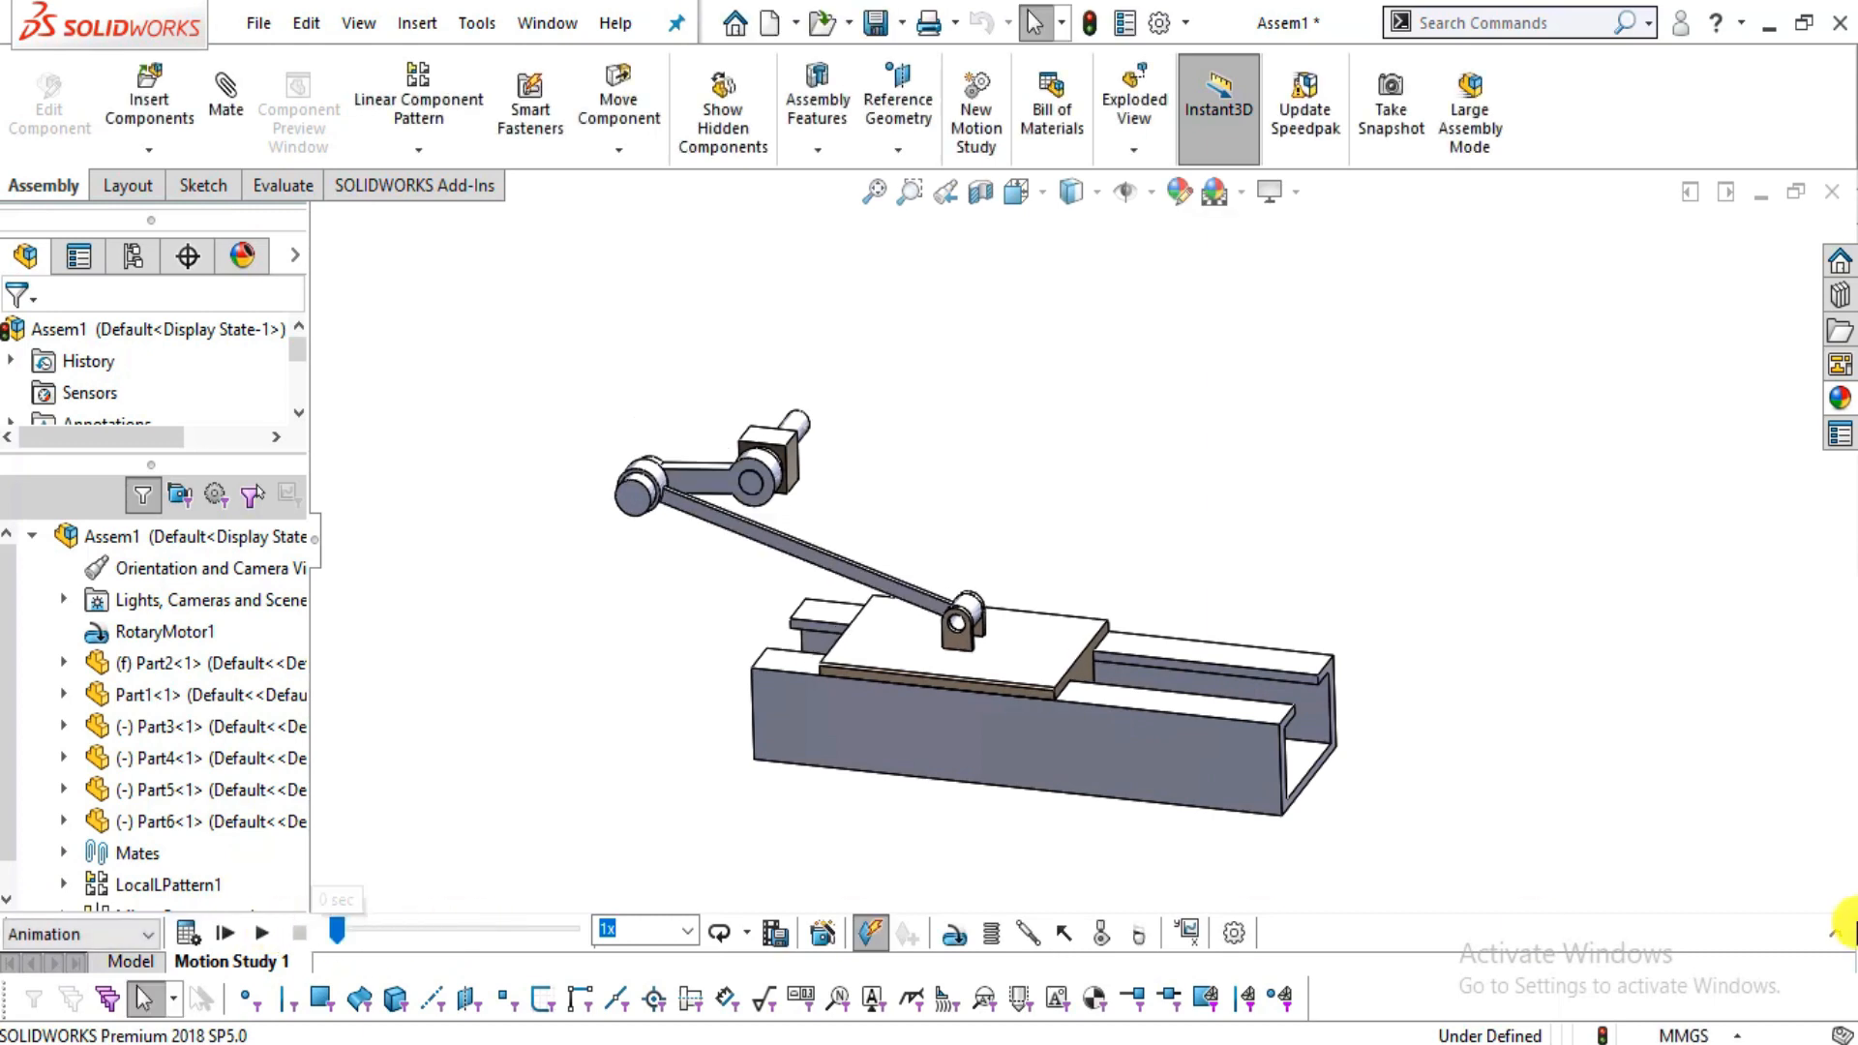
- Disable playback of view keys for Orientation and Camera Views in the motion study, then collapse the timeline
click(1836, 935)
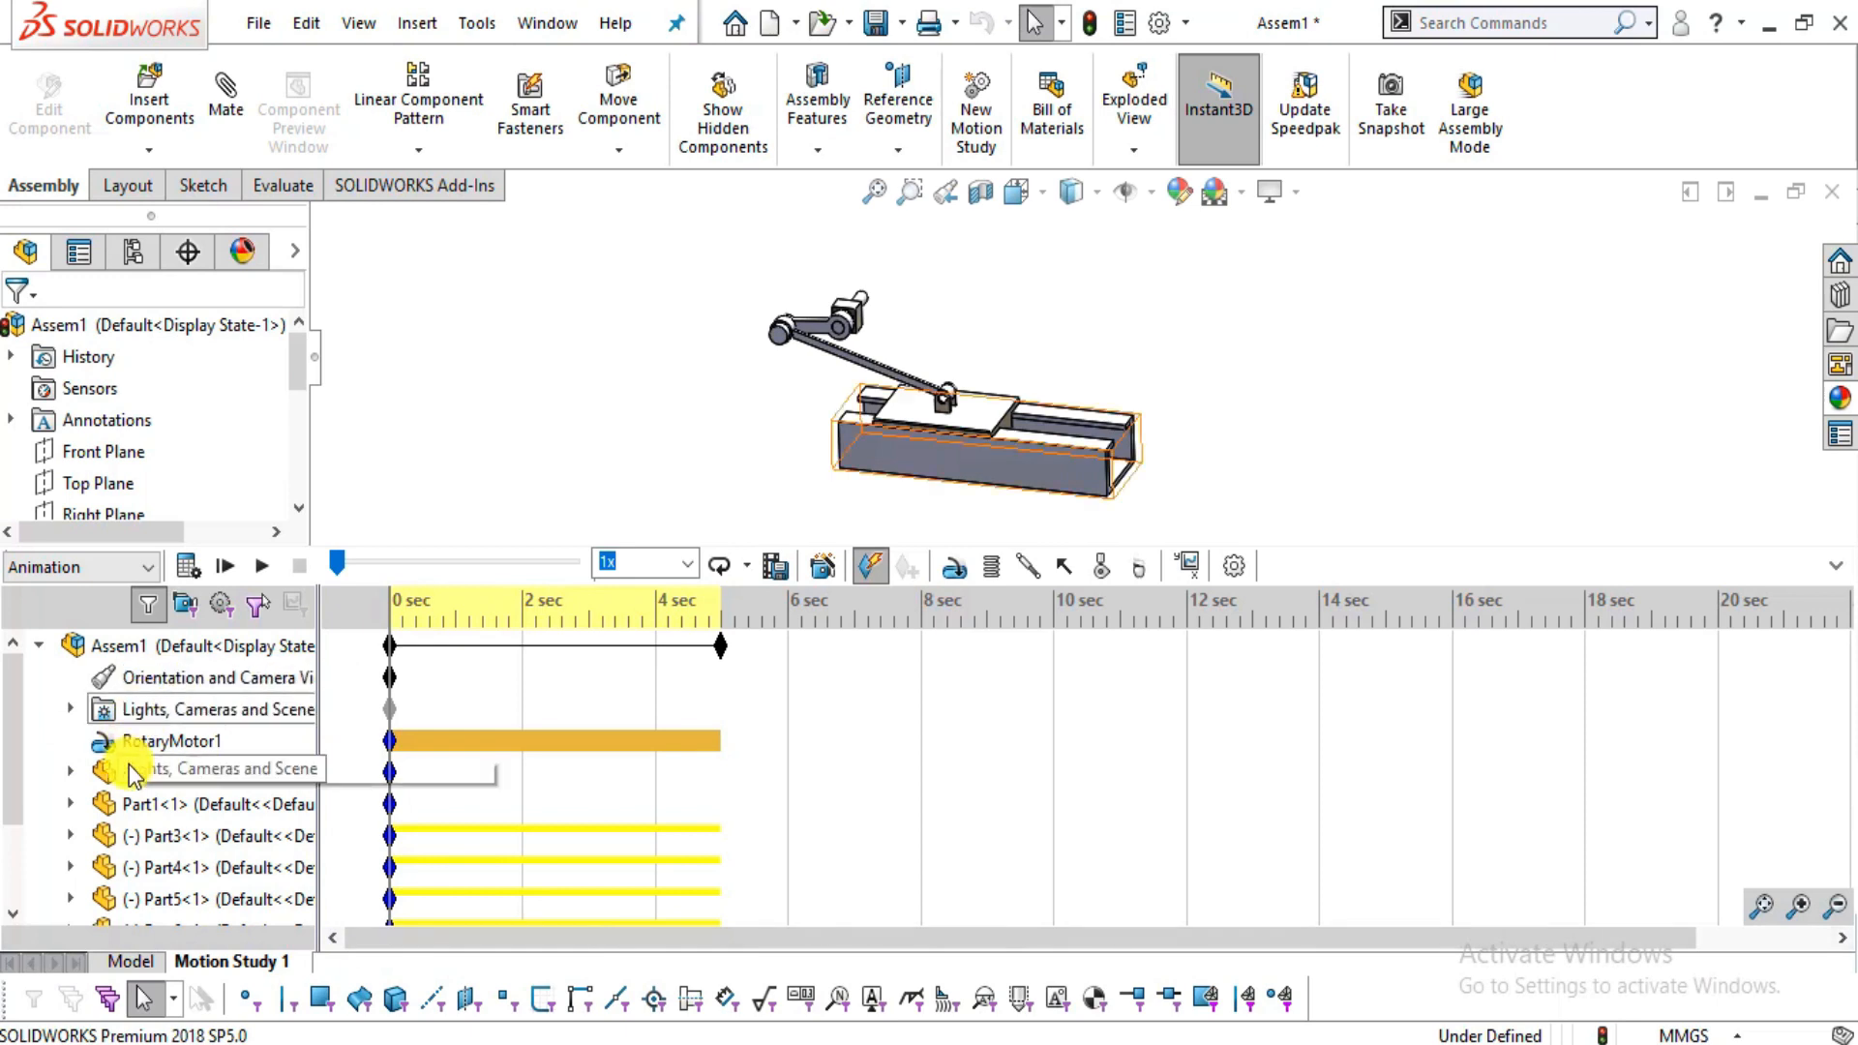
right_click(114, 685)
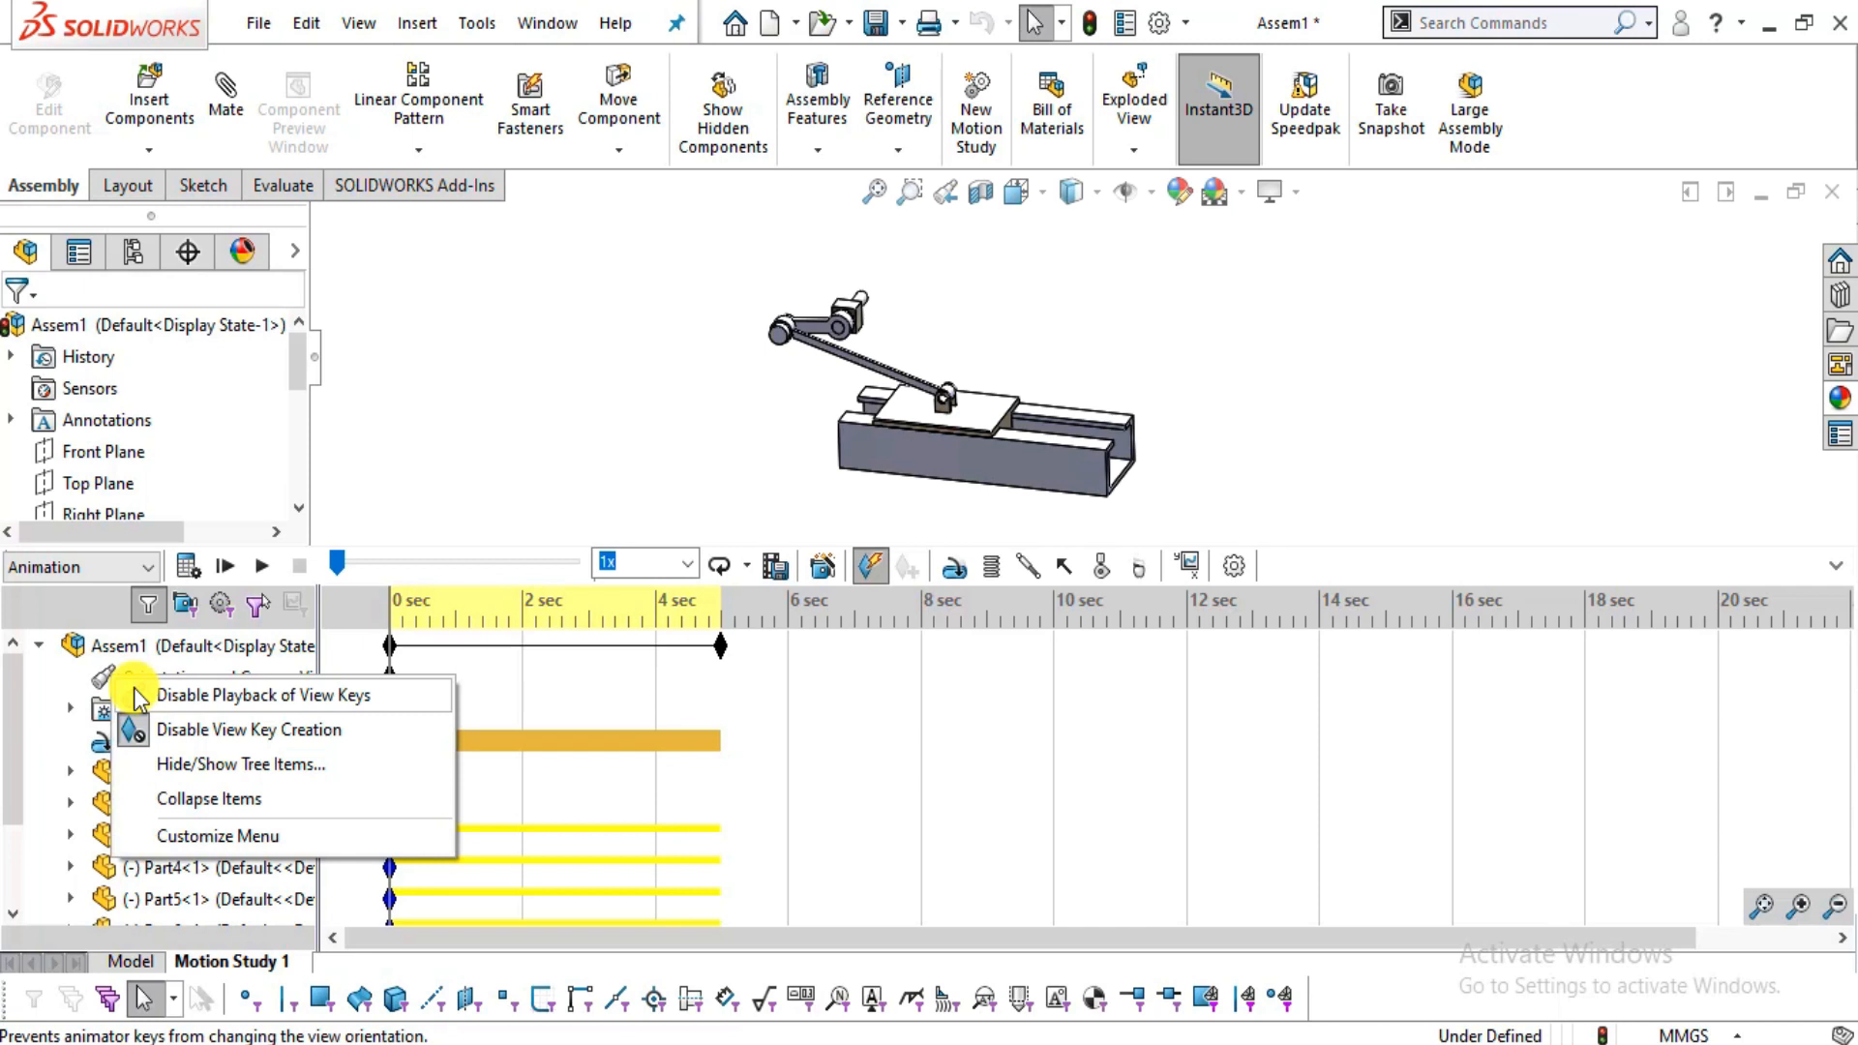
click(133, 691)
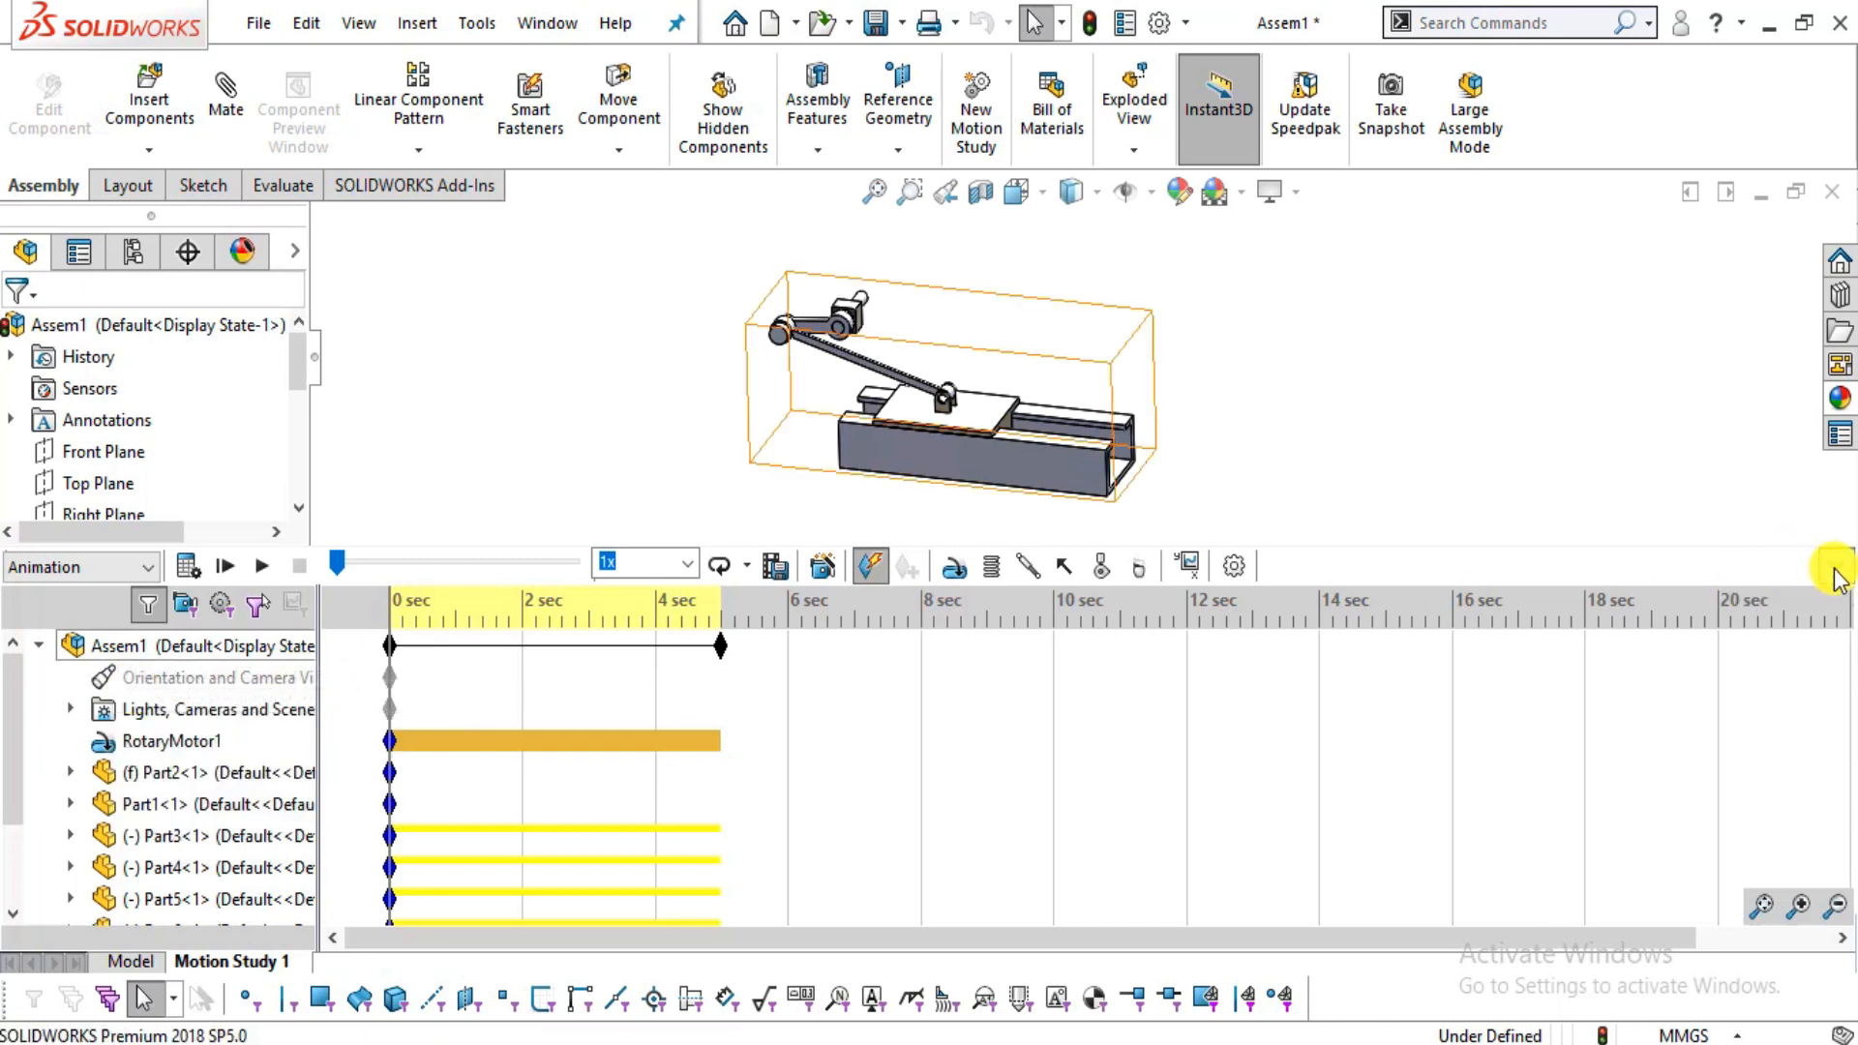
click(1838, 579)
- Reorient the mechanism to see into the open end of the rail and play the animation from that view
middle_drag(1141, 577, 1061, 524)
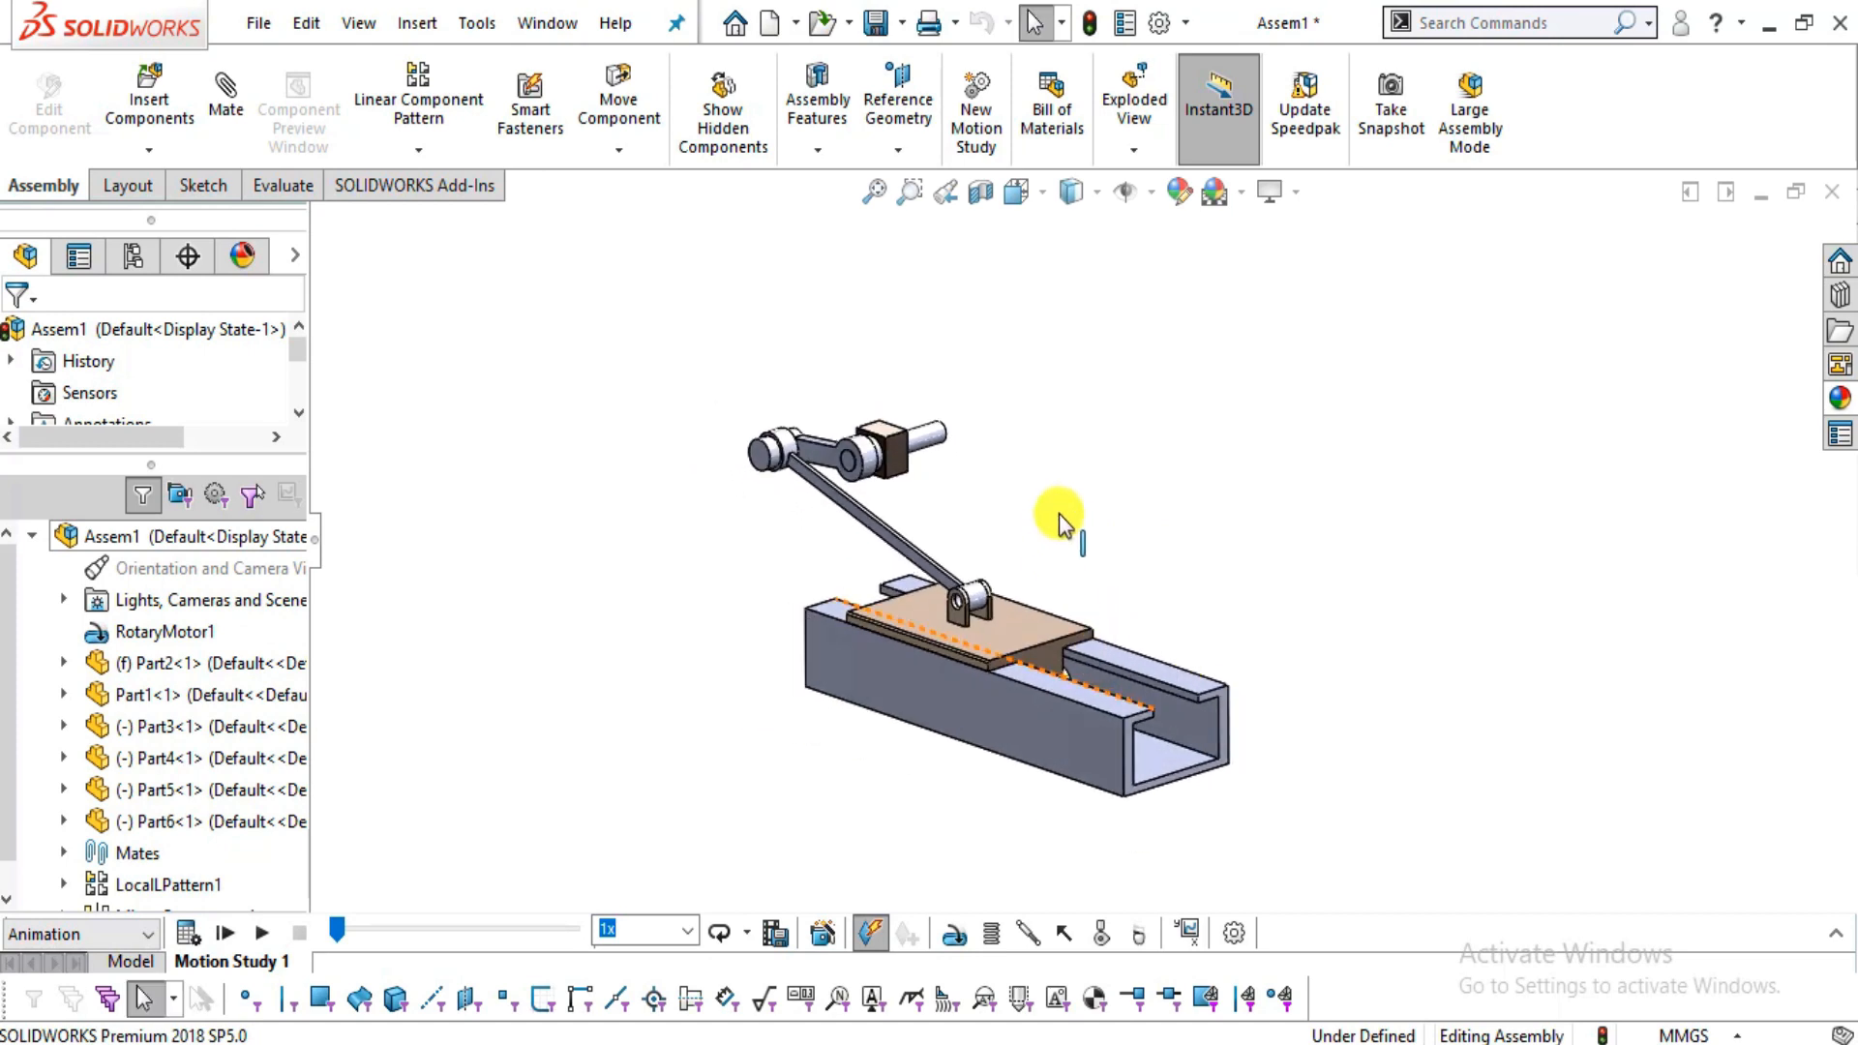
scroll(1060, 523, down, 2)
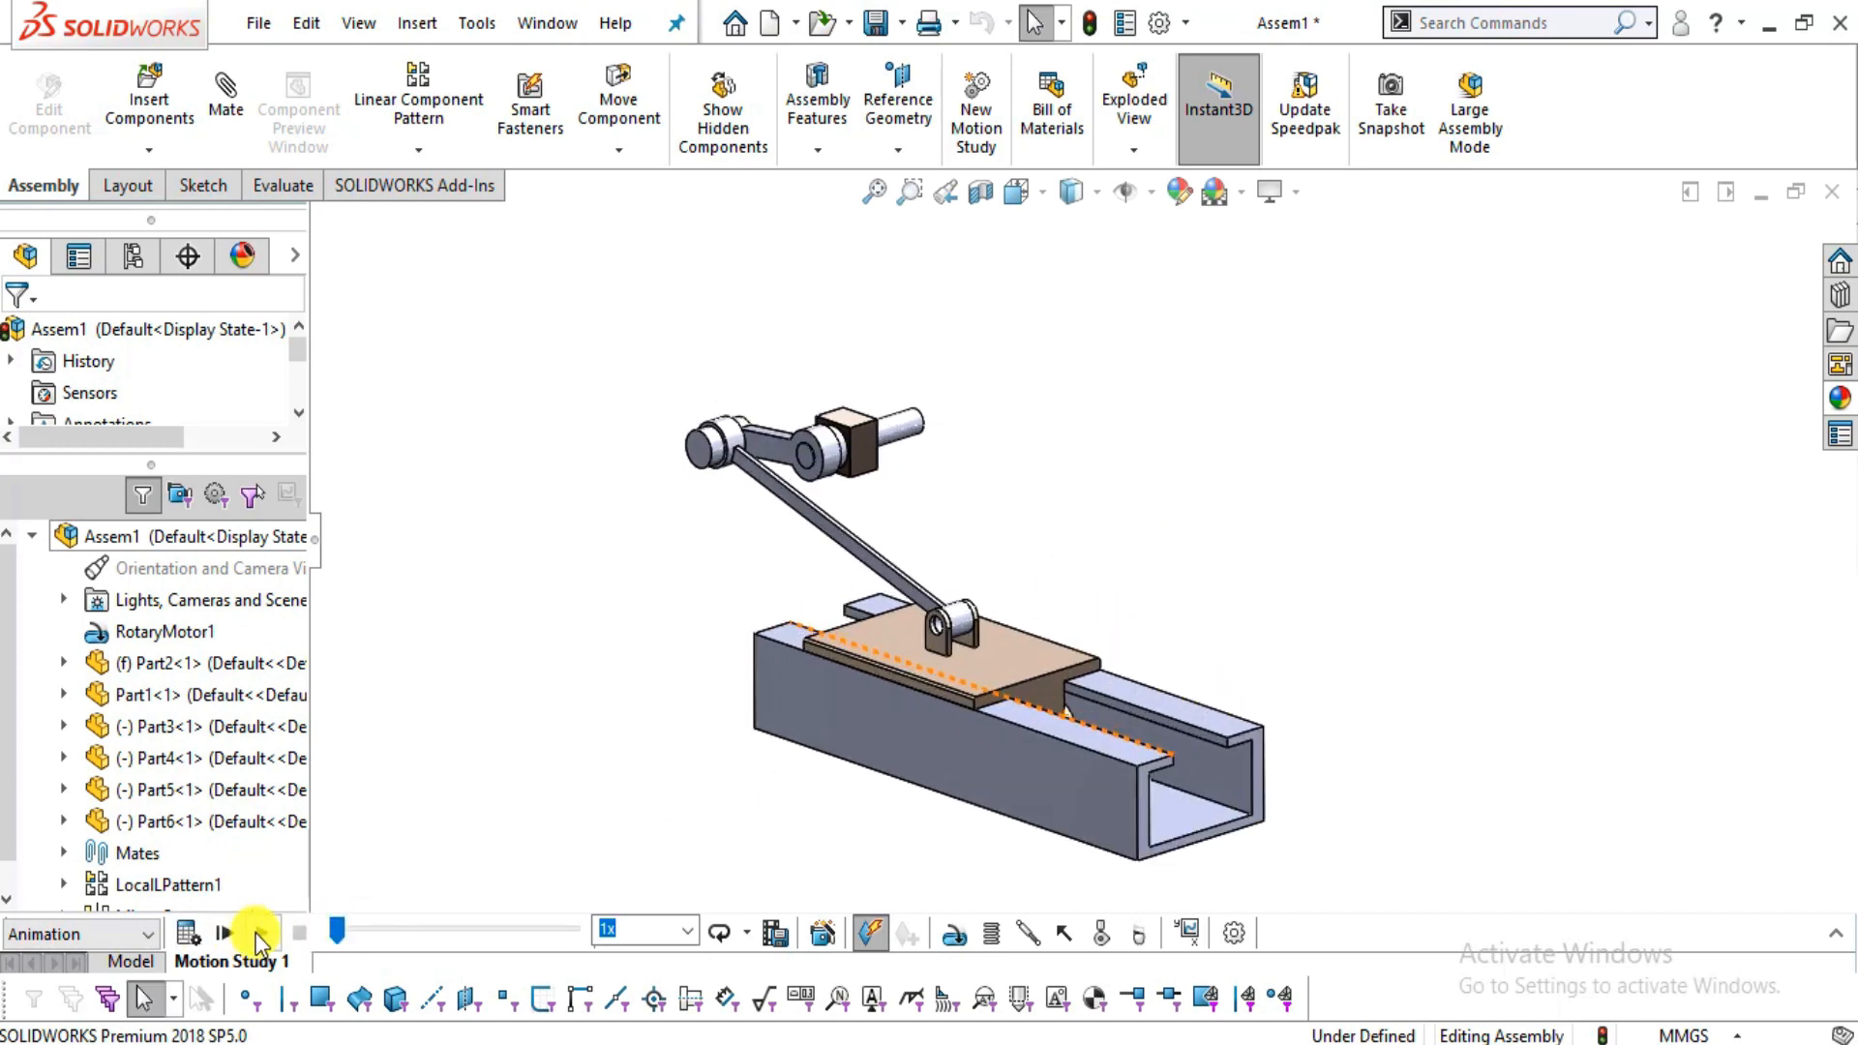
click(762, 741)
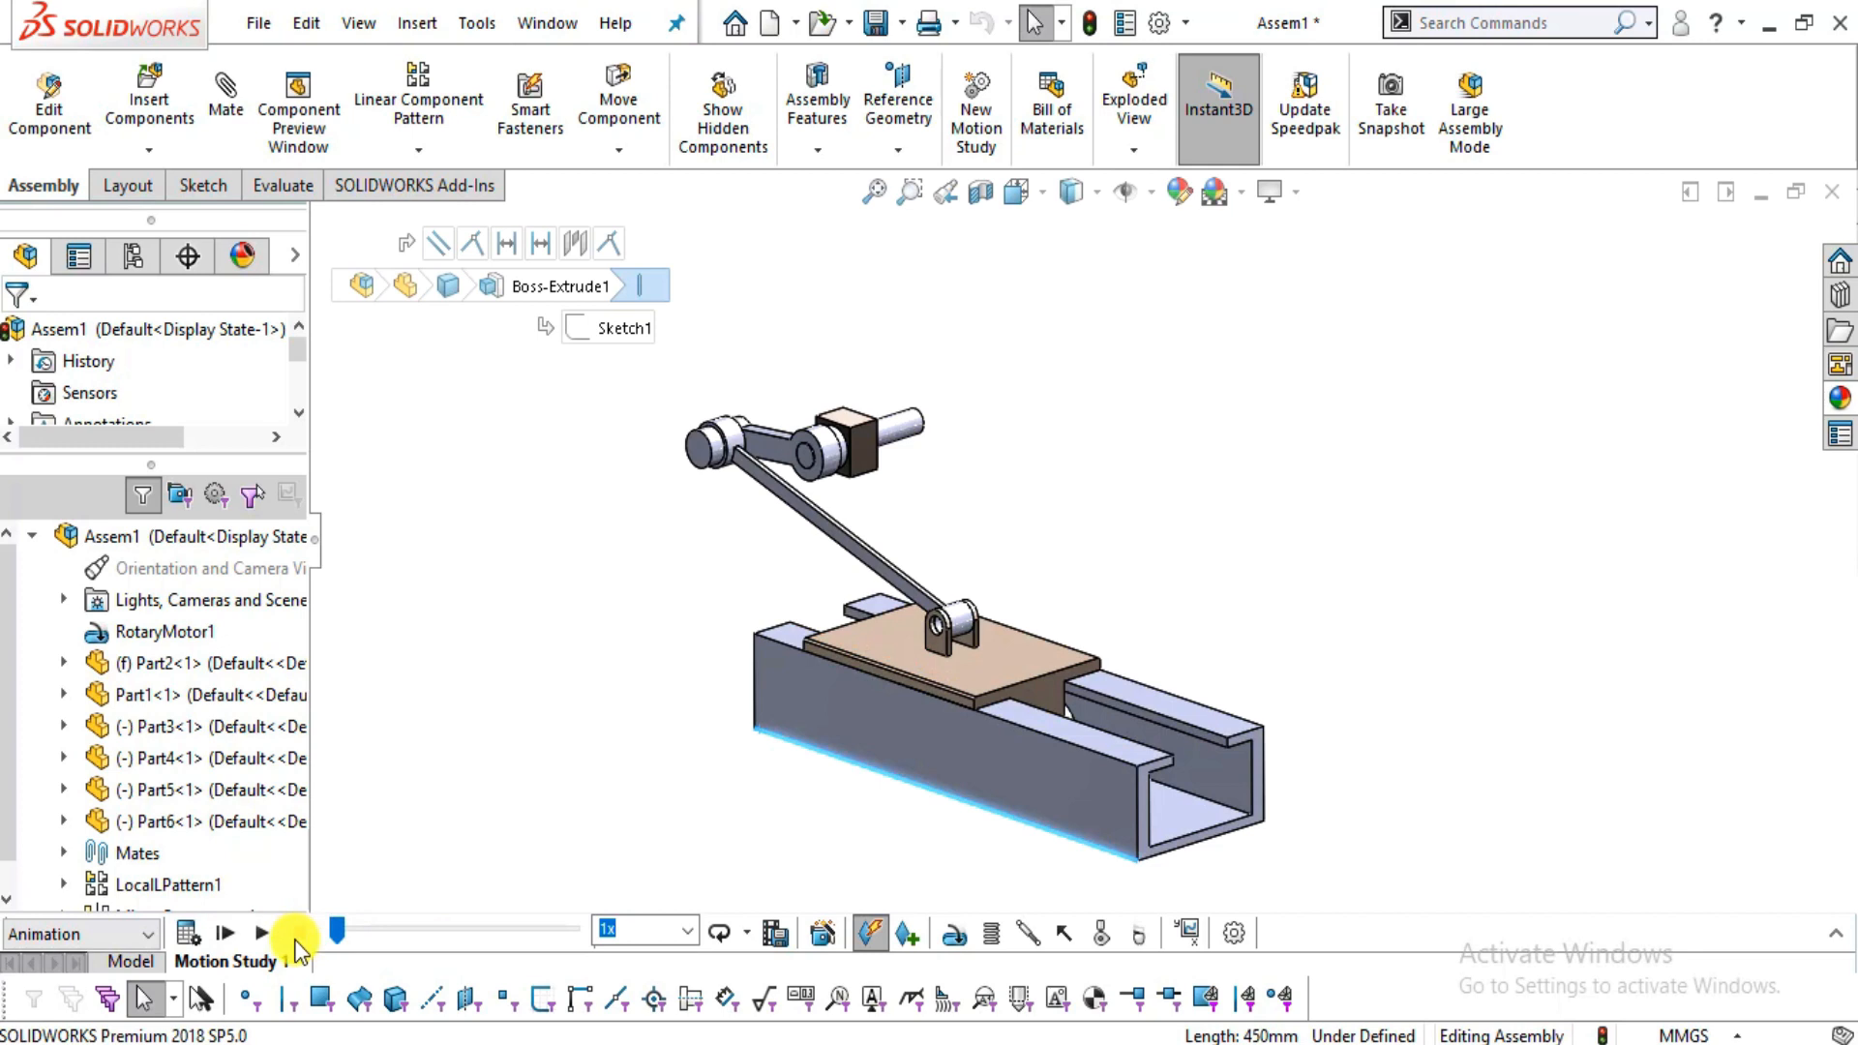
middle_drag(961, 713, 971, 771)
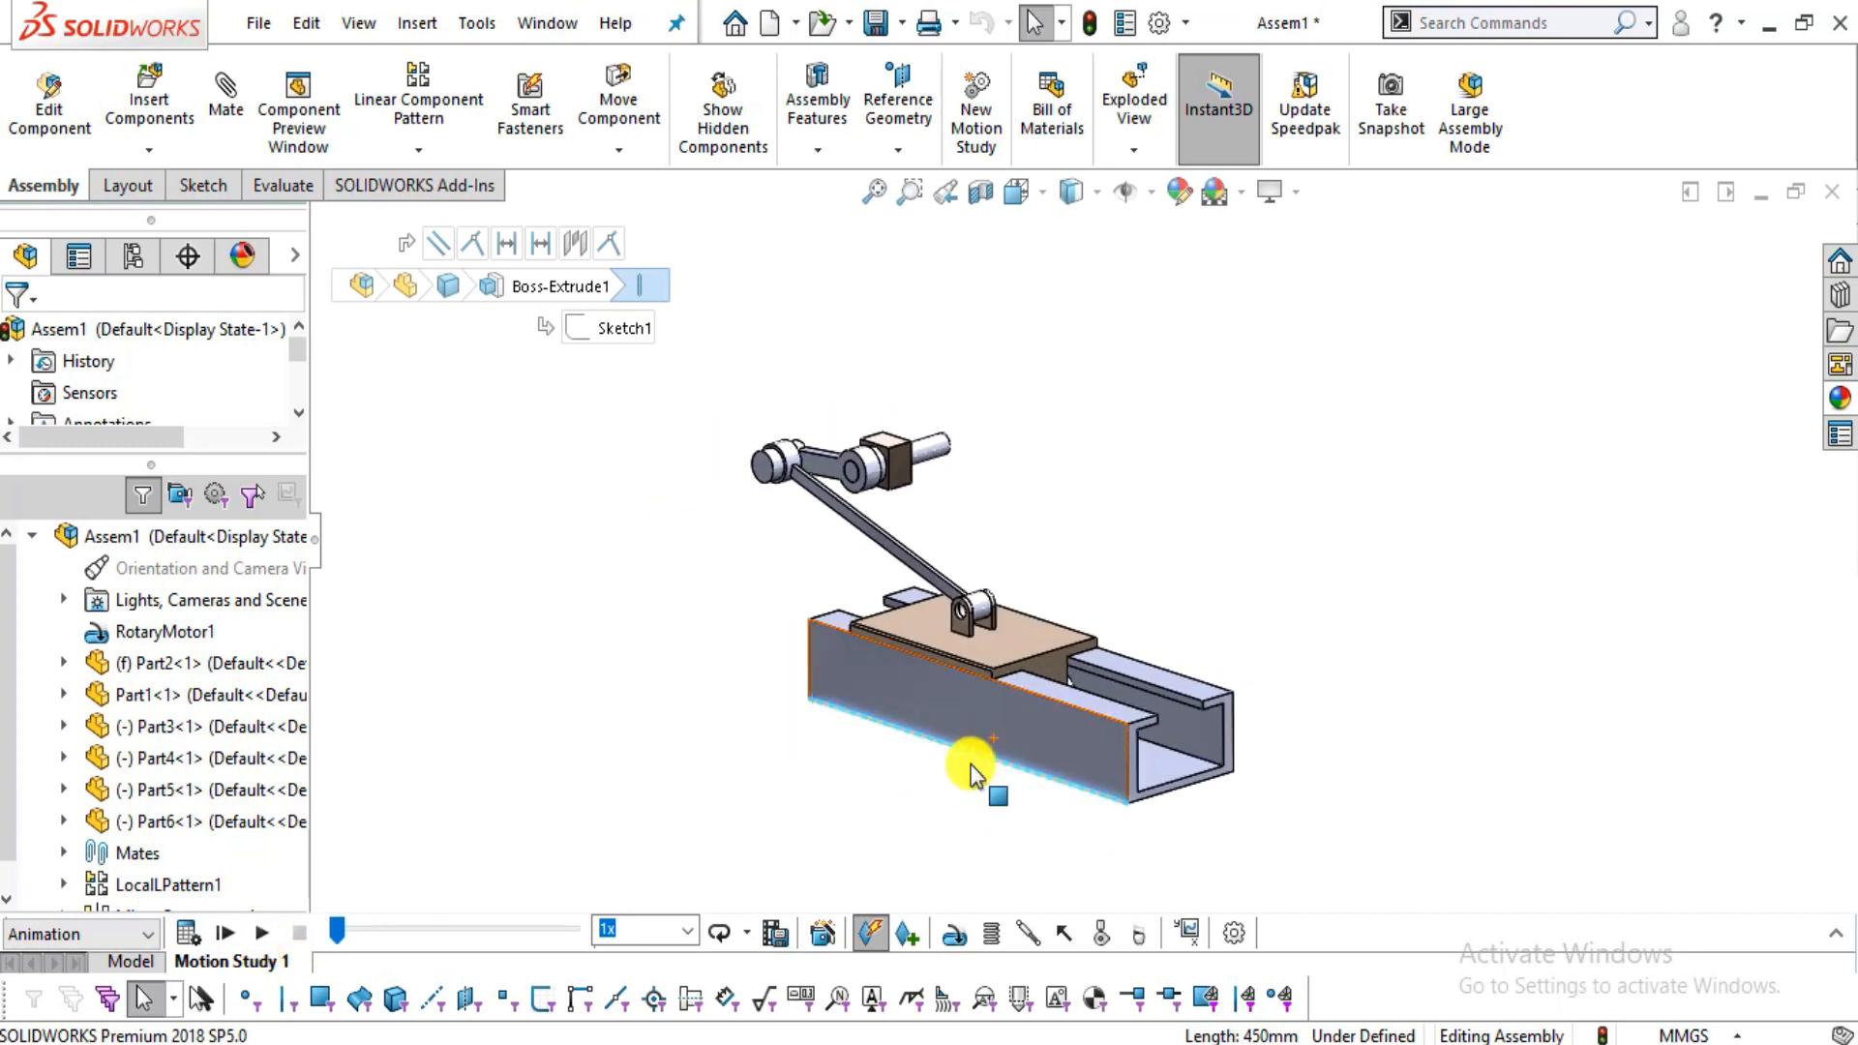
click(1205, 554)
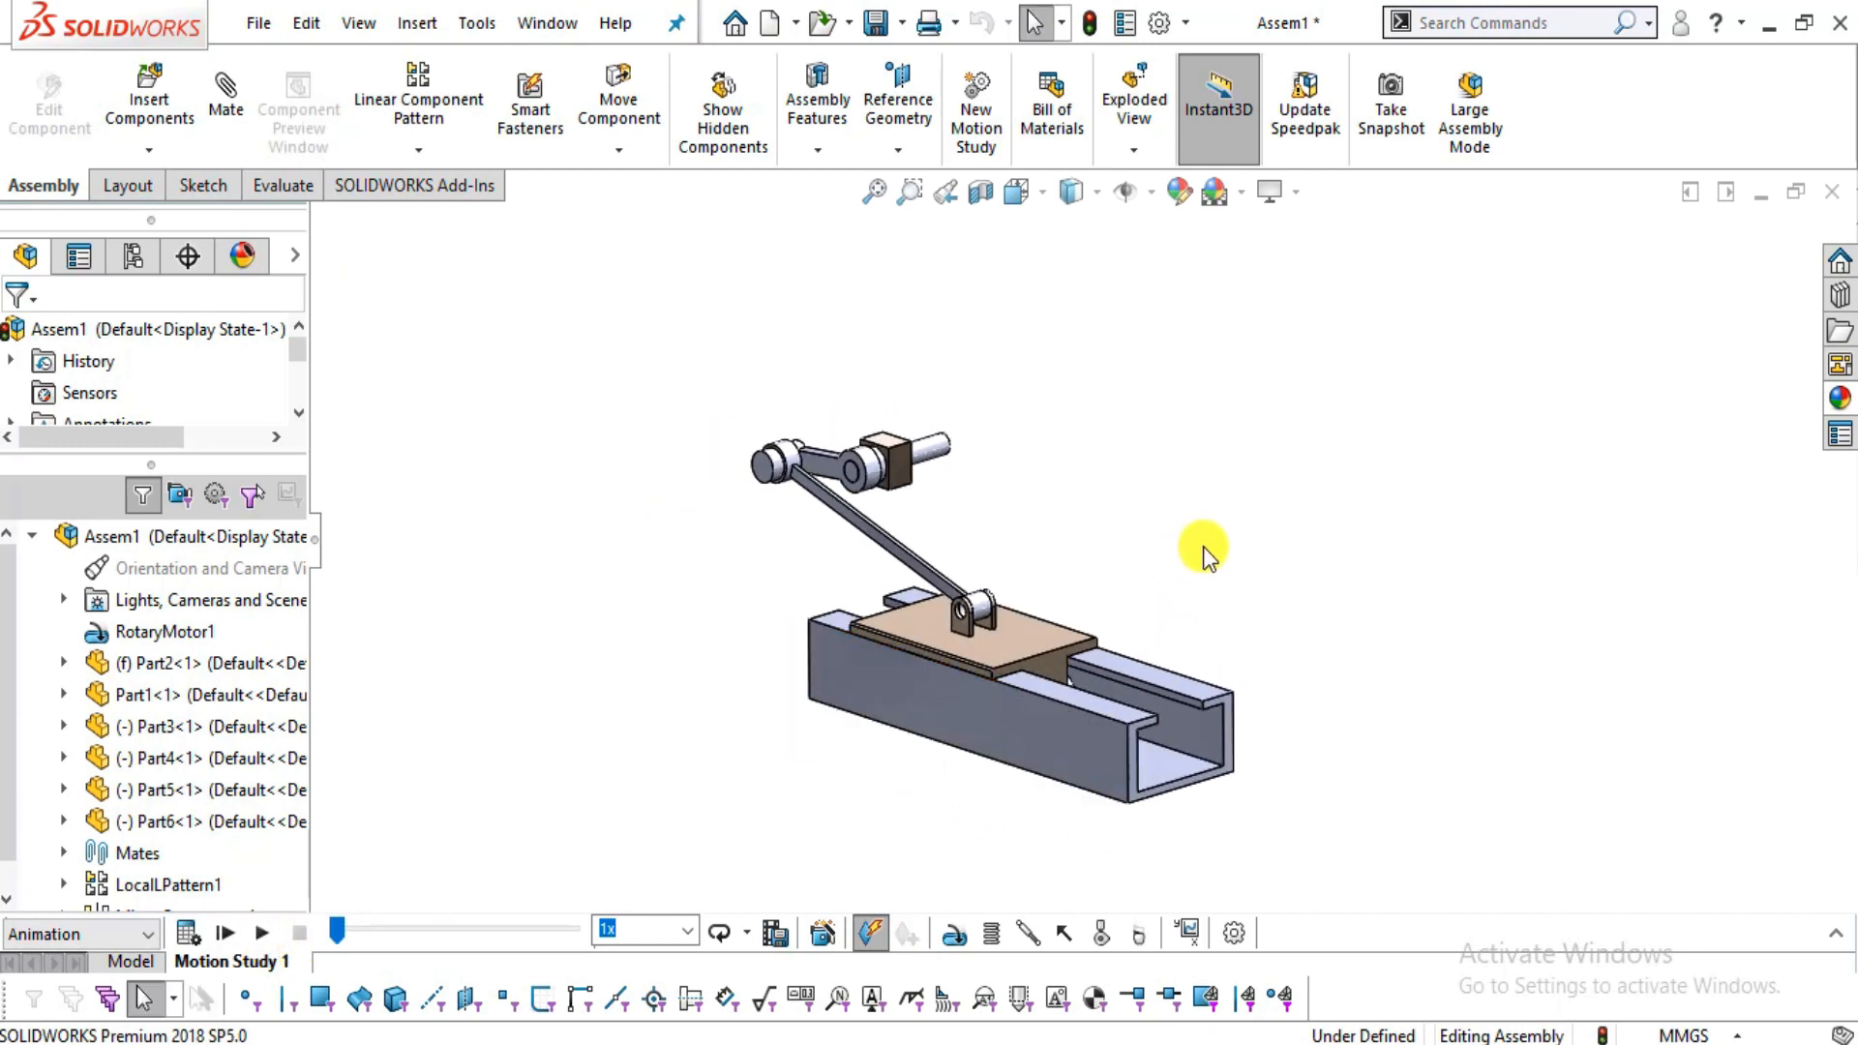
click(252, 932)
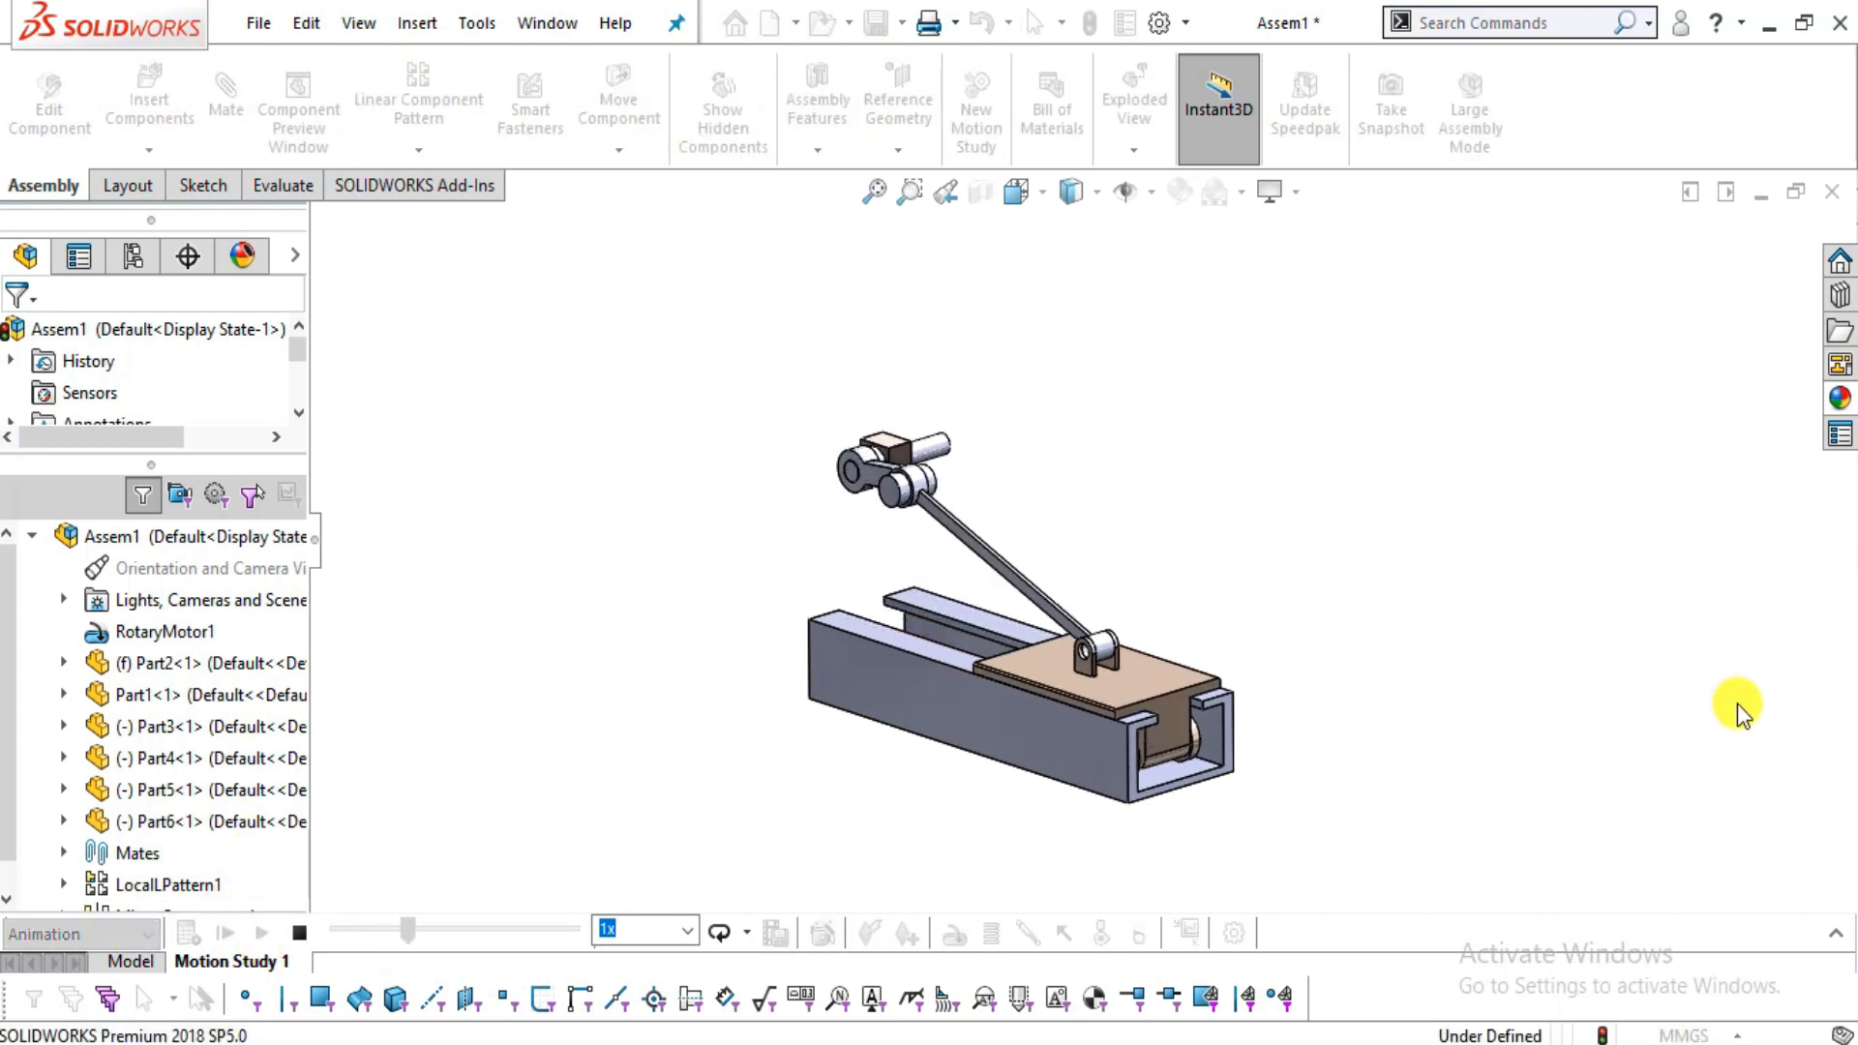